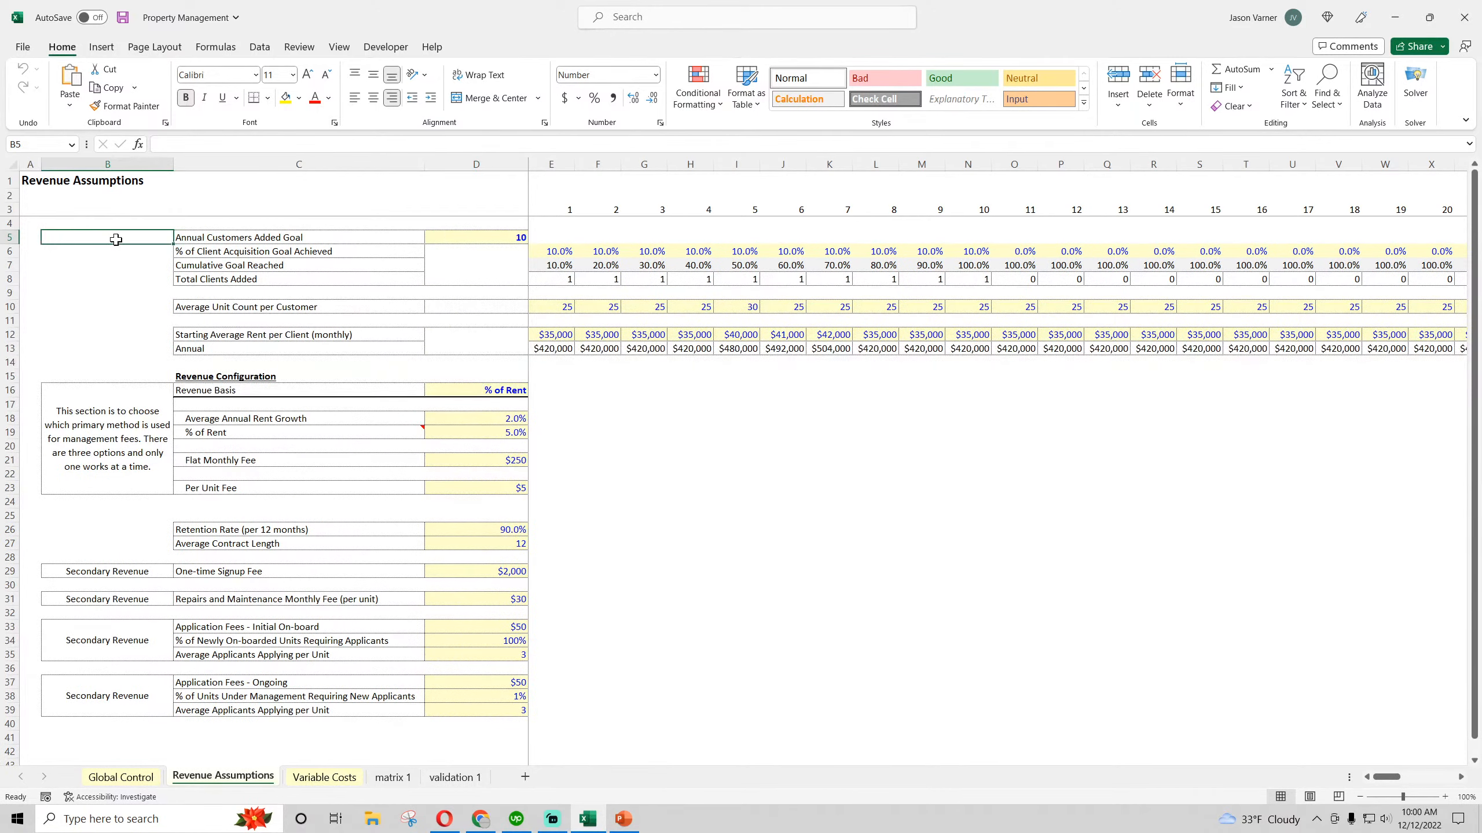
Switch to Chrome and view the SaaS and Real Estate model pages on smarthelping.com
click(720, 504)
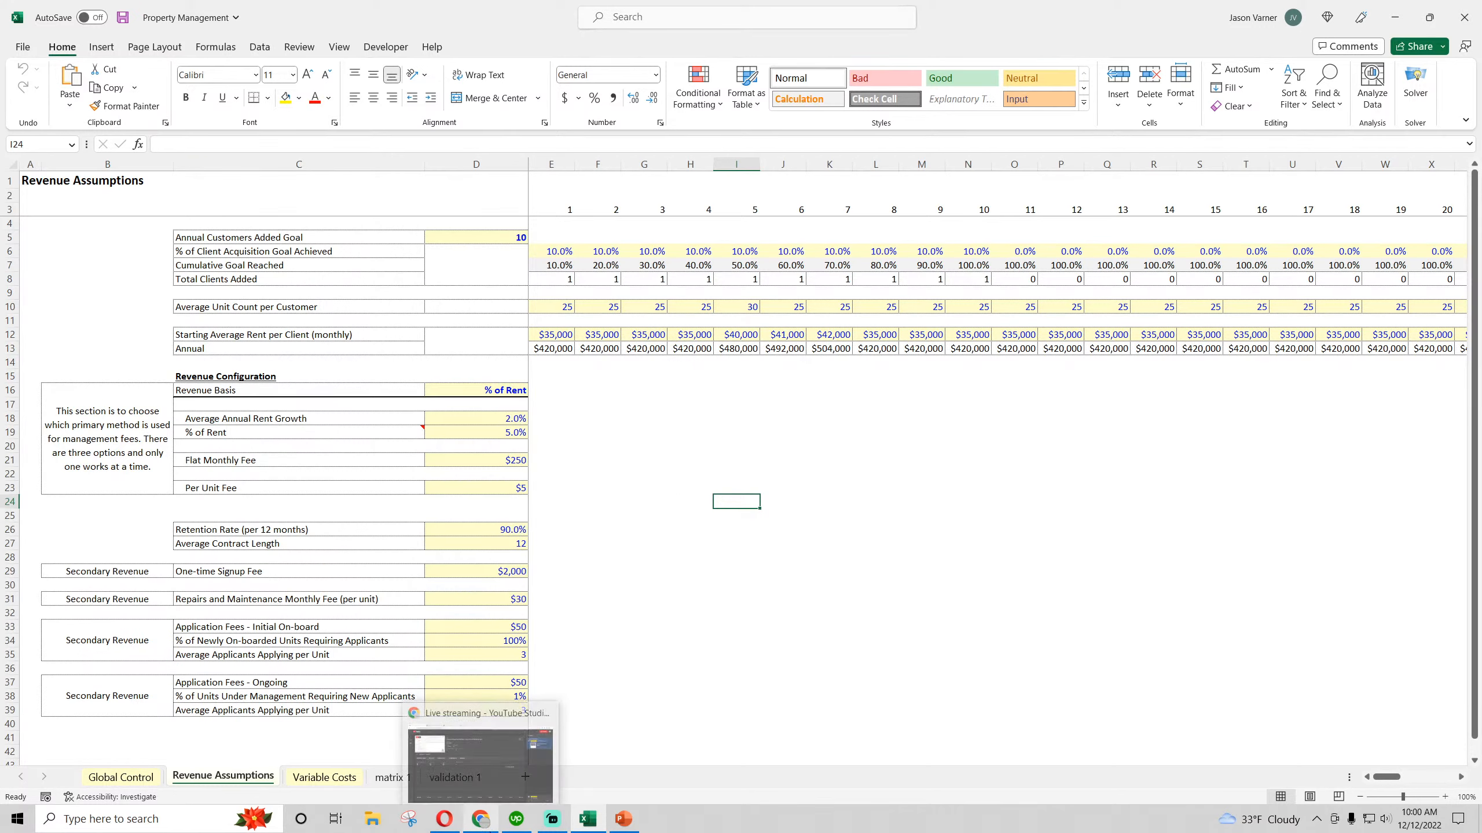
click(480, 819)
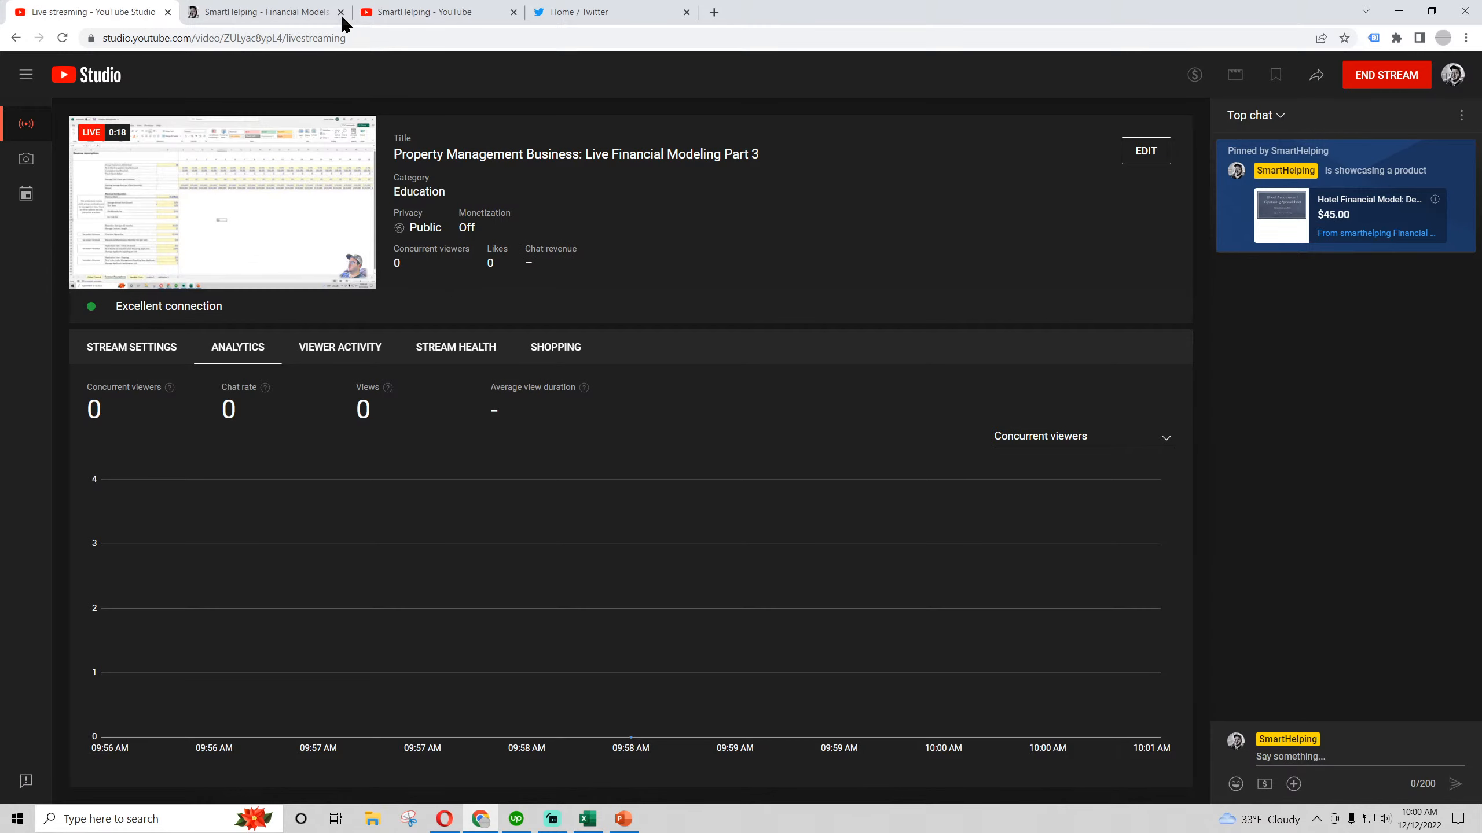
click(271, 11)
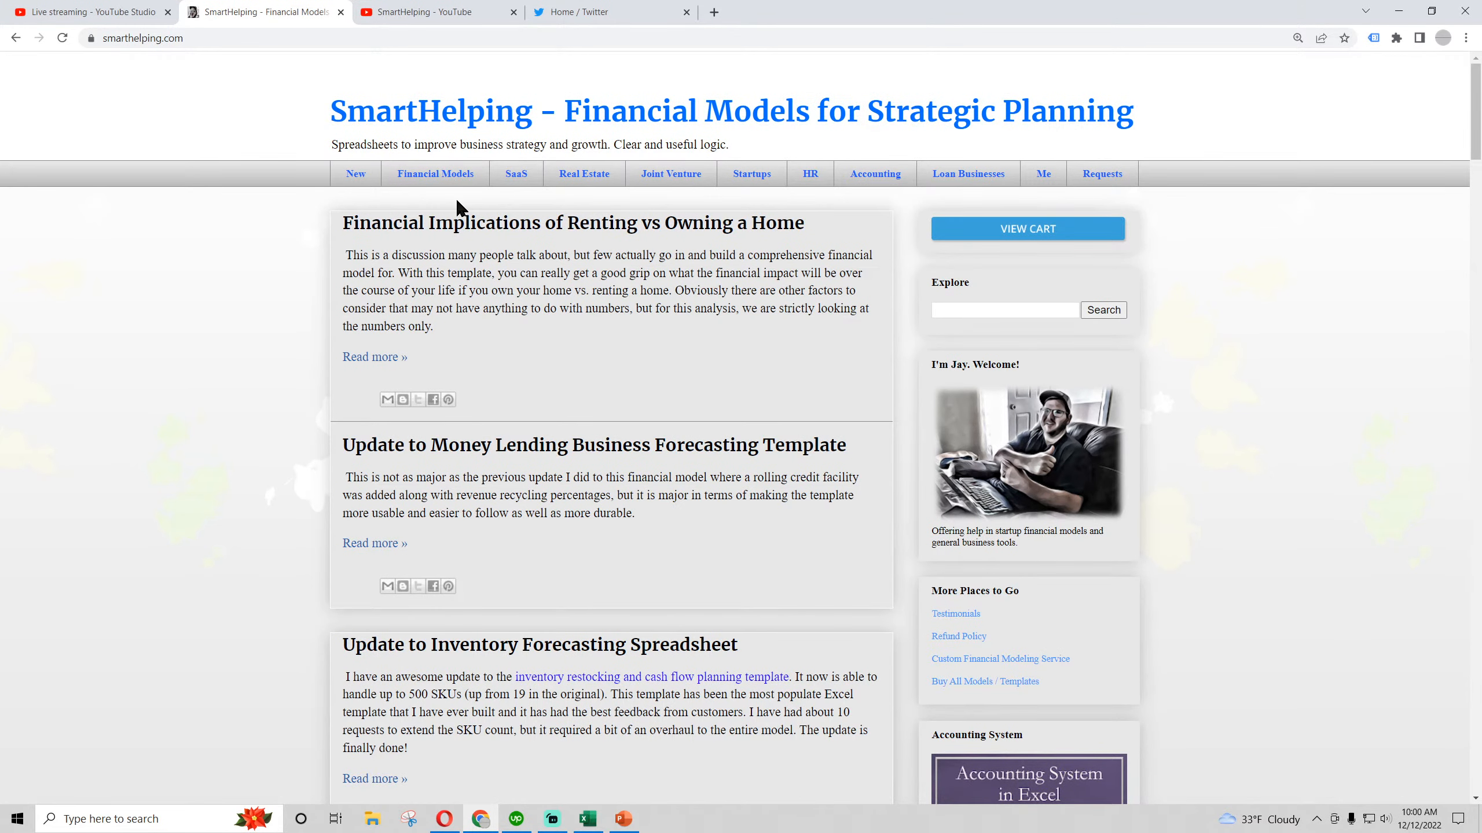
click(518, 179)
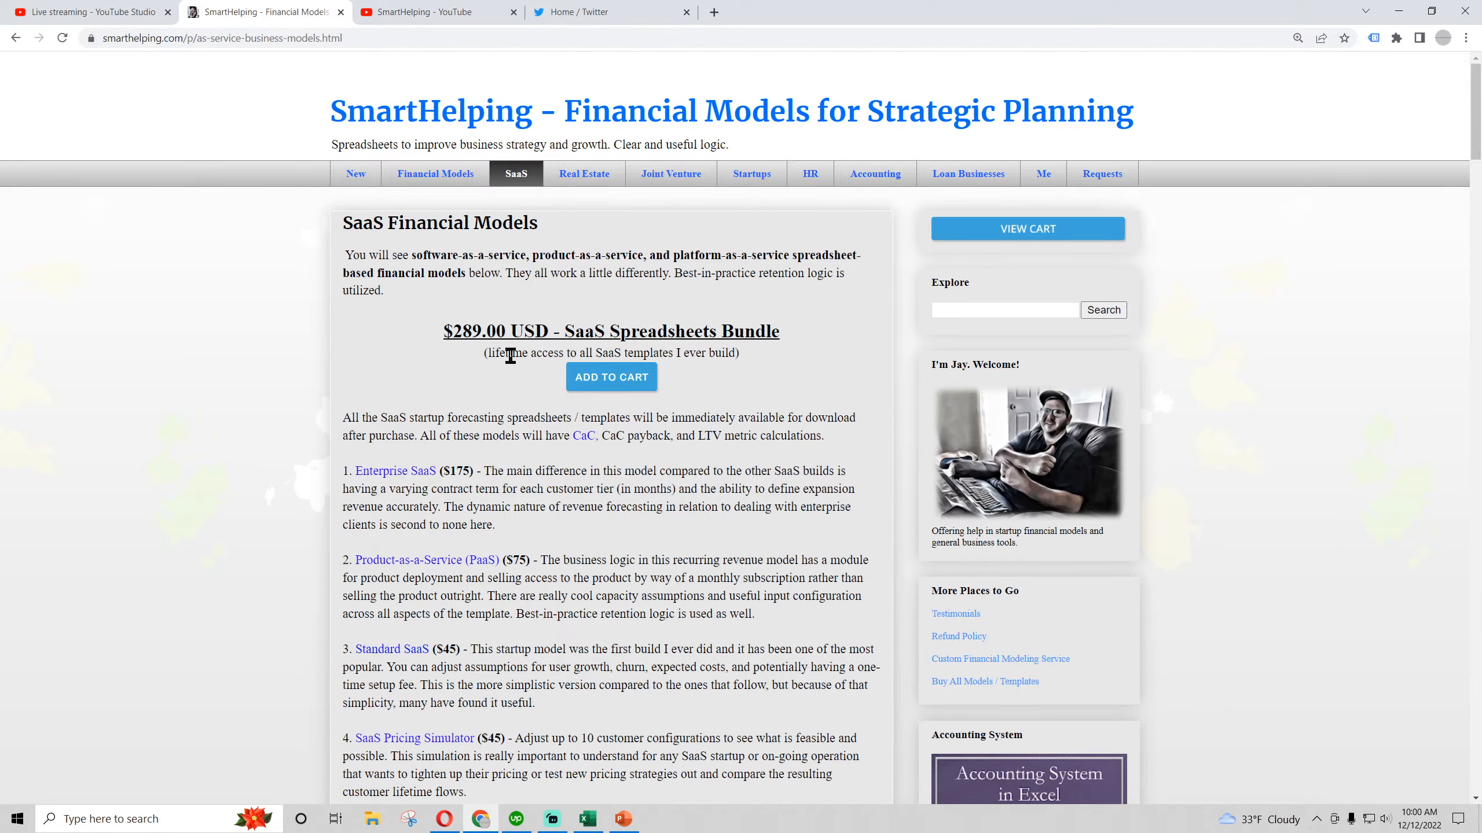
click(585, 177)
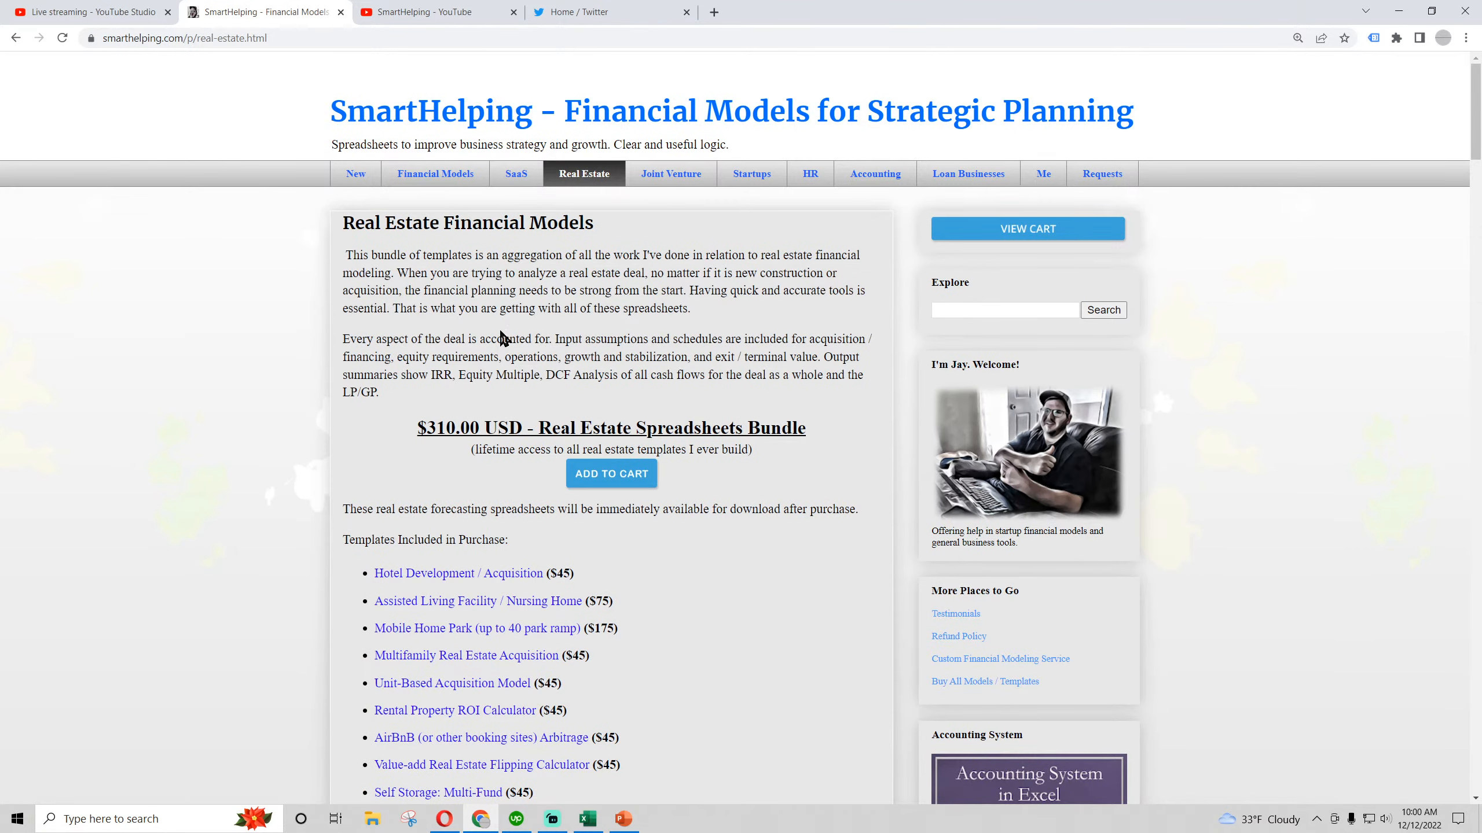
scroll(457, 425, down, 3)
scroll(457, 426, up, 3)
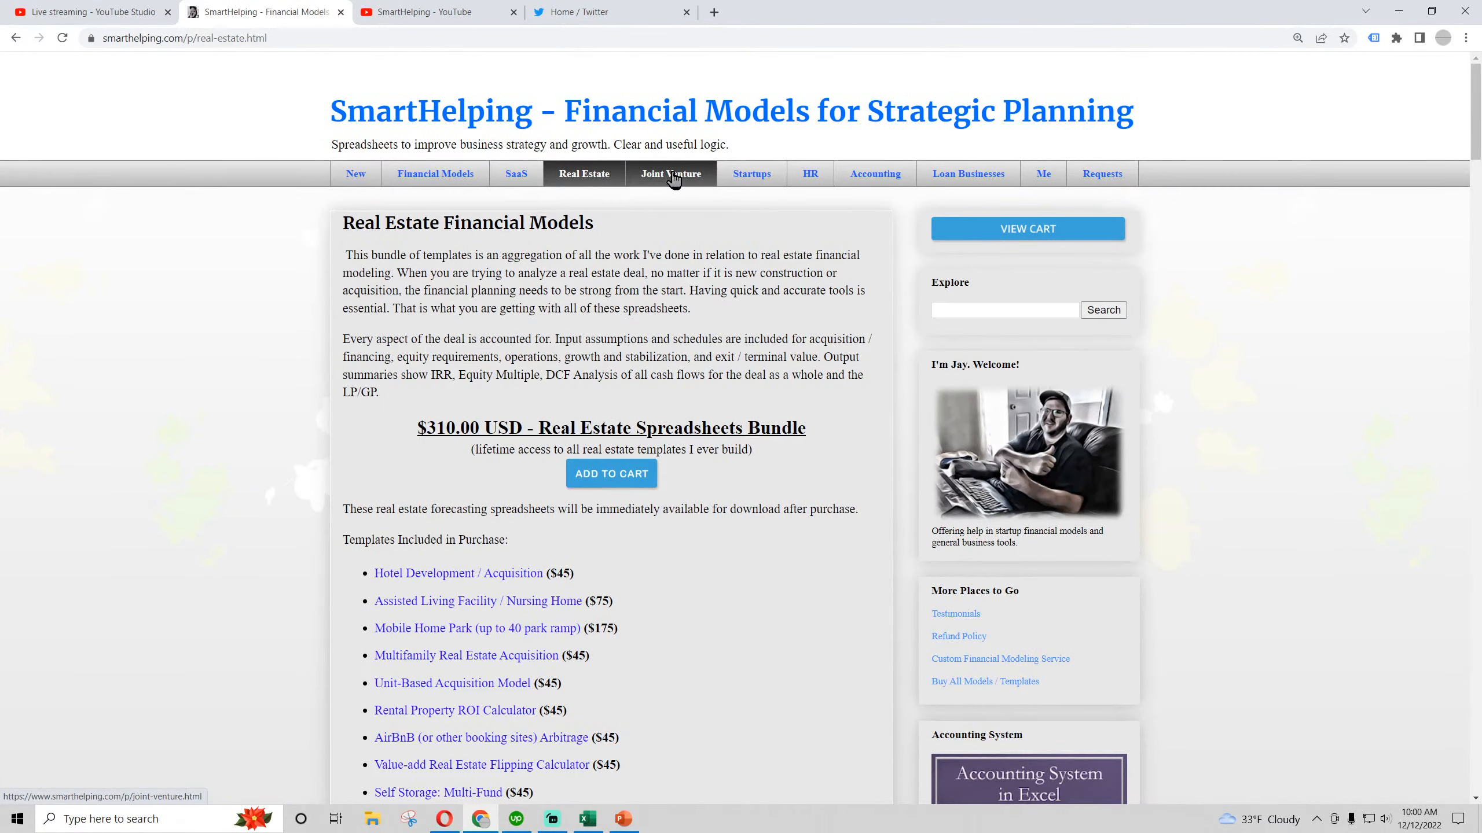
Look through the list of industry-specific templates on the site's Startups page
click(751, 171)
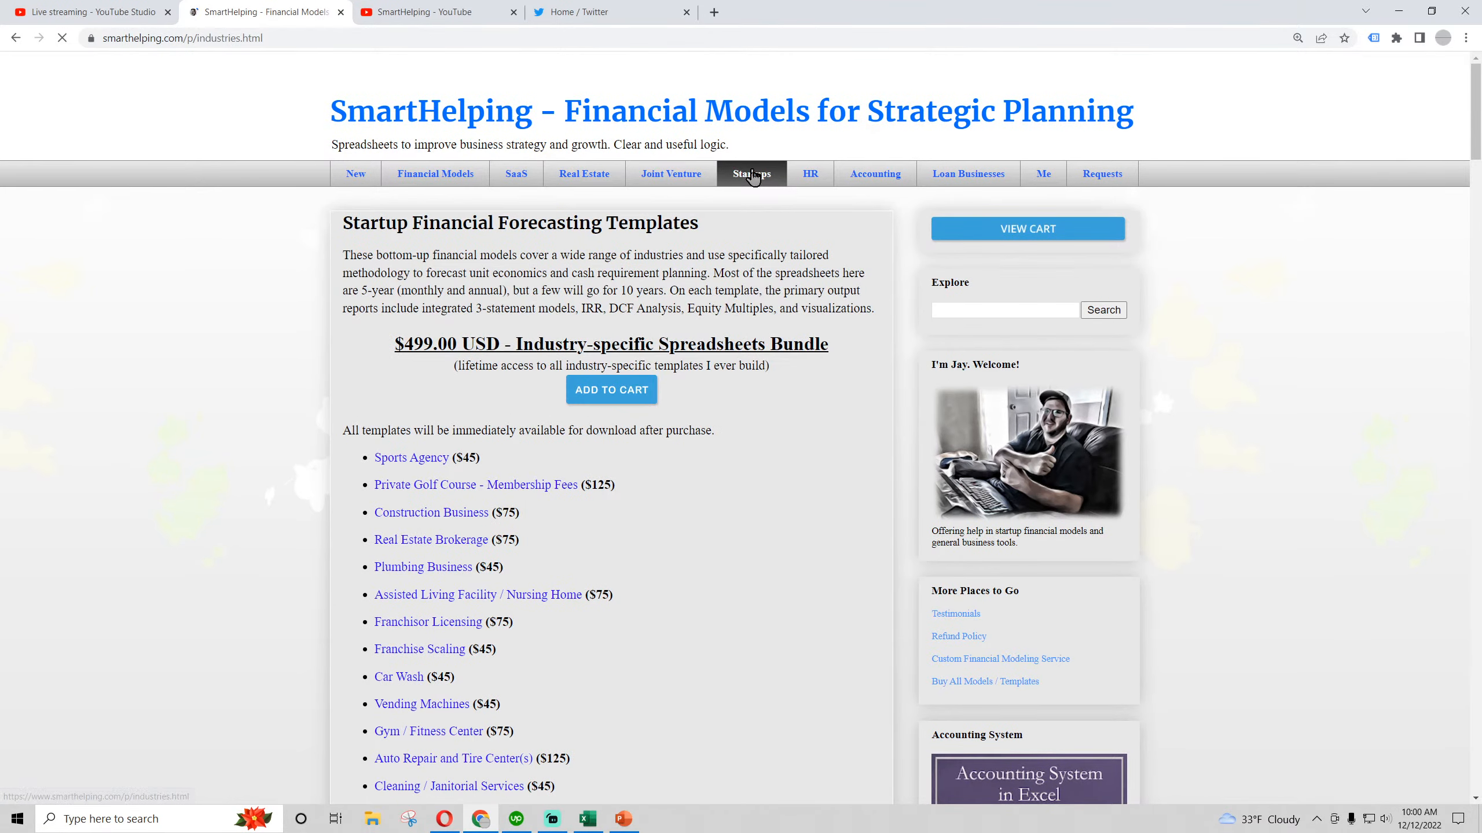
scroll(356, 330, down, 3)
scroll(353, 325, down, 6)
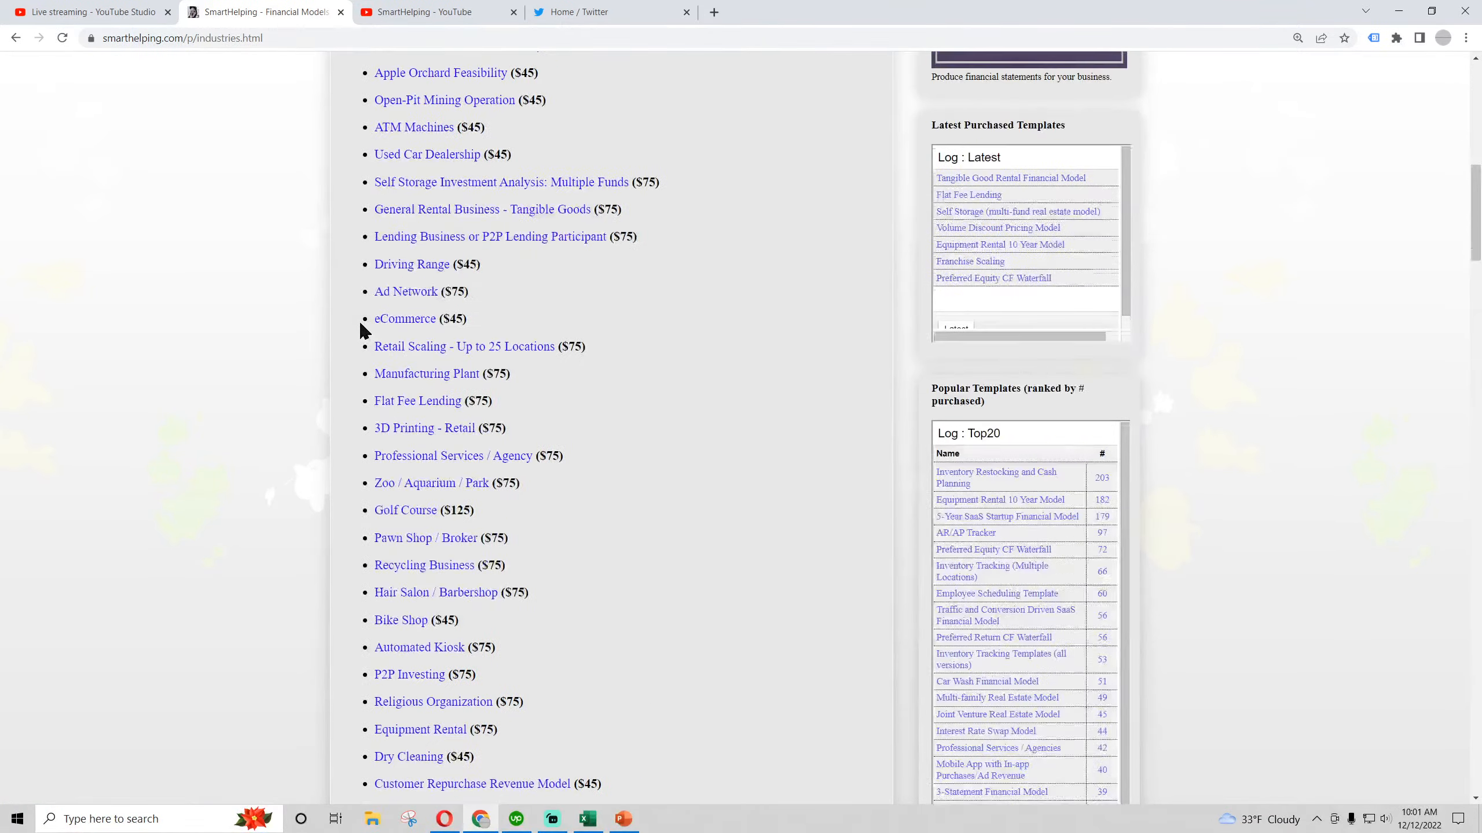
scroll(360, 325, up, 9)
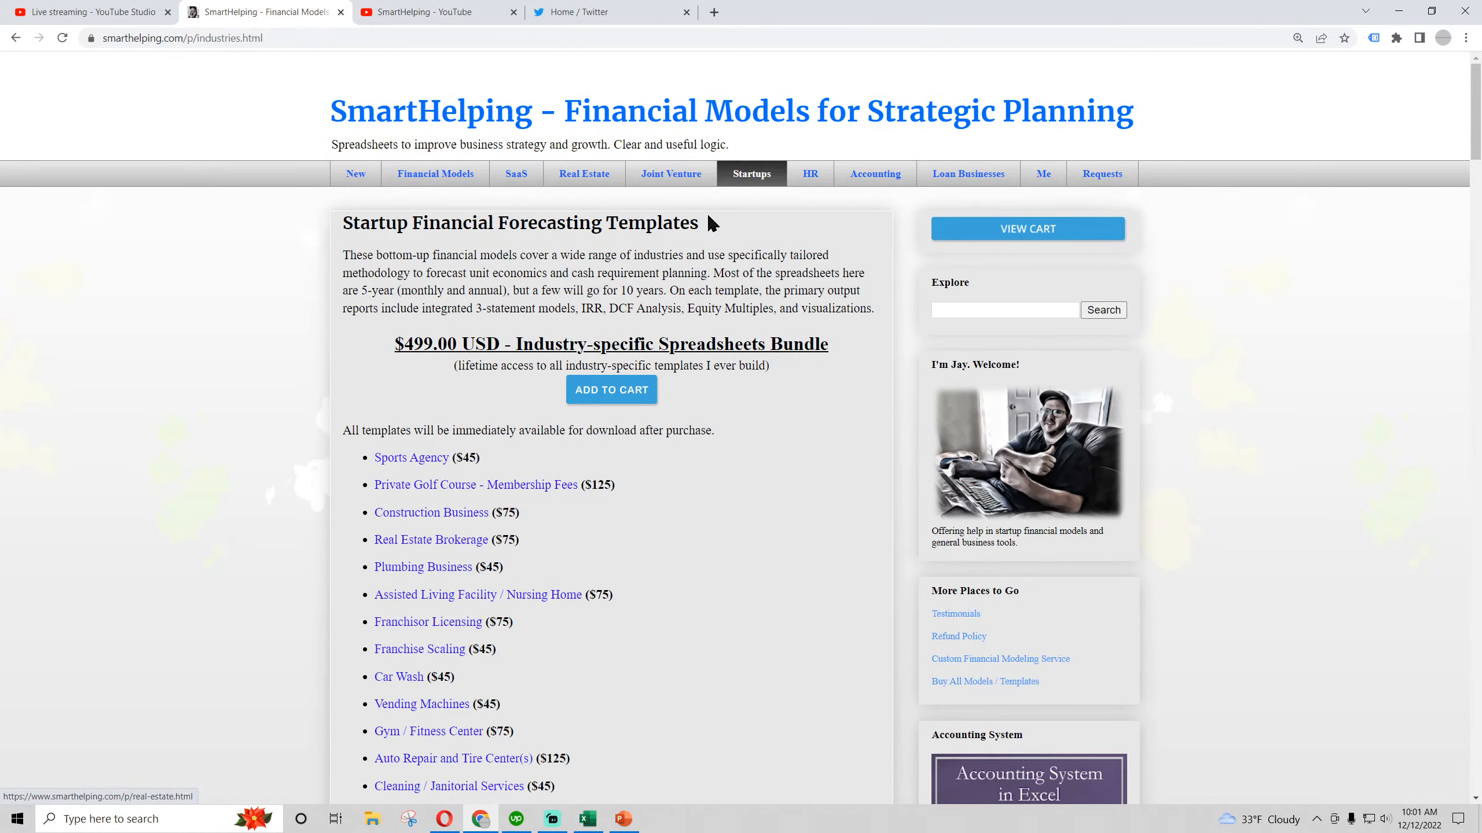
scroll(734, 452, down, 20)
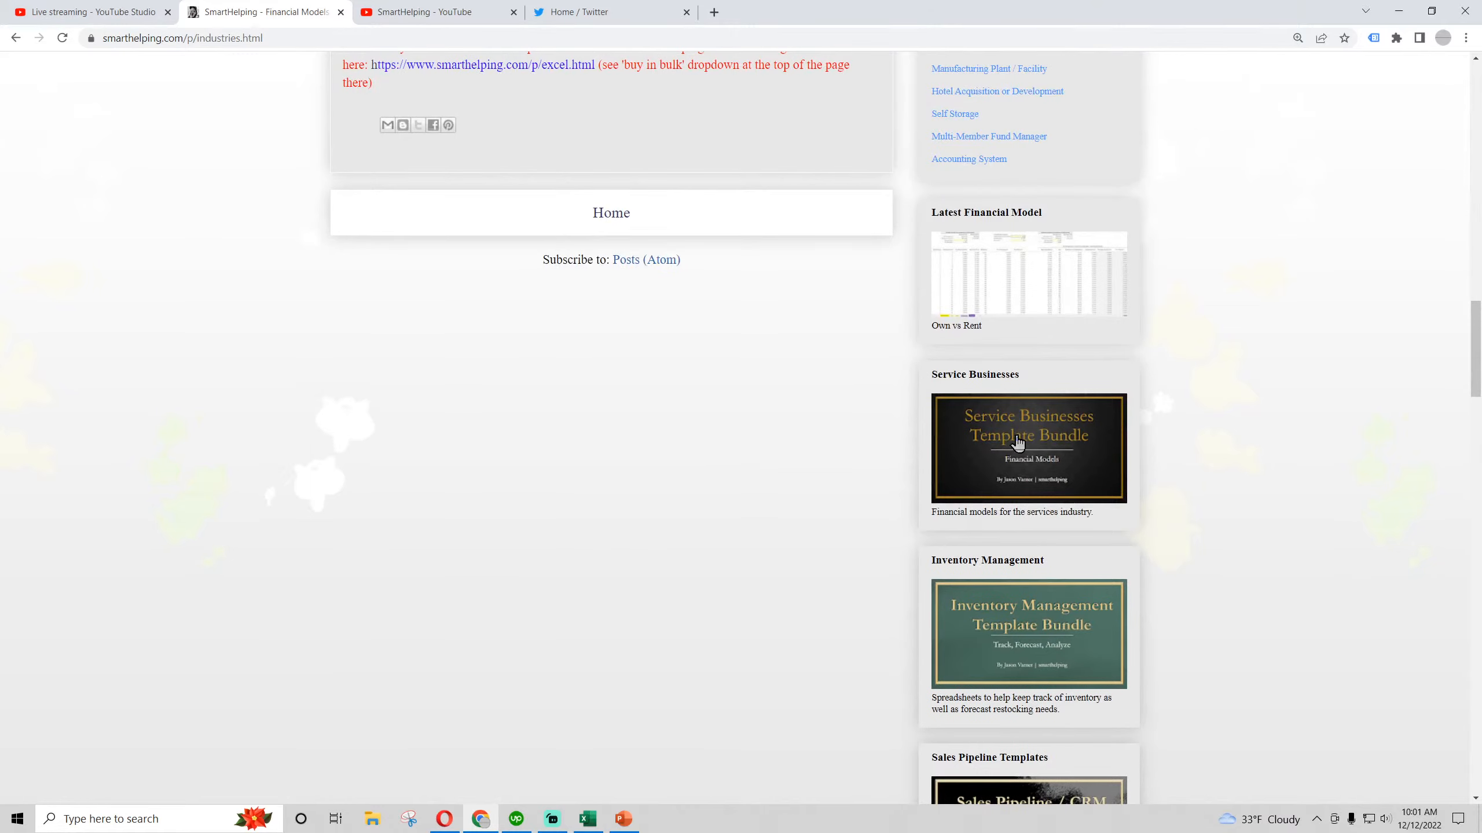
Open the Service Businesses template bundle page and review the models it includes
click(1018, 443)
scroll(408, 408, down, 2)
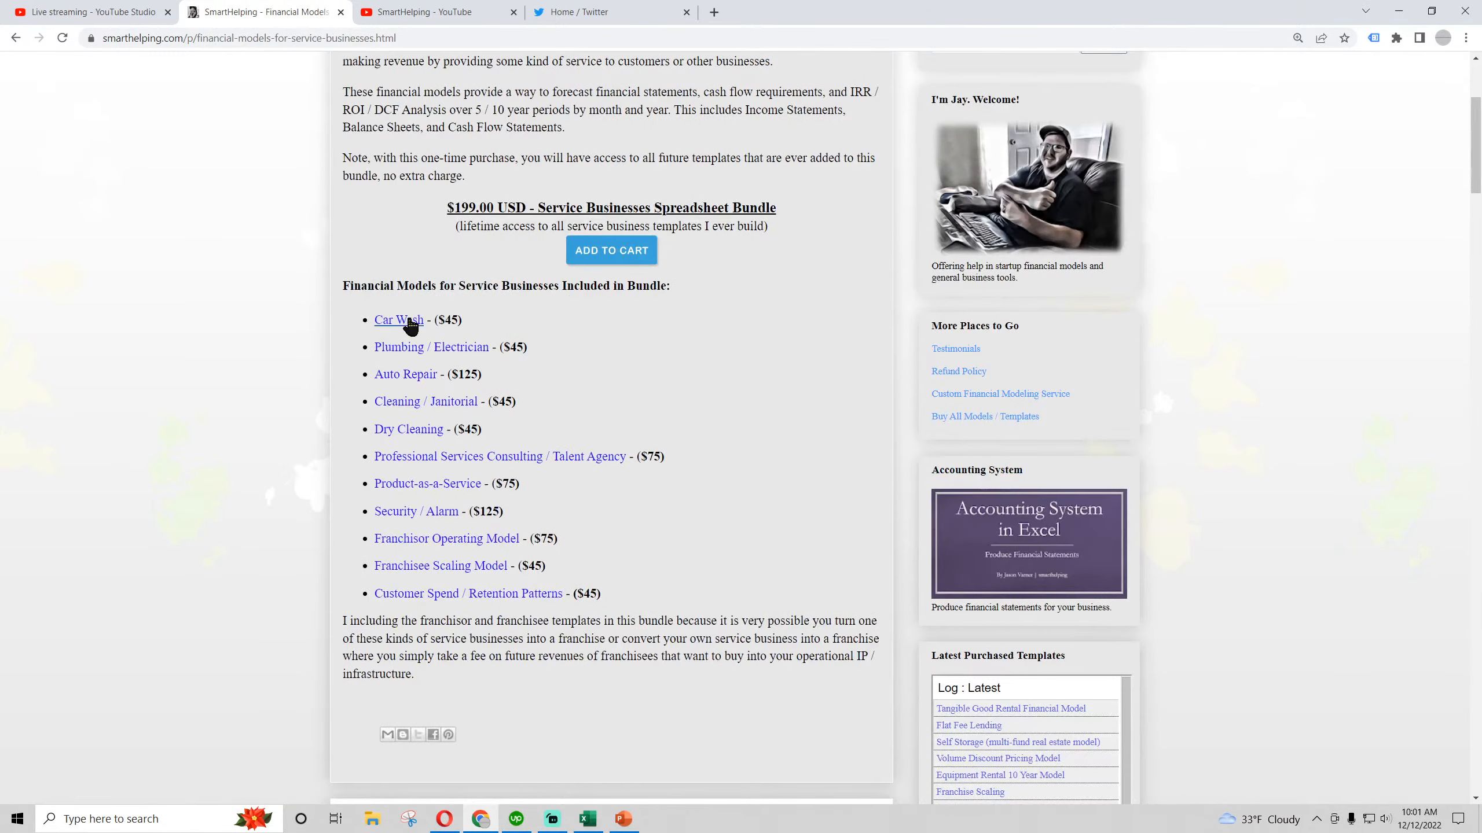
scroll(443, 467, up, 5)
Open the Financial Models page and highlight the "Buy All Spreadsheets" offer with its lifetime access line
click(445, 174)
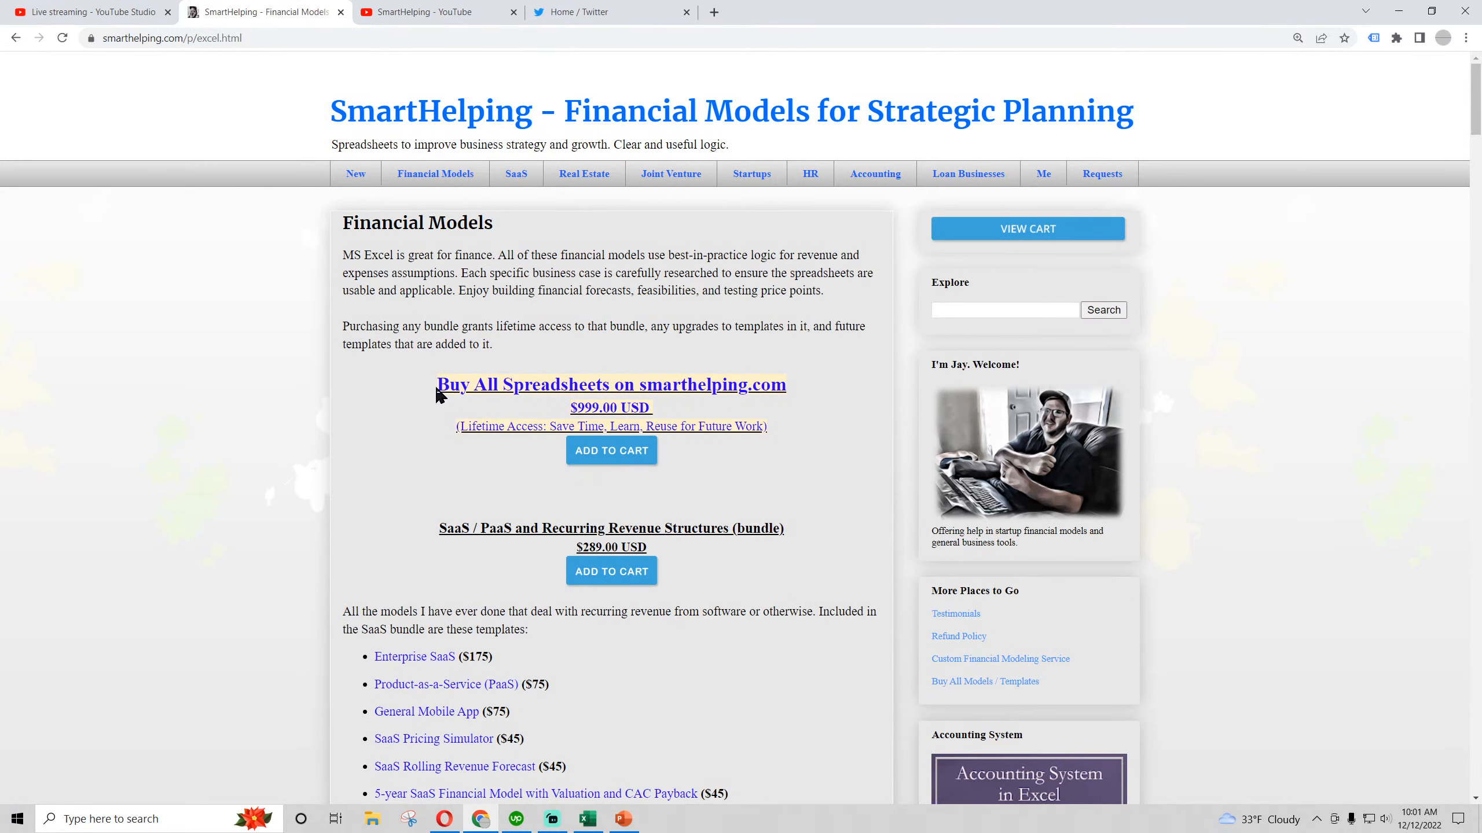
drag(438, 385, 640, 408)
click(600, 408)
drag(460, 426, 562, 433)
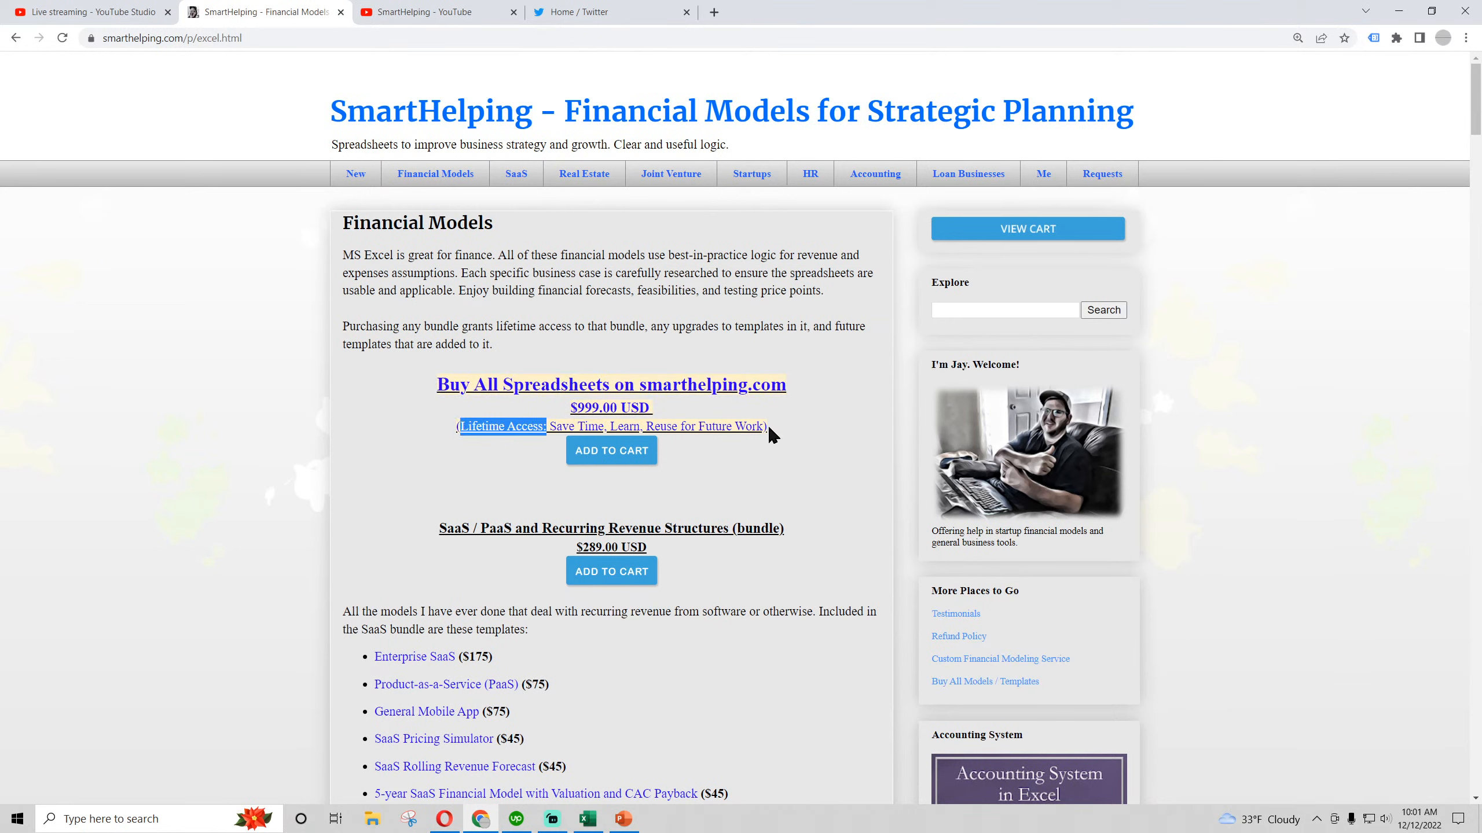
drag(769, 429, 623, 426)
Copy the link of the "Property Management Business: Live Financial Modeling Part 3" stream from the refreshed SmartHelping YouTube channel, closing its browser tab
click(409, 13)
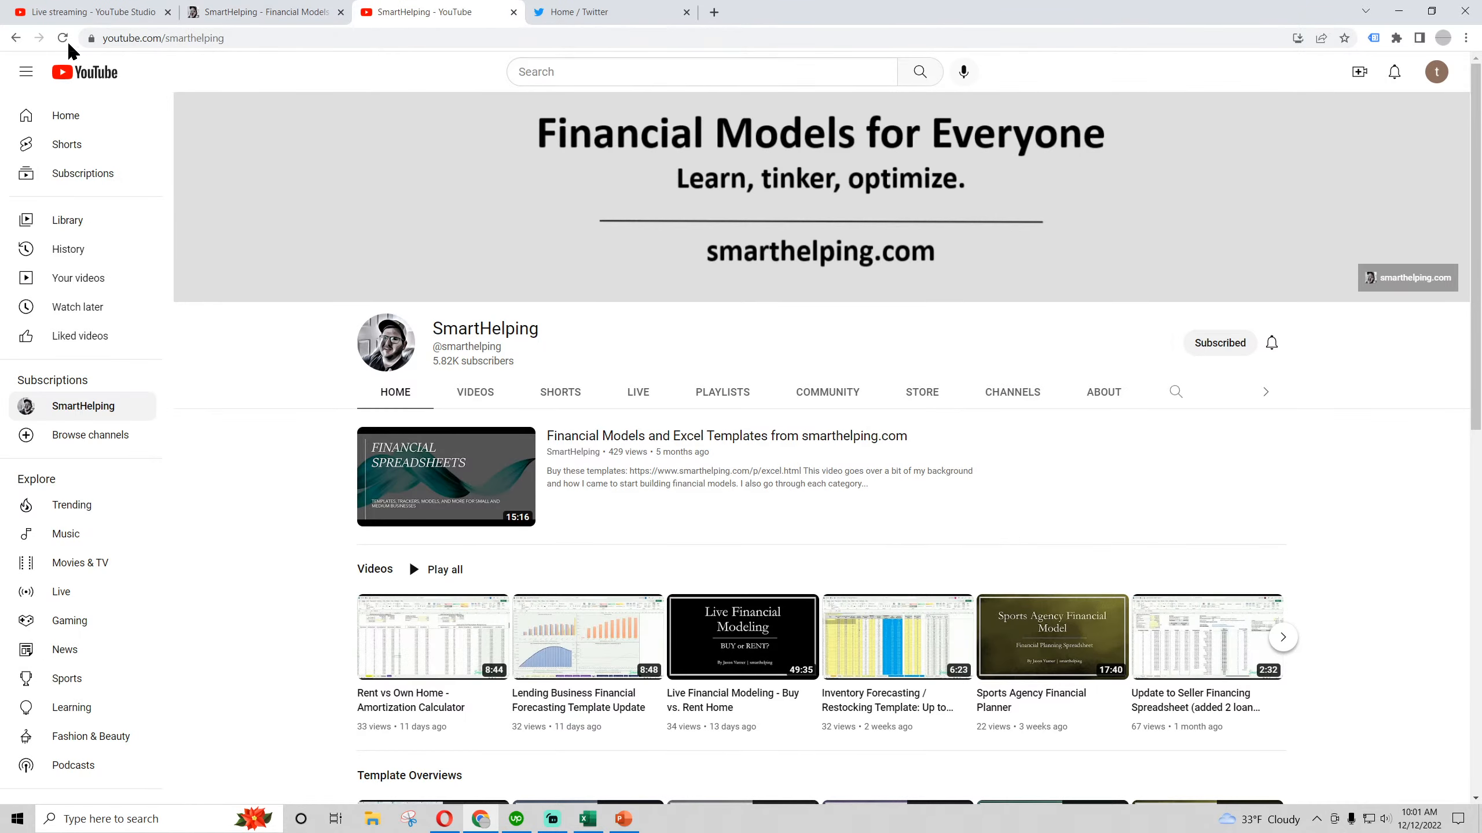
click(61, 38)
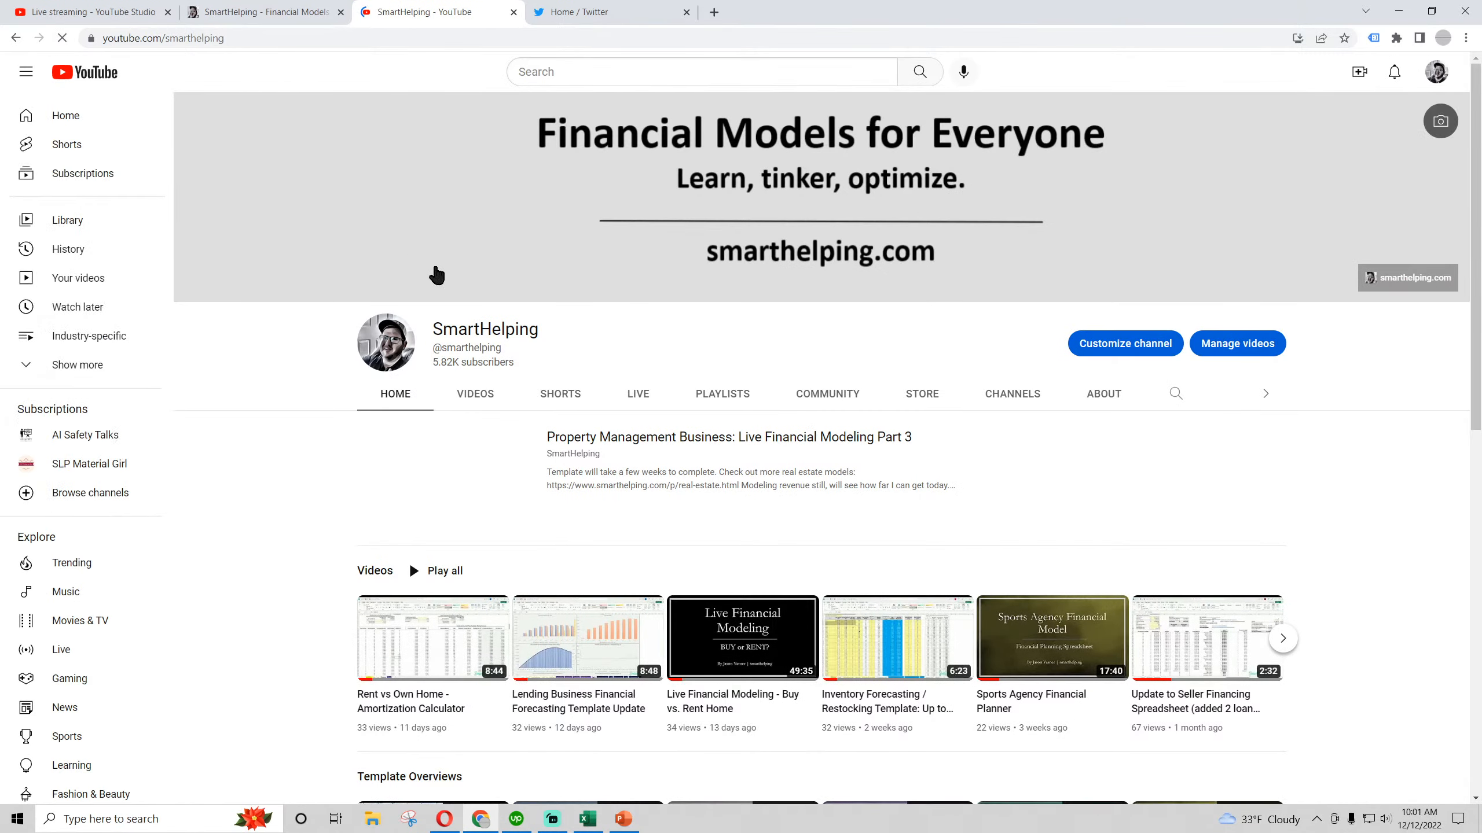
click(603, 447)
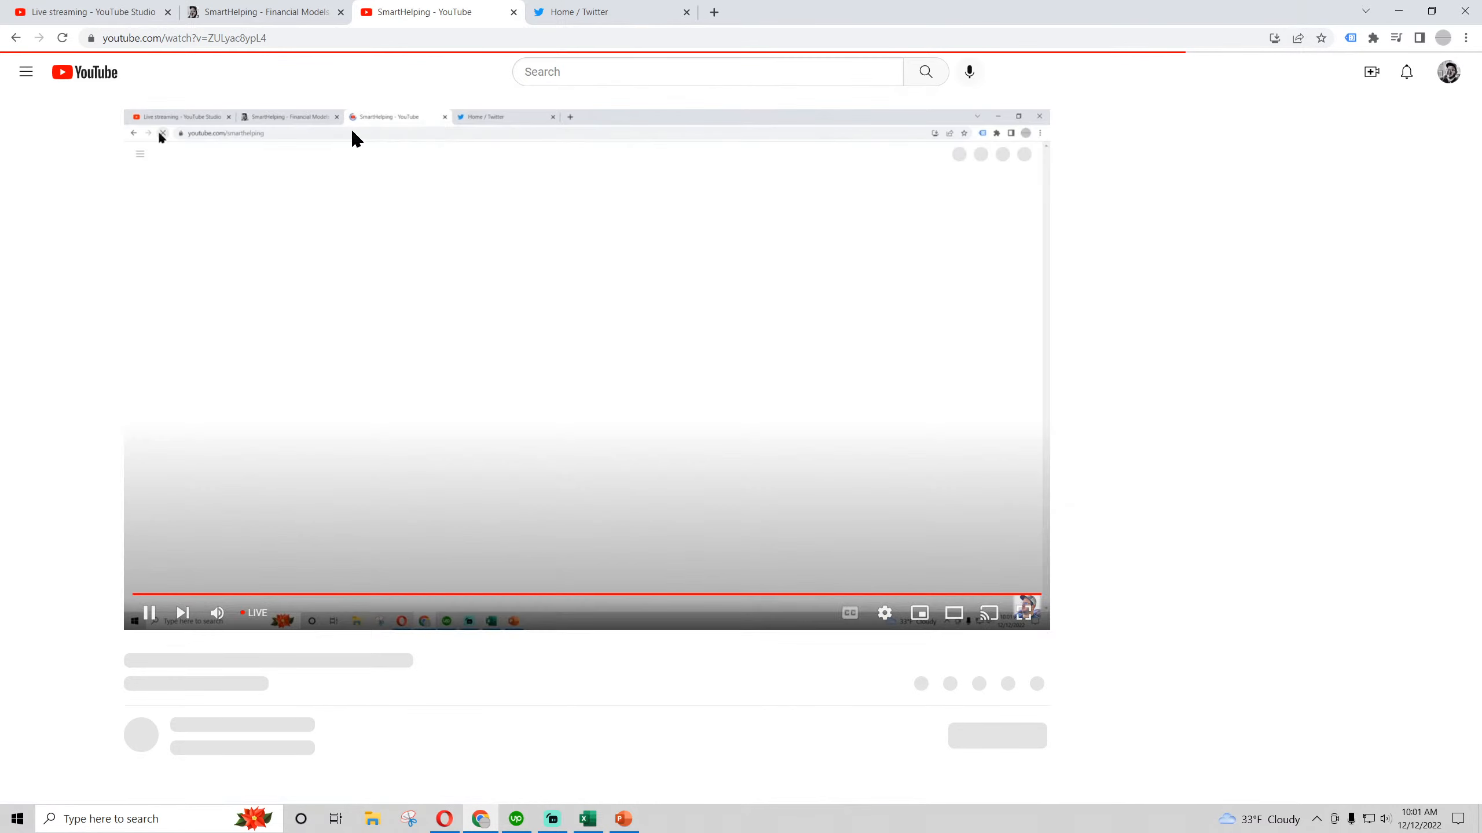
click(245, 39)
right_click(245, 39)
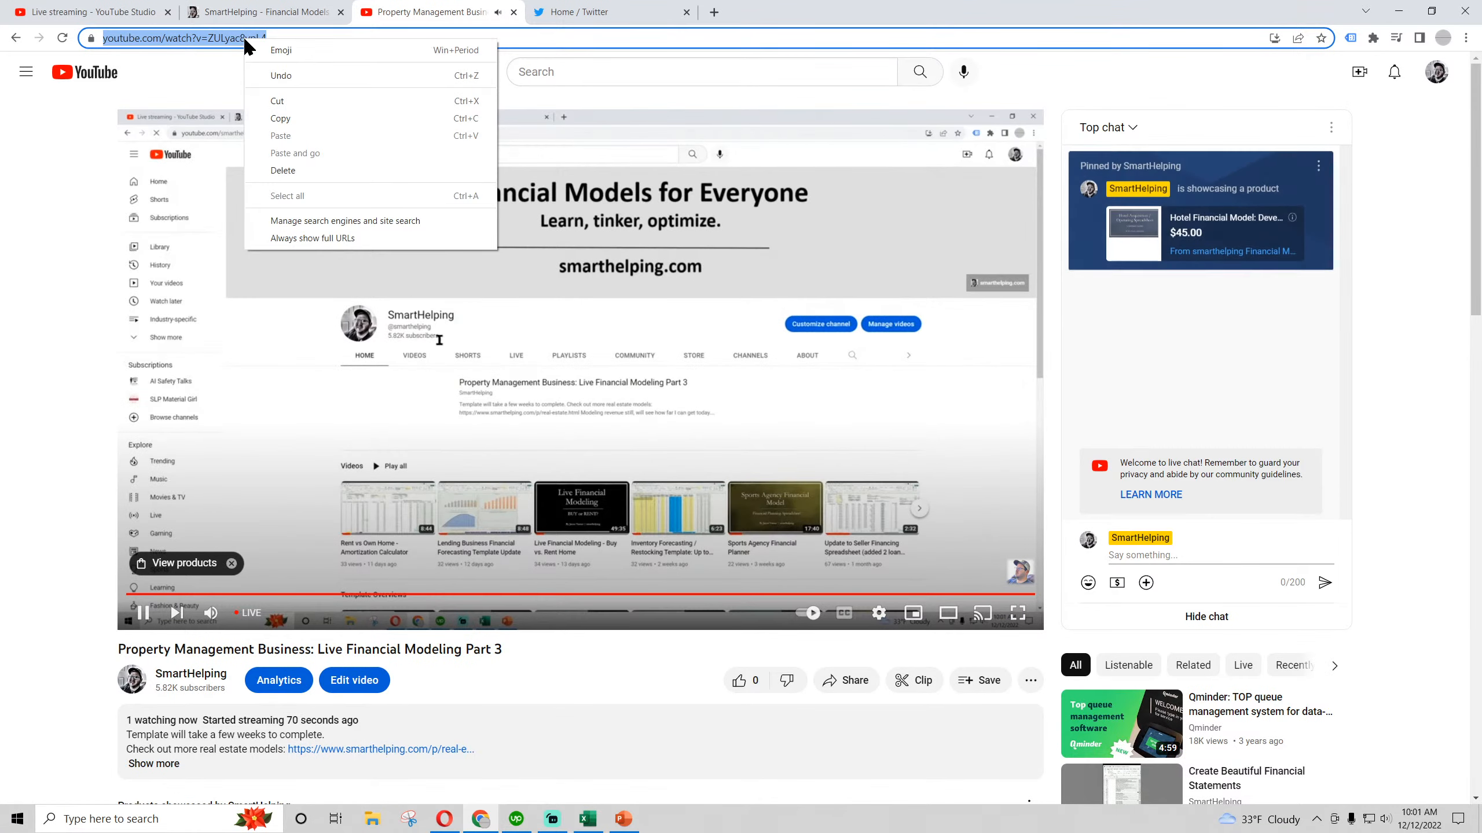
click(292, 120)
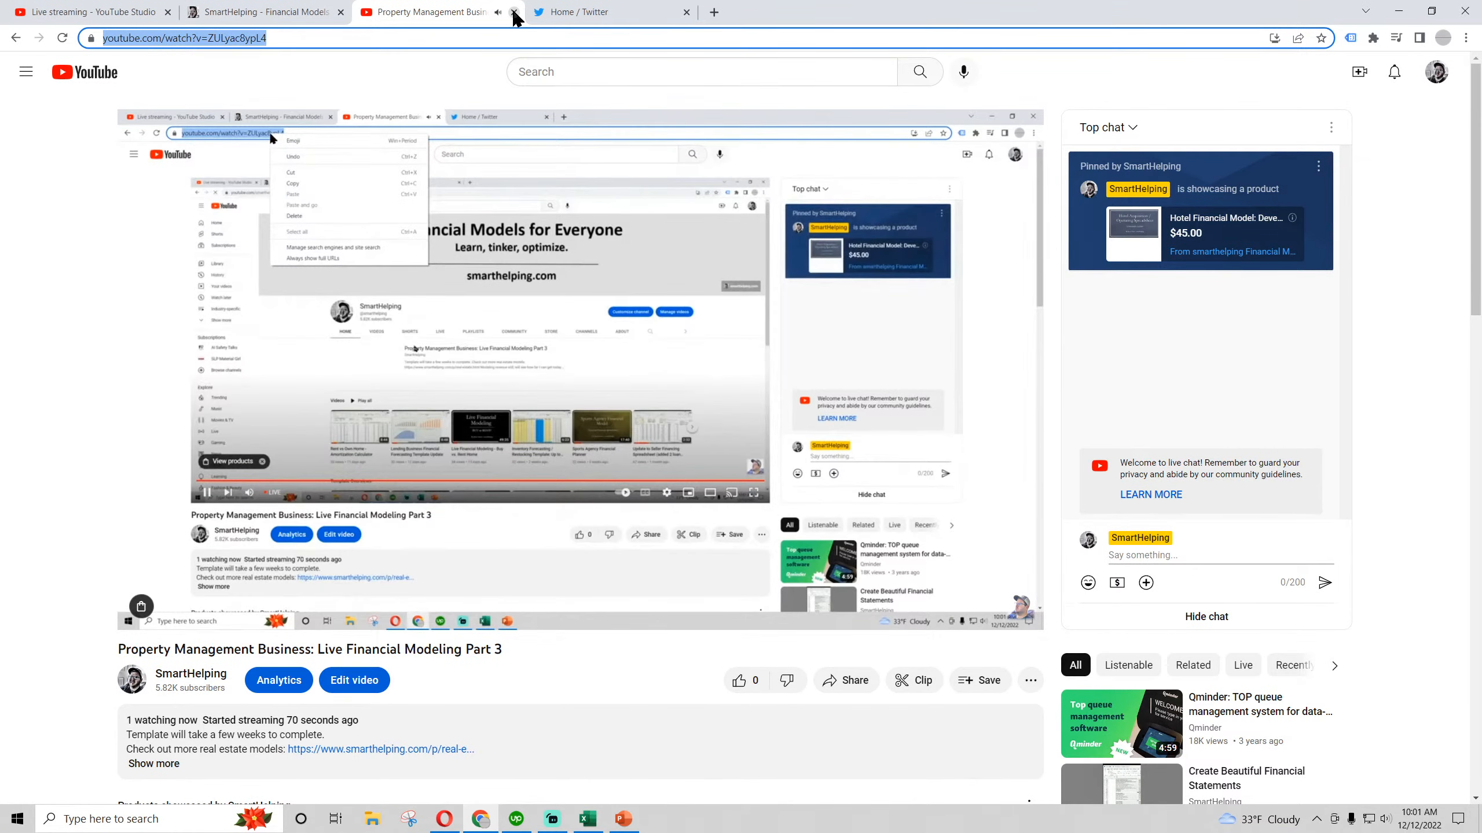
click(514, 13)
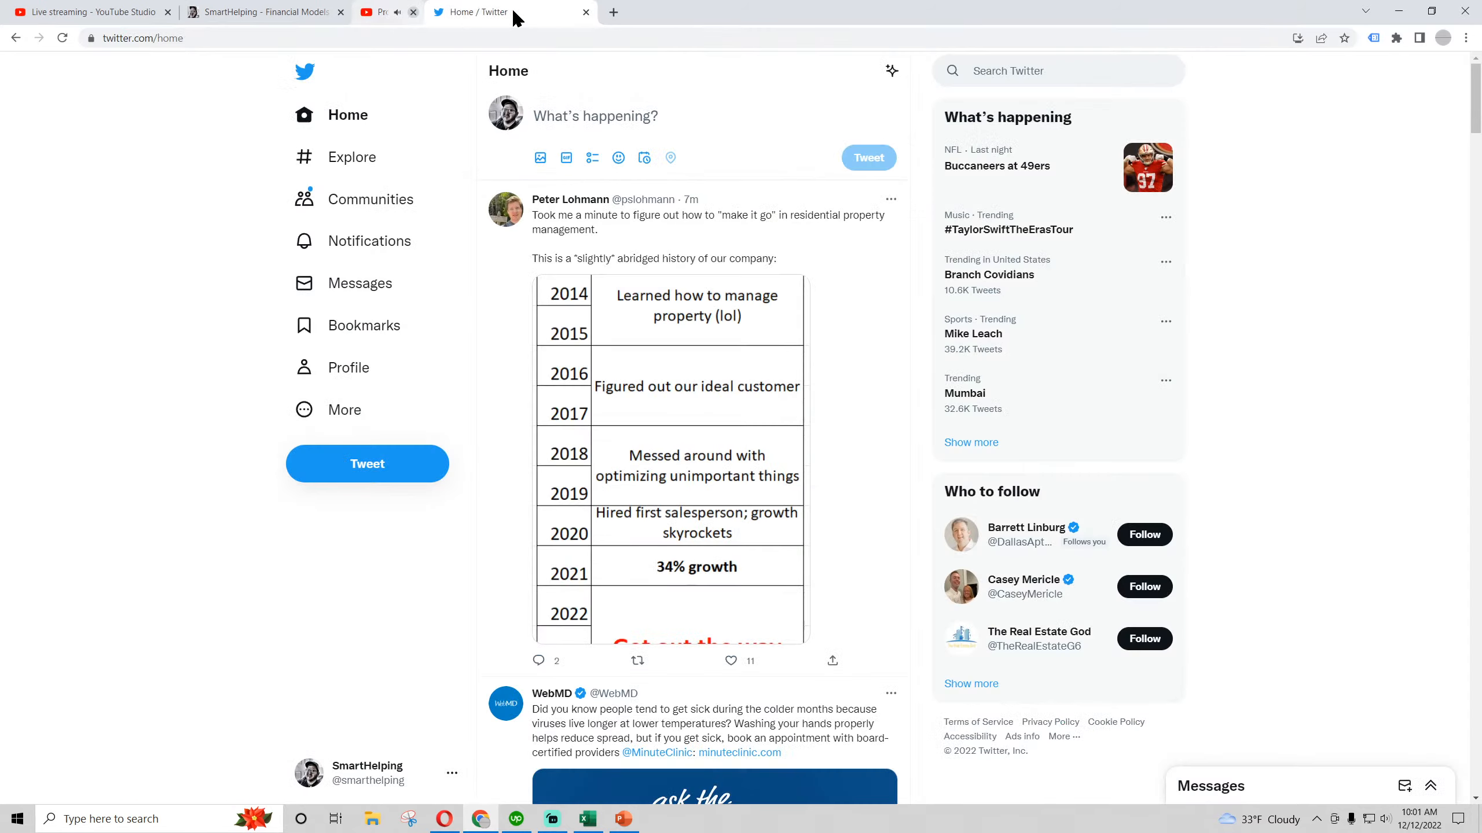
Post a tweet reading "live financial modeling - property management biz - part 3:" followed by the copied YouTube link
click(382, 463)
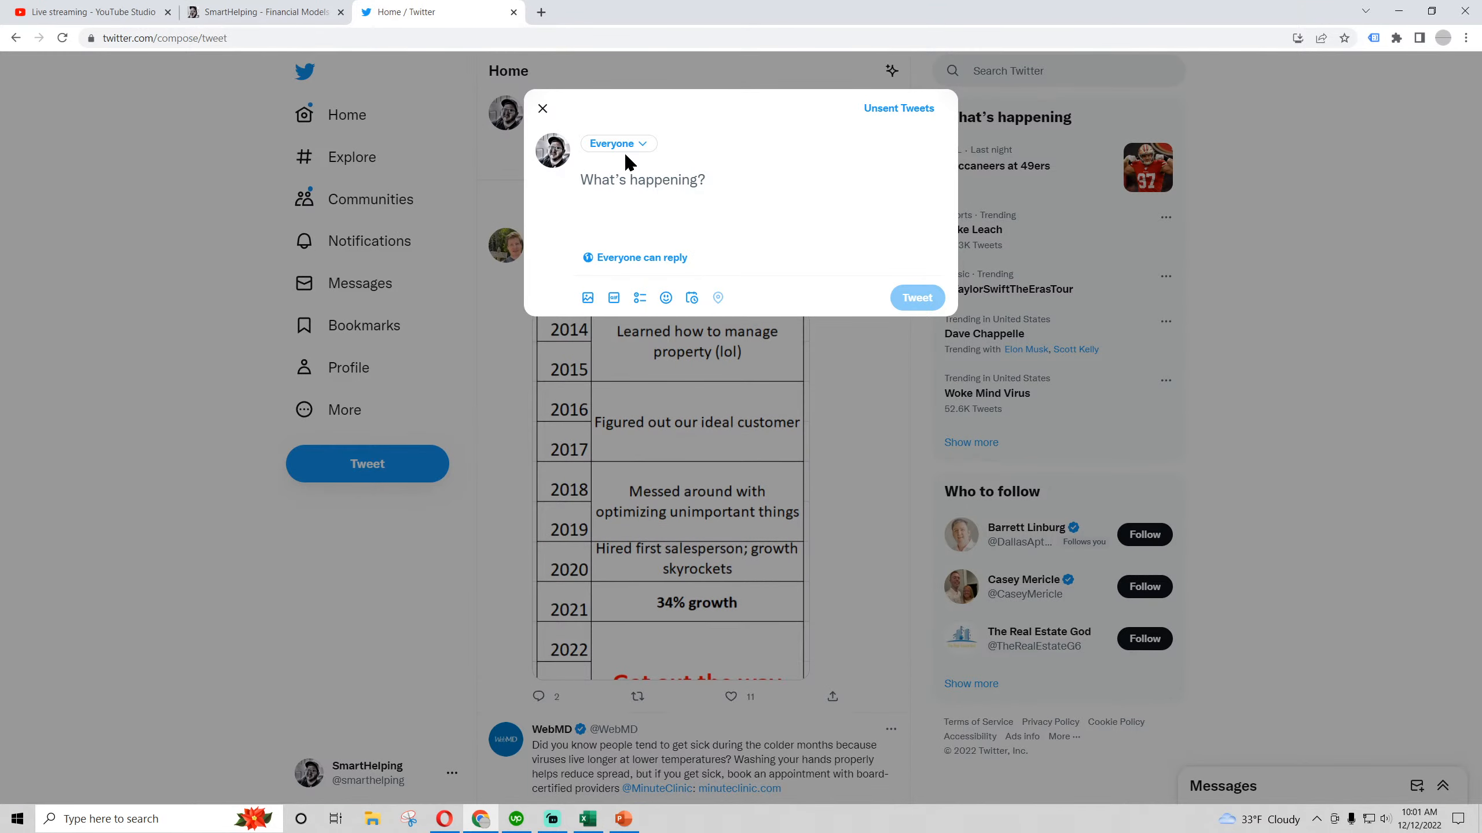
text(Iive financial mod)
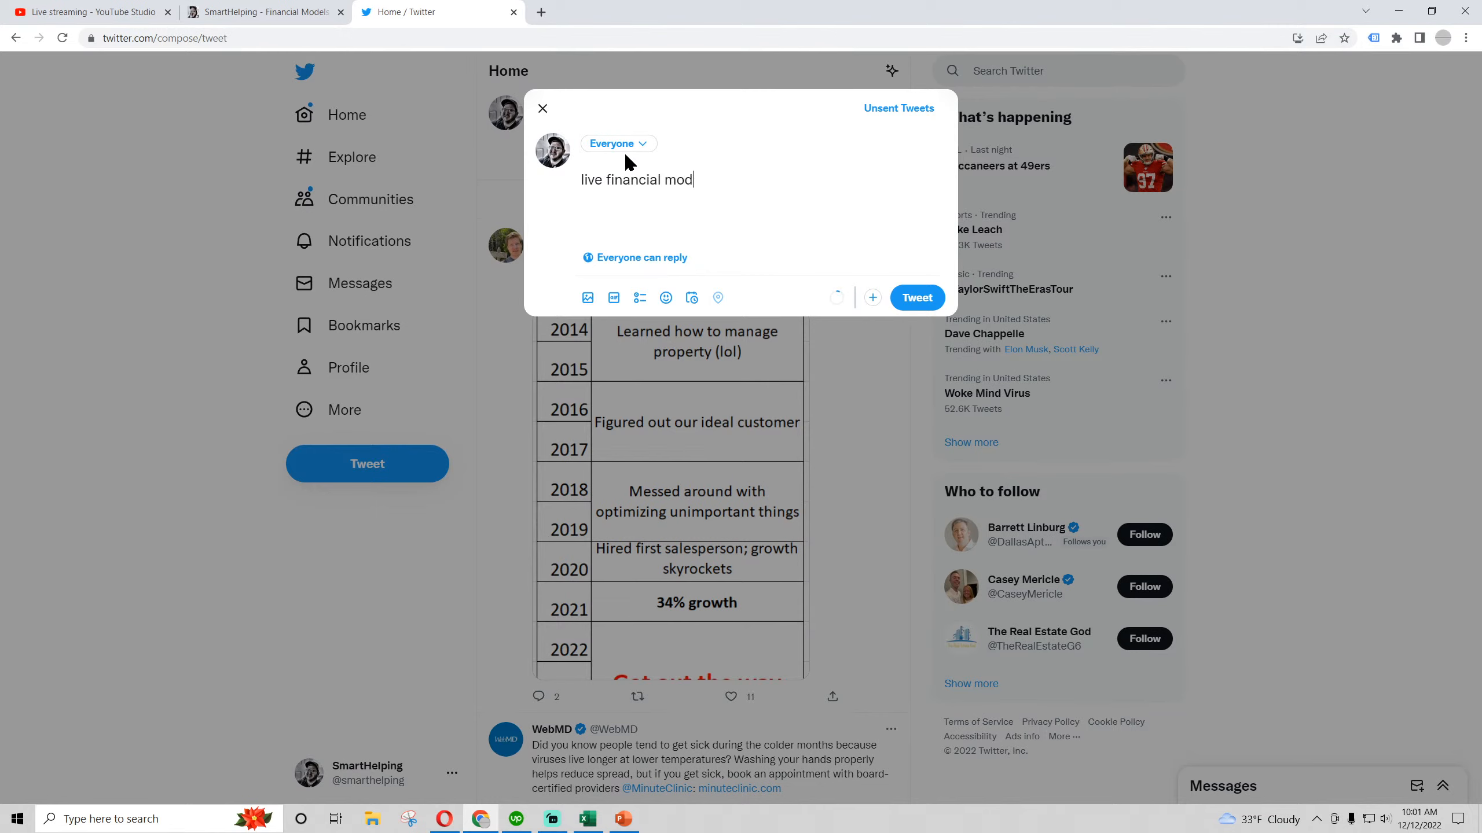
text(eling - property managemetn biz -)
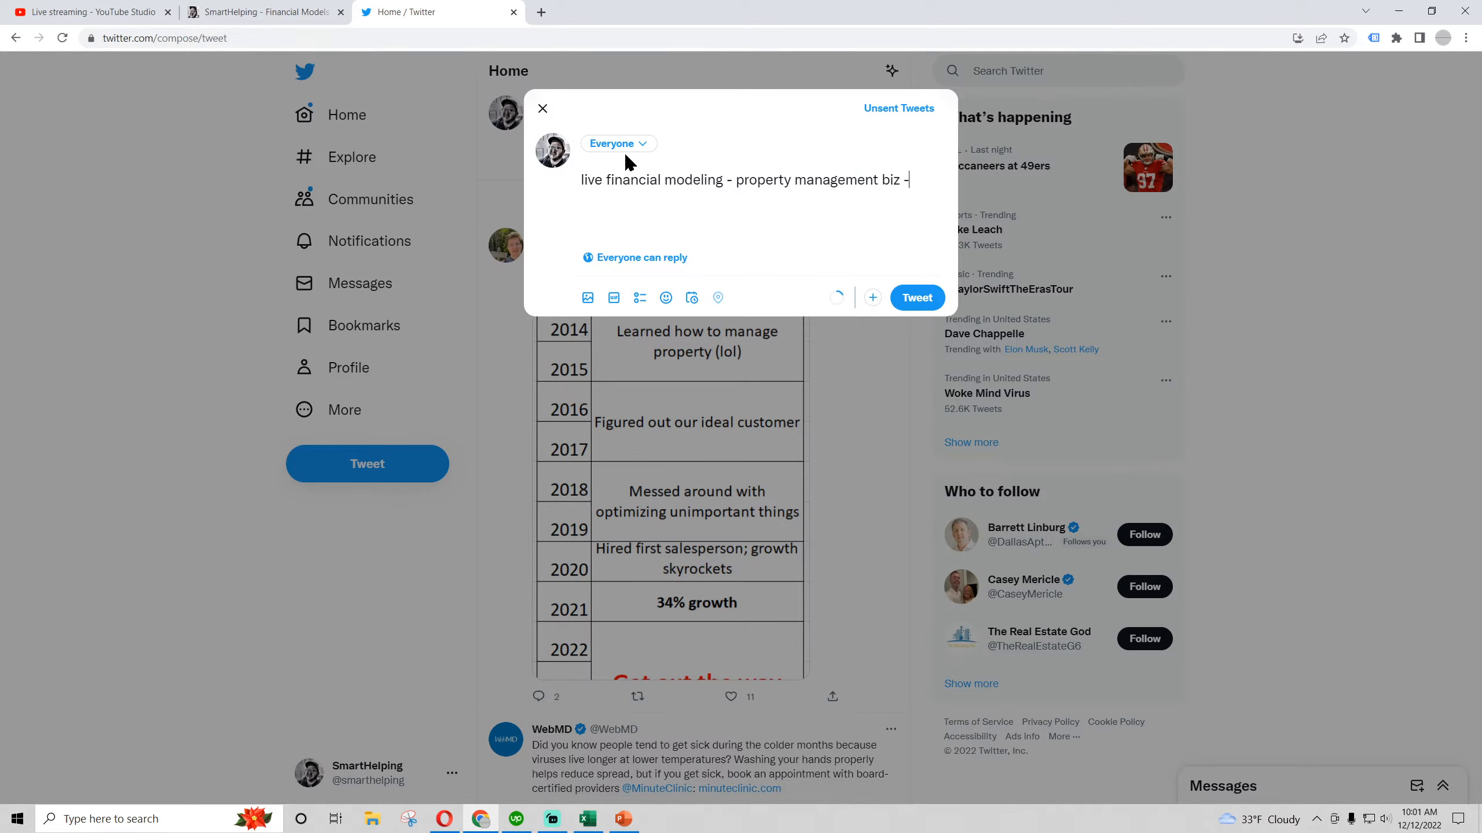
text(:)
key(ctrl+v)
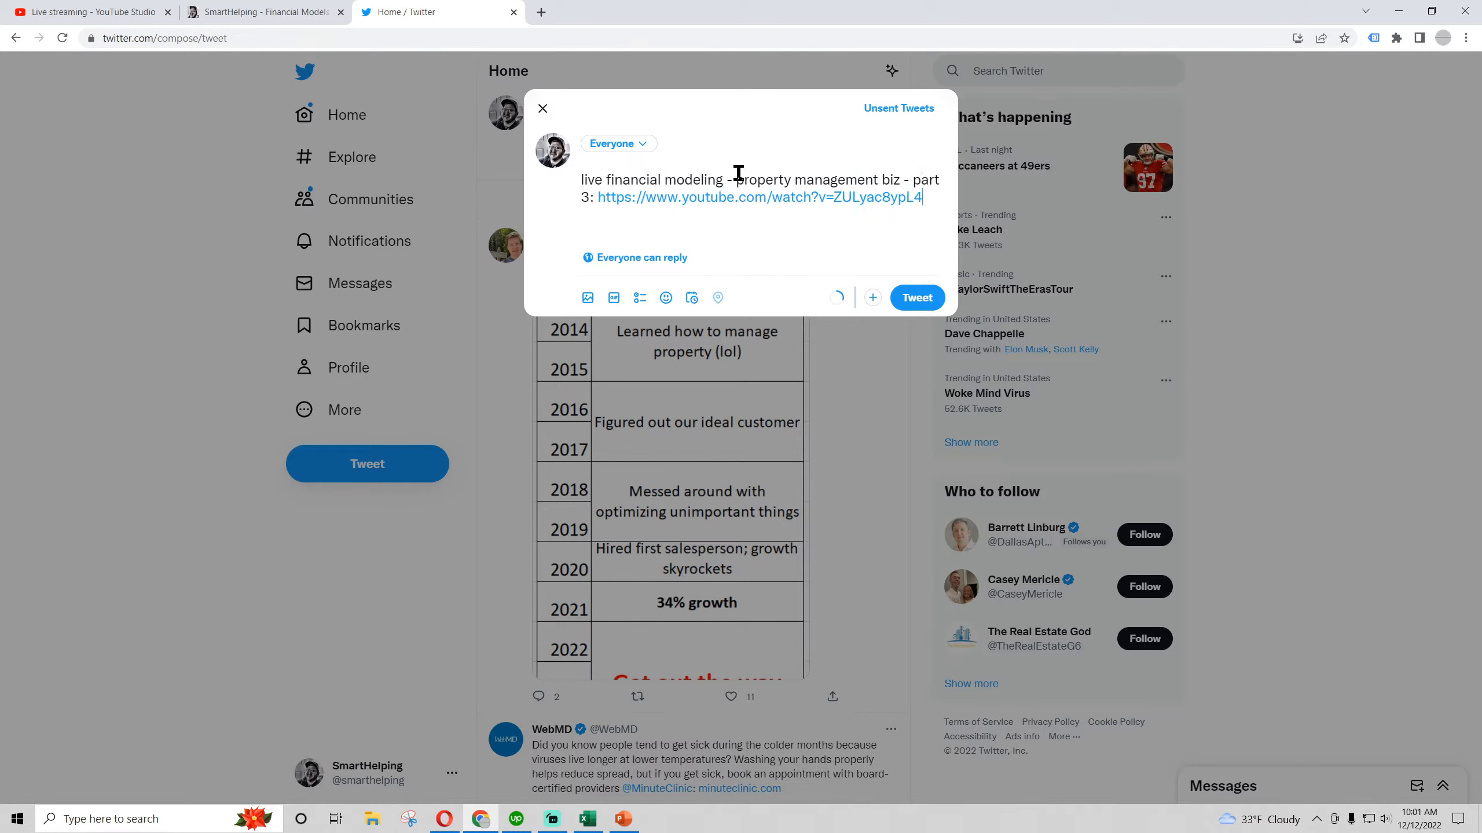
click(916, 298)
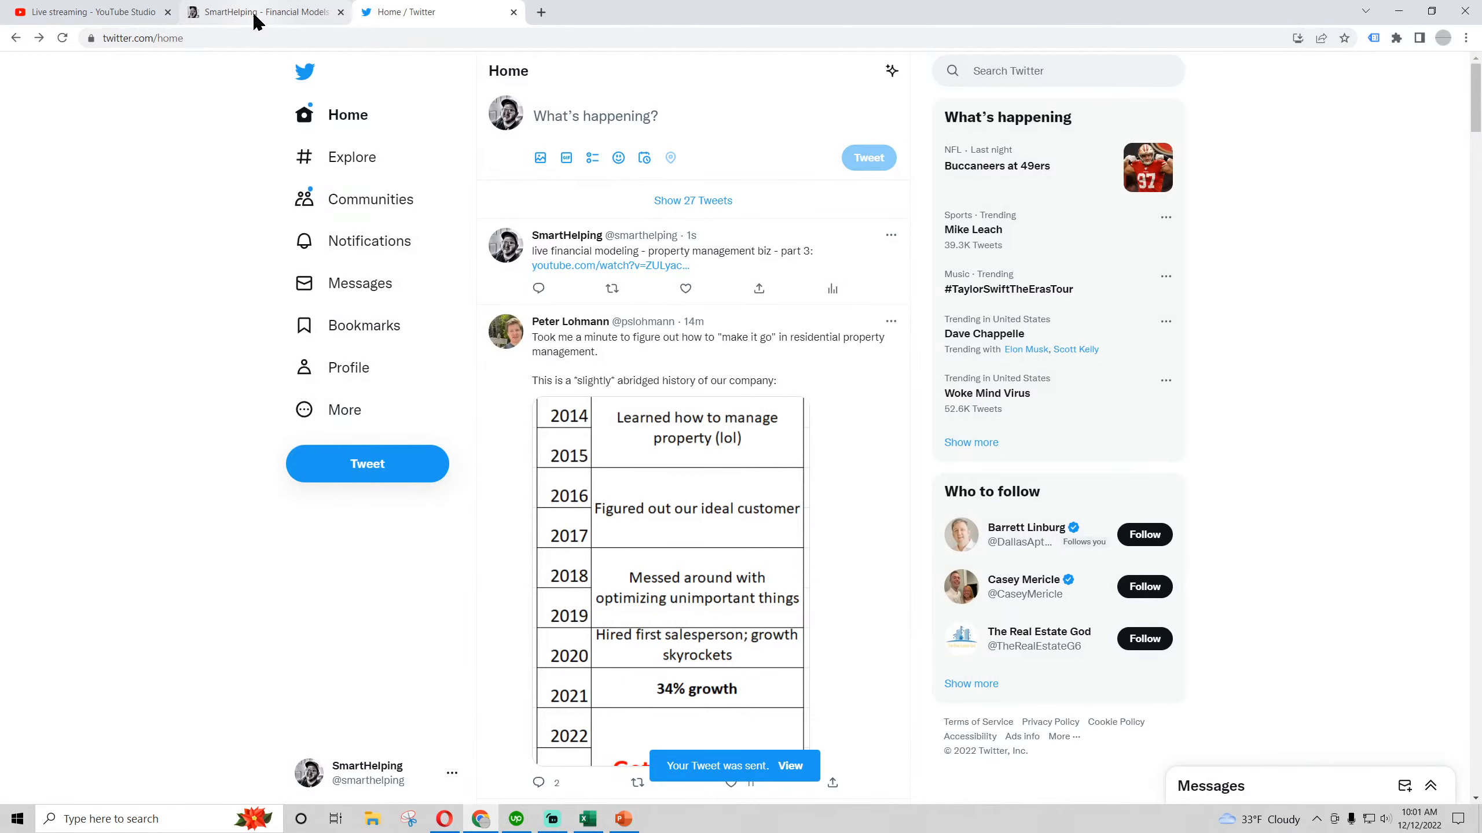
Check the live stream dashboard in YouTube Studio and switch back to the Property Management workbook in Excel
click(58, 11)
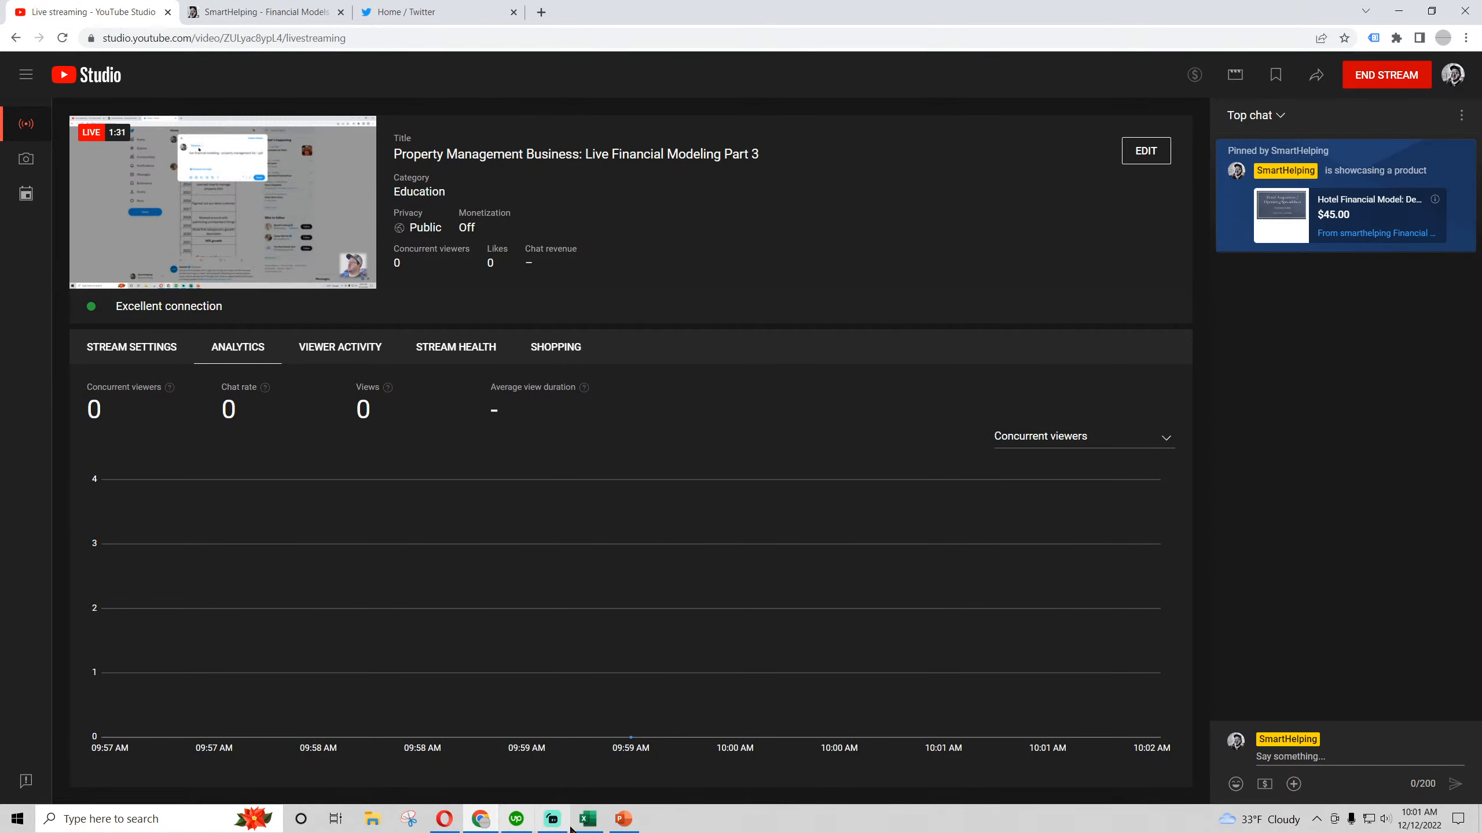
click(587, 819)
click(679, 526)
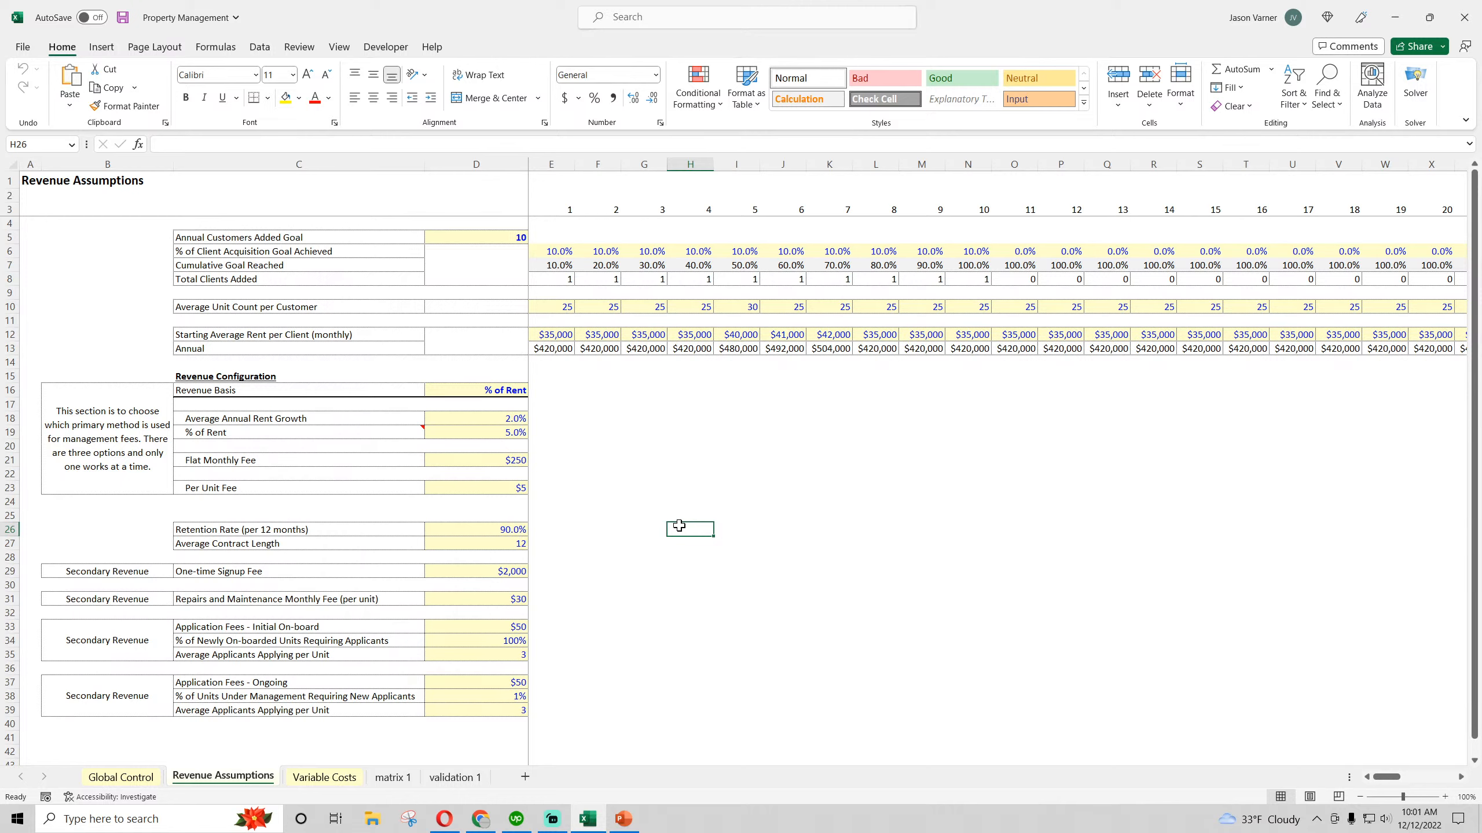
Review the Main Project Assumptions block on the Global Control sheet
mouse_move(396, 430)
click(121, 777)
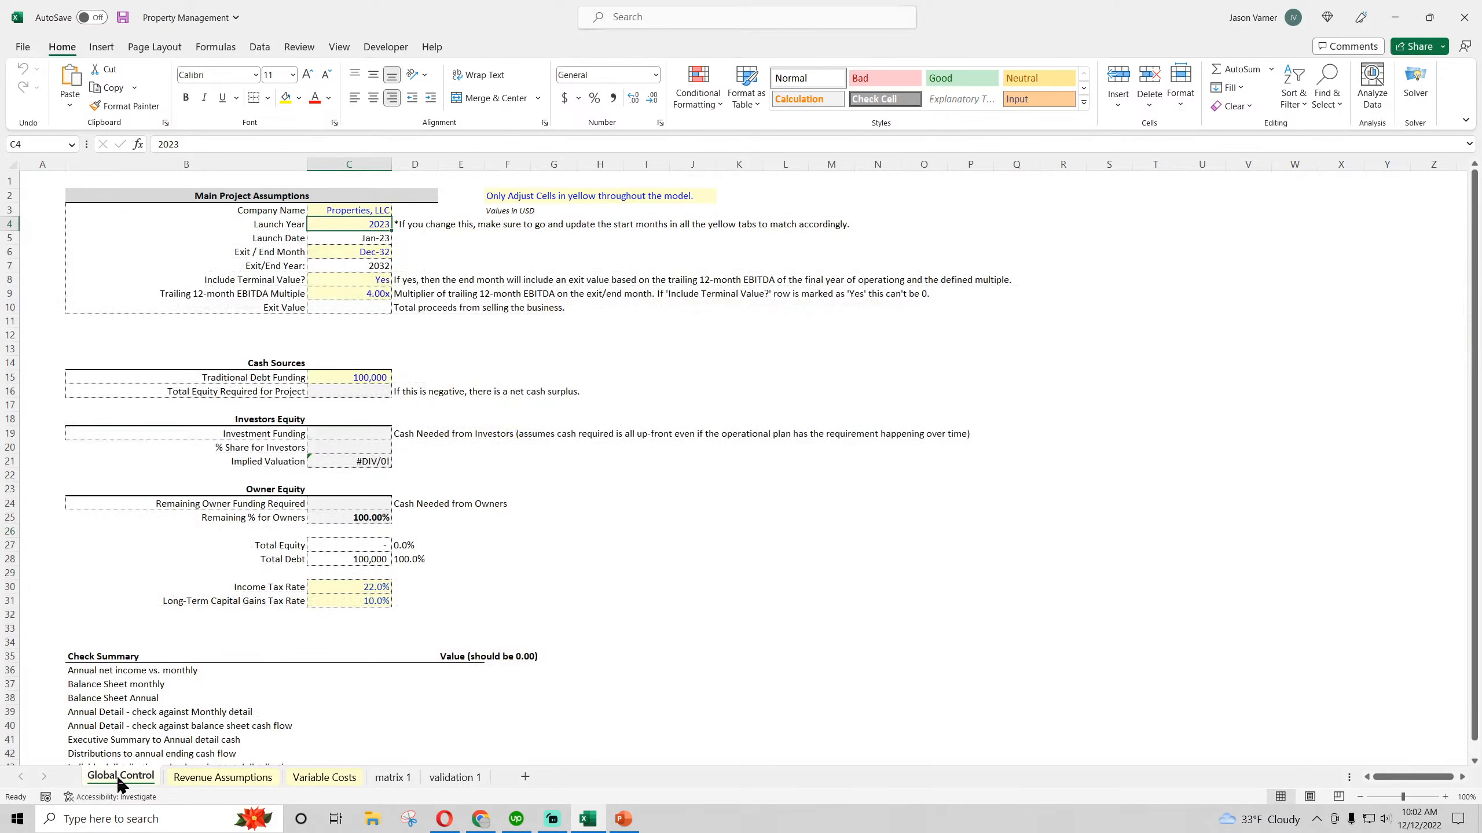
drag(359, 210, 252, 304)
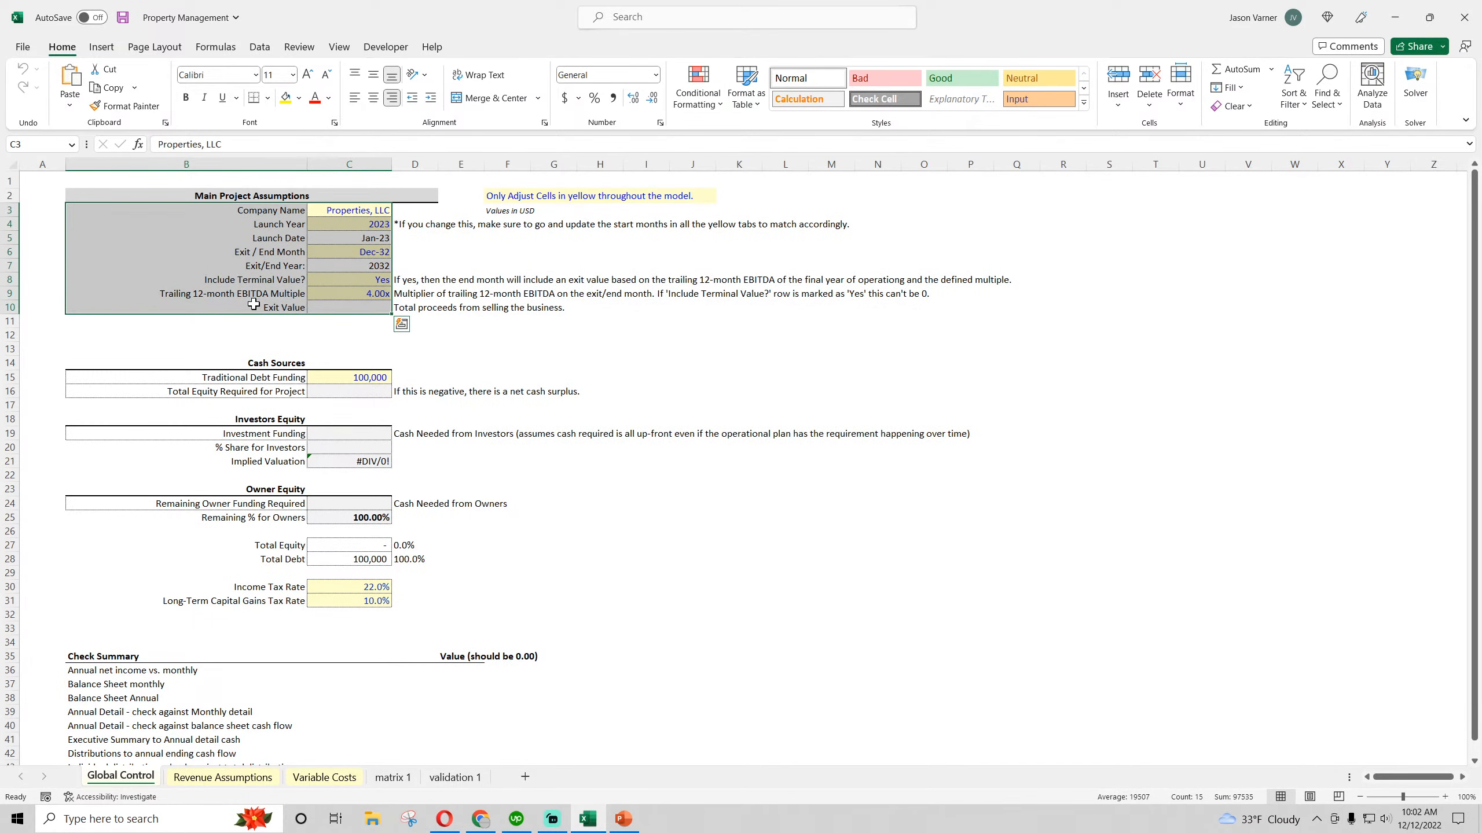
Return to the Revenue Assumptions sheet and examine the Annual Customers Added Goal input in row 5
click(249, 785)
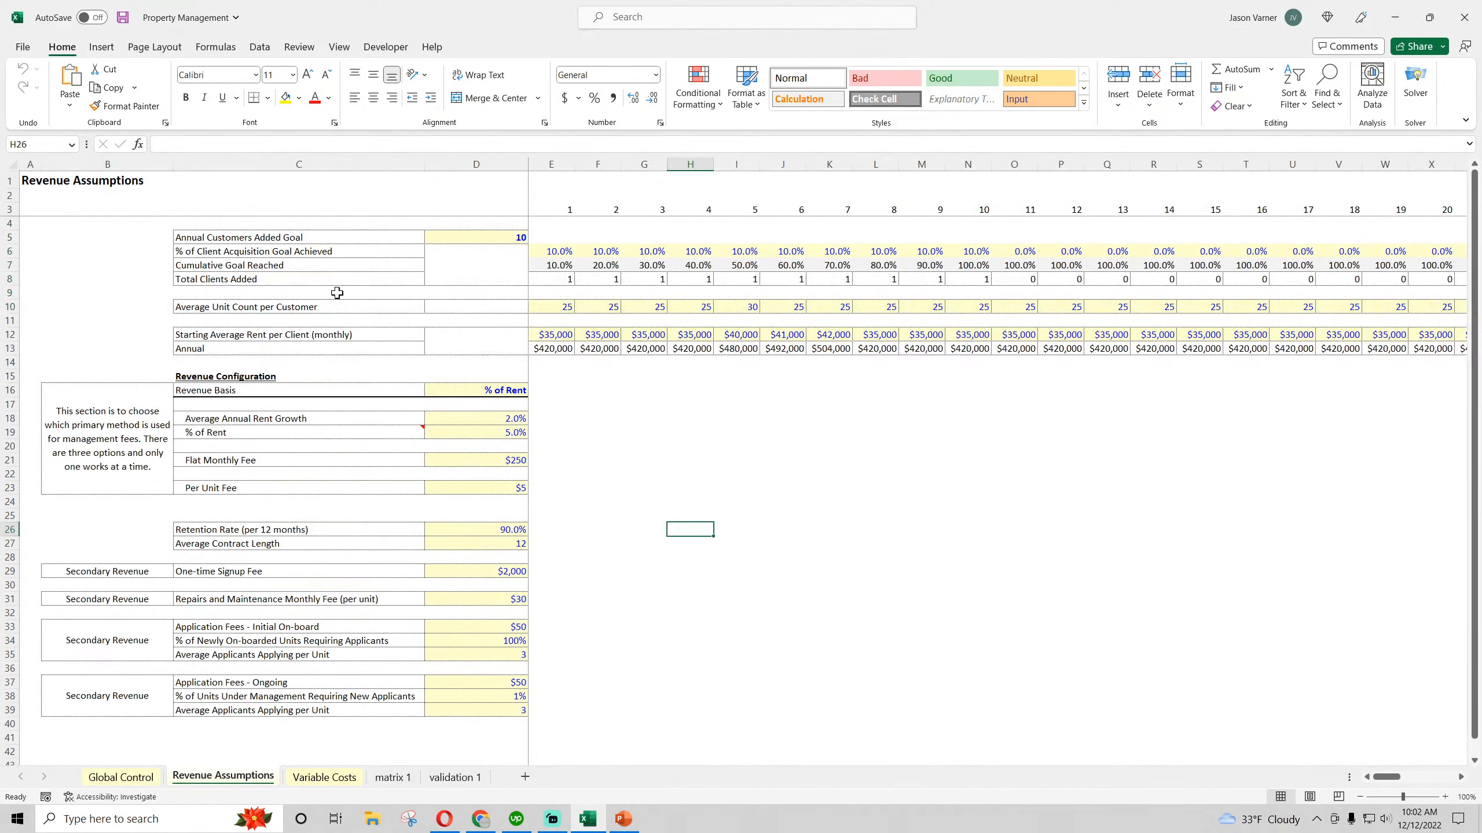
click(294, 234)
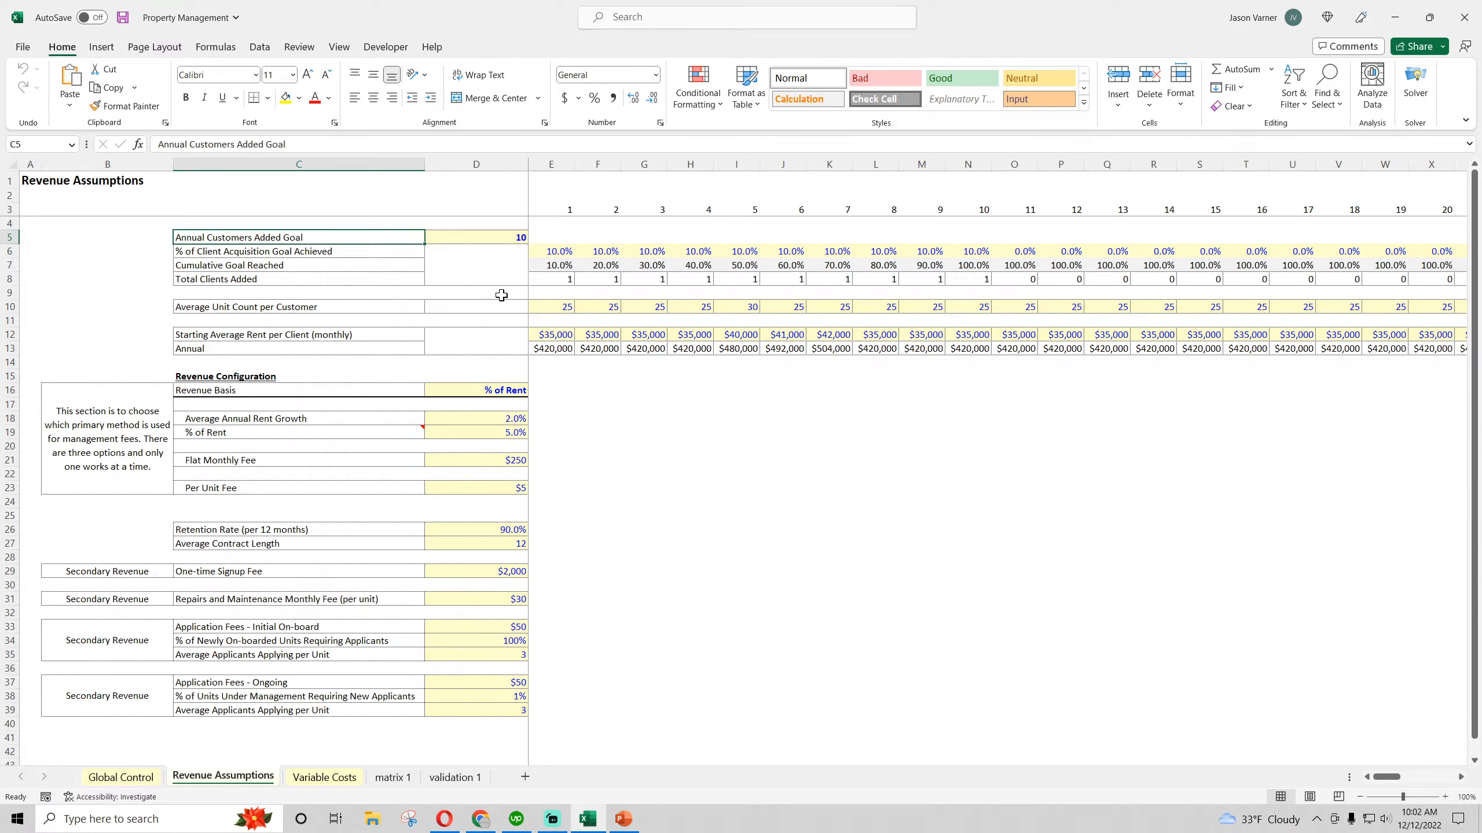
click(466, 239)
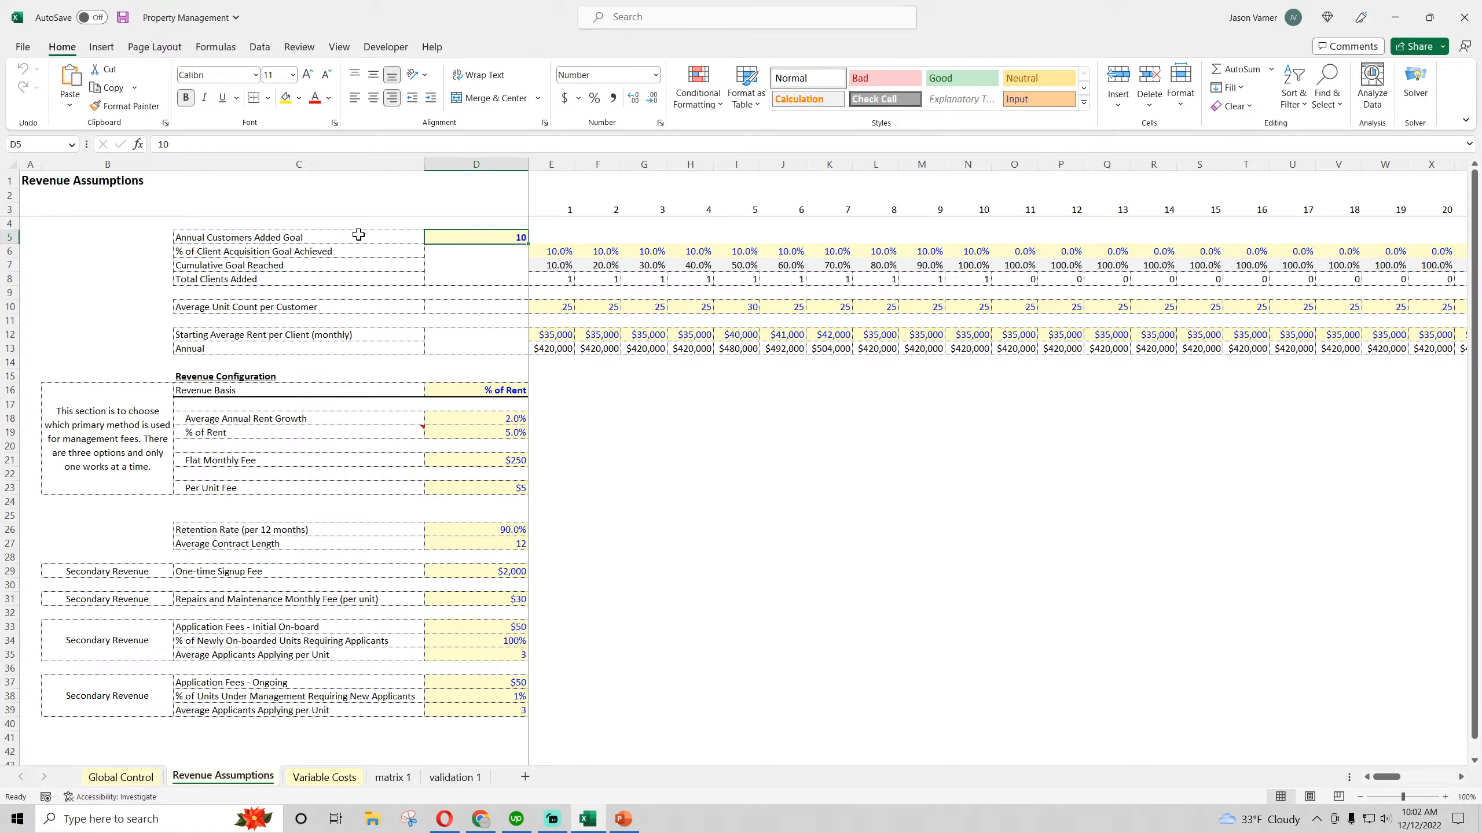
click(219, 238)
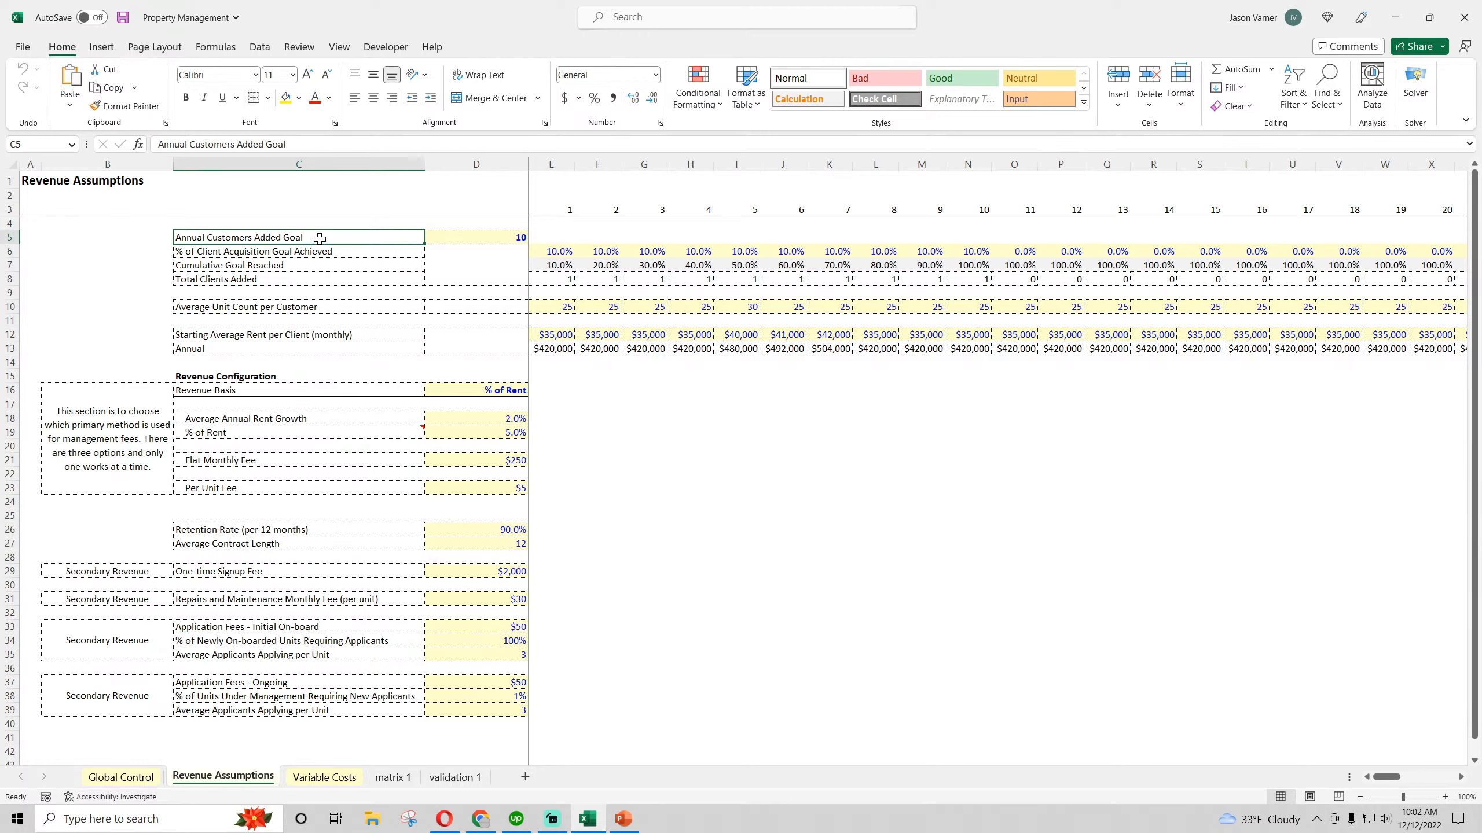
click(500, 240)
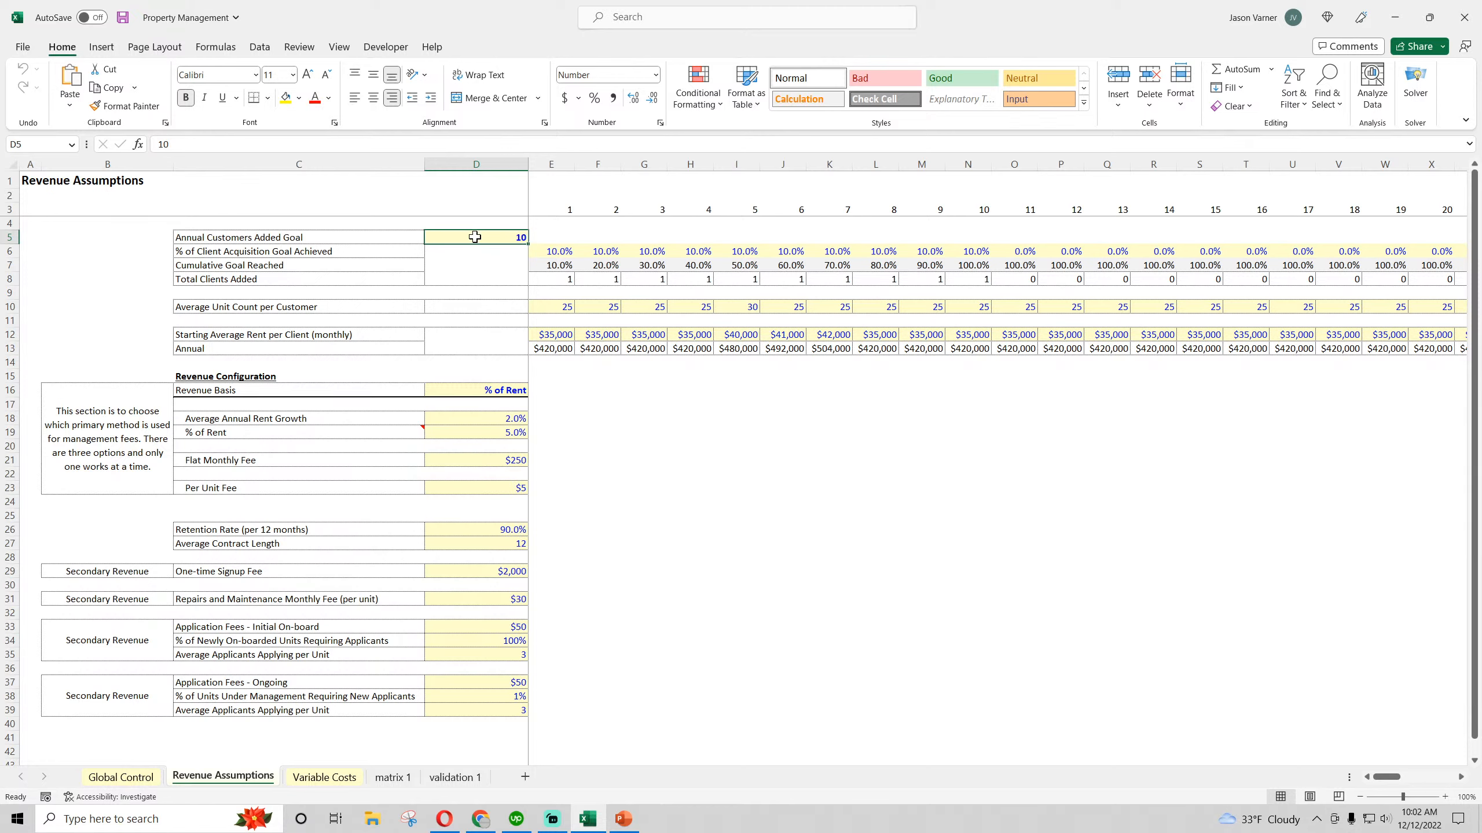
Examine the monthly % of Client Acquisition Goal Achieved inputs across row 6
click(553, 253)
click(597, 252)
click(645, 252)
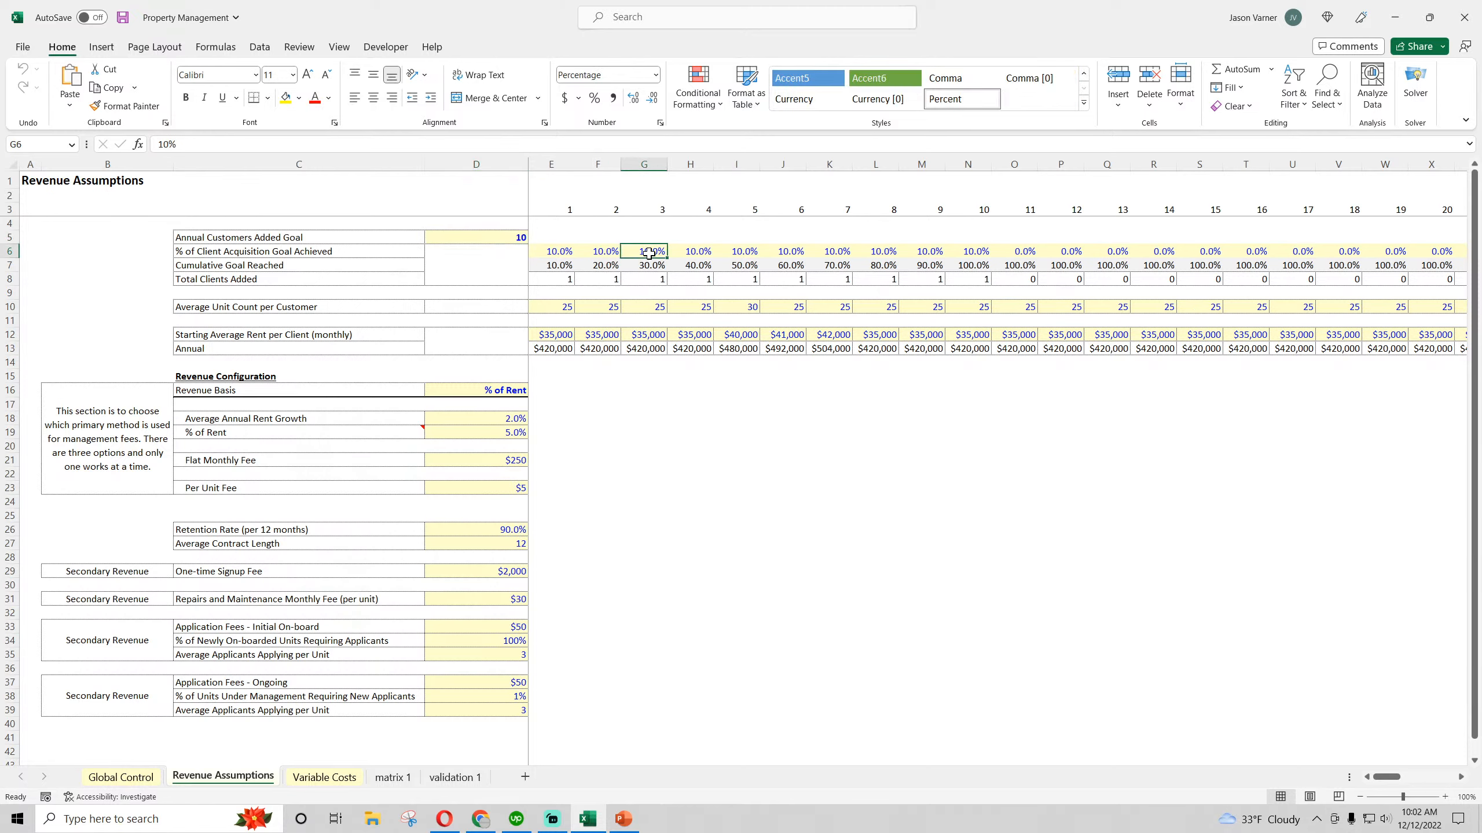
click(683, 253)
drag(553, 252, 1342, 252)
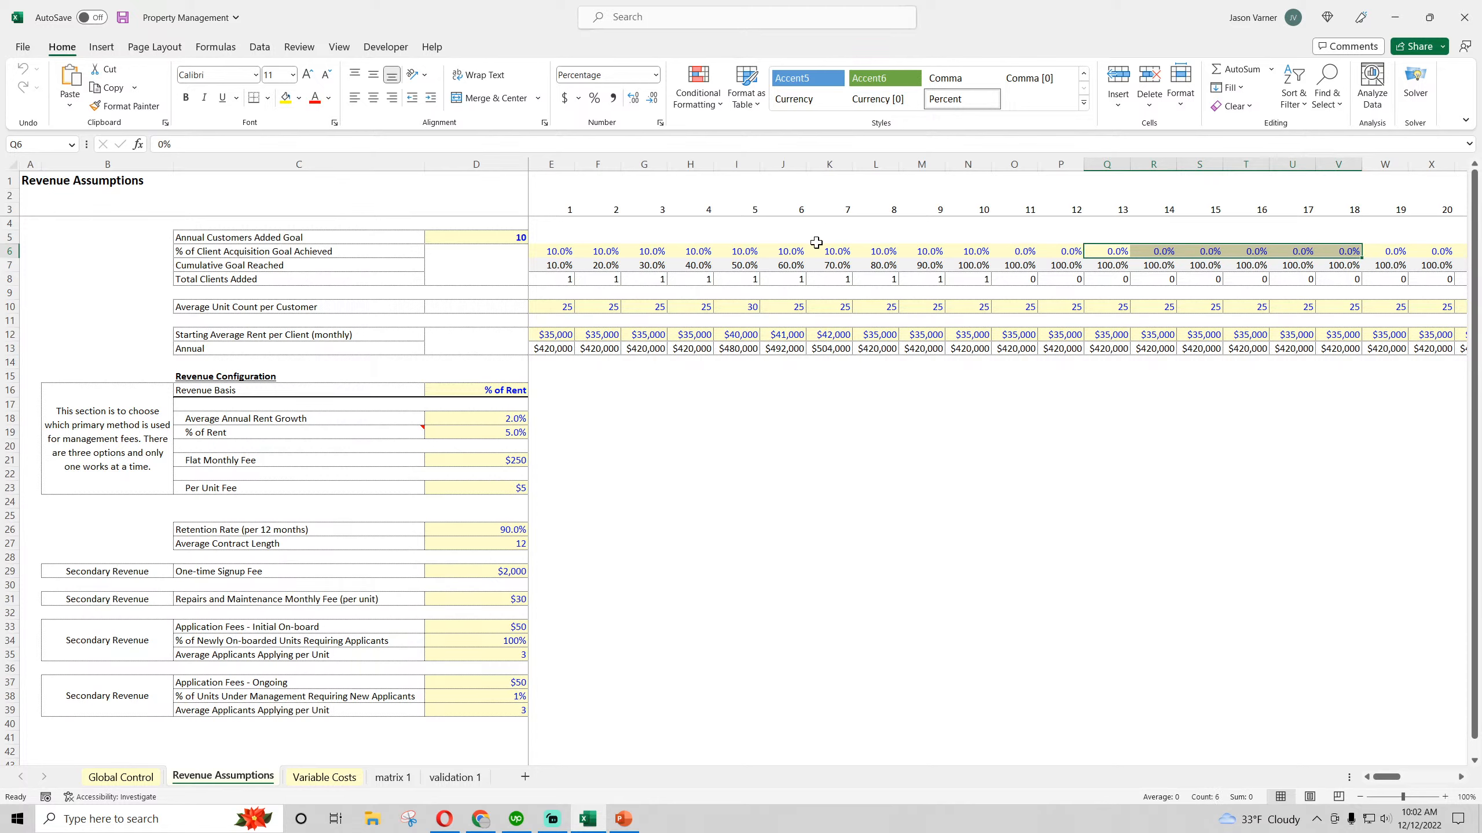
Label the two timeline header rows on Revenue Assumptions by entering "Month #" in D3 and "Year #" in D2
click(532, 197)
click(512, 209)
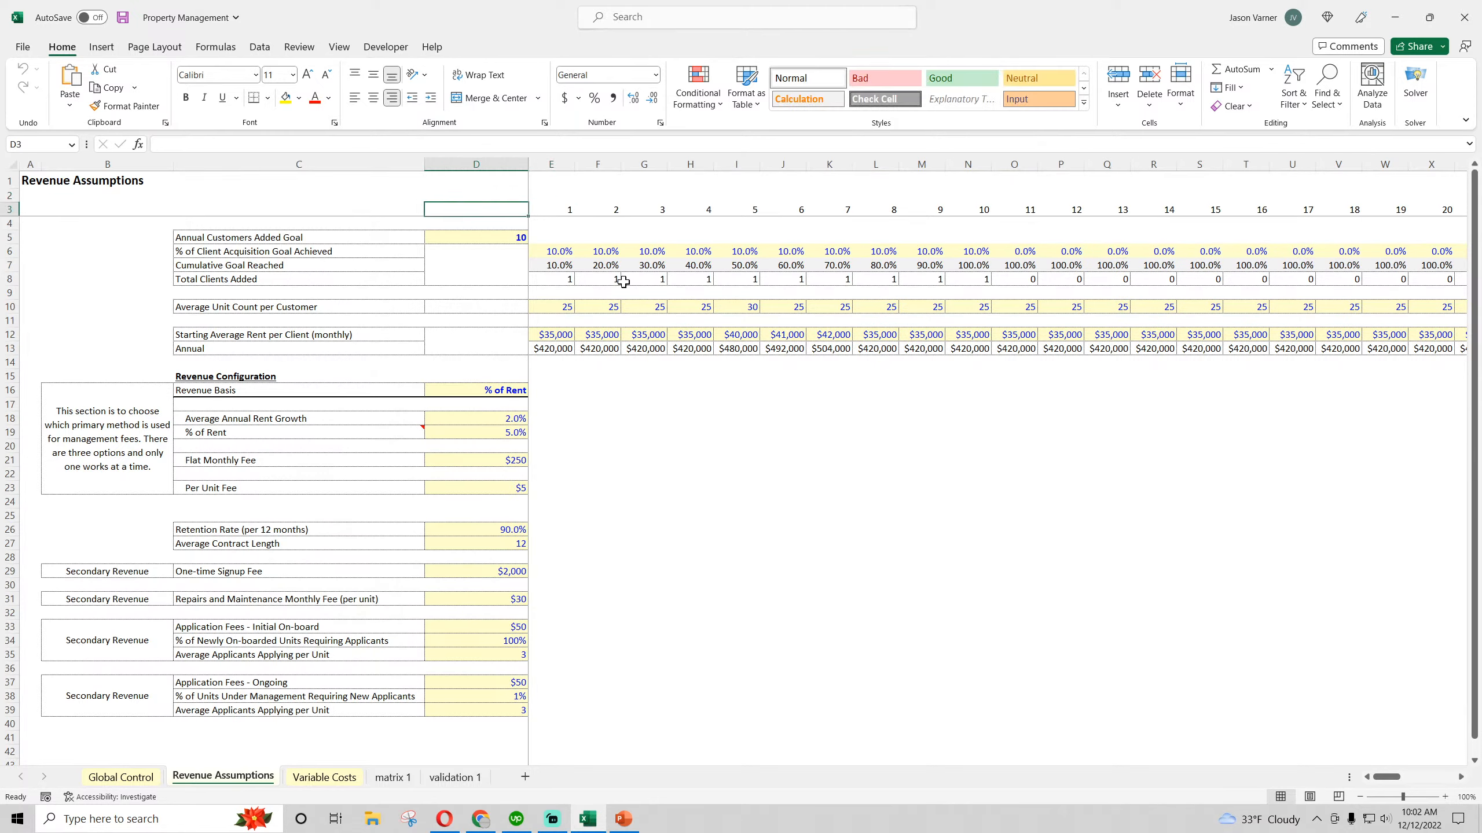
text(Month)
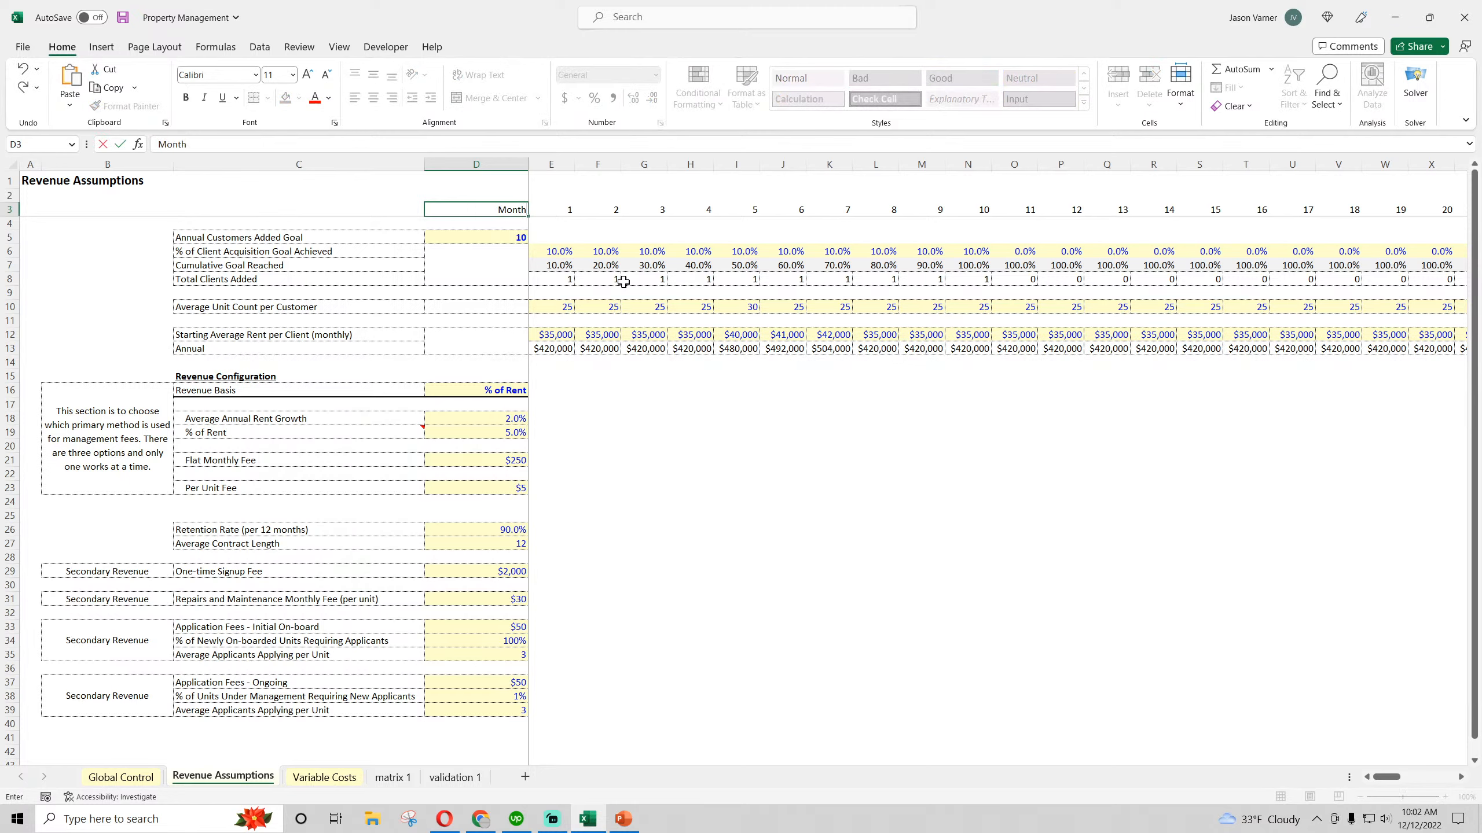
text( #)
key(Return)
key(Up)
key(Up)
text(Y)
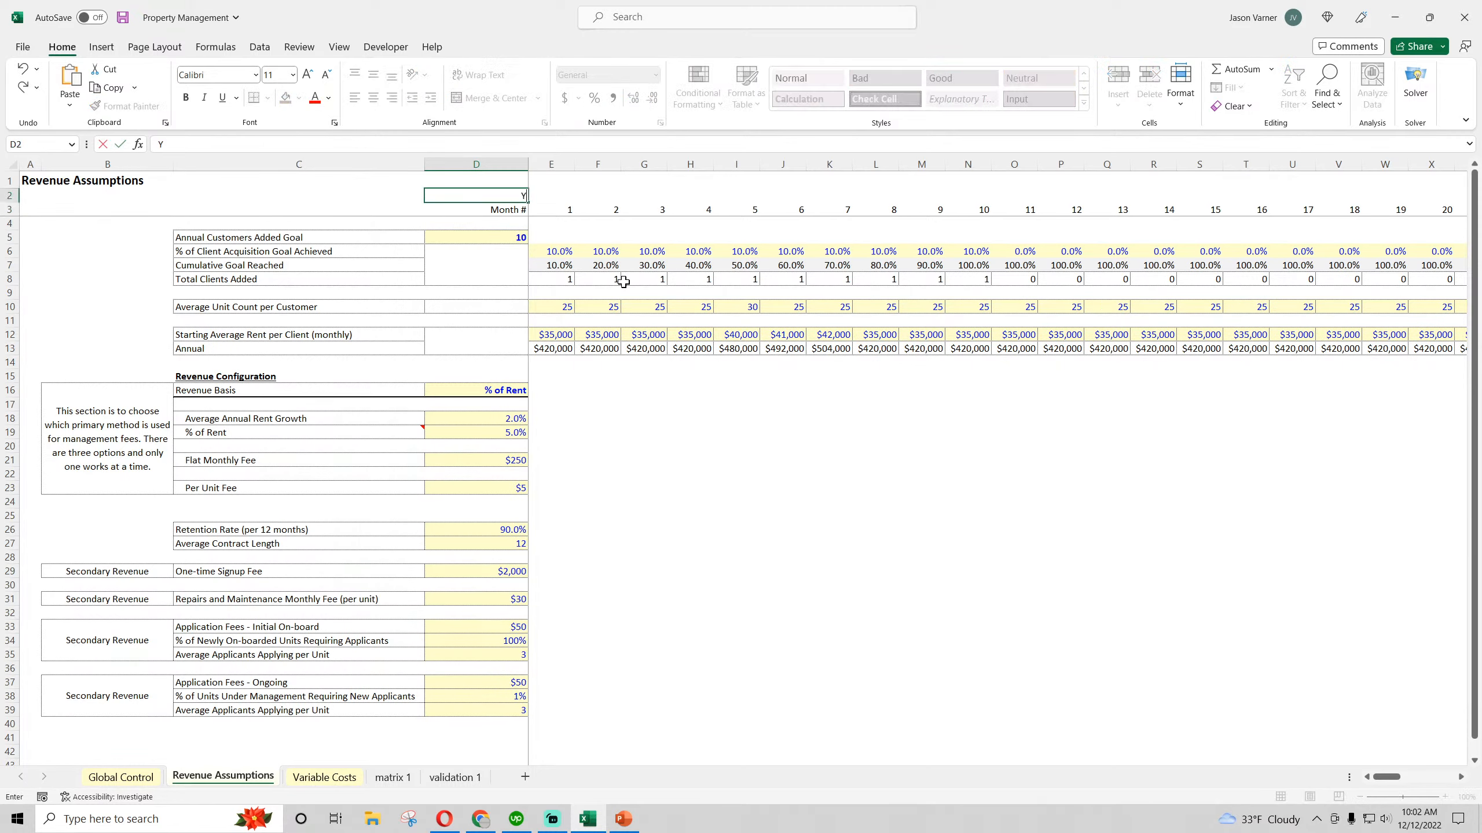
key(Return)
Enter the year formula =ROUNDUP(E3/12,0) in E2 to derive the year from the month number below
key(Up)
key(Right)
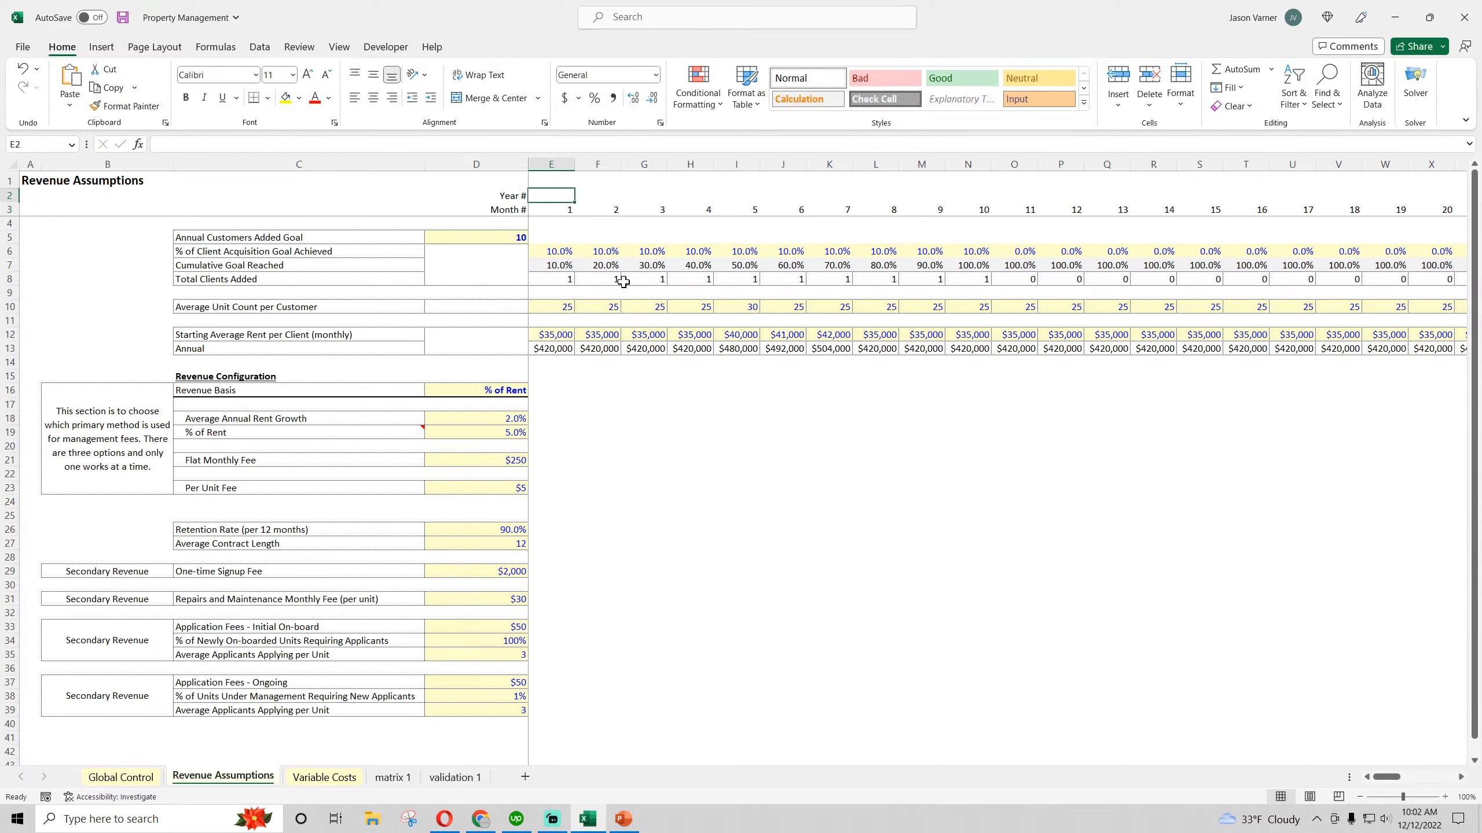
text(=roundup(e)
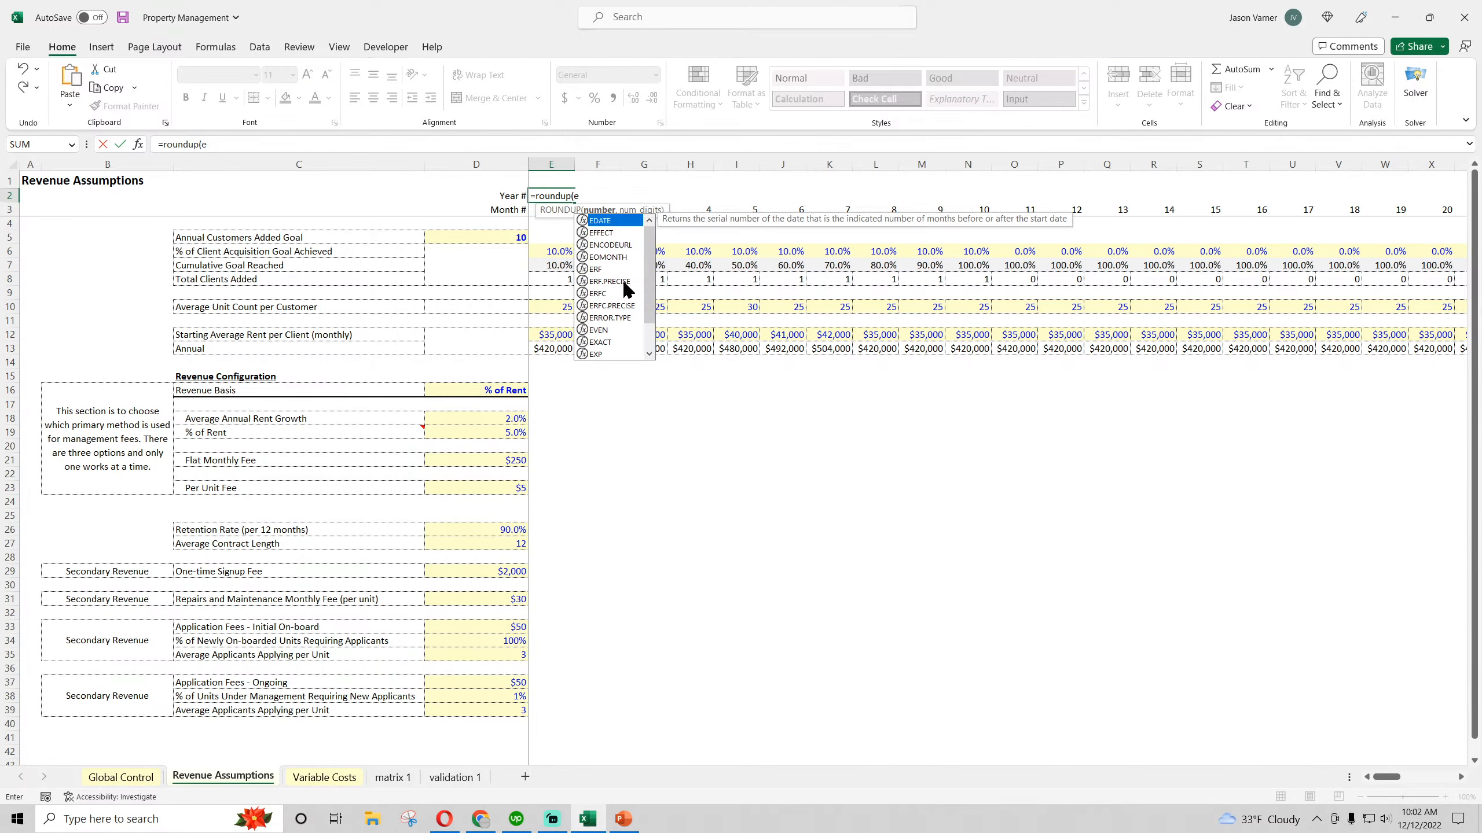
text(3/12,)
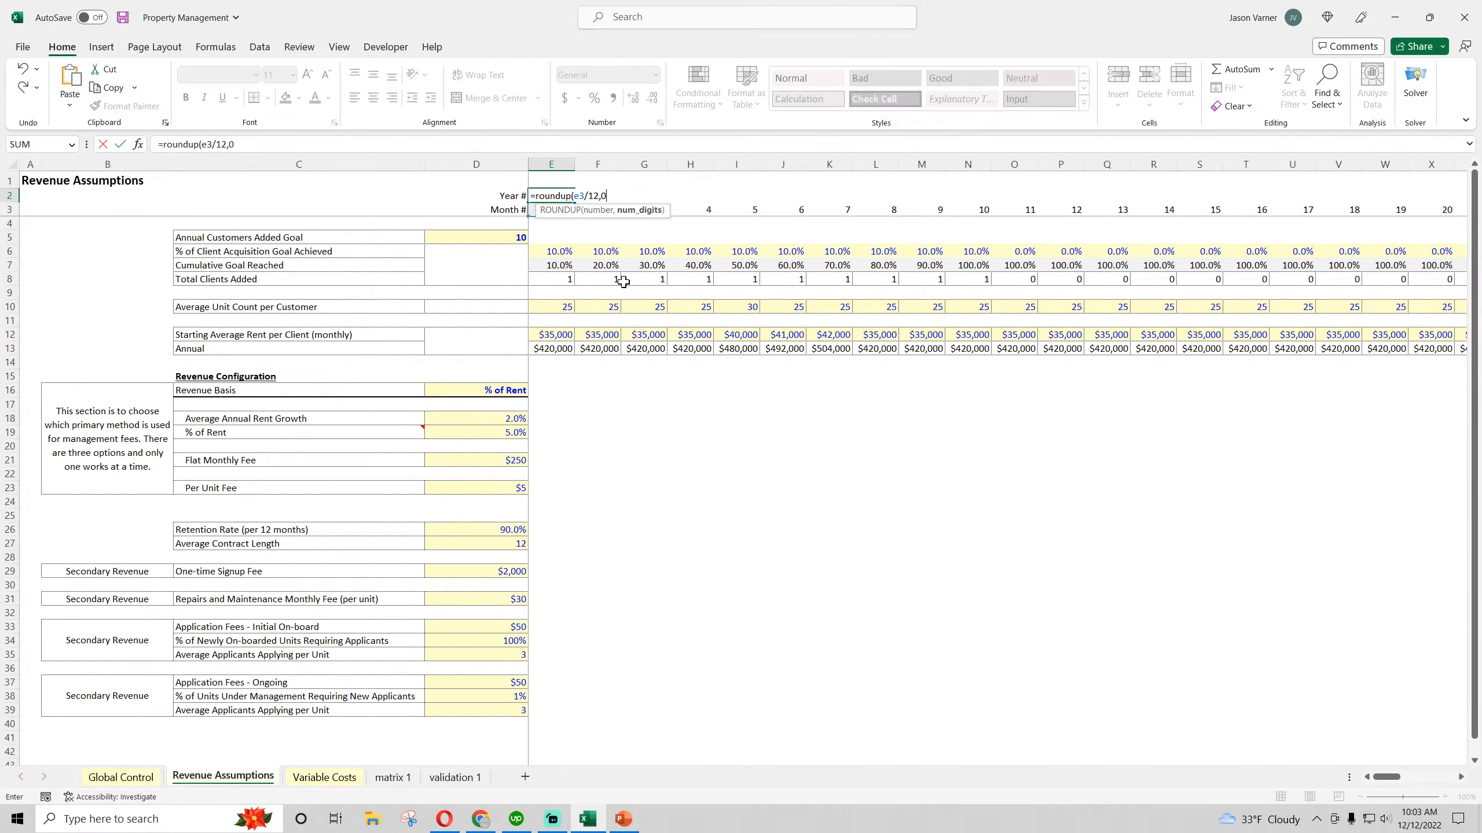
text(0)
key(Return)
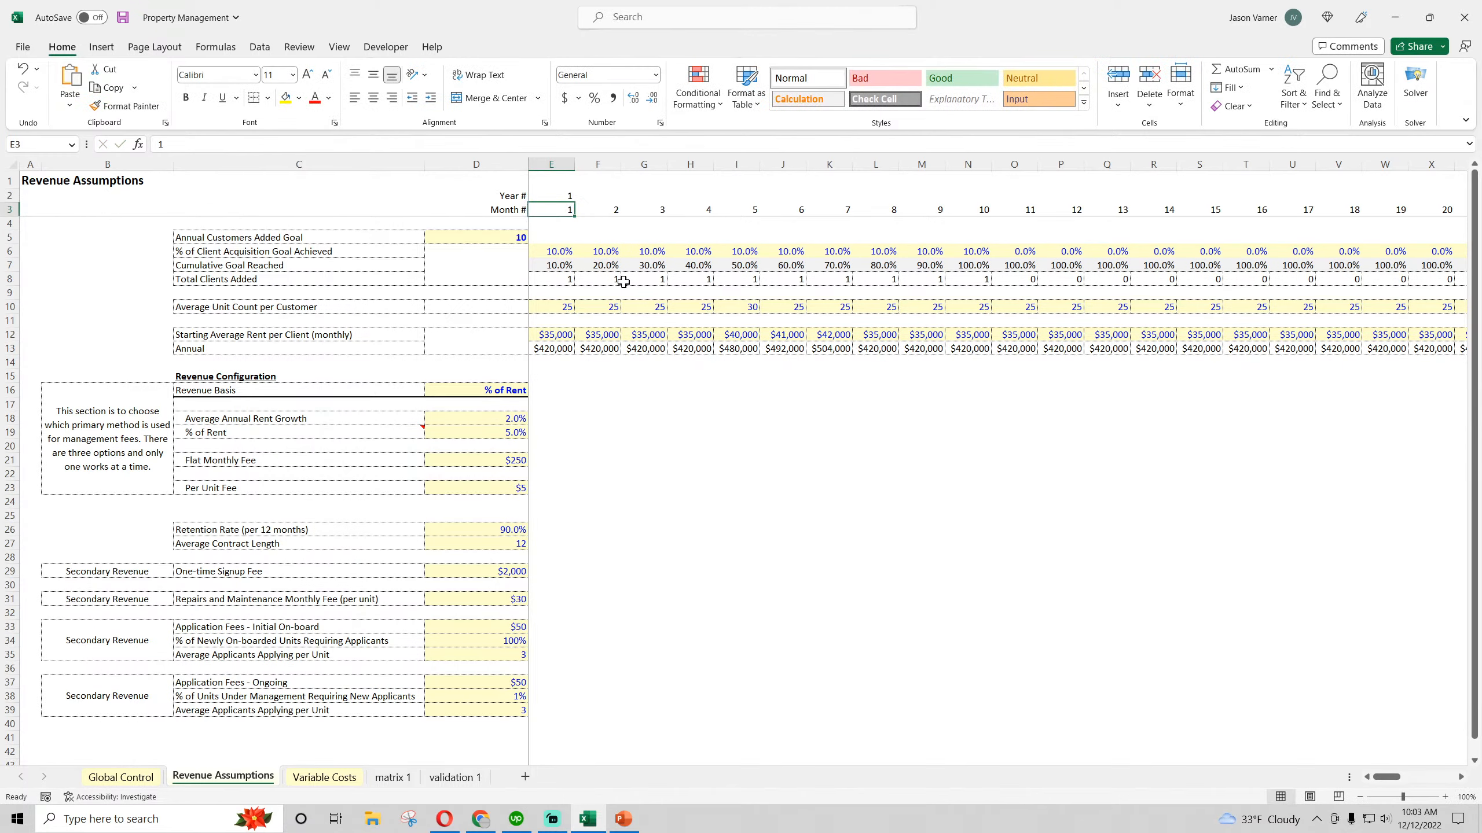
Fill the year formula from E2 across row 2 through month 60 in column BL
click(576, 193)
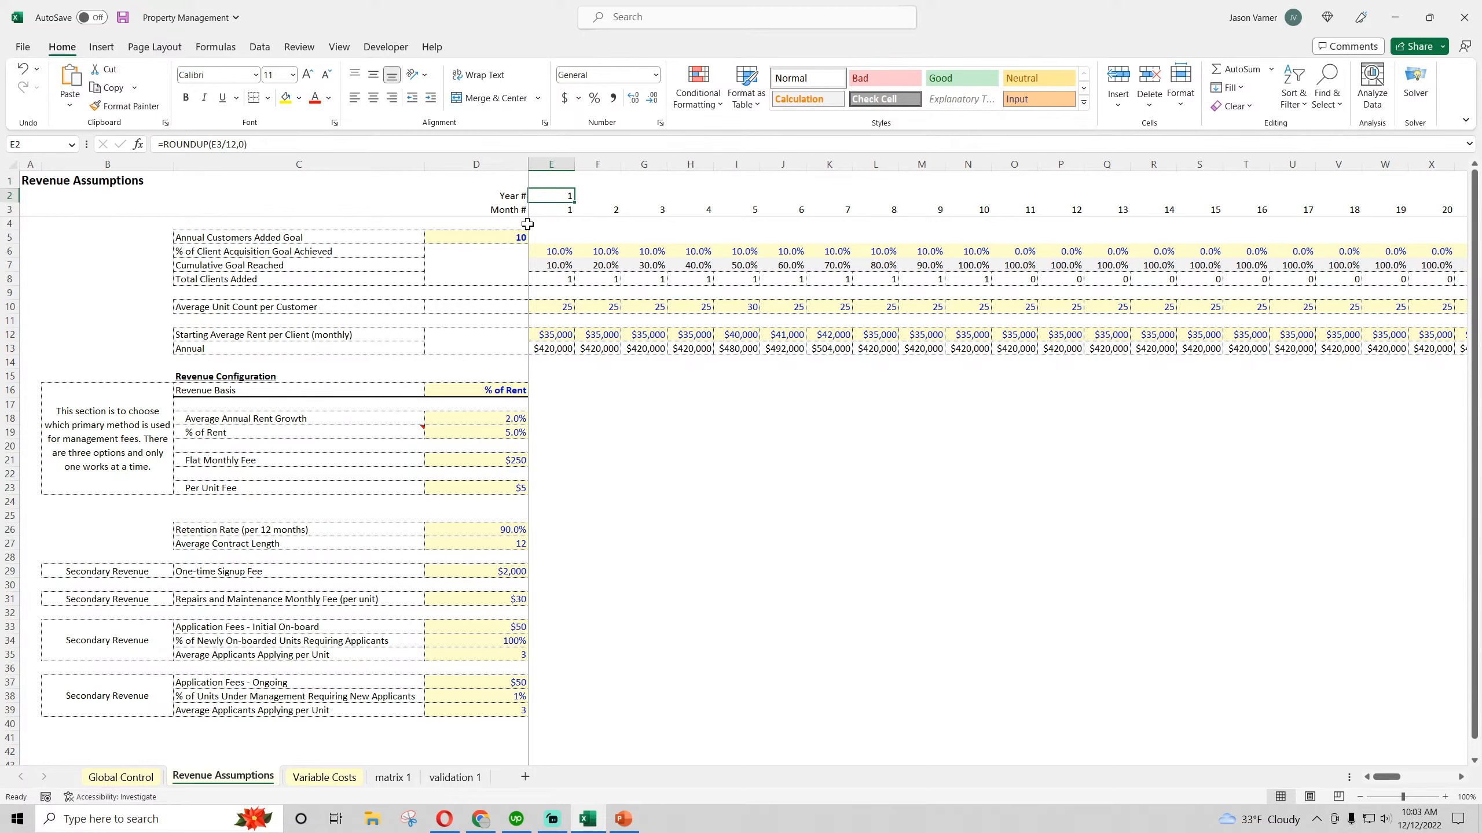
drag(575, 202, 1479, 263)
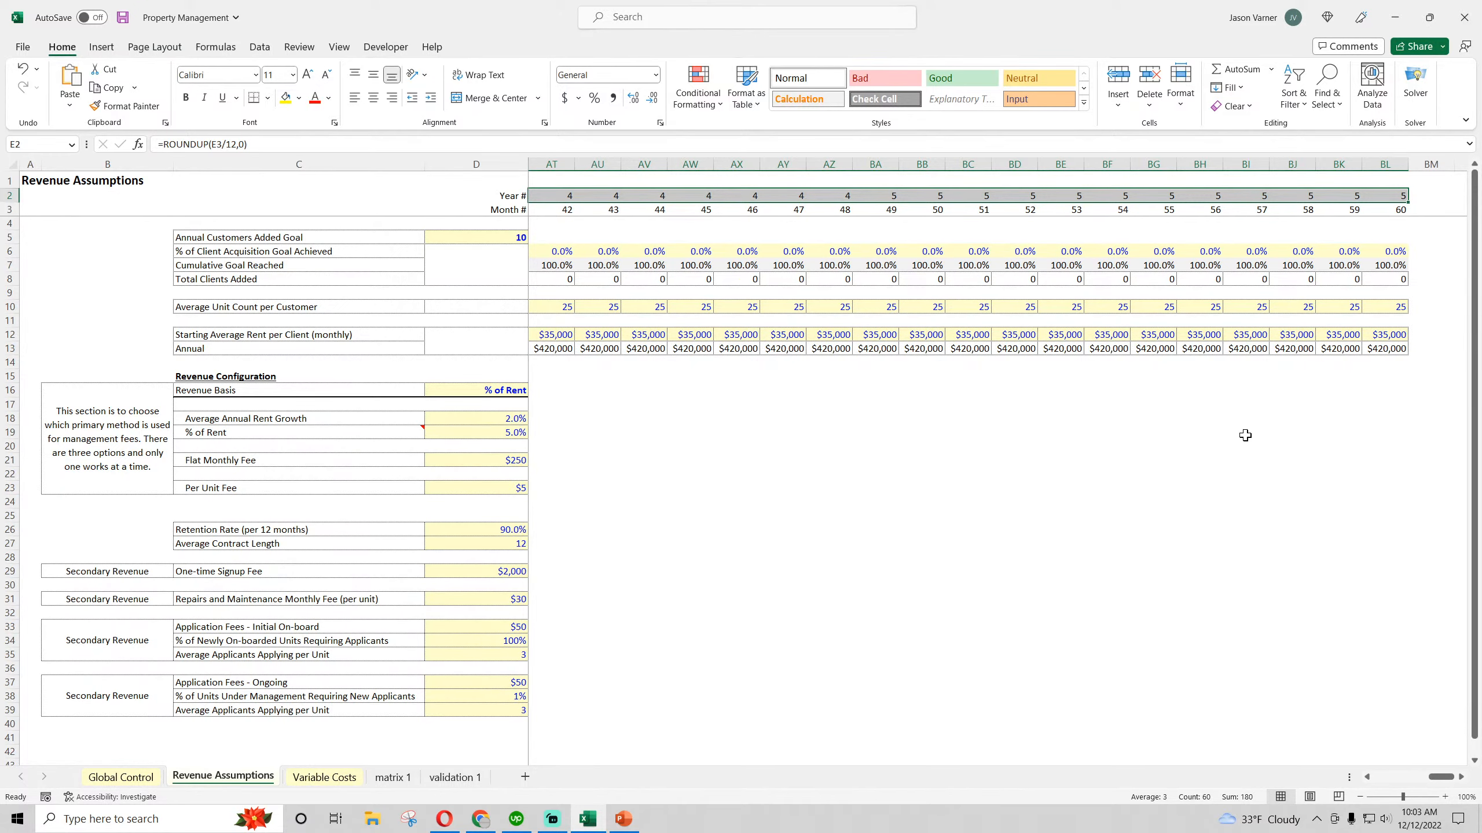
drag(1440, 778, 1372, 785)
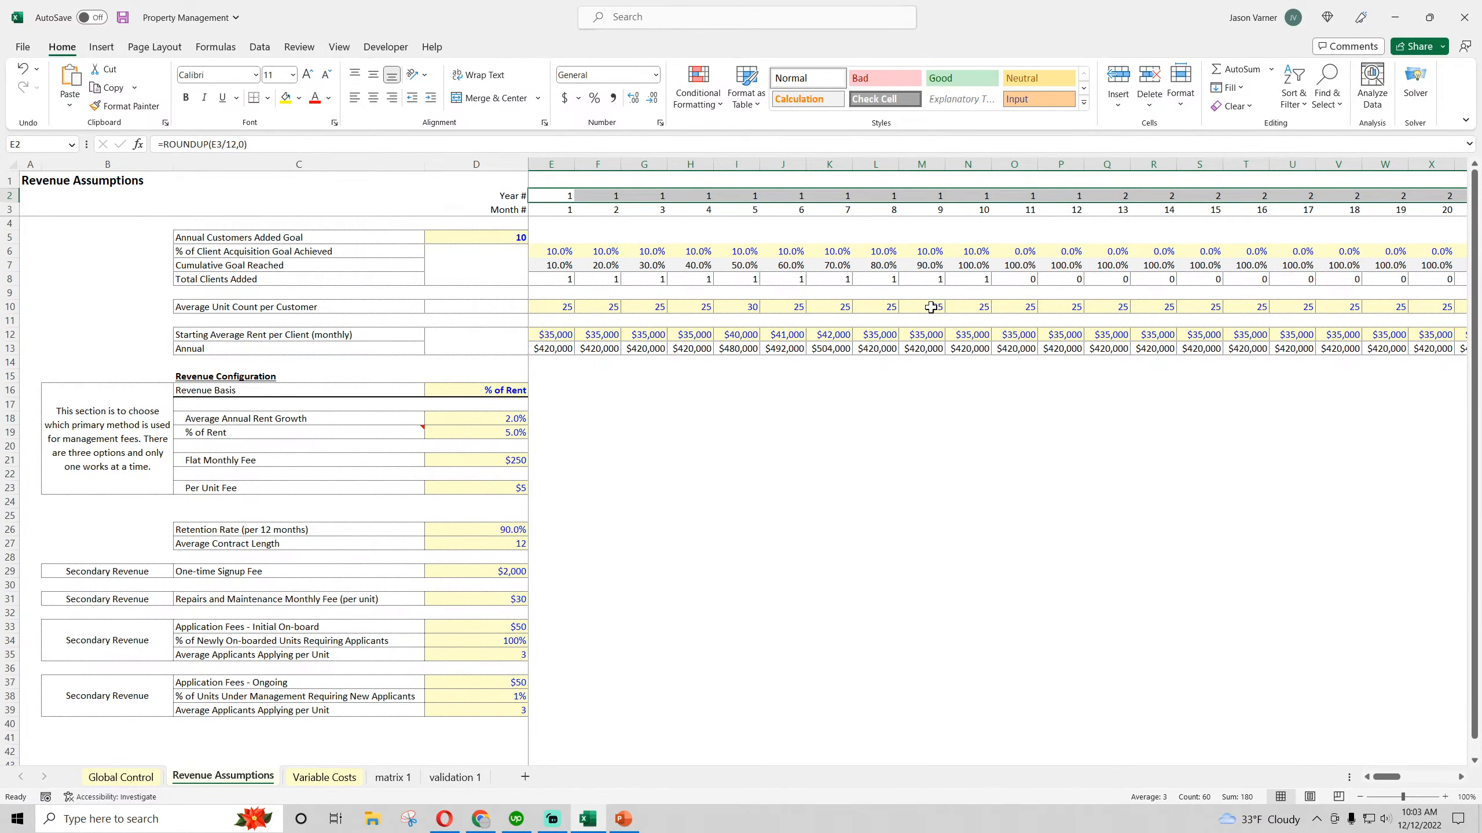
click(887, 251)
mouse_move(1383, 779)
mouse_down()
mouse_move(1408, 781)
mouse_move(1365, 781)
mouse_up()
Look through the Variable Costs, matrix 1 and validation 1 sheets, return to Revenue Assumptions and save the workbook
click(316, 780)
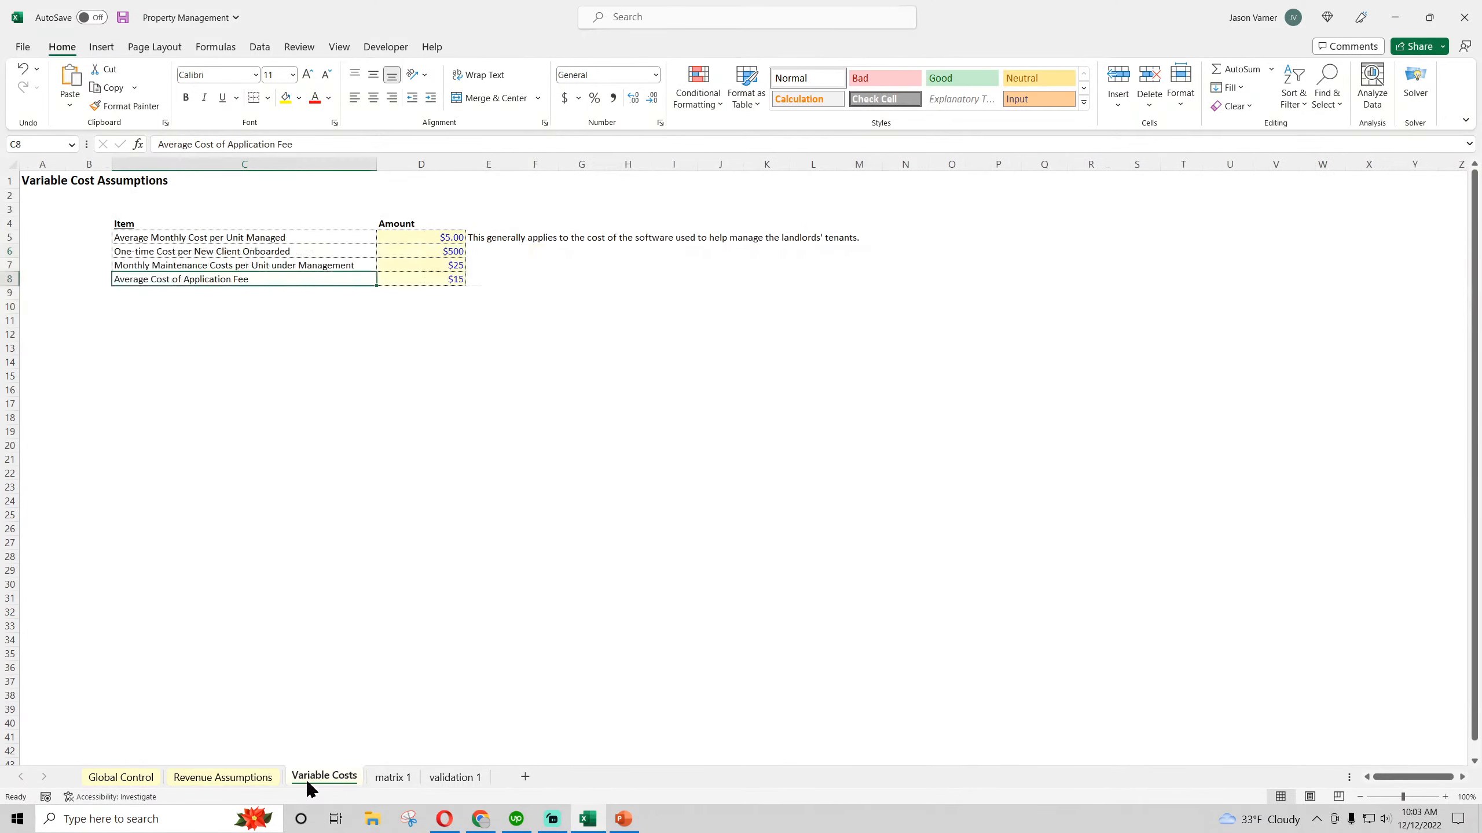
click(393, 777)
scroll(406, 700, up, 20)
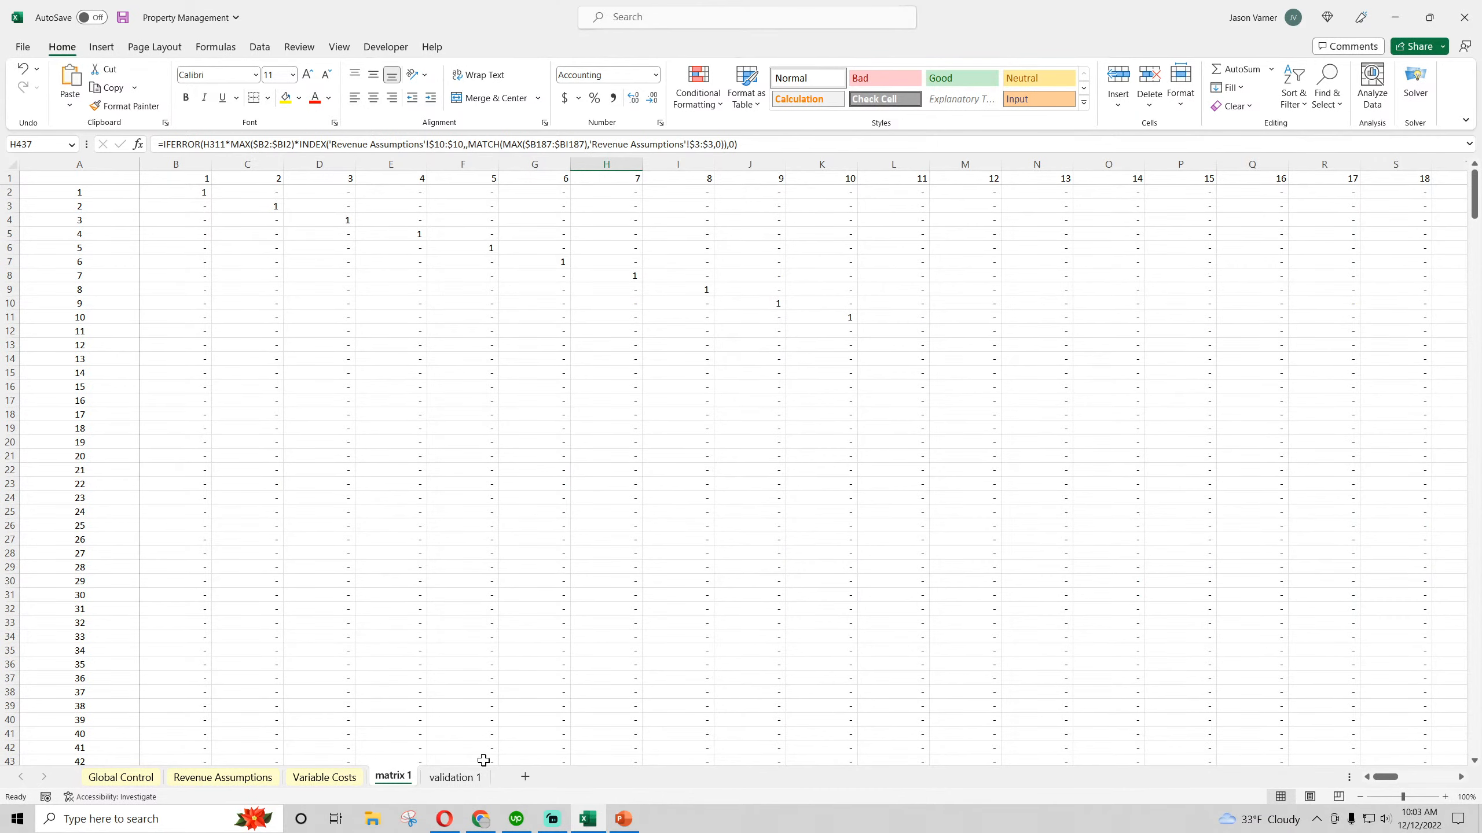
click(446, 779)
click(222, 778)
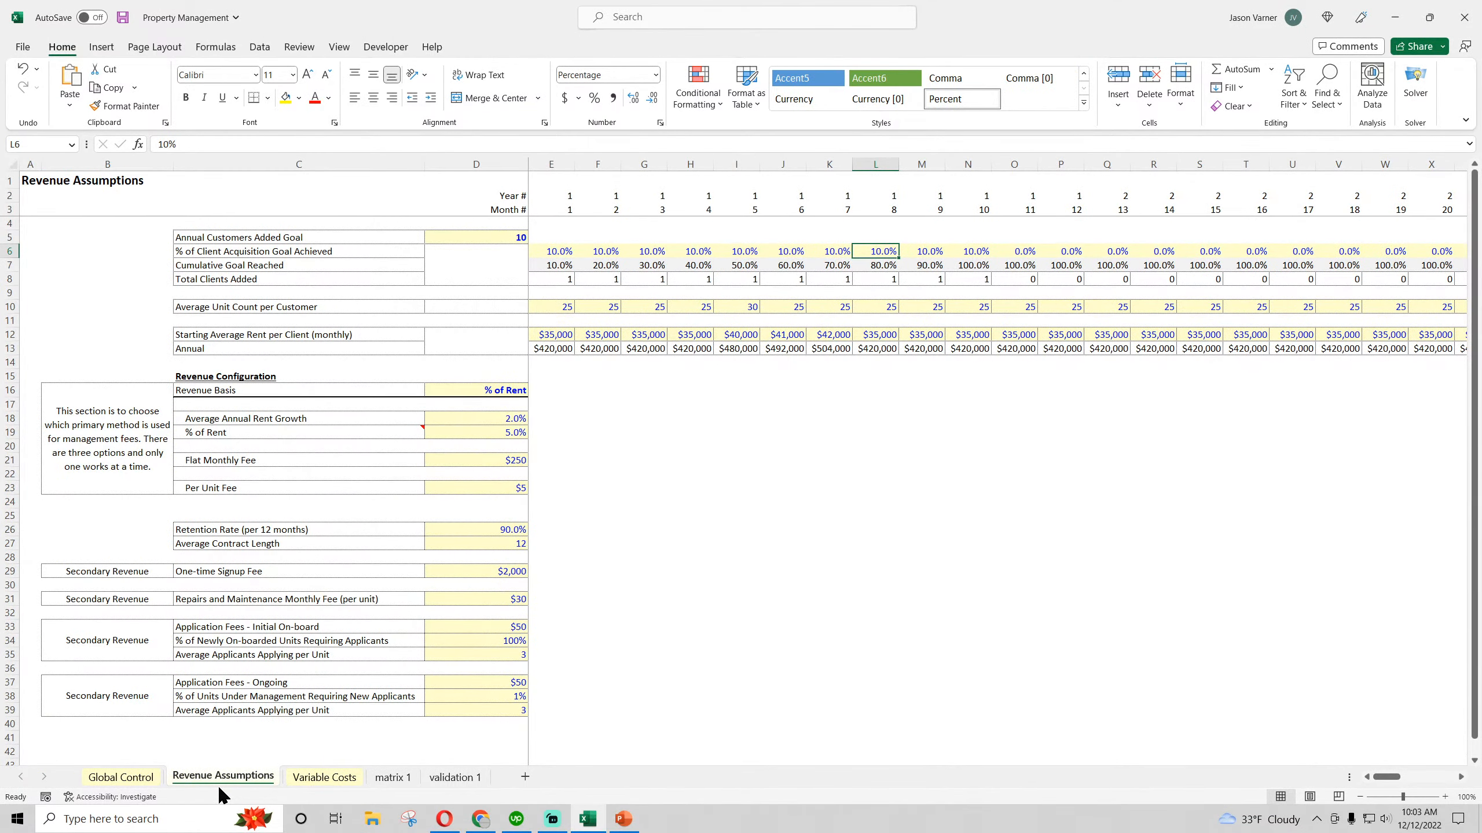
click(123, 17)
Examine the month numbers in row 3 and the first-month Cumulative Goal Reached and Total Clients Added formulas
drag(553, 209, 1204, 211)
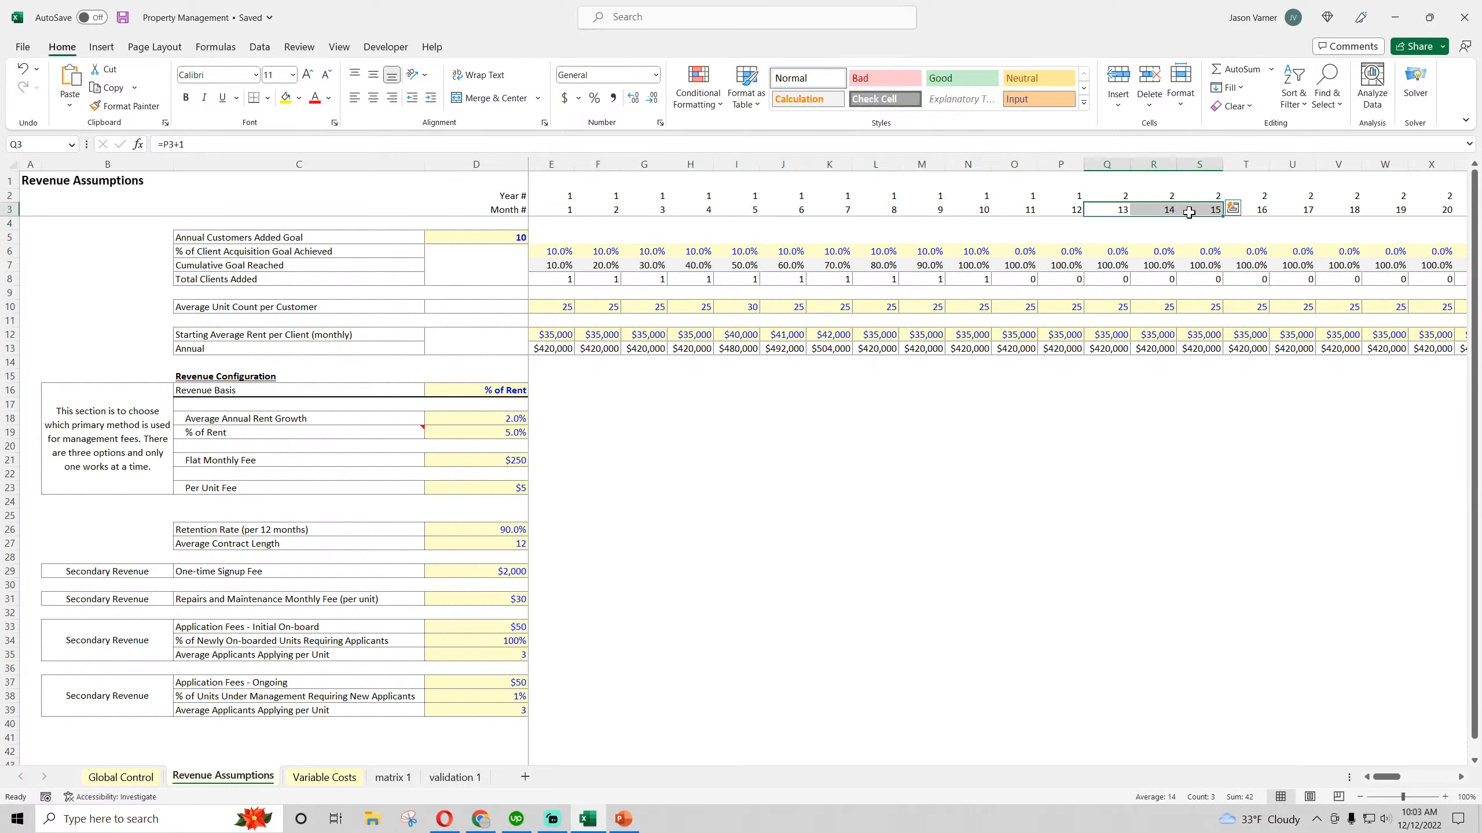
click(556, 265)
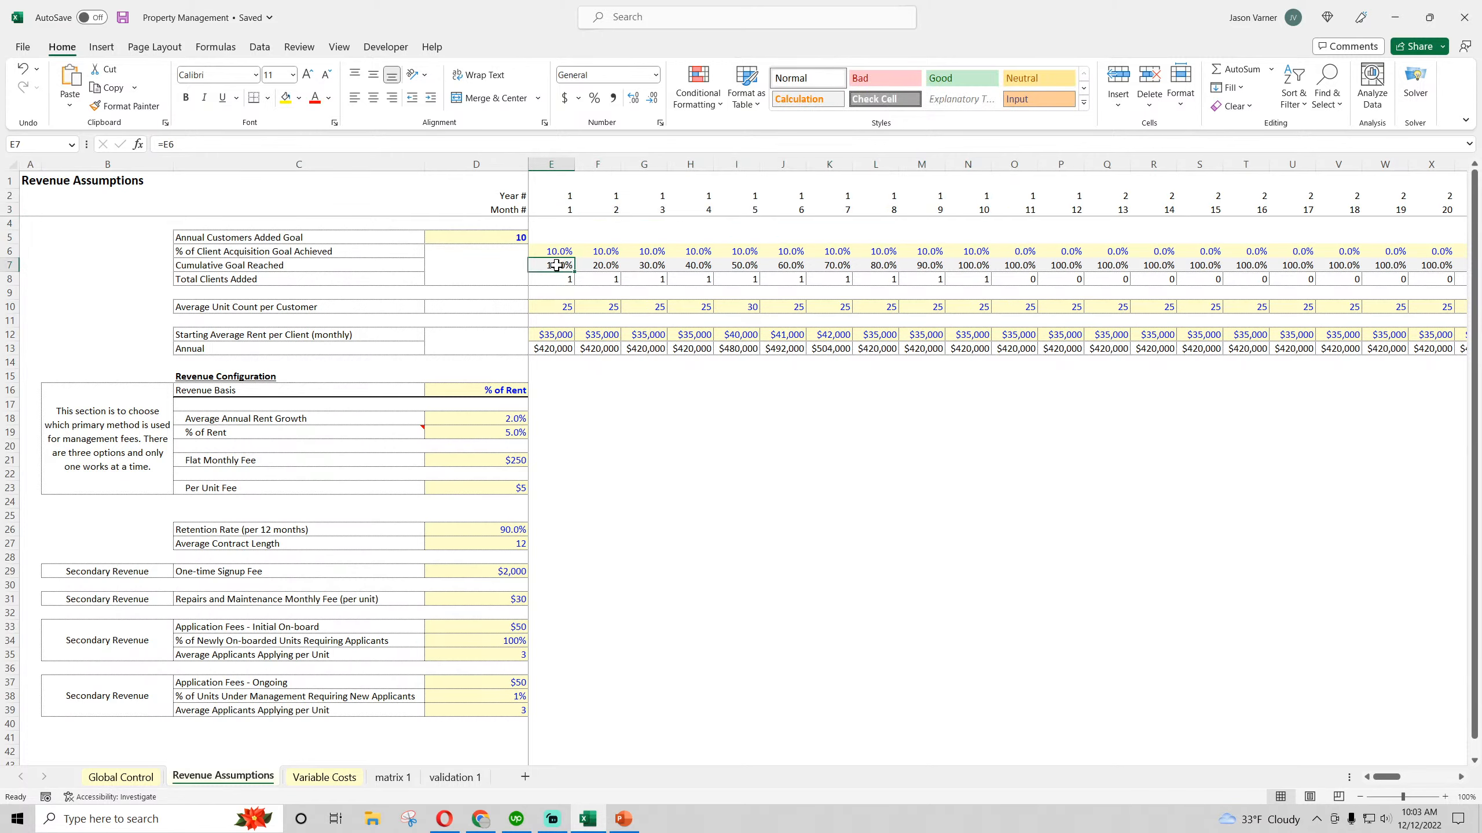
drag(557, 266, 582, 268)
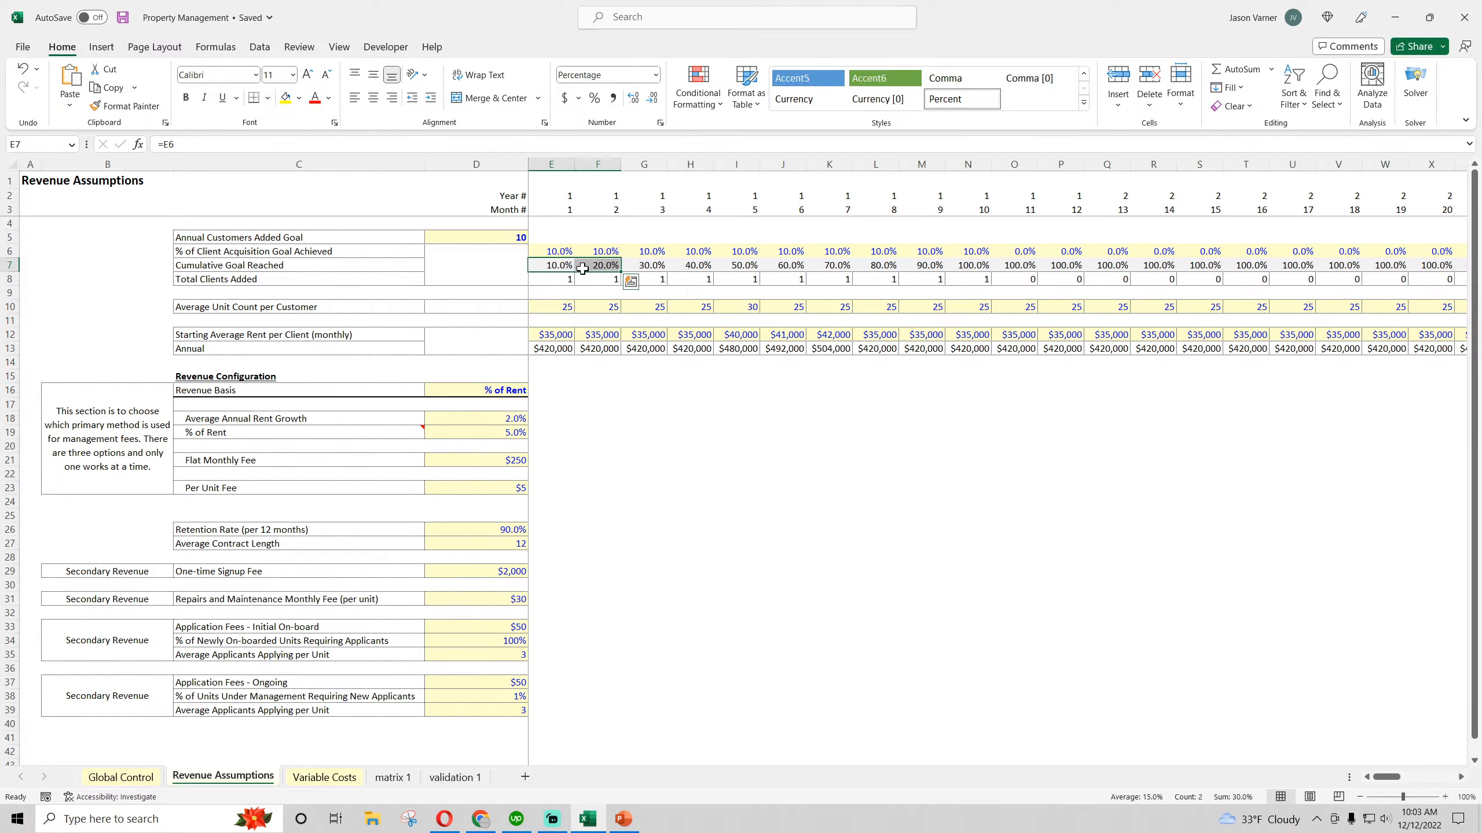
click(566, 280)
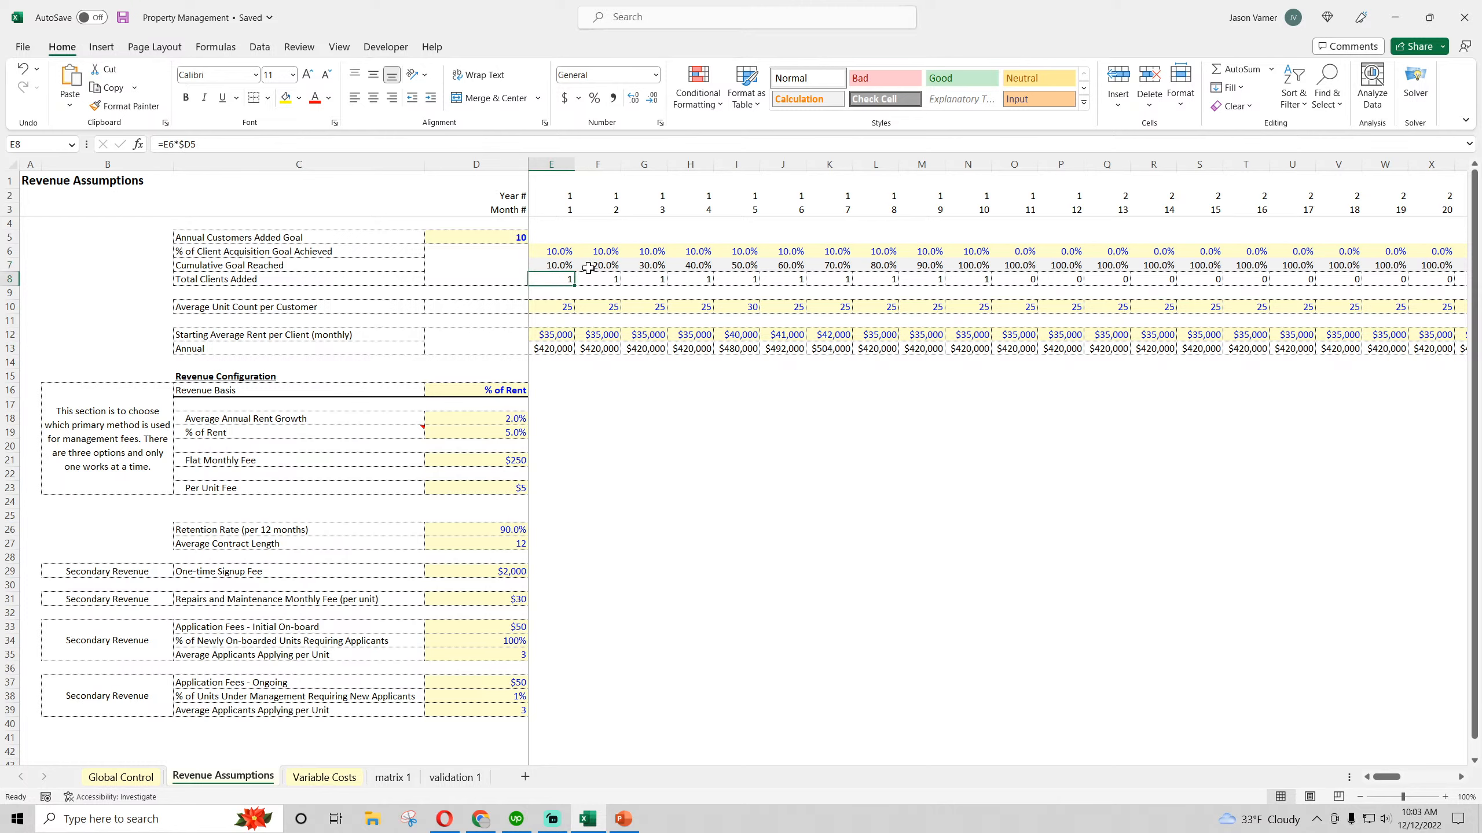
Check the conditional formatting rules applied to cells E7 and E8
click(561, 266)
click(698, 90)
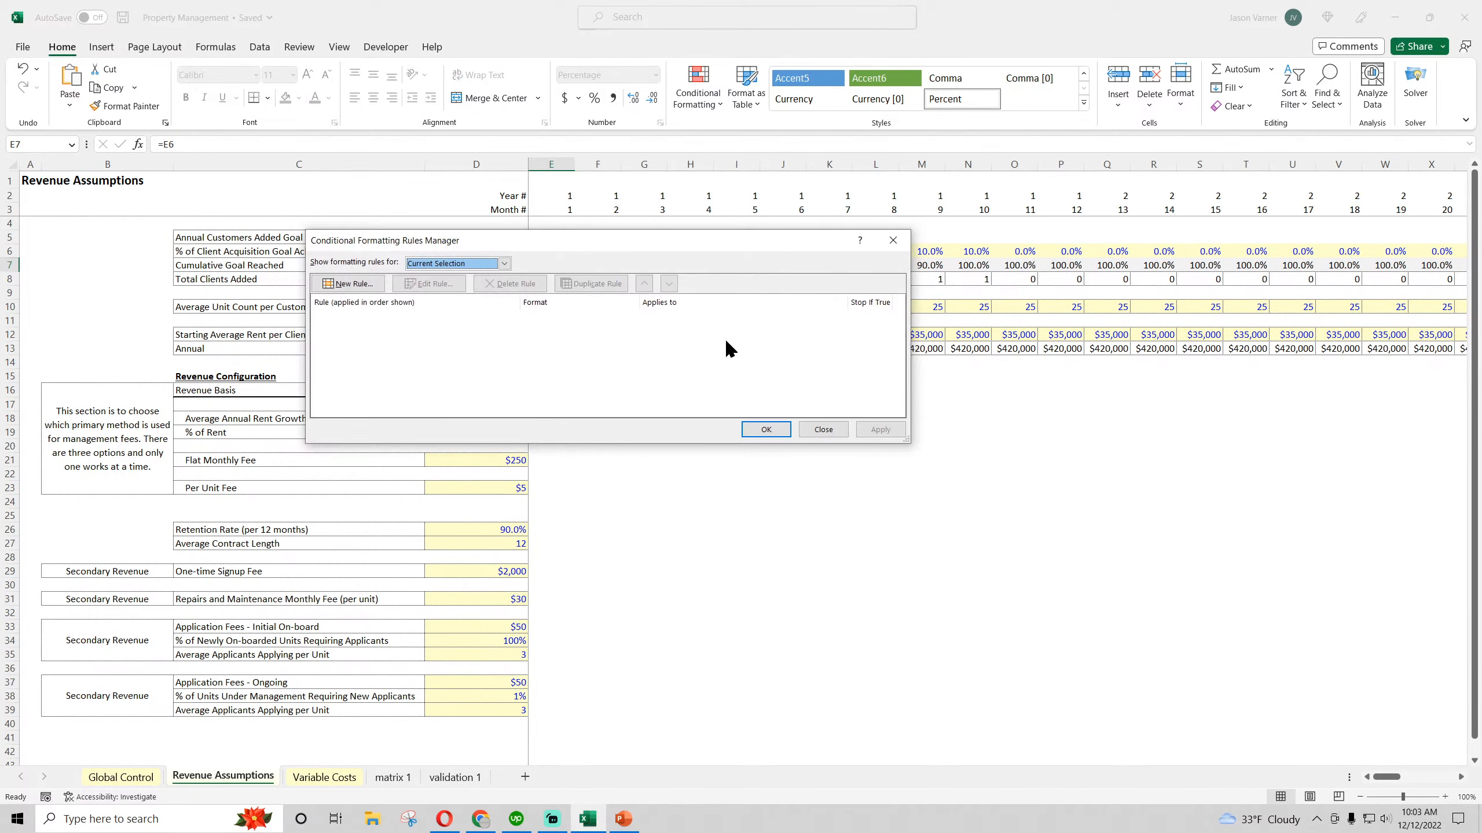
click(814, 425)
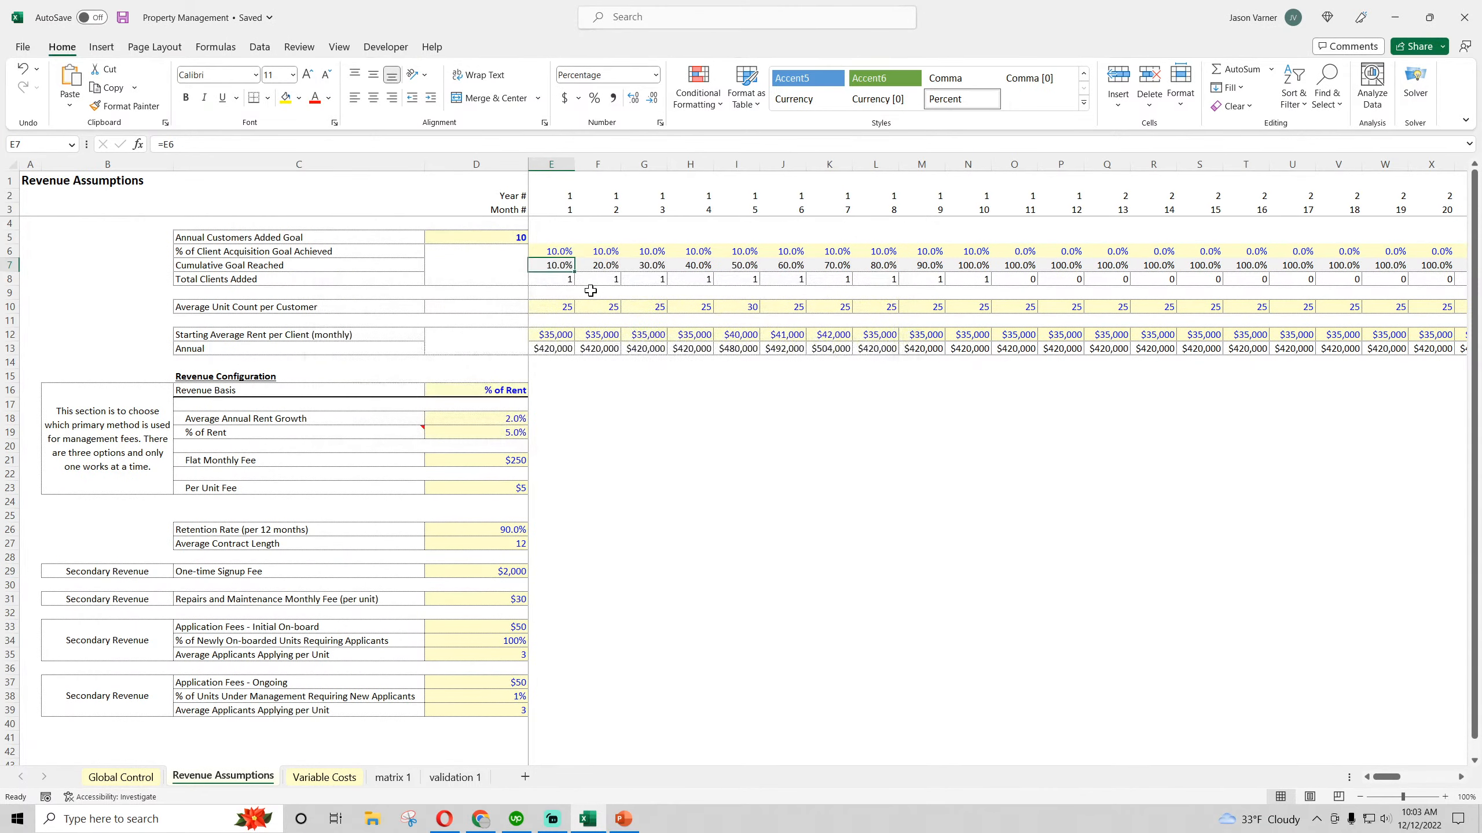
click(562, 279)
click(702, 99)
click(744, 345)
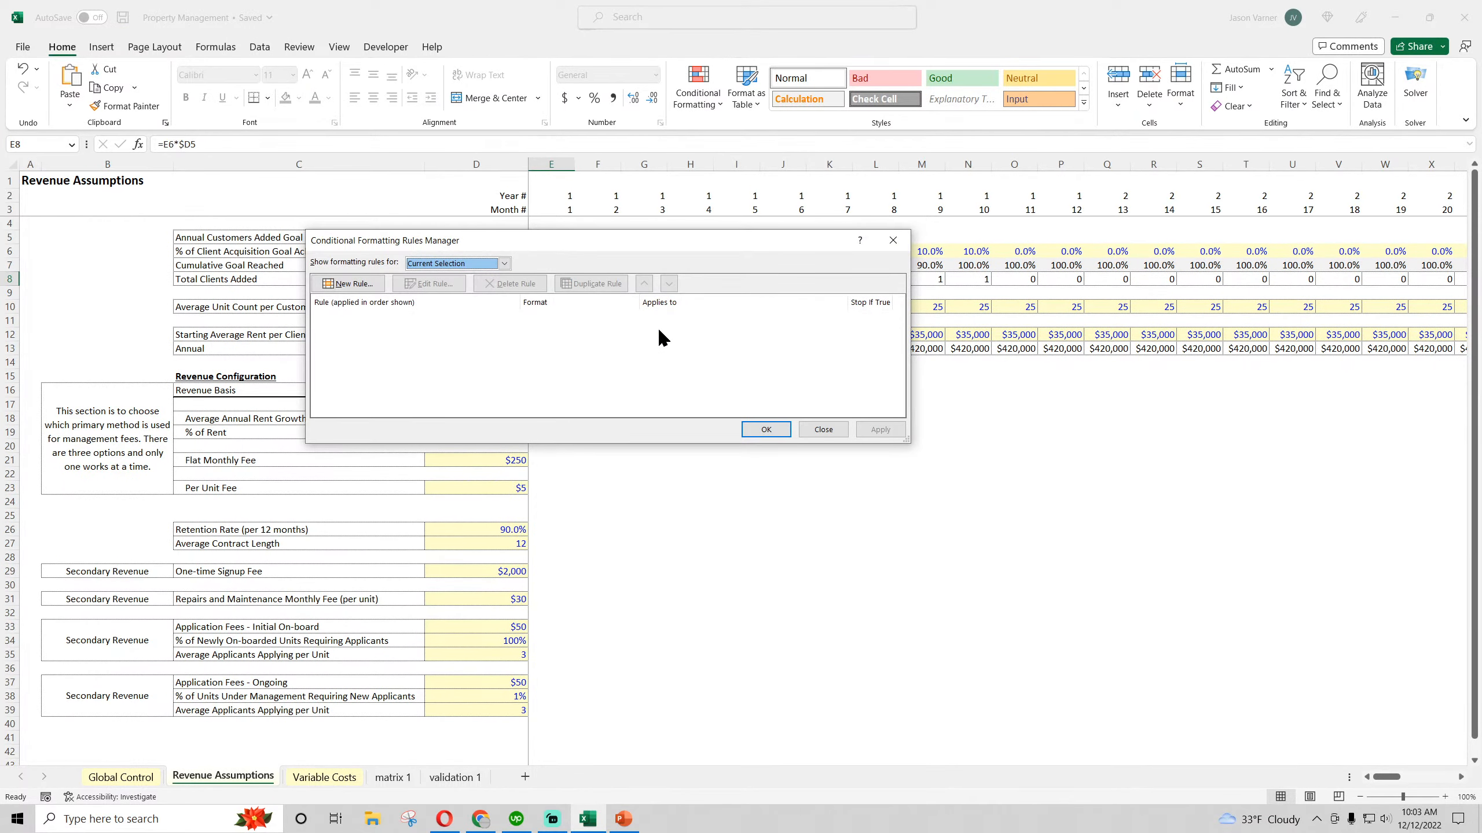
click(823, 430)
Inspect the goal percentage and Total Clients Added cells from month 1 through the end of year 2
click(552, 252)
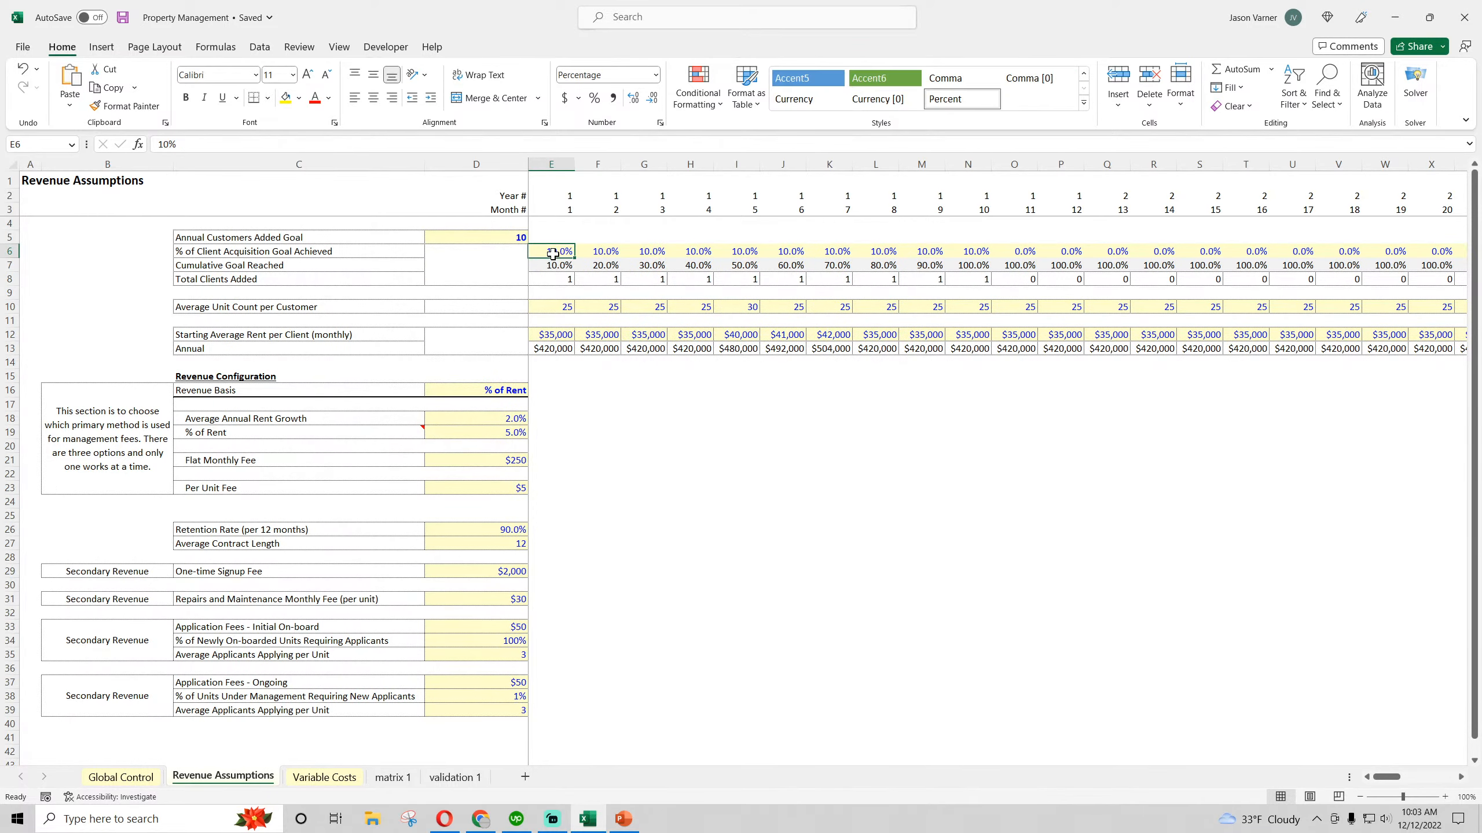
drag(1389, 782, 1407, 781)
click(960, 253)
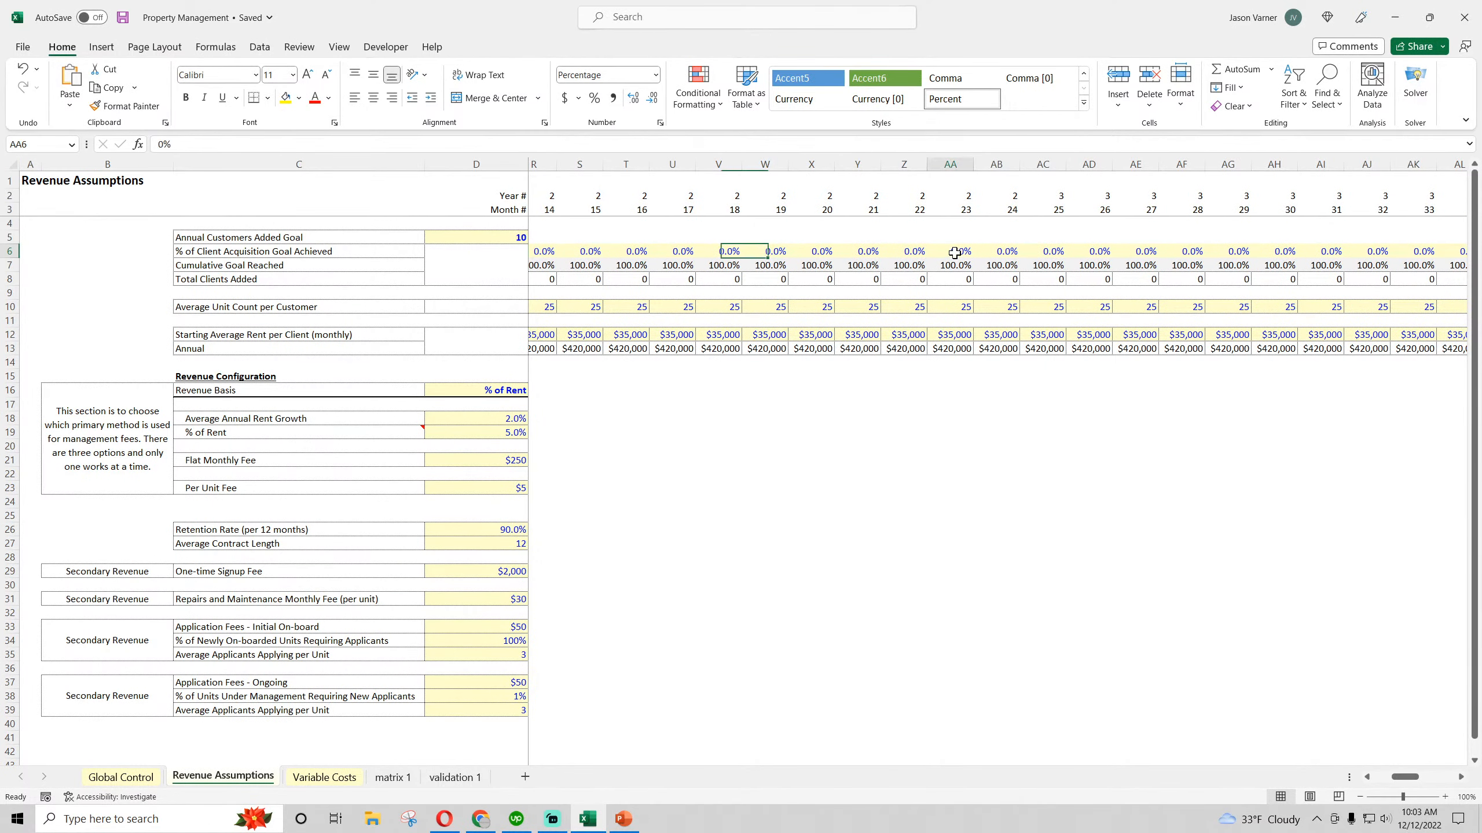
click(962, 279)
click(1016, 280)
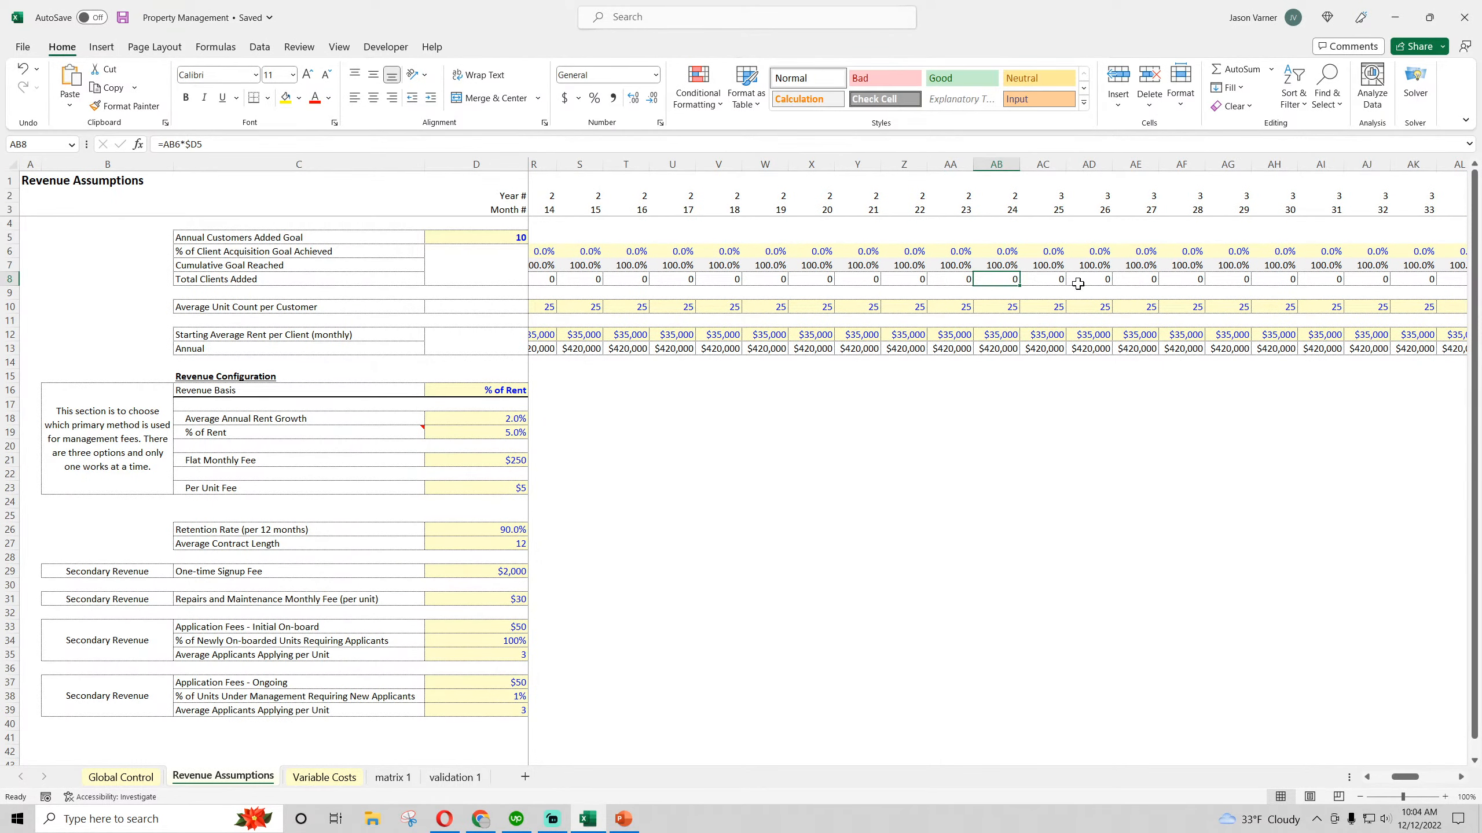
Check the conditional formatting rules on AC10 in the Average Unit Count row and return to the first months
click(1038, 306)
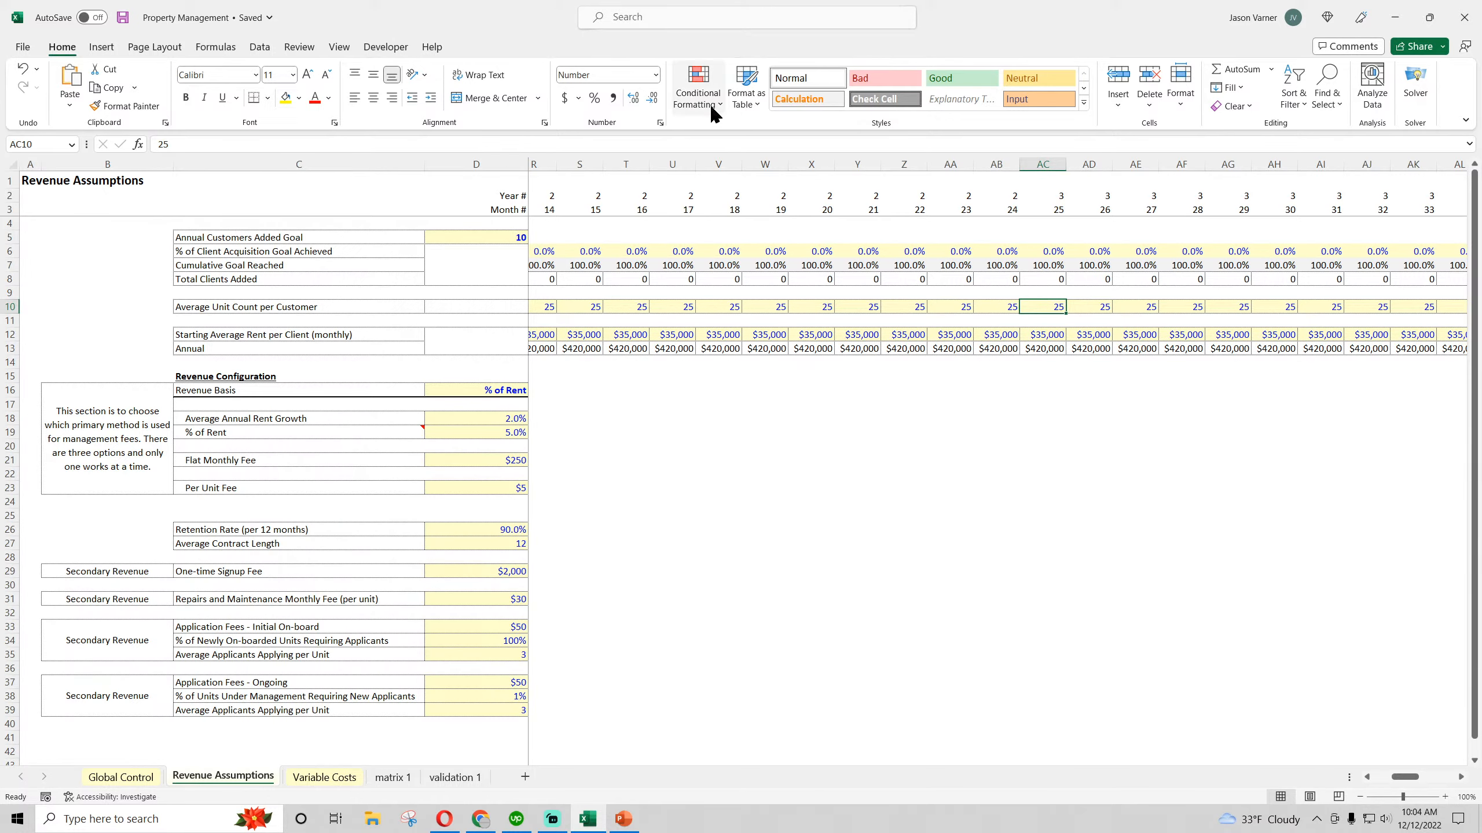
click(698, 85)
click(738, 345)
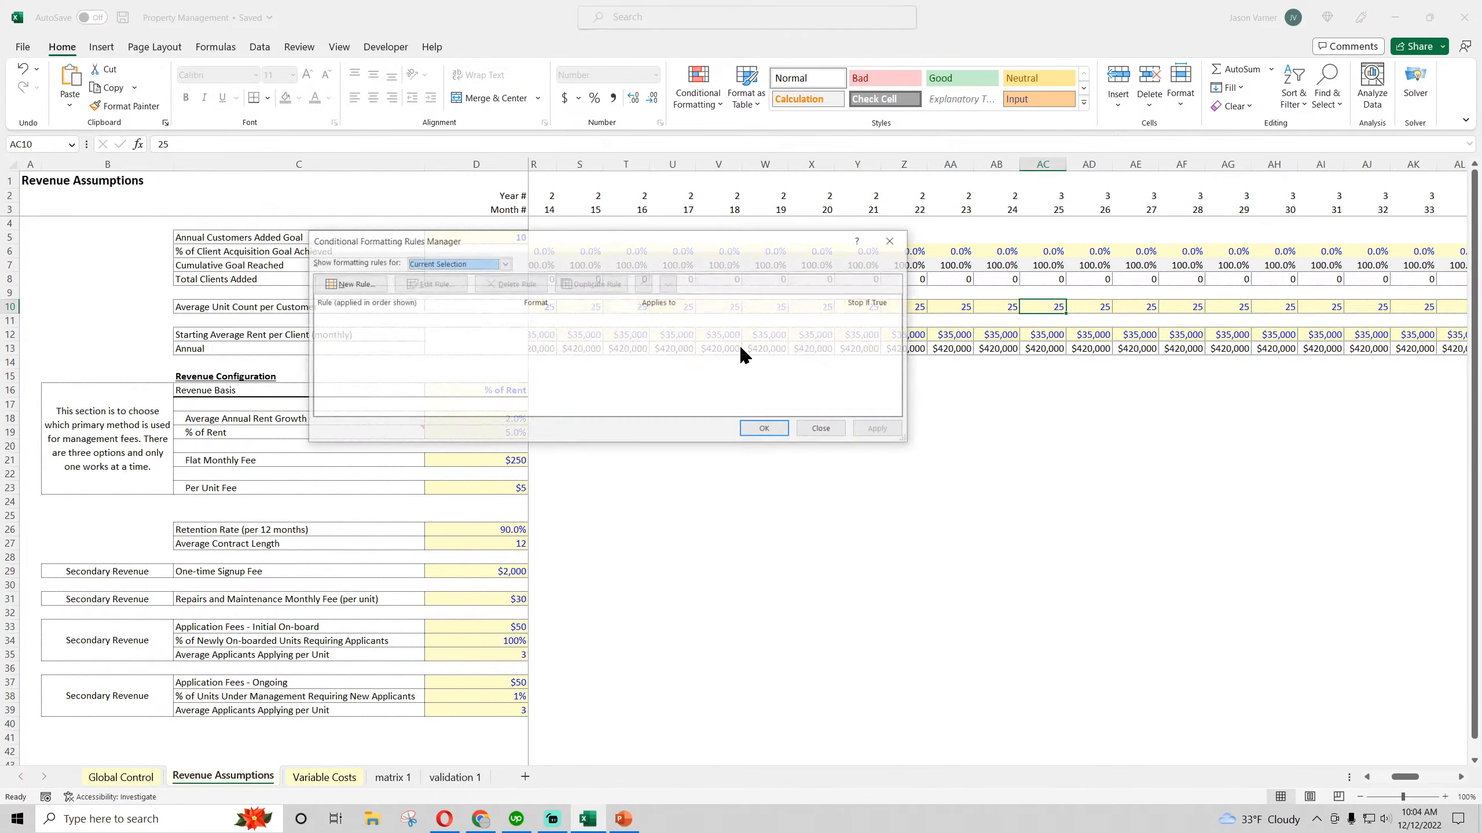
click(823, 429)
click(909, 264)
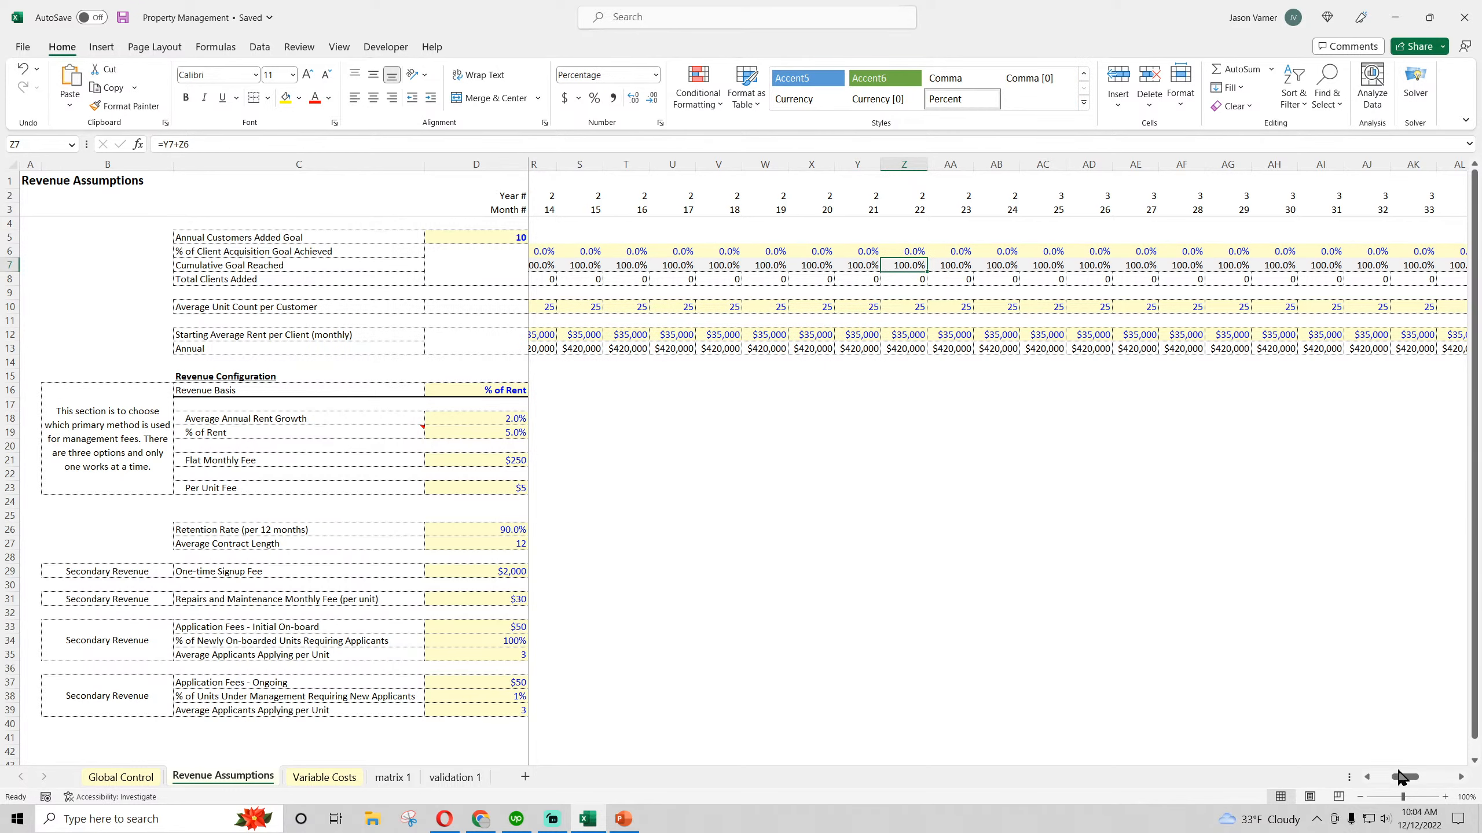
drag(1404, 777, 1373, 785)
click(875, 640)
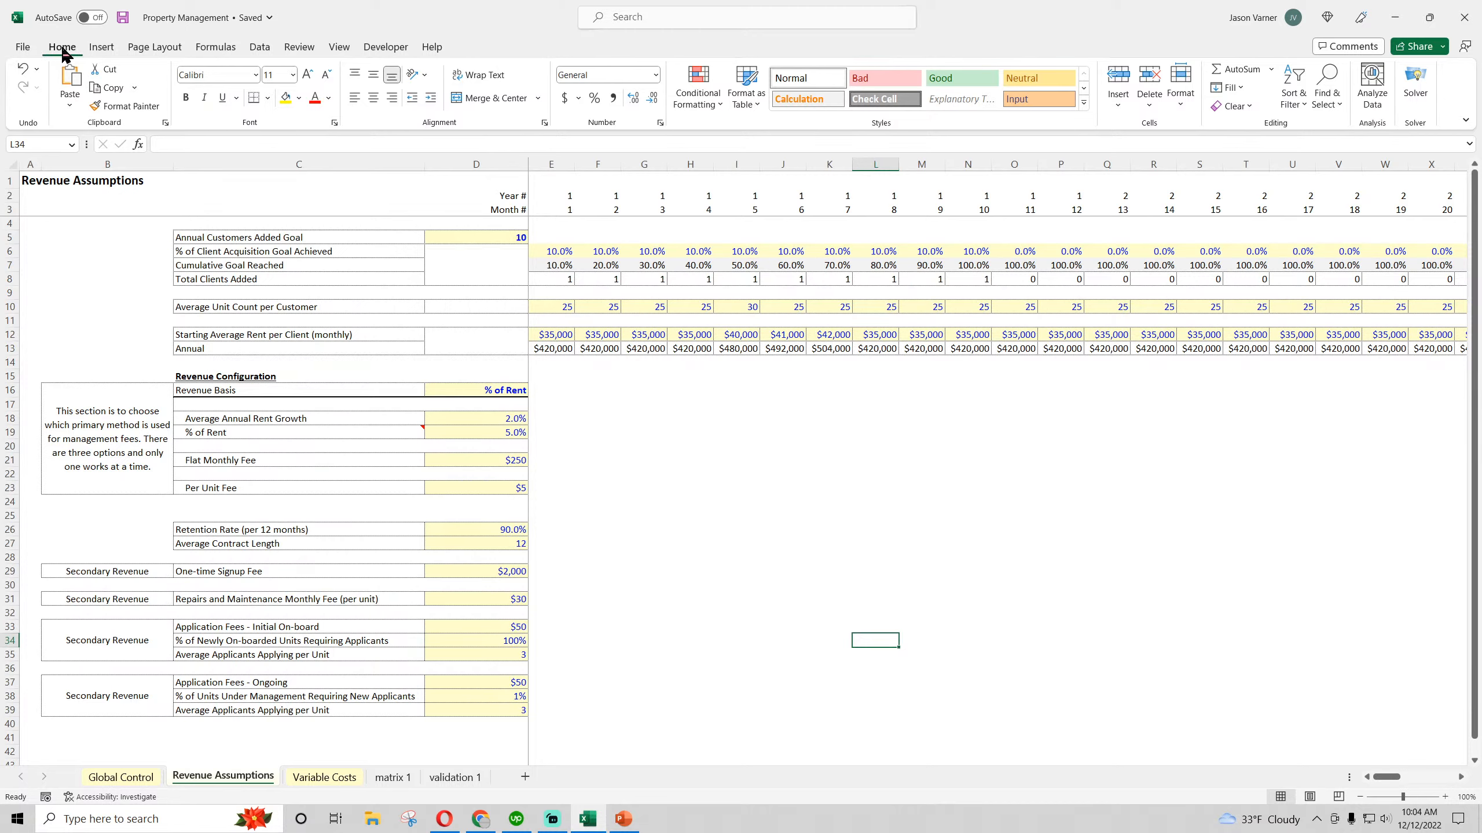
Review how the Annual Customers Added Goal in D5 relates to the year 1 monthly goal percentages in row 6
click(556, 252)
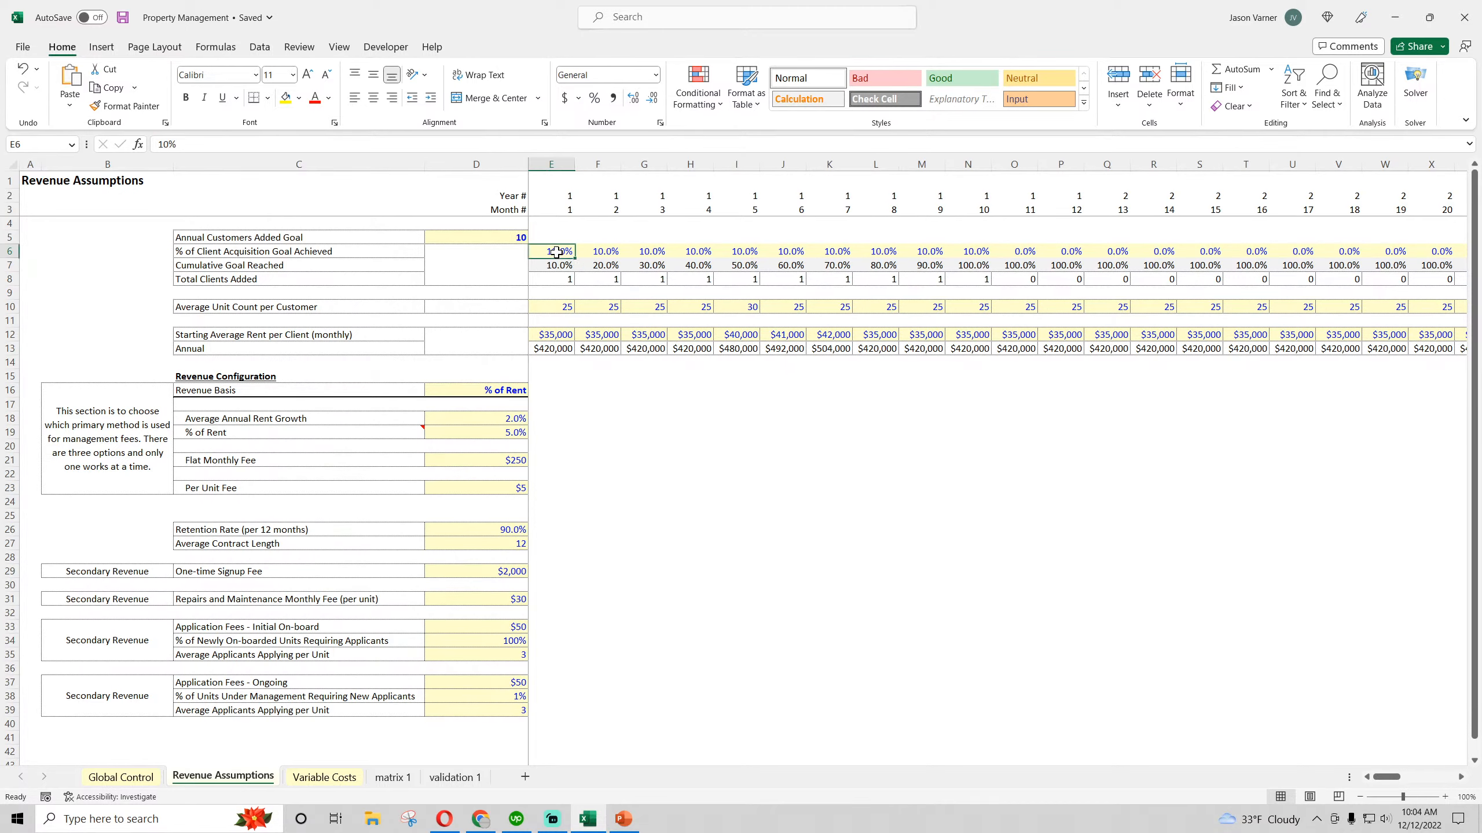
drag(556, 252, 936, 265)
click(496, 239)
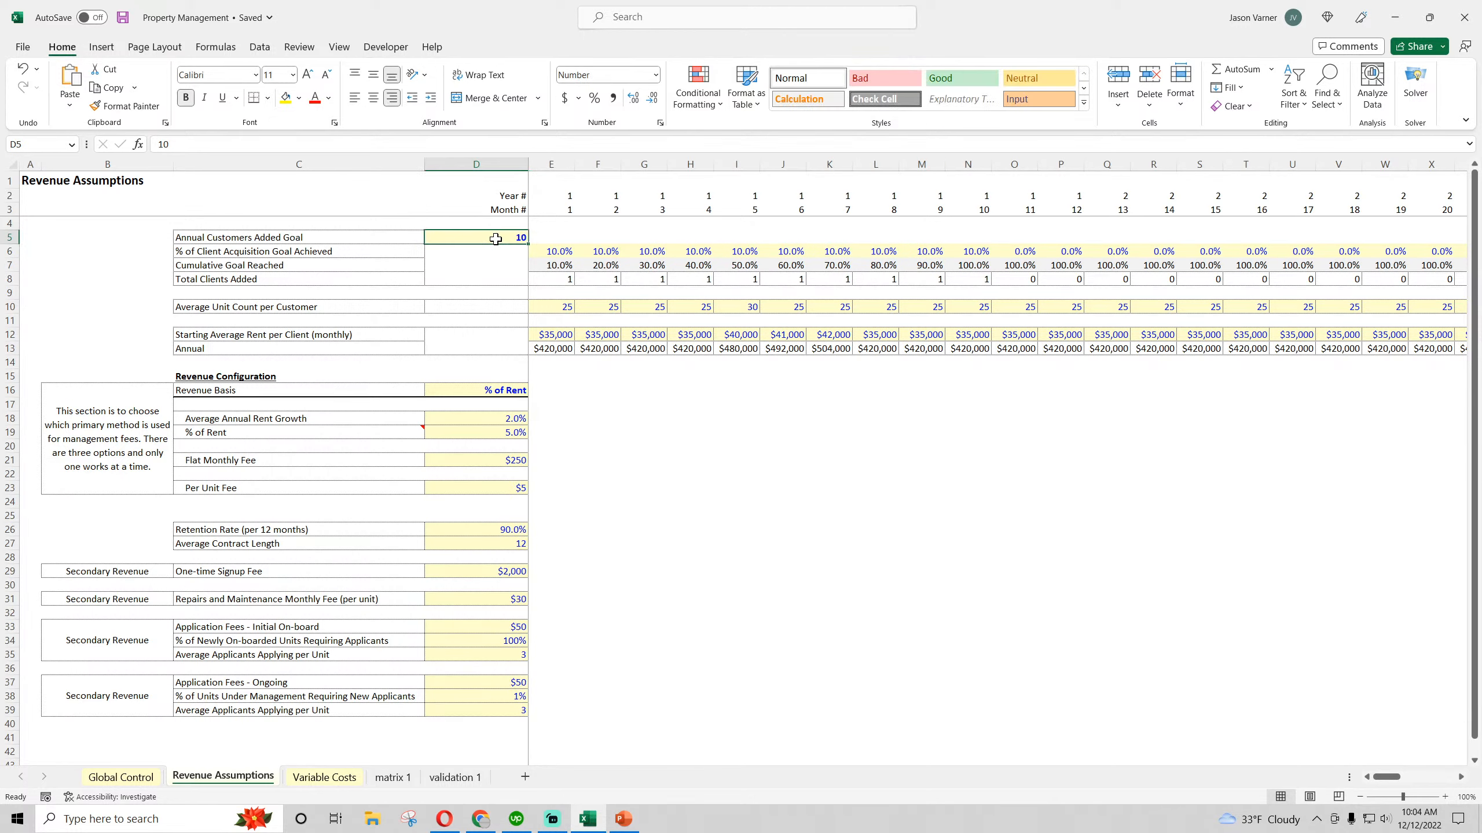
click(555, 251)
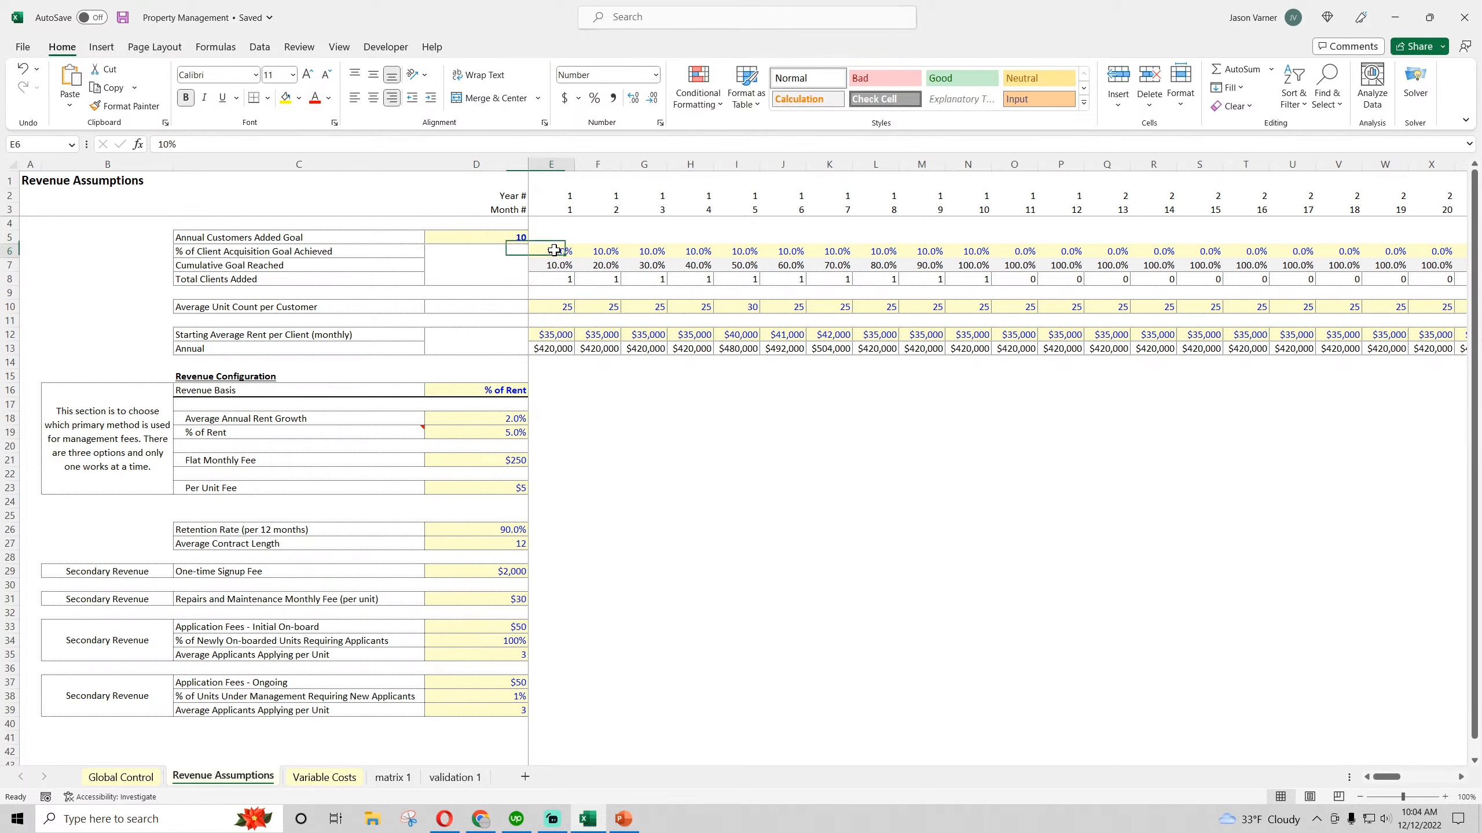
click(604, 251)
click(647, 252)
click(795, 259)
click(1039, 255)
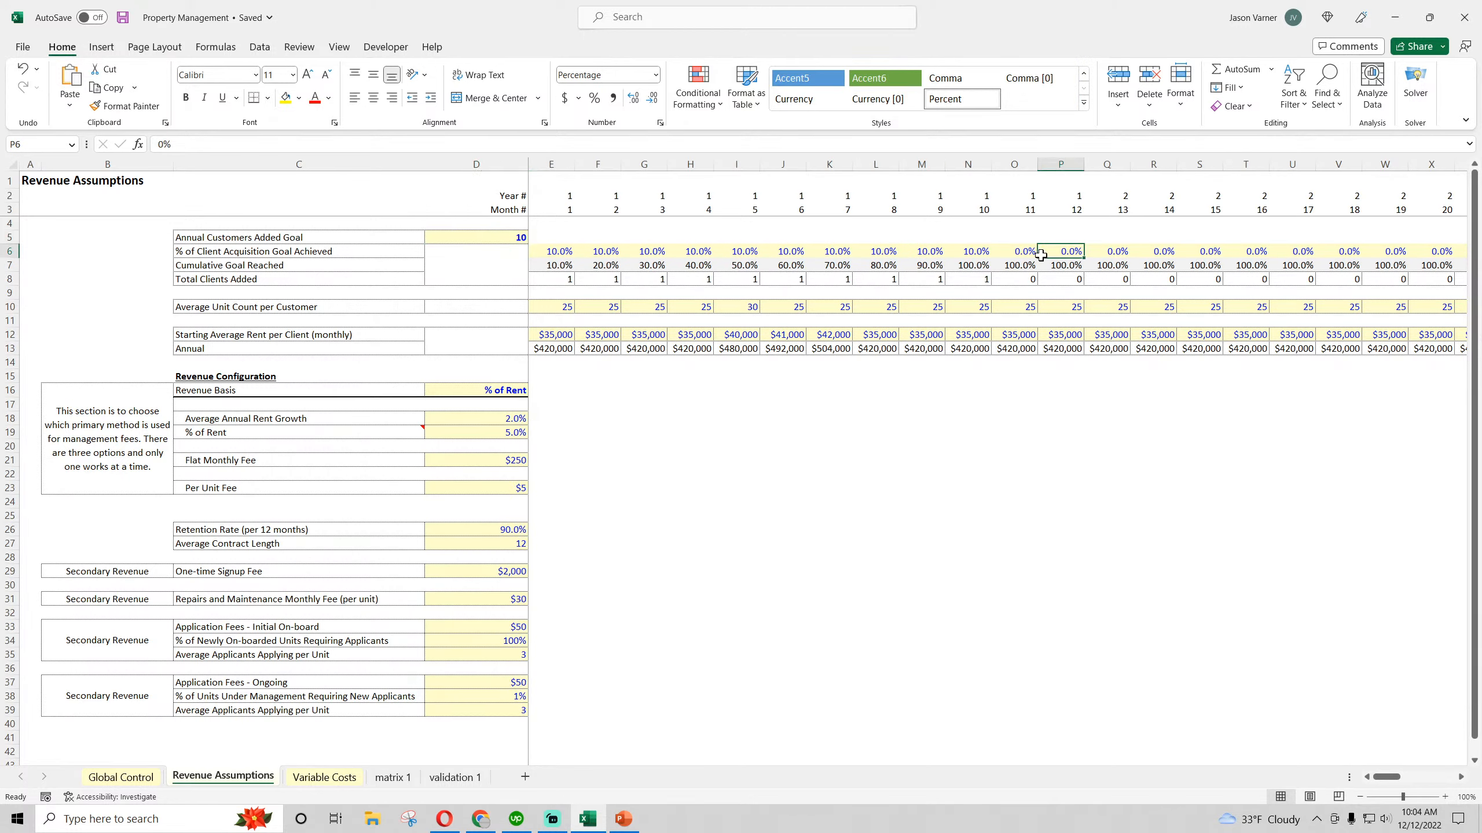
Examine the Total Clients Added formulas for months 1 to 4 and the first month's Average Unit Count per Customer
click(548, 281)
click(597, 281)
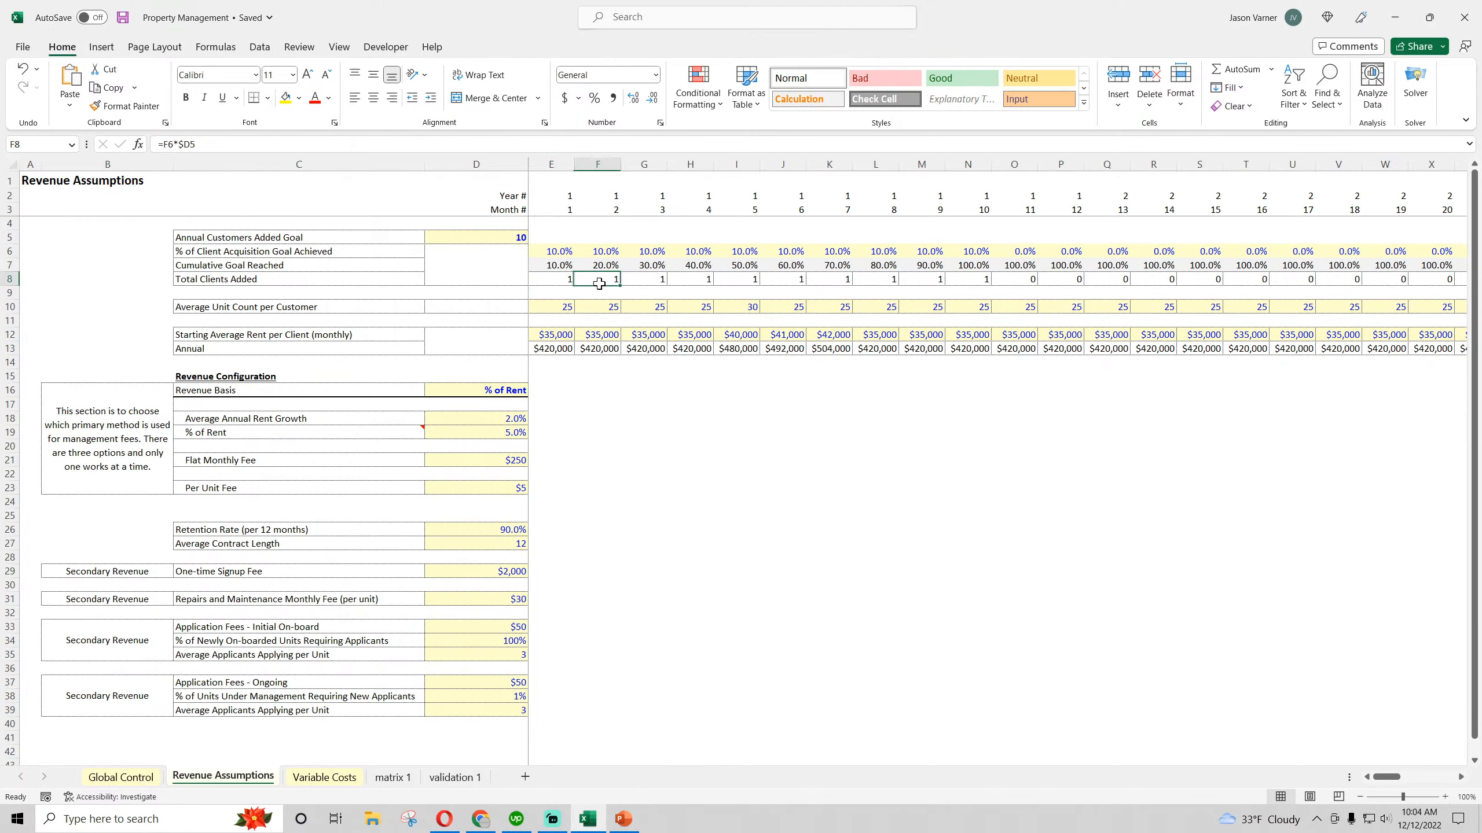
click(661, 279)
click(694, 277)
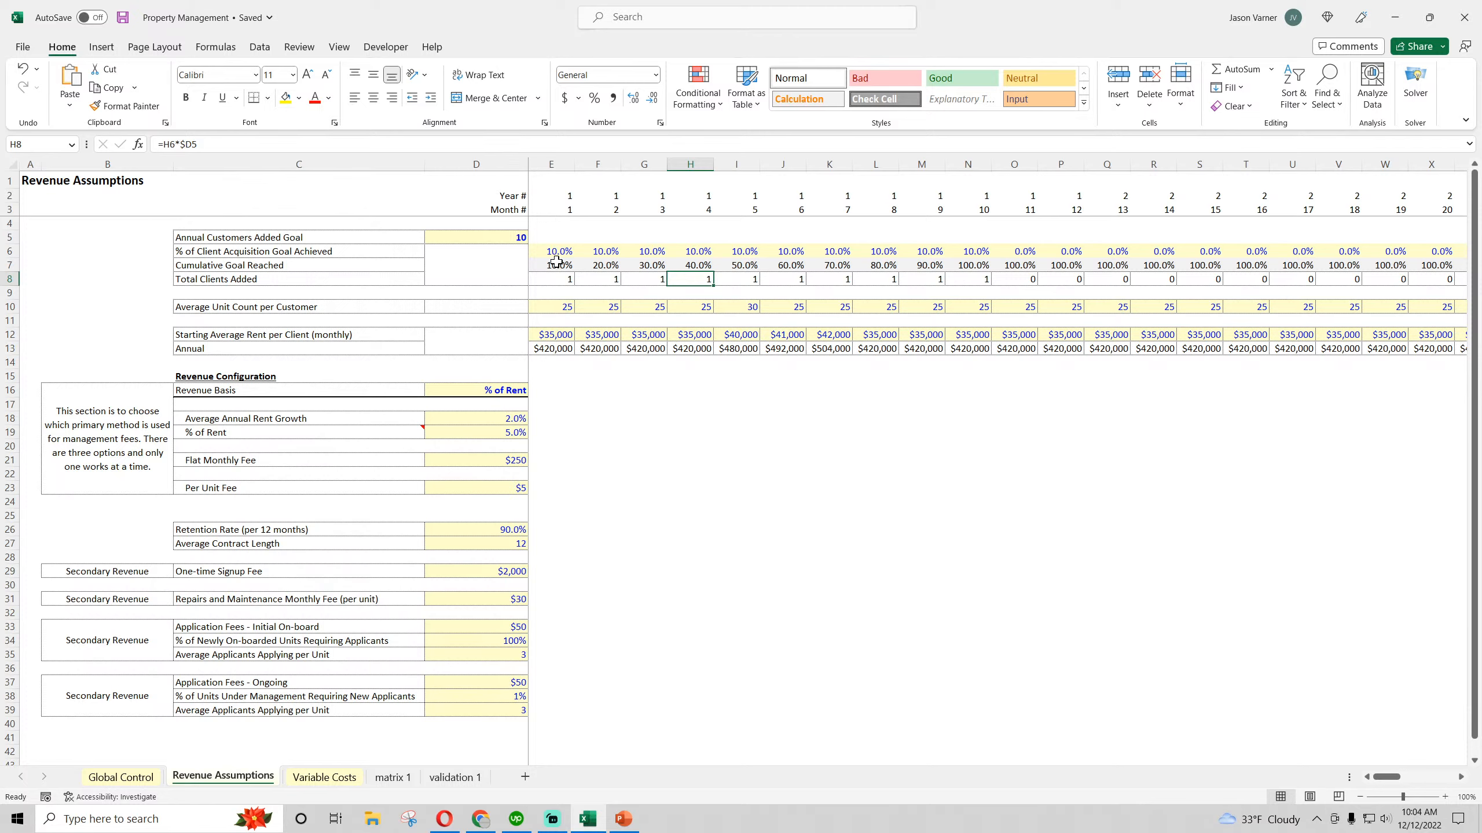
click(551, 306)
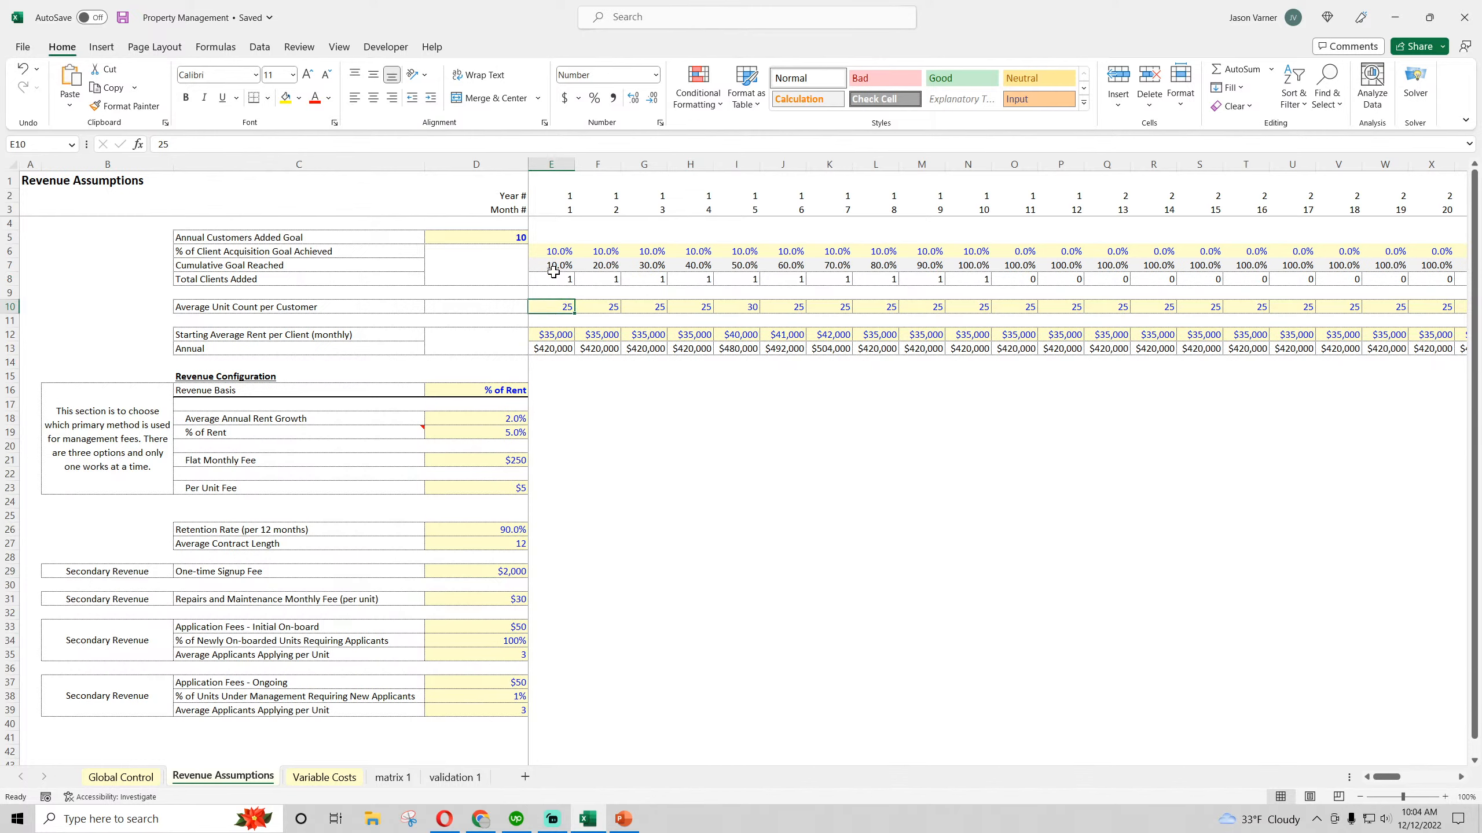
click(555, 281)
click(558, 209)
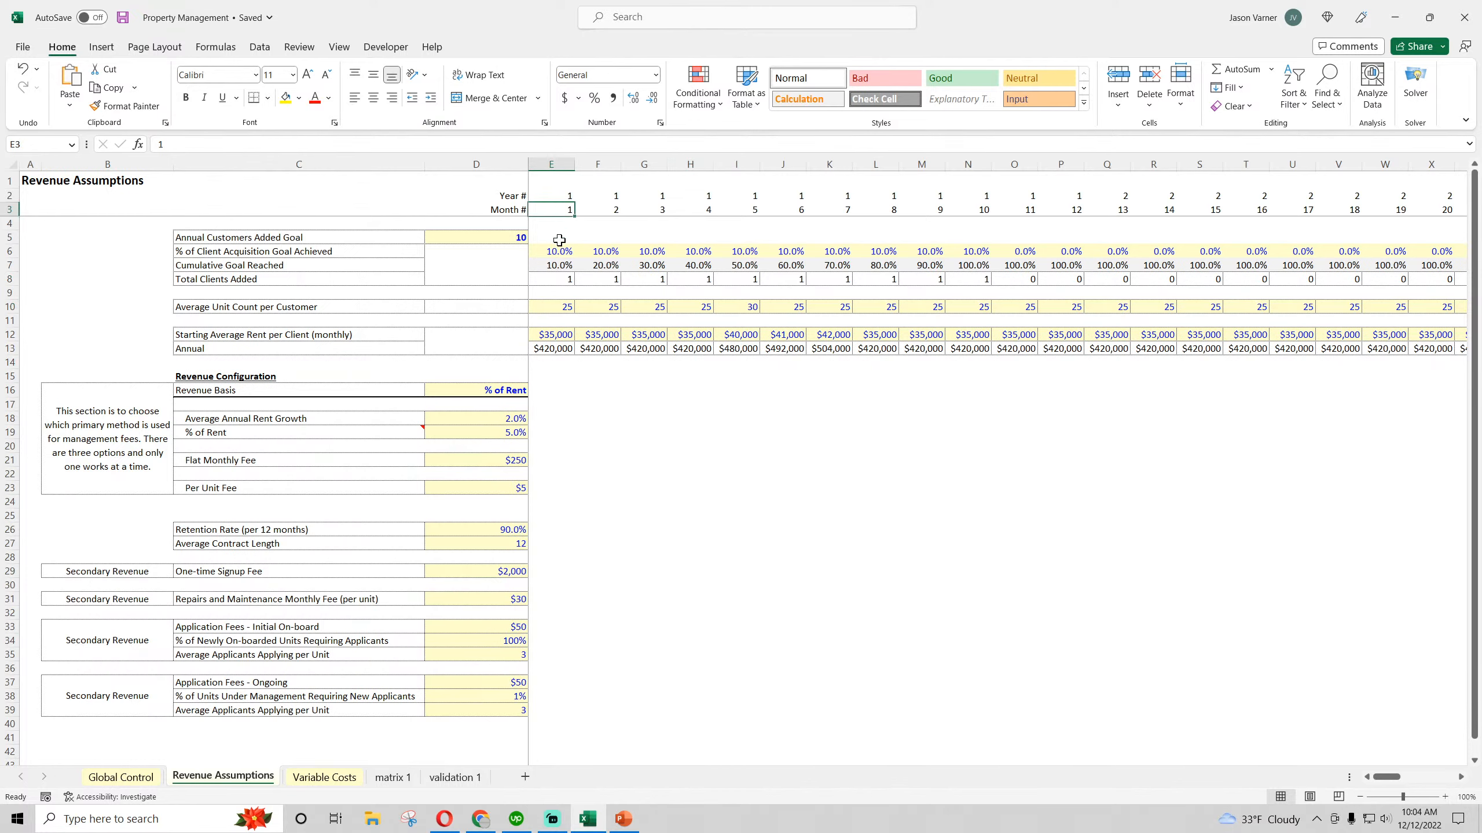
click(561, 307)
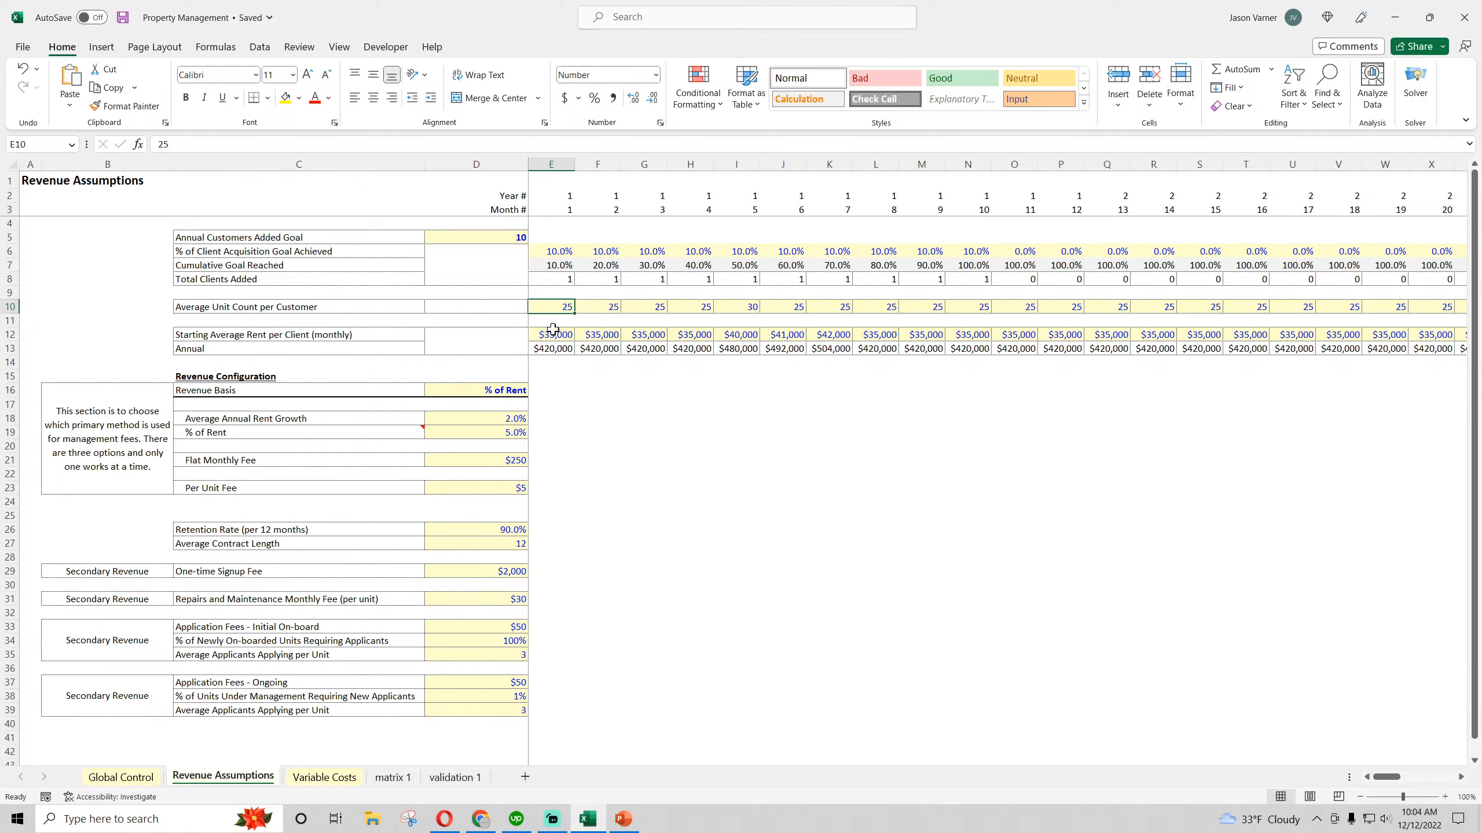
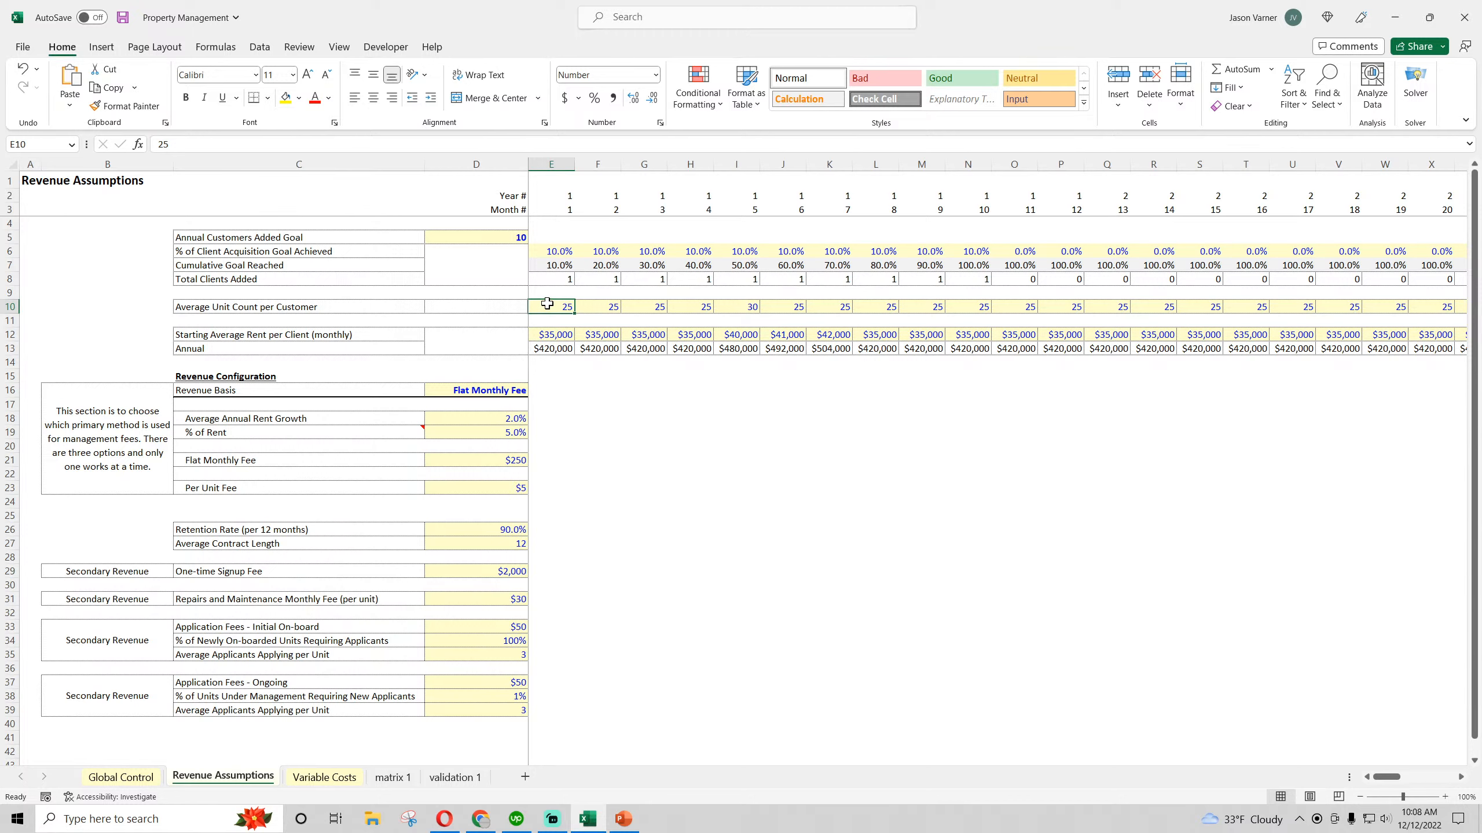
Review the Application Fees - Initial On-board block in rows 33 to 35: fee, percentage of units requiring applicants and applicants per unit
click(490, 656)
drag(494, 627, 415, 625)
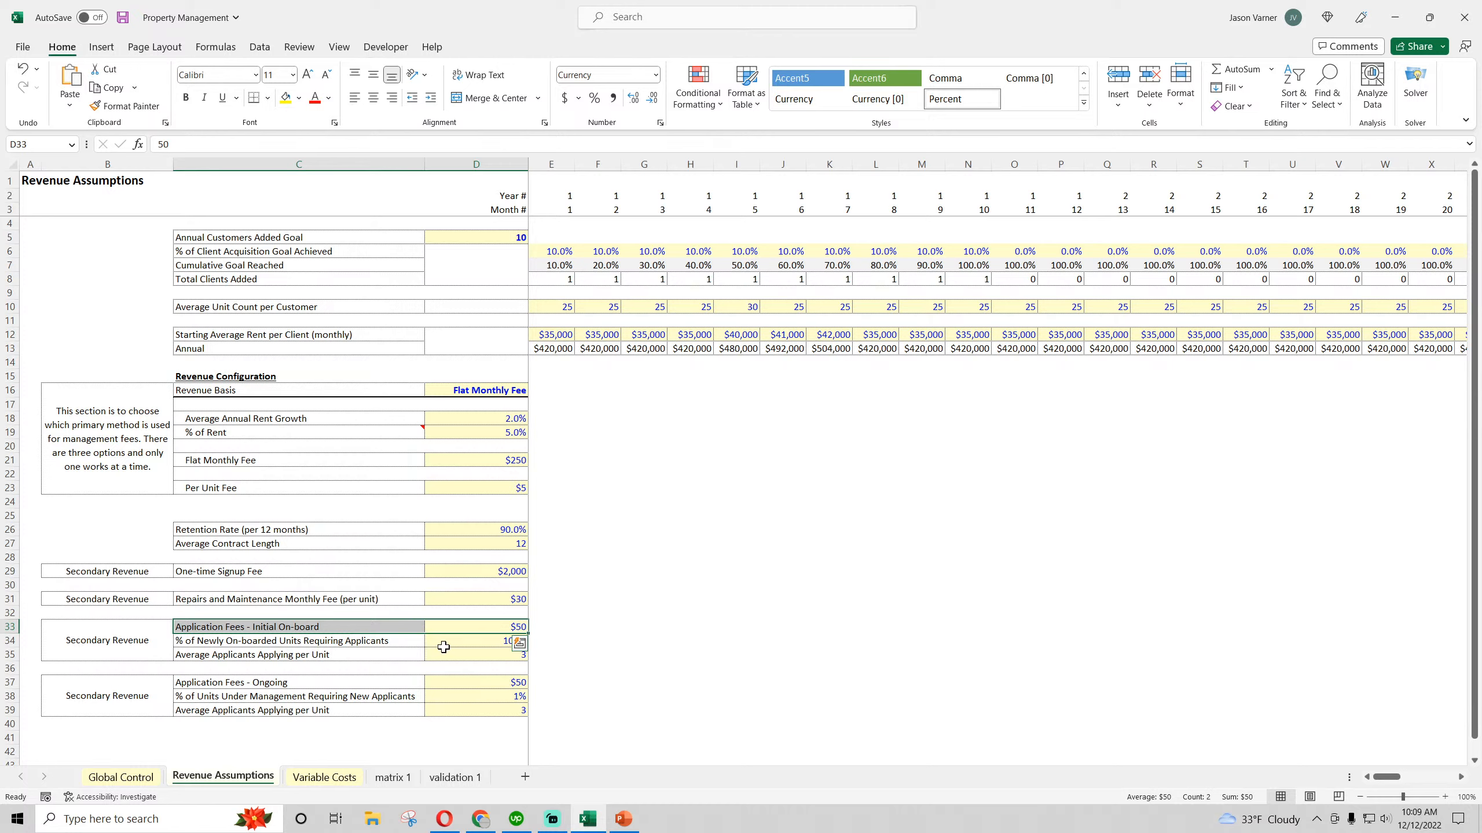
drag(460, 651, 146, 630)
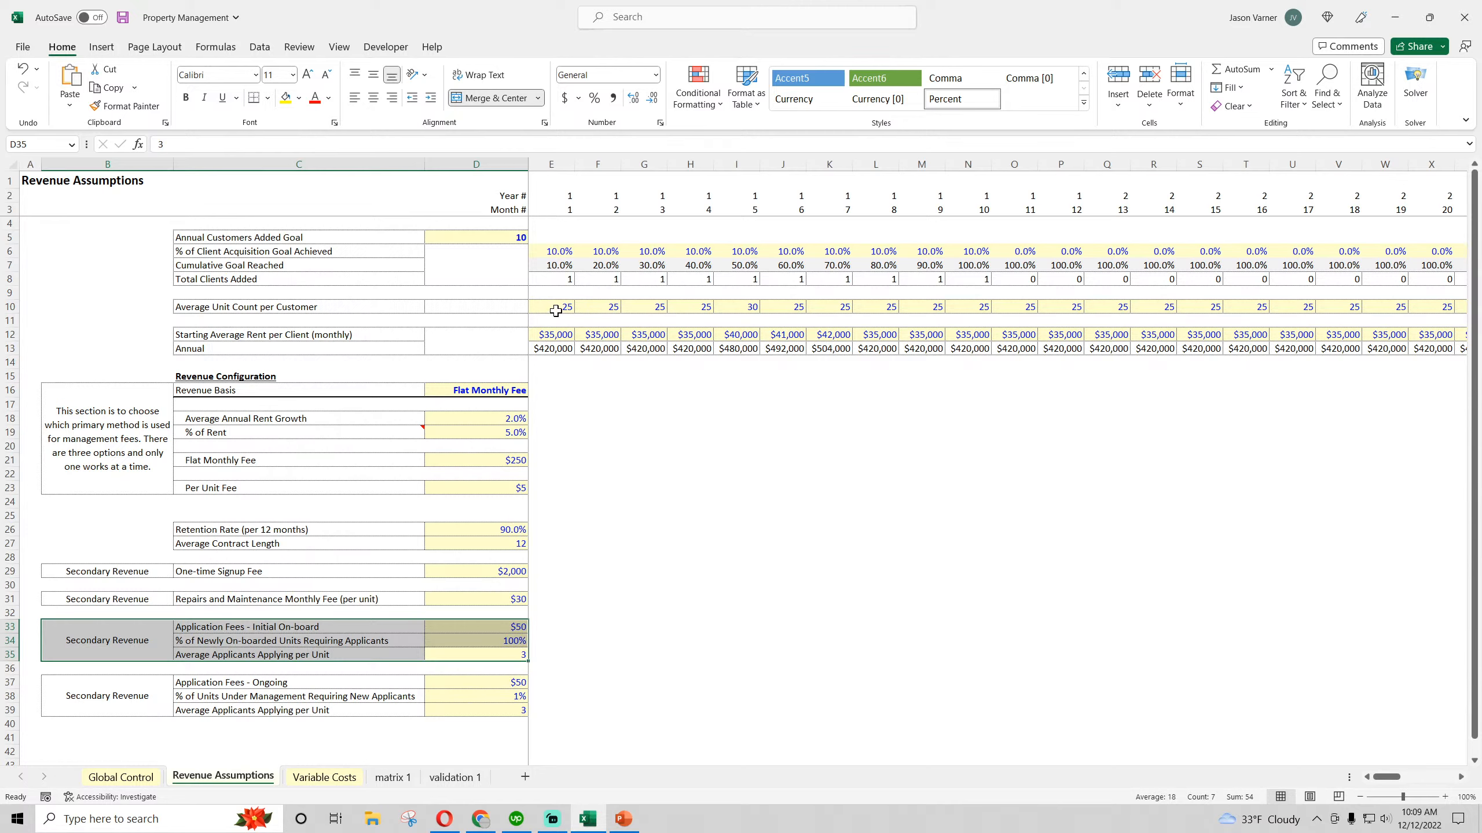
drag(494, 628, 496, 655)
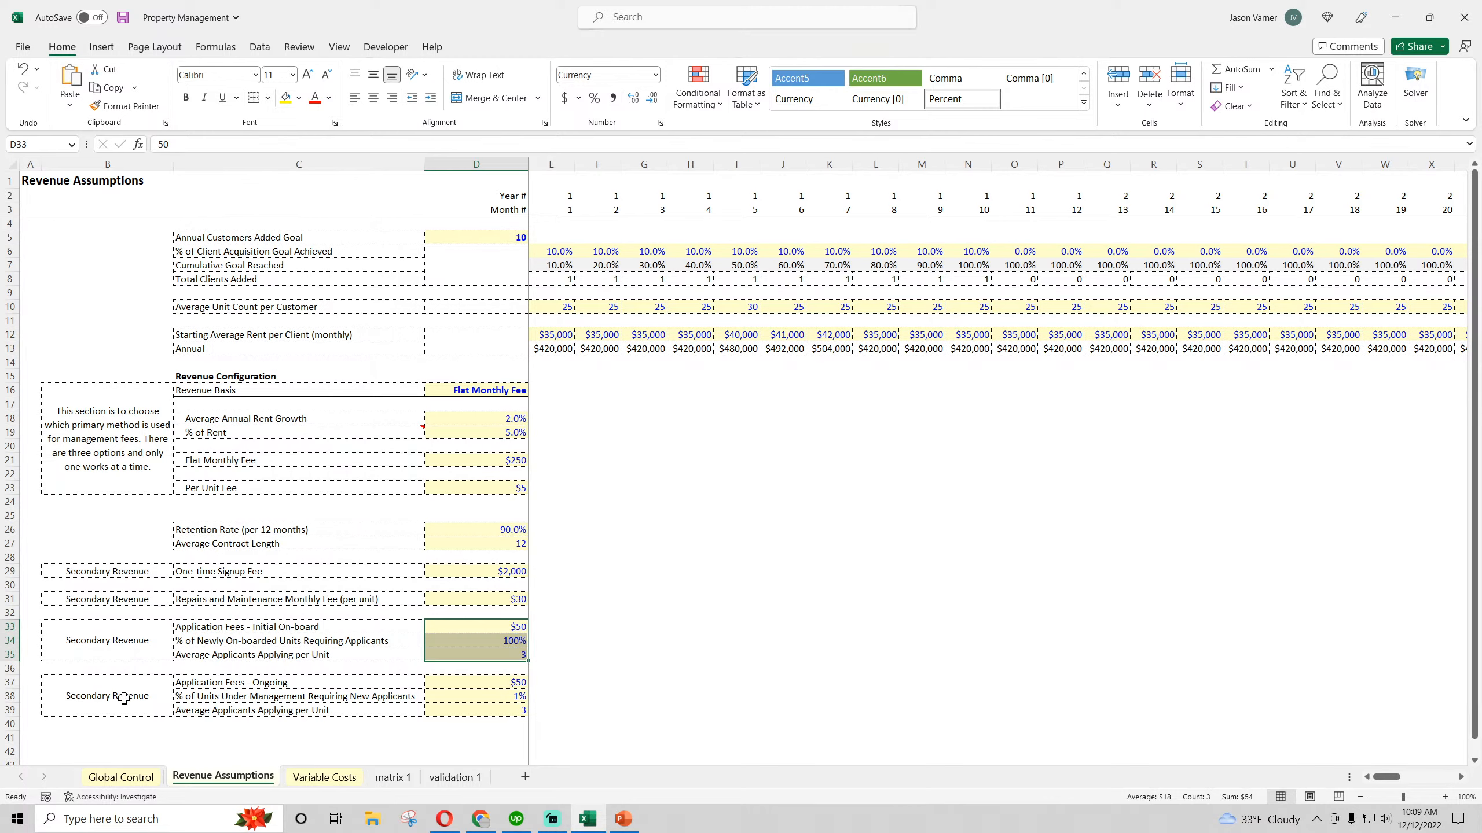
Examine the Application Fees - Ongoing block in rows 37 to 39, including the percentage of managed units requiring new applicants
drag(125, 699, 451, 691)
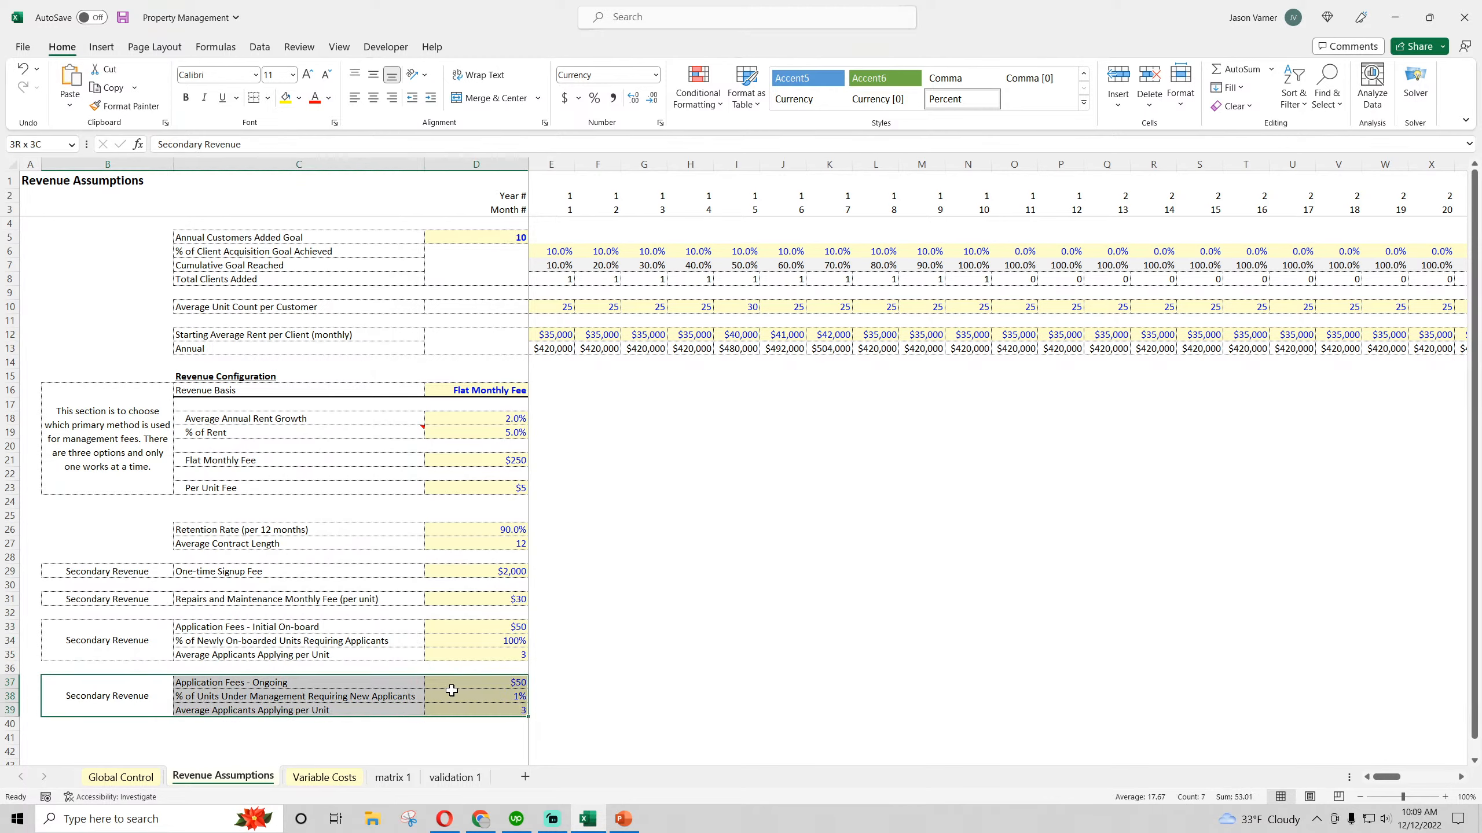
click(300, 689)
click(450, 688)
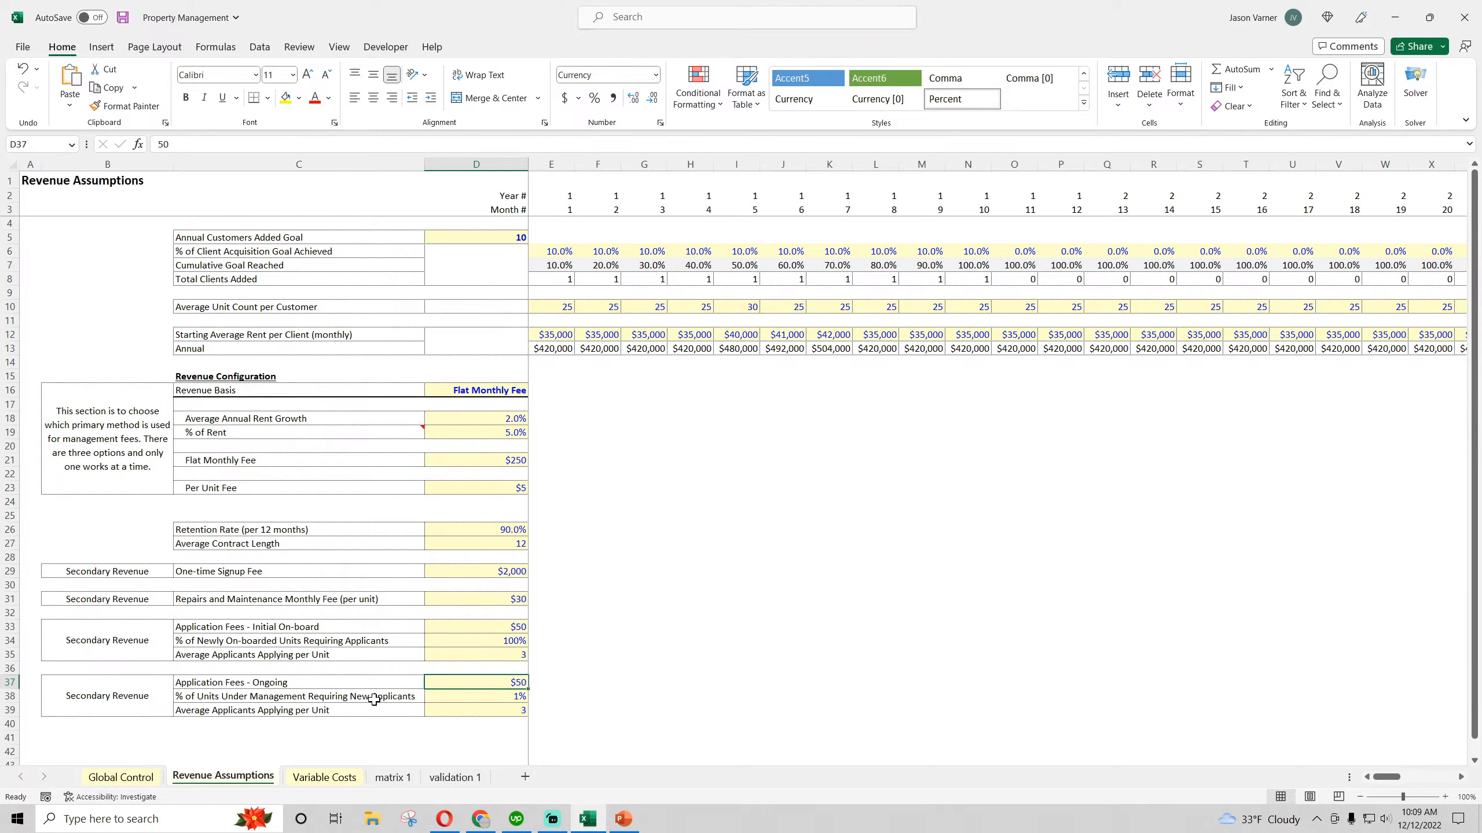
click(343, 696)
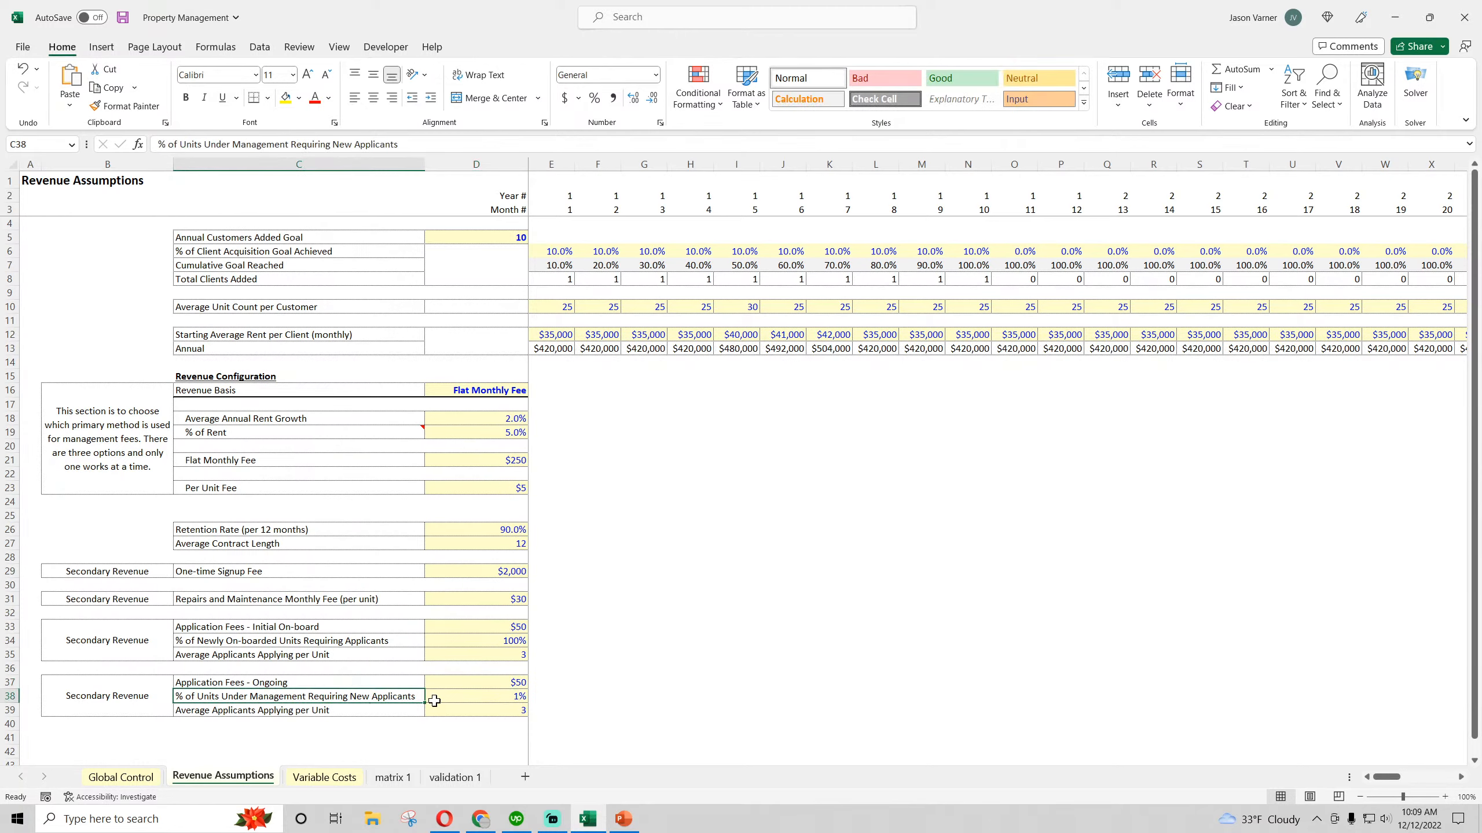
click(494, 695)
Start a scratch example by entering 500 units in I32 and multiplying them by the percentage in D38 in I33
click(723, 617)
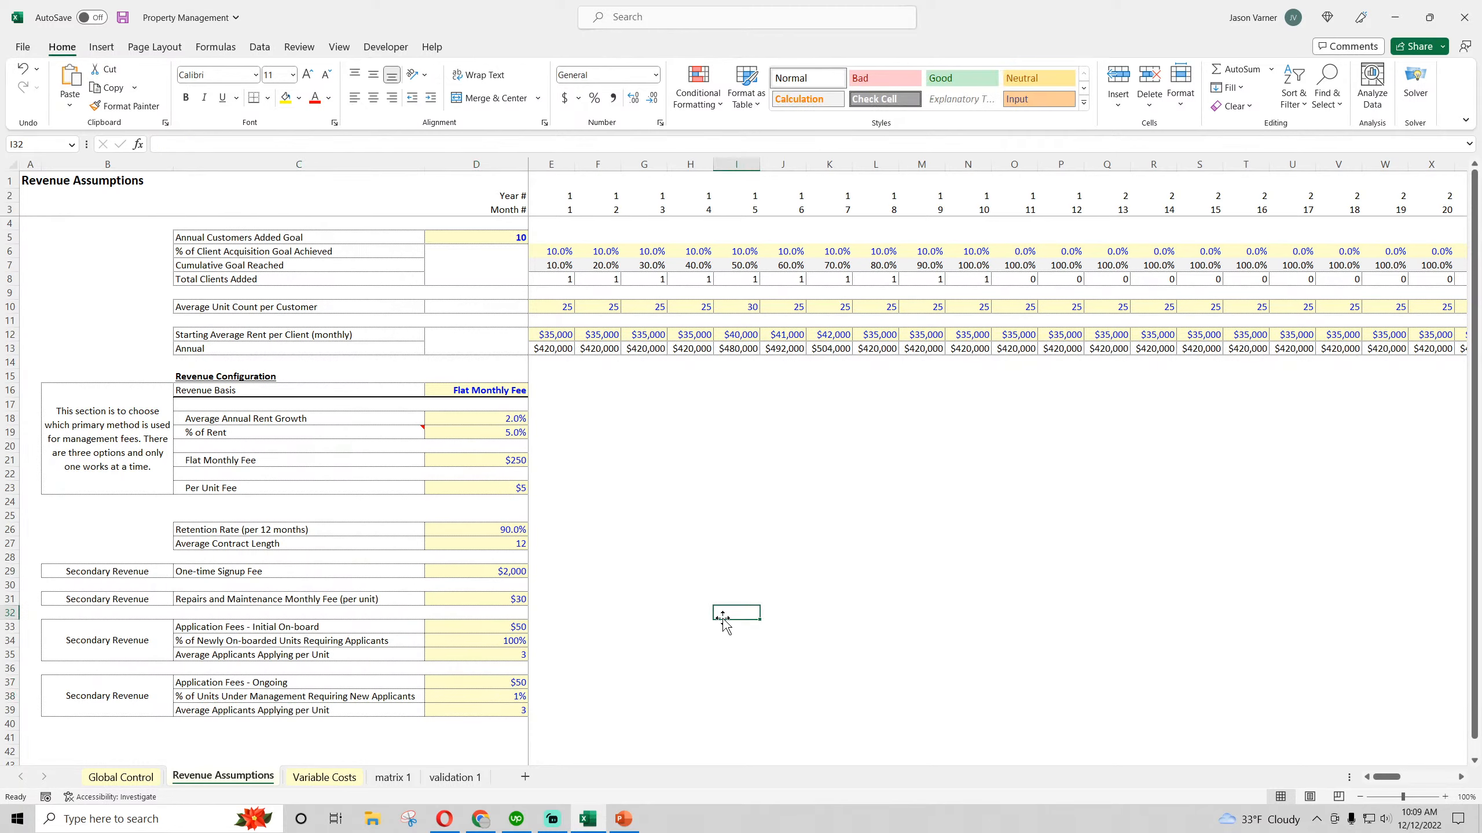
click(724, 625)
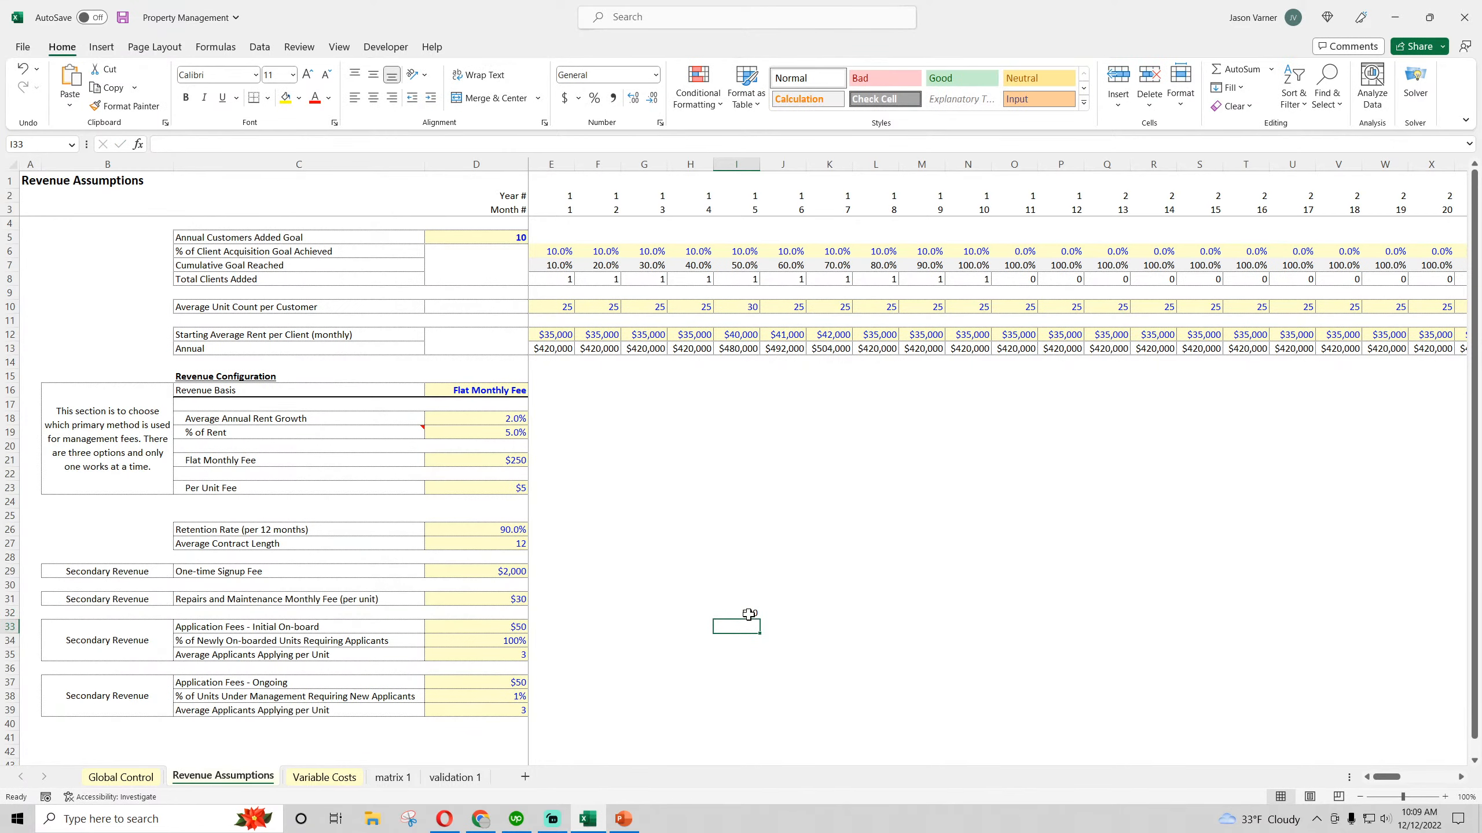
text(=)
click(751, 612)
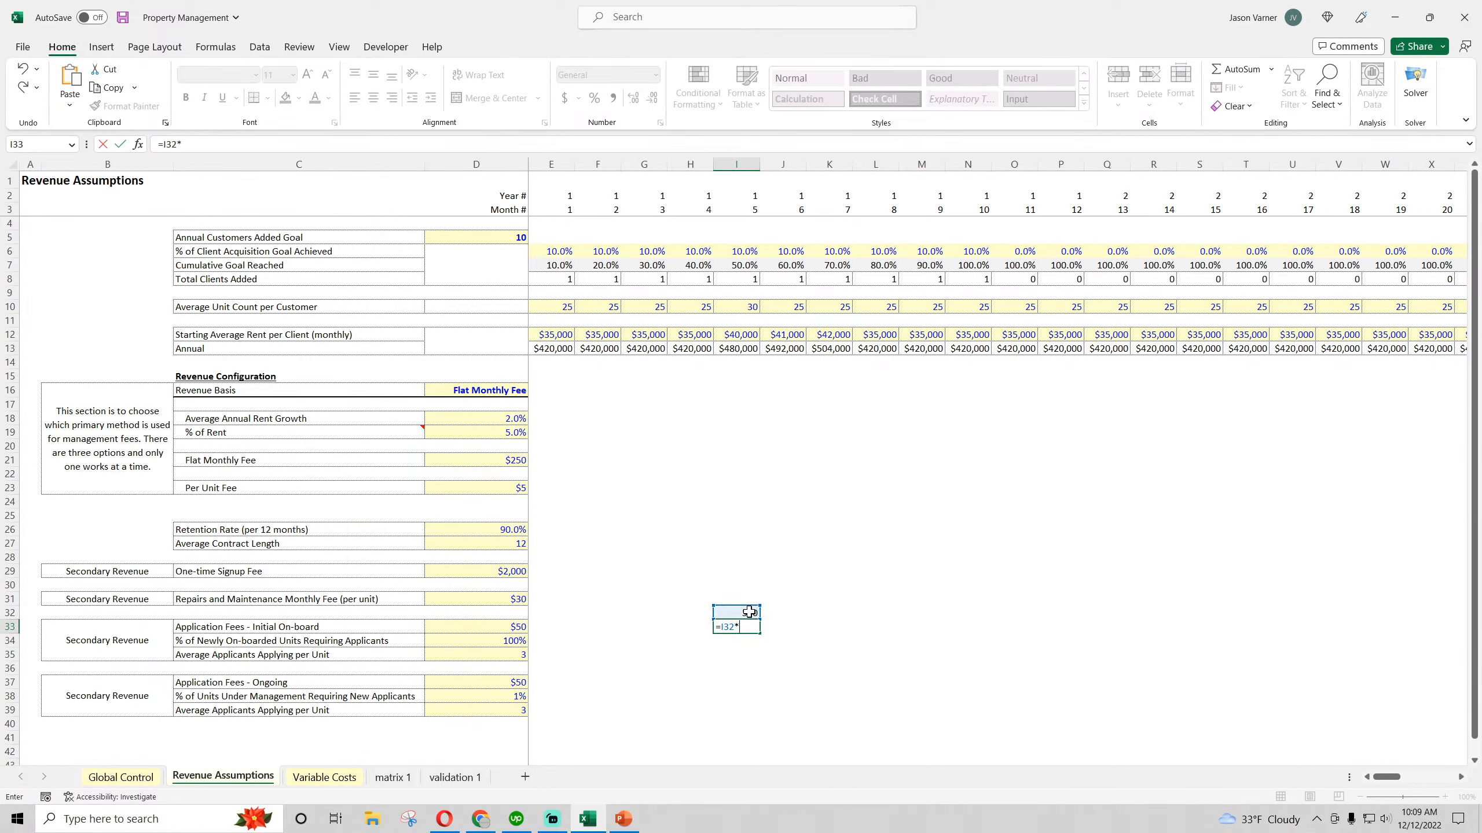
click(517, 695)
key(Return)
click(751, 629)
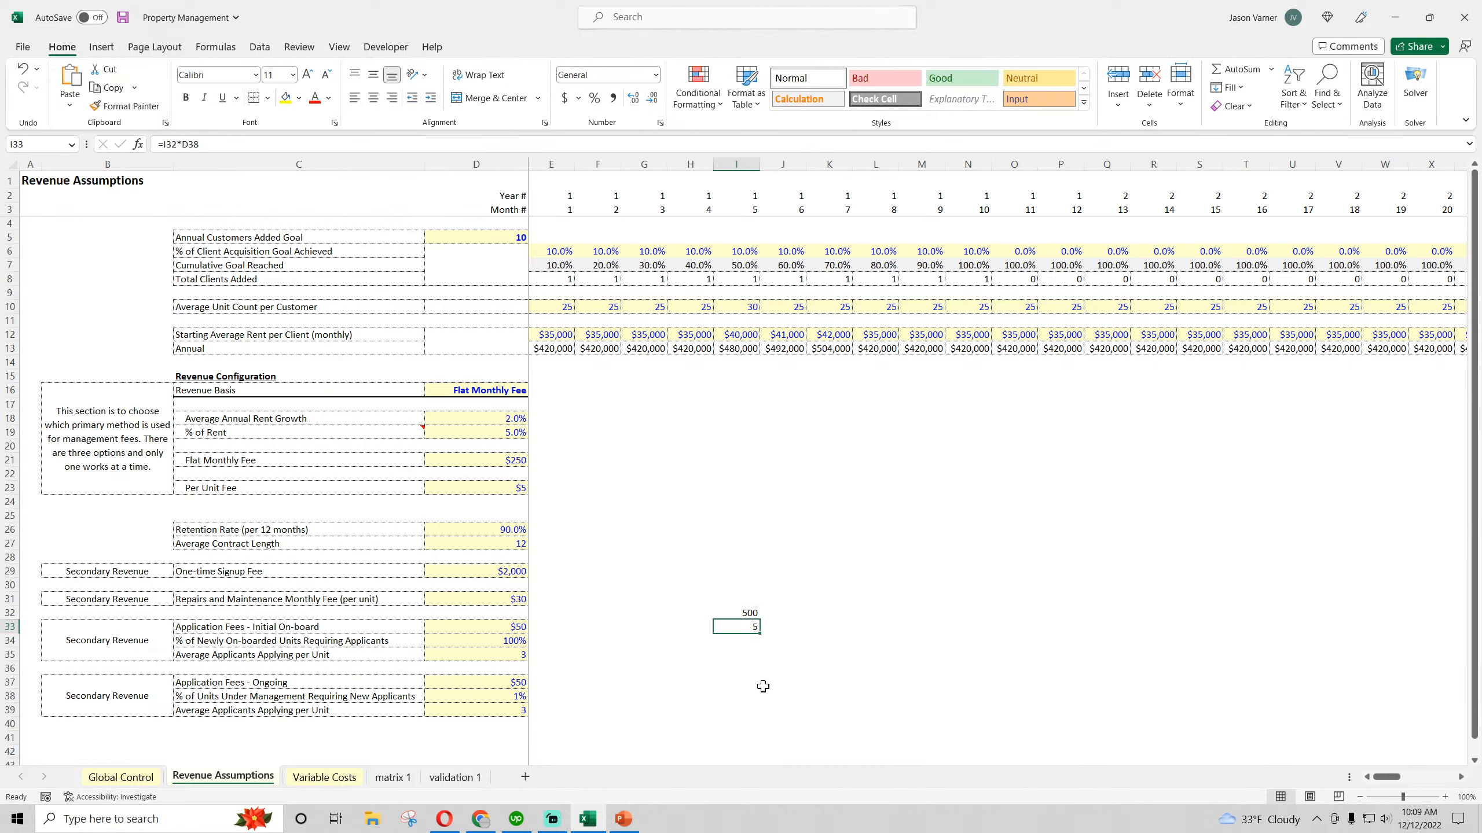
Calculate the example's applicants in I34 by multiplying I33 by the ongoing Average Applicants Applying per Unit in D39
click(740, 641)
text(=)
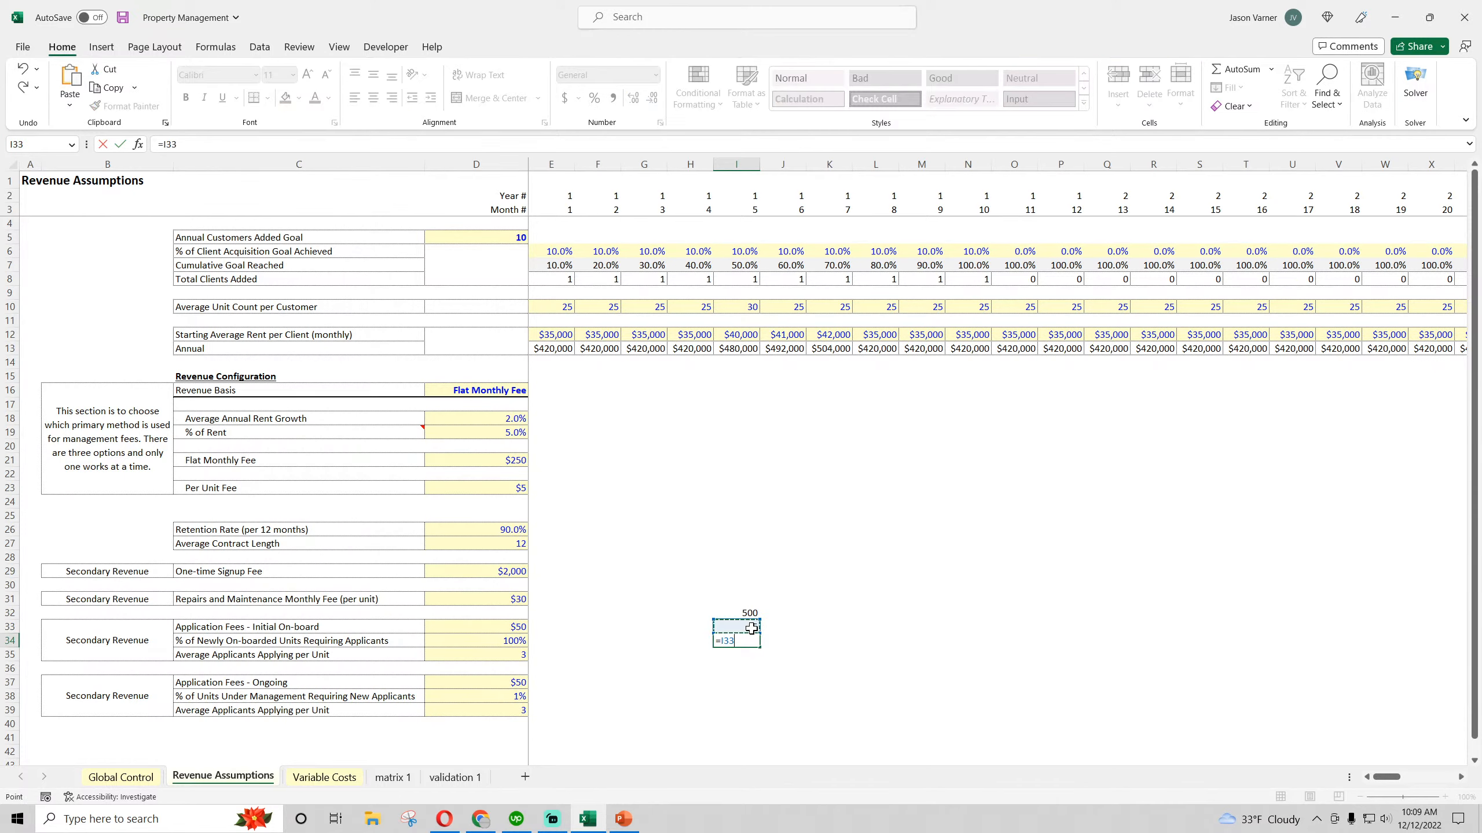
click(749, 627)
text(*)
click(514, 710)
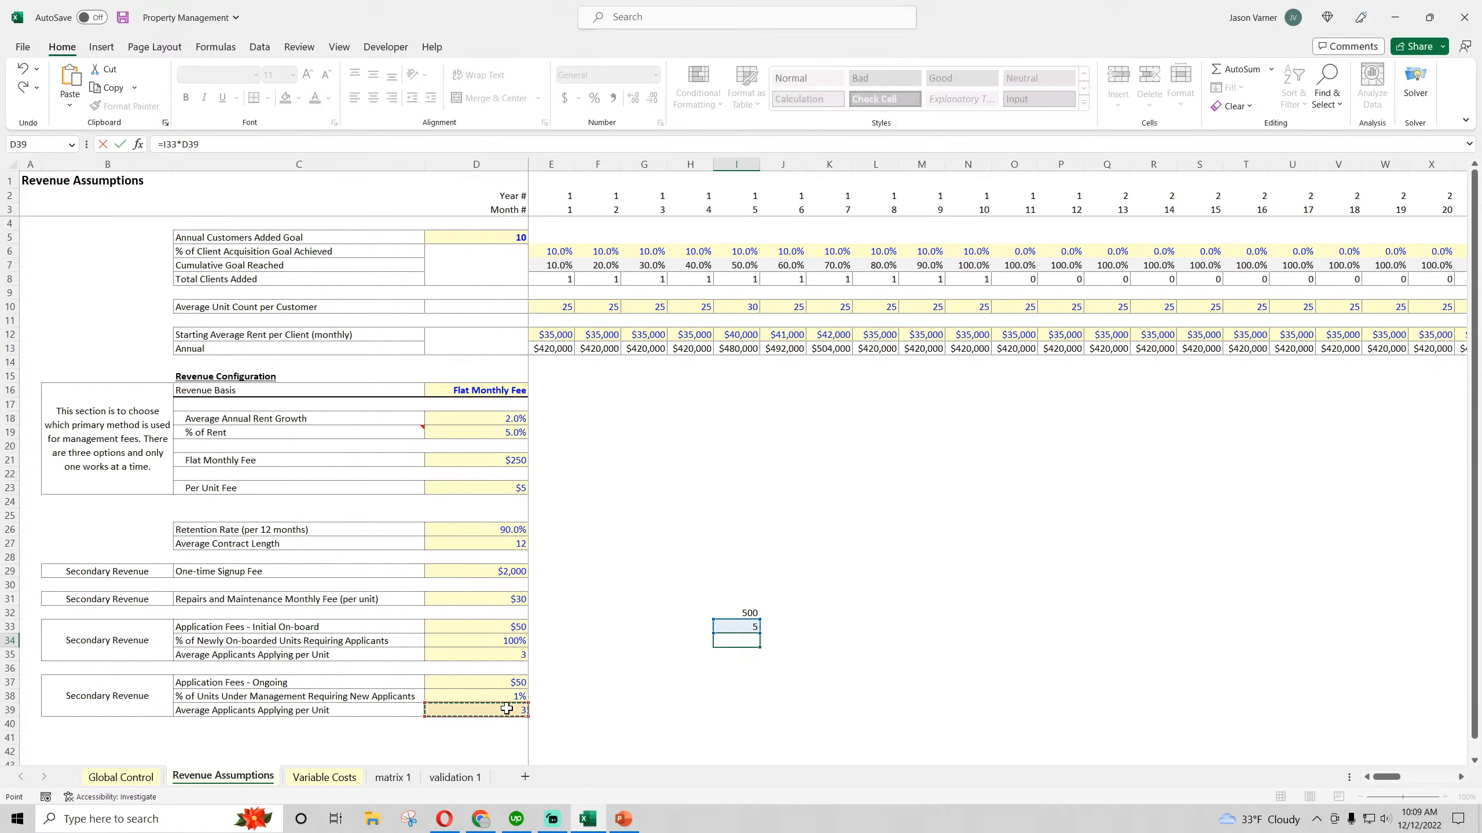
key(Return)
Calculate the example's fee revenue in I35 by multiplying I34 by the ongoing application fee in D37
text(=)
click(752, 637)
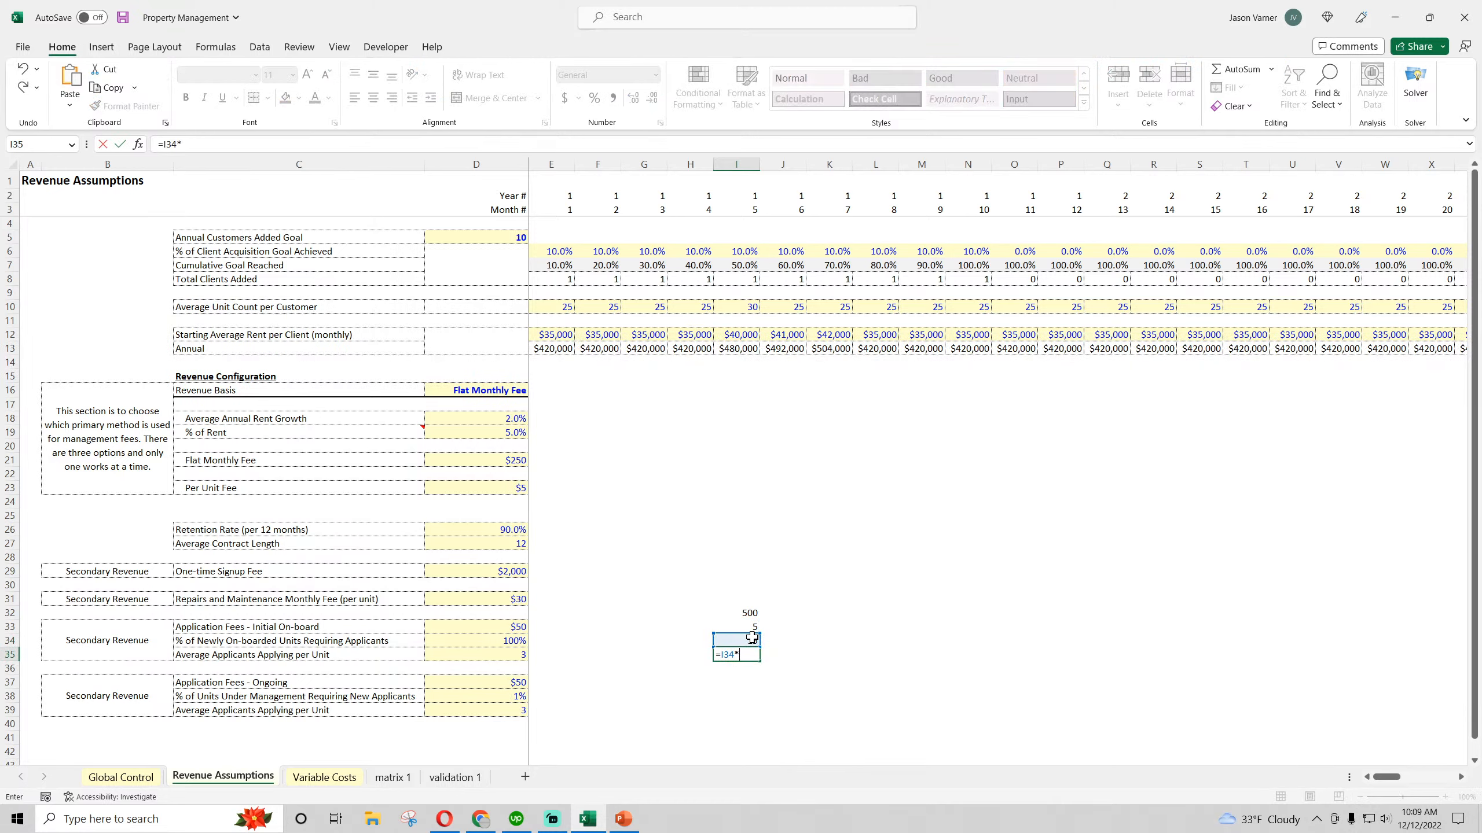
click(512, 683)
key(Return)
click(740, 656)
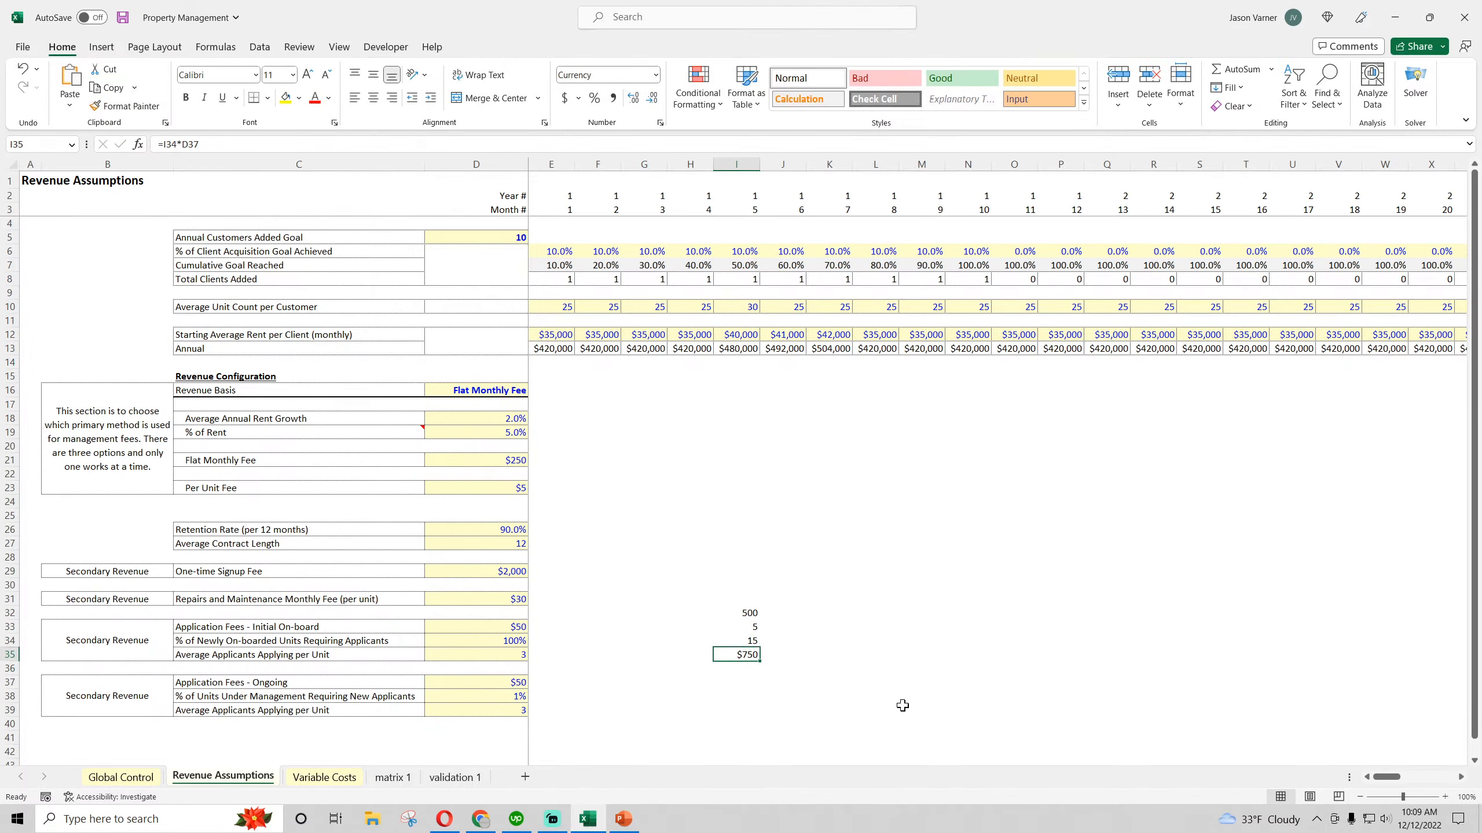
Clear the scratch calculation from cells I32 to I35
click(748, 603)
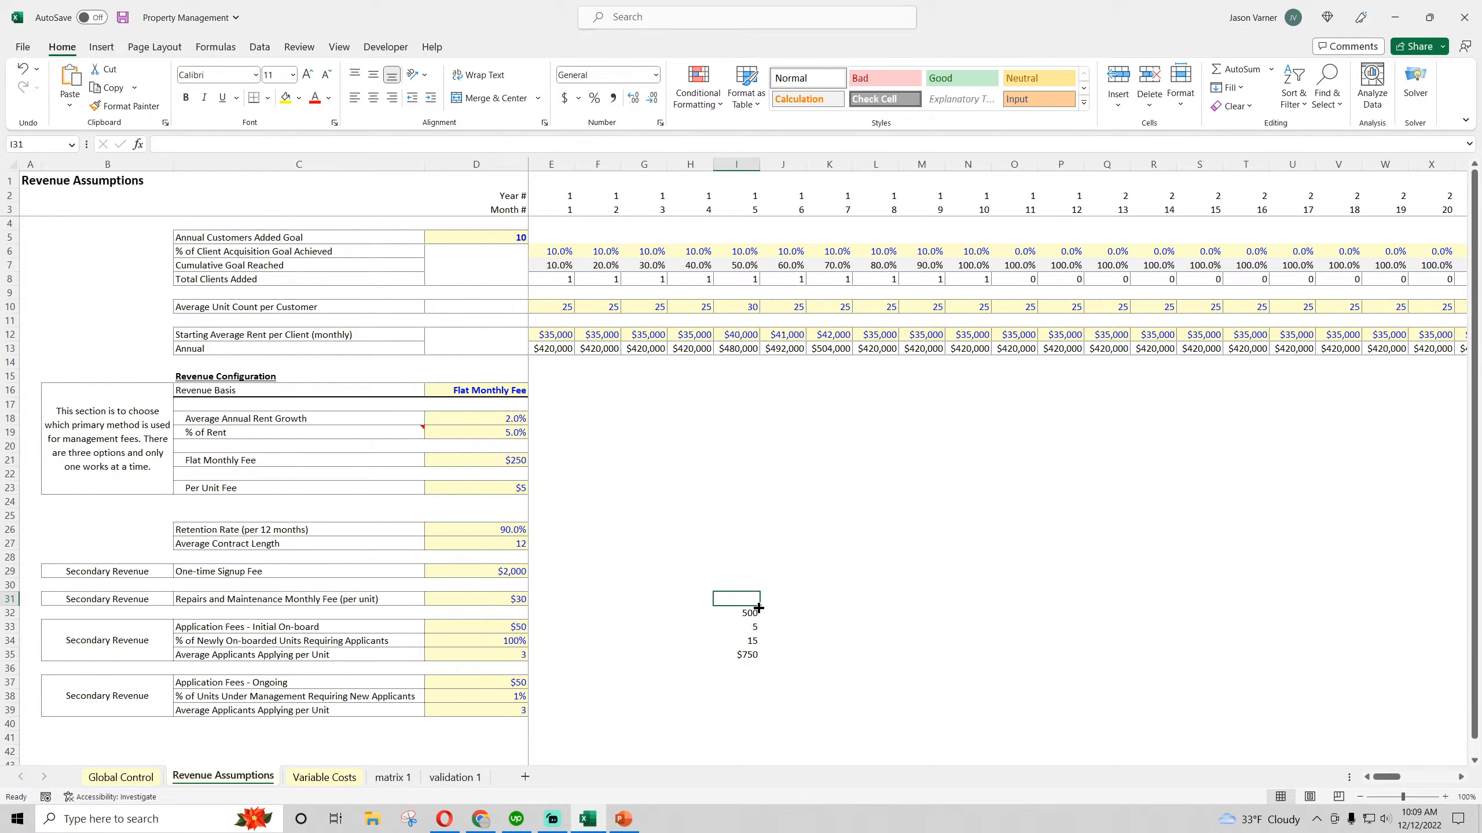
drag(760, 606, 754, 659)
click(847, 657)
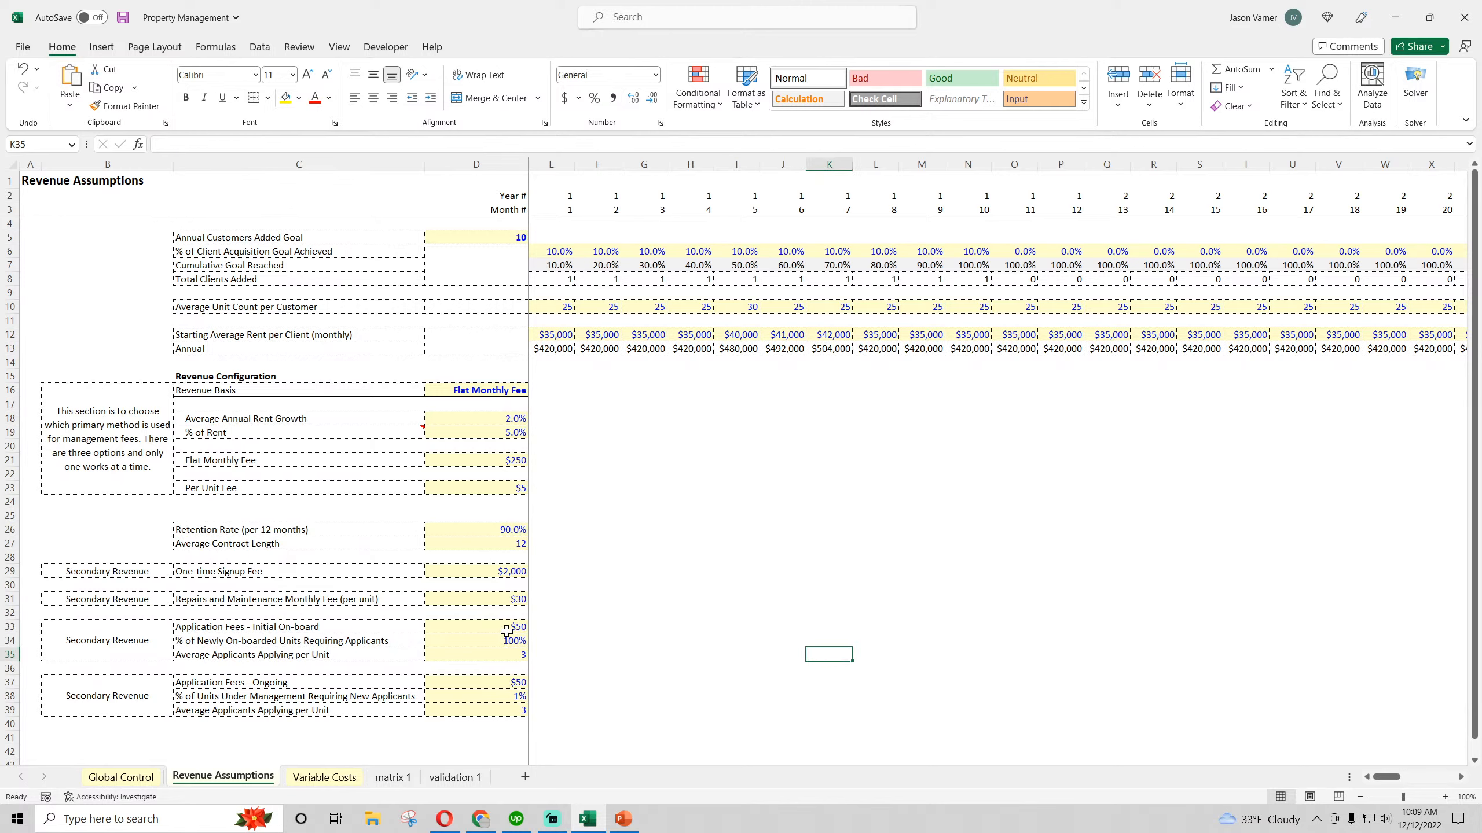
Compare the initial on-board and ongoing application fee blocks, and review them with the signup and maintenance fees as secondary revenue
drag(506, 631, 434, 641)
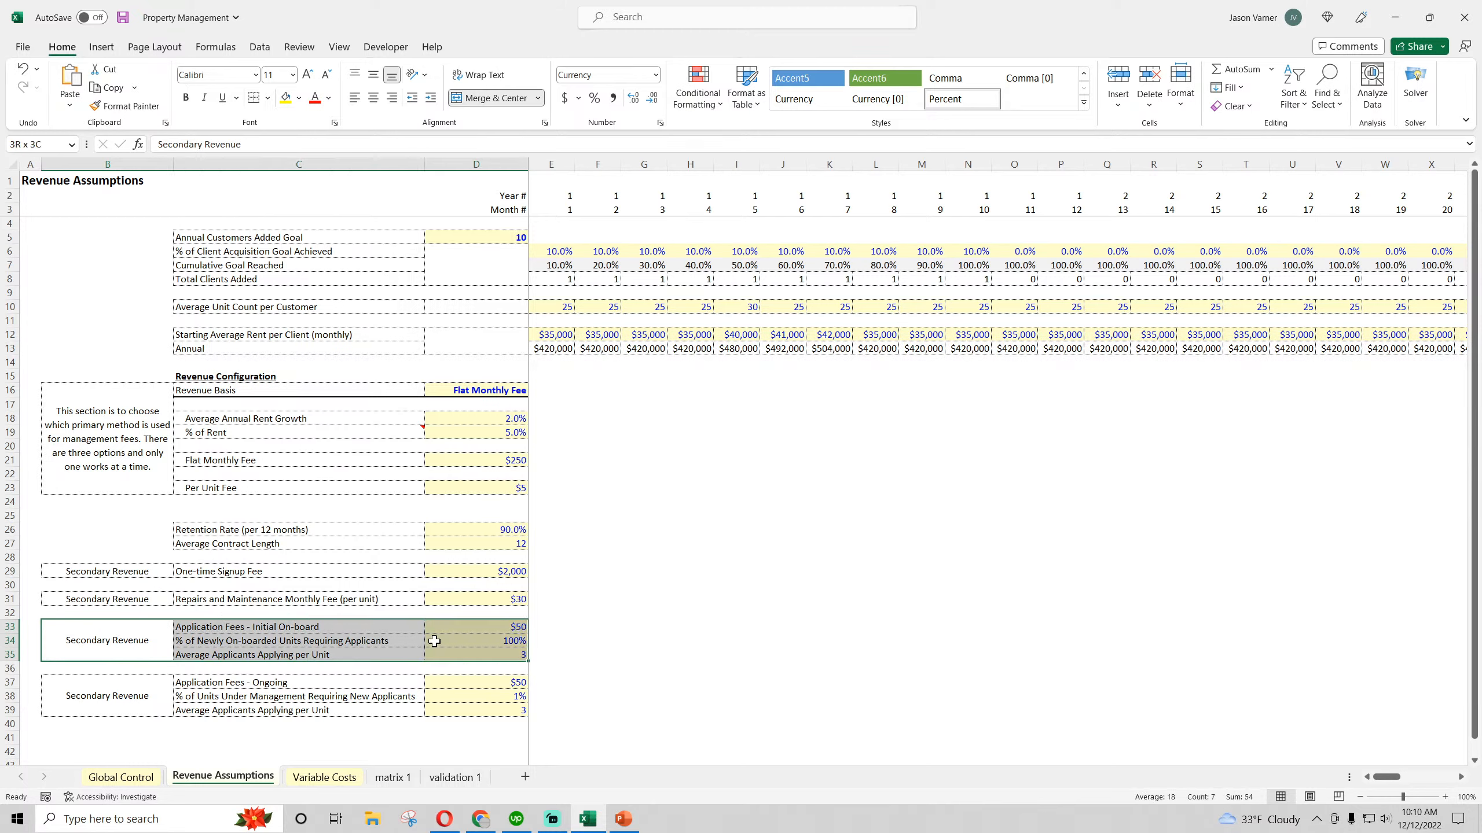
drag(120, 697, 443, 693)
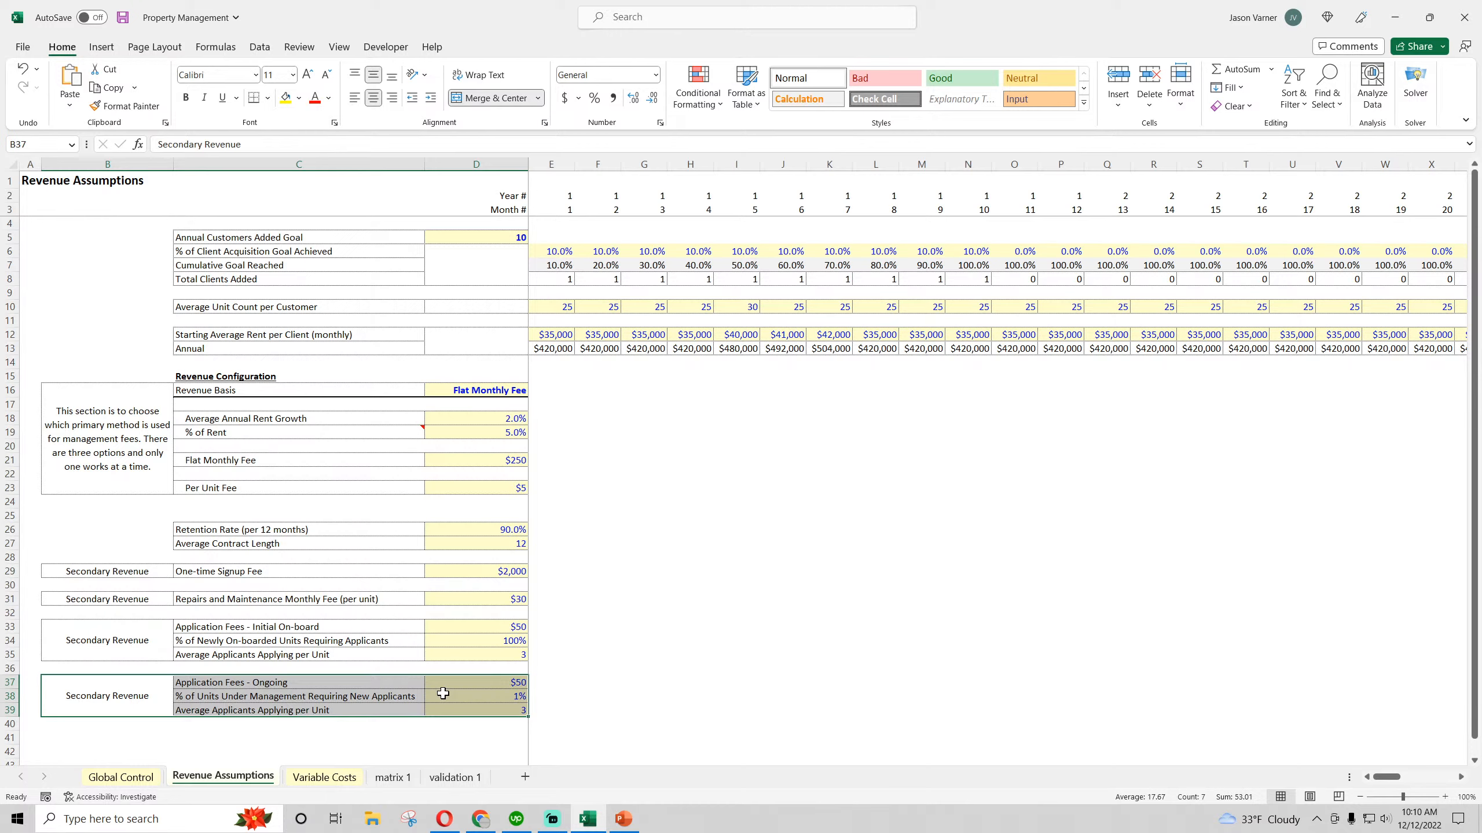
drag(111, 649, 426, 646)
drag(114, 695, 428, 693)
drag(102, 644, 475, 700)
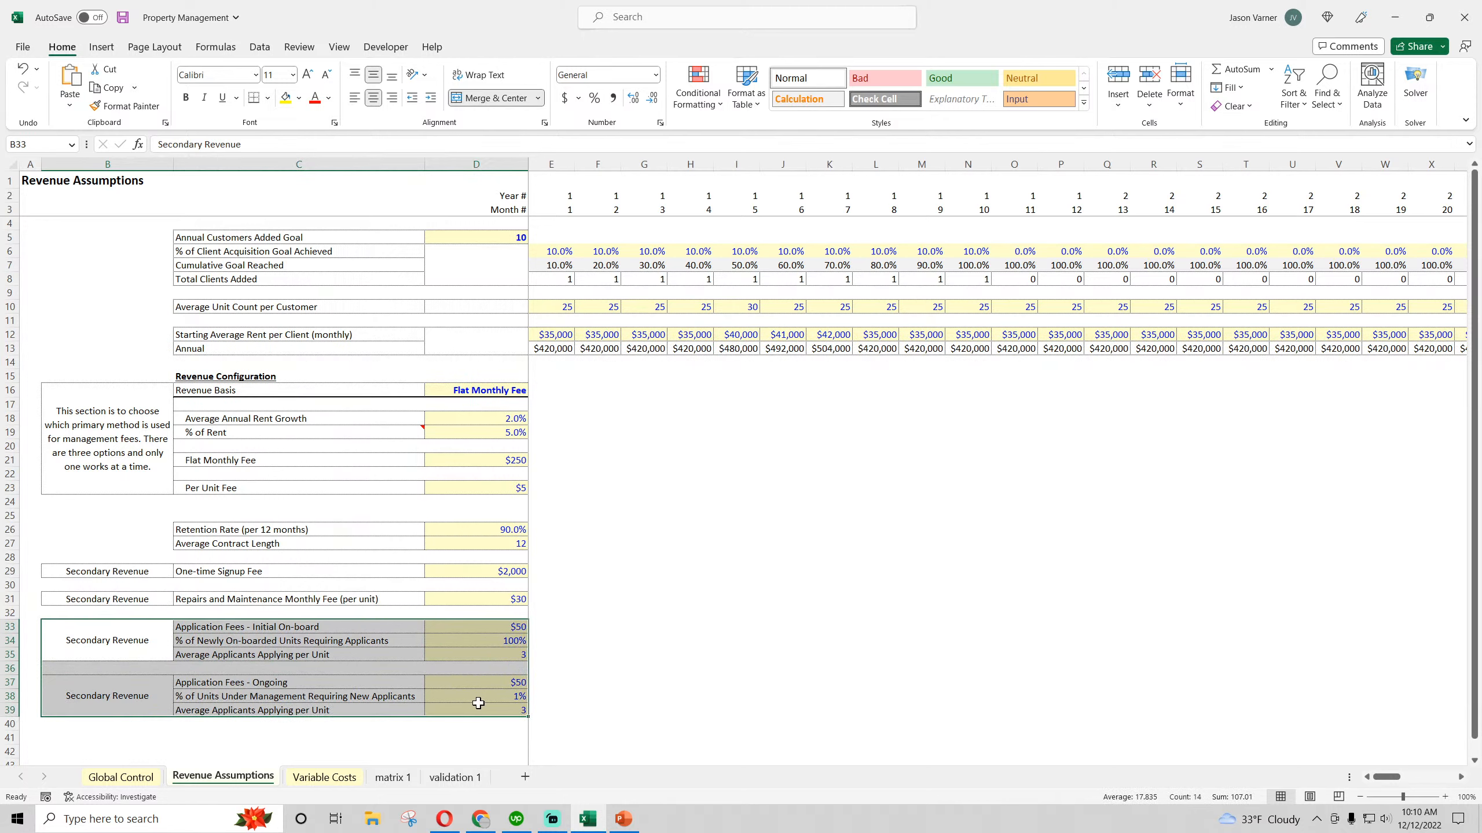
drag(450, 604, 460, 704)
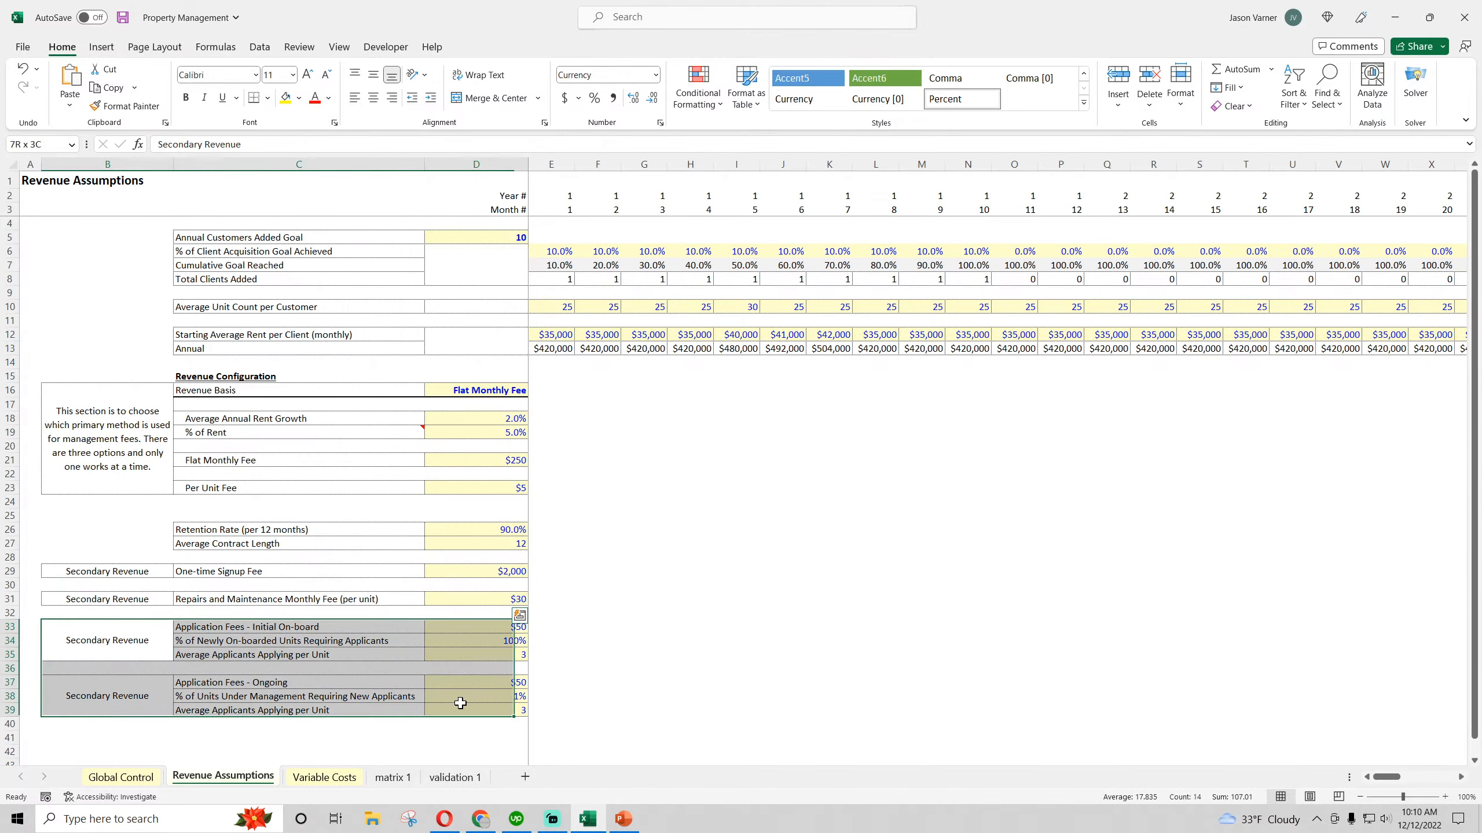
drag(458, 574, 451, 717)
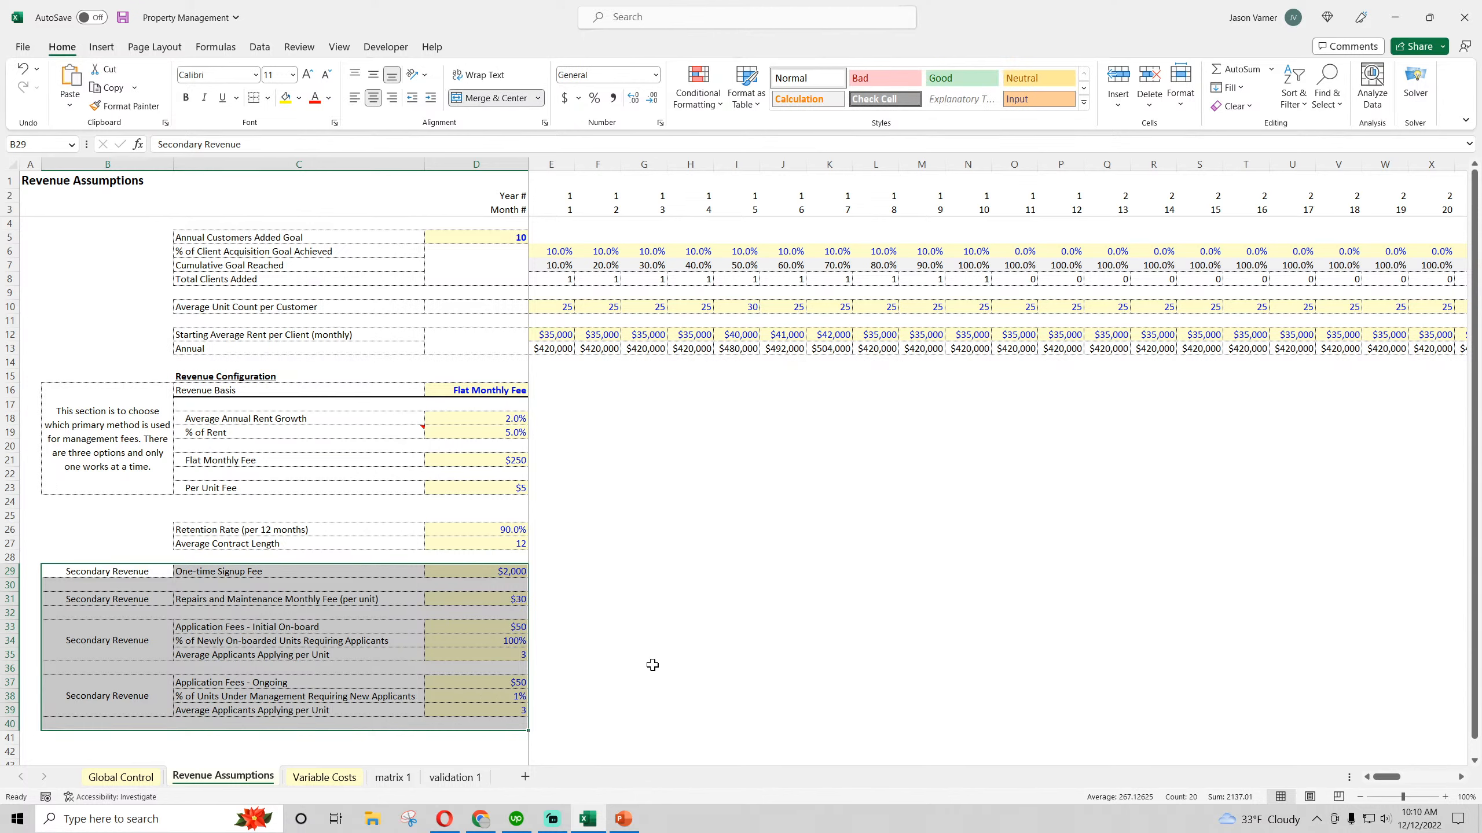
Compare the primary Revenue Configuration block in rows 16 to 23 with the retention and secondary revenue assumptions in rows 26 to 39
drag(108, 415, 459, 443)
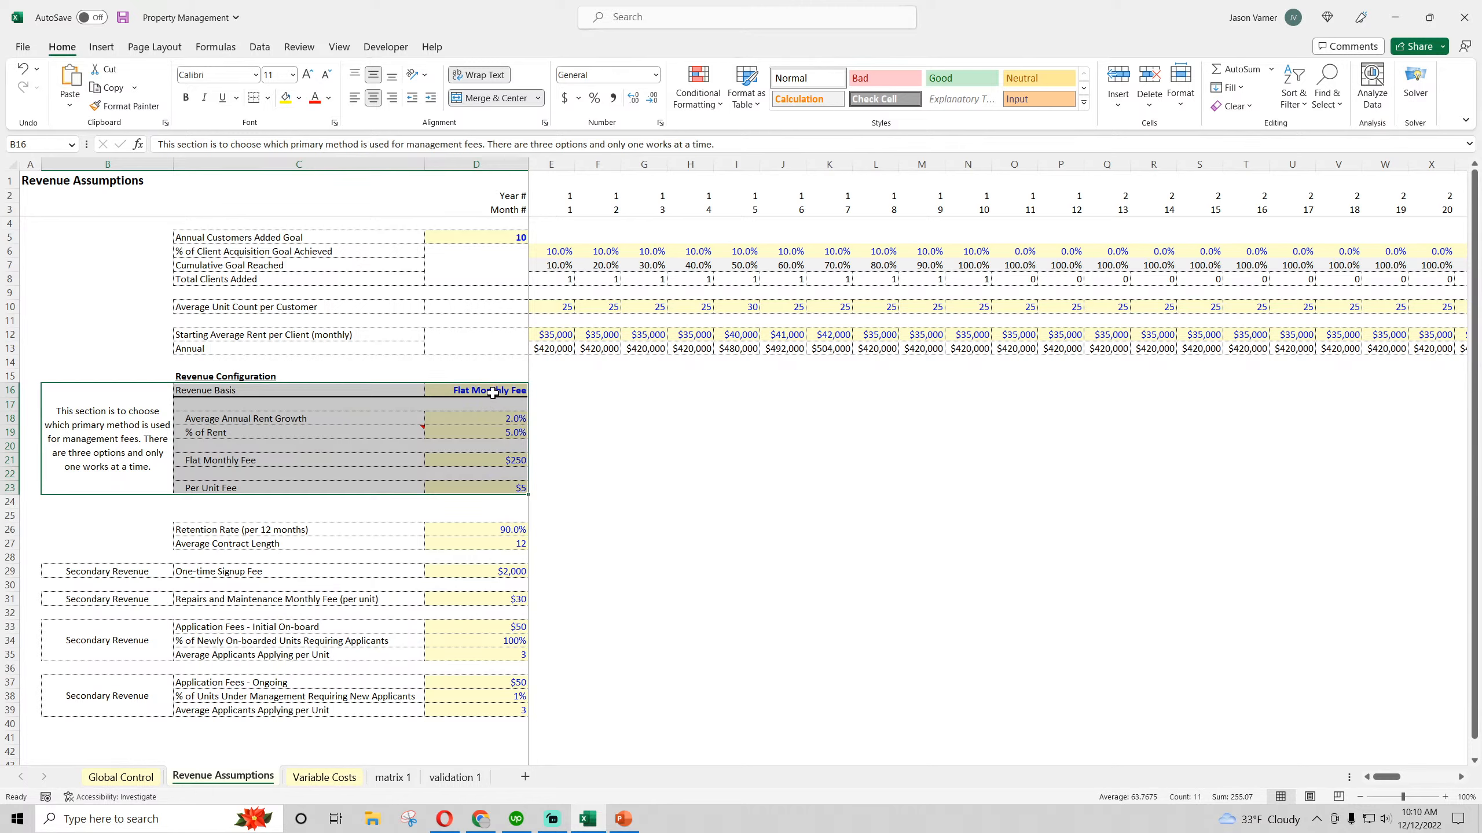
drag(493, 392, 161, 467)
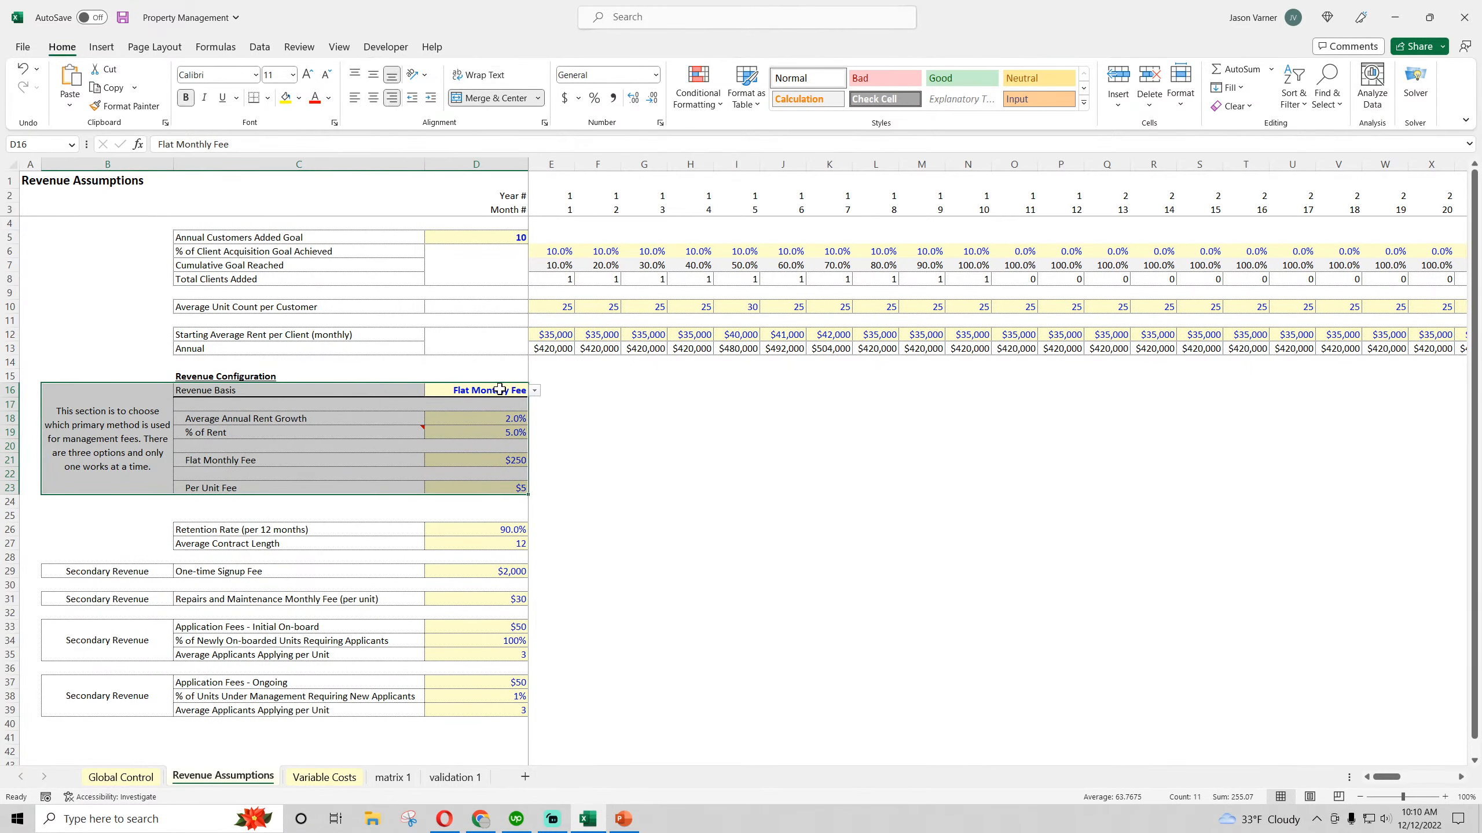
drag(501, 389, 153, 471)
drag(498, 530, 160, 709)
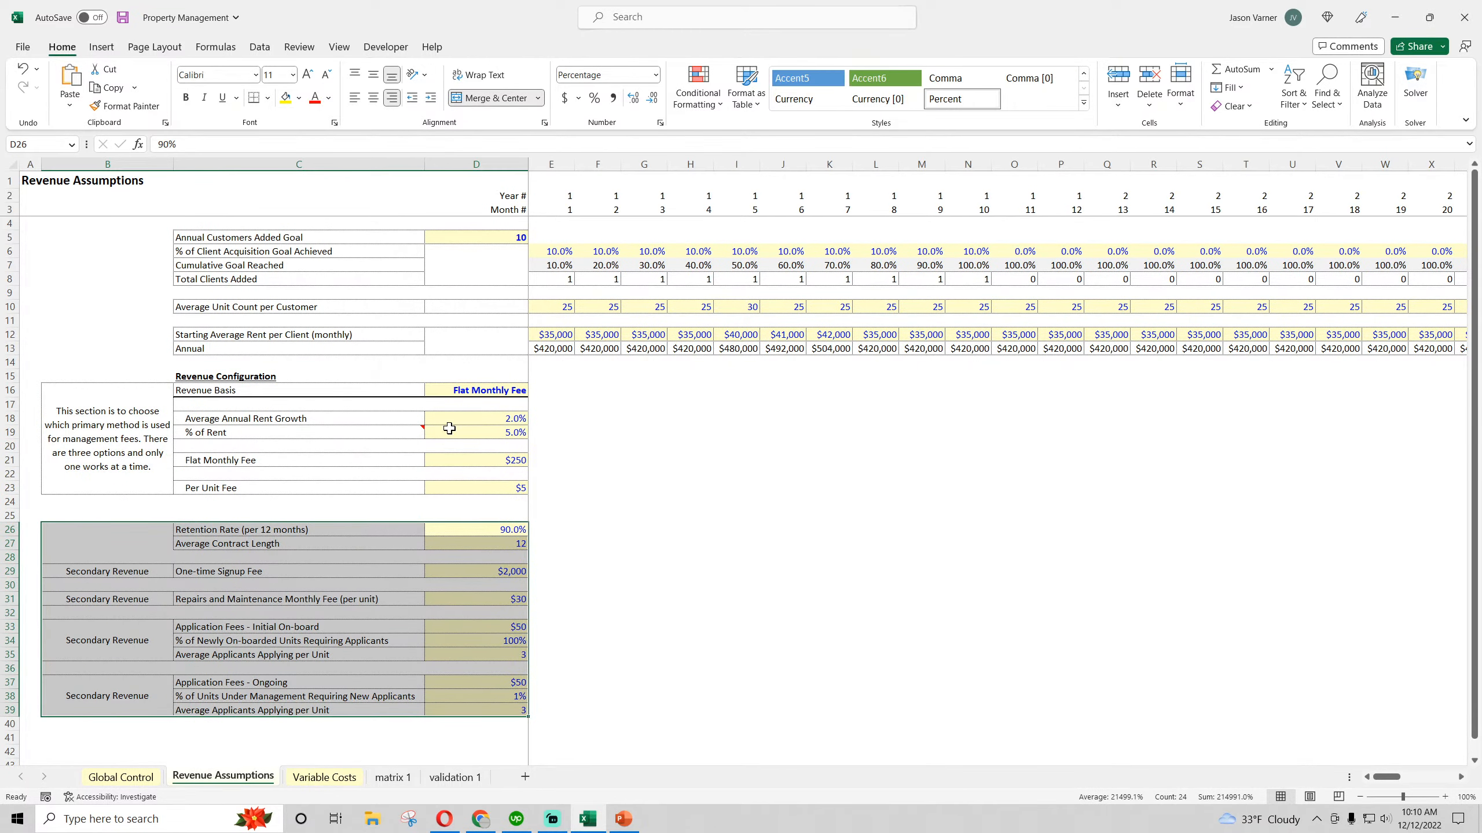
drag(482, 386, 155, 467)
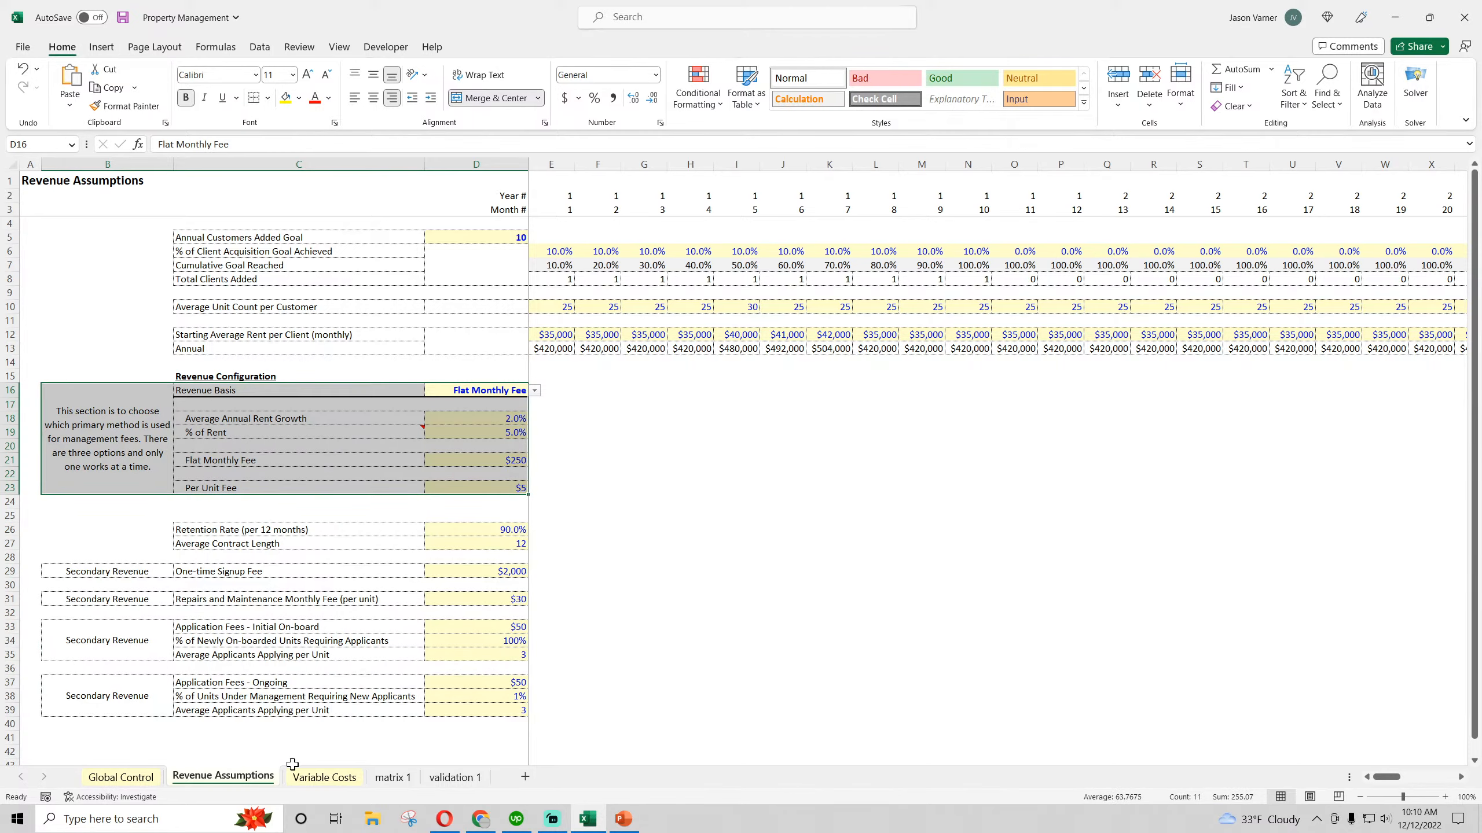
Glance at the Variable Costs sheet and return to the signup and initial application fees on Revenue Assumptions
click(324, 777)
click(223, 777)
click(501, 569)
click(481, 623)
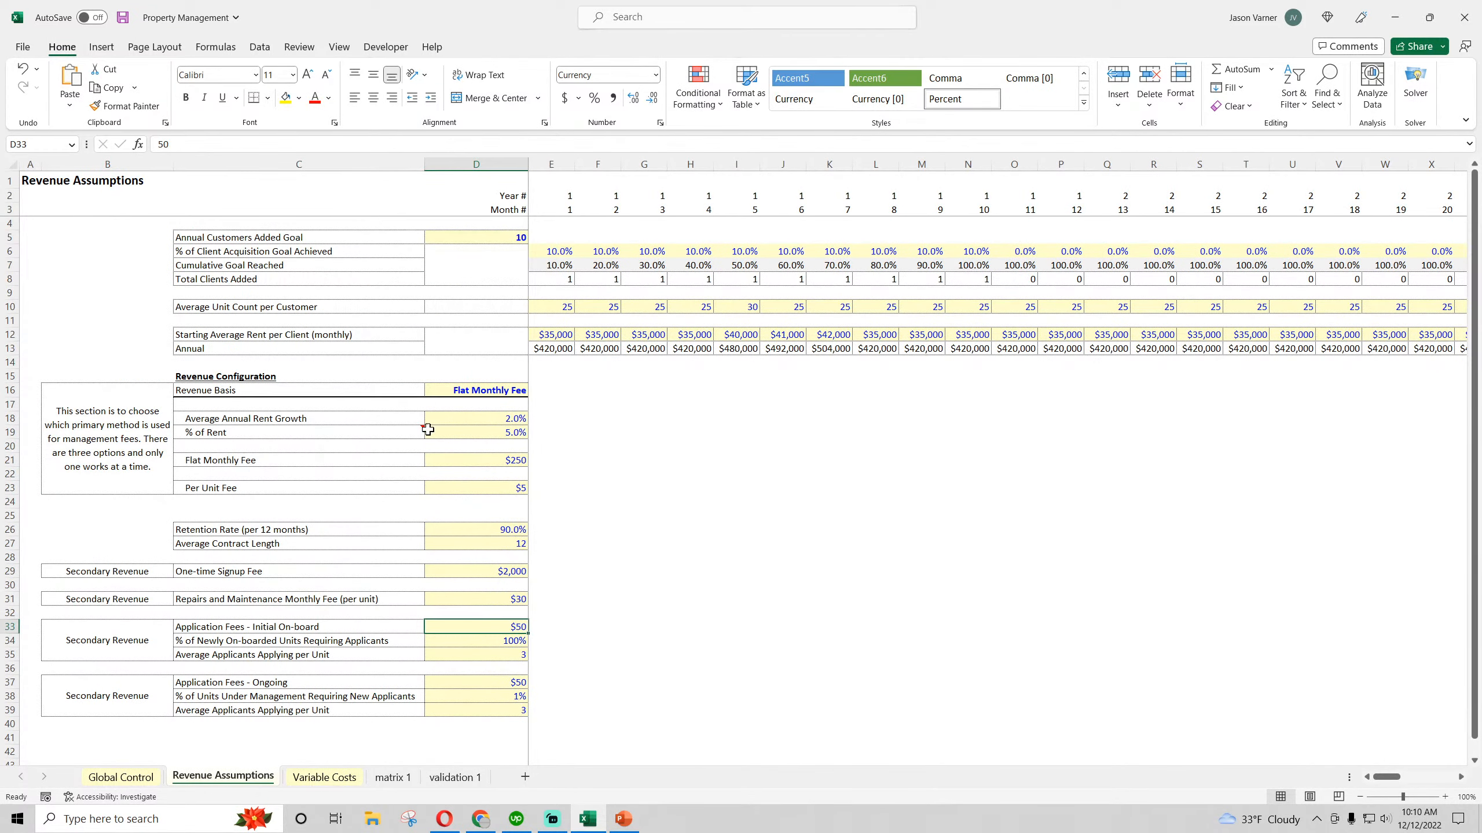
Save the Property Management workbook
click(122, 18)
click(740, 528)
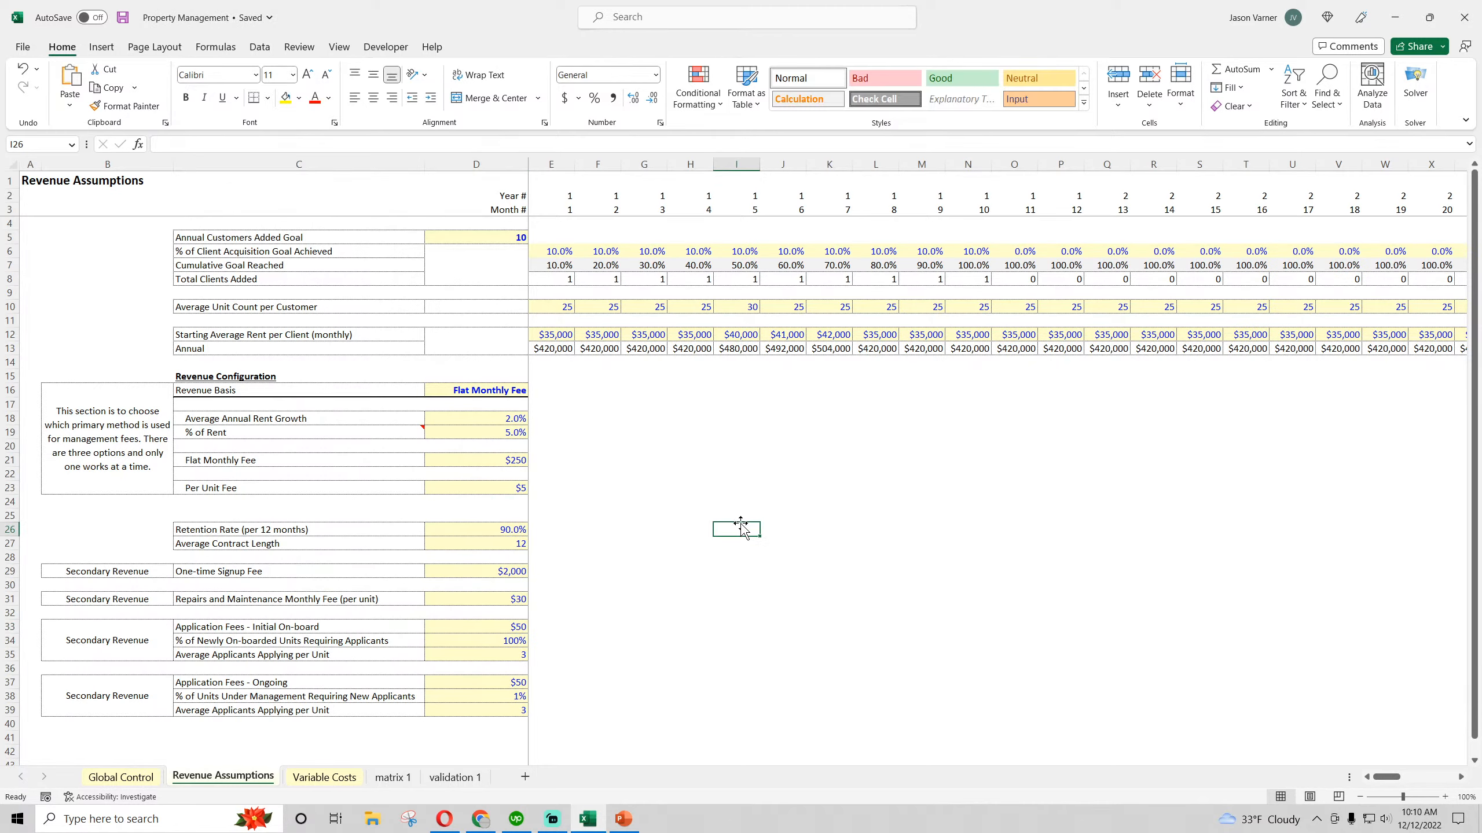
Switch to YouTube Studio in Chrome to check the live stream, and return to the Excel workbook
click(489, 824)
click(489, 824)
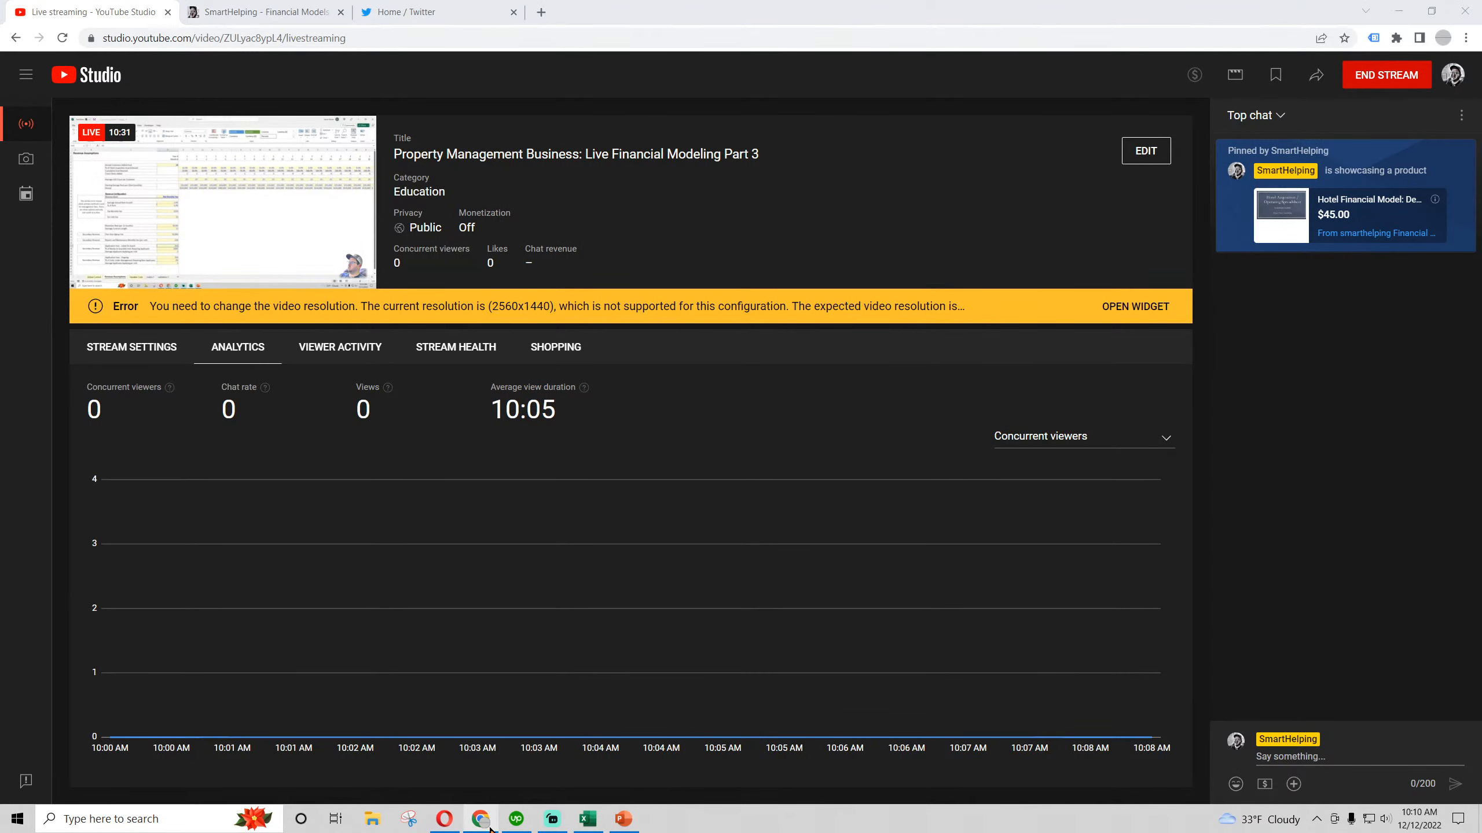
click(716, 544)
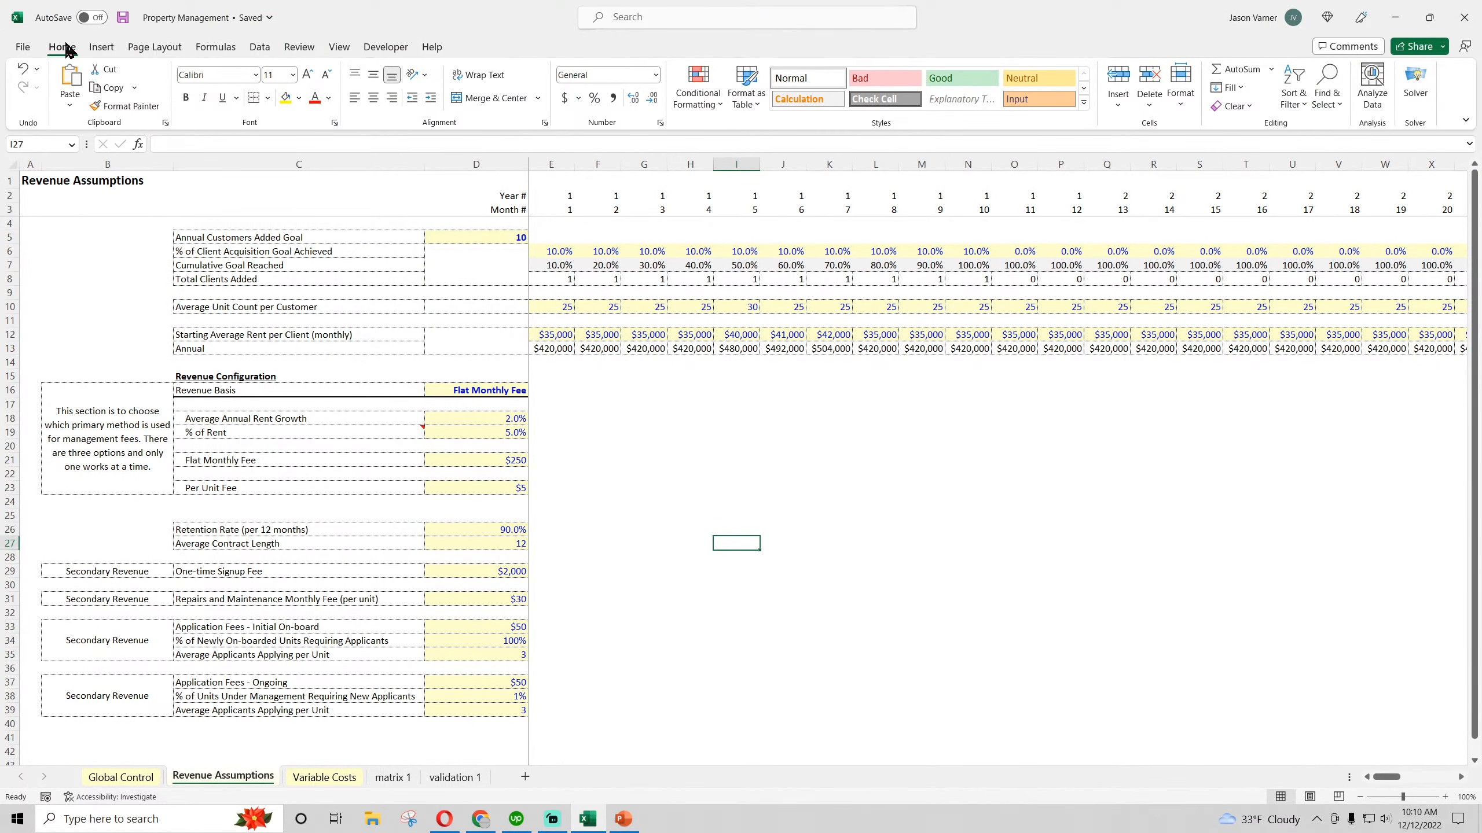
Check the Year # formula in E2 and look over the assumptions from Revenue Basis down to the secondary revenue rows
click(610, 484)
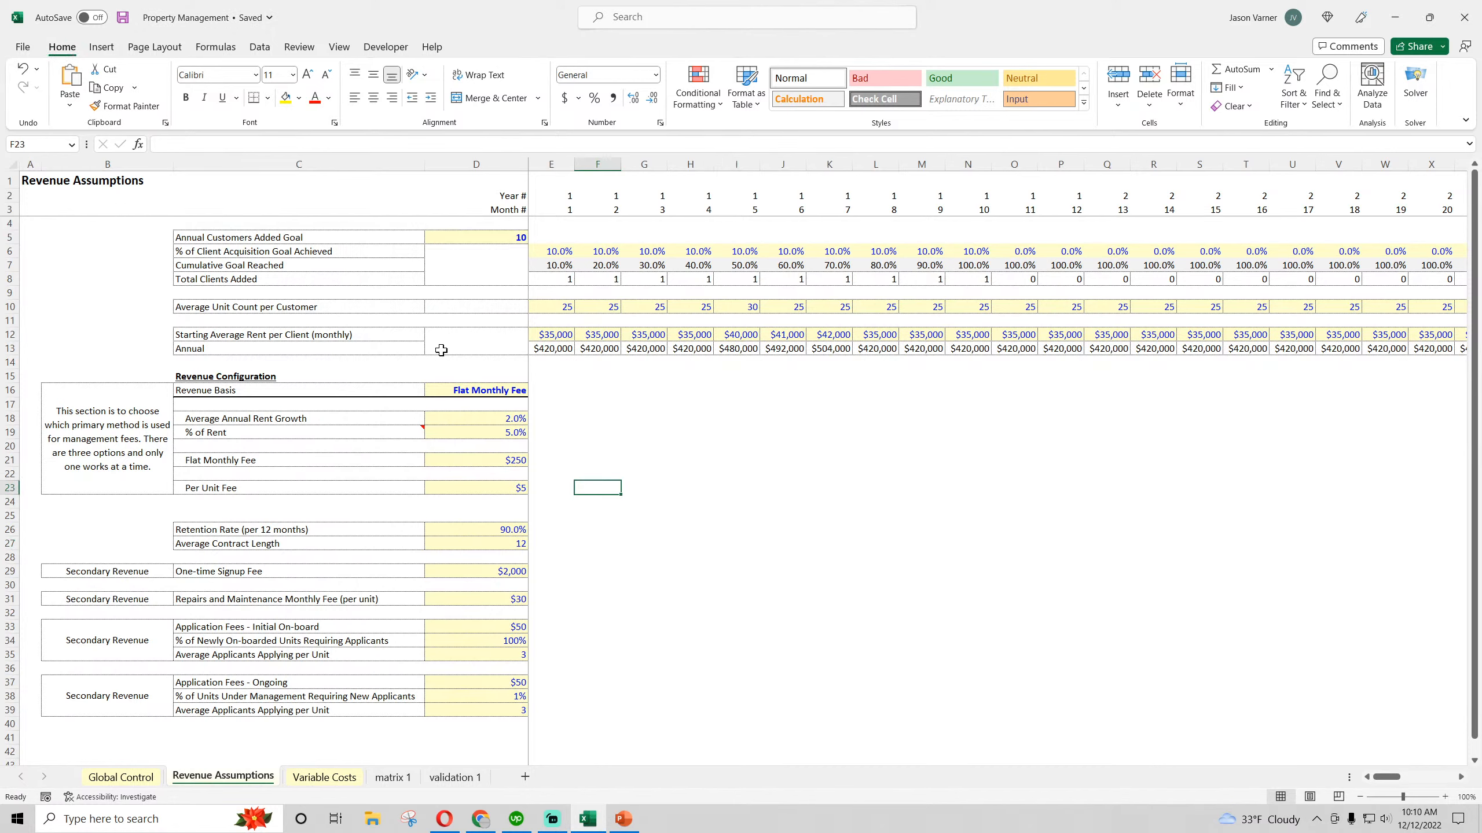
click(557, 197)
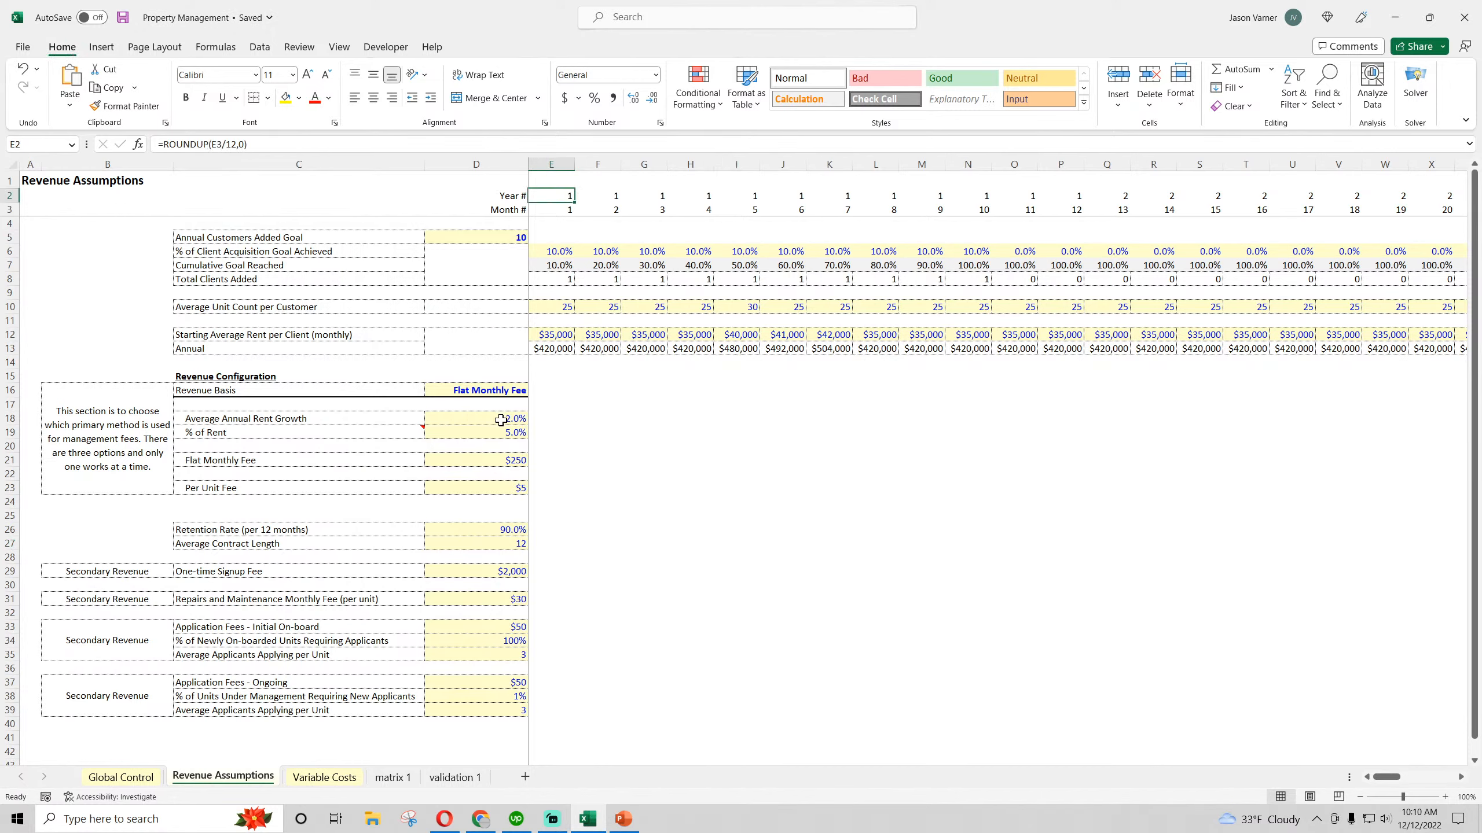
drag(502, 388, 156, 693)
click(664, 524)
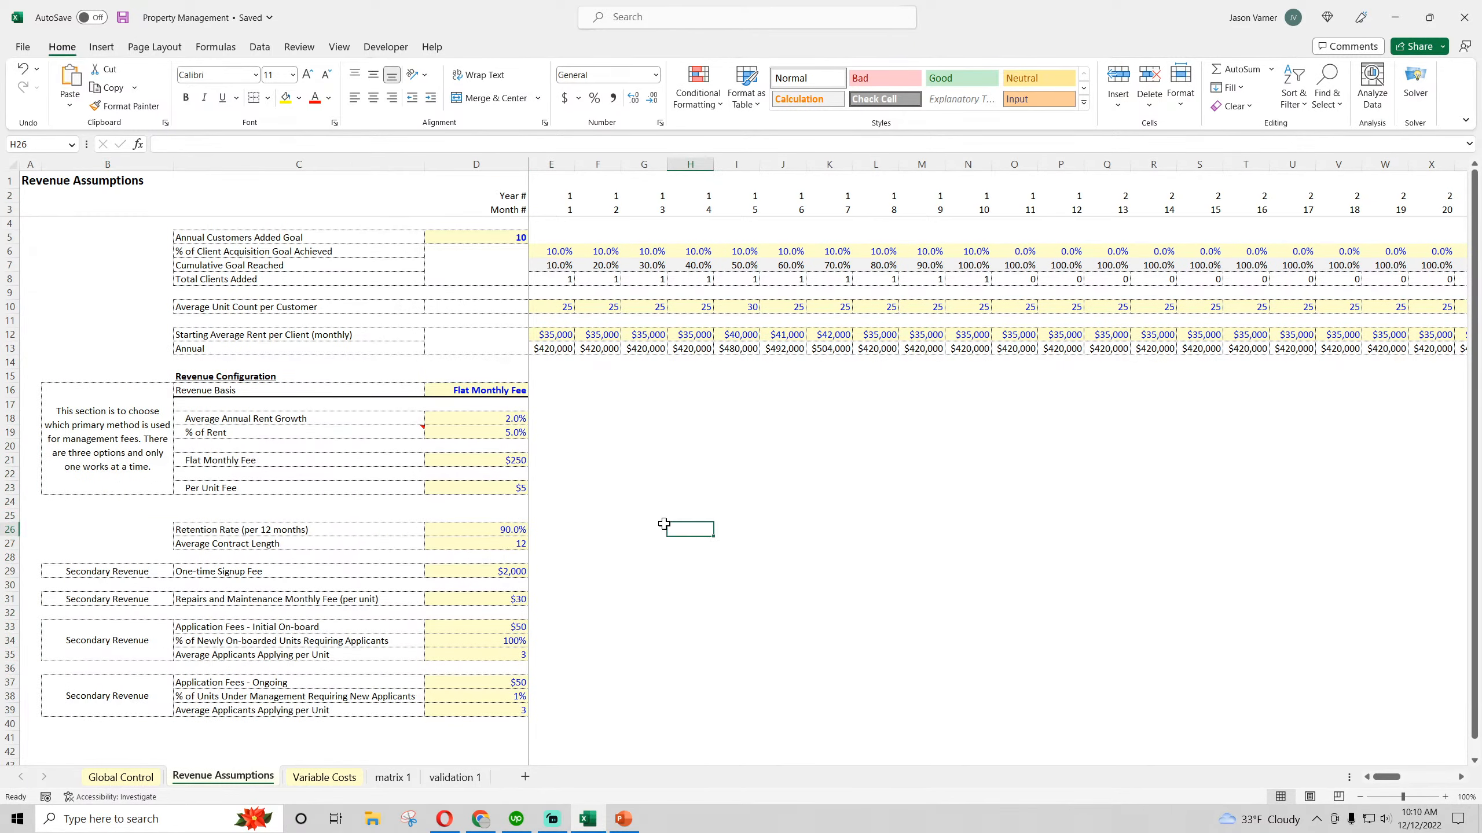
Examine the cohort formulas on the matrix 1 sheet in B2, along the diagonal and in F13, down to the age matrix
click(342, 779)
click(272, 780)
click(391, 778)
click(195, 193)
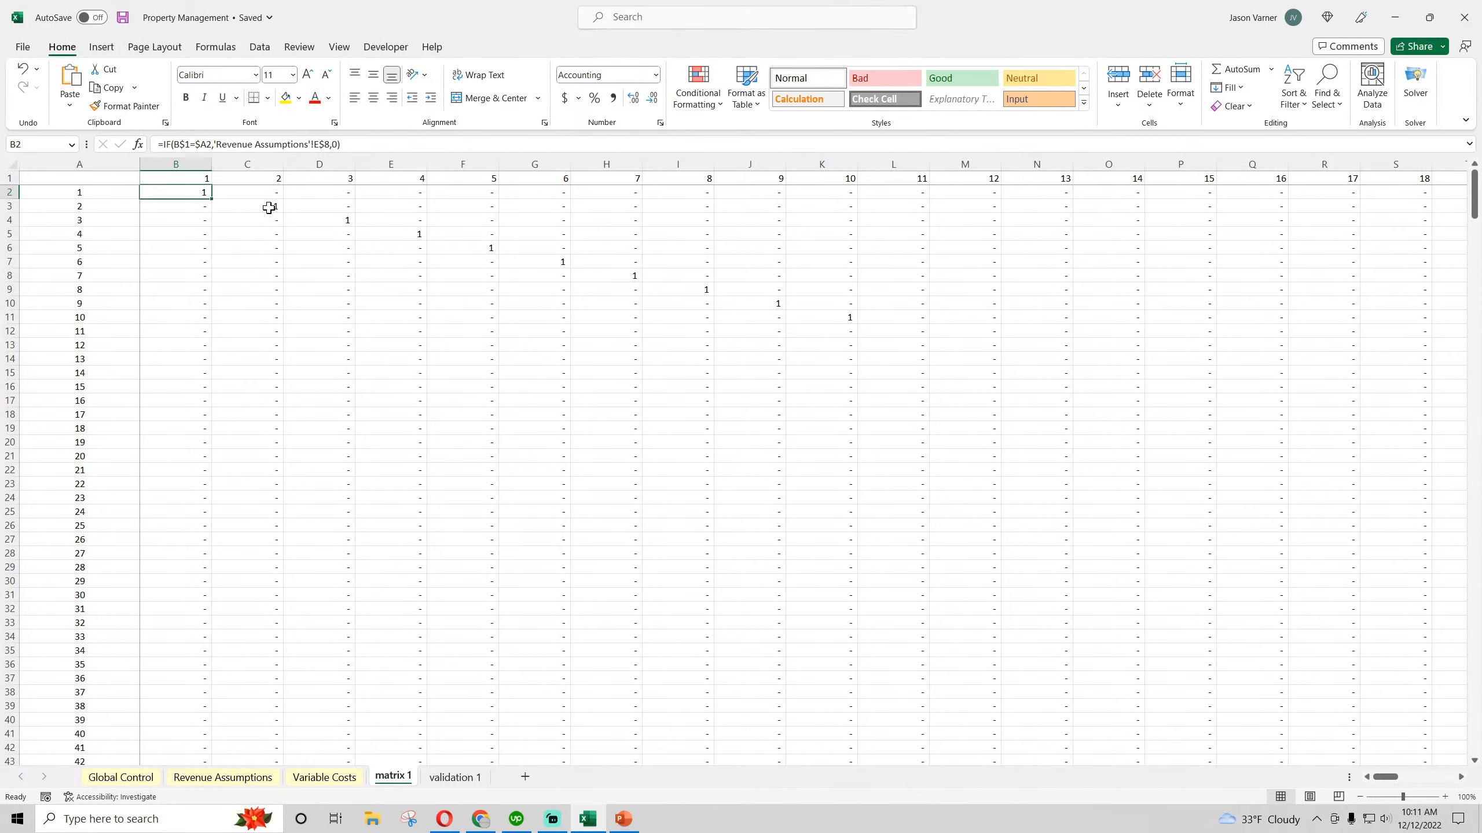
click(267, 208)
click(334, 248)
click(466, 344)
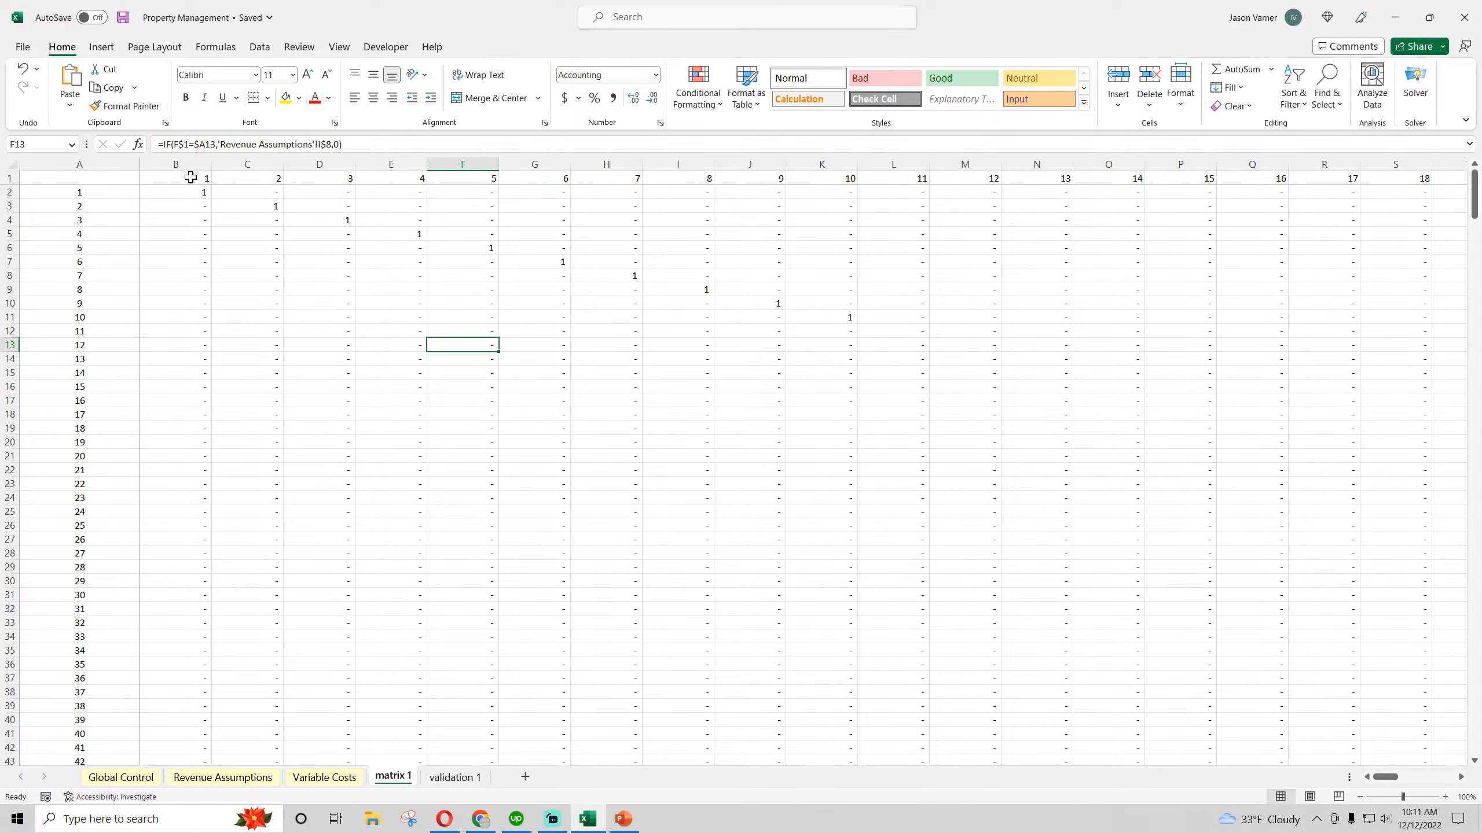
scroll(291, 536, down, 18)
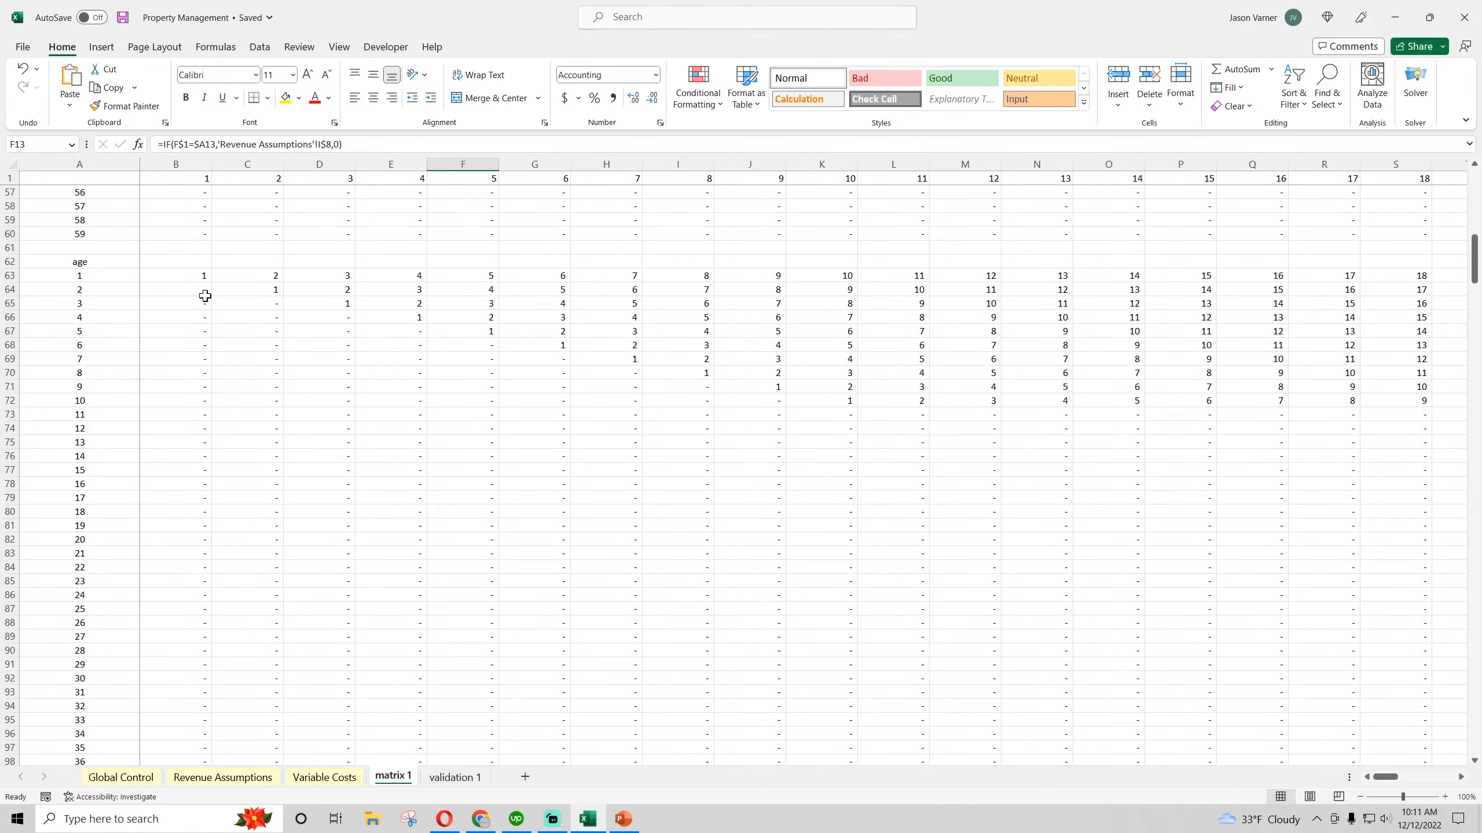
Examine the formulas in the first row of the age matrix and the year conversion in B125 of the age (year) matrix
scroll(355, 578, up, 9)
scroll(356, 578, down, 9)
click(195, 275)
click(250, 277)
click(338, 276)
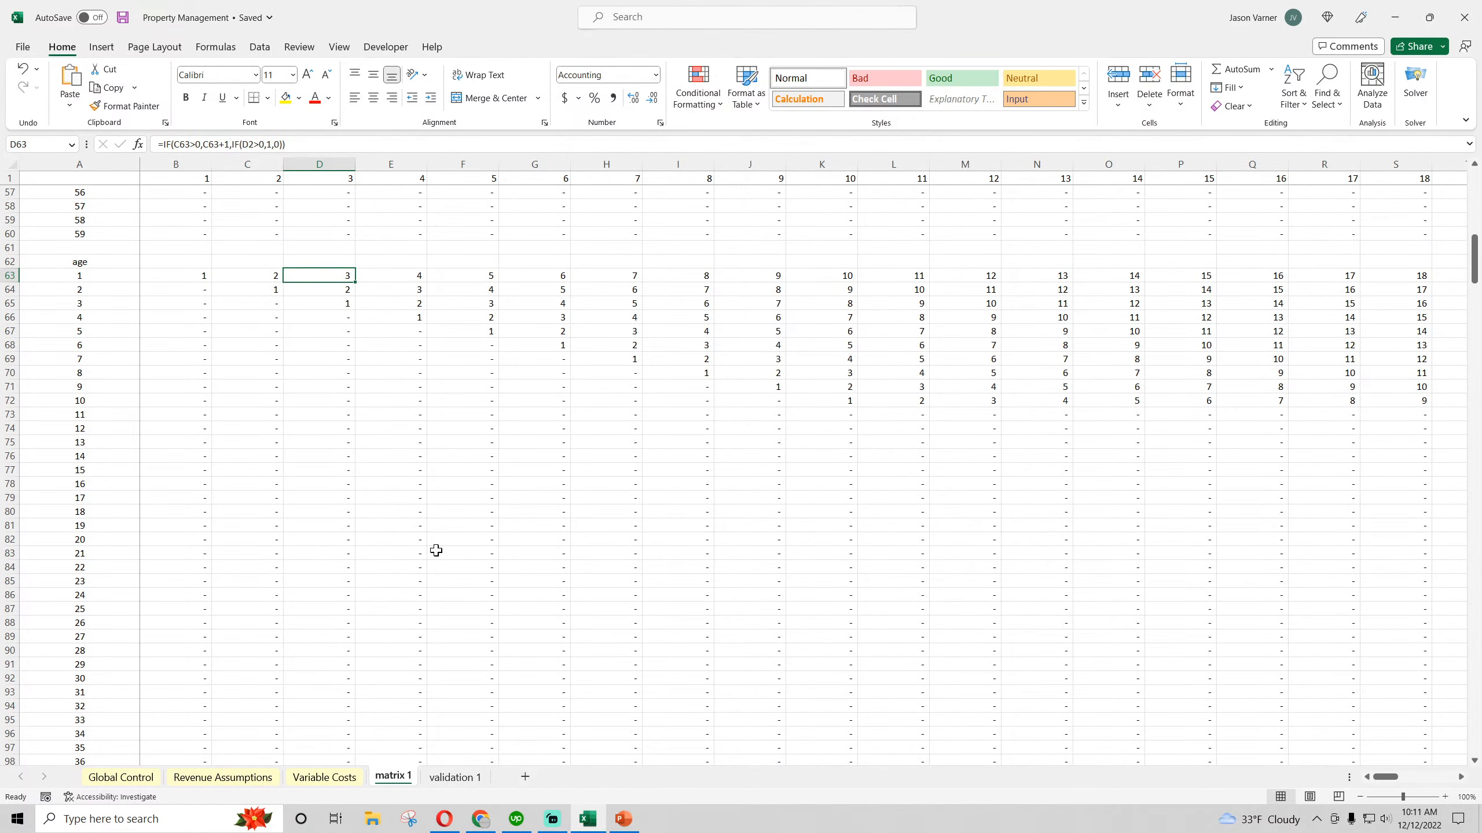
scroll(436, 550, down, 20)
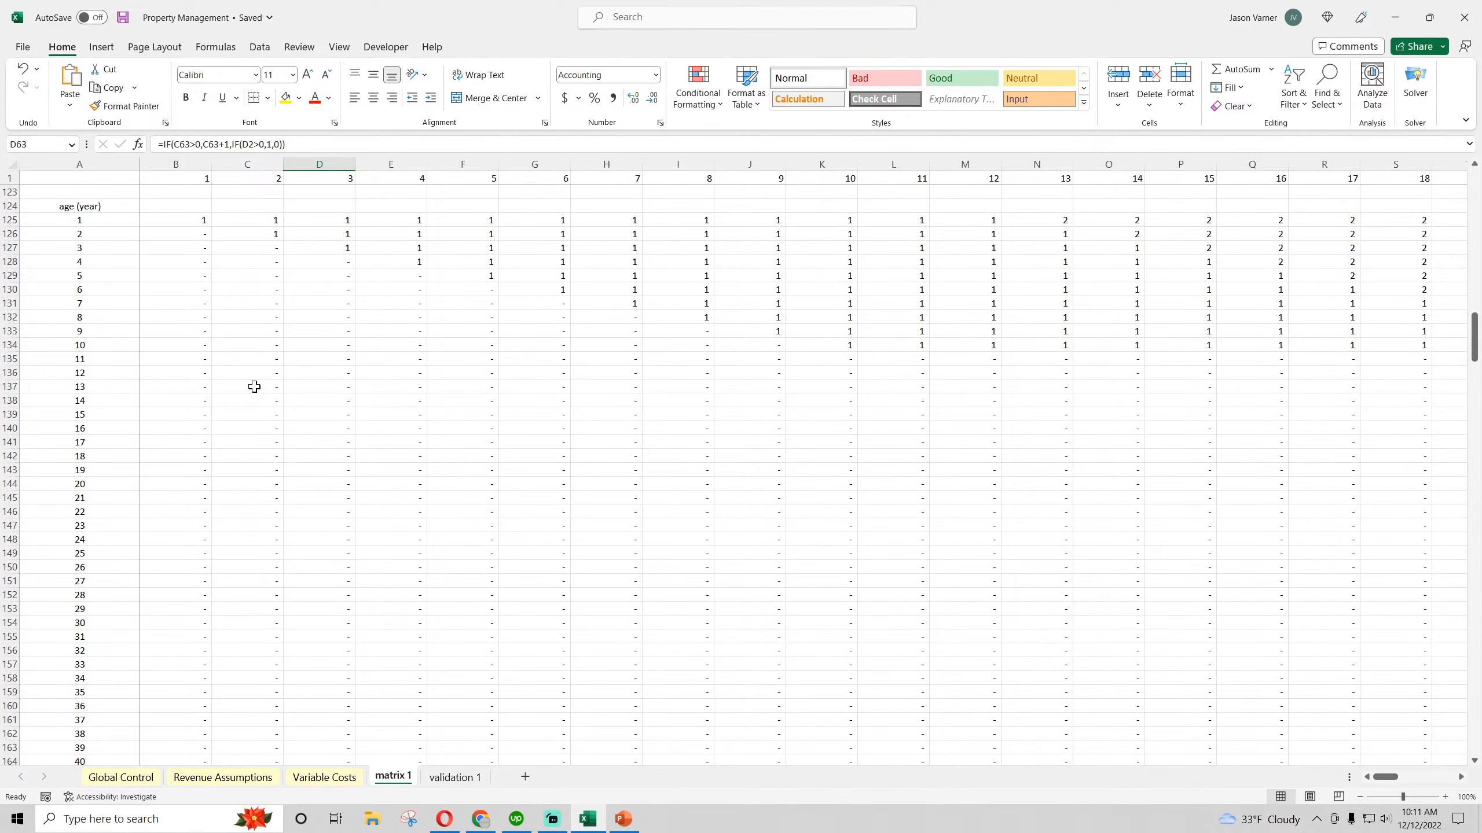
click(195, 223)
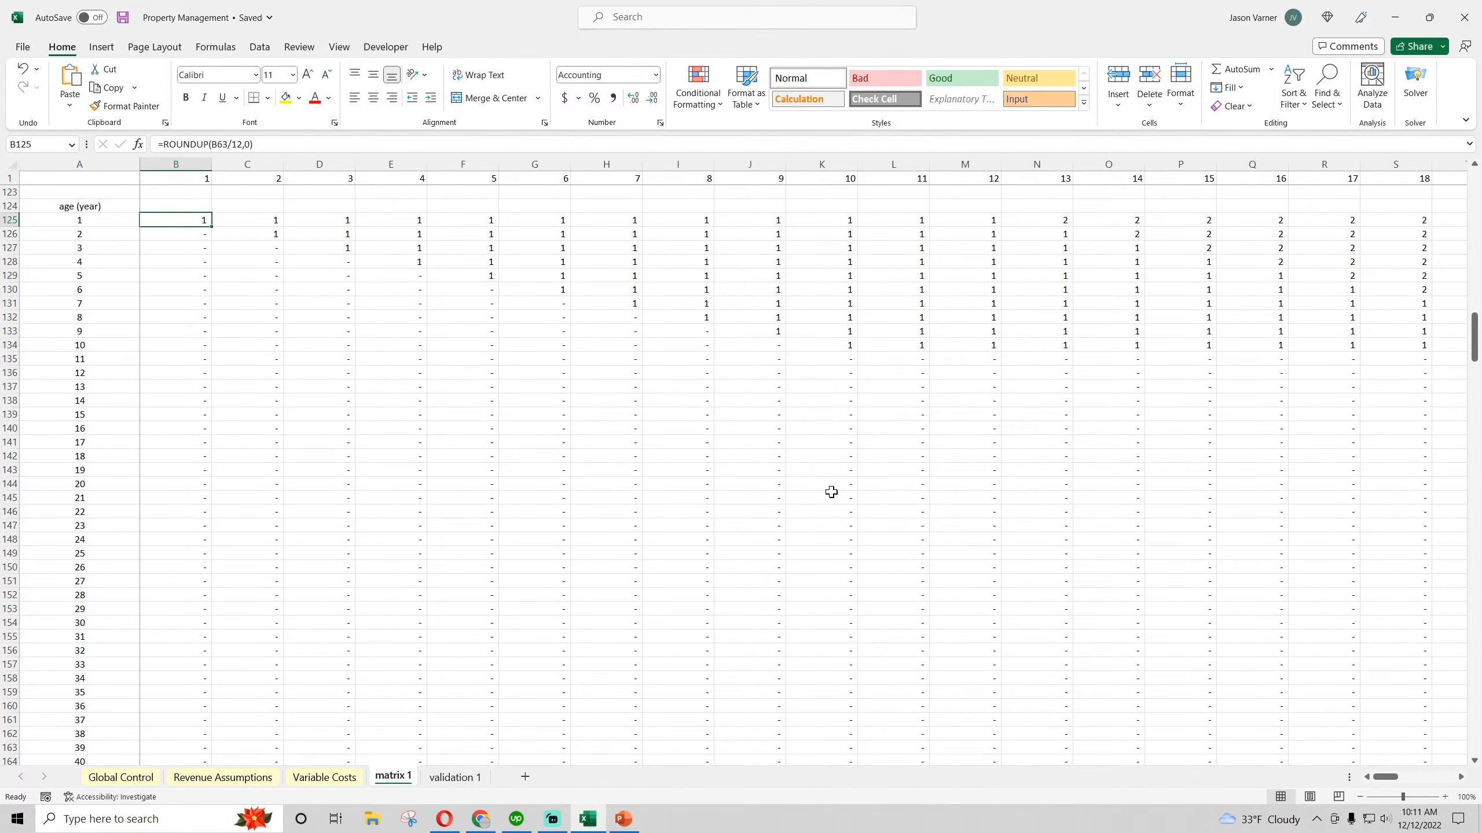
Look over the start month matrix and examine the Rent Under Management formulas in its first cohort rows, including B249 and C249
scroll(435, 551, down, 18)
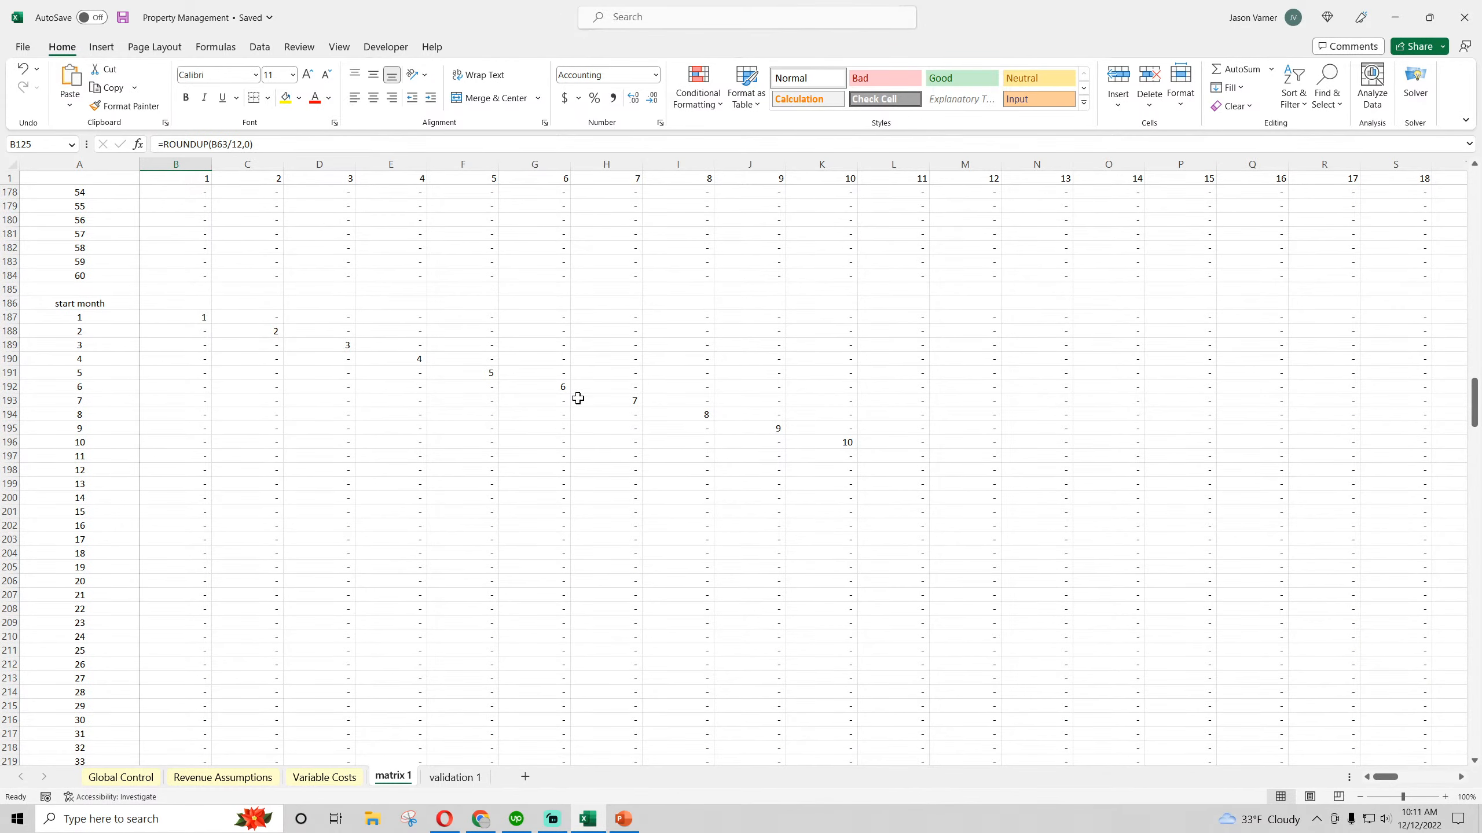
scroll(287, 513, down, 18)
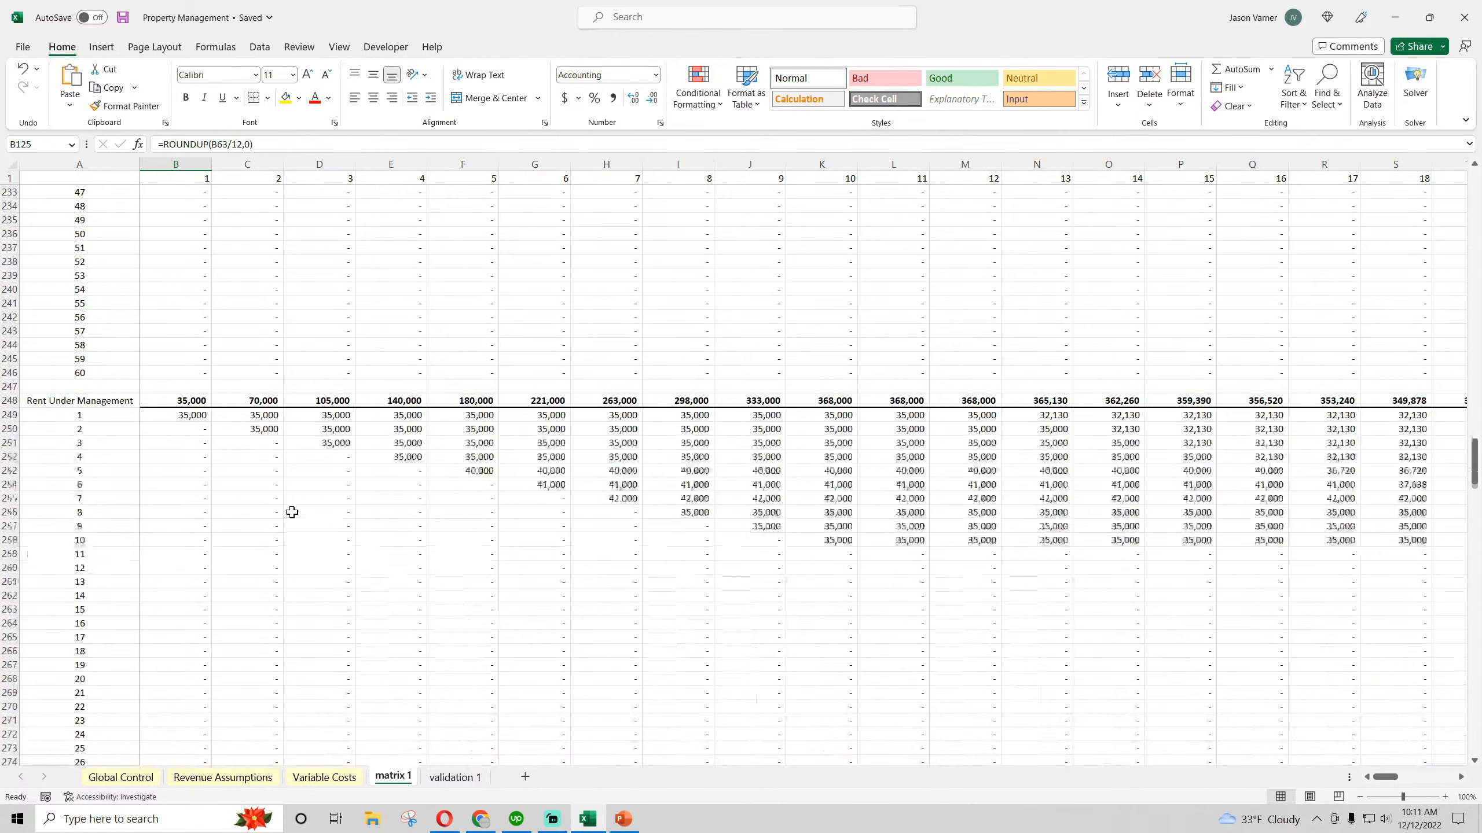
click(200, 417)
click(245, 417)
click(264, 430)
click(341, 431)
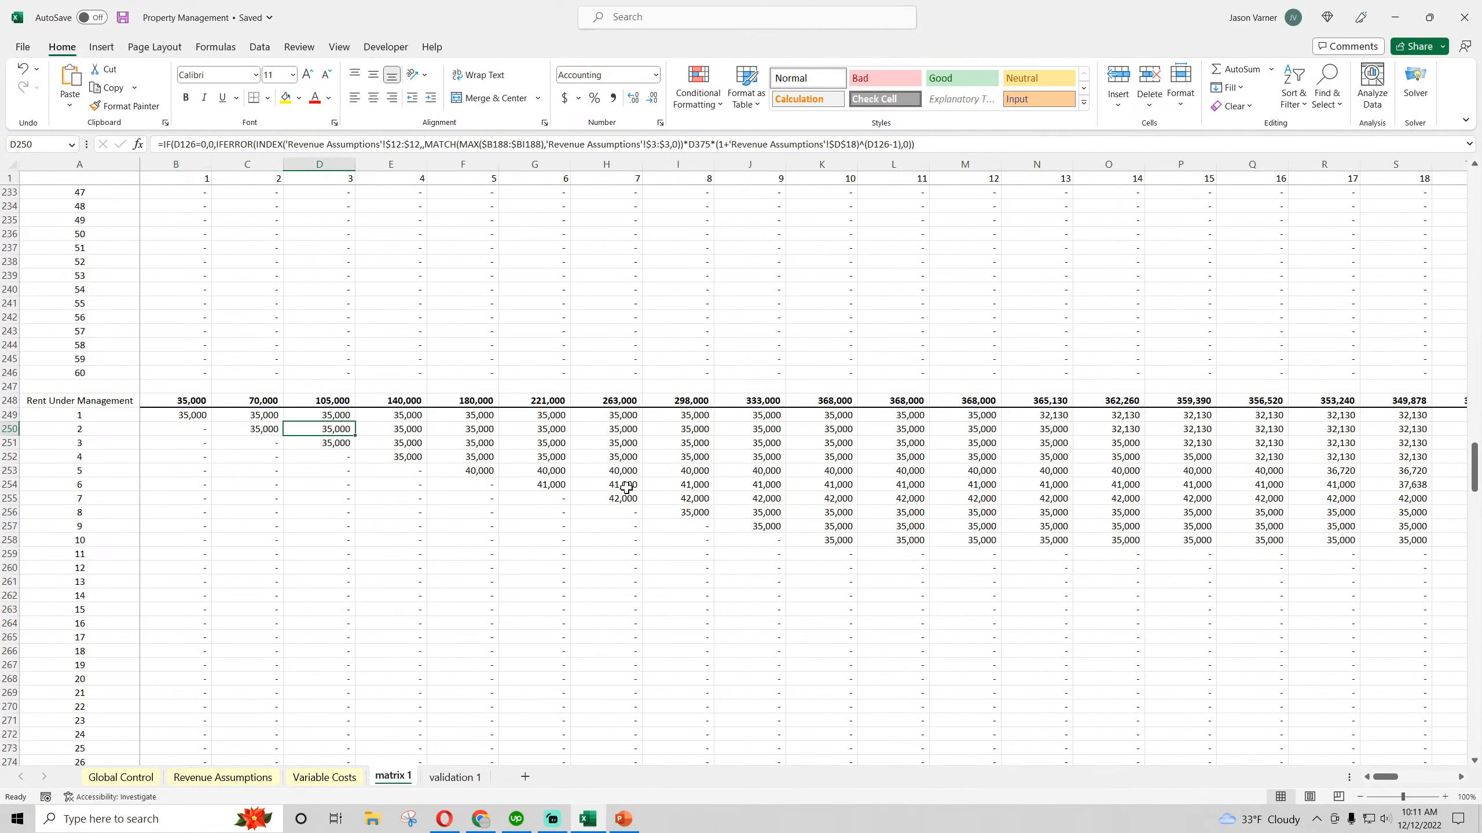
click(626, 488)
click(193, 419)
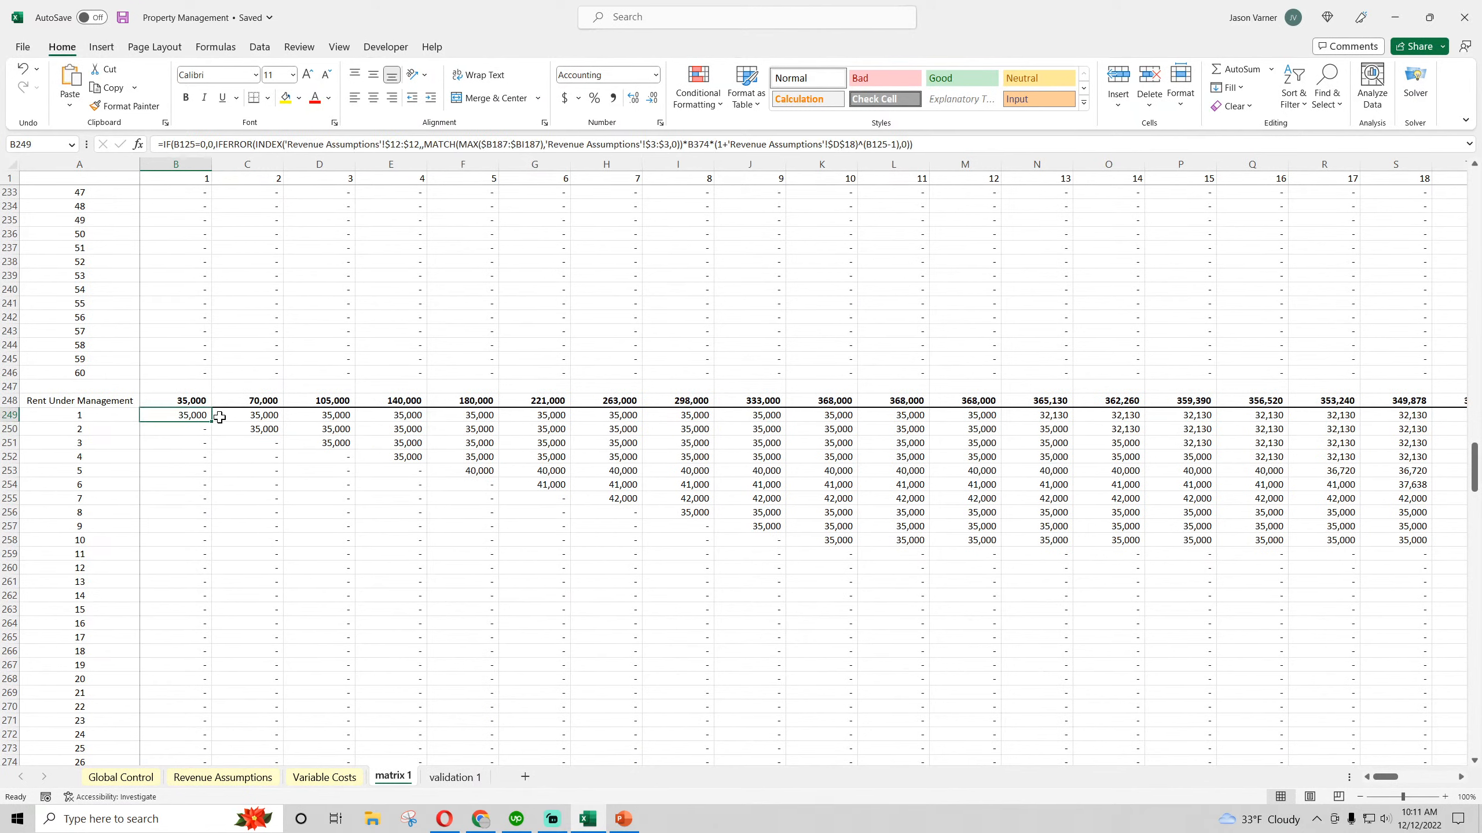
click(272, 417)
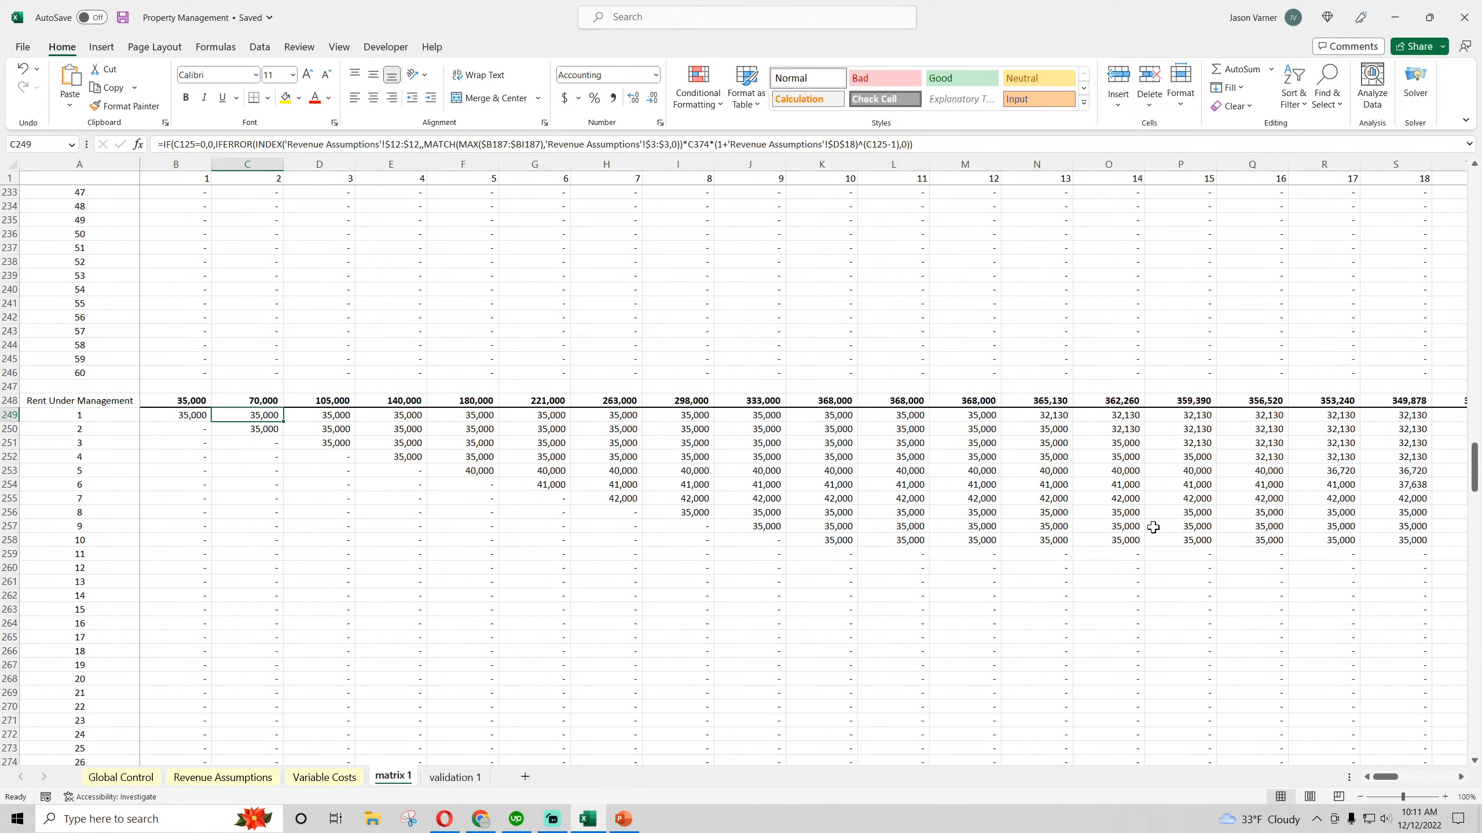
Review the Retention Rate, Average Contract Length and Average Annual Rent Growth inputs on the Revenue Assumptions sheet
click(246, 778)
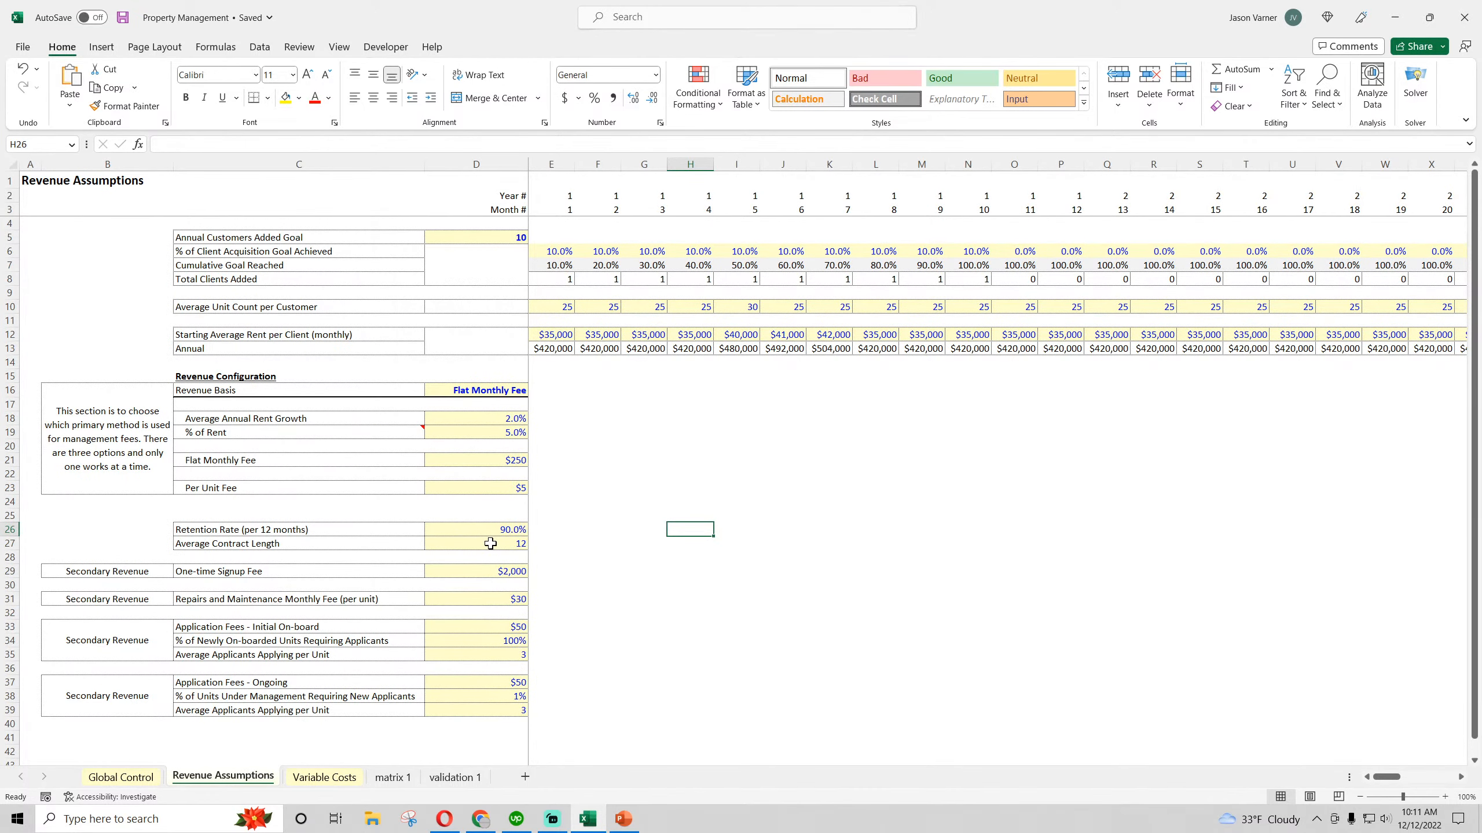
mouse_move(490, 544)
mouse_down()
mouse_move(372, 544)
mouse_move(464, 529)
mouse_up()
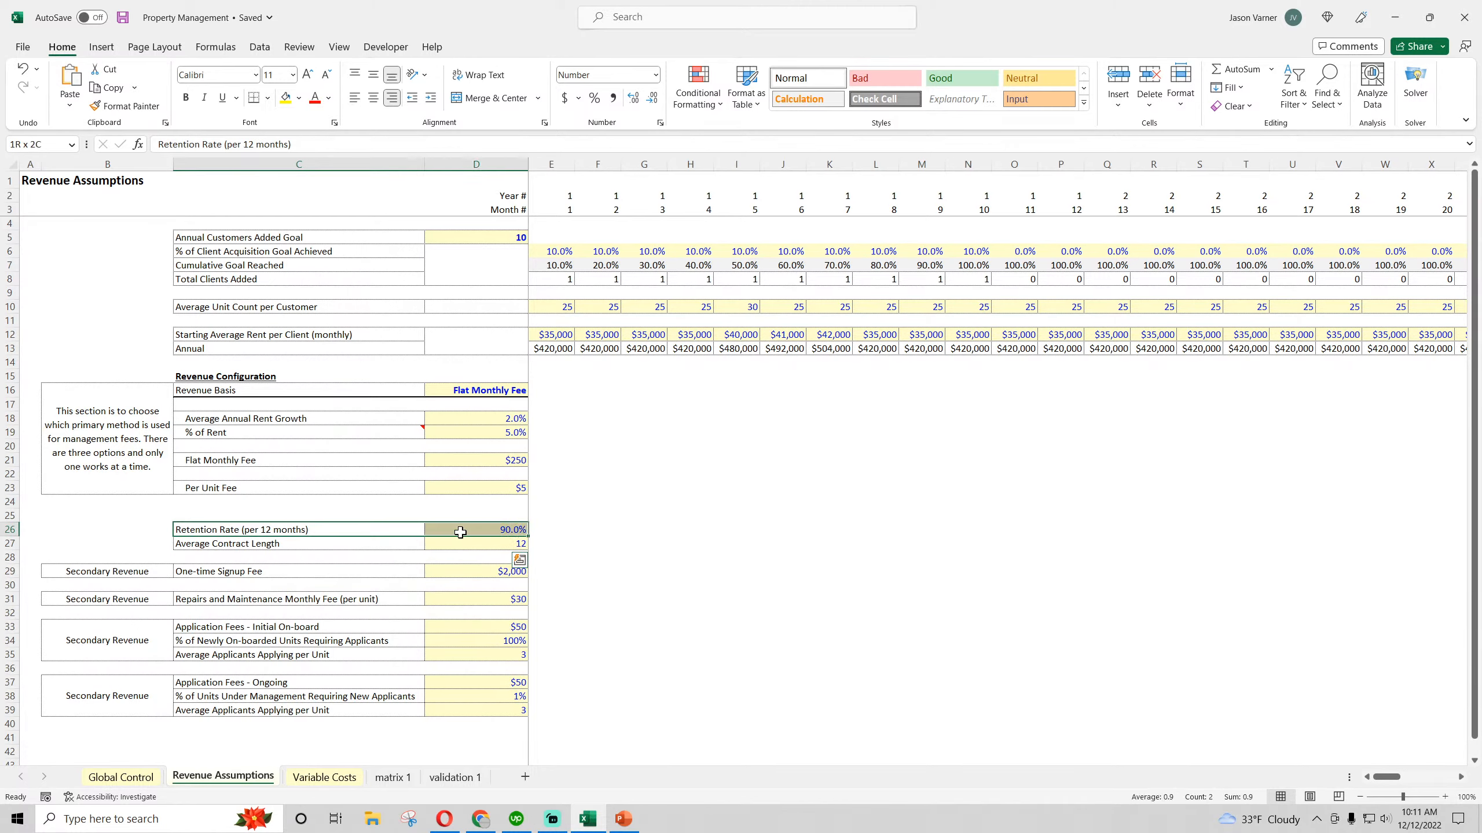
click(457, 543)
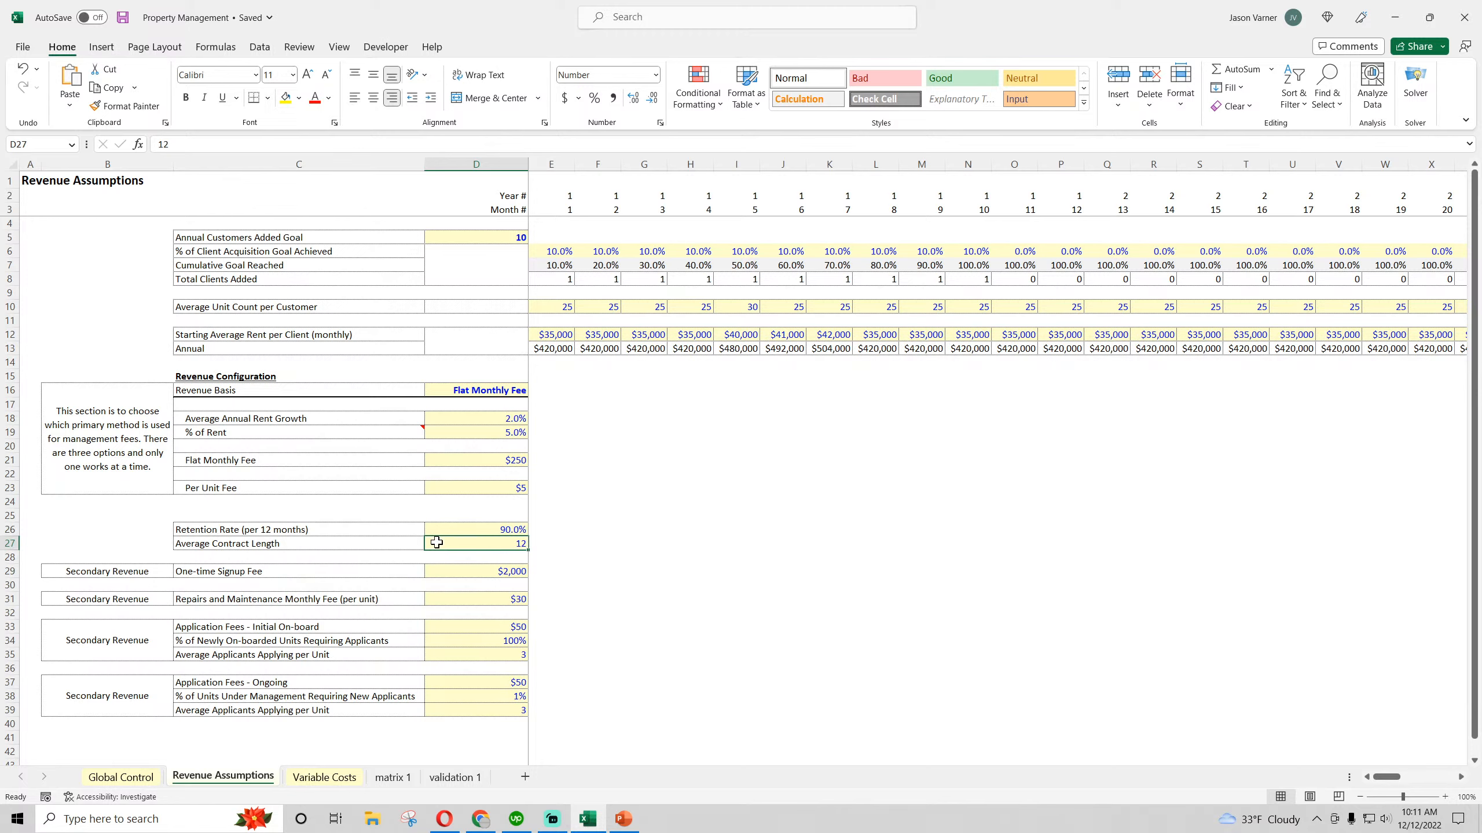
drag(245, 419, 477, 420)
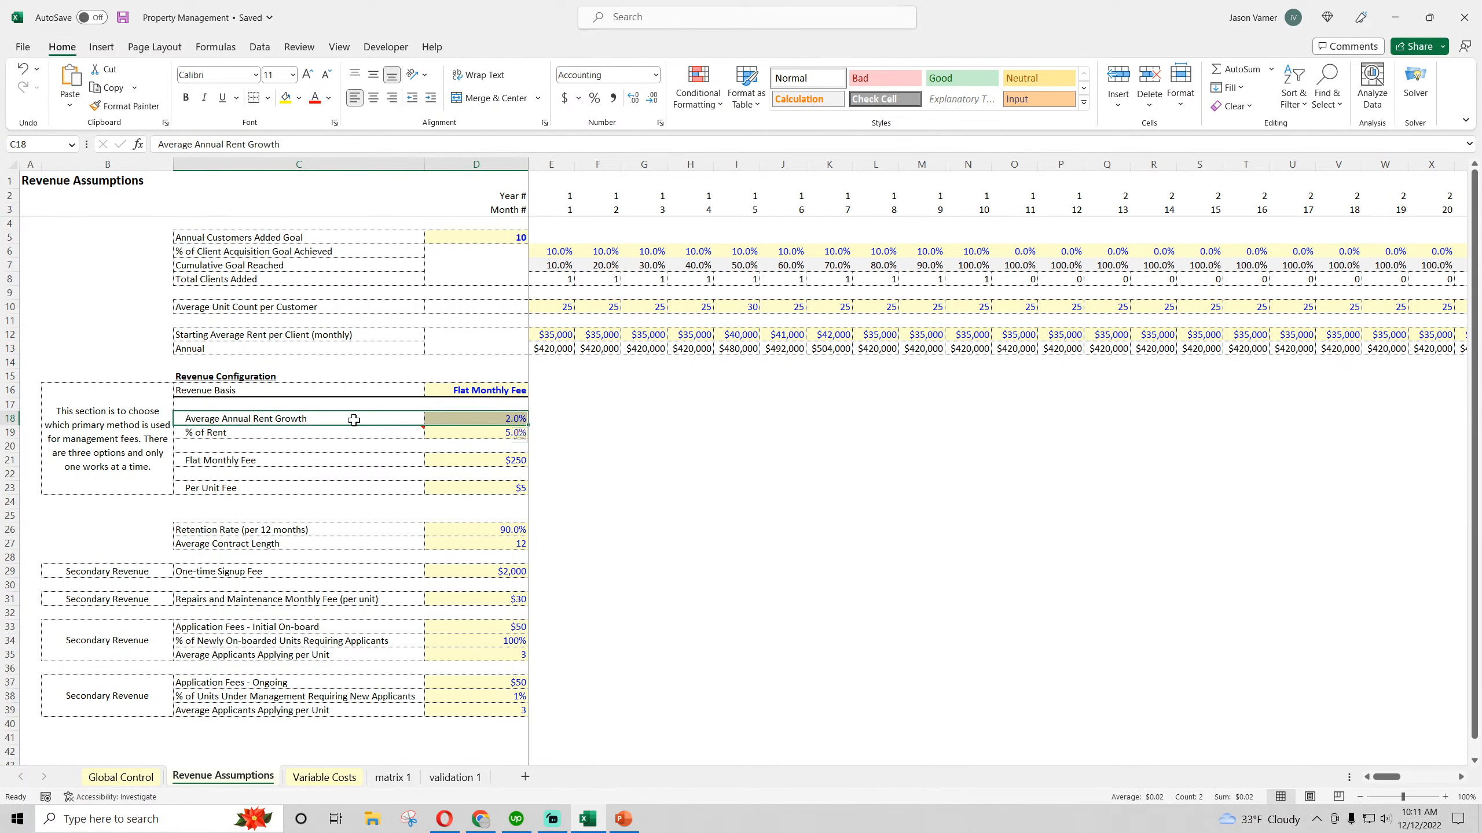
click(341, 446)
click(497, 421)
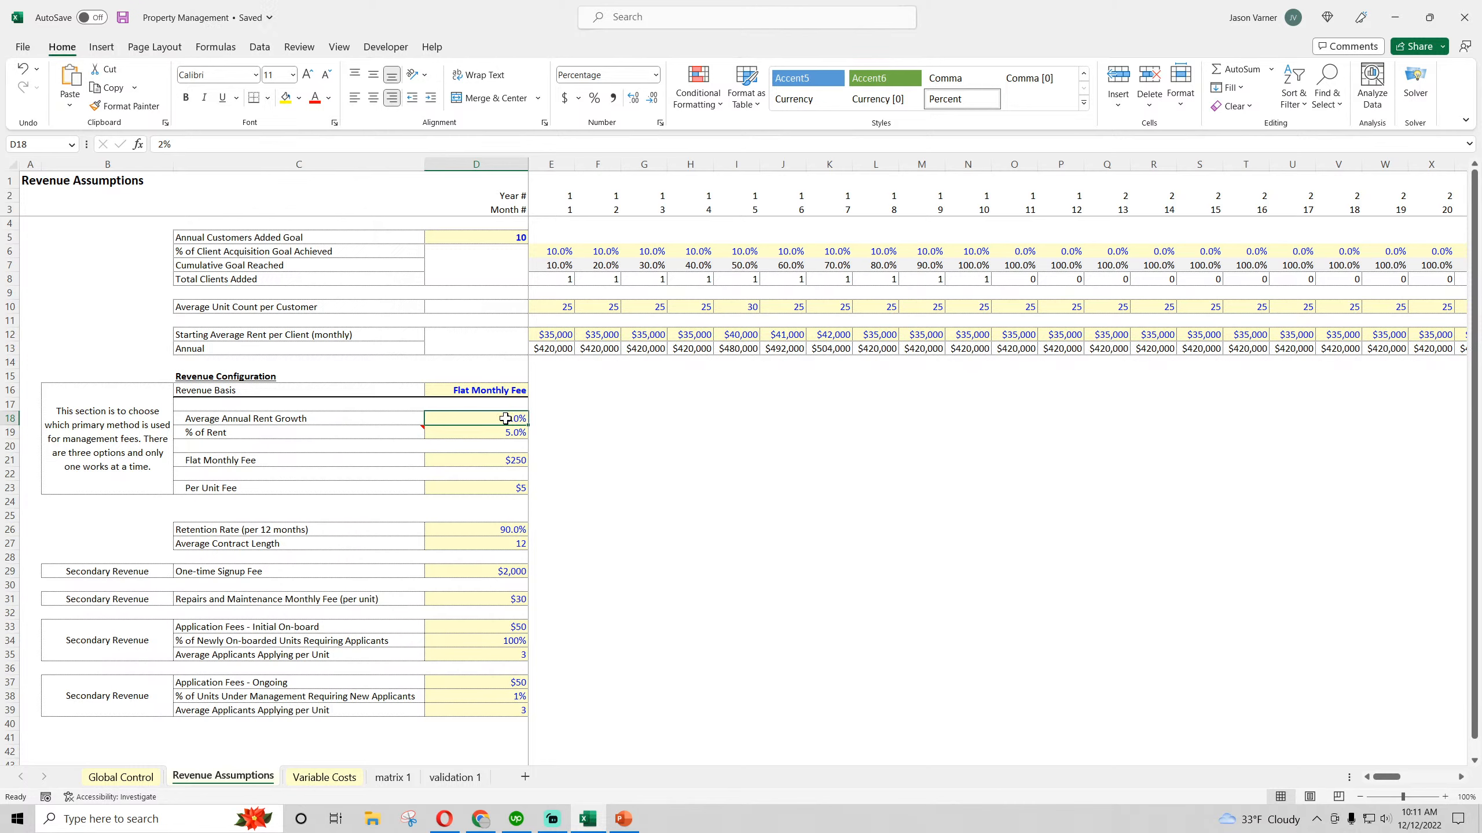
drag(437, 416, 403, 412)
Check the retention schedule on validation 1 and trace it through the Retention and Customers Remaining matrices on matrix 1
click(455, 777)
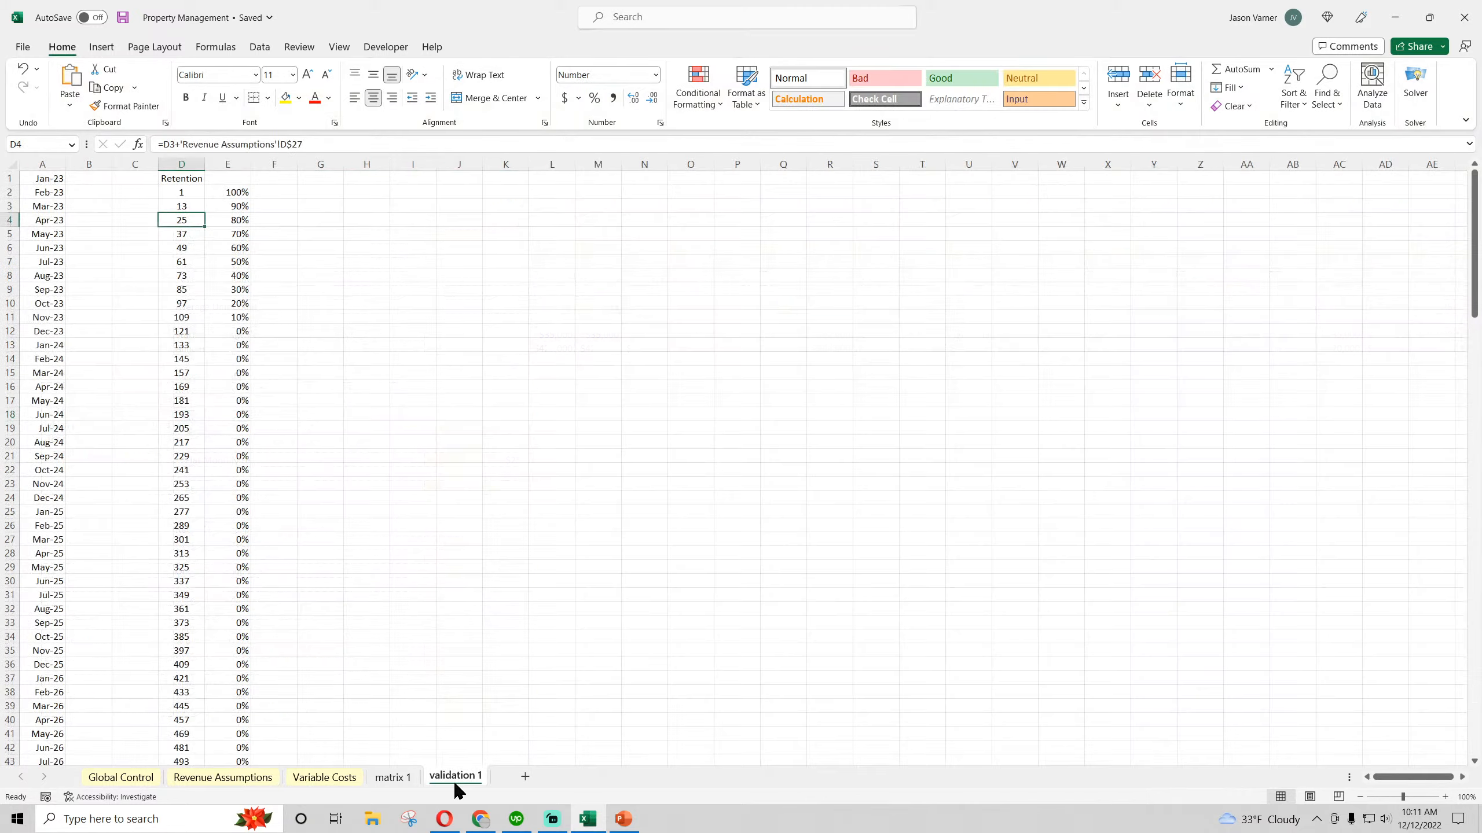
click(392, 778)
scroll(382, 675, down, 15)
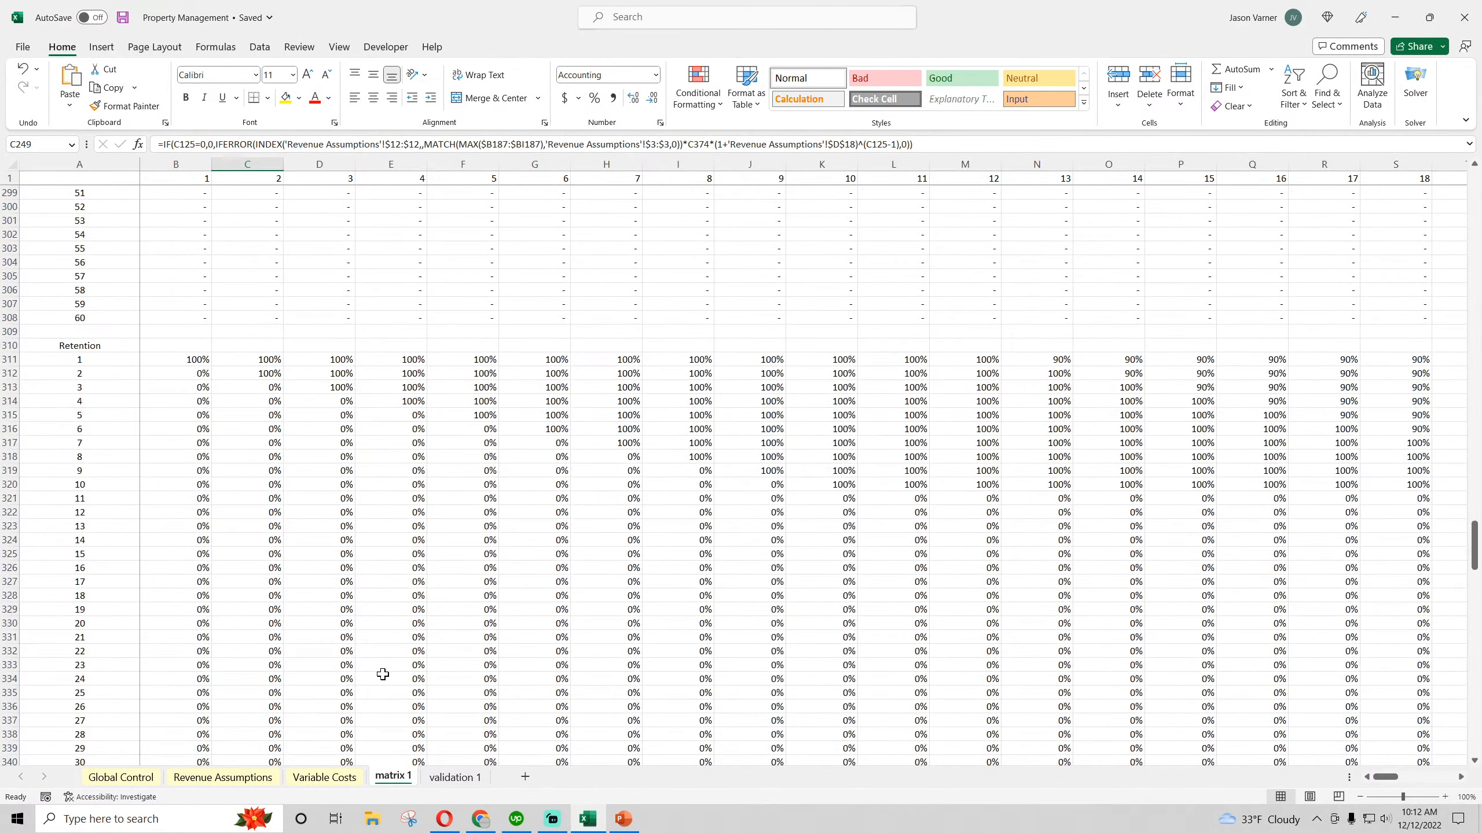
scroll(649, 602, down, 18)
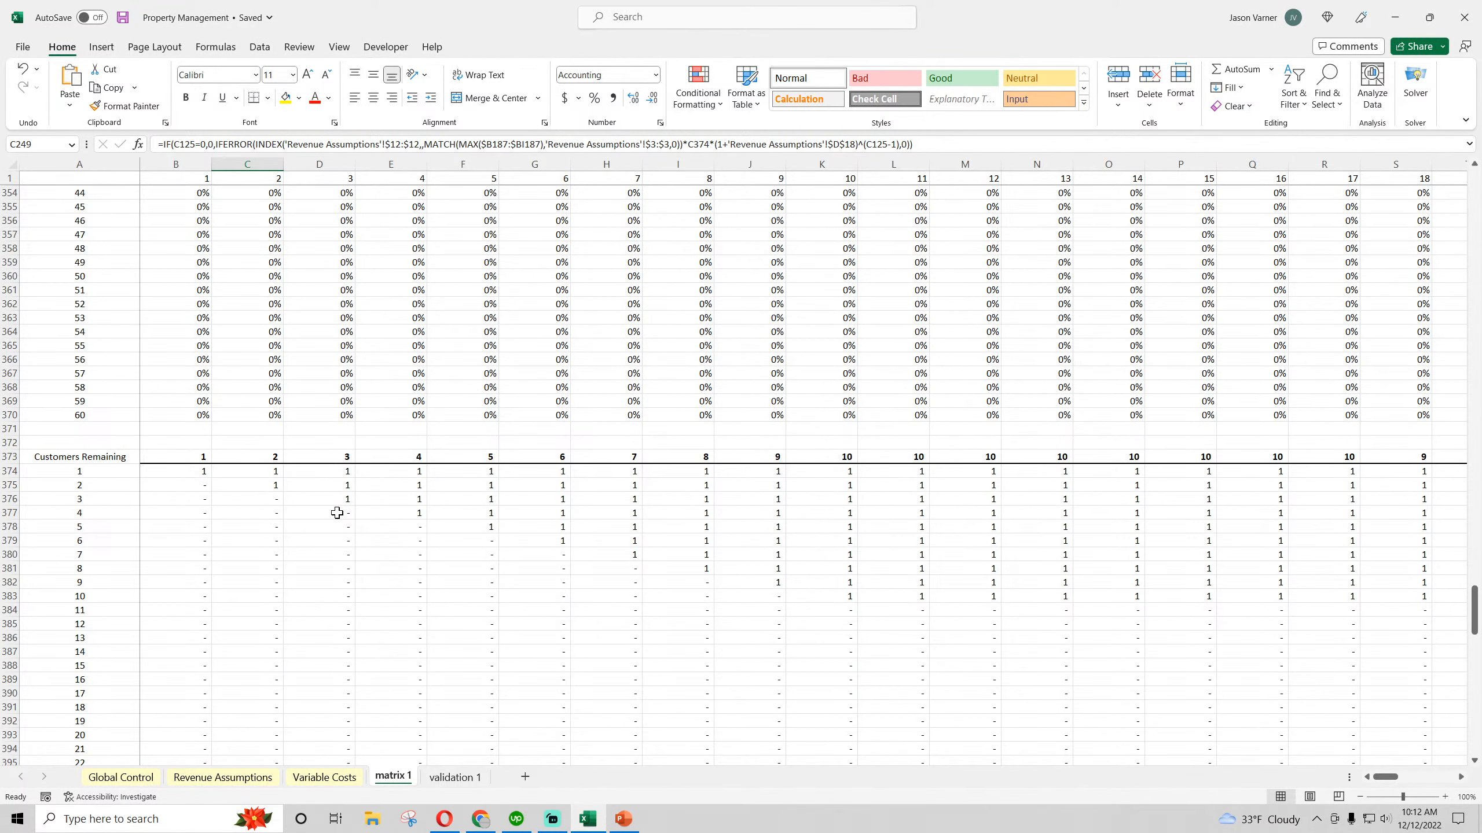
Review the rent growth and Per Unit Fee assumptions and inspect the Units Managed matrix formulas on matrix 1
click(223, 777)
click(332, 421)
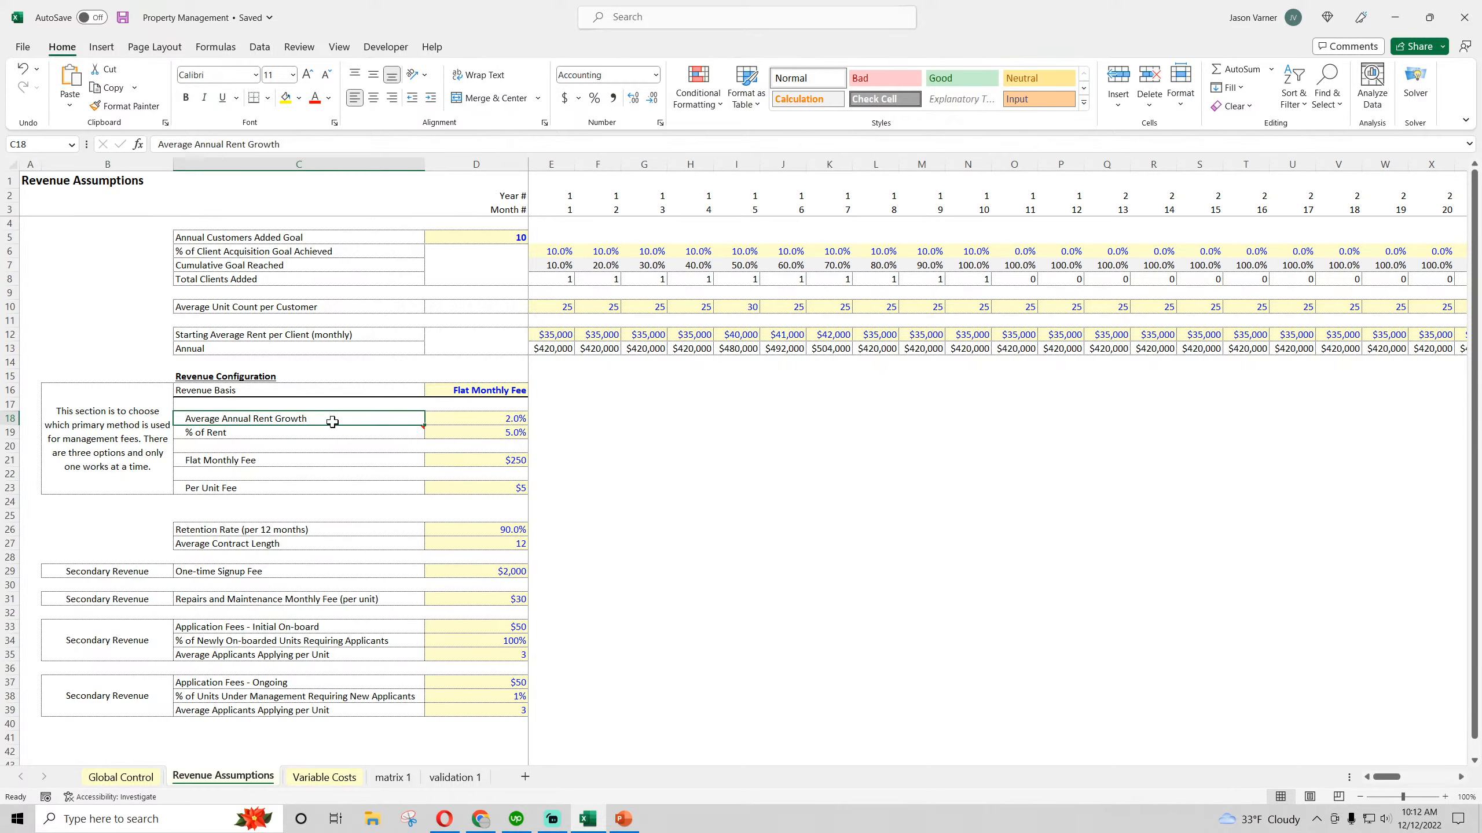
click(227, 491)
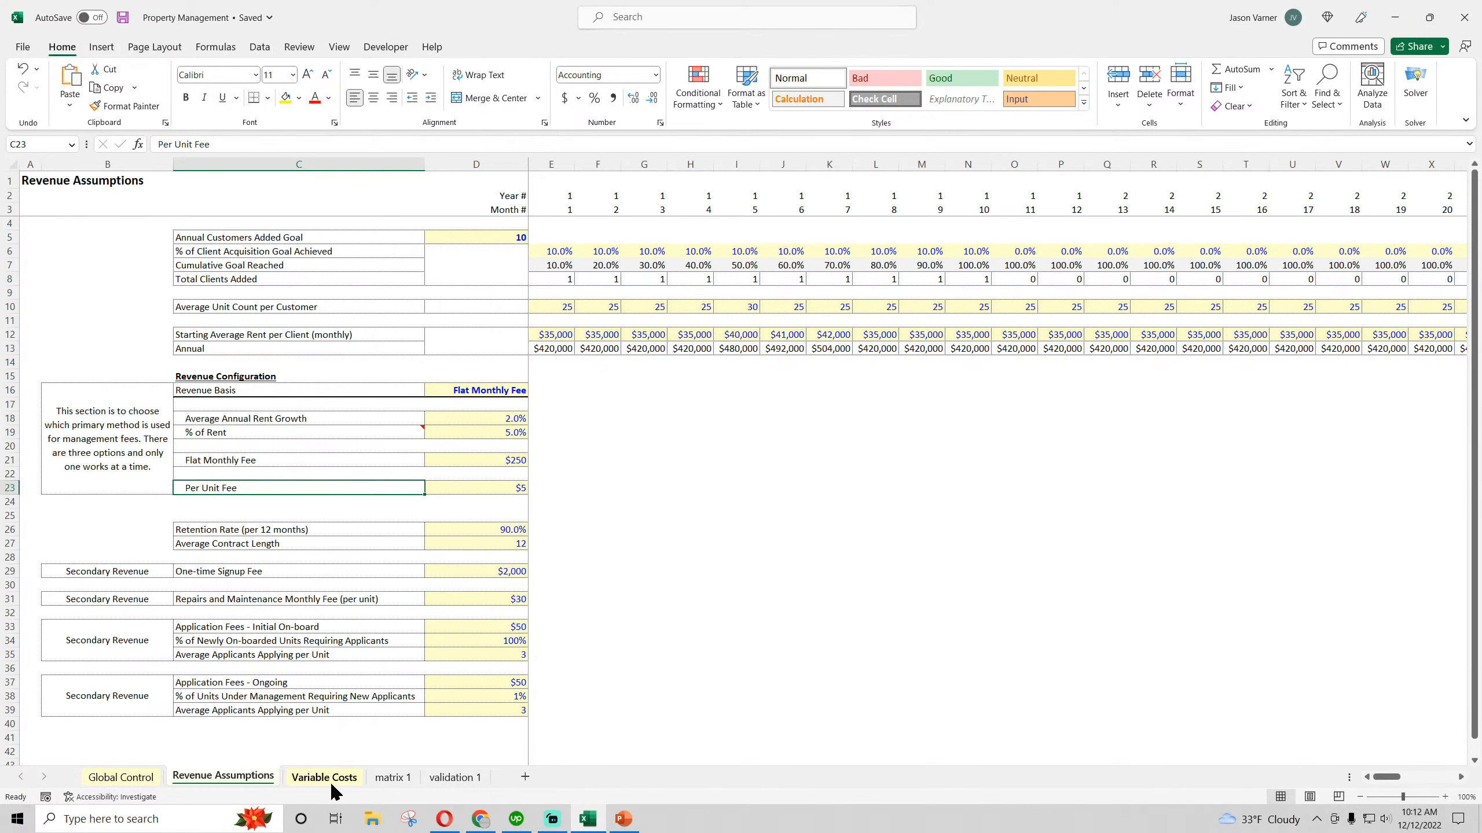
click(391, 776)
scroll(428, 609, down, 20)
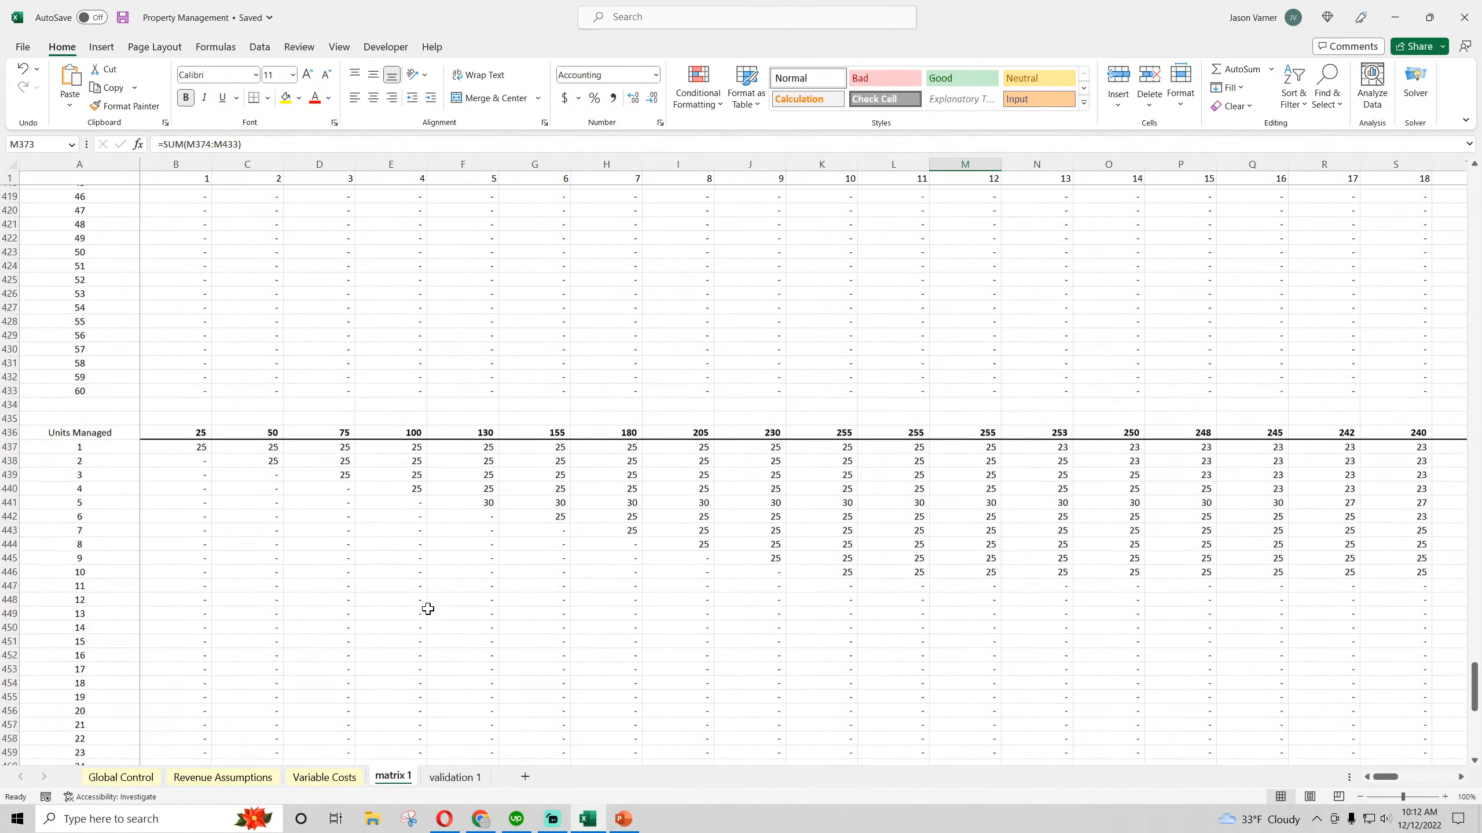
click(419, 468)
click(481, 540)
click(698, 609)
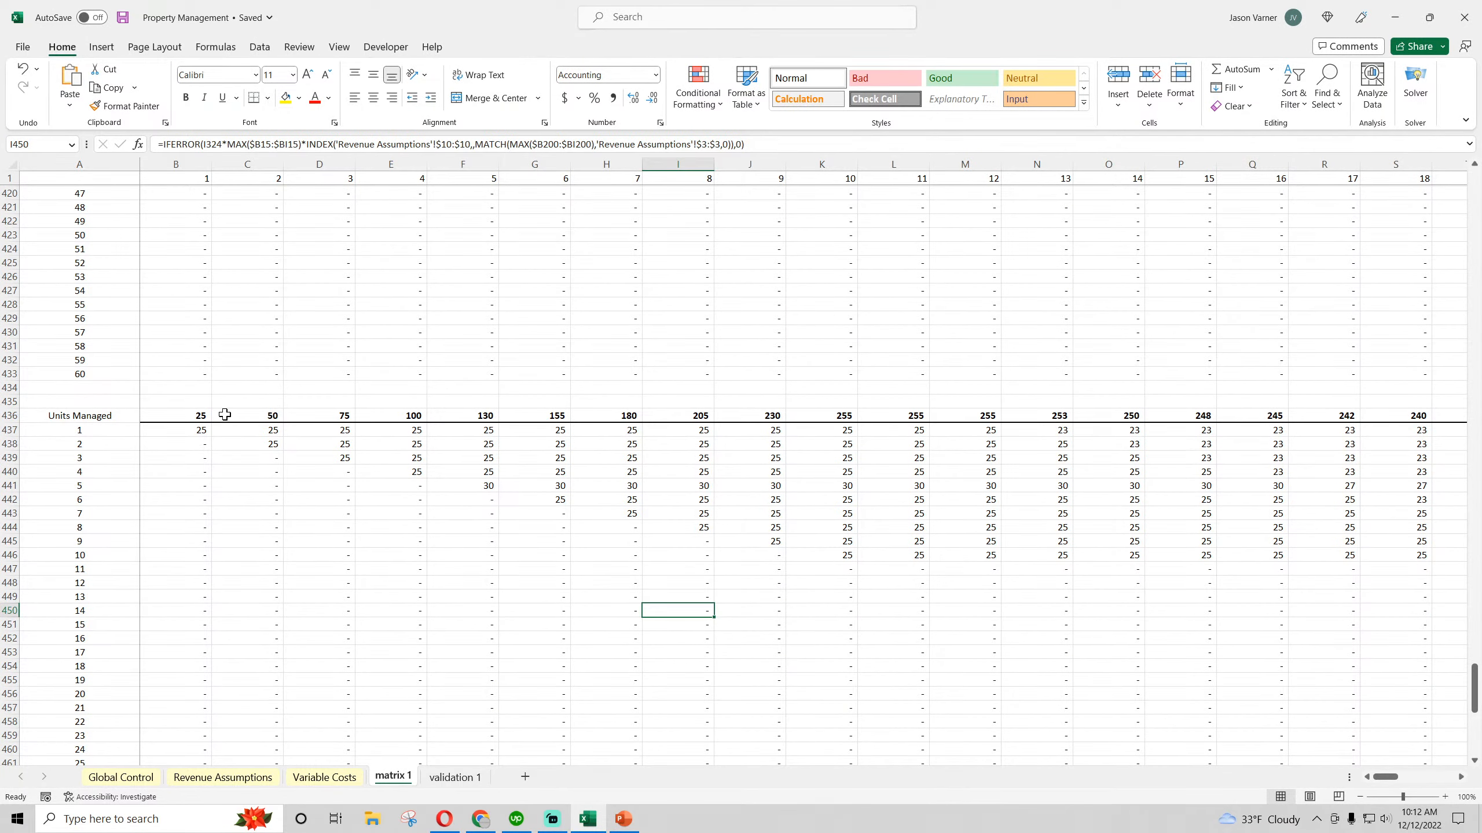
click(184, 428)
Look through the monthly Average Unit Count per Customer inputs from E10 to L10 on the Revenue Assumptions sheet
click(223, 777)
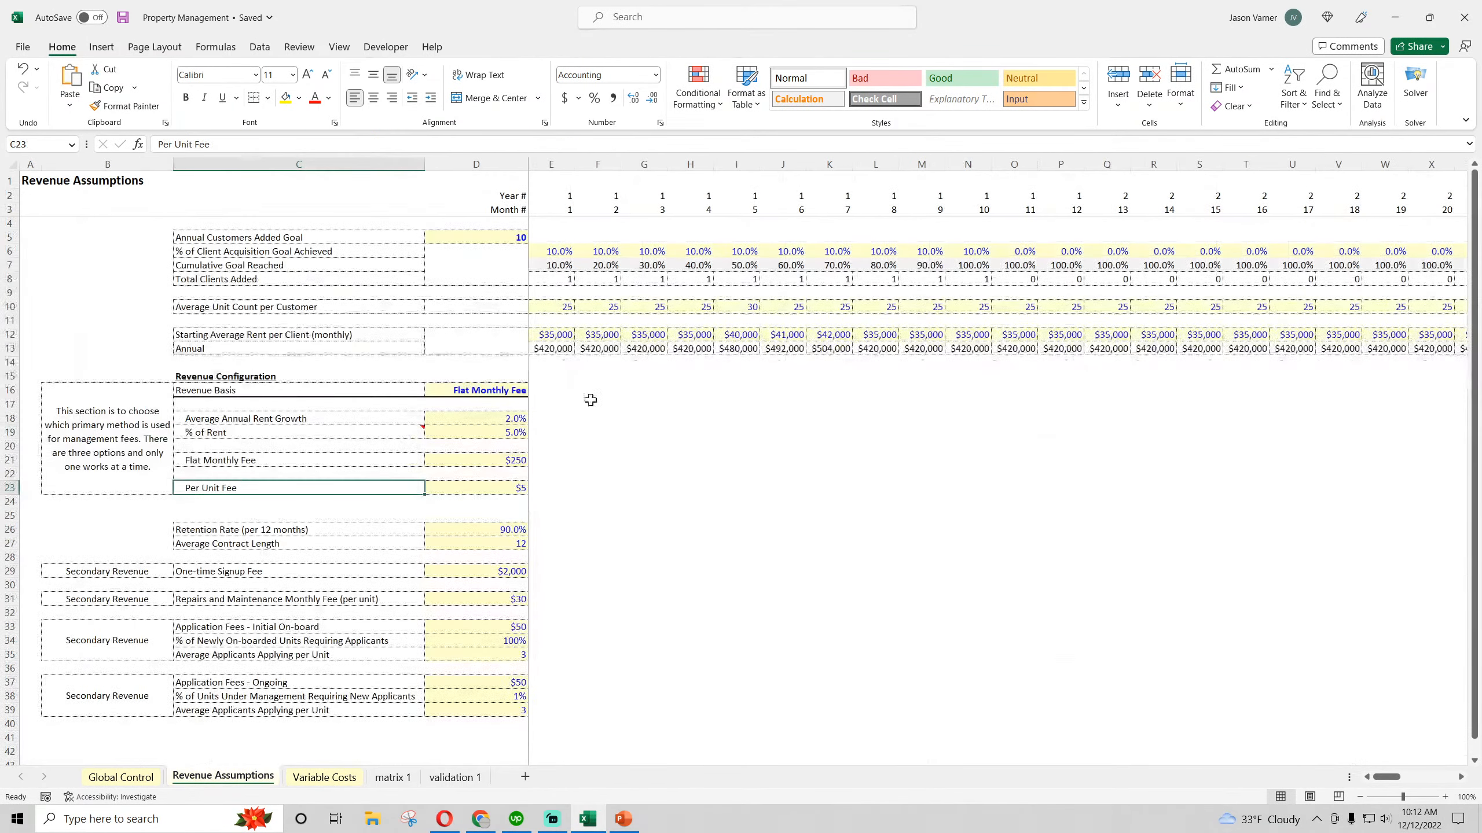
click(562, 305)
click(599, 305)
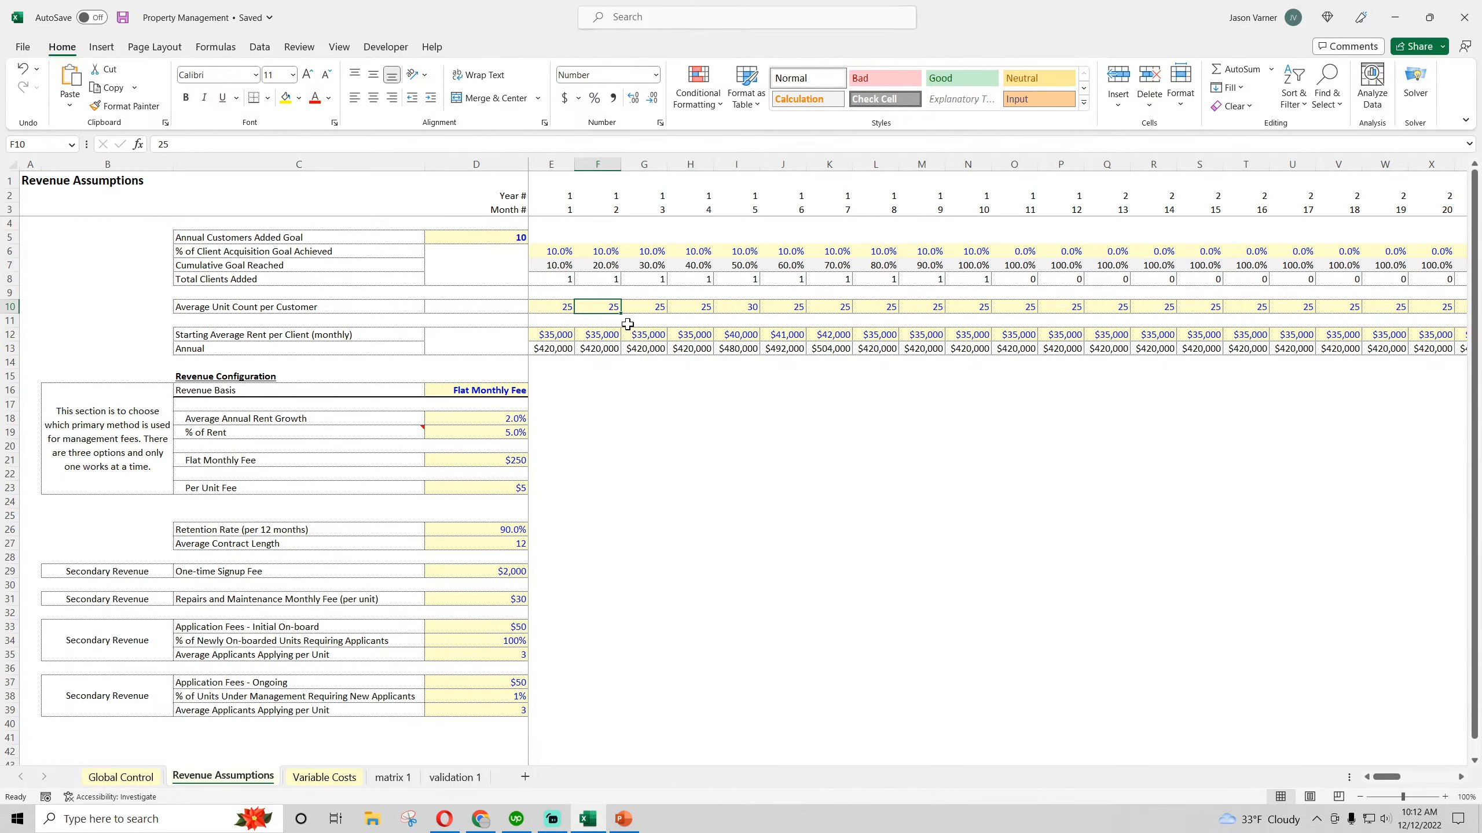
click(644, 307)
click(694, 307)
click(735, 307)
click(782, 308)
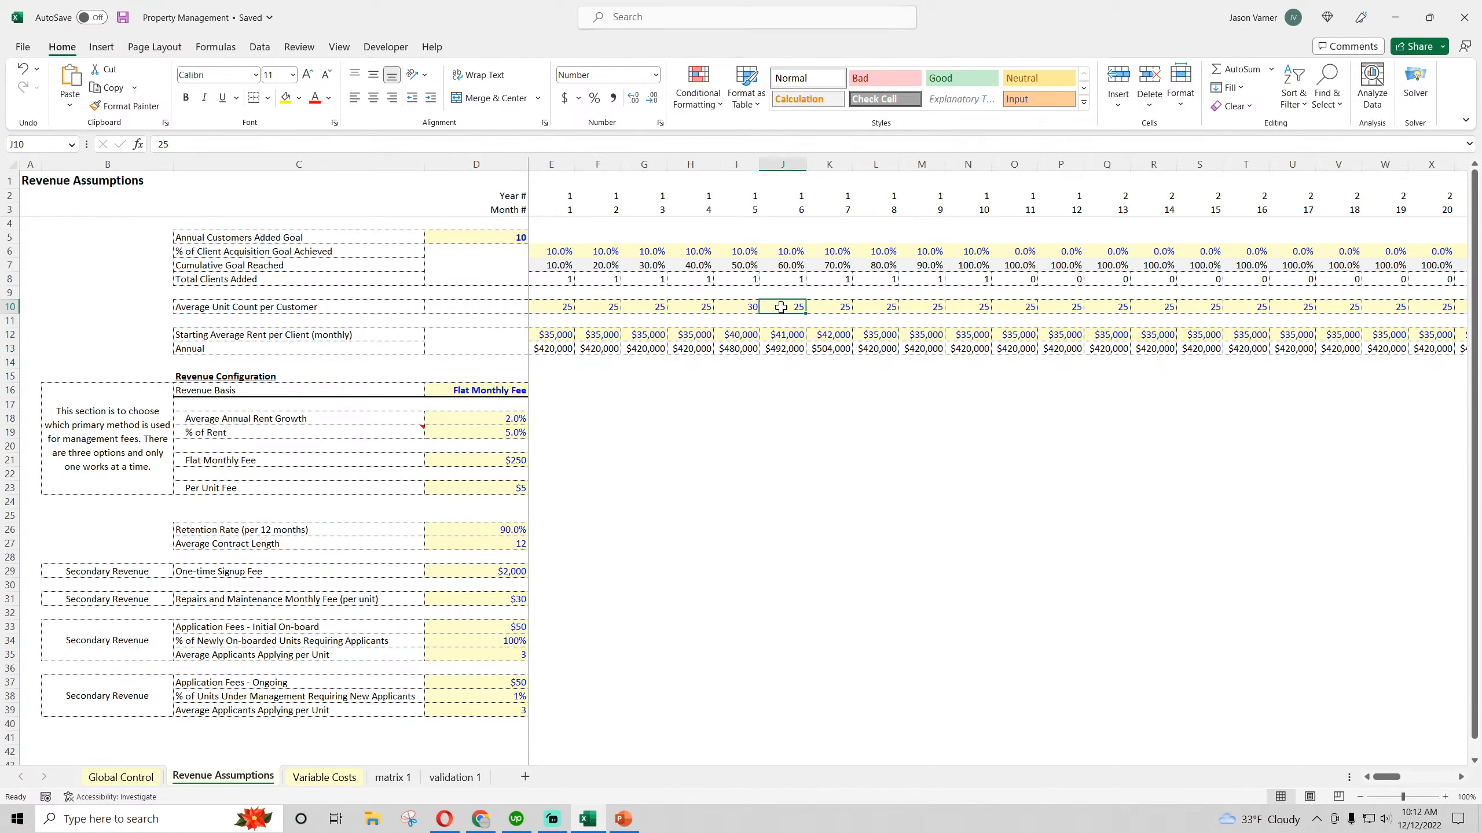
click(834, 307)
click(878, 307)
Examine the Units Managed totals in row 436 and the Customers Remaining totals in row 373 of matrix 1
click(454, 777)
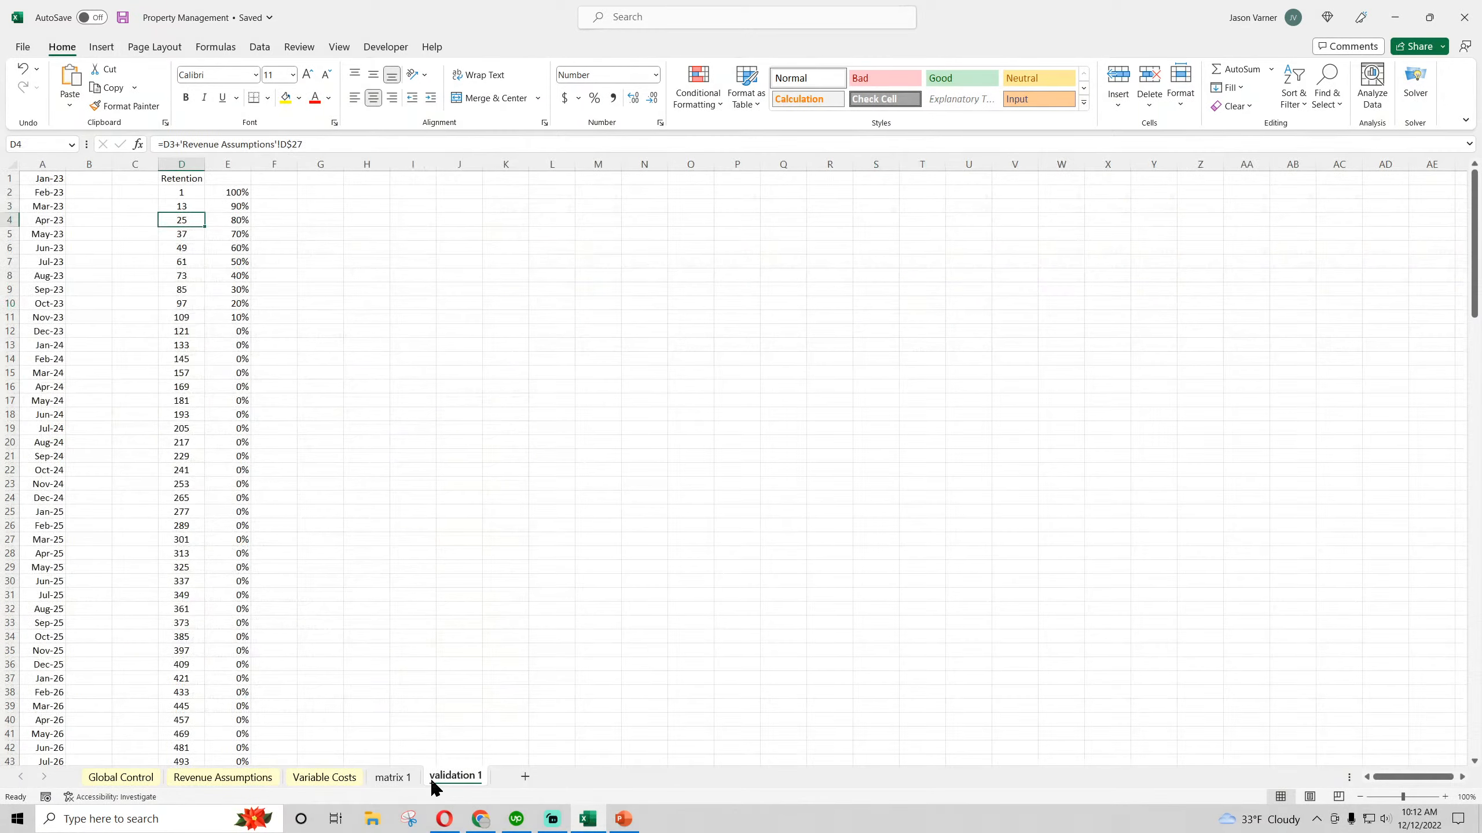
click(402, 778)
drag(193, 420, 1029, 420)
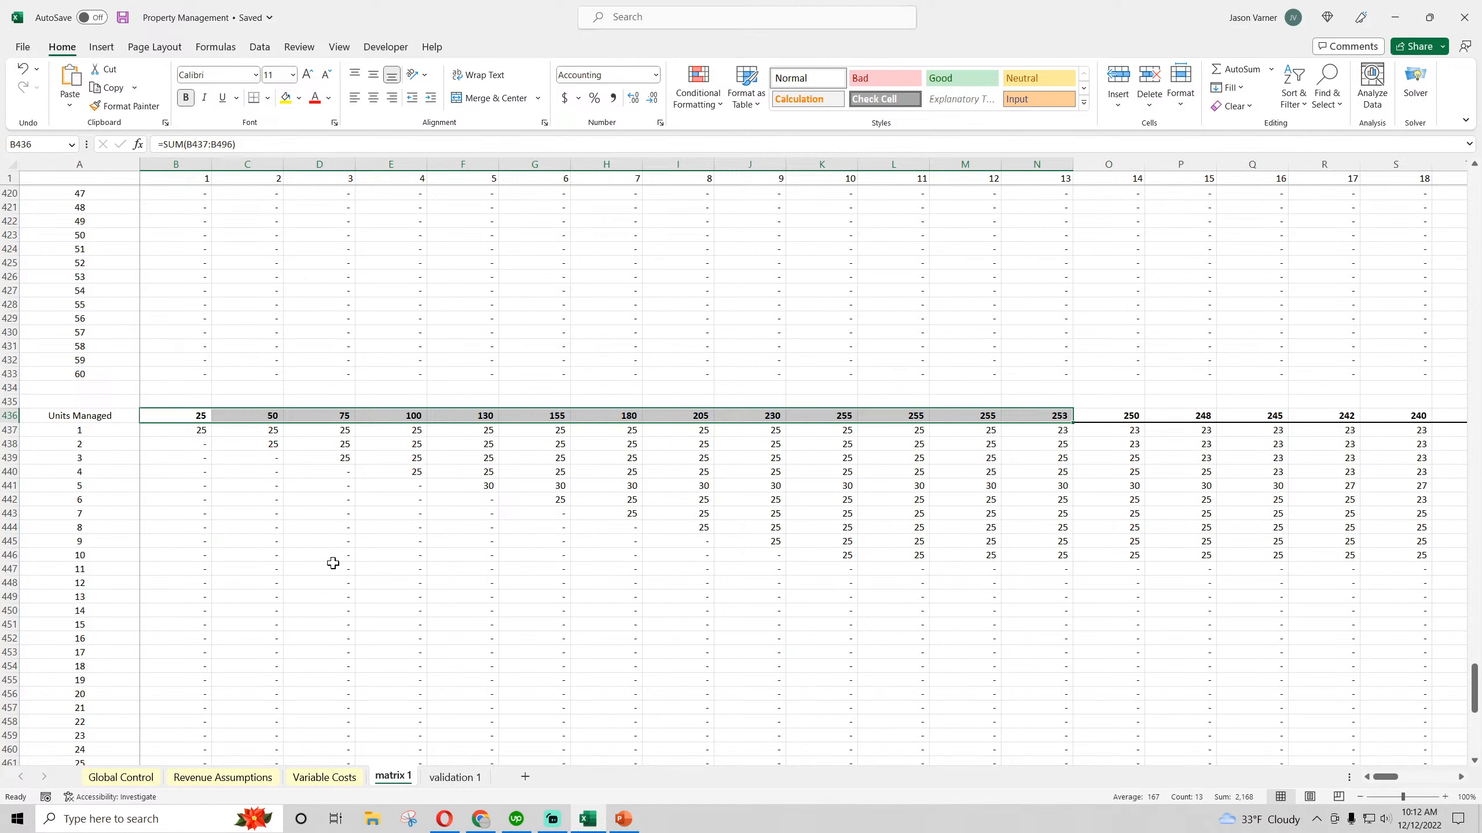
scroll(415, 577, up, 20)
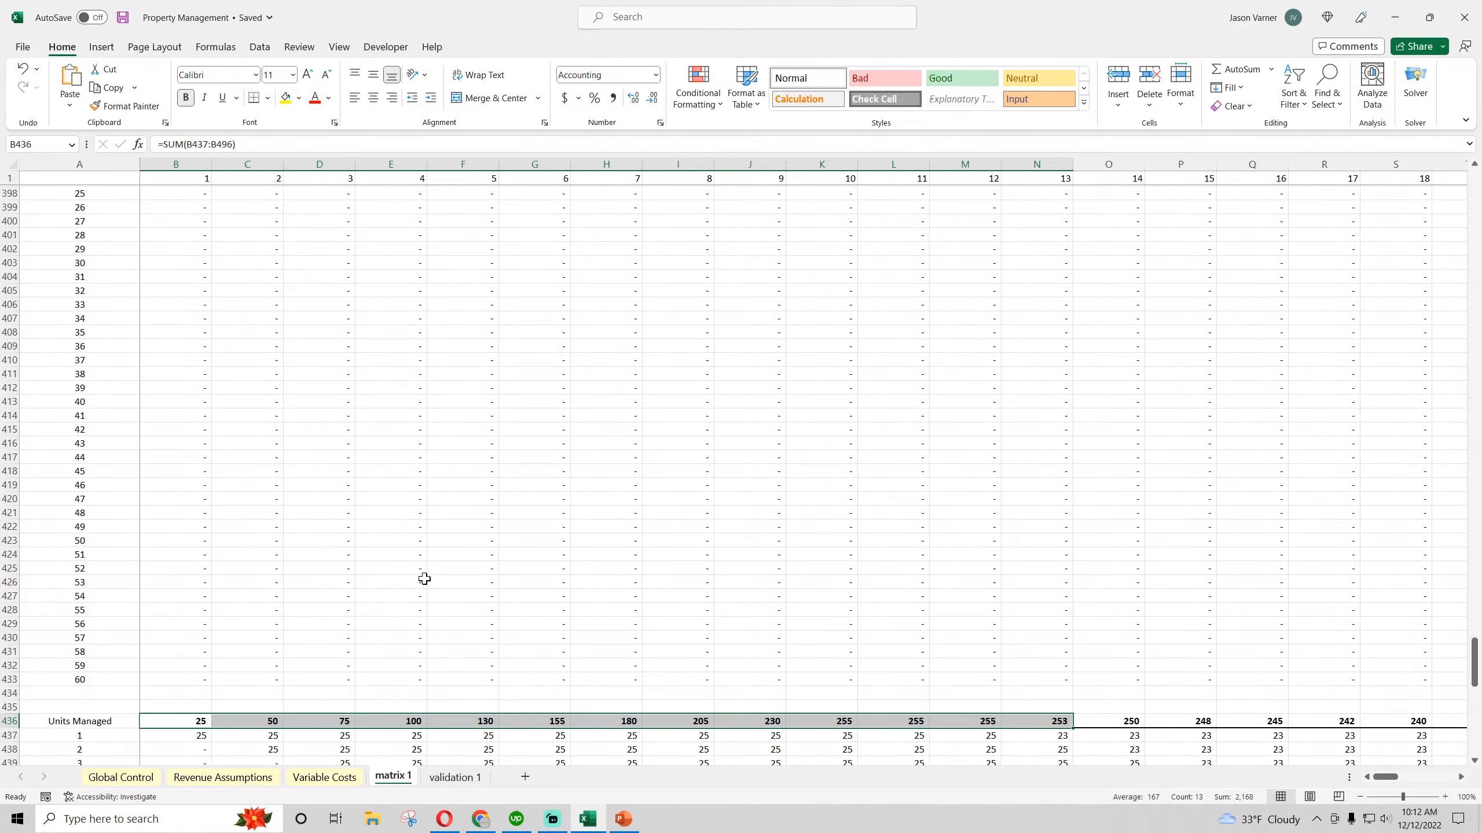
drag(492, 453, 621, 457)
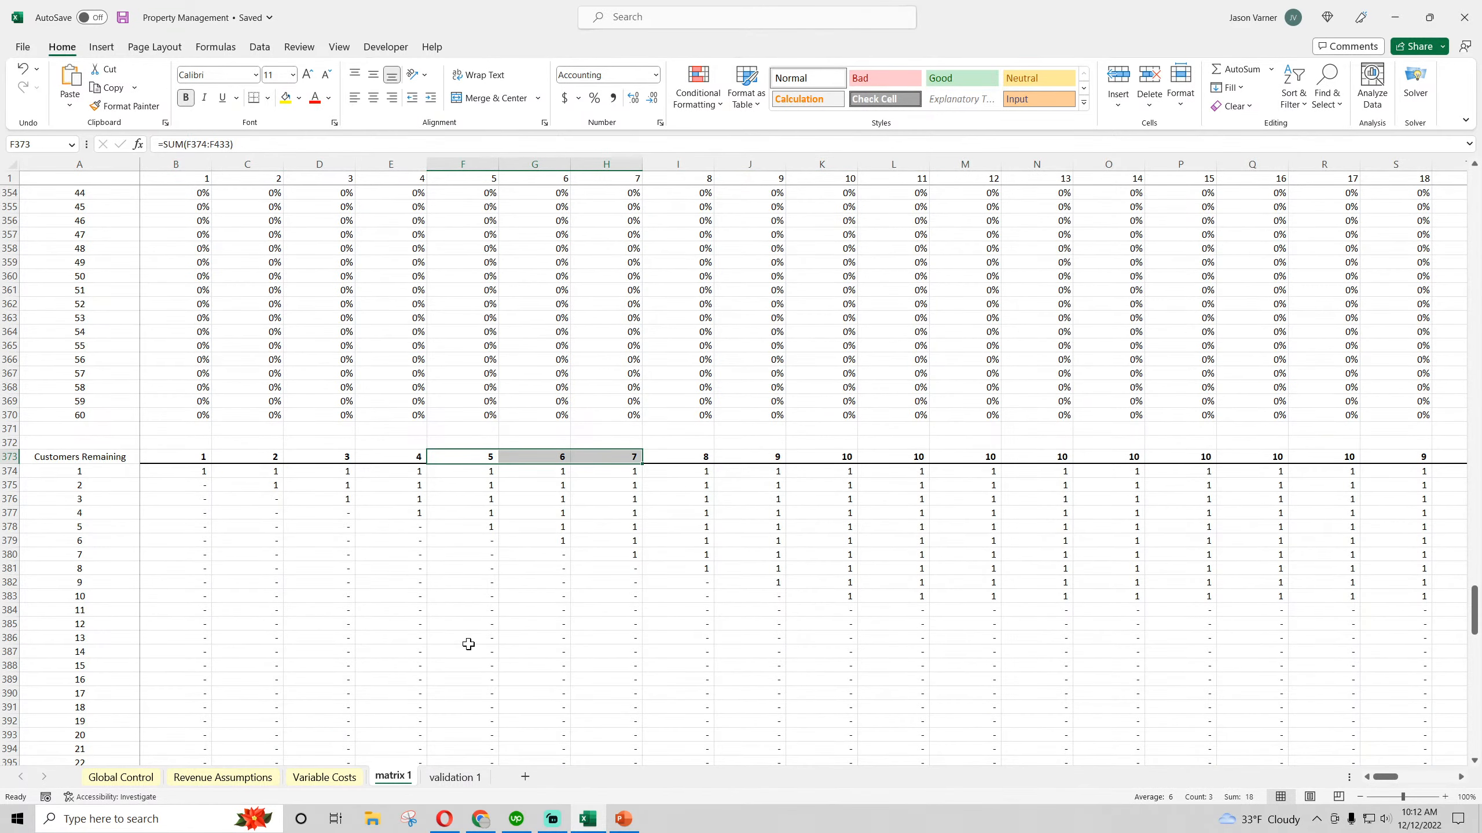
scroll(469, 645, down, 20)
scroll(468, 644, up, 20)
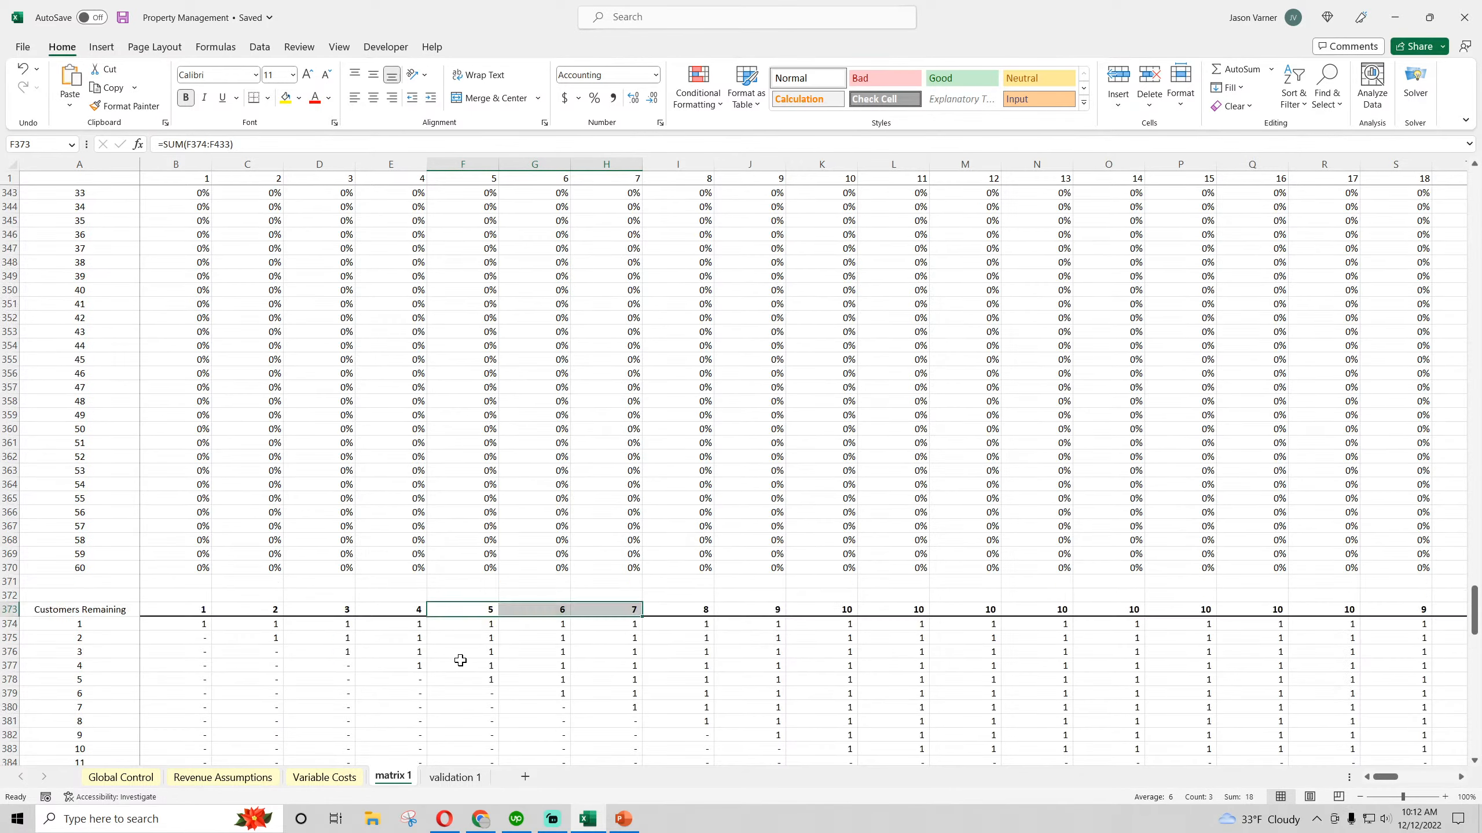
scroll(457, 649, up, 20)
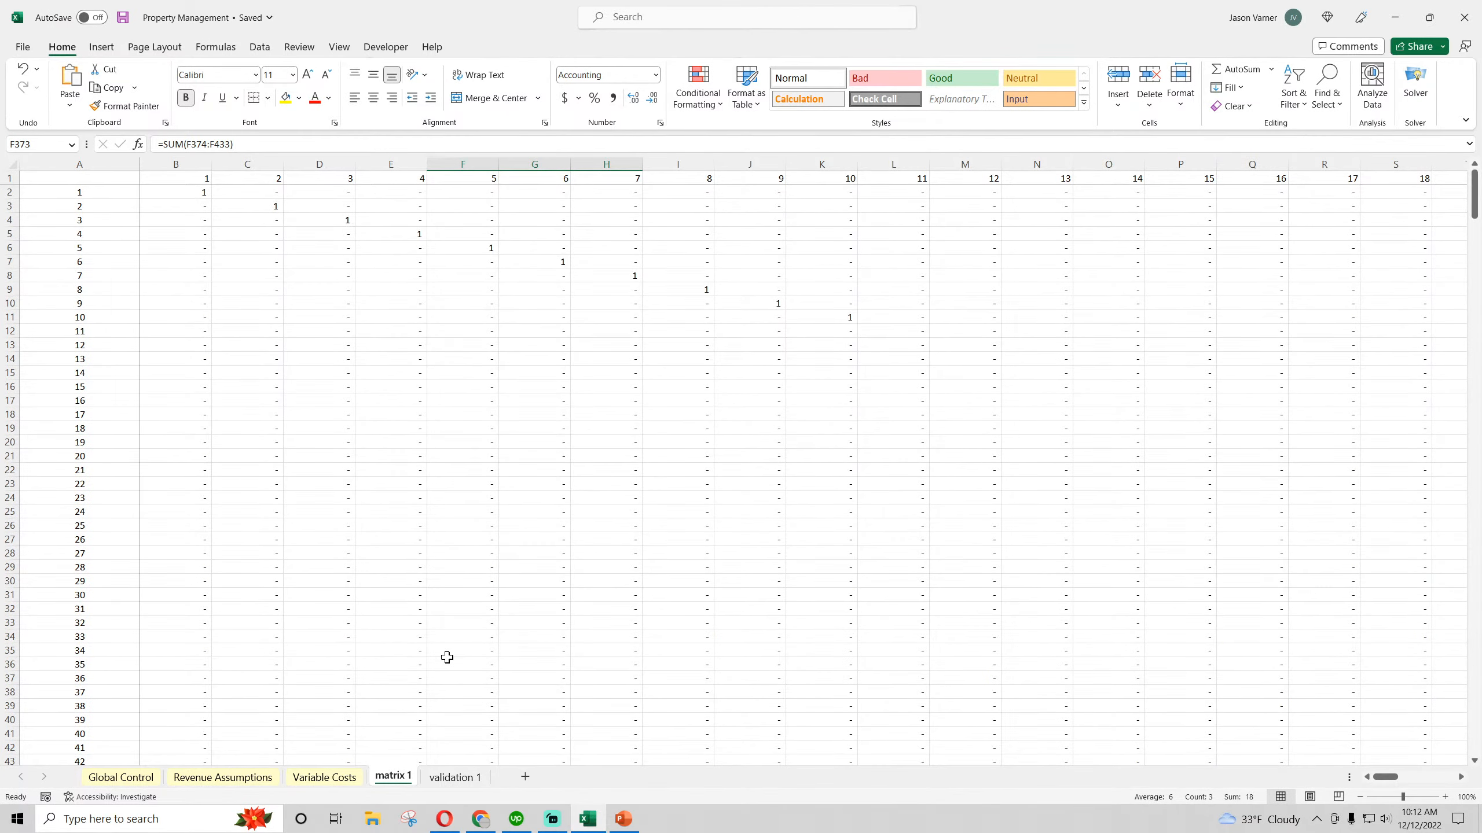
Add a new worksheet directly after Revenue Assumptions and name it Monthly Detail
click(223, 779)
click(779, 544)
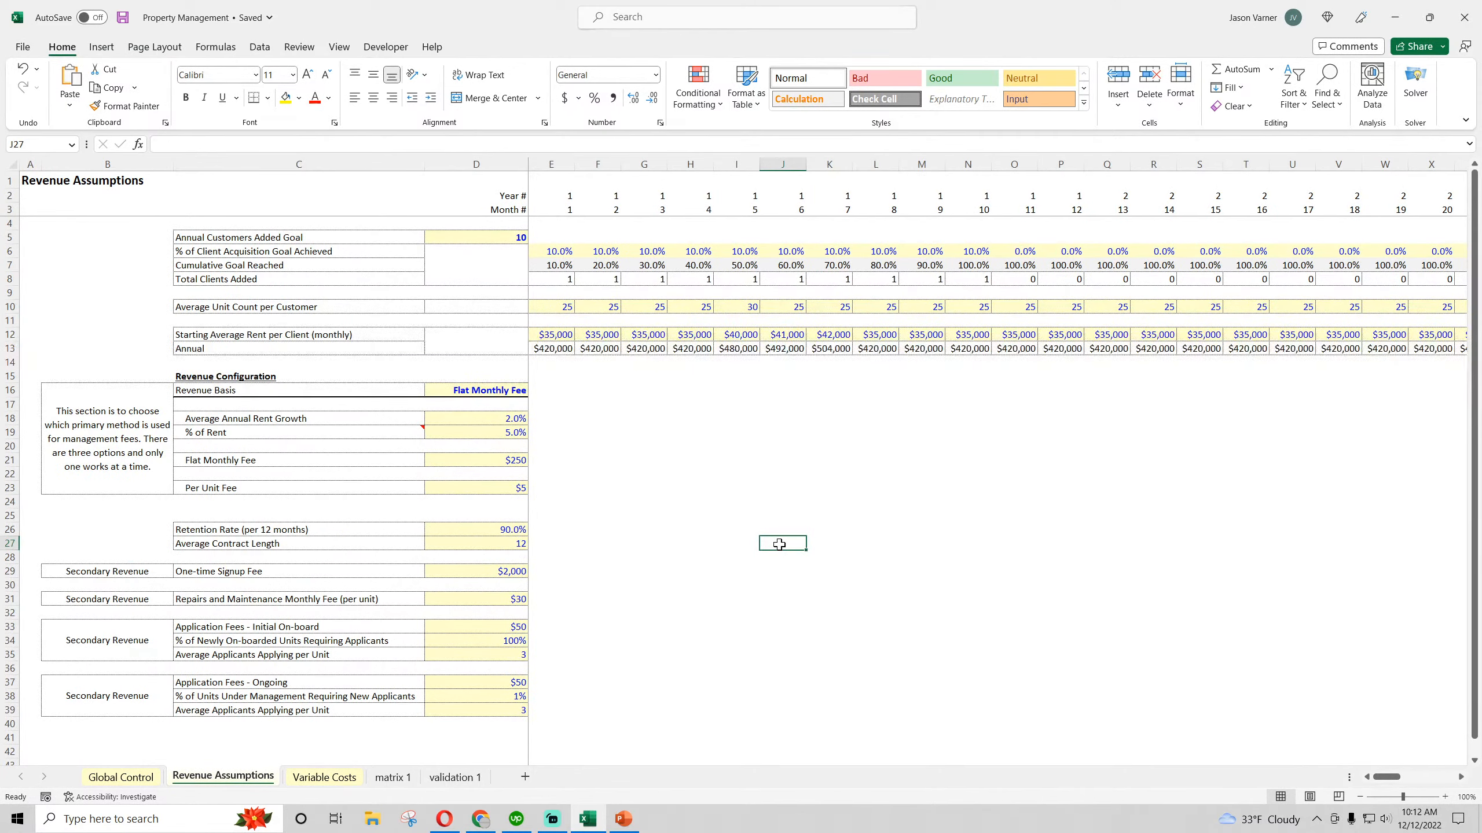
click(525, 776)
double_click(299, 780)
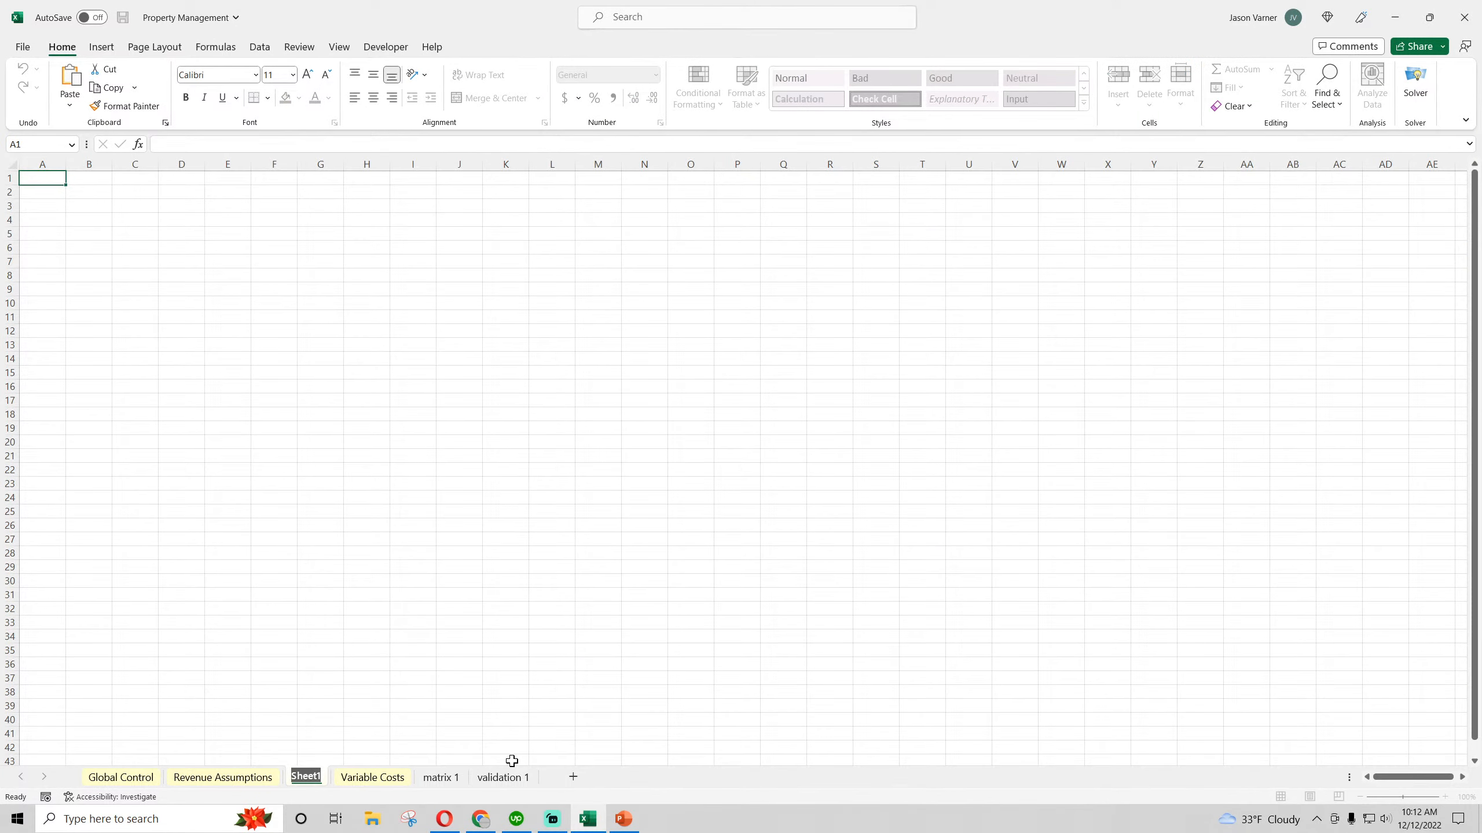
text(Monthly Detail)
key(Return)
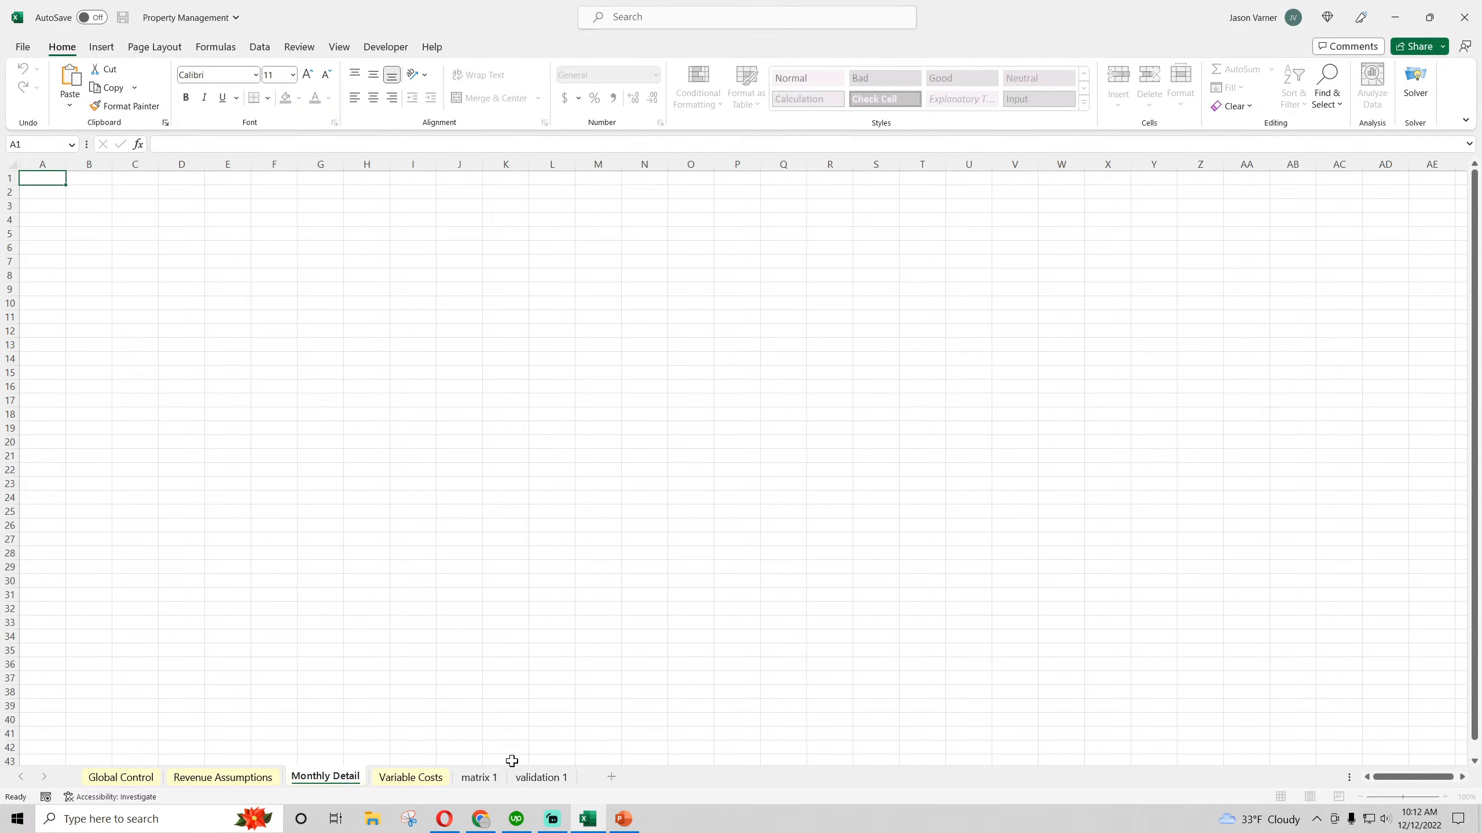
Open the Sports Agent workbook from the Industry Specific folder and go to its Monthly Detail sheet
click(372, 819)
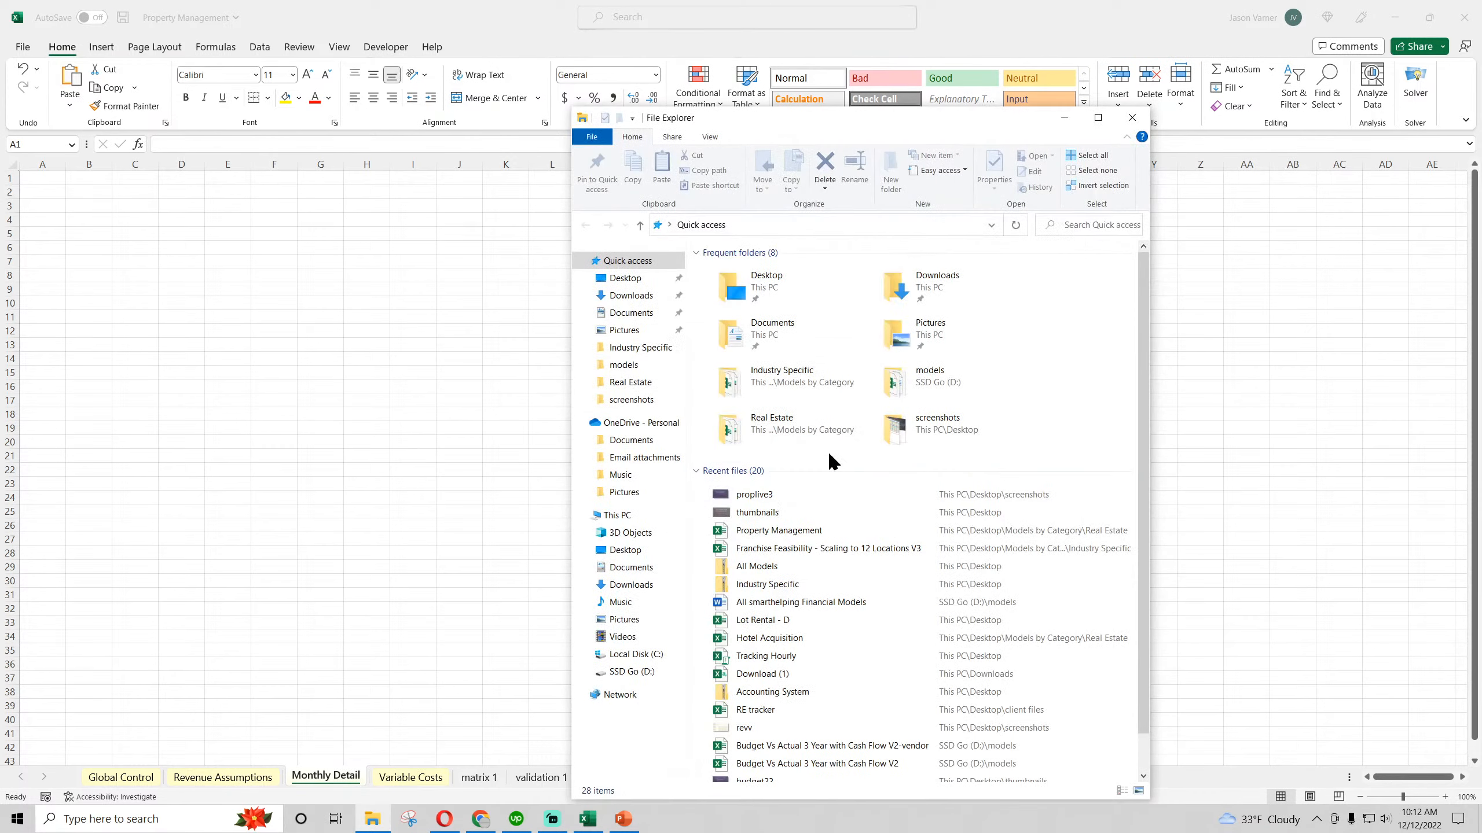
click(642, 348)
double_click(749, 333)
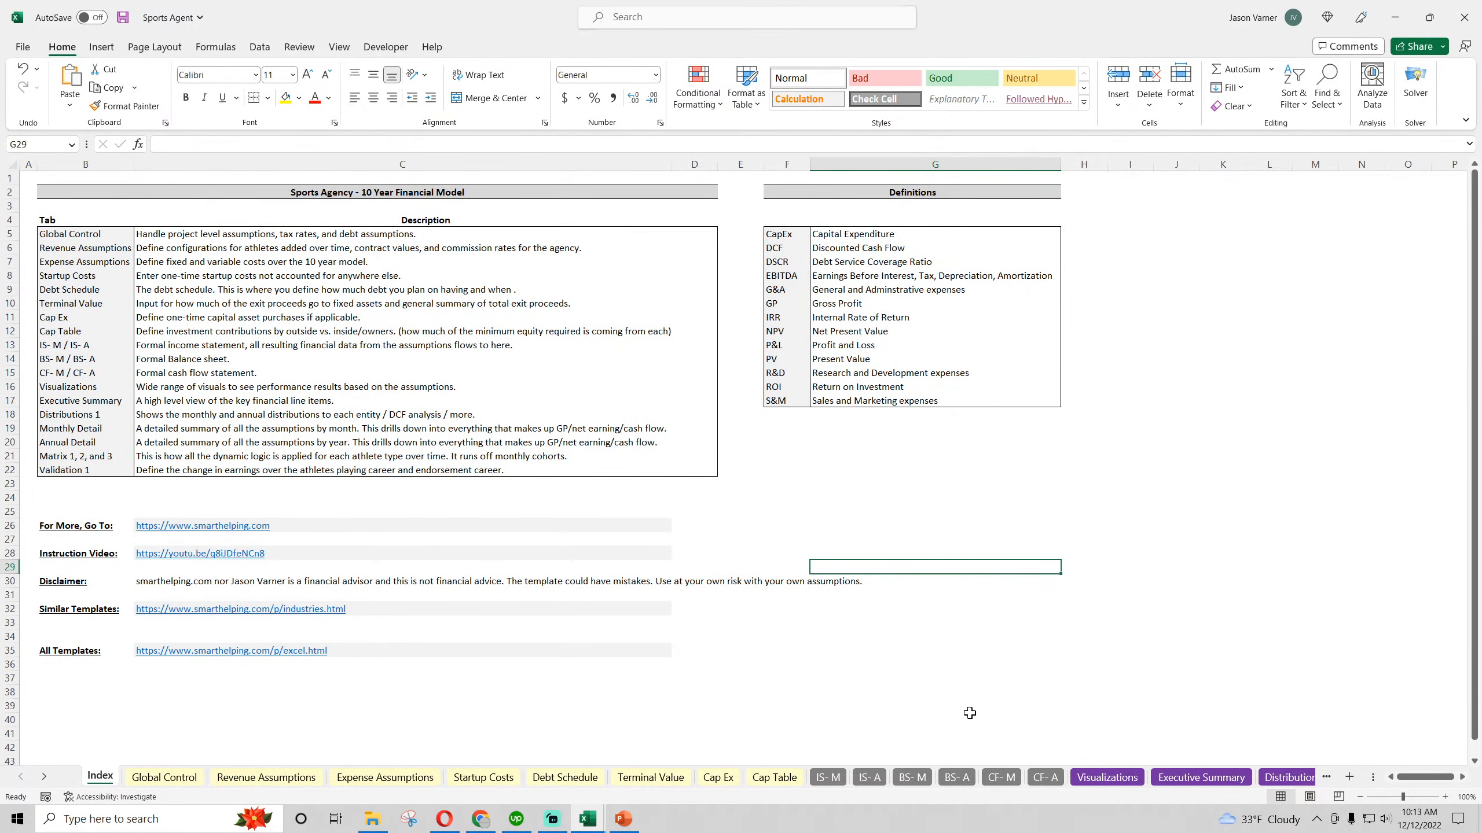
click(1289, 777)
click(1304, 777)
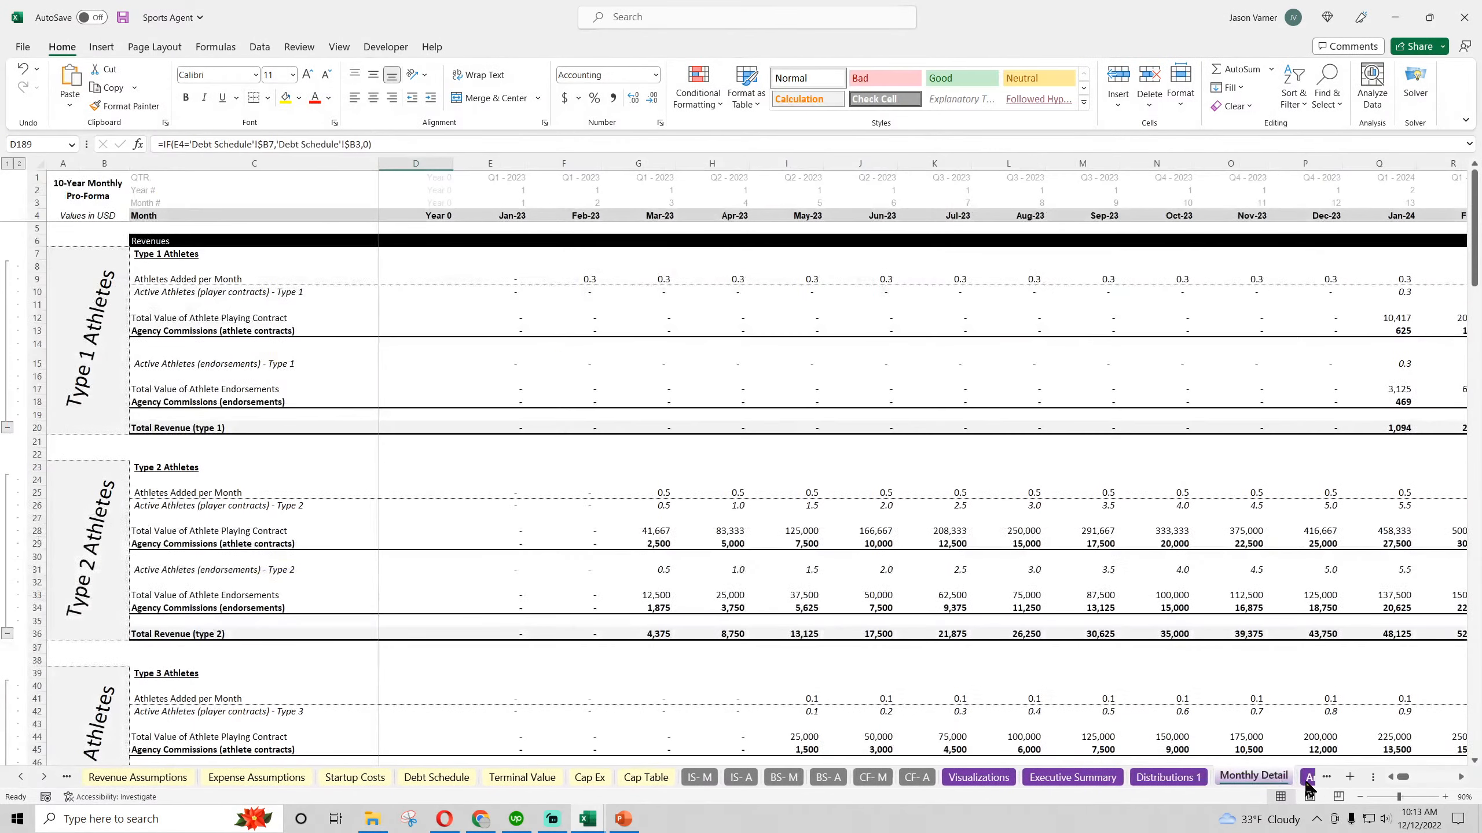
Copy the pro-forma header block A1:H4 from the Sports Agent workbook into A1 of Property Management's Monthly Detail sheet
click(53, 173)
drag(93, 175, 681, 194)
right_click(681, 194)
click(733, 253)
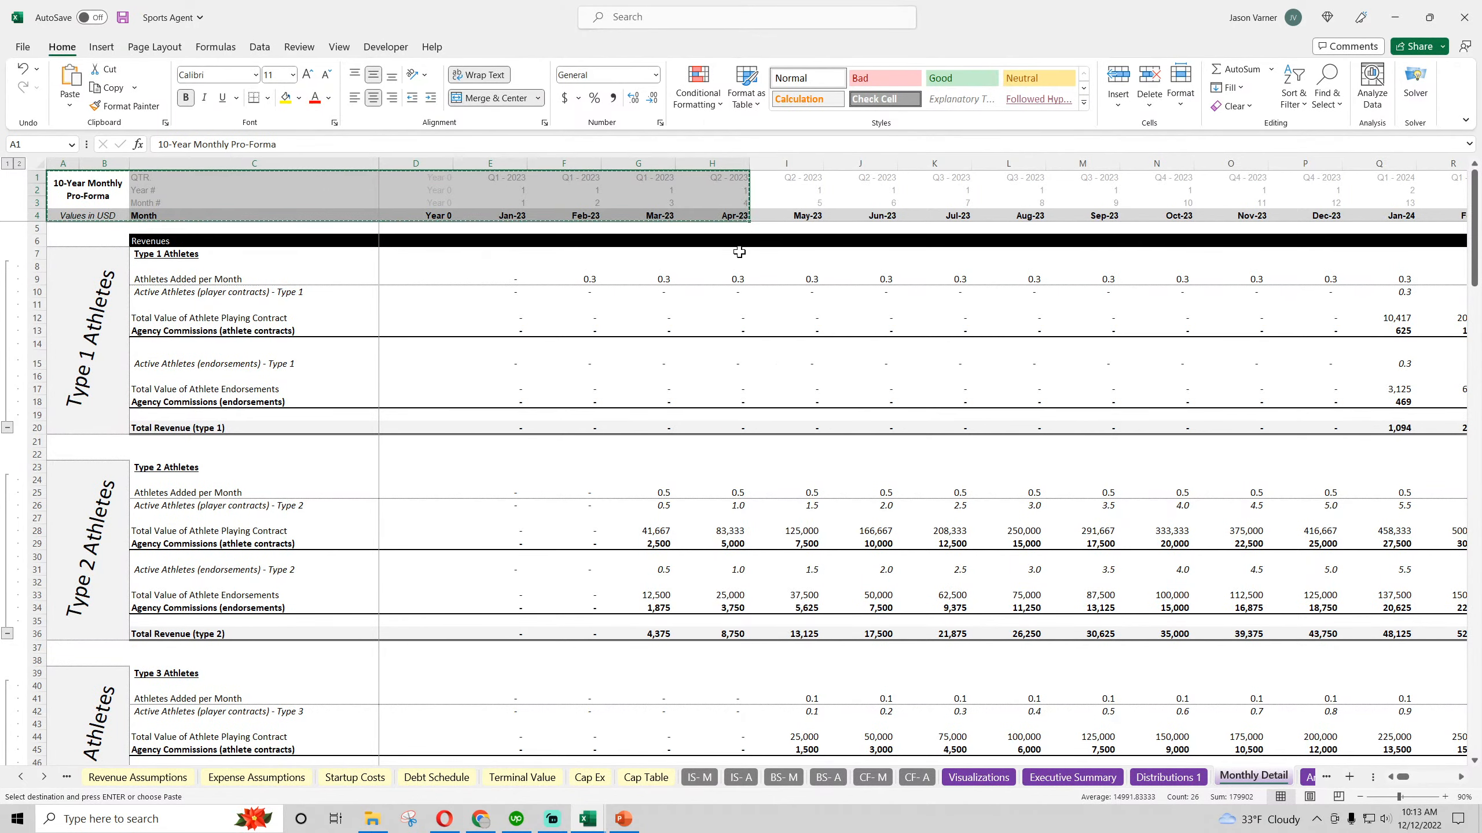
click(1395, 17)
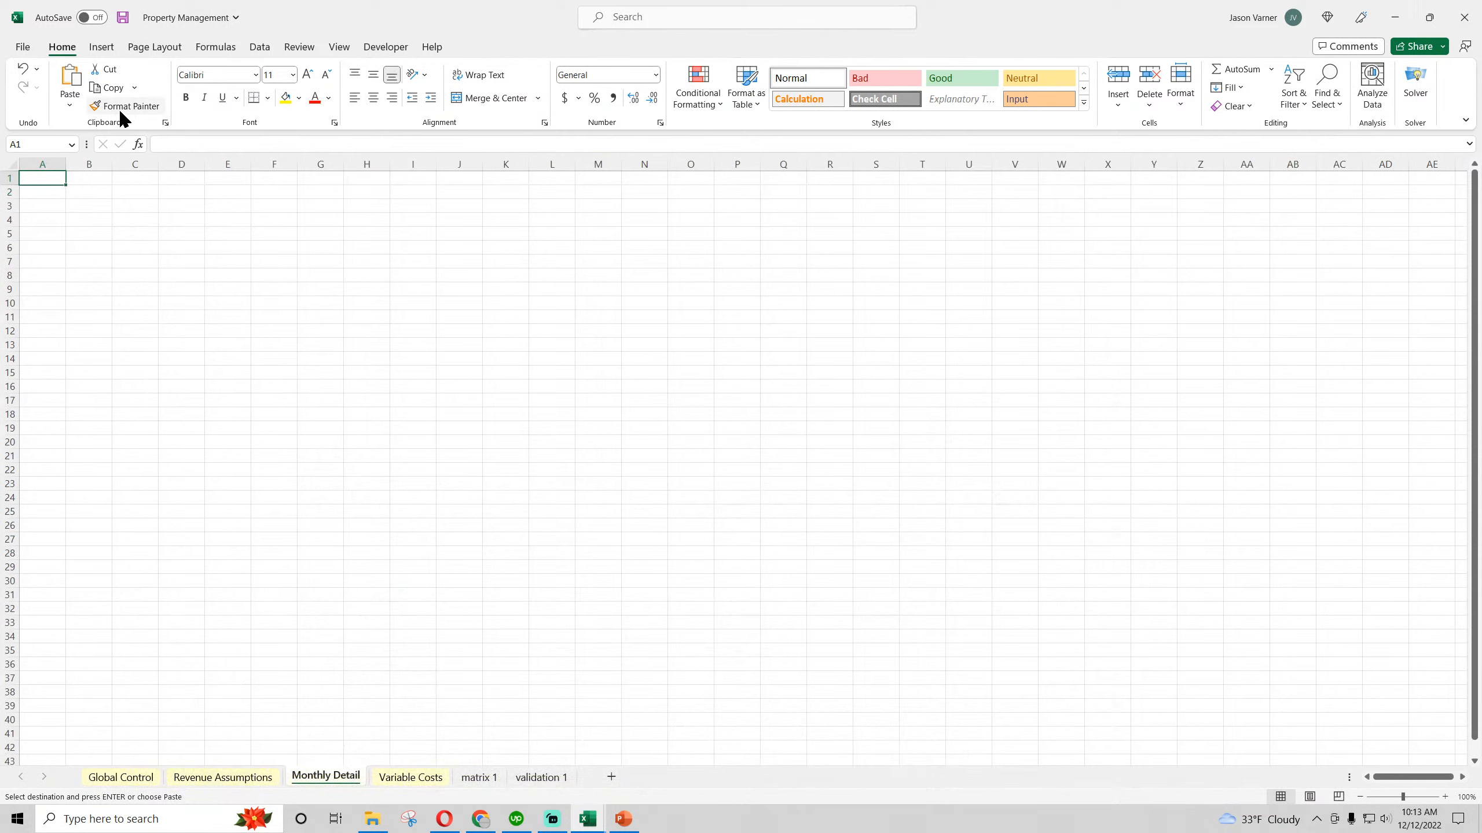
right_click(40, 177)
click(73, 282)
click(236, 302)
Change the title in A1 to read 5-Year Monthly Pro-Forma
click(53, 199)
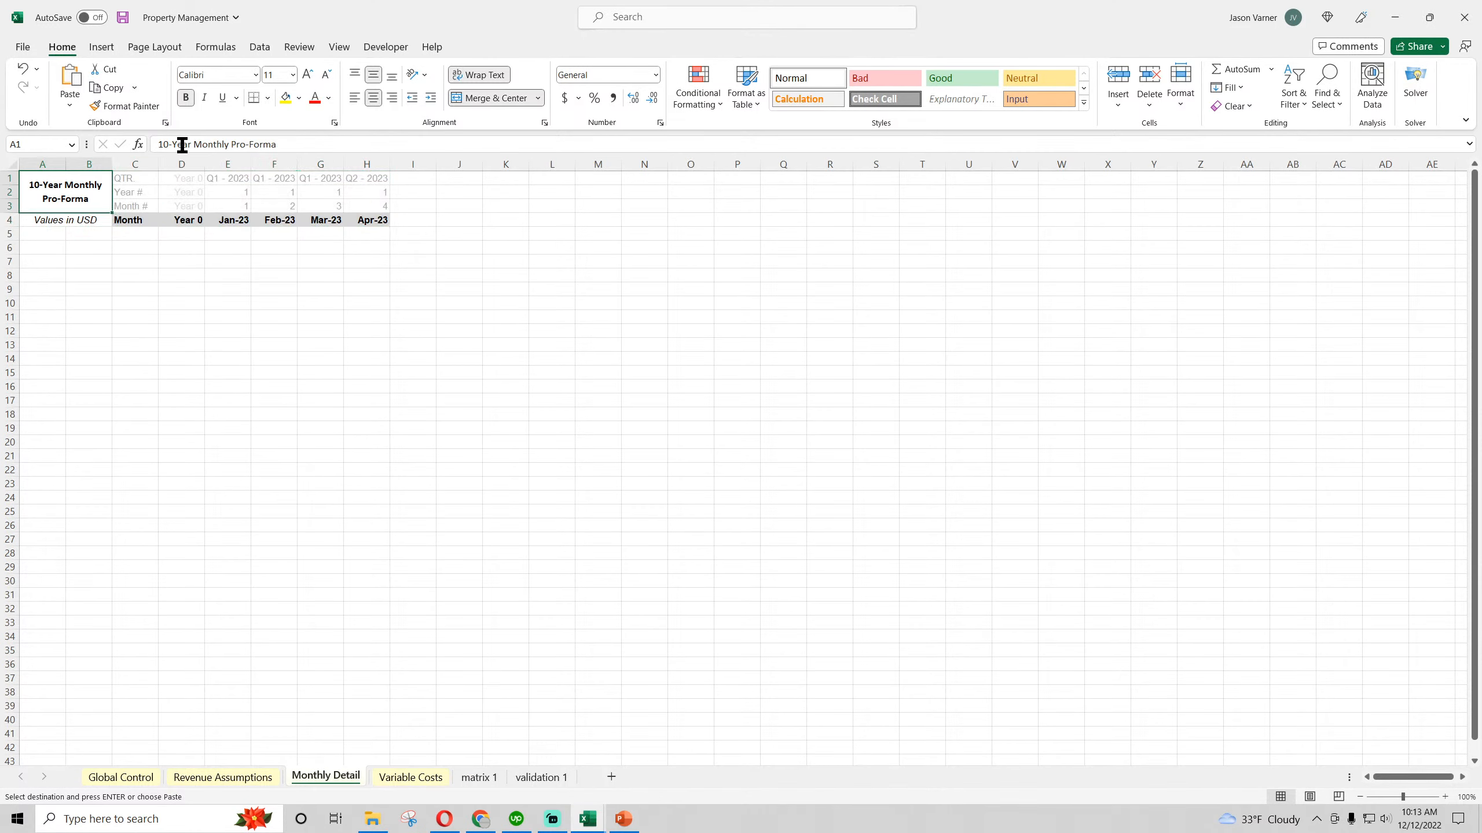
drag(170, 144, 158, 144)
text(5)
key(Return)
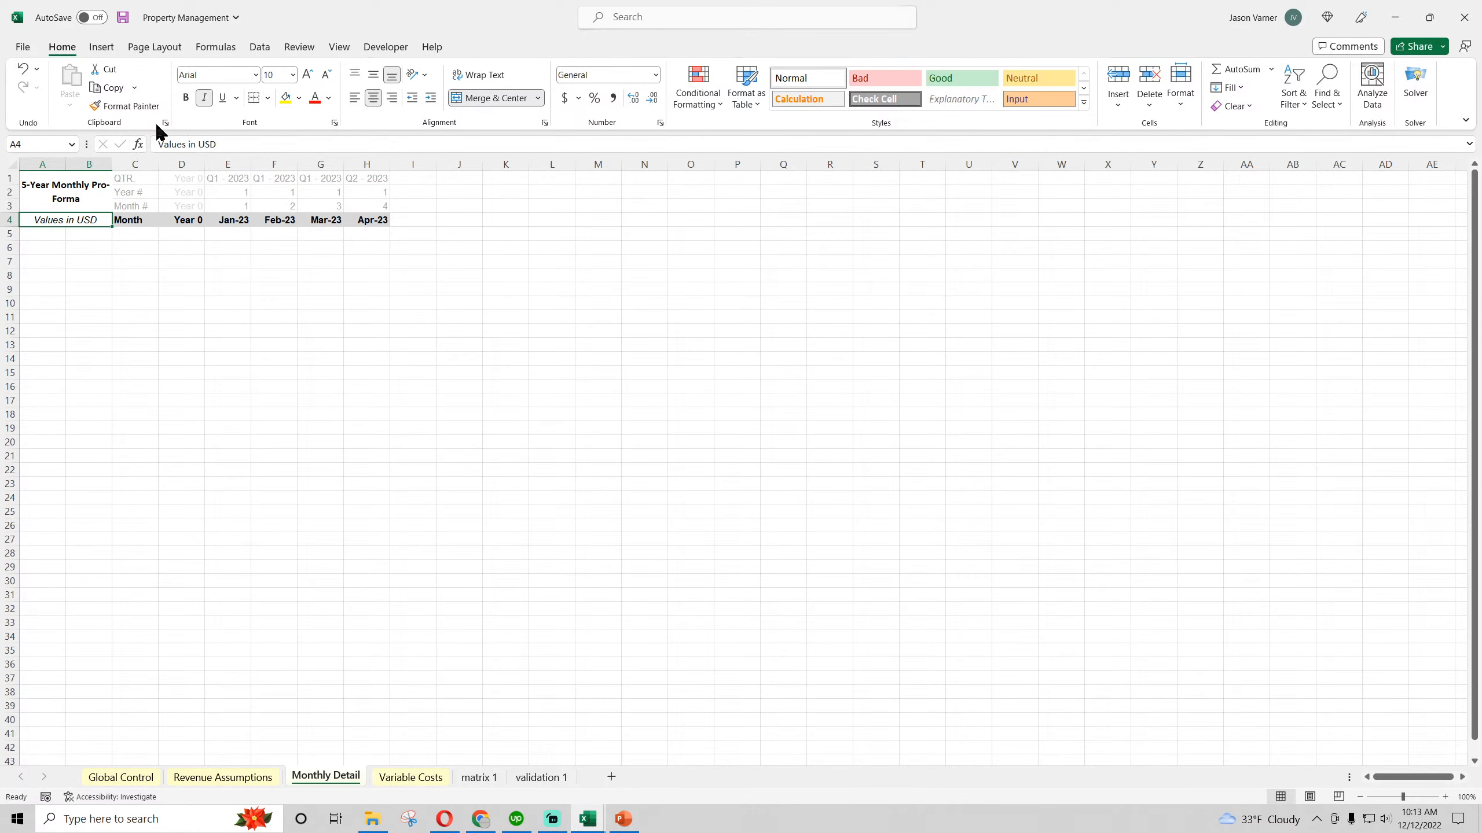
Close the Sports Agent workbook and return to the Monthly Detail sheet of Property Management
mouse_move(586, 819)
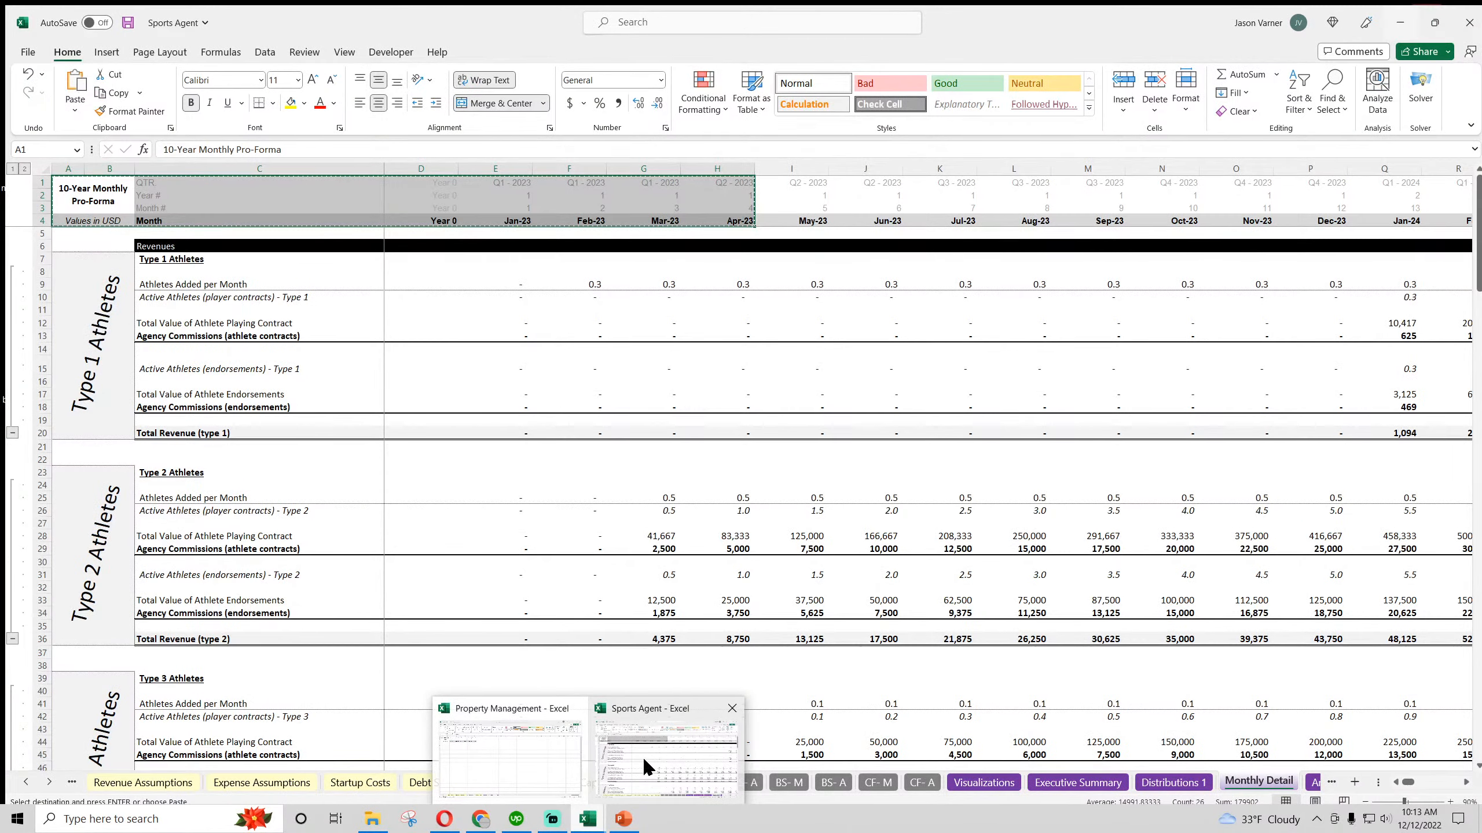
click(642, 758)
click(1464, 17)
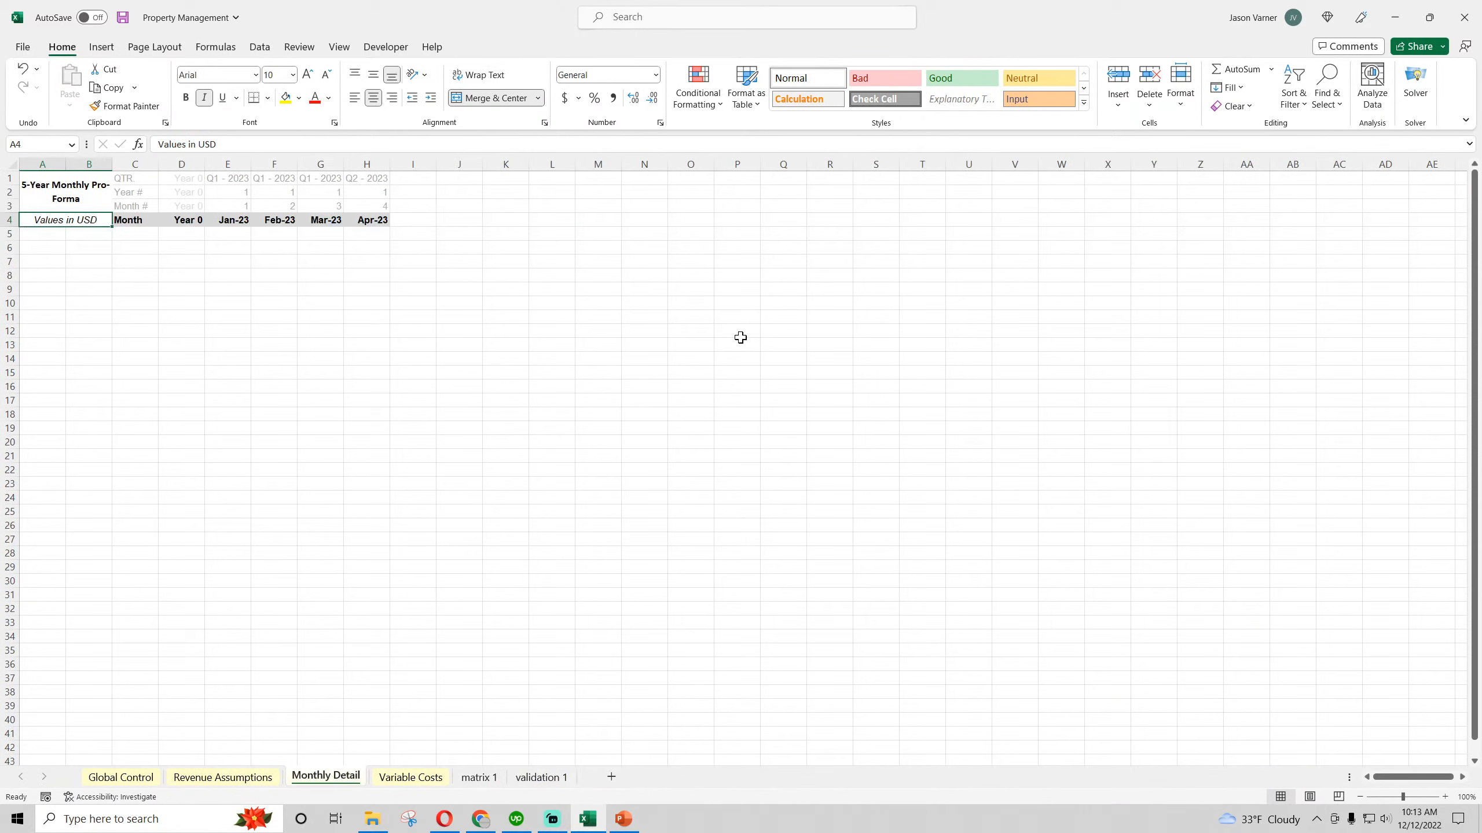
click(544, 341)
Freeze panes at E5 so that rows 1 to 4 and columns A to D stay in view
click(228, 232)
click(340, 47)
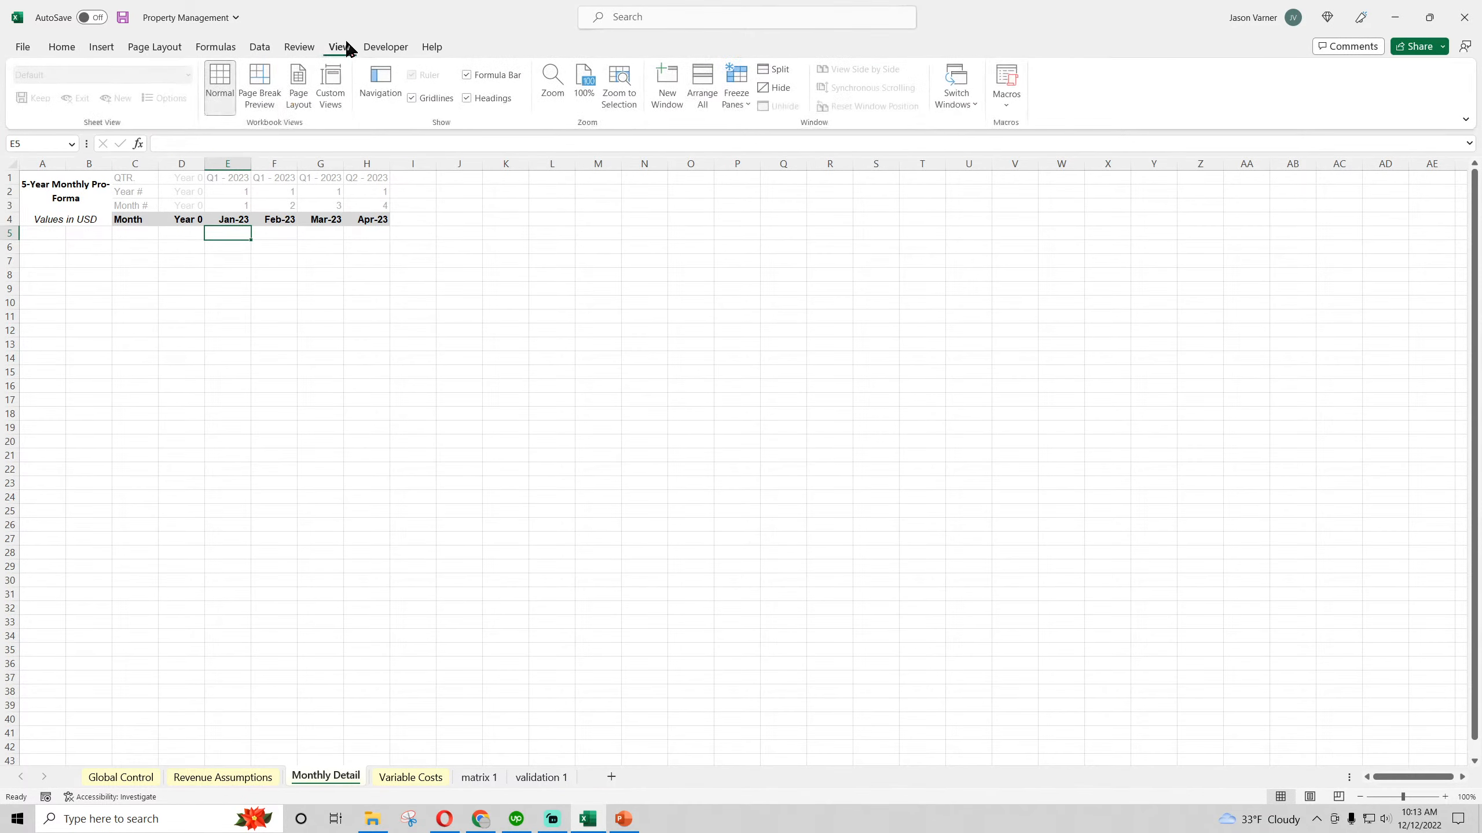
click(740, 98)
click(776, 130)
click(598, 358)
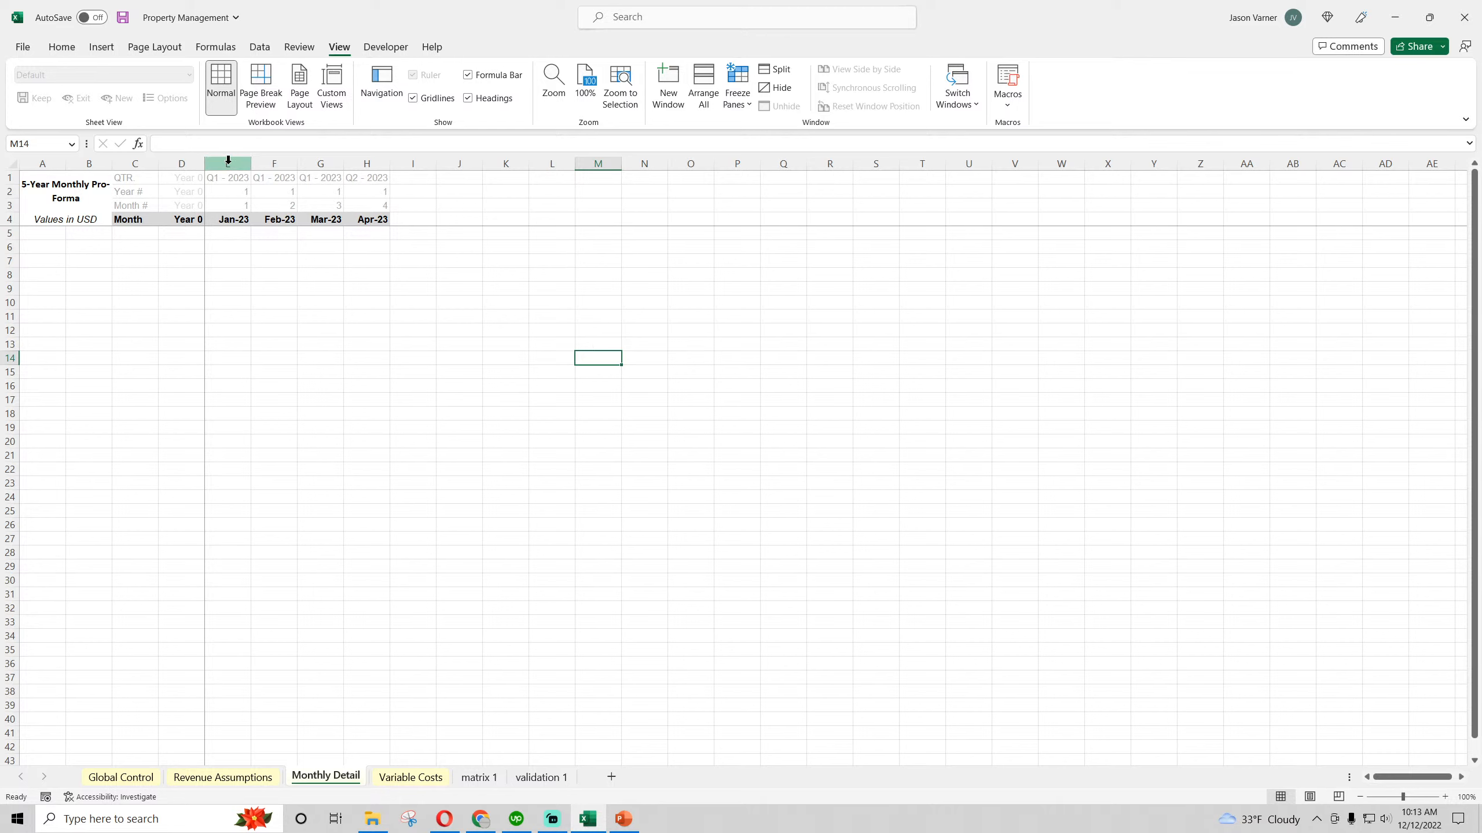
Link the first month in E4 to cell A1 of the validation 1 sheet
click(236, 219)
text(=)
click(540, 777)
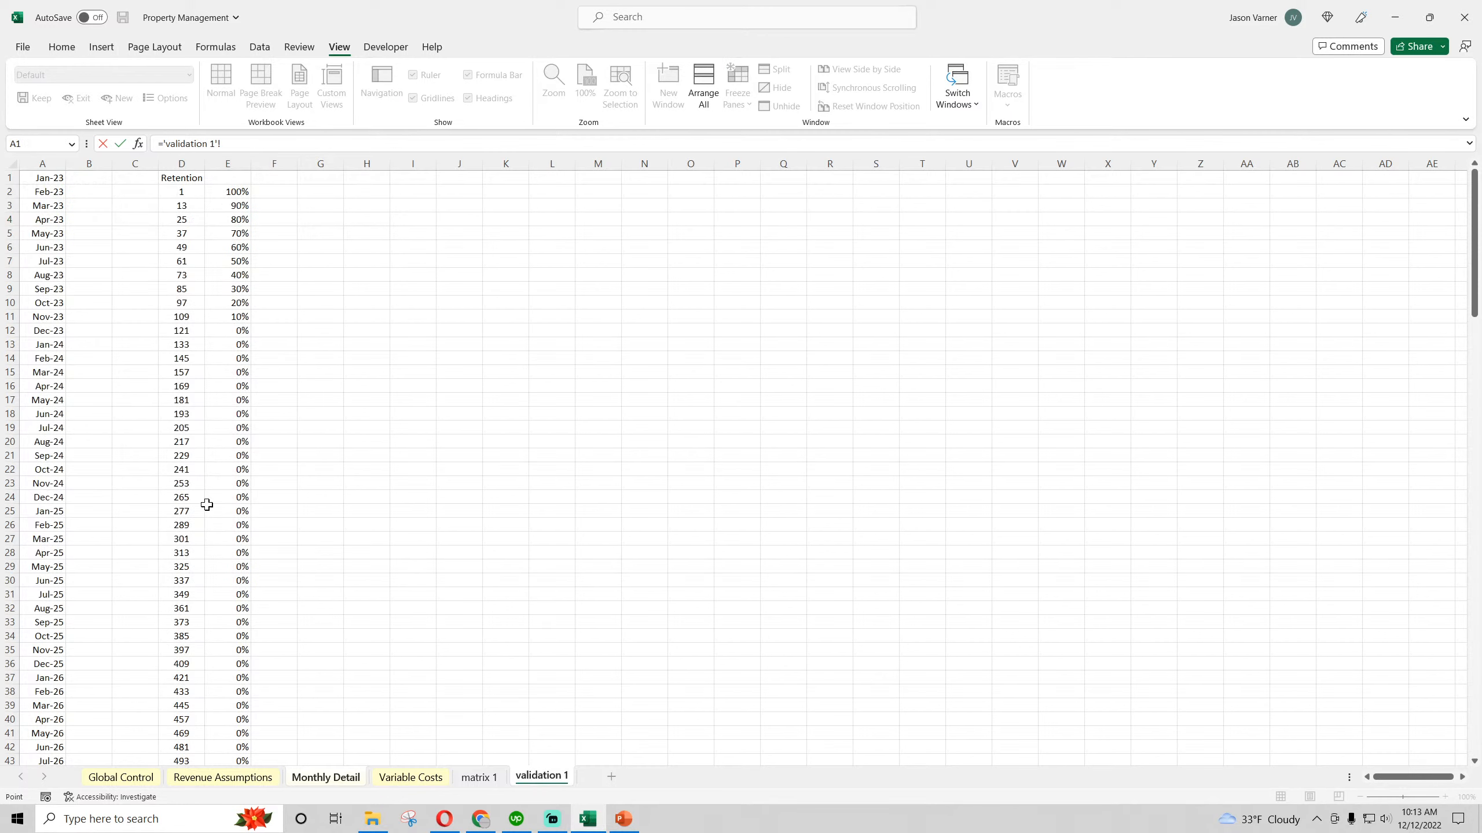
click(33, 181)
key(Return)
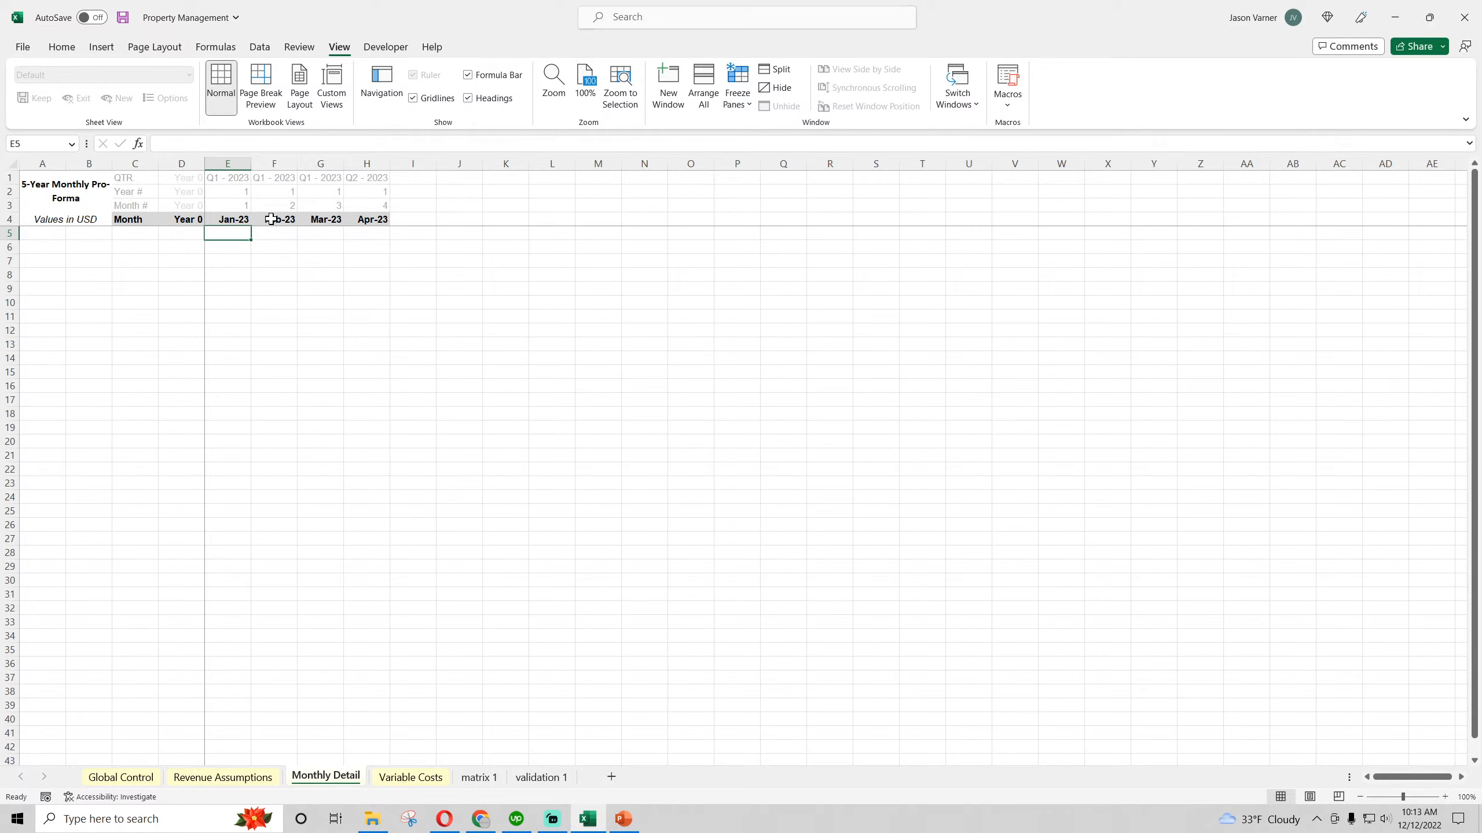
Fill header rows 1 to 4 from column F across the monthly columns to BM
drag(279, 178, 1409, 222)
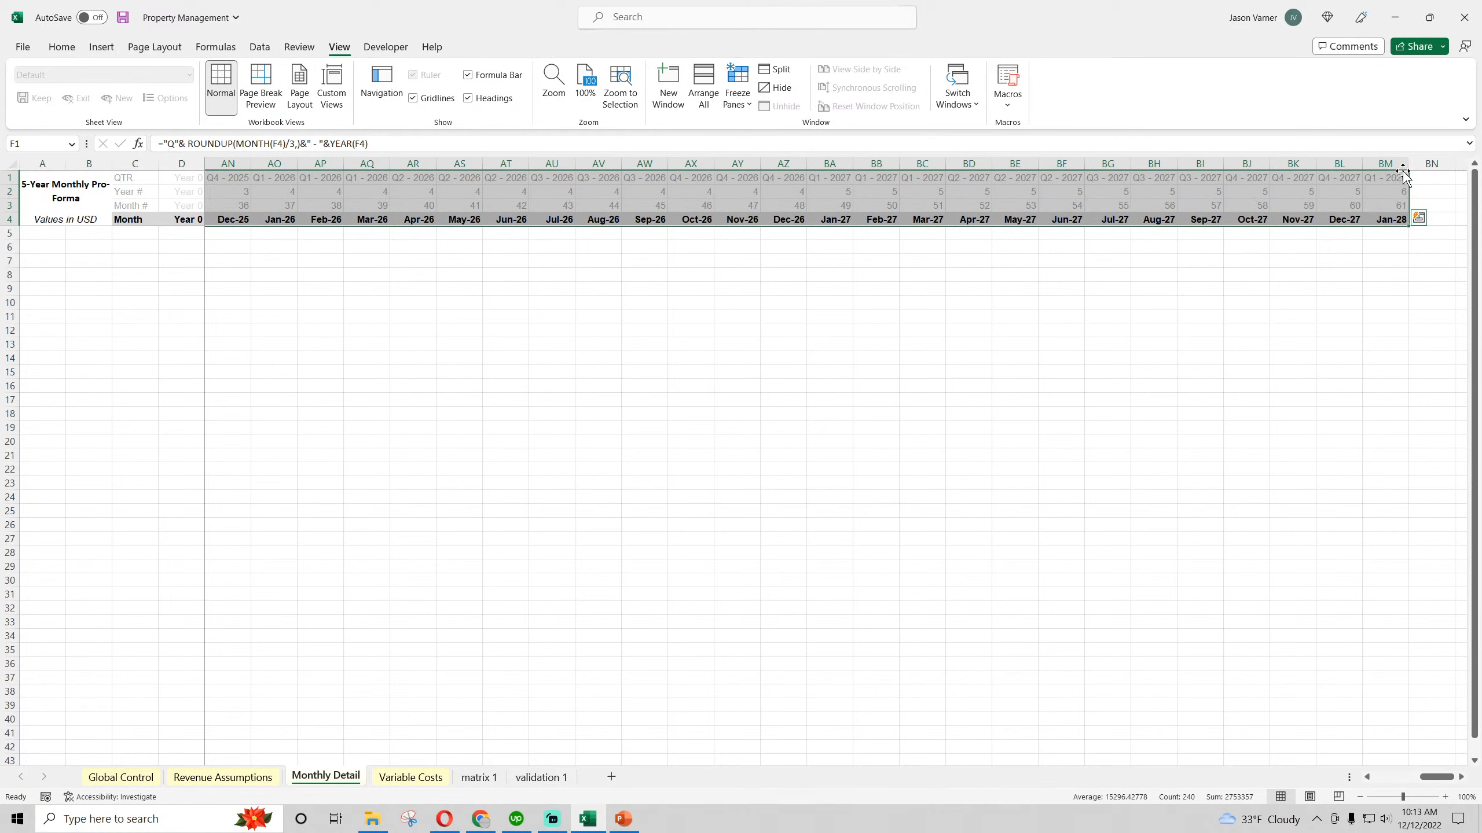
click(1398, 236)
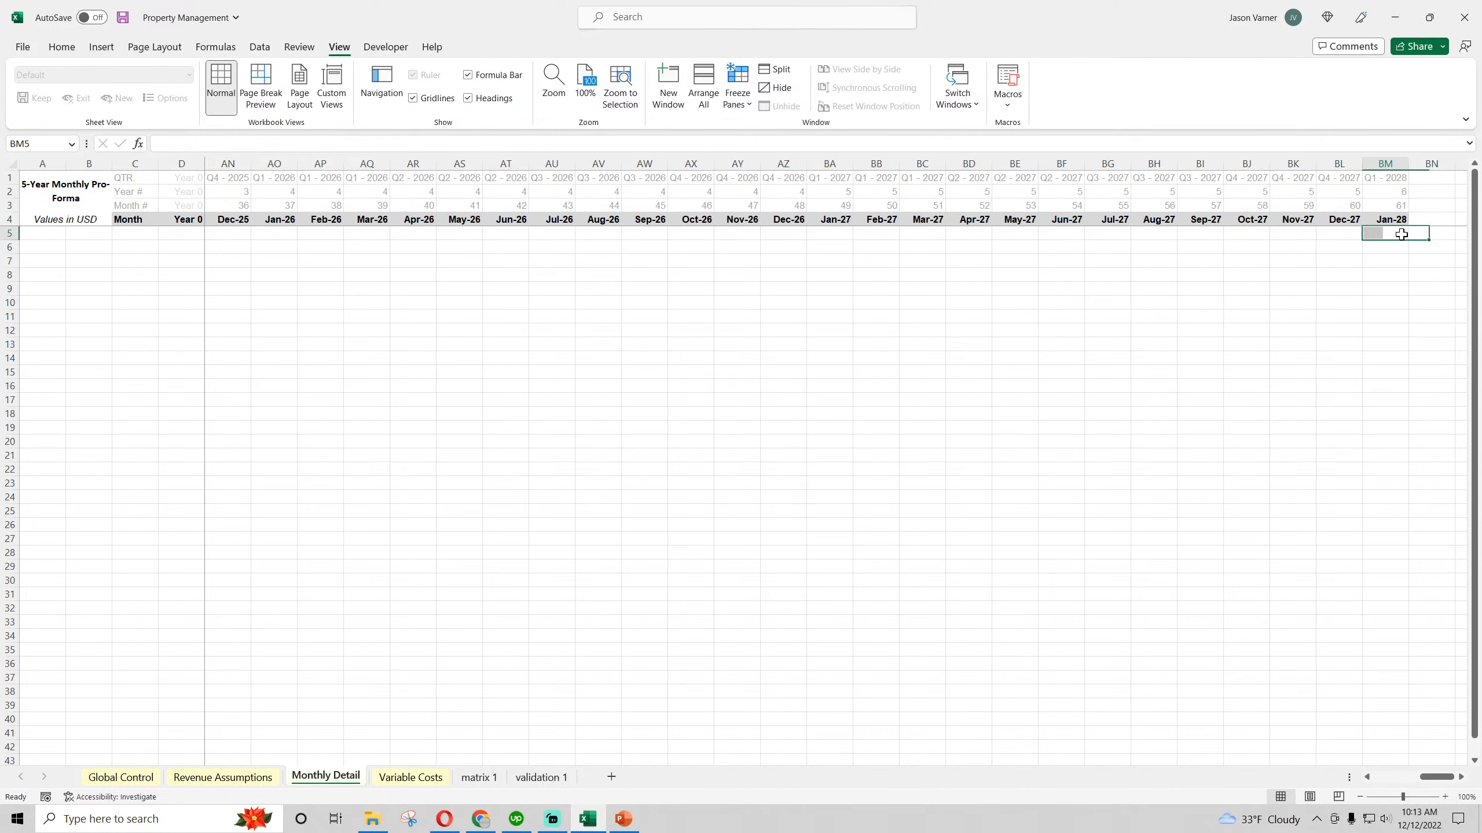
Set the width of the monthly columns E through BL to 15
drag(1407, 239, 241, 163)
click(1381, 344)
right_click(258, 166)
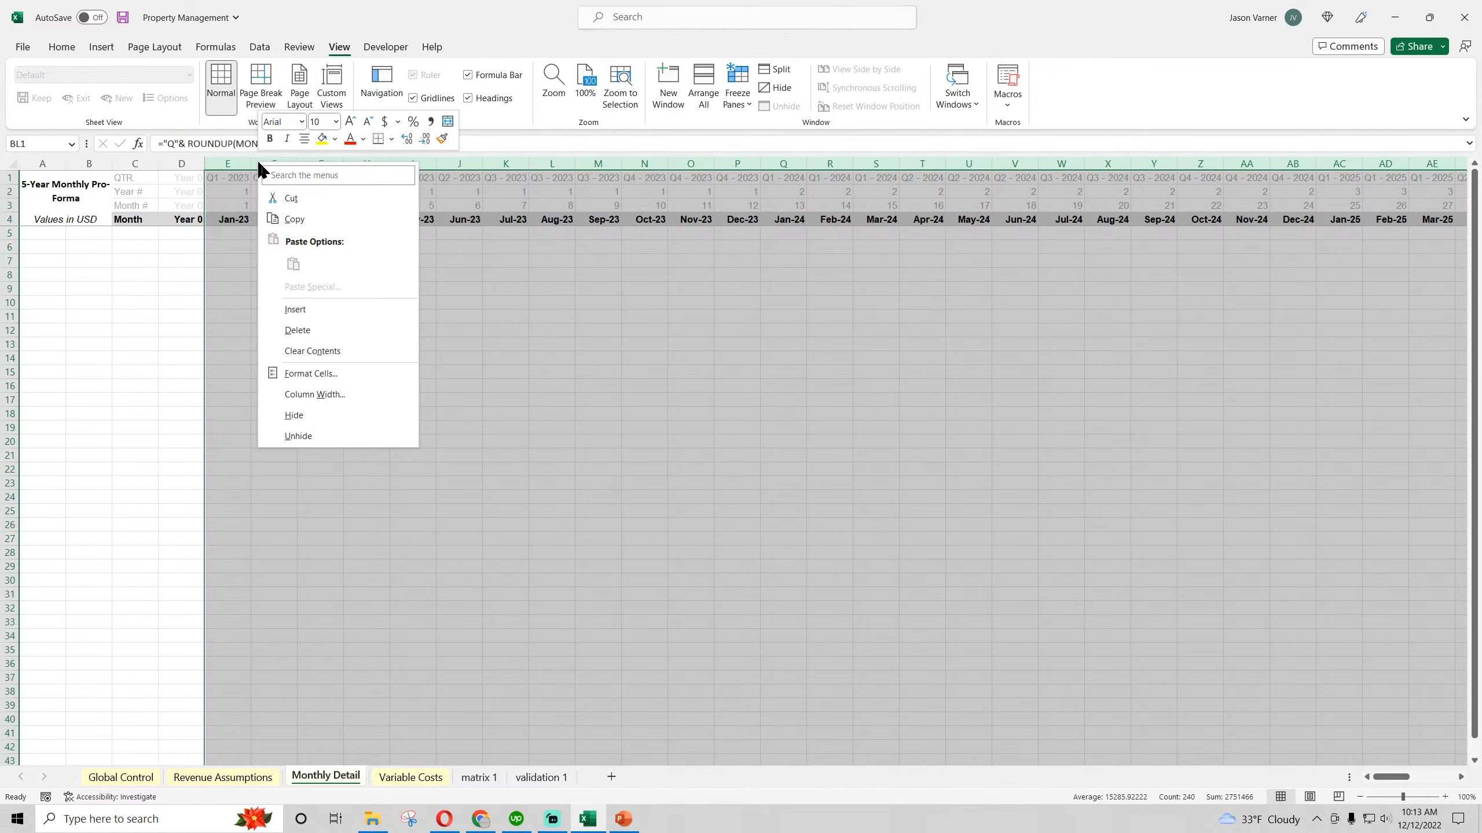
click(309, 394)
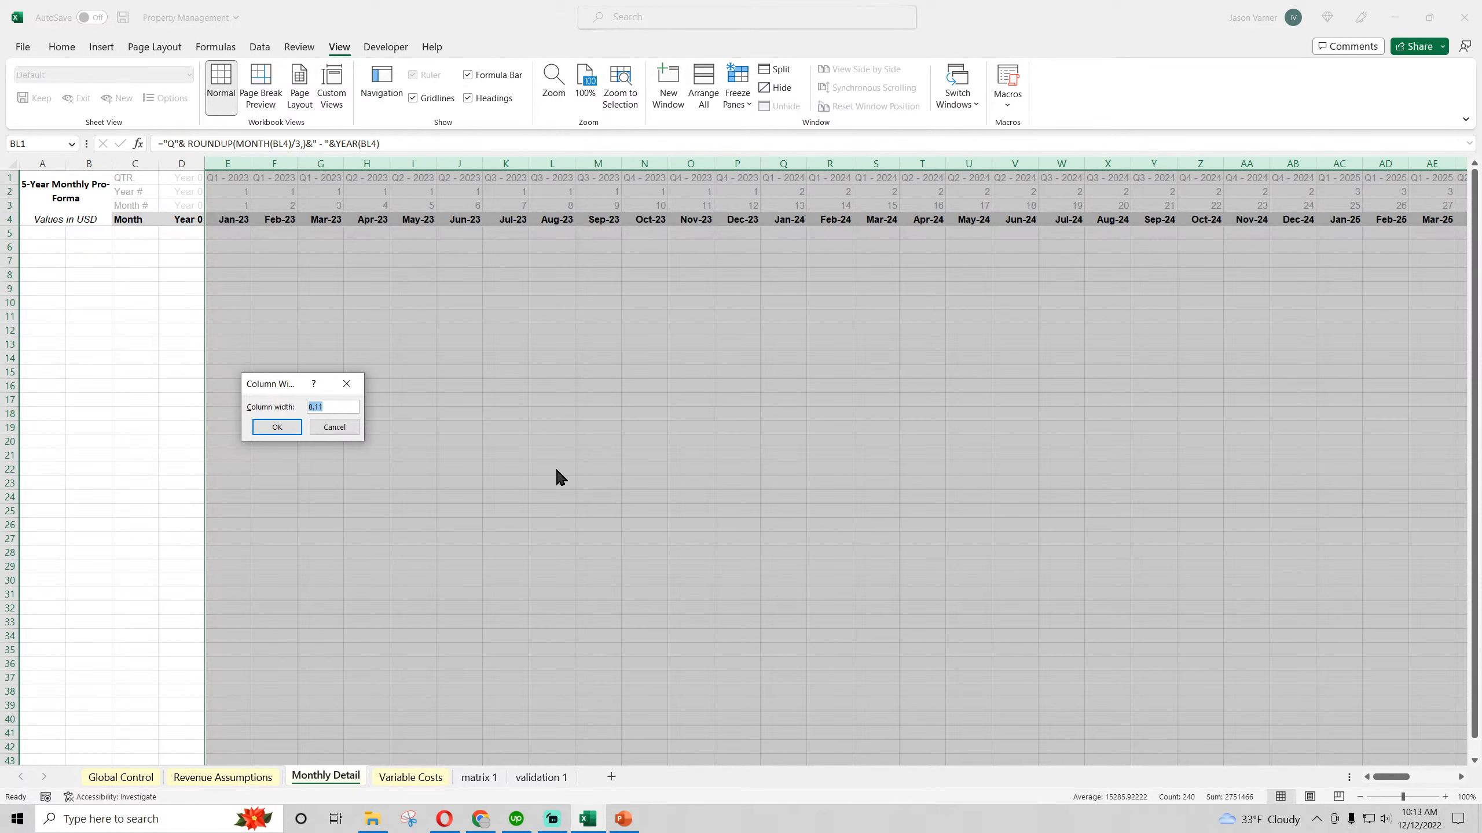
text(15)
key(Return)
click(572, 495)
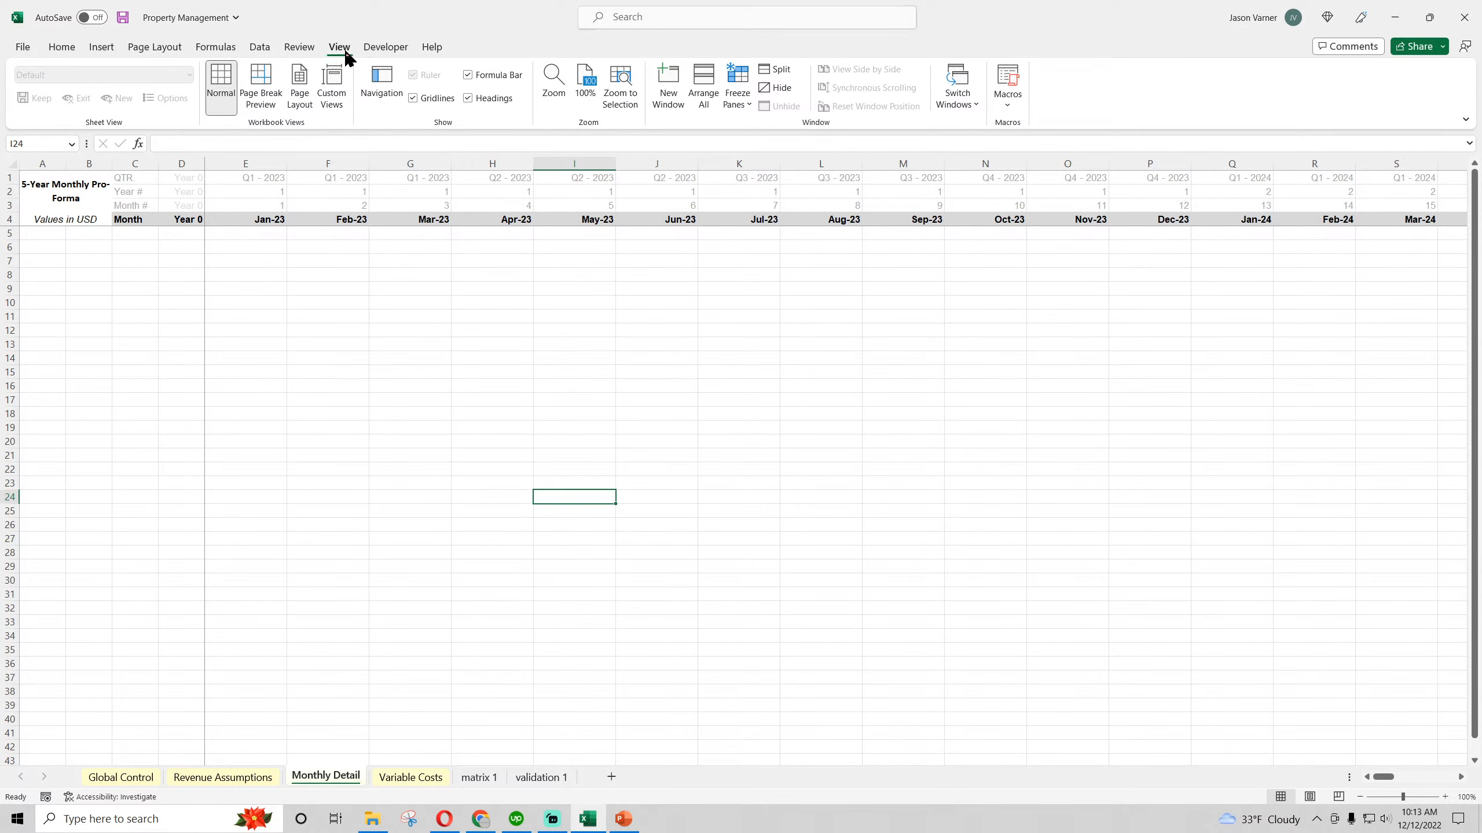
Hide the gridlines on the Monthly Detail sheet and widen columns C and D
click(412, 97)
click(328, 302)
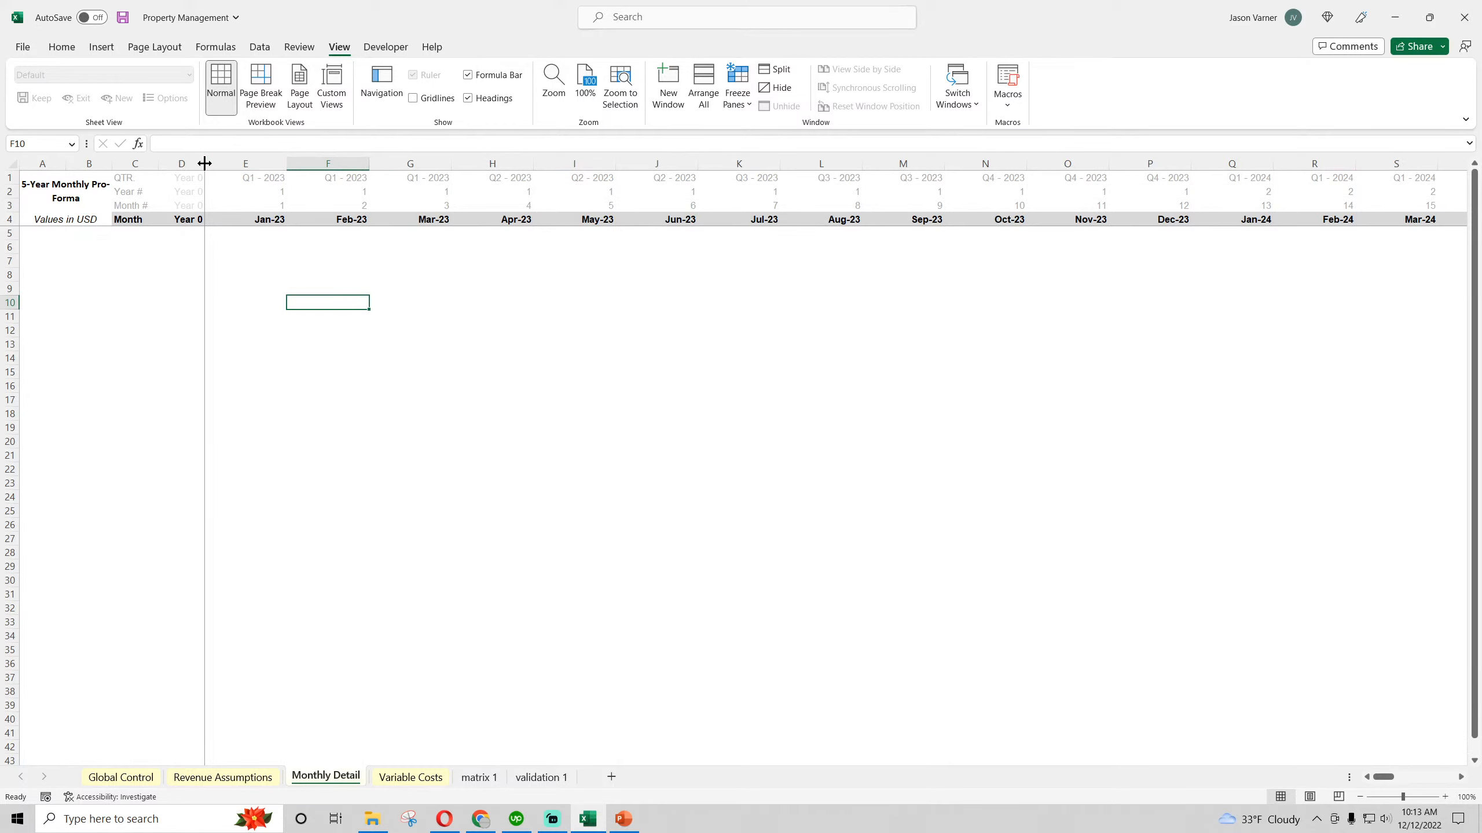
mouse_move(205, 162)
mouse_down()
mouse_move(245, 162)
mouse_move(194, 161)
mouse_up()
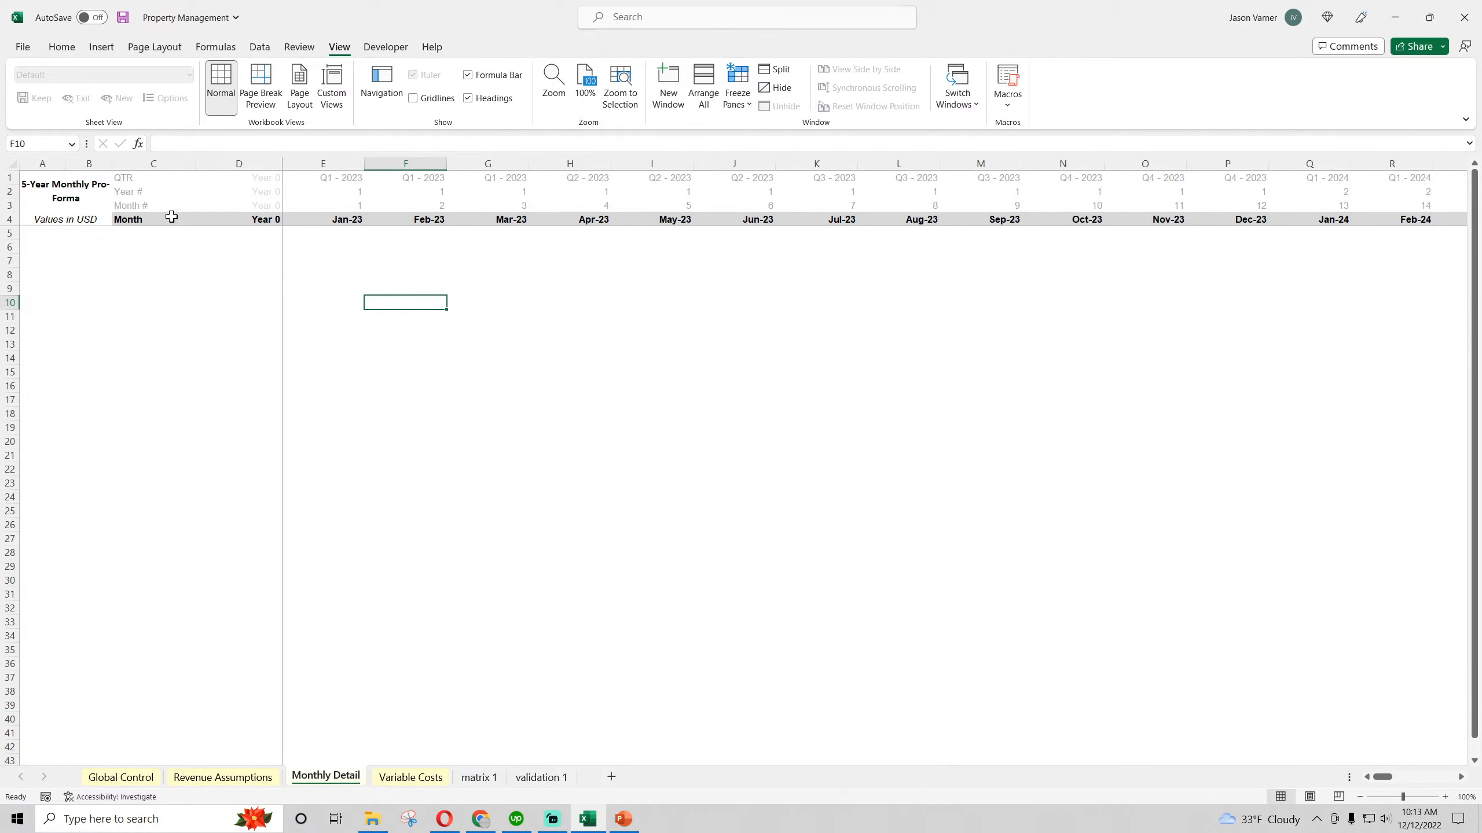
Check the pro-forma title in A1 and the month formulas in E4 to G4
click(136, 228)
click(58, 193)
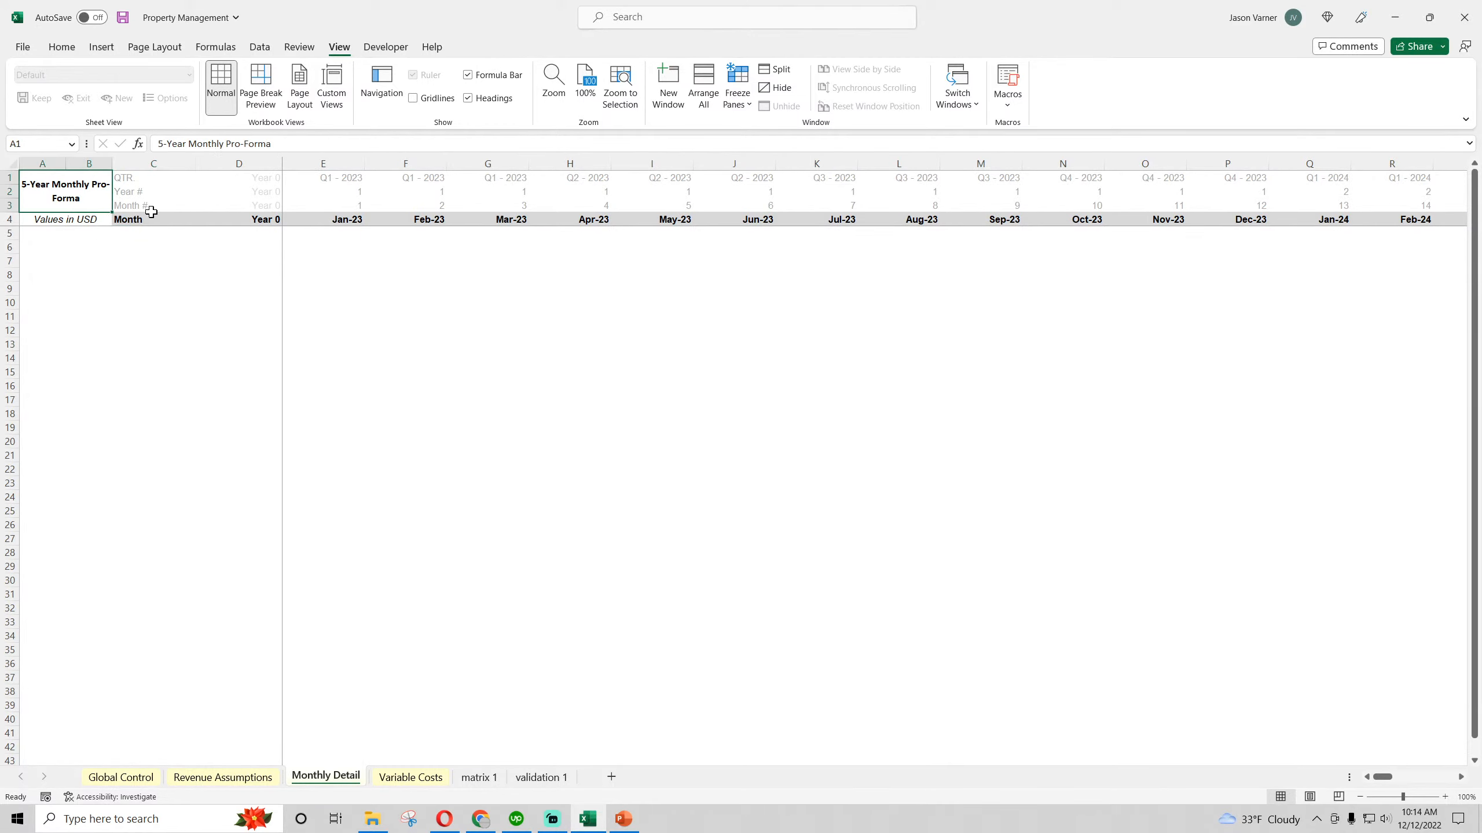
click(325, 221)
click(432, 220)
click(507, 221)
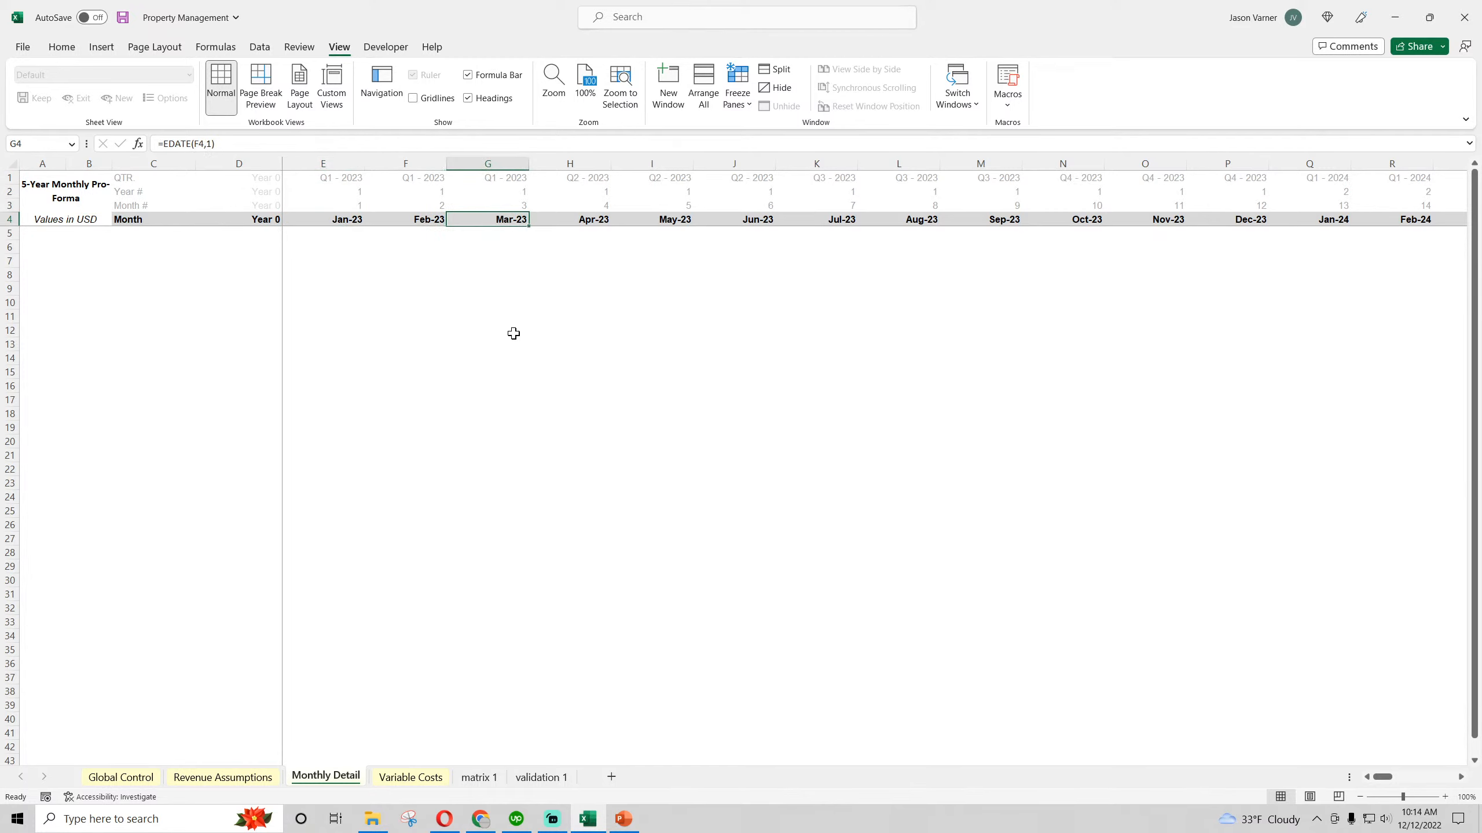
Select C6 as the starting cell for the line items and open the Revenue Assumptions sheet for reference
click(139, 244)
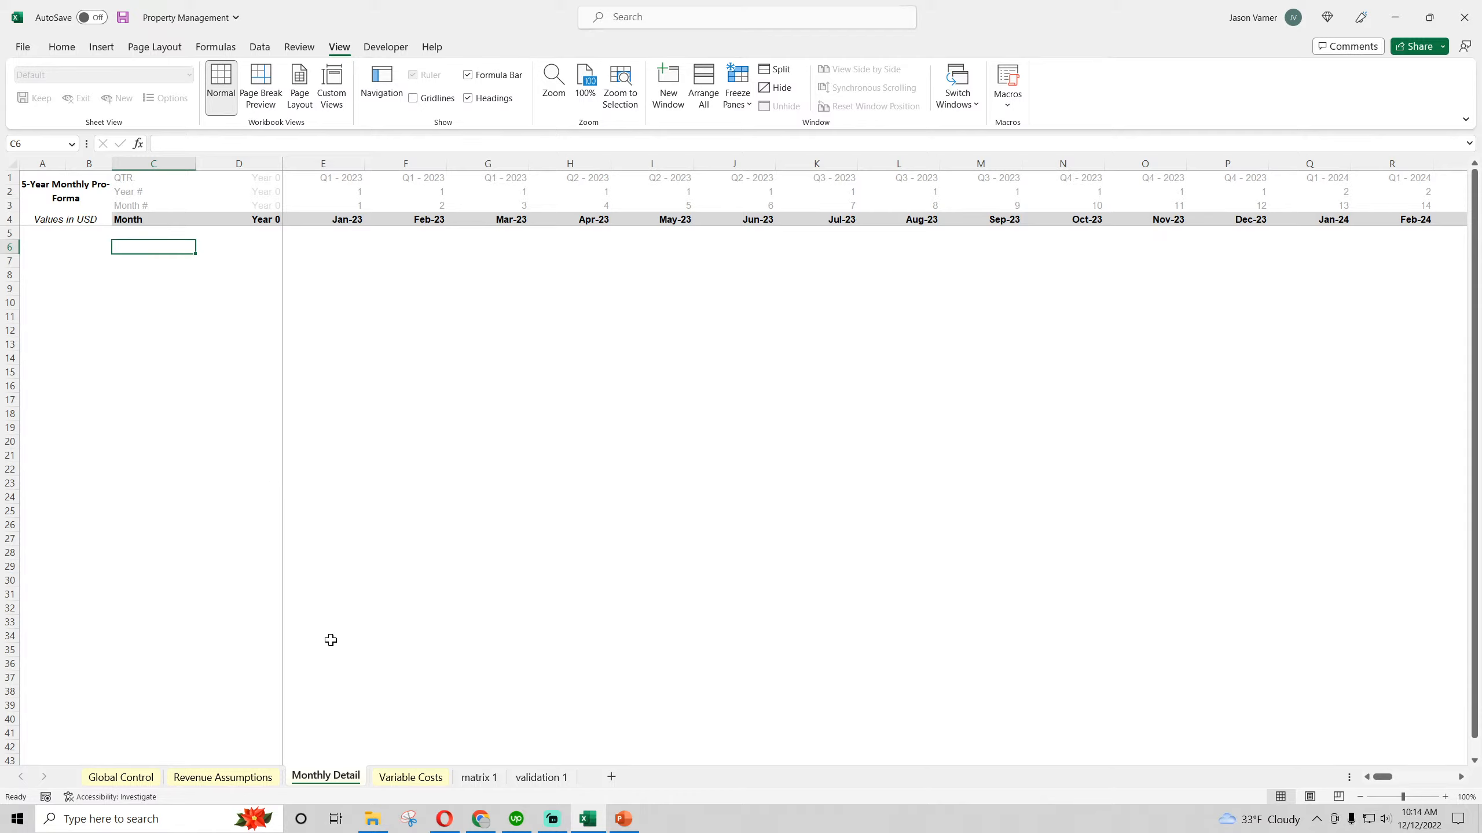
click(224, 779)
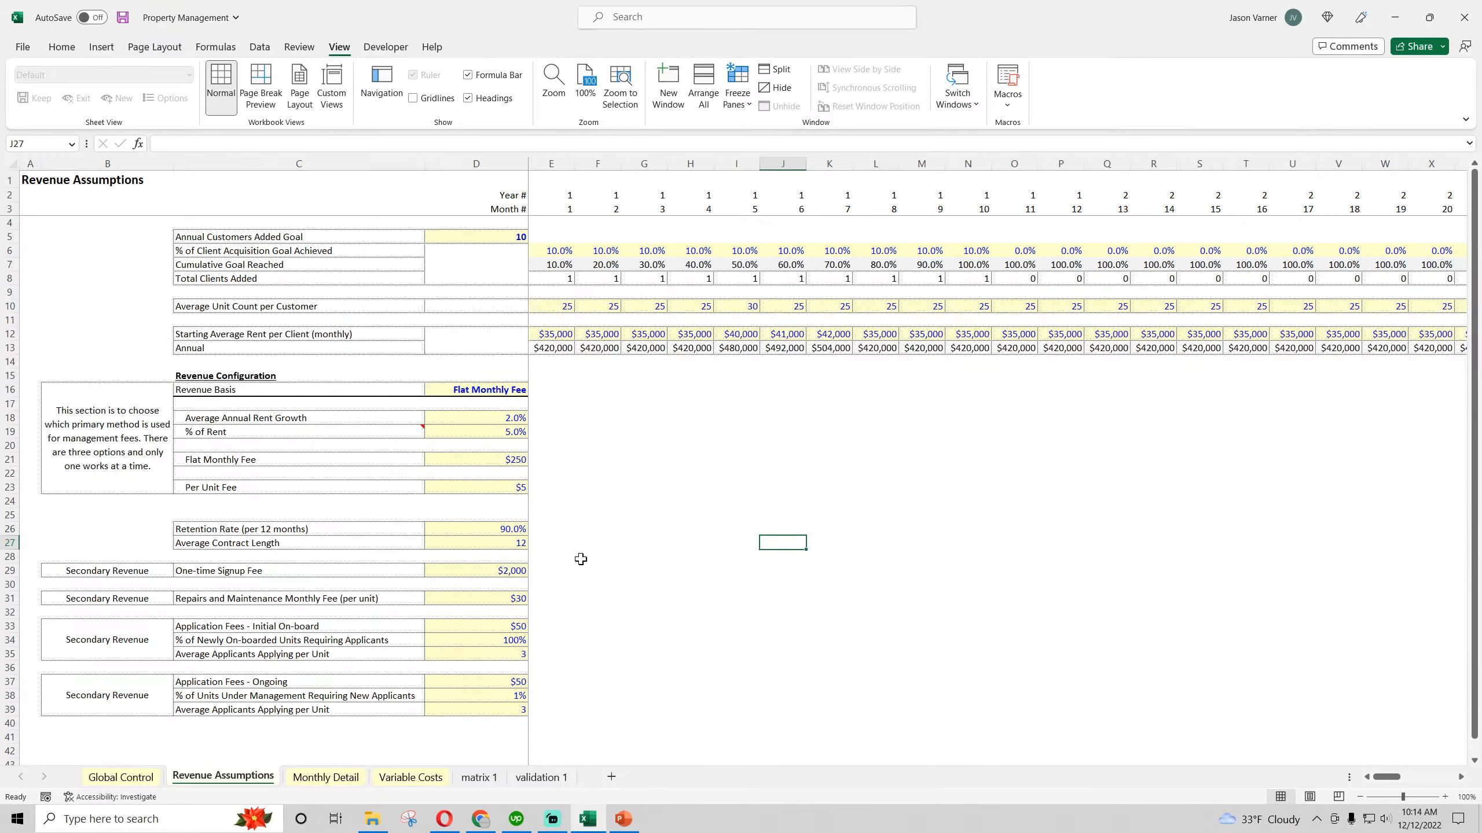
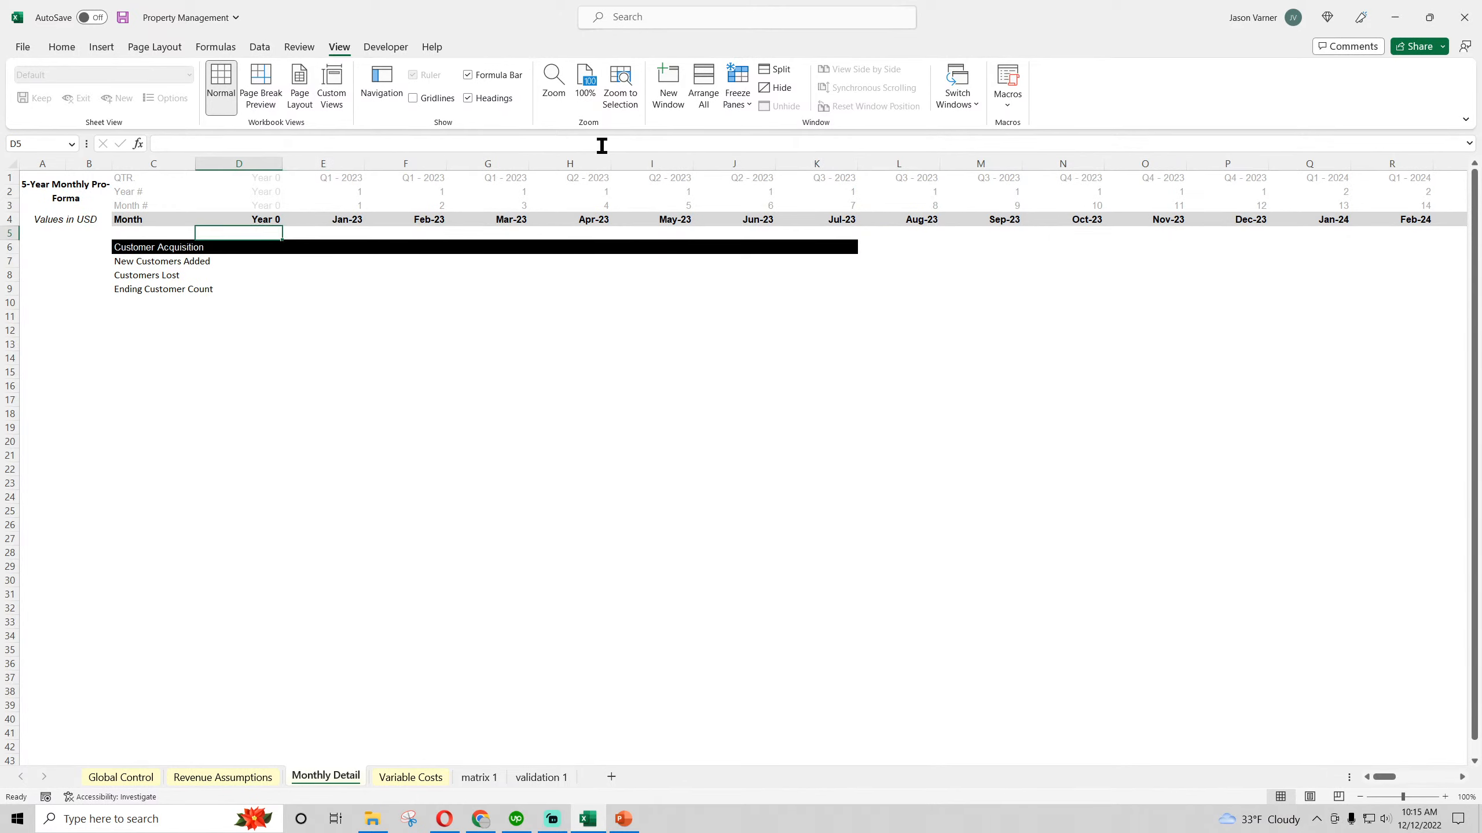
Freeze the panes at D5 on the Monthly Detail sheet and widen column C to fit the line item labels
click(738, 94)
click(764, 136)
click(569, 344)
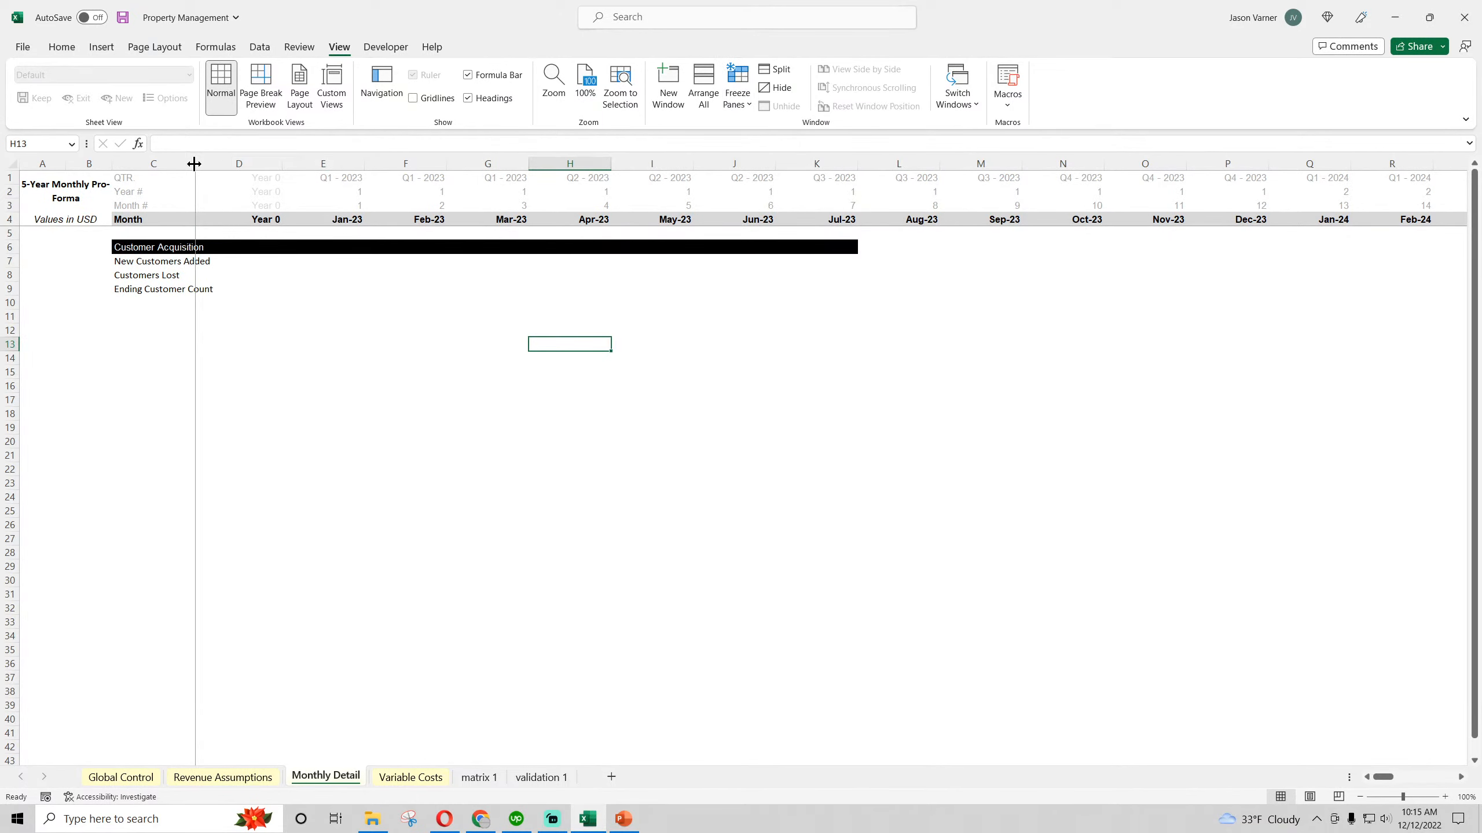
drag(196, 163, 285, 168)
Link New Customers Added in E7 to 'Revenue Assumptions'!E8 and fill the formula across to Oct-23 in column N
click(327, 263)
click(415, 264)
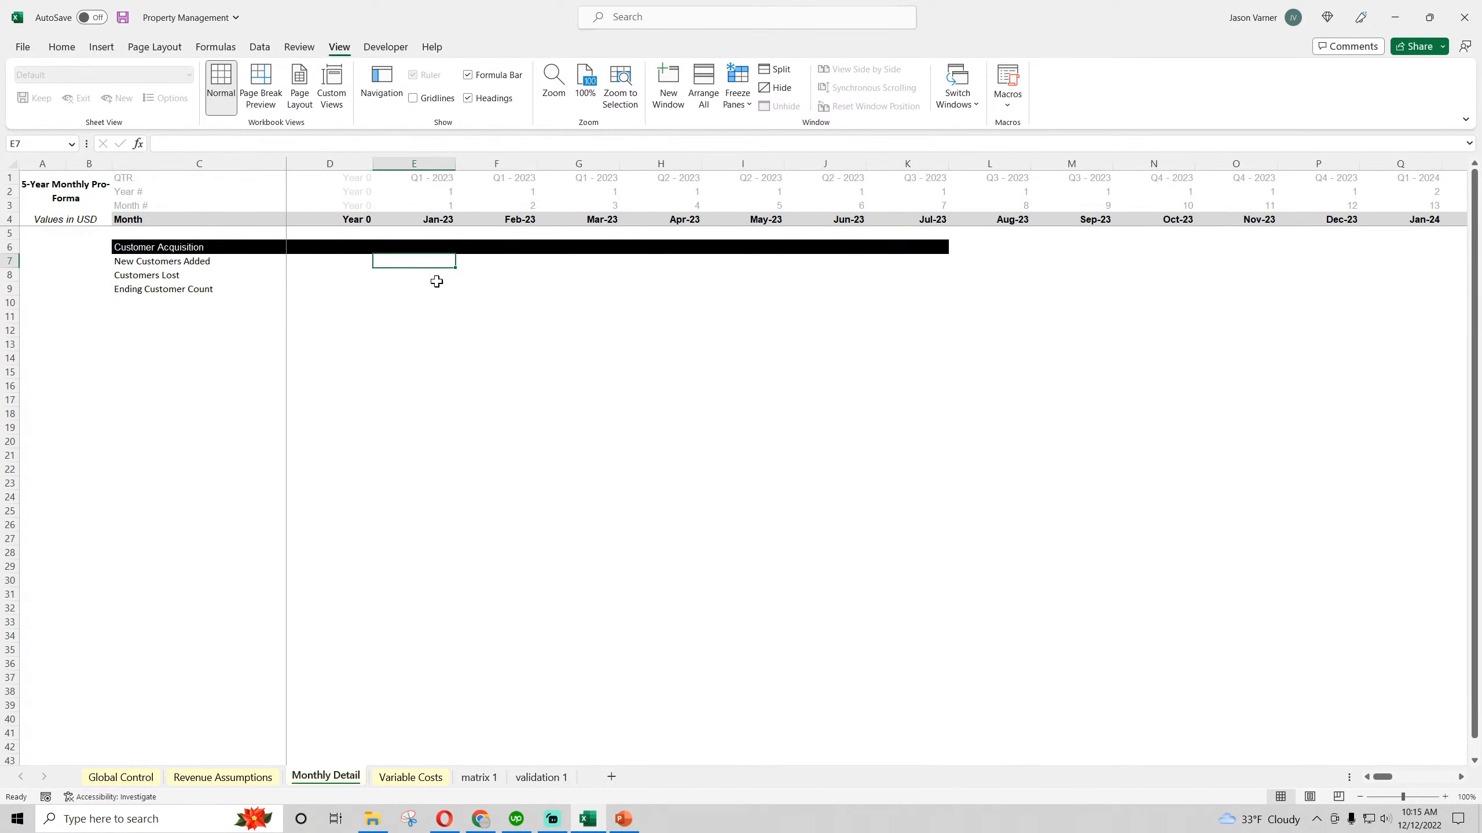
text(=)
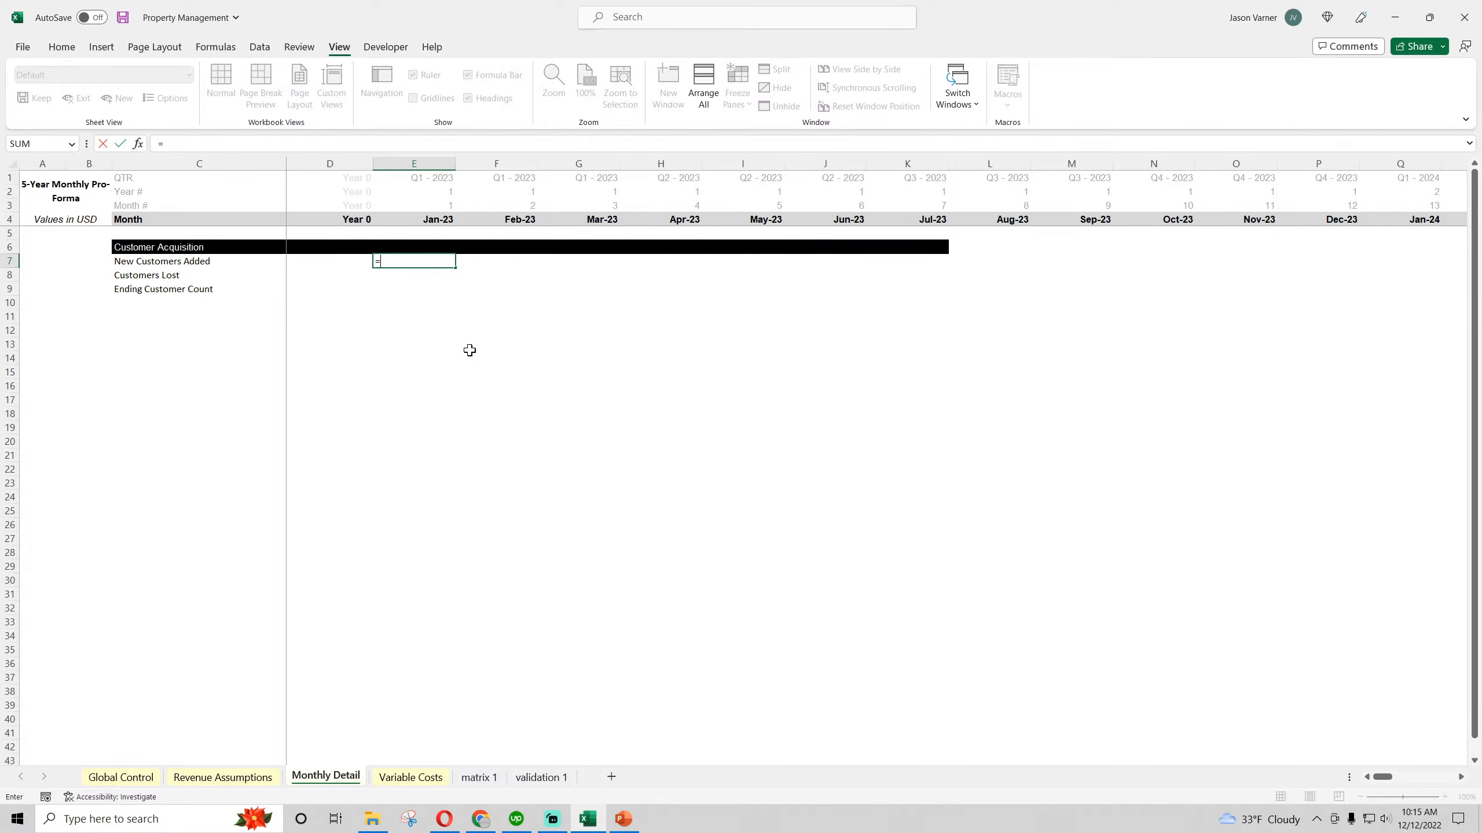
click(223, 778)
click(560, 279)
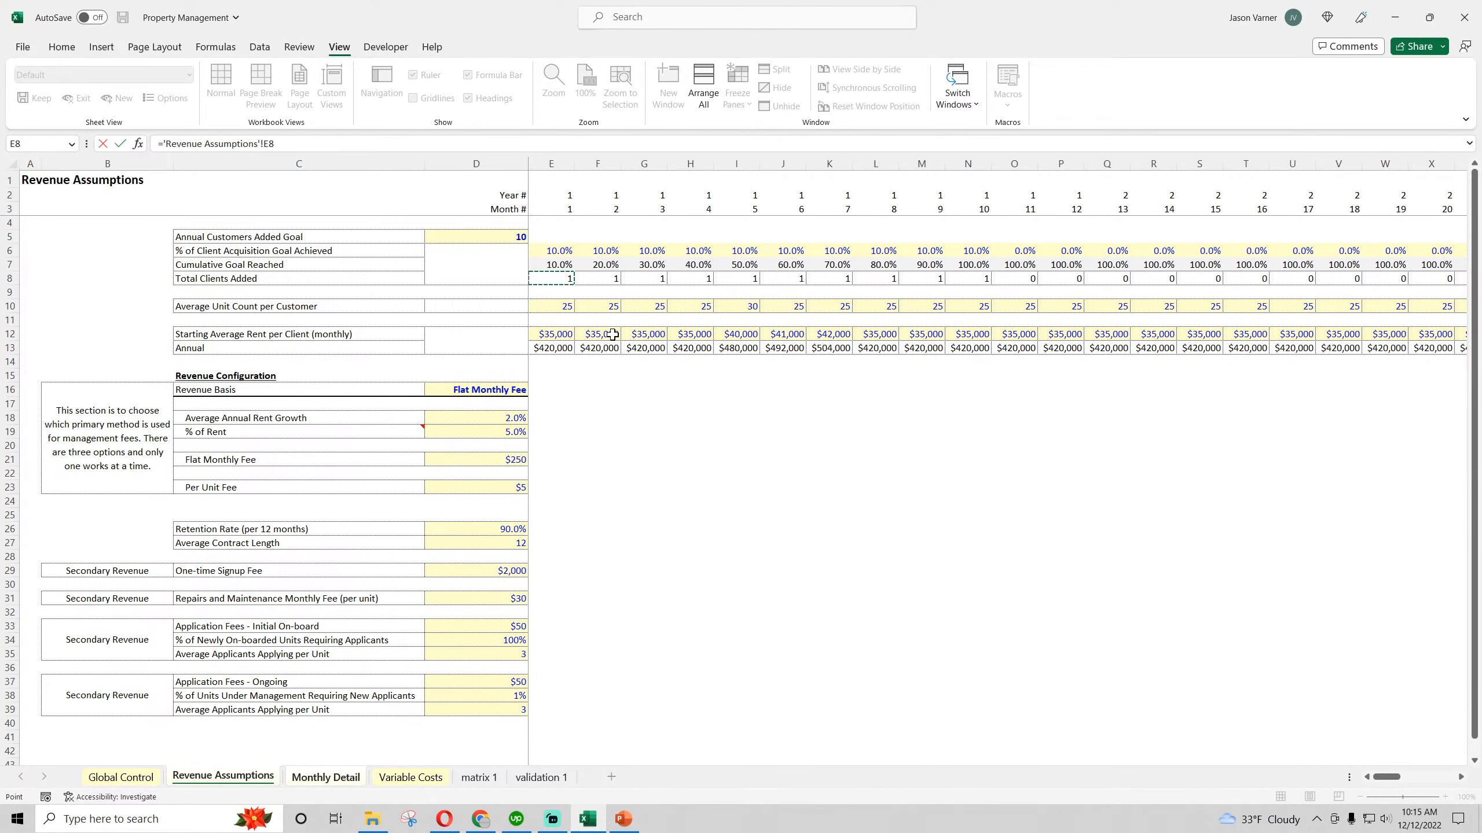
key(Return)
drag(450, 267, 1194, 266)
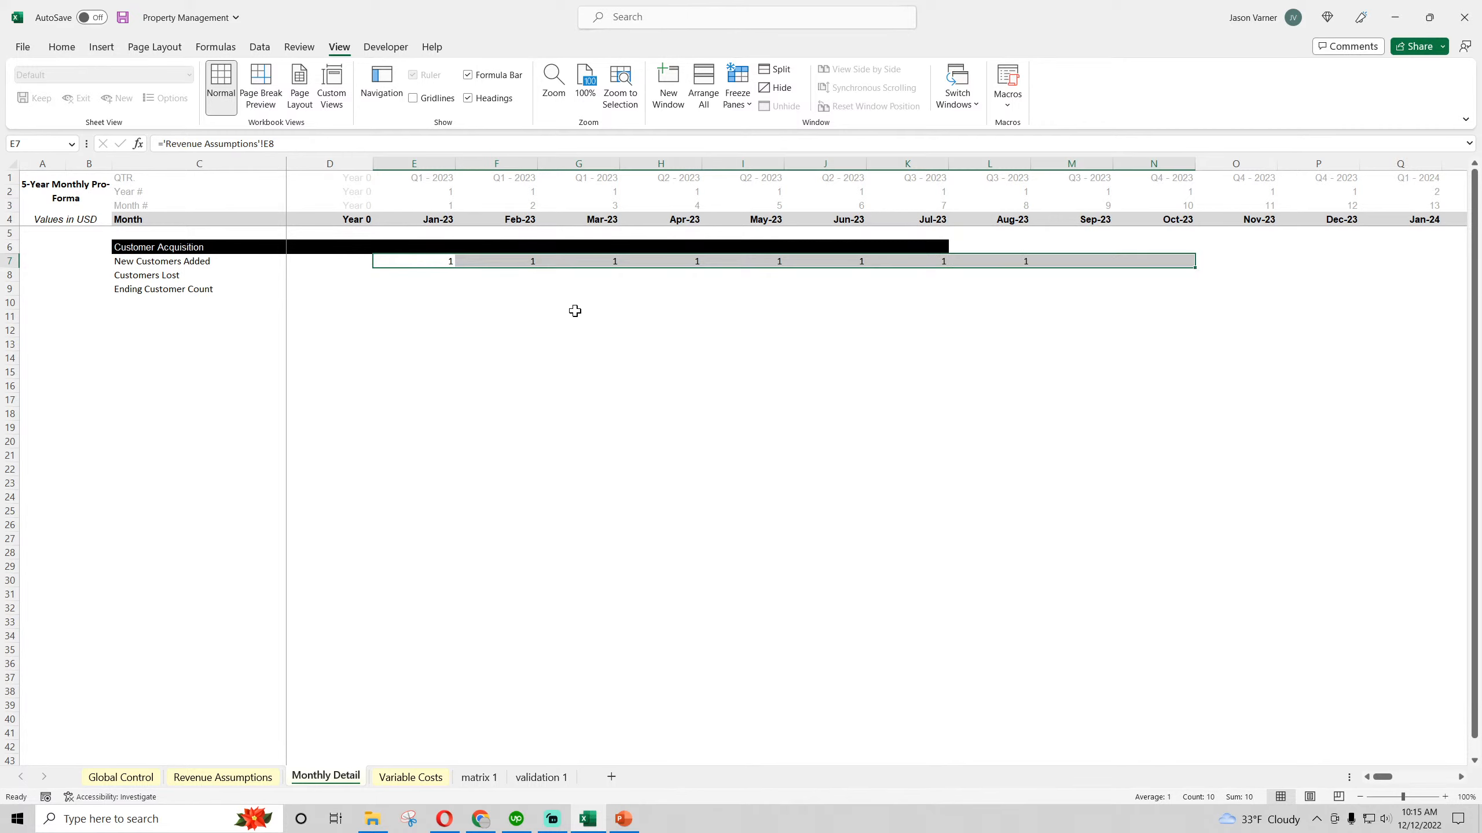
Link Ending Customer Count in E9 to the Customers Remaining total 'matrix 1'!B373 and fill it across to Oct-23
click(422, 277)
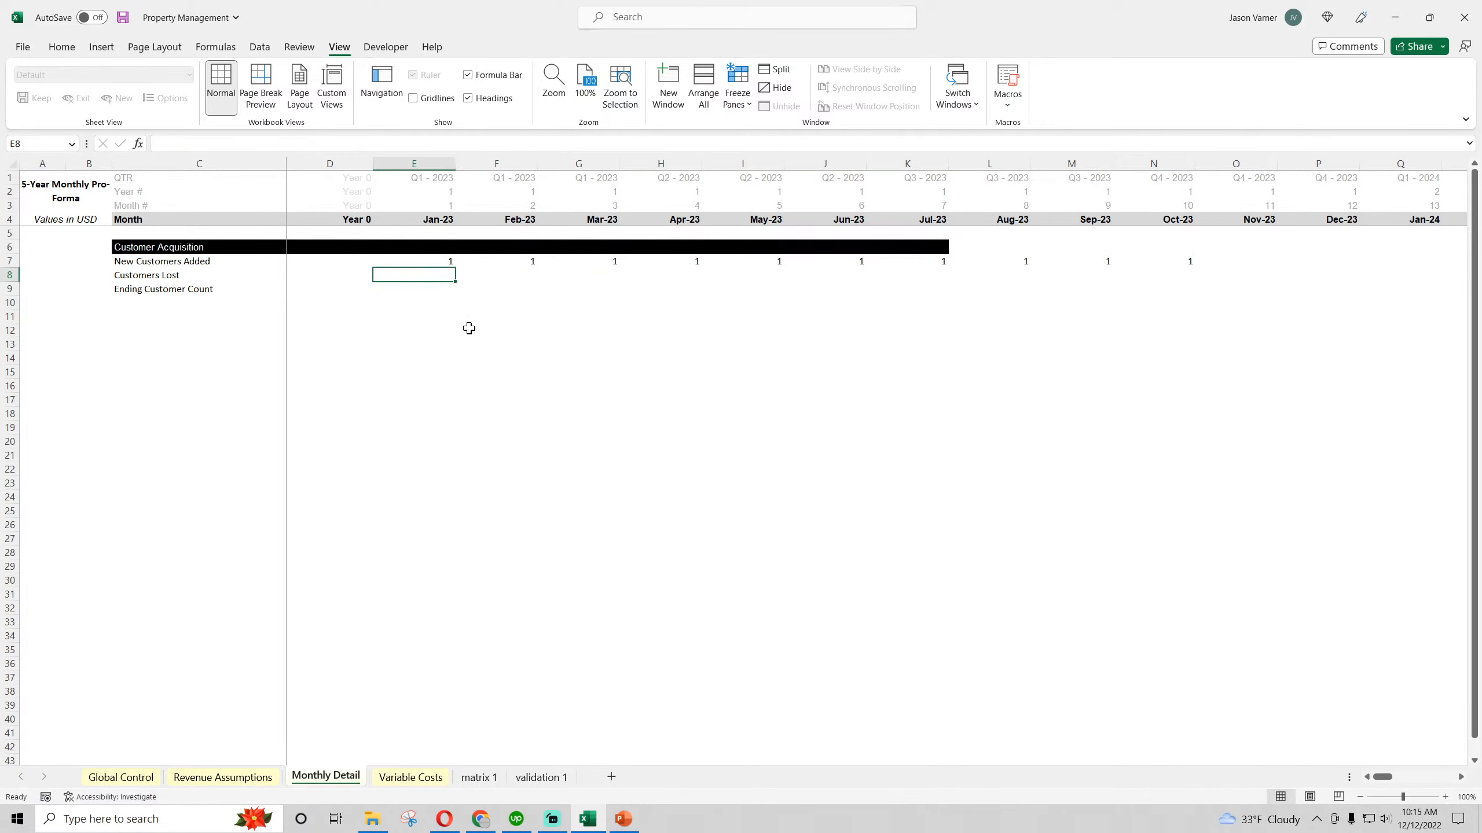
click(430, 289)
text(=)
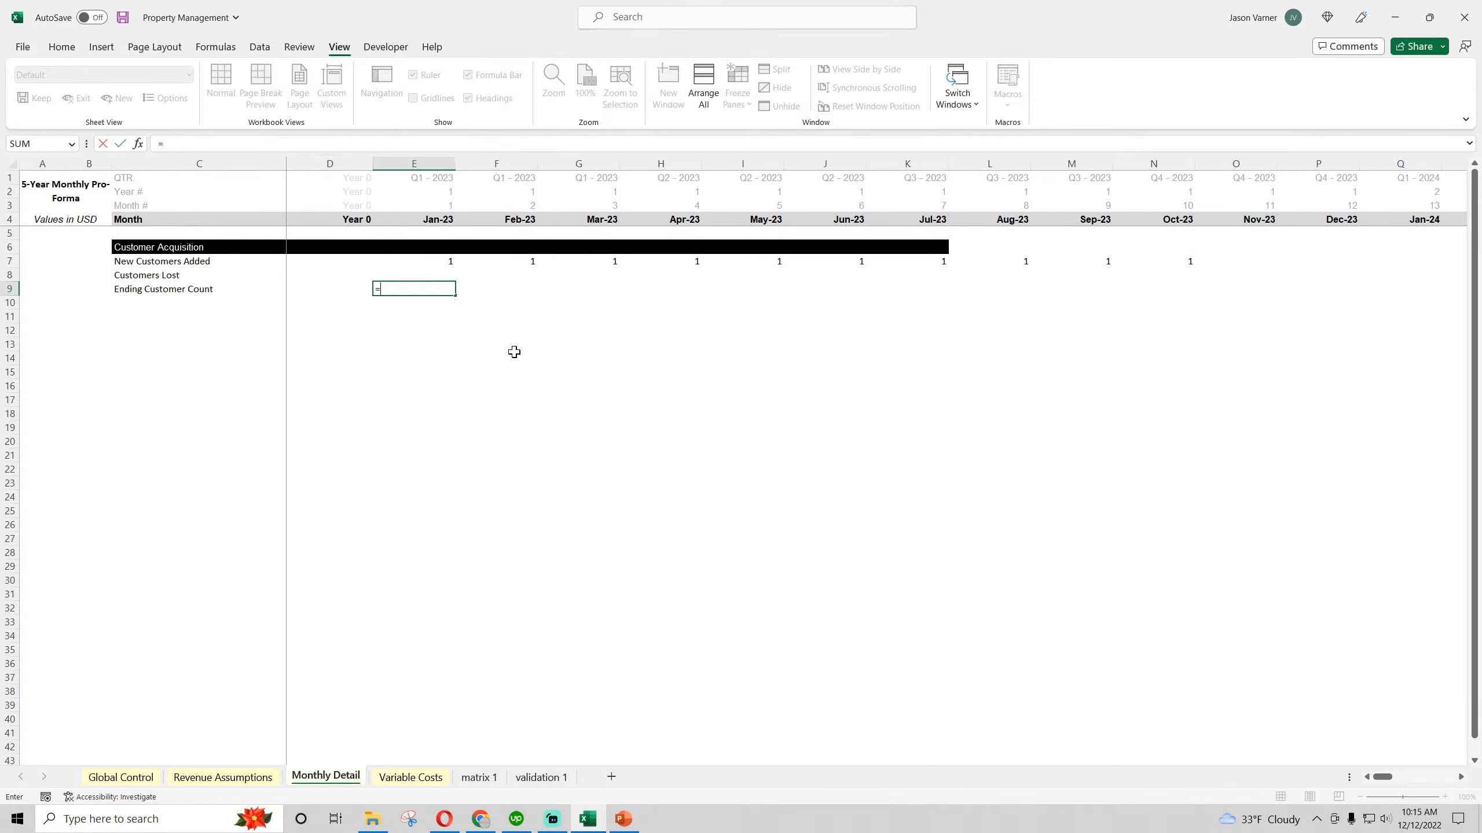
click(479, 777)
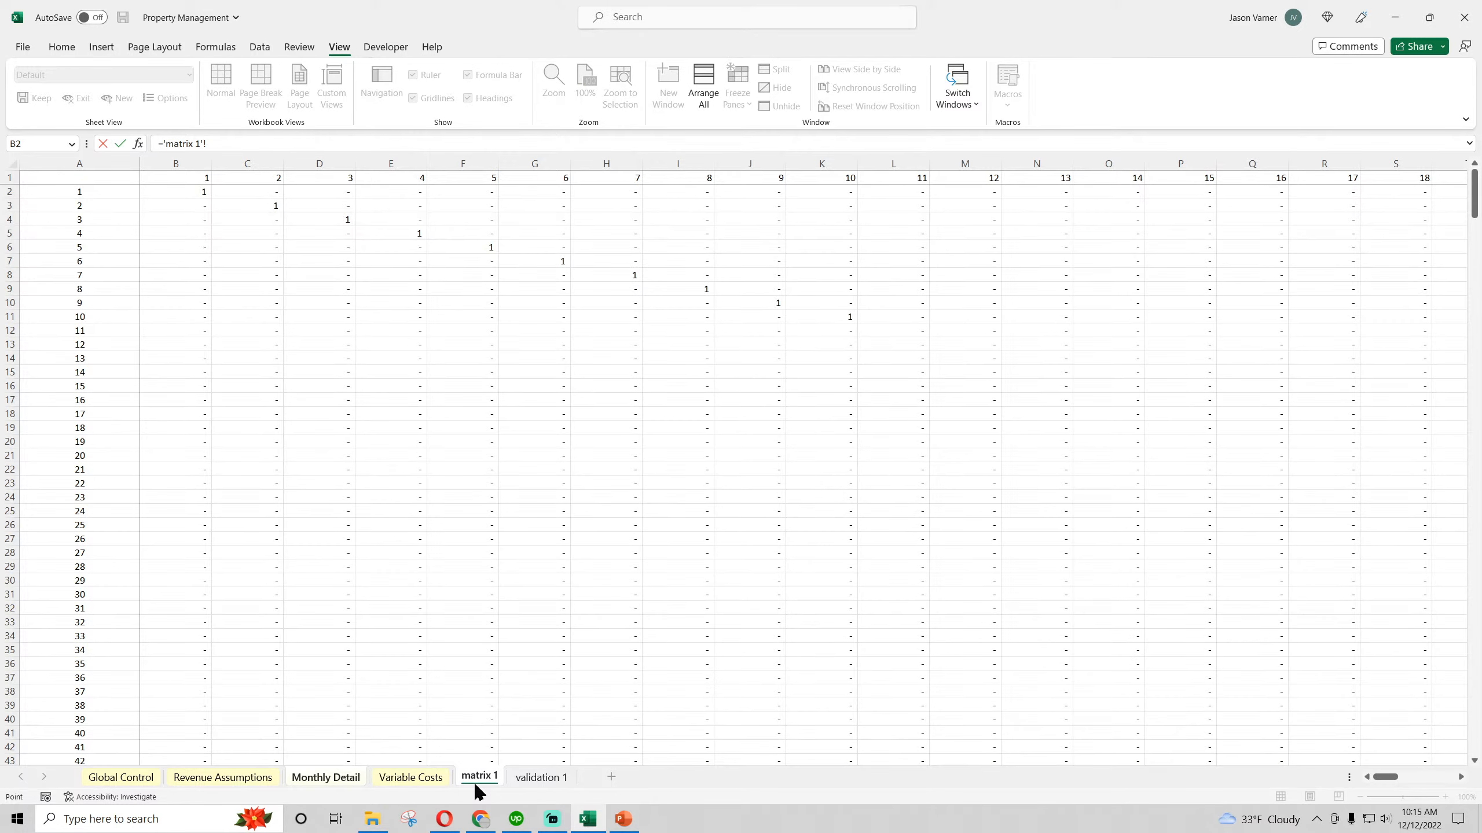
scroll(257, 446, down, 20)
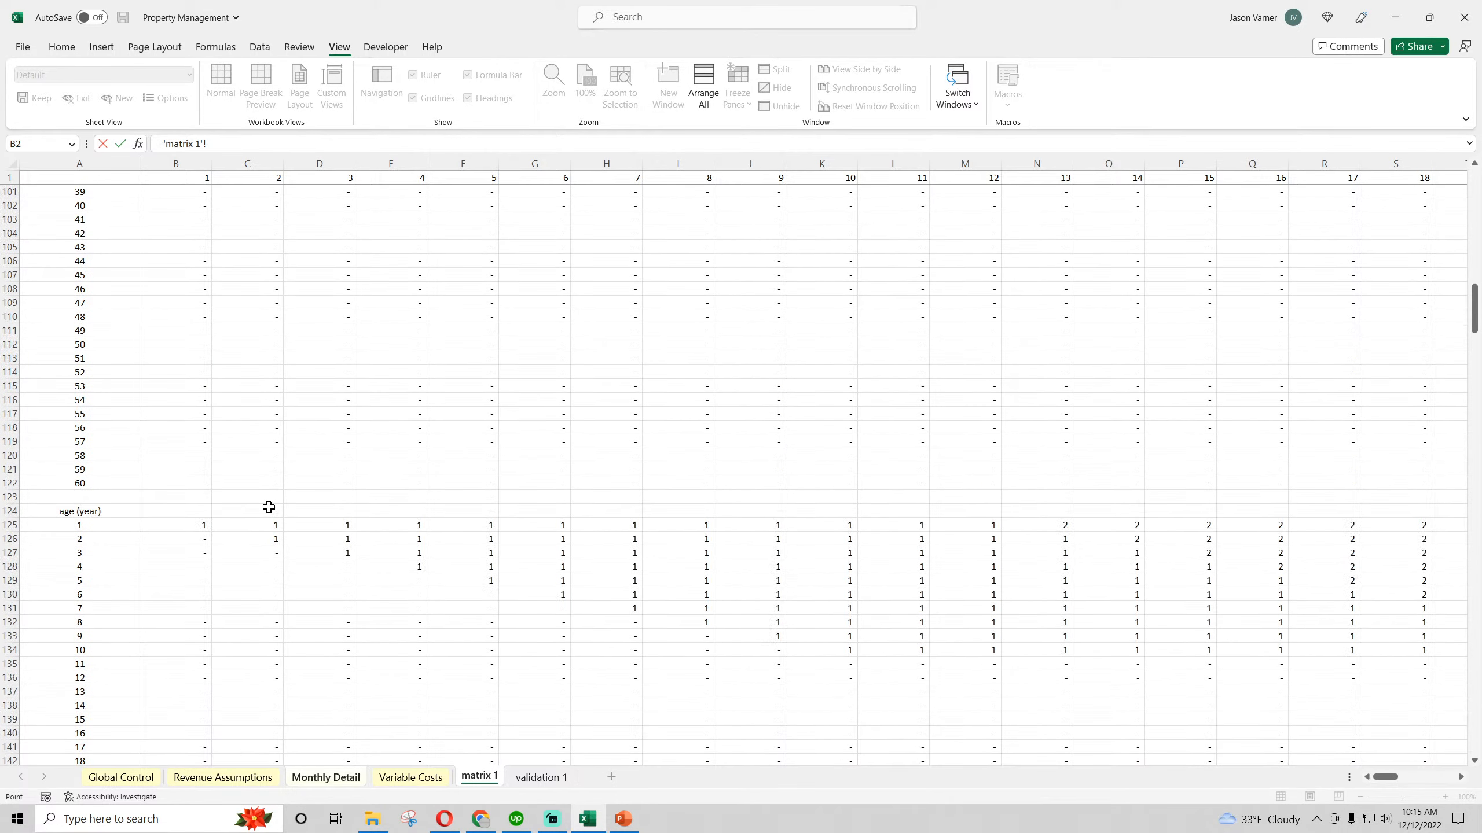
scroll(269, 507, down, 20)
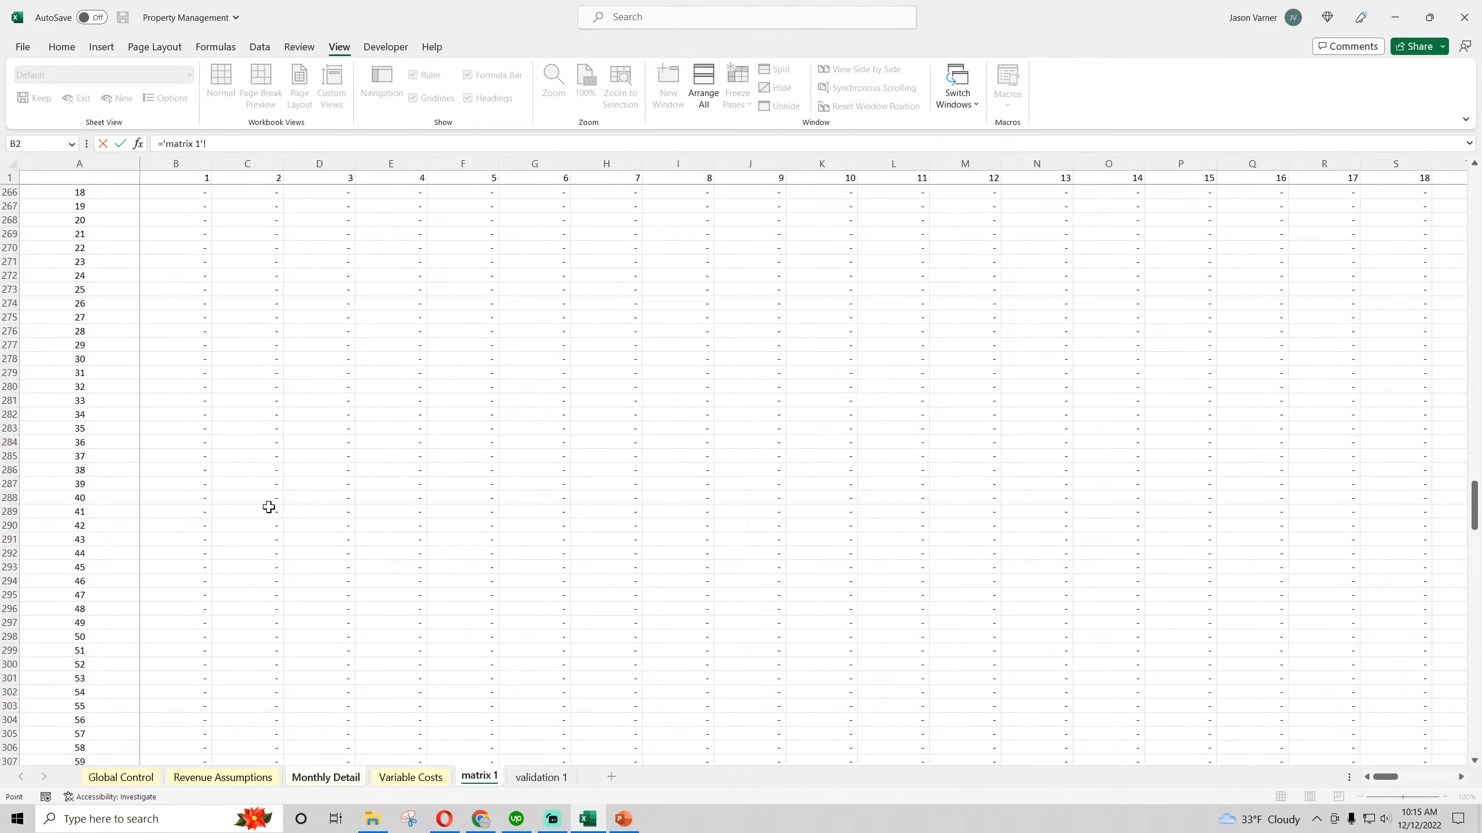
scroll(269, 507, down, 16)
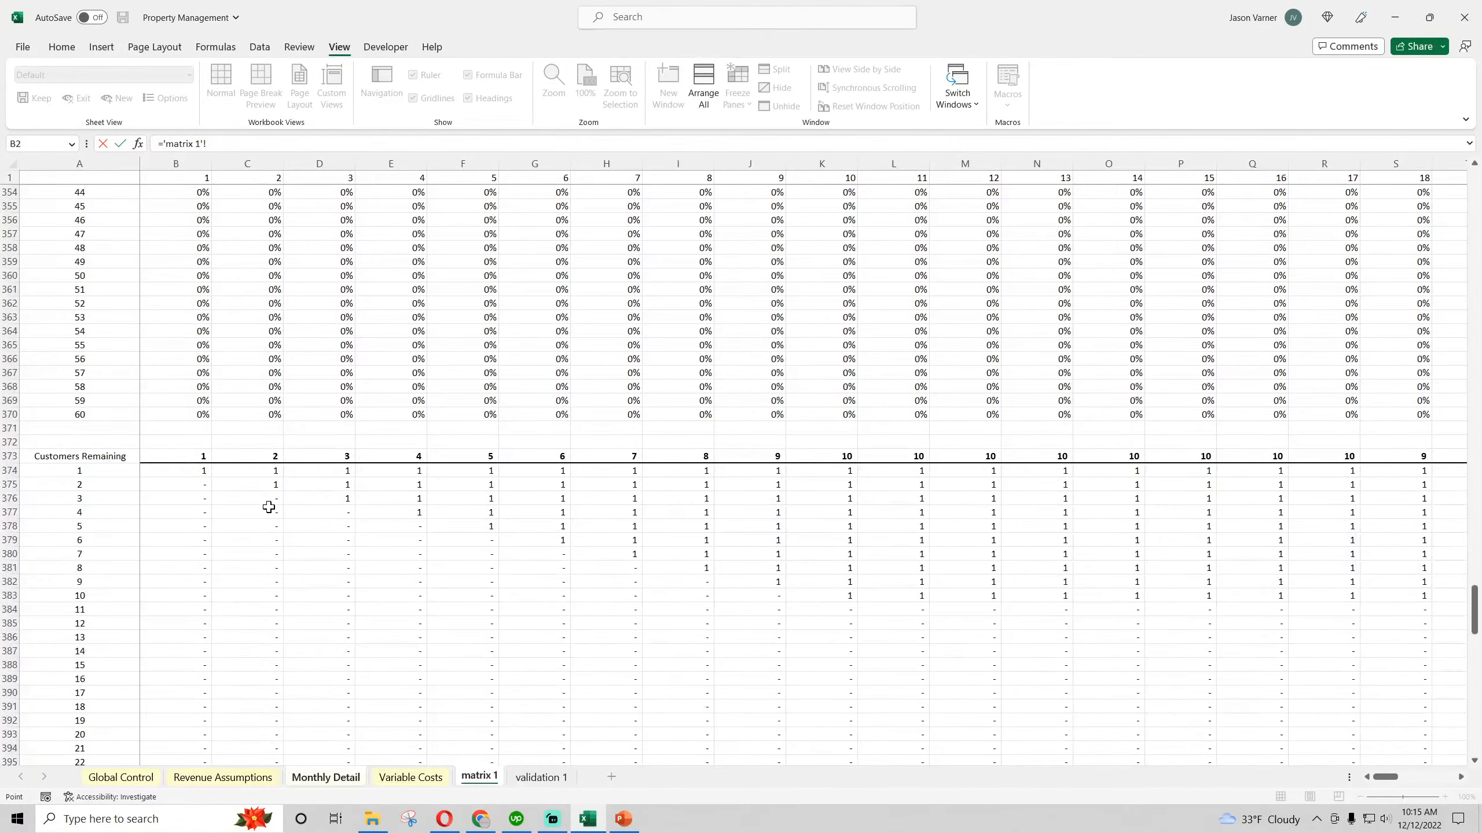
click(194, 457)
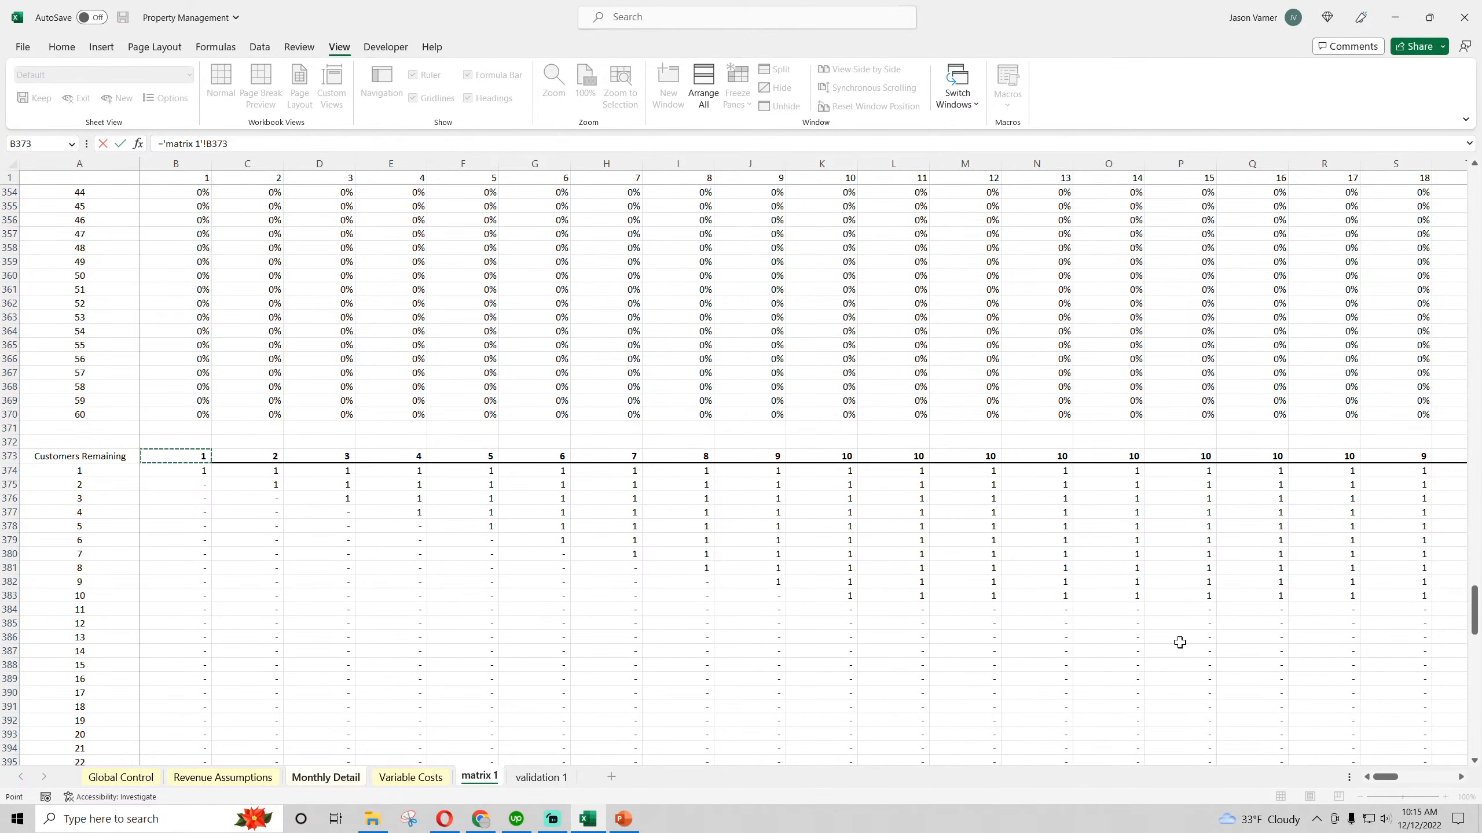
mouse_move(1384, 778)
mouse_down()
mouse_move(1435, 787)
mouse_move(1371, 790)
mouse_up()
key(Return)
click(433, 285)
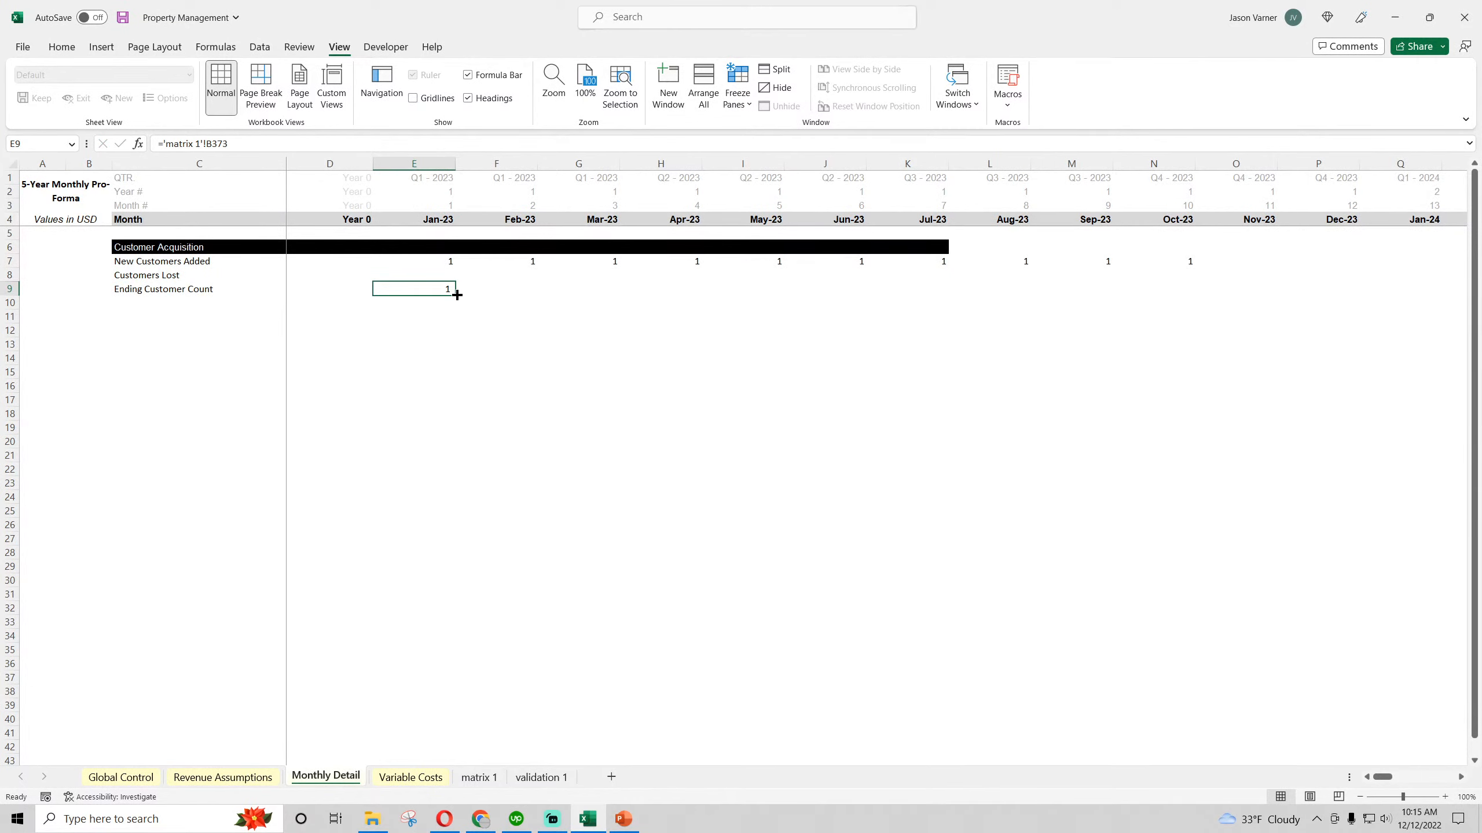
drag(456, 296, 1208, 352)
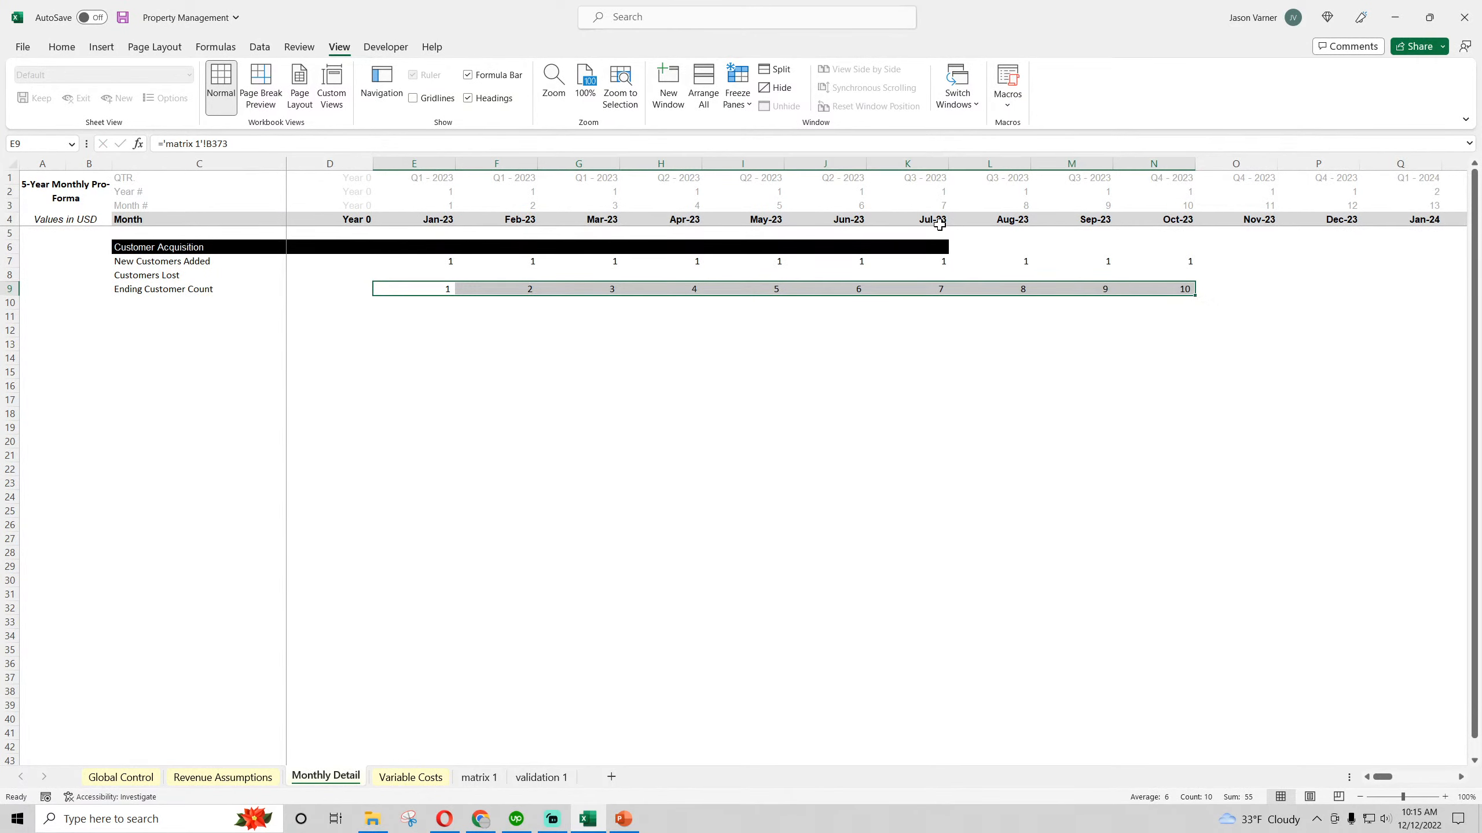
drag(915, 245, 930, 288)
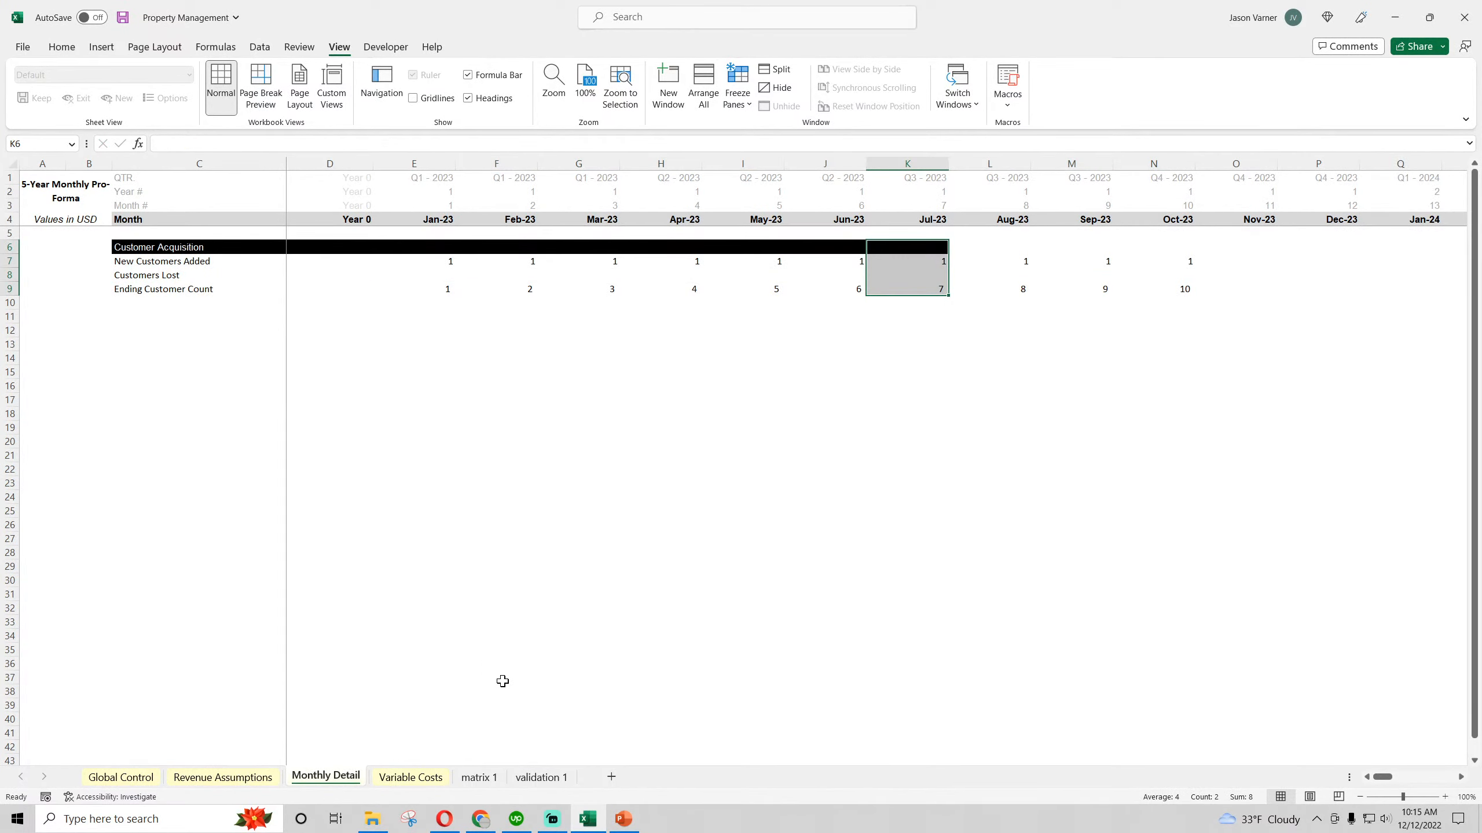
Format row 374 under Customers Remaining on the matrix 1 sheet as Number with two decimals
click(478, 777)
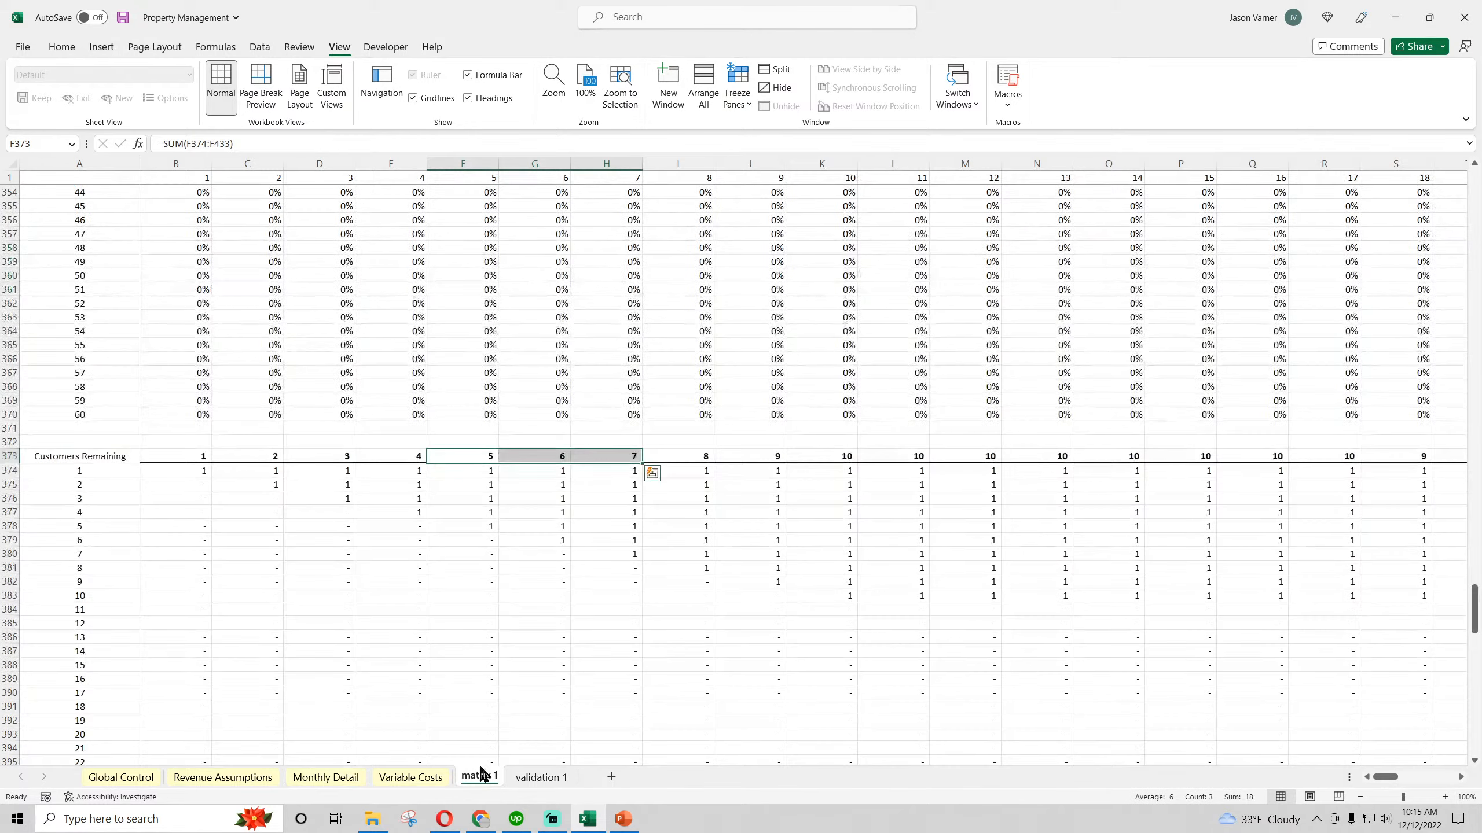
click(11, 470)
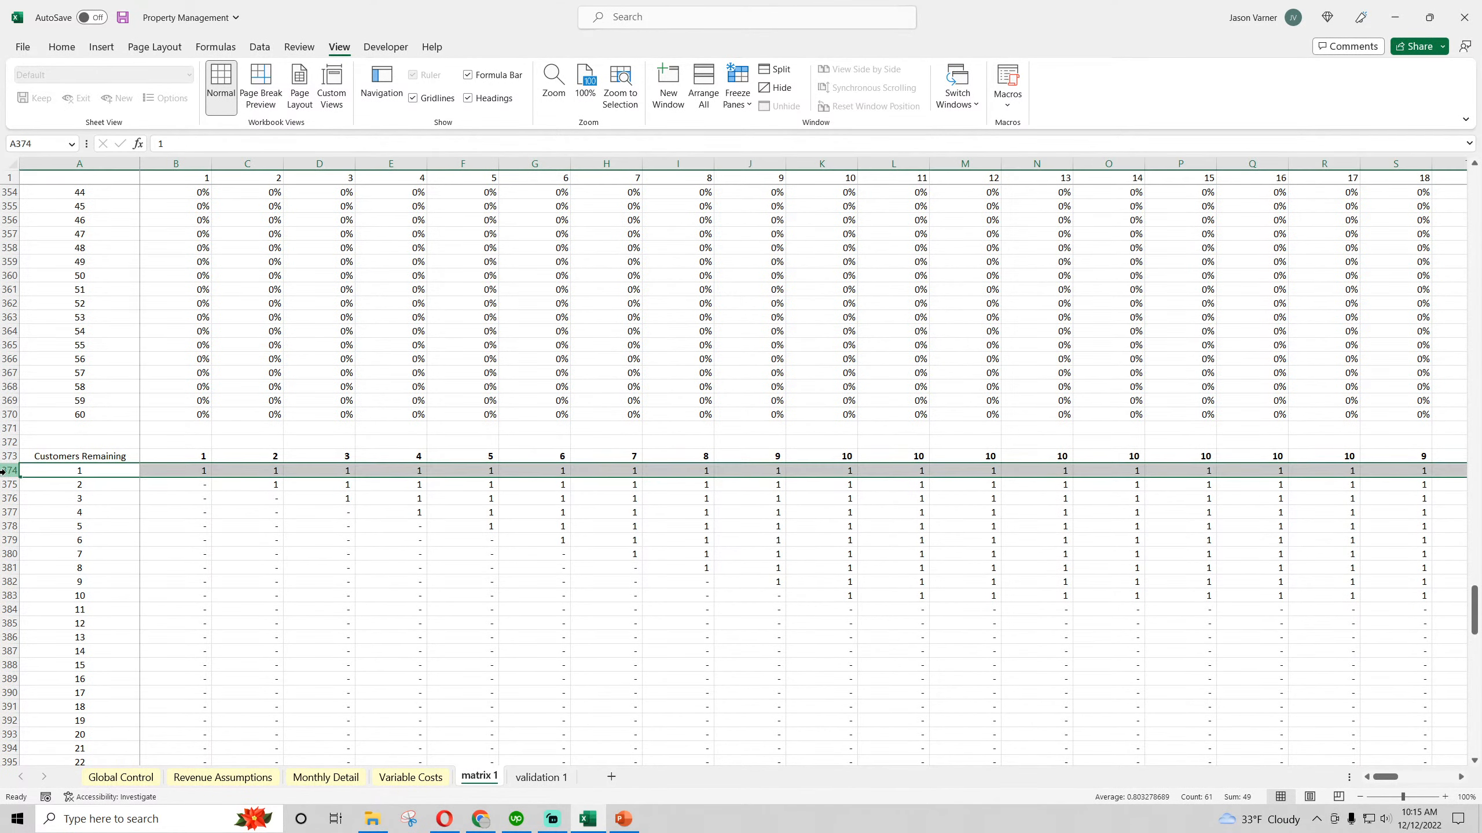
click(62, 47)
click(659, 123)
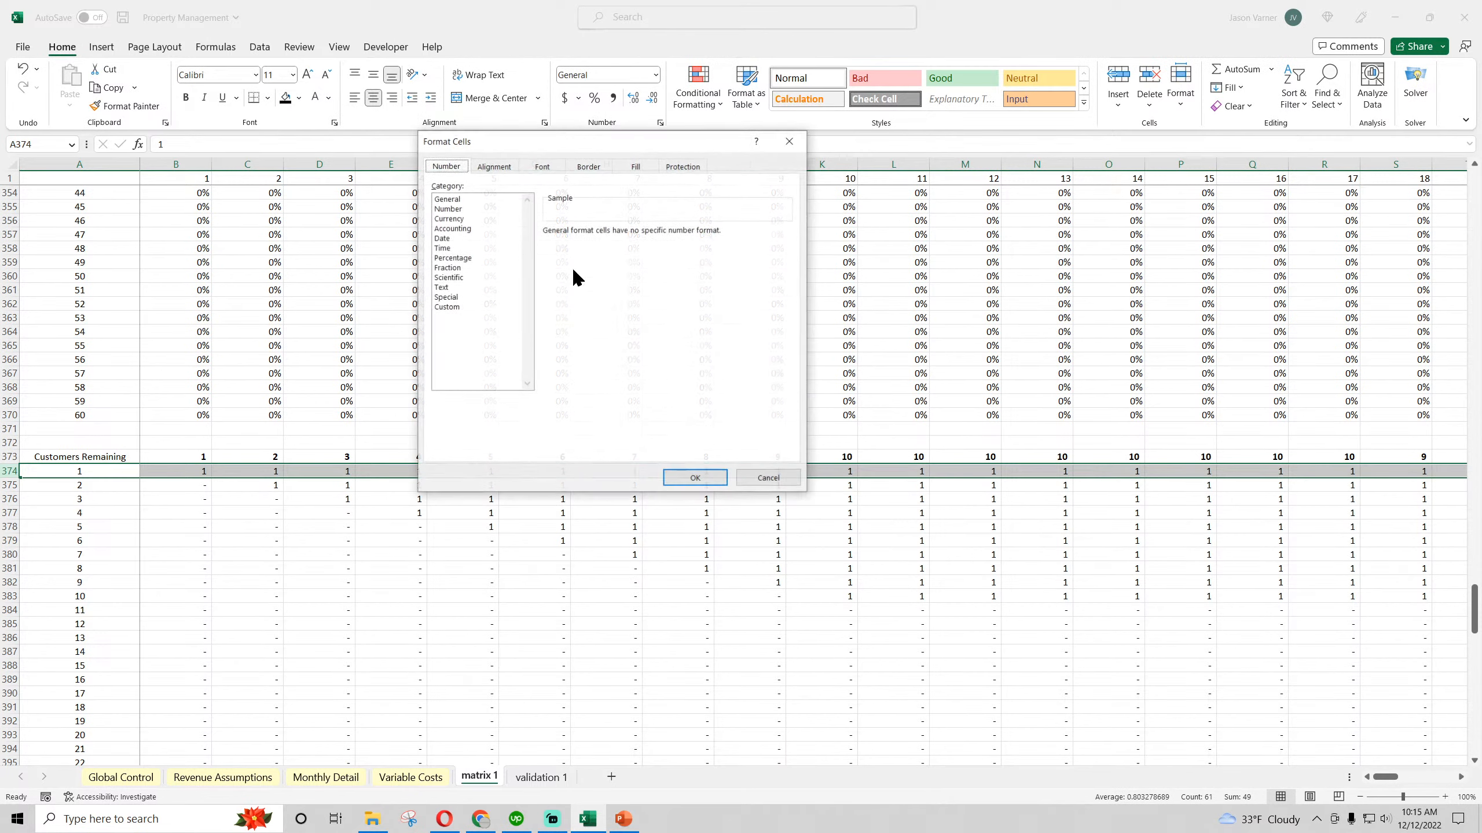
click(449, 209)
click(696, 479)
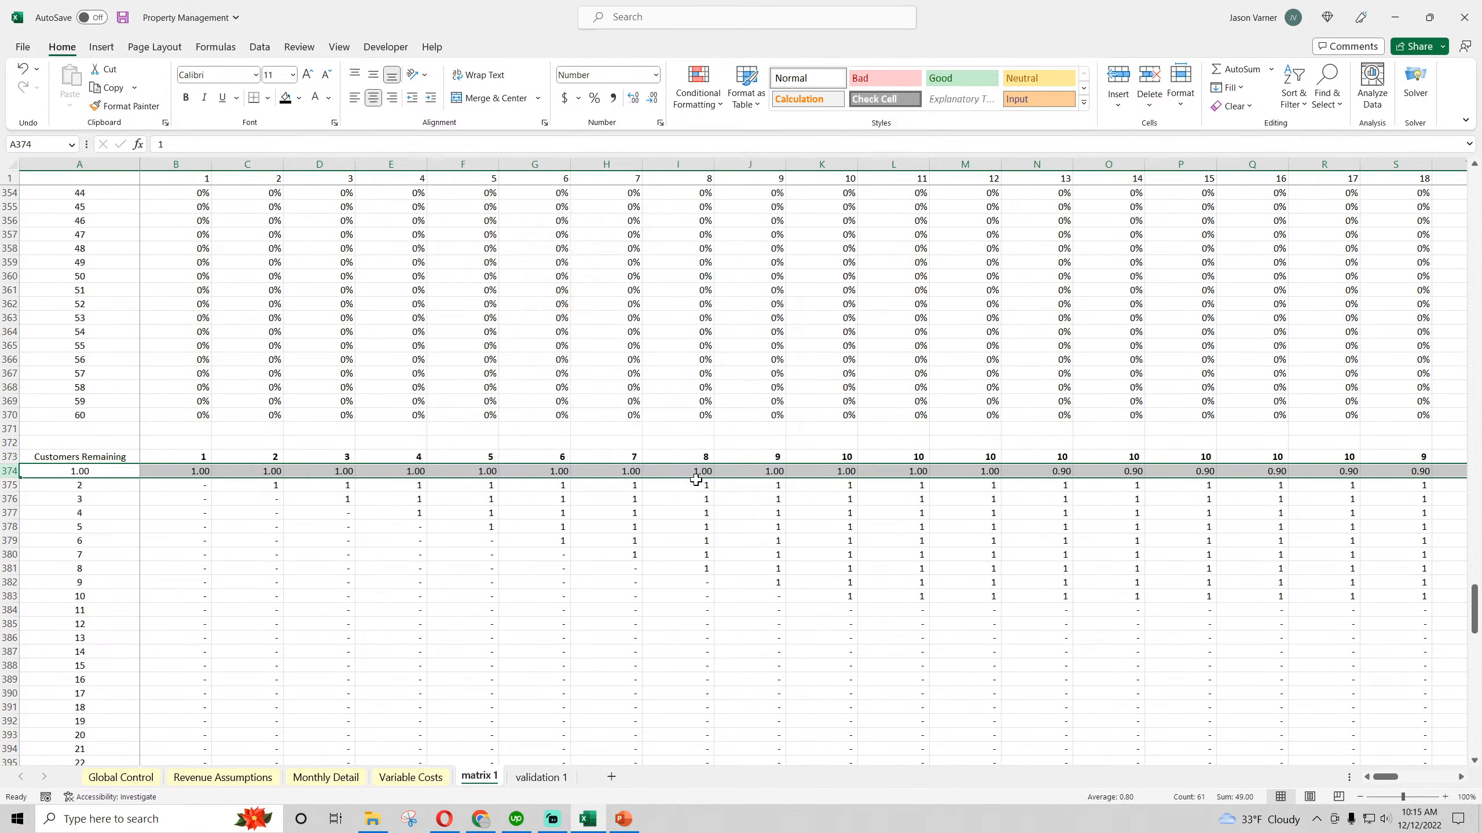
Check the Retention Rate input in D26 of Revenue Assumptions and the retention schedule on the validation 1 sheet
click(223, 776)
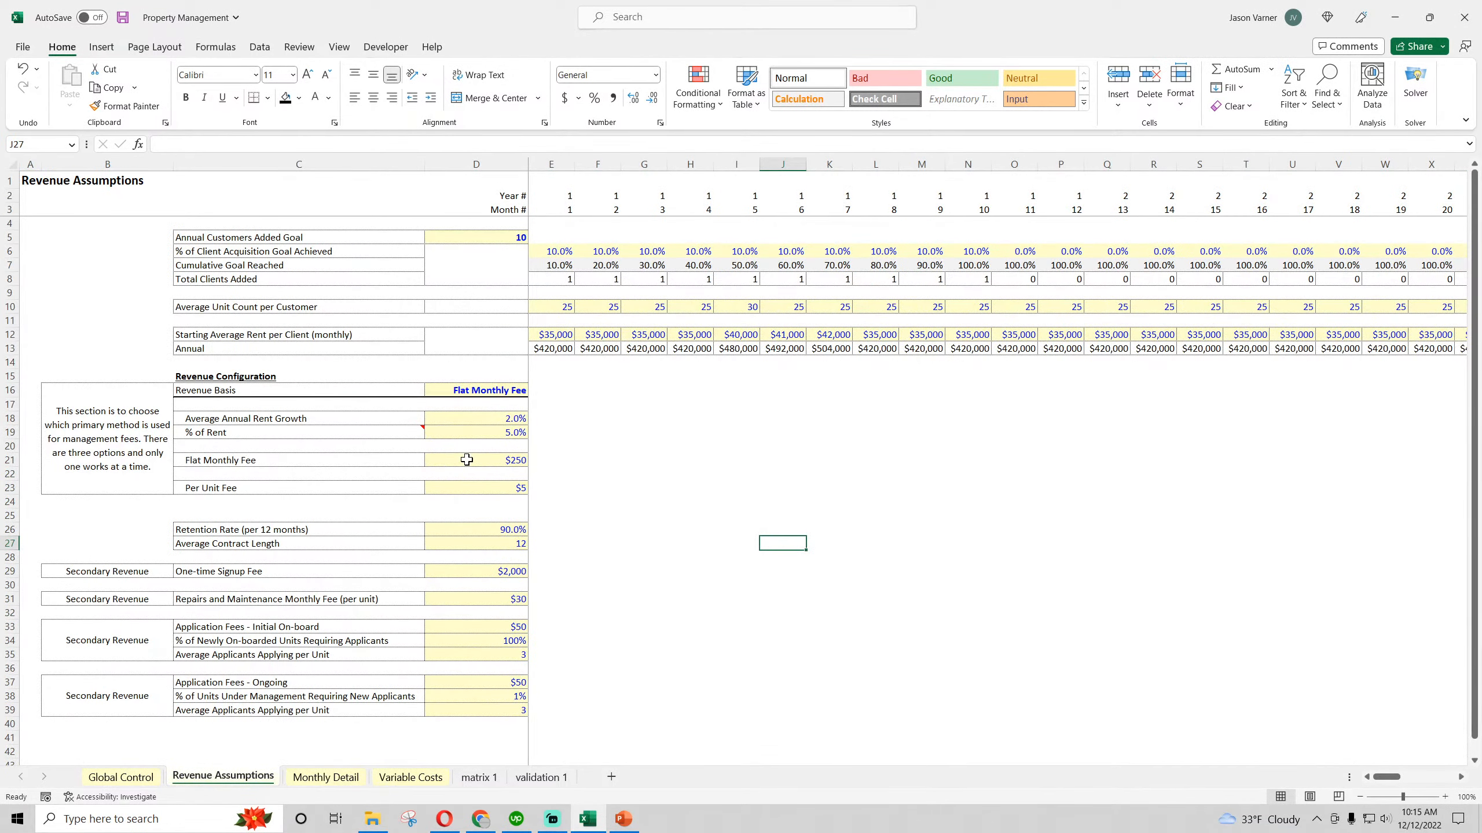
click(486, 528)
click(541, 777)
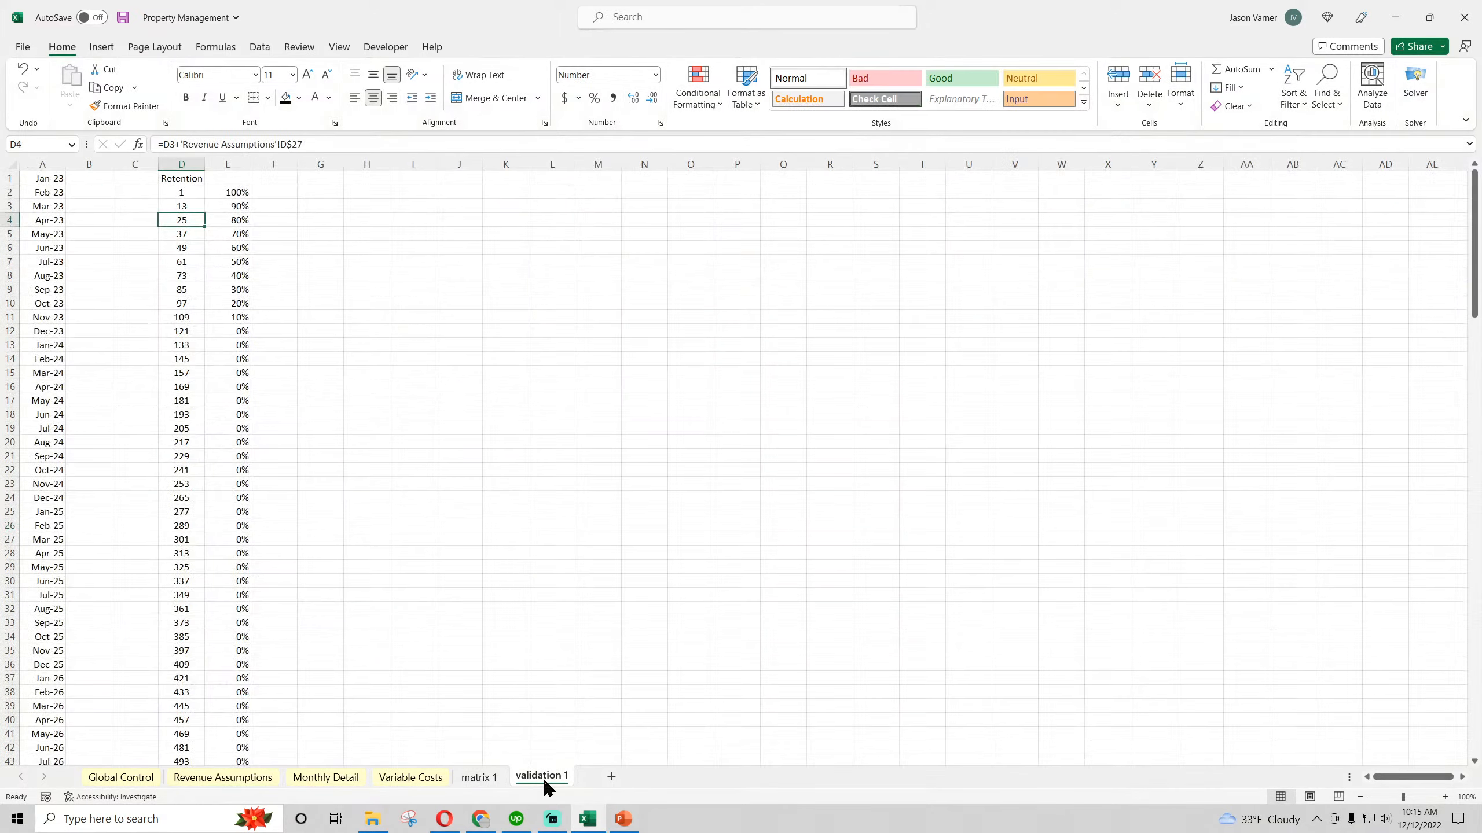
Examine the first customer cohort in row 374 of matrix 1 from month 1 through month 60
click(490, 778)
click(203, 470)
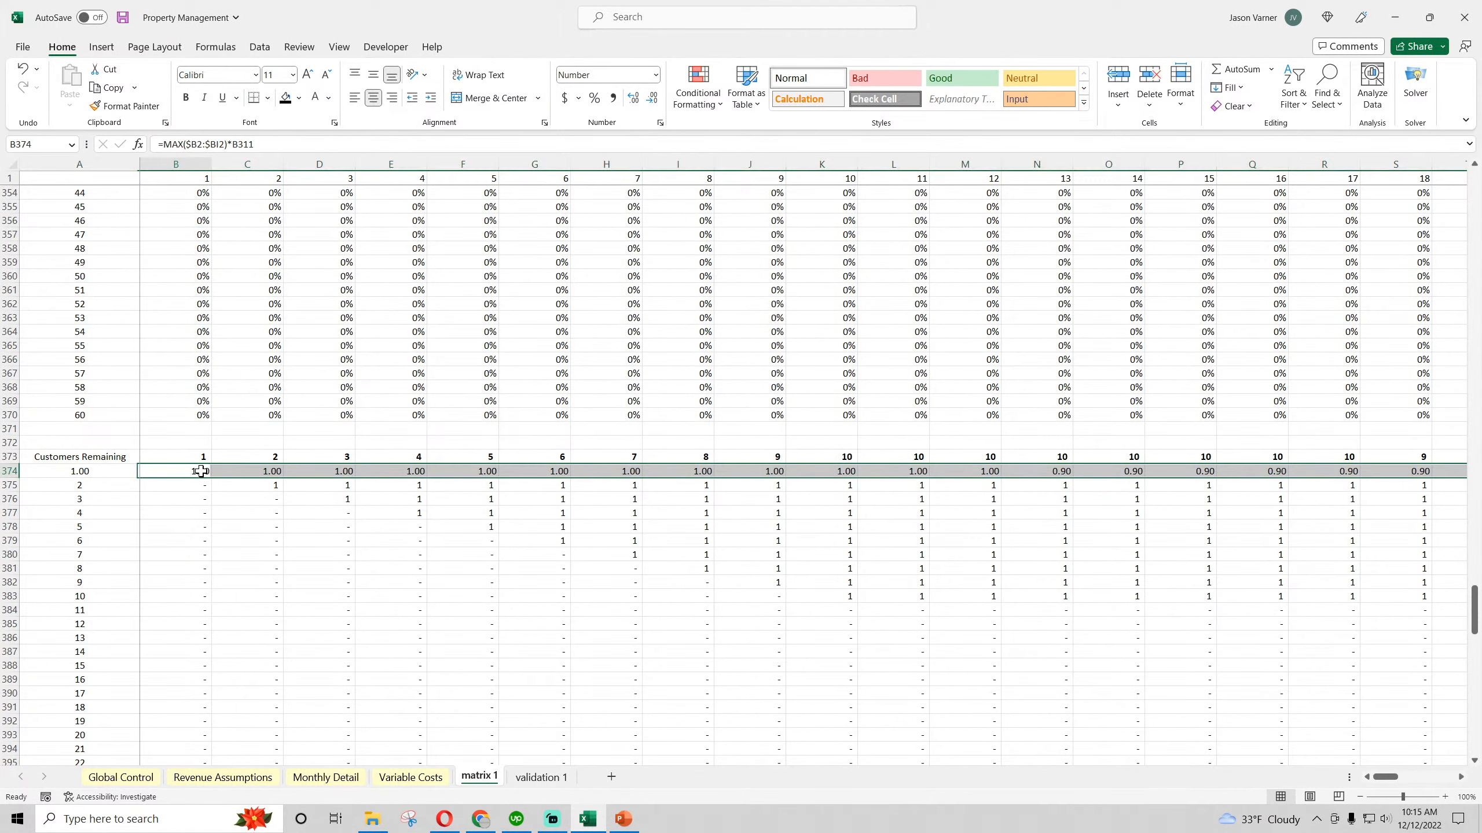
key(Right)
key(Right)
key(Right)
key(Right)
key(Right)
key(Right)
key(Right)
key(Right)
key(Right)
key(Right)
key(Right)
key(Right)
key(Right)
key(Right)
key(Right)
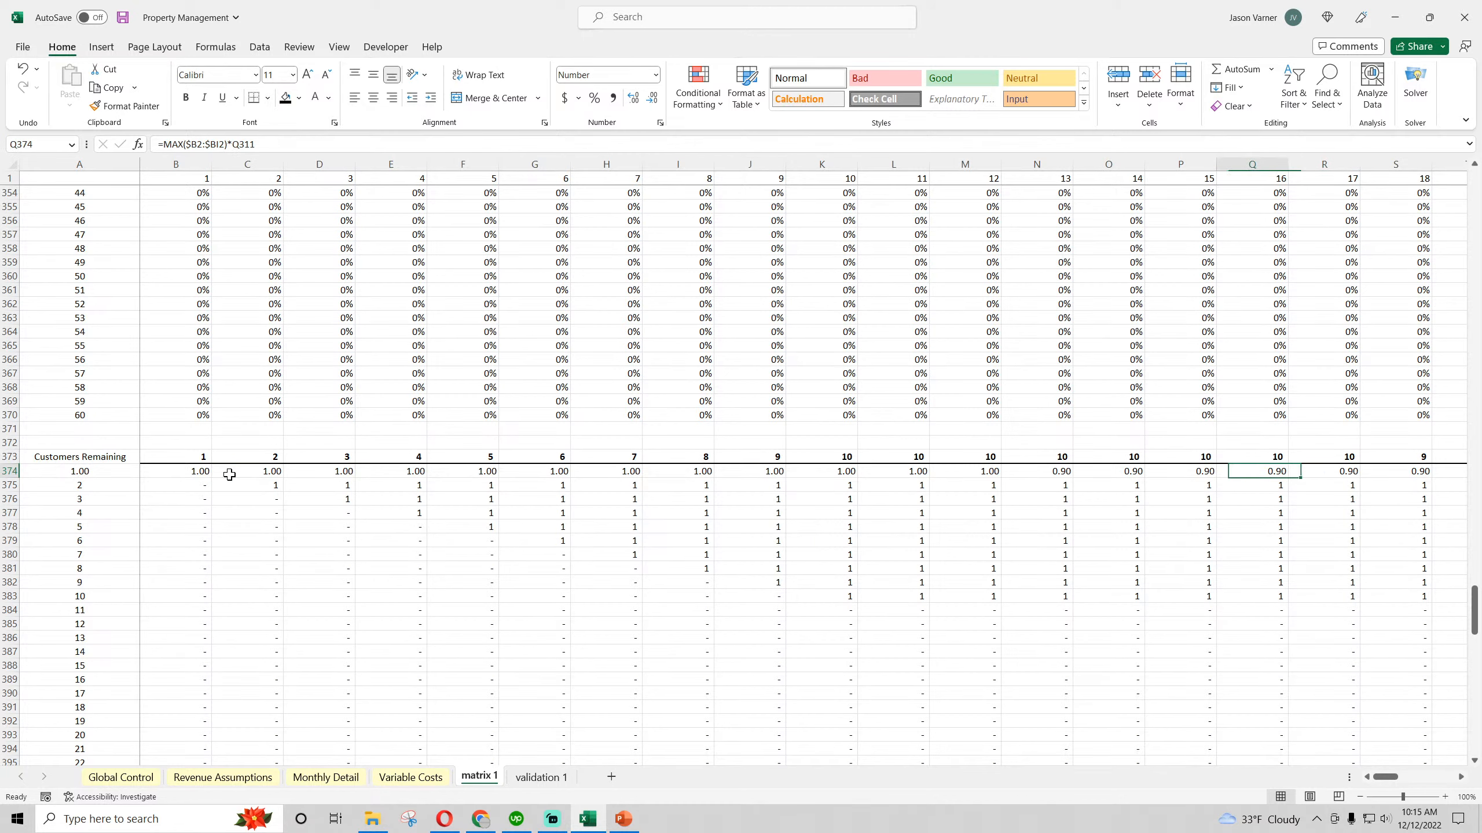
key(Left)
key(Right)
key(Right)
key(Right)
key(Right)
key(Right)
key(Right)
key(Right)
key(Right)
key(Right)
key(Right)
key(Right)
key(Right)
key(Right)
key(Right)
key(Right)
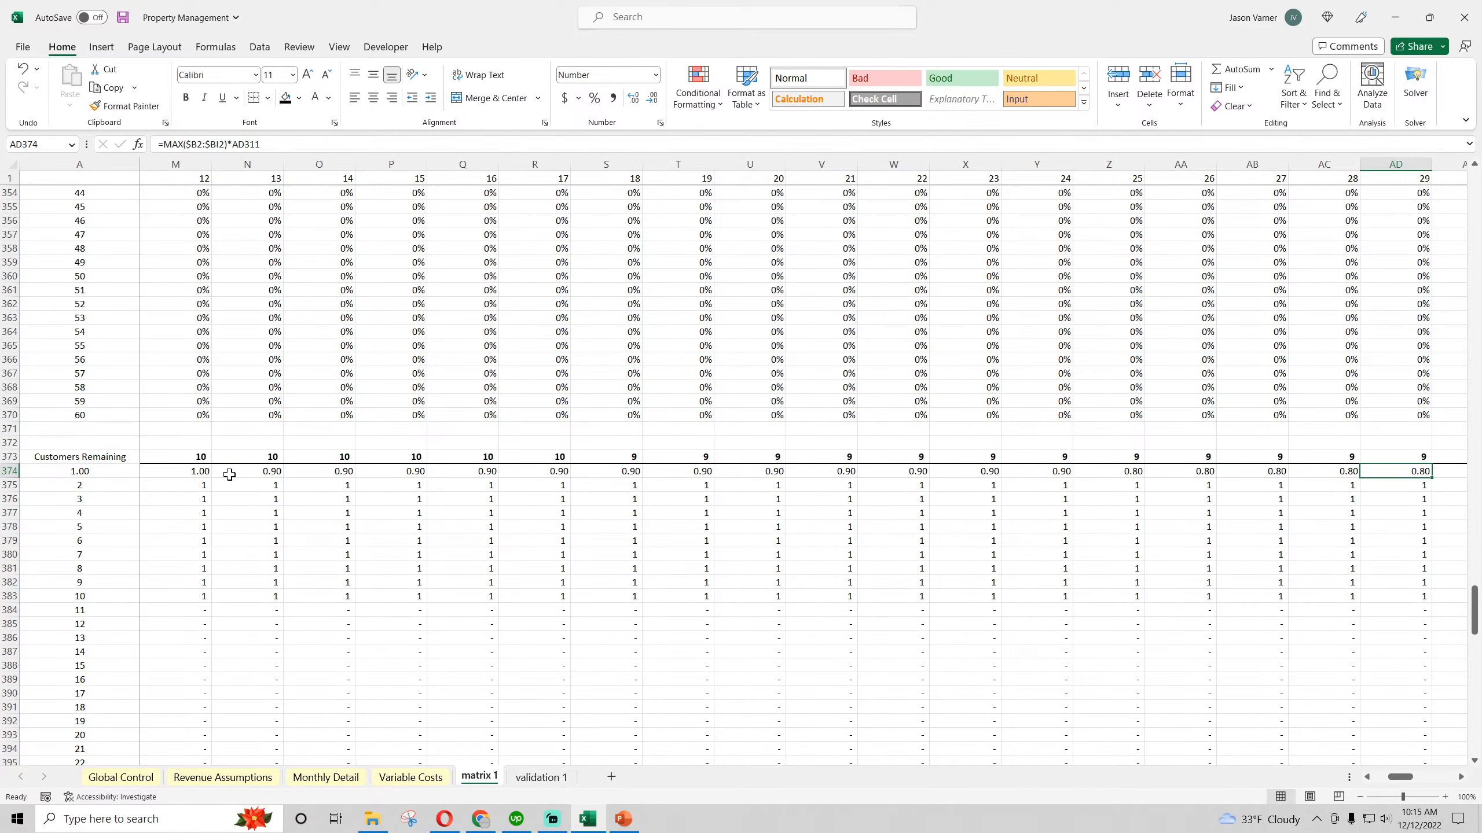
key(Right)
key(Right)
key(Right)
key(Right)
key(Right)
key(Right)
key(Right)
key(Right)
key(Right)
key(Right)
key(Right)
key(Right)
key(Right)
key(Right)
key(Right)
key(Right)
key(Right)
key(Right)
key(Right)
key(Right)
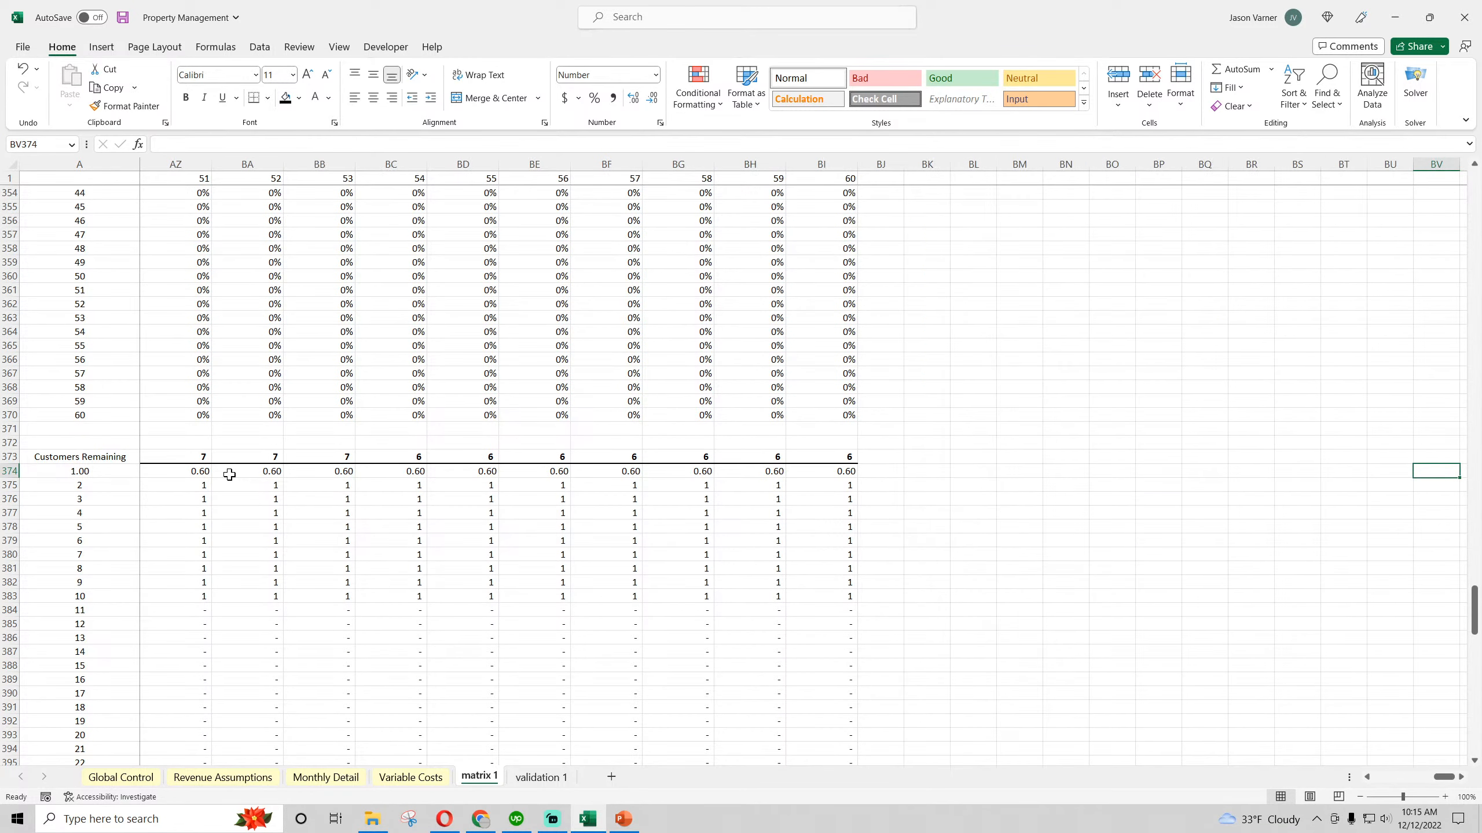
key(Left)
key(Left)
key(Left)
key(Left)
key(Left)
key(Left)
click(835, 471)
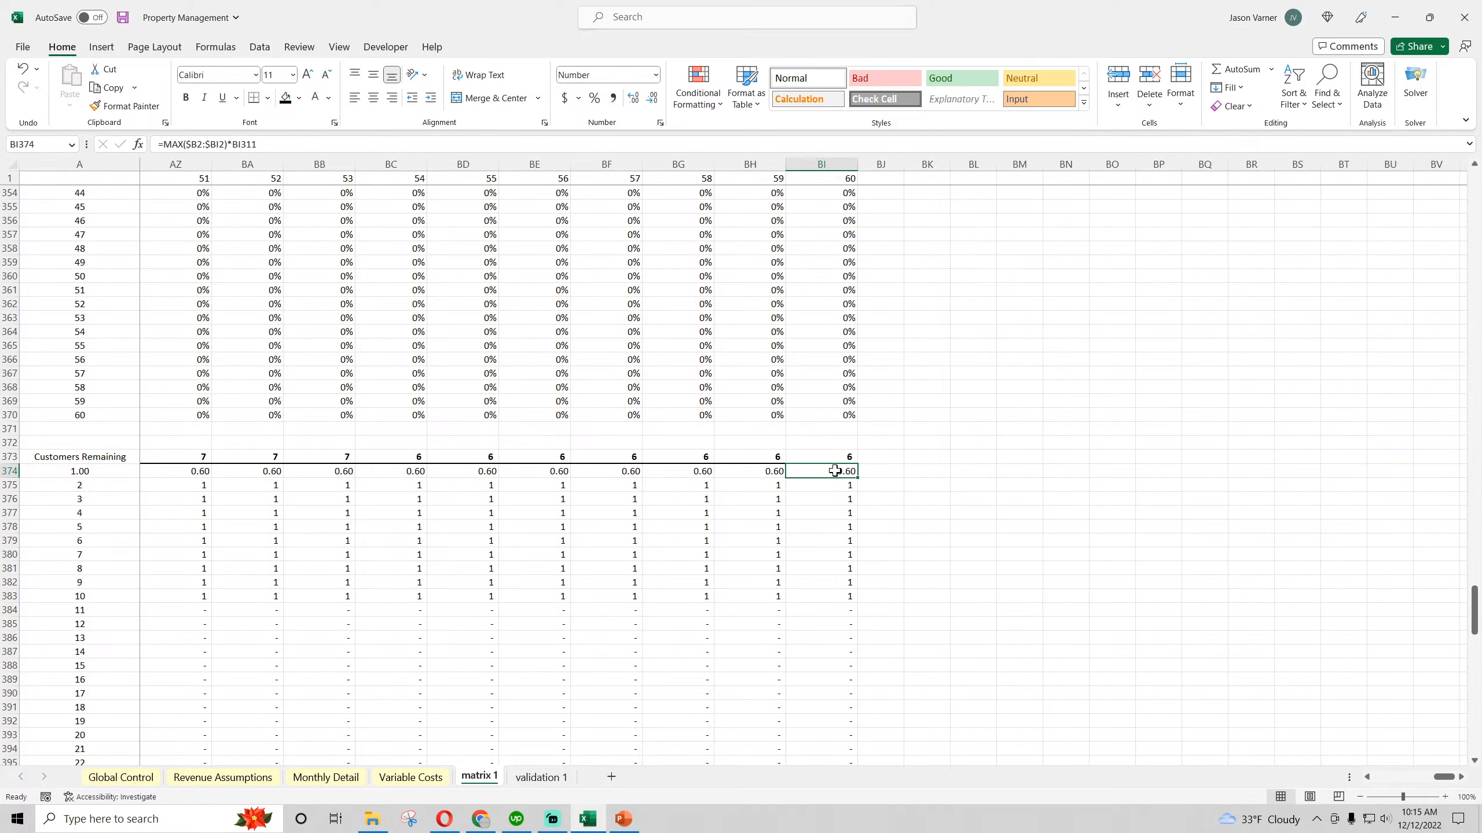
Undo the Number format on row 374 of matrix 1 and go back to the Revenue Assumptions sheet
click(23, 71)
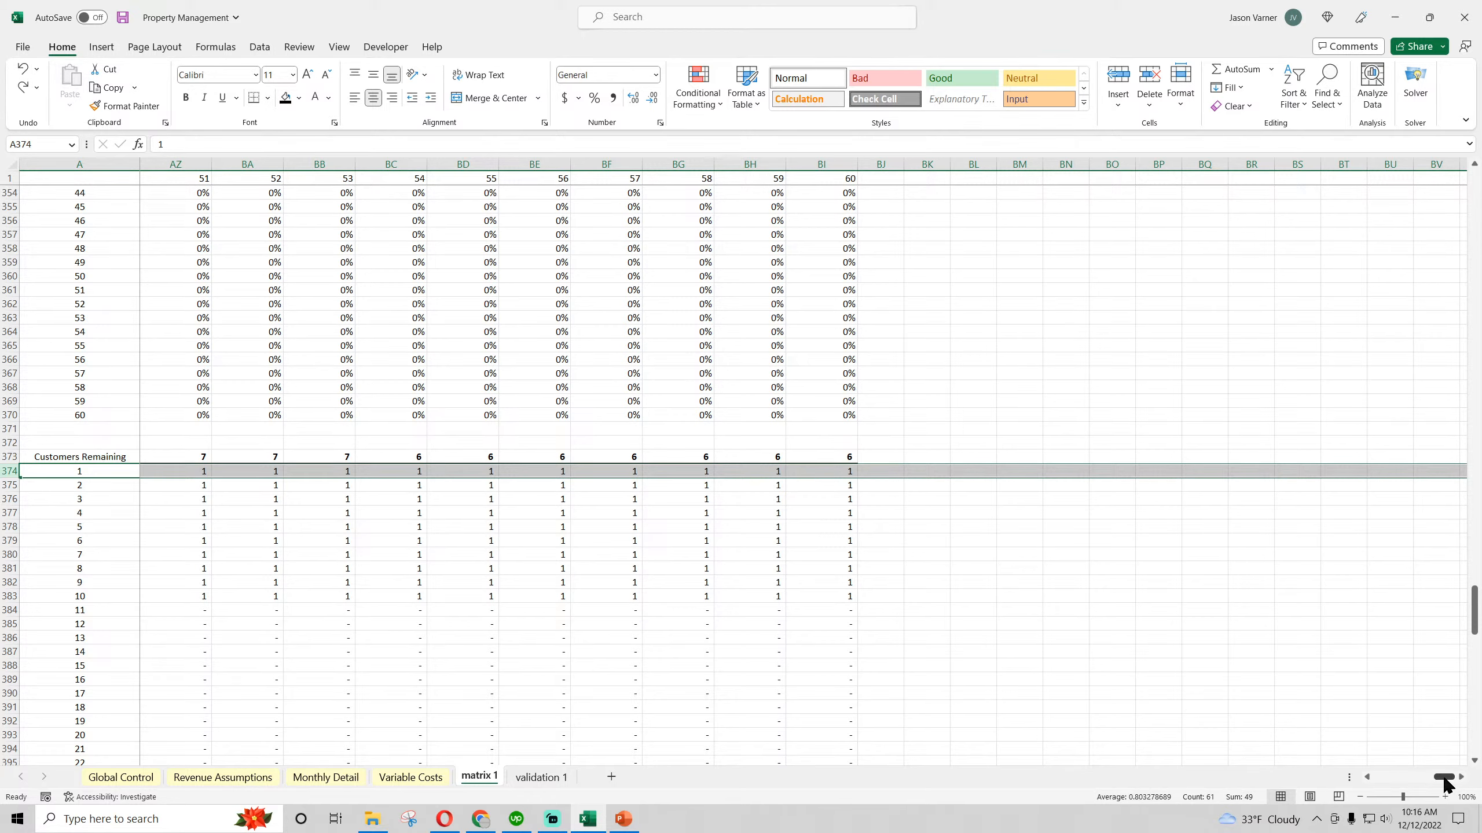
drag(1443, 777, 1380, 783)
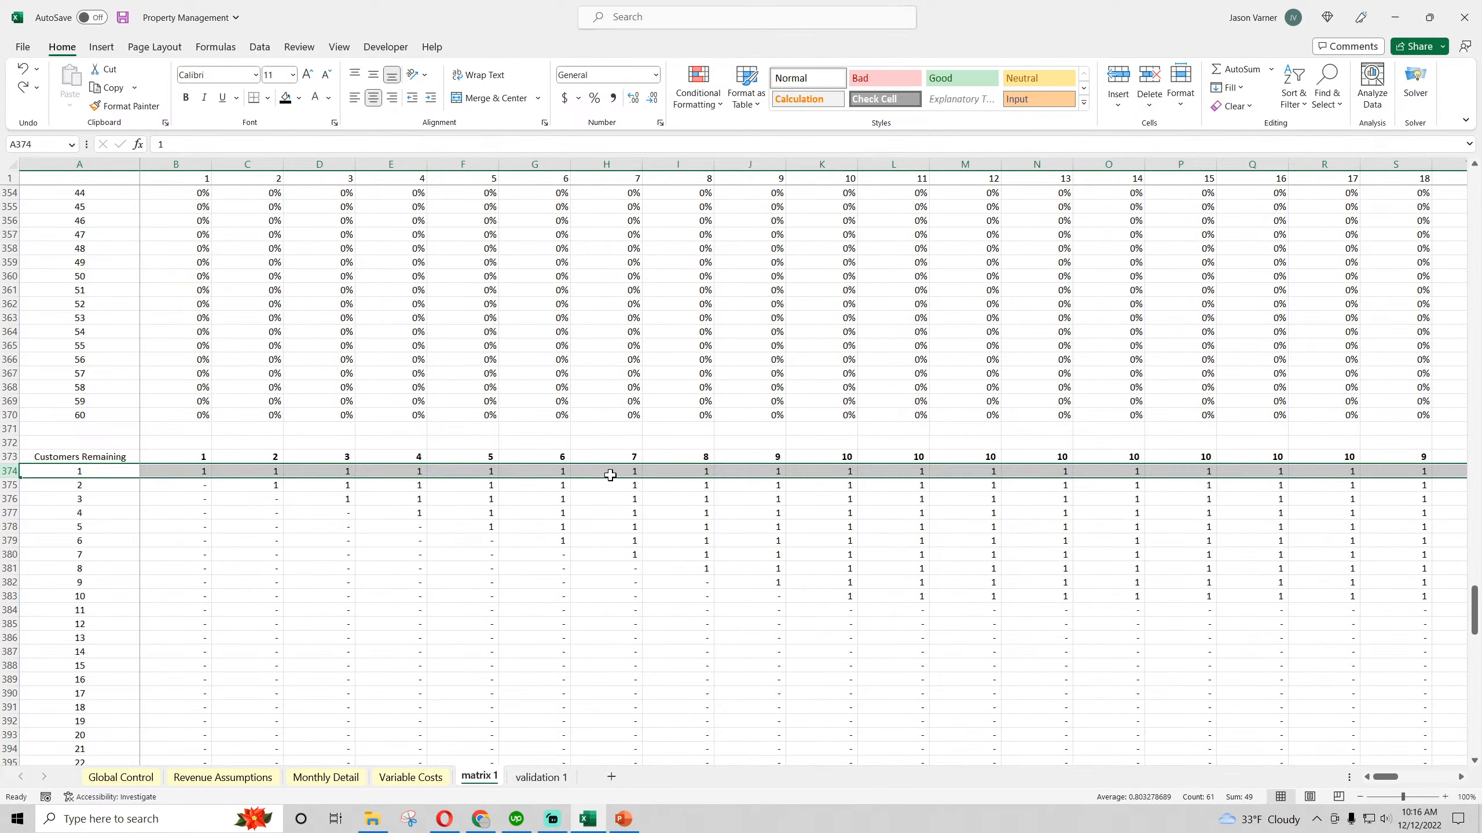
click(231, 782)
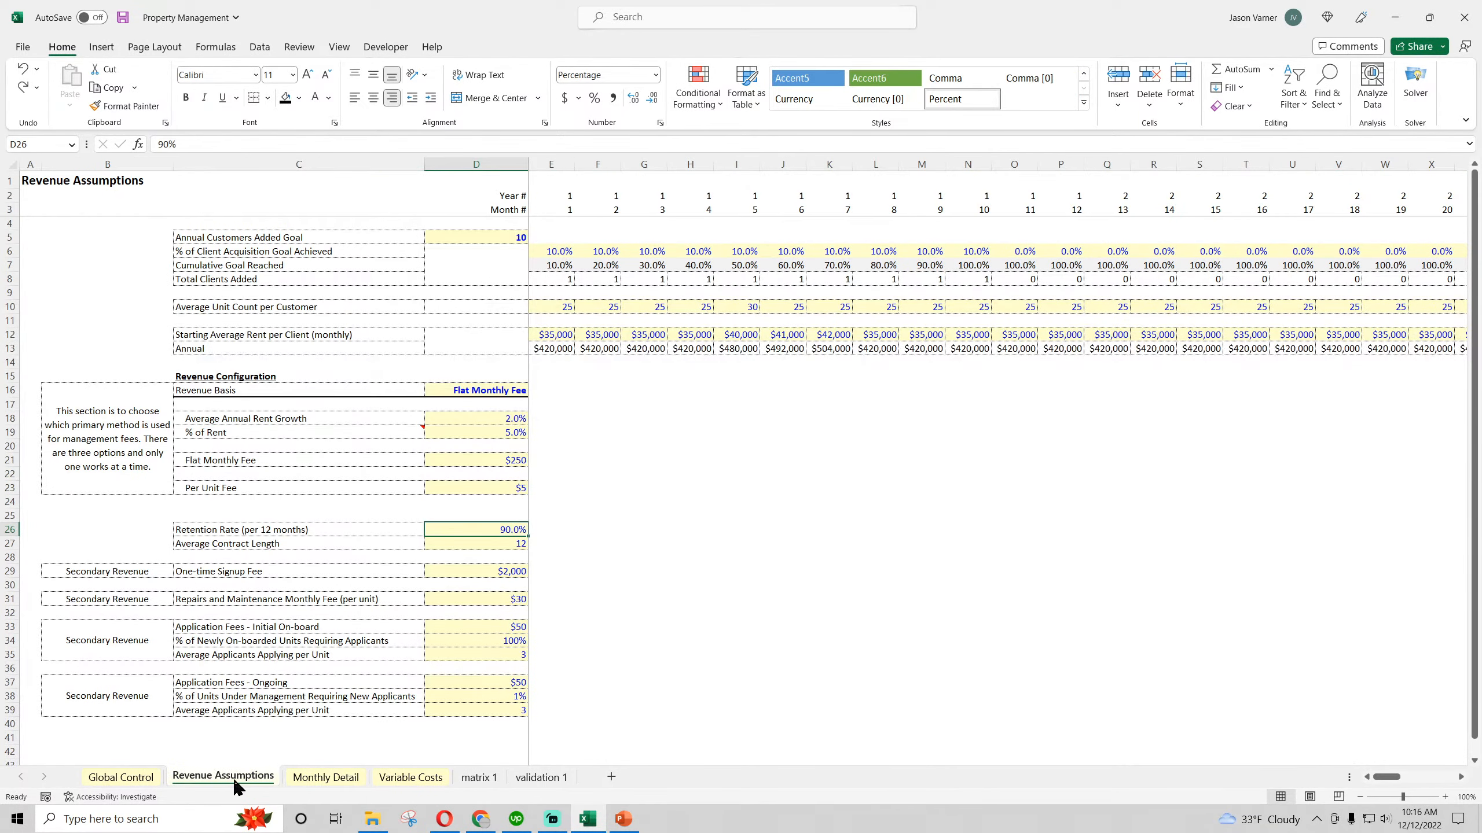
Fill K6:K9 on the Monthly Detail sheet across to Nov-23 in column O, extending the header and customer rows
click(325, 777)
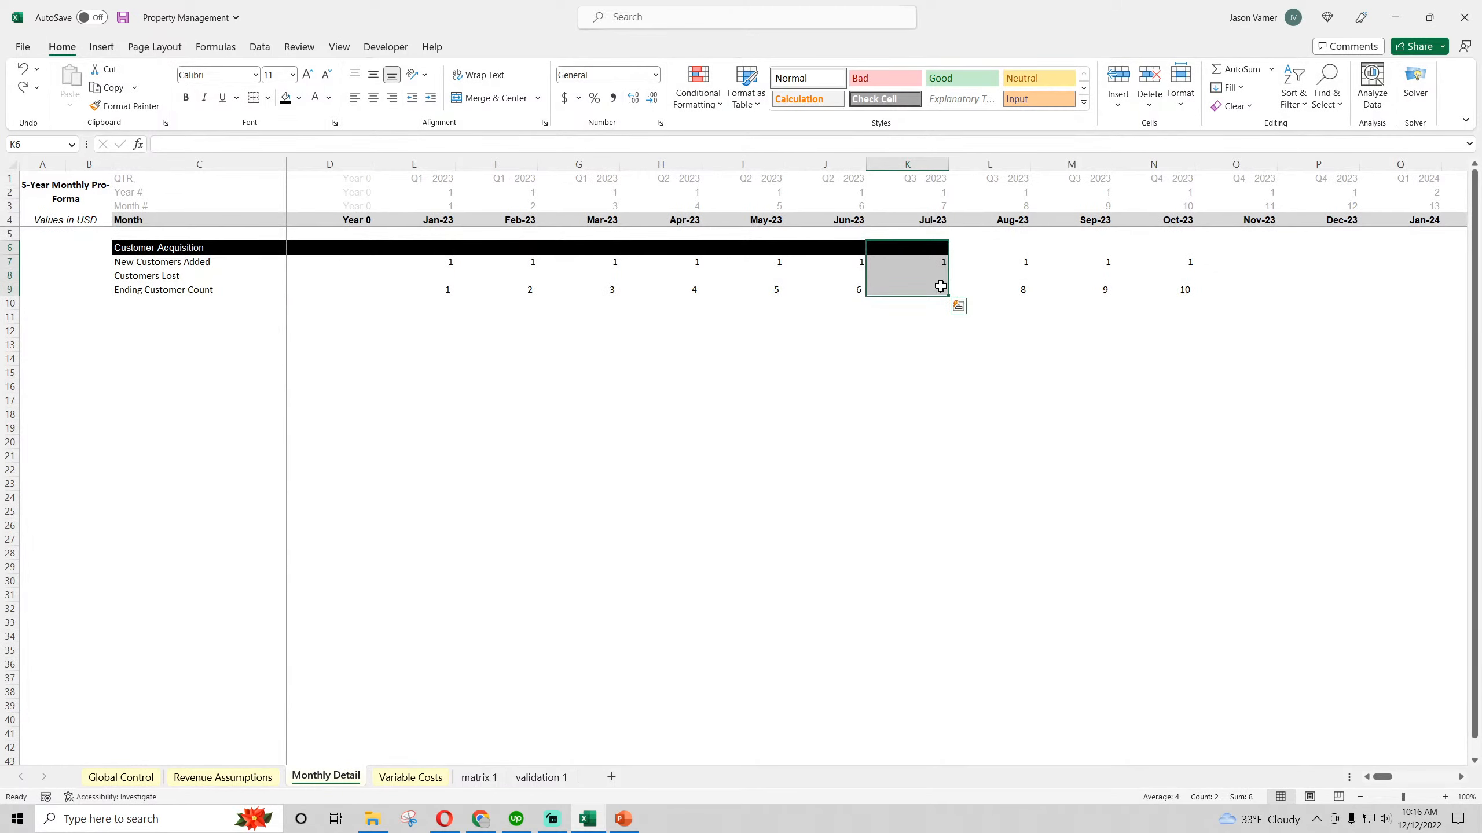
drag(949, 296, 1278, 295)
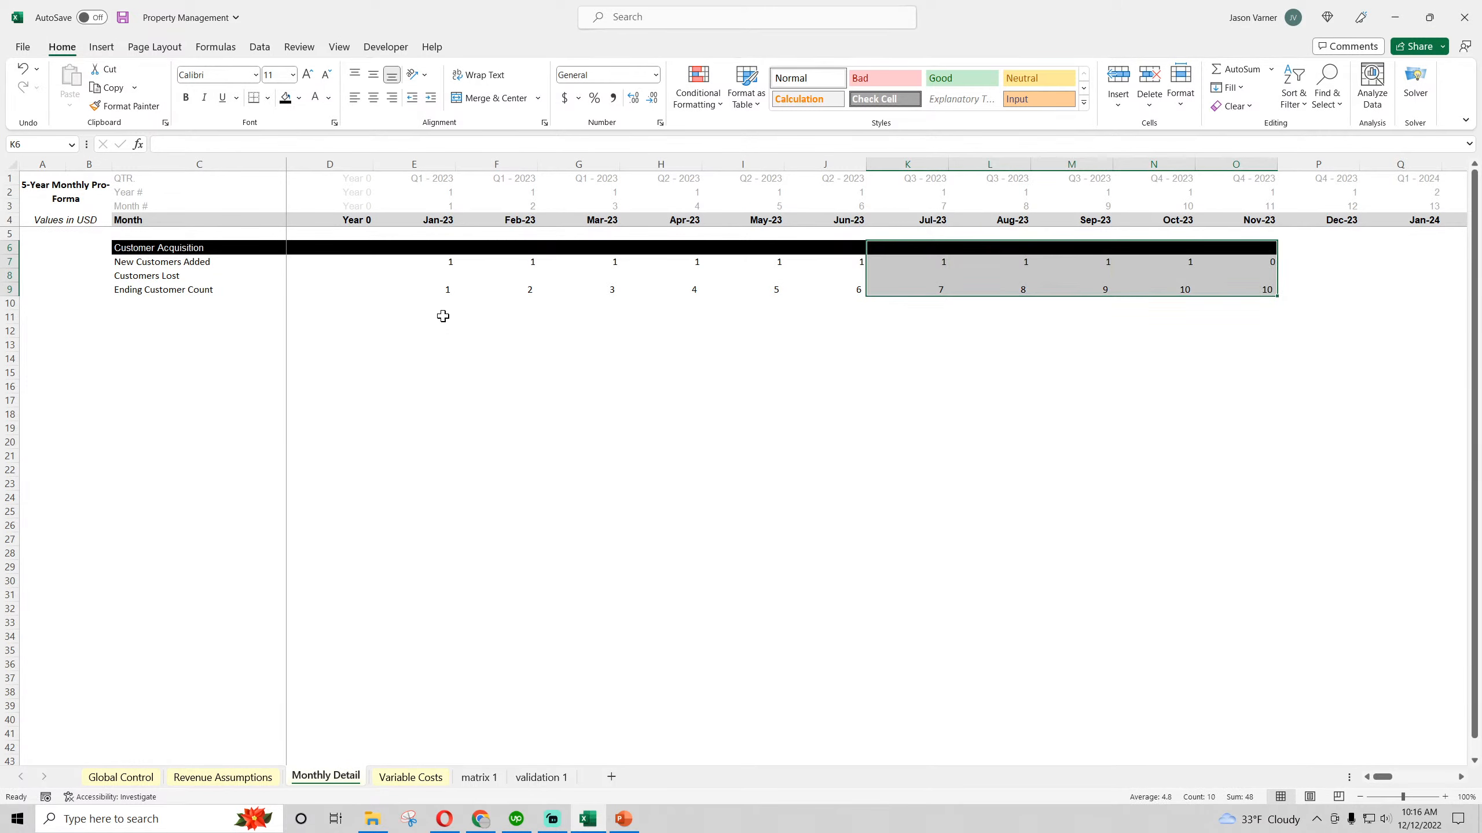
drag(440, 304, 443, 300)
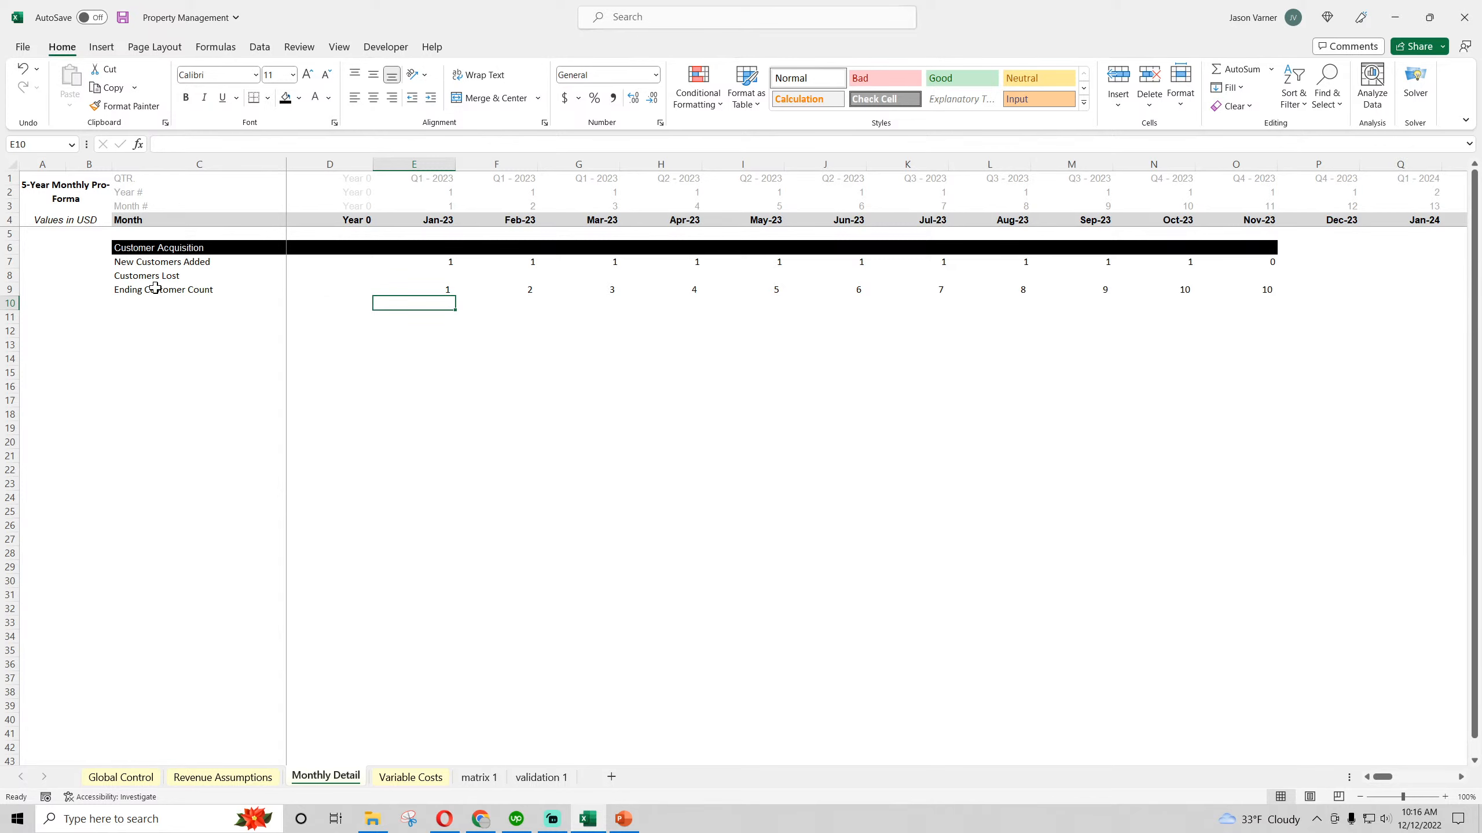
Apply a bottom double border to the Ending Customer Count row, C9 through O9
drag(155, 288, 1263, 295)
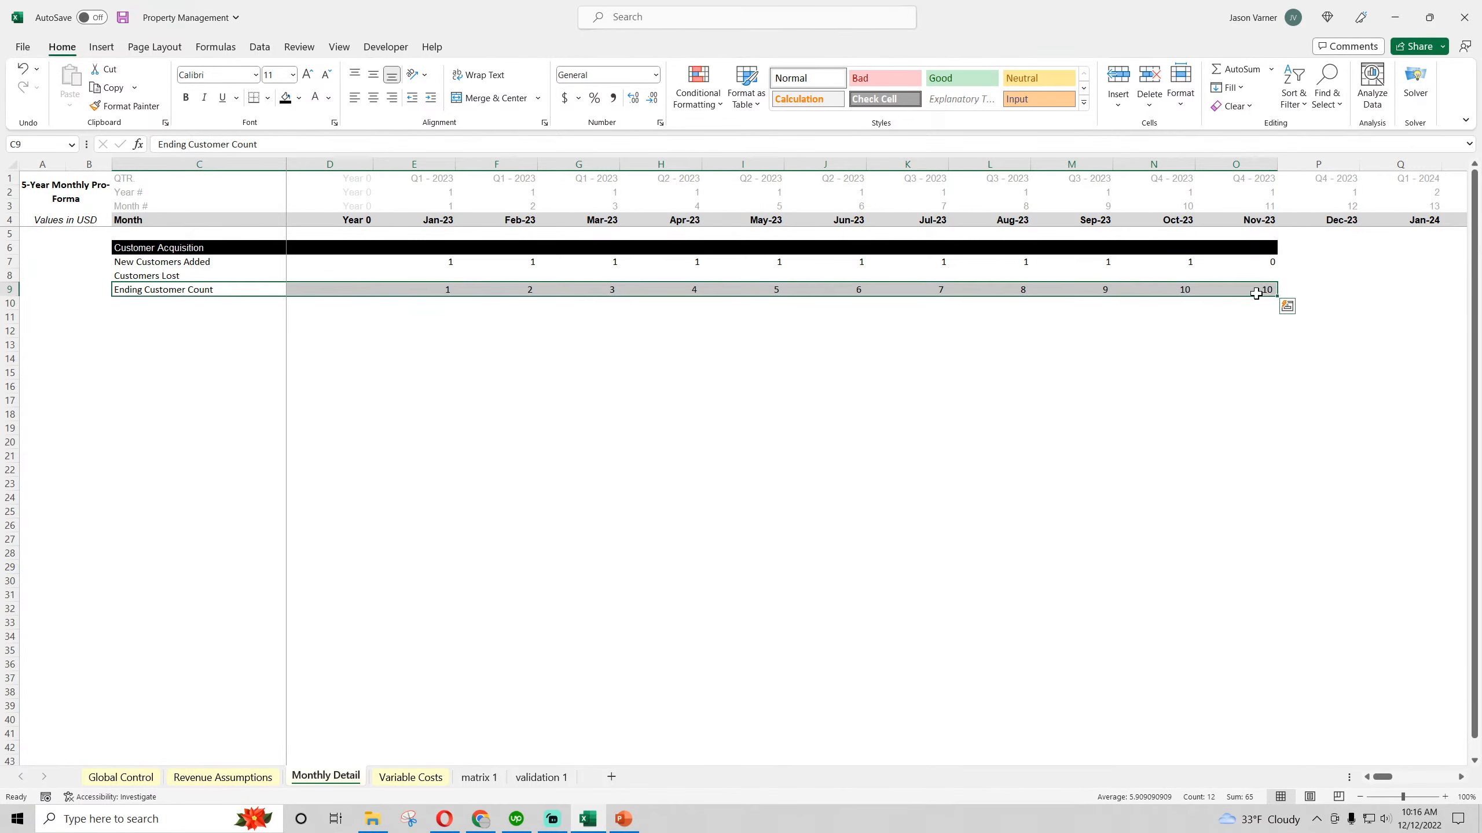
click(268, 98)
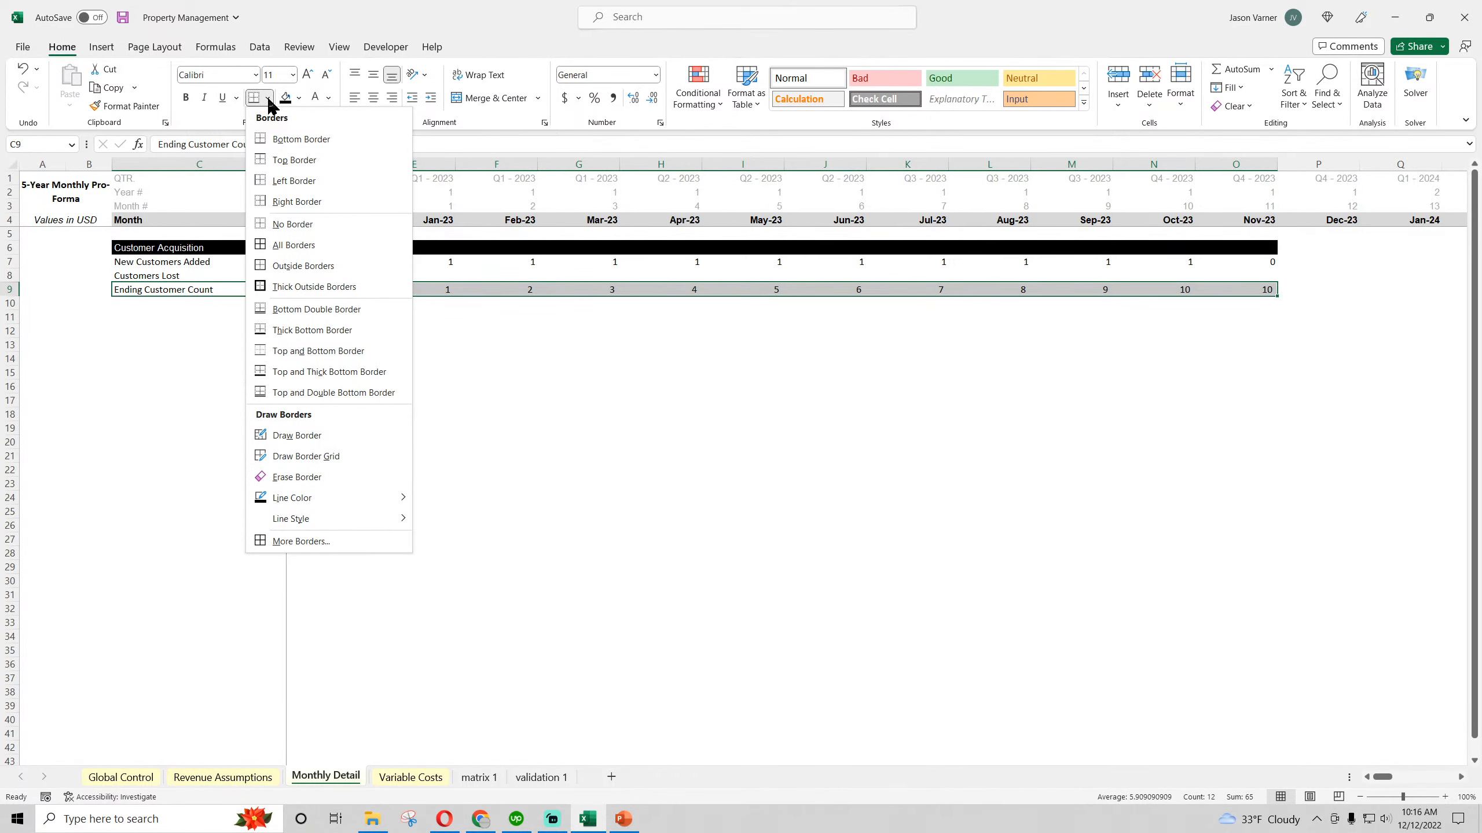
click(317, 308)
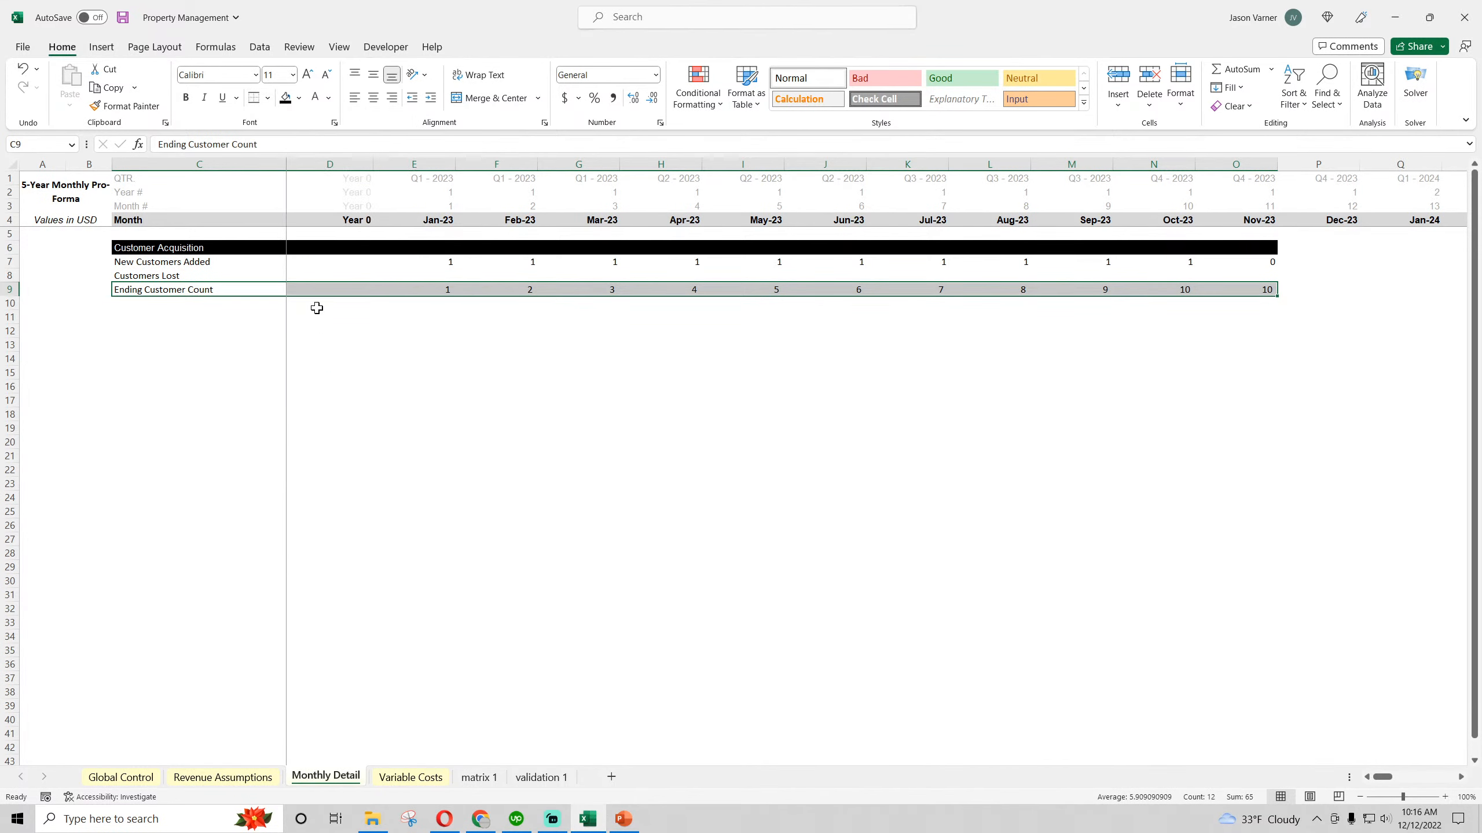
Apply a thin top and bottom border to the Ending Customer Count row, C9 through O9
click(268, 99)
mouse_move(336, 516)
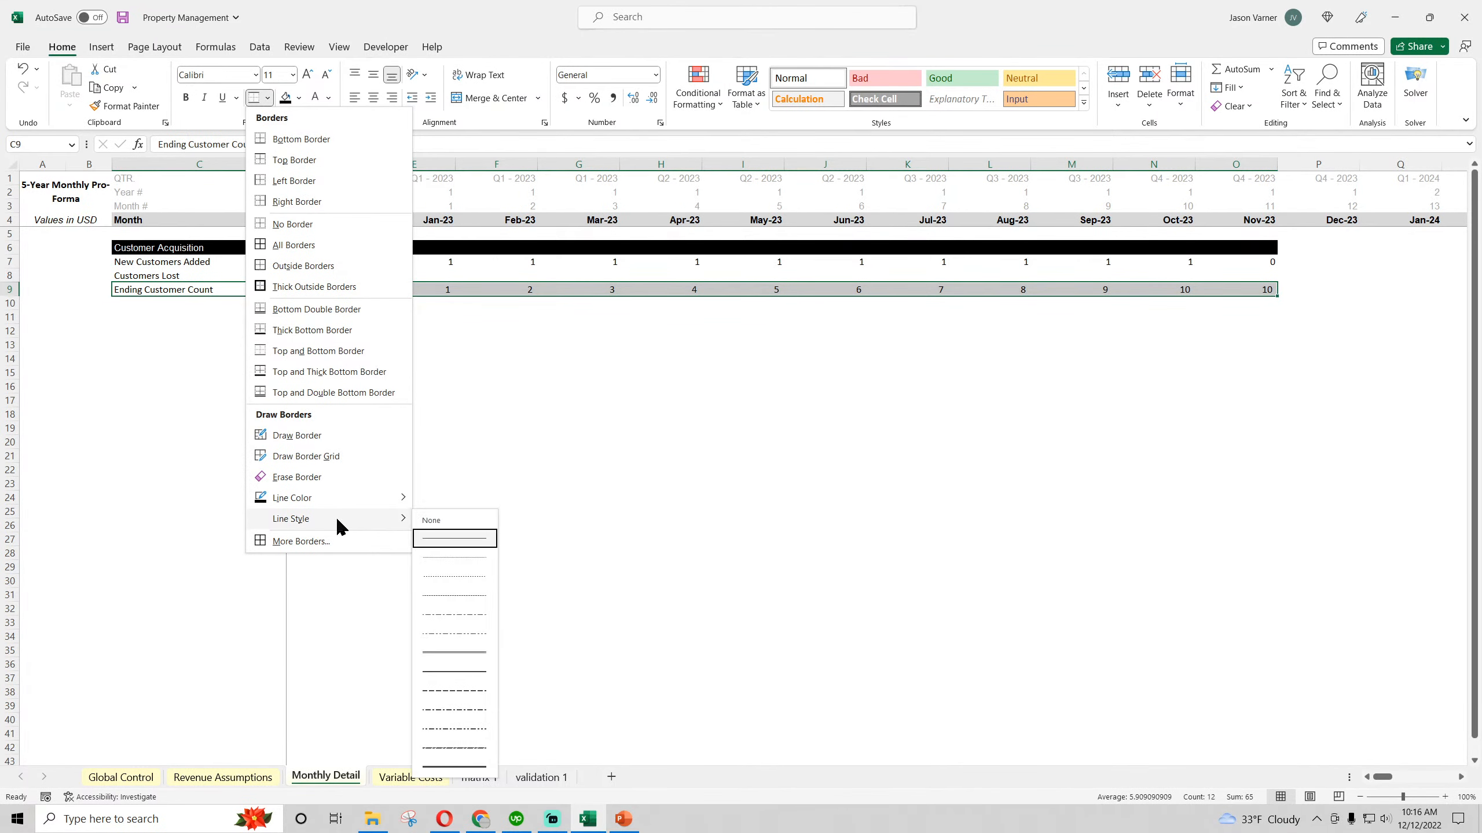
click(439, 561)
key(Escape)
click(381, 370)
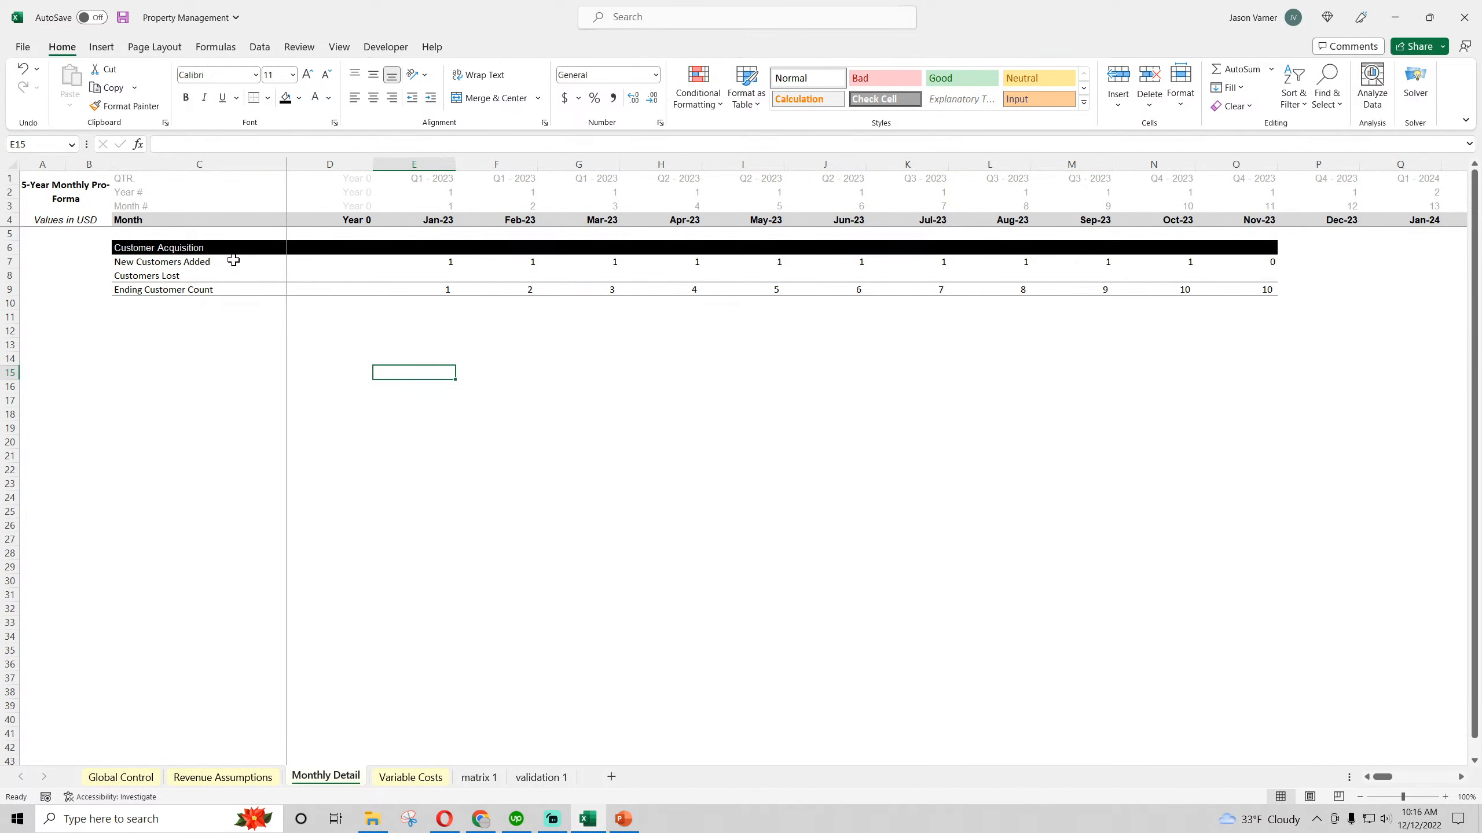
Apply the custom accounting-style format without currency symbol or decimals to C7:P31 on the Monthly Detail sheet
drag(233, 260, 1333, 594)
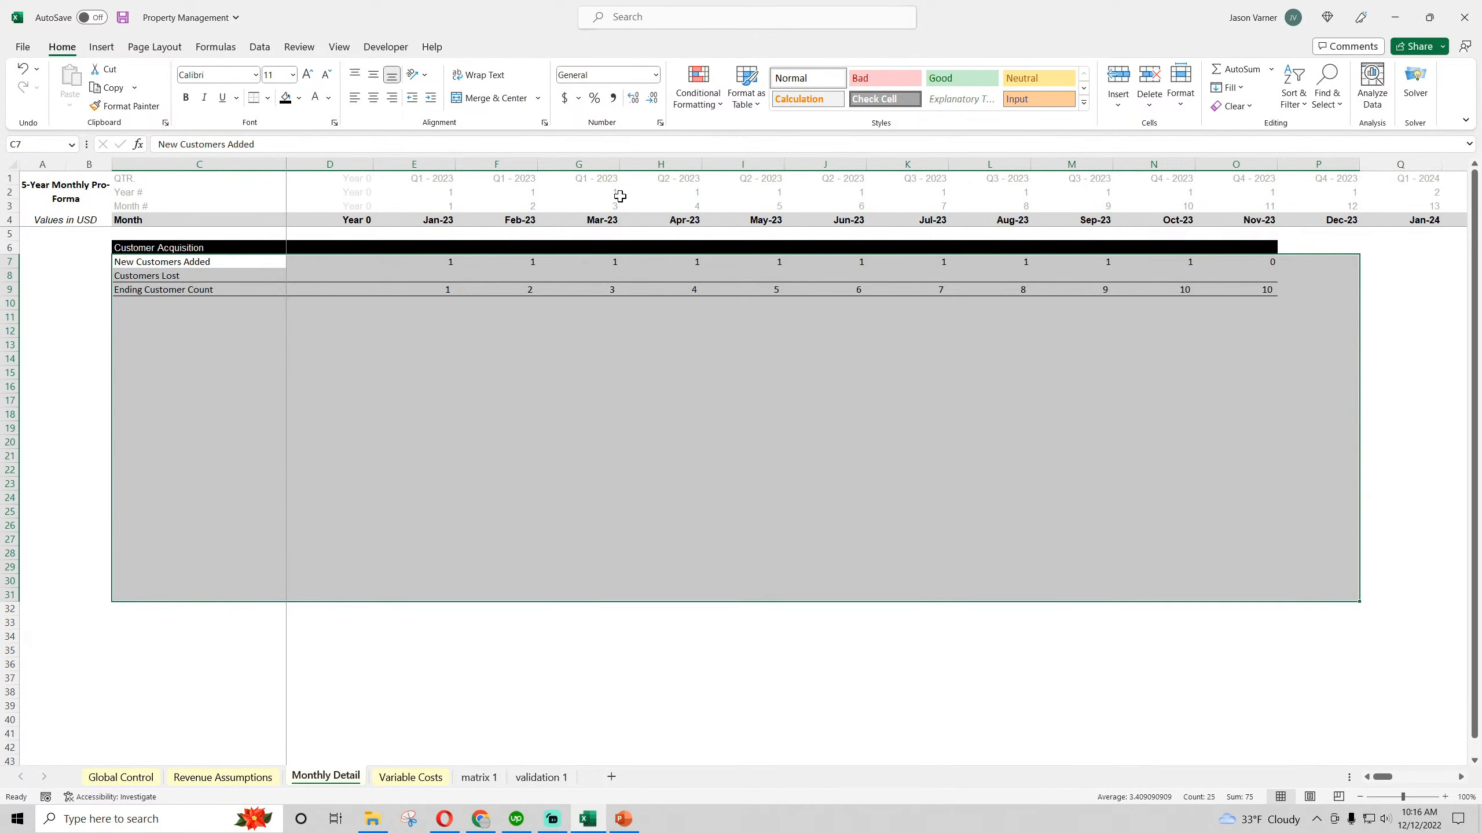
click(659, 123)
click(446, 306)
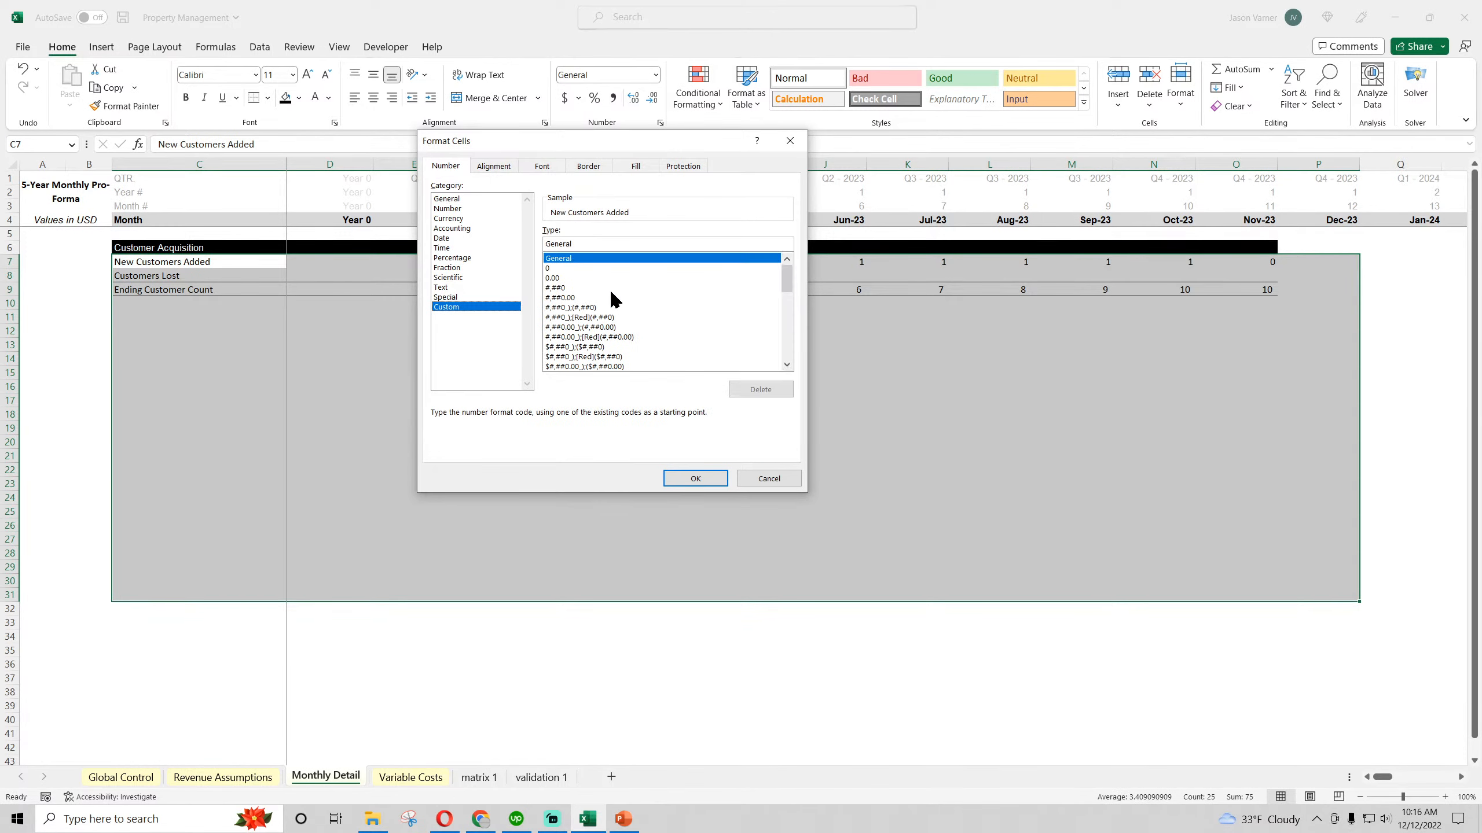
drag(789, 281, 787, 331)
click(665, 338)
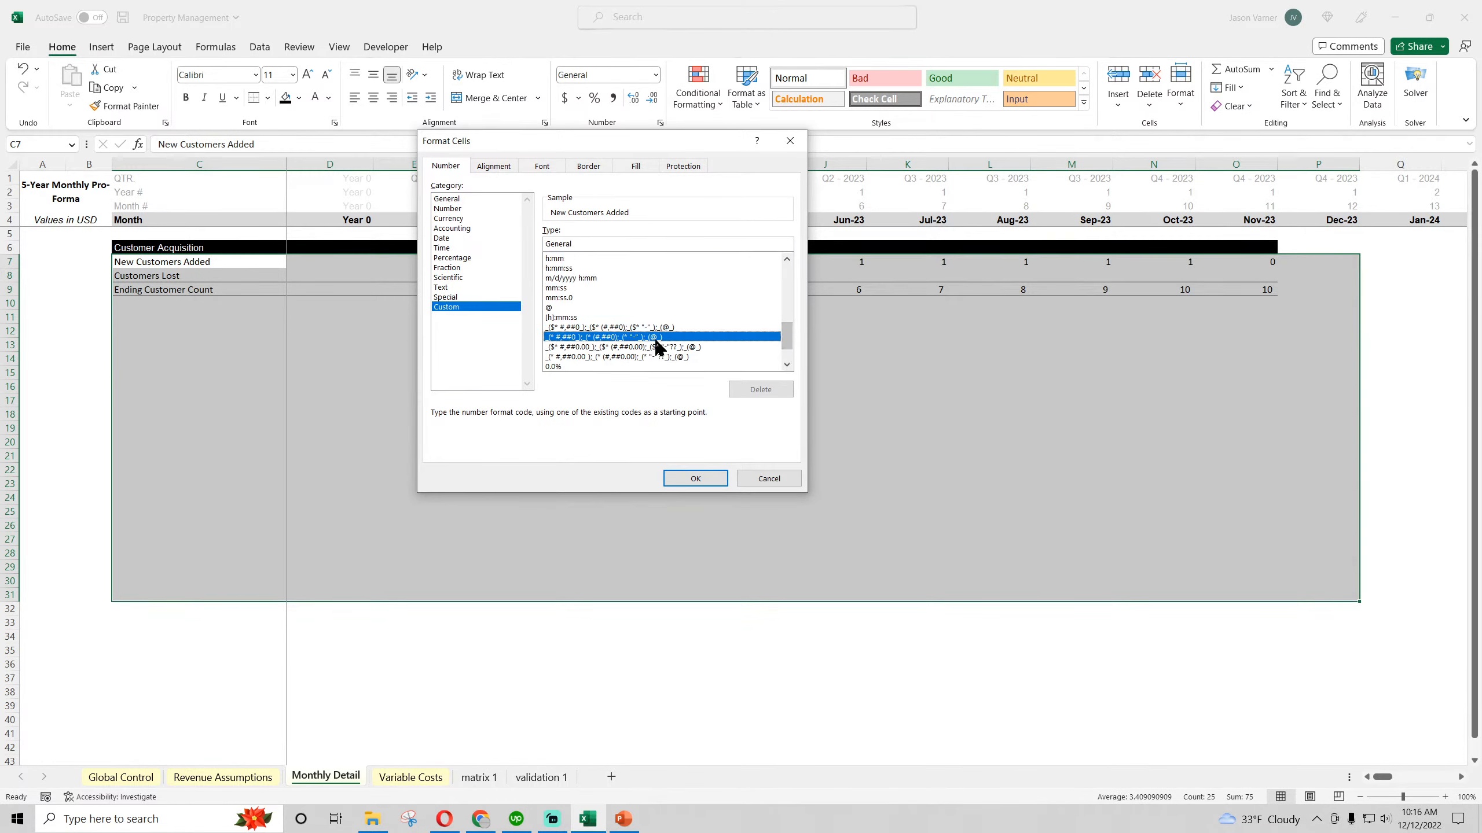
click(715, 479)
Review the customer goal, revenue configuration and secondary revenue sections on the Revenue Assumptions sheet, including the empty area below
click(201, 778)
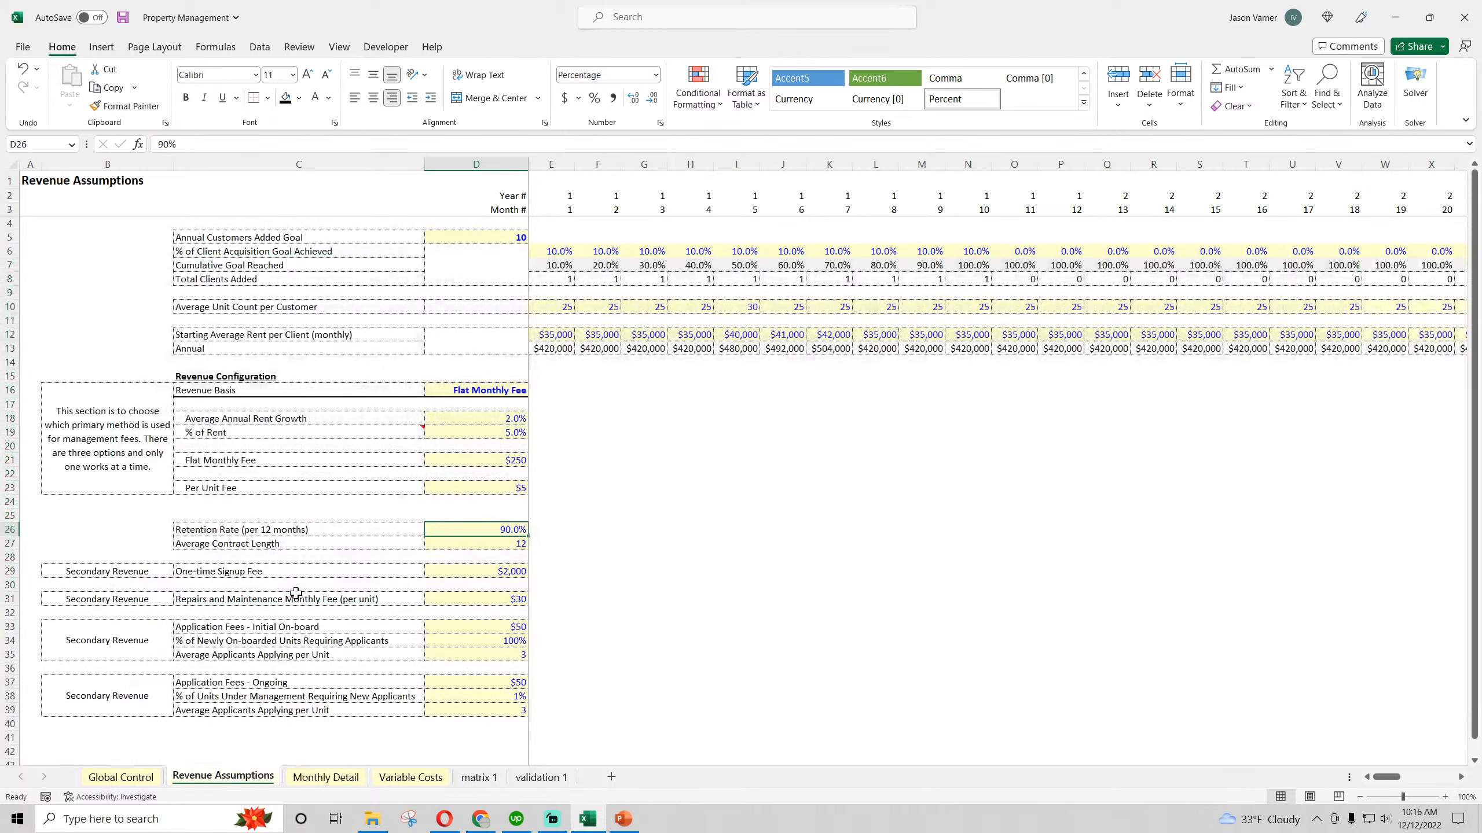
drag(73, 236, 1117, 709)
scroll(258, 468, down, 7)
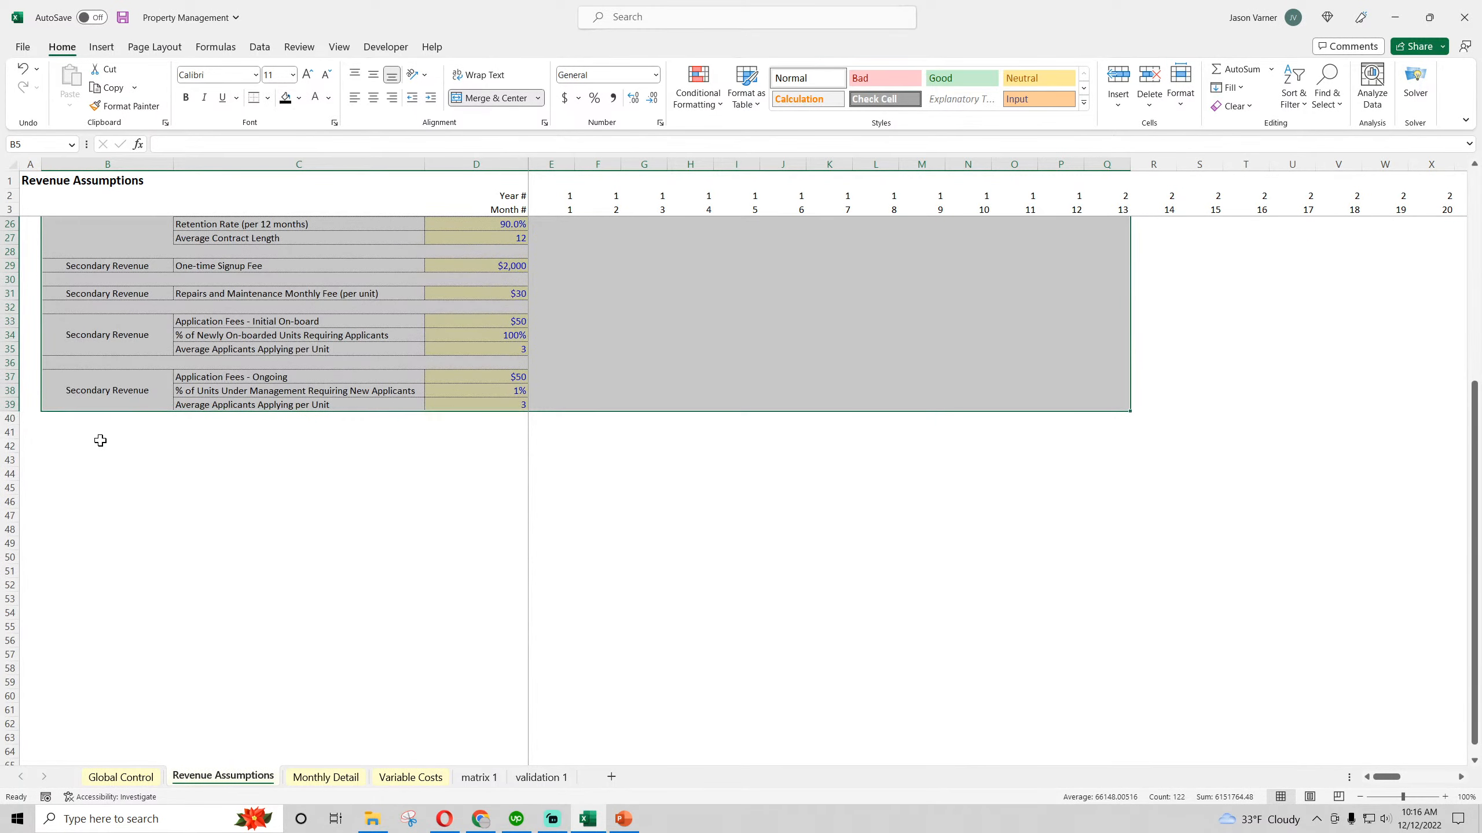
drag(99, 437, 724, 597)
scroll(586, 550, up, 7)
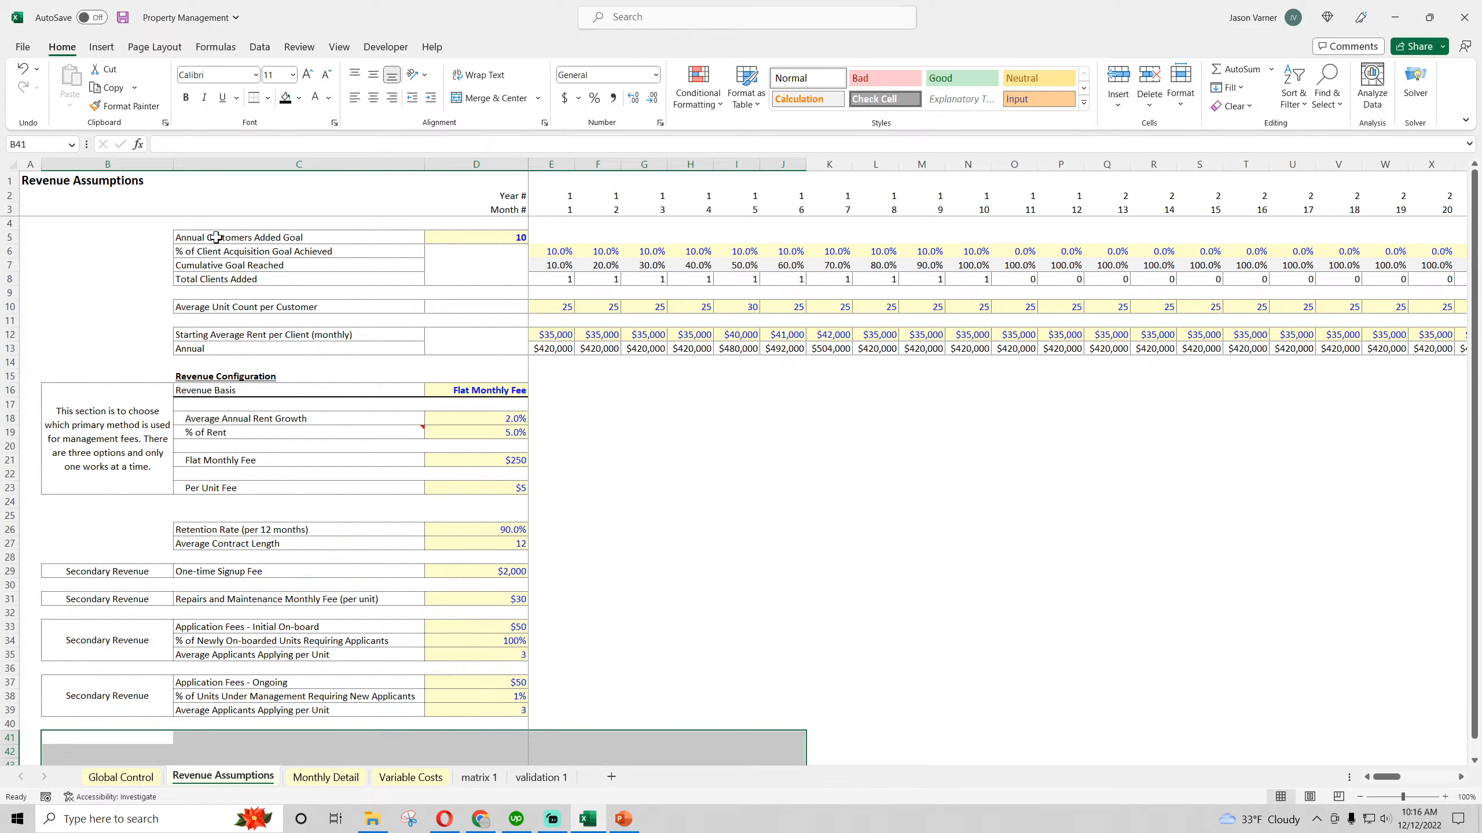
drag(216, 237, 625, 336)
drag(495, 419, 375, 500)
drag(133, 569, 513, 709)
Examine the starting average rent per client for months 1 through 9, plus the annual rent growth and % of Rent inputs
click(559, 335)
click(558, 348)
click(606, 336)
click(650, 335)
click(697, 336)
click(744, 337)
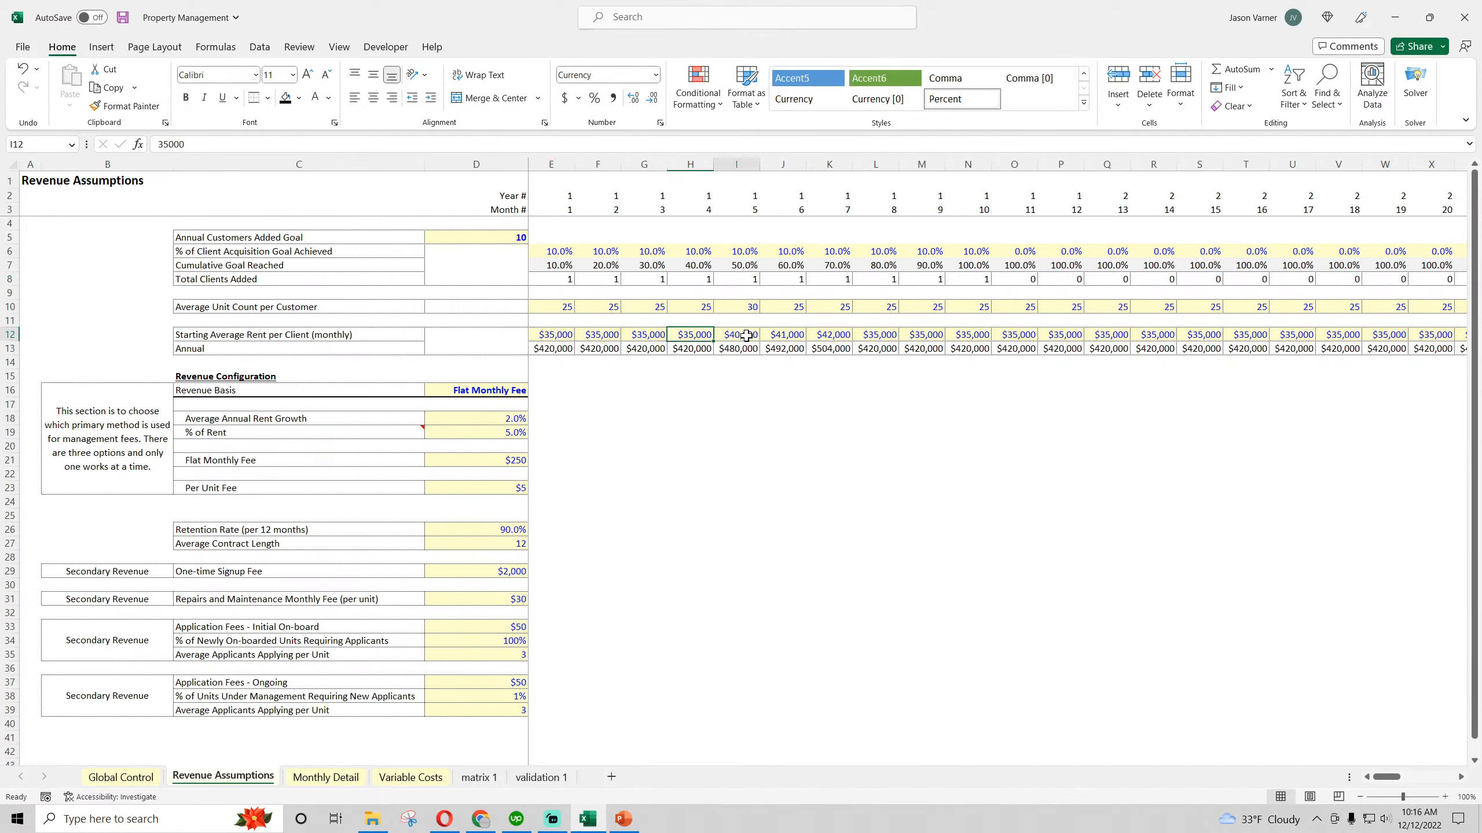
click(790, 336)
click(835, 336)
click(870, 336)
click(918, 336)
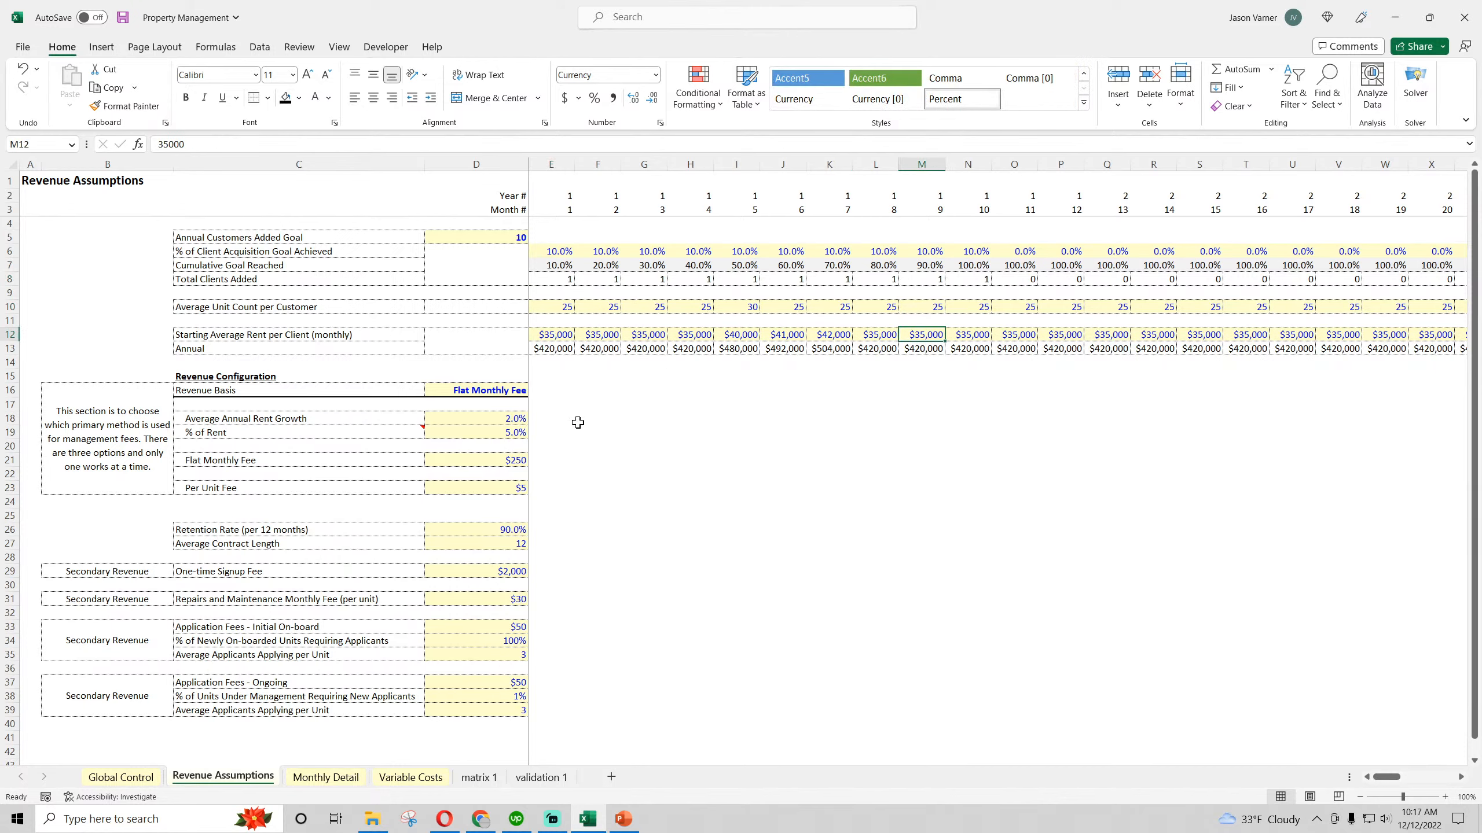
click(490, 418)
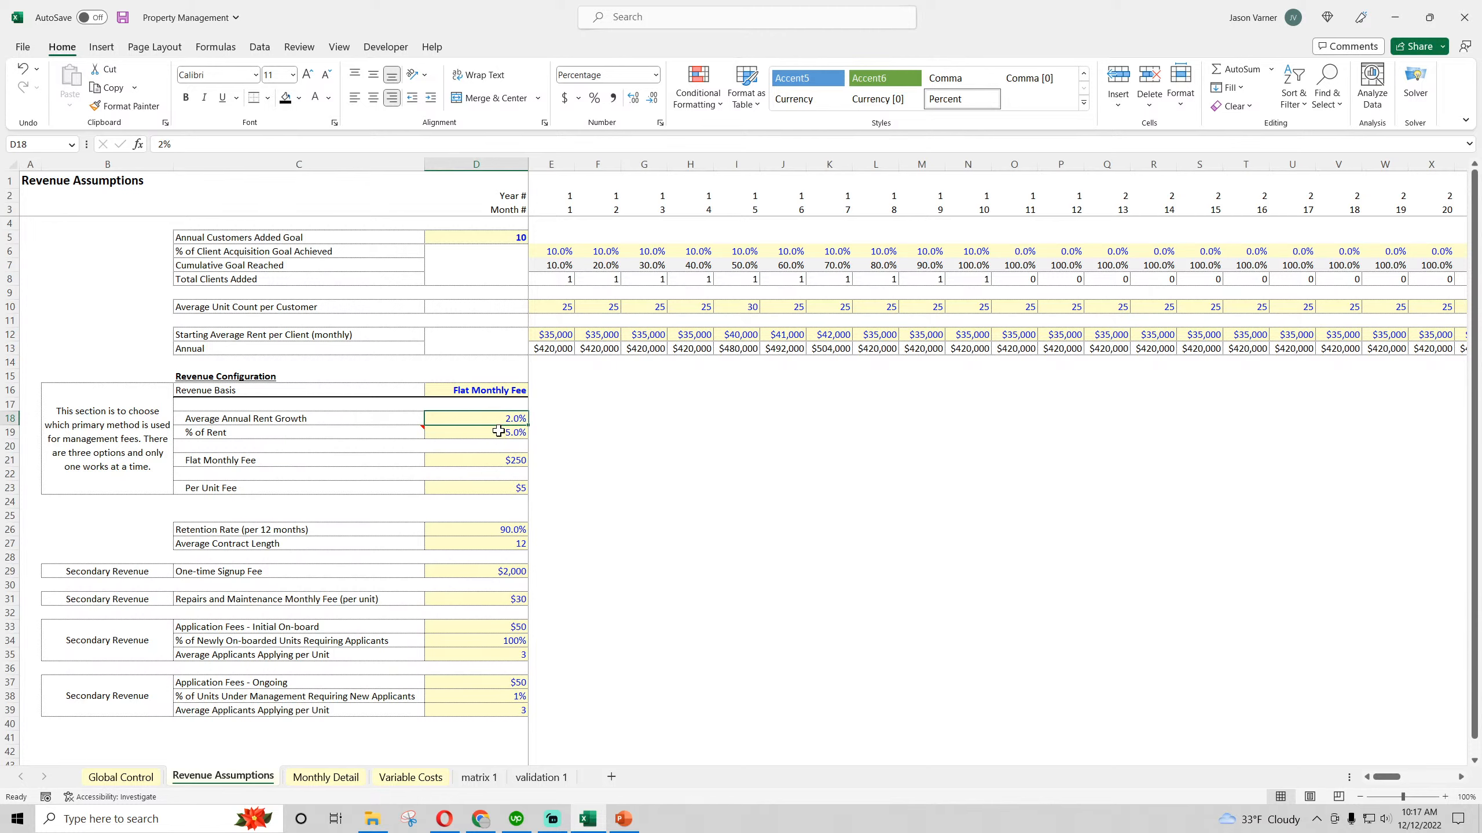
click(496, 433)
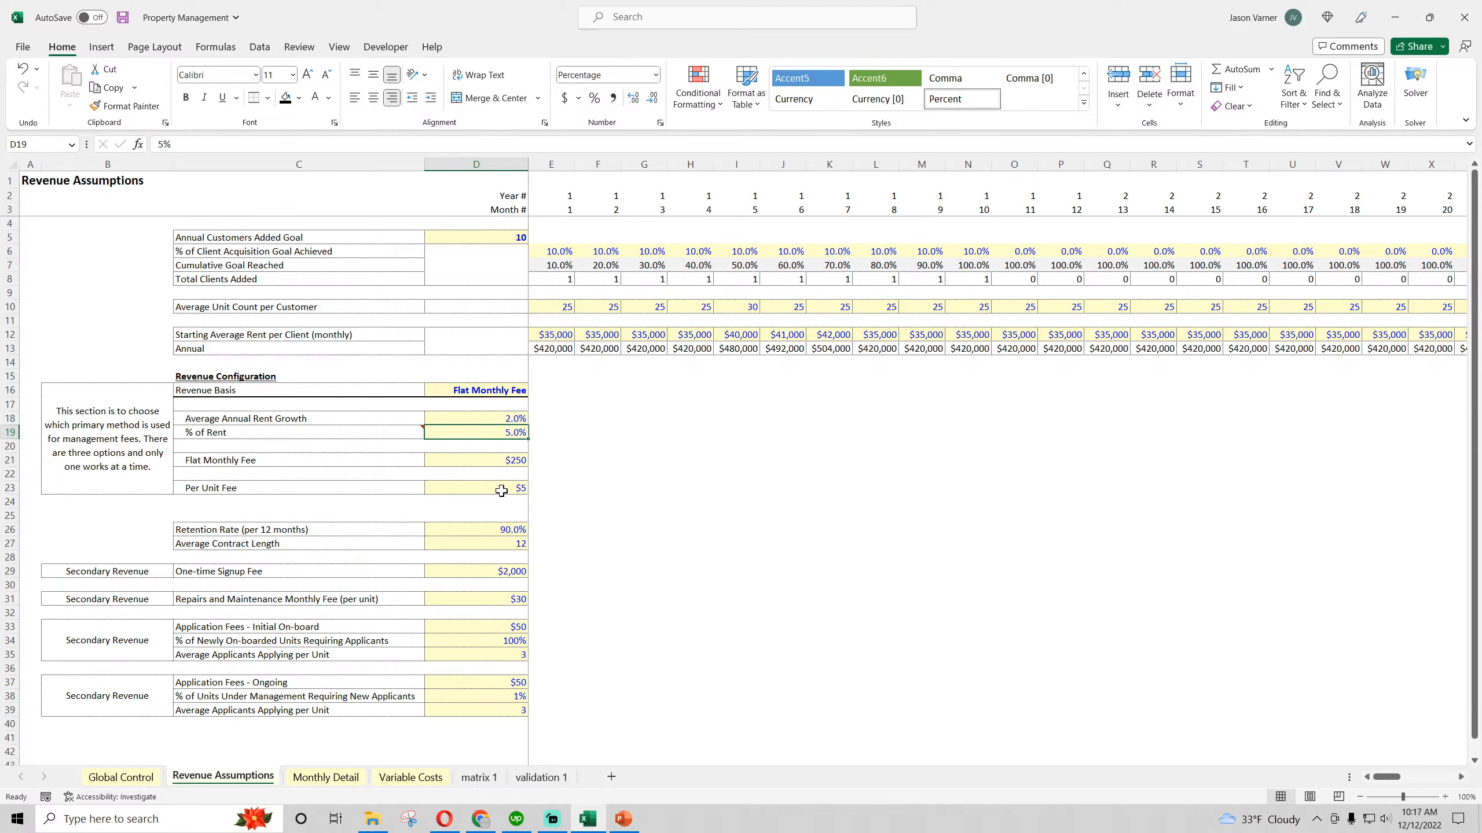
Save the workbook and recheck the Revenue Assumptions inputs from the customer goal down to the secondary revenue items
click(123, 17)
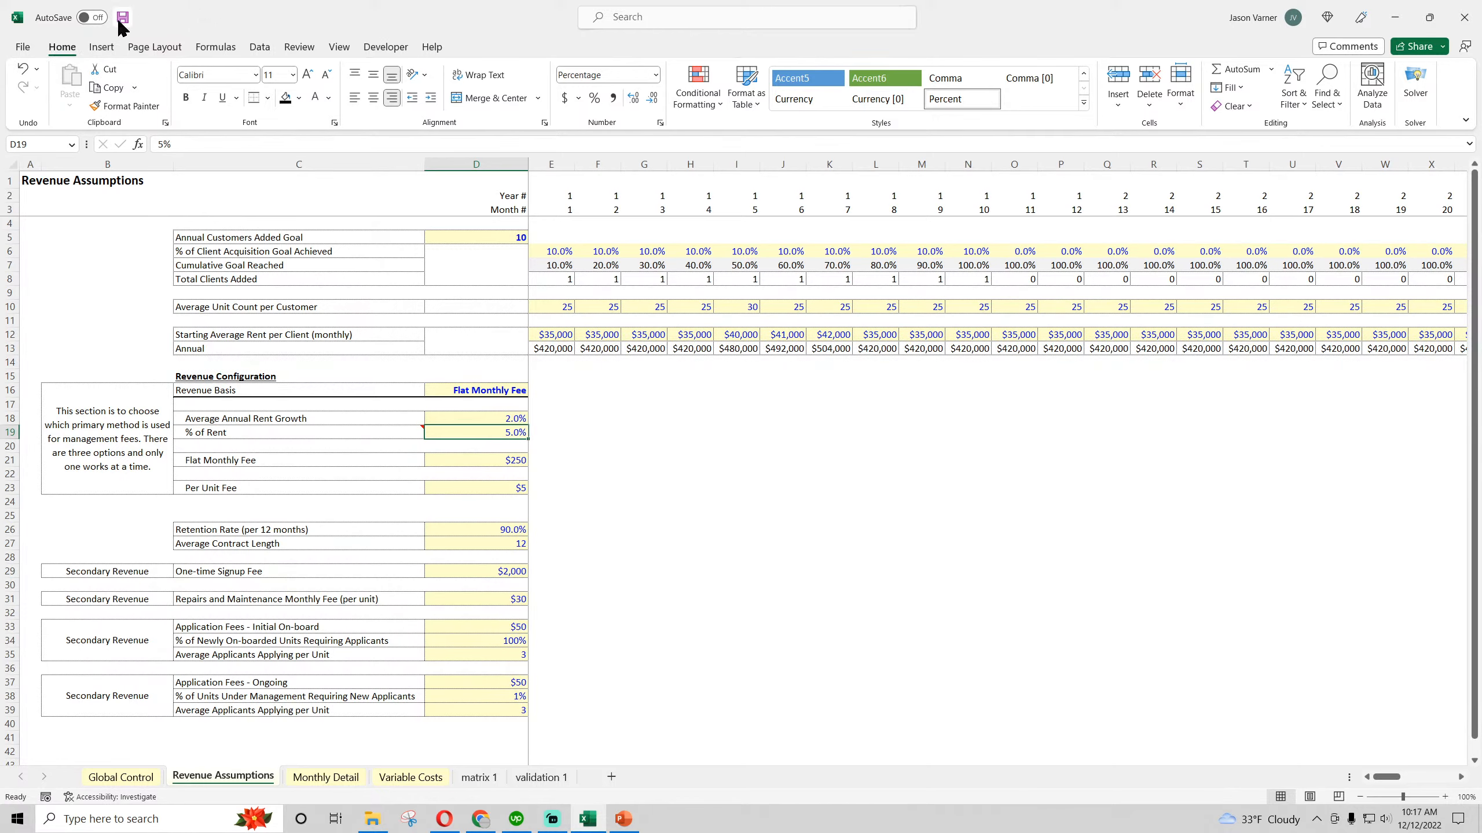
click(489, 239)
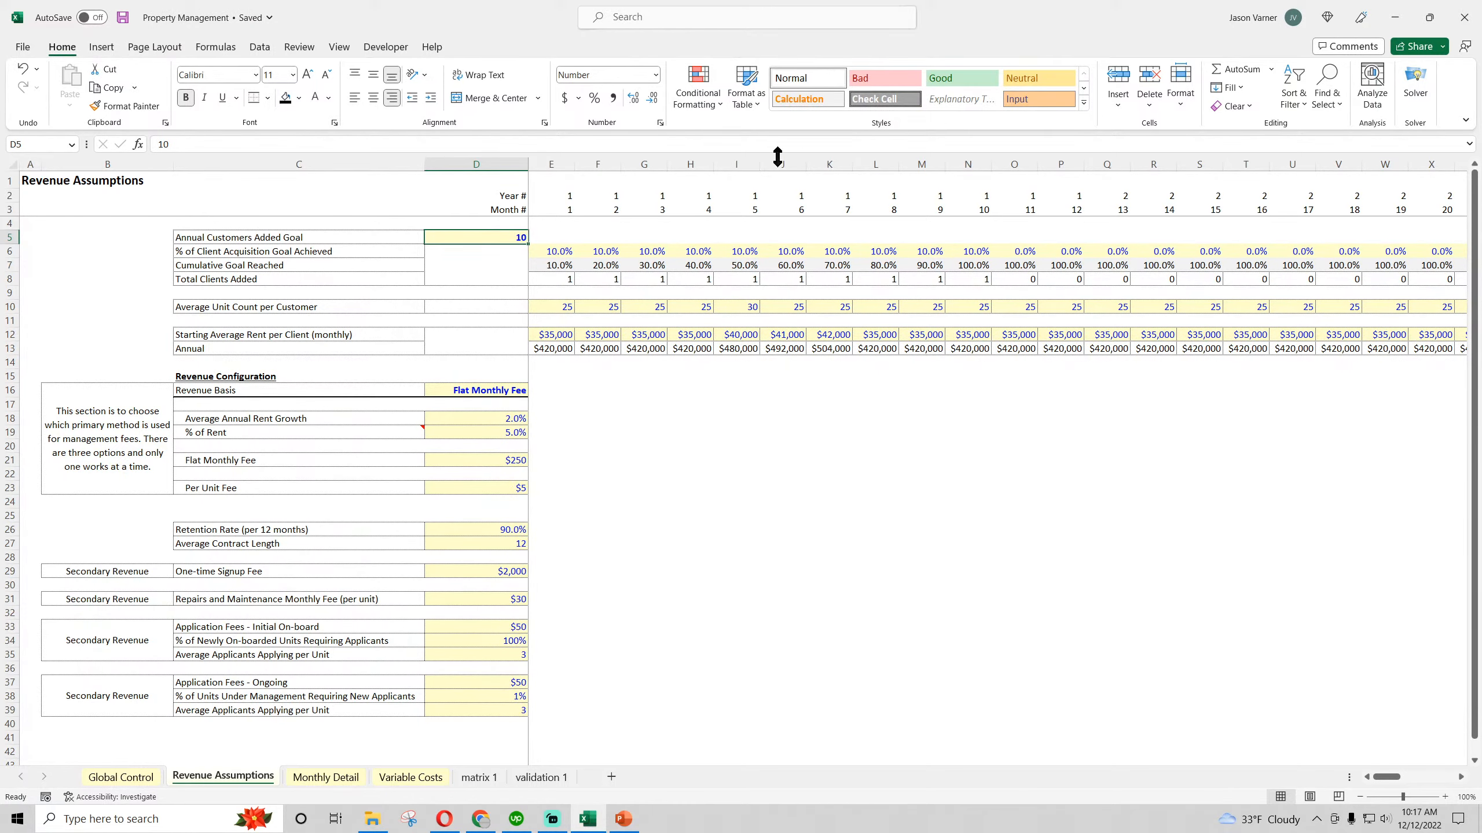
scroll(410, 596, down, 7)
drag(162, 474, 767, 589)
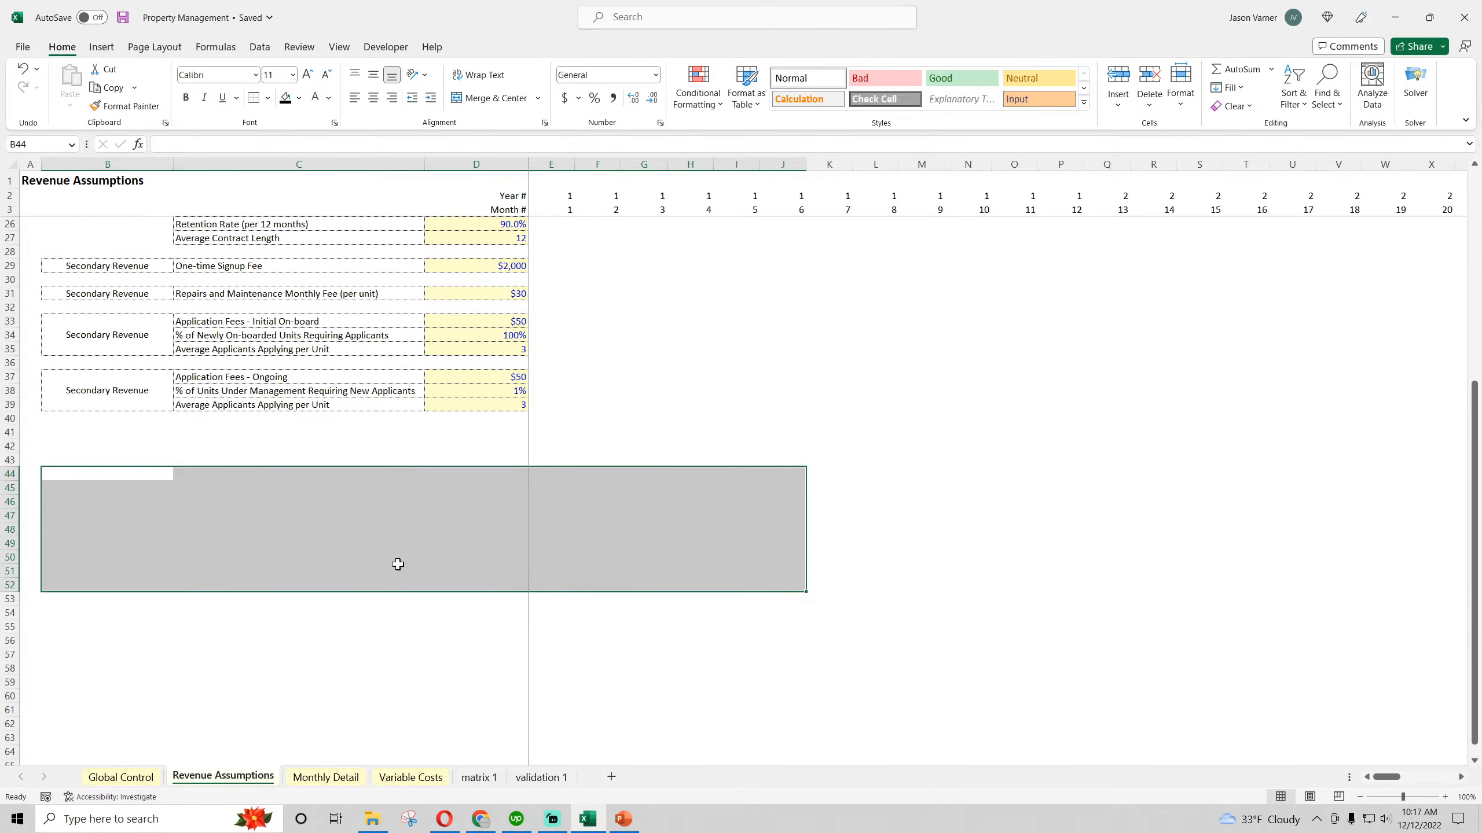
scroll(608, 583, up, 7)
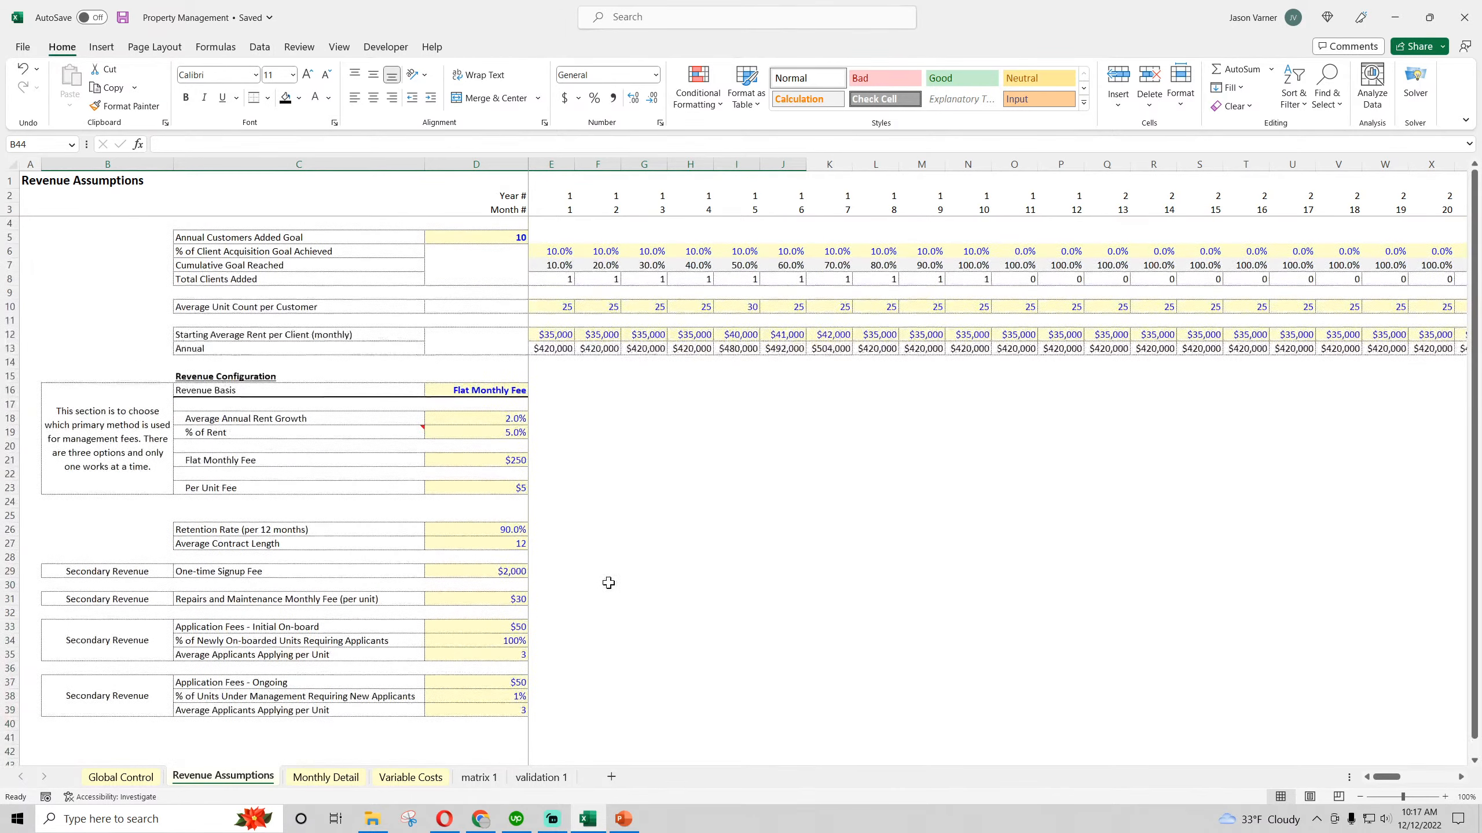
click(507, 430)
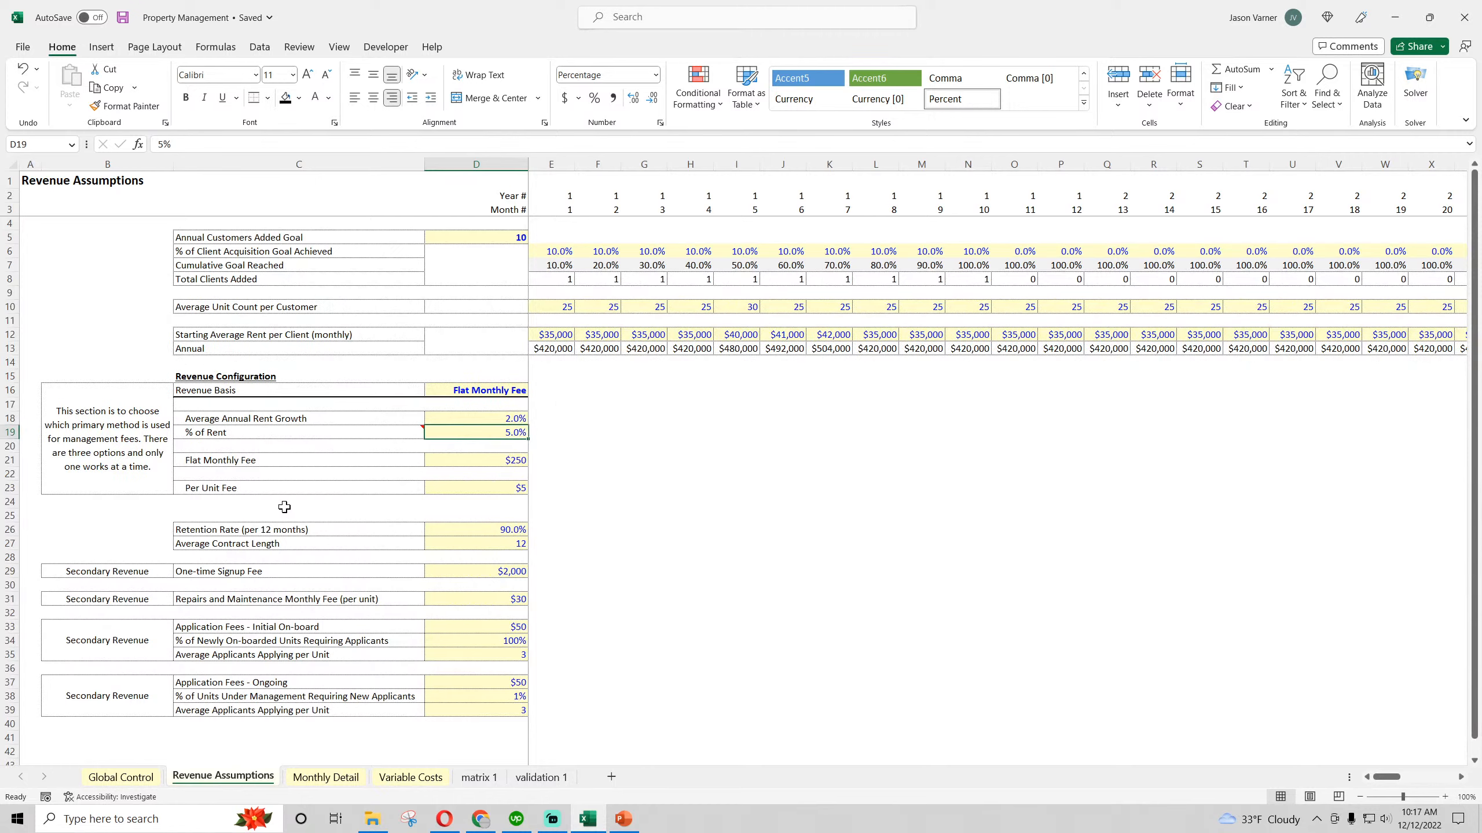
click(122, 17)
click(123, 17)
drag(32, 181, 1015, 710)
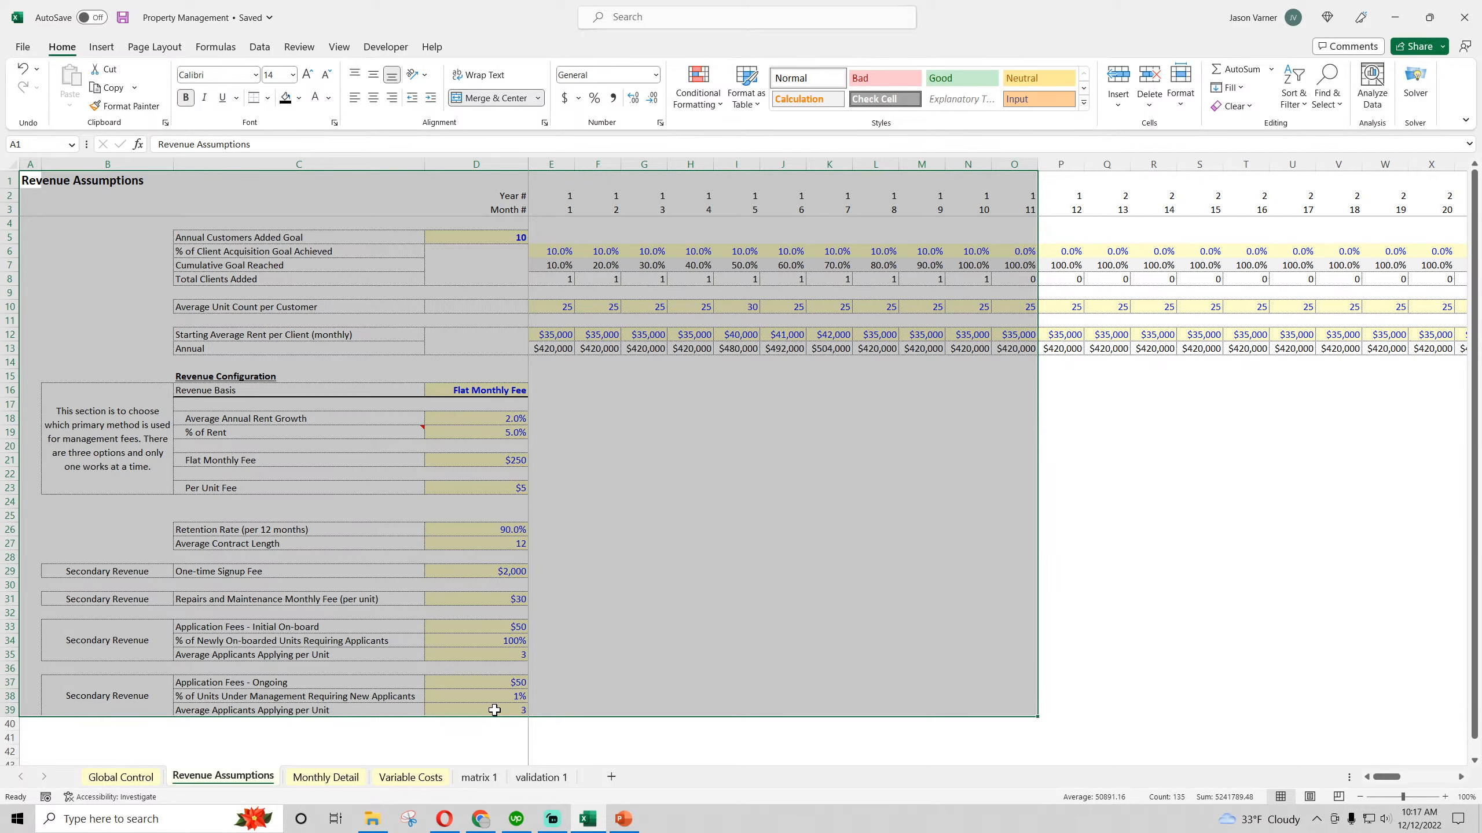
drag(494, 710, 406, 535)
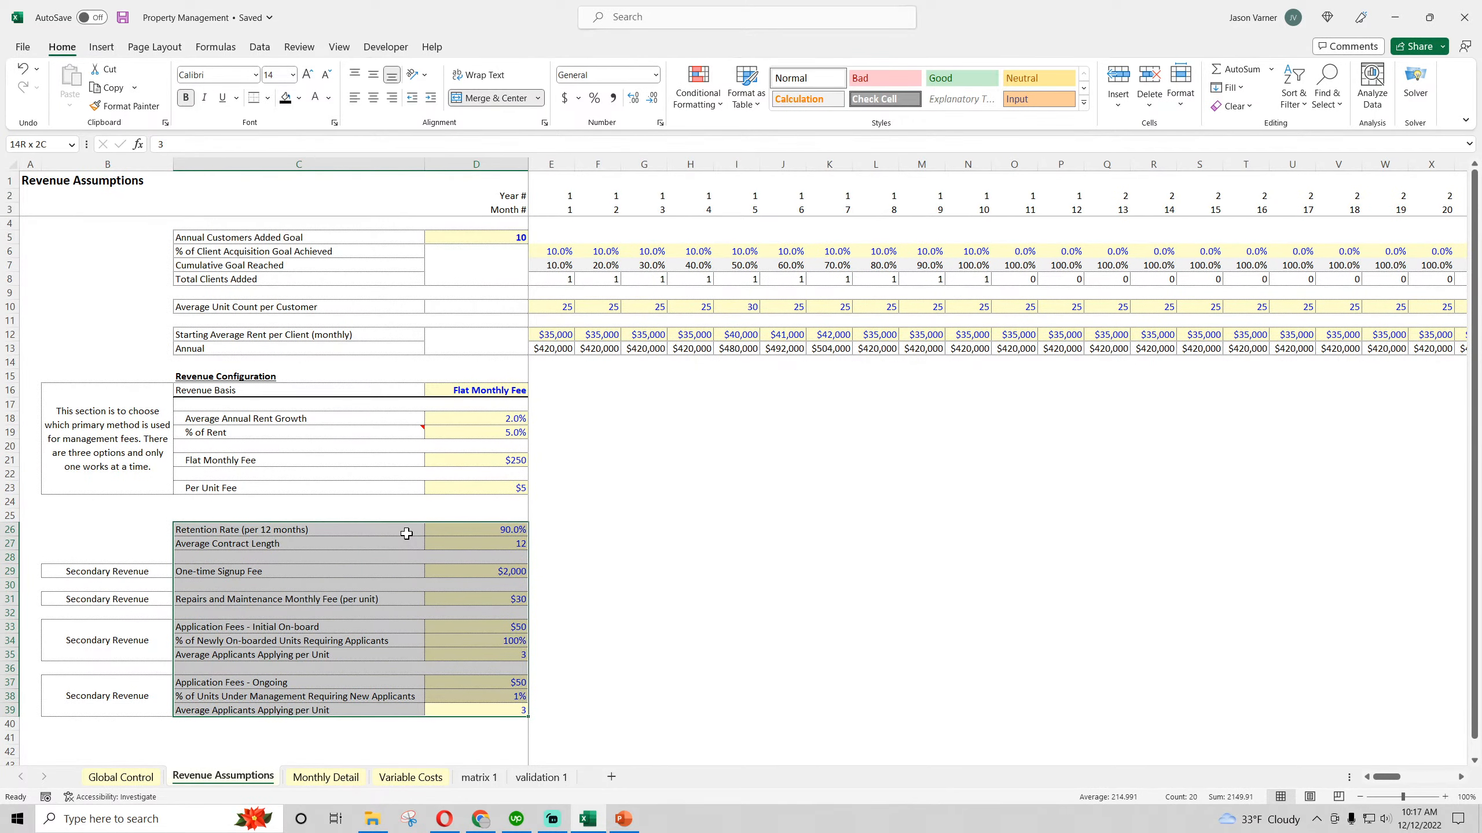
Color the Monthly Detail sheet tab purple and move the sheet between Variable Costs and matrix 1
click(337, 782)
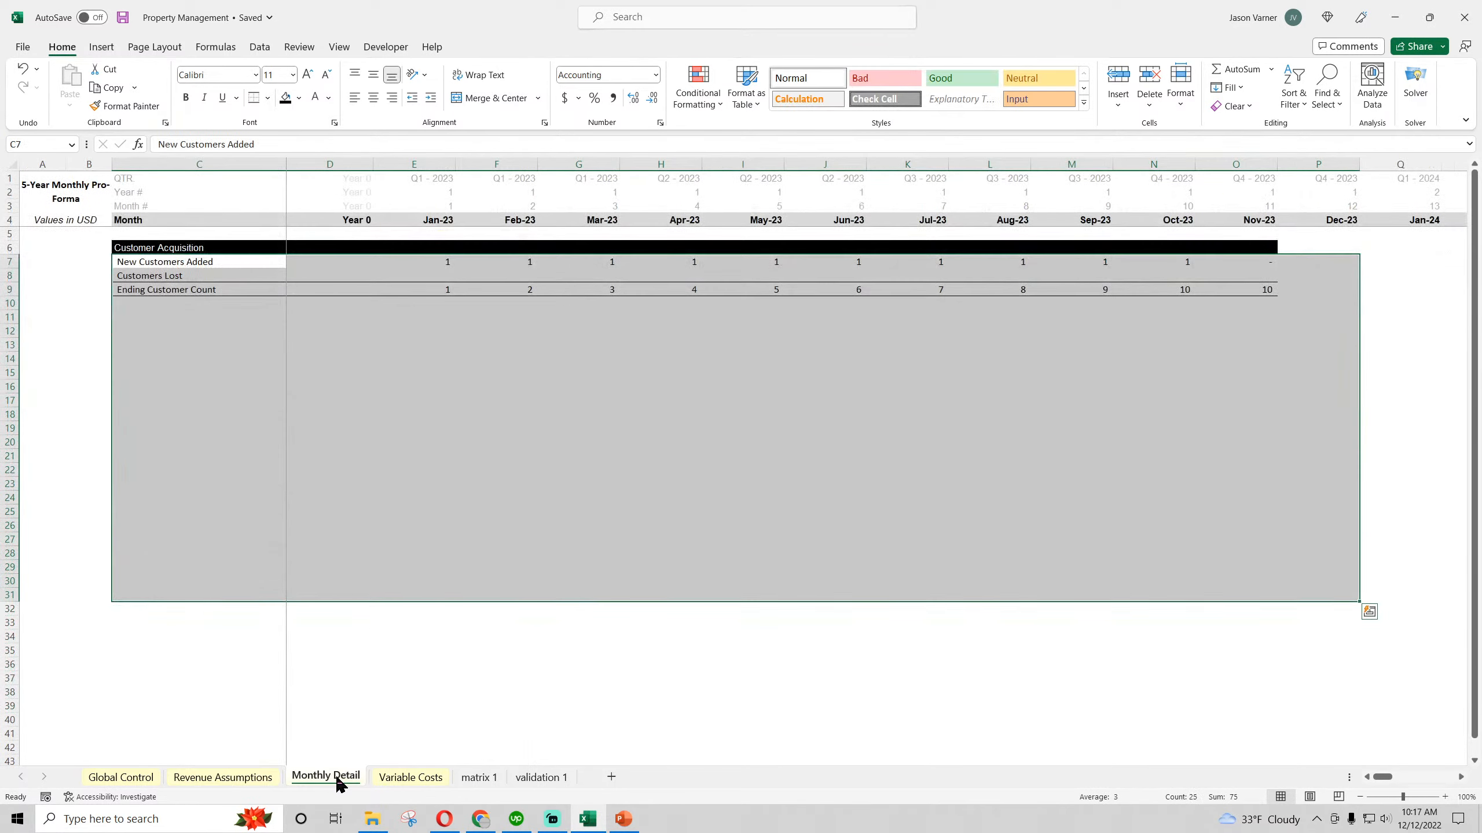
right_click(340, 785)
mouse_move(404, 703)
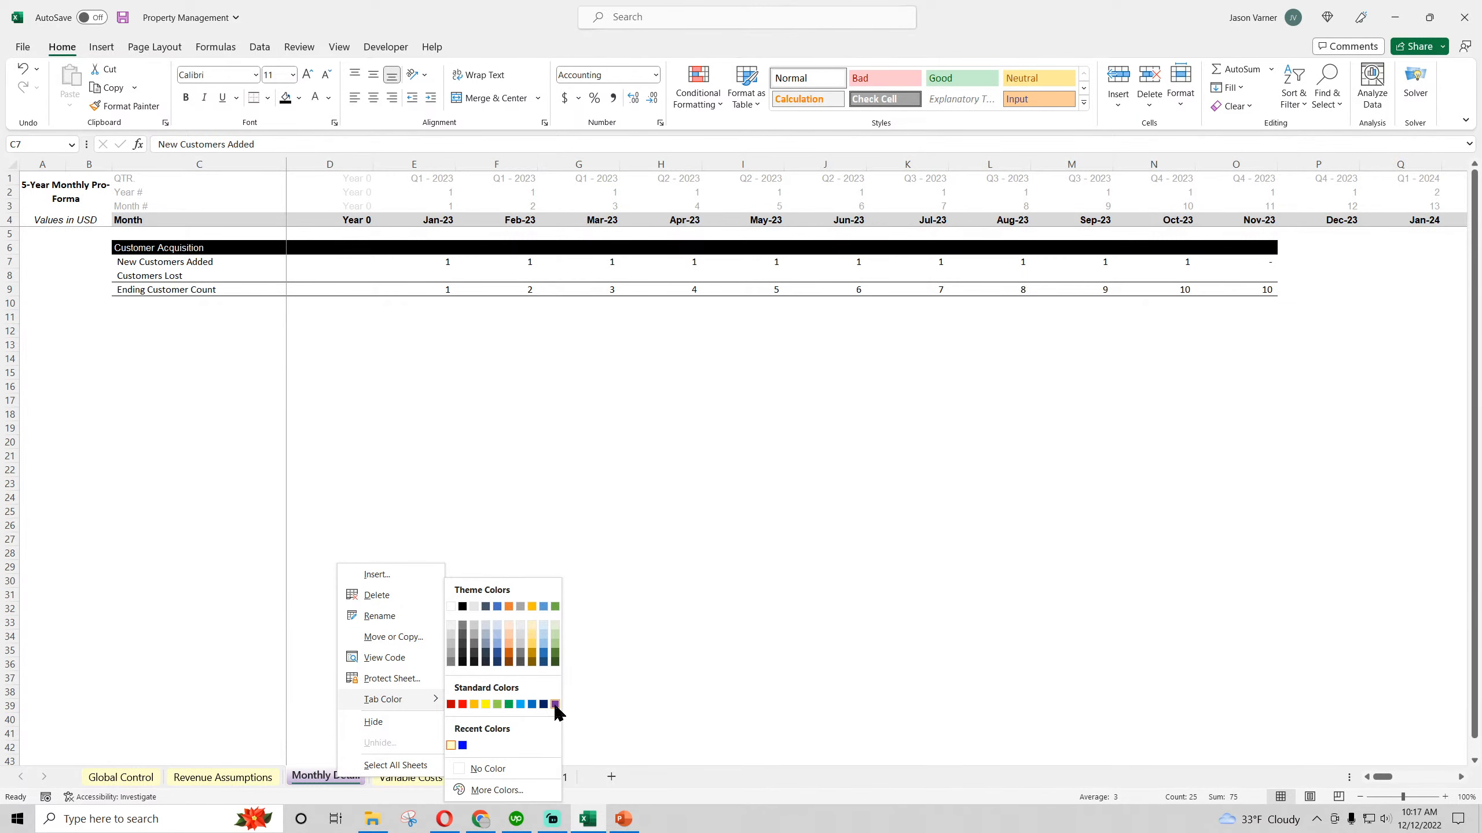
click(555, 705)
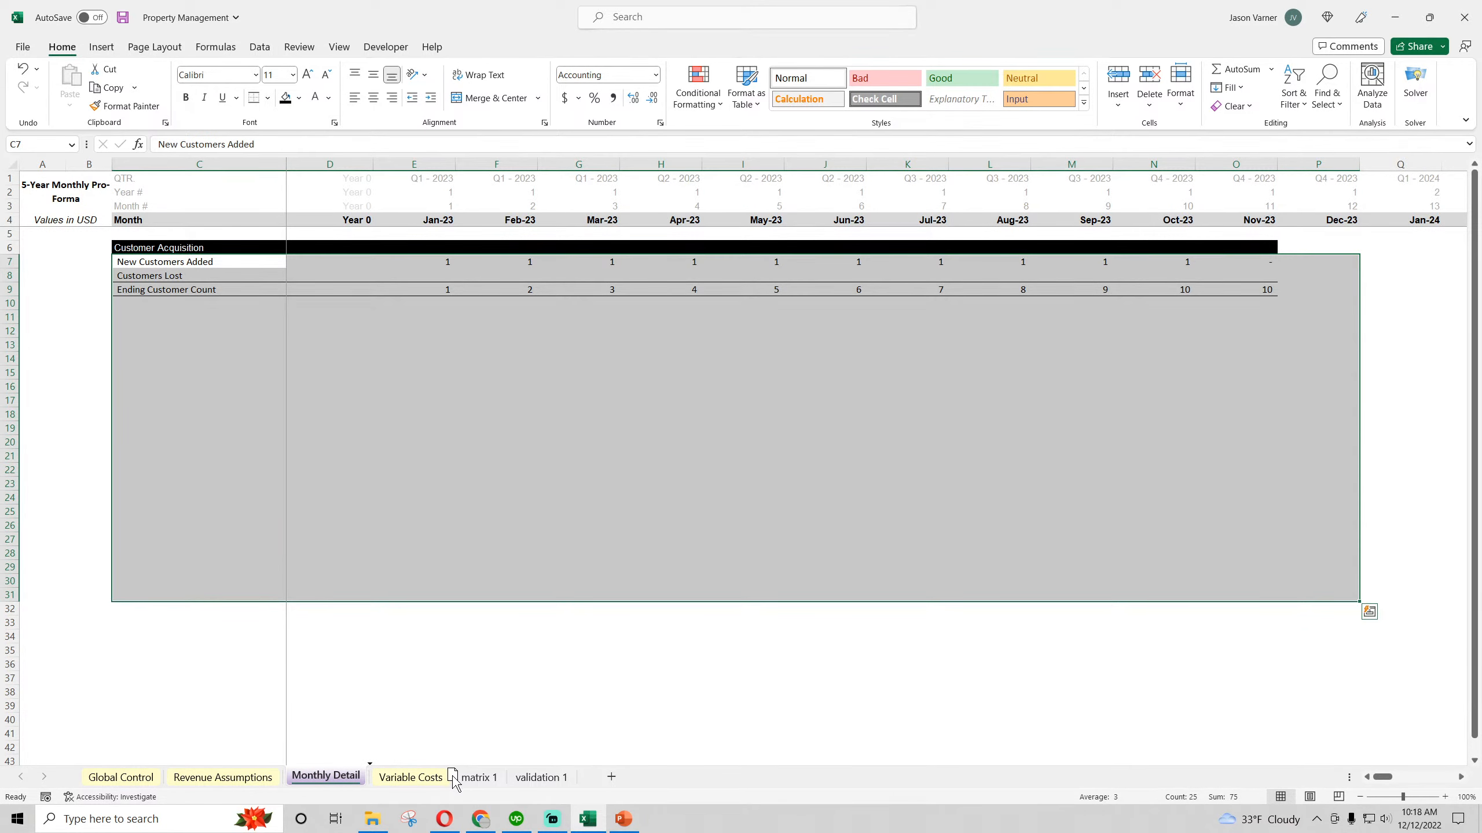
drag(454, 779, 453, 773)
click(421, 522)
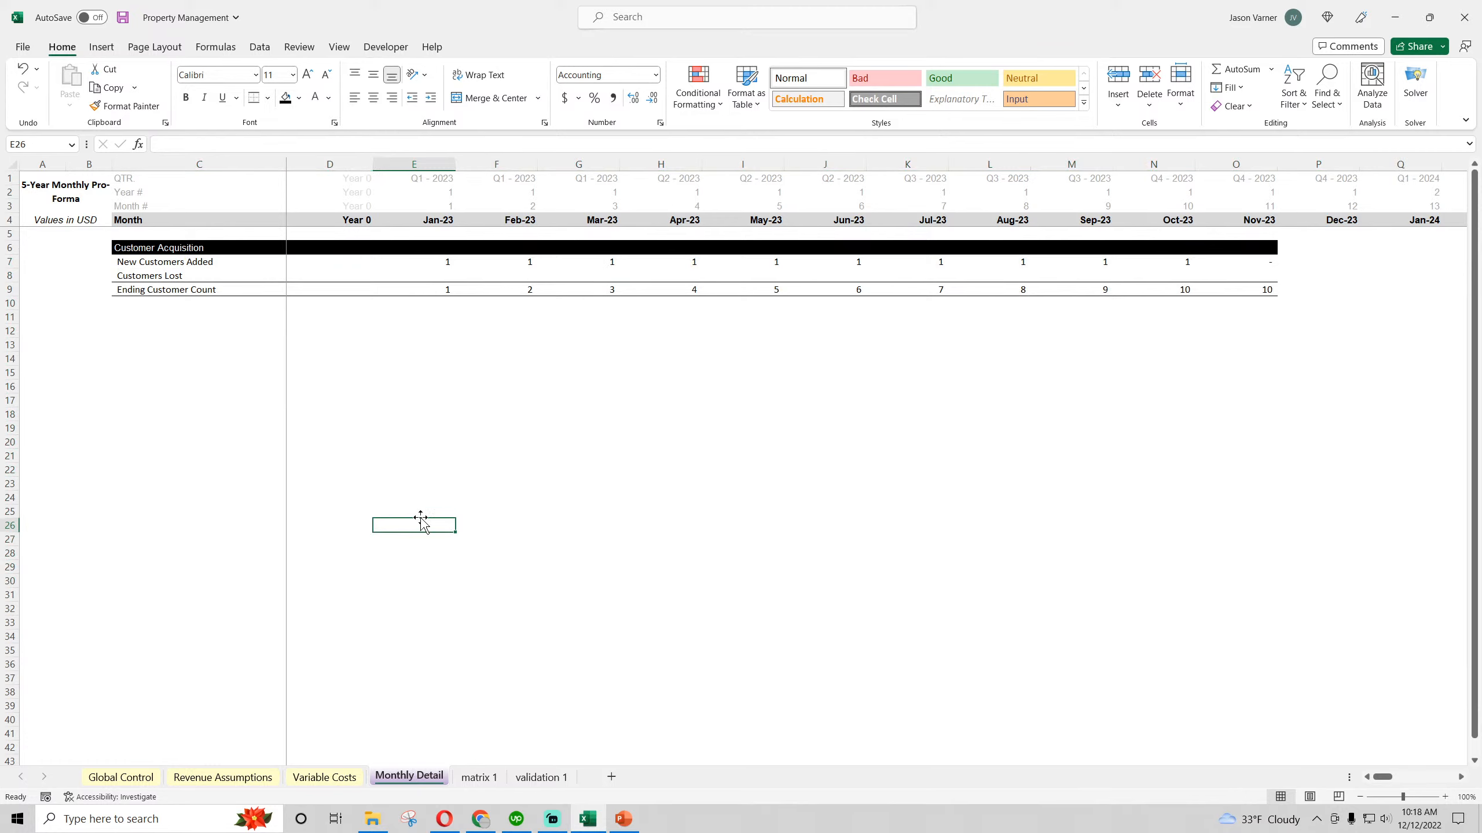
Save the workbook and shade the Ending Customer Count row, C9 through O9, light gray
click(123, 18)
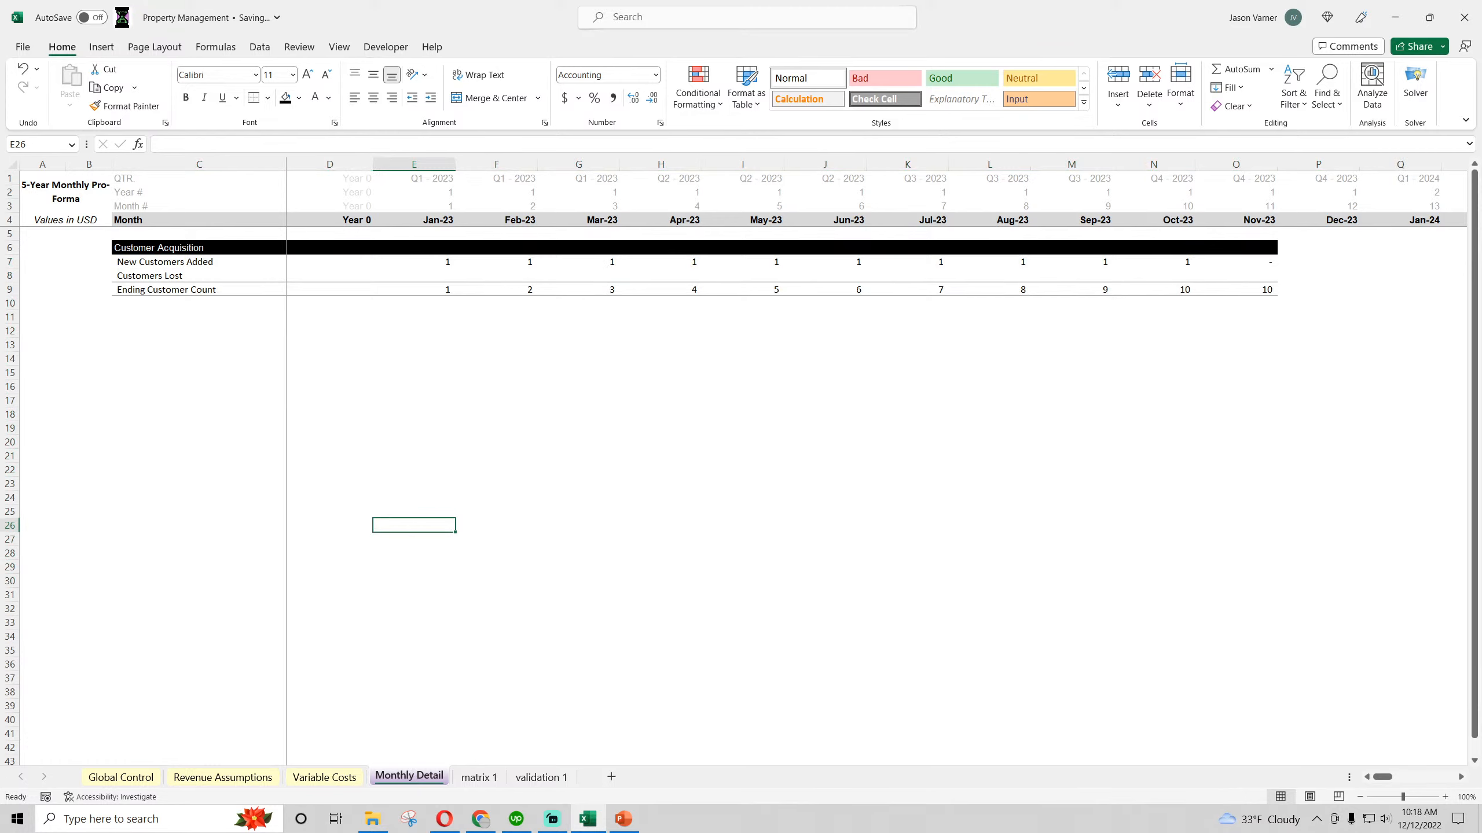
click(463, 343)
drag(165, 295, 1254, 291)
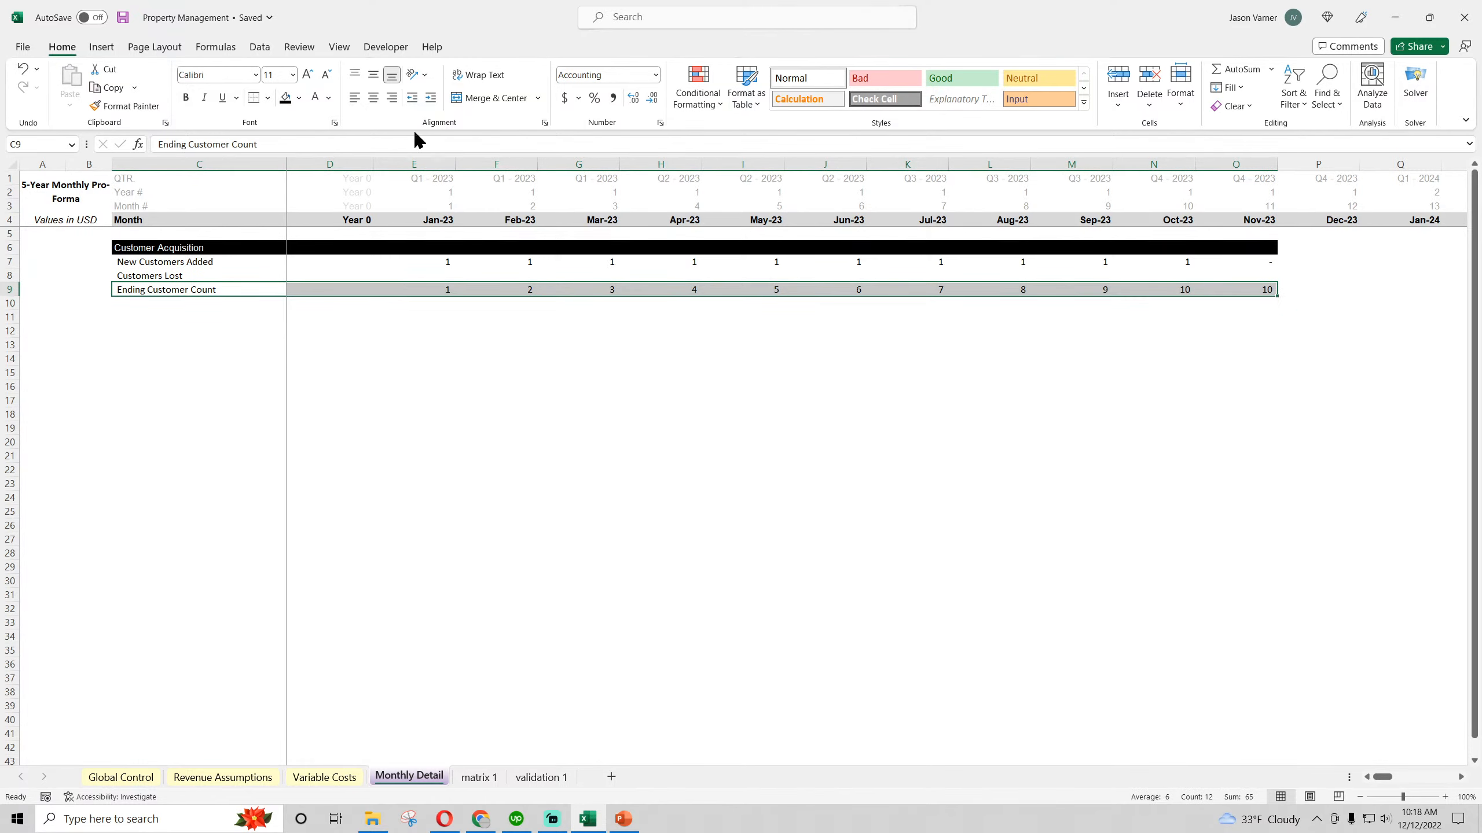
click(299, 99)
click(315, 294)
click(409, 412)
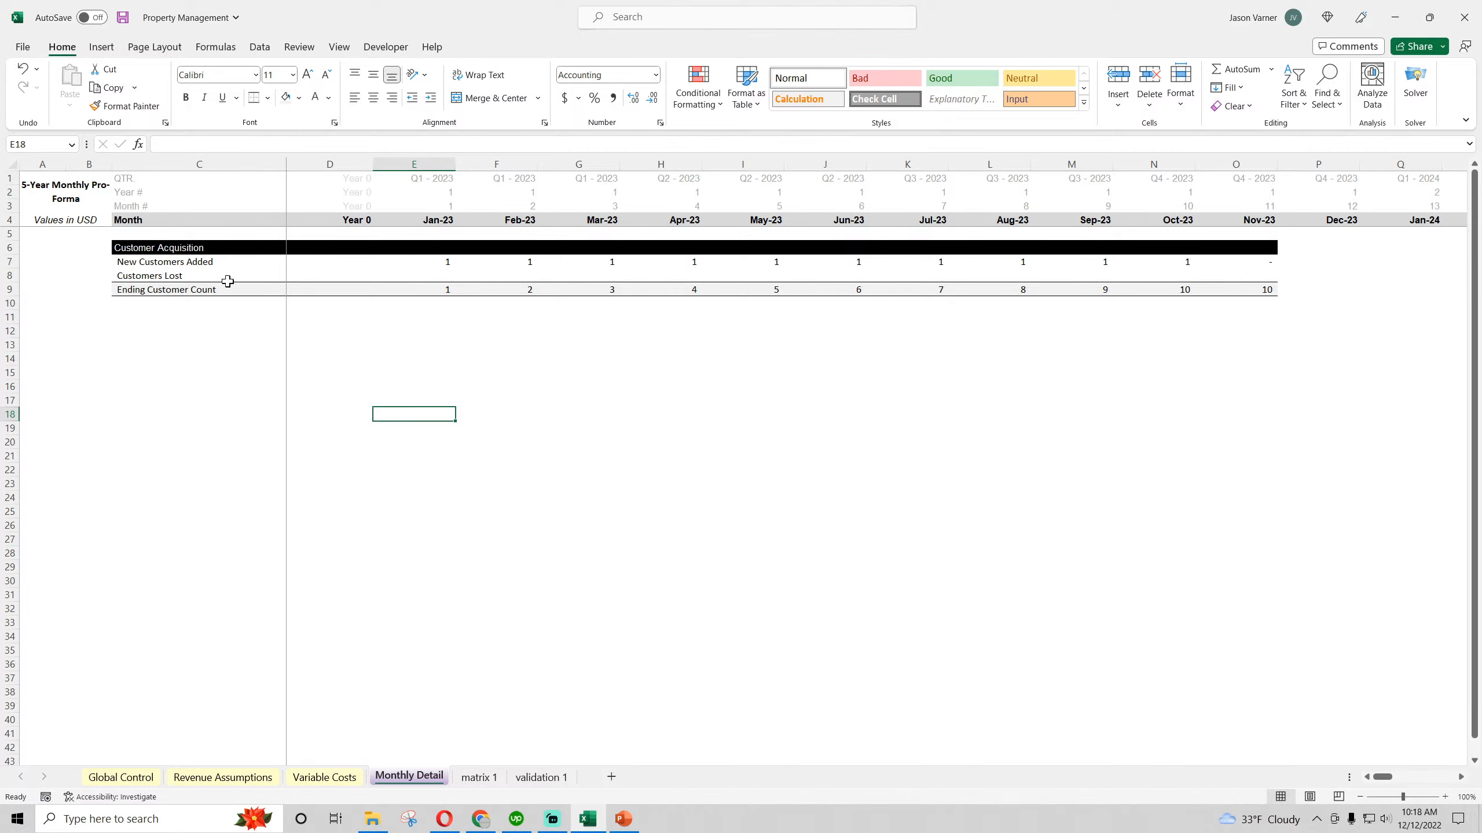
click(442, 273)
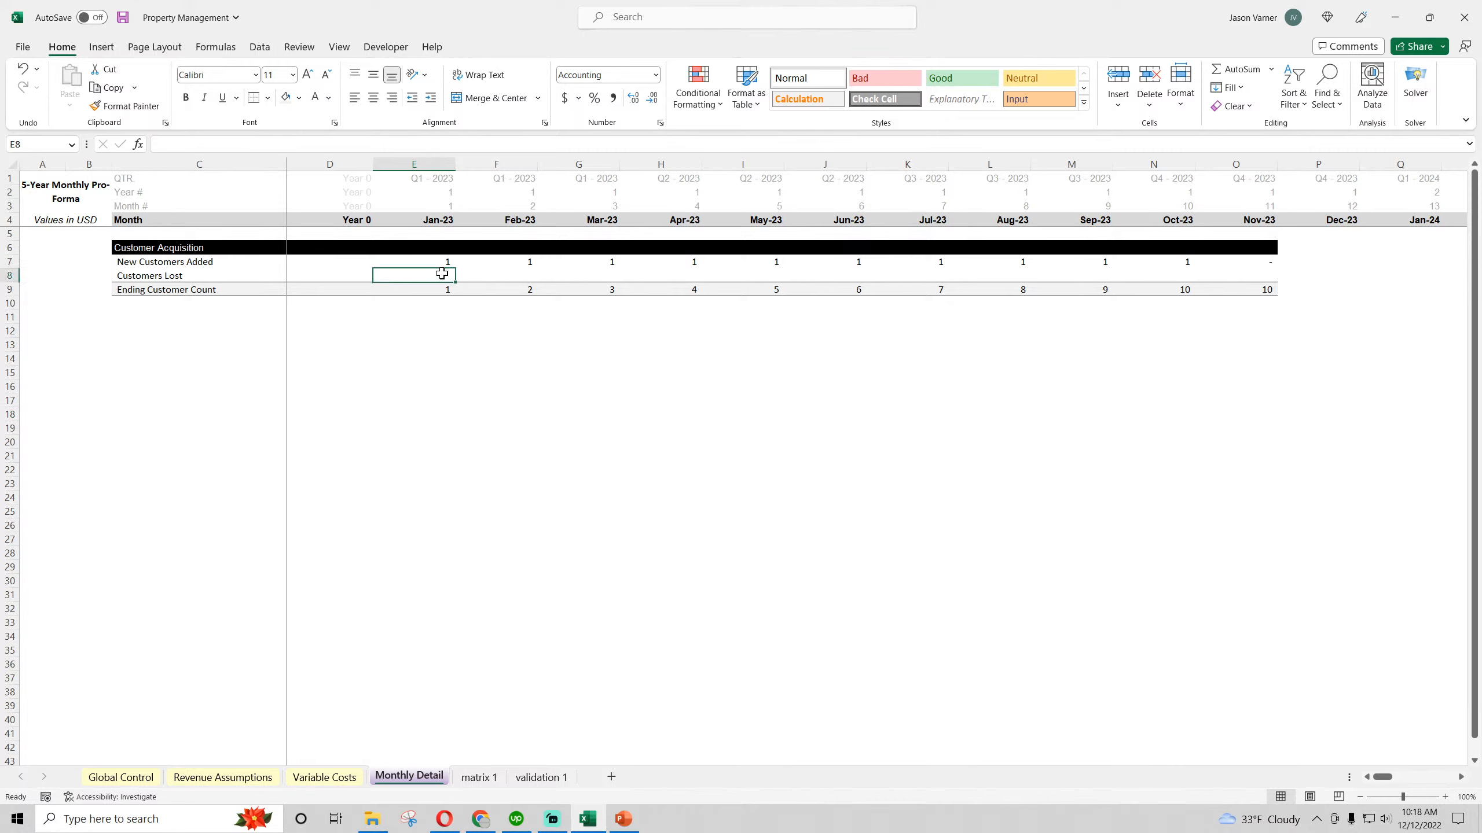
click(528, 276)
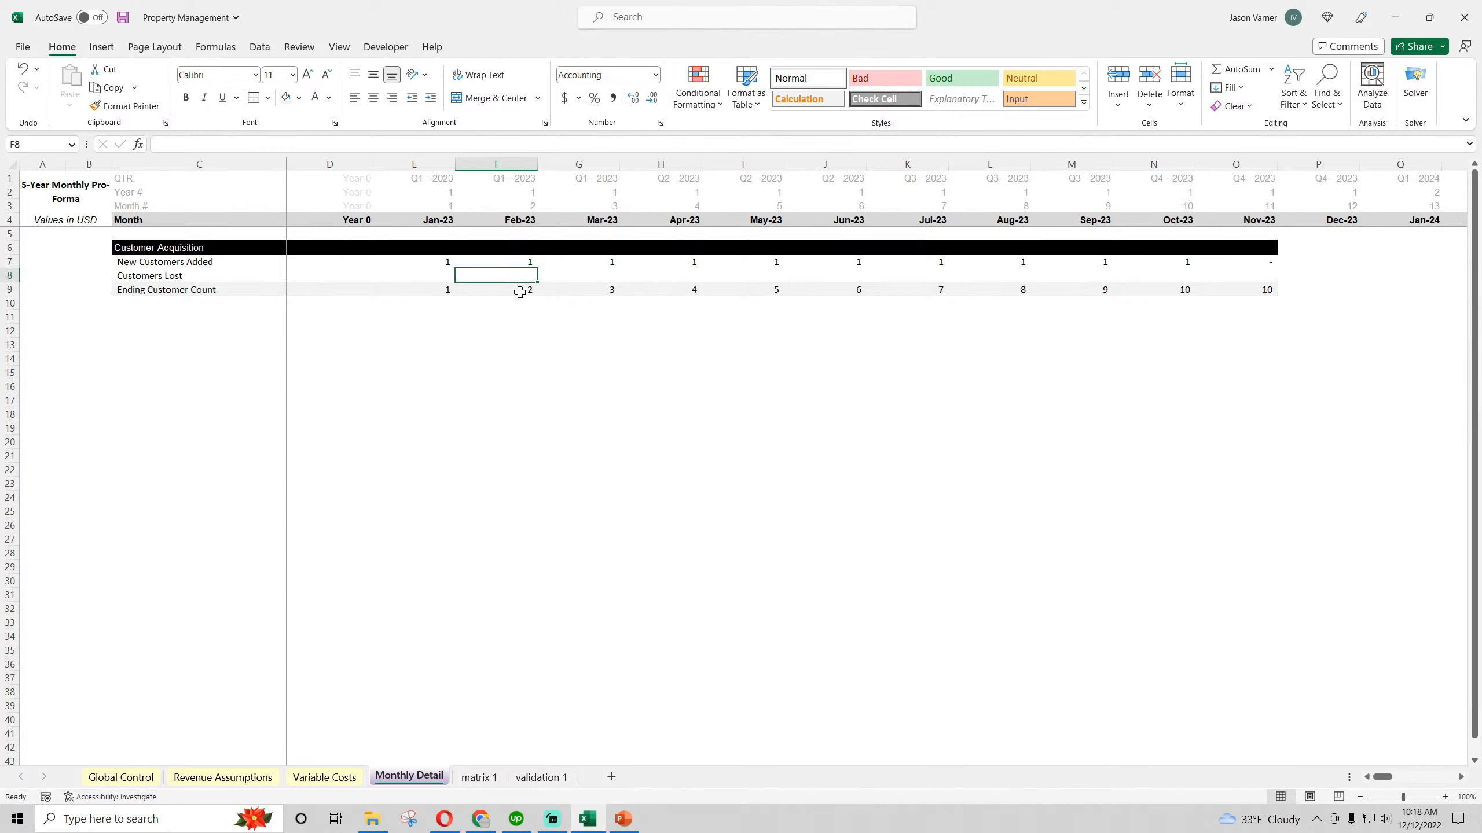
text(=)
click(521, 293)
text(-)
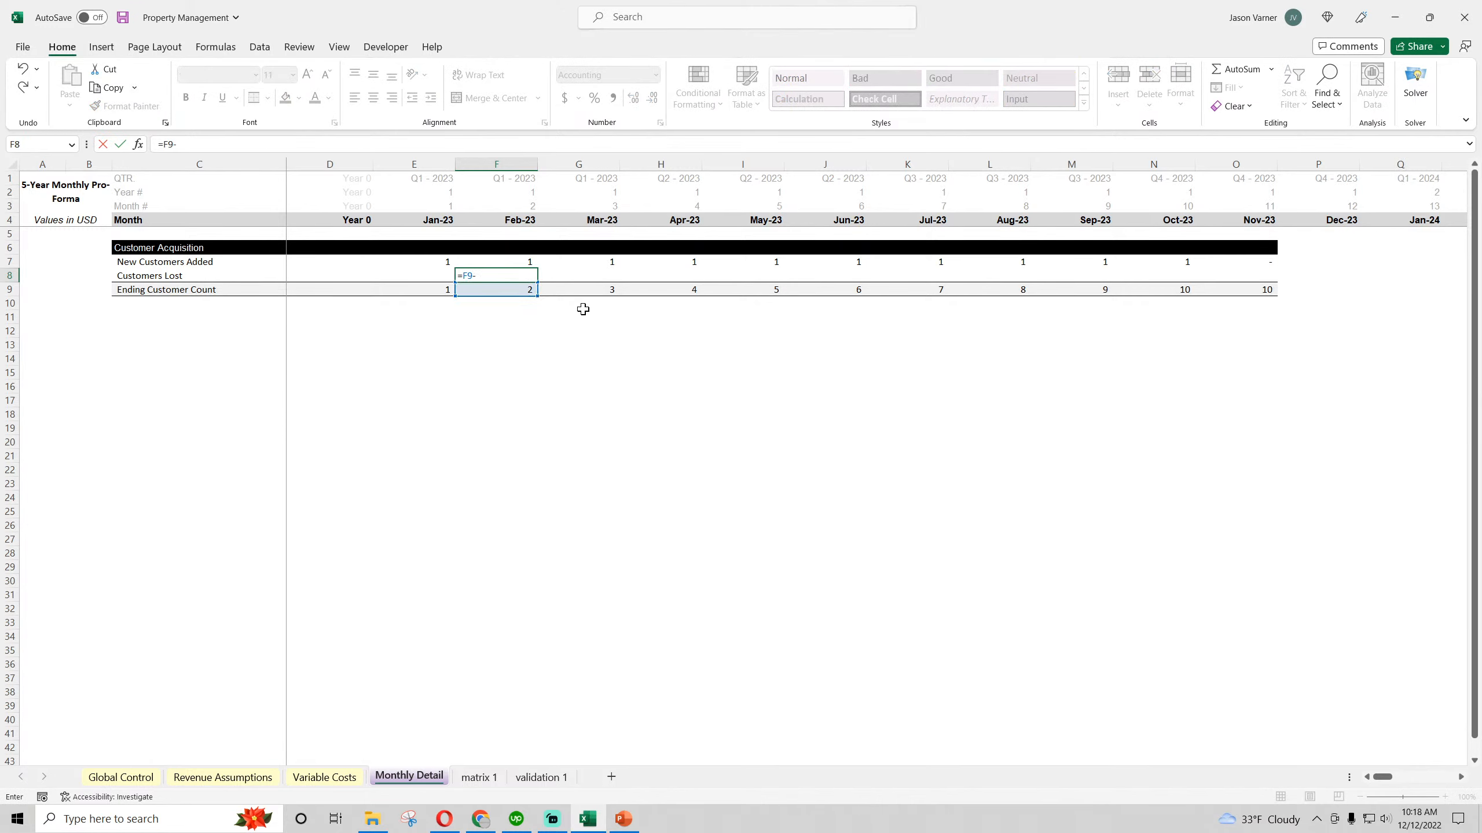
key(Escape)
click(561, 430)
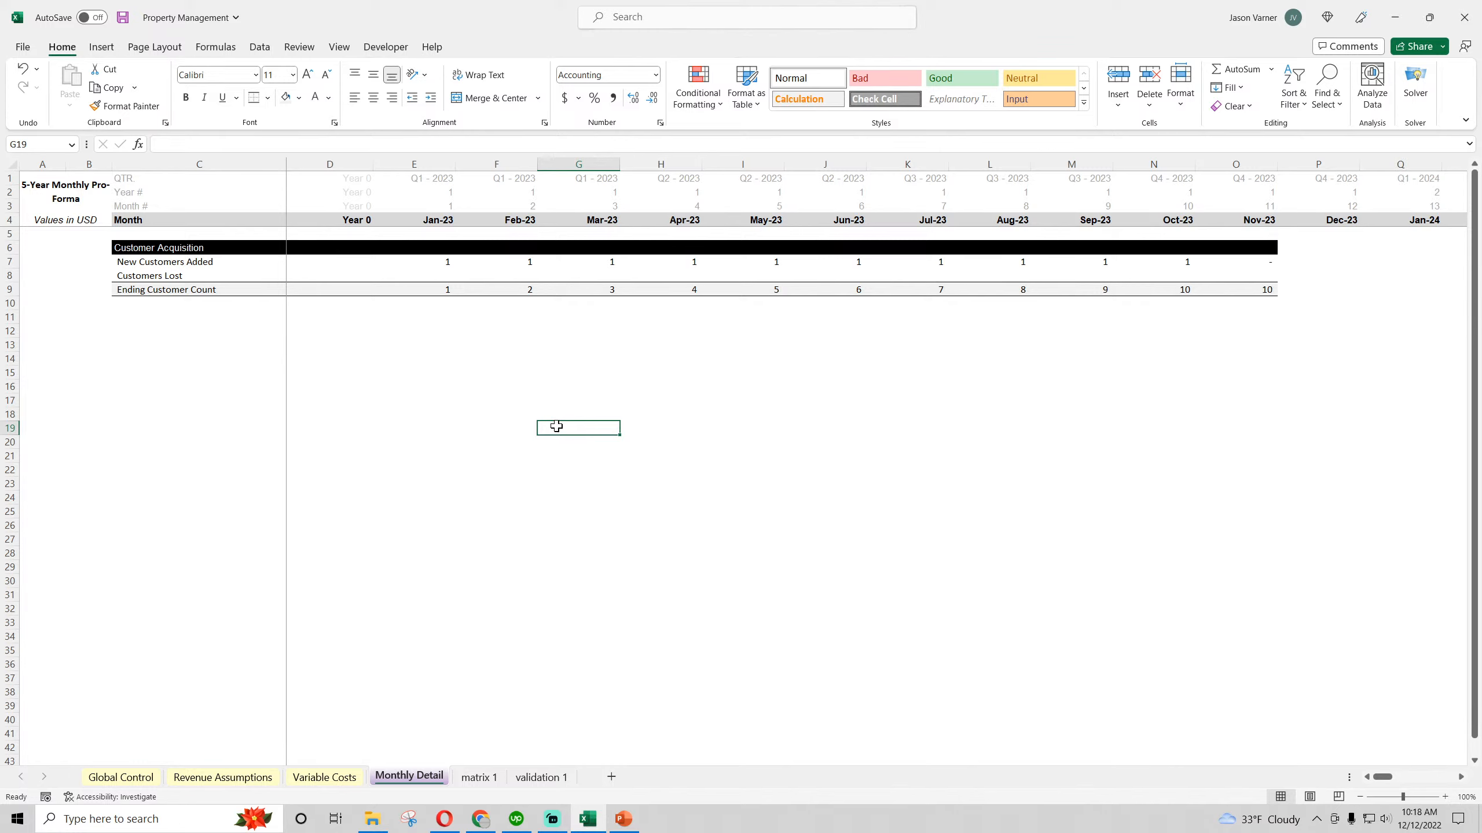
Check the January cells of the customer rows and the number format settings of E7:O9 without changing them
click(441, 262)
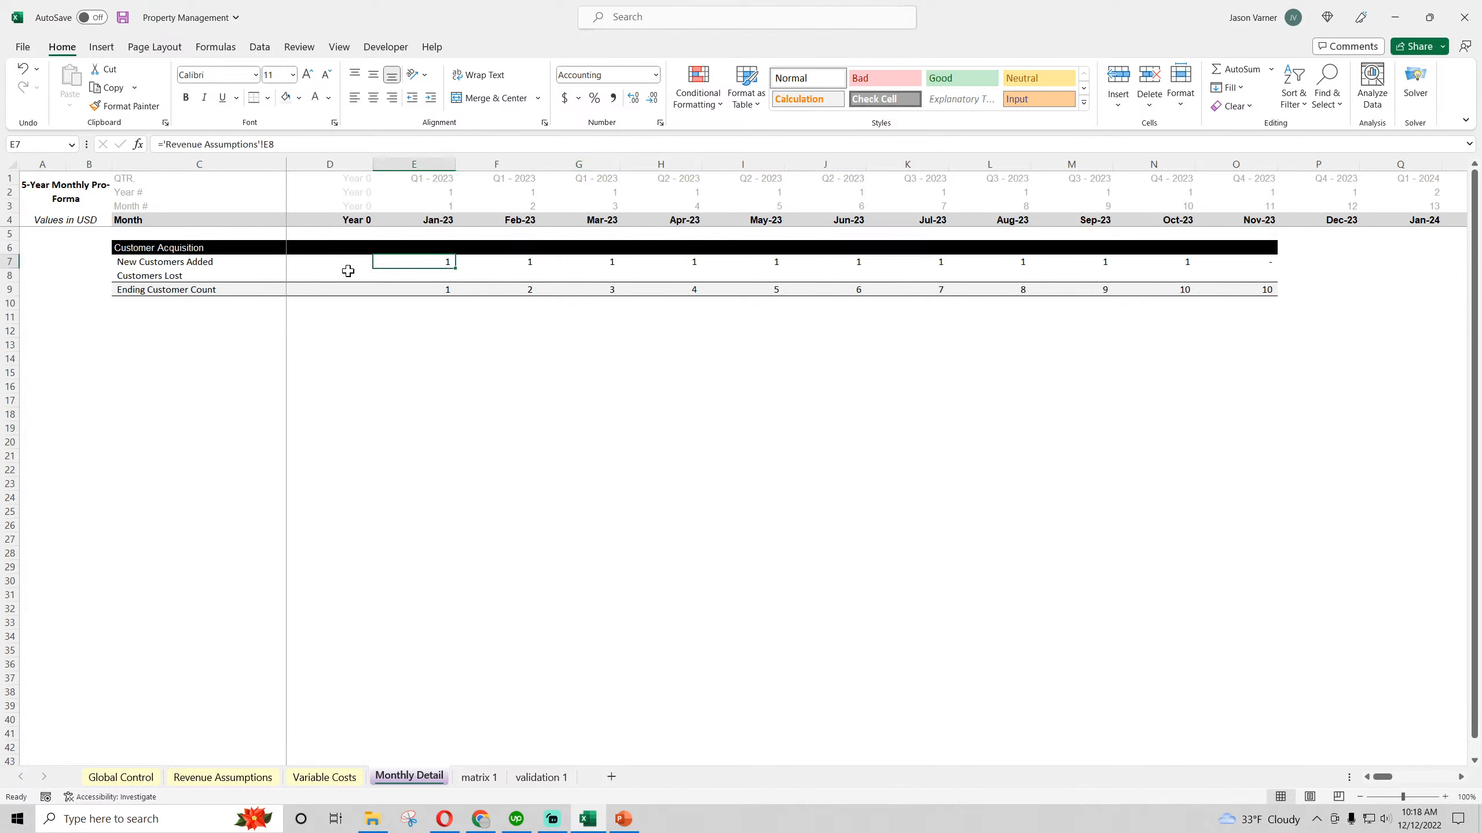
click(339, 292)
click(436, 262)
click(438, 275)
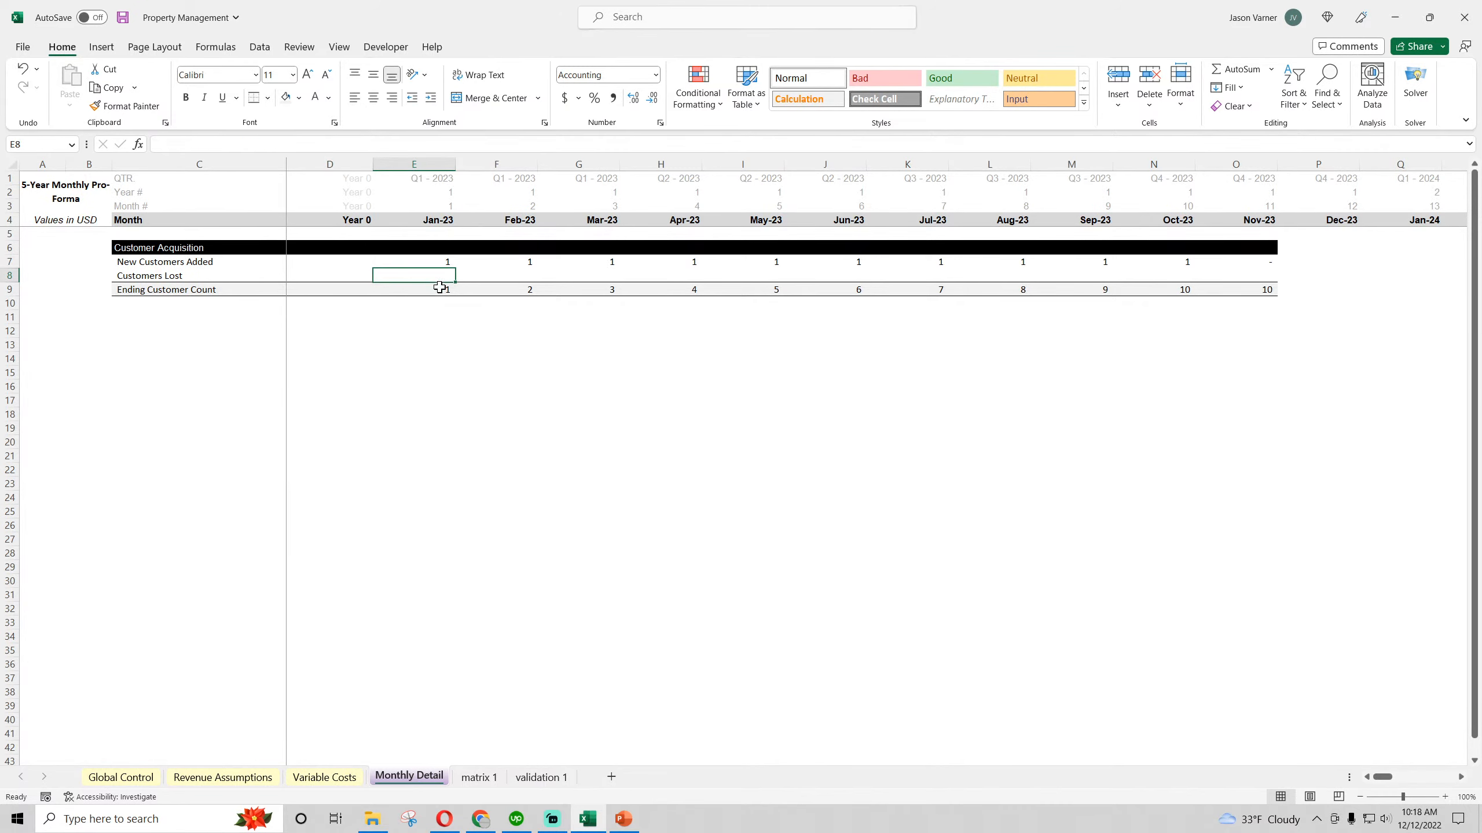
click(438, 291)
drag(432, 264, 1254, 289)
click(660, 122)
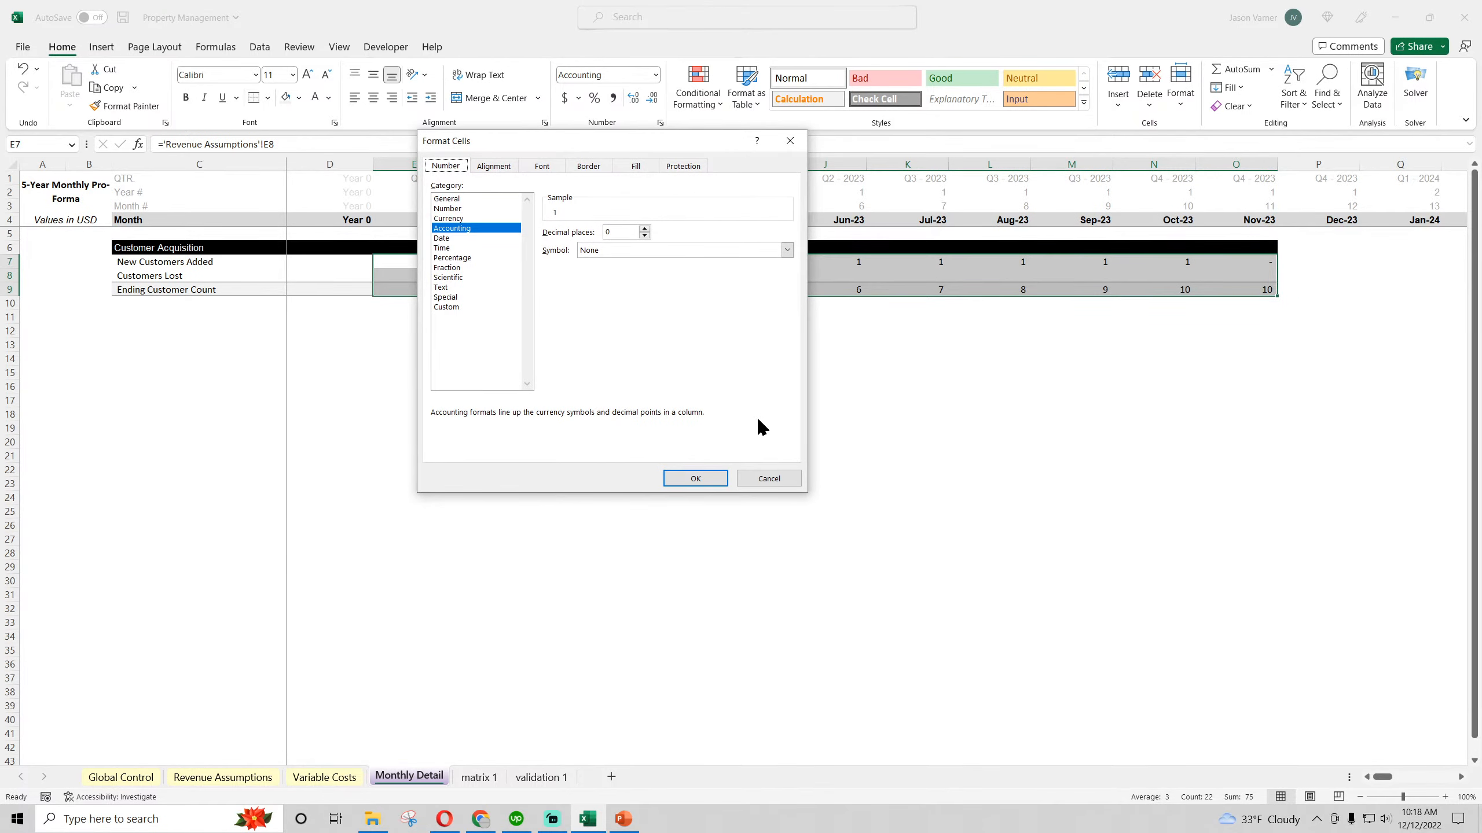
click(755, 480)
Set the Annual Customers Added Goal on Revenue Assumptions to 100 and check New Customers Added for Jan-23 on Monthly Detail
click(139, 778)
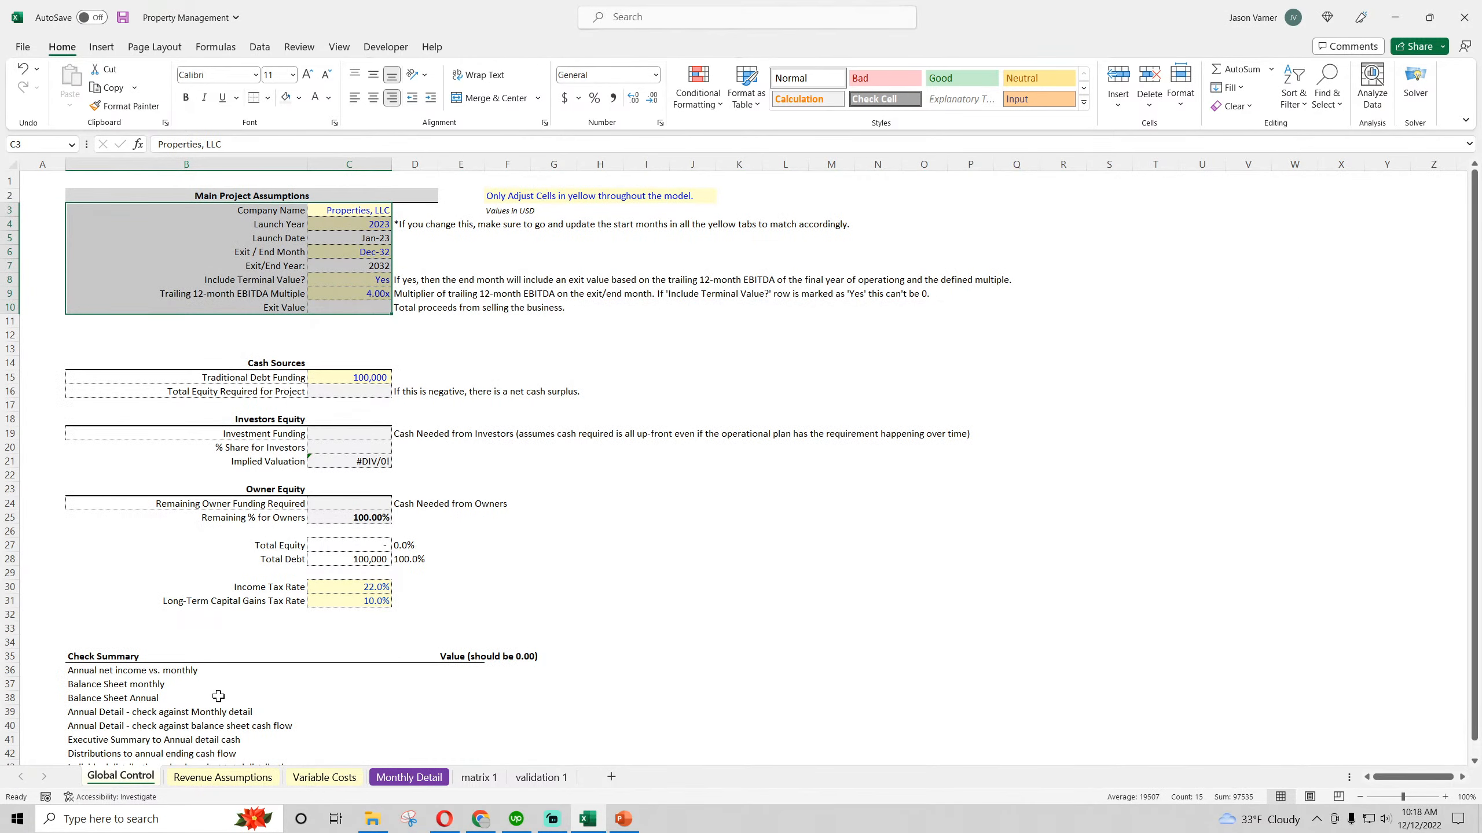
click(200, 779)
click(497, 239)
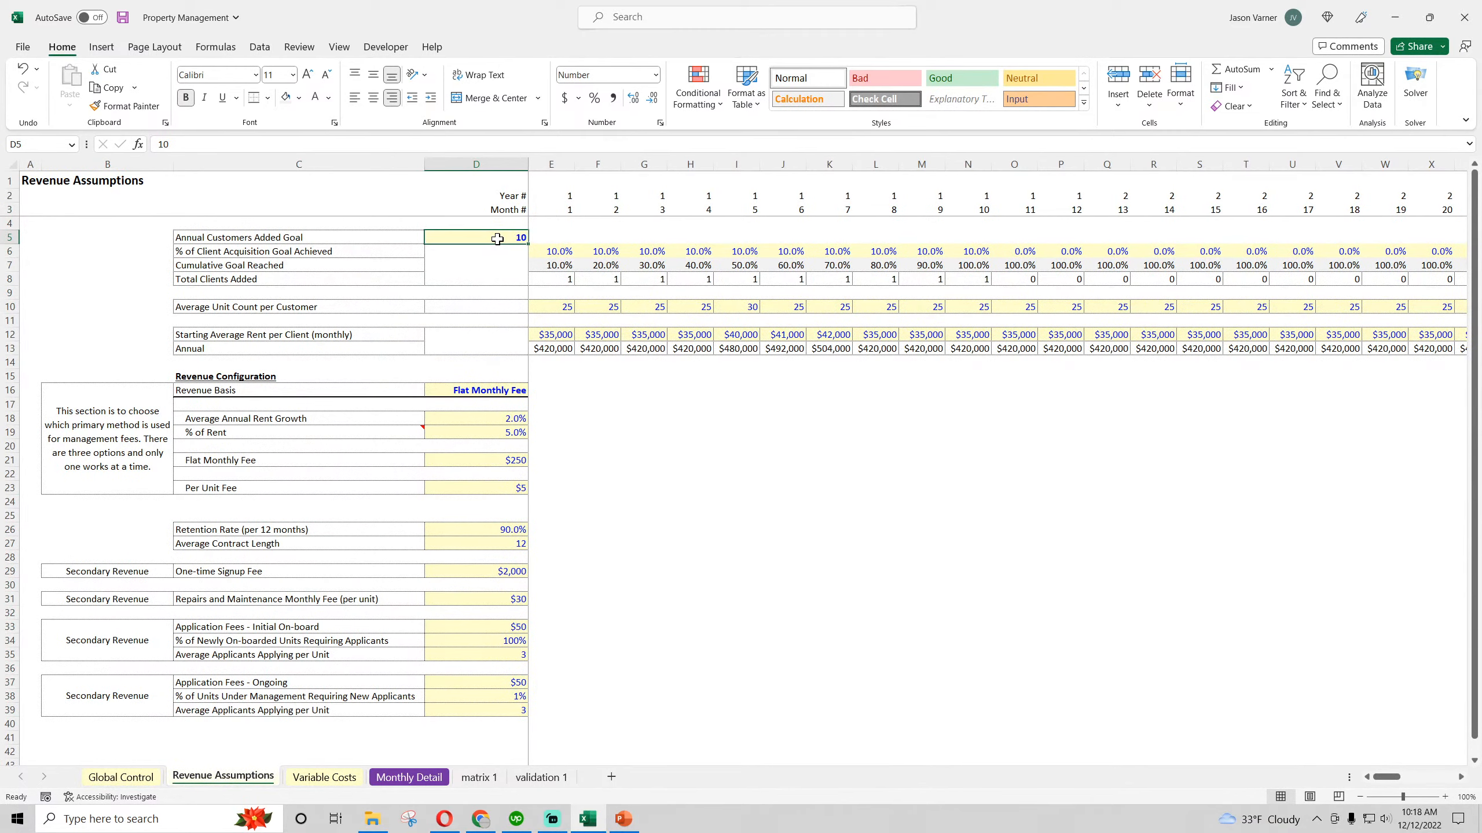
text(100)
key(Return)
click(408, 778)
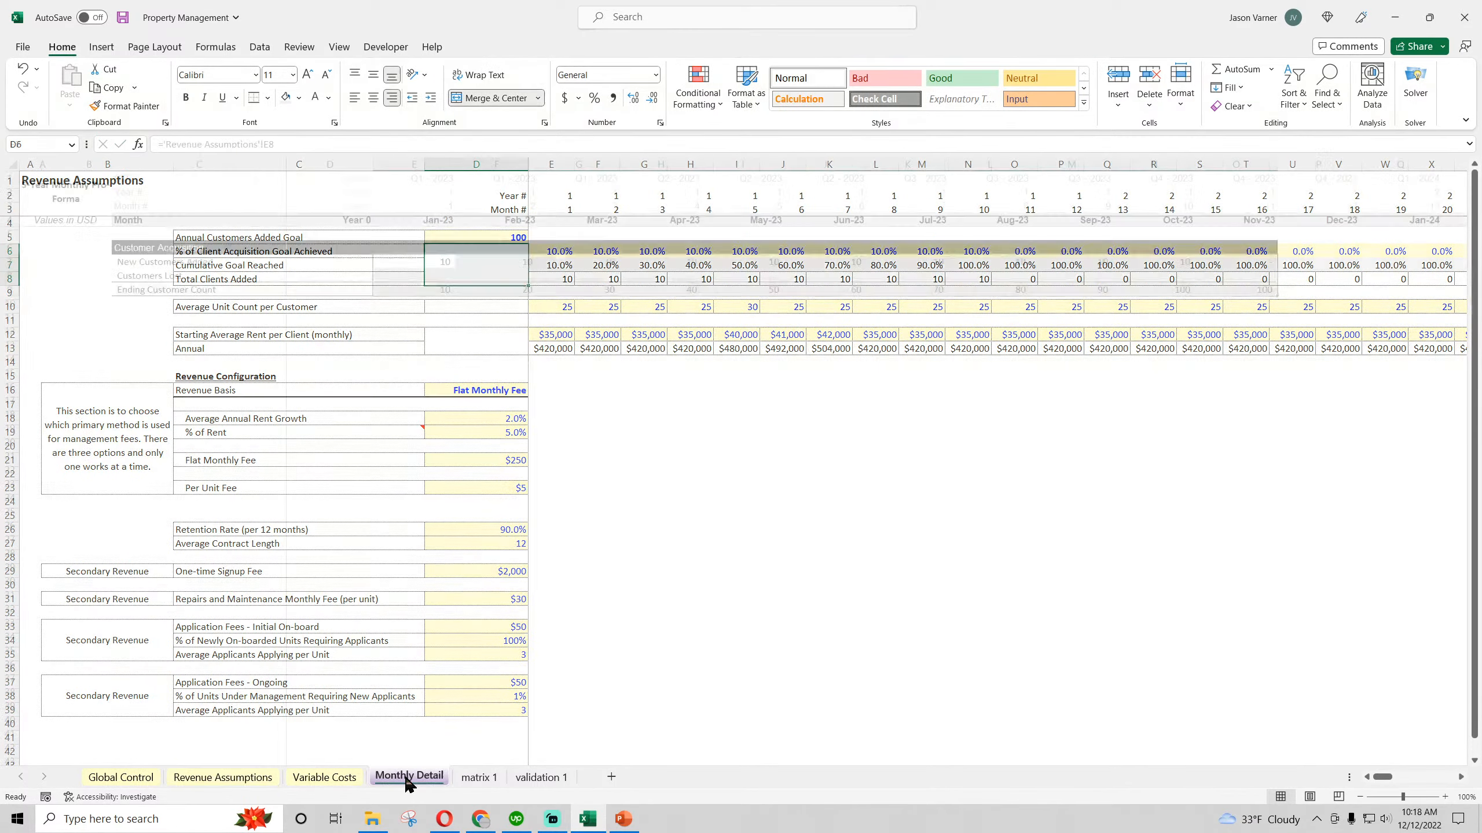
click(435, 263)
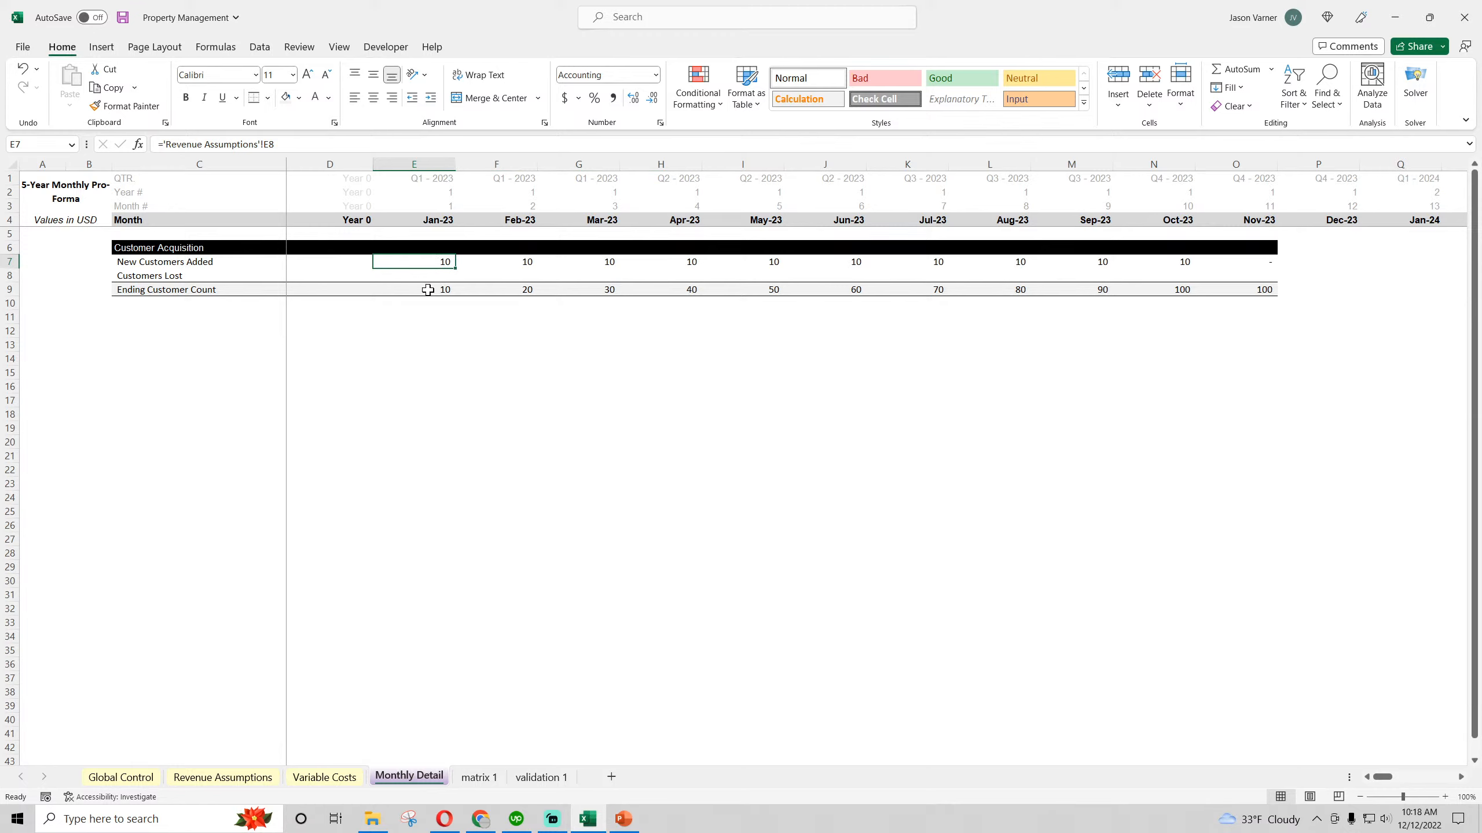
Set the Average Contract Length on Revenue Assumptions to 6 and extend the Monthly Detail customer rows through Jan-24 to check the Ending Customer Count
click(223, 777)
click(484, 540)
text(6)
key(Return)
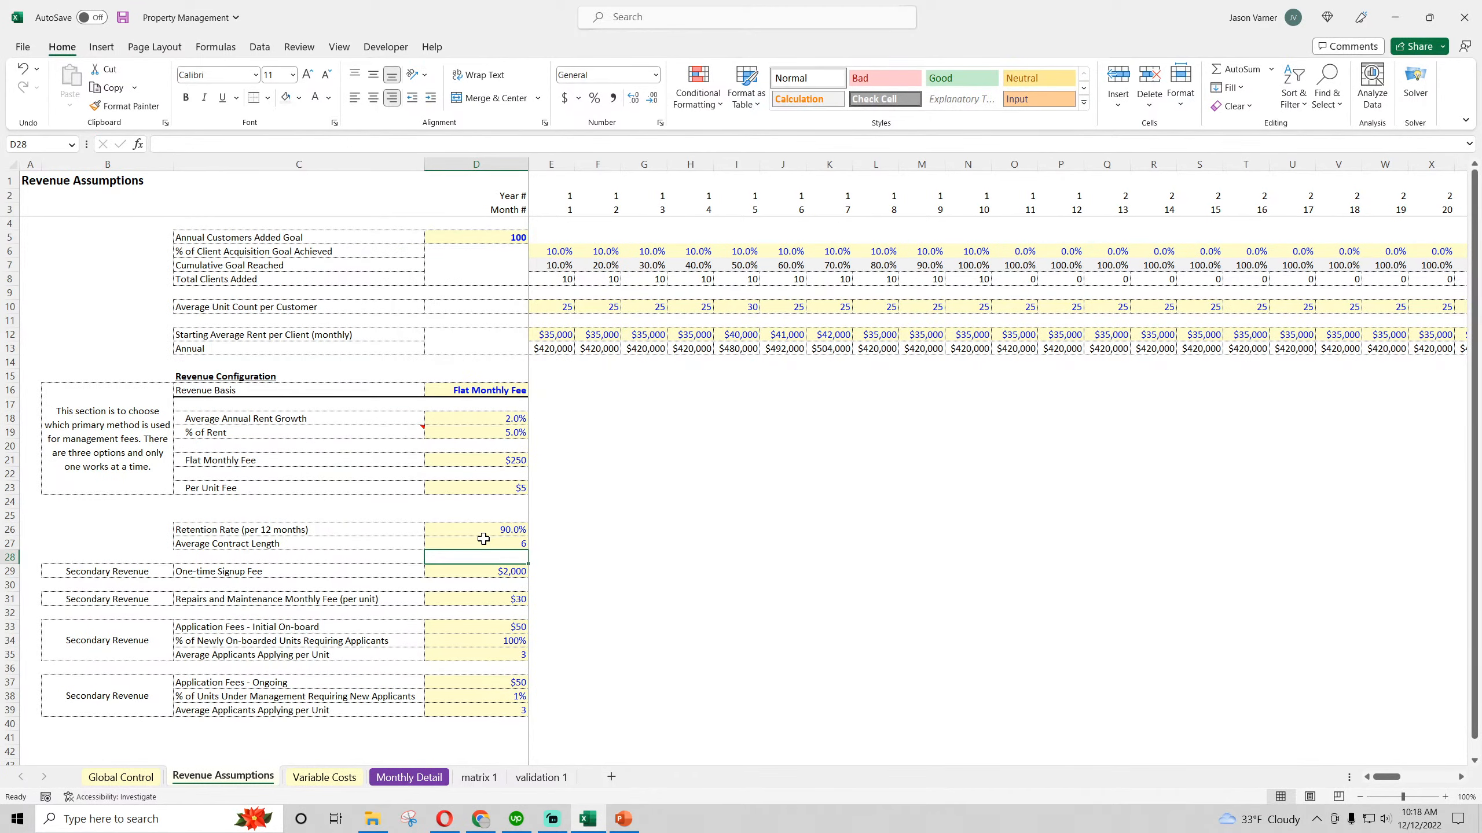
click(417, 778)
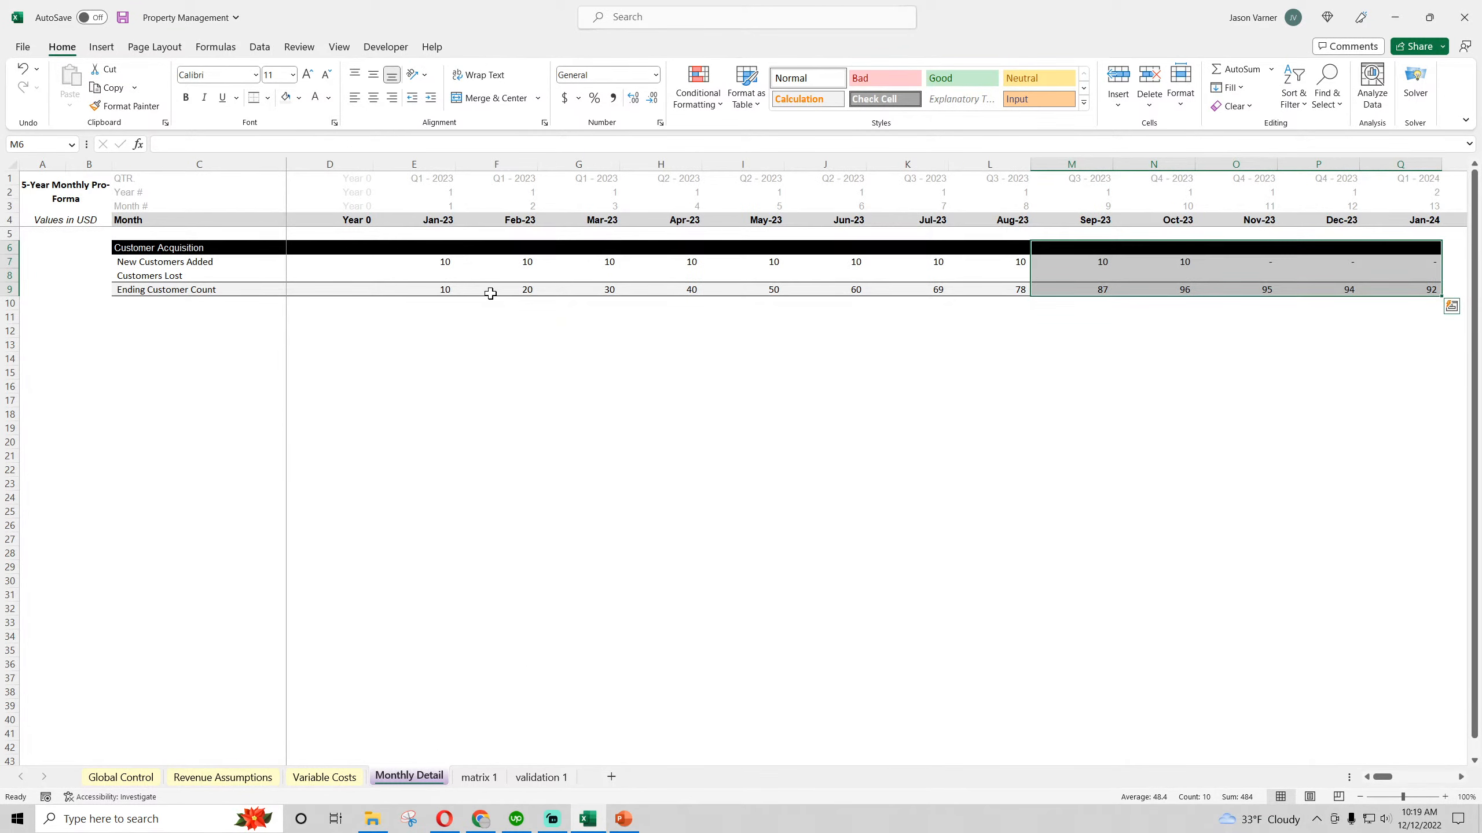
click(857, 293)
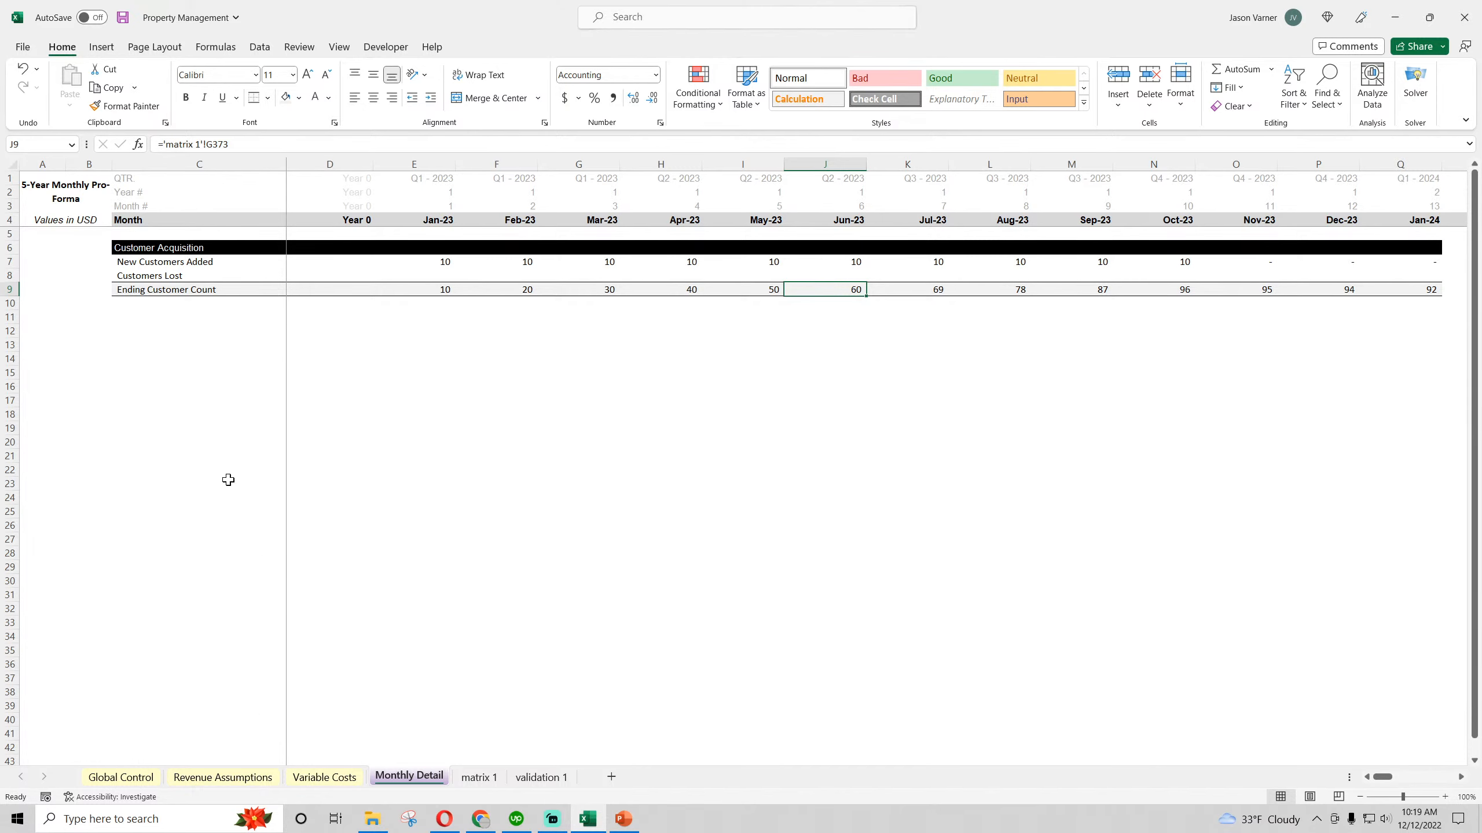
Insert a blank row directly above New Customers Added on Monthly Detail and clear its inherited formatting
right_click(9, 262)
click(35, 410)
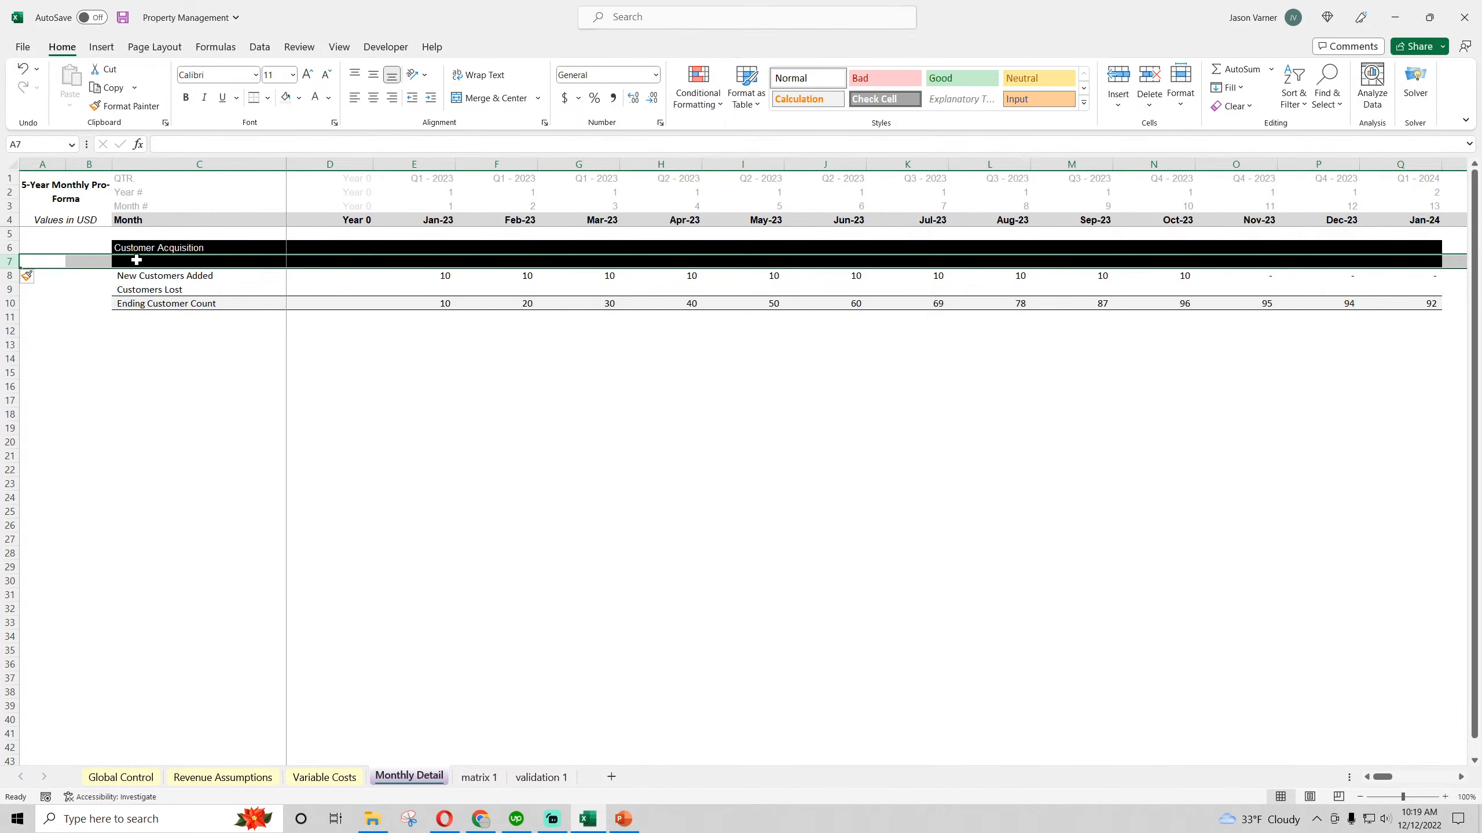
click(1245, 108)
click(1260, 145)
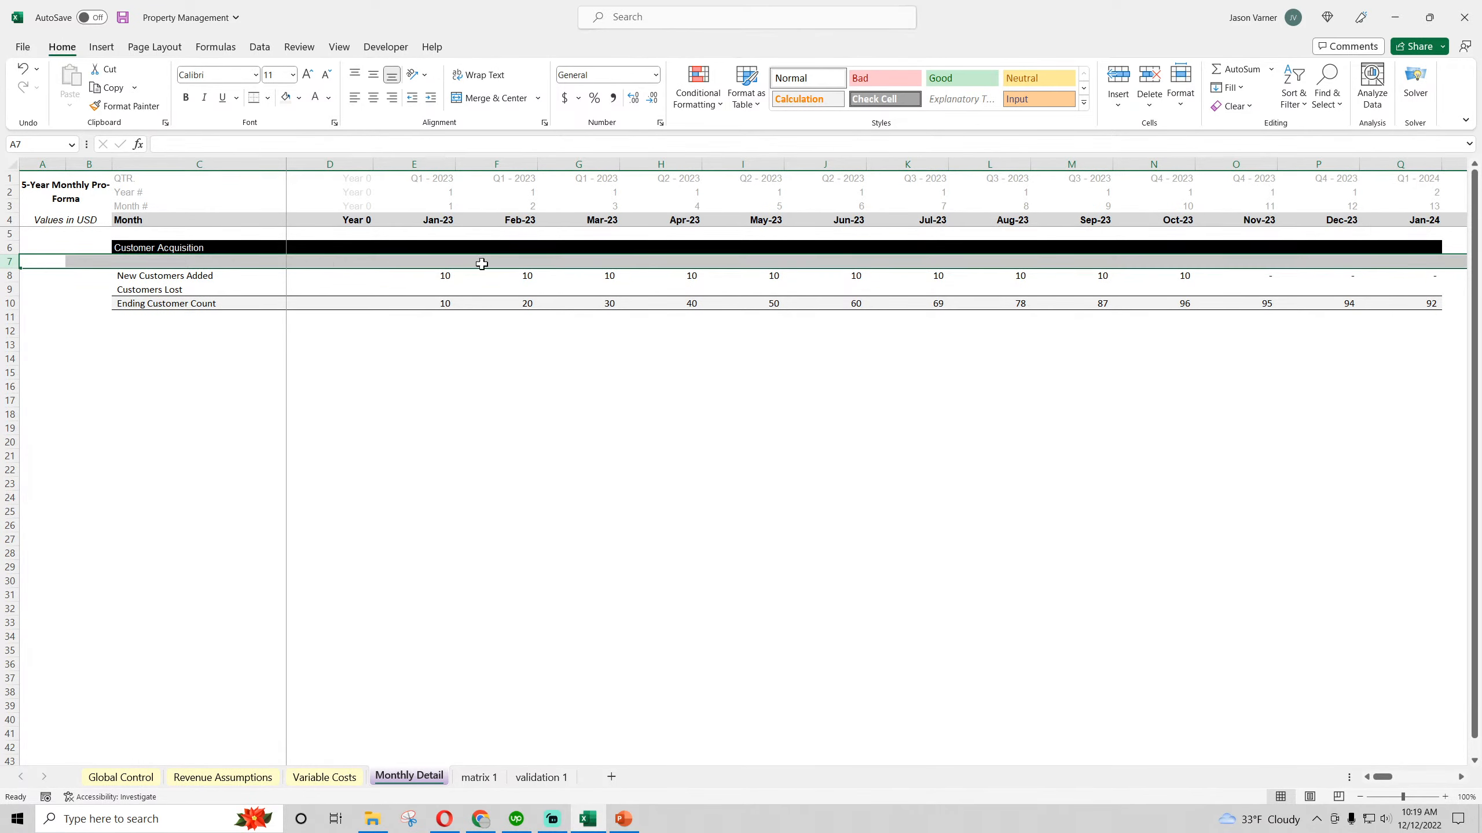
Enter 0 for Jan-23 in E7 of the blank row and label the row in C7 as Beginning Customer
drag(185, 275, 454, 267)
click(188, 262)
text(Beg)
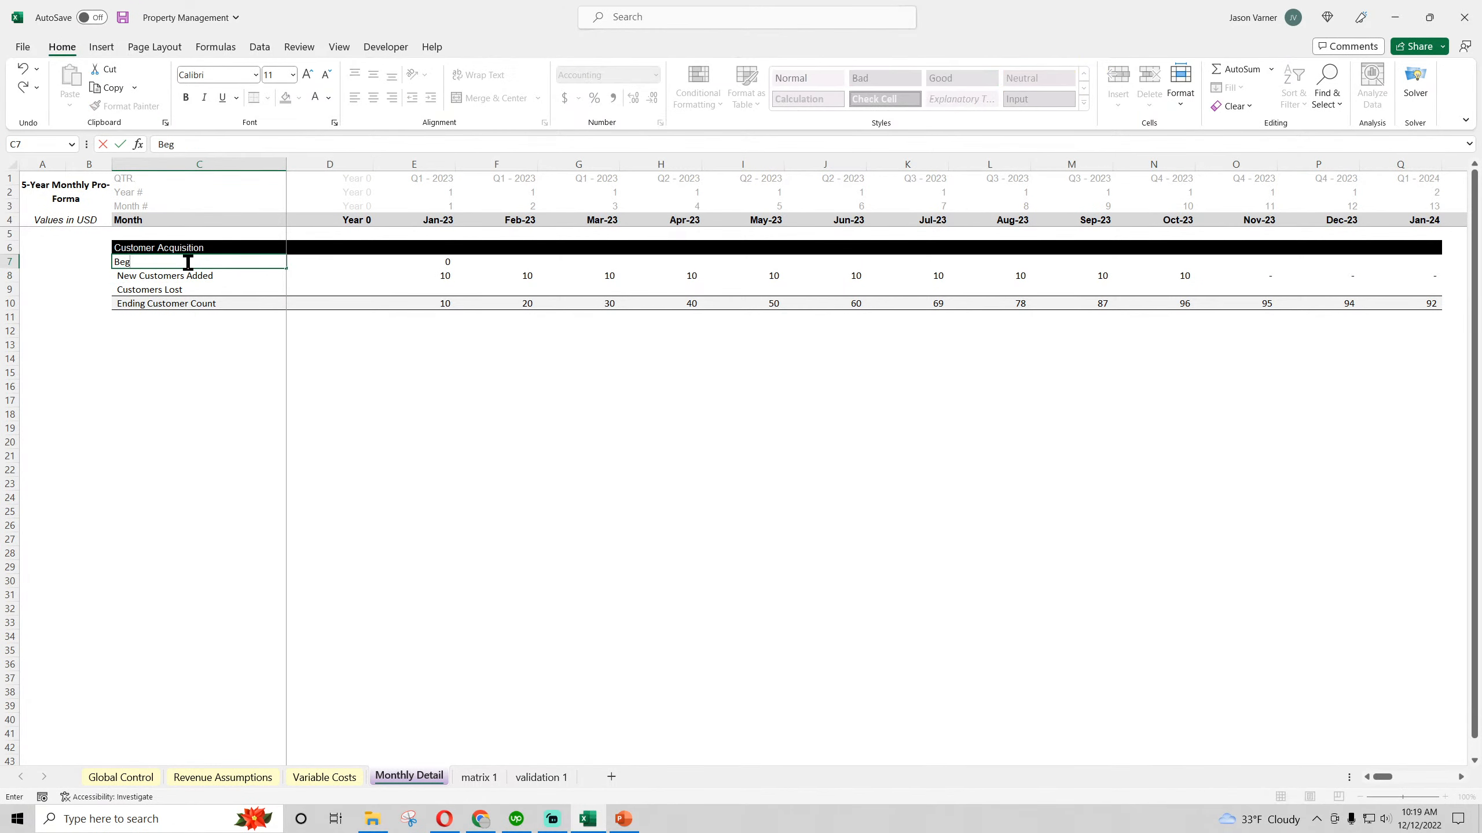
text(inning custo)
key(BackSpace)
key(BackSpace)
key(BackSpace)
key(BackSpace)
key(BackSpace)
text(Customer)
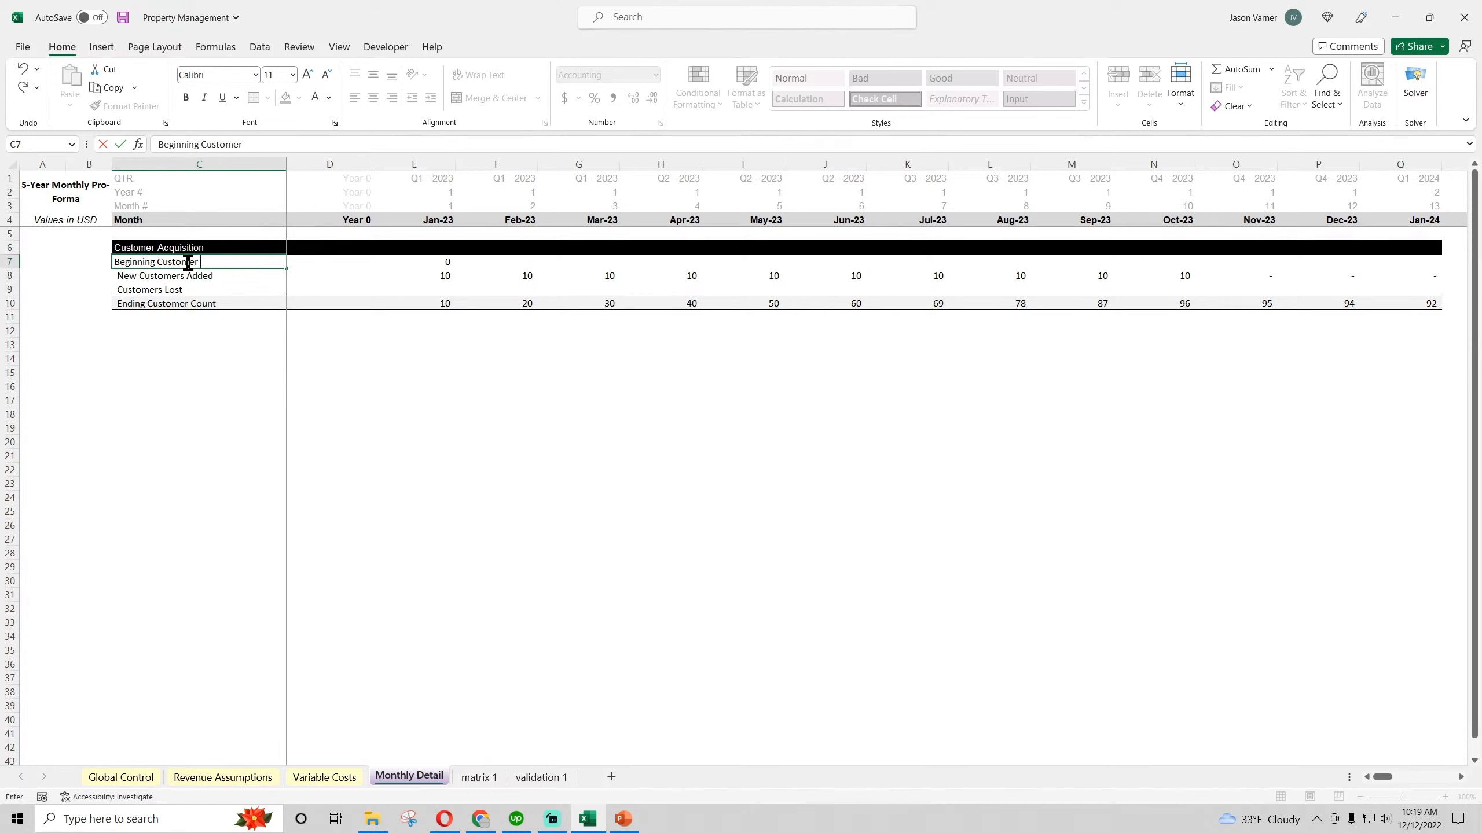
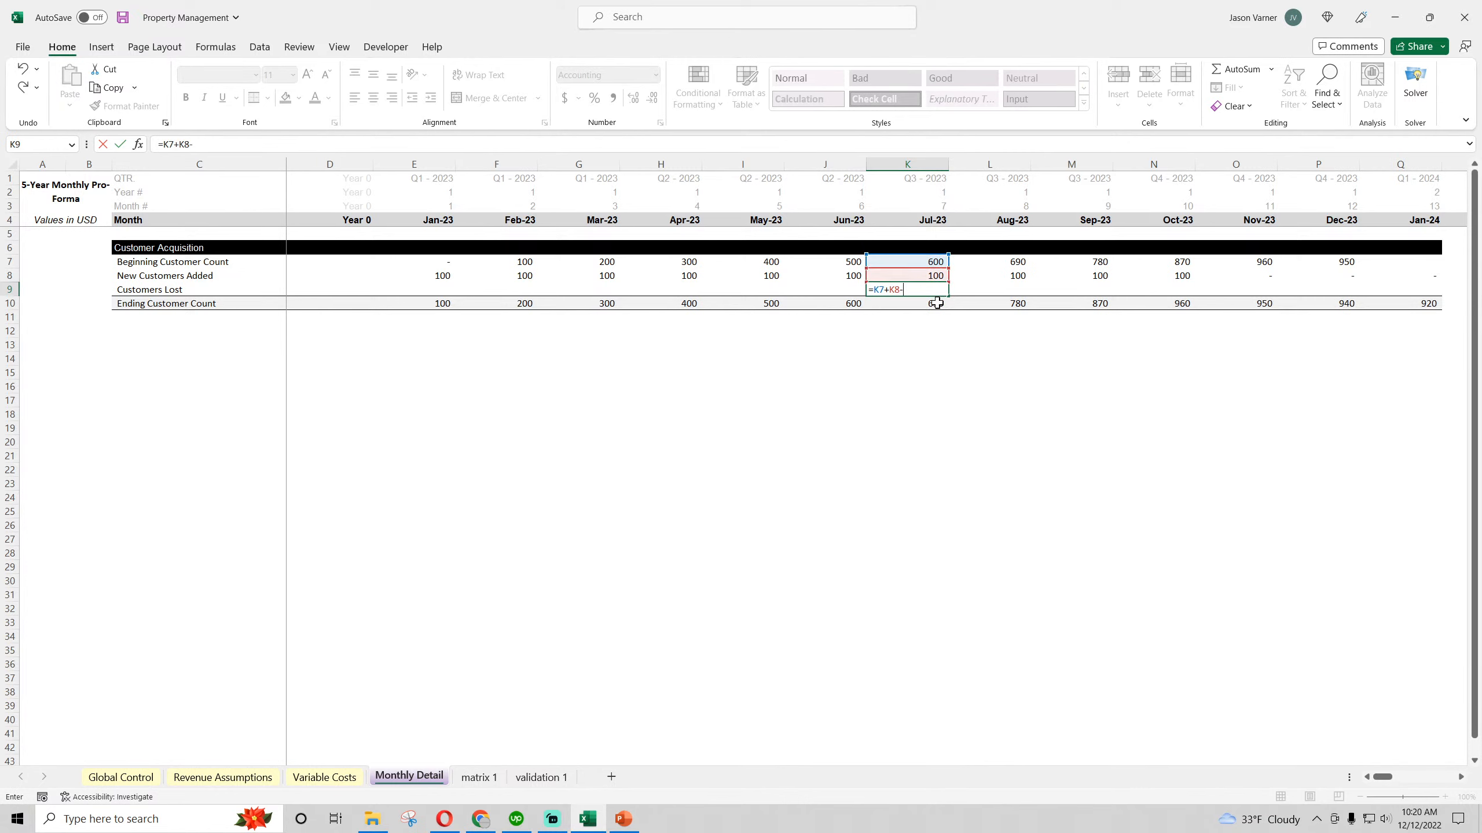
Finish the Jul-23 Customers Lost formula in K9 as =K7+K8-K10 and copy it across Jan-23 through Dec-23
text(-)
click(934, 303)
key(Return)
click(934, 290)
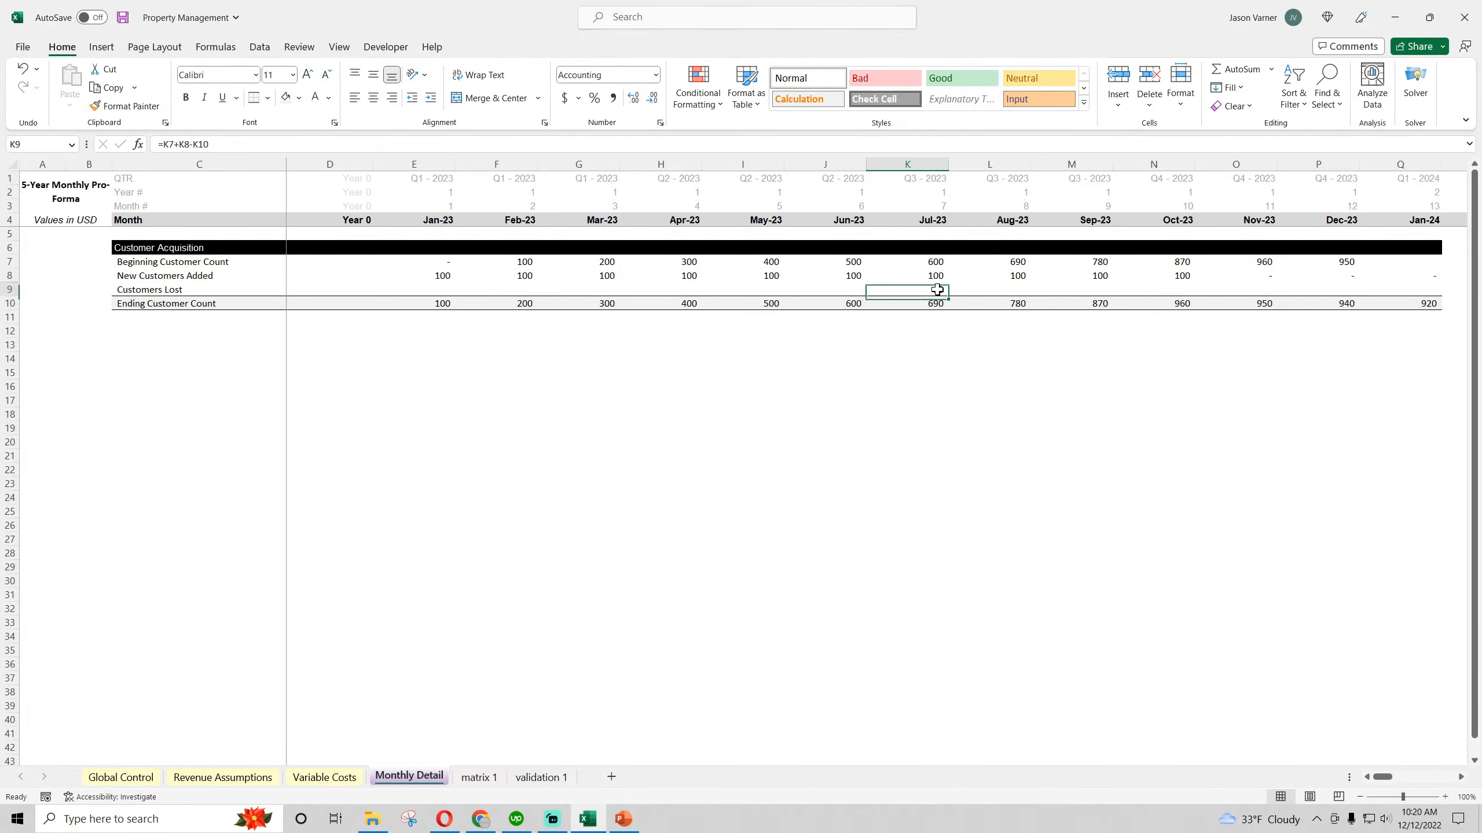
drag(949, 295, 1362, 304)
click(440, 331)
click(843, 290)
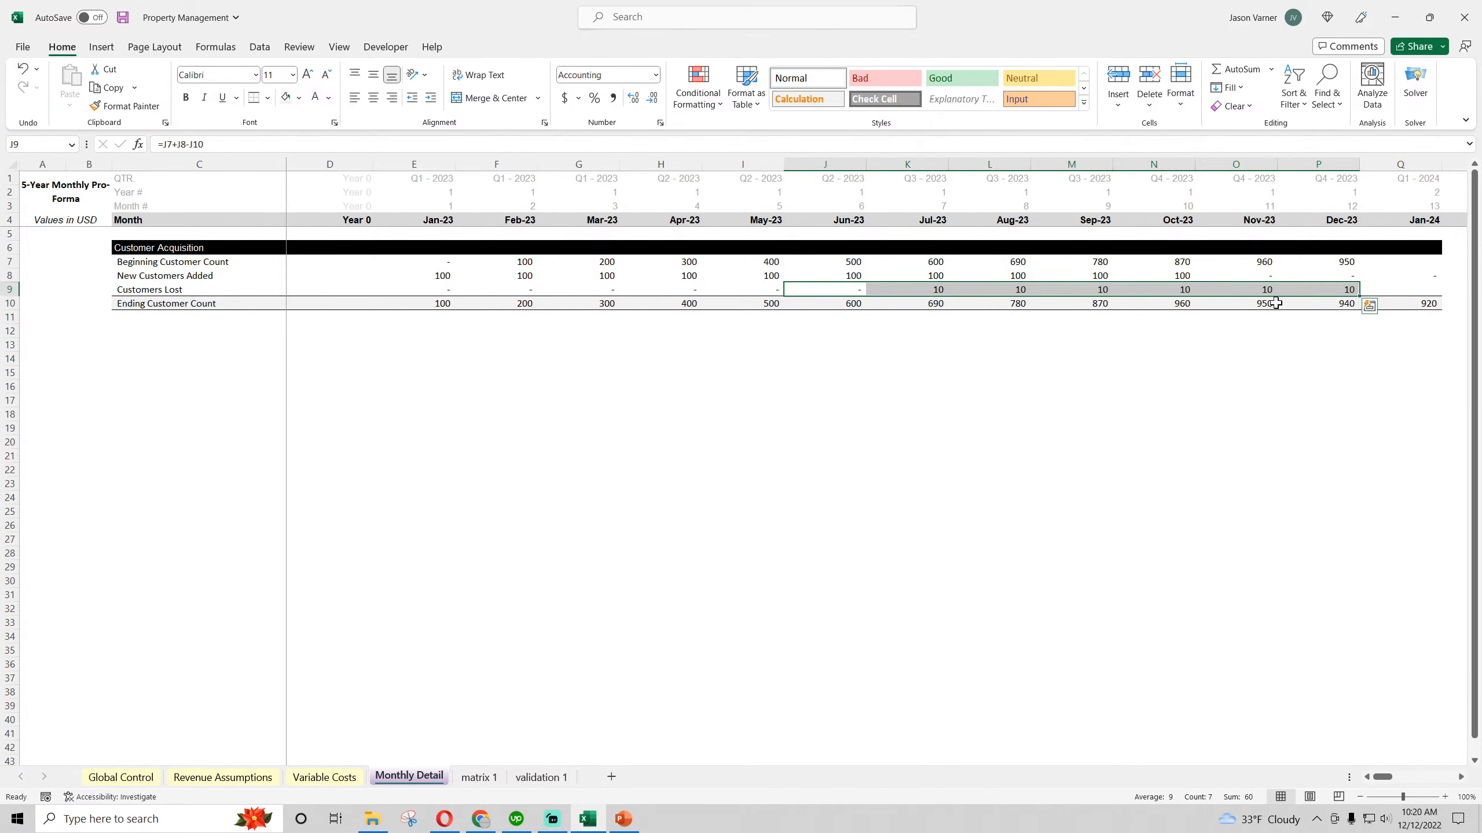
Examine the Annual Customers Added Goal, monthly goal percentages and Total Clients Added on Revenue Assumptions
click(133, 777)
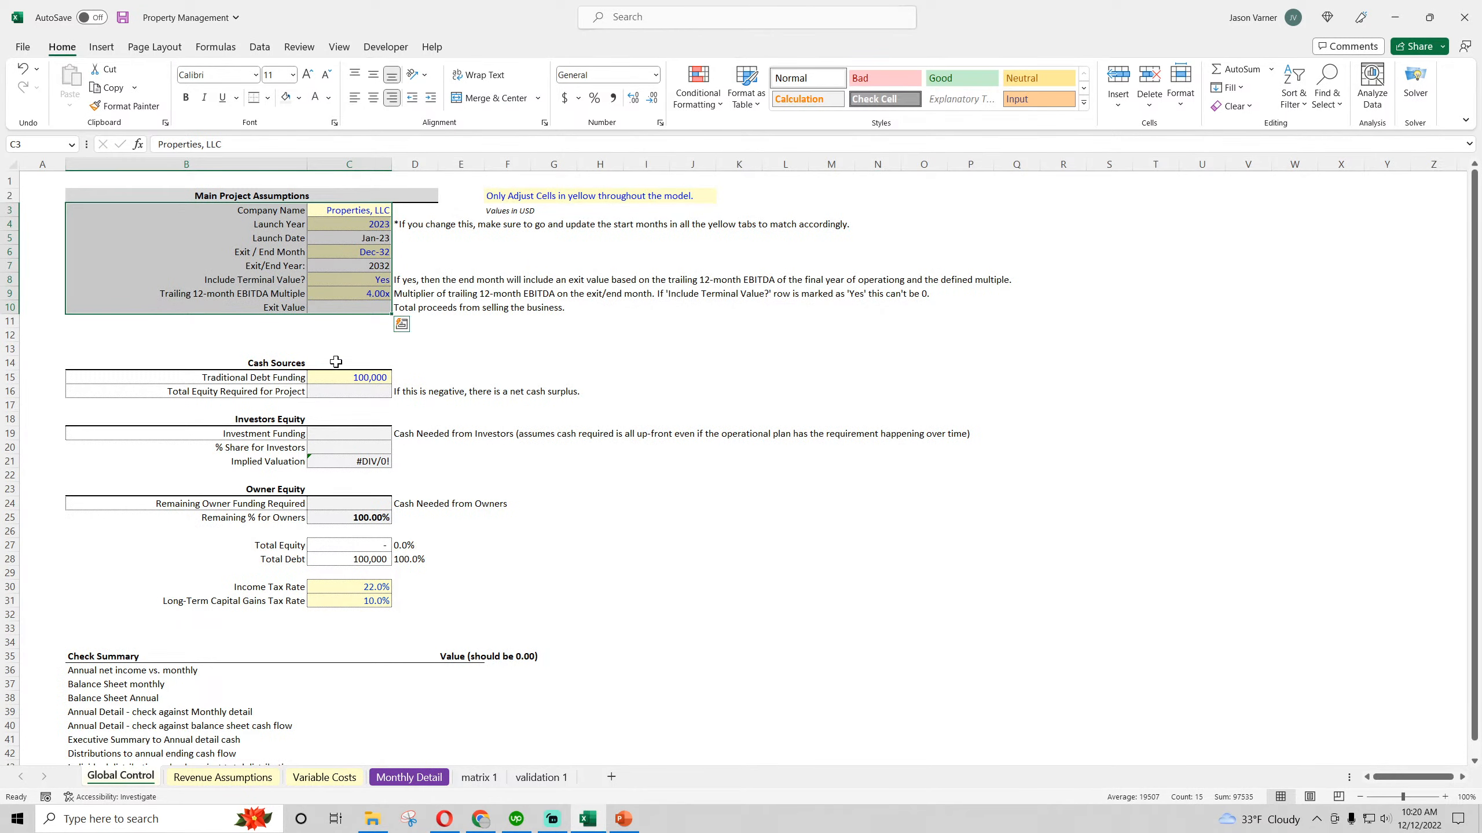
click(368, 378)
click(223, 777)
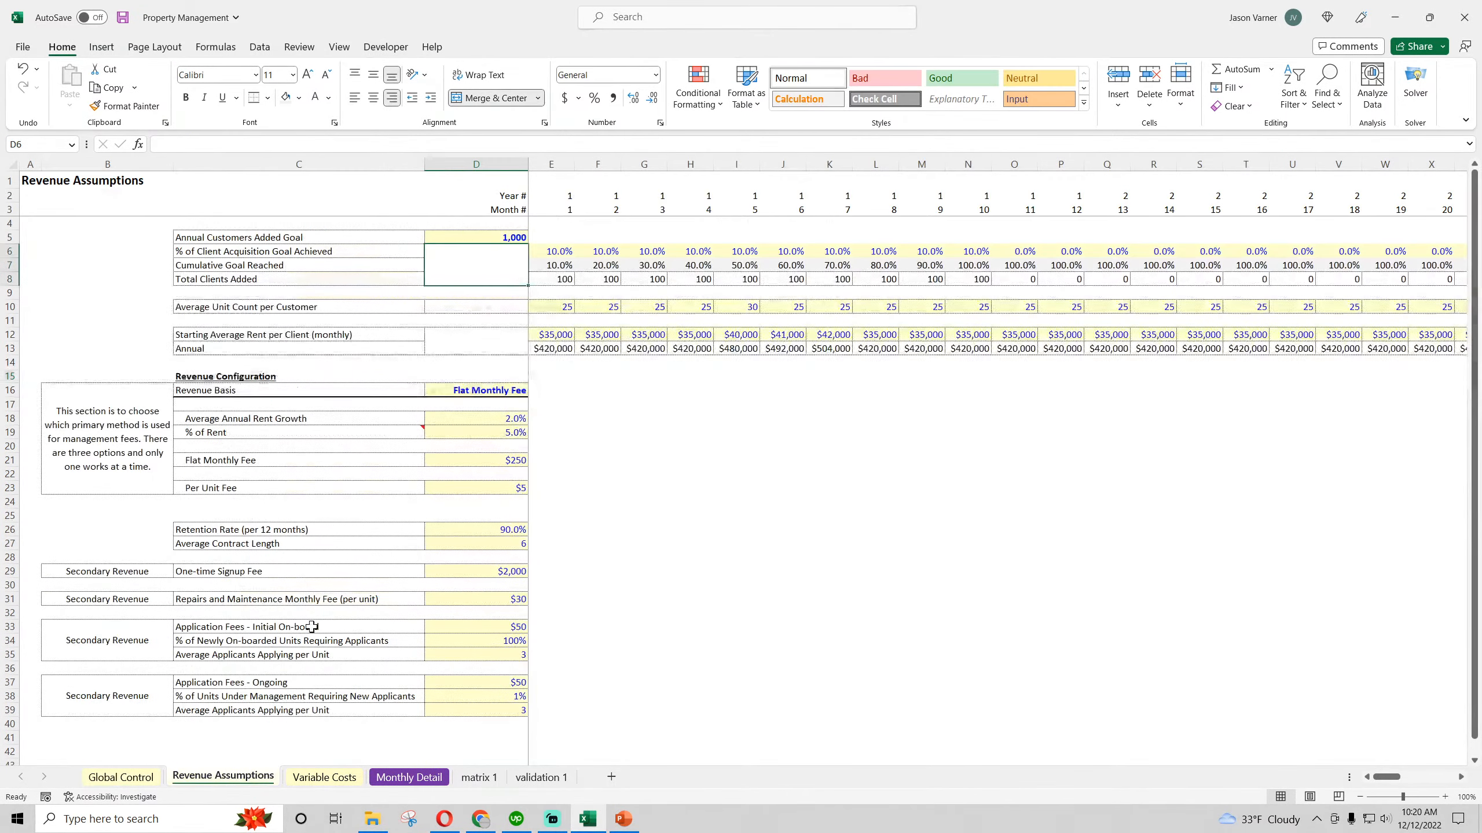
click(495, 237)
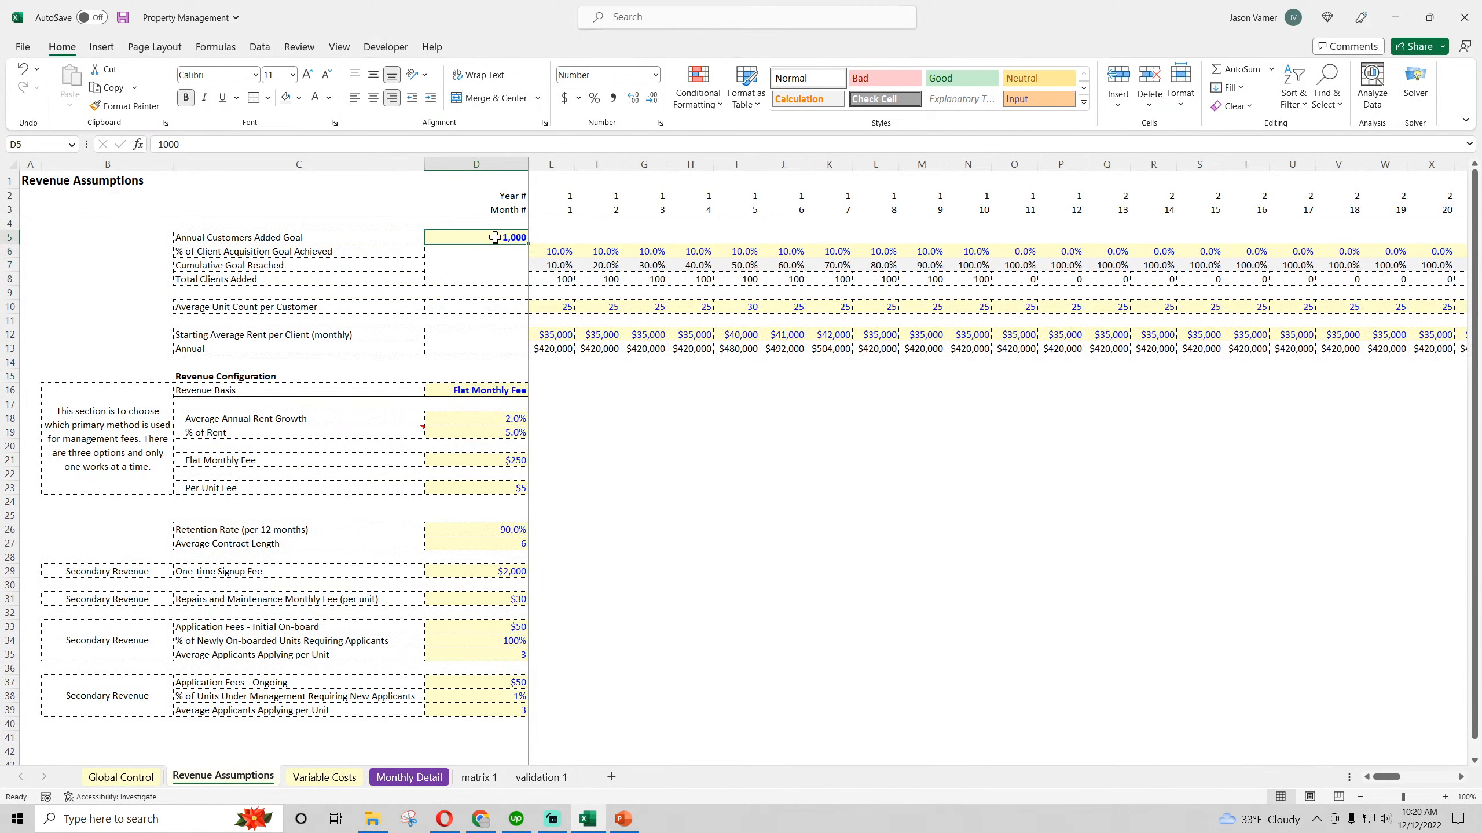
click(568, 251)
click(607, 251)
click(608, 278)
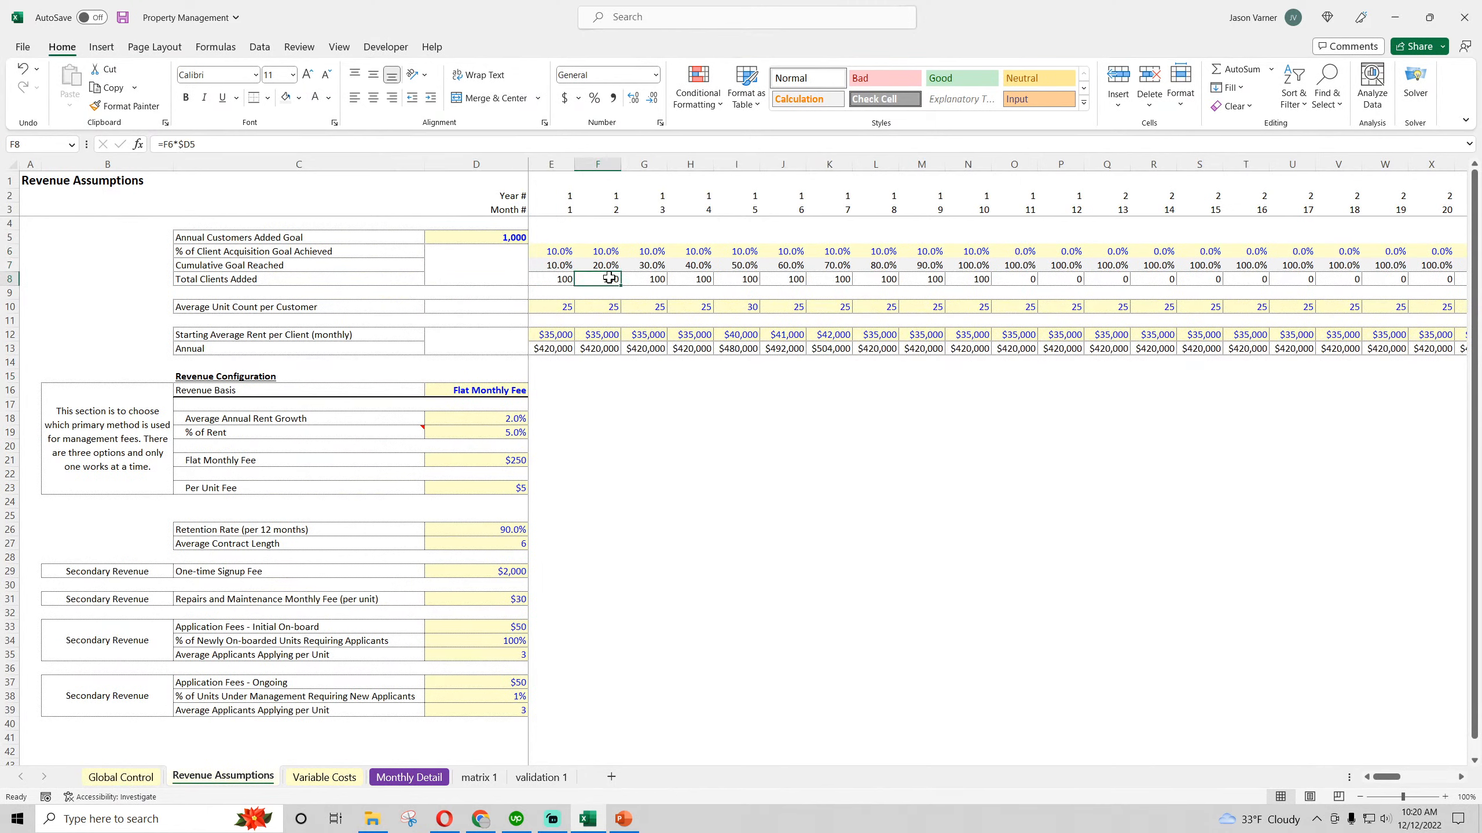
Check the Retention Rate and set the Average Contract Length to 12
click(474, 527)
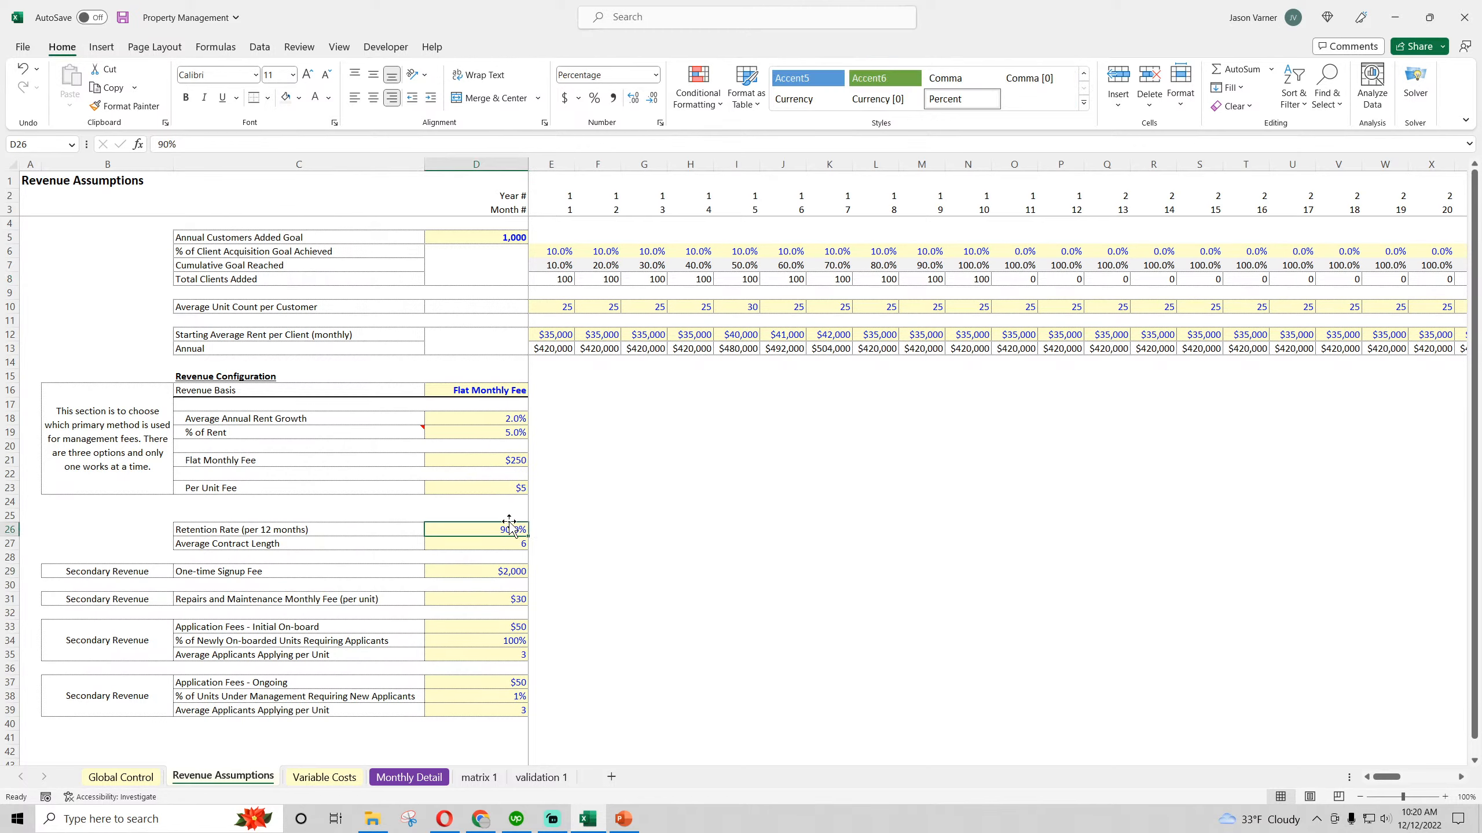
click(484, 543)
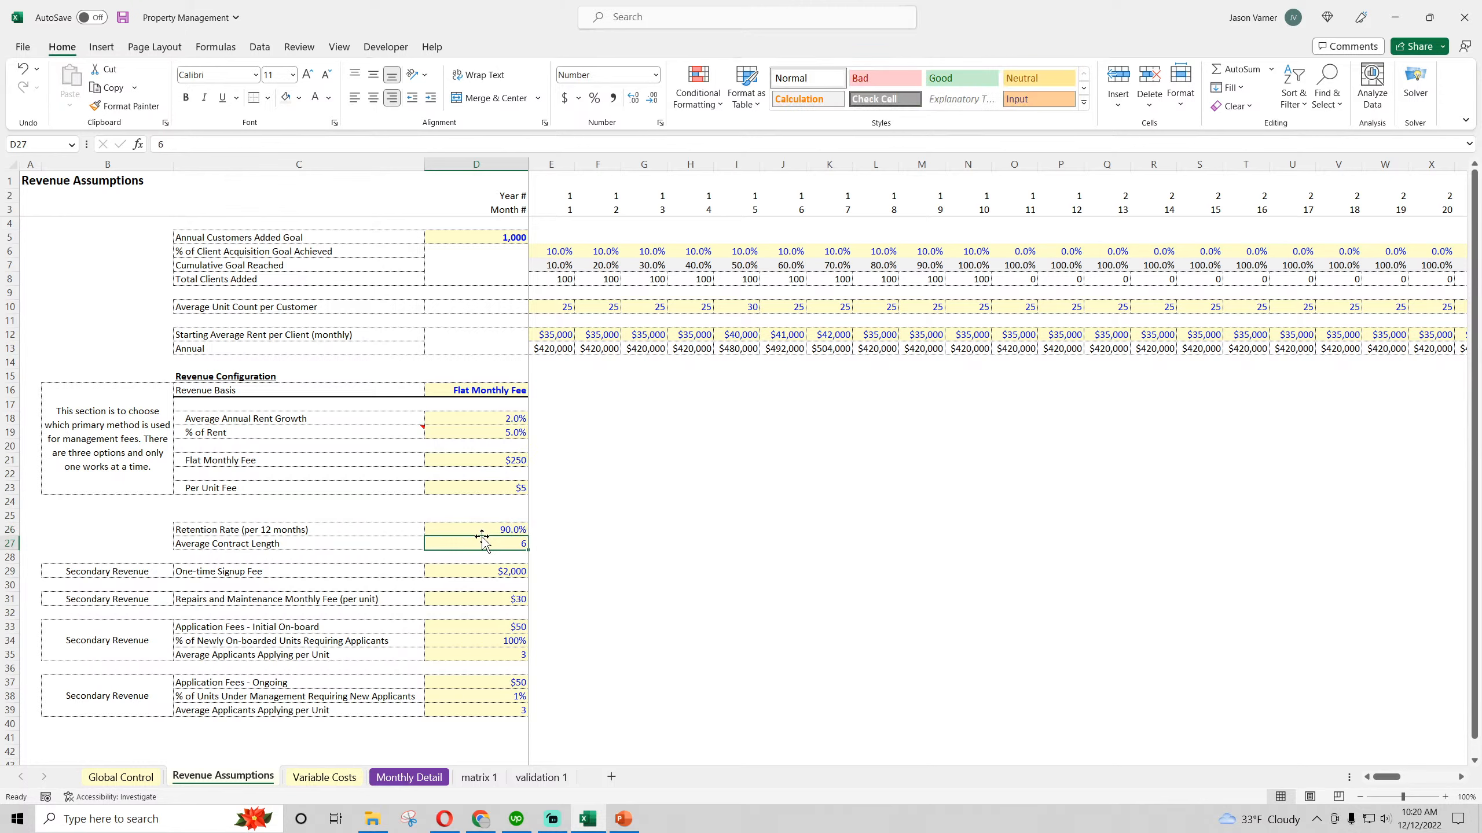
text(12)
key(Return)
click(485, 531)
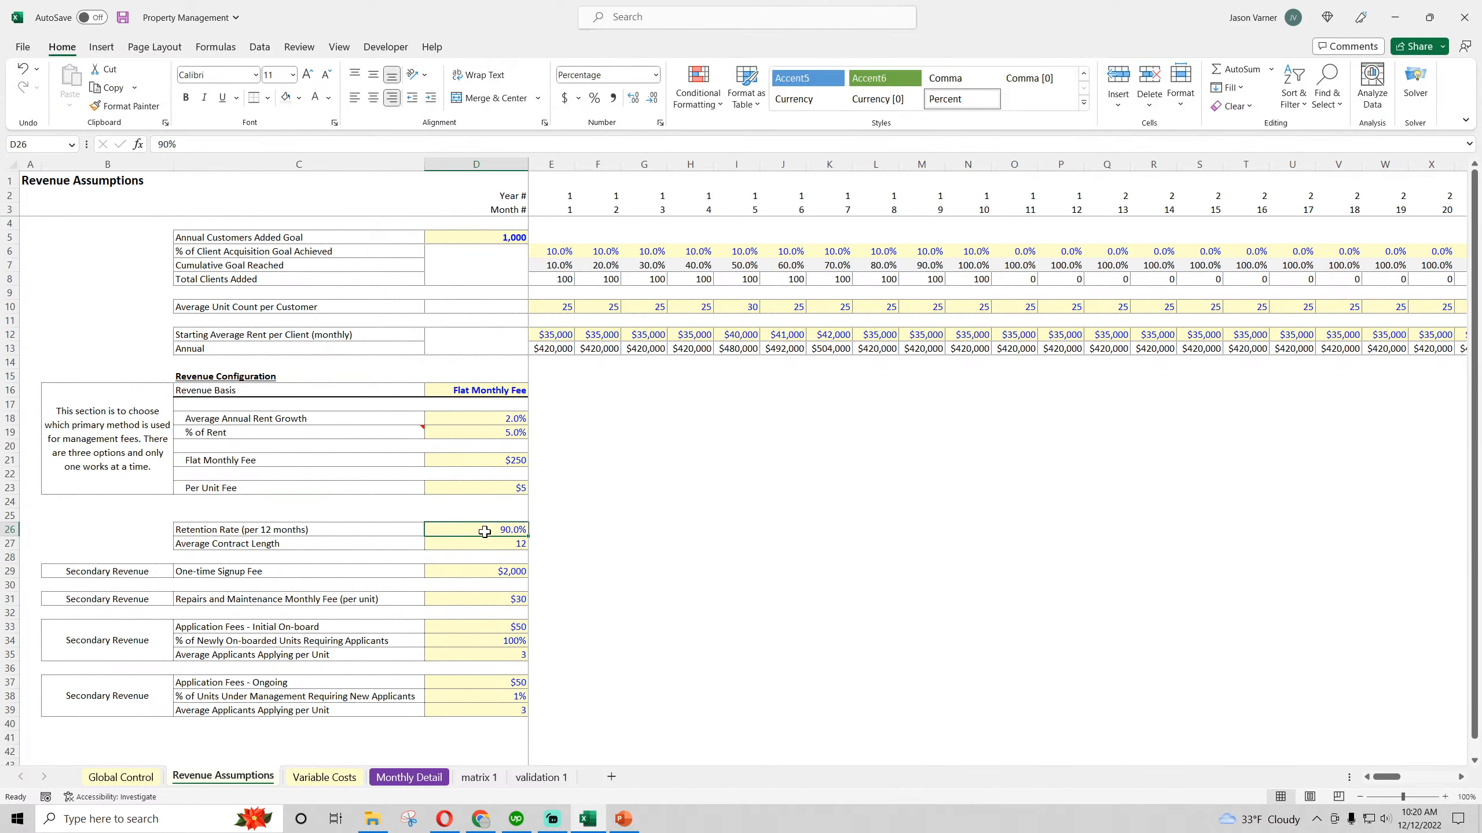
Extend the Customer Acquisition header and customer rows 6 to 10 on Monthly Detail through Dec-27
click(410, 777)
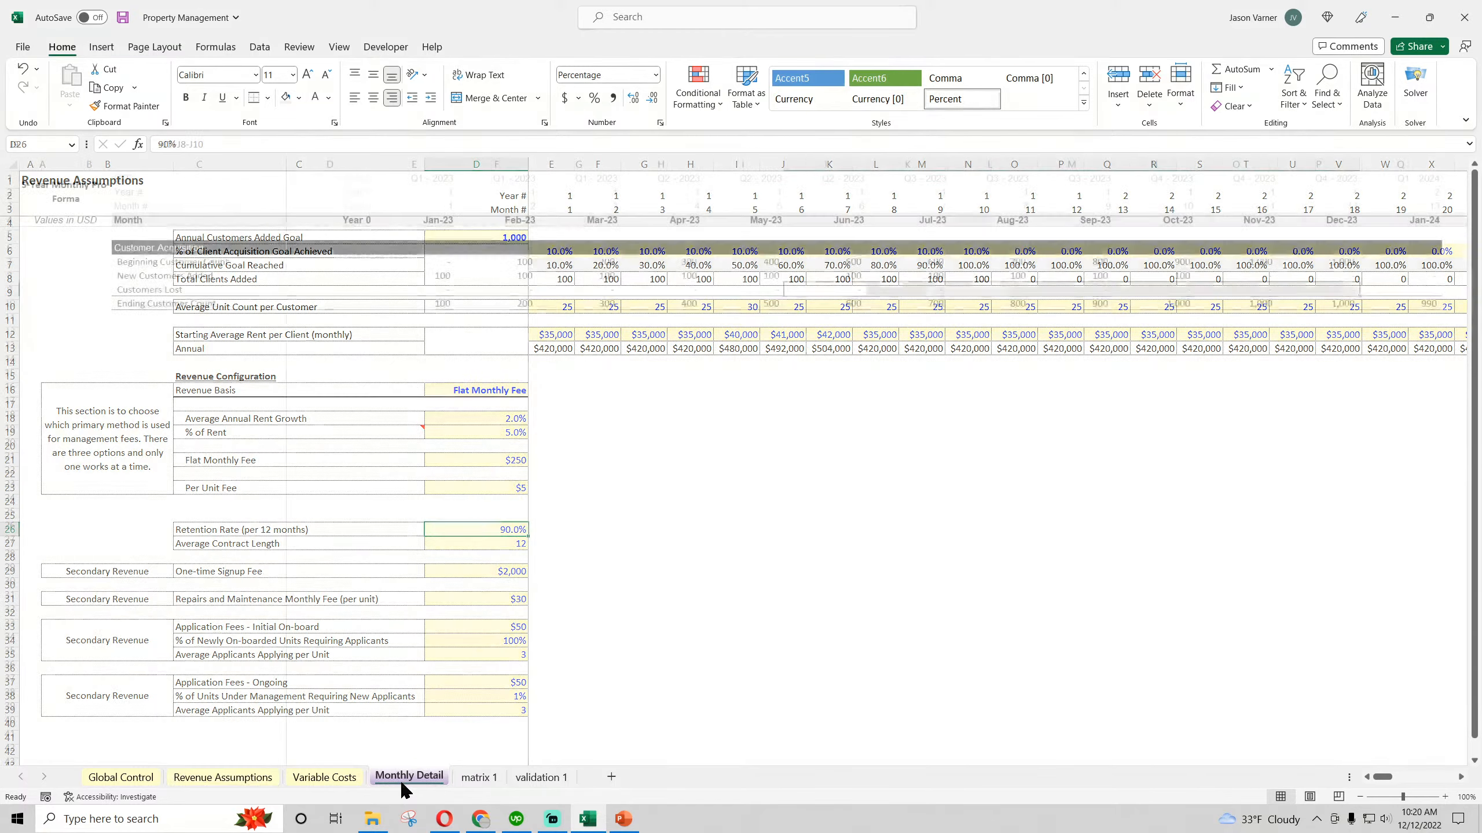
drag(1084, 251, 1480, 326)
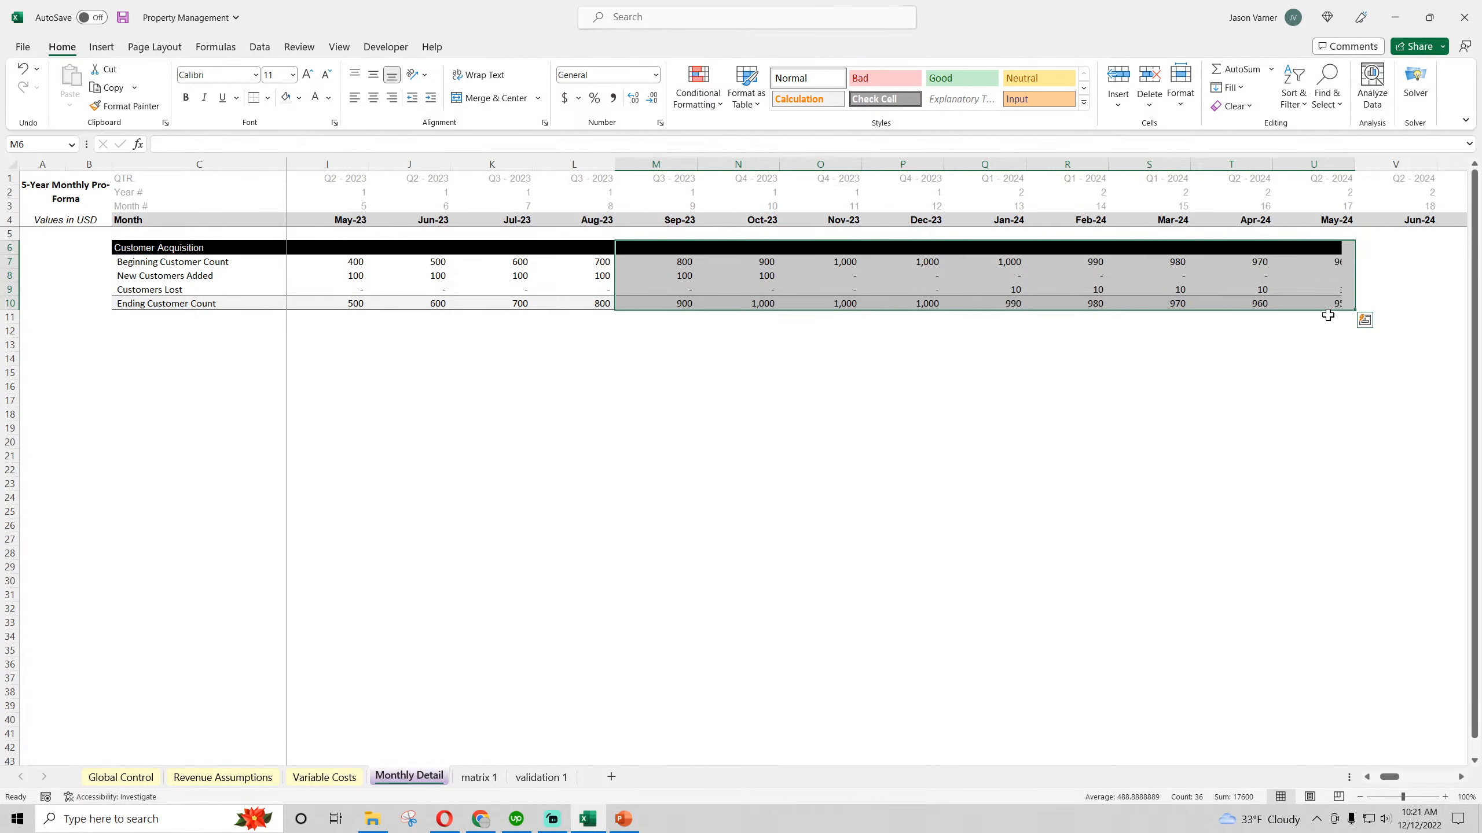
click(1003, 290)
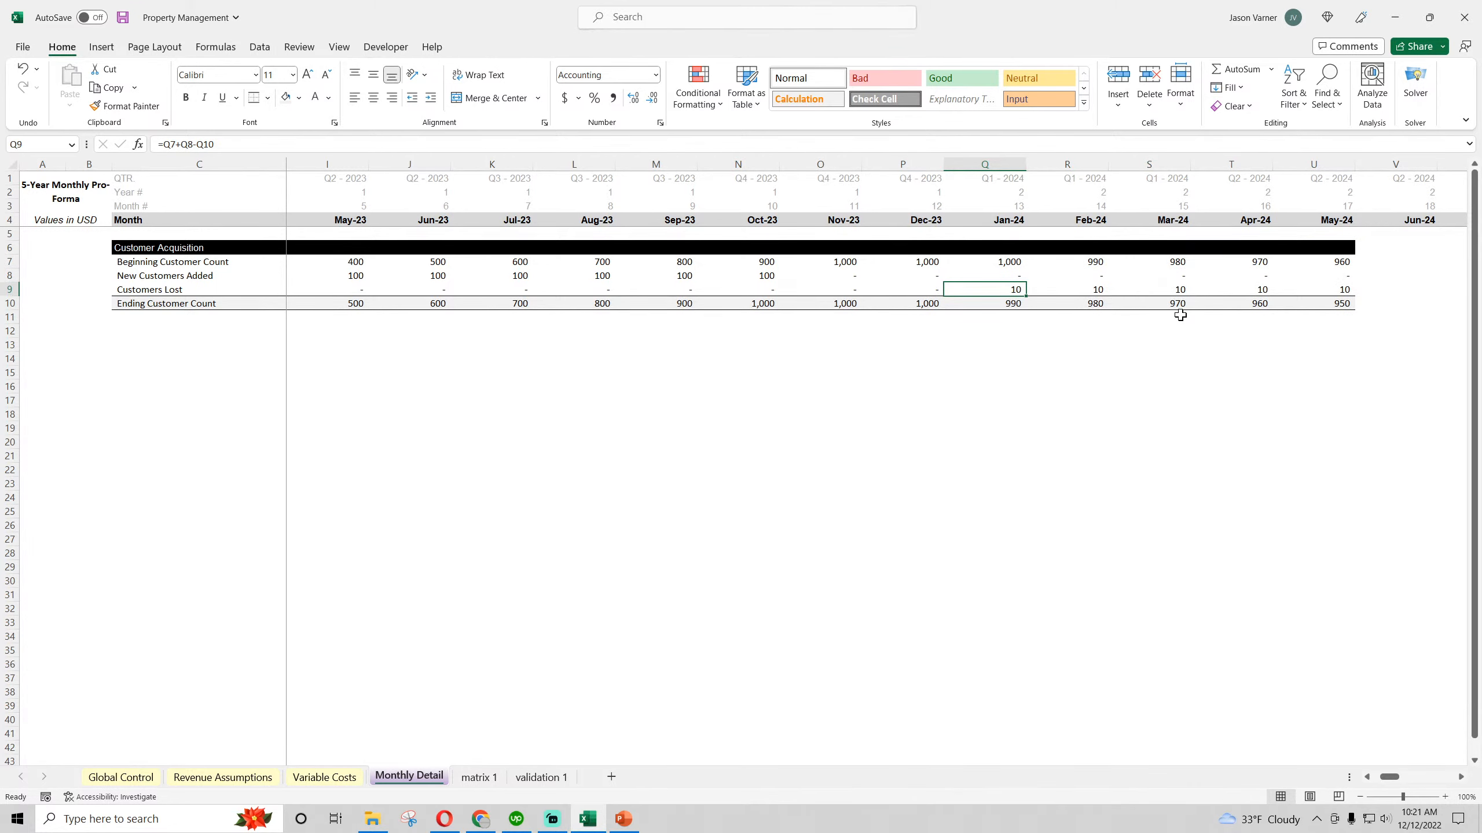
drag(1014, 241, 1478, 333)
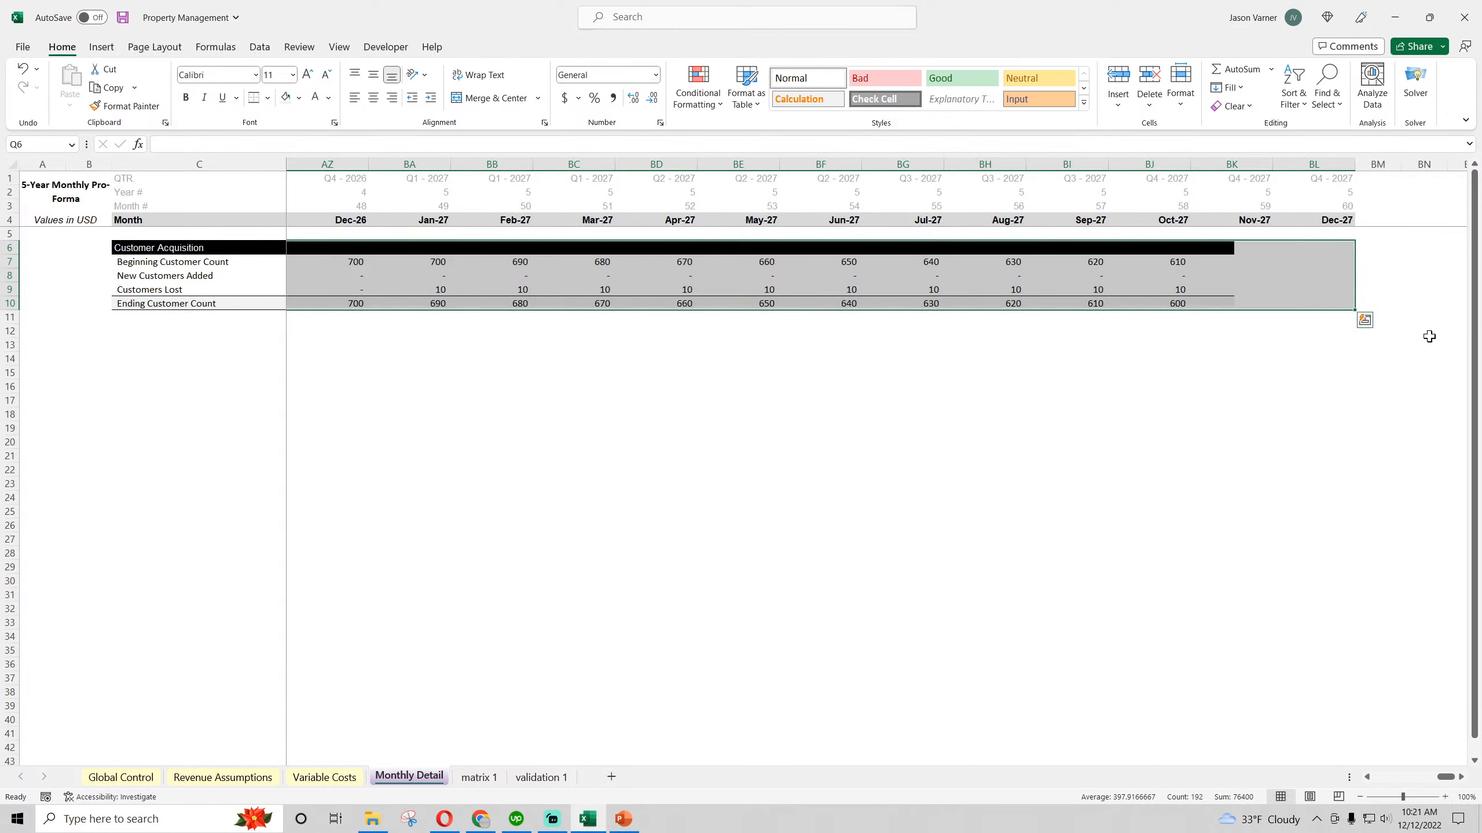
click(1259, 431)
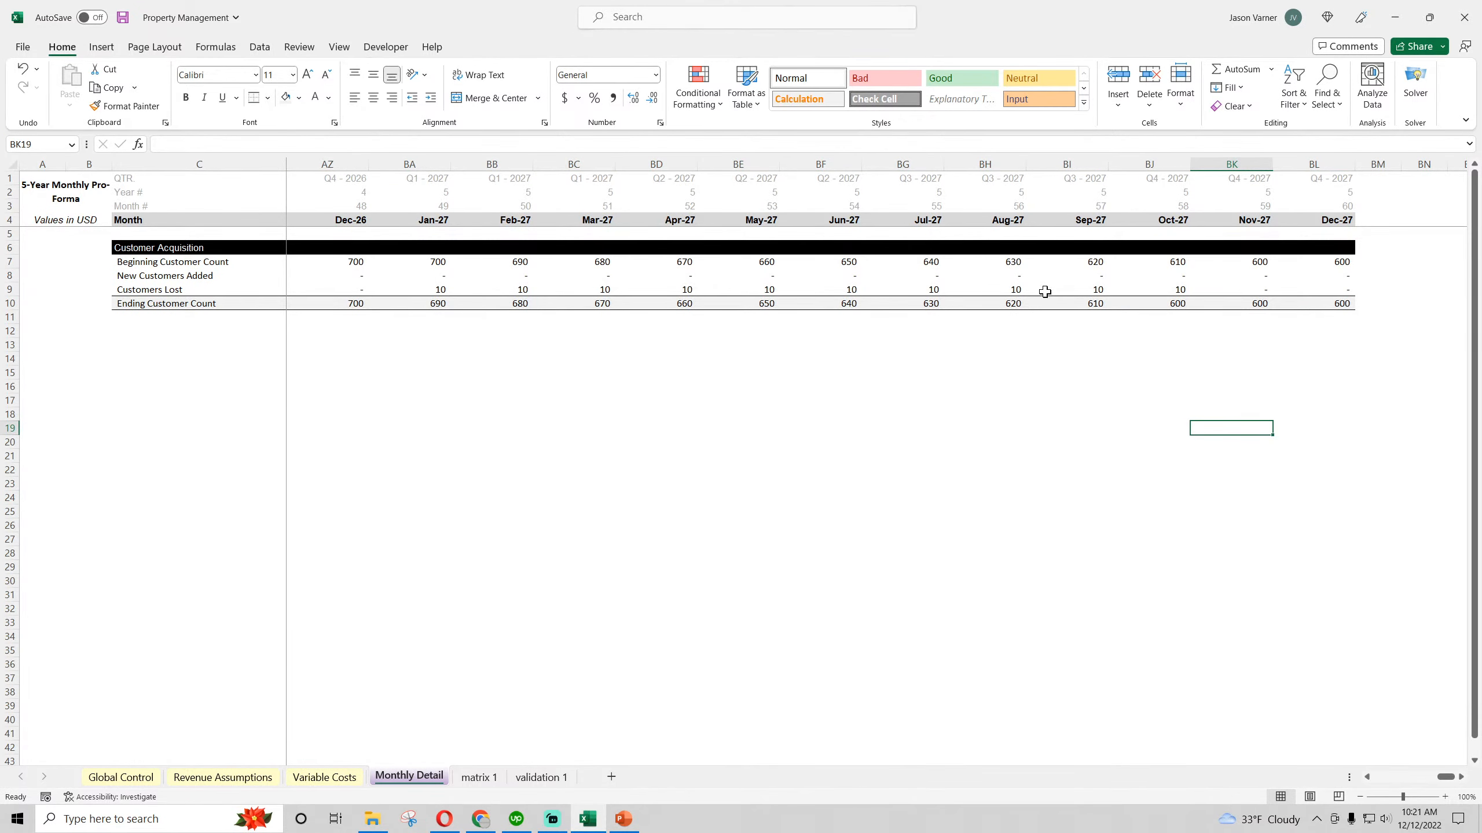
Examine the Customers Lost and Ending Customer Count formulas around the Oct to Dec months of 2026 and 2027
click(1161, 301)
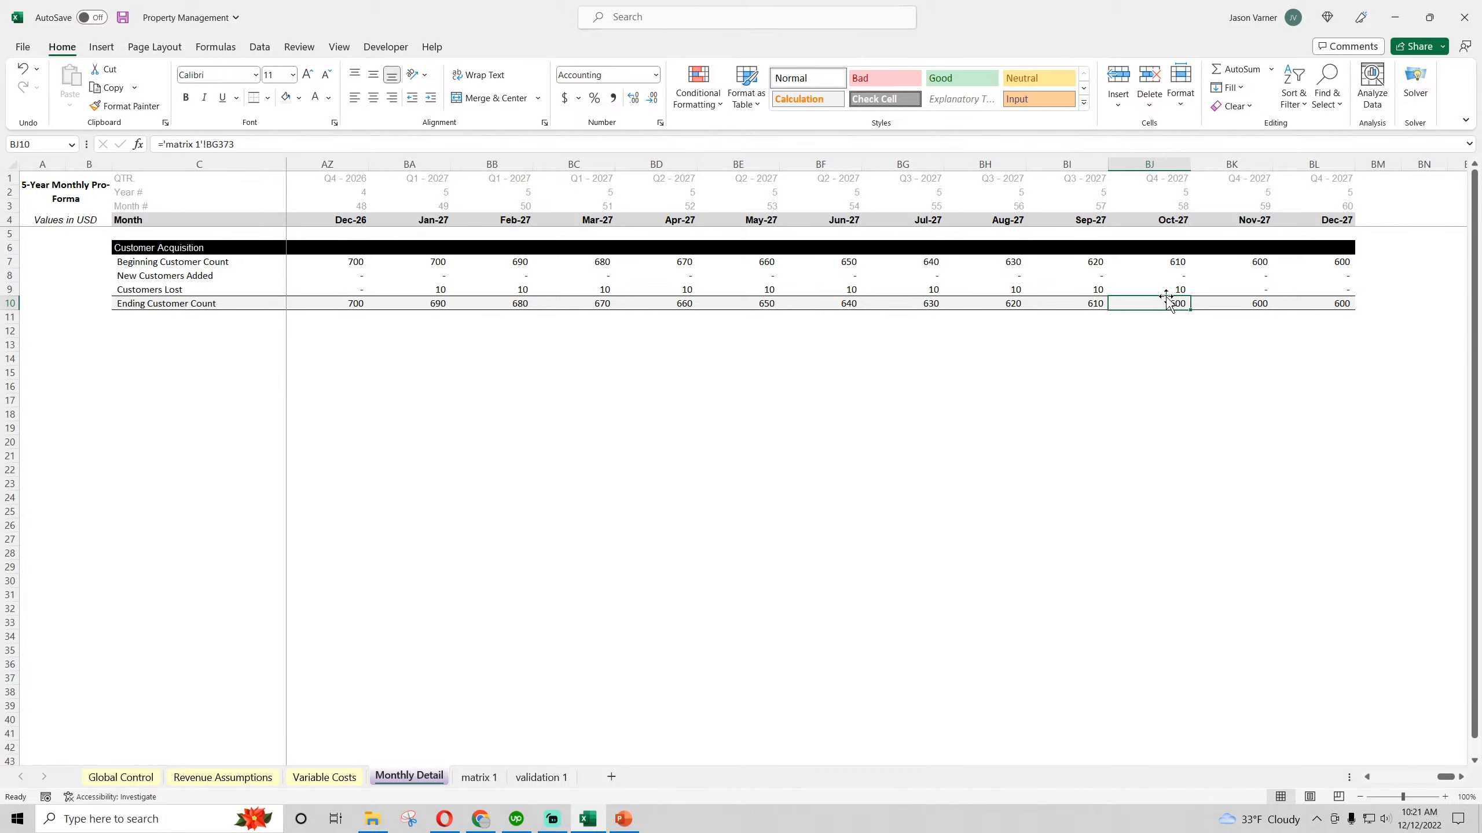
click(1255, 277)
click(1151, 289)
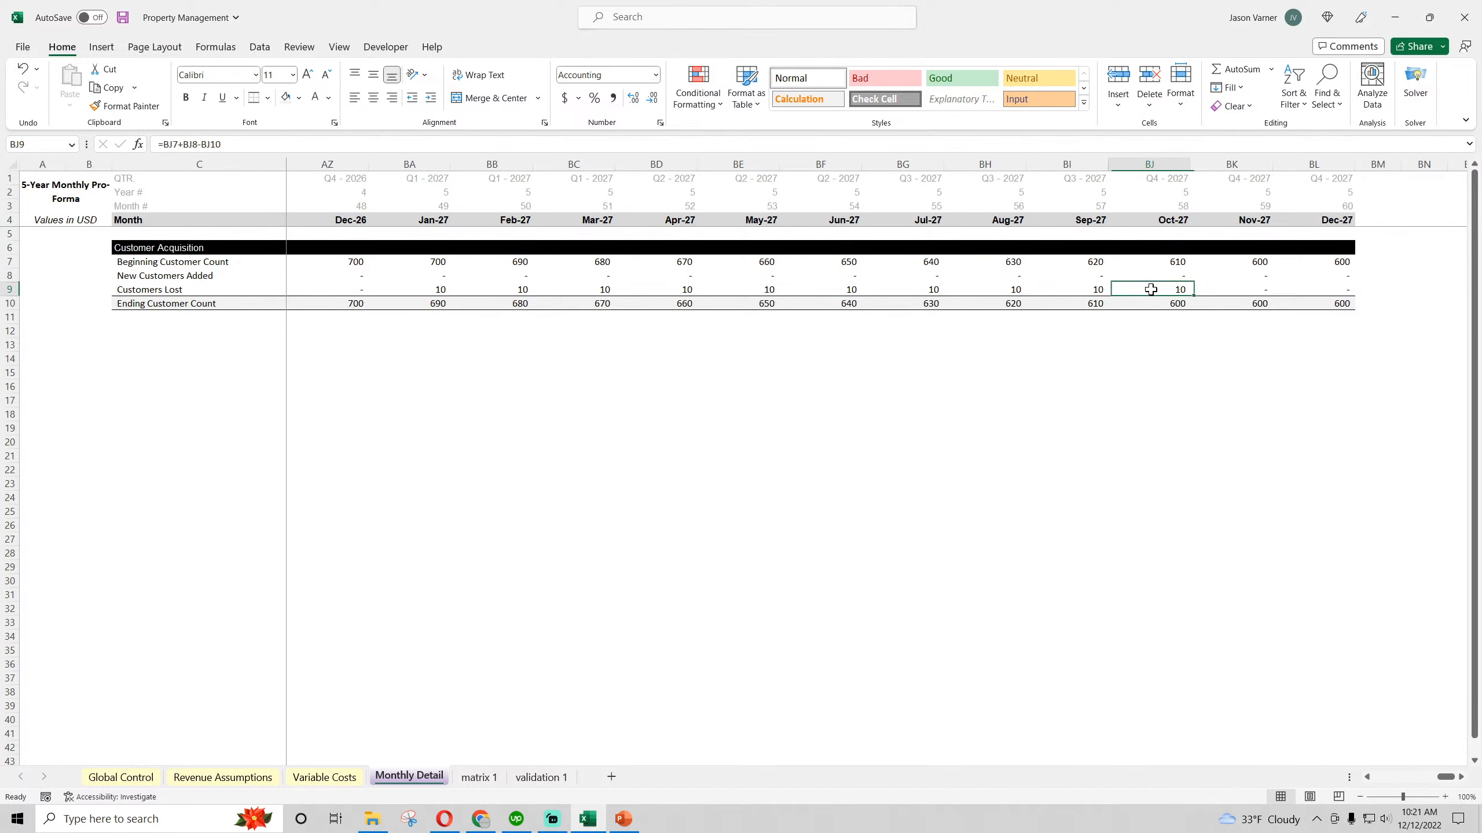
click(1233, 289)
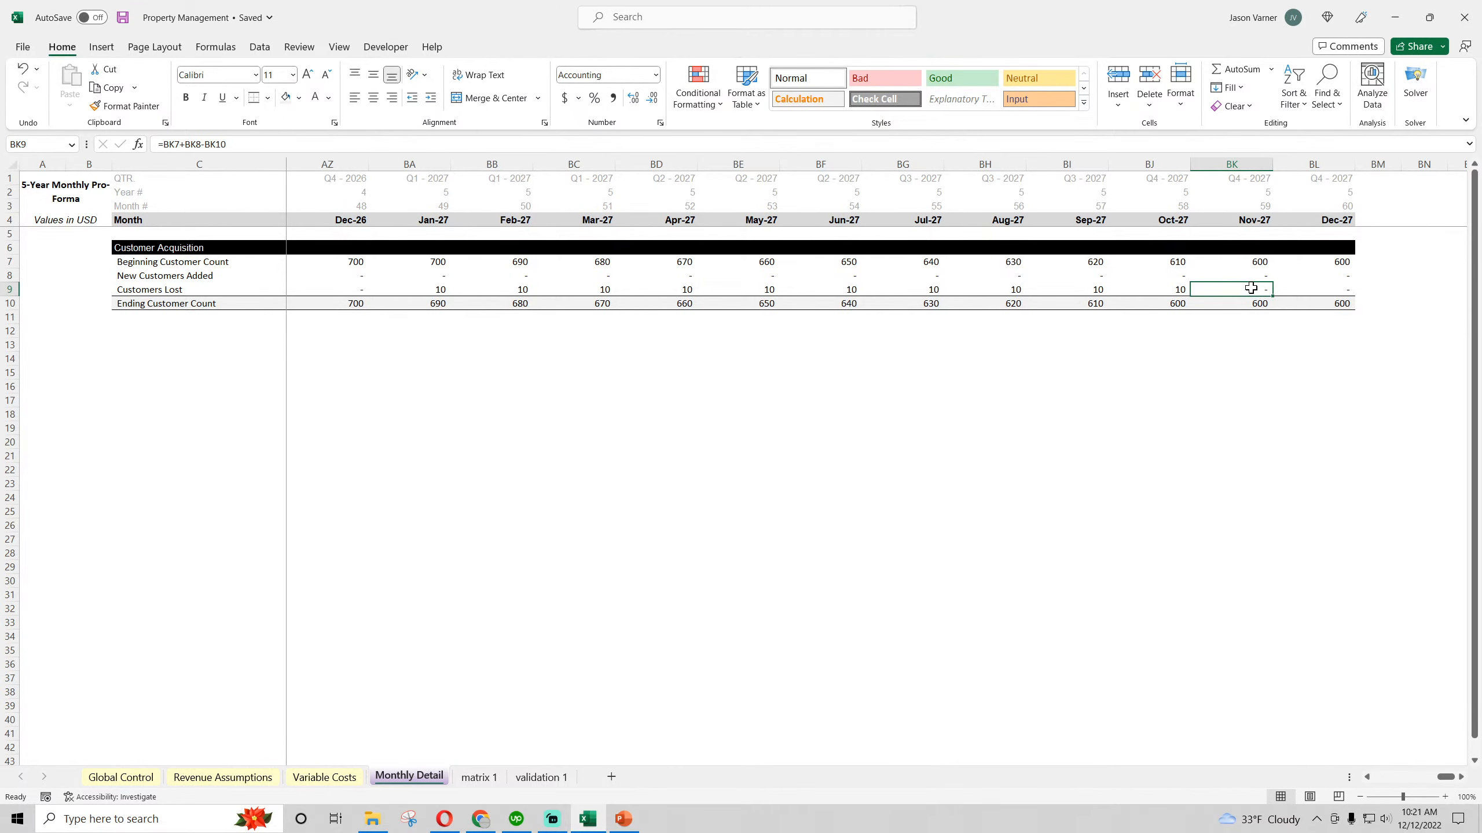
drag(1445, 777, 1432, 787)
click(1050, 289)
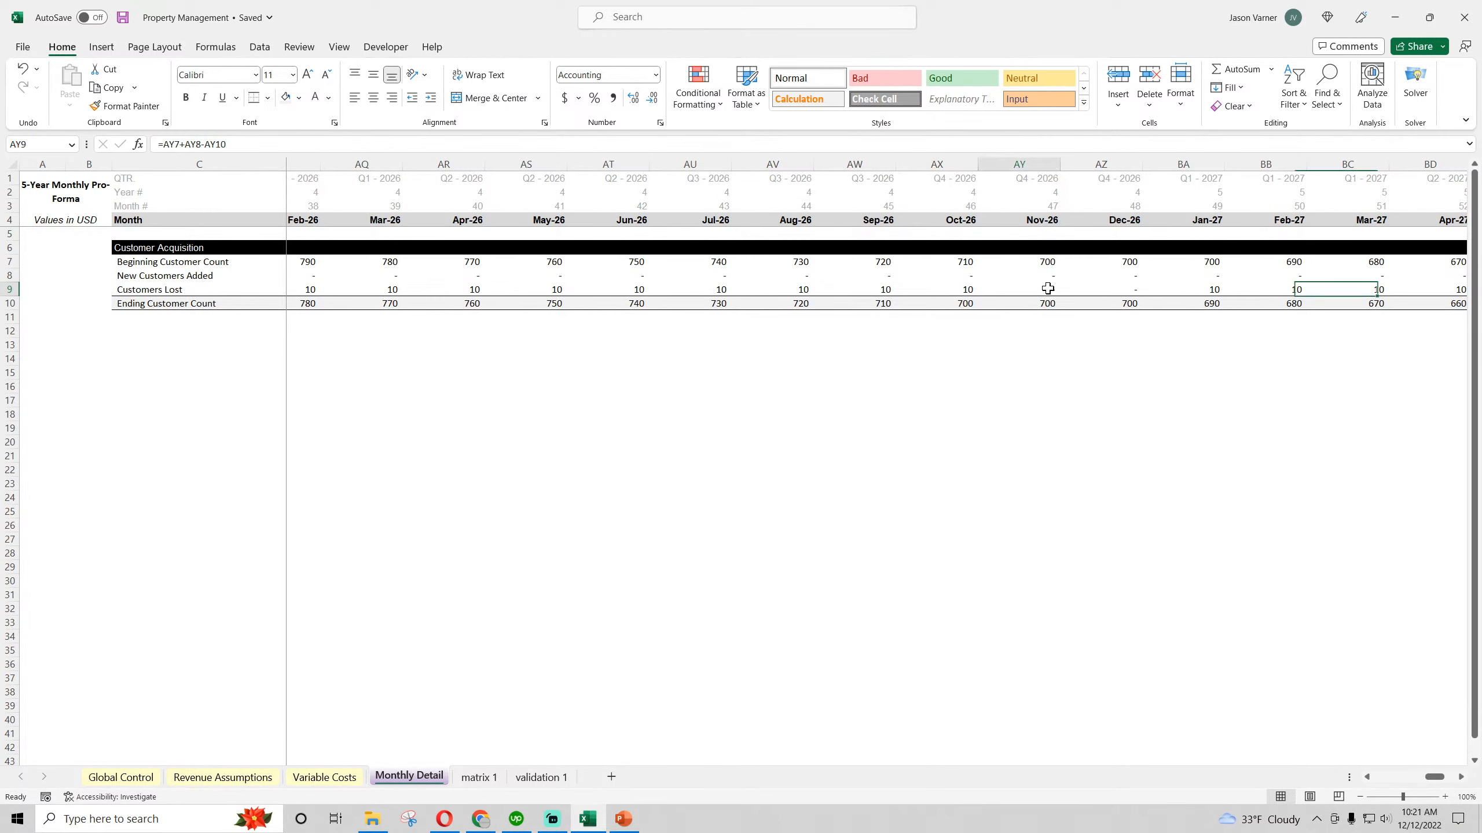
click(1113, 290)
click(1044, 290)
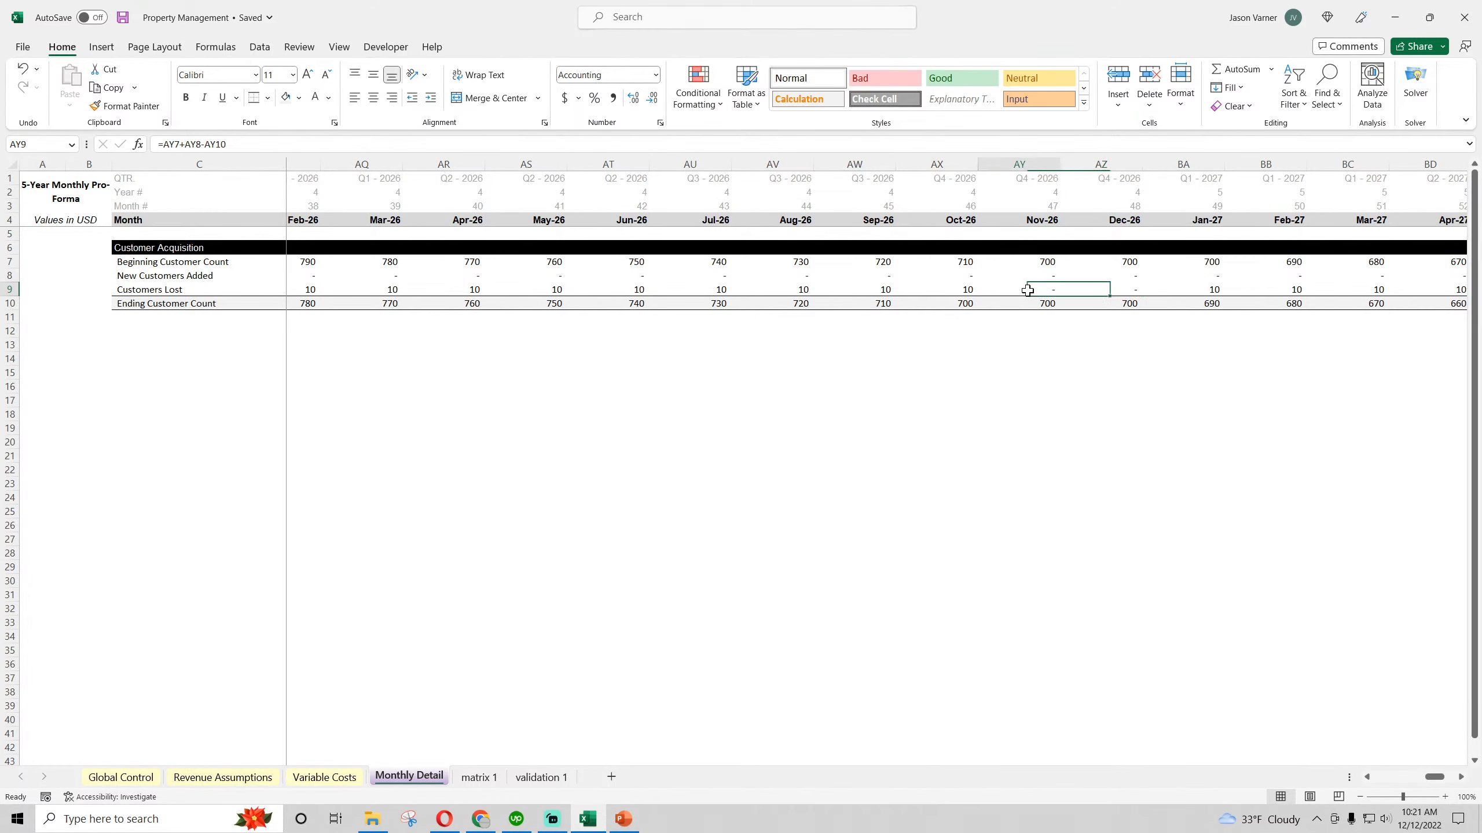
click(974, 290)
Set % of Client Acquisition Goal Achieved on Revenue Assumptions to =1/12 for months 1 through 12
click(230, 778)
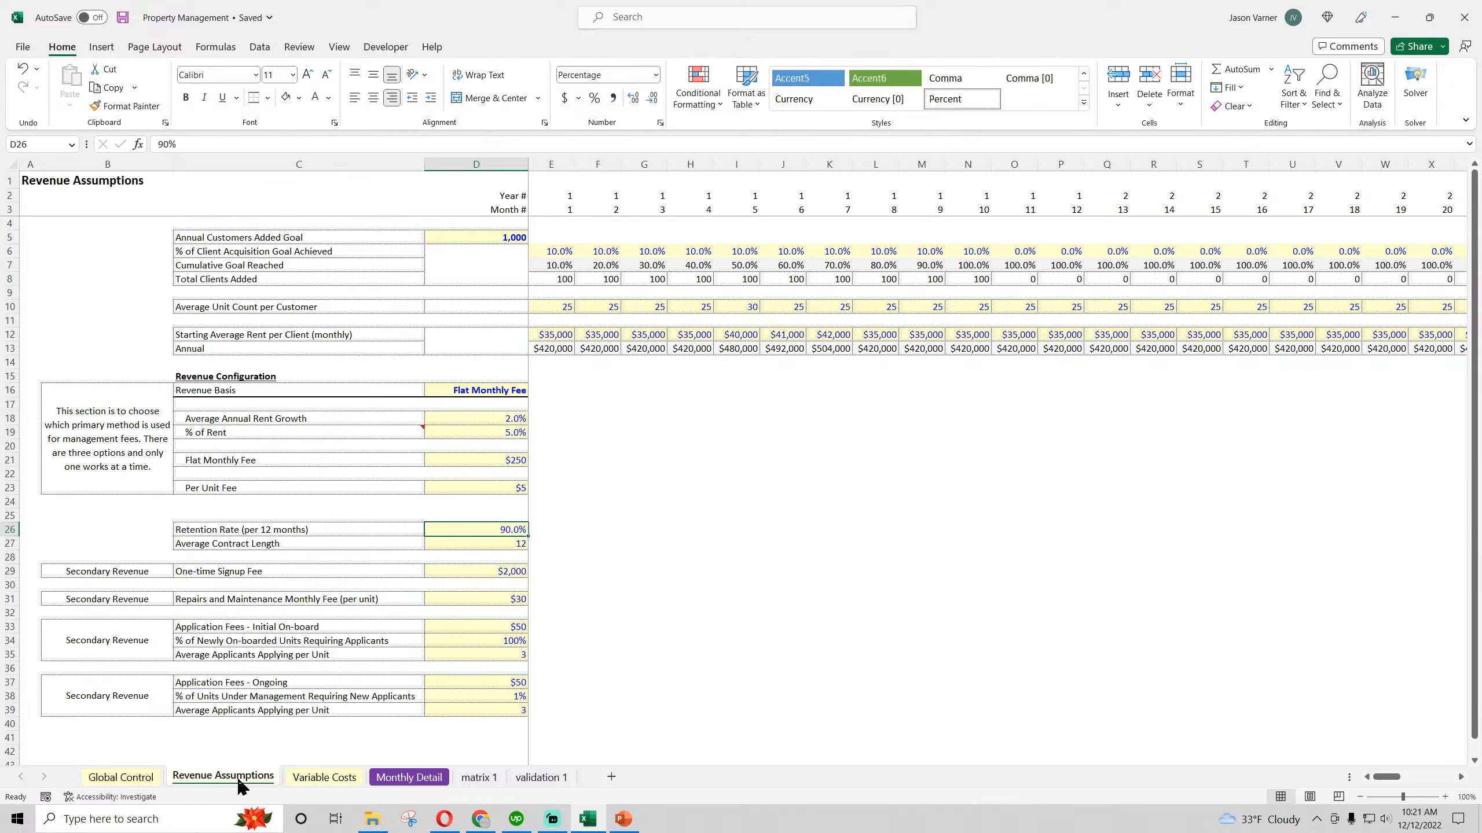
click(556, 250)
drag(557, 250, 1066, 251)
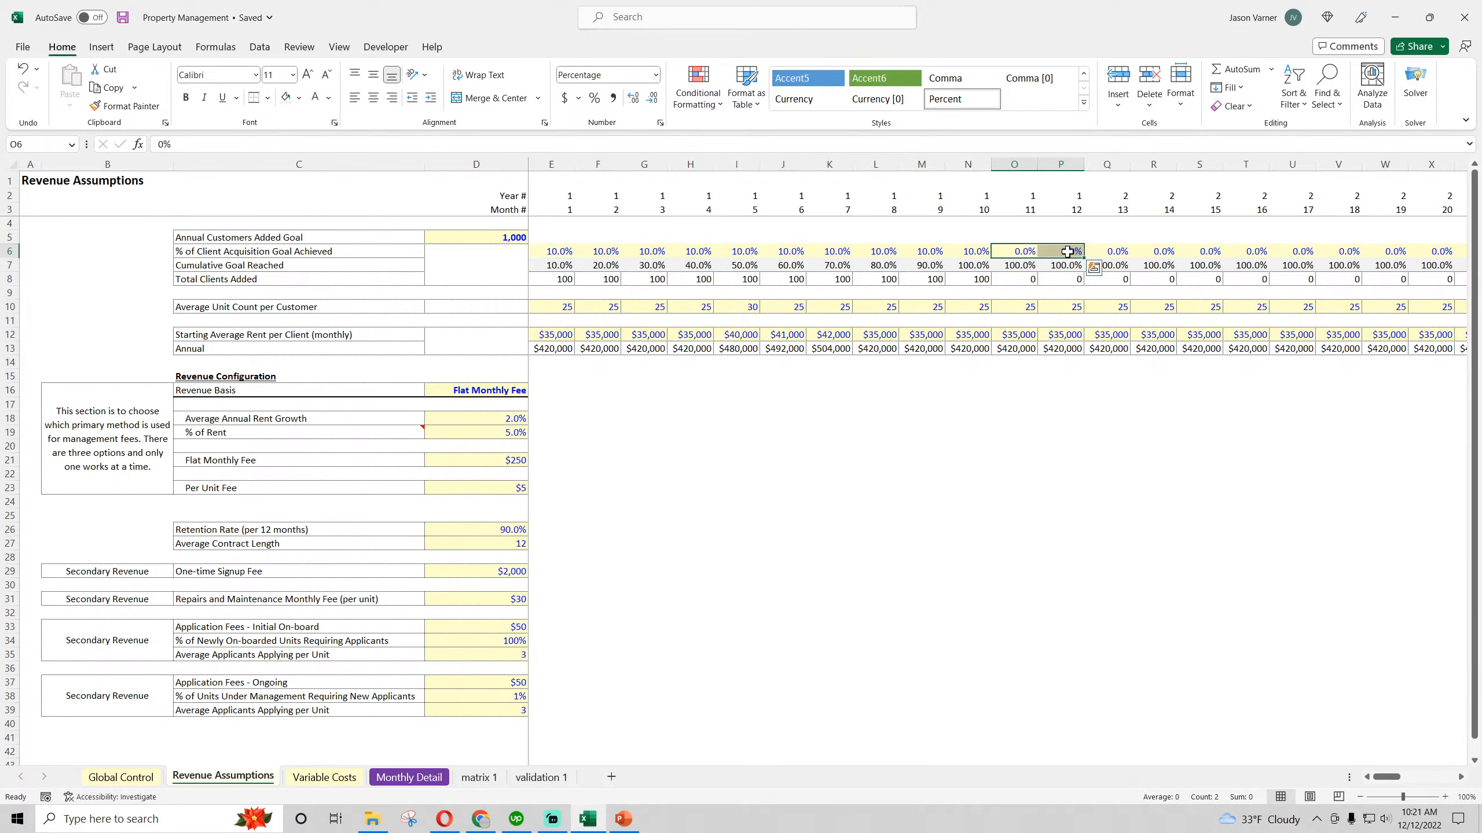
click(556, 251)
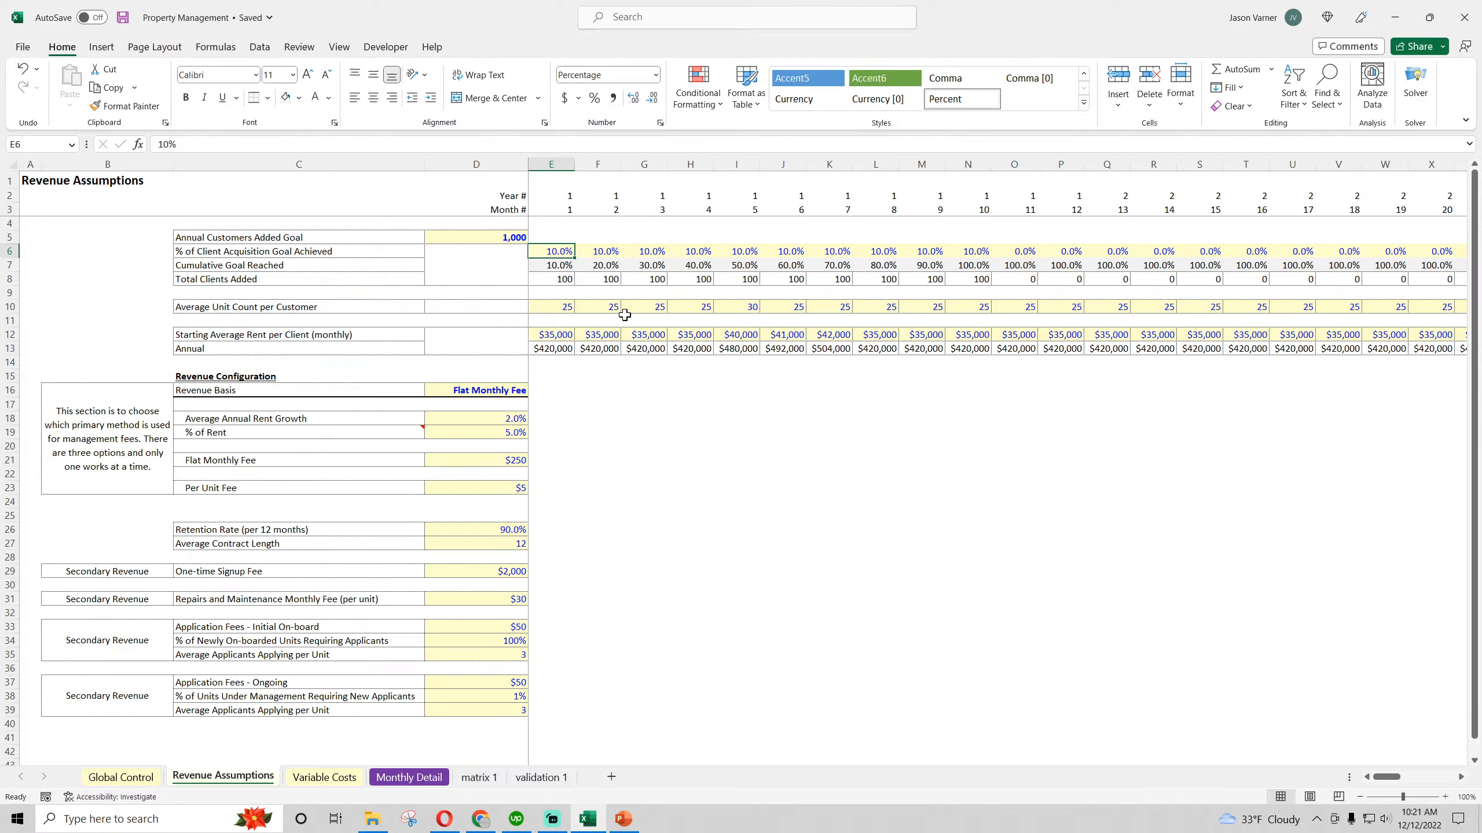
text(=1/1)
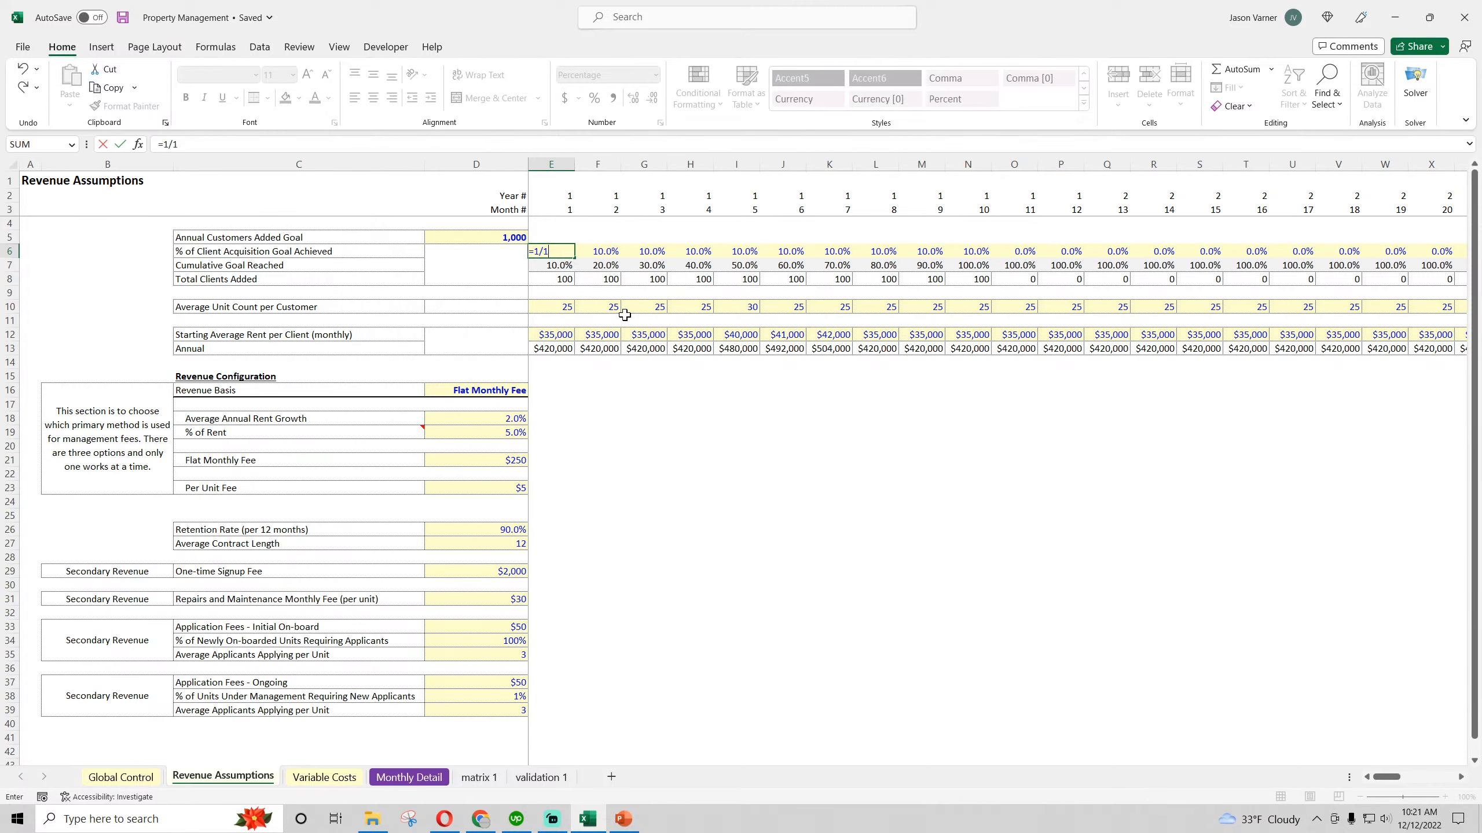
text(2)
key(Return)
click(569, 253)
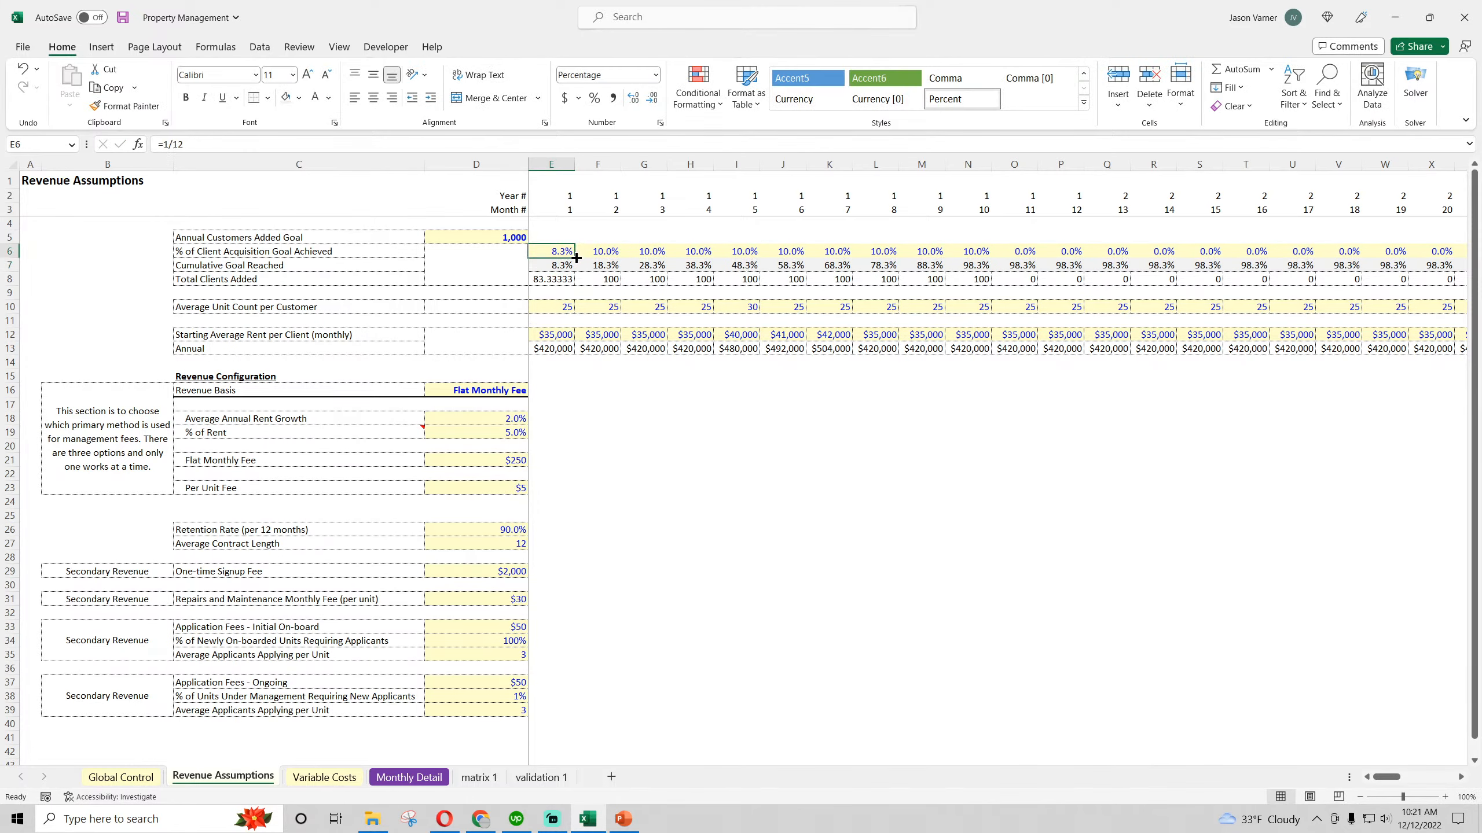
drag(577, 257, 1084, 256)
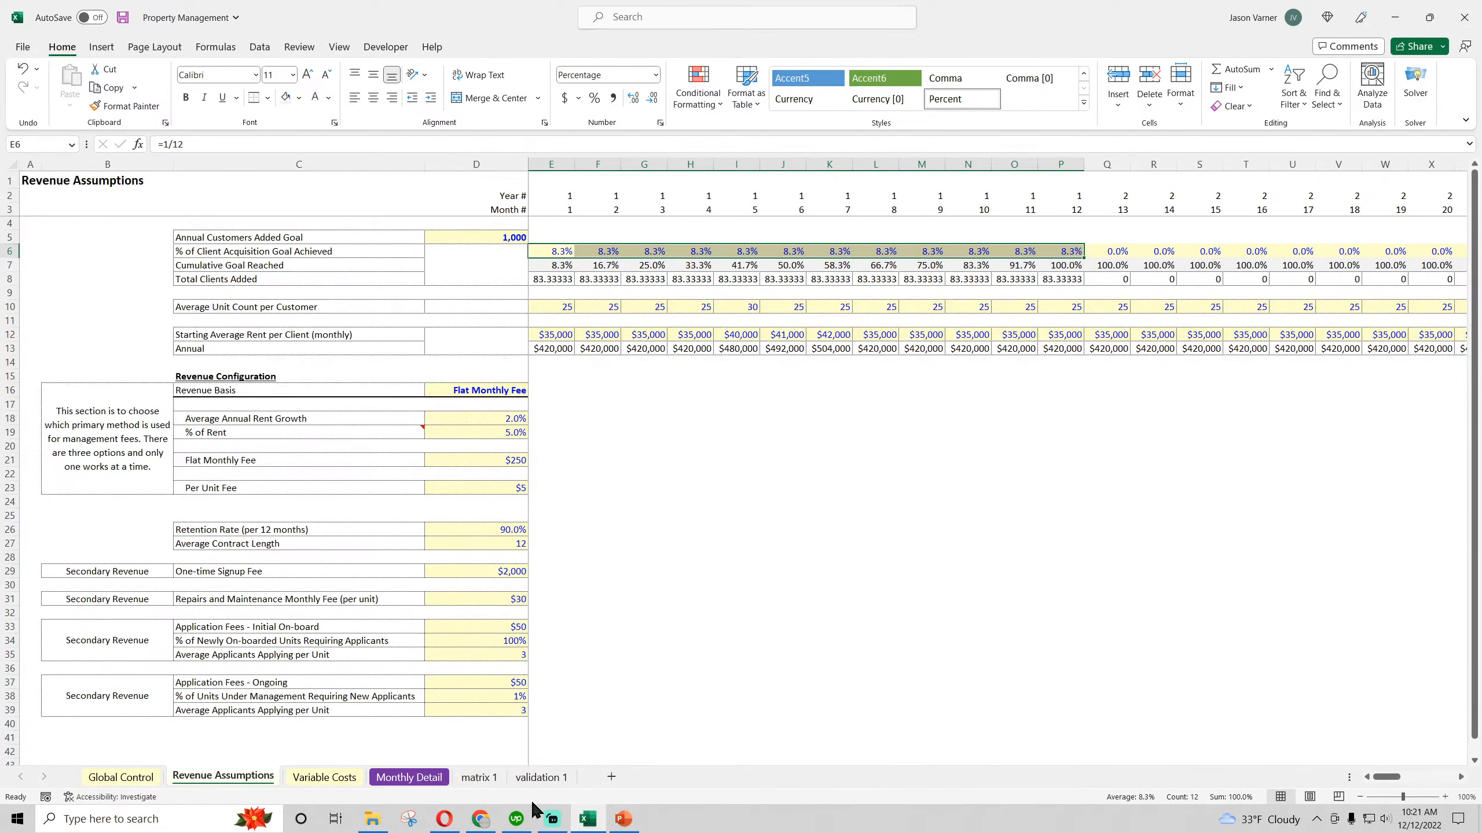
Check Customers Lost on Monthly Detail through Dec-27
click(411, 779)
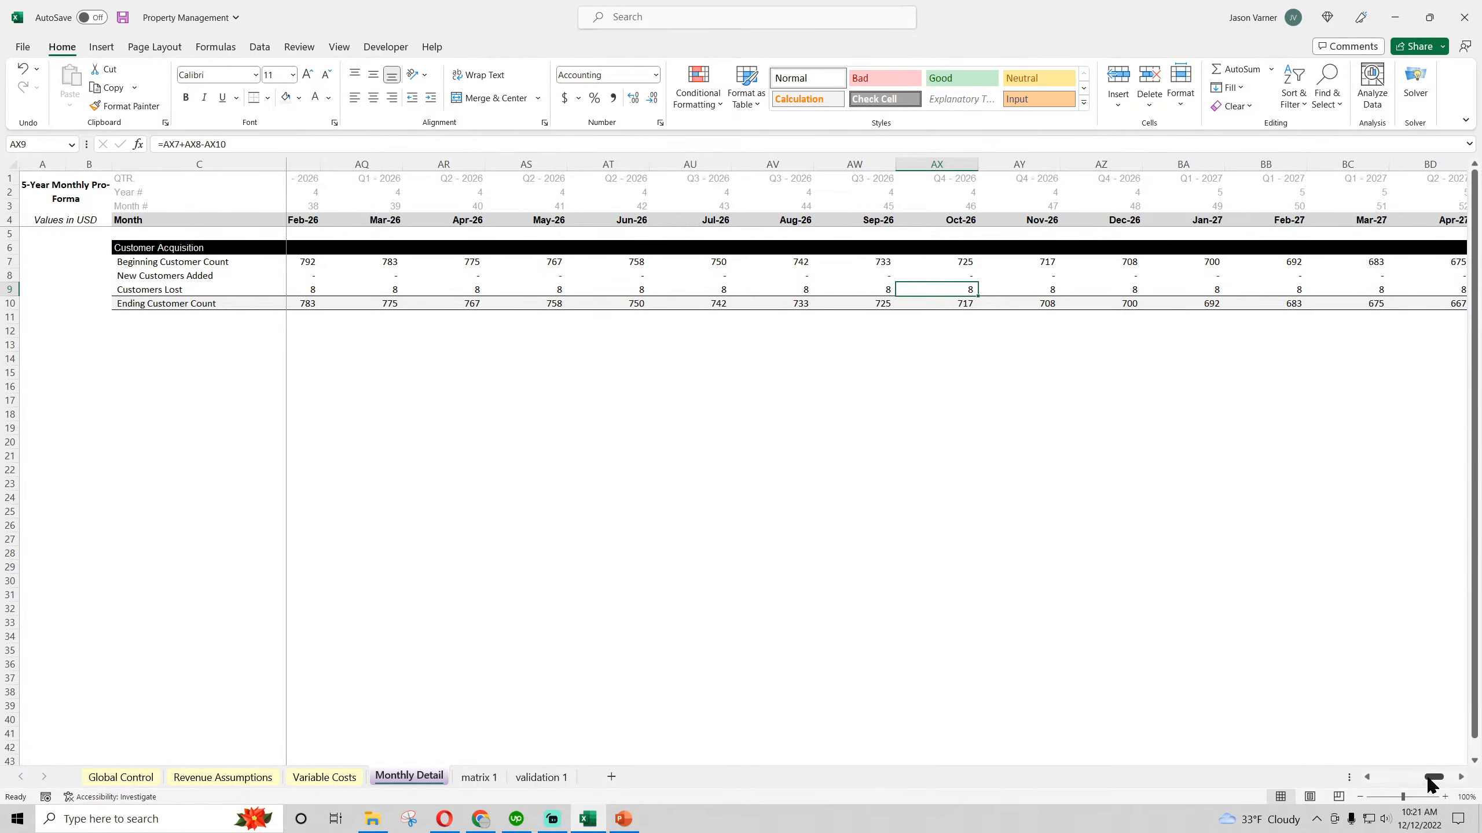
mouse_move(1434, 777)
mouse_down()
mouse_move(1375, 779)
mouse_move(1446, 780)
mouse_up()
click(1362, 506)
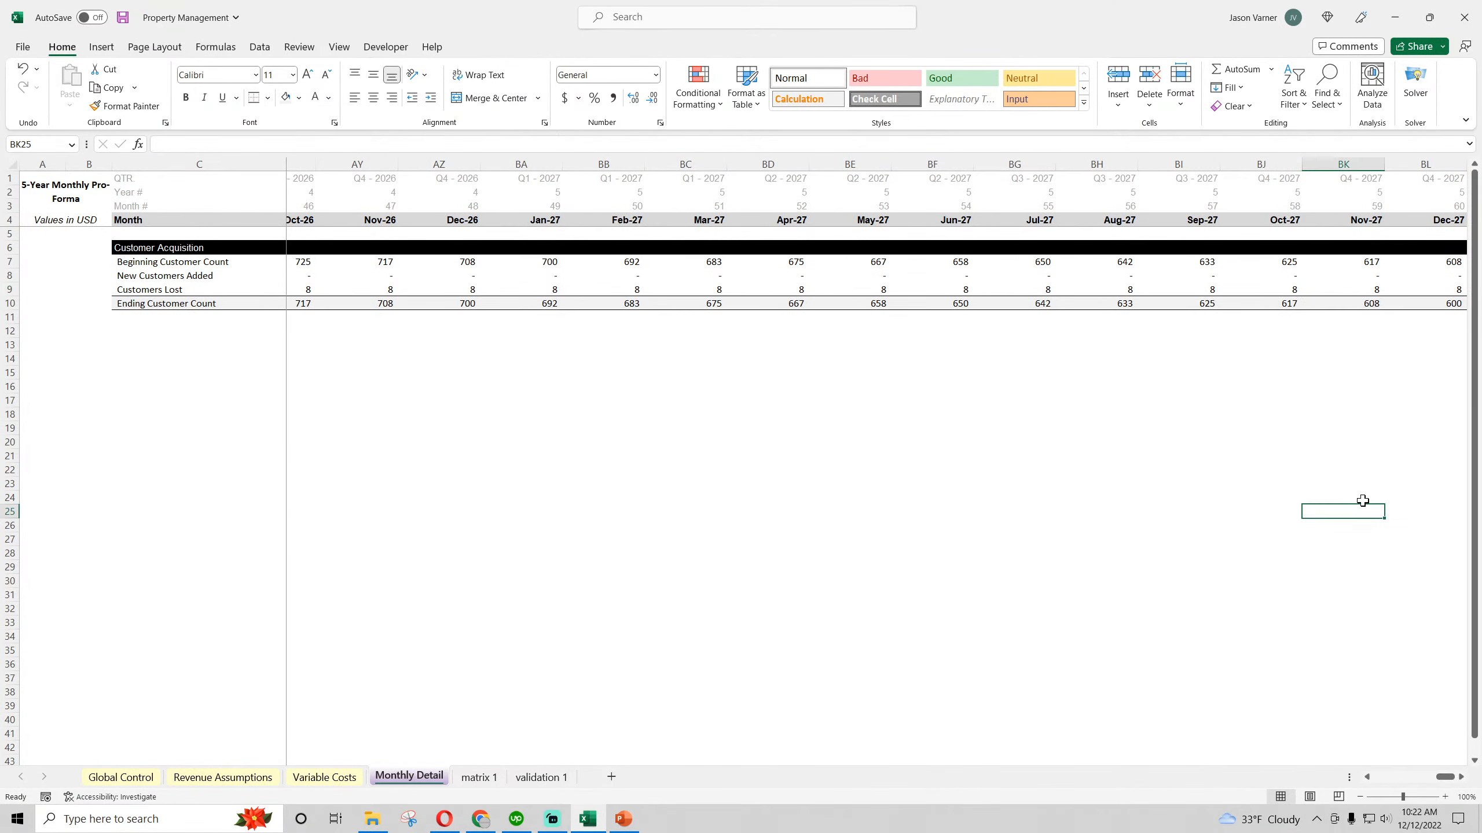
click(1365, 289)
click(1438, 289)
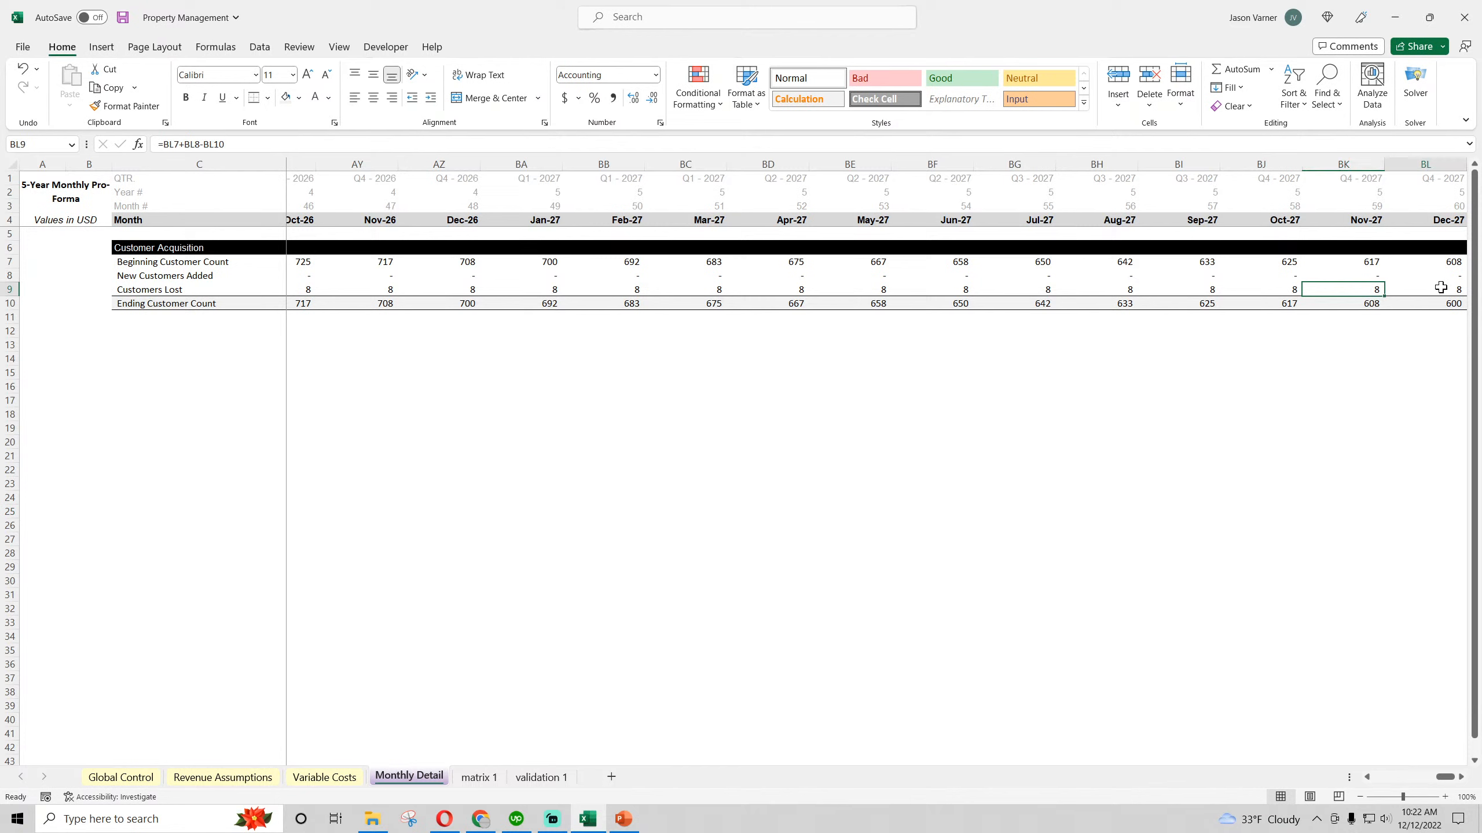
Undo the =1/12 entries in % of Client Acquisition Goal Achieved on Revenue Assumptions
click(208, 782)
click(22, 68)
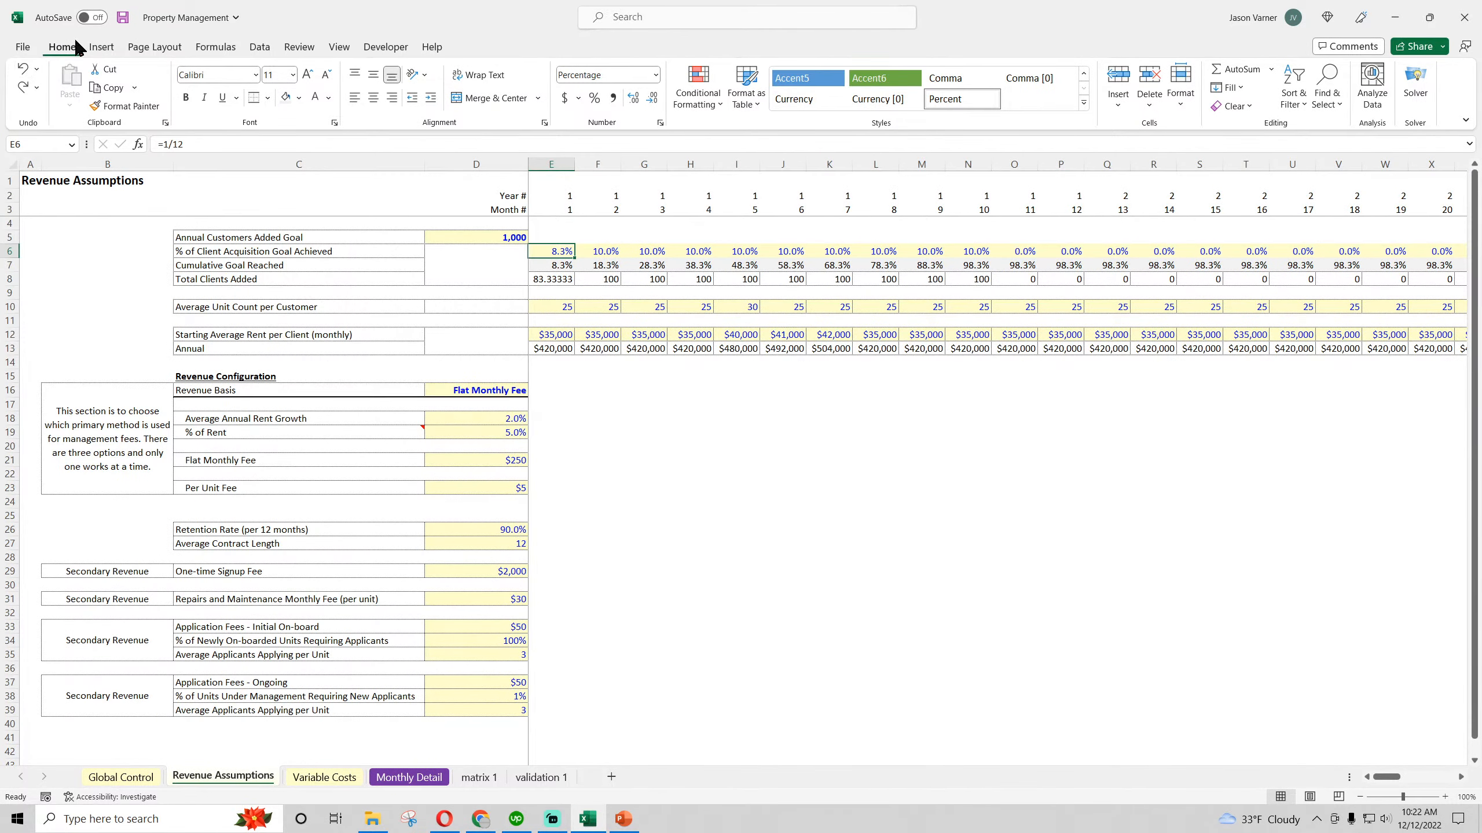
click(123, 18)
click(22, 87)
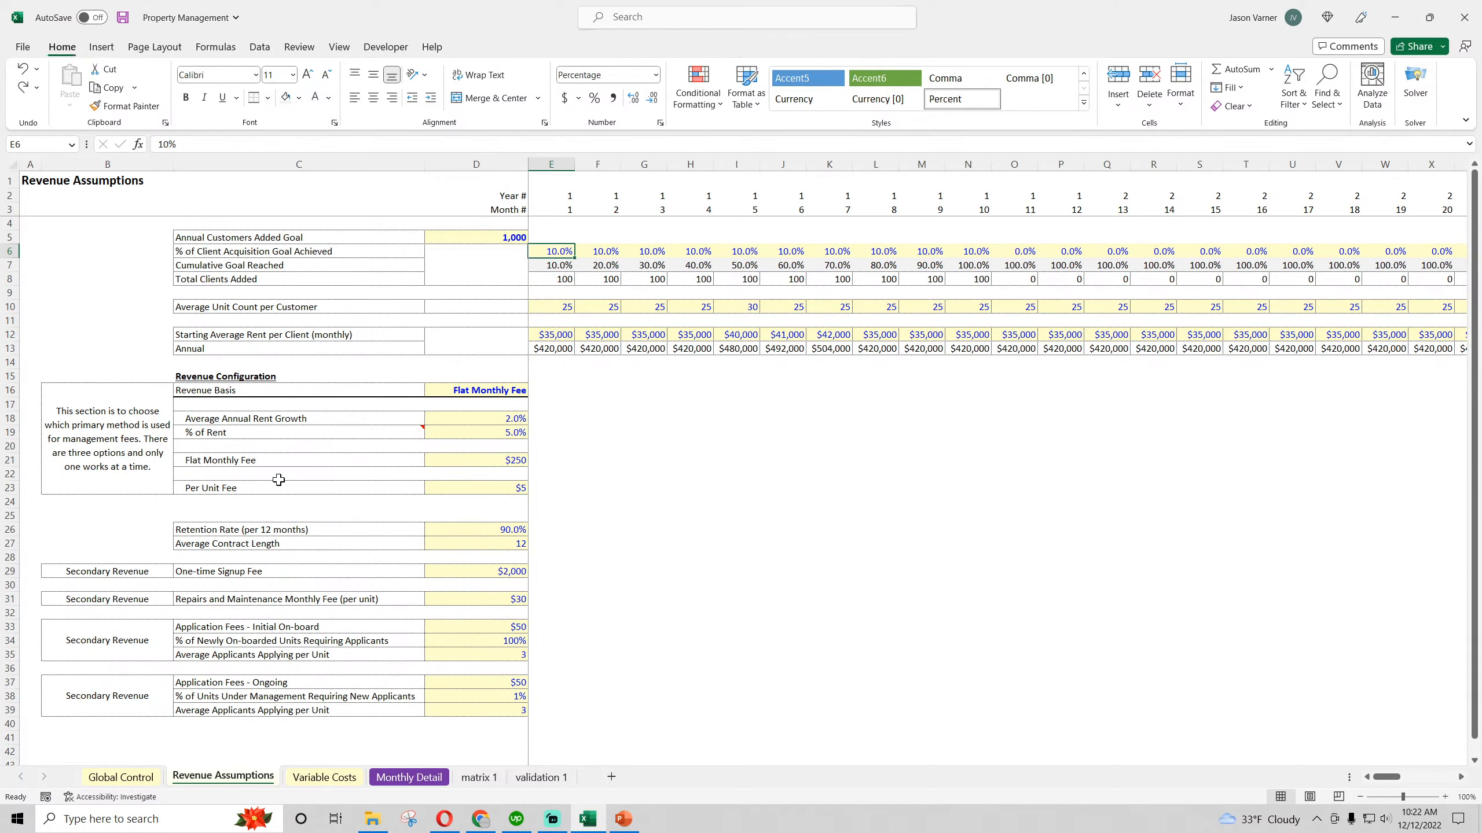
Make the Ending Customer Count row on Monthly Detail bold and save the workbook
click(412, 778)
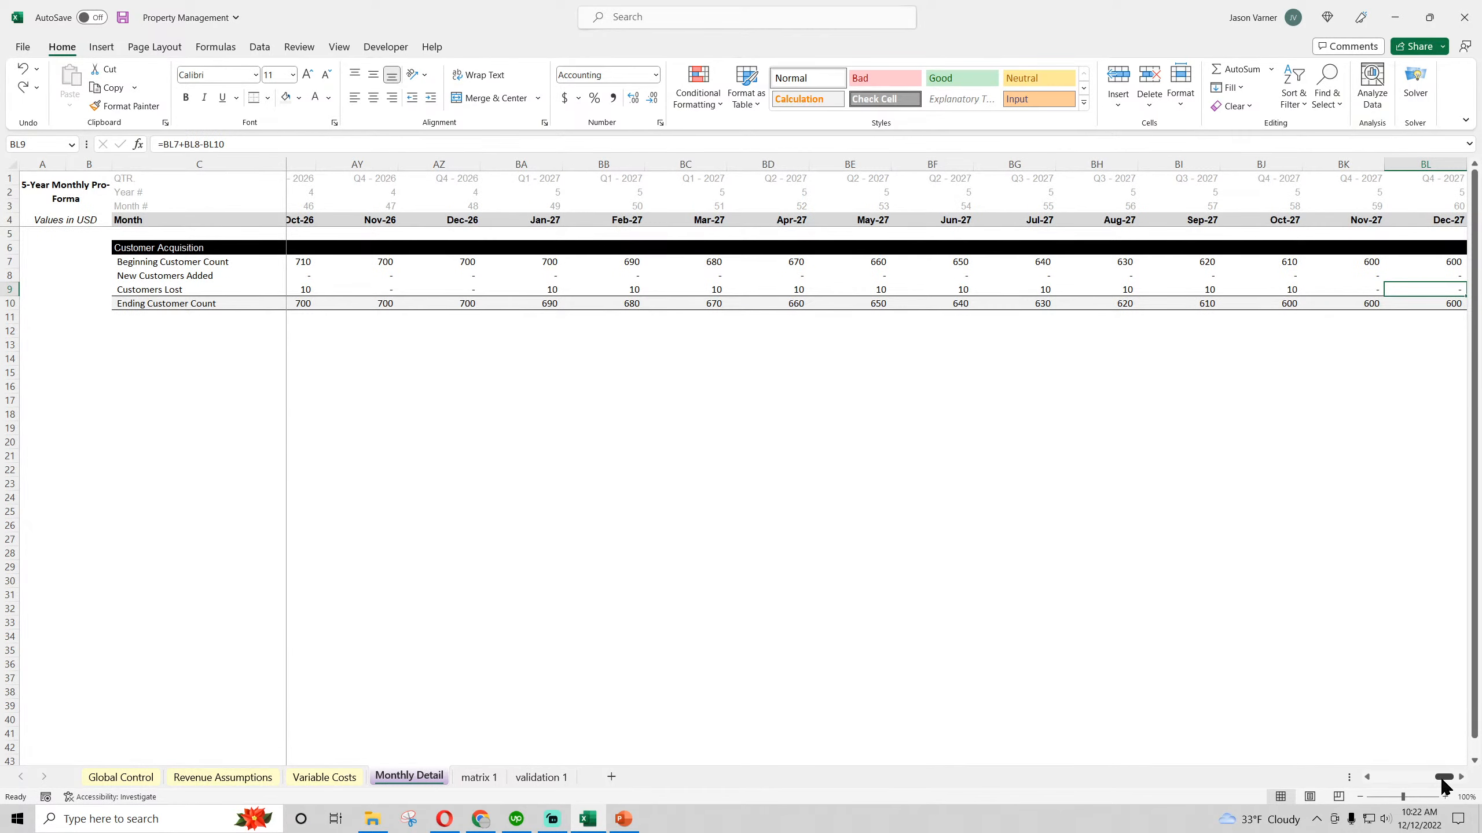
drag(1442, 780, 1382, 780)
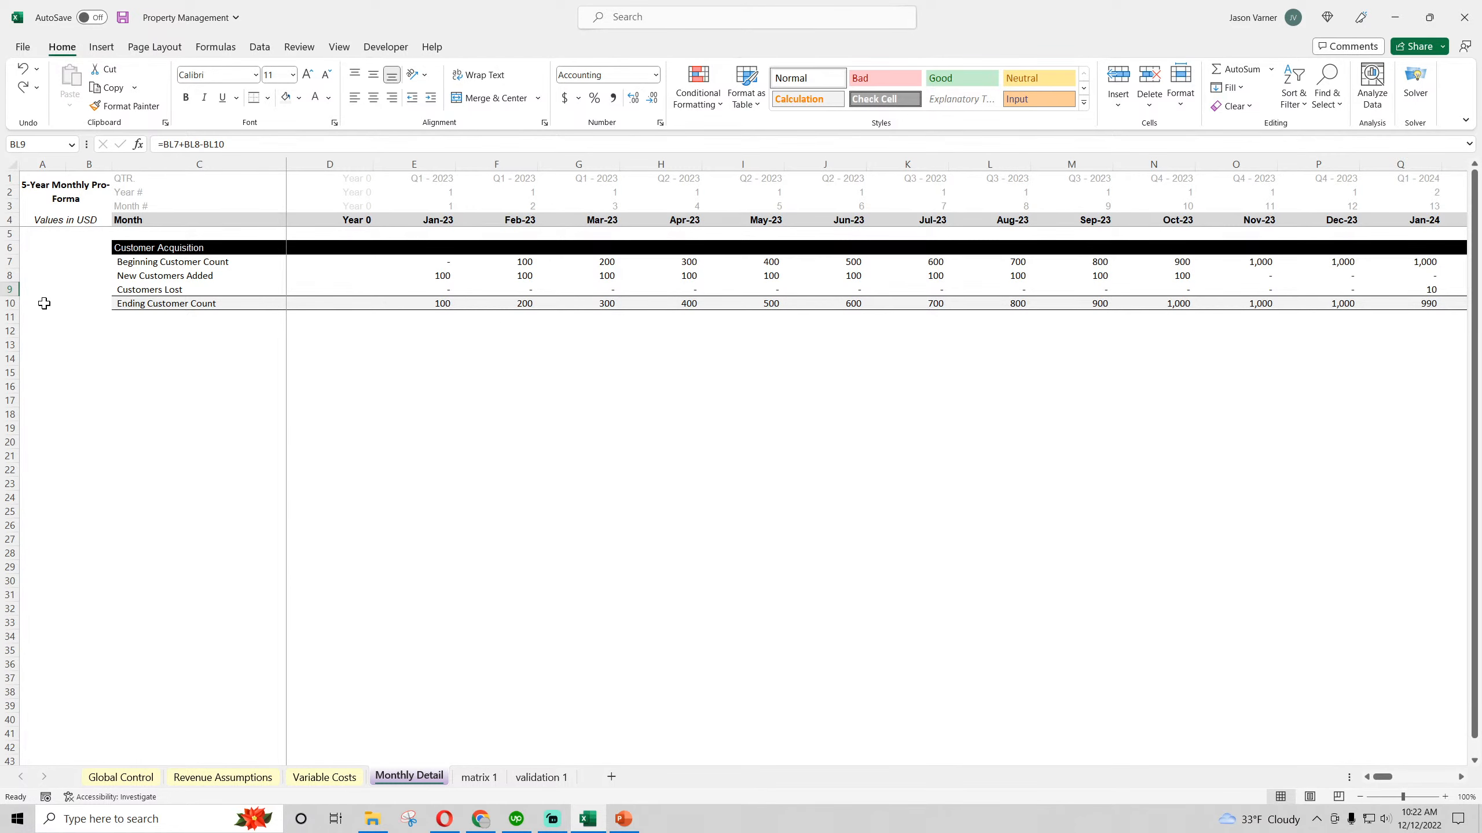
click(9, 303)
click(185, 97)
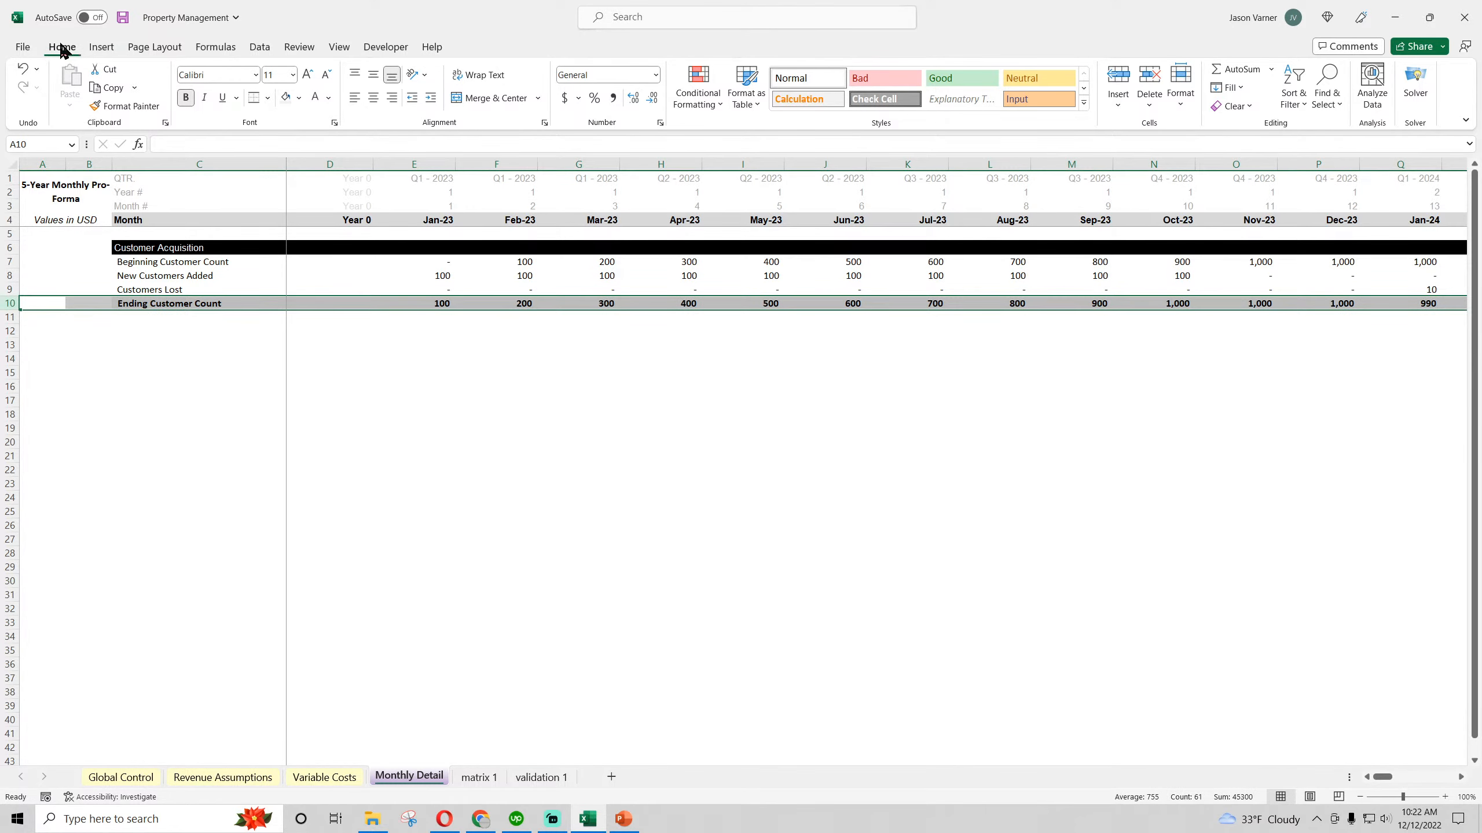
click(123, 17)
click(434, 523)
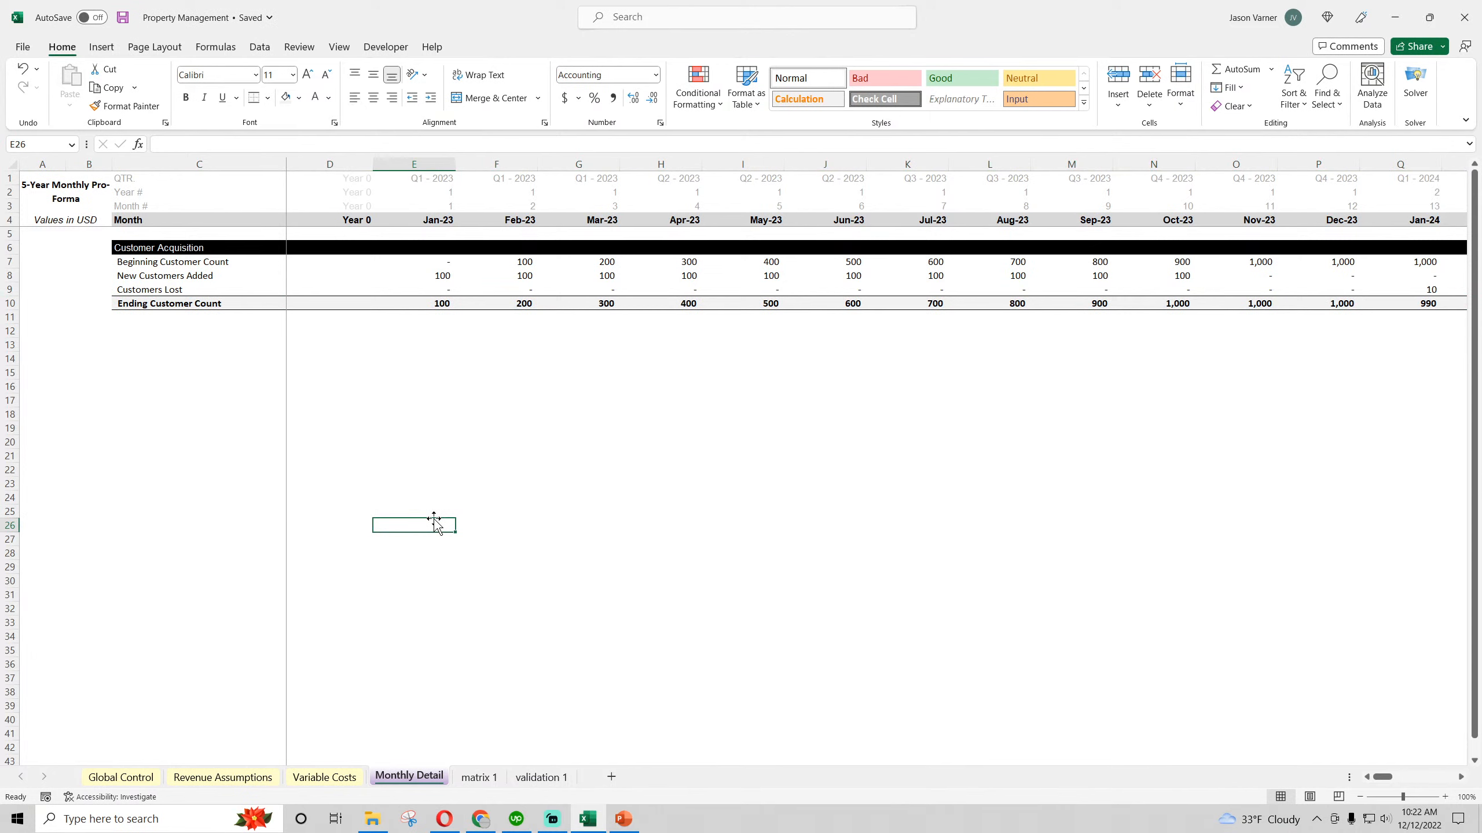
Indent the Beginning Customer Count, New Customers Added and Customers Lost labels one level and save the workbook
drag(153, 261, 156, 289)
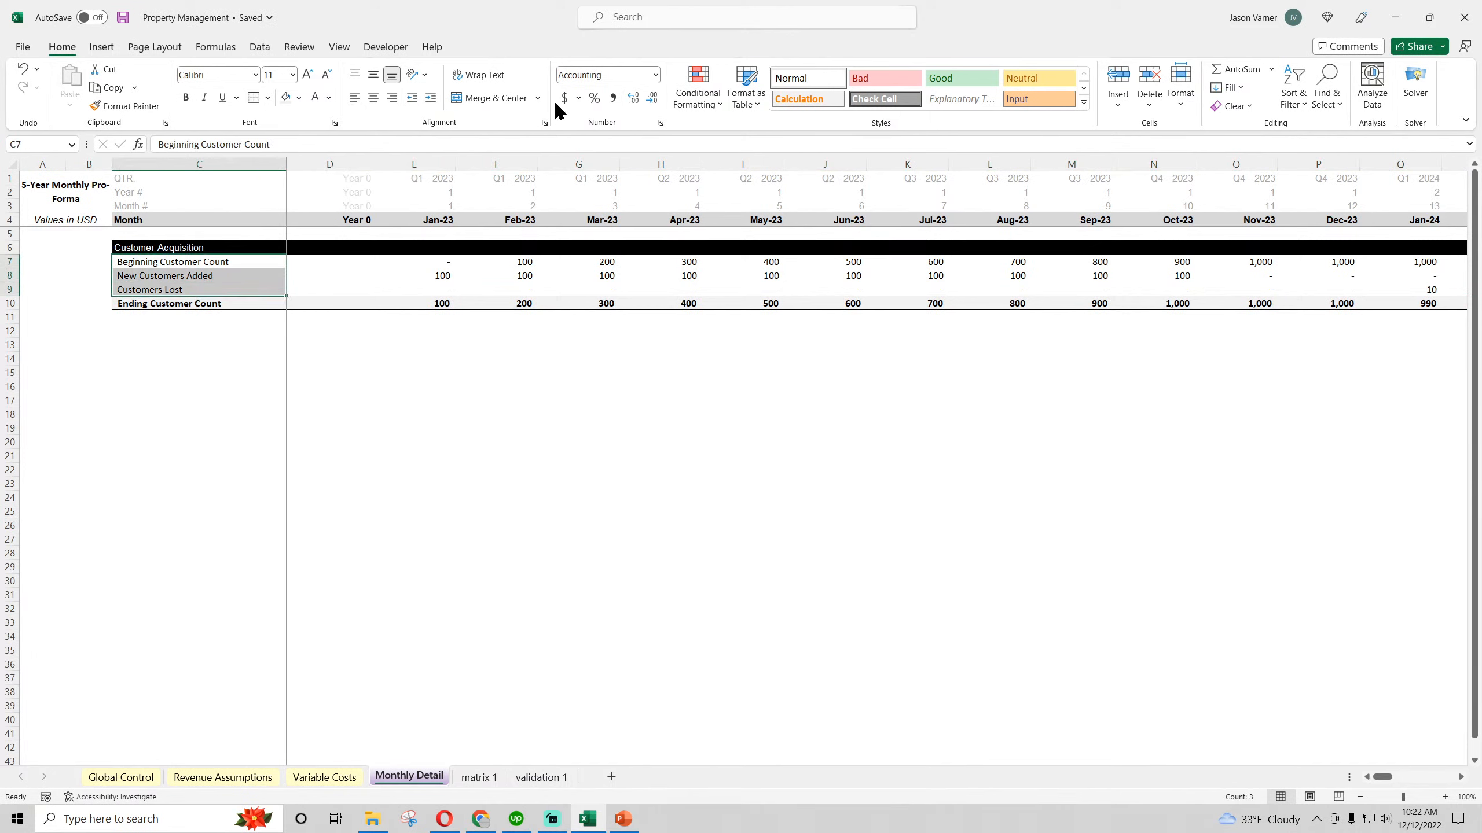
click(656, 76)
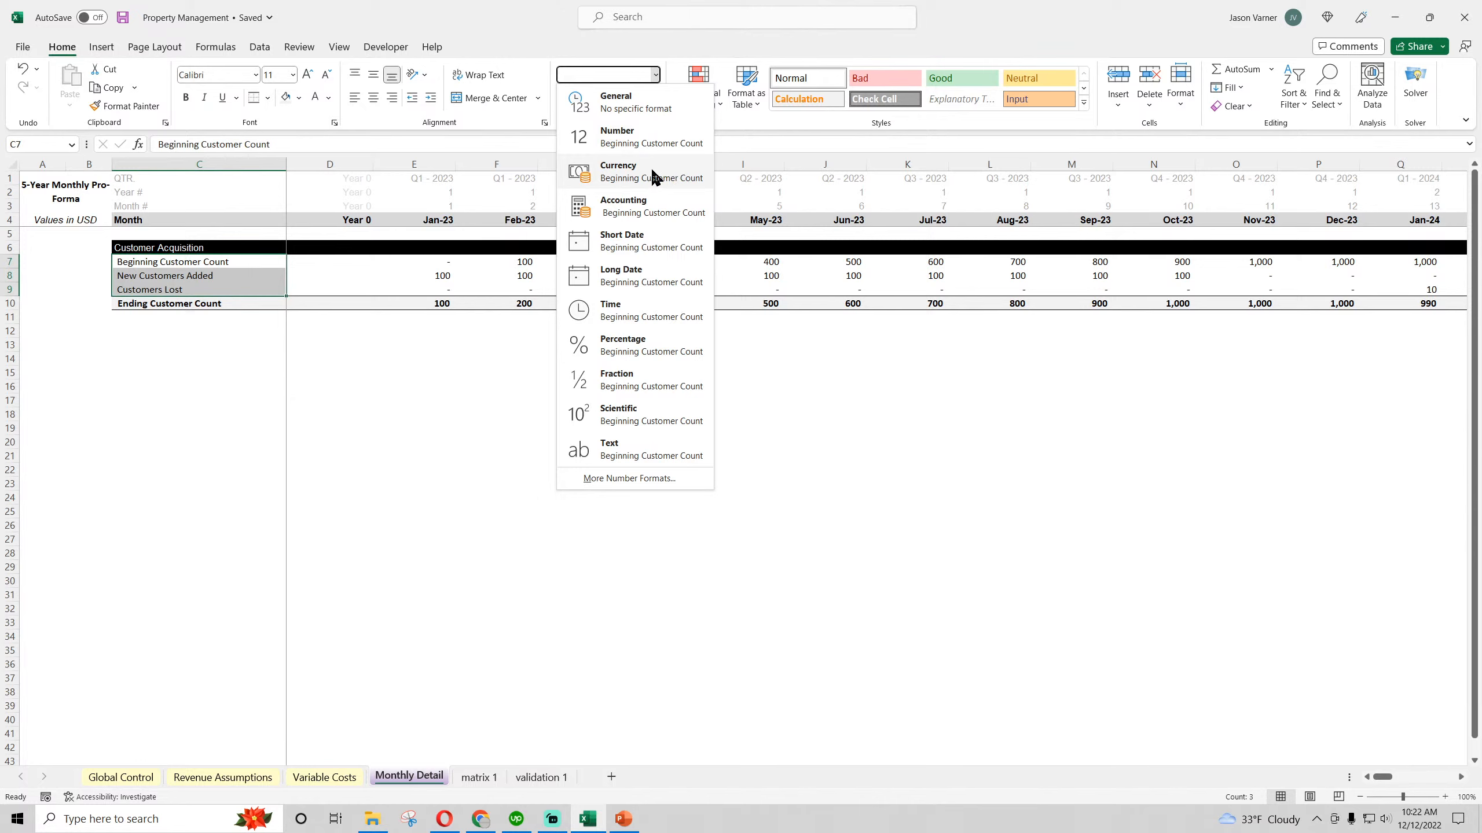
click(849, 433)
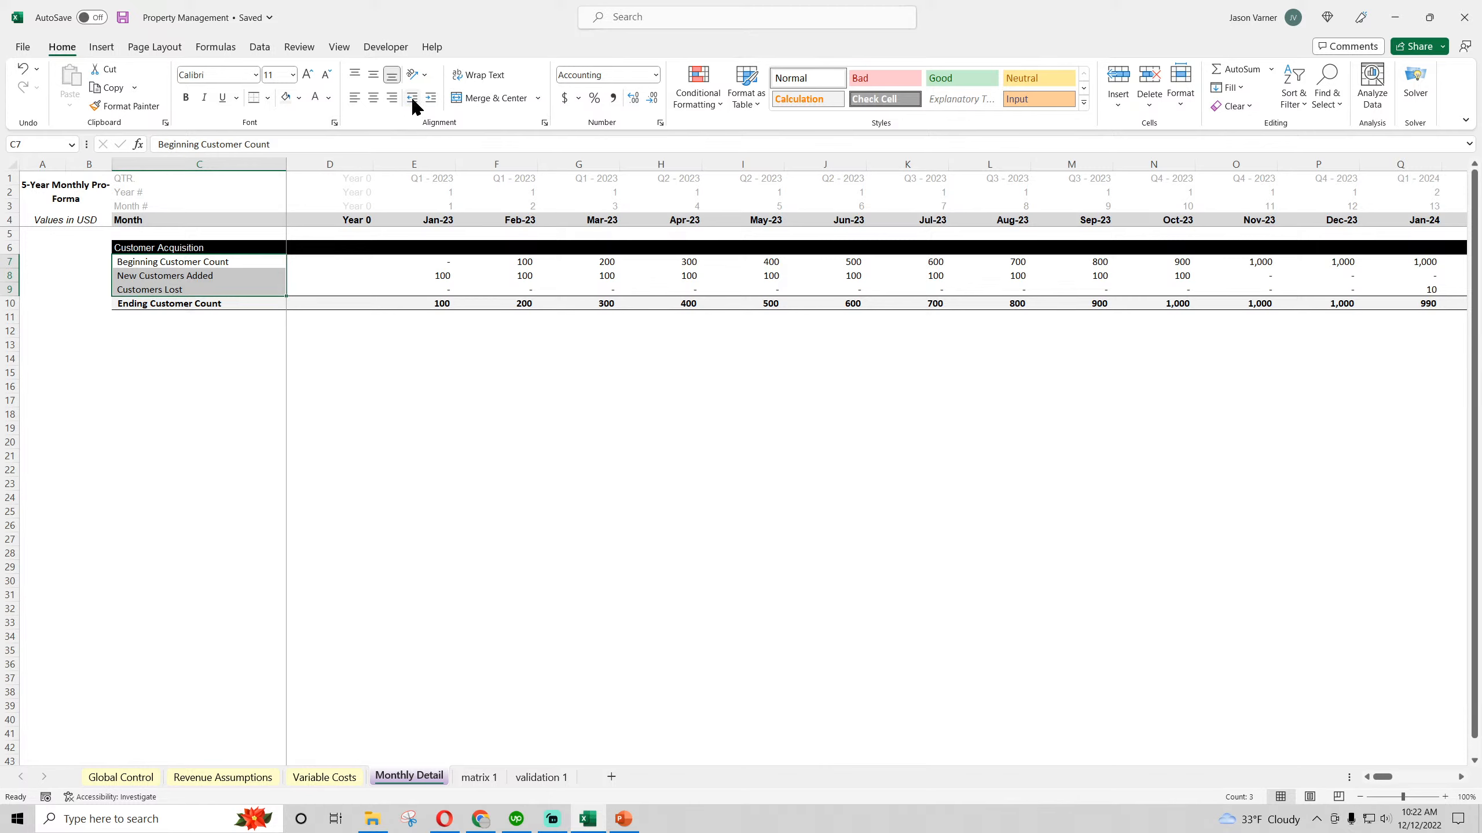
click(431, 97)
click(446, 446)
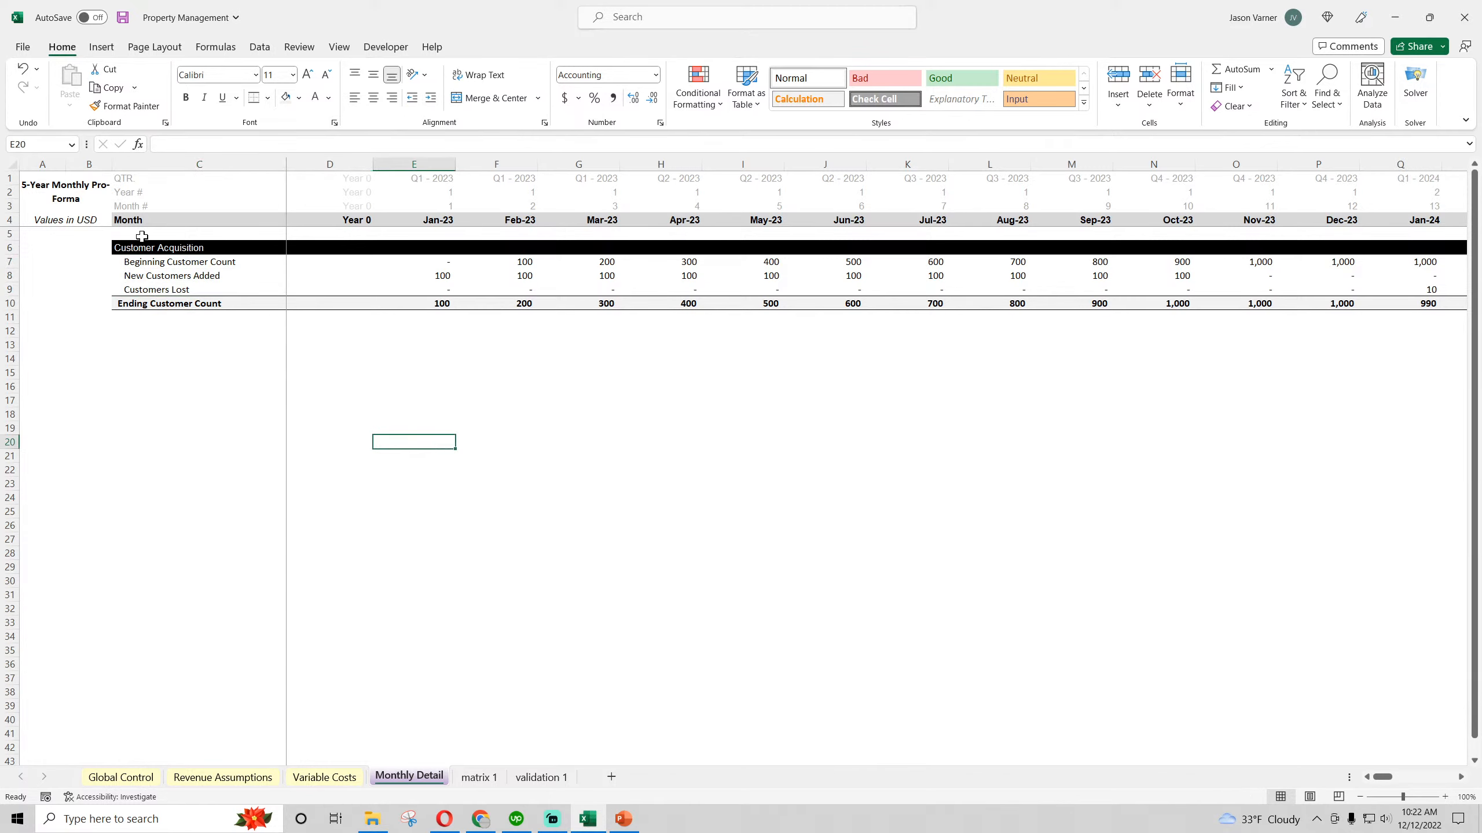
click(122, 16)
click(636, 488)
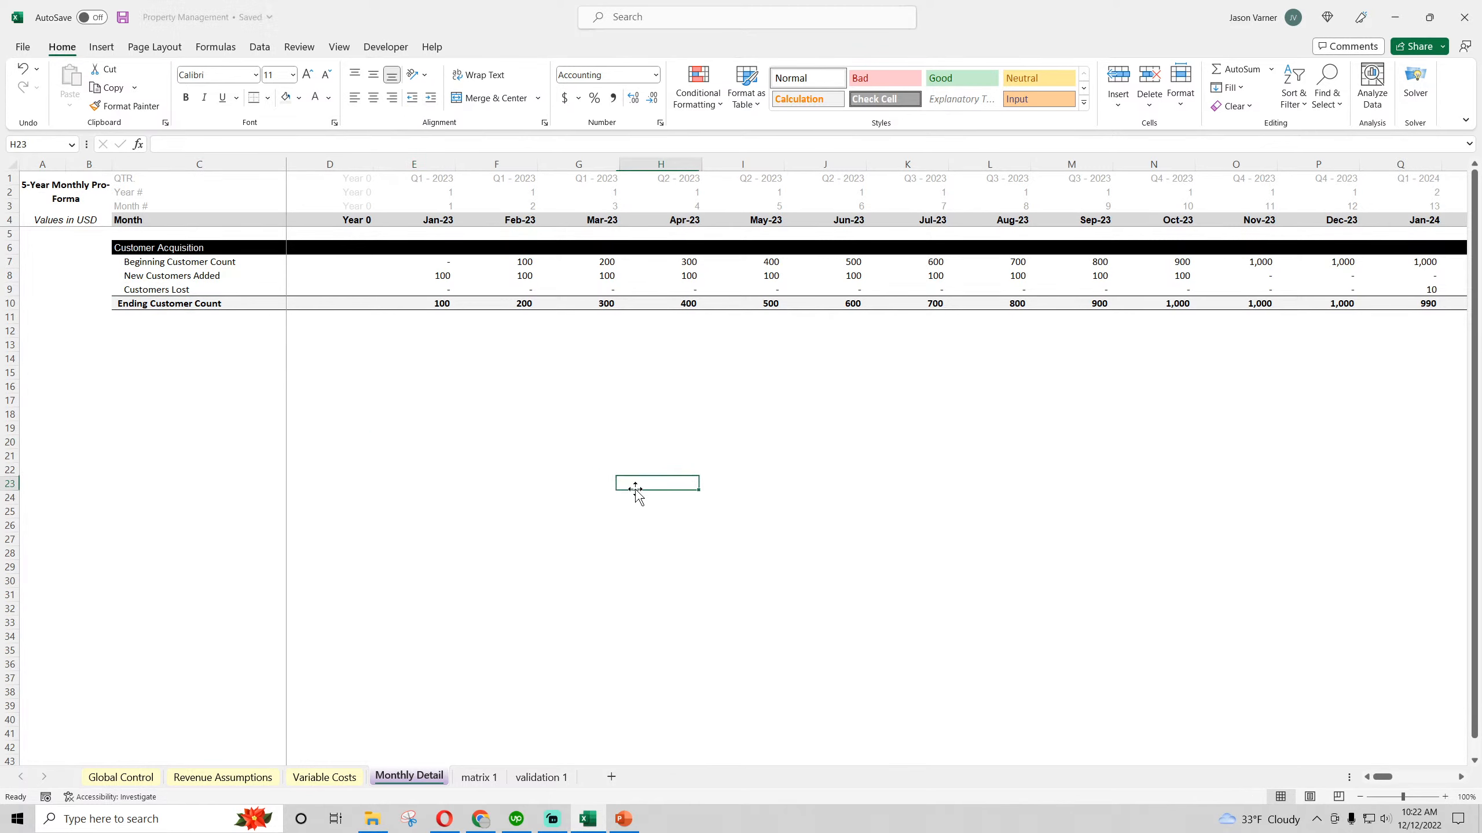
Set Annual Customers Added Goal on Revenue Assumptions to 10 and return to Monthly Detail
drag(143, 248, 939, 304)
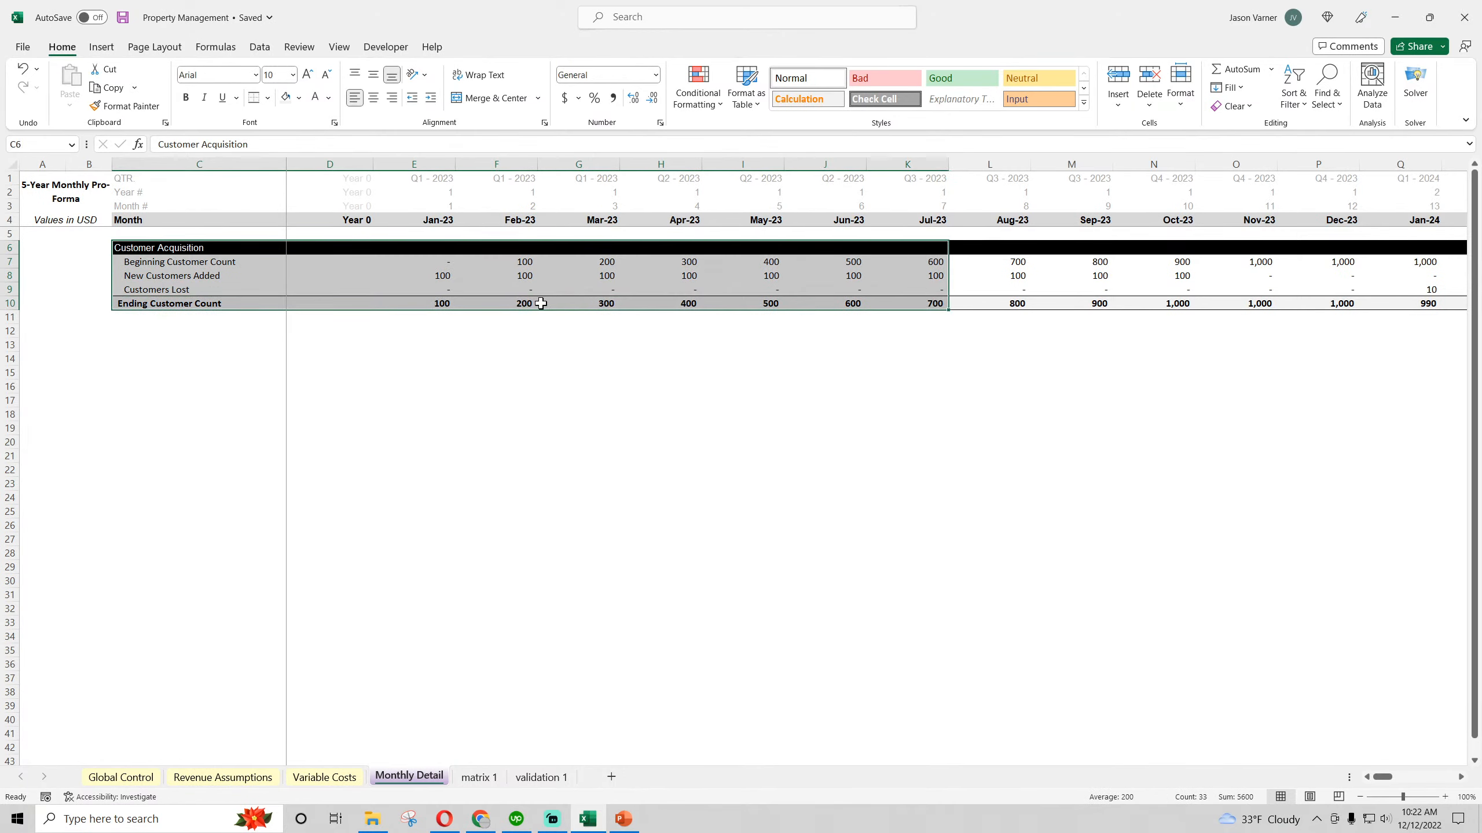
drag(432, 303, 677, 303)
click(233, 779)
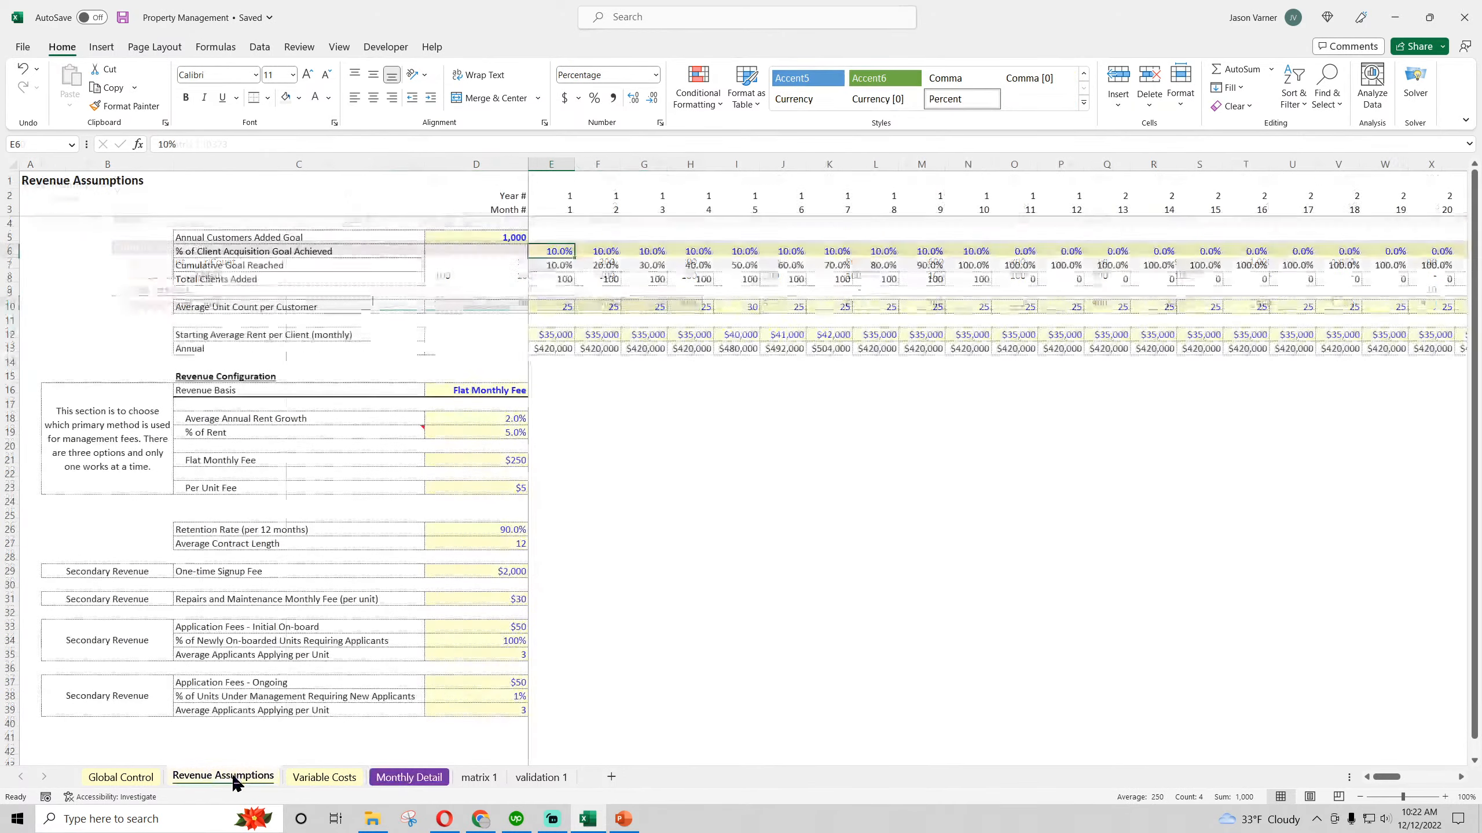
click(478, 234)
text(10)
key(Return)
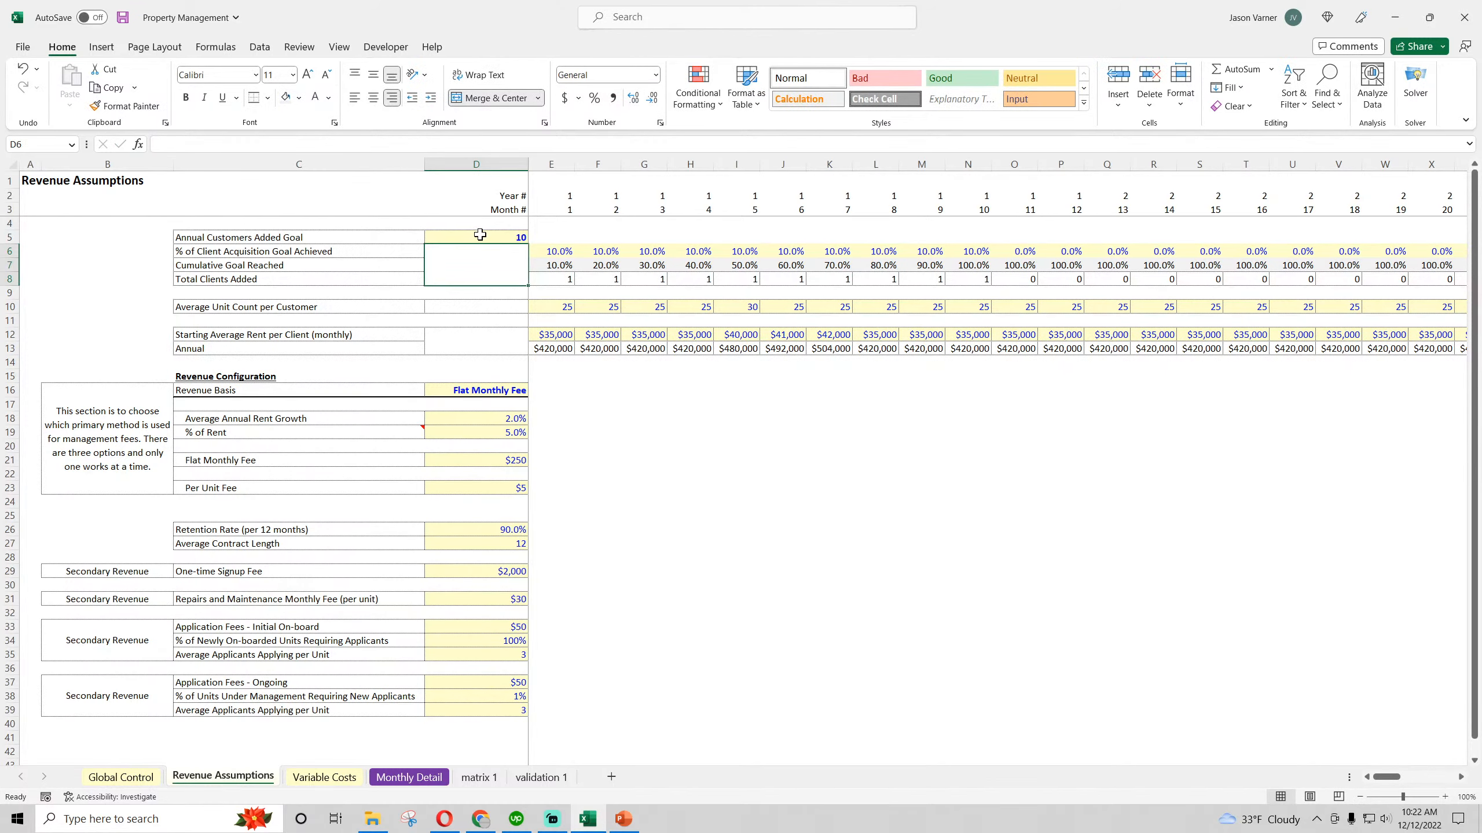
click(479, 234)
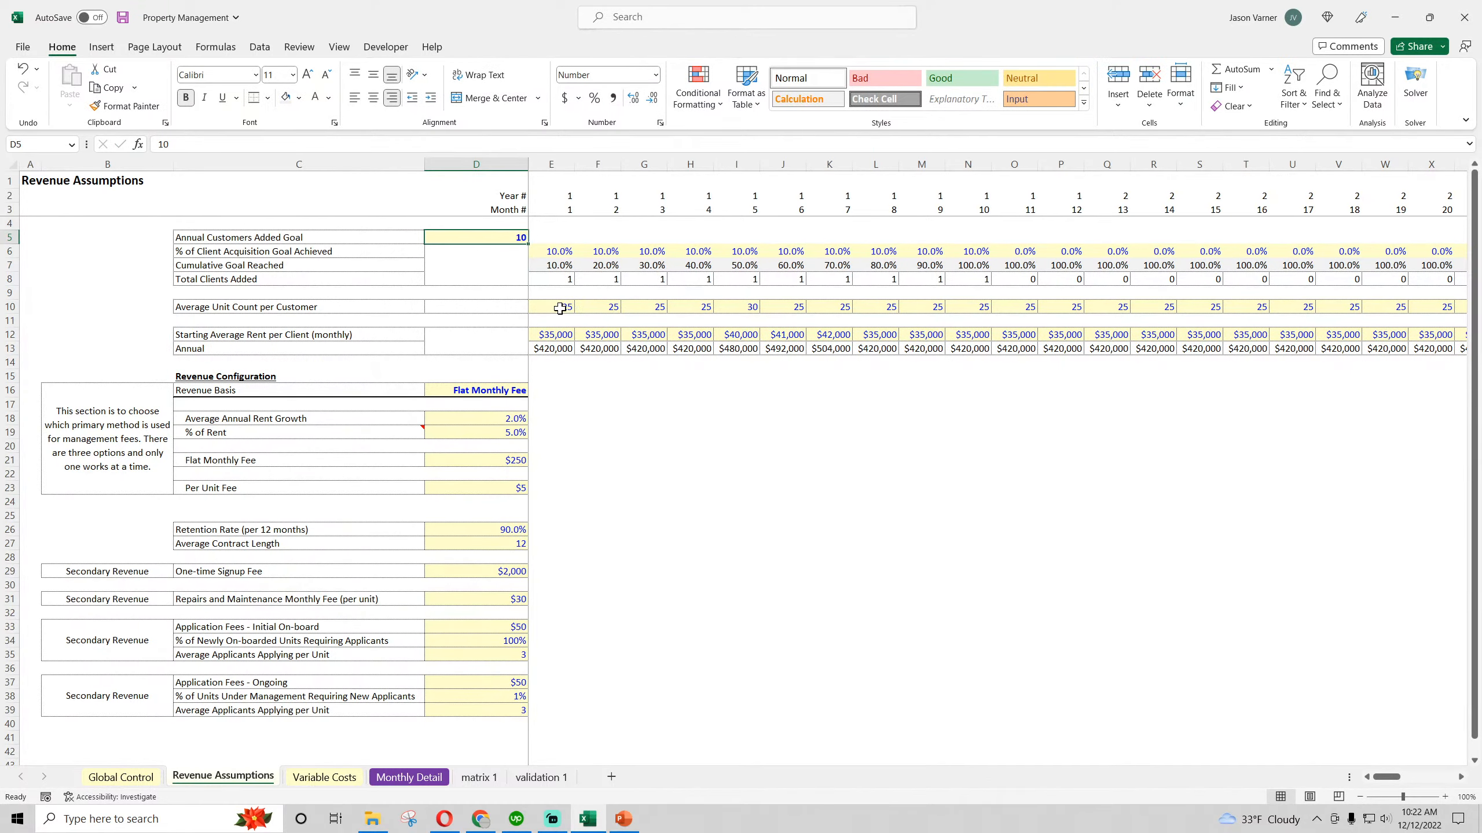
click(407, 778)
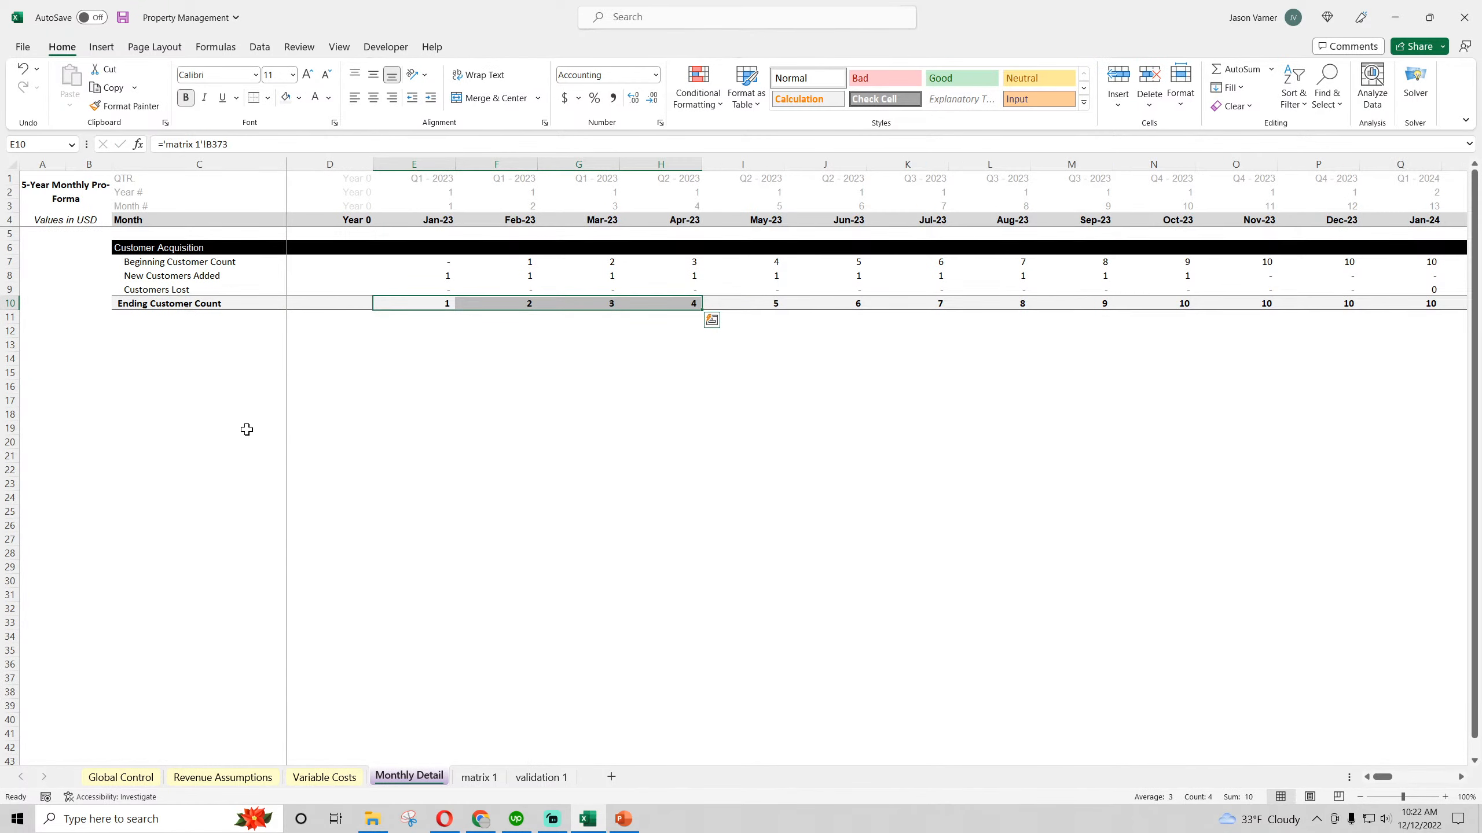
click(163, 435)
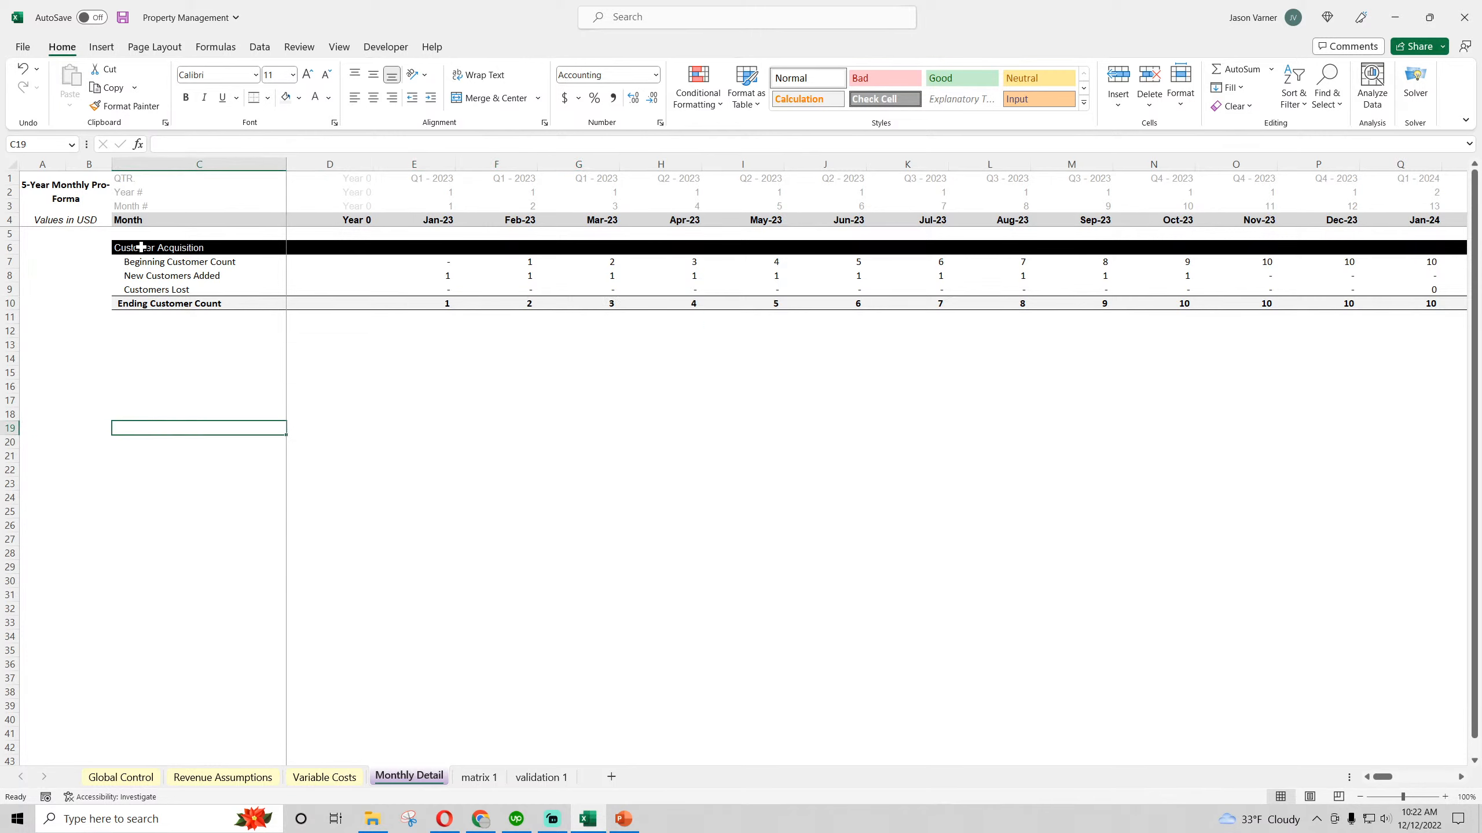
drag(141, 248, 540, 296)
click(574, 470)
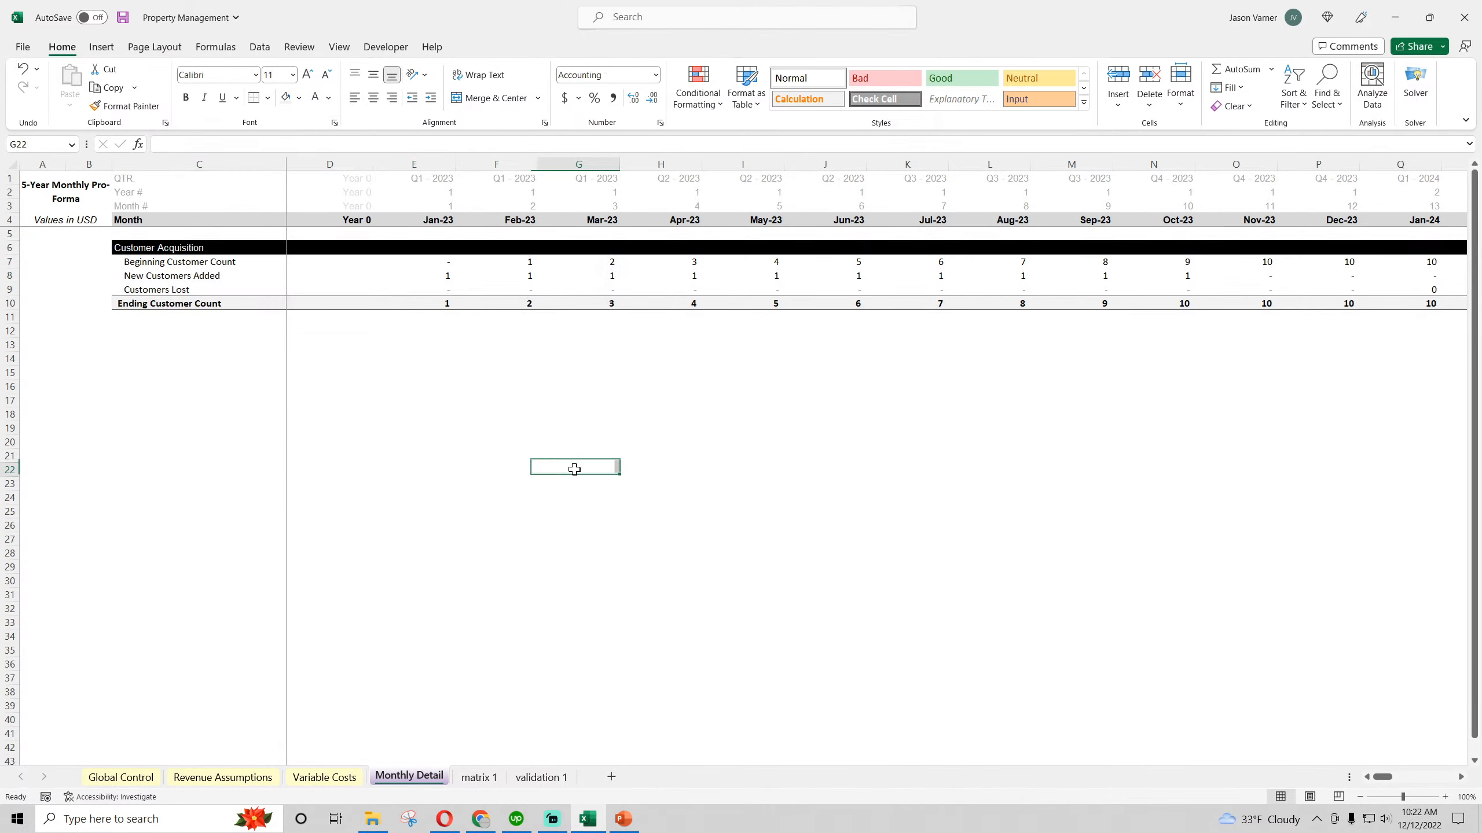
drag(167, 248, 560, 300)
right_click(505, 246)
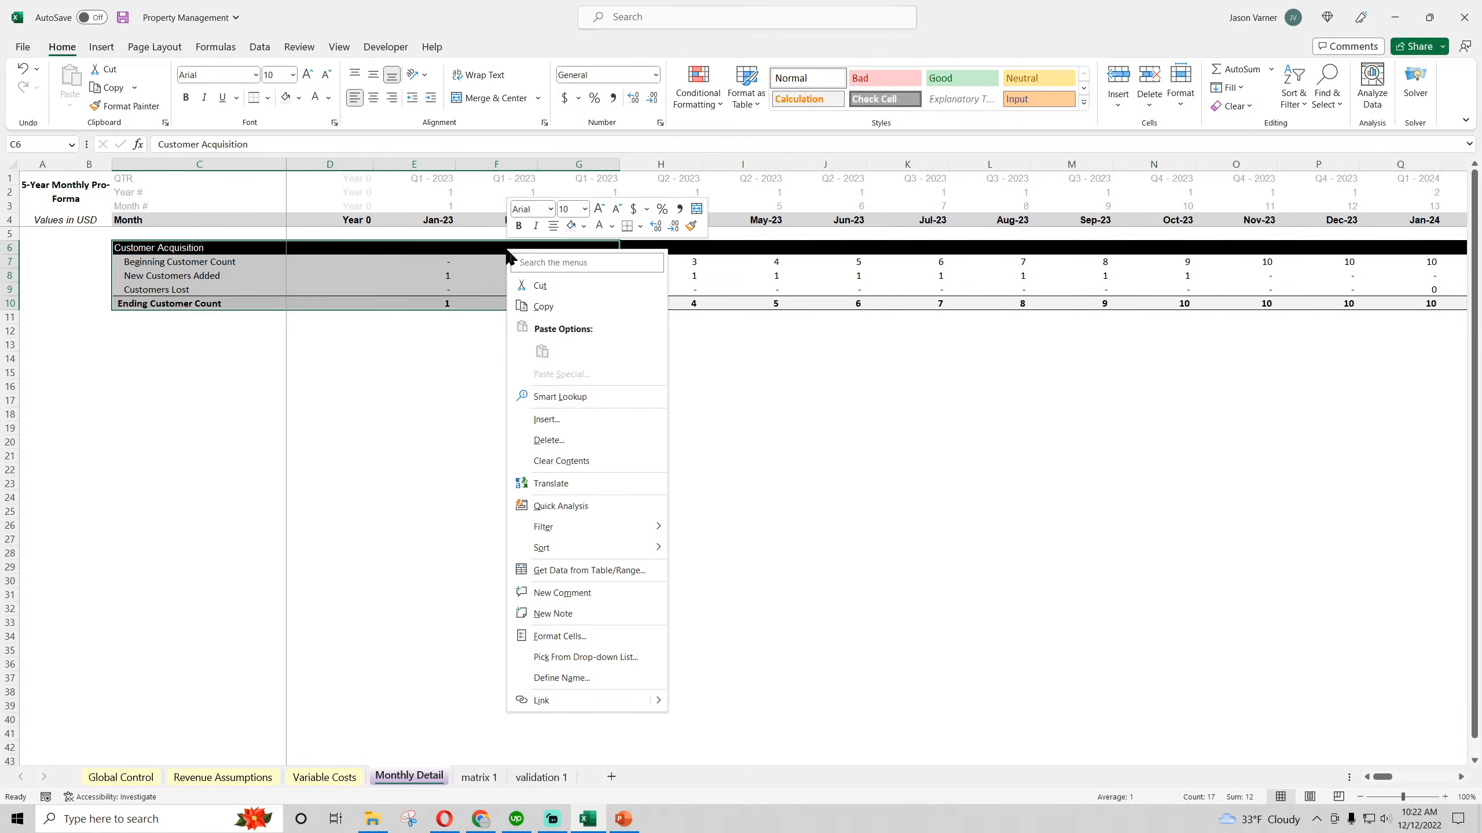
click(544, 306)
Enter the label Ending Unit Count in C12 of Monthly Detail and check the inputs on Revenue Assumptions
click(136, 332)
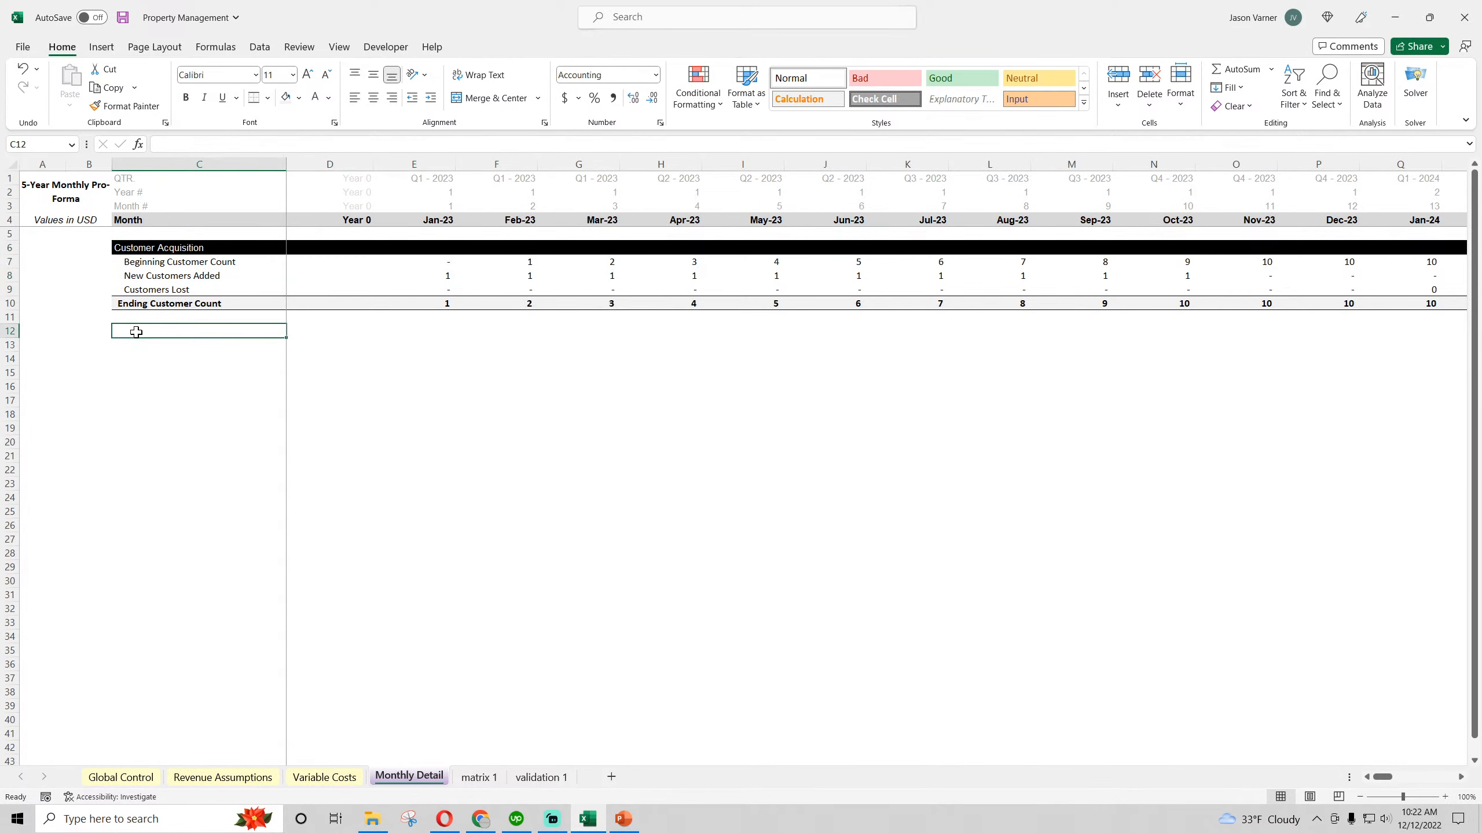
text(Ending U)
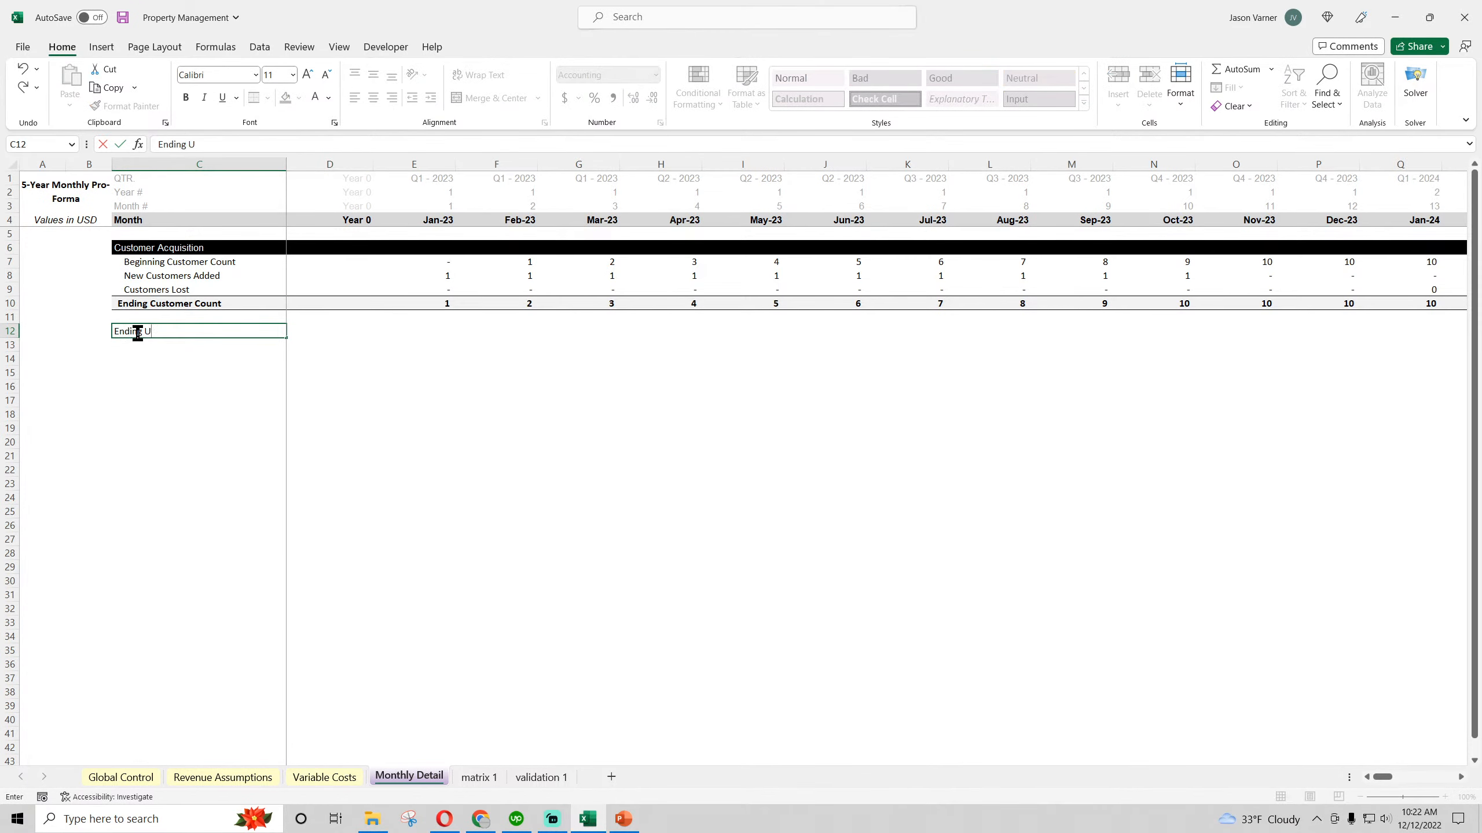
text(nit Count)
key(Return)
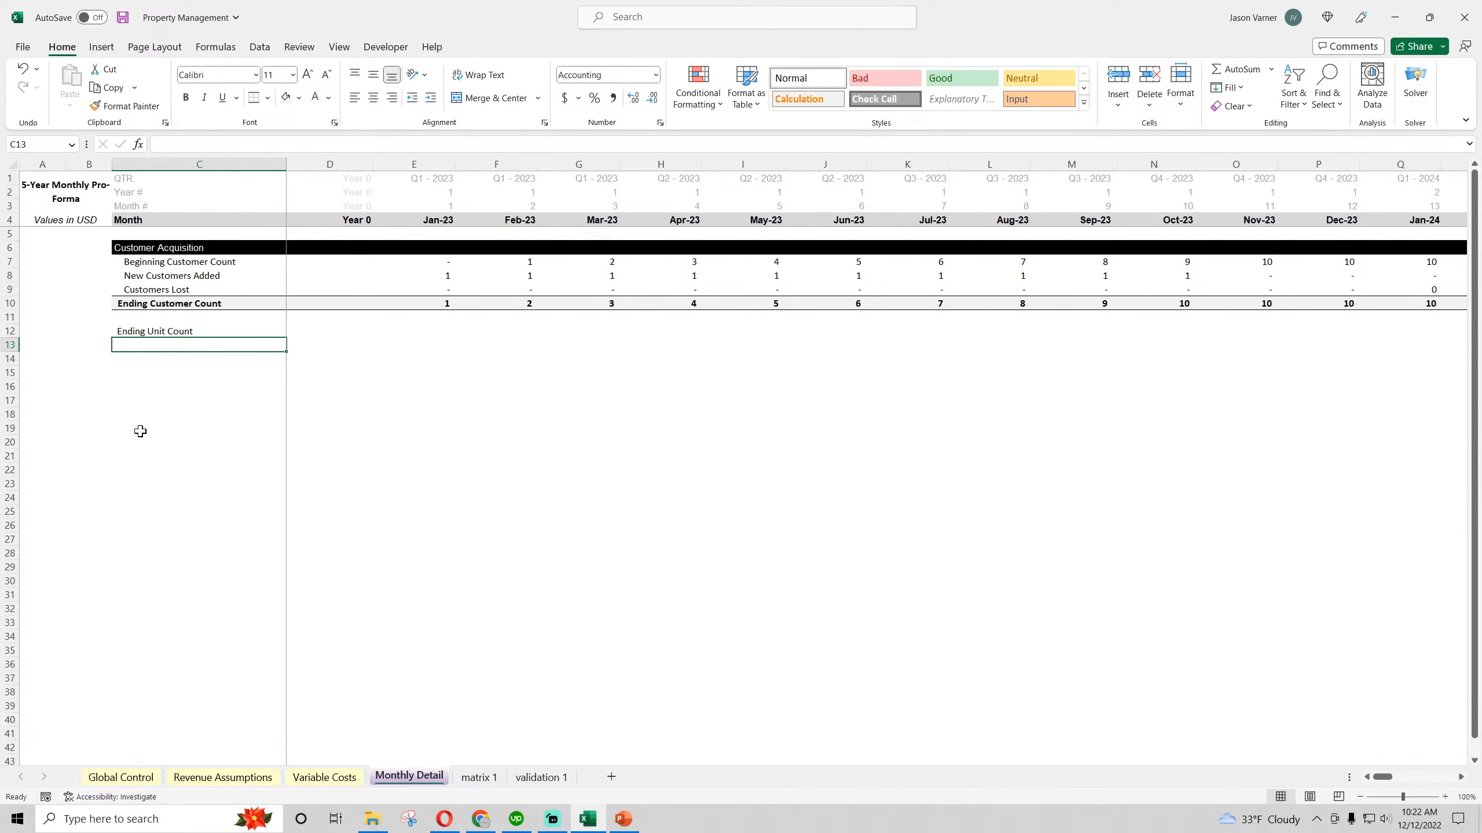
click(264, 778)
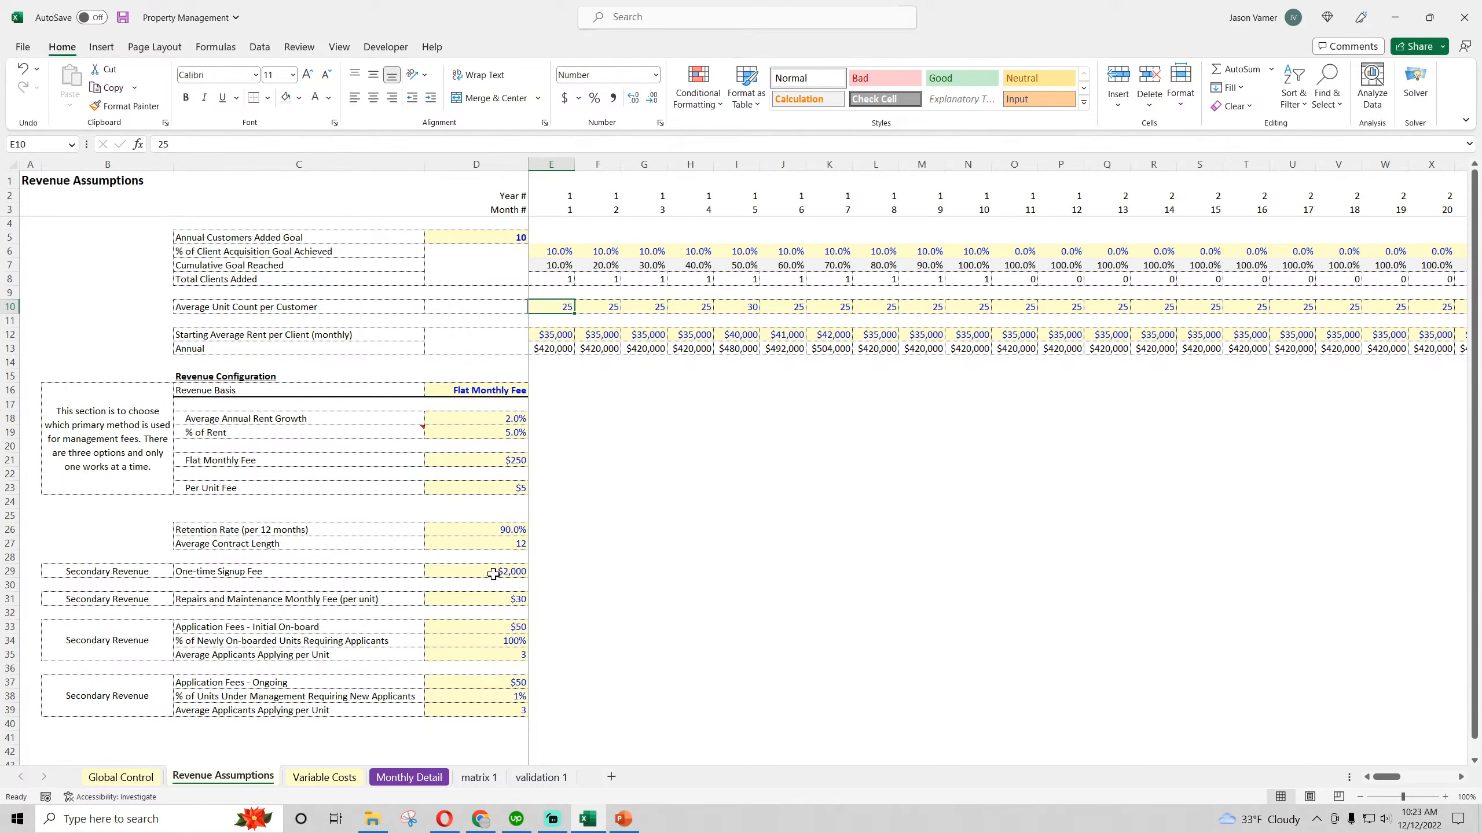
click(408, 777)
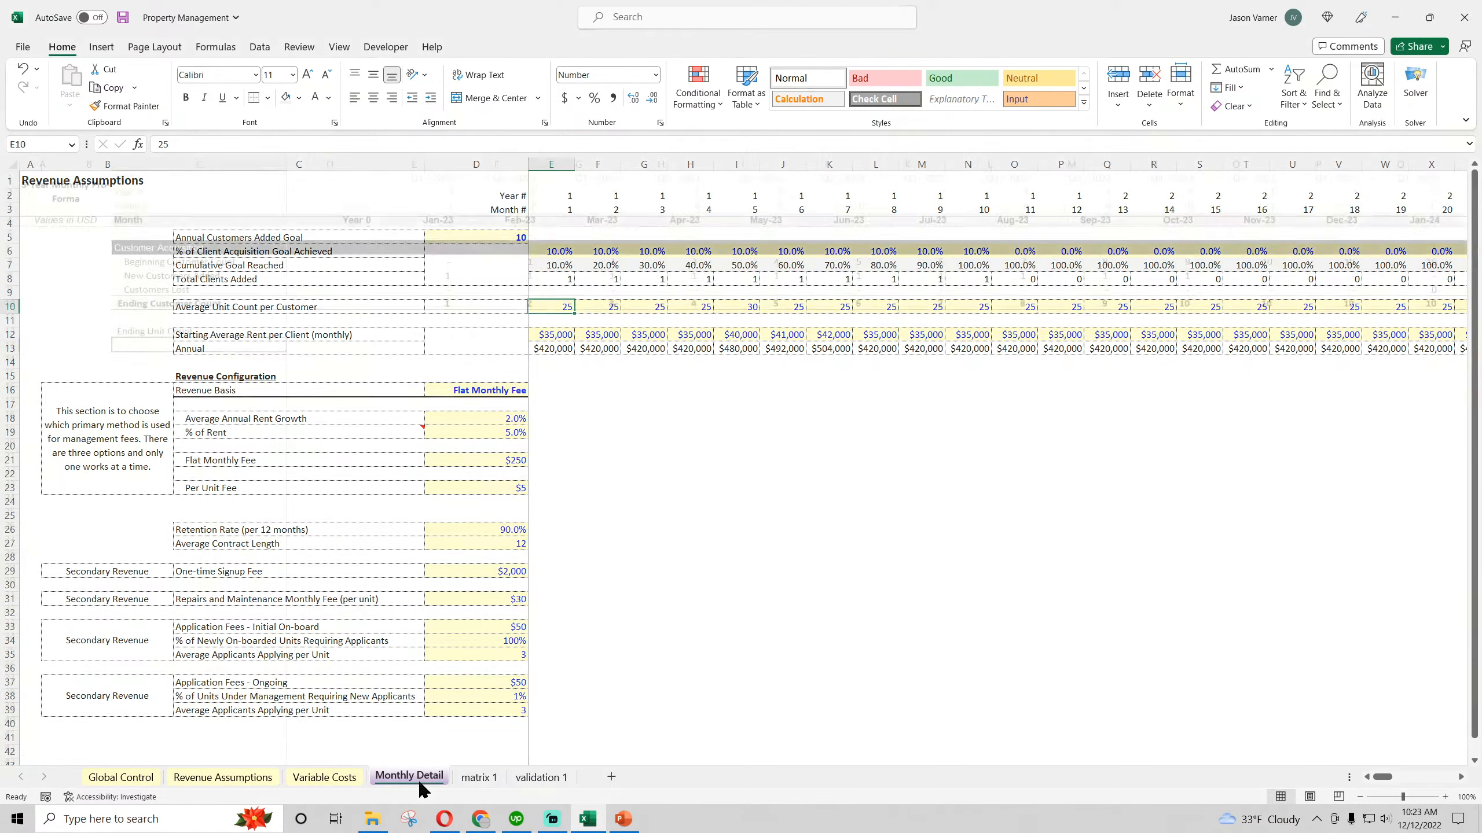
Format C12:G12 of the Ending Unit Count row with bold text, a bottom border and light gray fill, and save
click(222, 334)
drag(222, 334, 612, 335)
click(186, 98)
click(268, 97)
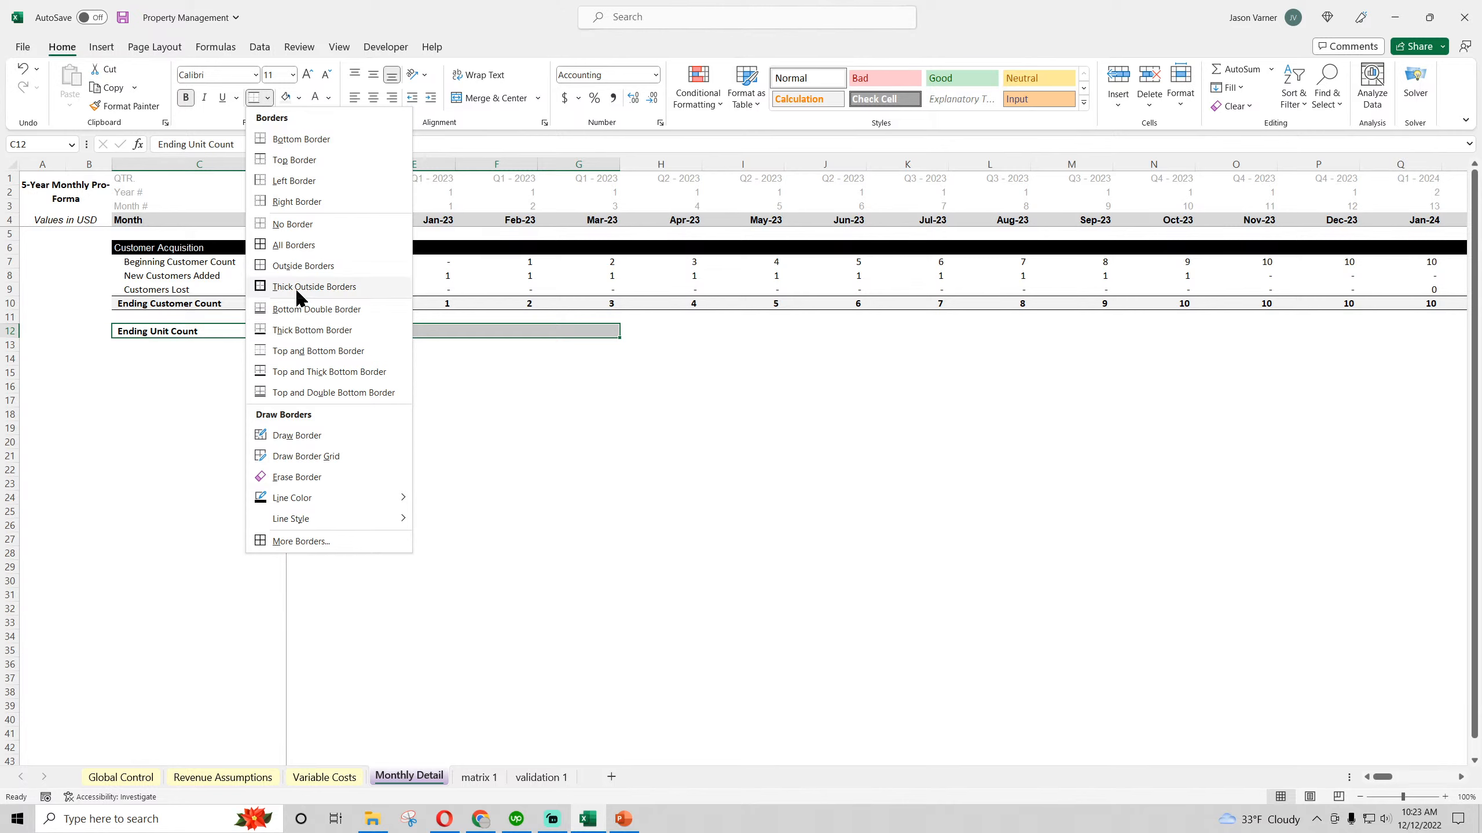
click(286, 140)
click(286, 97)
click(414, 497)
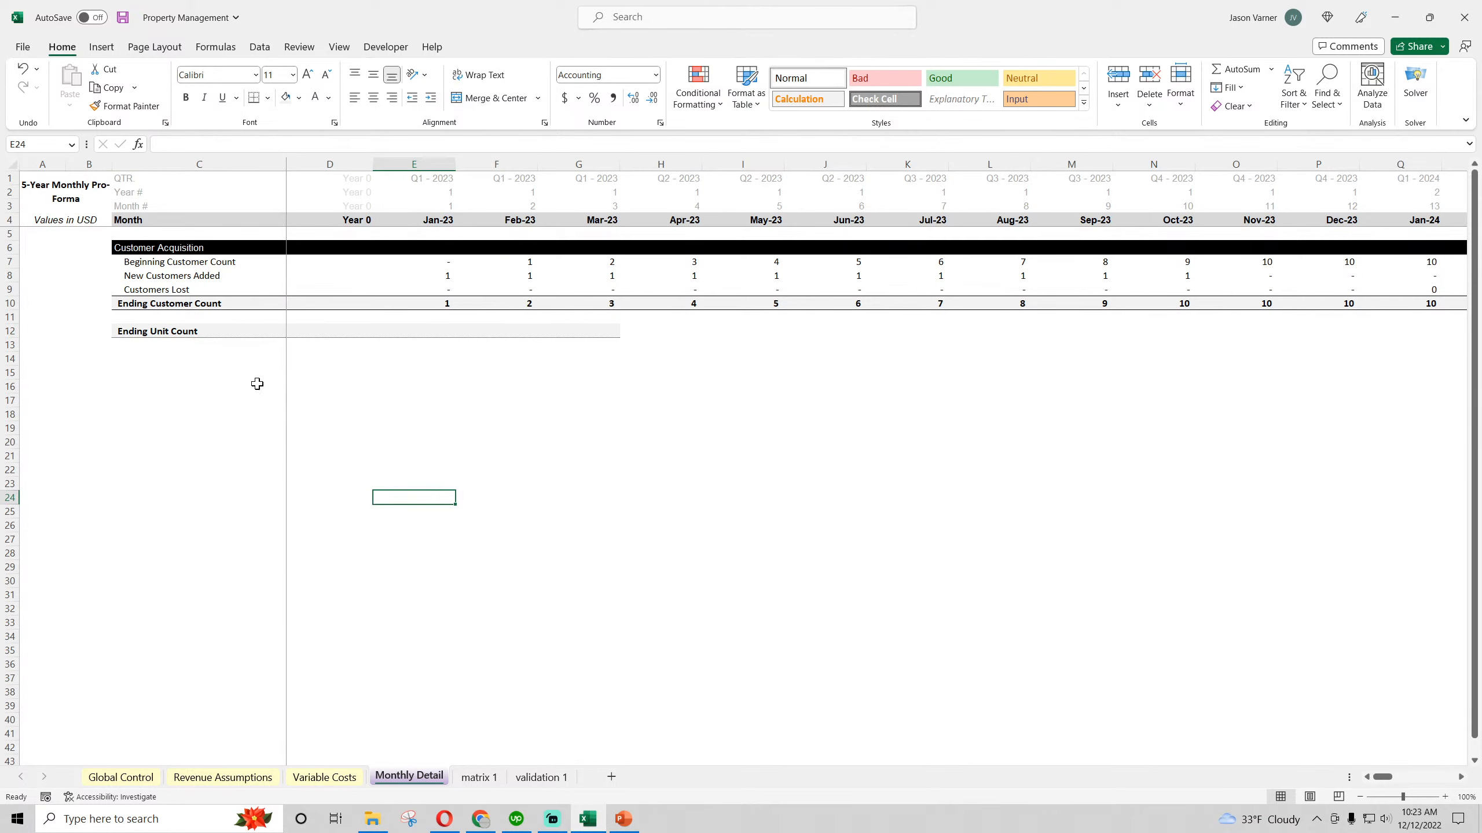
click(147, 332)
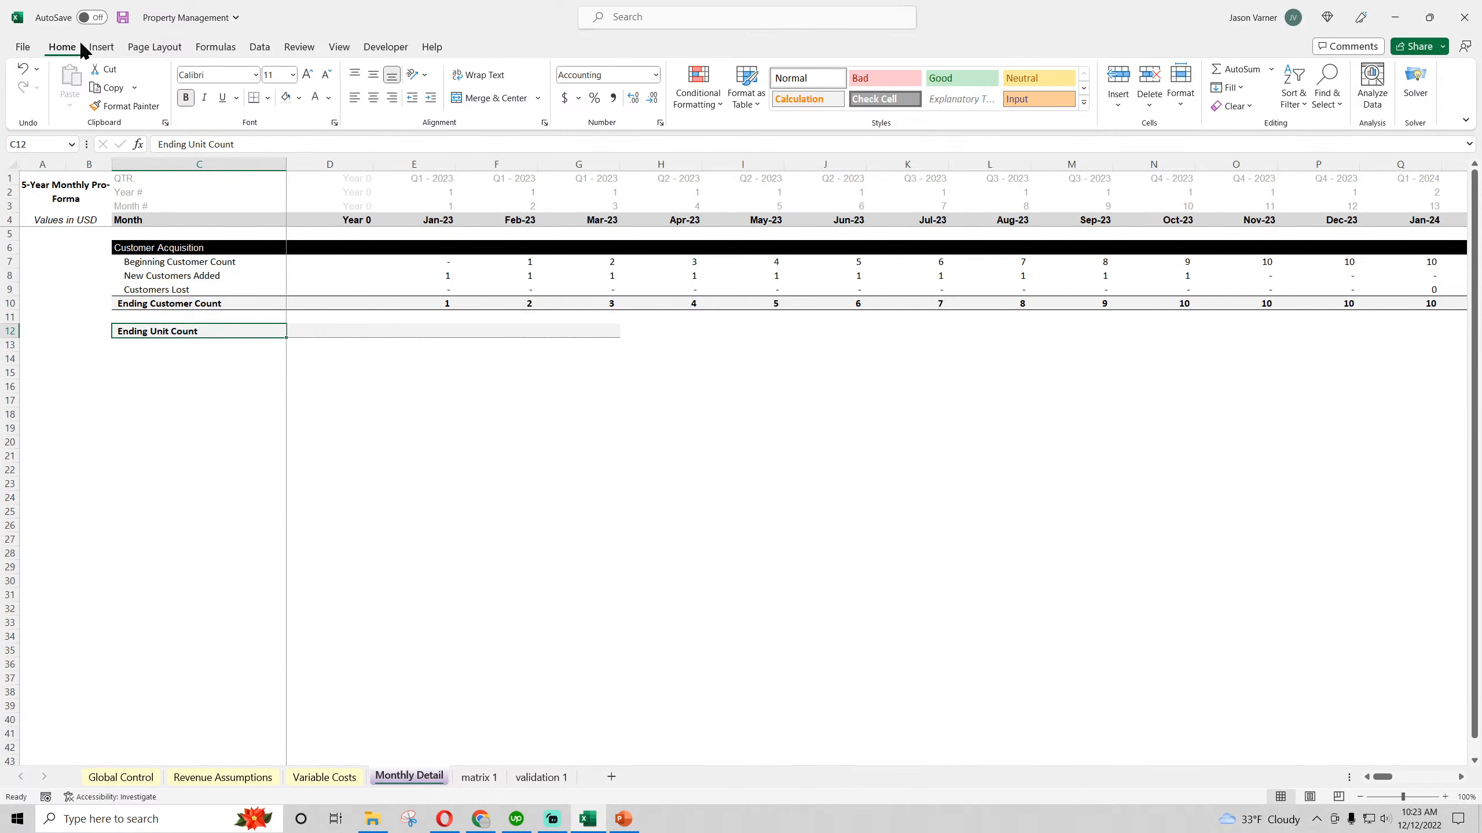
click(123, 18)
Link the Jan-23 Ending Unit Count in E12 to the Units Managed total 'matrix 1'!B436 and fill it across through Jul-23
click(441, 327)
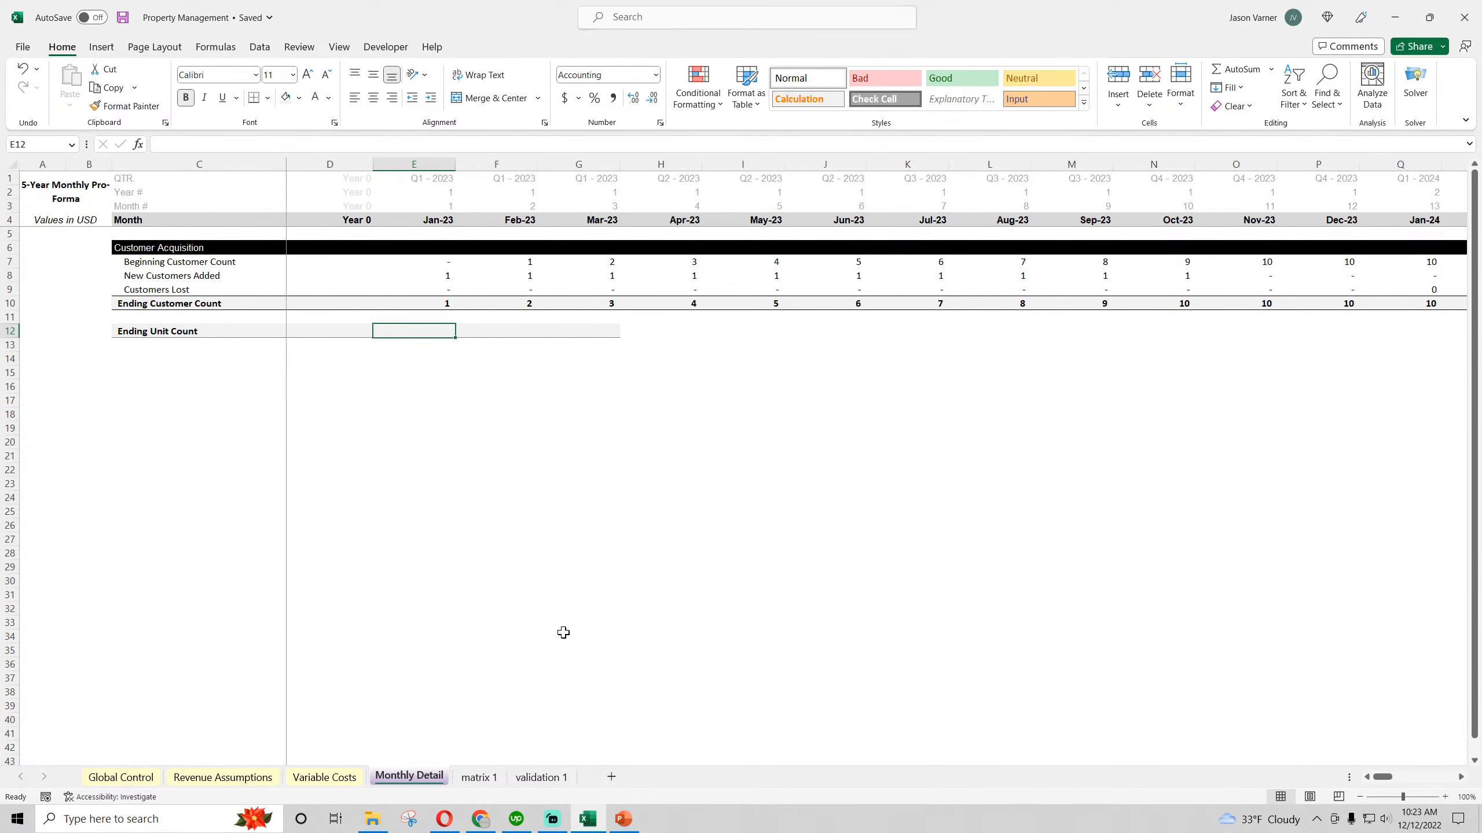
text(=)
click(490, 777)
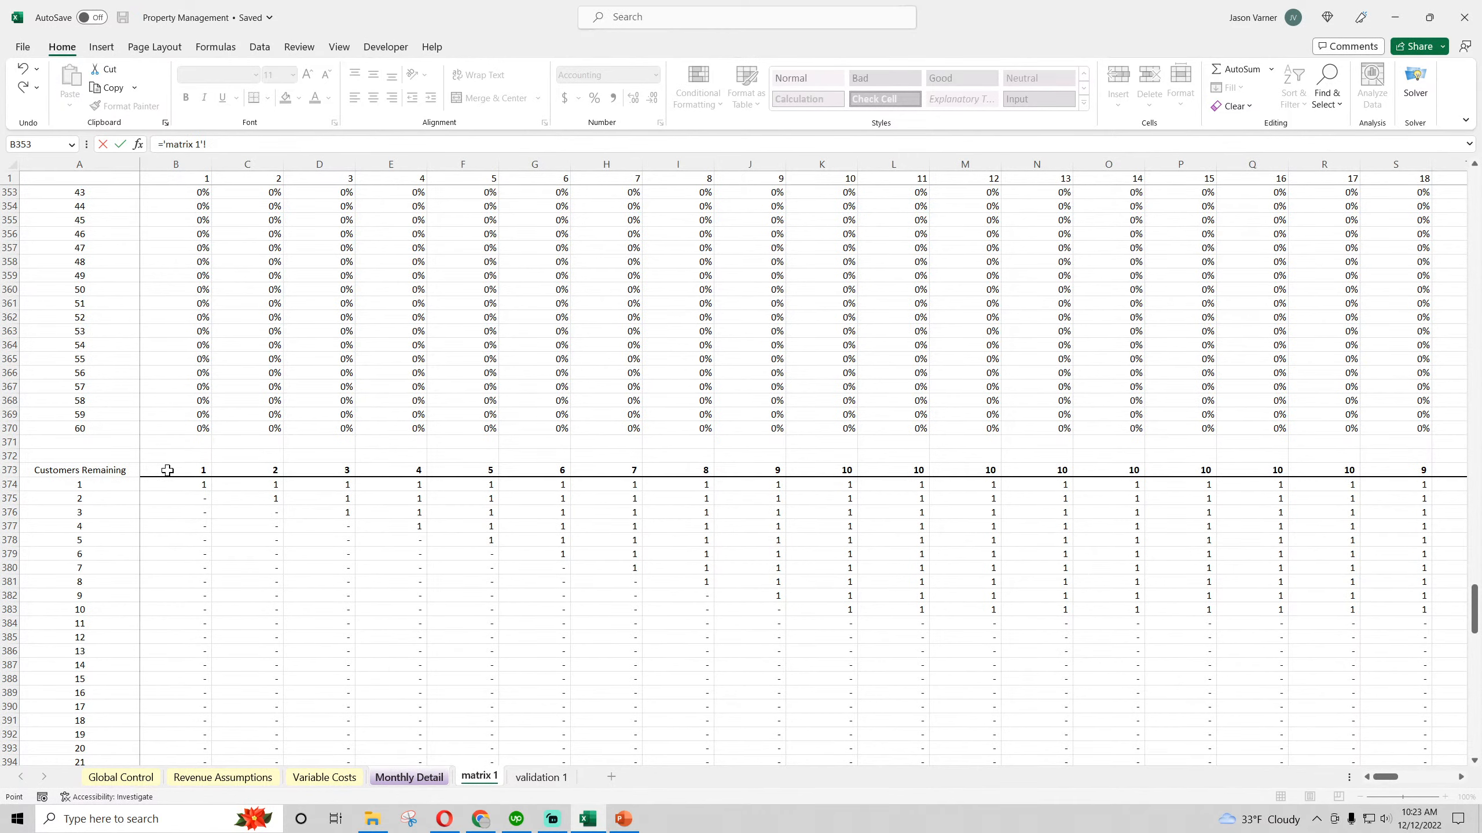
scroll(291, 630, down, 18)
click(179, 578)
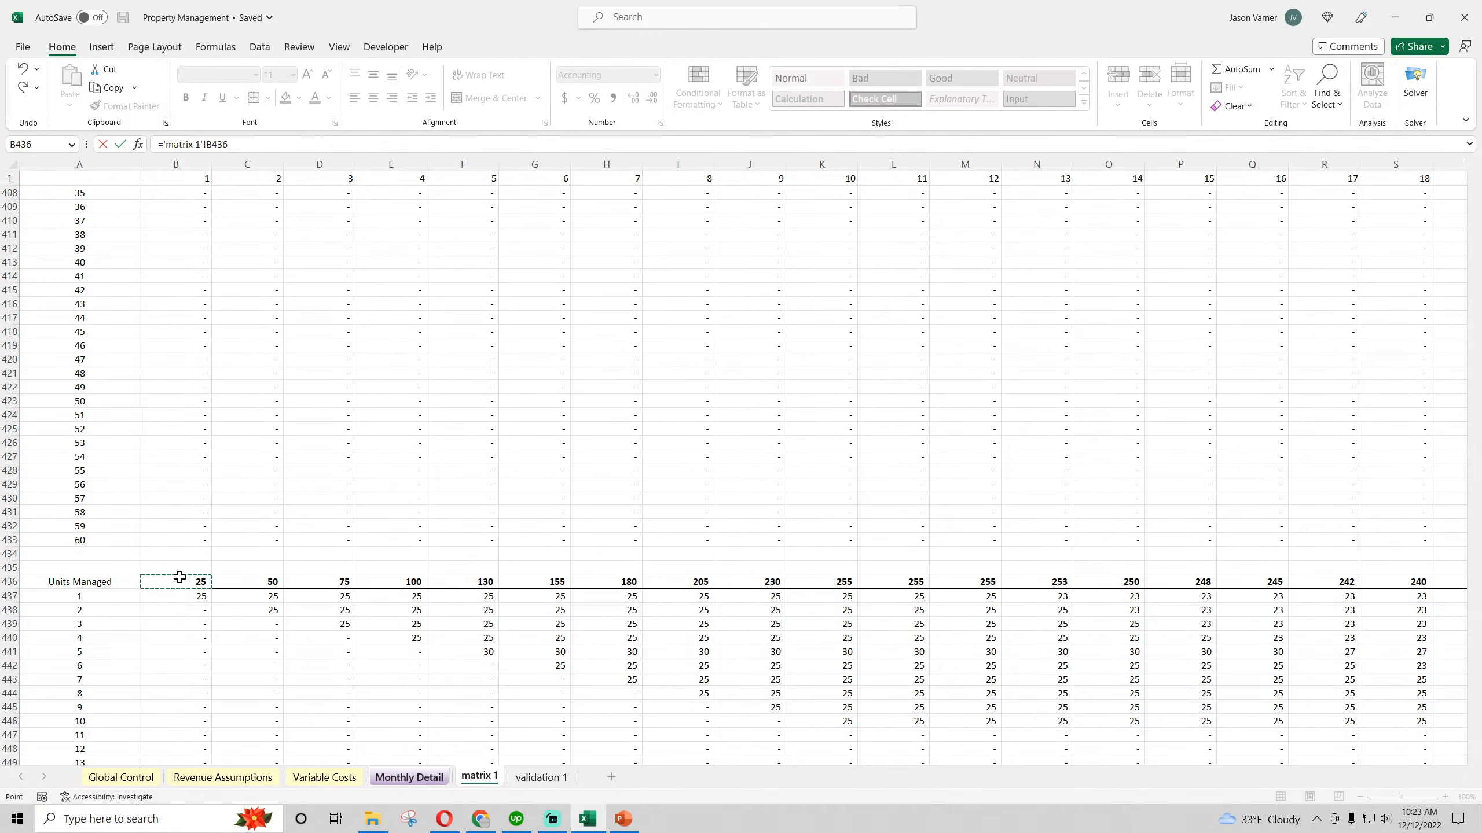
key(Return)
drag(455, 338, 959, 353)
click(595, 330)
text(0)
key(Return)
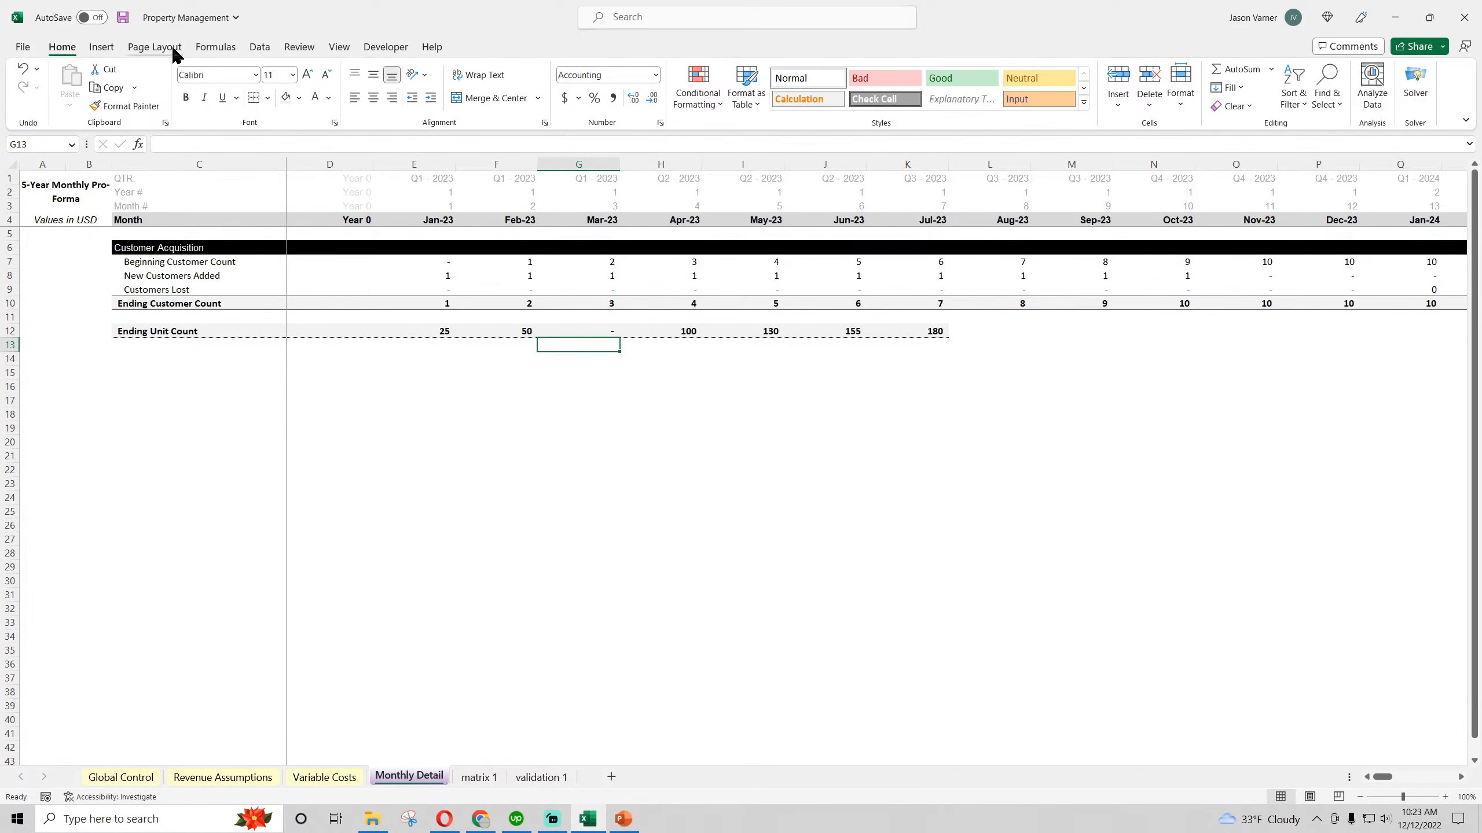
click(22, 68)
Extend the Ending Unit Count formula across the row through Dec-27 and save the workbook
drag(622, 337, 1359, 584)
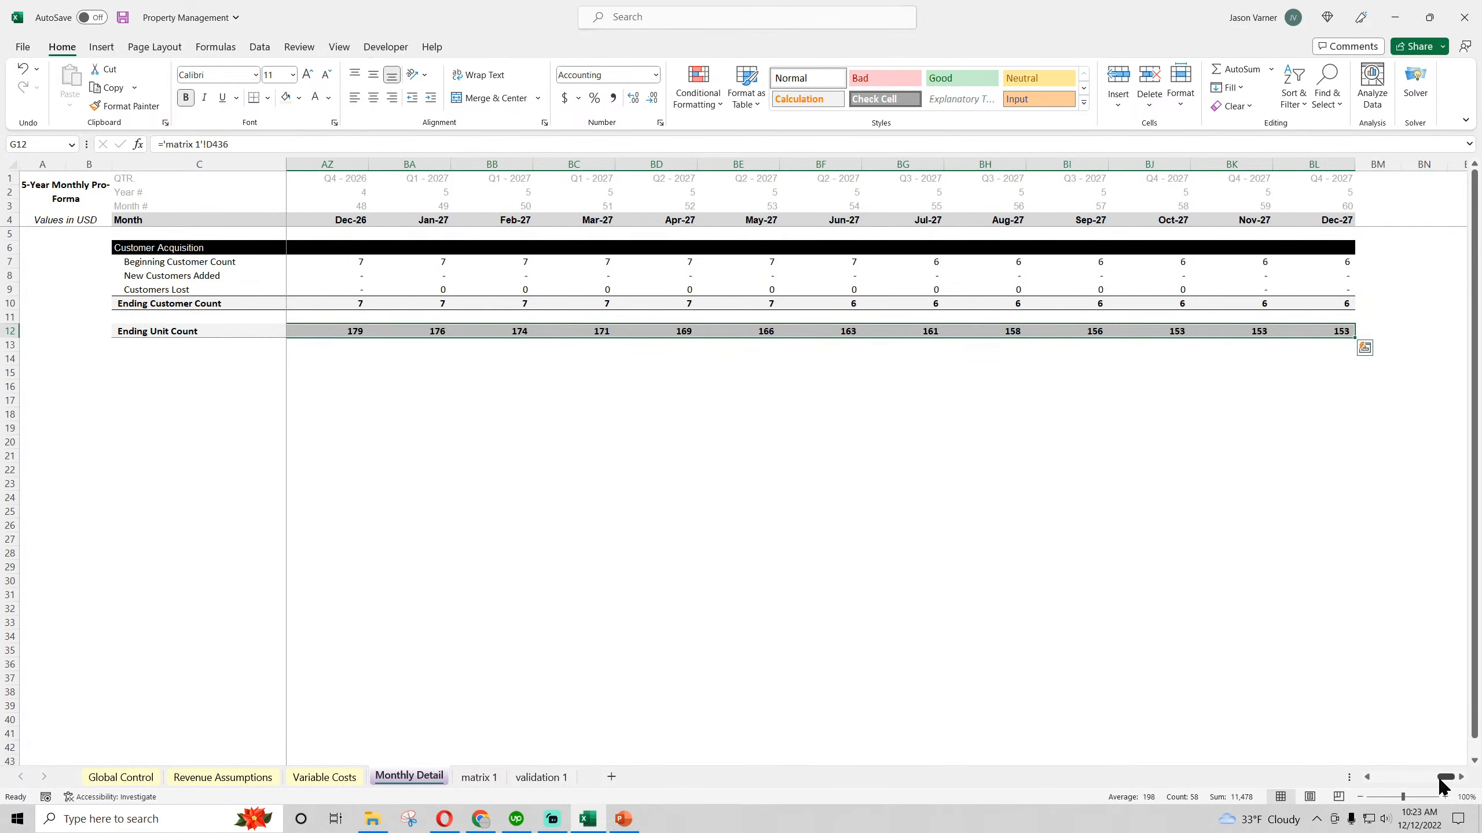
drag(1445, 776, 1378, 777)
click(776, 582)
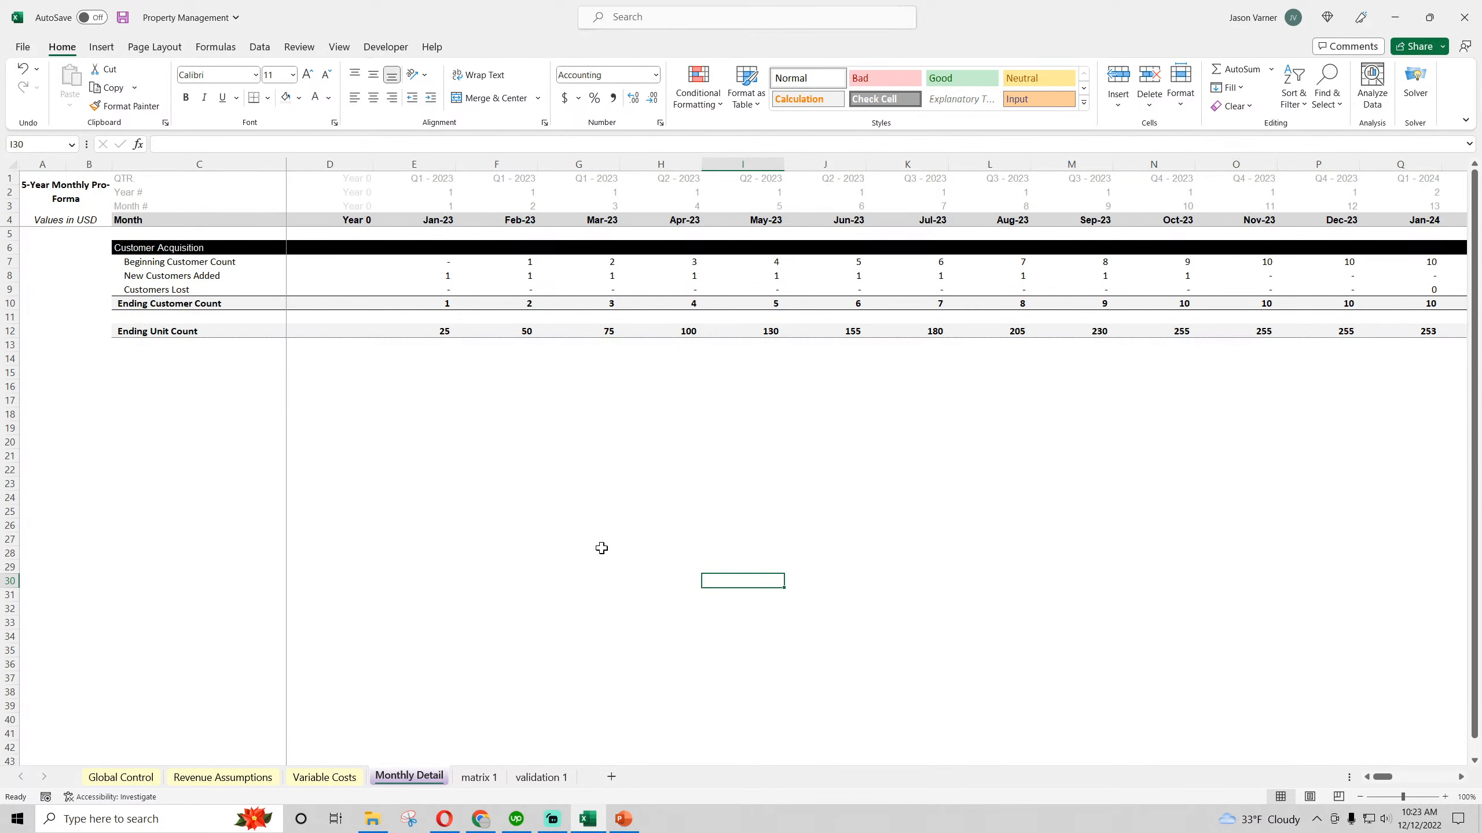
drag(1384, 782, 1415, 791)
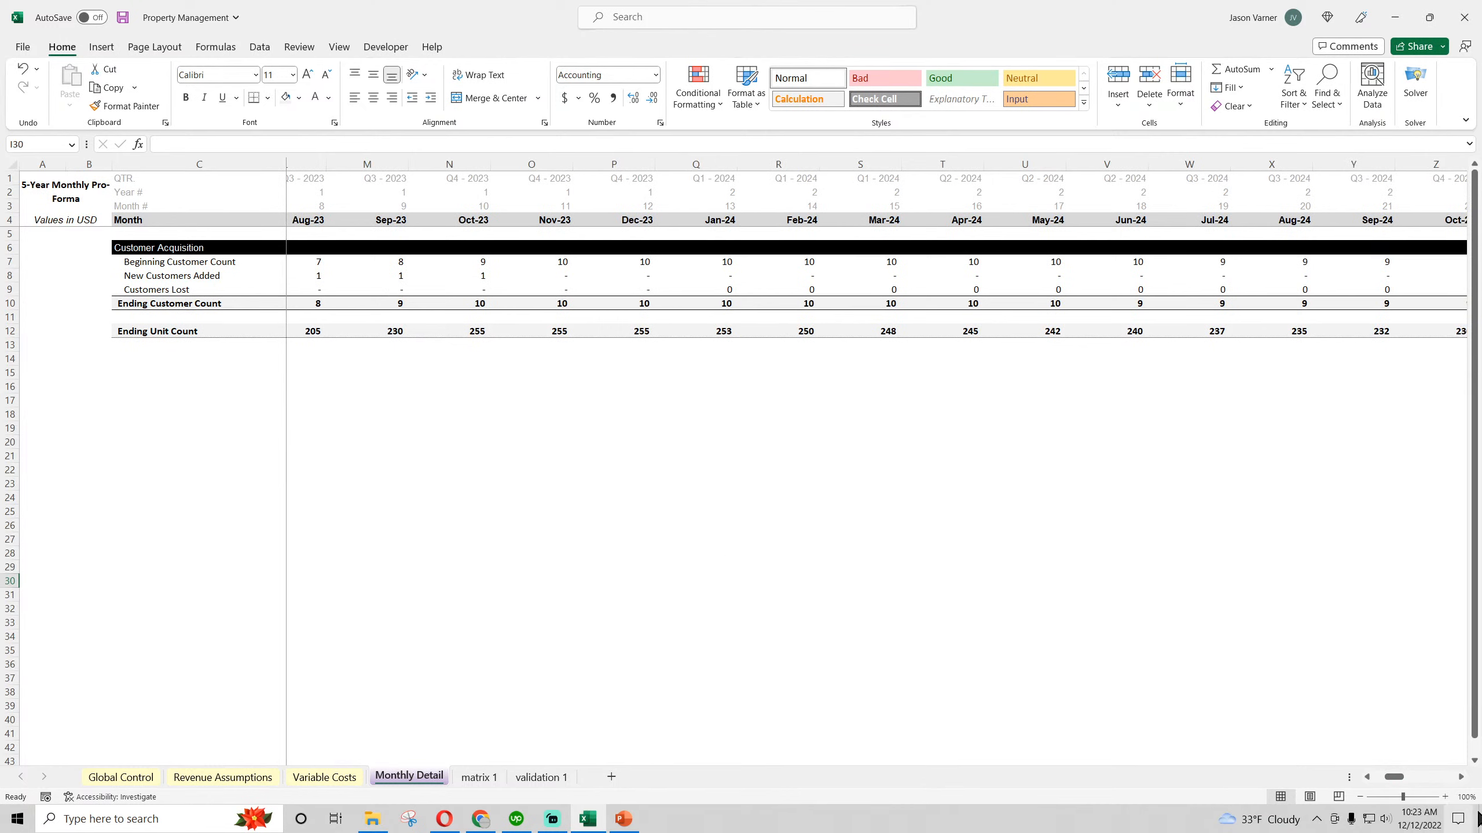
click(123, 17)
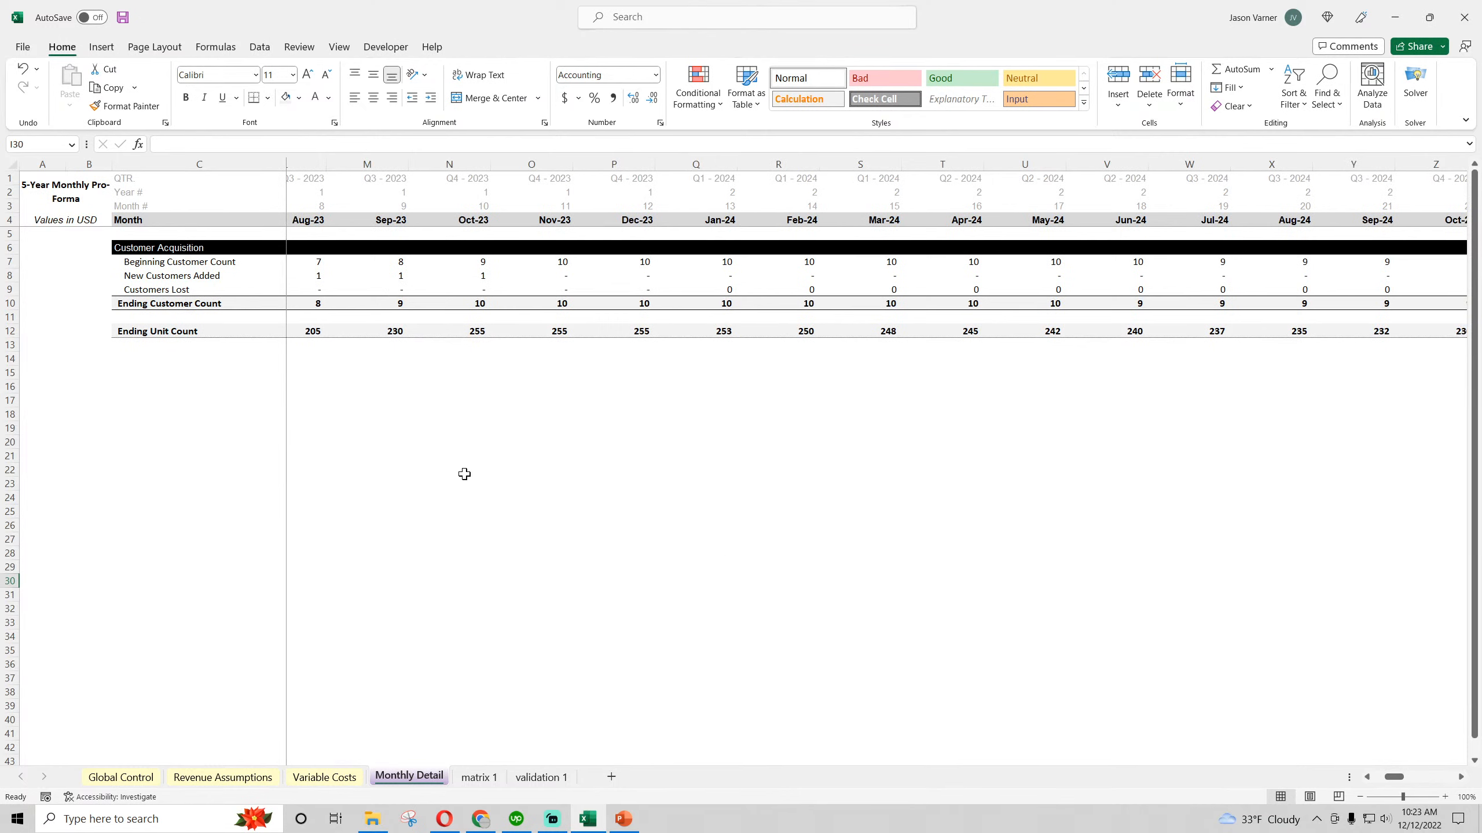
Apply a top and bottom border to the Ending Customer Count row from its label through Dec-27
click(452, 497)
click(130, 379)
click(169, 457)
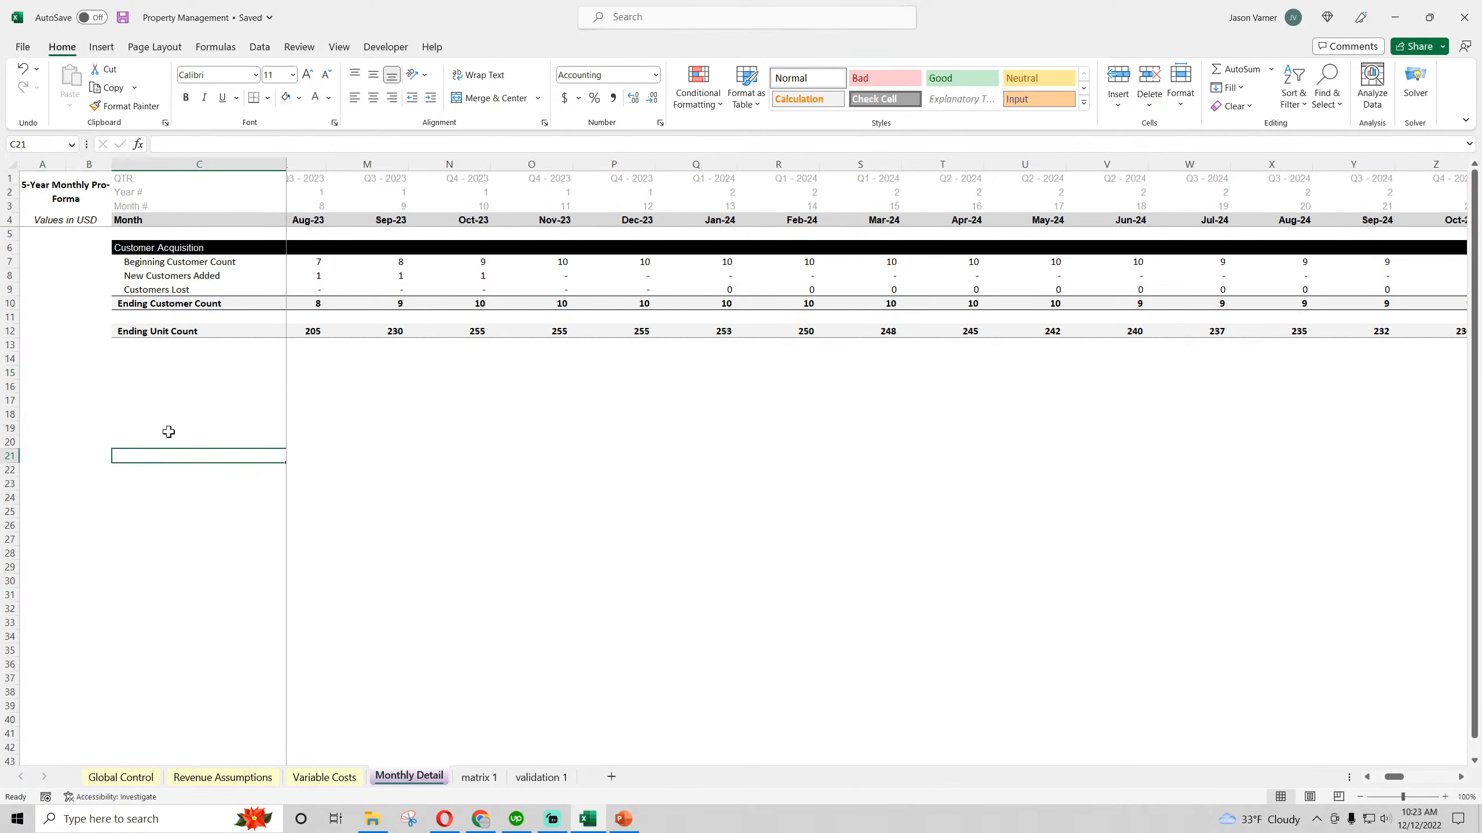
drag(149, 303, 1300, 302)
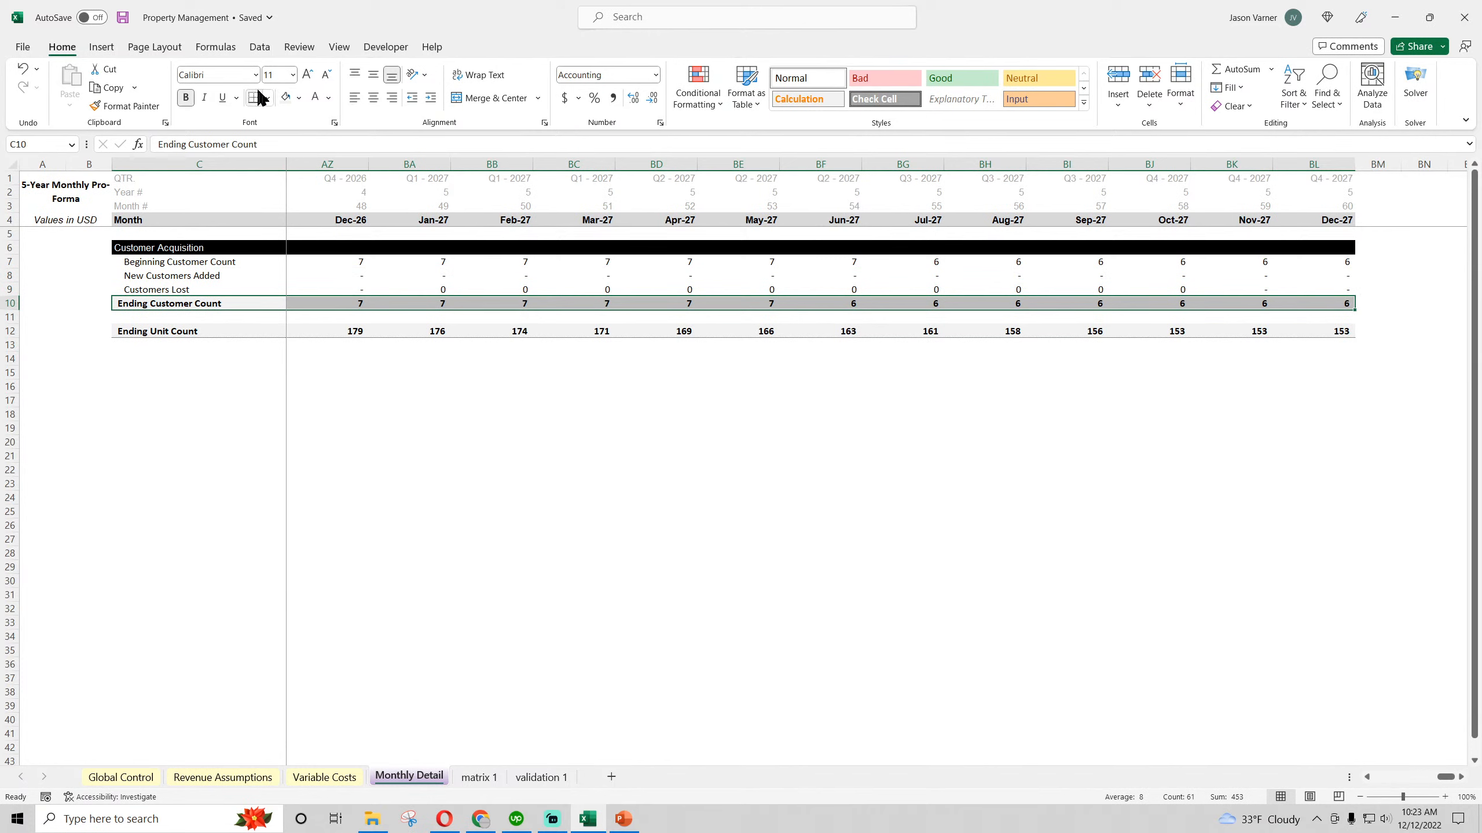
click(267, 99)
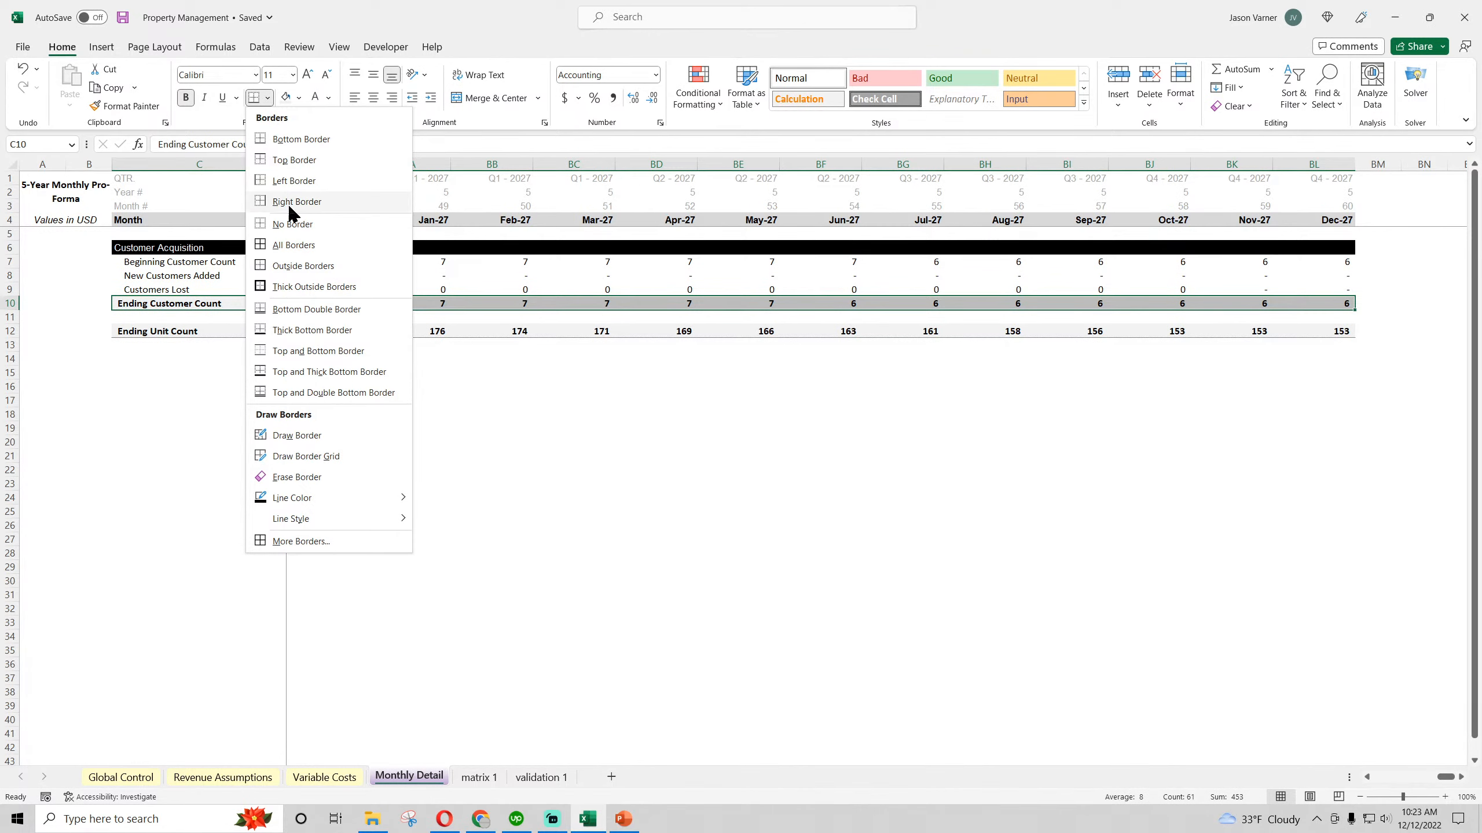
click(315, 353)
click(395, 418)
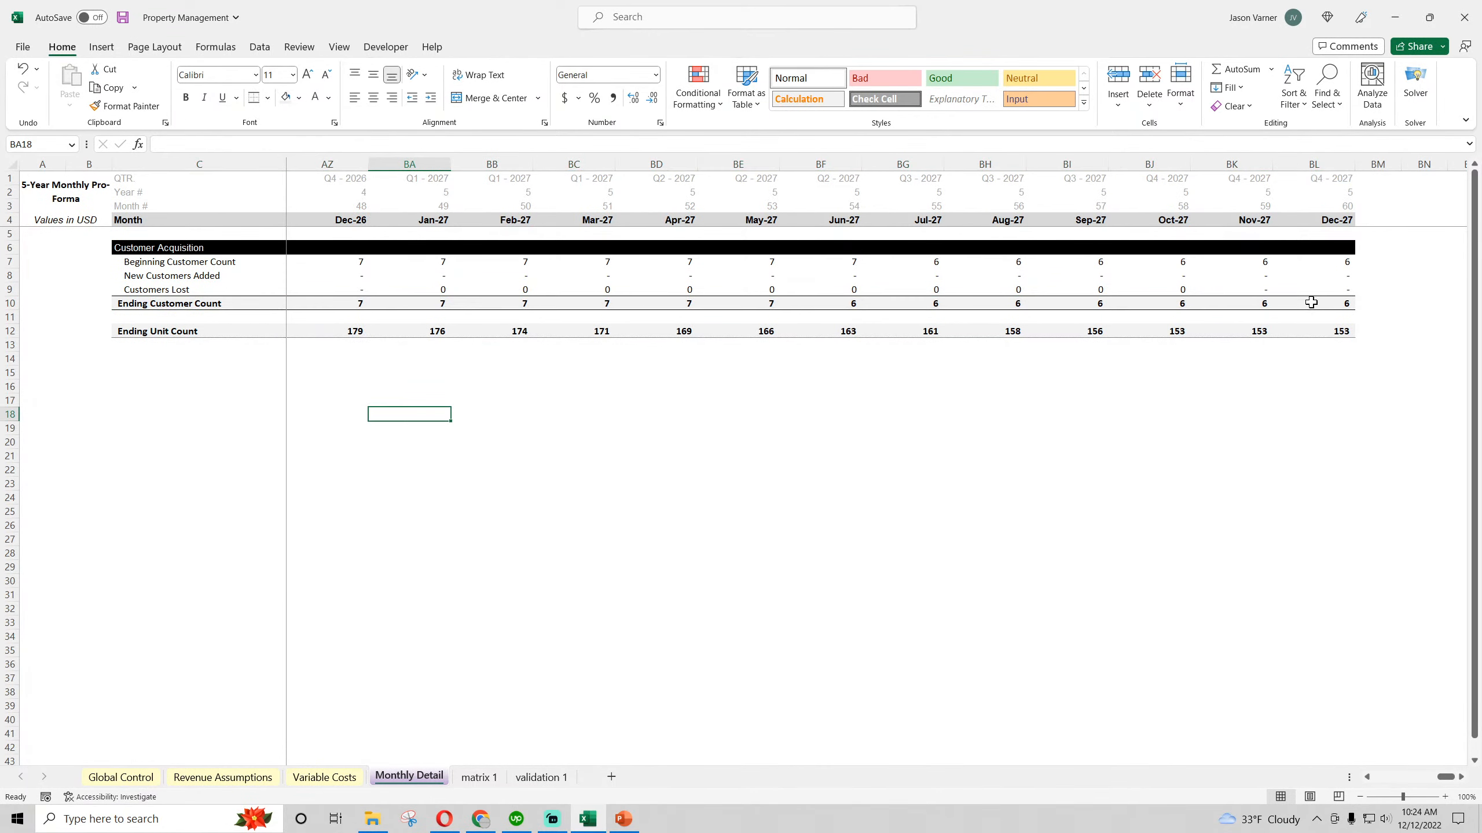
drag(1311, 302, 175, 303)
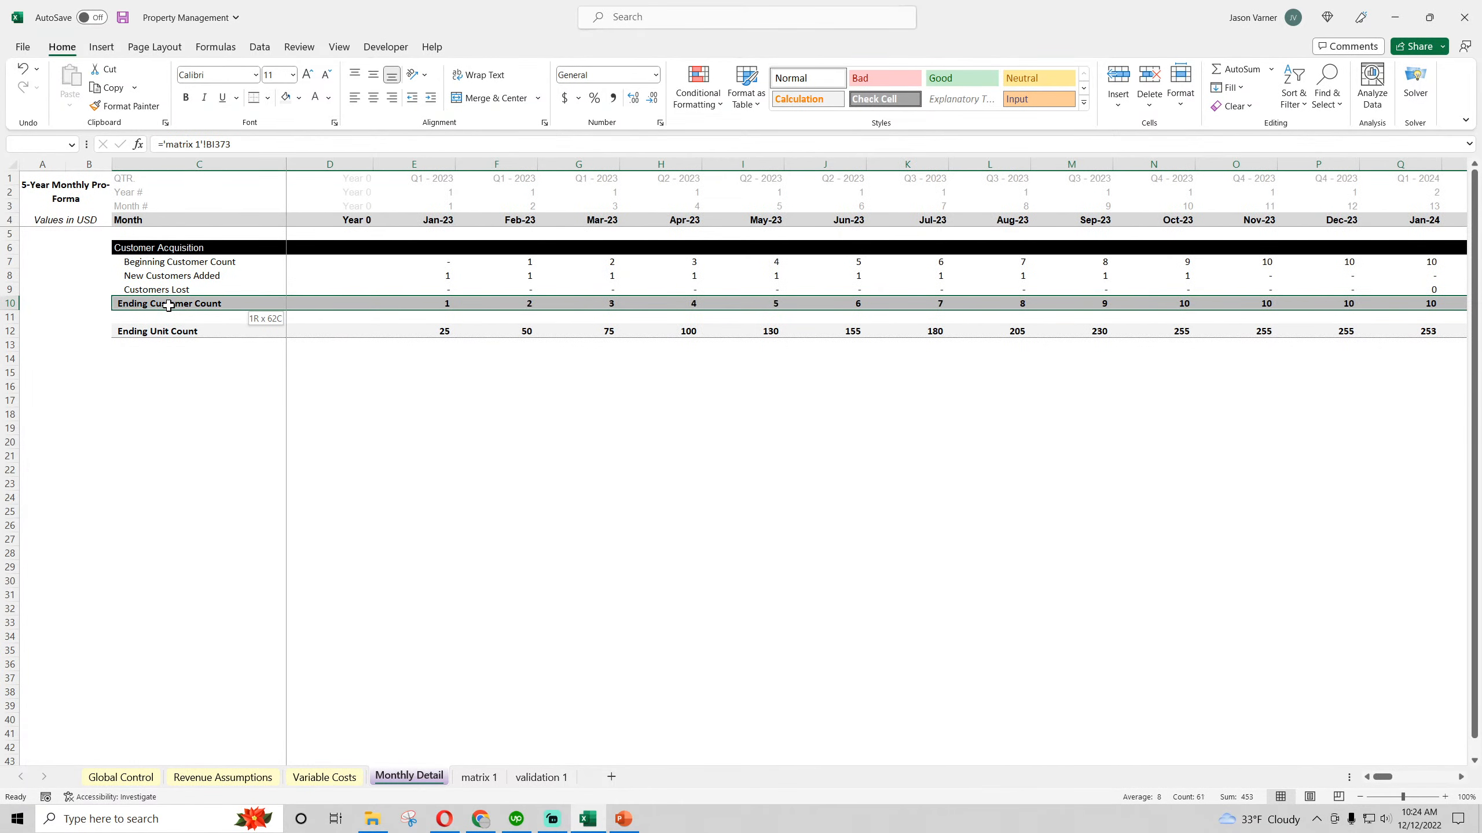
click(271, 94)
click(237, 250)
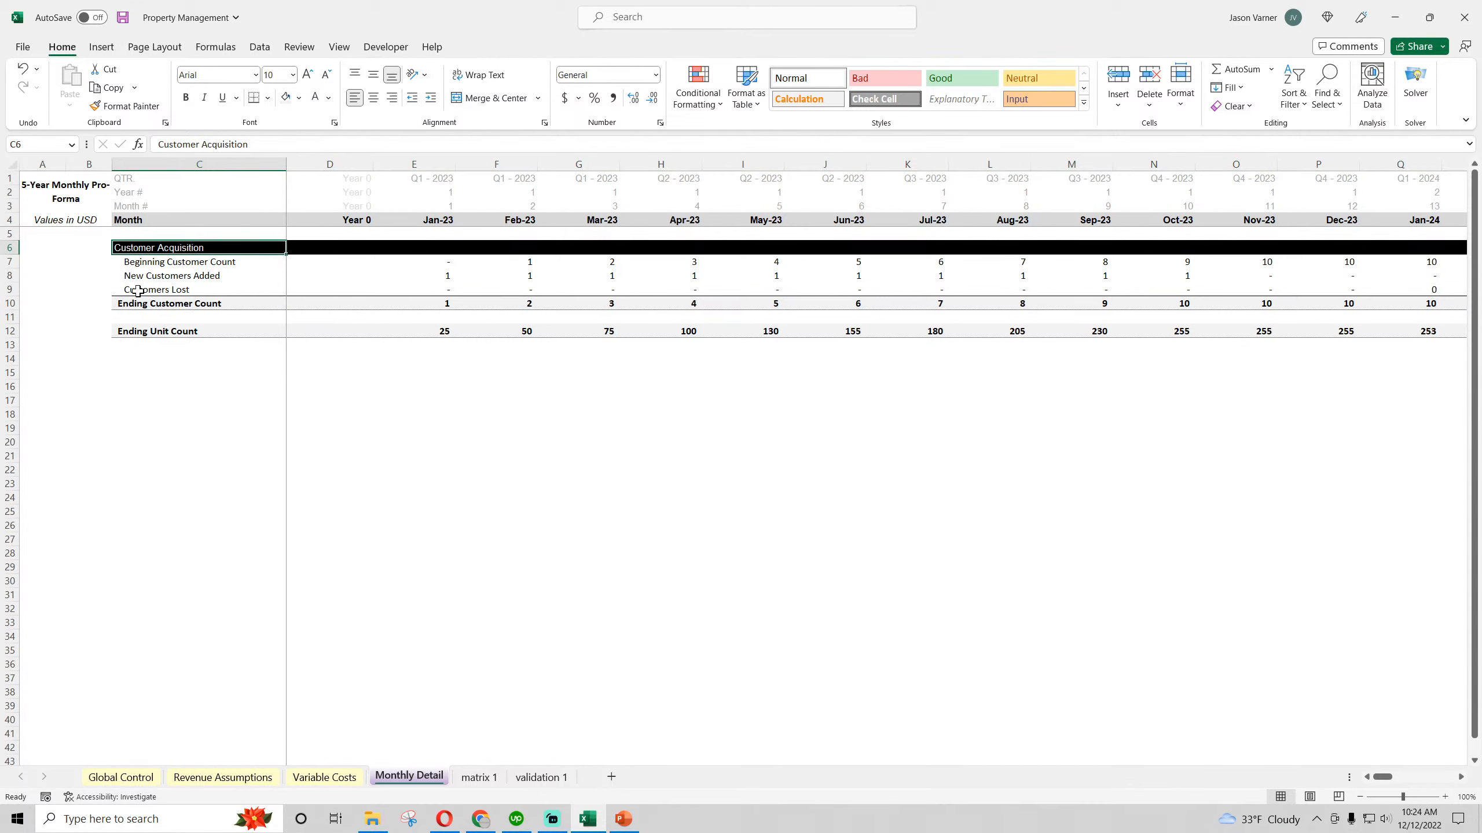
Check the formatted customer and unit count rows across the months and save the workbook
drag(133, 286, 1473, 345)
click(1162, 583)
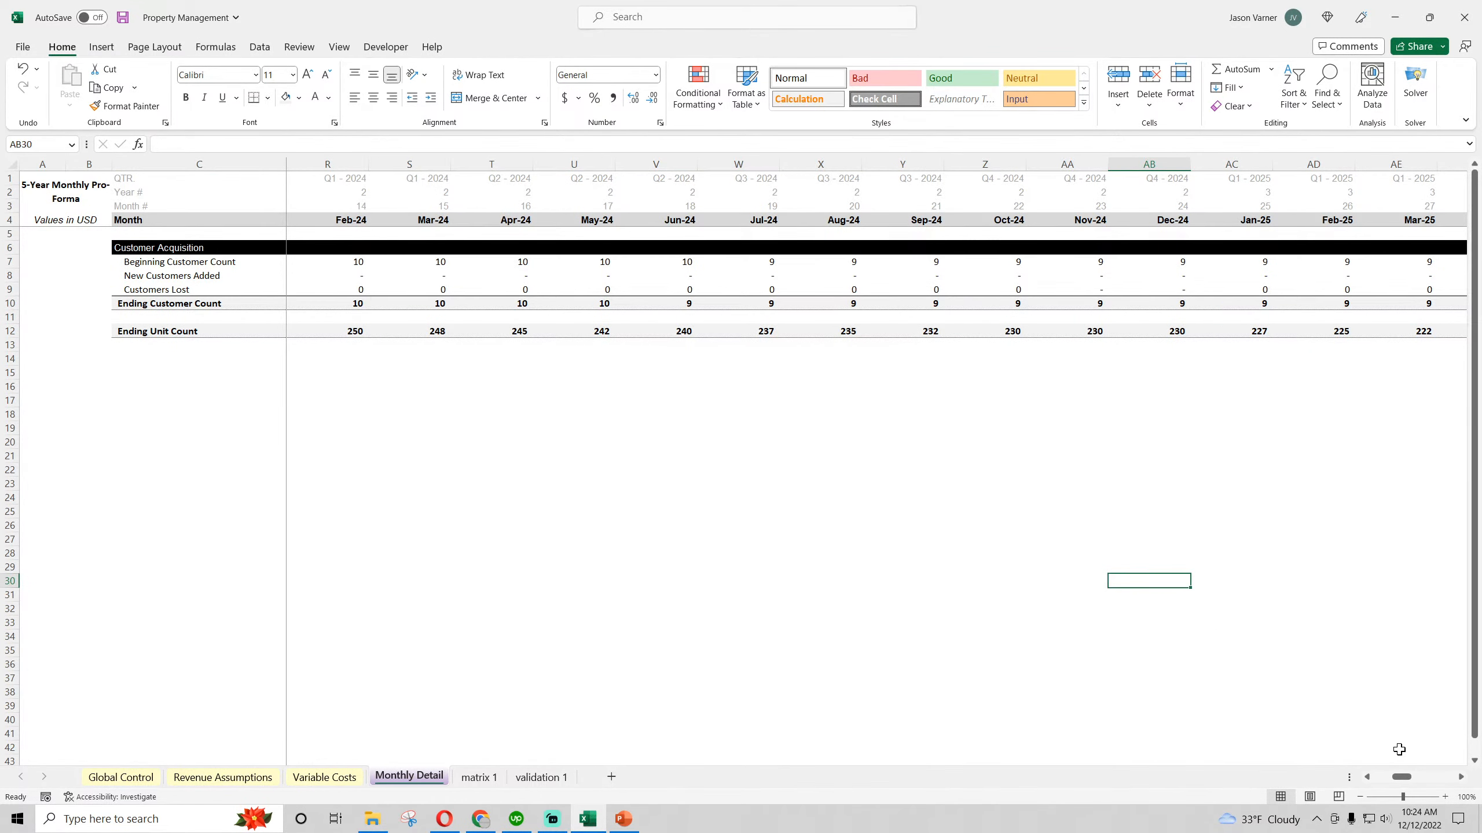
drag(1401, 777, 1313, 782)
click(122, 18)
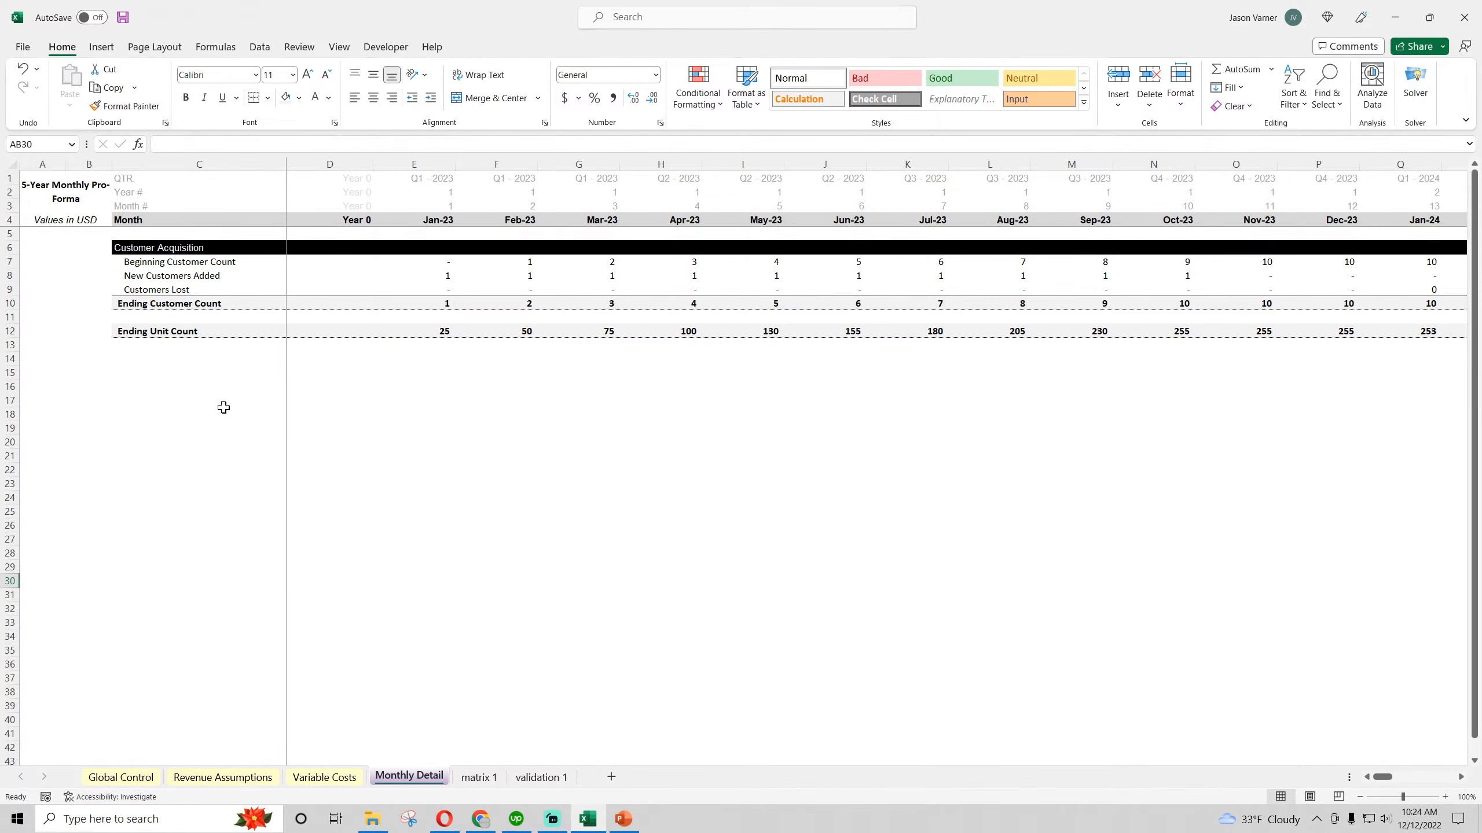
drag(162, 250, 525, 249)
right_click(525, 248)
click(513, 308)
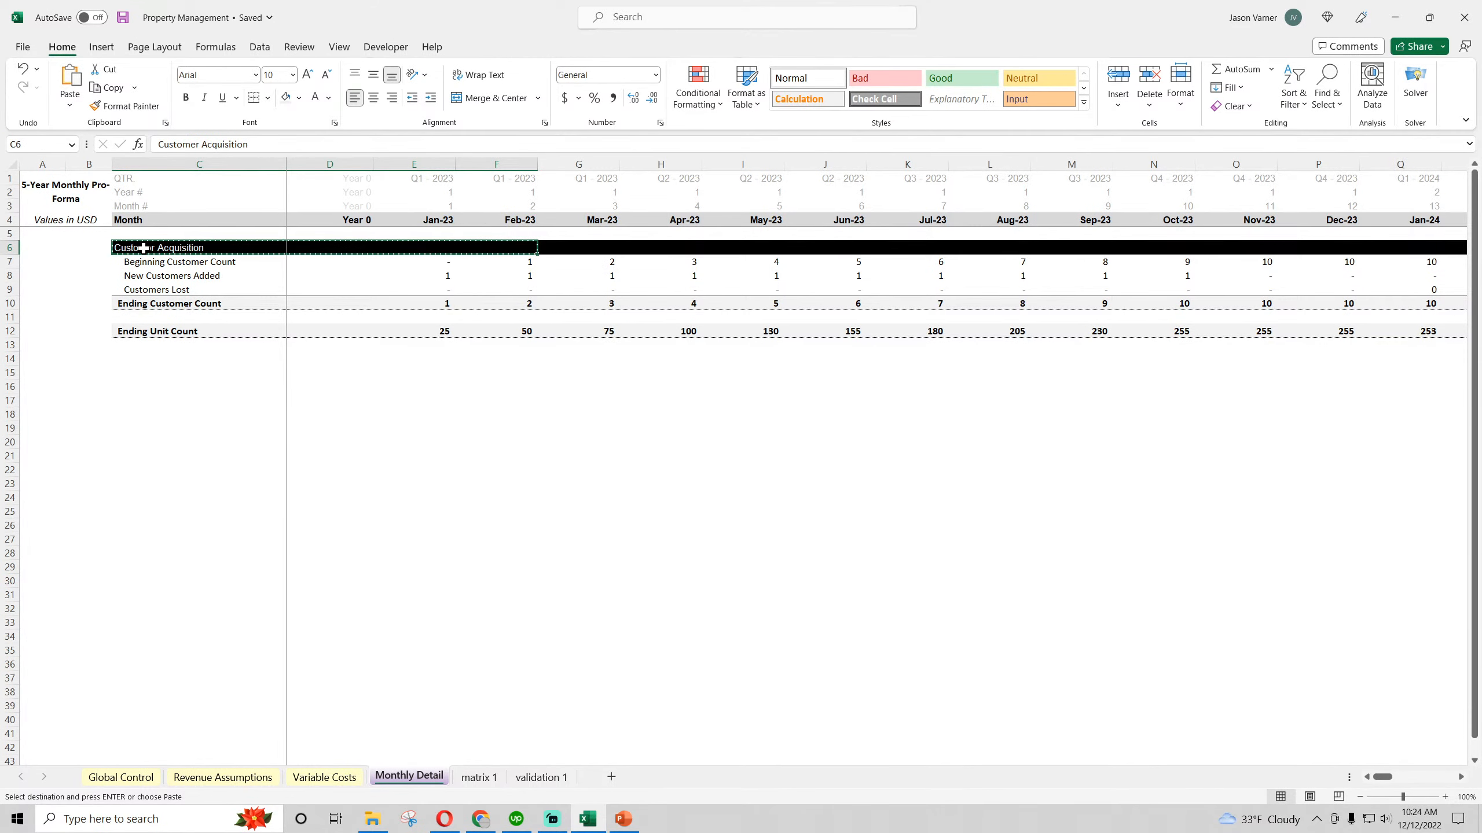
Rename the black section header in C6 as Customers
text(Customers)
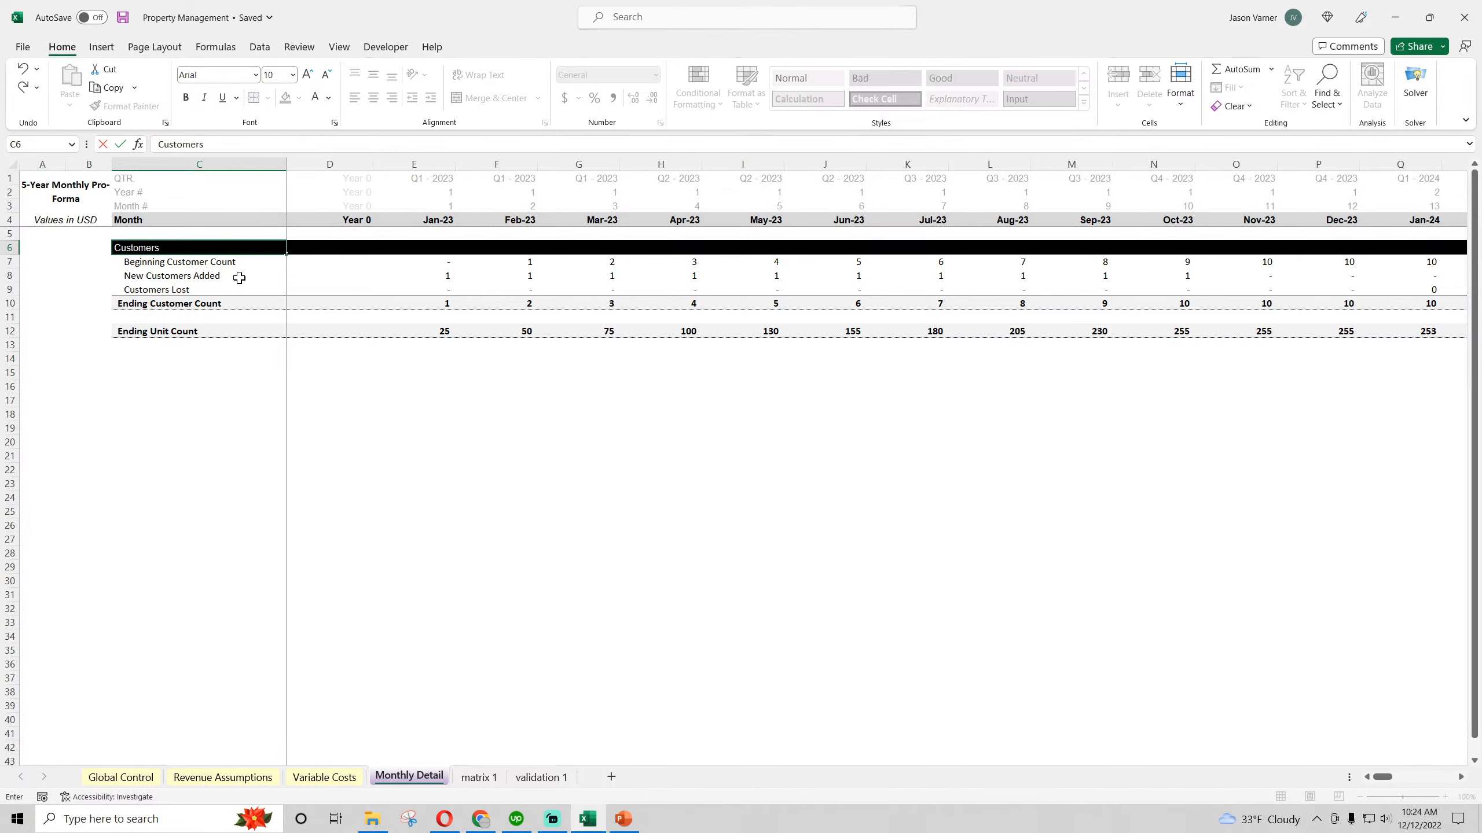
key(Return)
Copy the black Customers header band C6:G6 and paste it at C15, below the Ending Unit Count row
drag(132, 246, 559, 253)
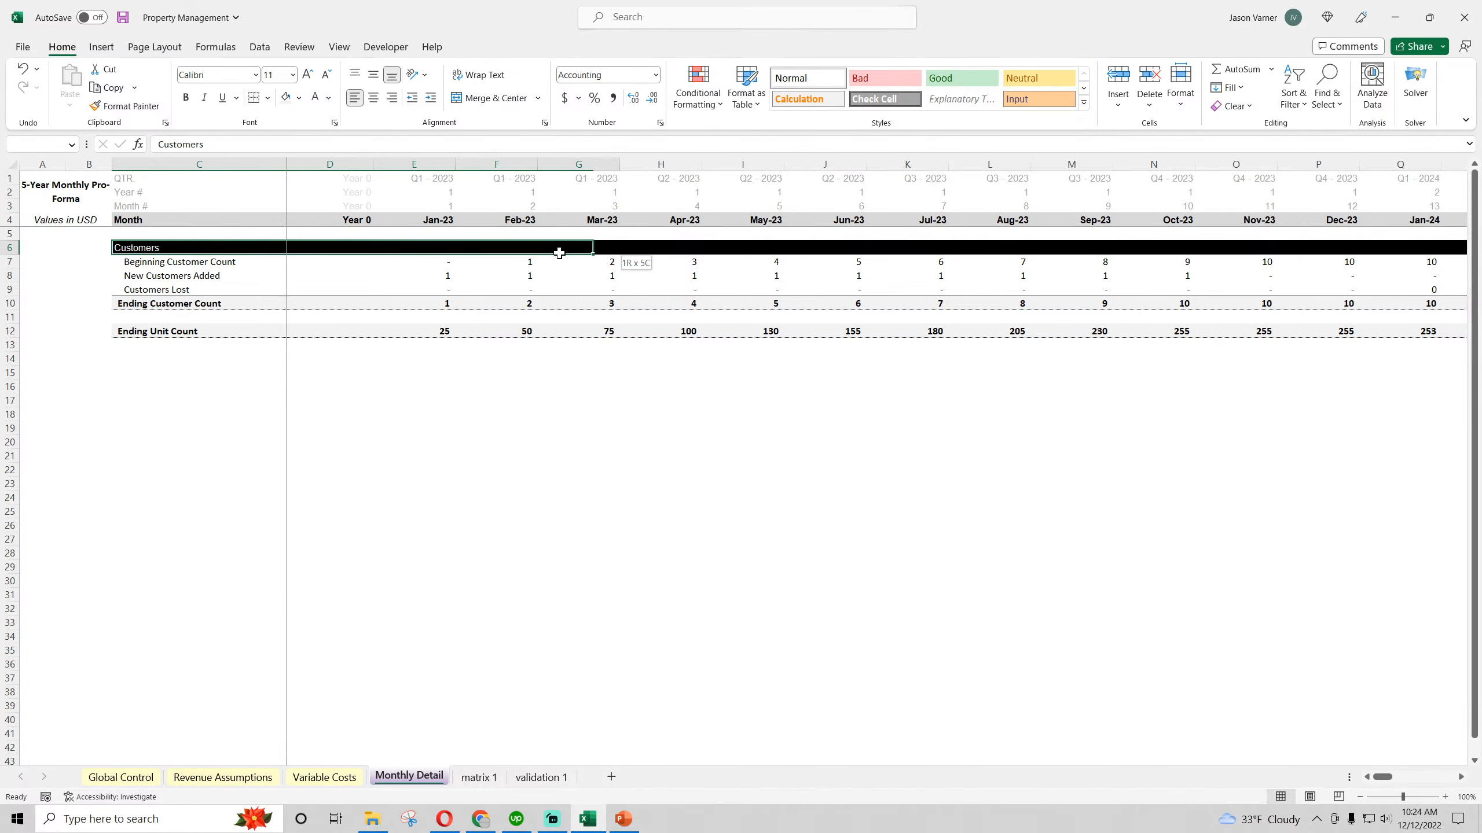
right_click(607, 251)
click(654, 309)
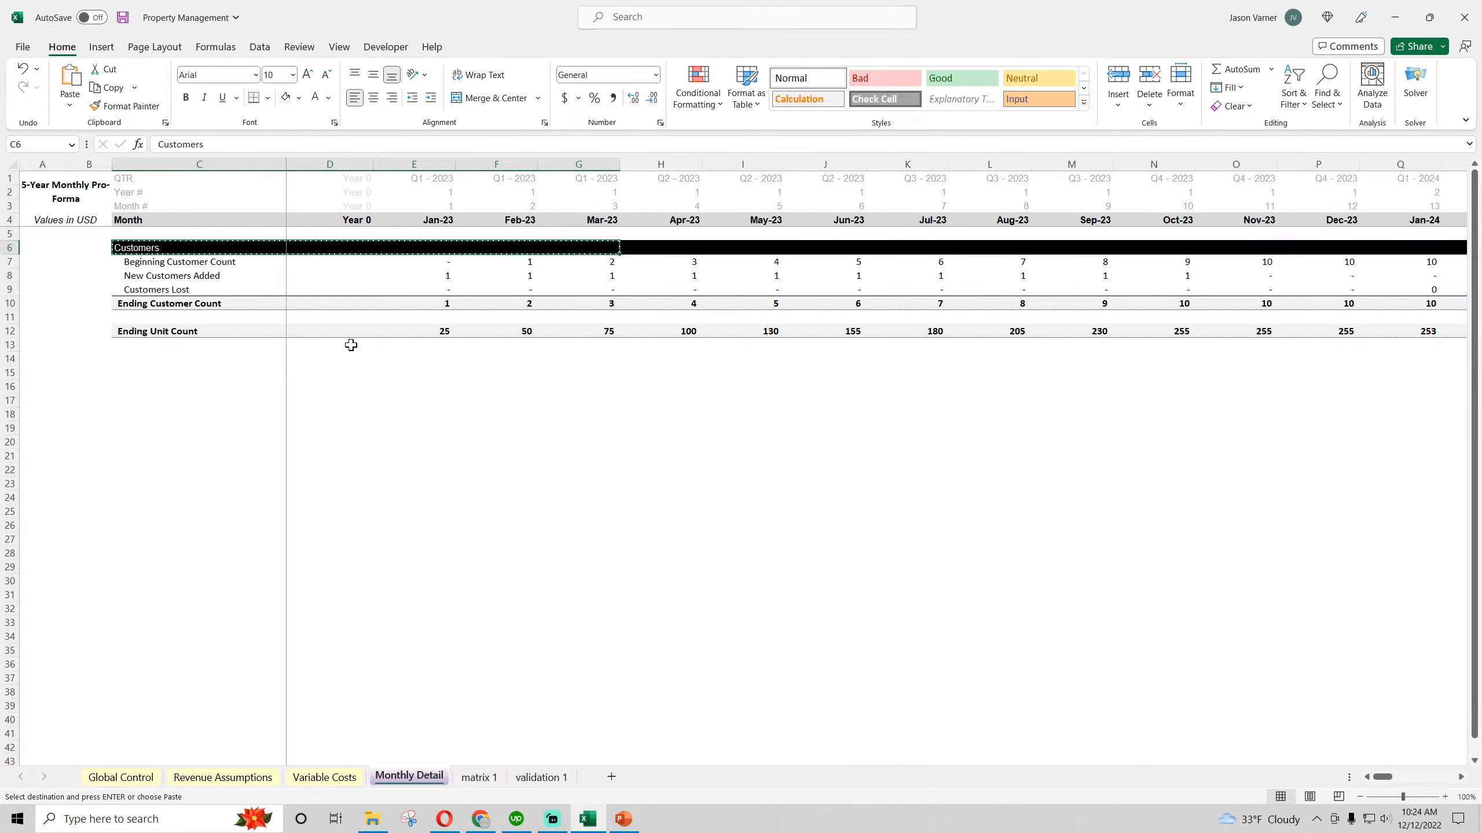
click(140, 348)
click(136, 360)
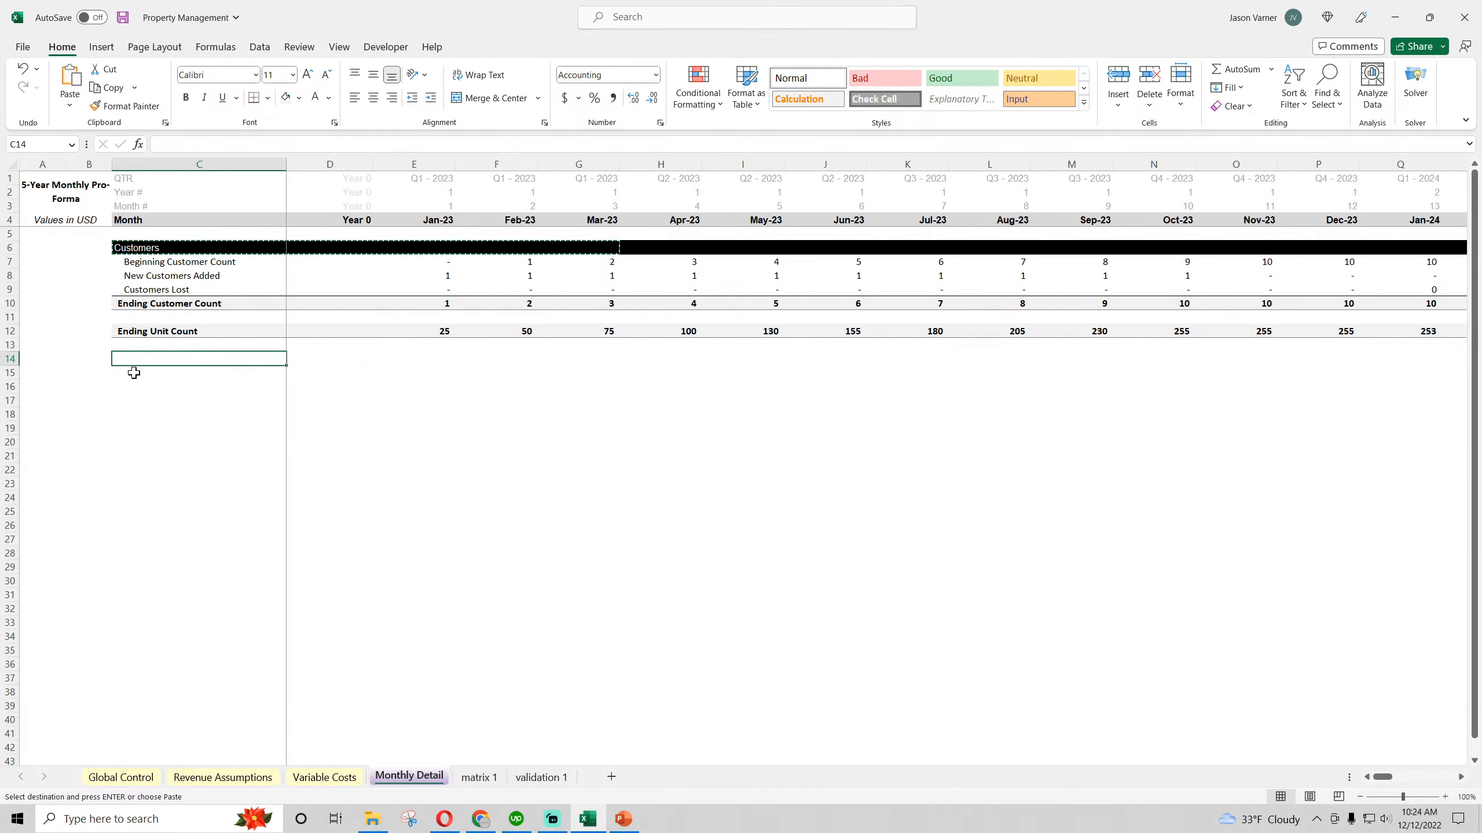
right_click(134, 373)
click(170, 463)
click(159, 511)
Rename the pasted section header in C15 as Revenue
click(144, 374)
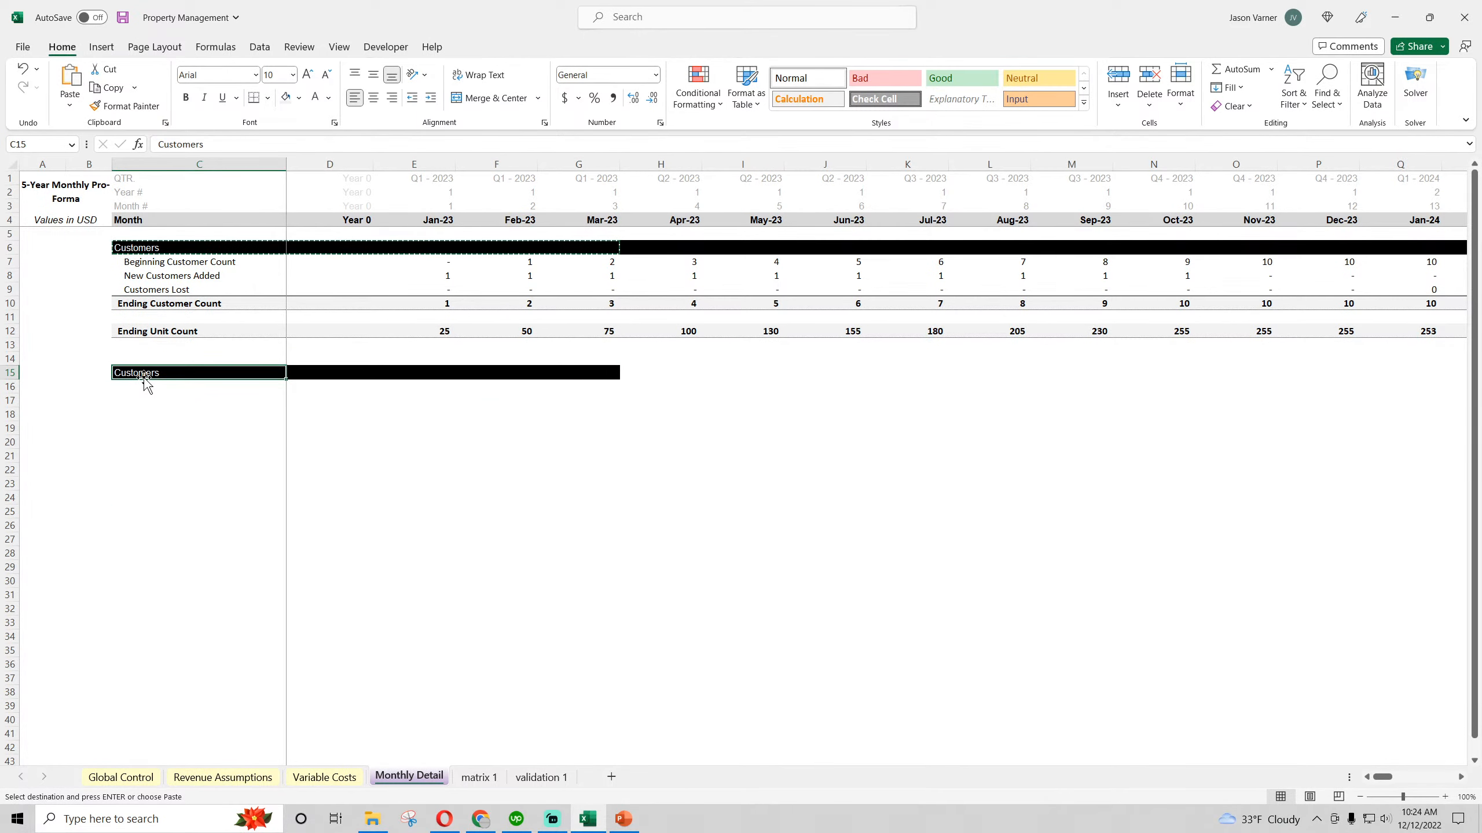
text(REv)
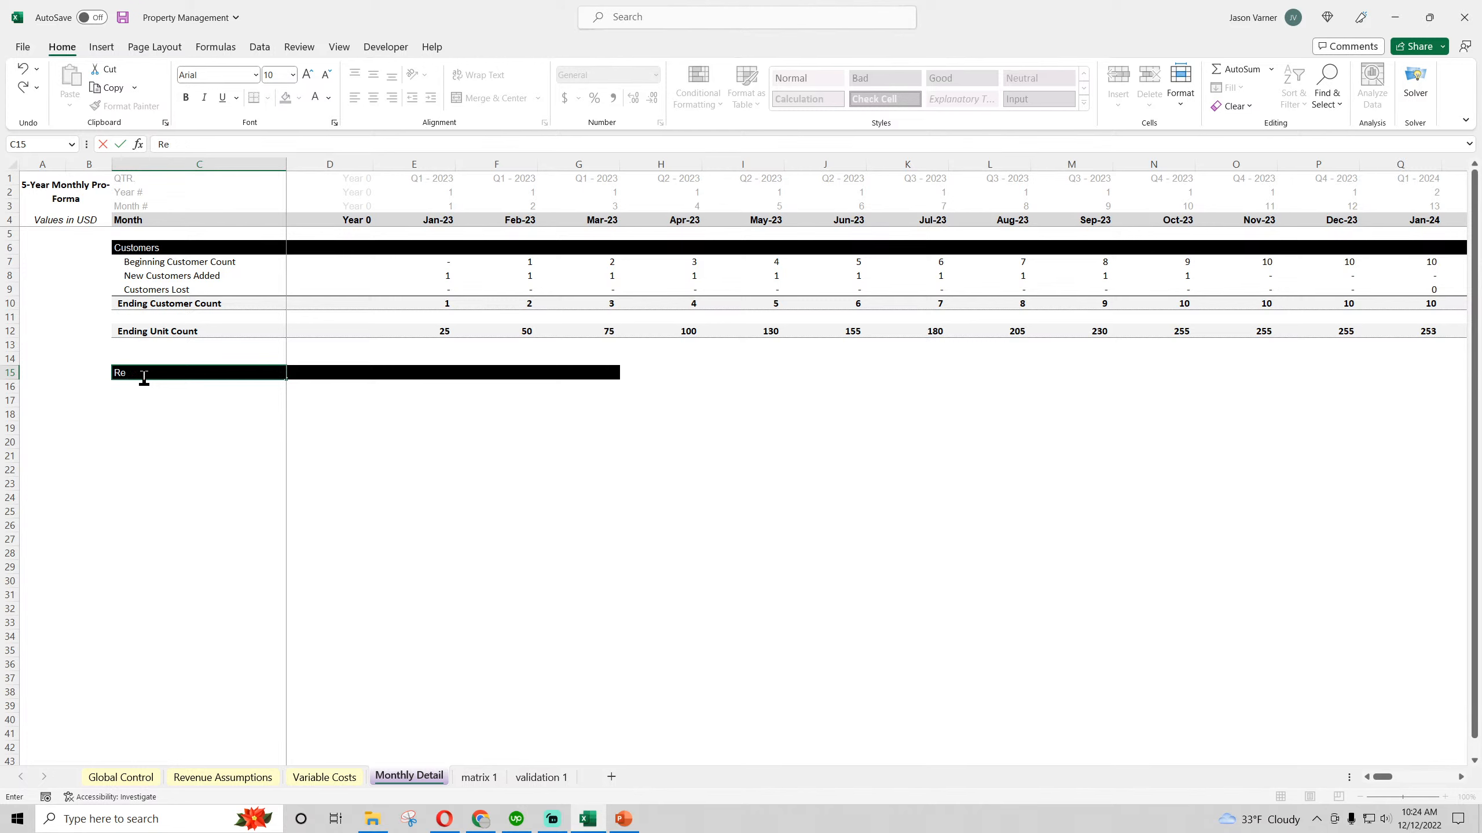
text(enue)
key(Return)
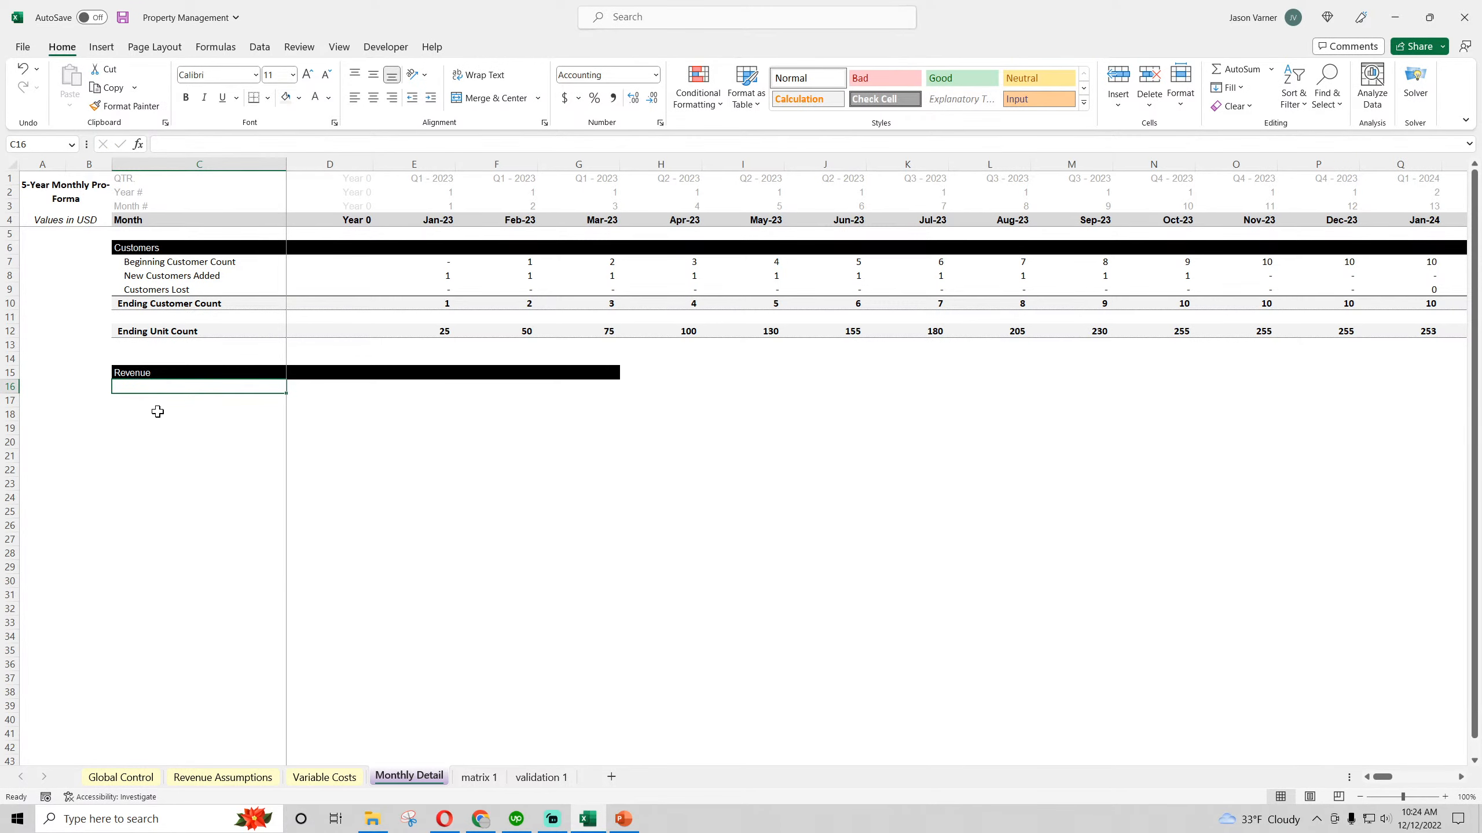
Extend the section header text in C6 to read Customers Type 1
click(158, 241)
click(230, 143)
text(Type)
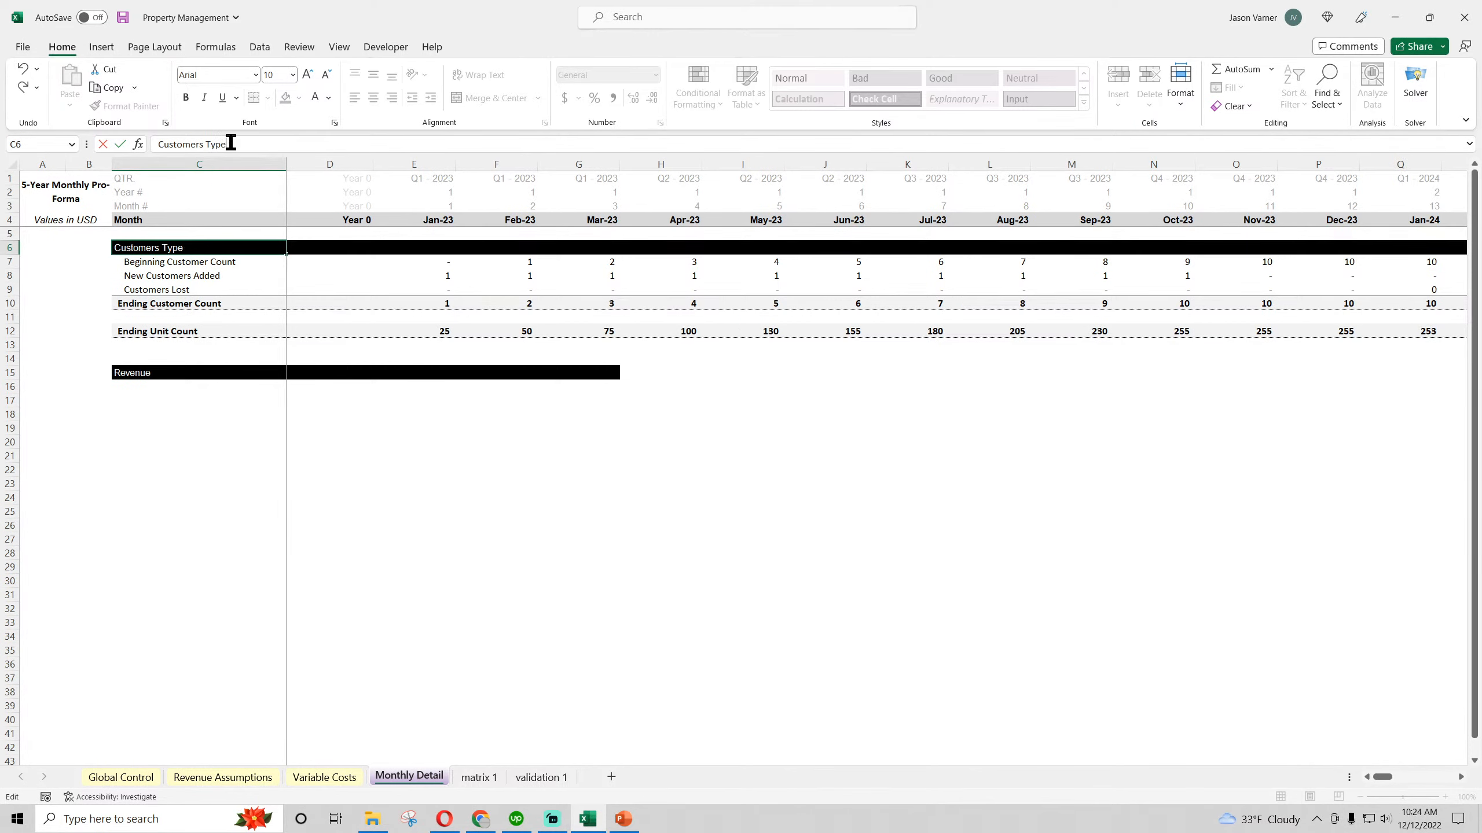
text( 1)
key(Return)
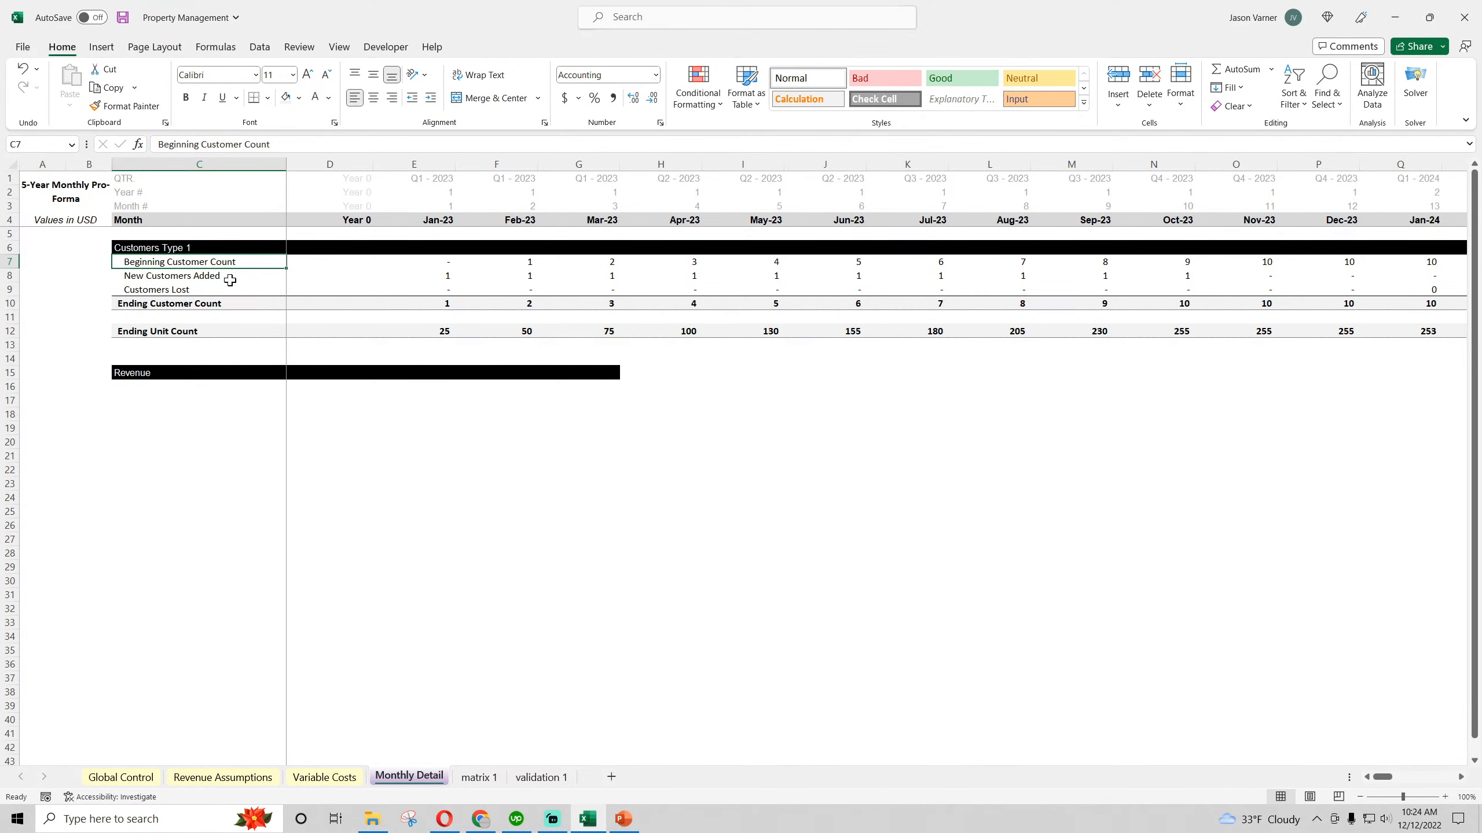
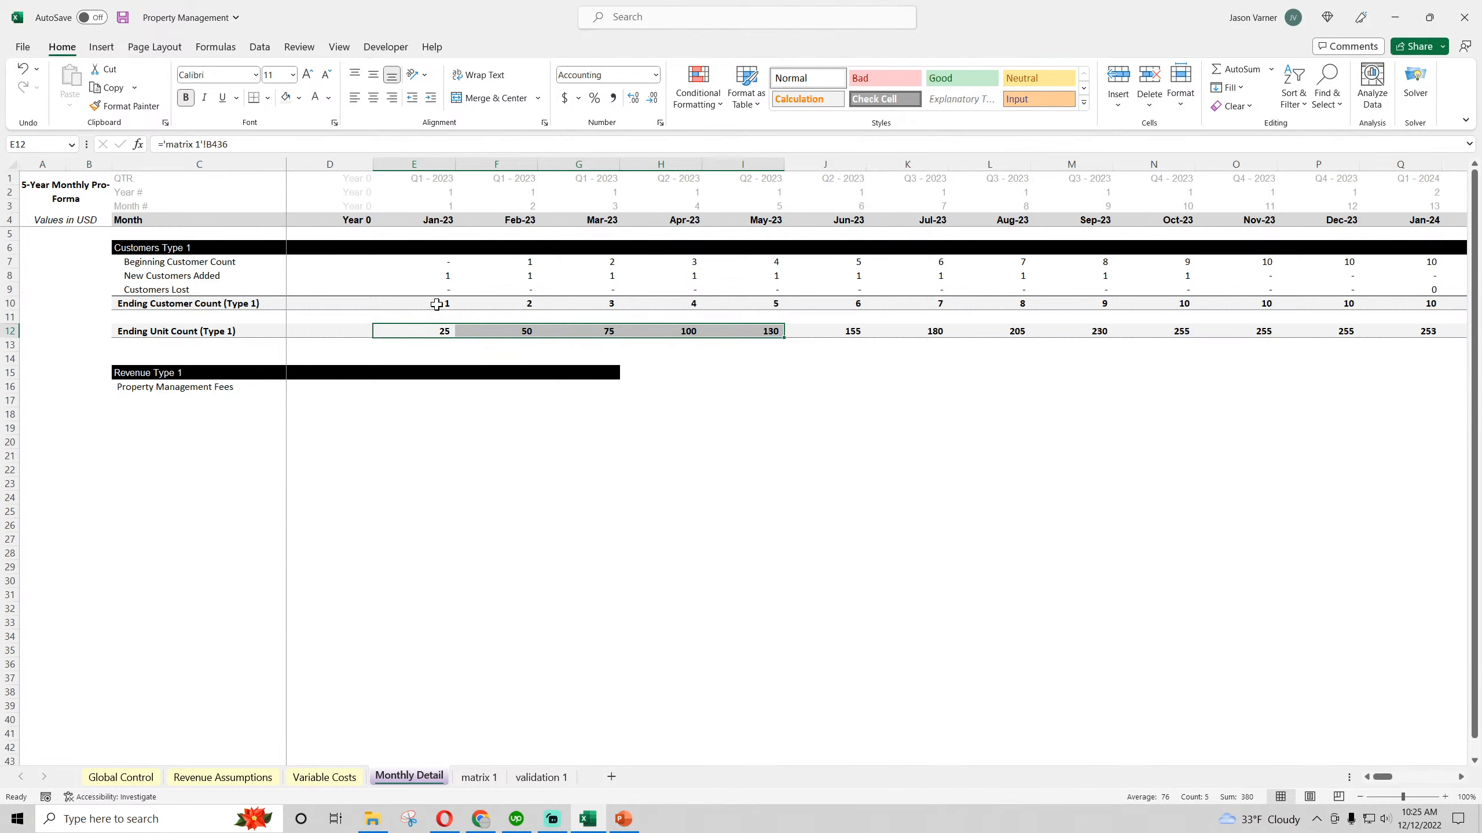
Compare the Flat Monthly Fee and Per Unit Fee inputs on the Revenue Assumptions sheet with the monthly customer counts
drag(446, 304, 794, 317)
click(239, 779)
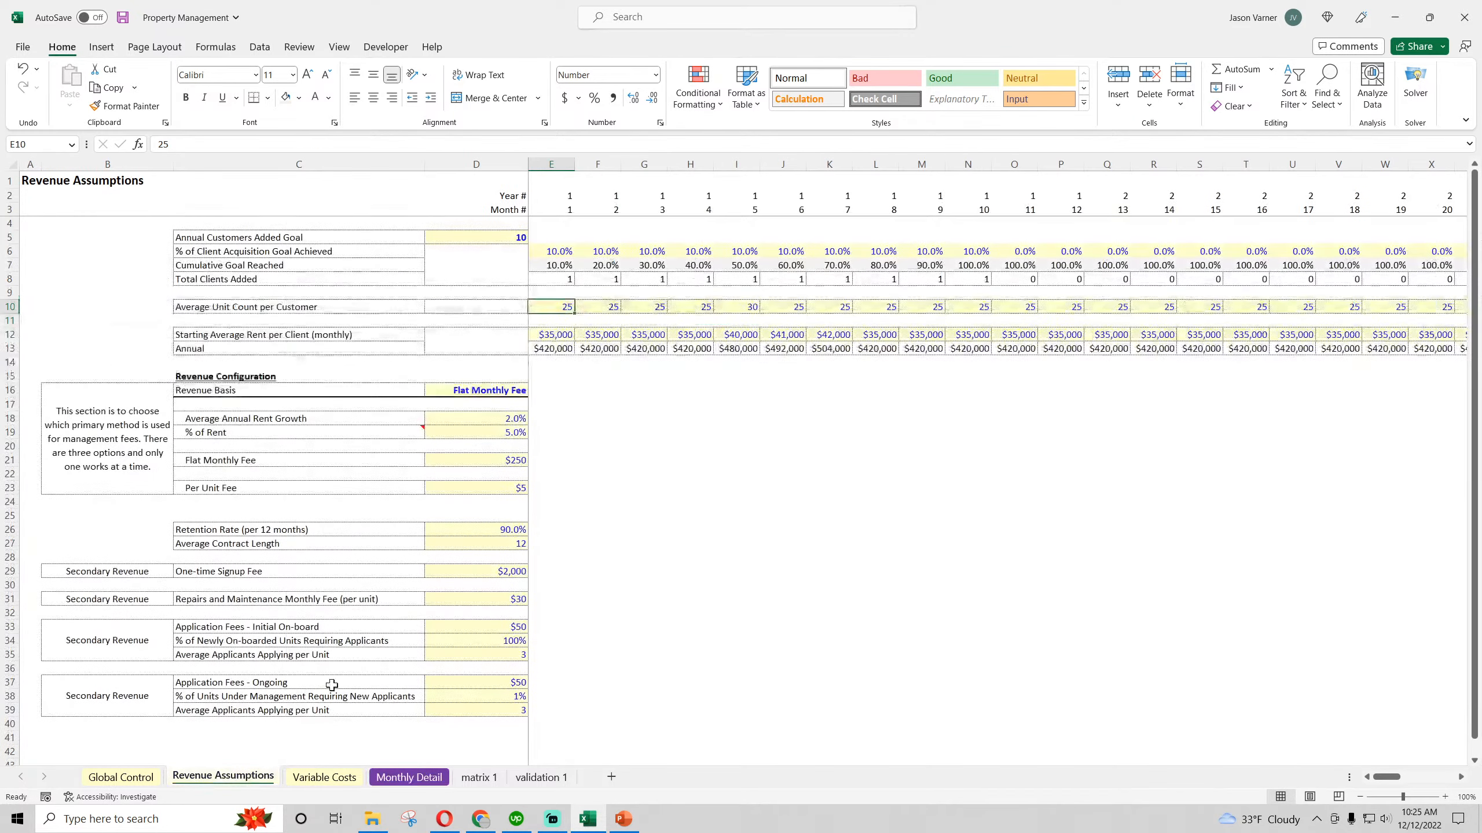
click(499, 461)
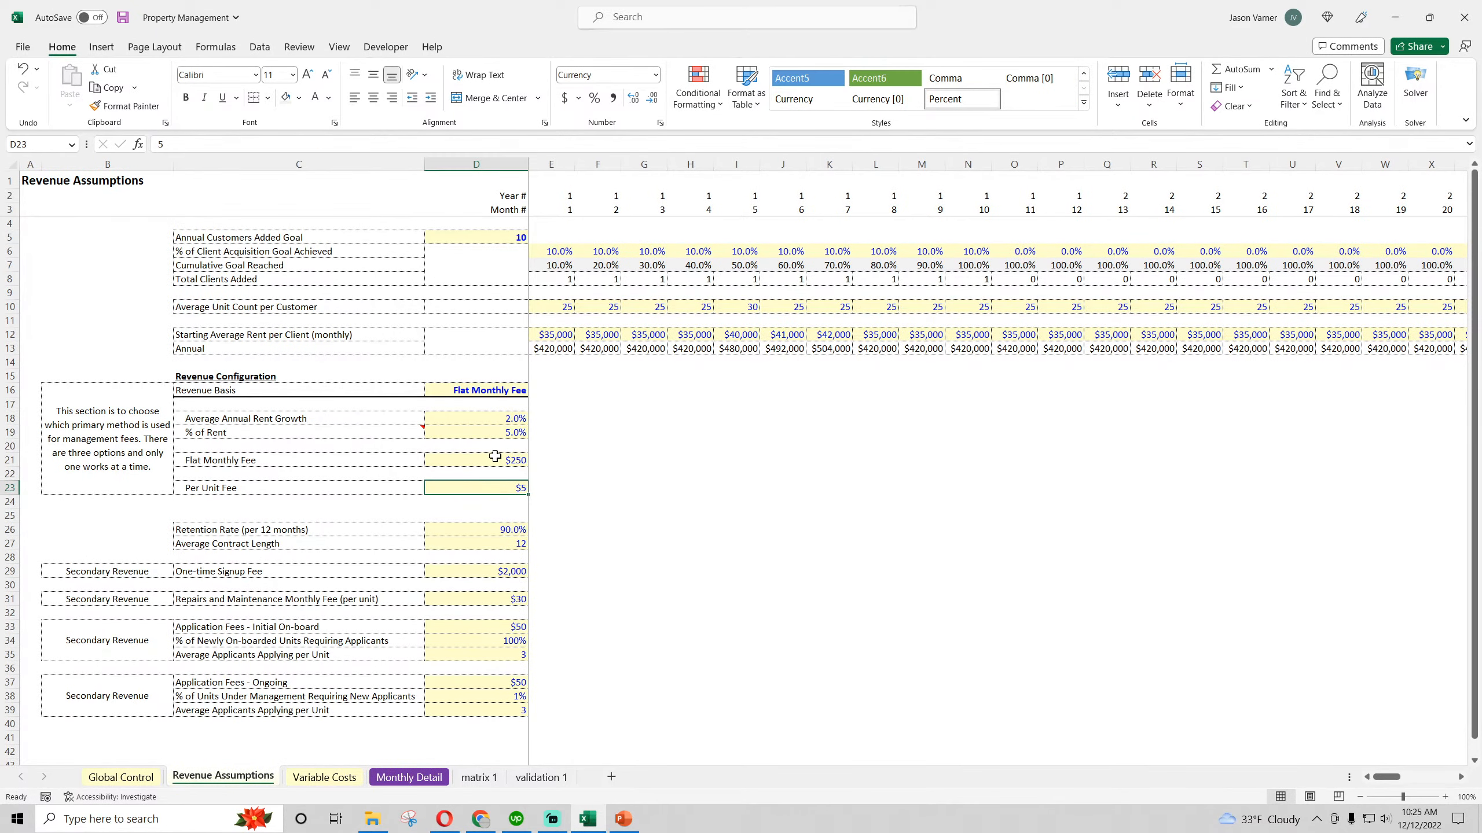
click(492, 488)
click(493, 460)
click(493, 487)
click(496, 462)
click(500, 489)
click(502, 462)
click(504, 488)
click(506, 457)
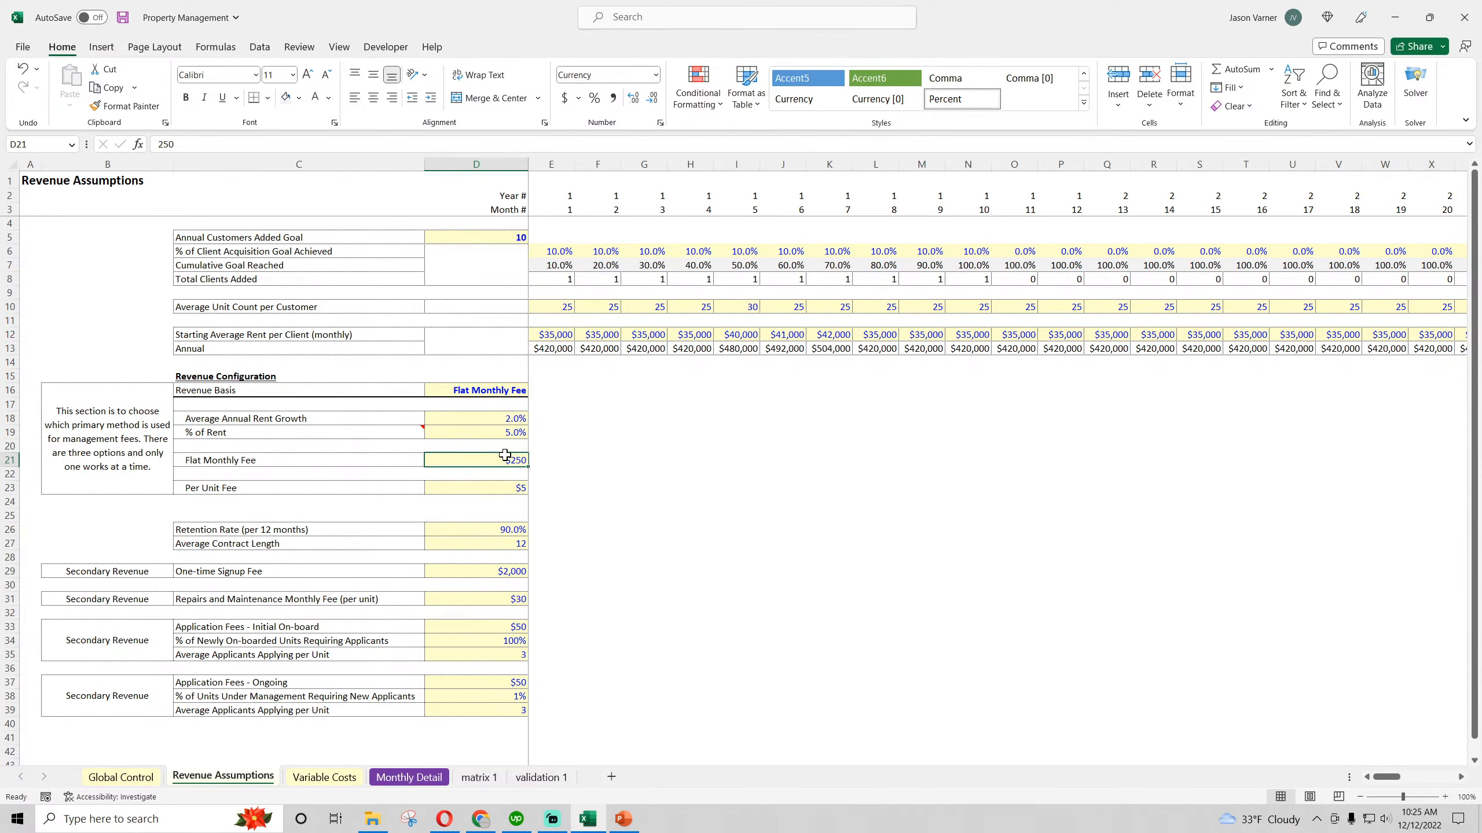
On Monthly Detail, move the Property Management Fees label down to C17 and enter Rents Under Management in C16
click(409, 777)
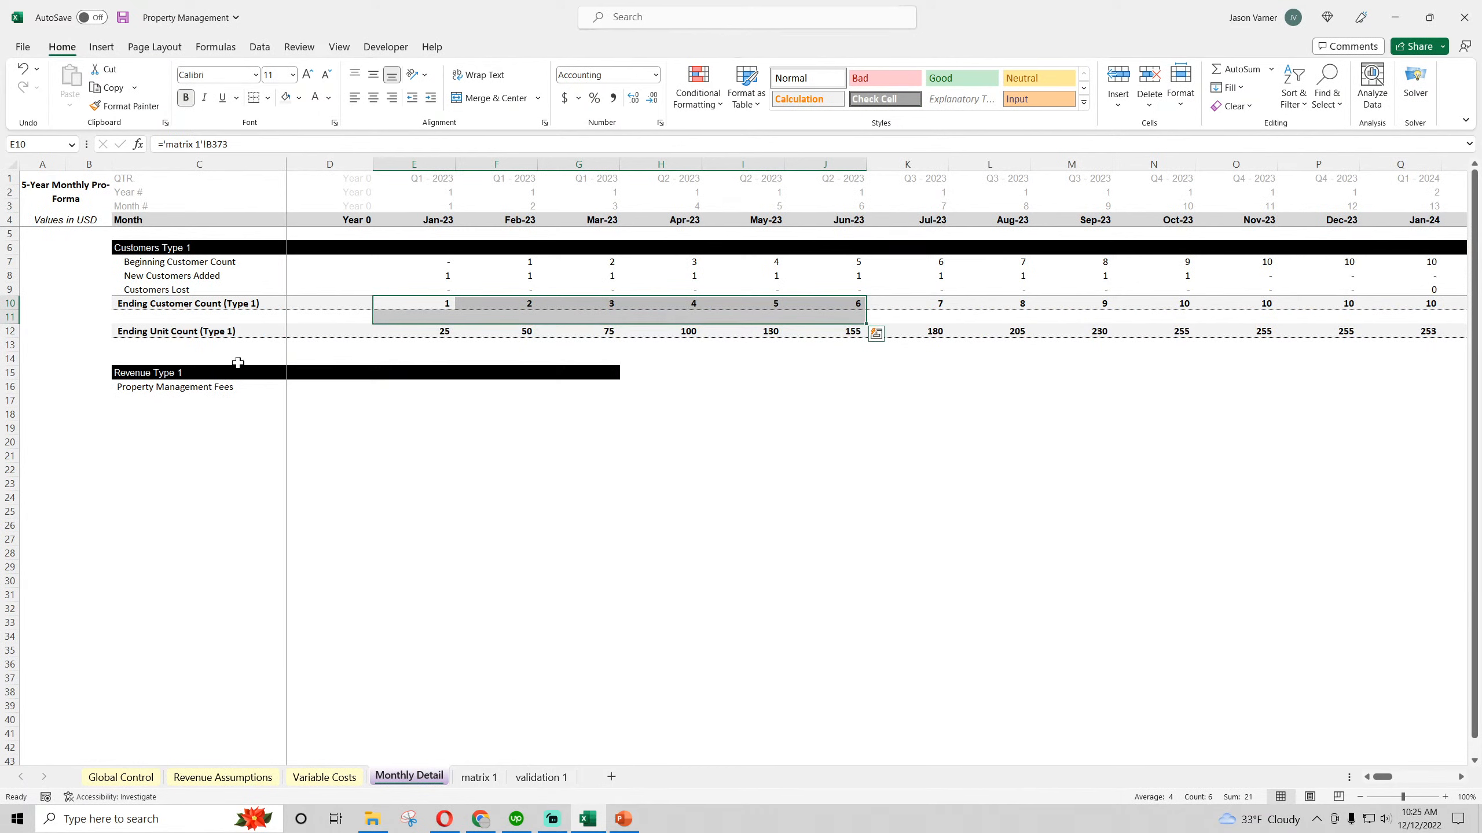
click(144, 390)
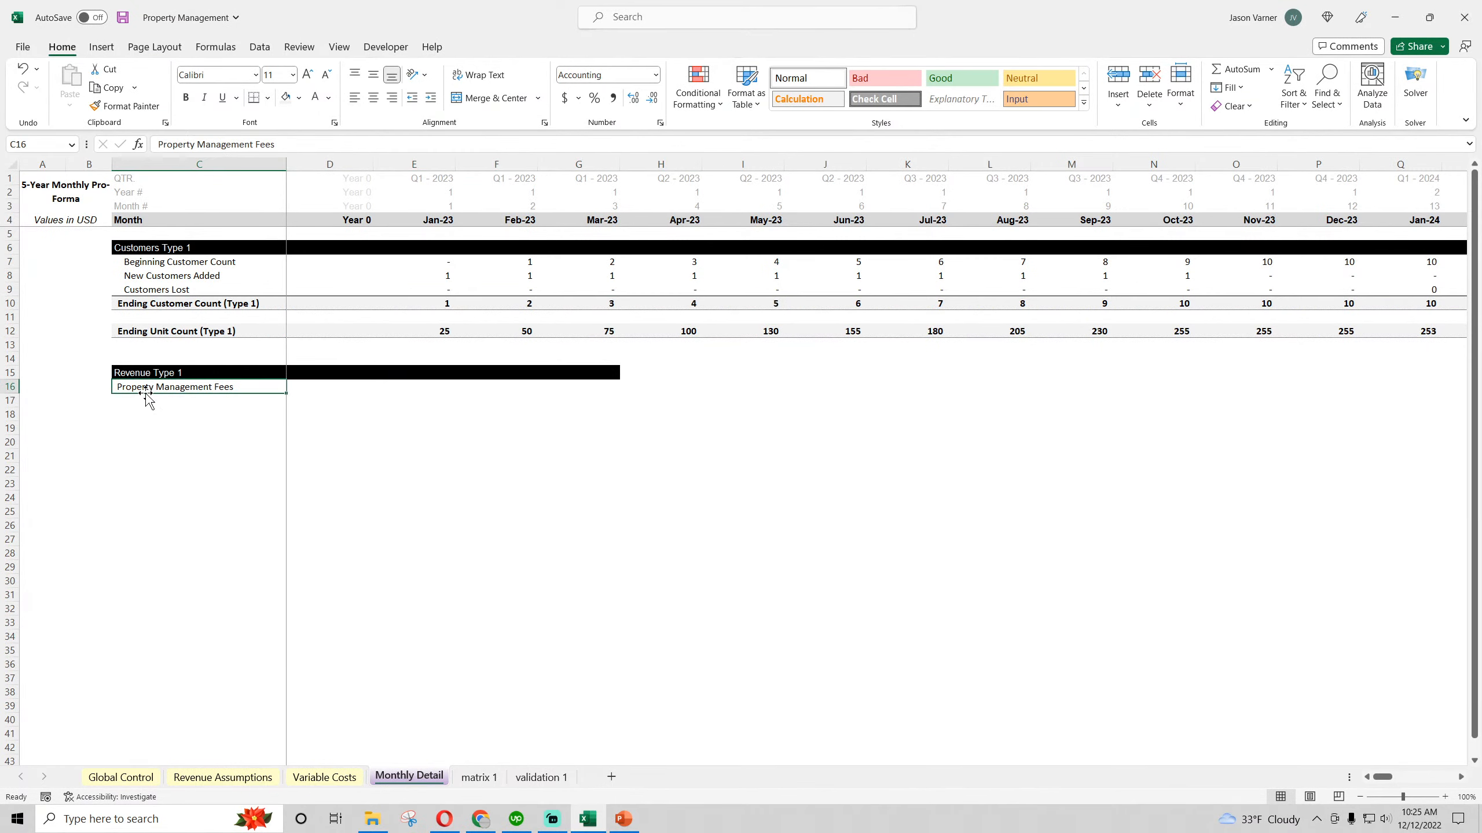
drag(146, 397, 227, 401)
key(Up)
text(Rent)
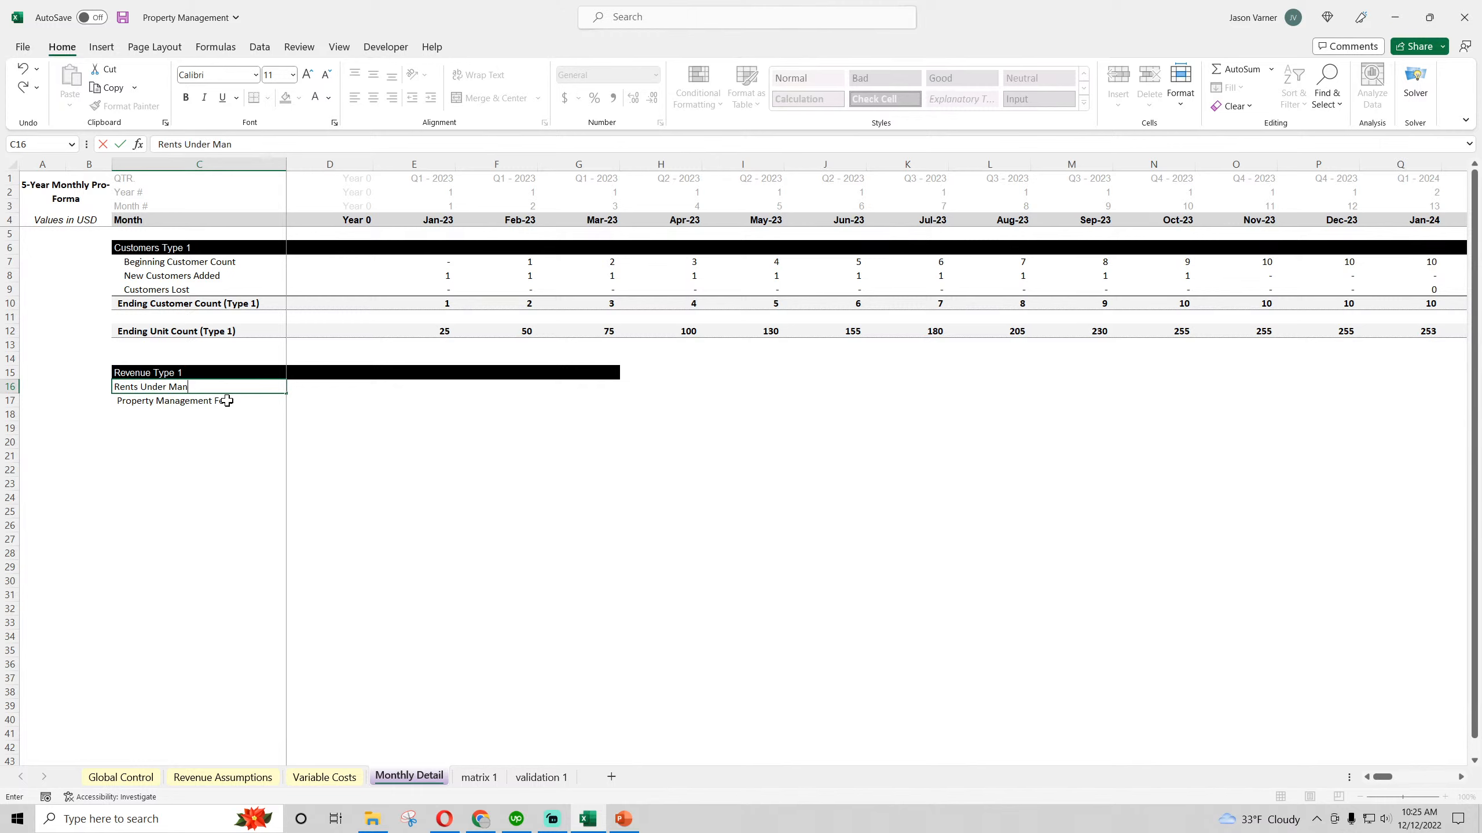
text(s Under Management)
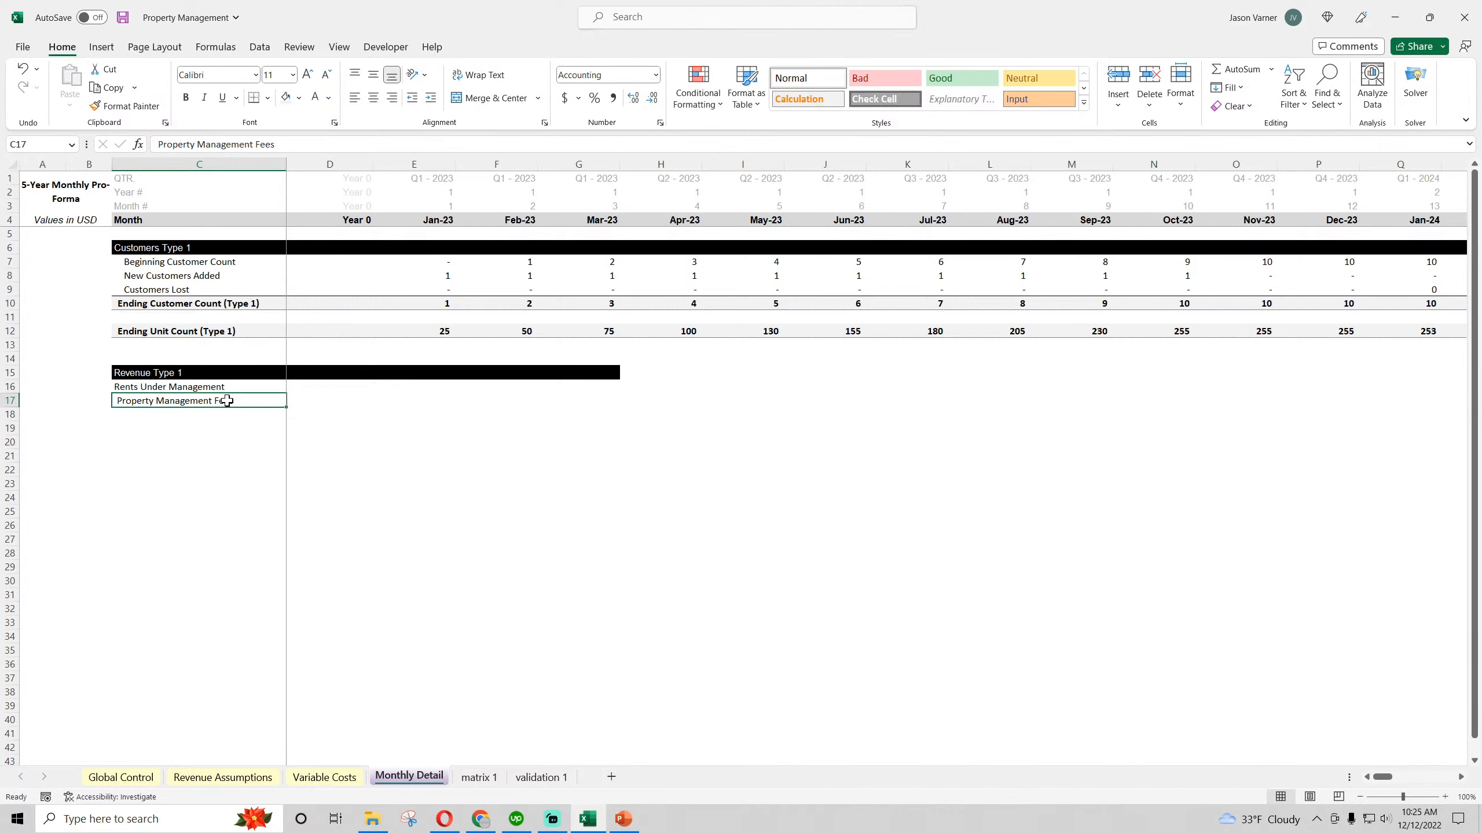
Link the January Rents Under Management cell E16 to the Rent Under Management total in B248 of the matrix 1 sheet
key(Tab)
key(Right)
text(=)
click(543, 779)
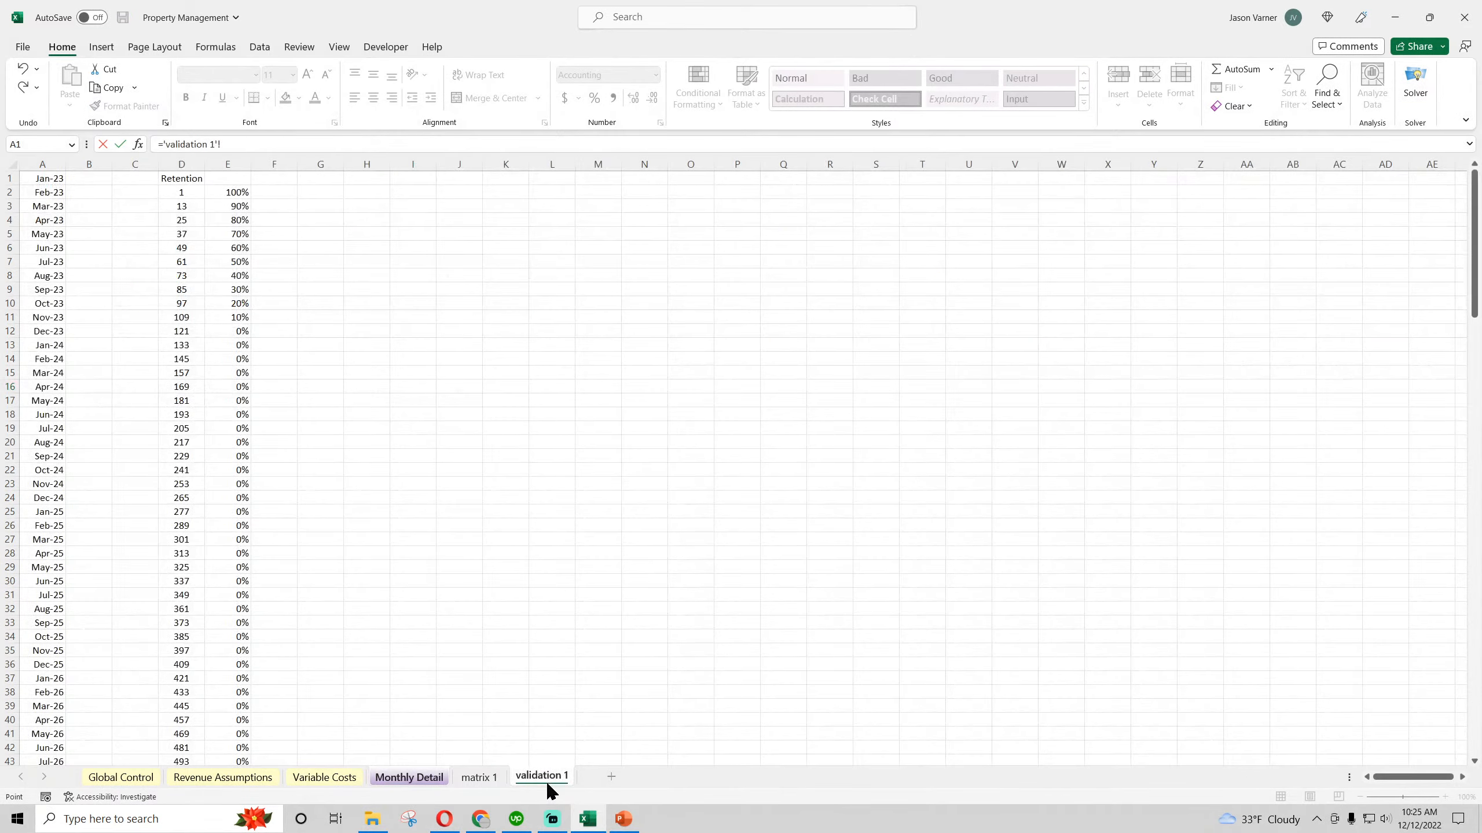
click(489, 779)
scroll(216, 592, up, 20)
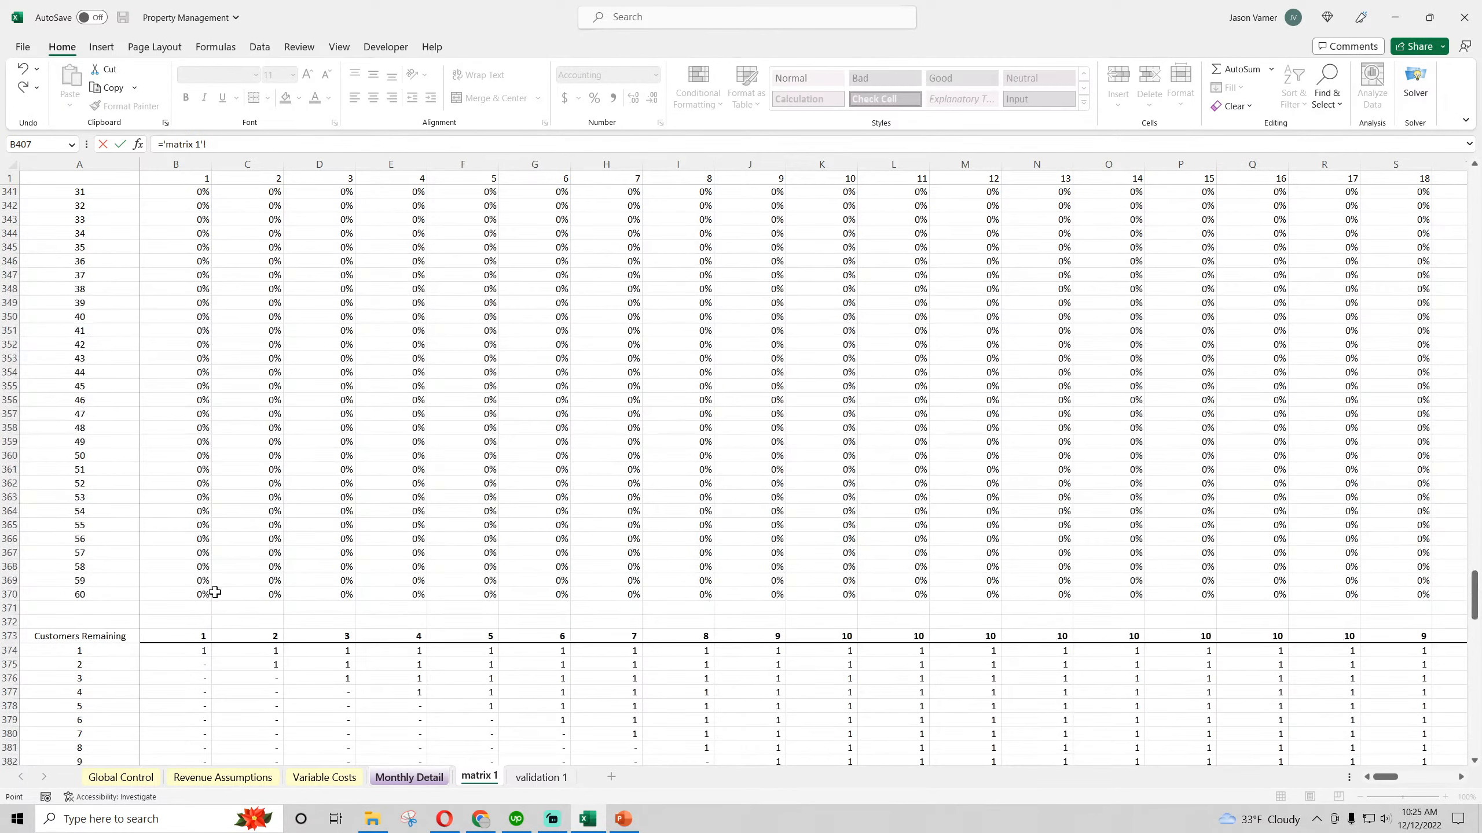
scroll(216, 593, down, 2)
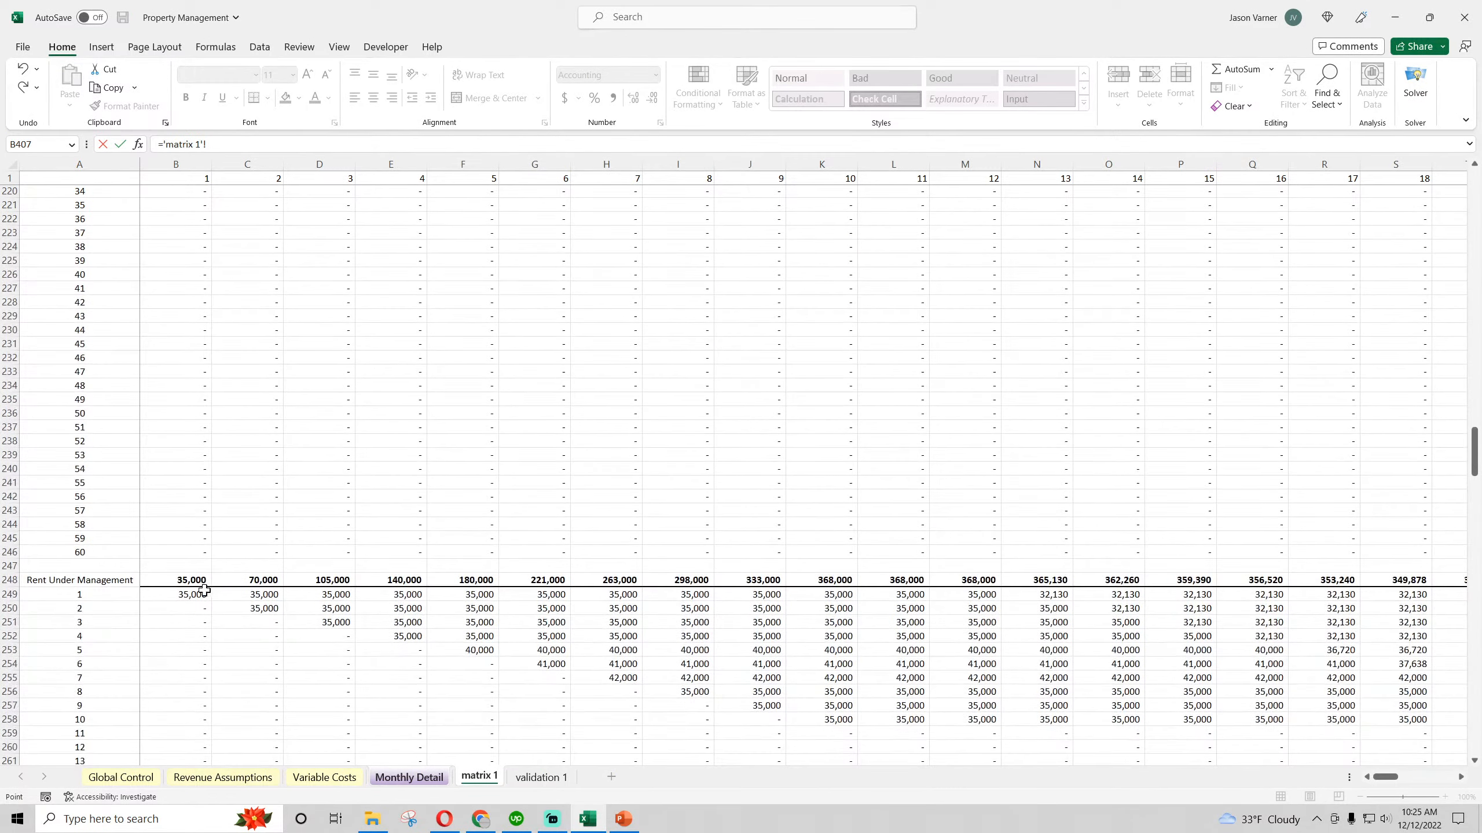
click(180, 582)
key(Return)
click(444, 385)
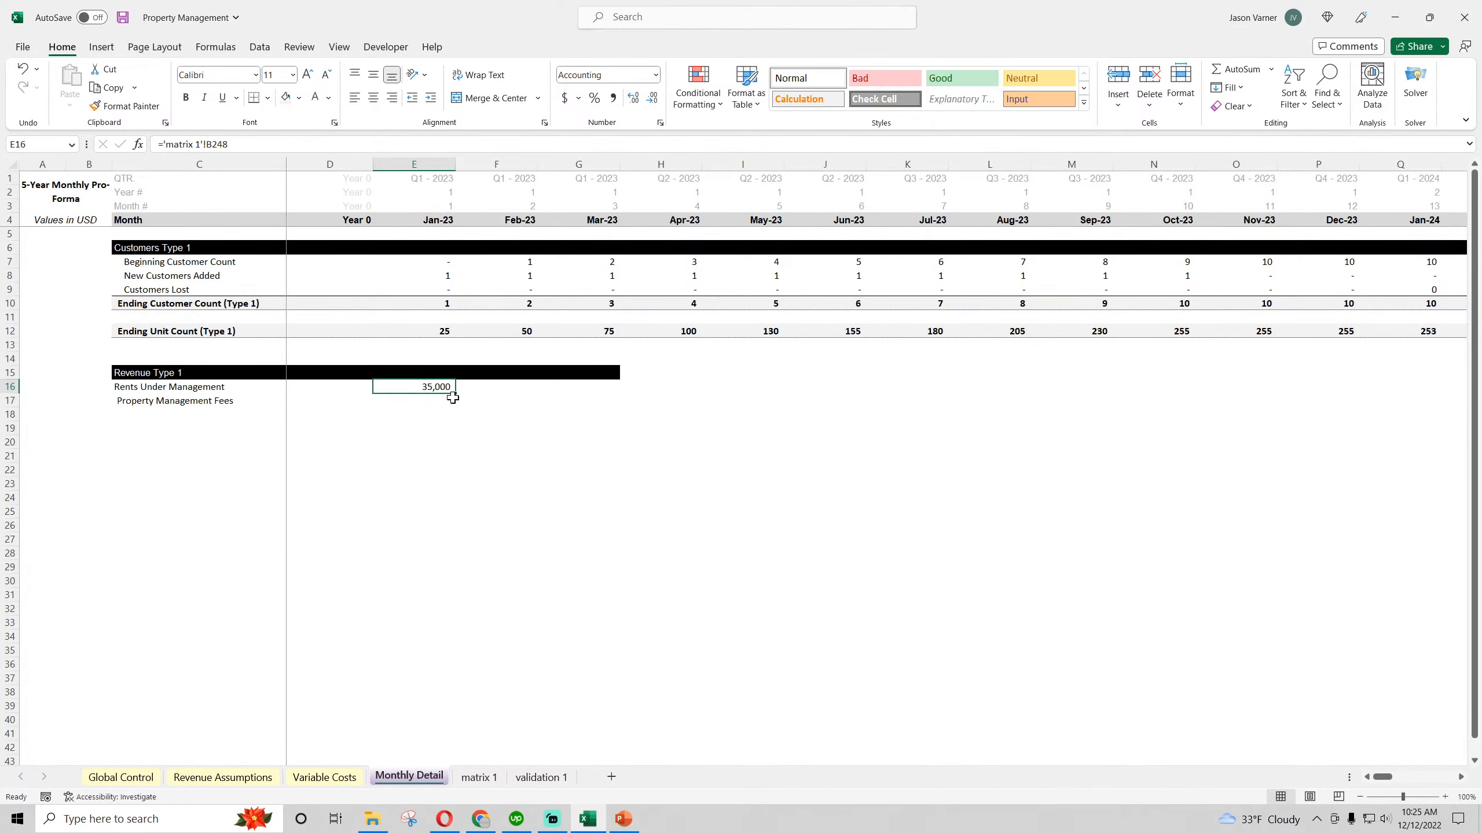
Fill the Rents Under Management formula and the black Revenue Type 1 header band across to column O
drag(455, 393, 852, 388)
click(520, 388)
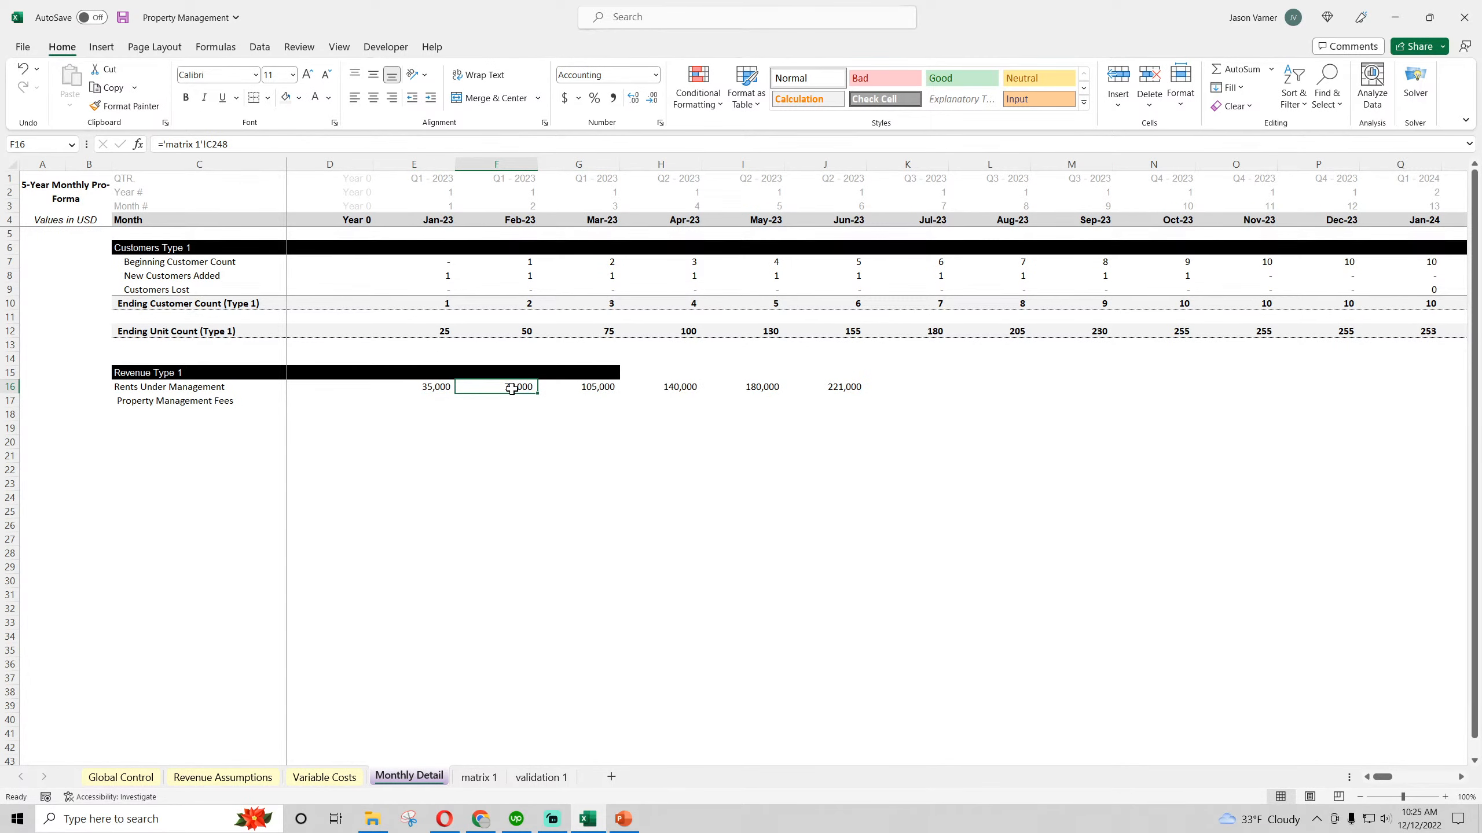
key(BackSpace)
key(Return)
click(23, 69)
drag(516, 373, 1260, 408)
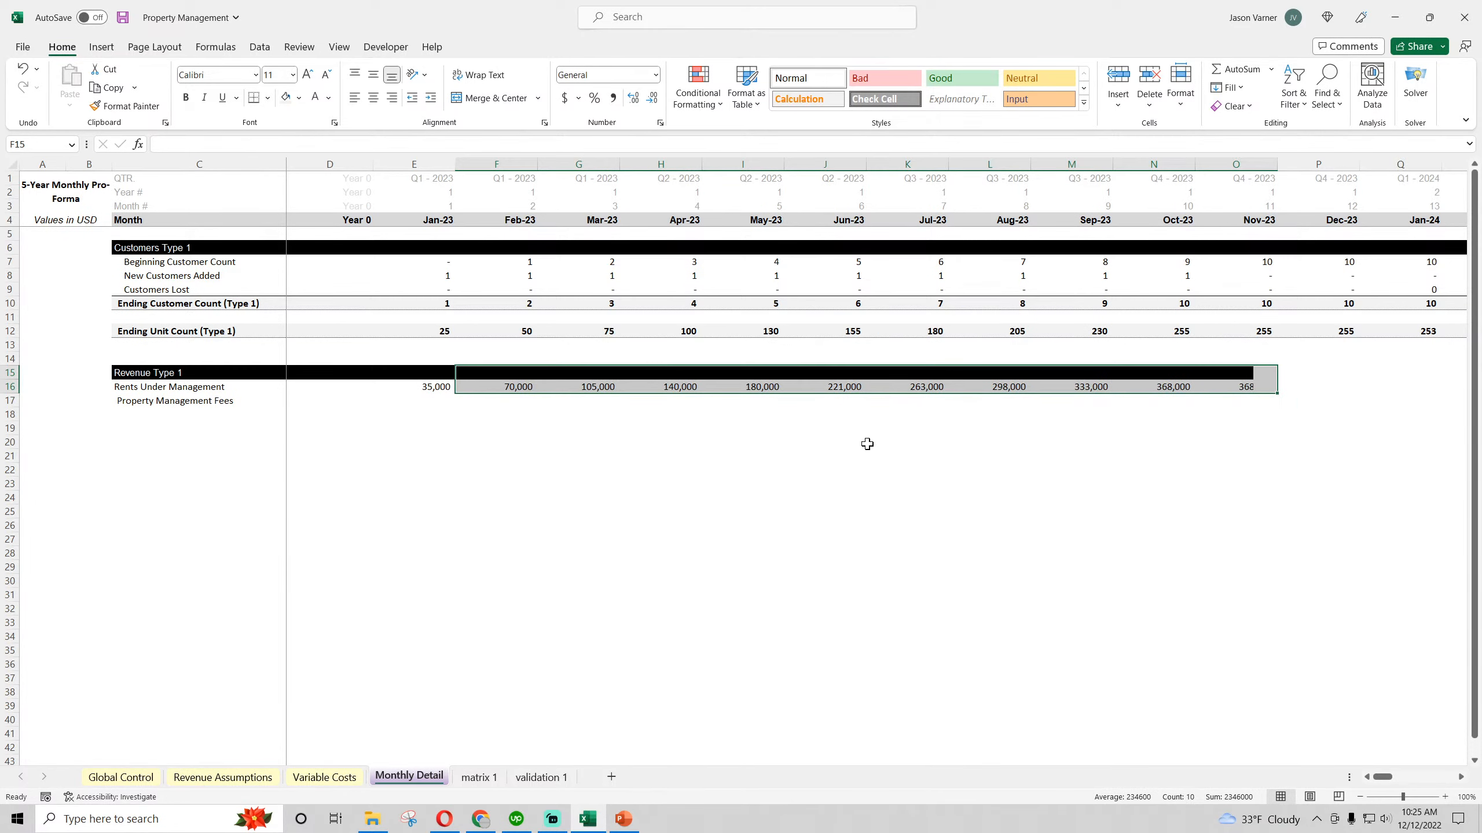
Start an IF formula in the January Property Management Fees cell E17, testing whether Revenue Assumptions D16 equals "Flat Monthly Fee"
click(184, 401)
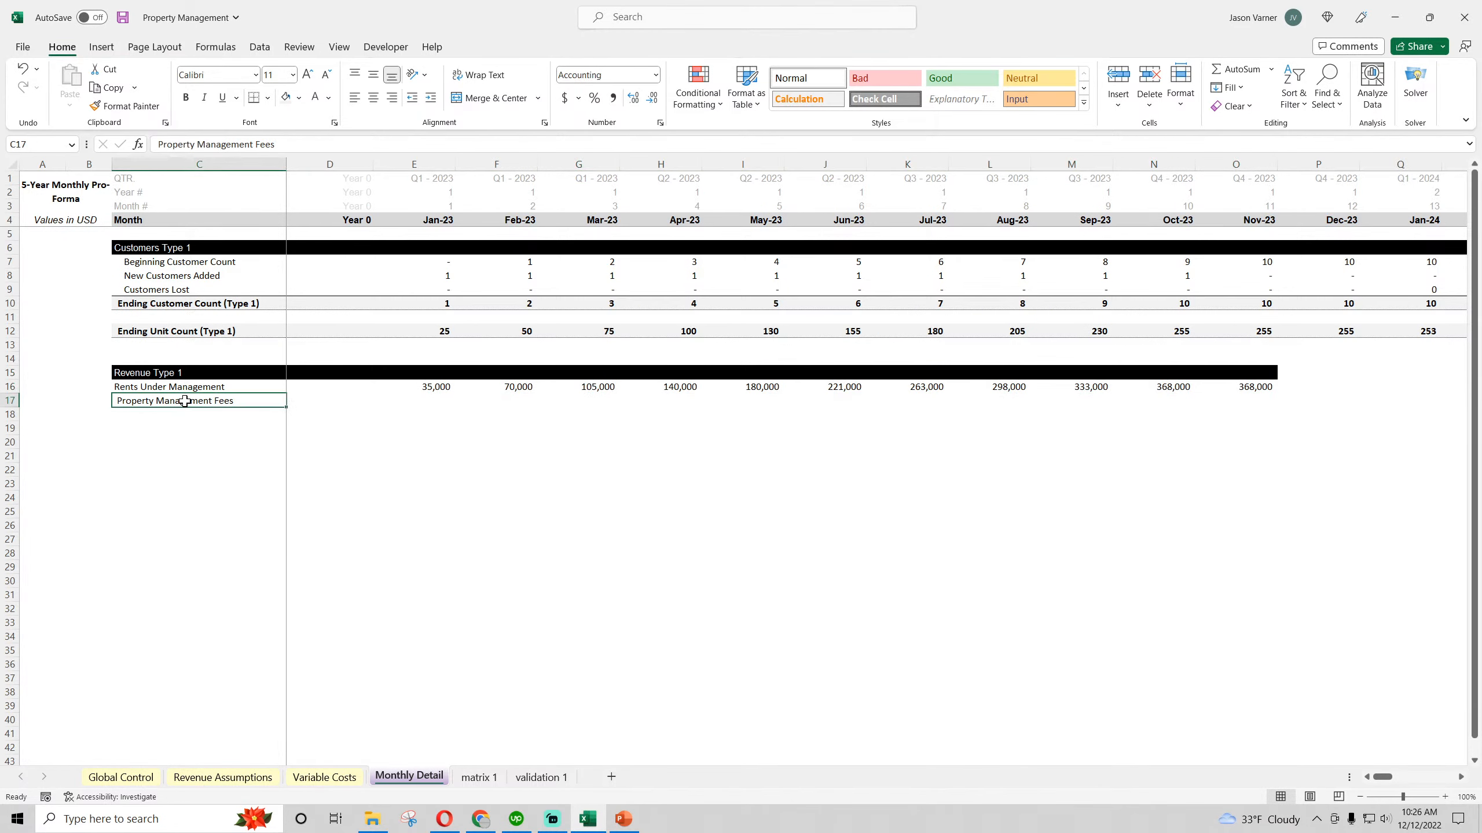
click(438, 400)
text(=)
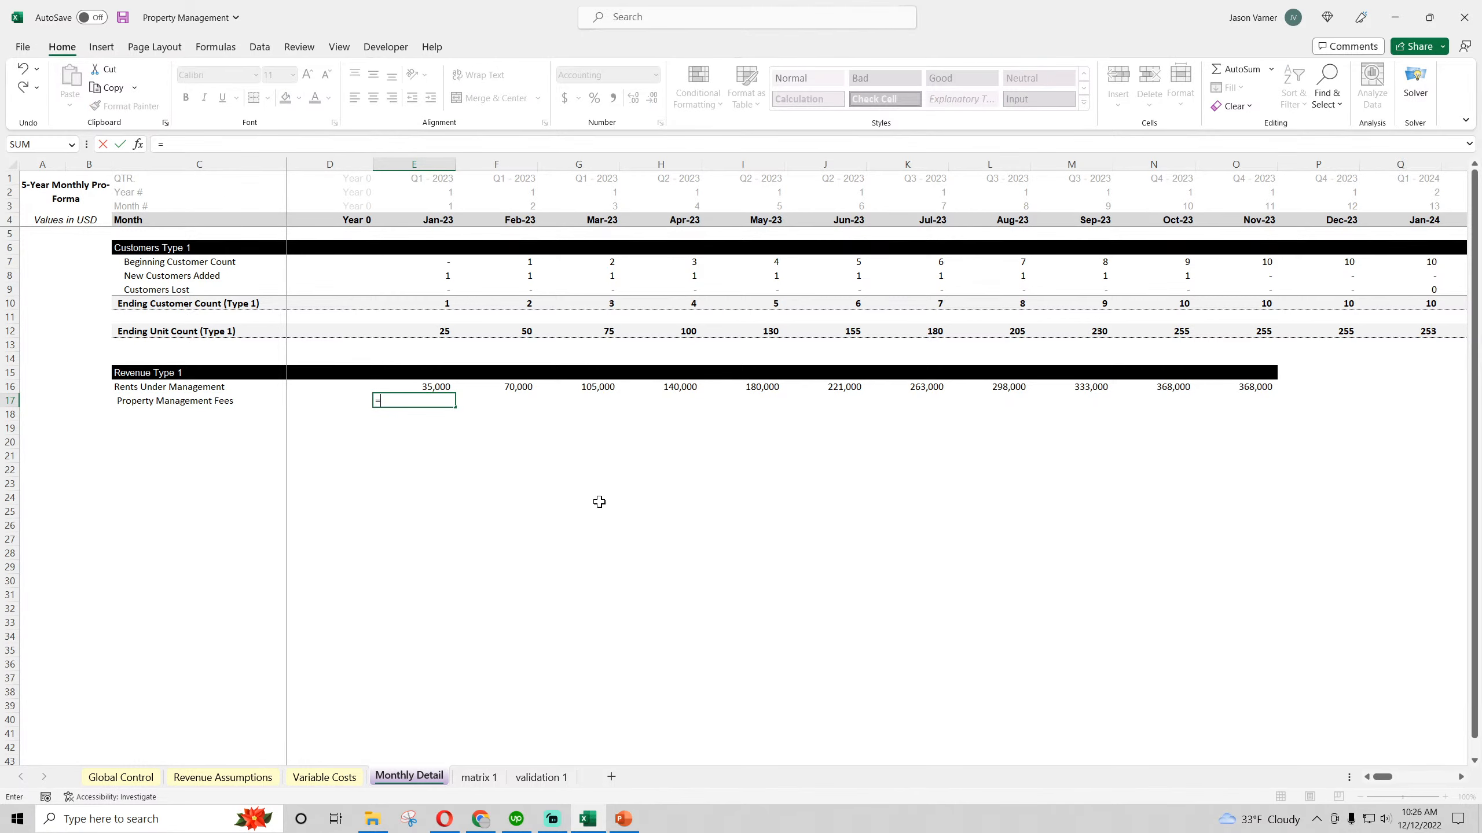
text(if()
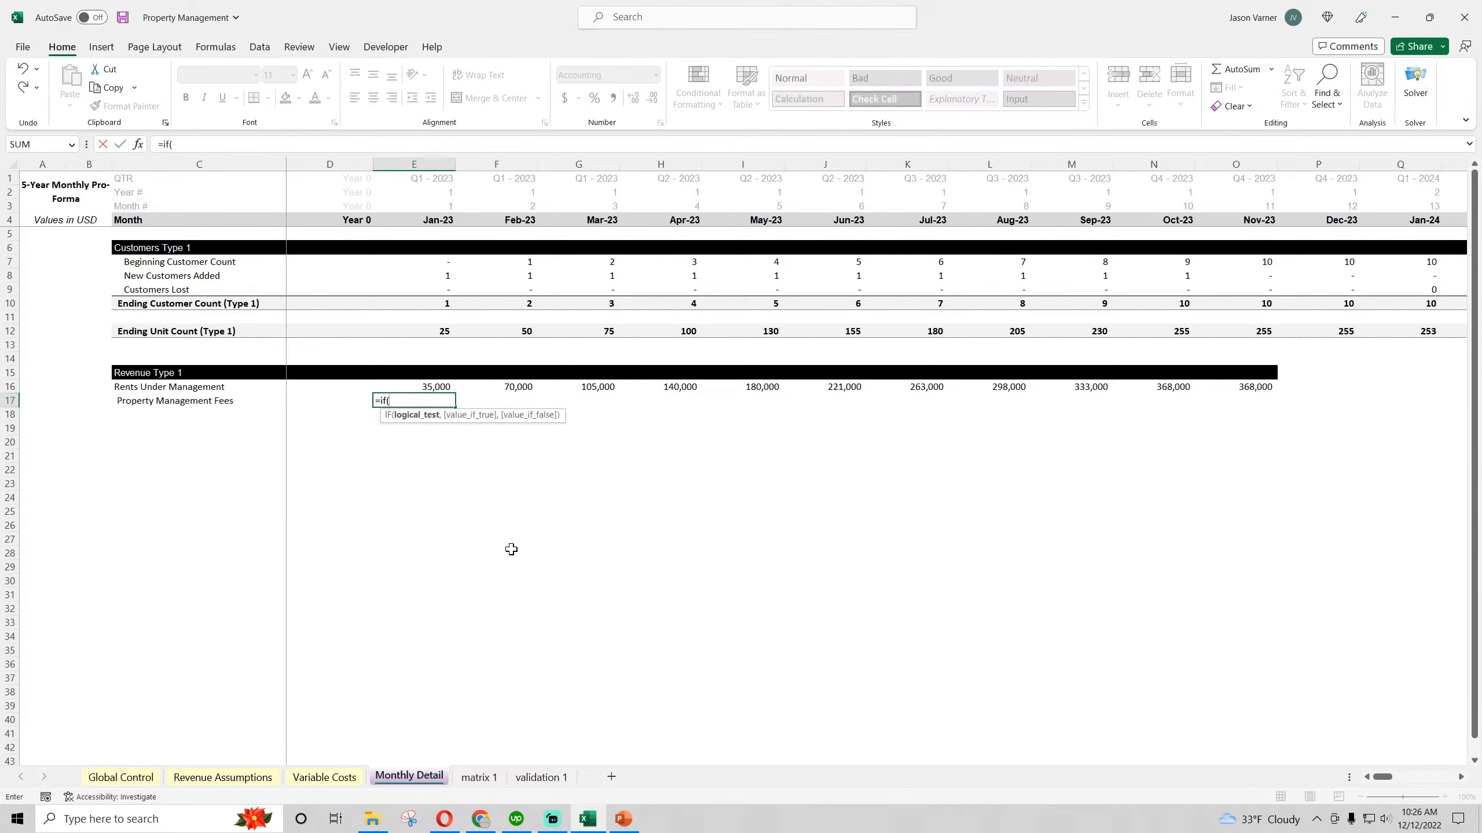
click(223, 778)
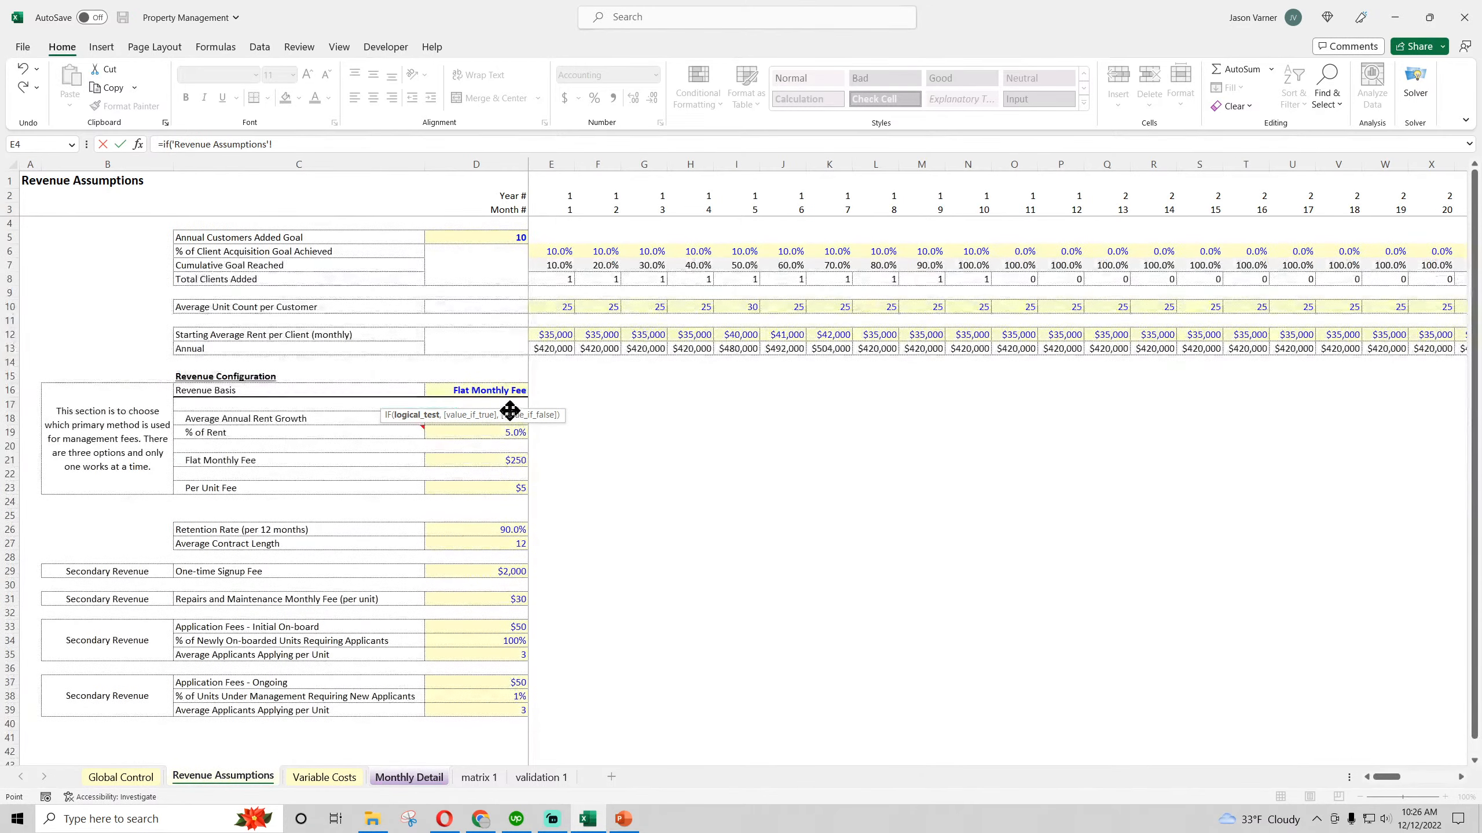
click(487, 391)
text(="Flat Monthly Fee",)
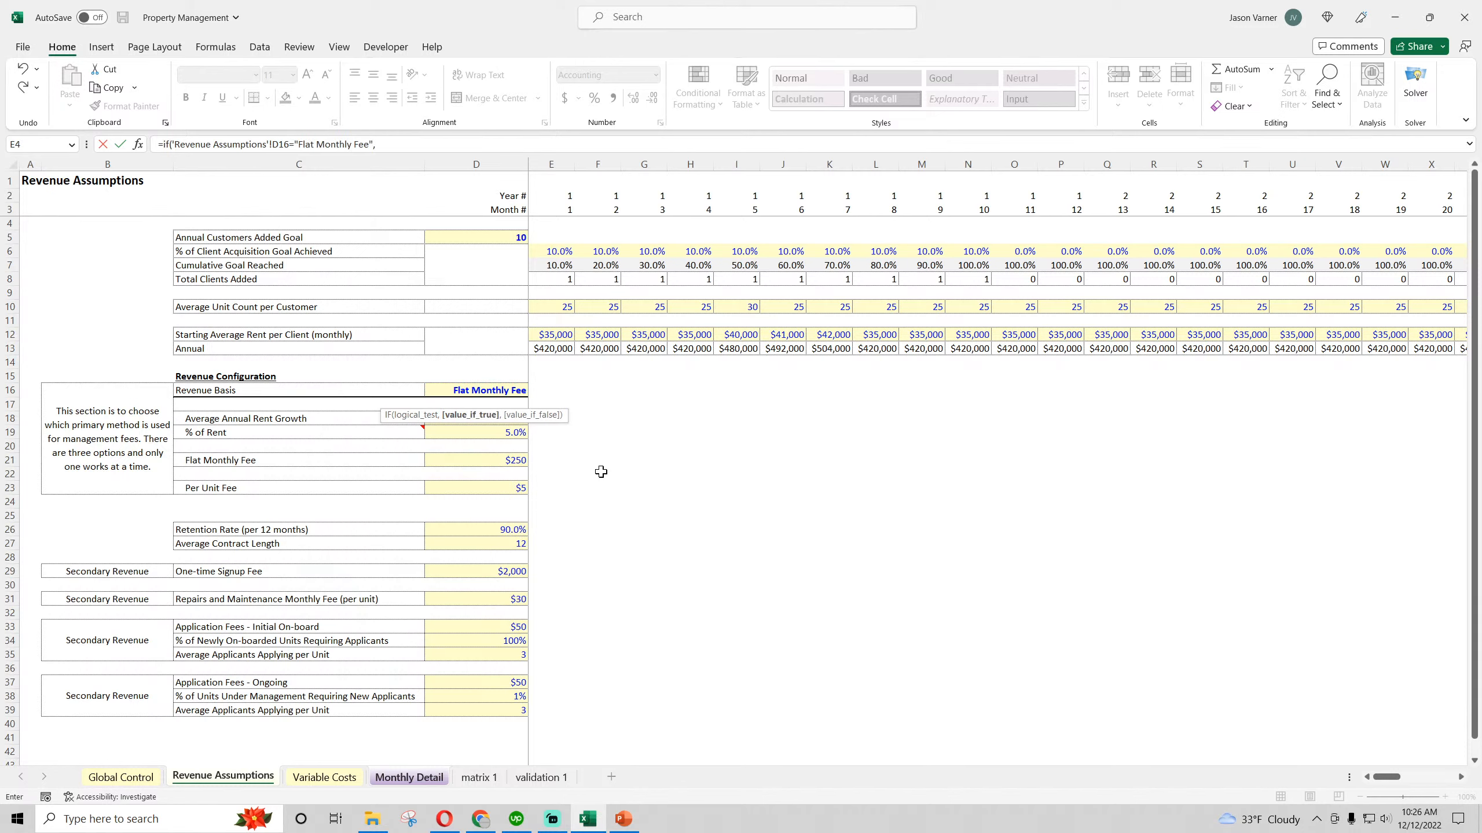
Make the true result Revenue Assumptions D21 times the ending customer count E10, without the Monthly Detail sheet prefix
click(503, 460)
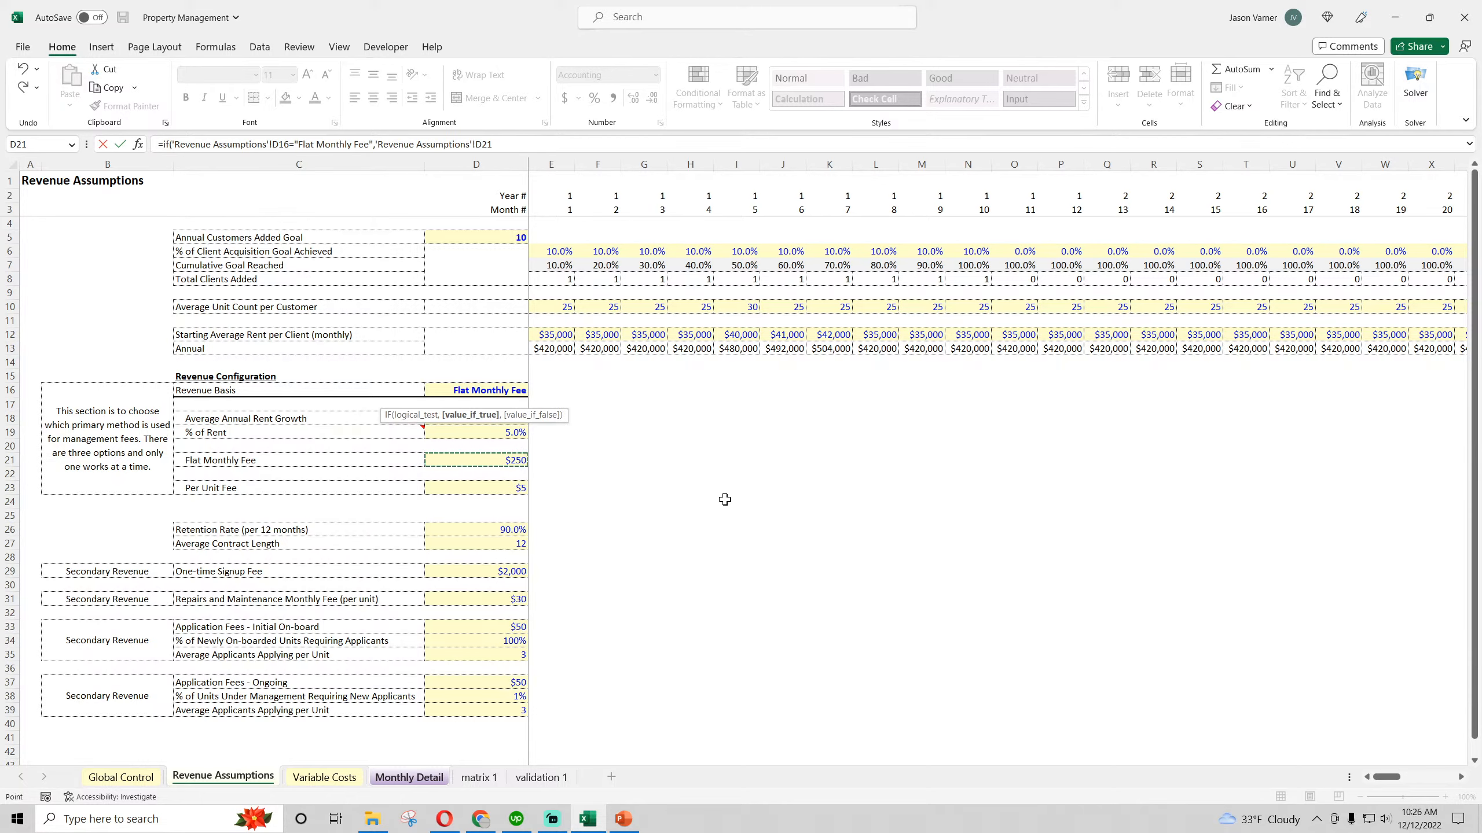
text(*)
click(432, 777)
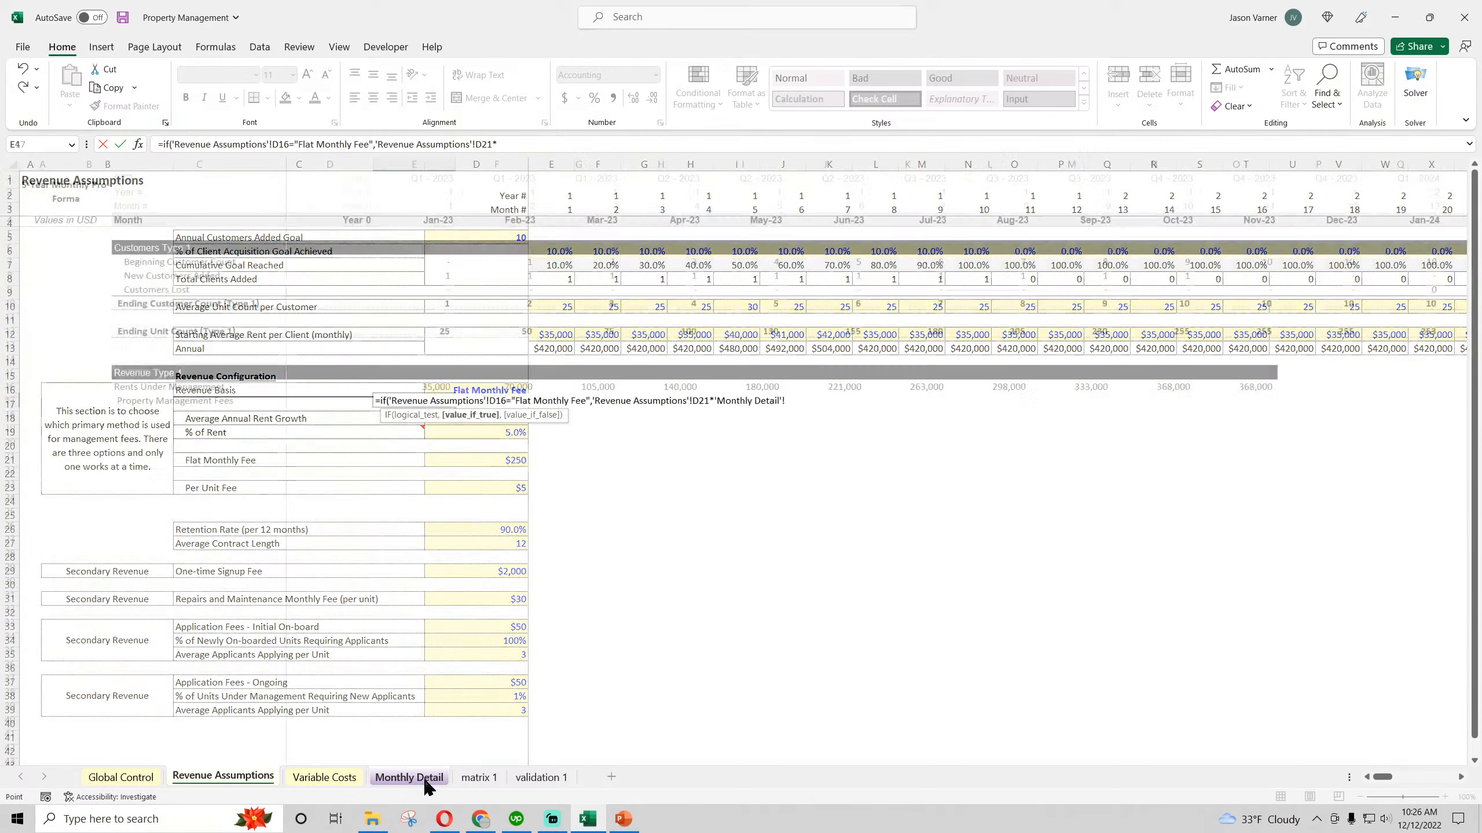
click(442, 303)
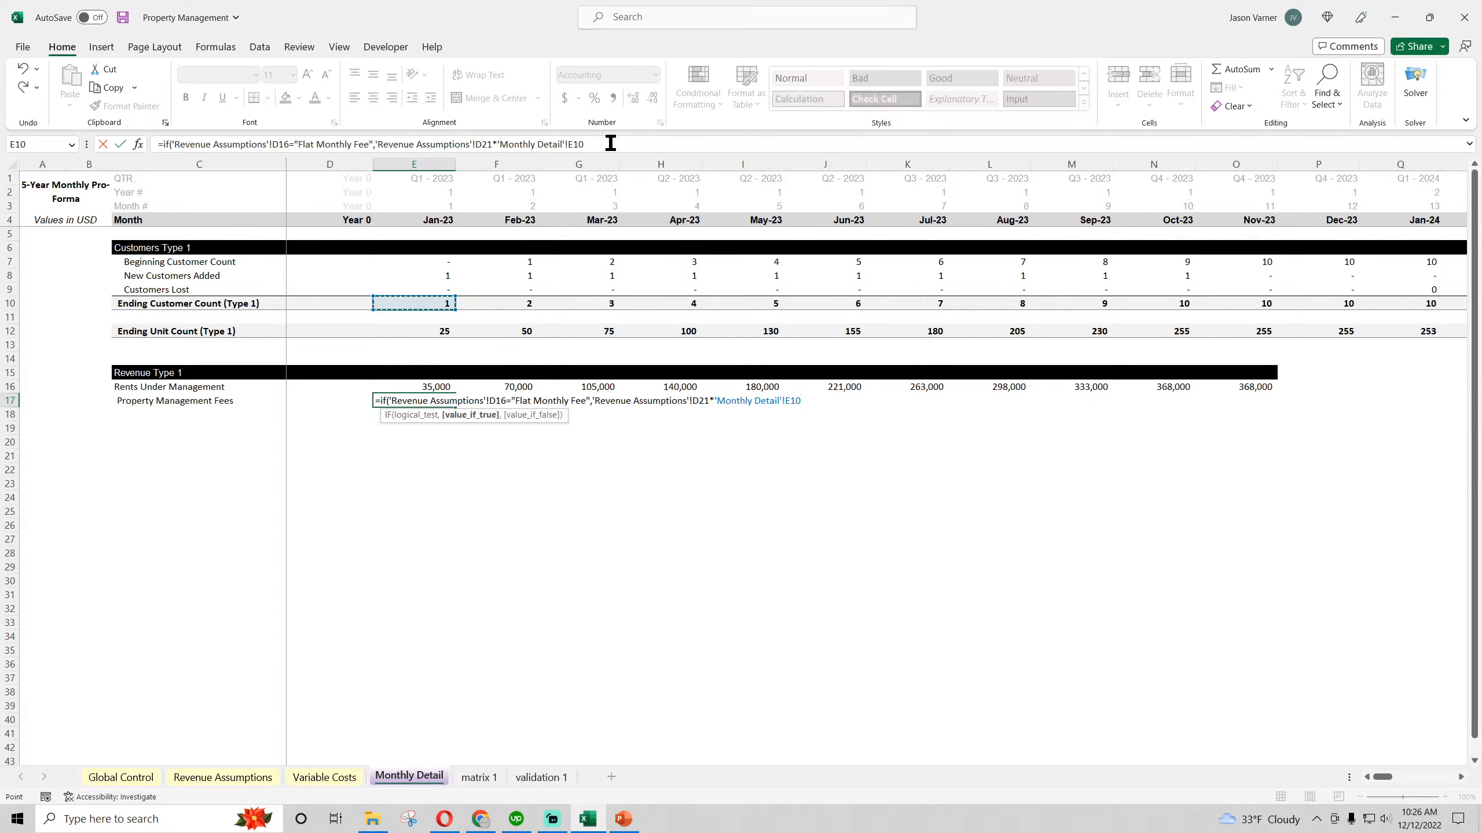
click(570, 145)
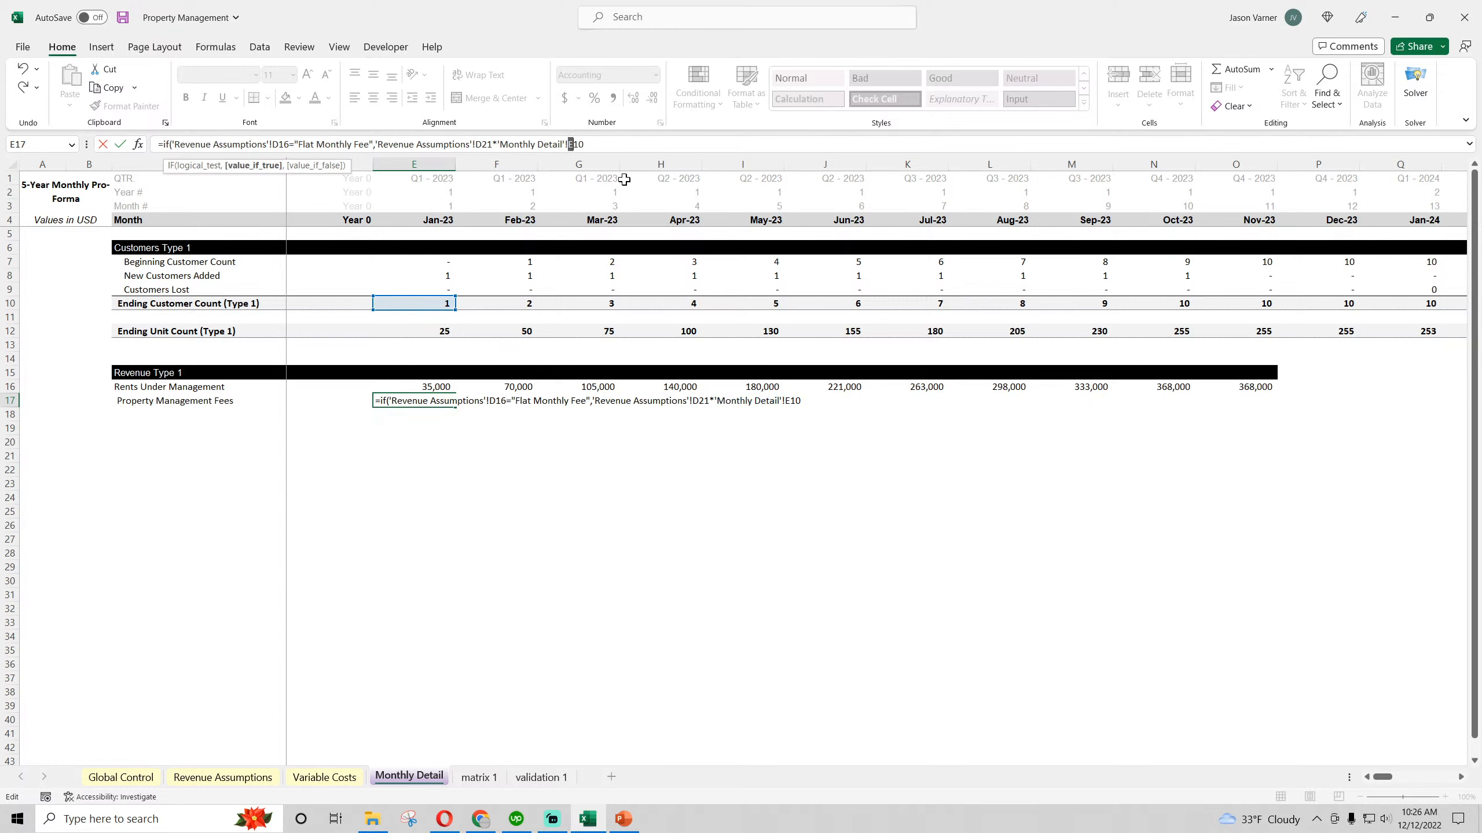
key(BackSpace)
key(BackSpace)
key(BackSpace)
key(BackSpace)
key(BackSpace)
key(BackSpace)
key(BackSpace)
key(BackSpace)
key(BackSpace)
key(BackSpace)
key(BackSpace)
key(BackSpace)
key(BackSpace)
key(BackSpace)
key(BackSpace)
key(BackSpace)
key(BackSpace)
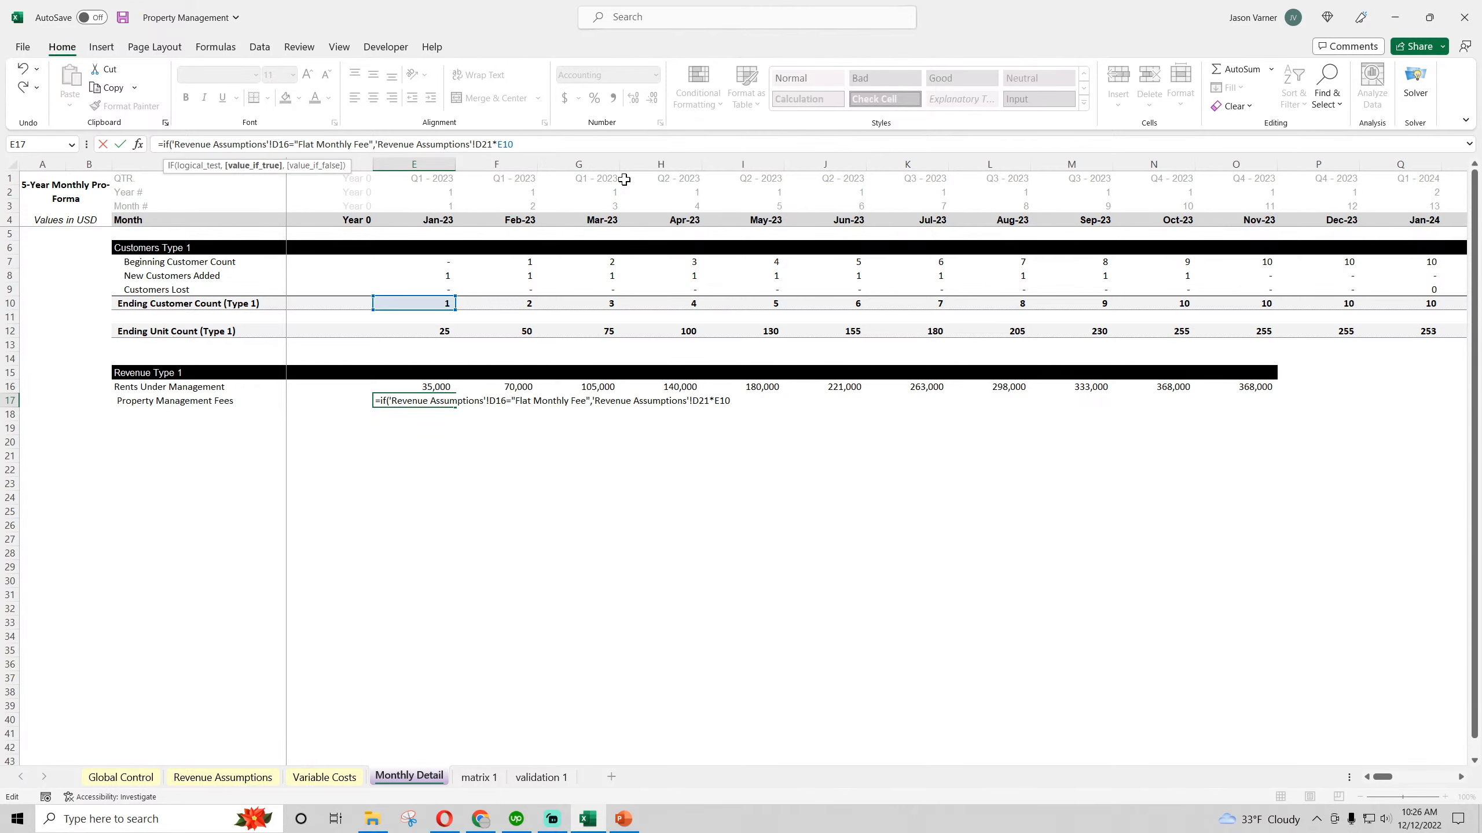
Add a nested IF as the false result, testing whether Revenue Assumptions D16 equals "% of Rent"
text(,if()
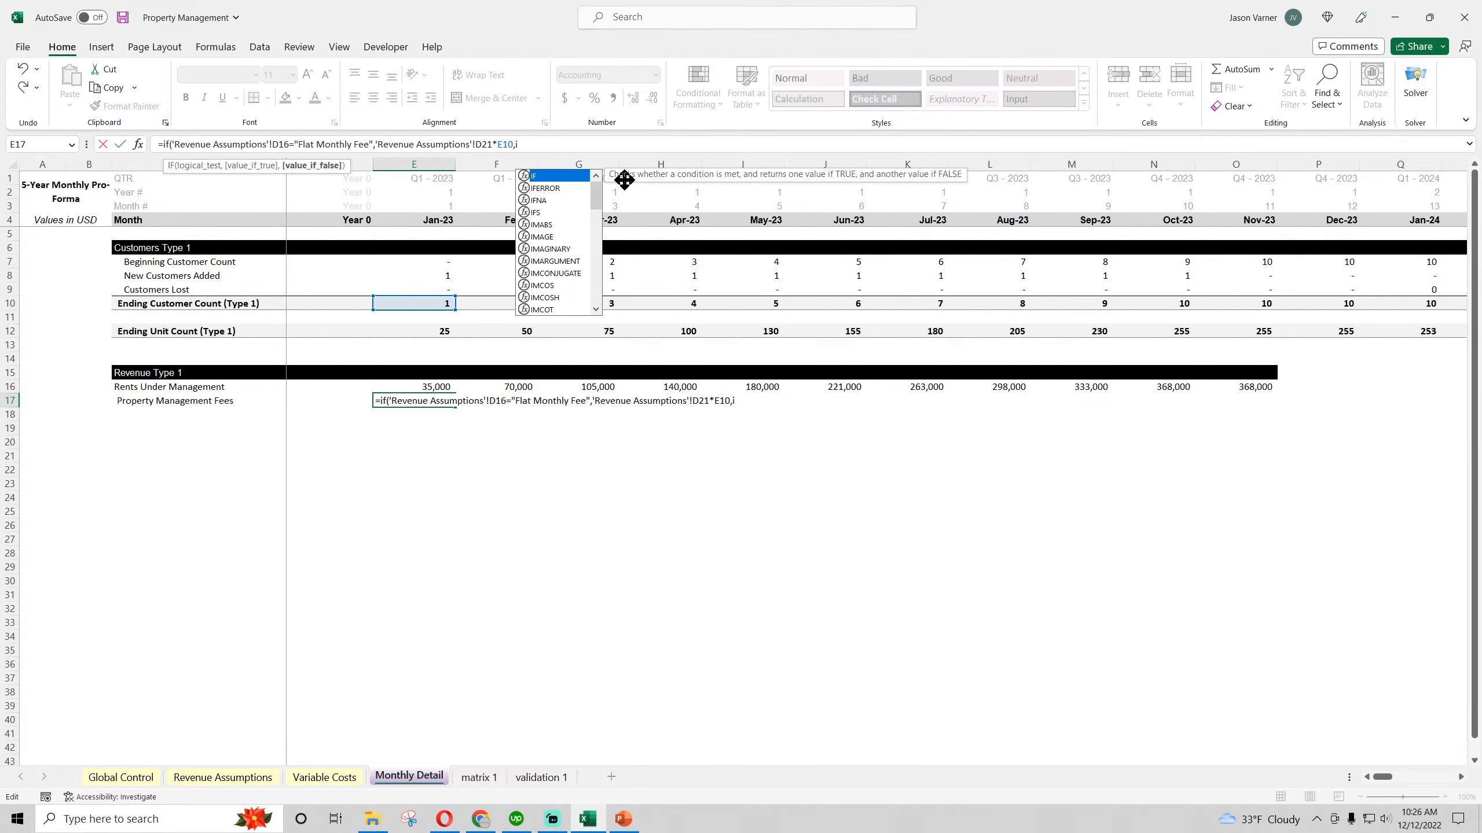
click(199, 777)
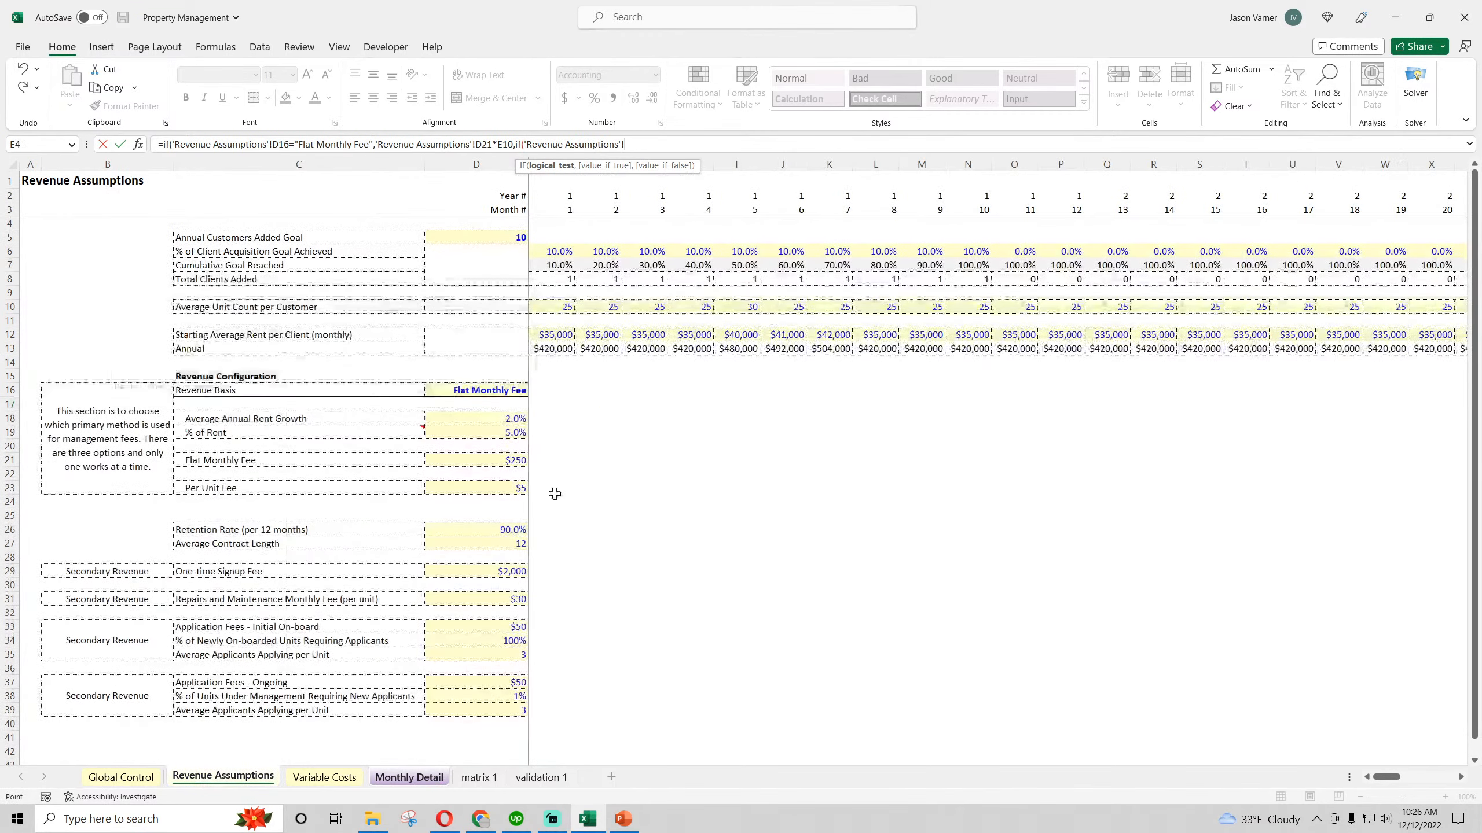
click(473, 390)
text(="% of R)
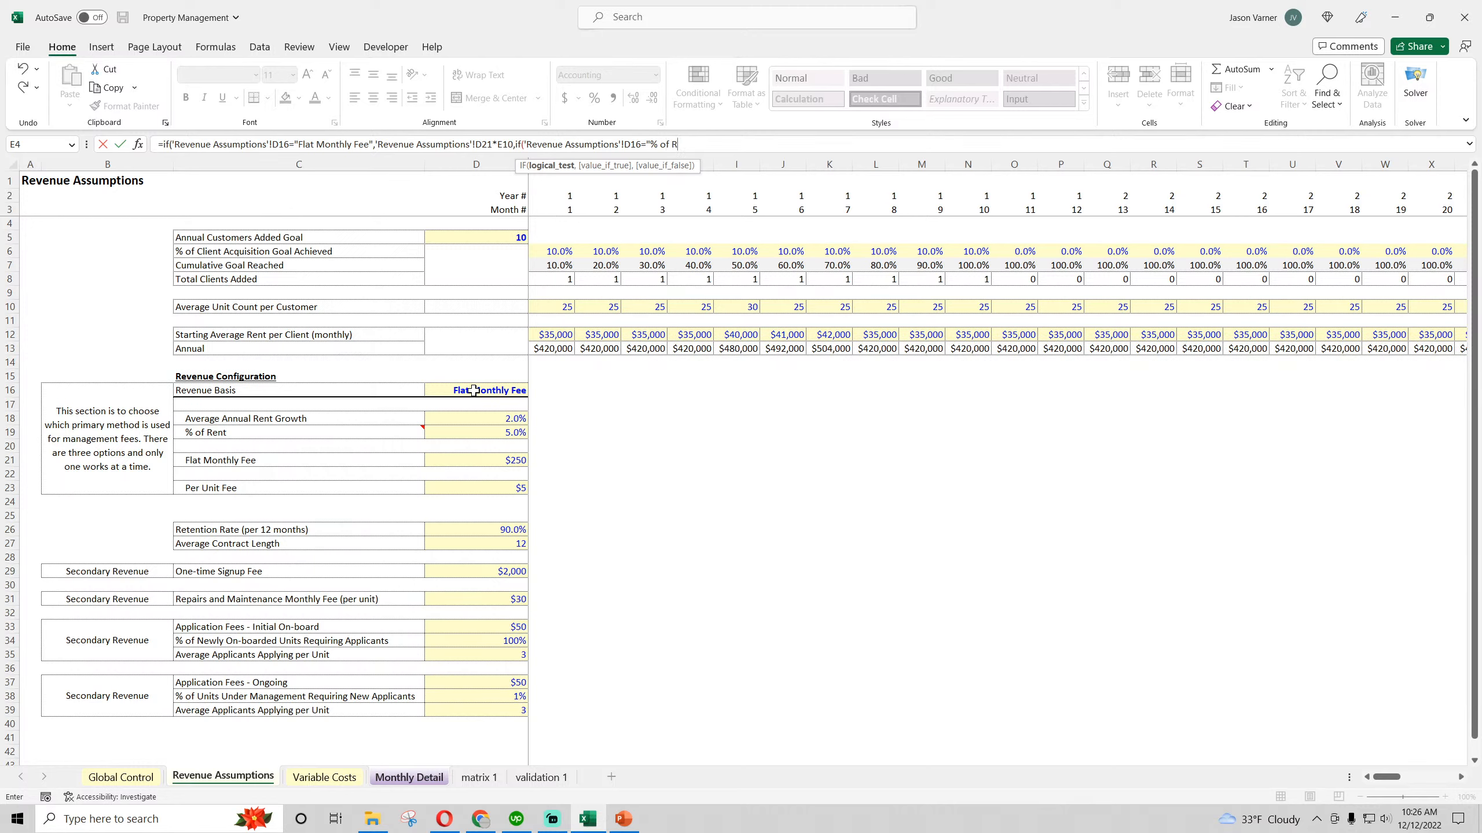
text(ent",)
Have the "% of Rent" case return Revenue Assumptions D19 times E16, without the Monthly Detail sheet prefix
click(501, 434)
text(*)
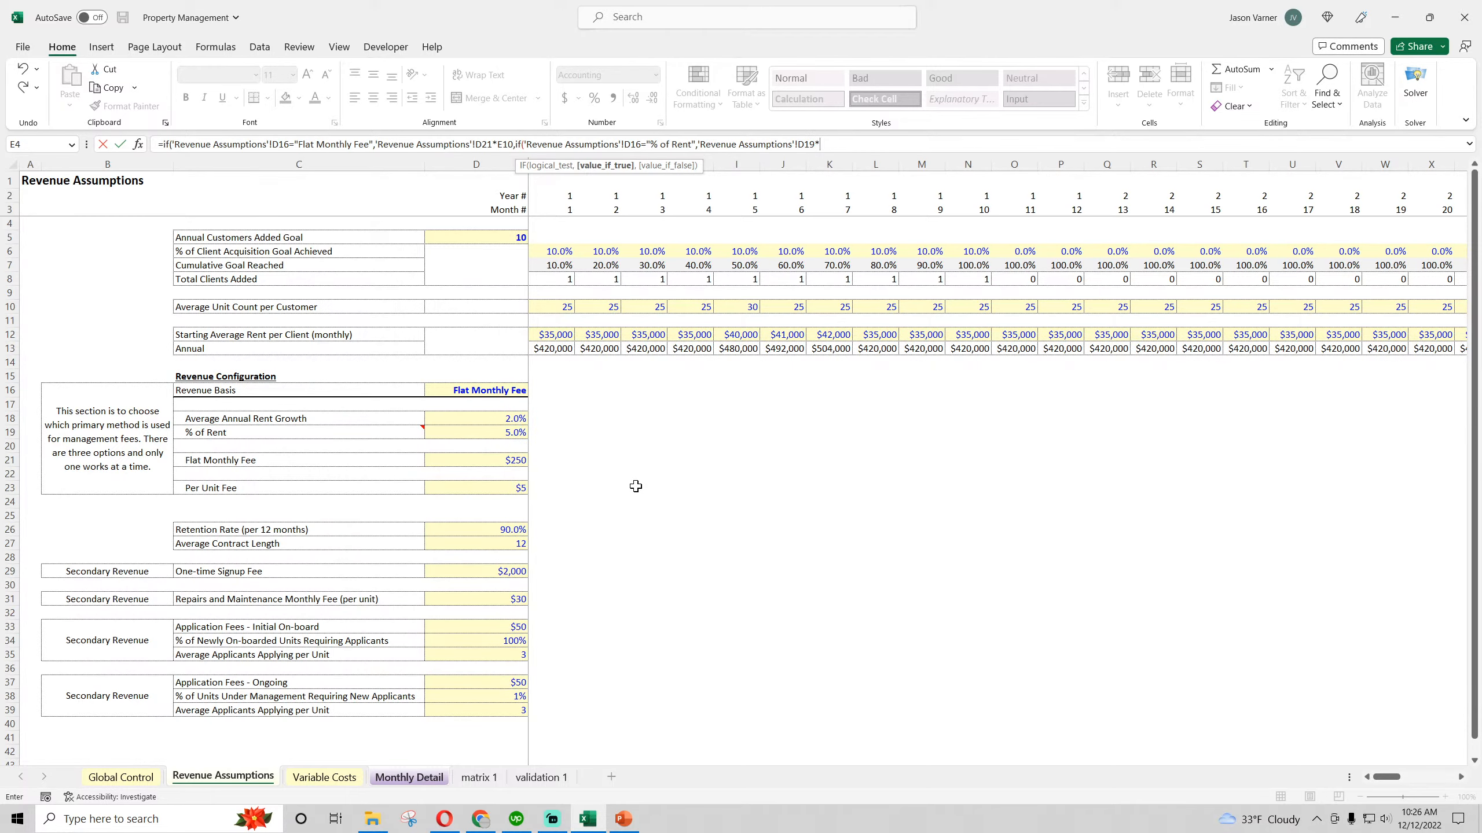
click(419, 778)
click(424, 387)
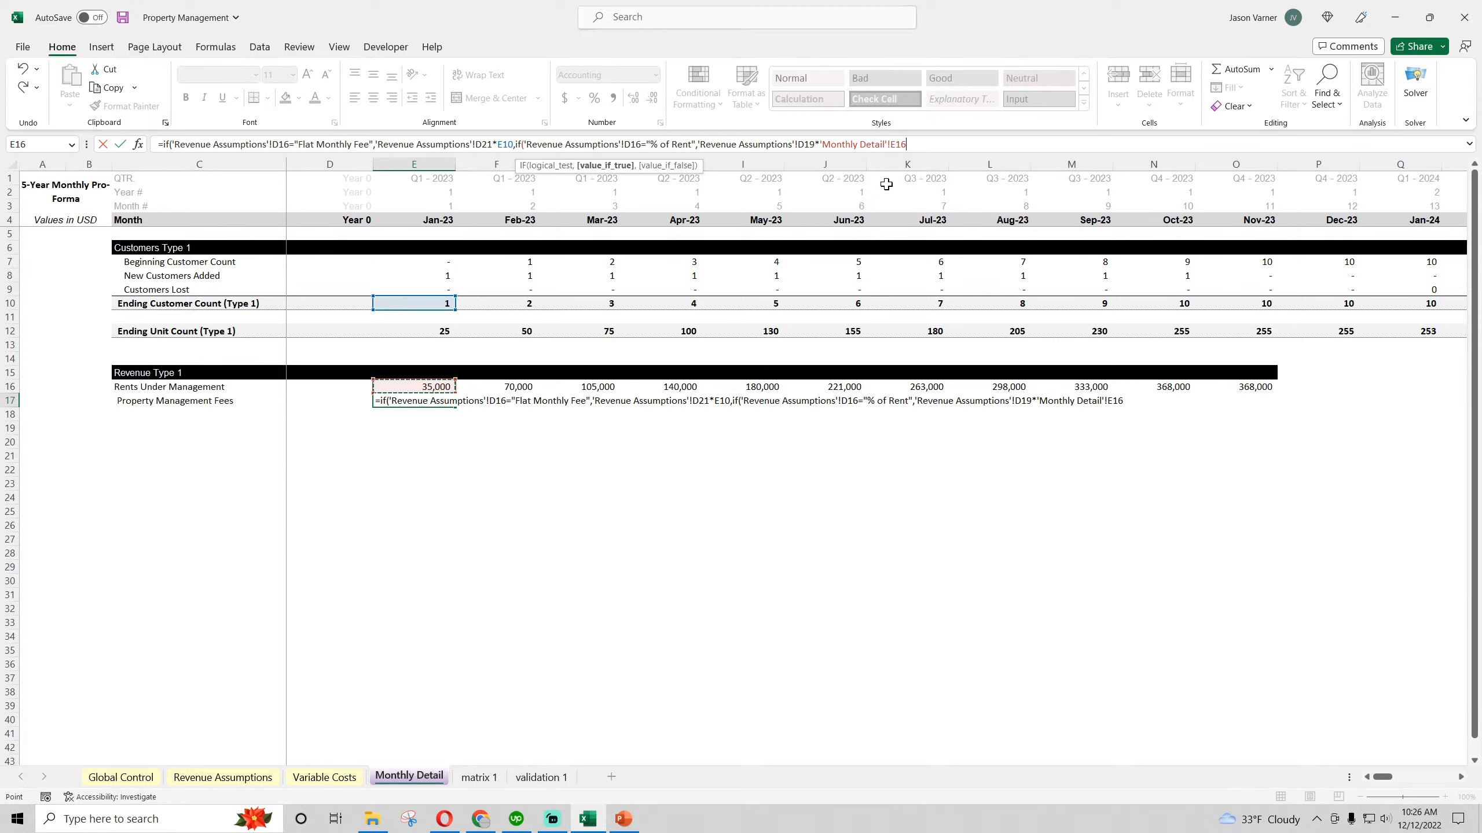
click(890, 145)
key(BackSpace)
key(BackSpace)
key(BackSpace)
key(BackSpace)
key(BackSpace)
key(BackSpace)
key(BackSpace)
key(BackSpace)
key(BackSpace)
key(BackSpace)
key(BackSpace)
key(BackSpace)
key(BackSpace)
key(BackSpace)
key(BackSpace)
key(BackSpace)
key(BackSpace)
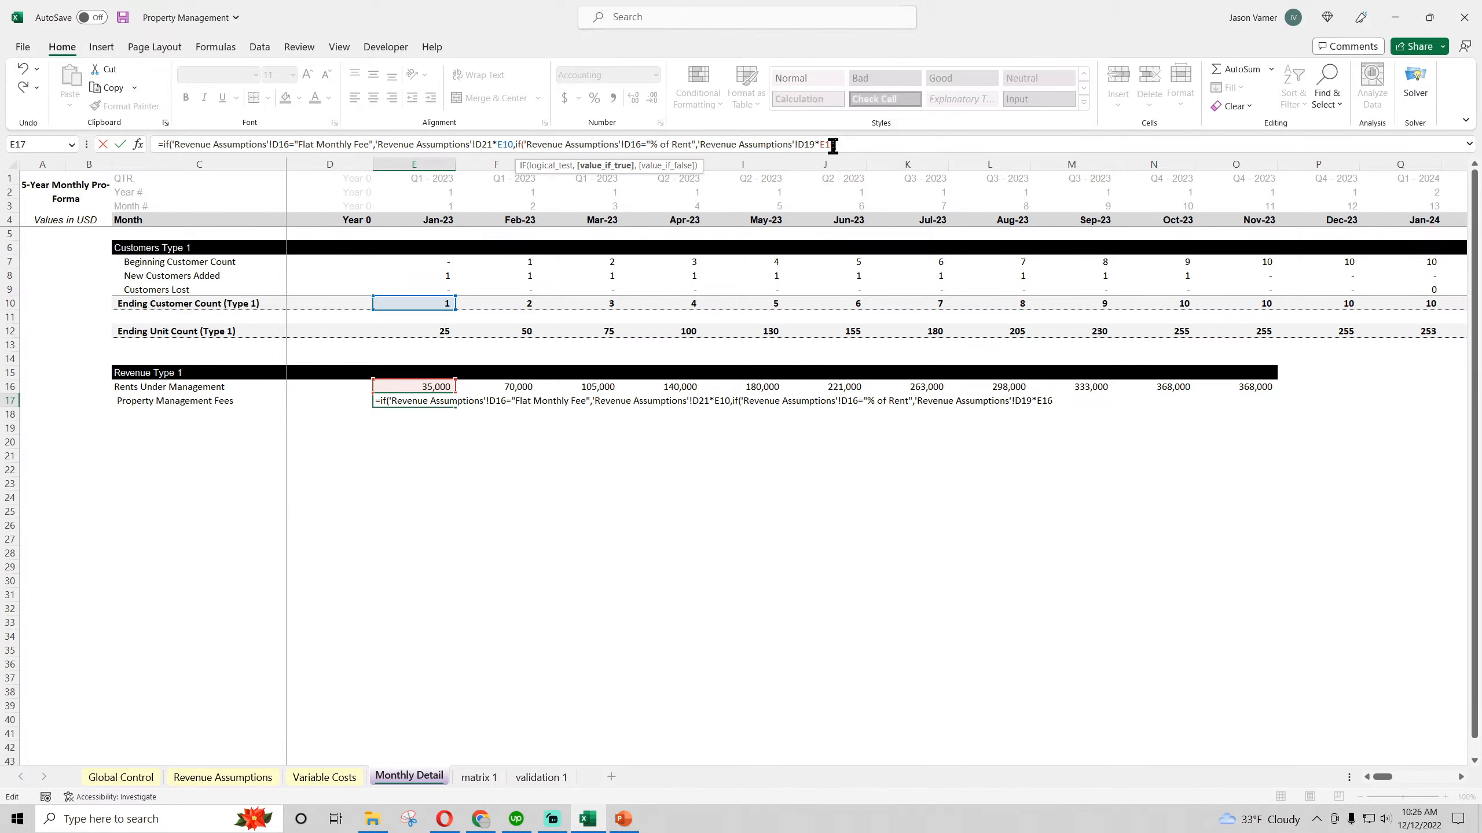
Lock column D in the formula's four Revenue Assumptions references, making them $D19, $D16, $D21 and $D16
click(797, 144)
text($)
click(624, 144)
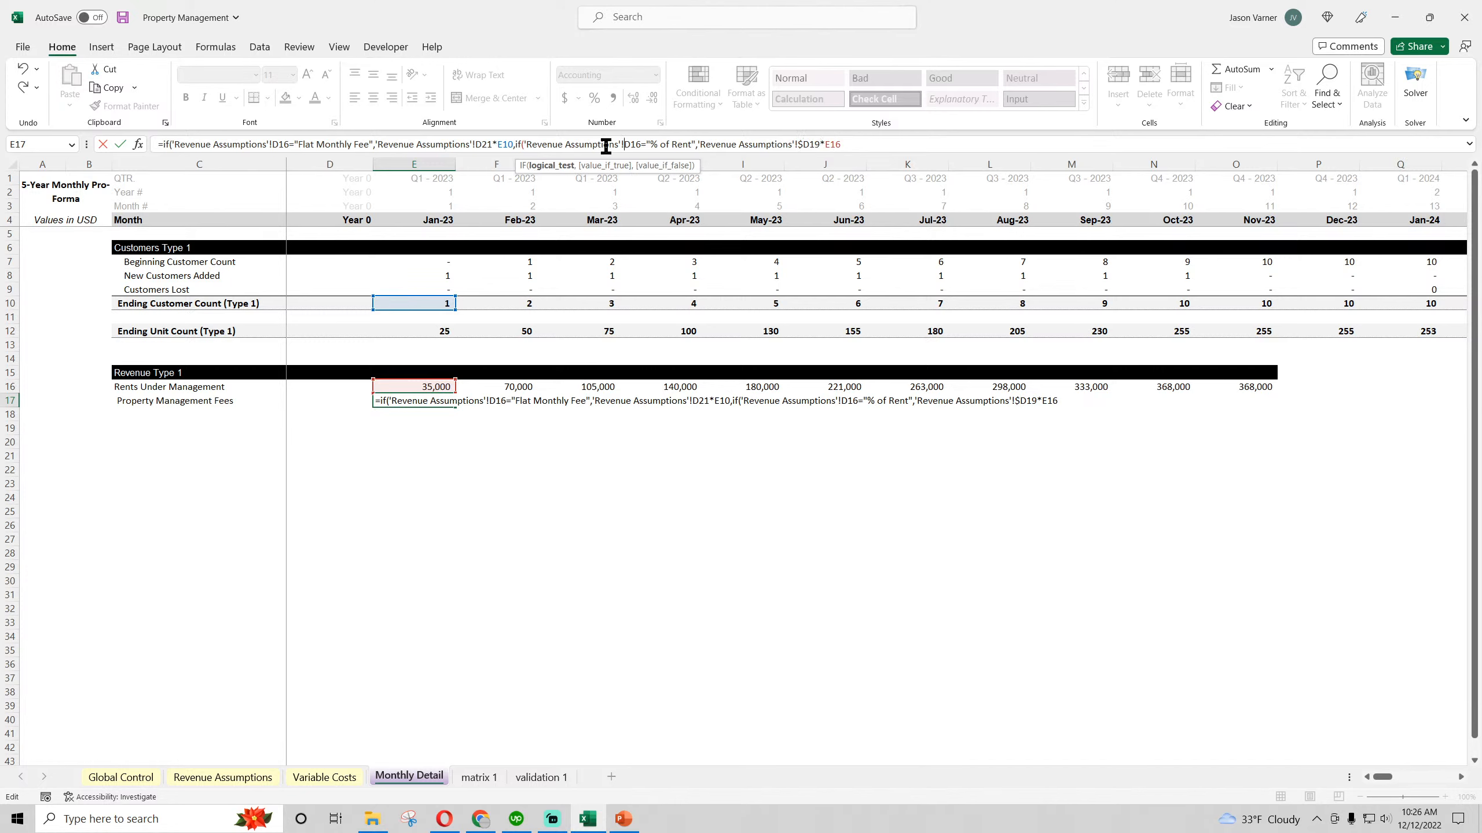
text($)
click(477, 144)
text($)
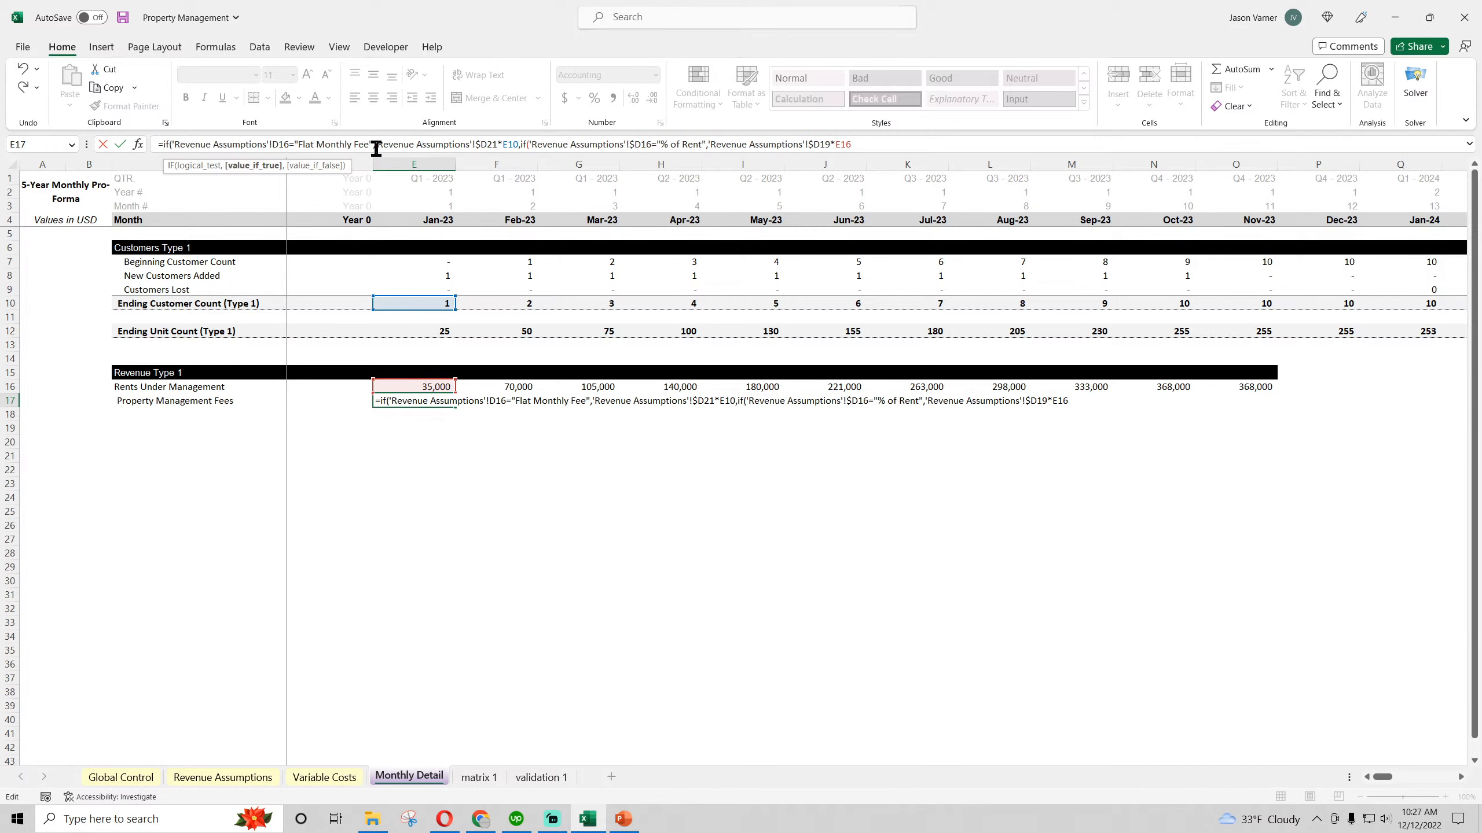
click(274, 145)
text($)
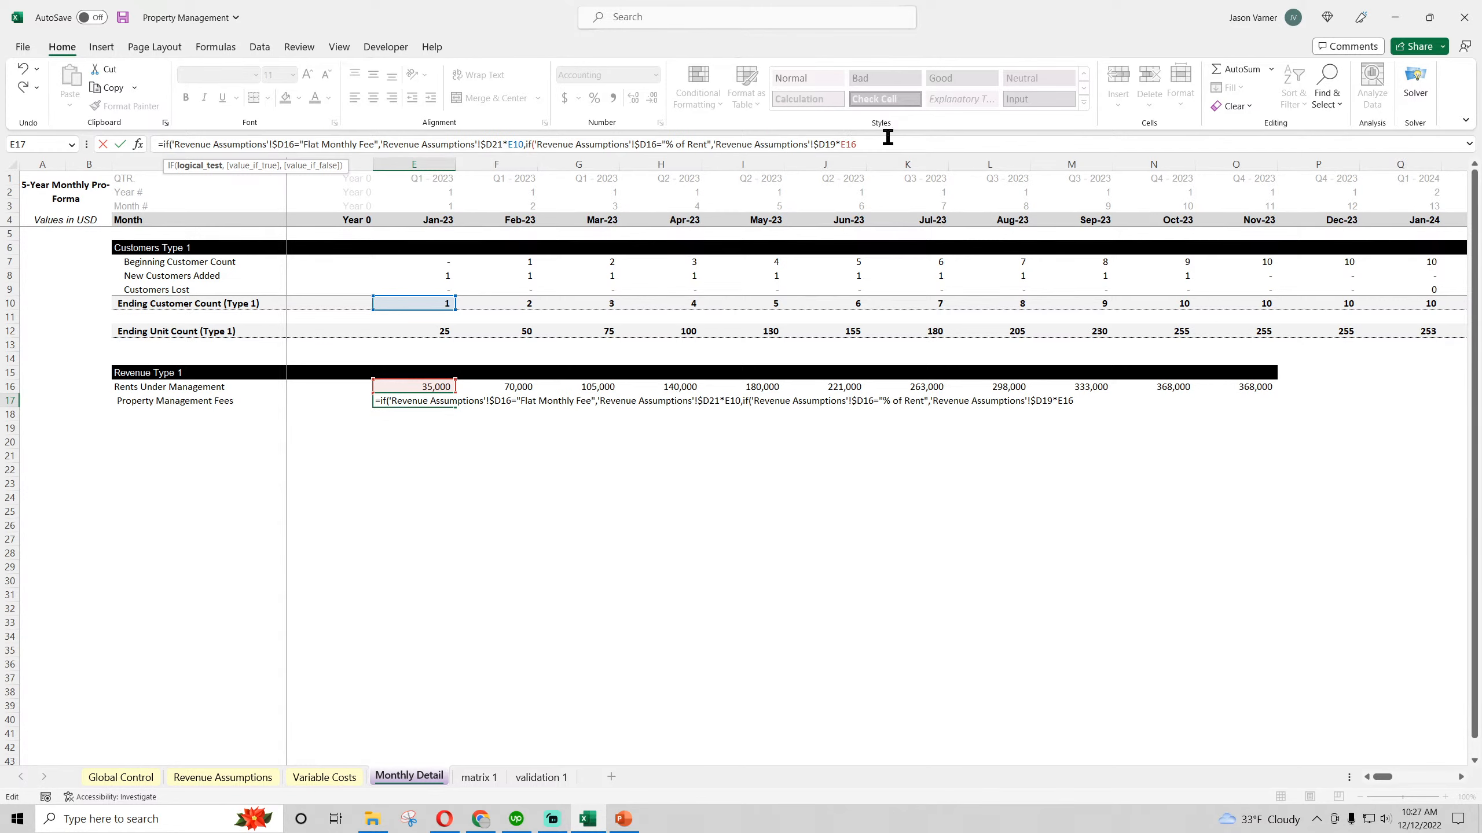
Append a third nested IF to the E17 formula, testing whether Revenue Assumptions D16 equals "Per Unit Fee"
click(904, 143)
text(,if()
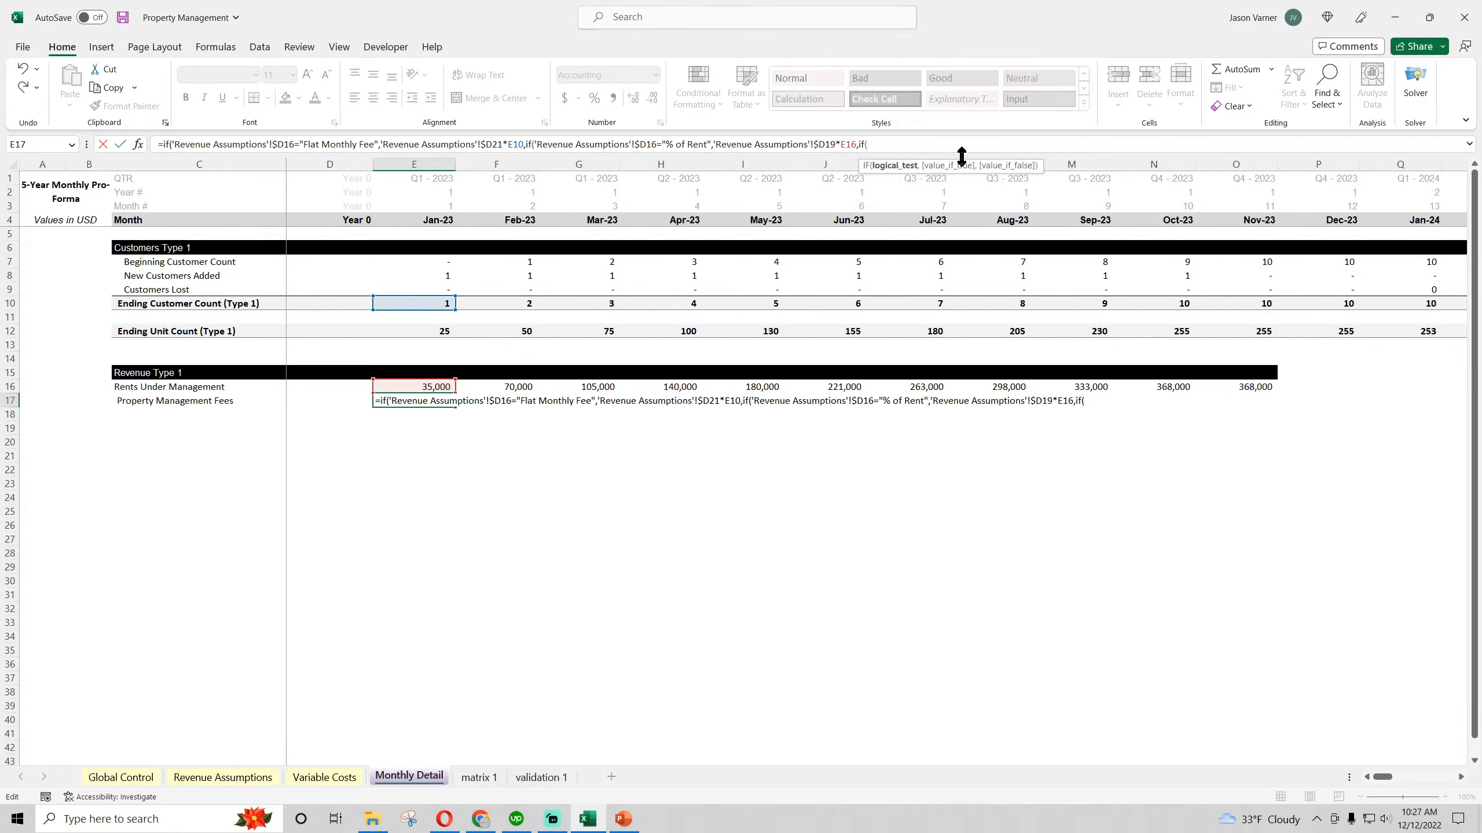
click(222, 776)
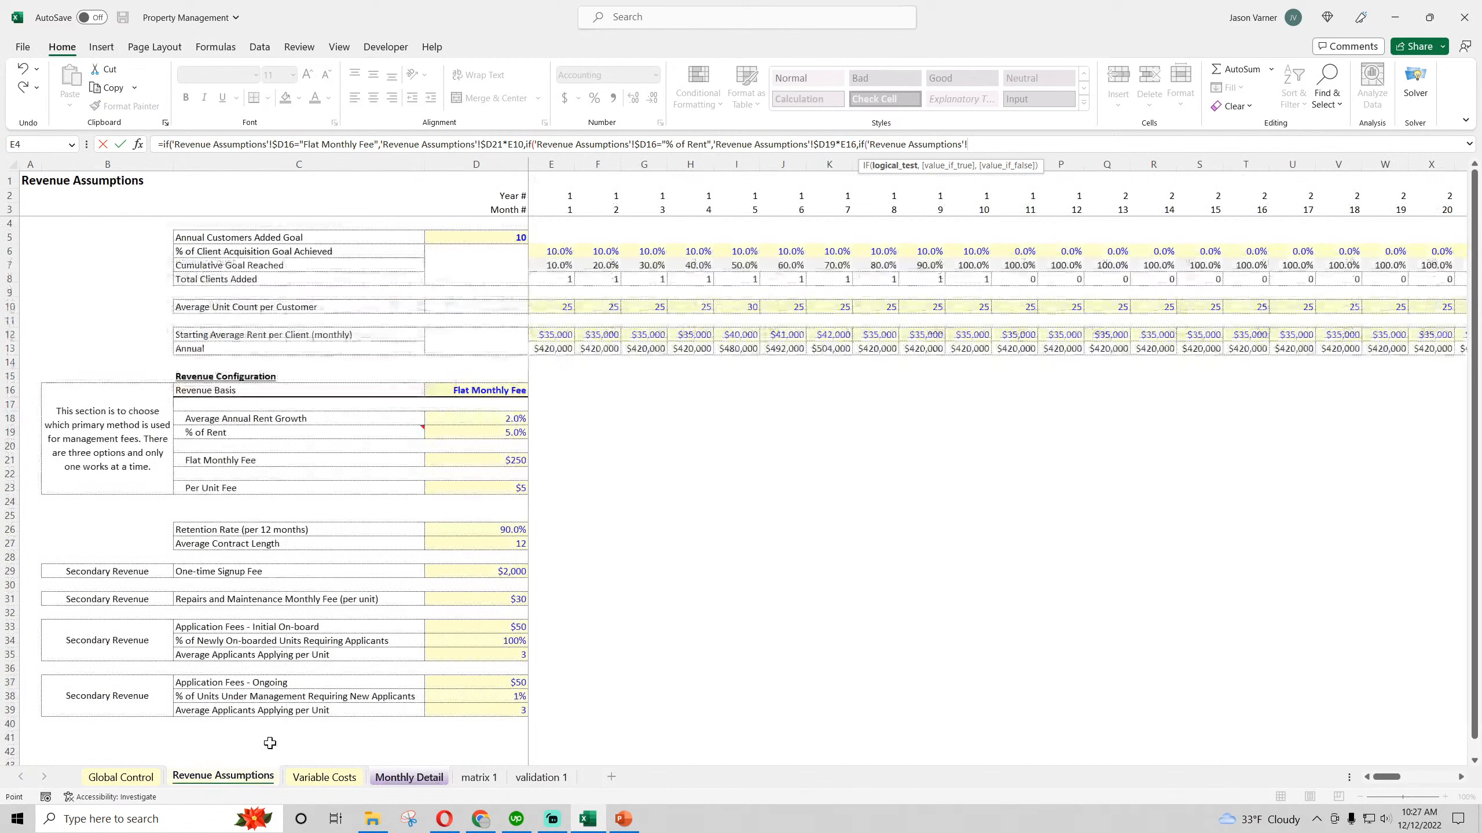
click(496, 391)
text(=)
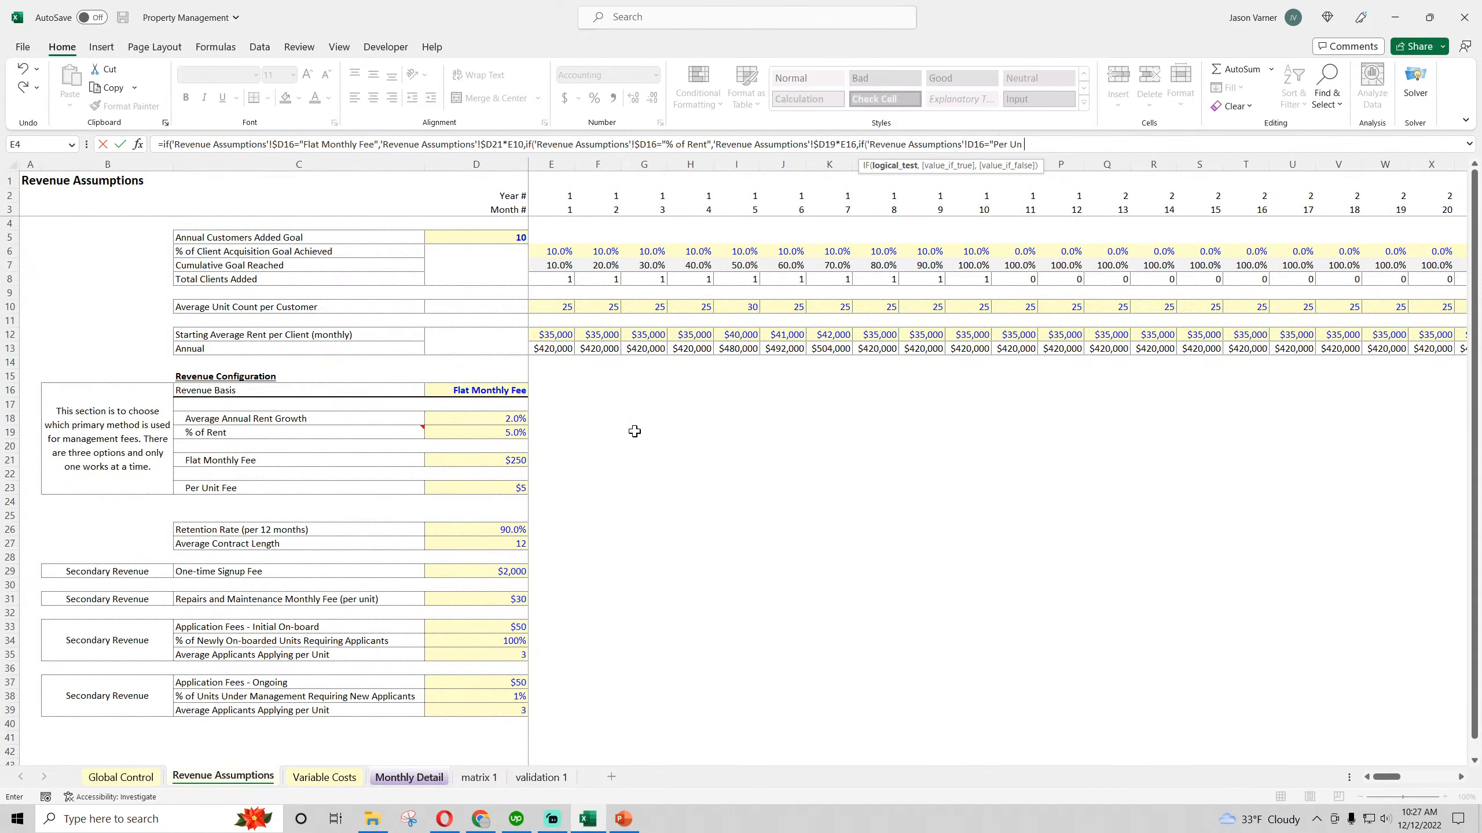
text("Per Unit Fee",)
Have the "Per Unit Fee" case return Revenue Assumptions D23 times E12, without the Monthly Detail sheet prefix
click(496, 483)
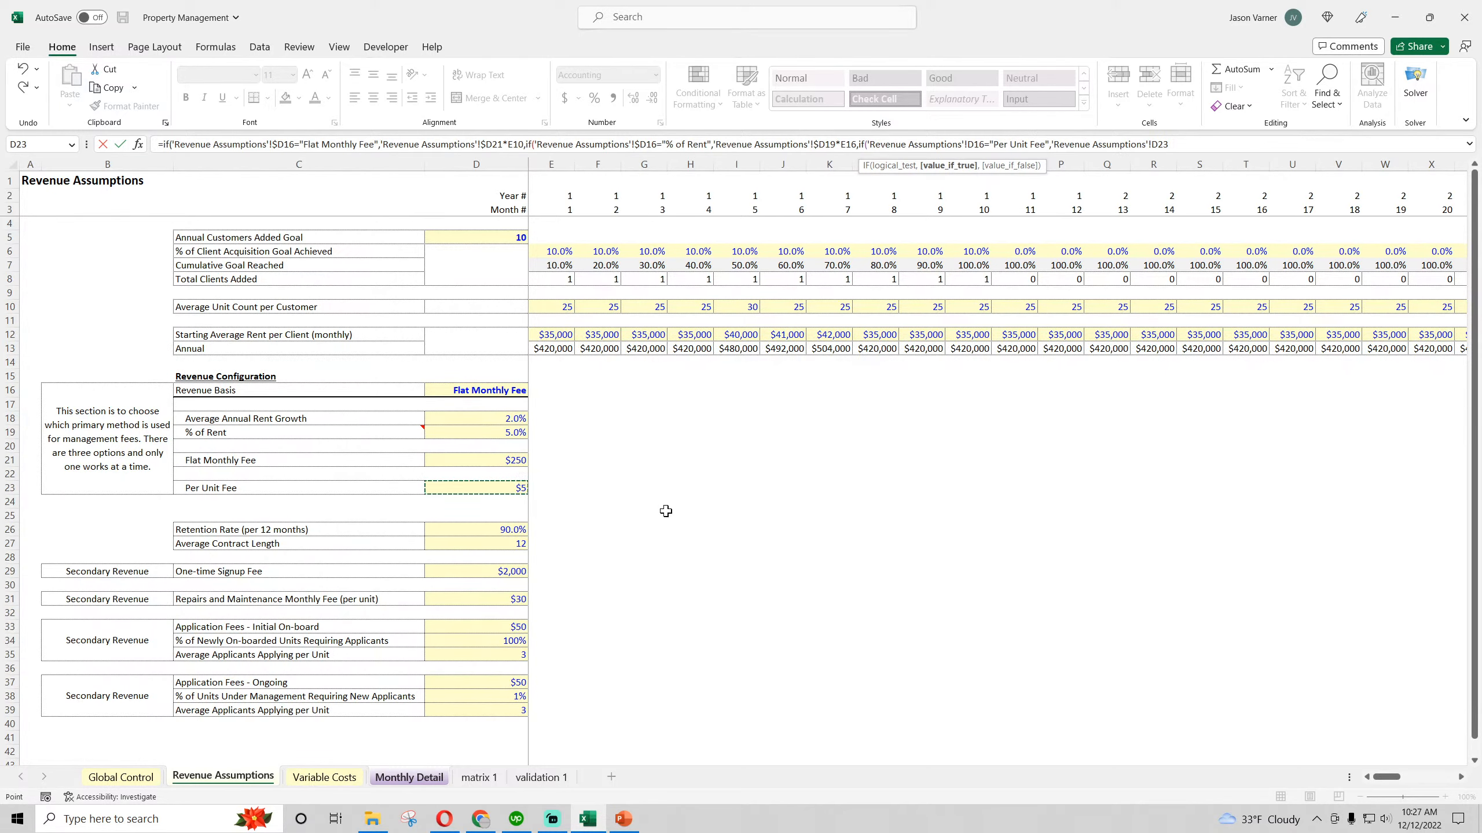
text(*)
click(410, 777)
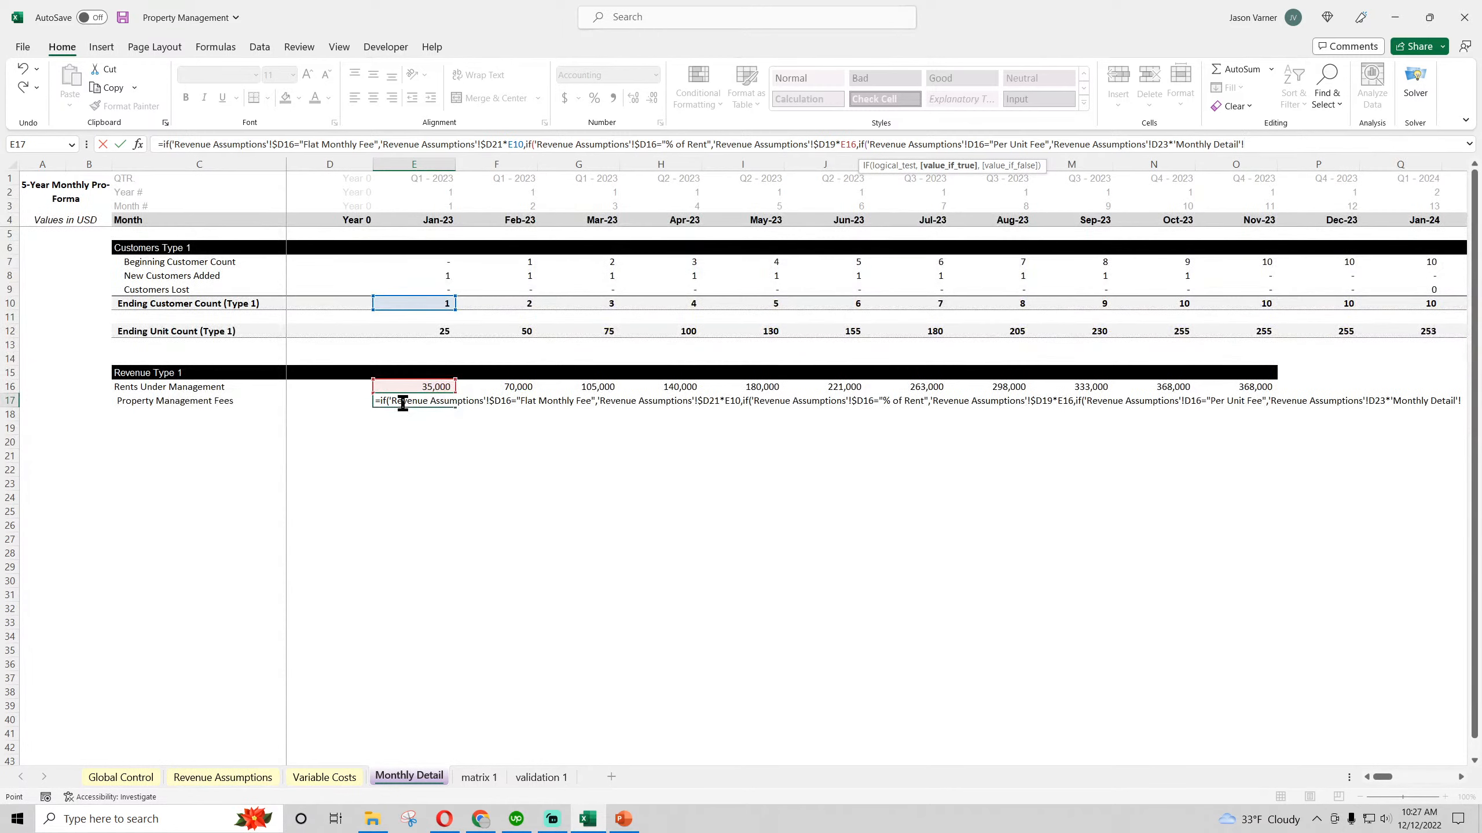
click(440, 330)
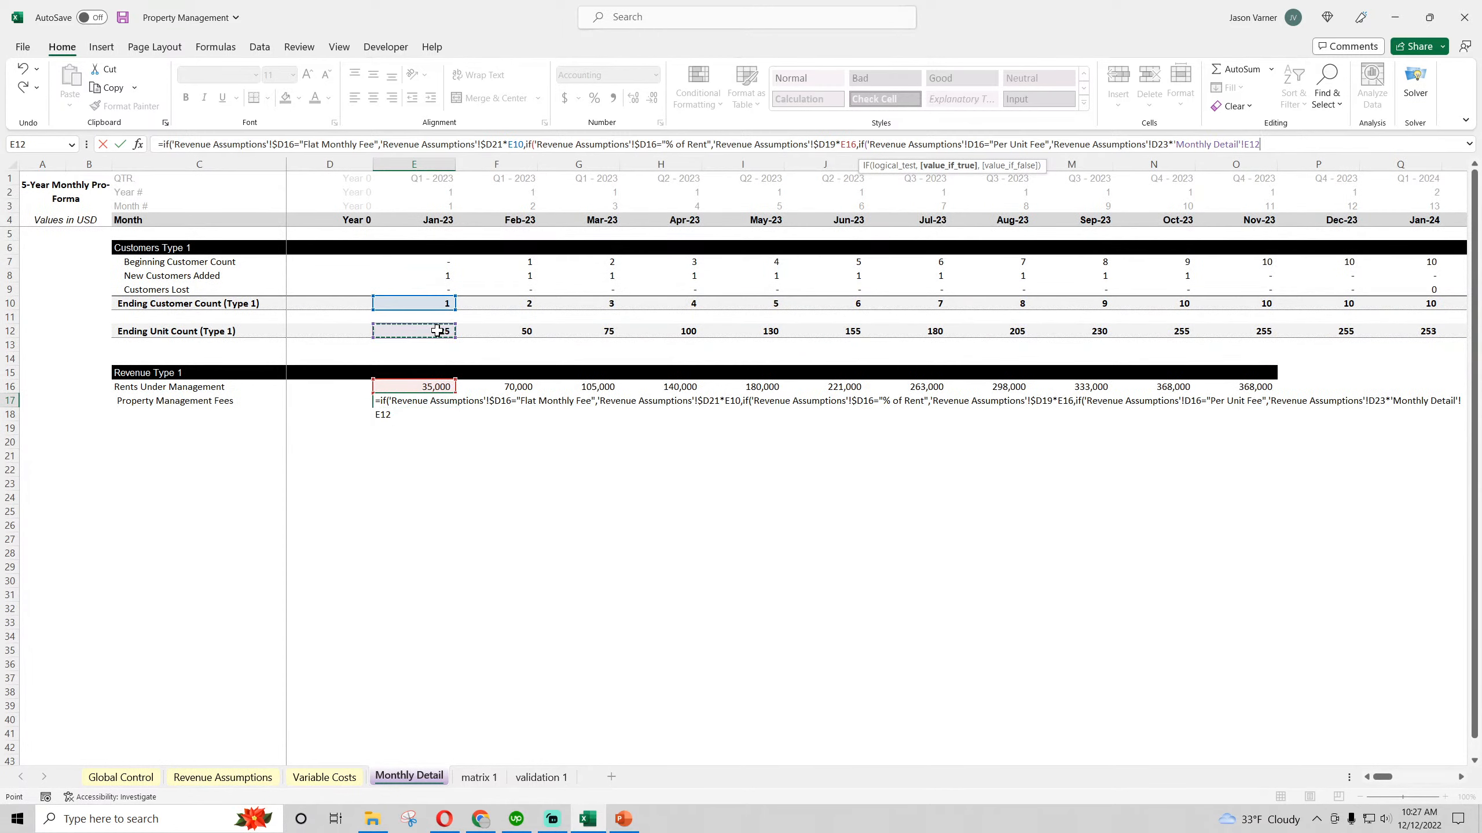
click(1244, 144)
key(BackSpace)
key(BackSpace)
key(BackSpace)
key(BackSpace)
key(BackSpace)
key(BackSpace)
key(BackSpace)
key(BackSpace)
key(BackSpace)
key(BackSpace)
key(BackSpace)
key(BackSpace)
key(BackSpace)
key(BackSpace)
key(BackSpace)
key(BackSpace)
key(BackSpace)
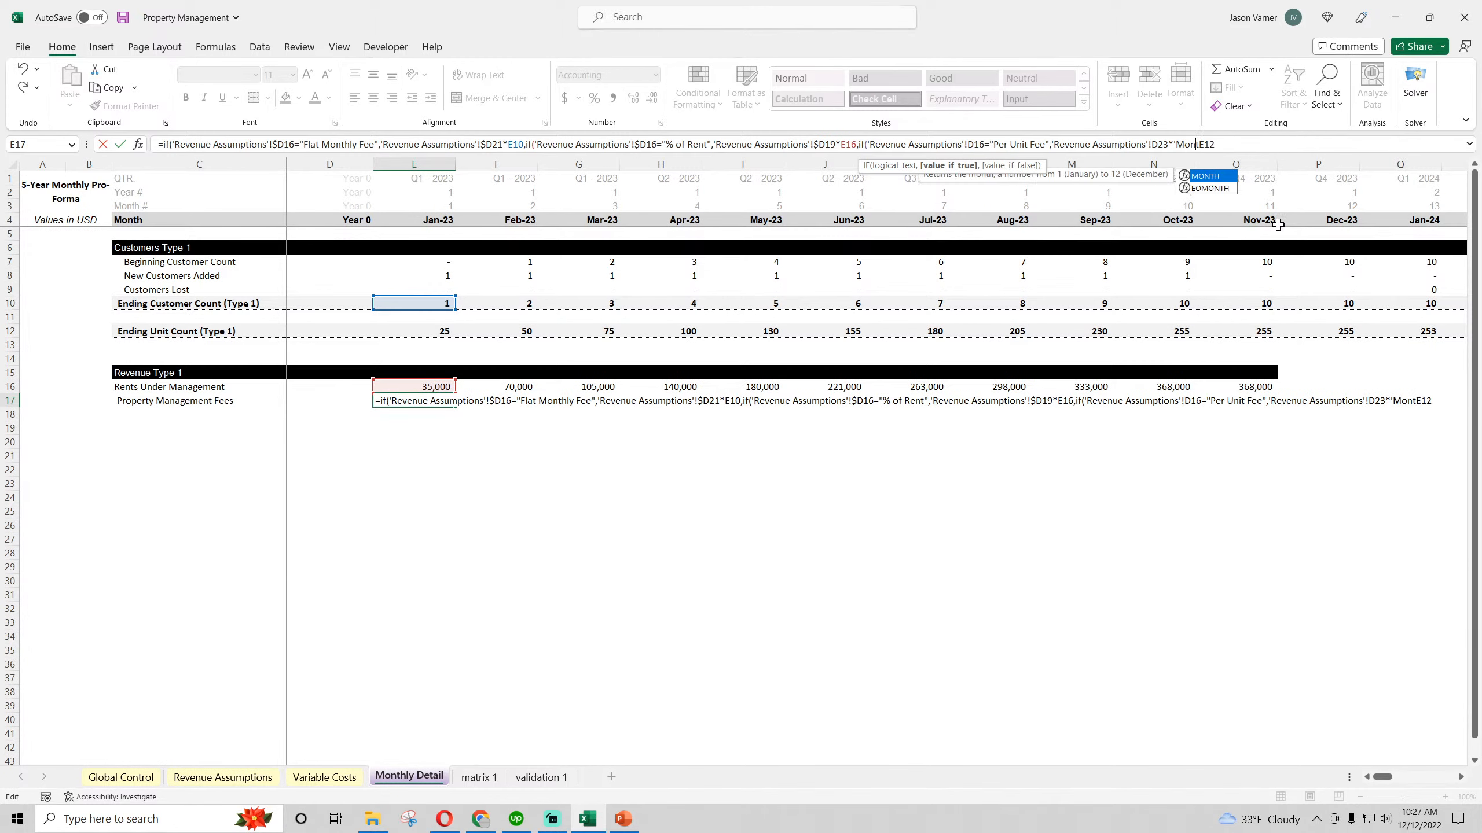
Lock column D in the "Per Unit Fee" references as $D23 and $D16, and enter the E17 formula with its closing parentheses added
click(1154, 143)
text($)
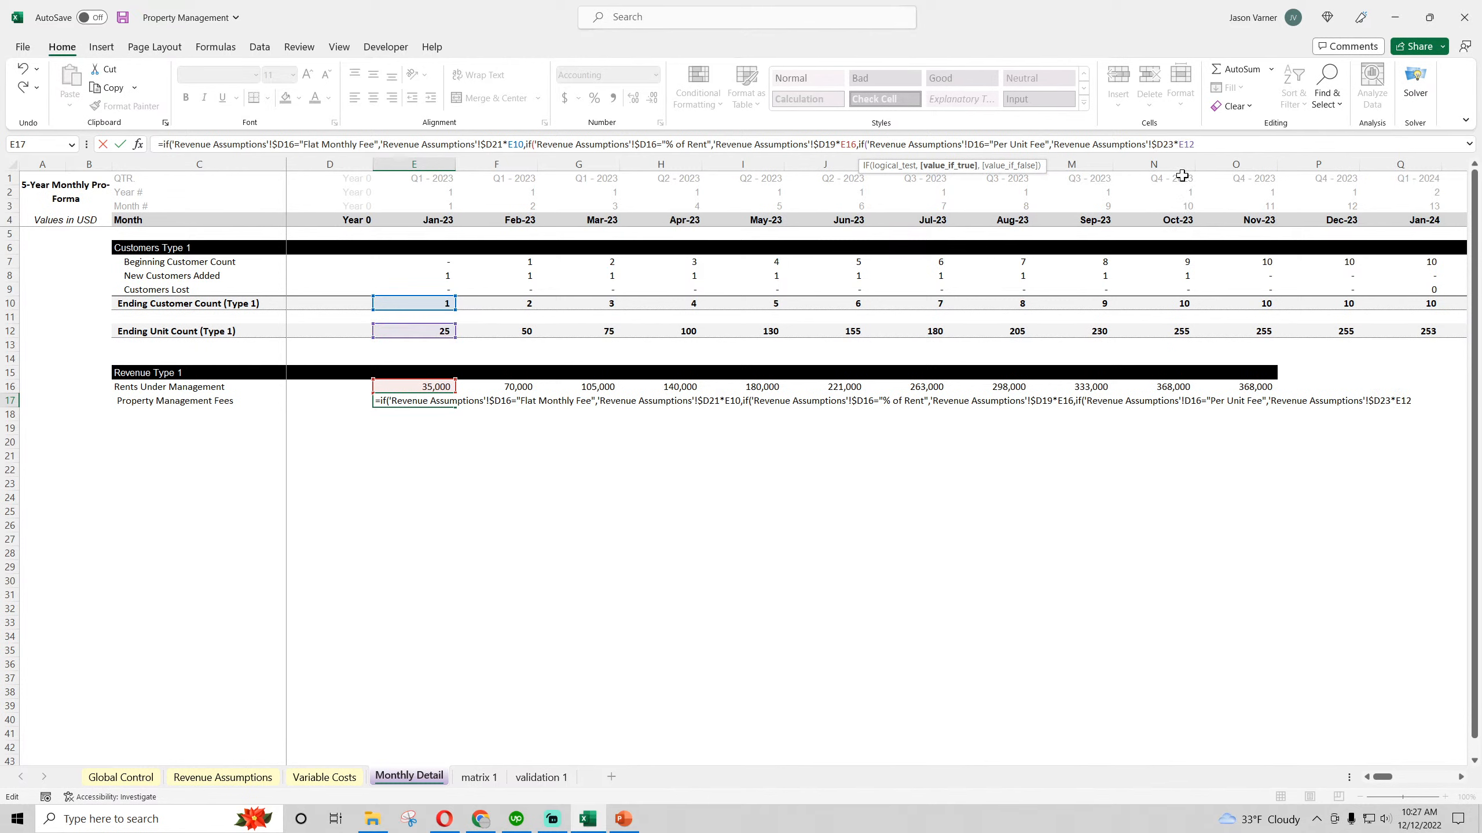
click(967, 144)
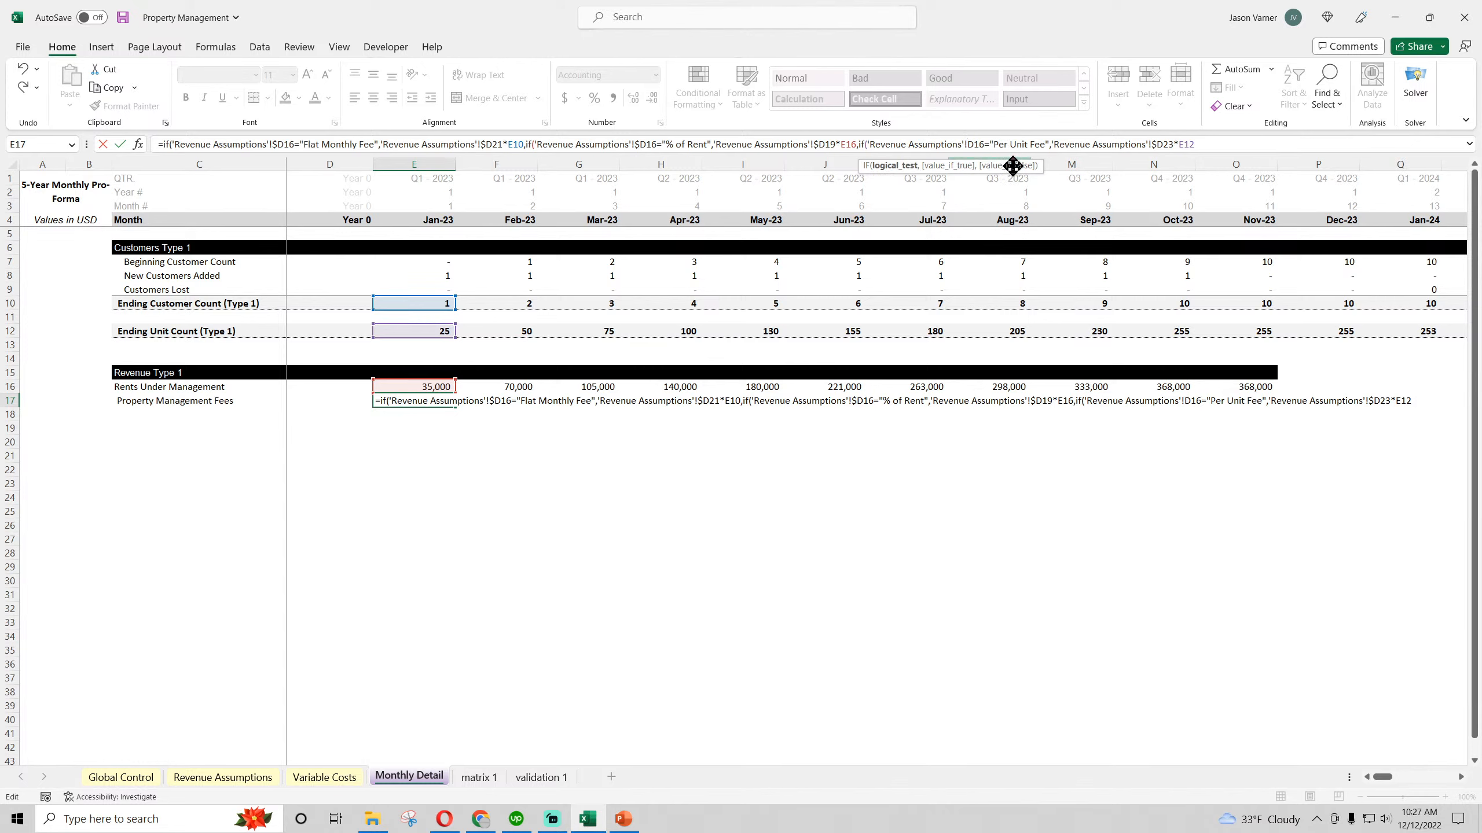
text($)
key(Return)
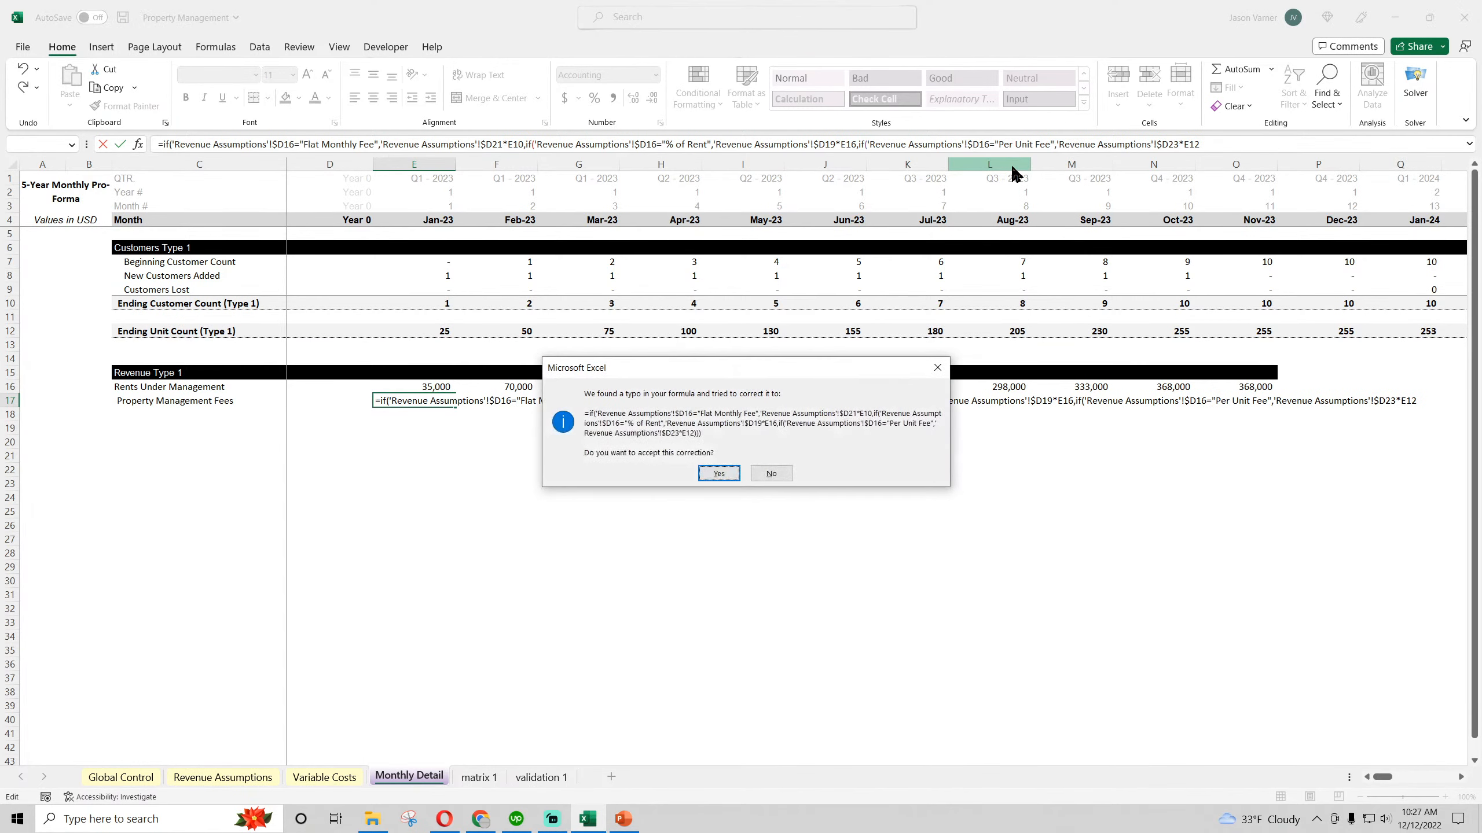
click(721, 474)
Fill the fee formula and the section's rows through Dec-23, and format C17:I17 bold with a bottom border
drag(455, 406, 1299, 422)
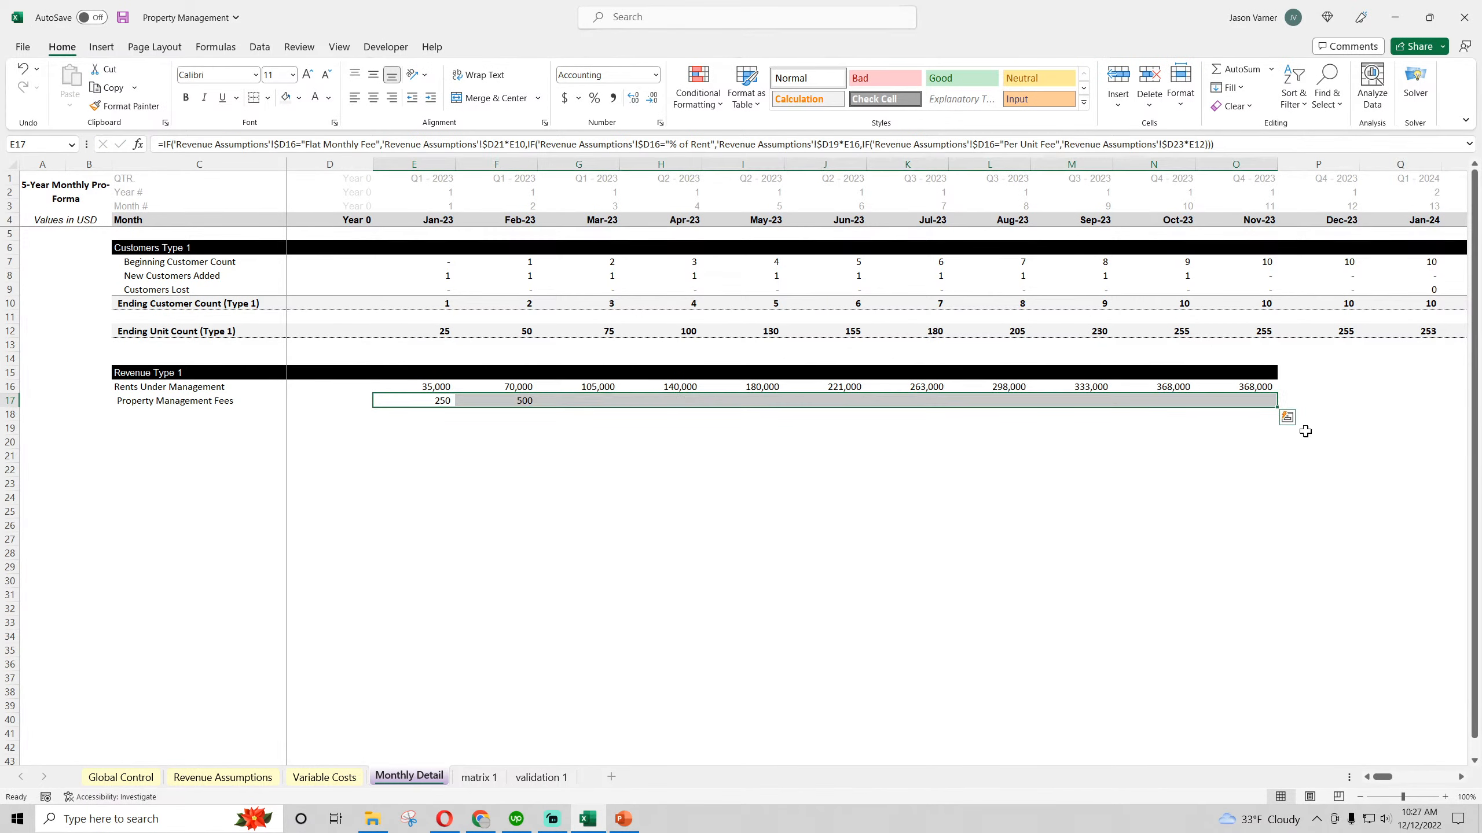
drag(599, 377, 1341, 415)
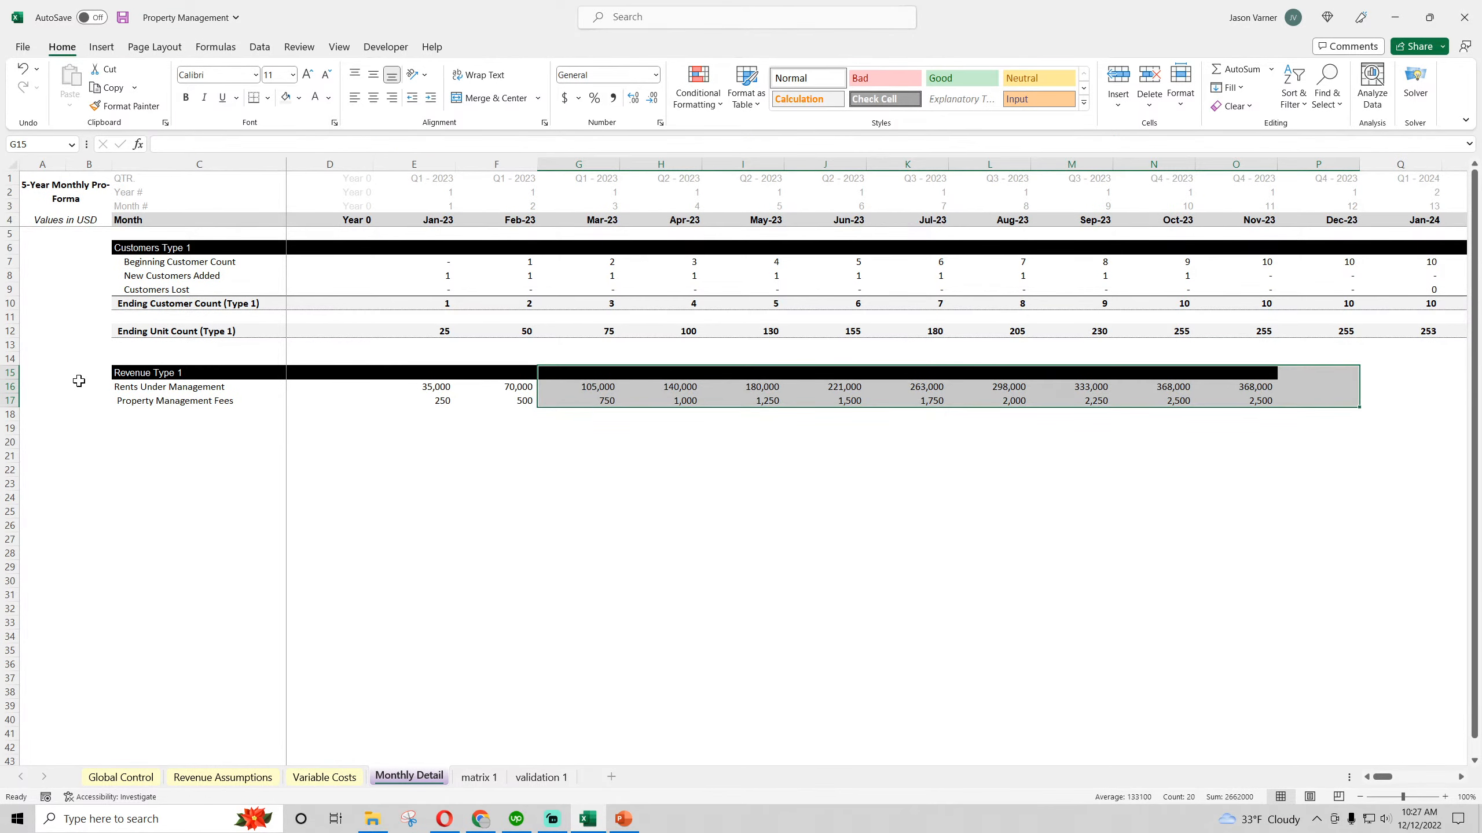
drag(125, 400, 729, 403)
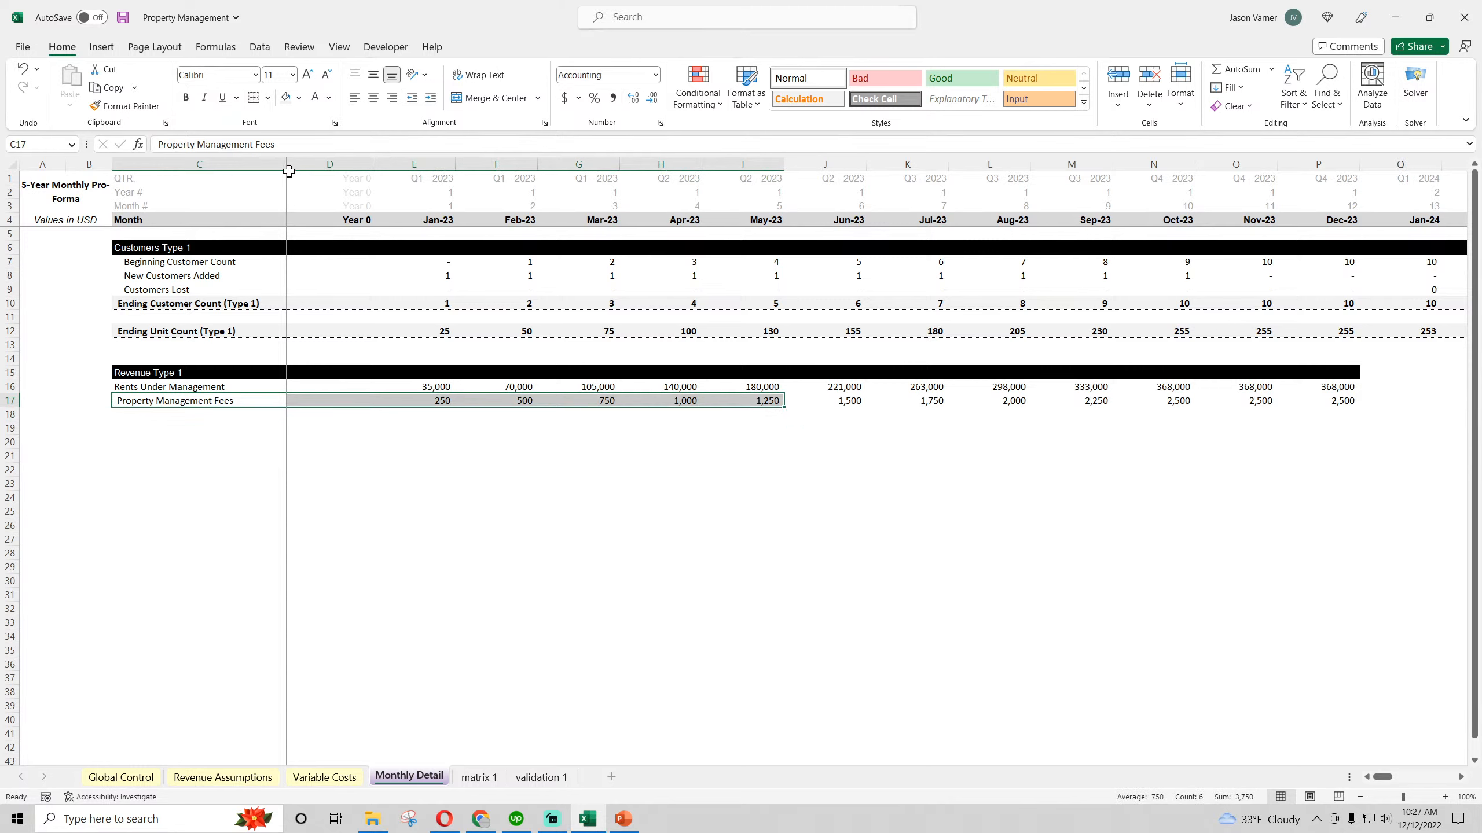
click(187, 98)
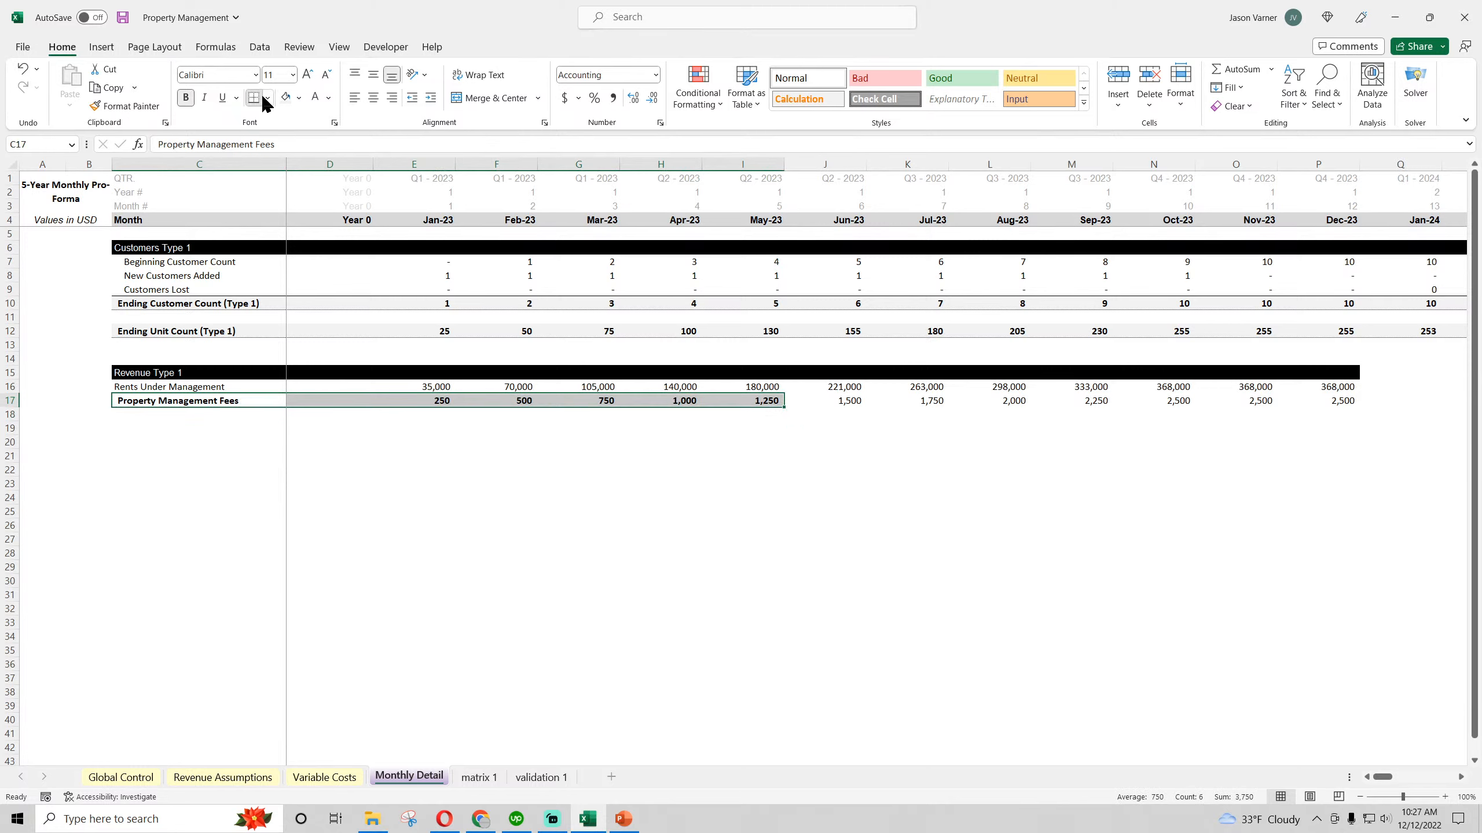
click(261, 95)
click(317, 451)
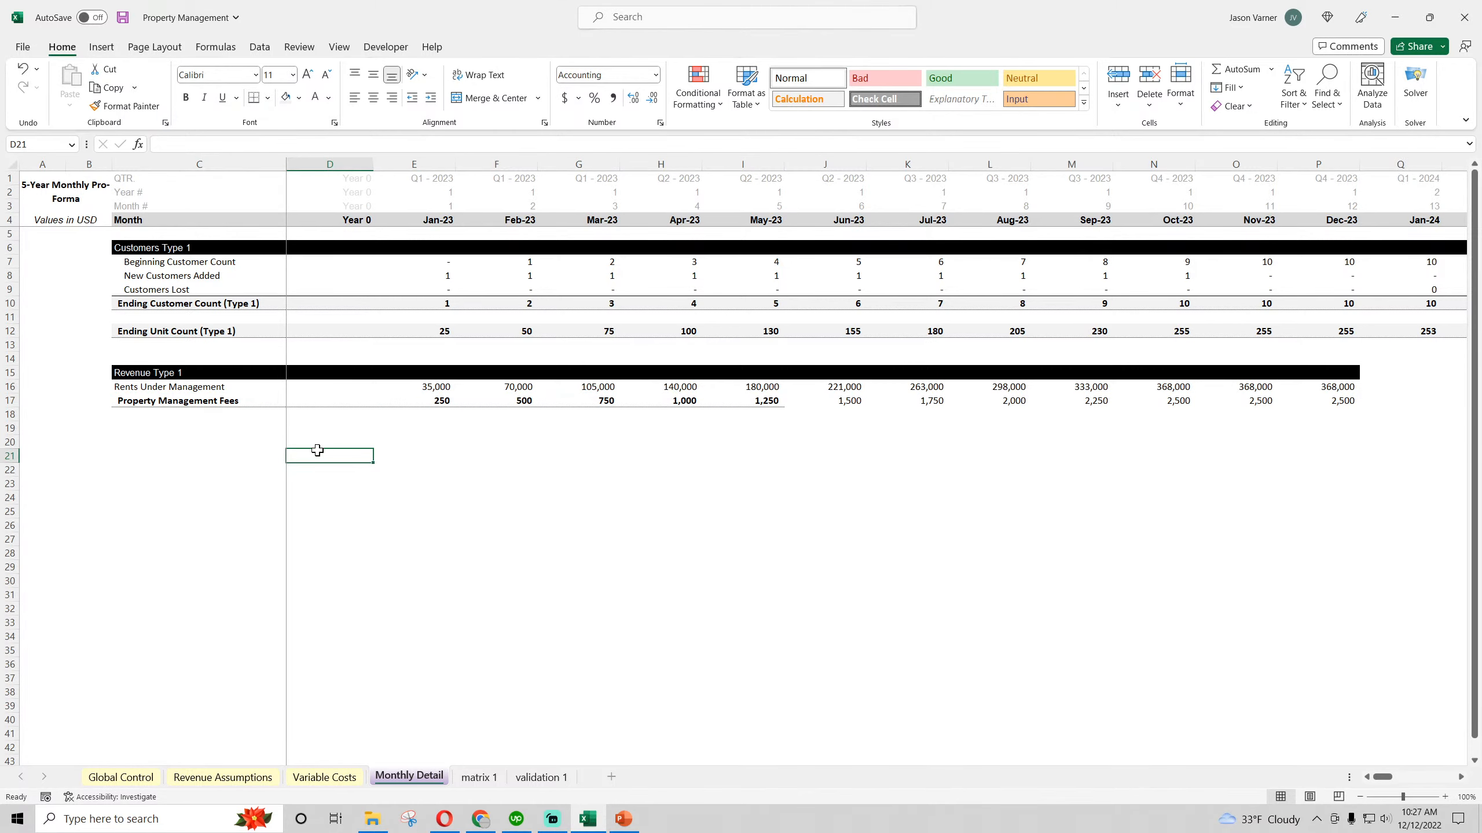
Extend the Revenue Type 1 header, rents and bold, bordered fee row across all months through Dec-27 in column BL
drag(513, 390, 1479, 402)
drag(1410, 777, 1377, 778)
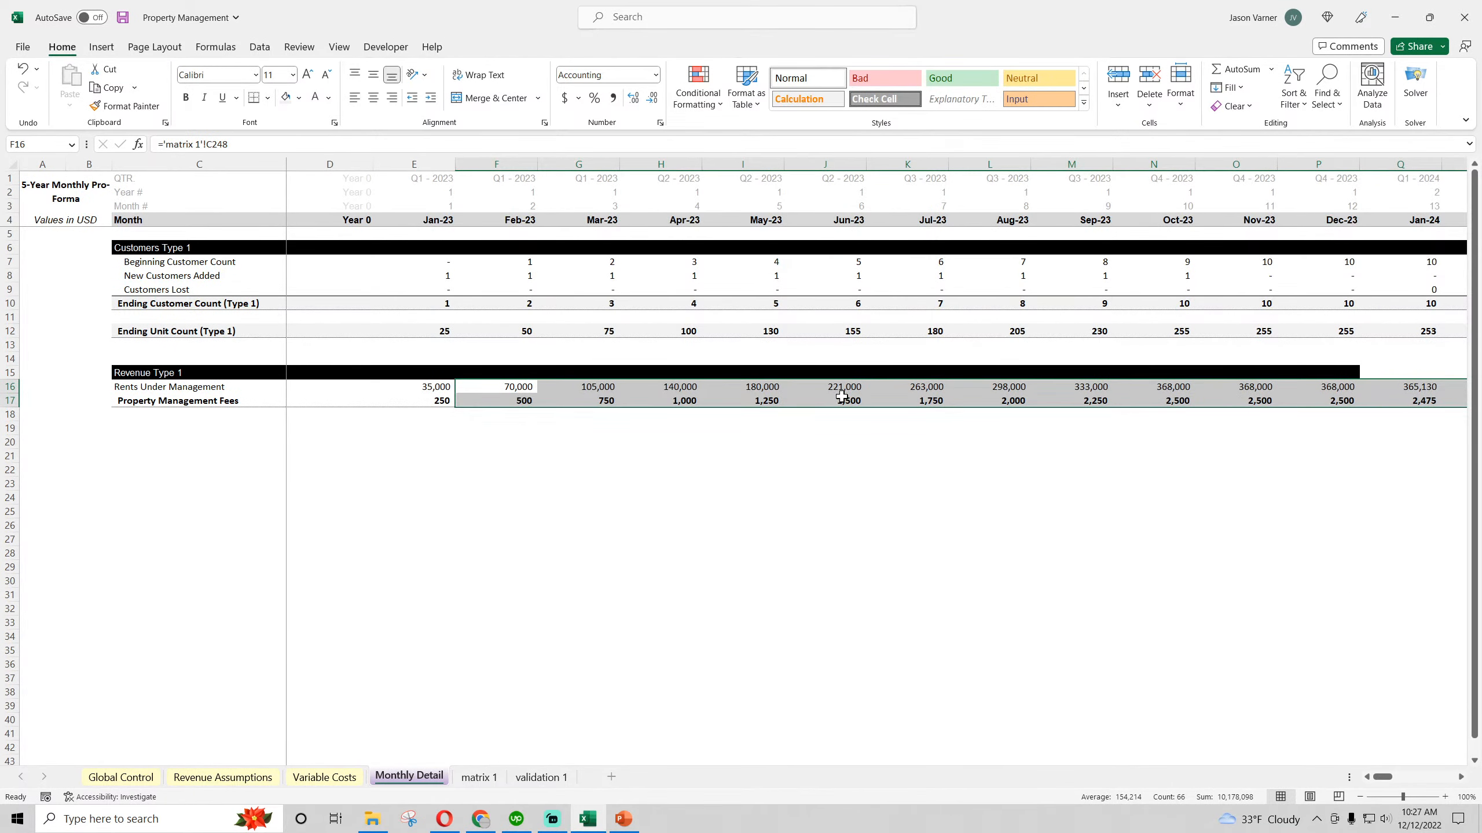
drag(750, 371, 1342, 409)
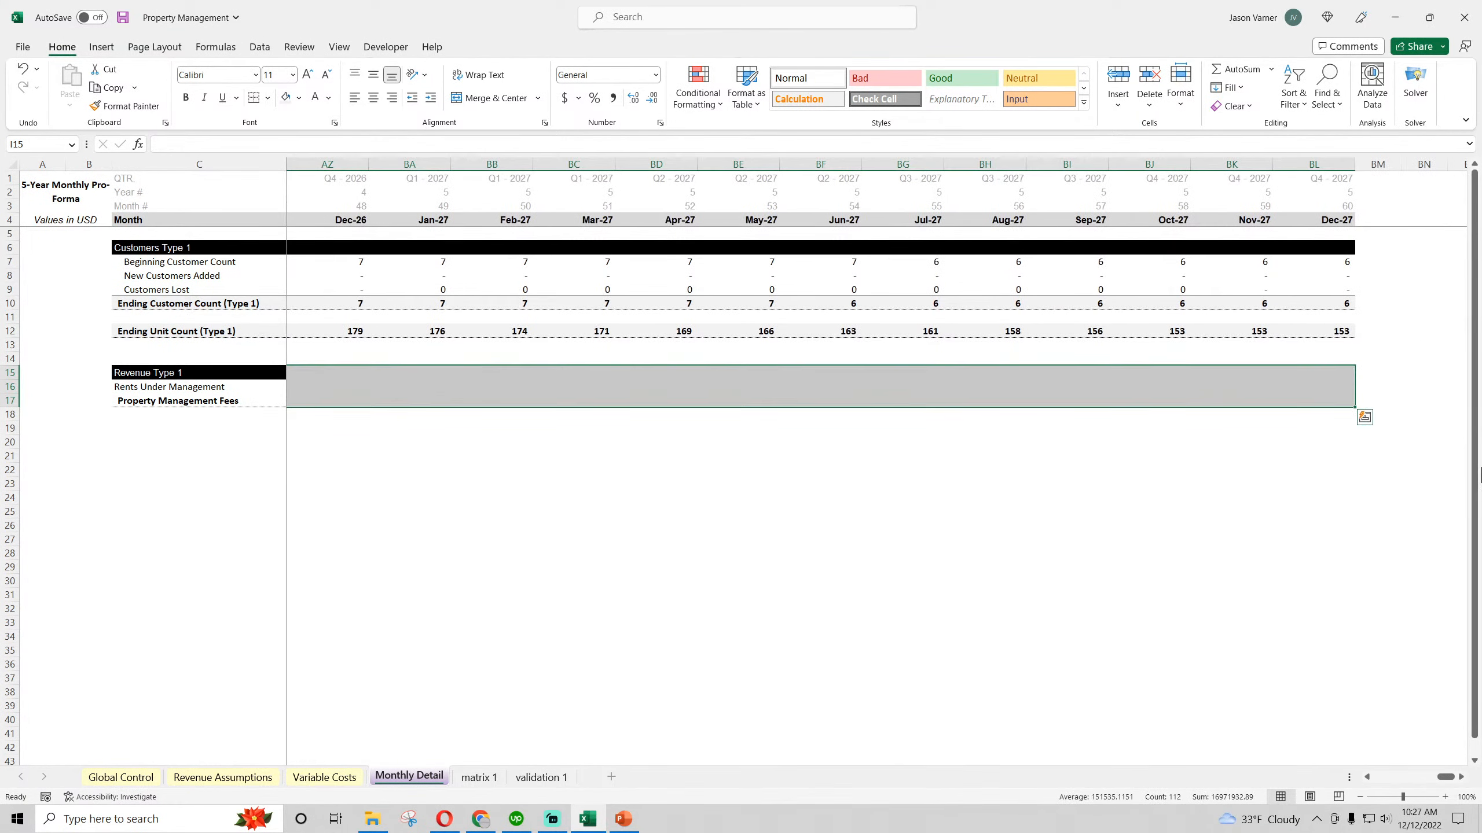
click(1254, 567)
drag(1446, 777, 1383, 777)
click(907, 608)
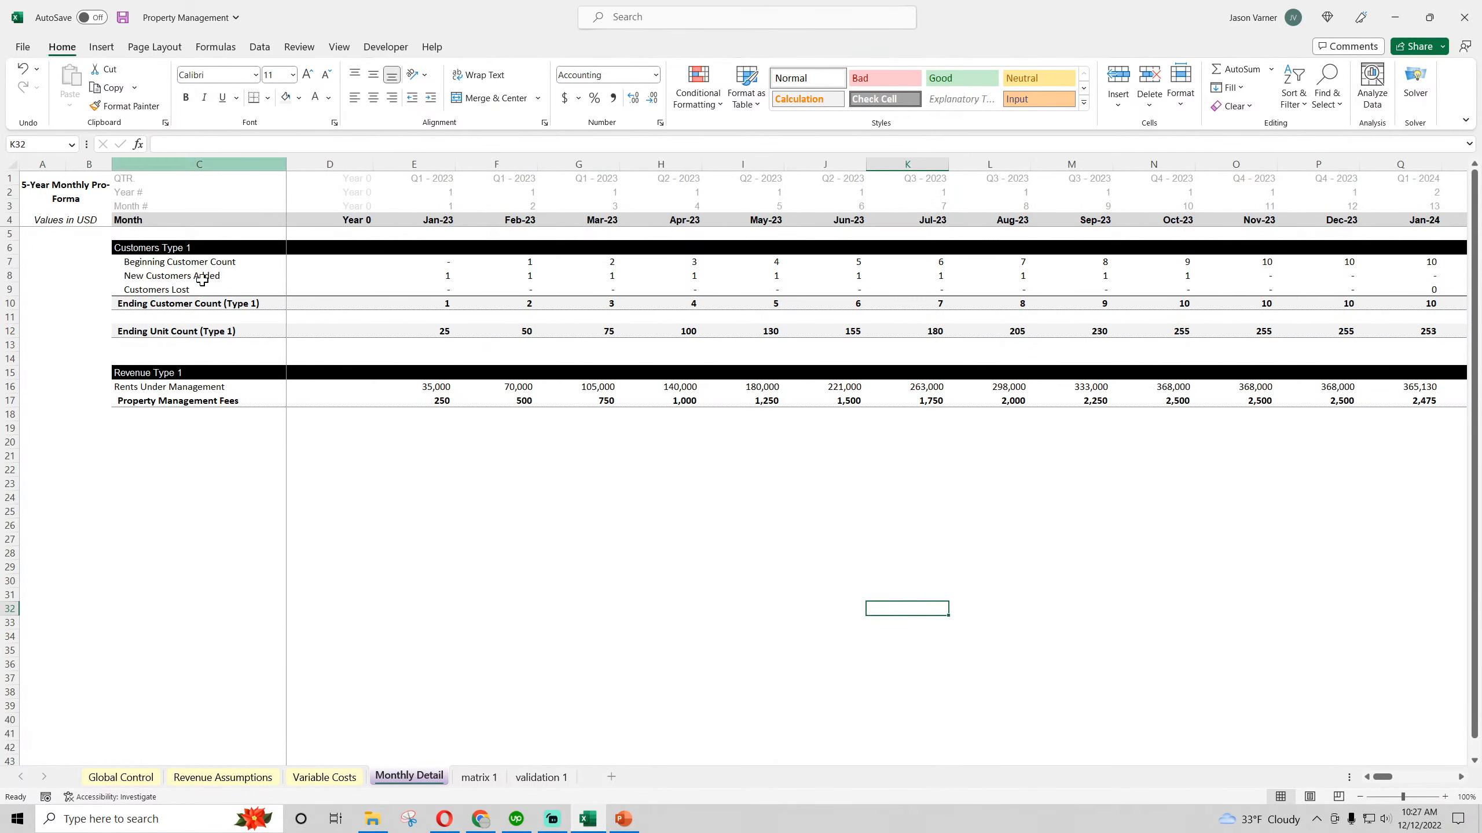
Set the Revenue Basis to "% of Rent" in Revenue Assumptions and inspect the Property Management Fees in Monthly Detail
click(210, 779)
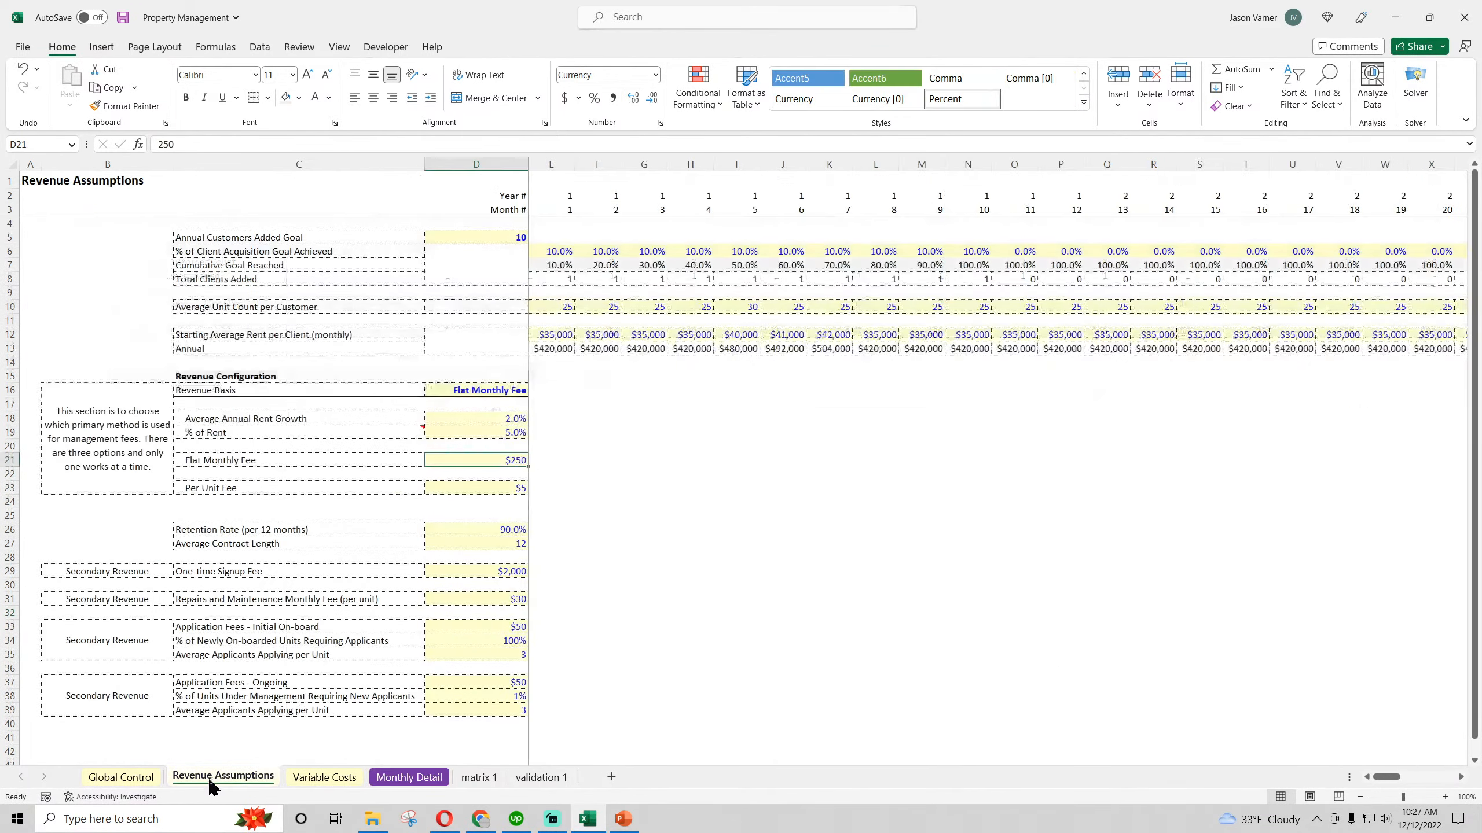
click(503, 393)
click(534, 390)
click(500, 414)
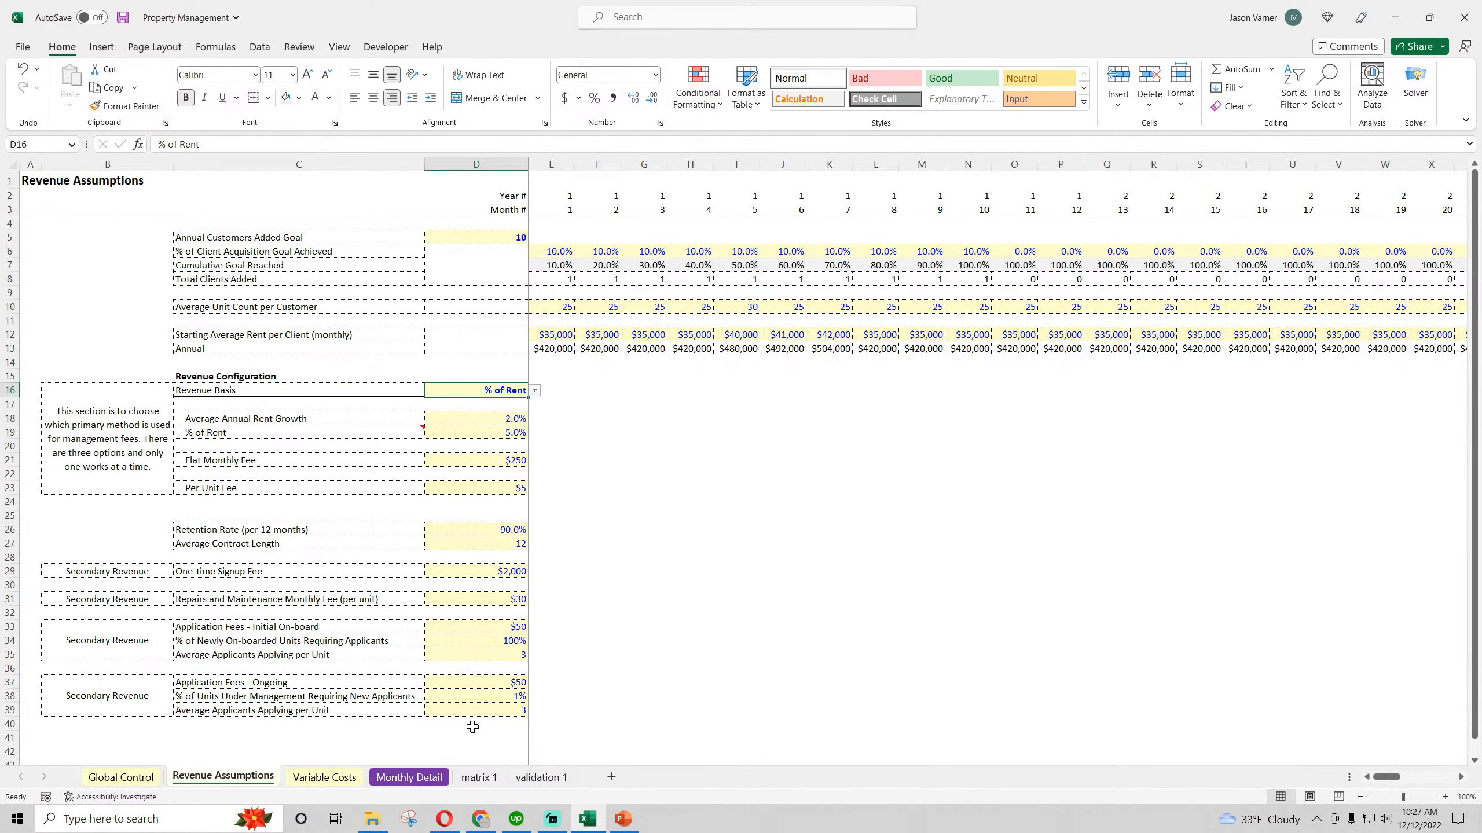
click(409, 777)
click(1163, 403)
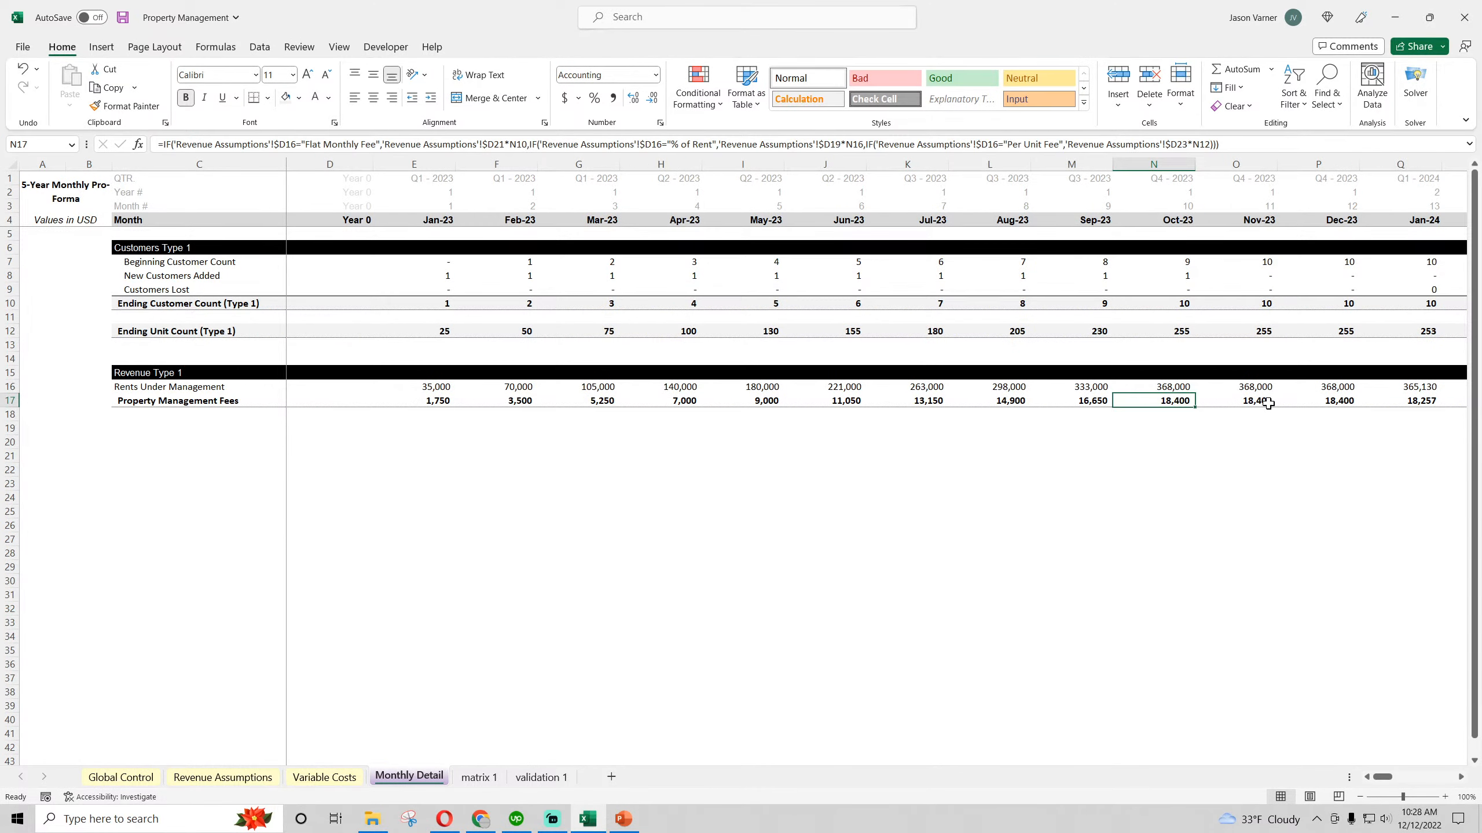
click(1264, 401)
mouse_move(1382, 778)
mouse_down()
mouse_move(1427, 784)
mouse_move(1385, 780)
mouse_up()
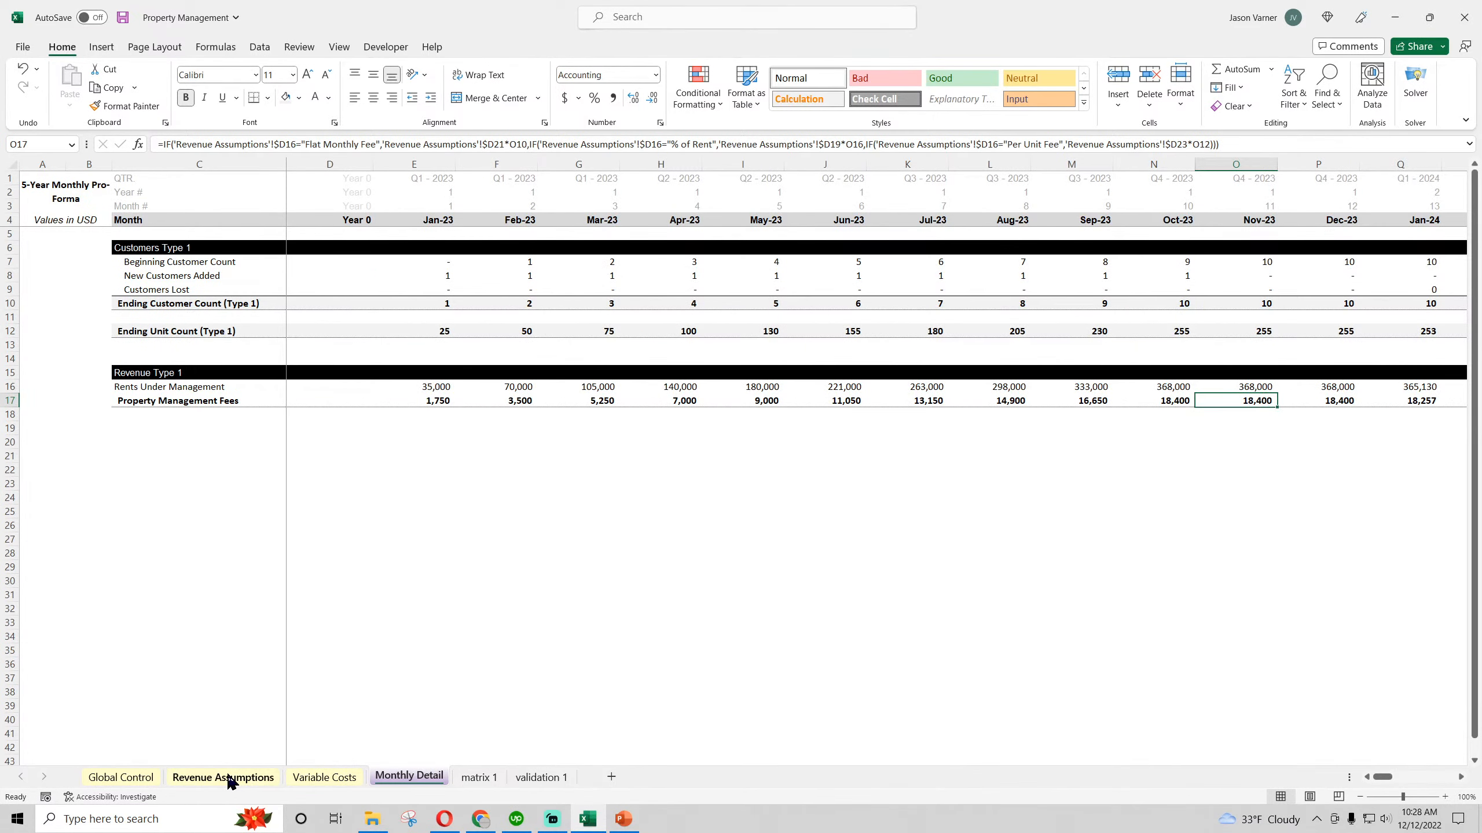
Check April's fees as a share of rents with a temporary =H17/H16 formula in H26, formatted as a percentage, and clear it
click(662, 527)
text(=)
click(673, 403)
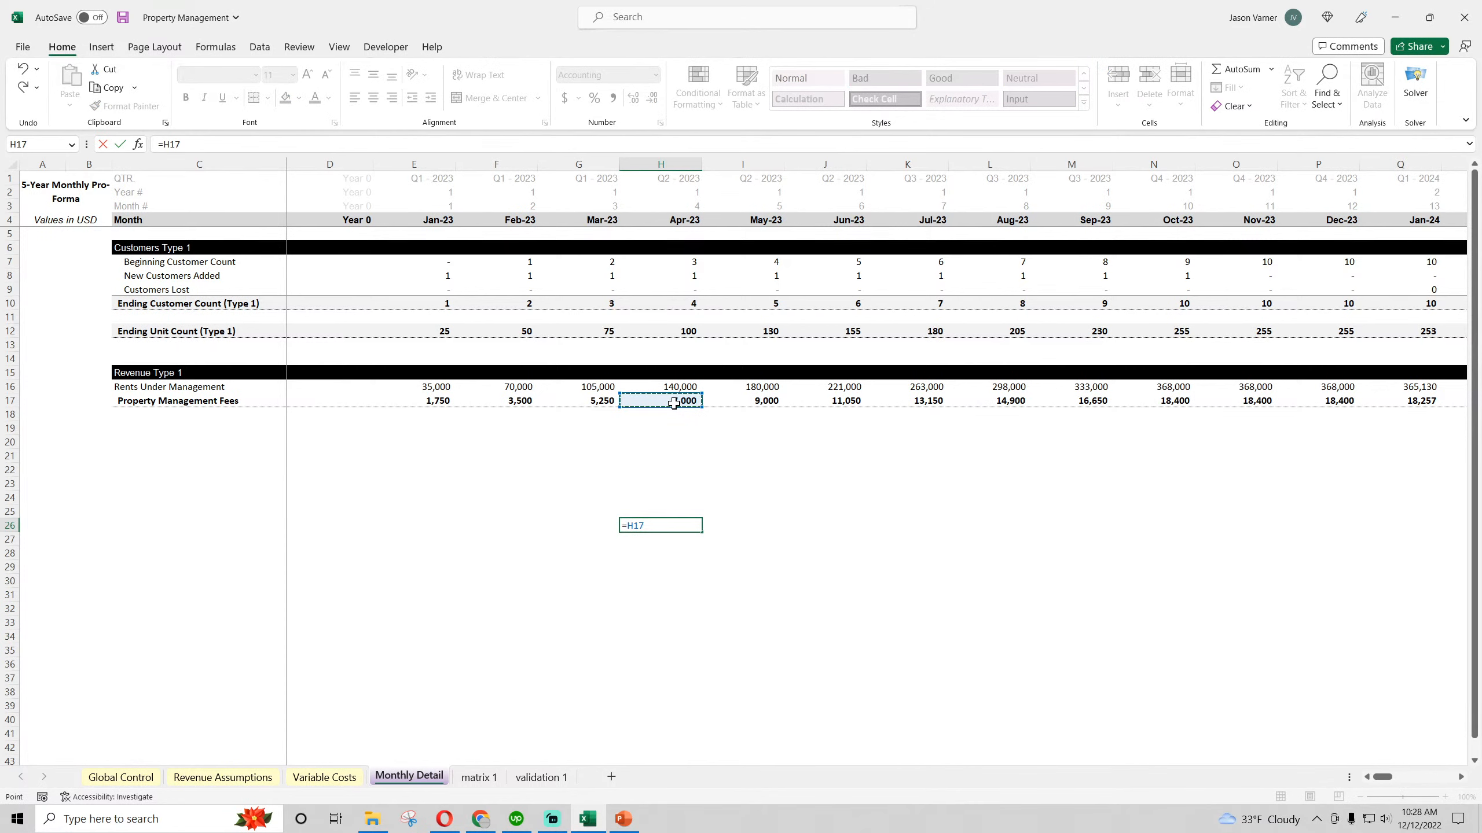
text(/)
click(673, 388)
key(Return)
click(665, 523)
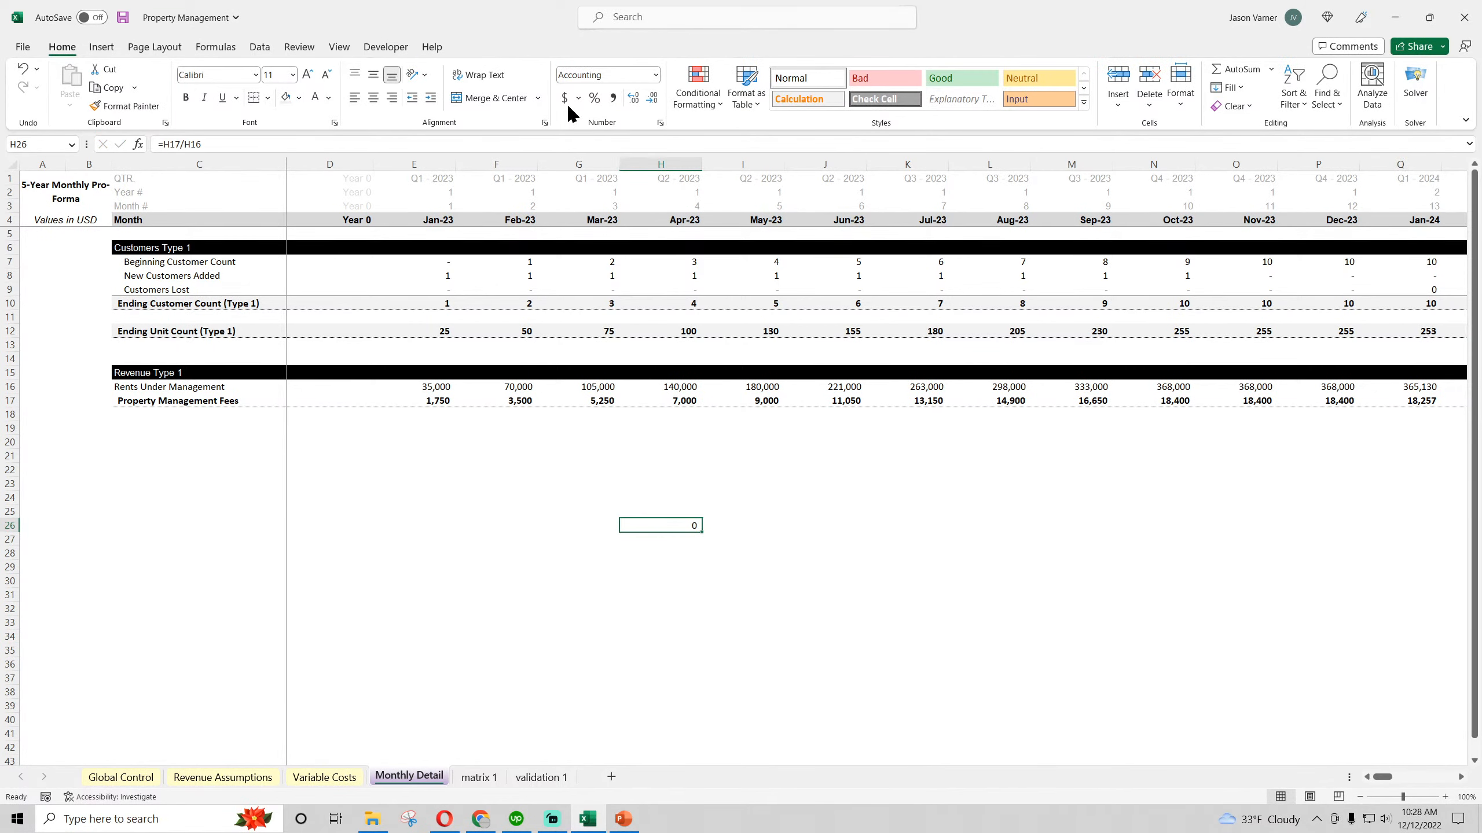
click(594, 102)
Set the Revenue Basis to "Per Unit Fee" in Revenue Assumptions and return to Monthly Detail
click(223, 777)
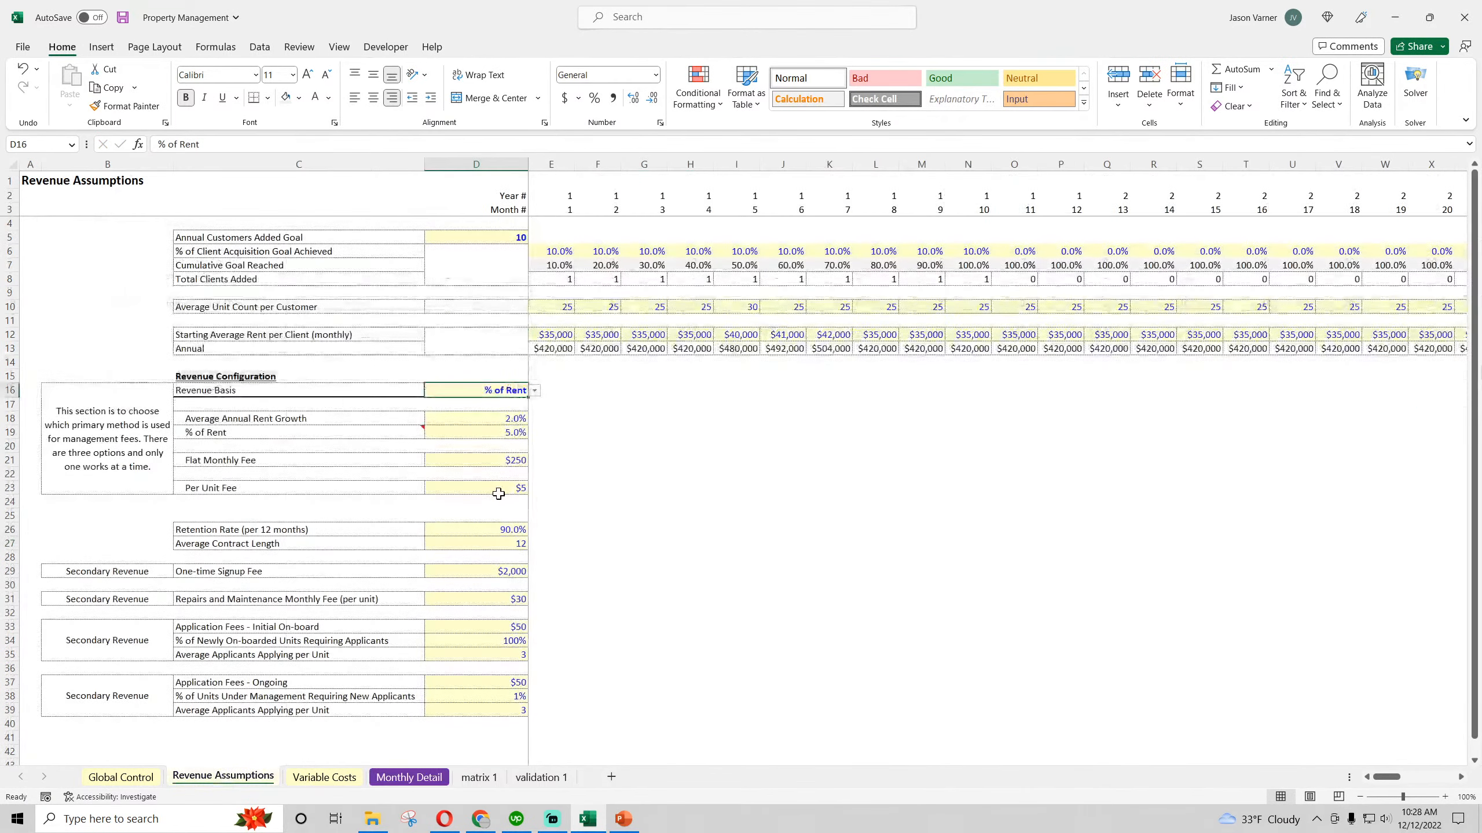
click(501, 432)
click(510, 390)
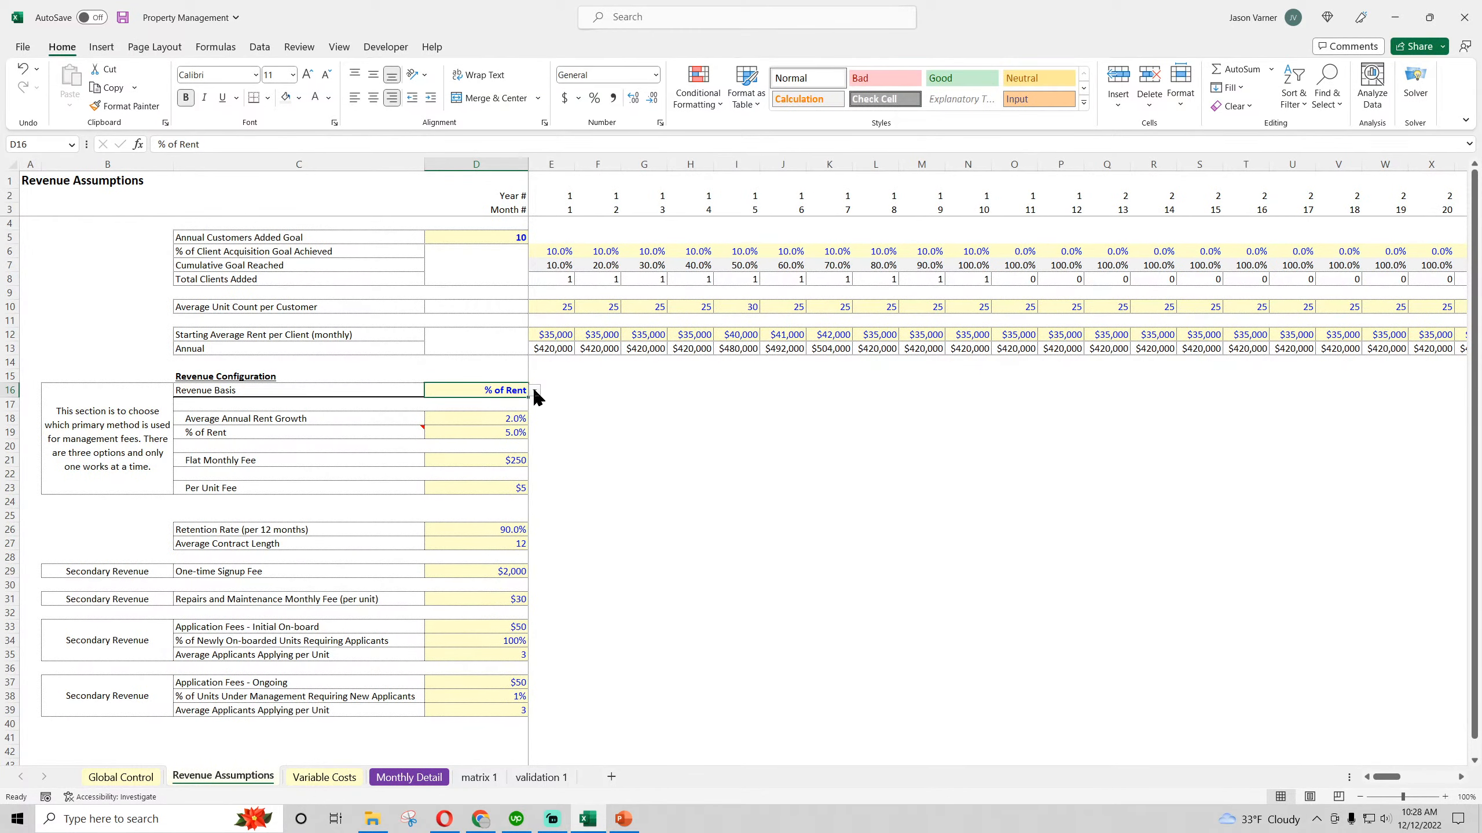
click(535, 391)
click(509, 424)
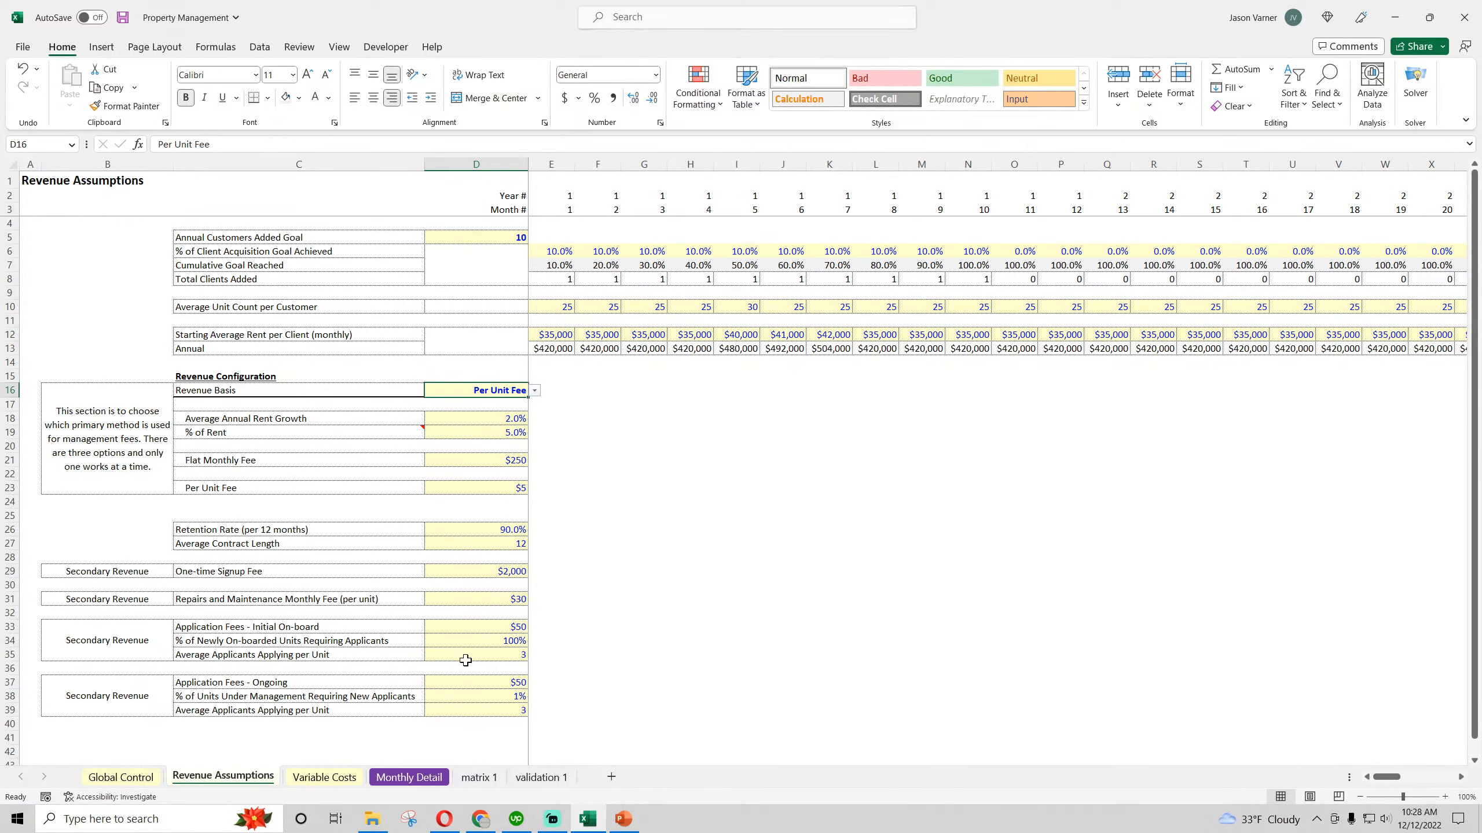
click(419, 781)
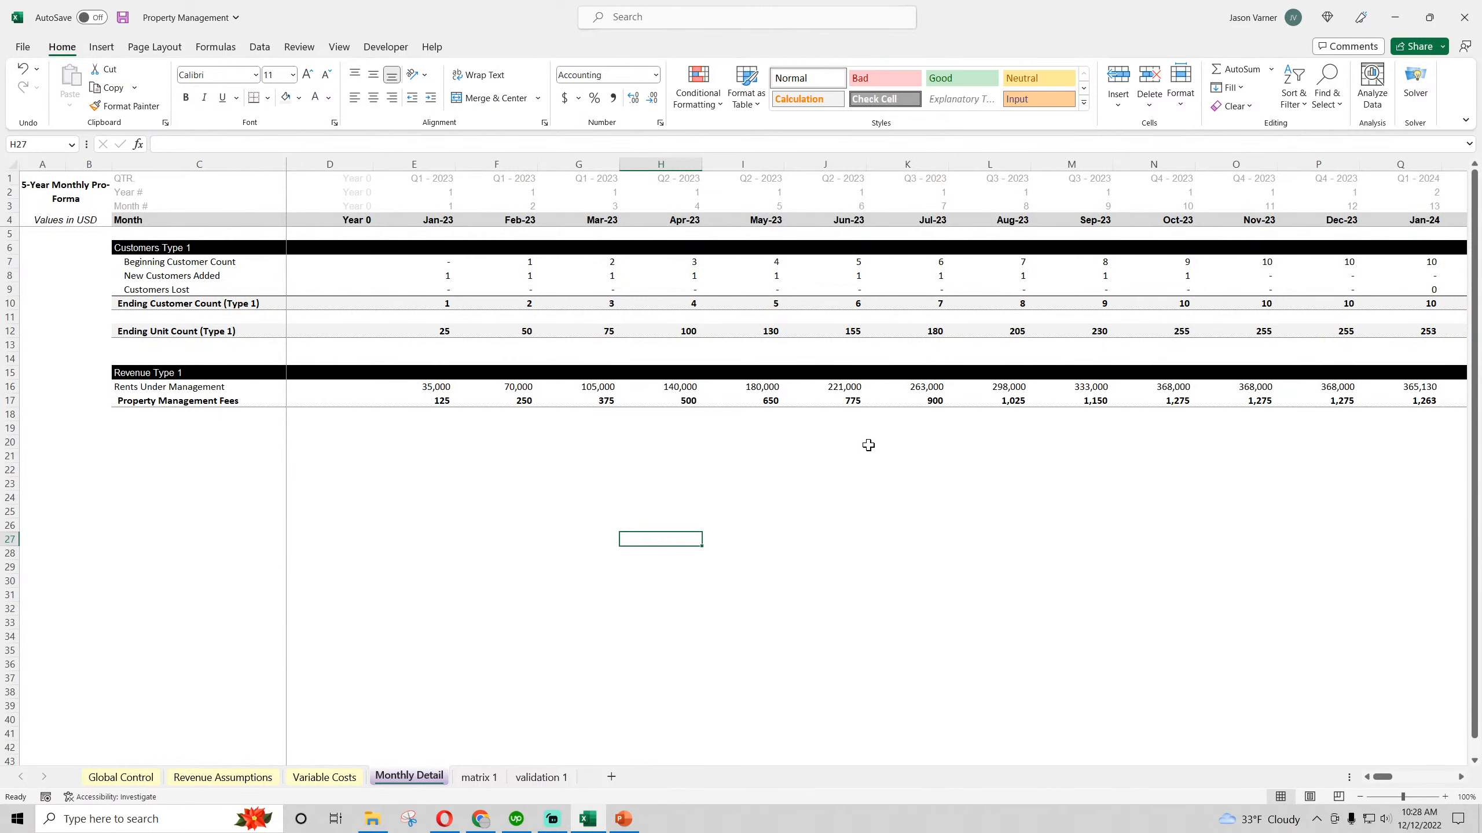
Check June's fee per unit with a temporary =J17/J12 formula in J19, and delete it
click(849, 431)
text(=)
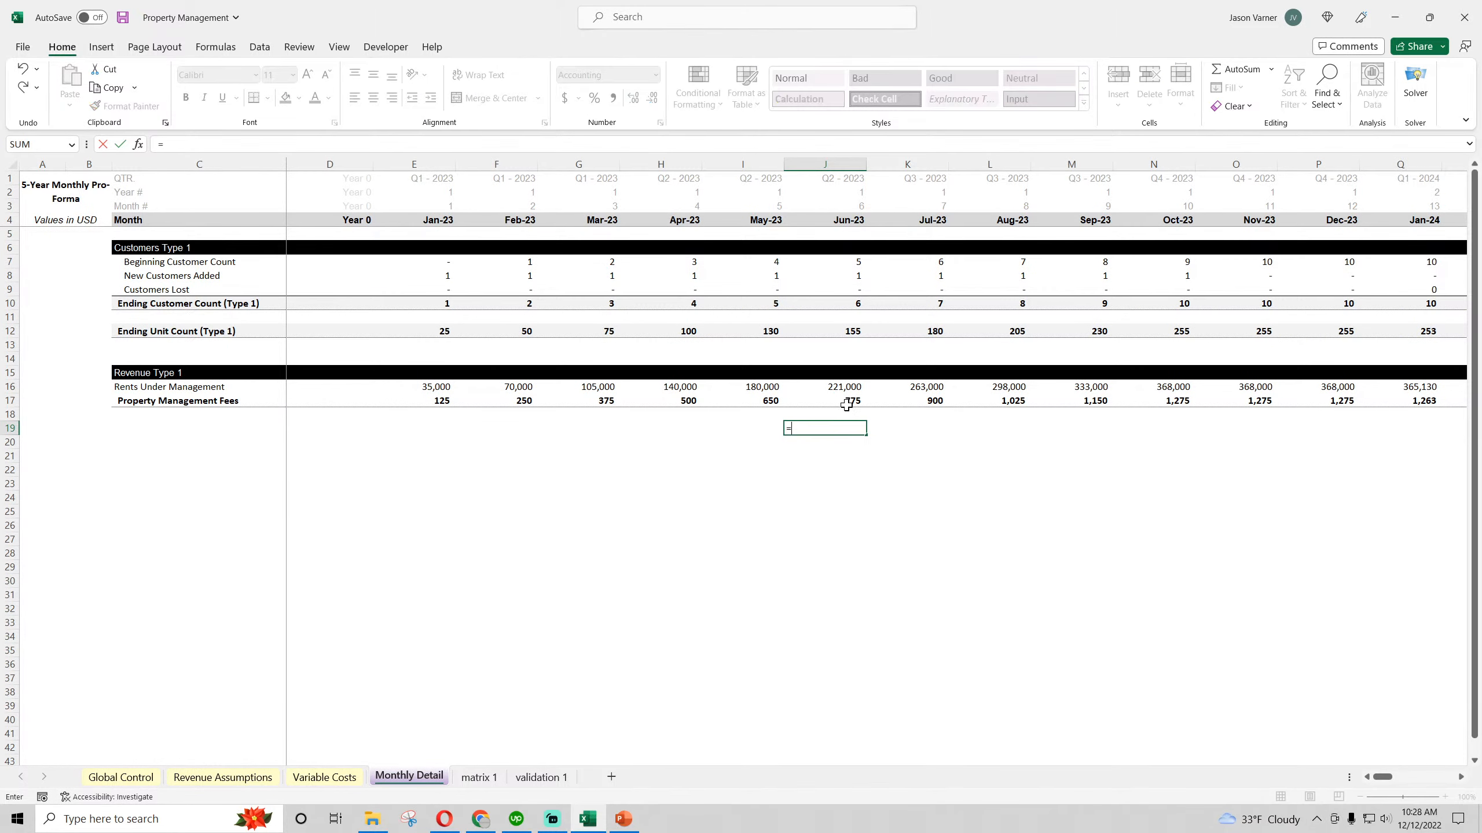
click(849, 400)
text(/)
click(837, 337)
key(Return)
click(852, 428)
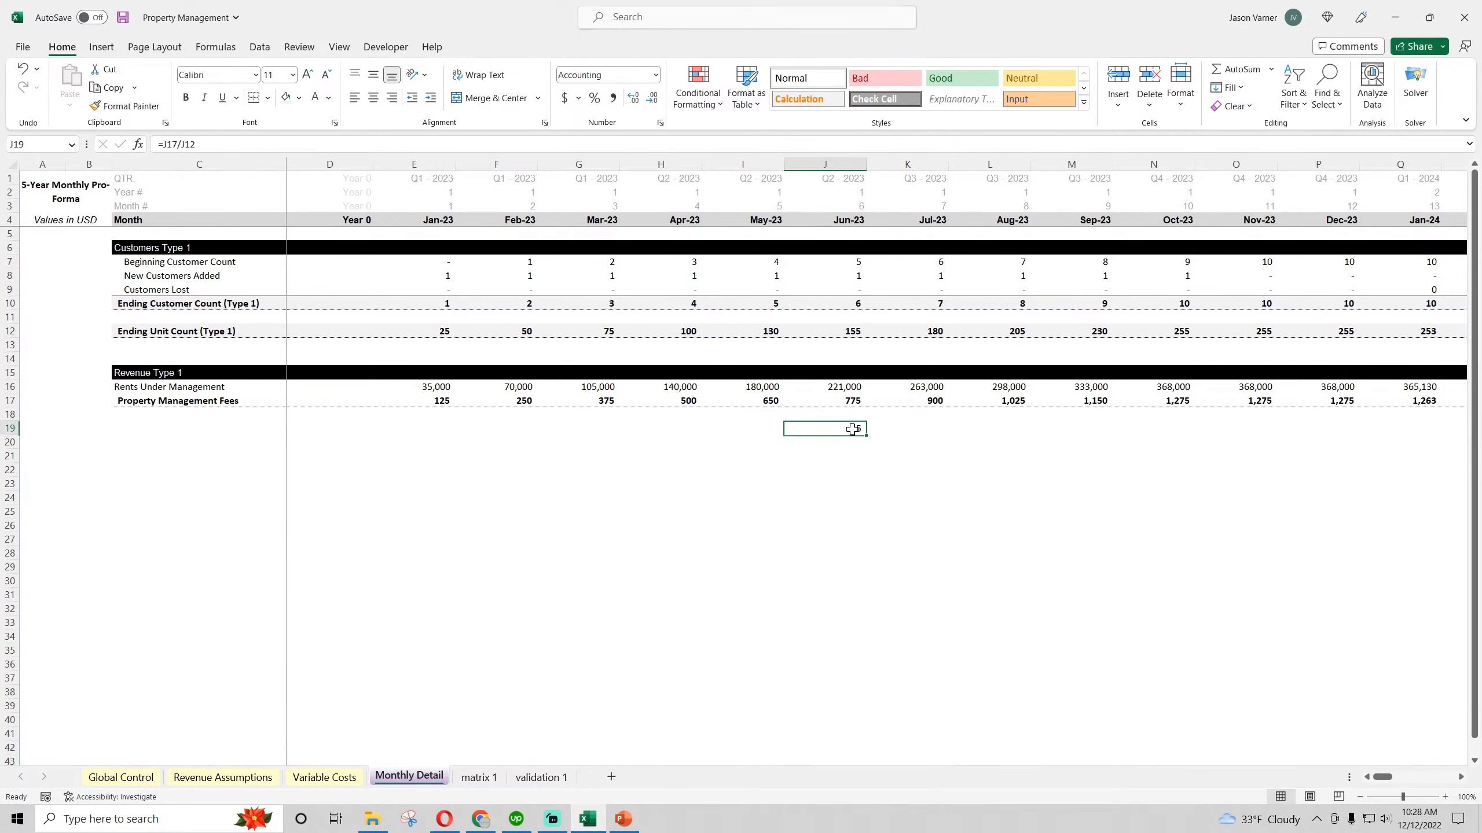
key(Delete)
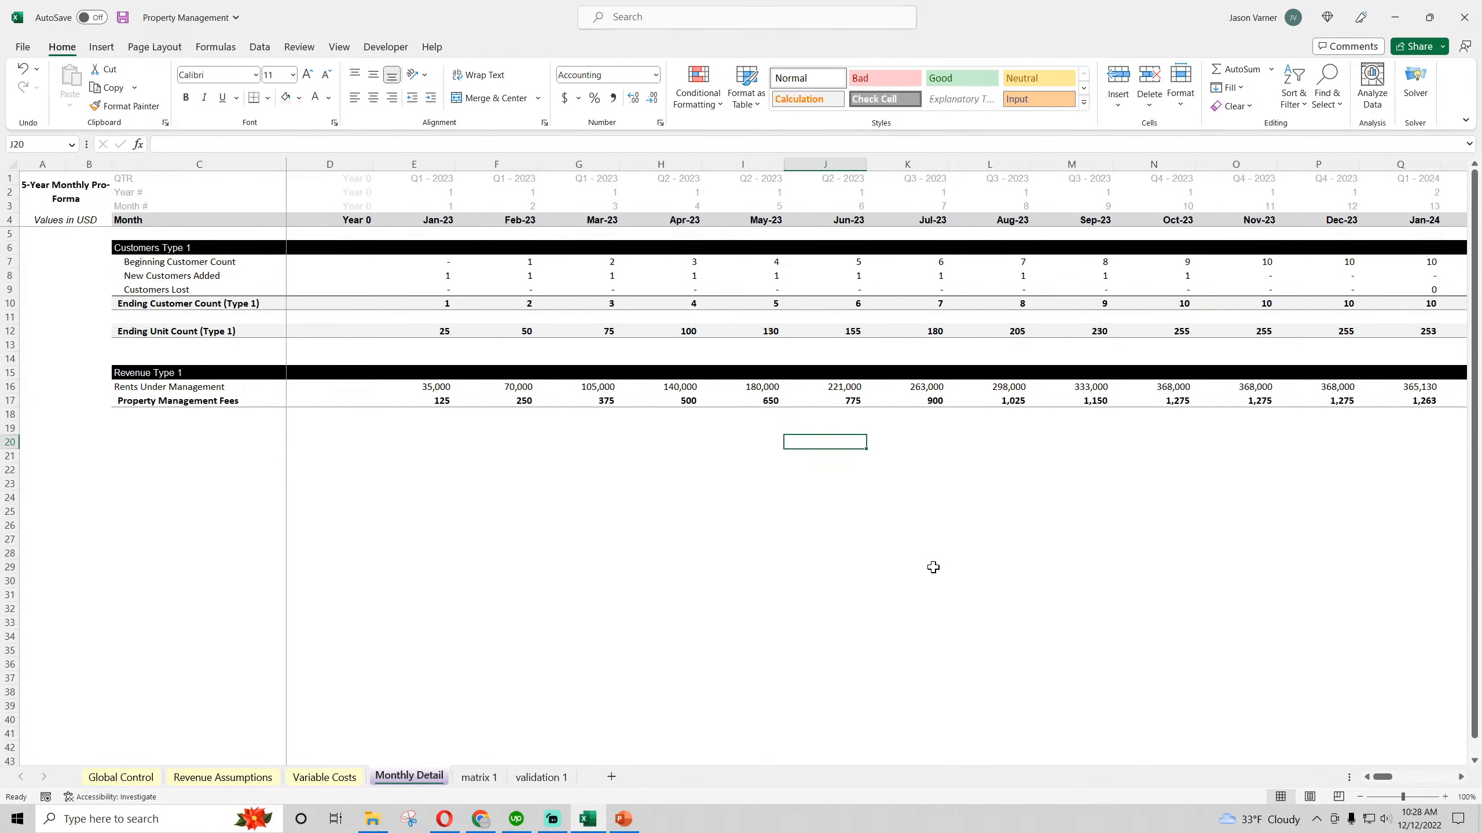
click(686, 329)
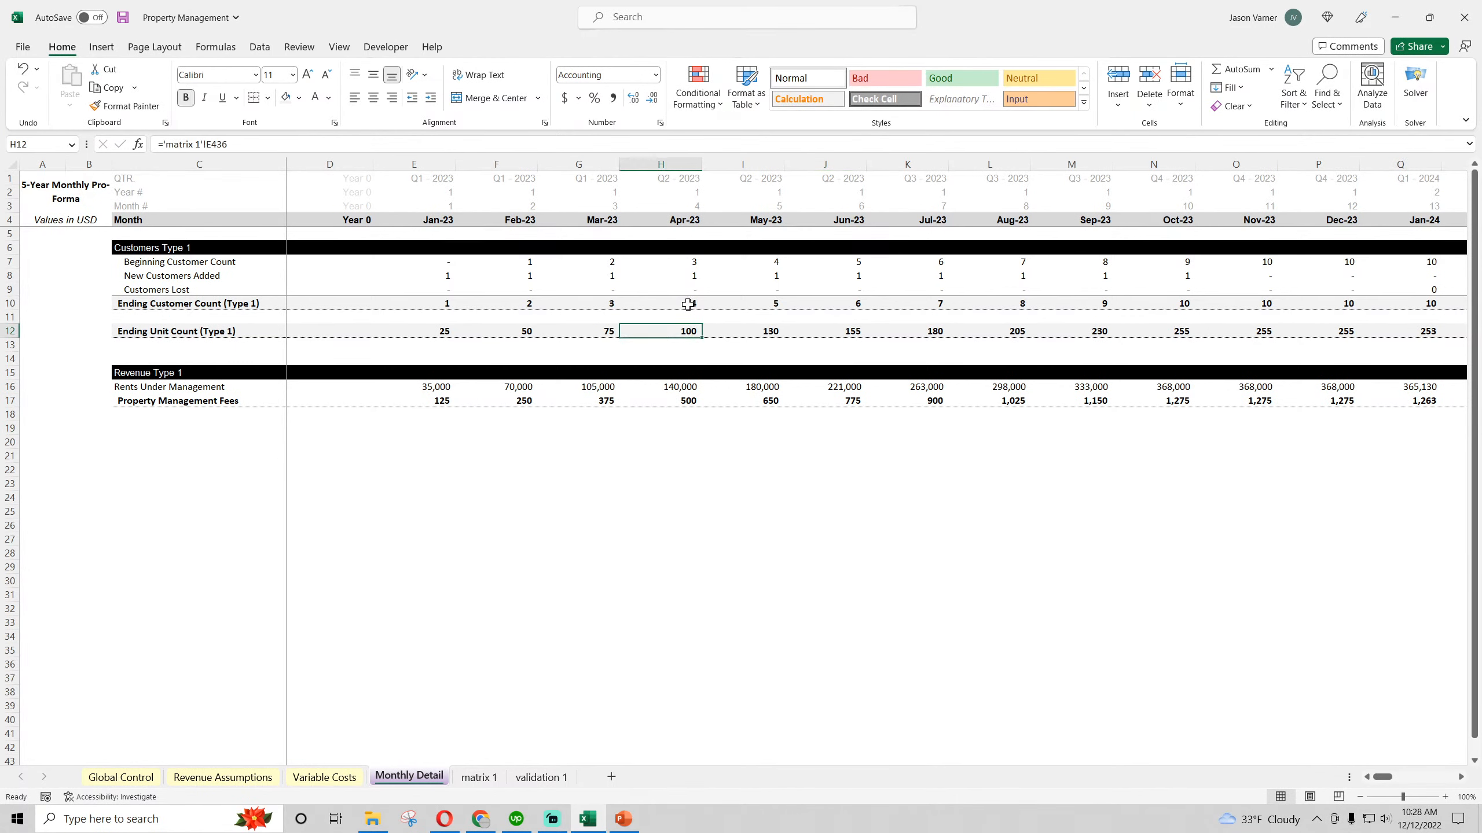
click(689, 306)
click(681, 382)
click(737, 551)
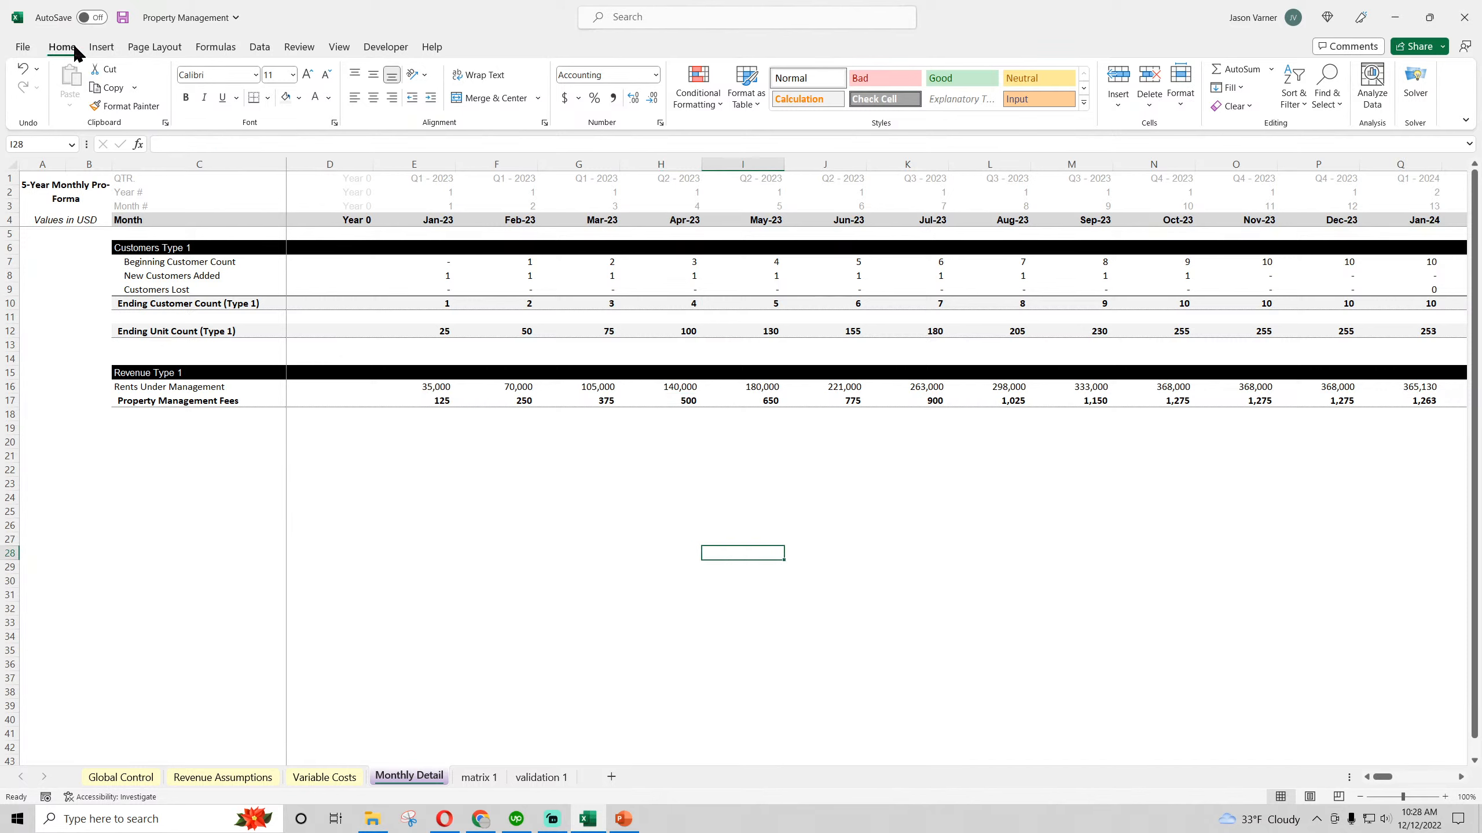
Save the workbook and enter the label "Other Revenues" in C19 below the management fees
click(123, 17)
click(135, 427)
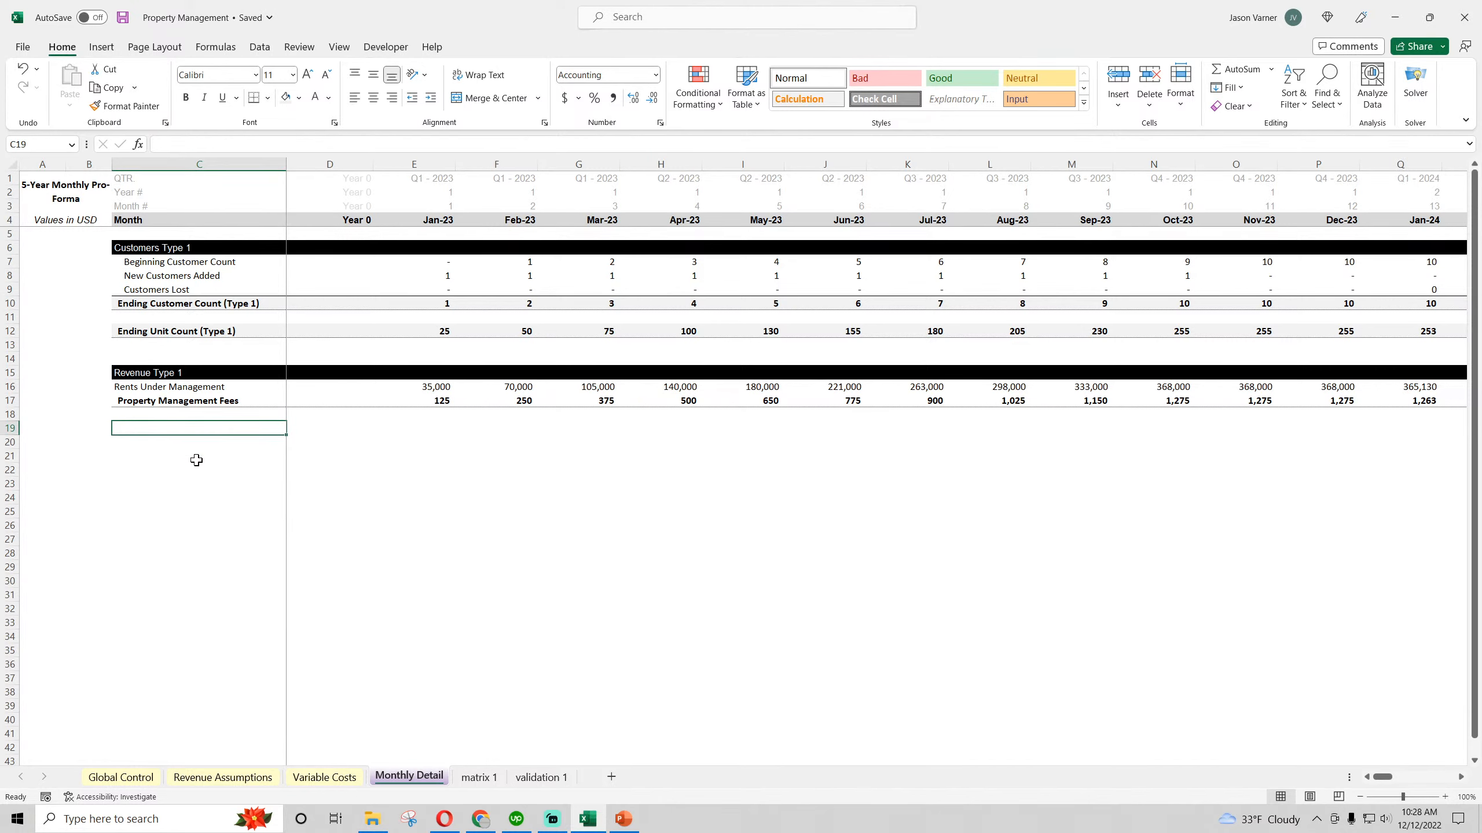
text(Other Rev)
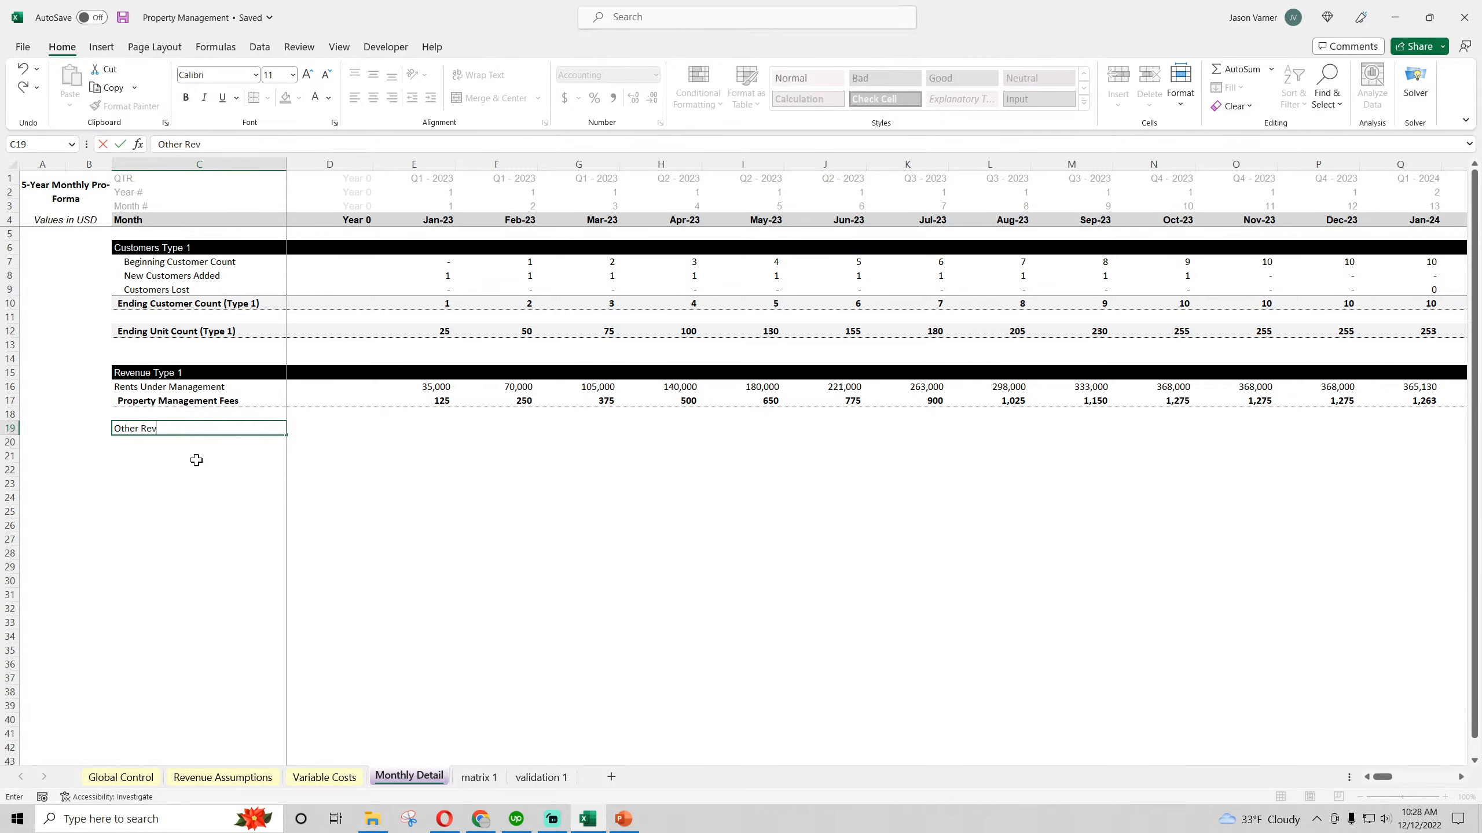
text(enues)
key(Return)
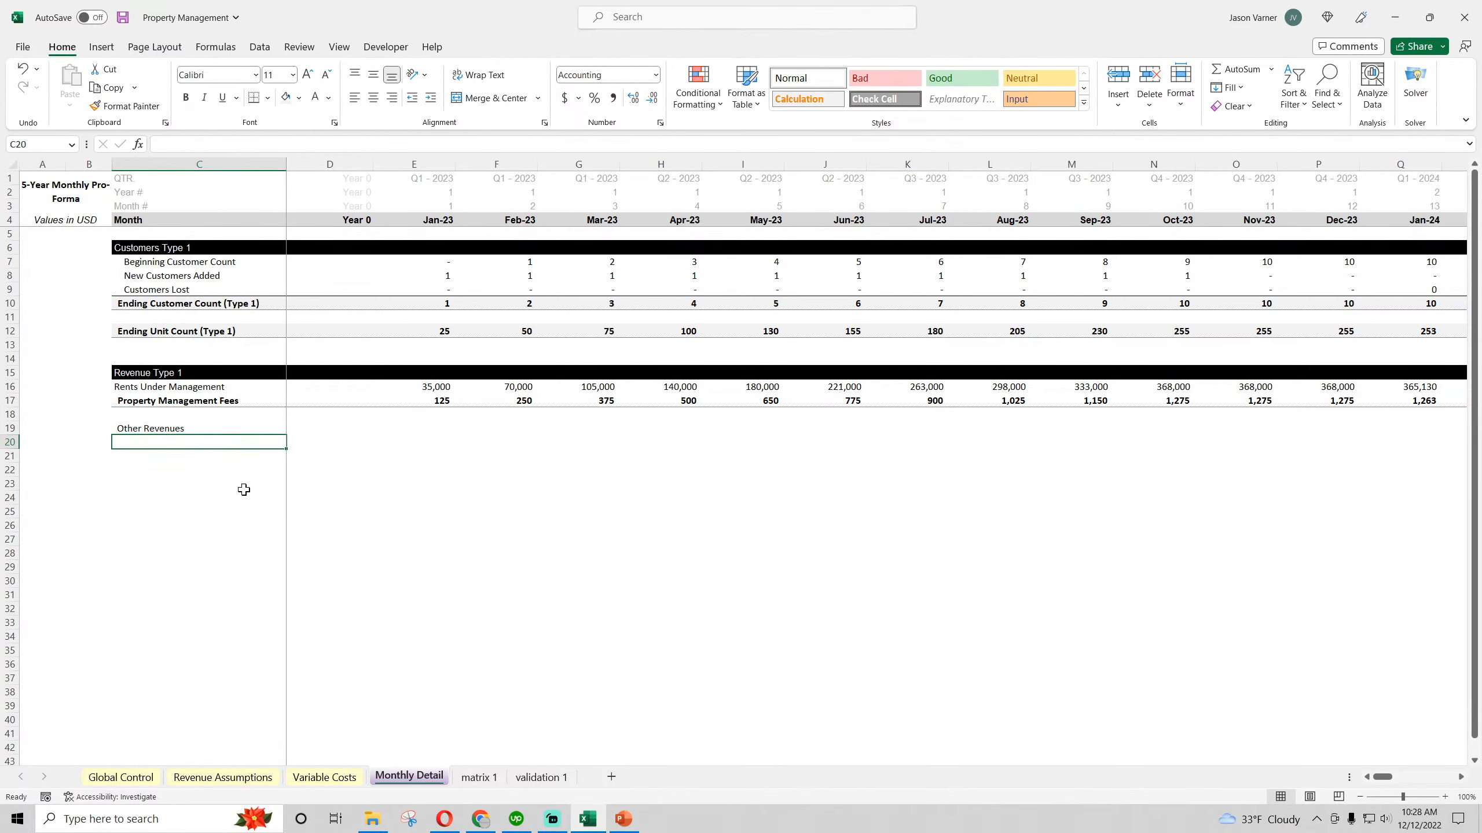
text(=)
click(223, 778)
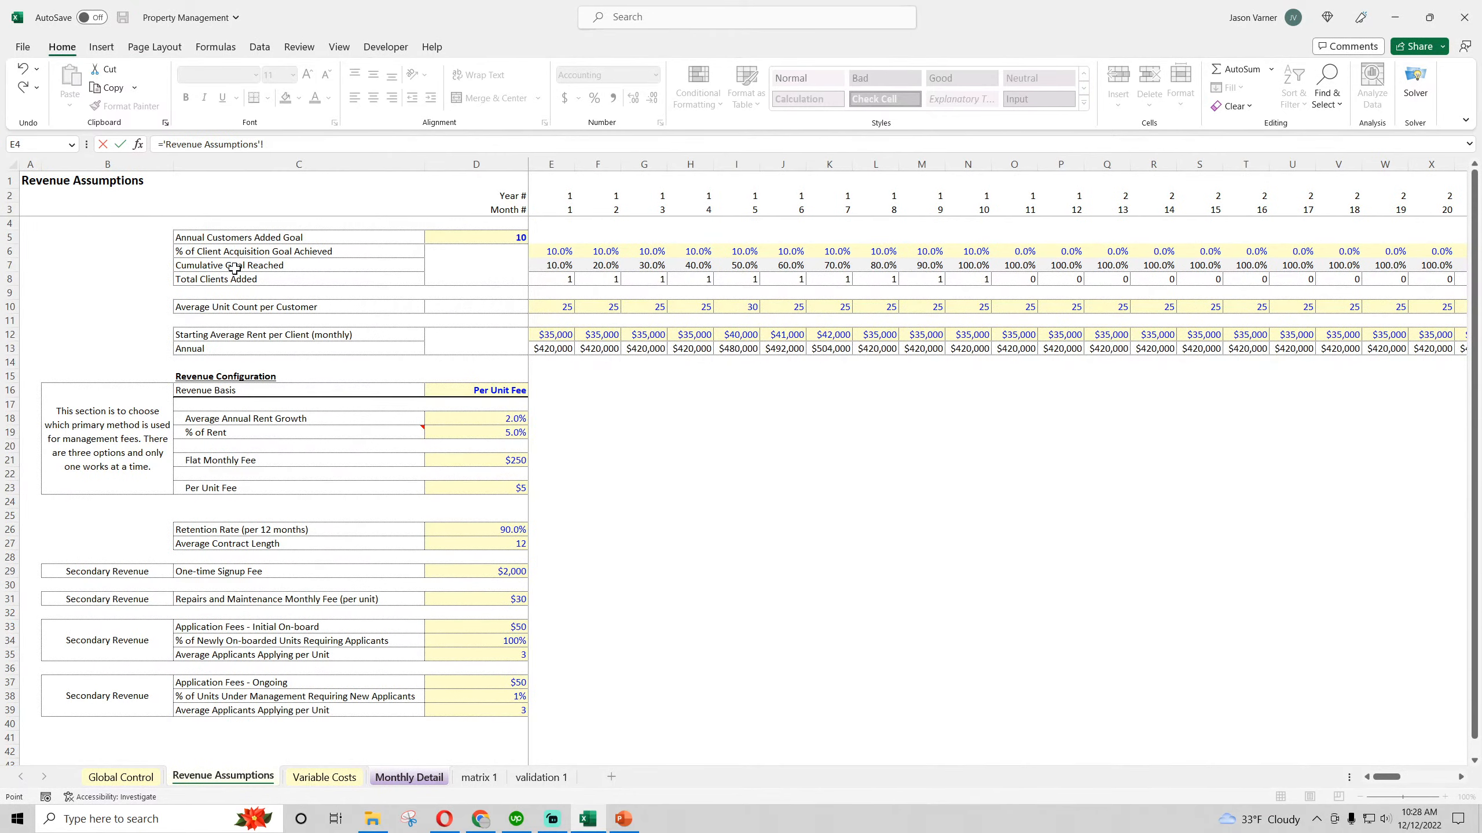
key(Escape)
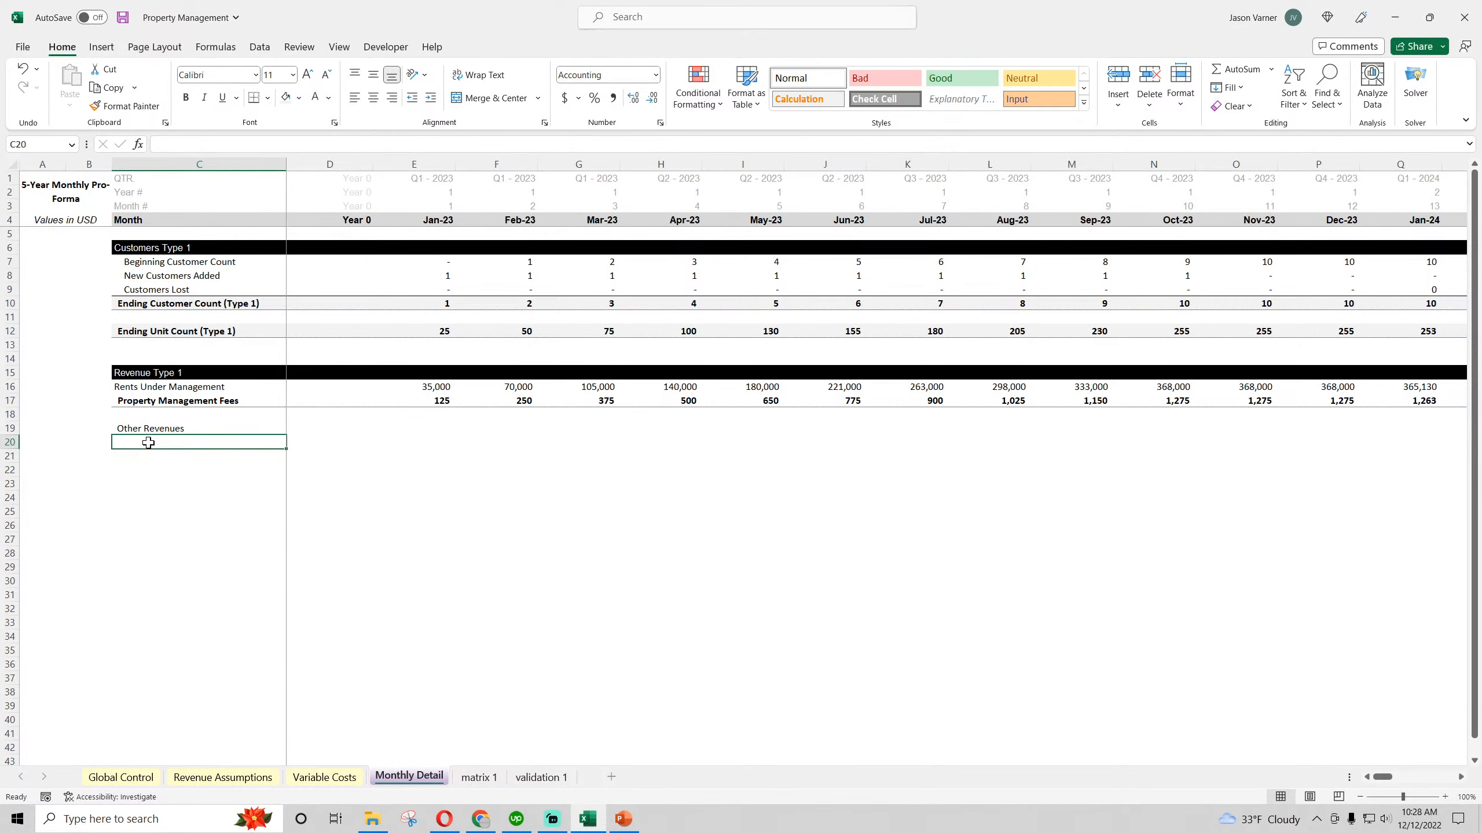
Enter the label "On-Boarding Fees" in C20 under Other Revenues
text(On-B)
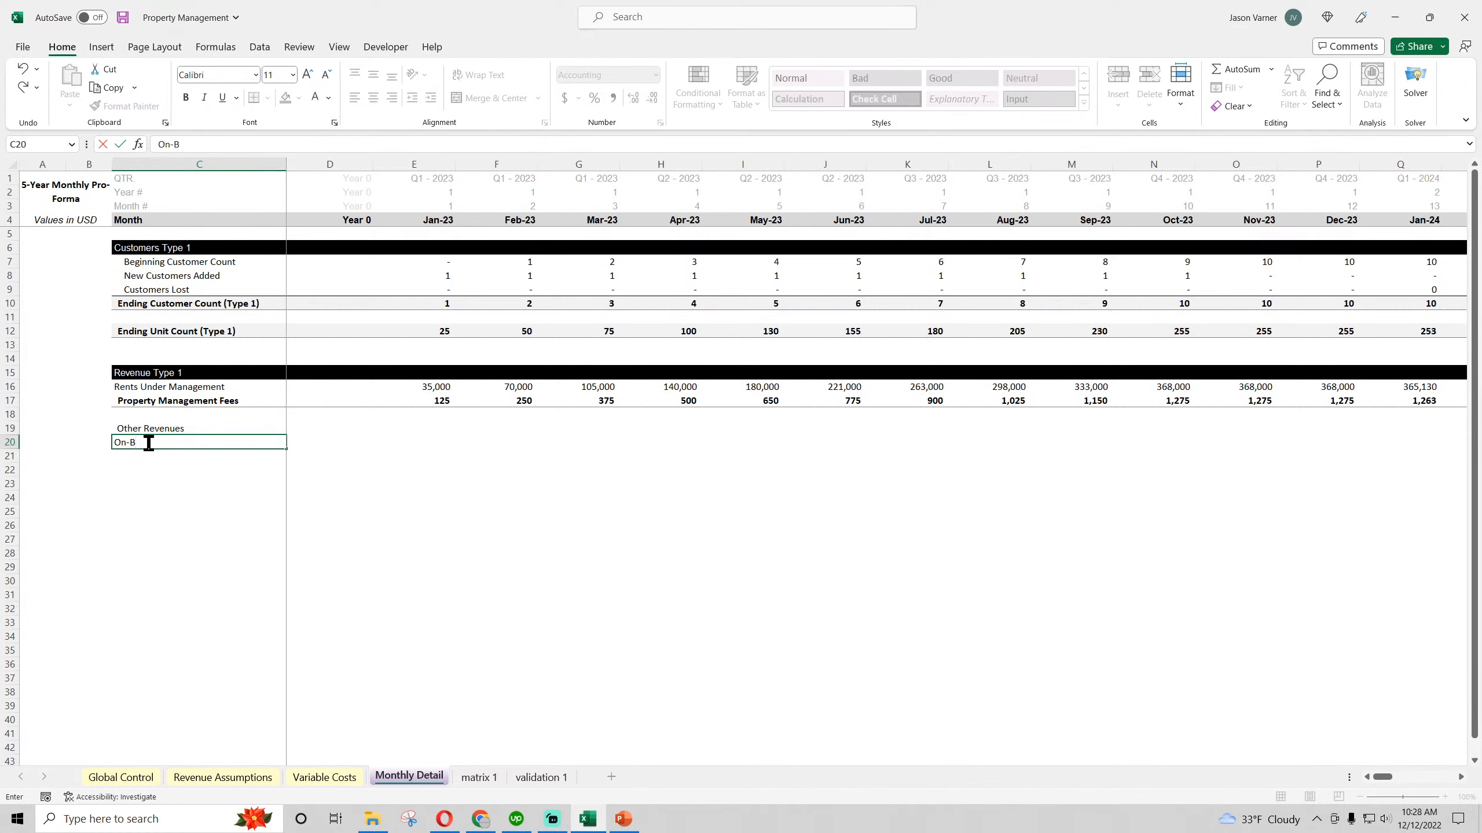
text(oarding Fees)
key(Return)
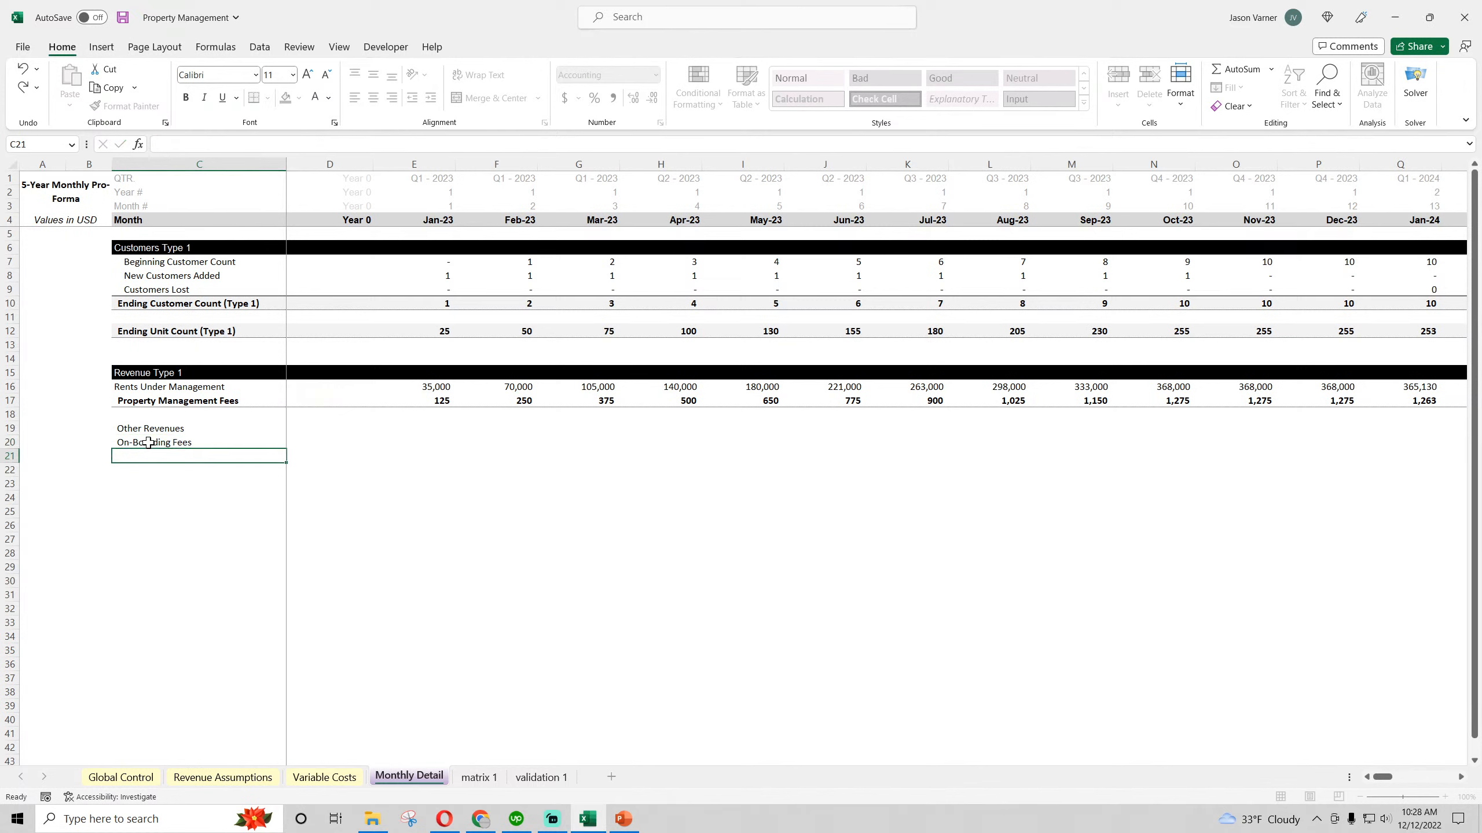
Enter the label "Application Fees" in C21 and check the secondary revenue items in Revenue Assumptions
text(Application Fees)
key(Return)
click(201, 773)
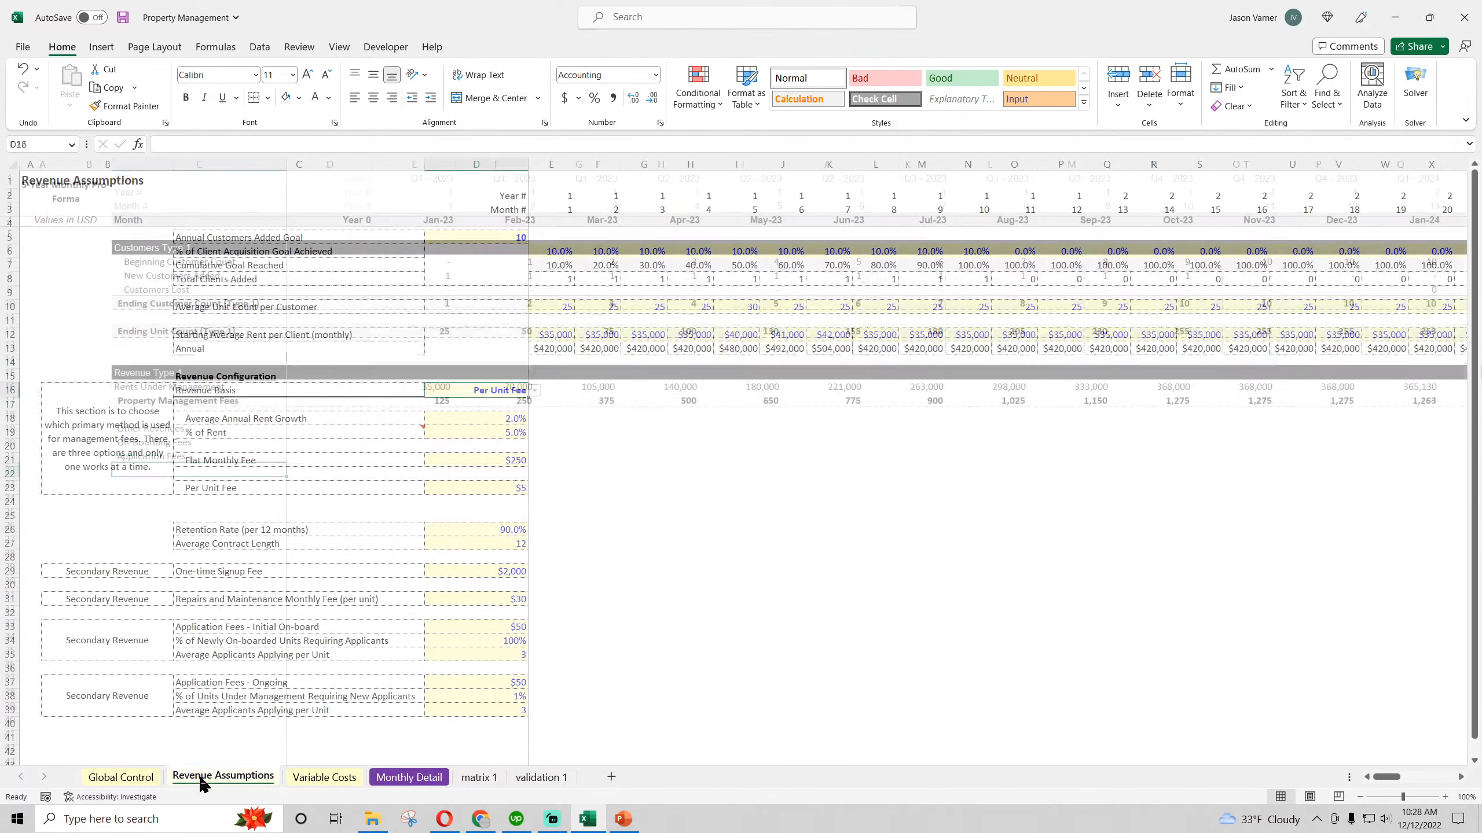
click(238, 573)
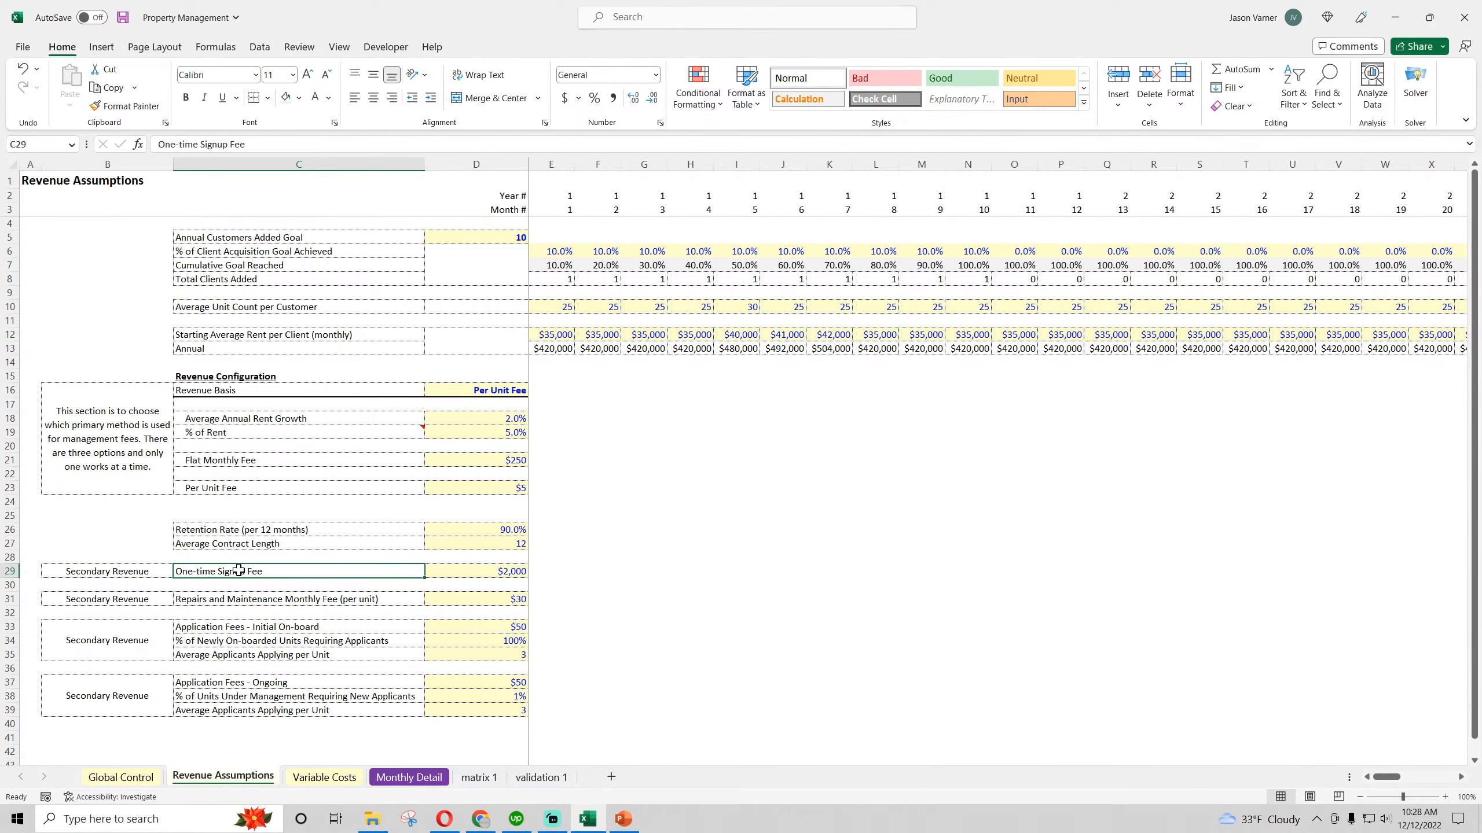
click(408, 777)
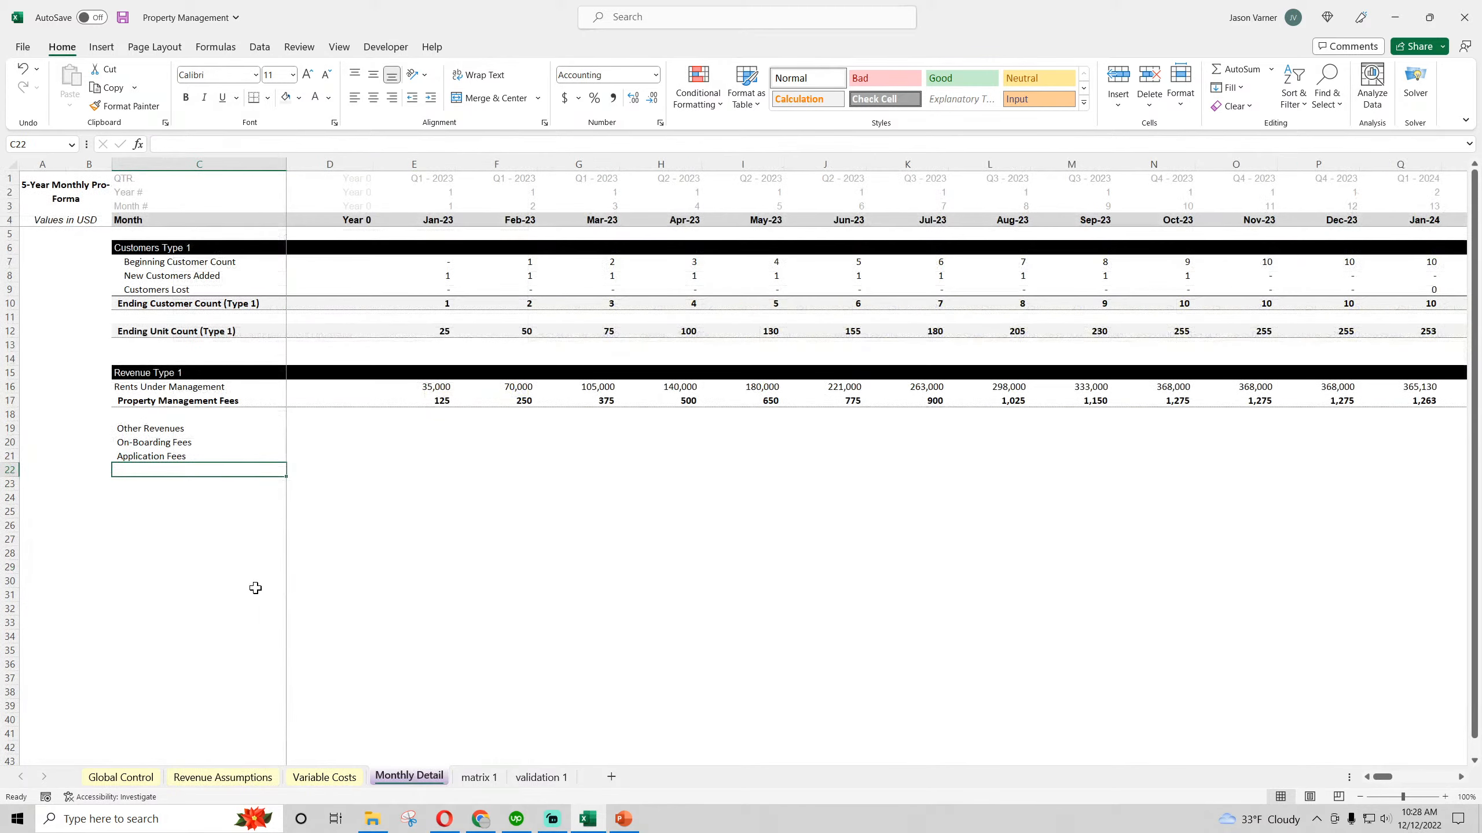
Enter the label "Repair and Maintenance" in C22 of Monthly Detail, below Application Fees
mouse_move(154, 445)
mouse_down()
mouse_move(159, 474)
mouse_move(148, 450)
mouse_move(175, 460)
mouse_up()
click(151, 456)
click(176, 470)
click(151, 467)
text(Repair and Mai)
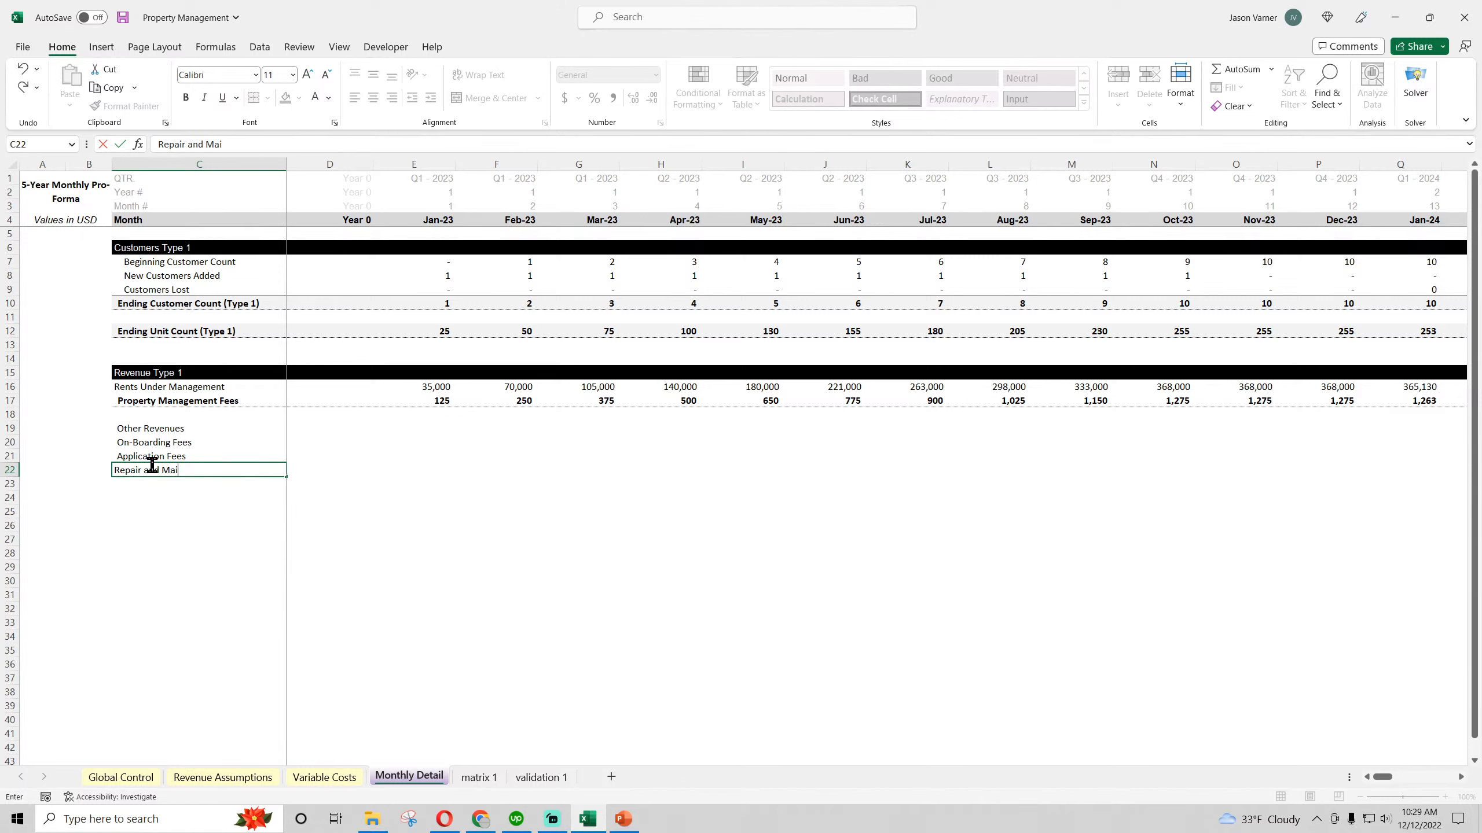
text(ntenance)
key(Return)
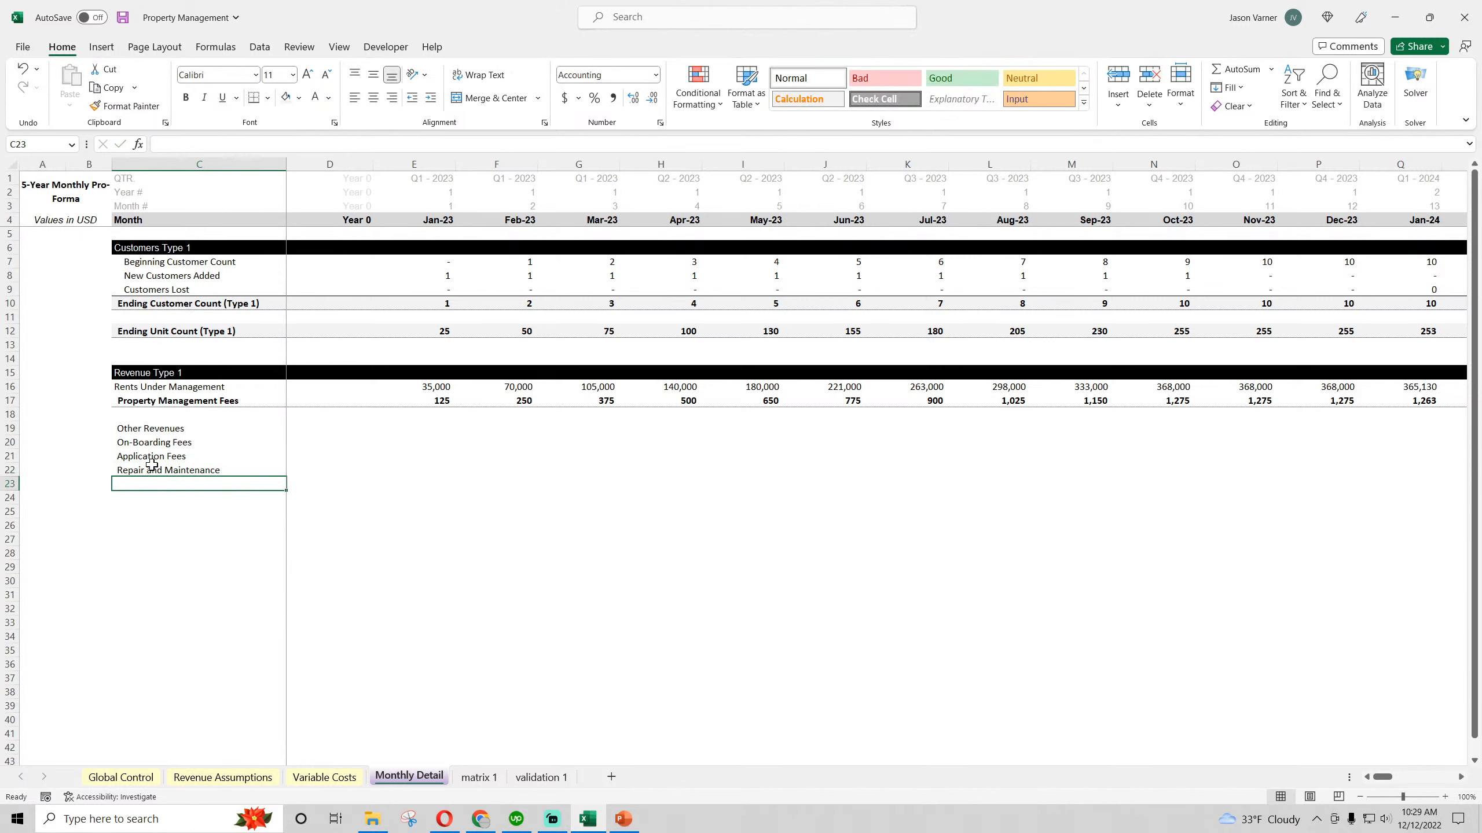
Indent the three fee labels in C20:C22 under Other Revenues and save the workbook
click(155, 429)
drag(153, 442, 152, 470)
click(430, 97)
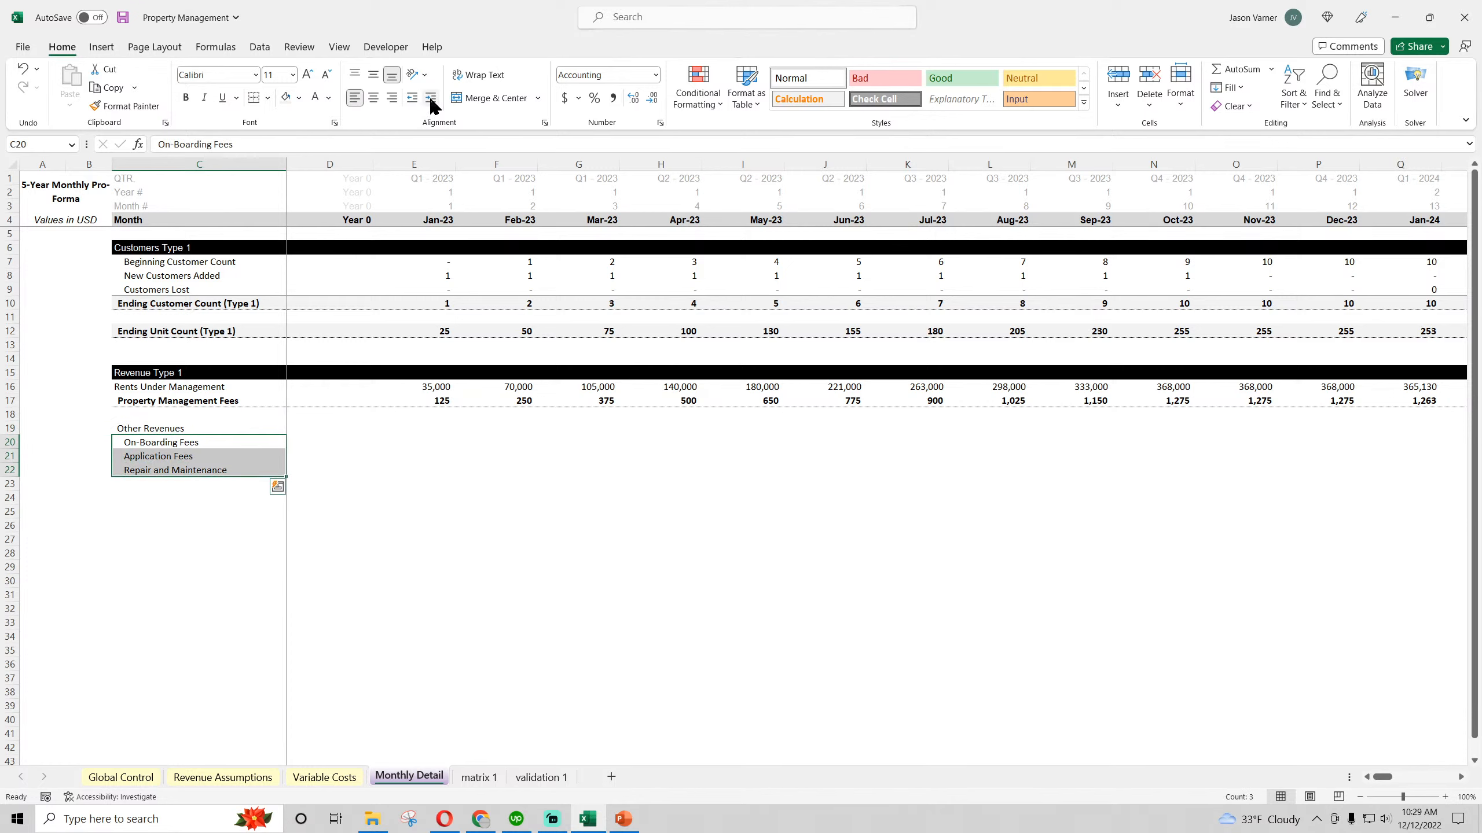
click(414, 594)
click(123, 17)
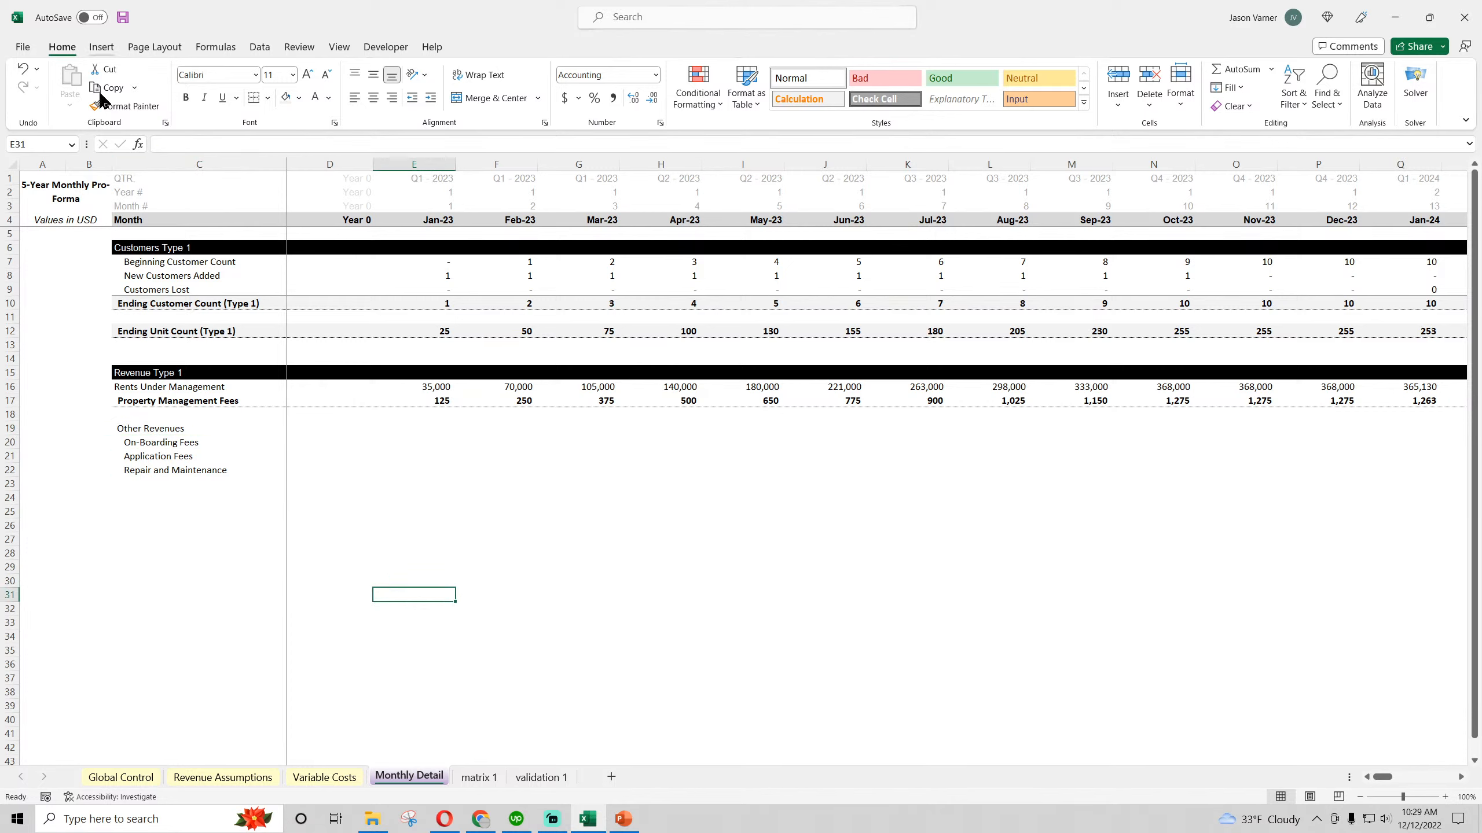
Review the Other Revenues labels and the Property Management Fees for the first months in Monthly Detail
drag(169, 443, 172, 470)
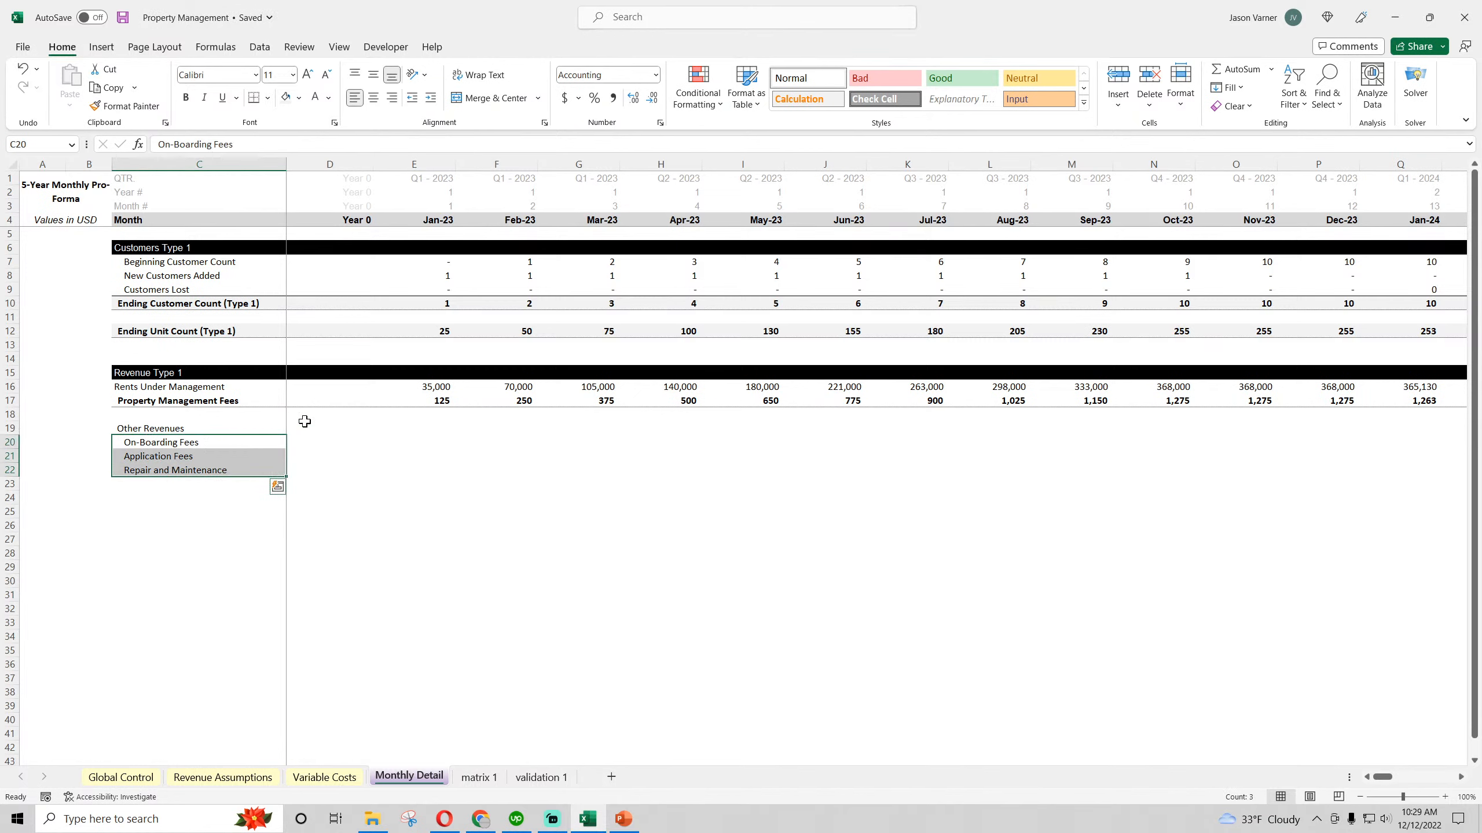
click(435, 400)
click(517, 401)
click(592, 401)
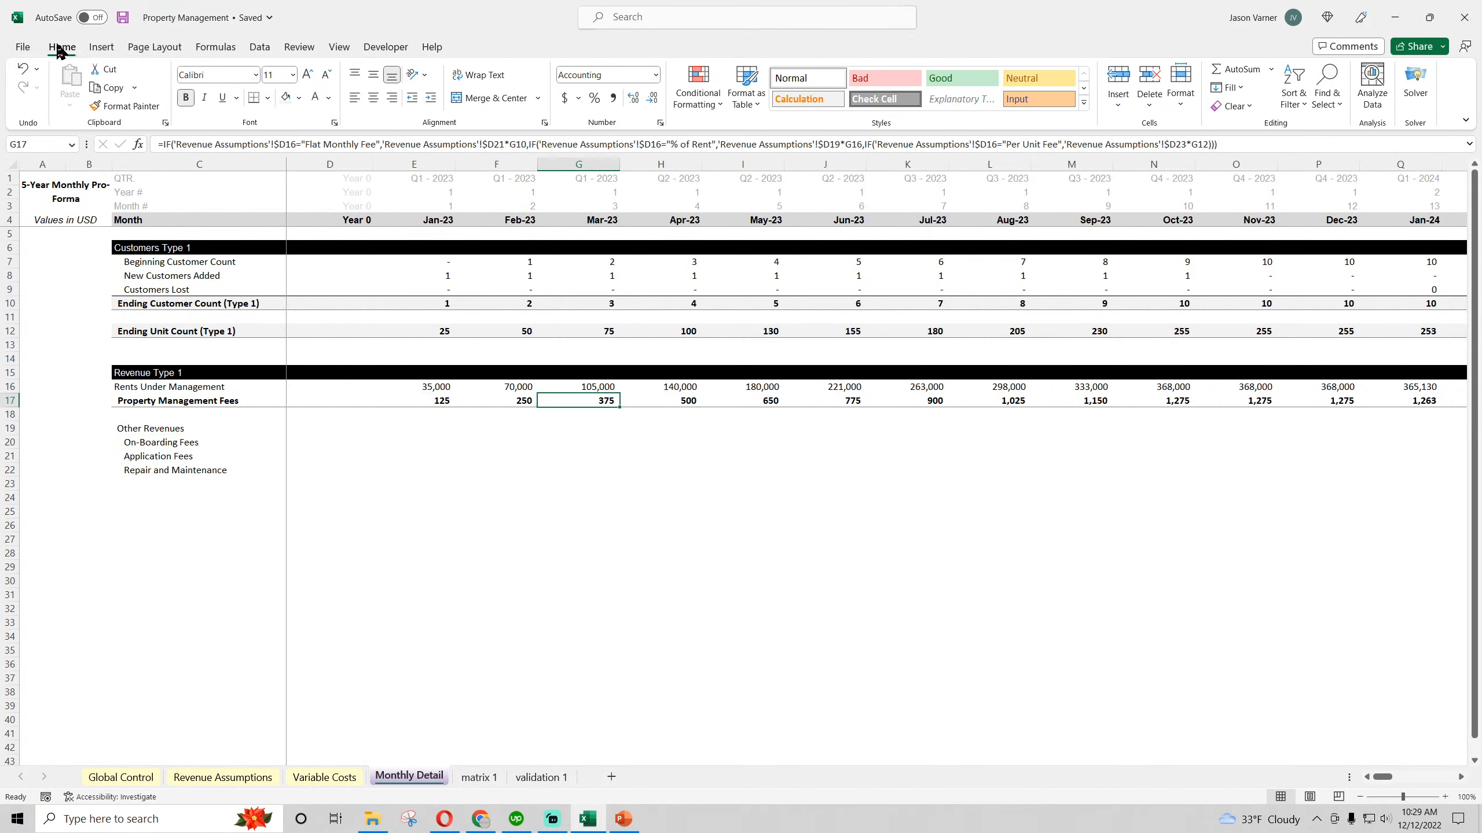
click(123, 18)
click(443, 398)
click(514, 400)
click(595, 400)
click(664, 400)
click(366, 451)
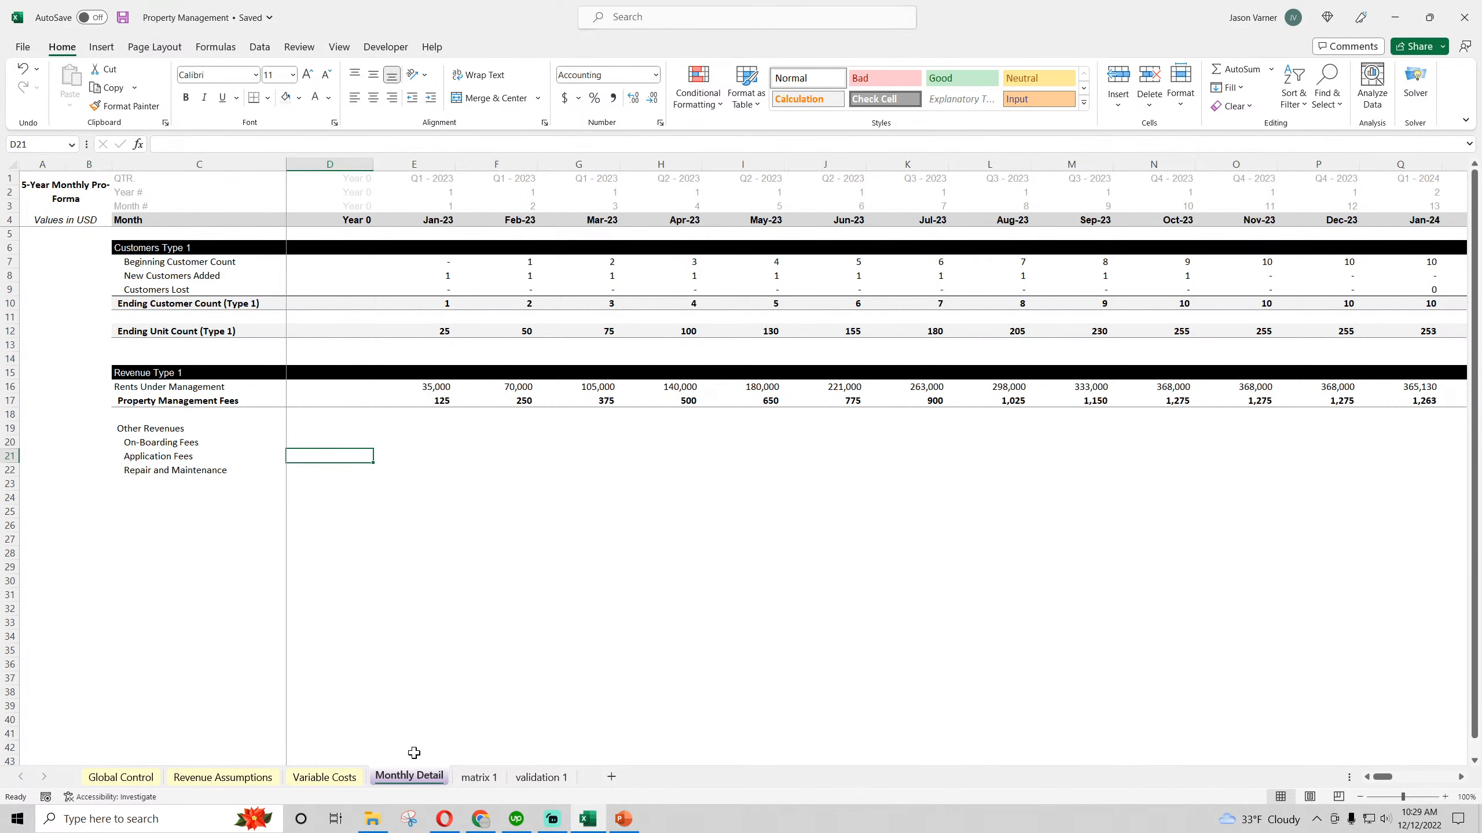
Review the four items in Variable Costs, and the unit count and starting rent rows in Revenue Assumptions
click(324, 778)
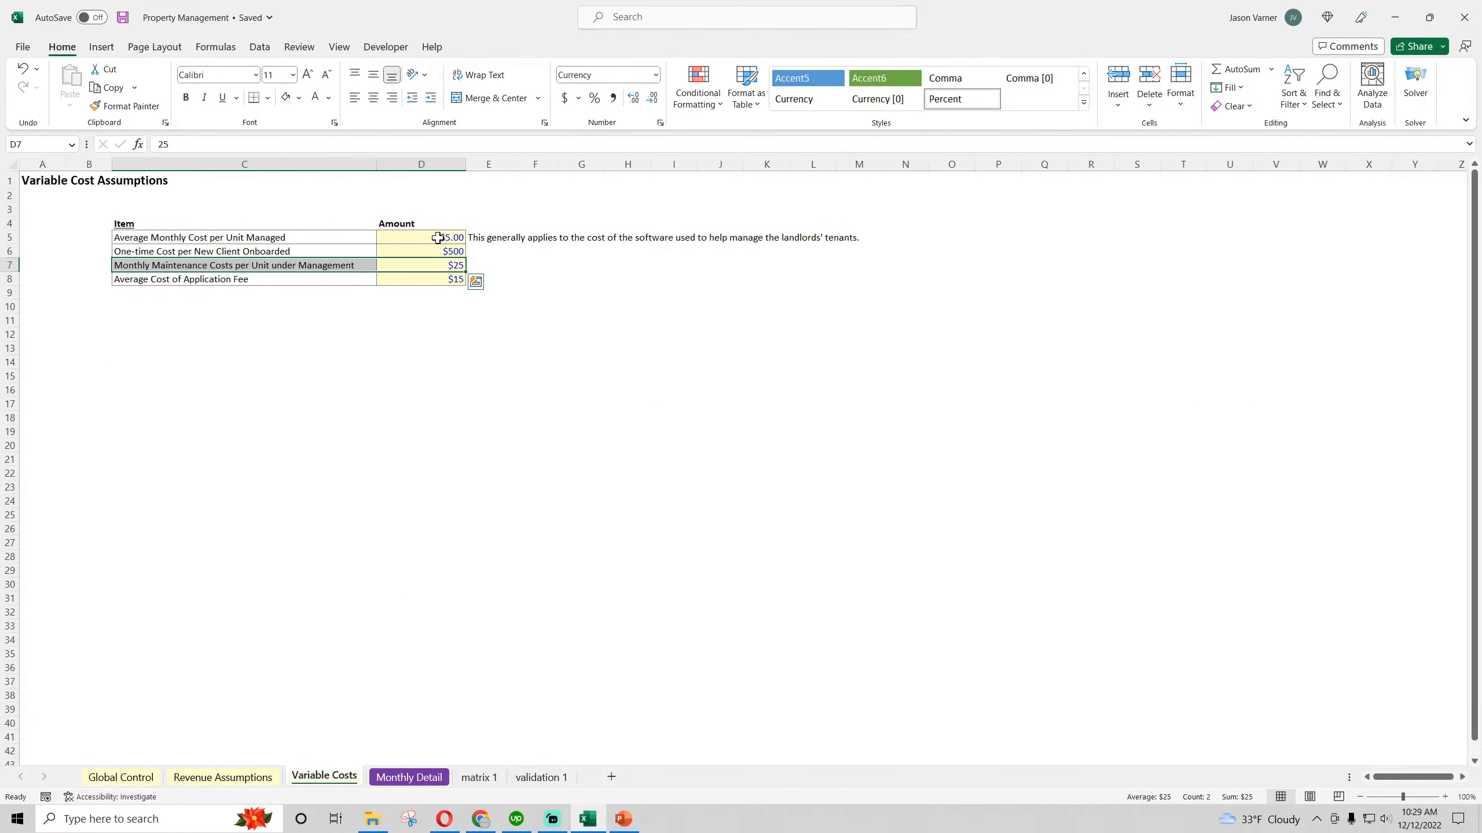
drag(443, 237, 434, 278)
drag(590, 440, 1108, 460)
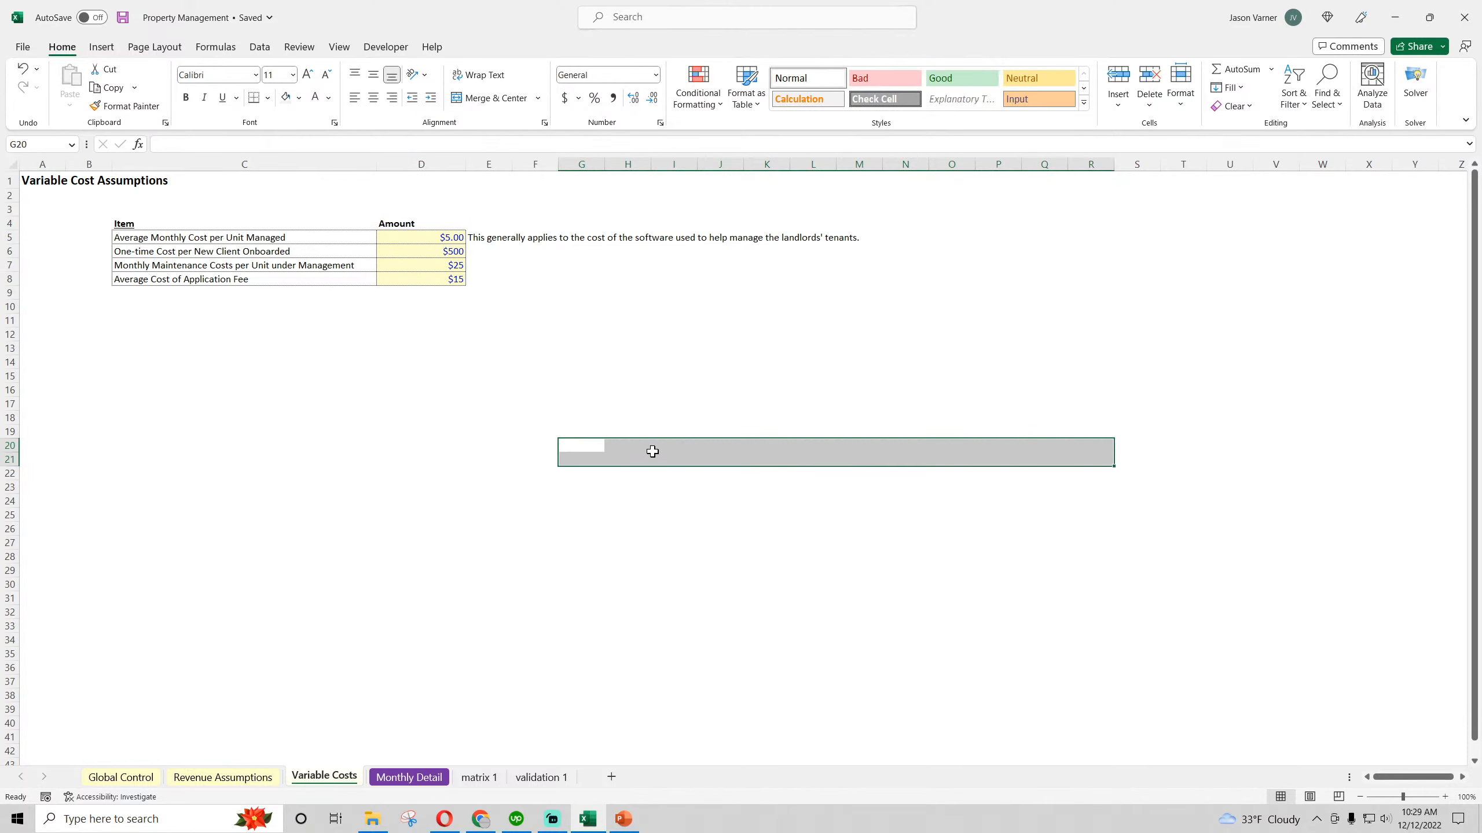
drag(440, 233, 429, 276)
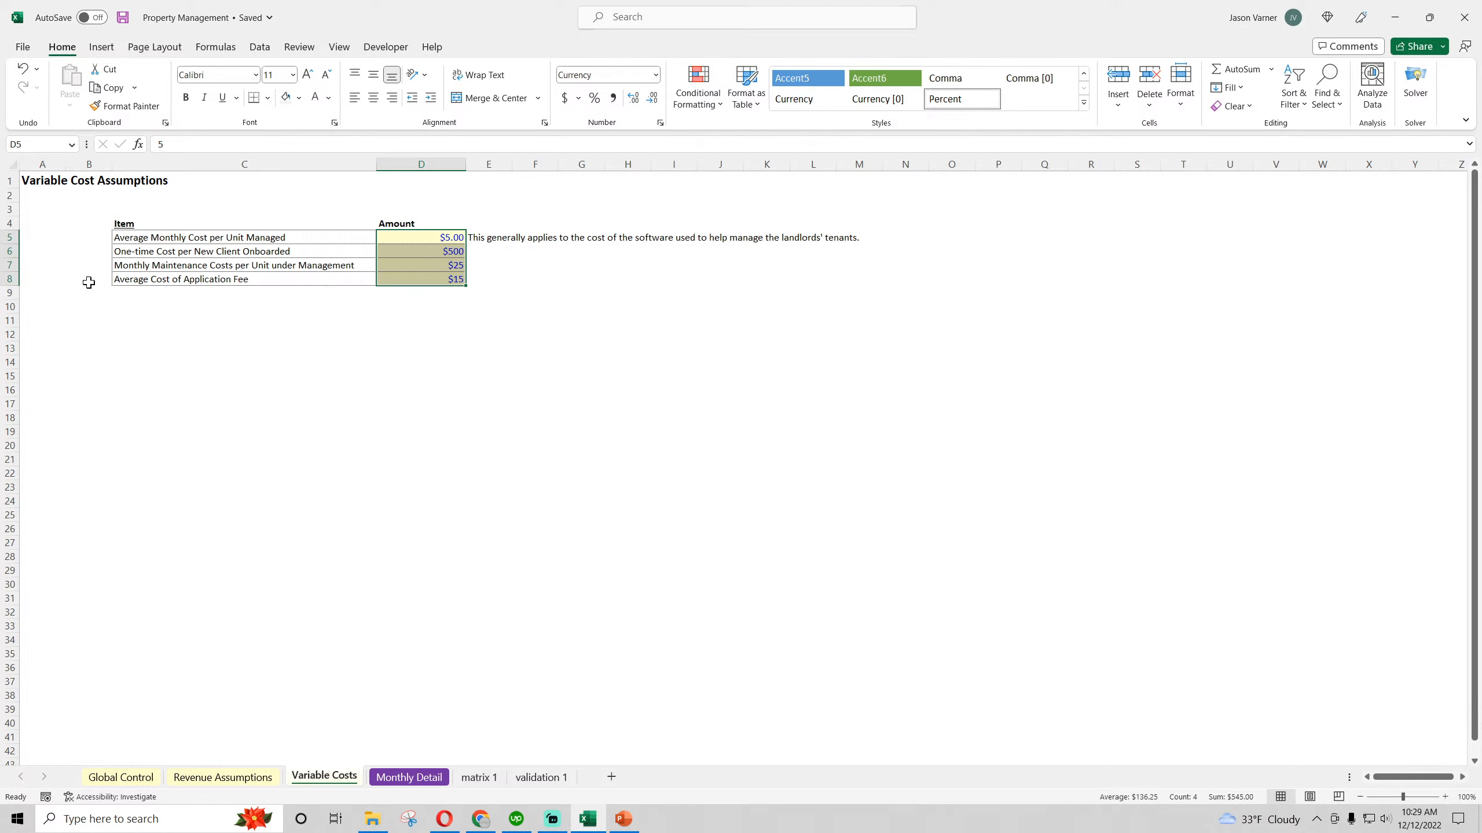
drag(117, 237, 403, 276)
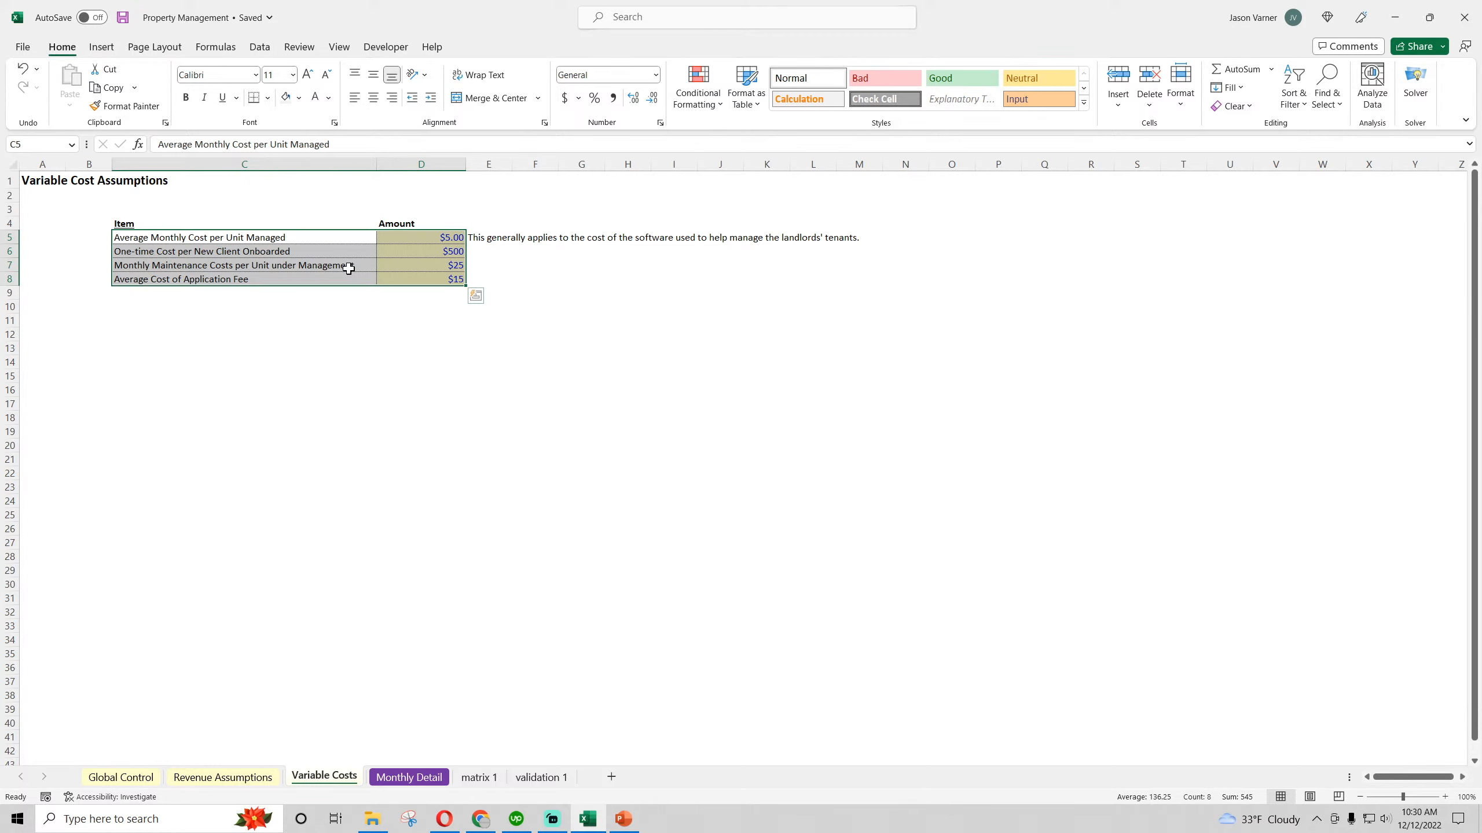
click(213, 779)
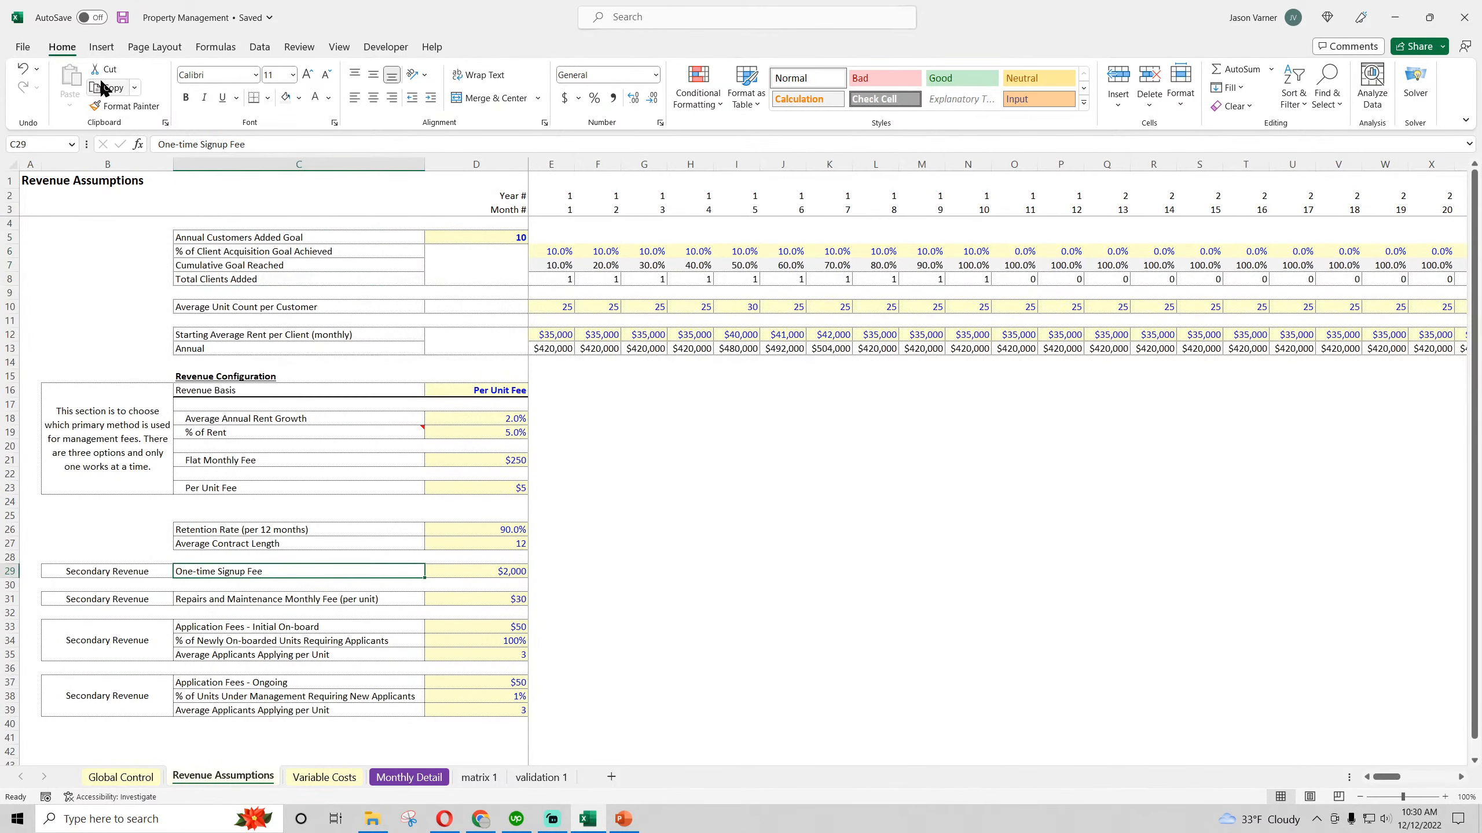
click(736, 500)
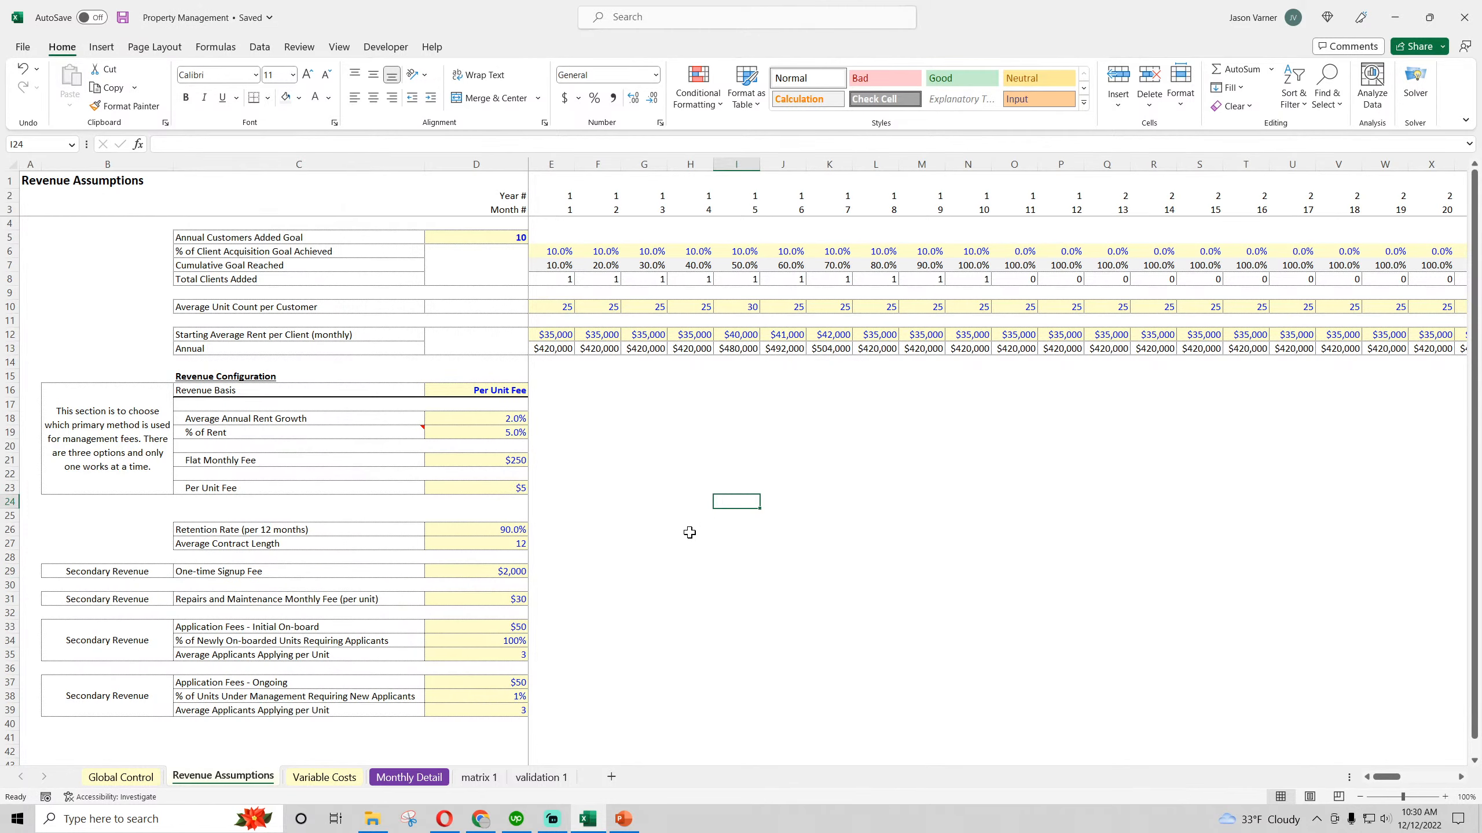
click(586, 416)
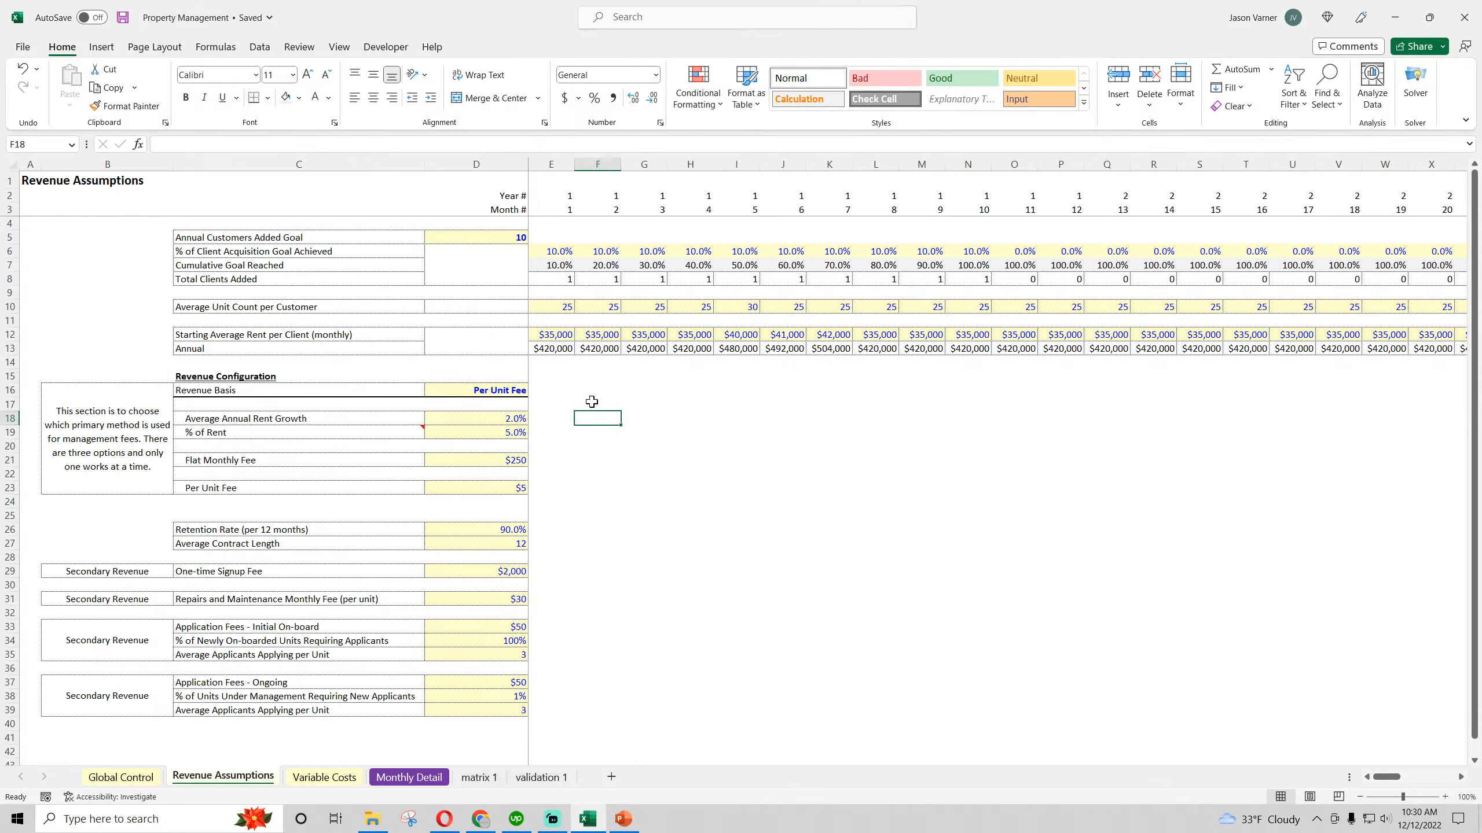
click(555, 321)
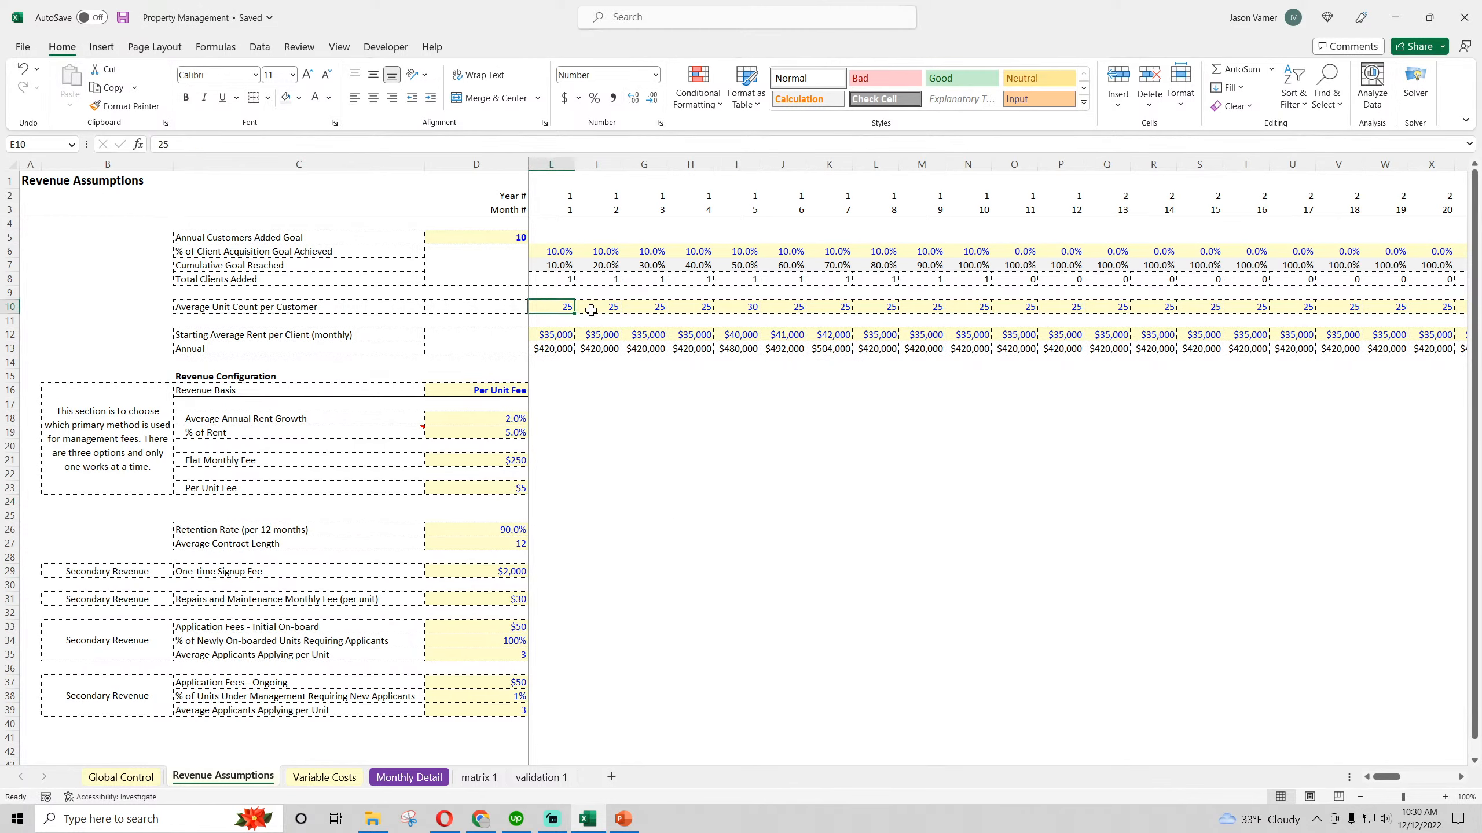
click(551, 336)
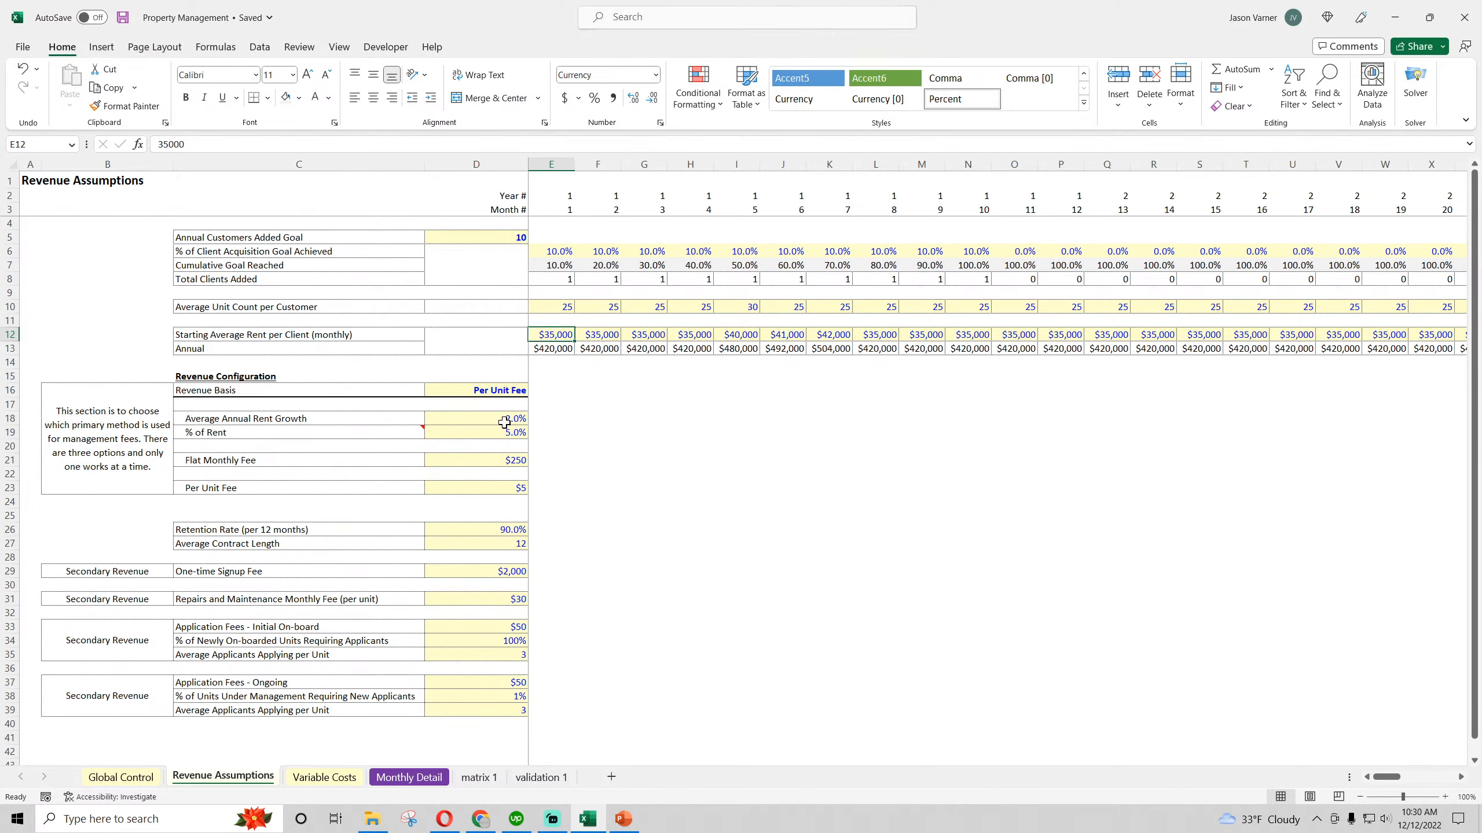
Examine the Rent Under Management formula in I250 of matrix 1 and return to Monthly Detail
click(478, 777)
click(627, 609)
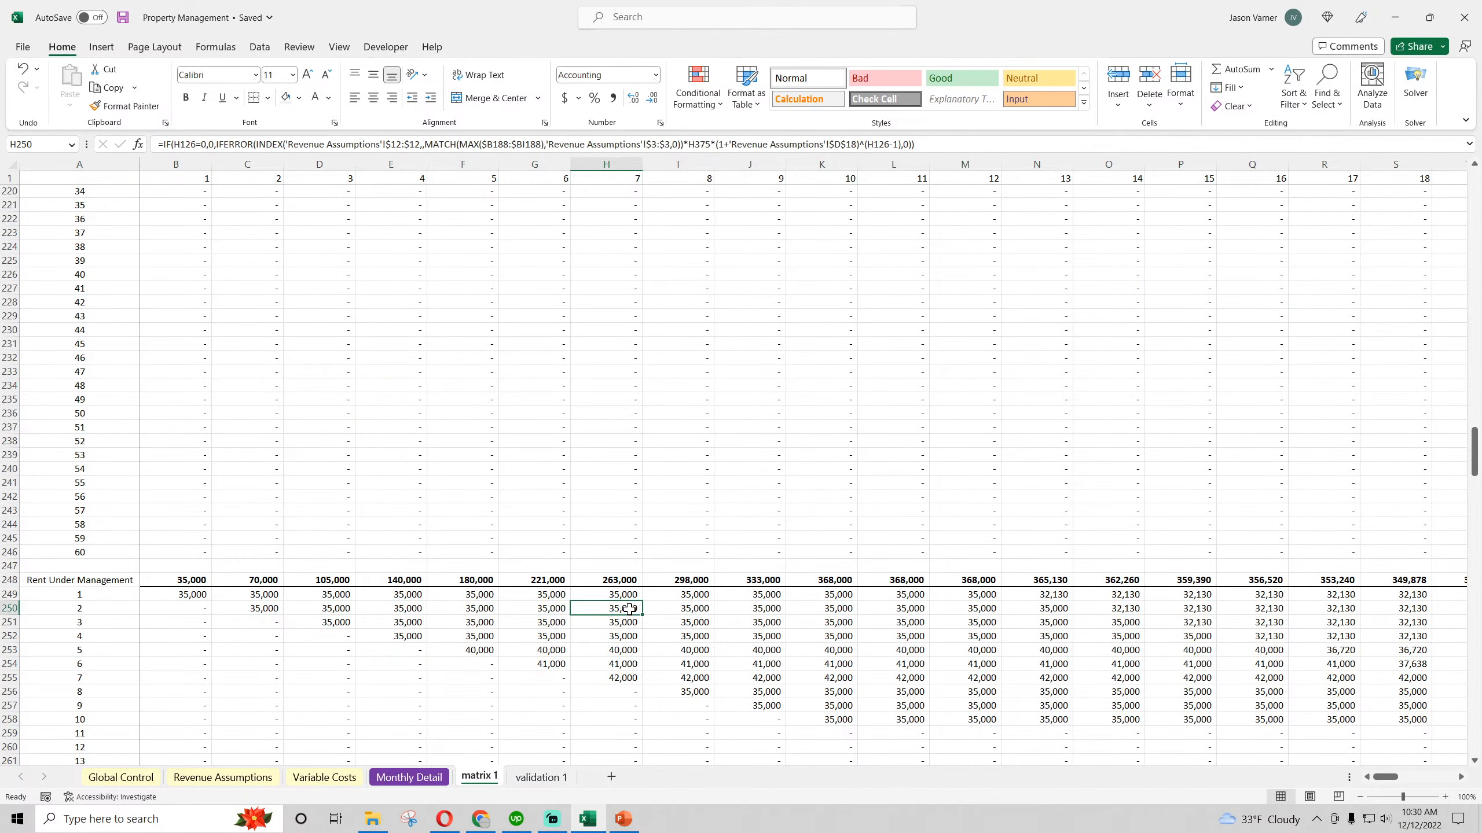
click(668, 610)
double_click(694, 608)
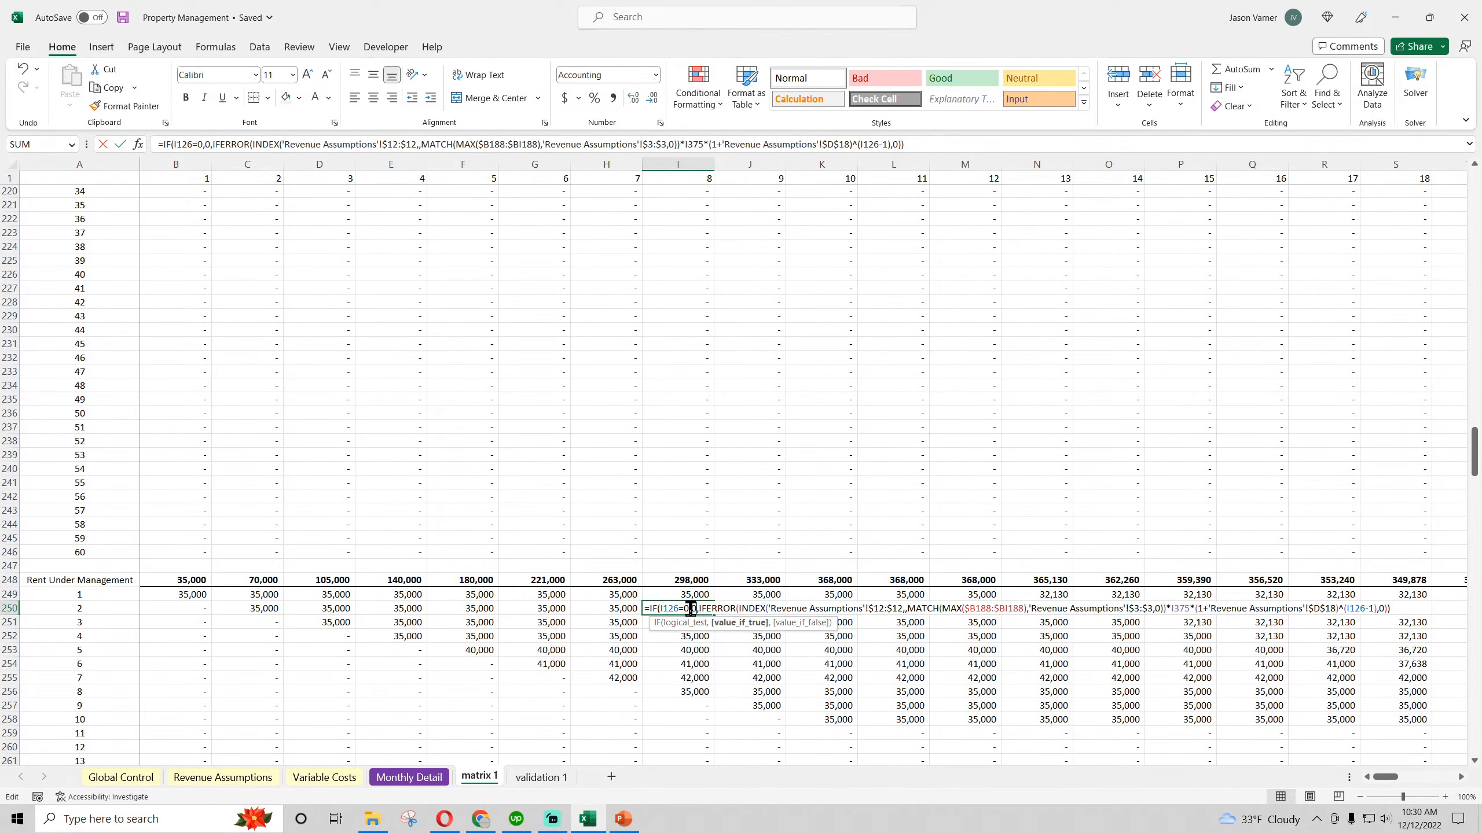
scroll(548, 657, up, 20)
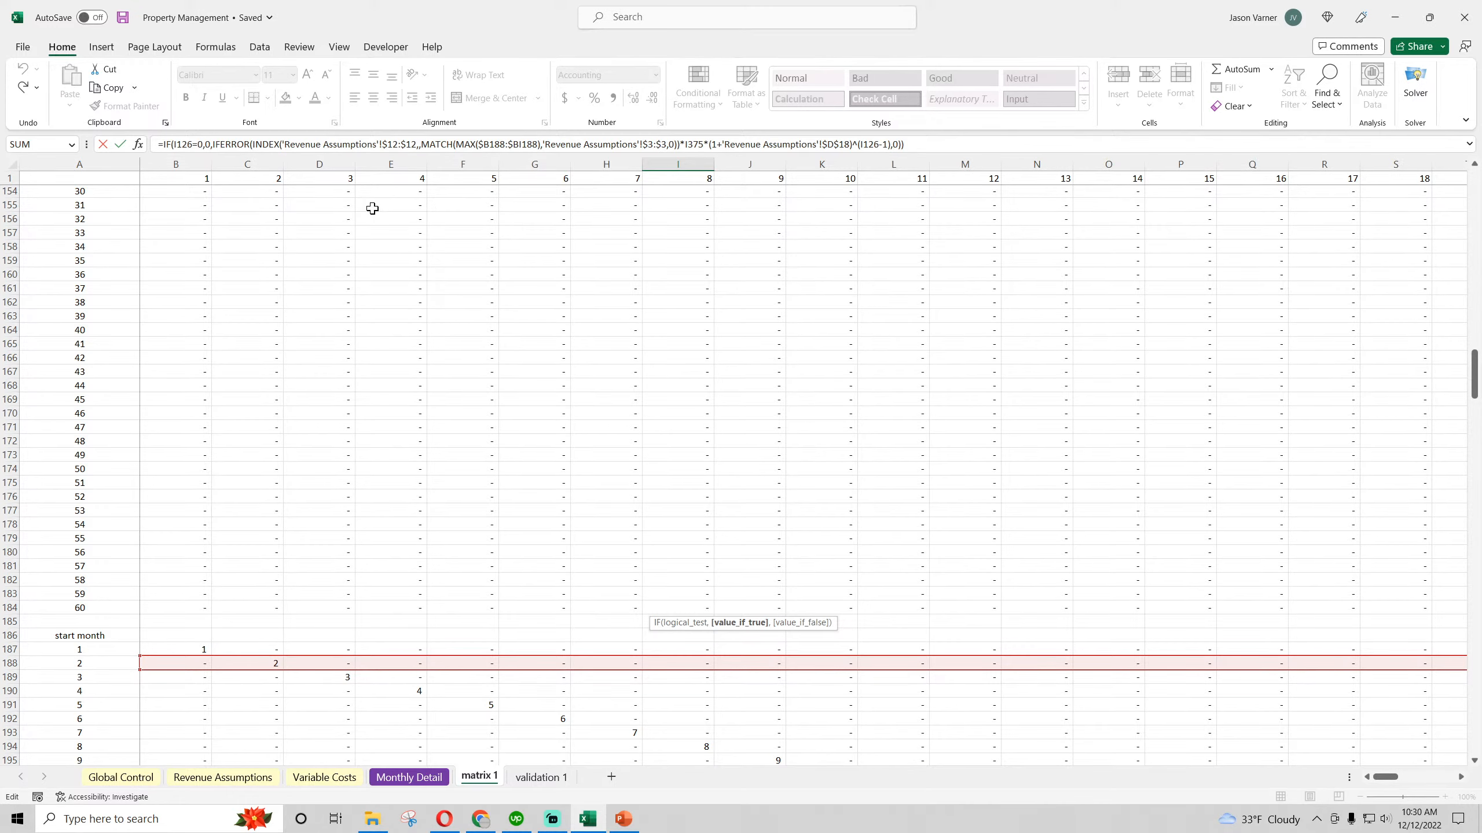
key(Return)
scroll(532, 420, down, 7)
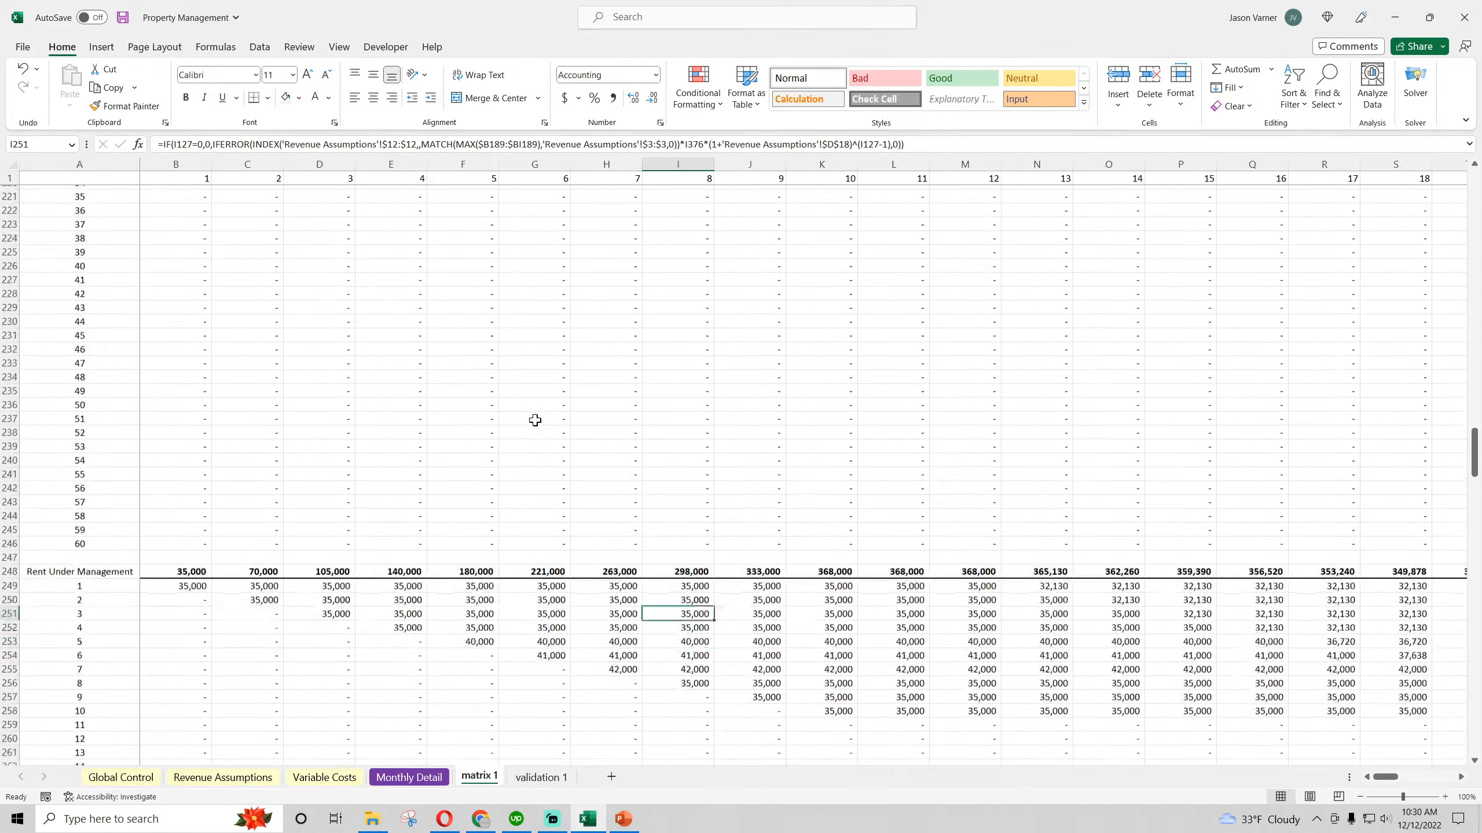
click(382, 785)
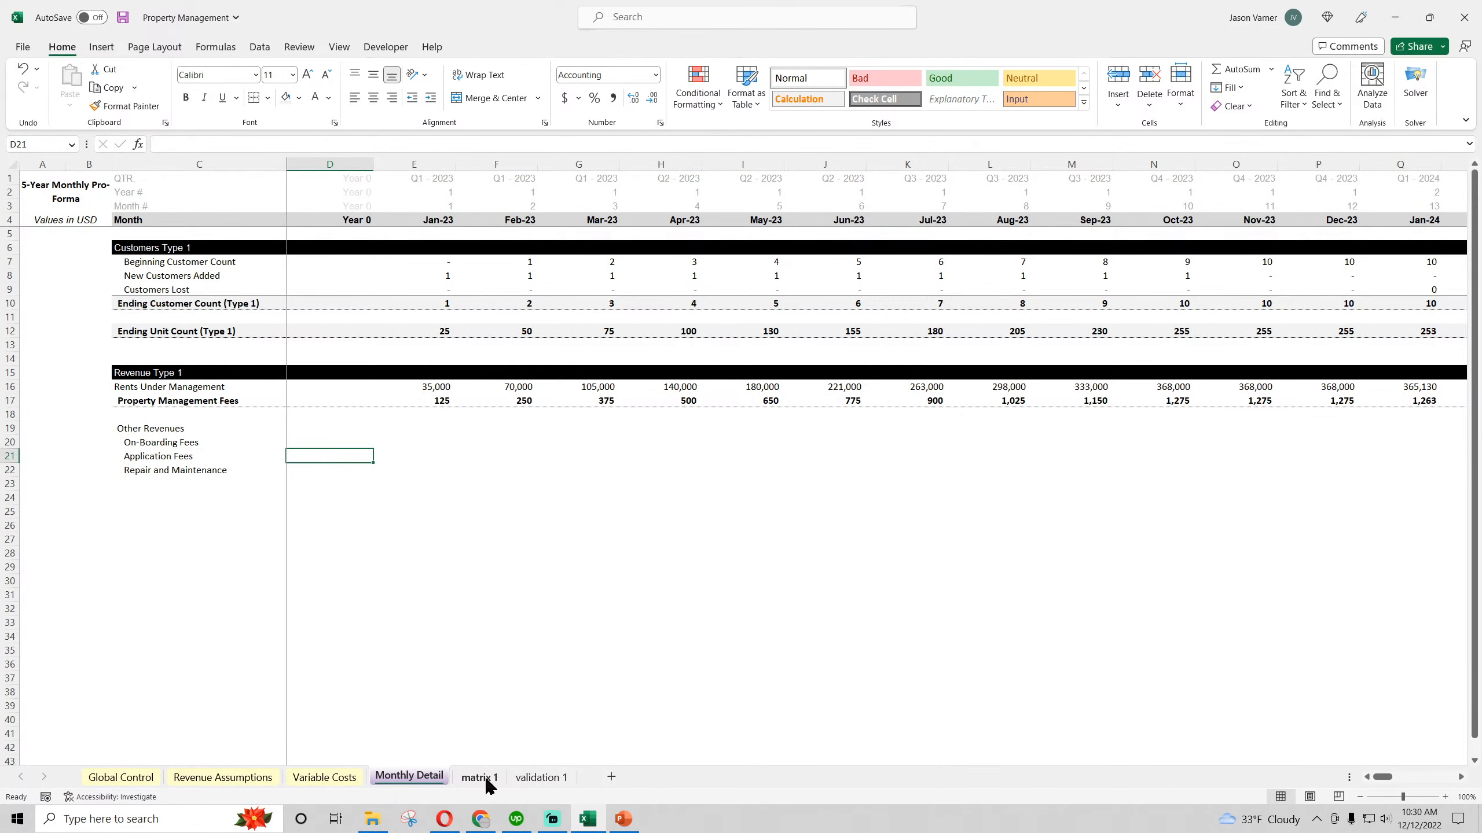
Set the Retention Rate (per 12 months) in Revenue Assumptions to 100%
click(223, 777)
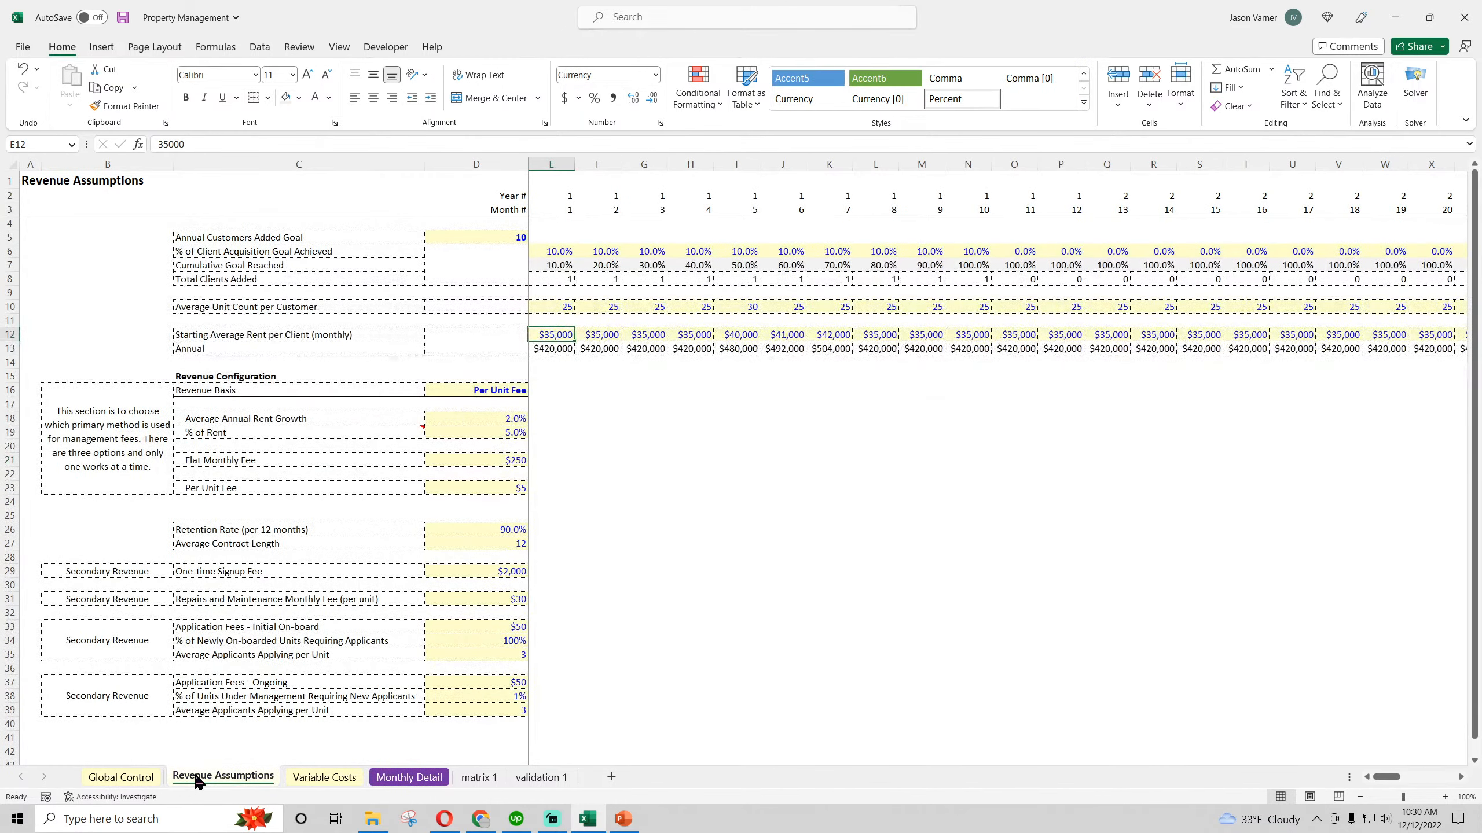
click(503, 531)
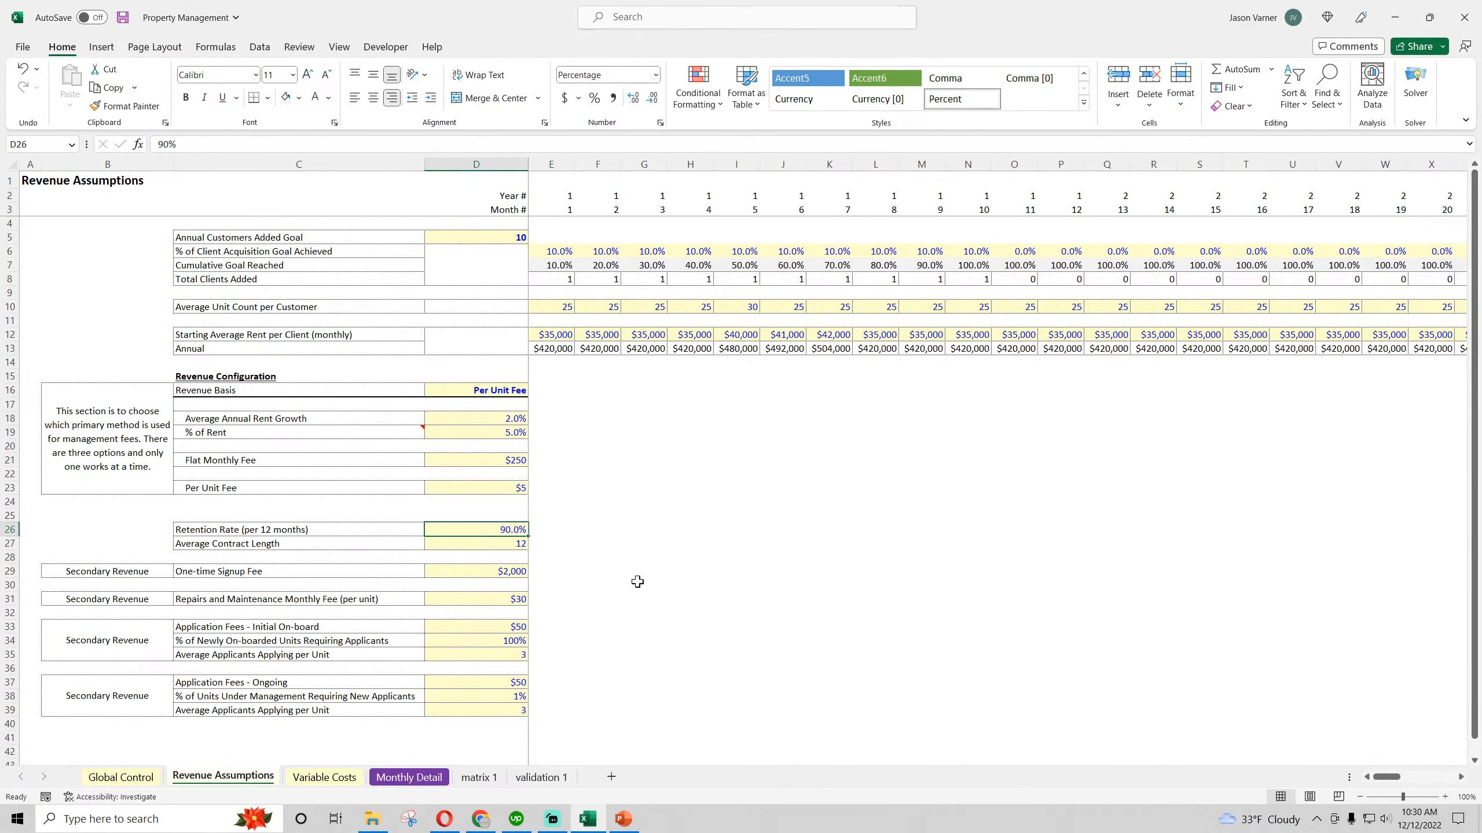
key(Up)
key(Up)
key(Up)
key(Up)
key(Down)
key(Down)
key(Down)
key(Down)
text(100)
key(Return)
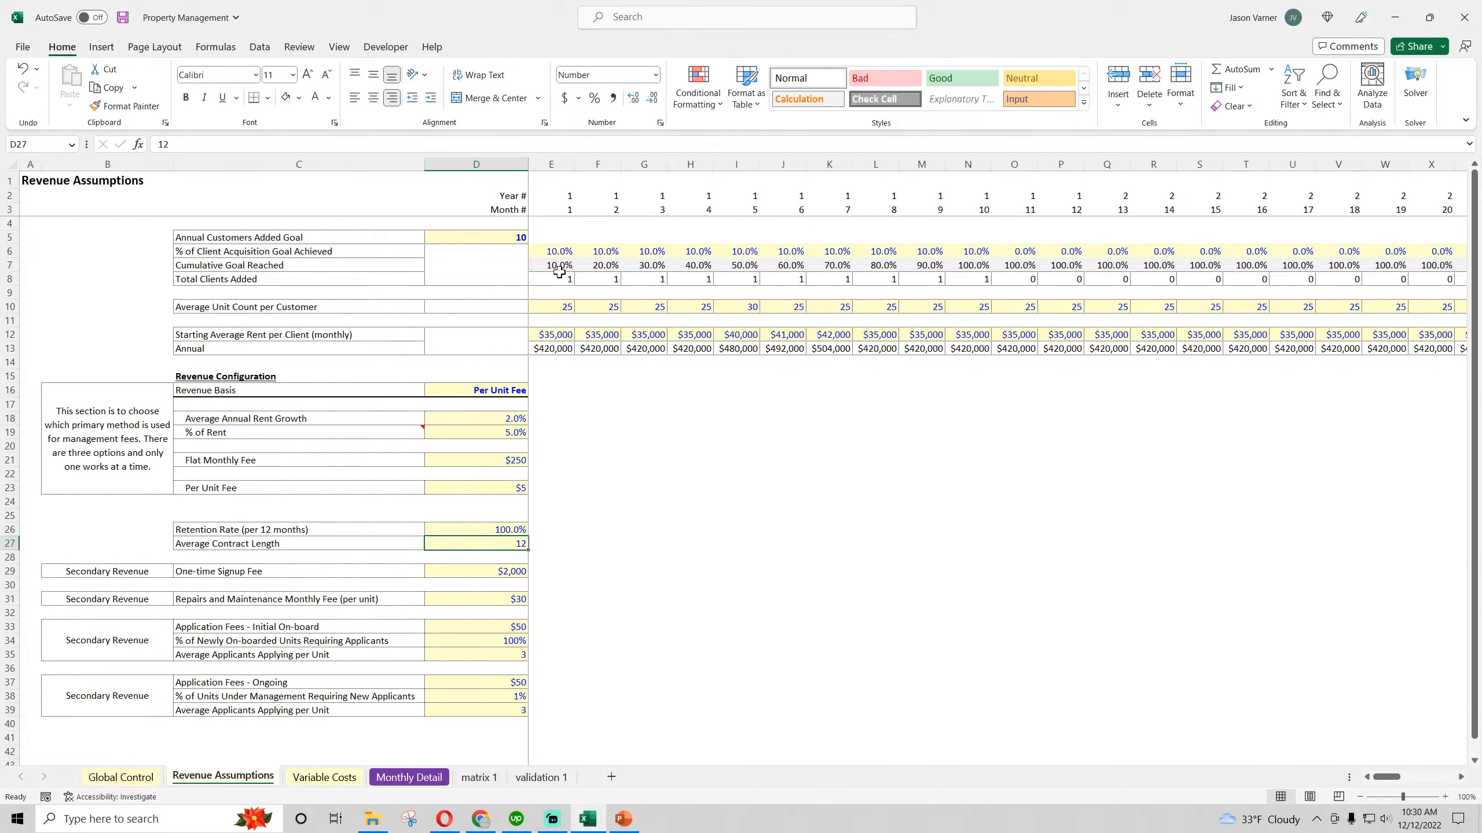
Set month 2's % of Client Acquisition Goal Achieved to 0% and fill it across F6:T6 through month 16
click(607, 250)
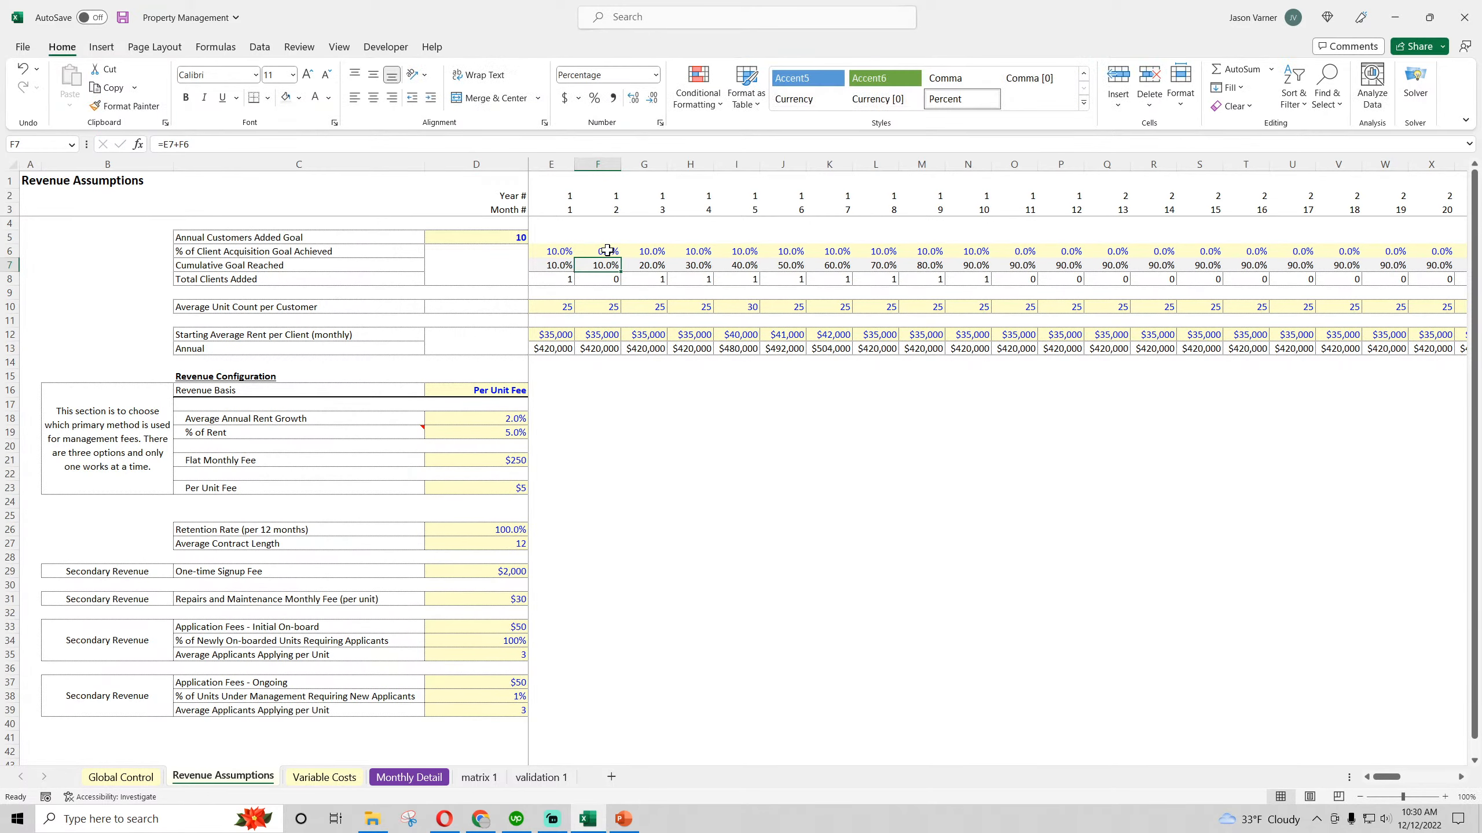
text(0)
key(Return)
click(606, 251)
drag(620, 257, 1283, 267)
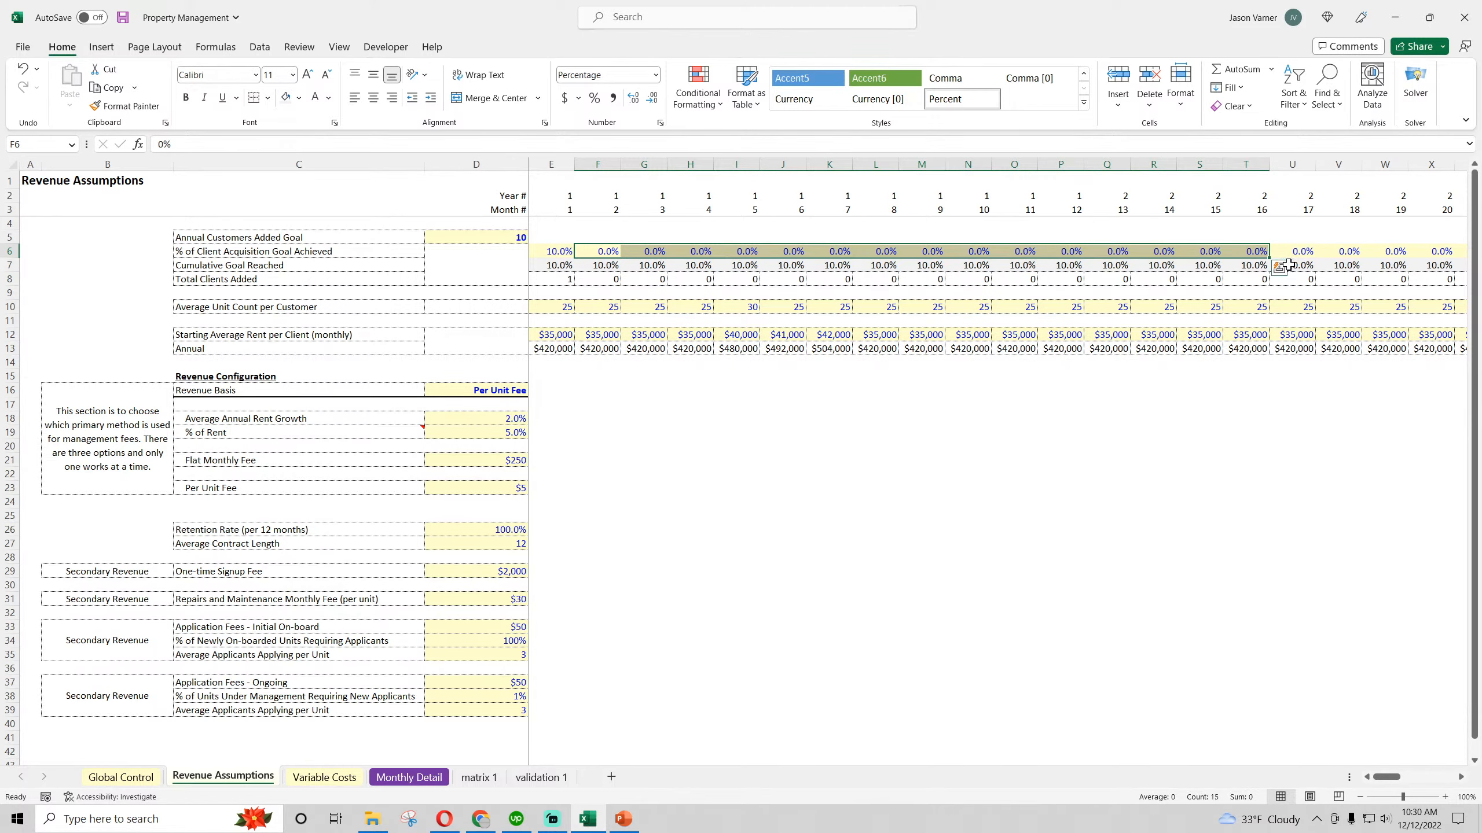
click(830, 526)
Examine the first client row of Rent Under Management in matrix 1, comparing the months around 12 and 13
click(479, 777)
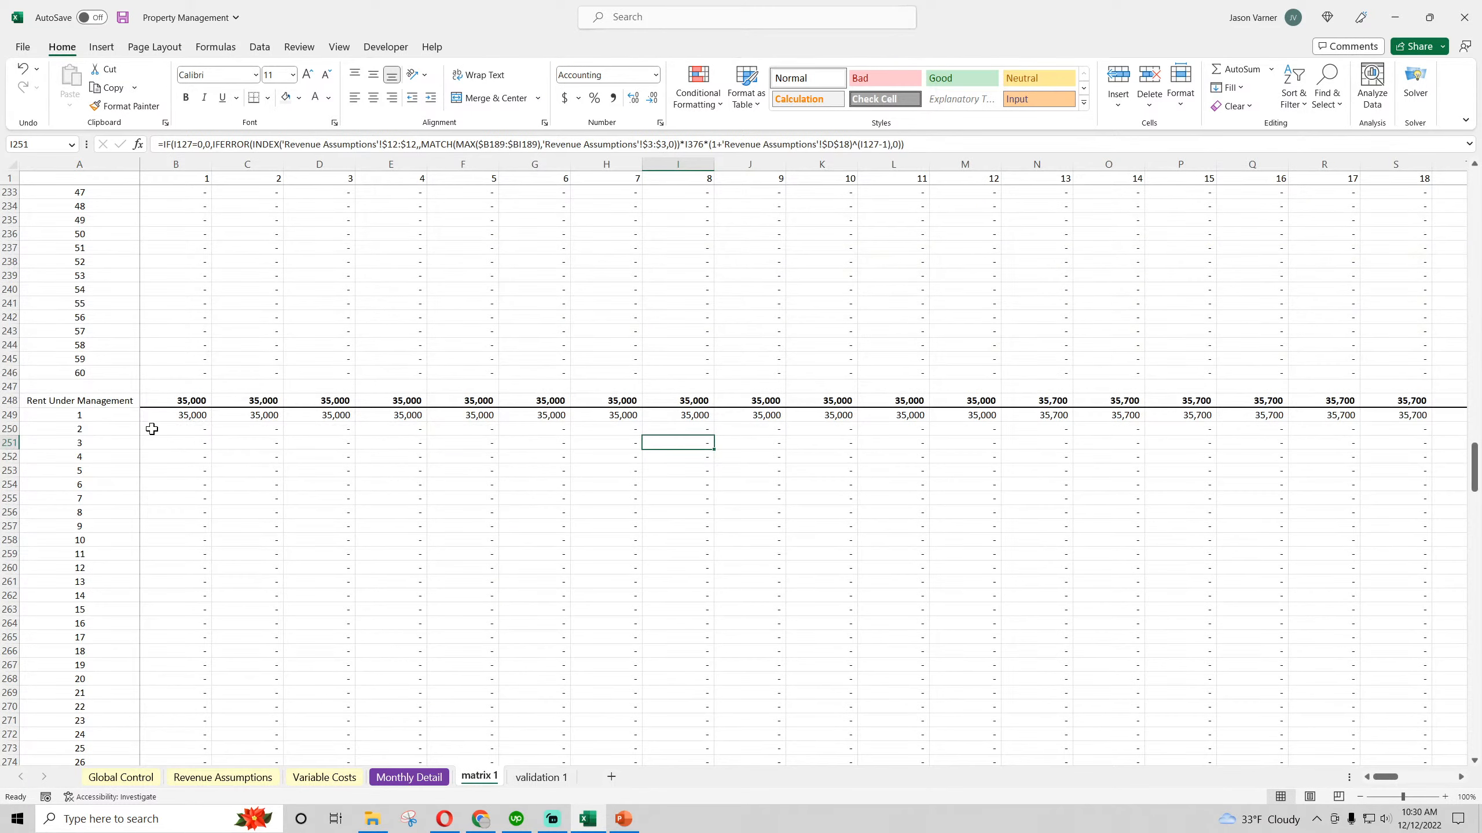
click(175, 415)
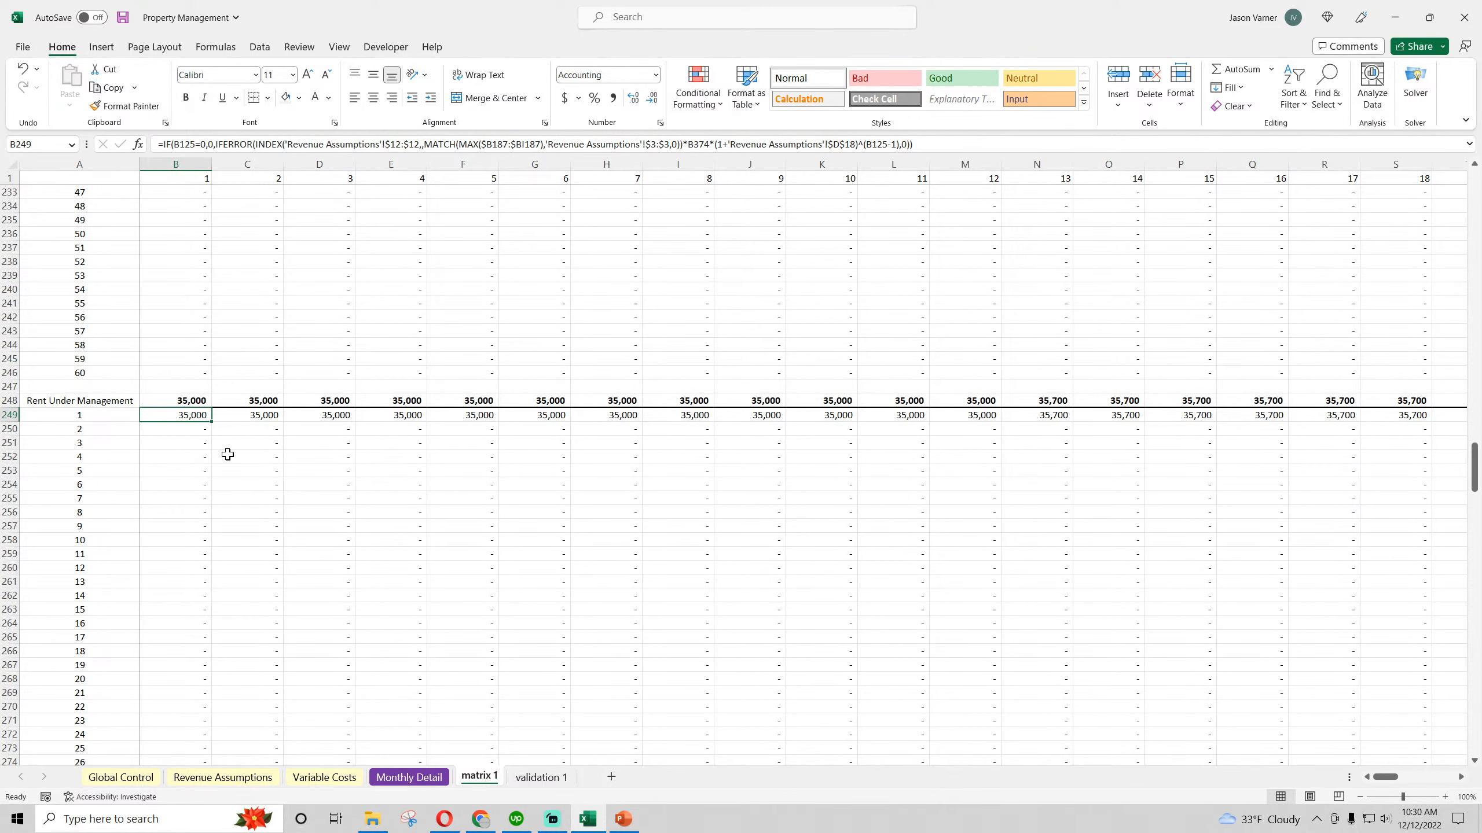
key(Right)
key(Right)
key(Right)
key(Right)
key(Right)
key(Right)
key(Right)
key(Right)
key(Right)
key(Right)
key(Right)
key(Right)
key(Right)
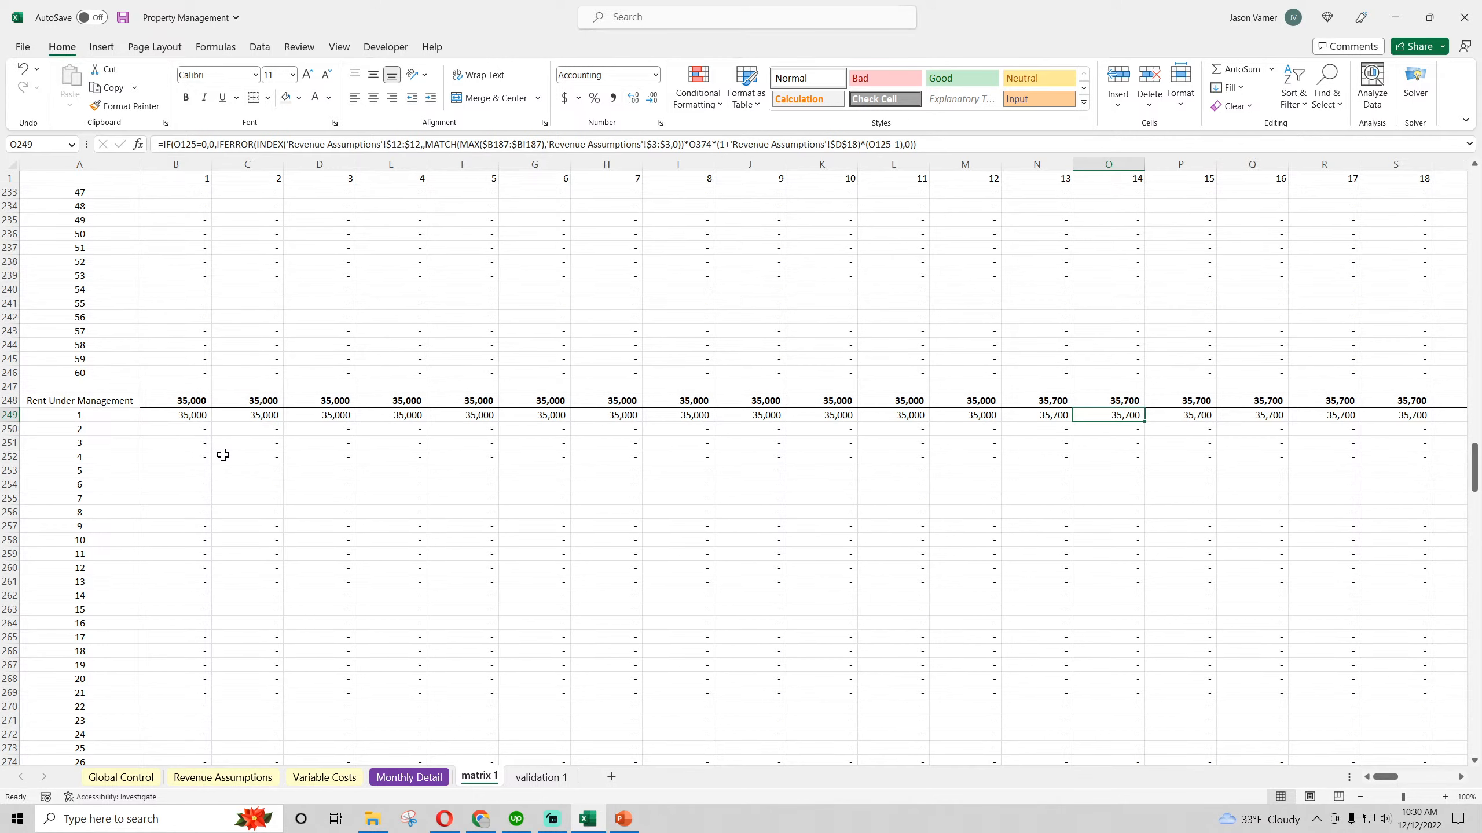
key(Left)
key(Left)
key(Right)
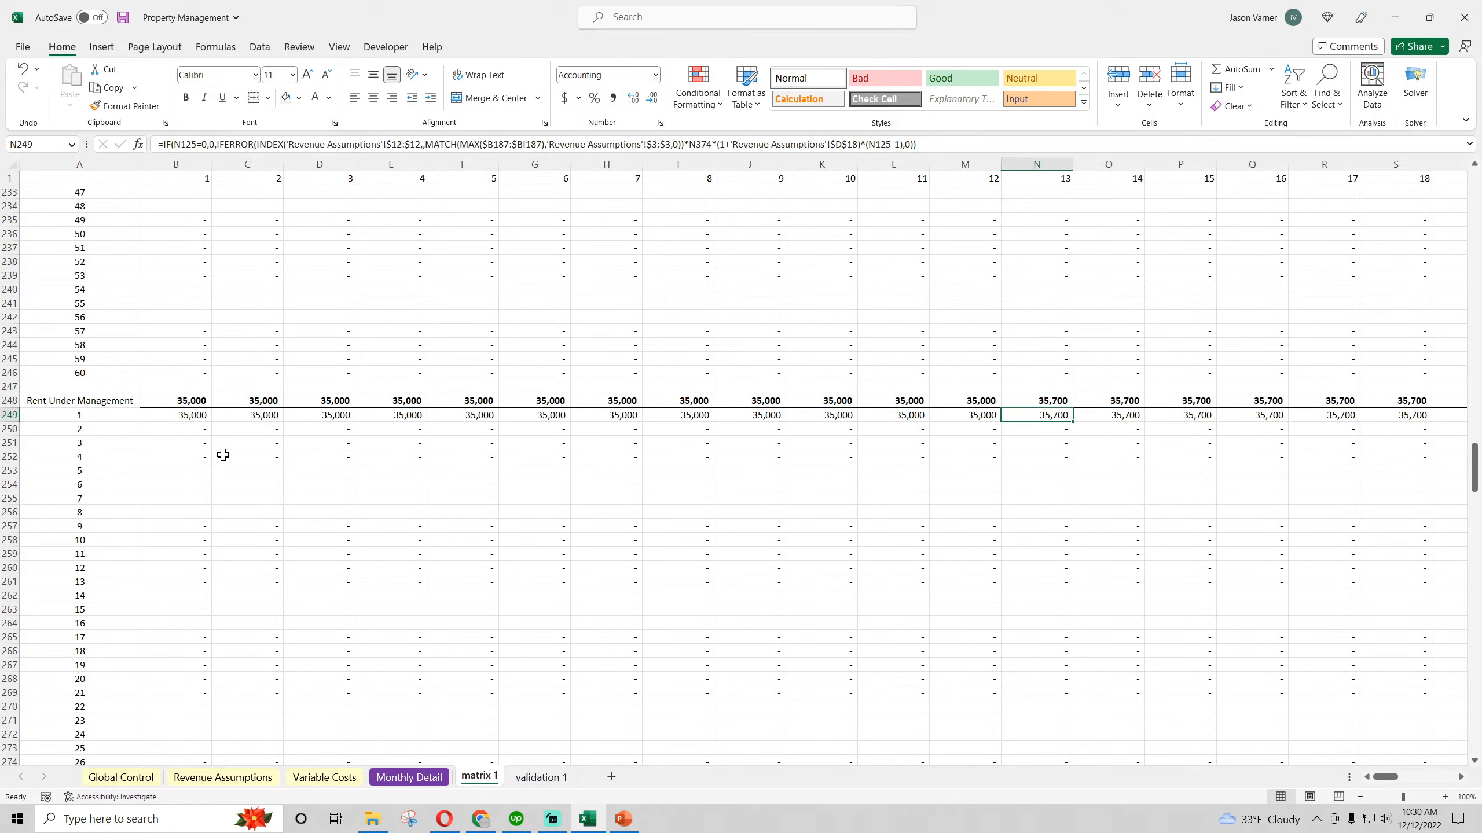
Calculate the month 13 rent increase over month 12 with =N249-M249 in N247 of matrix 1
key(Up)
key(Up)
text(=)
click(1052, 415)
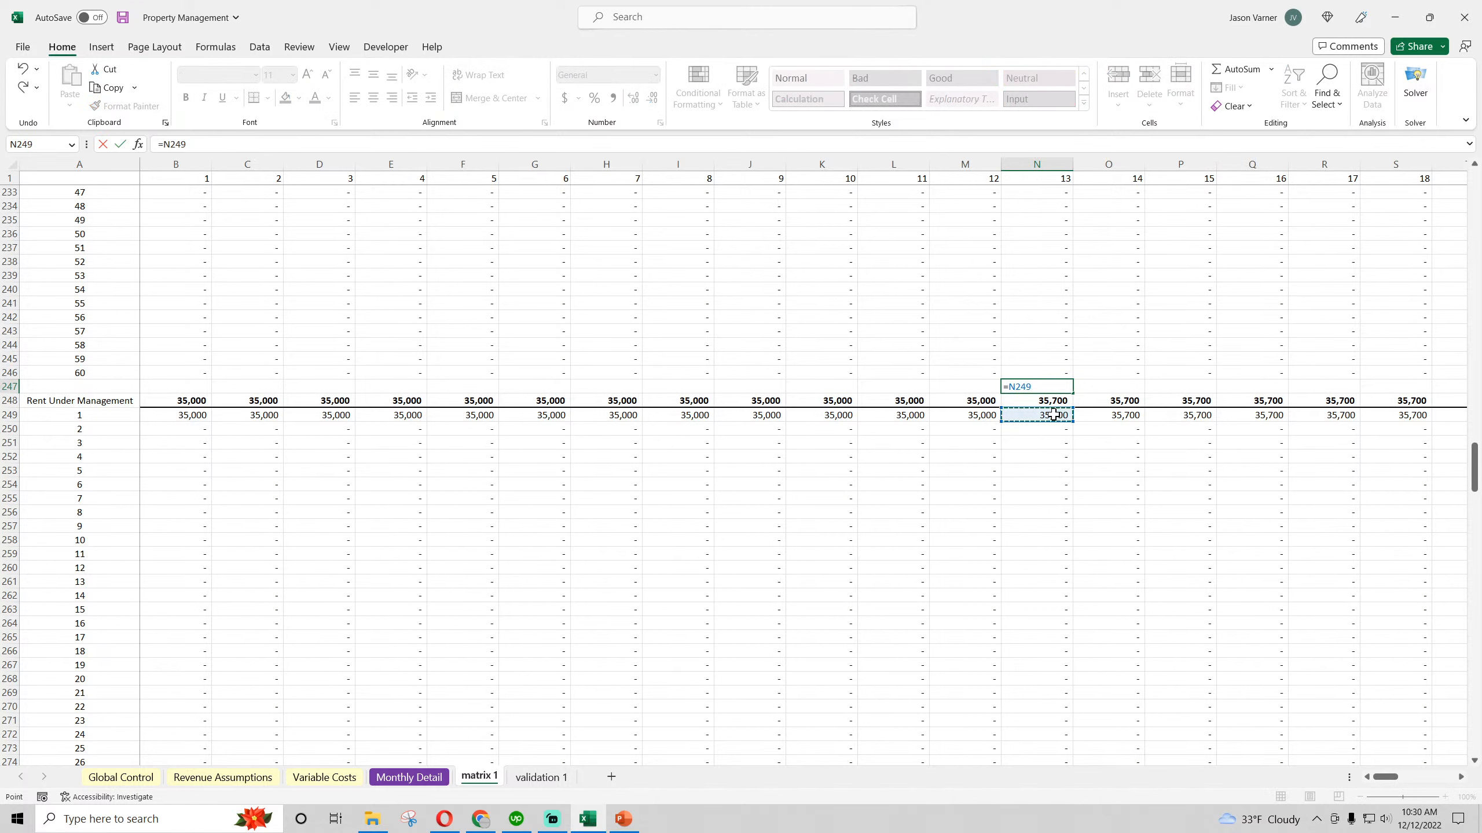
text(-)
click(986, 417)
key(Return)
click(1101, 387)
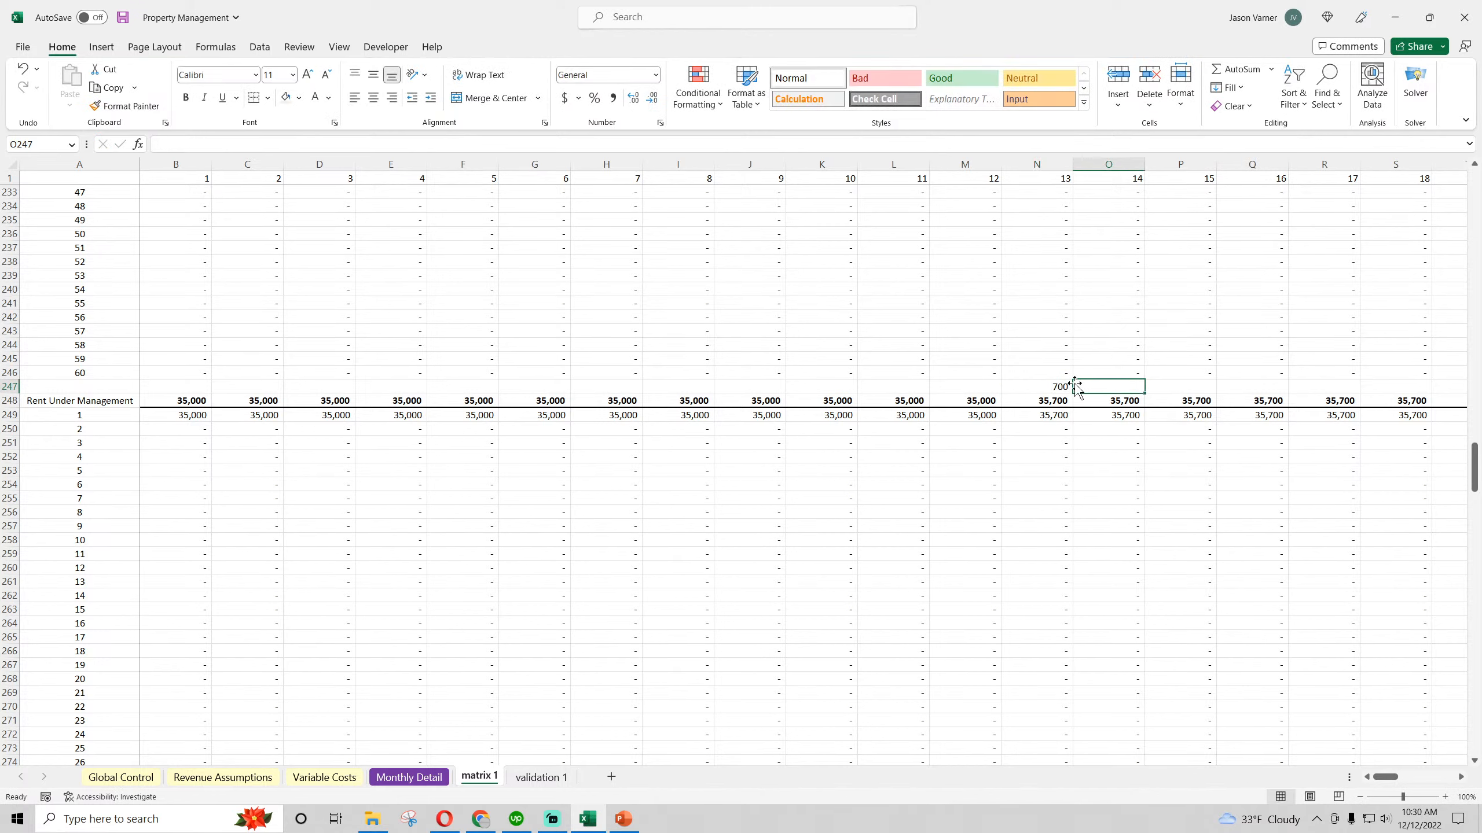
Calculate the month 13 rent growth rate in O247 of matrix 1 with =N247/M249 and format it as a percentage
text(=)
click(1041, 387)
text(/)
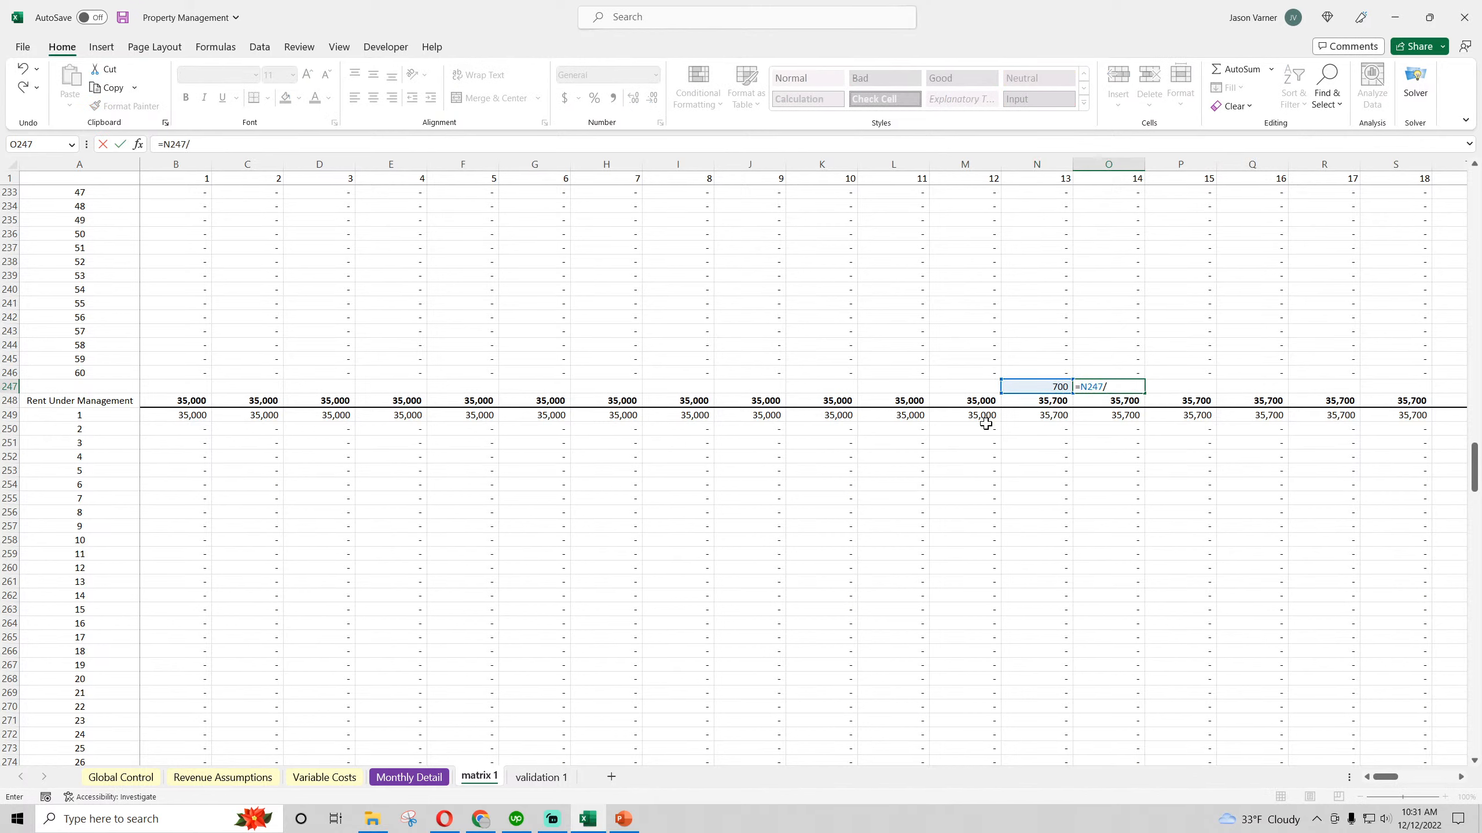
click(983, 416)
key(Return)
click(1117, 387)
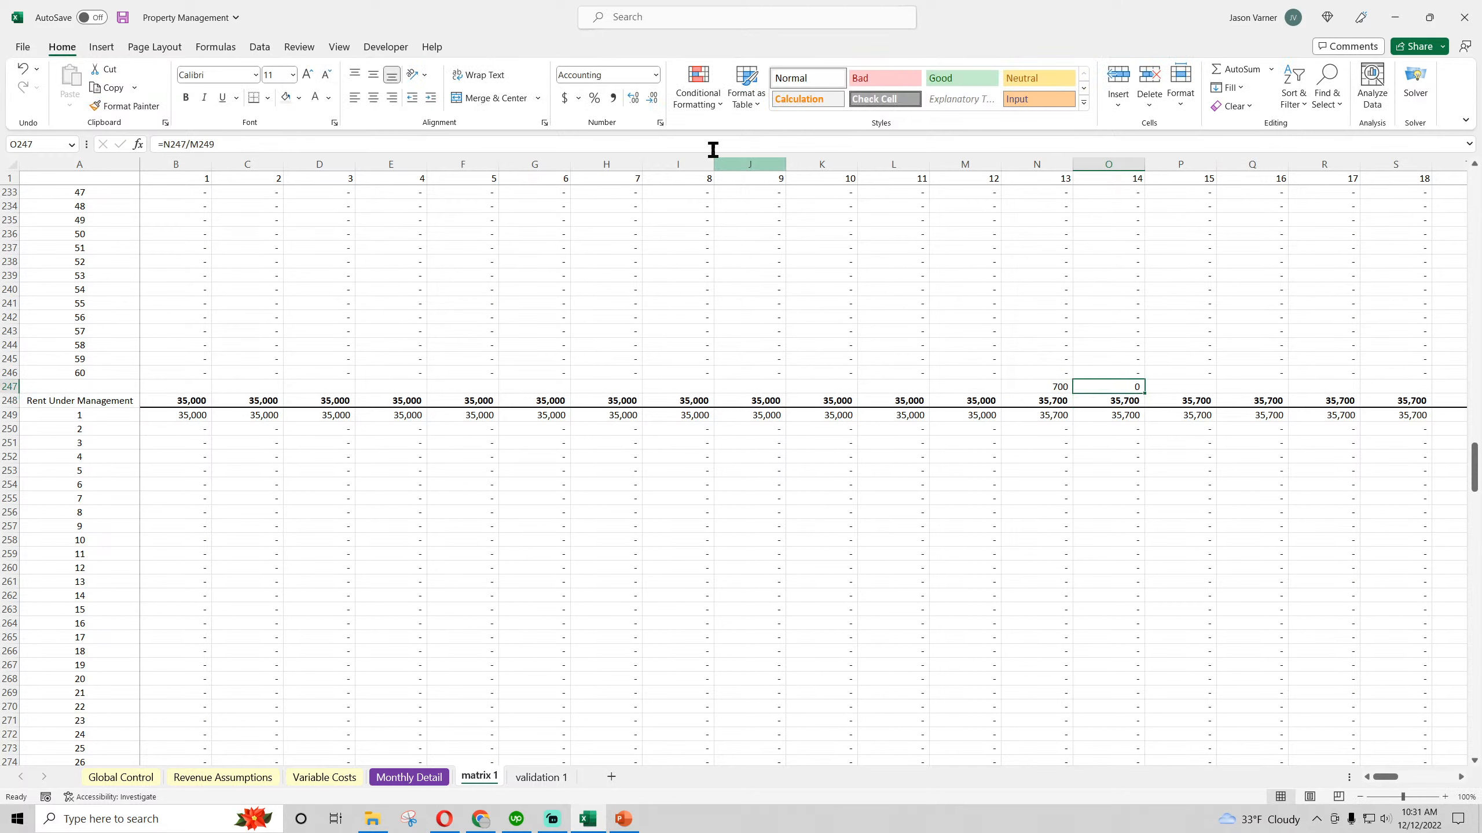
click(589, 98)
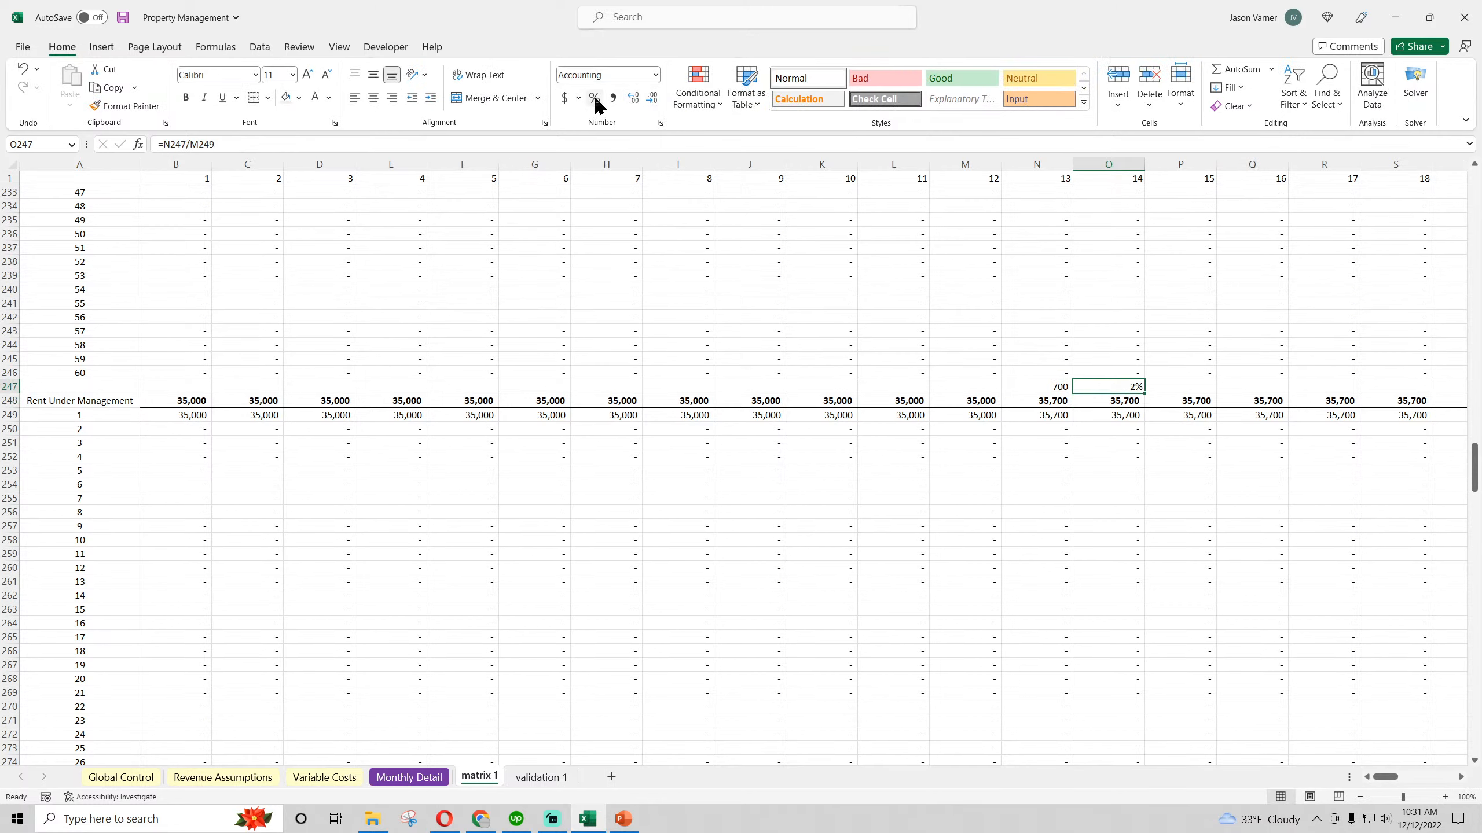
Clear the temporary rent growth check formulas from O247 and N247 in matrix 1
double_click(1131, 388)
drag(1131, 388, 1060, 390)
key(BackSpace)
key(Return)
double_click(1056, 388)
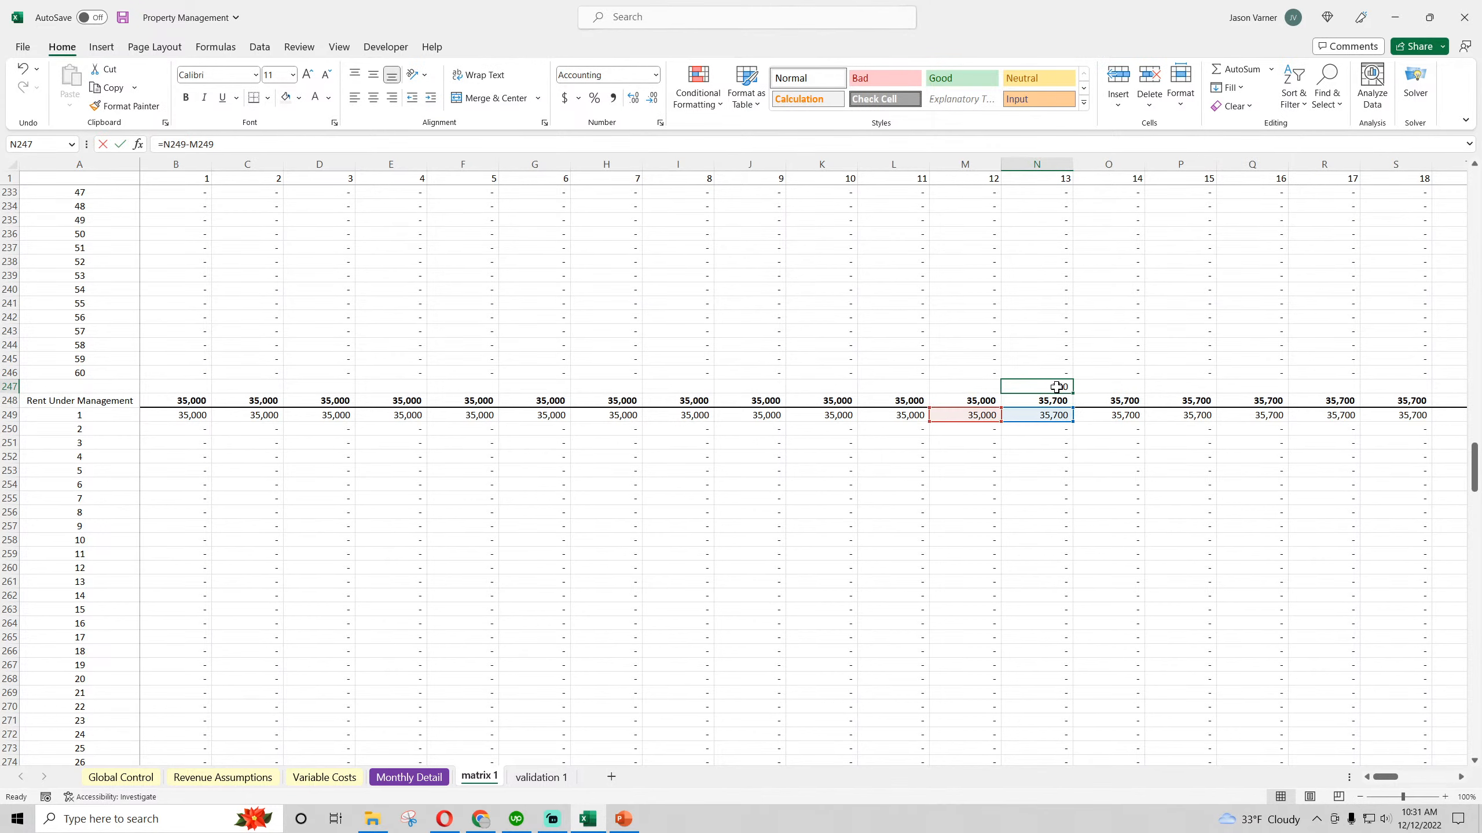
key(BackSpace)
key(Return)
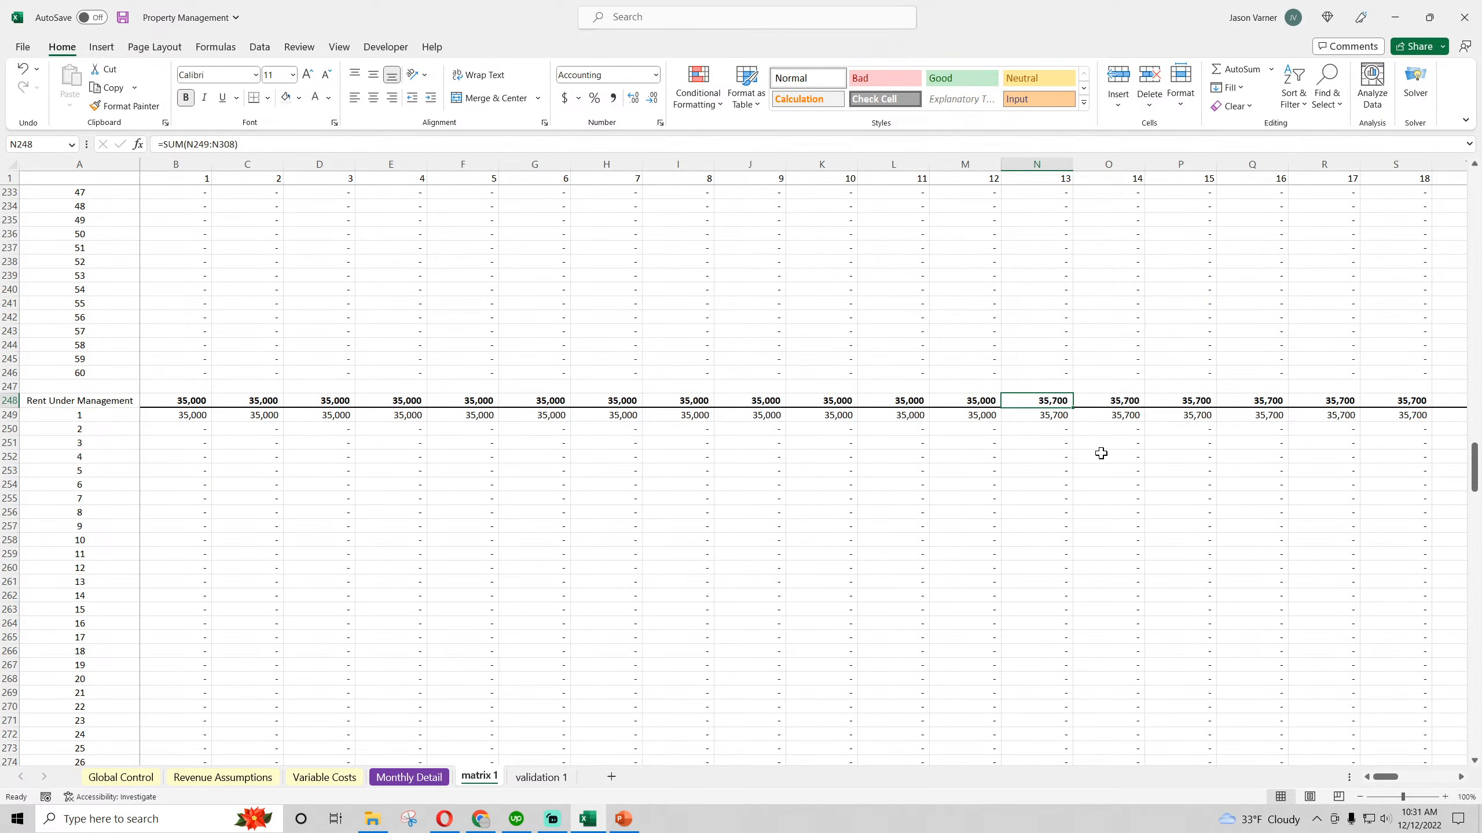
Examine the first age (year) row in matrix 1 across months 12 to 15, along with the sections below it
mouse_move(1393, 781)
mouse_down()
mouse_move(1453, 788)
mouse_move(1379, 781)
mouse_up()
scroll(755, 627, up, 20)
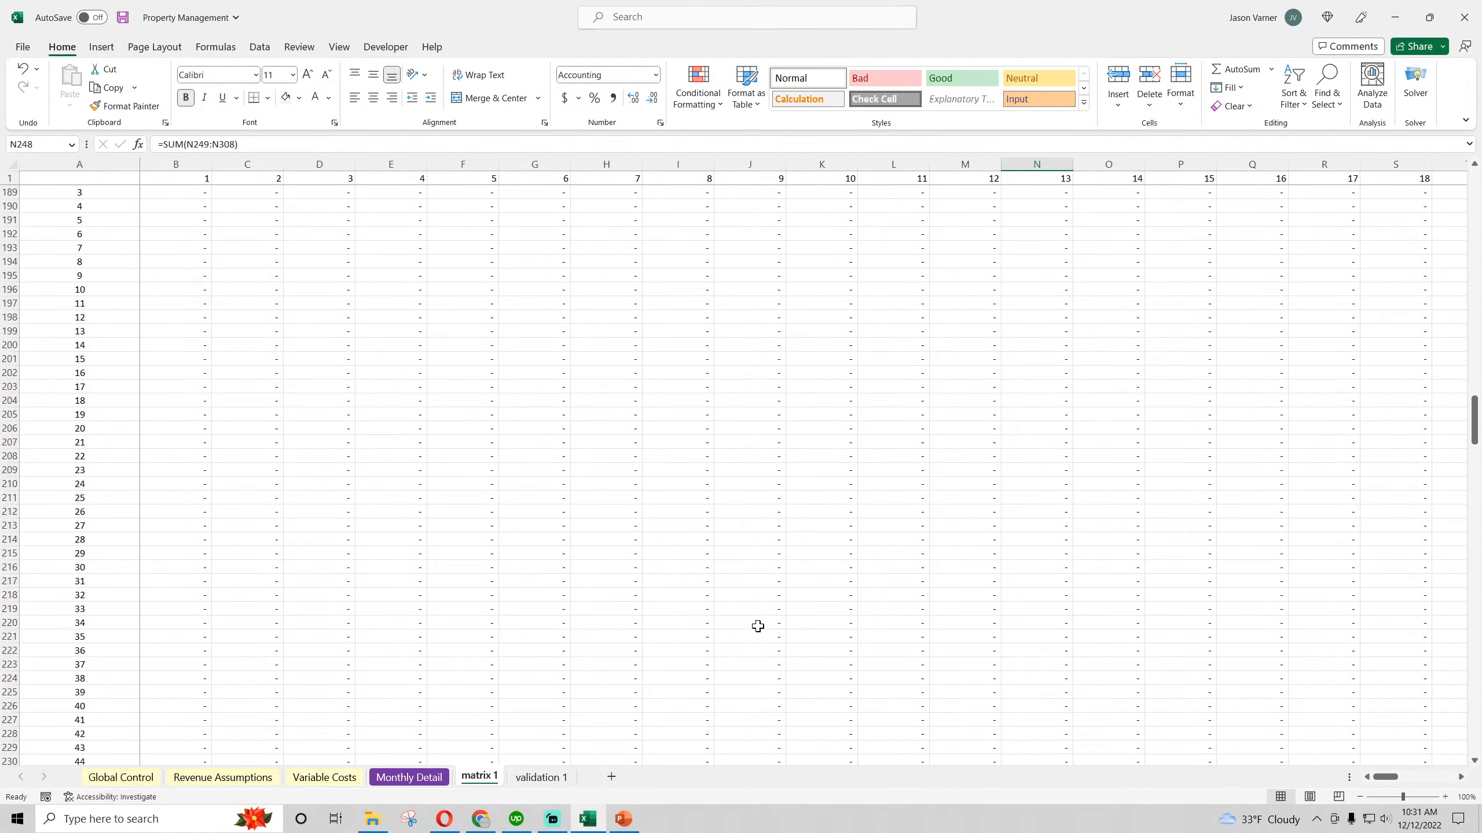
scroll(759, 626, up, 4)
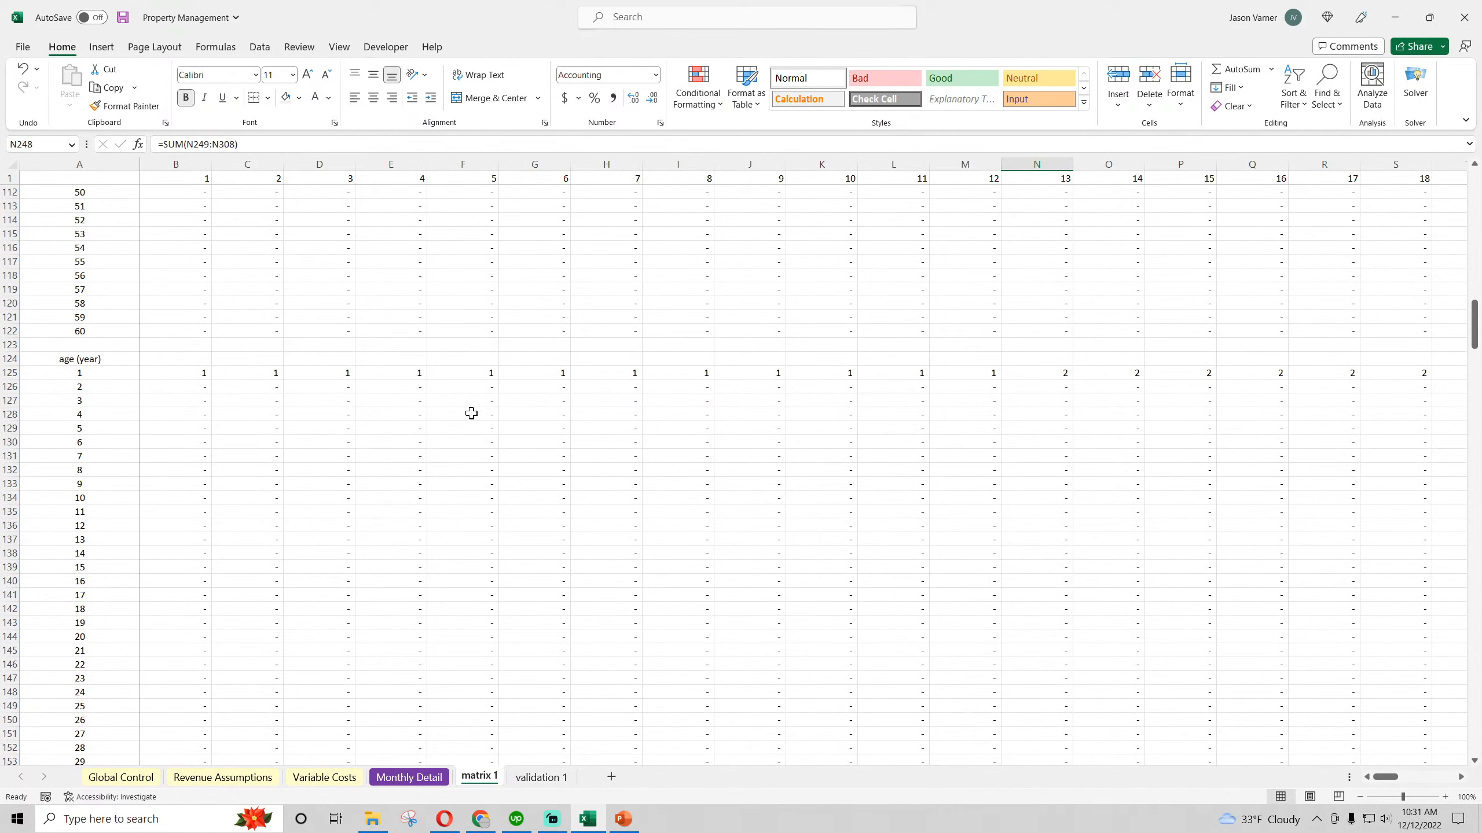
click(970, 373)
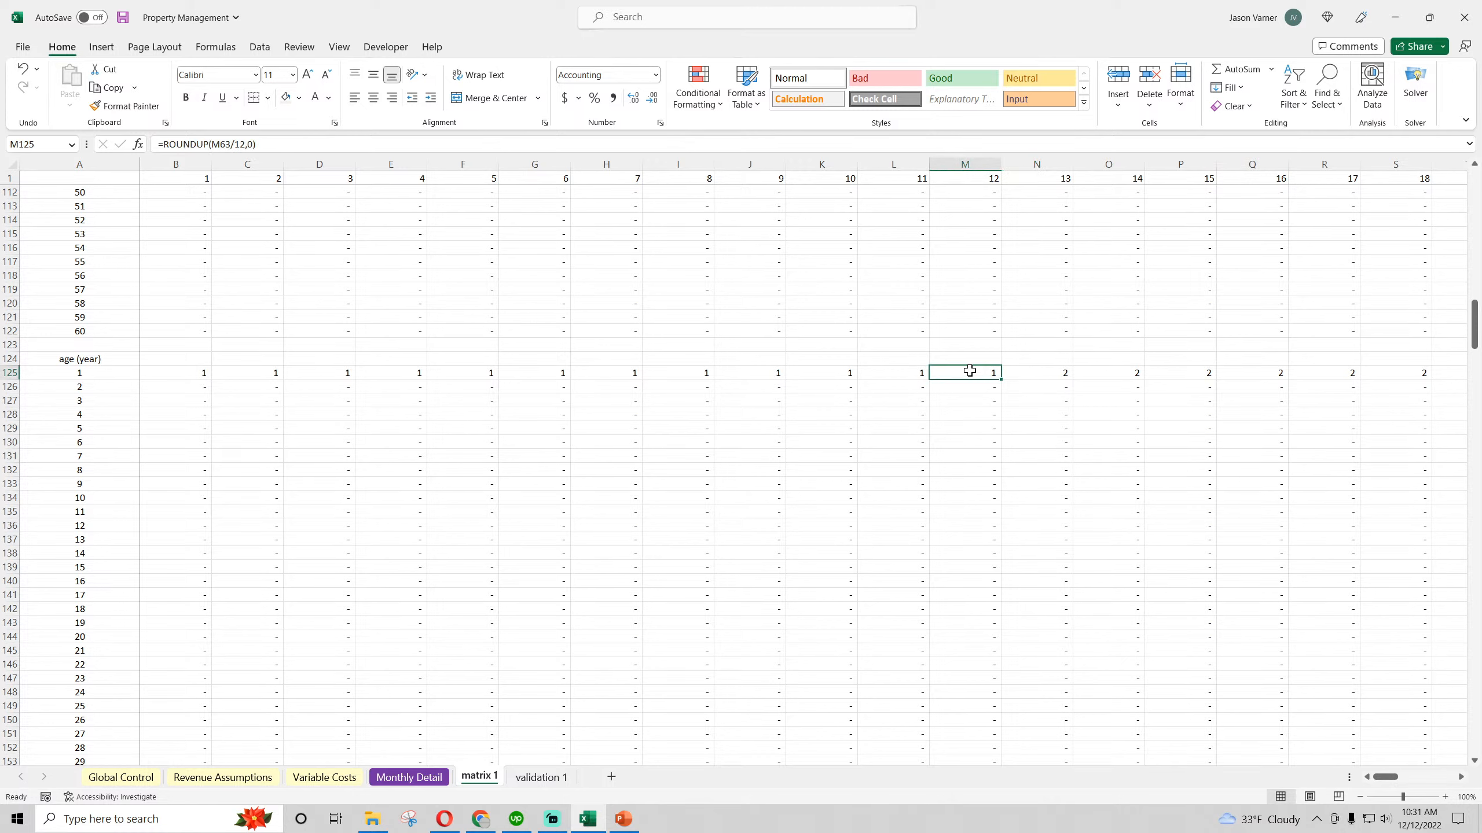
click(1037, 372)
click(1098, 375)
click(1156, 373)
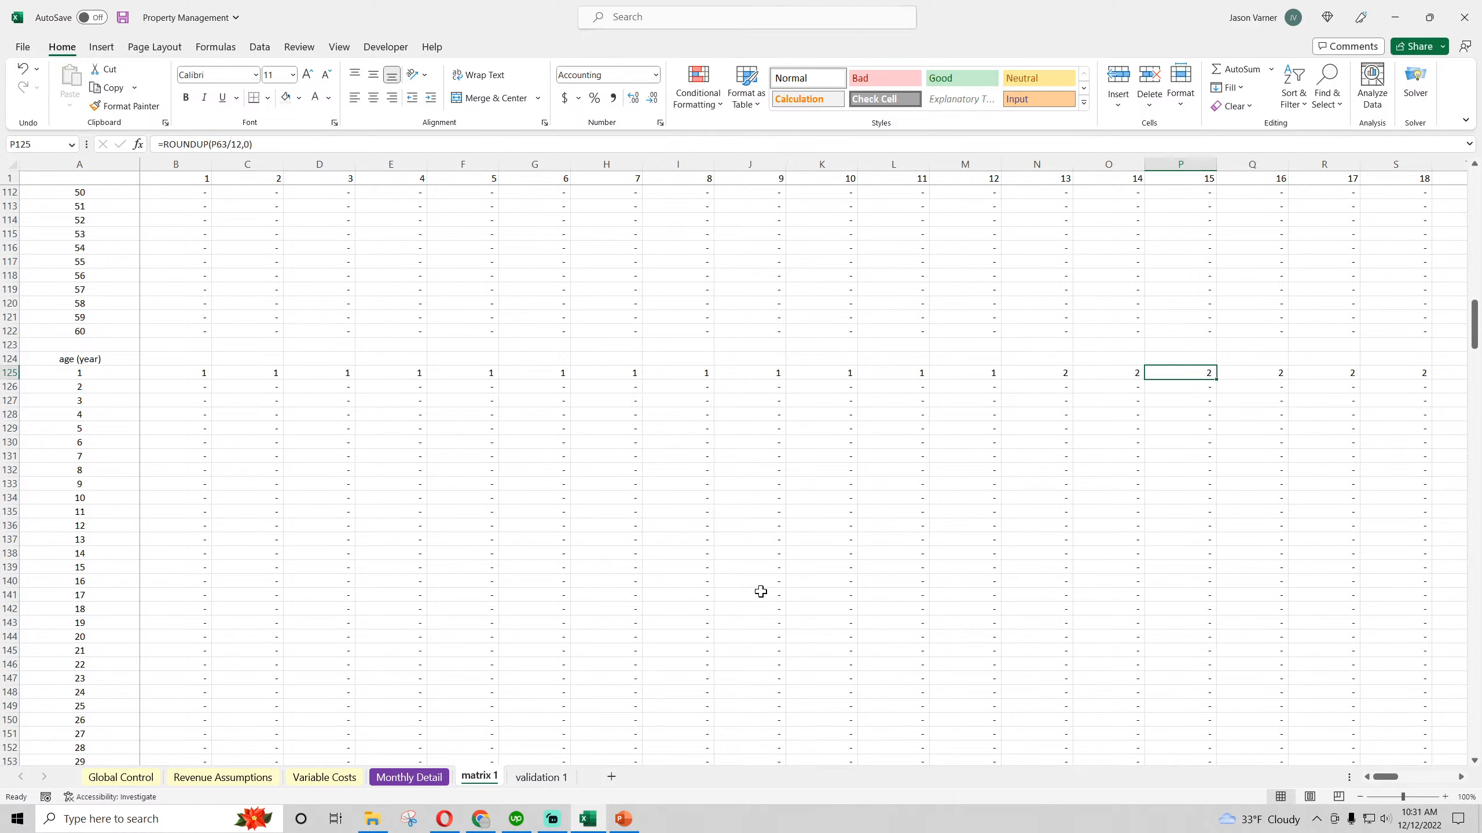
scroll(760, 592, down, 20)
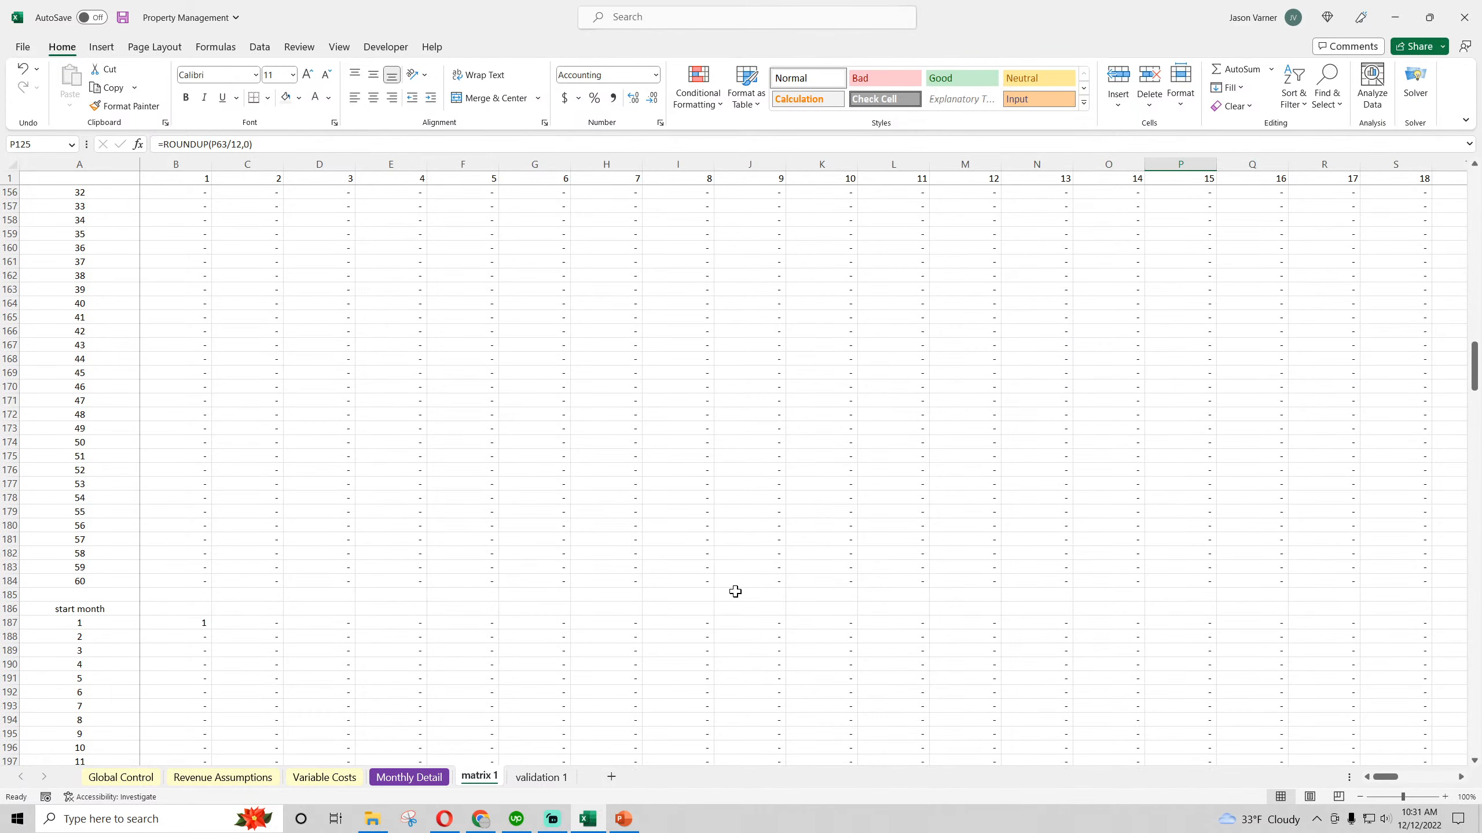
scroll(737, 592, down, 10)
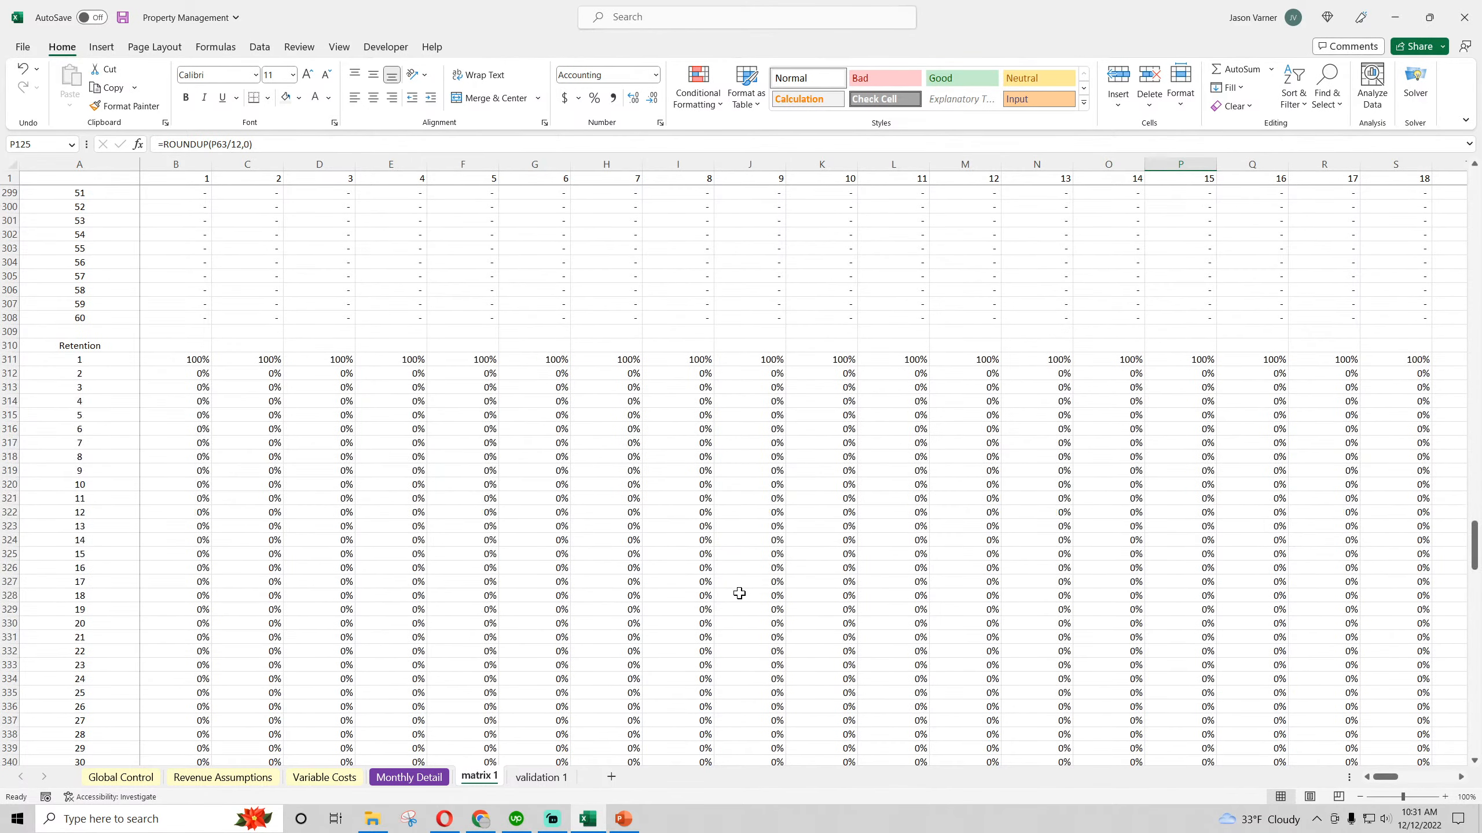
scroll(737, 593, up, 10)
Save the workbook and underline the Other Revenues heading in Monthly Detail
click(208, 782)
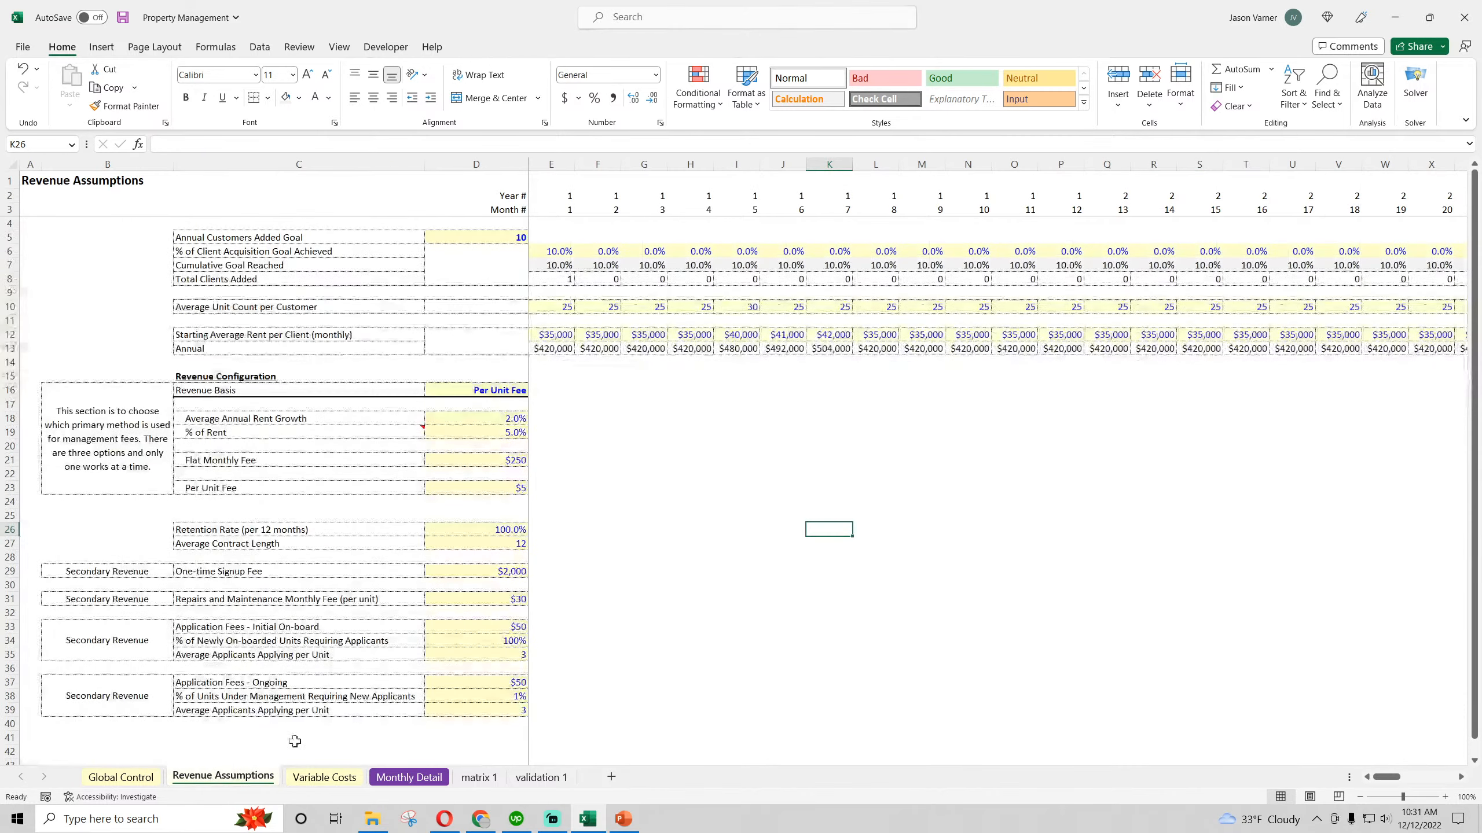
click(126, 23)
click(402, 779)
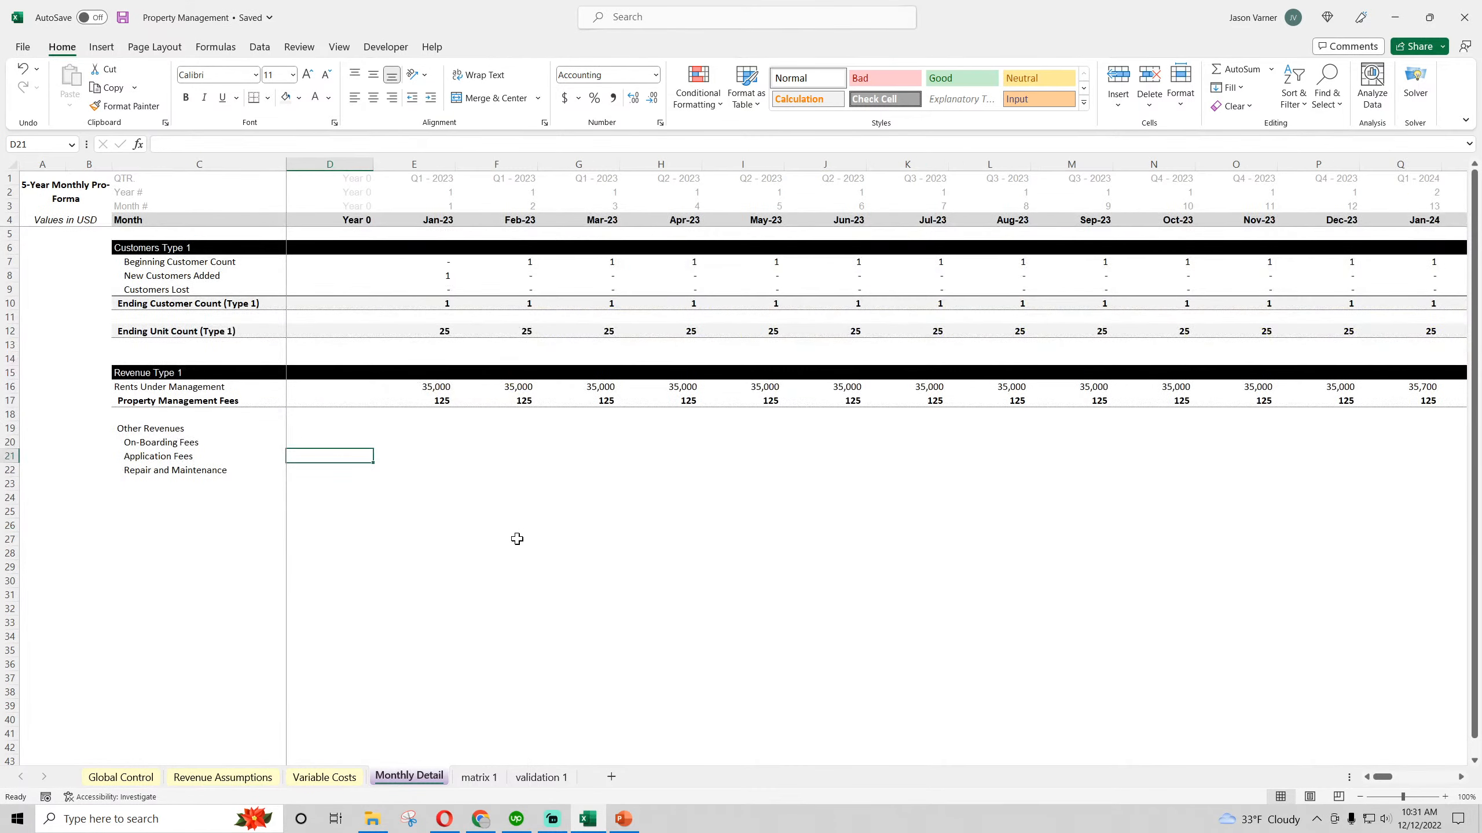
click(131, 431)
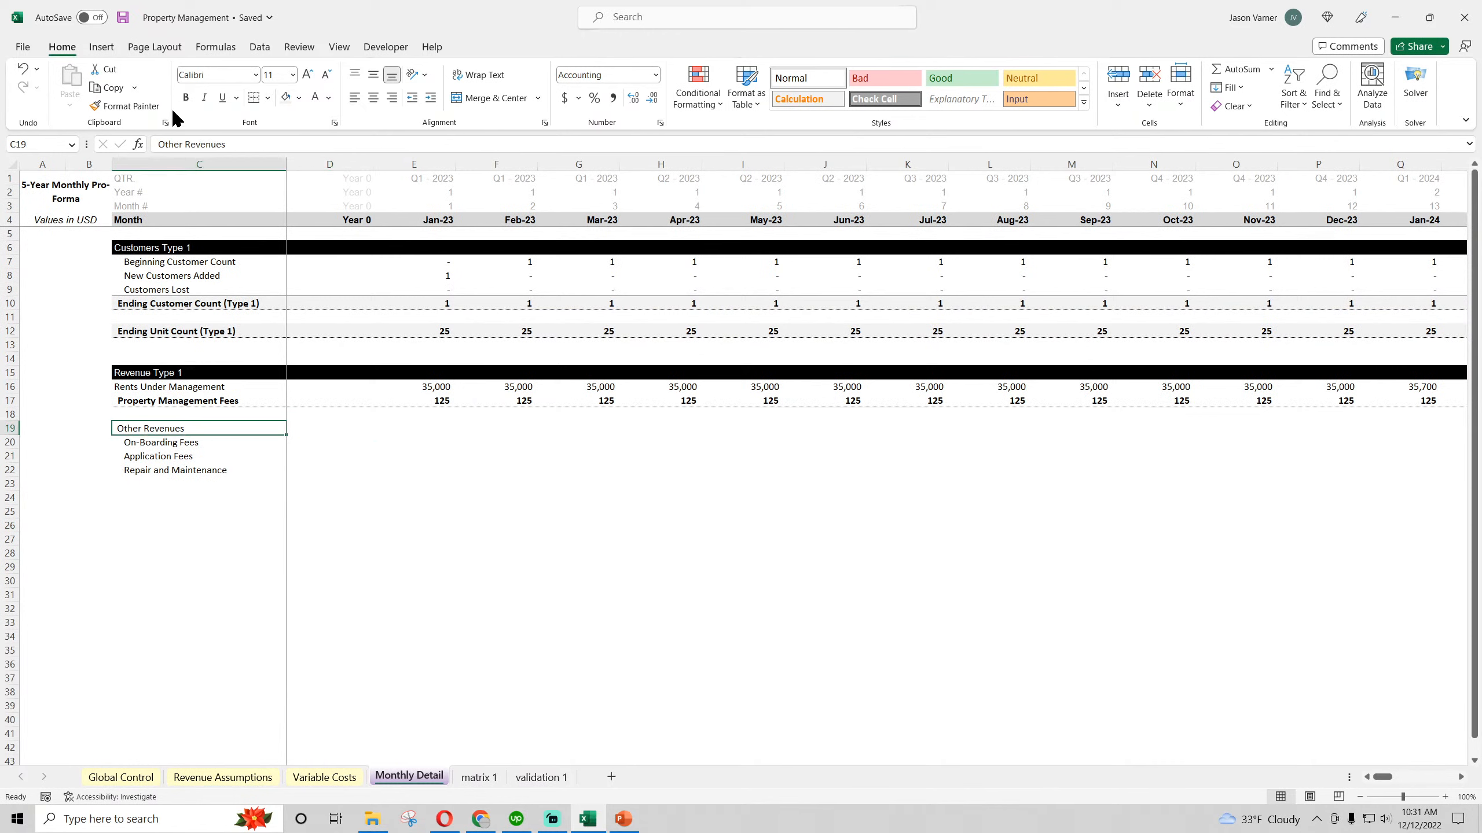
click(222, 98)
click(468, 504)
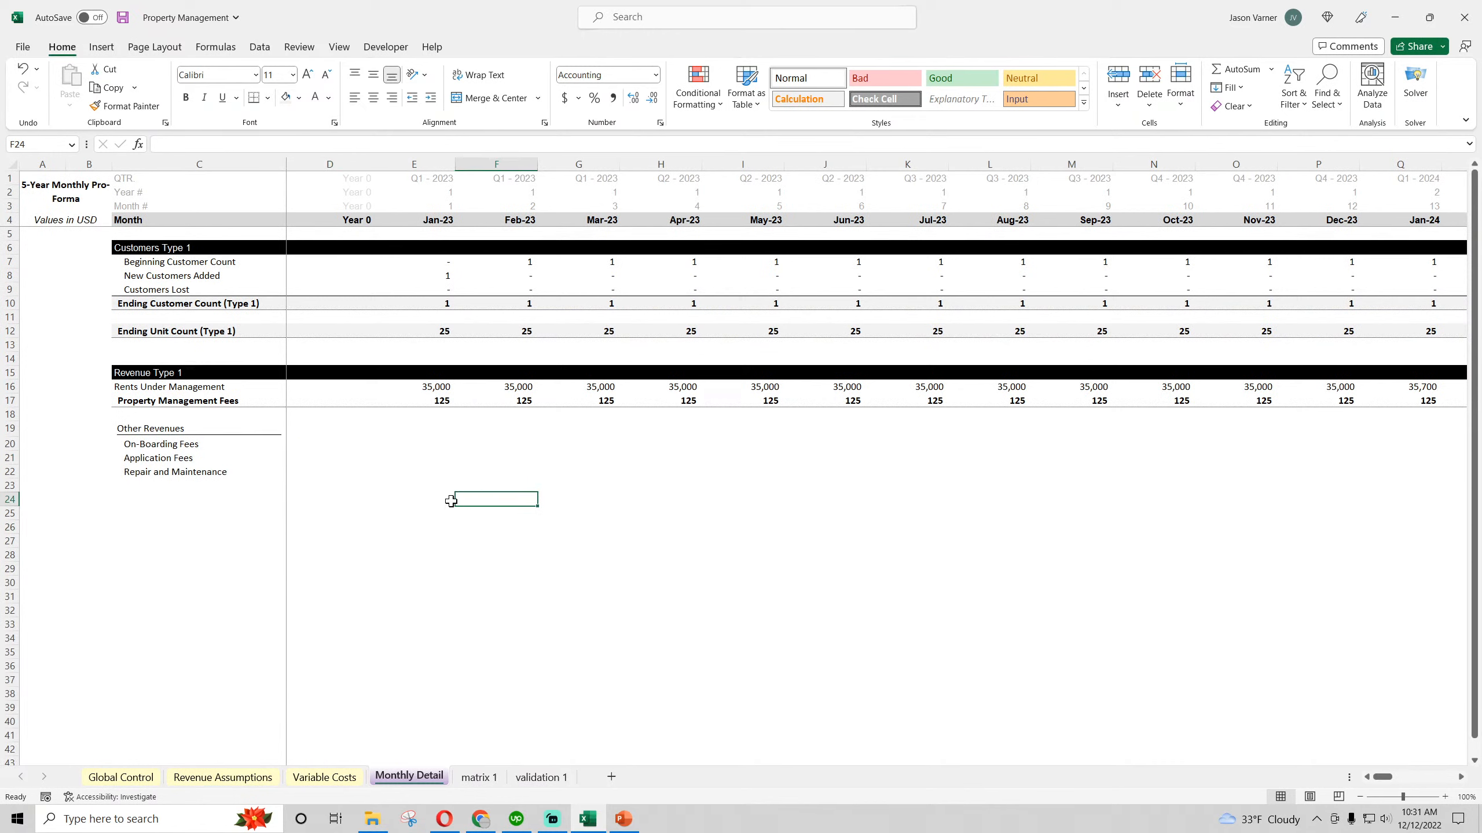
Calculate On-Boarding Fees in E20 with =E8*'Revenue Assumptions'!$D29 and fill the formula across through Nov-23
click(164, 444)
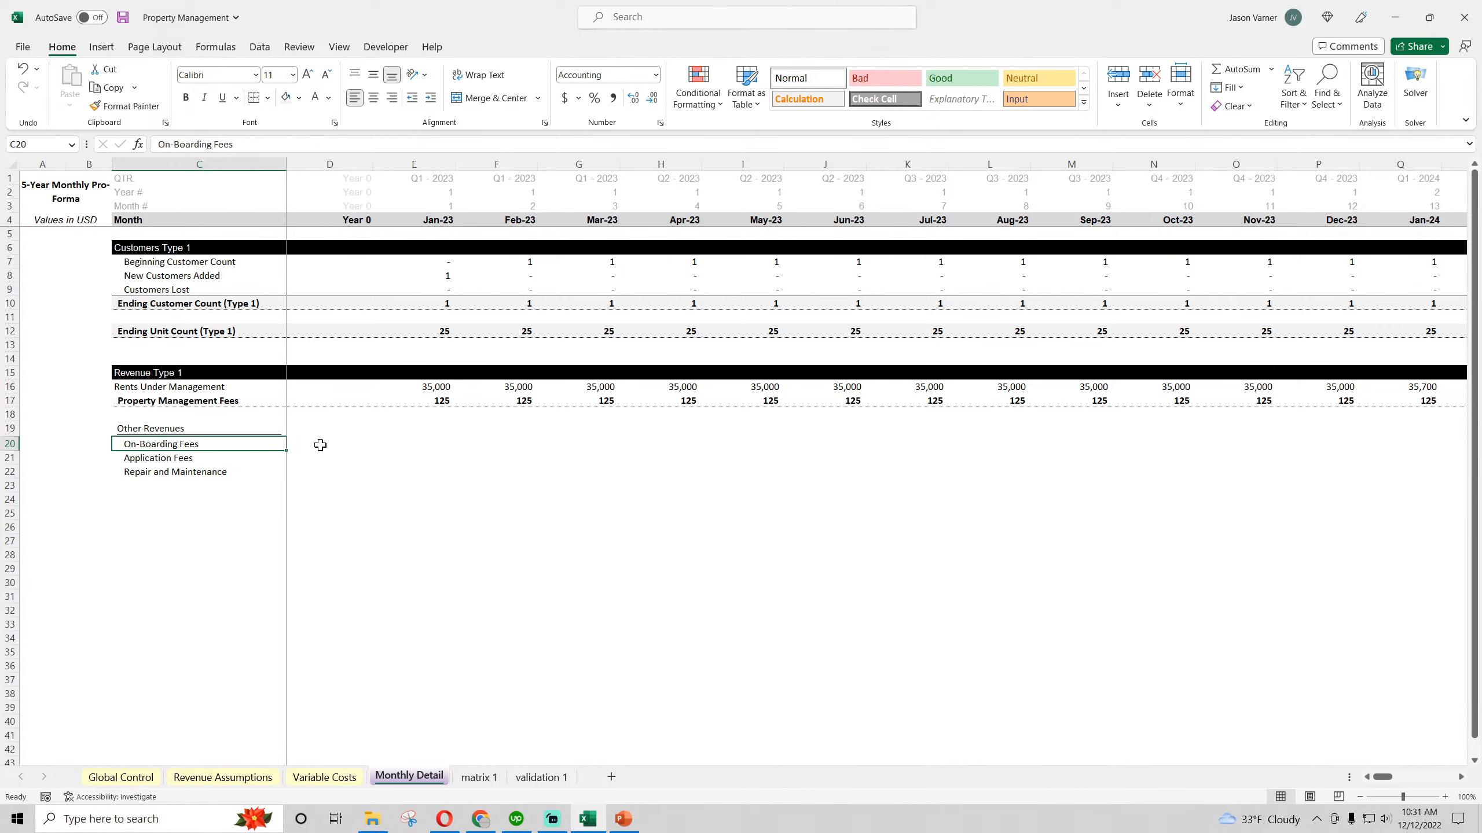
drag(321, 444, 419, 441)
click(418, 442)
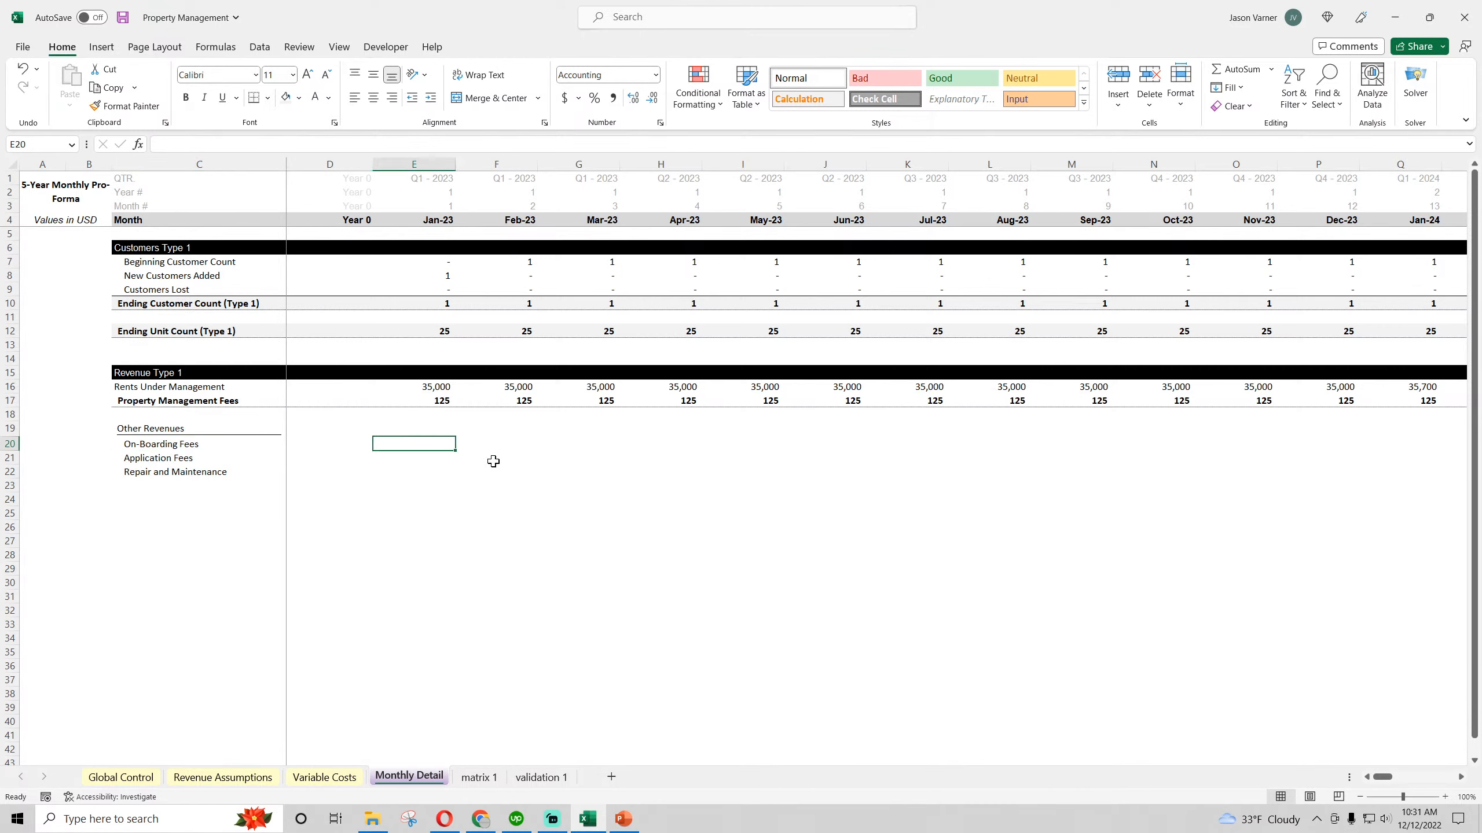
text(=)
click(441, 275)
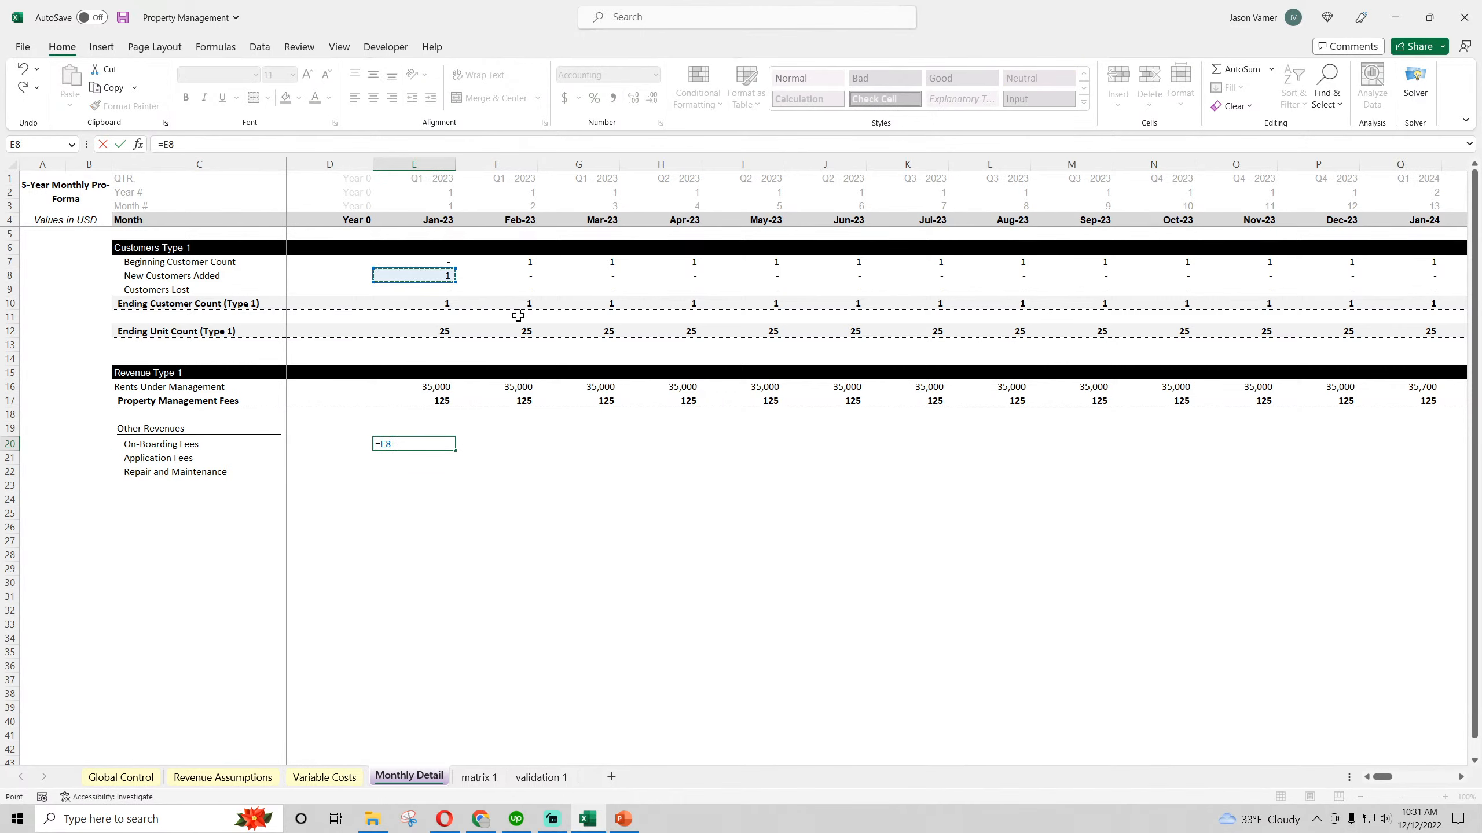
text(*)
click(223, 777)
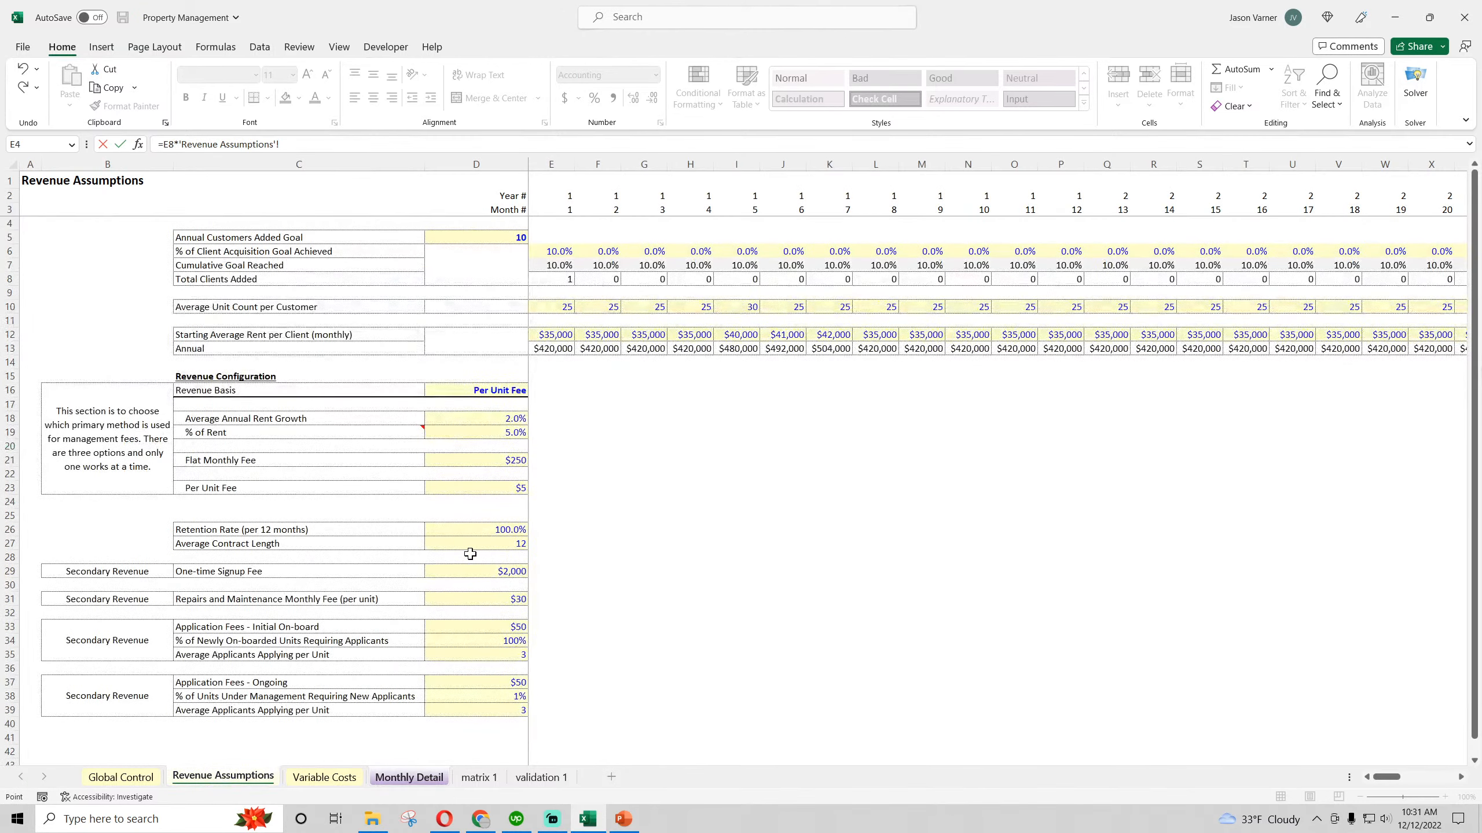
click(477, 569)
click(280, 145)
text($D29)
key(Return)
click(446, 445)
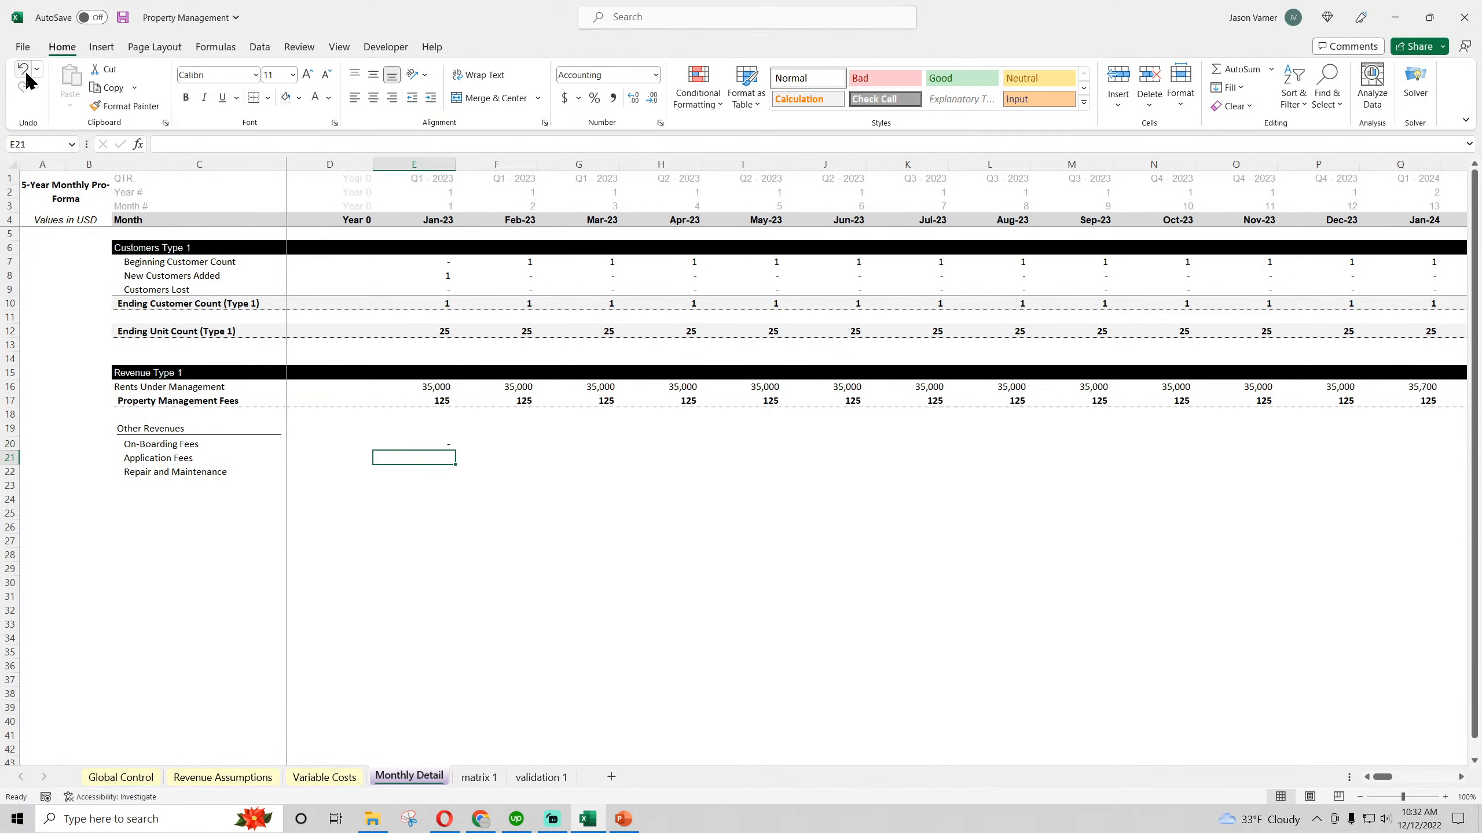
drag(458, 448, 1275, 487)
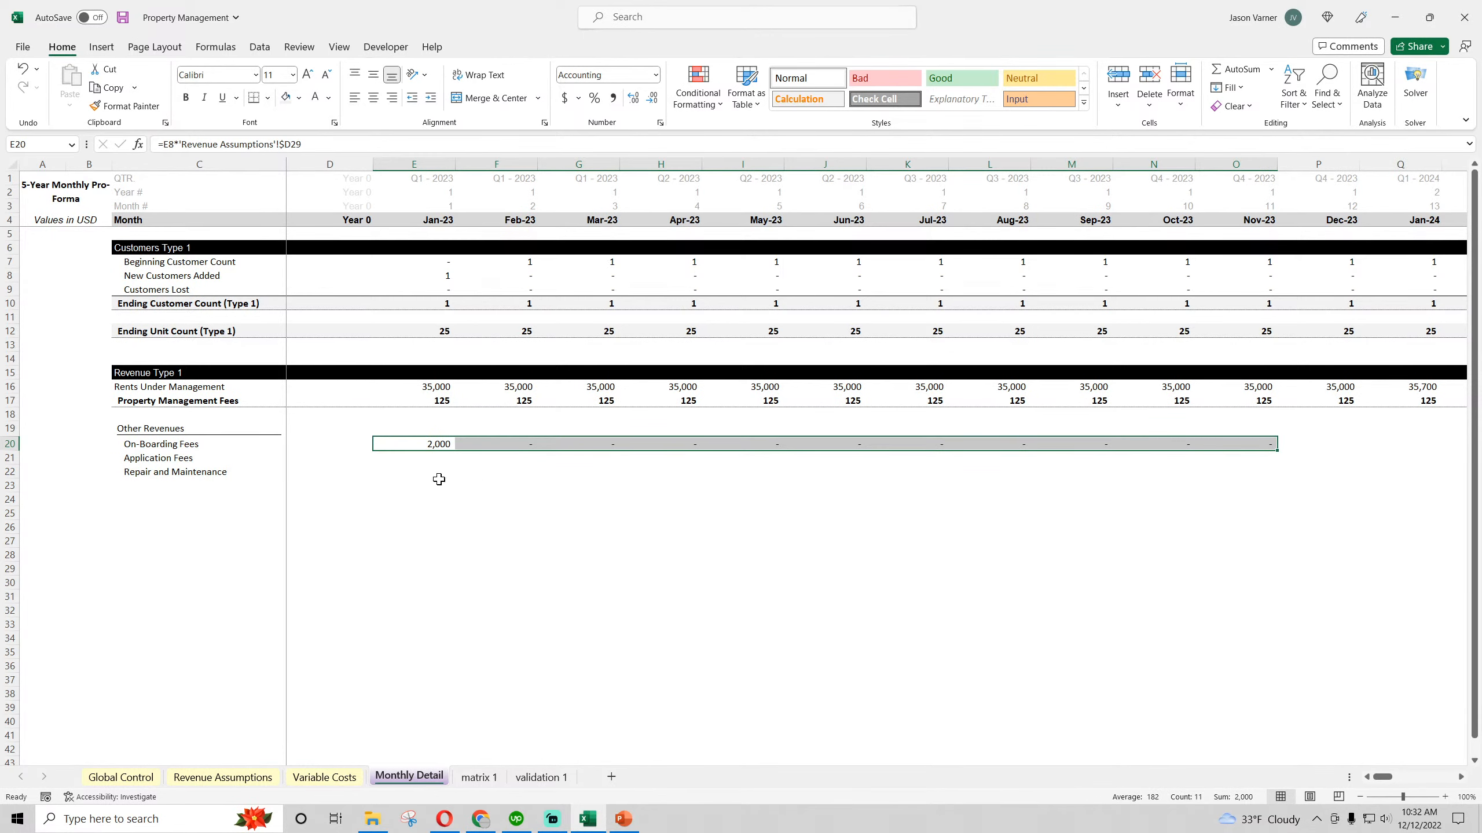
Calculate Repair and Maintenance in E22 with =E12*'Revenue Assumptions'!D31 and fill the formula across through Oct-23
click(442, 457)
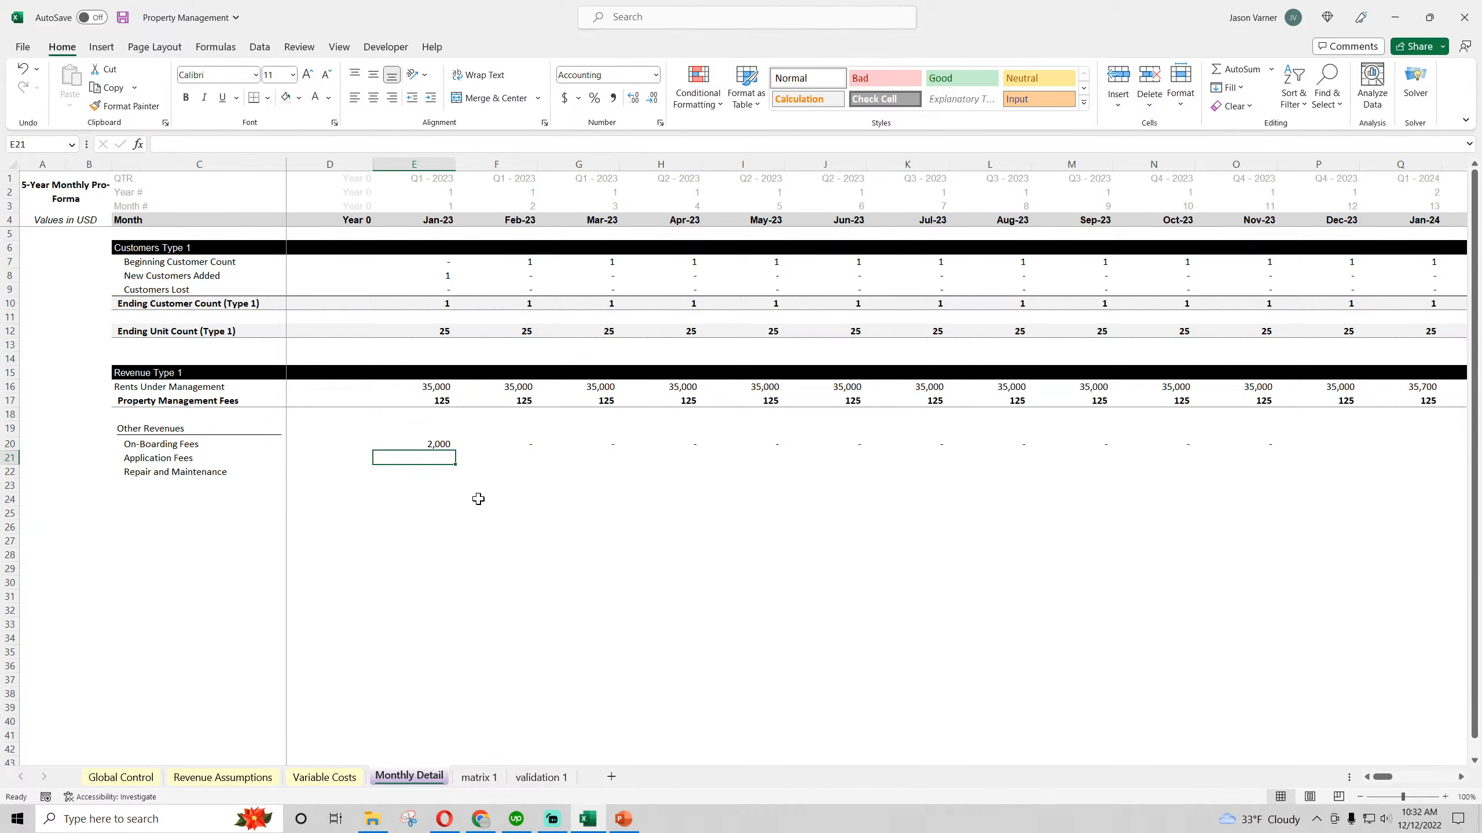
click(441, 472)
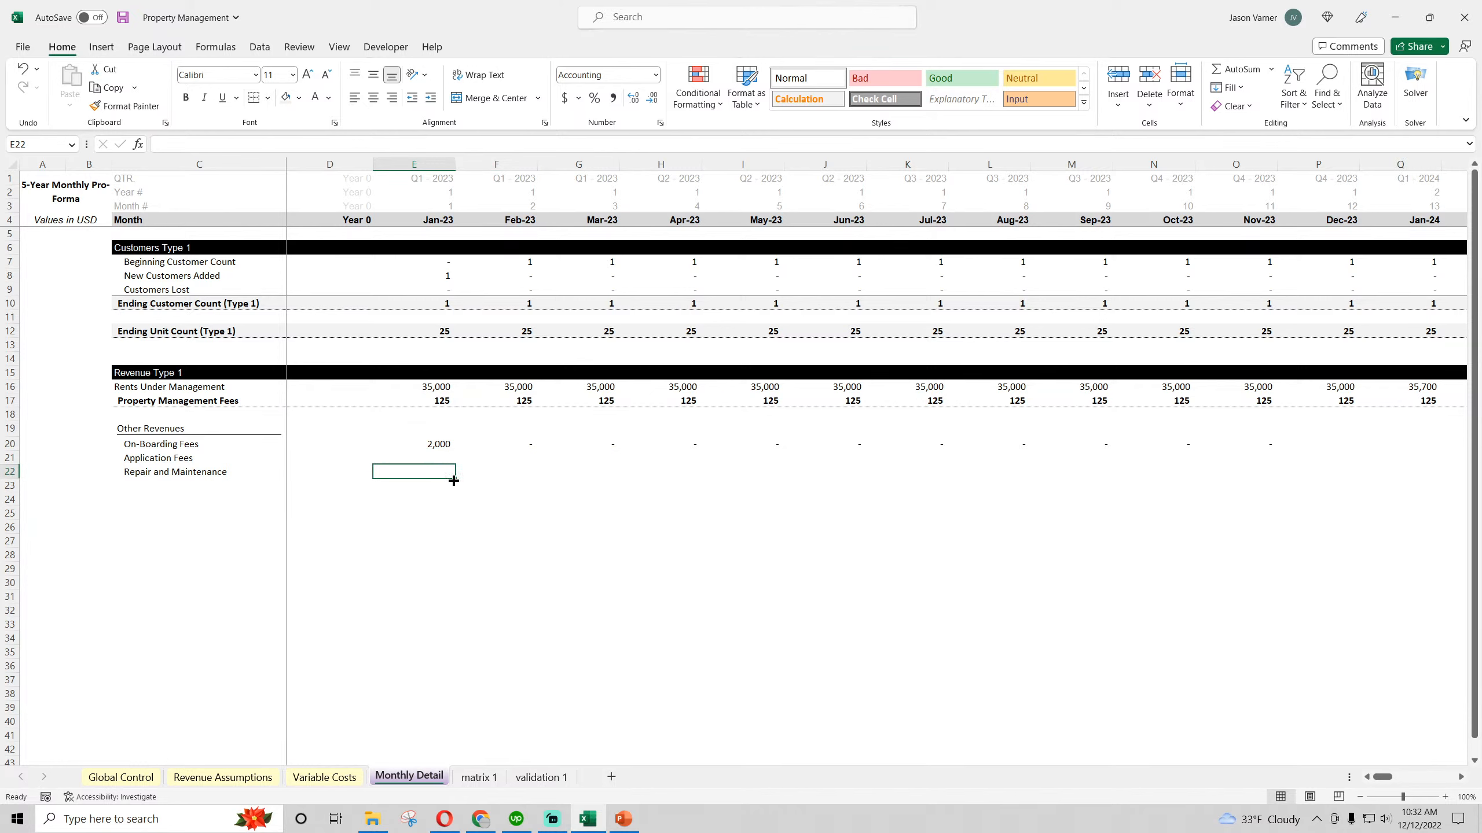
text(=)
click(440, 330)
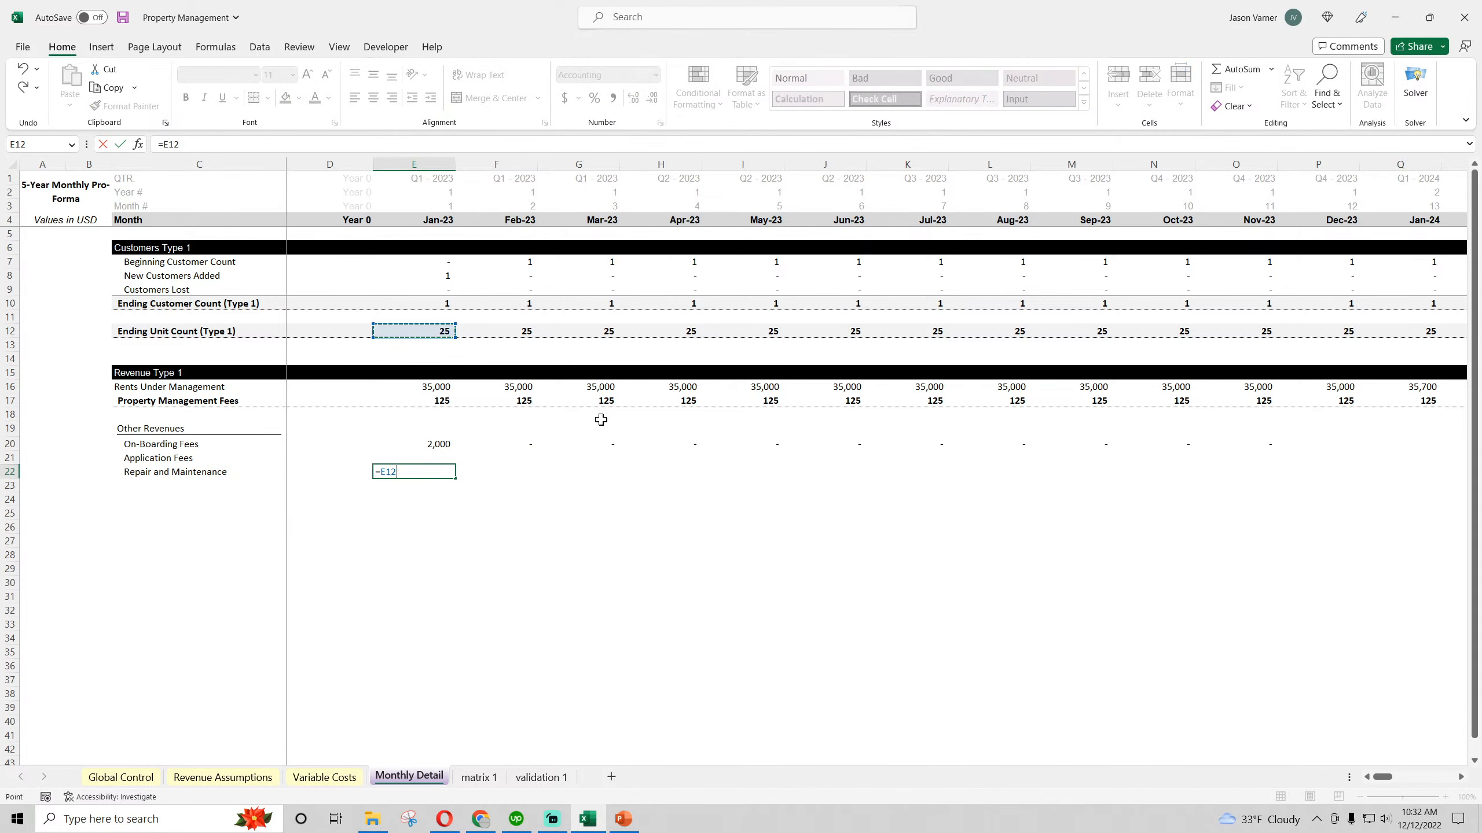
text(*)
click(259, 778)
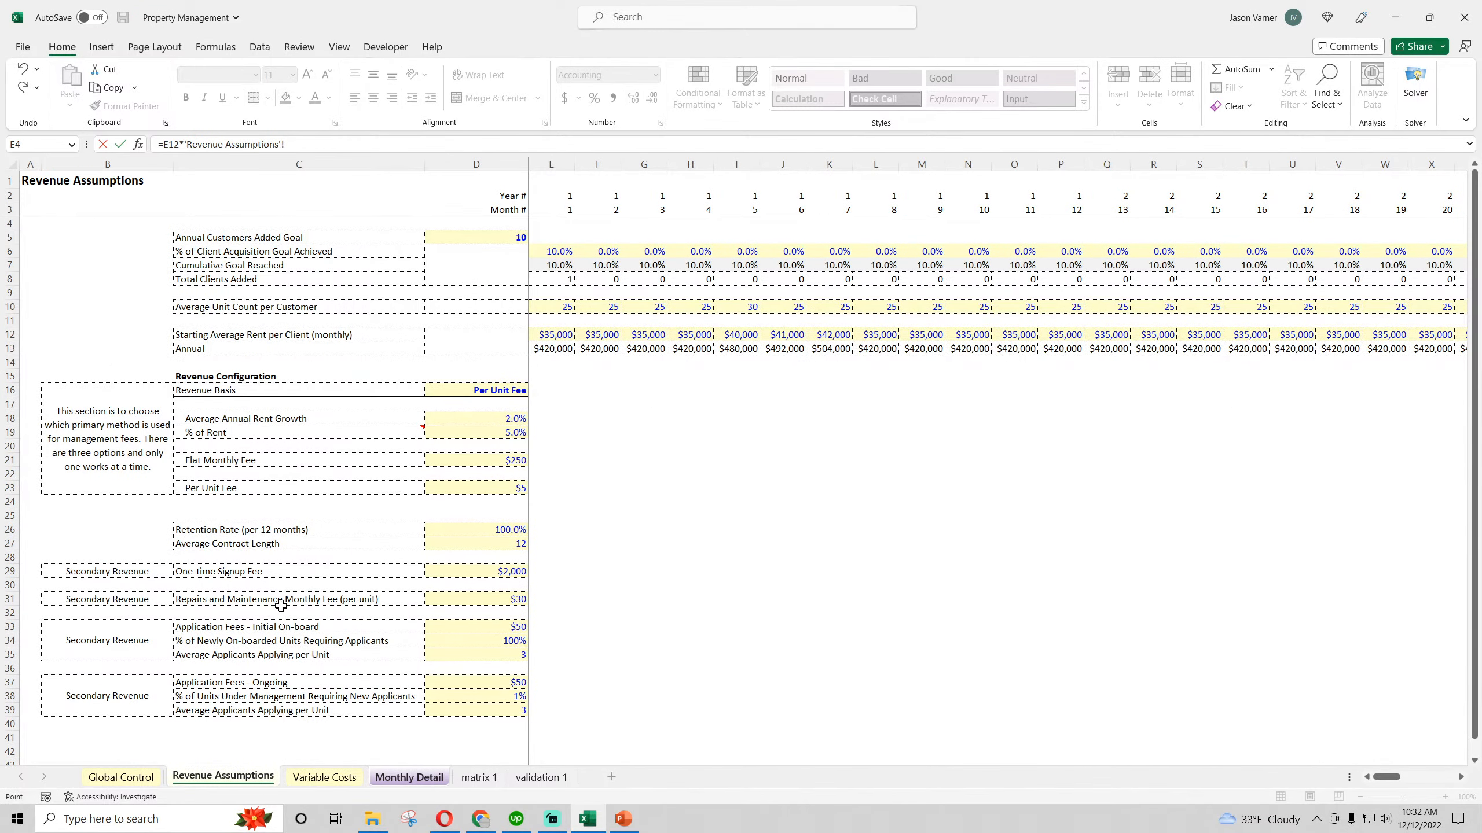
click(478, 598)
key(Return)
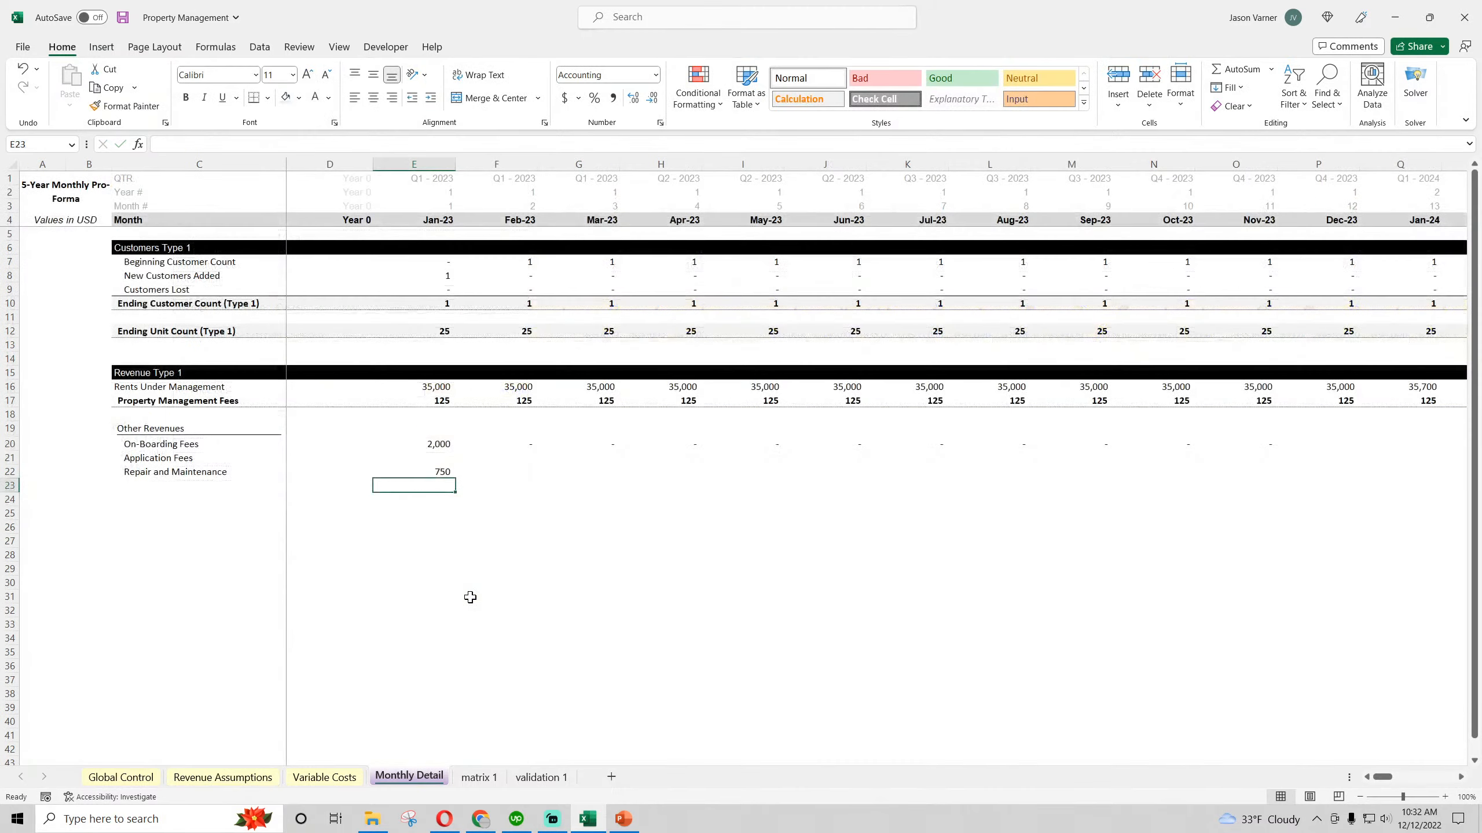
drag(455, 478, 1204, 494)
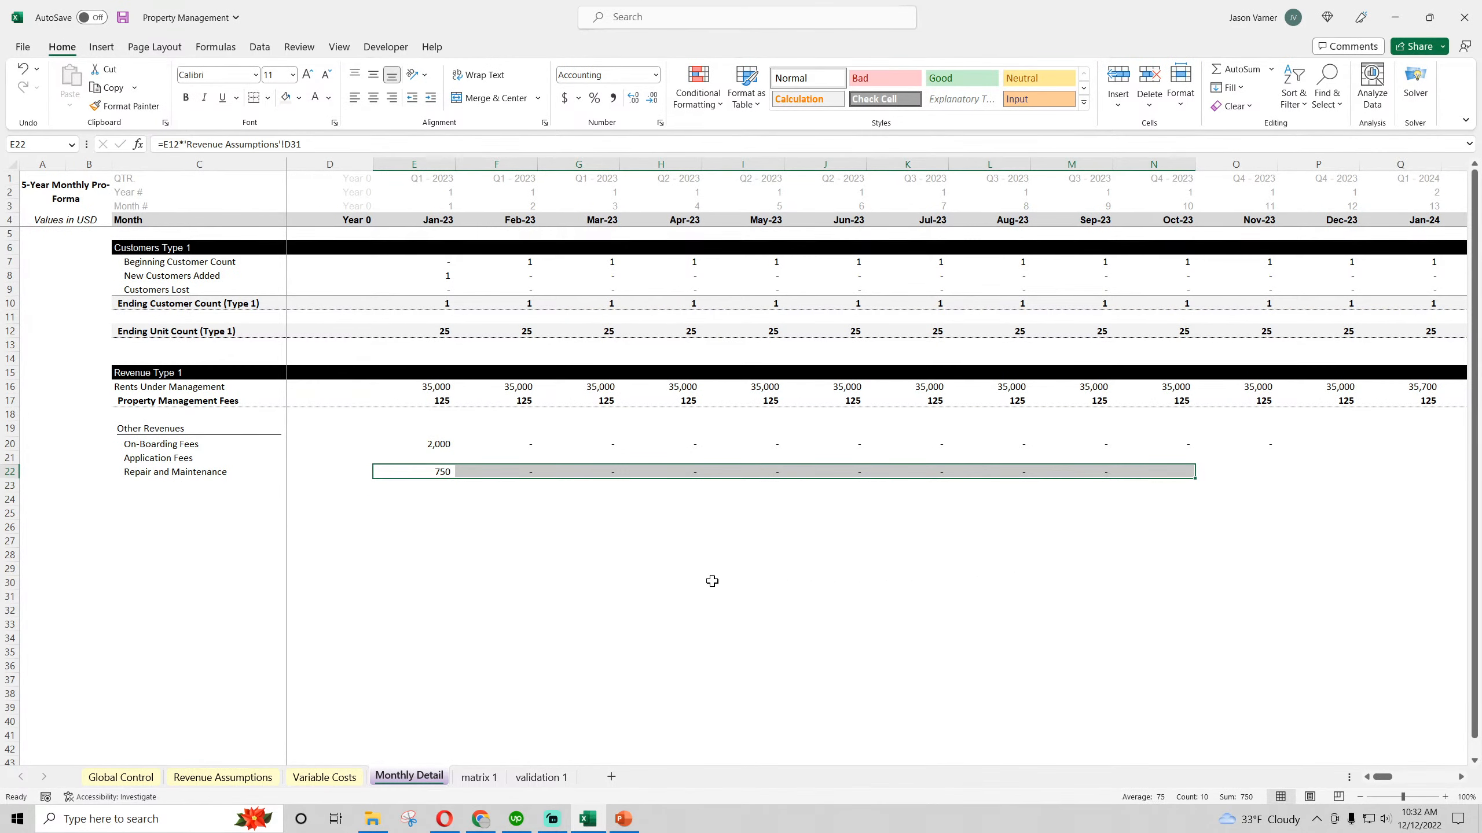
Anchor the fee column in the Repair and Maintenance formula as $D31 in E22 and refill it across through Nov-23
double_click(443, 472)
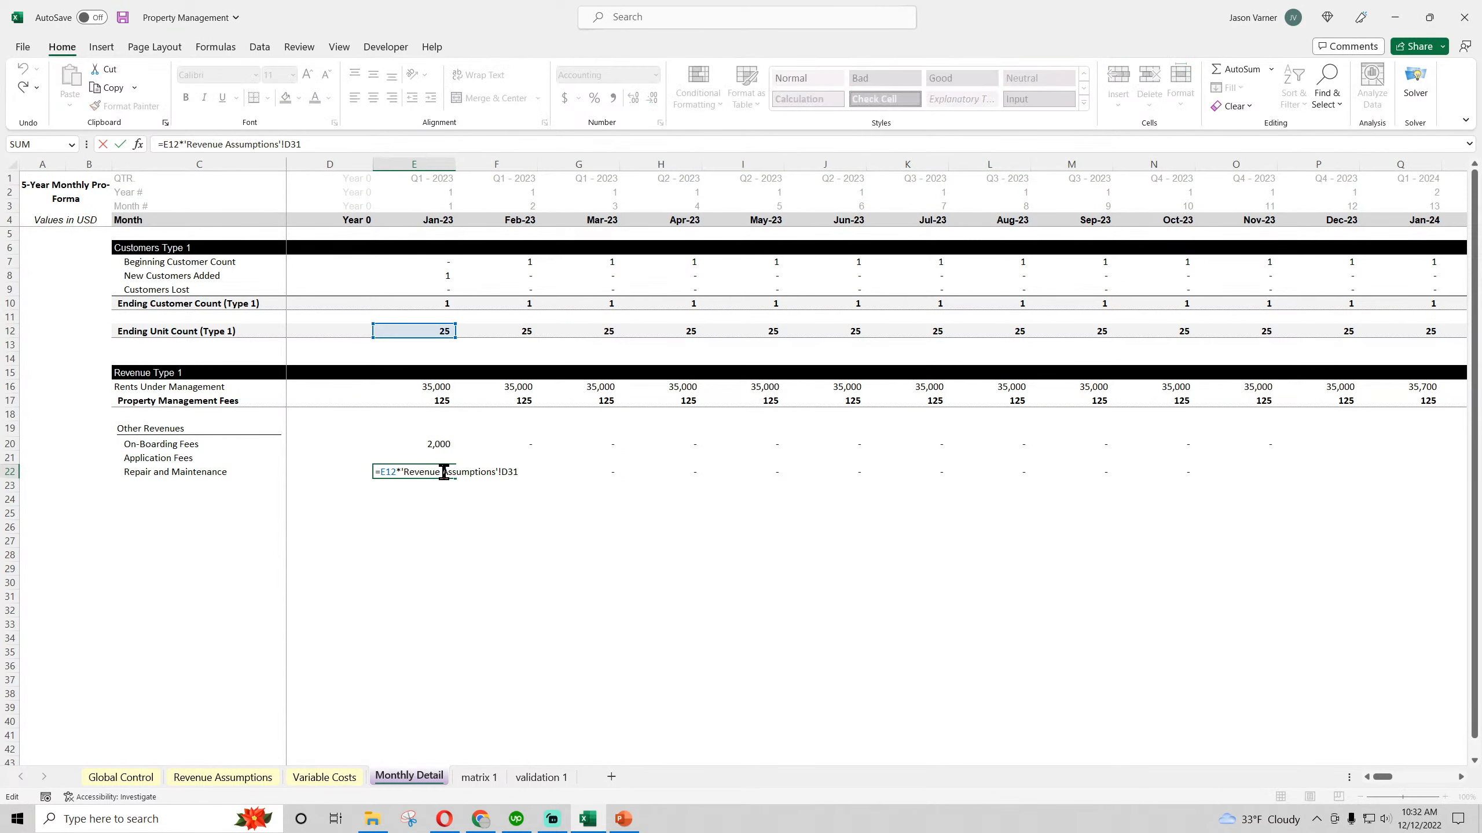
key(Return)
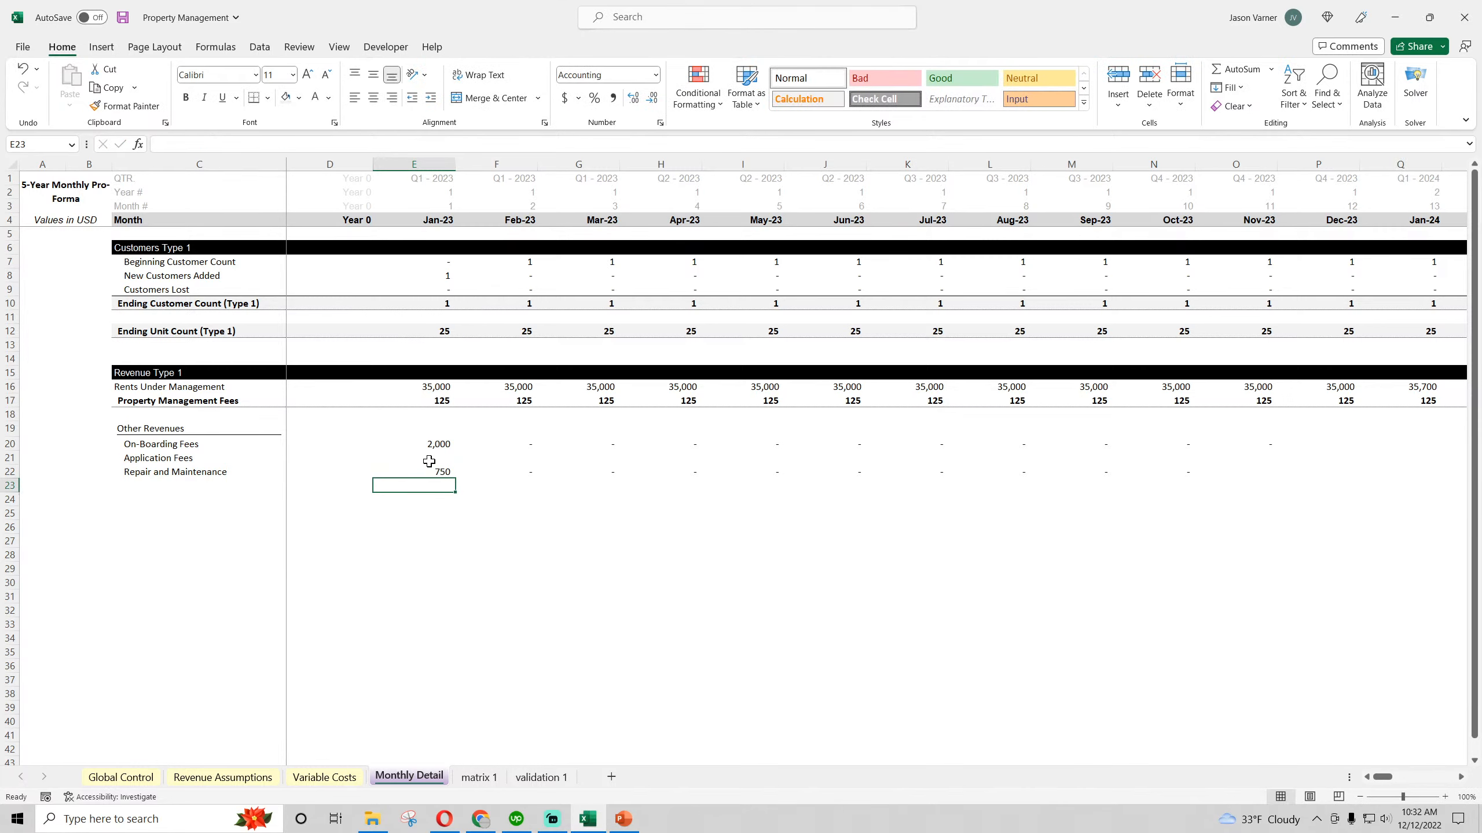
click(431, 445)
click(430, 470)
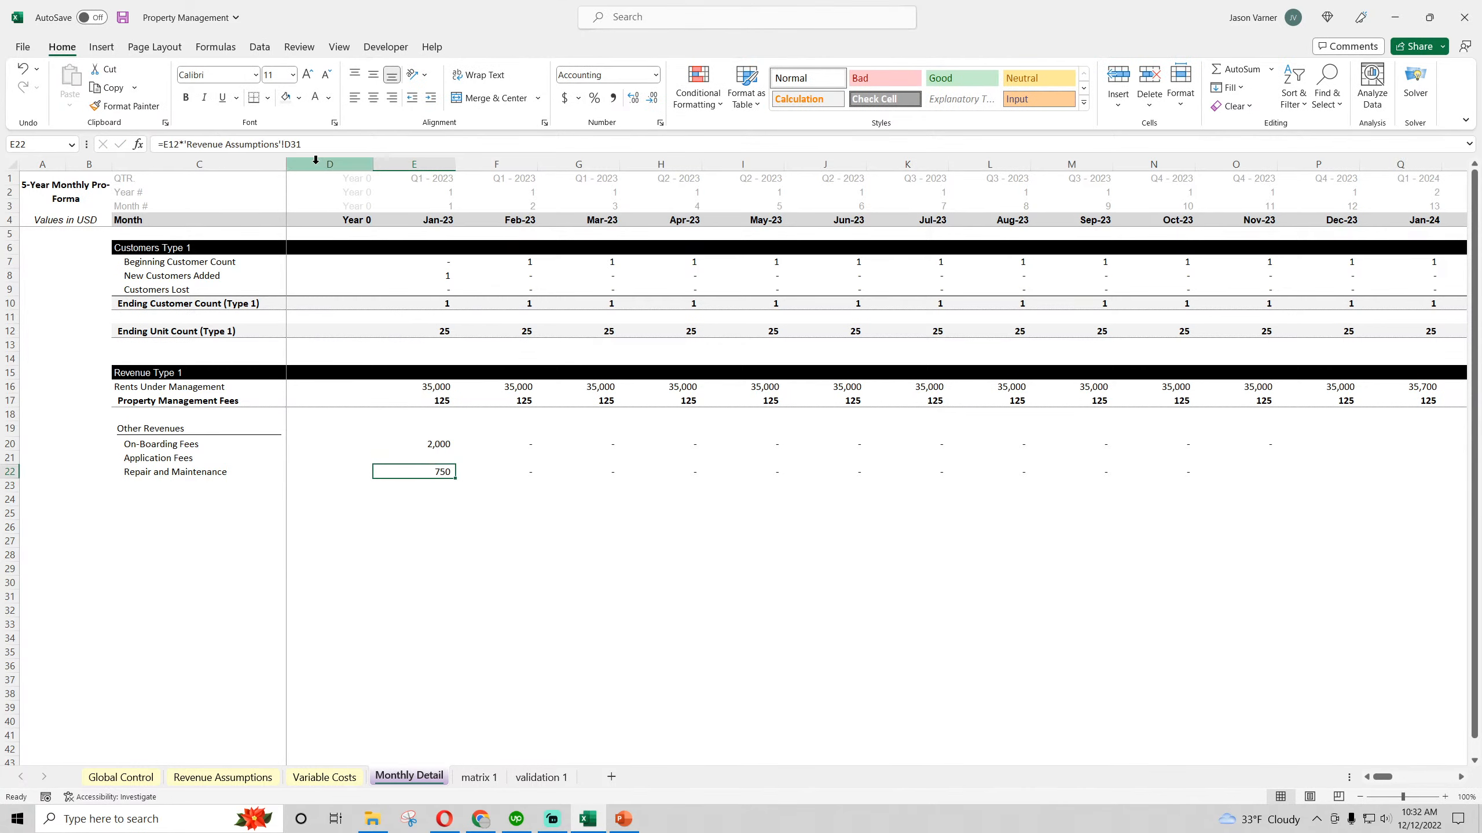
click(286, 144)
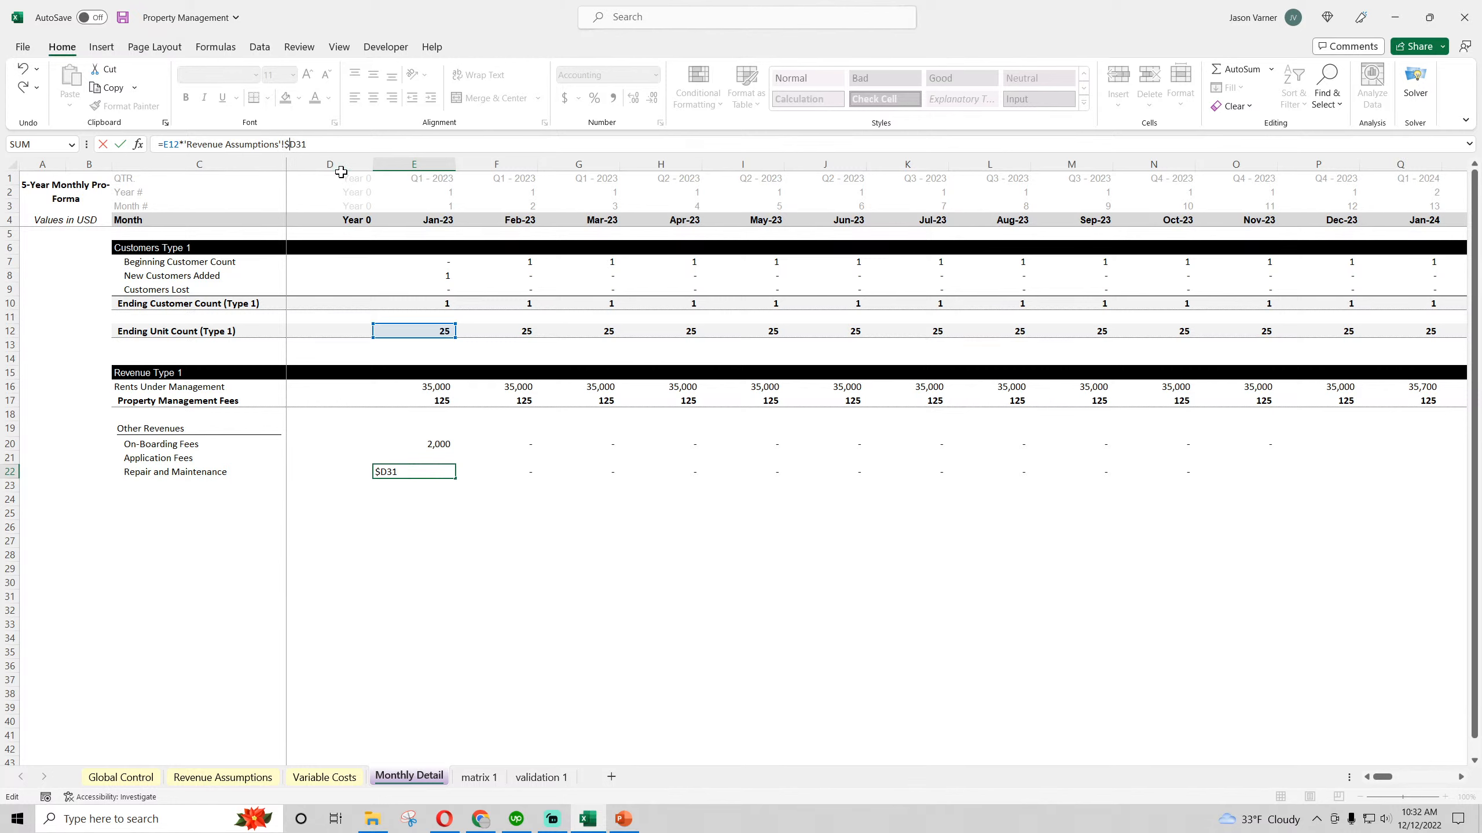
key(Return)
click(442, 471)
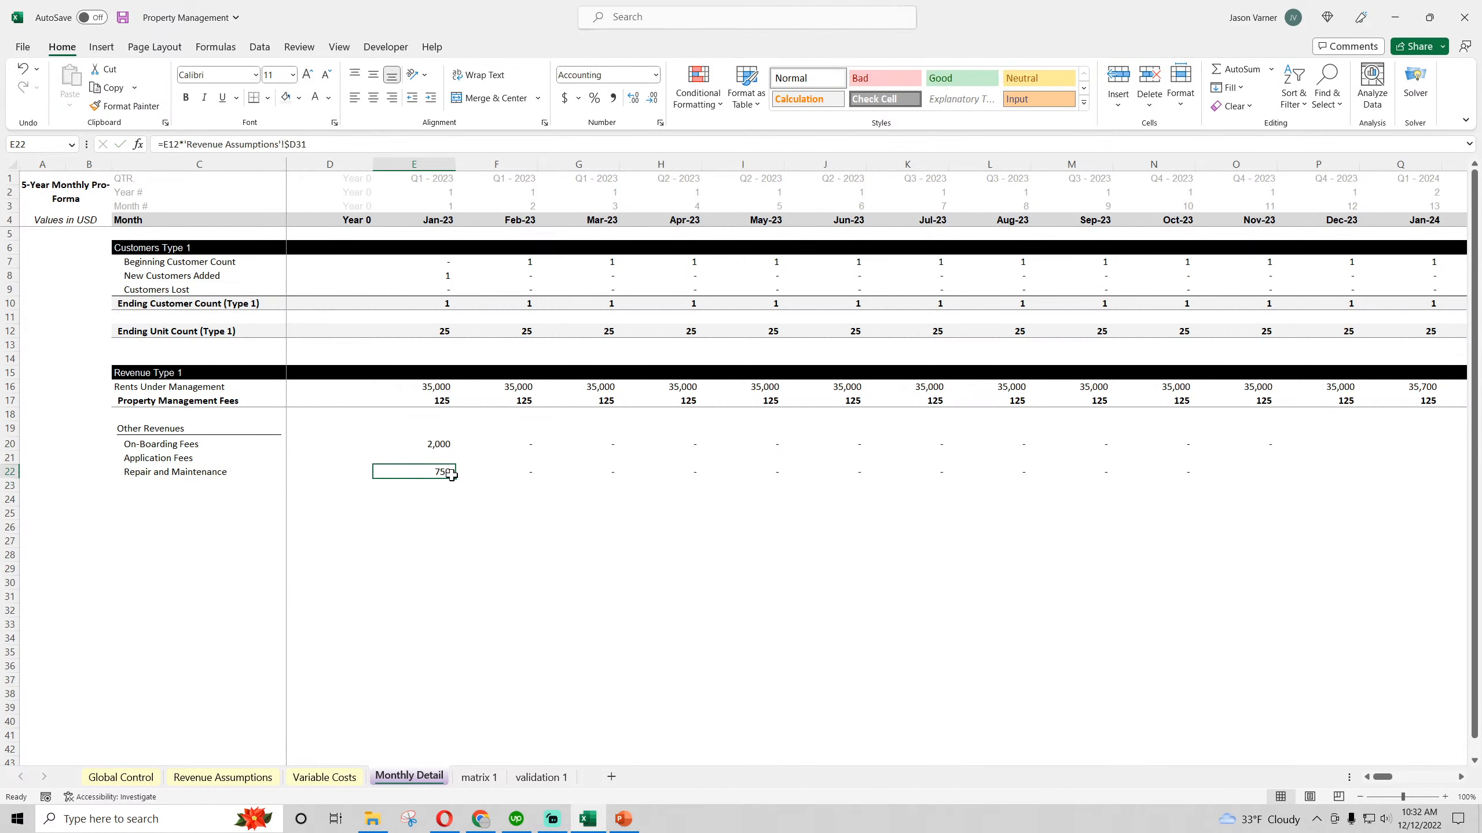
drag(456, 478, 1286, 529)
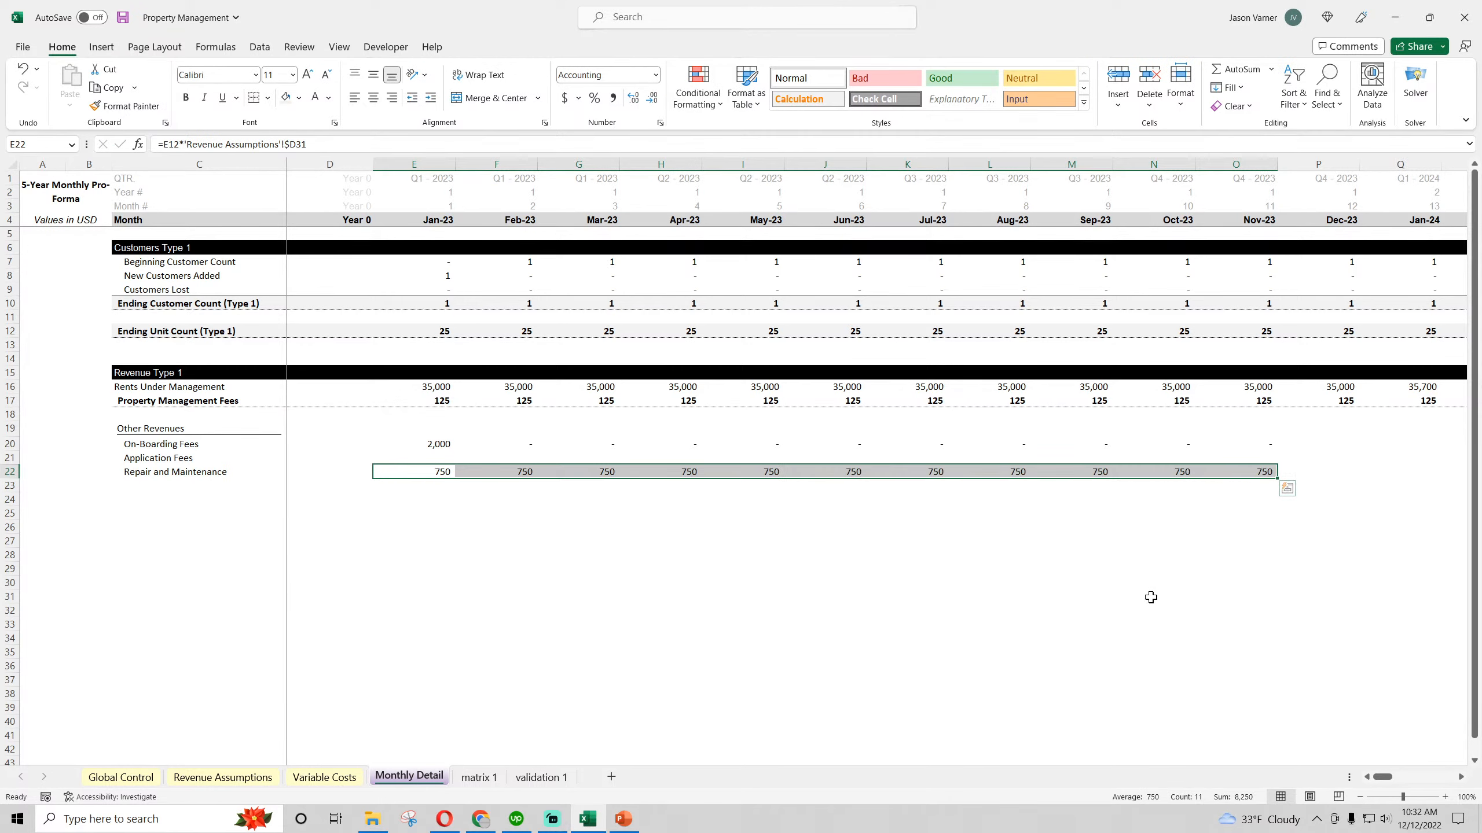
Fill the On-Boarding Fees formula from E20 across the months again and select the January Application Fees cell
click(439, 443)
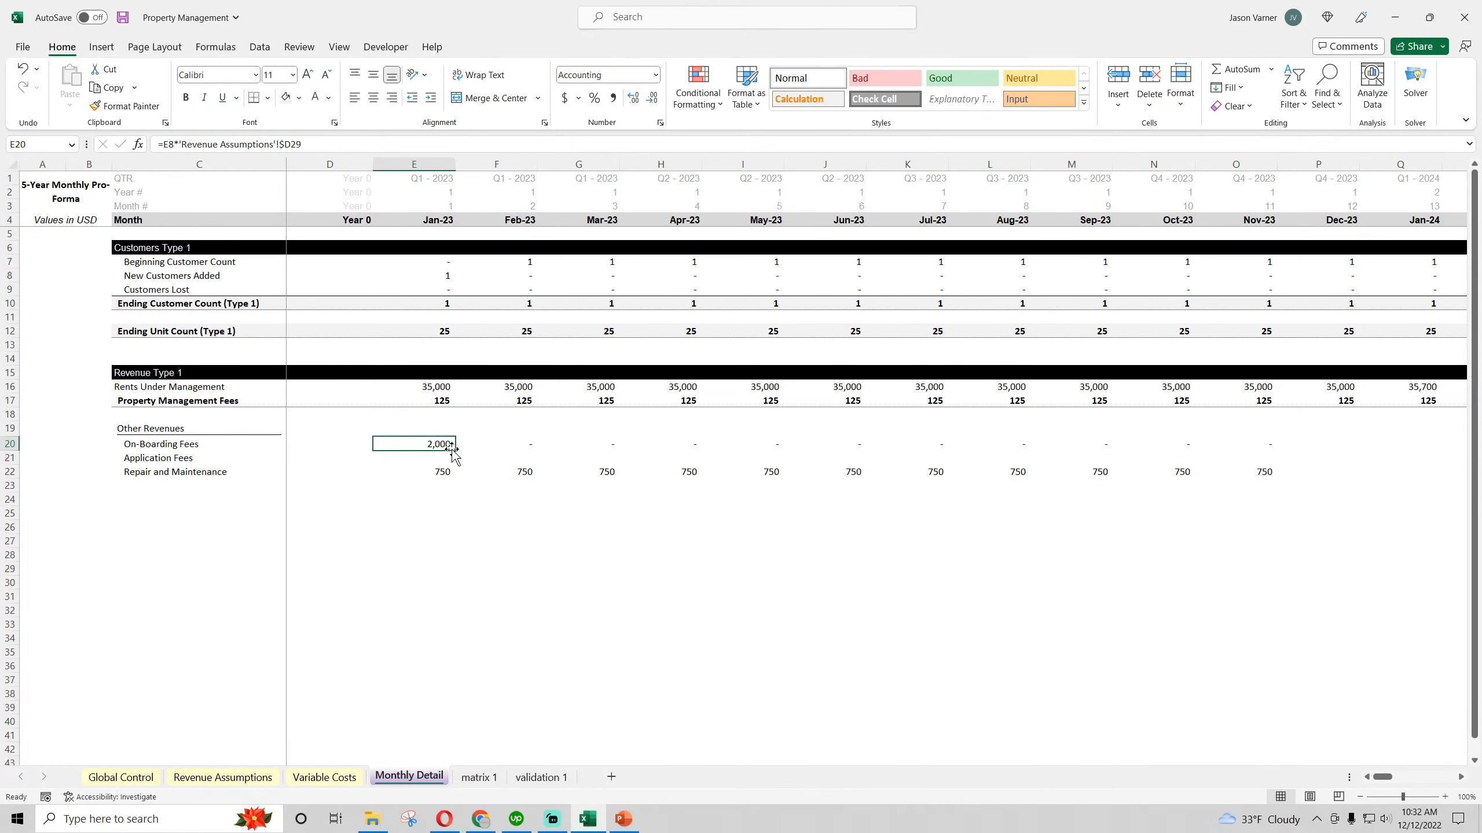
drag(454, 450, 1167, 458)
click(426, 459)
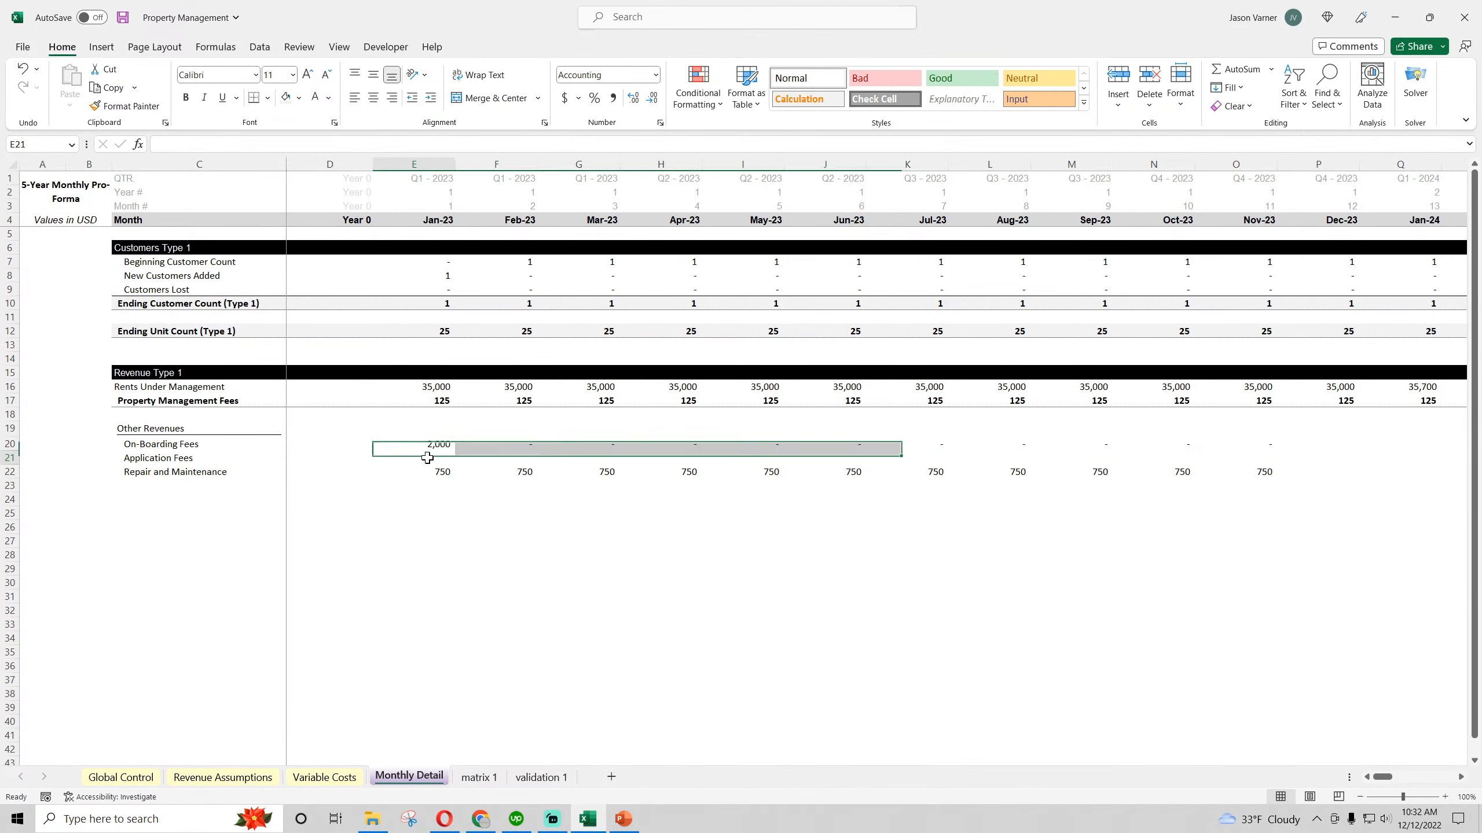
Copy the Units Managed block A436:C496 on the matrix 1 sheet to A499 and retitle the copy "Application fees"
click(478, 777)
scroll(250, 579, down, 3)
scroll(250, 579, down, 20)
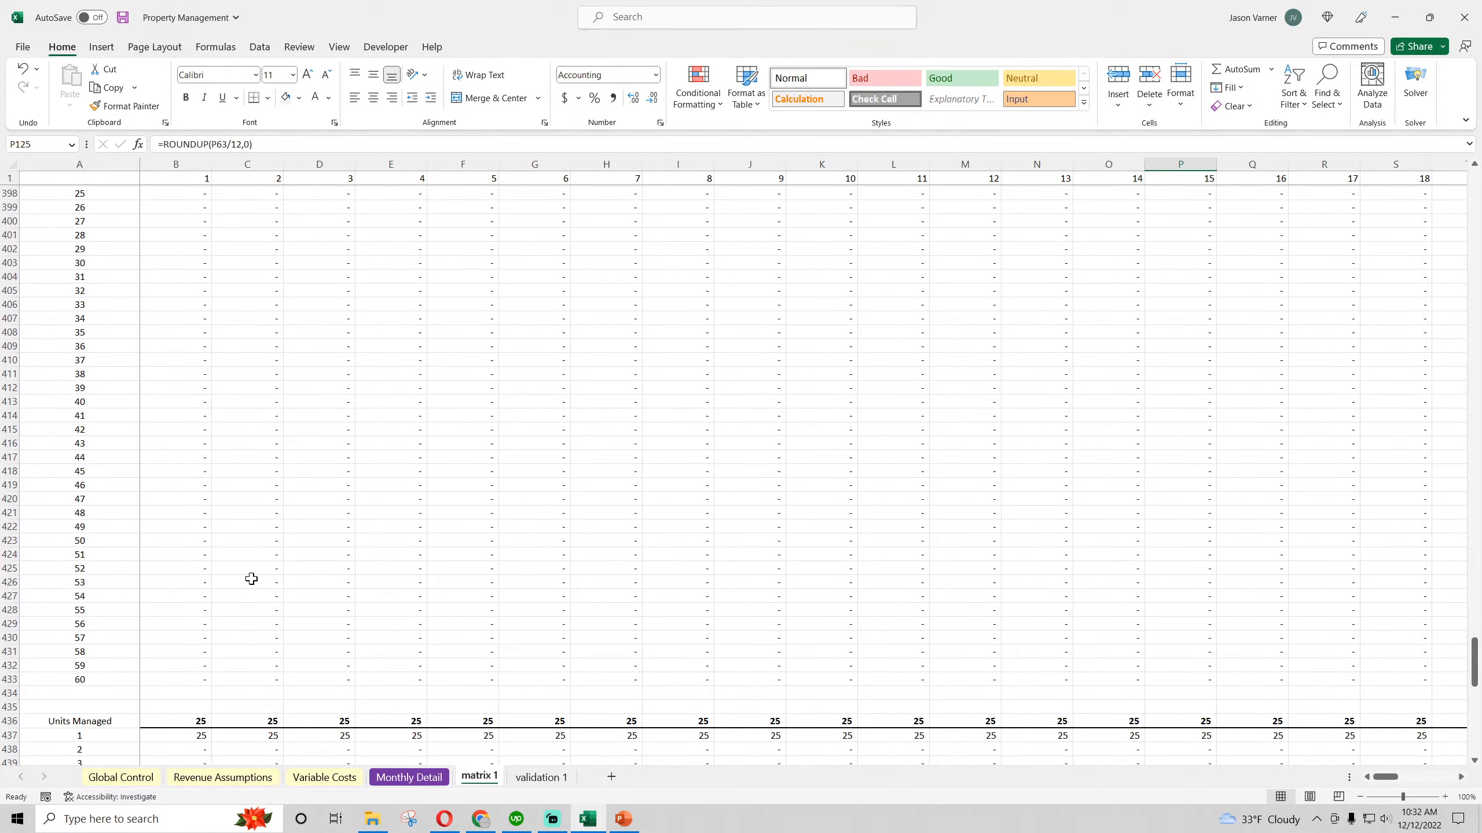
drag(95, 409, 247, 728)
right_click(219, 420)
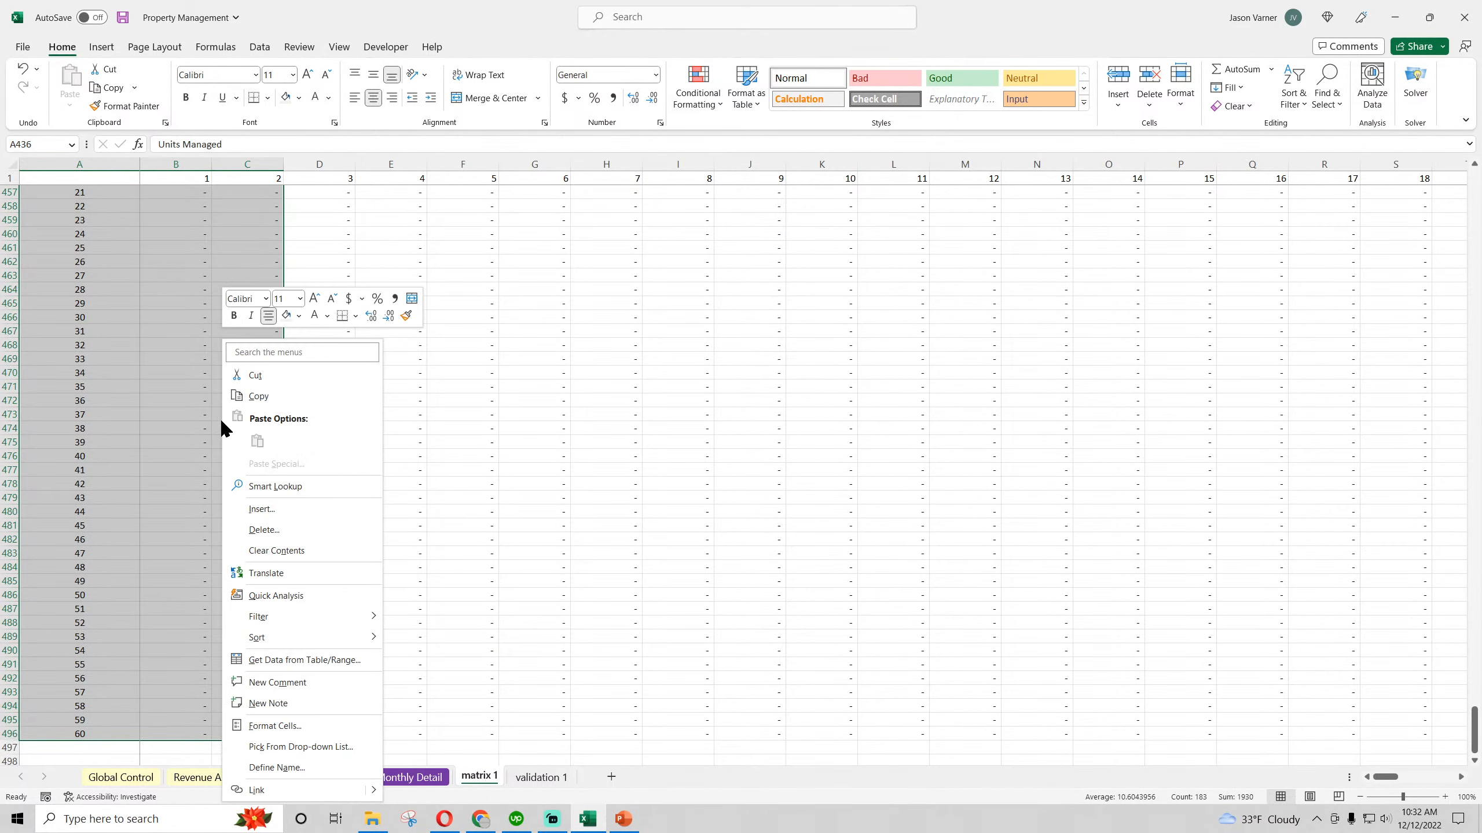
click(234, 398)
scroll(224, 446, up, 14)
scroll(181, 568, down, 20)
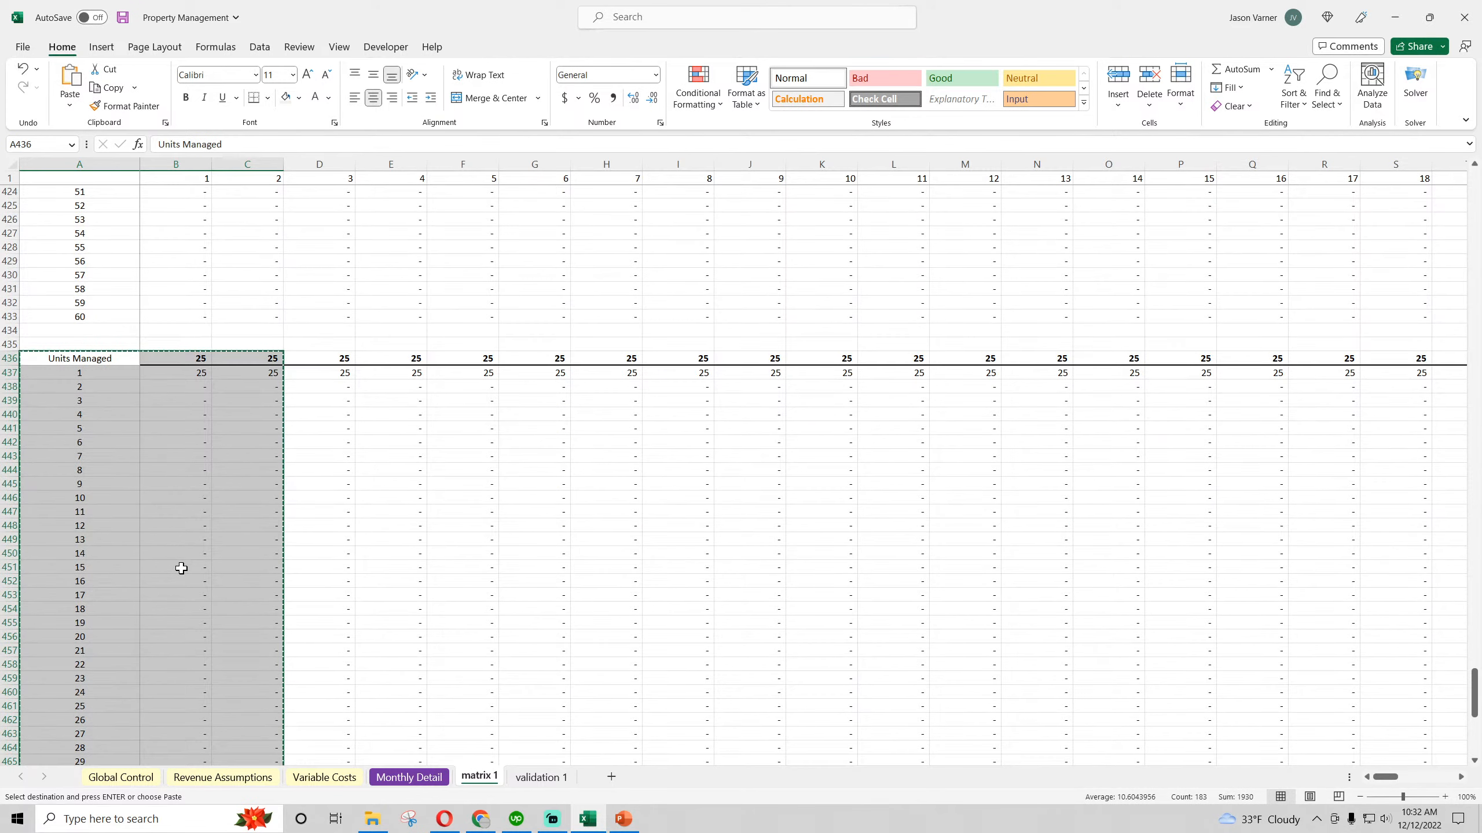
click(83, 461)
right_click(82, 466)
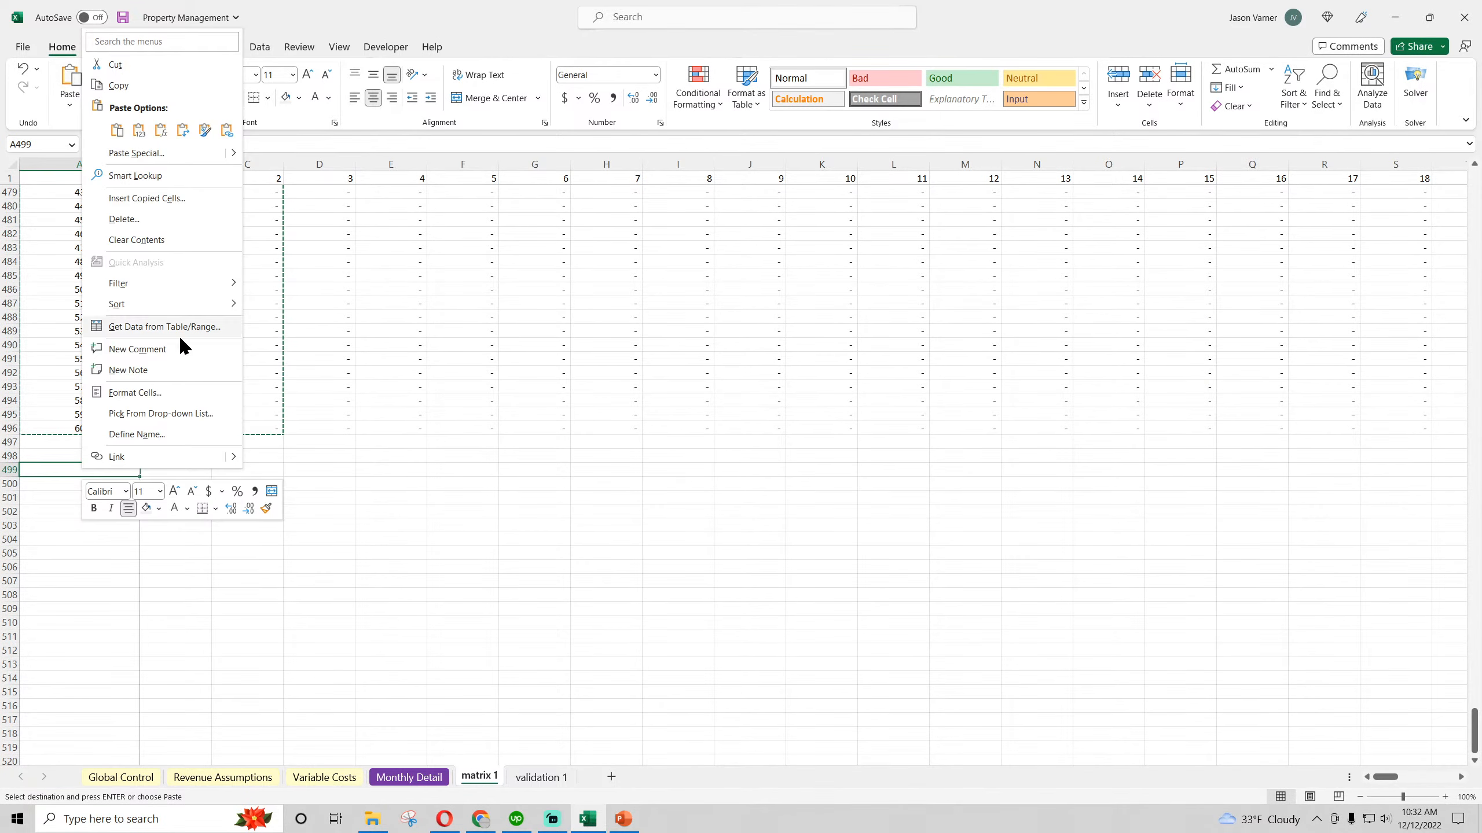
click(119, 133)
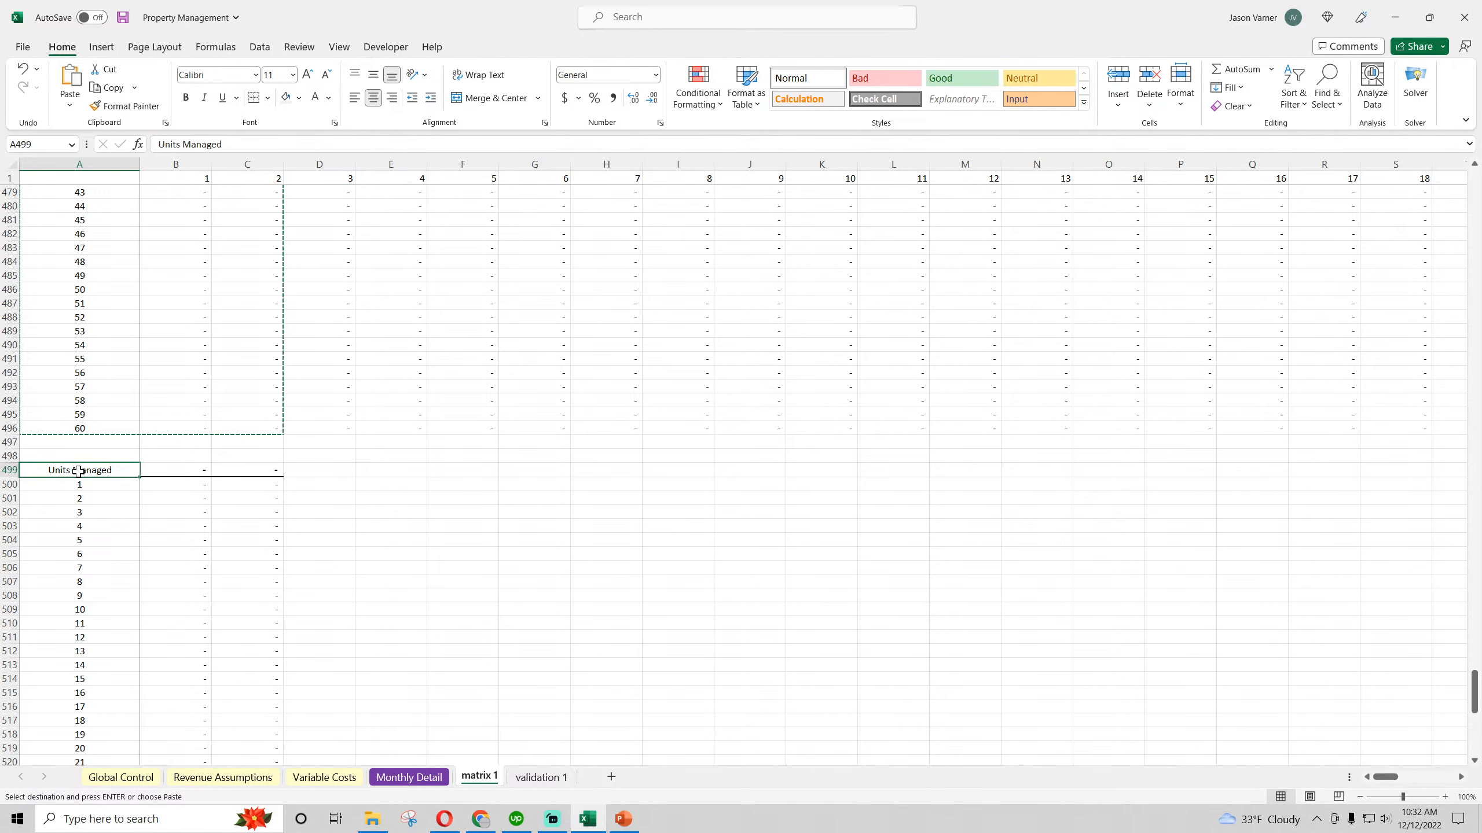
text(Application fees)
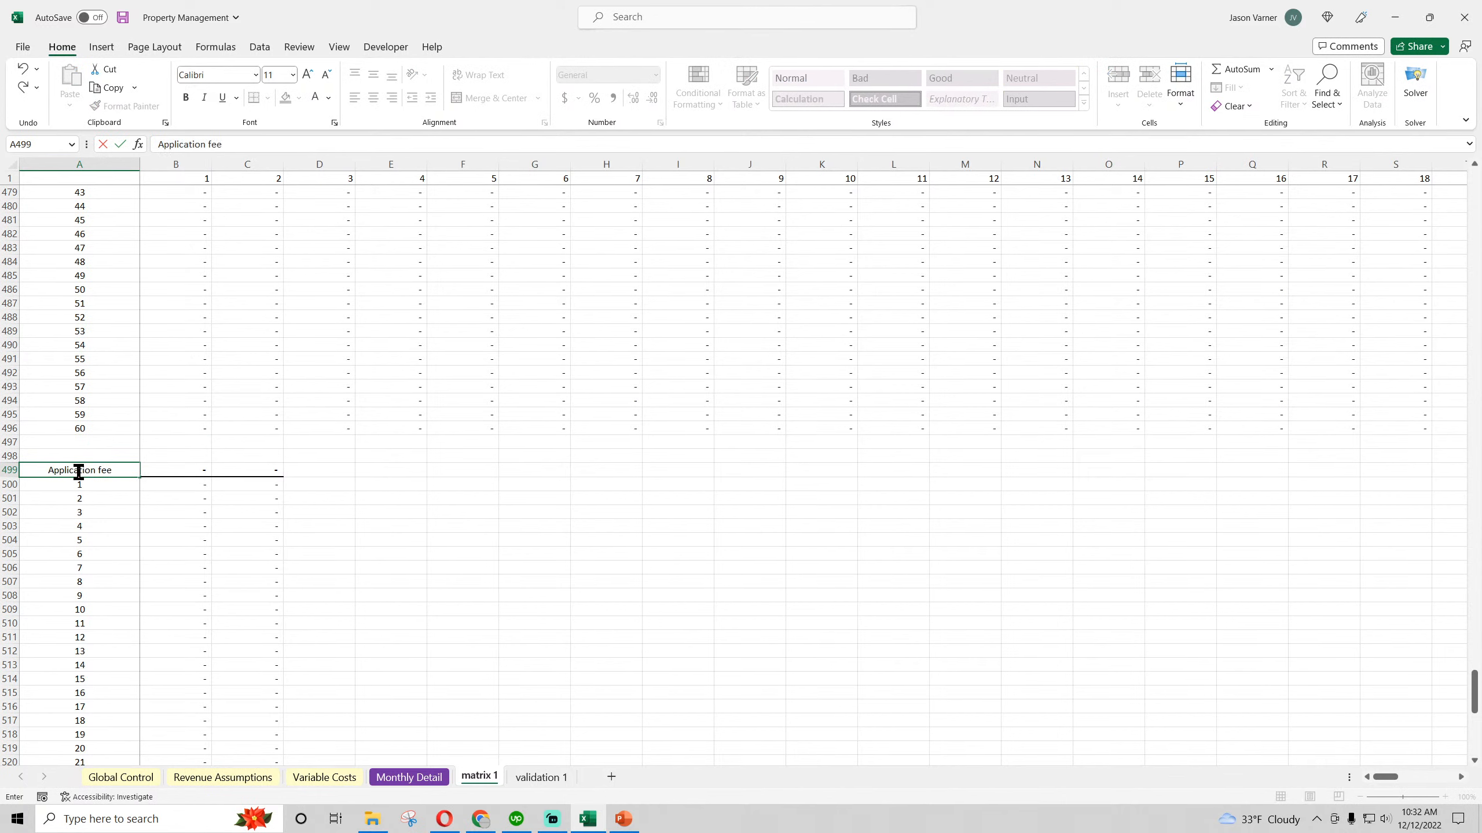
key(Return)
Start an IF formula in B500 of the Application fees block that tests whether the first age cell equals 1, =if(B63=1,
key(Right)
text(=if()
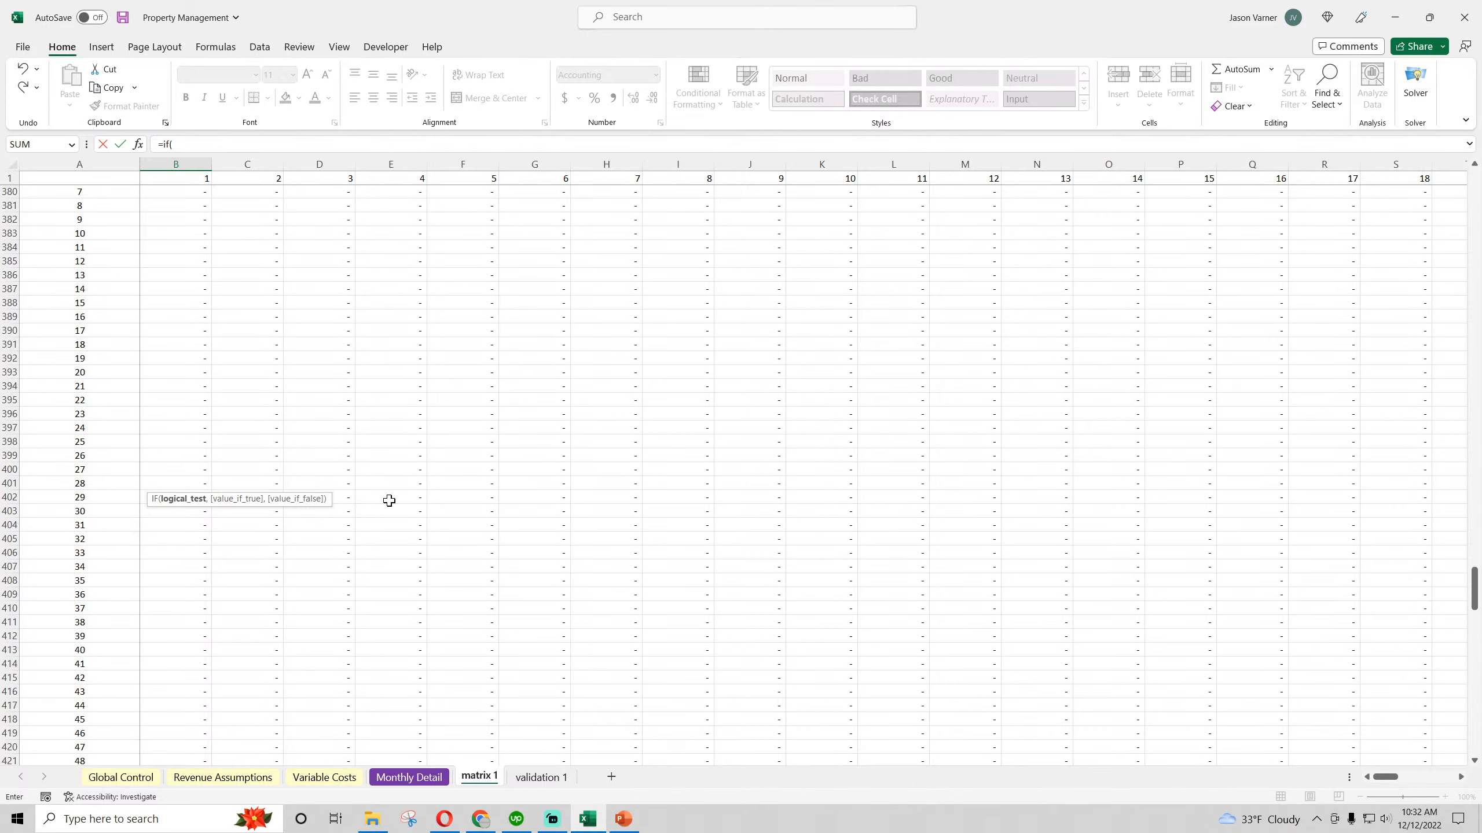
scroll(385, 501, up, 20)
scroll(385, 500, up, 20)
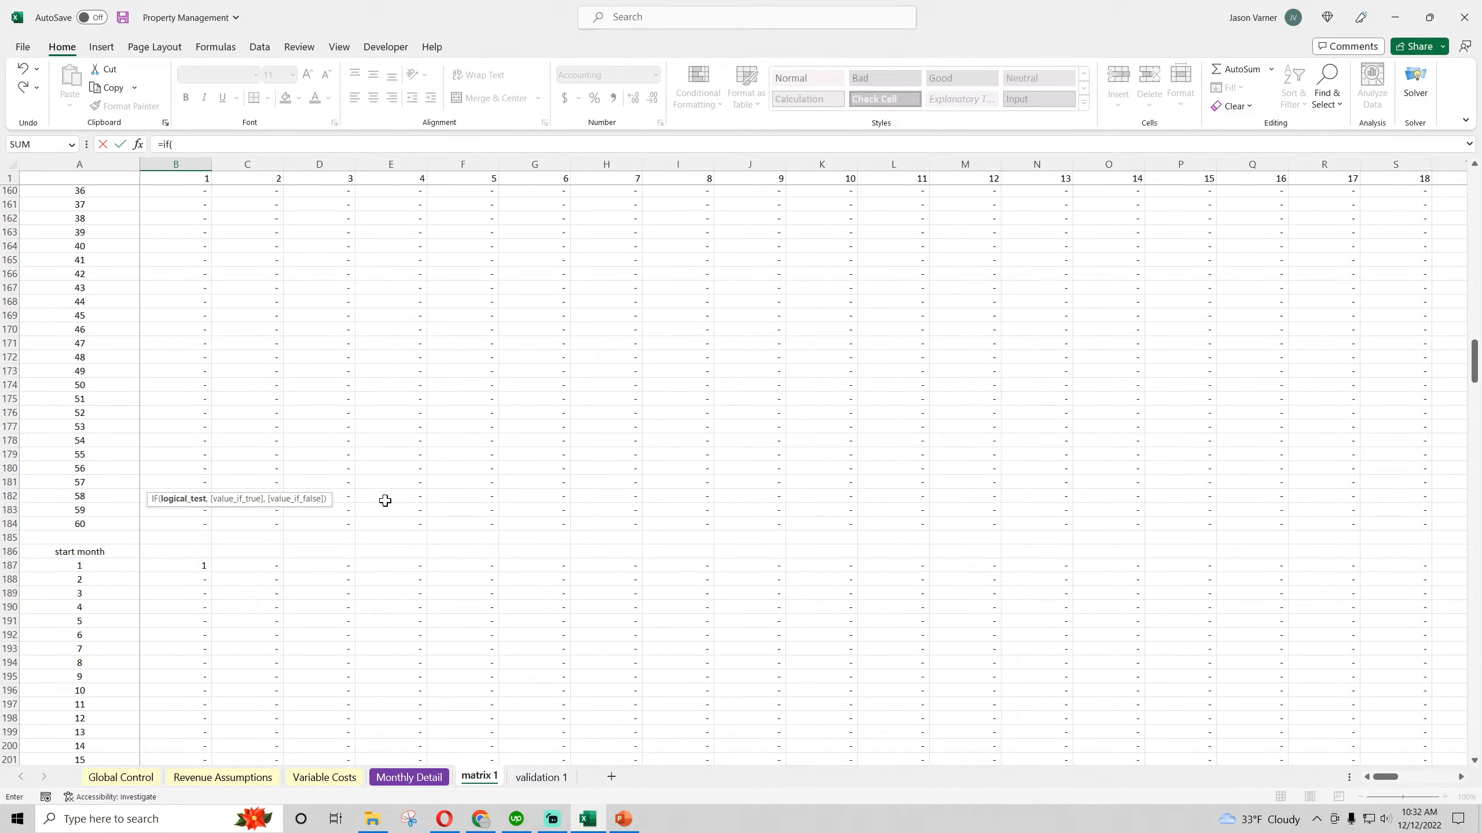
scroll(391, 500, up, 20)
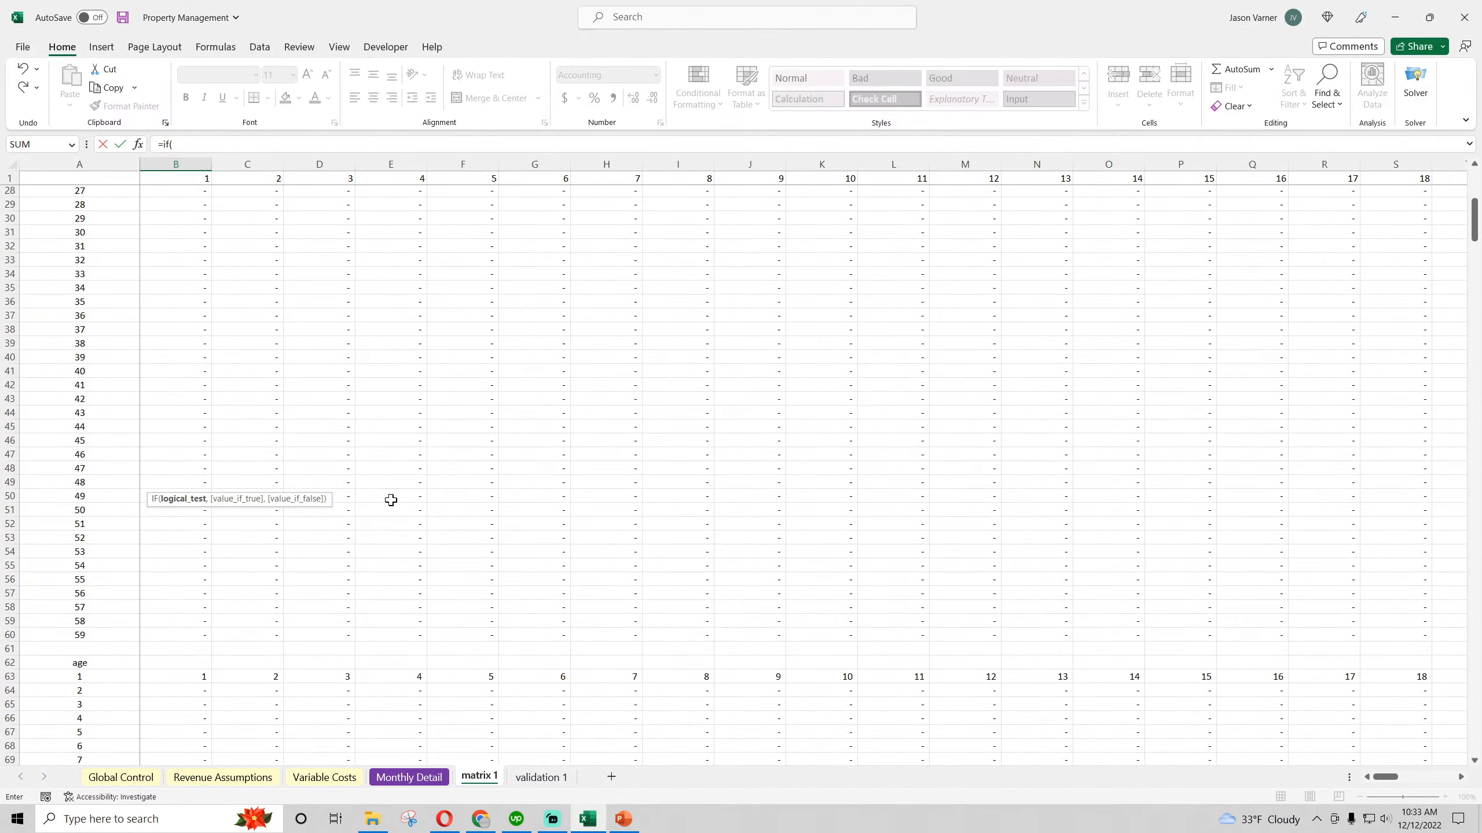
scroll(391, 499, down, 15)
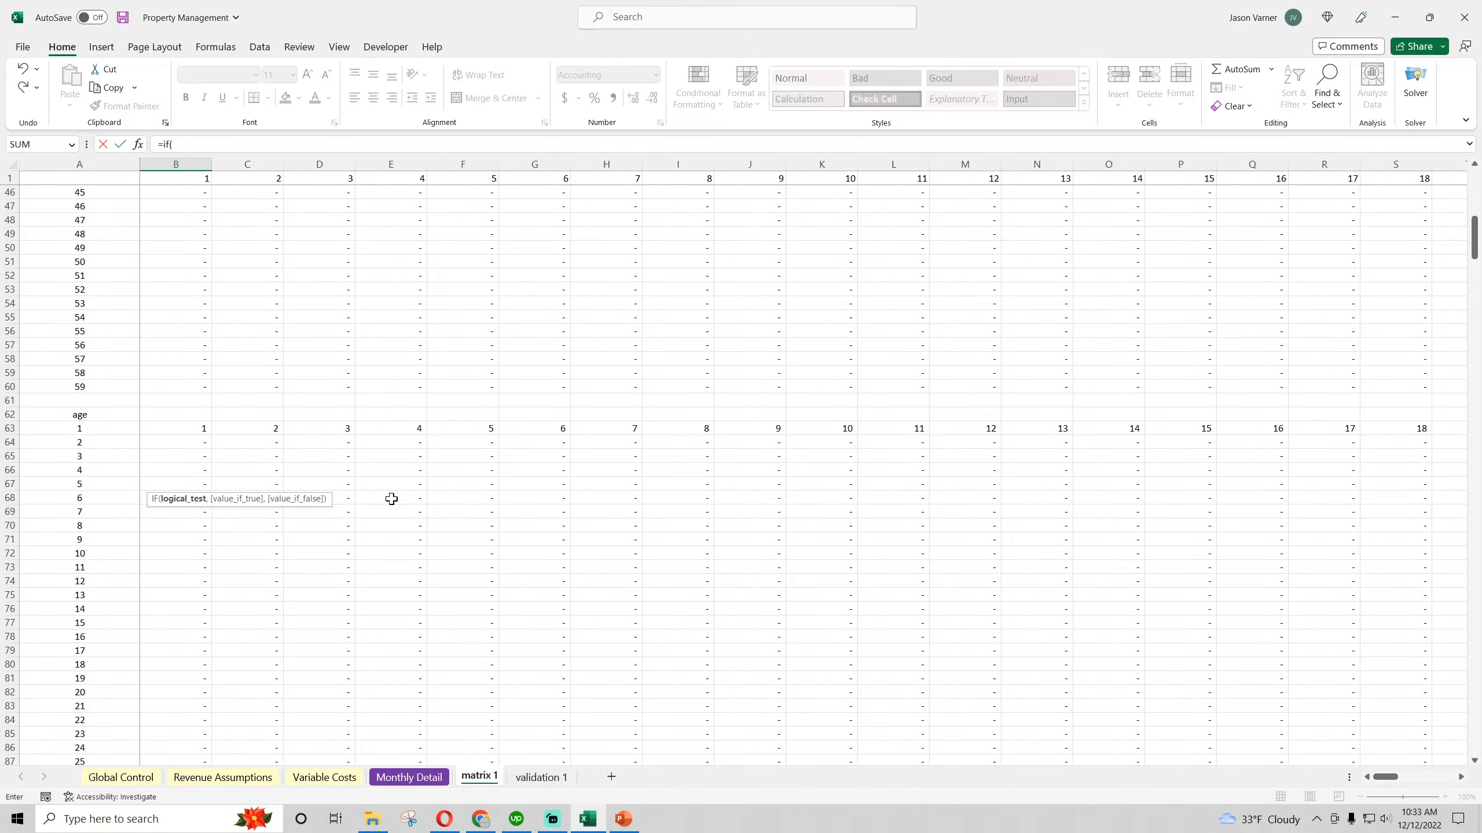
click(178, 433)
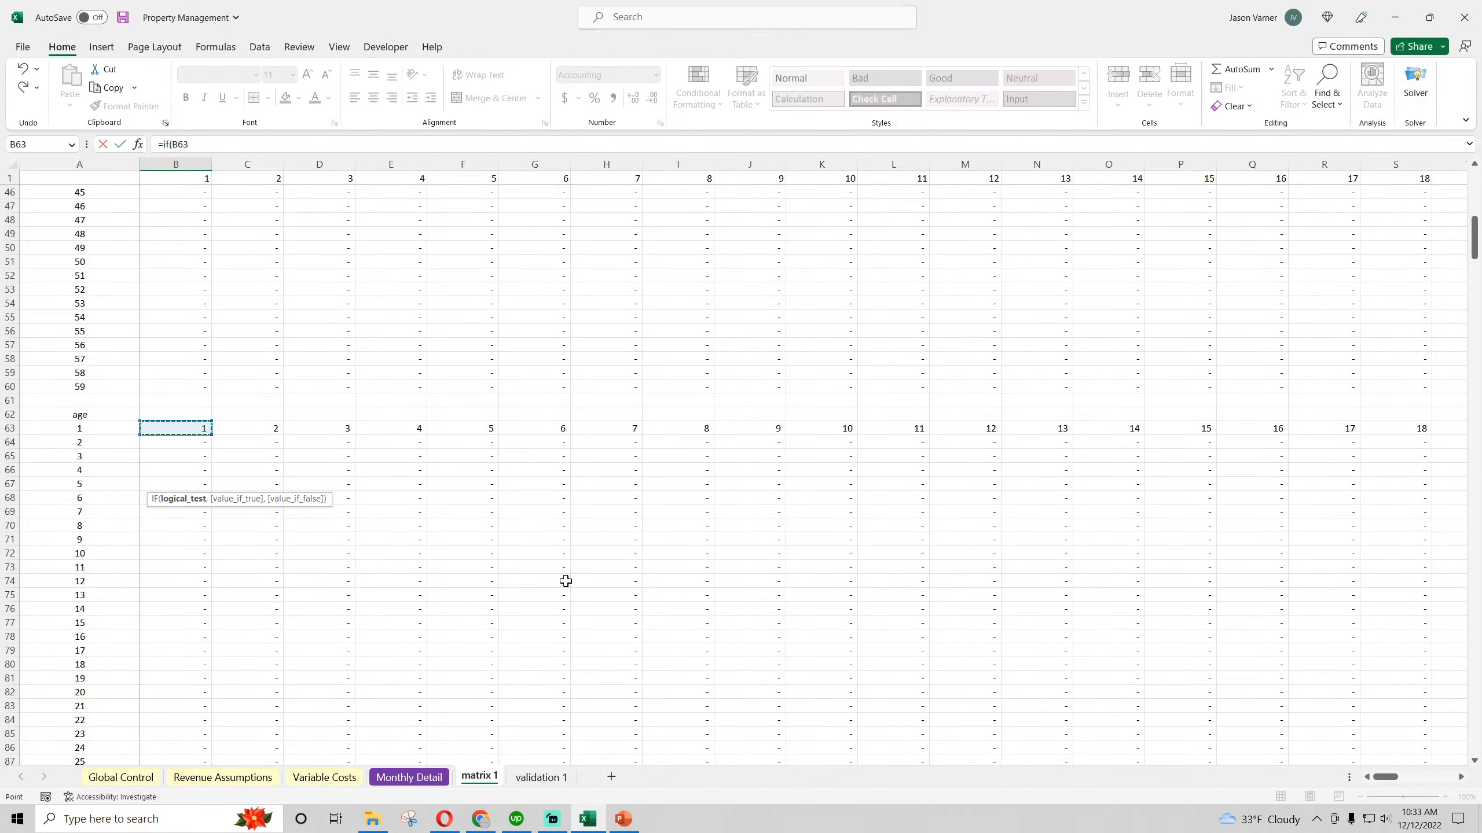
text(=1,)
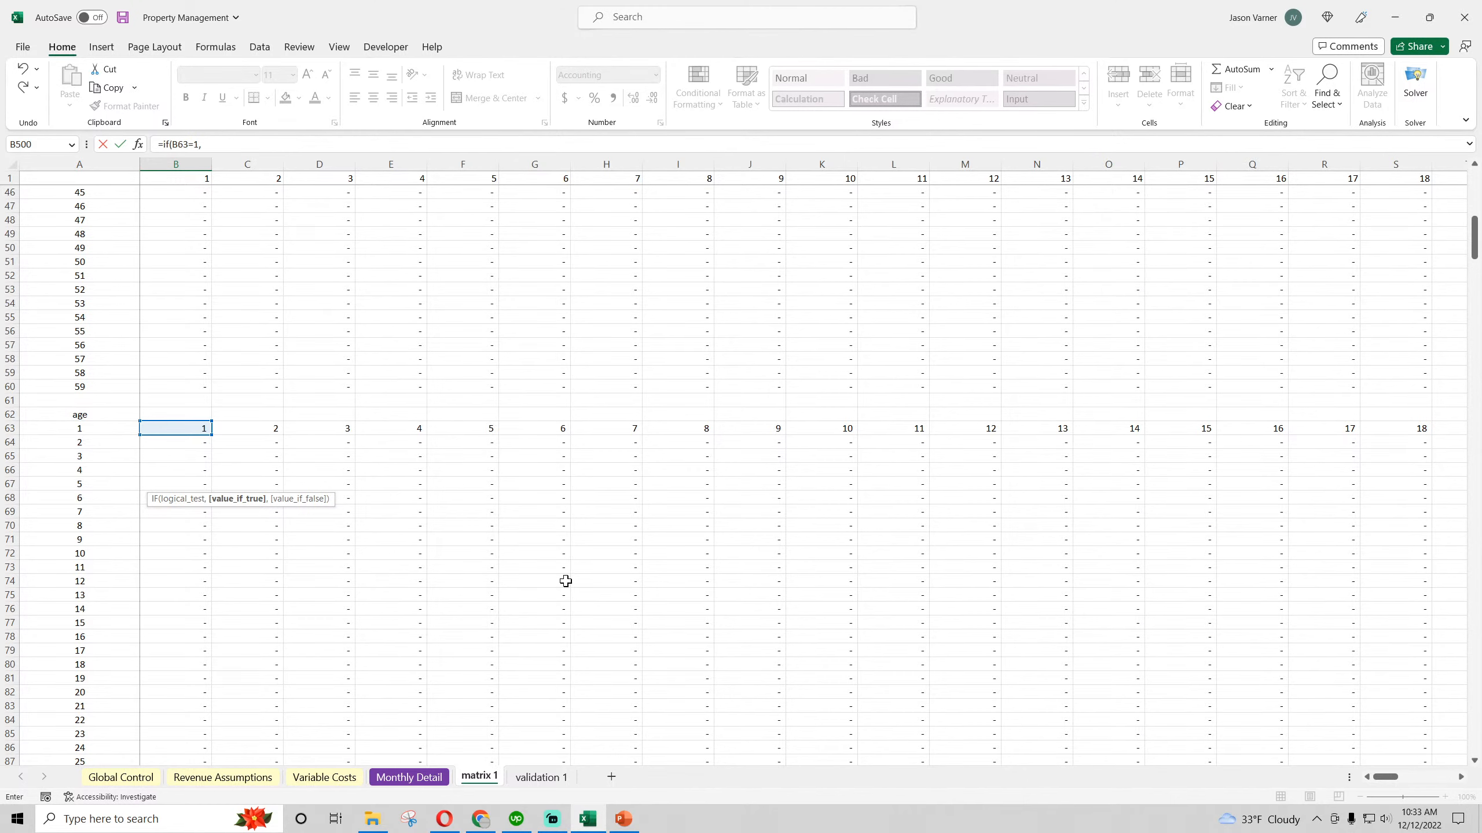
For the true case, multiply the initial on-board application fee 'Revenue Assumptions'!D33 by an INDEX of unit-count row 10:10, with MATCH choosing the column
click(216, 778)
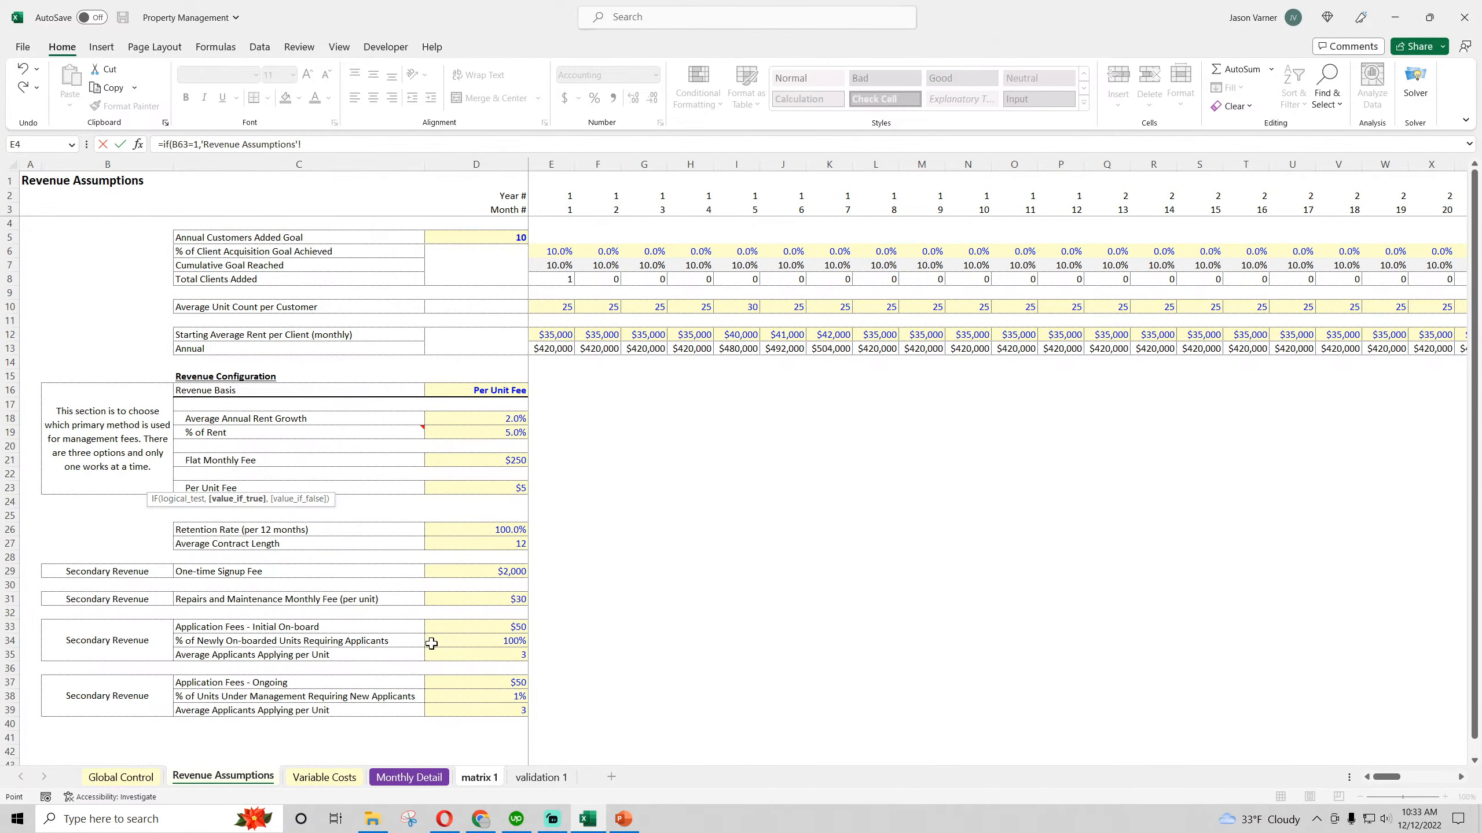
click(503, 628)
text(*index()
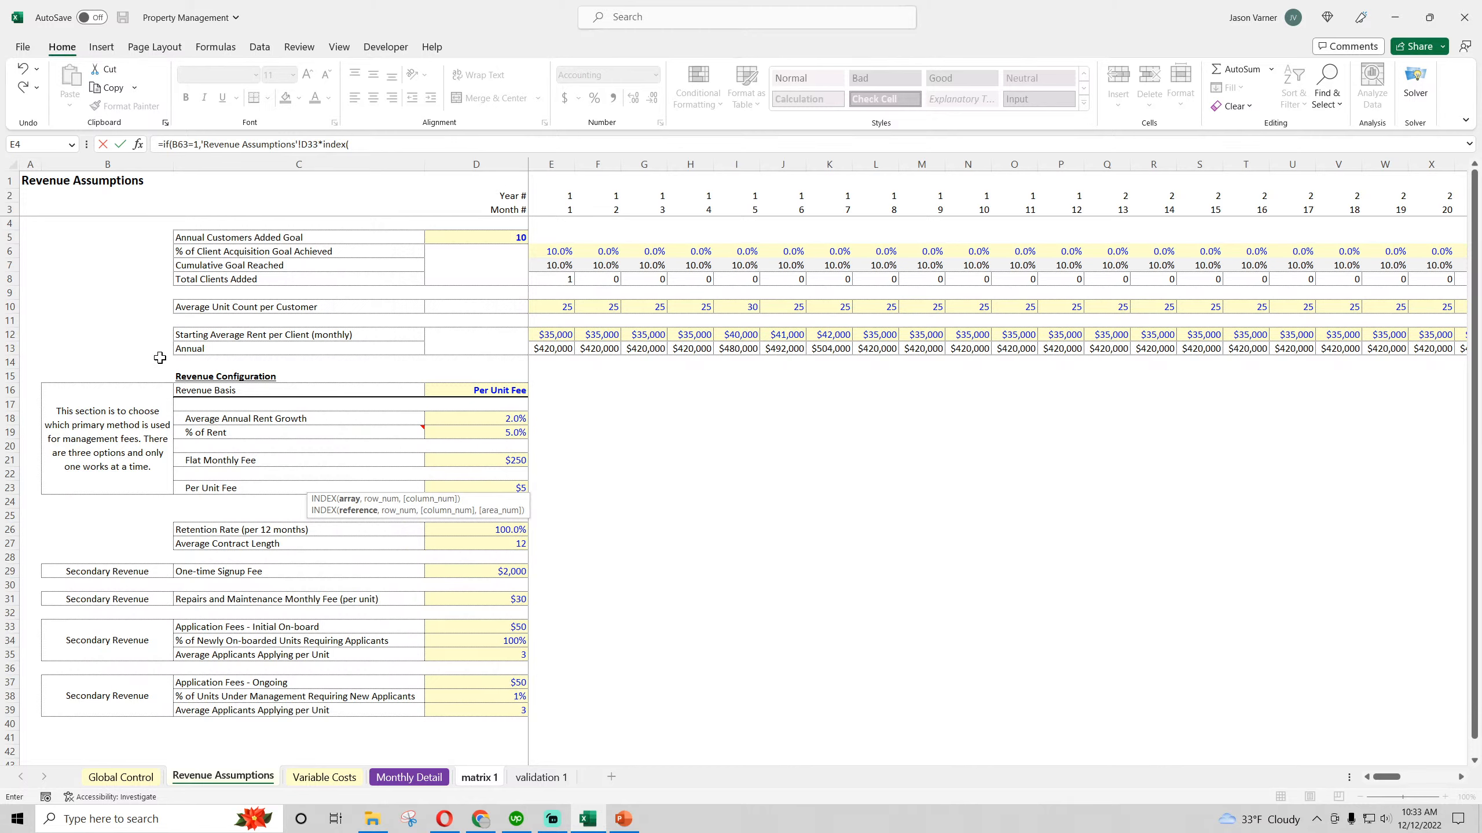
click(8, 306)
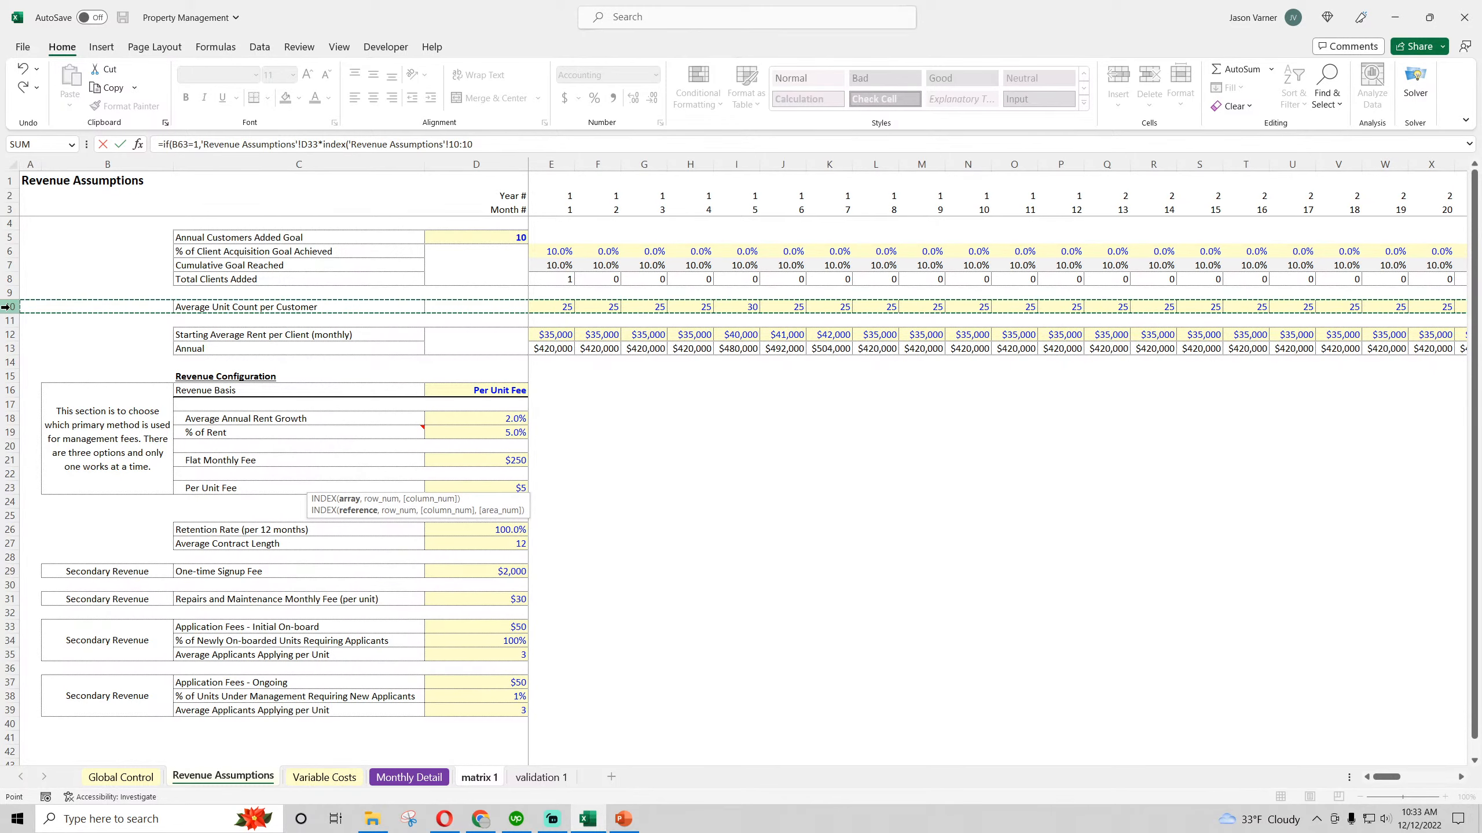
text(,,match()
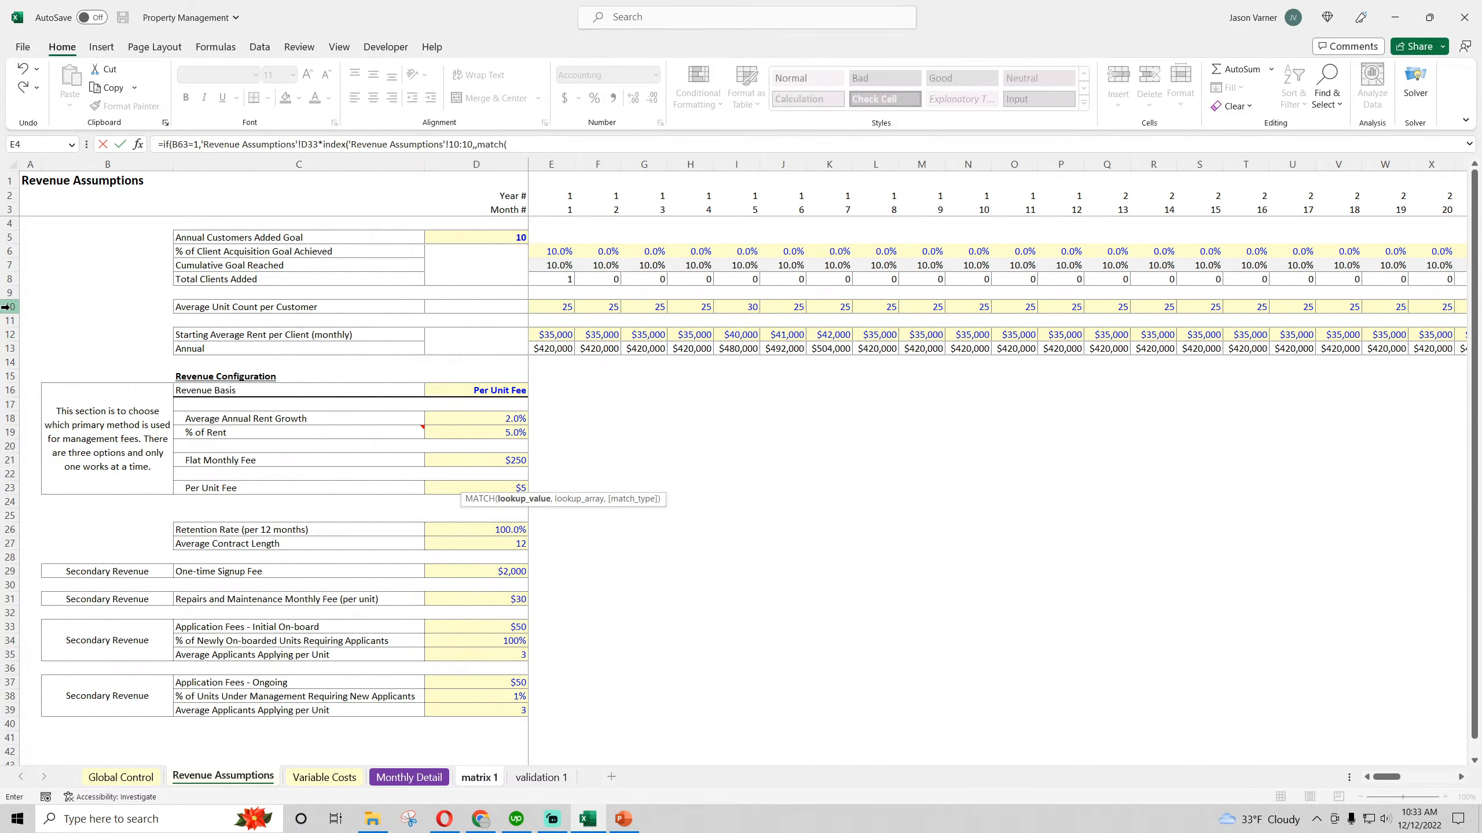
Set the MATCH lookup value to the first start month cell on matrix 1, written as b187 without a sheet prefix
click(486, 778)
click(516, 144)
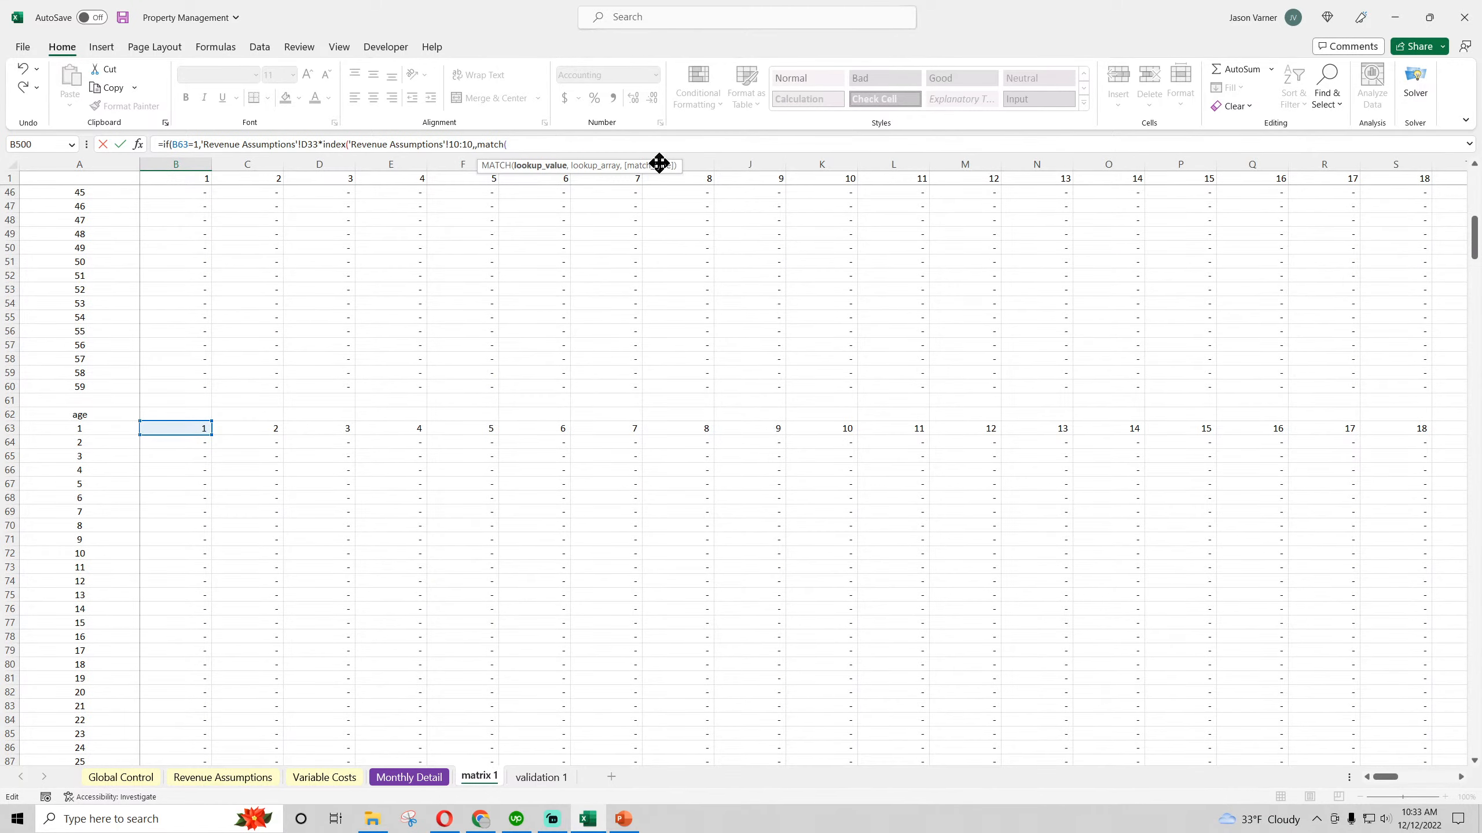
scroll(315, 529, up, 15)
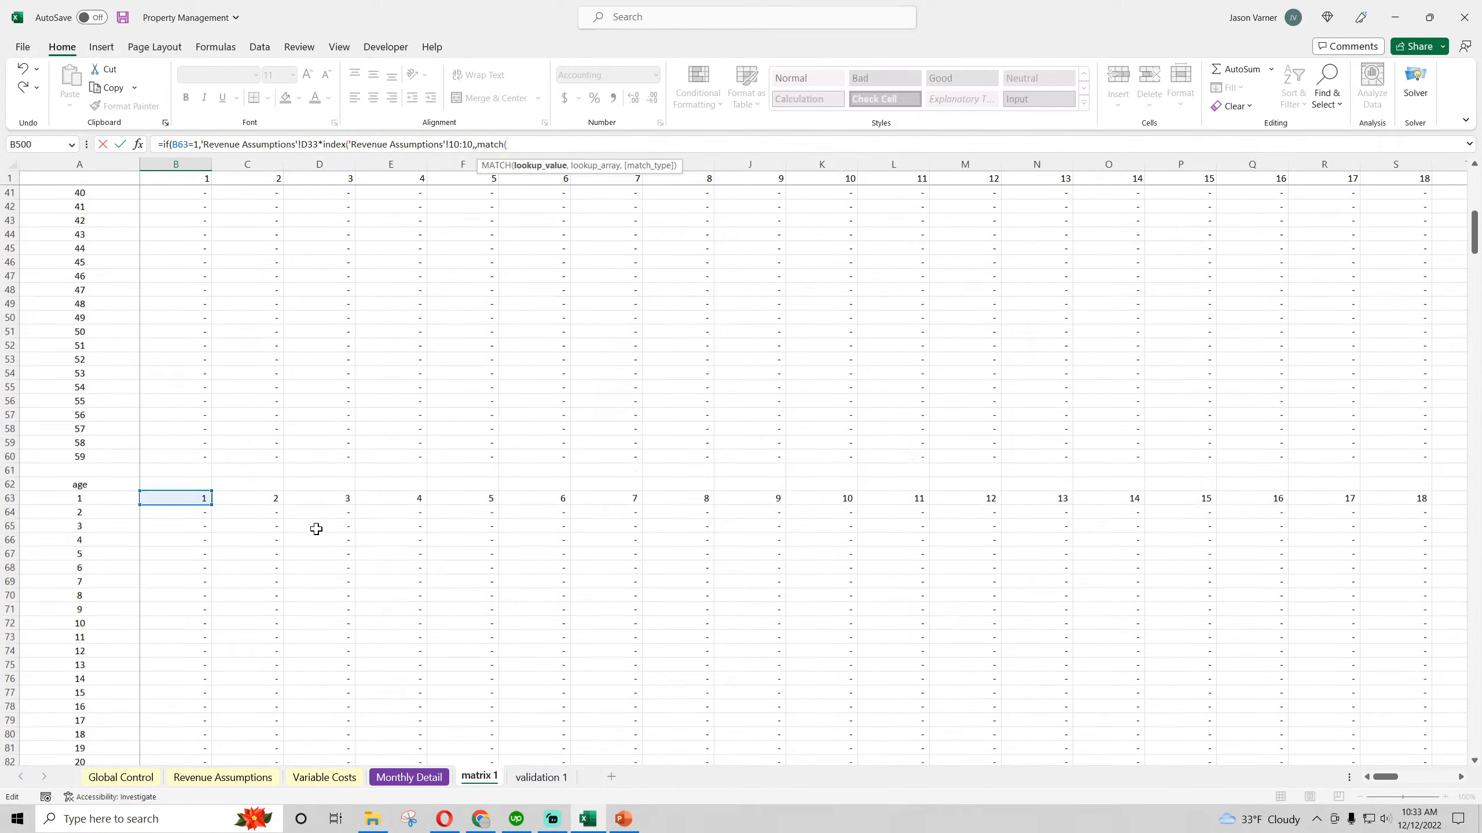
scroll(321, 529, down, 18)
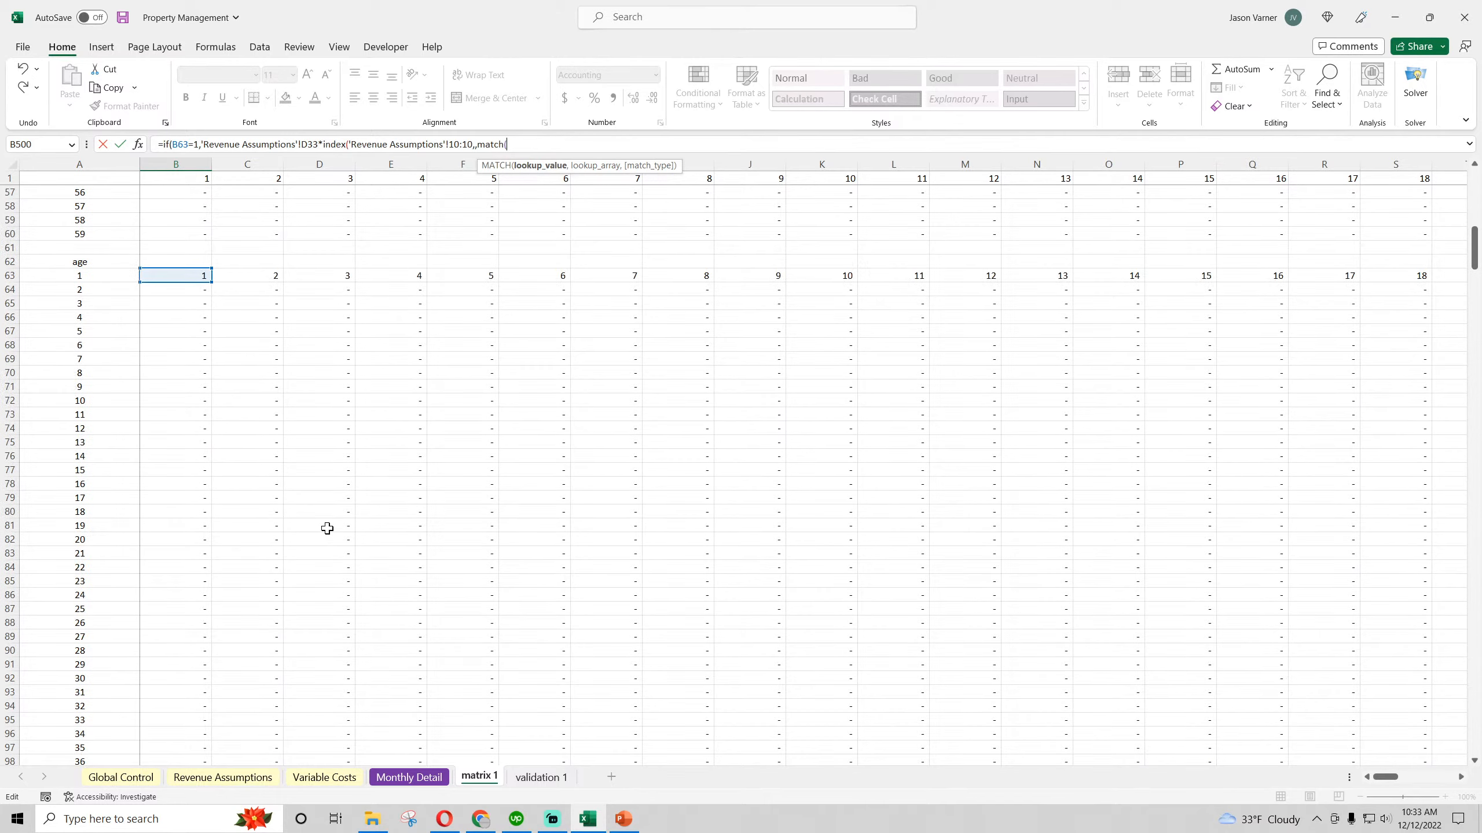
scroll(328, 529, down, 20)
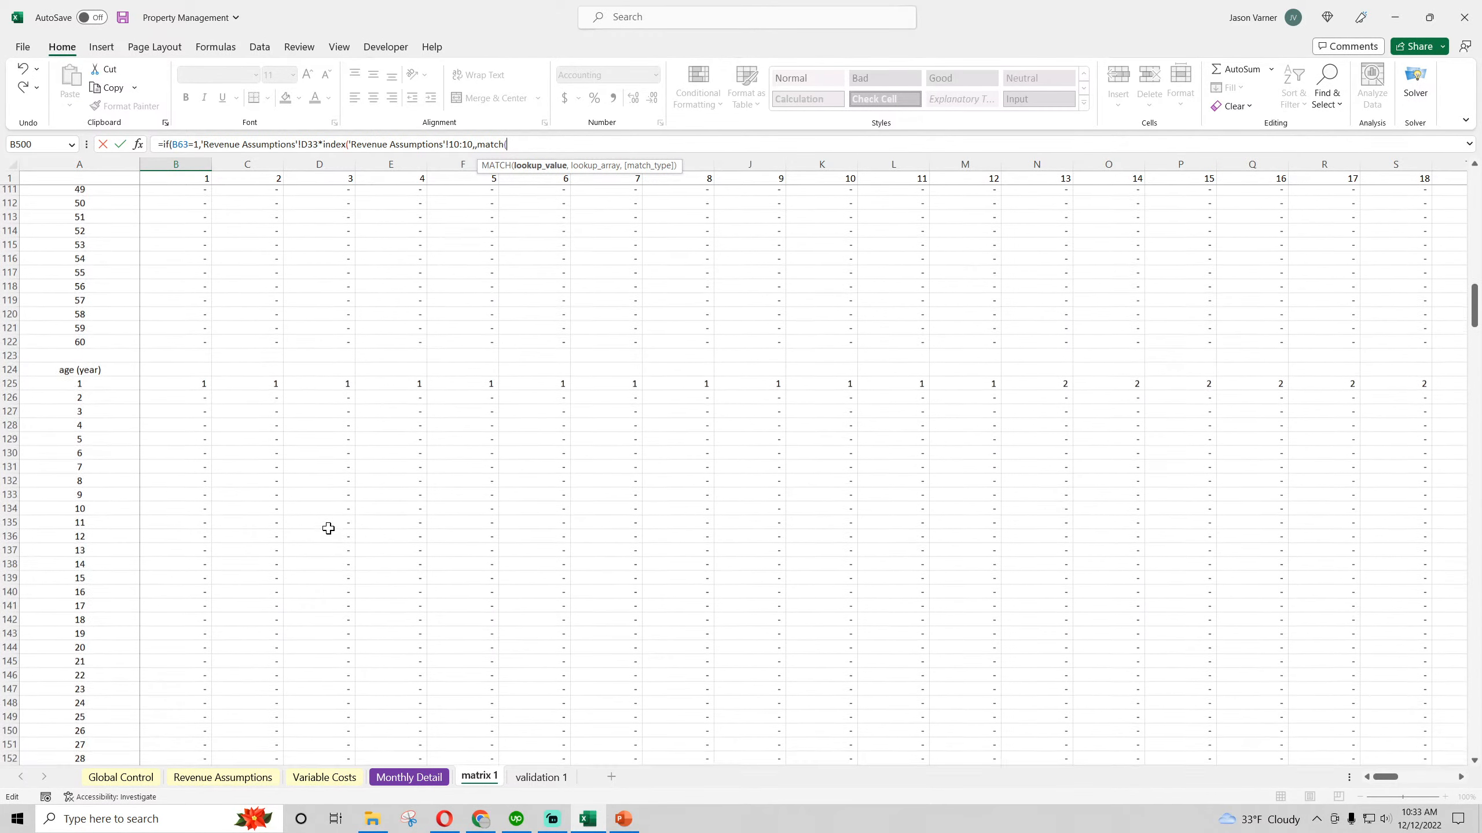
scroll(329, 528, down, 11)
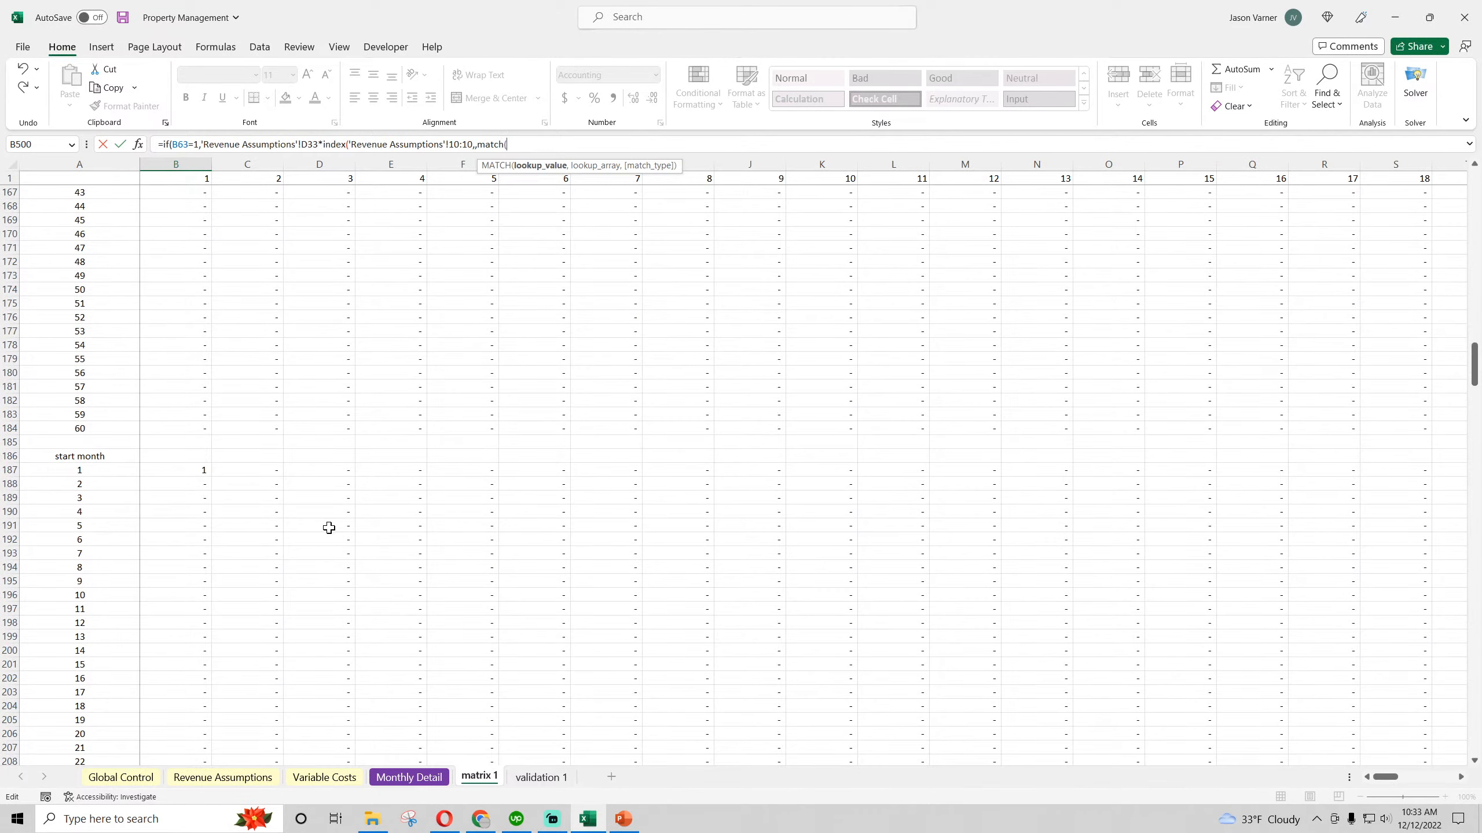
scroll(329, 528, down, 4)
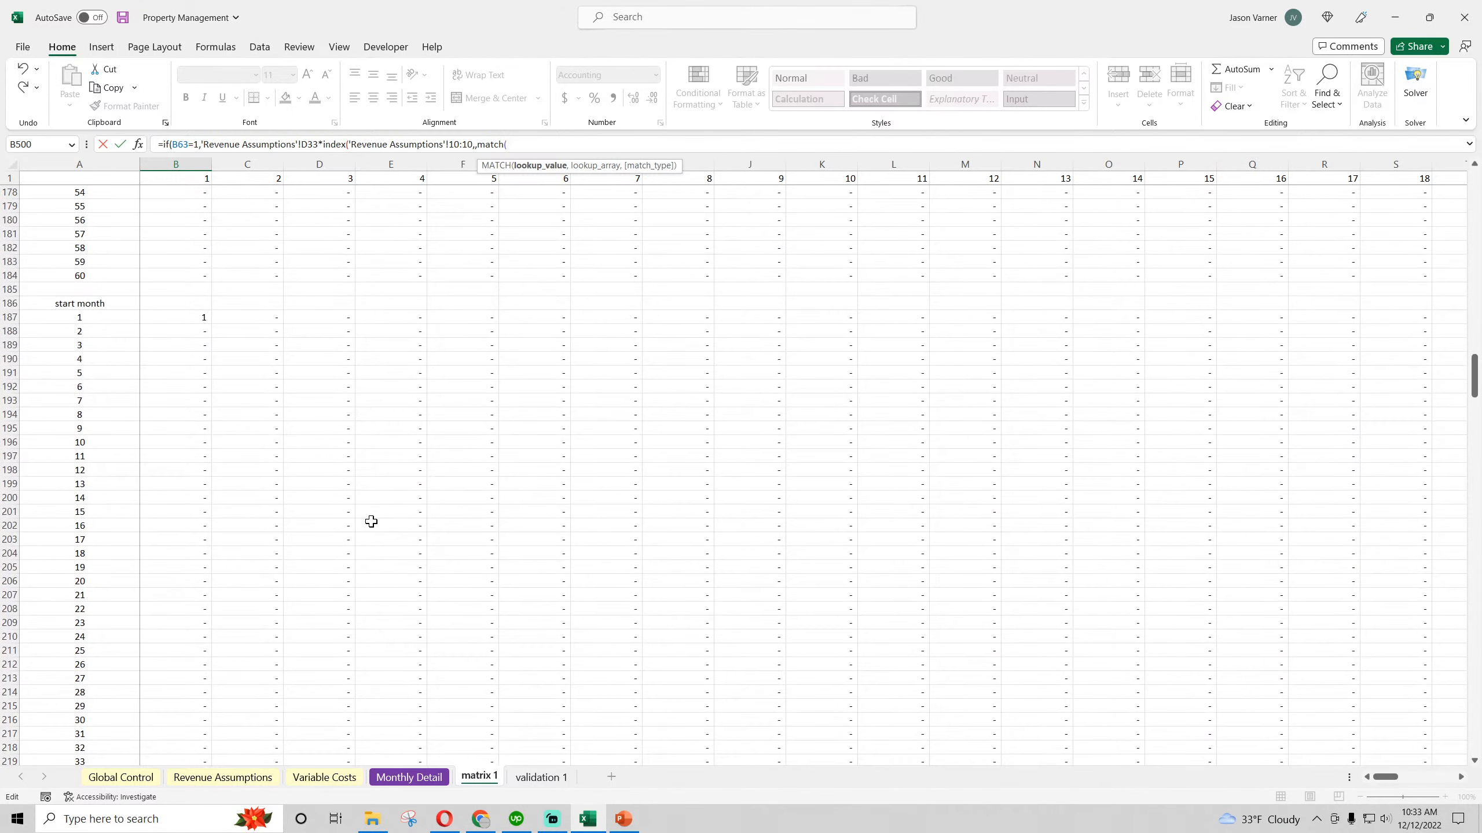
click(192, 320)
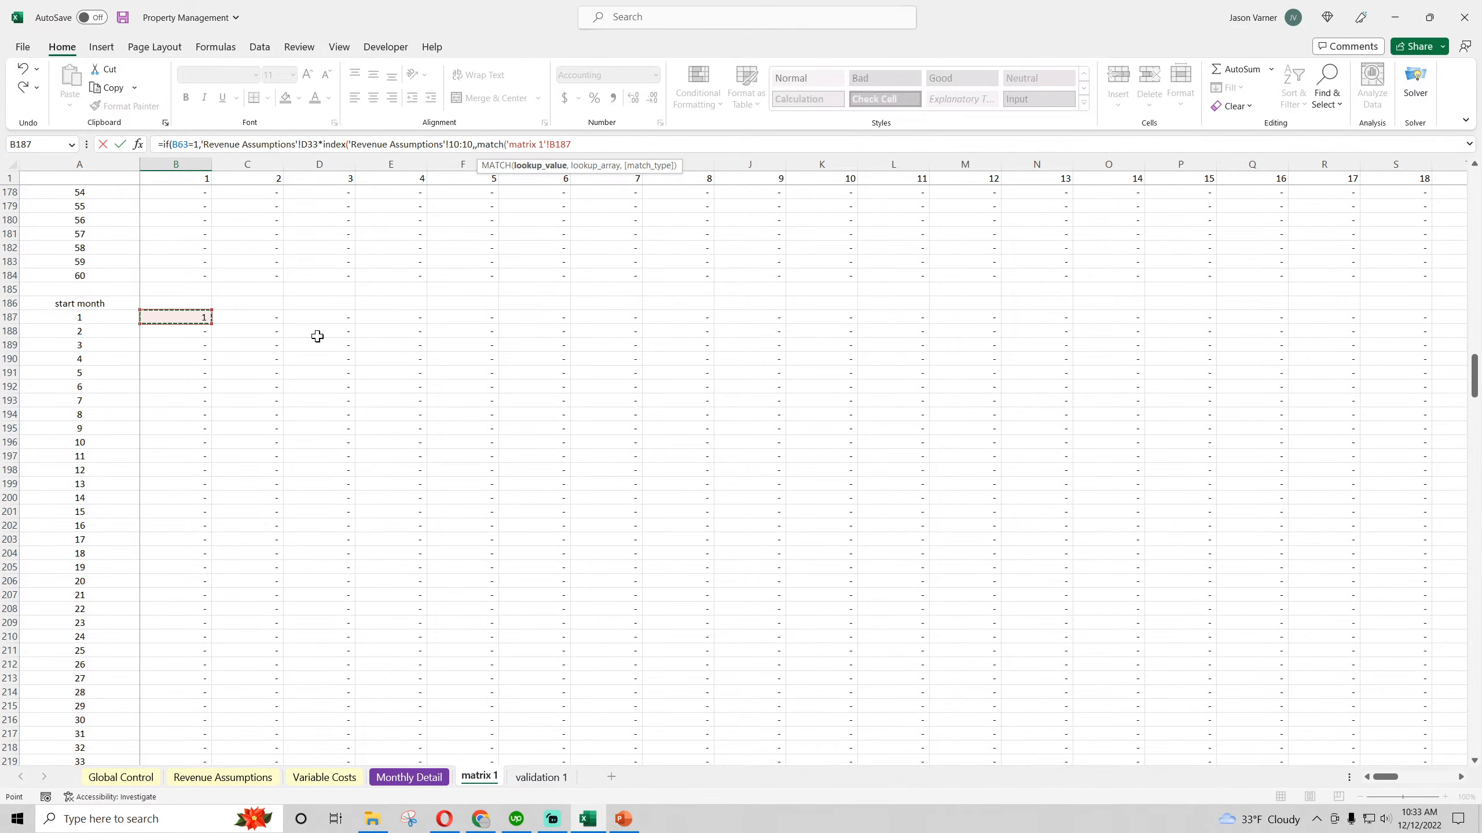
key(BackSpace)
key(BackSpace)
key(BackSpace)
key(BackSpace)
key(BackSpace)
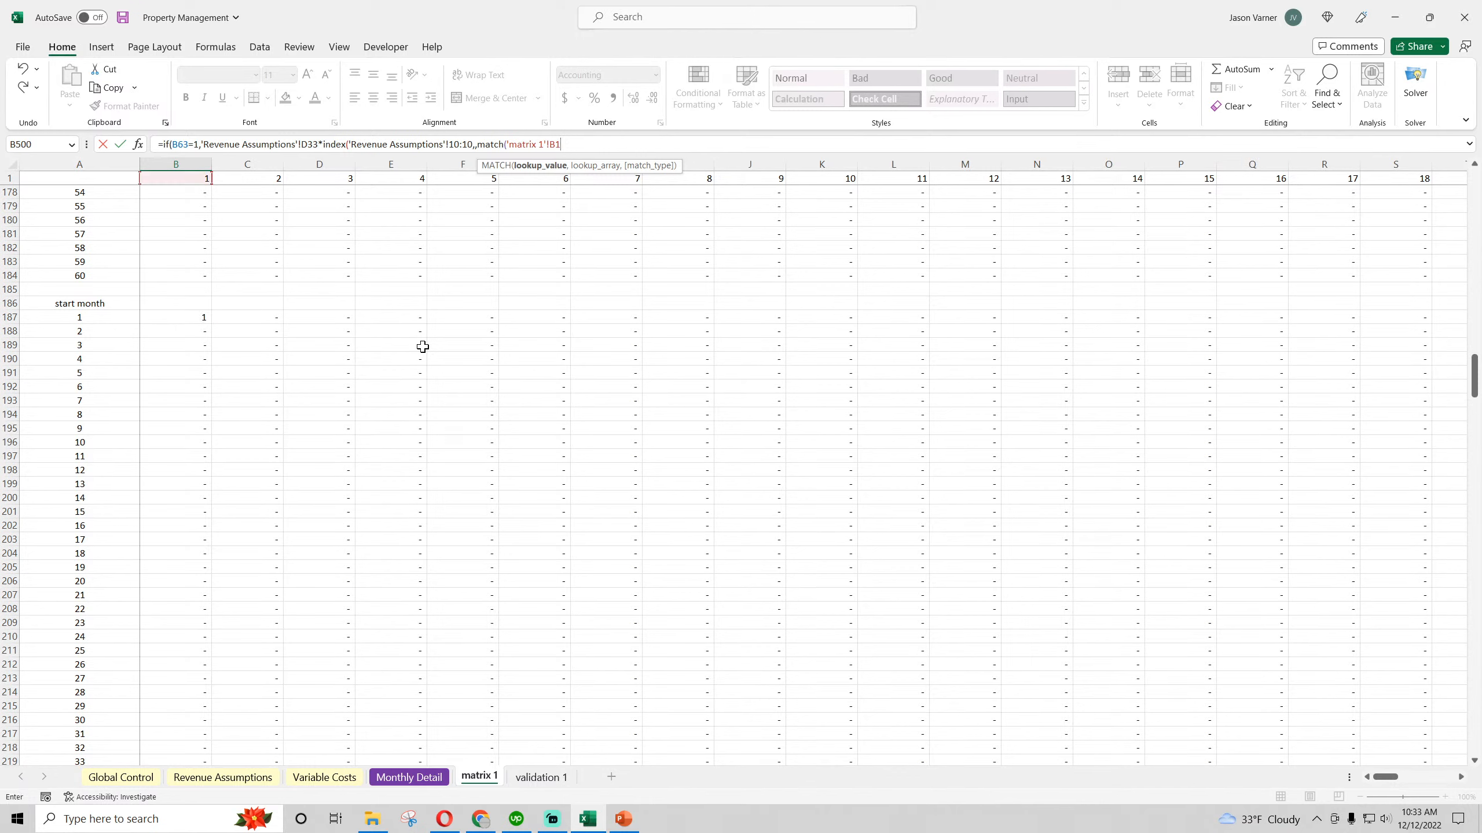
key(BackSpace)
key(BackSpace)
key(BackSpace)
key(BackSpace)
key(BackSpace)
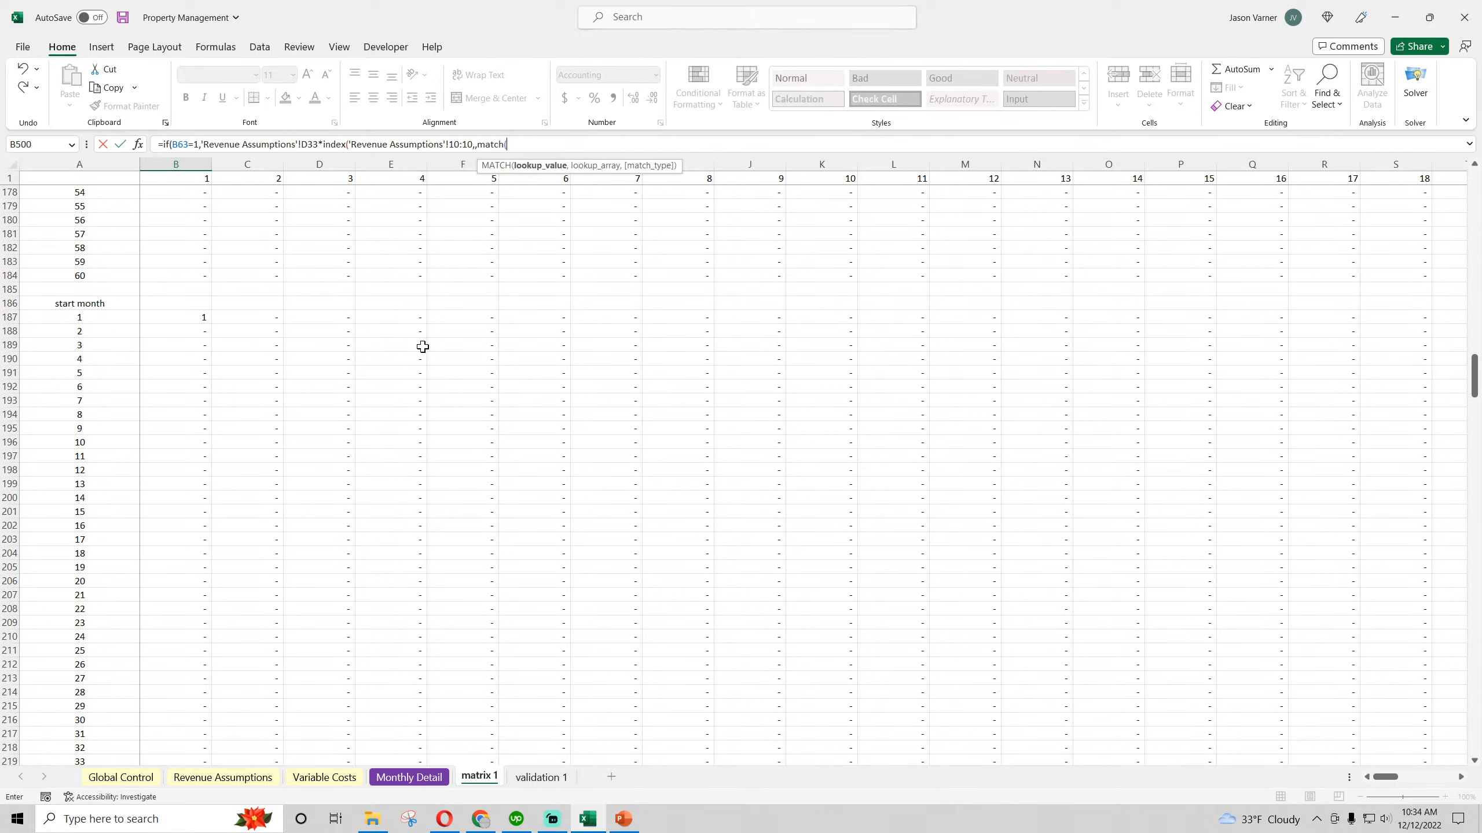
text(b187)
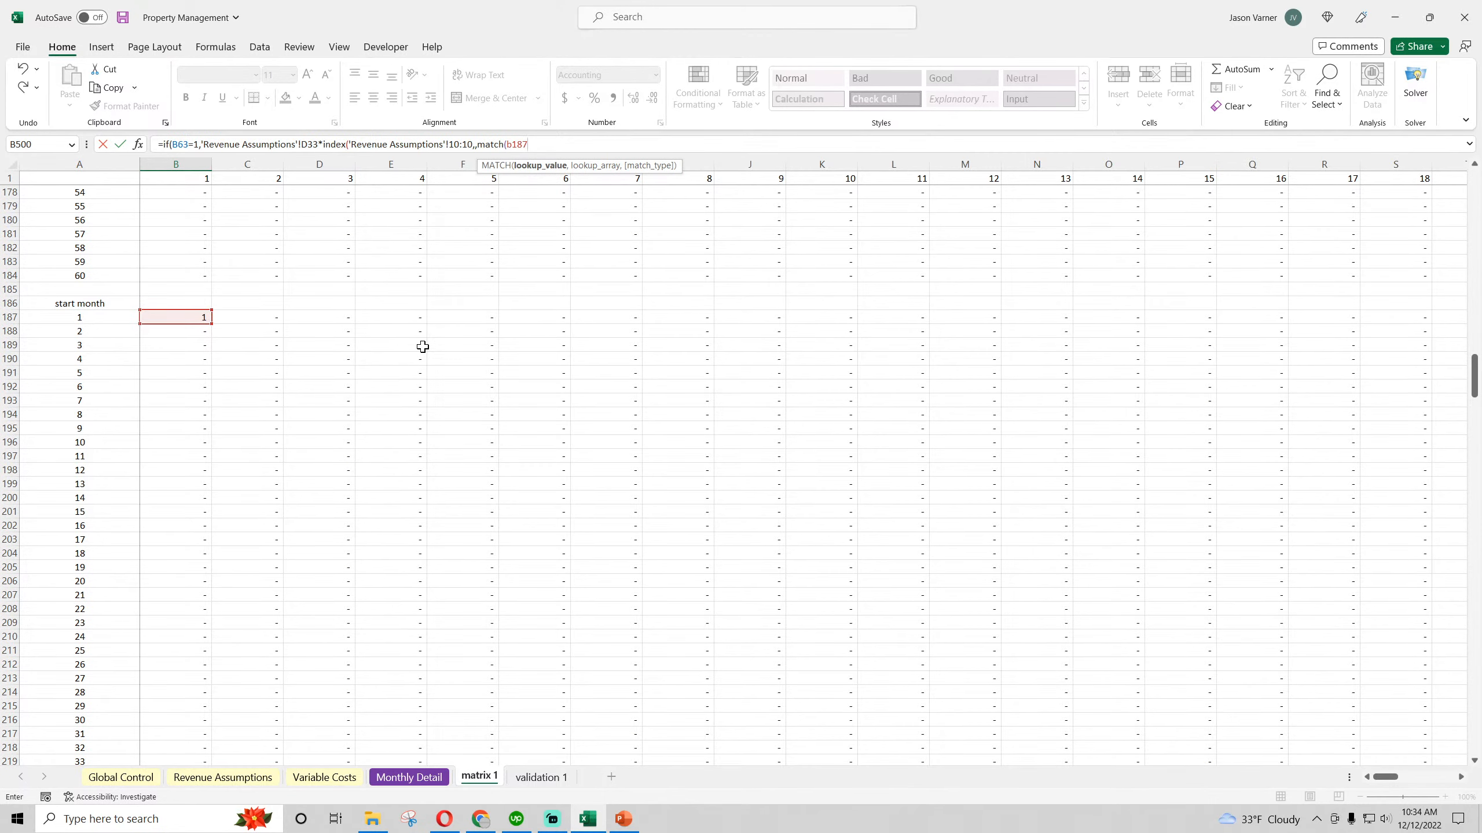
text(,)
Use the Month # row 'Revenue Assumptions'!3:3 as the lookup array with match type 0, and close the MATCH and INDEX functions
click(245, 778)
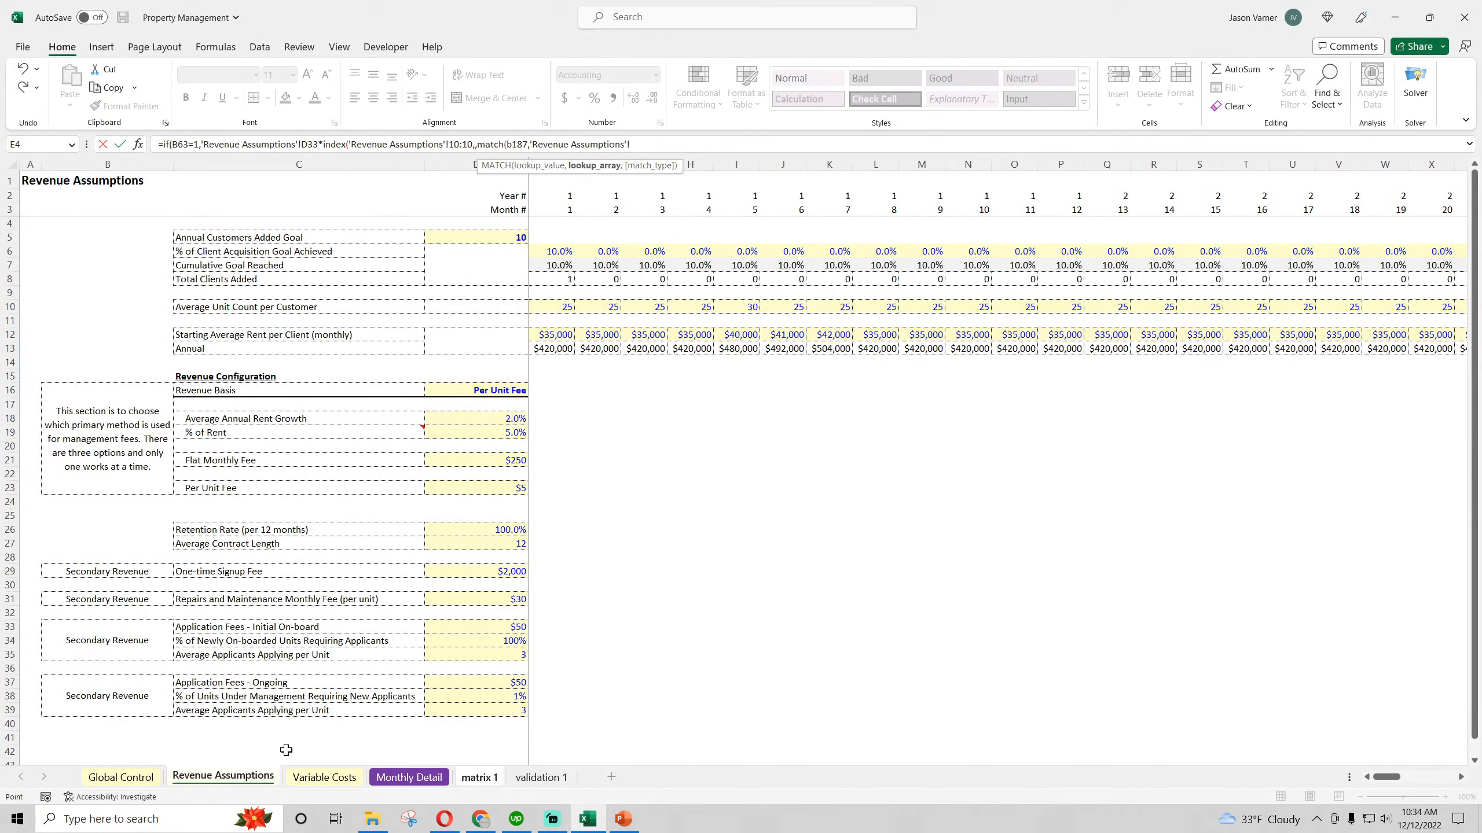
click(7, 209)
text(,0))
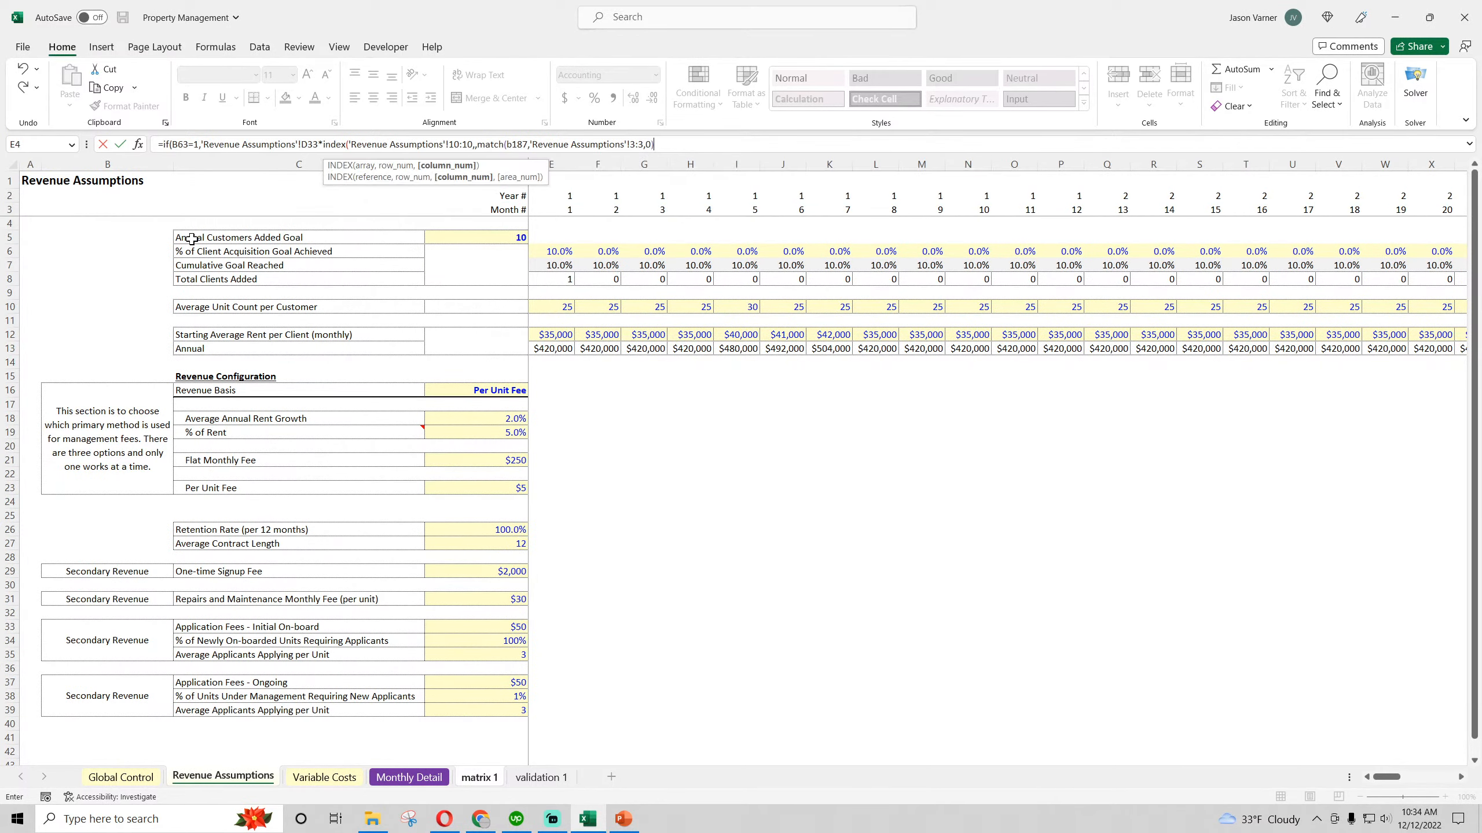
text())
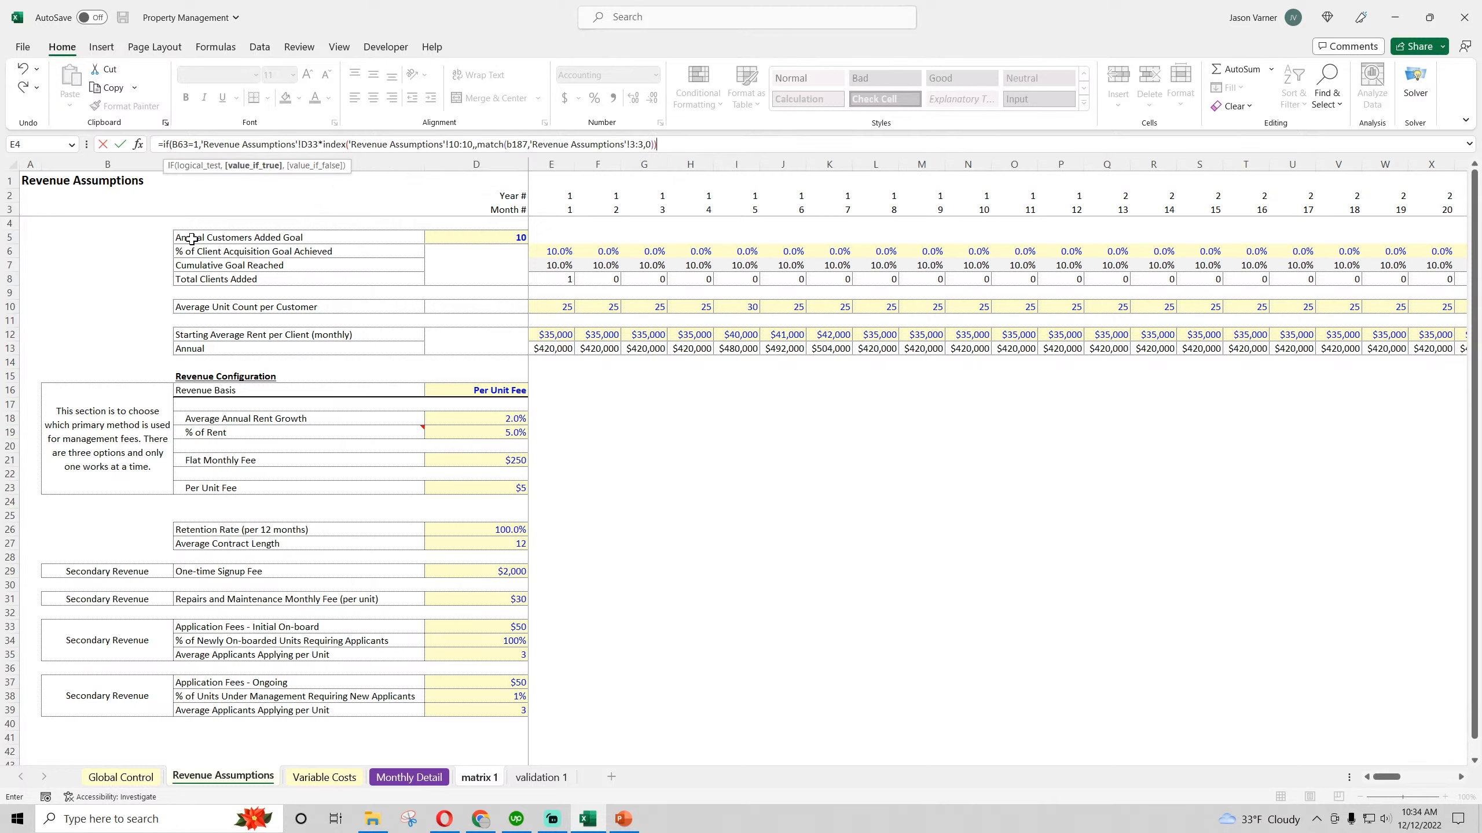
Make the application fee reference absolute as $D$33 and multiply the expression by 'Revenue Assumptions'!D34 and 'Revenue Assumptions'!D35
click(309, 144)
key(F4)
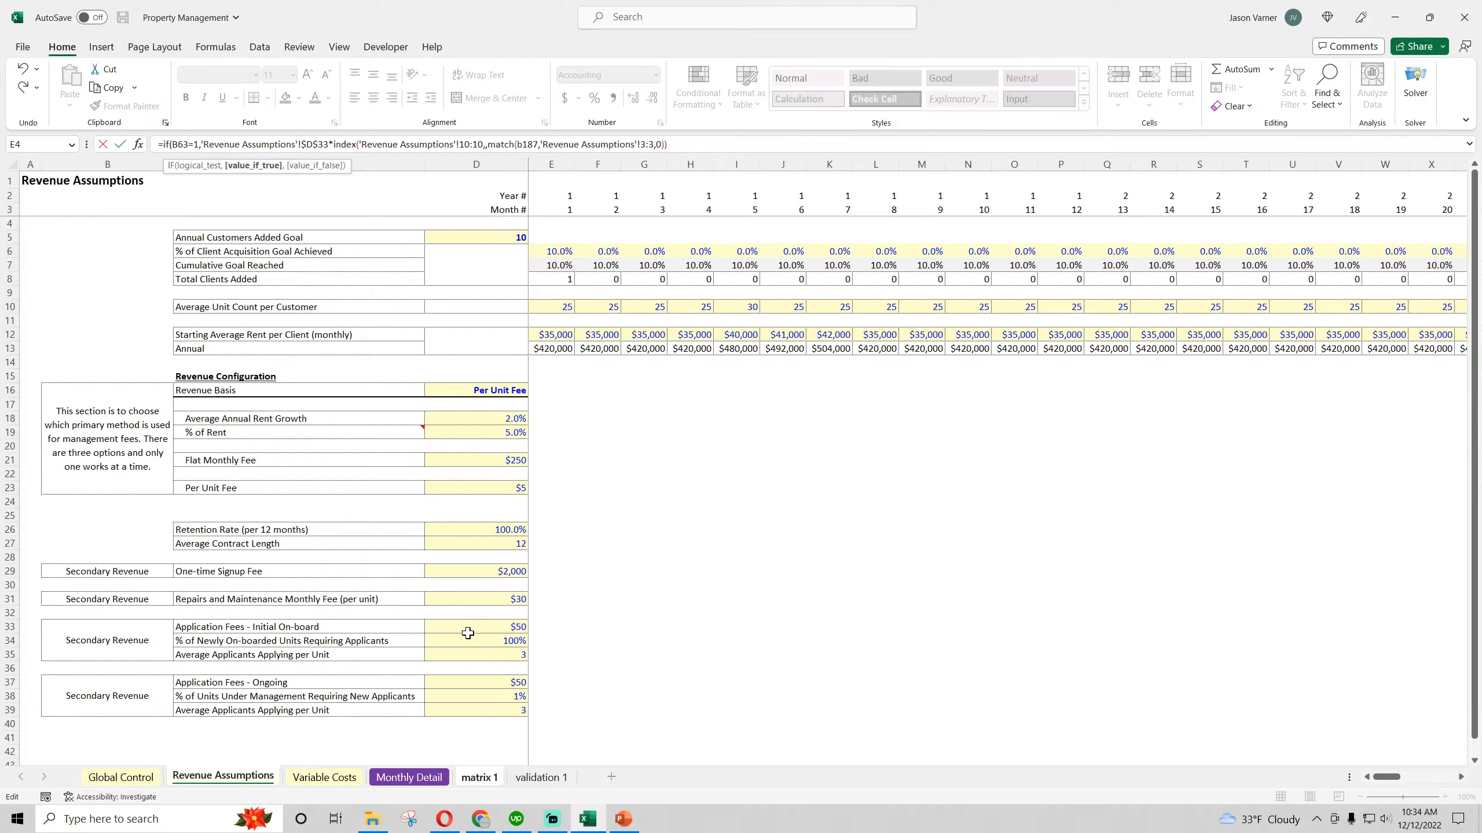
click(715, 141)
text(*)
click(505, 640)
text(*)
click(505, 654)
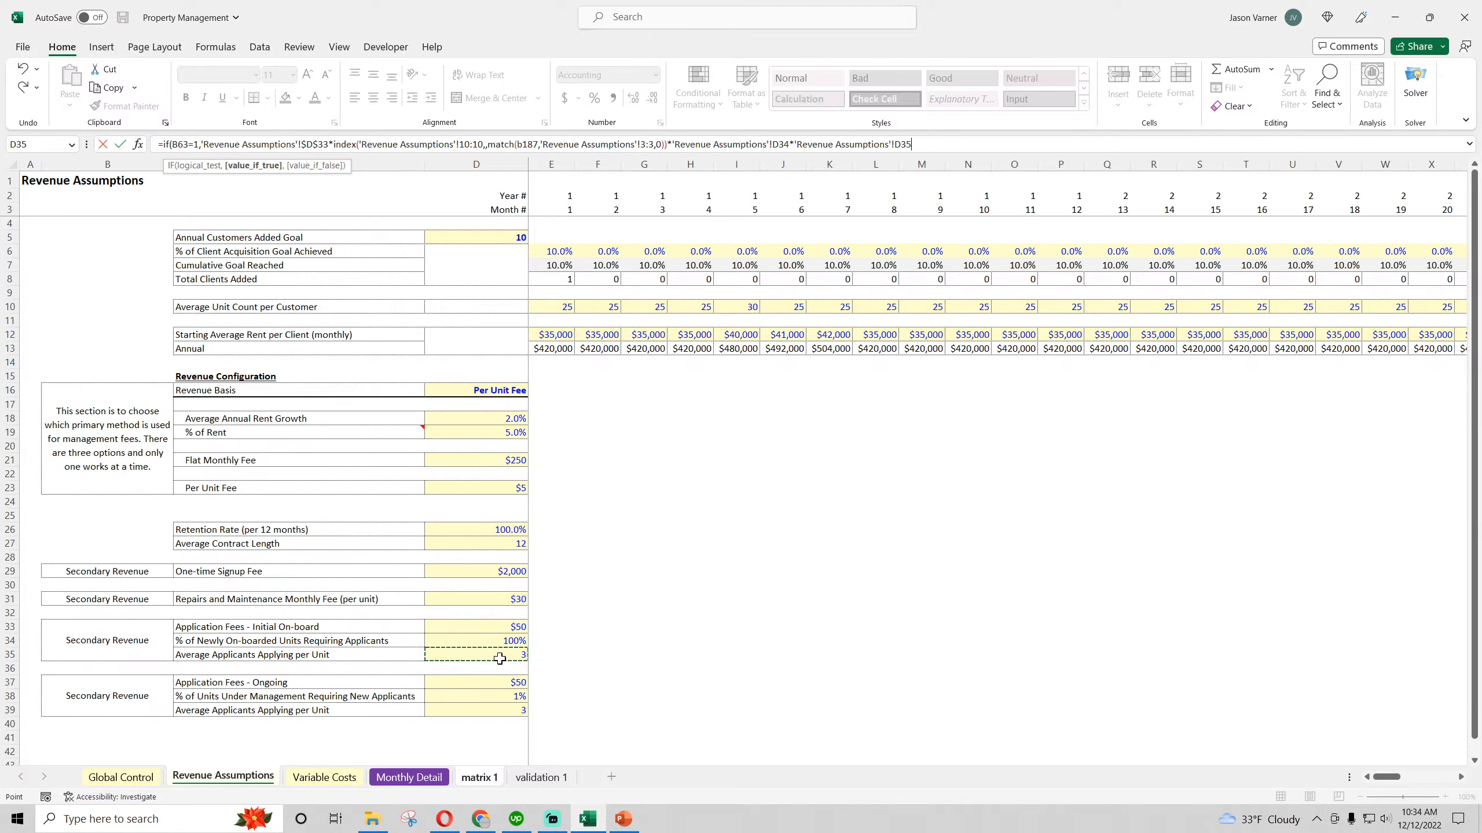
Make the applicant percentage and applicants-per-unit references absolute as $D$34 and $D$35 in the formula
click(891, 144)
text($)
click(775, 144)
text($)
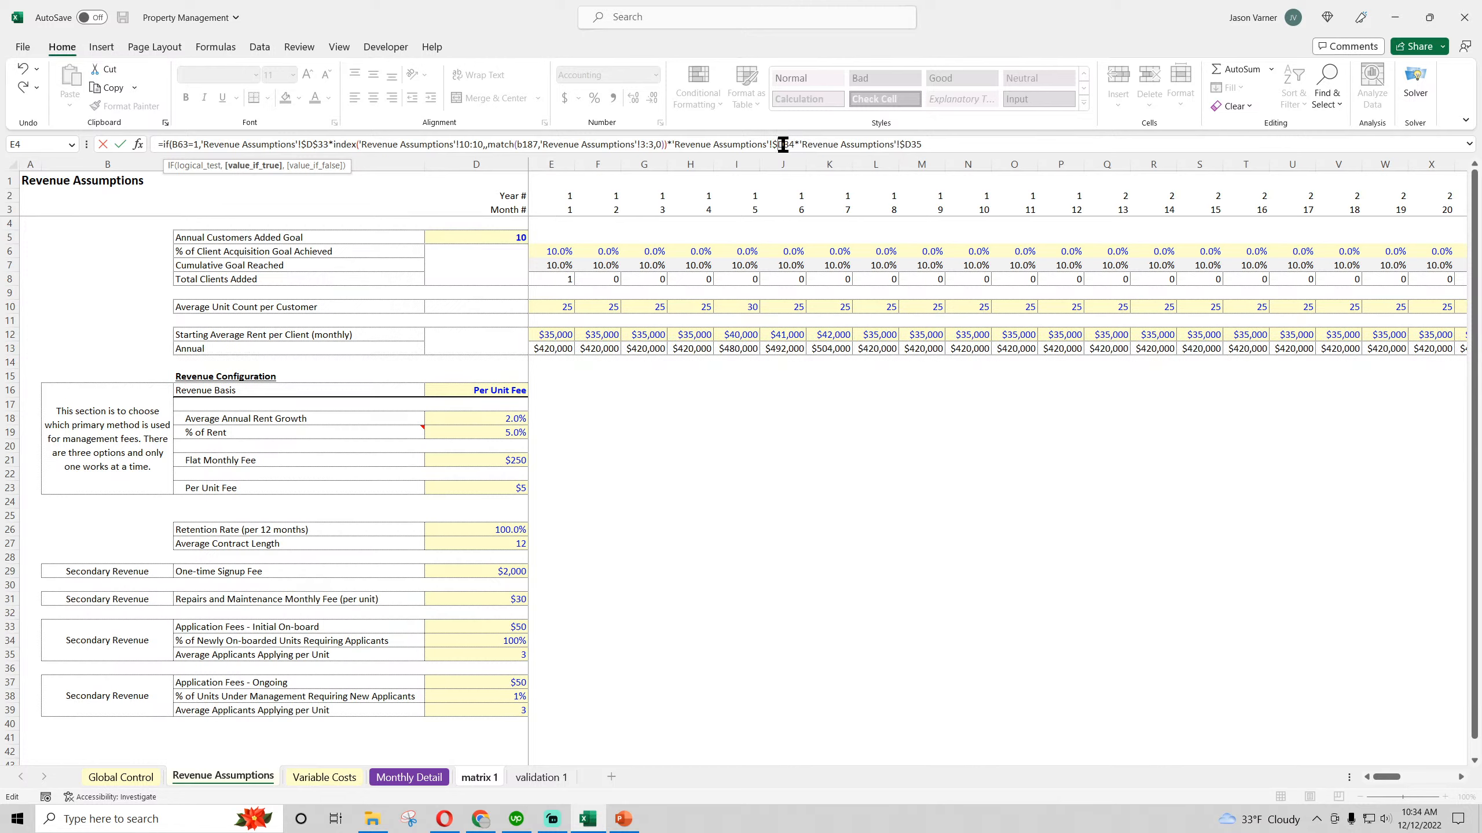
click(788, 144)
text($)
click(915, 144)
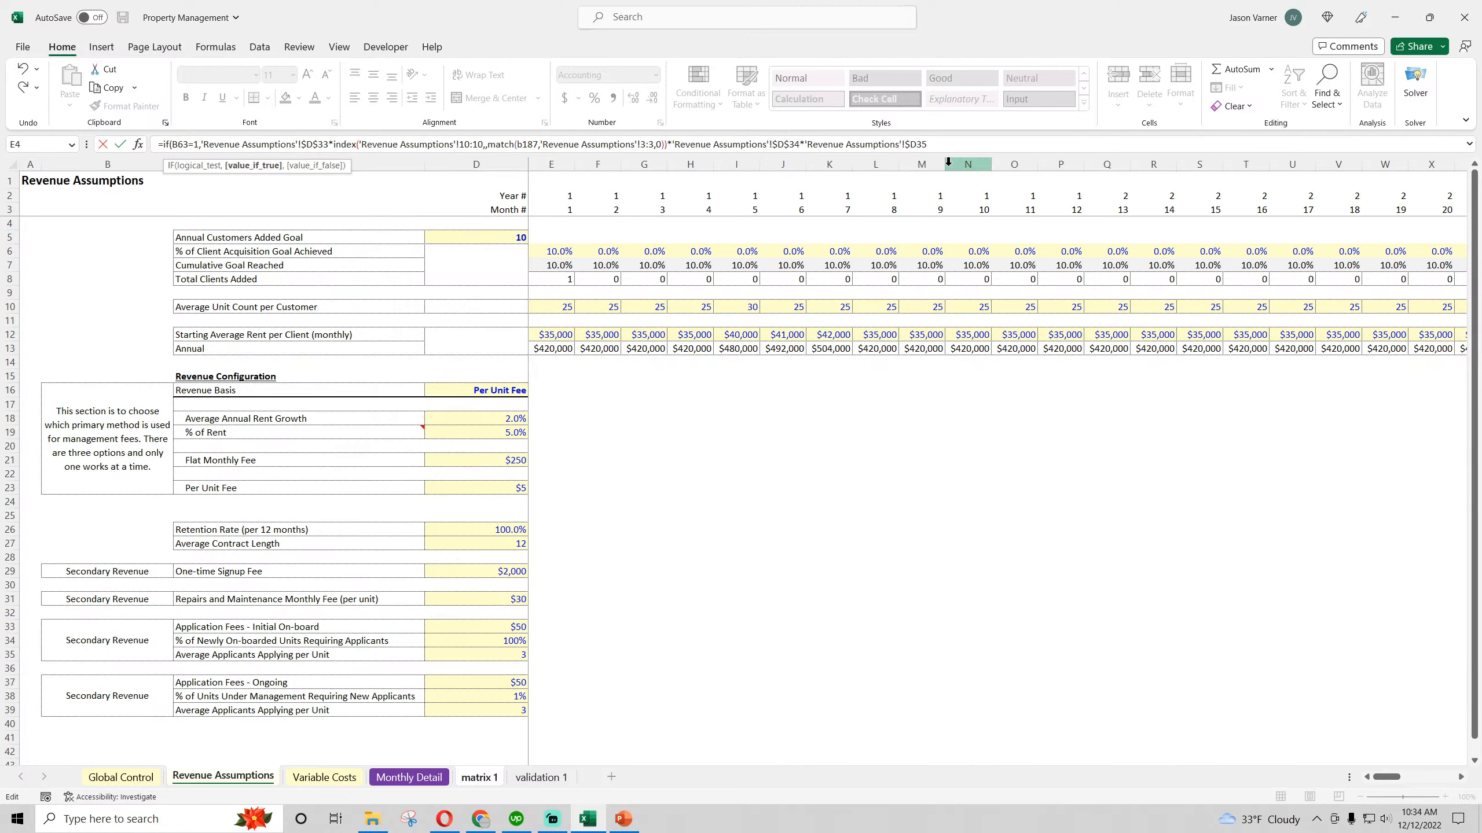
text($)
Anchor the Month # row in the MATCH lookup array as $3:$3
click(656, 144)
text(,)
text($)
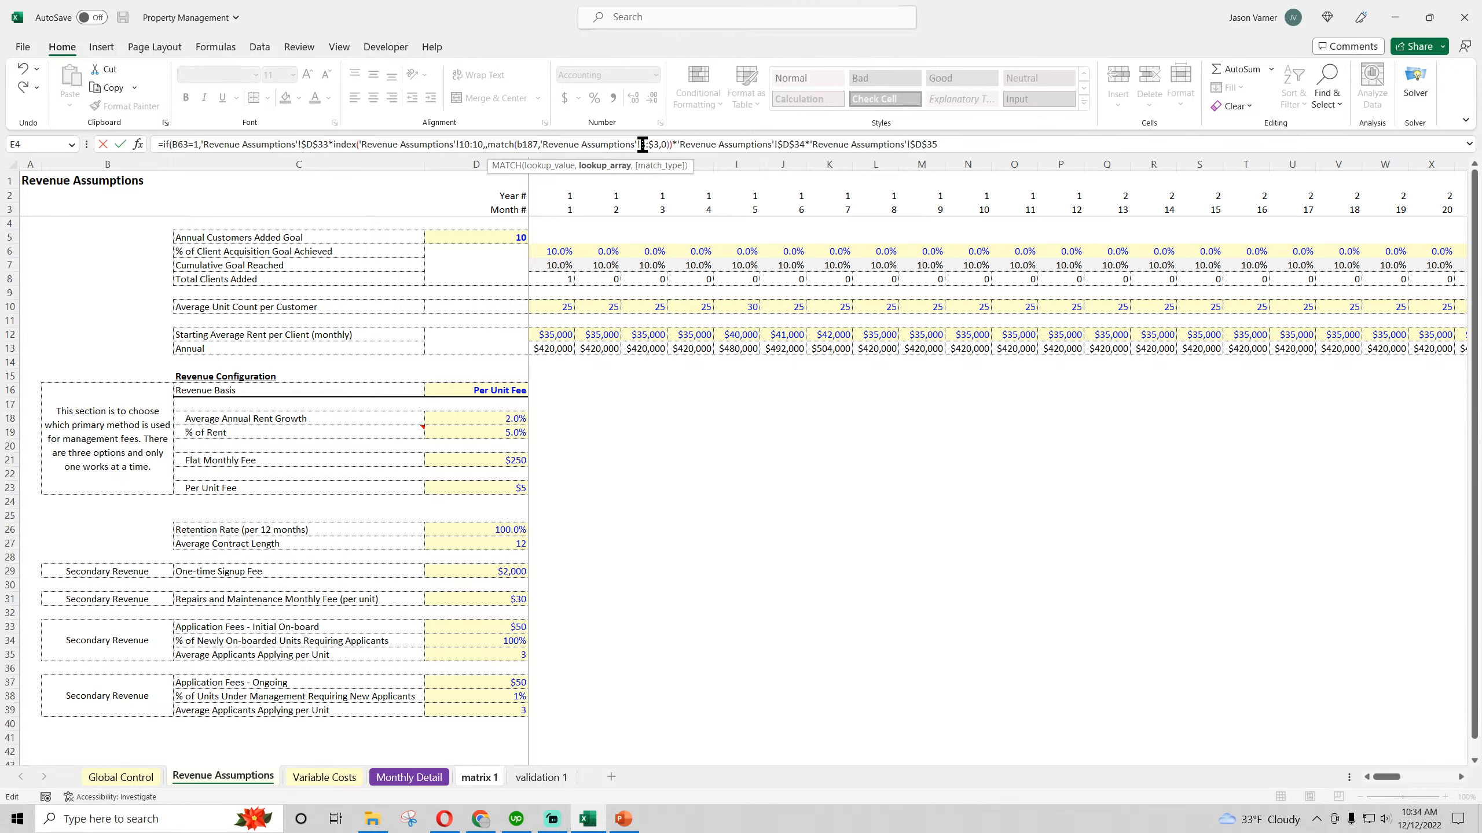
click(642, 144)
text($)
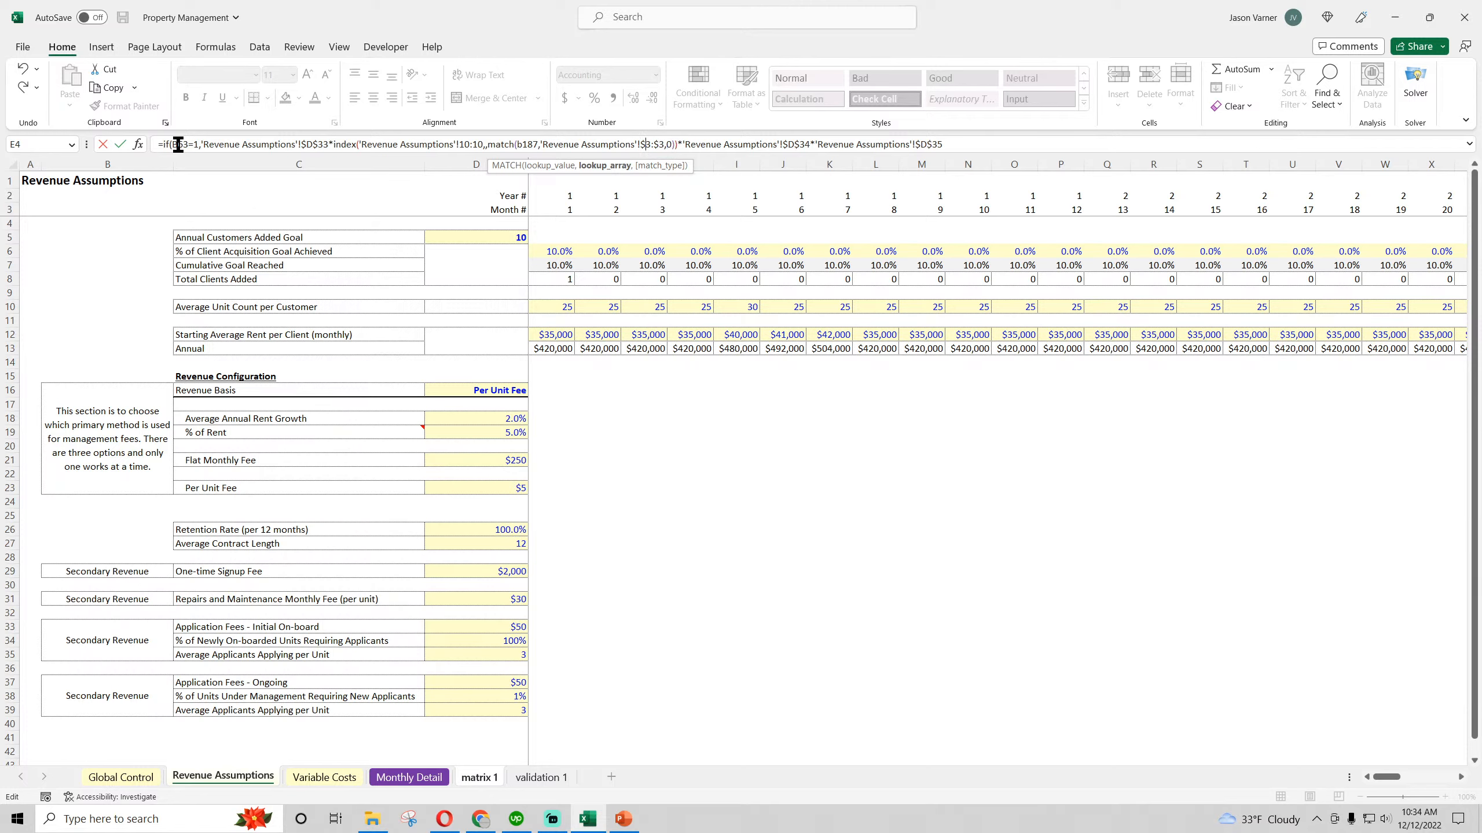
Anchor the unit count row in the INDEX array as $10:$10 and enter the formula, accepting the proposed correction
click(460, 144)
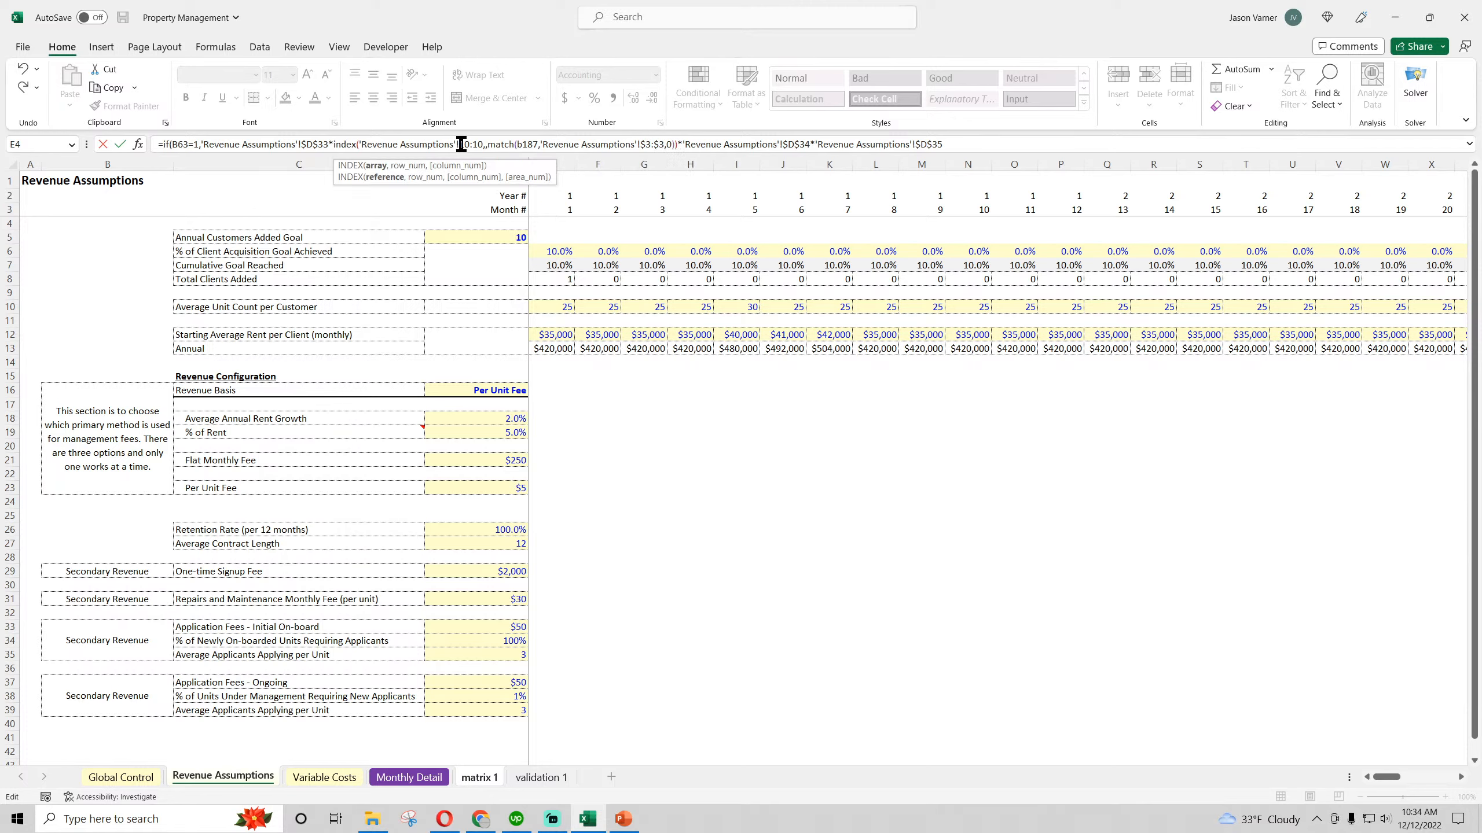
text($)
click(477, 144)
text($)
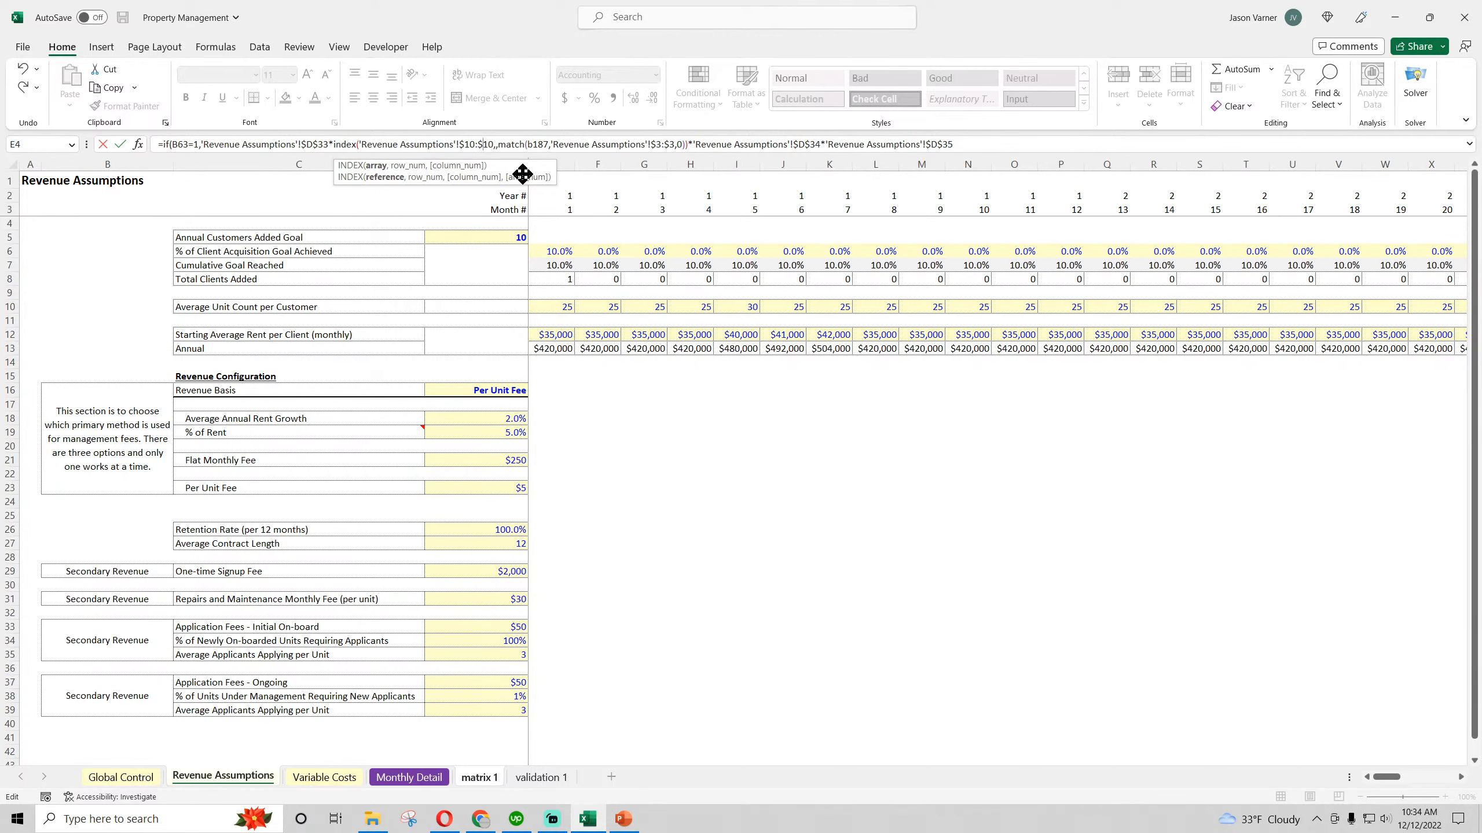
key(Return)
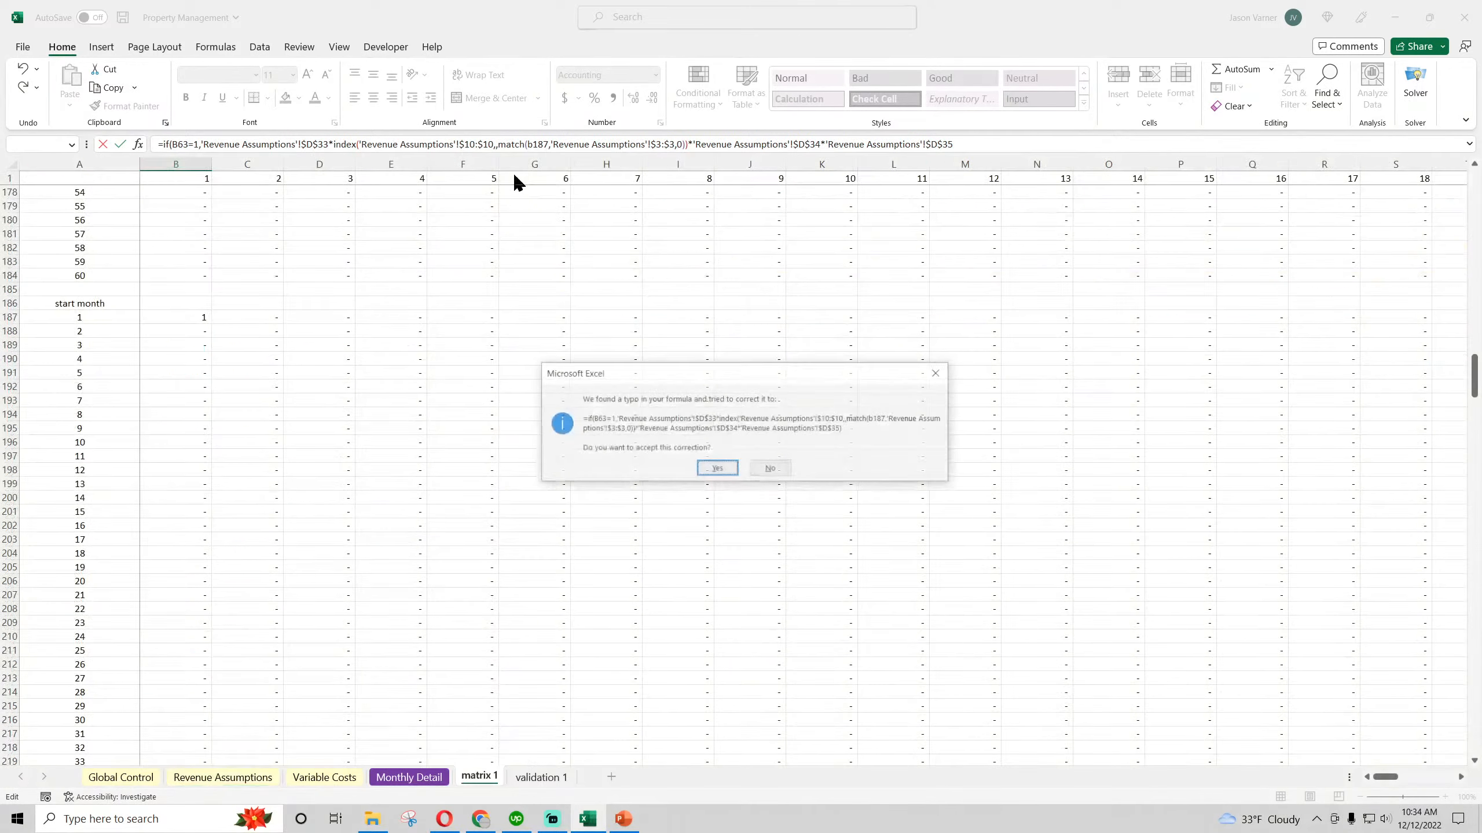
key(Return)
Fill the Application fees formula from B500 down and across through H559
scroll(209, 547, down, 4)
click(198, 582)
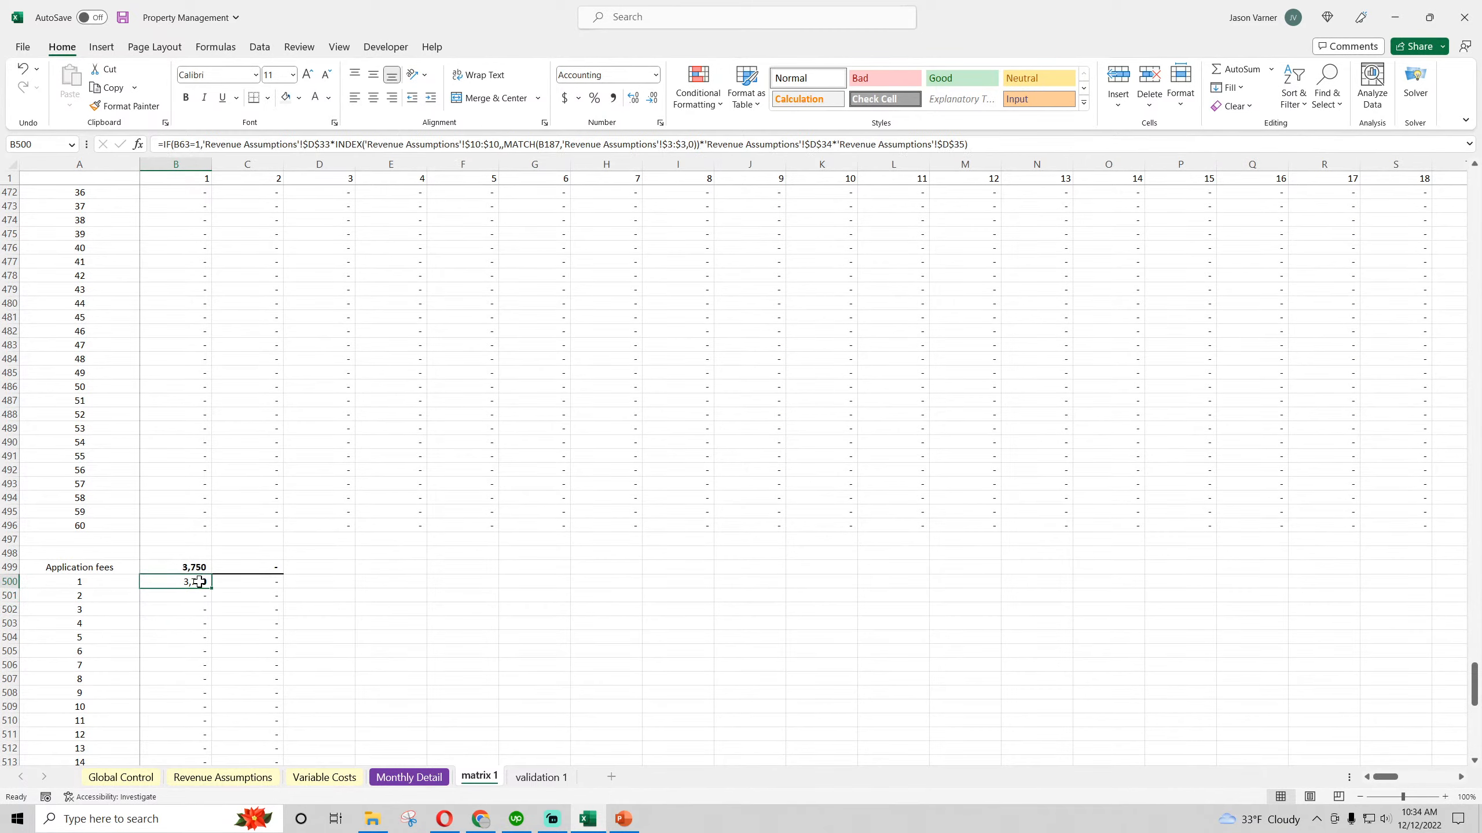
drag(211, 588, 635, 797)
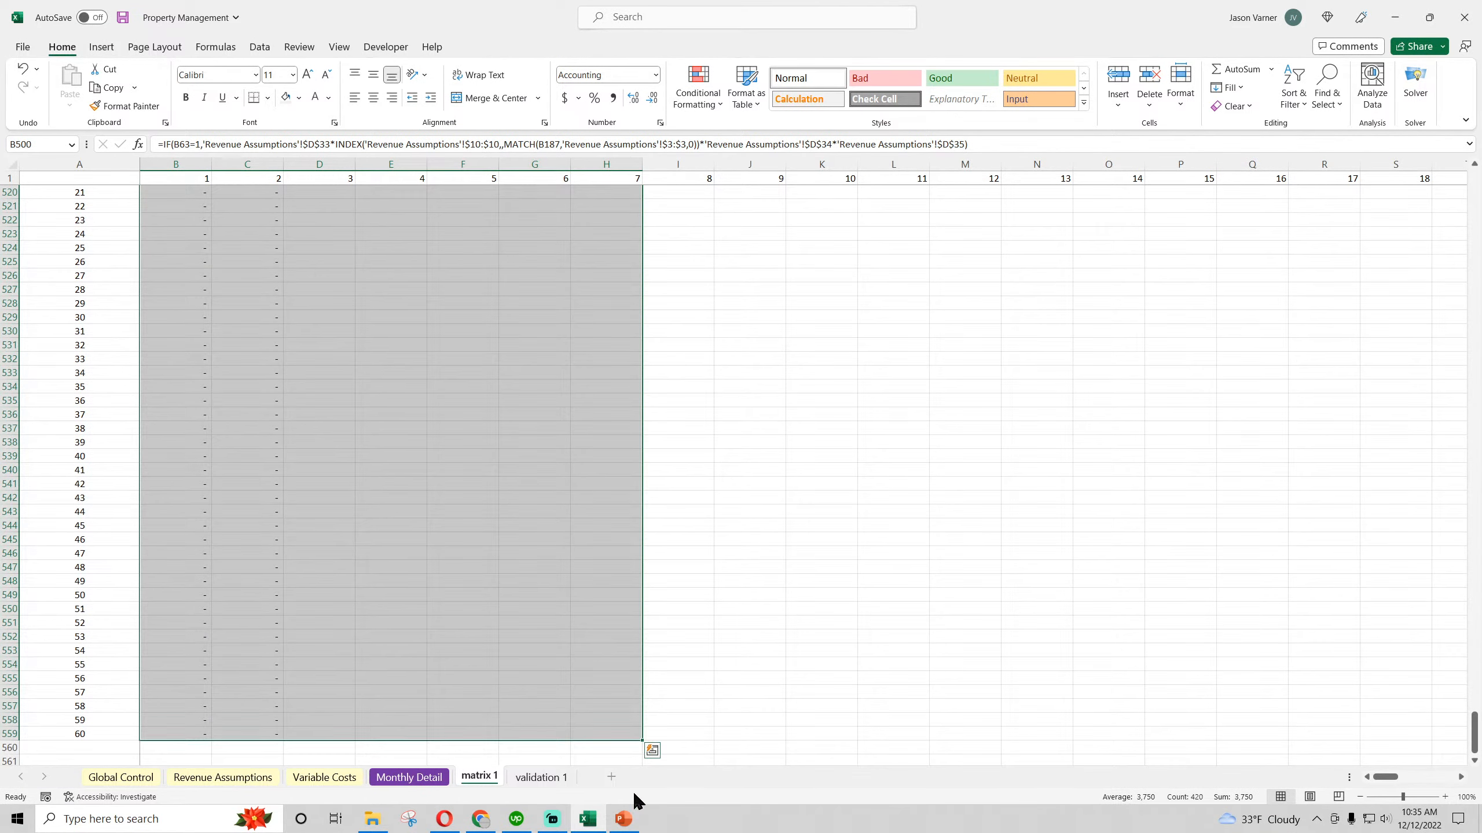
scroll(361, 589, up, 18)
scroll(361, 589, down, 4)
scroll(360, 588, down, 4)
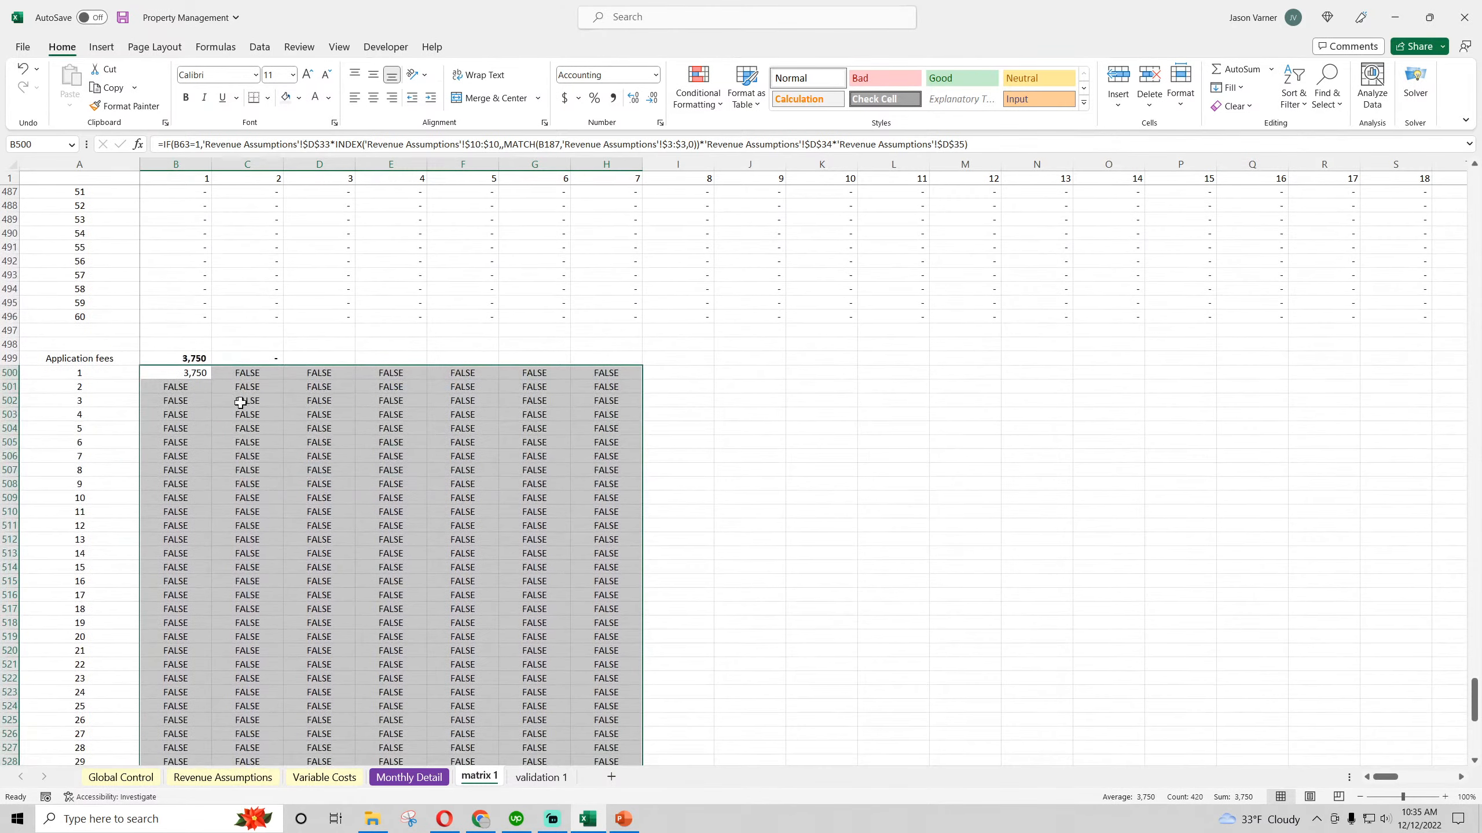
Extend the Application fees total in B499 across the row through month 16 in column Q
click(177, 372)
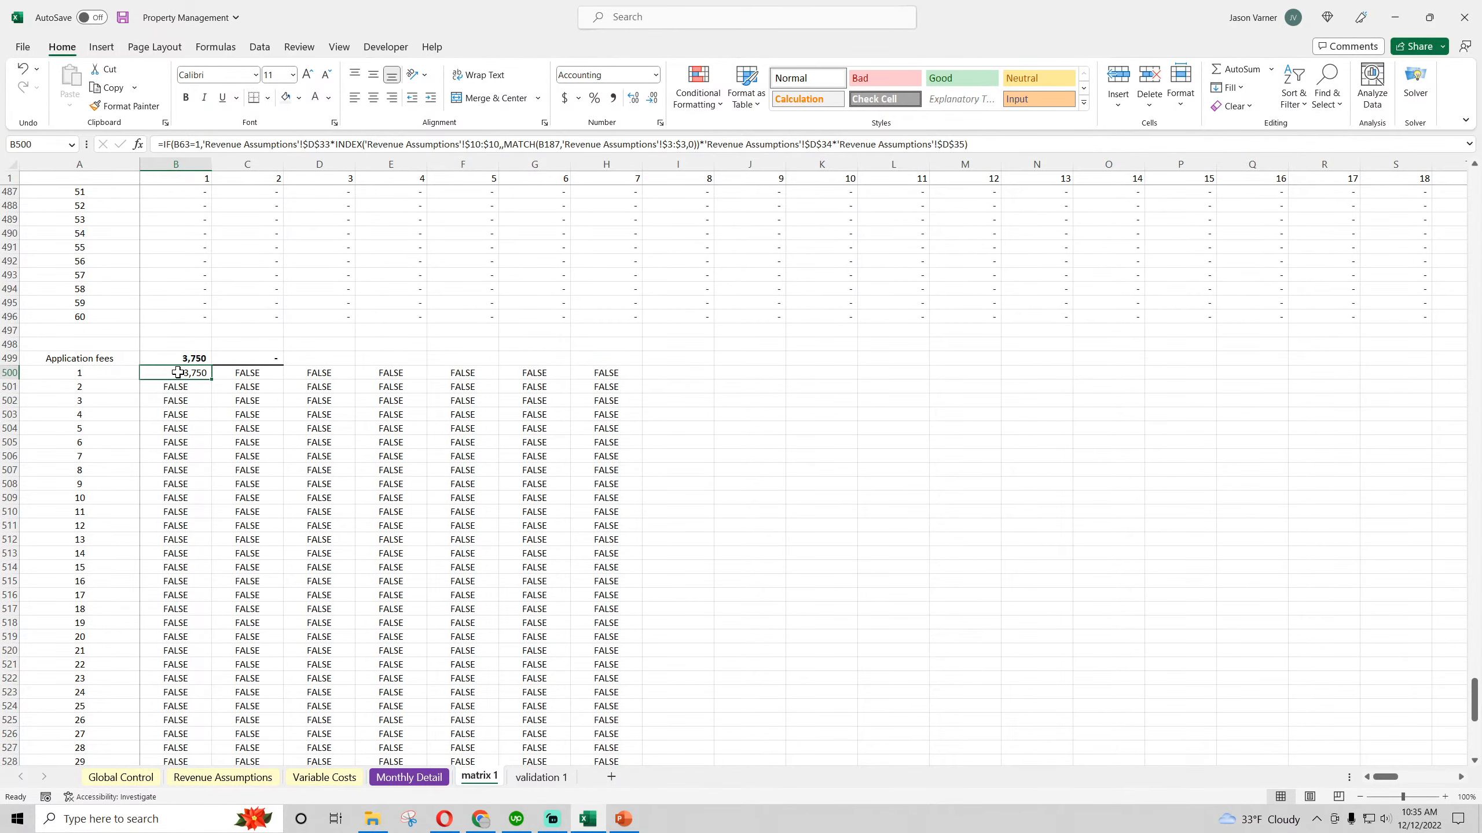
click(196, 359)
drag(211, 365, 1286, 373)
Reopen the formula in B500 and append a nested IF as its value-if-false, testing whether start month B187>0
click(176, 370)
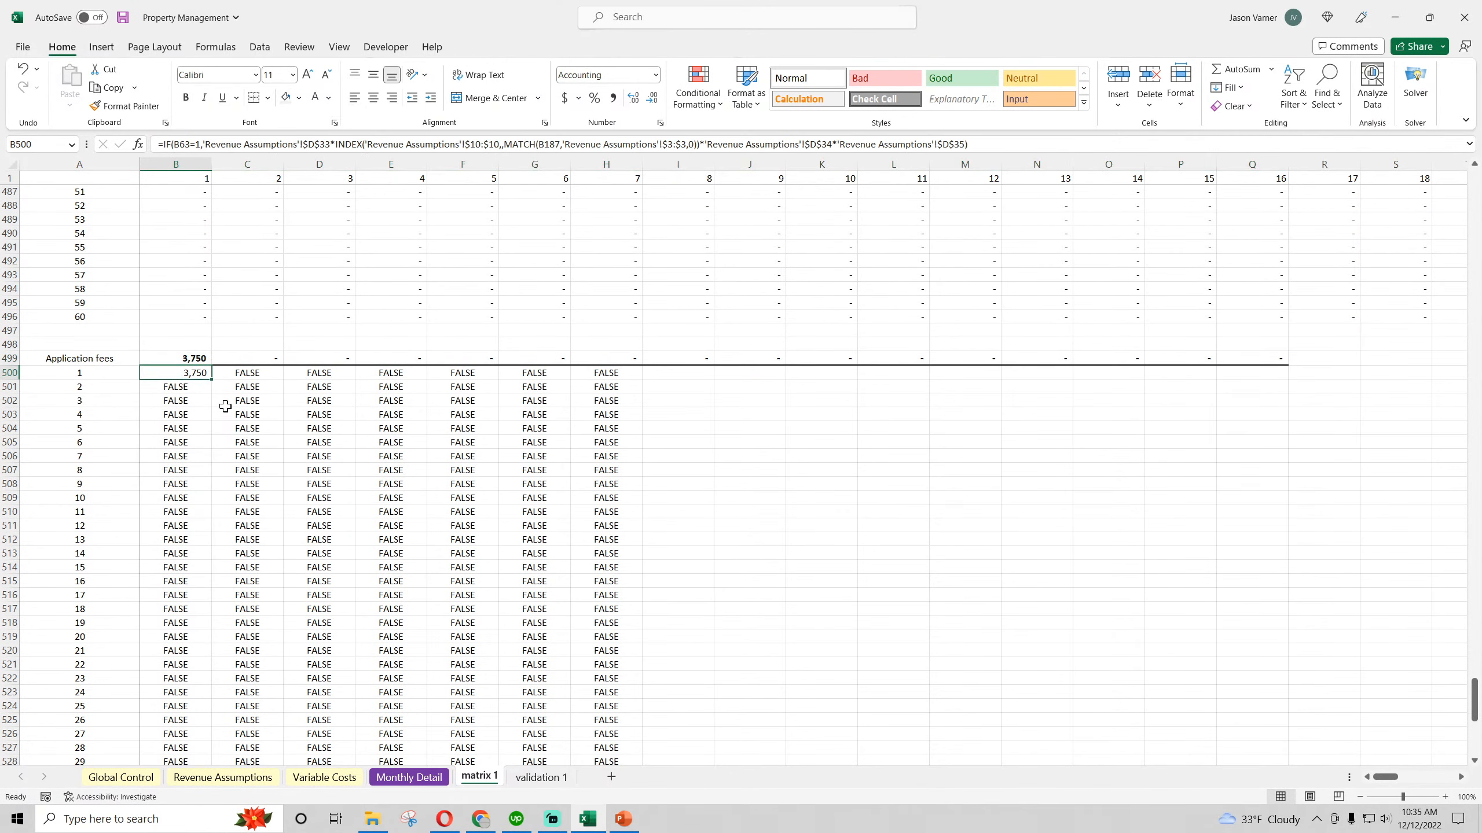
click(985, 146)
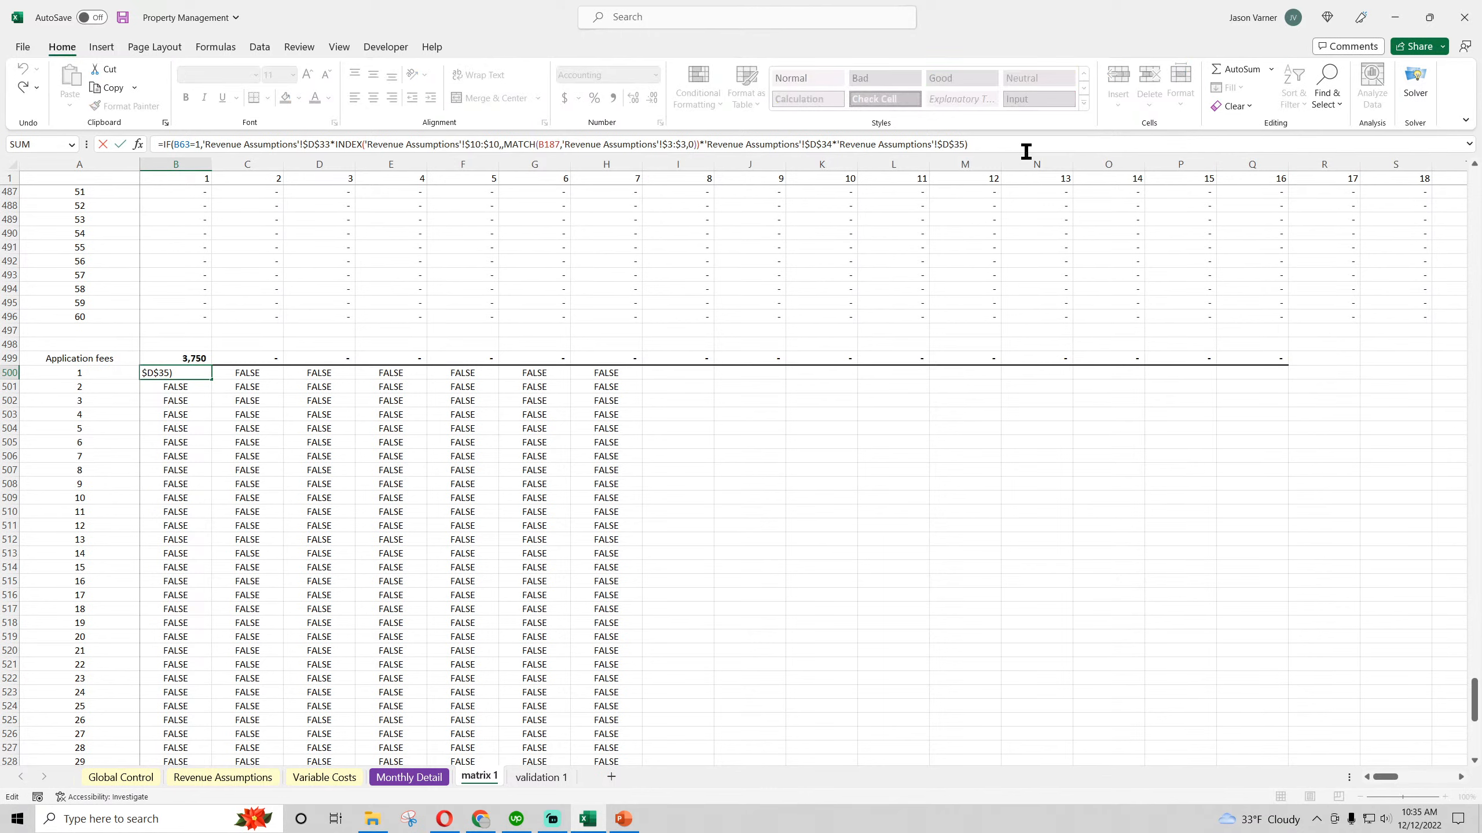
key(BackSpace)
text(,if()
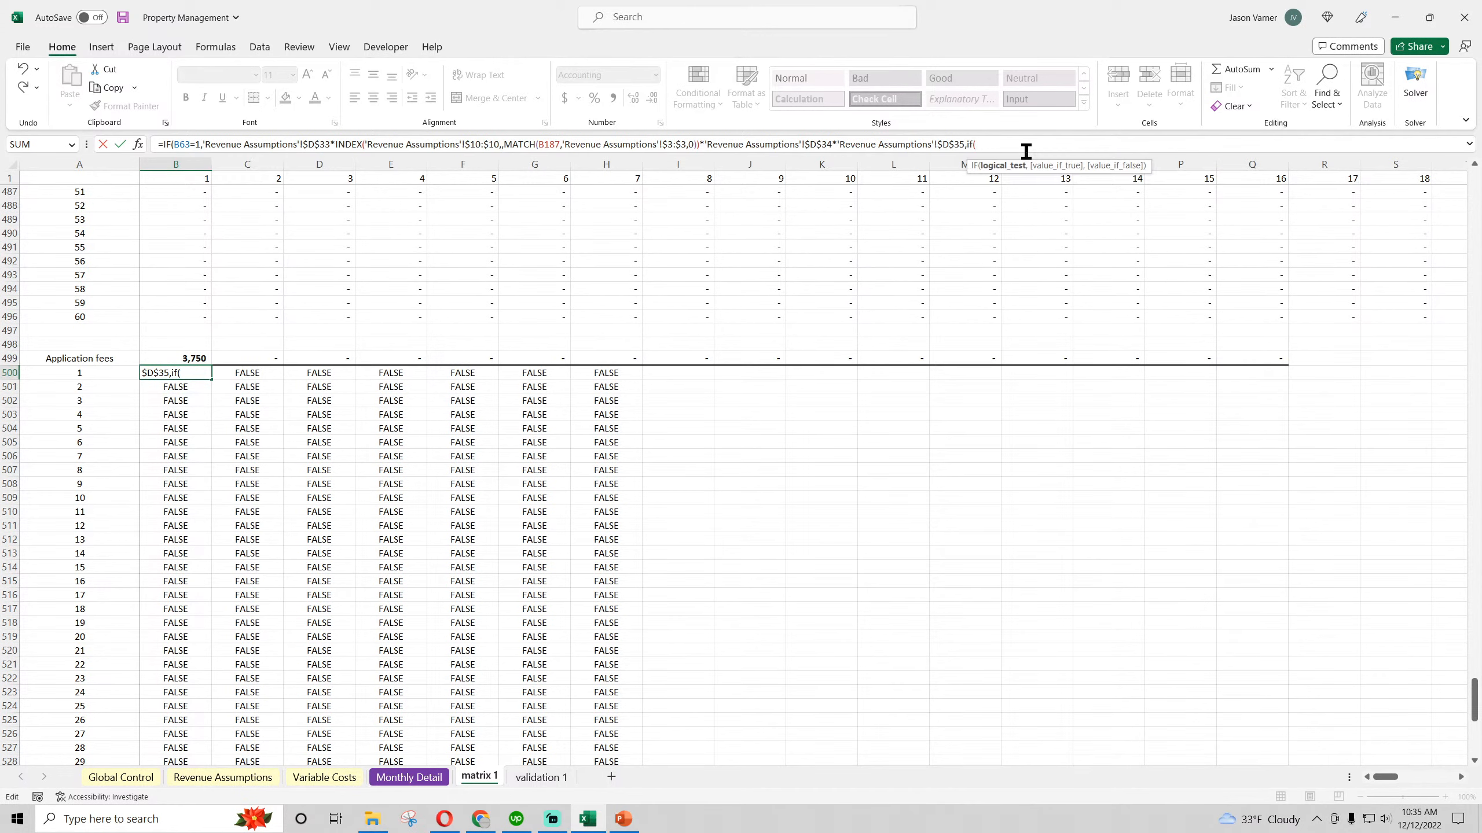
scroll(423, 418, up, 11)
scroll(424, 418, up, 15)
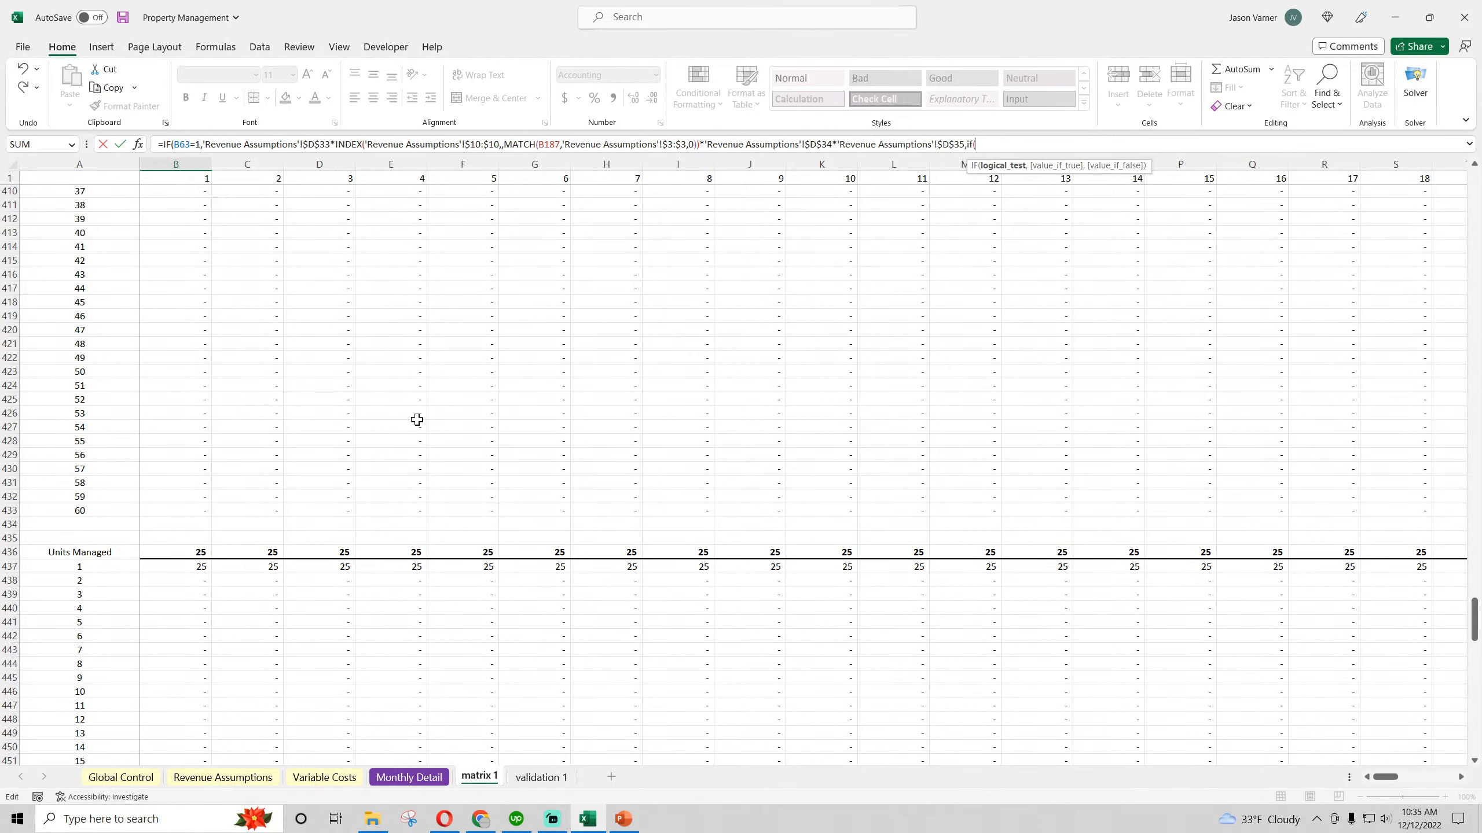
scroll(417, 420, up, 20)
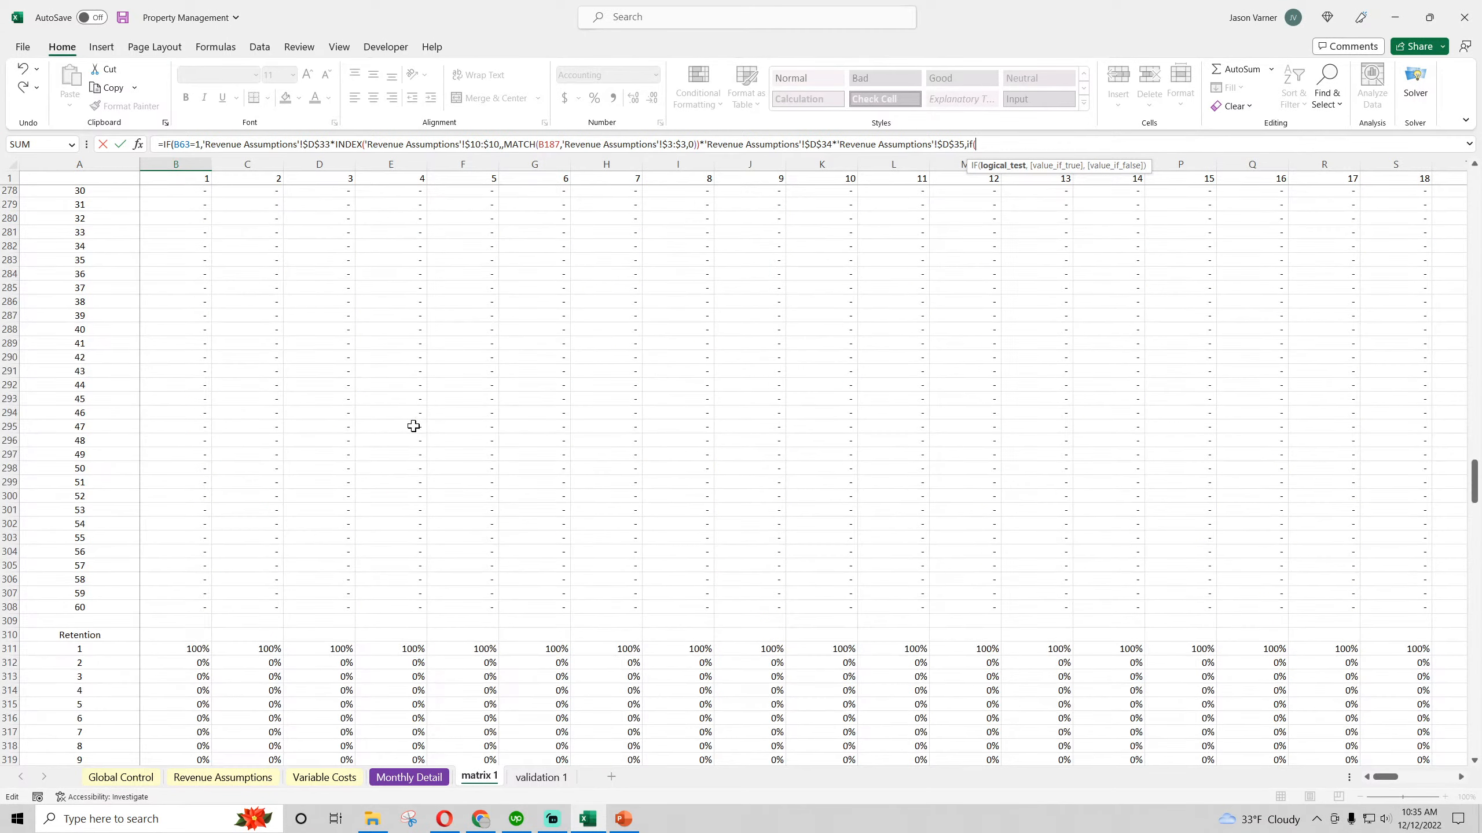
scroll(414, 424, up, 20)
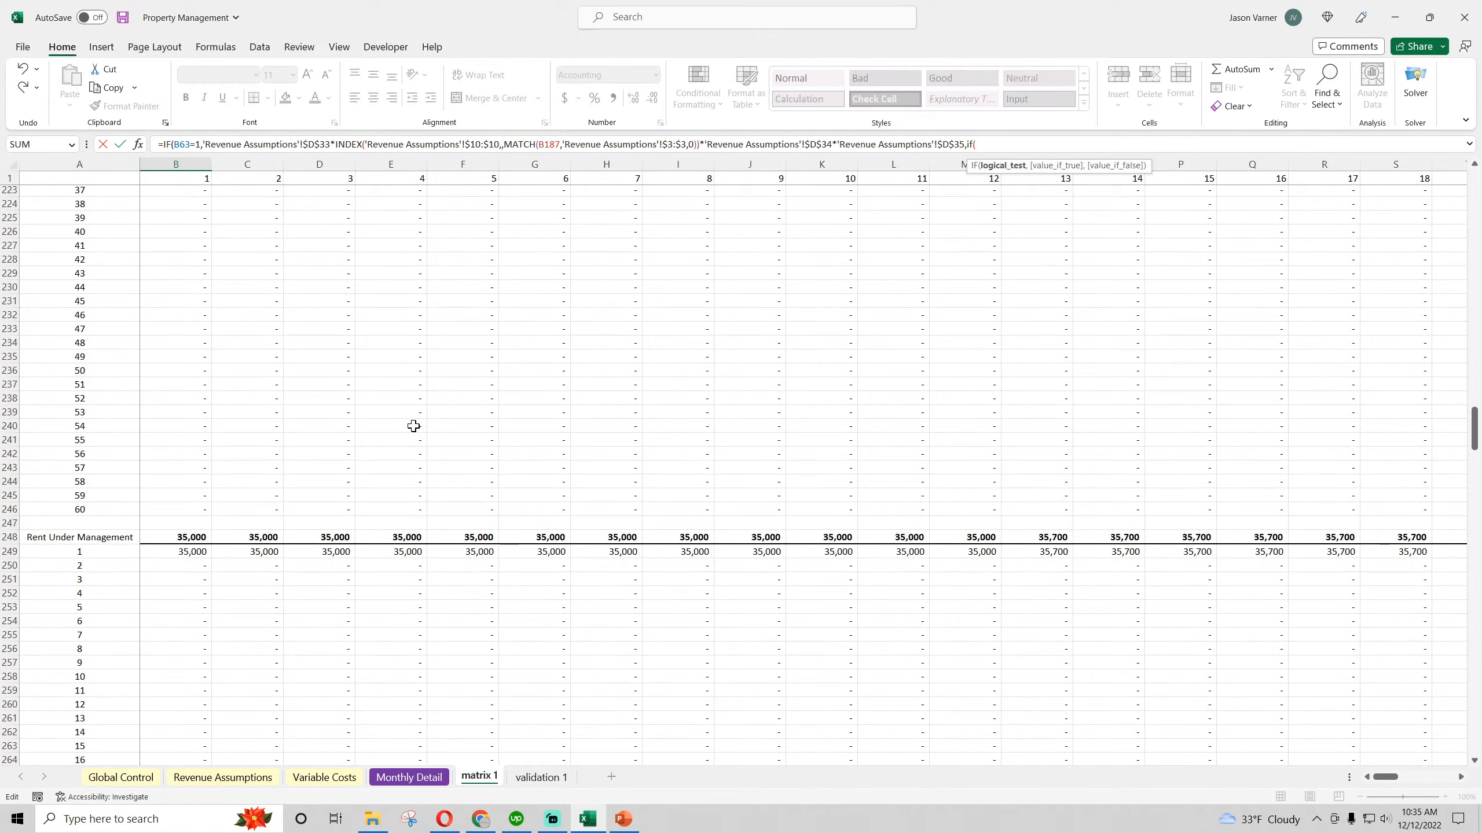
click(173, 445)
text(>0)
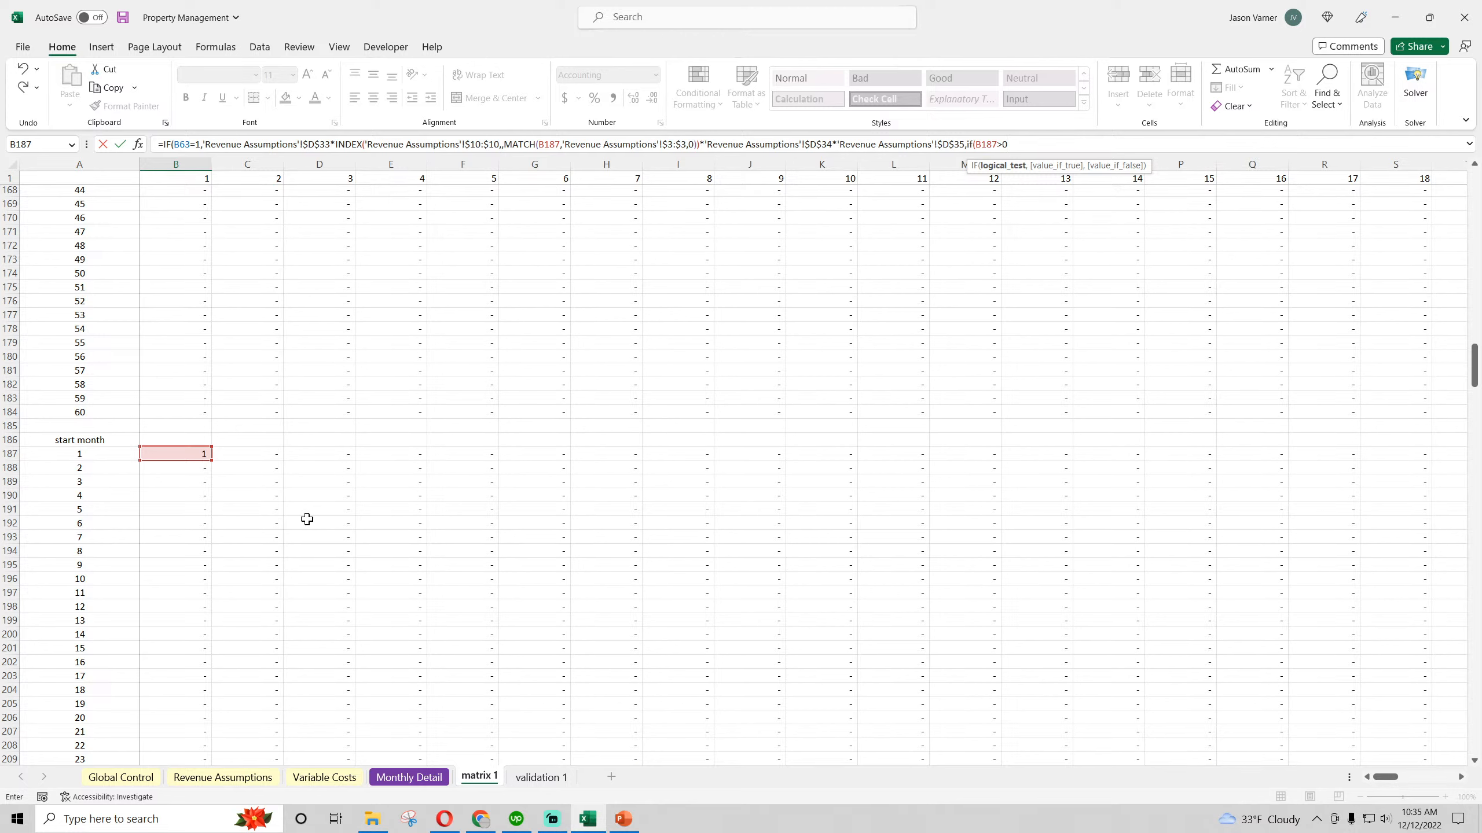
text(,index()
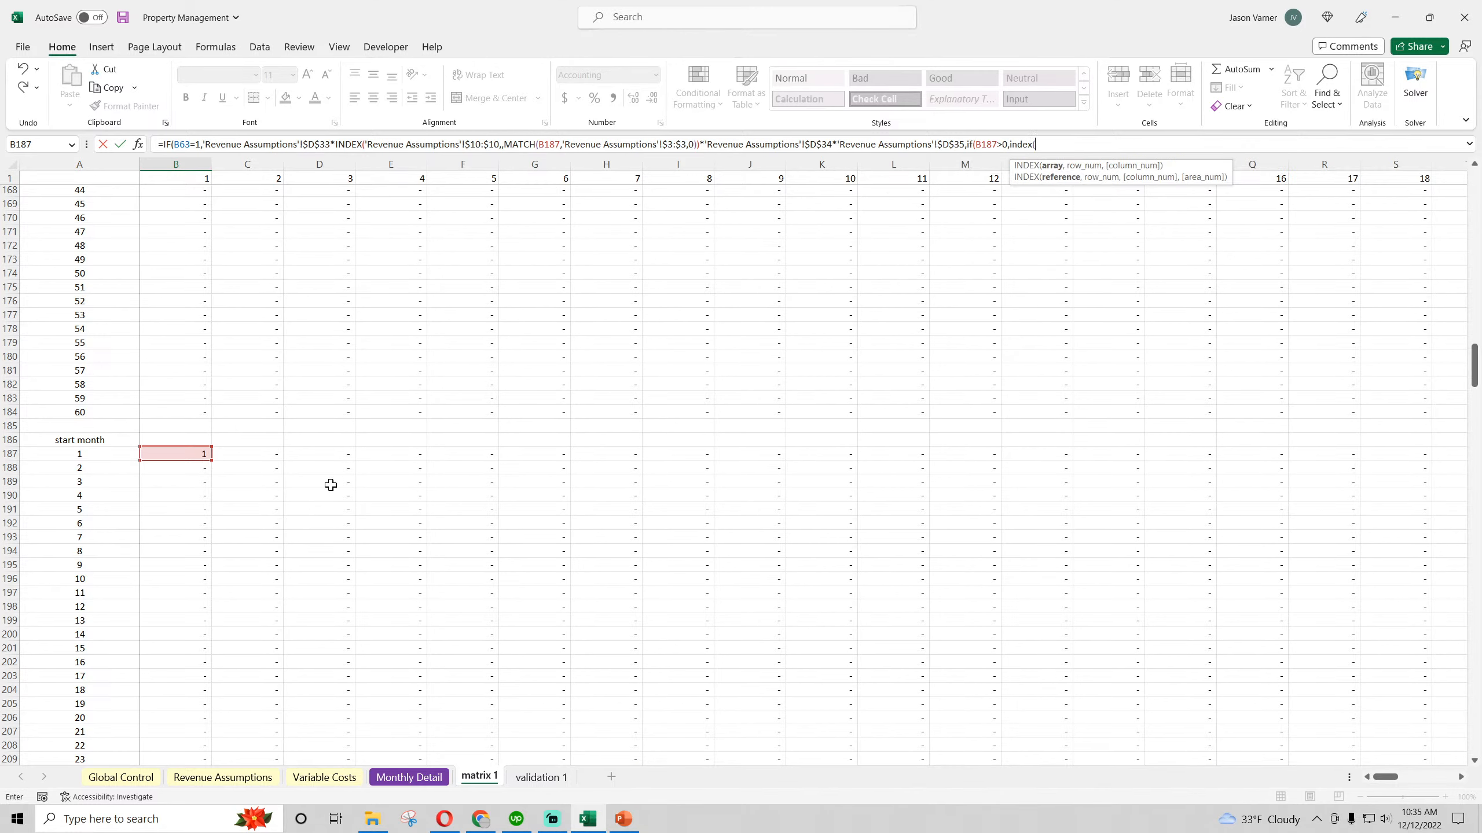
key(BackSpace)
key(BackSpace)
key(BackSpace)
key(BackSpace)
key(BackSpace)
key(BackSpace)
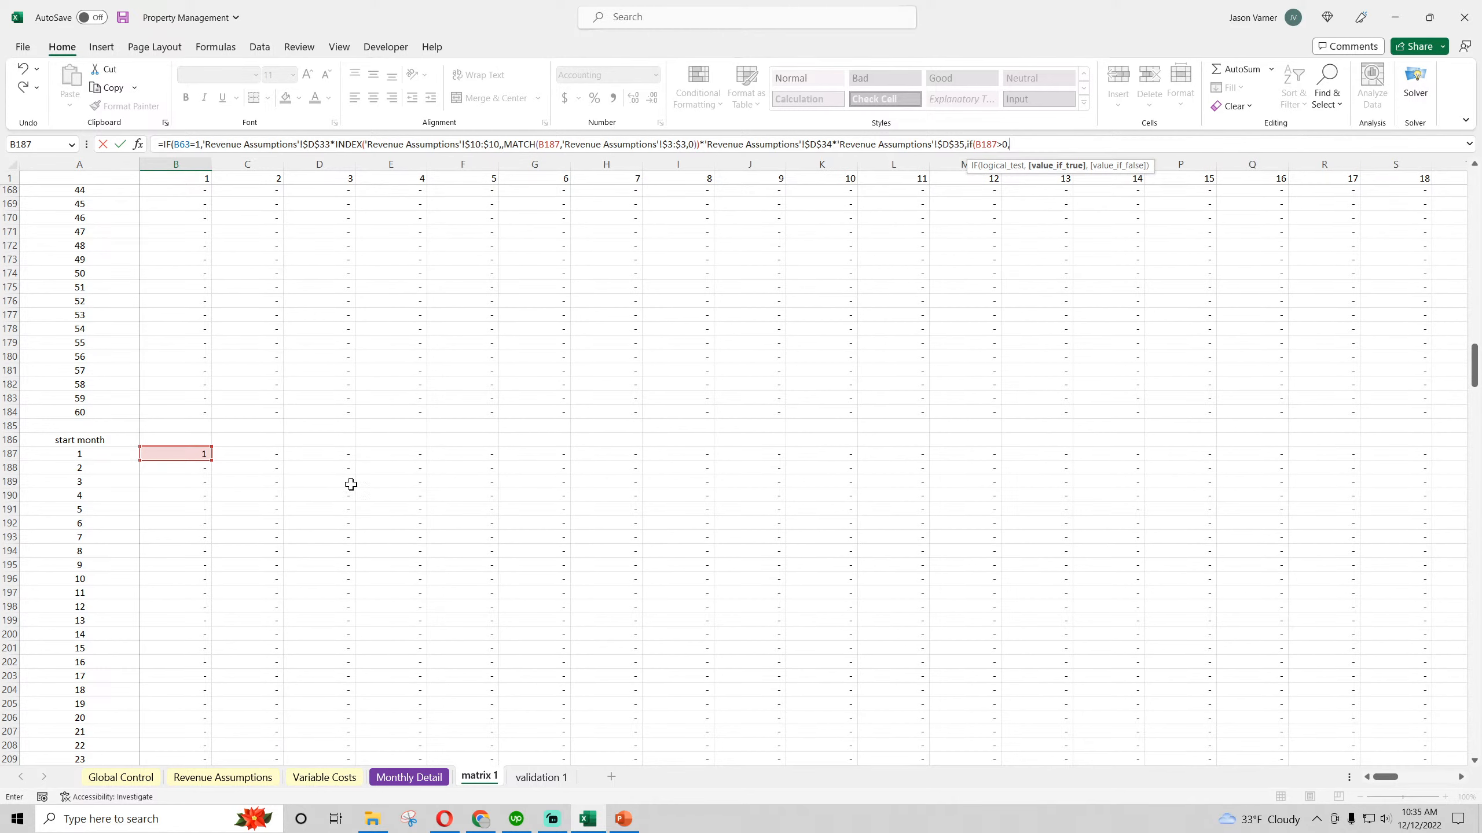
Set the nested IF's value-if-true to the ongoing application fee 'Revenue Assumptions'!D37 multiplied by the first Units Managed cell, B437
click(205, 777)
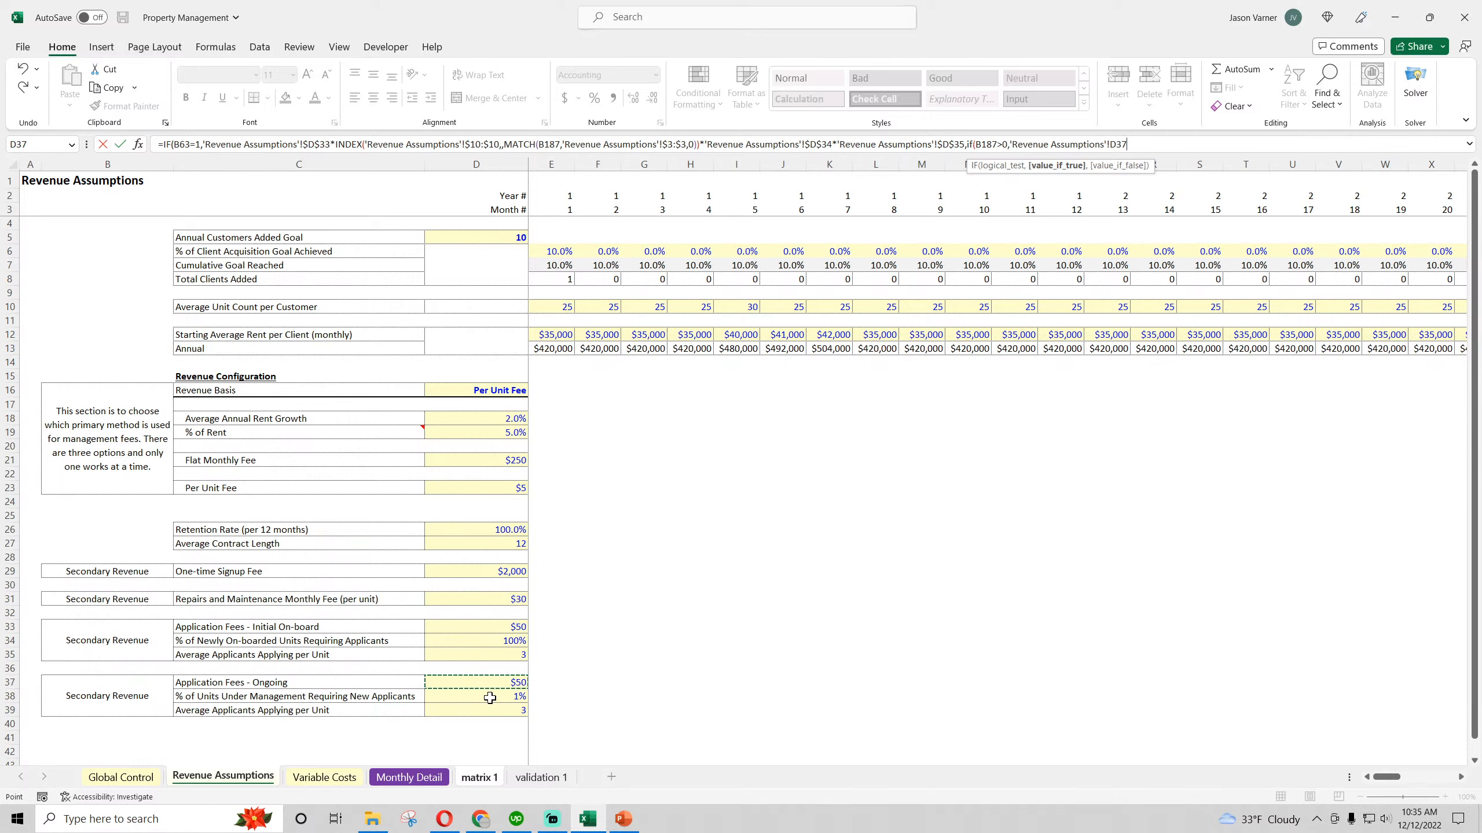
text(*)
click(477, 786)
scroll(264, 659, up, 15)
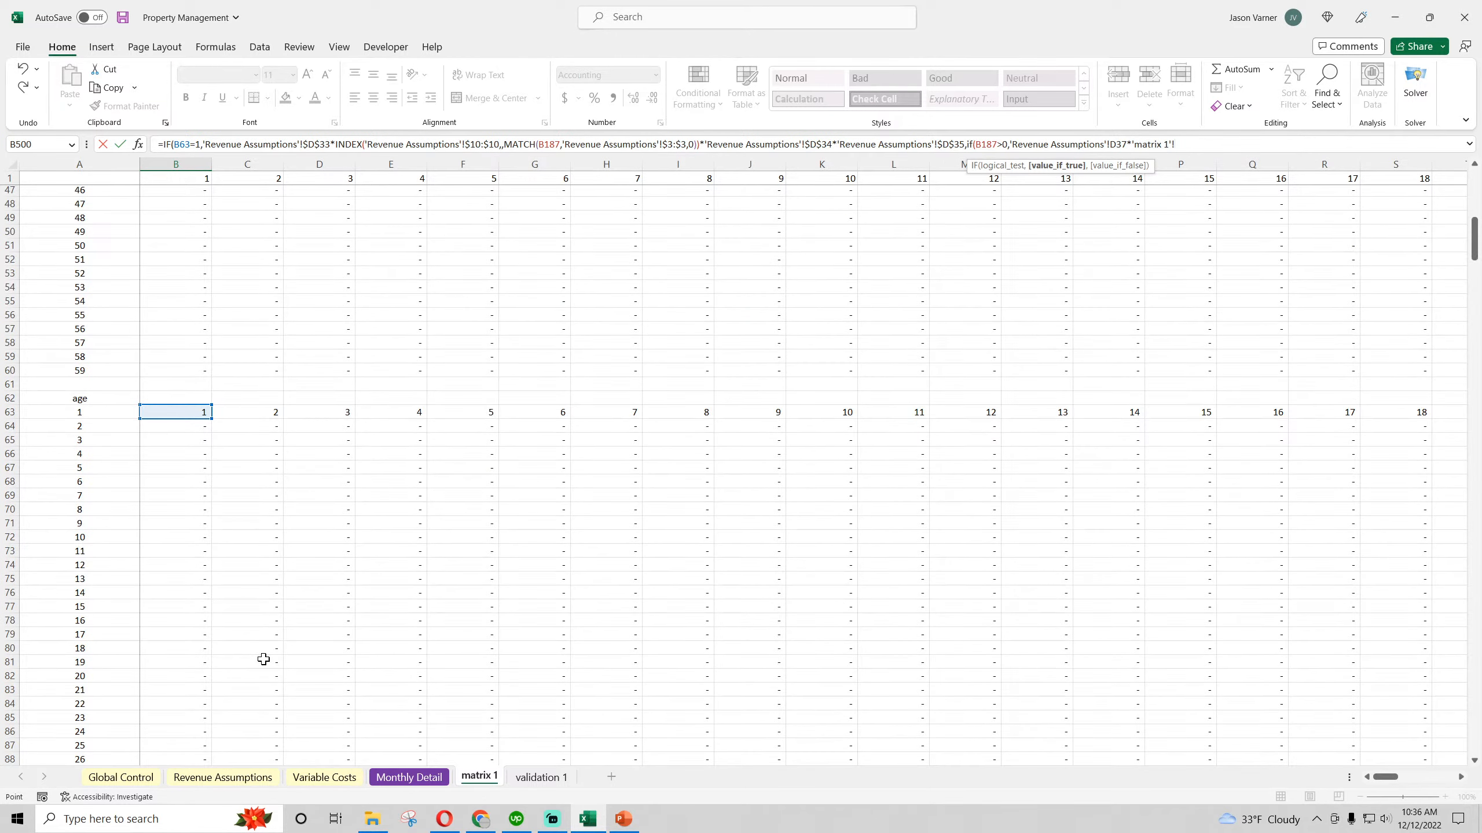
scroll(264, 658, down, 20)
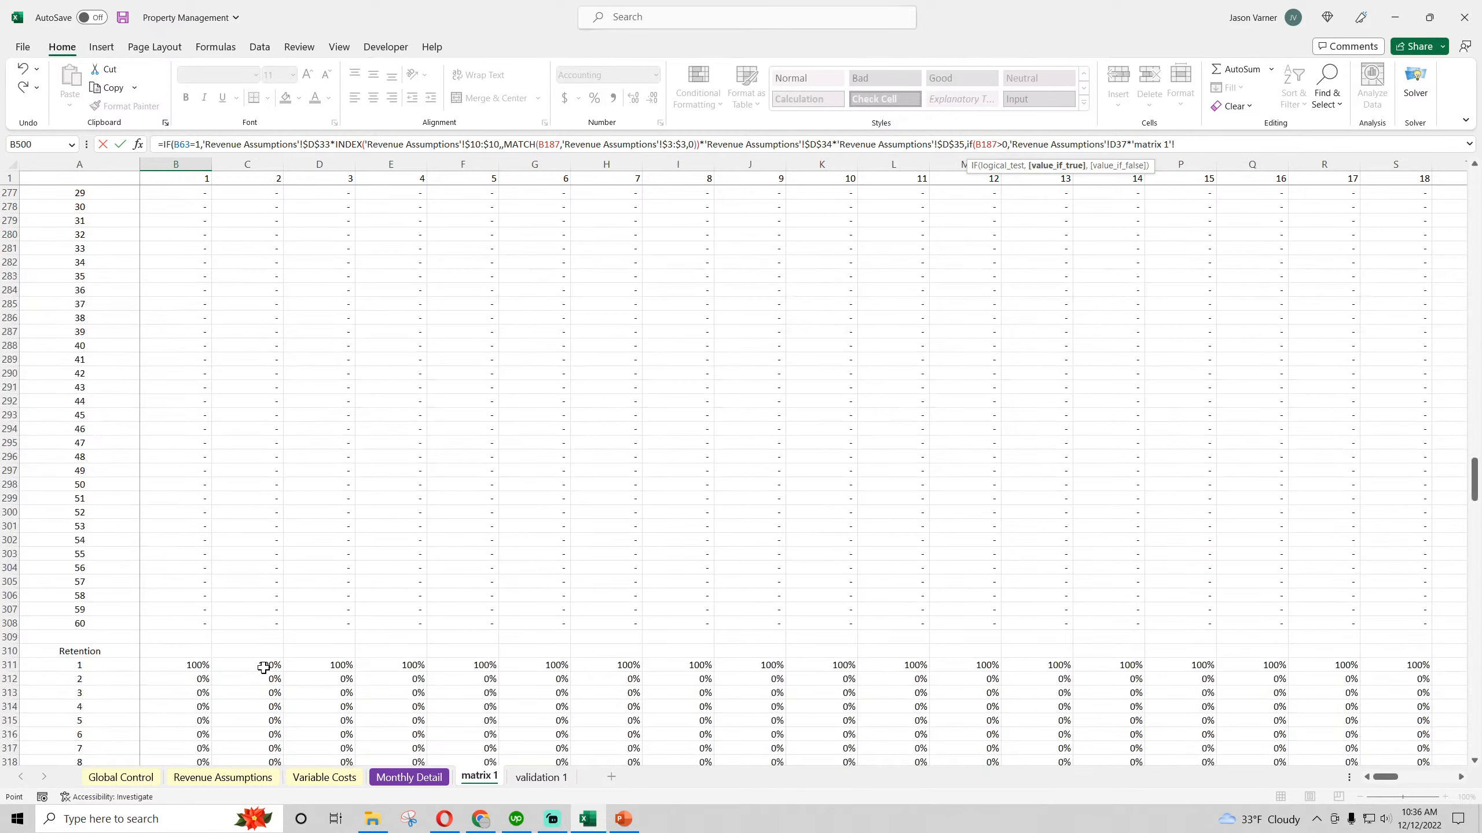
scroll(264, 667, down, 20)
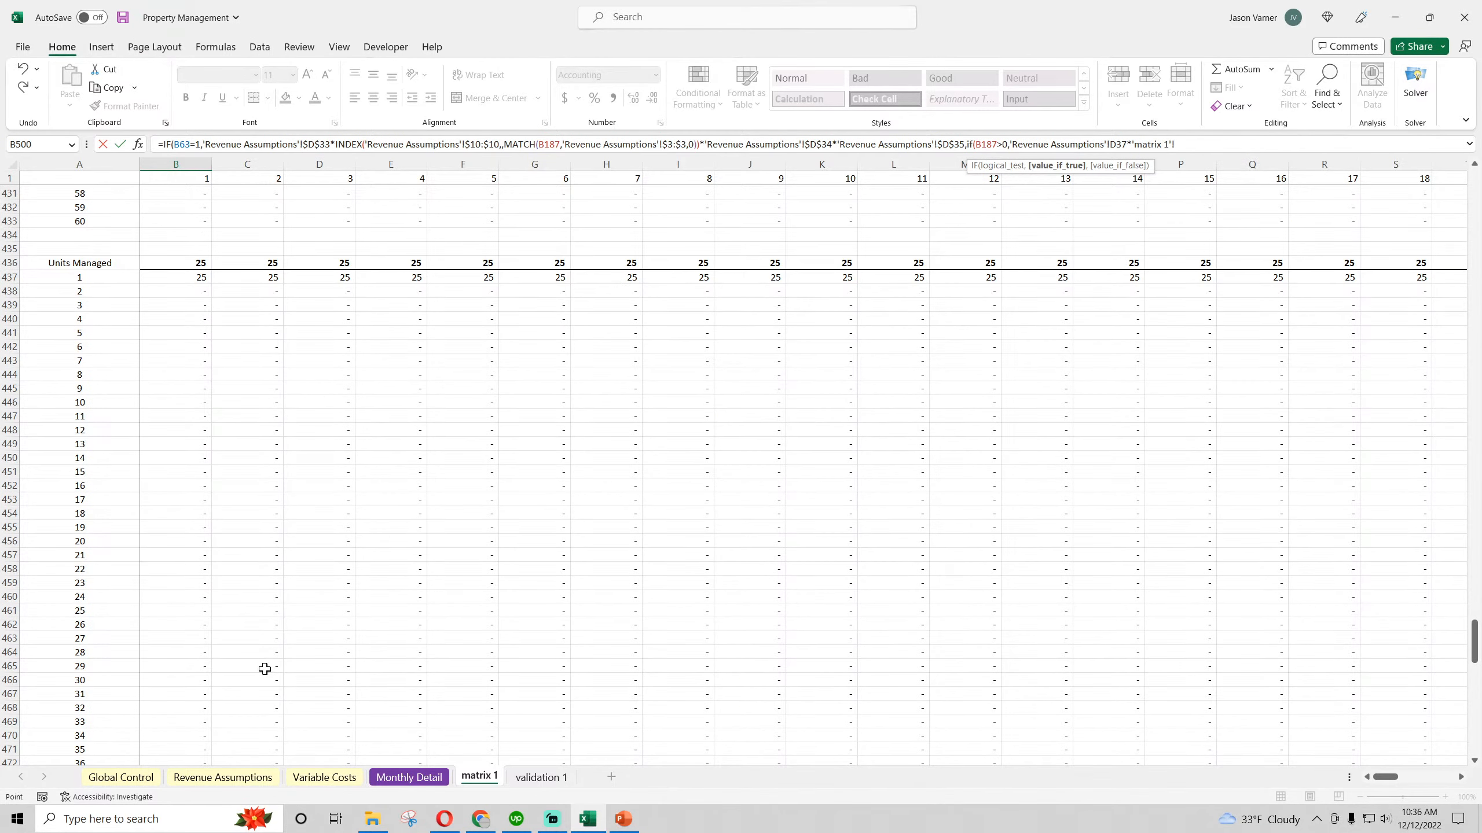
click(173, 278)
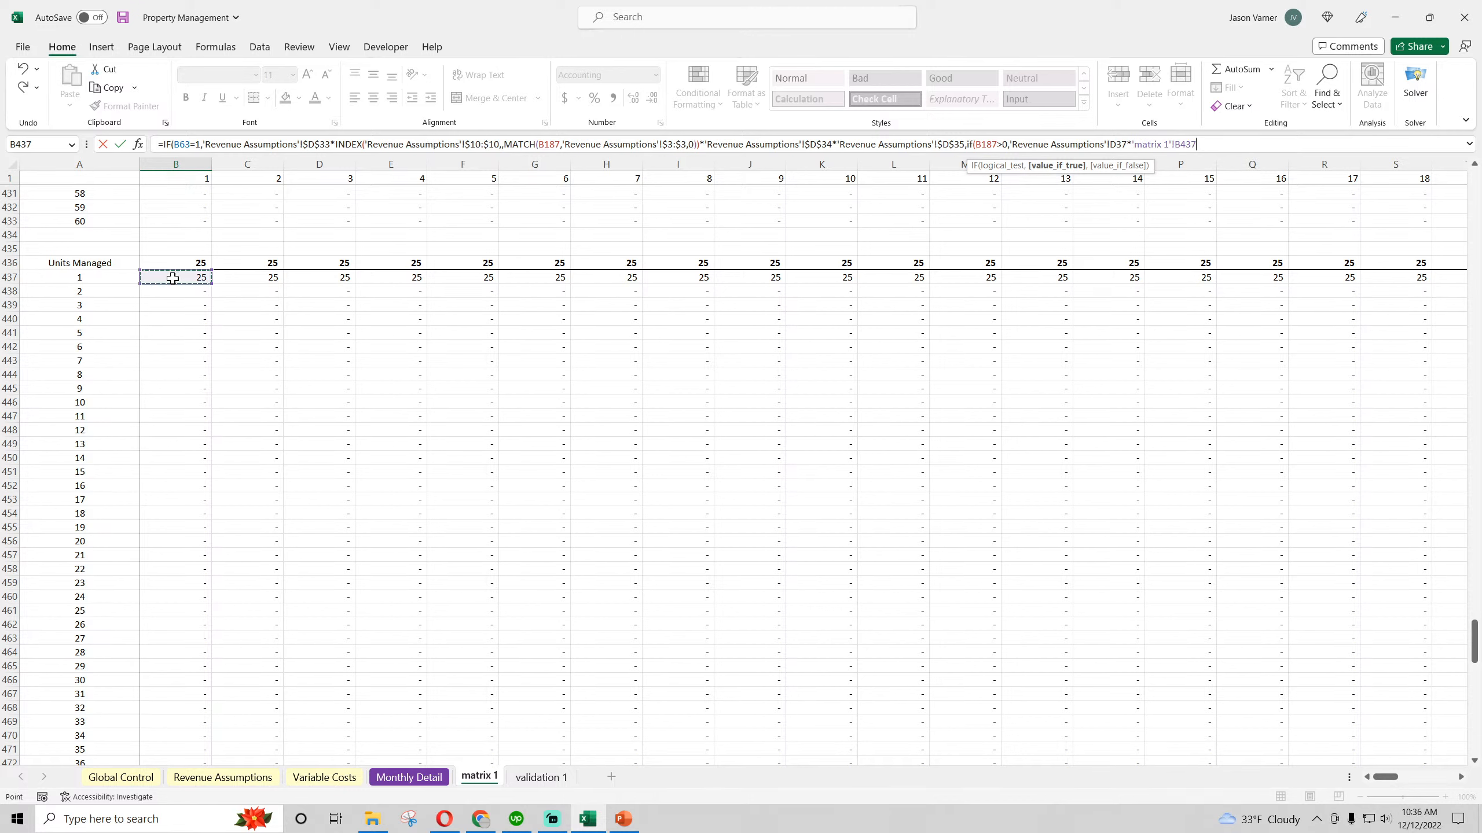
Make the ongoing fee reference absolute as $D$37 and remove the 'matrix 1' sheet prefix from B437
click(1110, 144)
text($)
key(Right)
text($)
key(BackSpace)
key(BackSpace)
key(BackSpace)
key(BackSpace)
key(BackSpace)
key(BackSpace)
key(BackSpace)
key(BackSpace)
key(BackSpace)
key(BackSpace)
key(BackSpace)
Multiply the nested expression by 'Revenue Assumptions'!D38 and 'Revenue Assumptions'!D39
click(1194, 144)
text(*)
click(222, 777)
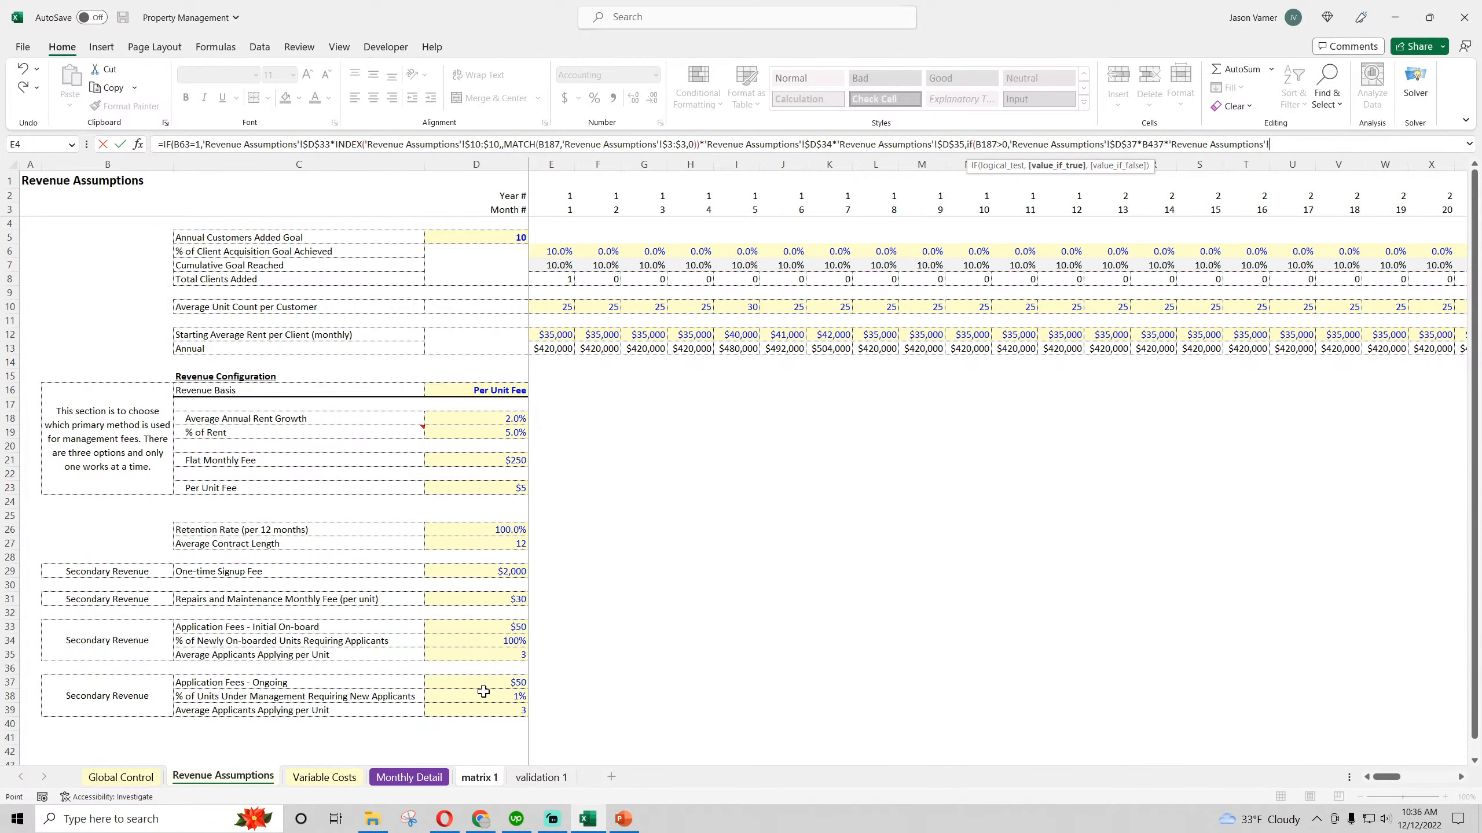
click(485, 694)
text(*)
click(499, 709)
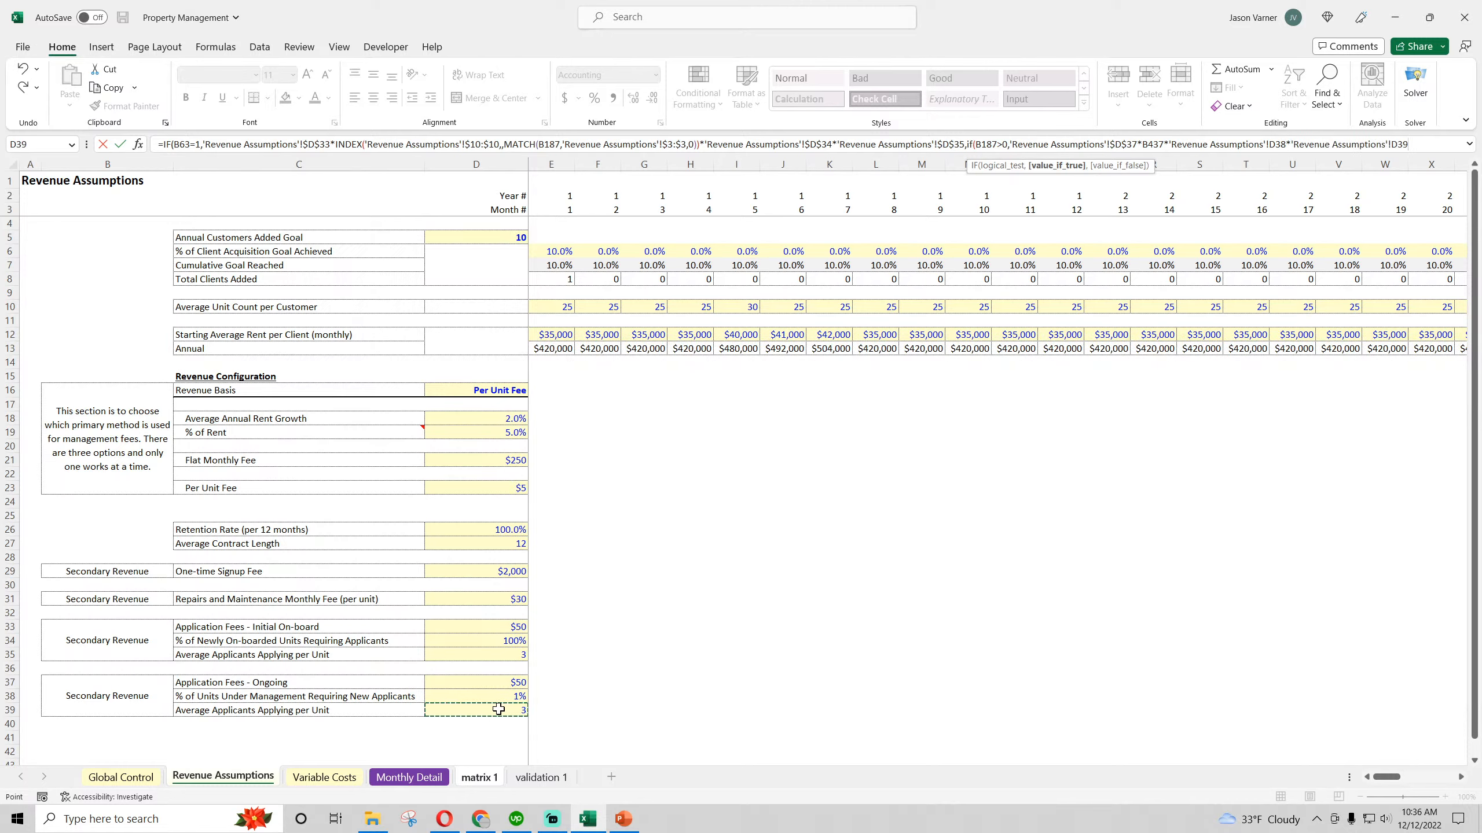
Make the ongoing applicant references absolute as $D$38 and $D$39, and enter the formula, accepting the proposed correction
click(1397, 146)
key(F4)
click(1277, 140)
text($D$)
click(1269, 141)
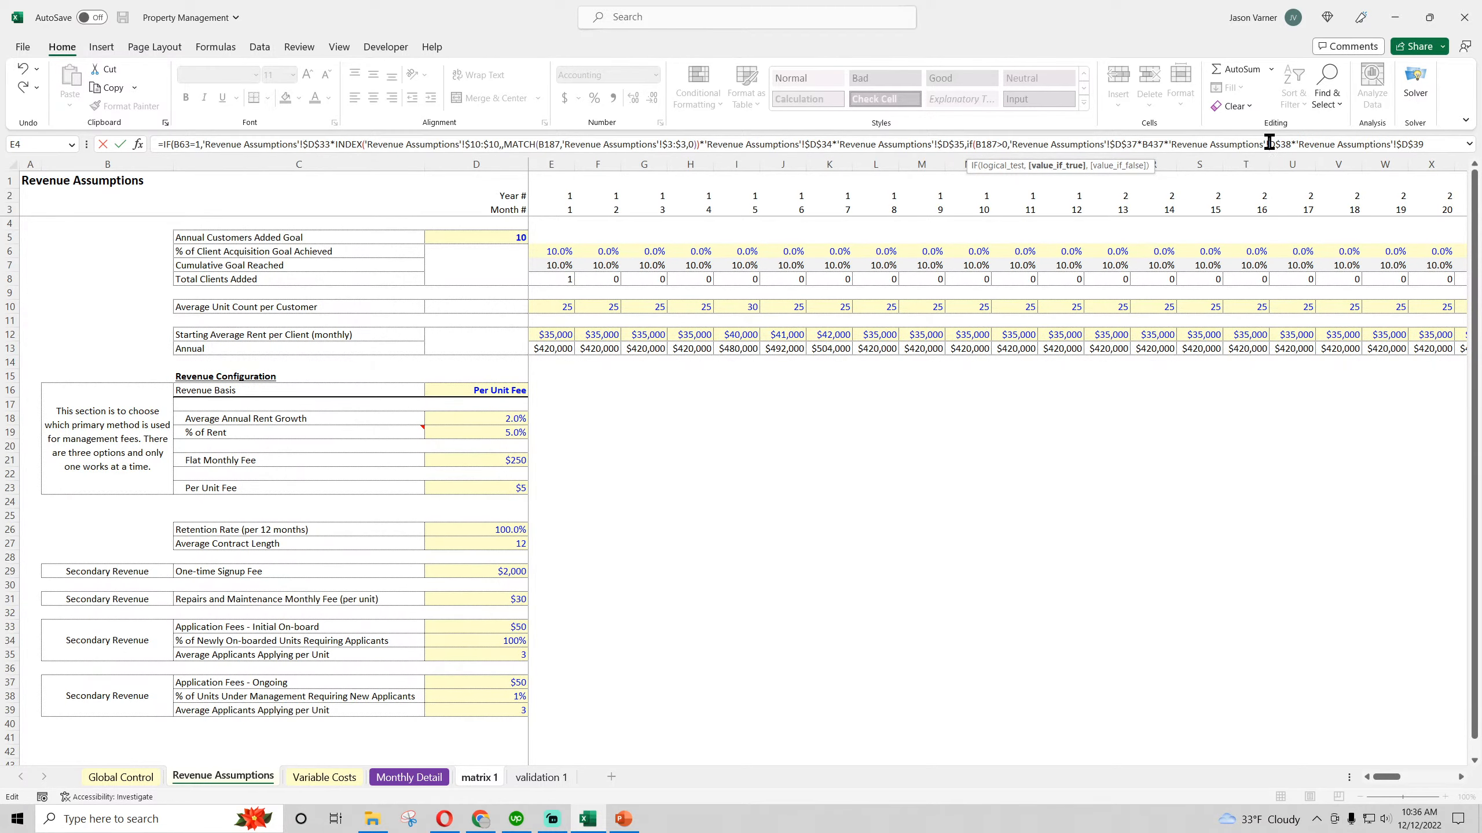
key(Return)
key(Return)
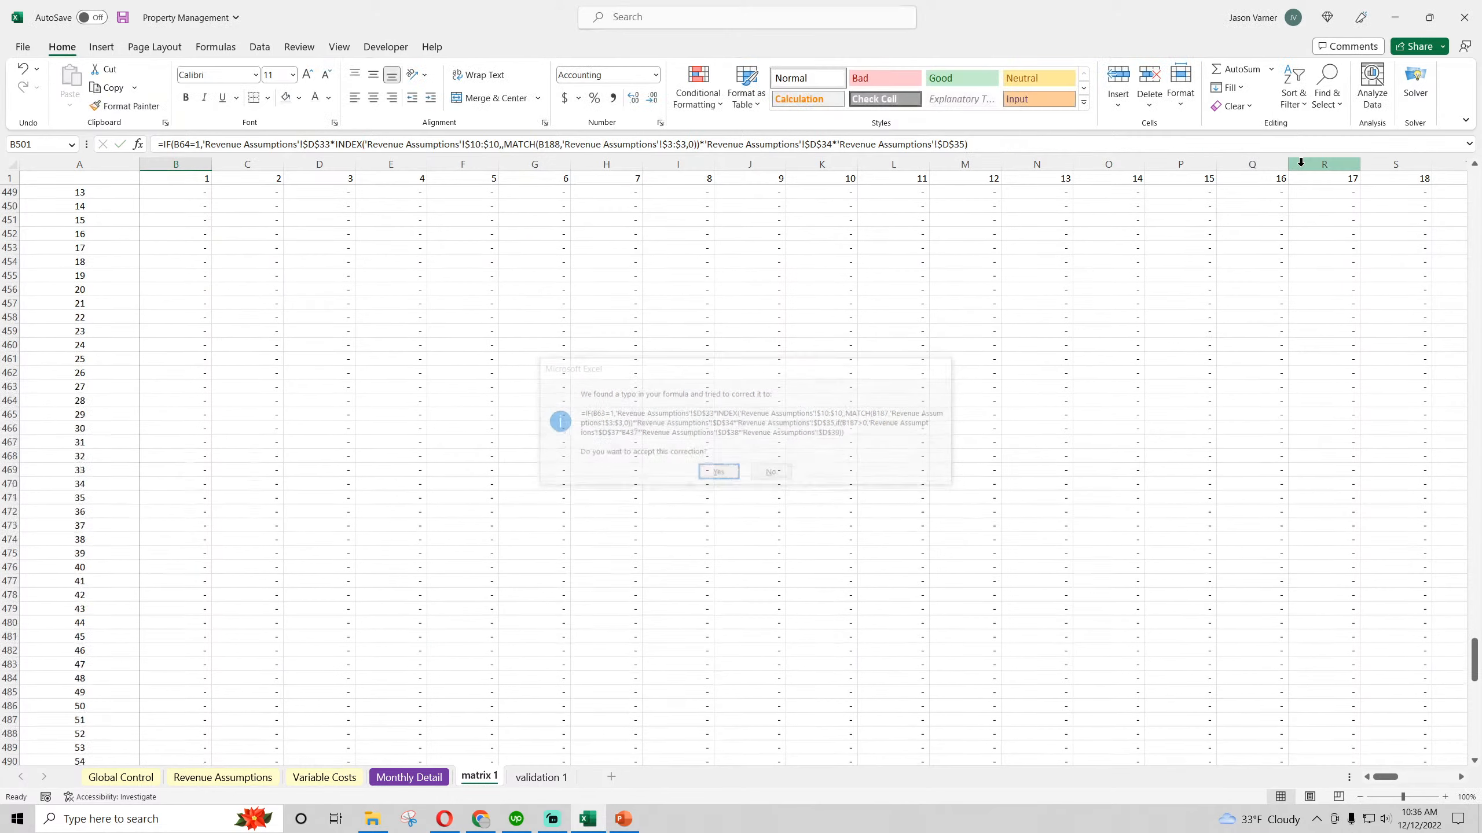
Fill the updated Application fees formula from B500 across and down through N508
scroll(230, 562, down, 4)
click(192, 581)
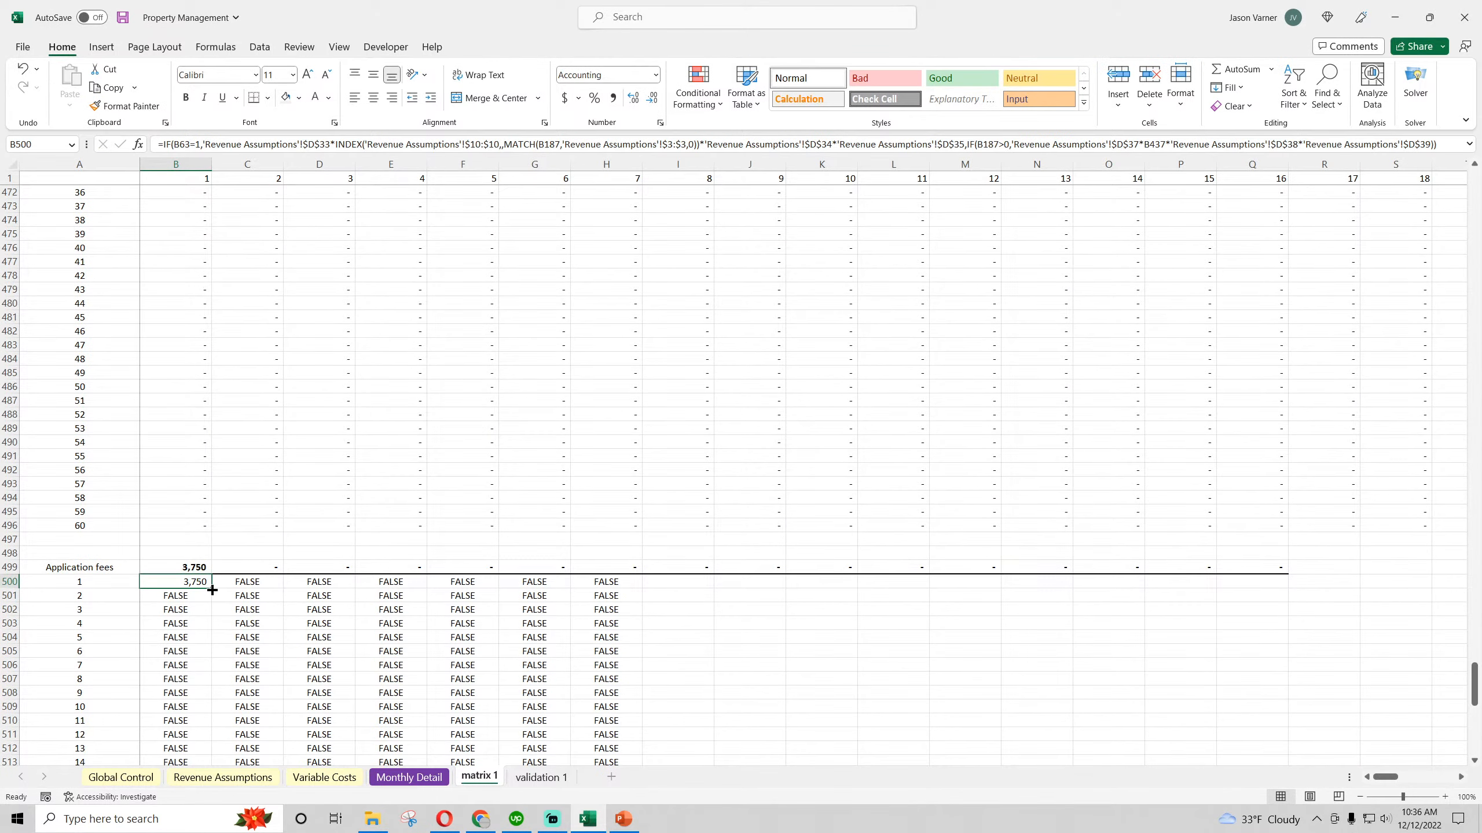
drag(211, 588, 1074, 694)
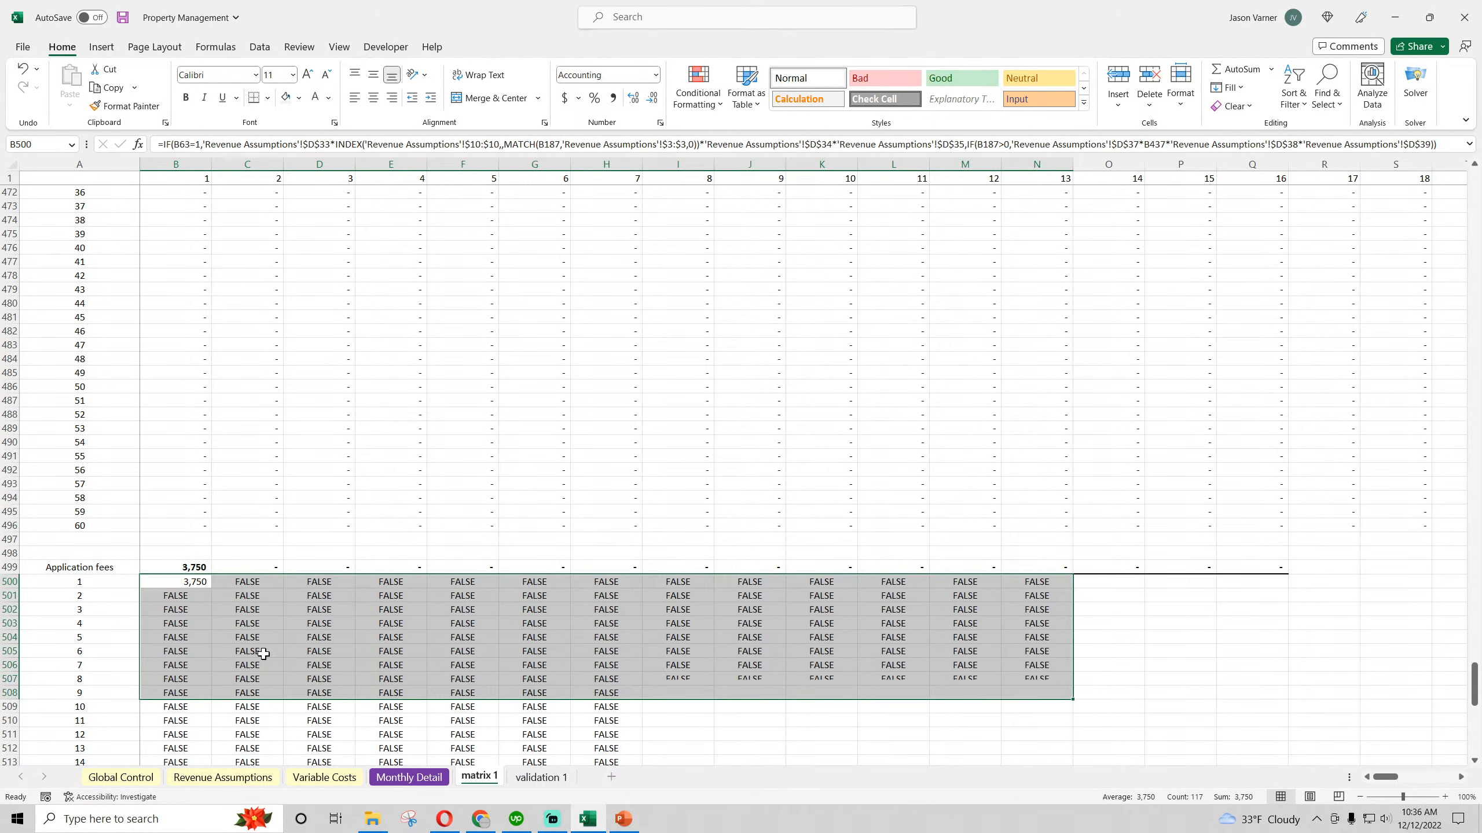
Expand the formula bar and add 0 as the value-if-false of the nested IF in B500, closing both IF functions
click(178, 581)
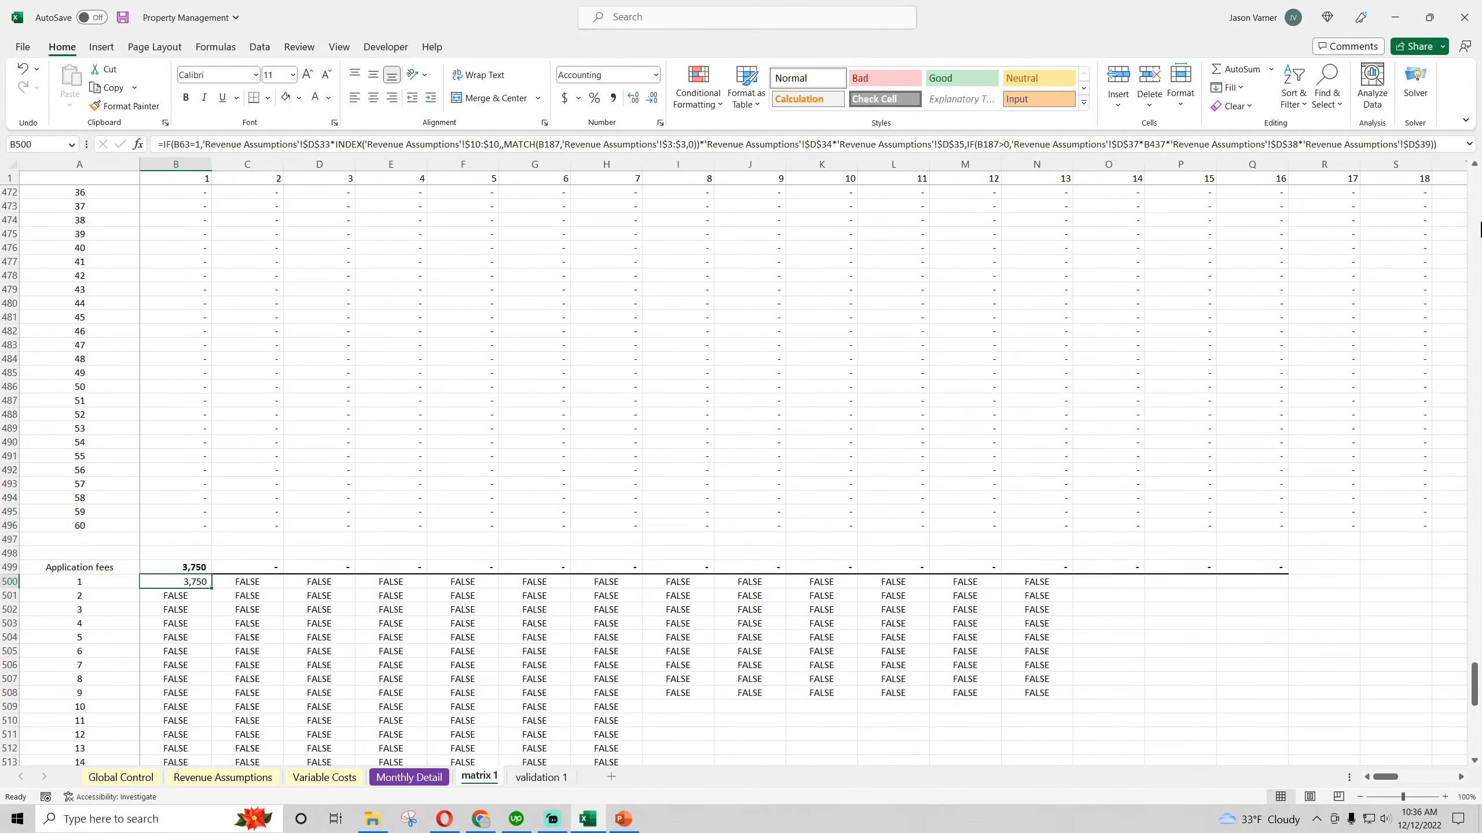
click(1468, 143)
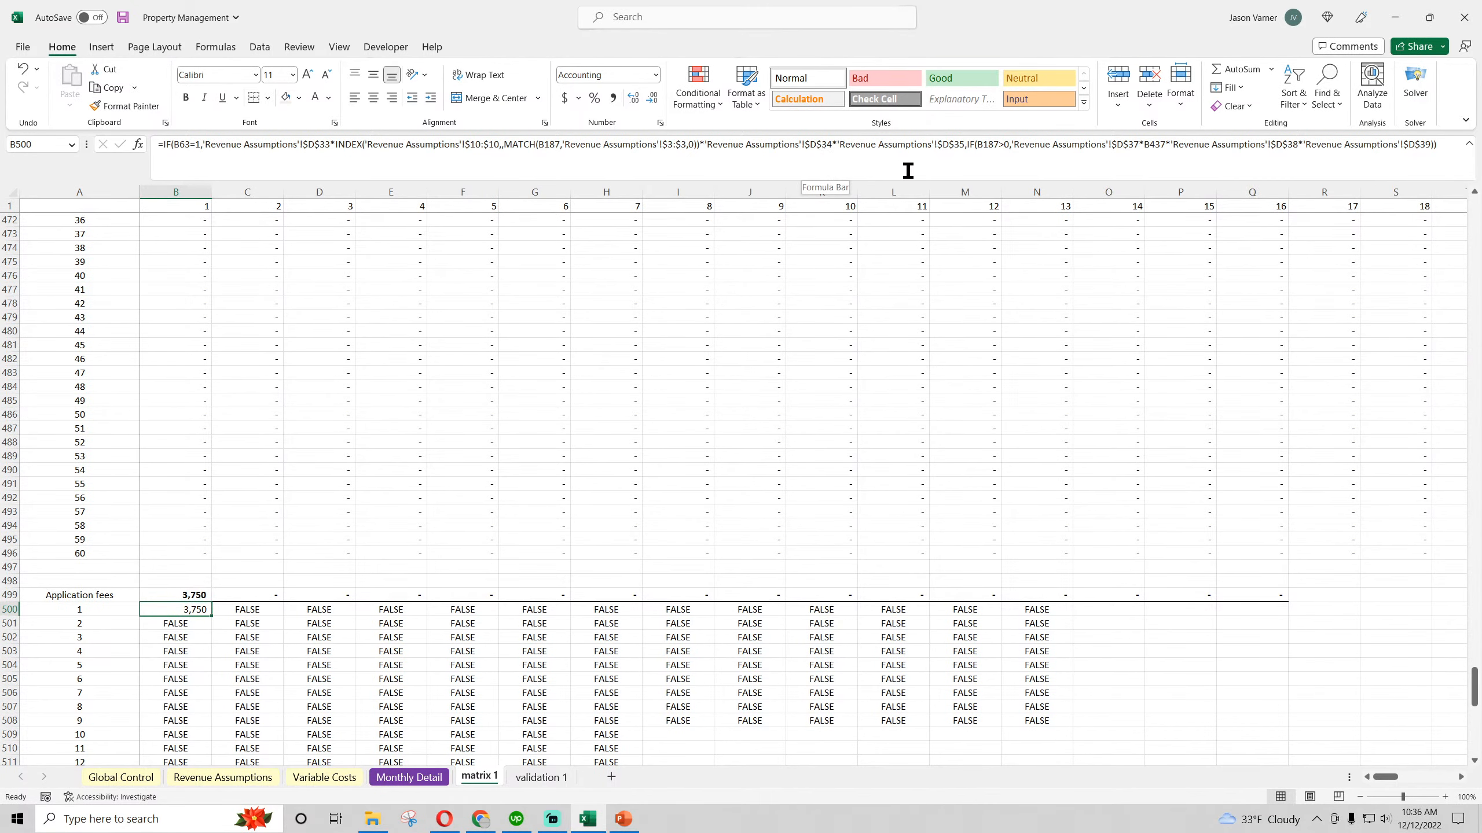
click(995, 144)
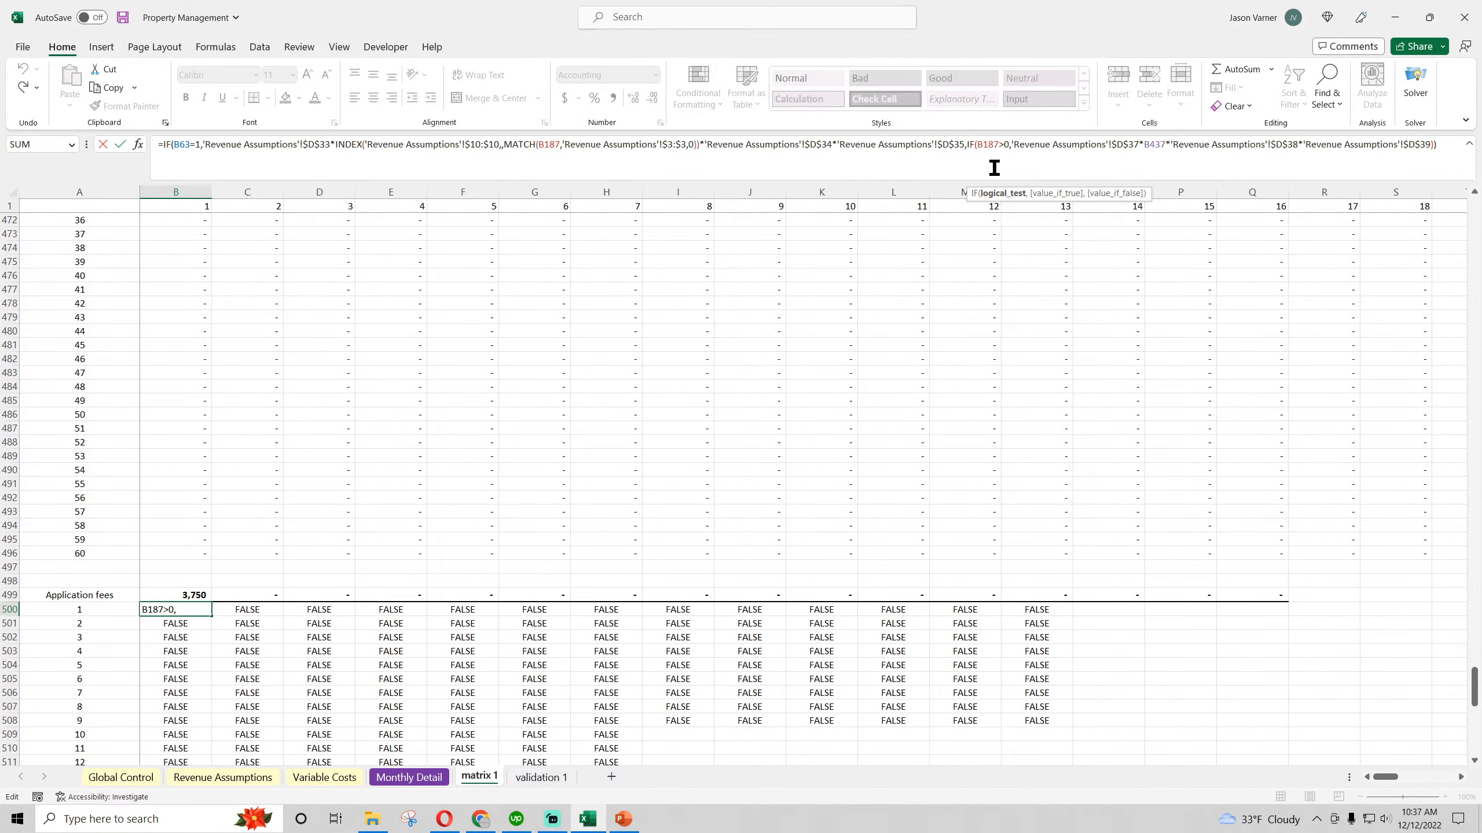
scroll(574, 461, up, 15)
scroll(574, 462, up, 4)
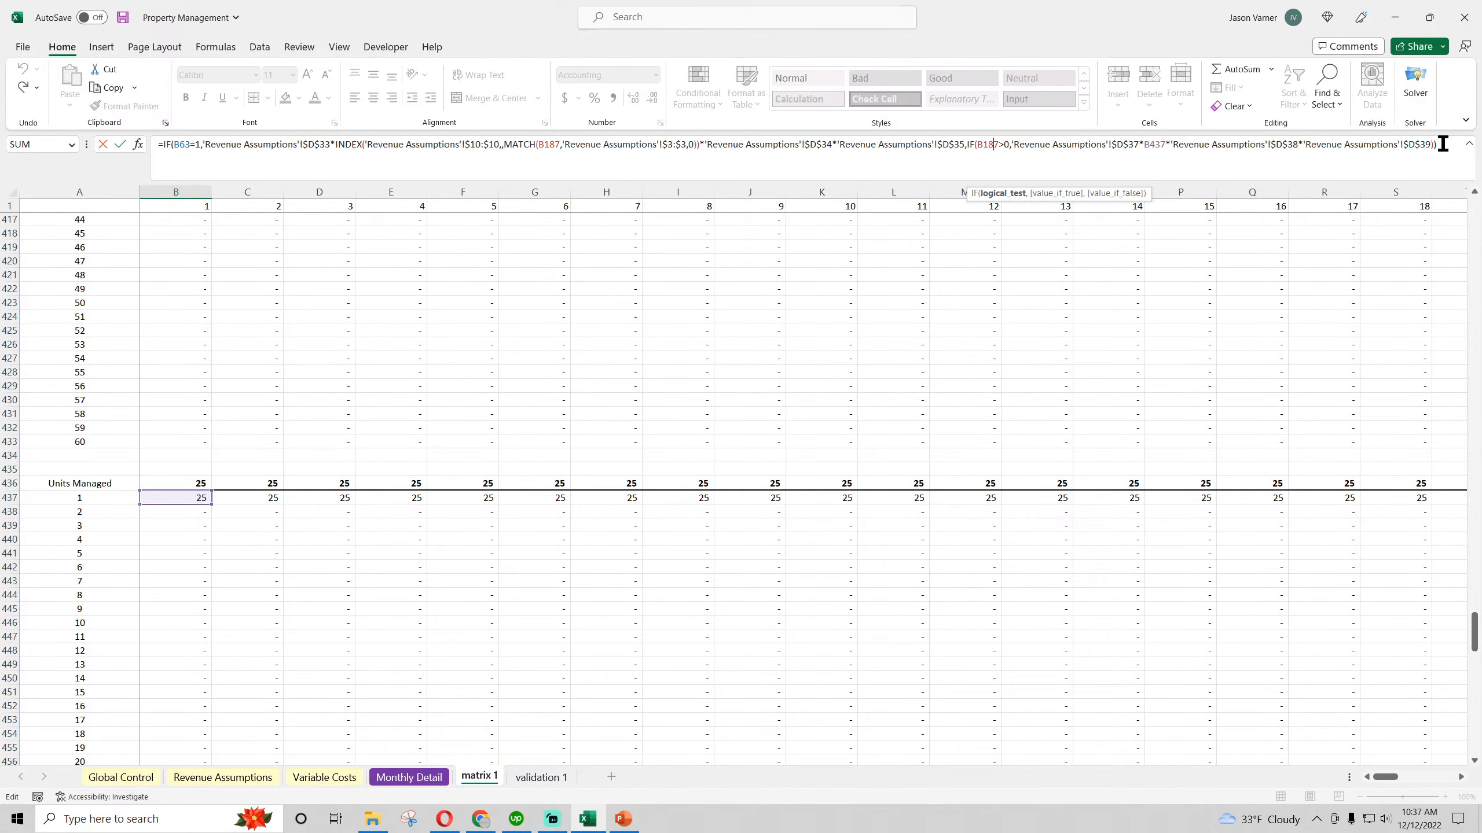
key(BackSpace)
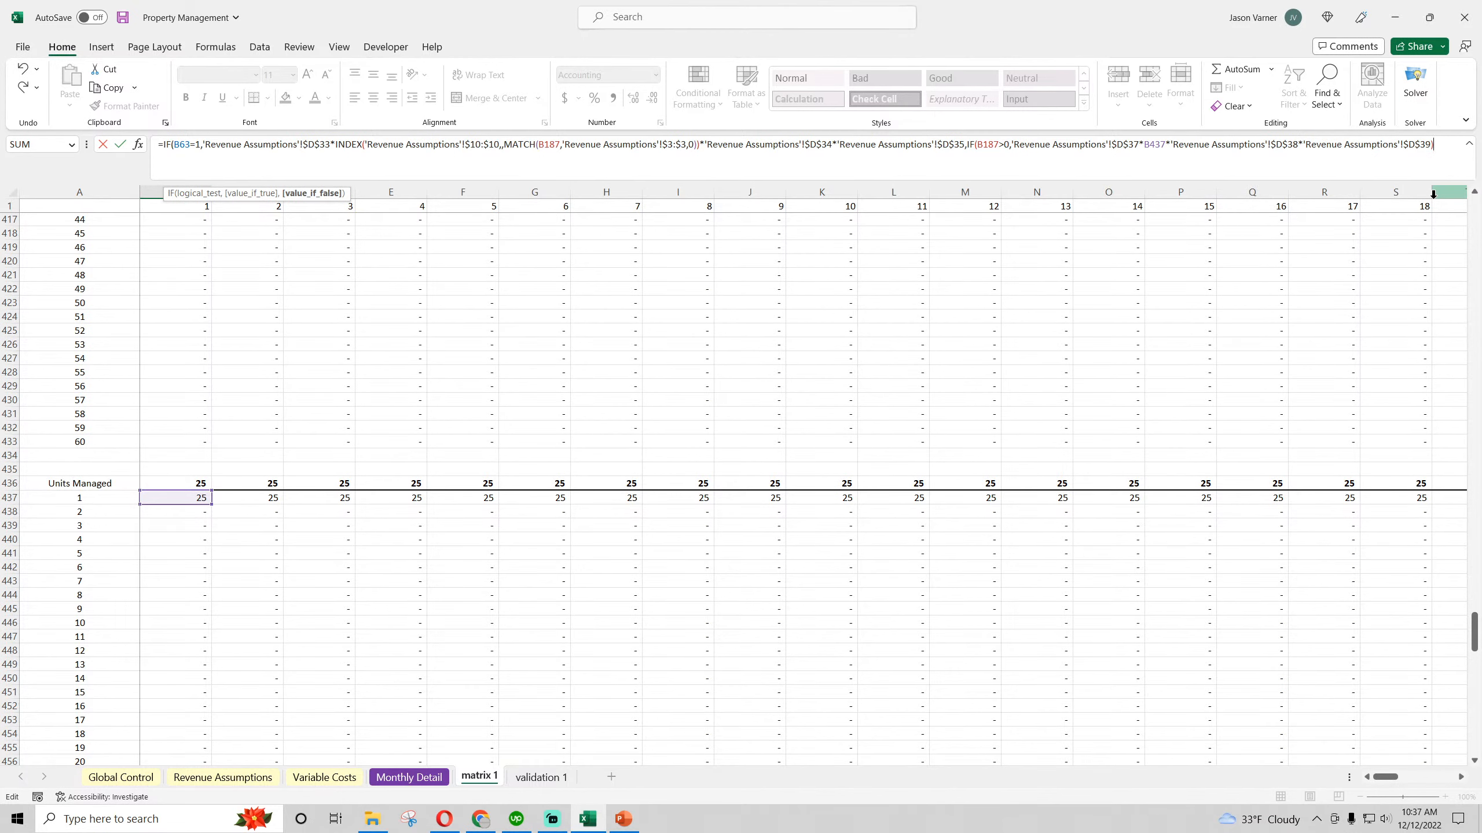
key(BackSpace)
text(,0)
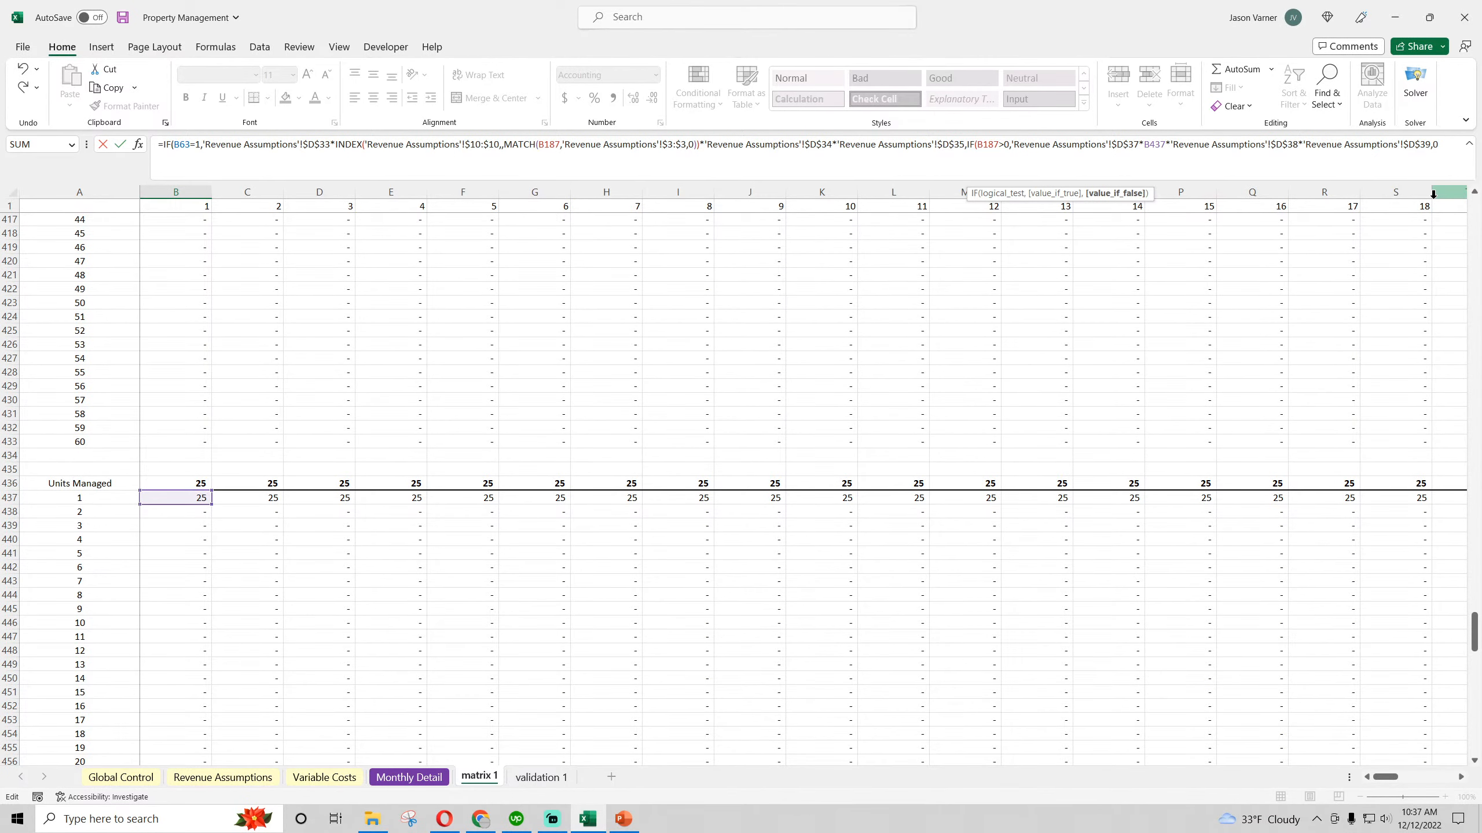
text())
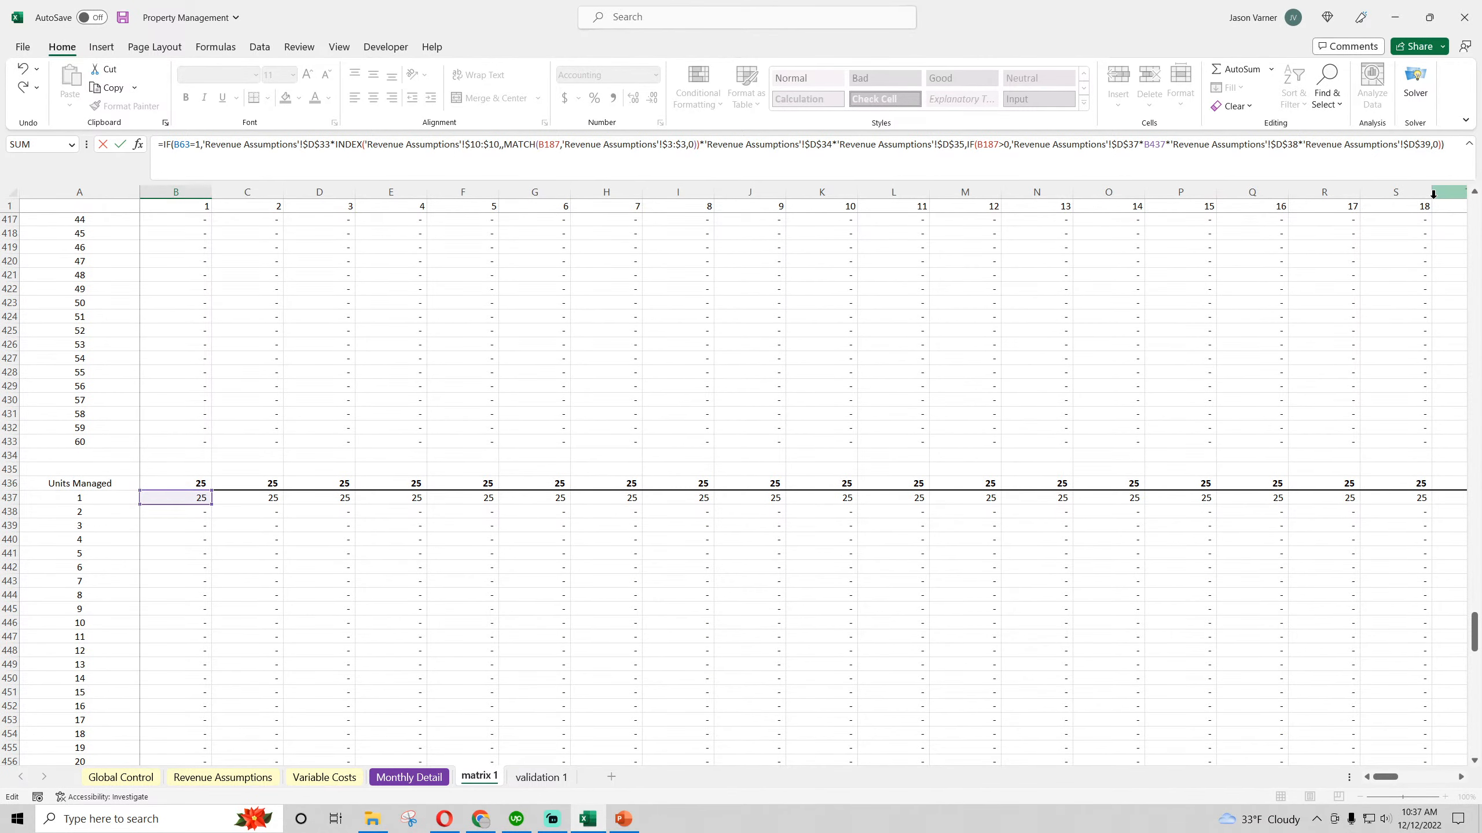
key(Return)
scroll(291, 457, down, 4)
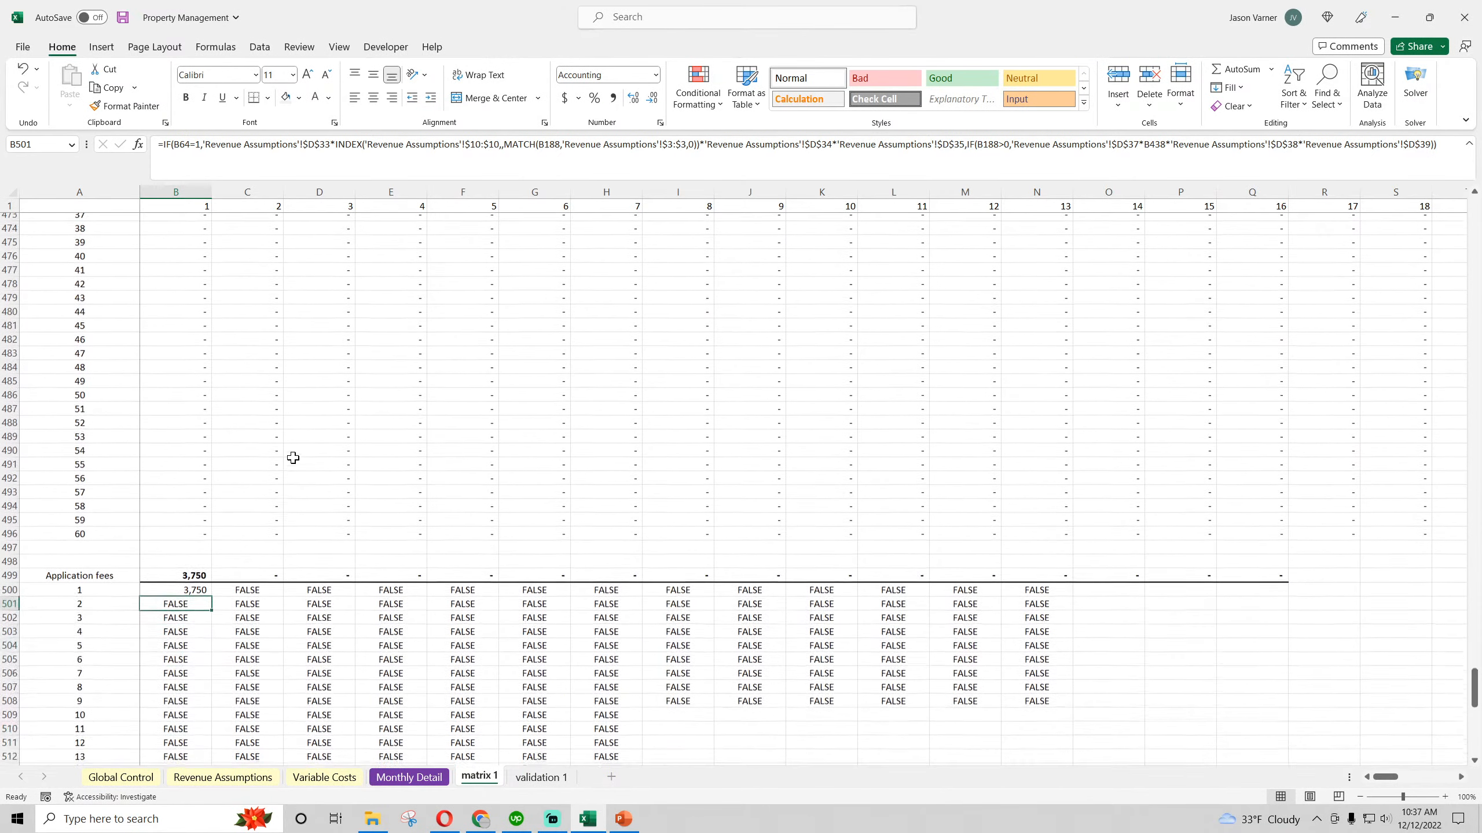
Fill the completed Application fees formula from B500 across and down through O509
click(195, 583)
drag(211, 588, 1147, 716)
click(198, 582)
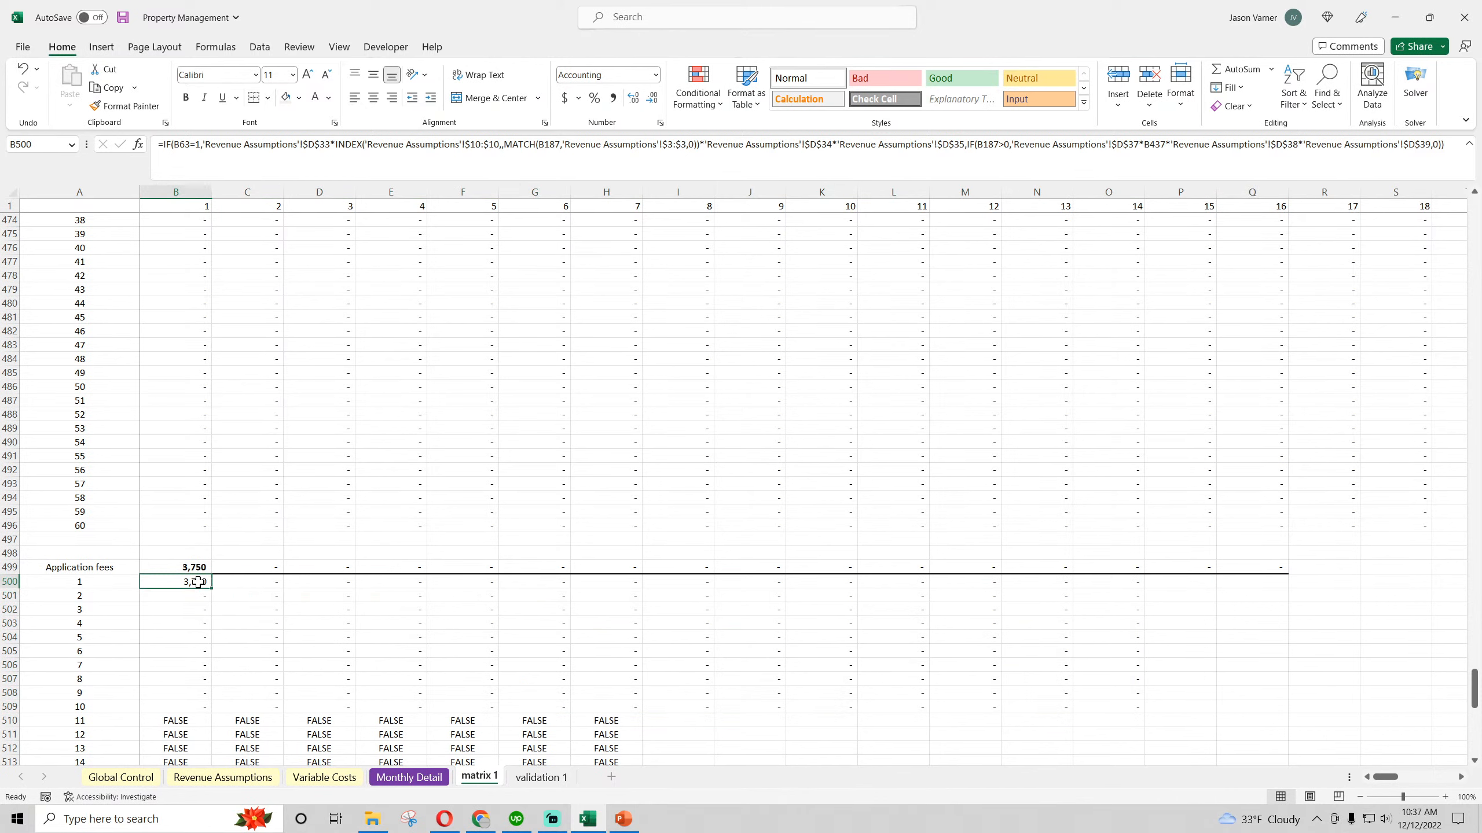
Open the formula in B500 and check the closing parentheses around the INDEX and MATCH functions
double_click(198, 582)
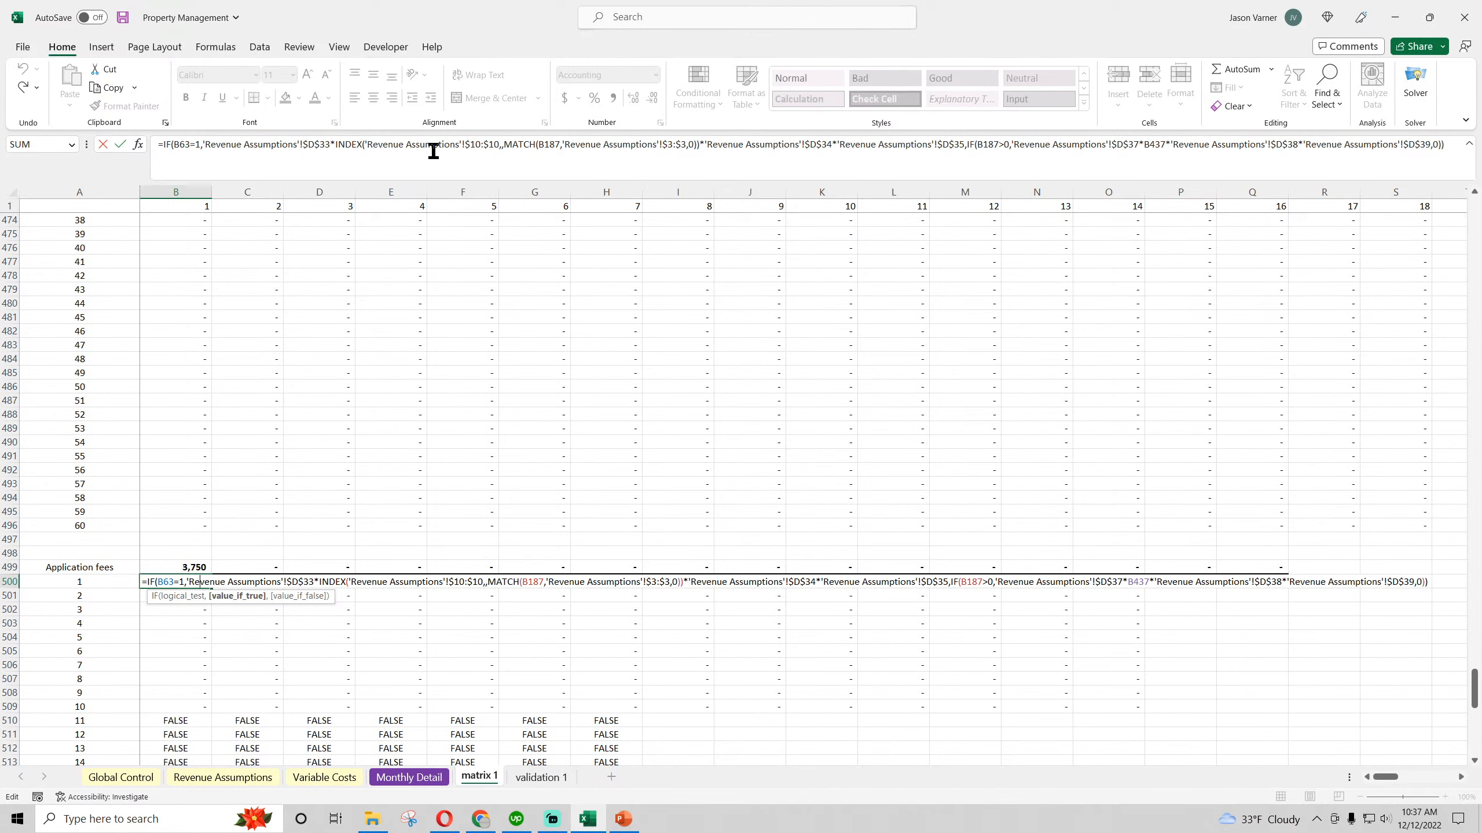
click(700, 144)
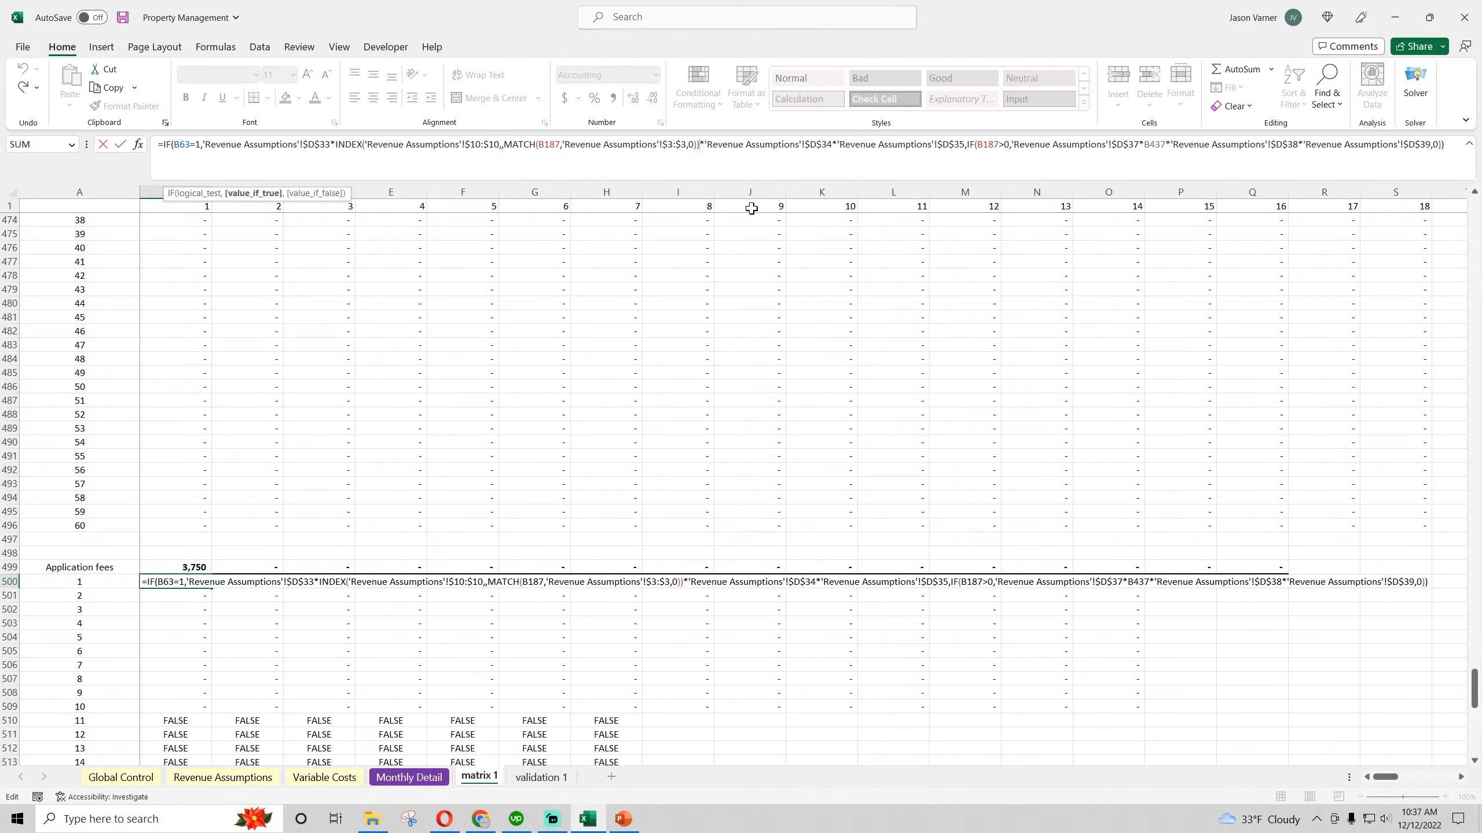
key(BackSpace)
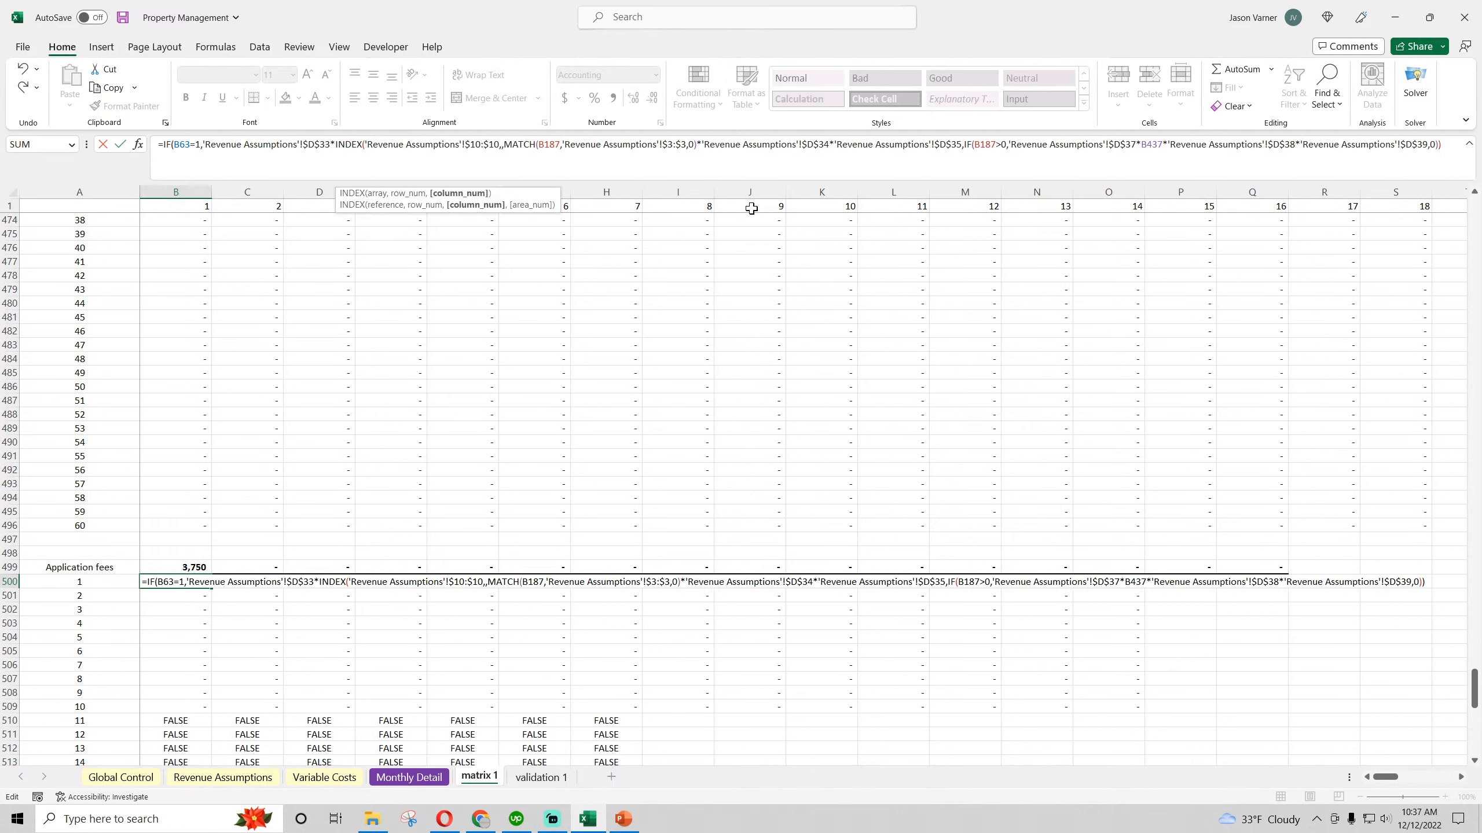
text())
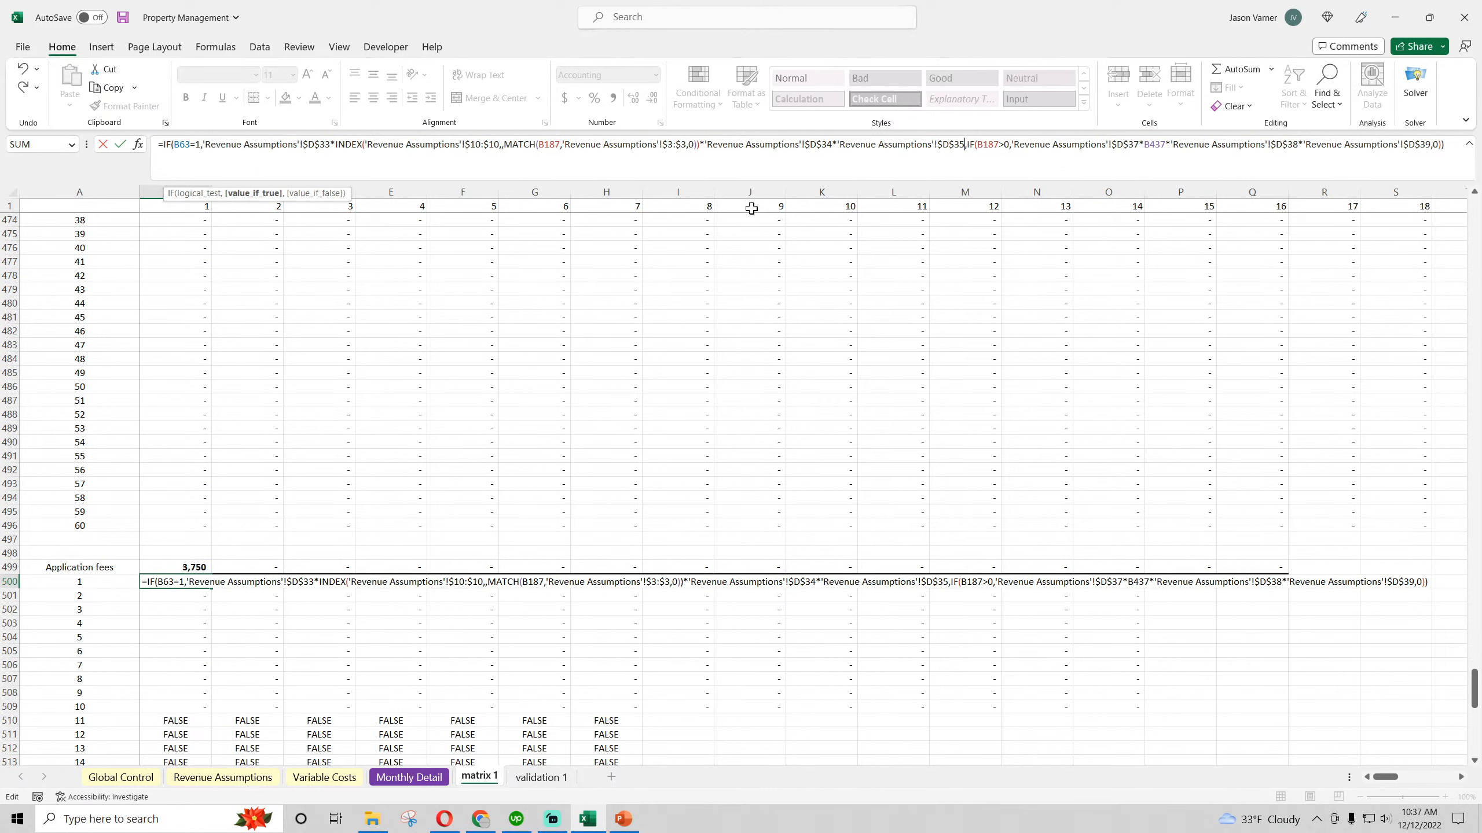
key(Right)
Change the nested IF test in B500 to use the age cell B63 greater than 0, and enter the formula
scroll(297, 424, up, 15)
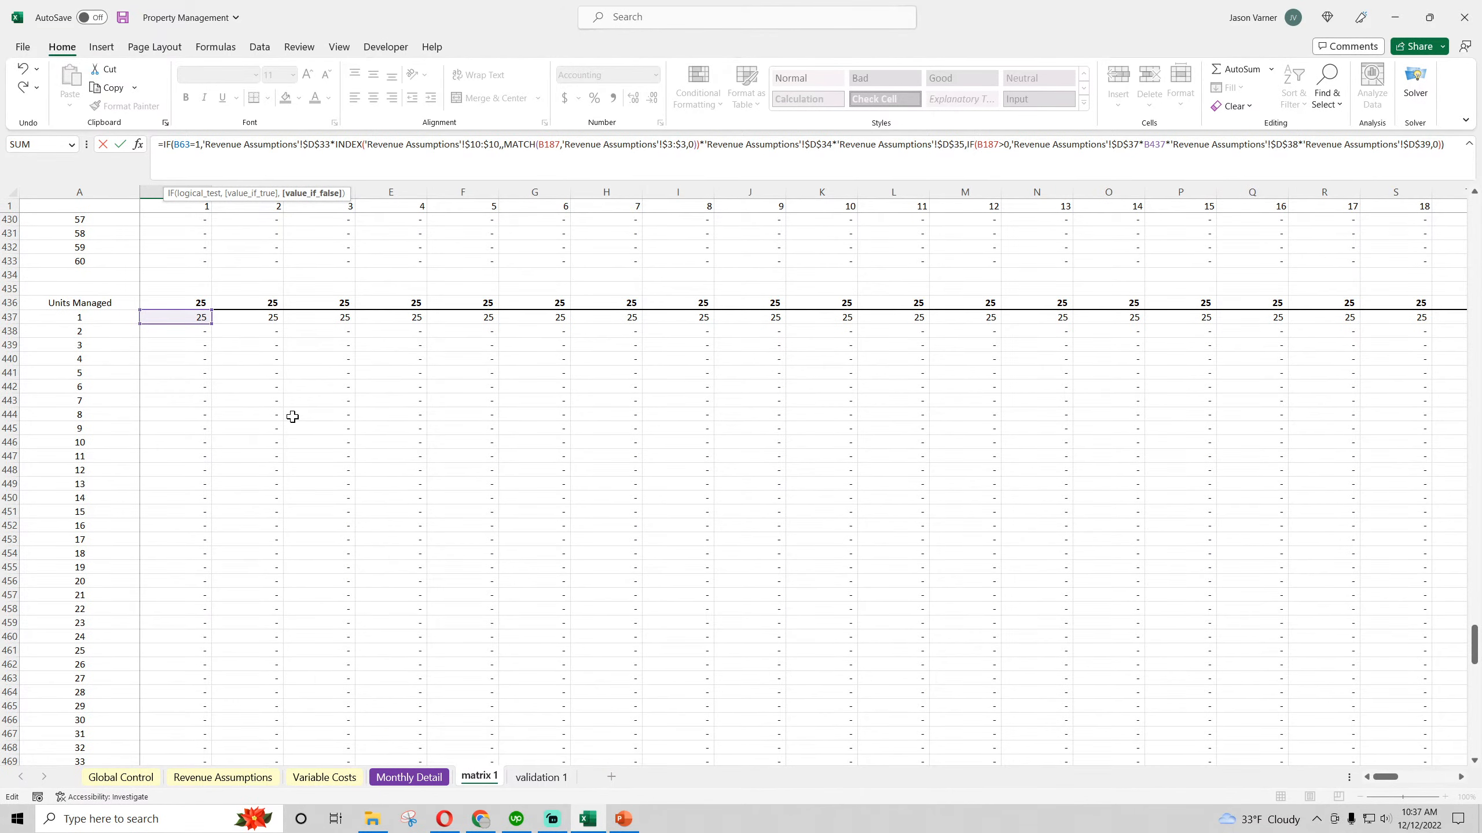
scroll(292, 416, up, 20)
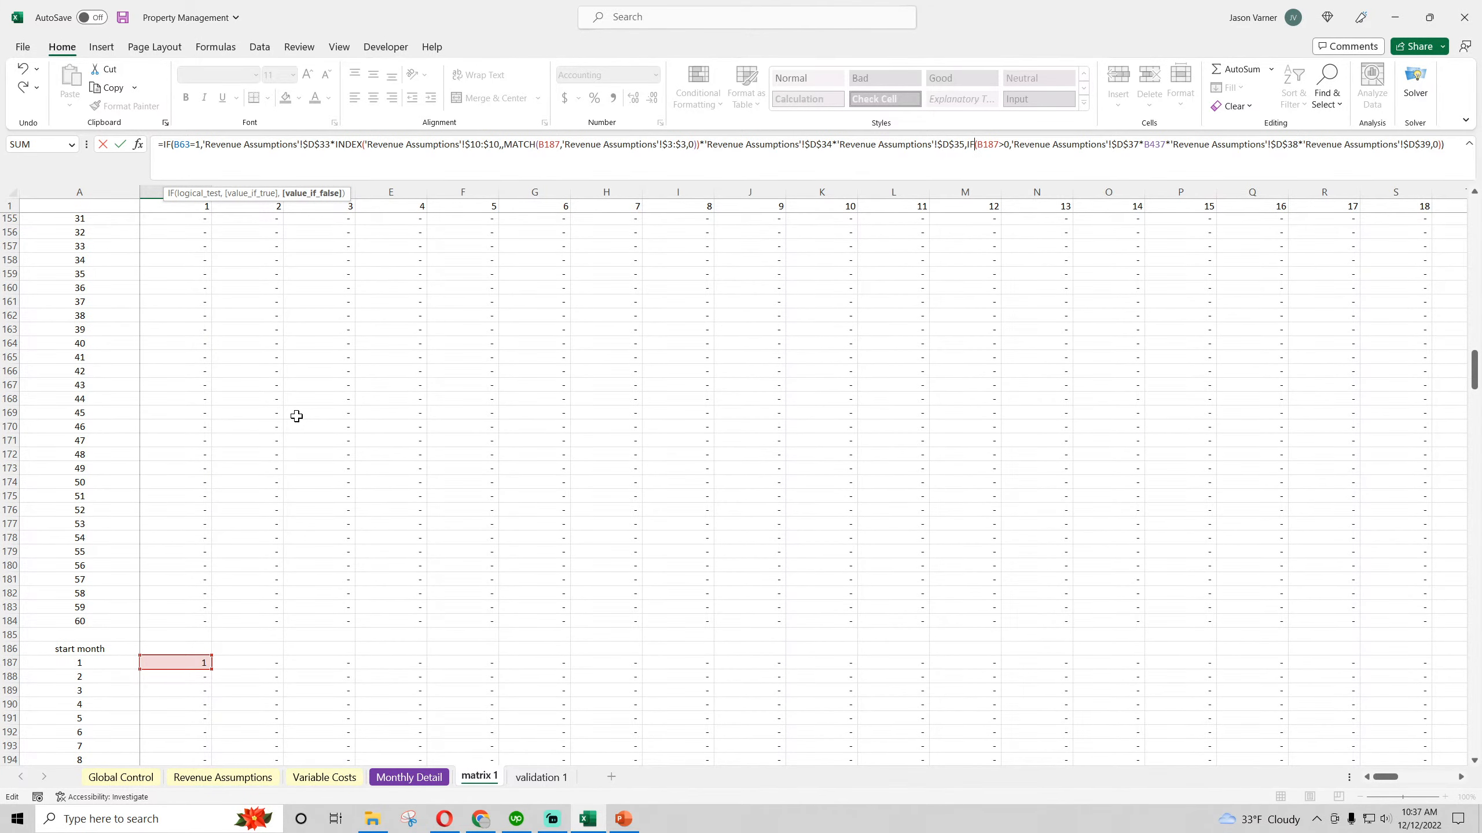
scroll(296, 416, down, 4)
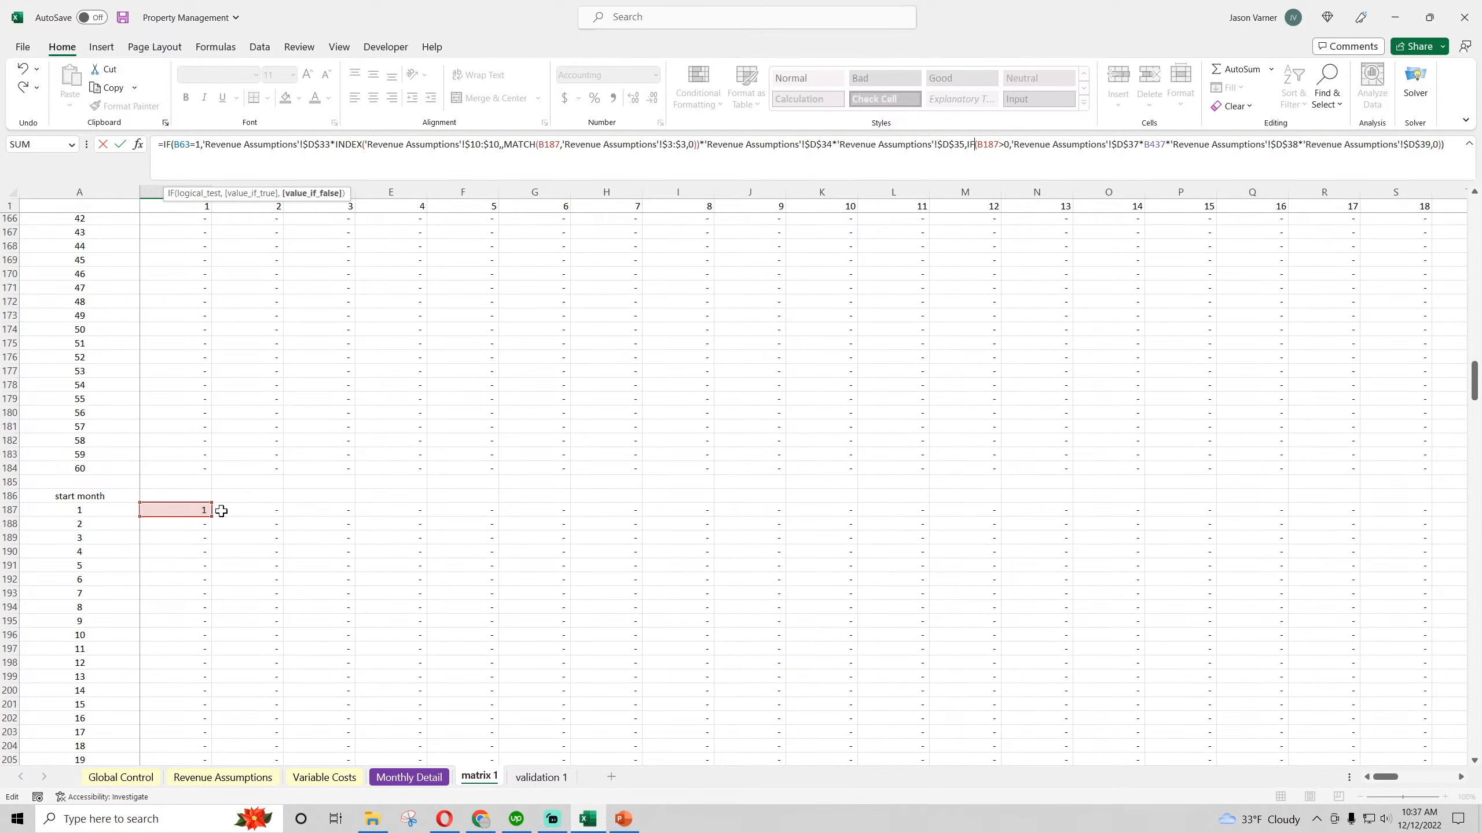
scroll(186, 512, up, 8)
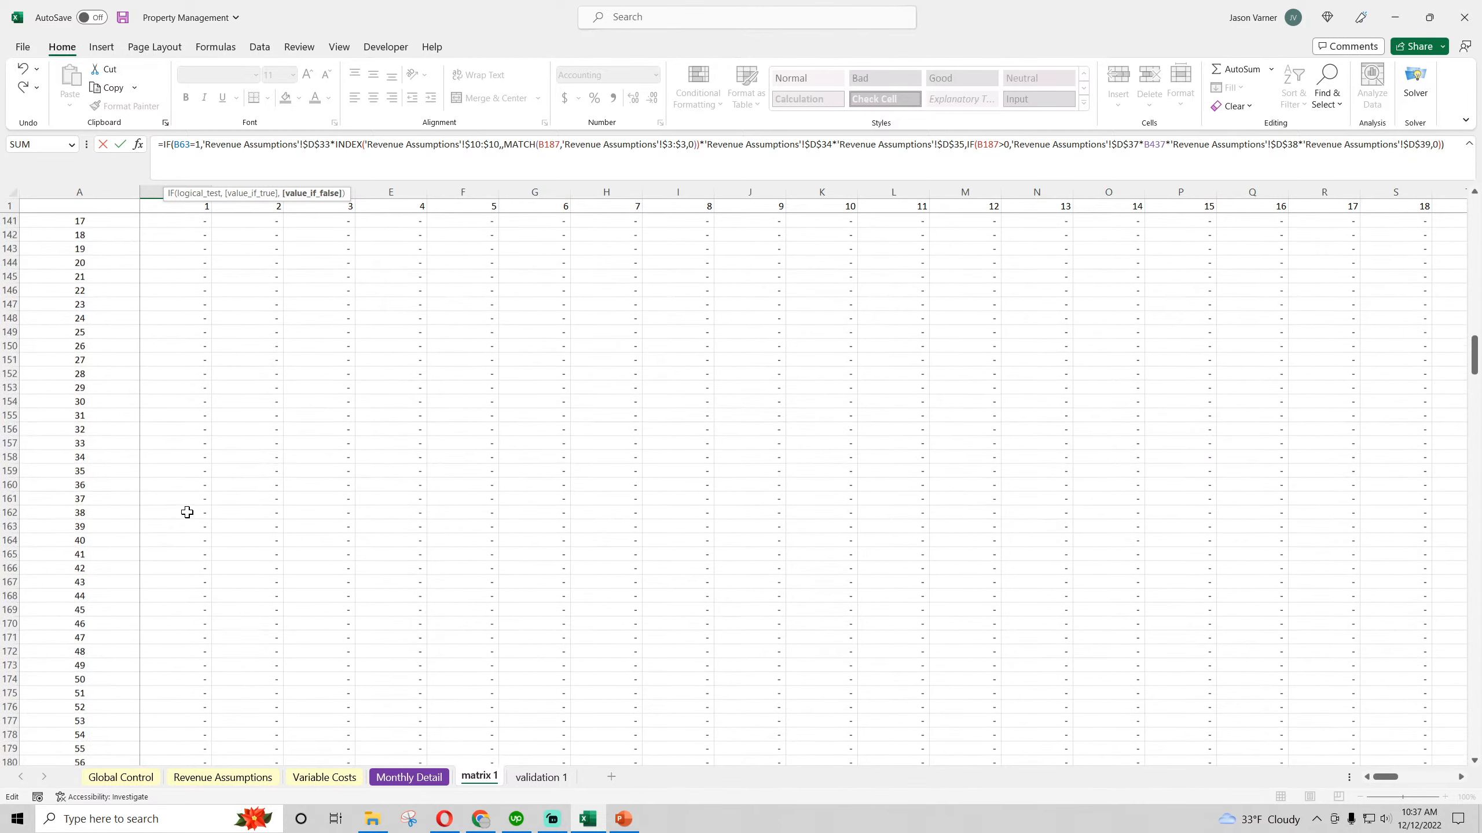
scroll(187, 512, up, 10)
scroll(190, 513, up, 20)
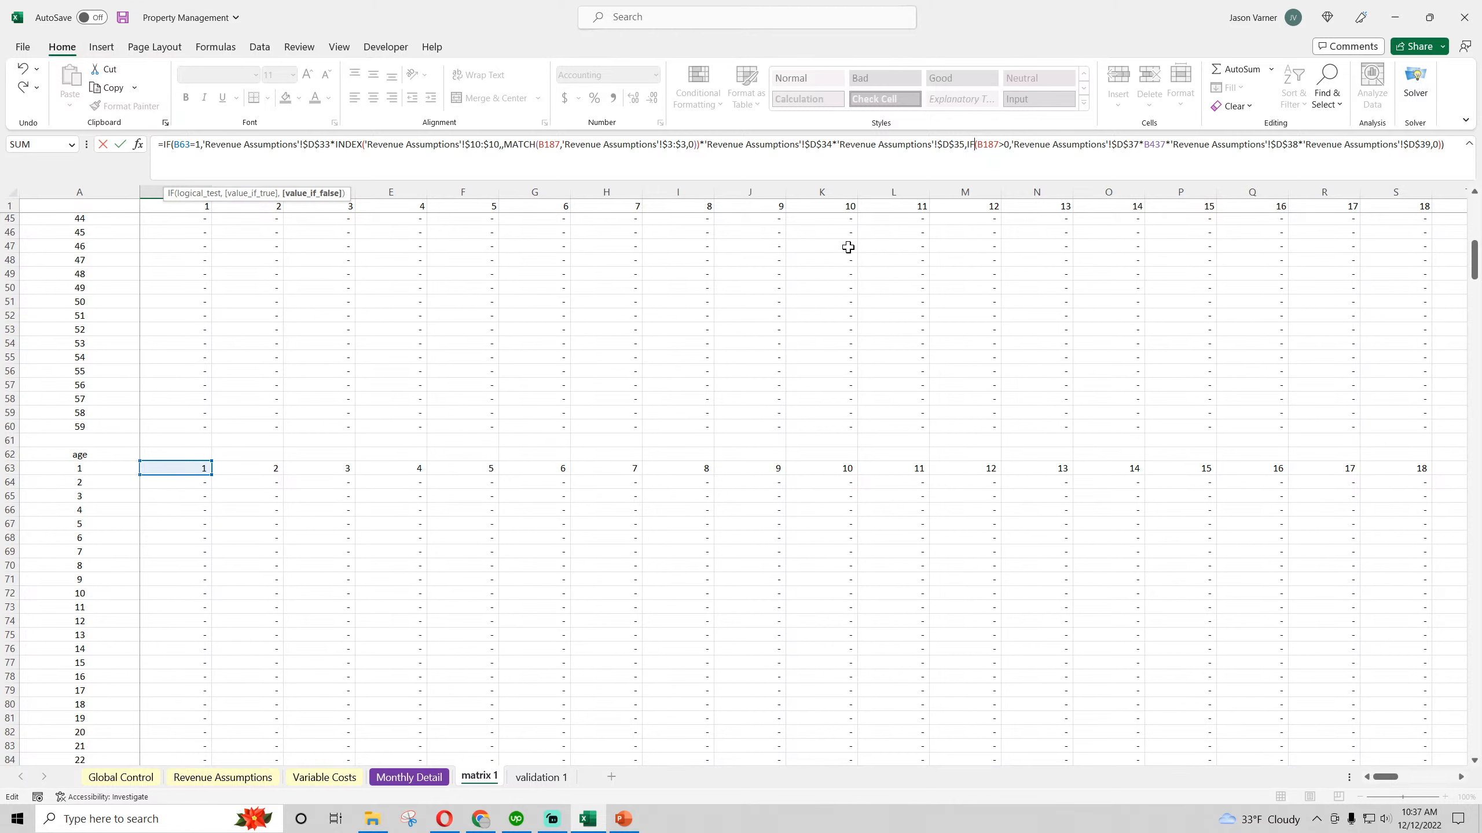
drag(998, 145, 985, 144)
text(63)
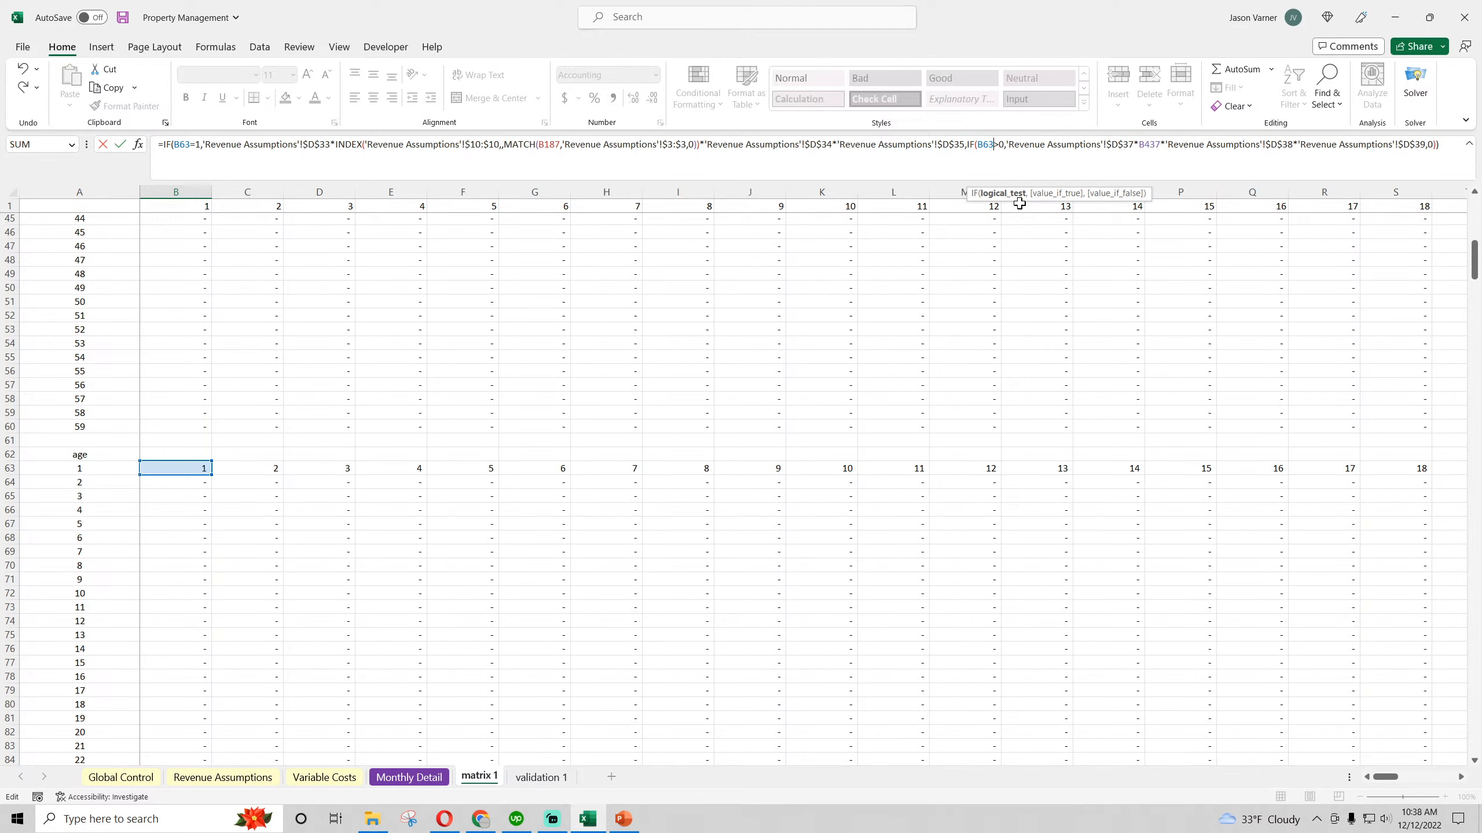
key(Return)
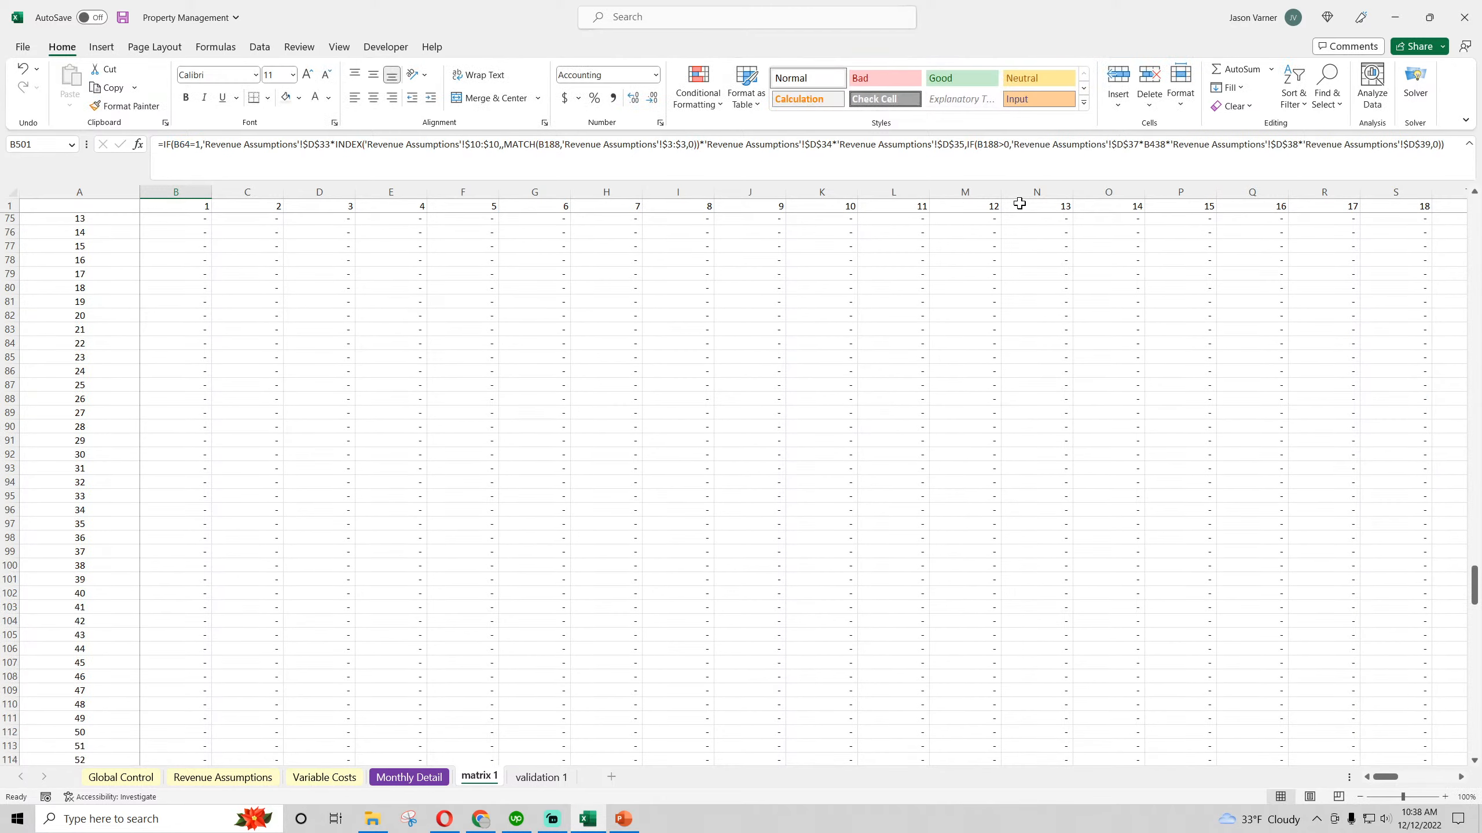
Fill the corrected Application fees formula and its total row across to month 60 in column BI, and the formula down through row 559
click(196, 428)
drag(212, 434, 1079, 671)
click(192, 428)
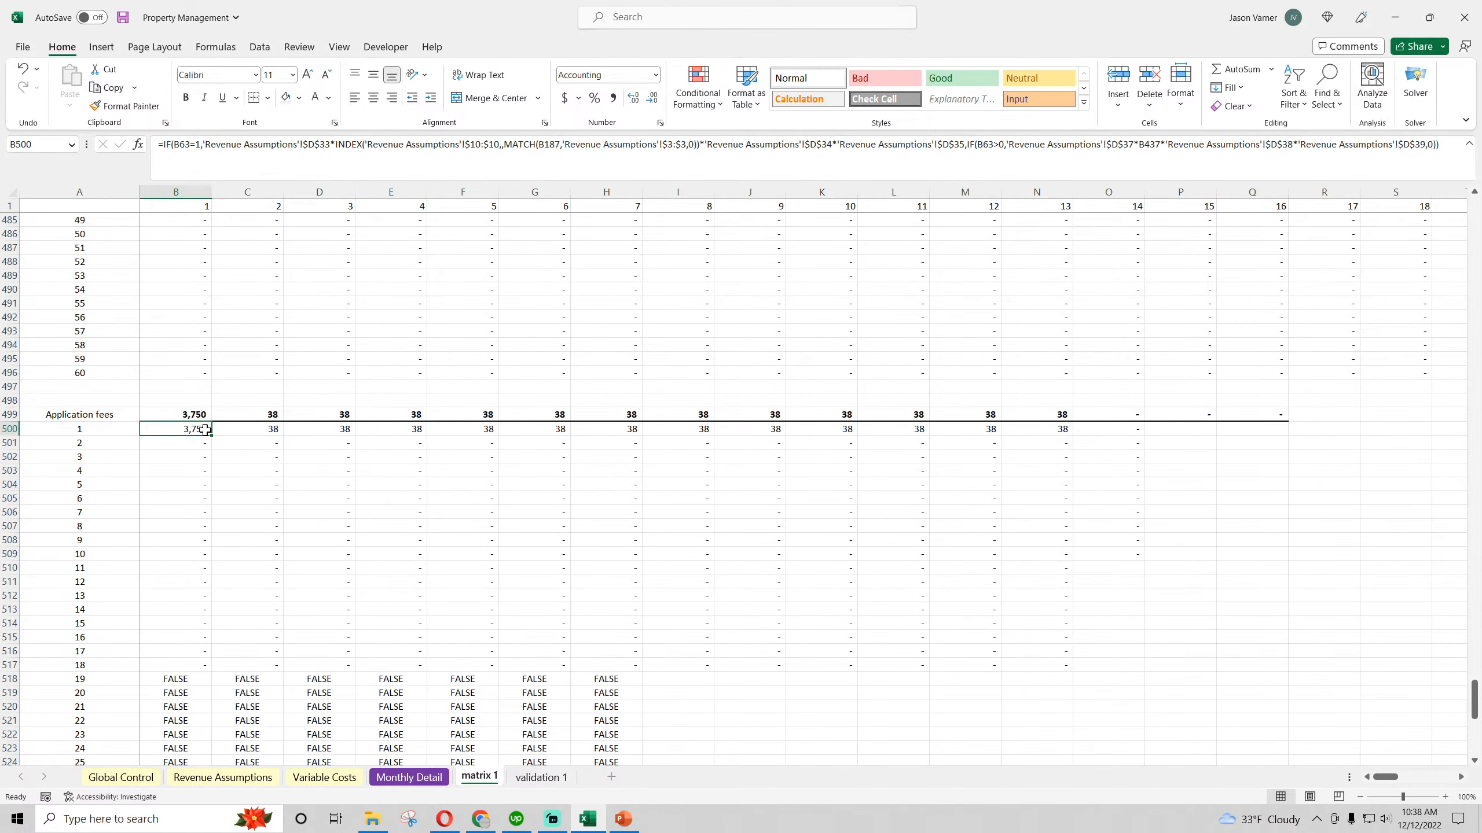
drag(196, 415, 1389, 523)
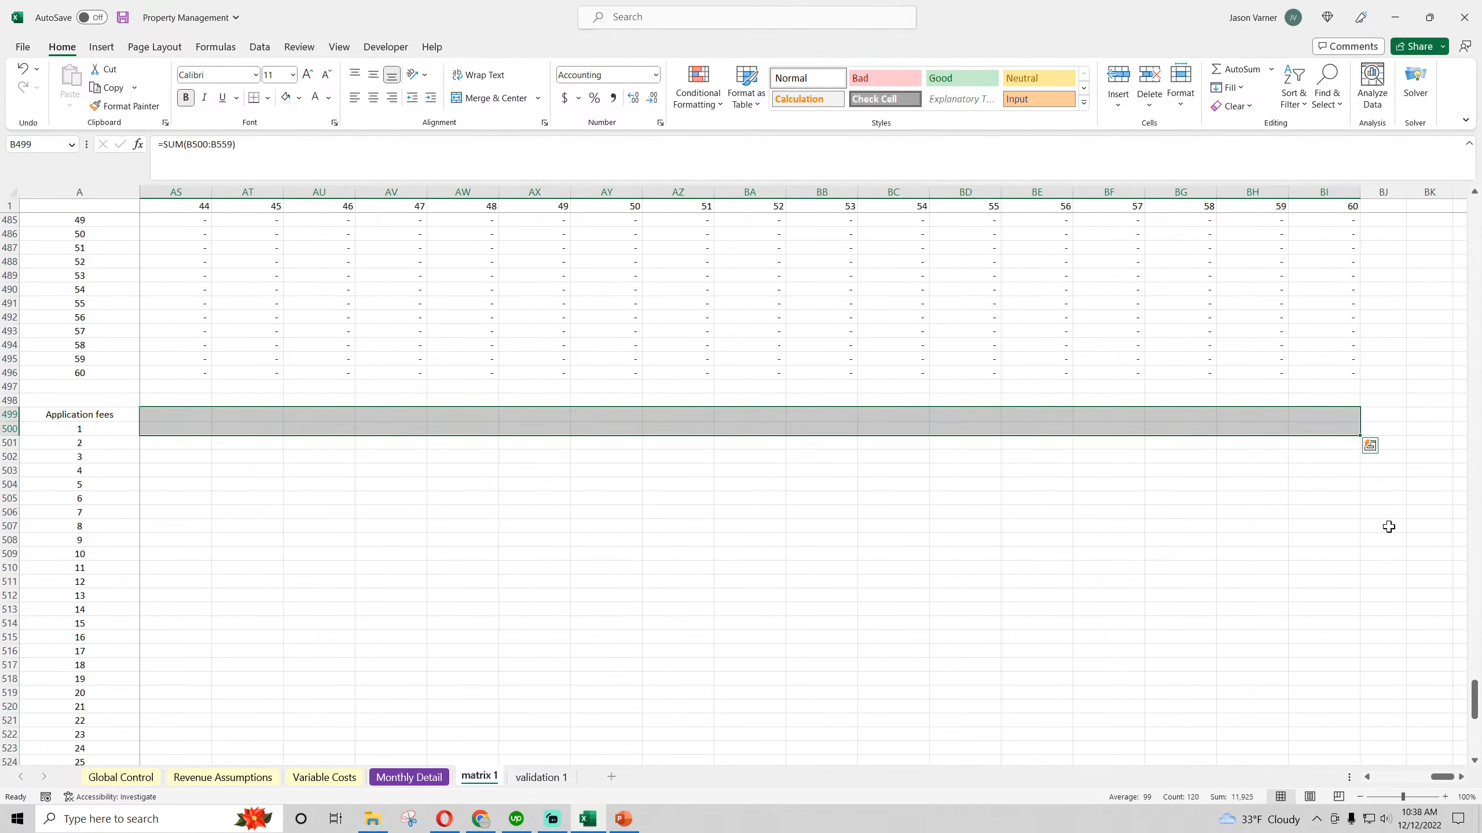
click(1358, 435)
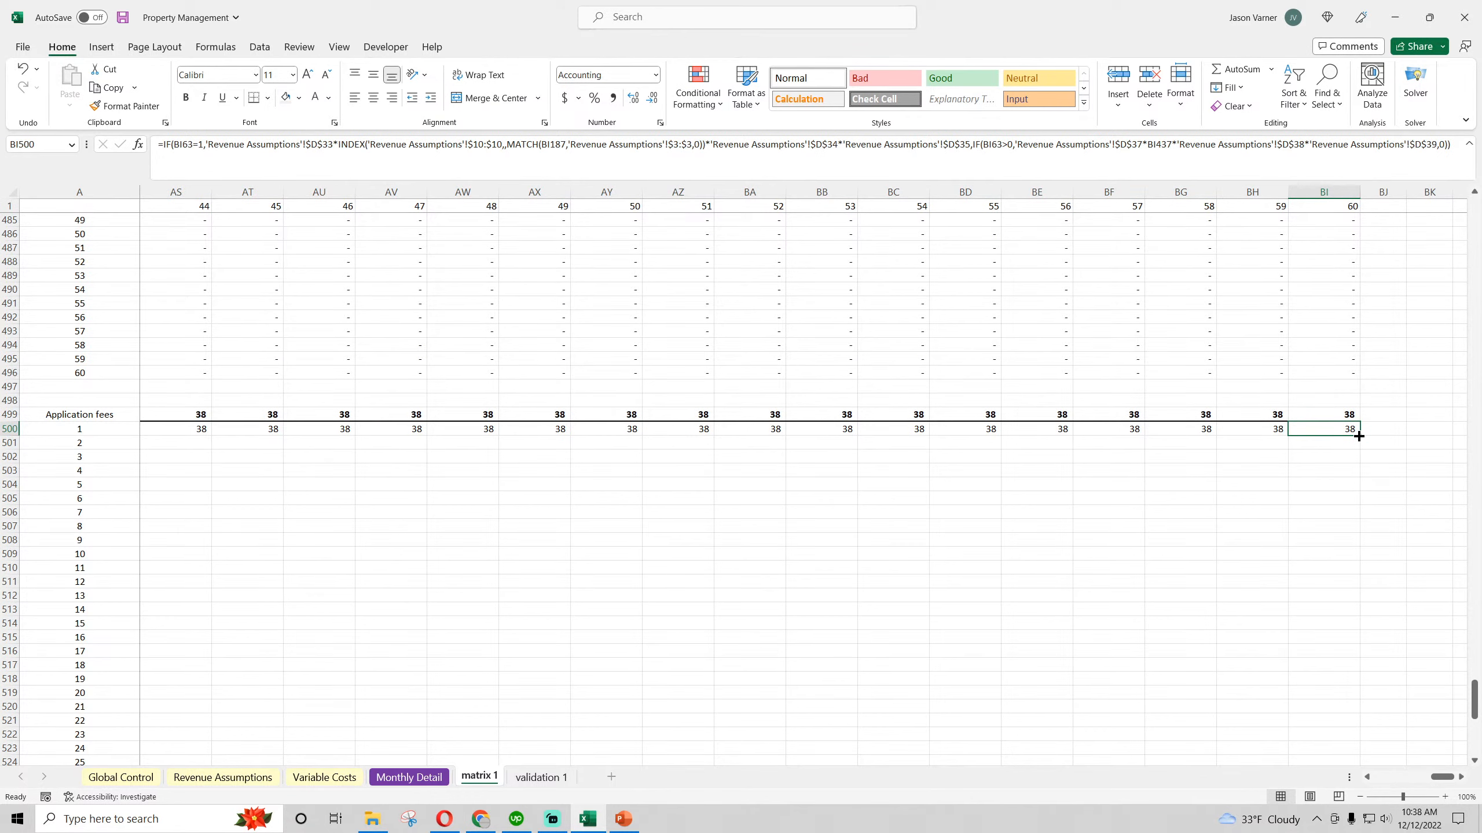
drag(1358, 435, 193, 430)
drag(1392, 778, 1444, 781)
drag(1462, 435, 1371, 781)
scroll(603, 581, up, 2)
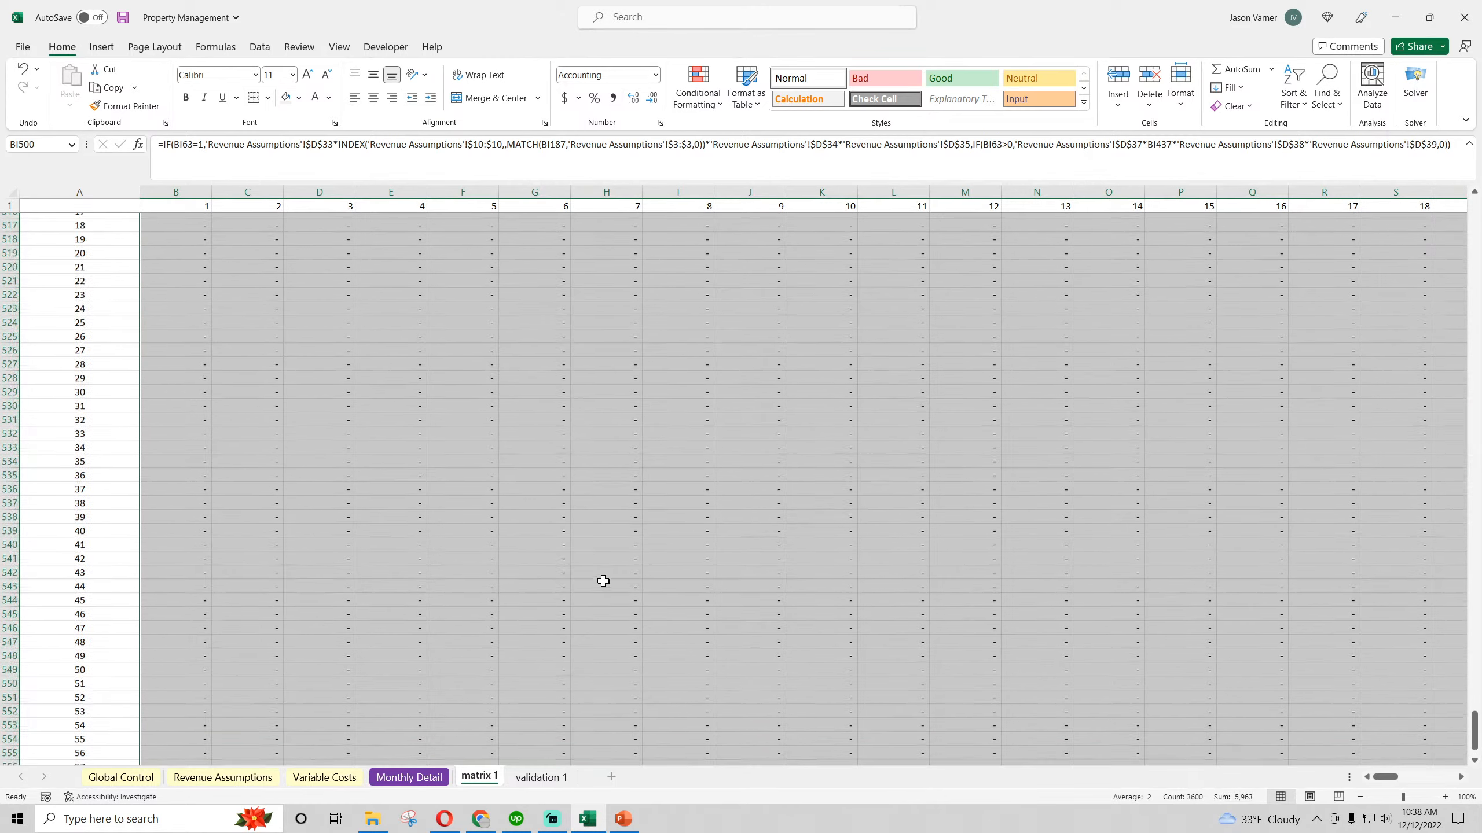
scroll(603, 581, up, 9)
In Revenue Assumptions, set month 2's % of Client Acquisition Goal Achieved to 10%
click(223, 776)
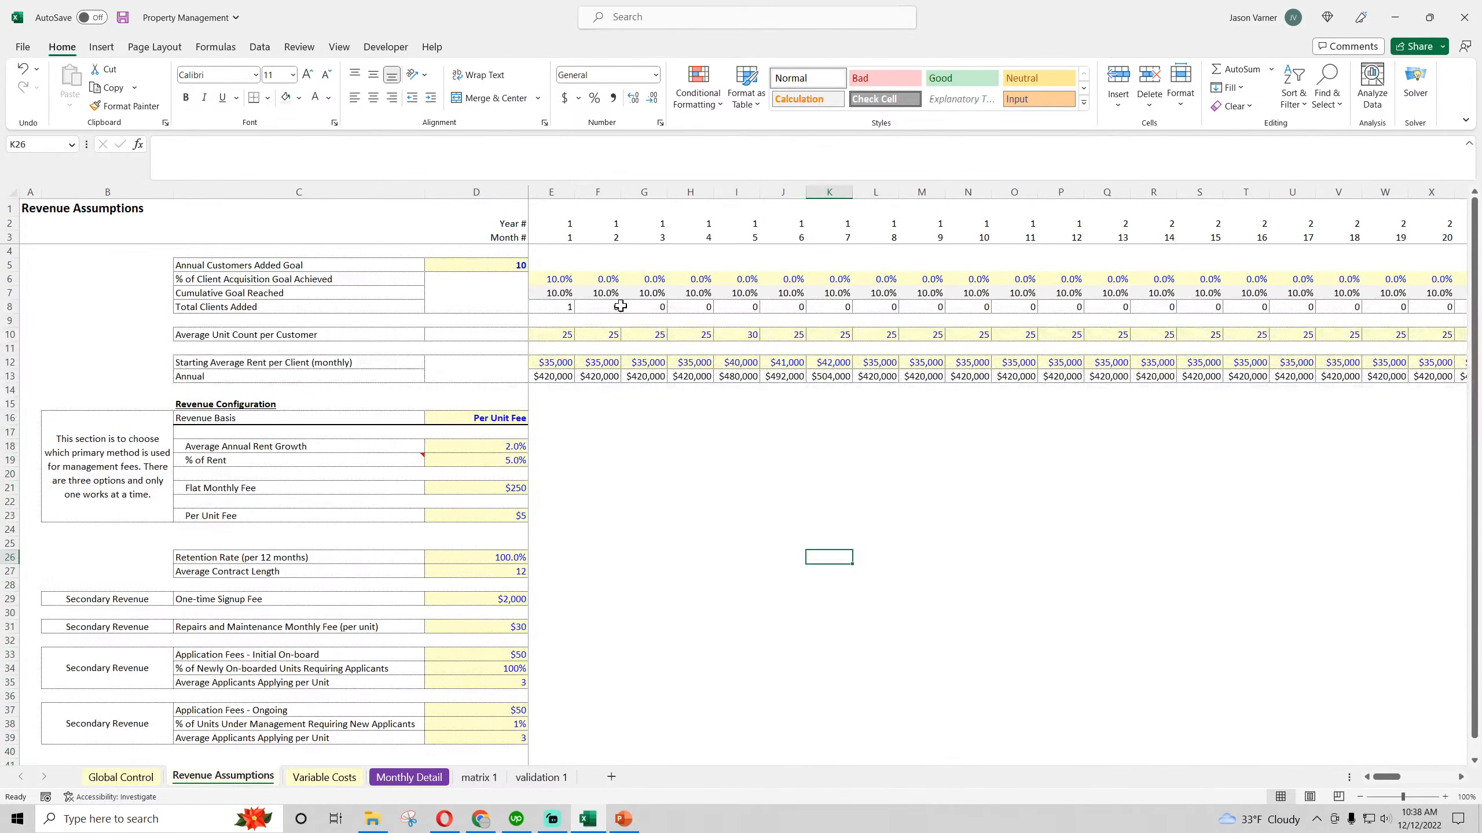
click(608, 281)
text(10)
key(Return)
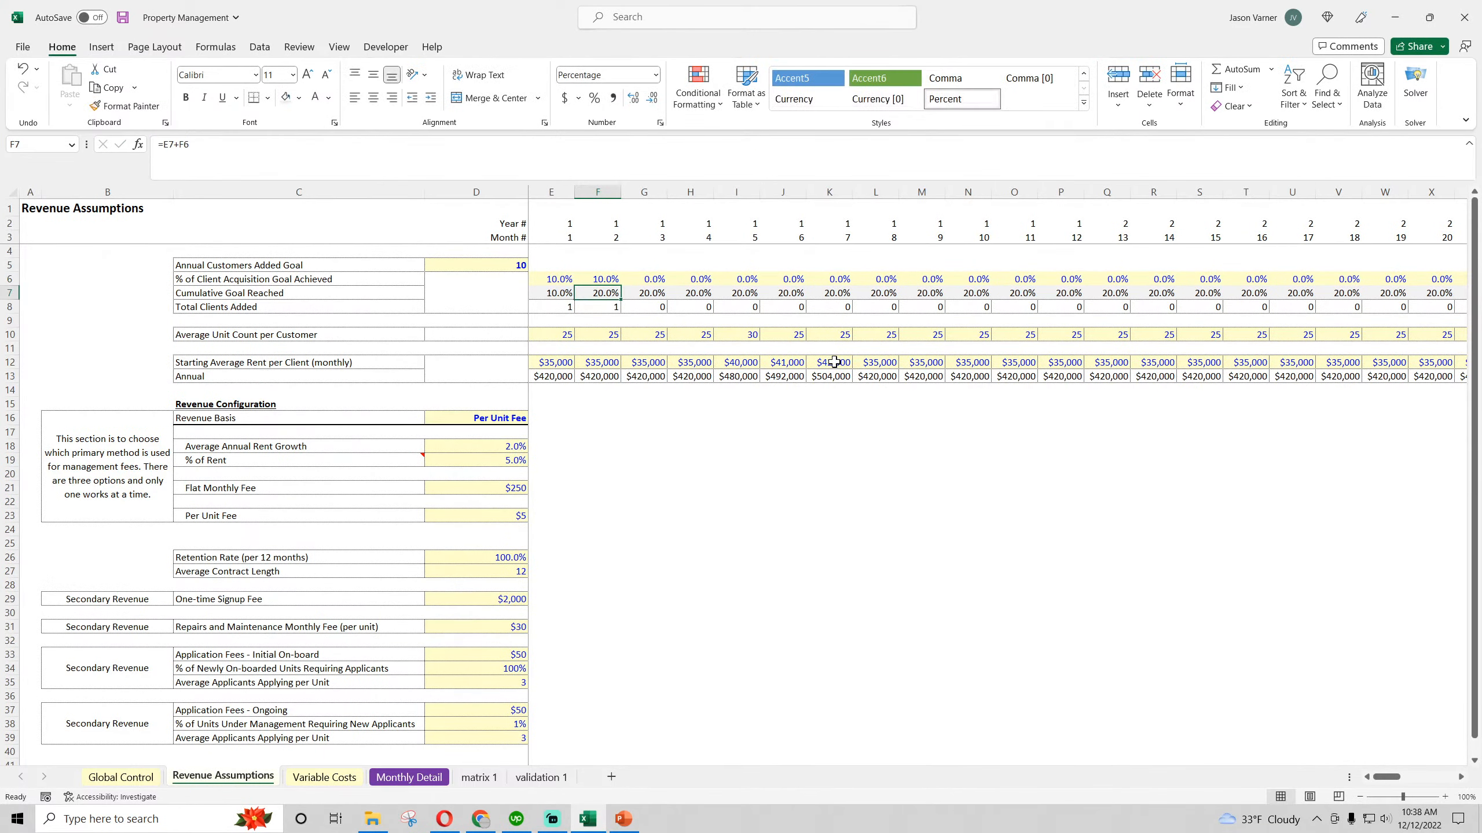
Check the Monthly Detail customer counts and the second client's Application fees row in matrix 1
click(409, 776)
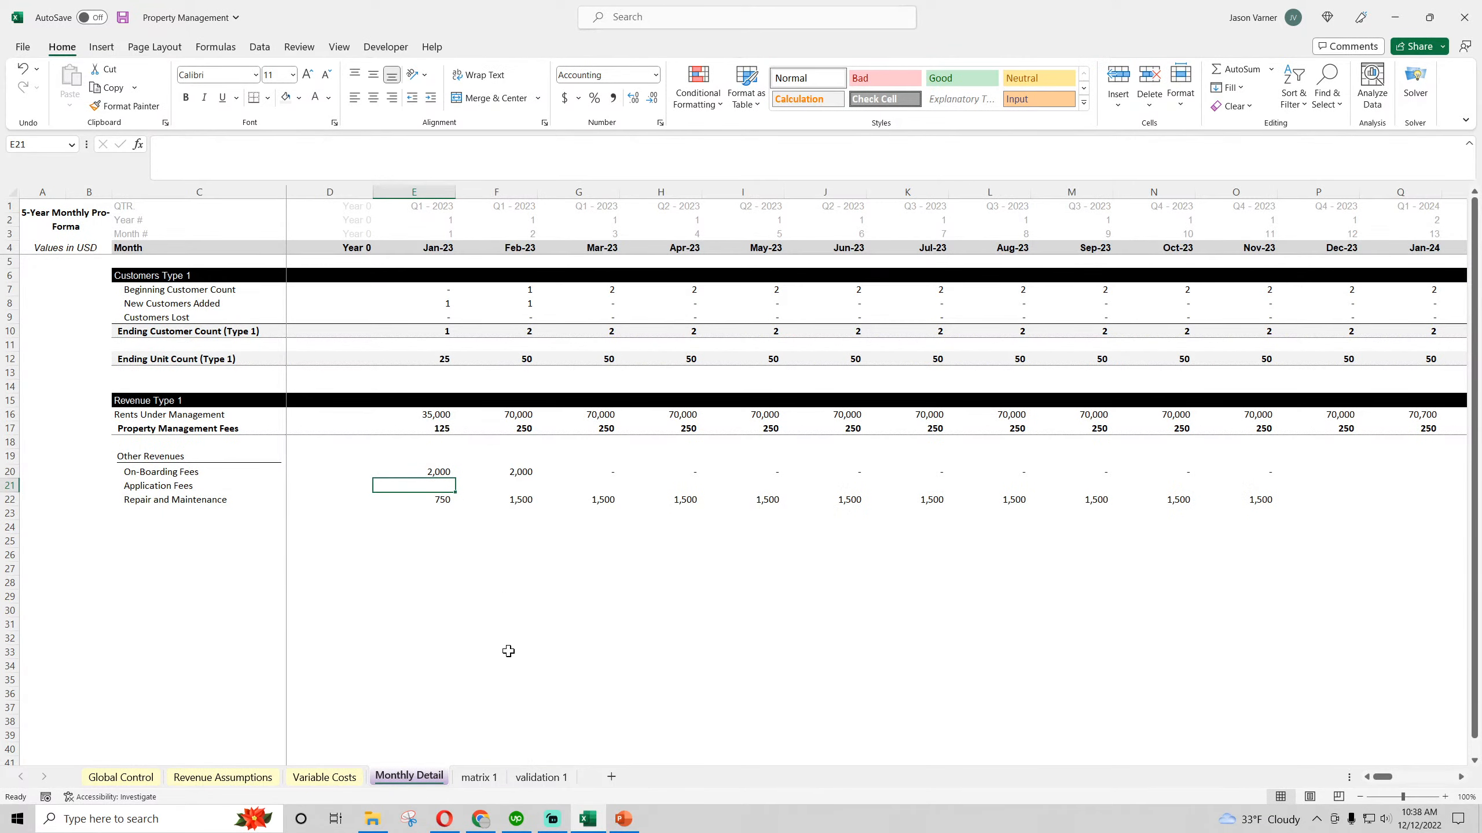
click(479, 777)
click(244, 381)
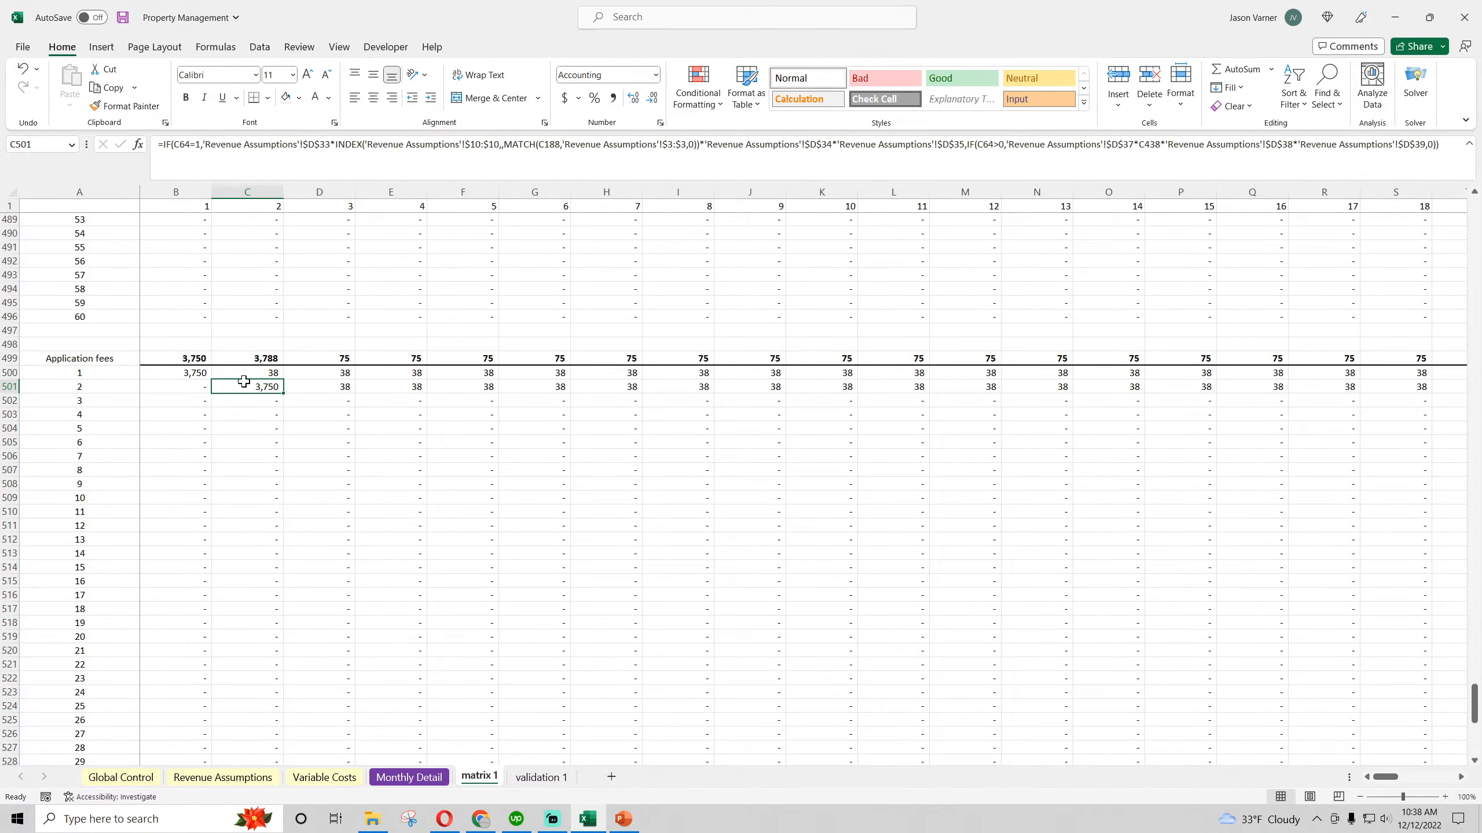
click(331, 390)
click(393, 388)
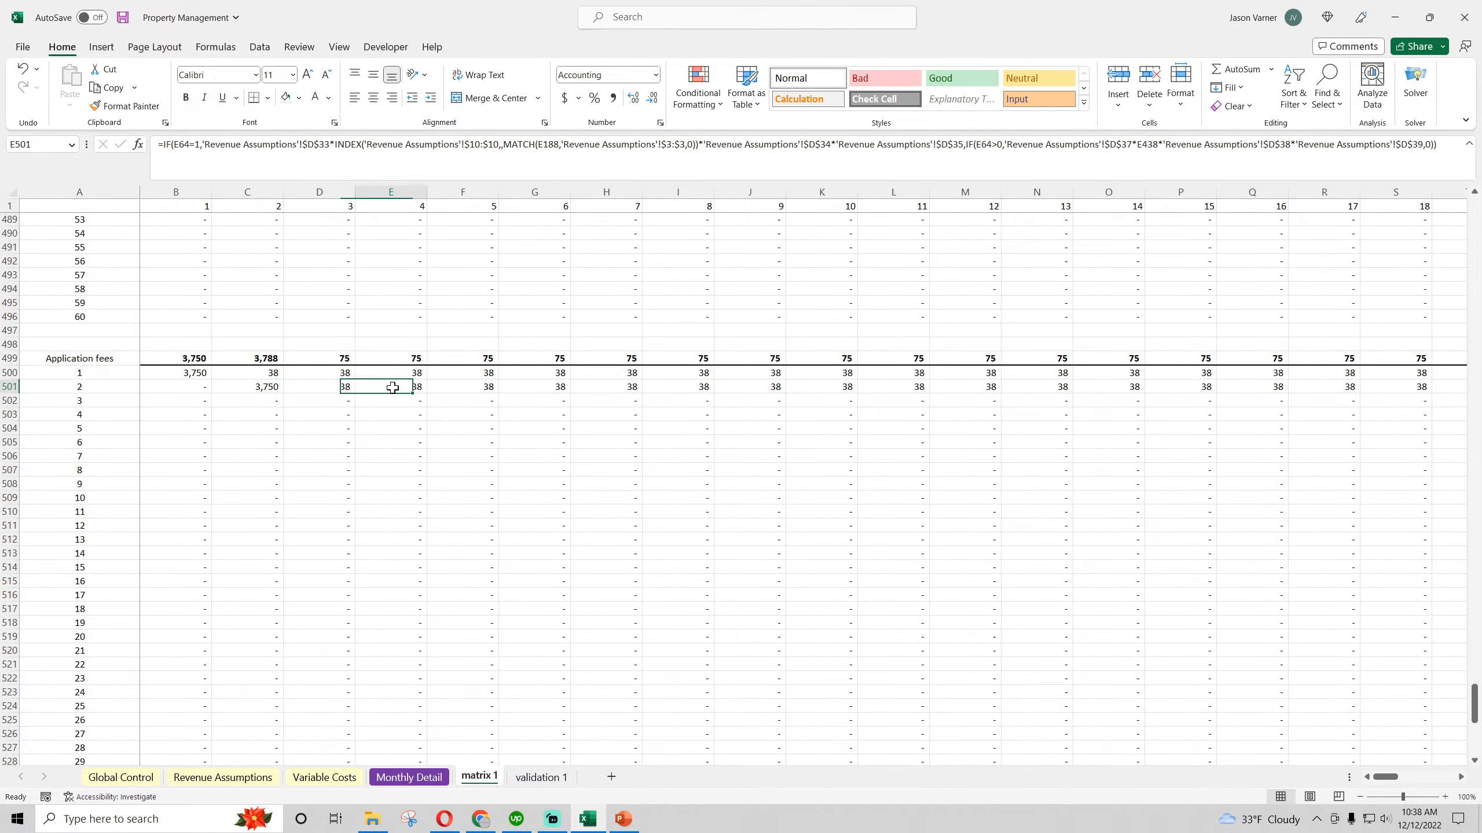
click(466, 389)
Set the Retention Rate (per 12 months) to 90% and review the Application fees over the following months in matrix 1
click(216, 776)
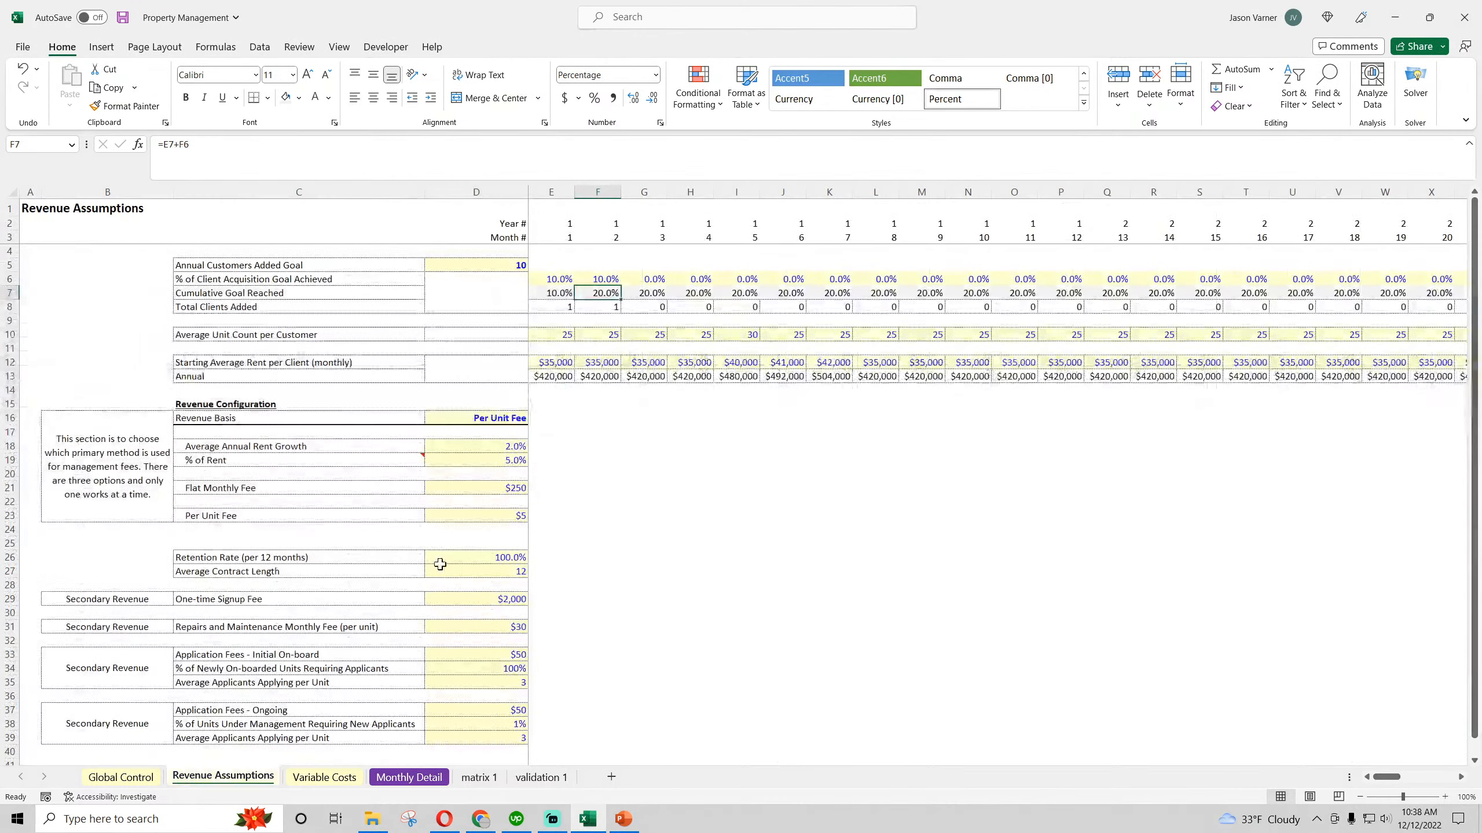
click(502, 557)
text(90)
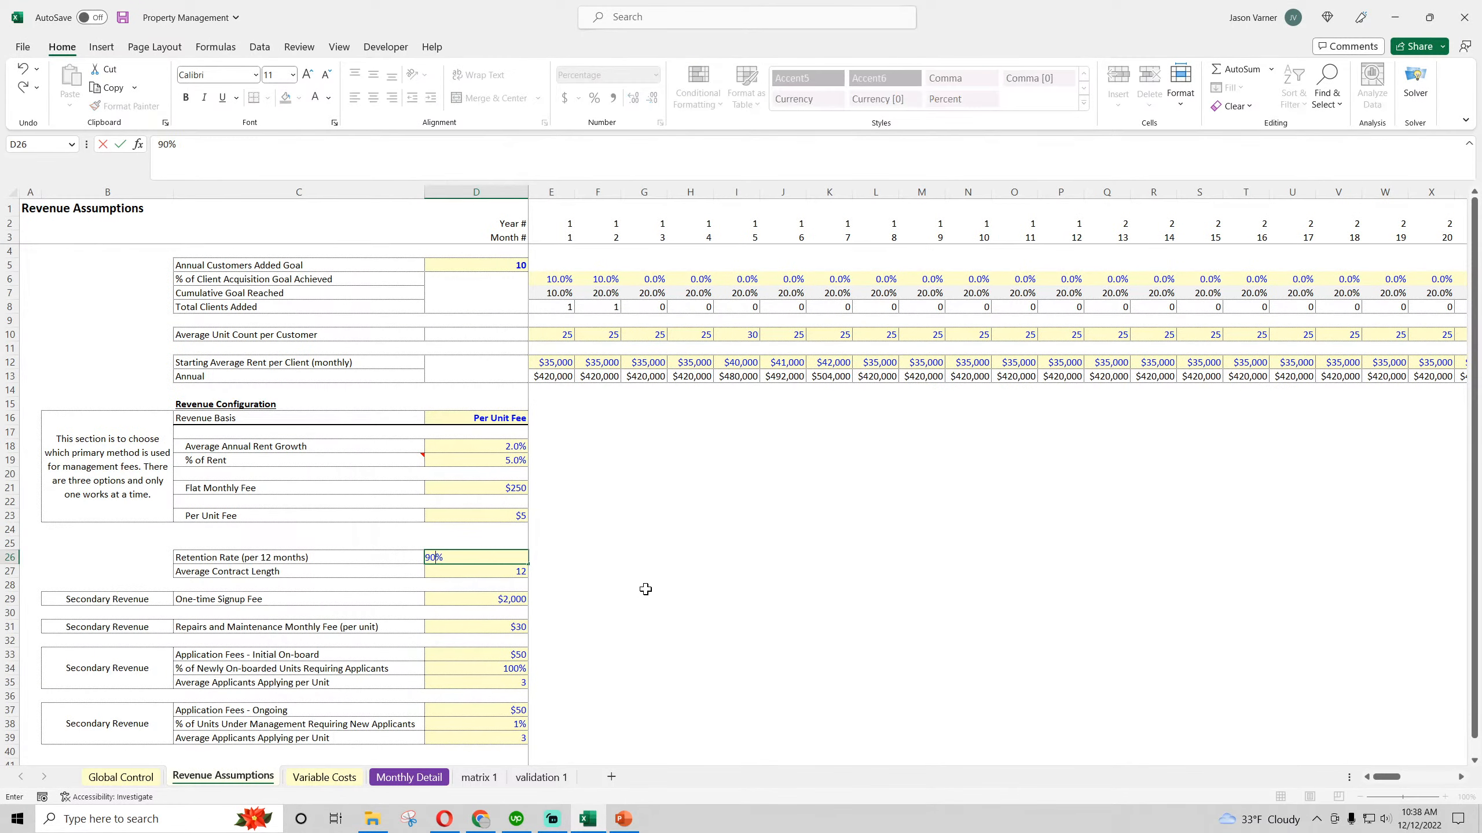
key(Return)
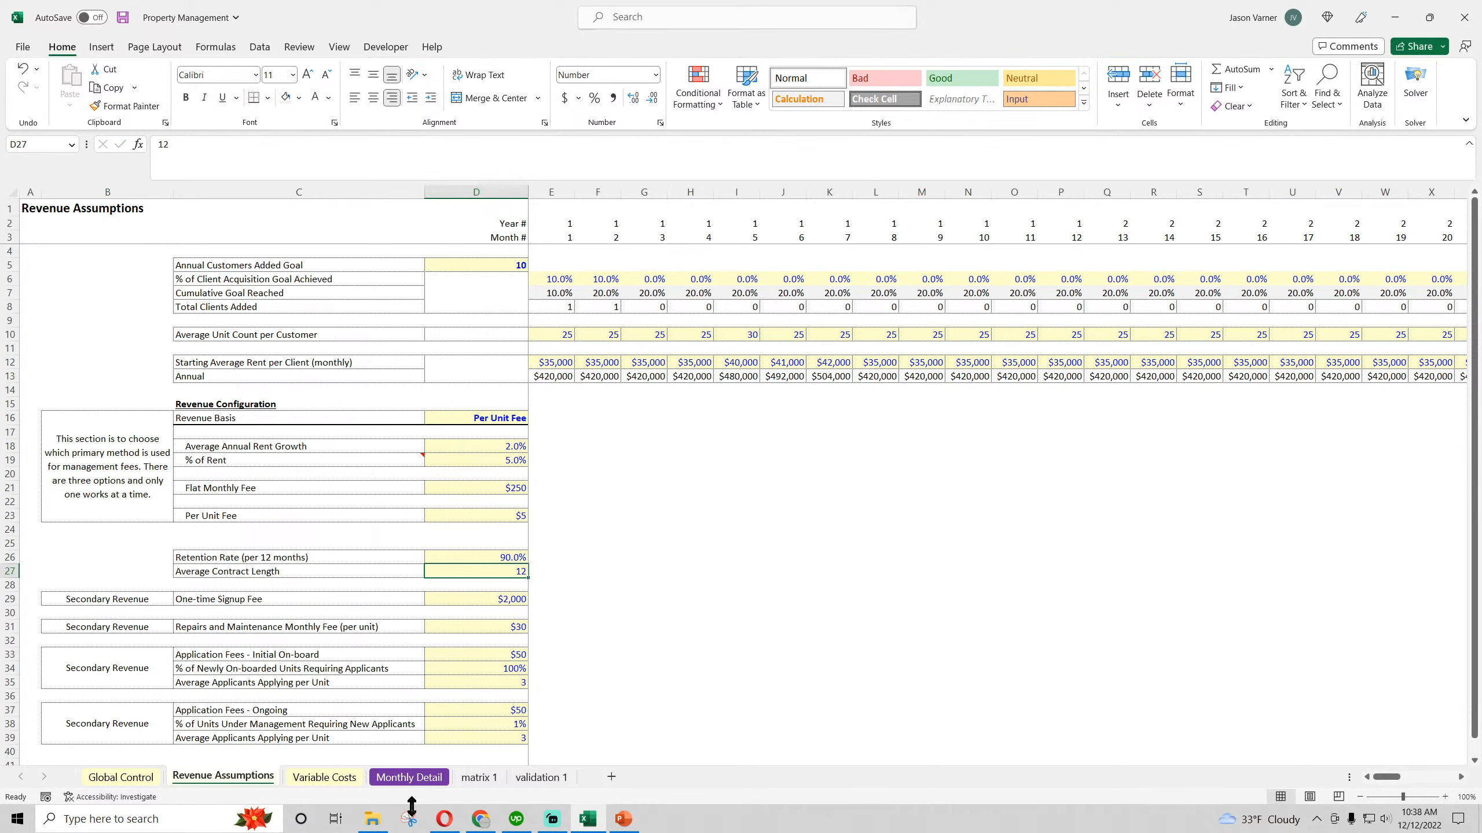
click(469, 779)
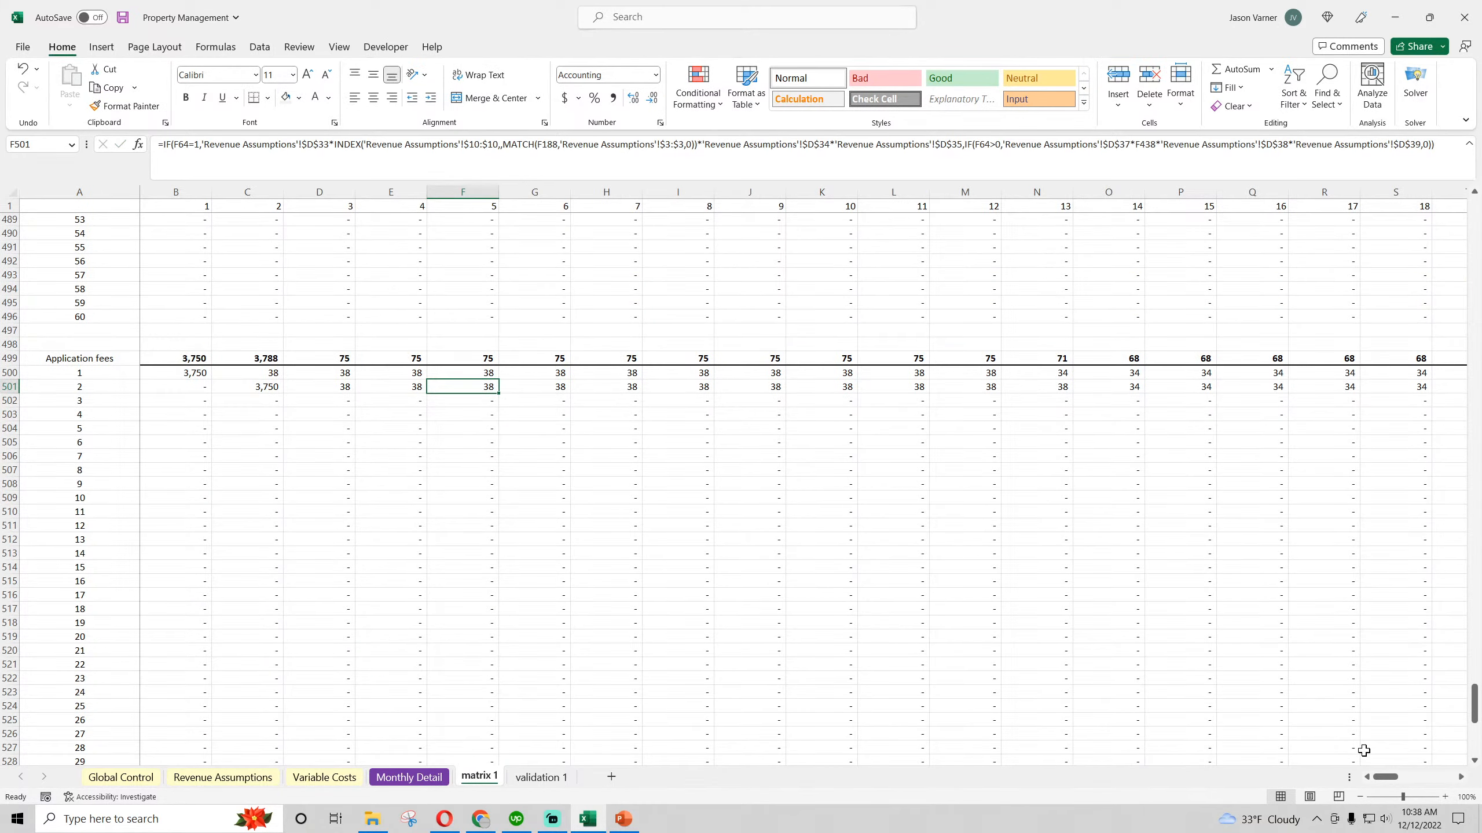
drag(1384, 778, 1391, 782)
drag(1409, 784, 1374, 788)
Revisit month 2's client acquisition percentage in Revenue Assumptions and save the workbook
click(223, 777)
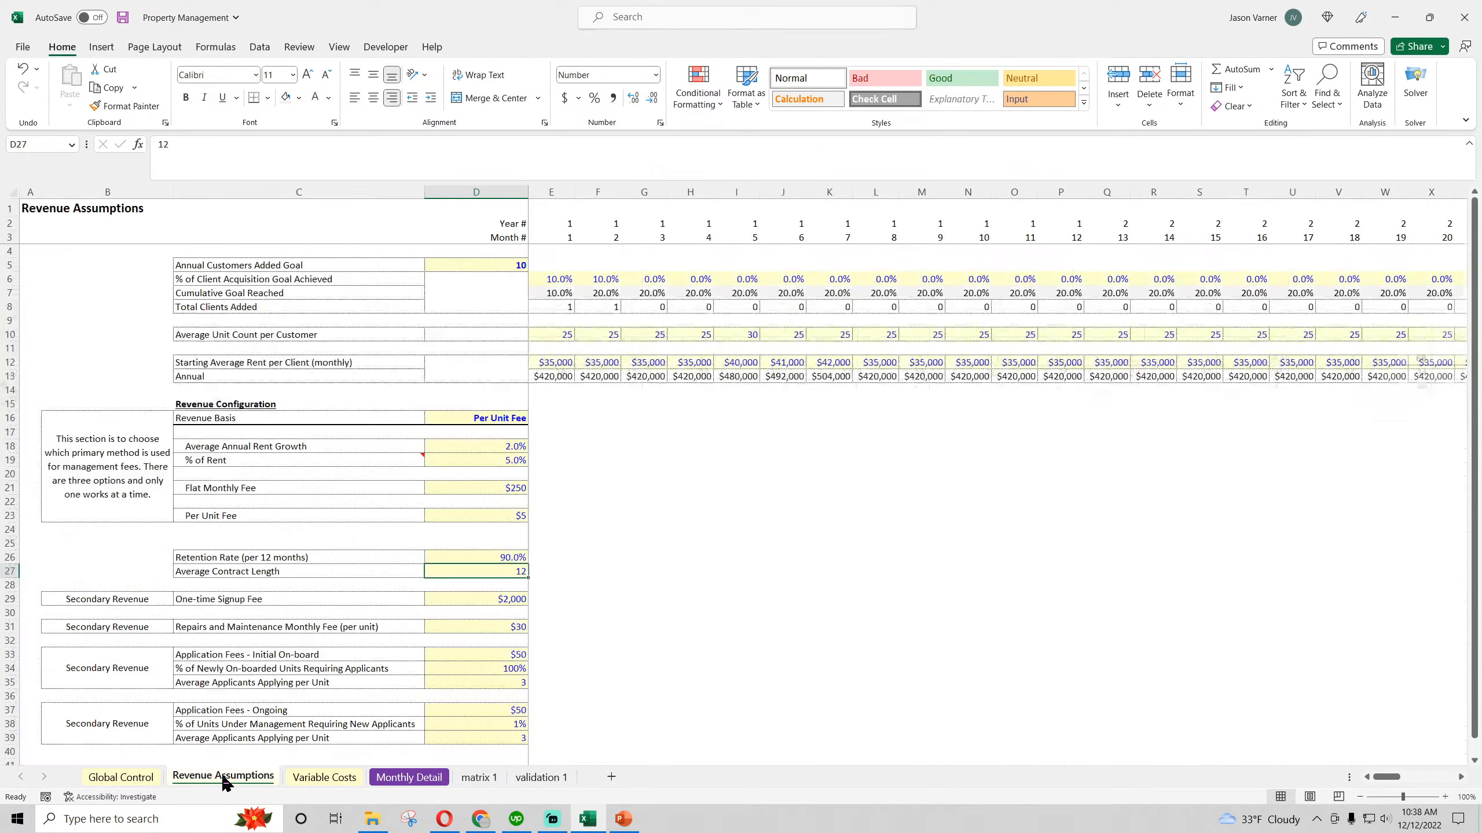
click(606, 279)
click(123, 17)
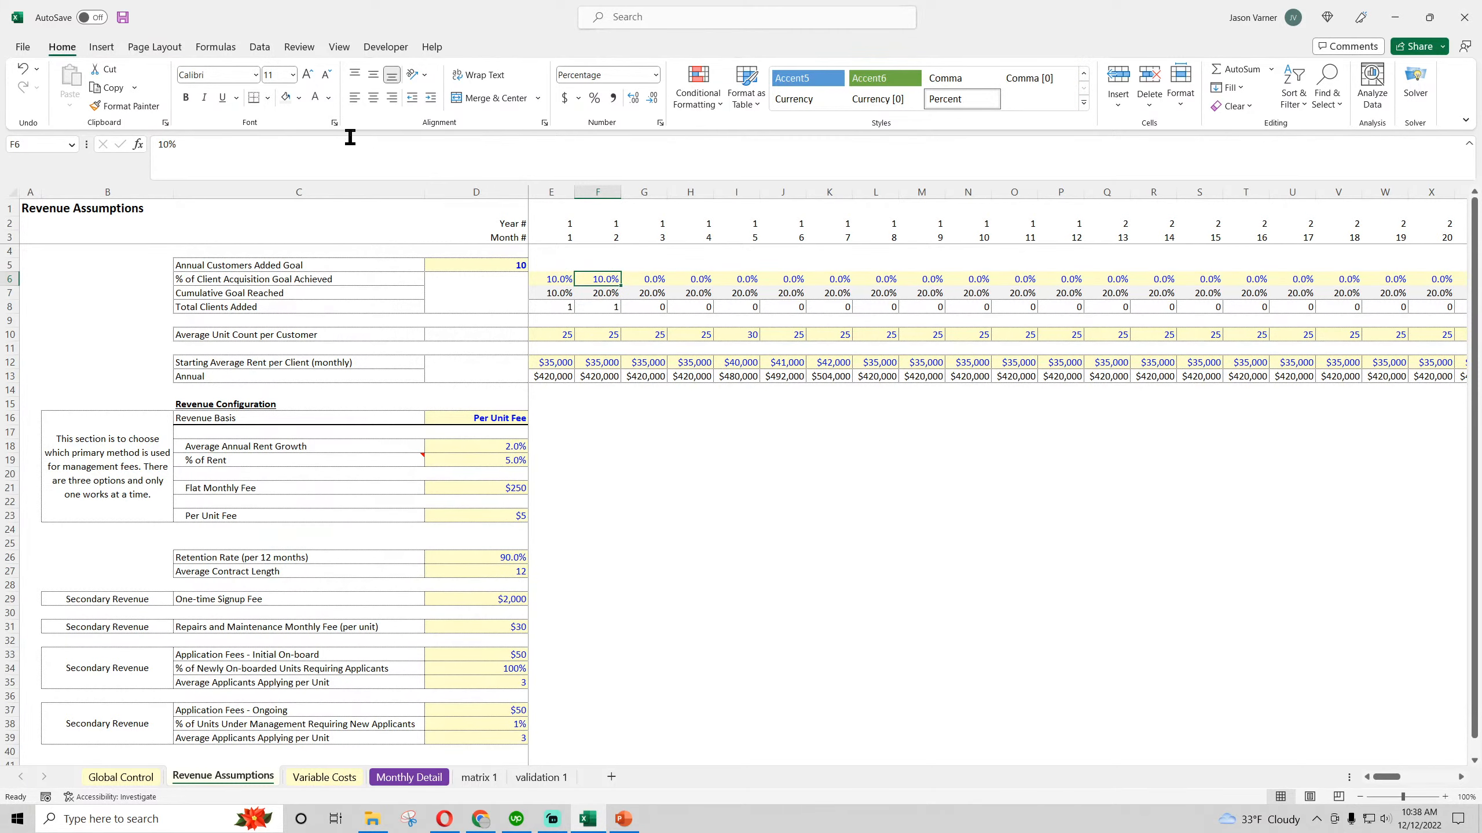
click(473, 781)
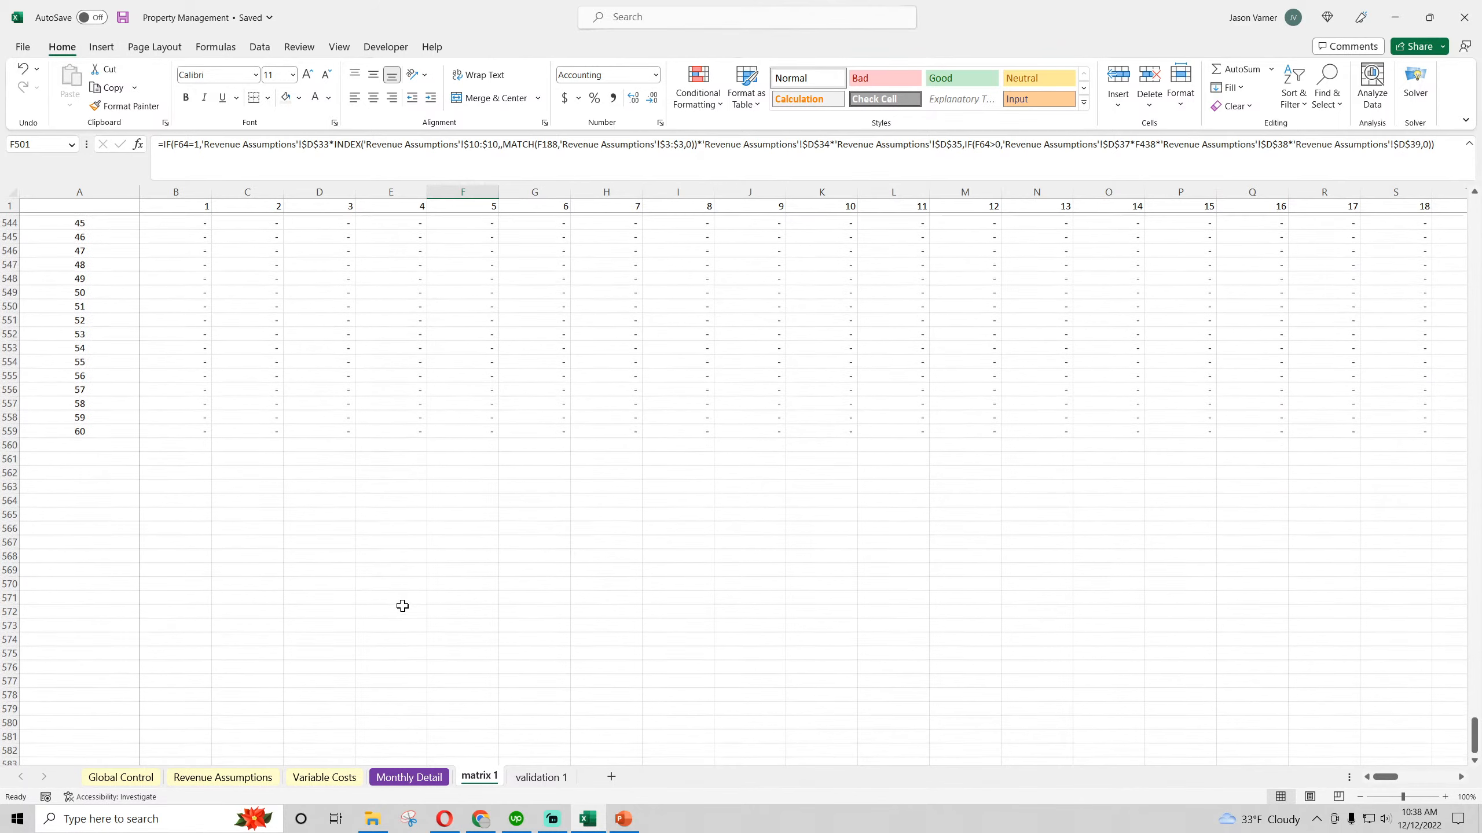
In Monthly Detail, link January's Application Fees in E21 to 'matrix 1'!B499 and fill the link across through Sep-23
click(411, 778)
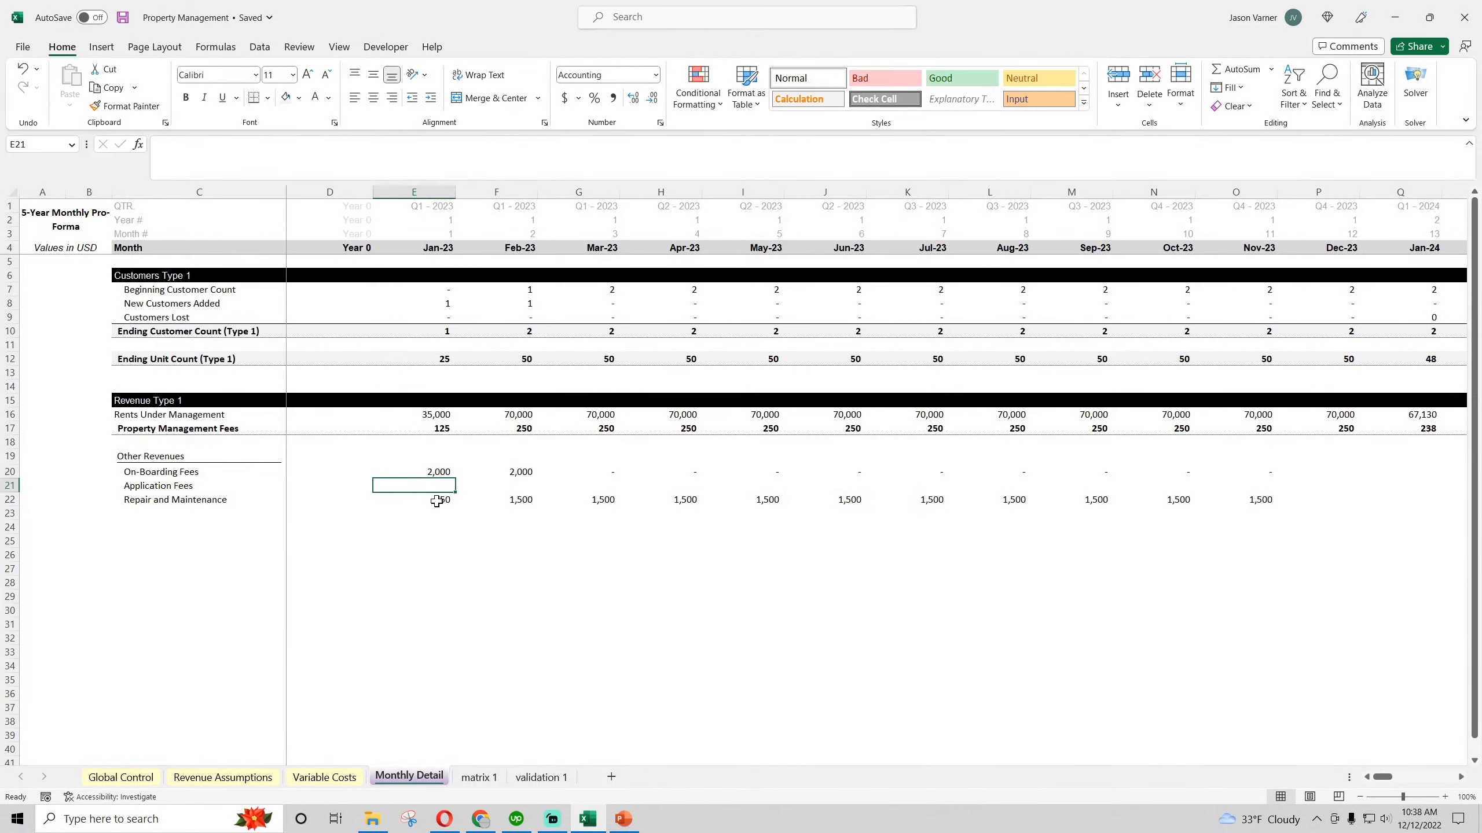
click(434, 472)
drag(456, 479, 457, 492)
key(Down)
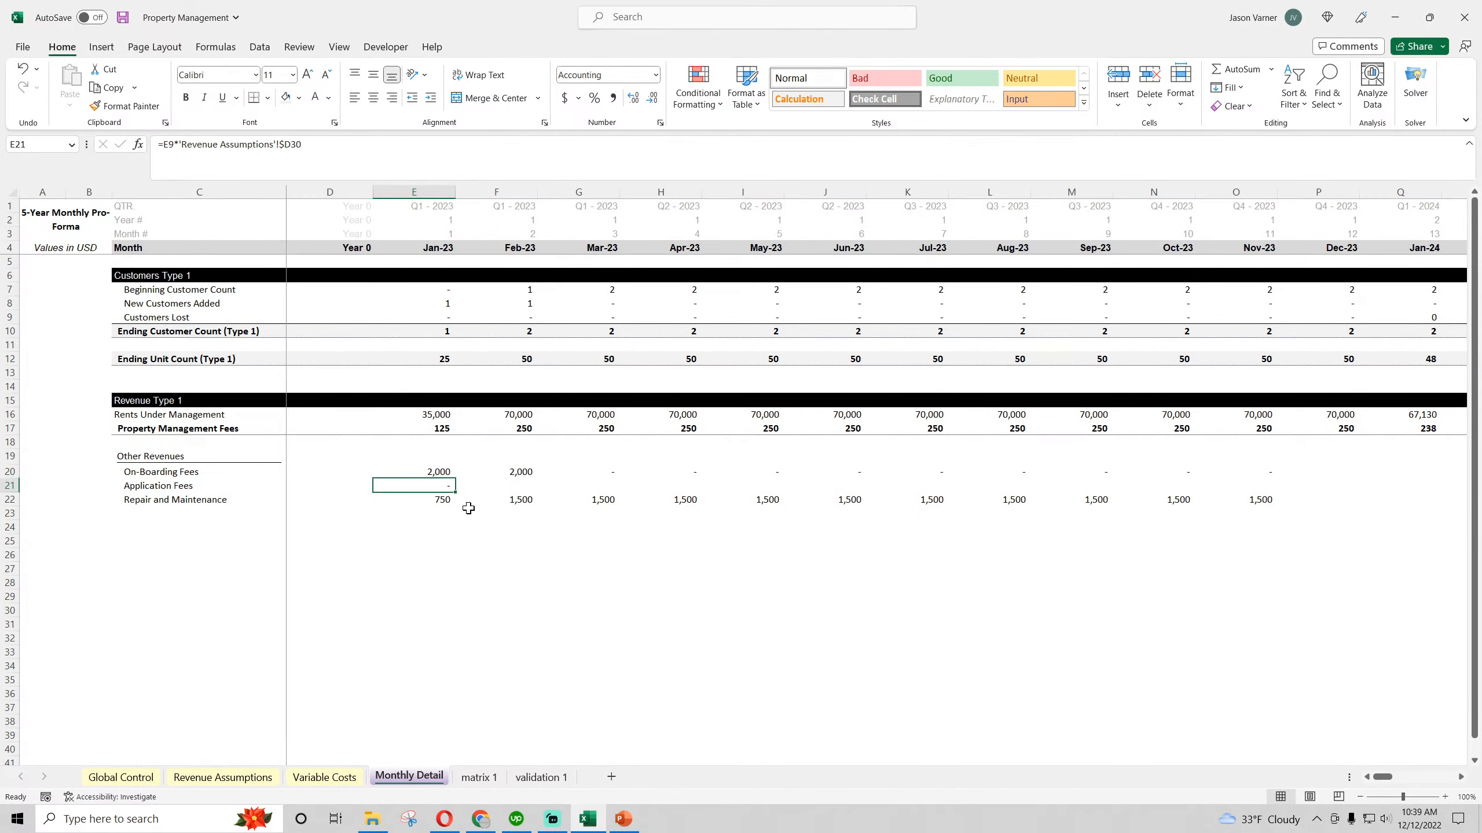
text(=)
click(491, 779)
click(197, 357)
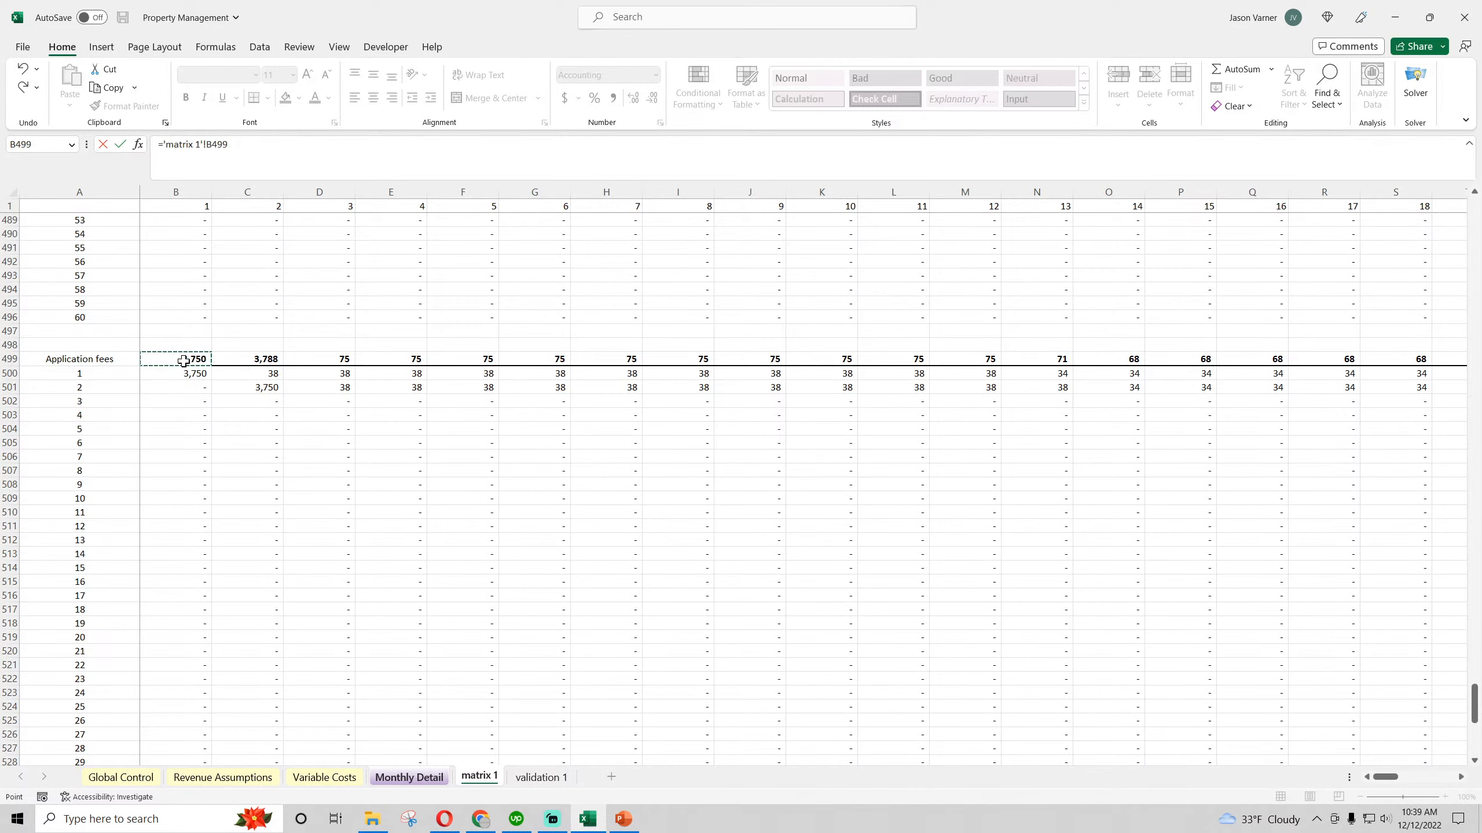
key(Return)
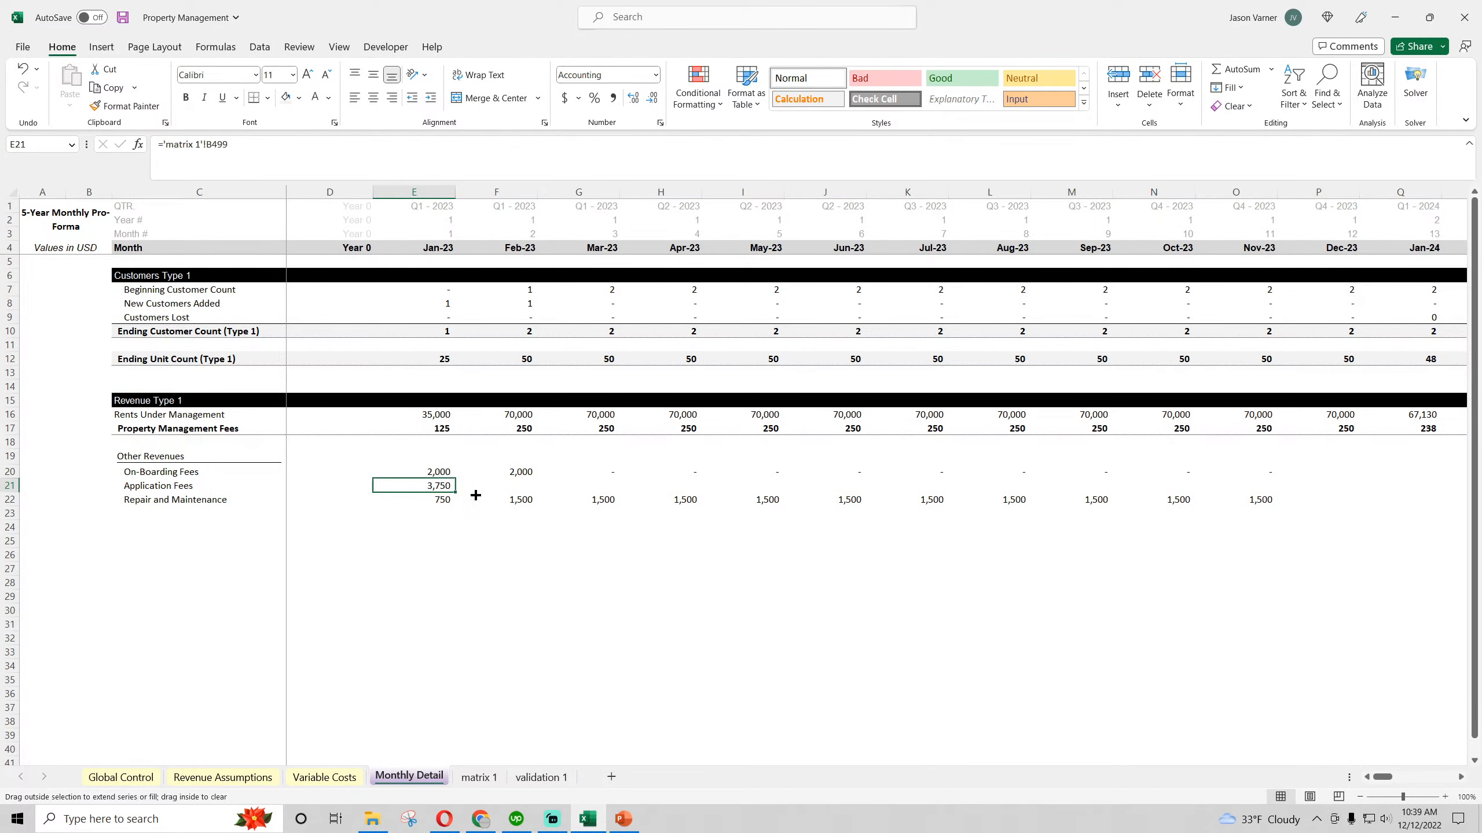
drag(453, 492, 1111, 491)
Label C23 below Repair and Maintenance as "Total Other Revenues"
click(139, 513)
text(Total Other Revenues)
key(Return)
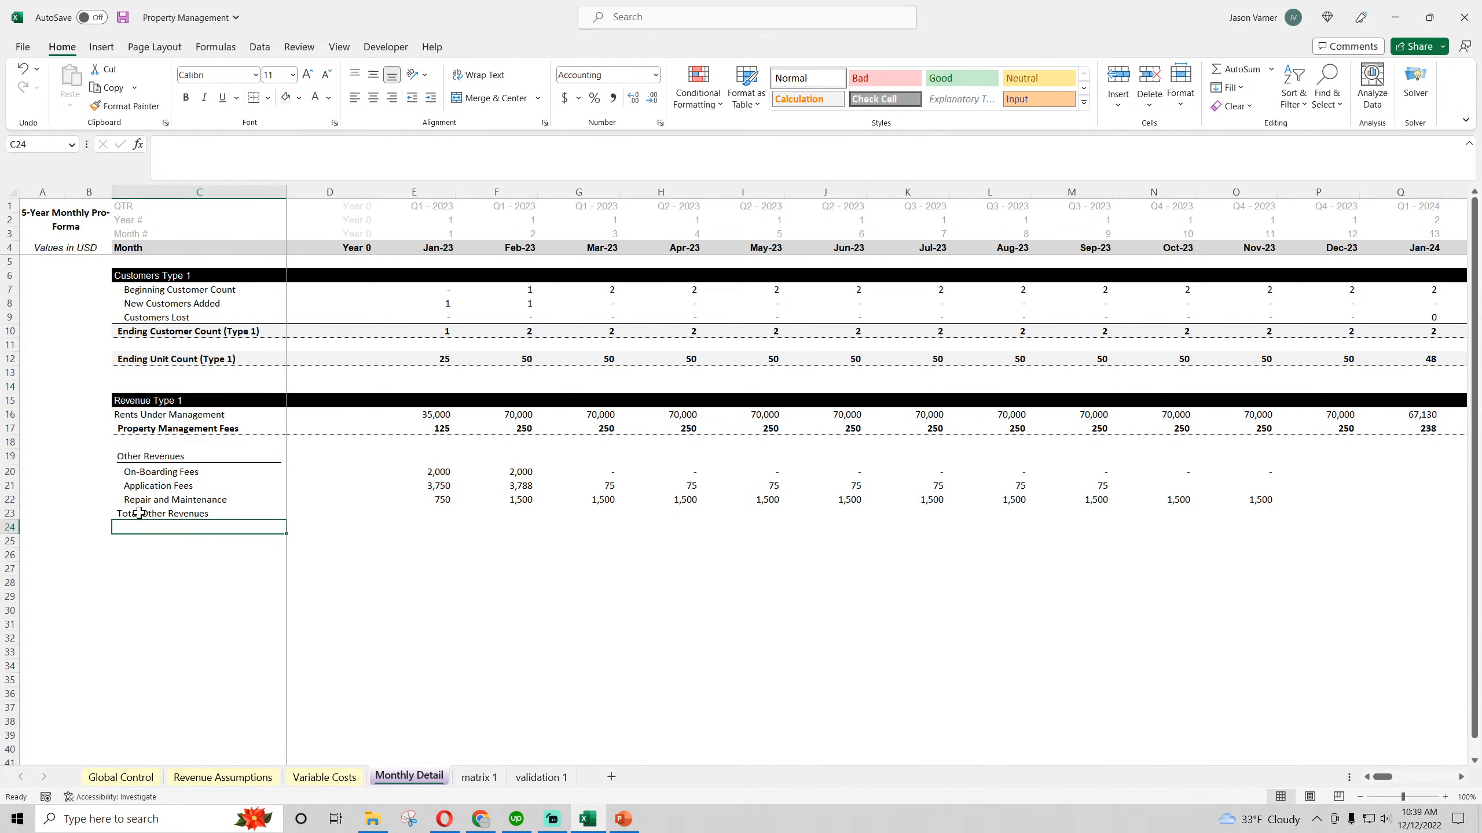
Sum January's other revenues in E23 with AutoSum and fill the total across through Nov-23
click(404, 511)
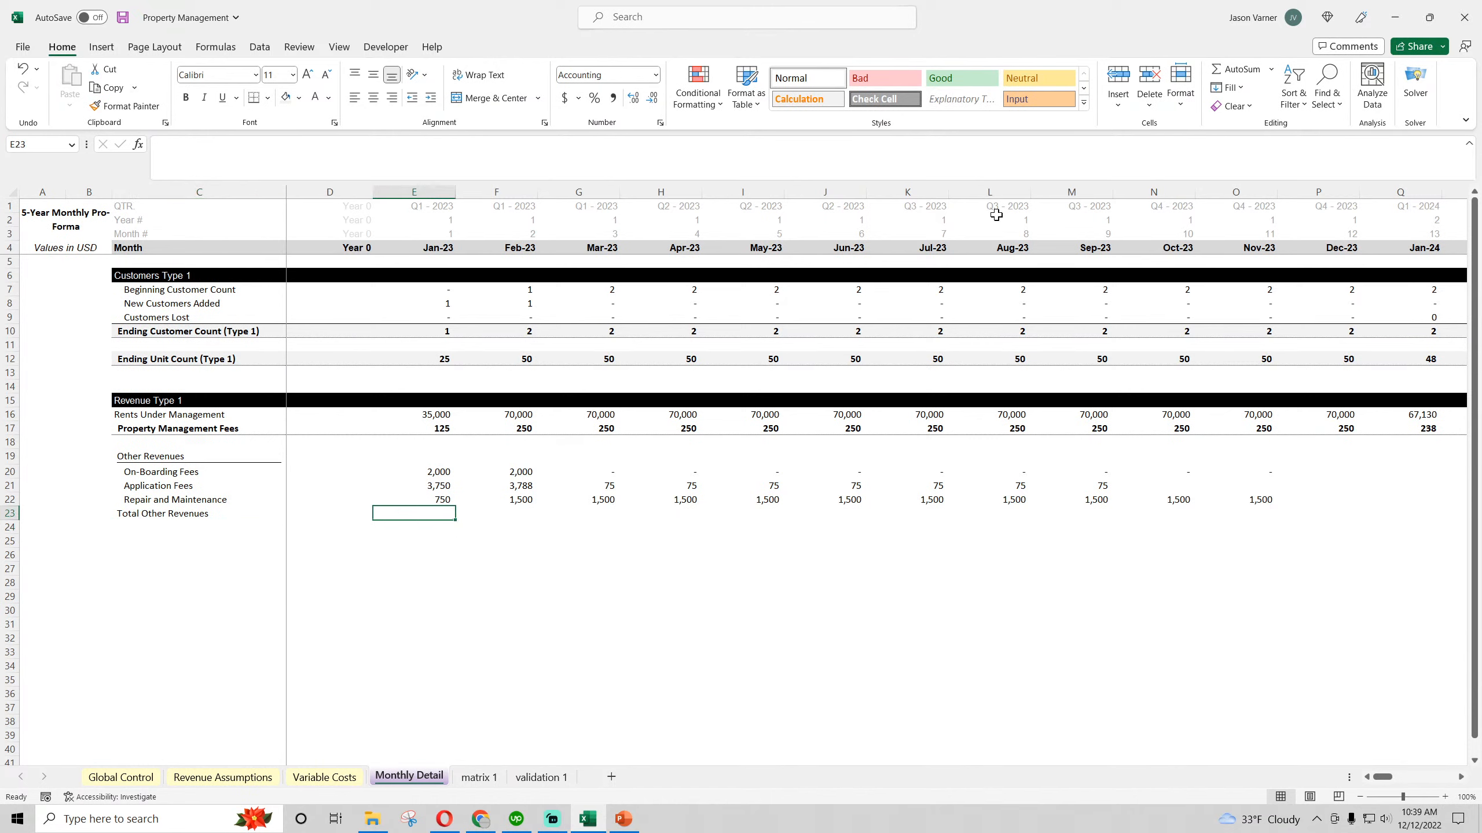
click(1232, 69)
key(Return)
click(447, 513)
drag(455, 520, 1254, 519)
Make the Total Other Revenues row bold with a bottom border from C23 through Mar-23
click(150, 516)
shift+click(569, 512)
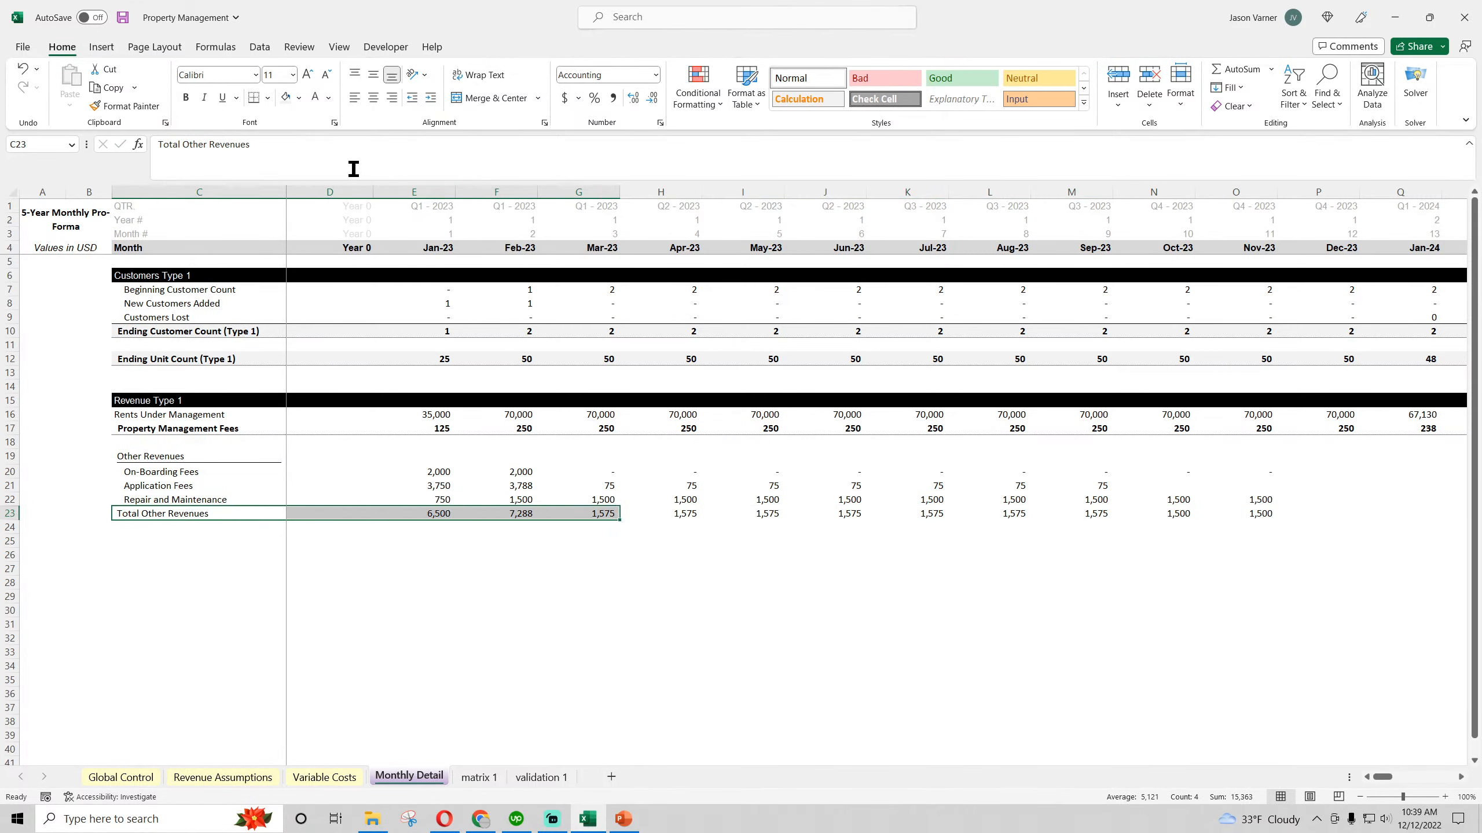
click(186, 98)
click(471, 609)
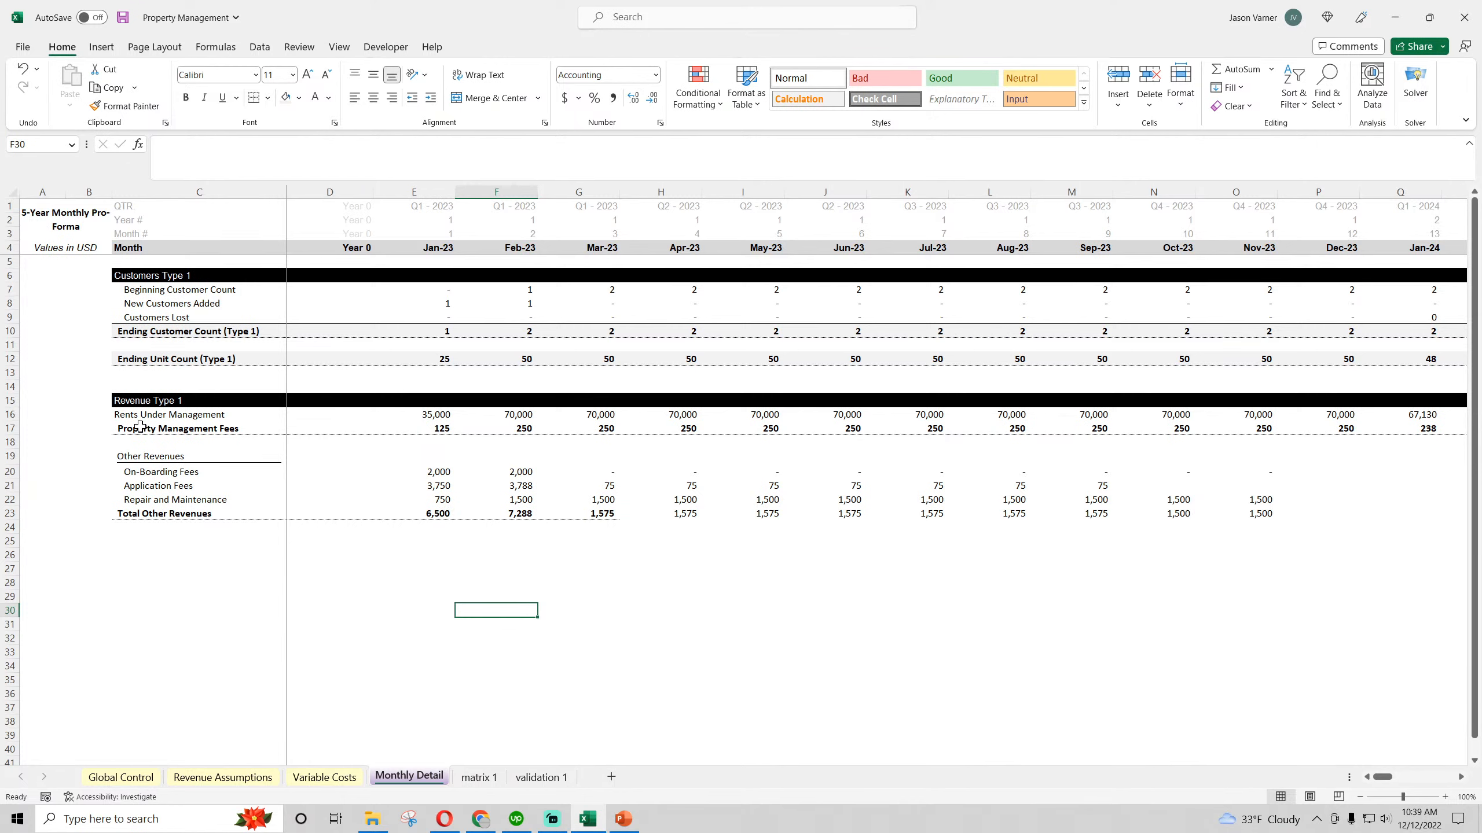
Apply a border to the Property Management Fees row and the blank row below it, from column C through Dec-27
drag(140, 426, 790, 433)
drag(129, 319, 1314, 316)
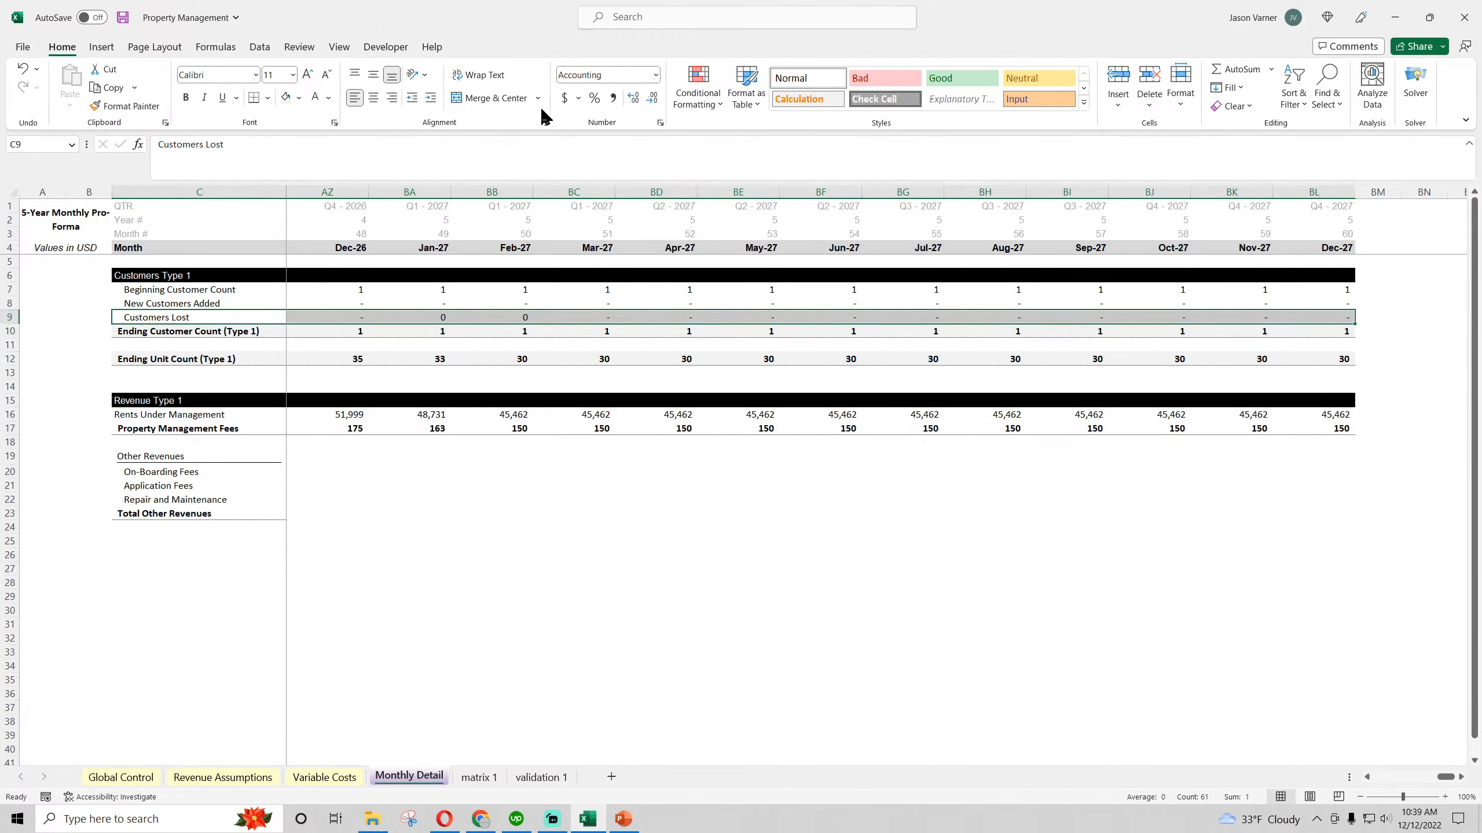
click(492, 220)
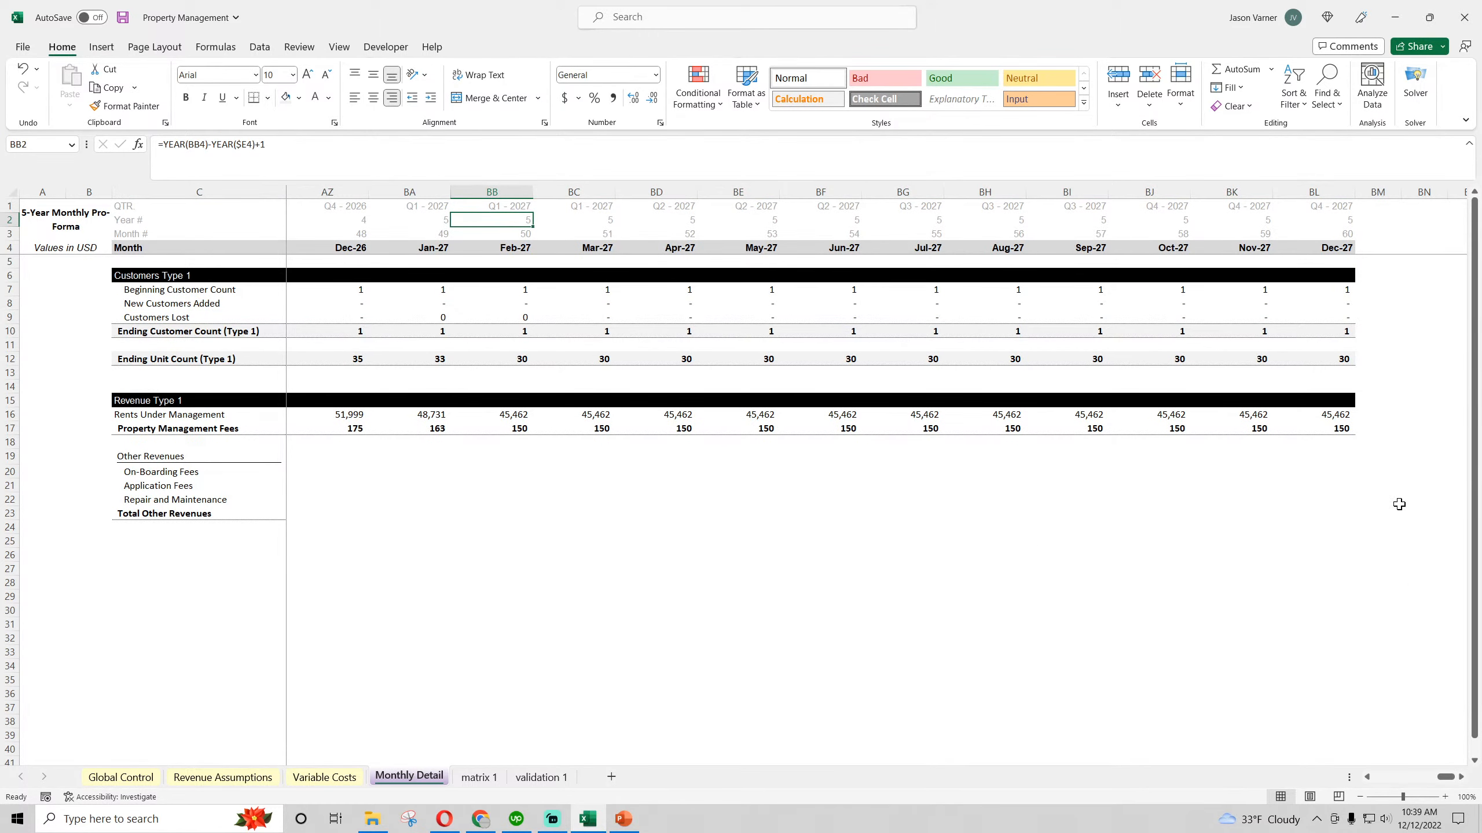
drag(1336, 423, 117, 443)
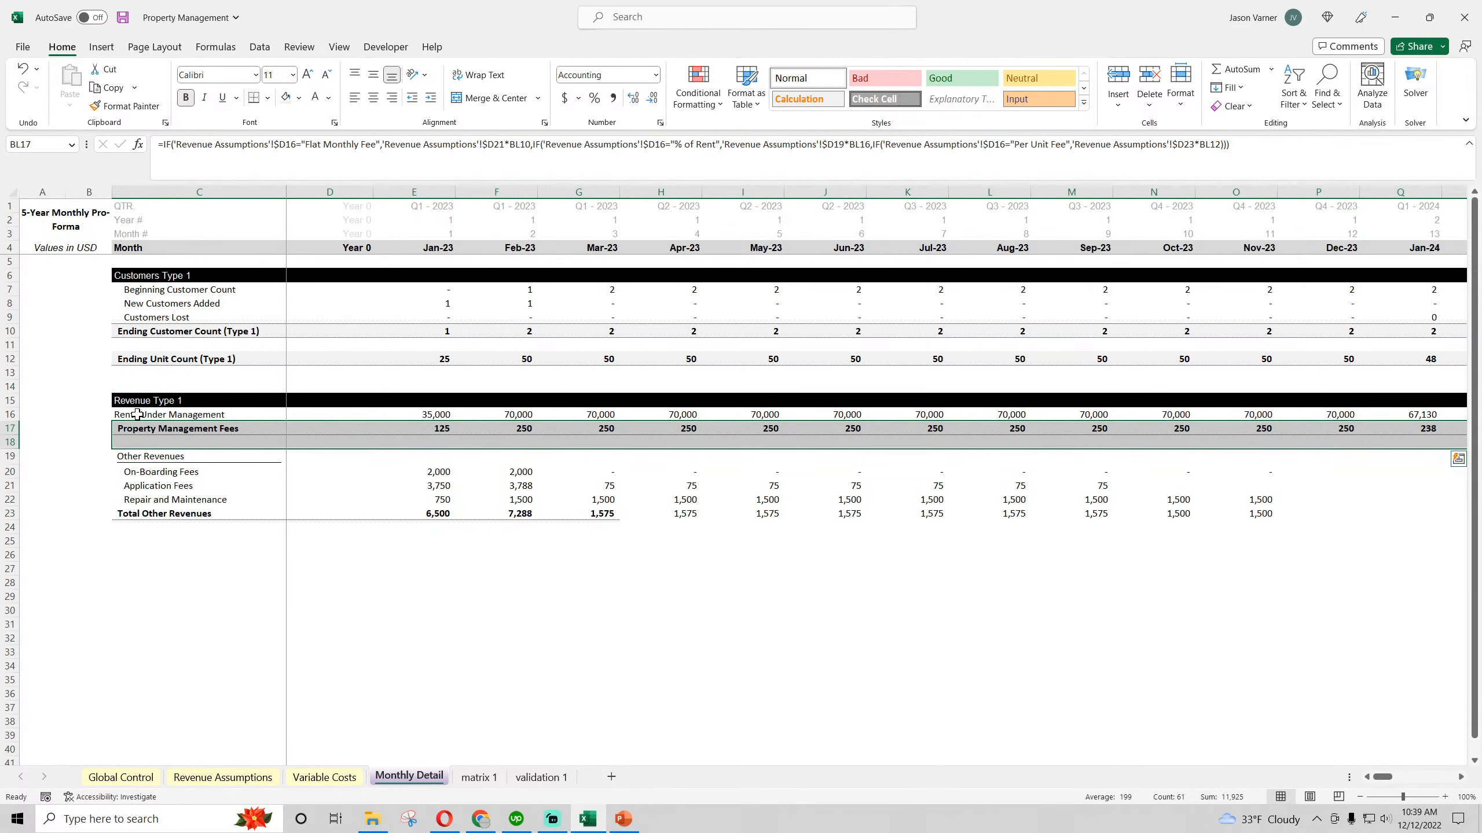
click(269, 102)
click(291, 164)
Fill the On-Boarding Fees through Total Other Revenues formulas from Feb-23 across to Dec-27
click(449, 513)
drag(204, 513, 1006, 516)
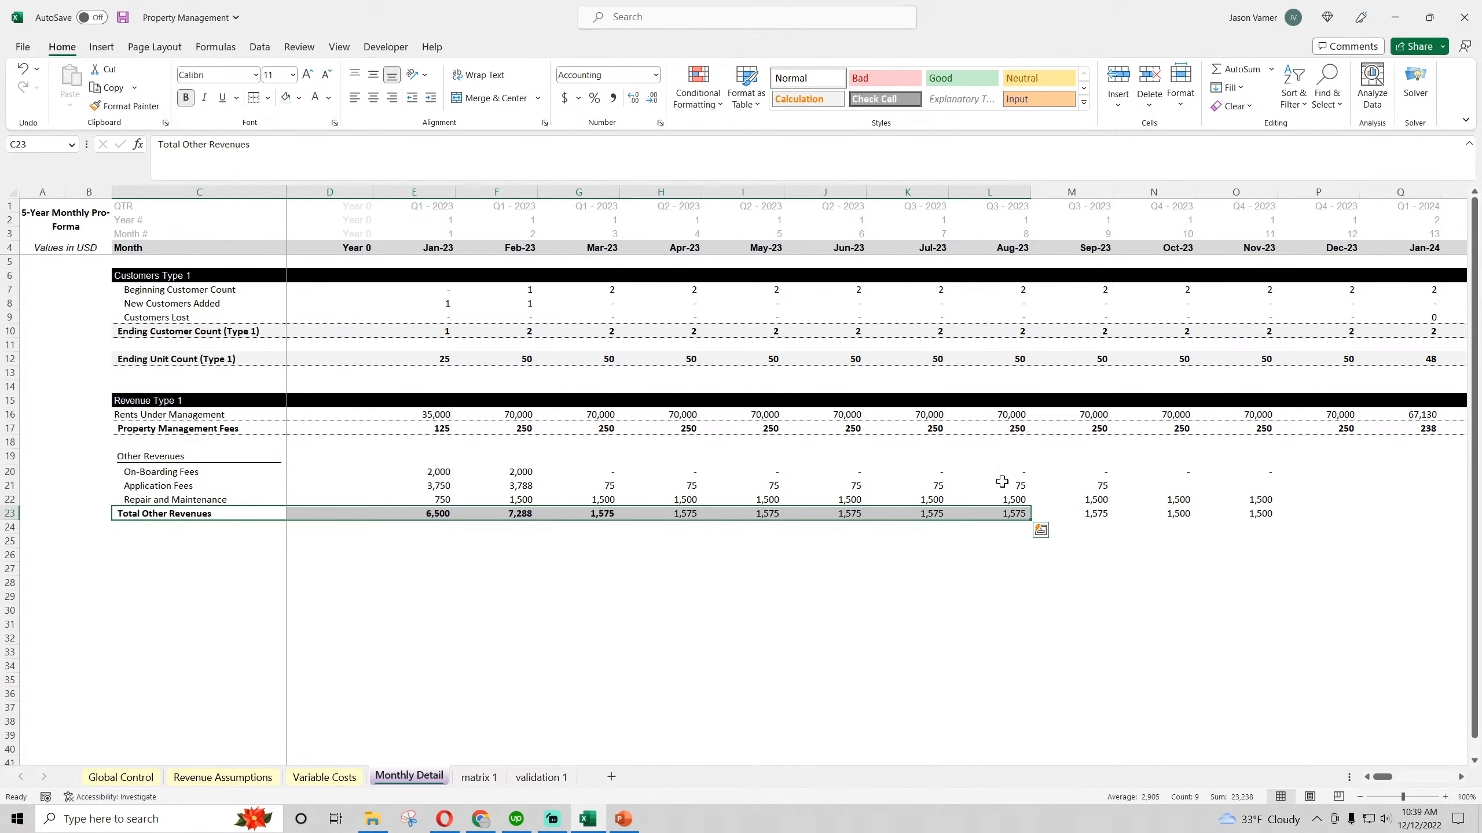
drag(845, 473, 846, 513)
drag(520, 471, 1475, 583)
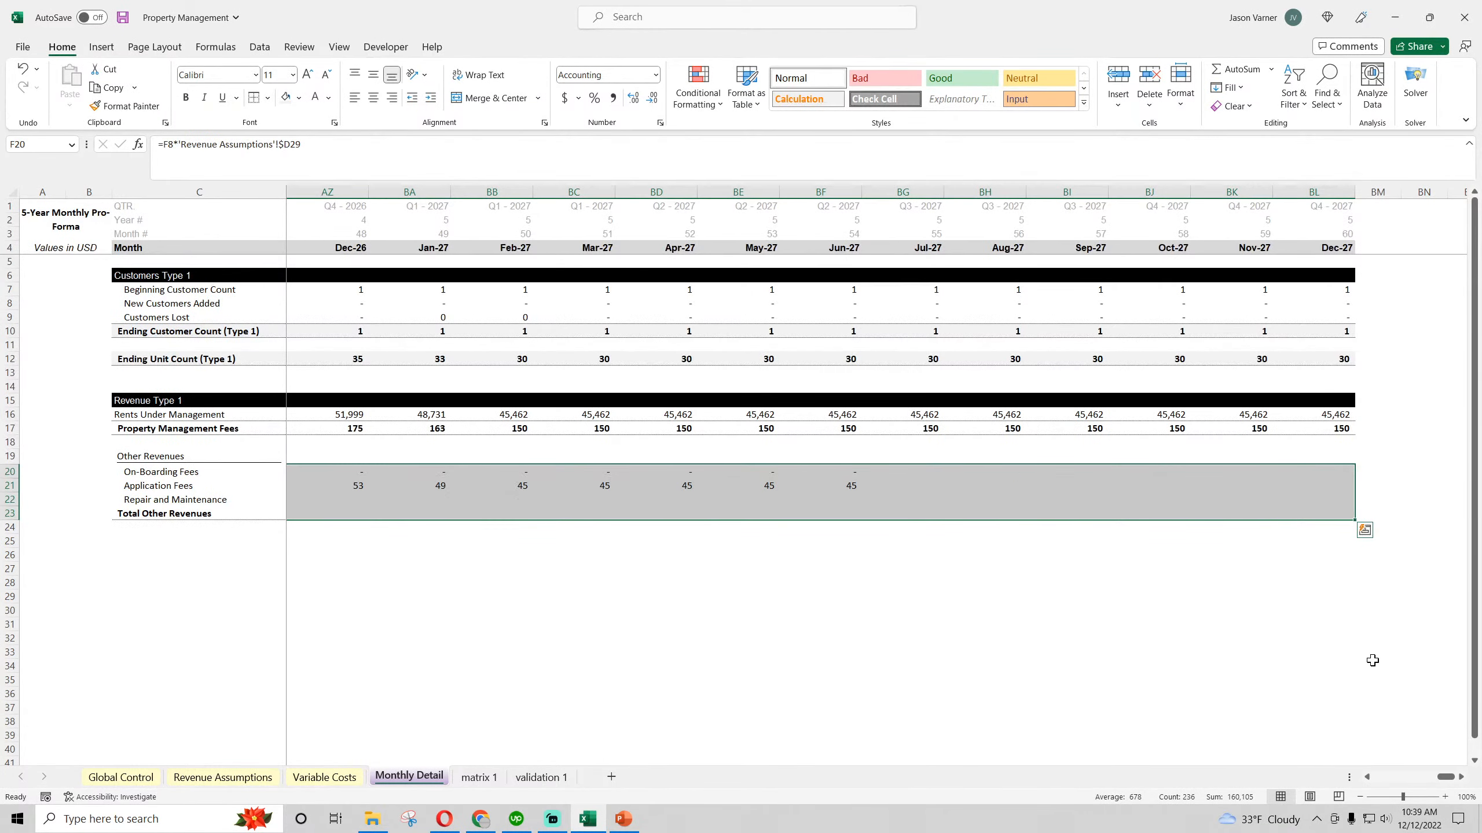
Apply a border along the Total Other Revenues row from C23 through Dec-27 and save the workbook
click(1373, 663)
click(1303, 514)
drag(1302, 514, 198, 516)
click(523, 586)
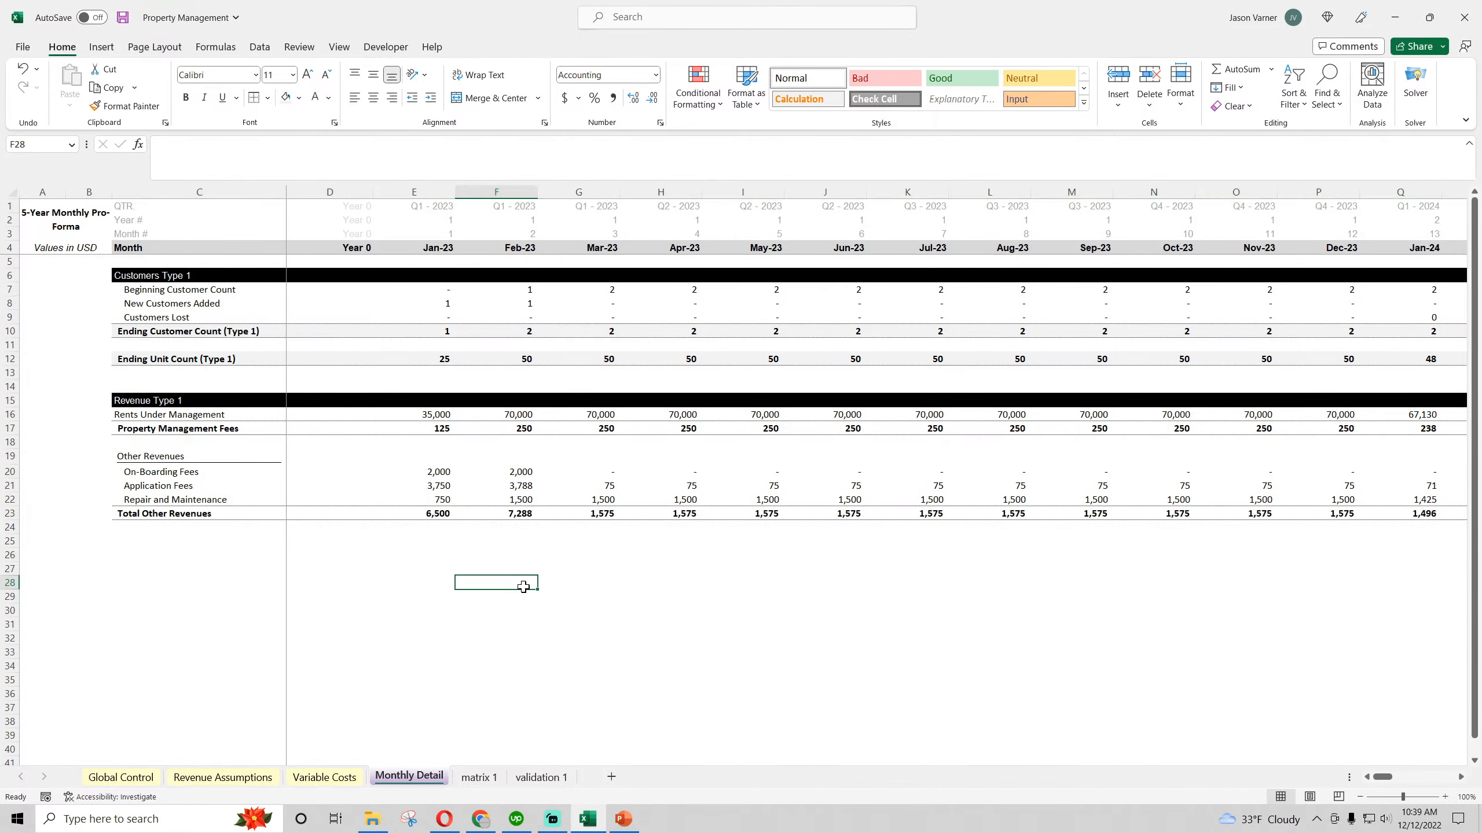
click(123, 21)
Narrow column C in Monthly Detail to fit its row labels more closely and save the workbook
click(168, 460)
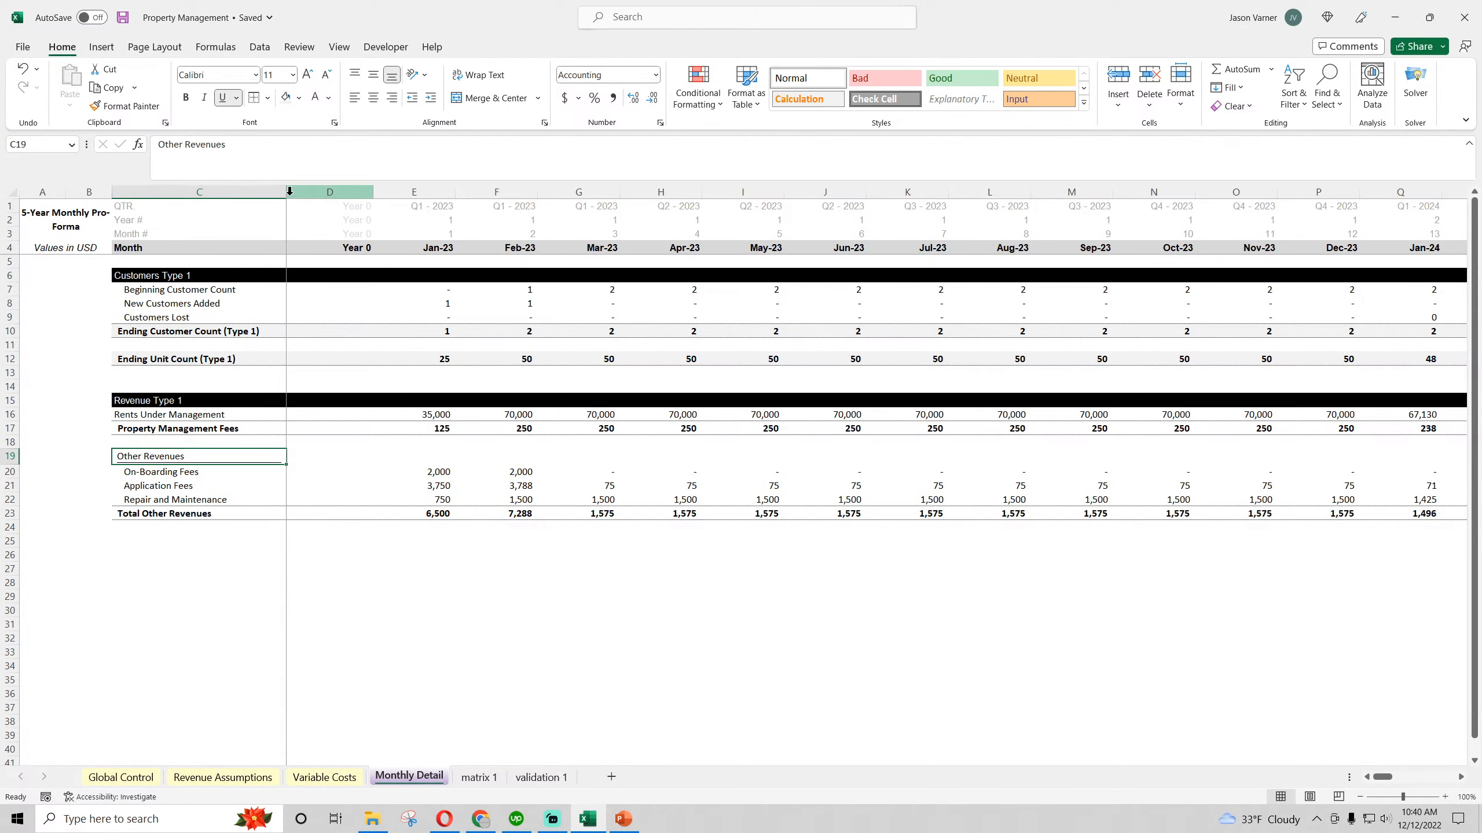
mouse_move(286, 192)
mouse_down()
mouse_move(305, 193)
mouse_move(264, 194)
mouse_up()
click(170, 609)
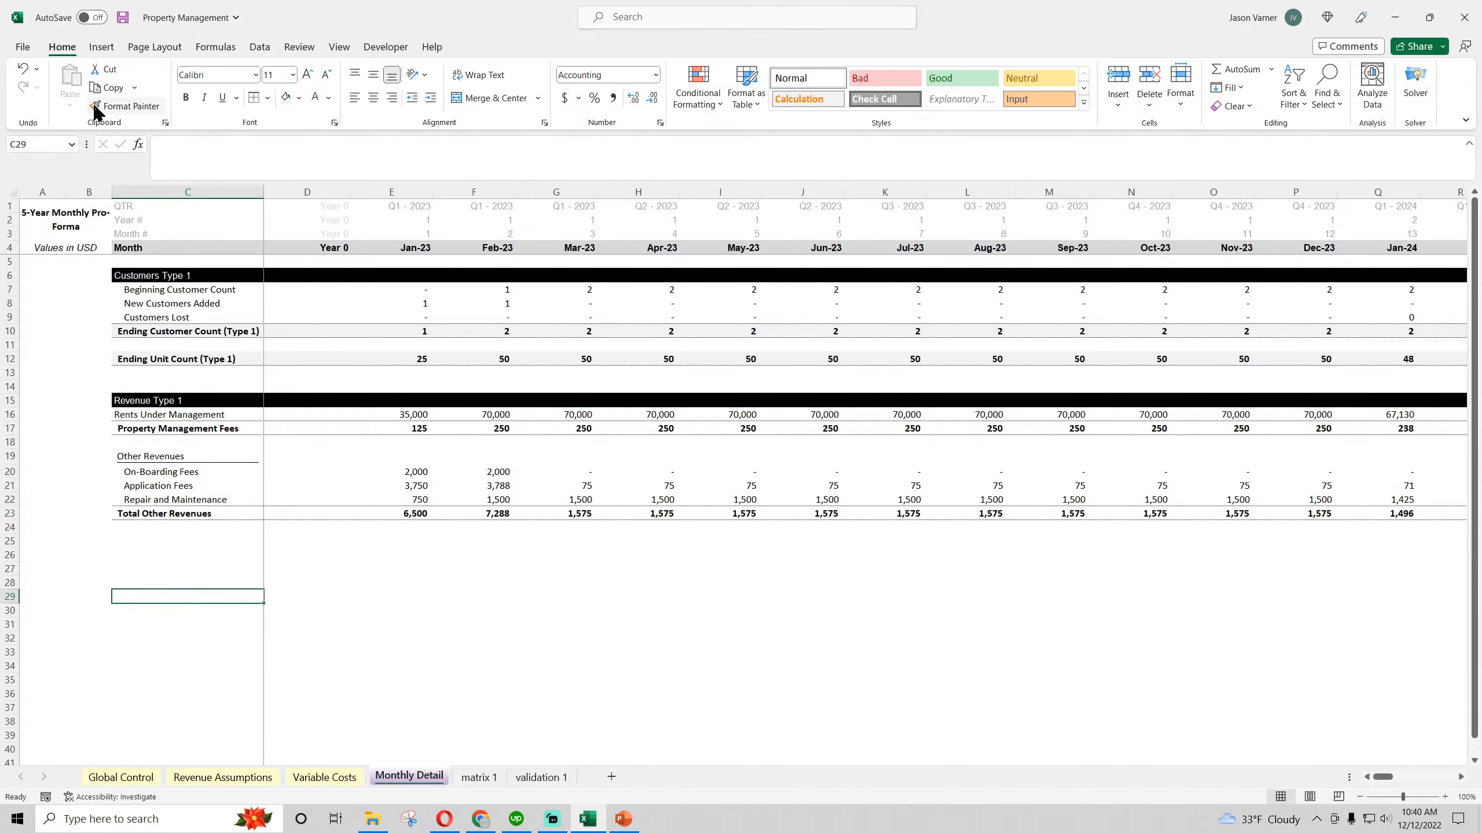
click(122, 17)
Collapse the expanded formula bar while reviewing the Variable Costs and Revenue Assumptions sheets, ending back on Monthly Detail
click(312, 778)
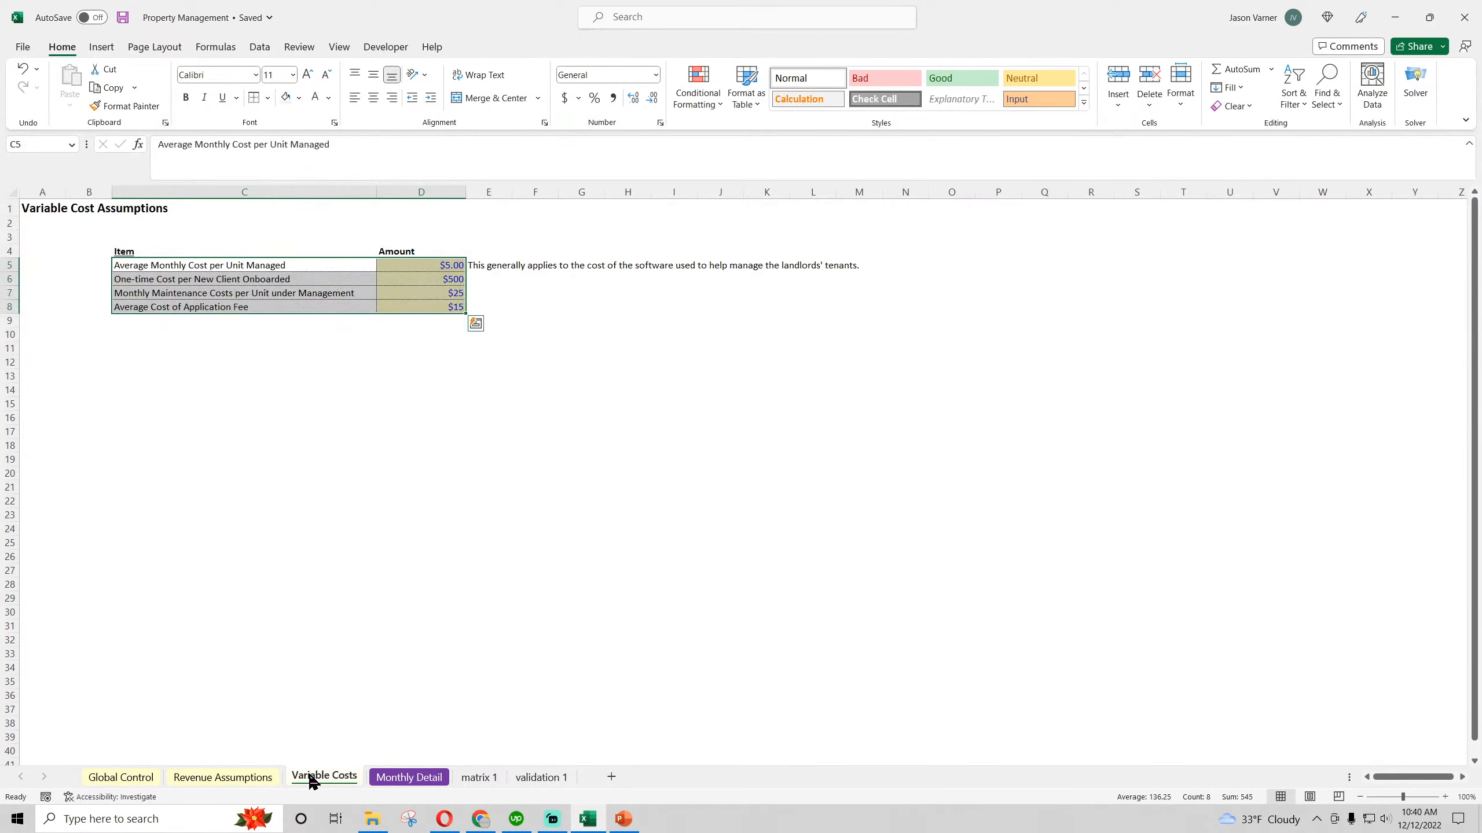
click(405, 589)
click(223, 777)
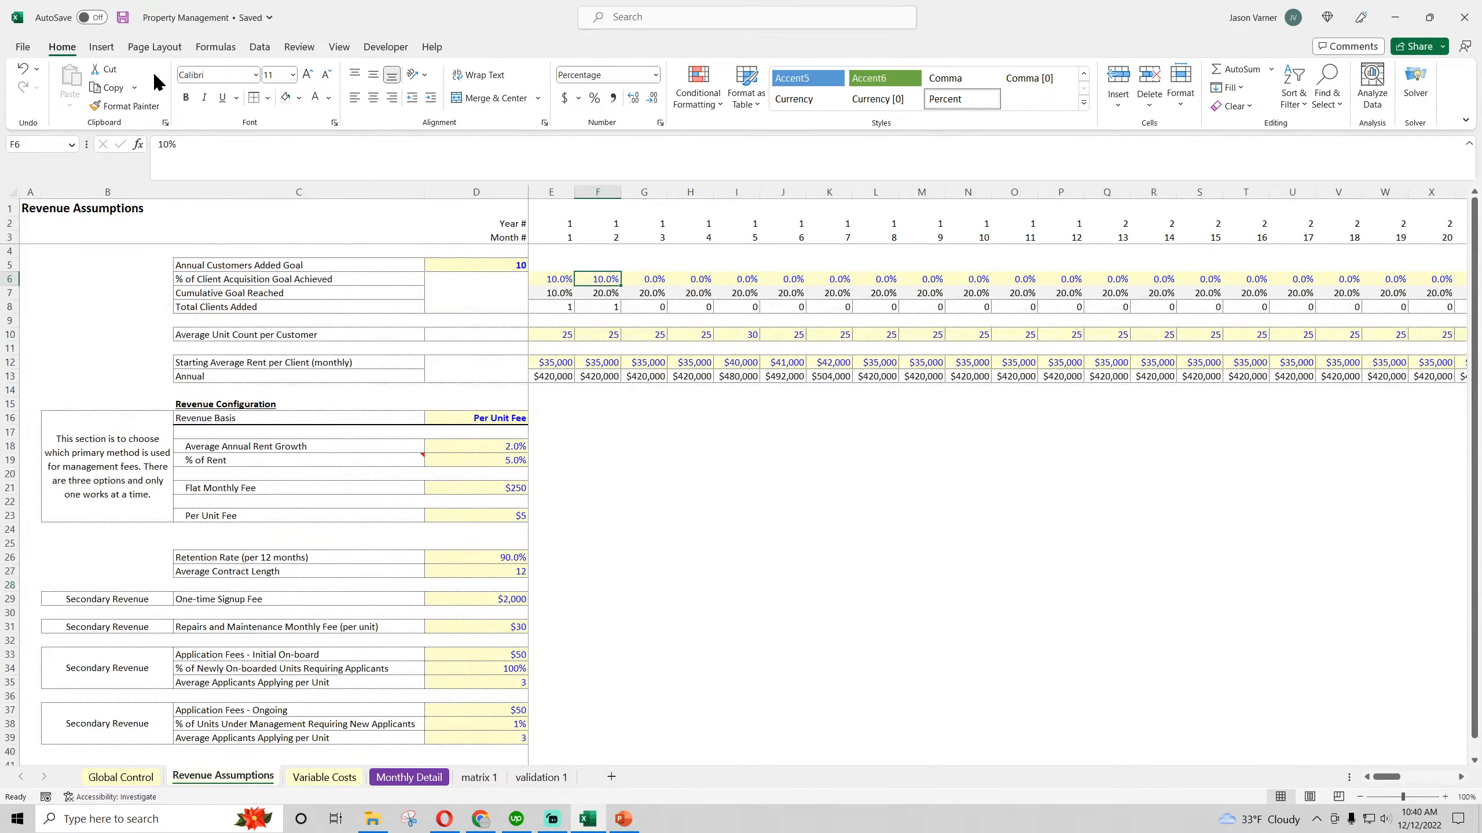
click(1469, 145)
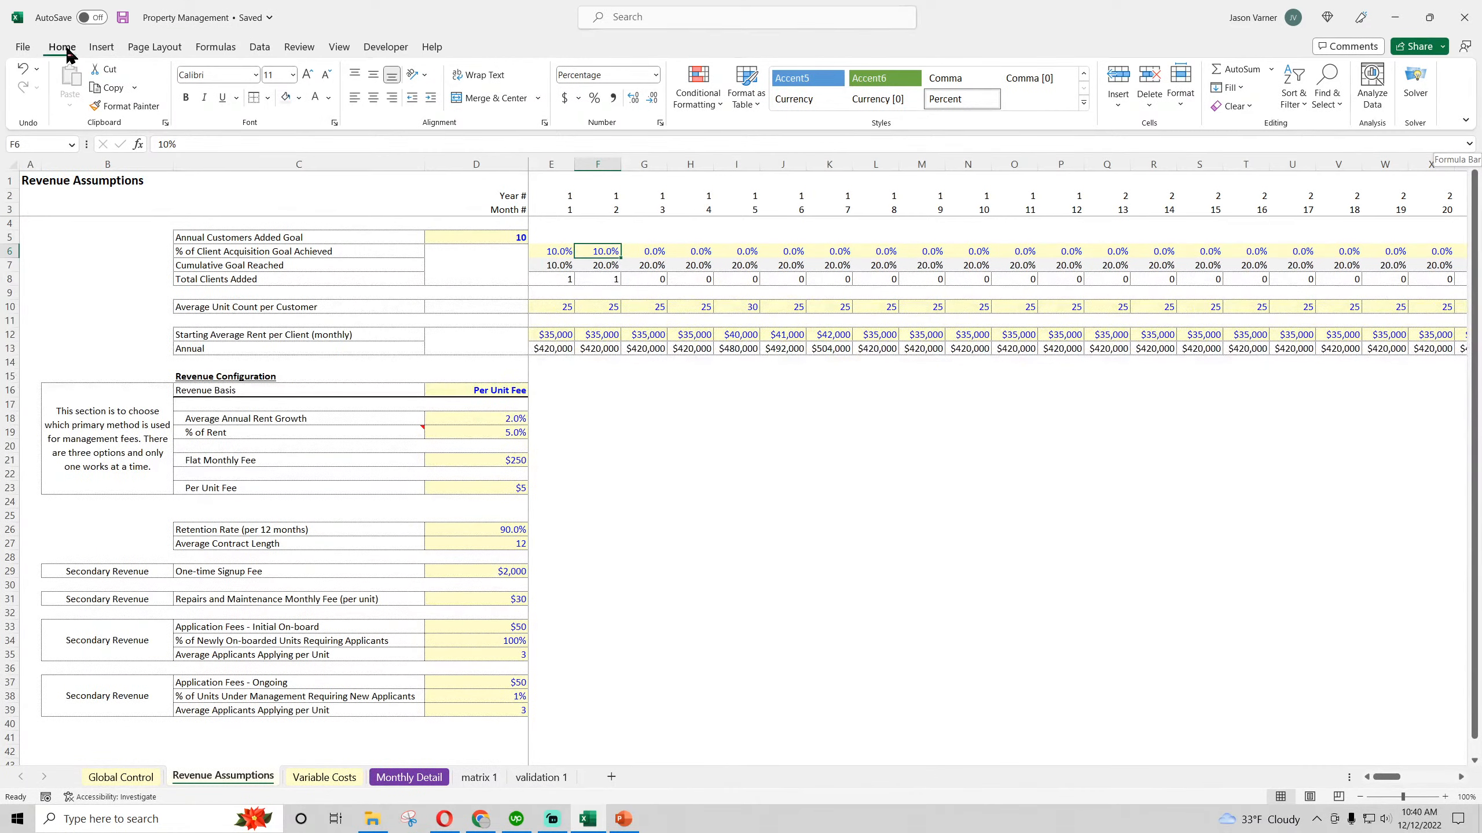
click(345, 777)
click(408, 778)
click(589, 623)
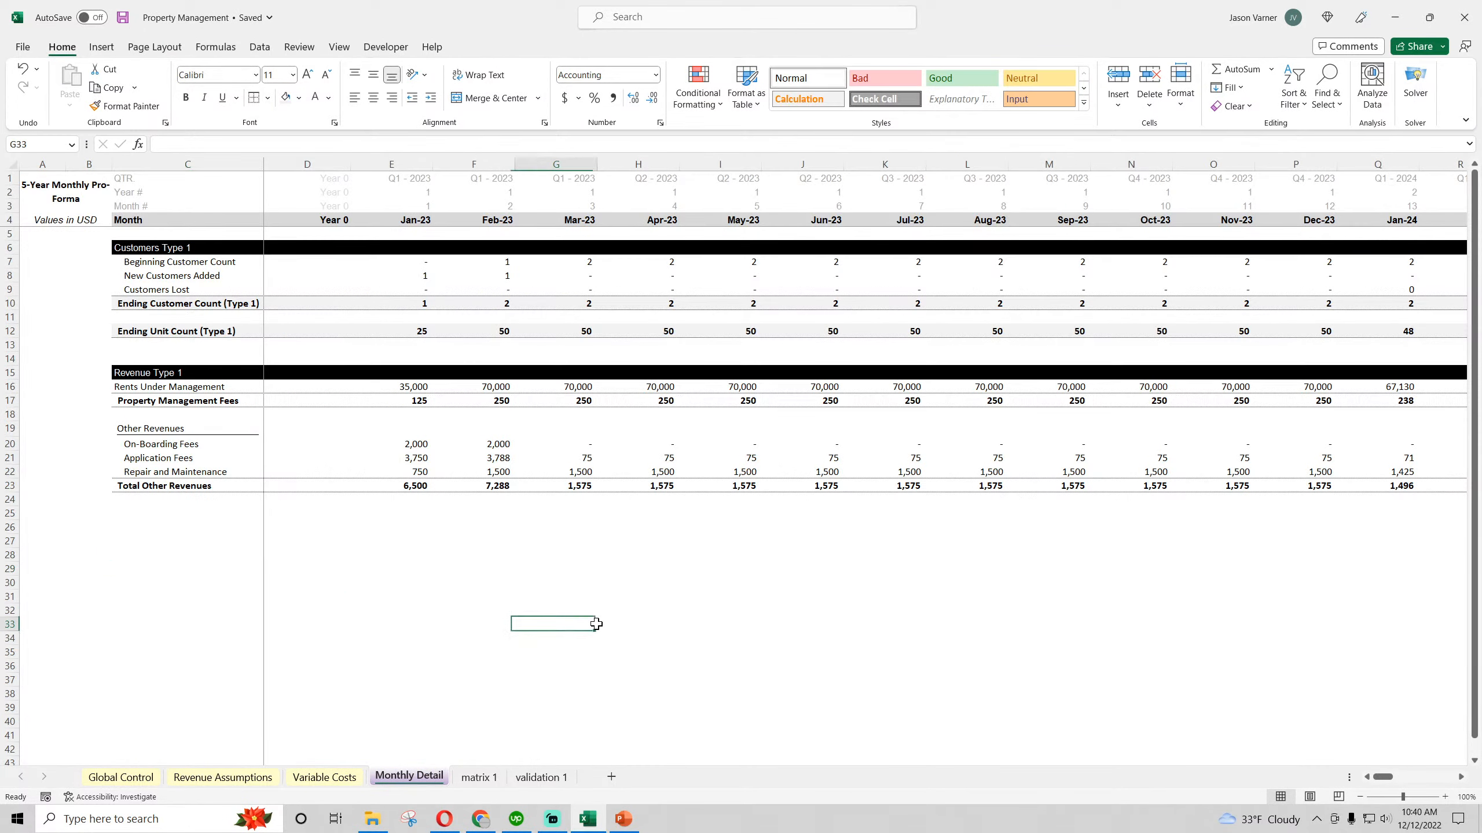
Switch to Chrome to check the livestream analytics in YouTube Studio and return to the Excel workbook
click(470, 825)
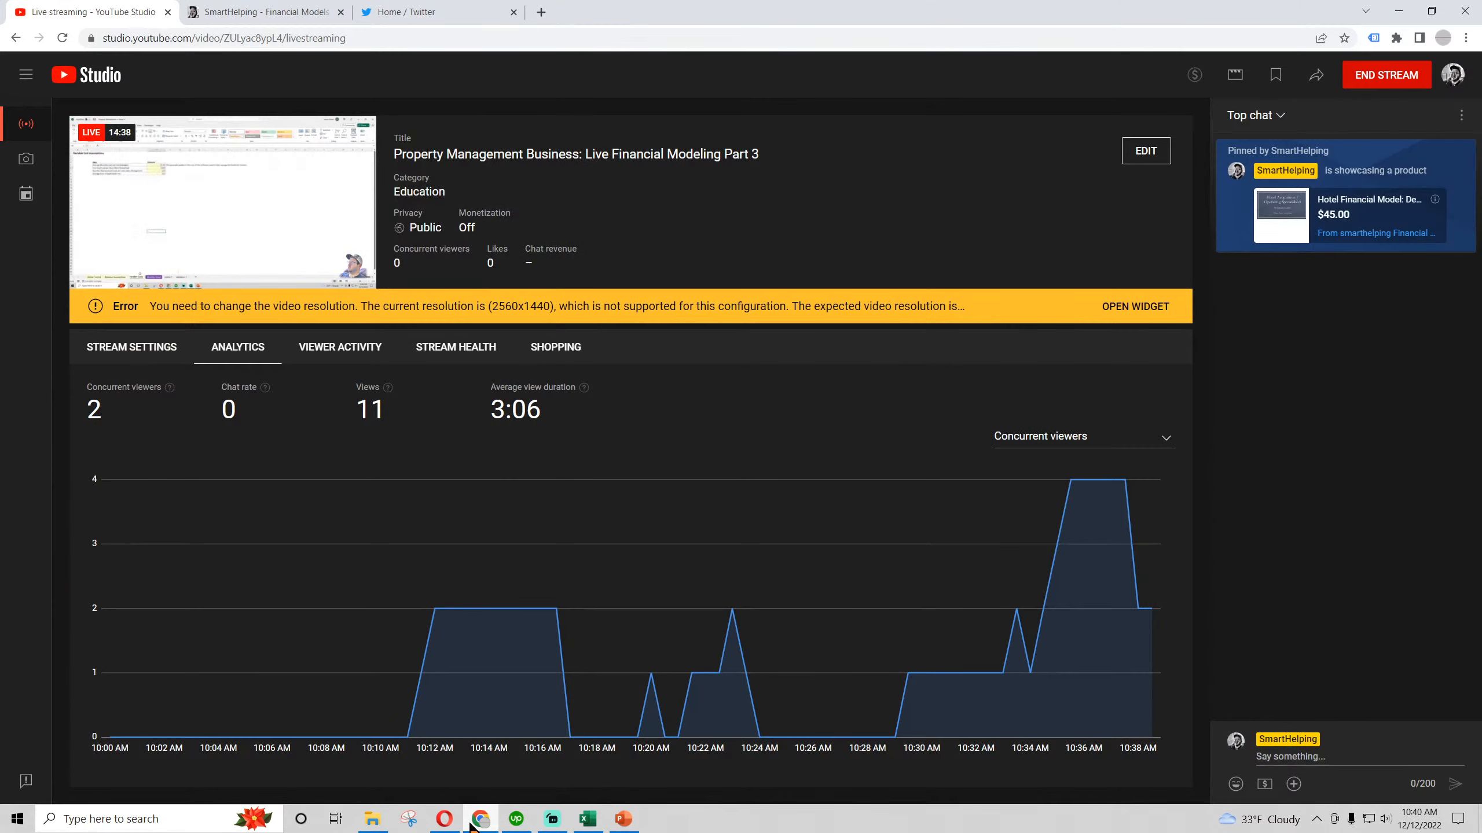
click(470, 826)
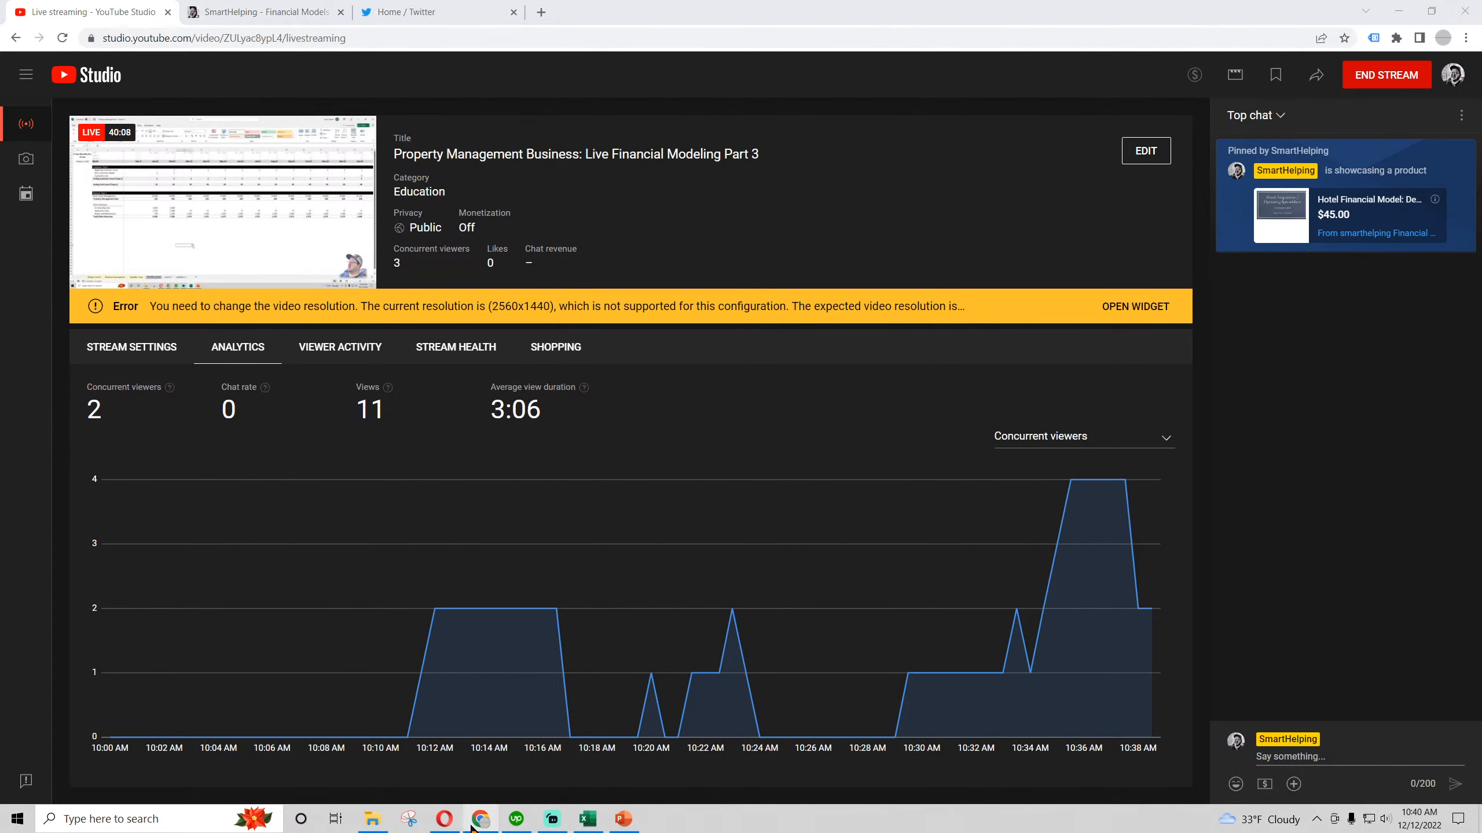
click(845, 607)
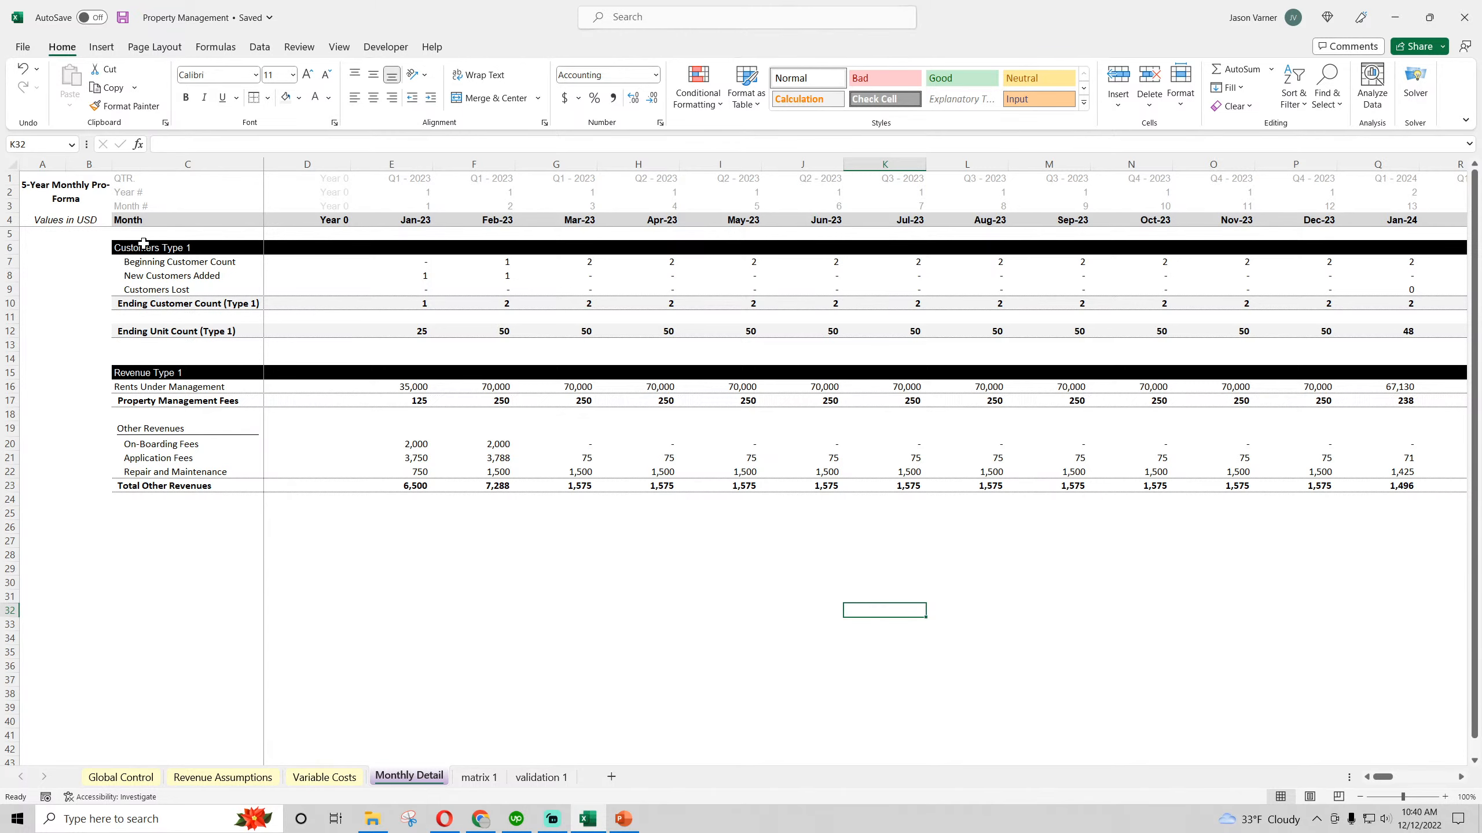
Copy rows 5 through 39 of the Revenue Assumptions sheet and paste them starting at row 43
drag(143, 244, 724, 487)
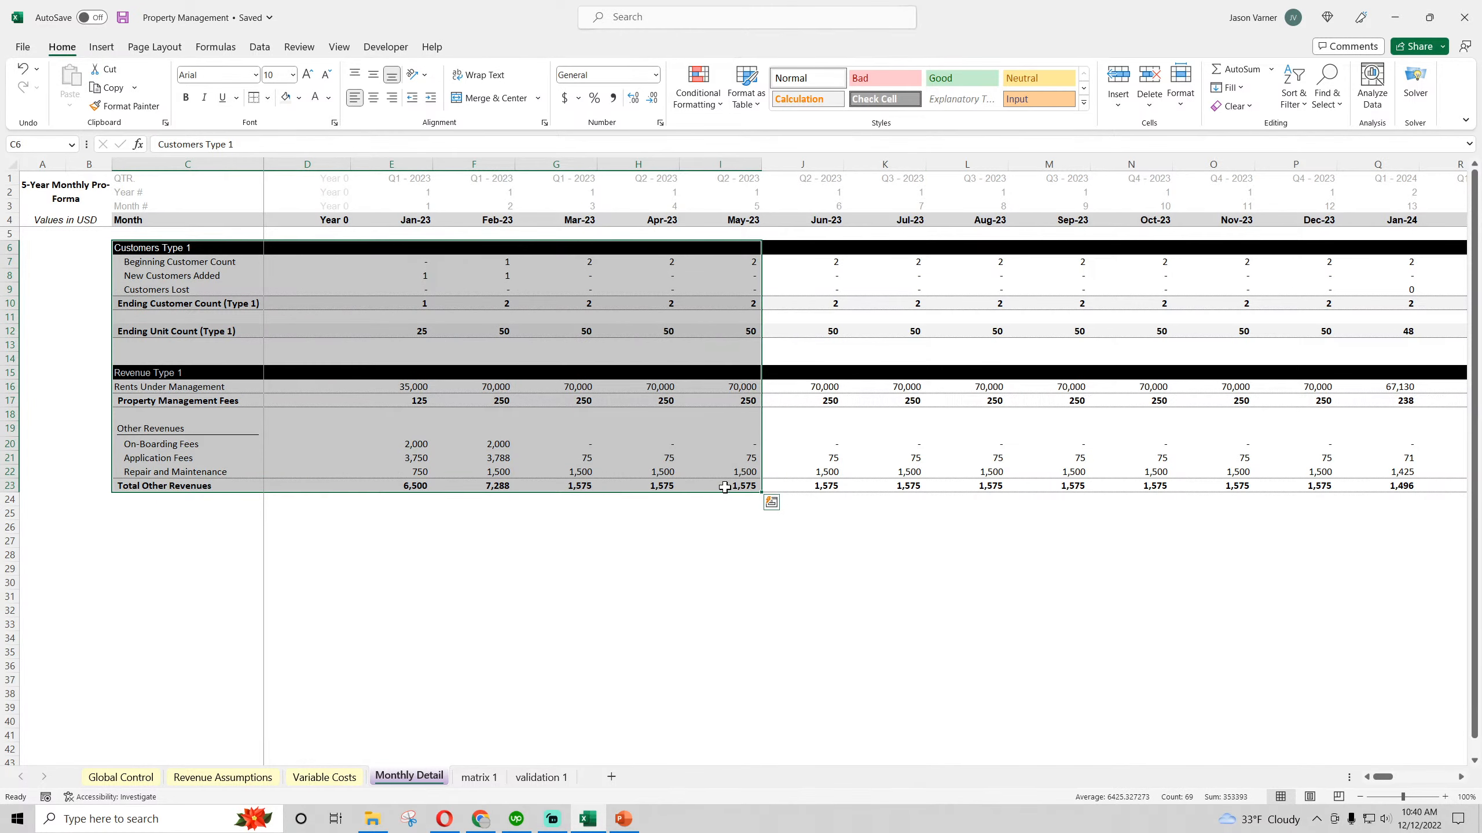
click(602, 638)
click(274, 777)
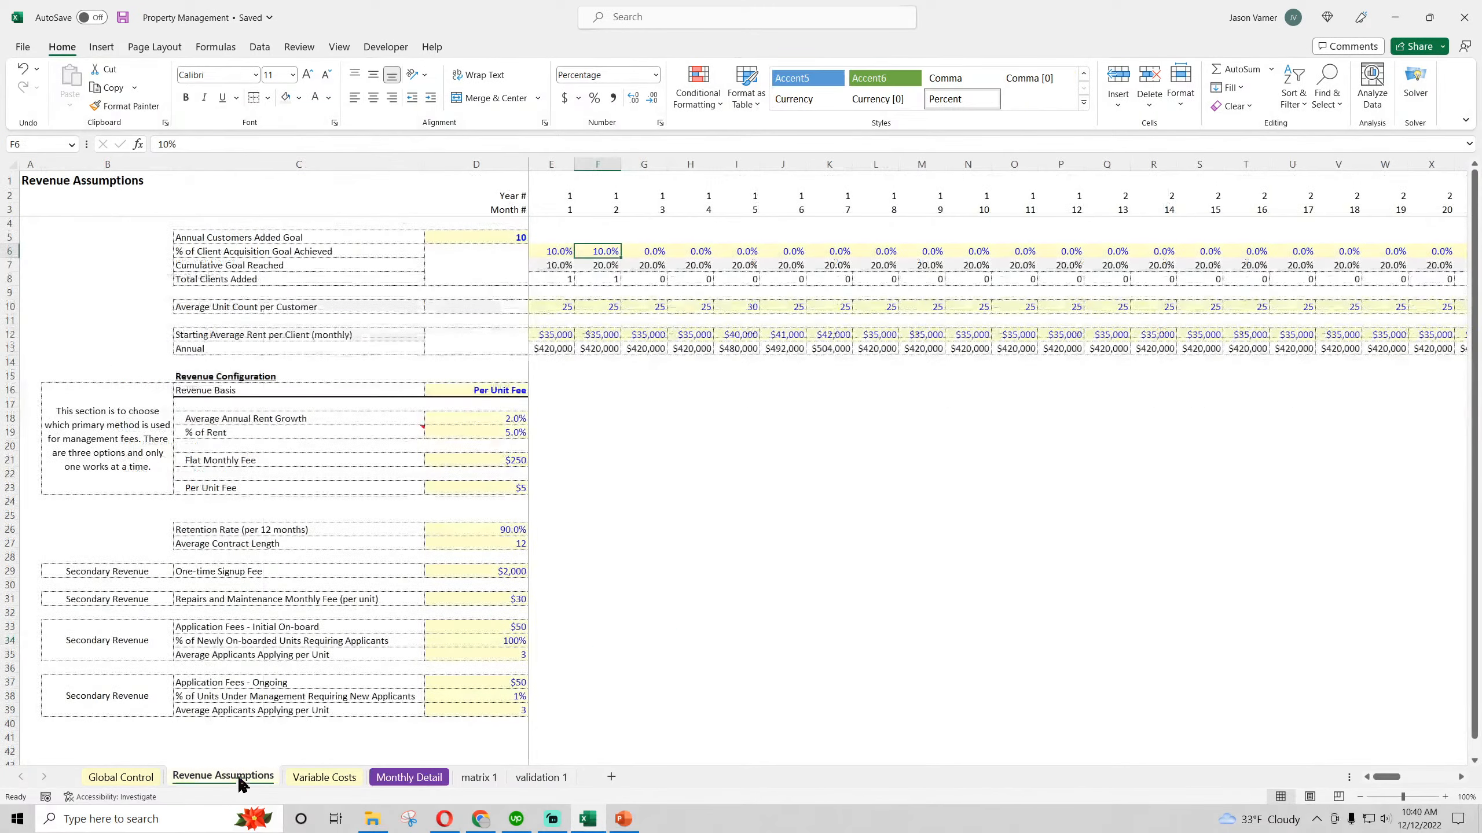
drag(63, 237, 1129, 672)
drag(1, 238, 12, 710)
right_click(7, 239)
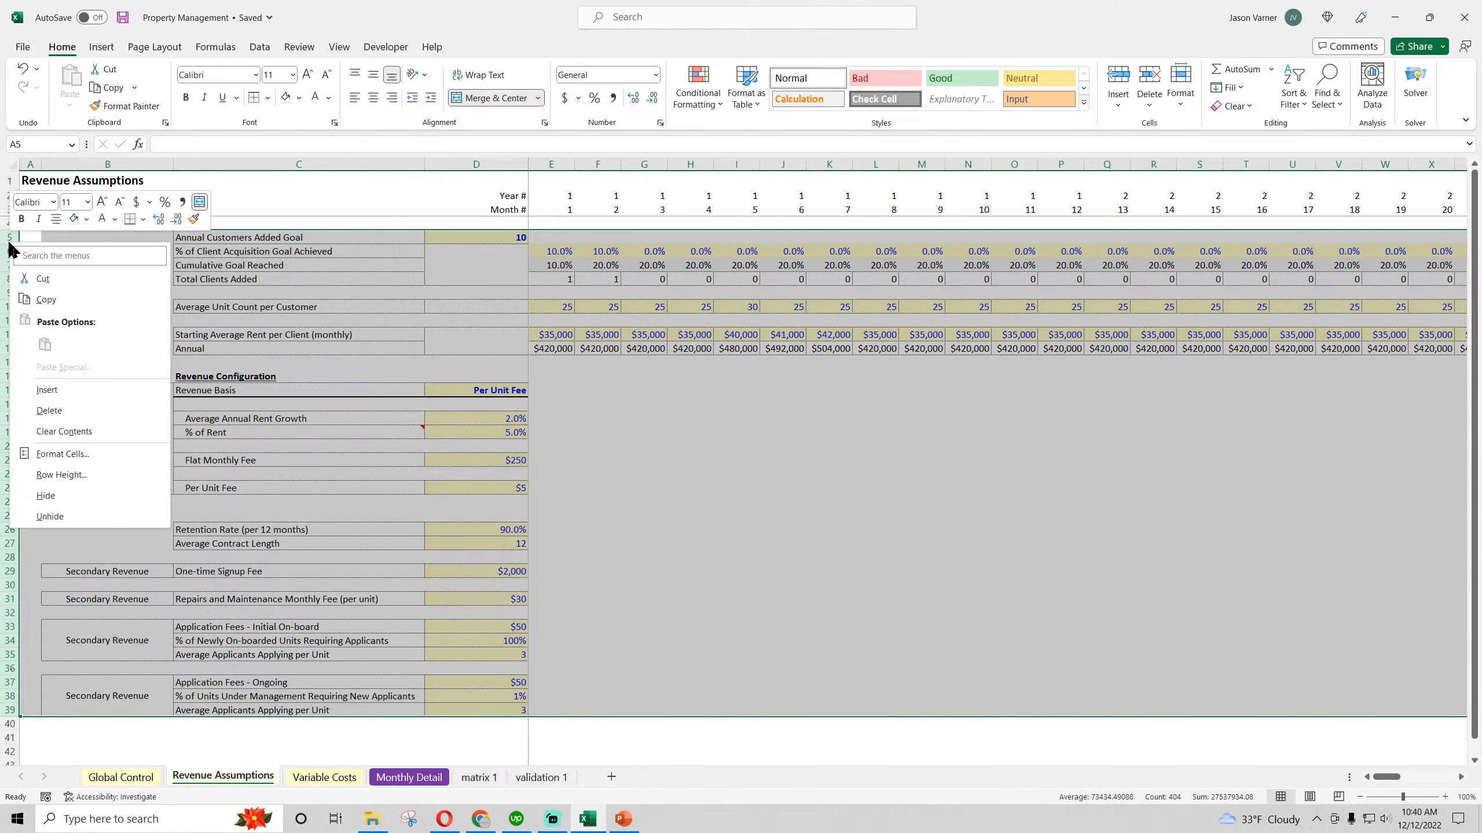
click(41, 297)
scroll(138, 469, down, 4)
scroll(138, 469, down, 4)
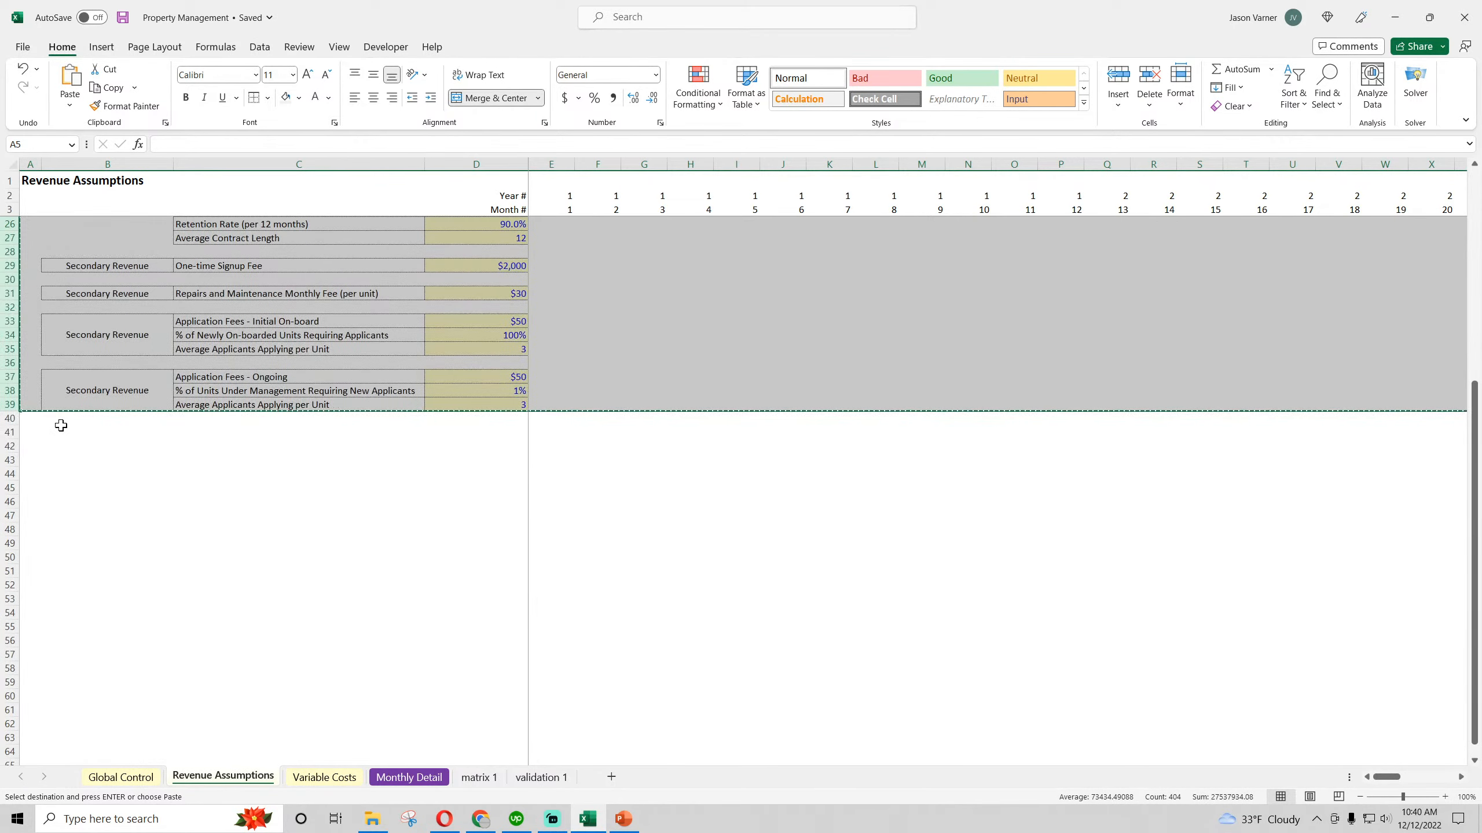
drag(26, 418, 28, 447)
right_click(10, 460)
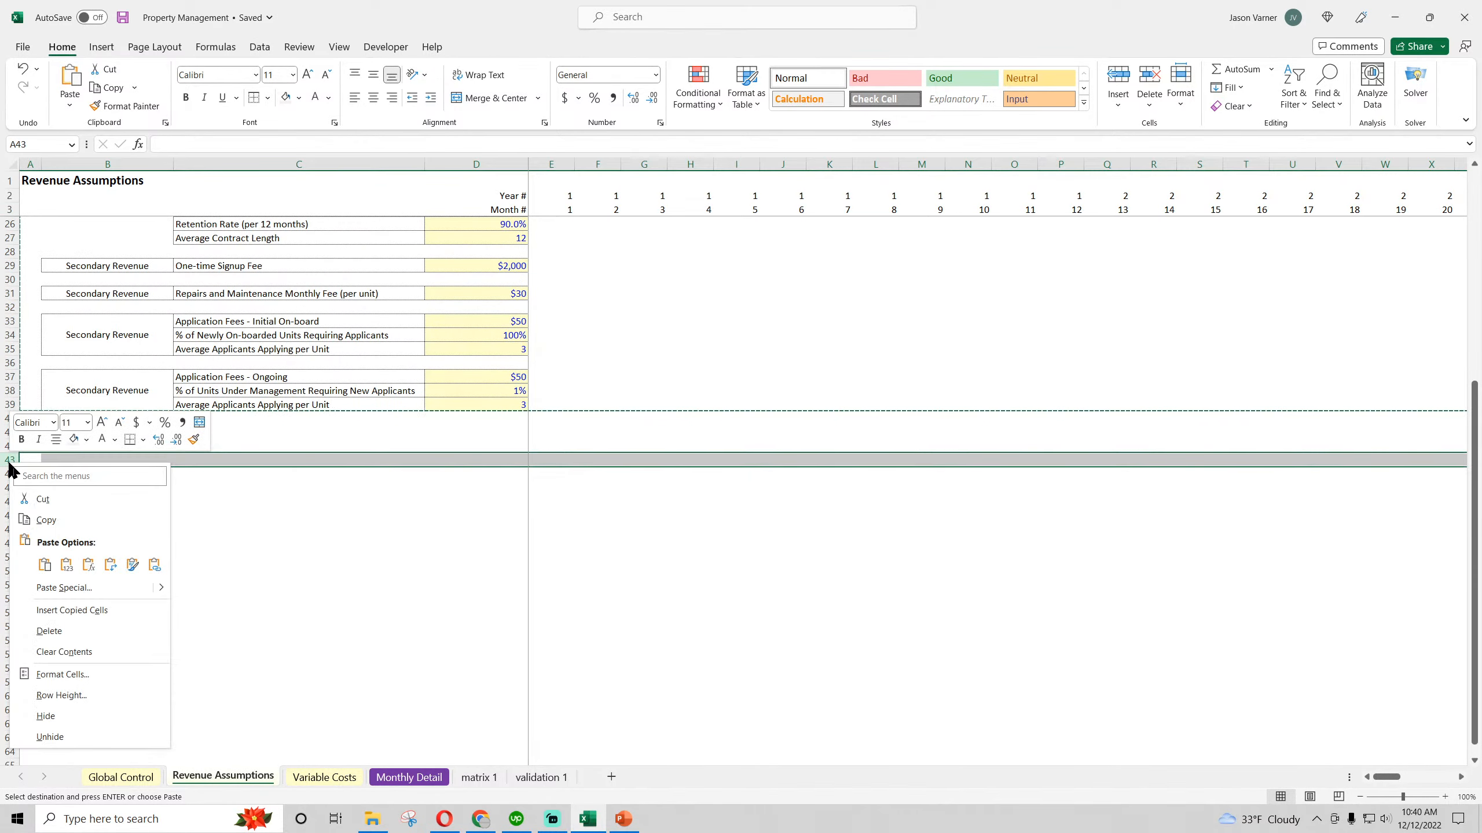
click(45, 563)
click(282, 492)
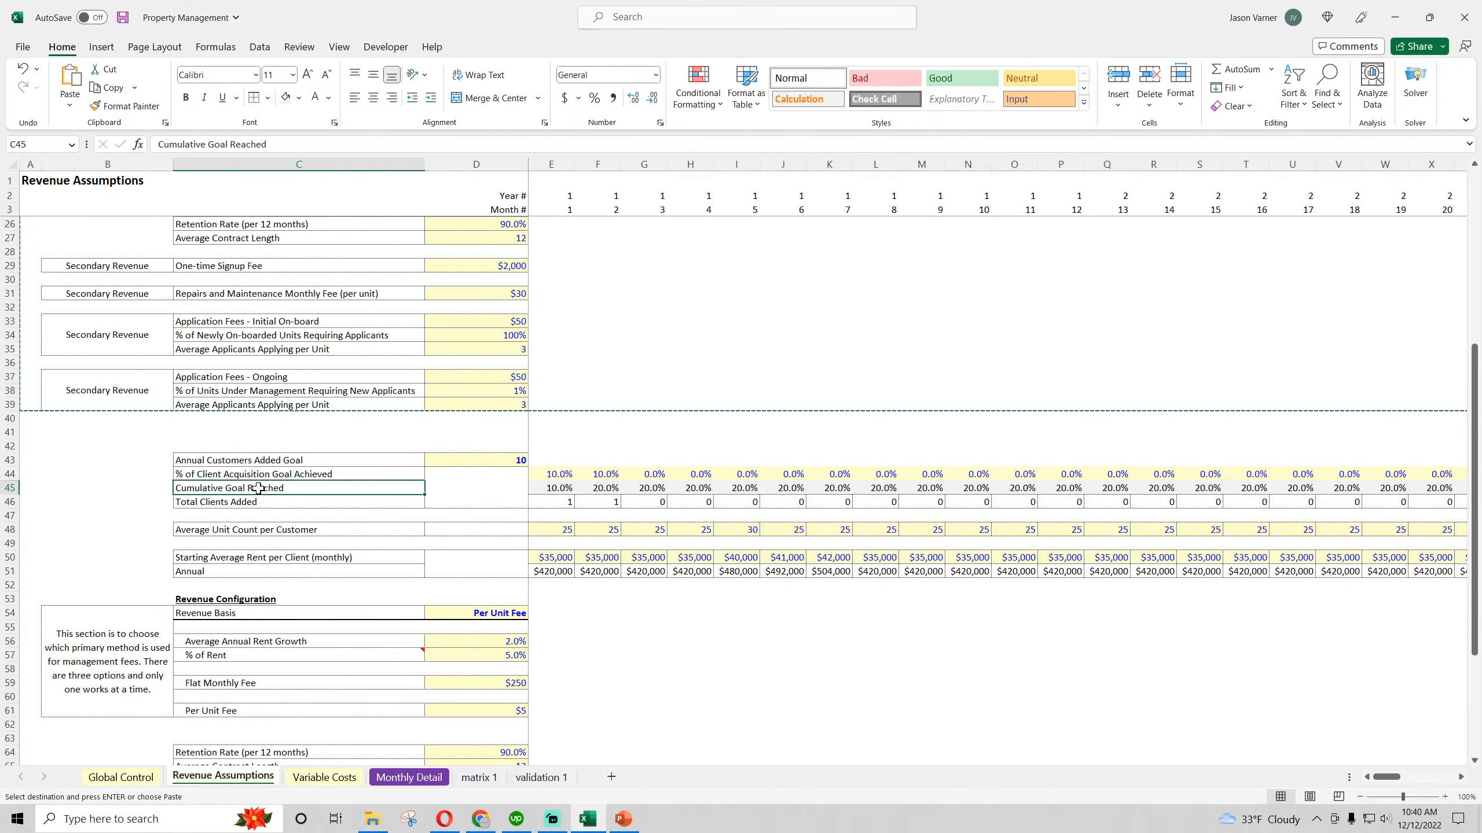
Insert a blank row at row 4 of Revenue Assumptions and enter the heading Type 1 Customers in C5
scroll(257, 490, up, 7)
right_click(9, 225)
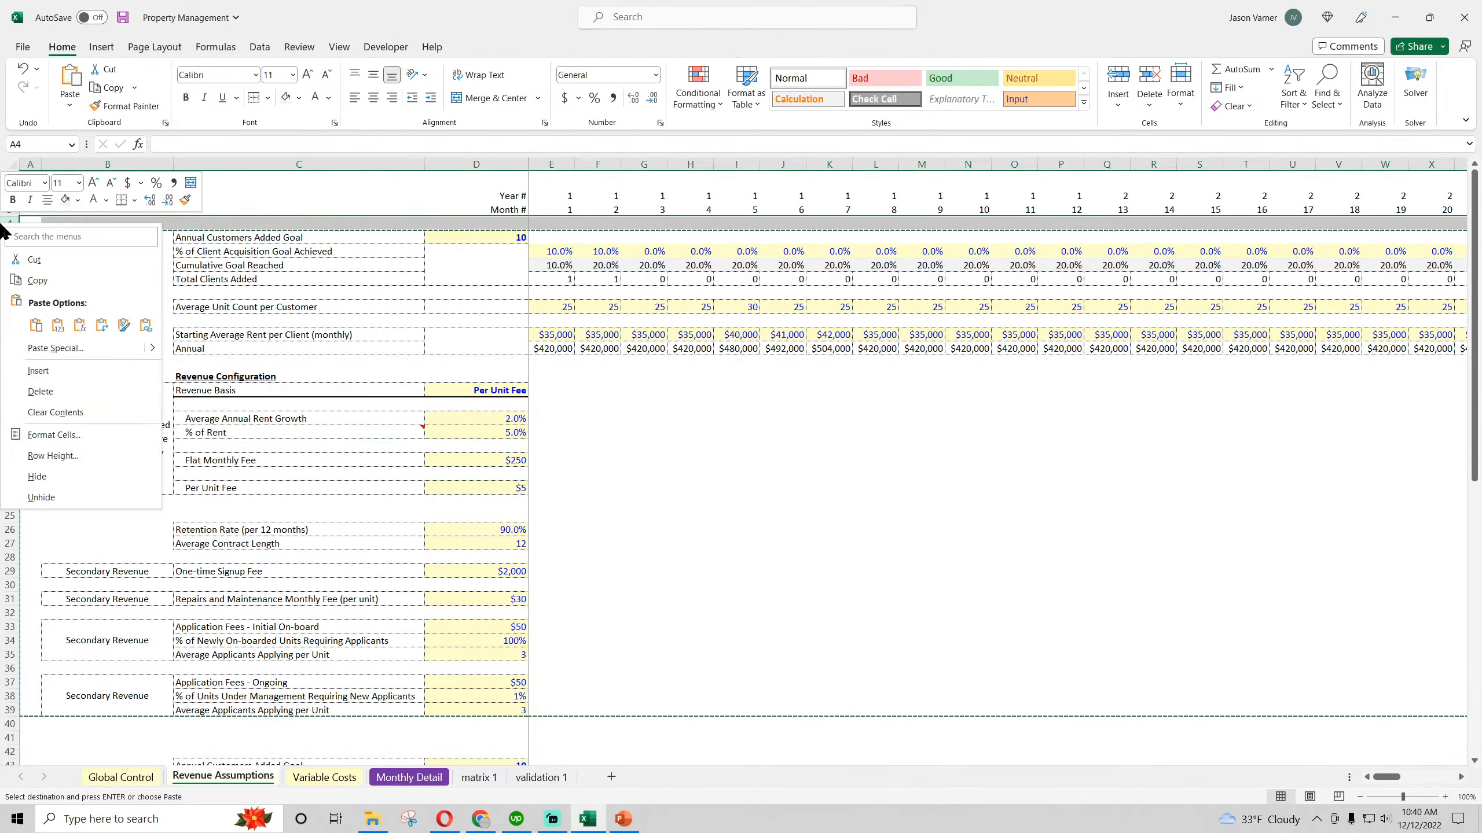
click(38, 370)
click(202, 237)
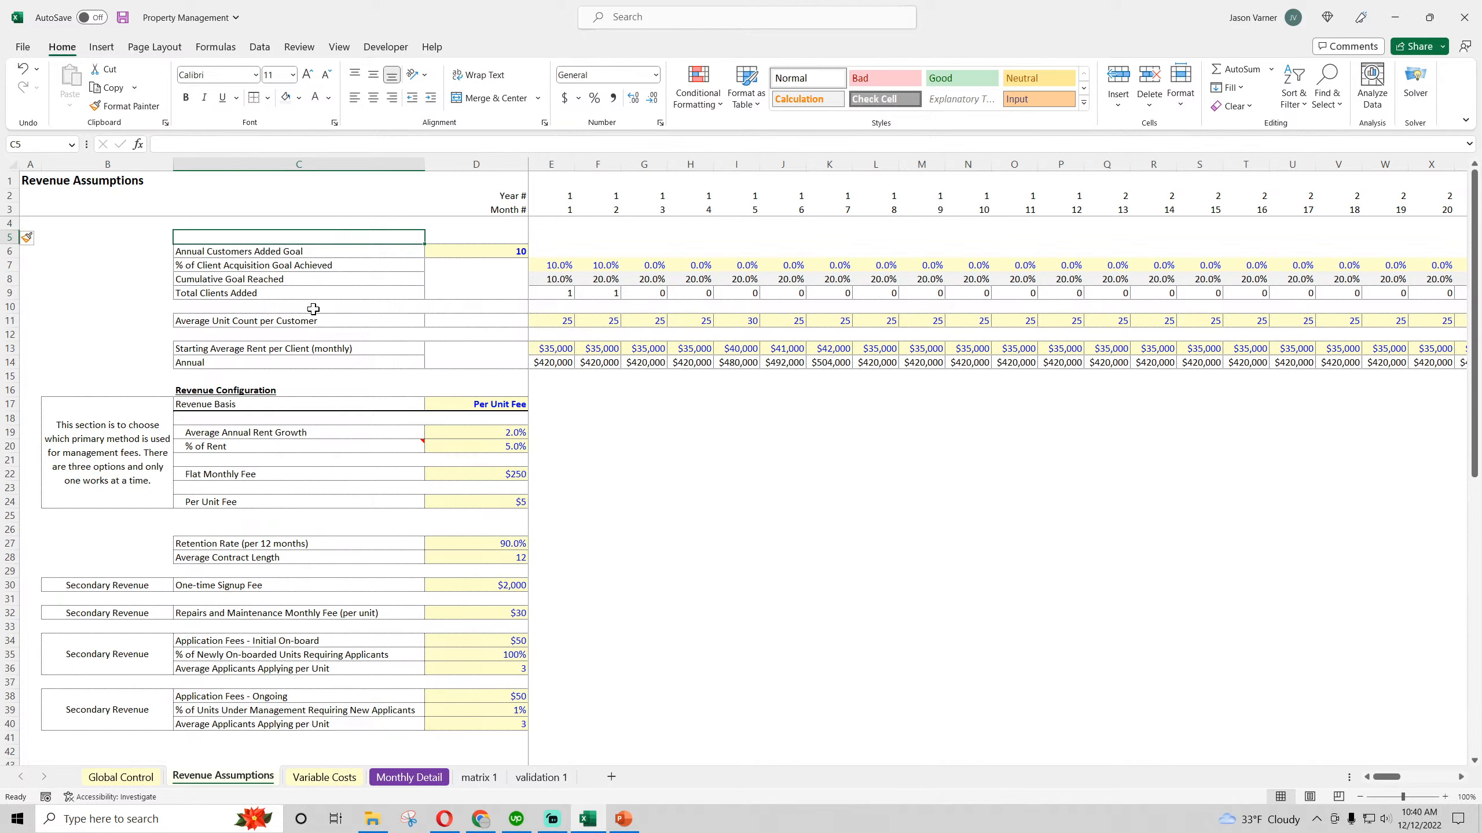
text(Type 1 Customers)
key(Return)
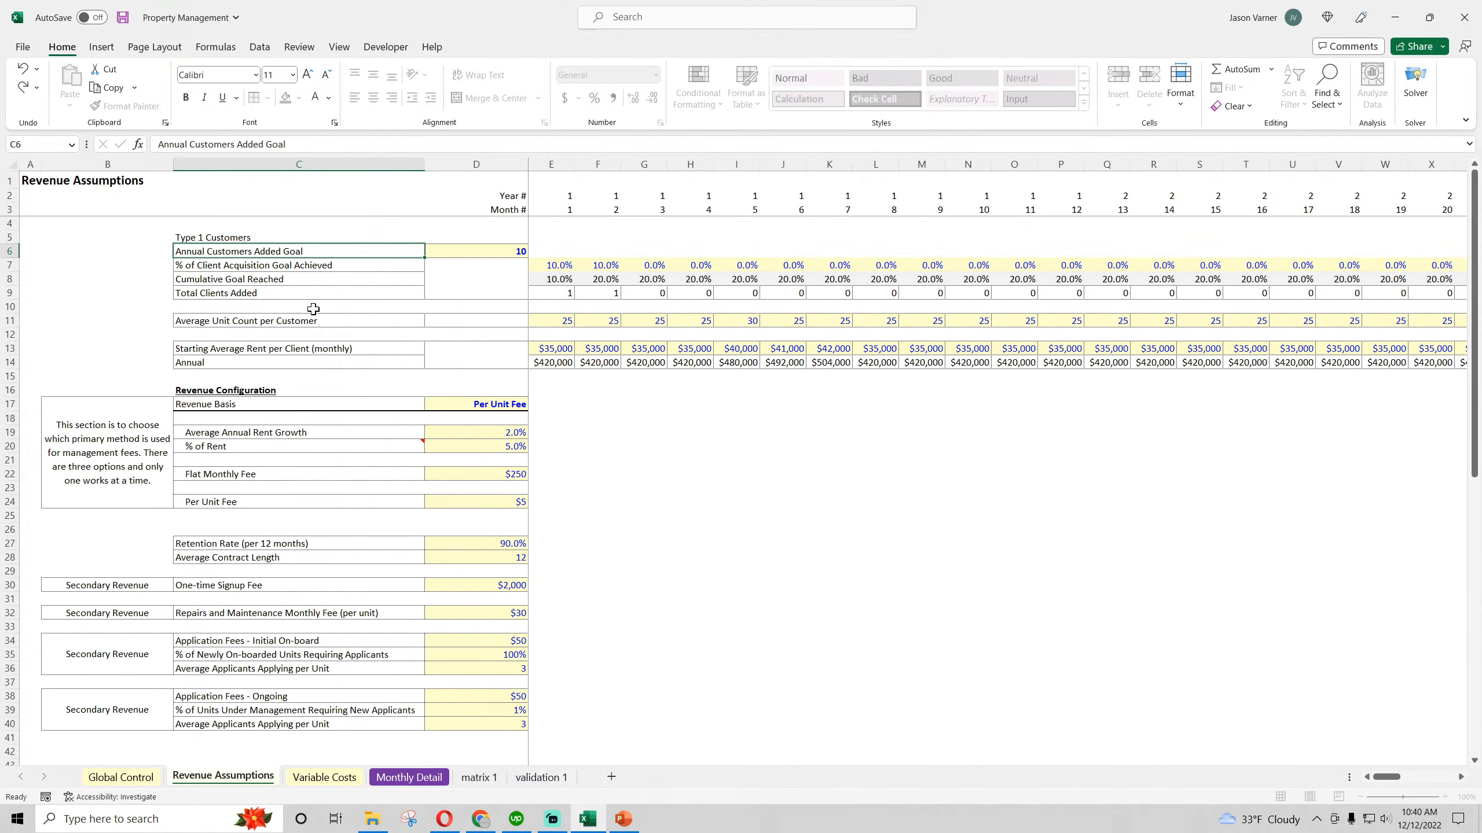
Bold the Type 1 Customers heading and apply a thick bottom border along row 5 from C5 through month 60 in BL5
click(236, 236)
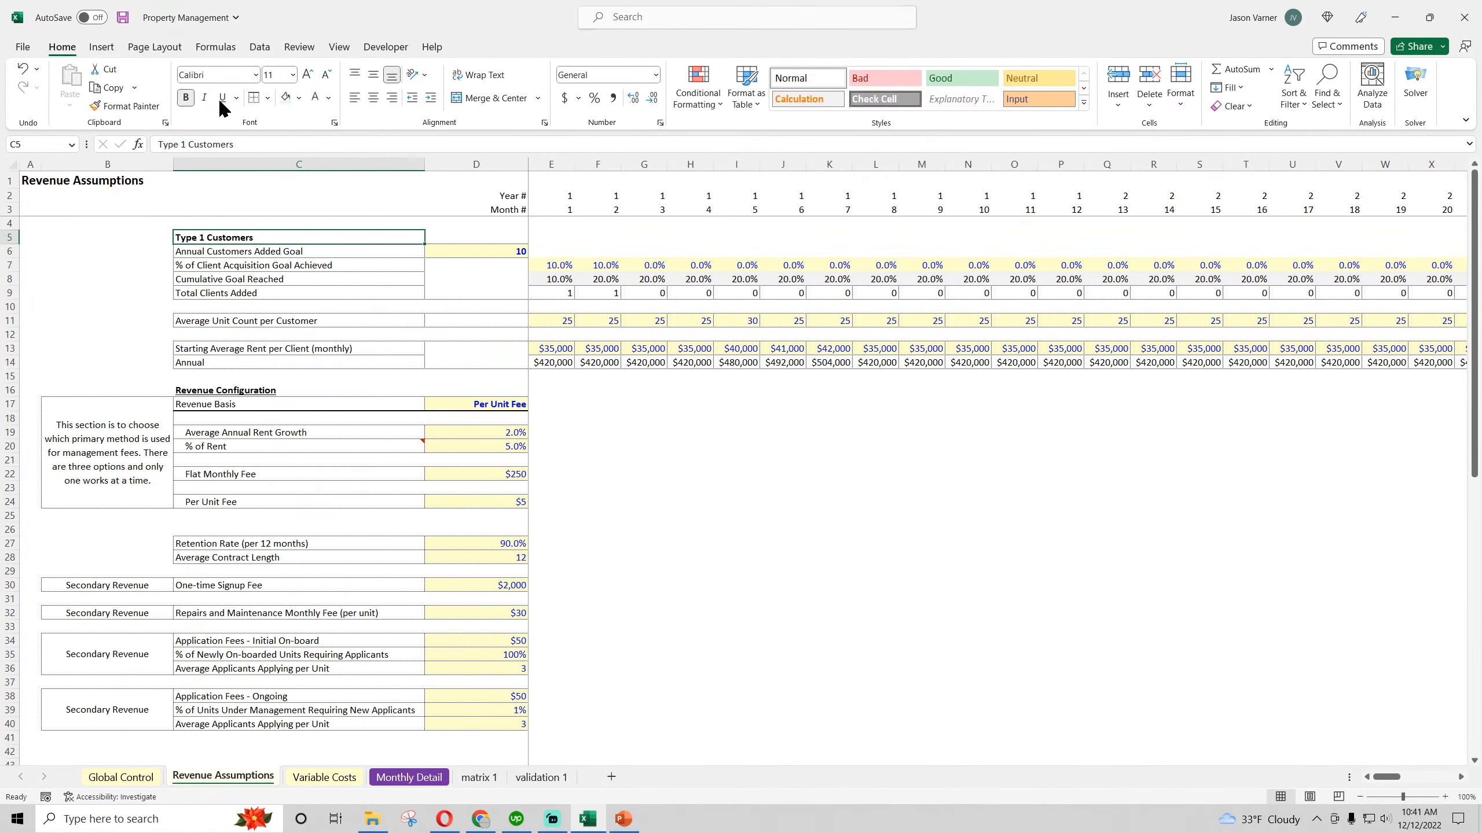
click(268, 100)
click(312, 330)
click(115, 307)
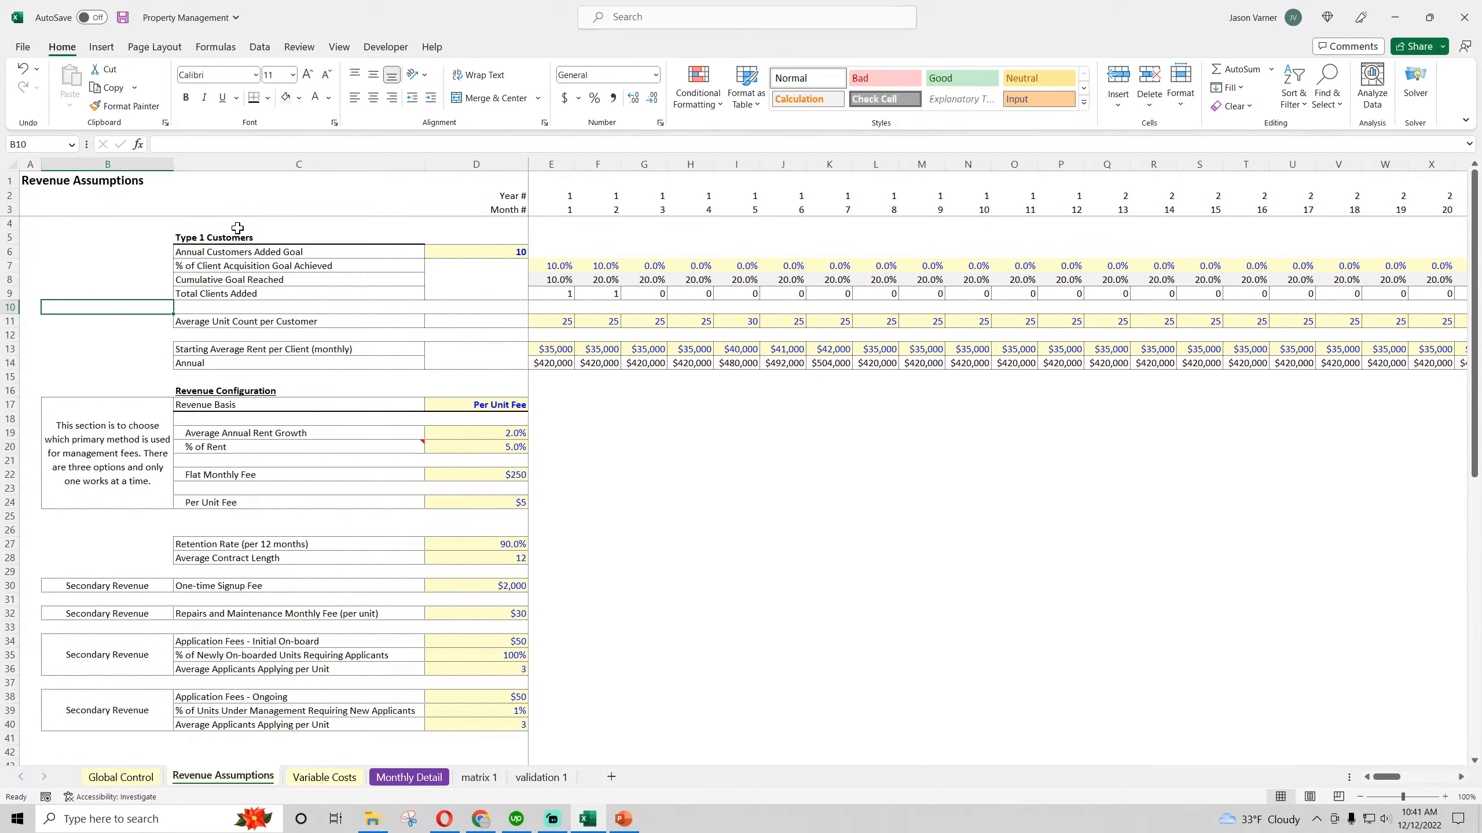
drag(237, 233, 1416, 235)
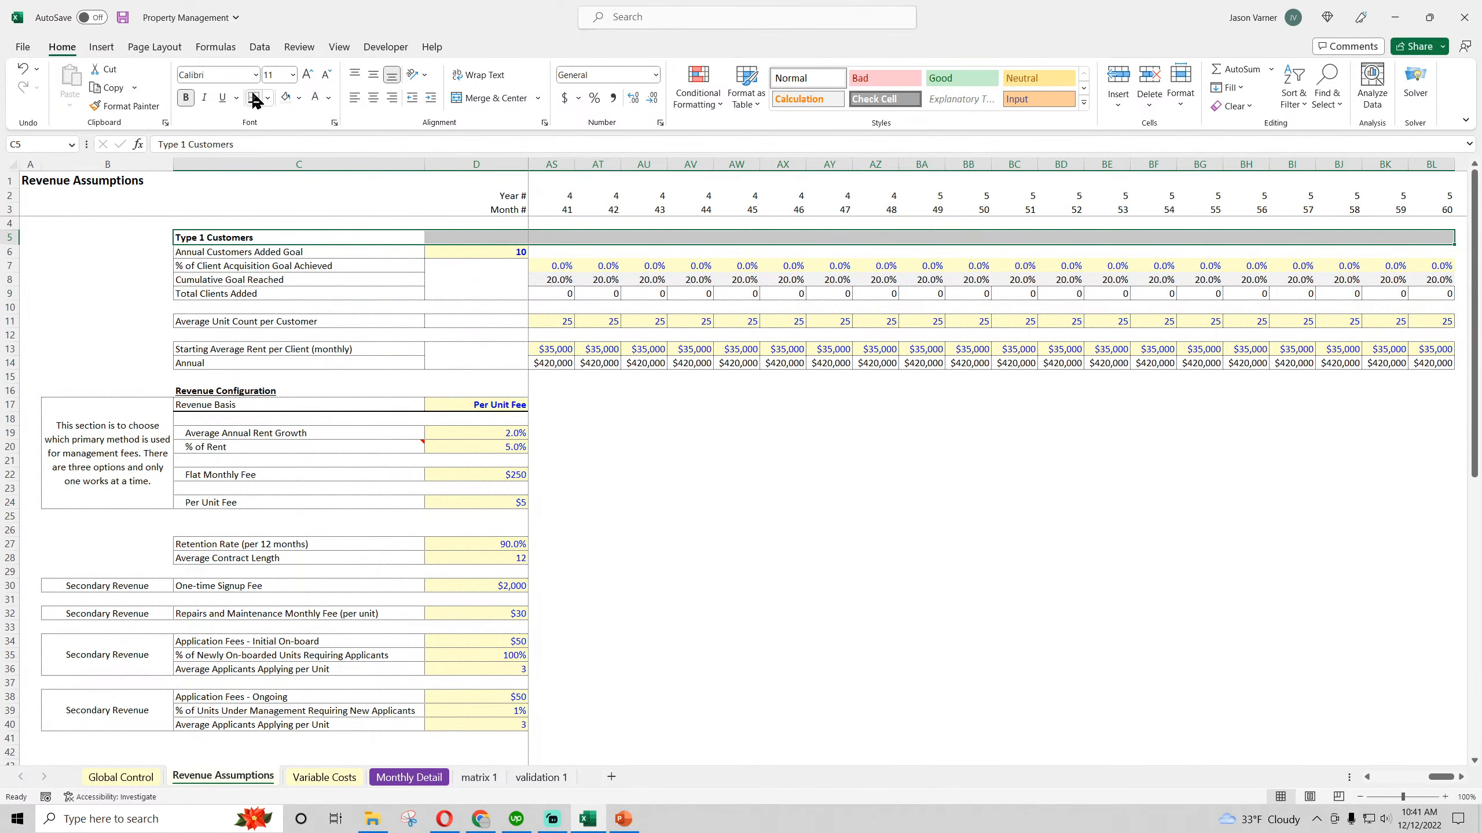
Copy the Type 1 Customers heading row to row 43, rename the copy Type 2 Customers, and save the workbook
key(ctrl+c)
scroll(221, 465, down, 5)
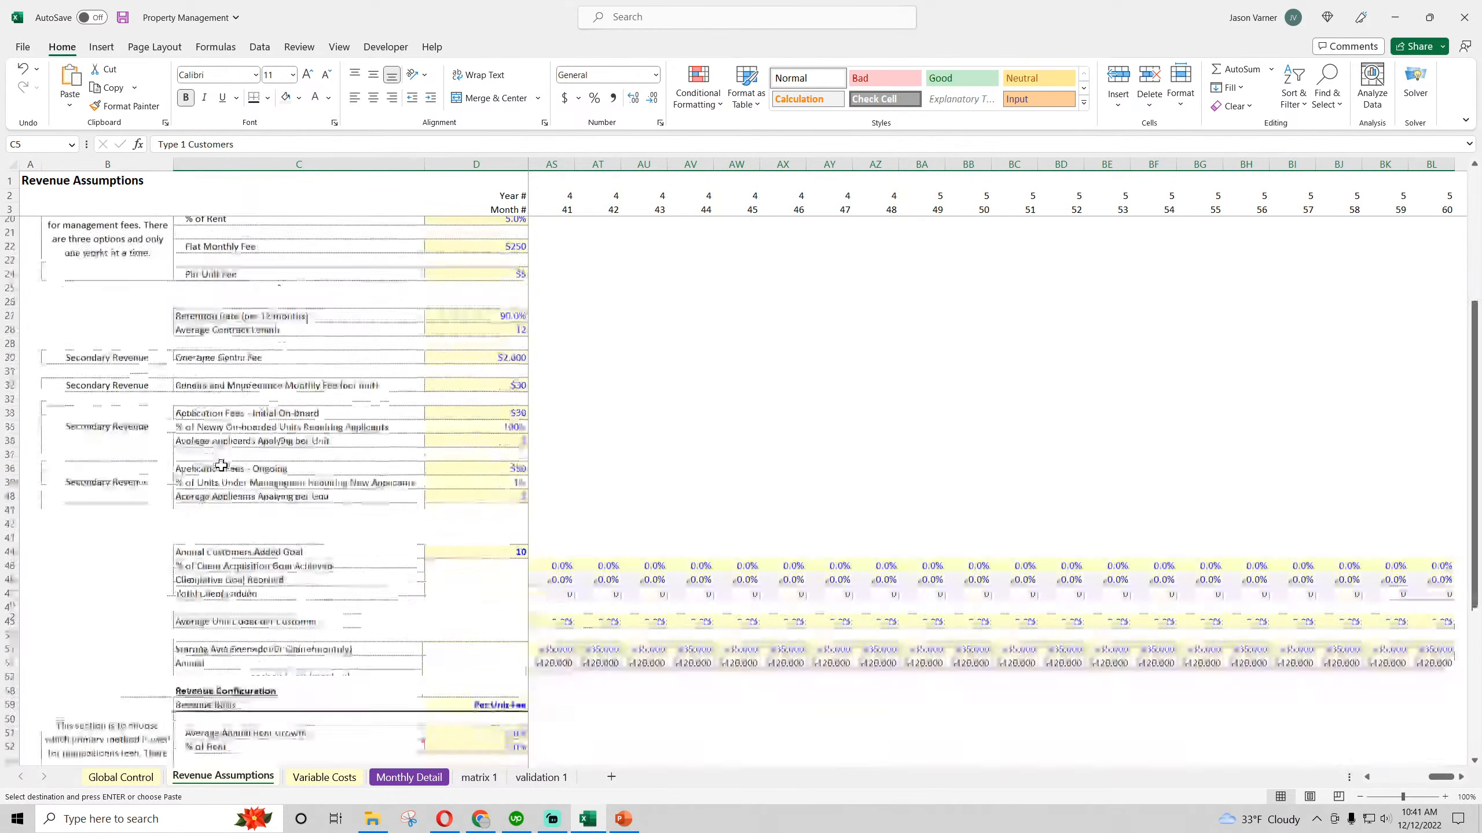
click(217, 461)
key(Return)
double_click(218, 463)
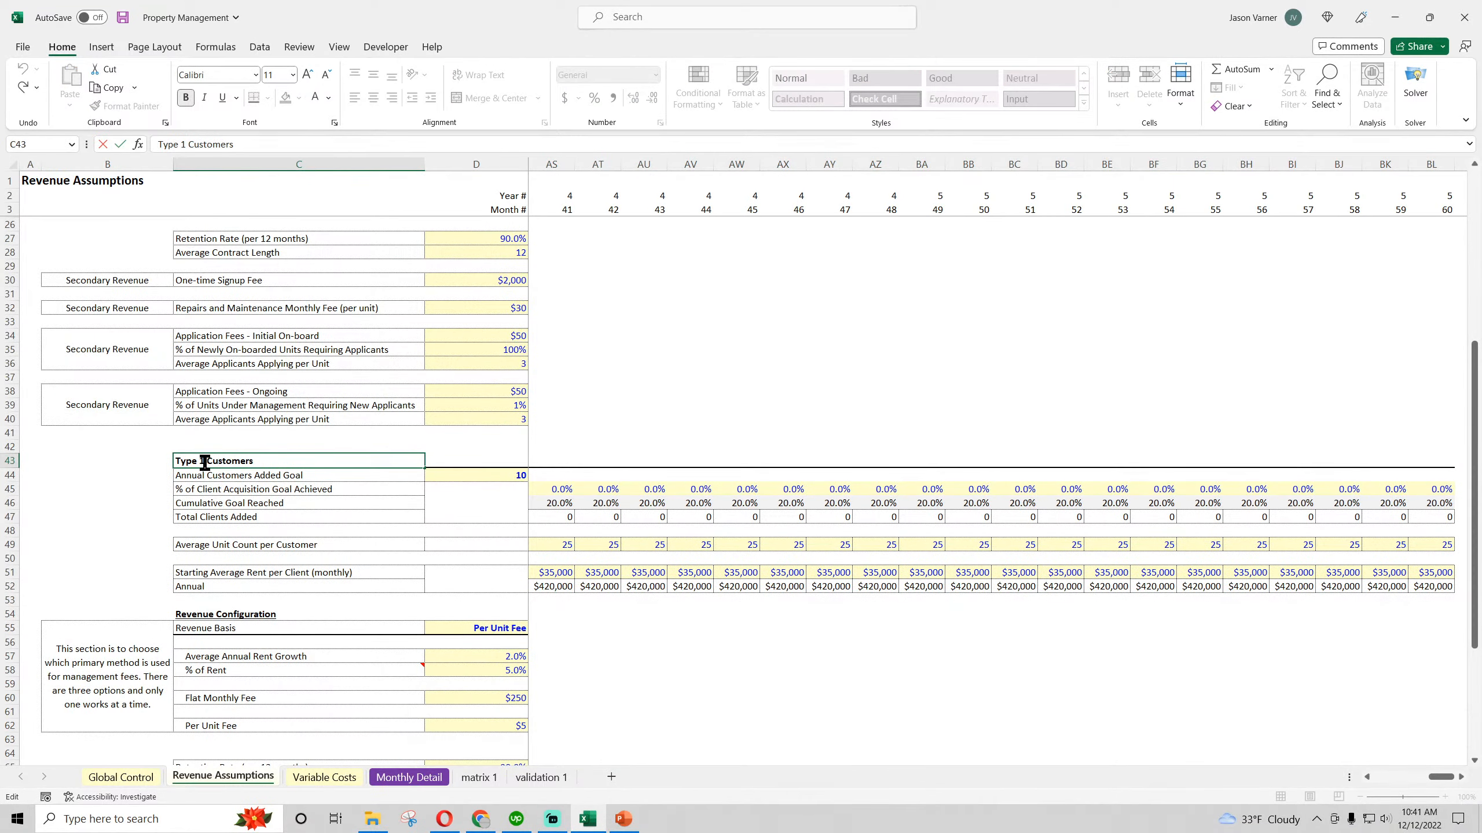
text(2)
click(736, 363)
scroll(542, 493, up, 7)
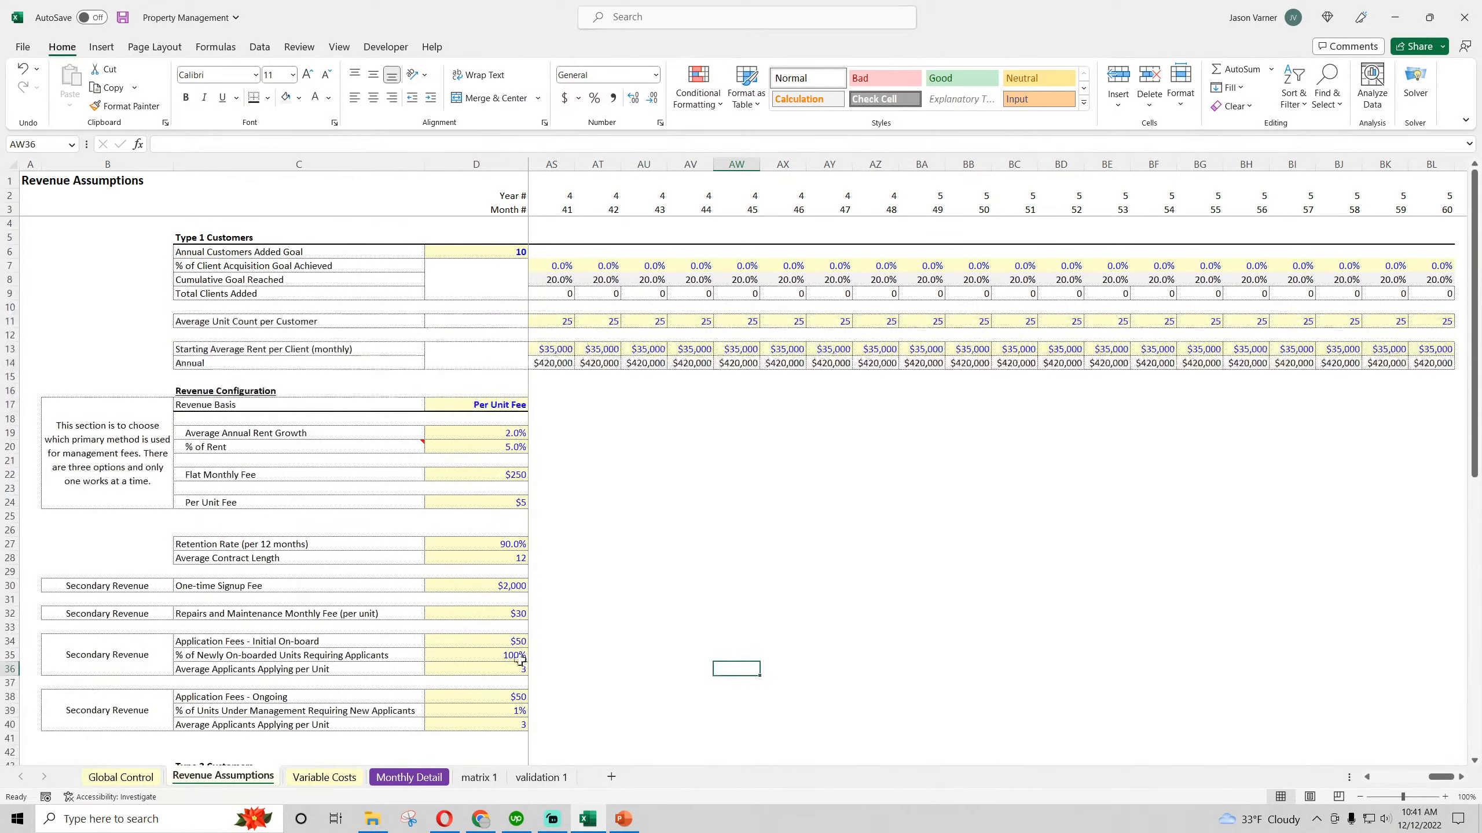
scroll(525, 583, down, 7)
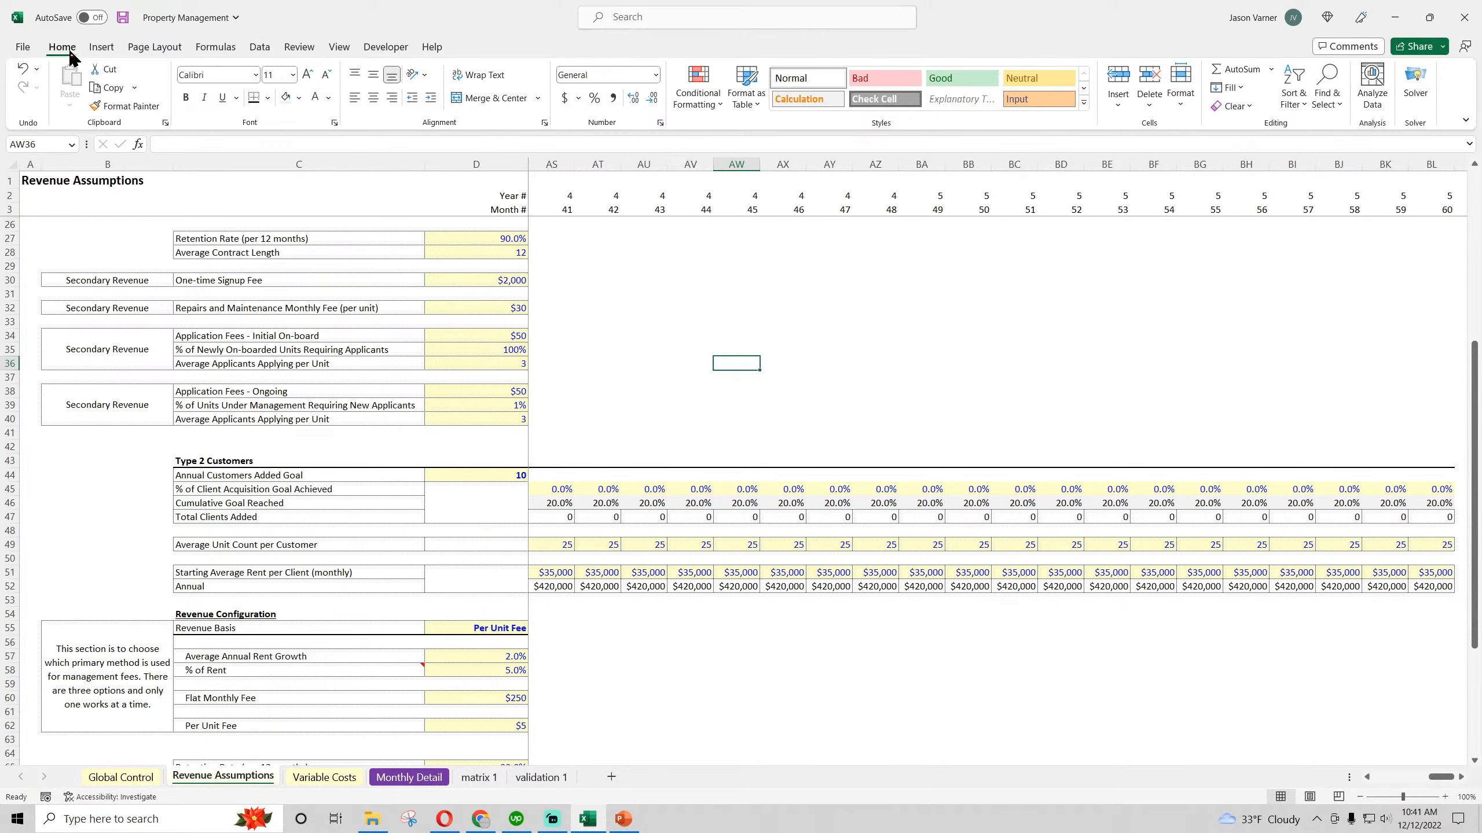
click(122, 18)
Review the Type 1 and Type 2 Customers sections on Revenue Assumptions, comparing their revenue configuration and secondary revenue inputs
scroll(249, 490, down, 7)
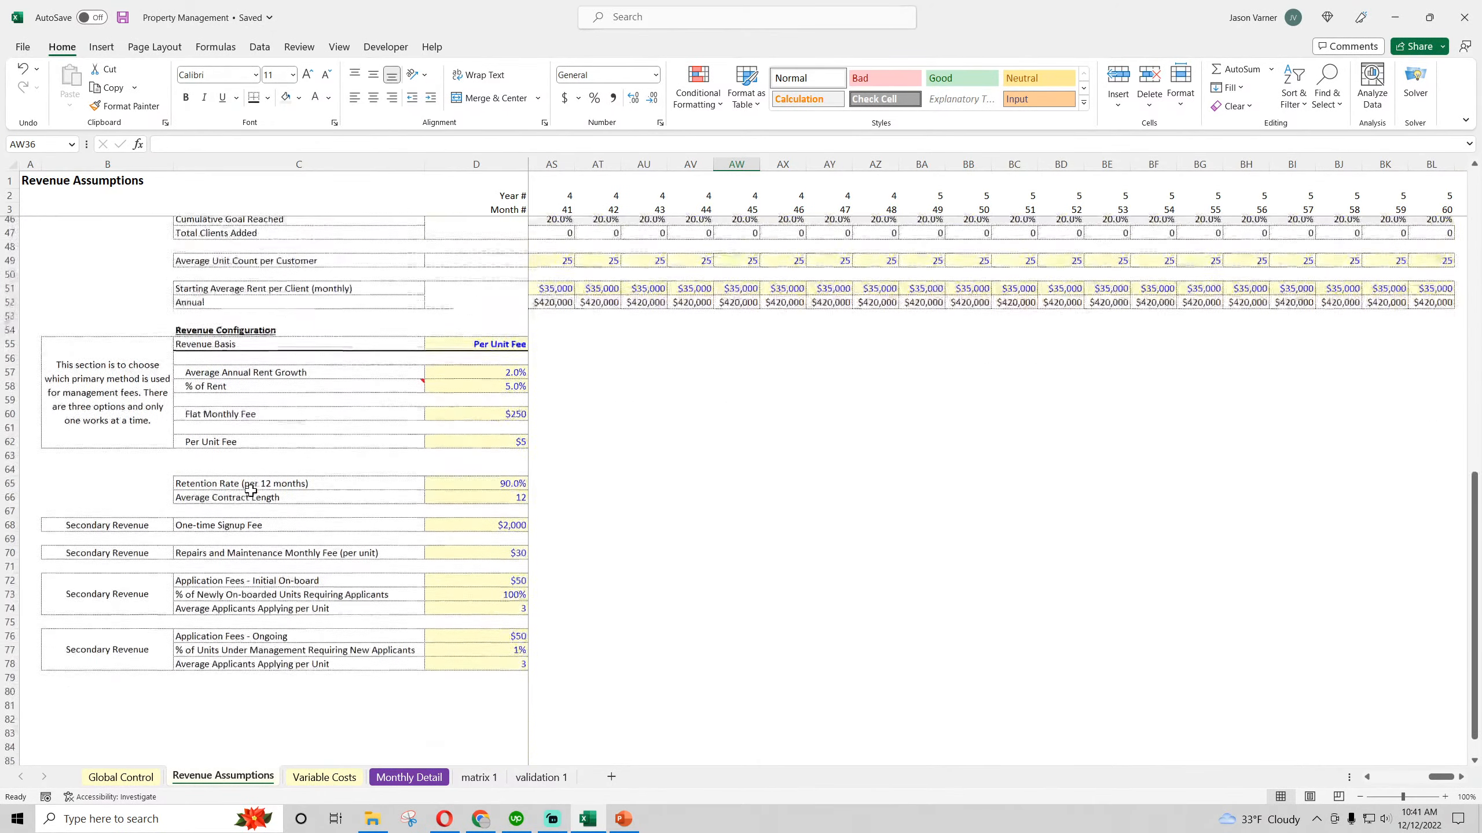
scroll(251, 488, up, 14)
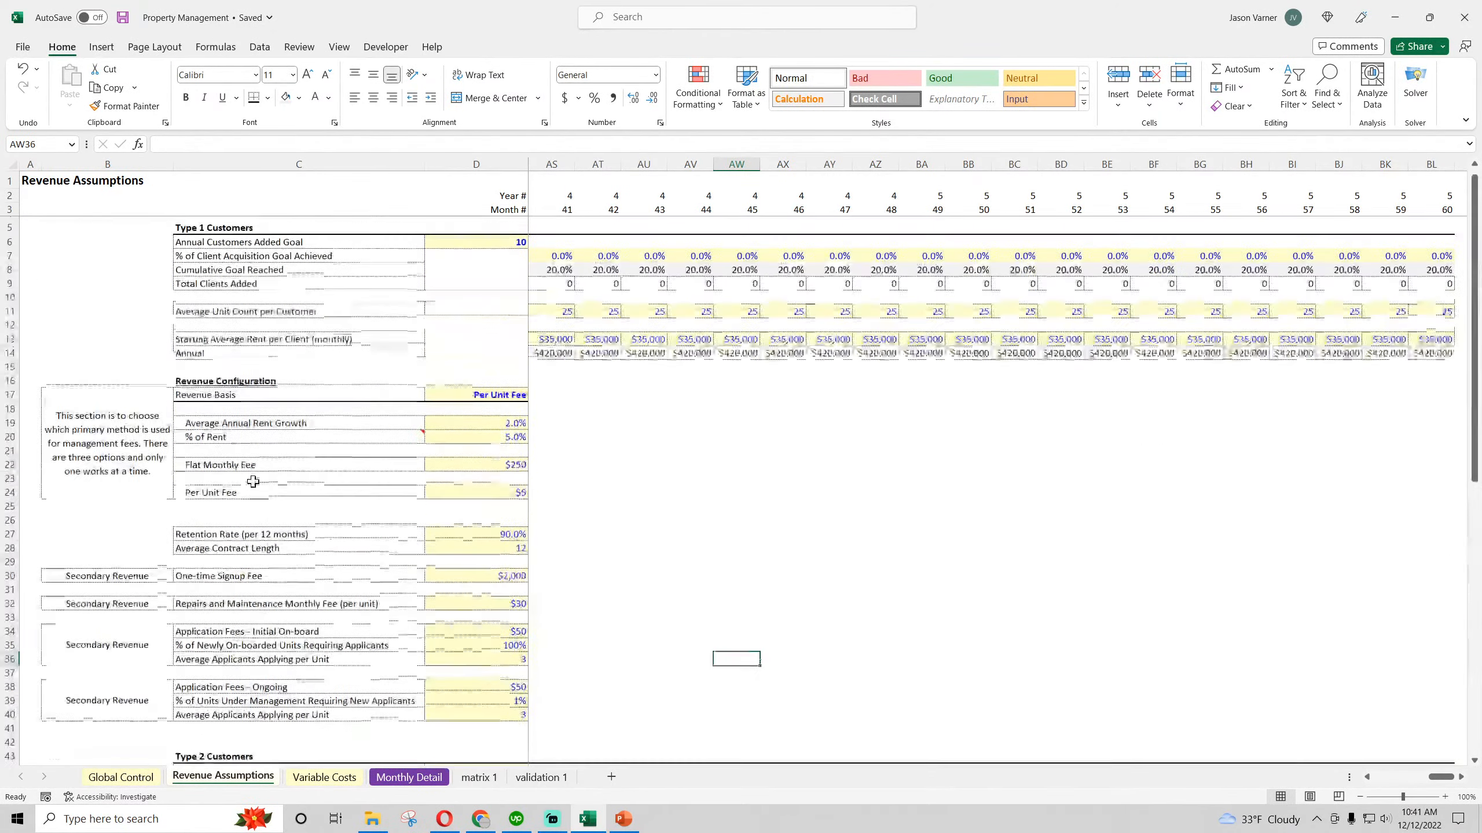
click(194, 233)
scroll(256, 413, down, 11)
click(234, 307)
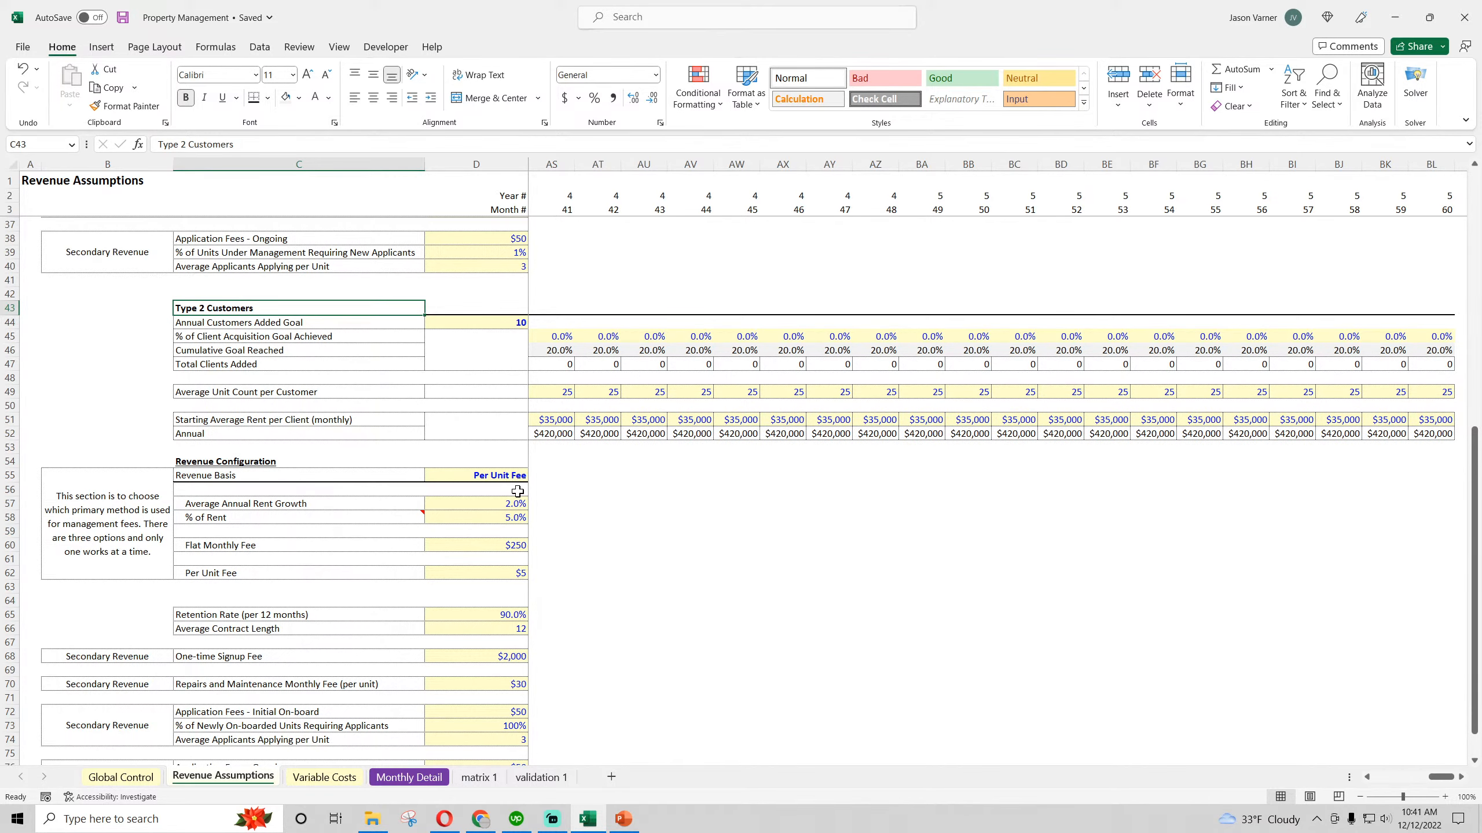
scroll(518, 491, down, 4)
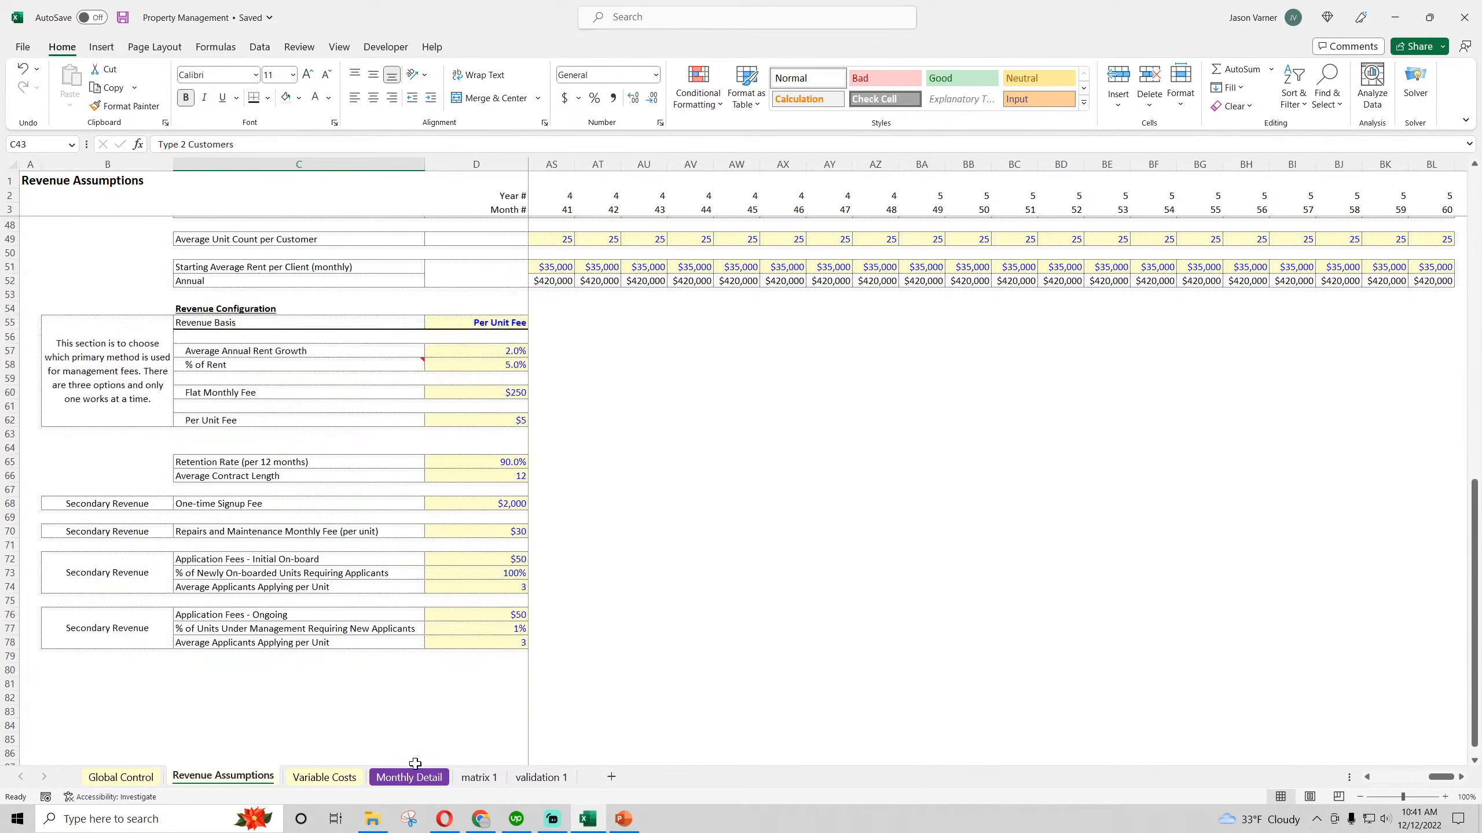
Copy the Type 1 customer and revenue blocks in Monthly Detail, C6 through Apr-23 in H23, and paste them at C25
click(411, 776)
drag(129, 248, 642, 486)
right_click(617, 255)
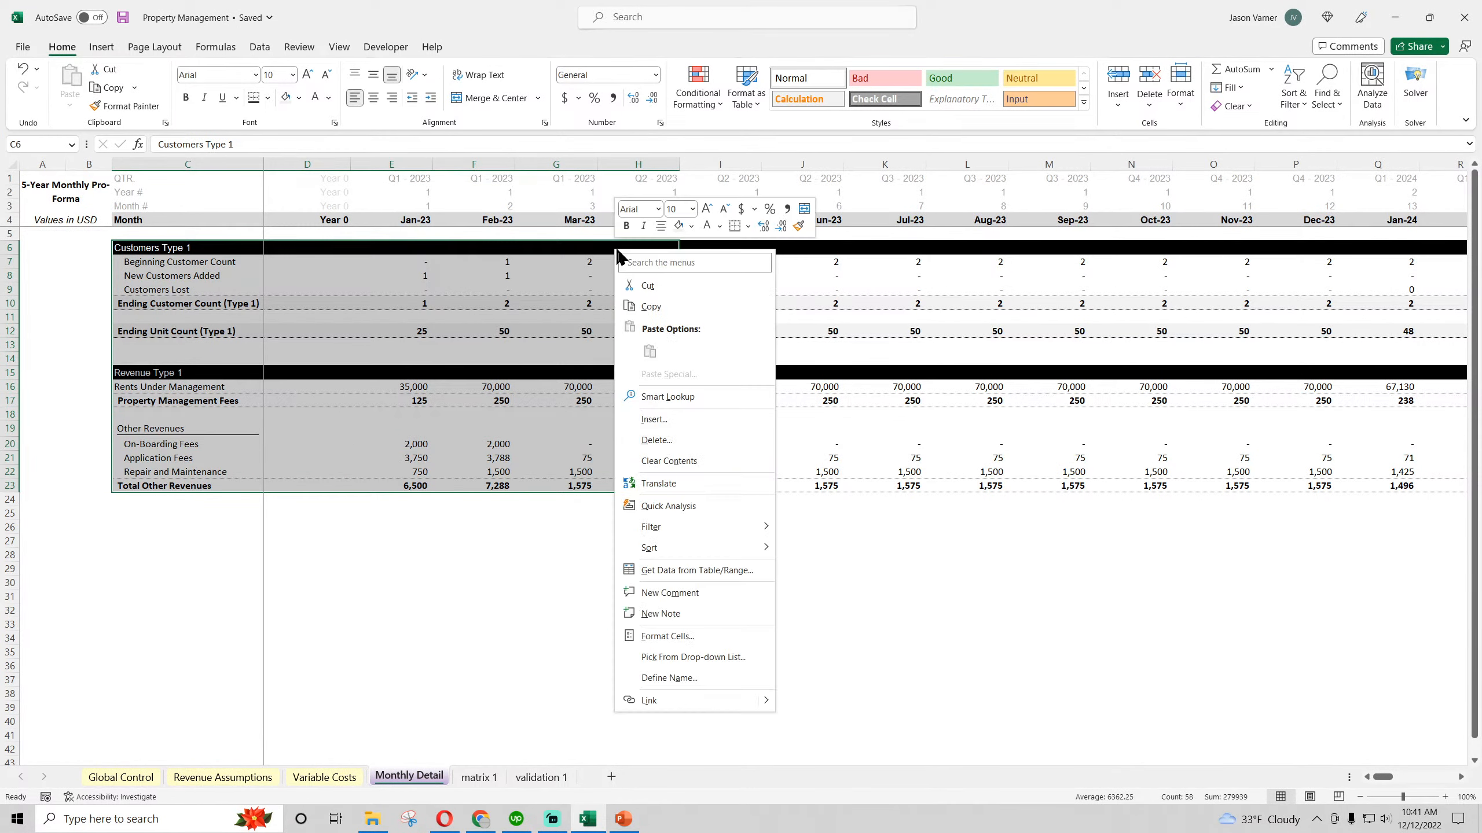
click(659, 307)
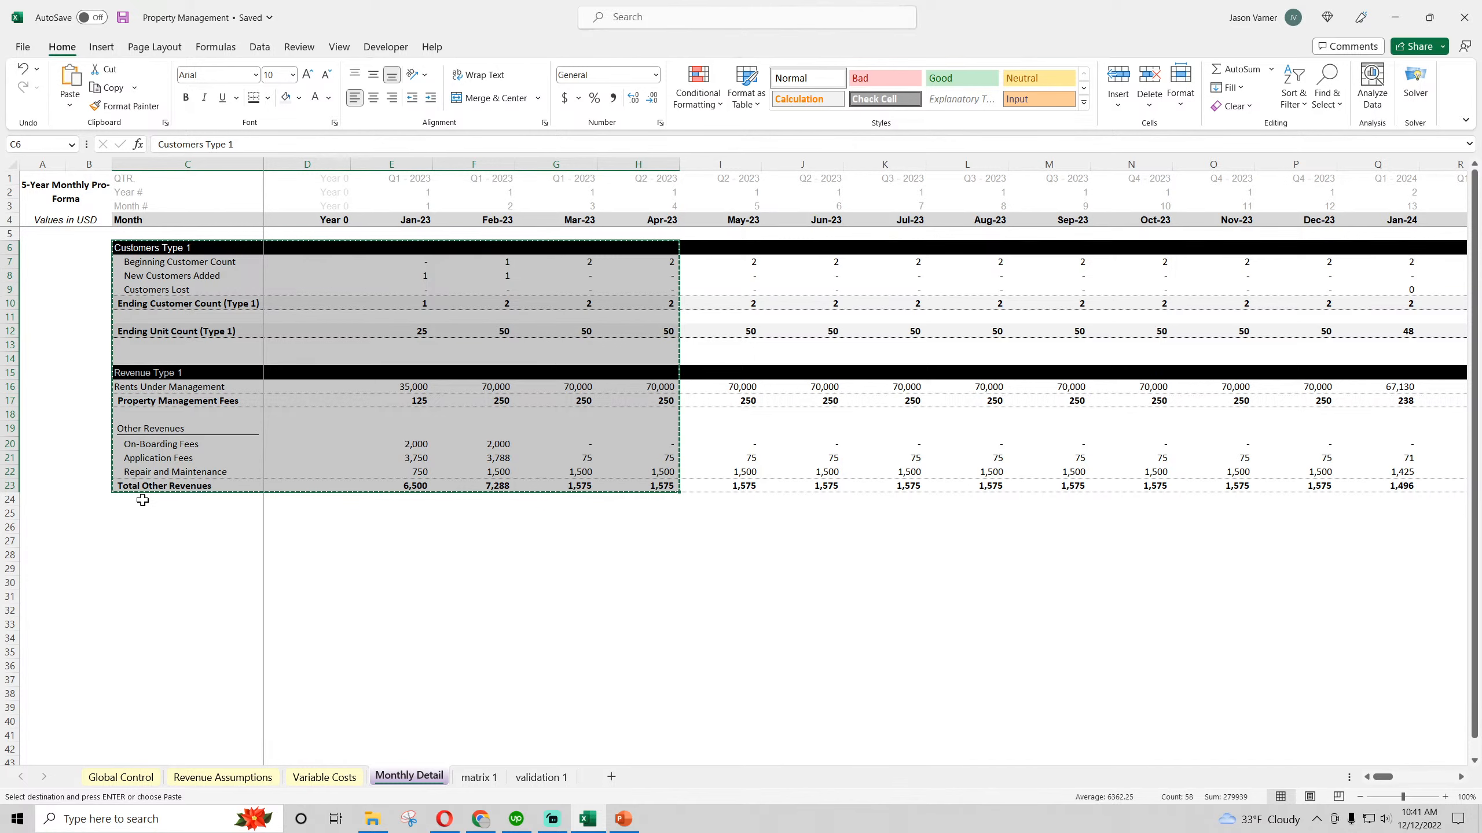
click(140, 511)
right_click(143, 517)
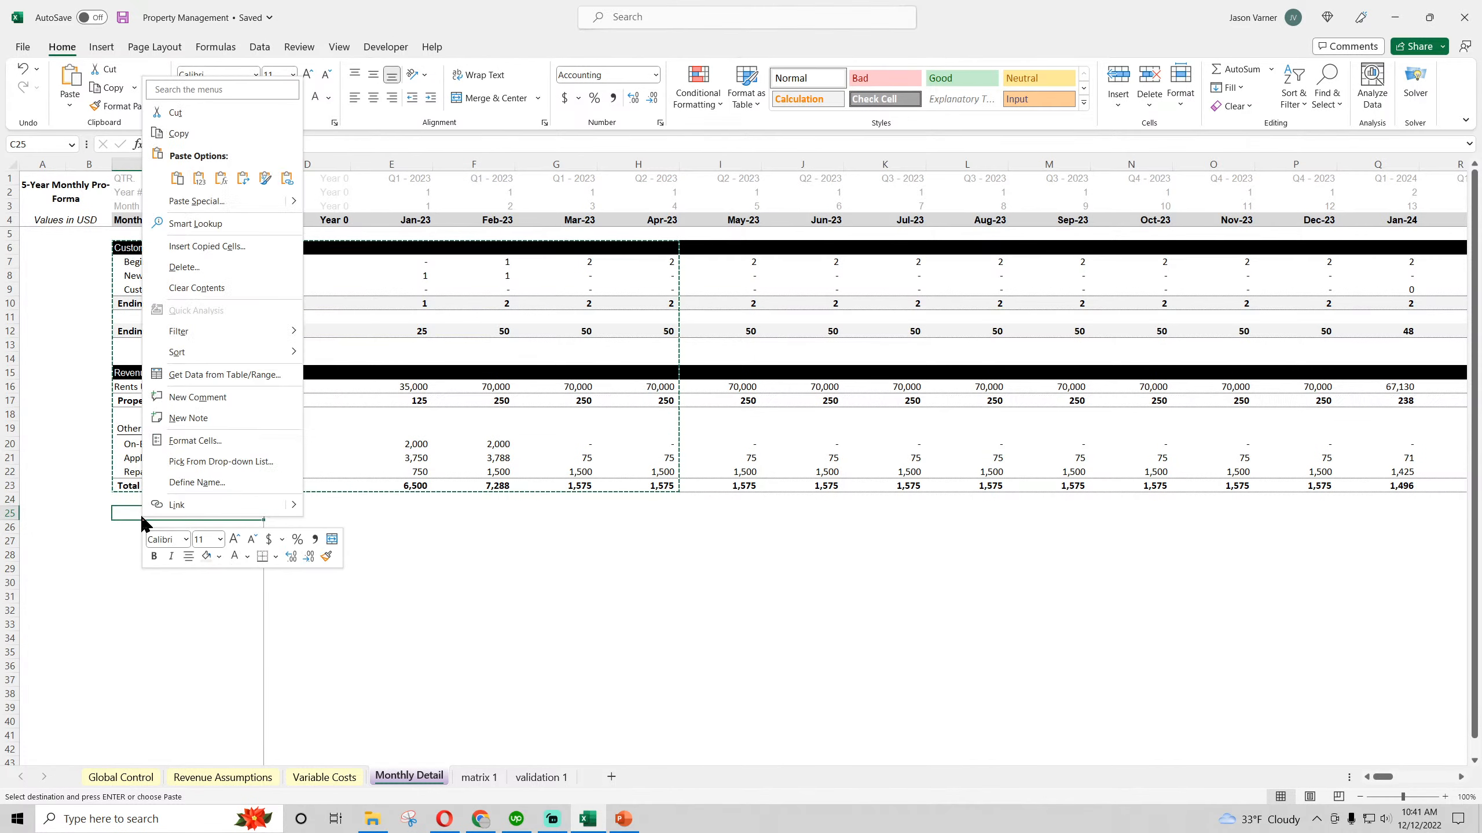
click(176, 178)
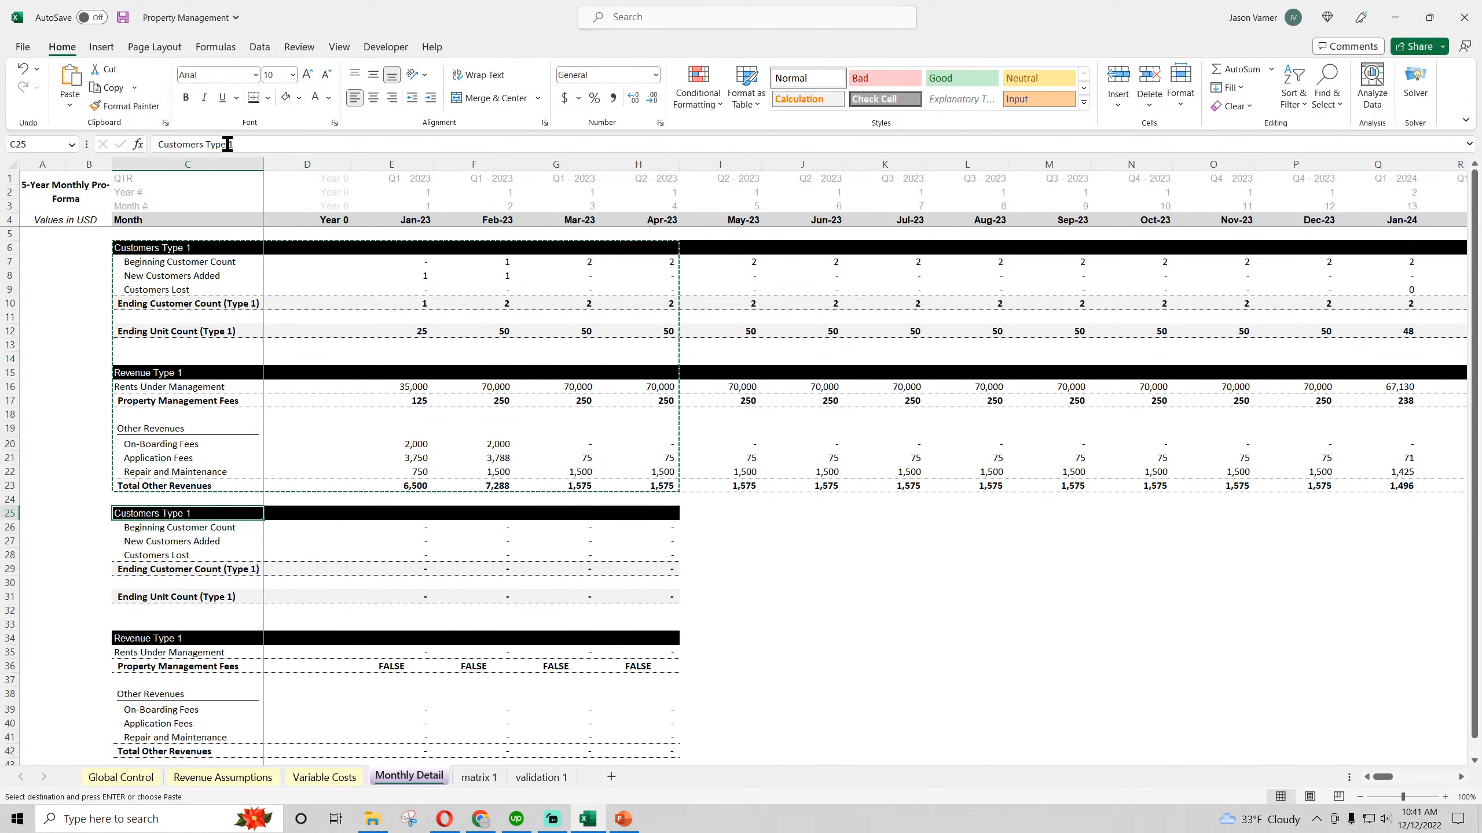
Rename the copied customers heading in C25 to Customers Type 2
click(274, 142)
key(BackSpace)
text(2)
click(342, 371)
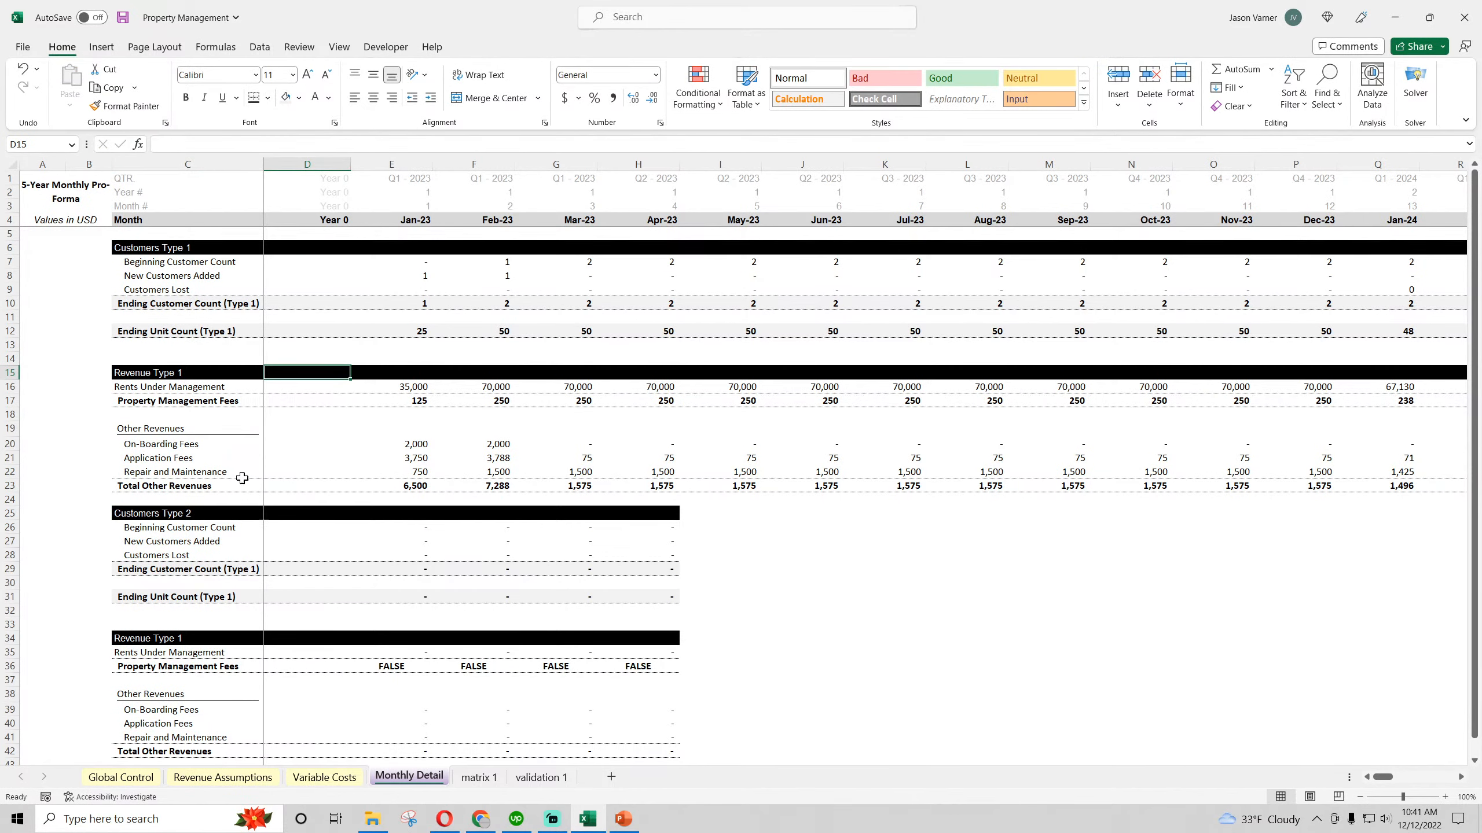
Replace every Type 1 with Type 2 in the copied row labels, C25 to C43, using Find and Replace
drag(153, 513, 180, 725)
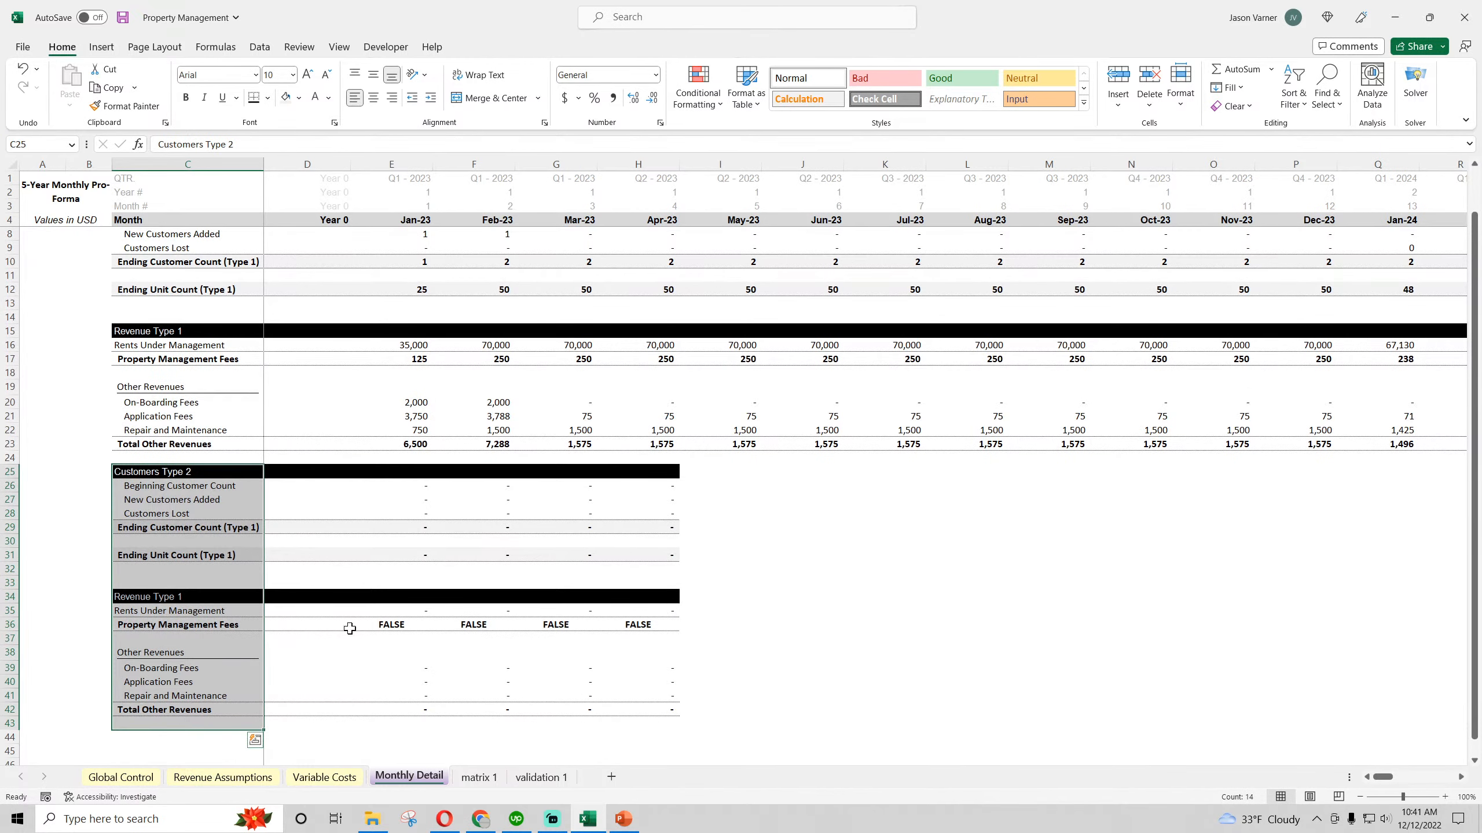
click(1327, 94)
click(1344, 145)
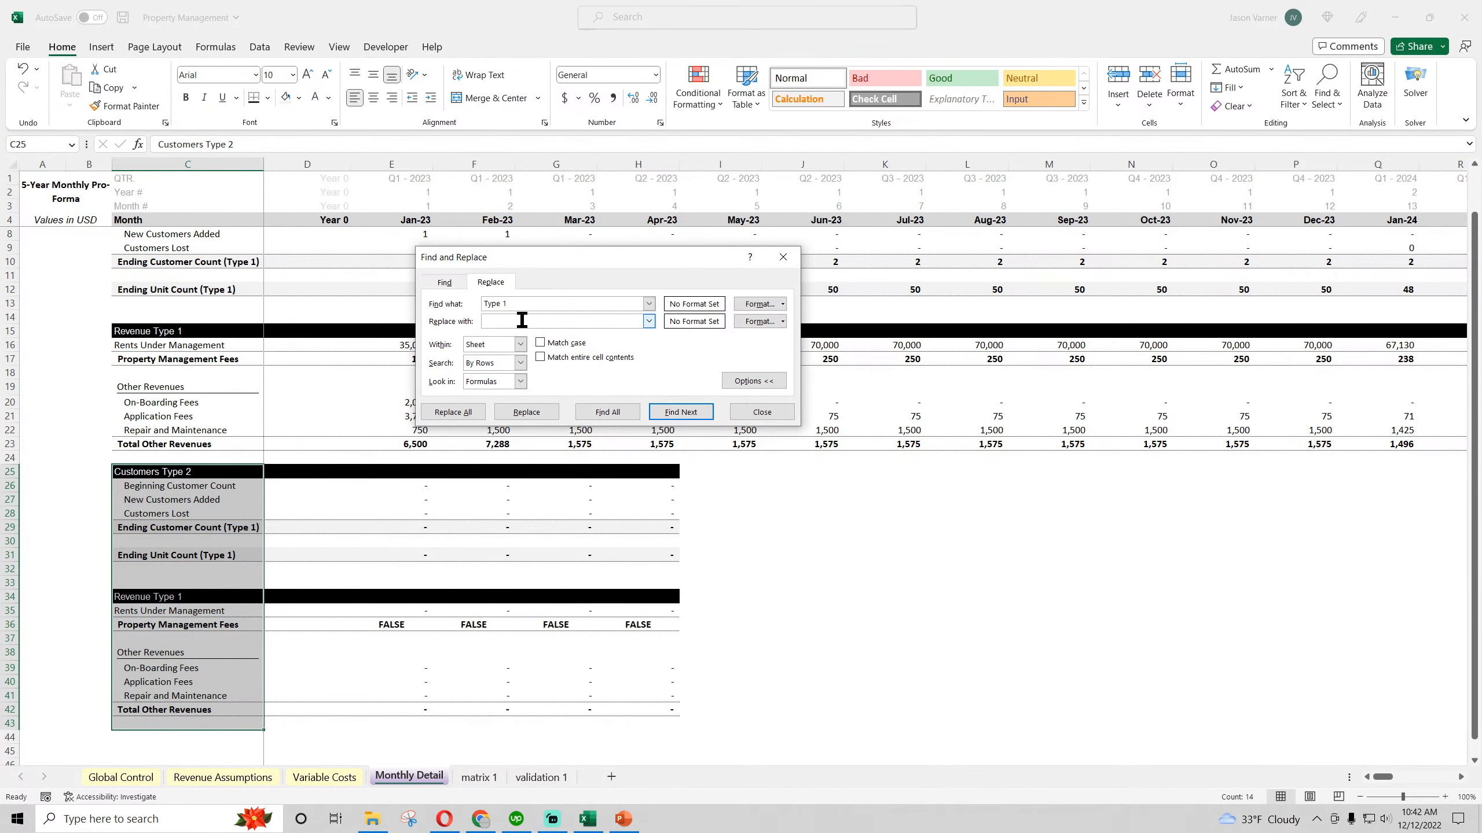
click(522, 320)
text(Type 2)
click(452, 411)
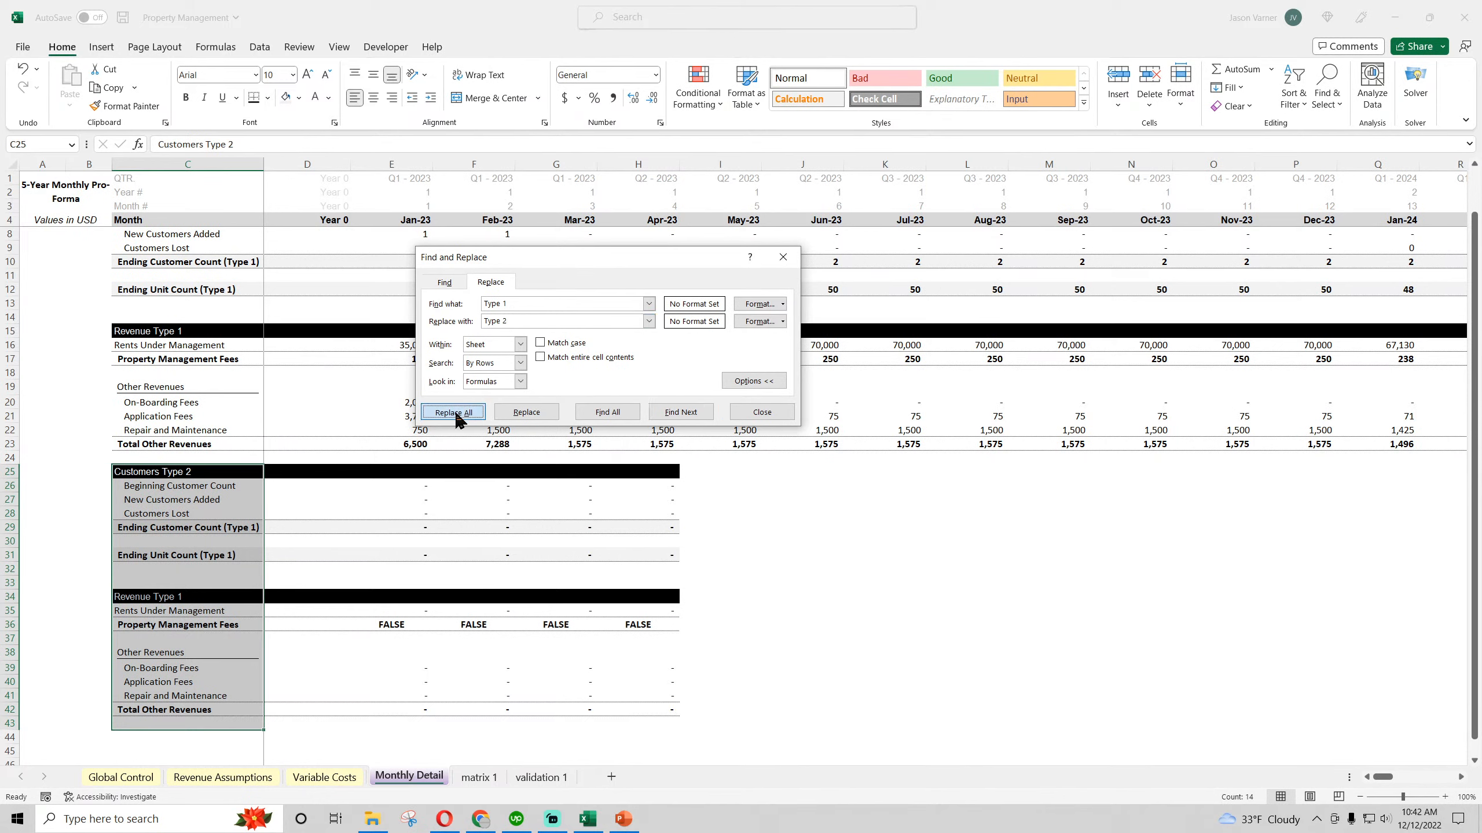
click(764, 454)
click(762, 412)
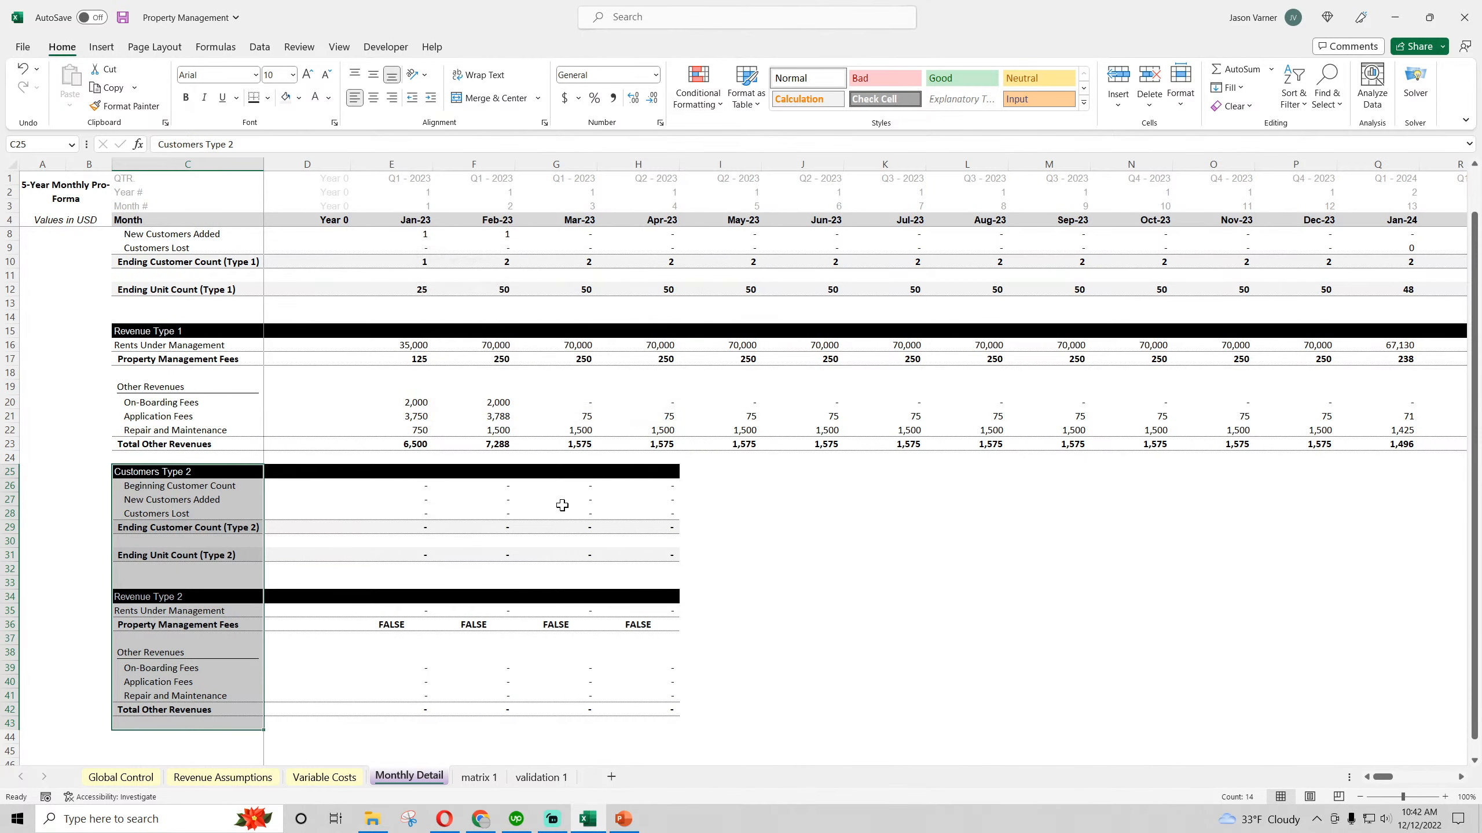
Change the C36 label to Property Management Fees (Type 2) and widen column C to fit it
click(188, 625)
click(315, 142)
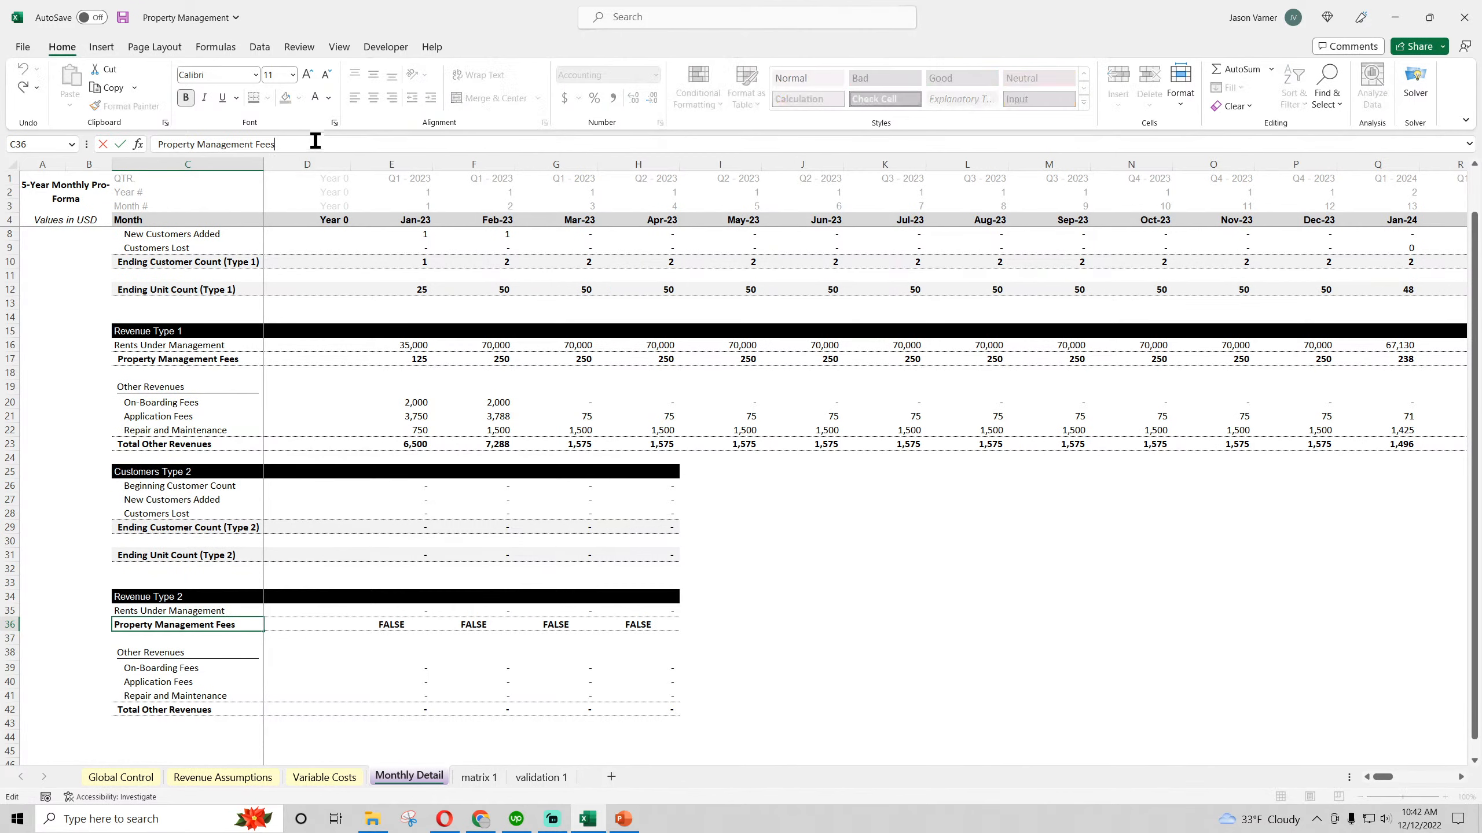
text((Type 2))
key(Return)
drag(264, 155, 296, 155)
Change the total label in C42 to Total Other Revenues (Type 2)
click(181, 706)
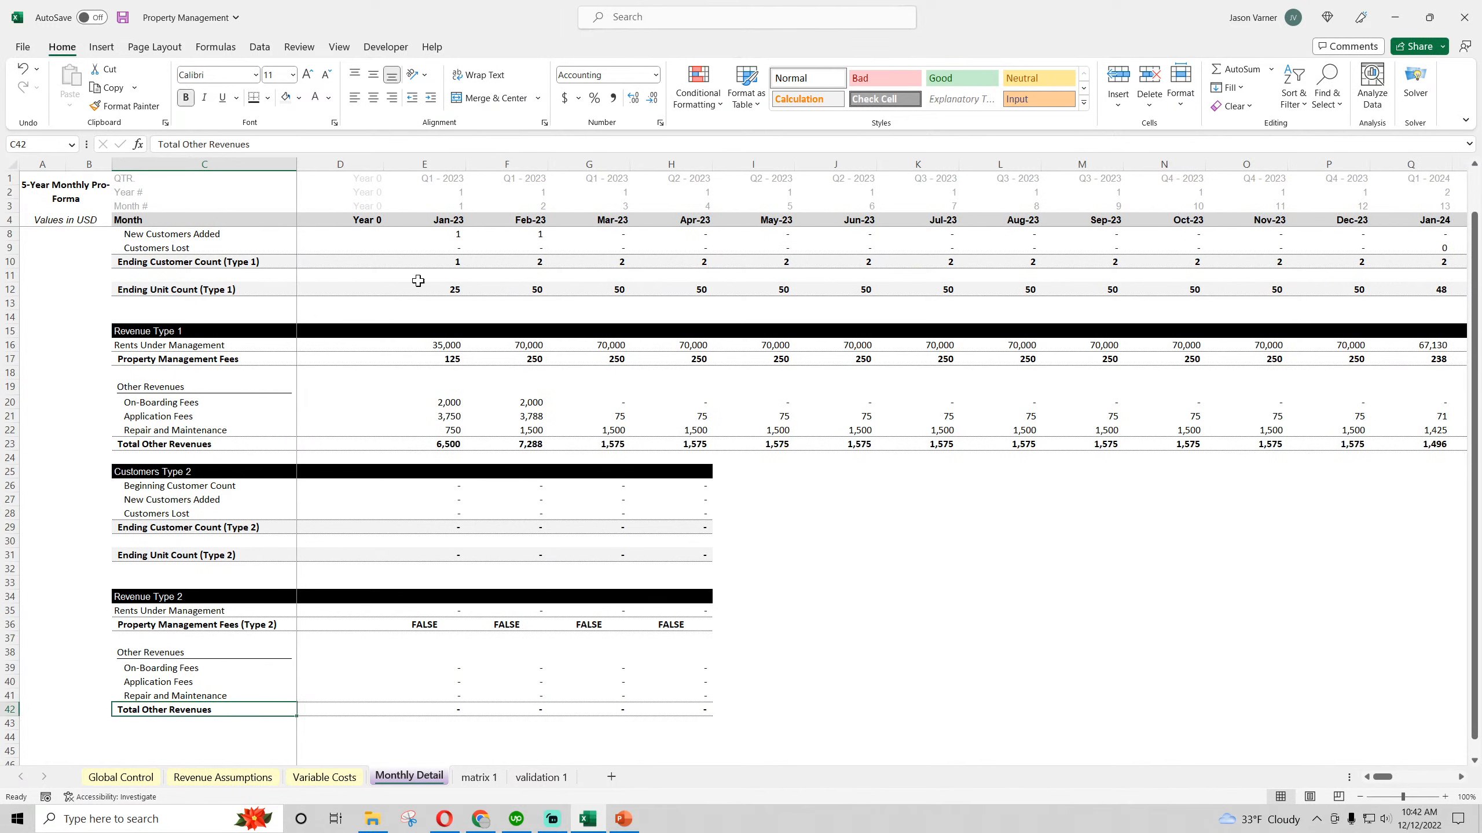
click(283, 143)
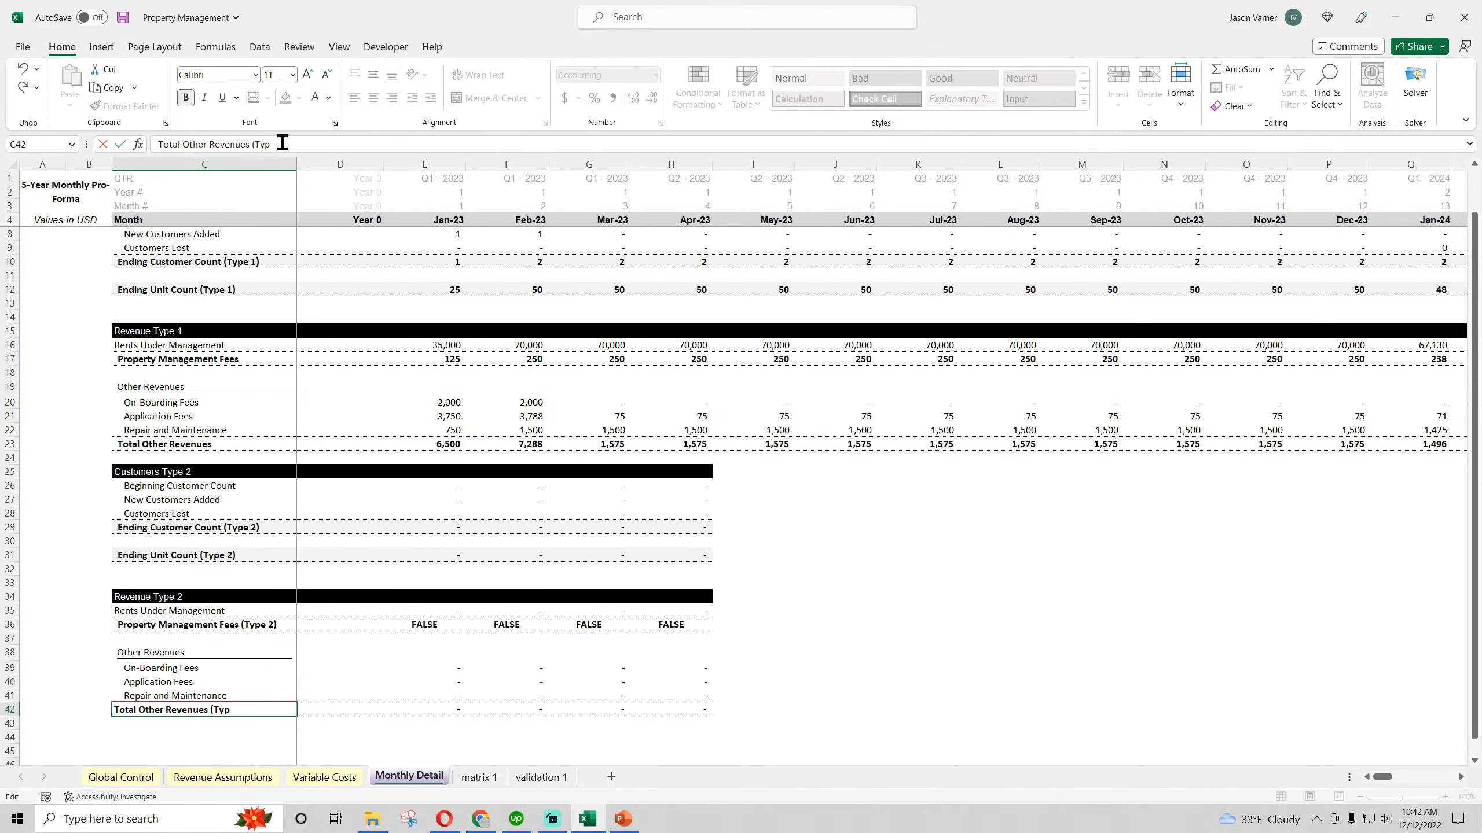
text((Type 2))
key(Return)
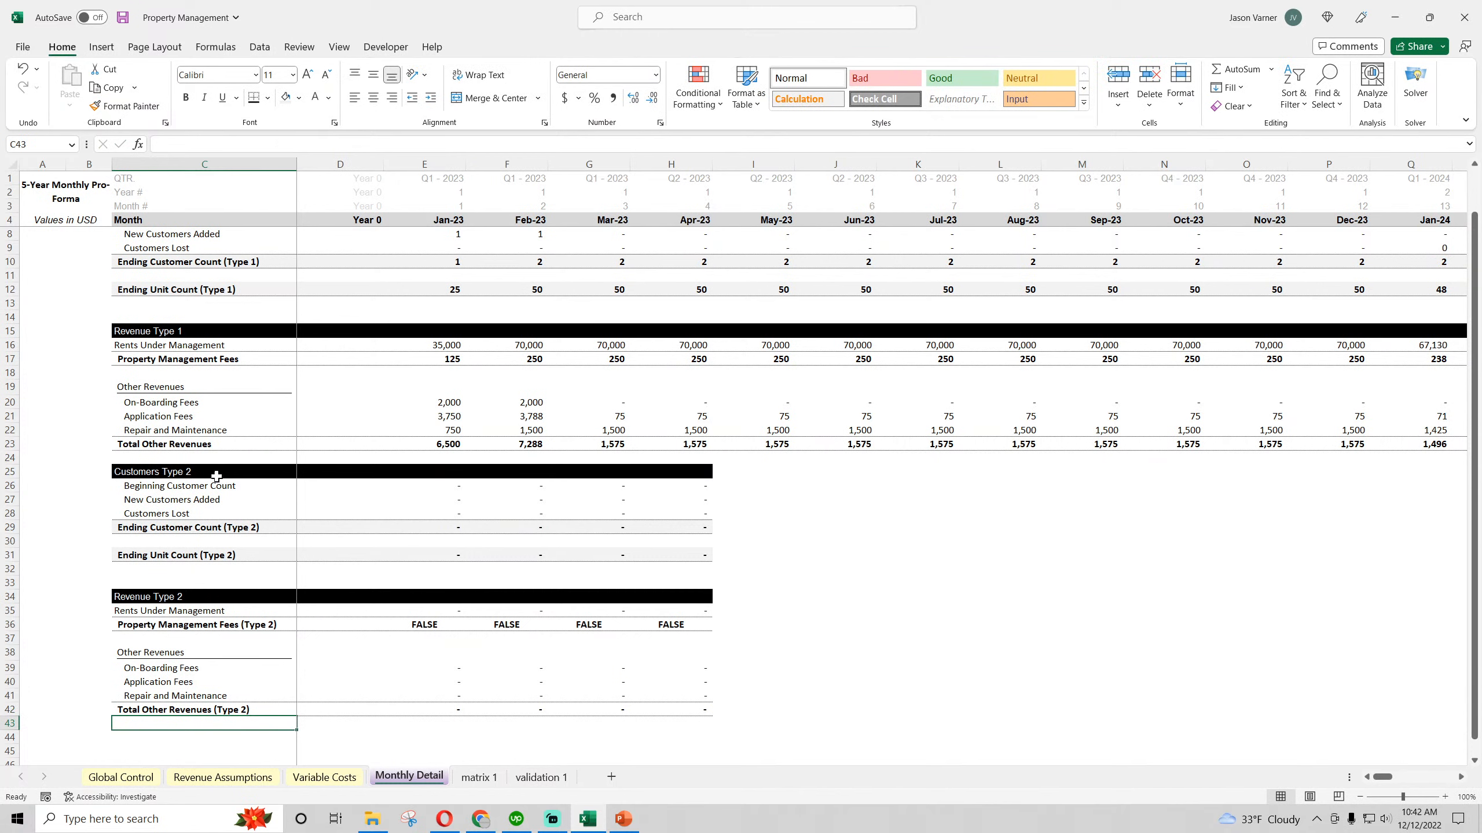
Append (Type 2) to the Total Other Revenues label in C23
click(216, 442)
click(273, 144)
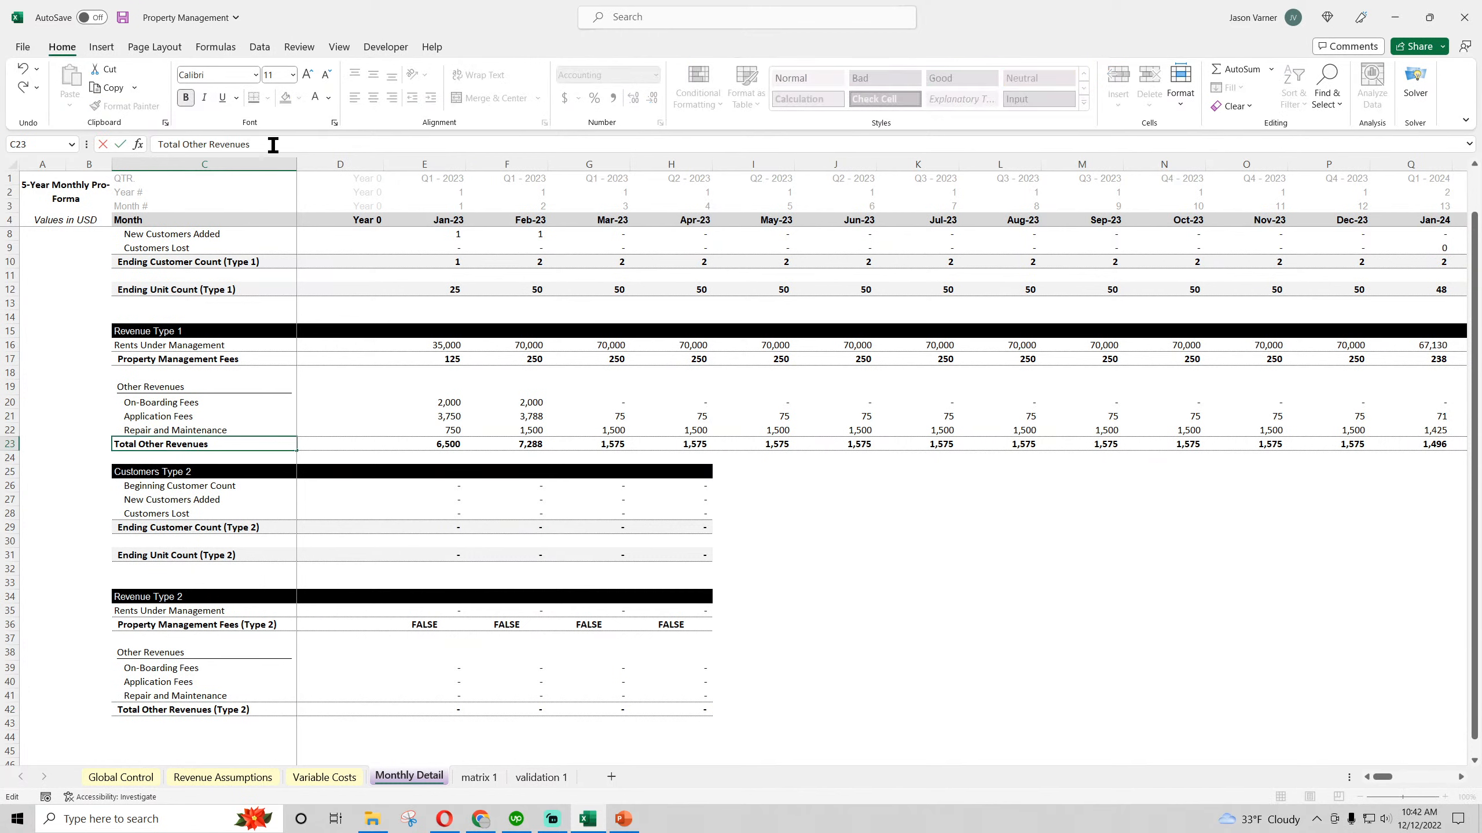
text((Type 2))
key(Return)
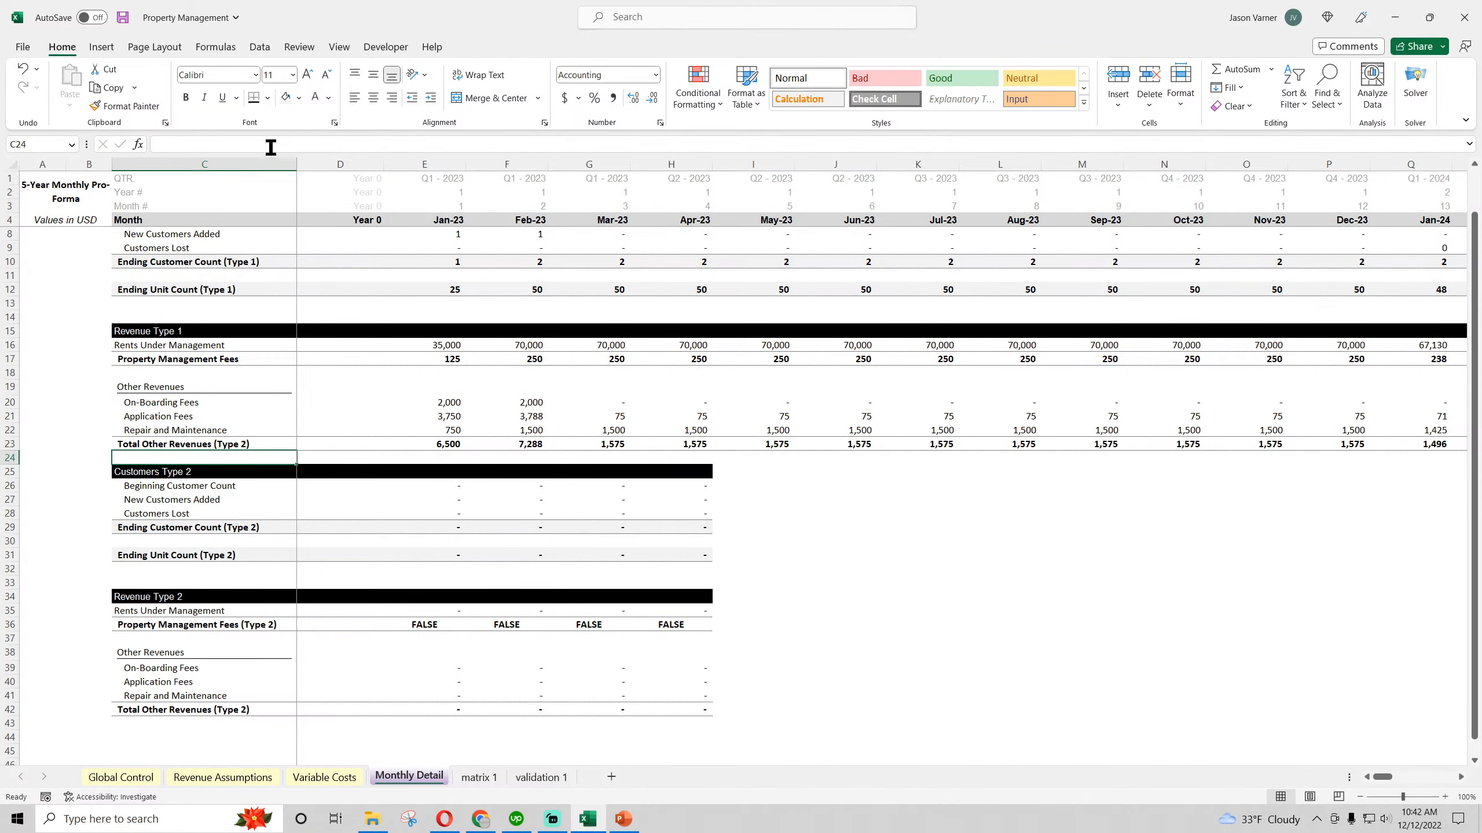
Change the Total Other Revenues label in C23 from (Type 2) to (Type 1)
click(229, 354)
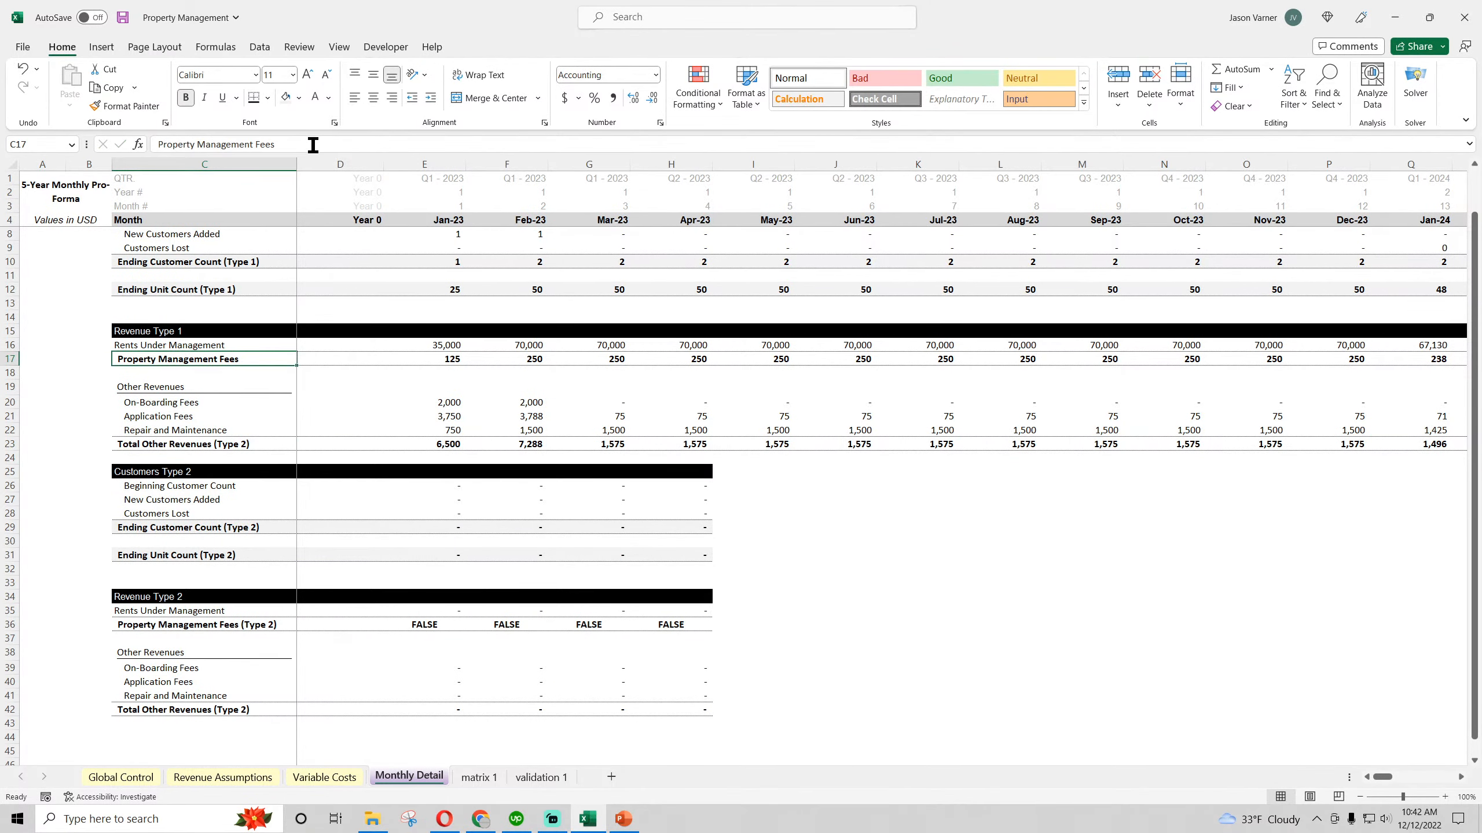
scroll(350, 342, up, 1)
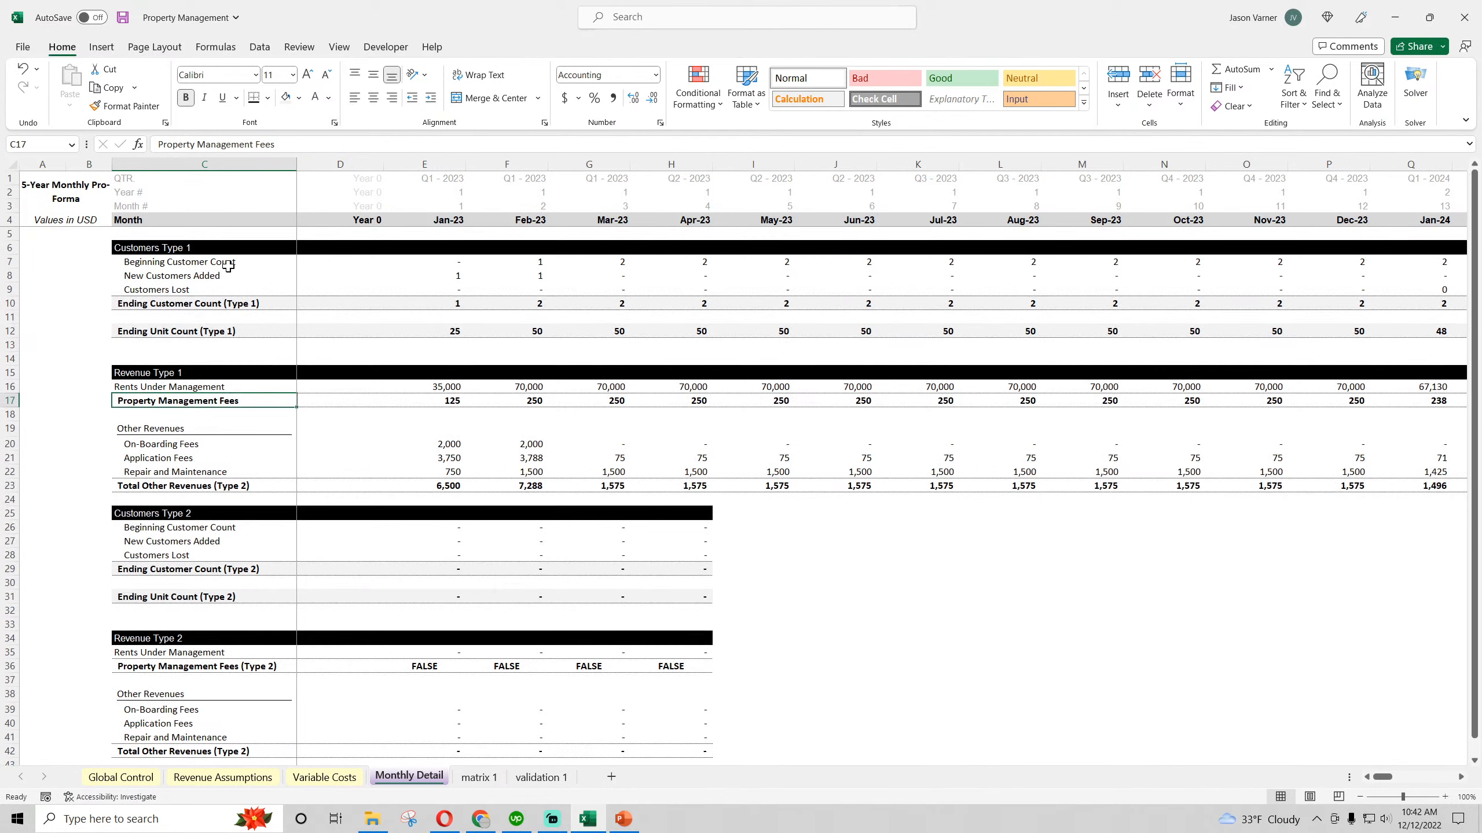
click(209, 249)
click(229, 486)
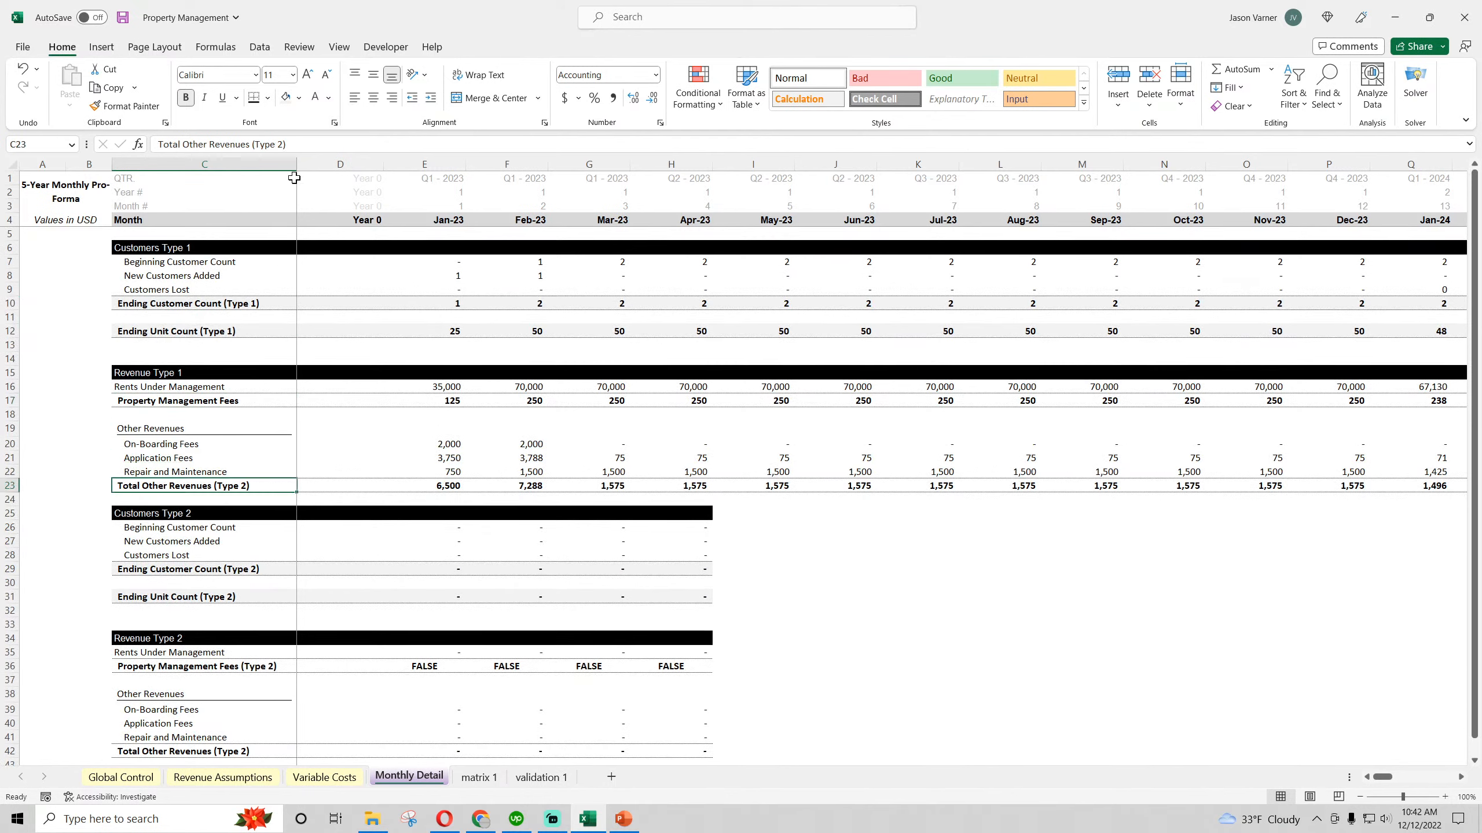
click(283, 144)
key(BackSpace)
text(1)
key(Return)
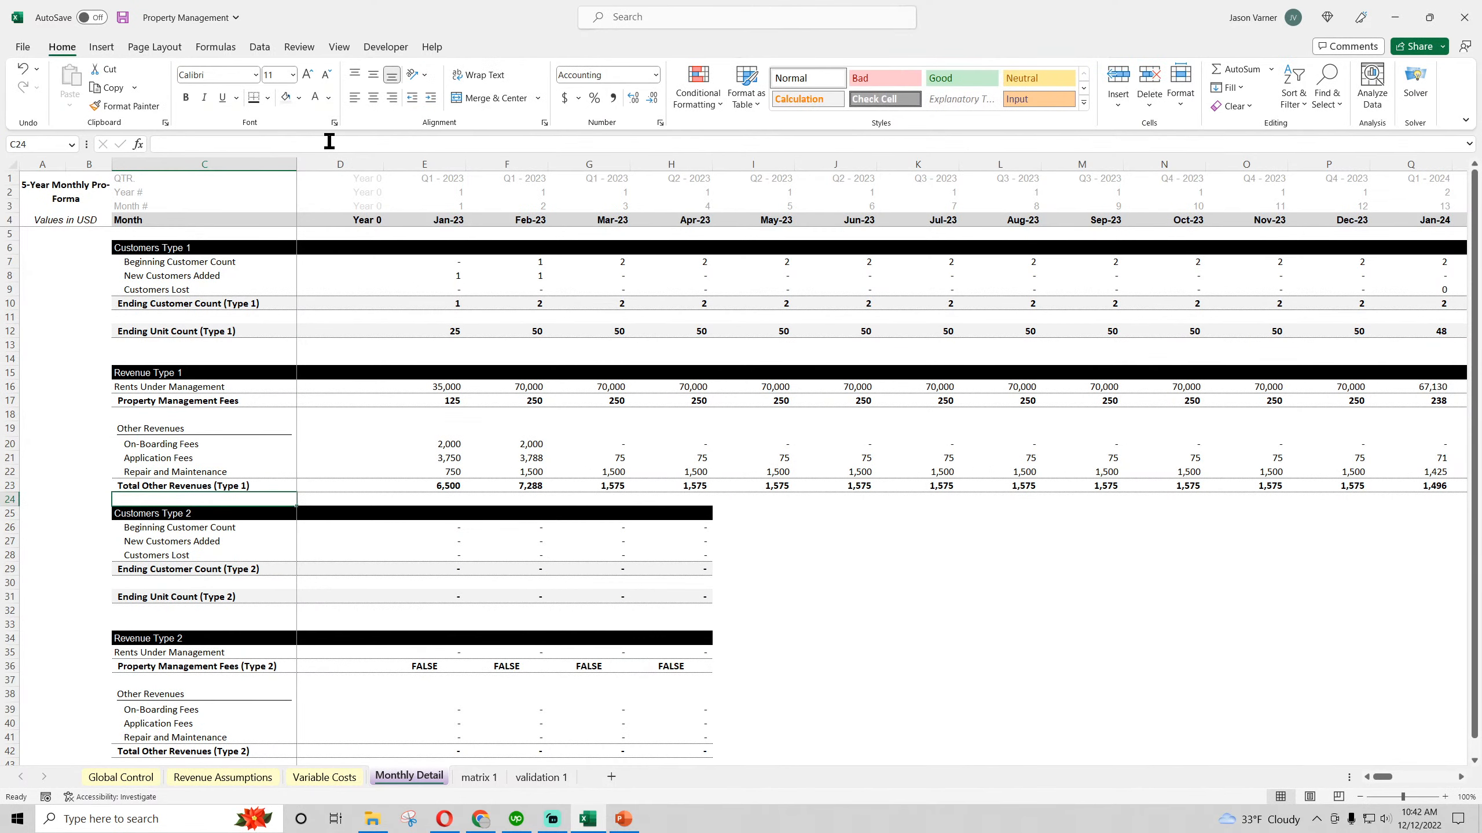
Append (Type 1) to the Property Management Fees label in C17
click(262, 402)
click(321, 143)
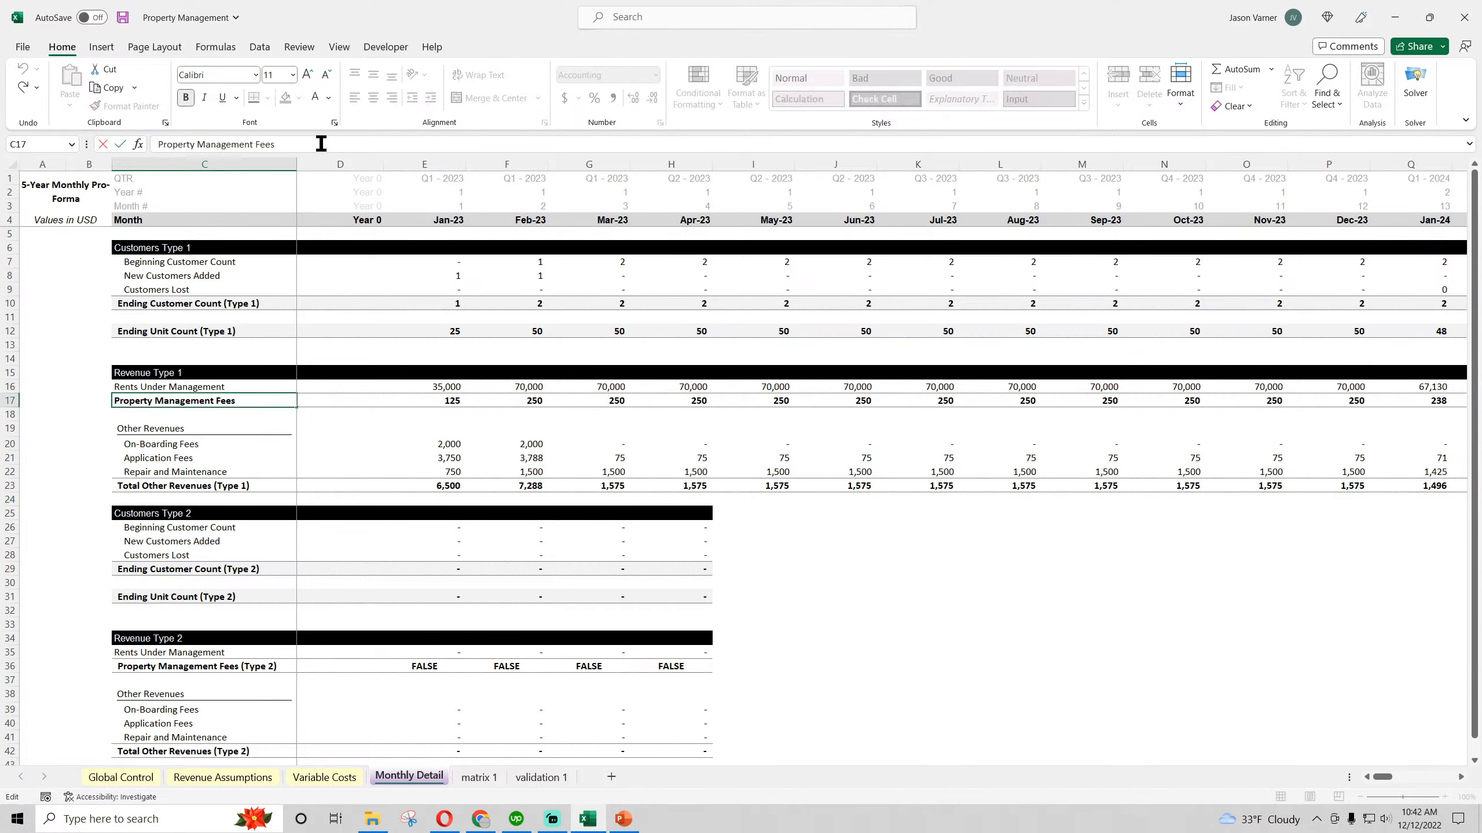
text((Type 1))
key(Return)
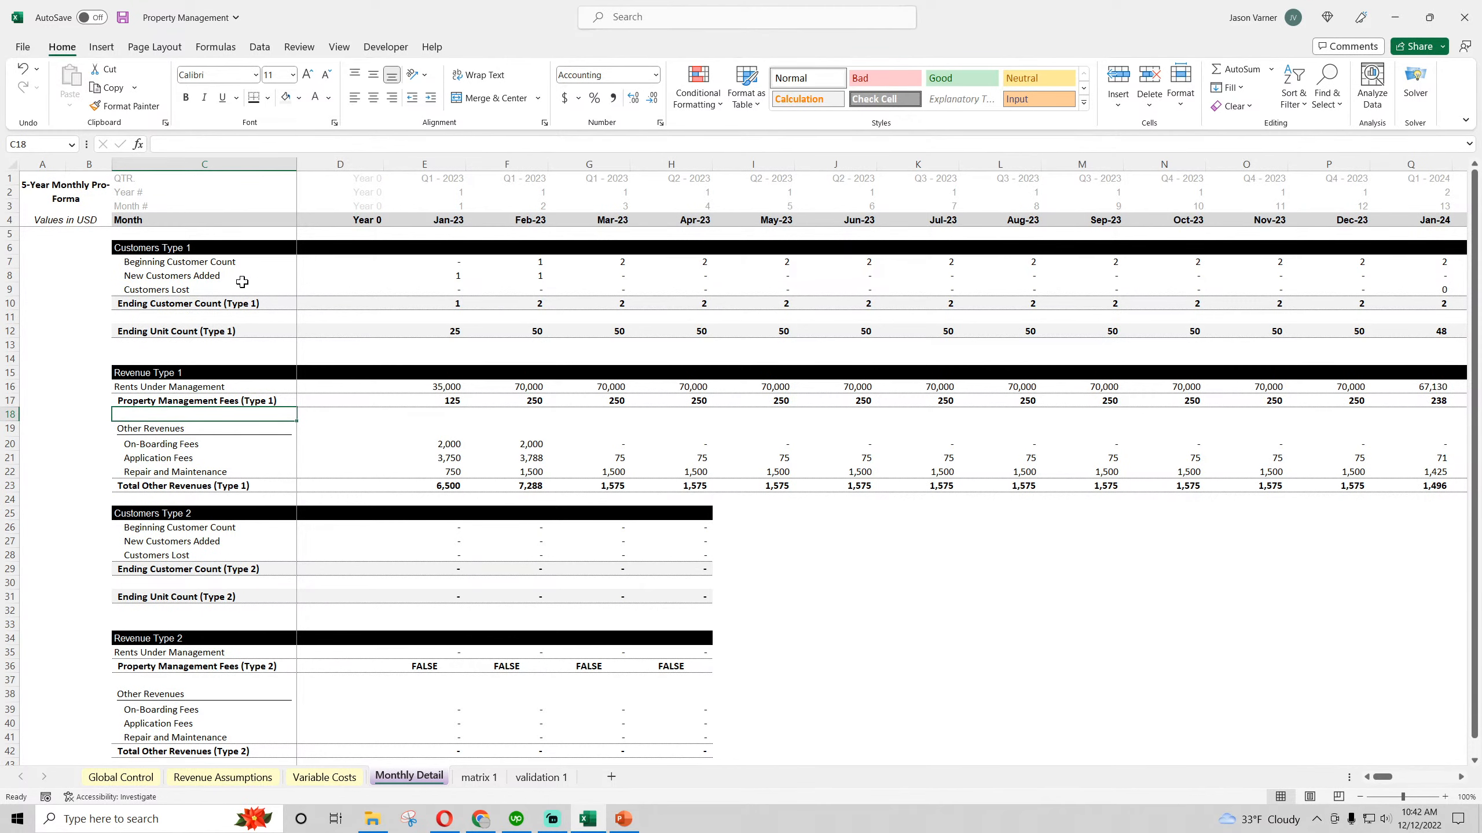
Copy the Type 2 customer and revenue block, C25 to H42, and paste it starting at C44
scroll(285, 386, down, 4)
drag(153, 362, 665, 598)
right_click(636, 376)
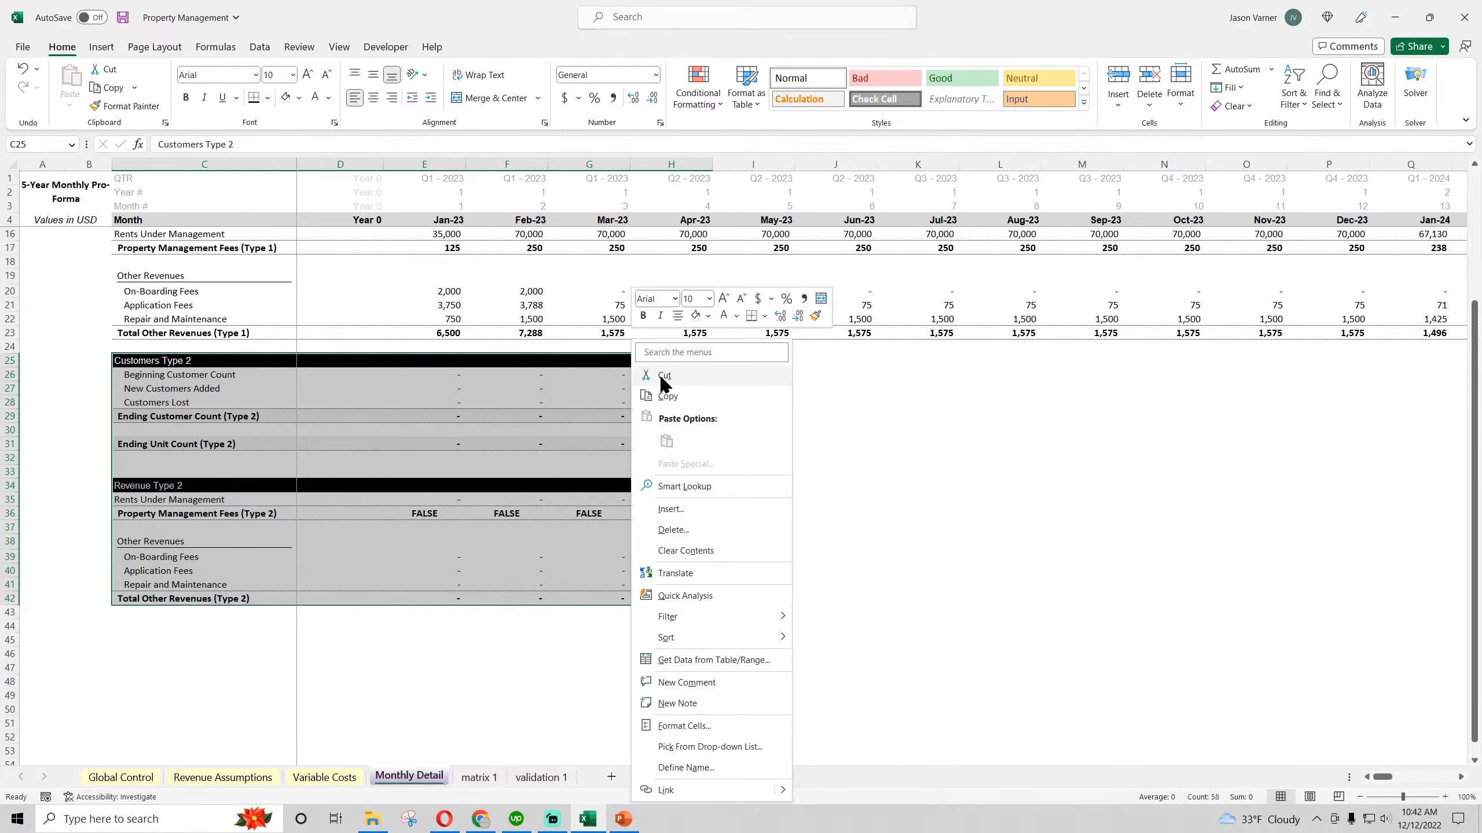
click(662, 380)
scroll(241, 466, down, 4)
click(129, 456)
right_click(128, 460)
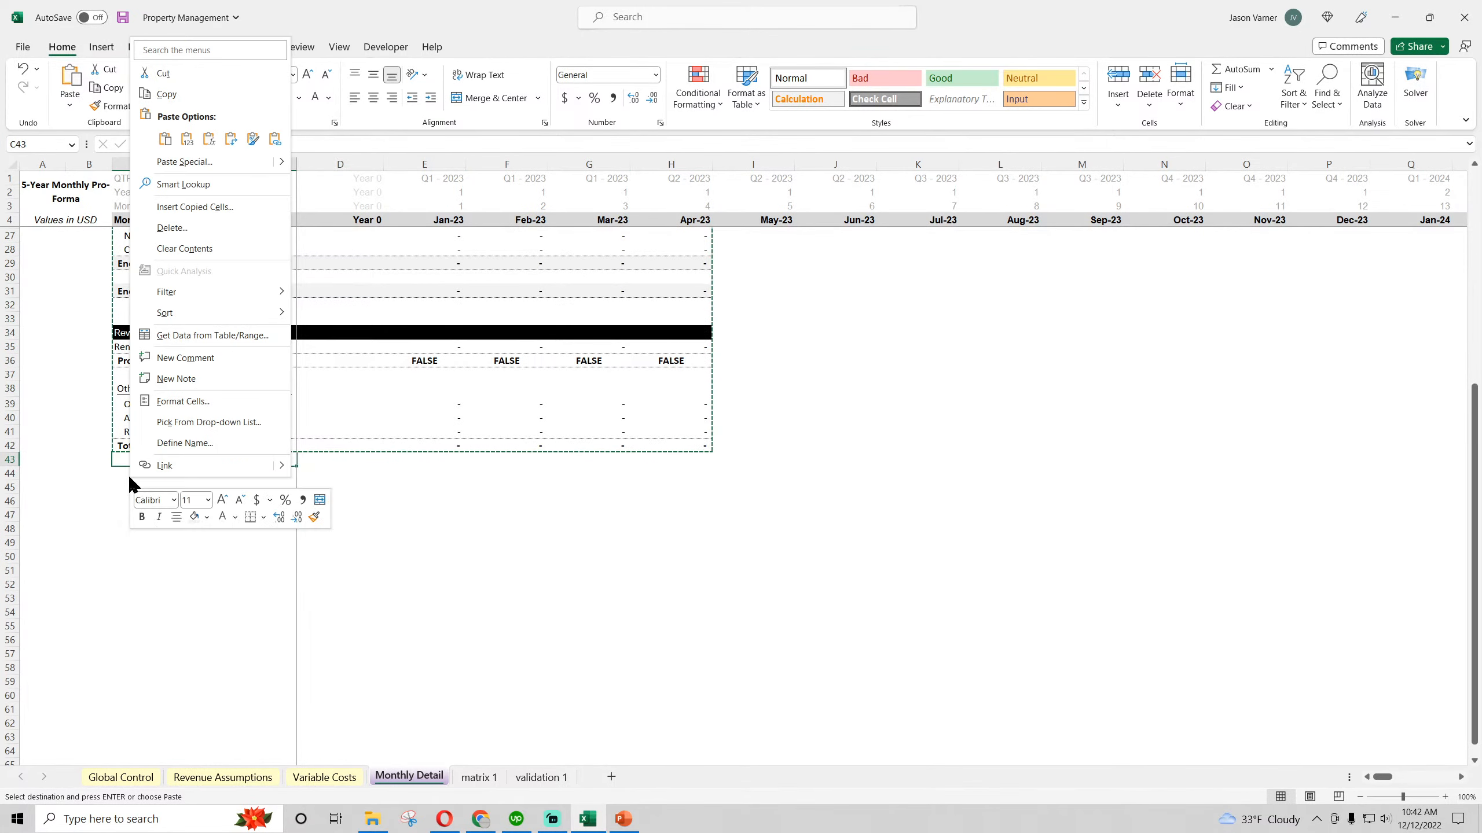
click(81, 471)
right_click(132, 474)
click(208, 205)
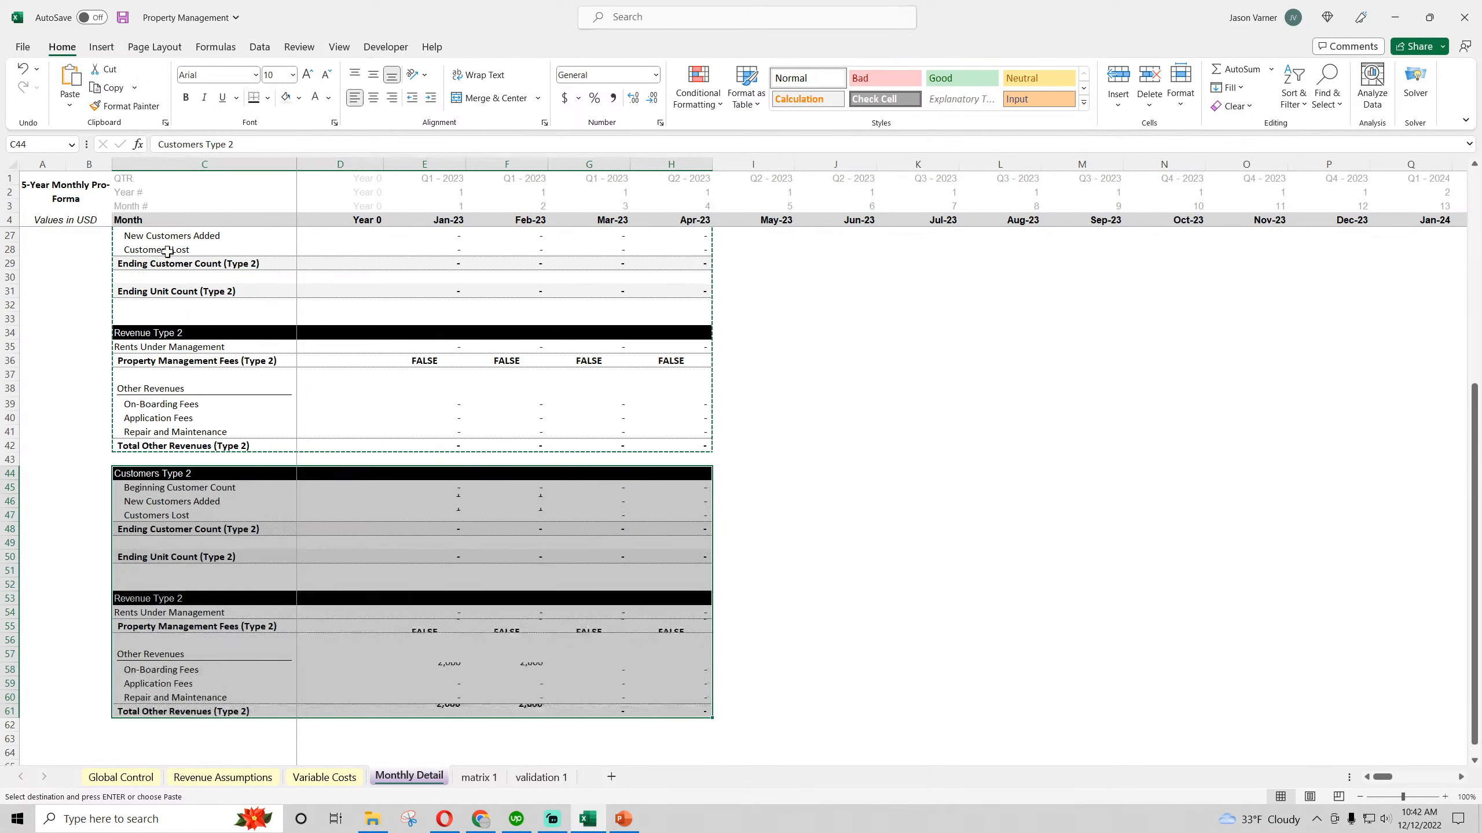
Retitle the pasted block's section headers as Consolidated Customers in C44 and Consolidated Revenues in C53
text(Consolidated Custo)
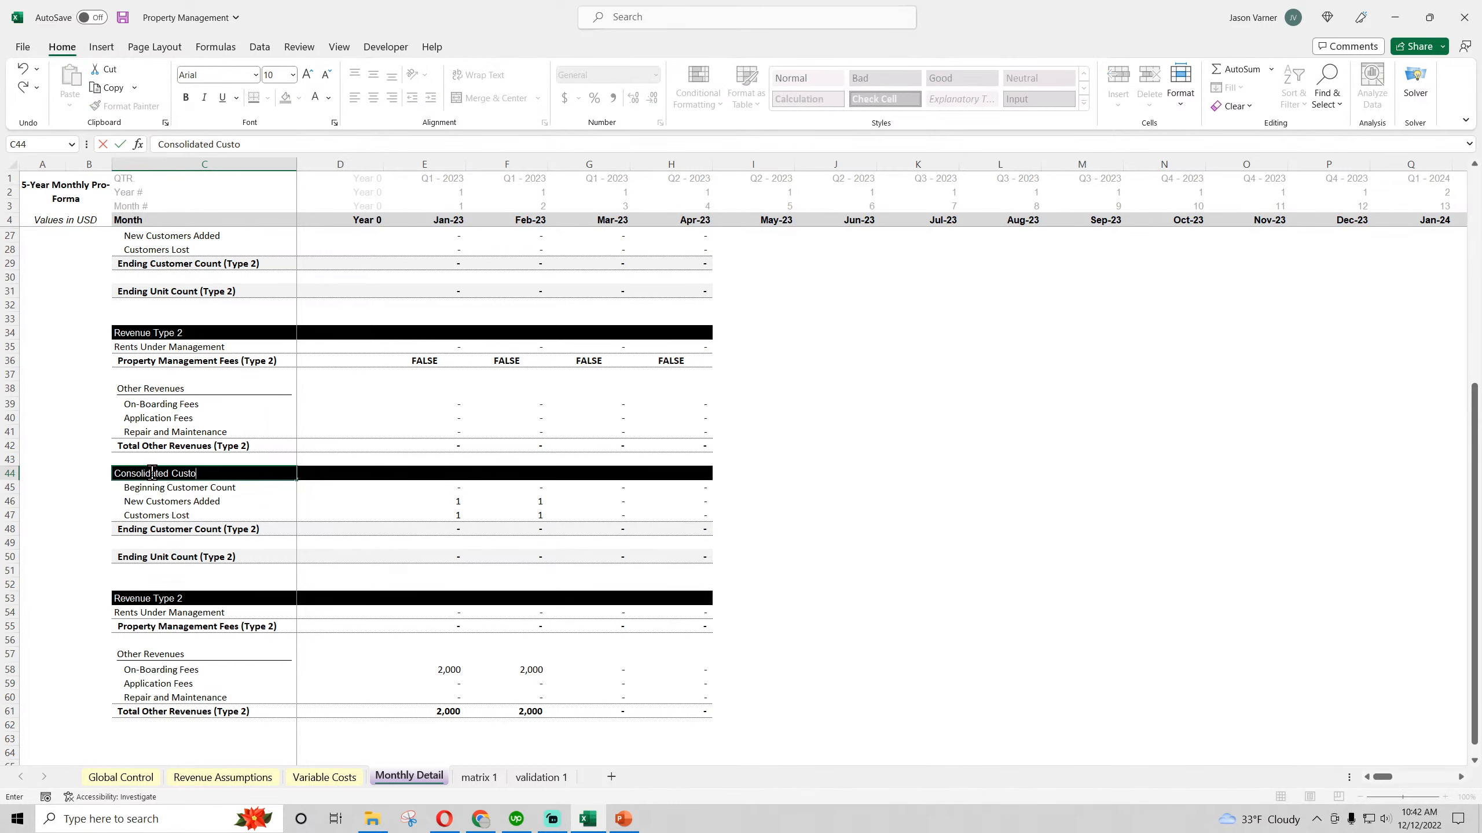
text(mers)
key(Return)
click(153, 599)
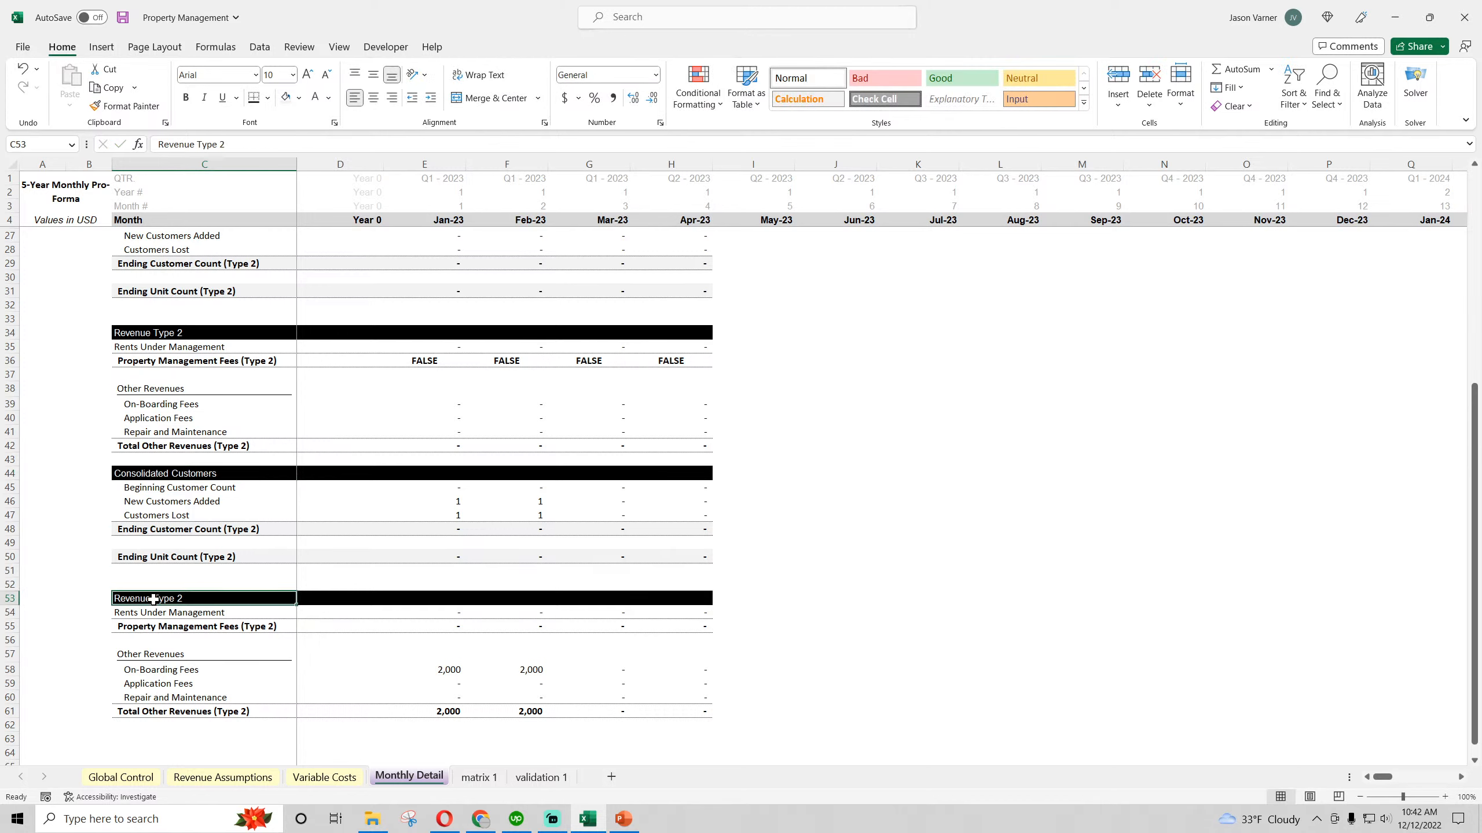
text(Consolidated Rev)
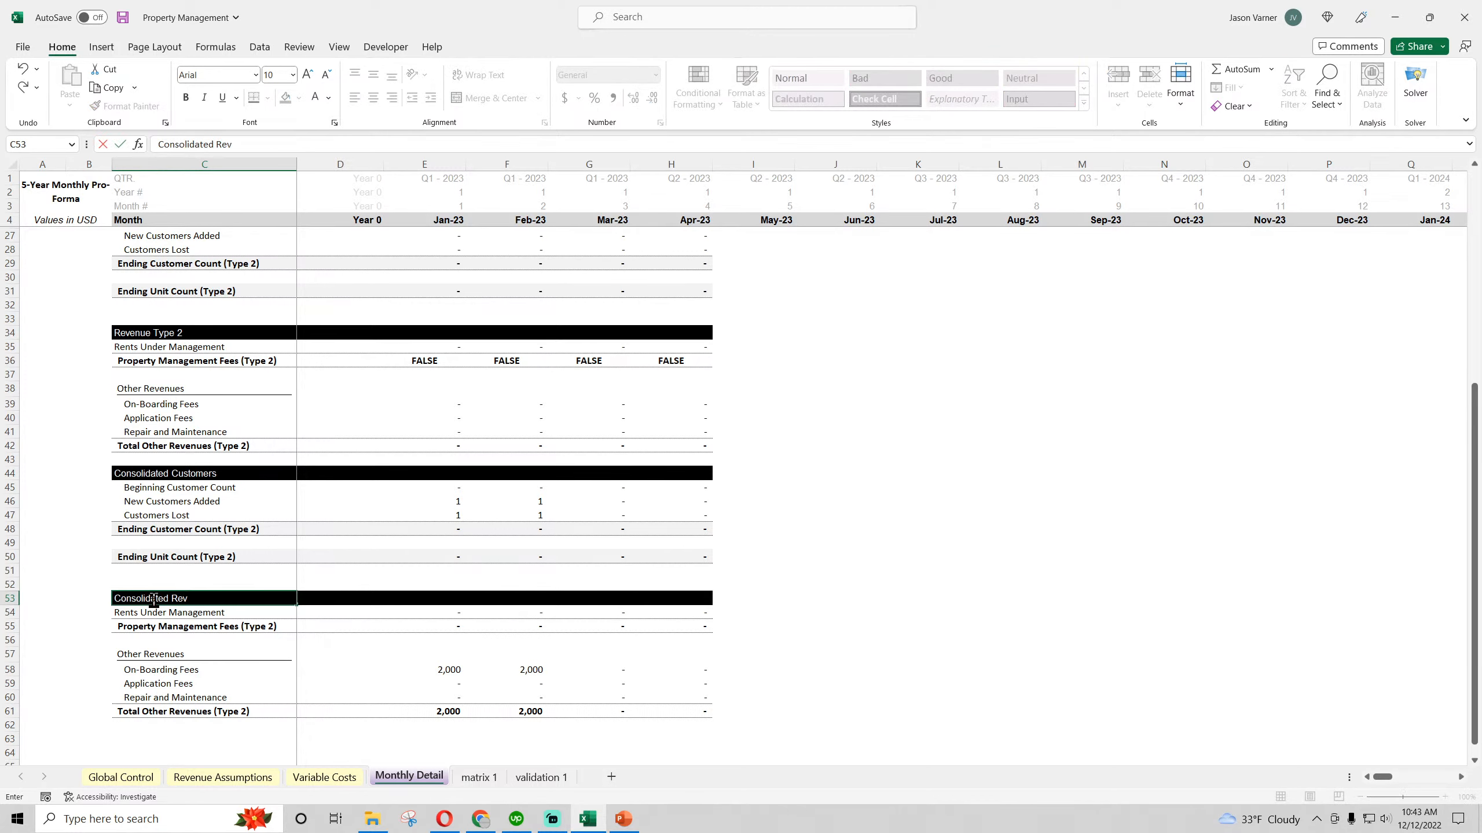
text(enues)
key(Return)
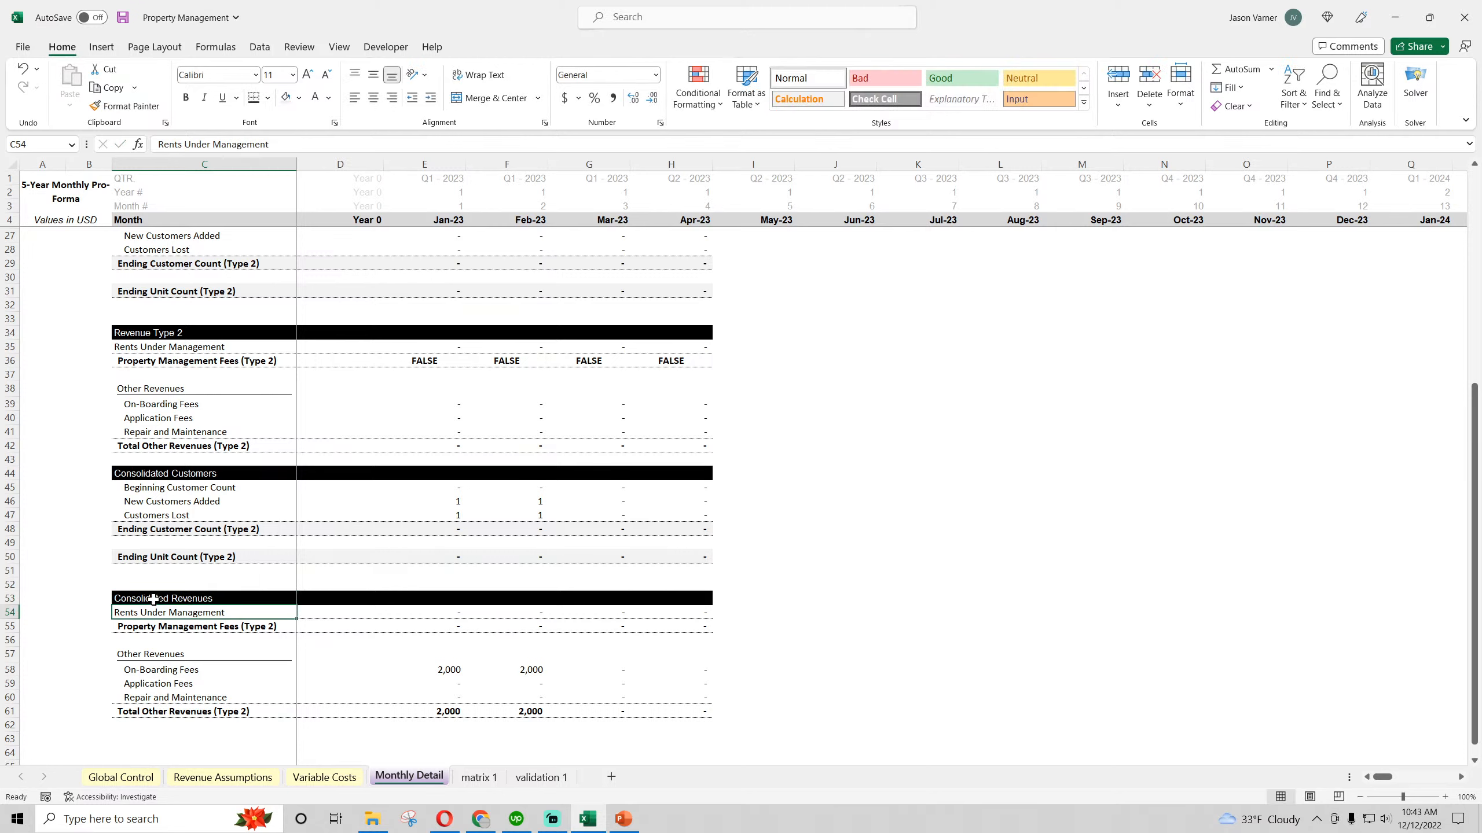
Remove (Type 2) from the consolidated Total Other Revenues label in C61 and the Property Management Fees label in C55
click(216, 711)
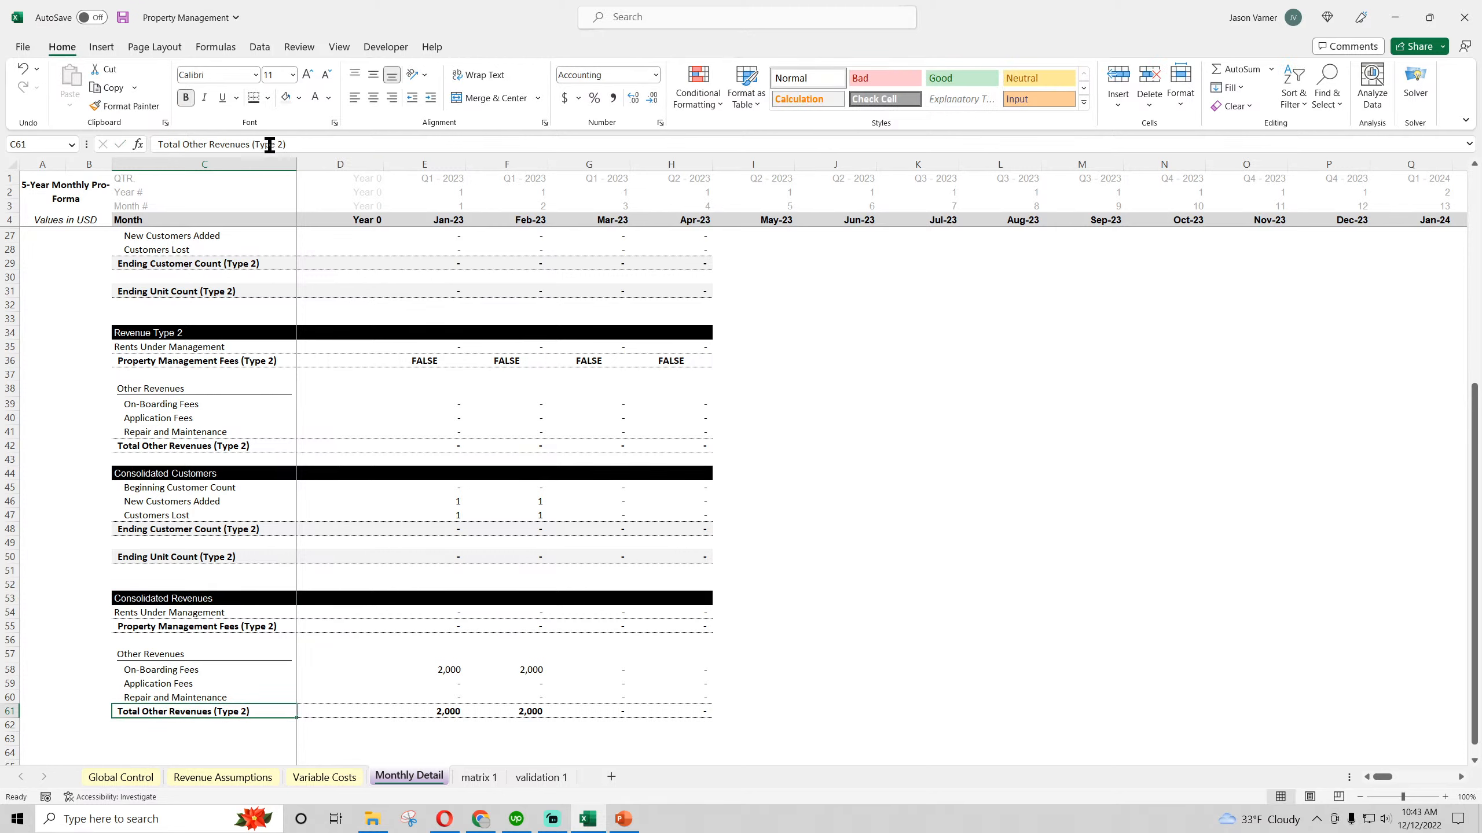
drag(251, 144, 416, 155)
key(BackSpace)
key(Return)
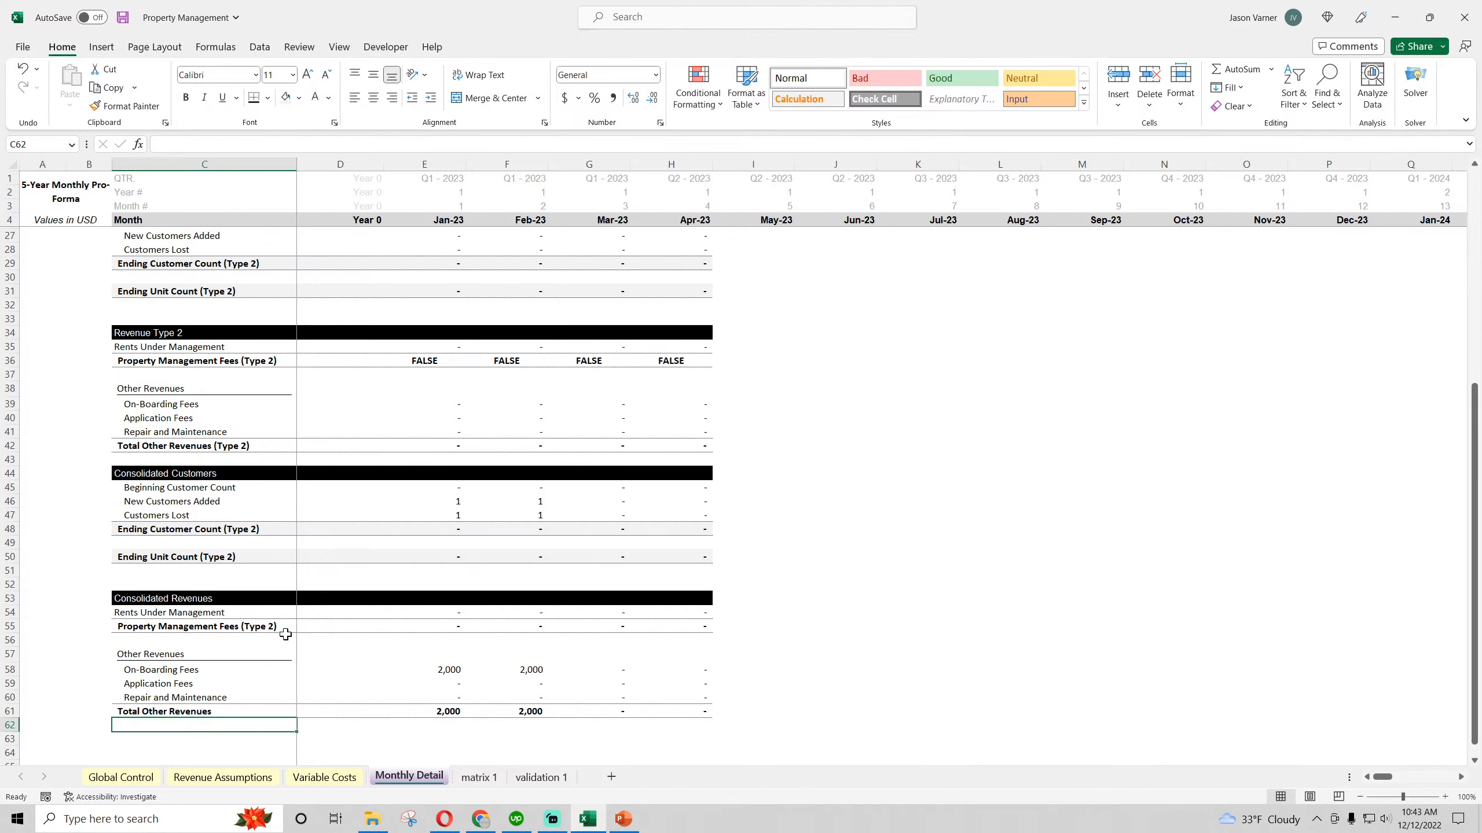
click(285, 626)
drag(279, 144, 411, 155)
key(BackSpace)
key(Return)
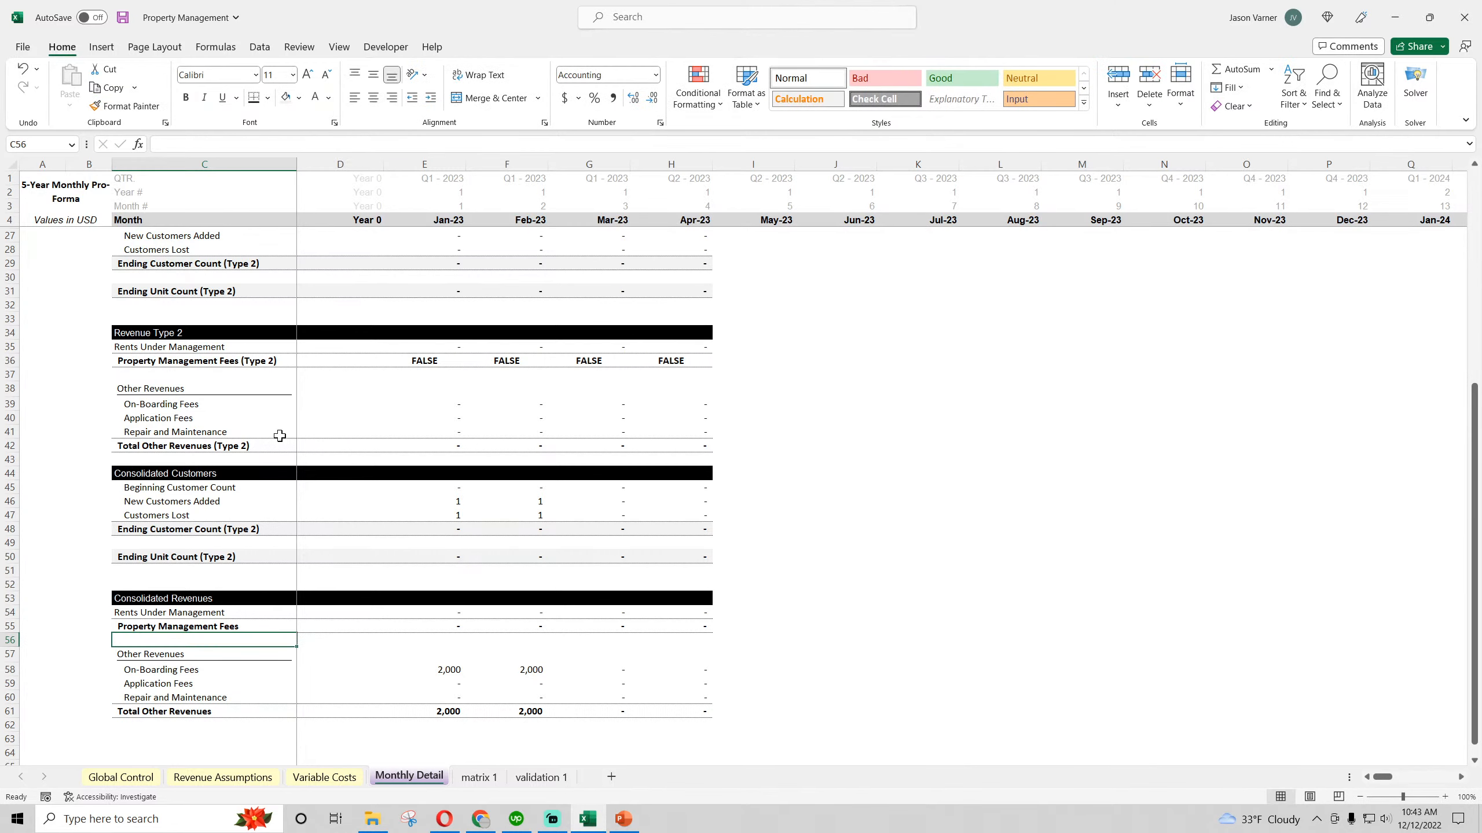
Remove (Type 2) from the consolidated Ending Unit Count label in C50 and the Ending Customer Count label in C48
click(217, 554)
drag(239, 145, 368, 151)
key(BackSpace)
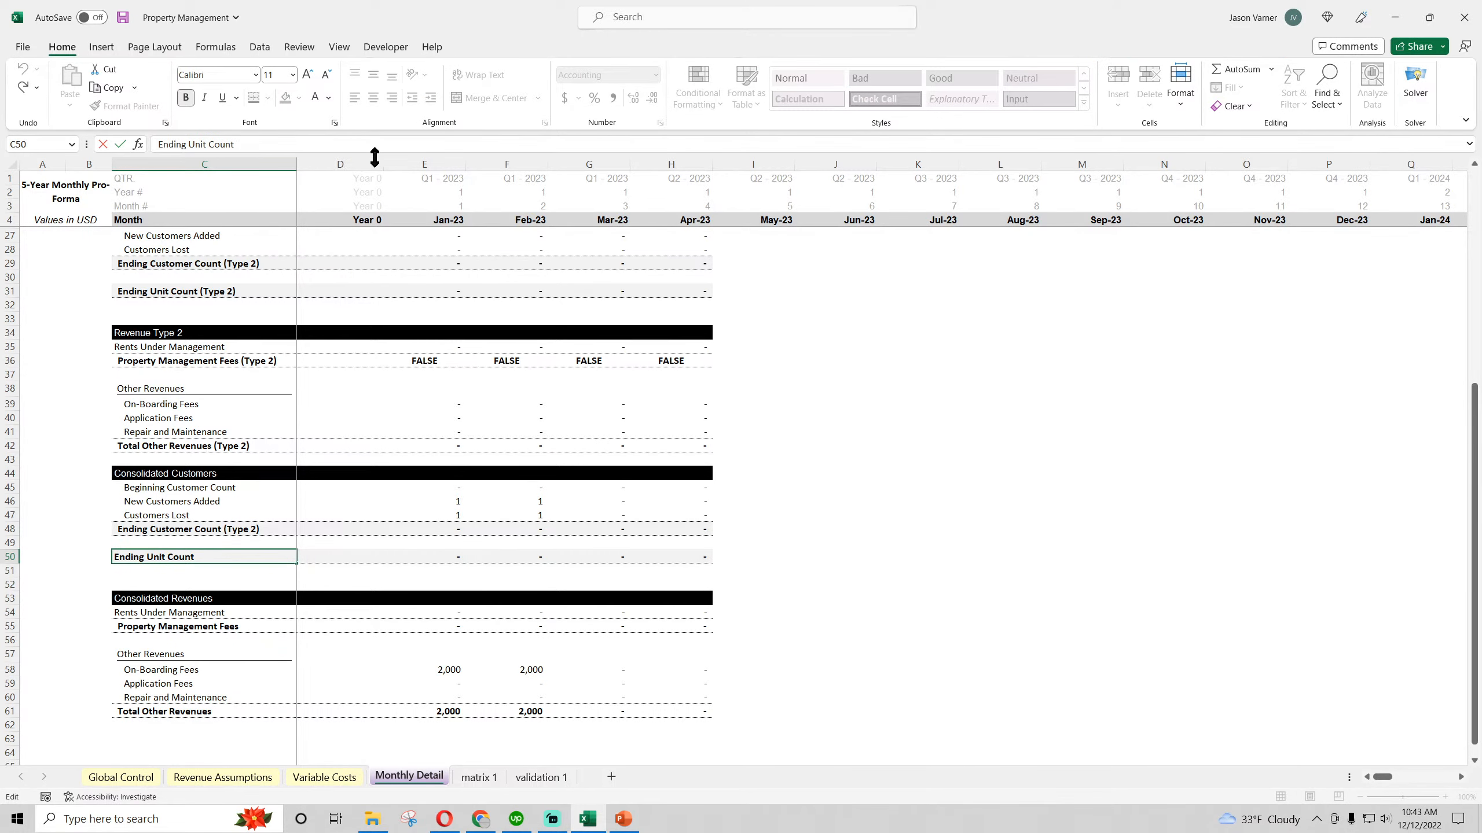
key(Return)
click(206, 529)
drag(255, 144, 335, 145)
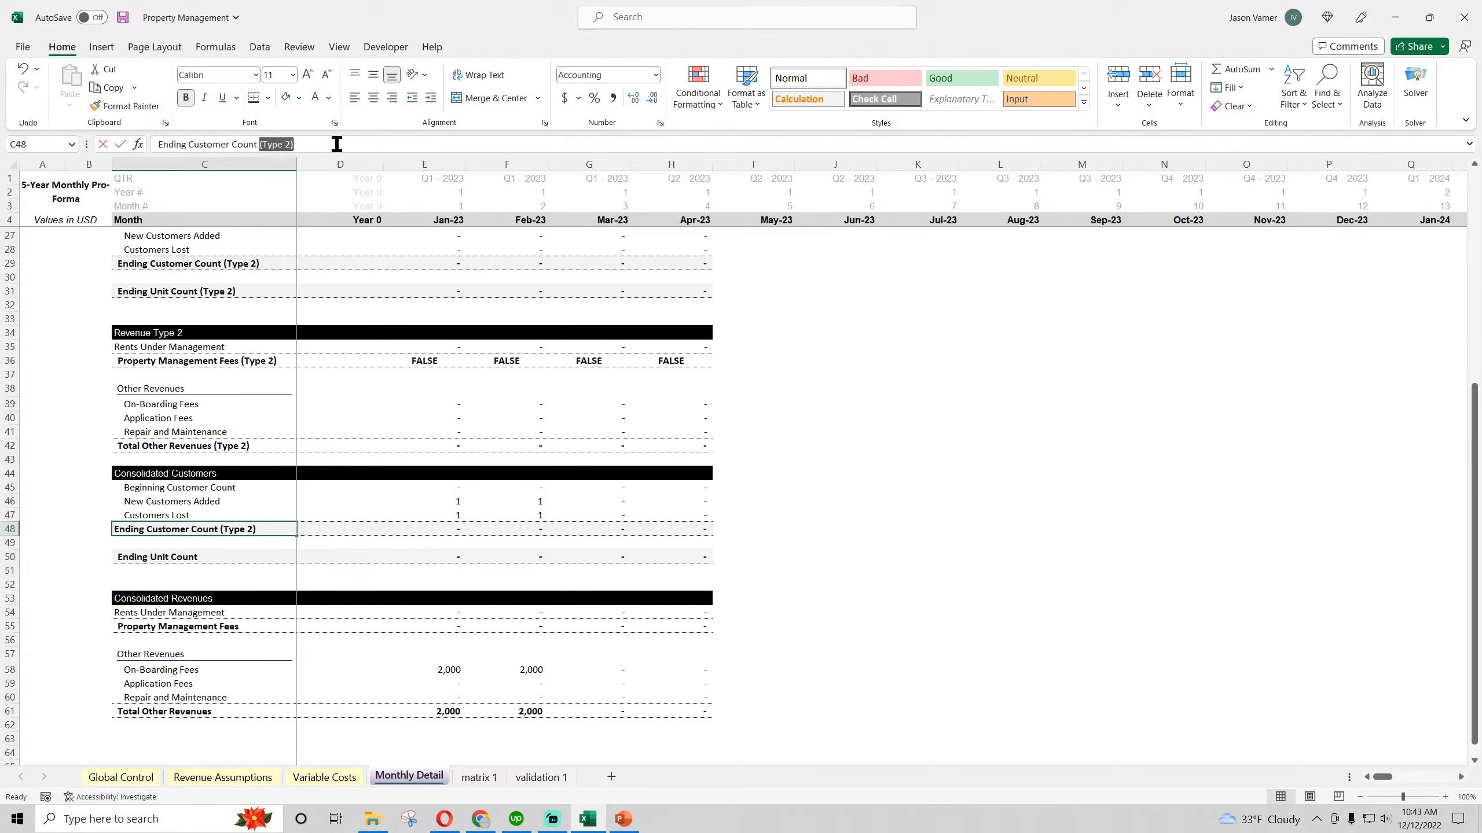
key(BackSpace)
key(Return)
Delete the extra blank row 33 above the Revenue Type 2 header
click(248, 447)
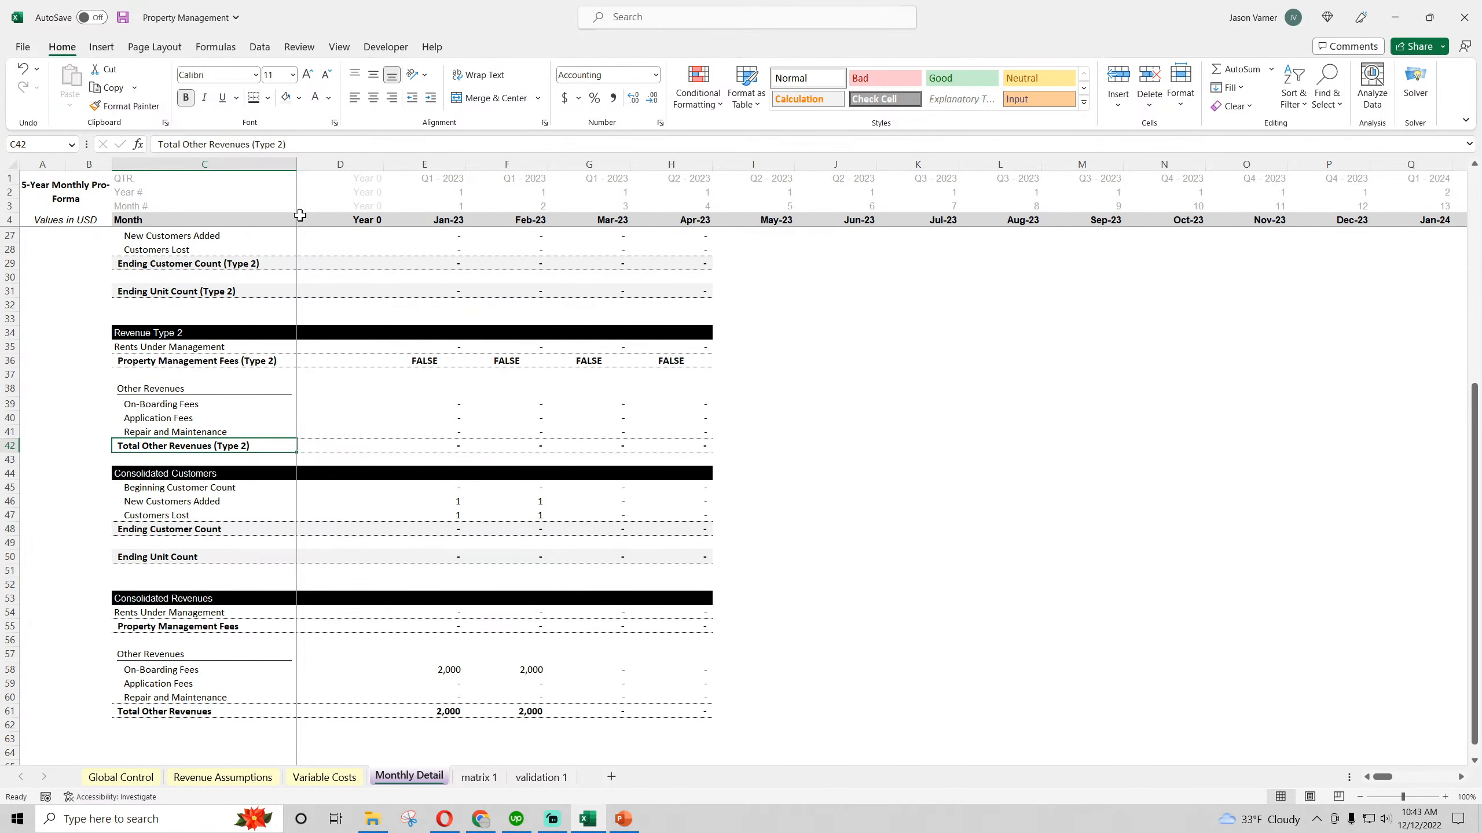
scroll(111, 415, up, 7)
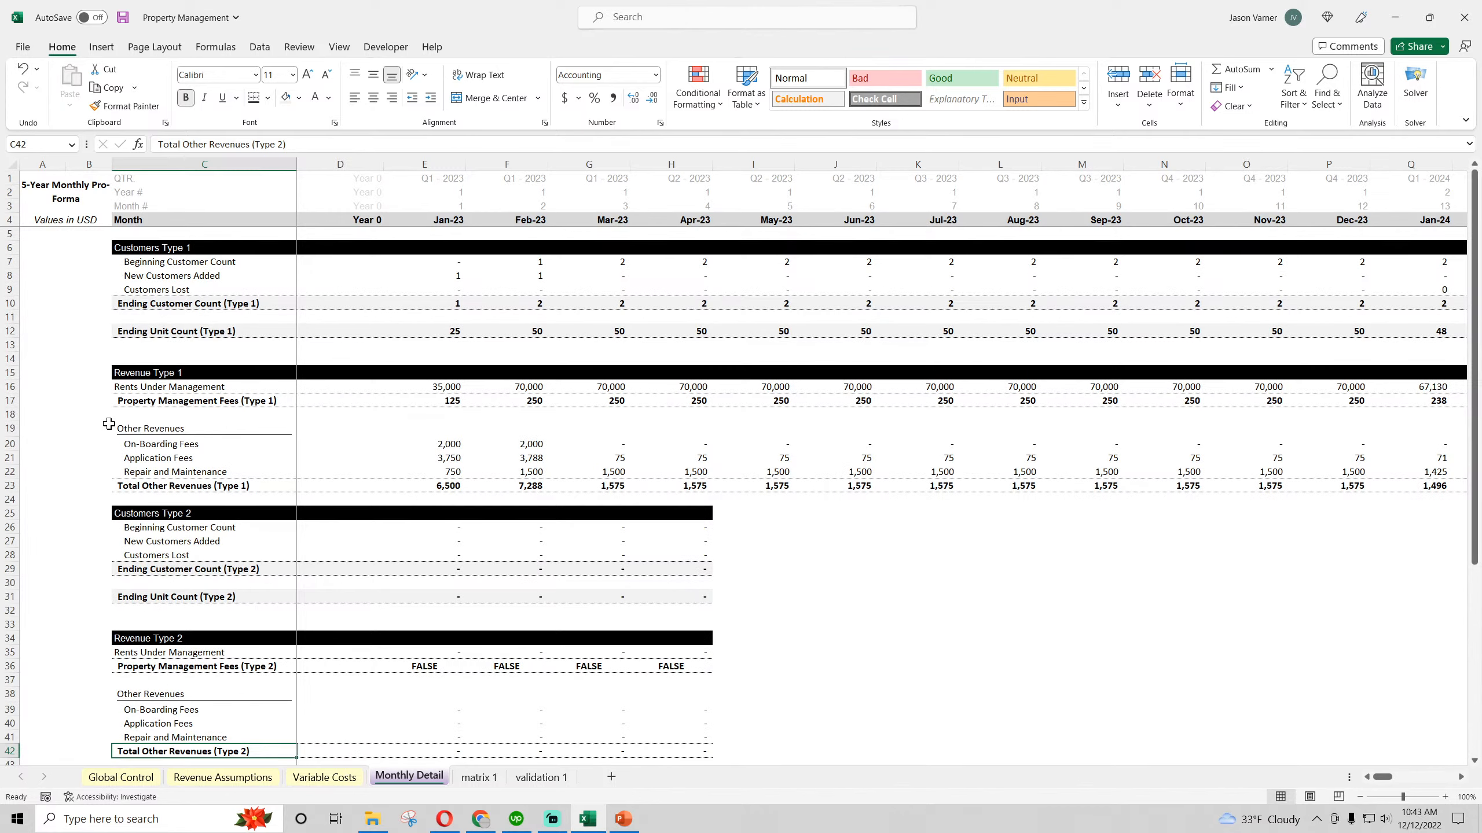
scroll(111, 420, down, 7)
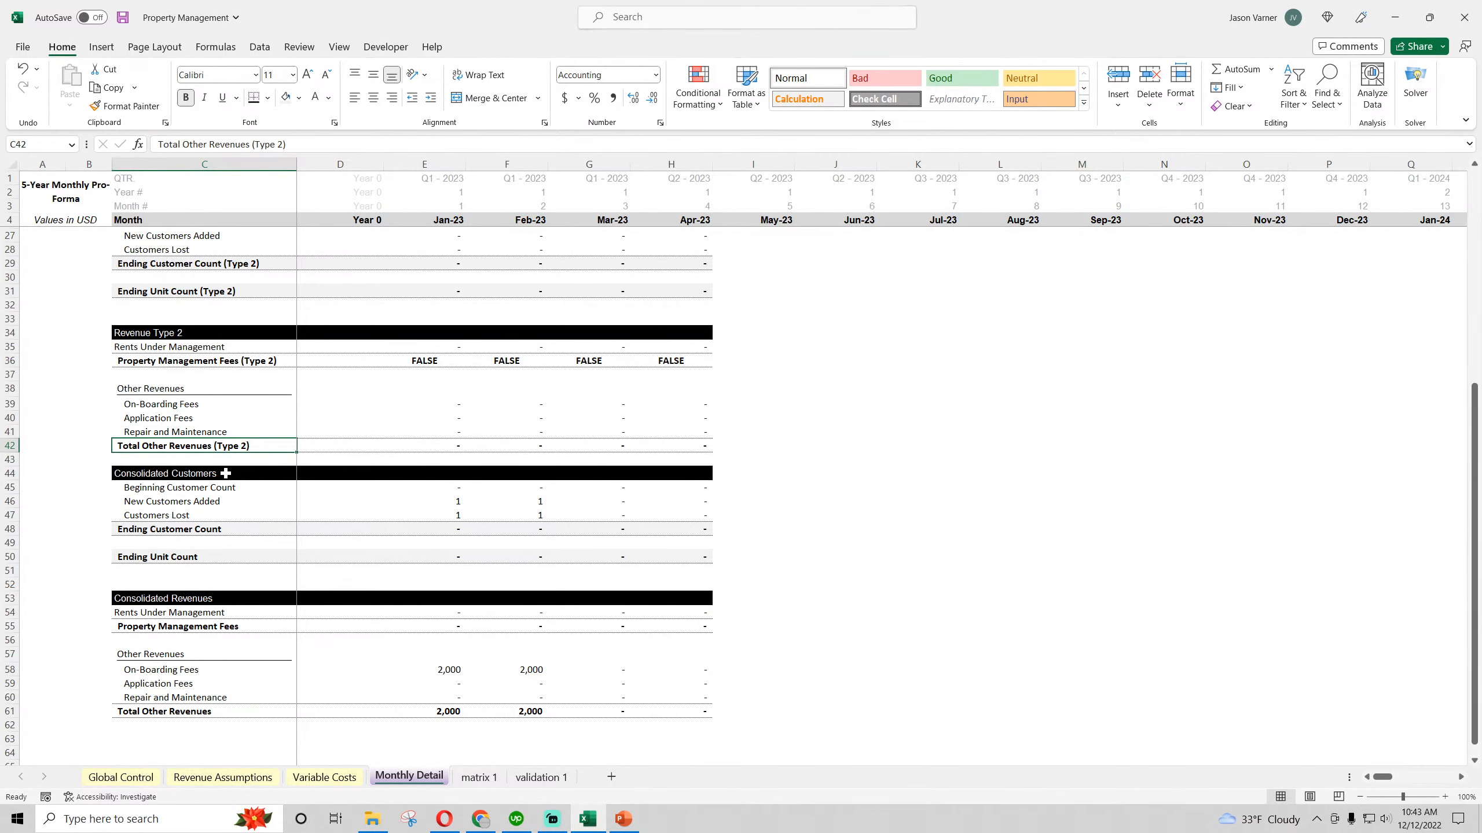
click(226, 473)
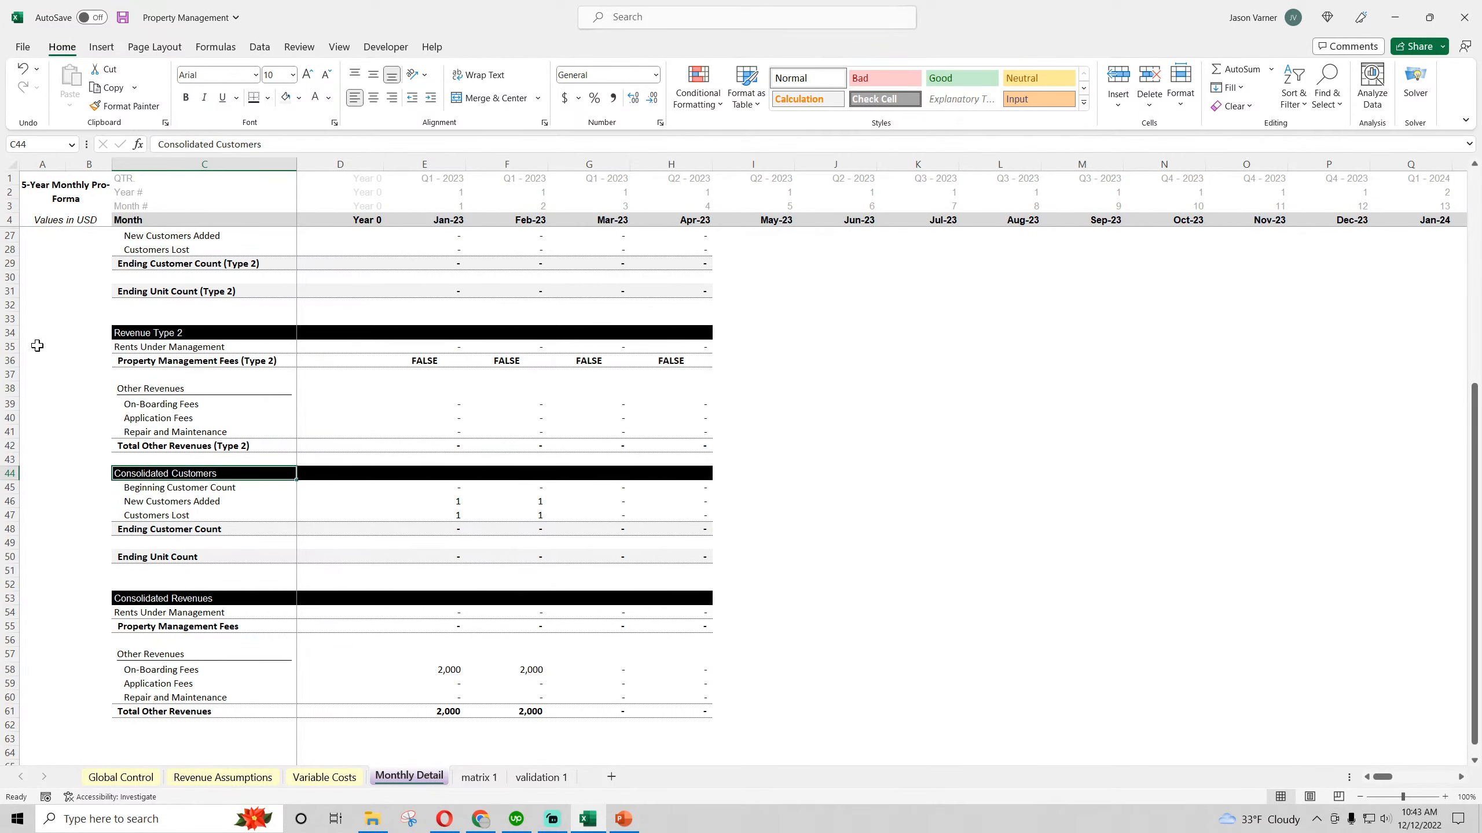
right_click(10, 318)
click(59, 491)
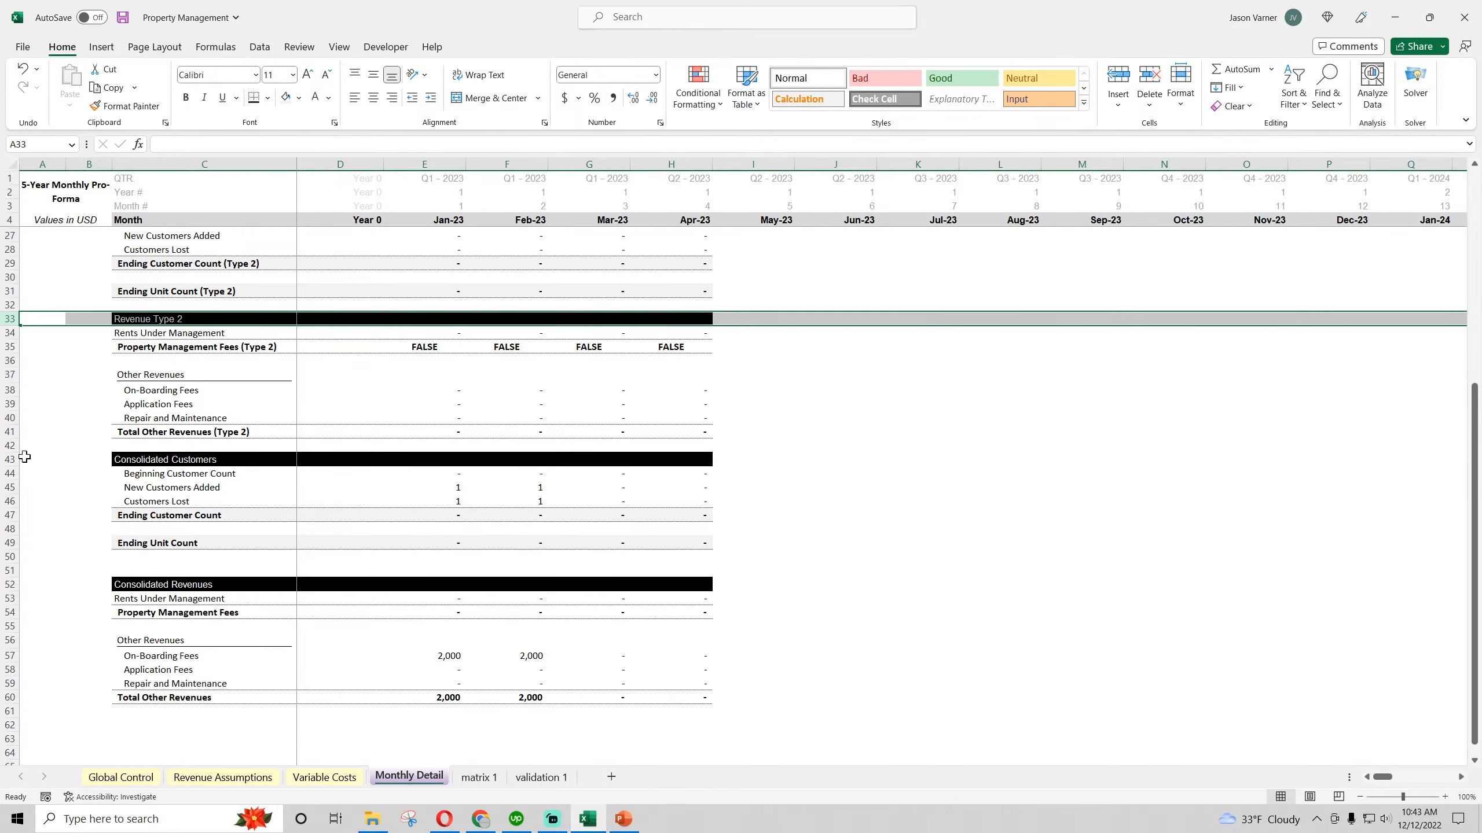
Insert a blank row at row 42 above the Consolidated Customers section and save the workbook
right_click(9, 445)
click(57, 597)
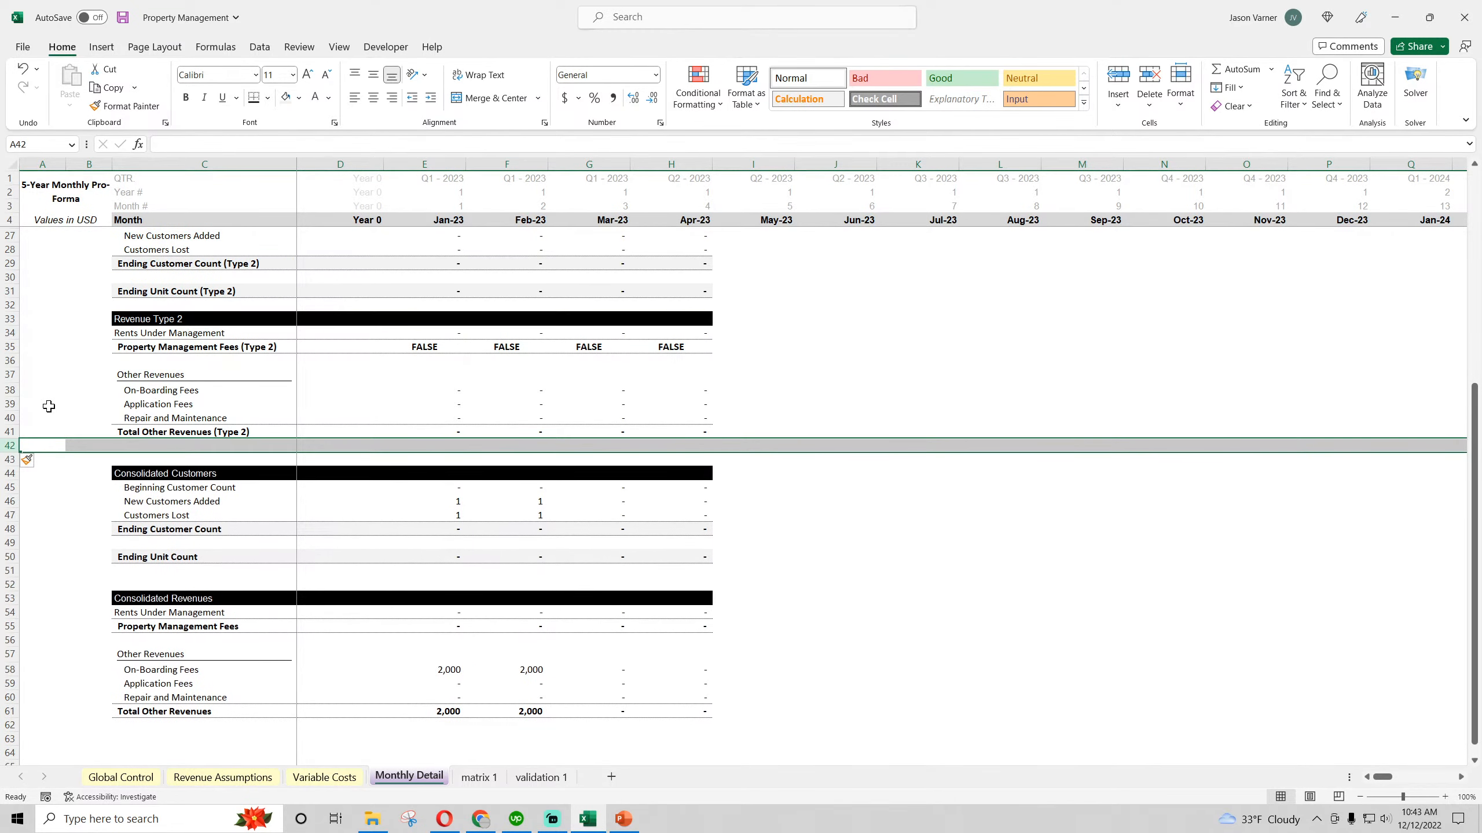
click(49, 406)
scroll(74, 493, up, 7)
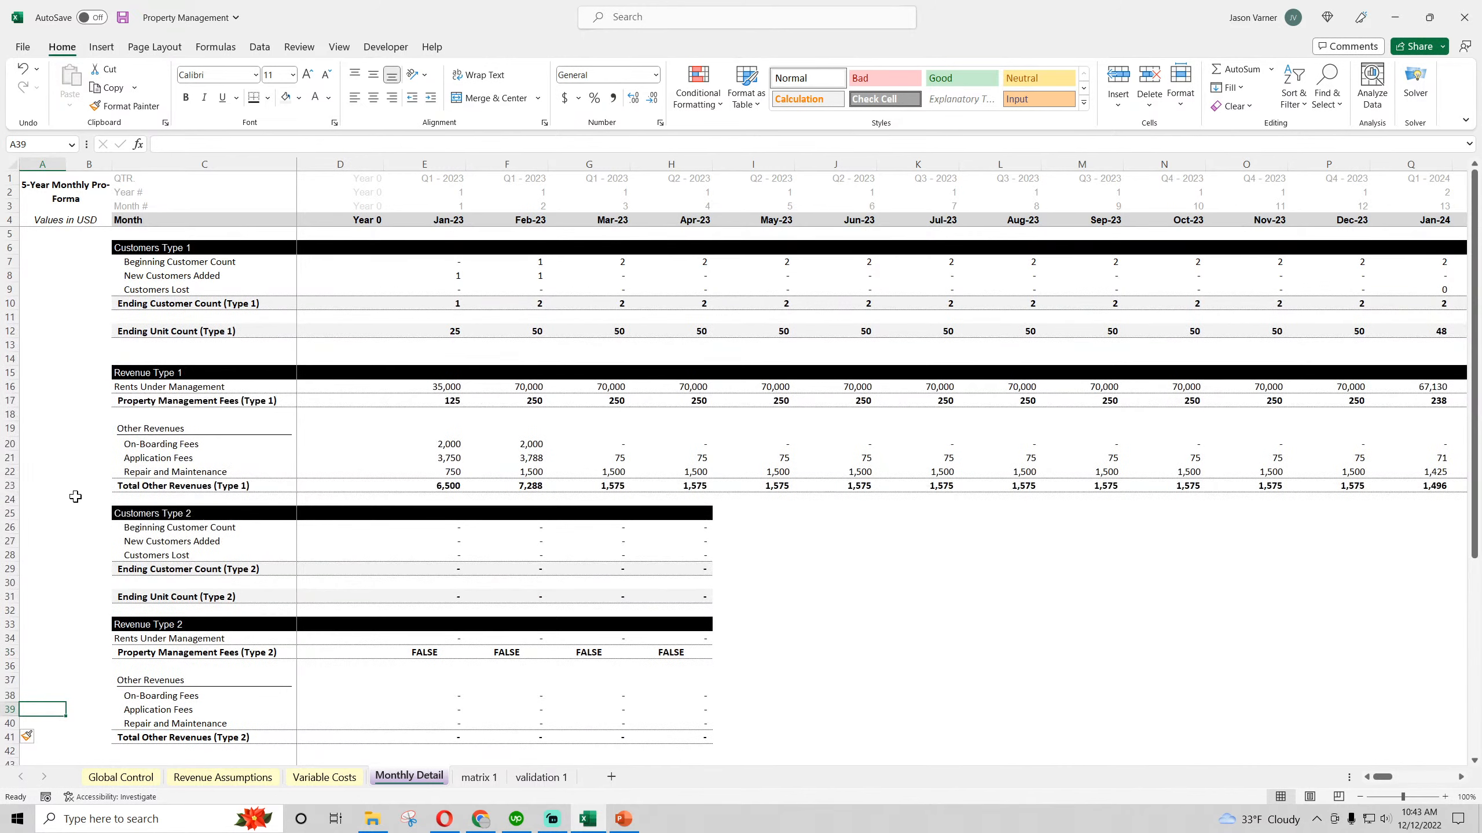
click(123, 17)
Create a copy of the matrix 1 sheet and place it before the validation 1 sheet
click(478, 778)
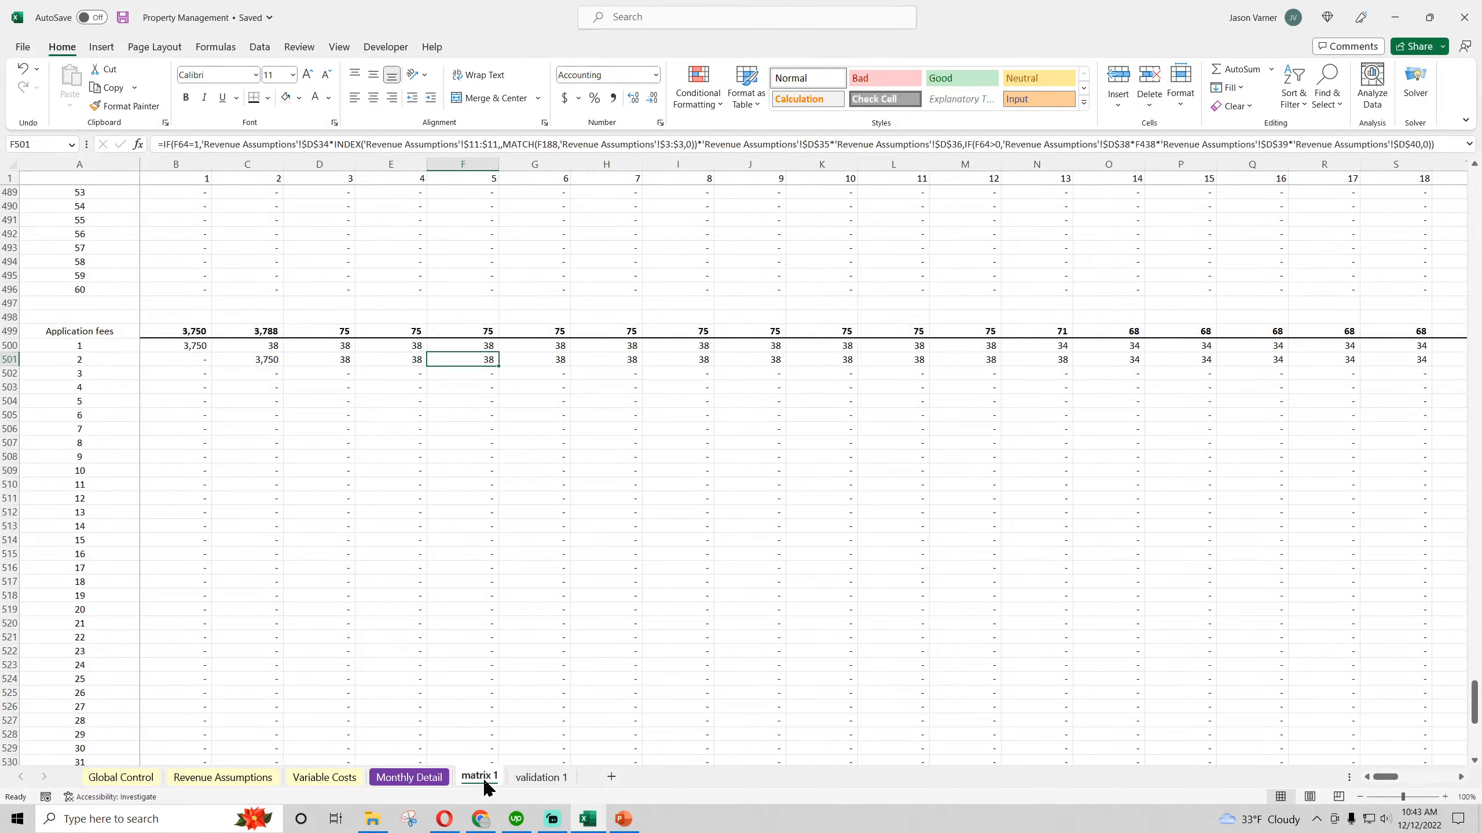
scroll(357, 555, up, 20)
scroll(367, 618, up, 20)
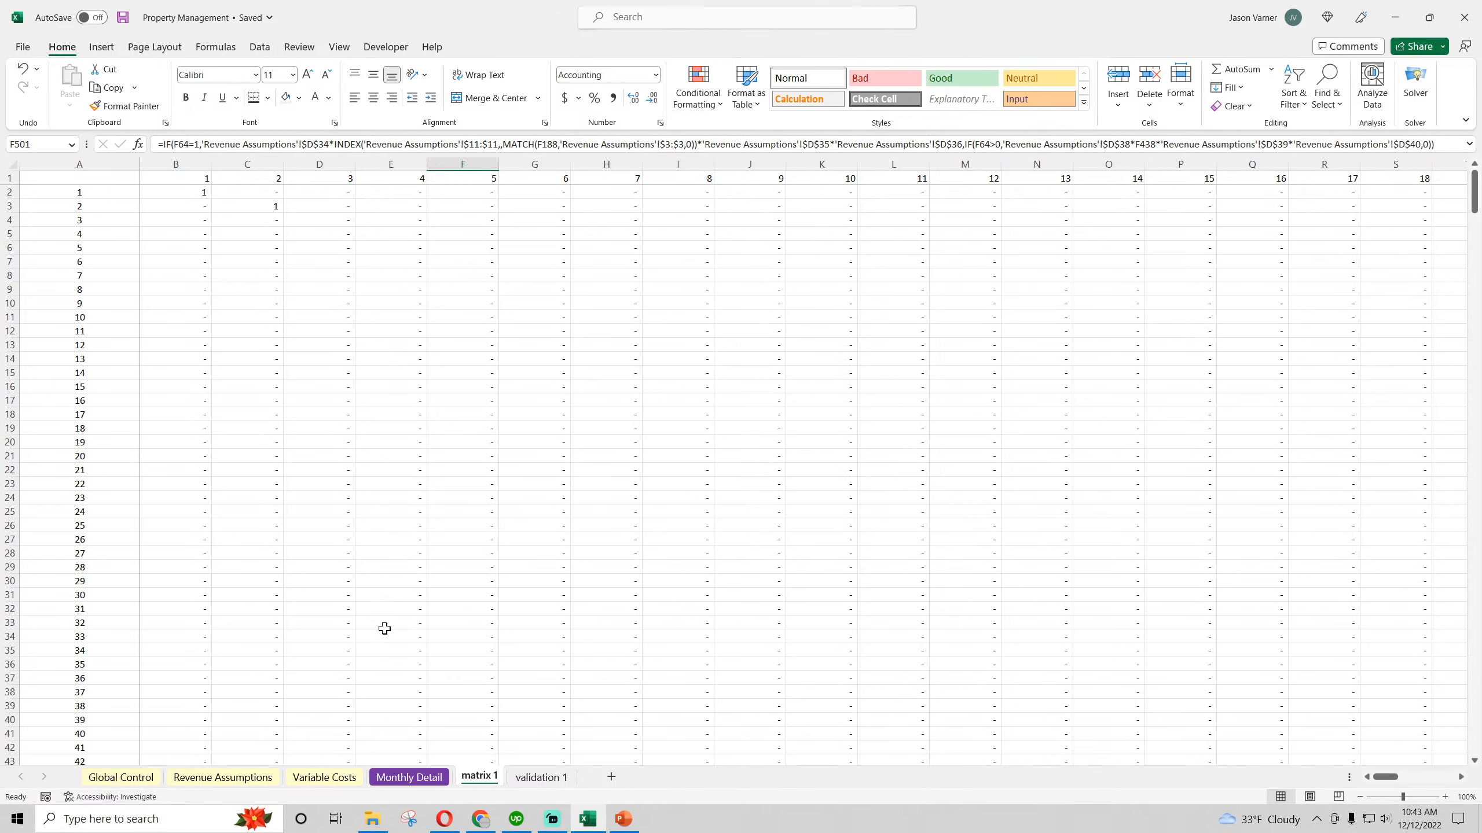
right_click(479, 777)
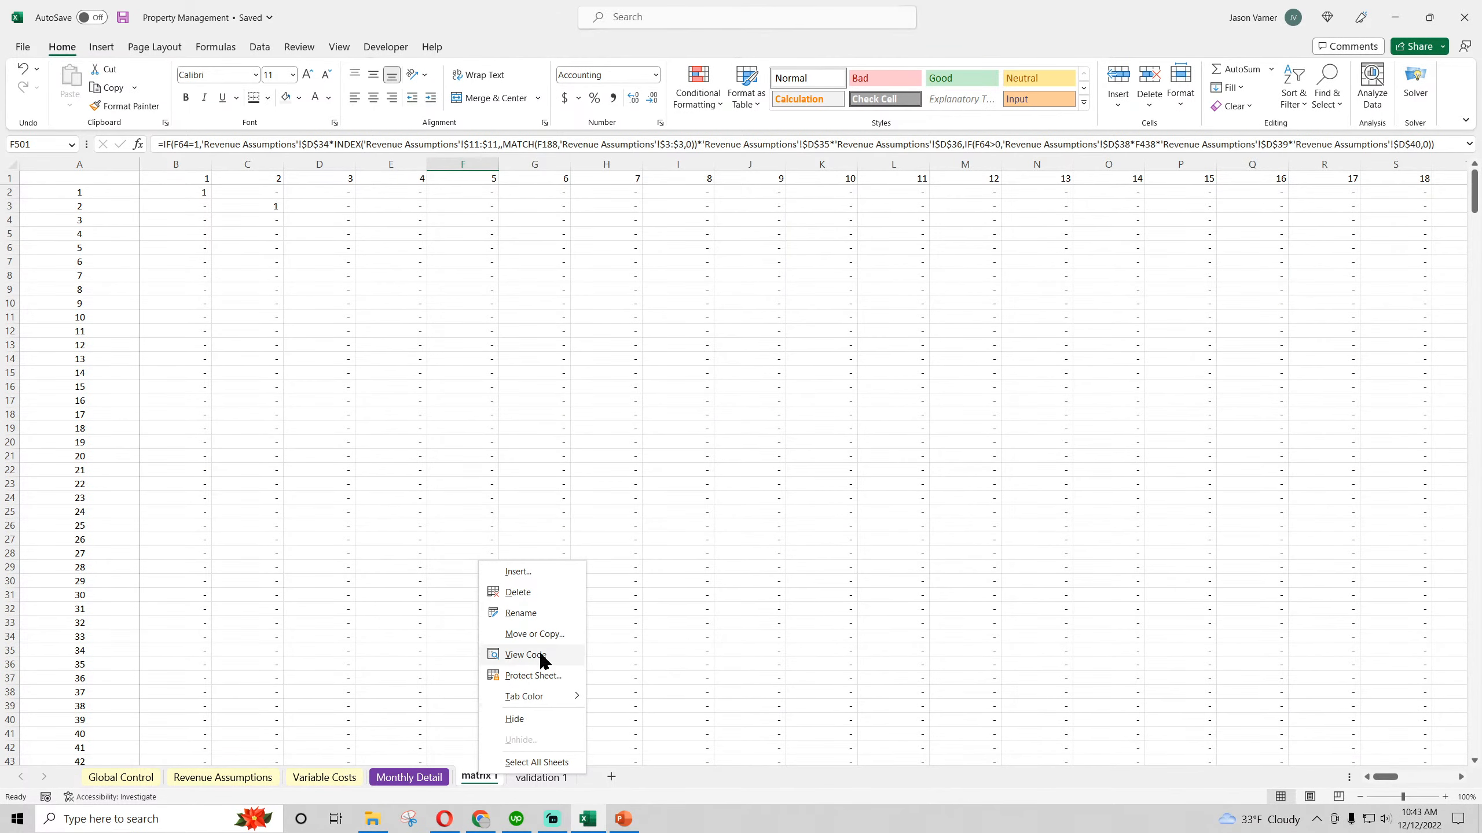
click(535, 634)
click(457, 679)
click(432, 714)
click(557, 748)
Rename the copied matrix sheet as matrix 2
double_click(544, 779)
text(matrix 2)
key(Return)
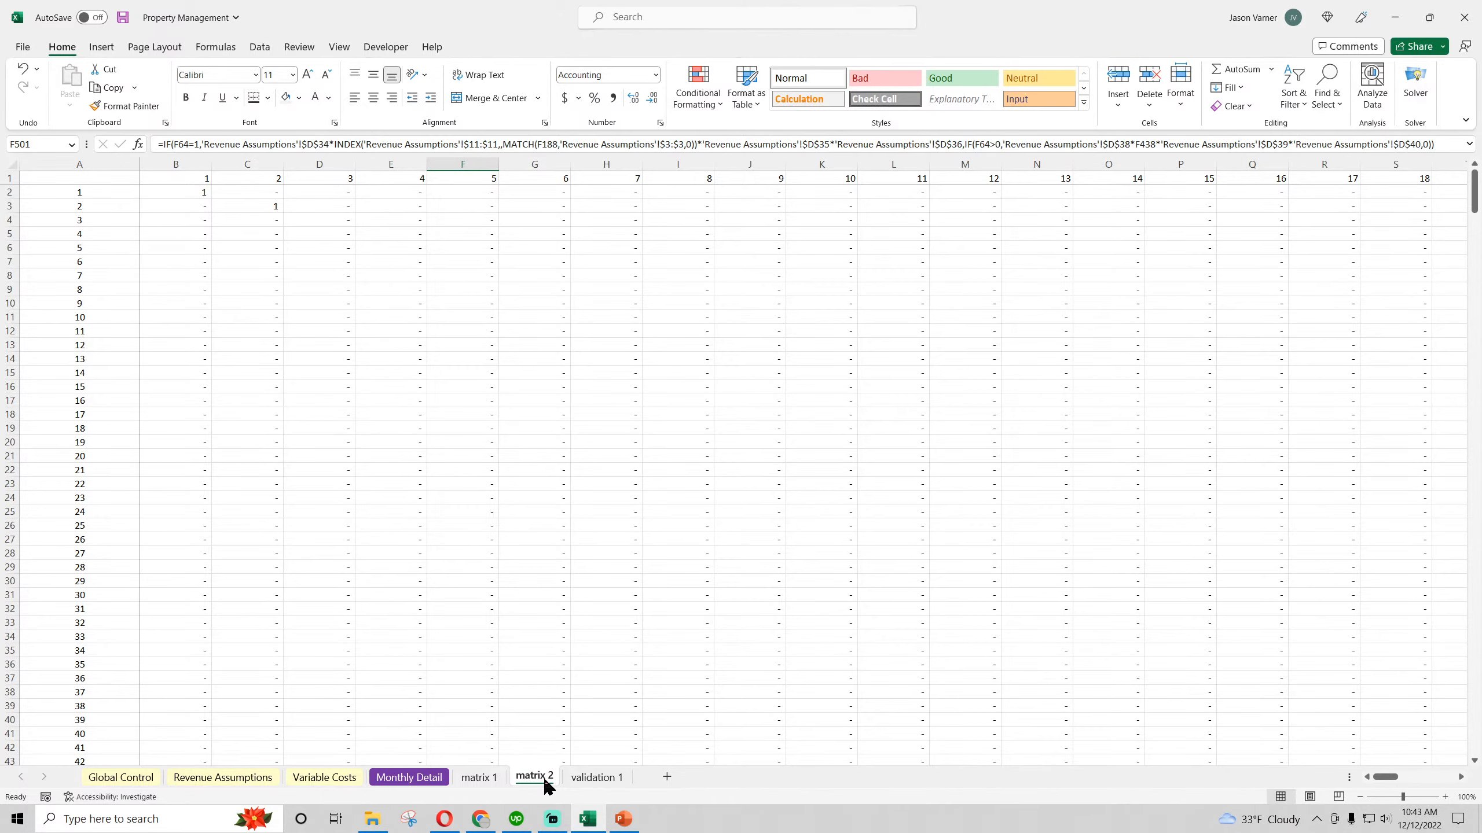
On the Revenue Assumptions sheet, set the Type 2 Annual Customers Added Goal in D44 to 100
click(227, 783)
scroll(614, 537, up, 3)
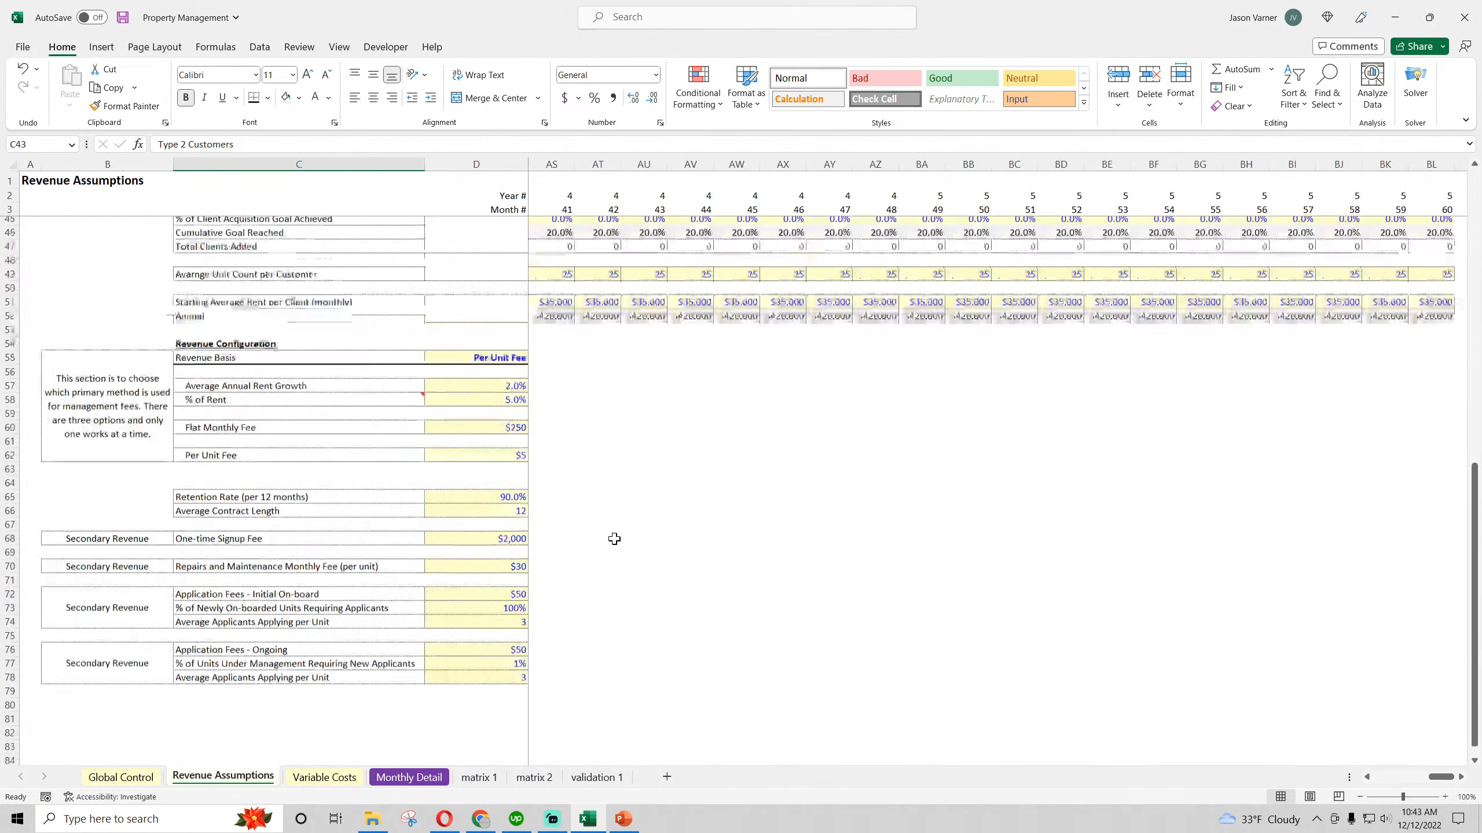
scroll(503, 529, down, 3)
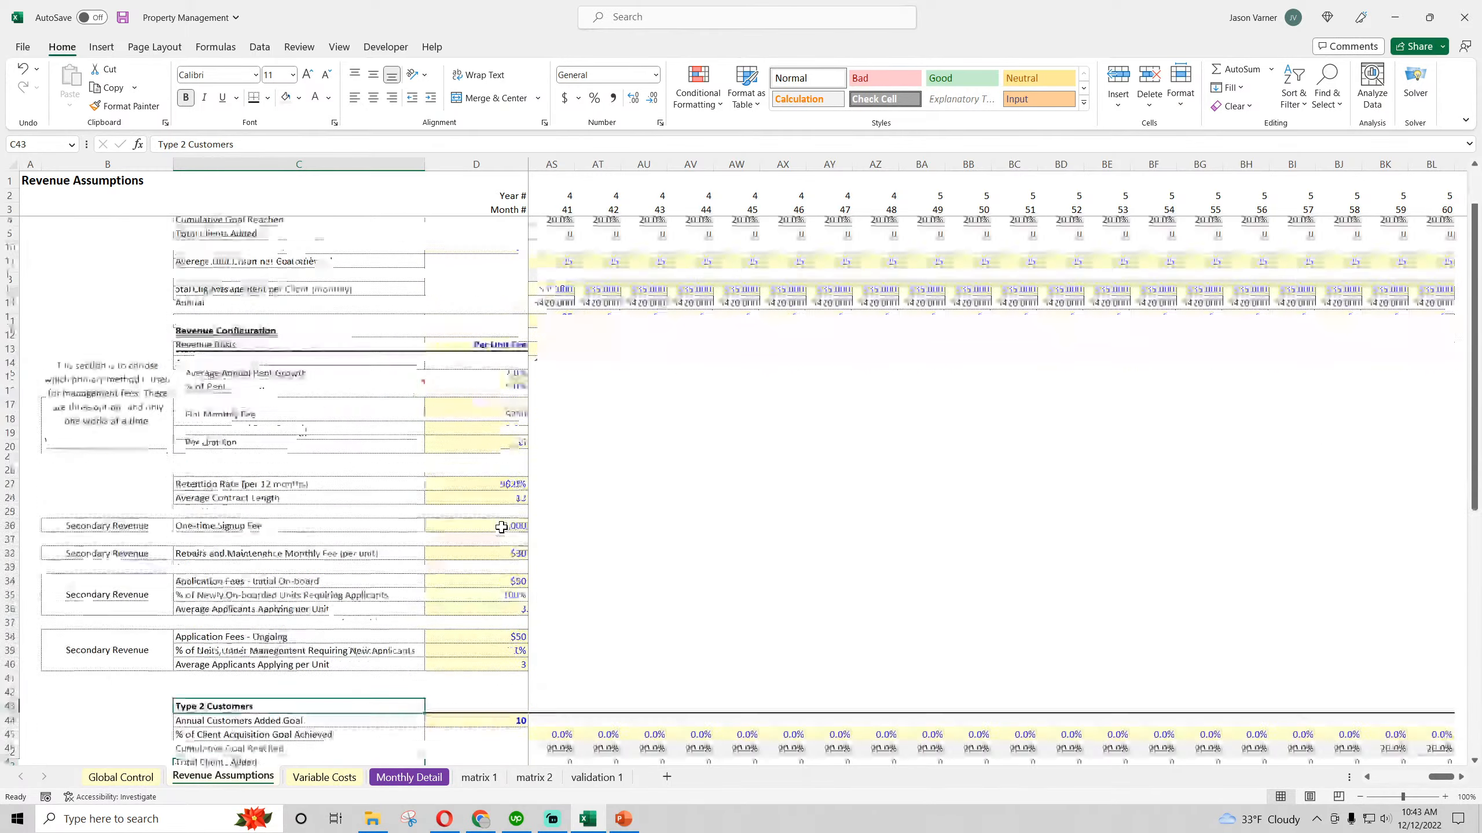
scroll(503, 523, up, 7)
click(510, 474)
text(100)
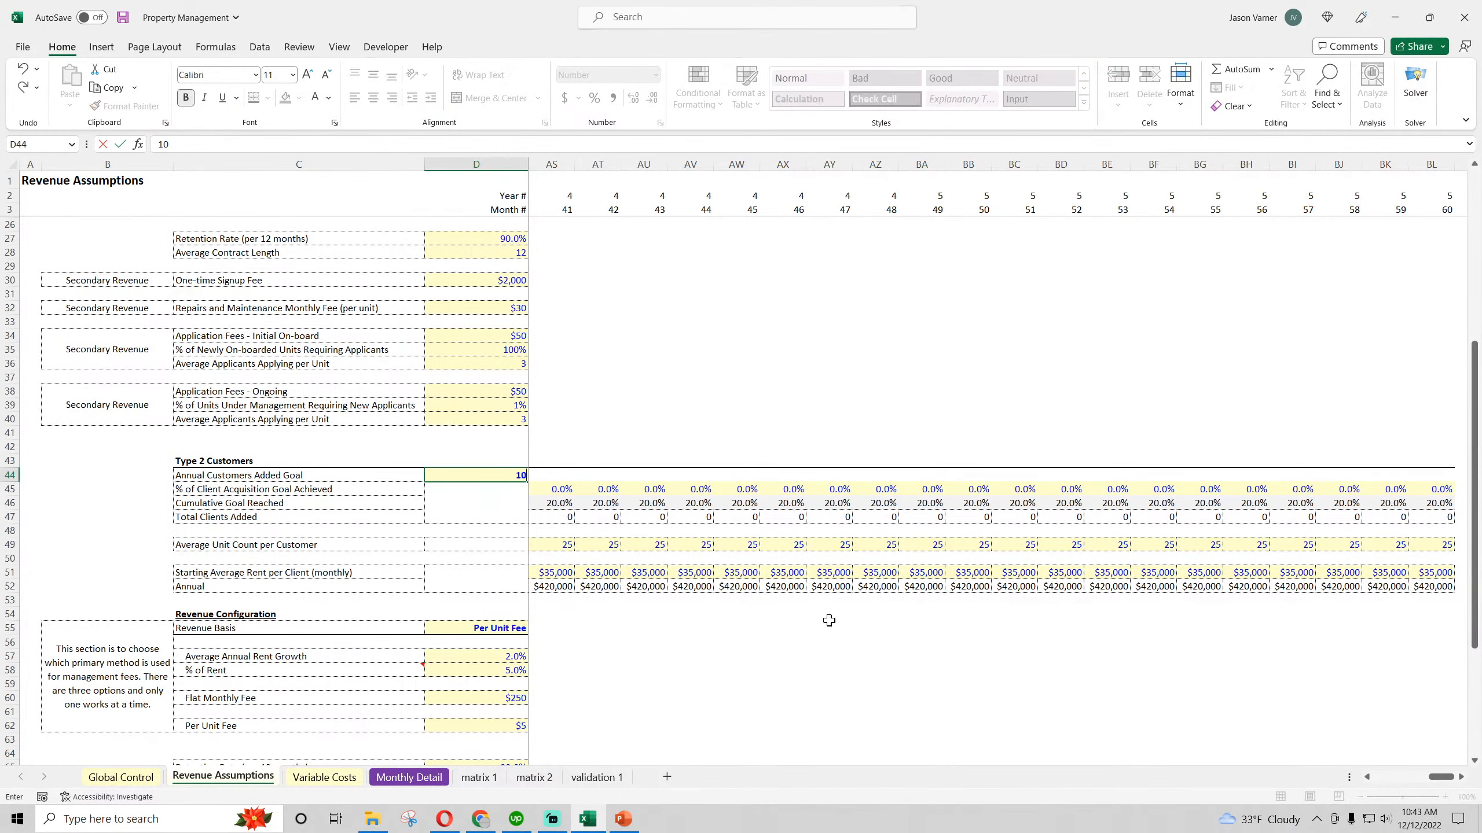
key(Tab)
Set the Type 2 % of Client Acquisition Goal Achieved for month 1 (E45) to 50%
key(Down)
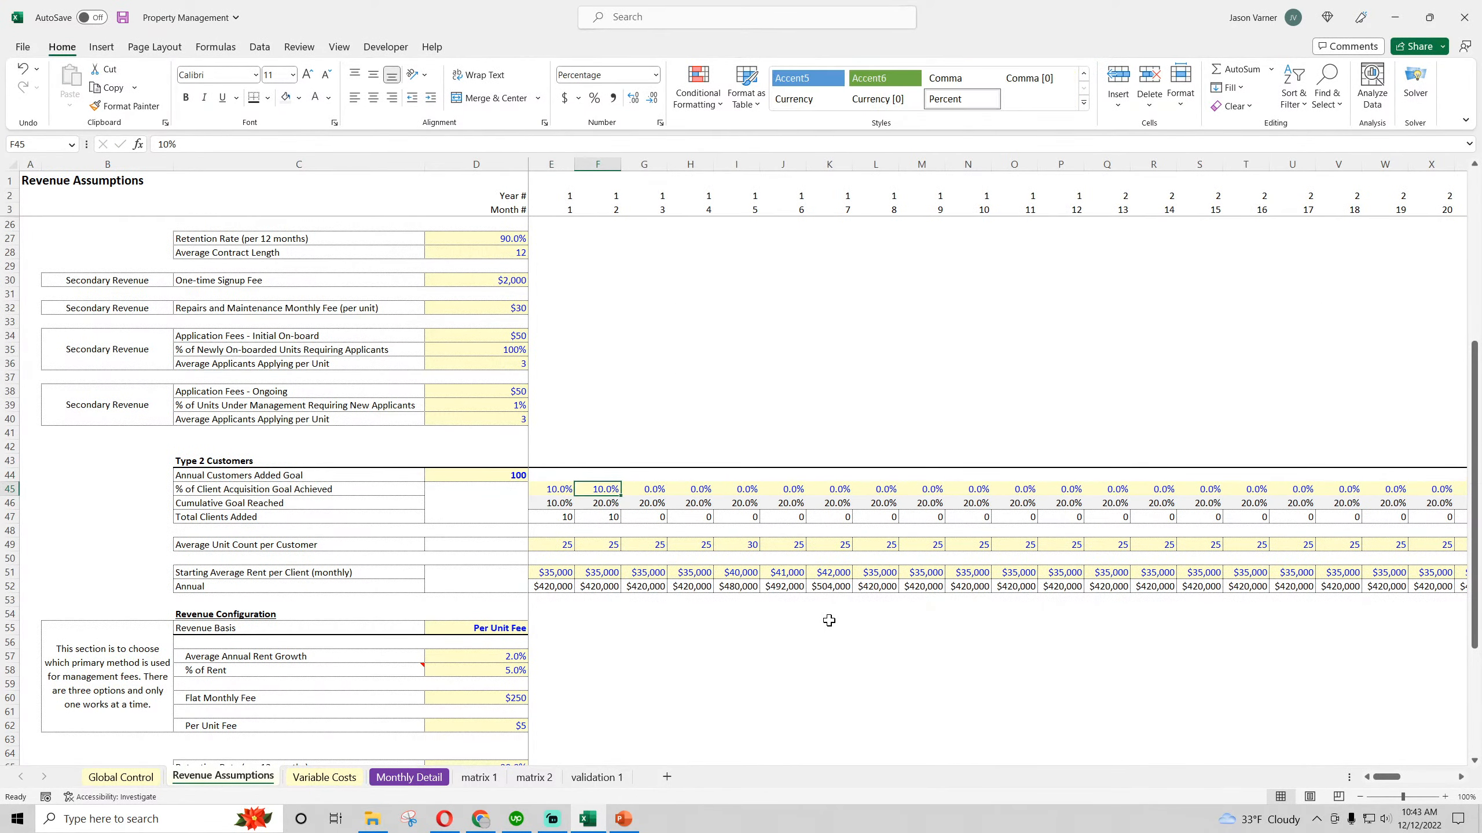
text(50)
key(Return)
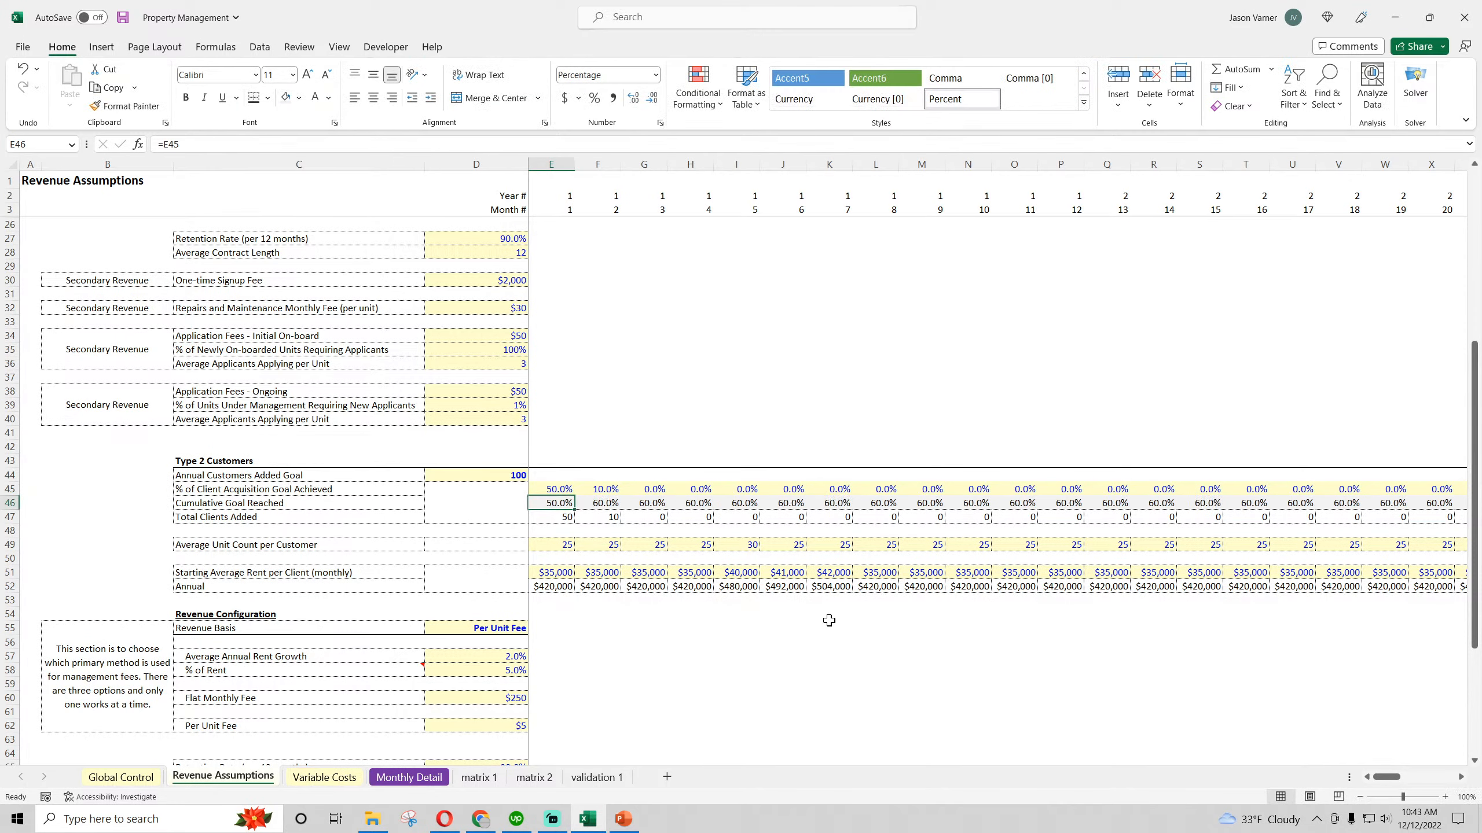
Set the Type 2 % of Client Acquisition Goal Achieved for month 6 (J45) to 50%
key(Up)
key(Right)
key(Right)
key(Right)
key(Right)
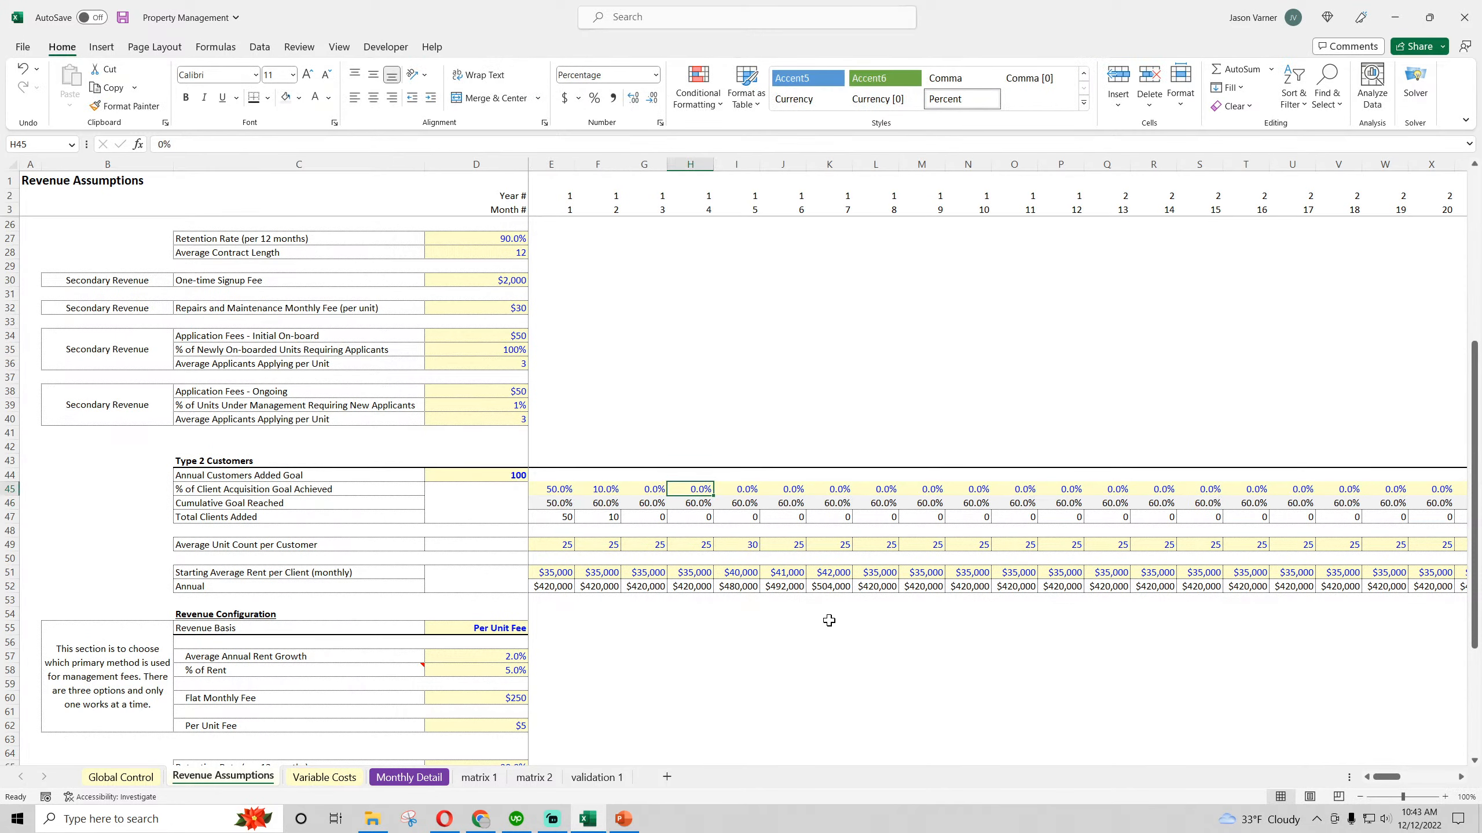
key(Right)
text(50)
key(Return)
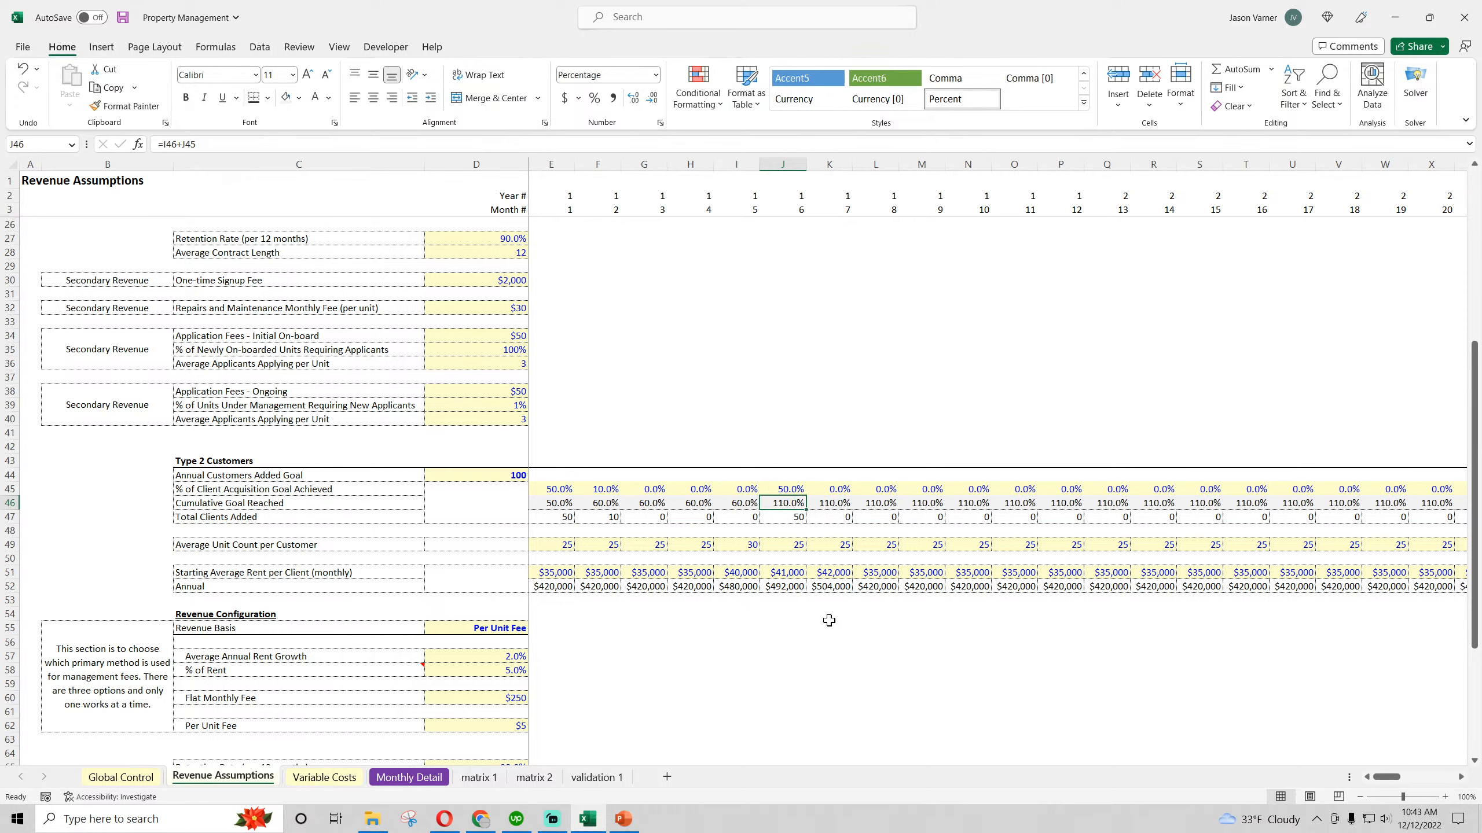
Set the Type 2 % of Client Acquisition Goal Achieved for month 2 (F45) to 0% and check the month 6 cumulative goal
key(Up)
key(Left)
key(Left)
key(Left)
key(Left)
text(0)
key(Return)
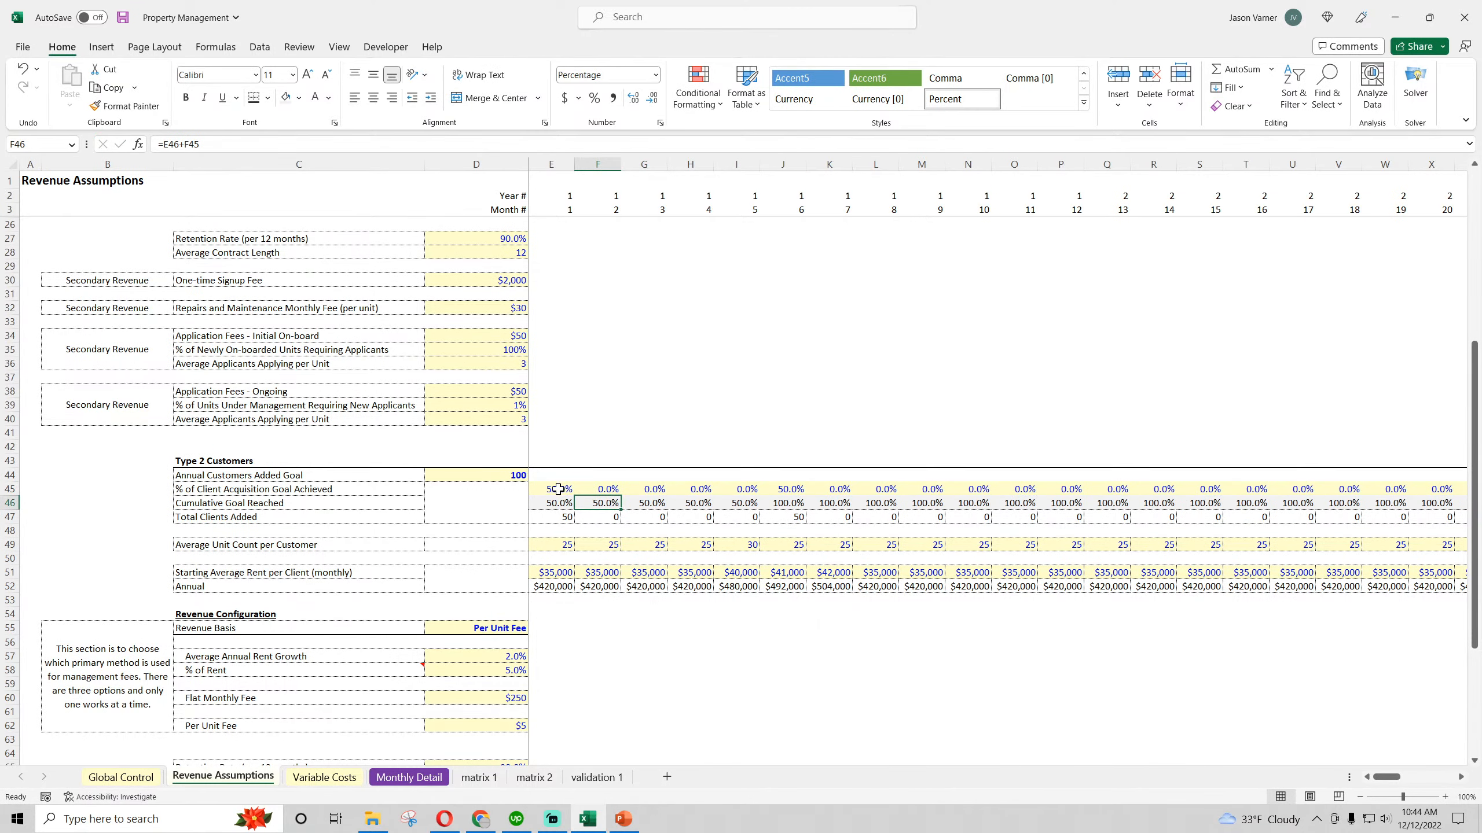
click(794, 503)
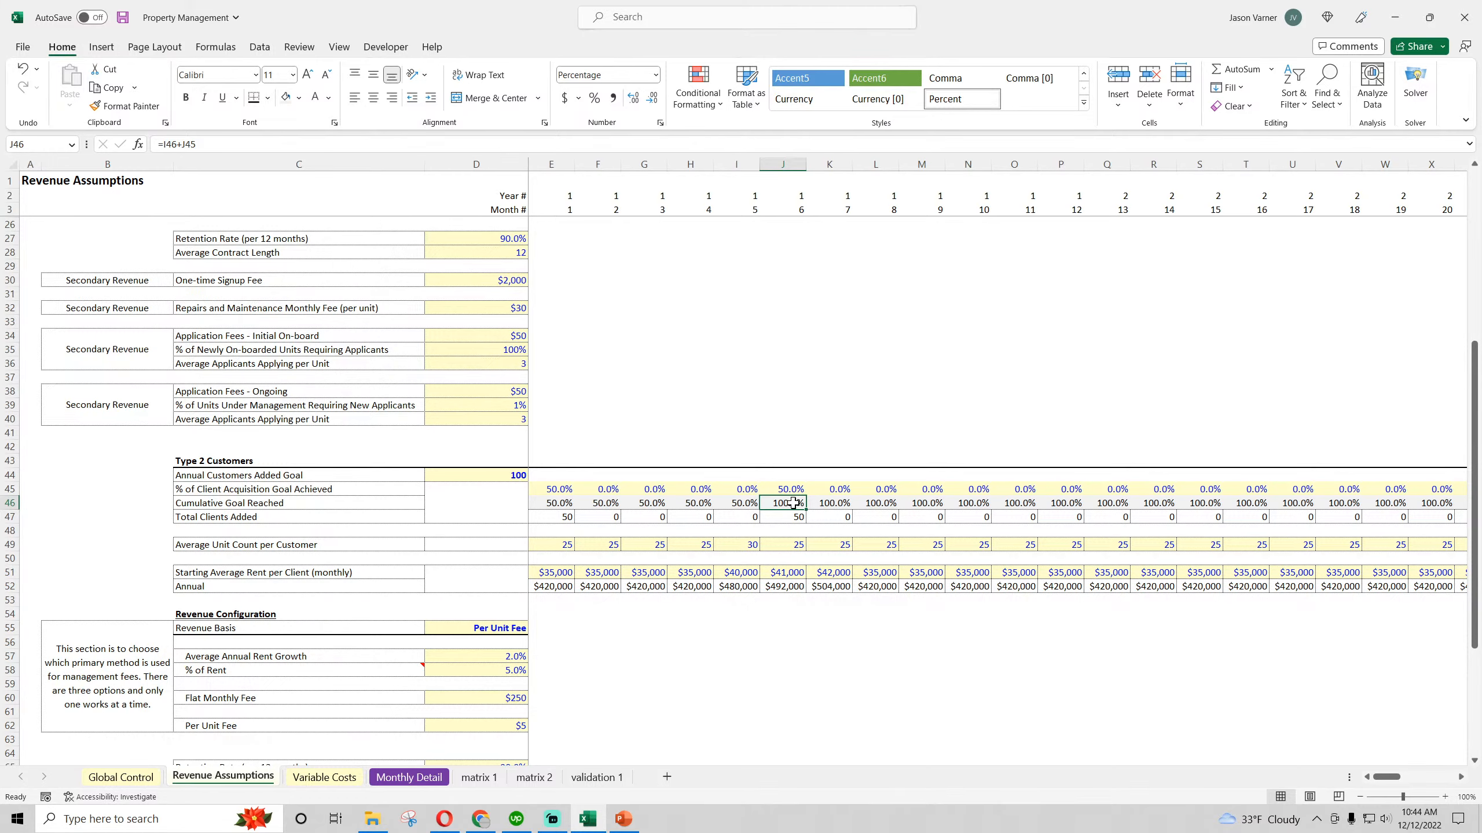
Set the Type 1 % of Client Acquisition Goal Achieved for month 12 (P7) to 80%
scroll(794, 503, up, 7)
click(563, 279)
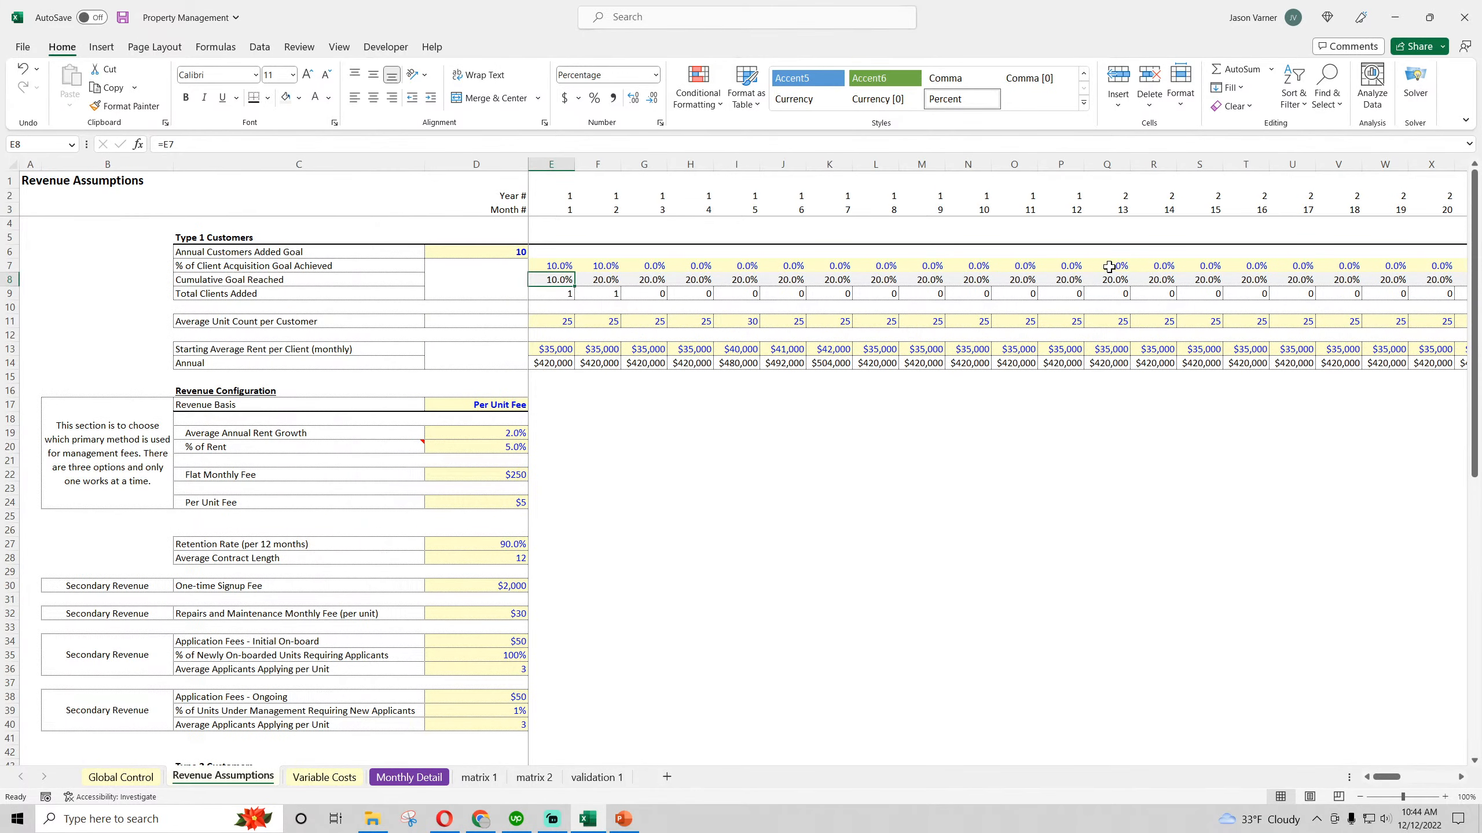
click(1159, 268)
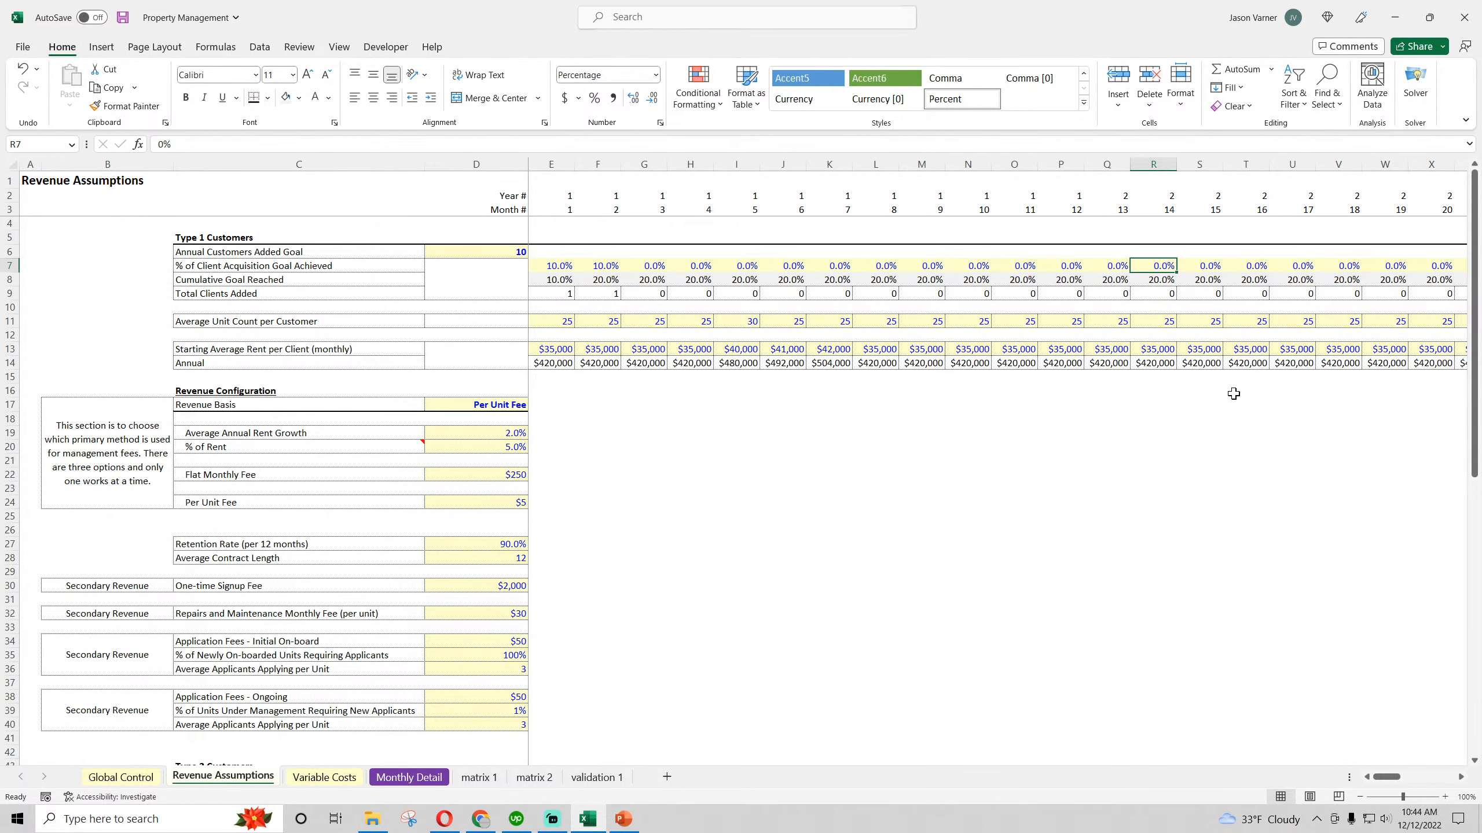
click(1060, 267)
text(80)
key(Return)
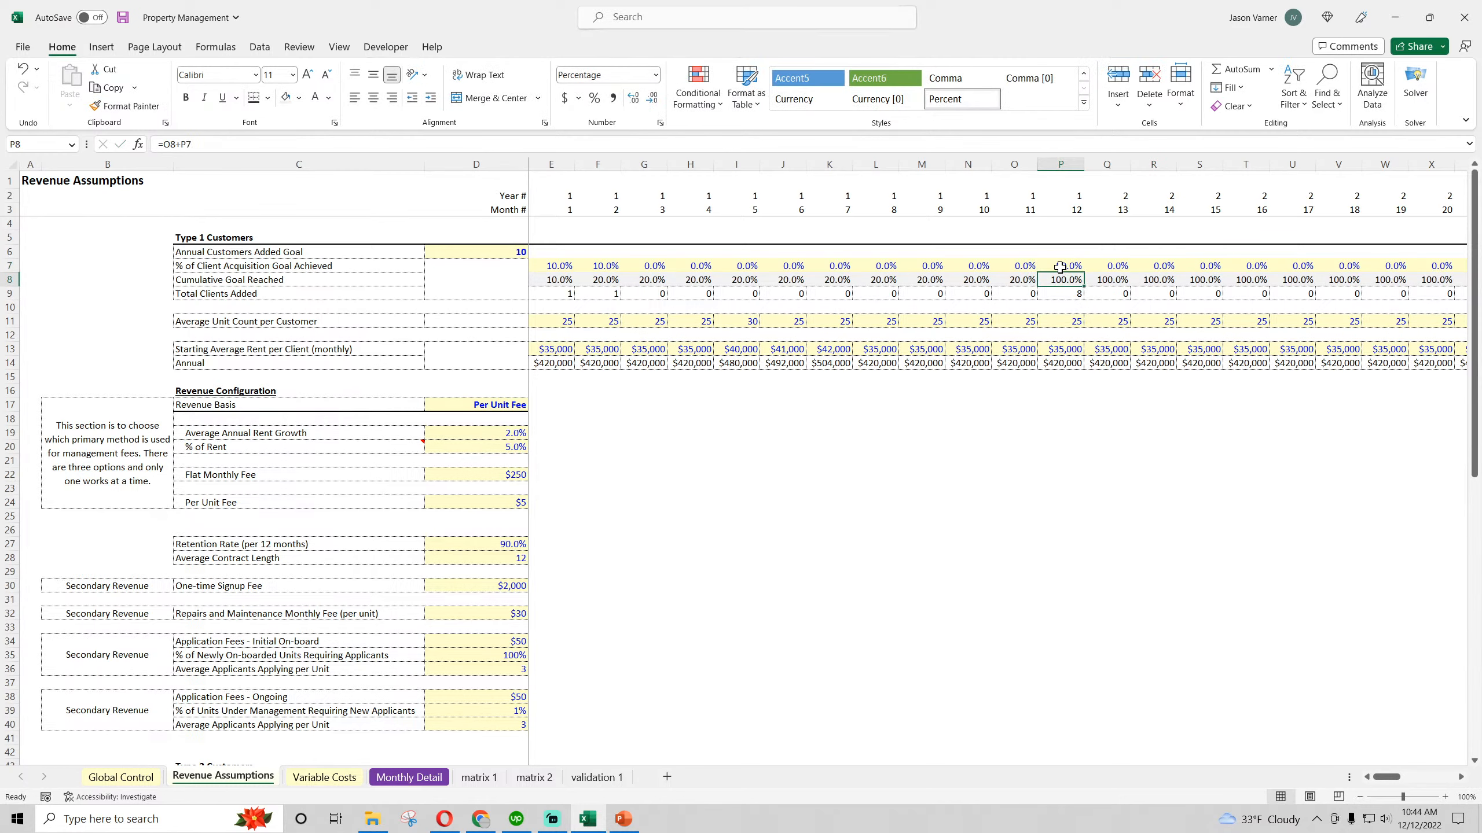
Try 10% as the Type 1 goal achieved for month 13 (Q7) and undo the entry
key(Up)
key(Right)
text(10)
key(Return)
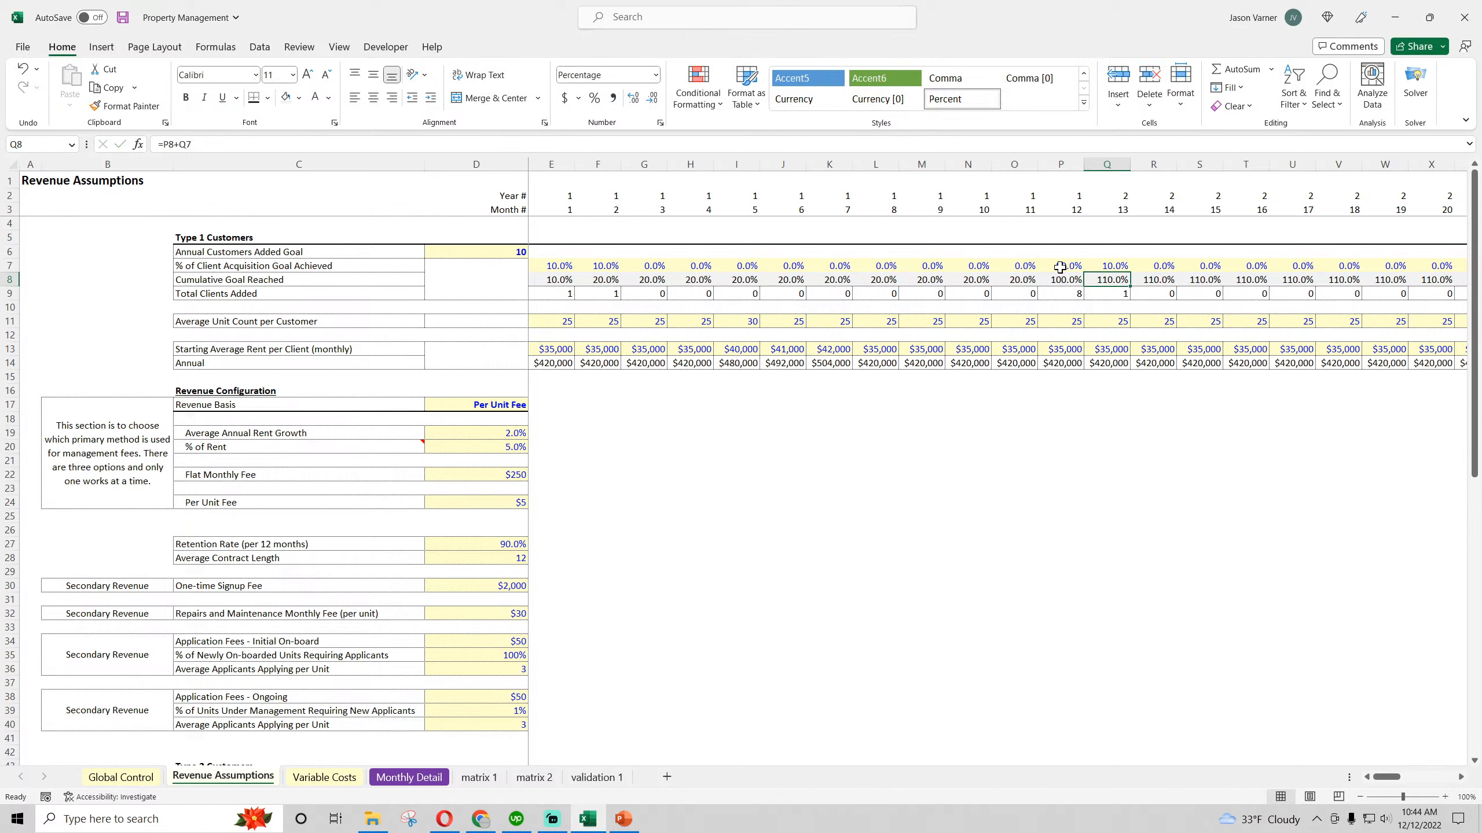
click(22, 69)
Replace the Type 1 Cumulative Goal Reached formula in E8 with =SUMIFS(7:7,2:2,E2), summing goal percentages by year
click(559, 280)
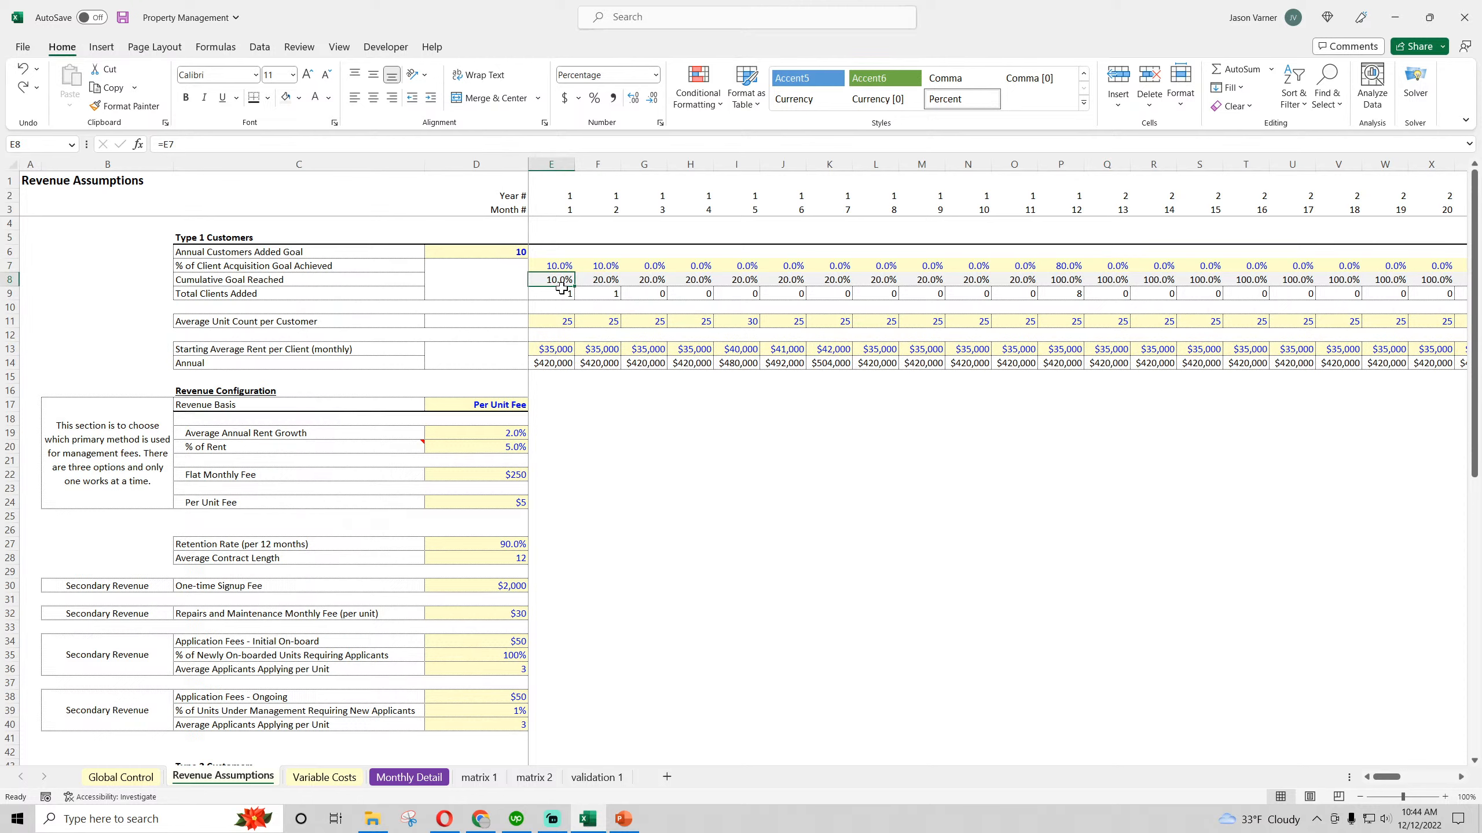
text(=sumifs()
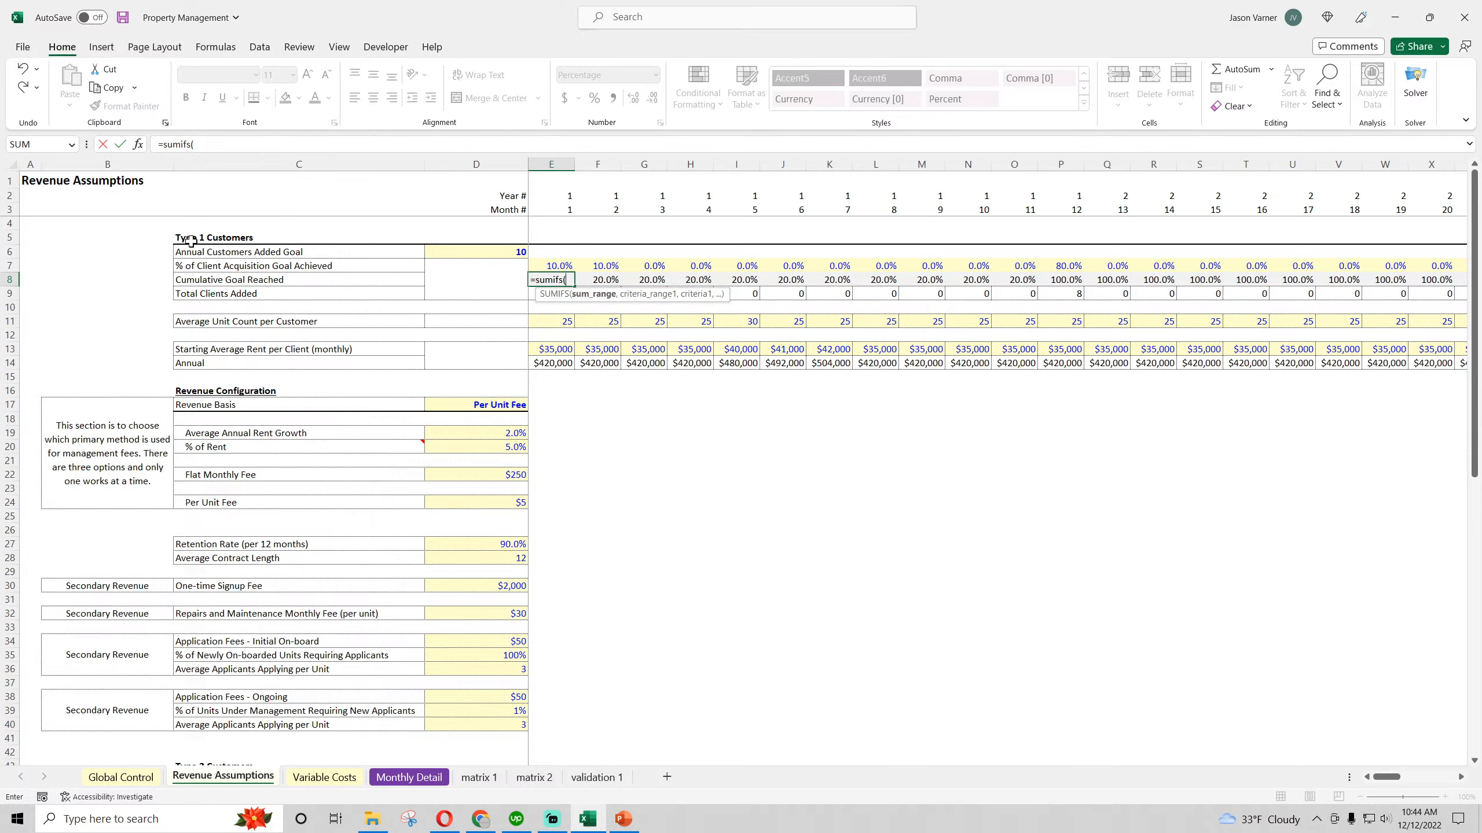
drag(7, 293, 3, 268)
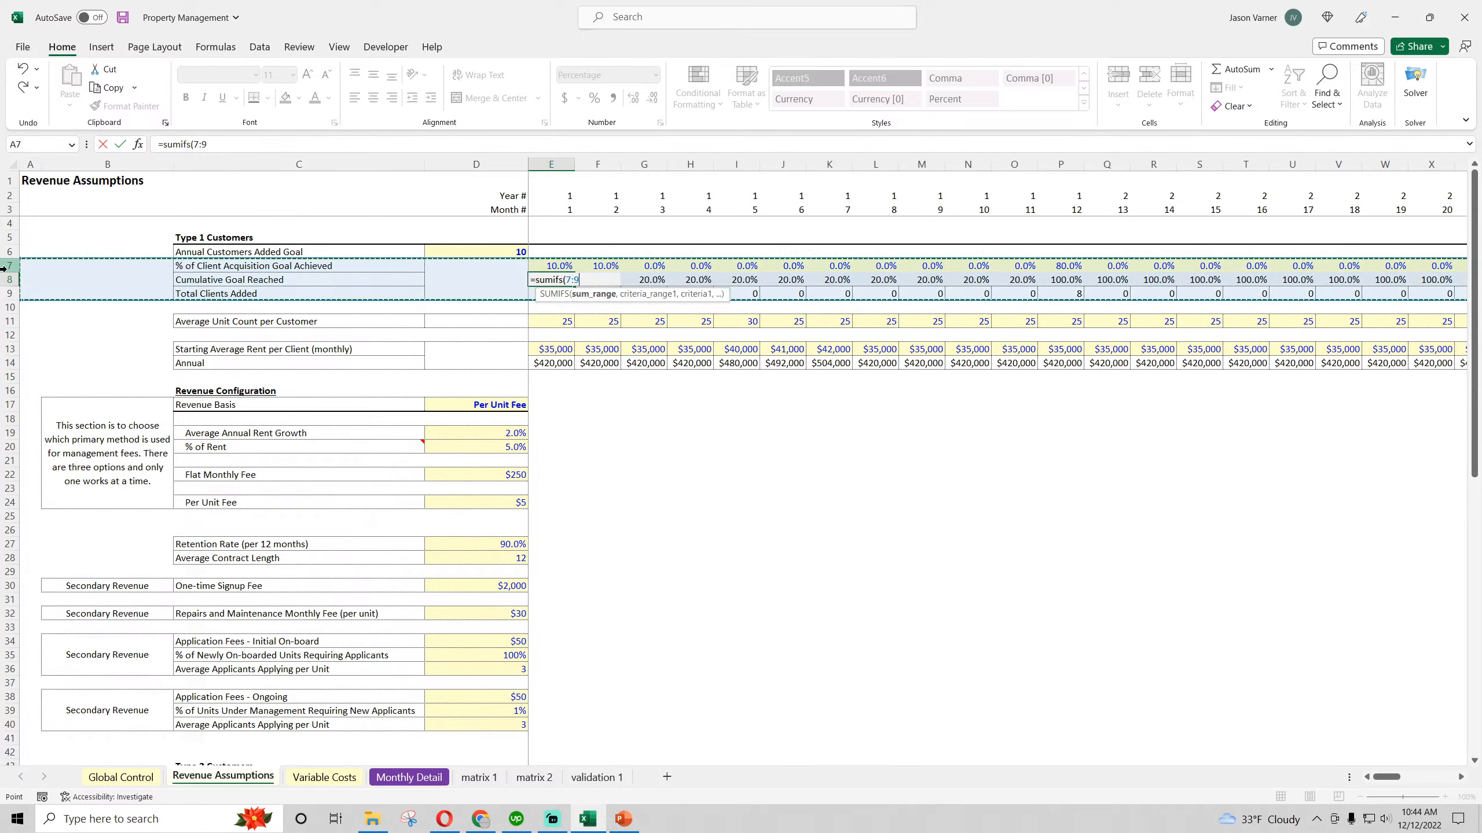
key(BackSpace)
text(7,)
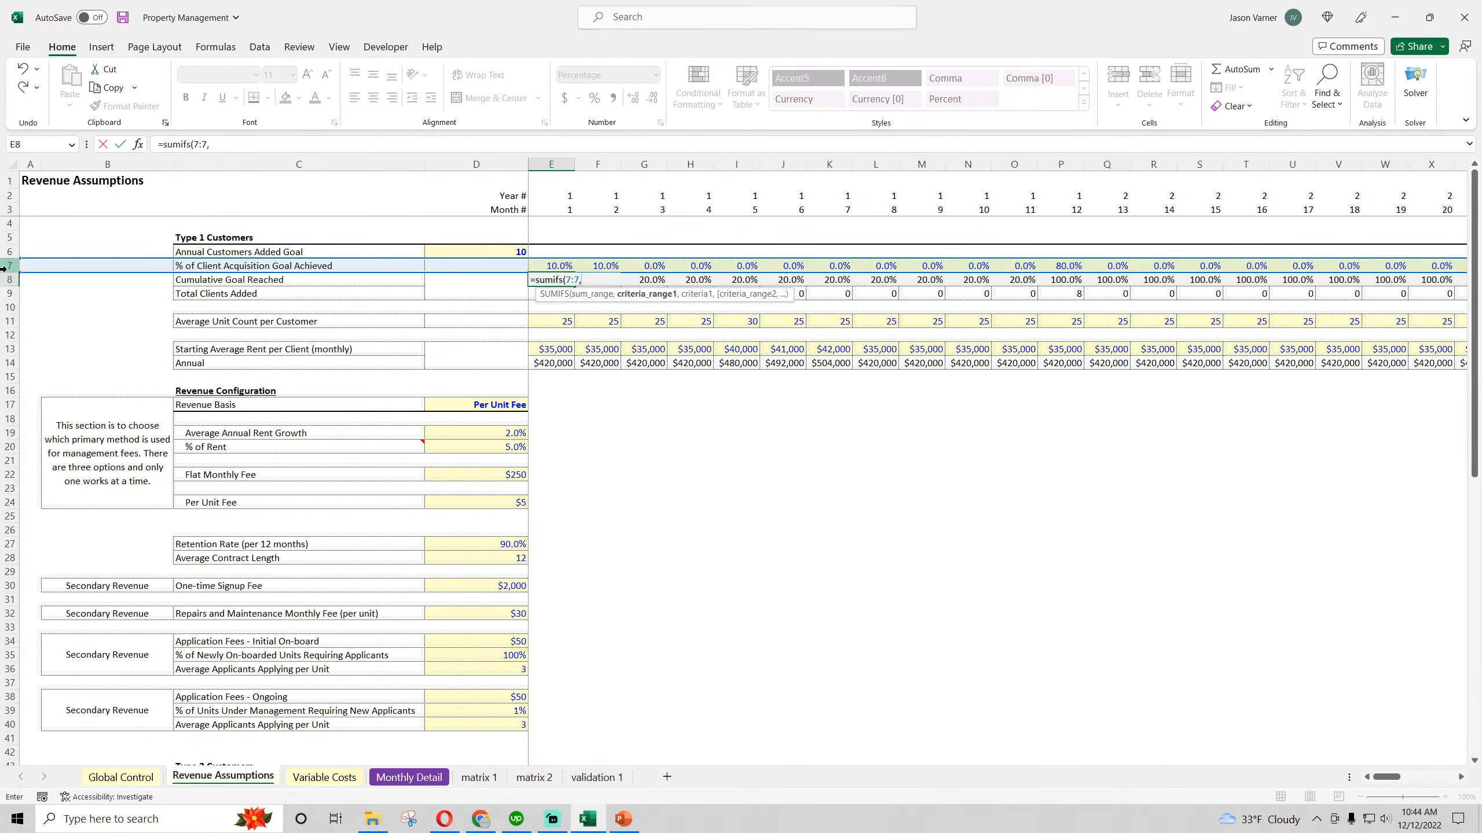
click(9, 193)
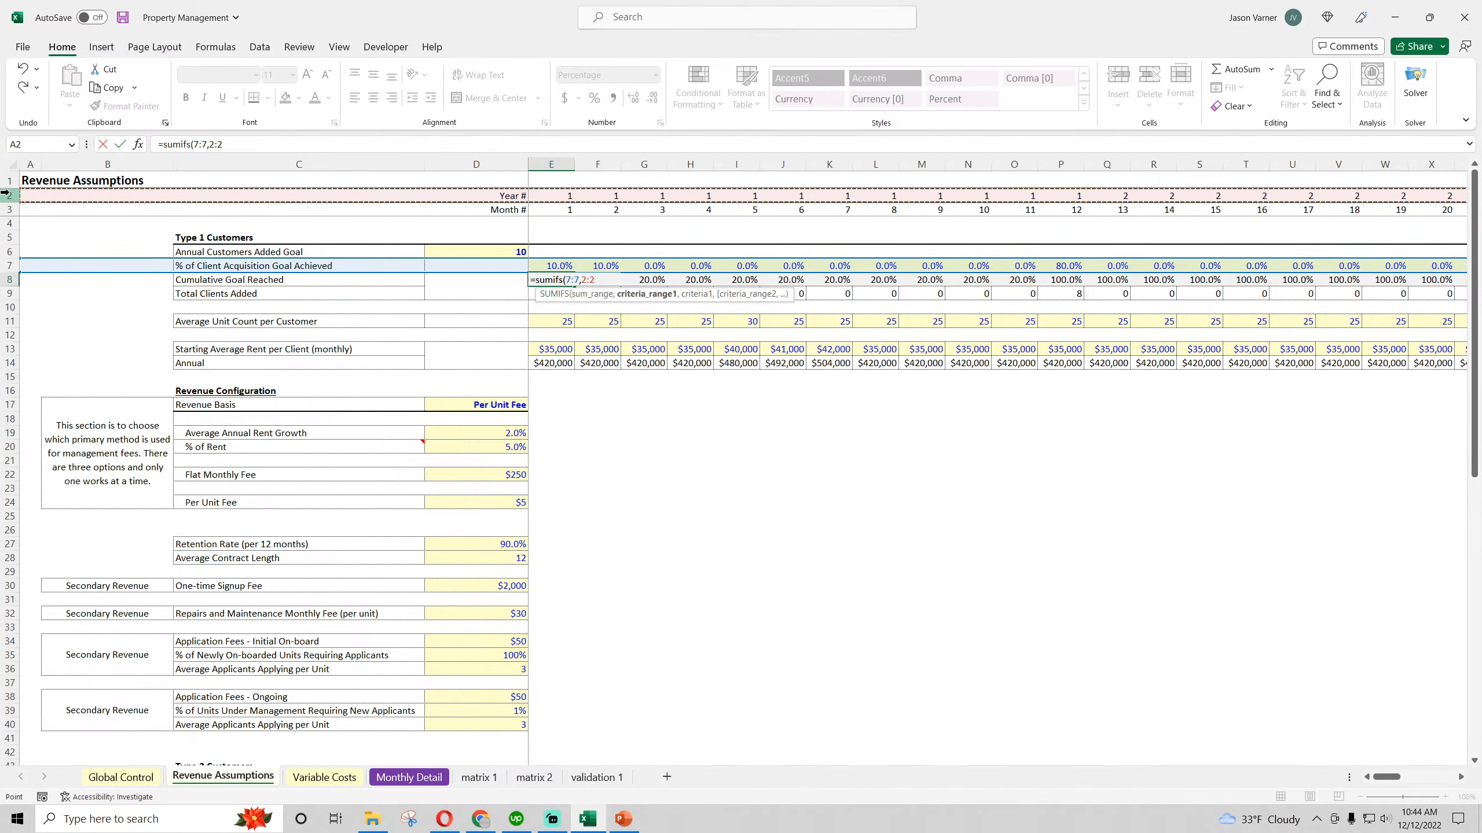
text(,)
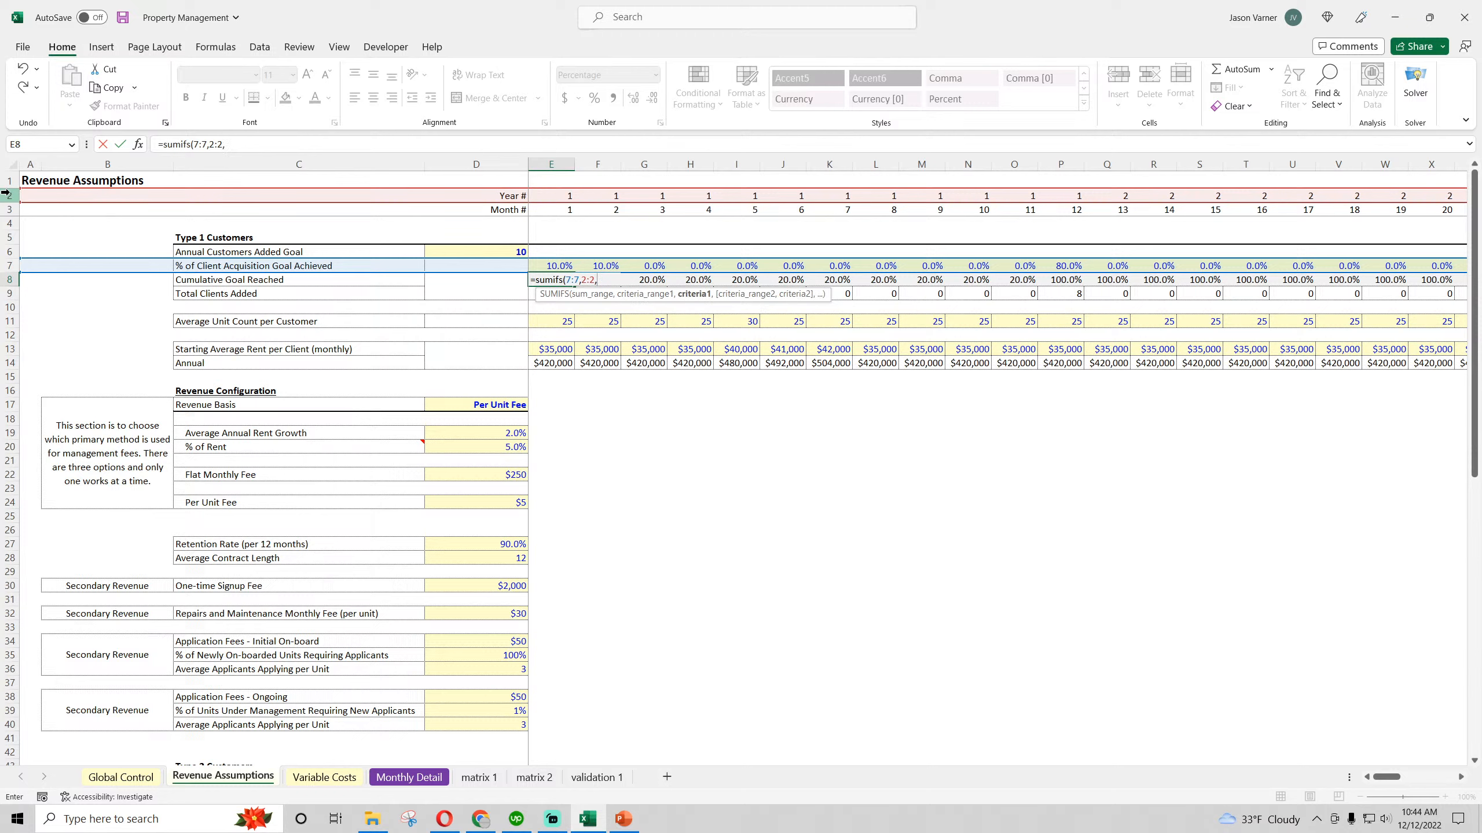
click(548, 195)
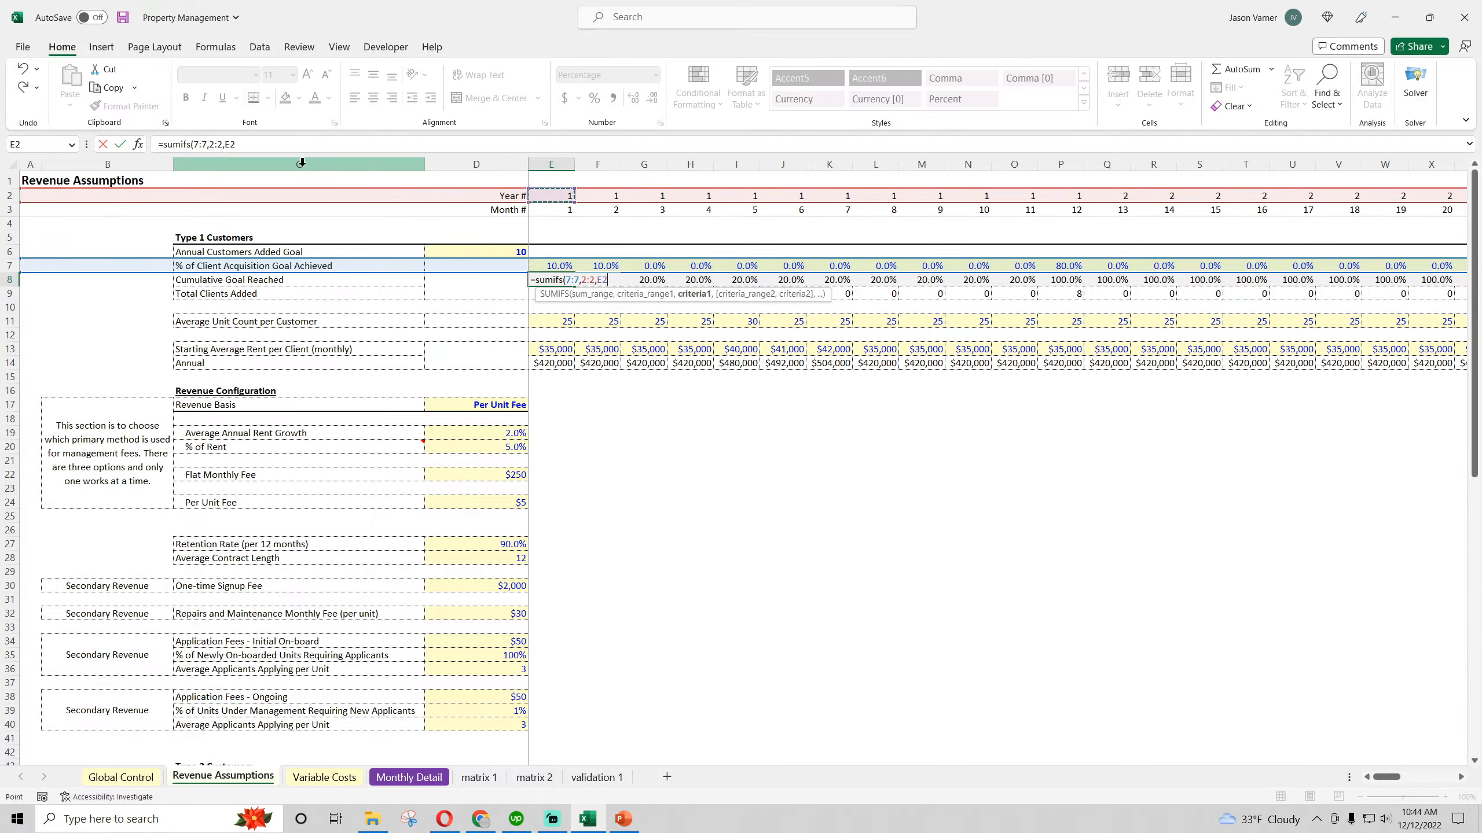
key(Return)
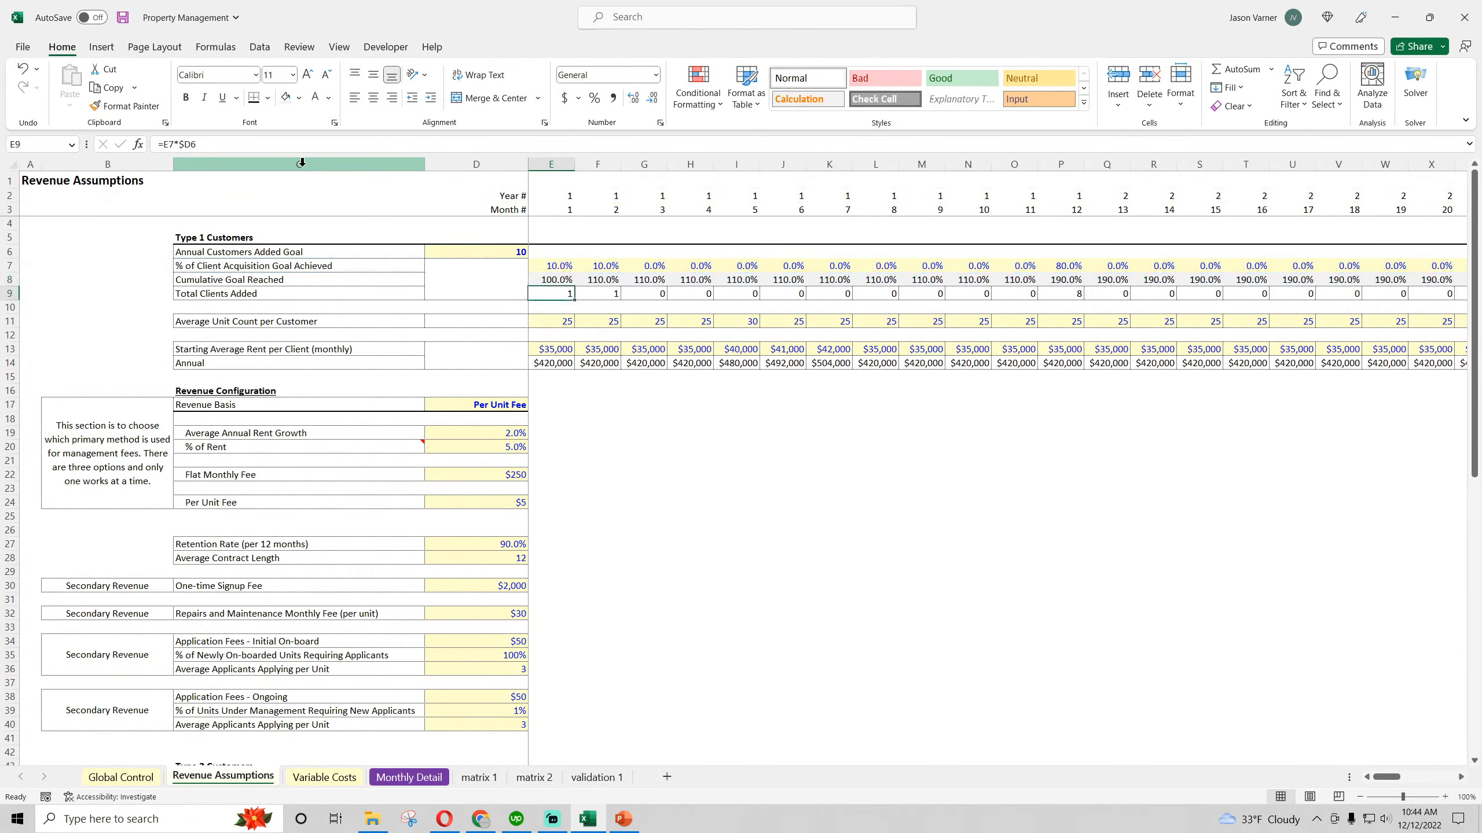
In the E8 formula, narrow the sum range to $E$7:$XFD$7 and the year criteria range to $E2:$XFD2
click(559, 281)
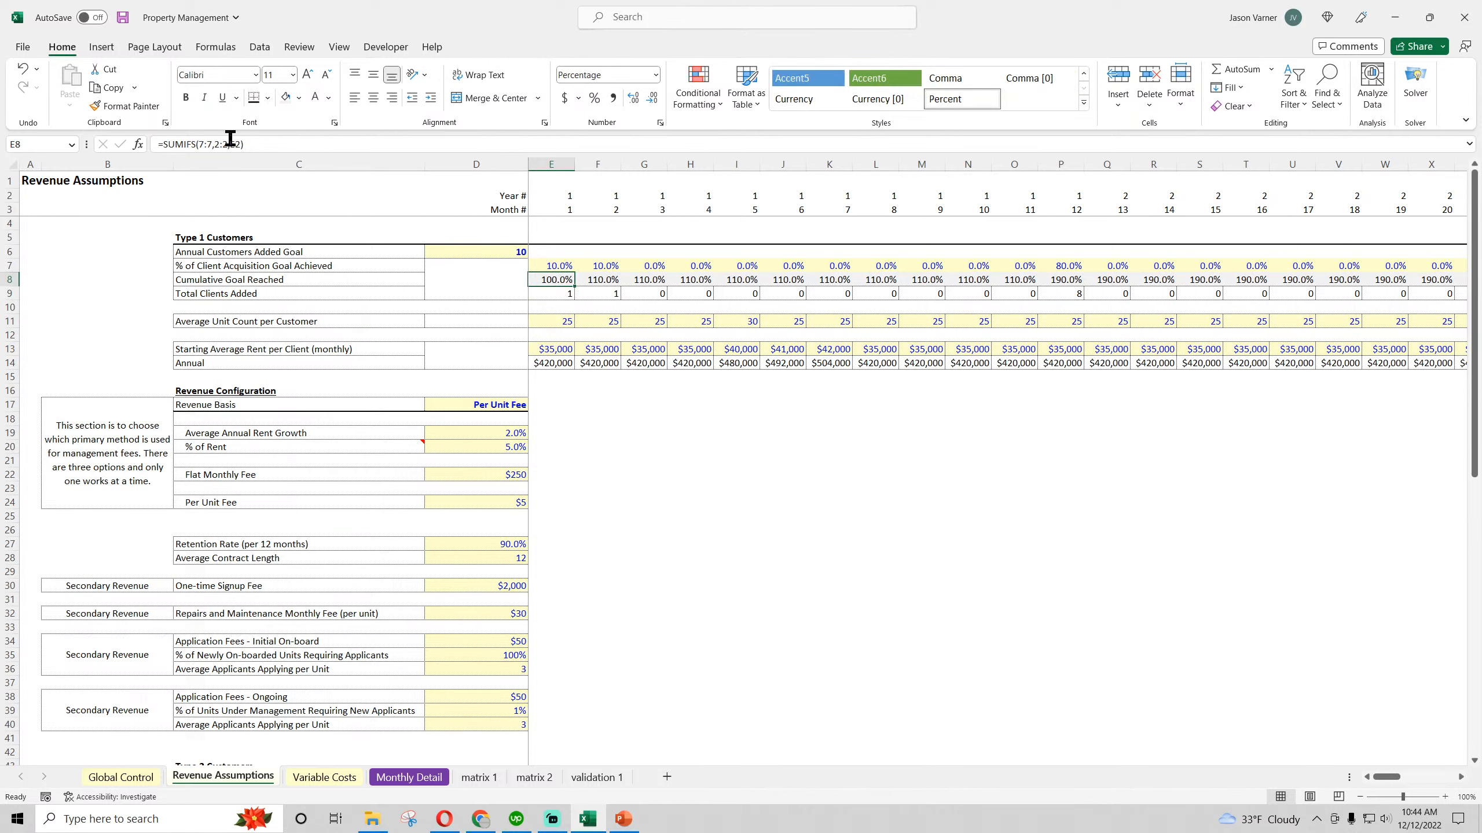
double_click(548, 280)
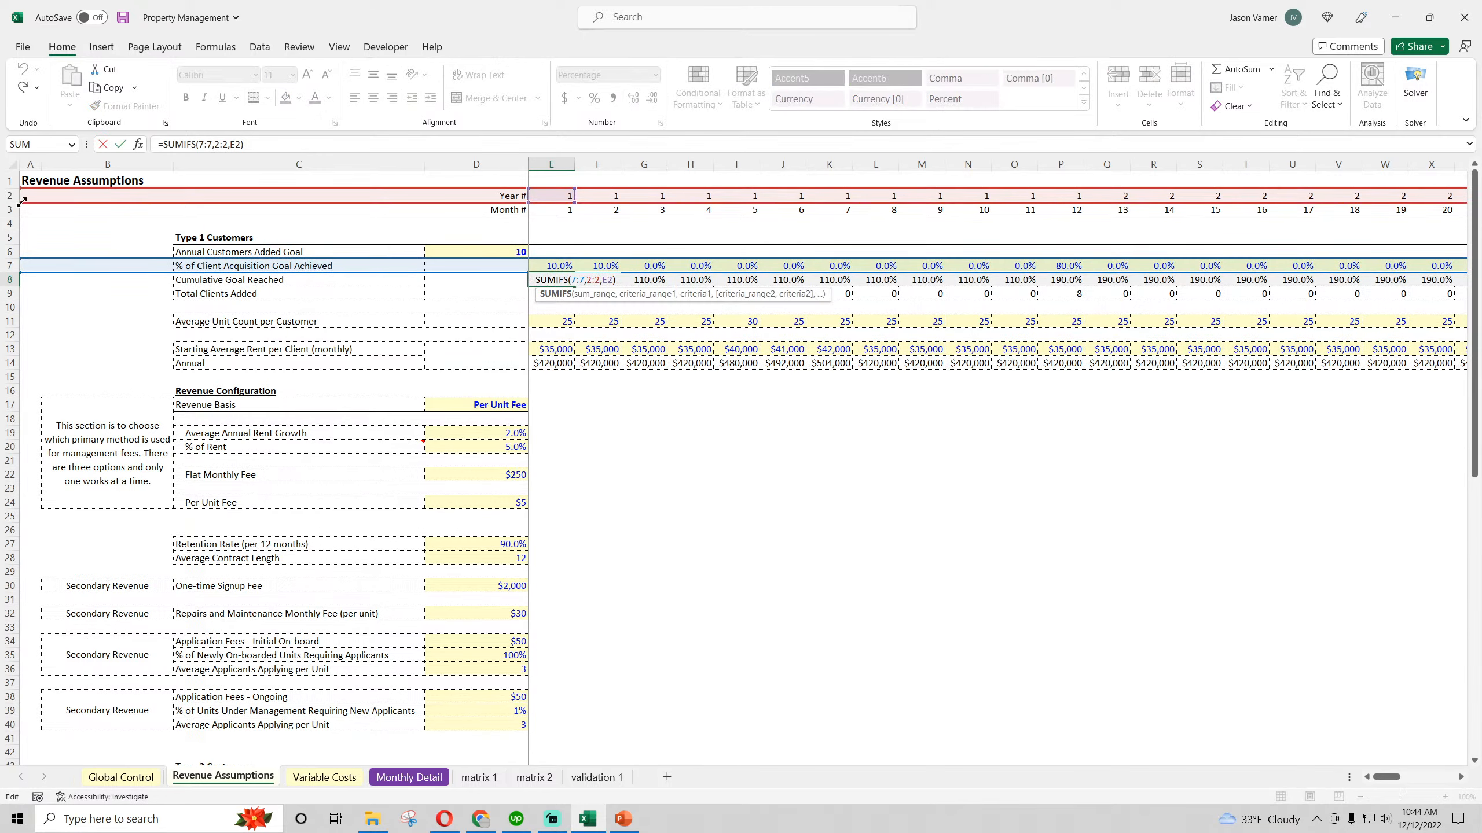
drag(21, 202, 527, 208)
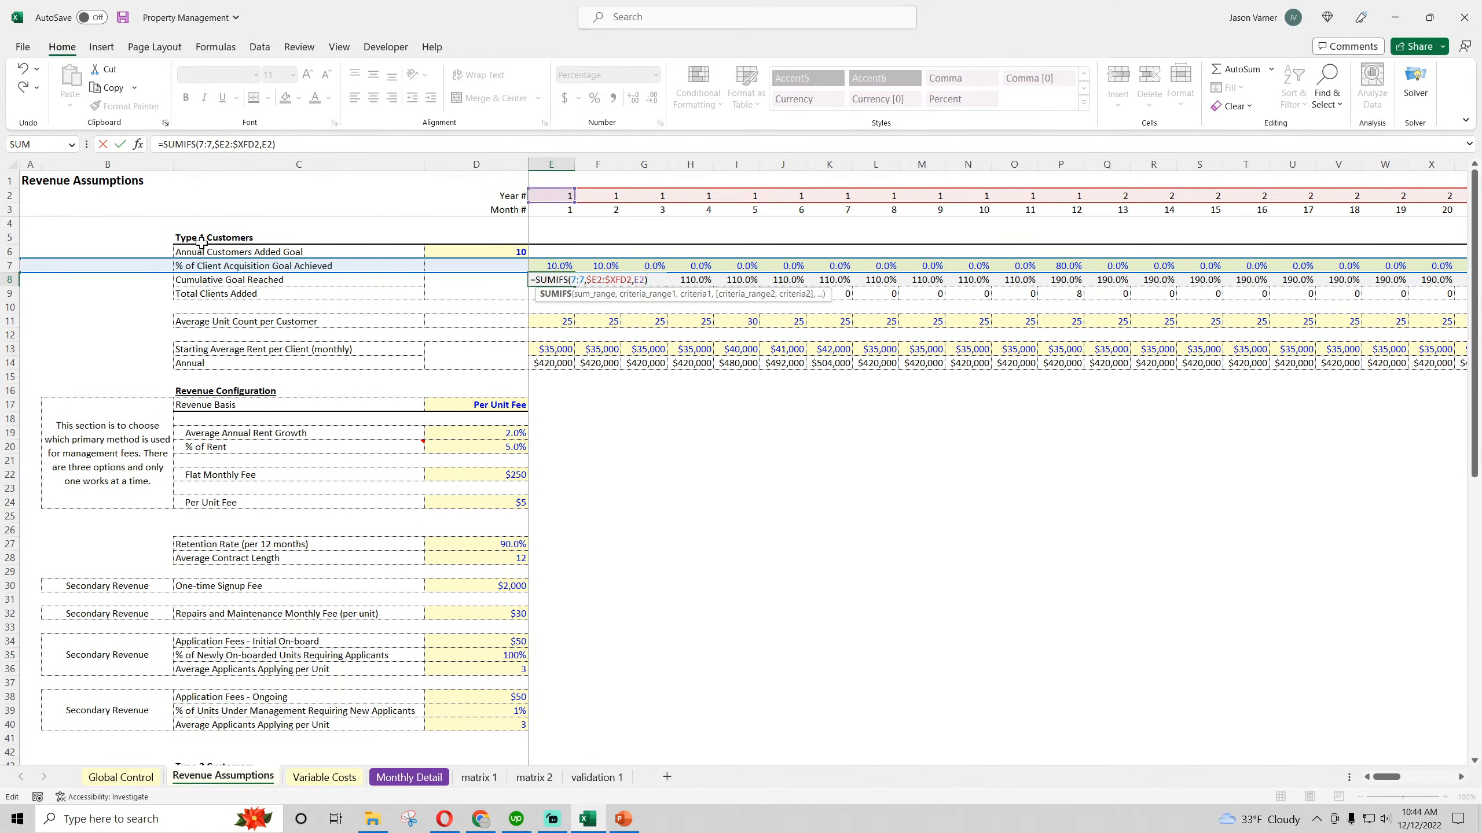
drag(21, 272, 528, 270)
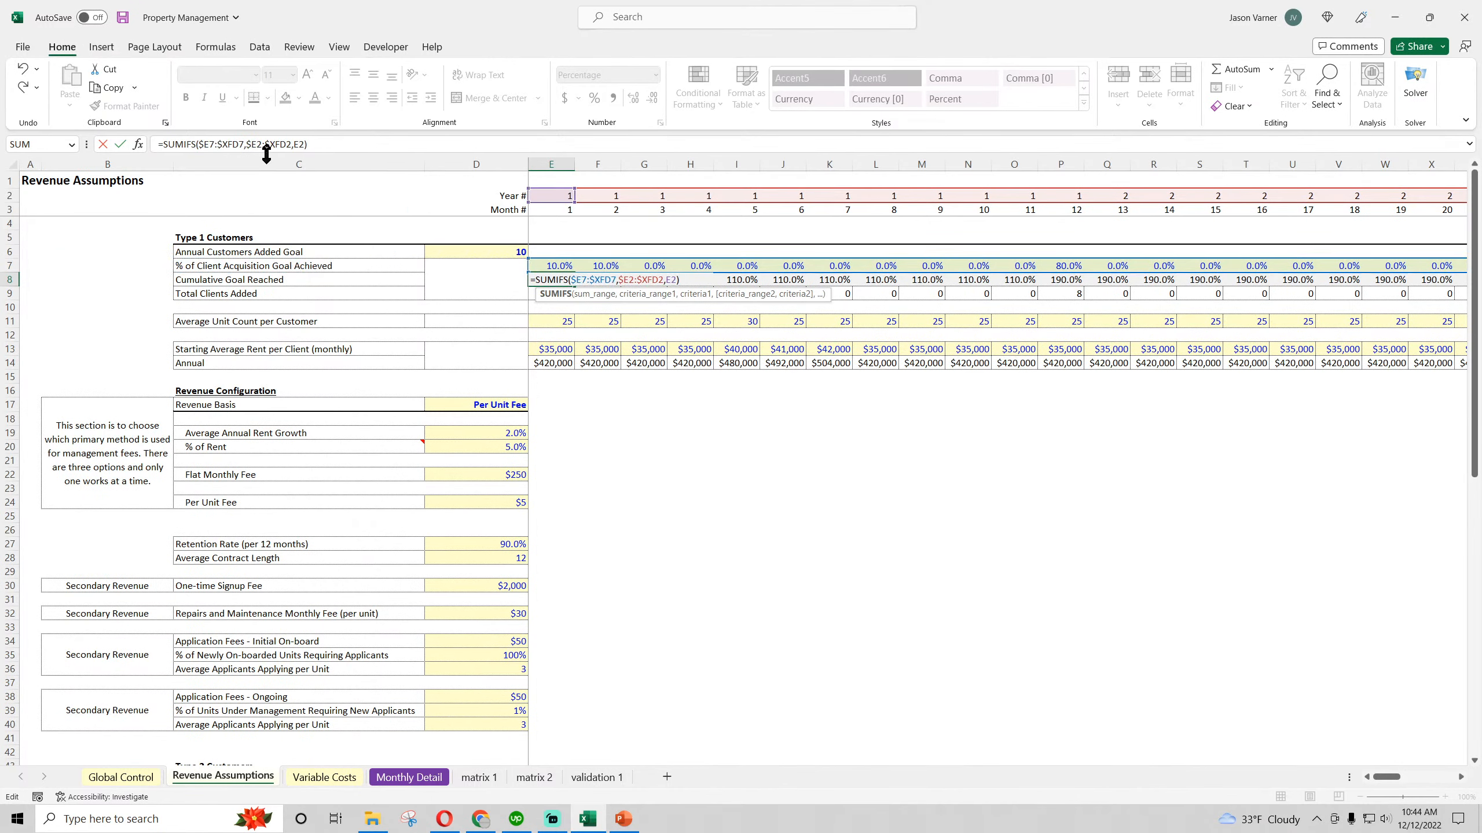
click(209, 144)
text($)
click(244, 144)
text($)
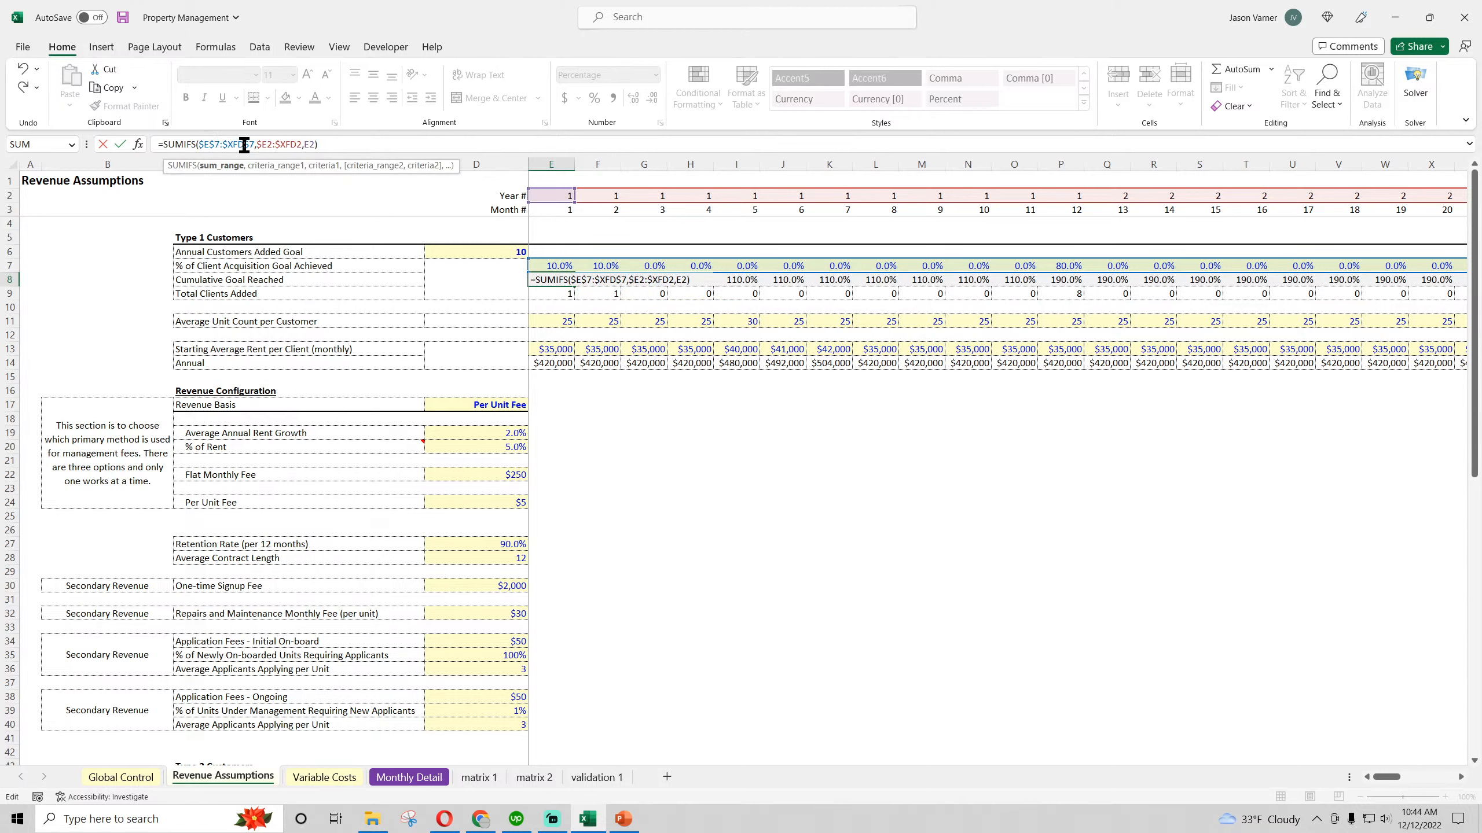
Shorten the E8 ranges to end at column E, making the formula =SUMIFS($E$7:$E$7,$E2:E2,E$2)
key(BackSpace)
key(BackSpace)
key(BackSpace)
text(E)
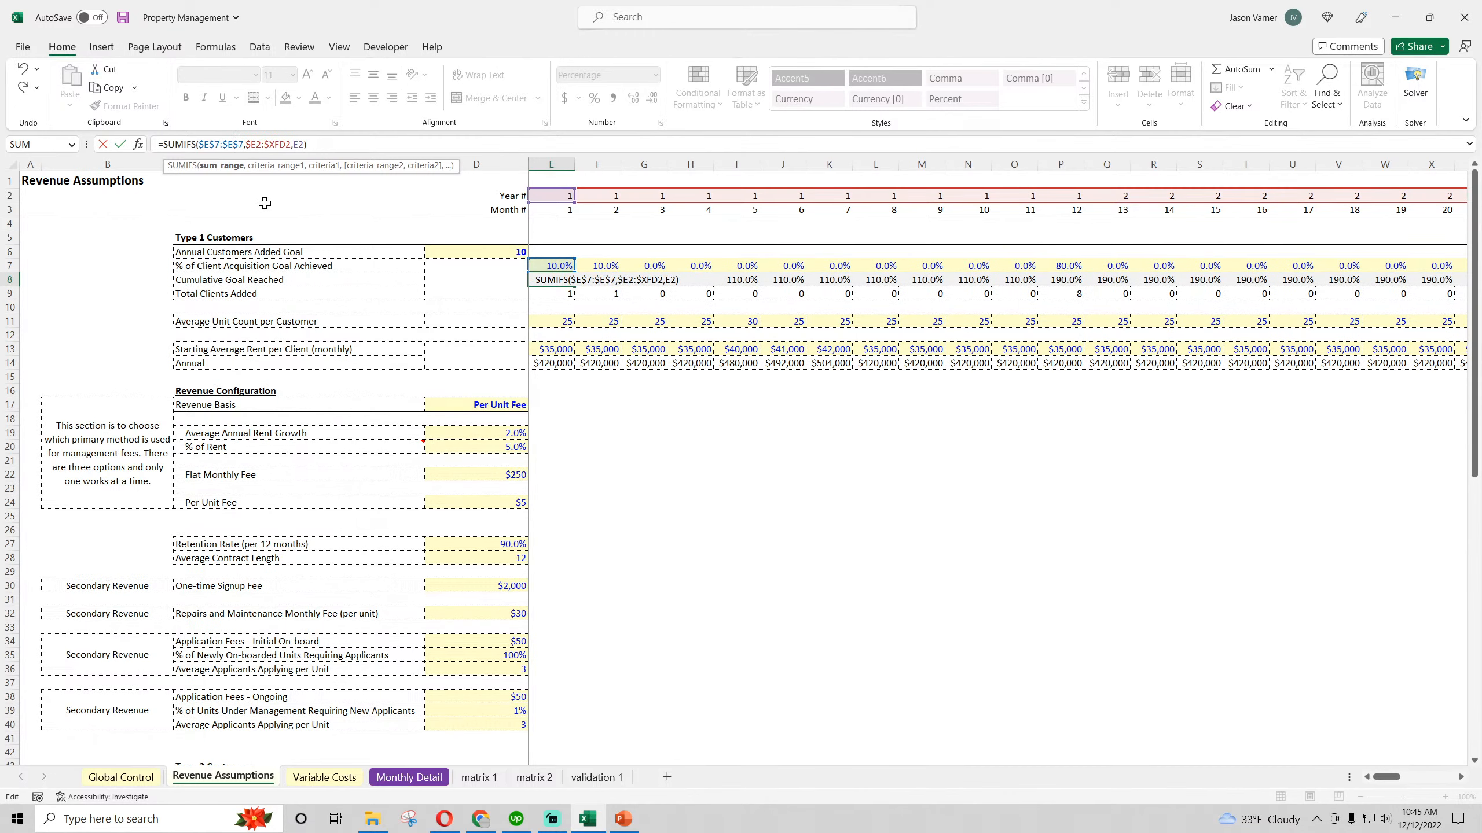
key(Right)
key(Right)
key(BackSpace)
key(BackSpace)
key(BackSpace)
key(BackSpace)
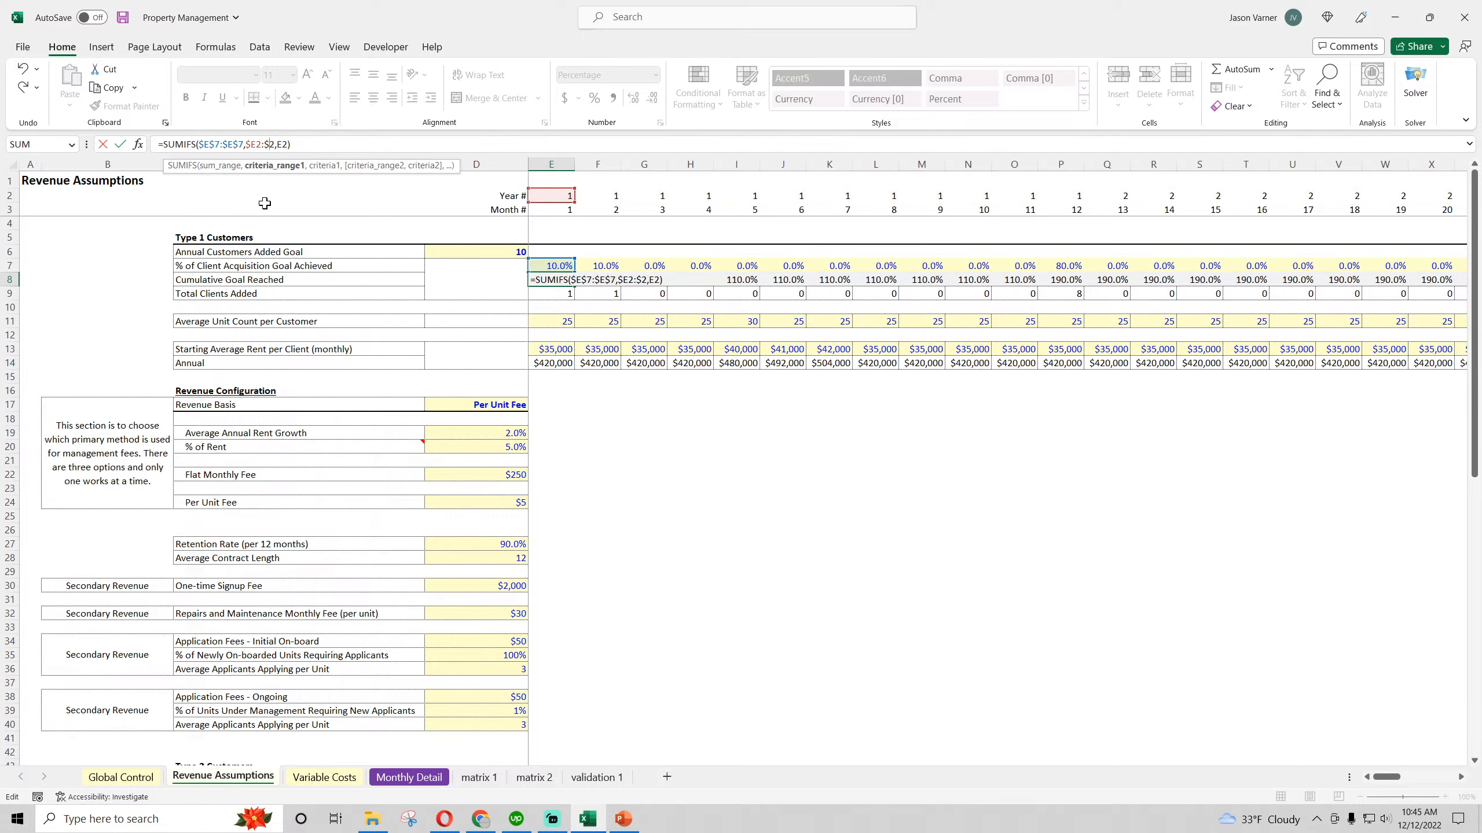
text(E)
key(Right)
key(Right)
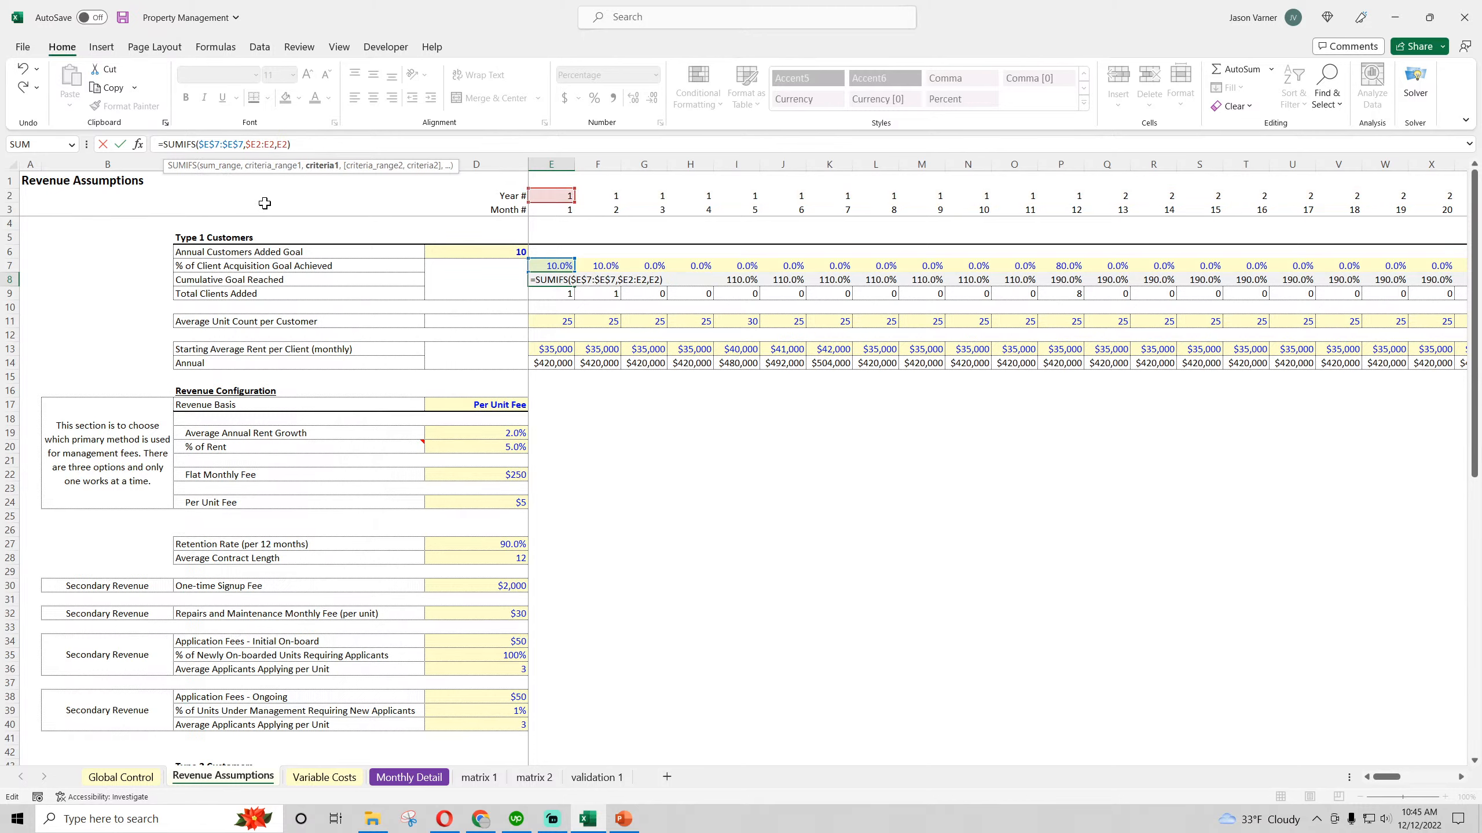
key(Return)
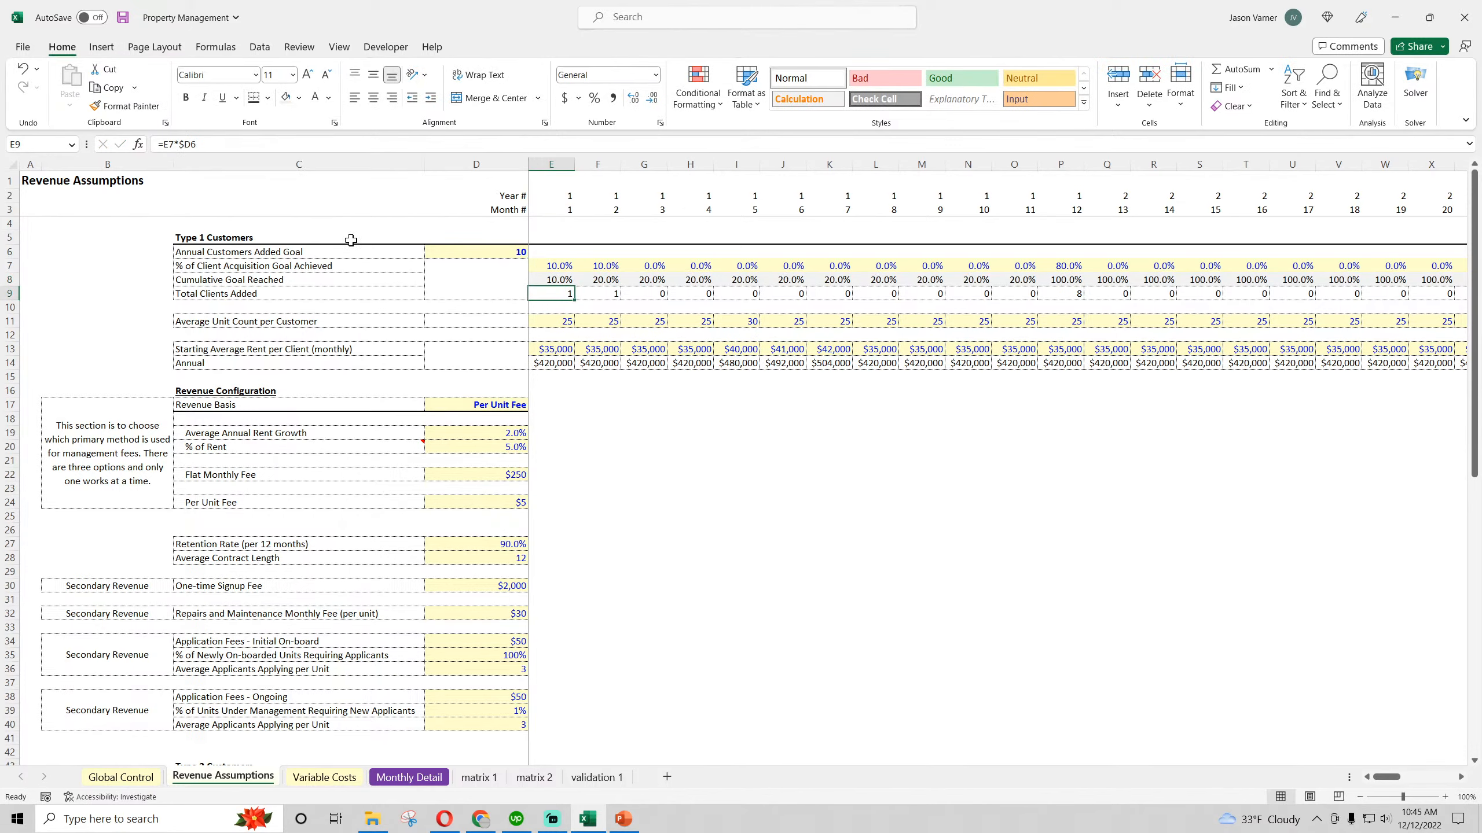
Fill the E8 formula across row 8 through month 12 (P8) and inspect the copied formulas
click(554, 279)
drag(575, 287, 1078, 296)
click(556, 280)
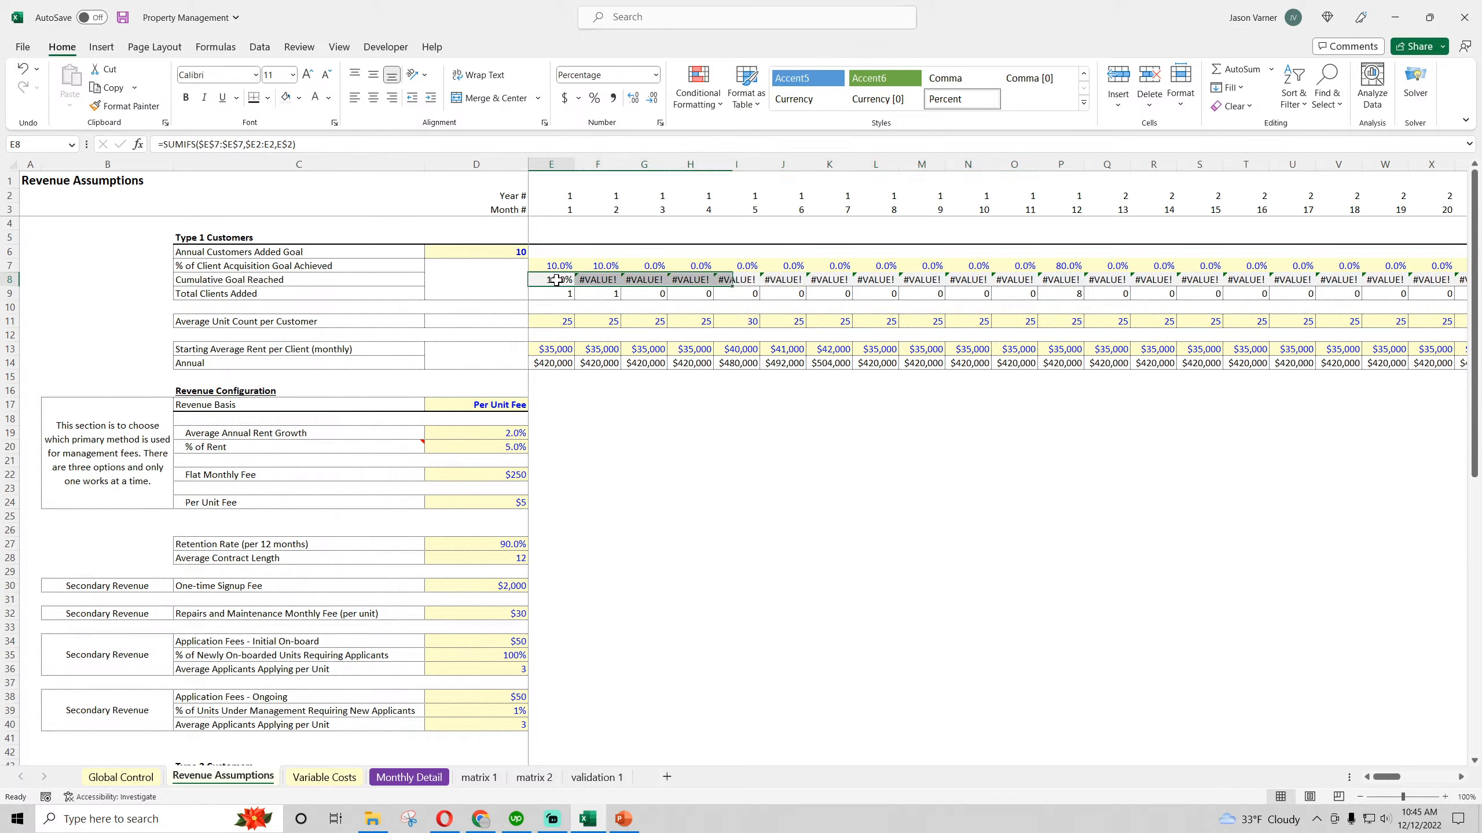
double_click(593, 279)
key(Return)
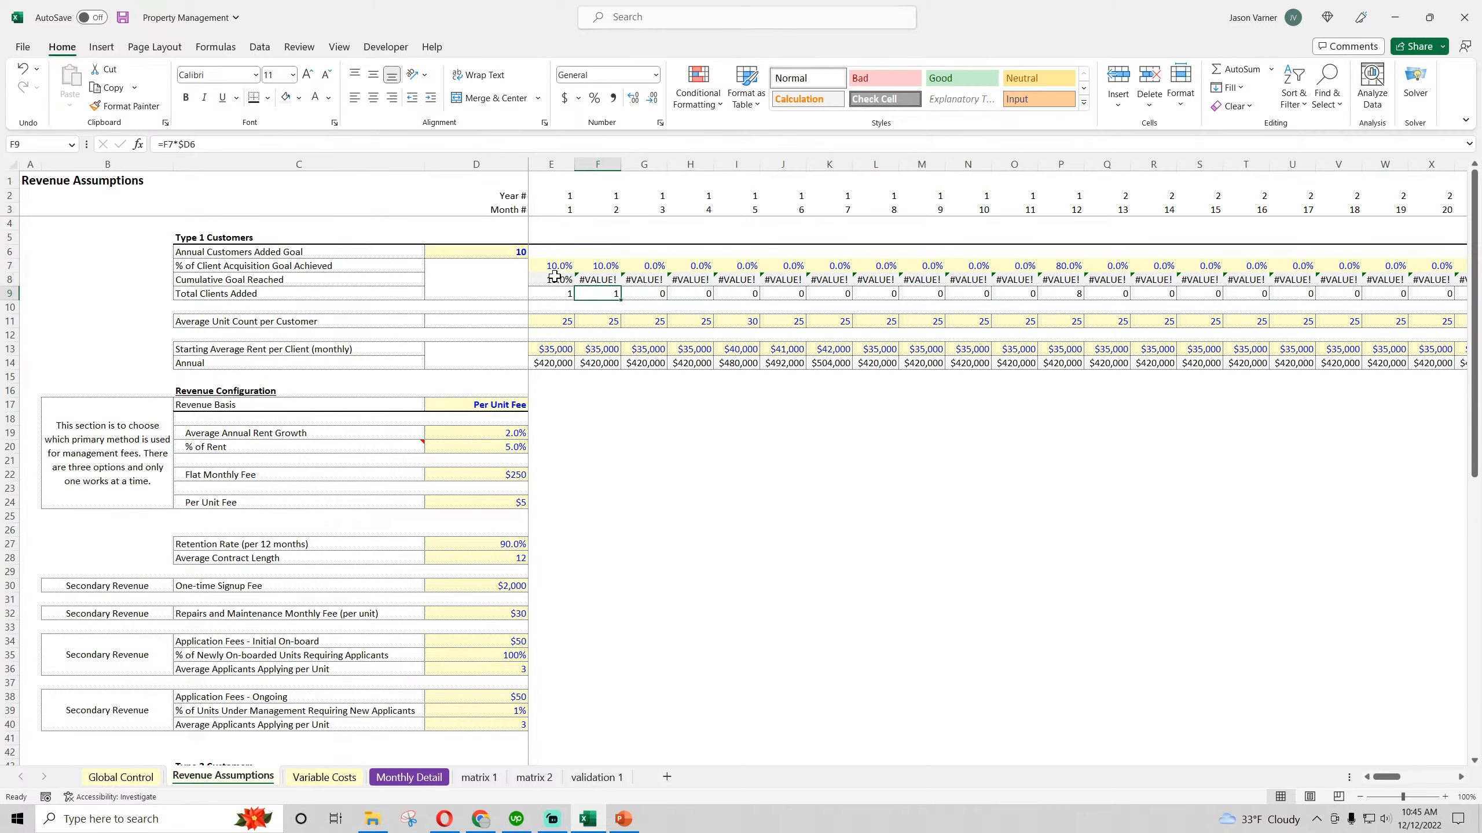
click(622, 279)
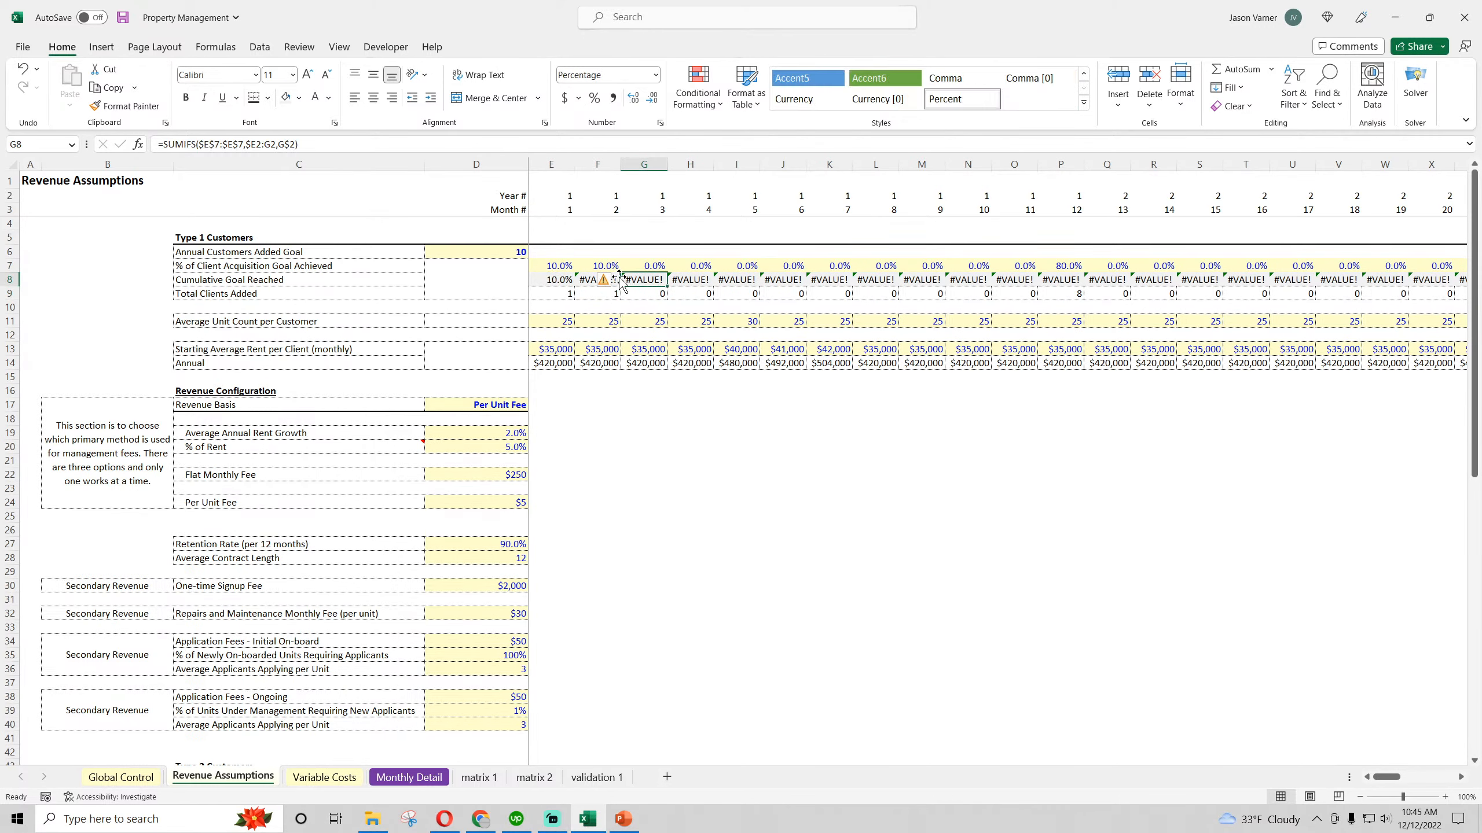
key(Right)
key(Left)
key(Left)
key(Left)
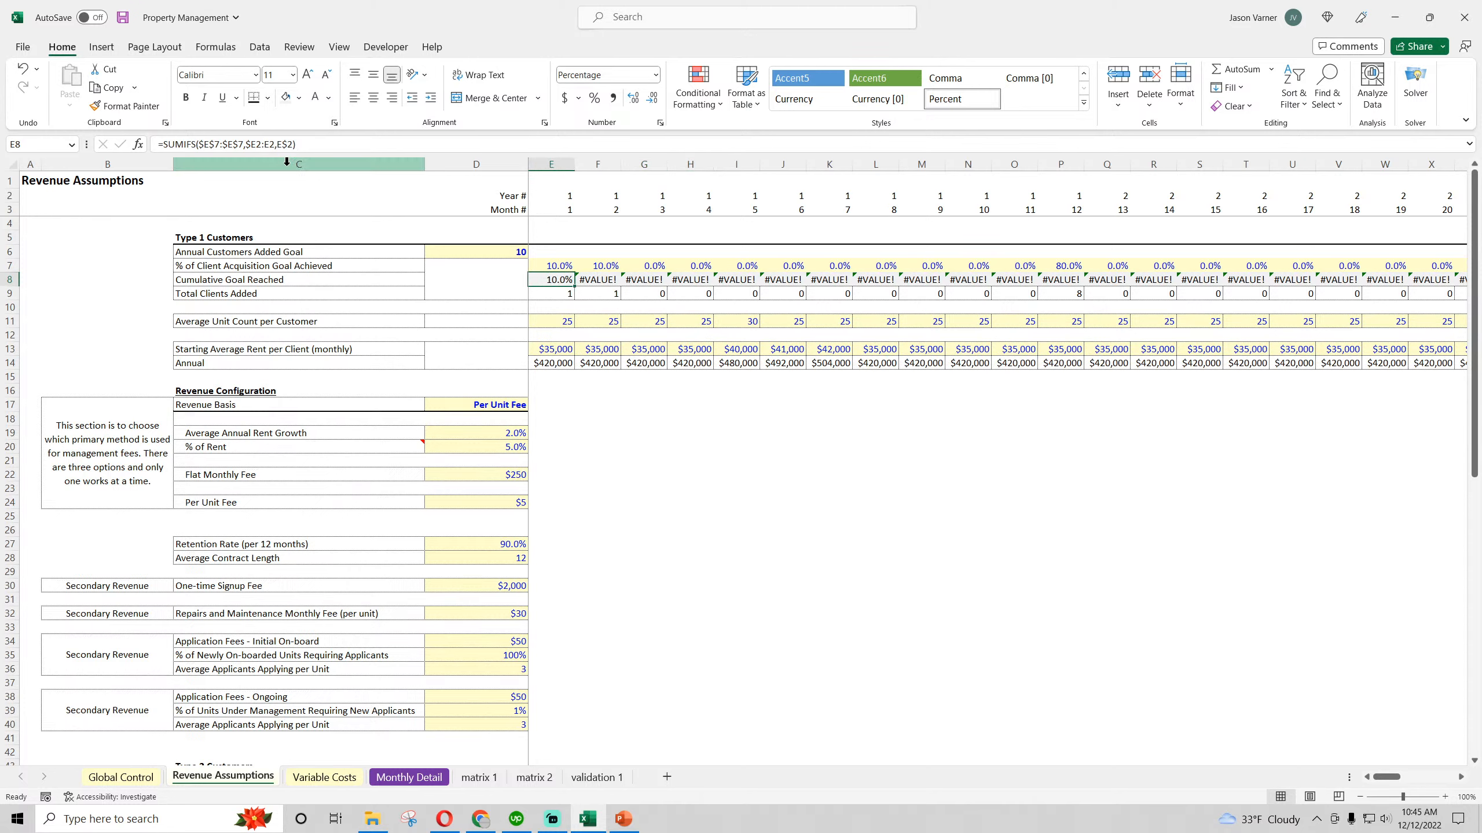
Unlock the end column of the sum range in E8, making the formula =SUMIFS($E$7:E$7,$E2:E2,E$2)
click(231, 144)
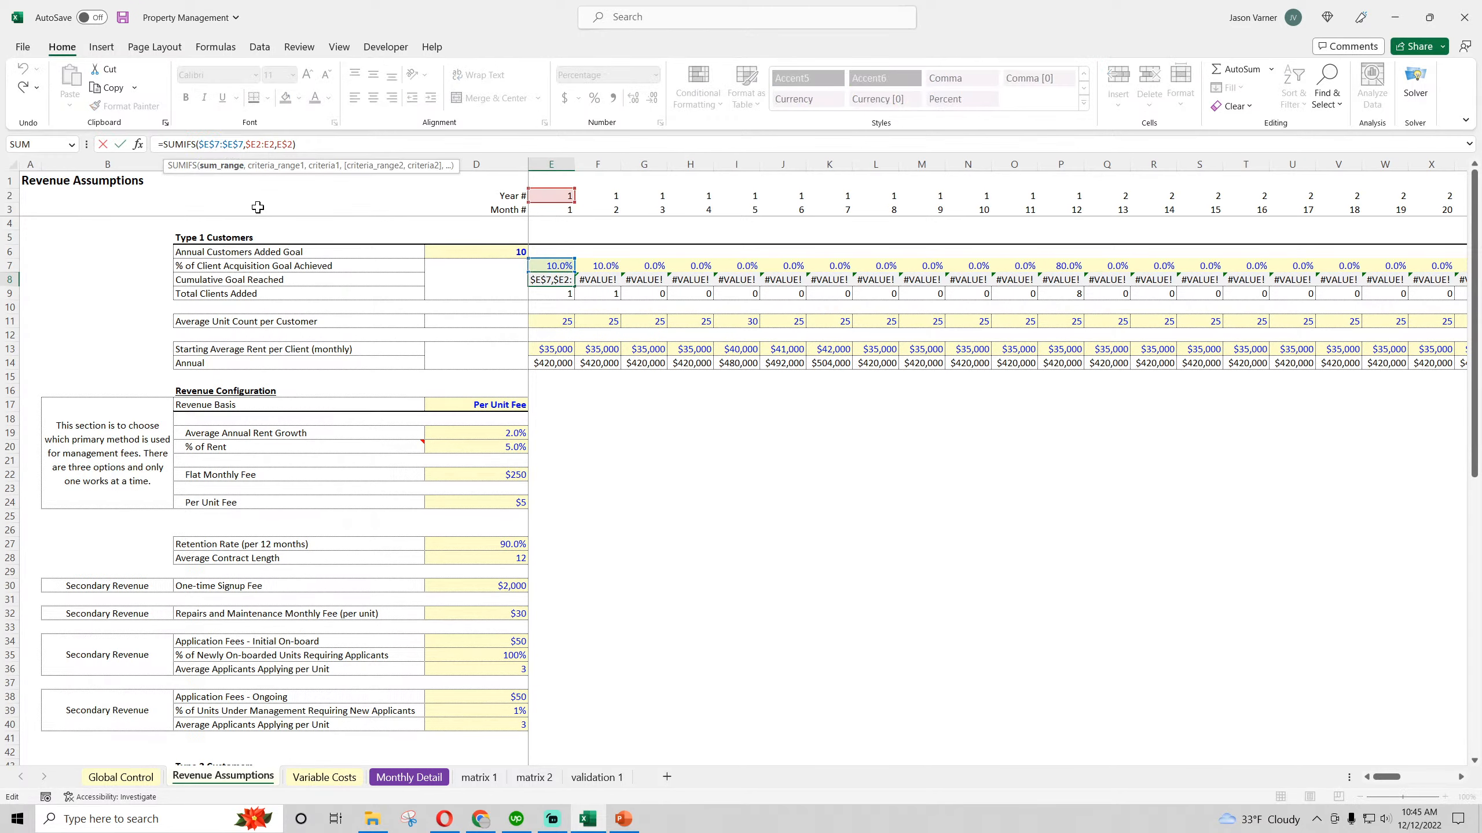
key(BackSpace)
key(Return)
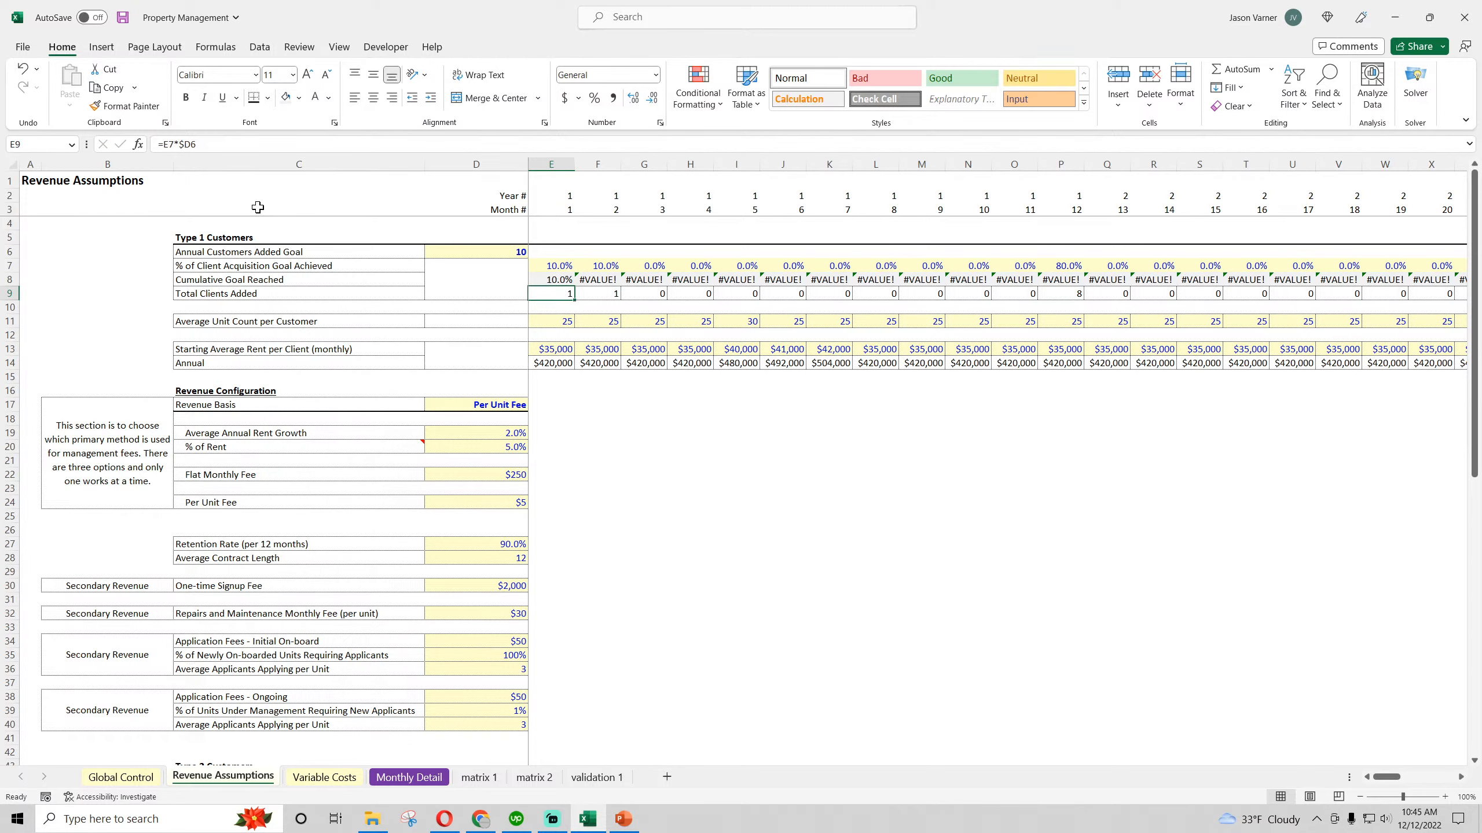
Fill the corrected E8 Cumulative Goal Reached formula across row 8 through month 16 (T8)
click(558, 279)
drag(575, 286, 1067, 285)
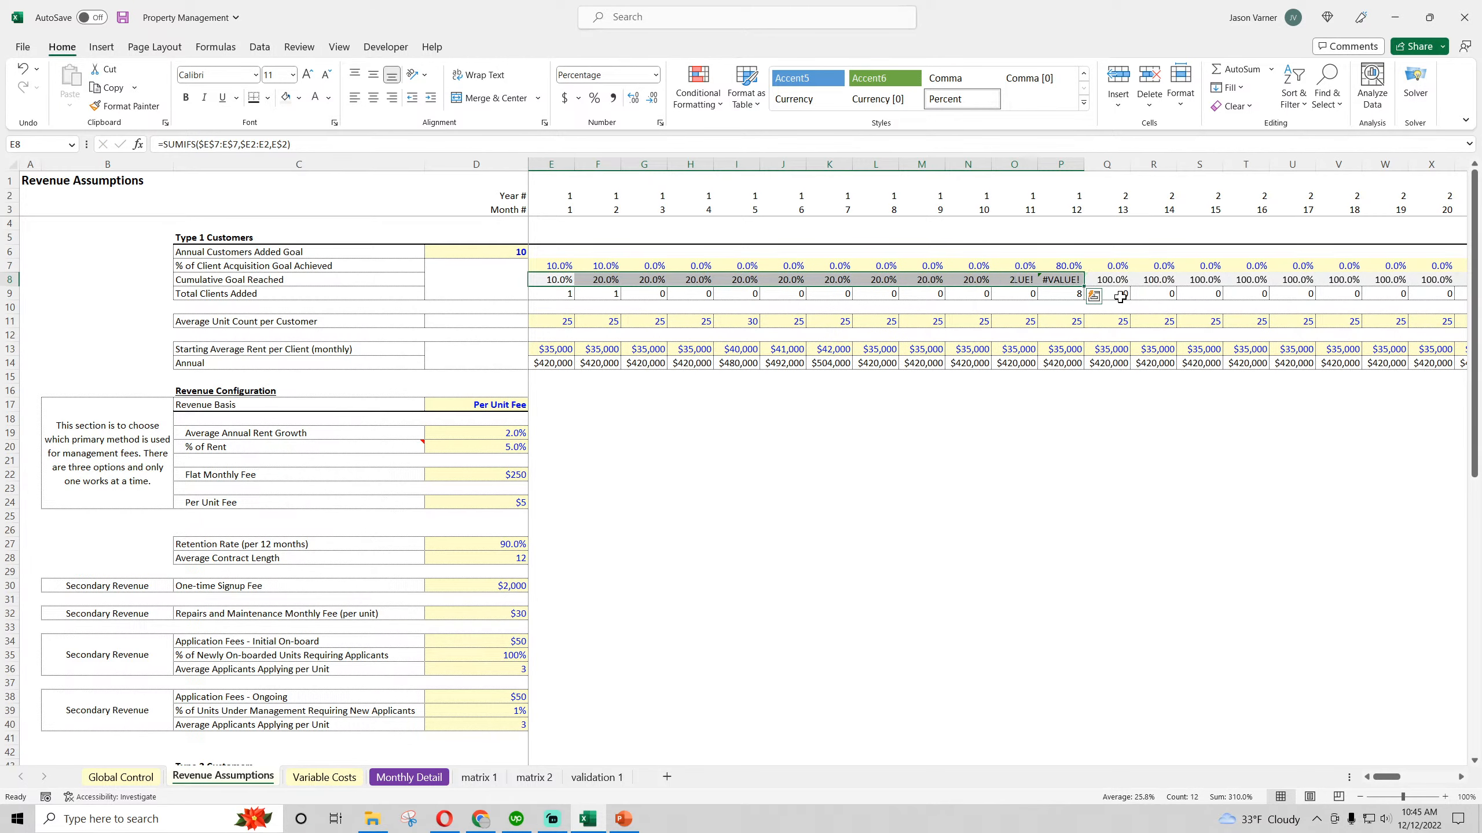
click(552, 279)
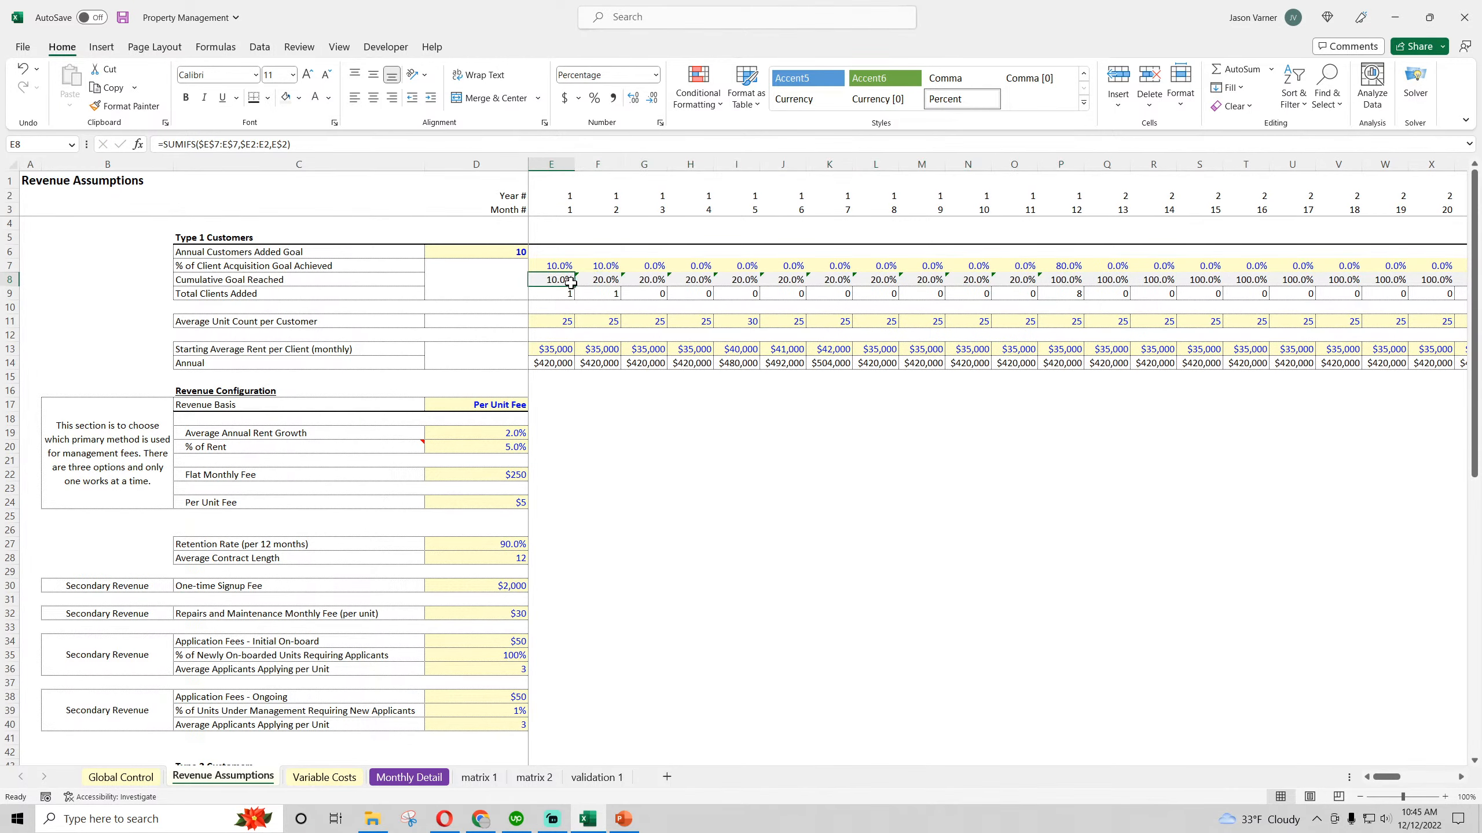
drag(574, 287, 1236, 291)
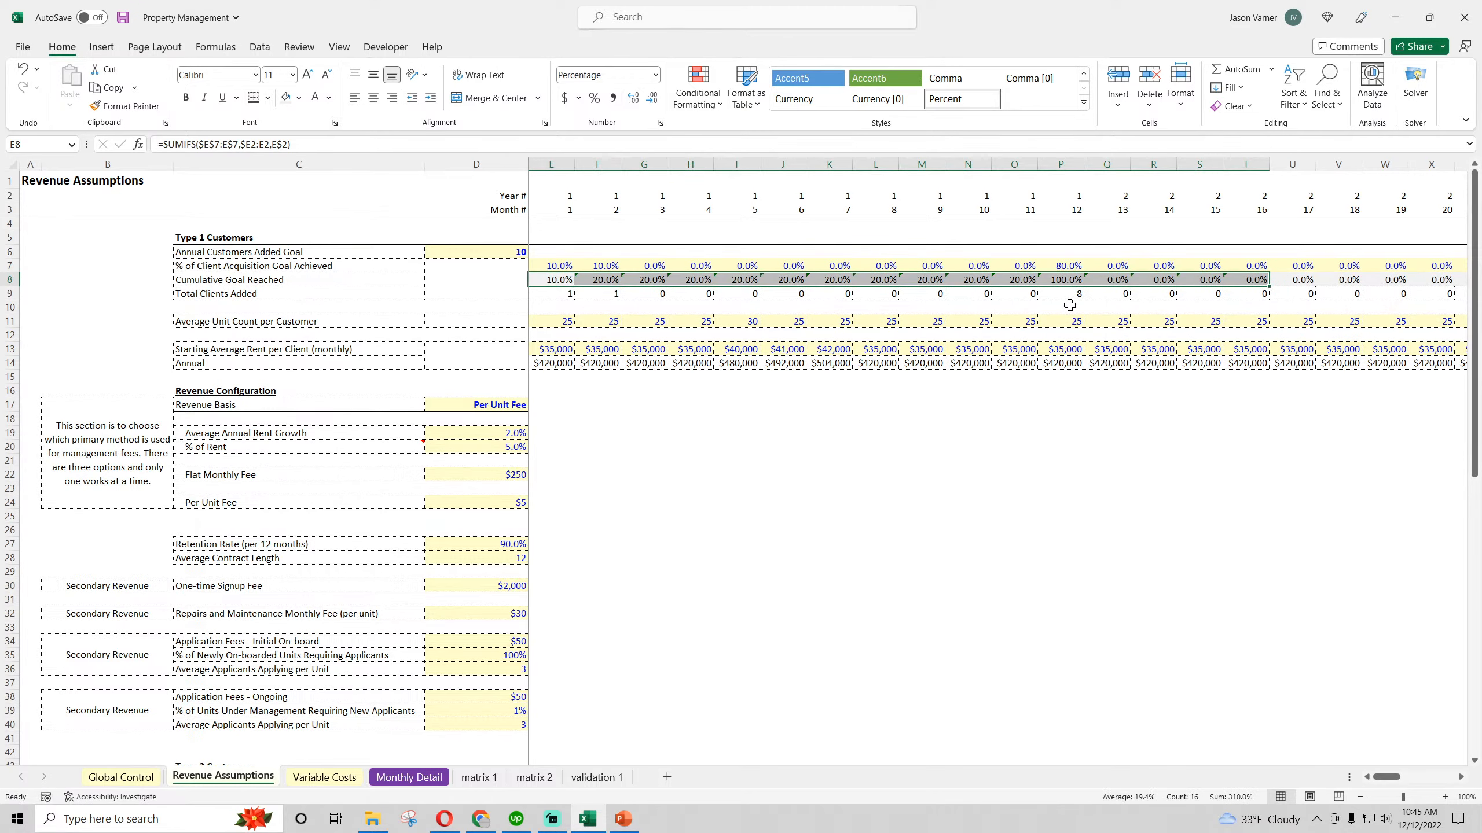
Set the Type 1 % of Client Acquisition Goal Achieved for month 13 (Q7) to 10%
click(1060, 279)
click(1121, 266)
text(10%)
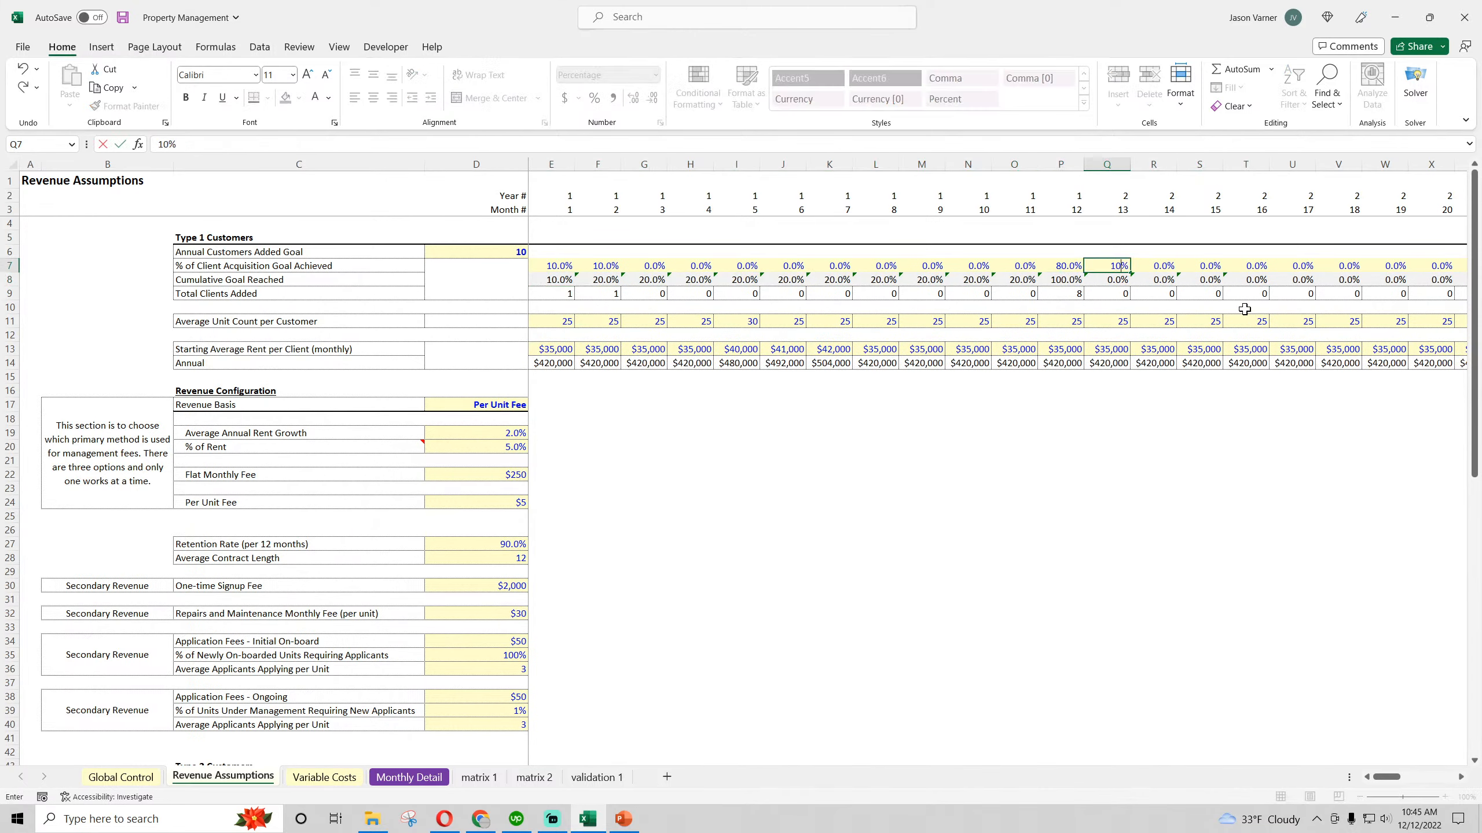
key(Return)
key(Up)
key(Right)
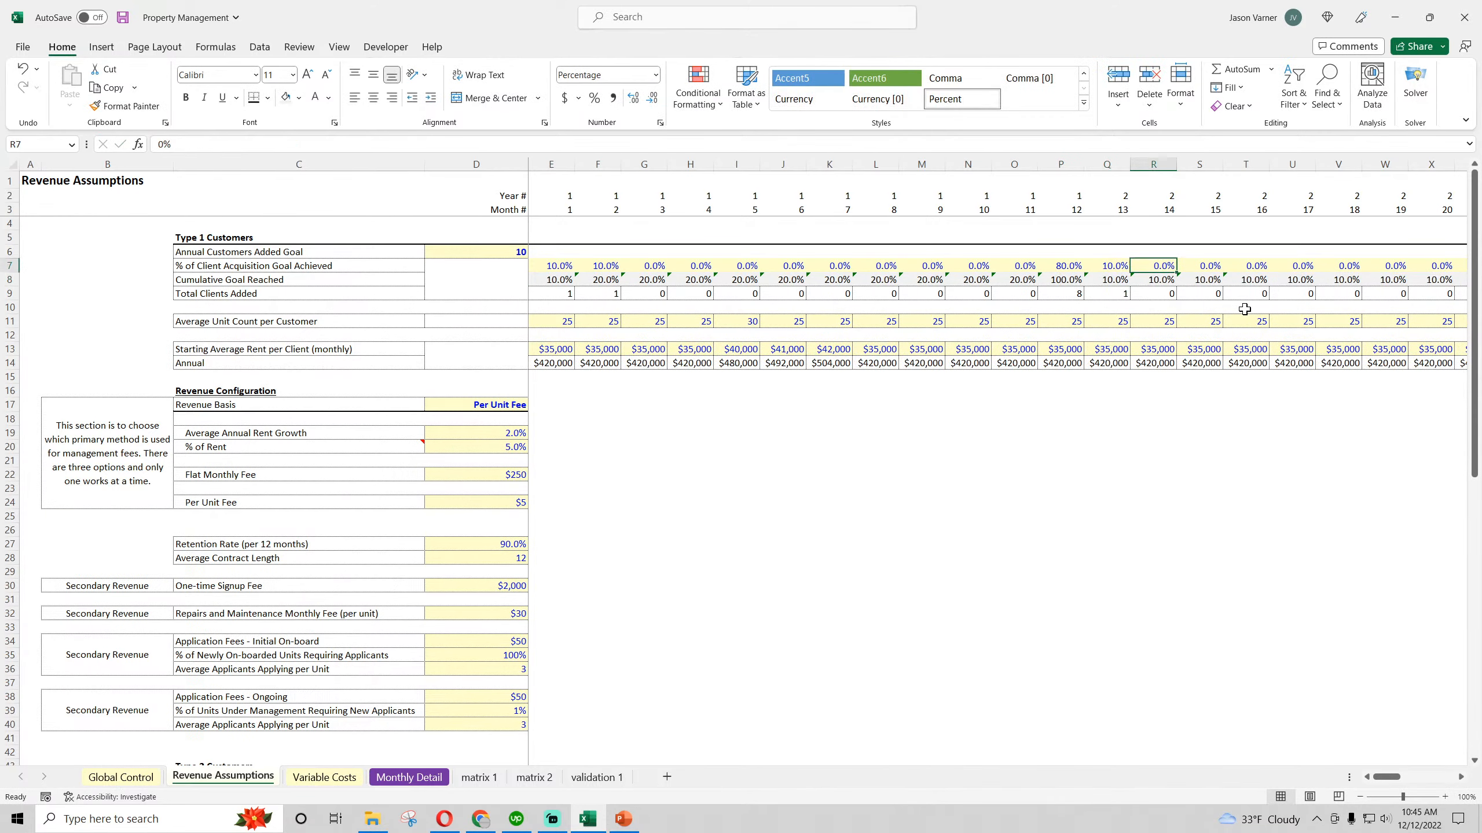
Fill the Type 1 Cumulative Goal Reached formula from P8 across row 8 through month 60 (BL8)
drag(553, 281, 1062, 280)
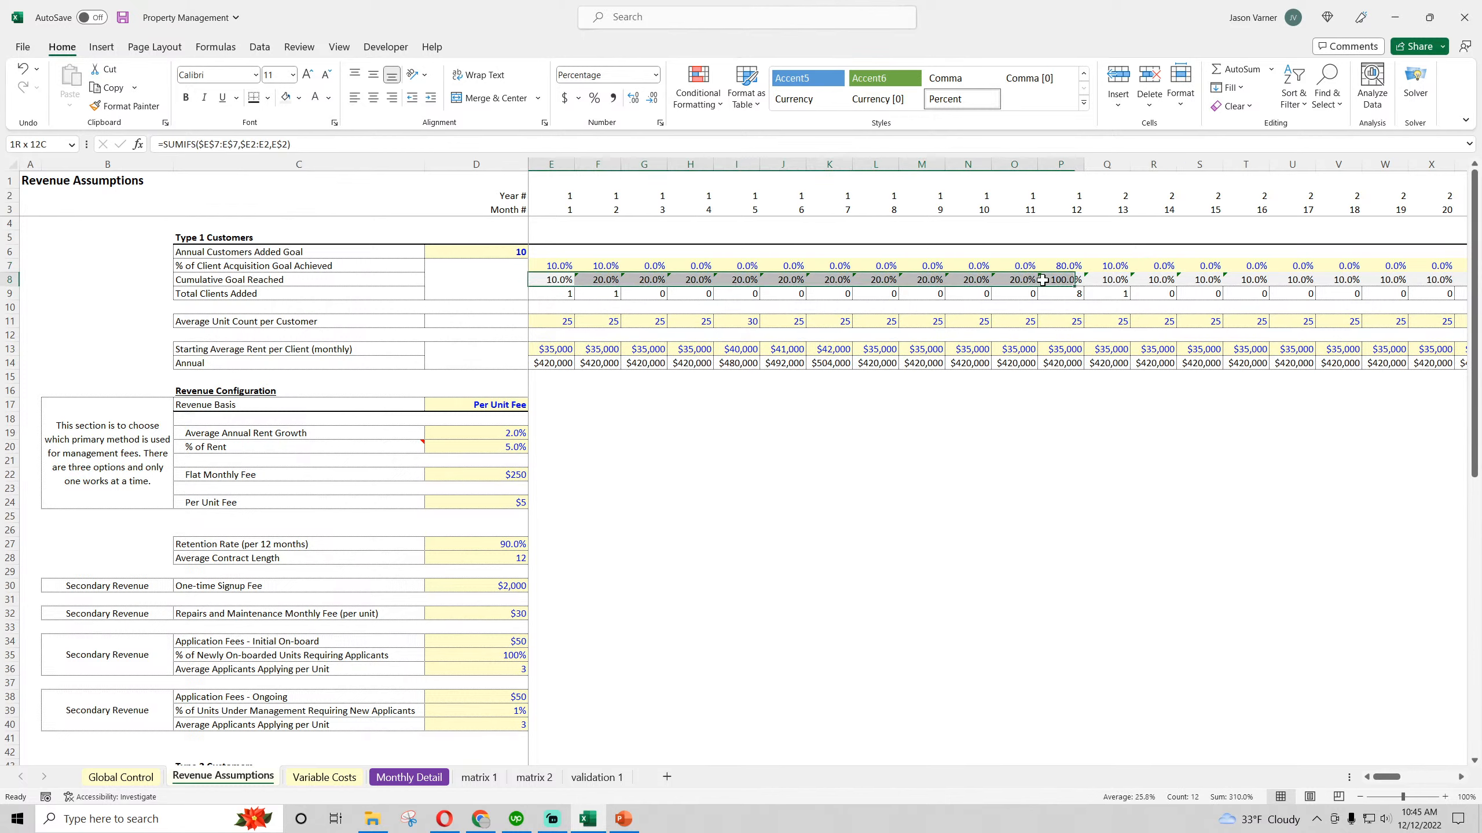
drag(562, 279, 1480, 356)
click(1061, 282)
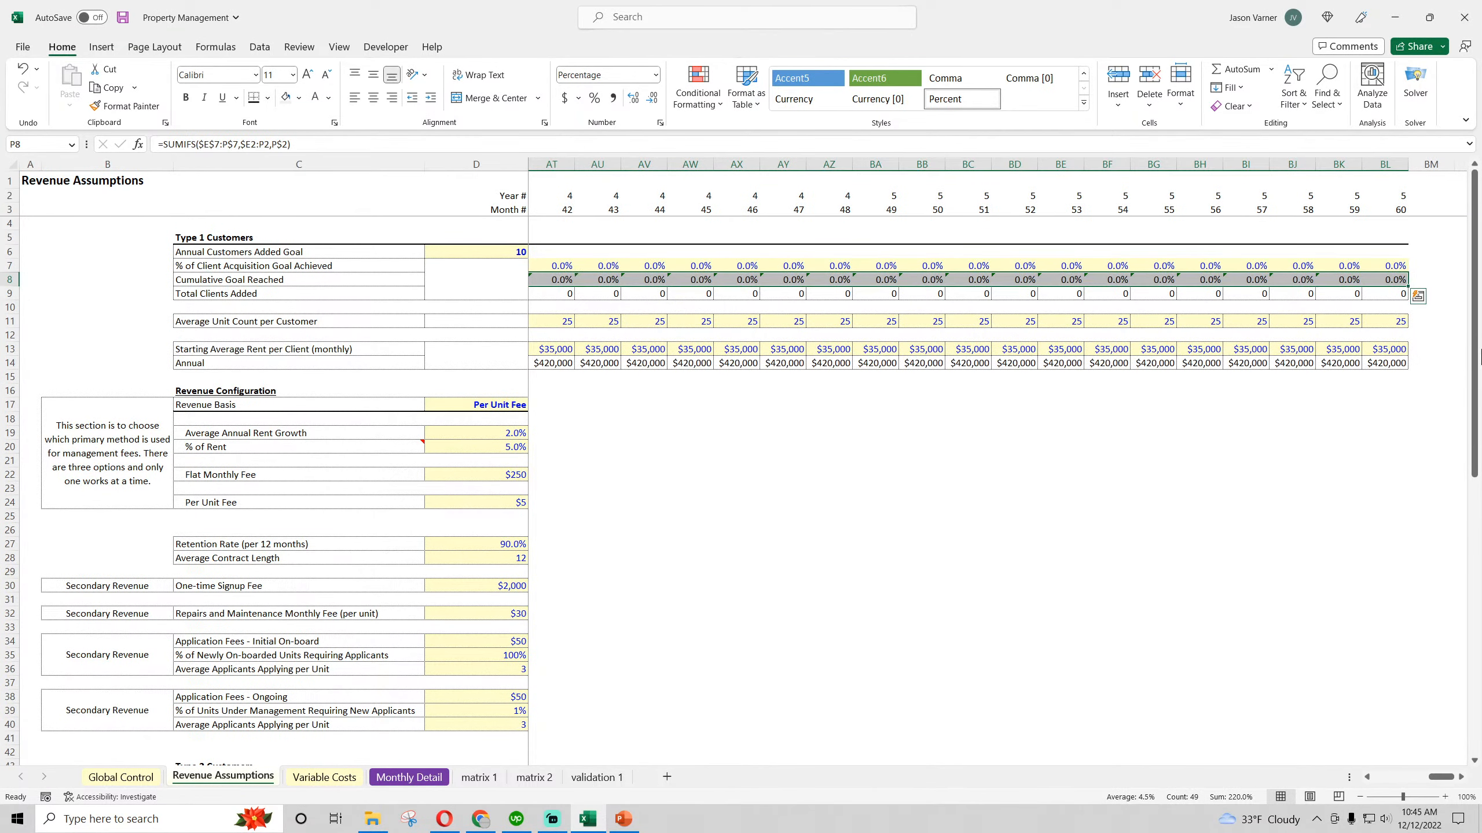
click(1341, 529)
drag(1441, 777, 1386, 784)
Copy the Type 1 Cumulative Goal Reached formula from E8 into the Type 2 Cumulative Goal Reached cell E46
right_click(554, 279)
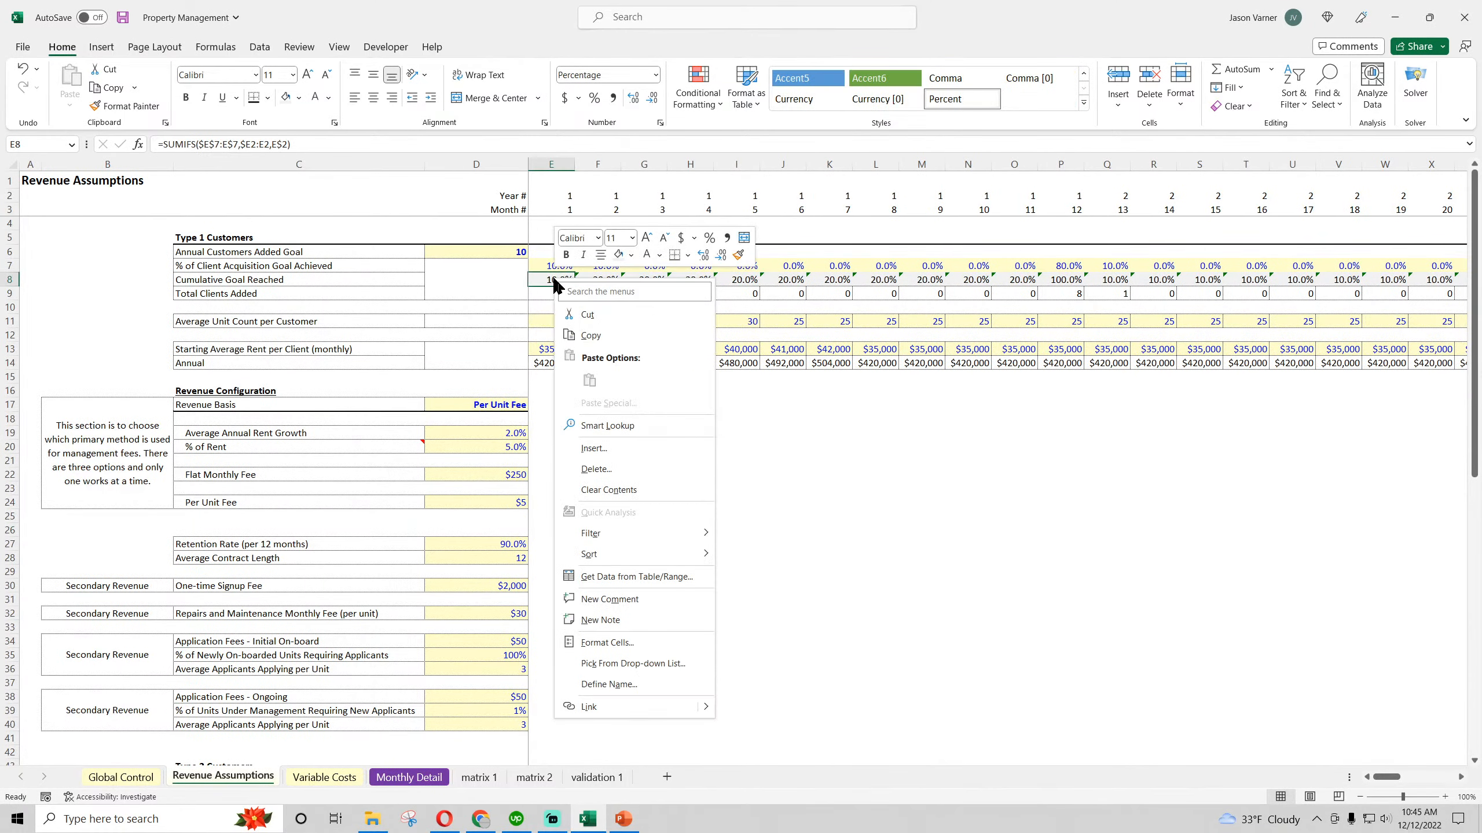
click(591, 336)
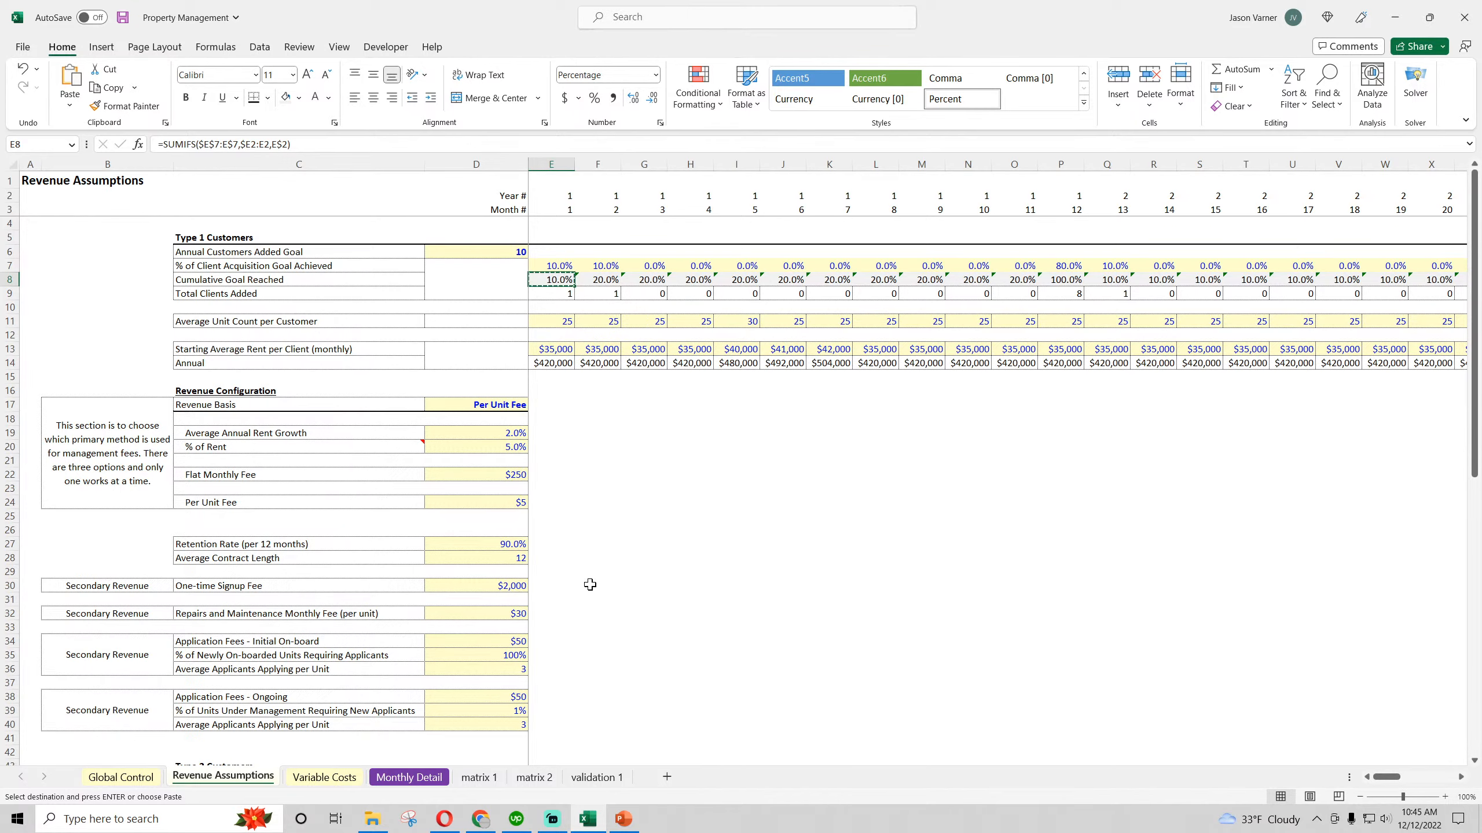
scroll(589, 585, down, 7)
right_click(557, 503)
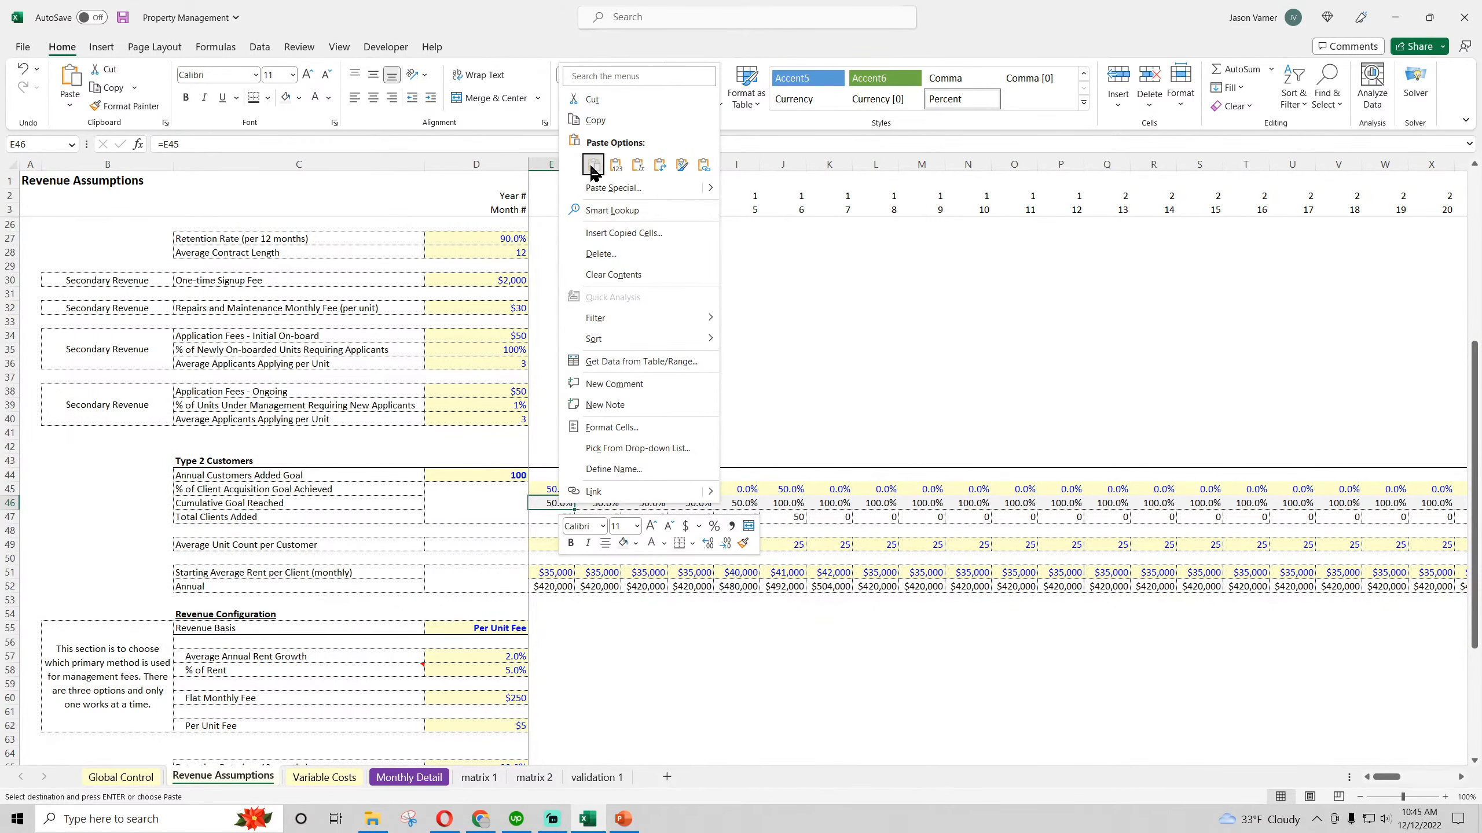
key(Escape)
Repoint the E46 ranges to make =SUMIFS($E$45:E$45,$E2:E2,E$2), and fill the formula across row 46 through month 17 (U46)
double_click(556, 502)
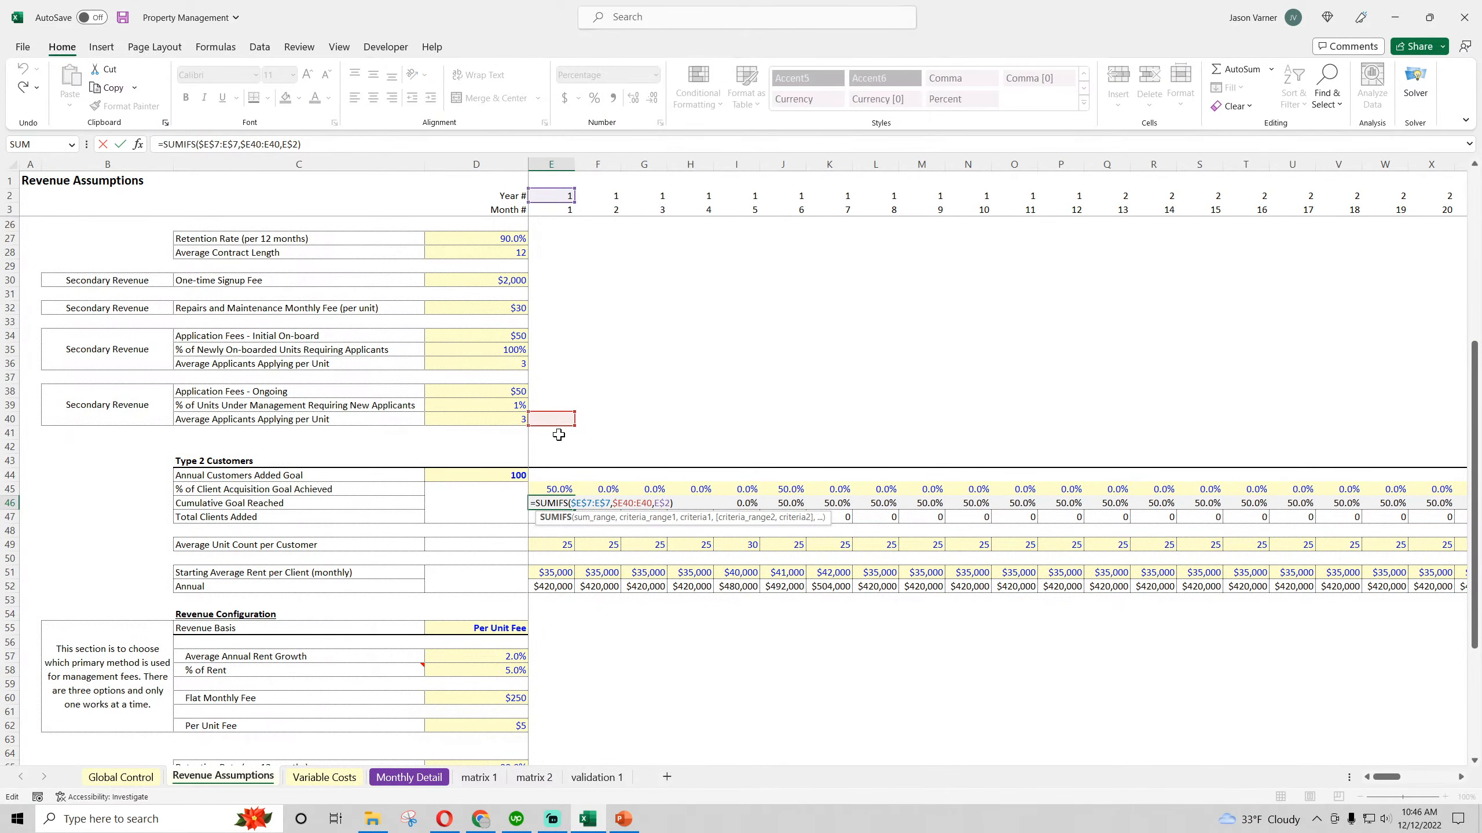
scroll(558, 434, up, 2)
scroll(559, 434, up, 6)
drag(559, 272, 562, 460)
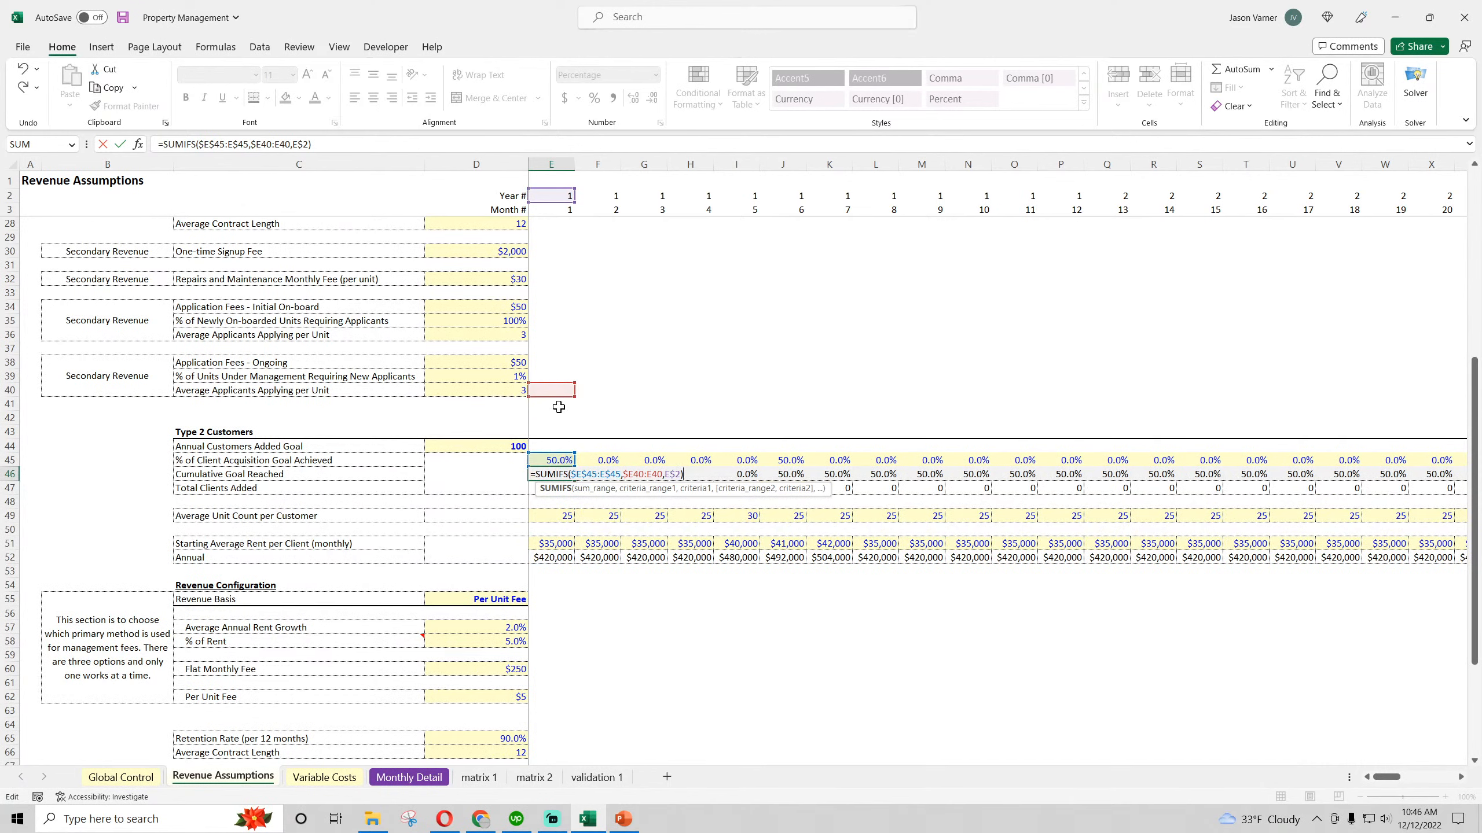
drag(562, 391, 554, 192)
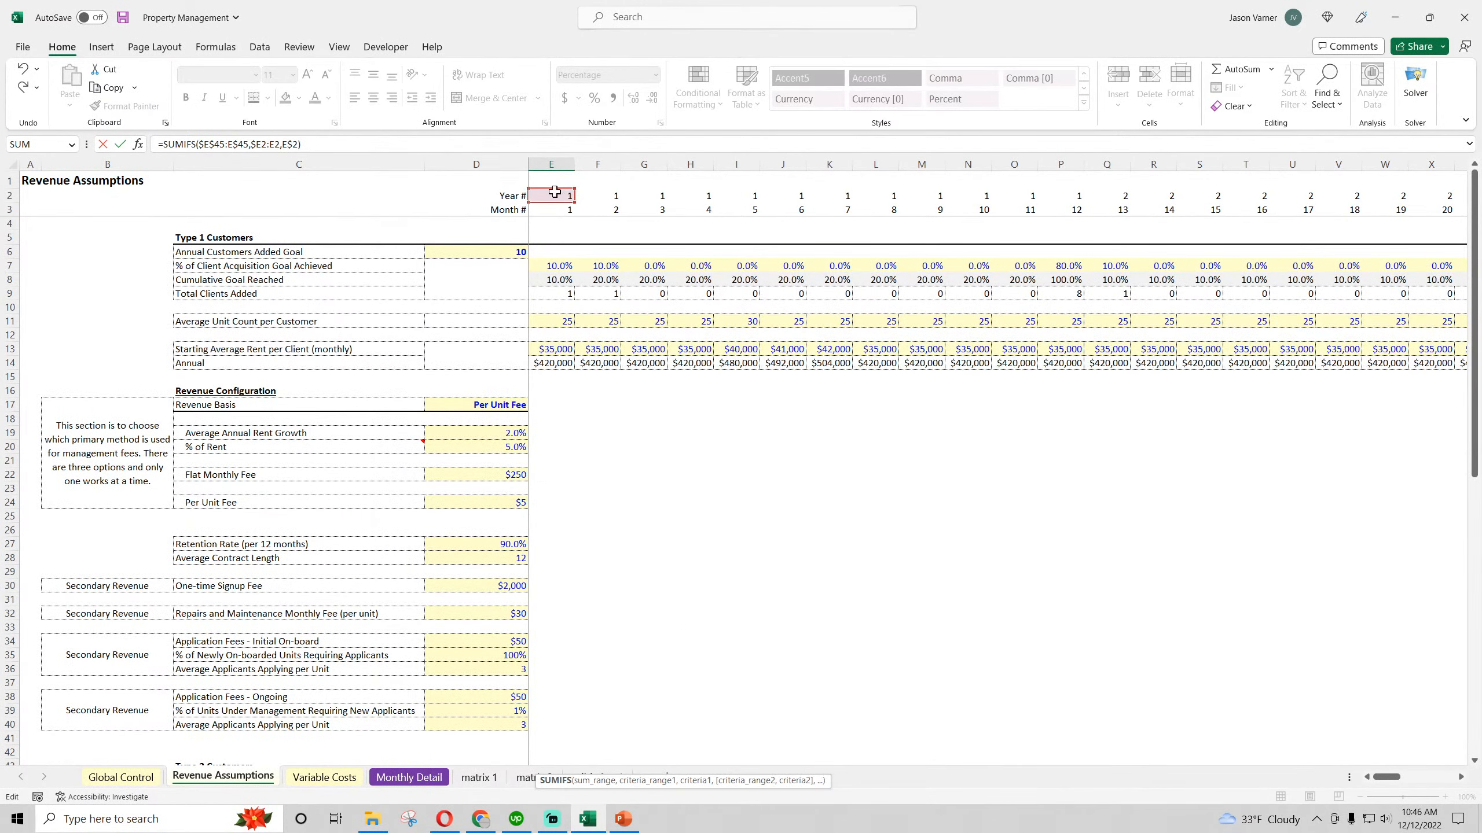
key(ctrl+Return)
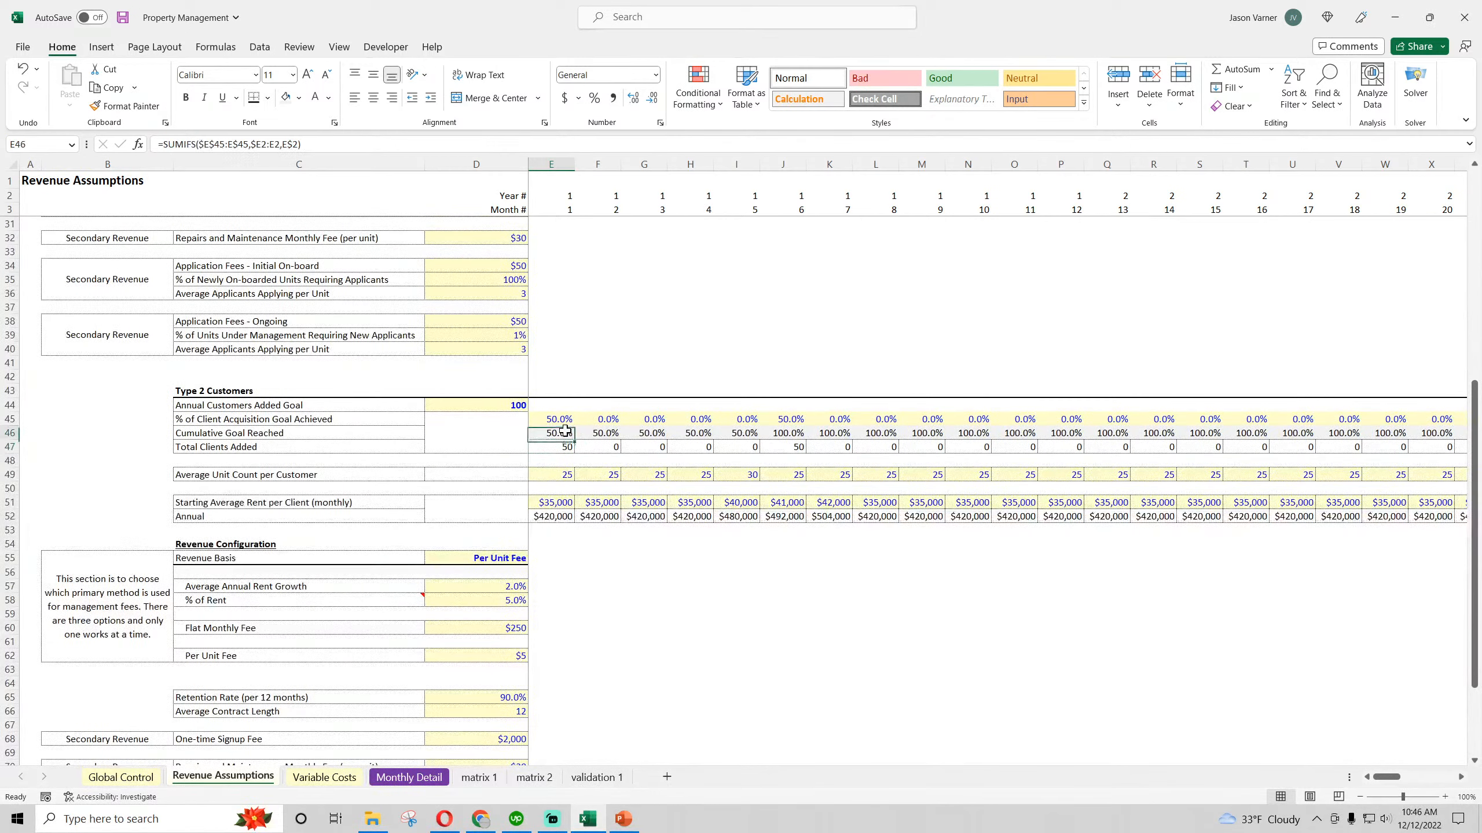
drag(575, 441, 1283, 439)
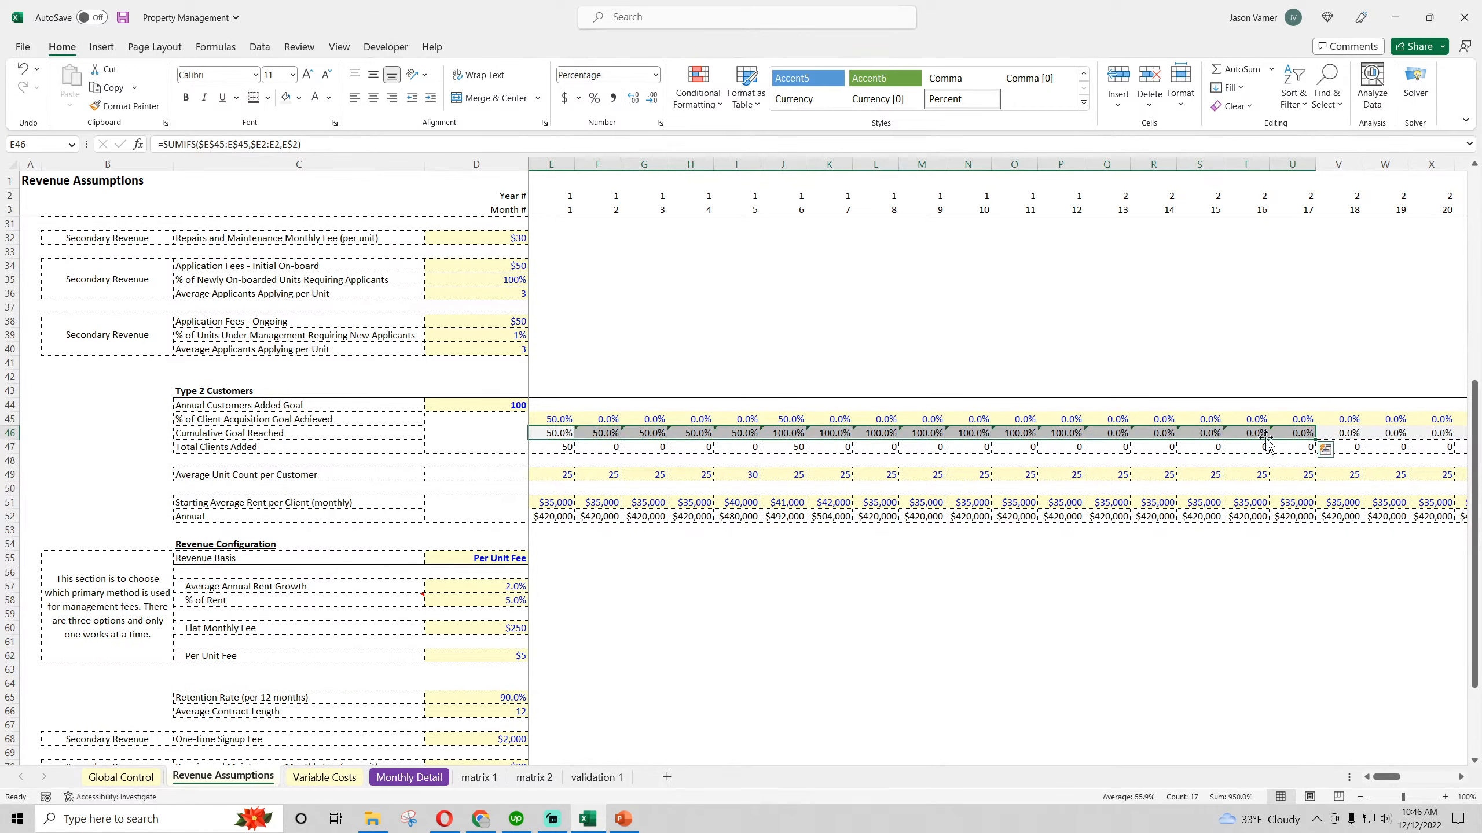
Test 5% as the Type 2 acquisition goal achieved in month 12 (P45), then return it to 0%
click(800, 420)
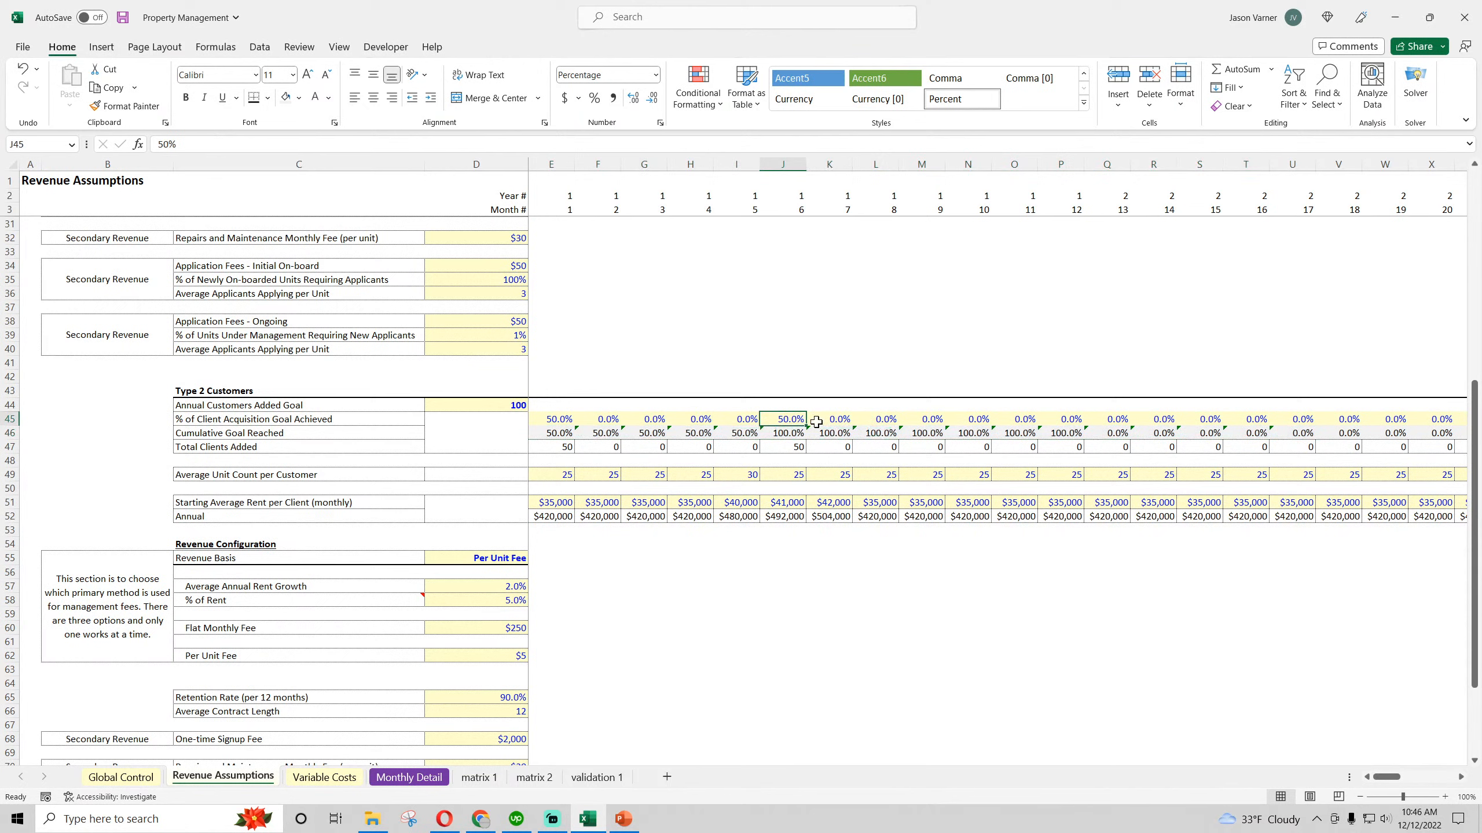
click(1075, 421)
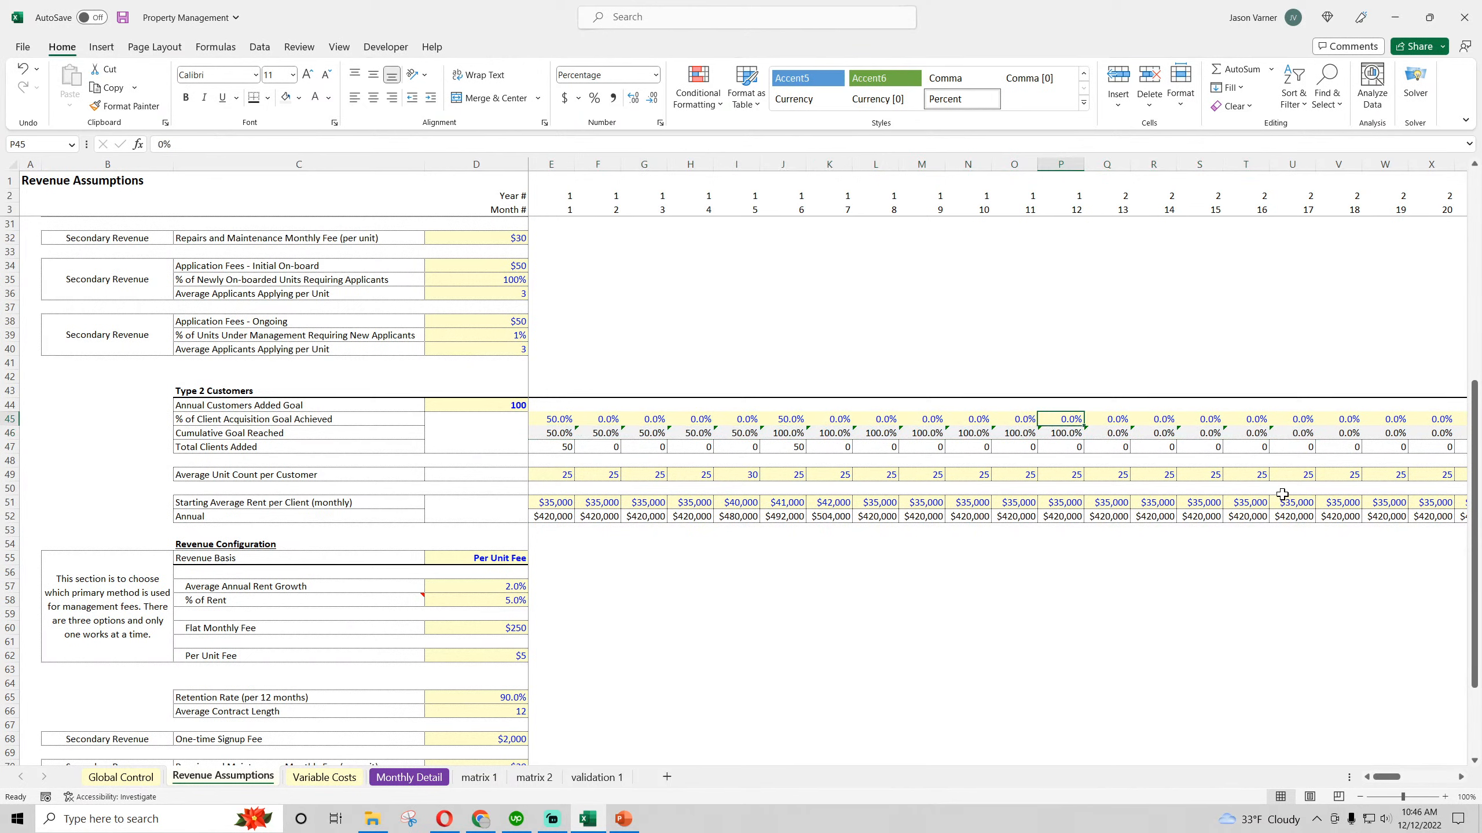
text(5)
key(Return)
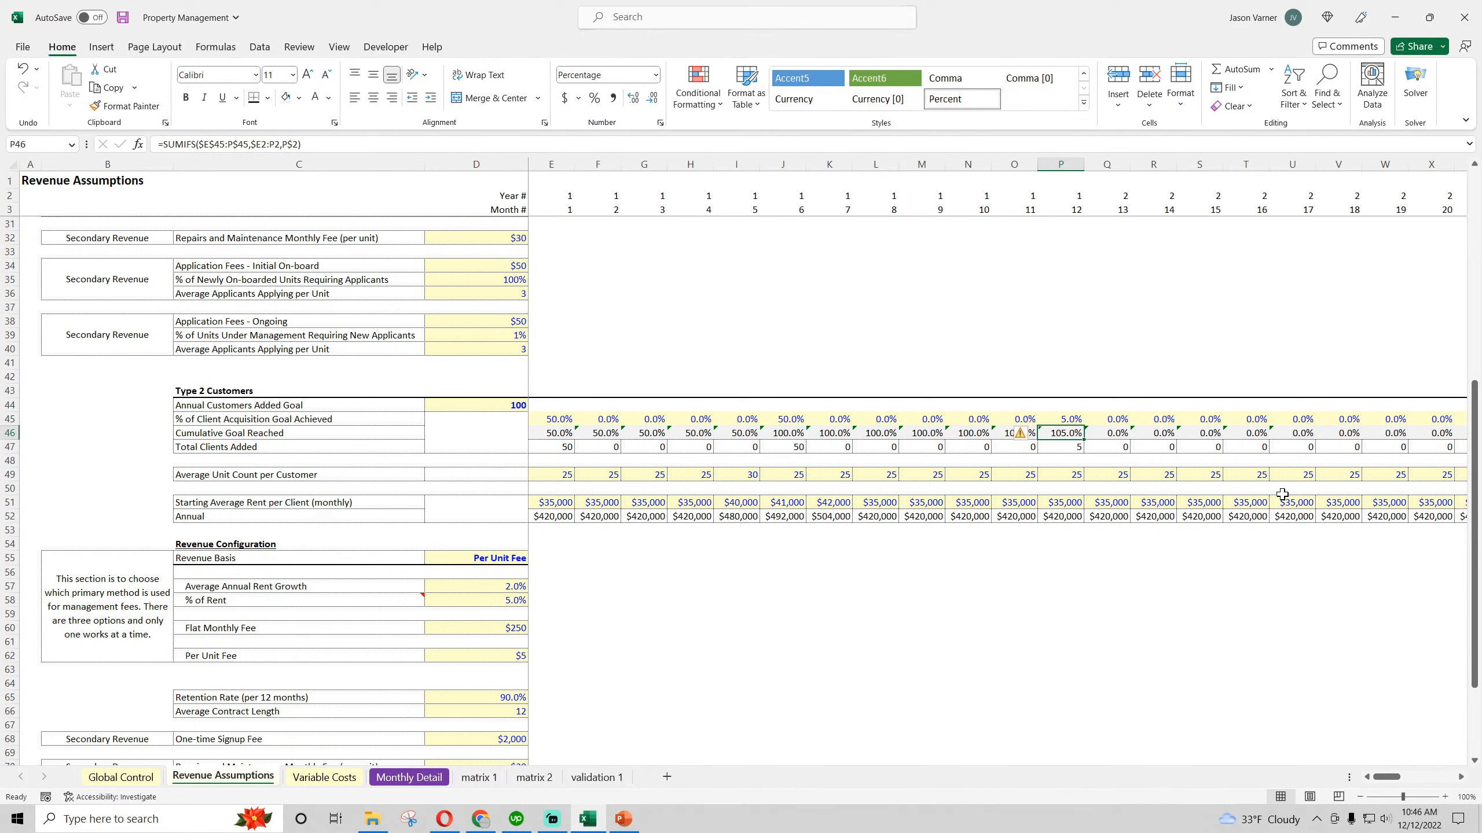
key(Up)
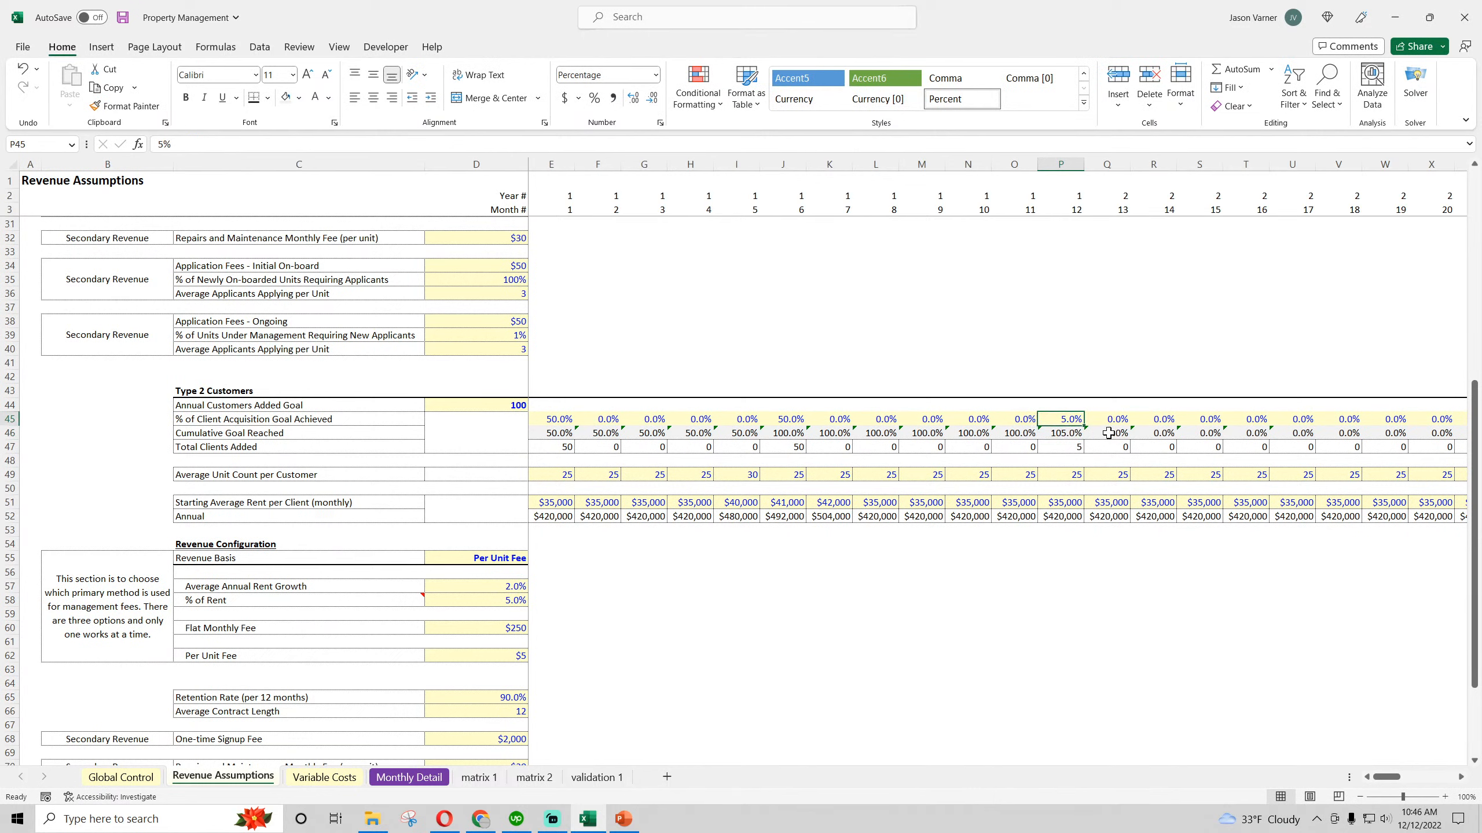
text(0)
key(Return)
Set the Type 2 % of Client Acquisition Goal Achieved for month 13 (Q45) to 5%, then raise it to 100%
key(Up)
key(Right)
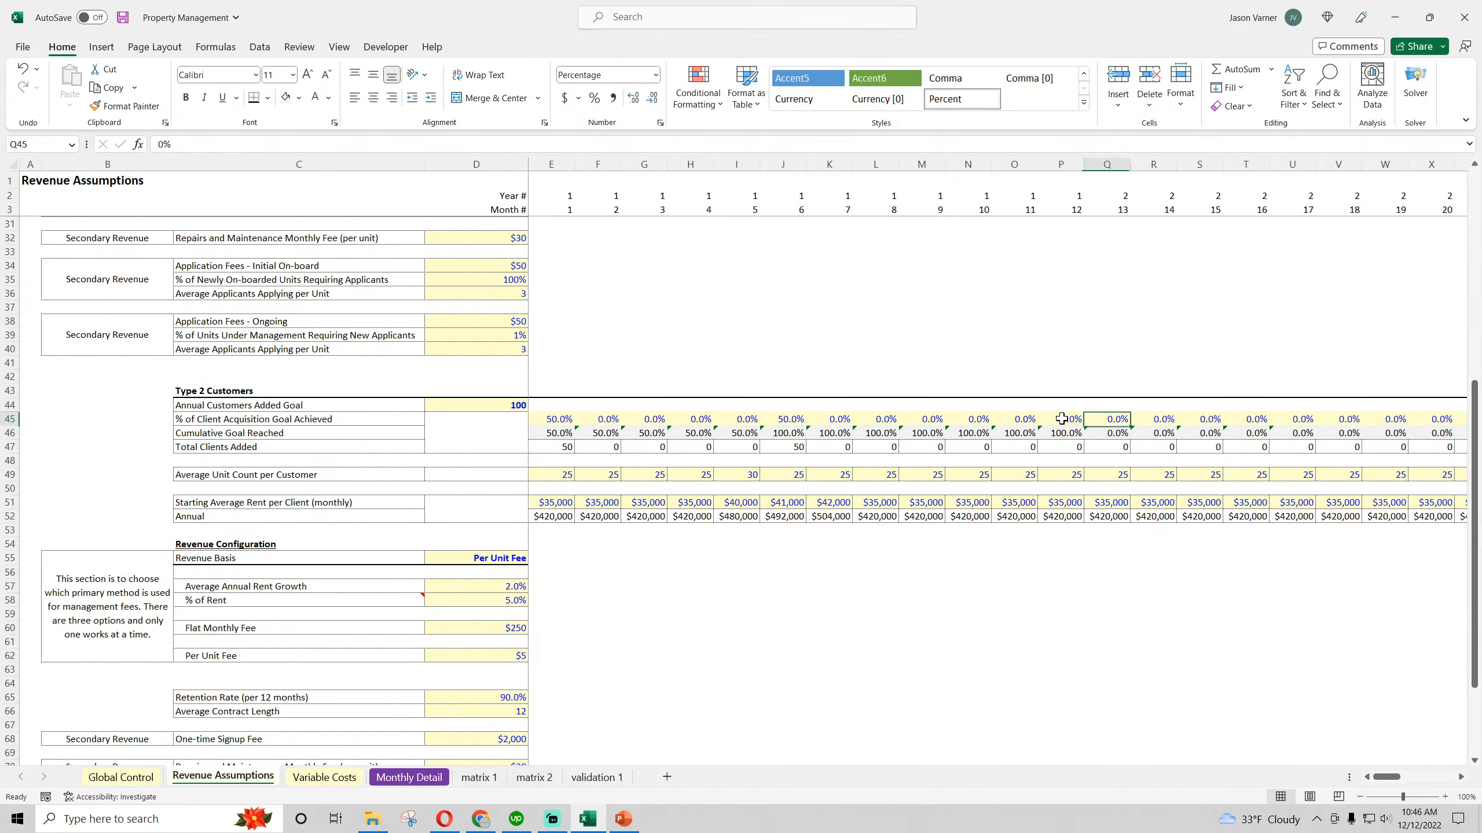
text(5)
key(Return)
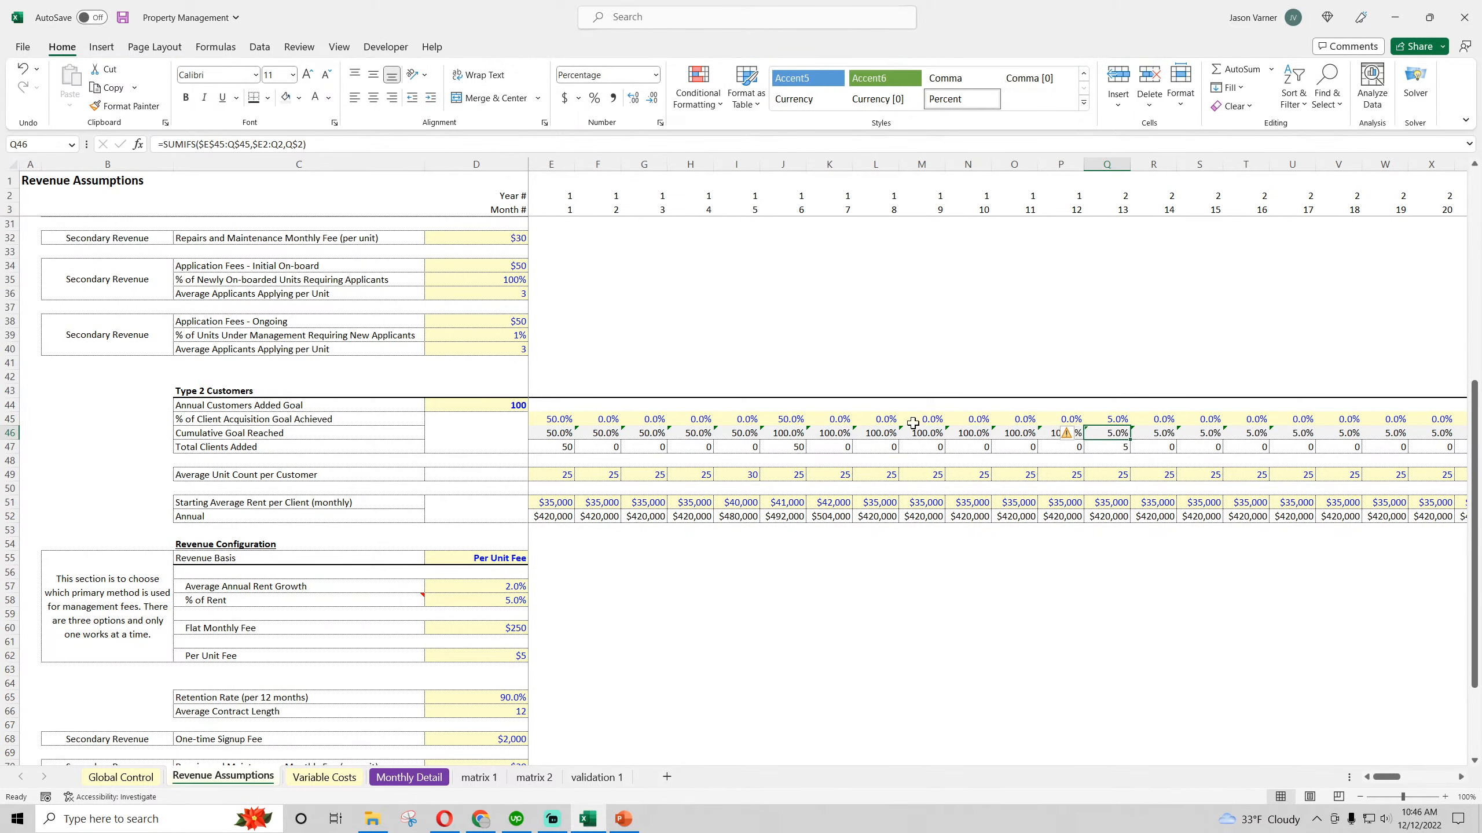
click(647, 432)
click(1120, 419)
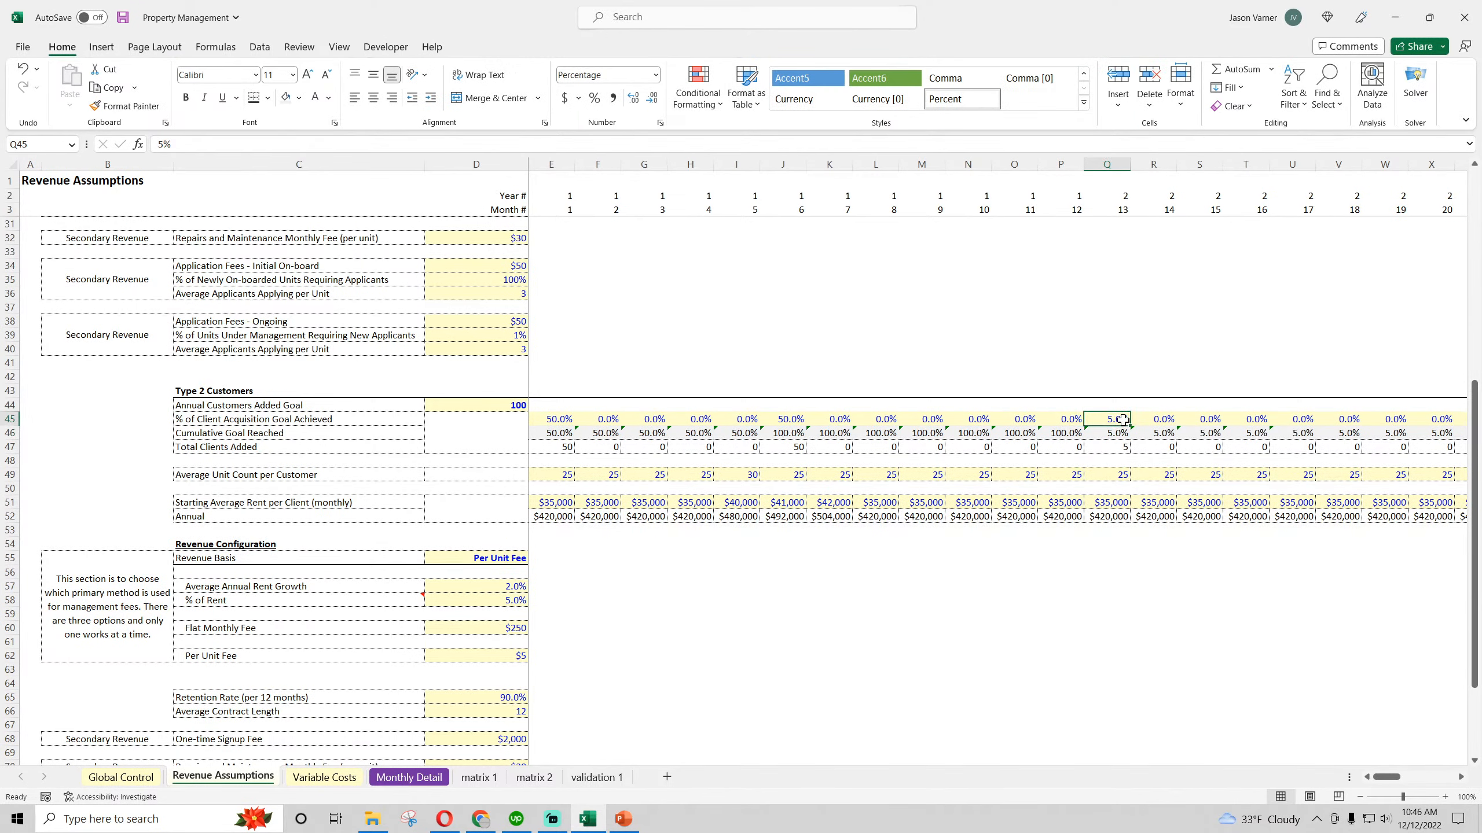
text(100)
key(Return)
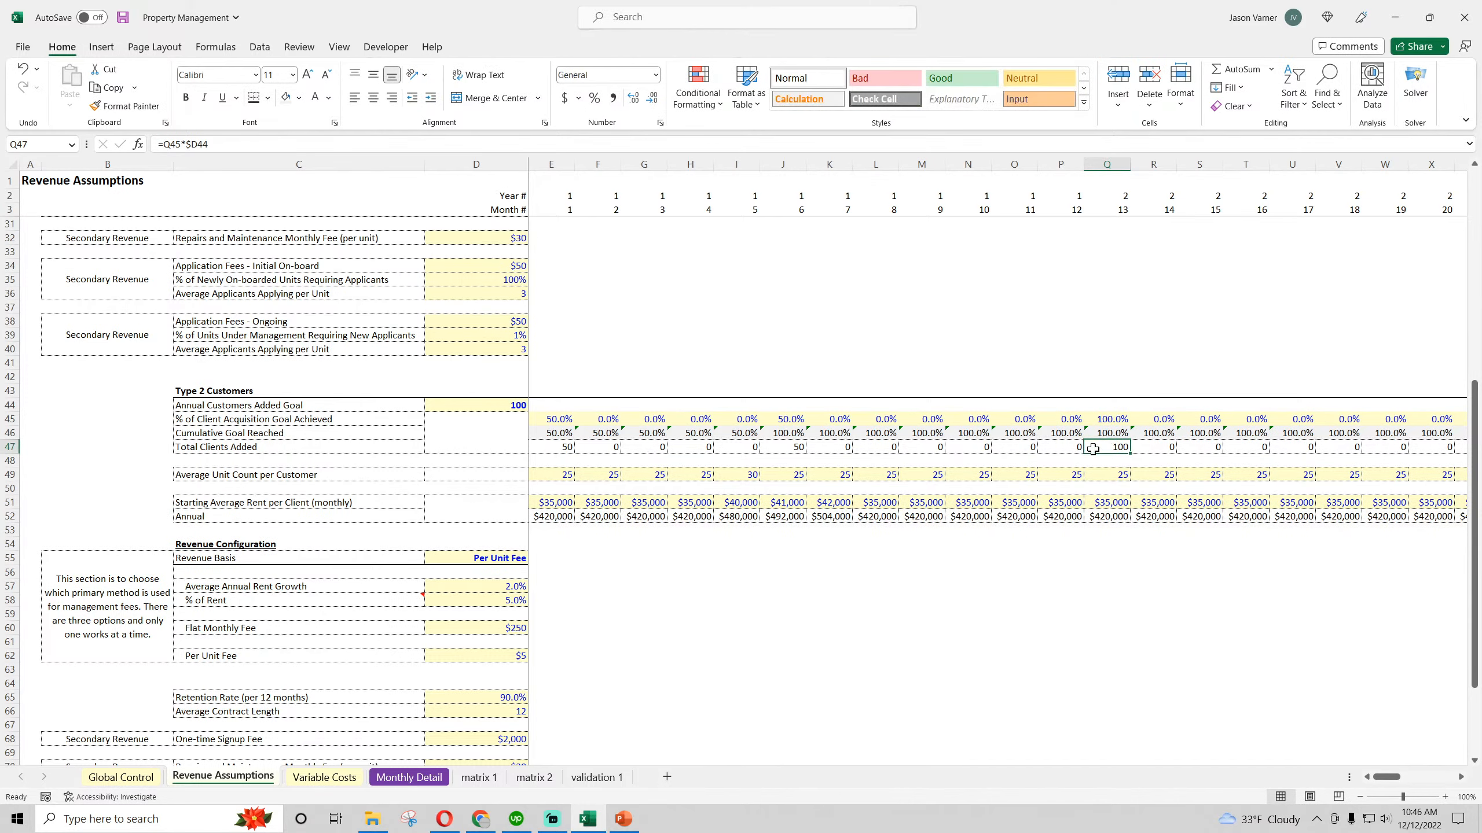
Fill the Type 2 Cumulative Goal Reached formula from H46 across row 46 through month 60 (BL46)
click(700, 434)
drag(713, 439, 1417, 447)
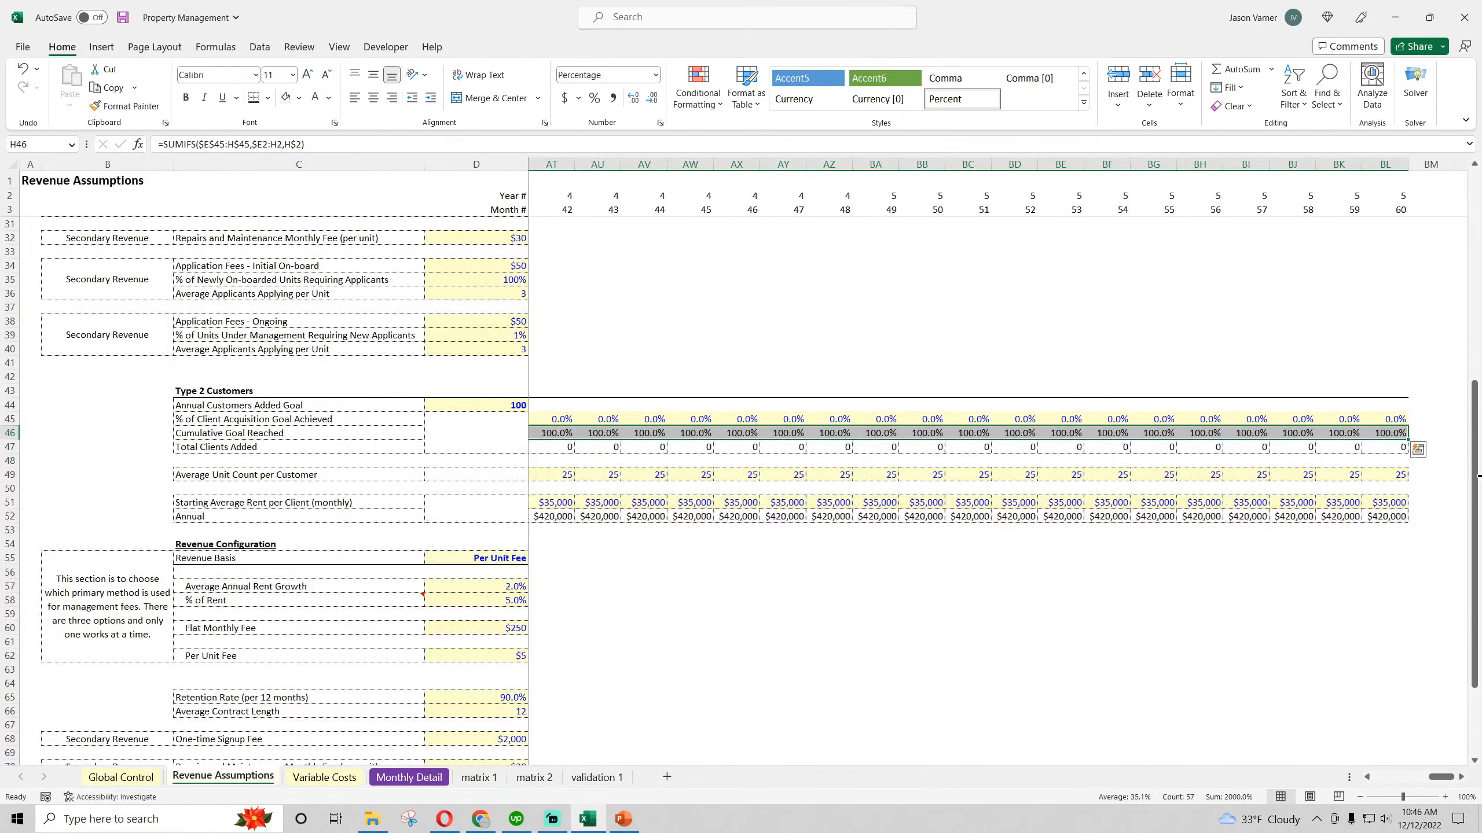
drag(1443, 781, 1389, 779)
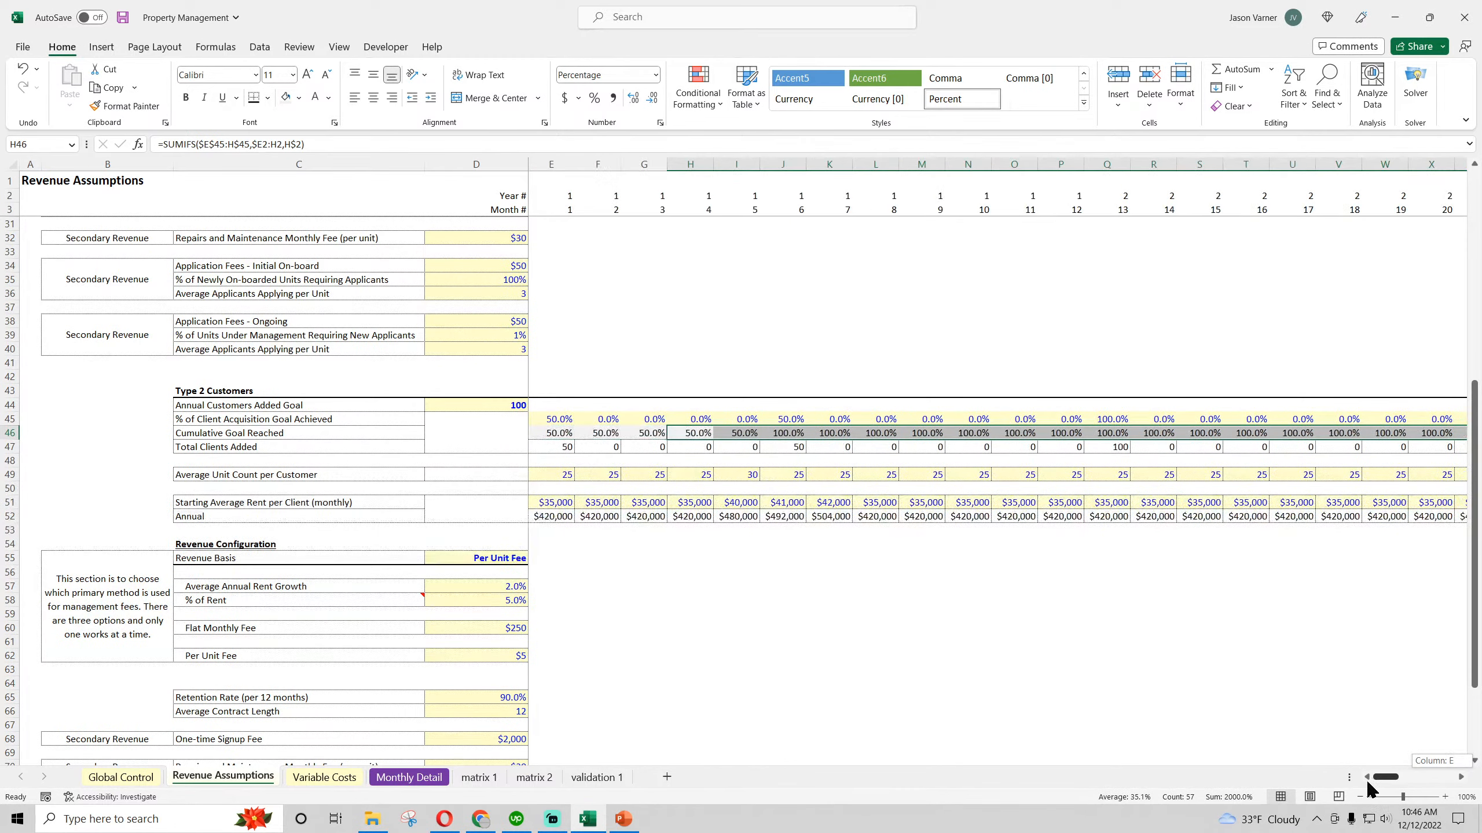
Check the first few copied formulas in the Type 2 Cumulative Goal Reached row and save the workbook
click(563, 433)
key(Right)
key(Right)
key(Right)
key(Right)
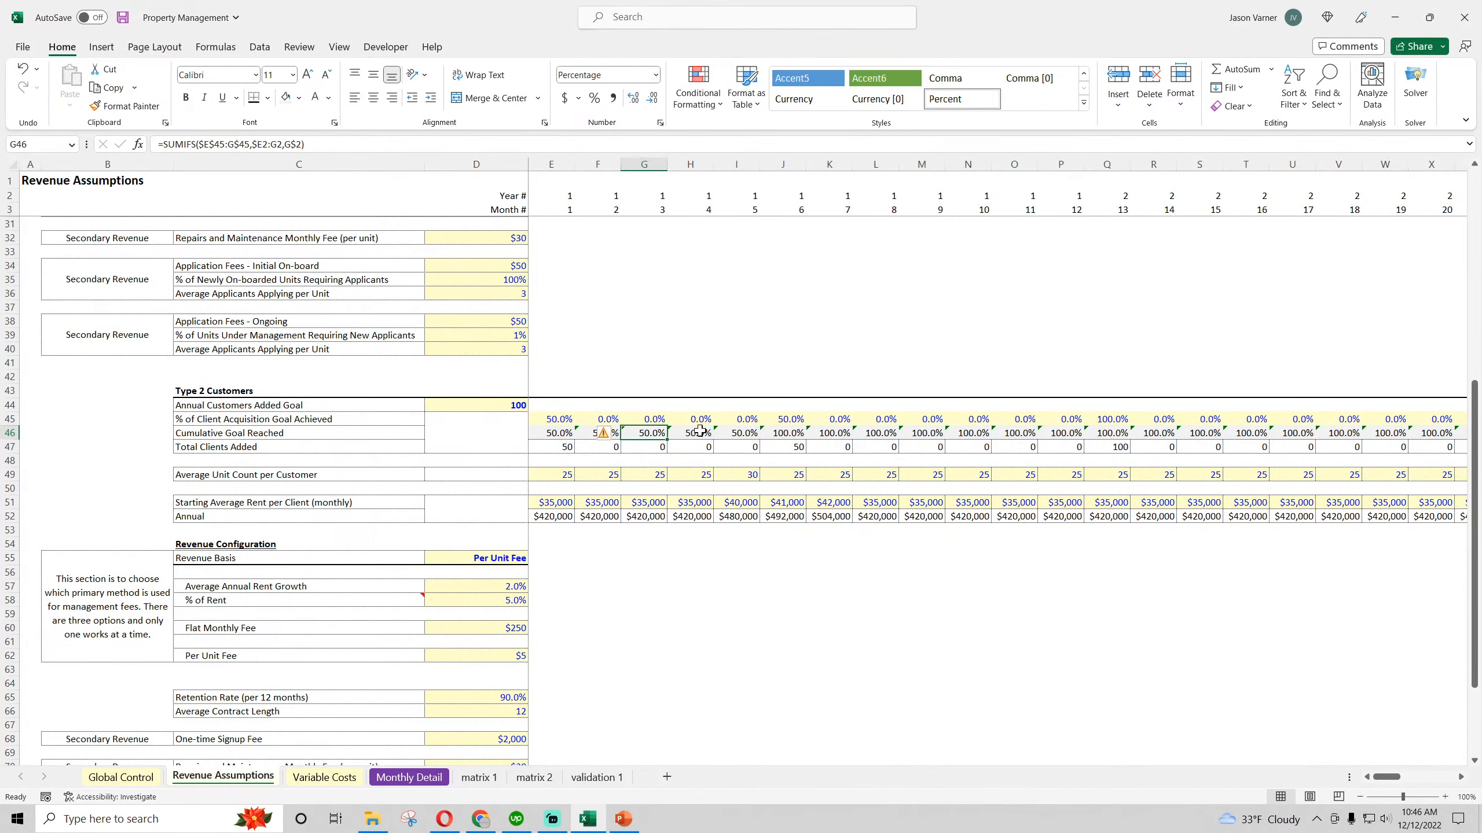
click(124, 18)
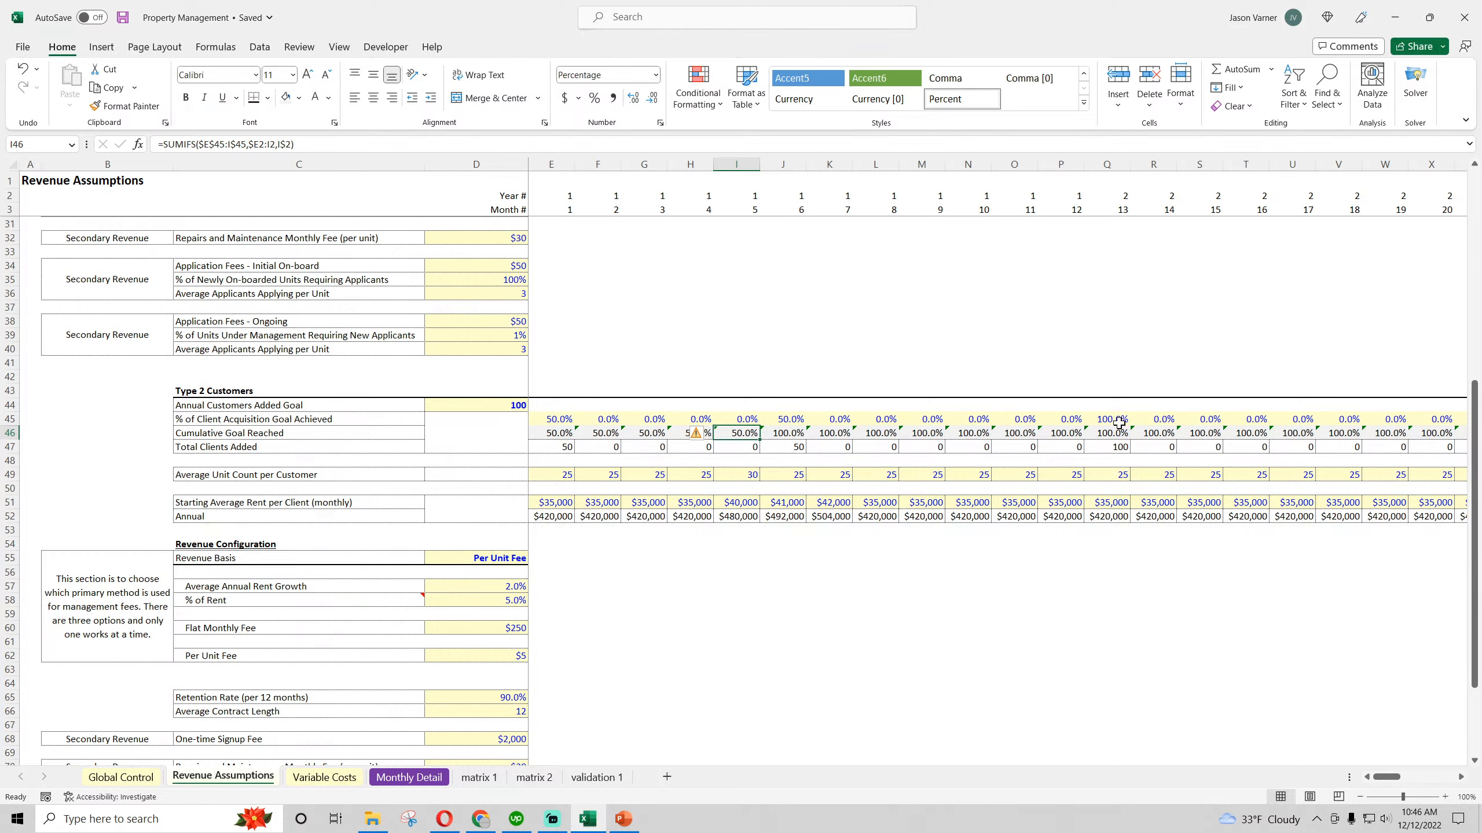
Test 120% and then 10% as the Type 2 acquisition goal achieved in month 13 (Q45)
click(509, 407)
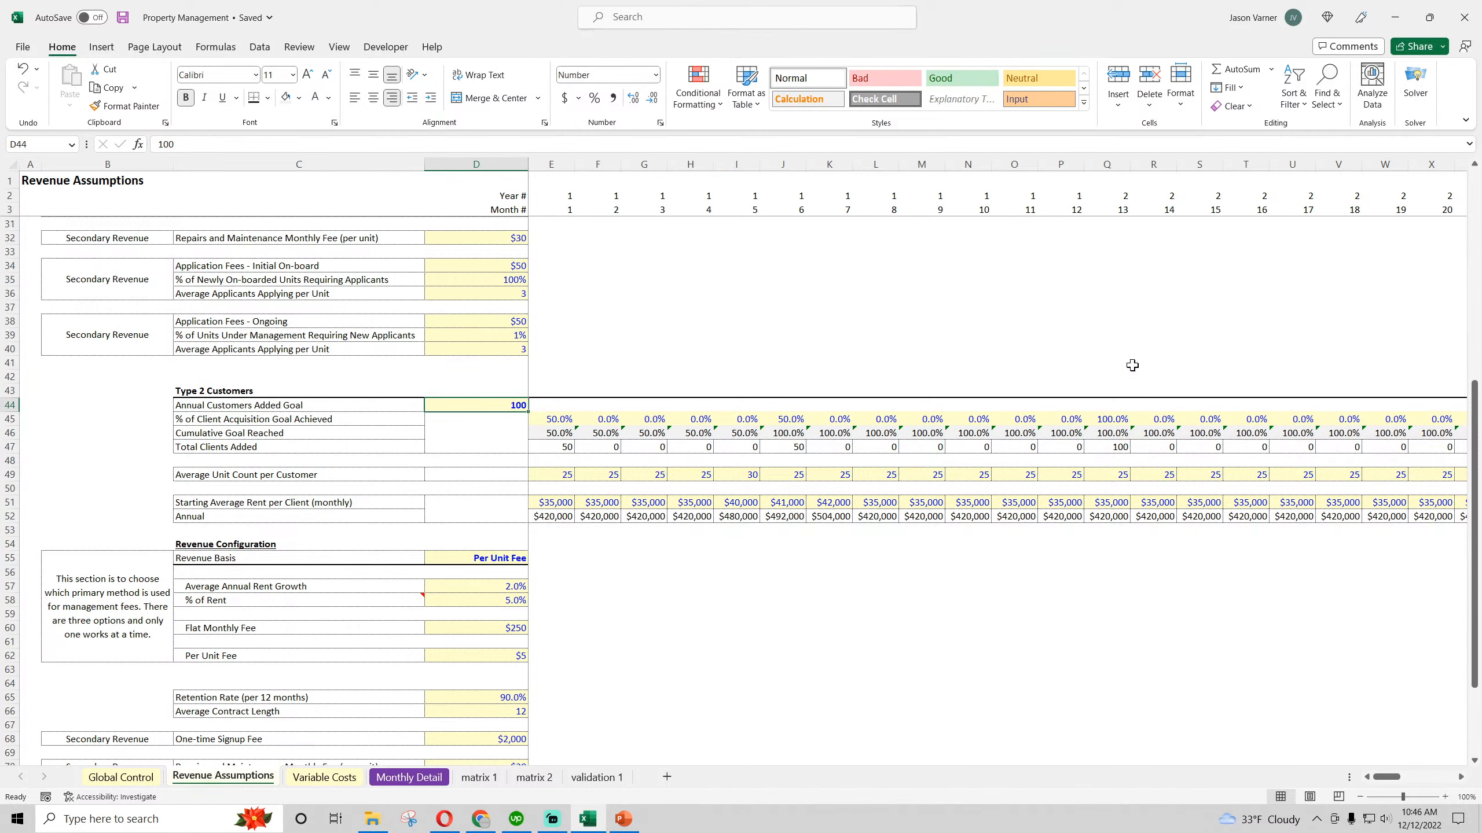
click(1113, 421)
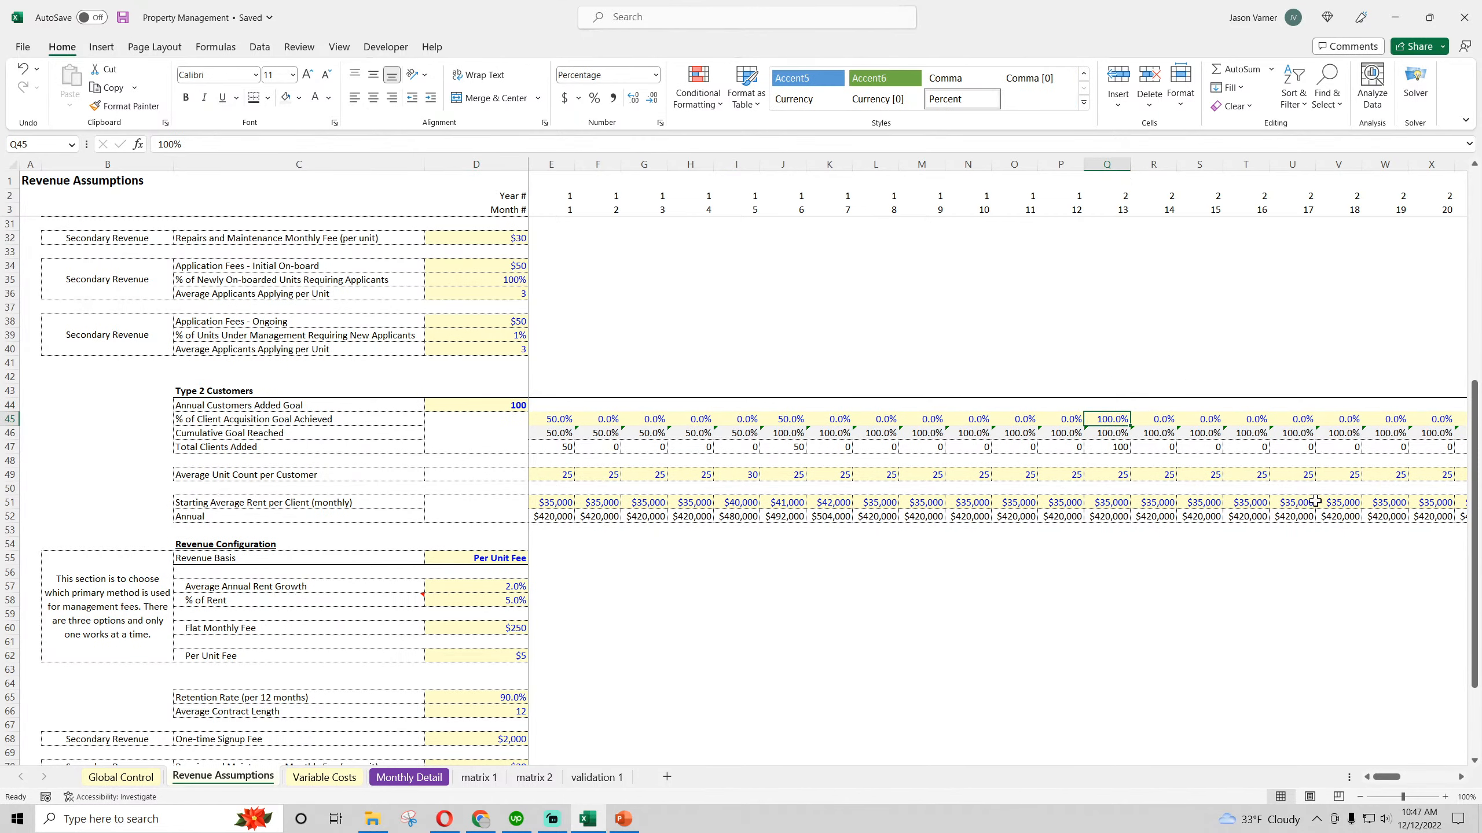
text(120)
key(Return)
key(Down)
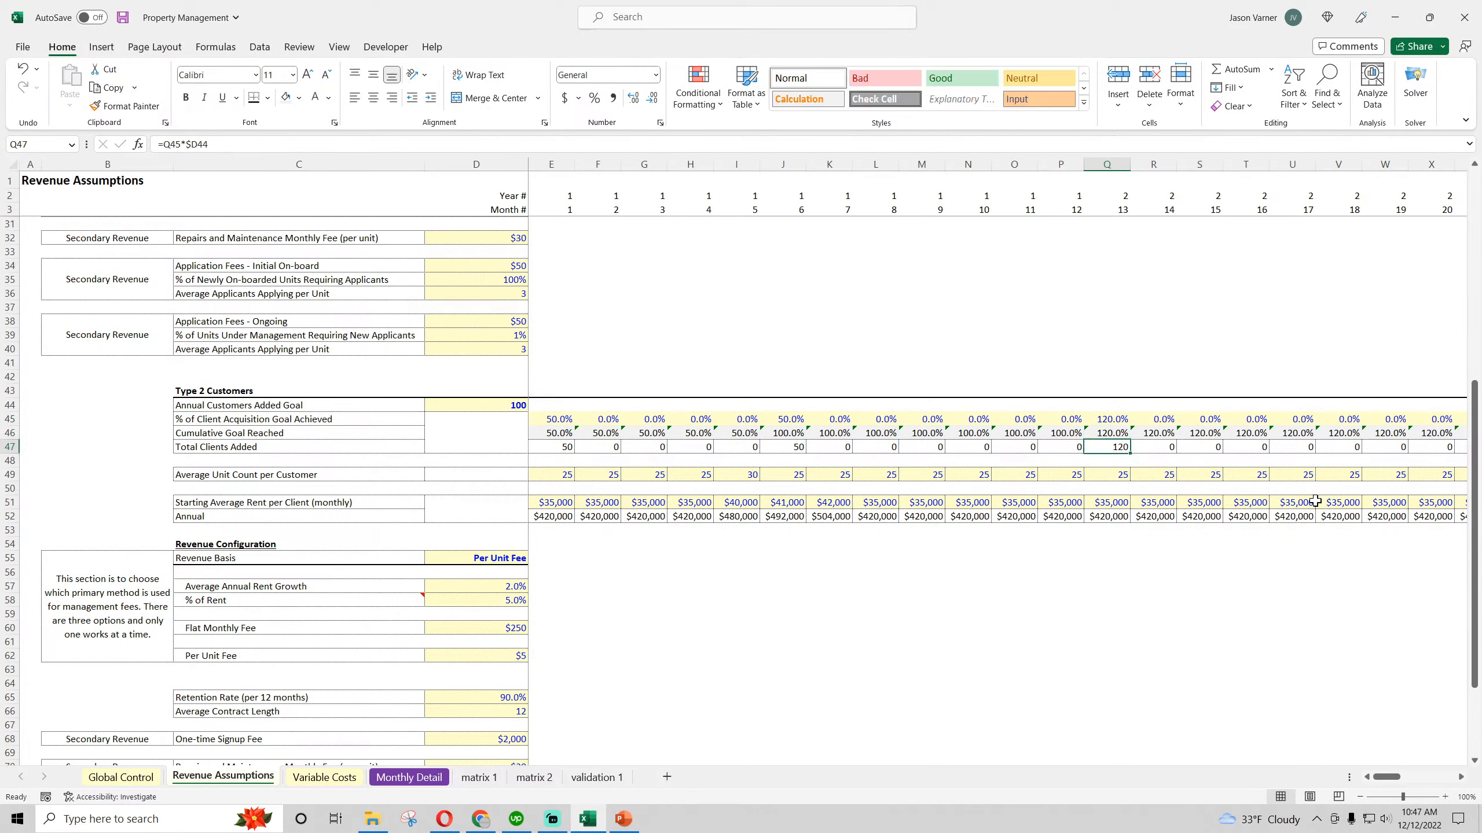
key(Up)
key(Up)
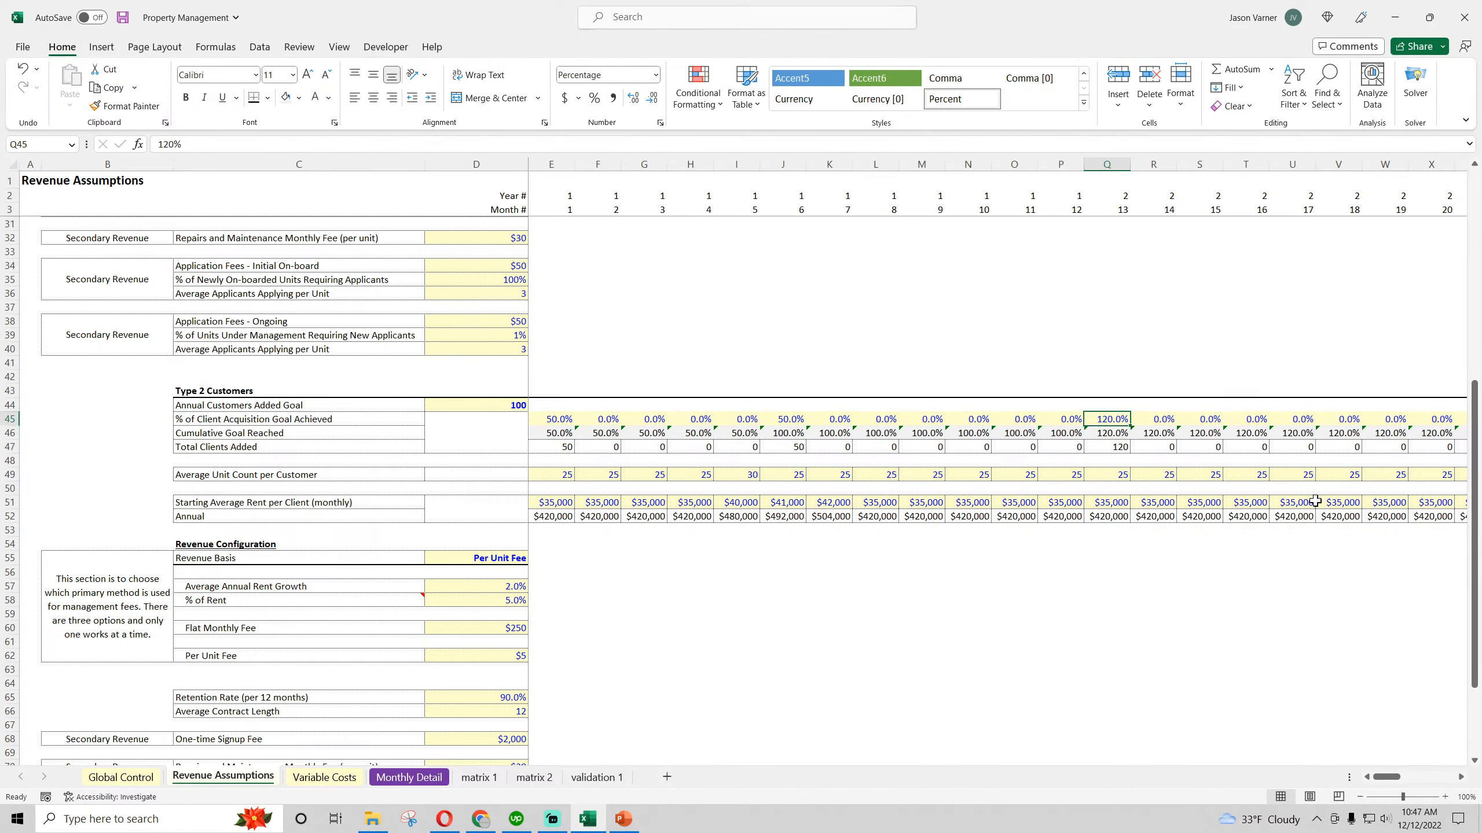
text(10)
key(Return)
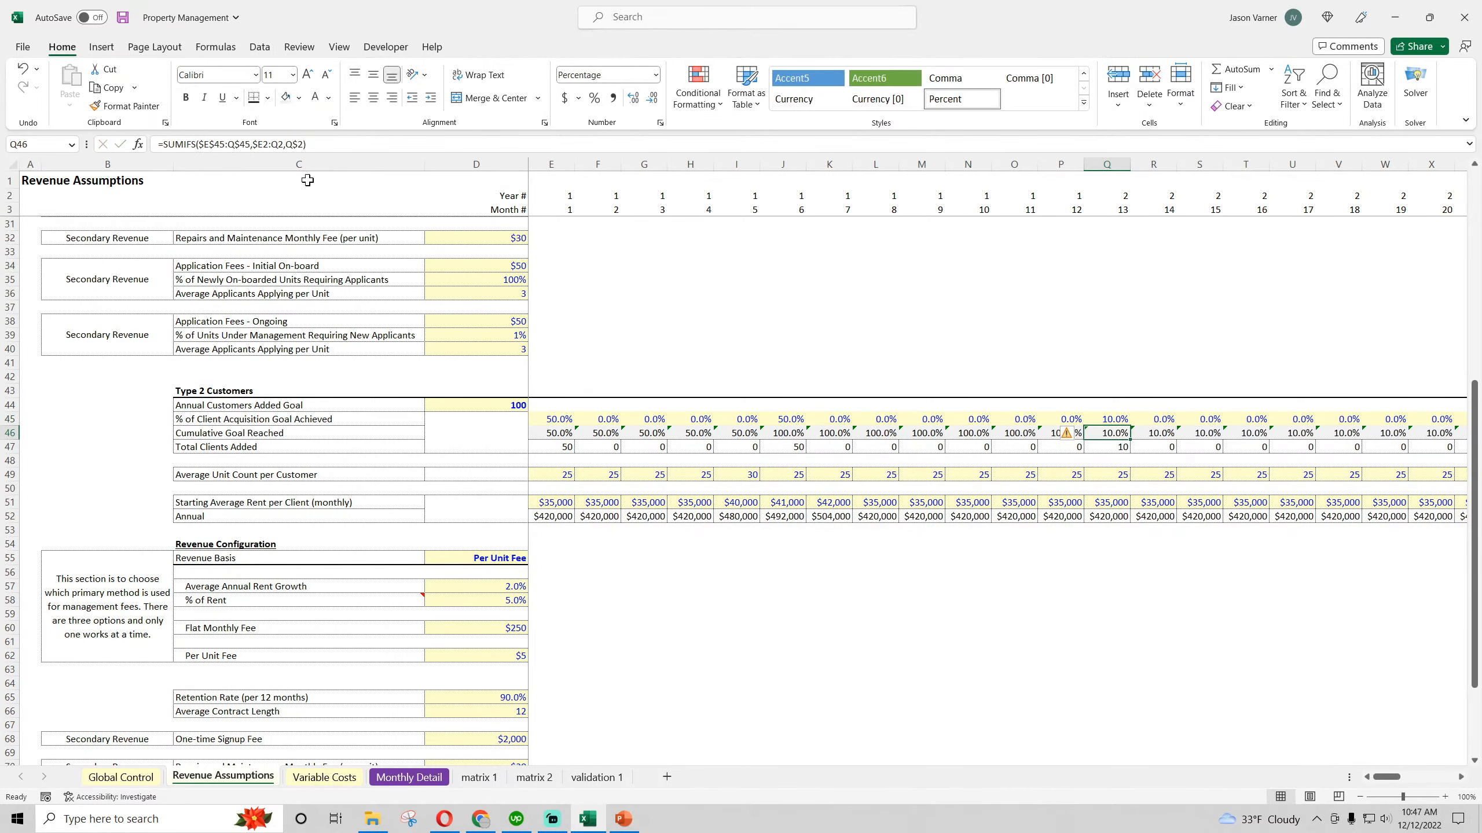
Set the Type 2 acquisition goal achieved in month 13 (Q45) to 100% and save the workbook
click(123, 17)
key(Up)
text(100)
key(Return)
scroll(684, 603, up, 9)
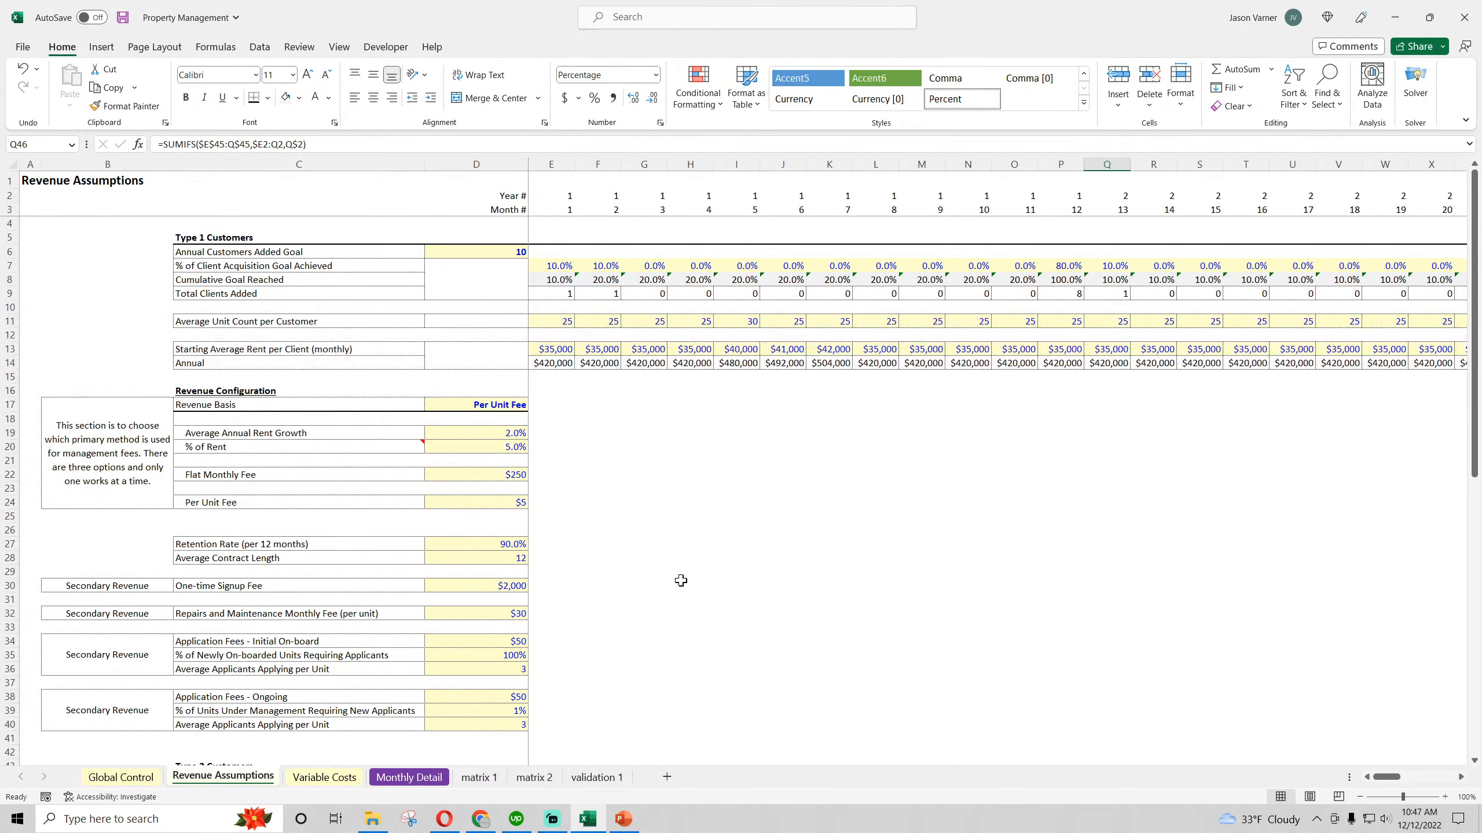
click(123, 17)
Fill the 10% Type 1 acquisition goal value from month 2 (F7) across row 7 through month 10 (N7)
drag(551, 281, 1453, 267)
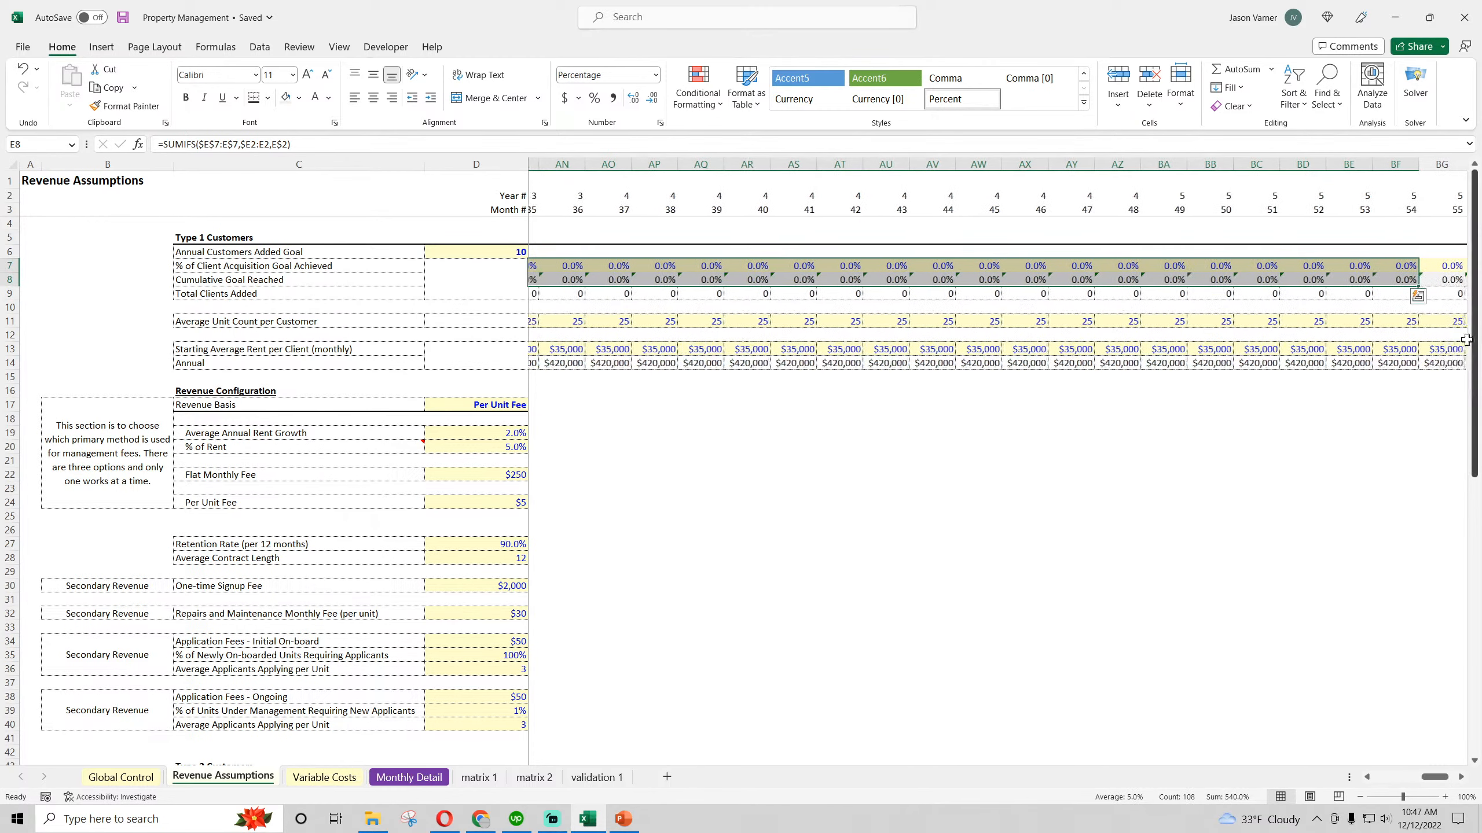
drag(1435, 780, 1340, 781)
click(603, 267)
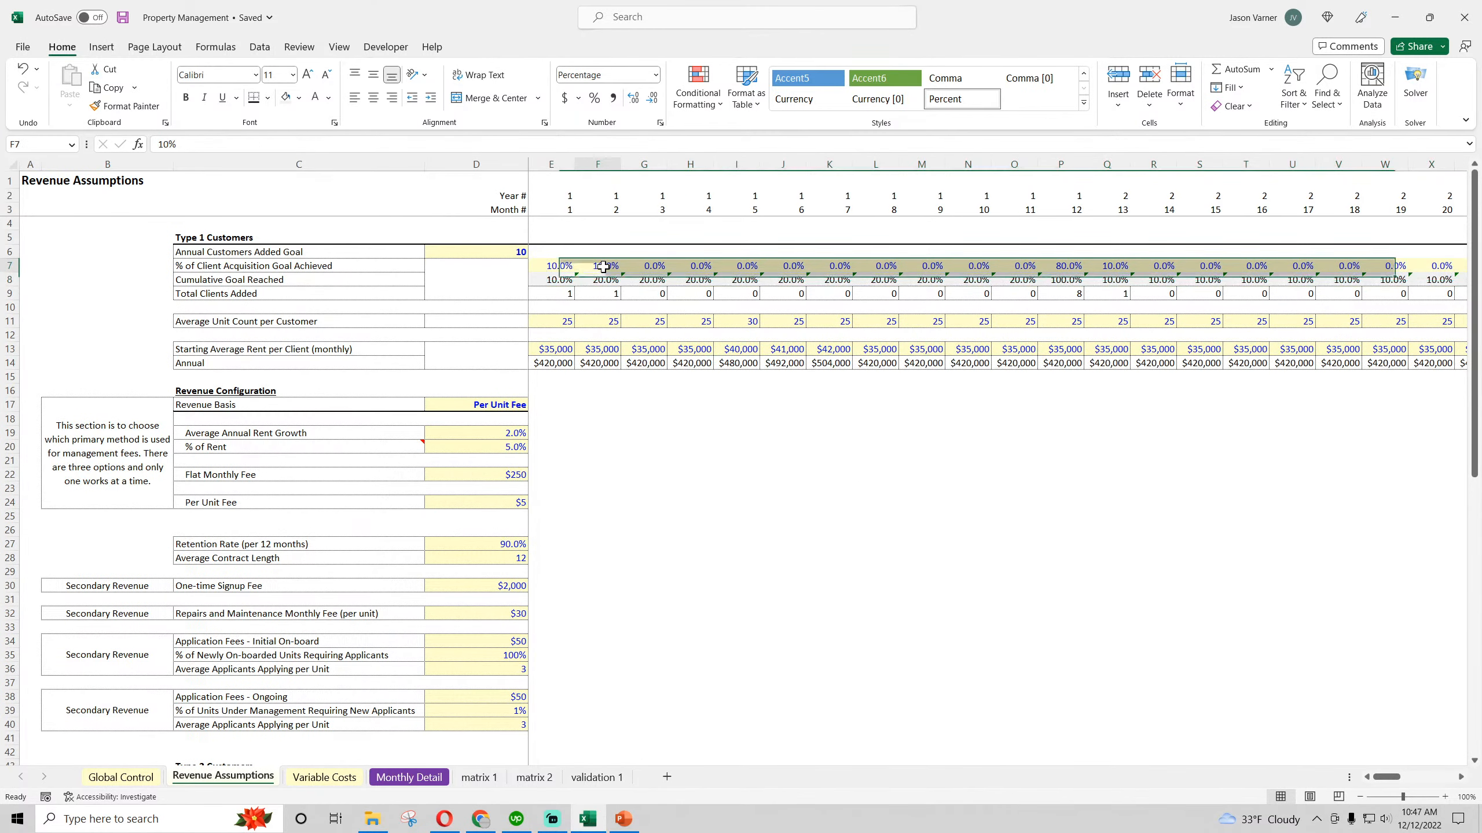
drag(621, 272, 894, 281)
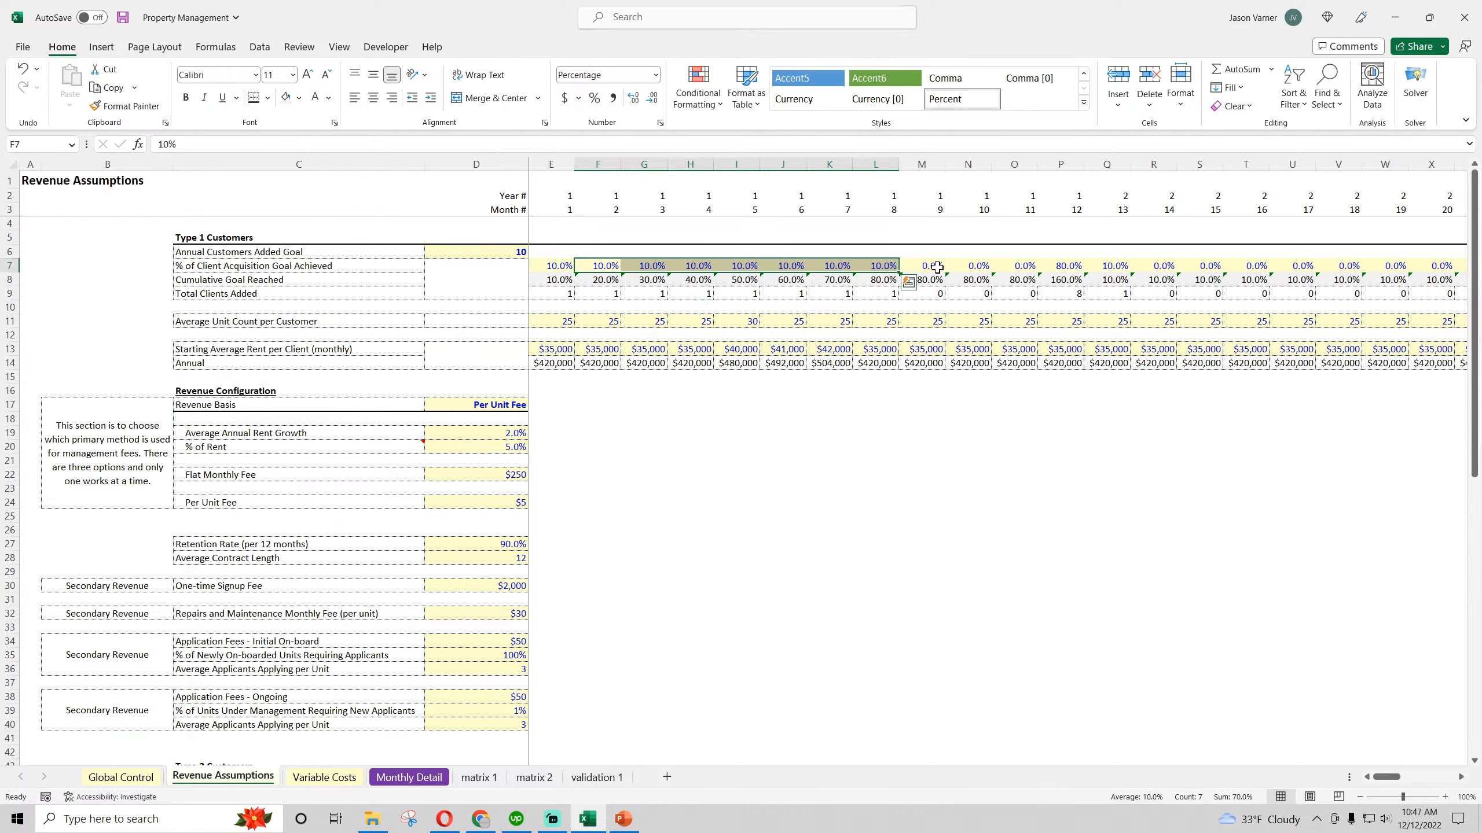
click(879, 270)
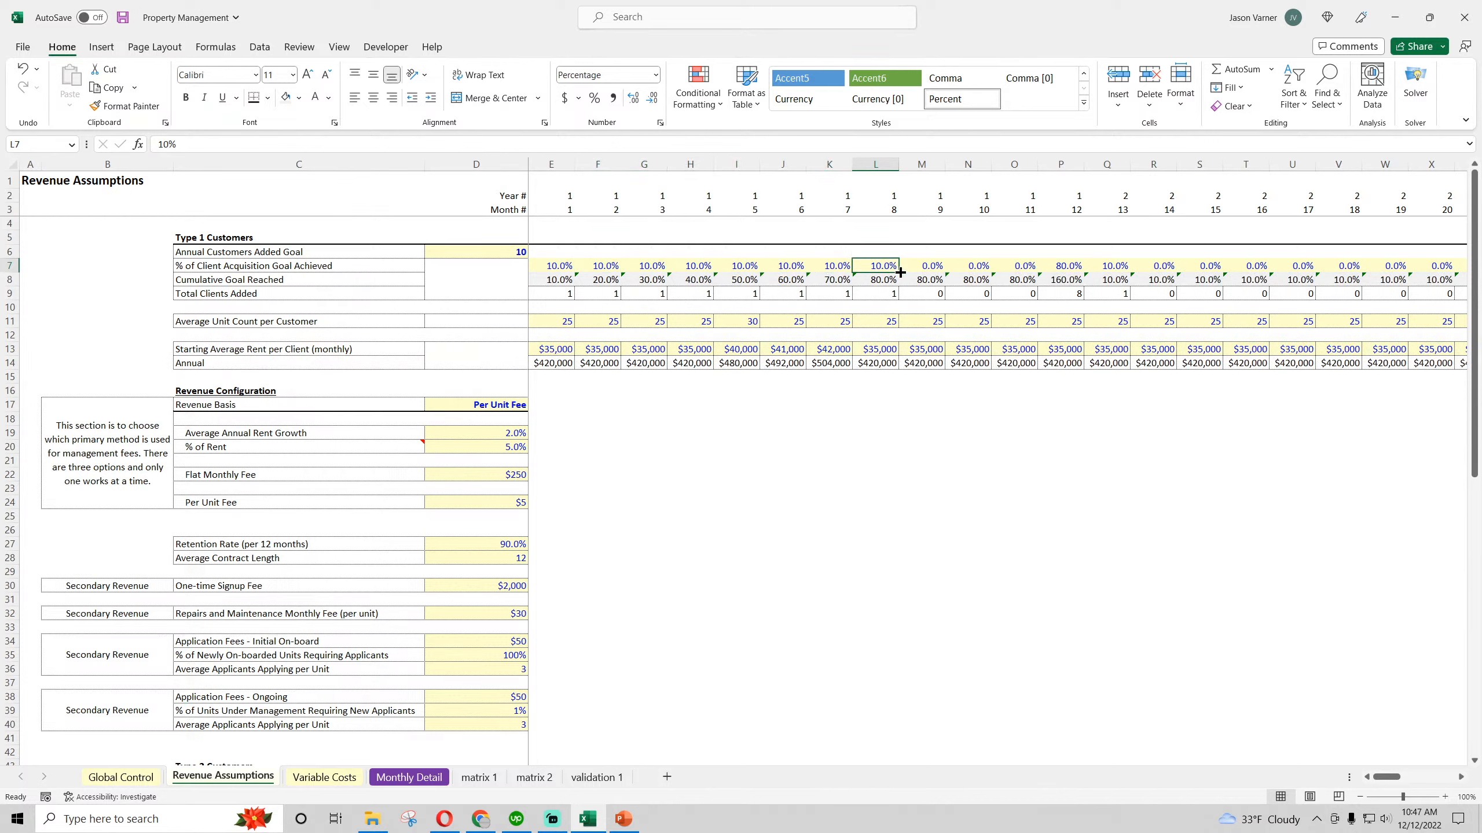
drag(898, 272, 981, 273)
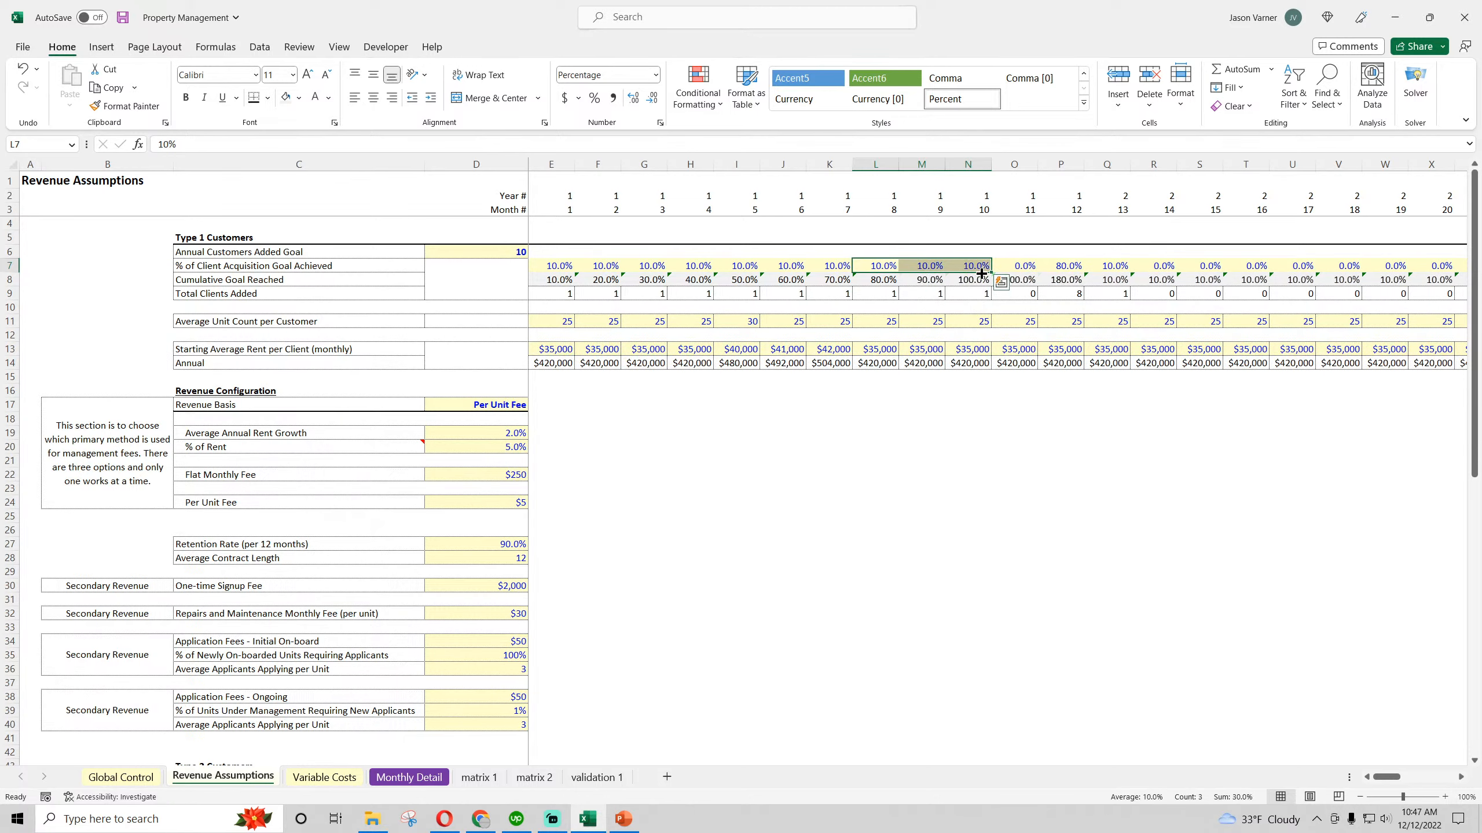
Set the Type 1 acquisition goal achieved in month 12 (P7) to 0%
click(1016, 268)
click(1047, 268)
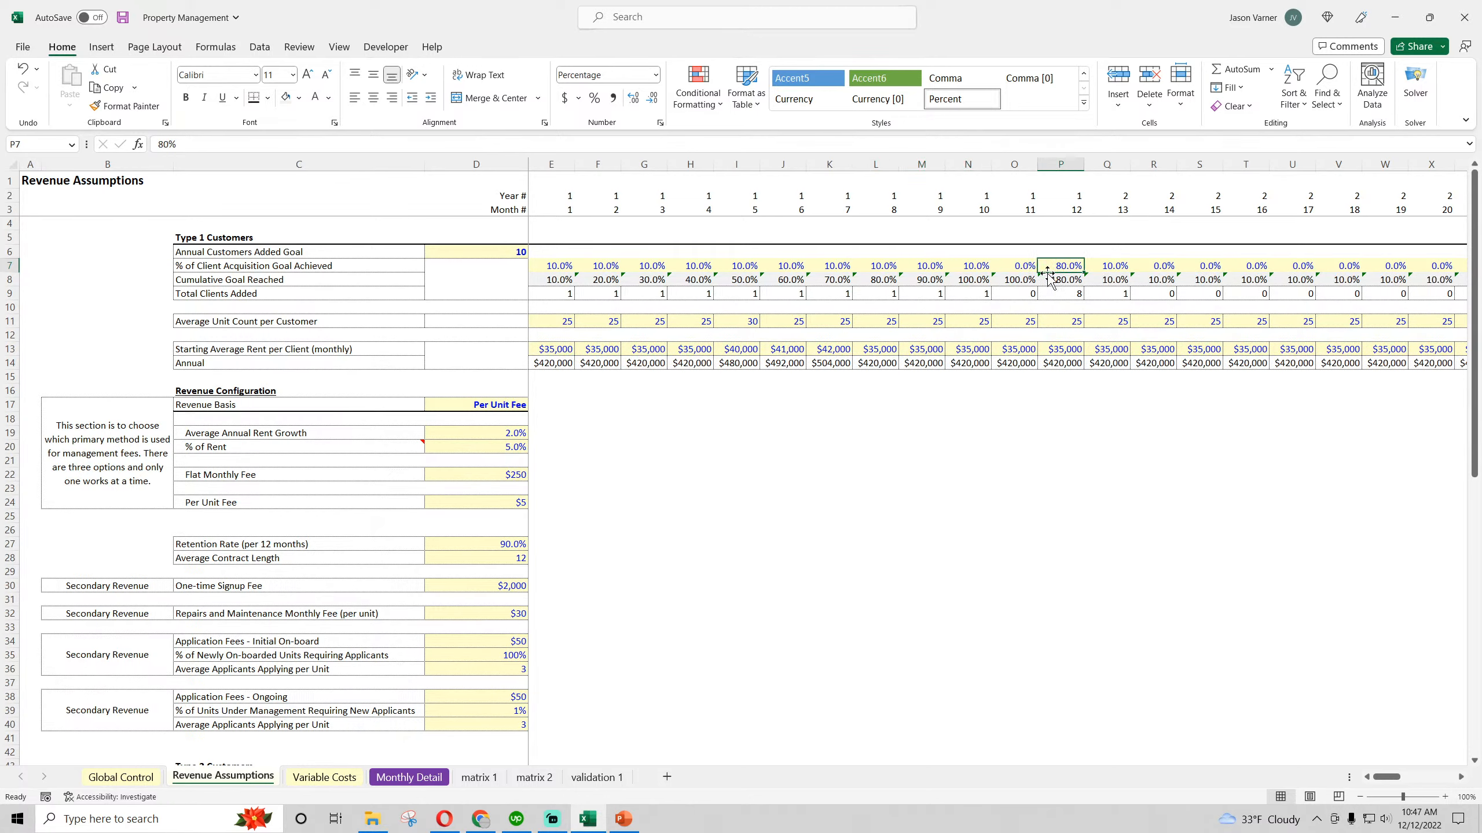
text(0)
key(Return)
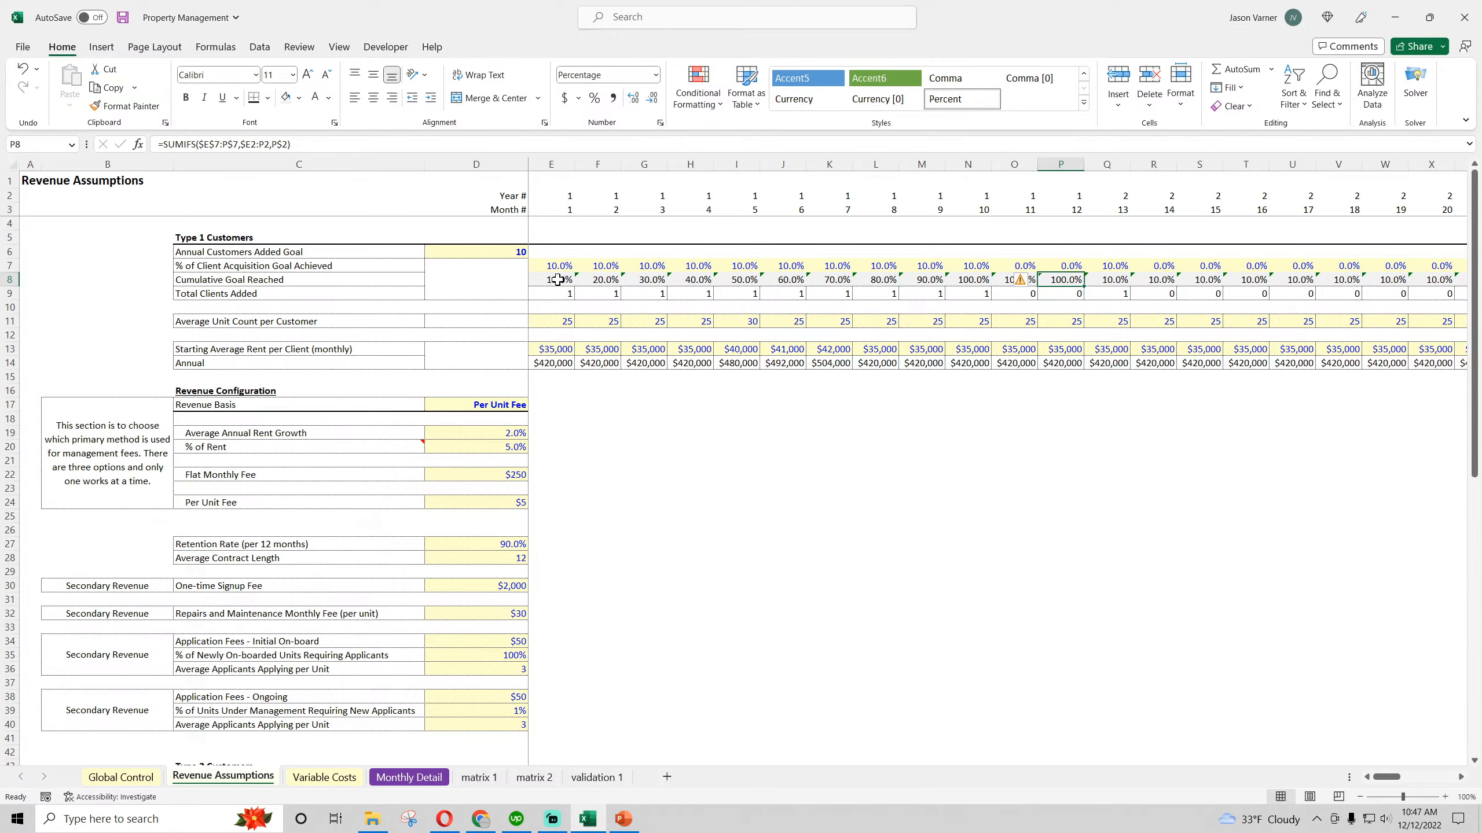
Copy the Year 1 Type 1 acquisition goal percentages (E7:P7) into Year 2 starting at Q7 and Year 3 starting at AC7
drag(560, 266, 1061, 267)
key(ctrl+c)
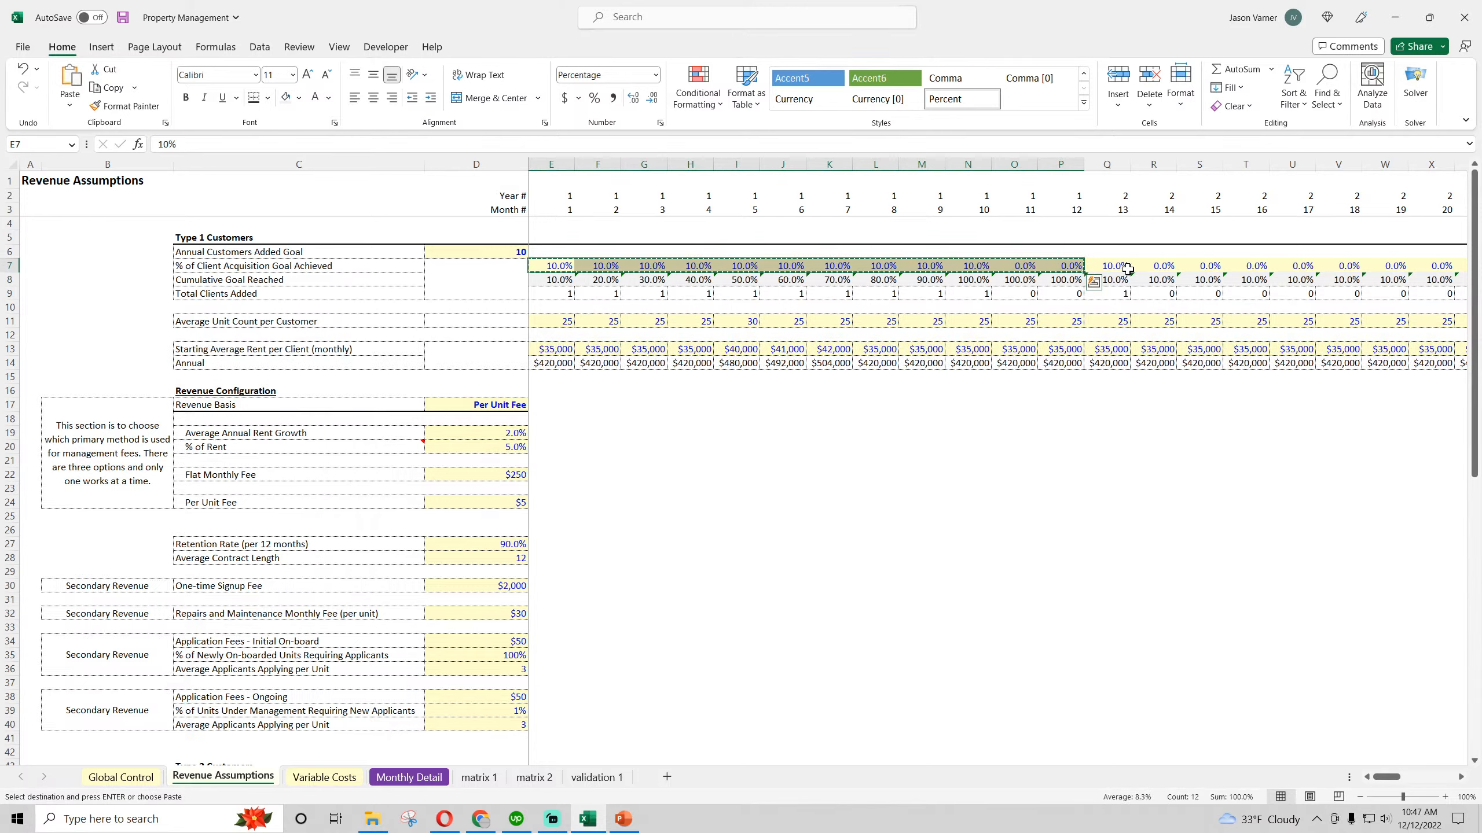
click(1120, 264)
key(ctrl+v)
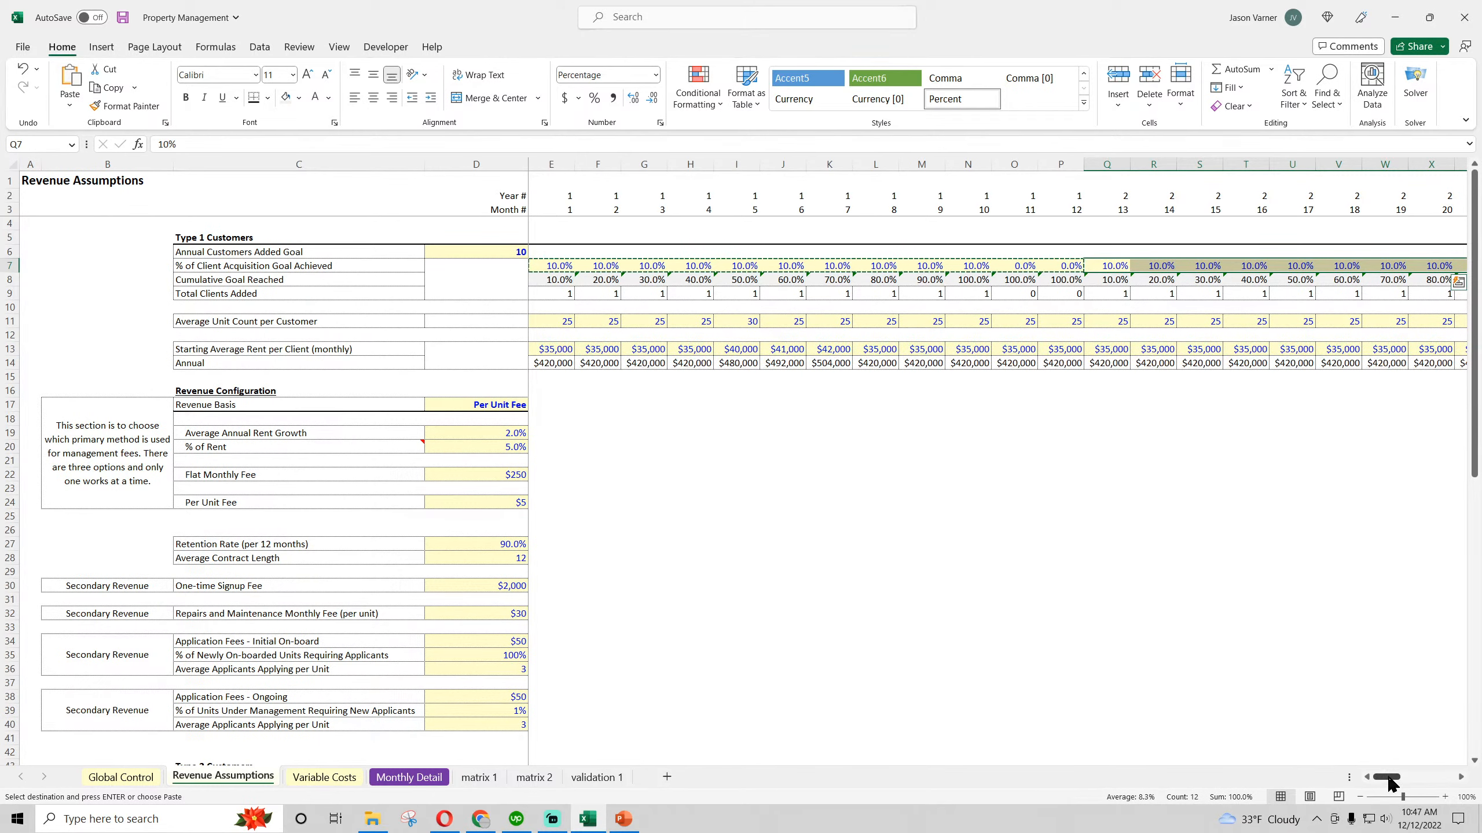
drag(1391, 780, 1295, 753)
click(1053, 267)
key(ctrl+v)
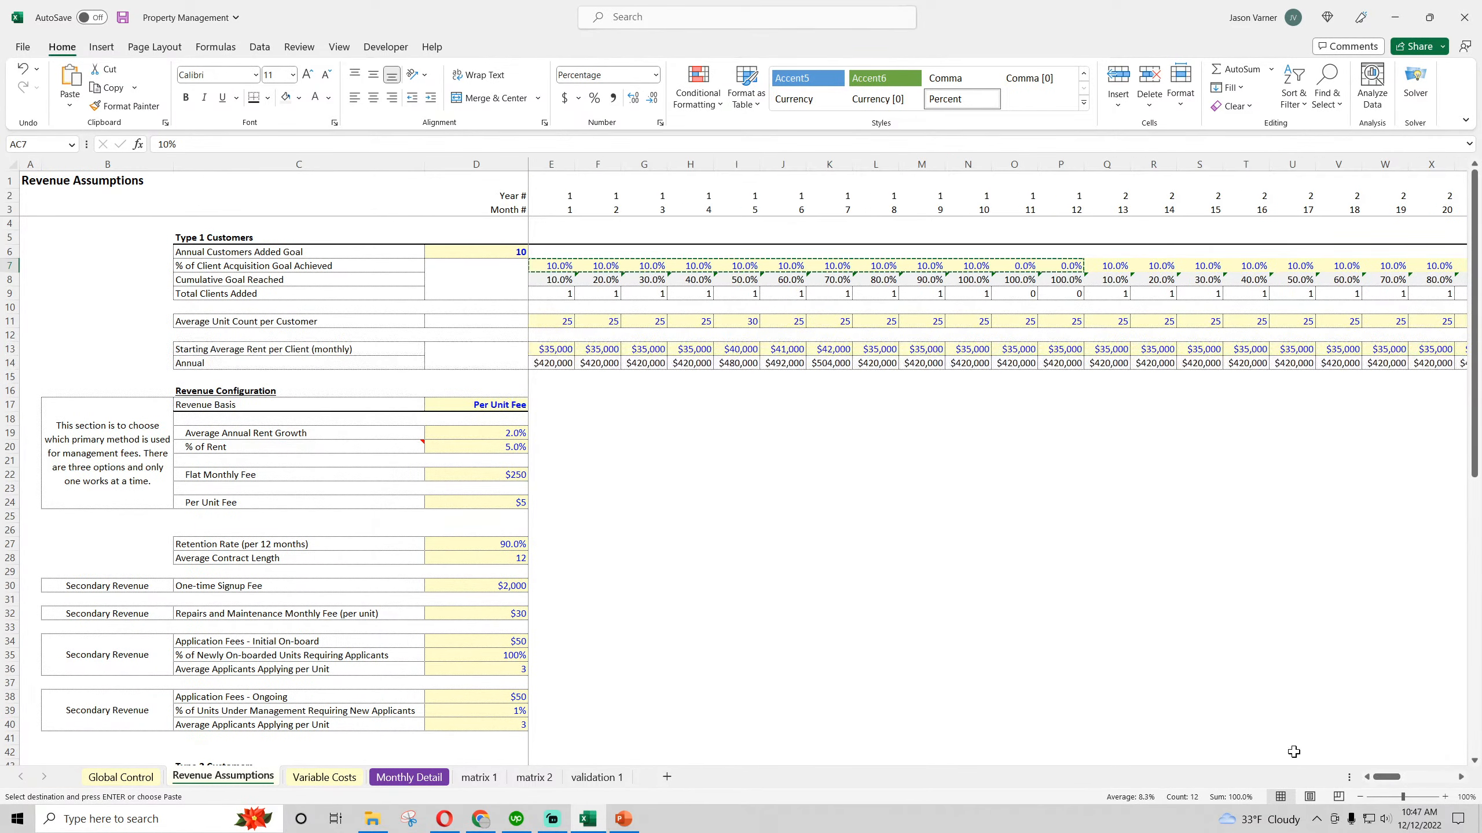
Try a green-white color scale with green for the lowest values on the Type 1 Cumulative Goal Reached row (E8:BL8), and undo it
drag(546, 280, 1478, 280)
click(718, 70)
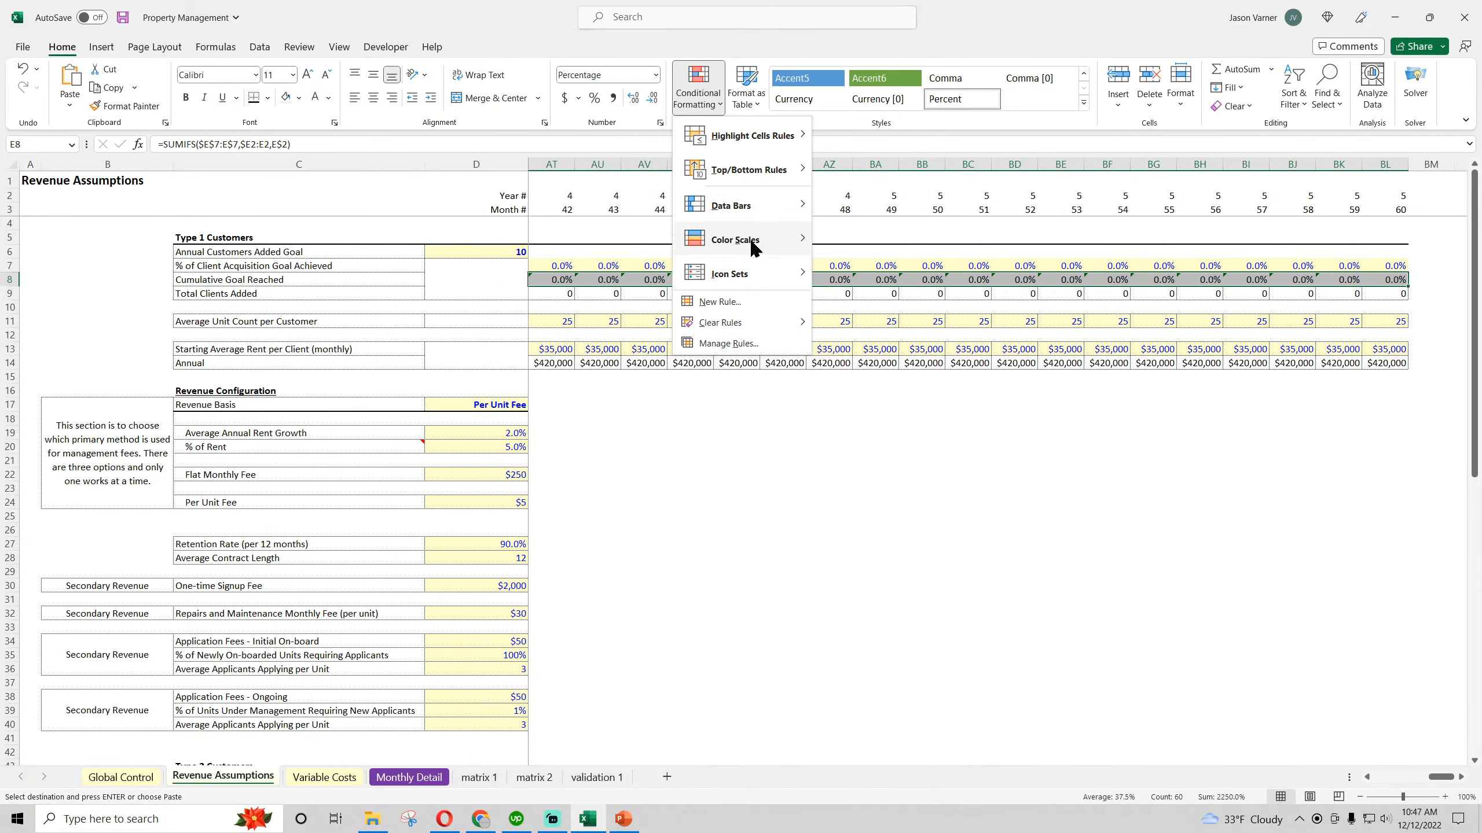
mouse_move(753, 240)
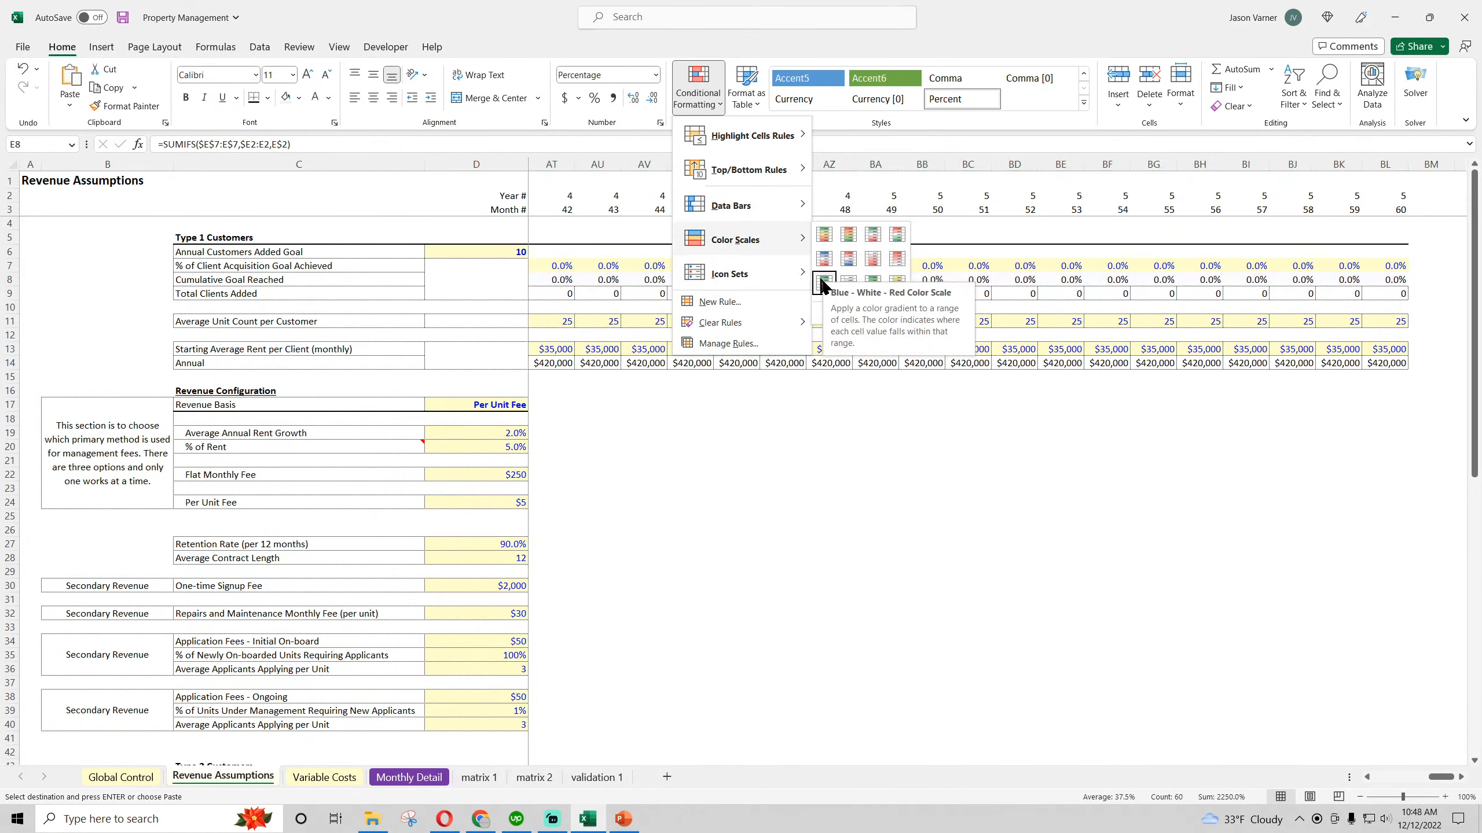
click(847, 284)
drag(1440, 777, 1386, 776)
click(957, 557)
key(Escape)
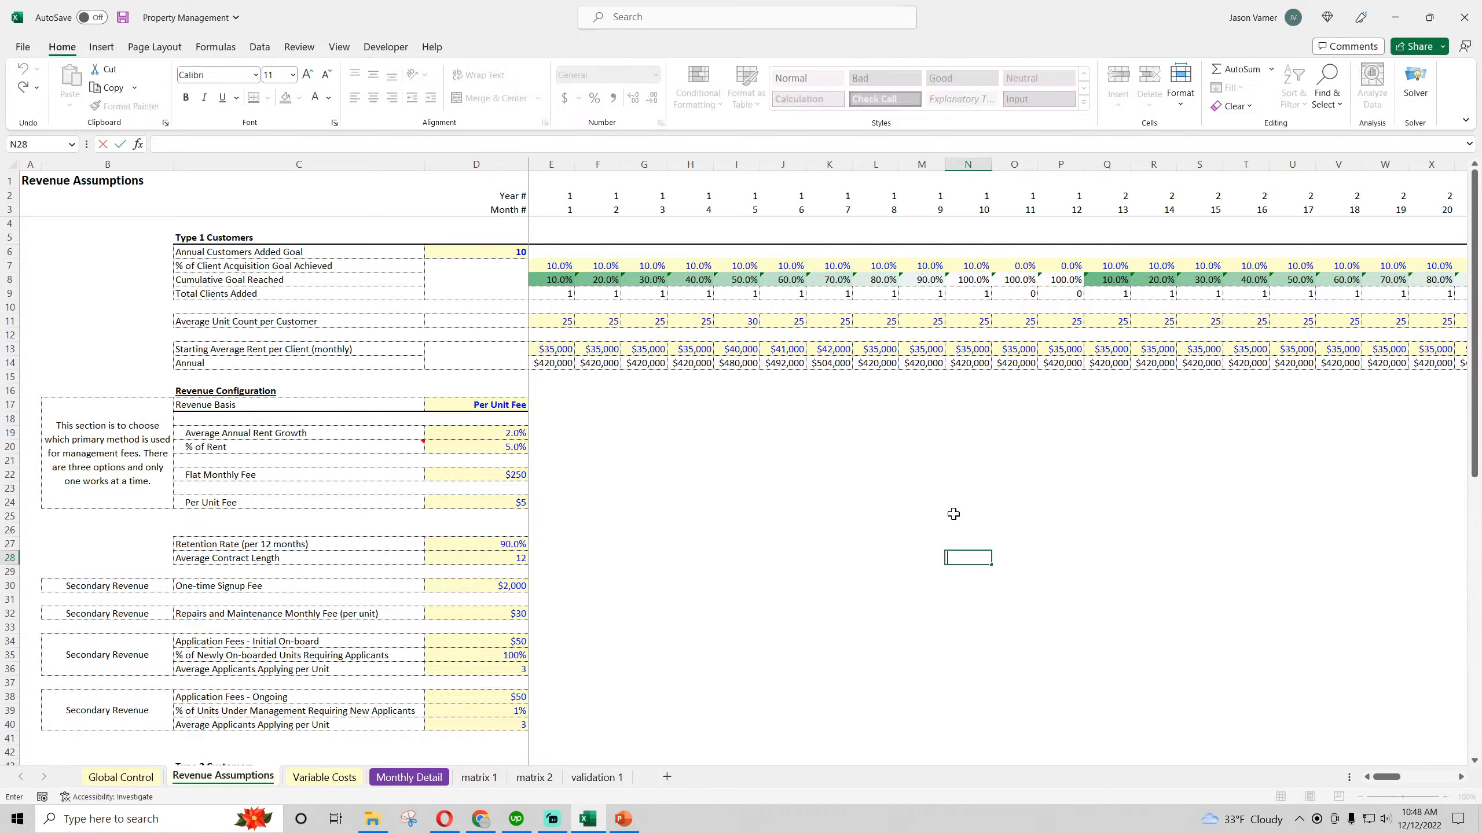
click(954, 514)
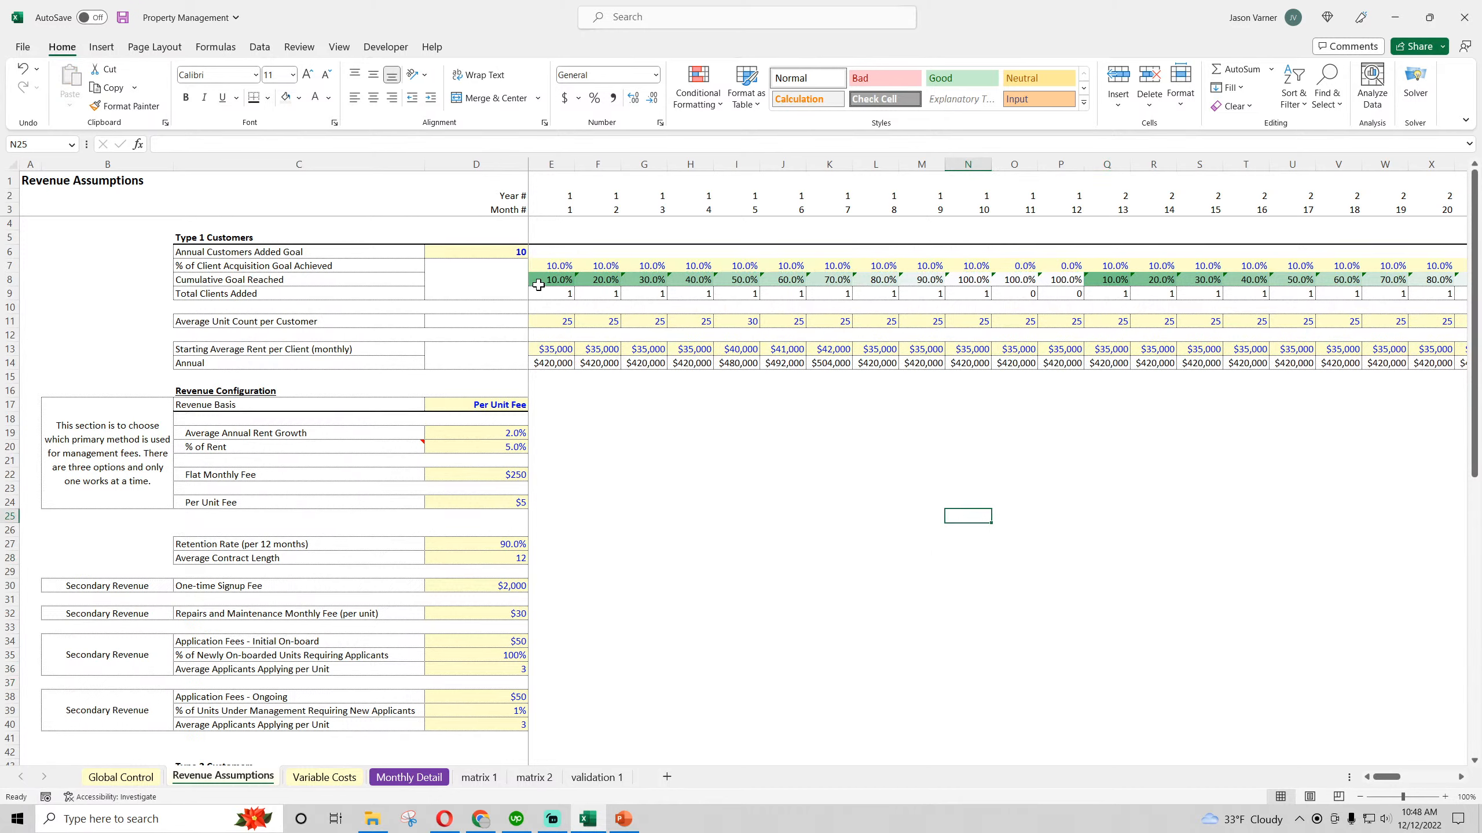
click(22, 68)
click(22, 68)
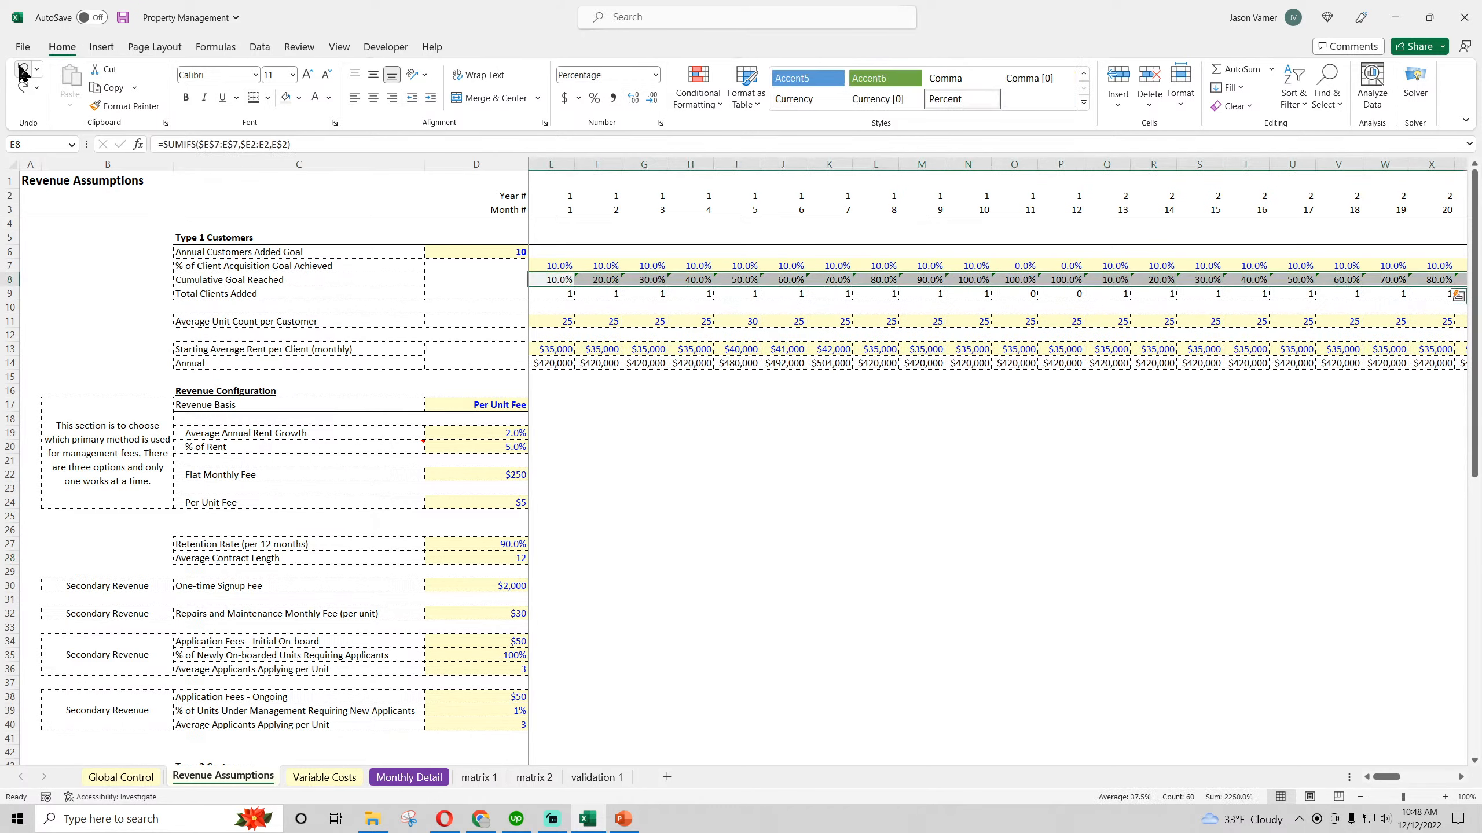
Apply a green-white color scale with green for the highest values to the Type 1 Cumulative Goal Reached row (E8:BL8)
click(699, 98)
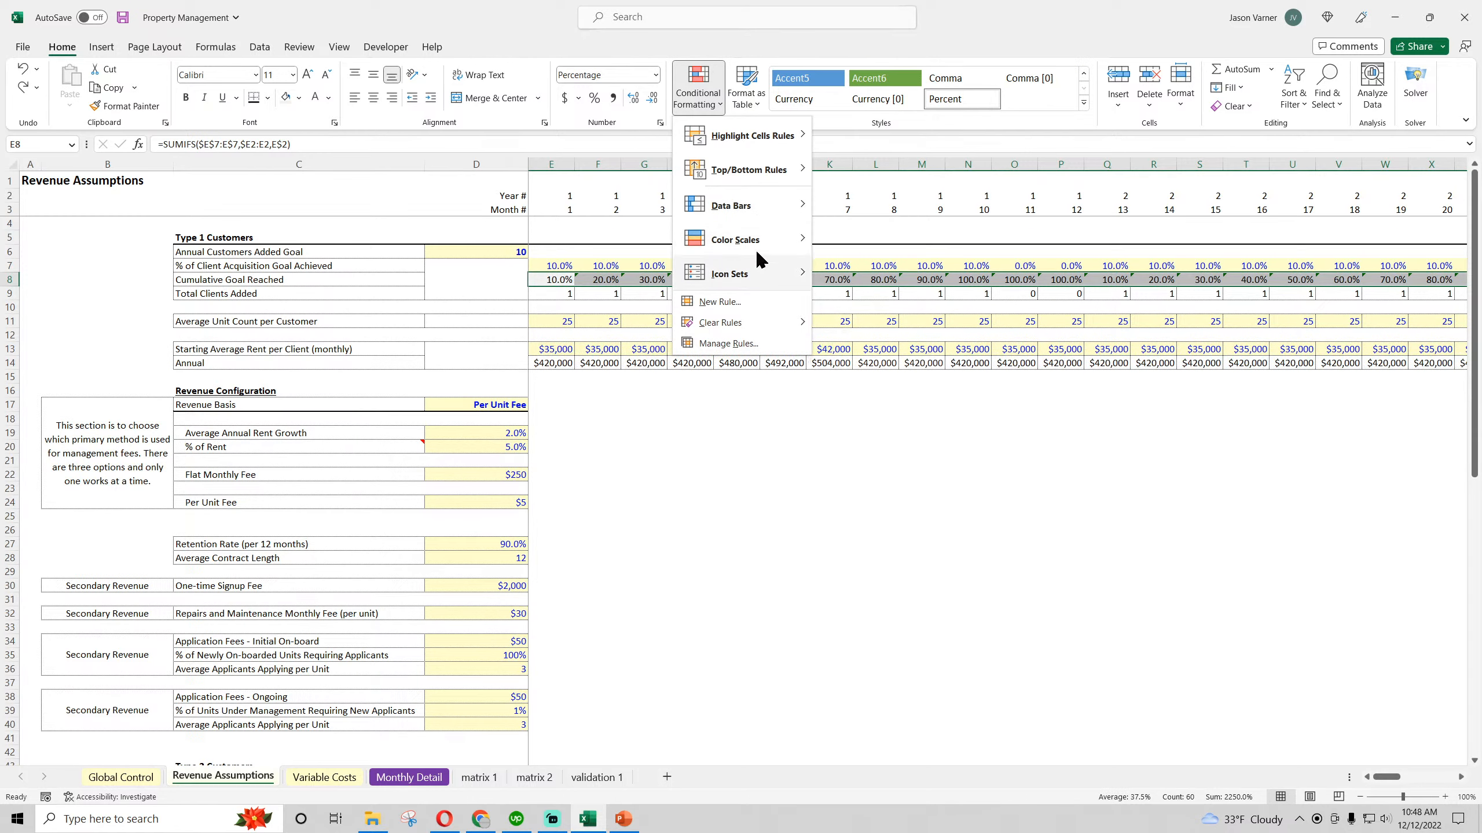
mouse_move(755, 249)
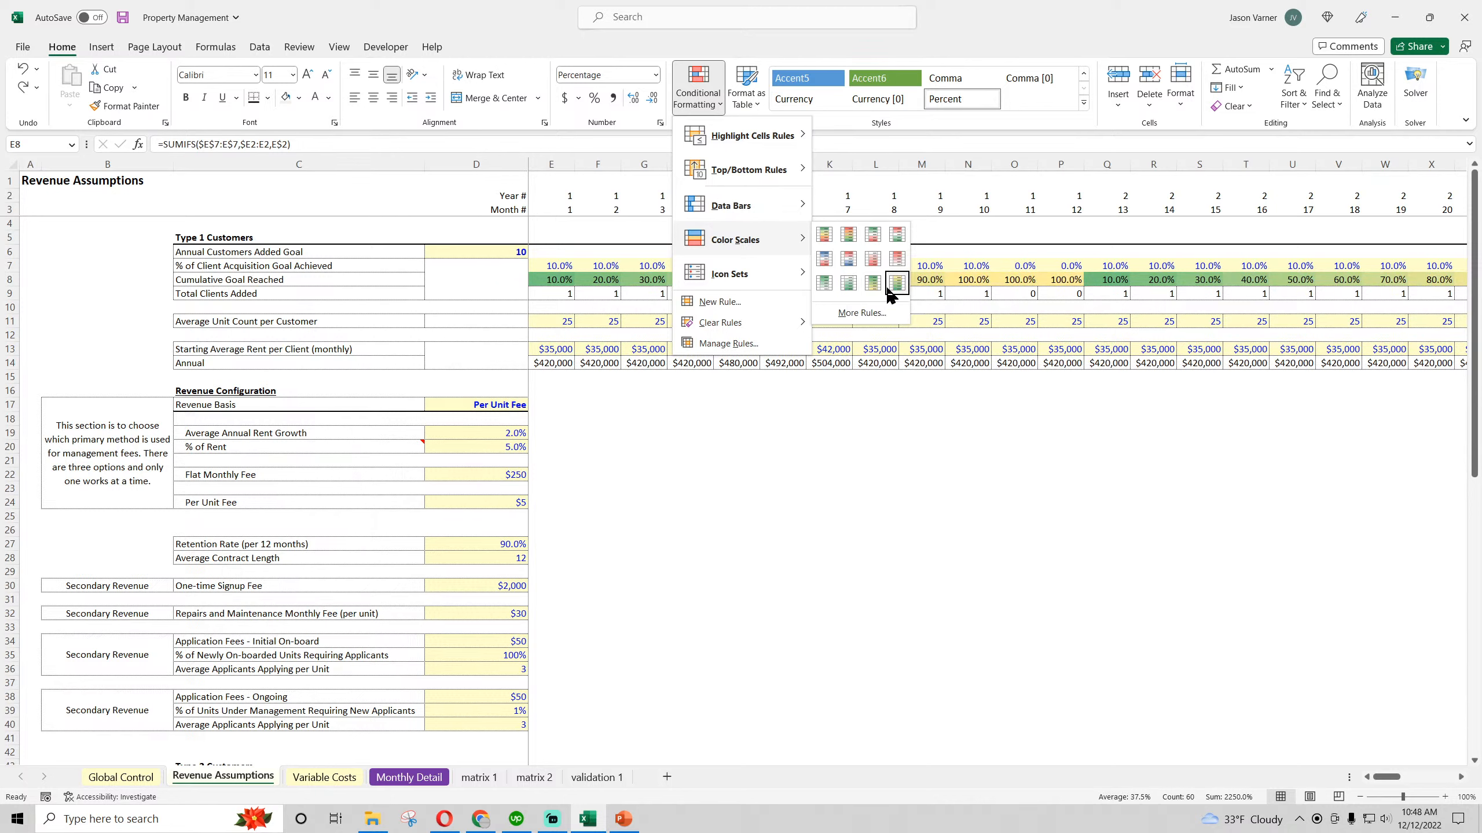
click(824, 284)
click(913, 462)
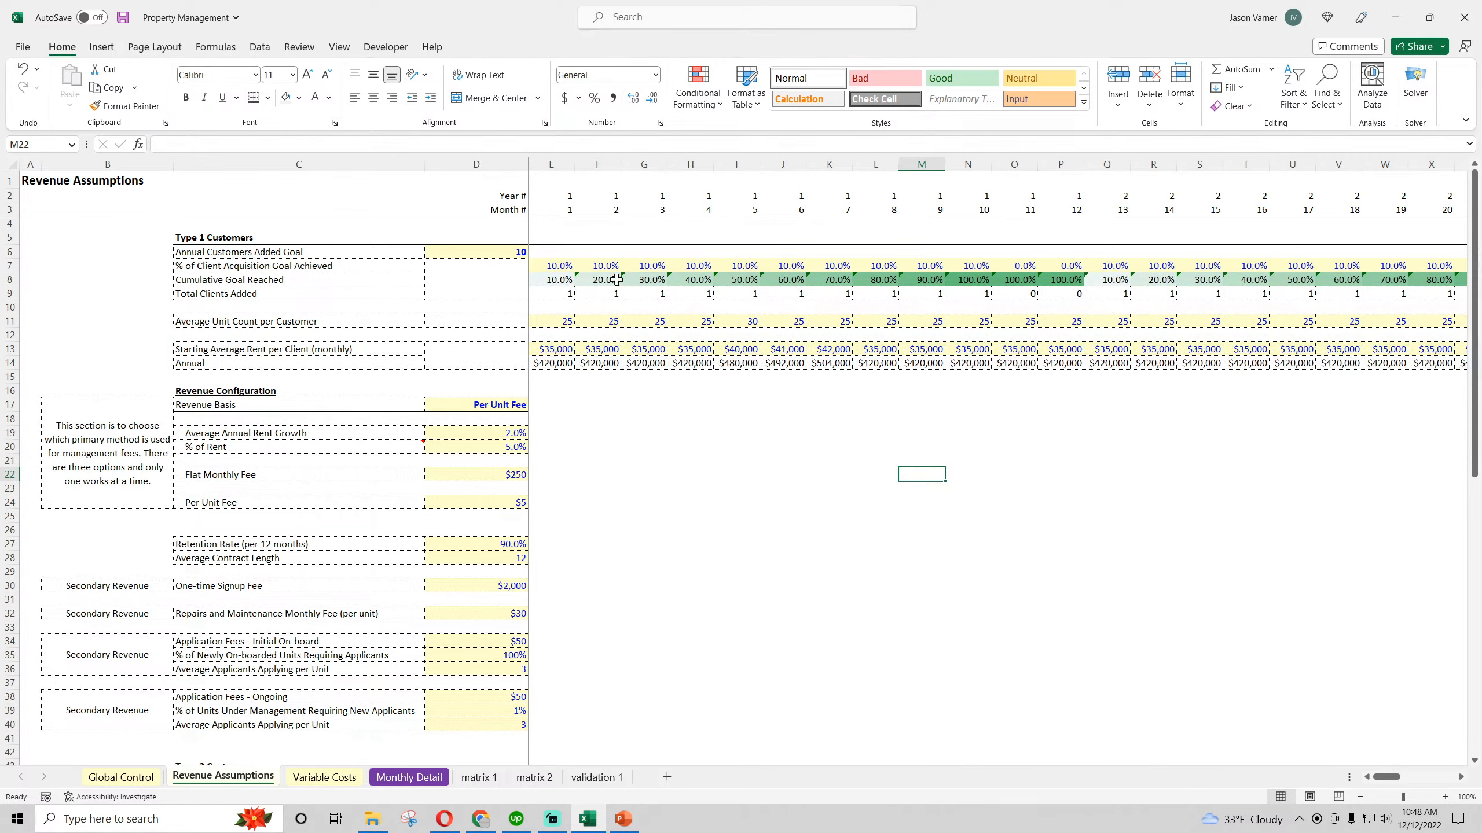
Examine the shading and formulas across the months of the Type 1 Cumulative Goal Reached row
click(553, 281)
key(Right)
key(Right)
key(Right)
key(Right)
key(Right)
key(Right)
key(Right)
key(Right)
key(Right)
key(Right)
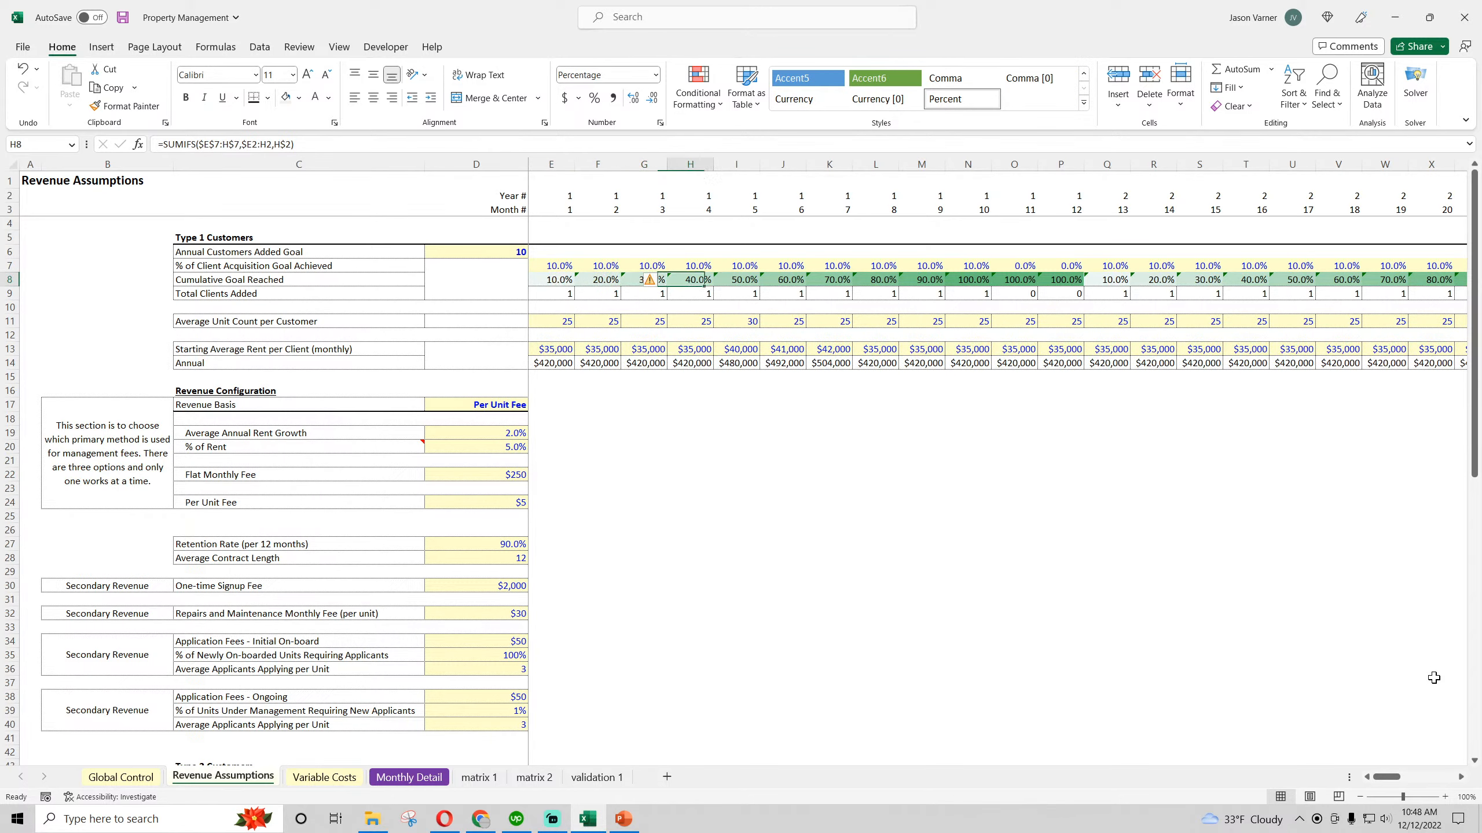
key(Right)
key(Right)
key(Right)
key(Right)
key(Right)
key(Right)
key(Right)
key(Right)
key(Right)
key(Right)
key(Right)
key(Right)
key(Right)
key(Right)
key(Right)
key(Right)
key(Right)
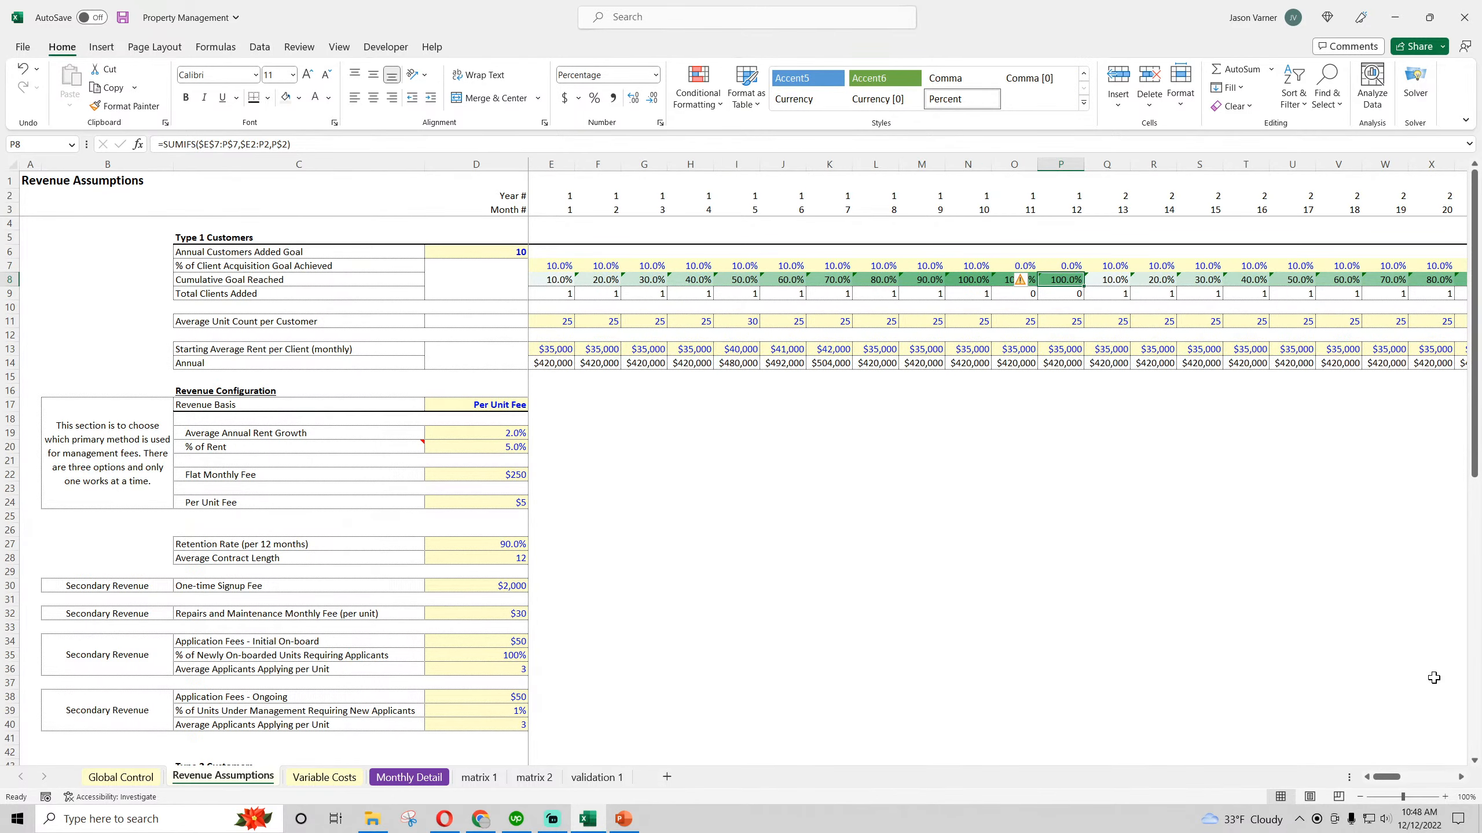
key(Right)
key(Right)
key(Right)
key(Right)
key(Right)
key(Right)
key(Right)
key(Right)
key(Right)
key(Right)
key(Right)
key(Right)
key(Right)
key(Right)
key(Right)
key(Right)
key(Right)
key(Right)
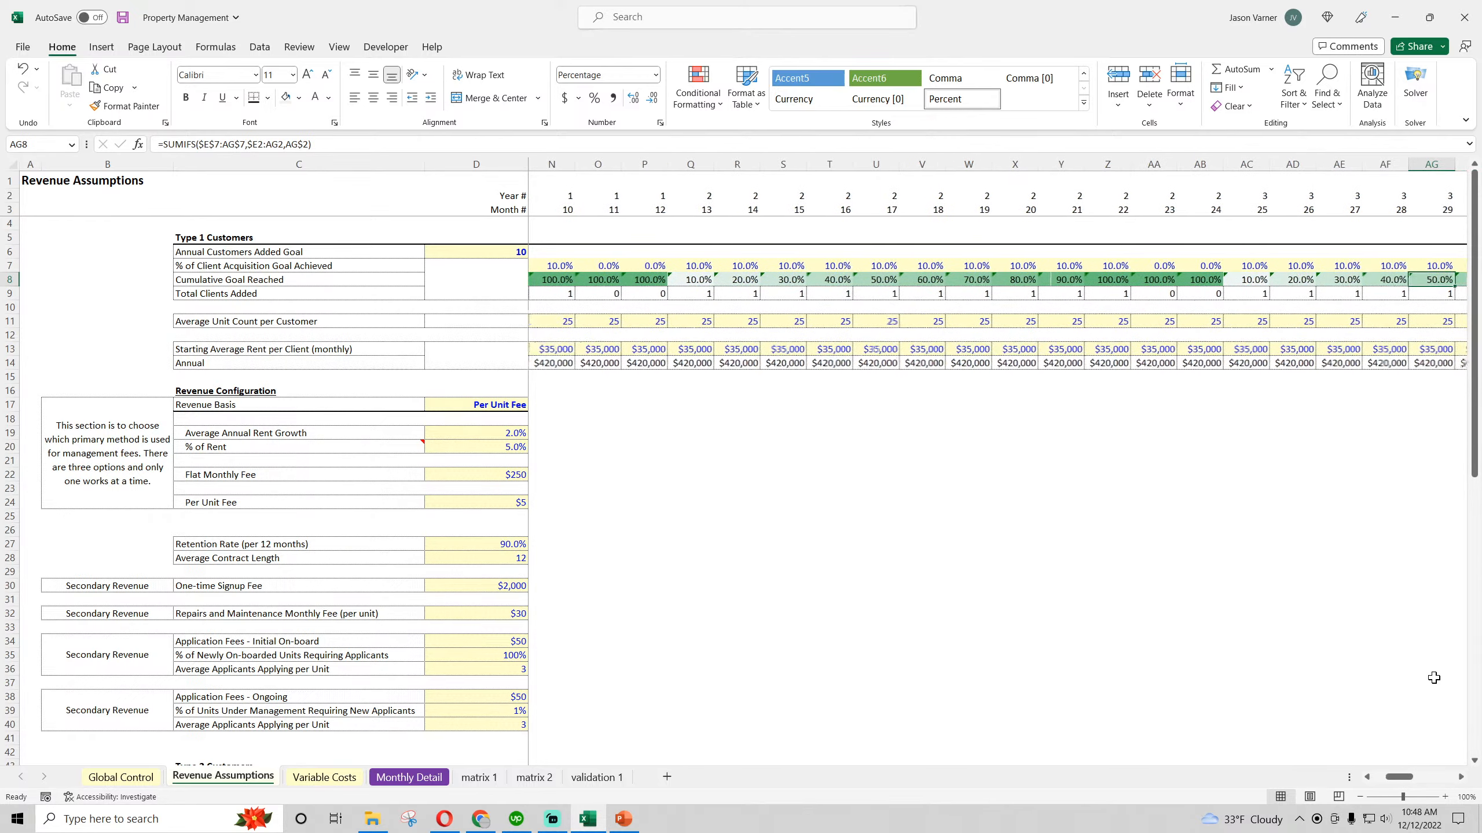
key(Right)
key(Right)
key(Right)
key(Right)
key(Right)
key(Right)
key(Right)
key(Right)
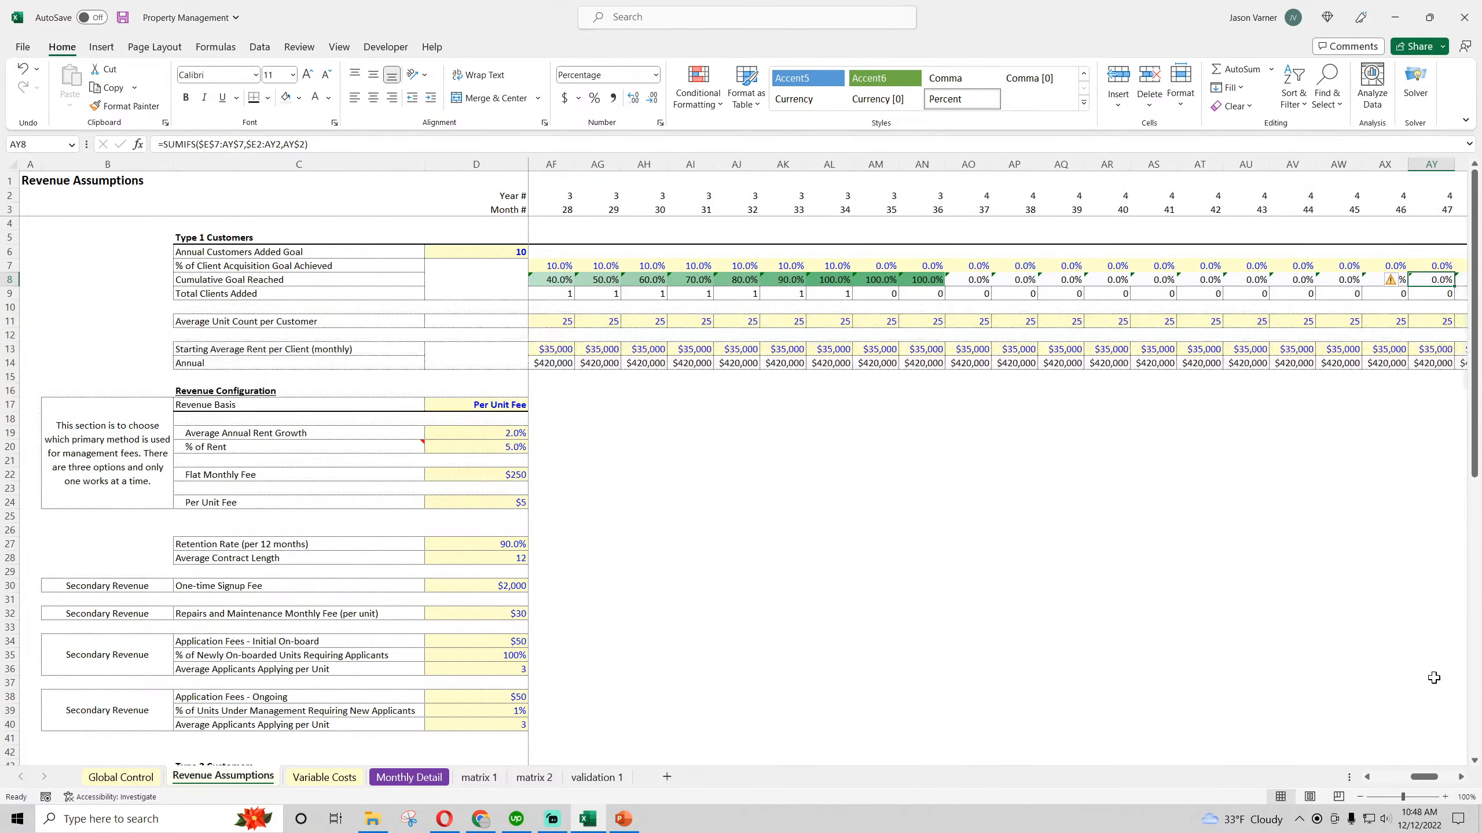
key(Left)
key(Left)
key(Left)
key(Left)
key(Left)
key(Left)
key(Left)
key(Left)
key(Left)
key(Left)
key(Left)
key(Left)
key(Left)
key(Left)
key(Left)
key(Left)
key(Left)
key(Left)
key(Left)
key(Left)
key(Left)
key(Left)
key(Left)
key(Left)
key(Left)
key(Left)
key(Left)
key(Left)
key(Left)
key(Left)
key(Left)
key(Left)
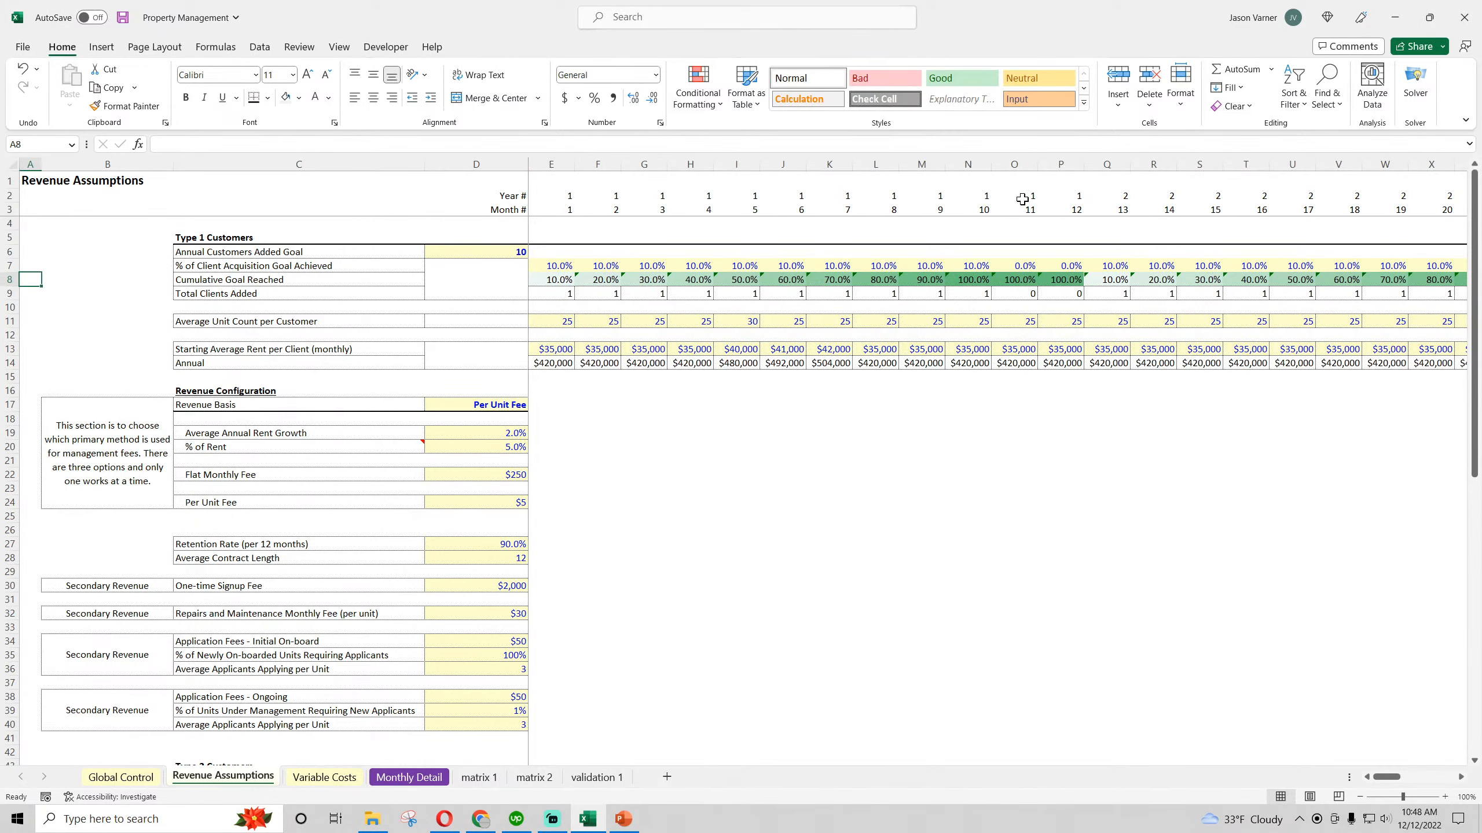
drag(1023, 195, 1077, 209)
click(1076, 197)
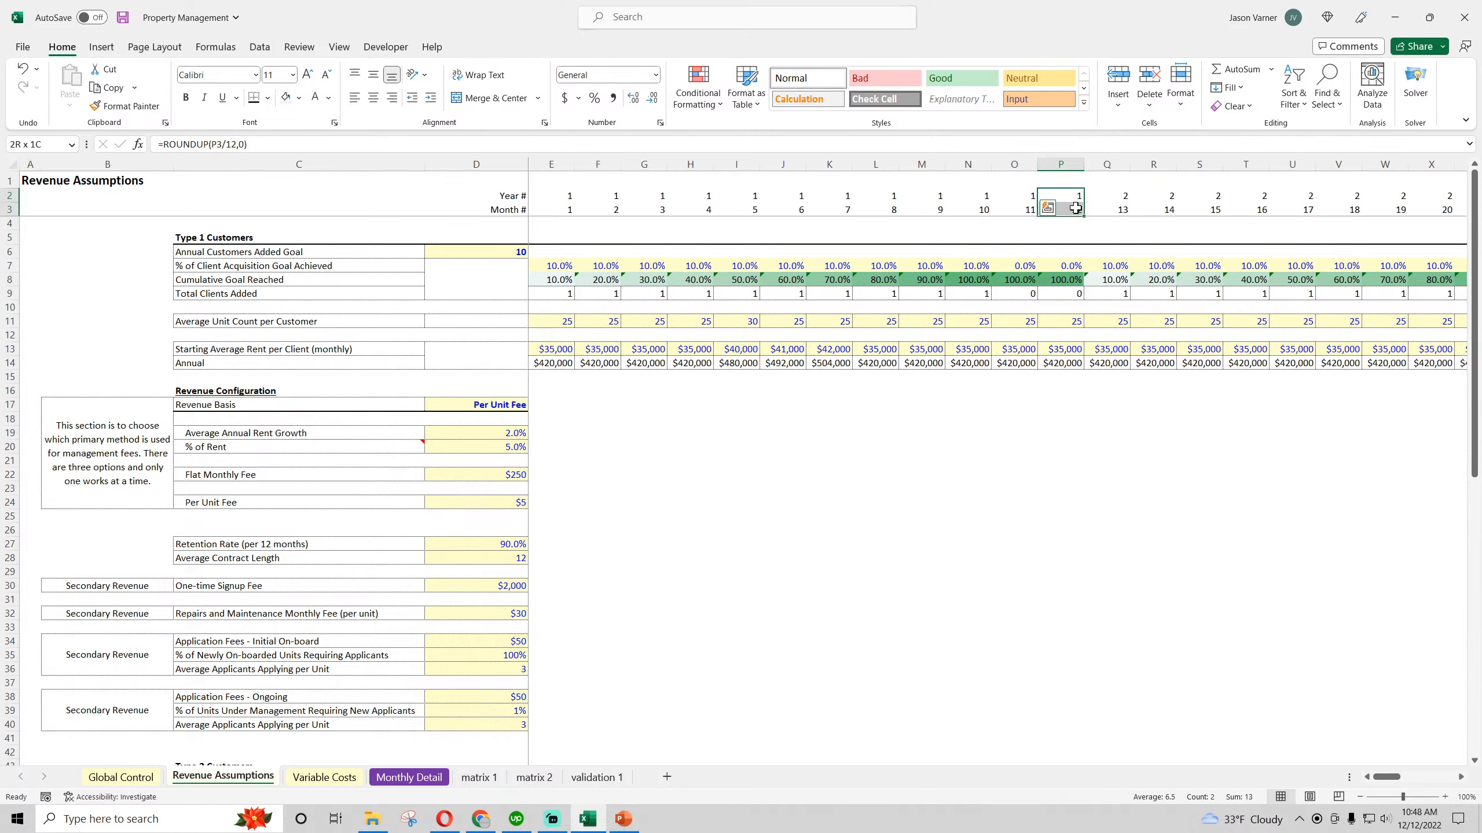
click(268, 97)
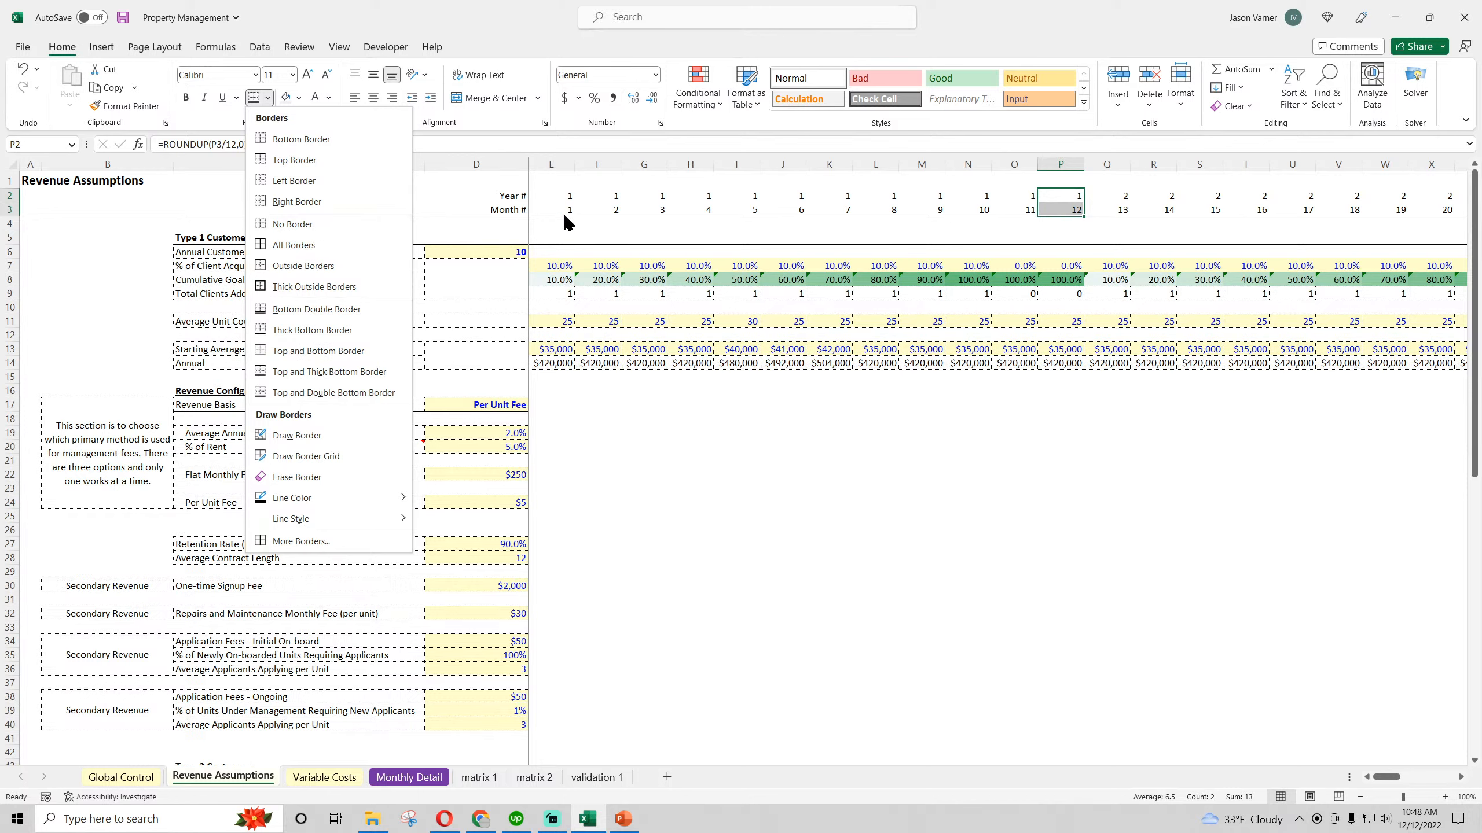
click(635, 218)
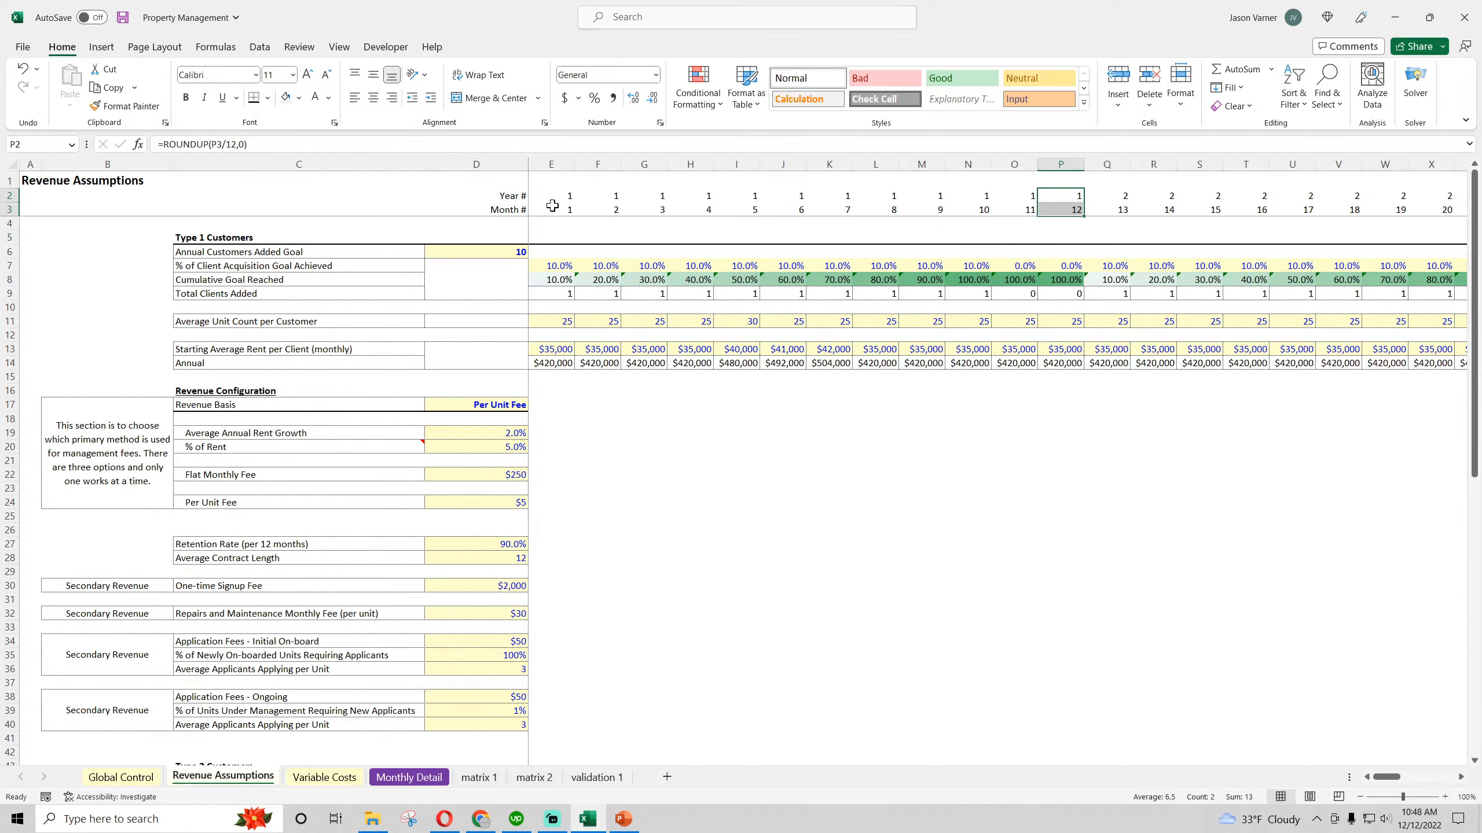
Fill the Year 1 year and month header cells (E2:P3) with light gray
drag(552, 206, 970, 204)
drag(1055, 211, 1067, 196)
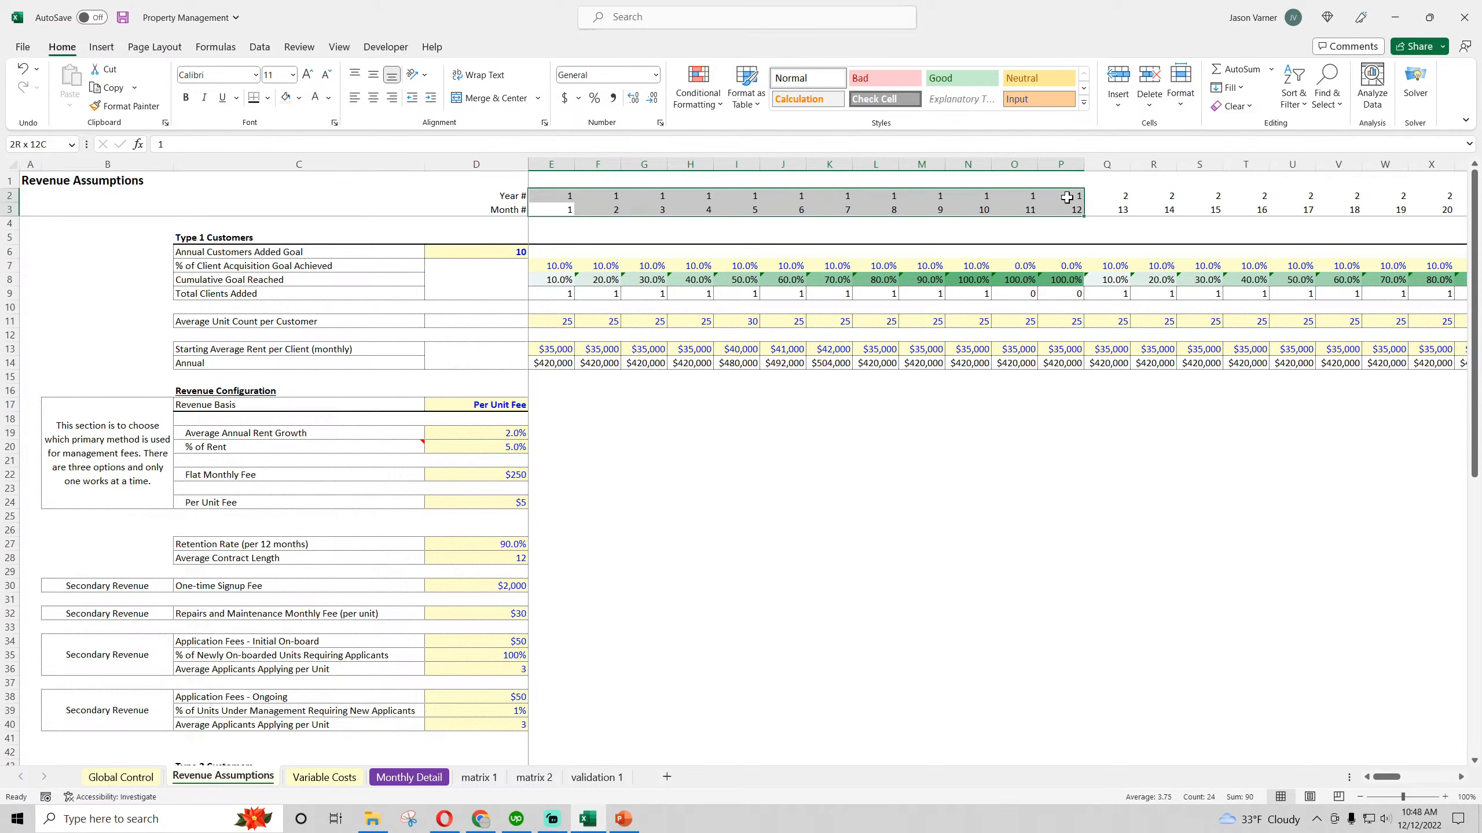
click(299, 97)
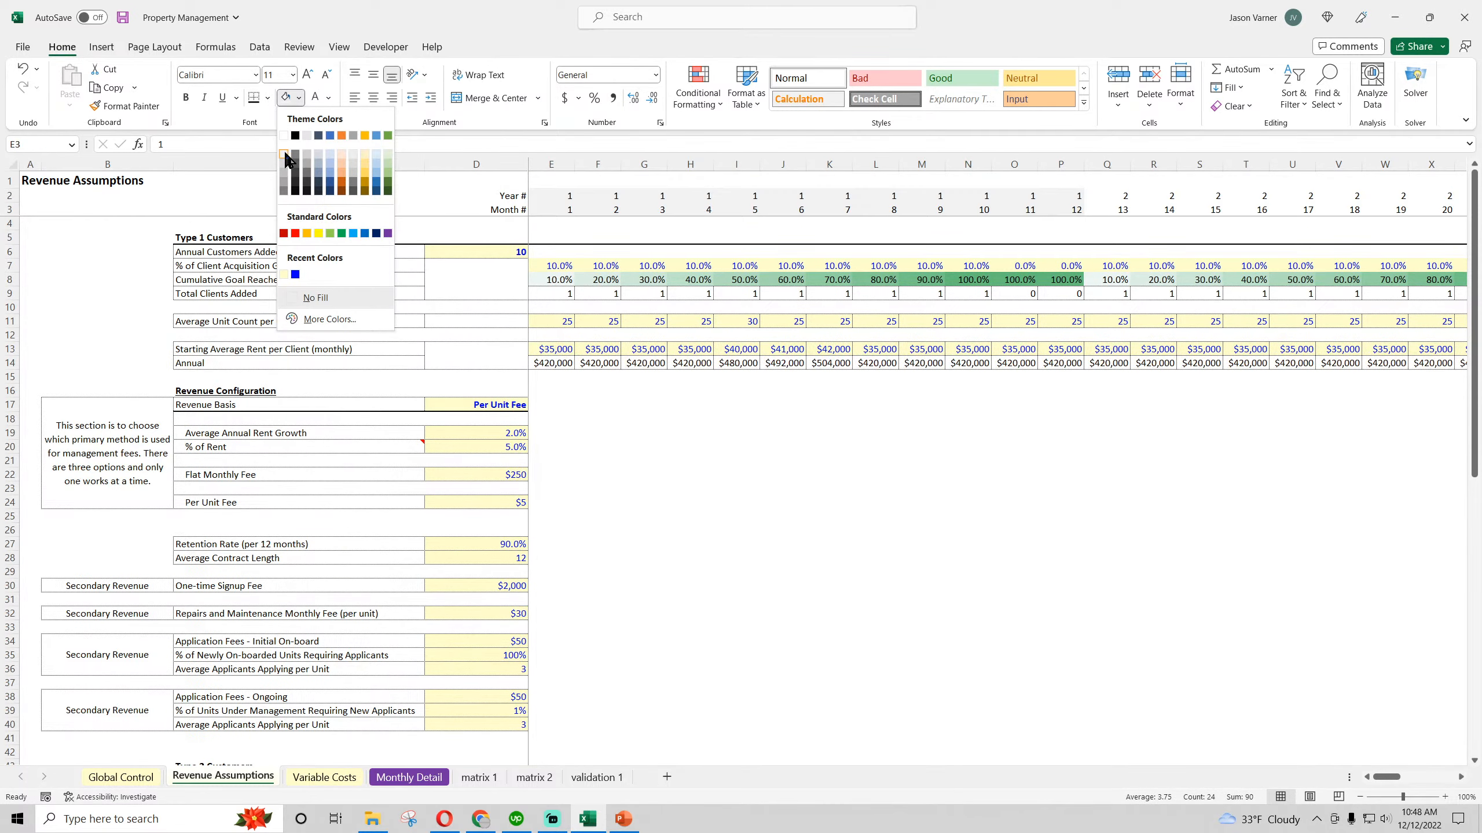
click(285, 156)
Apply the same light gray fill to the Year 3 (AC2:AN3) and Year 5 (BA2:BL3) header cells
drag(1392, 778, 1408, 781)
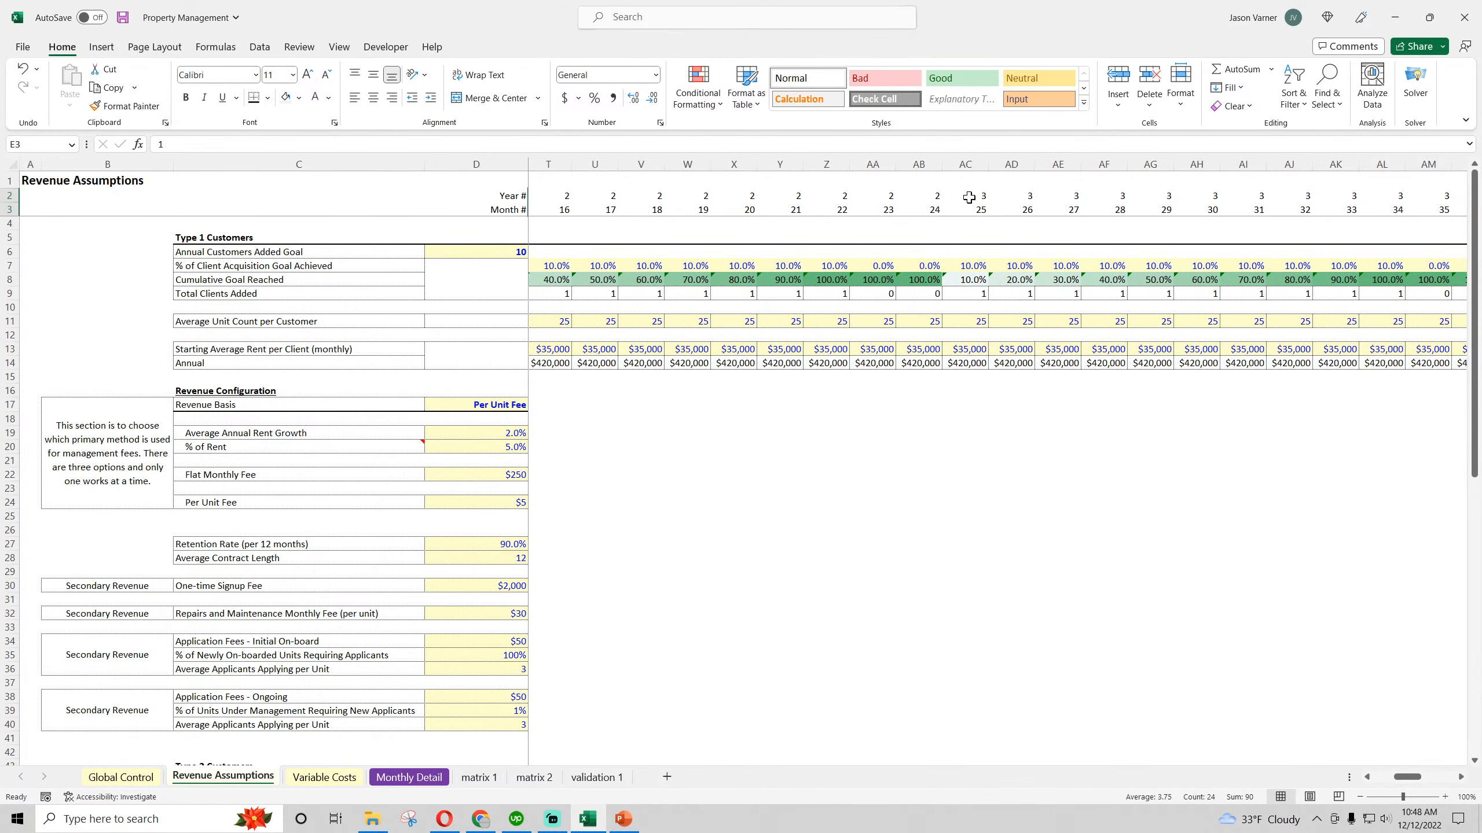
mouse_move(934, 196)
mouse_down()
mouse_move(1477, 210)
mouse_move(931, 210)
mouse_up()
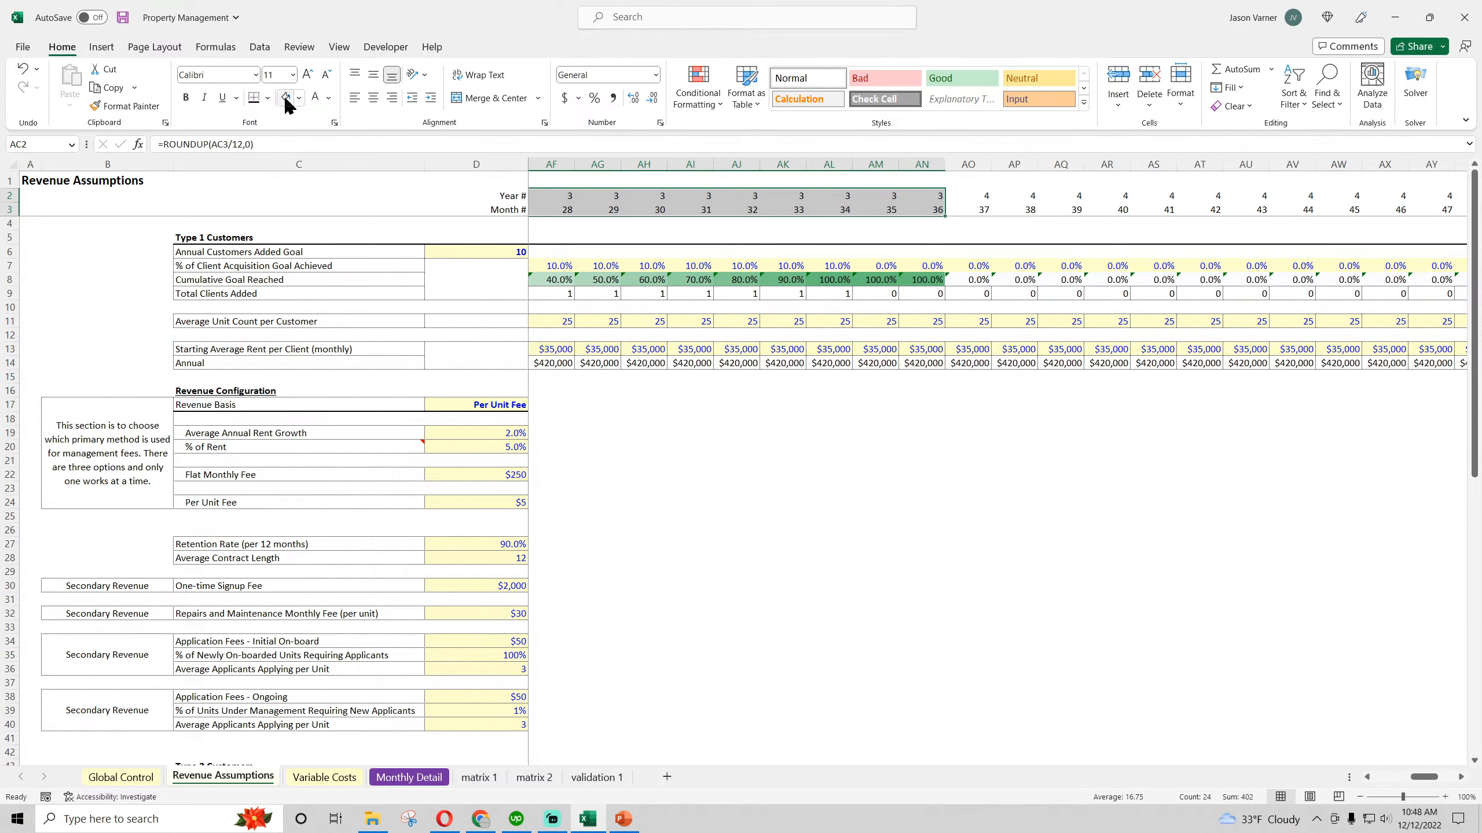
click(285, 97)
mouse_move(1424, 777)
mouse_down()
mouse_move(1342, 785)
mouse_move(1446, 789)
mouse_up()
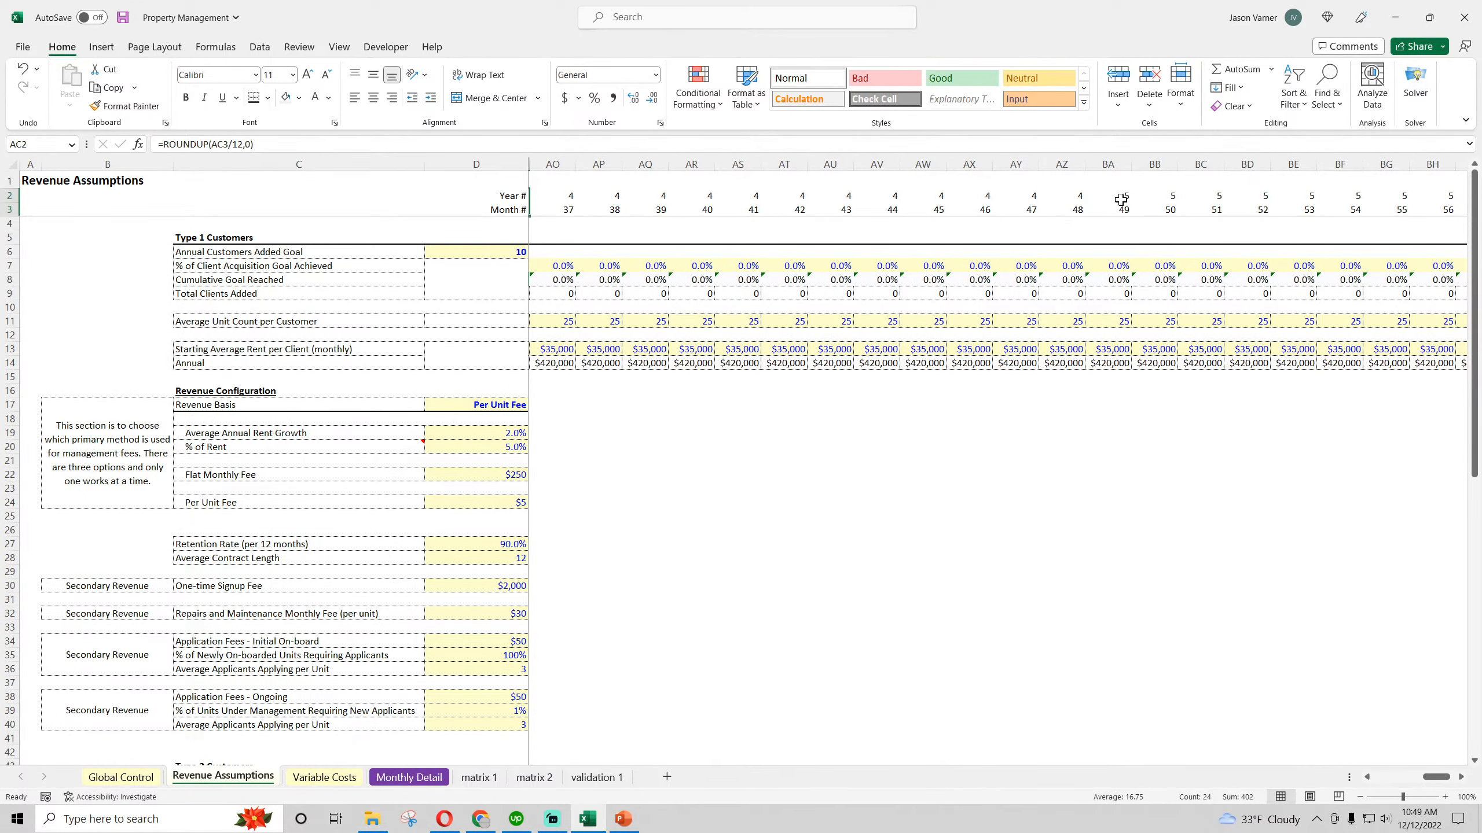
drag(1120, 199, 1365, 207)
click(988, 570)
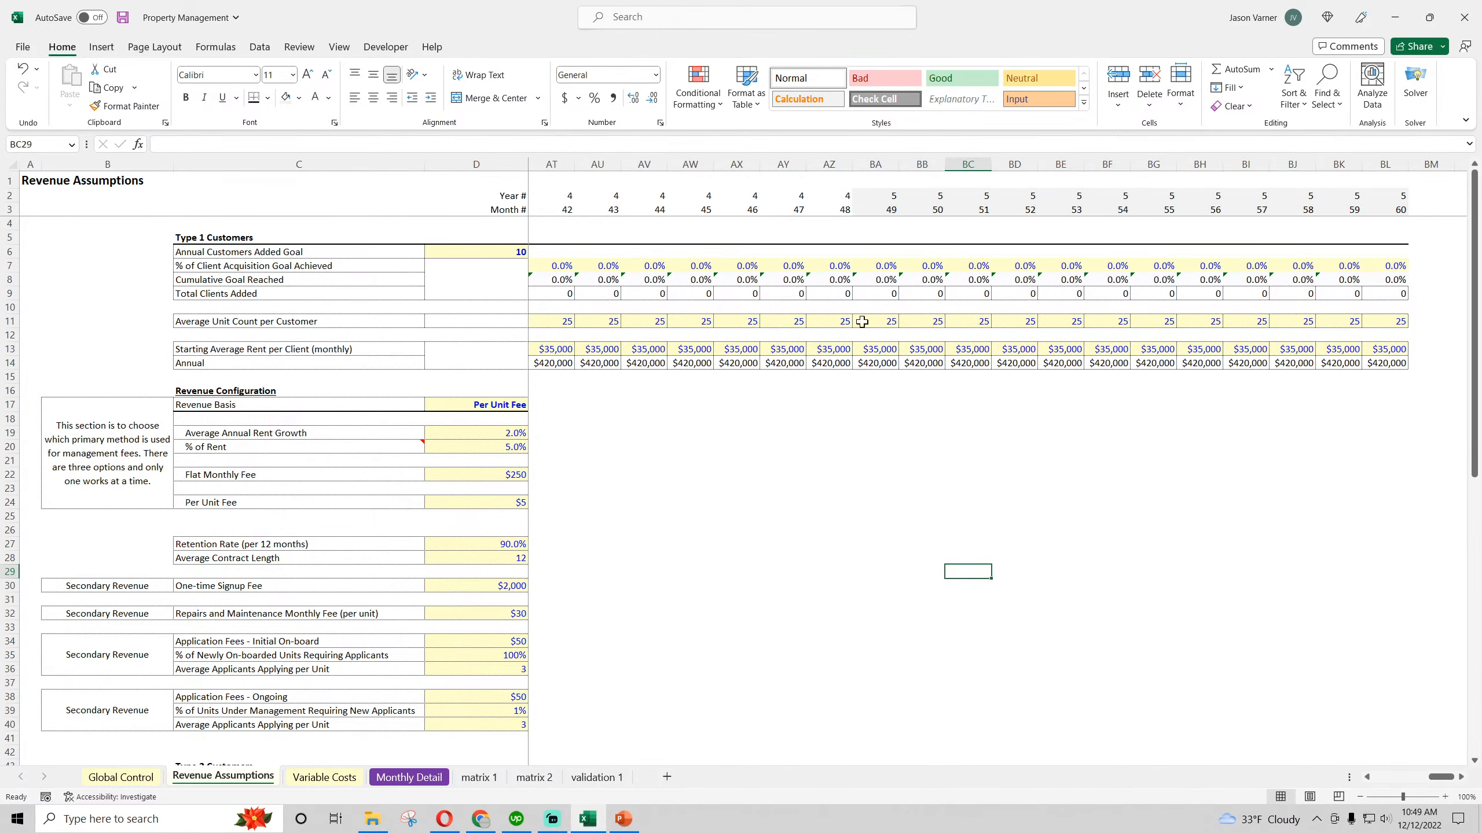
Save the workbook with the shaded year headers
drag(1447, 778, 1387, 782)
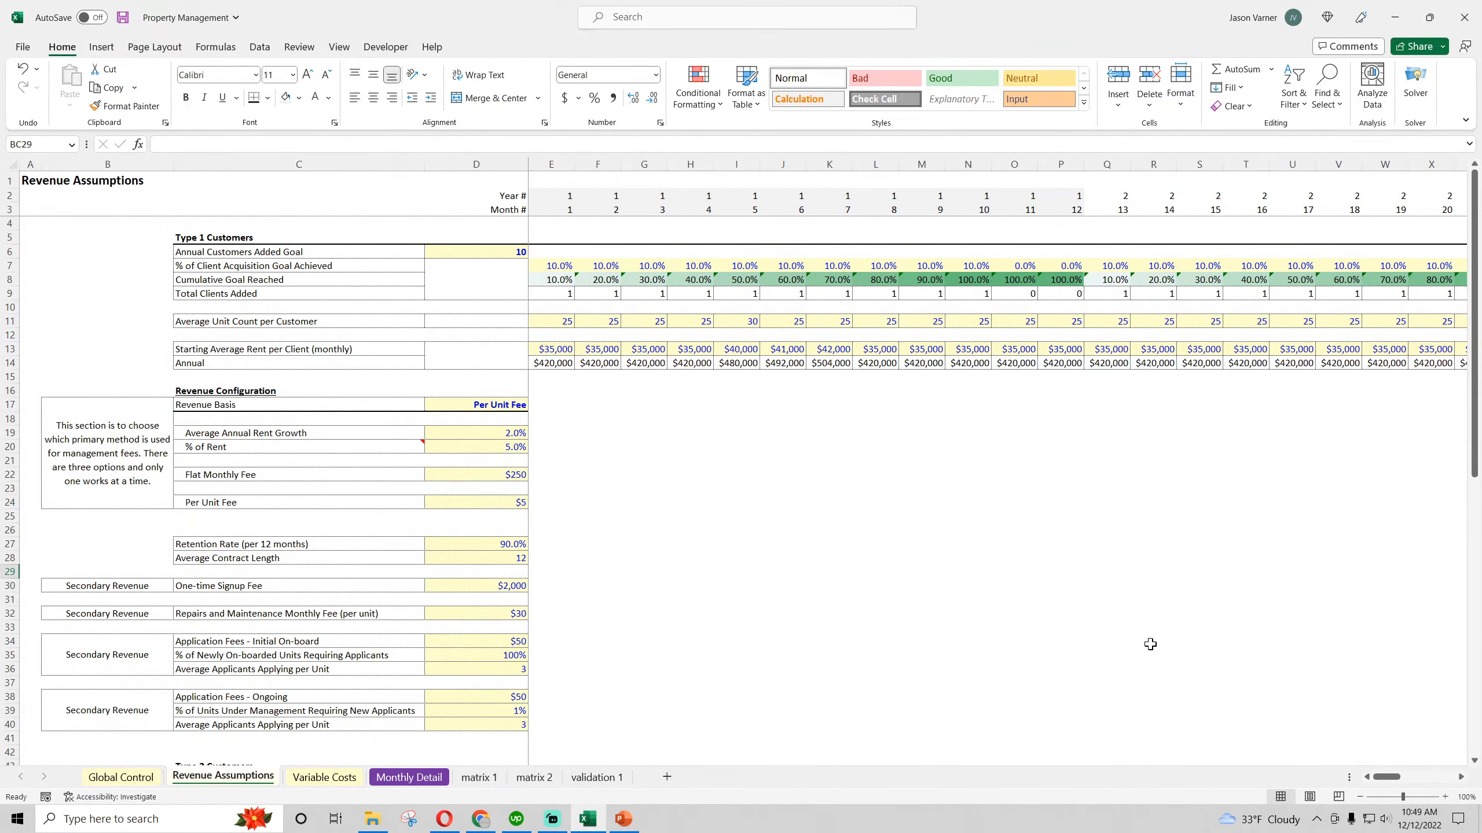
click(1150, 644)
click(123, 17)
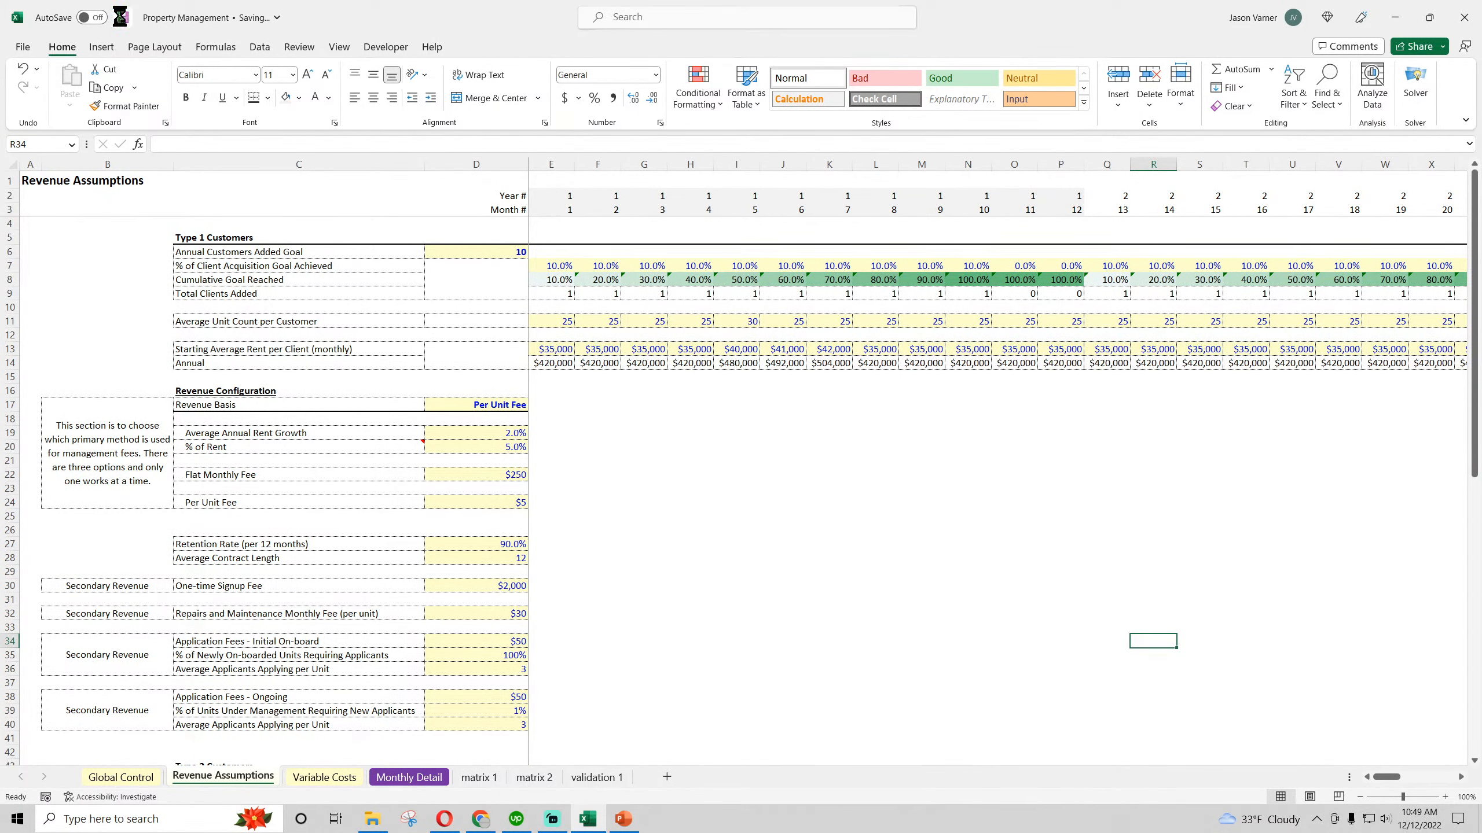
Apply the same green-white color scale, green for the highest values, to the Type 2 Cumulative Goal Reached row (E46:BL46)
click(6, 279)
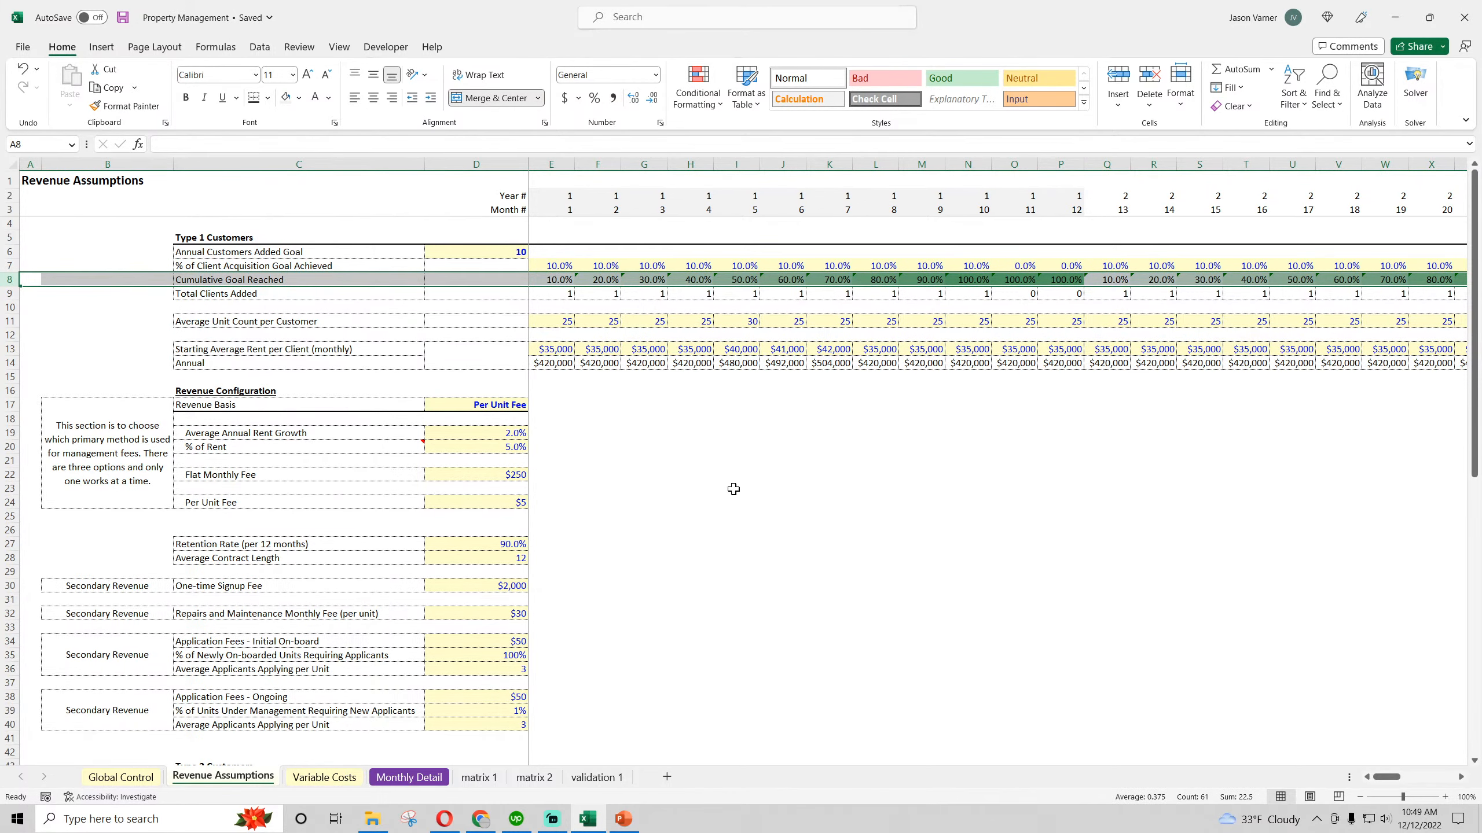
scroll(734, 489, down, 7)
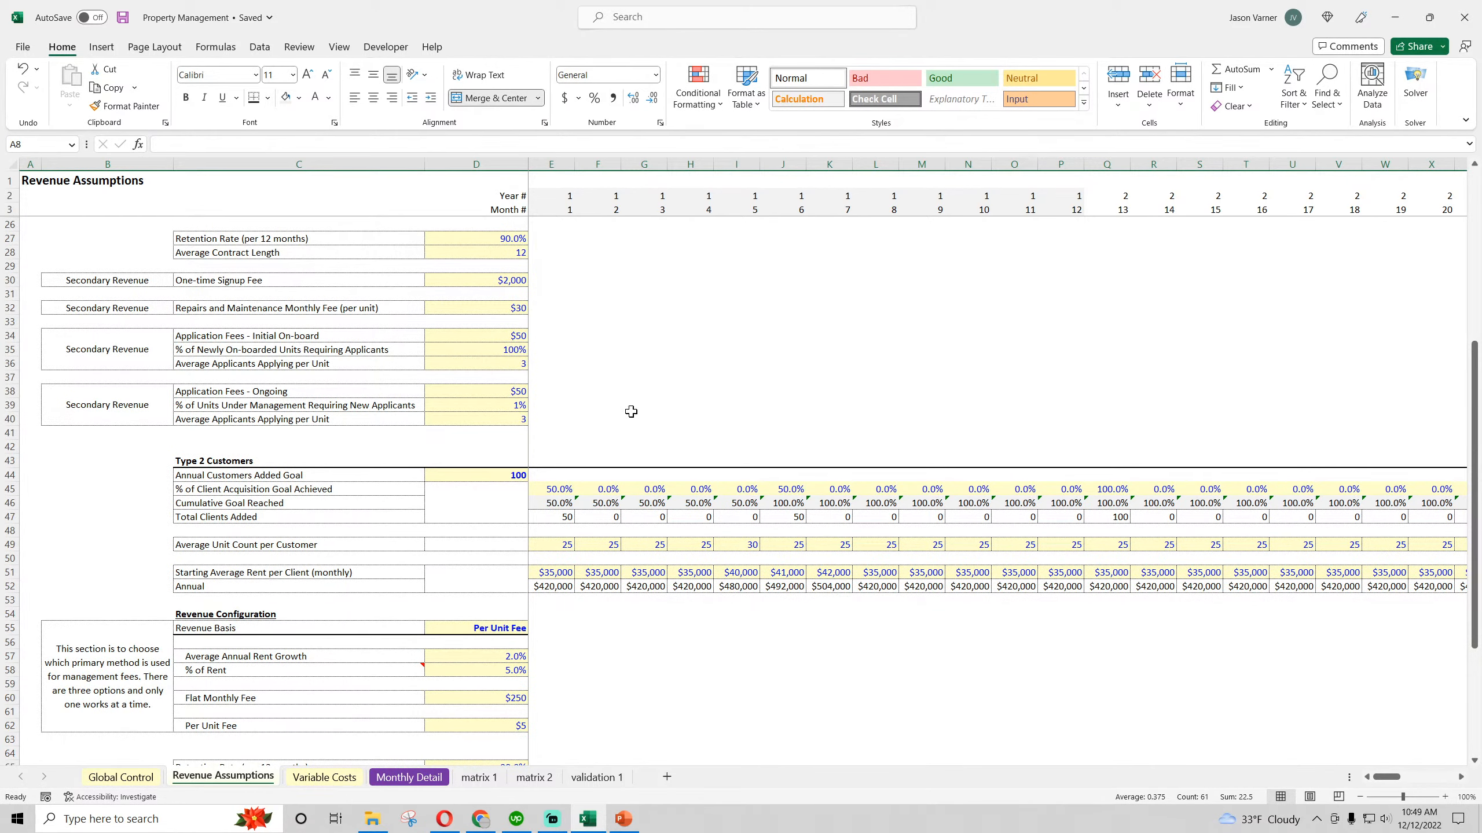
scroll(628, 410, down, 6)
scroll(628, 410, up, 2)
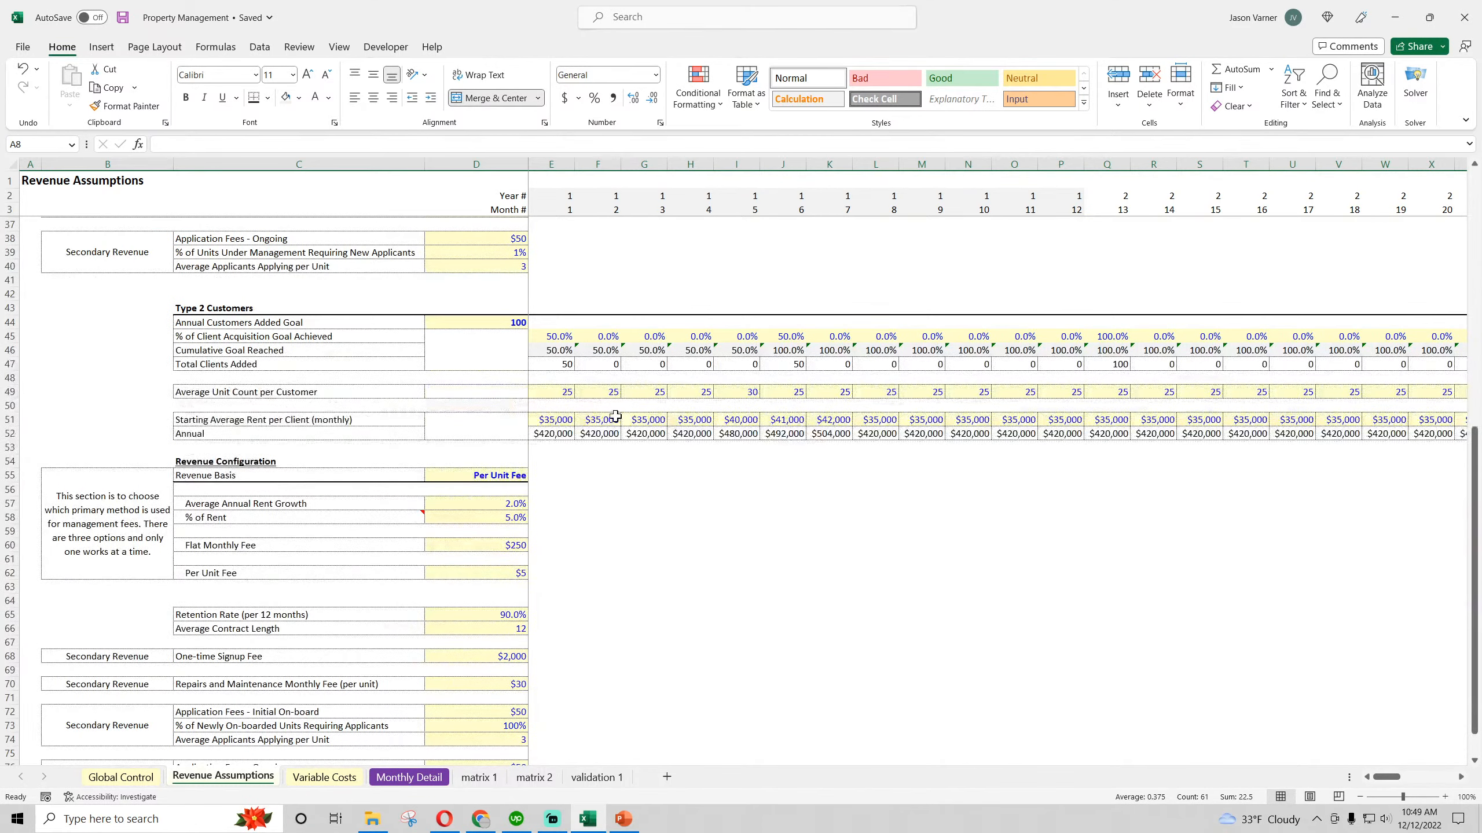
click(551, 351)
key(ctrl+shift+Right)
click(697, 90)
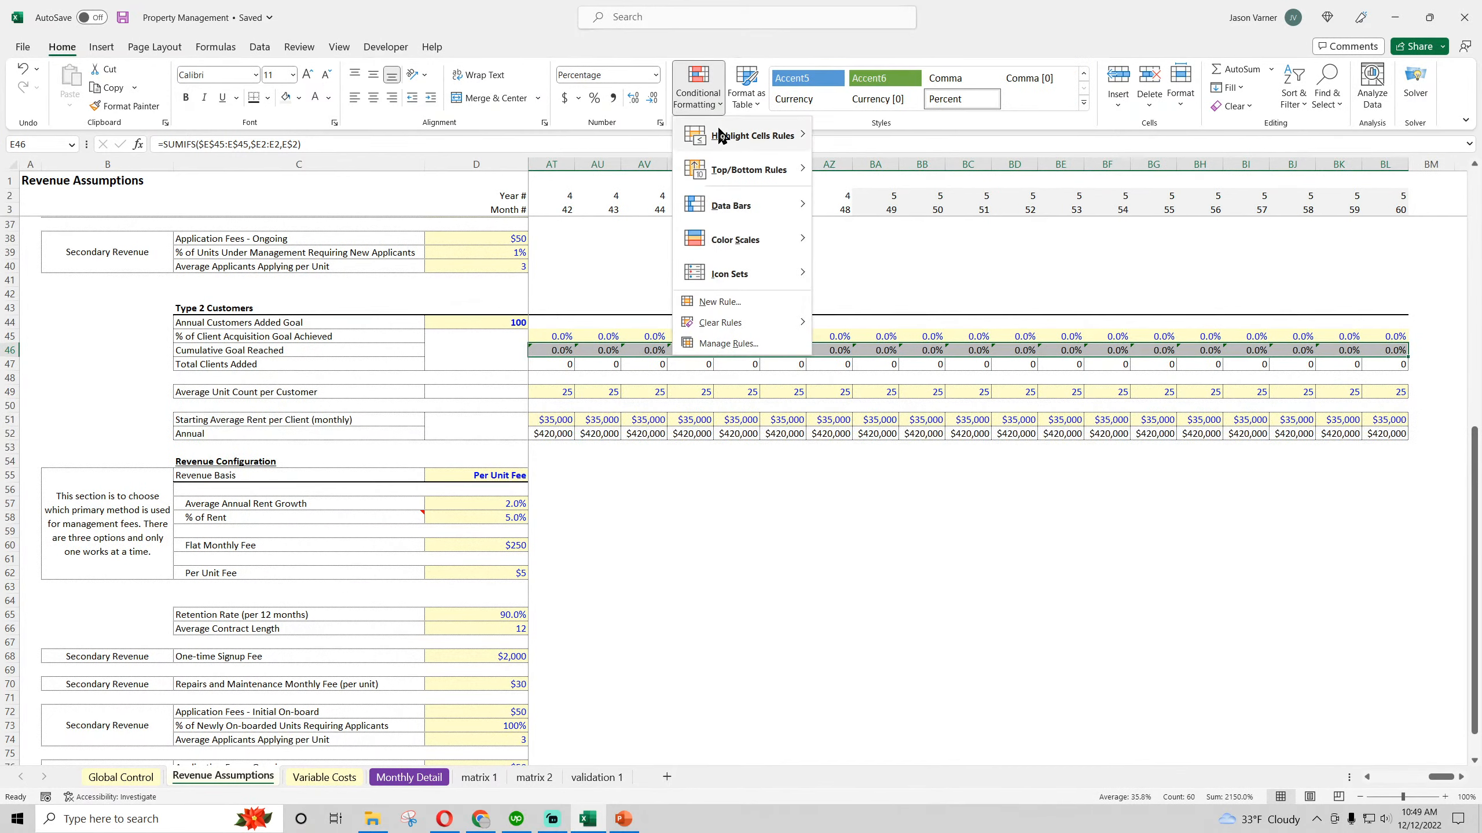
mouse_move(752, 245)
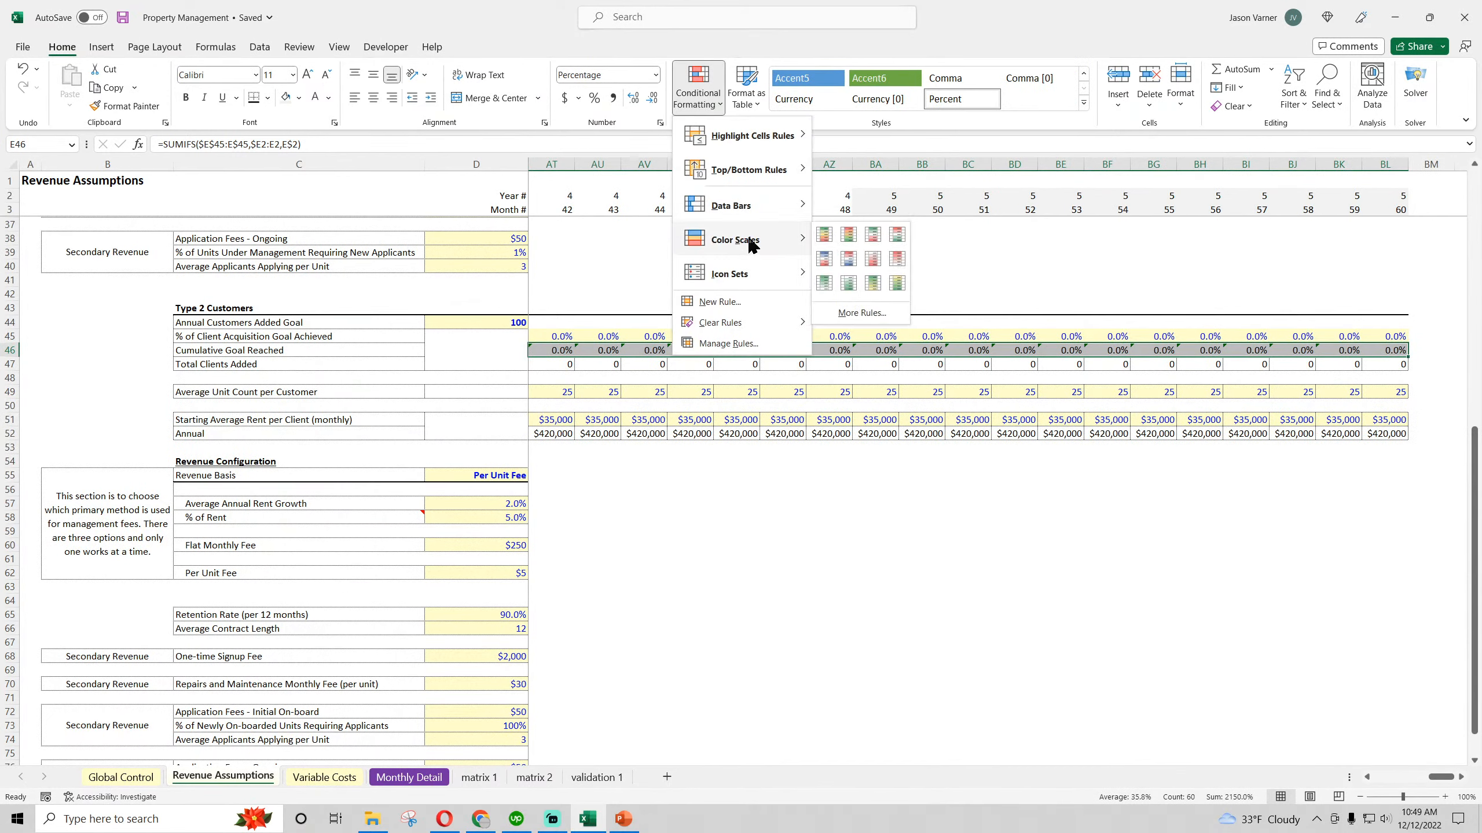
click(824, 283)
drag(1440, 777, 1387, 777)
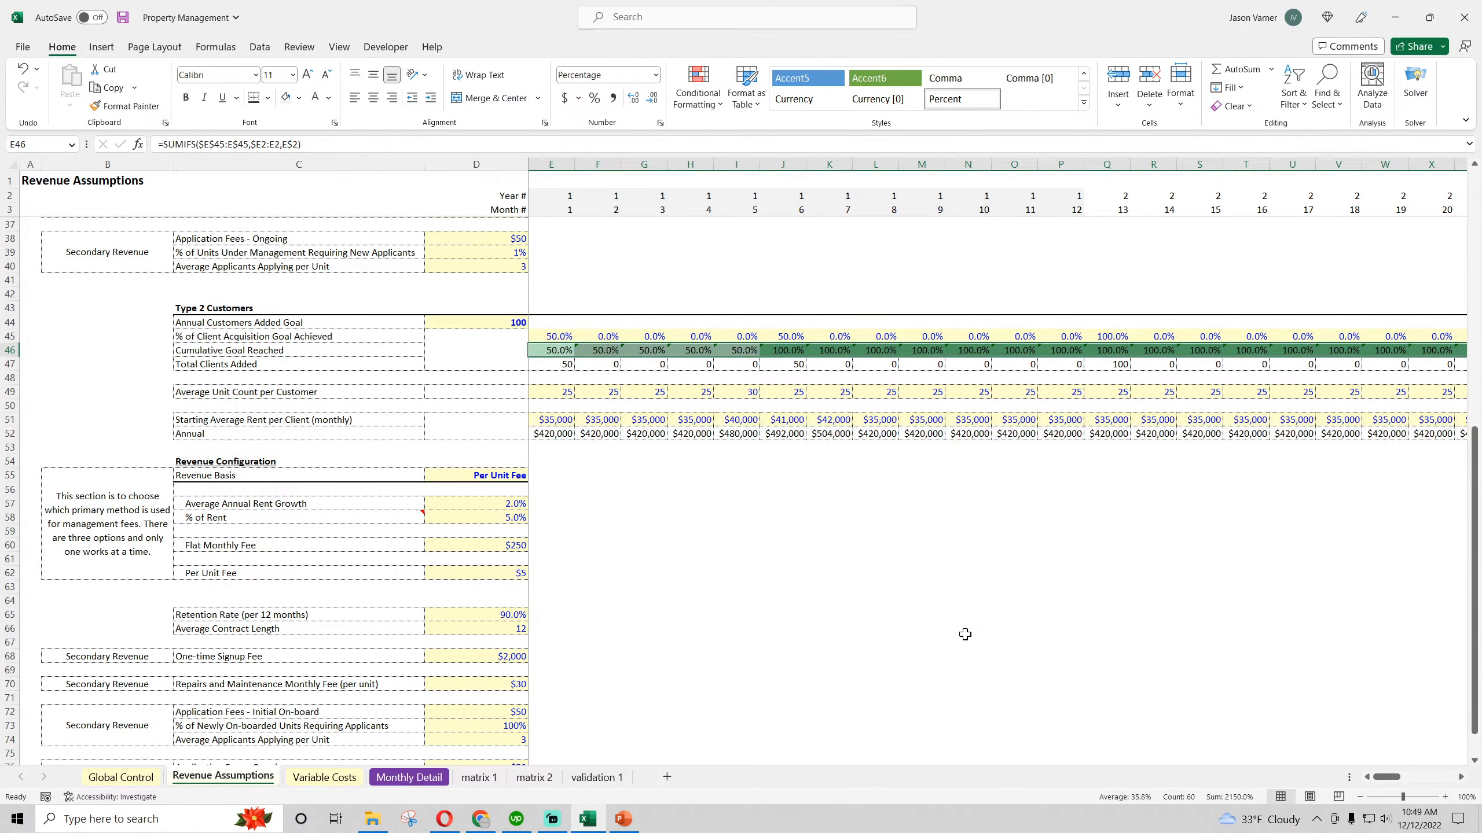
Rename the Type 2 cumulative goal label in C46 as "Cumulative Goal Reached per Year"
click(967, 628)
click(280, 349)
double_click(296, 348)
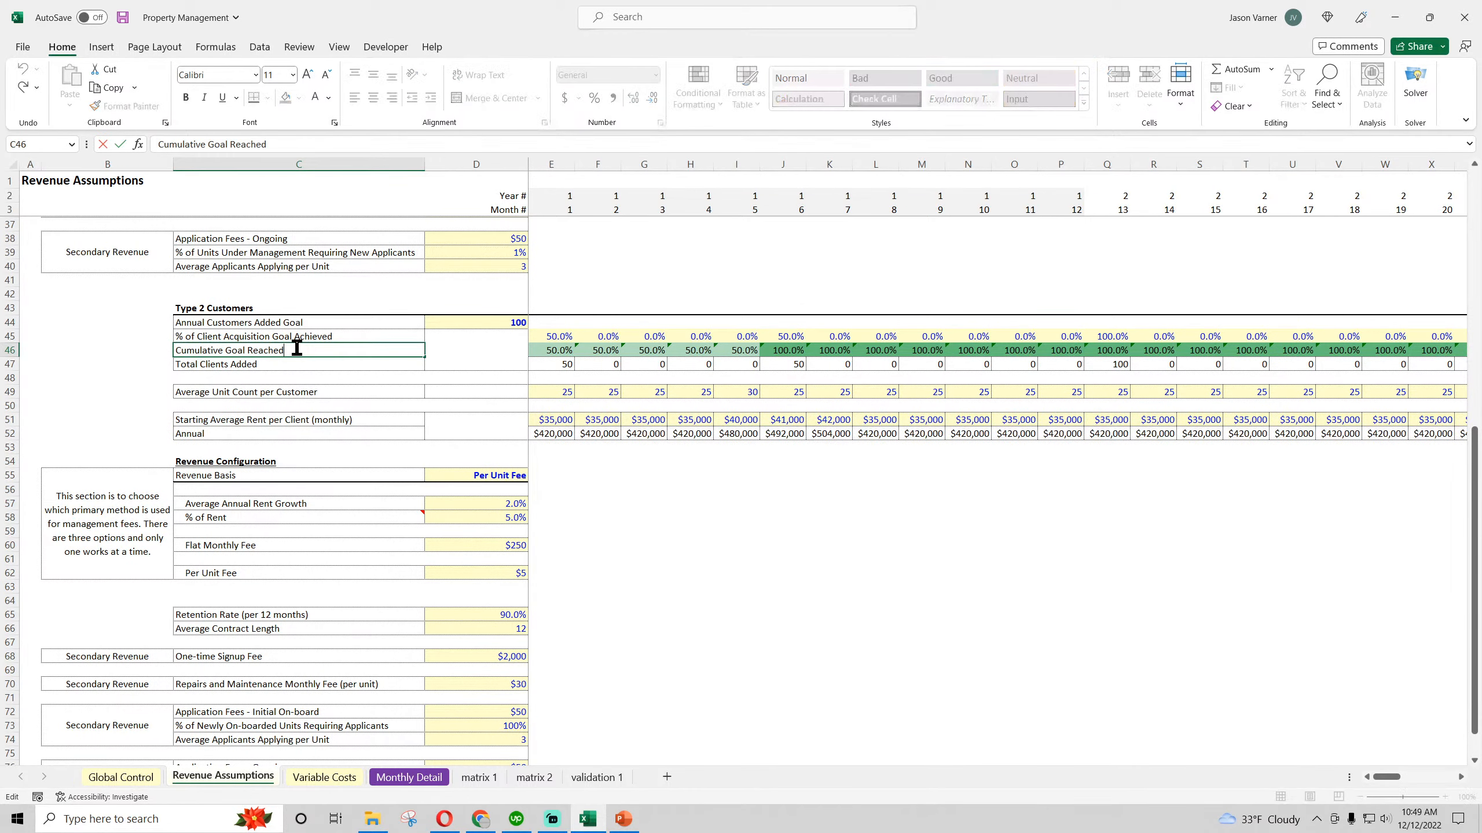
key(Return)
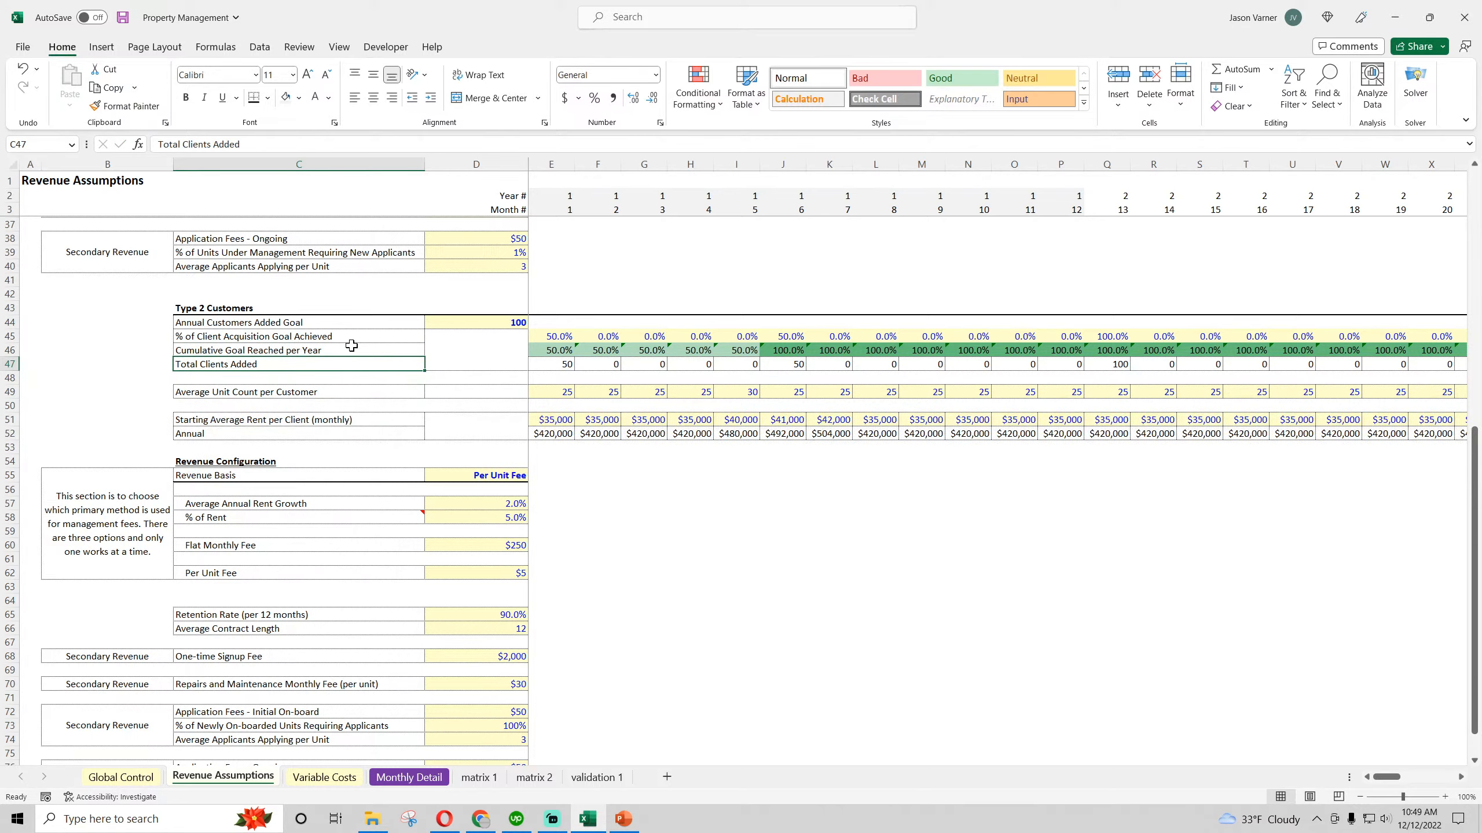
Extend the Type 1 cumulative goal label in C8 to read "Cumulative Goal Reached per Year"
scroll(351, 345, up, 10)
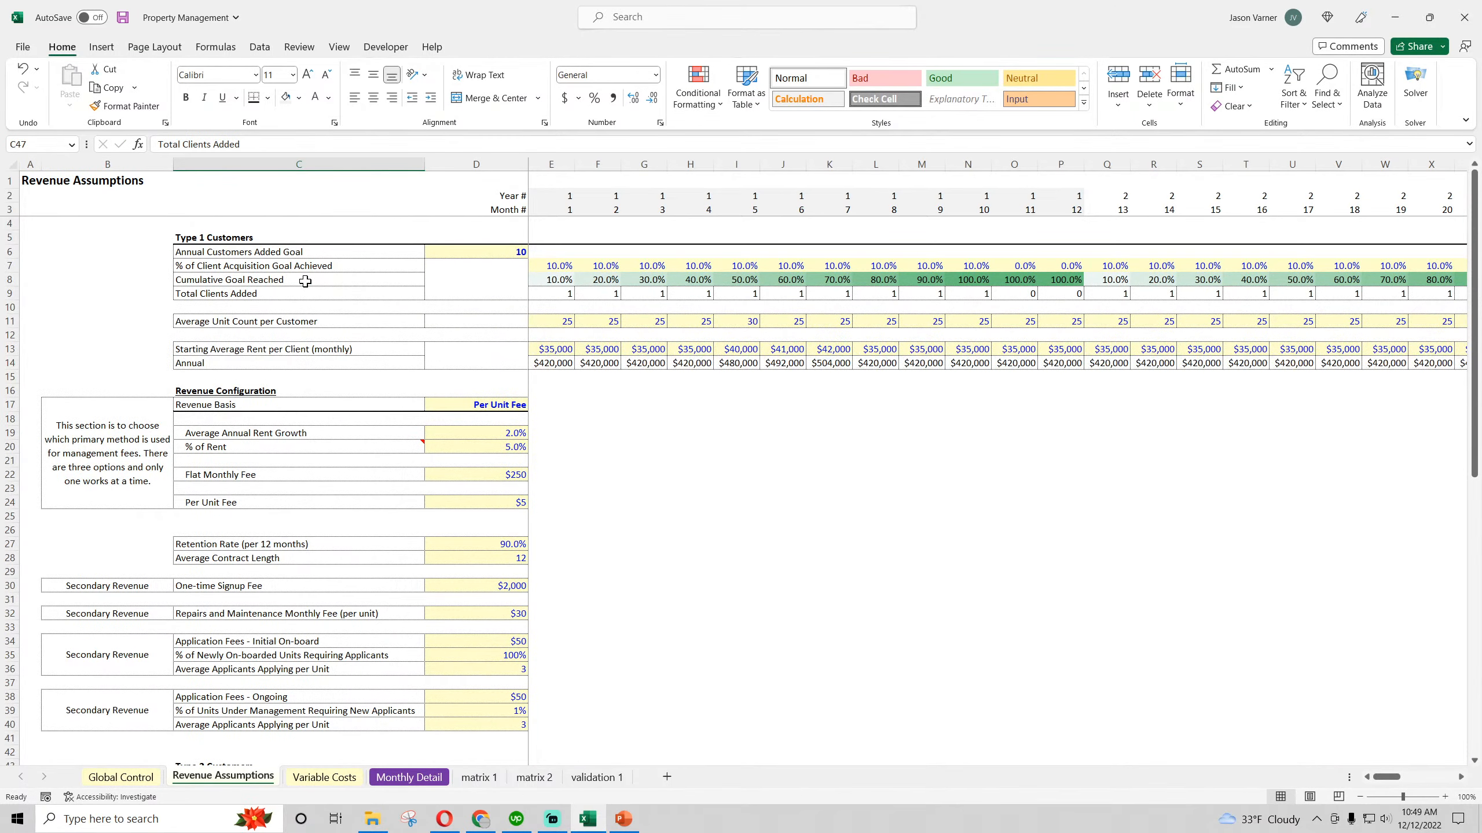
click(305, 282)
double_click(298, 280)
text(per Year)
key(Return)
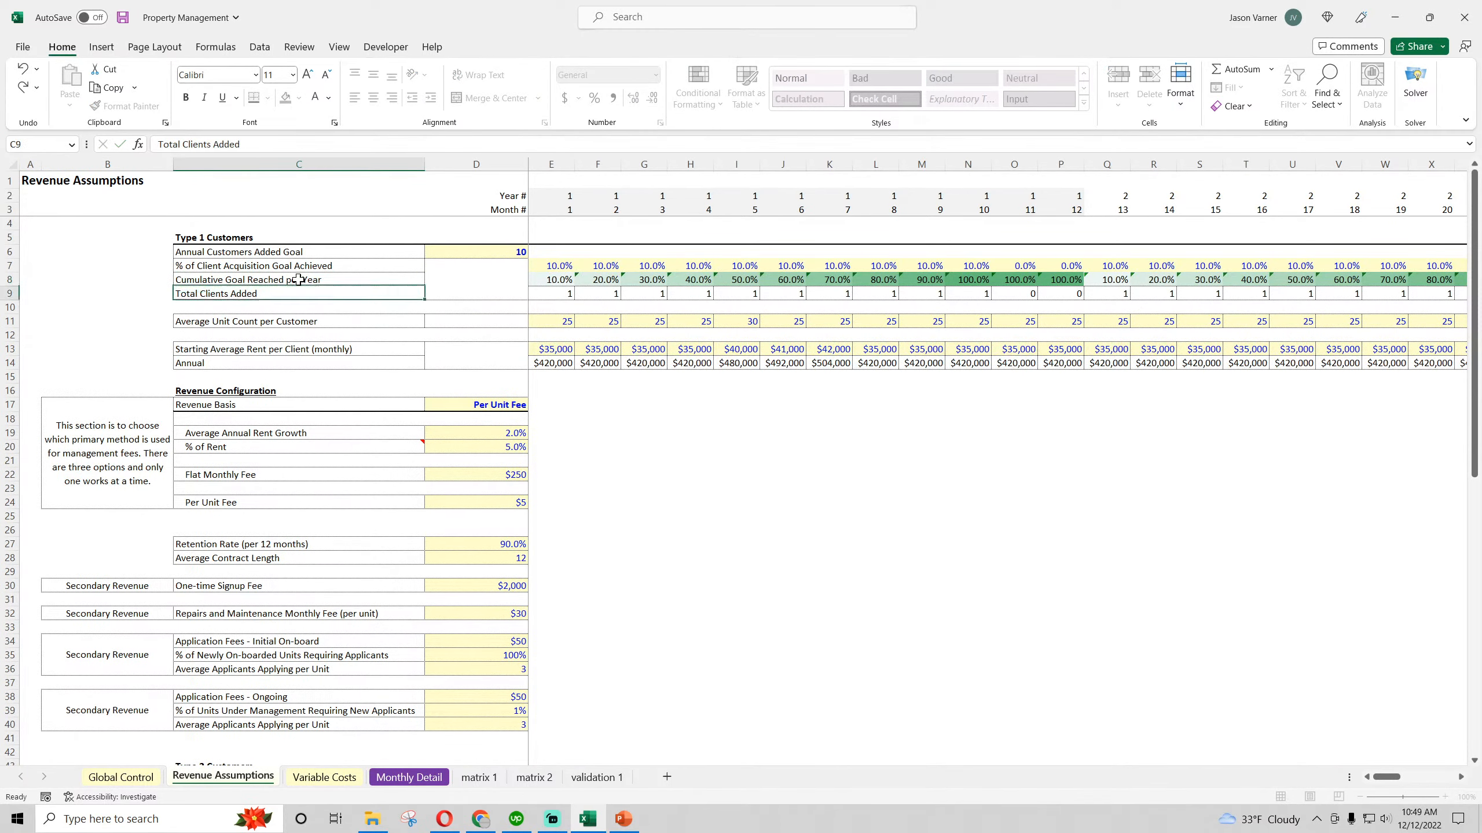
Set the font size of the Type 1 Customers and Type 2 Customers headings to 14
scroll(298, 280, down, 7)
click(245, 465)
click(292, 75)
click(281, 195)
click(771, 347)
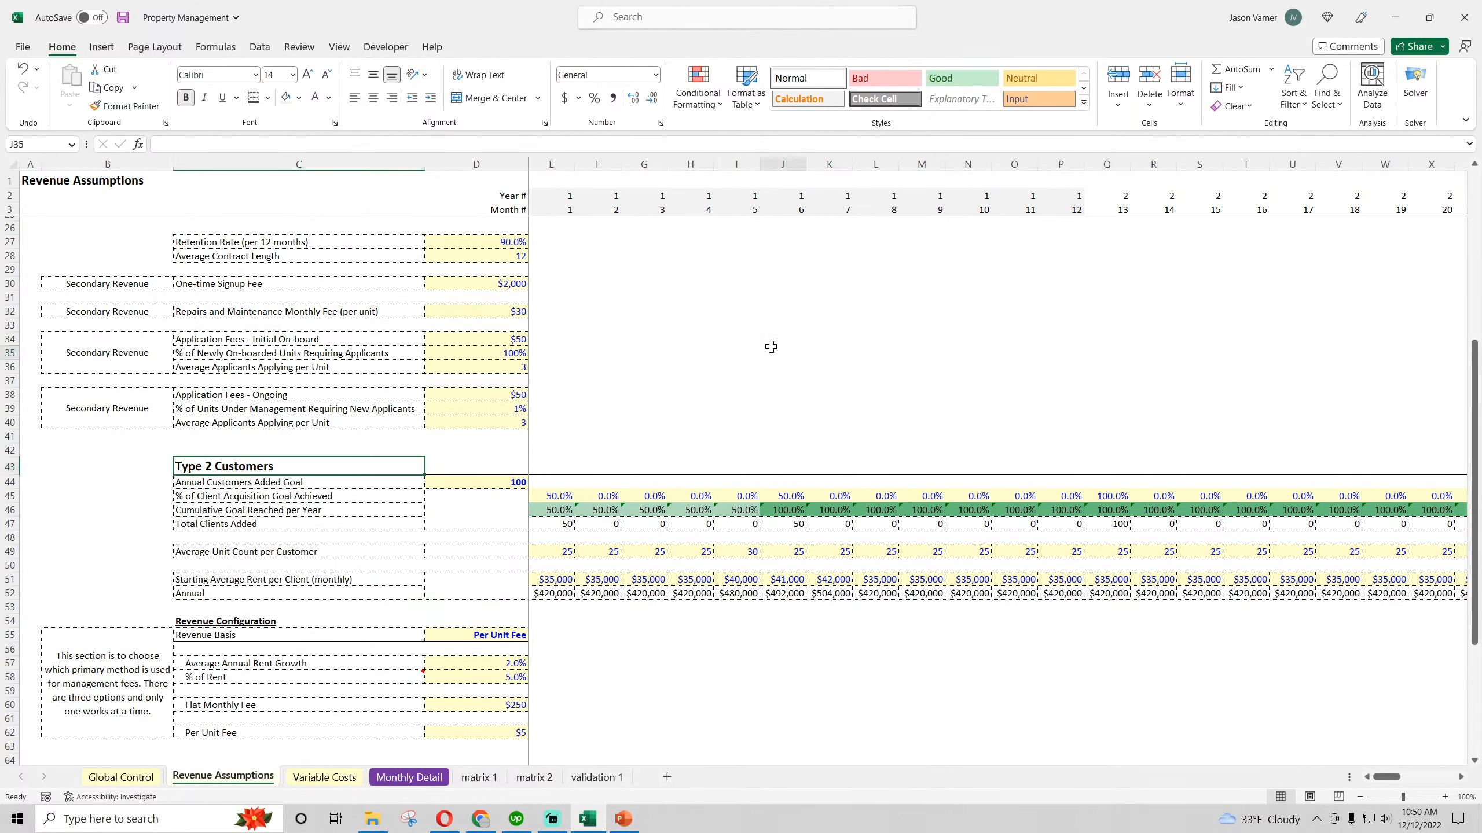
Save the workbook with the relabeled goal rows and enlarged customer headings
scroll(815, 597, down, 6)
scroll(815, 597, up, 3)
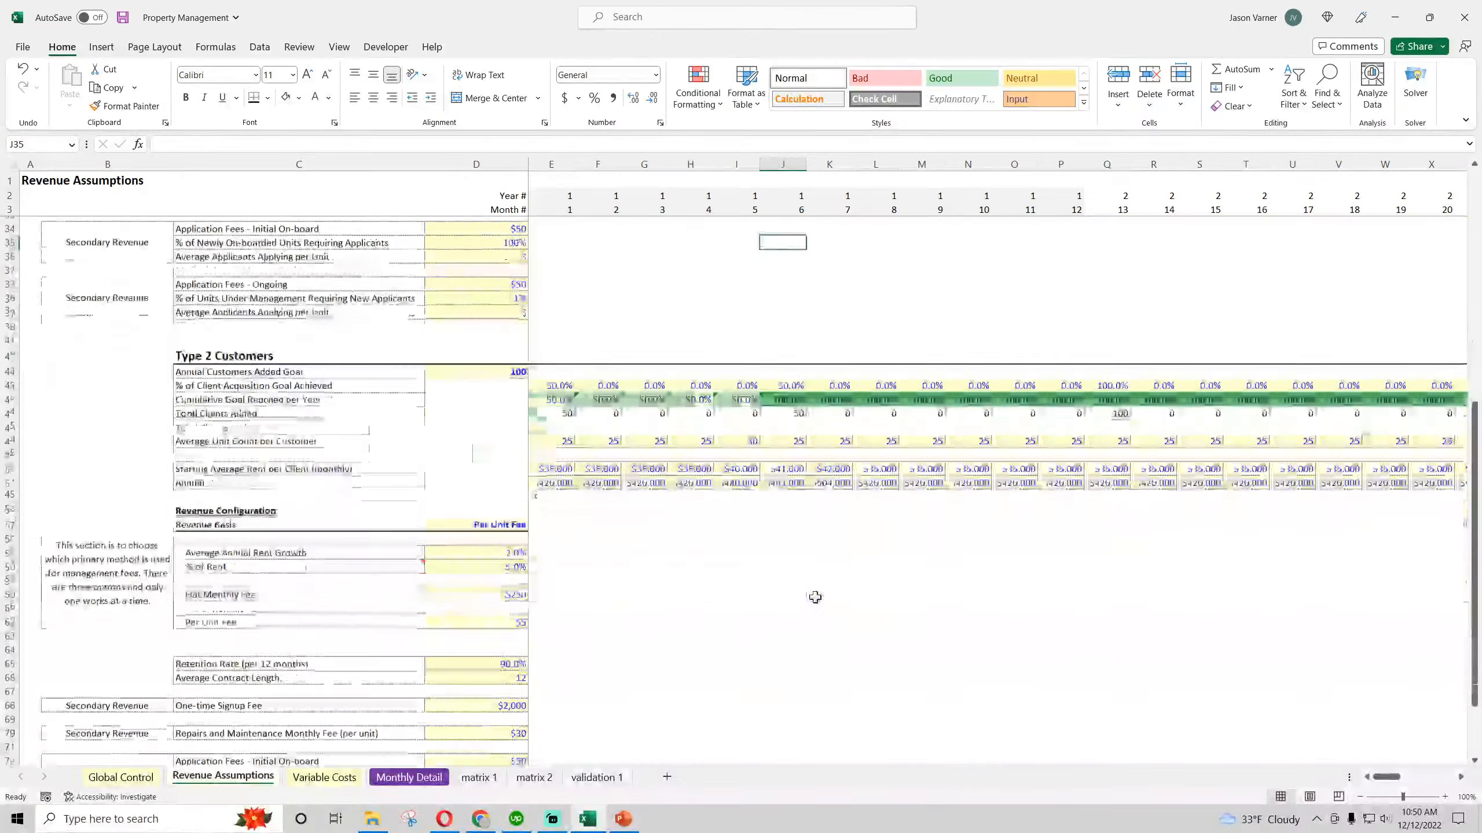
scroll(815, 597, down, 3)
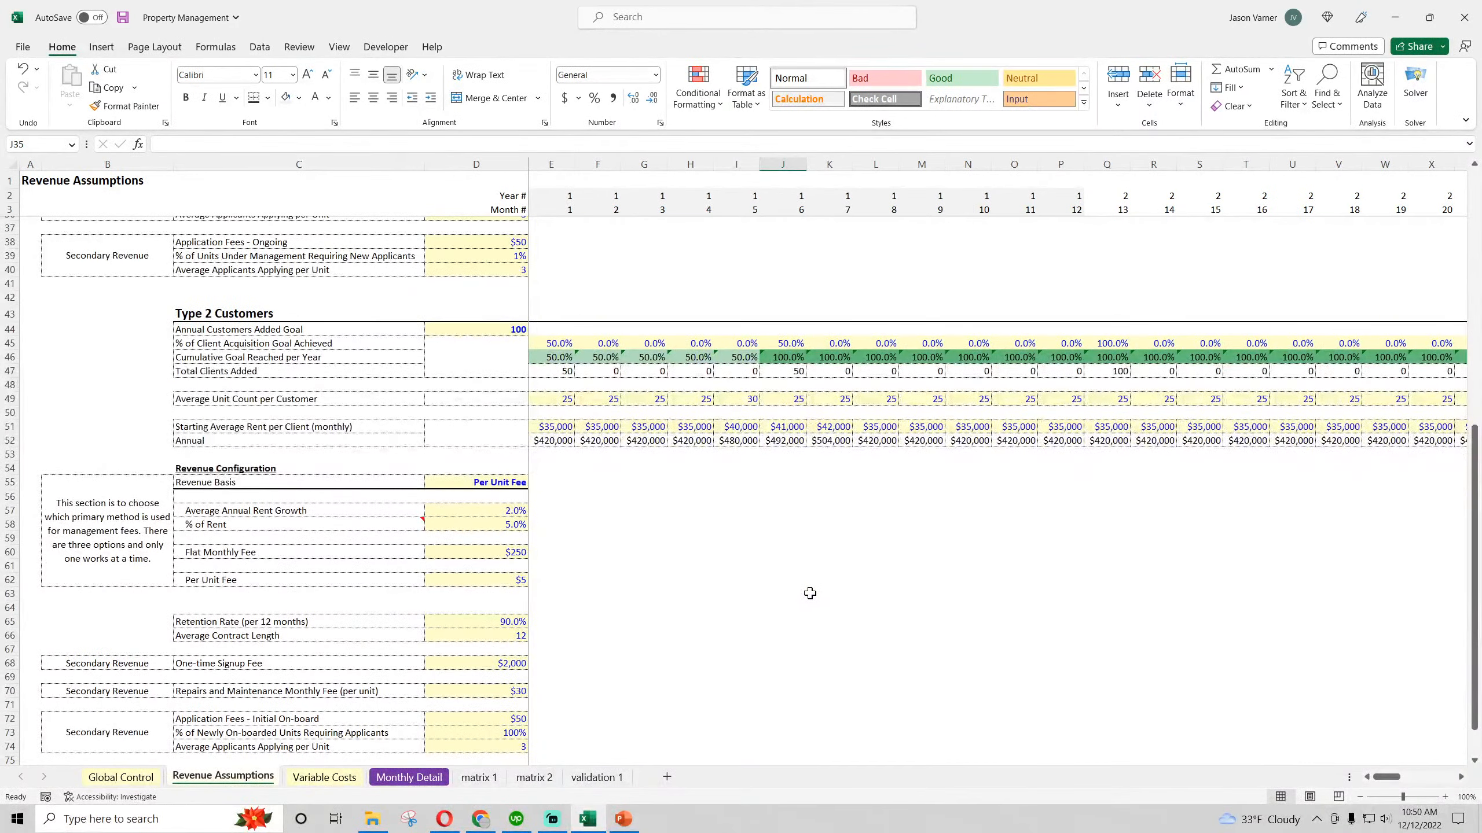
click(122, 20)
click(755, 621)
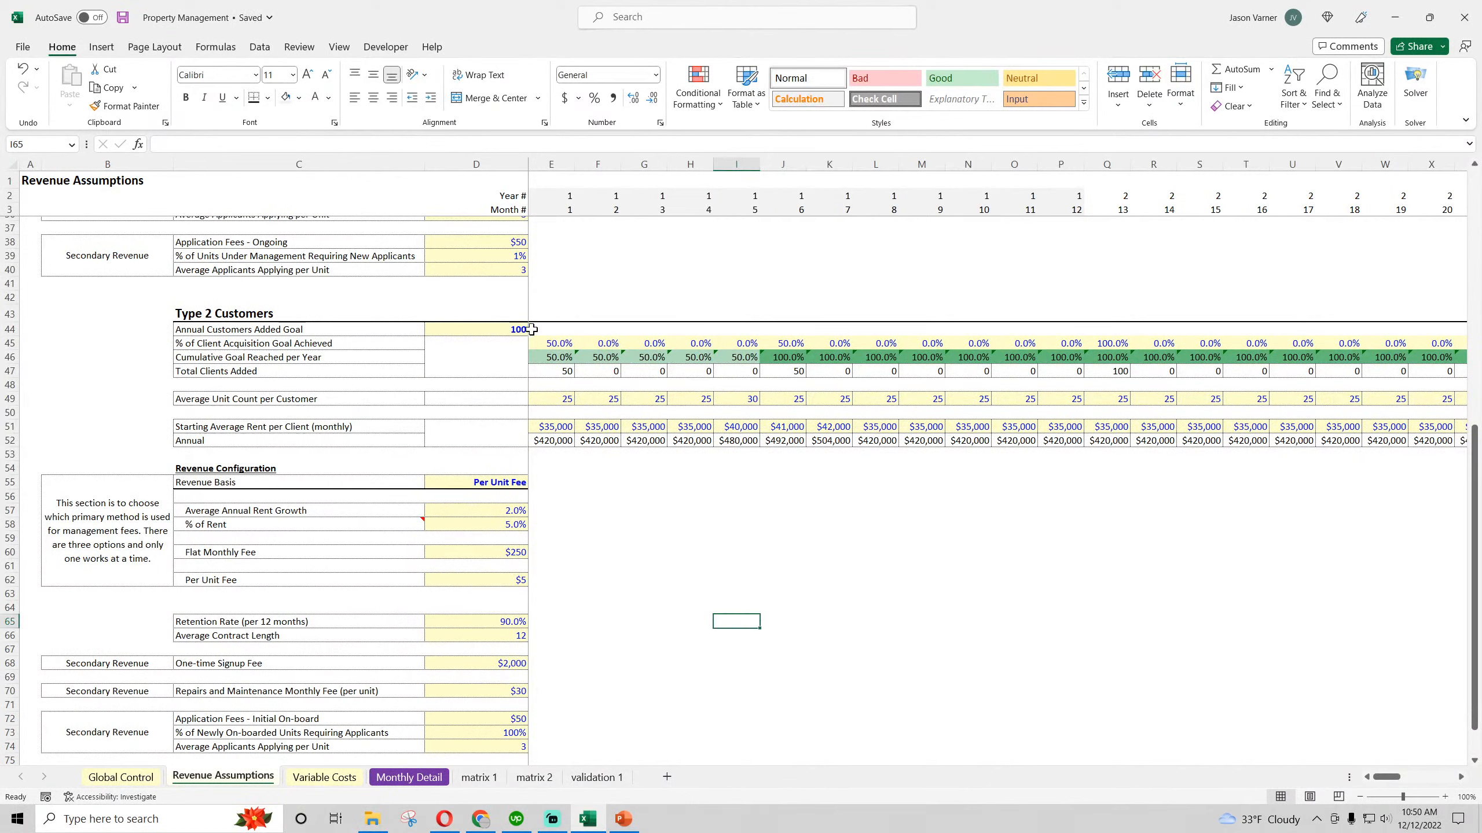
For Type 2 customers in month 1, set the average unit count to 10 and the starting average monthly rent to $60,000
click(570, 399)
text(10)
key(Return)
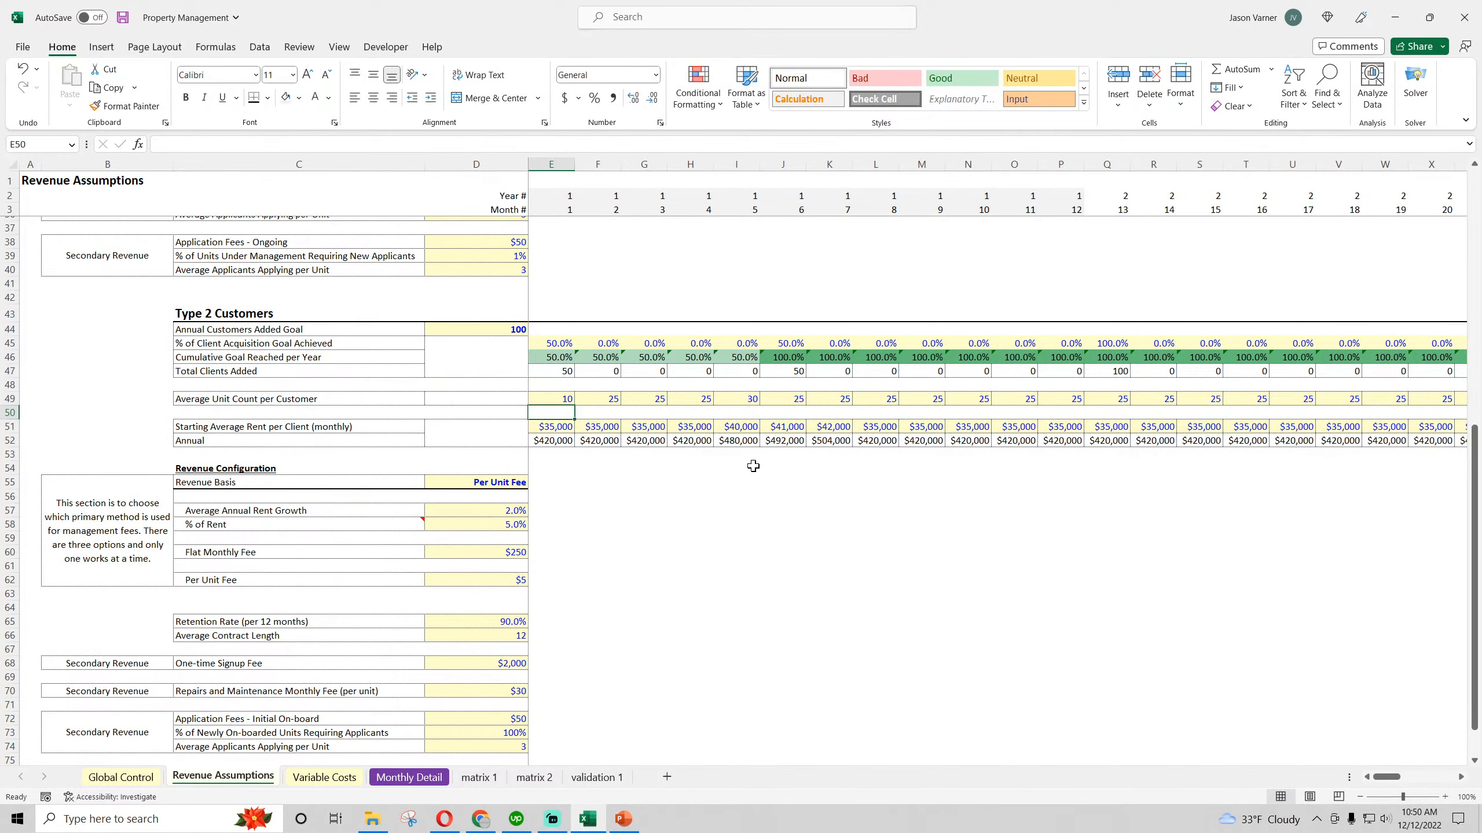
key(Down)
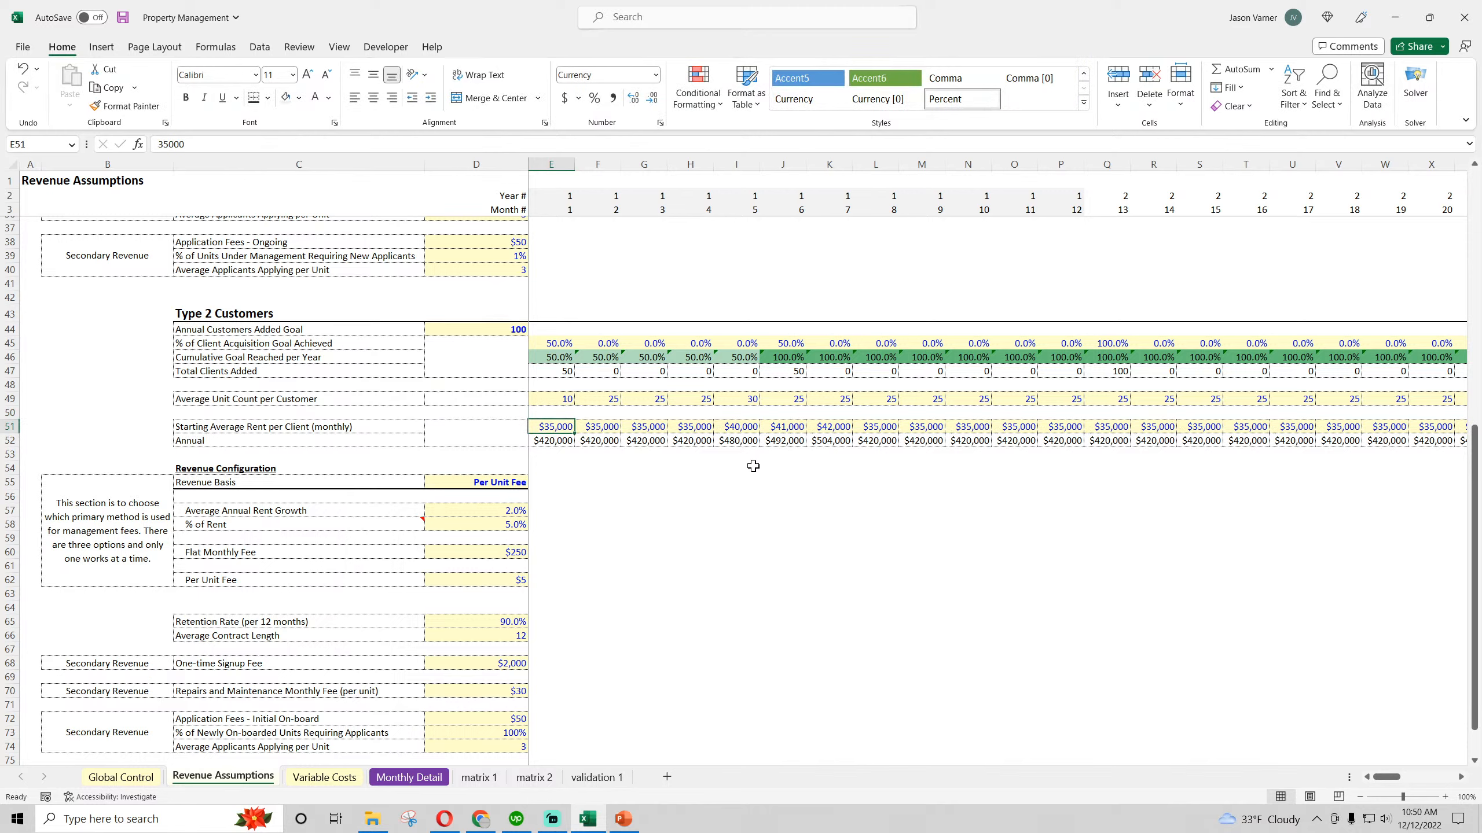
text(60,000)
key(ctrl+Return)
Set the Type 2 month 2 average unit count to 10 and starting average rent to $60,000
drag(565, 398, 806, 434)
click(616, 401)
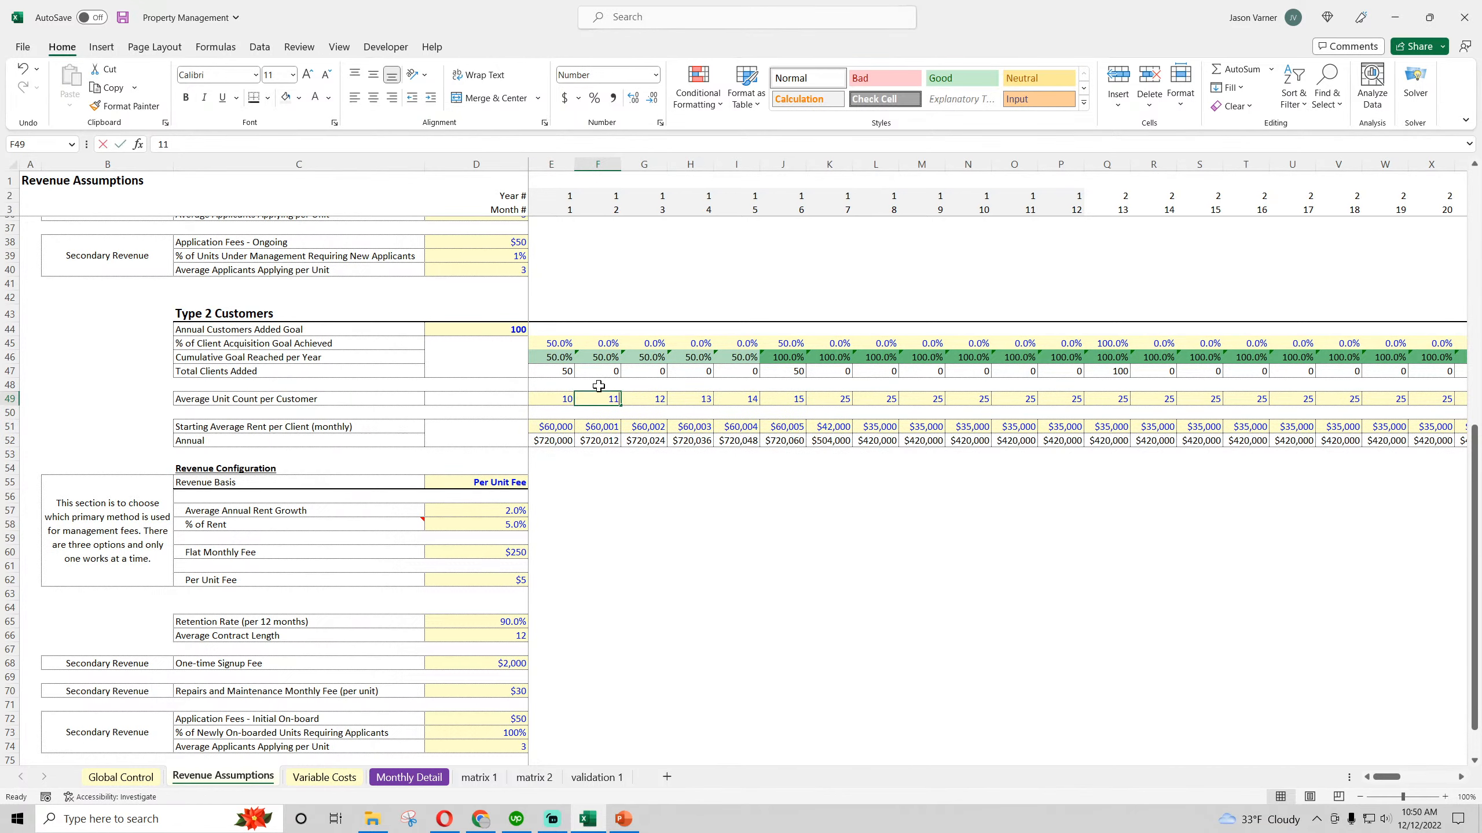
text(10)
key(Return)
key(Return)
text(60000)
key(ctrl+Return)
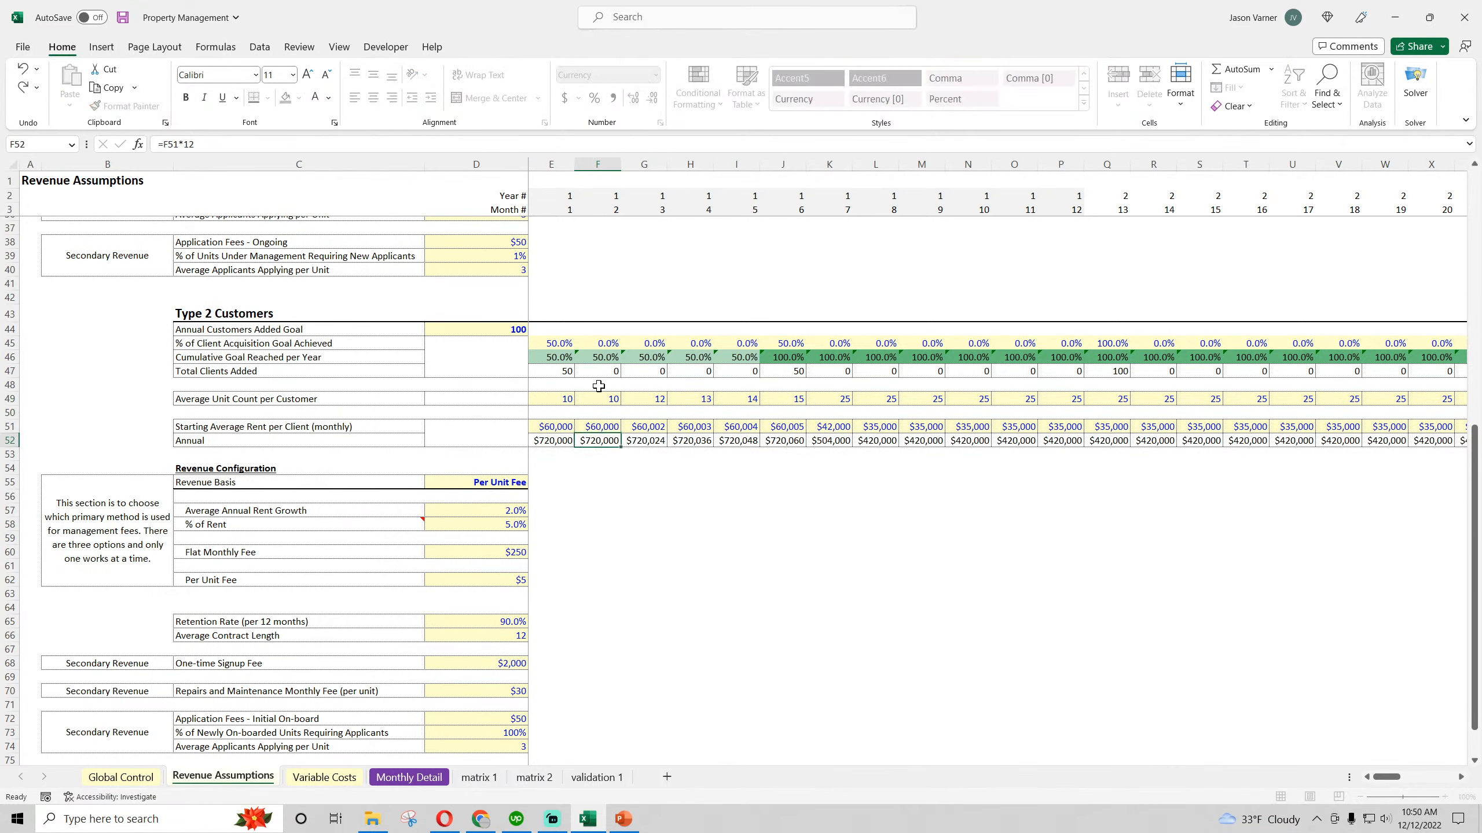
Fill the Type 2 unit count of 10 and rent of $60,000 across through month 60, and save the workbook
drag(557, 399, 1388, 438)
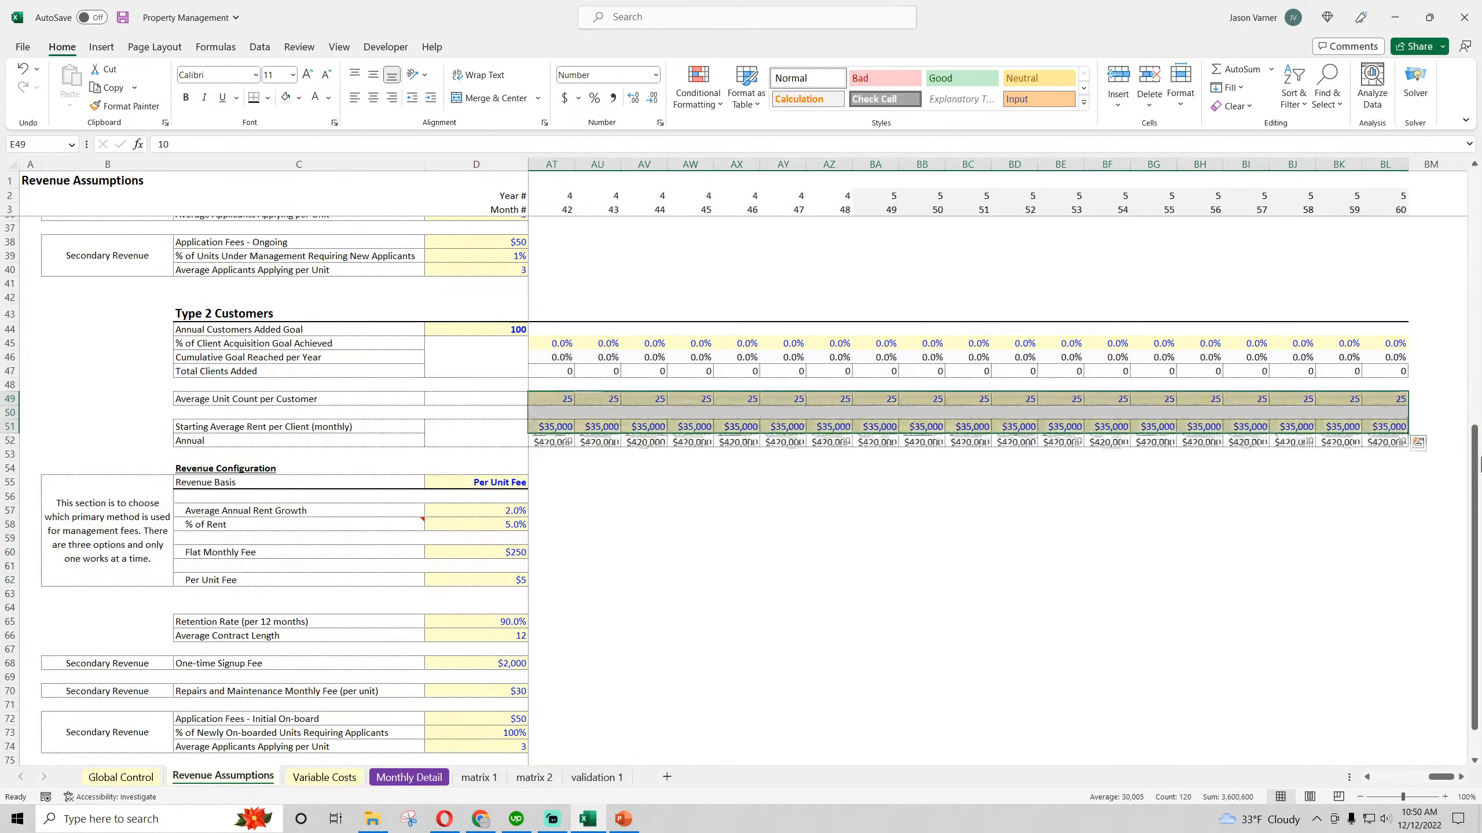
click(1292, 565)
drag(1440, 777, 1385, 777)
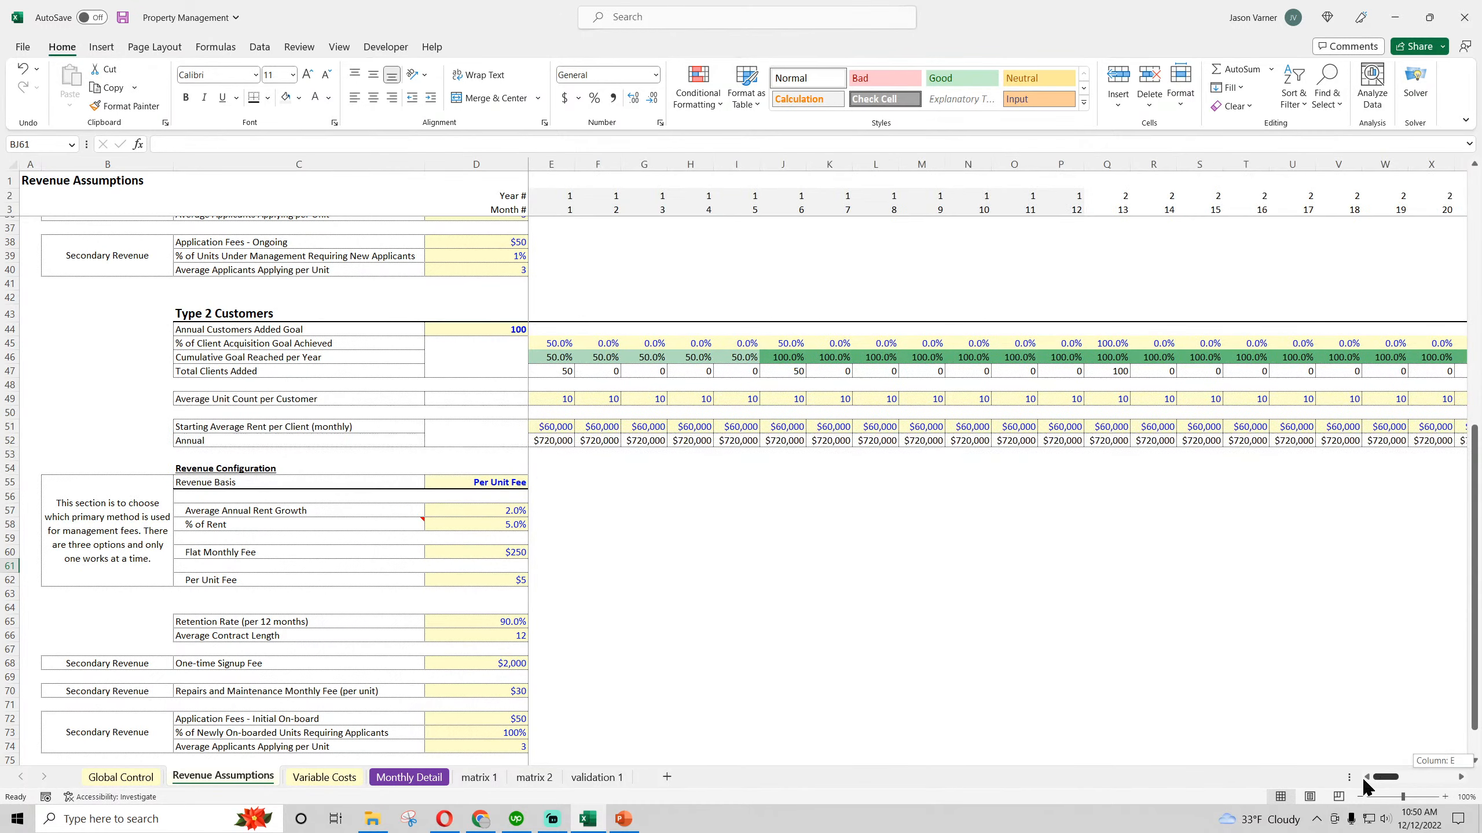
click(968, 635)
click(123, 17)
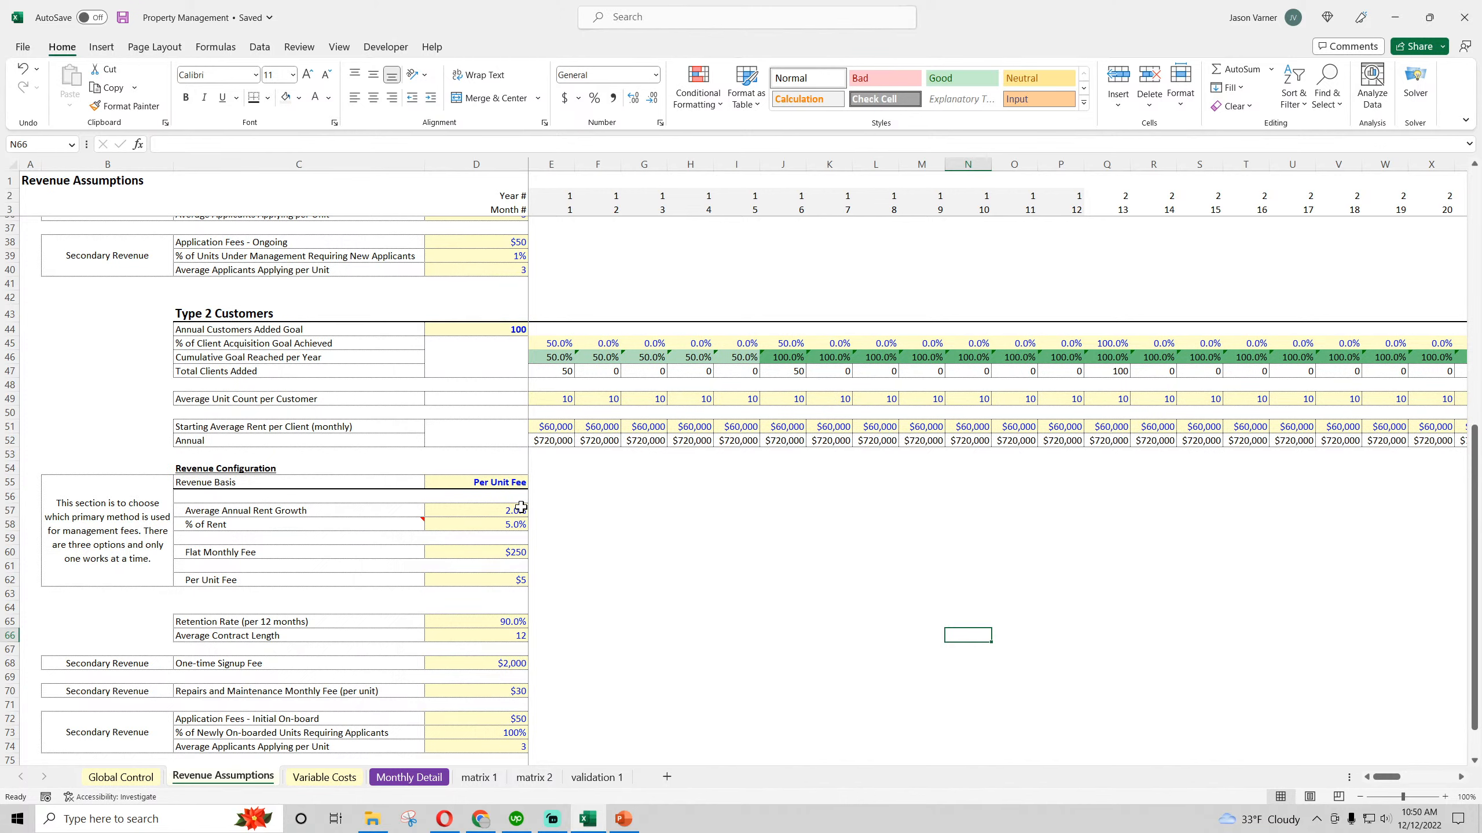
Examine the Type 2 % of Rent, Flat Monthly Fee and Per Unit Fee inputs against the monthly unit count and rent rows
click(489, 525)
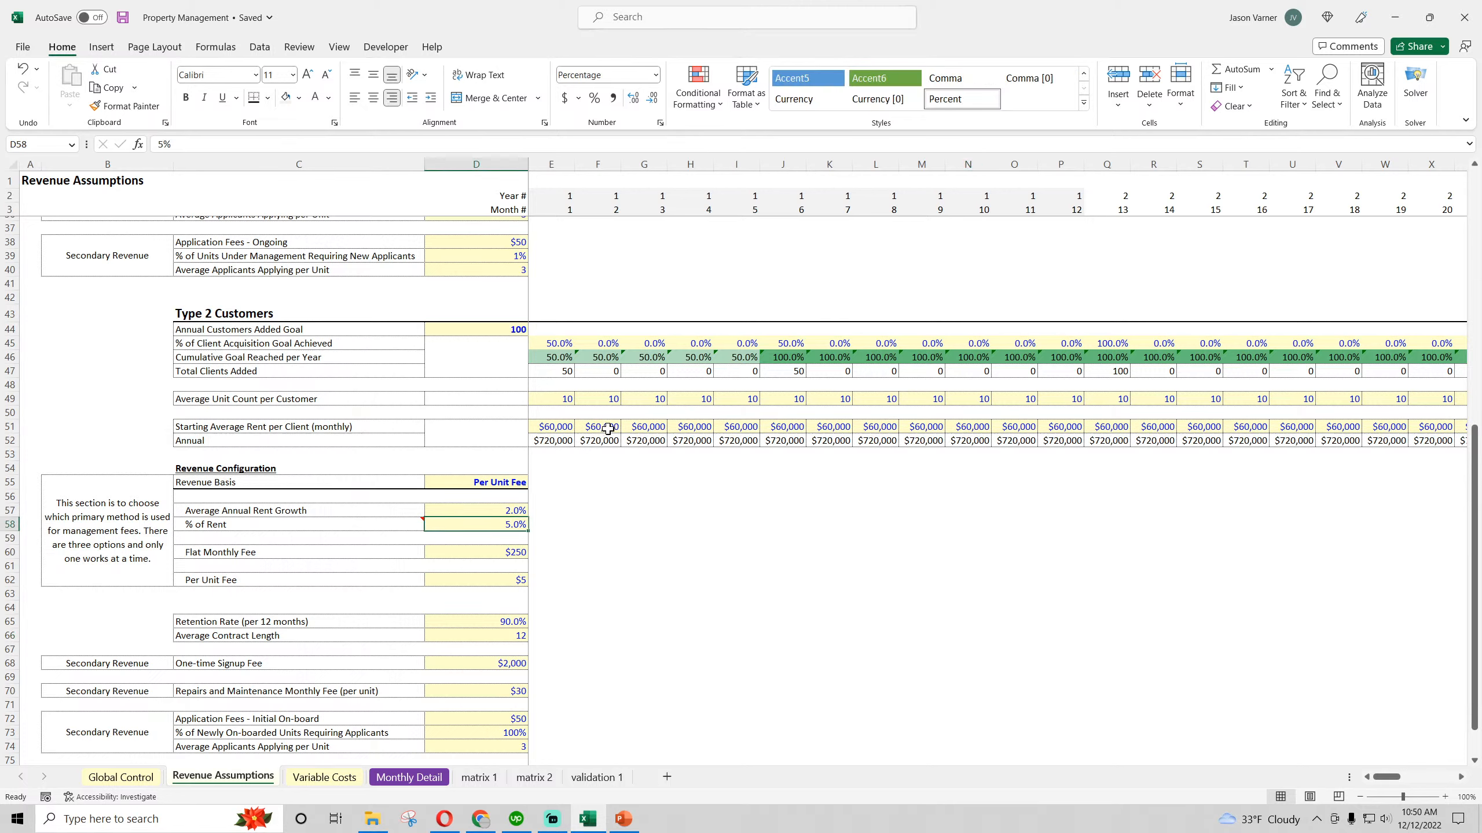
click(495, 549)
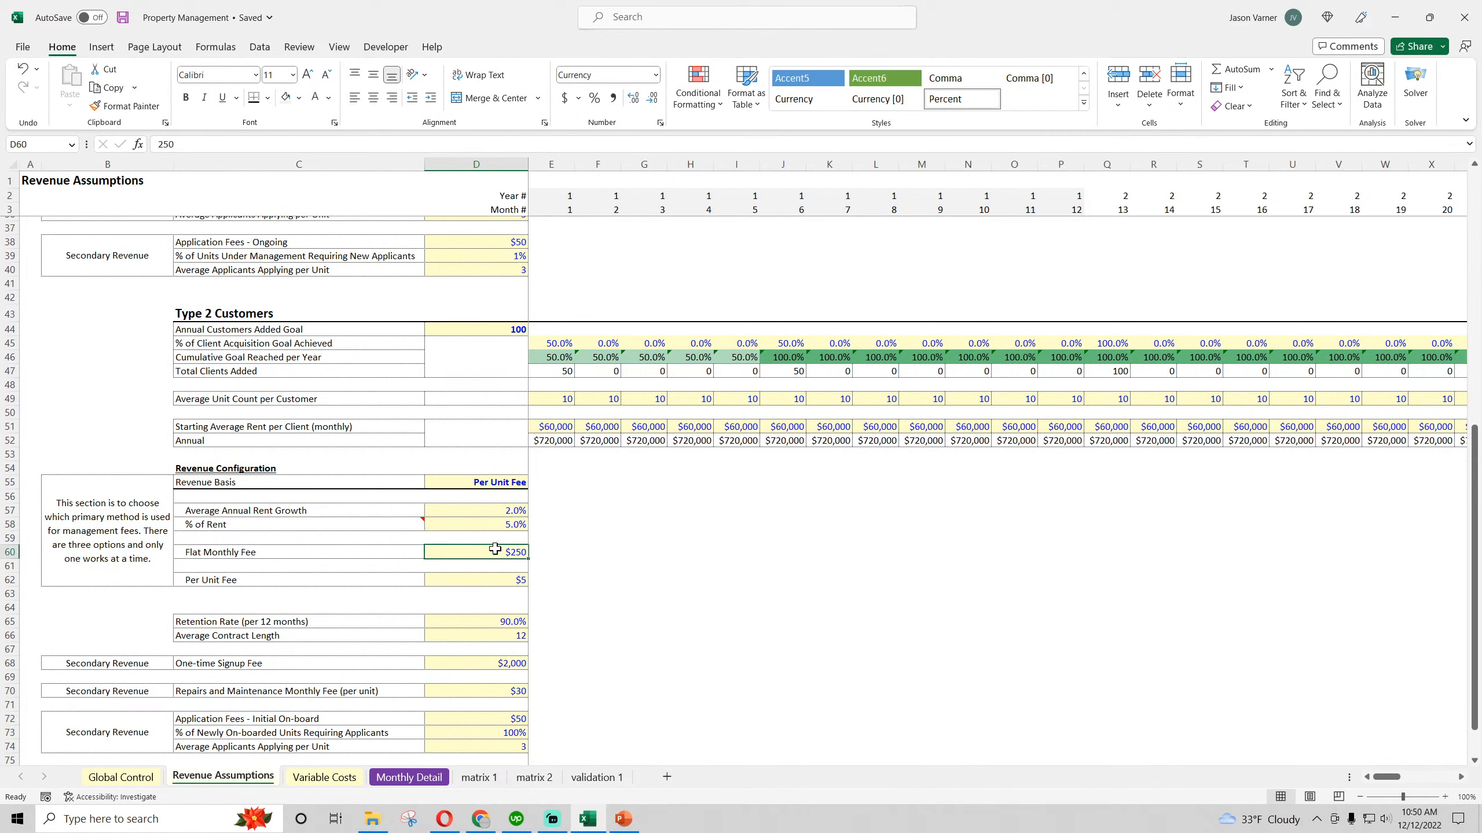
click(496, 582)
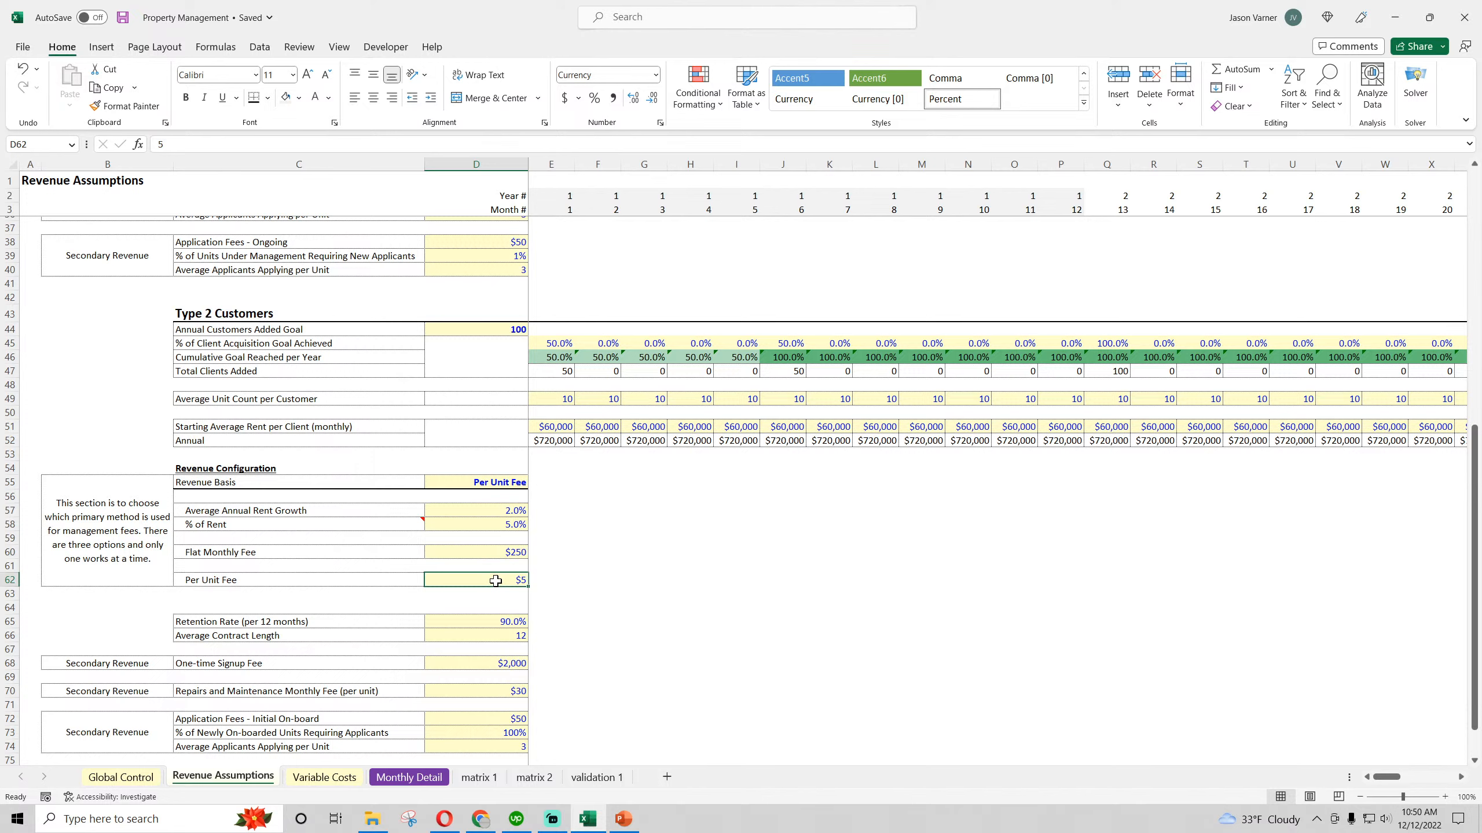
click(511, 552)
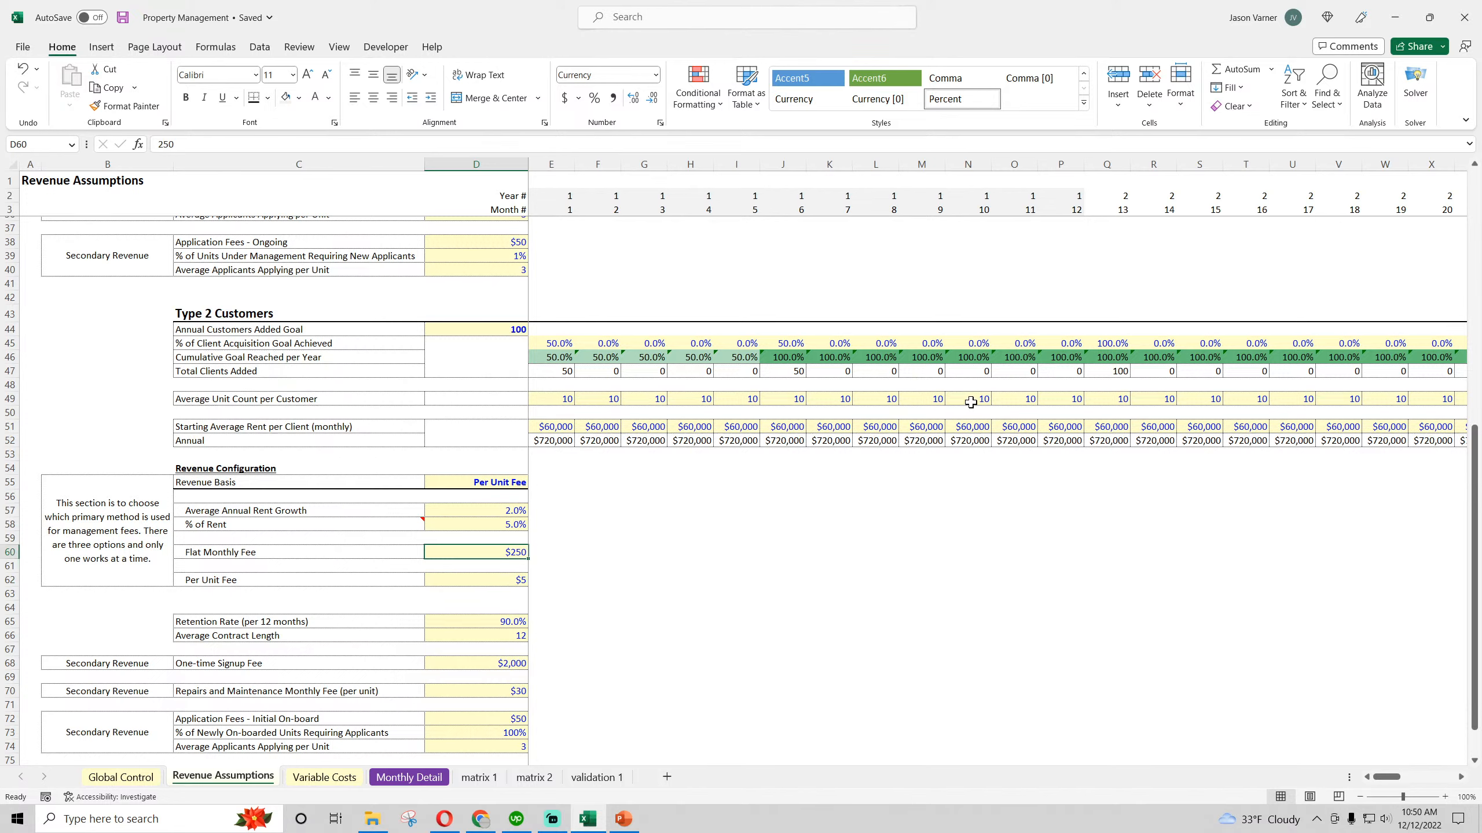
click(994, 399)
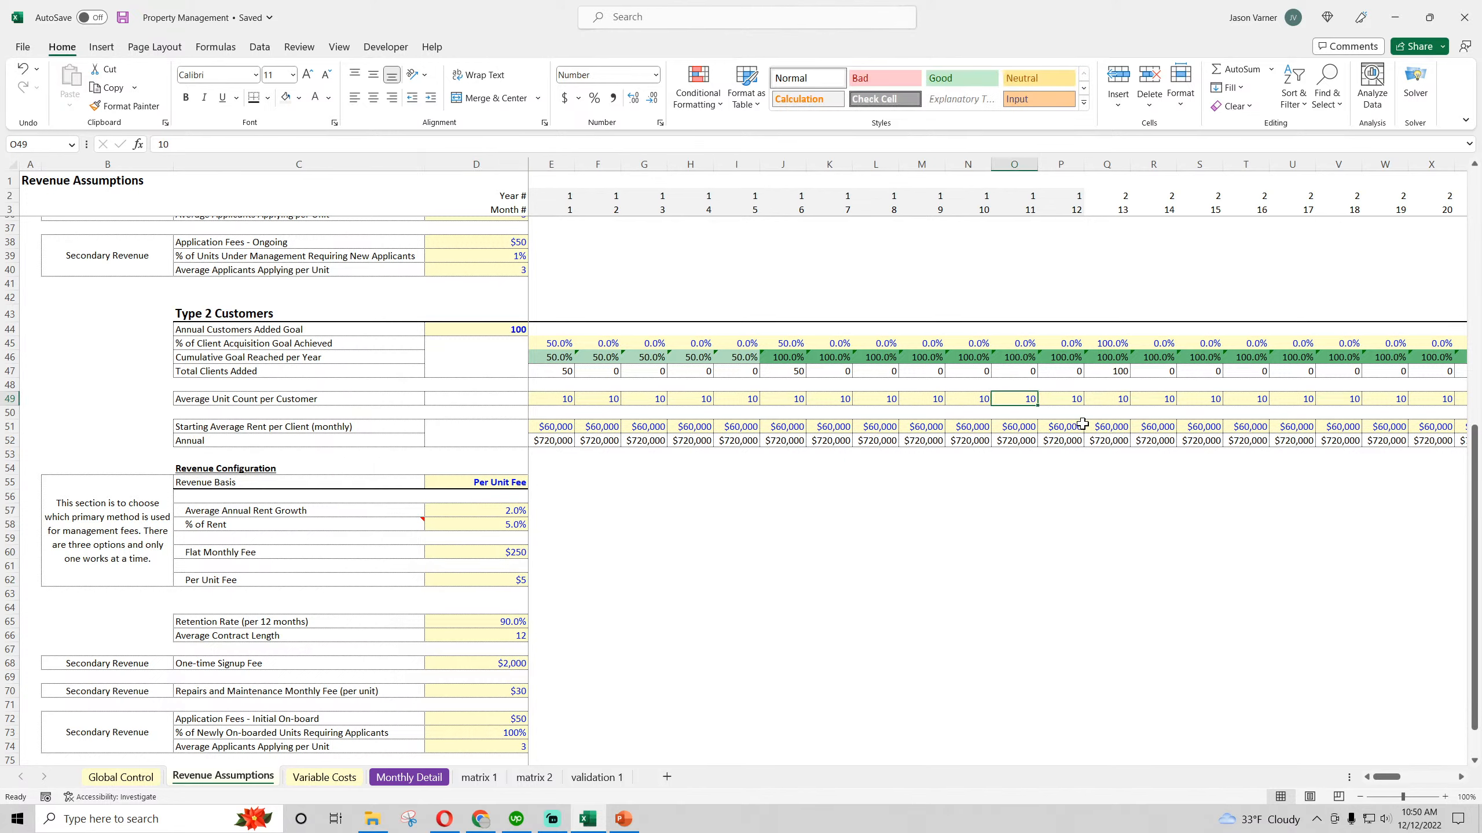
key(Up)
key(Down)
key(Down)
key(Down)
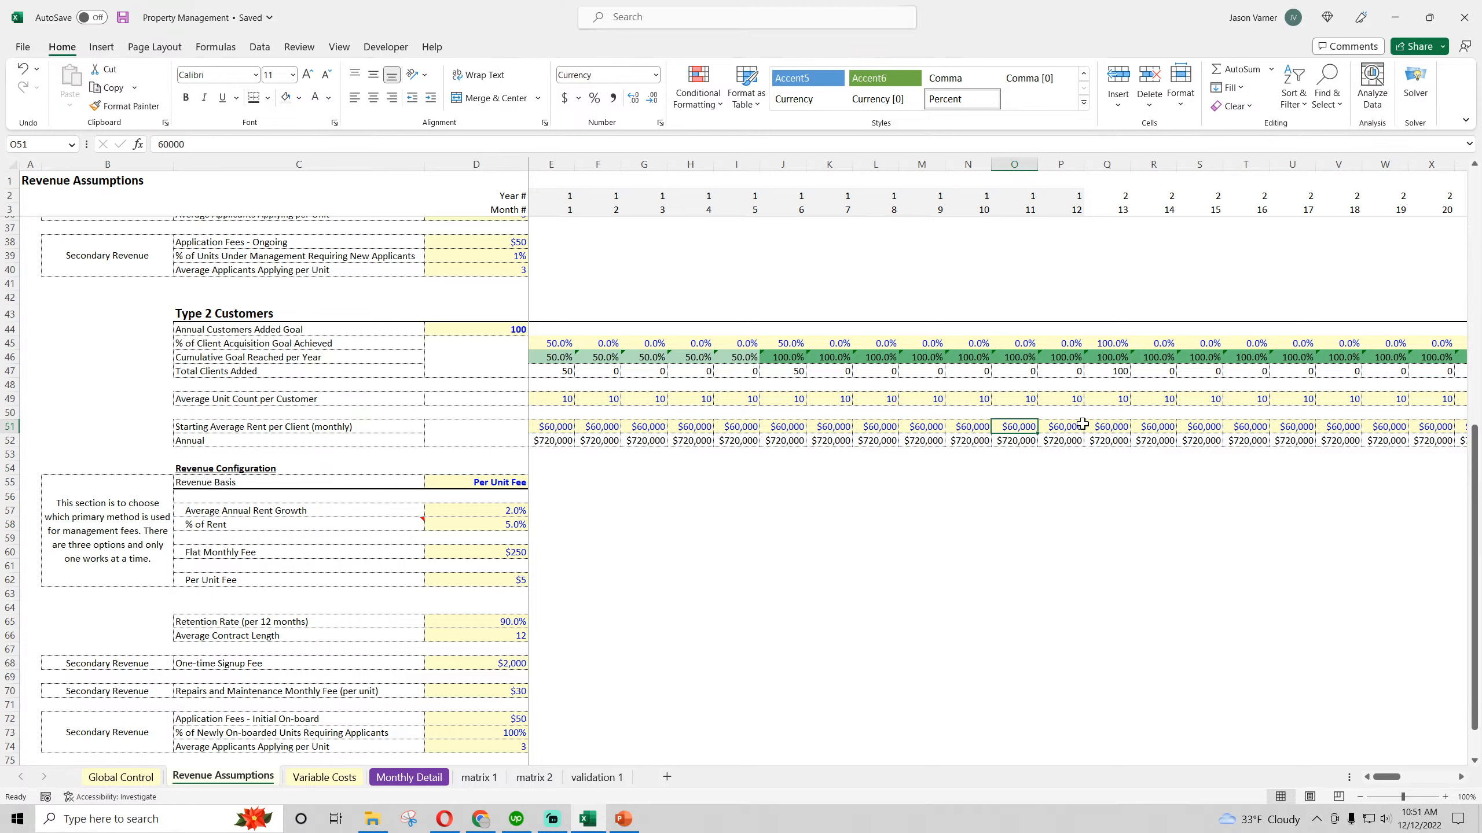
click(122, 17)
Check the Type 1 month 1 starting average rent and average unit count, and save the workbook
scroll(464, 530, up, 11)
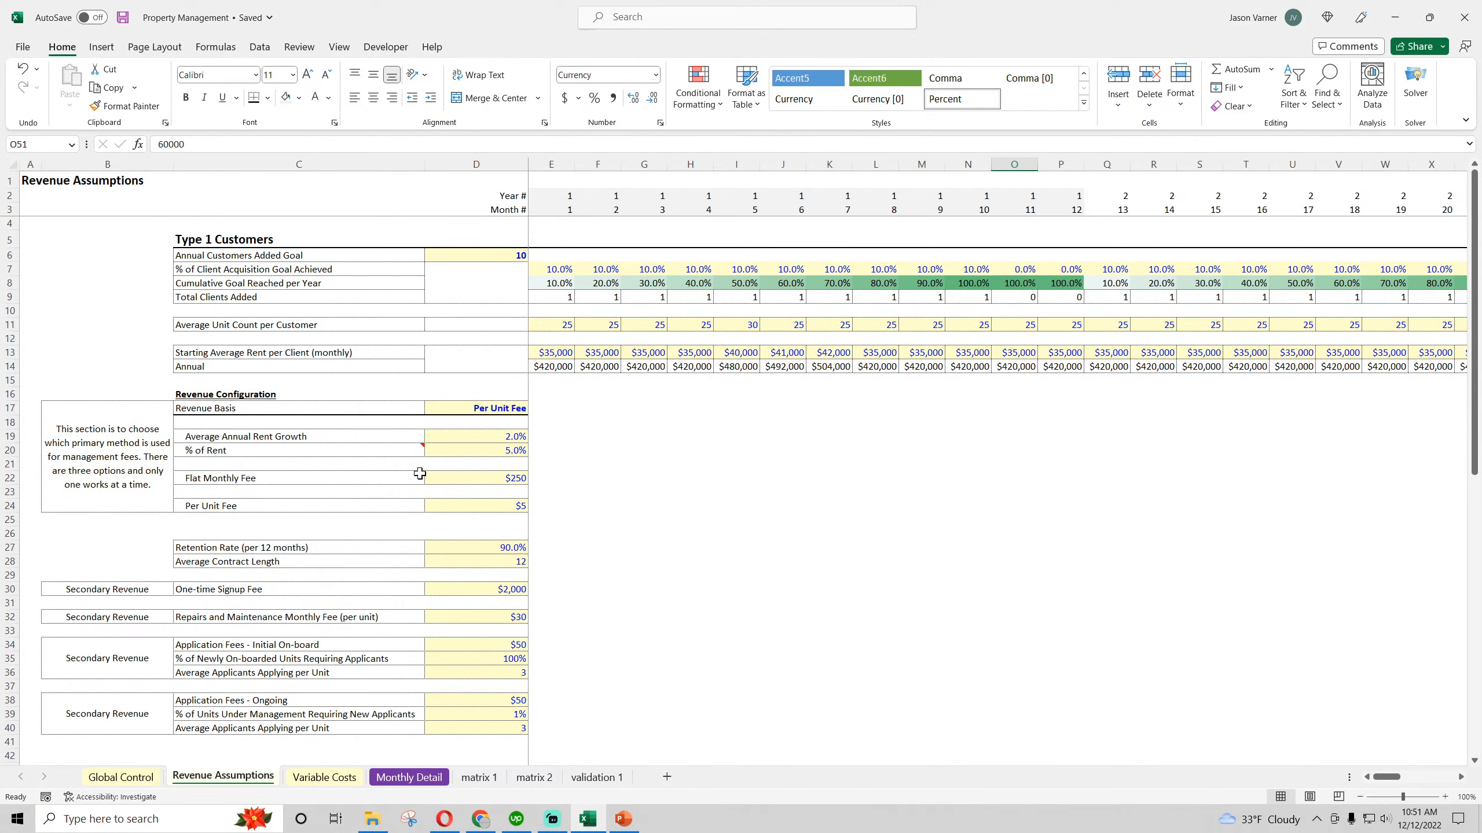
click(559, 350)
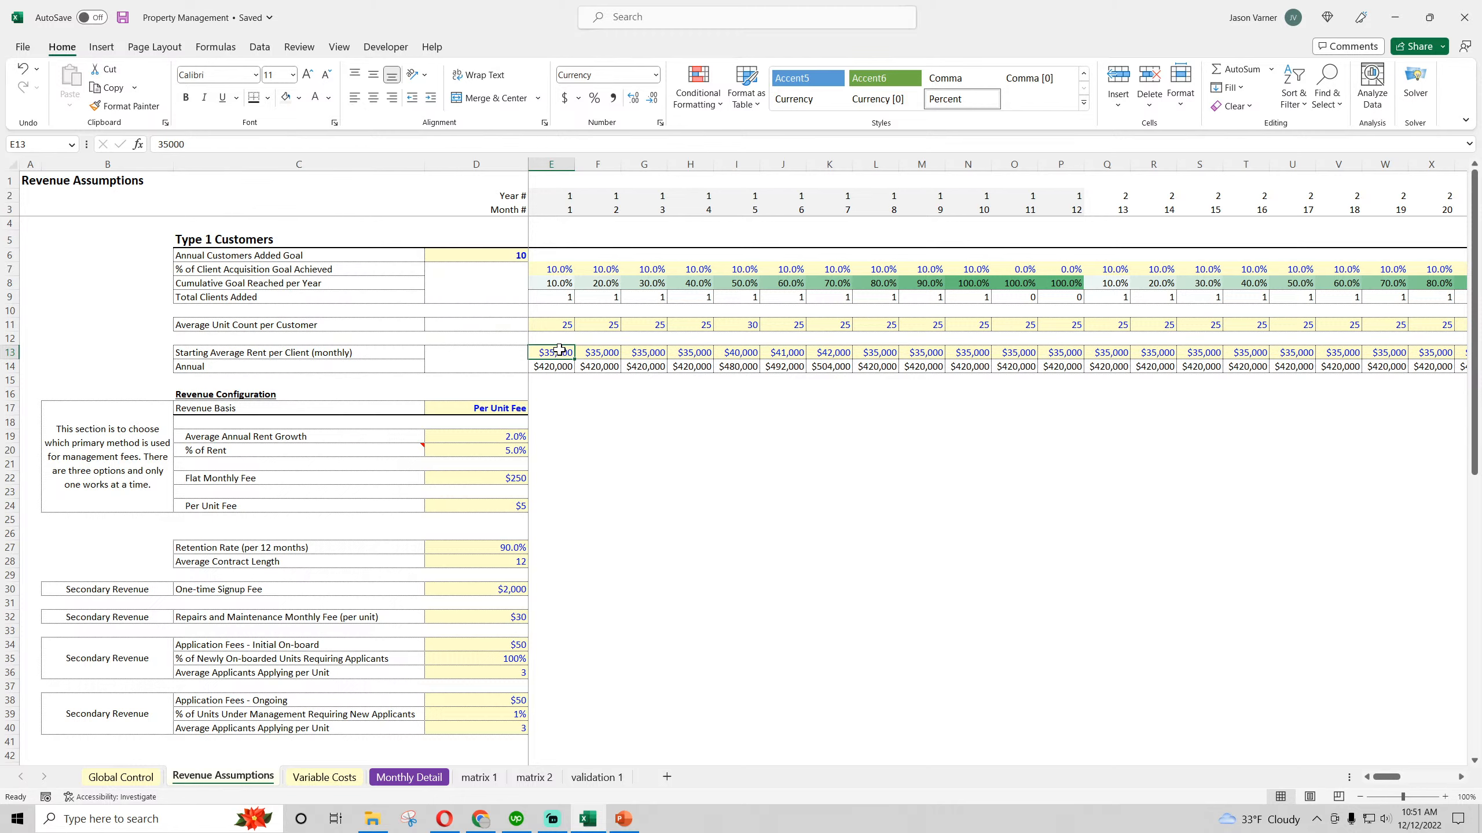
key(Up)
key(Up)
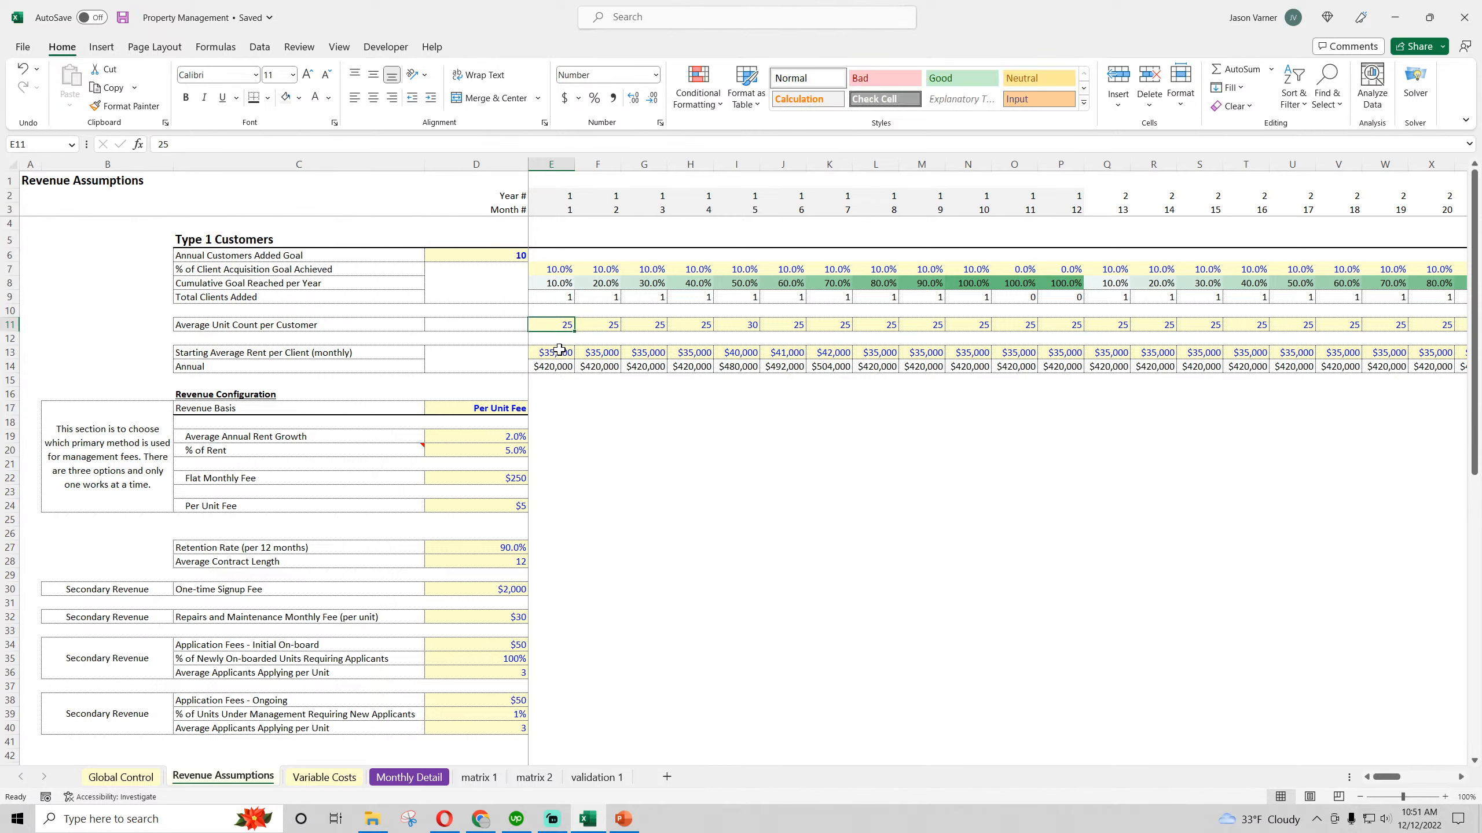
click(122, 17)
On the Monthly Detail sheet, merge and center A6:B23 beside the Type 1 customer and revenue sections
click(411, 778)
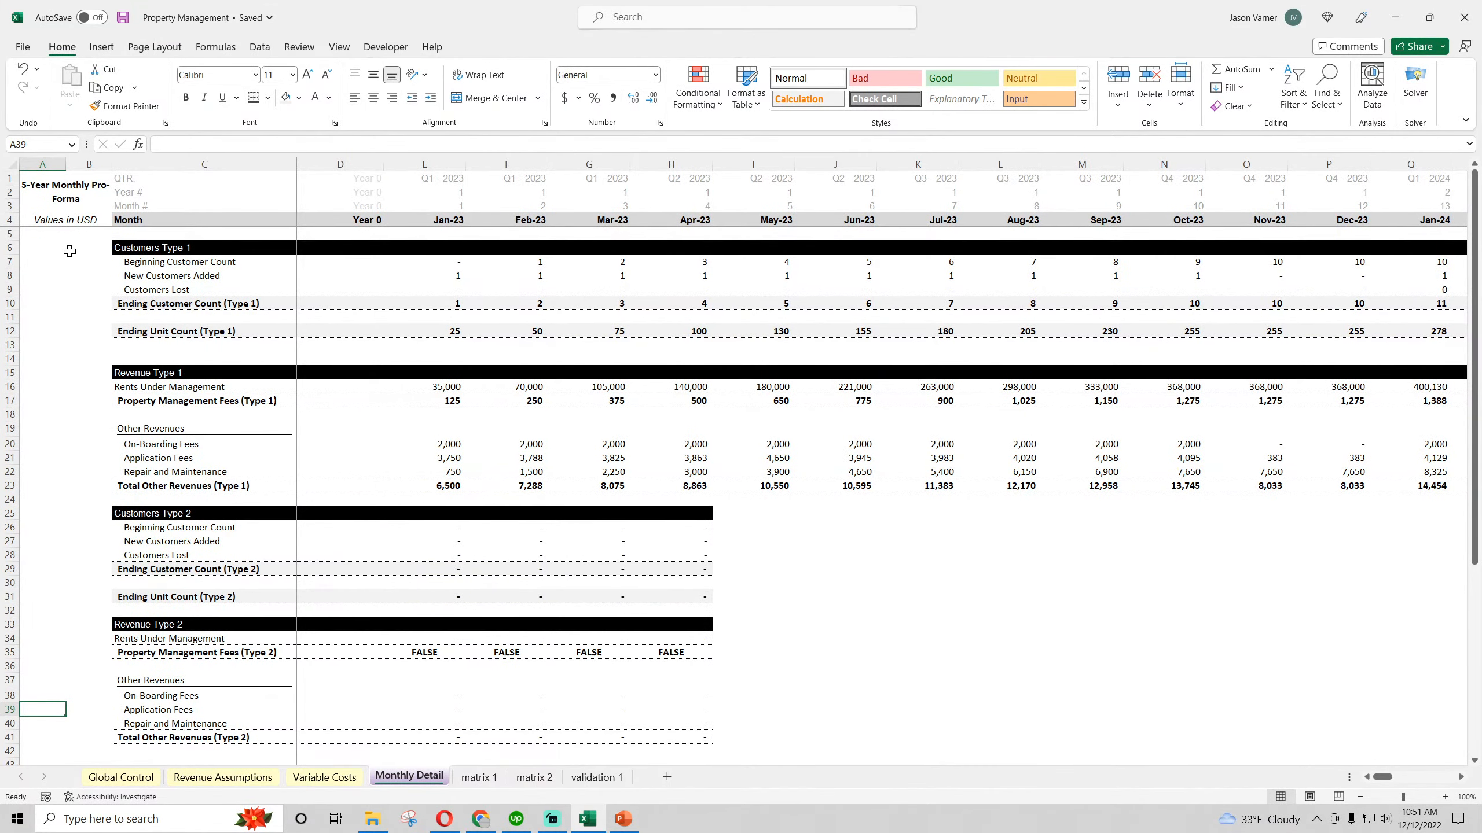
drag(72, 248, 27, 487)
click(497, 98)
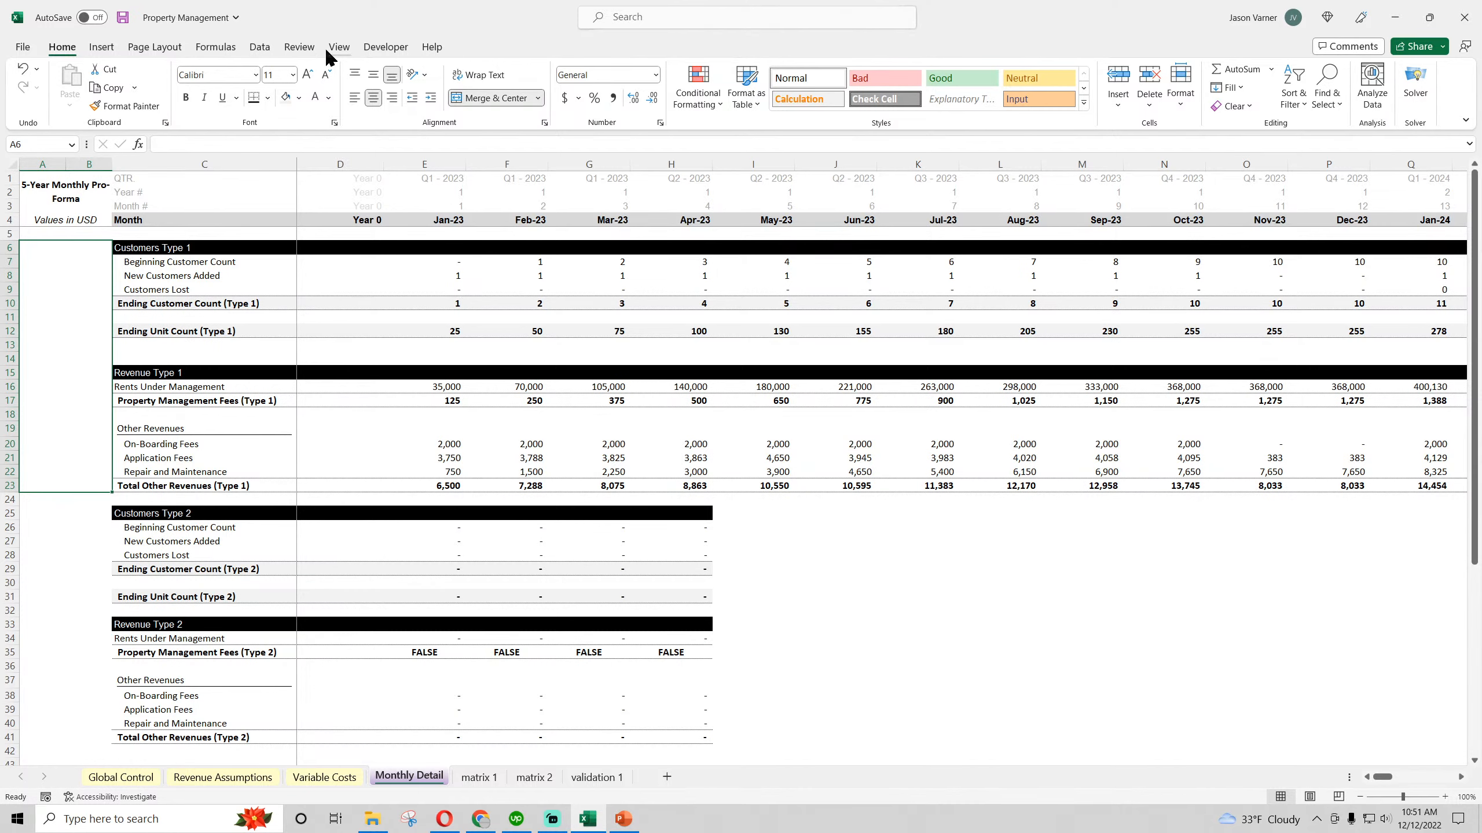
click(342, 48)
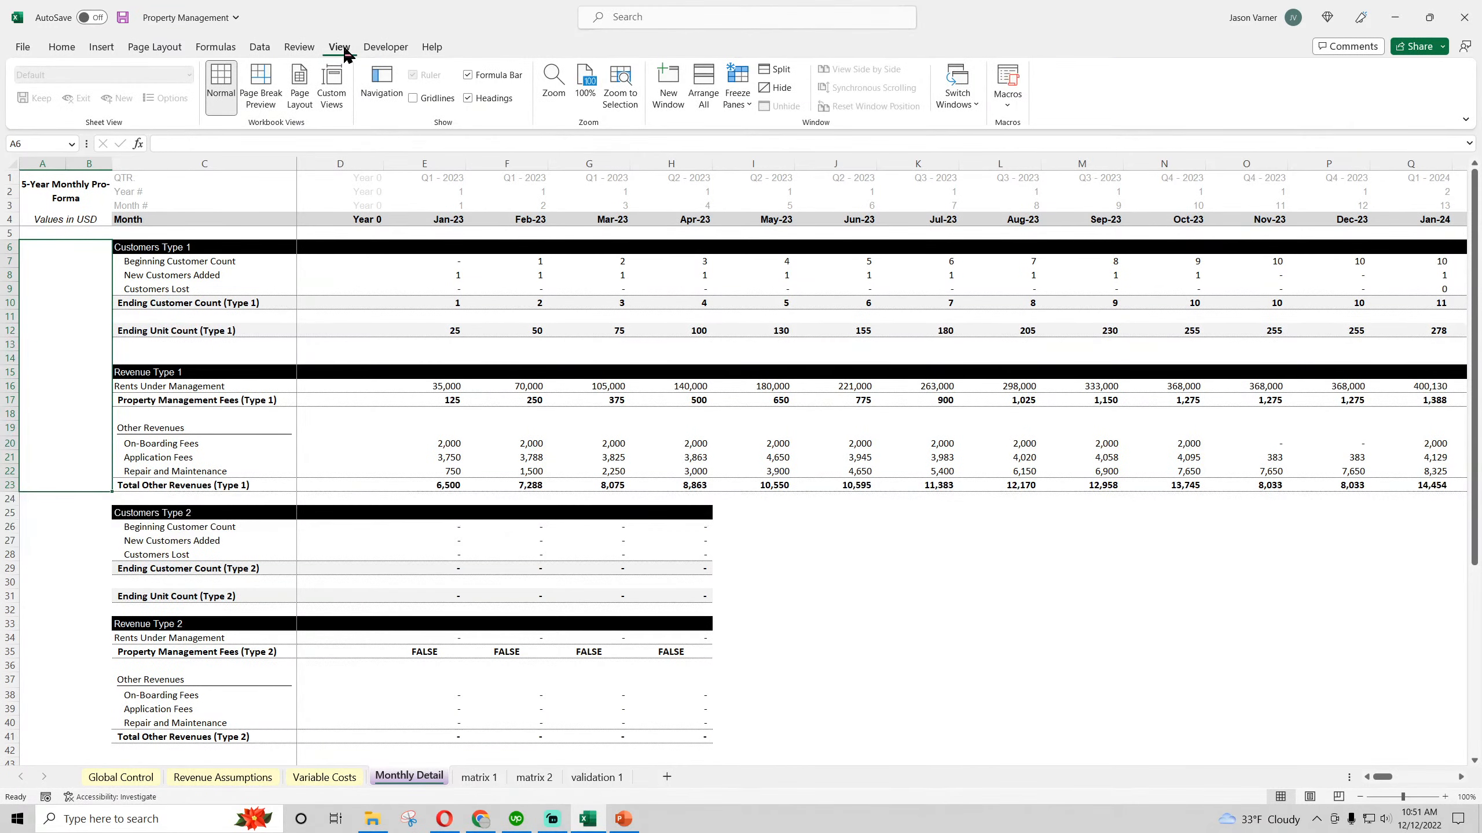
Link the merged cell A6 to the Type 1 Customers heading in cell C5 of the Revenue Assumptions sheet
text(Type)
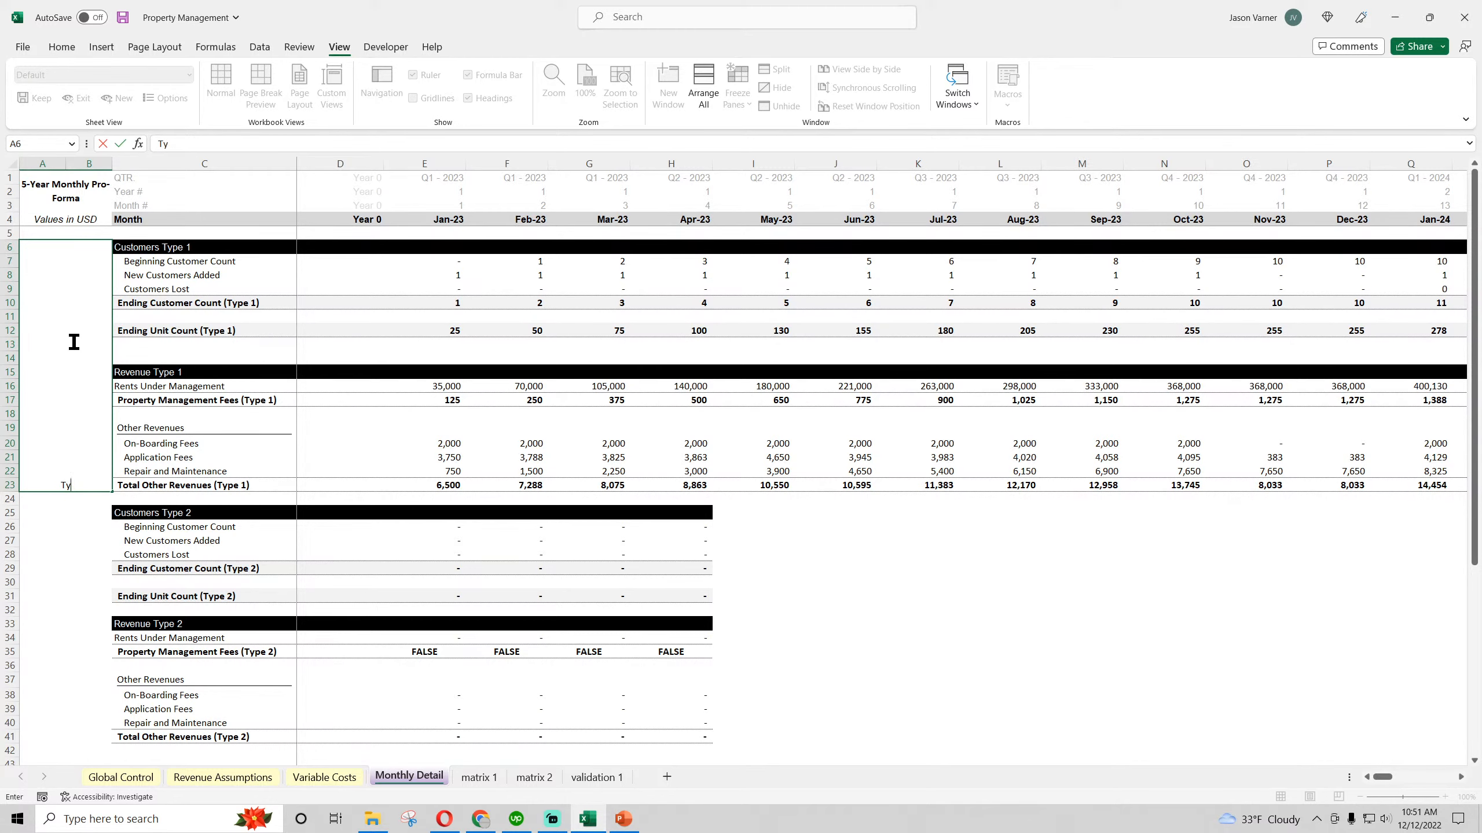
click(223, 777)
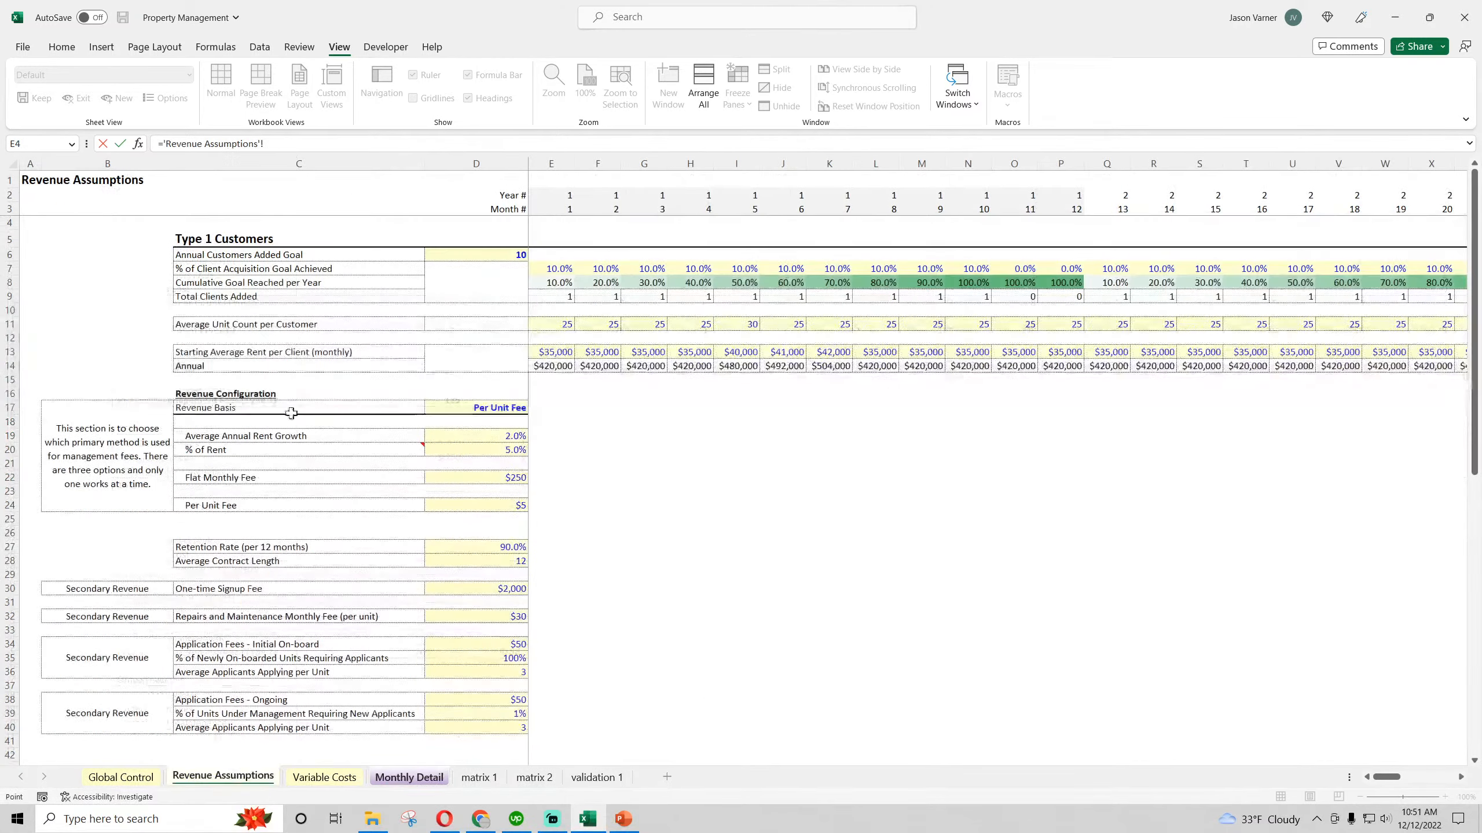
click(233, 239)
key(Return)
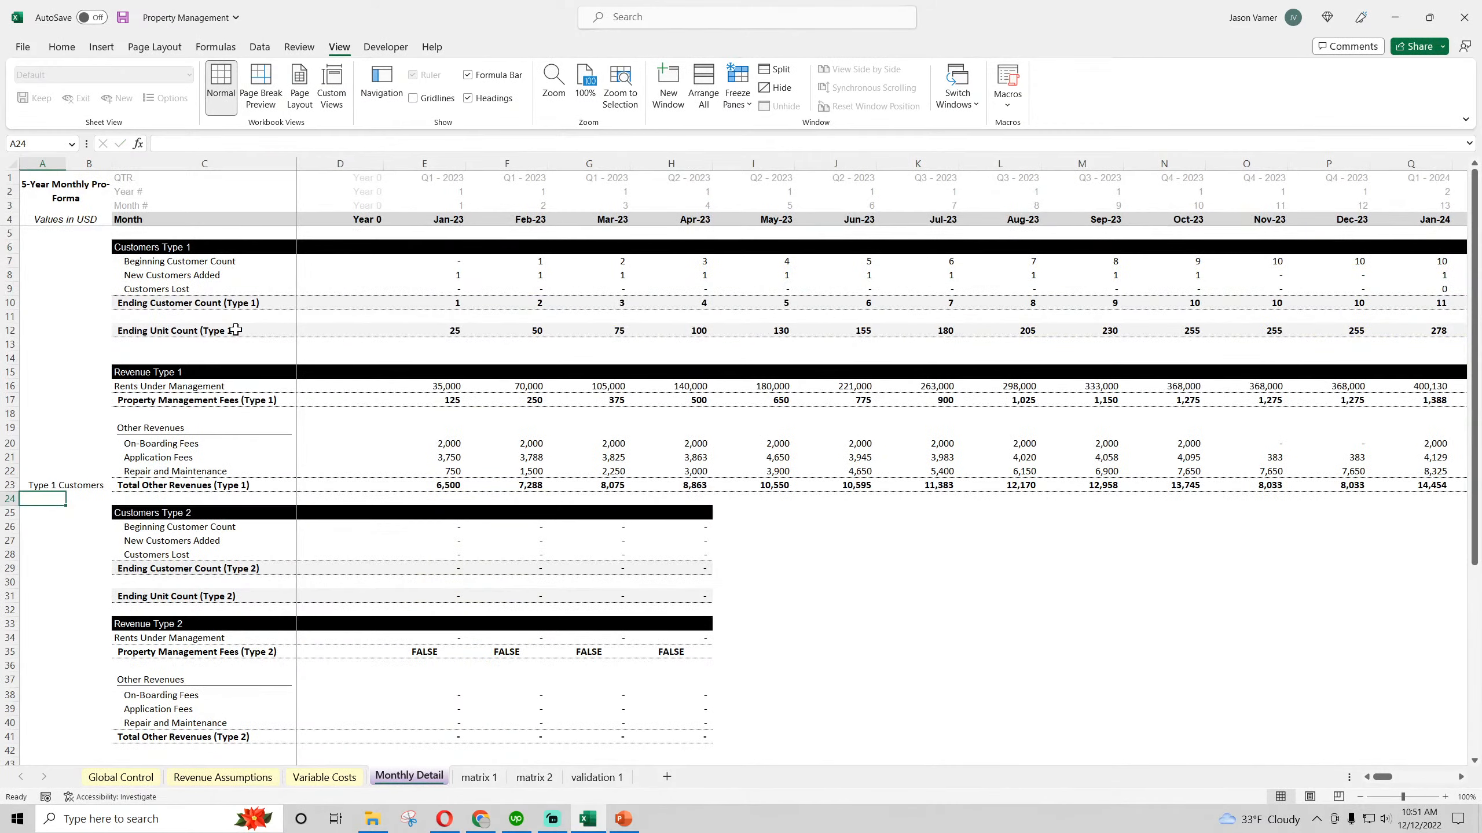
Format the Type 1 Customers heading (C5) on Revenue Assumptions as an input with light yellow fill and blue font
click(227, 776)
click(225, 240)
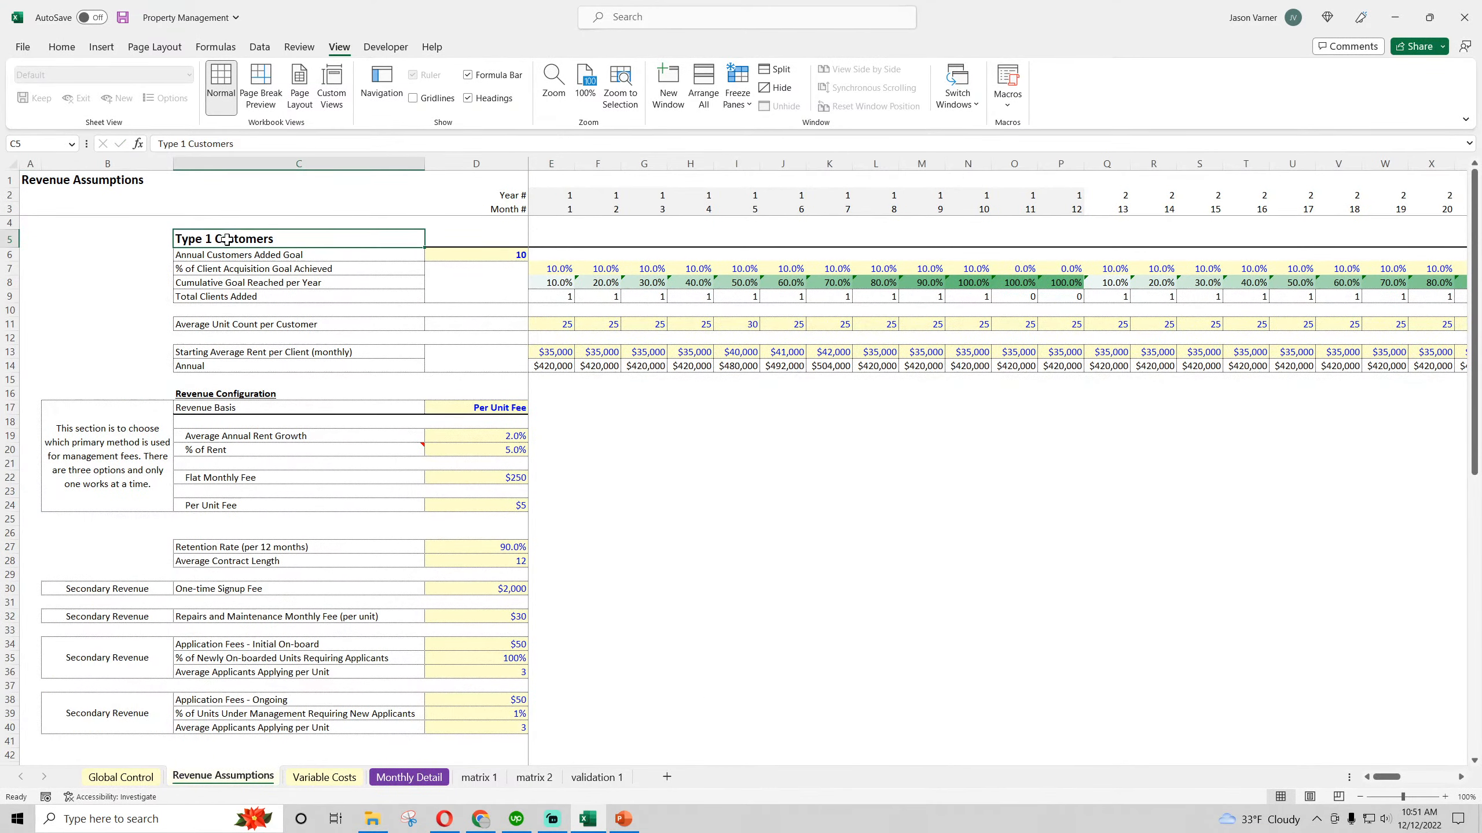
click(61, 47)
click(298, 97)
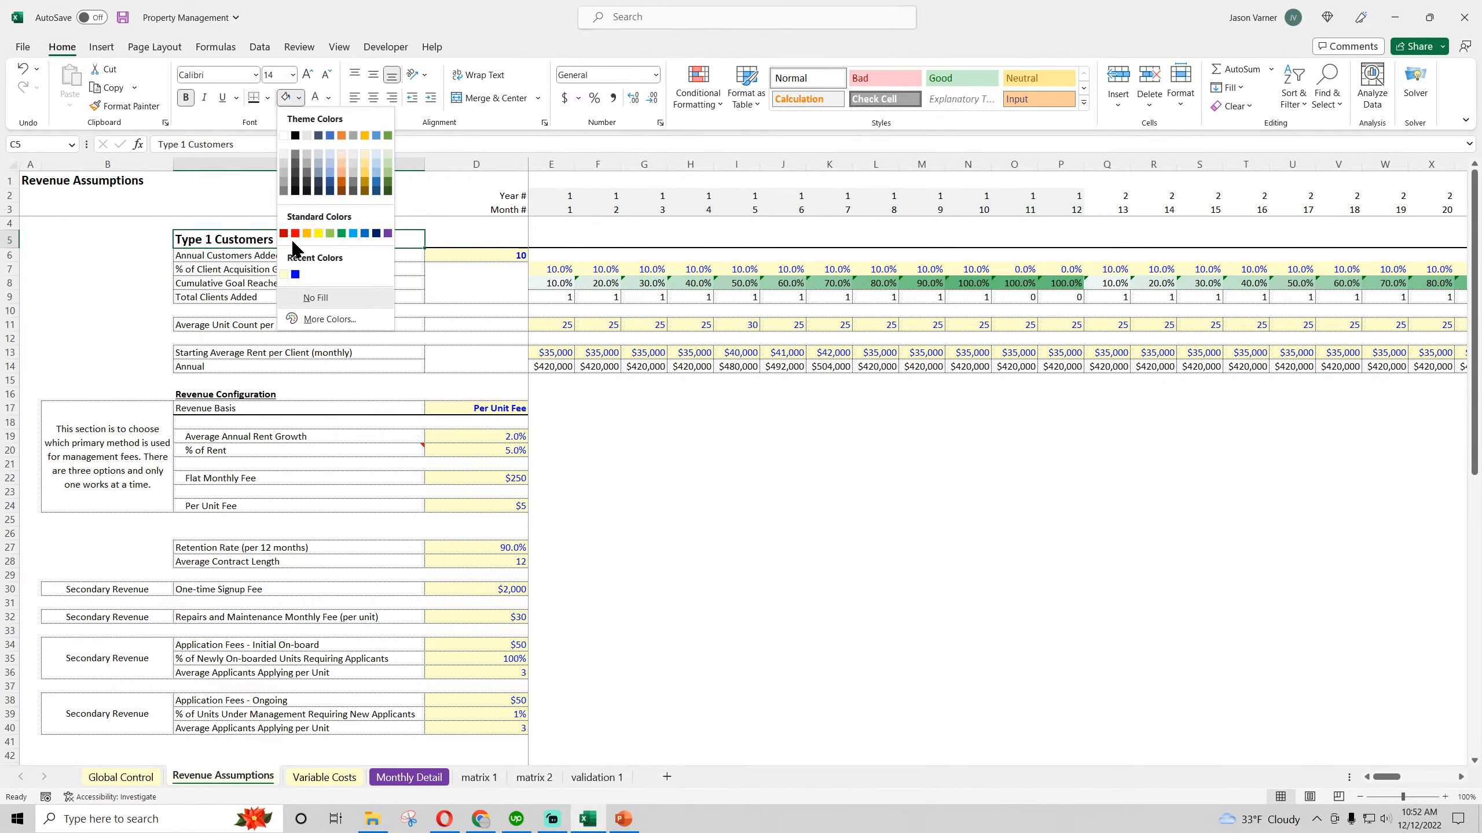
click(288, 263)
click(327, 99)
click(399, 237)
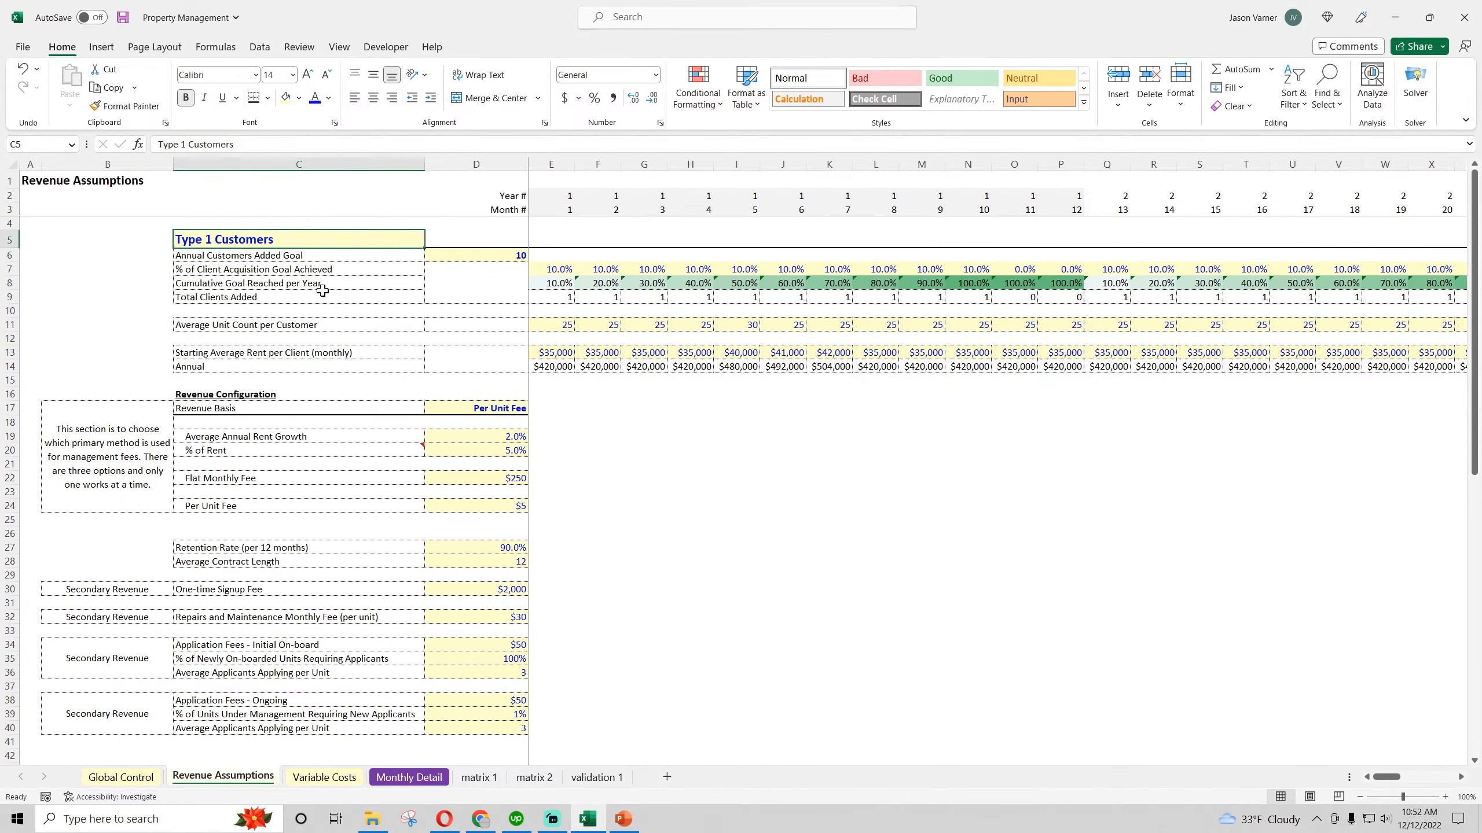
Apply the same light yellow fill and blue font to the Type 2 Customers heading (C43), and return to the Monthly Detail sheet
scroll(251, 401, down, 7)
click(248, 467)
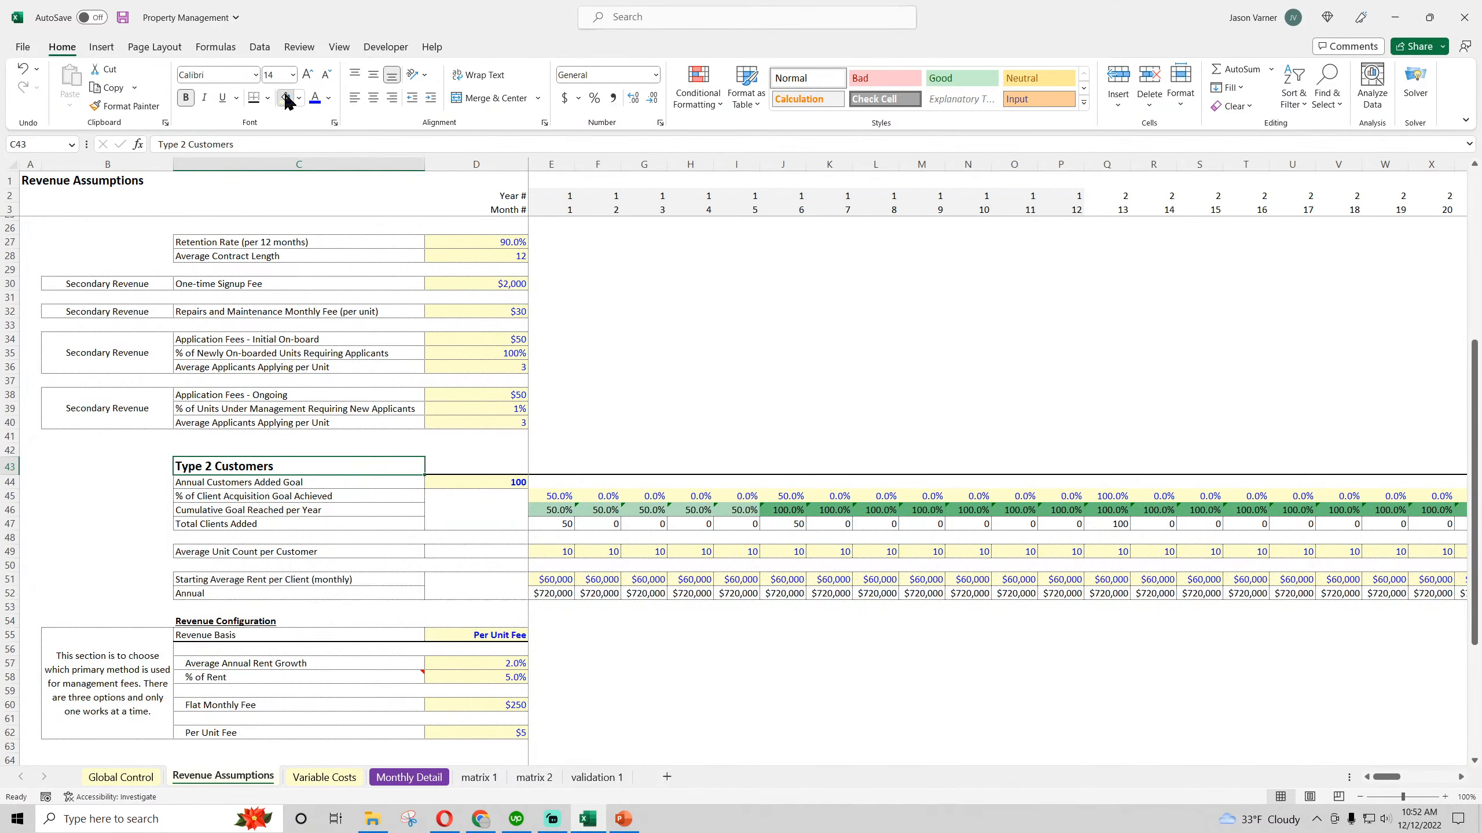
click(315, 98)
scroll(298, 393, up, 7)
click(437, 776)
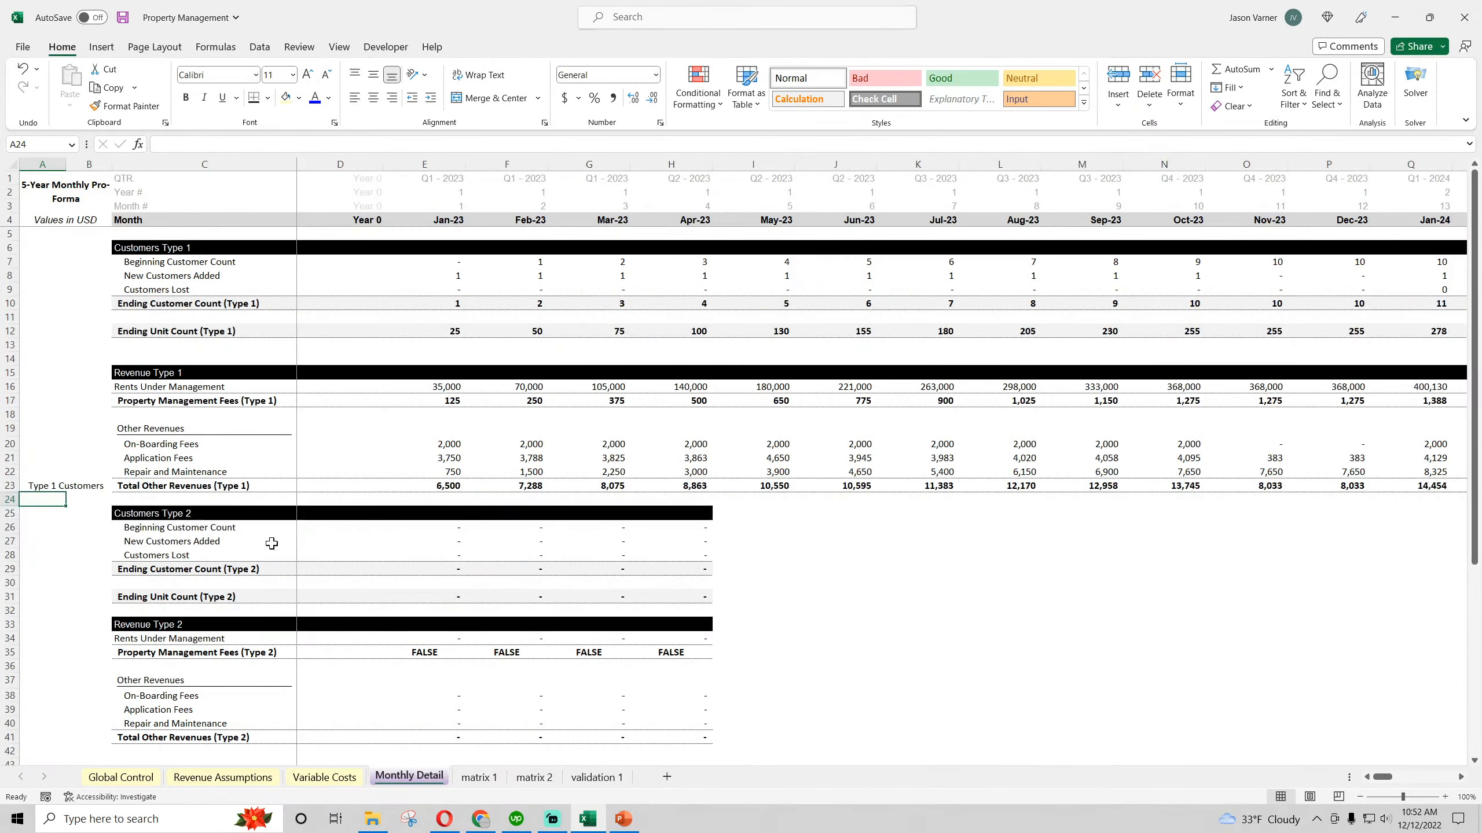
Vertically center the Type 1 Customers label in merged cell A6 and set its font size to 20
click(64, 472)
click(373, 74)
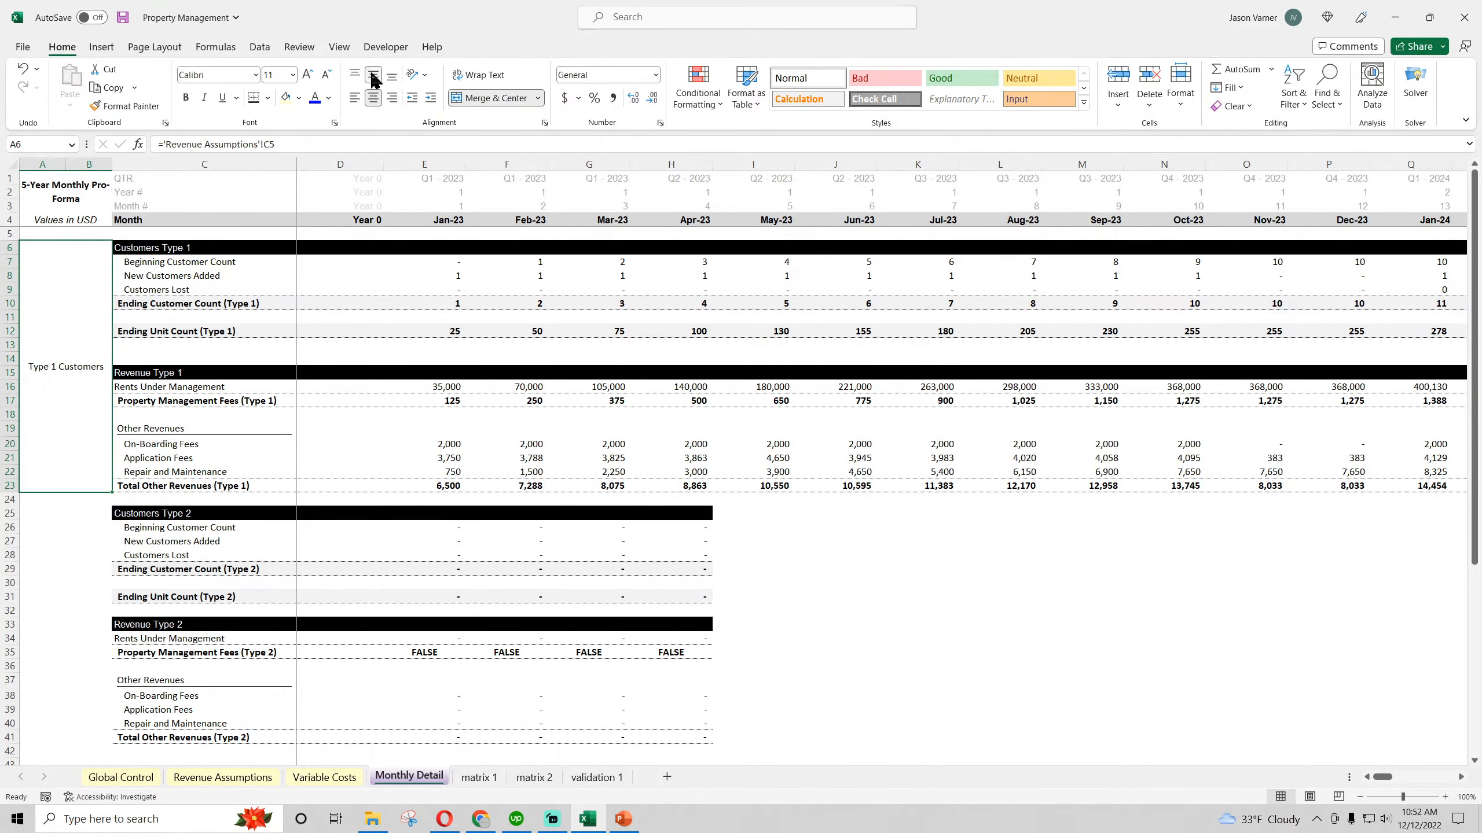
click(292, 78)
click(275, 229)
Try a diagonal upward text orientation on the merged Type 1 Customers label through its cell alignment format
right_click(80, 337)
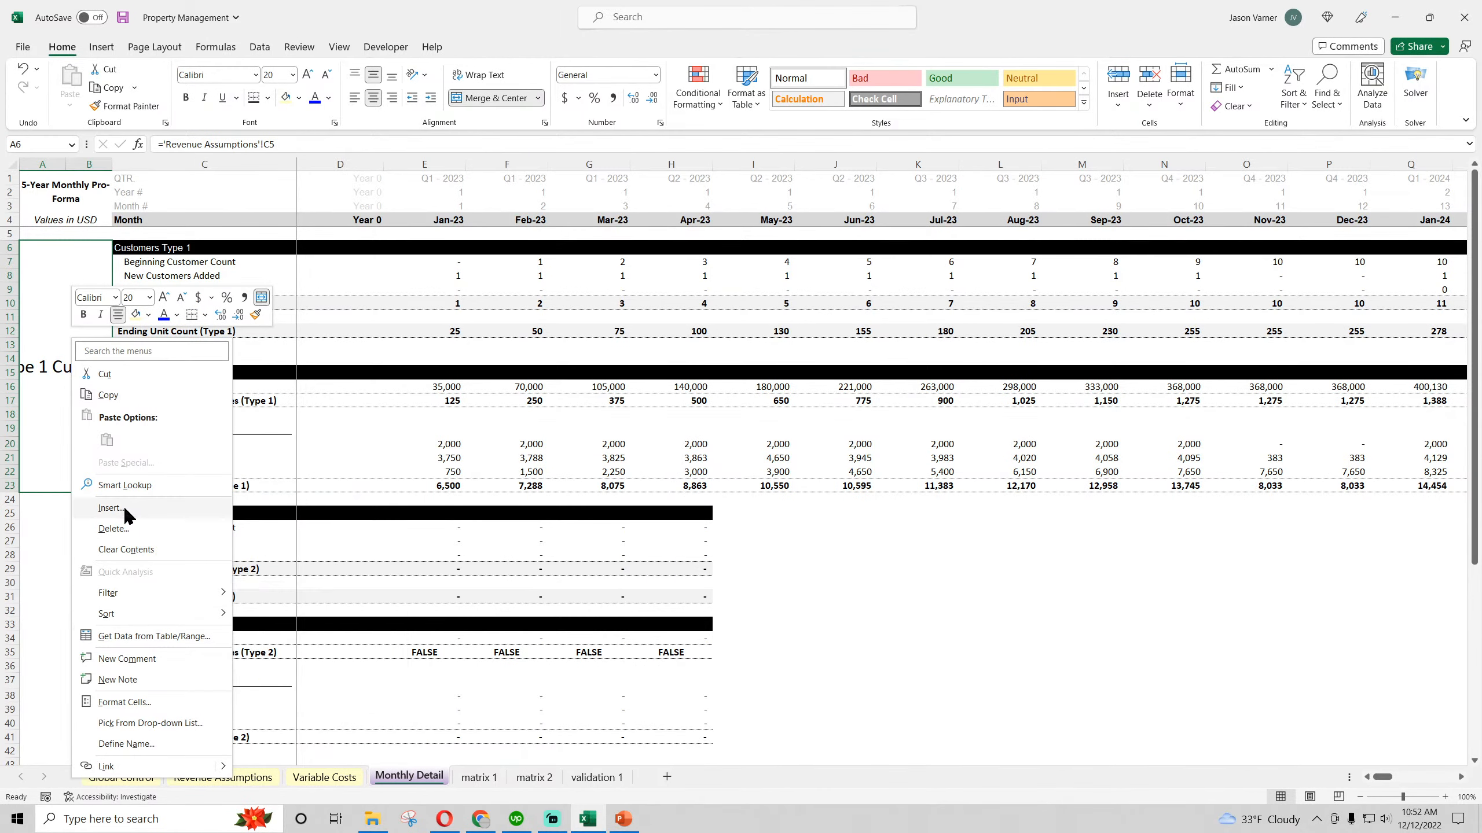
mouse_move(134, 596)
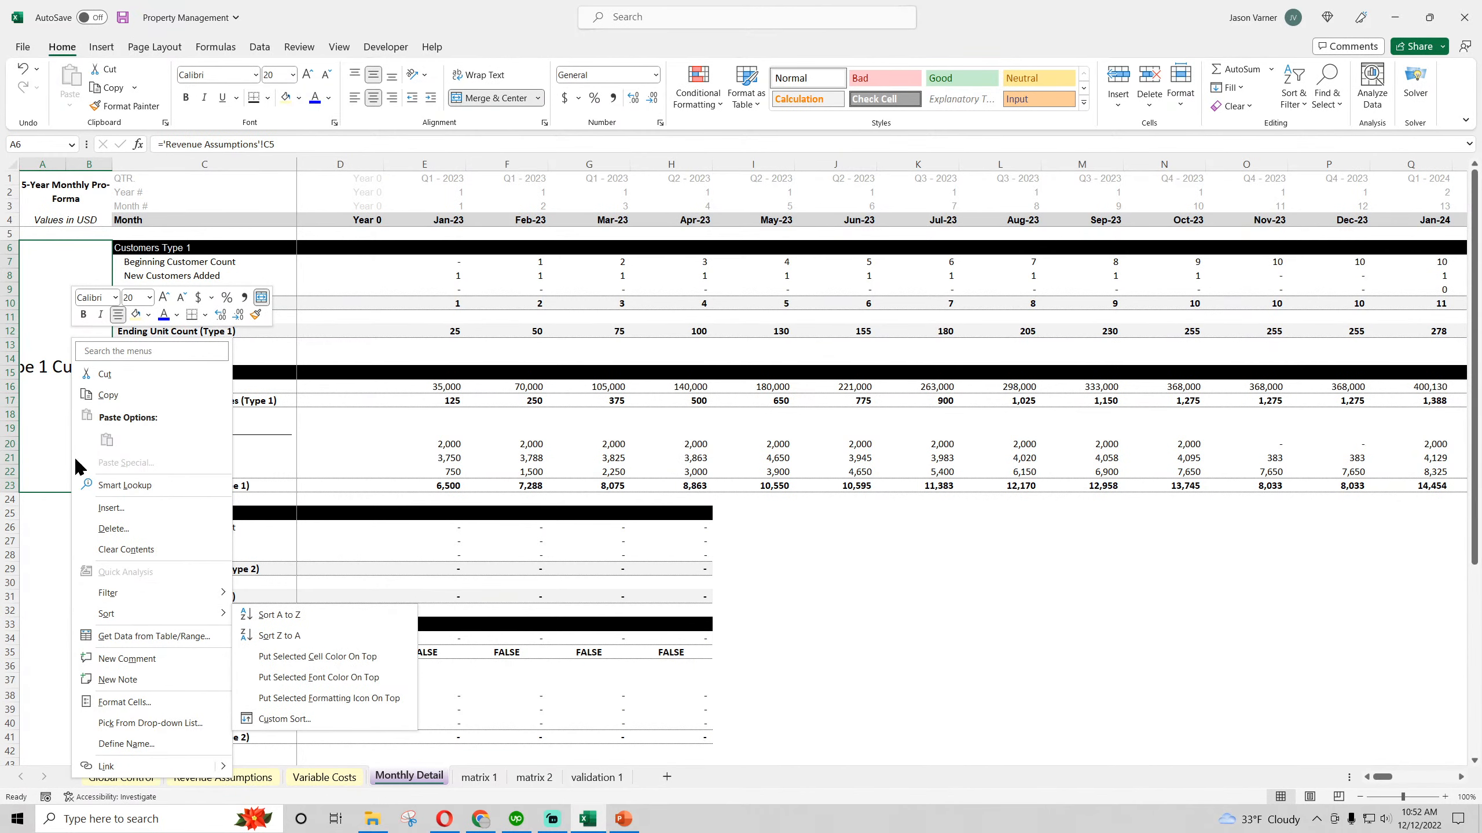
right_click(40, 373)
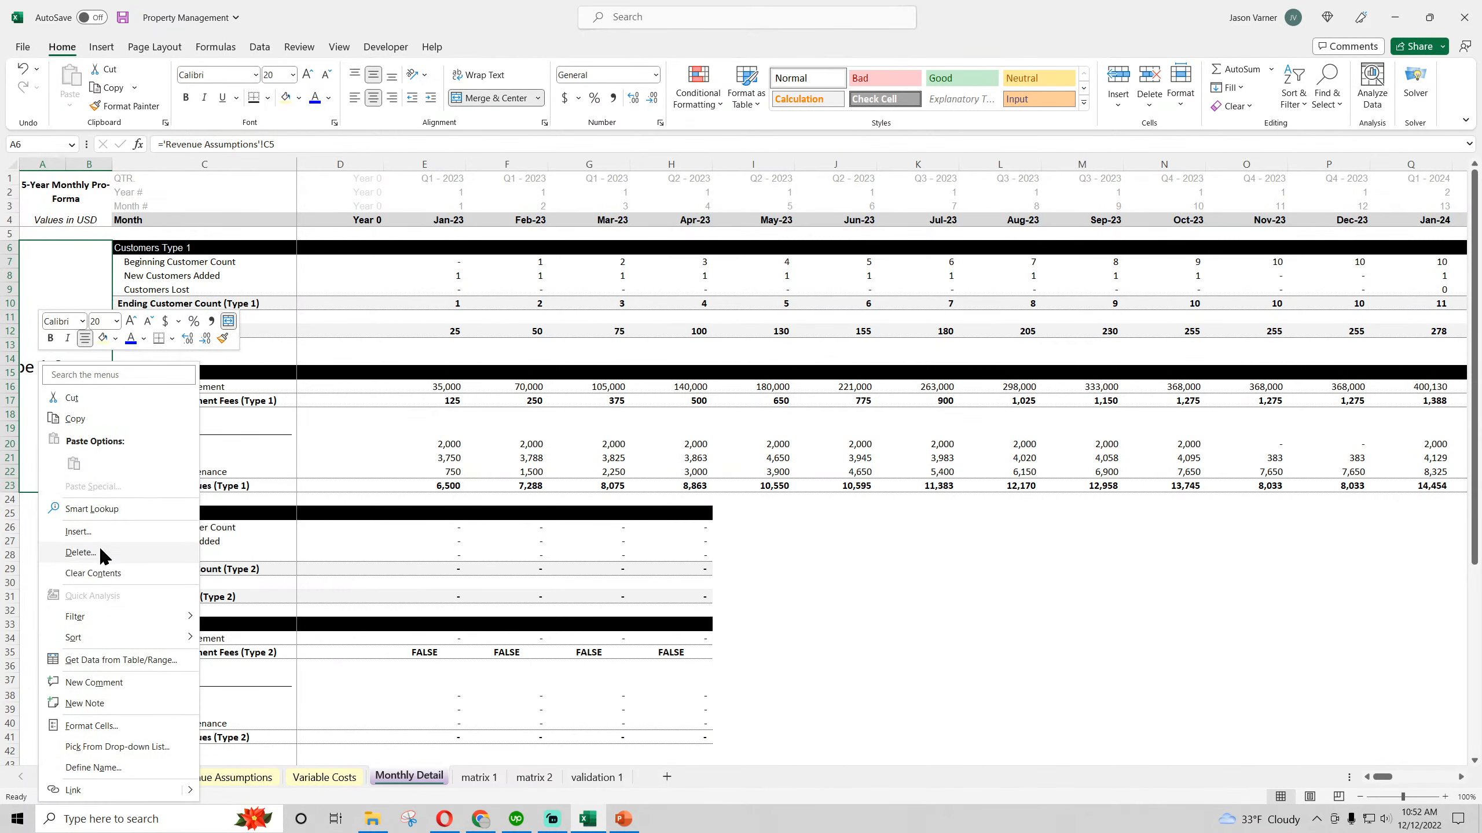
click(91, 725)
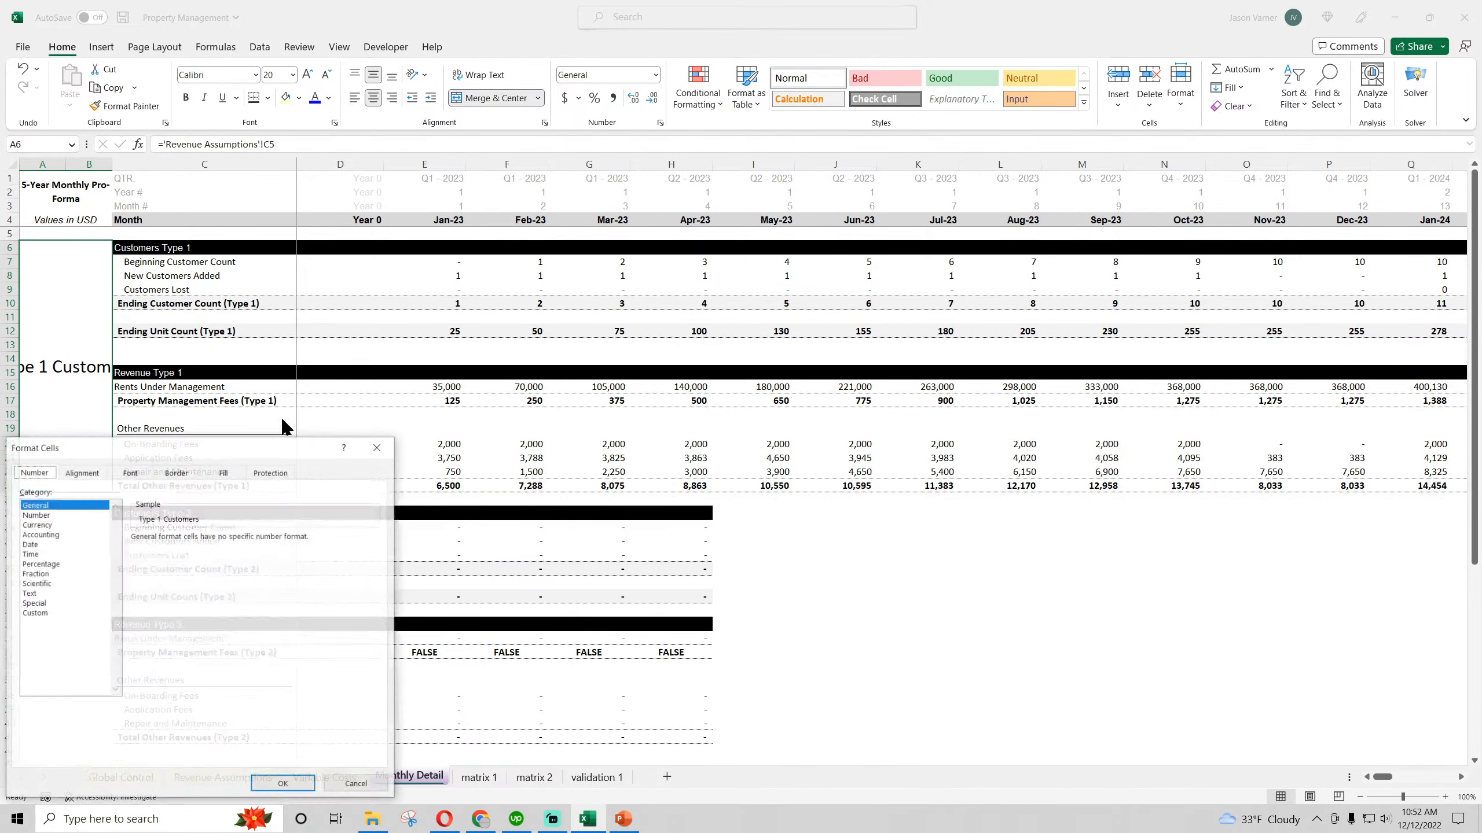
drag(267, 448, 607, 244)
click(430, 264)
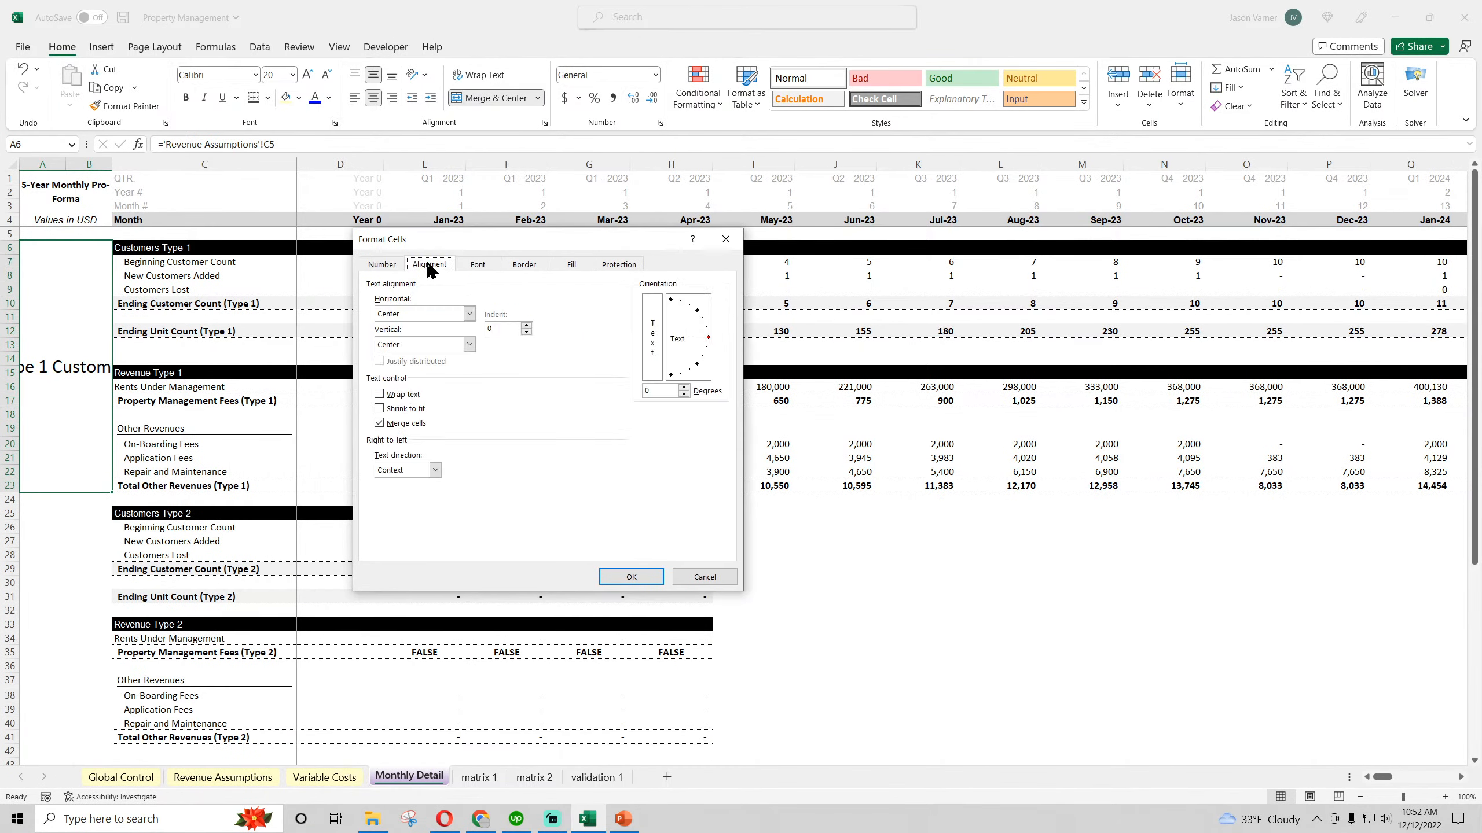
click(707, 331)
drag(708, 332, 700, 317)
click(645, 577)
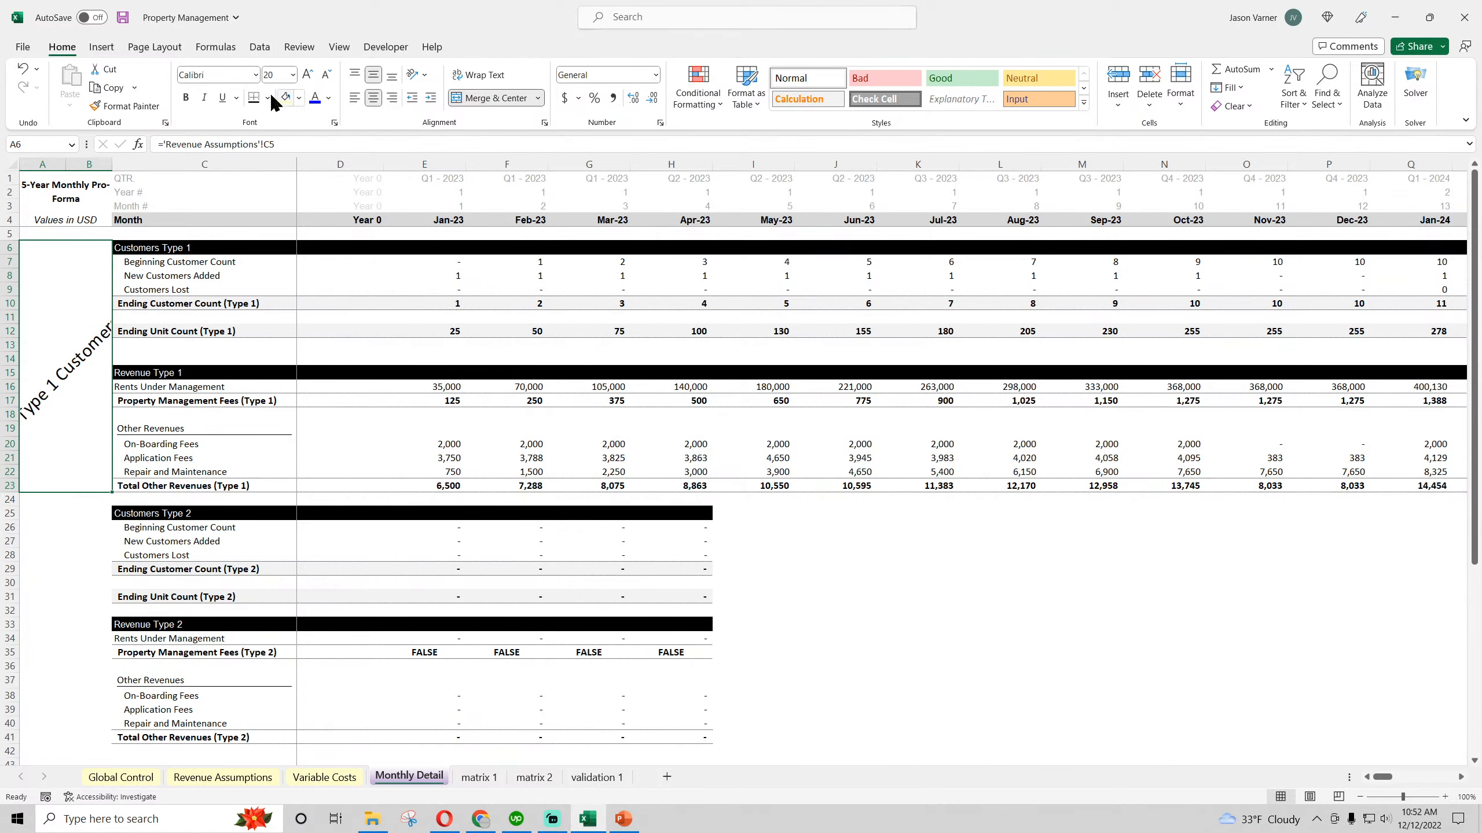
Set the Type 1 Customers label's text orientation to 60 degrees and add outside borders around the merged cell
right_click(99, 300)
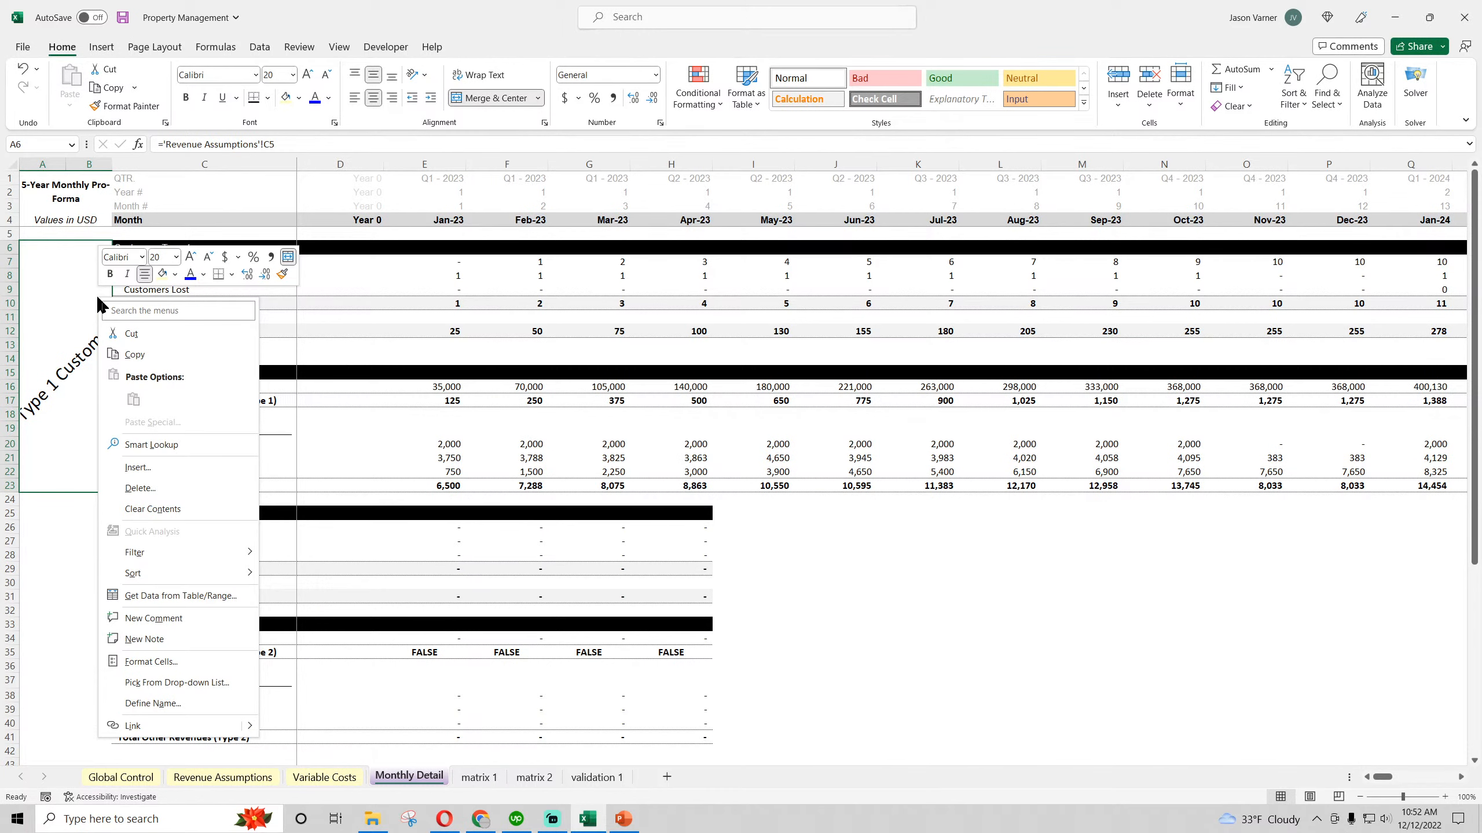
click(151, 661)
click(342, 513)
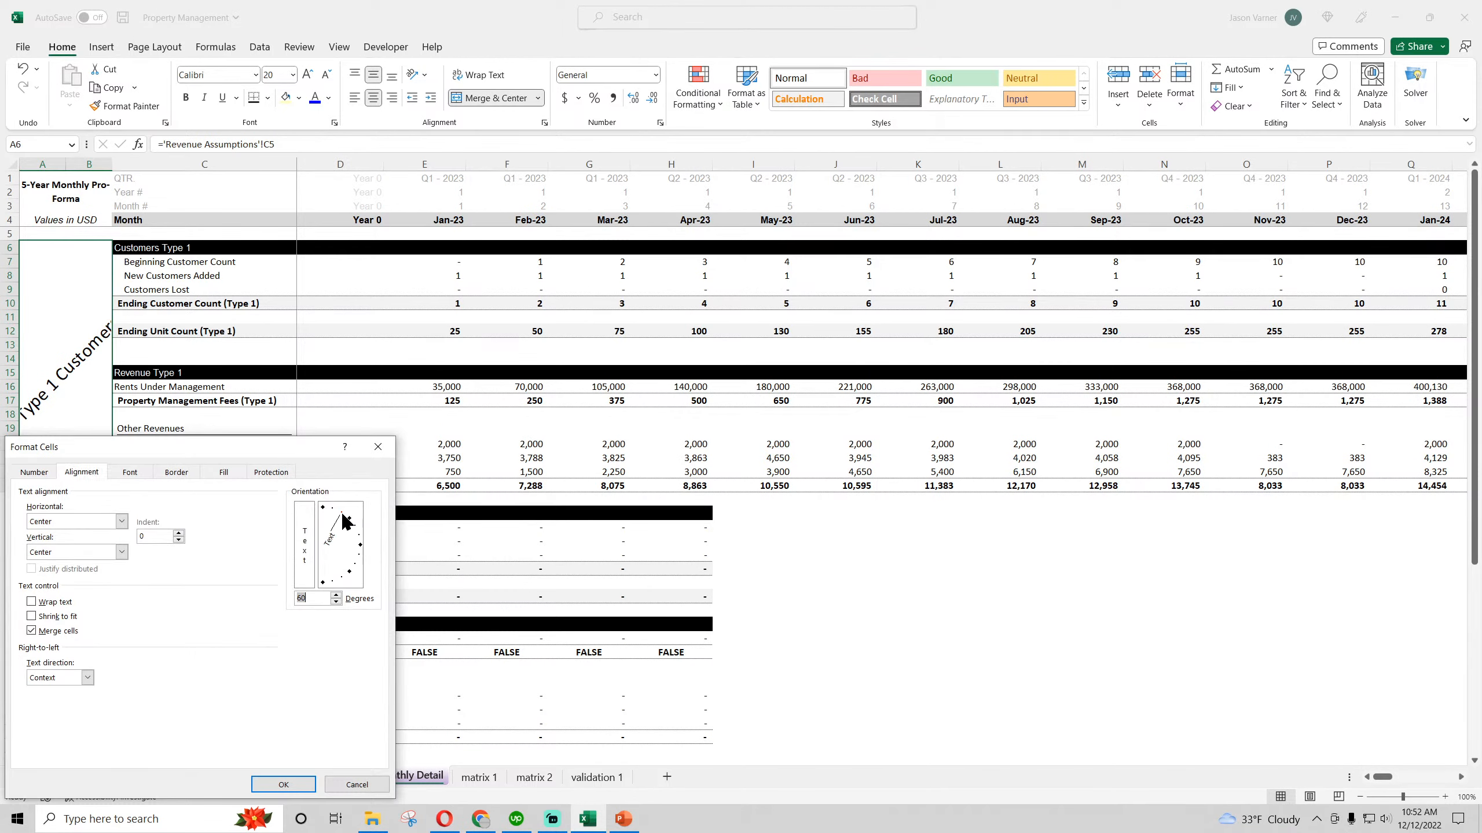
click(283, 784)
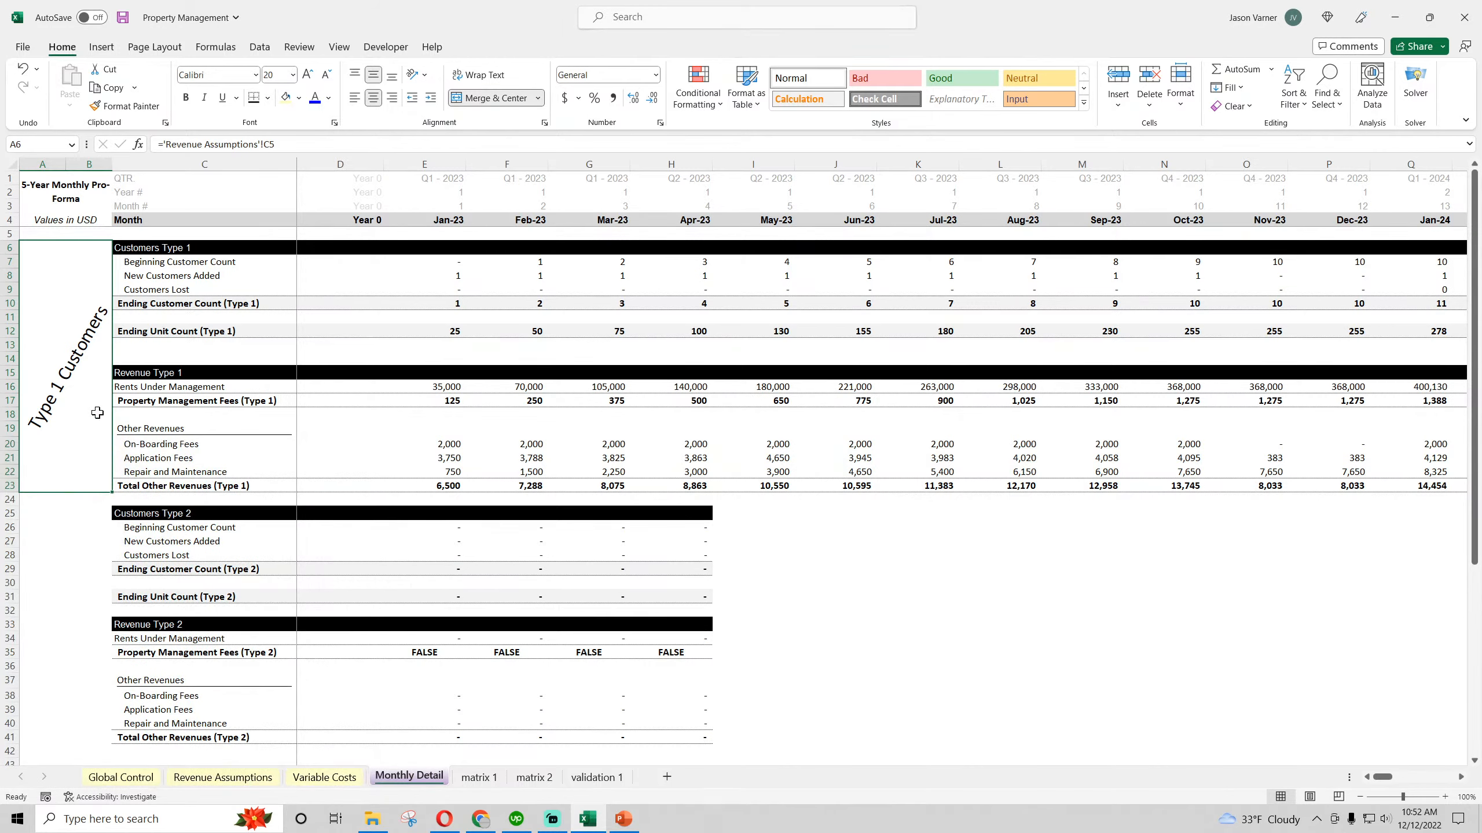
click(268, 99)
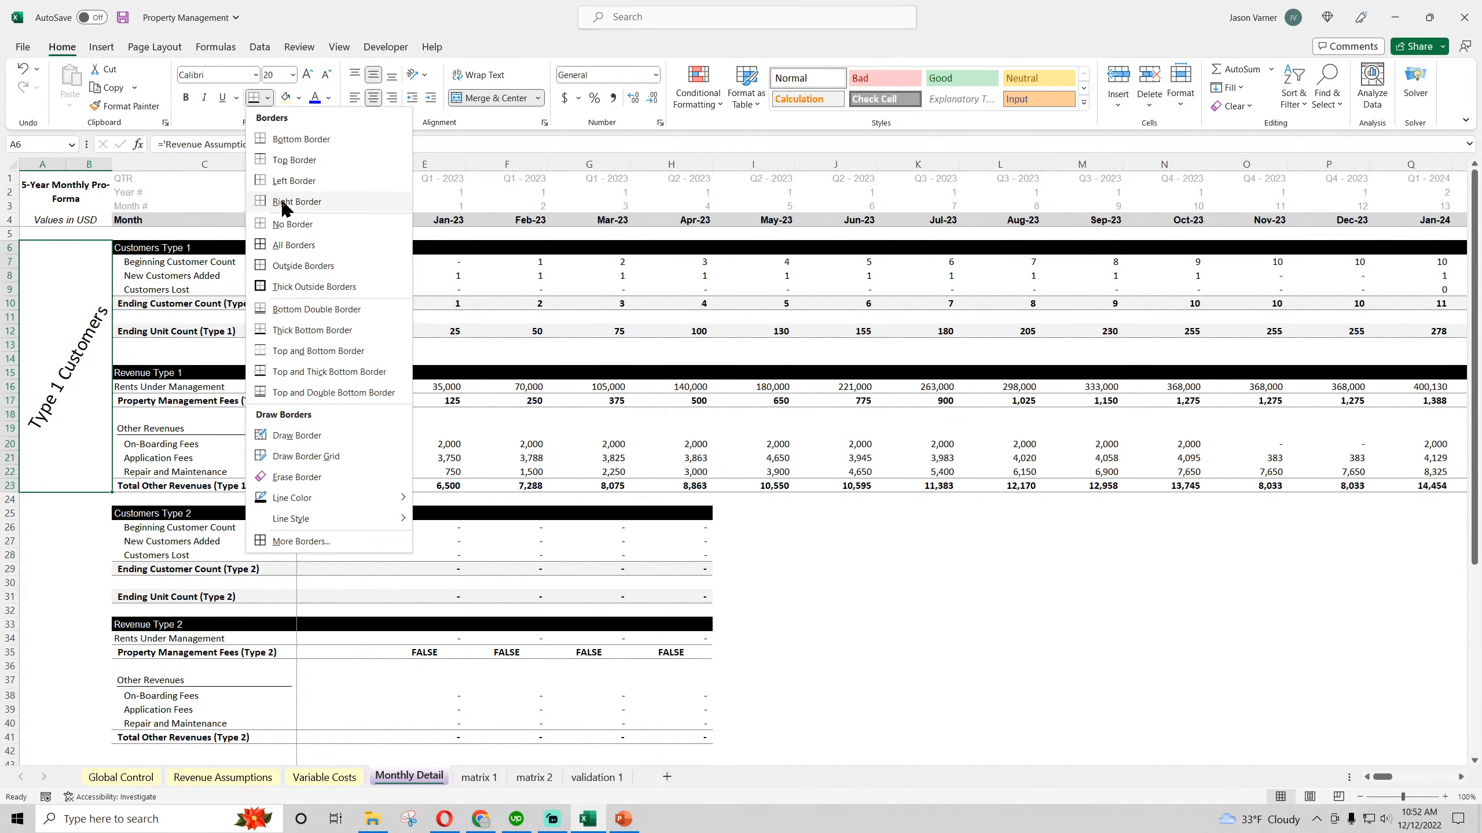
click(289, 269)
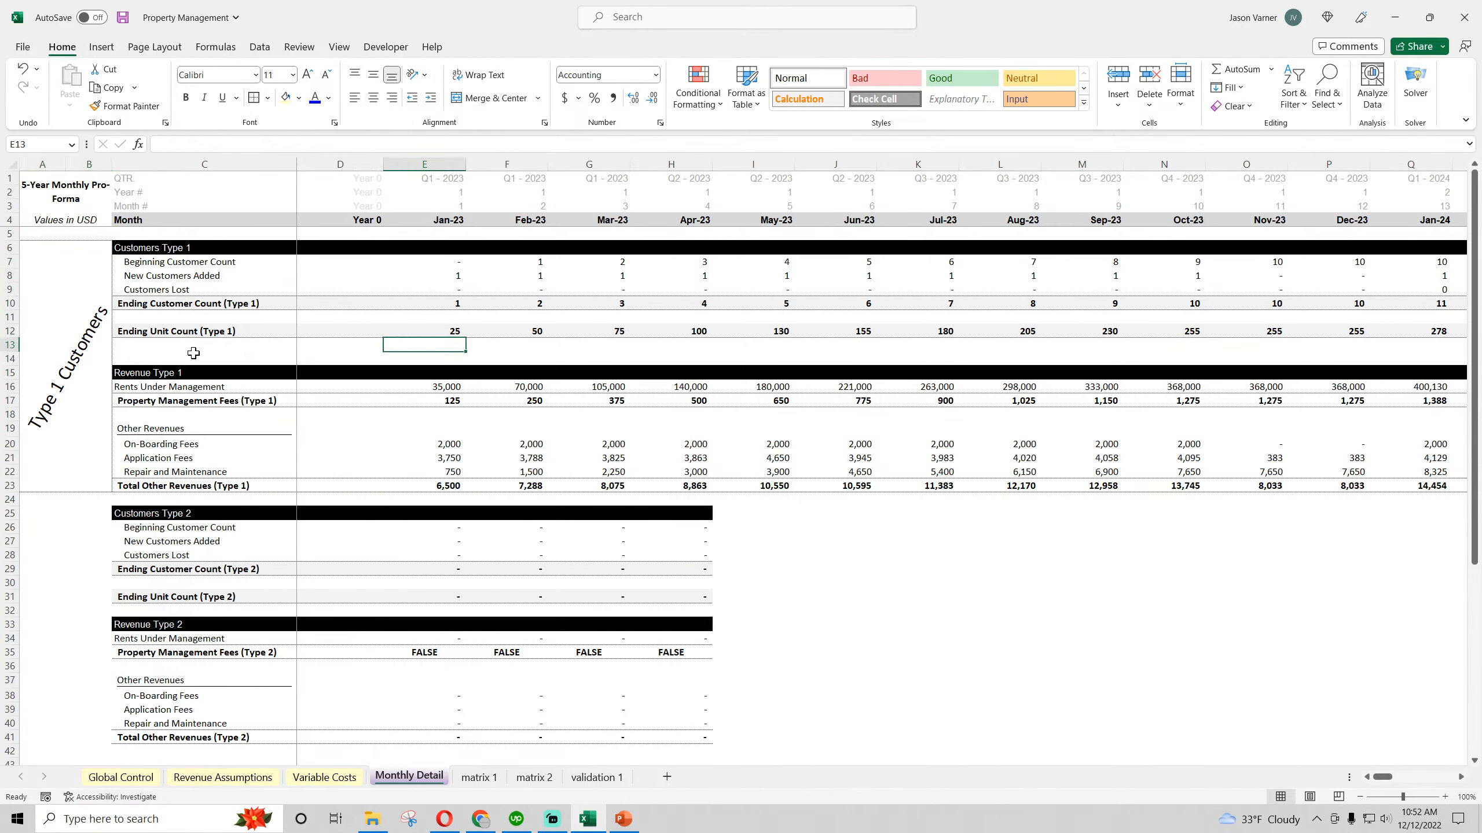
Copy the merged Type 1 Customers label to A25 beside the Type 2 customer and revenue sections
key(ctrl+c)
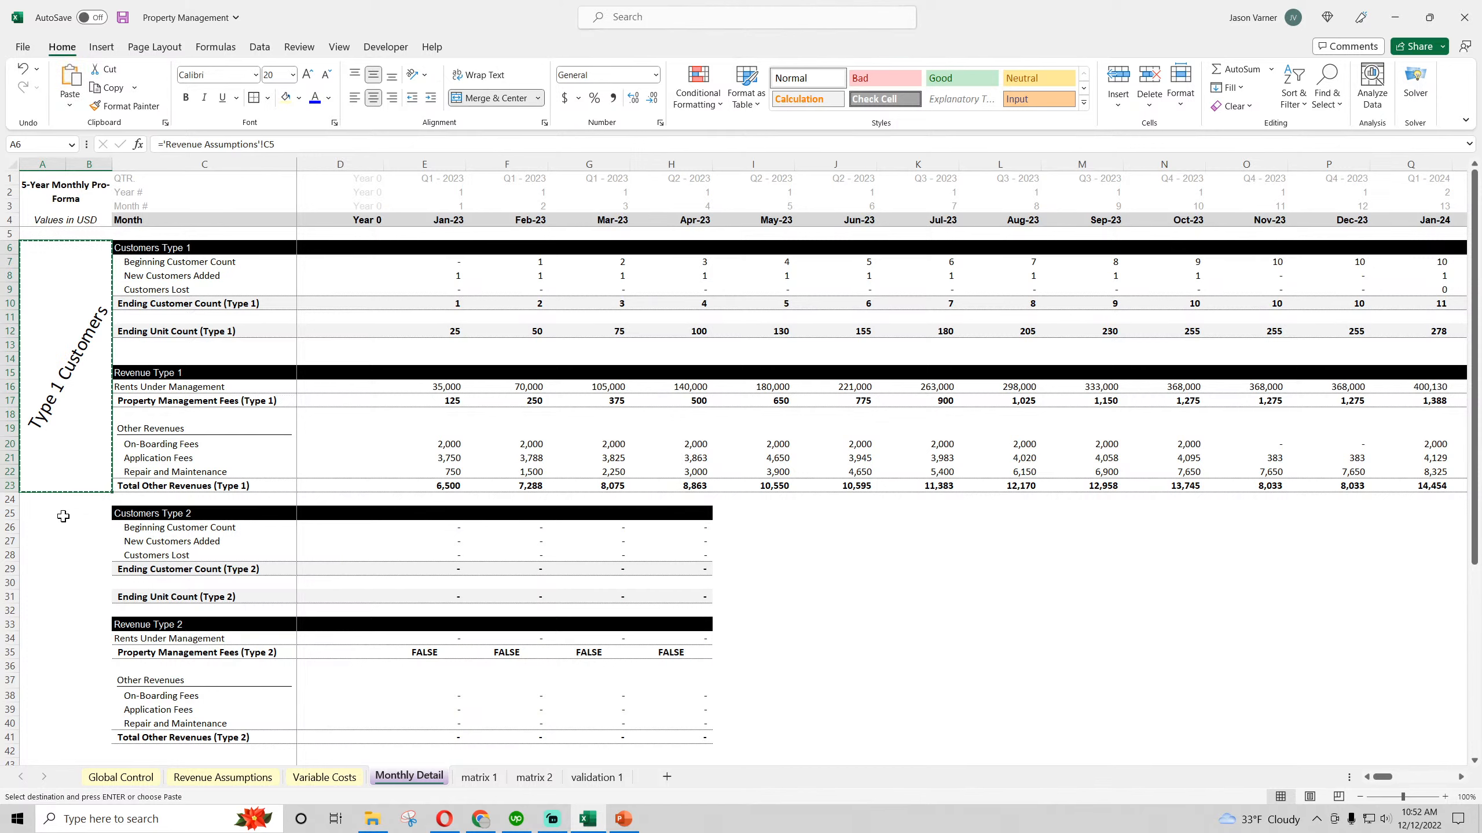
click(67, 512)
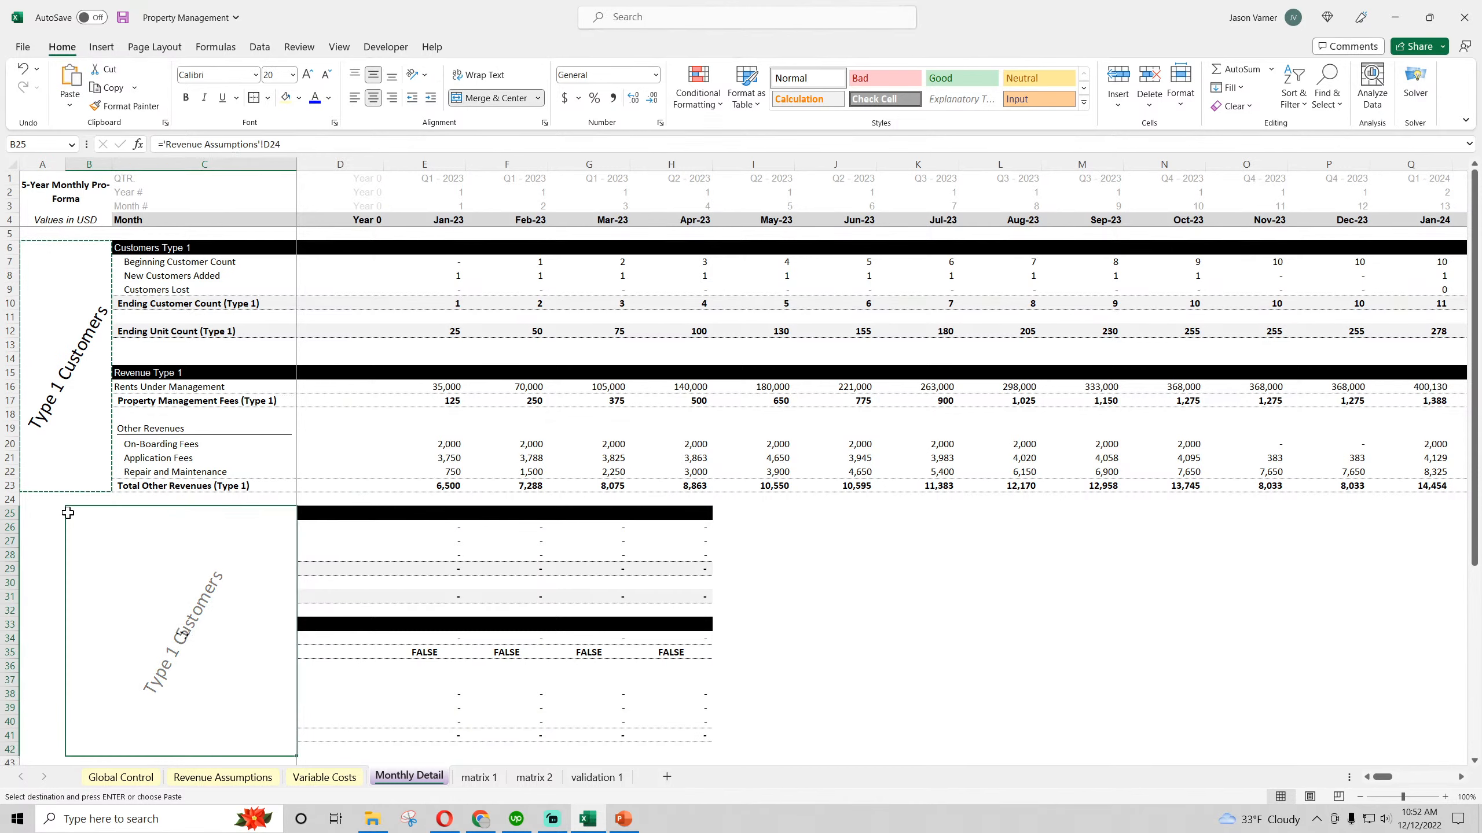
click(22, 68)
click(41, 516)
key(ctrl+v)
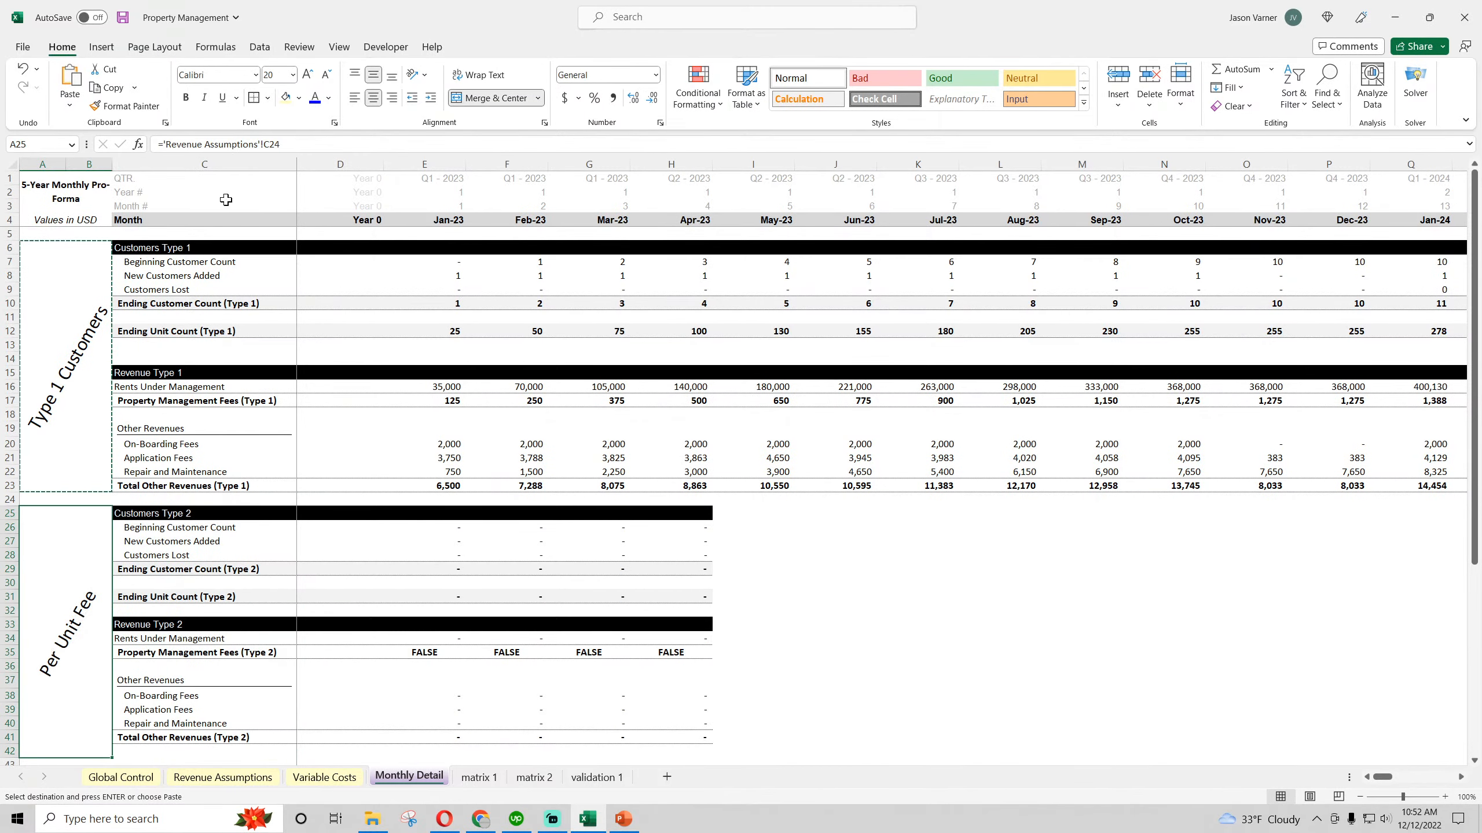
Link the merged label in A25 to the Type 2 Customers heading in cell C43 of the Revenue Assumptions sheet
text(=)
click(210, 785)
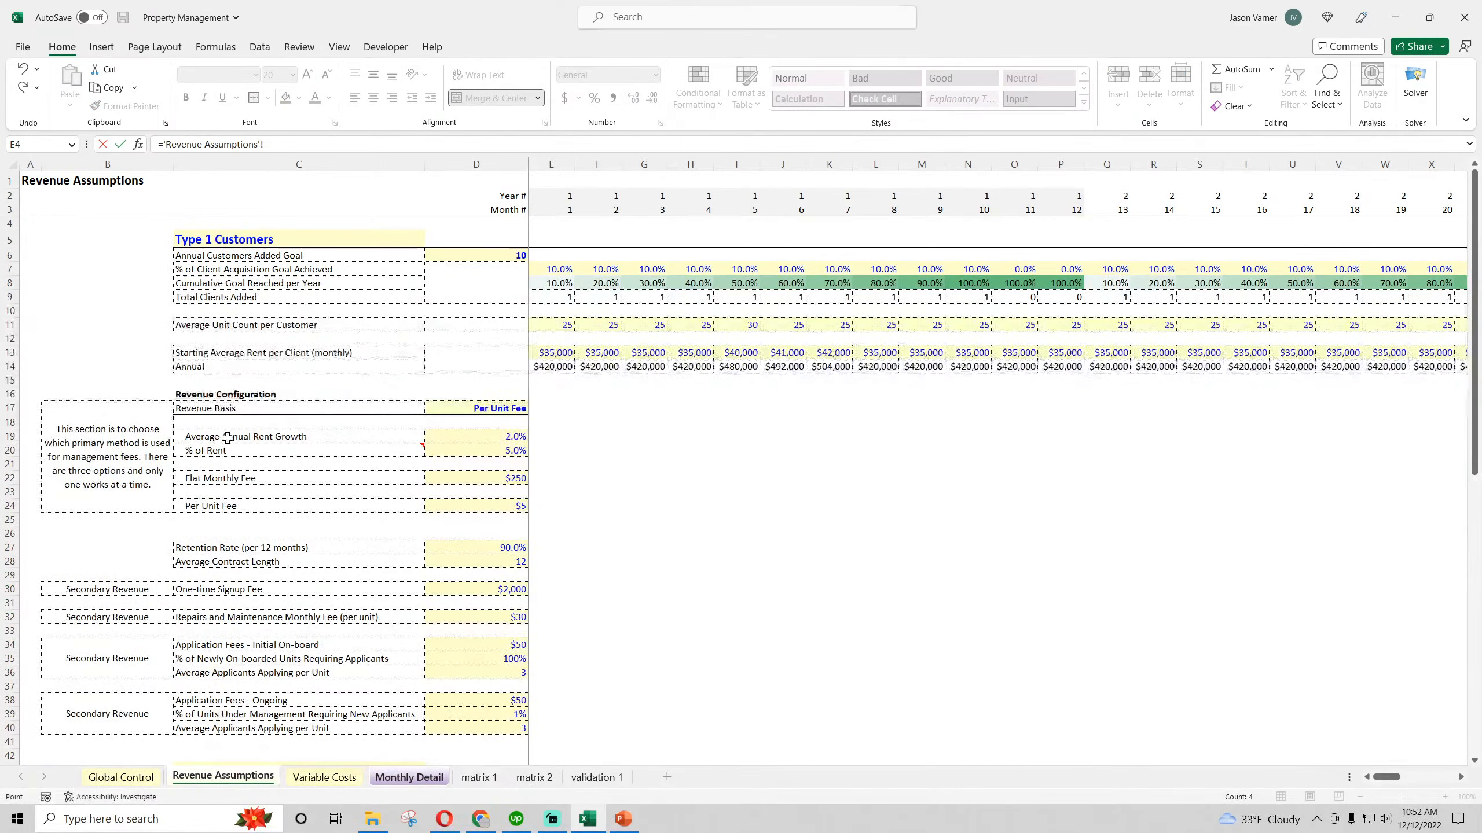
scroll(213, 467, down, 7)
click(211, 467)
key(Return)
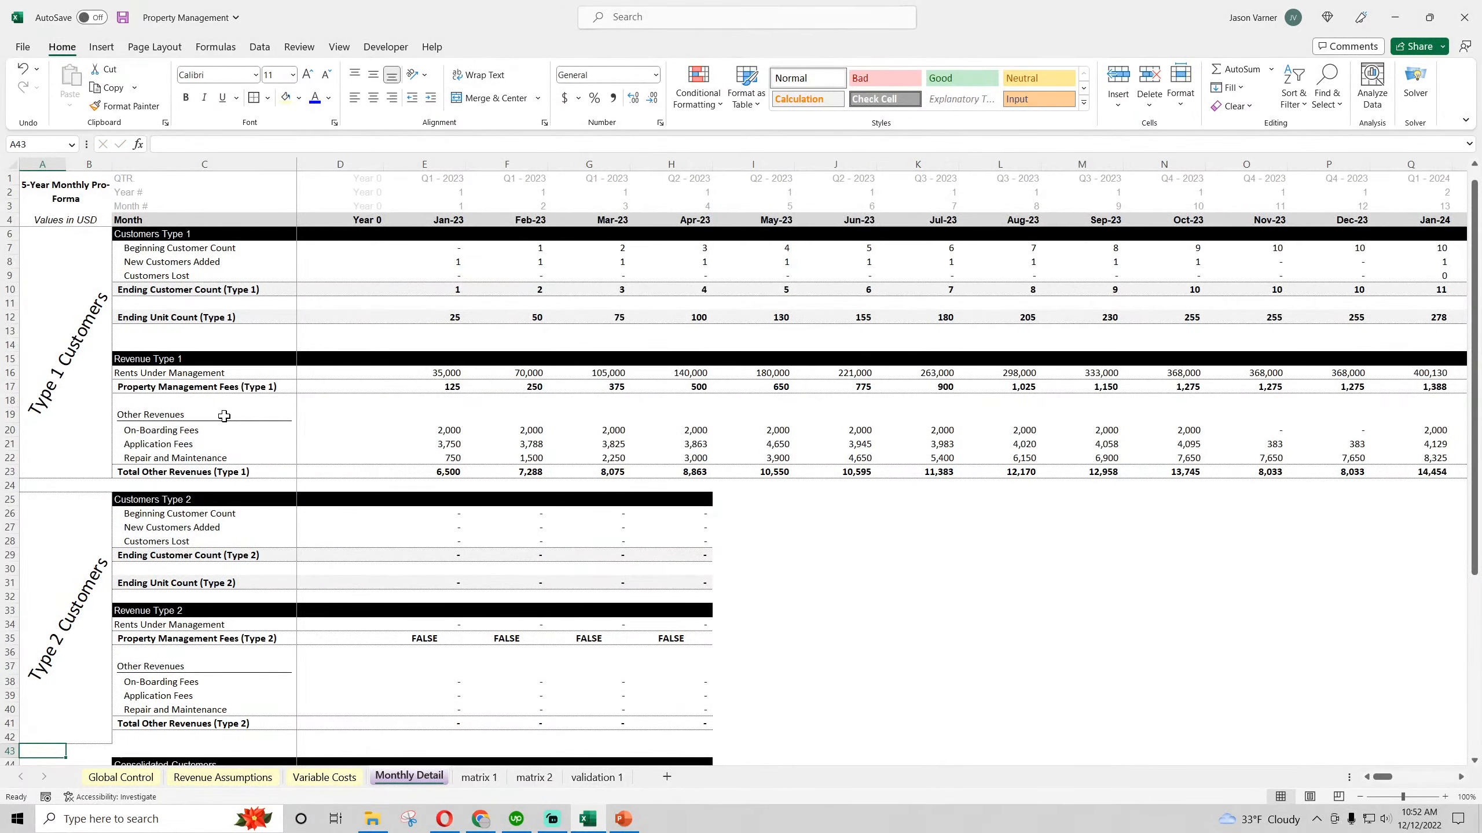
Copy the merged Type 2 Customers label to A44 beside the consolidated customer and revenue sections
scroll(224, 415, down, 8)
click(82, 351)
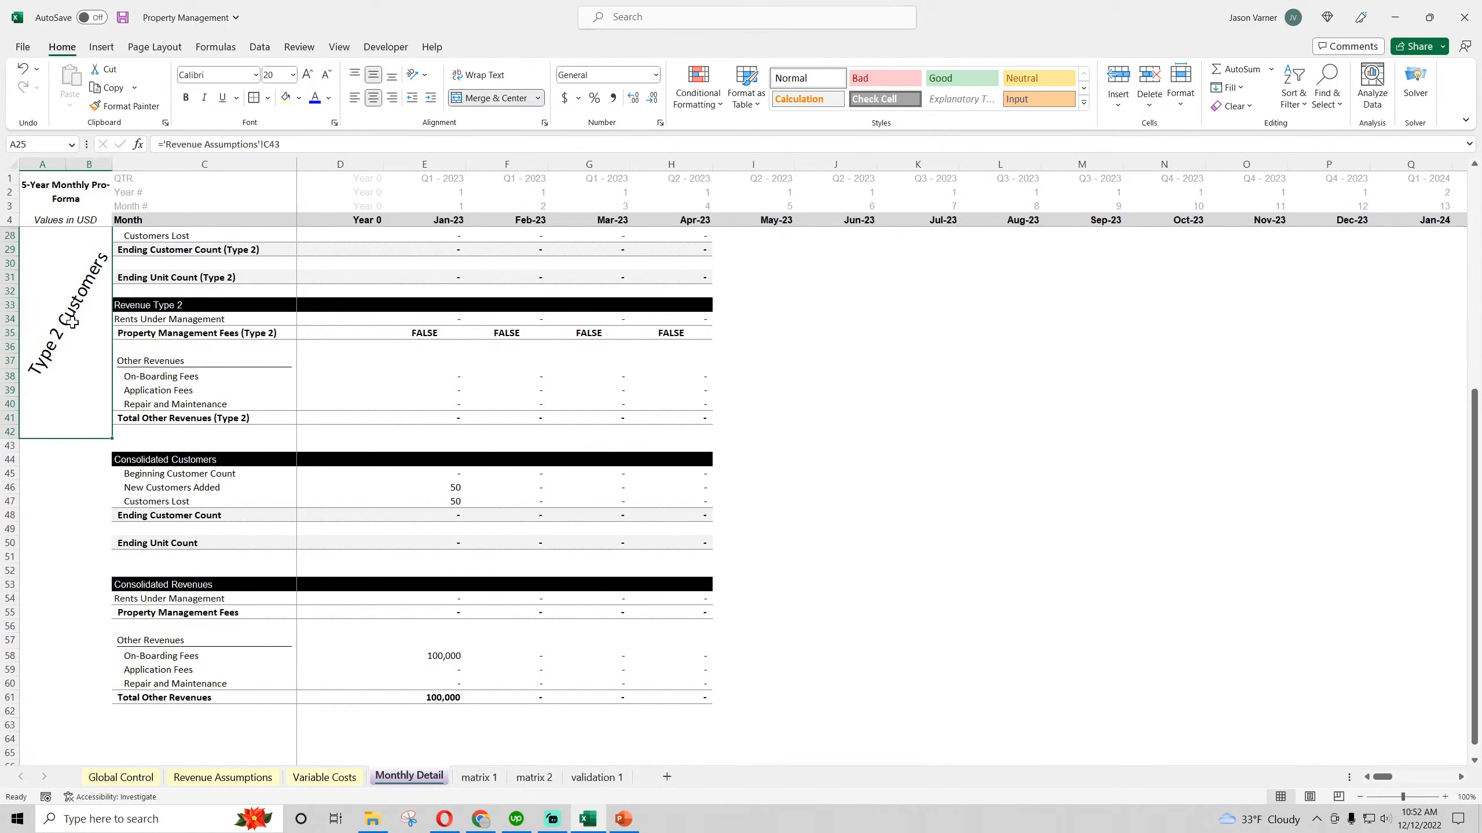
key(ctrl+c)
click(44, 462)
key(ctrl+v)
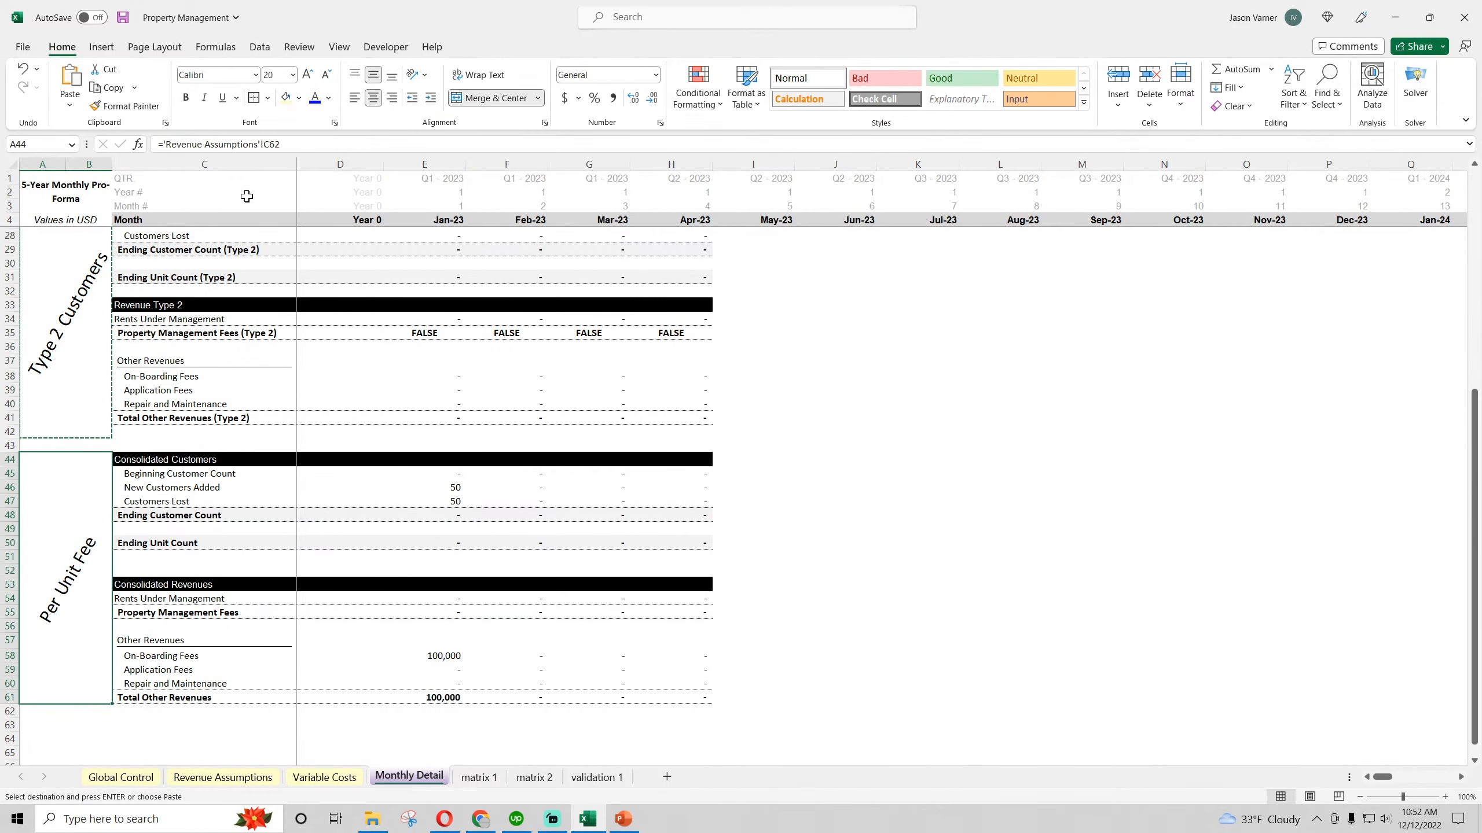
Replace the formula in merged cell A44 with the text label Consolidated
drag(304, 144, 49, 143)
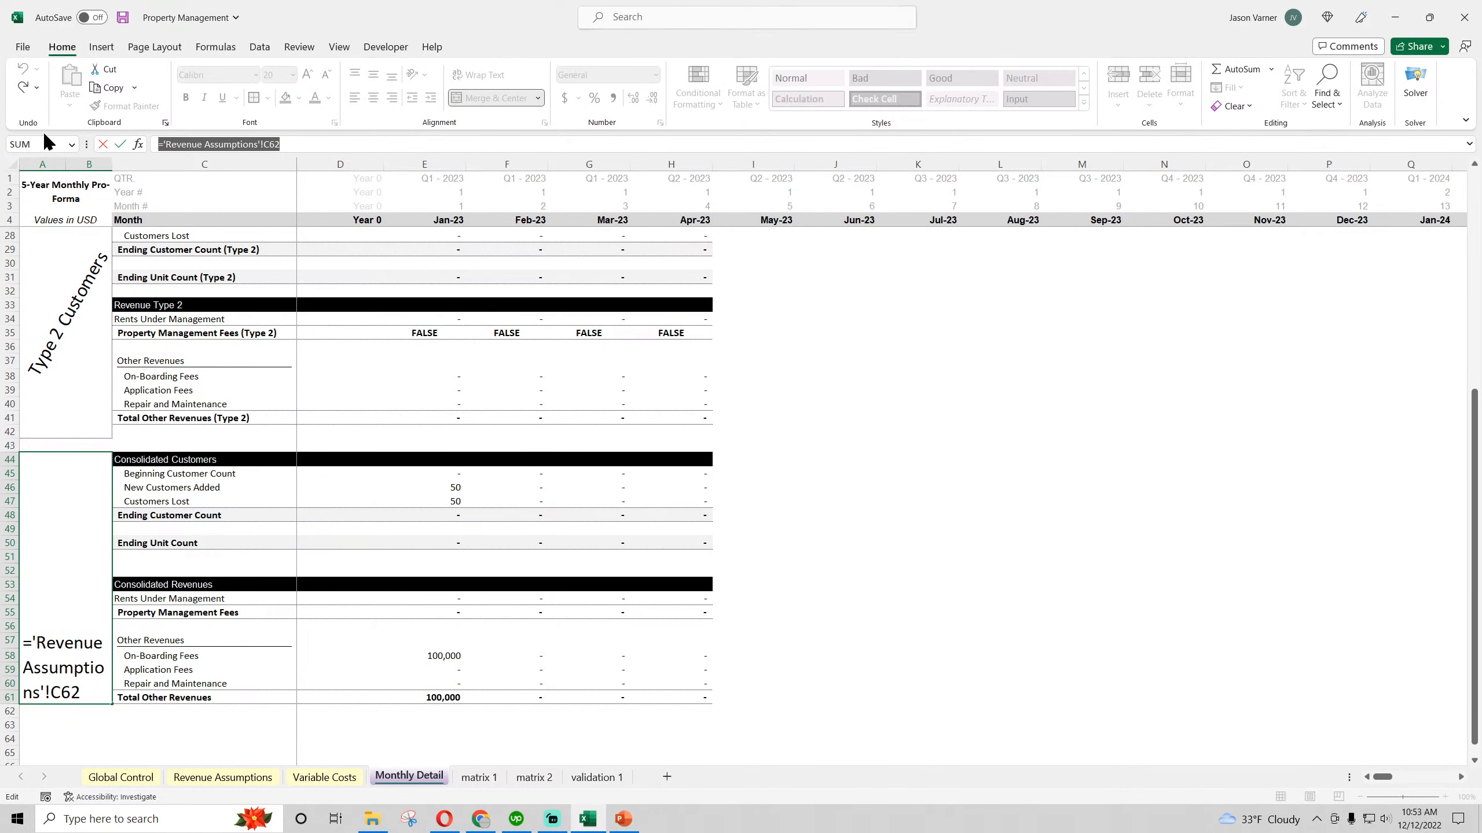
key(BackSpace)
click(1000, 670)
Remove the underline from the Other Revenues subheadings in C19 and C37
scroll(356, 591, up, 8)
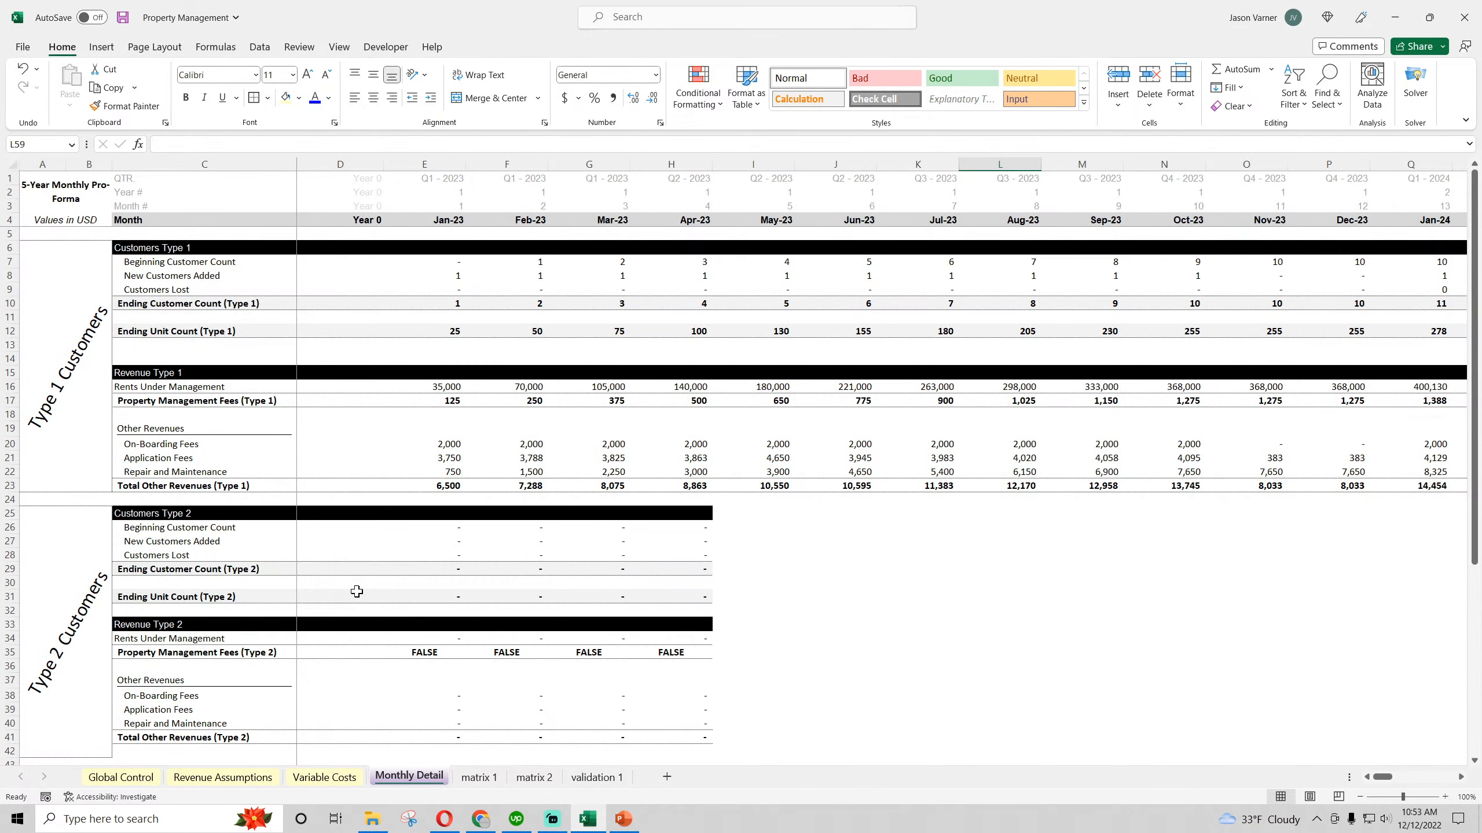
click(172, 429)
click(225, 101)
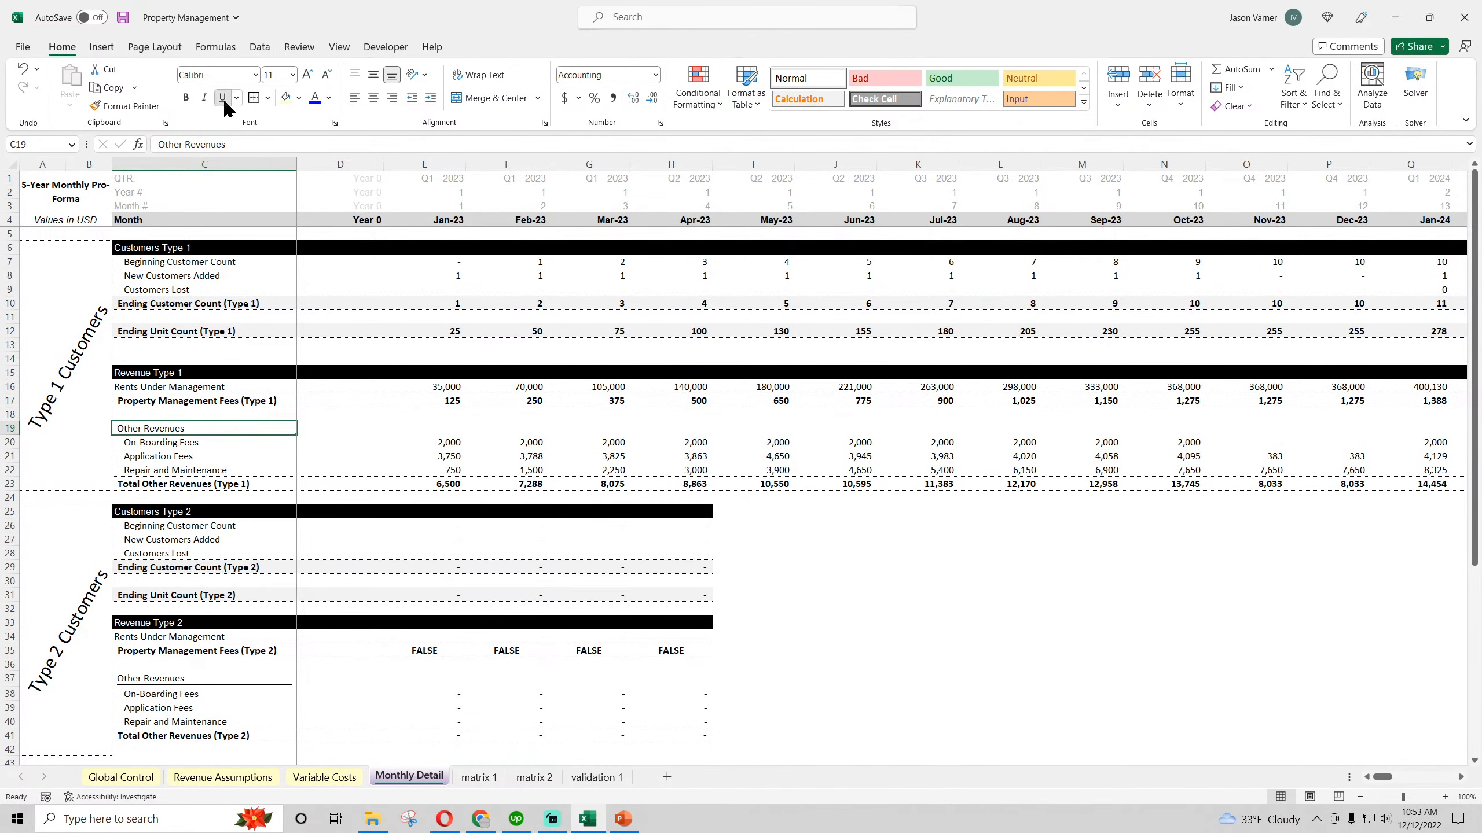
click(224, 101)
click(224, 102)
click(319, 401)
click(220, 432)
click(172, 677)
click(225, 101)
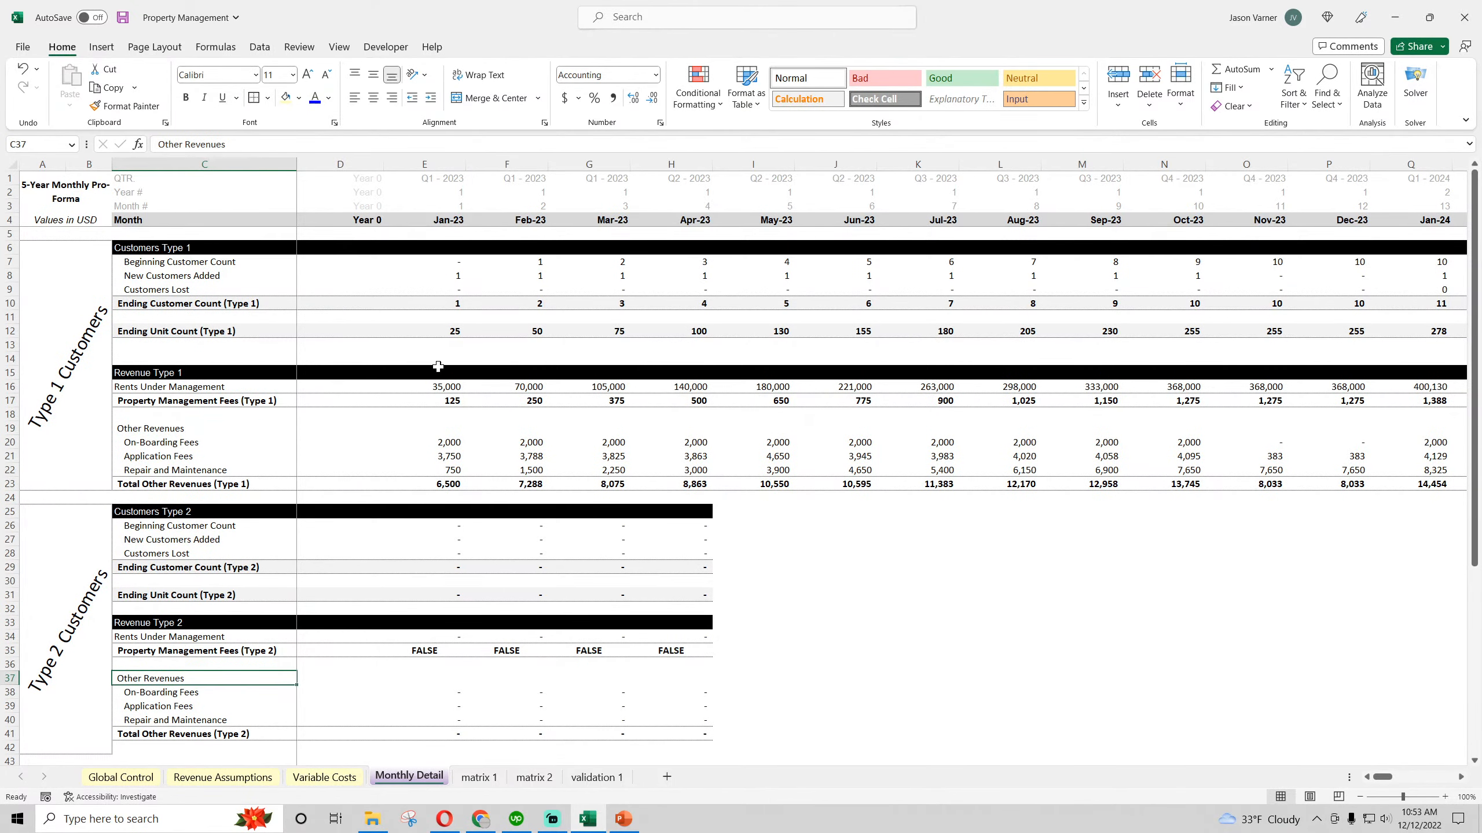
Save the Property Management workbook
scroll(370, 472, down, 4)
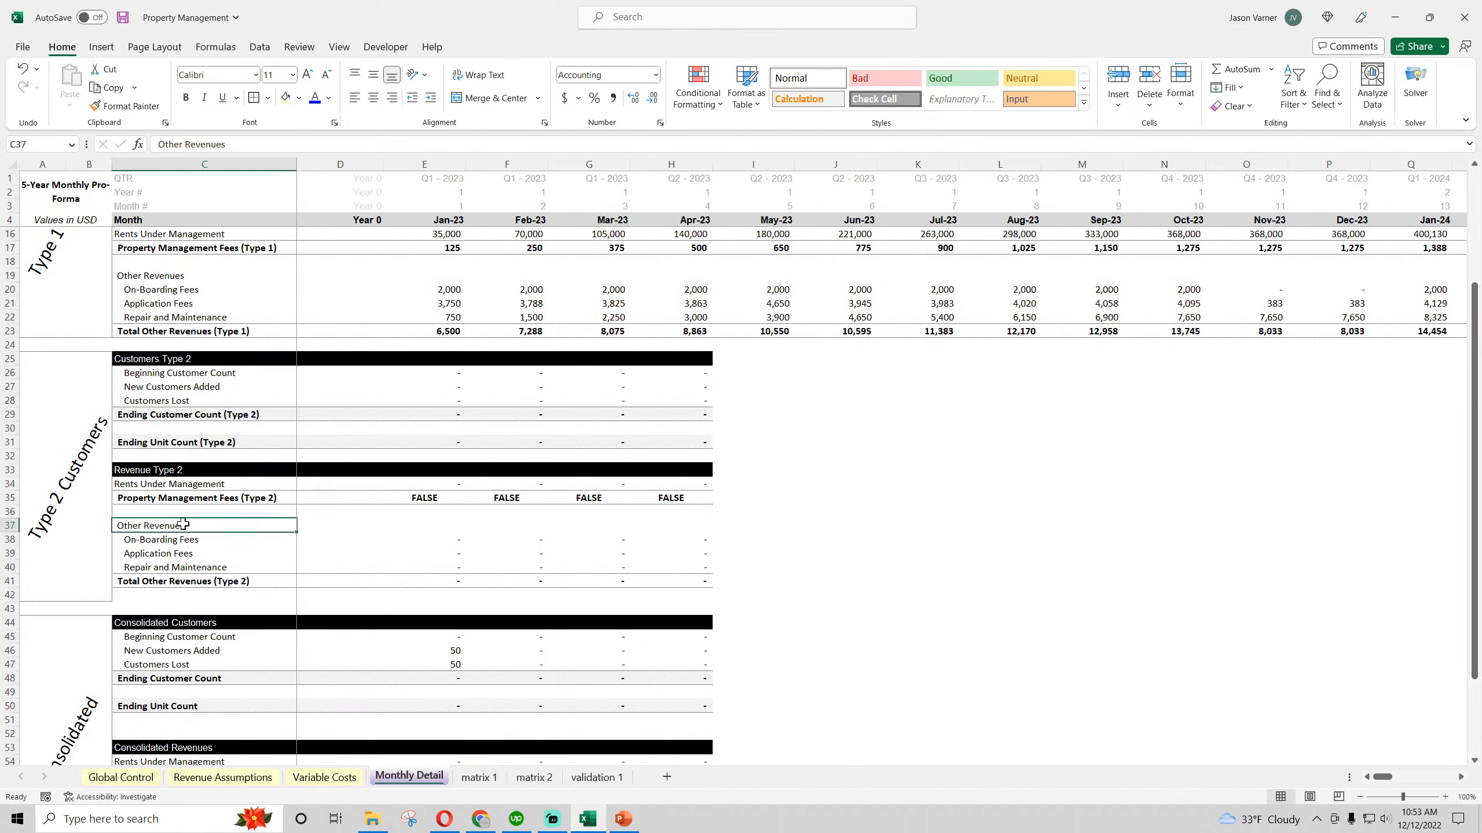
click(123, 17)
click(888, 527)
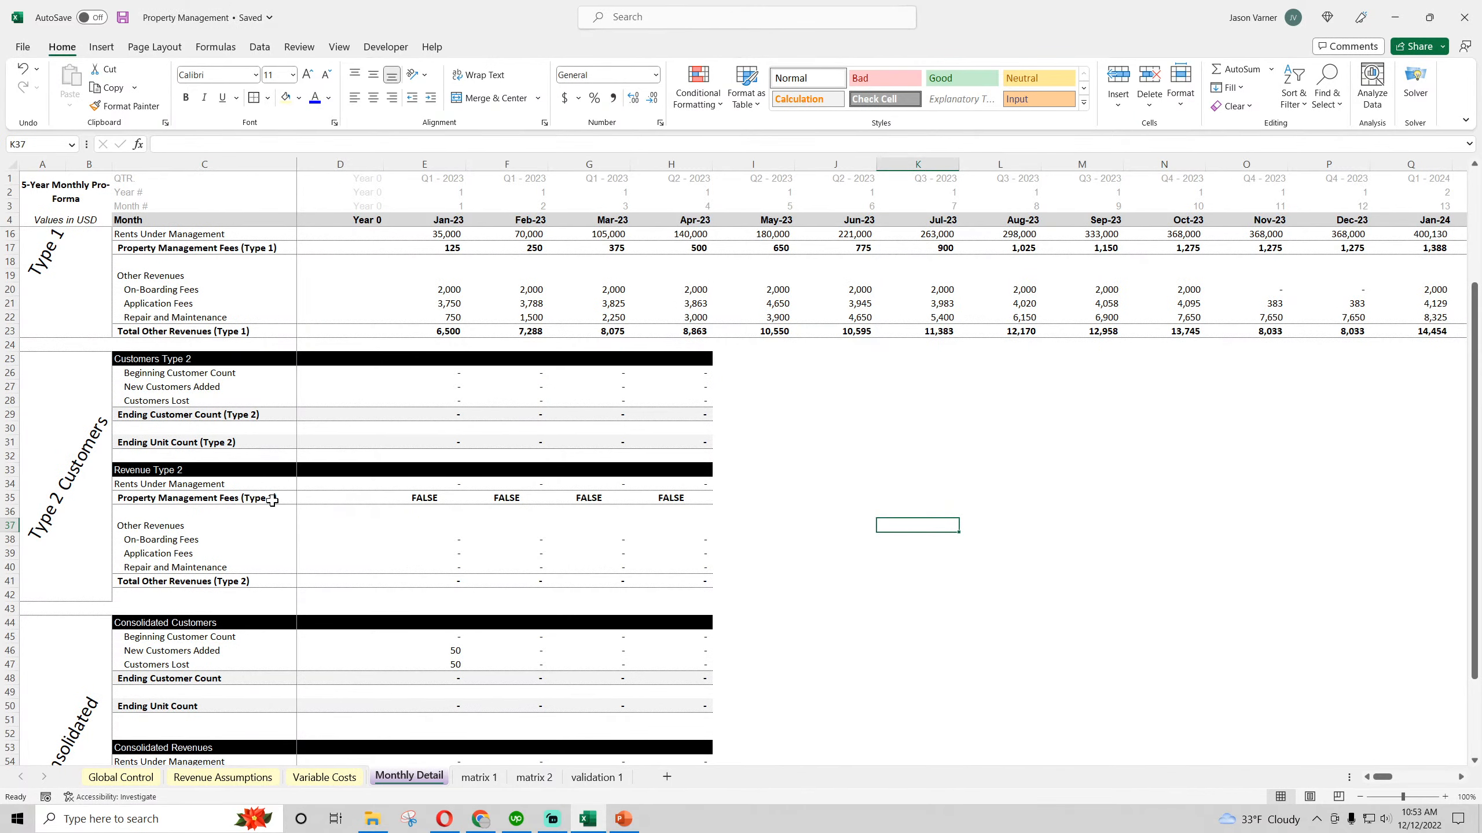
Examine the formula in cell B2 of the matrix 2 sheet, especially its reference to Revenue Assumptions
scroll(217, 443, up, 4)
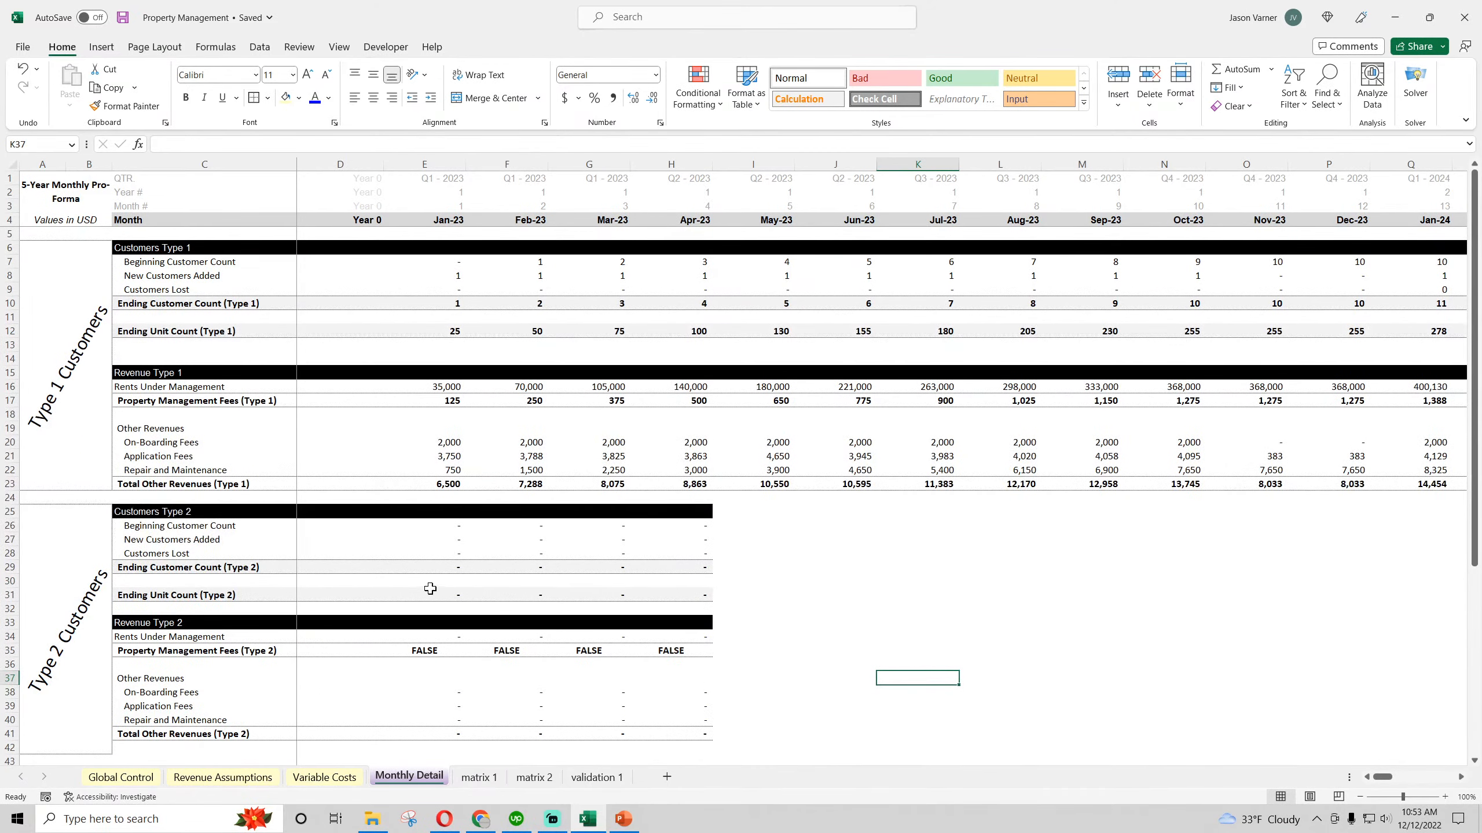
click(477, 778)
click(534, 777)
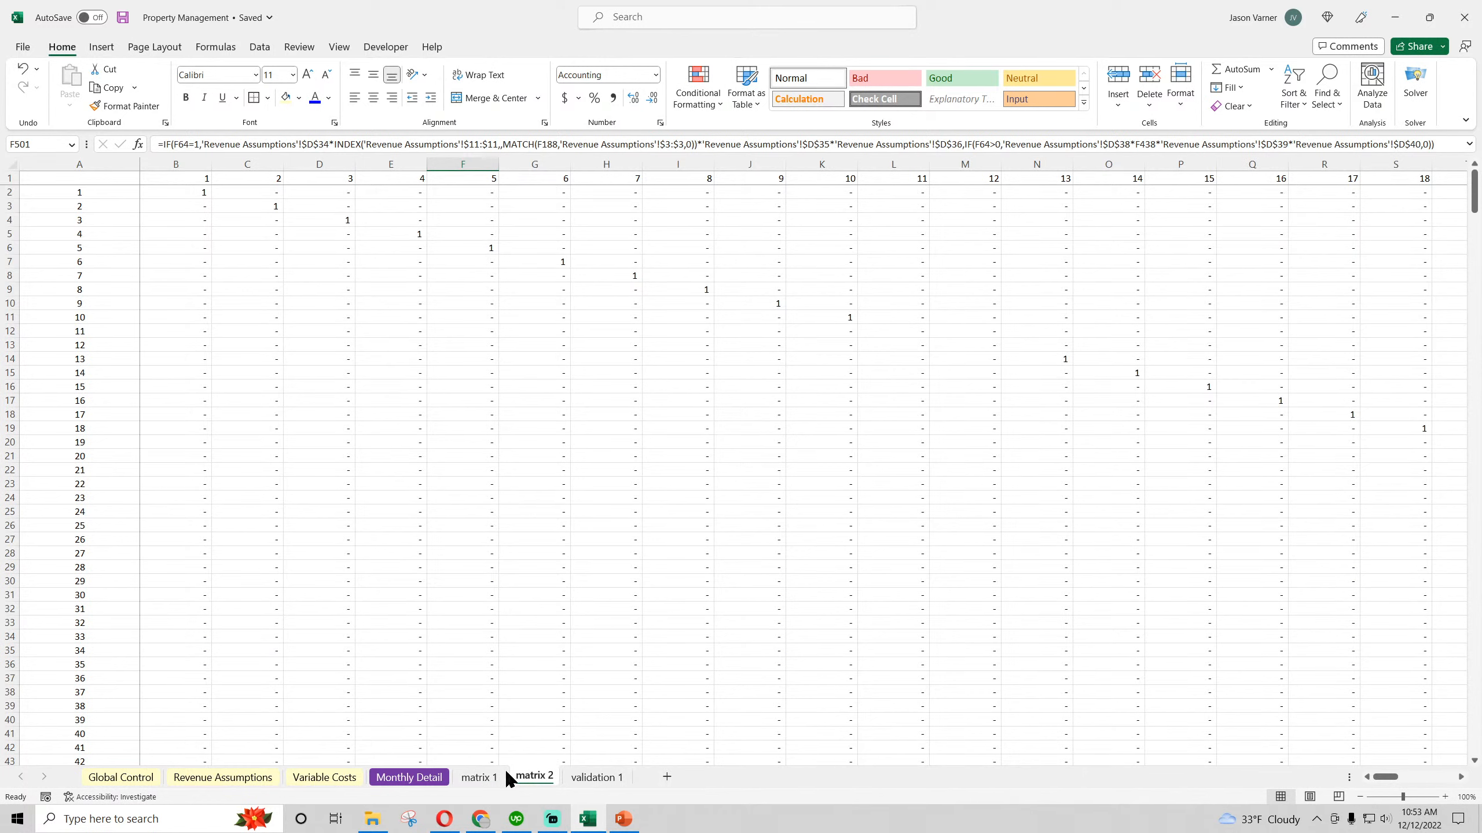
click(532, 778)
click(181, 193)
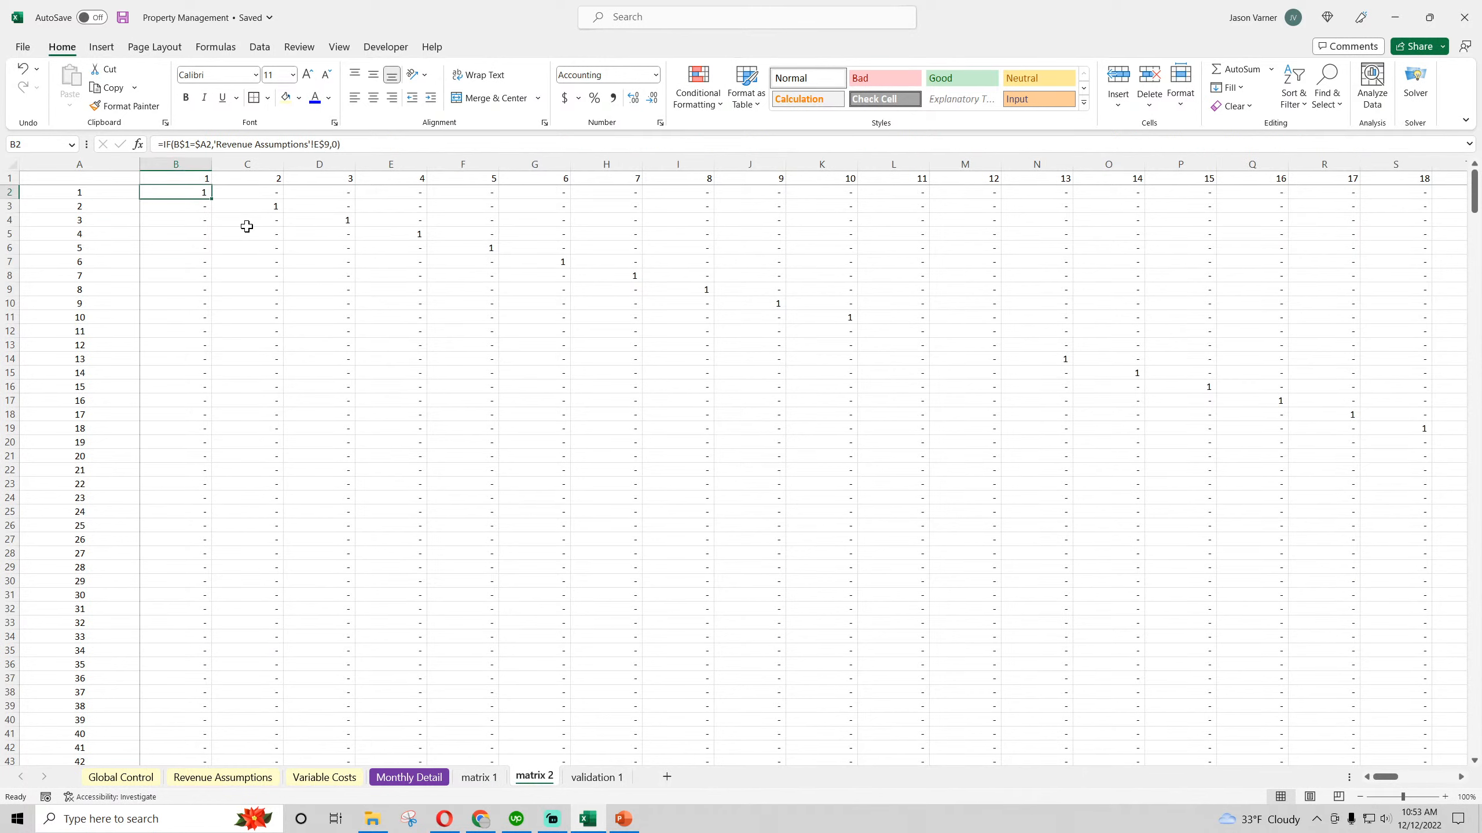
drag(216, 144, 325, 152)
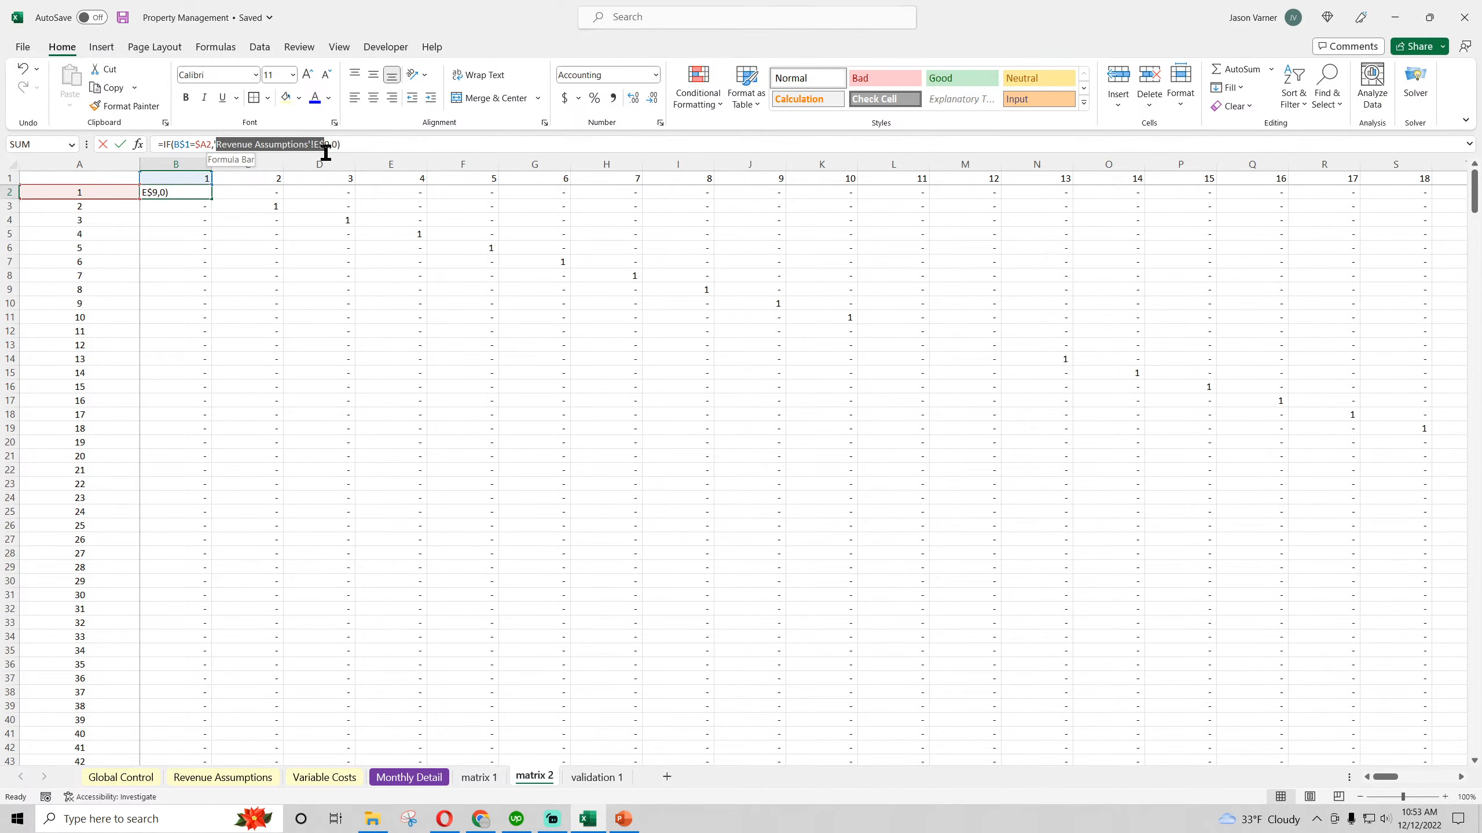
click(314, 147)
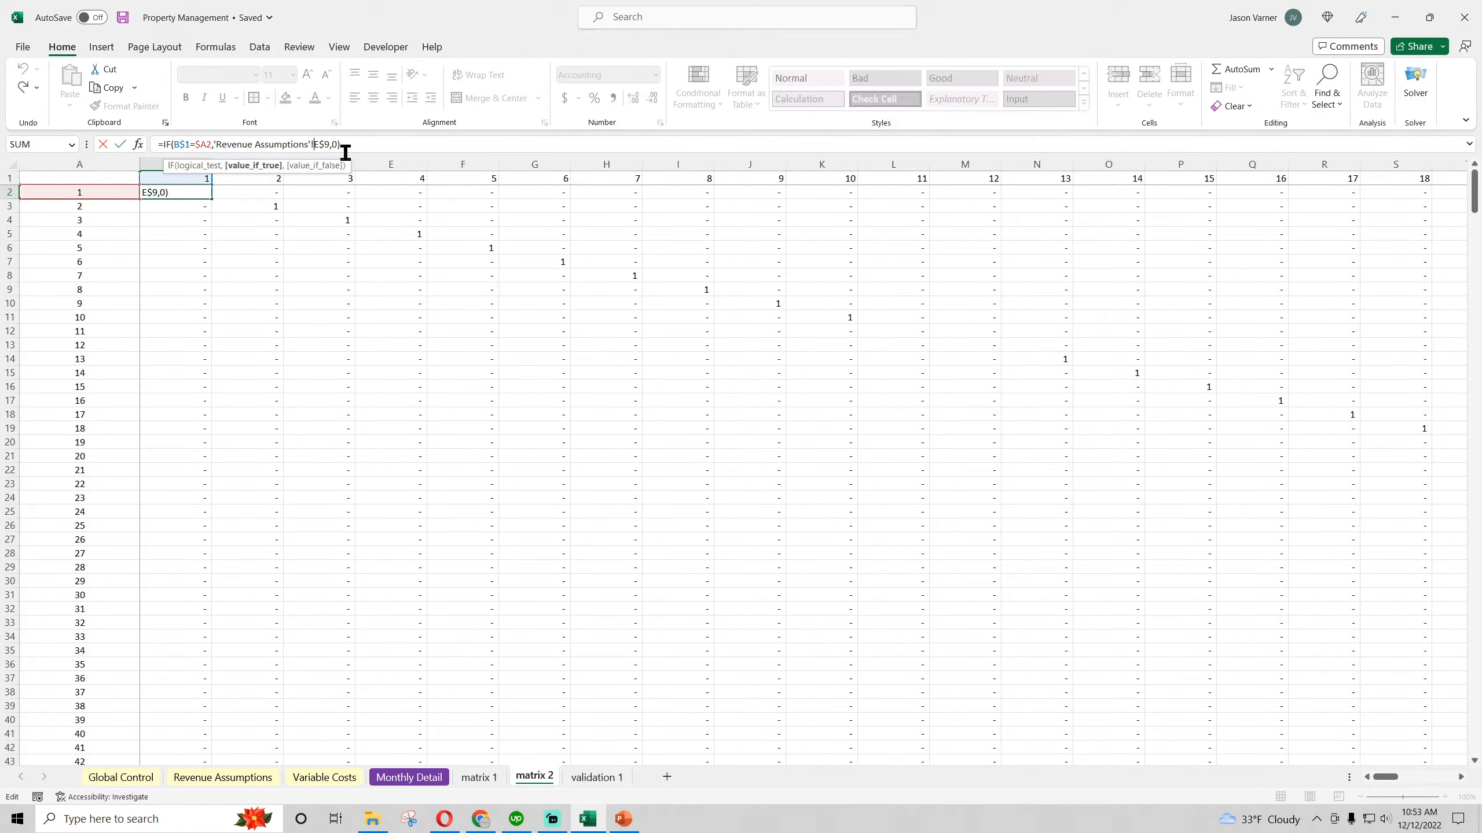
key(Return)
Check the month 1 Total Clients Added cells for both customer types on Revenue Assumptions (E9 and E47)
click(222, 777)
scroll(561, 396, up, 8)
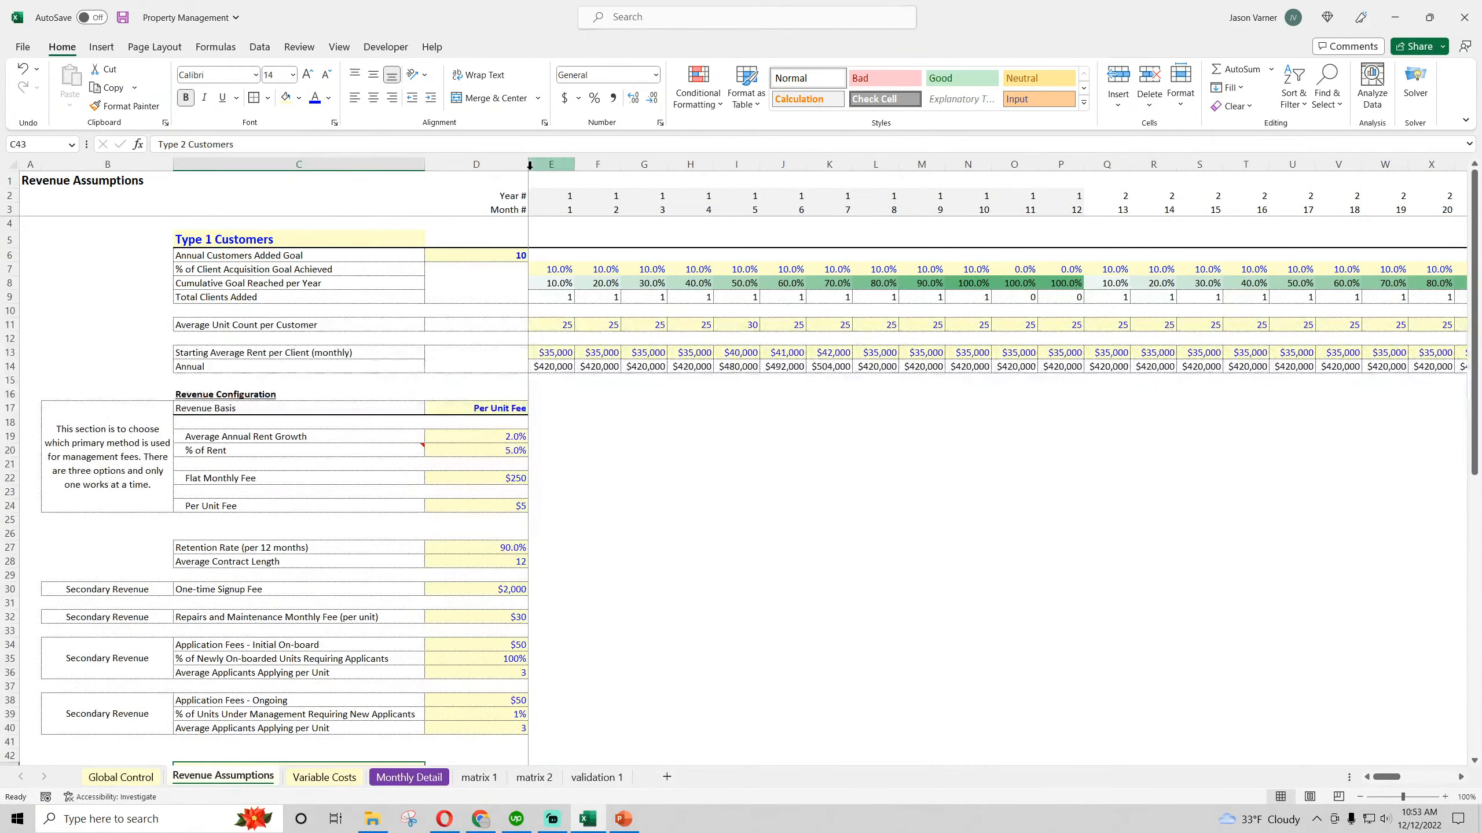
click(560, 297)
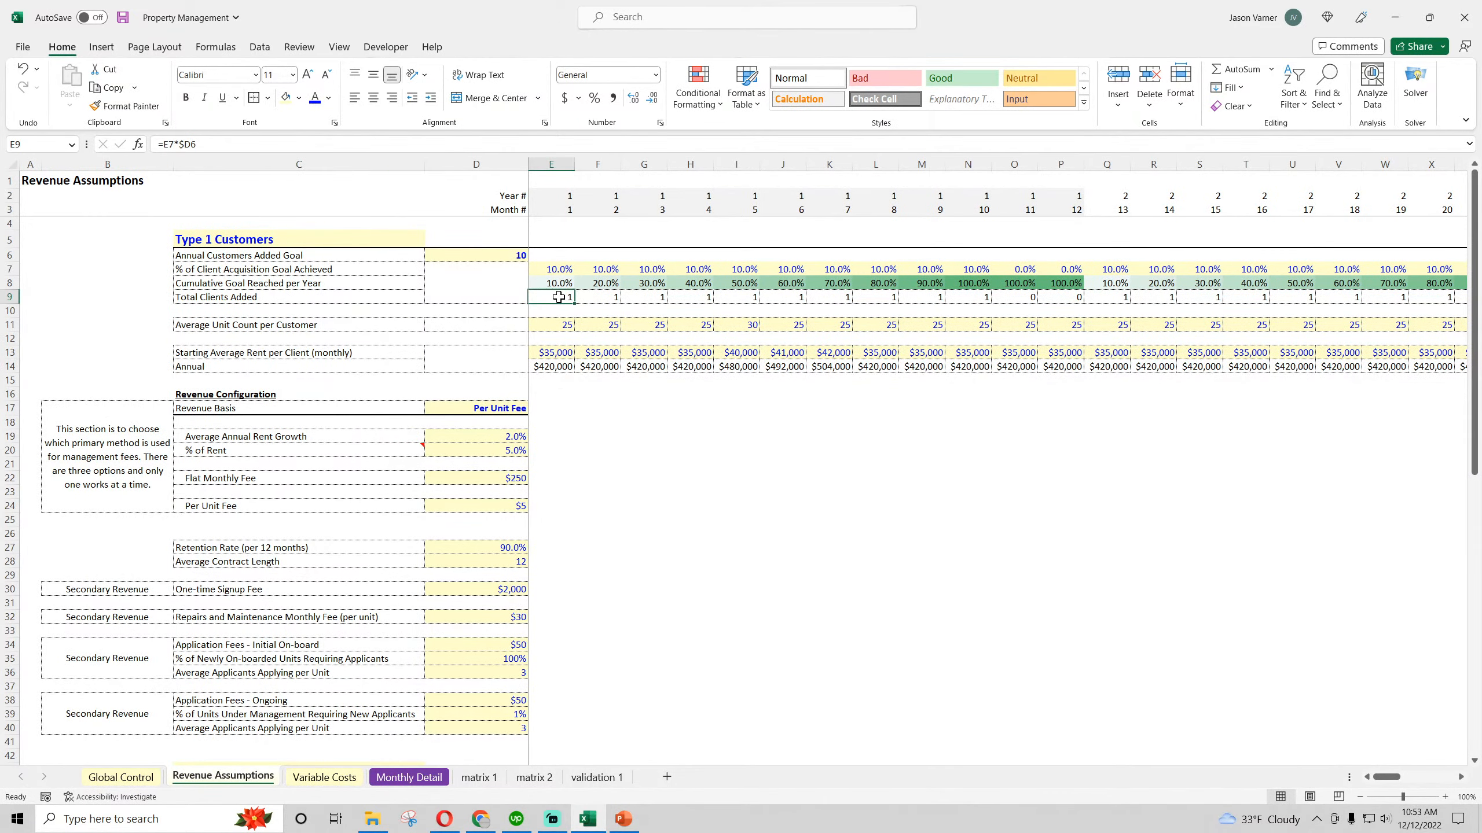
scroll(564, 487, down, 11)
click(560, 371)
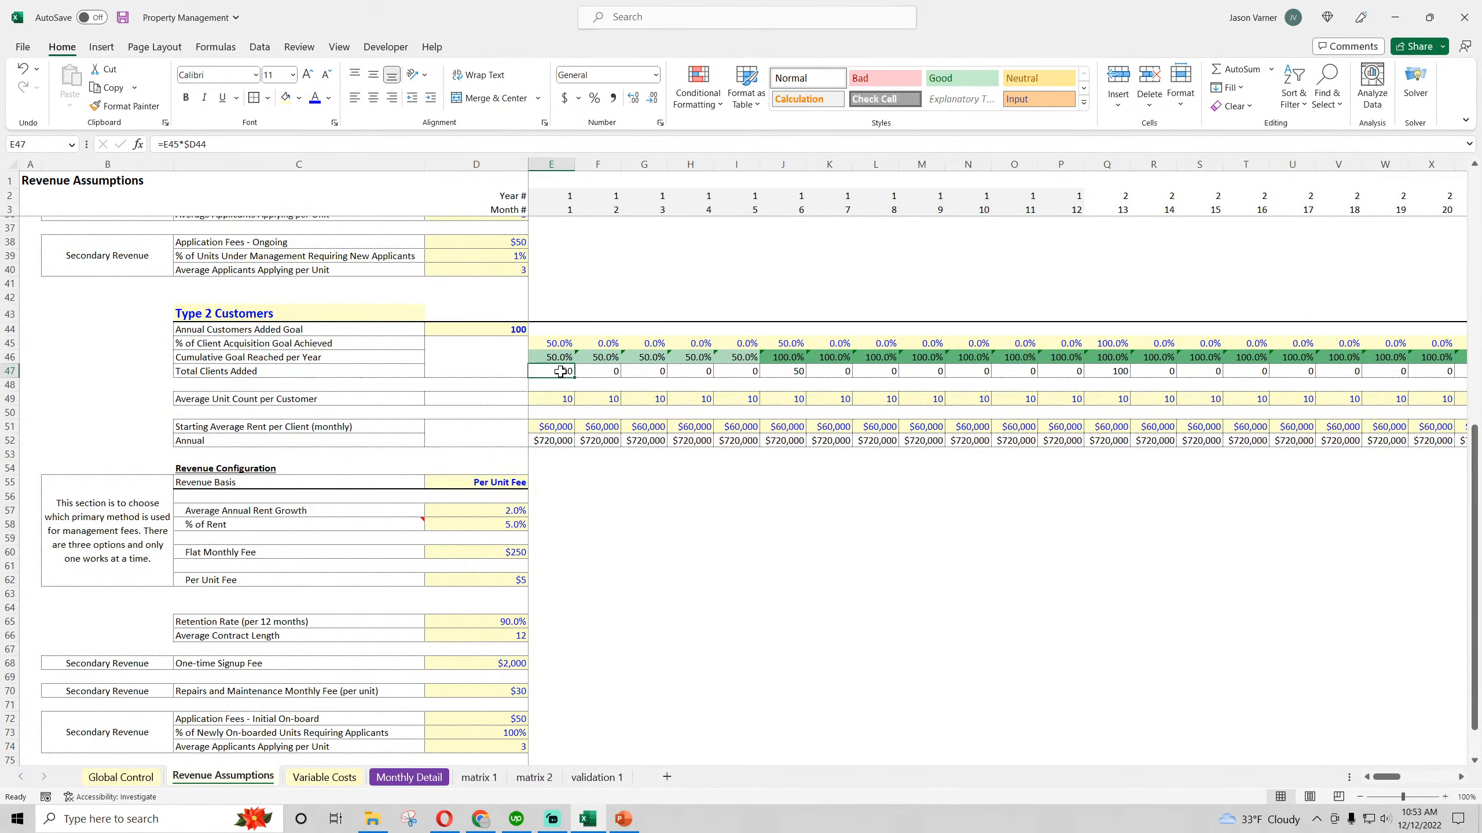
Change the formula in B2 of matrix 2 to reference the Type 2 clients added in 'Revenue Assumptions'!E$47
click(534, 776)
click(185, 192)
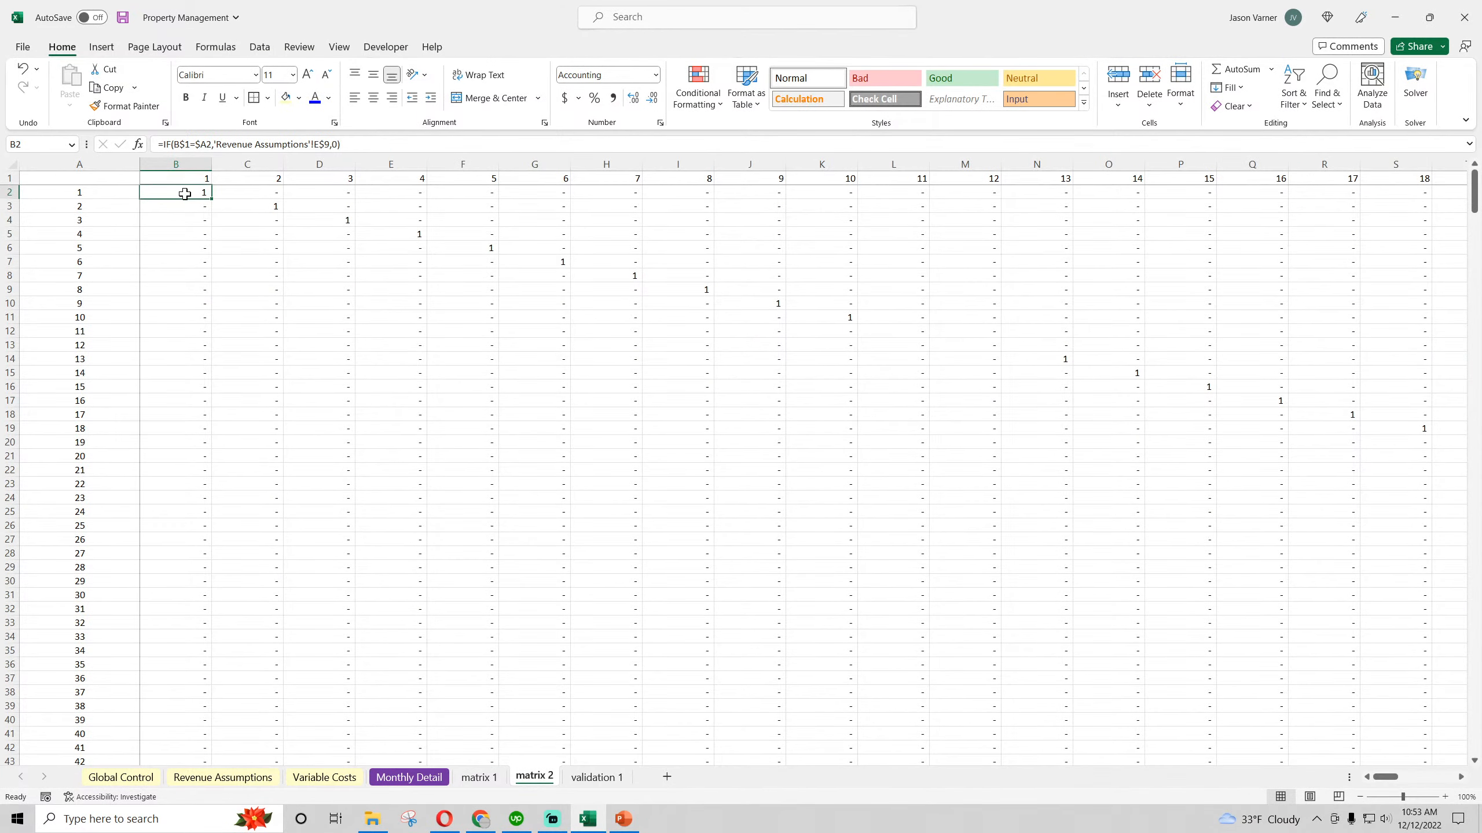
click(327, 145)
key(BackSpace)
text(4)
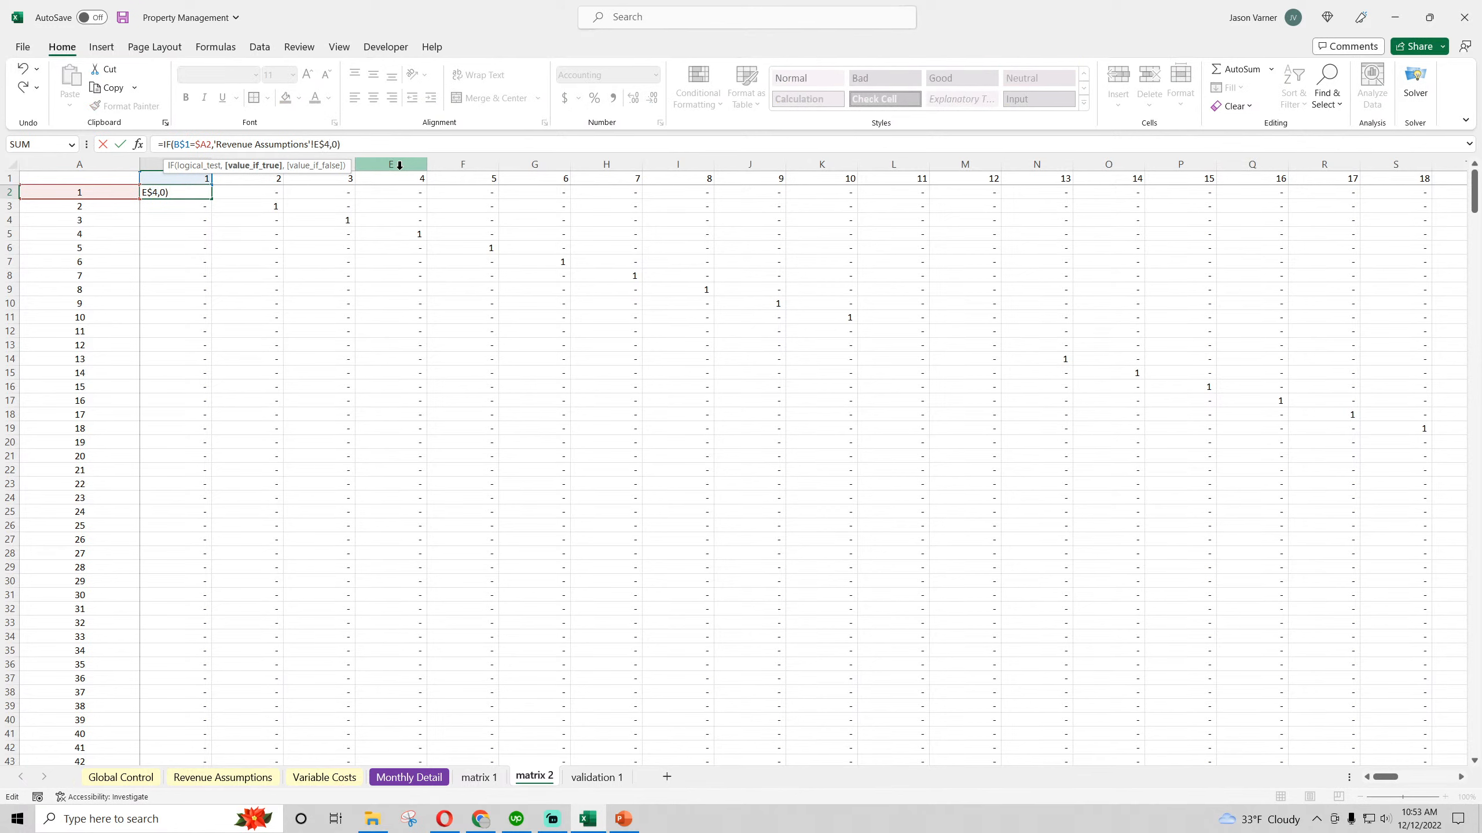
text(7)
key(Return)
Fill the B2 formula across the new-customer matrix on matrix 2 through month 60 and down to row 60
click(195, 192)
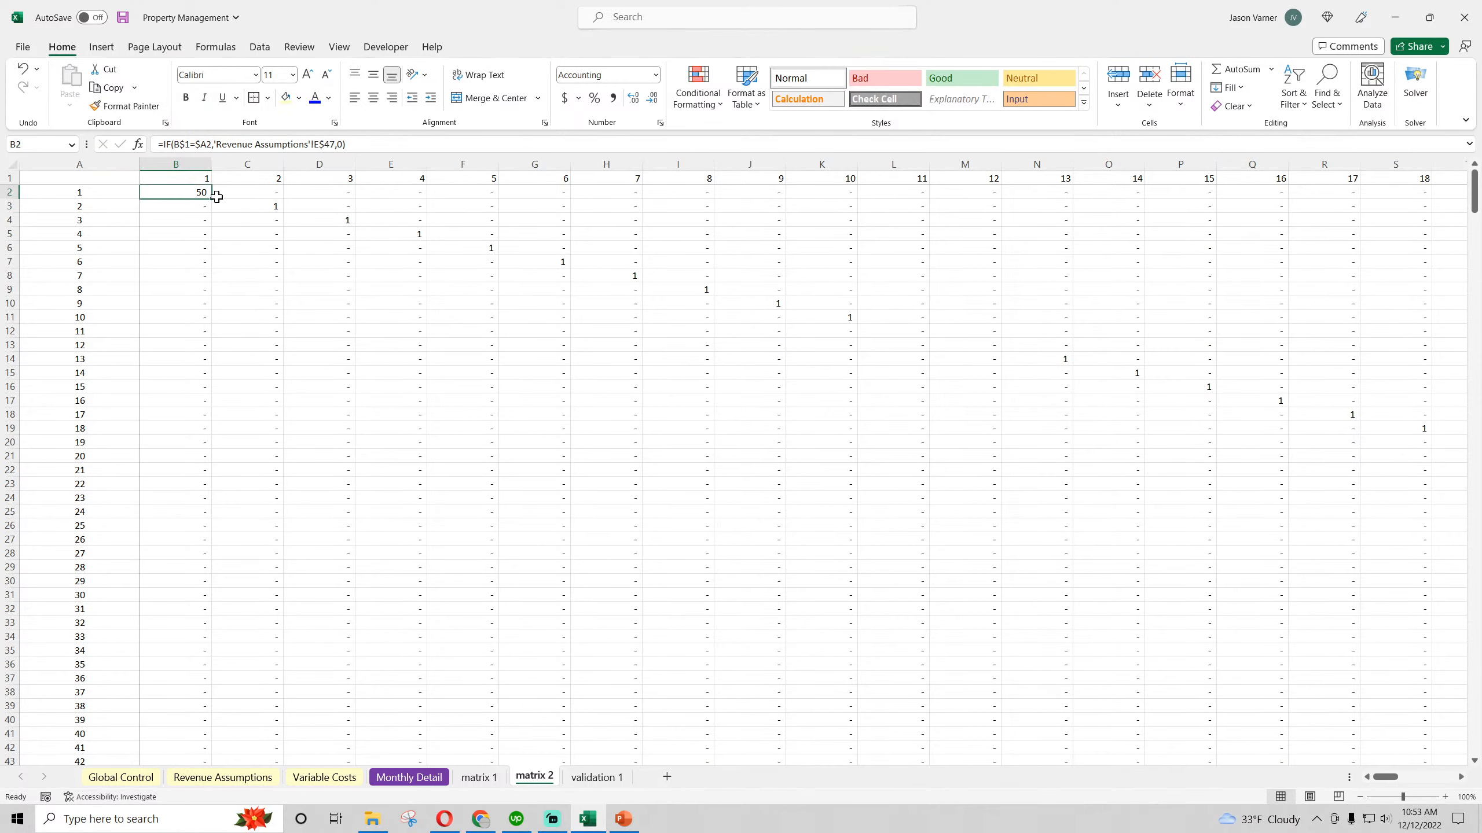
drag(211, 199, 1145, 584)
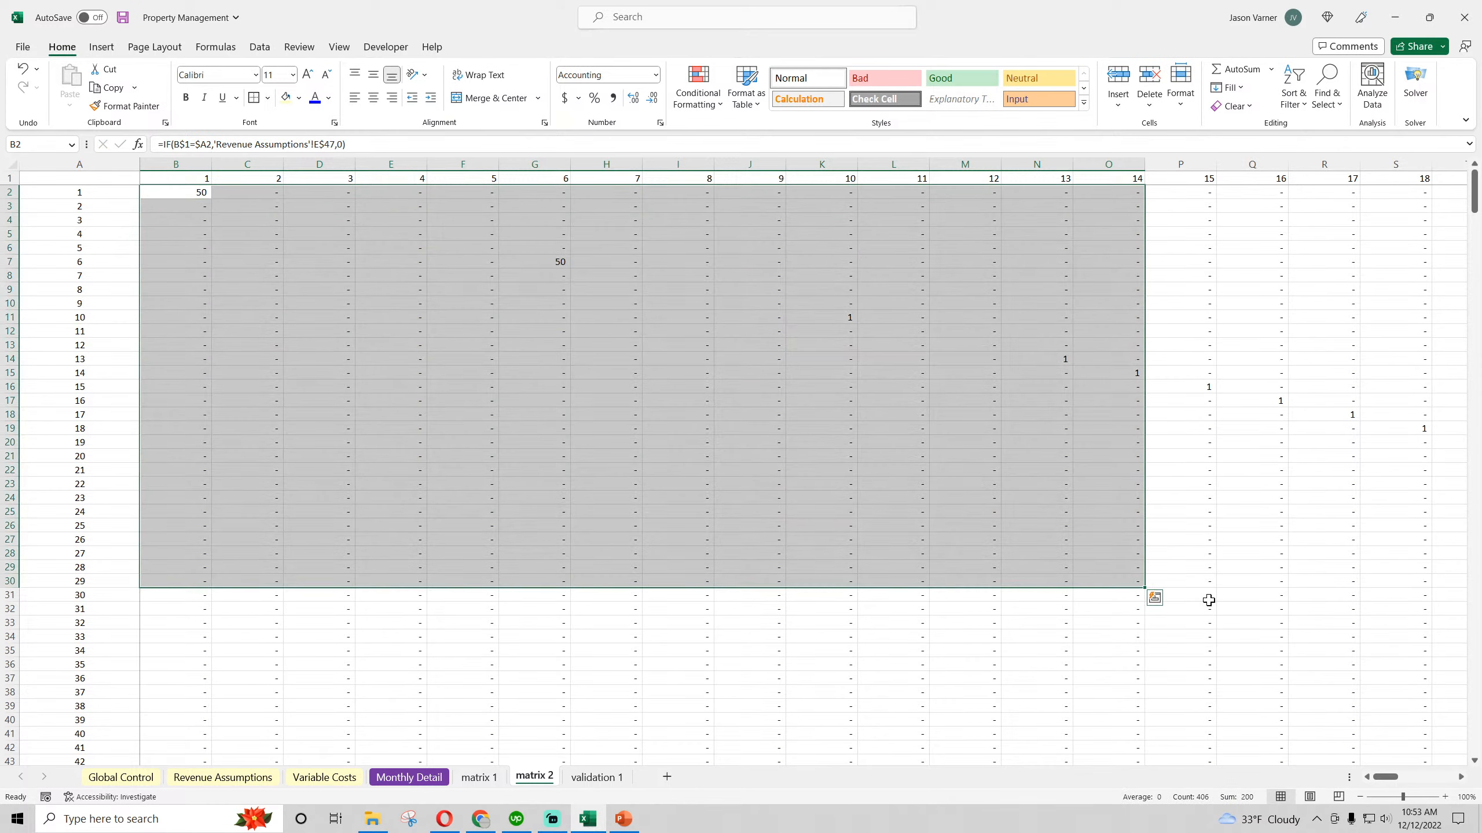
click(188, 192)
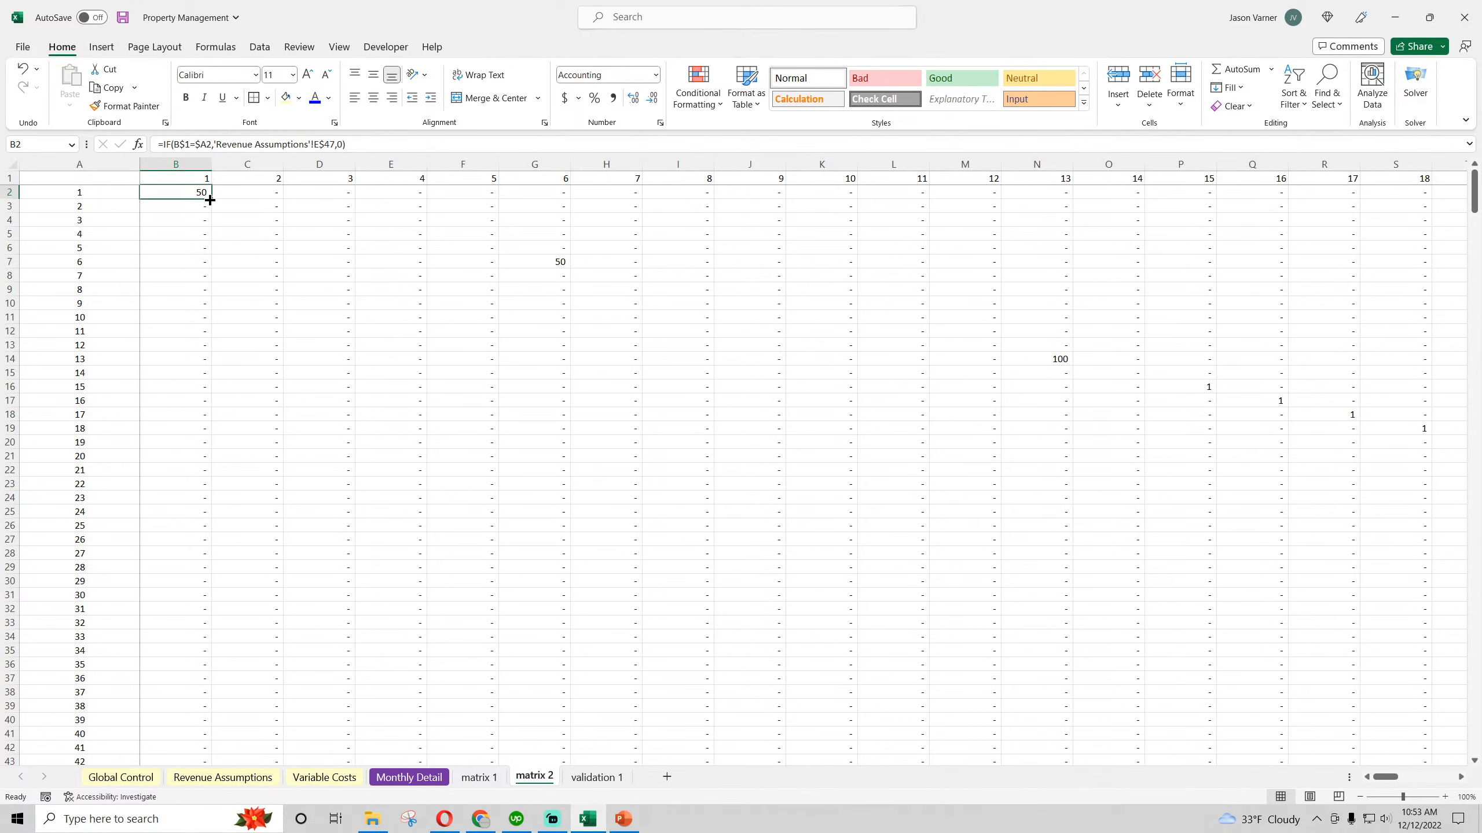
drag(211, 199, 1464, 199)
drag(1480, 320, 1480, 321)
double_click(1359, 202)
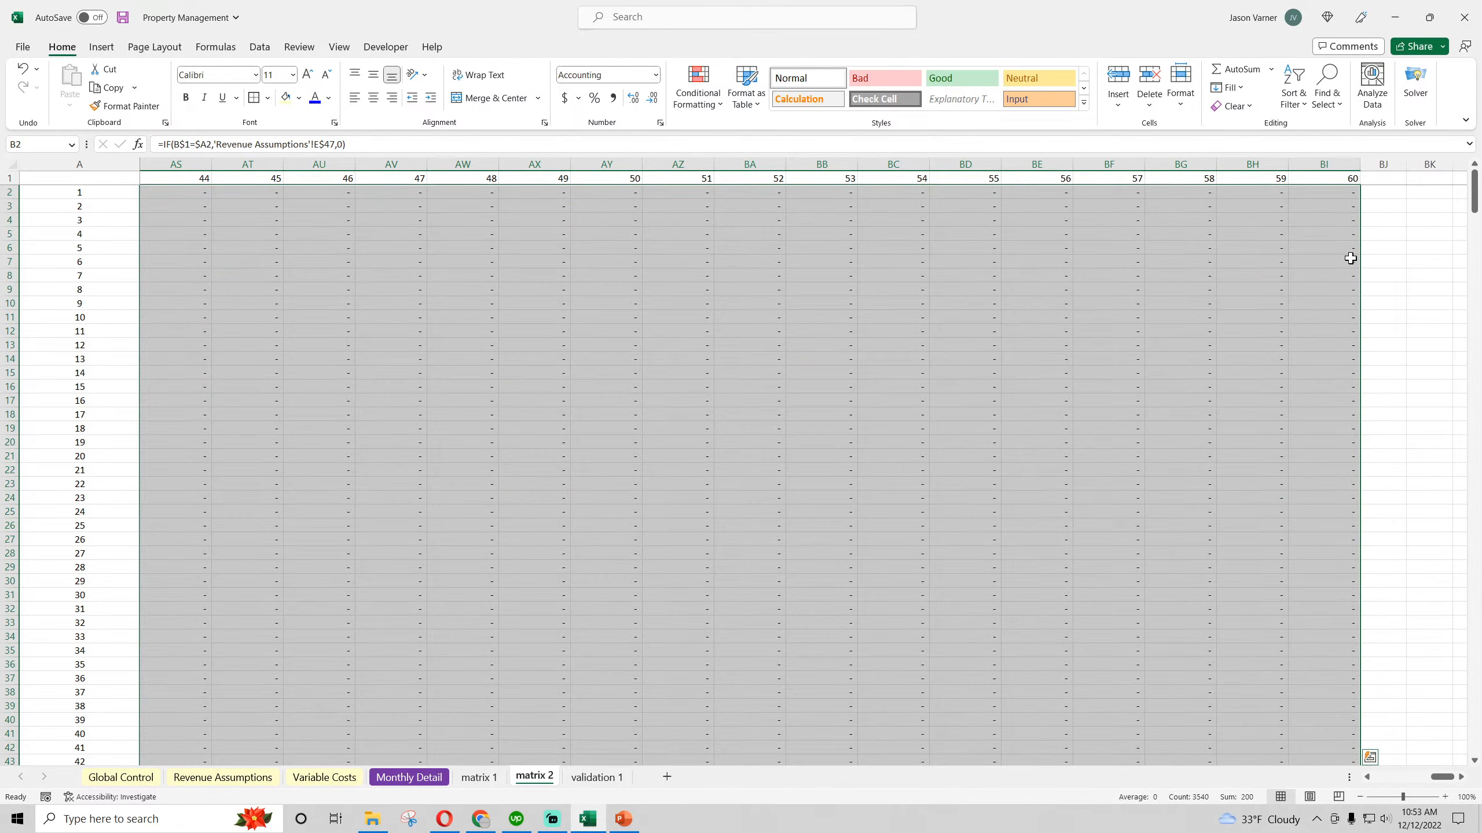
drag(1440, 777, 1364, 777)
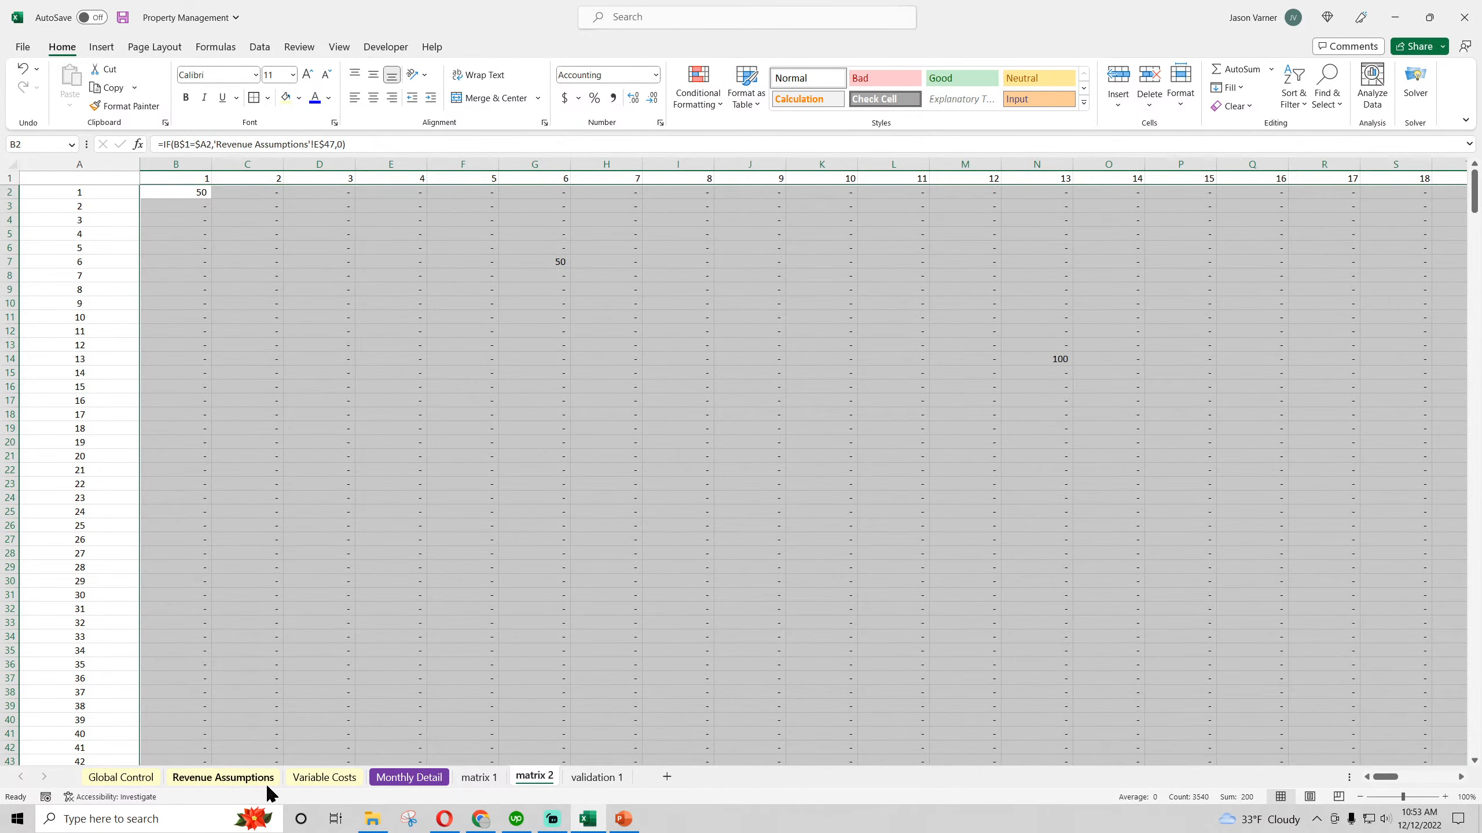
Check the Type 1 cumulative goal formula in E8 on Revenue Assumptions and review the customer sections on Monthly Detail
click(216, 777)
scroll(599, 627, up, 10)
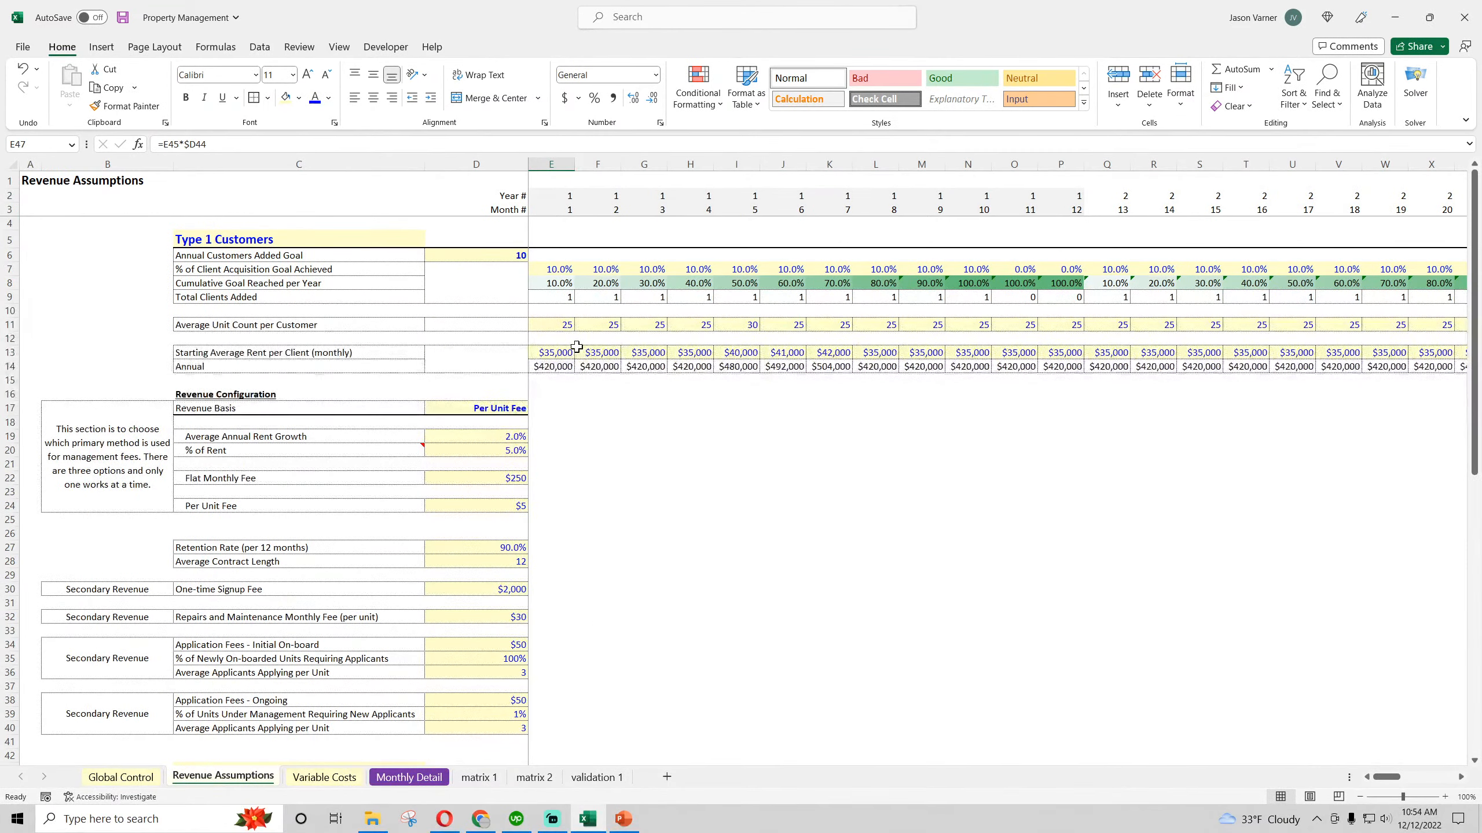
click(553, 283)
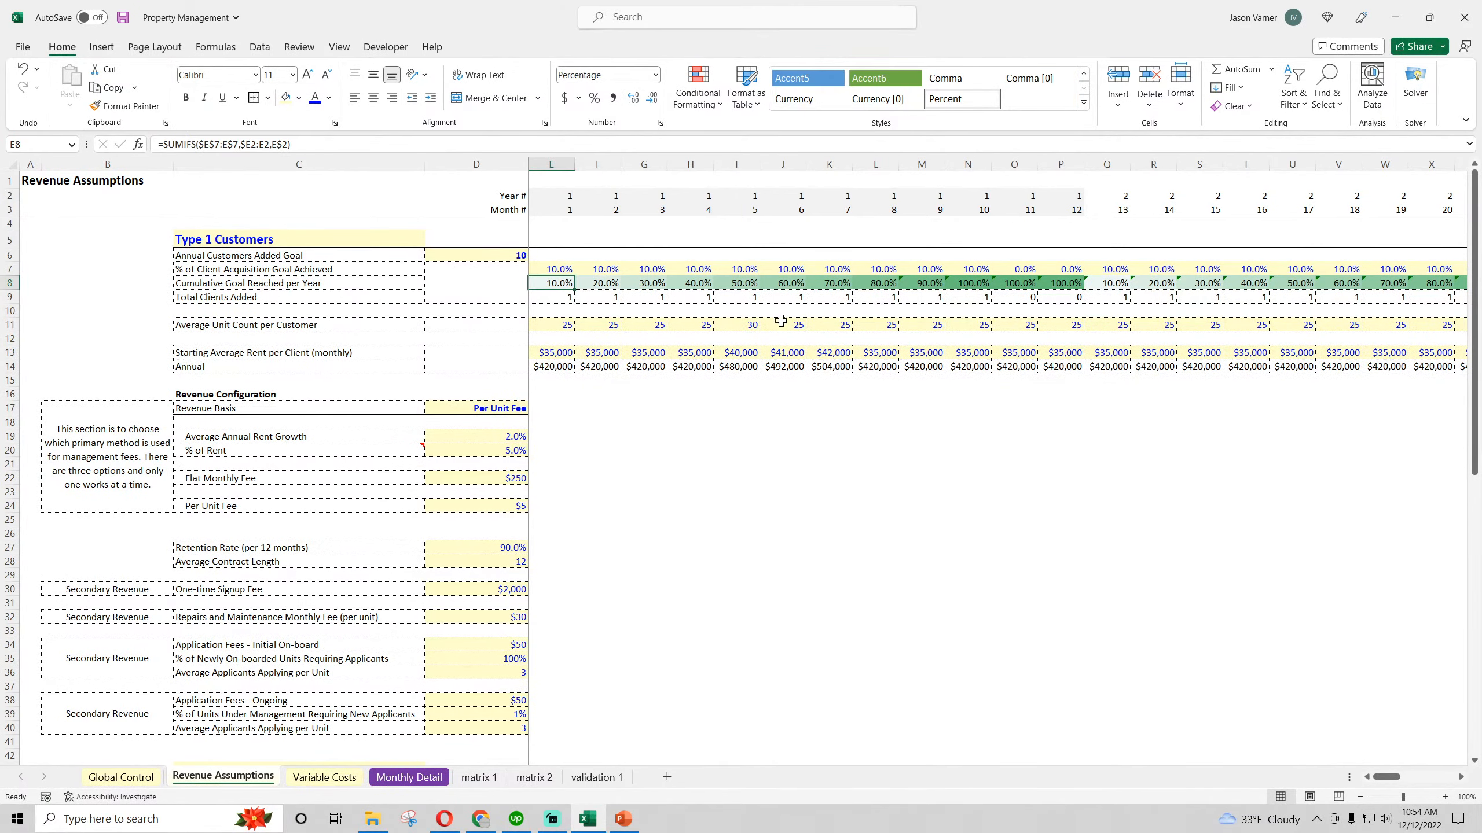
click(399, 777)
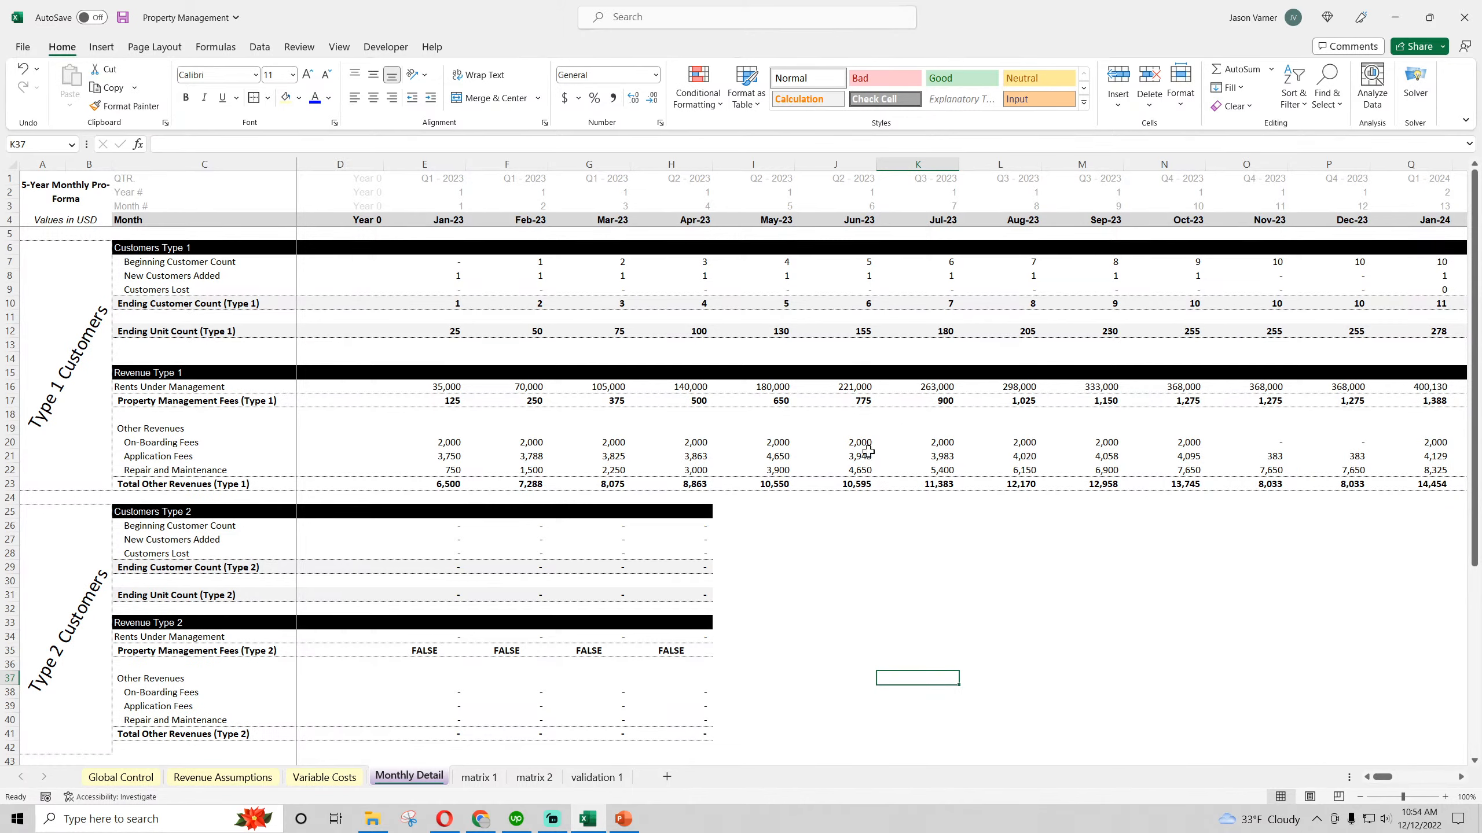
mouse_move(1382, 777)
mouse_down()
mouse_move(1397, 780)
mouse_move(1376, 780)
mouse_up()
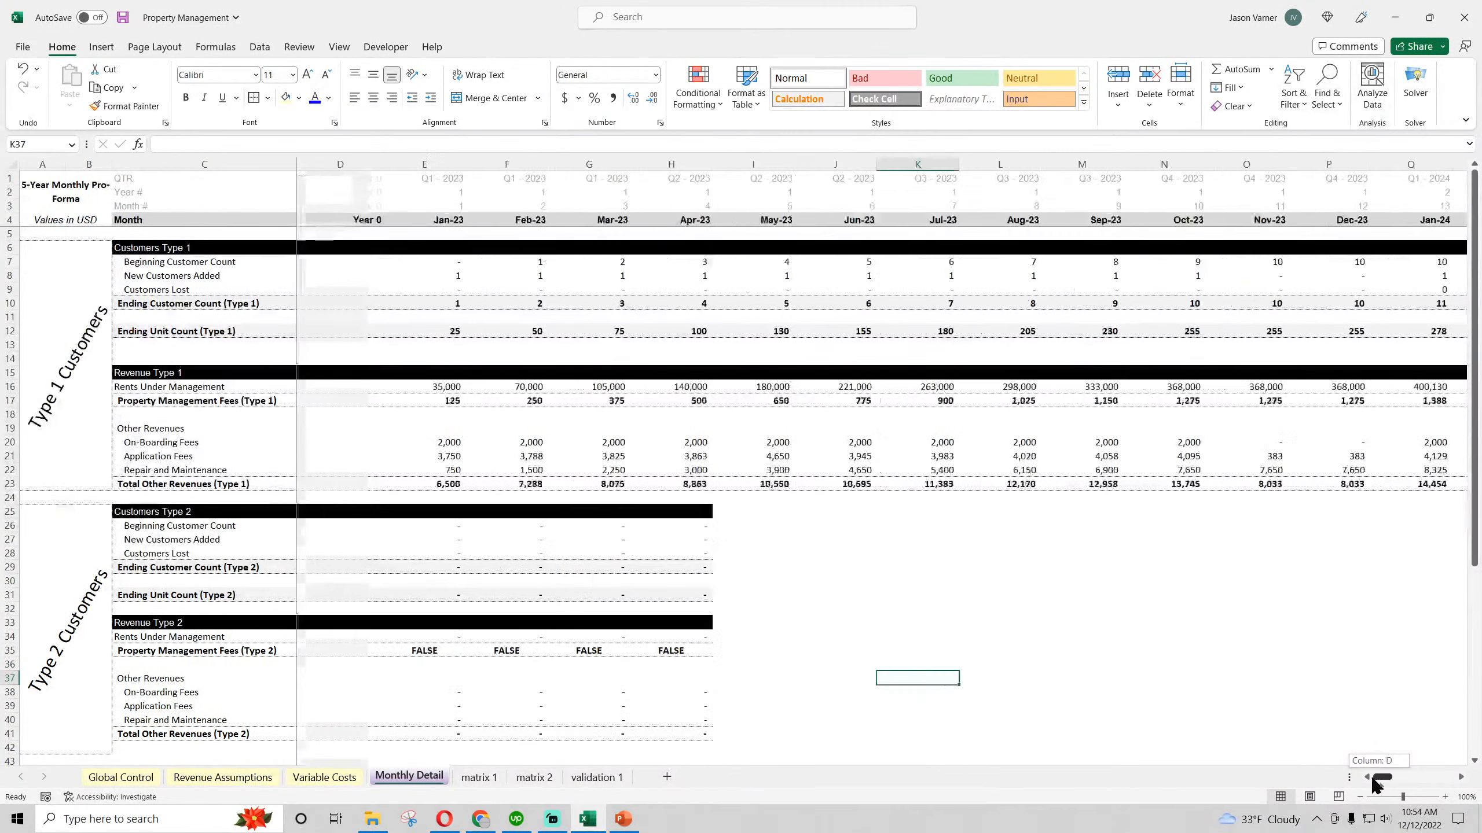
Check the live stream analytics in YouTube Studio in Chrome and return to the Excel workbook
click(474, 821)
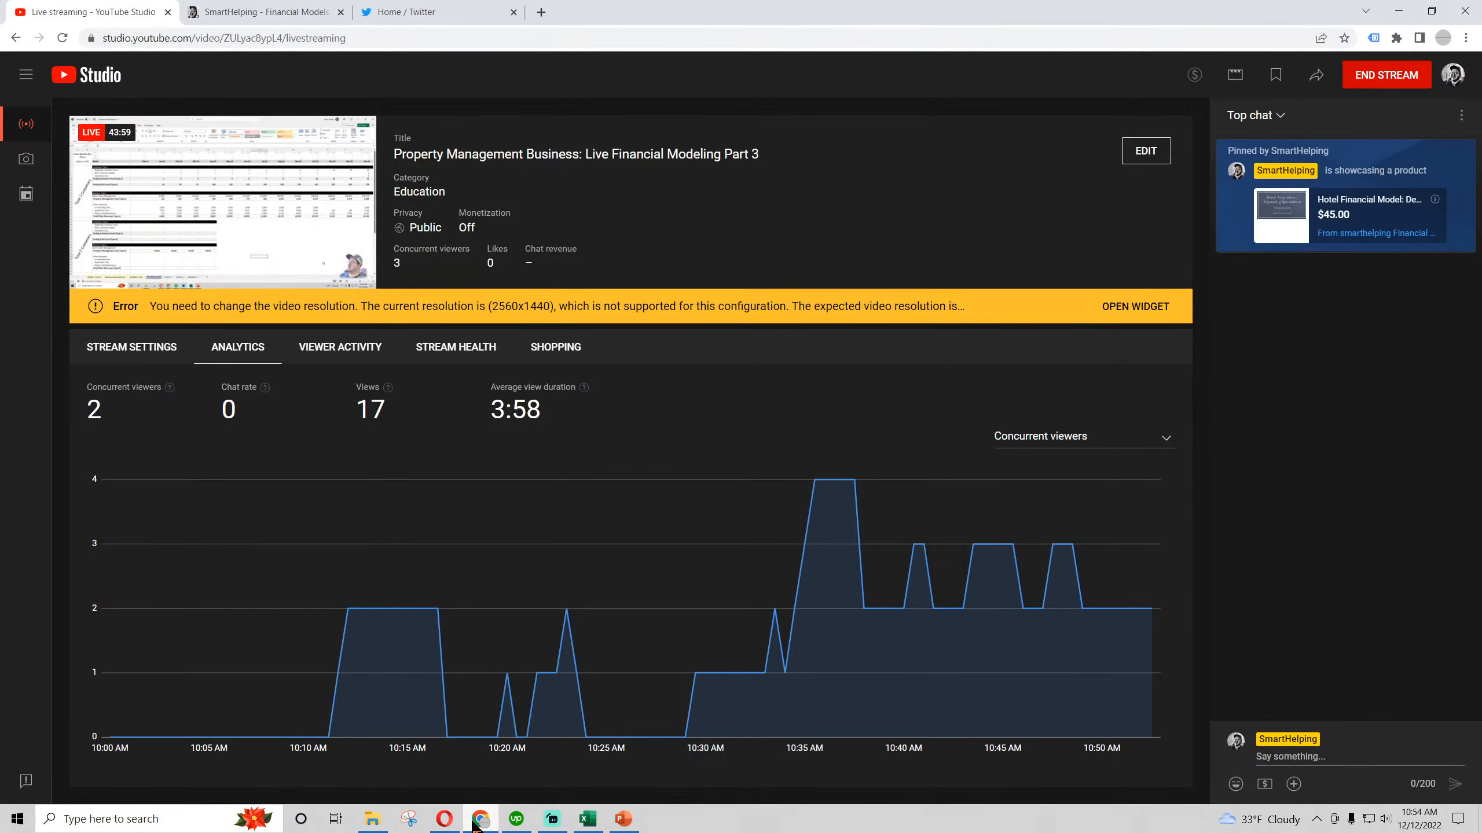
click(474, 821)
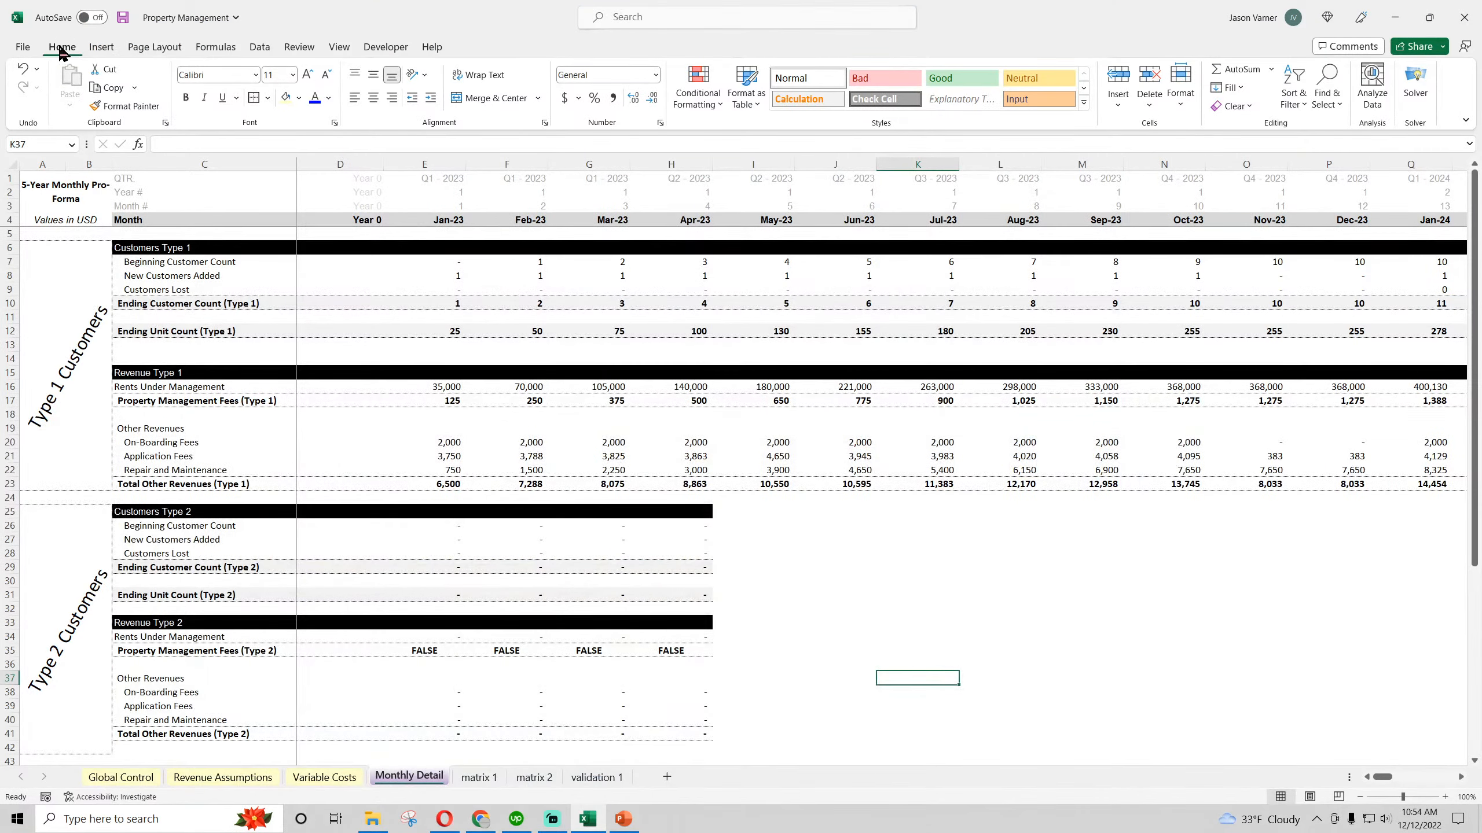
click(479, 820)
click(479, 820)
Save the Property Management workbook
click(816, 637)
click(124, 18)
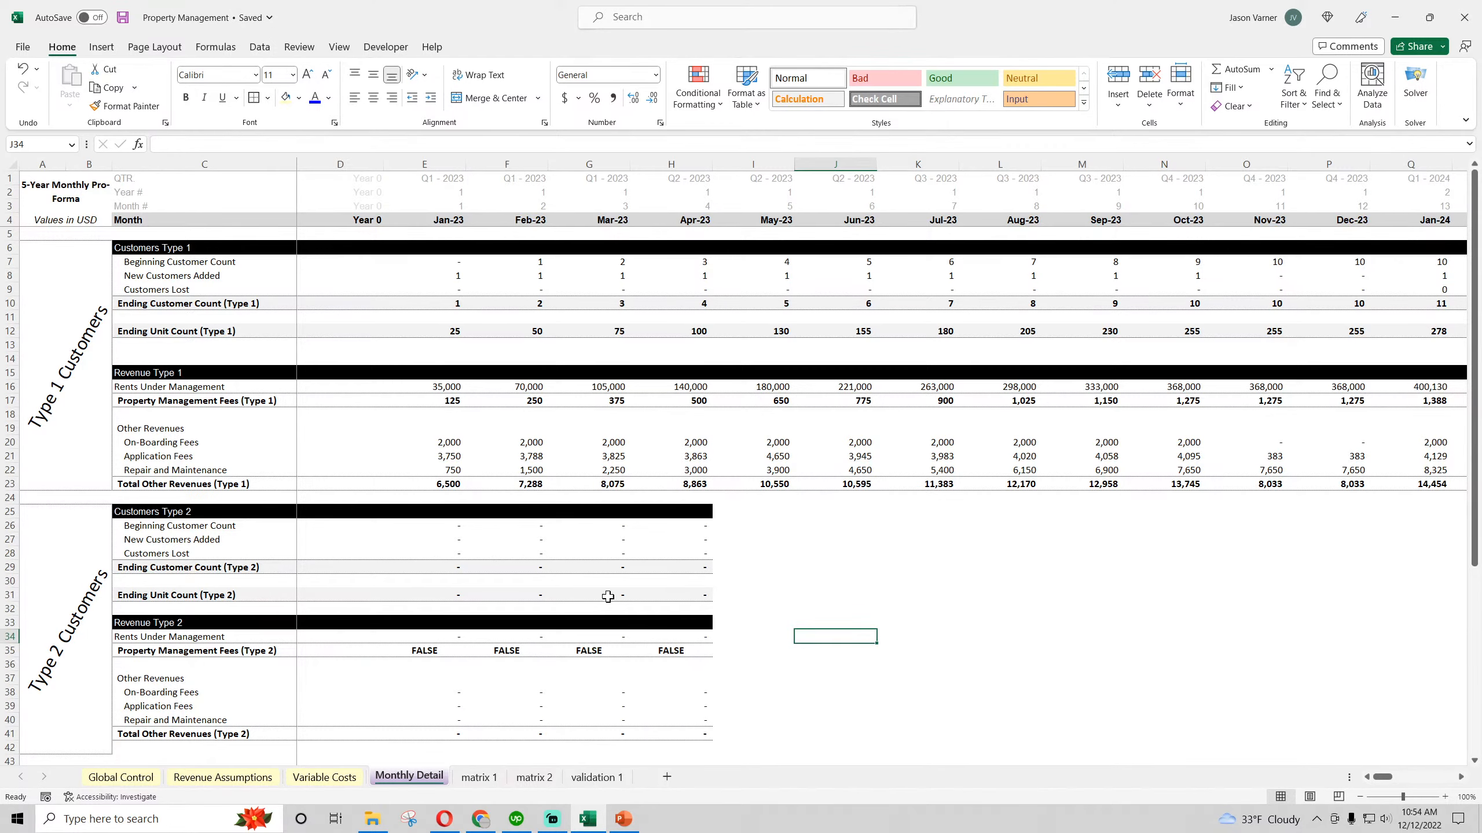
Examine the age section of matrix 2, checking the month-count formulas for the cohorts starting in months 1 and 13
click(529, 776)
scroll(265, 345, down, 18)
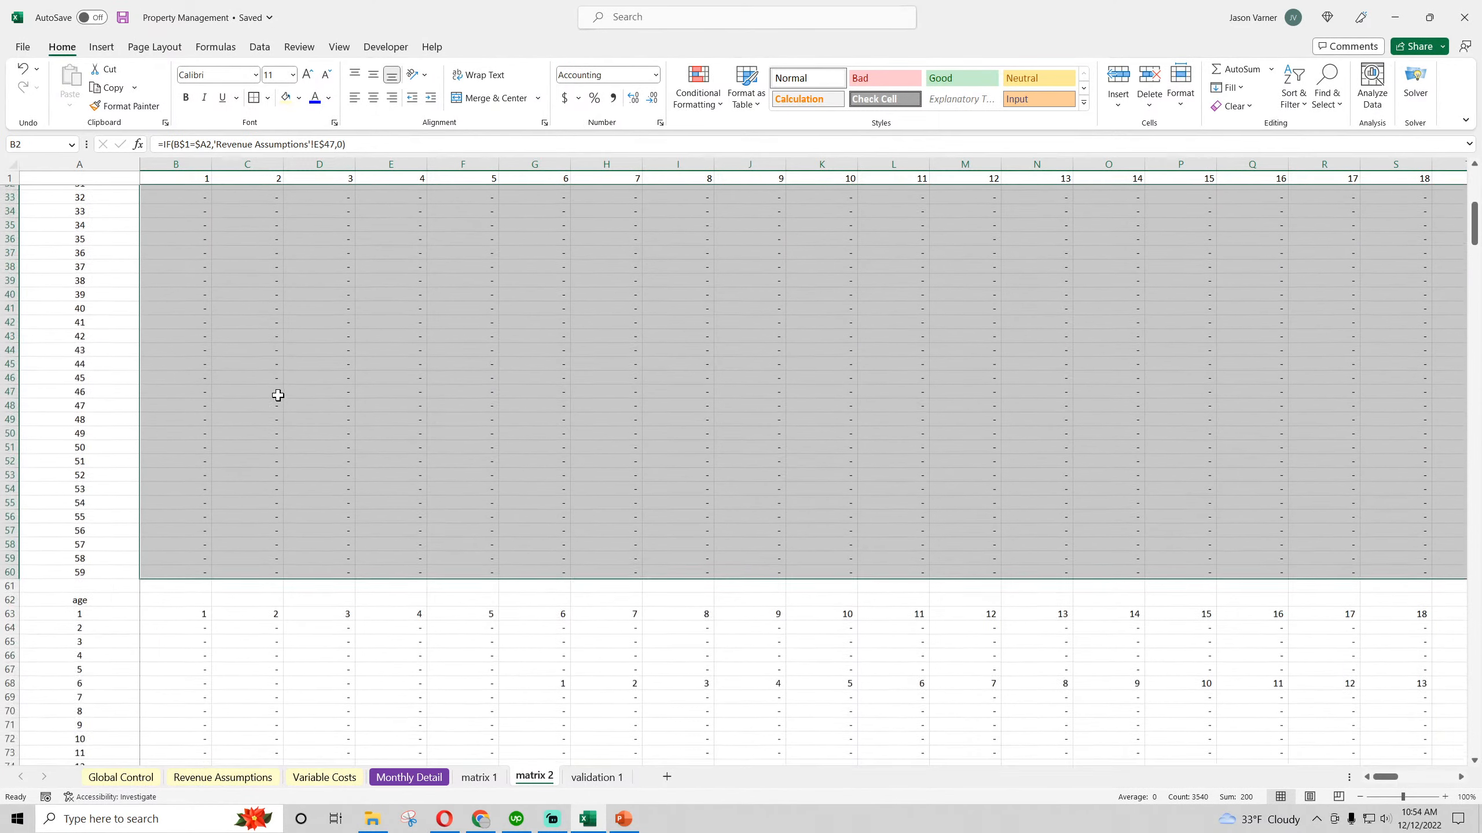
click(186, 277)
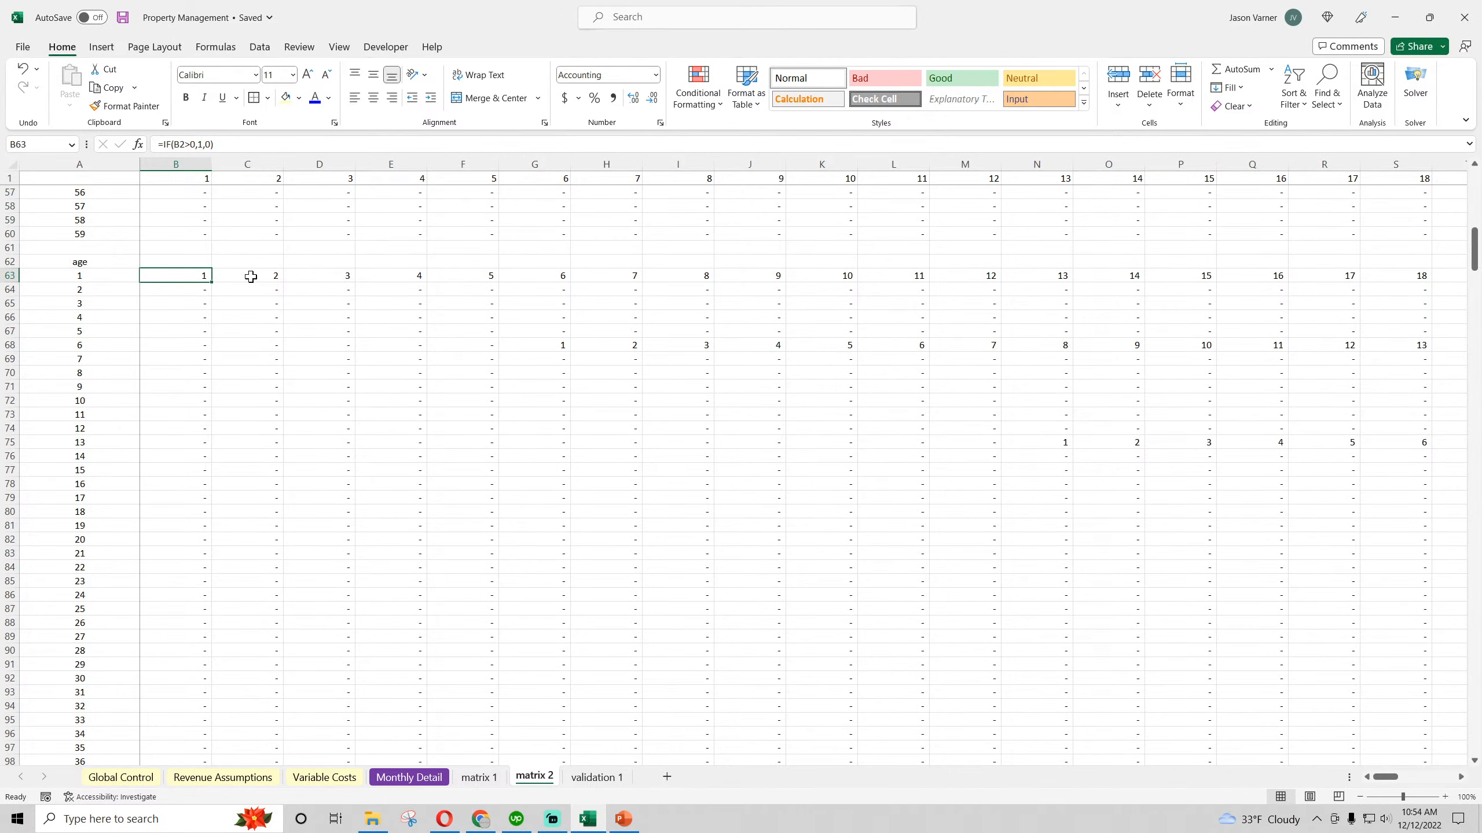
click(326, 276)
click(553, 400)
click(825, 413)
click(1100, 442)
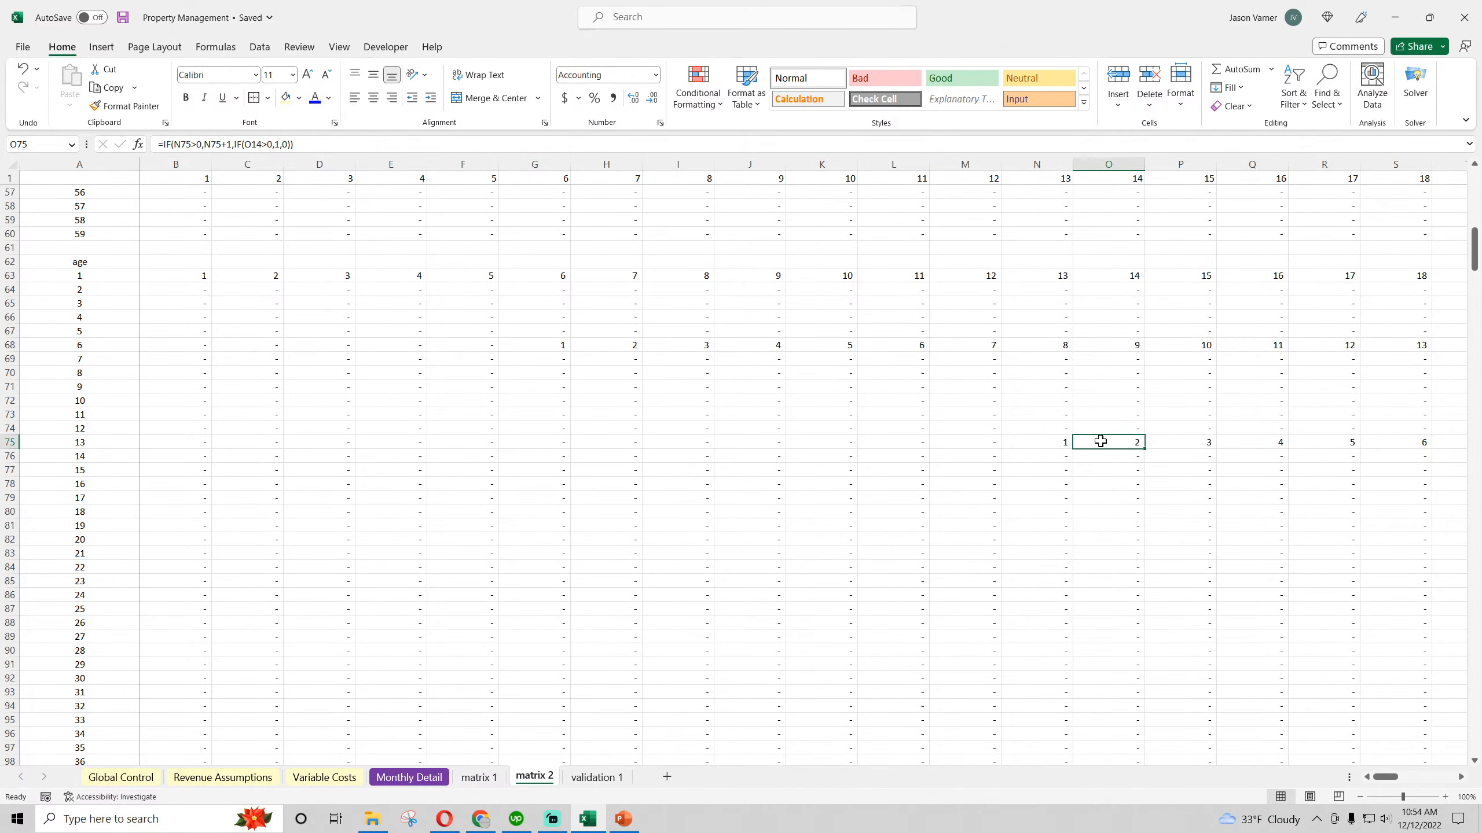
click(336, 372)
Examine the age (year) section of matrix 2, including the ROUNDUP formulas in the month 13 cohort row
scroll(392, 579, down, 18)
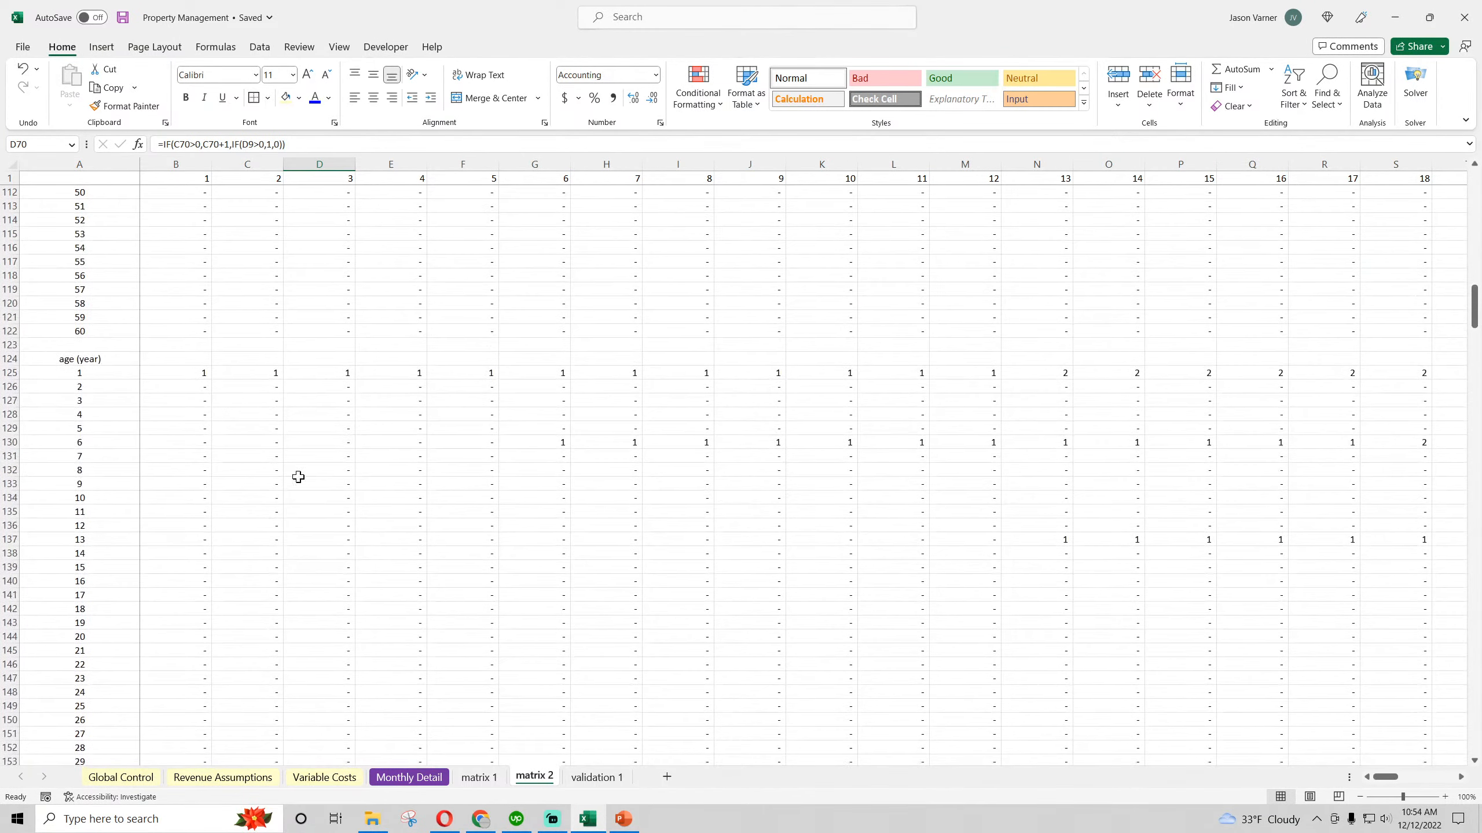
click(183, 373)
click(397, 484)
click(691, 540)
scroll(380, 578, down, 4)
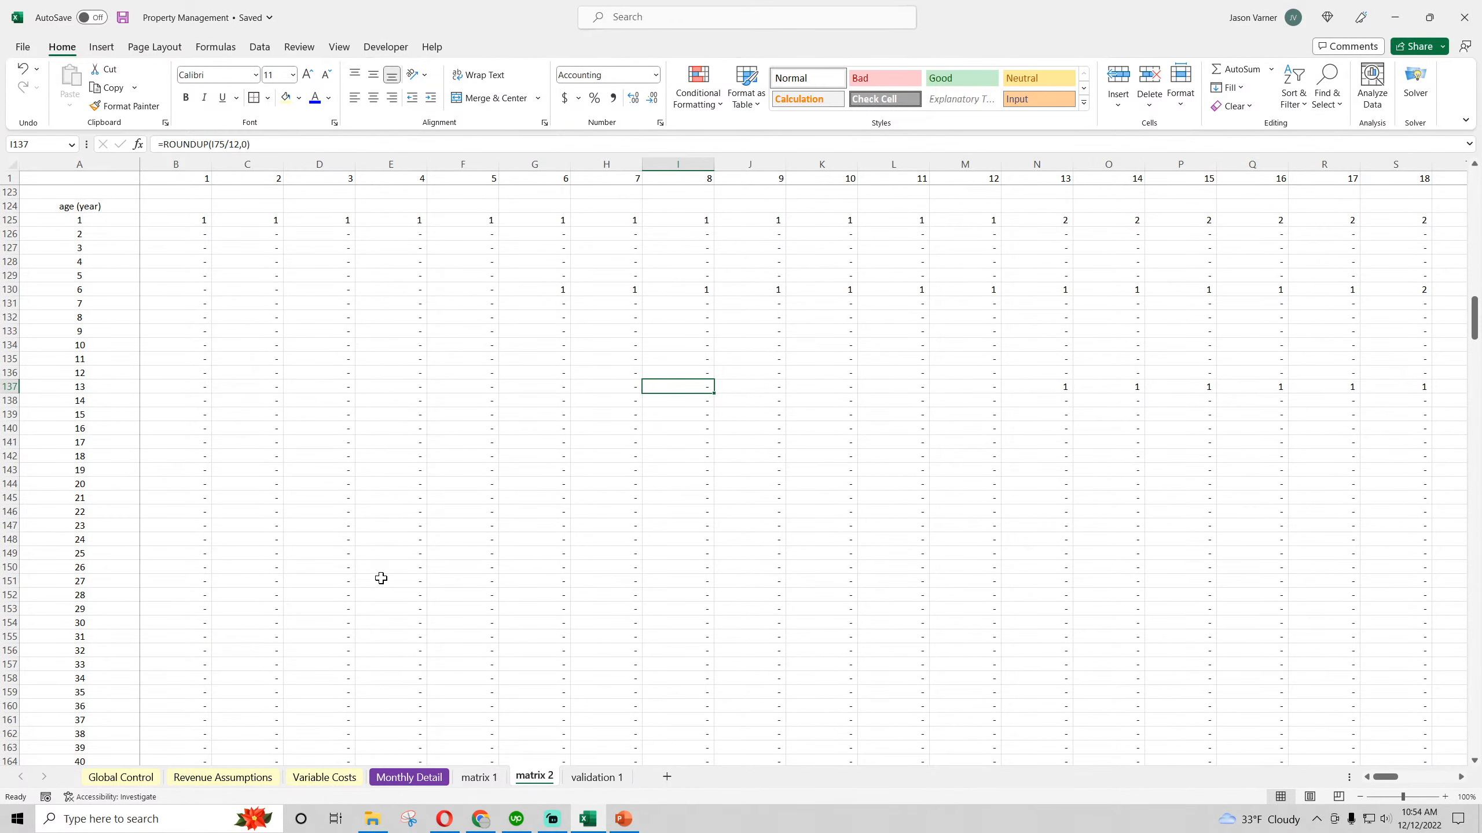
scroll(381, 578, up, 4)
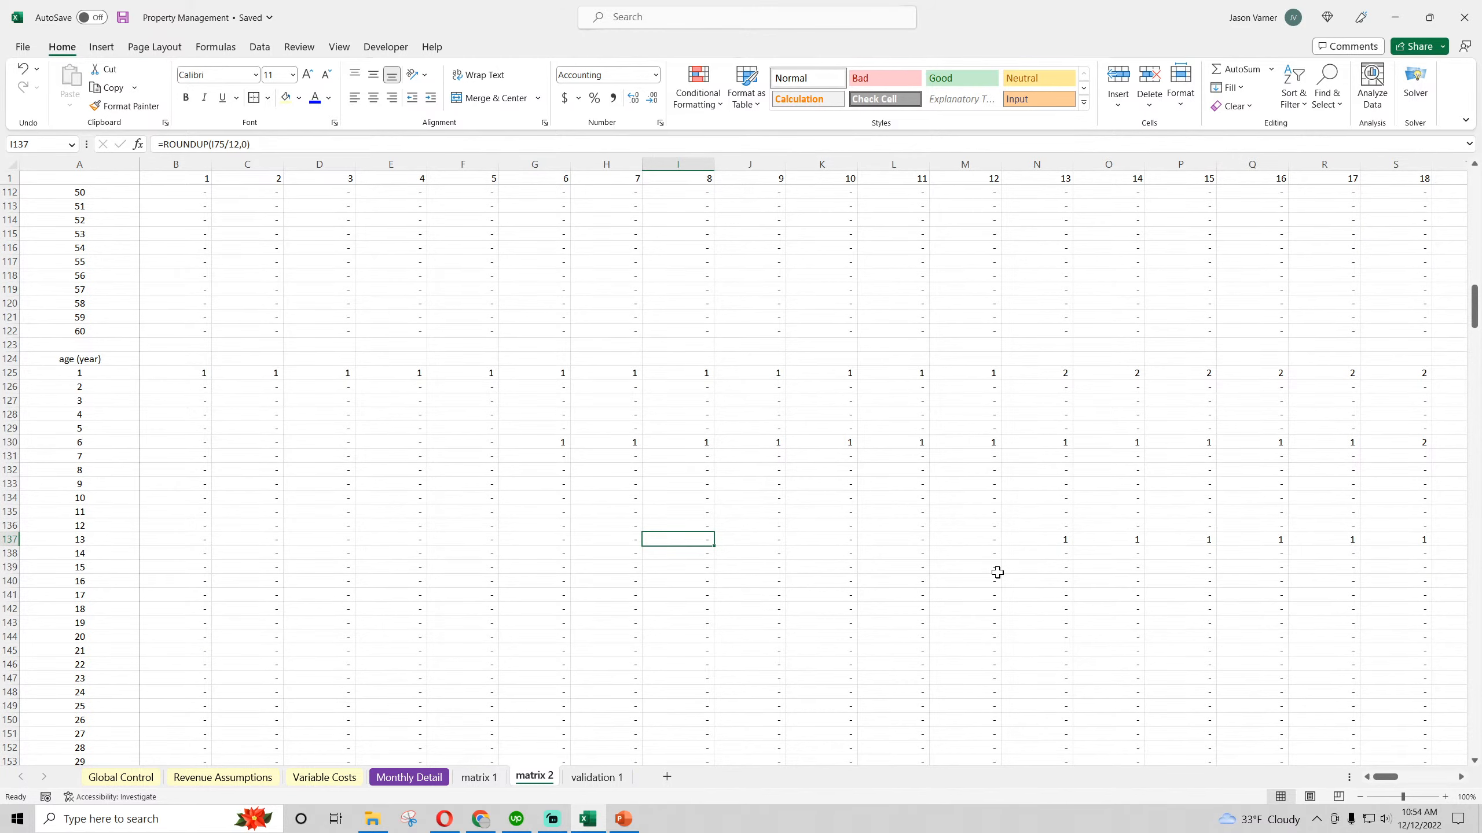
click(1061, 542)
click(1117, 543)
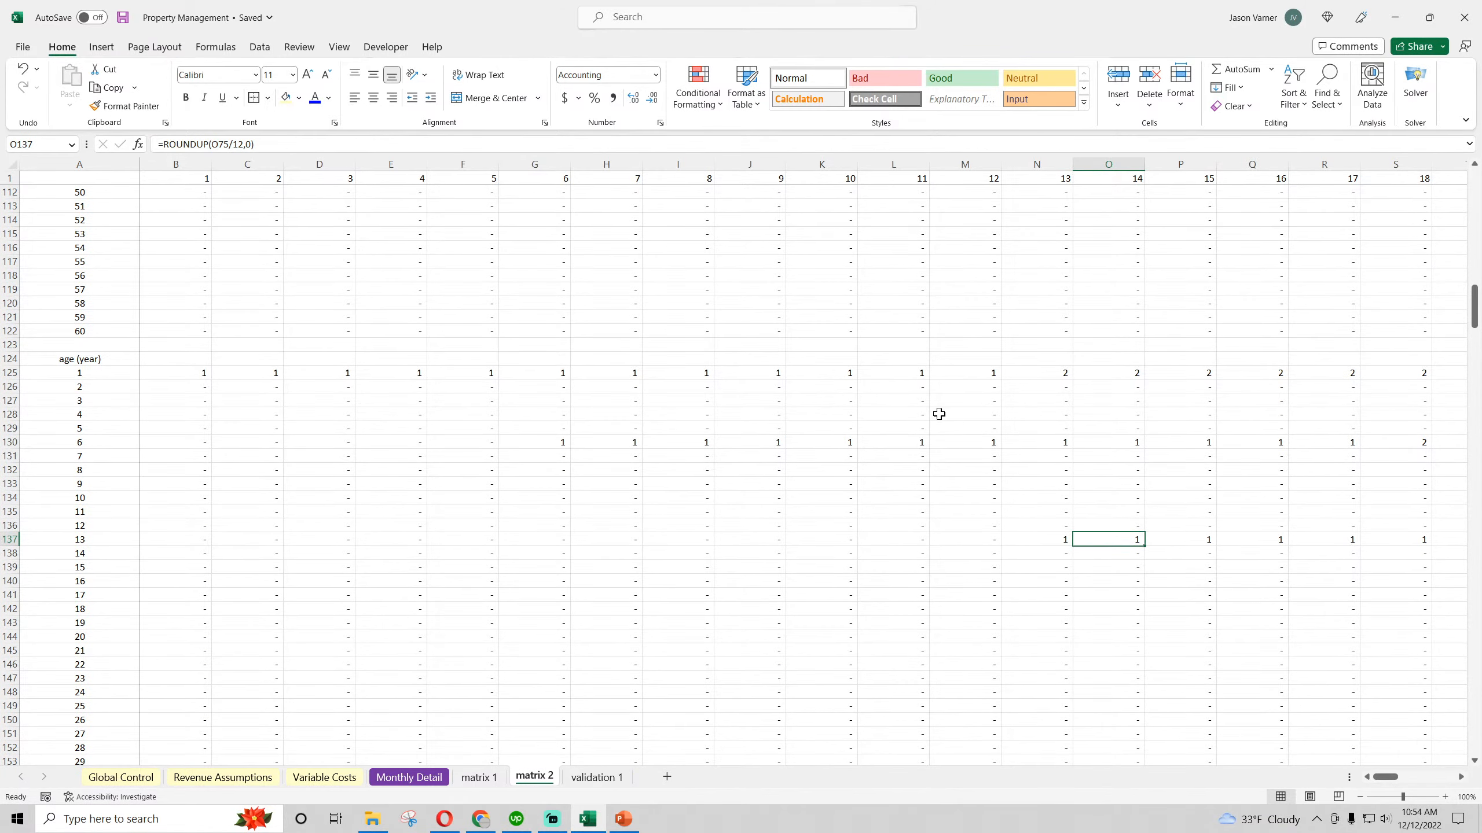
Examine the start month section of matrix 2, checking the cells for the cohorts starting in months 1, 6 and 13
scroll(308, 611, down, 20)
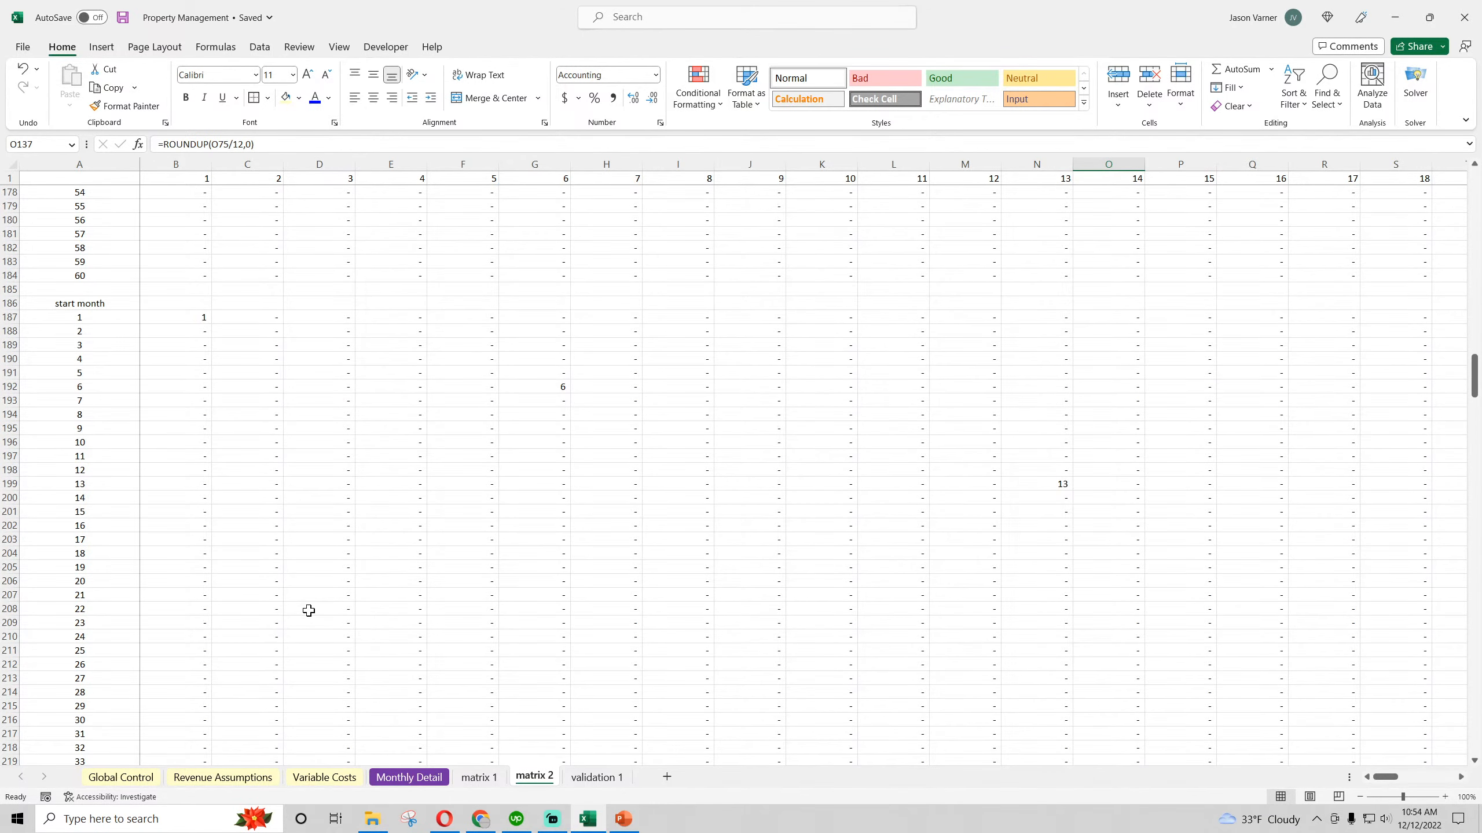
click(181, 320)
click(562, 386)
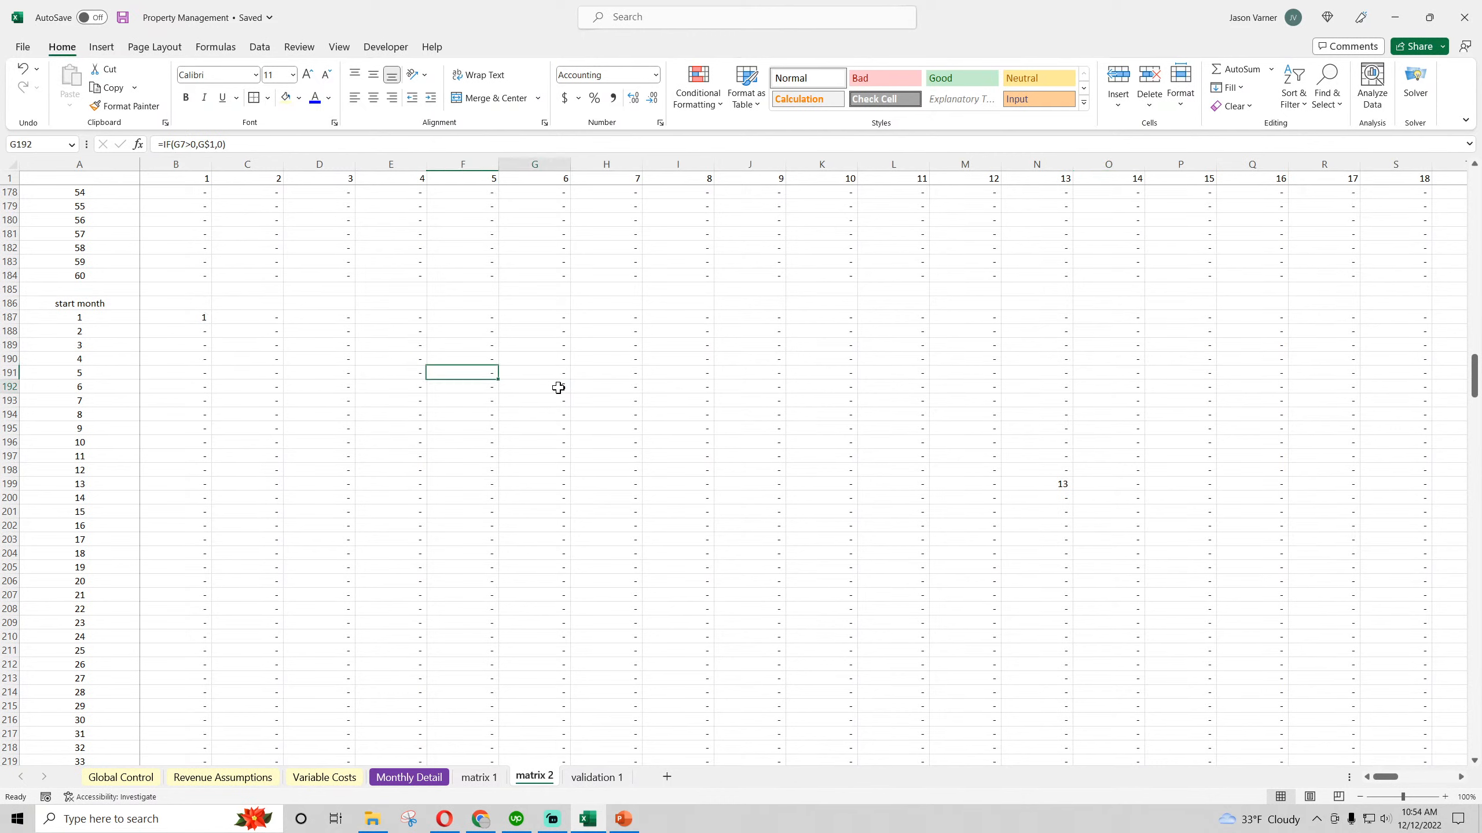
click(1036, 484)
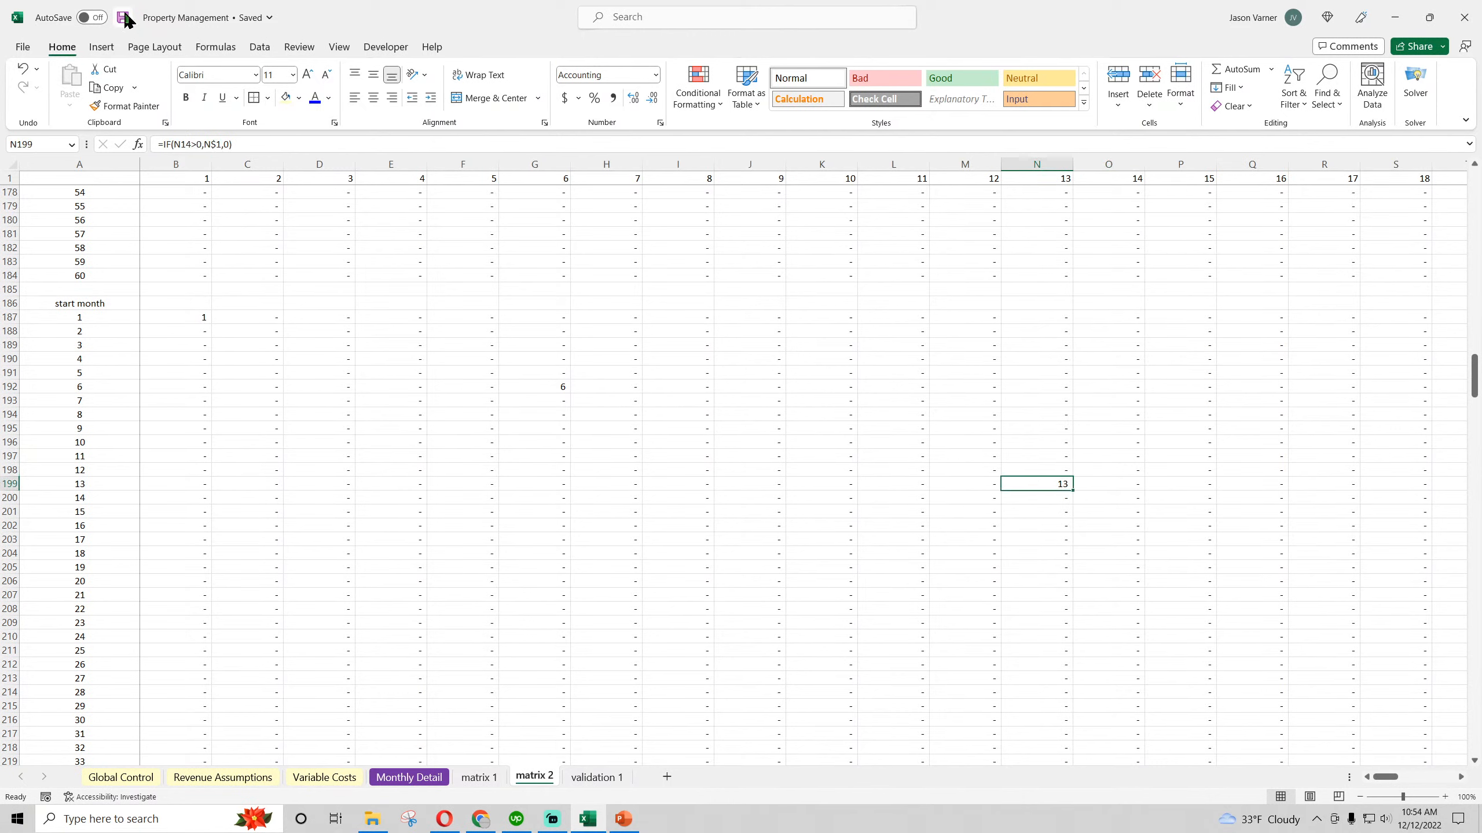
click(388, 401)
click(599, 553)
scroll(395, 551, down, 18)
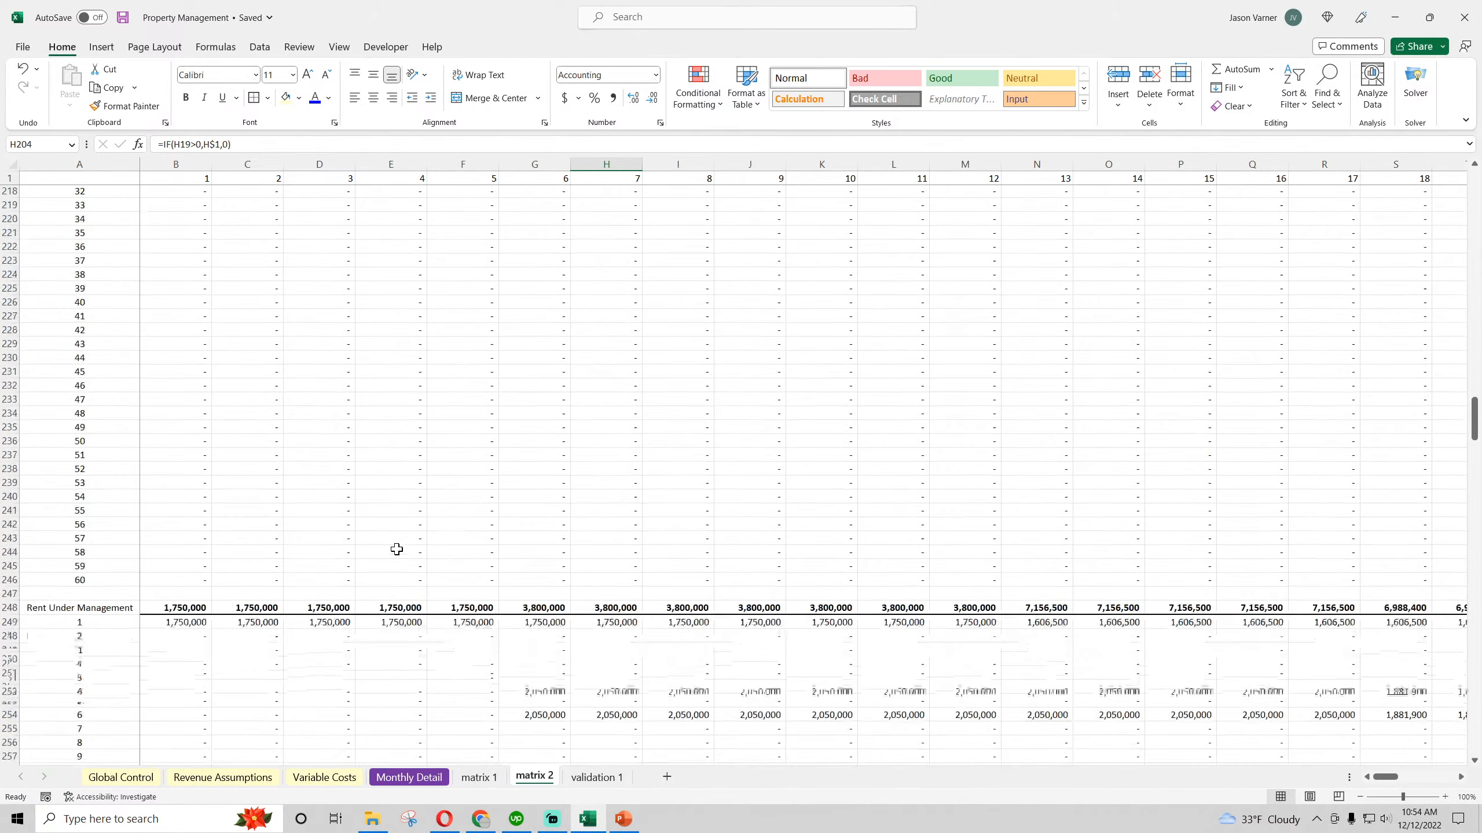
Check the Rent Under Management formula in B249 against the Starting Average Rent rows 13 and 51 on Revenue Assumptions
click(178, 413)
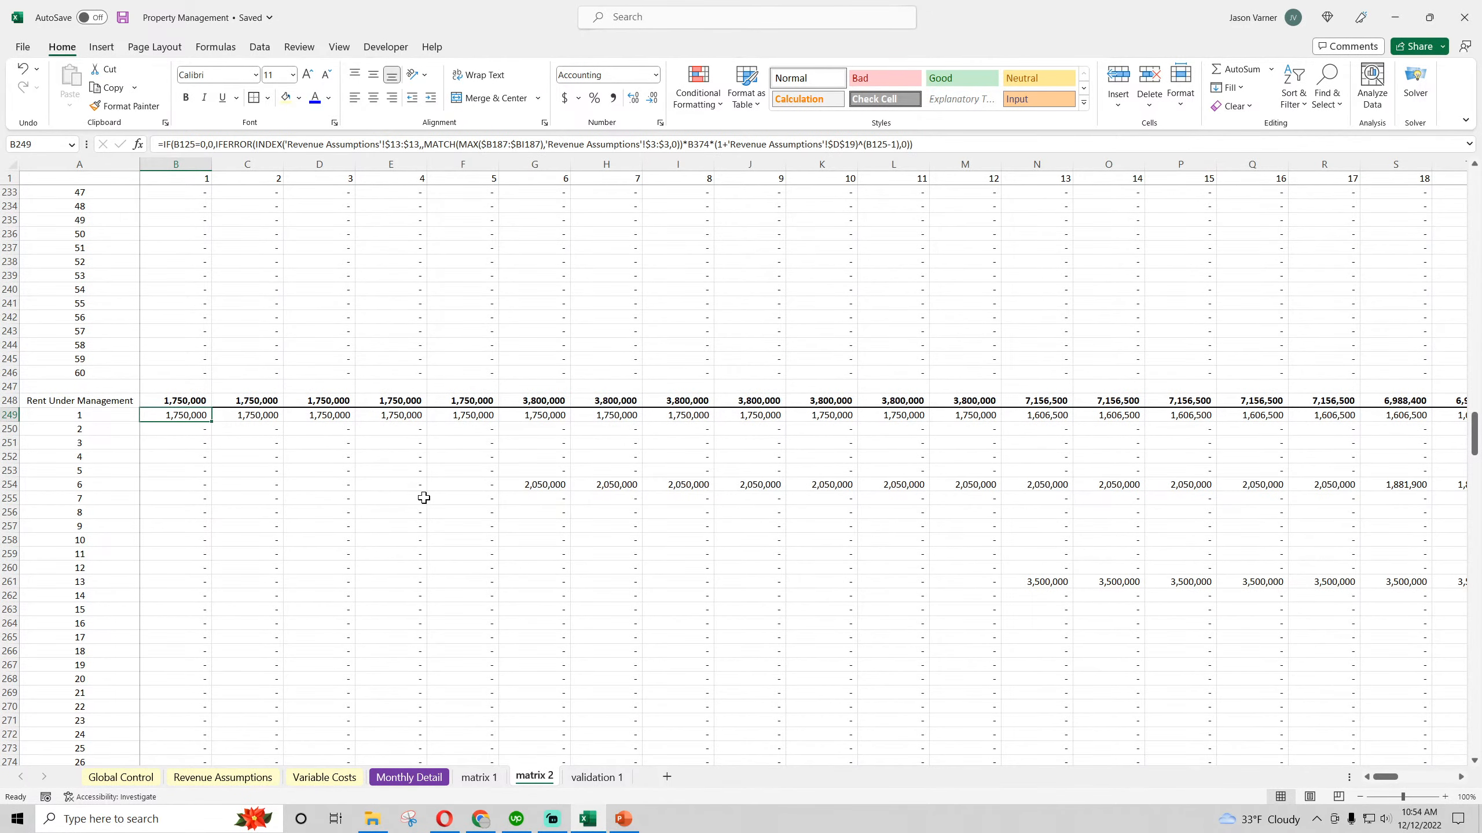
click(239, 778)
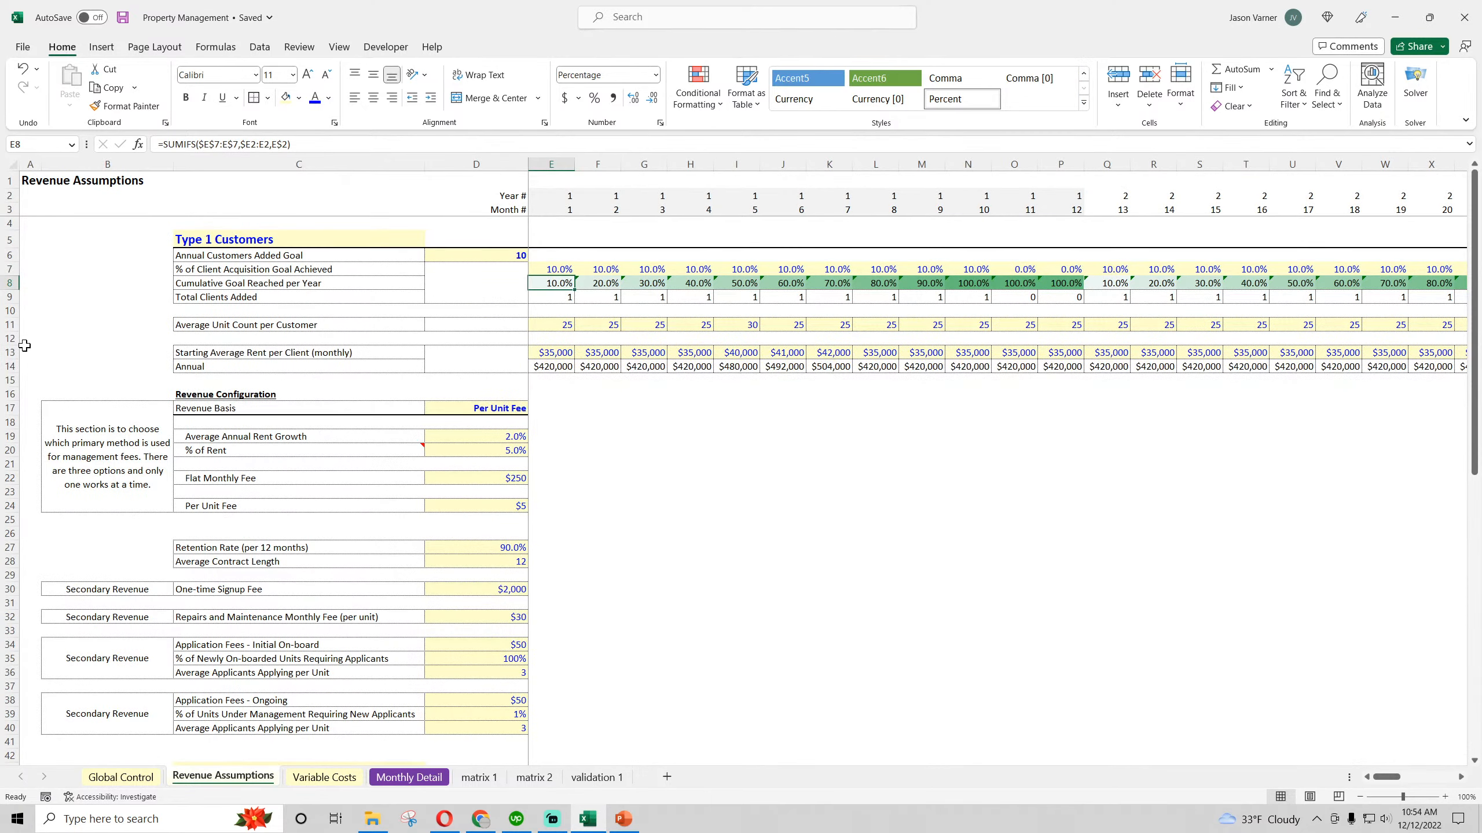
click(6, 352)
scroll(65, 483, down, 7)
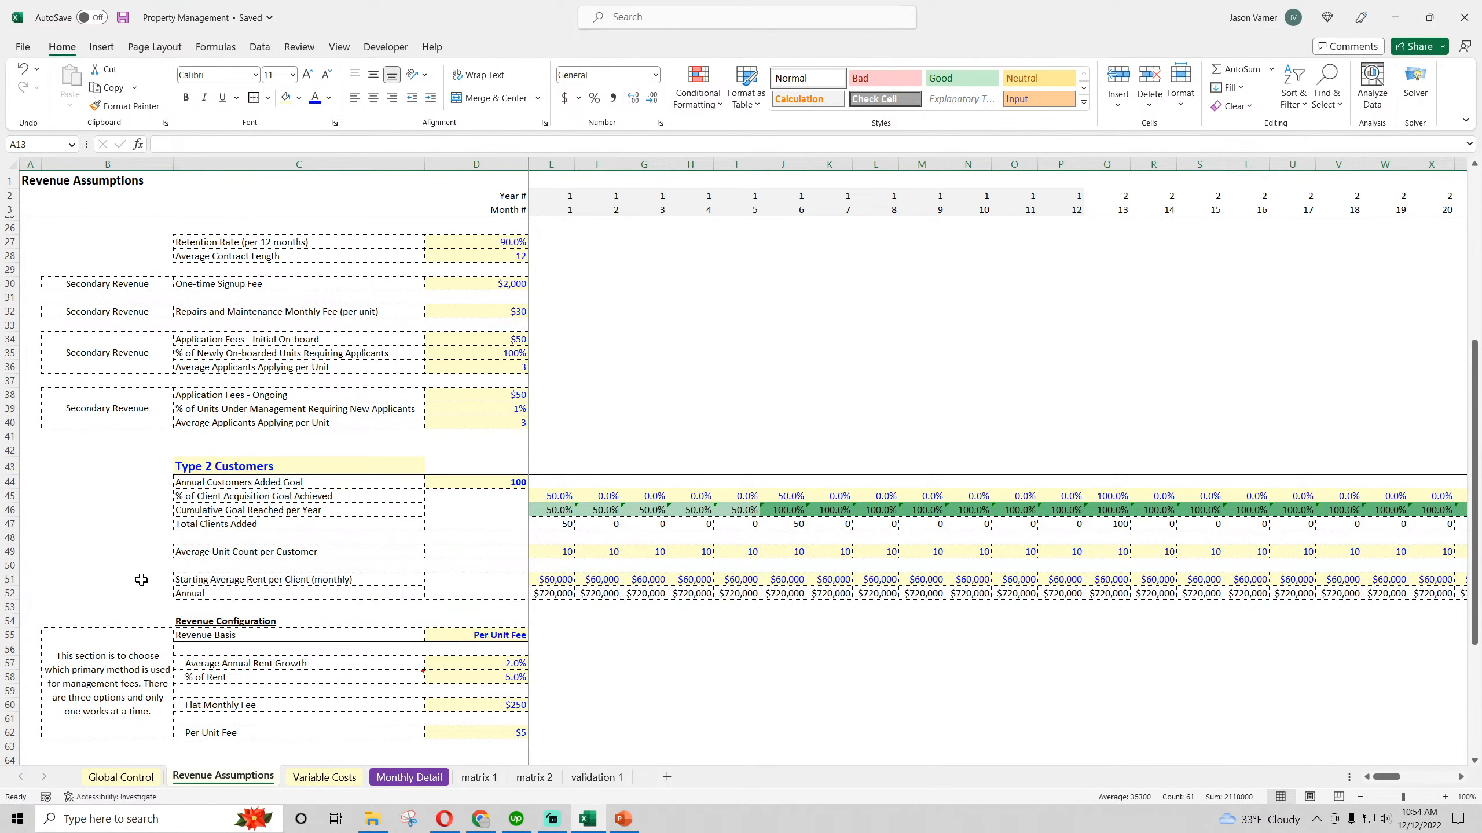
click(20, 579)
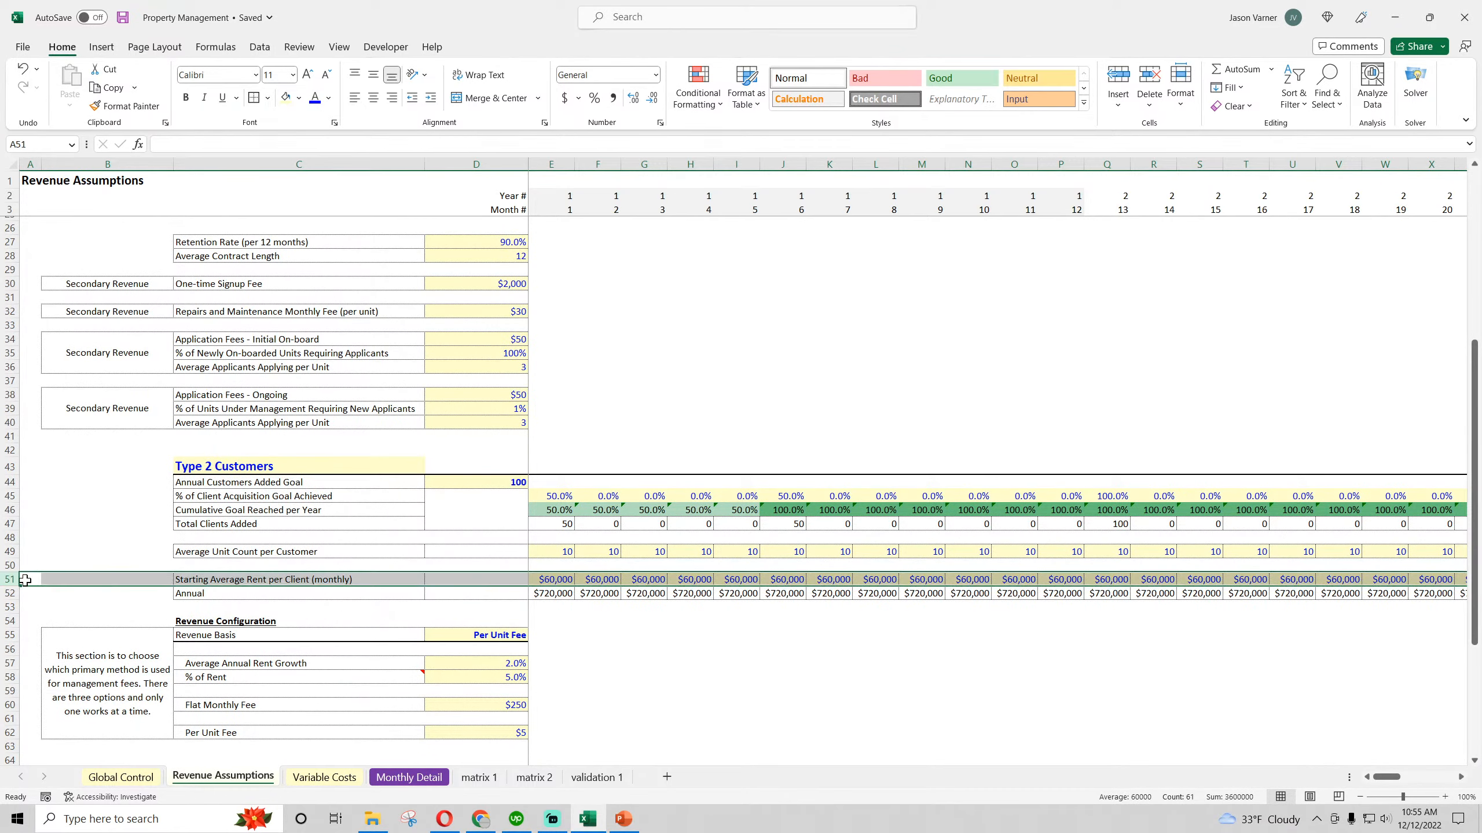
In the B249 formula on matrix 2, change the INDEX range to row 51 of Revenue Assumptions ($51:$51)
click(534, 777)
click(399, 144)
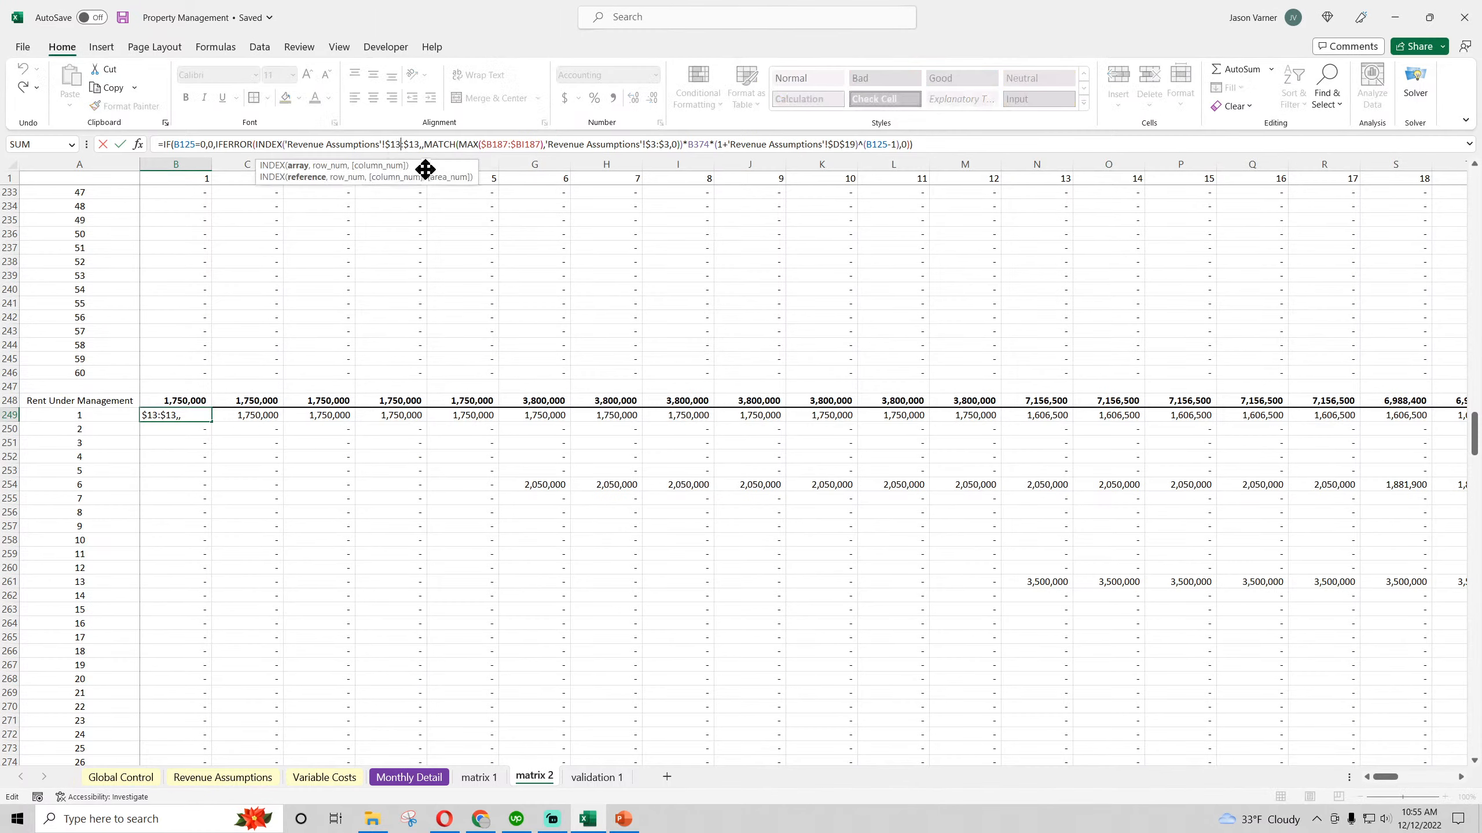
key(BackSpace)
key(BackSpace)
key(BackSpace)
text(51)
key(BackSpace)
key(BackSpace)
text(51)
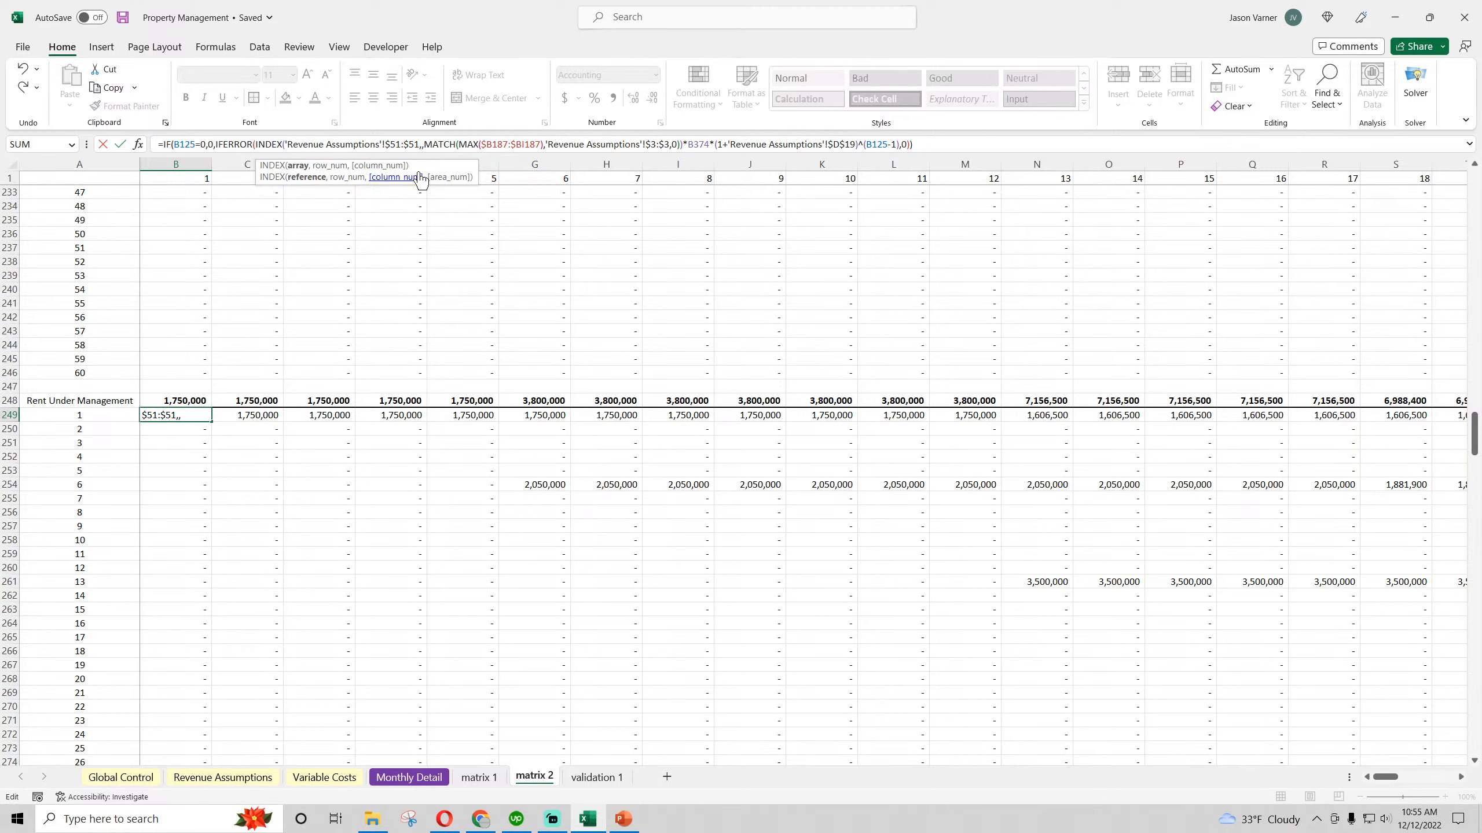
Trace the remaining references in the B249 formula, checking the start month range B187:BI187 and the Customers Remaining section on matrix 2
scroll(409, 303, up, 20)
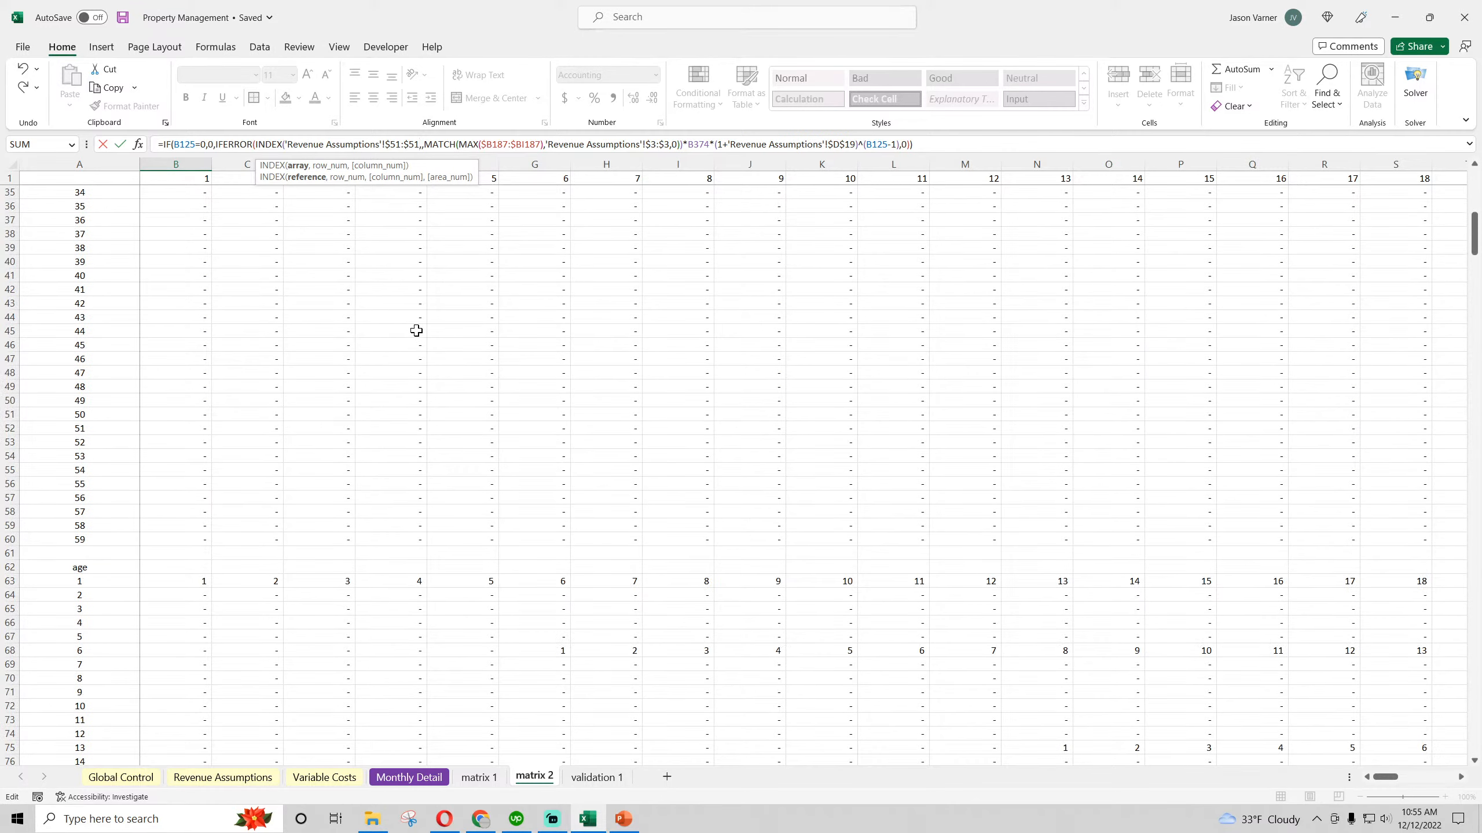
scroll(423, 333, down, 20)
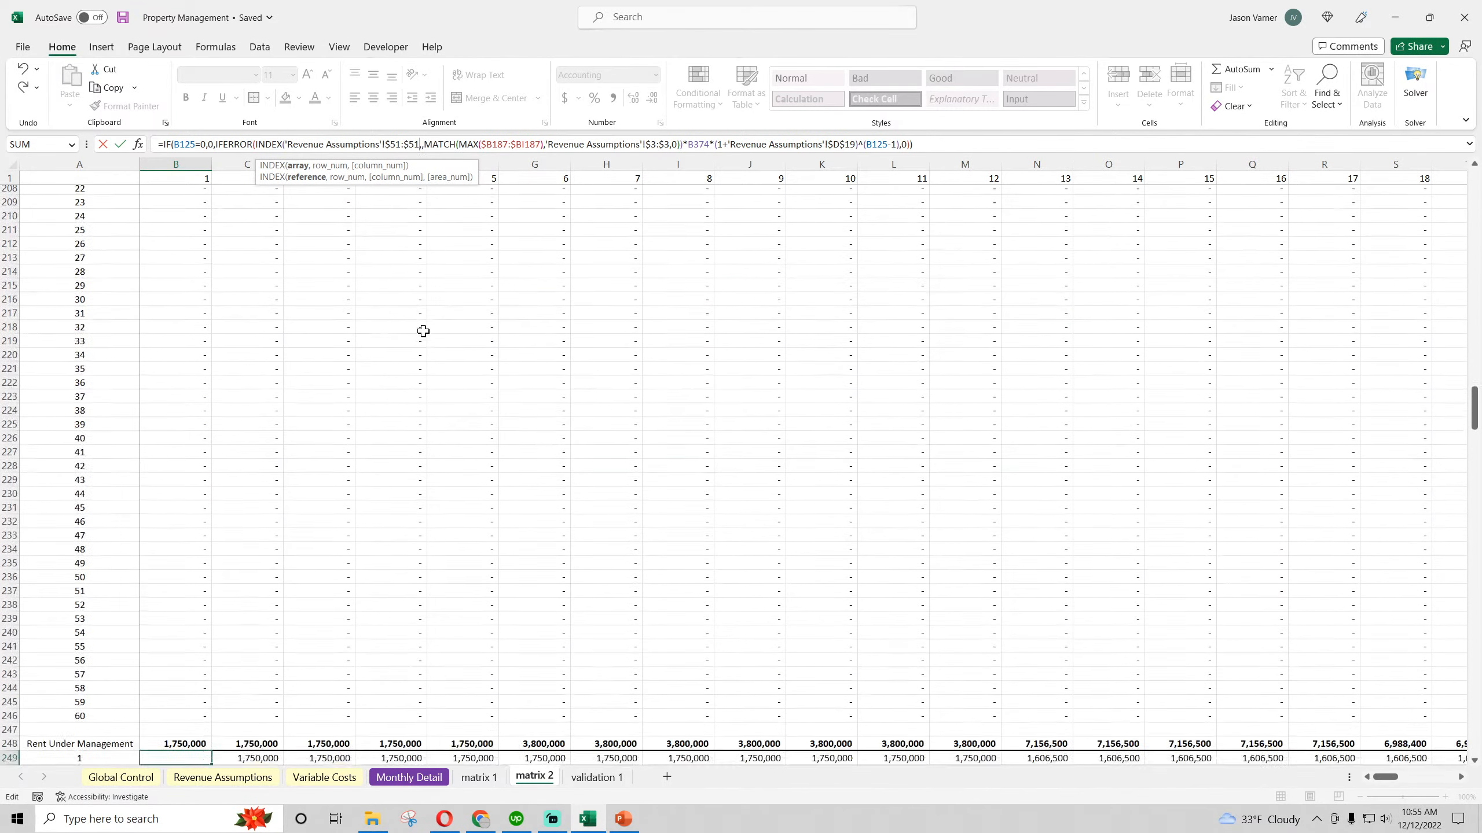
scroll(418, 328, up, 20)
scroll(413, 325, down, 18)
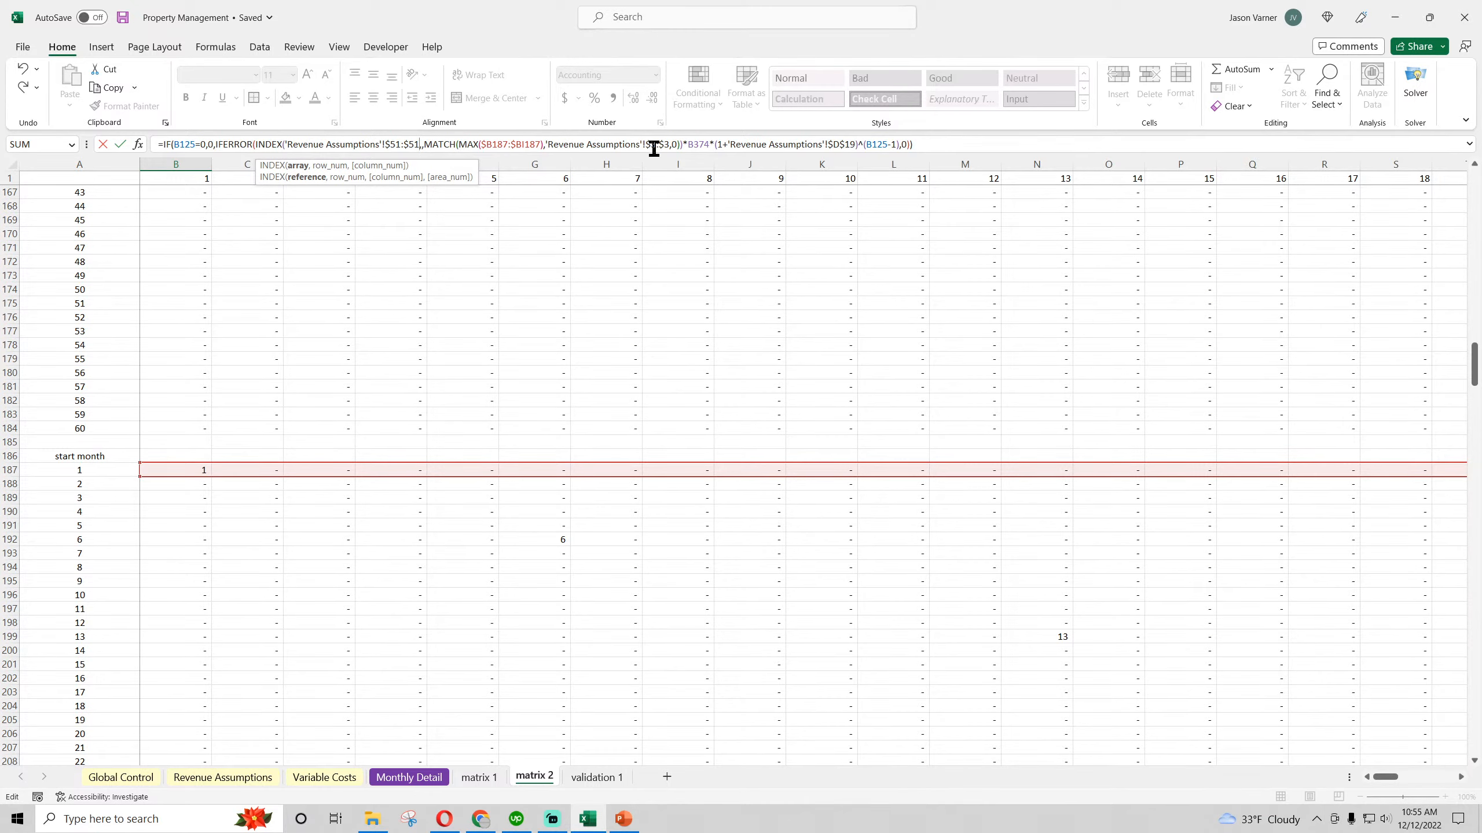
text(,)
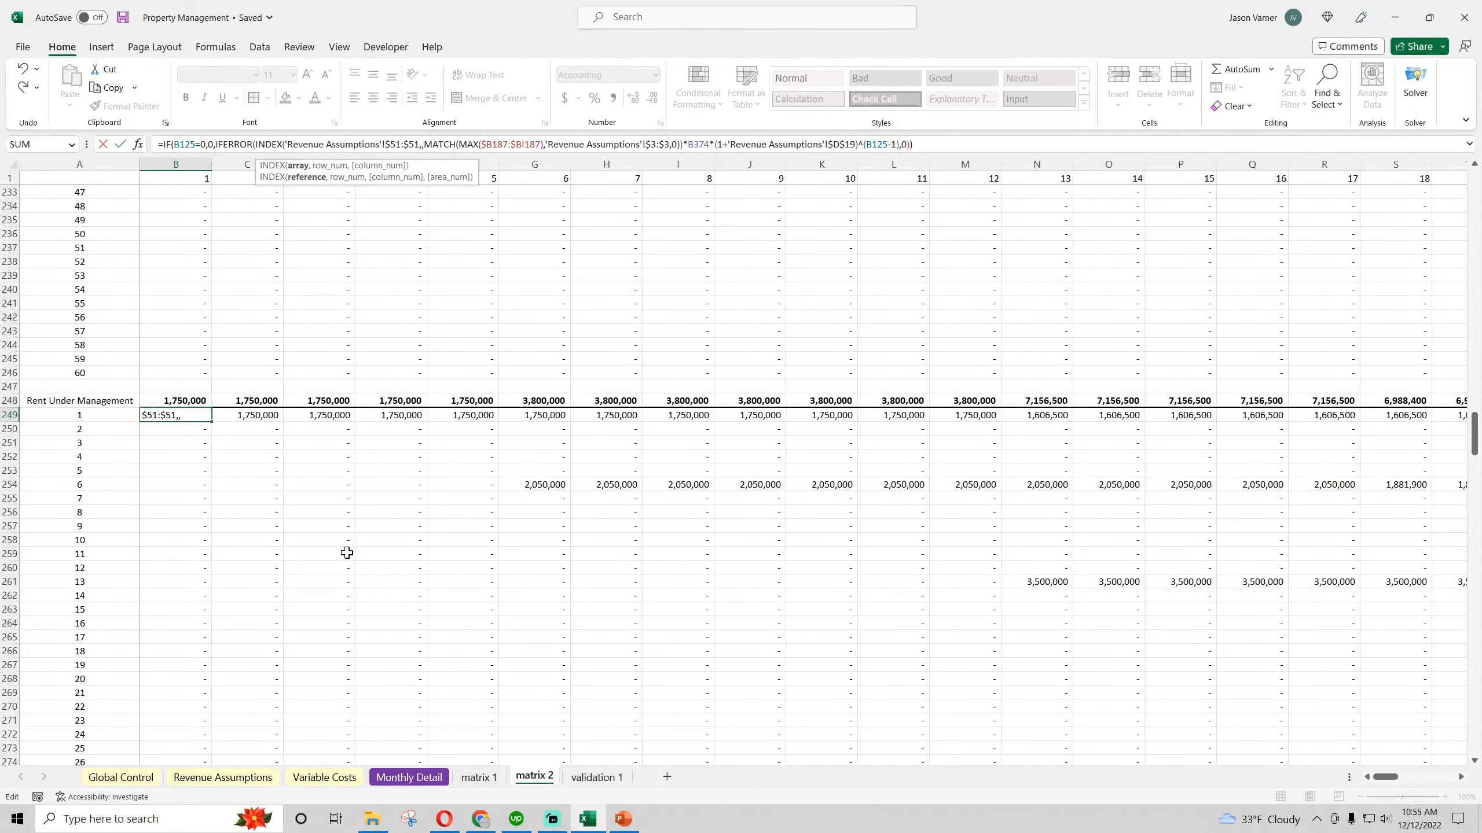
scroll(346, 553, down, 20)
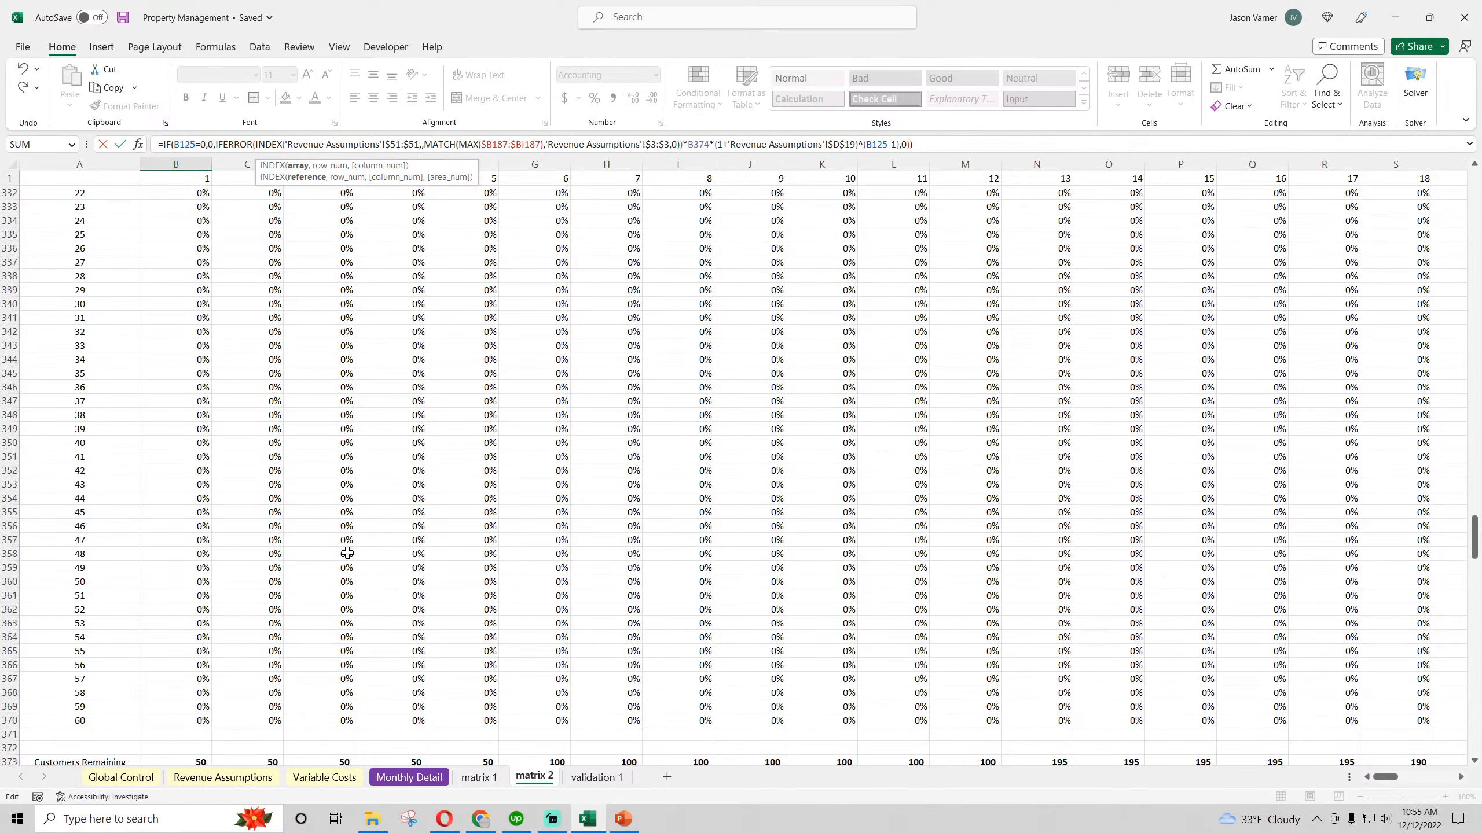
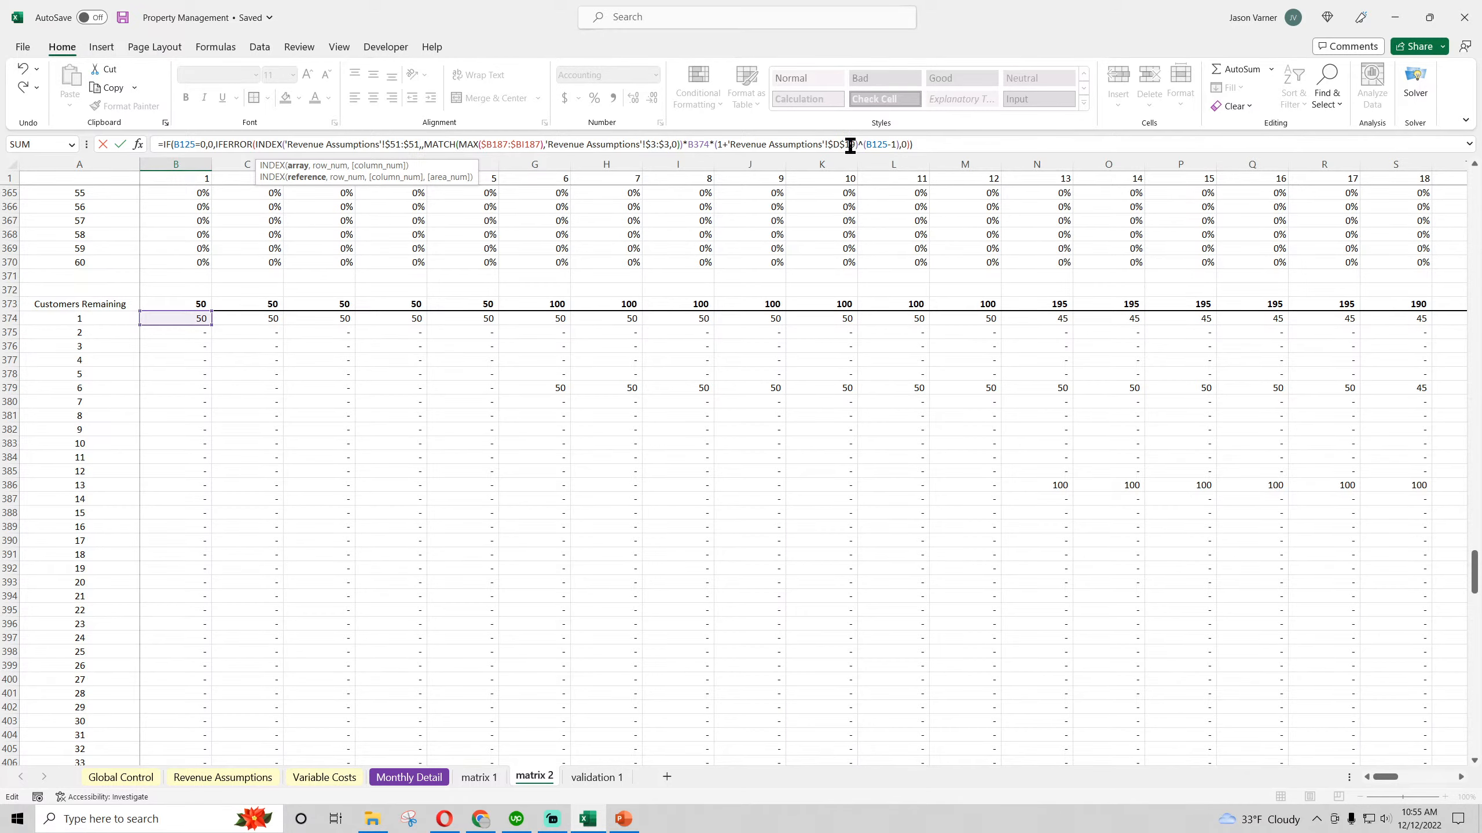
Finish entering the month 1 Rent Under Management formula in B249 so its INDEX reads row 51 of Revenue Assumptions
text(,)
key(Return)
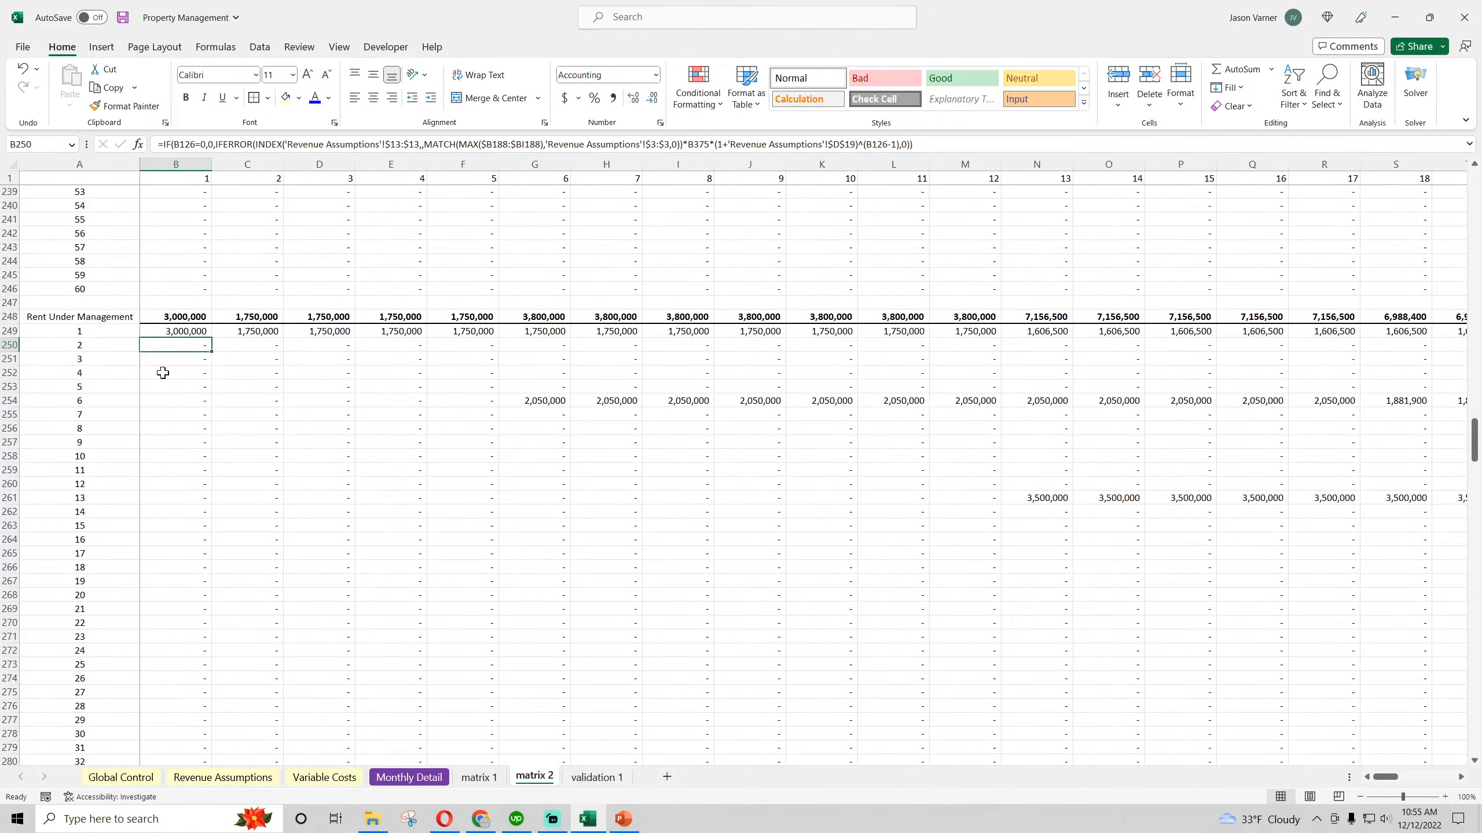
click(186, 331)
Point the rent growth reference in the B249 formula to the Type 2 Average Annual Rent Growth cell, Revenue Assumptions $D$57
click(254, 779)
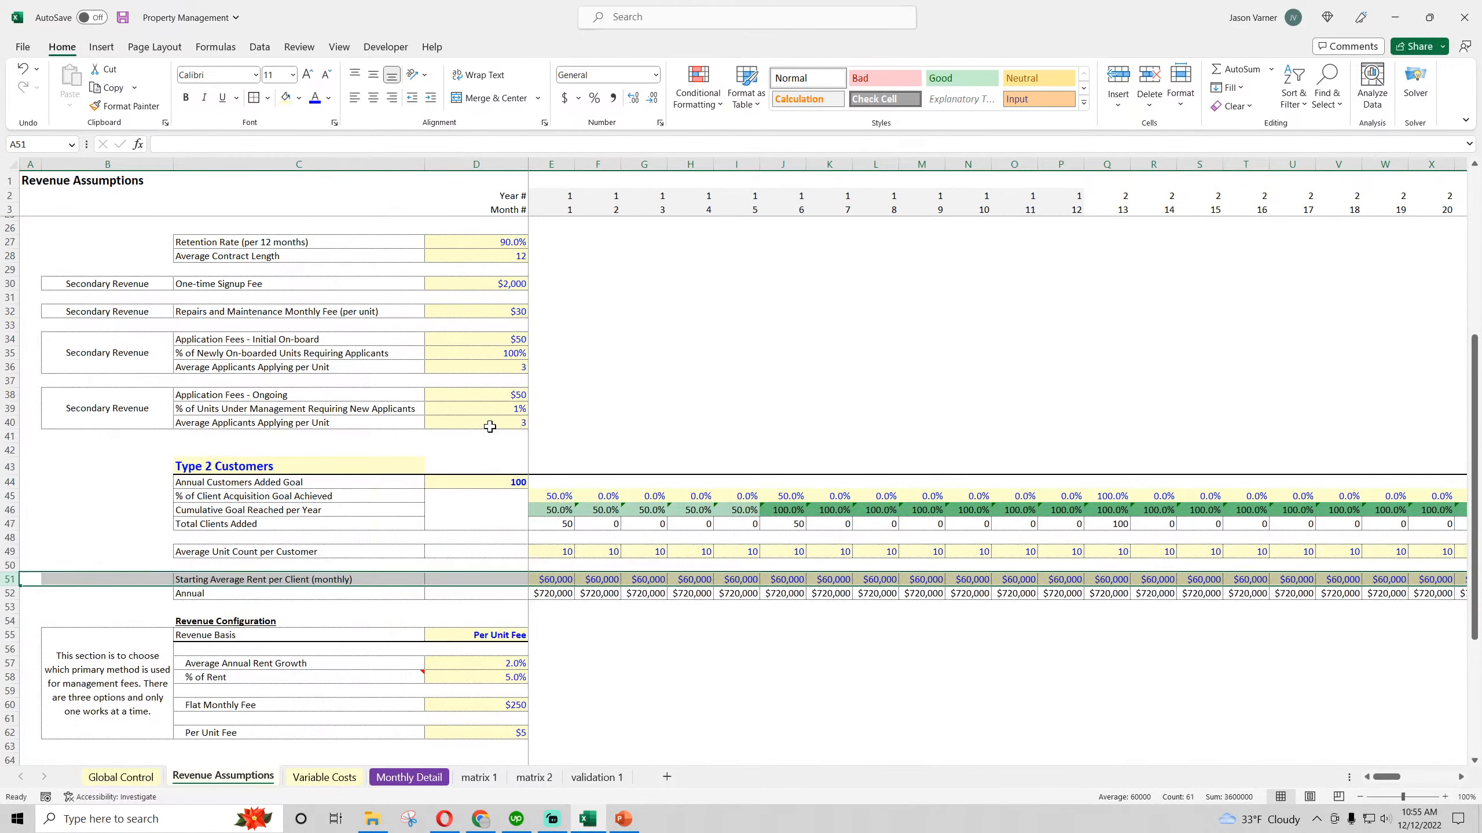
scroll(490, 250, up, 4)
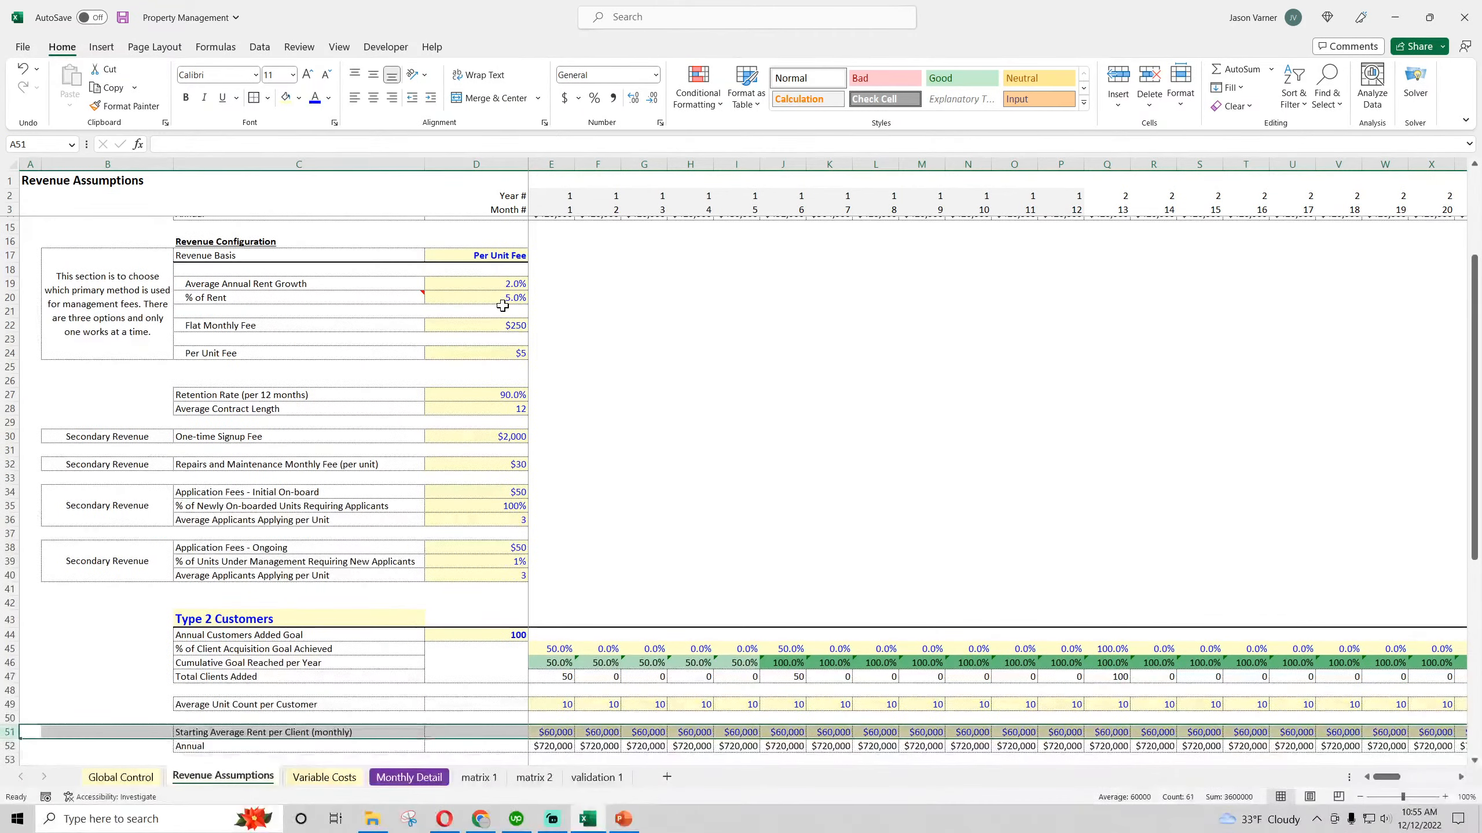
click(493, 281)
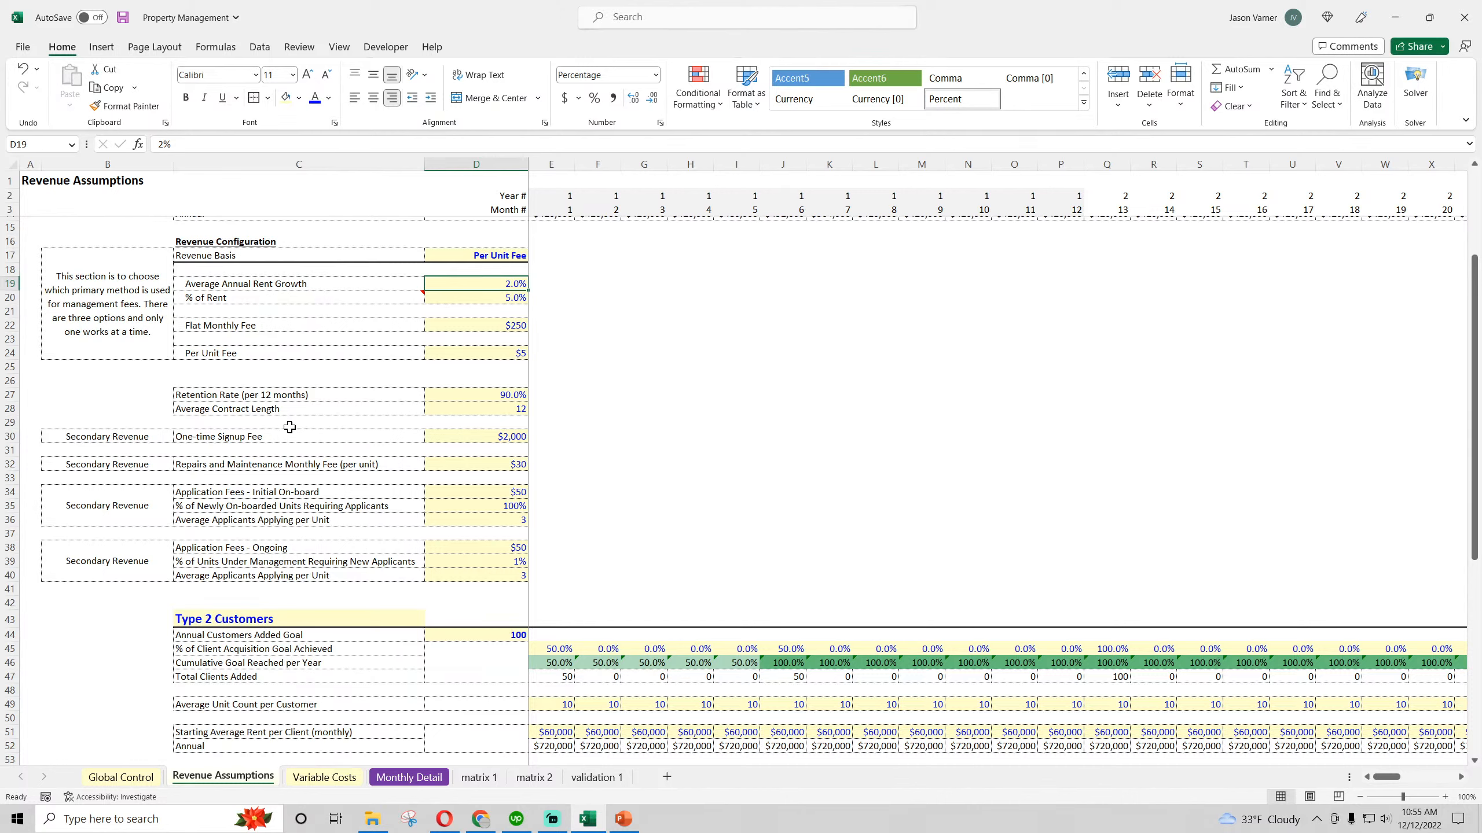
click(921, 448)
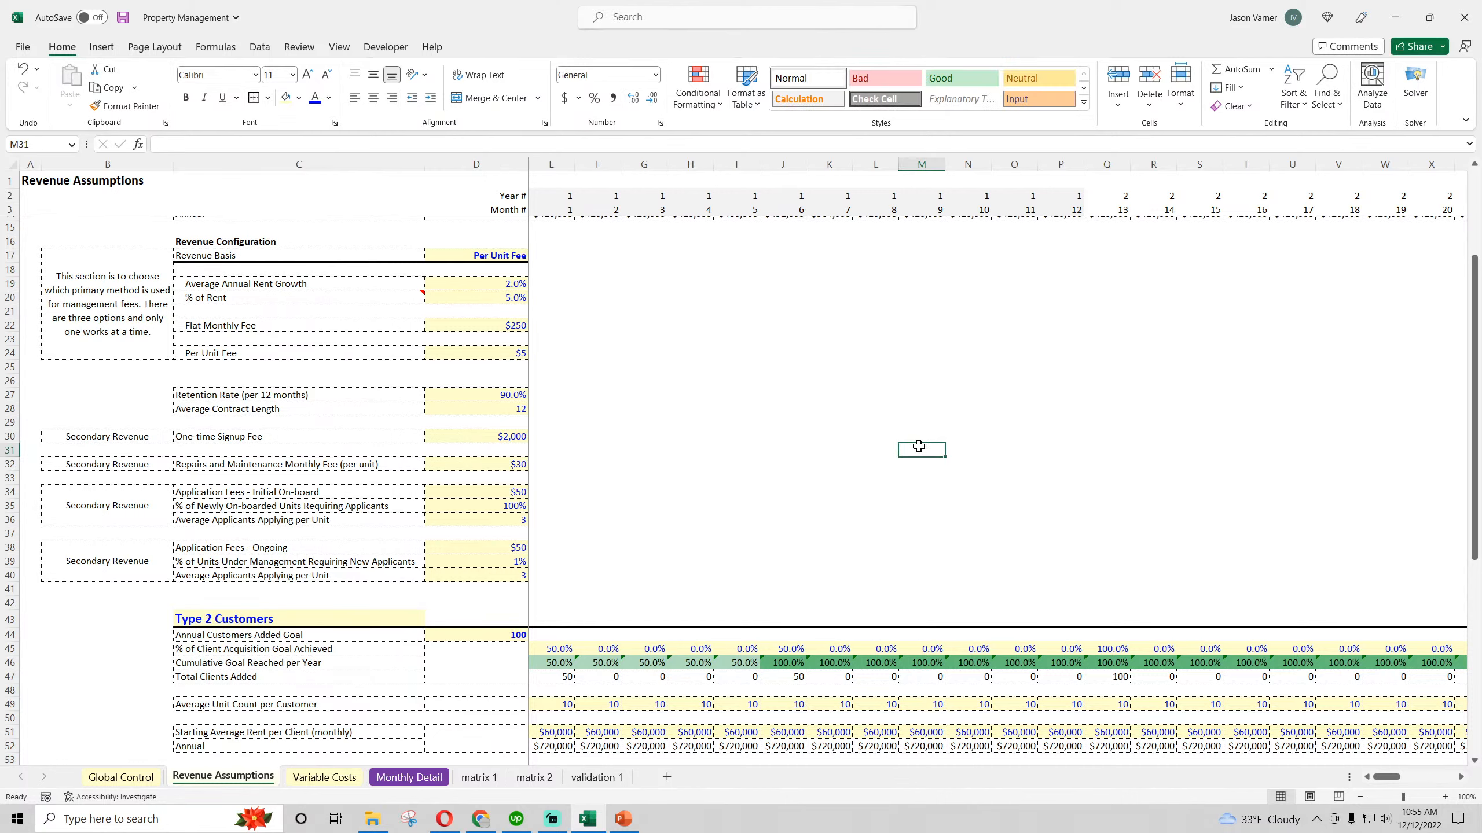
scroll(839, 434, down, 7)
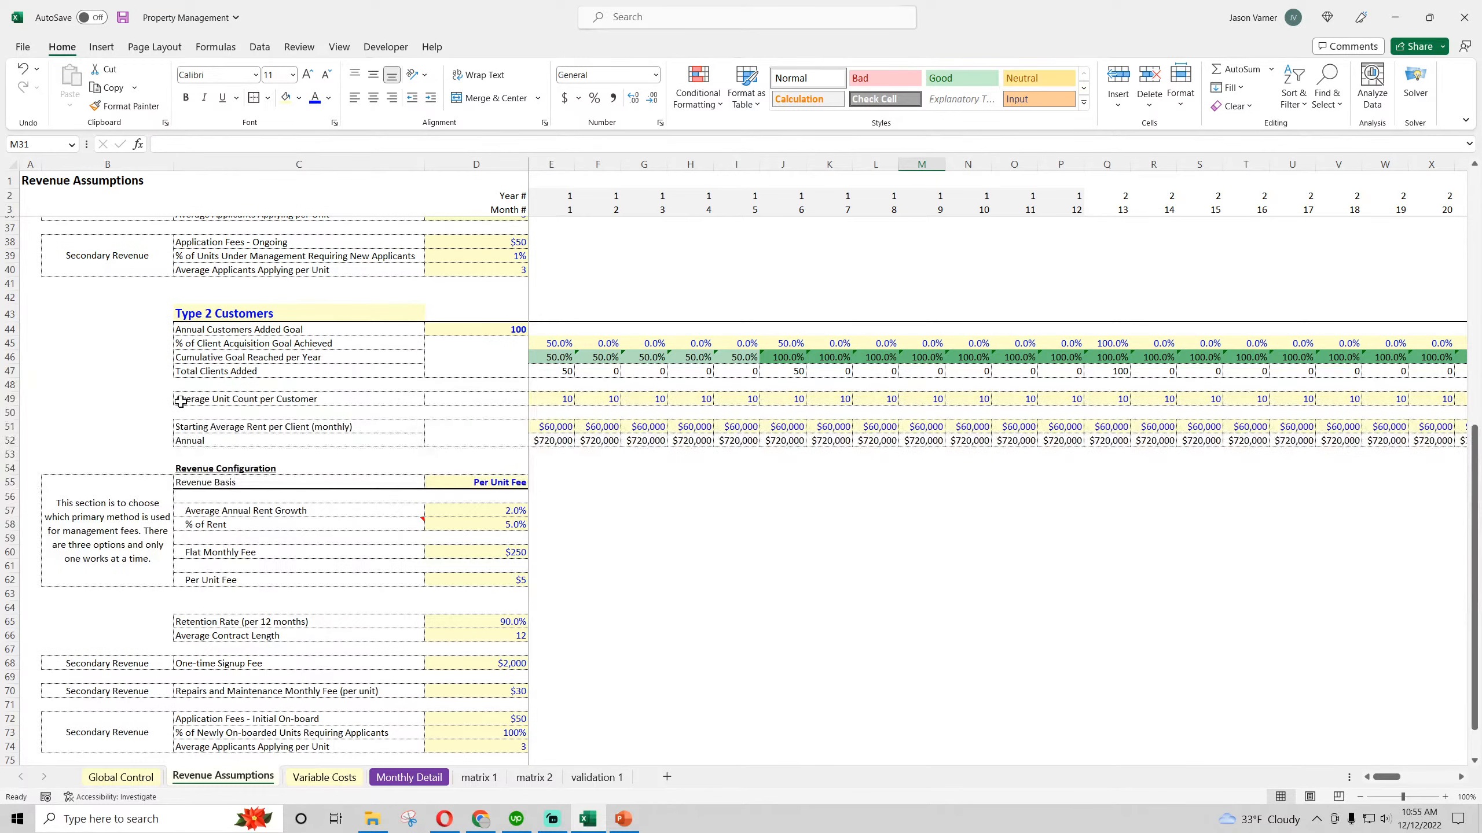
click(224, 511)
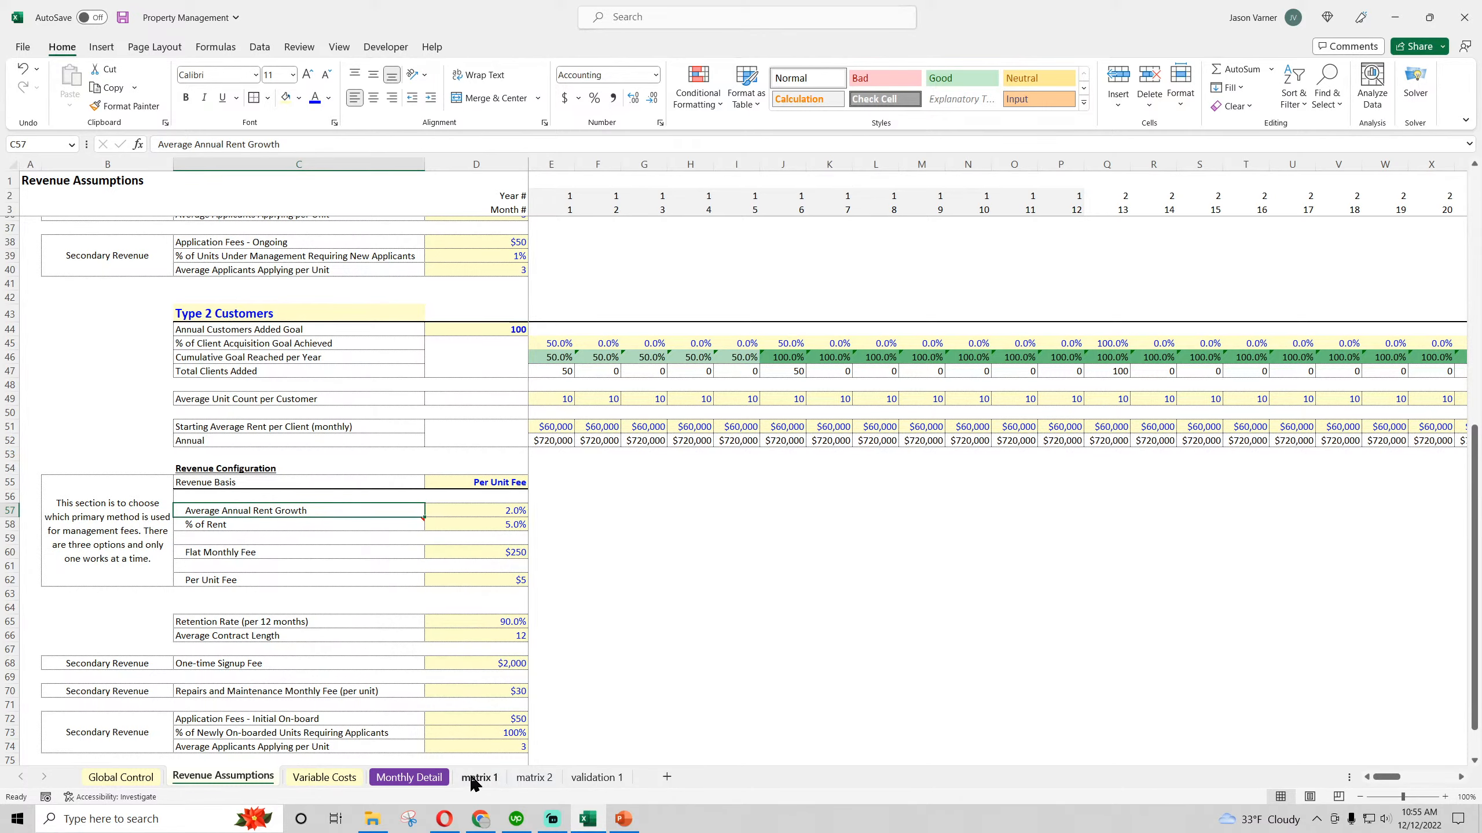
click(534, 781)
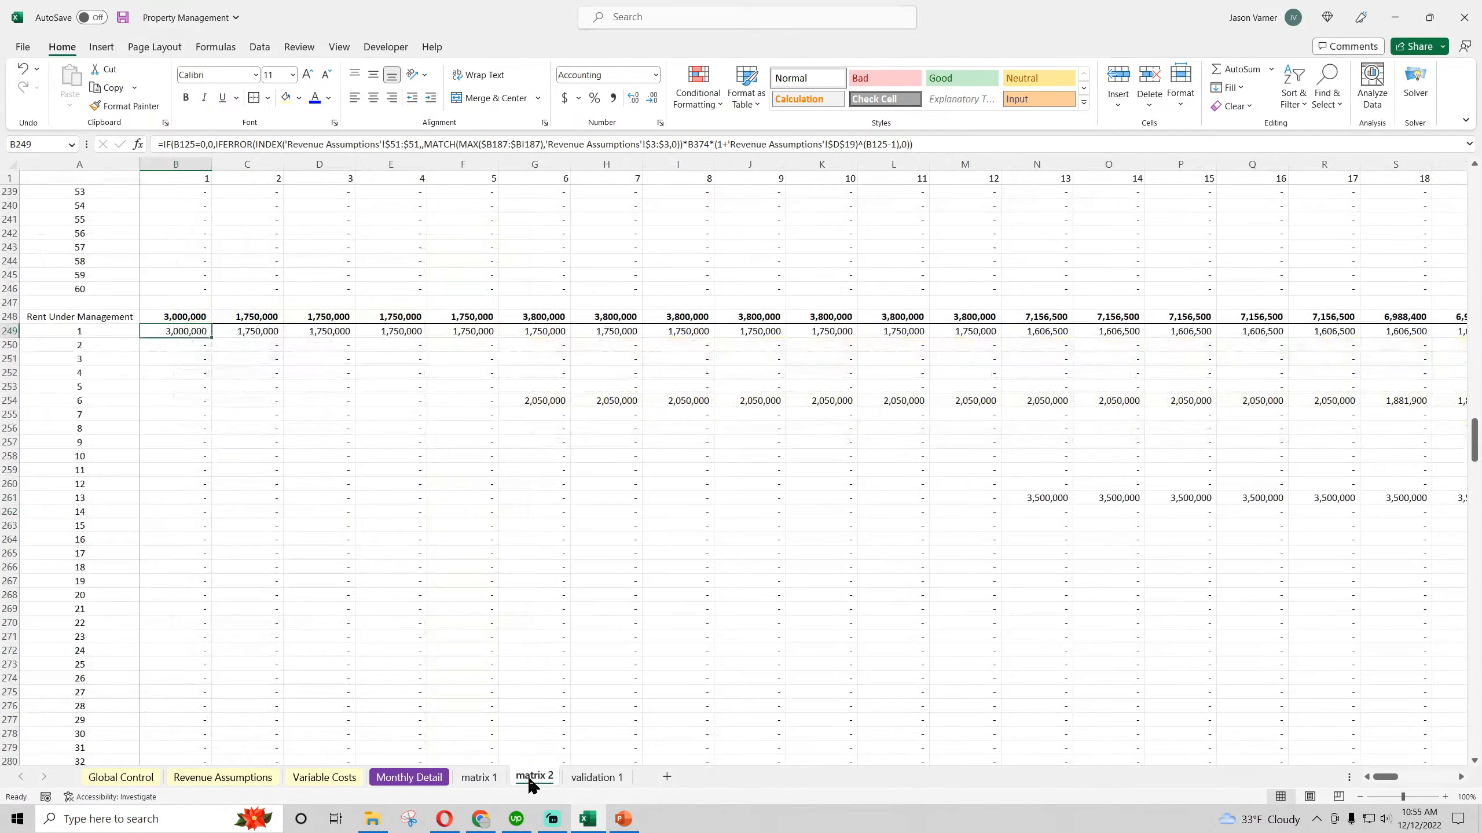
click(853, 143)
key(BackSpace)
key(BackSpace)
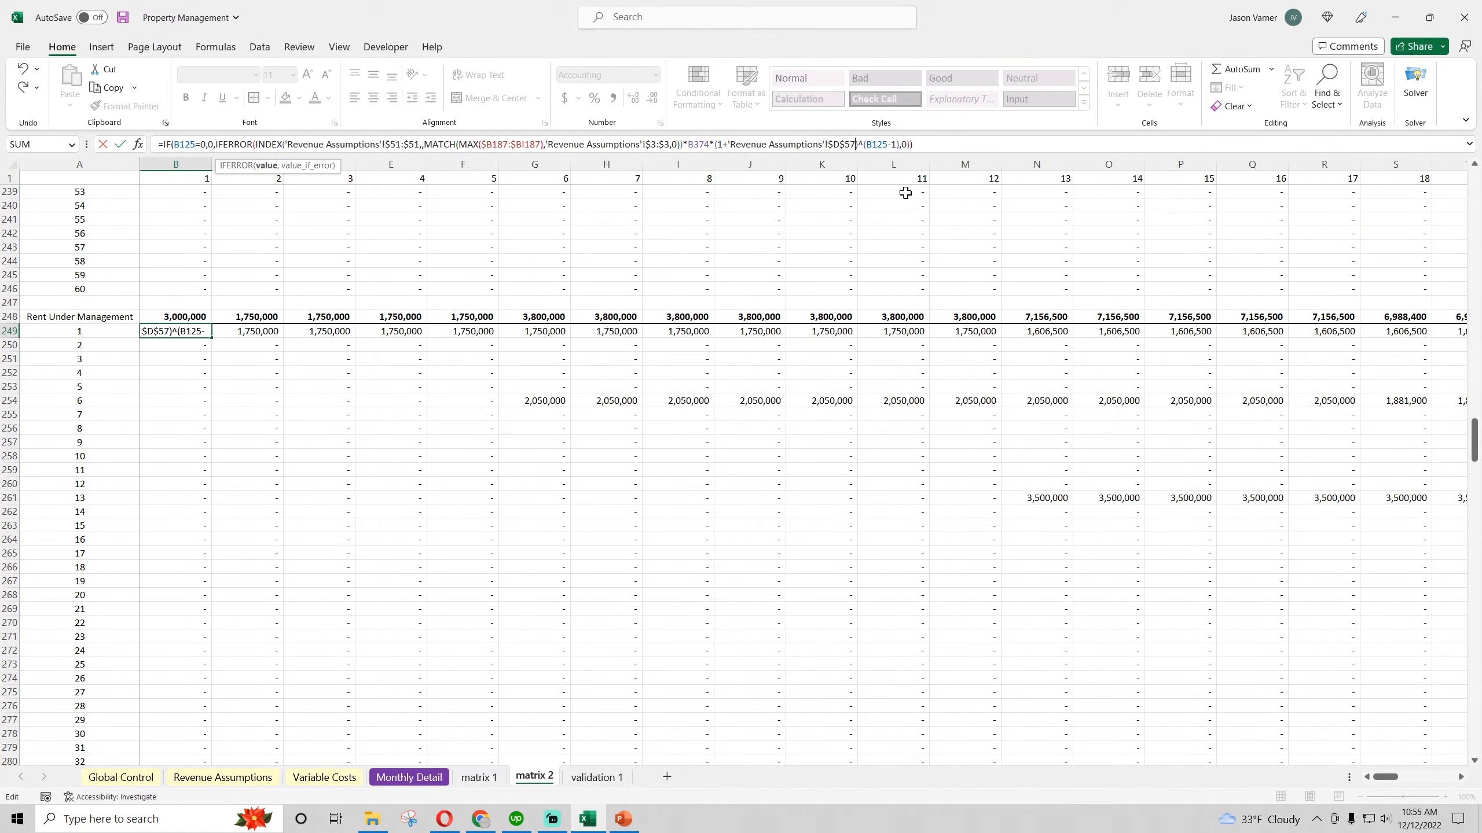
key(Return)
Fill the corrected B249 formula across row 249 through month 60 in column BI
click(196, 331)
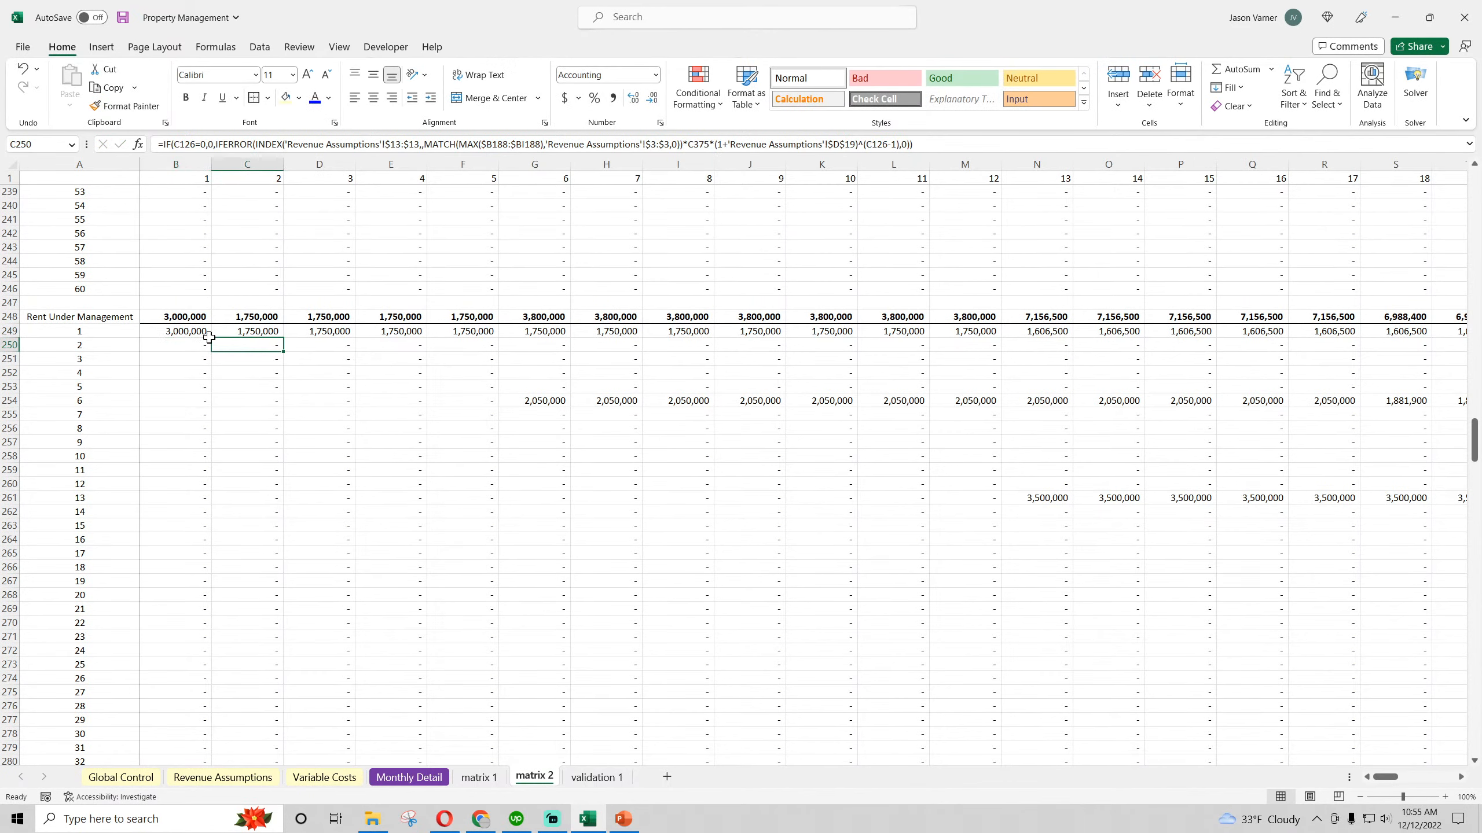
drag(214, 340, 1442, 625)
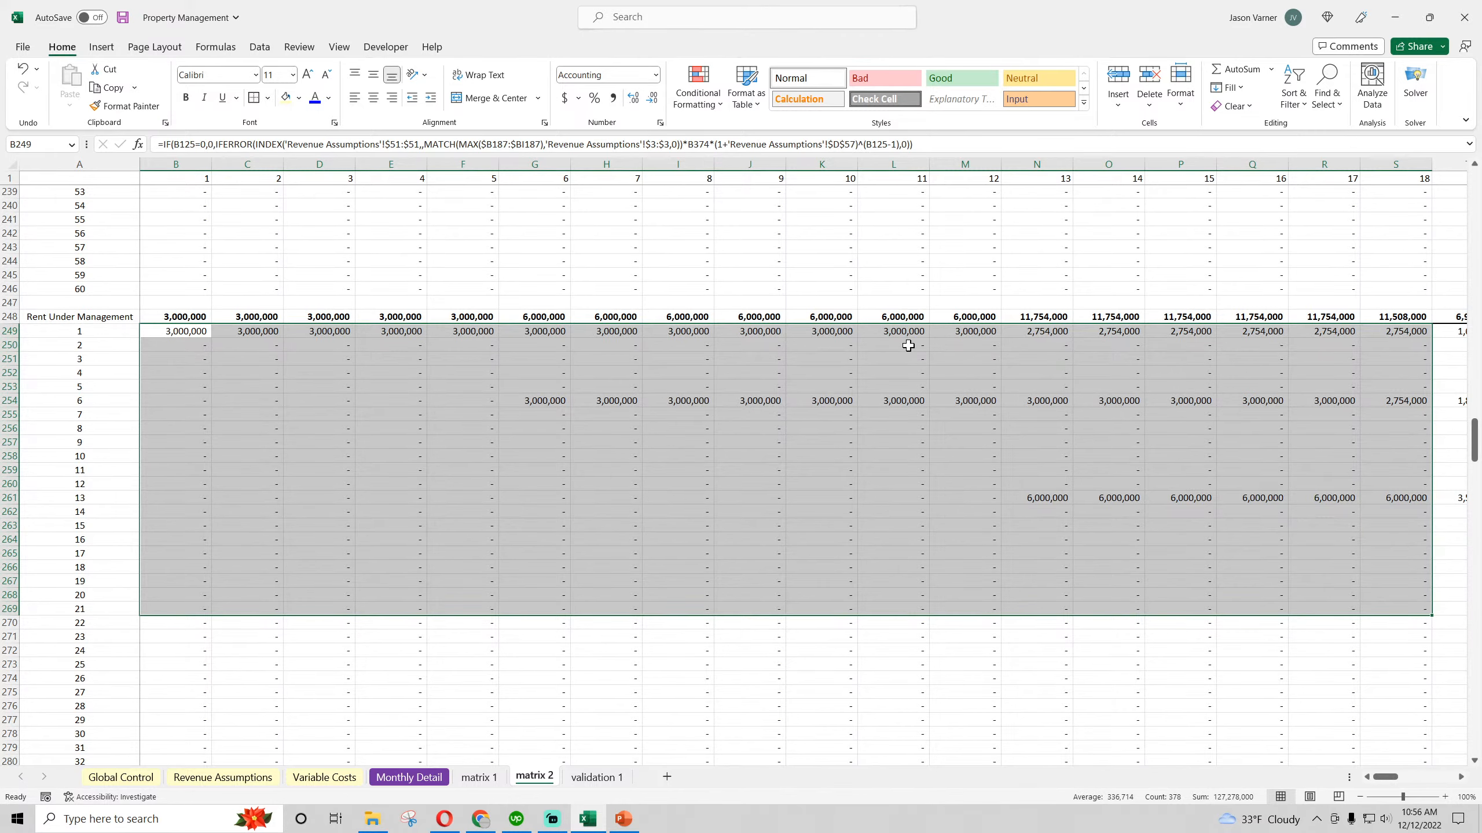
click(183, 332)
drag(212, 339, 1358, 335)
click(1356, 335)
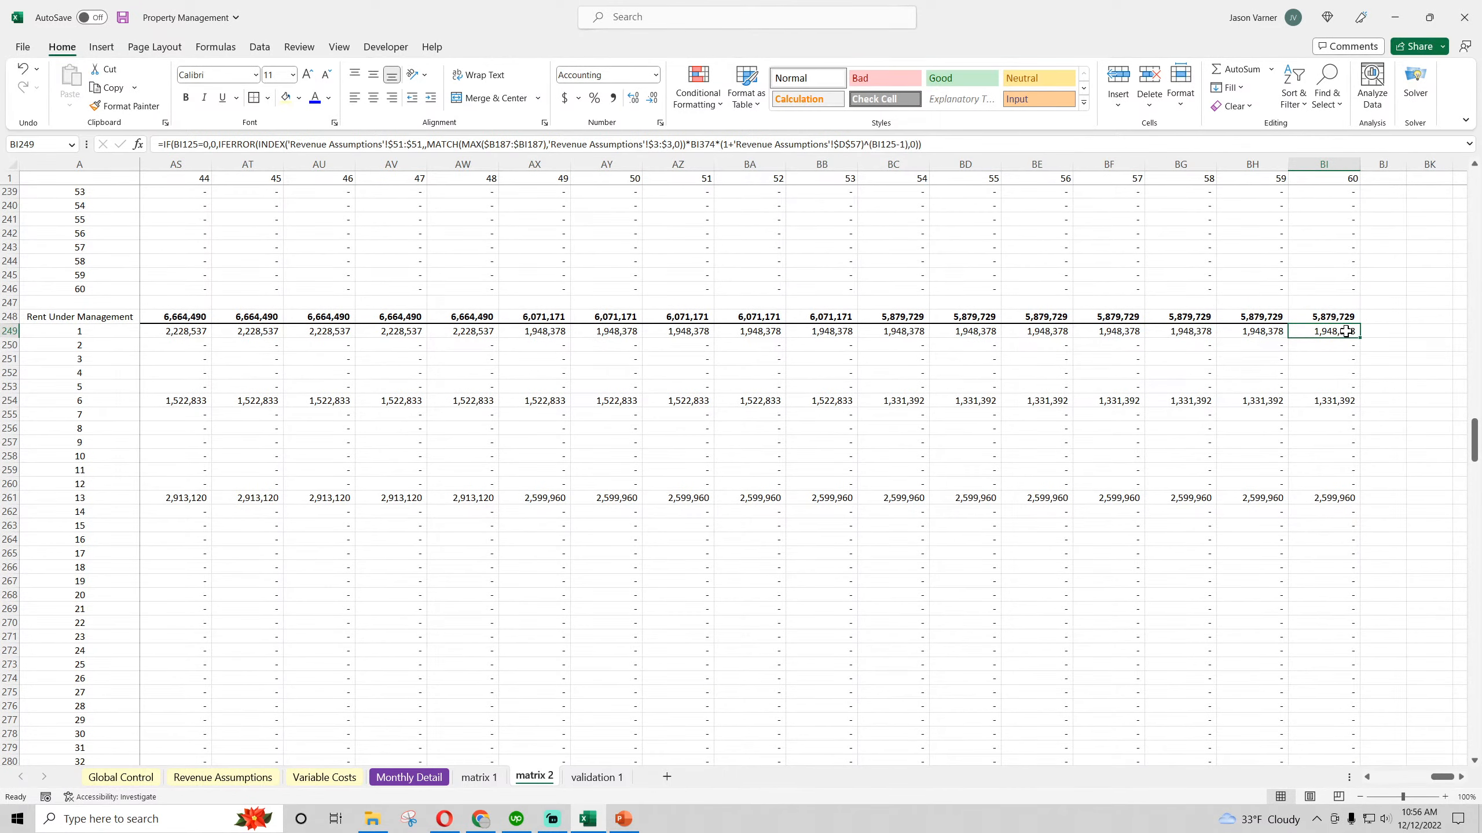
Fill the row 249 formulas down the whole Rent Under Management block, check the month 13 row, and save the workbook
click(22, 68)
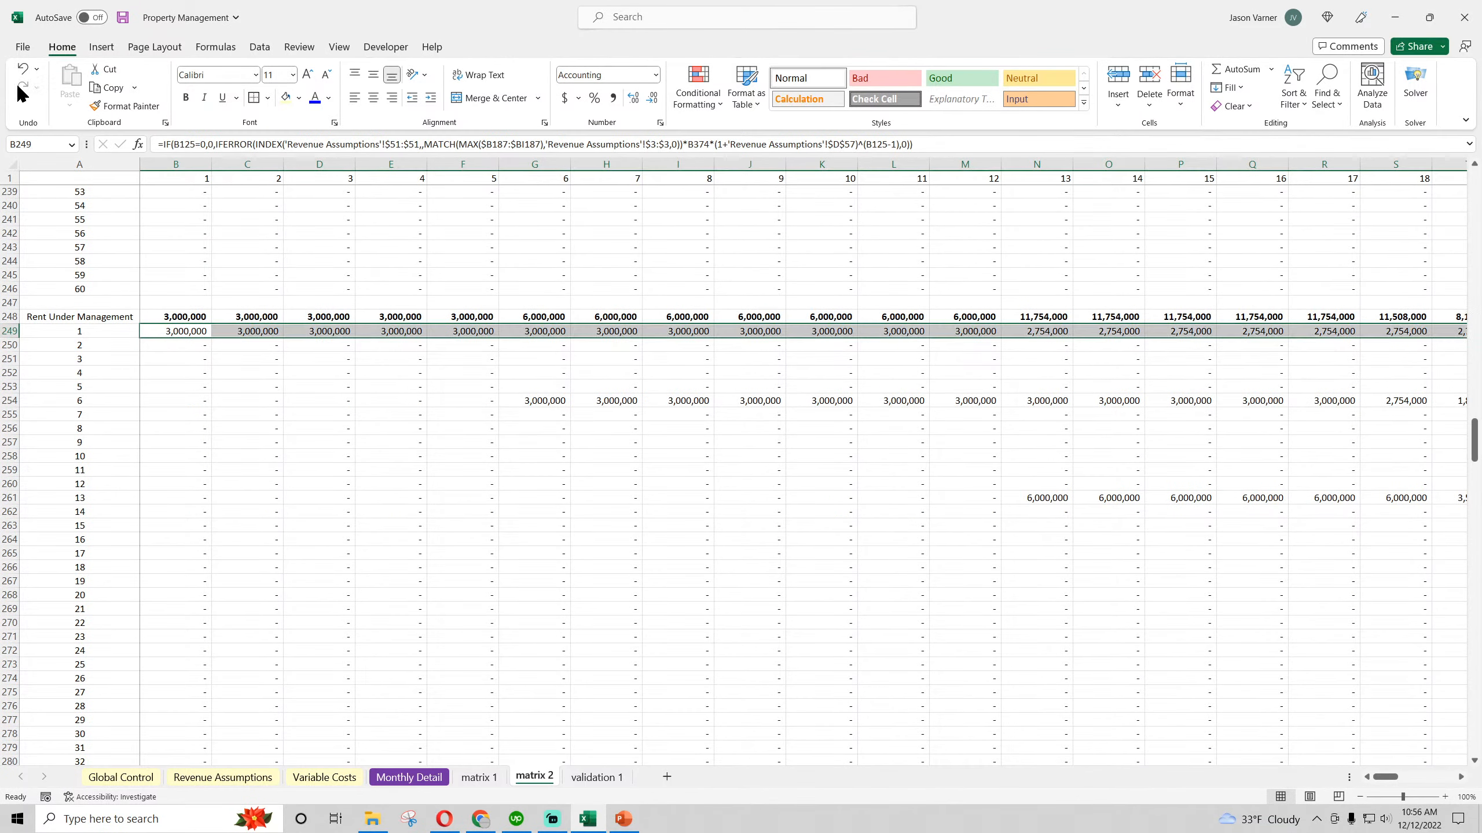
drag(1383, 778, 1461, 777)
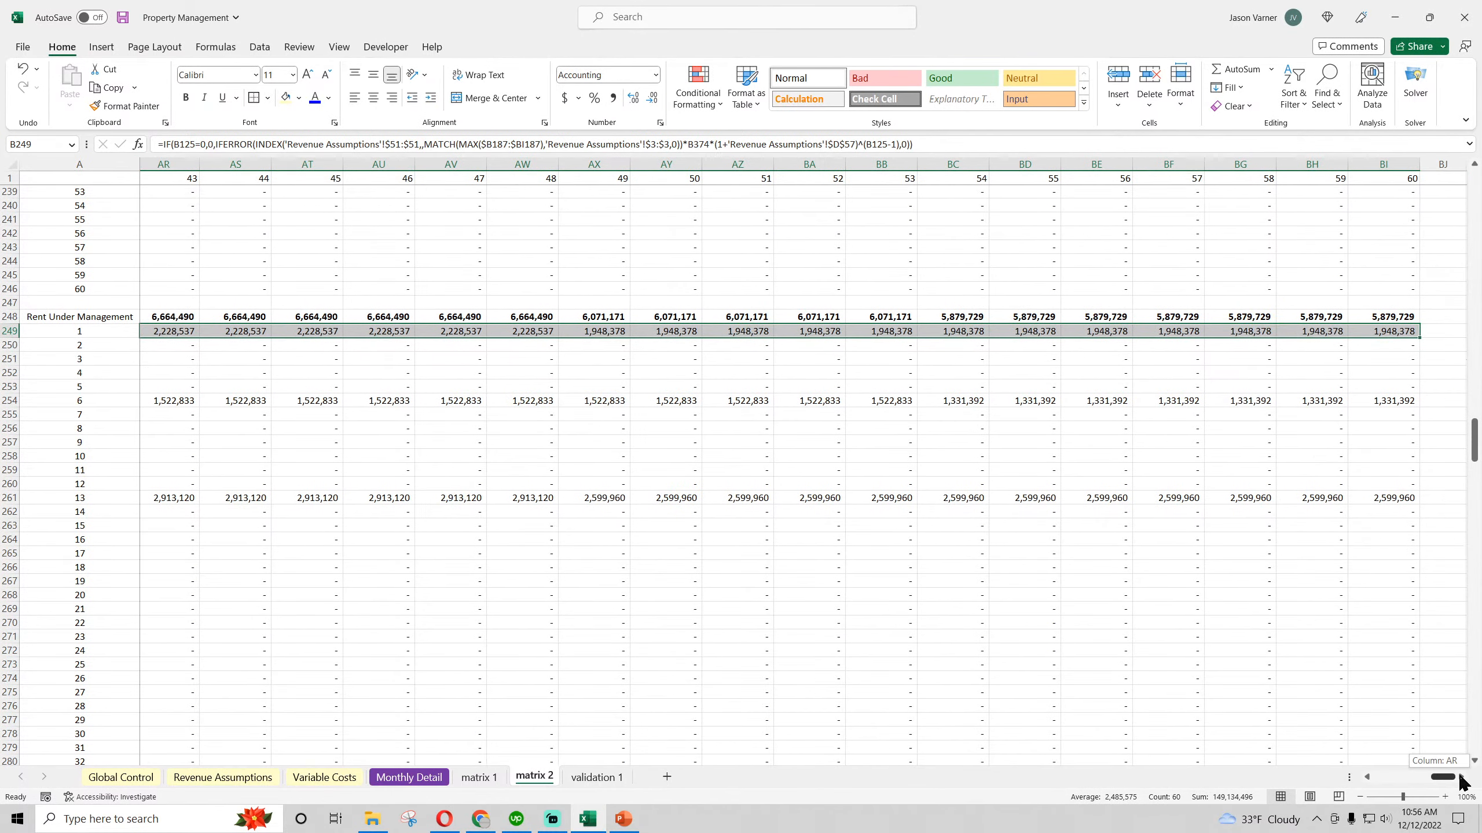
double_click(1419, 338)
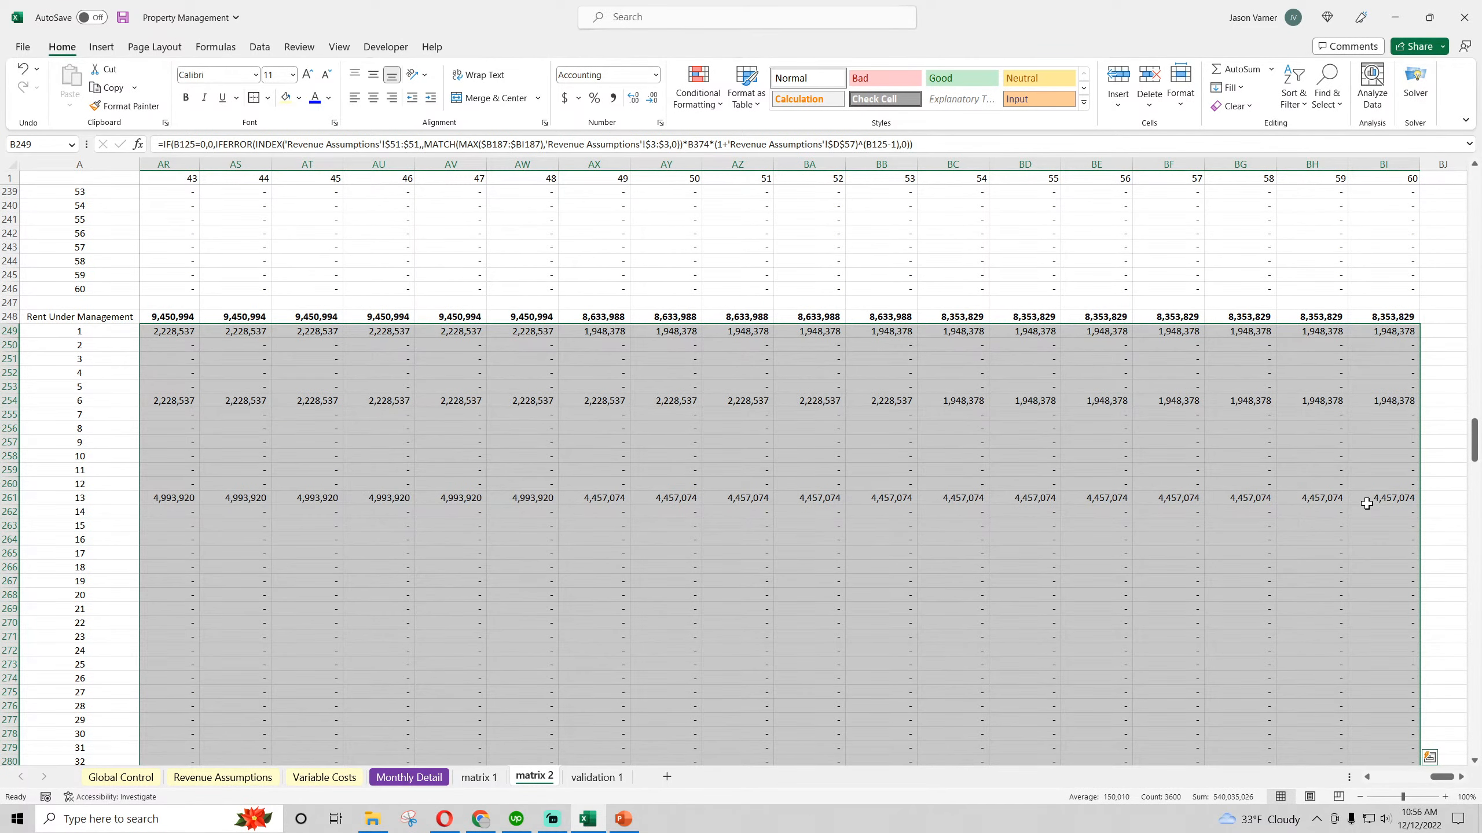
click(1391, 501)
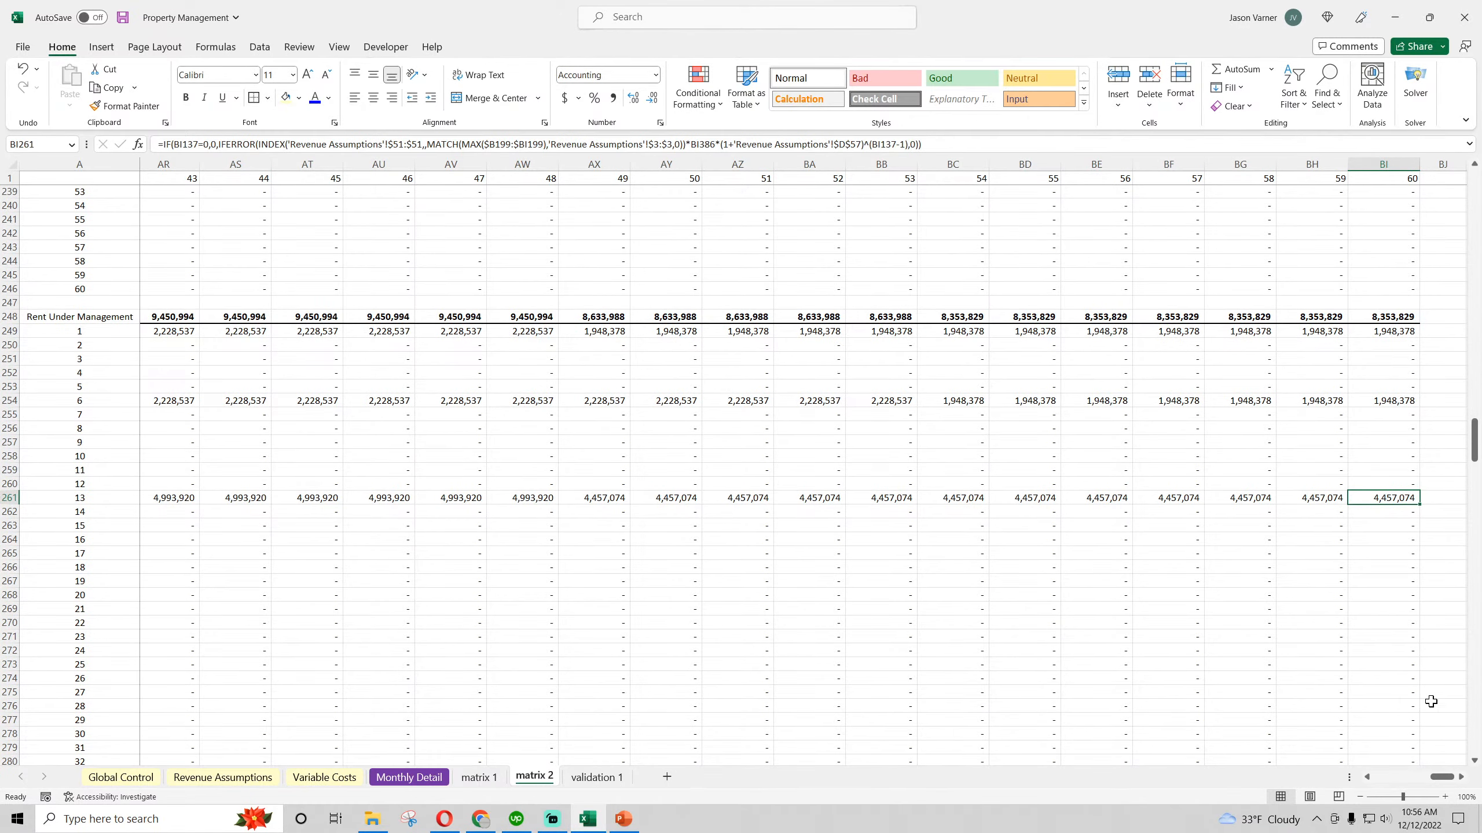
drag(1438, 776, 1376, 780)
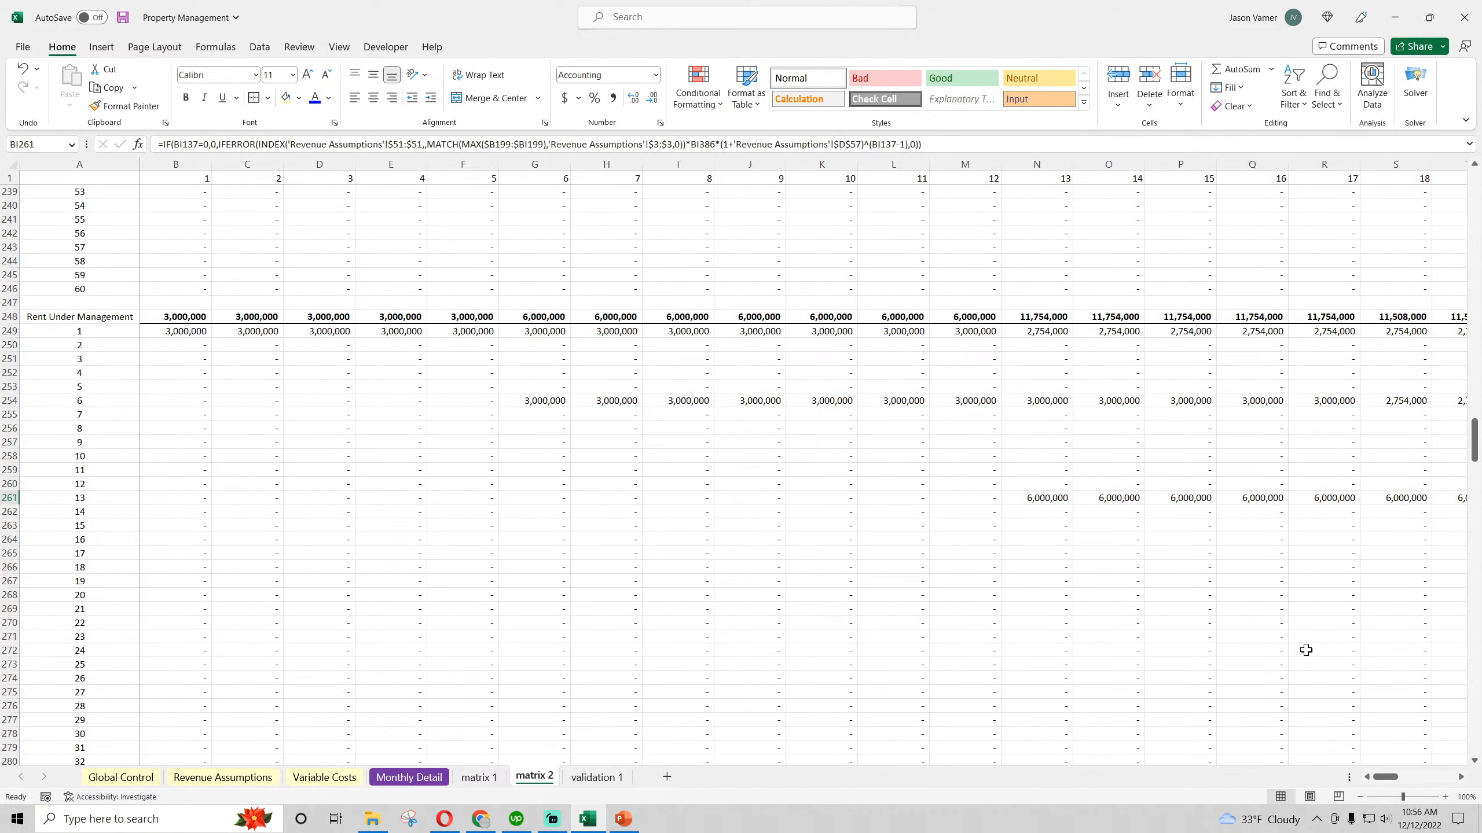
click(1033, 497)
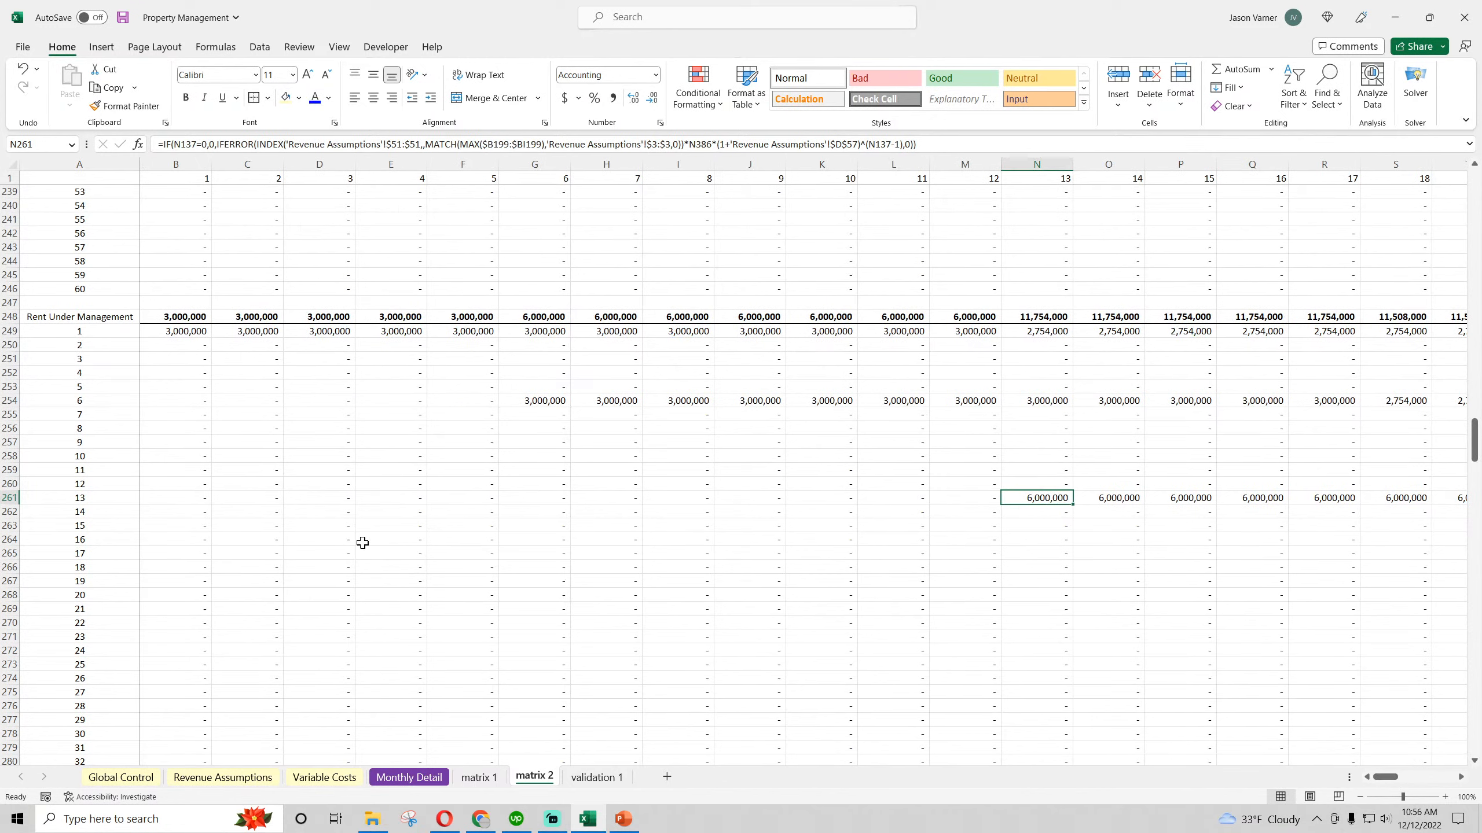
click(122, 17)
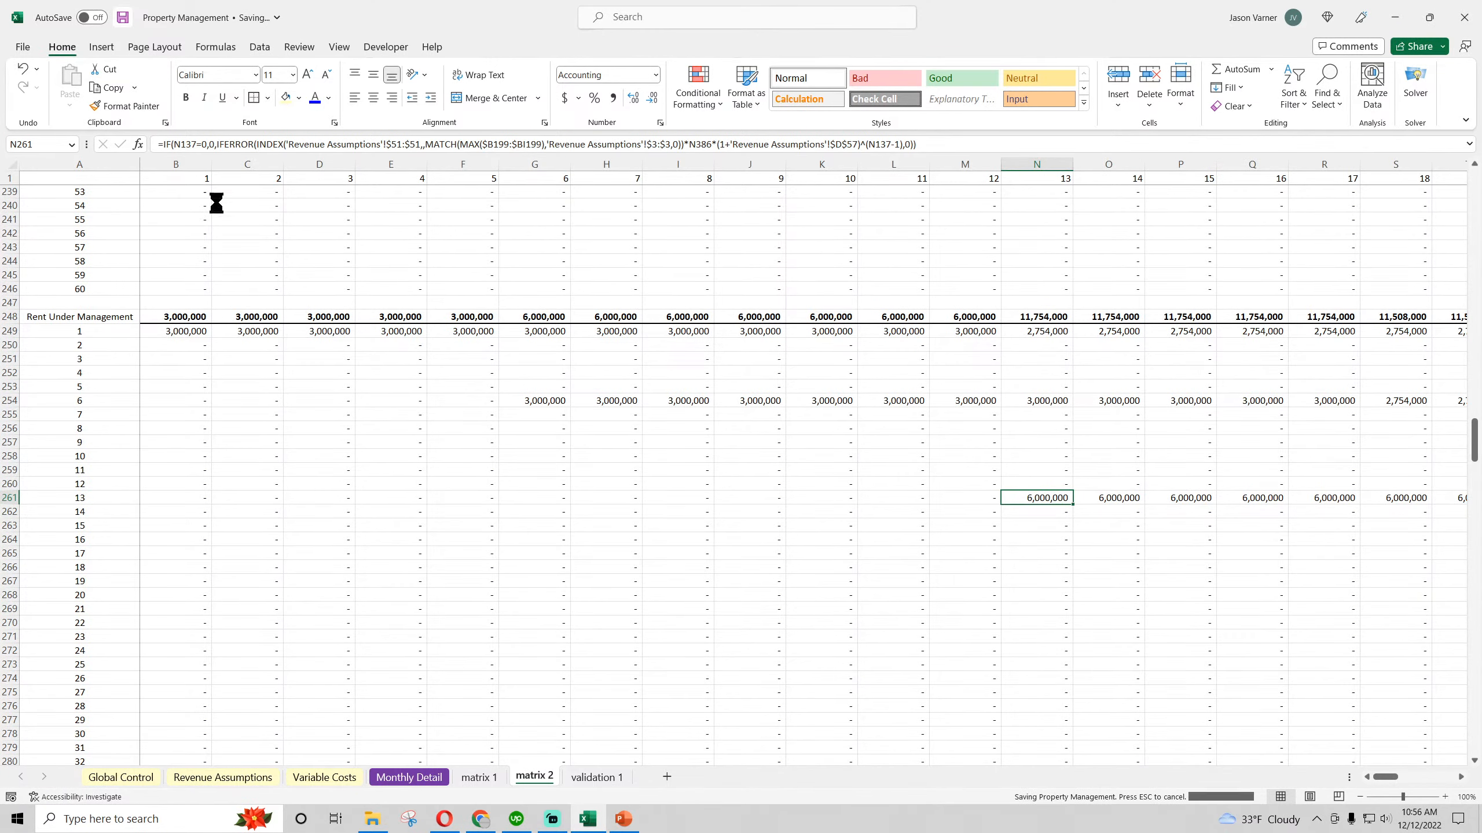
Review the matrix 2 blocks from the top down to Retention and examine the lookup formula in B311
click(232, 216)
scroll(297, 387, up, 20)
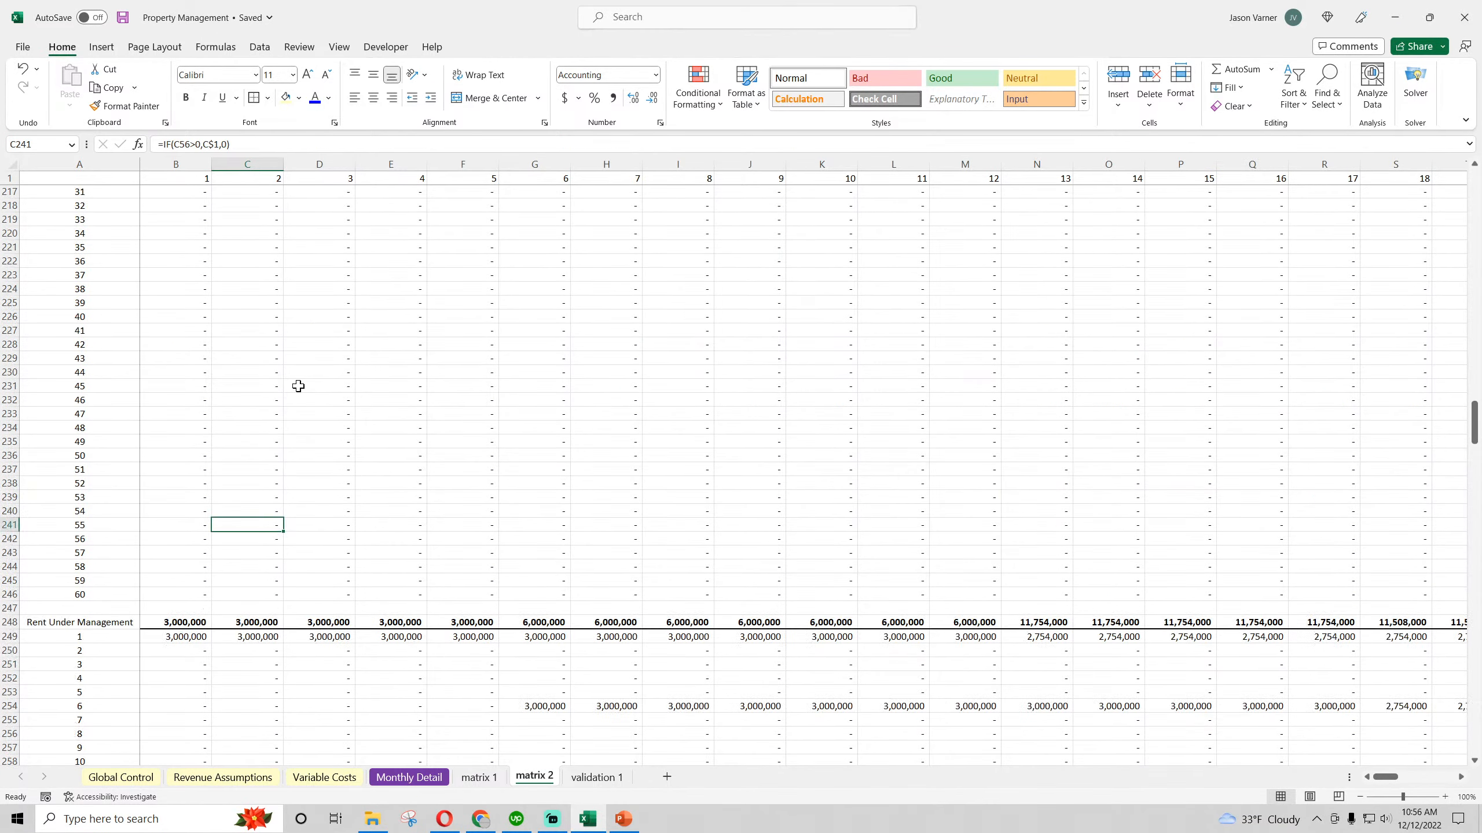
click(337, 359)
scroll(339, 365, up, 11)
scroll(339, 365, up, 11)
click(339, 365)
scroll(339, 365, up, 20)
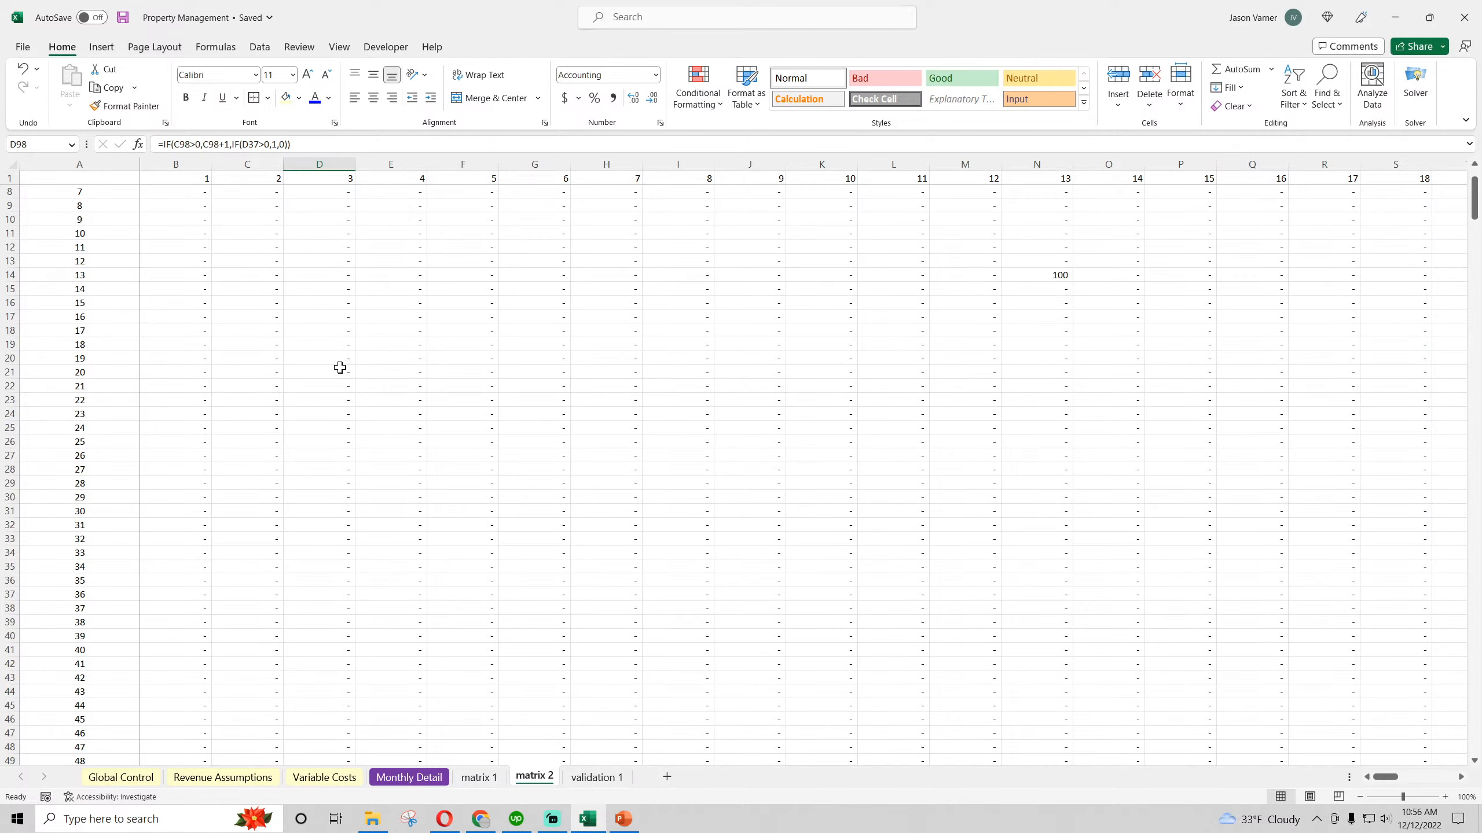
click(339, 366)
scroll(340, 367, up, 2)
scroll(340, 367, down, 20)
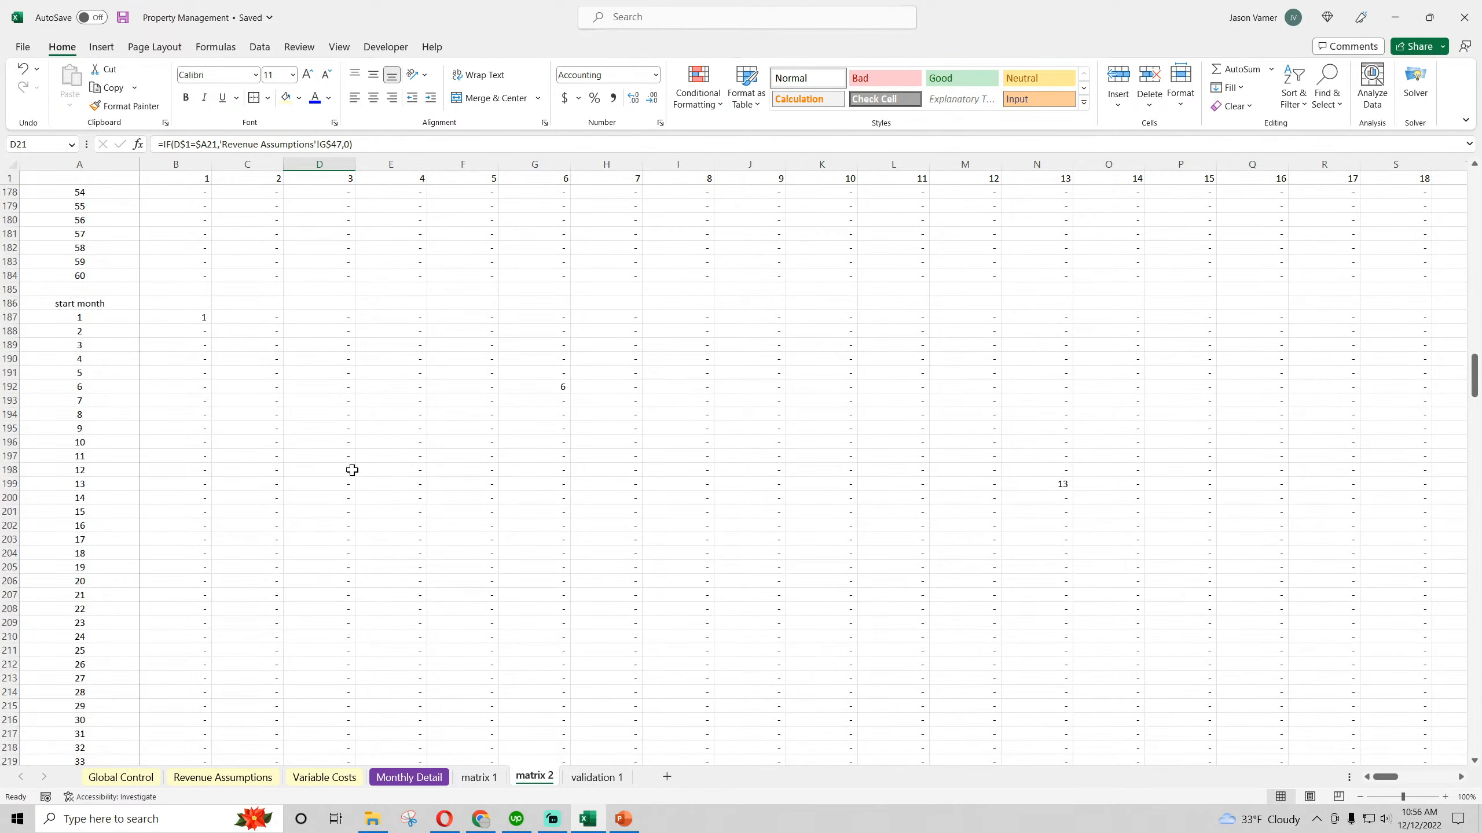
scroll(353, 471, down, 11)
click(695, 360)
scroll(238, 470, down, 15)
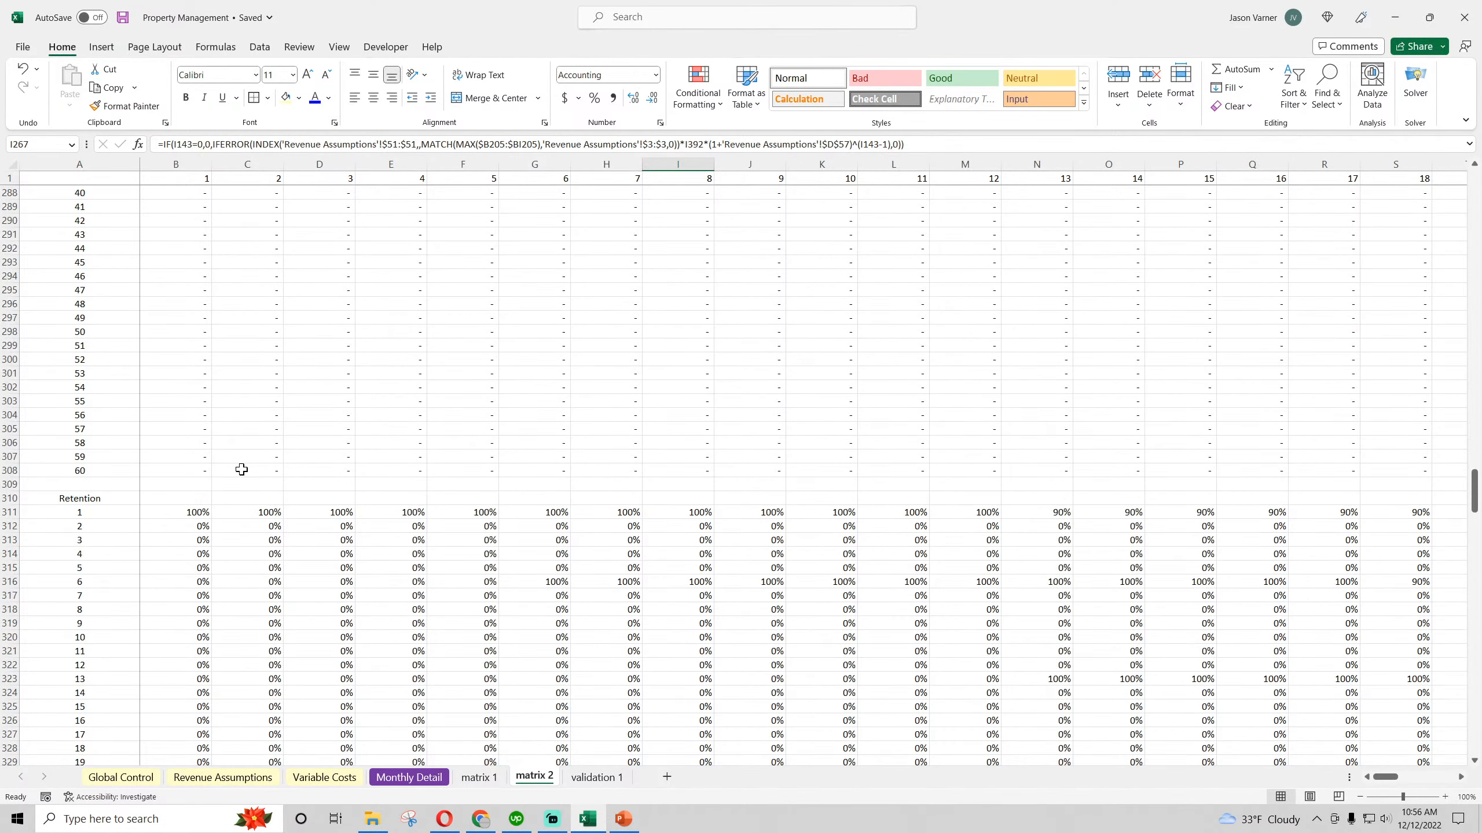
click(192, 360)
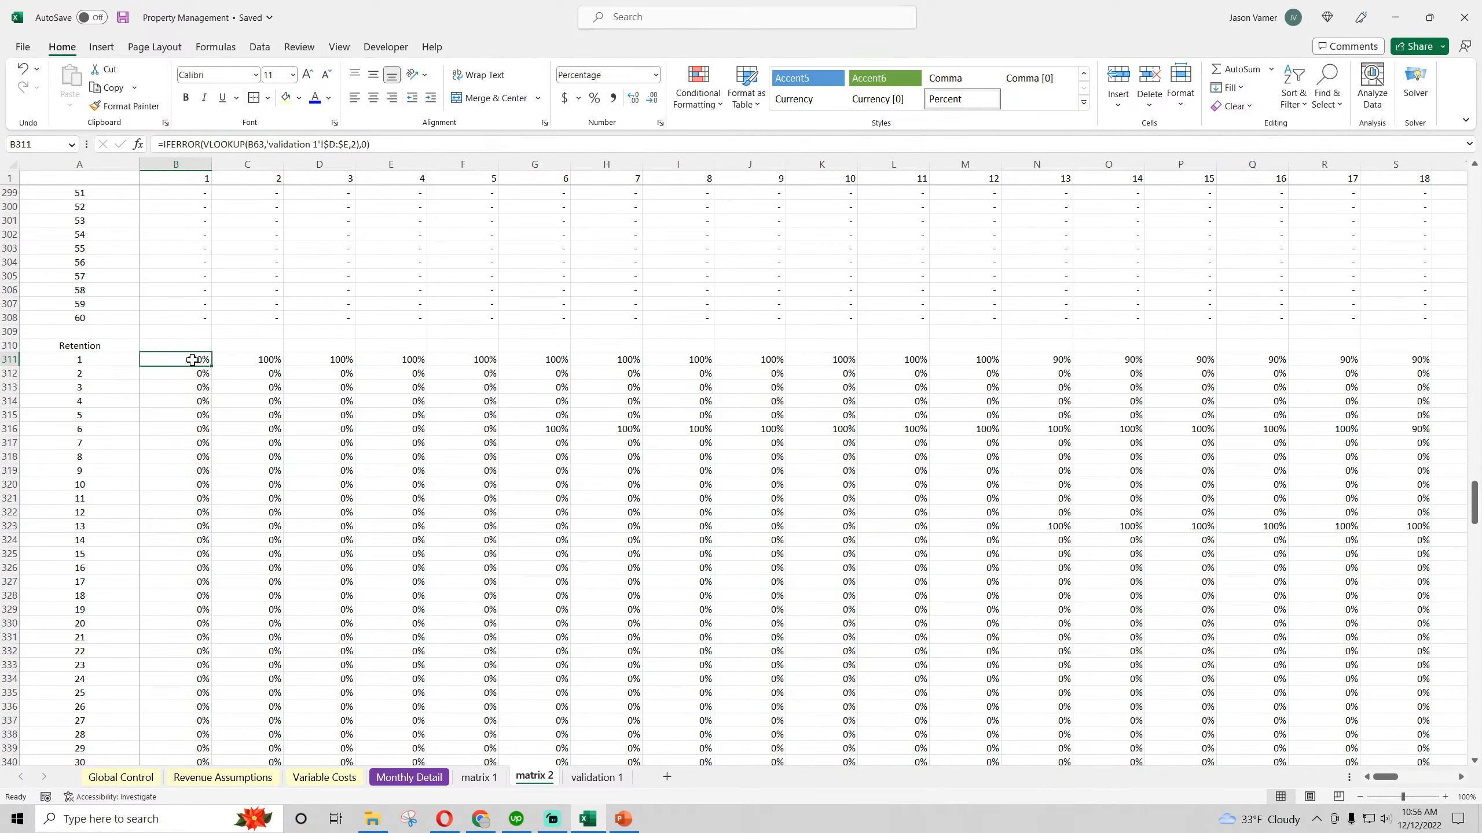
Copy the retention table in columns D:E of the validation 1 sheet to columns G:H
click(597, 776)
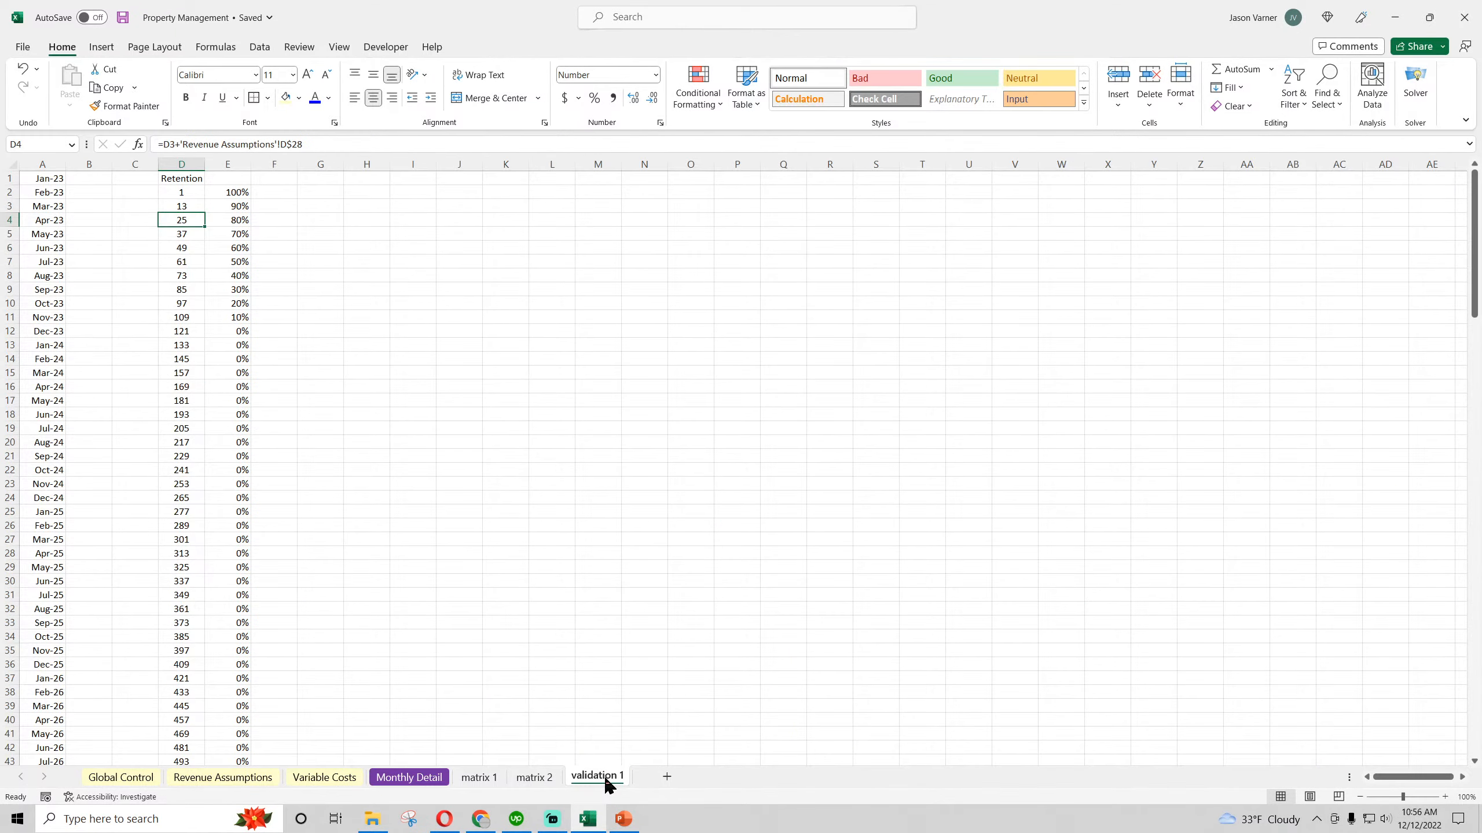
drag(181, 164, 228, 164)
right_click(227, 163)
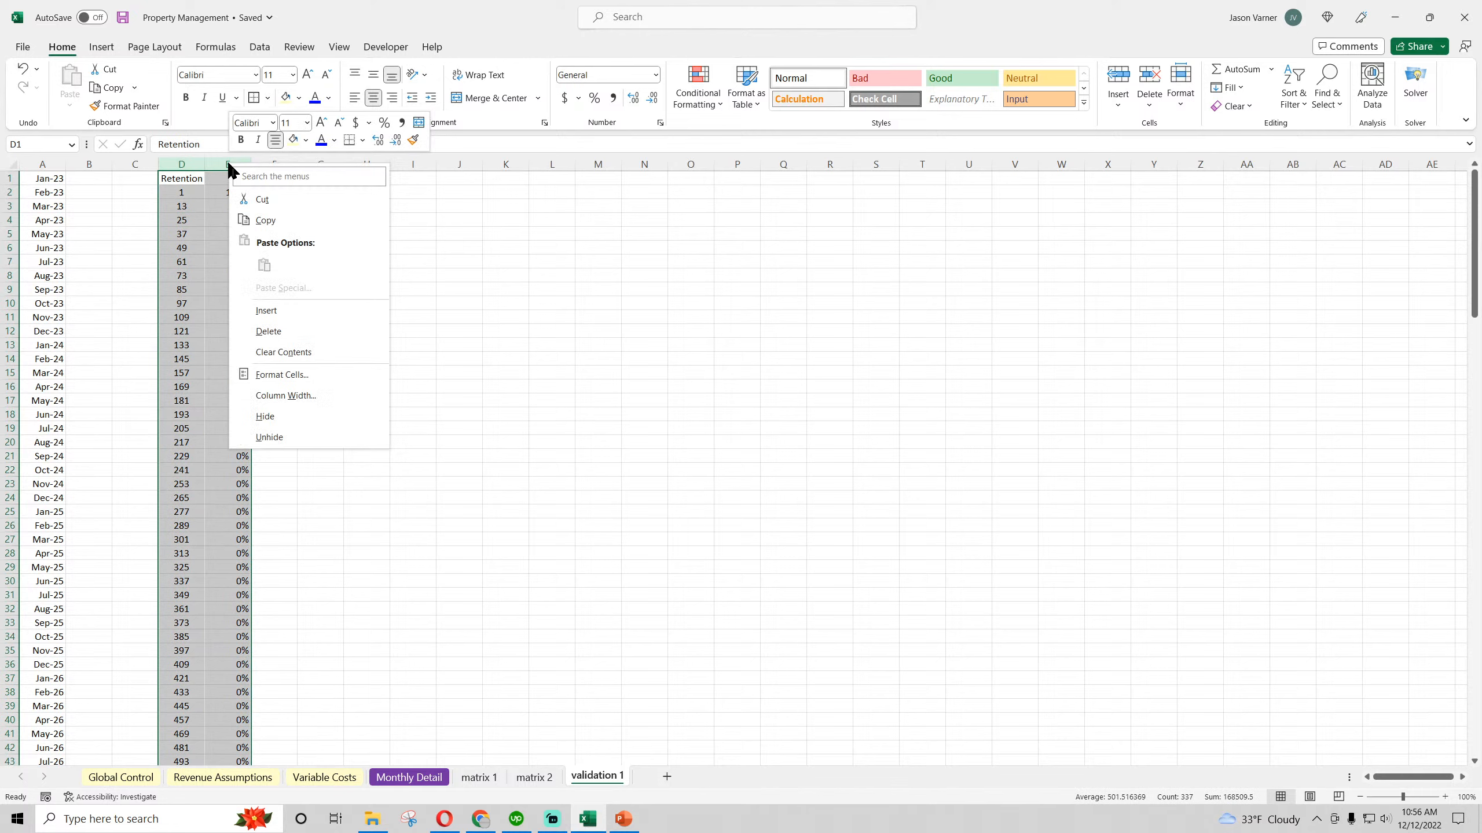
click(264, 222)
click(325, 164)
right_click(325, 164)
click(361, 270)
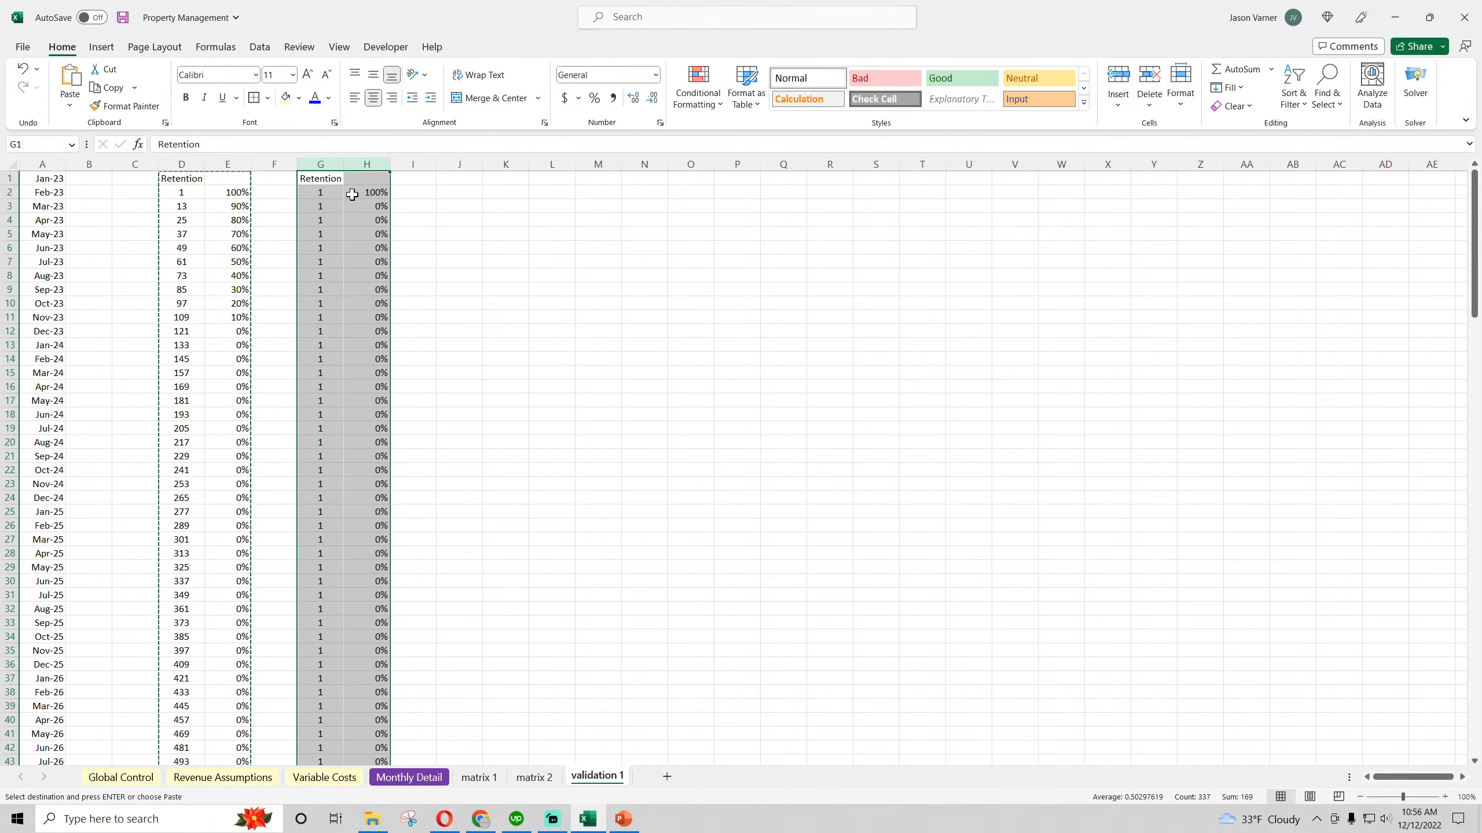
Set G3 in the copied retention table to =G2+'Revenue Assumptions'!$D$66, using the Type 2 Average Contract Length
click(181, 187)
click(184, 205)
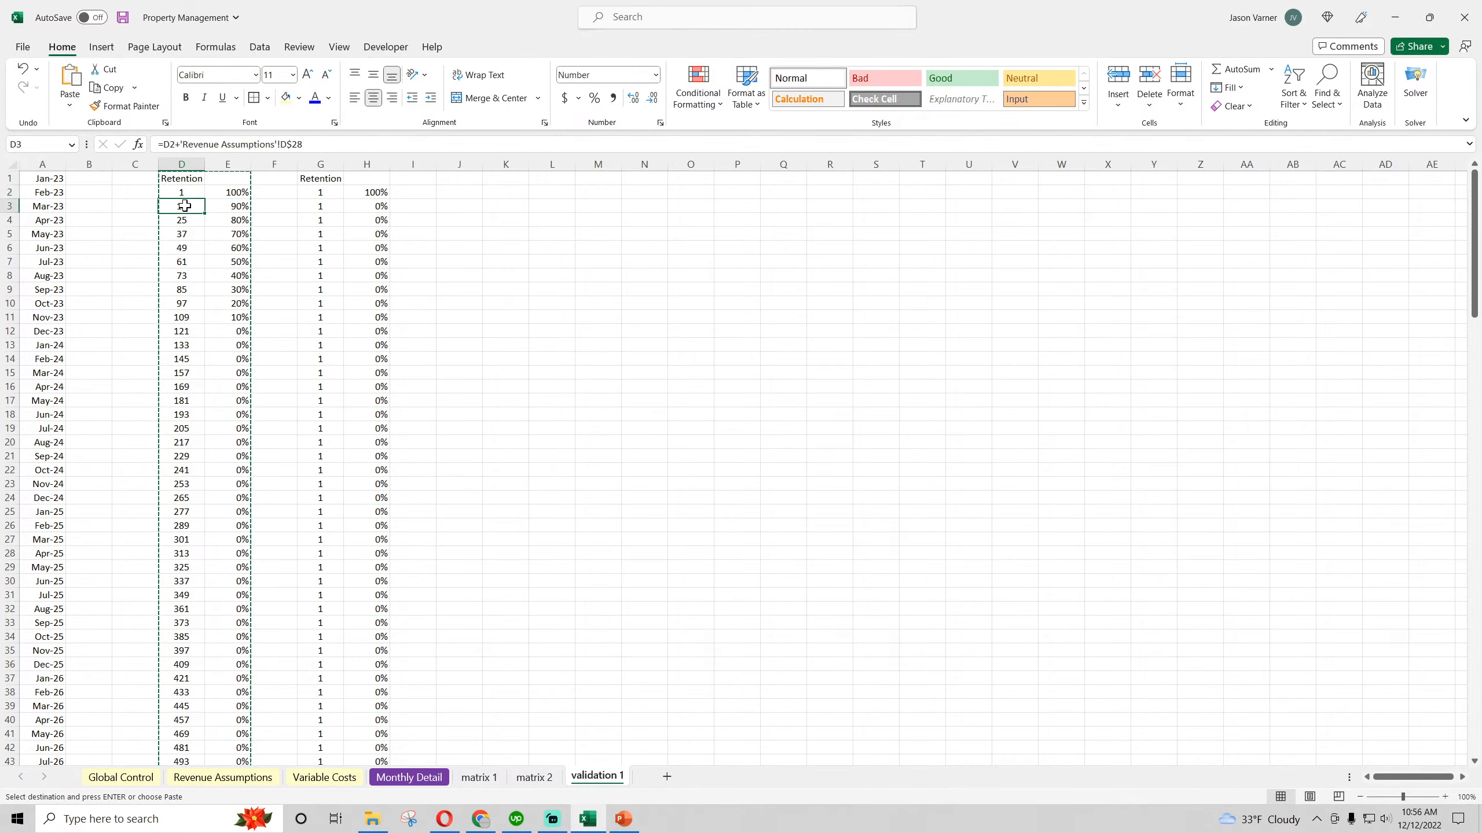
click(314, 206)
drag(180, 144, 463, 154)
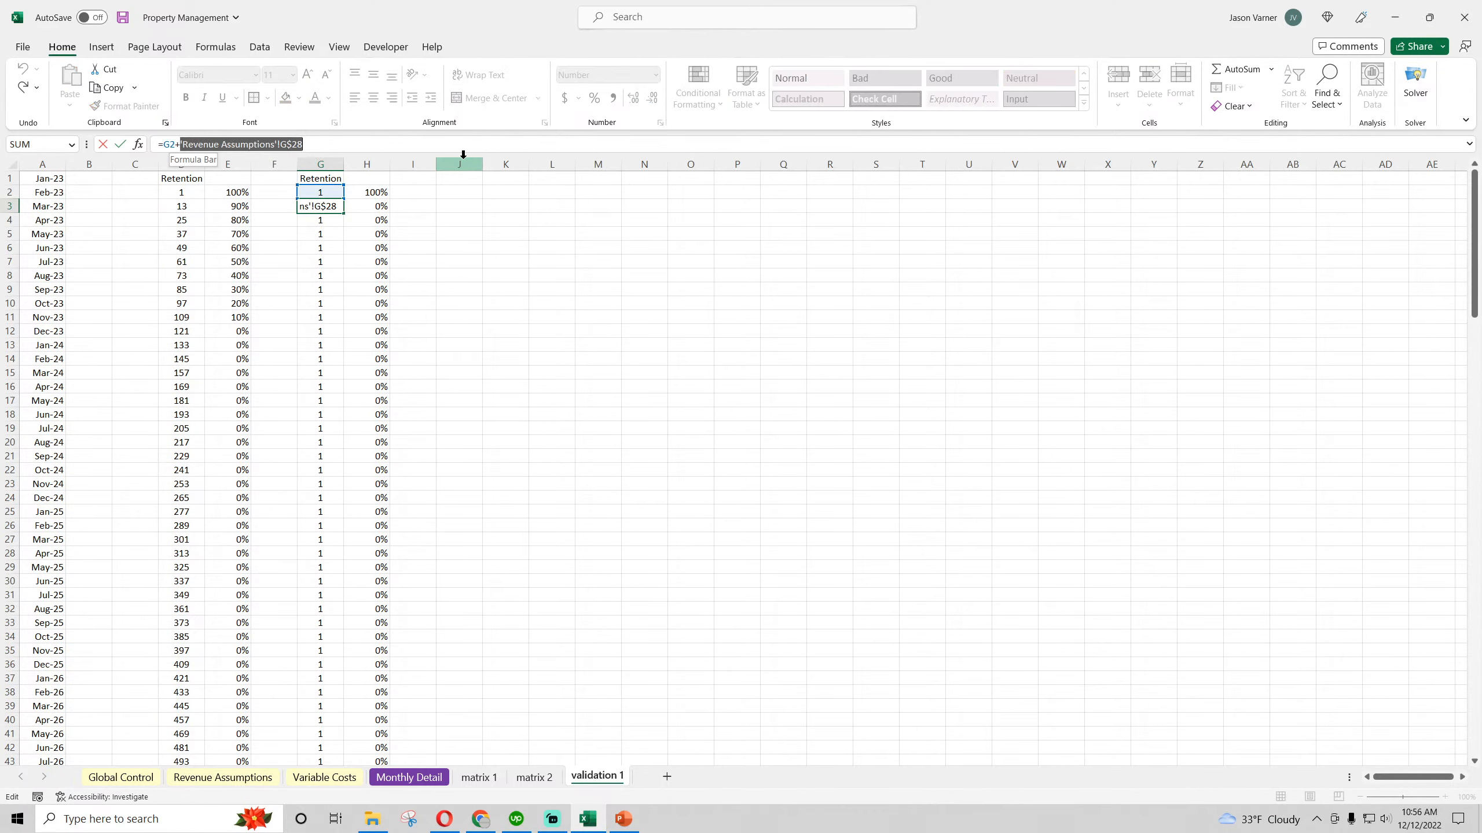
click(245, 779)
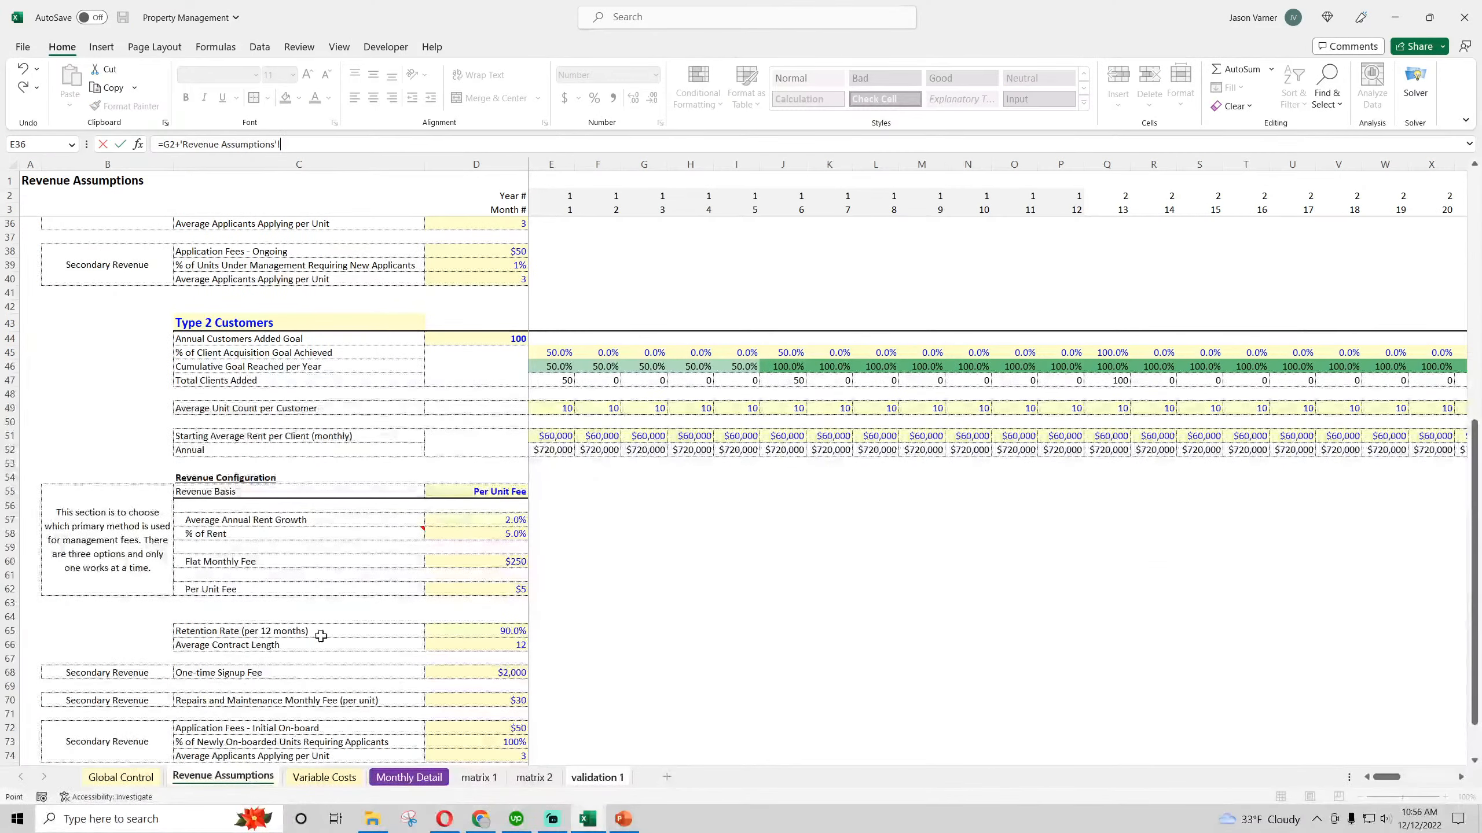
scroll(358, 602, down, 3)
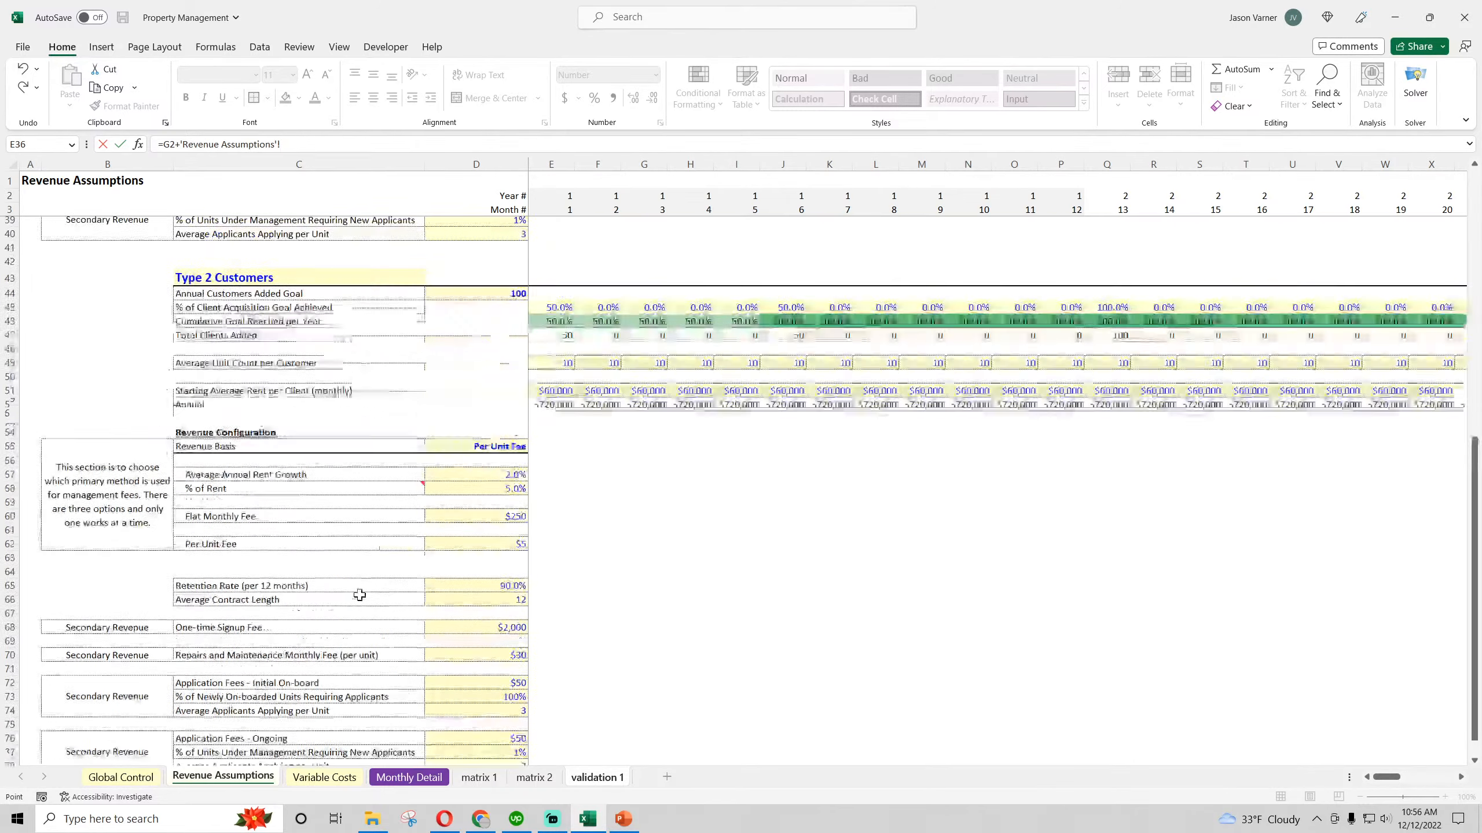
scroll(309, 373, up, 3)
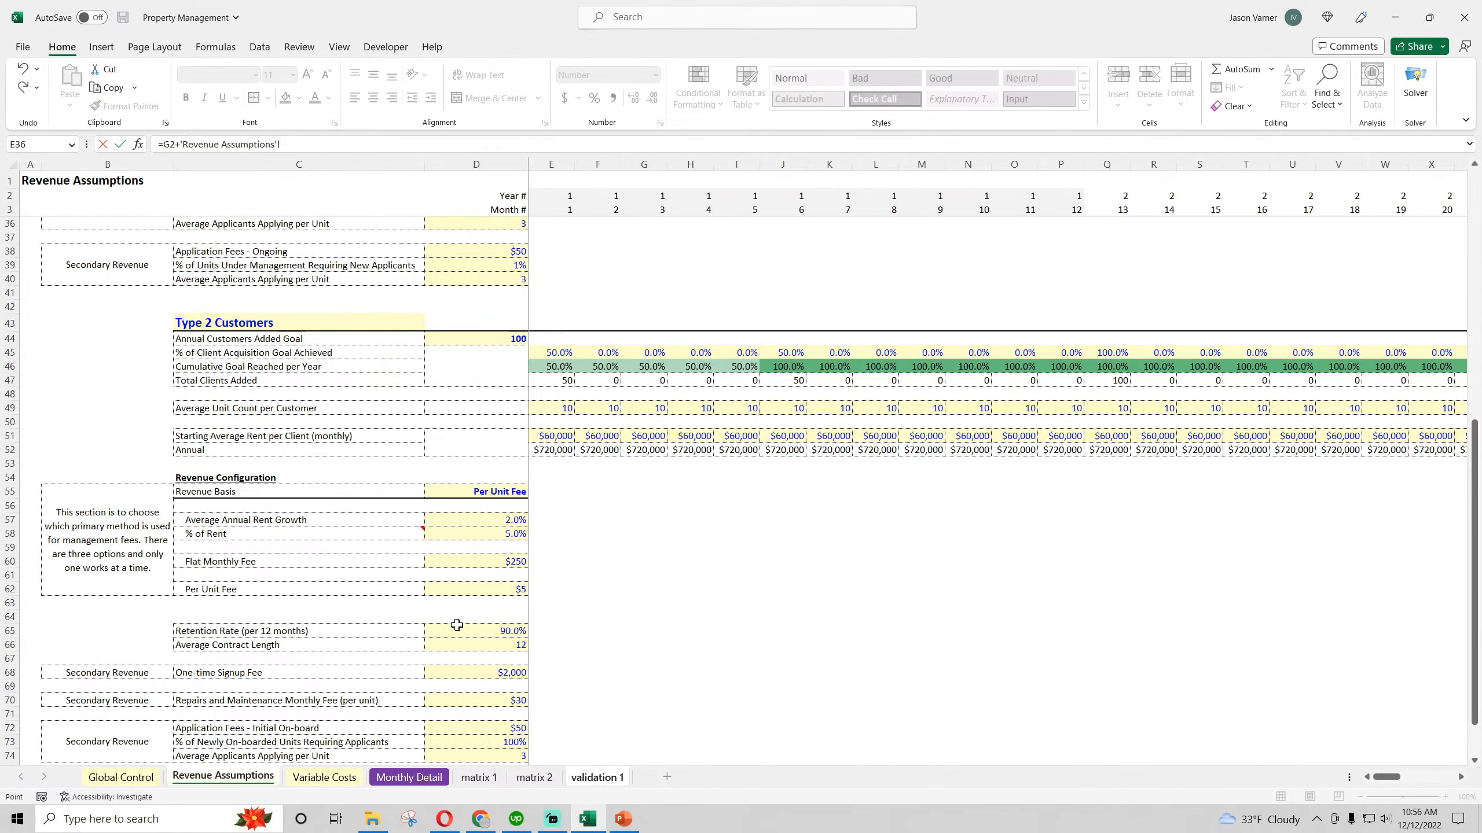
click(467, 645)
click(286, 144)
key(F4)
key(Return)
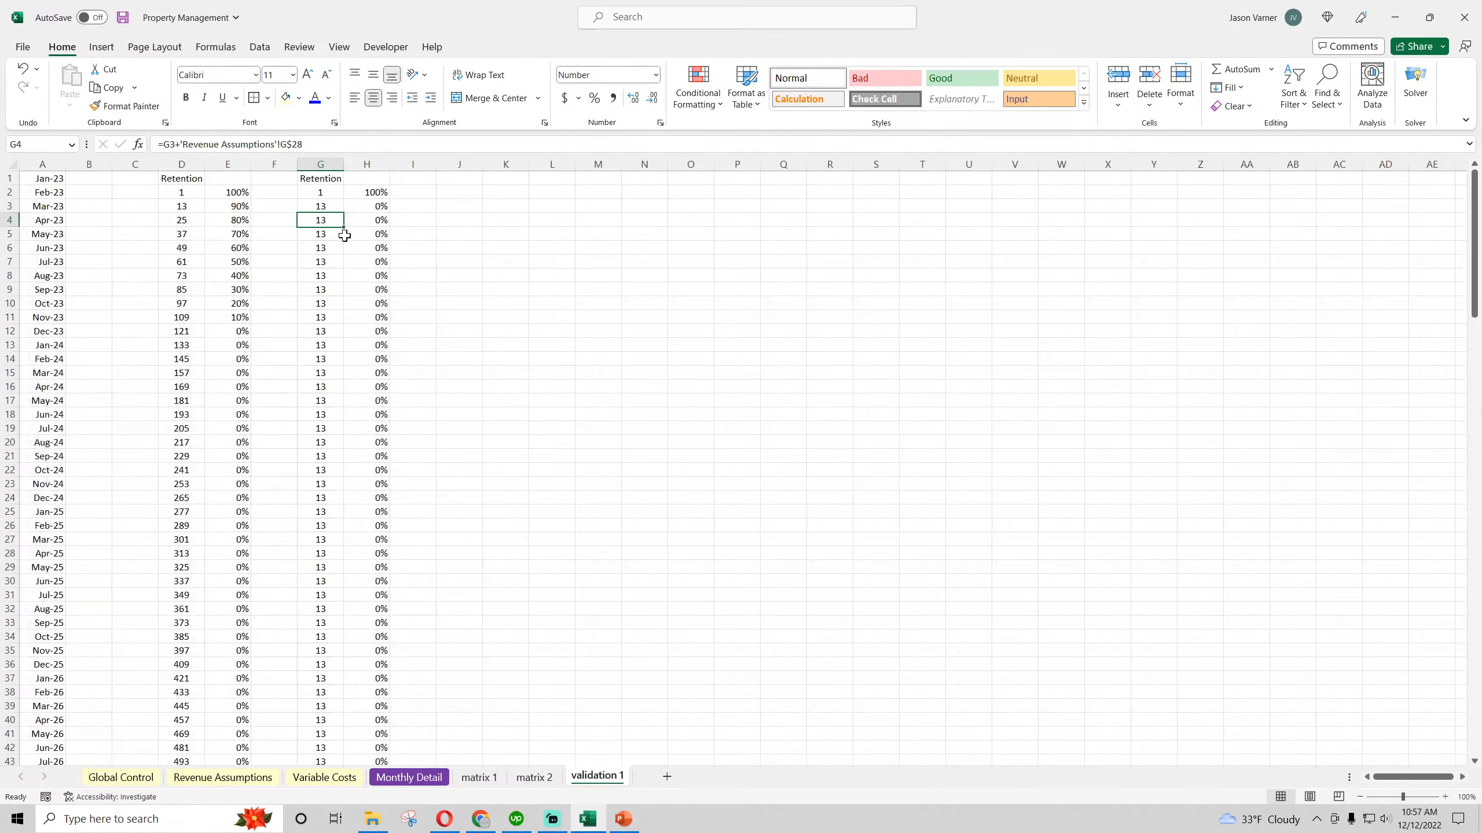
Fill the G3 month formula down column G of the copied retention table
click(324, 209)
double_click(343, 213)
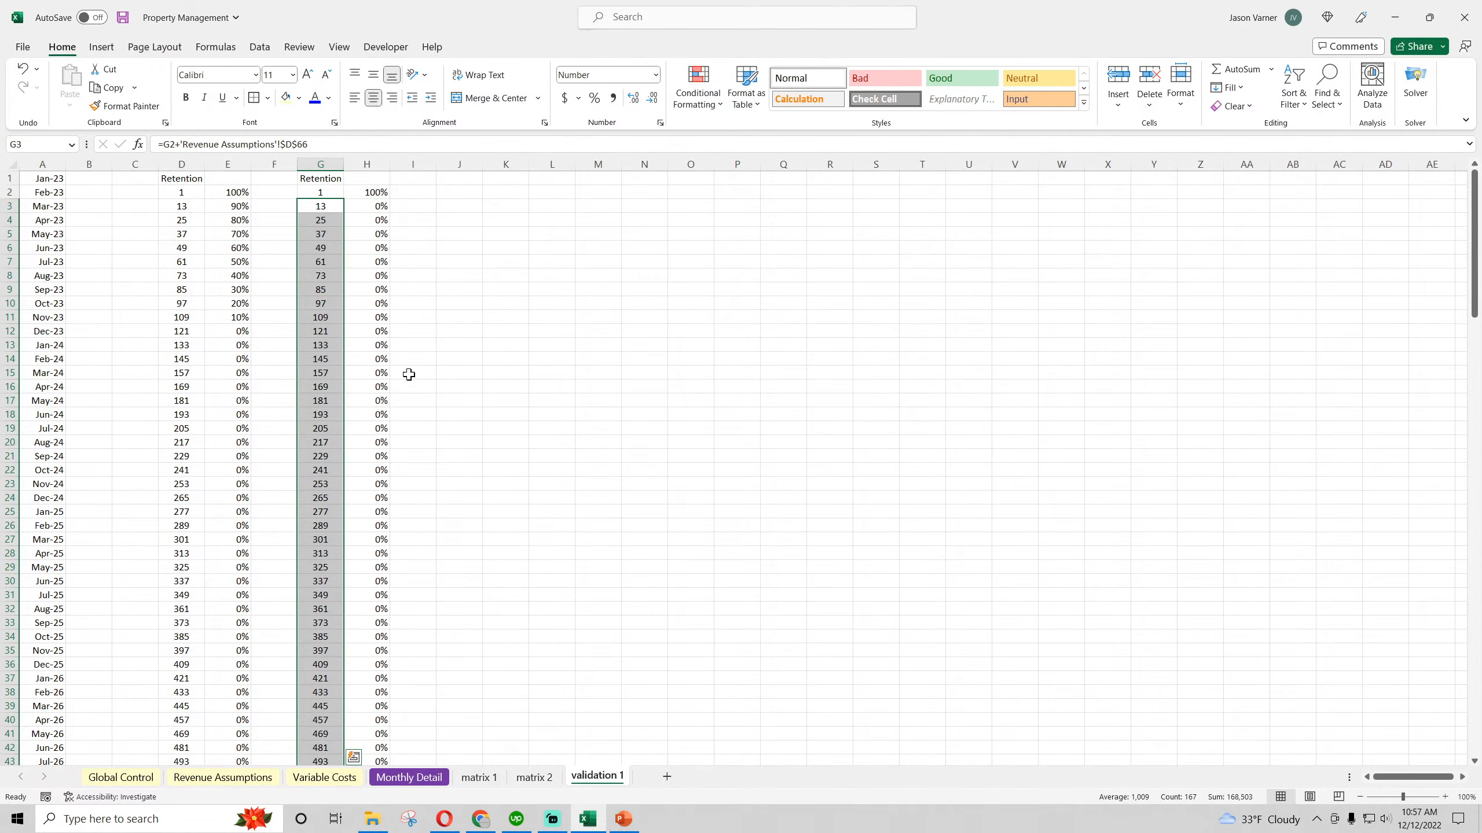
scroll(446, 437, down, 13)
scroll(447, 438, up, 13)
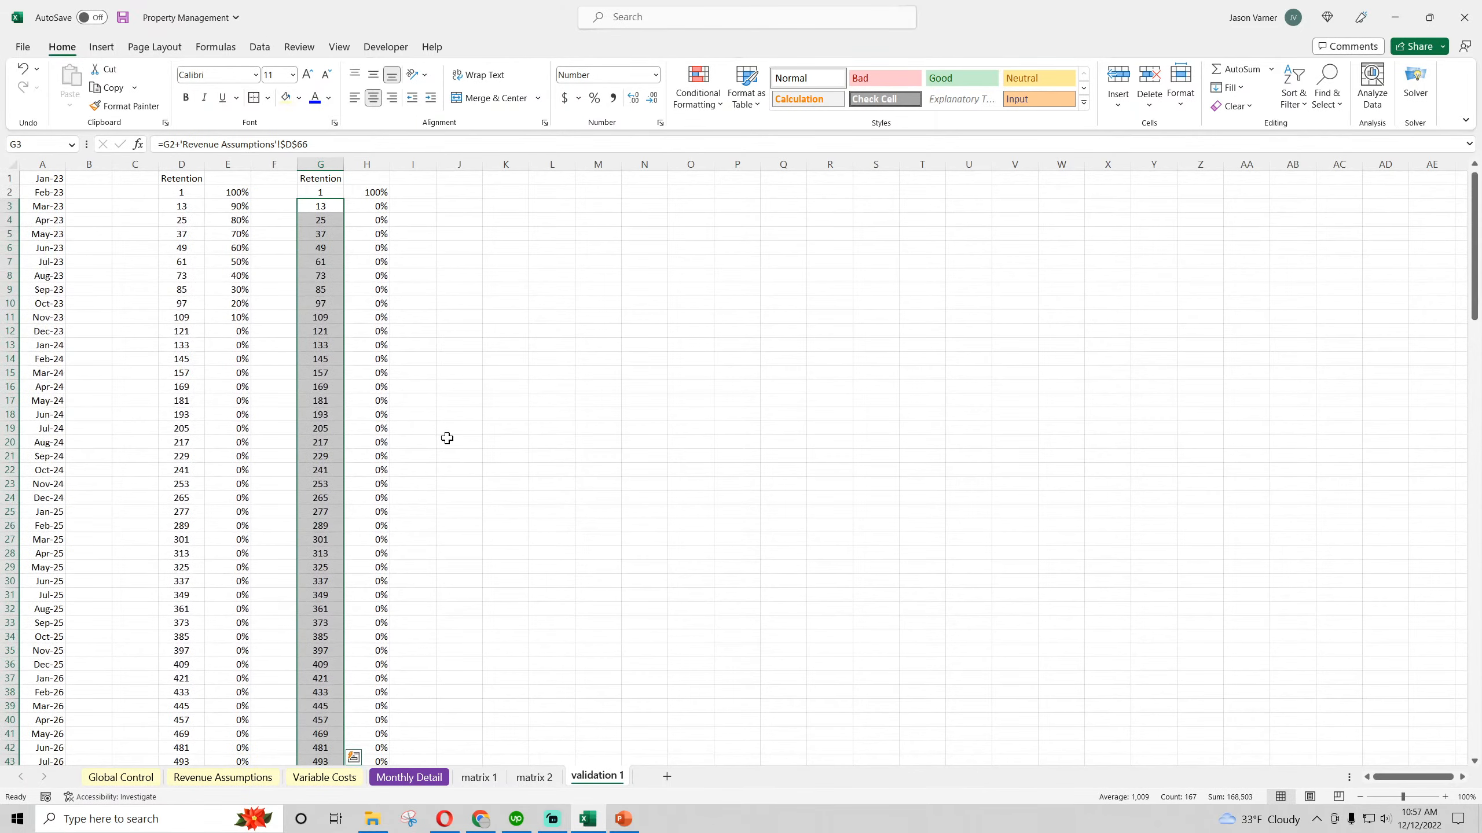
Link H3 in the copied retention table to the Type 2 Retention Rate, ='Revenue Assumptions'!D65, and check the formulas further down column H
click(376, 193)
click(371, 208)
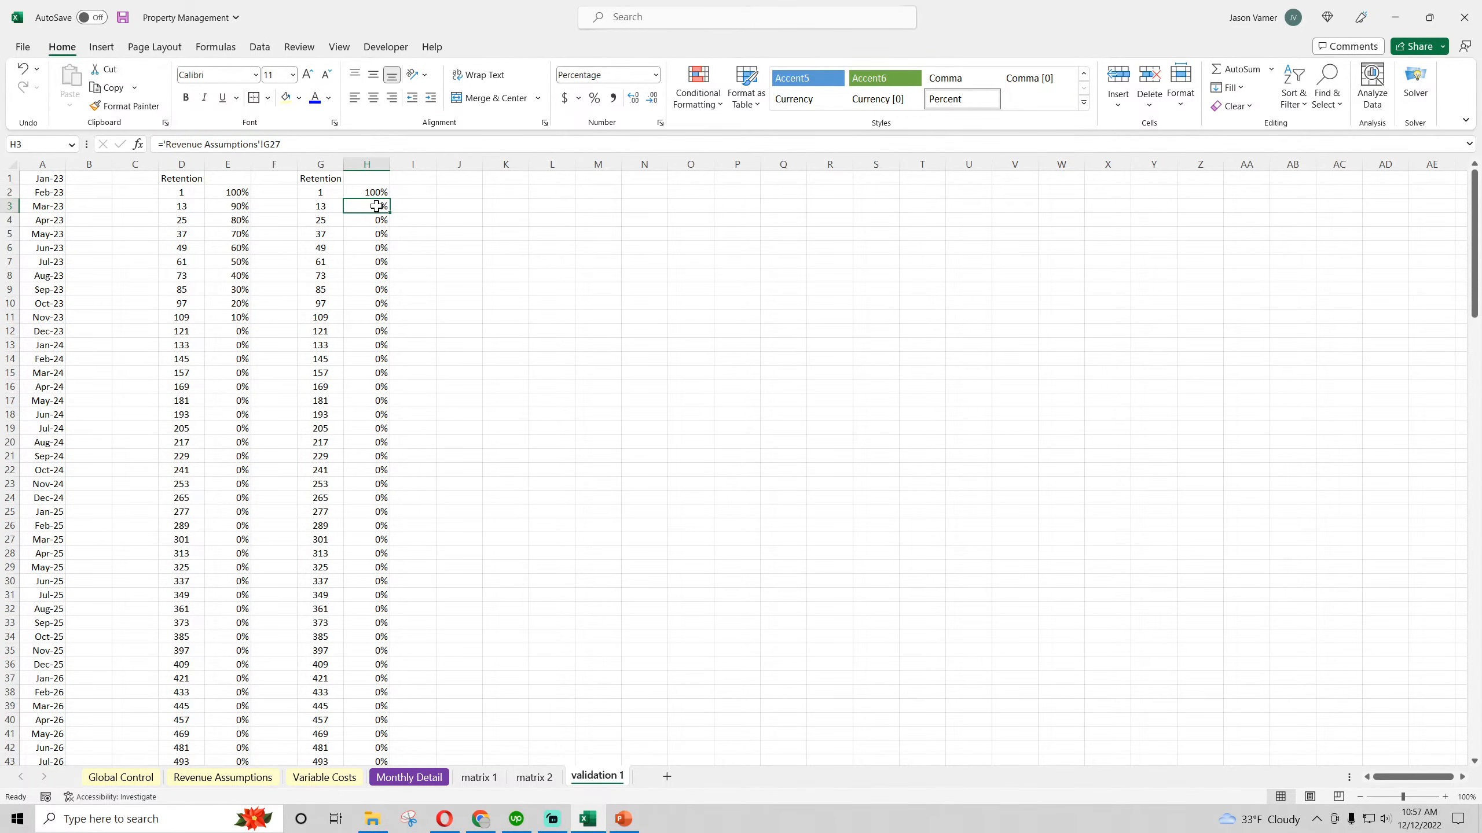
text(=)
click(223, 776)
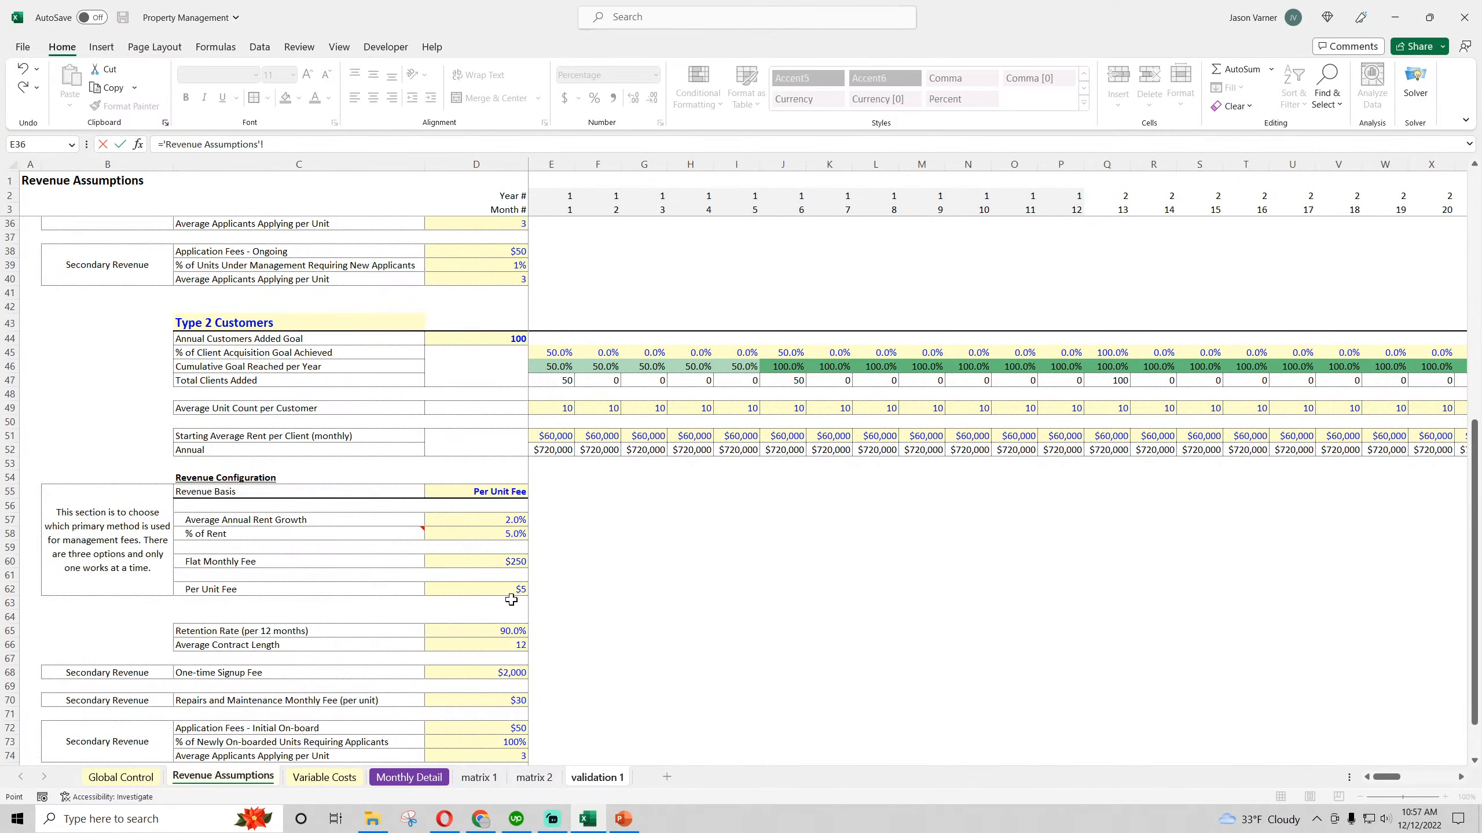
scroll(501, 543, down, 7)
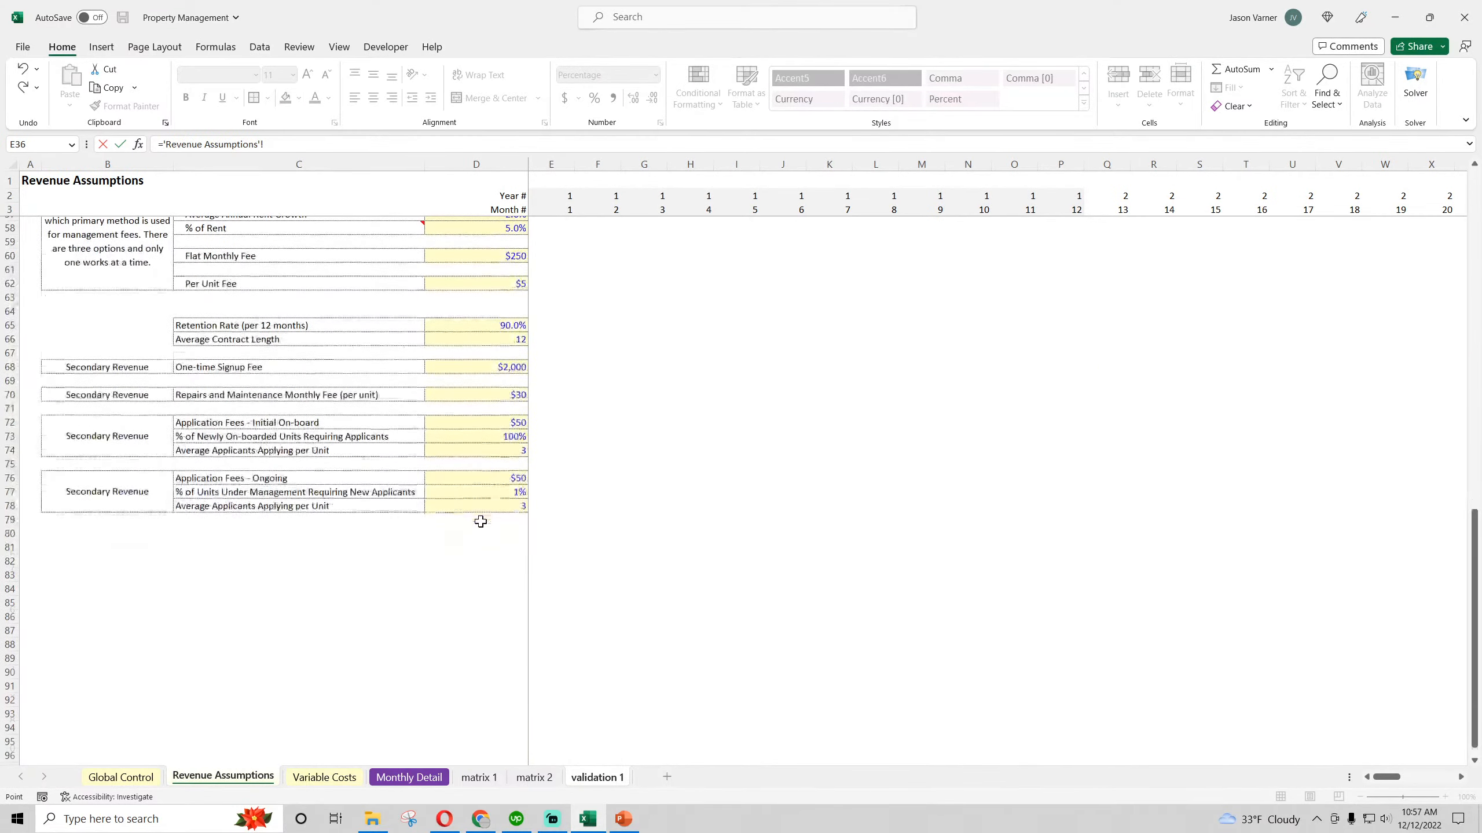
scroll(512, 462, up, 3)
click(509, 477)
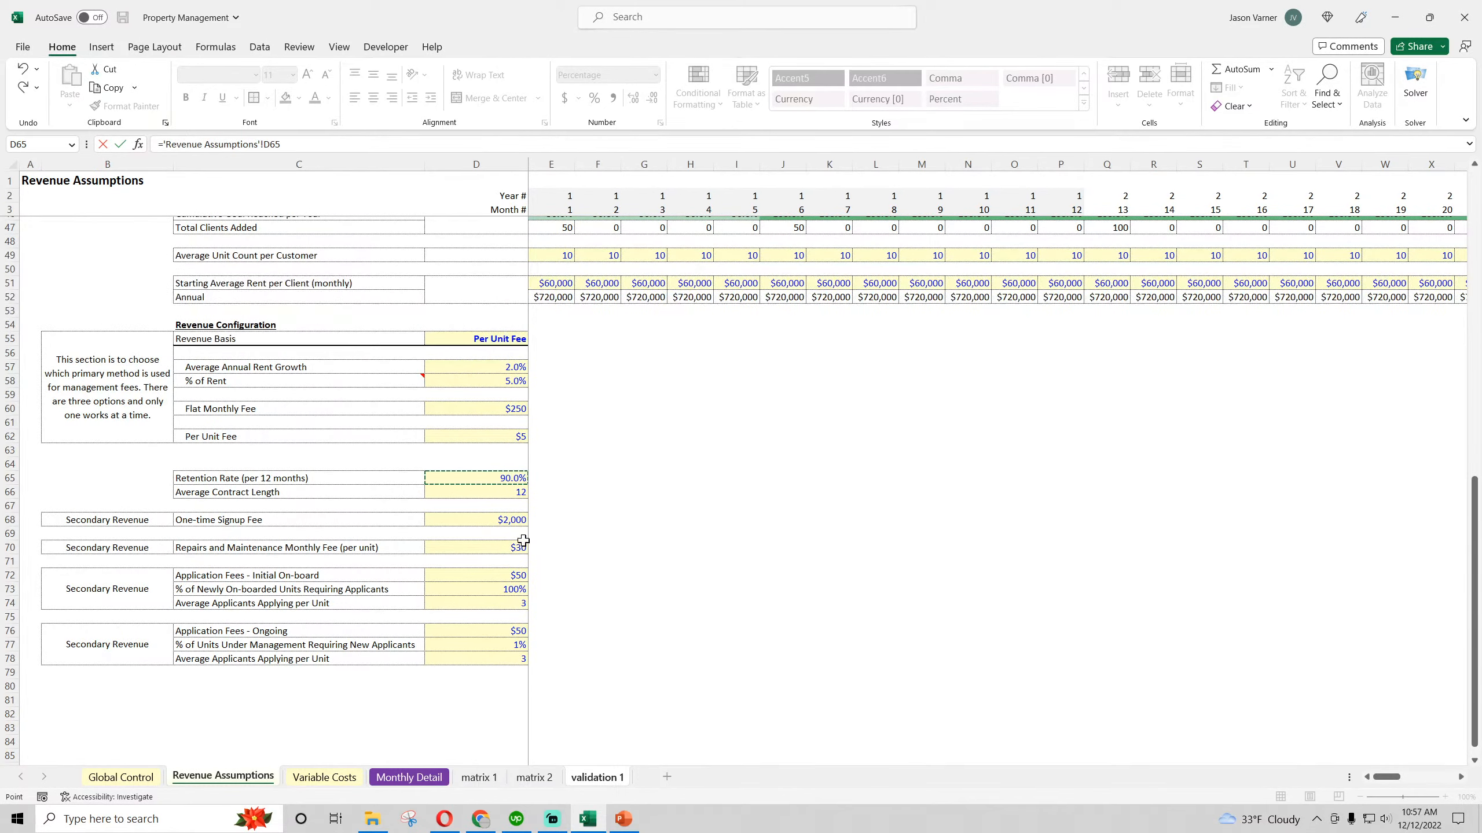
key(Return)
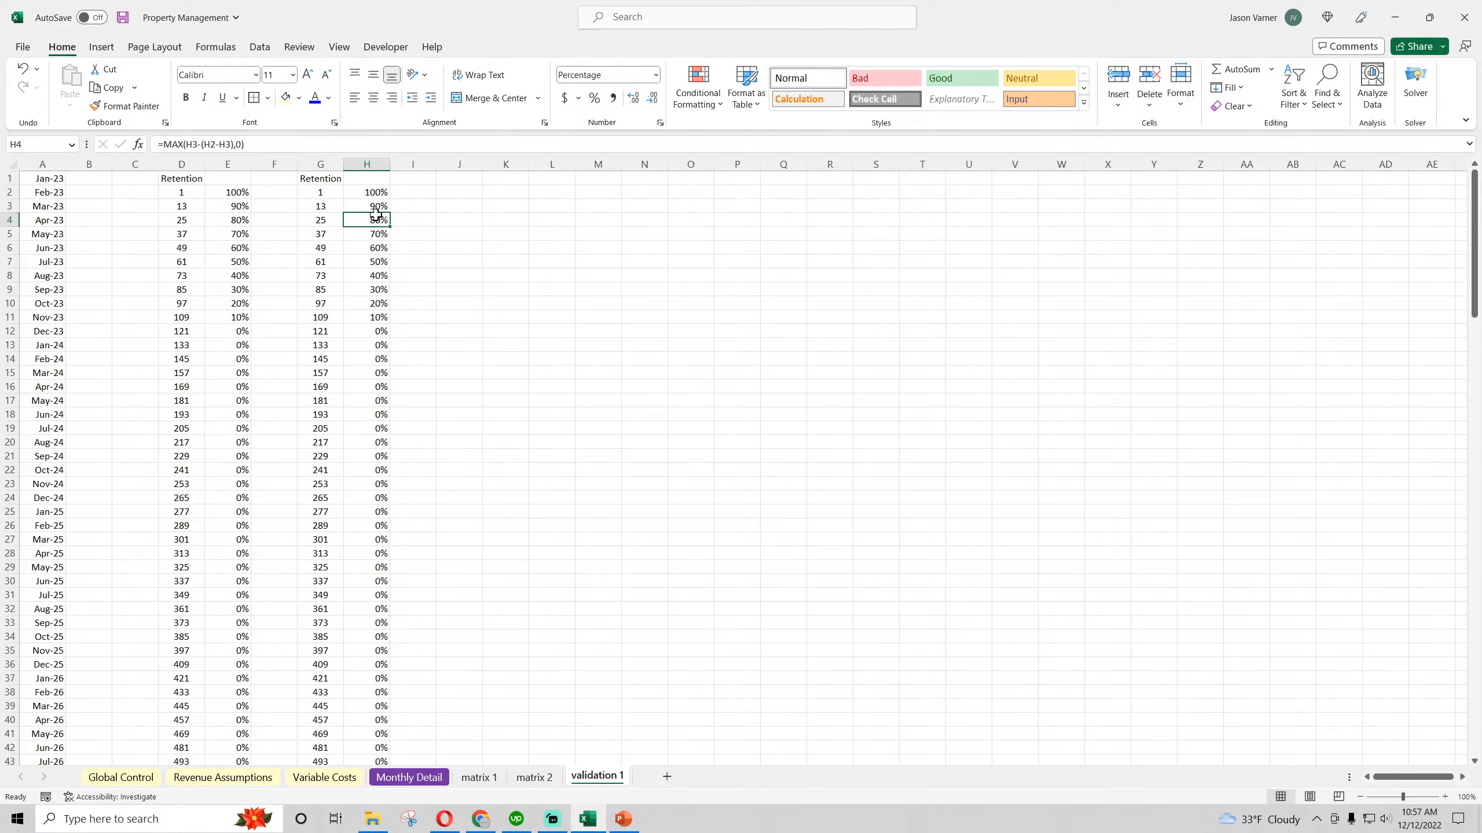
click(380, 249)
click(383, 277)
click(386, 372)
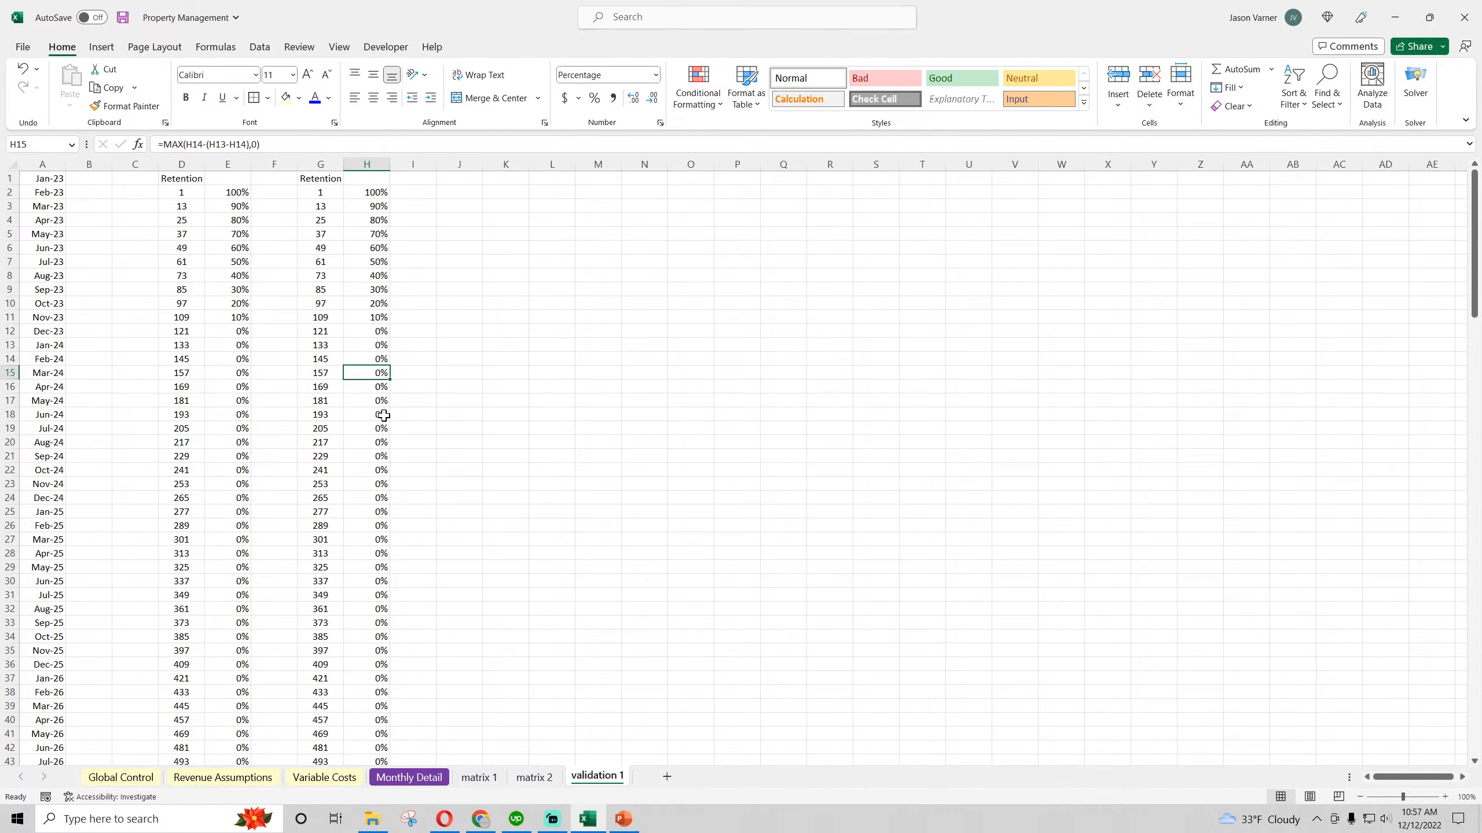
click(379, 249)
Change the lookup range in the matrix 2 Retention formula in B311 to 'validation 1'!$G:$H
click(534, 777)
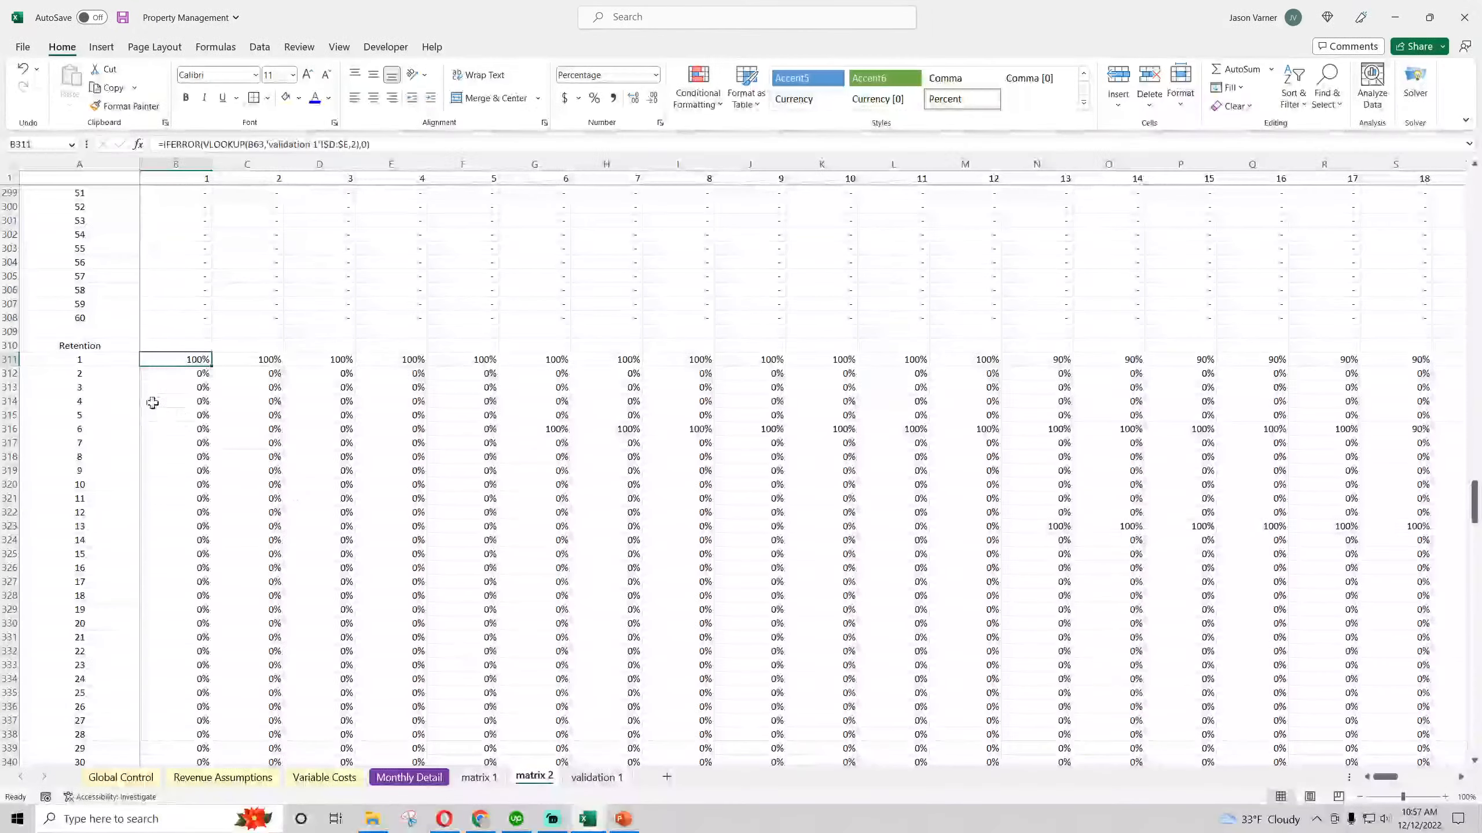
click(340, 144)
key(BackSpace)
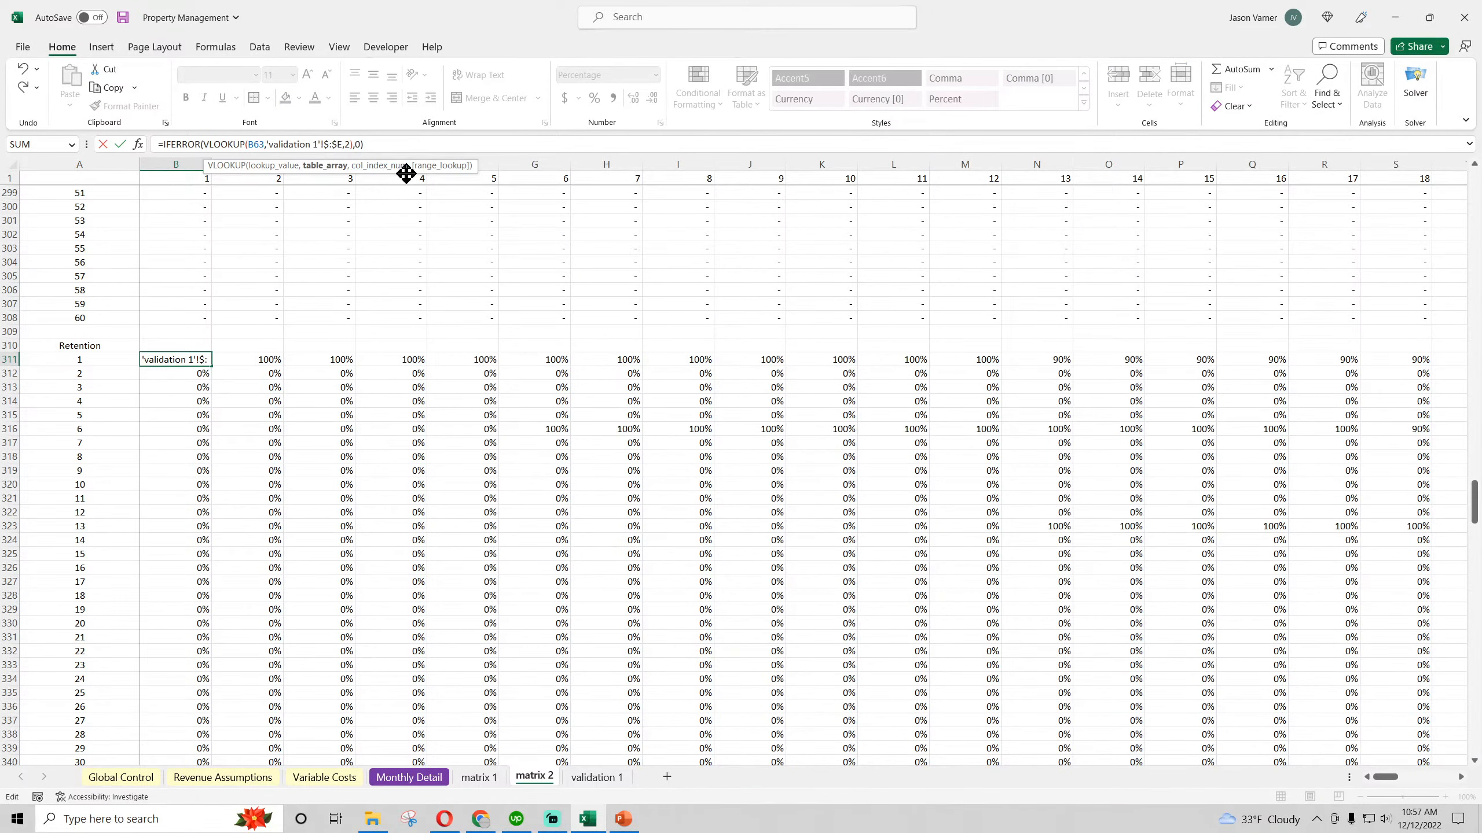
text(g)
key(Return)
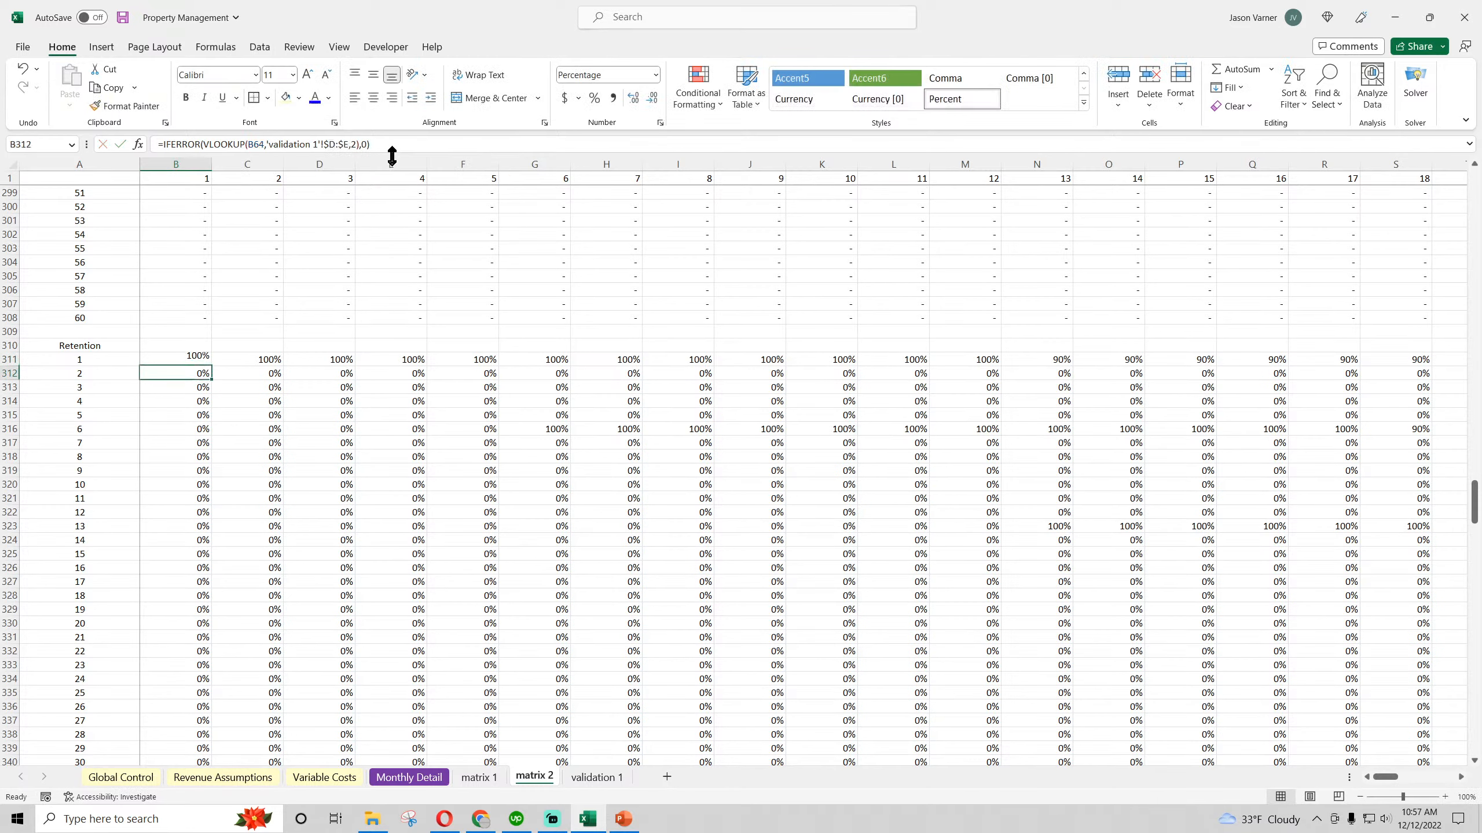
click(206, 361)
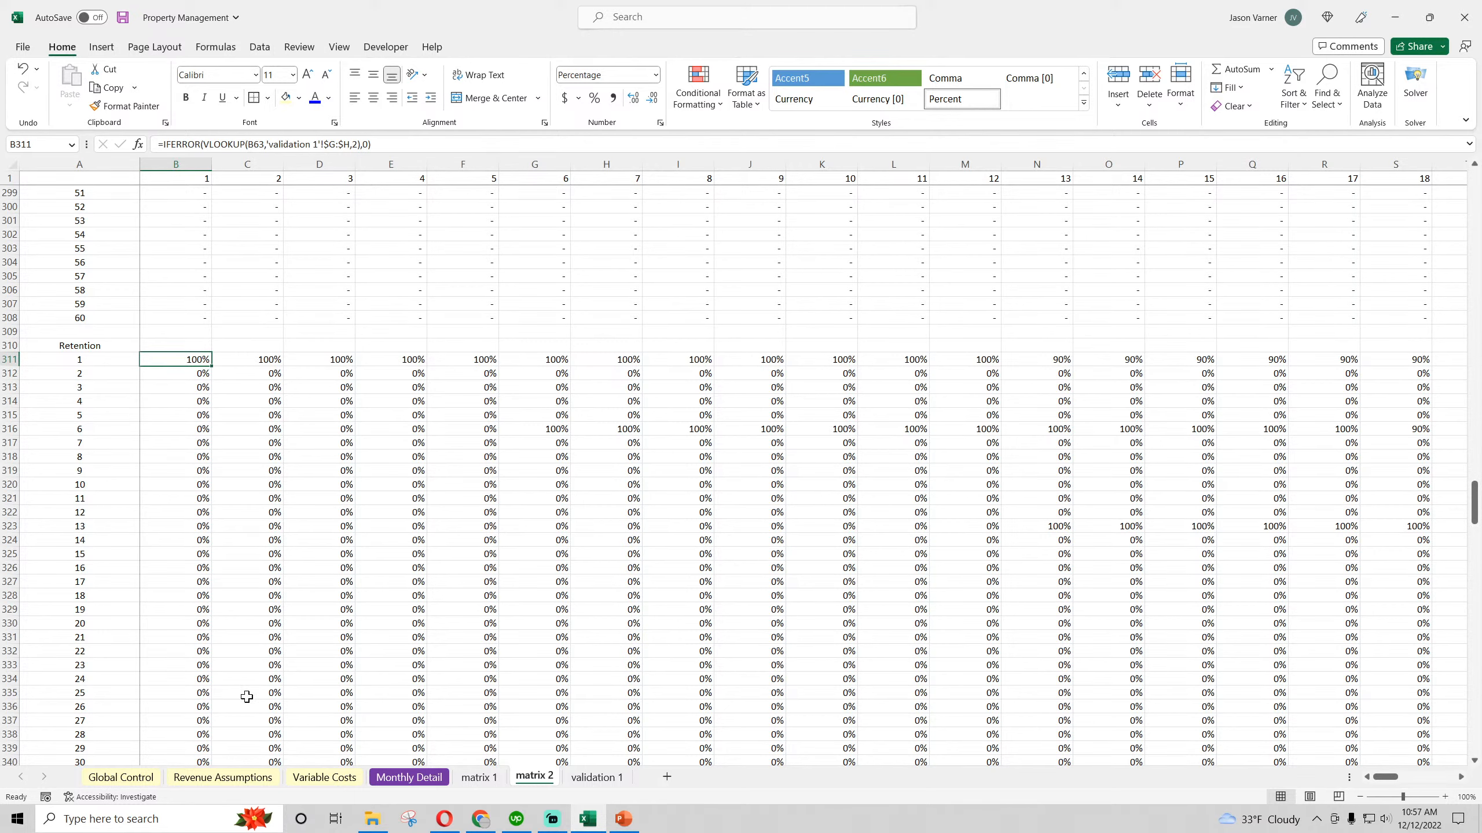
Set the Type 2 Average Contract Length in Revenue Assumptions to 24 and return to matrix 2
click(244, 778)
click(485, 493)
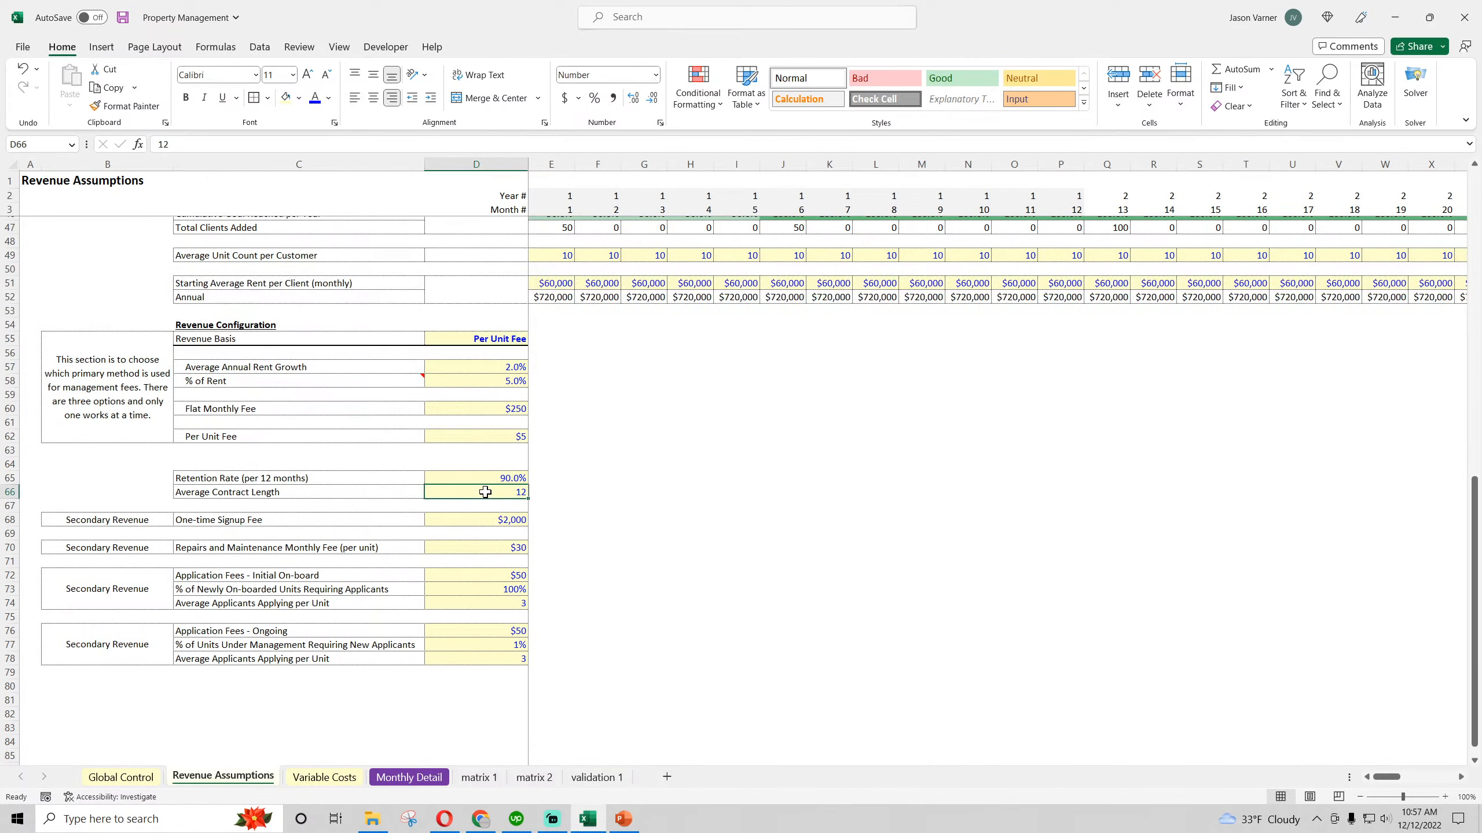
text(24)
key(Return)
click(409, 777)
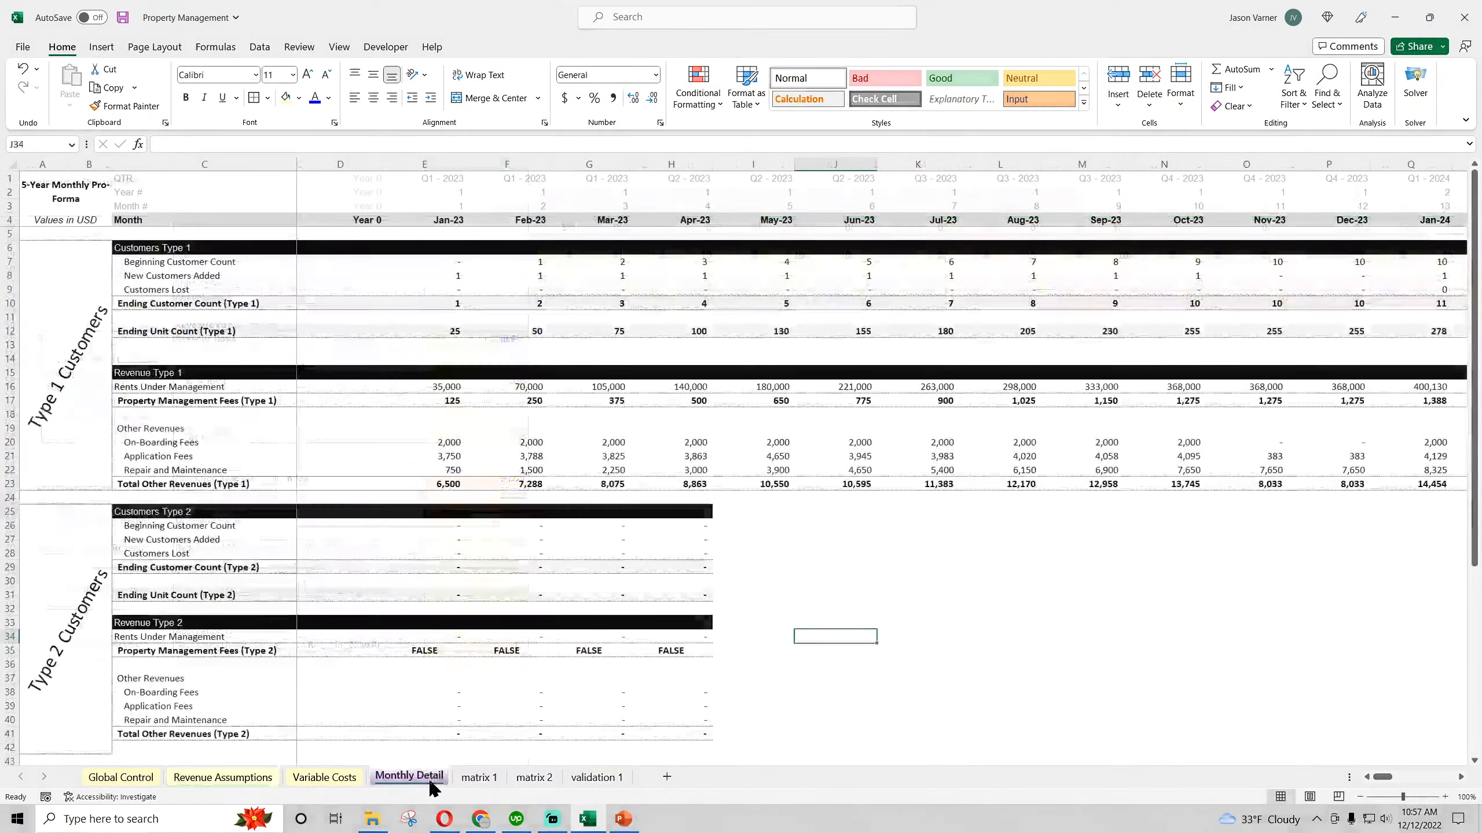
click(534, 776)
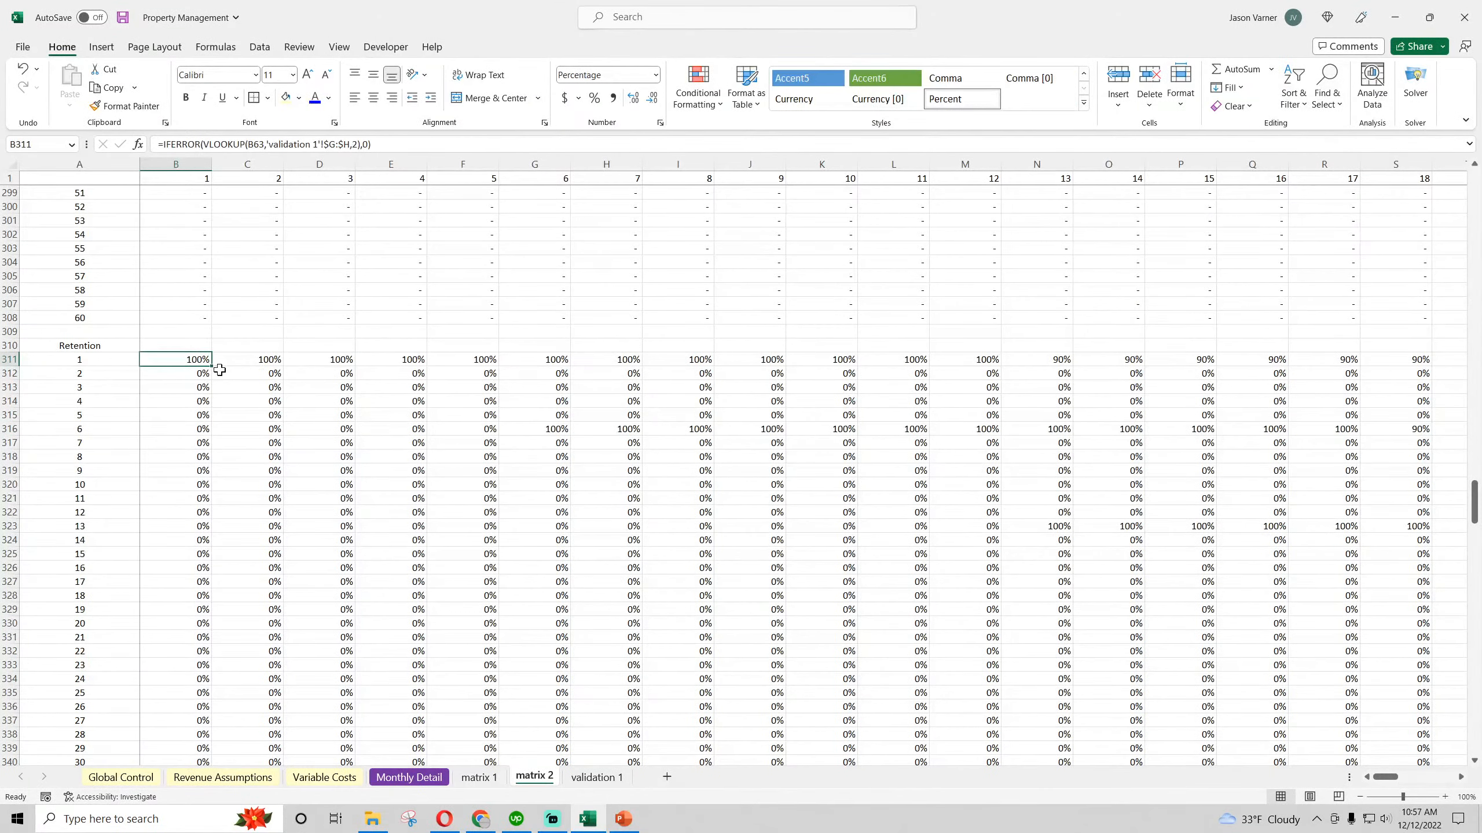
Try to fill the B311 retention lookup across and down part of the Retention block
drag(210, 369, 1479, 442)
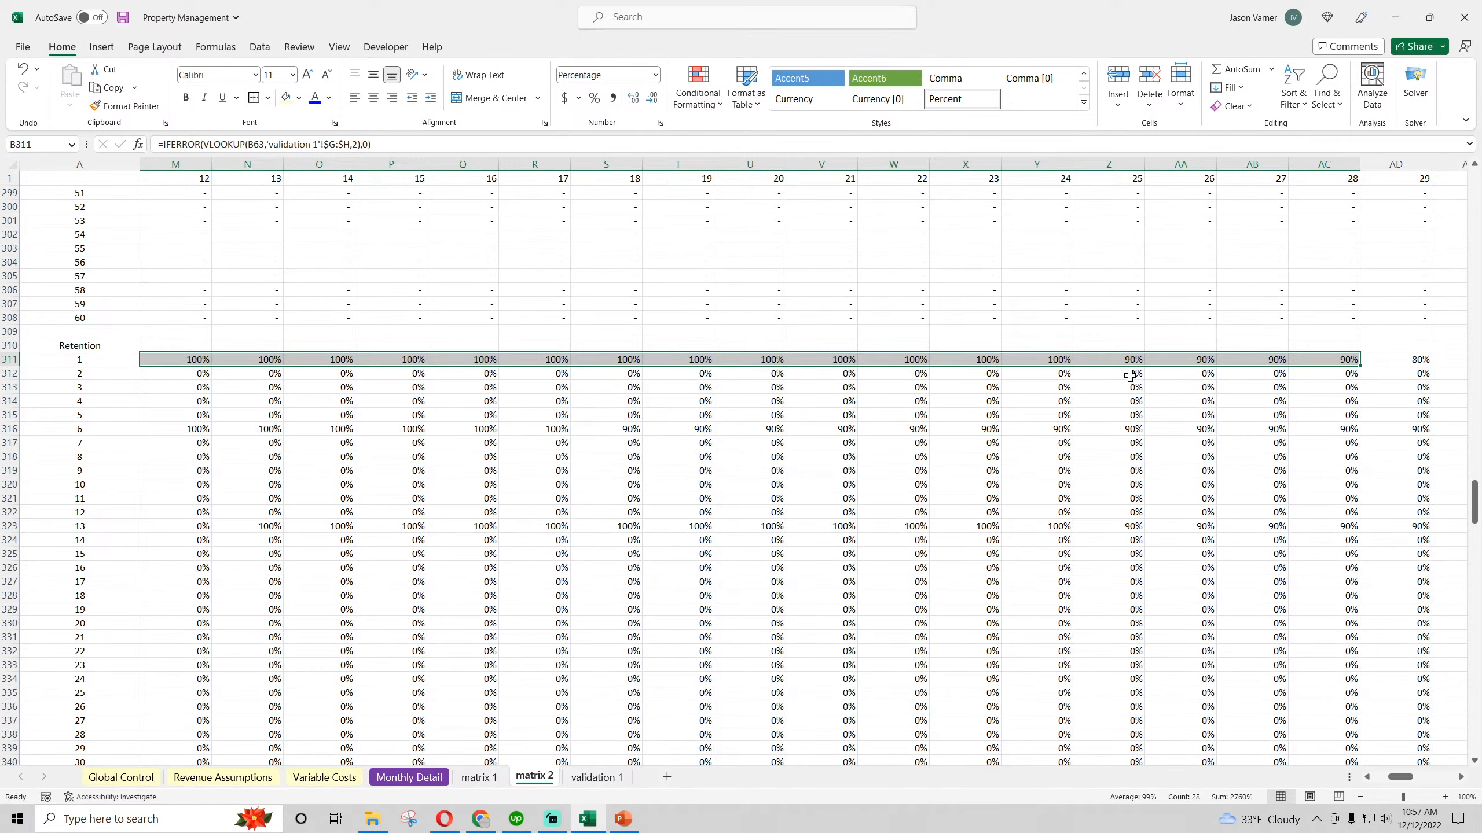
mouse_move(1403, 777)
mouse_down()
mouse_move(1389, 777)
mouse_move(1410, 776)
mouse_up()
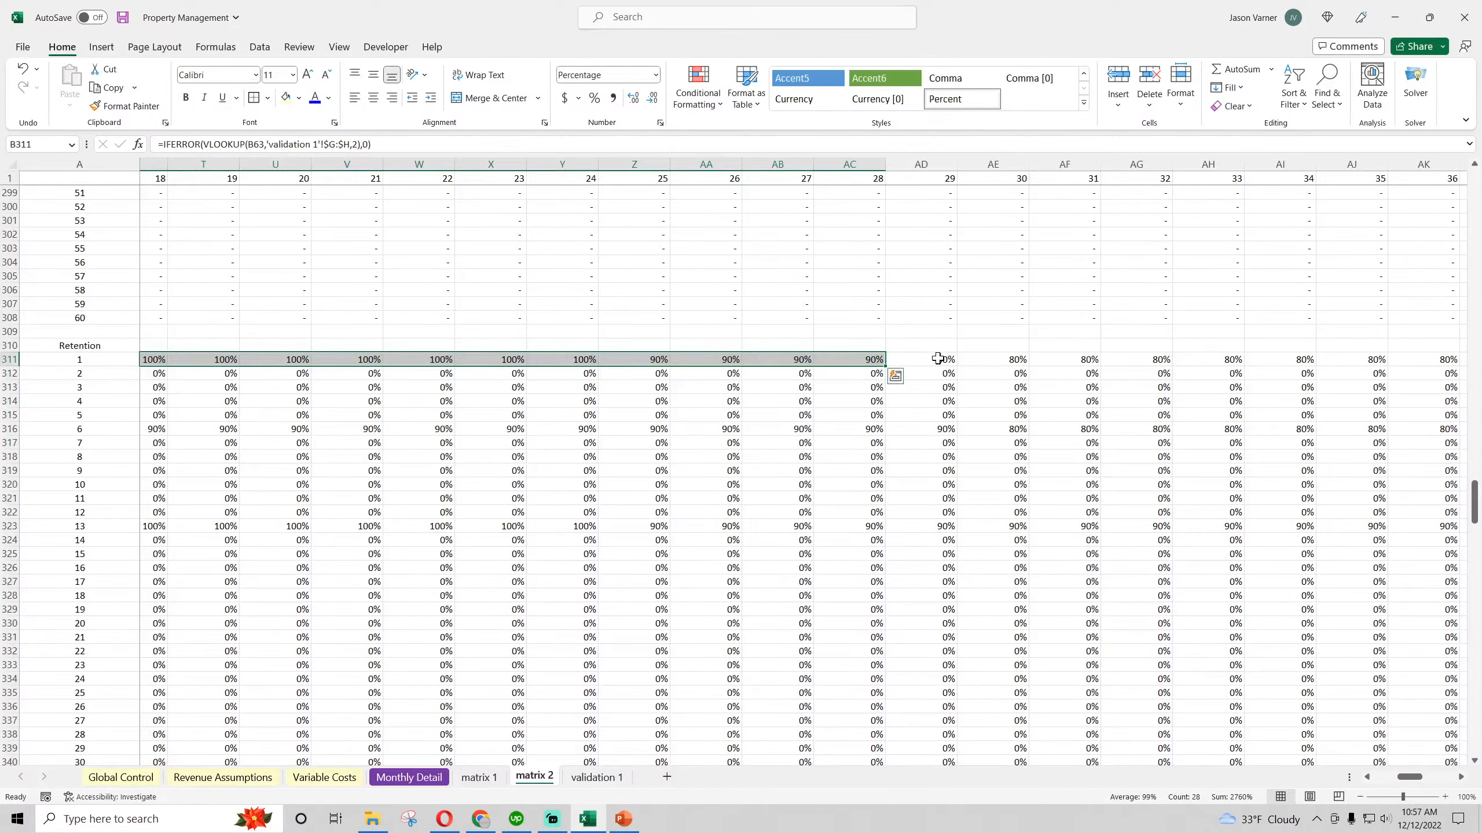
drag(889, 362, 906, 540)
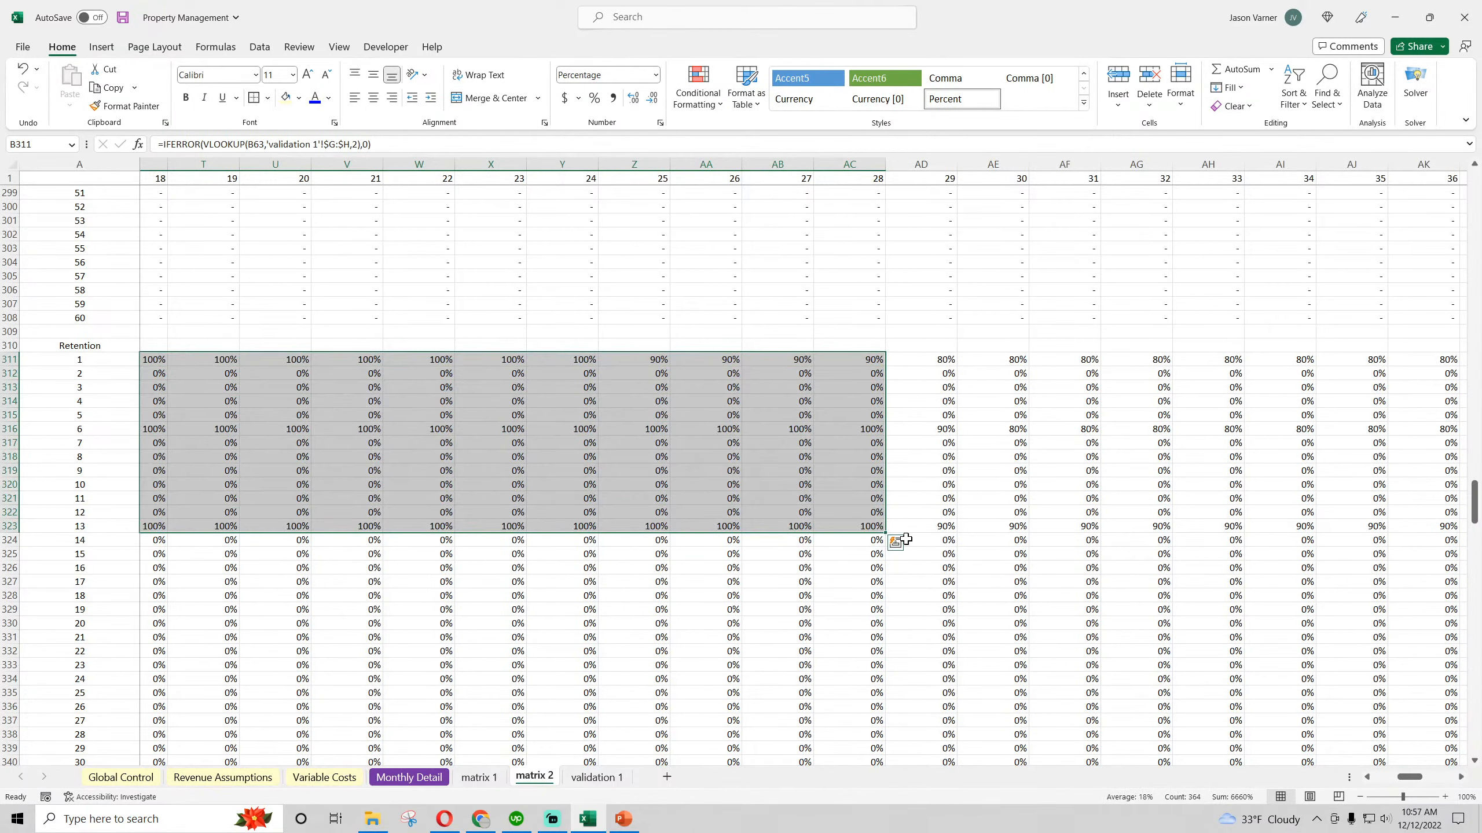
drag(870, 358, 1409, 524)
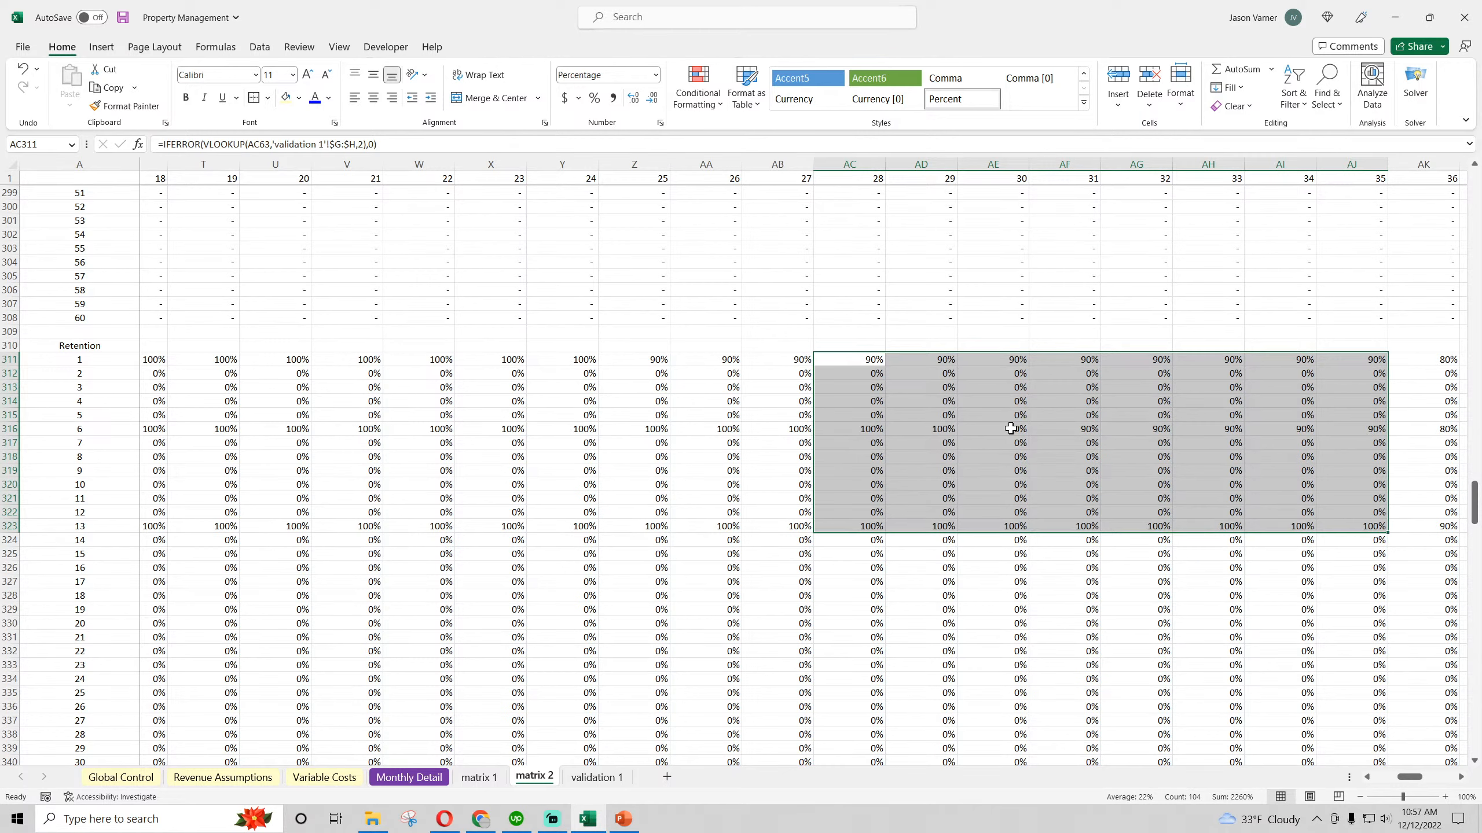
drag(1410, 777, 1385, 776)
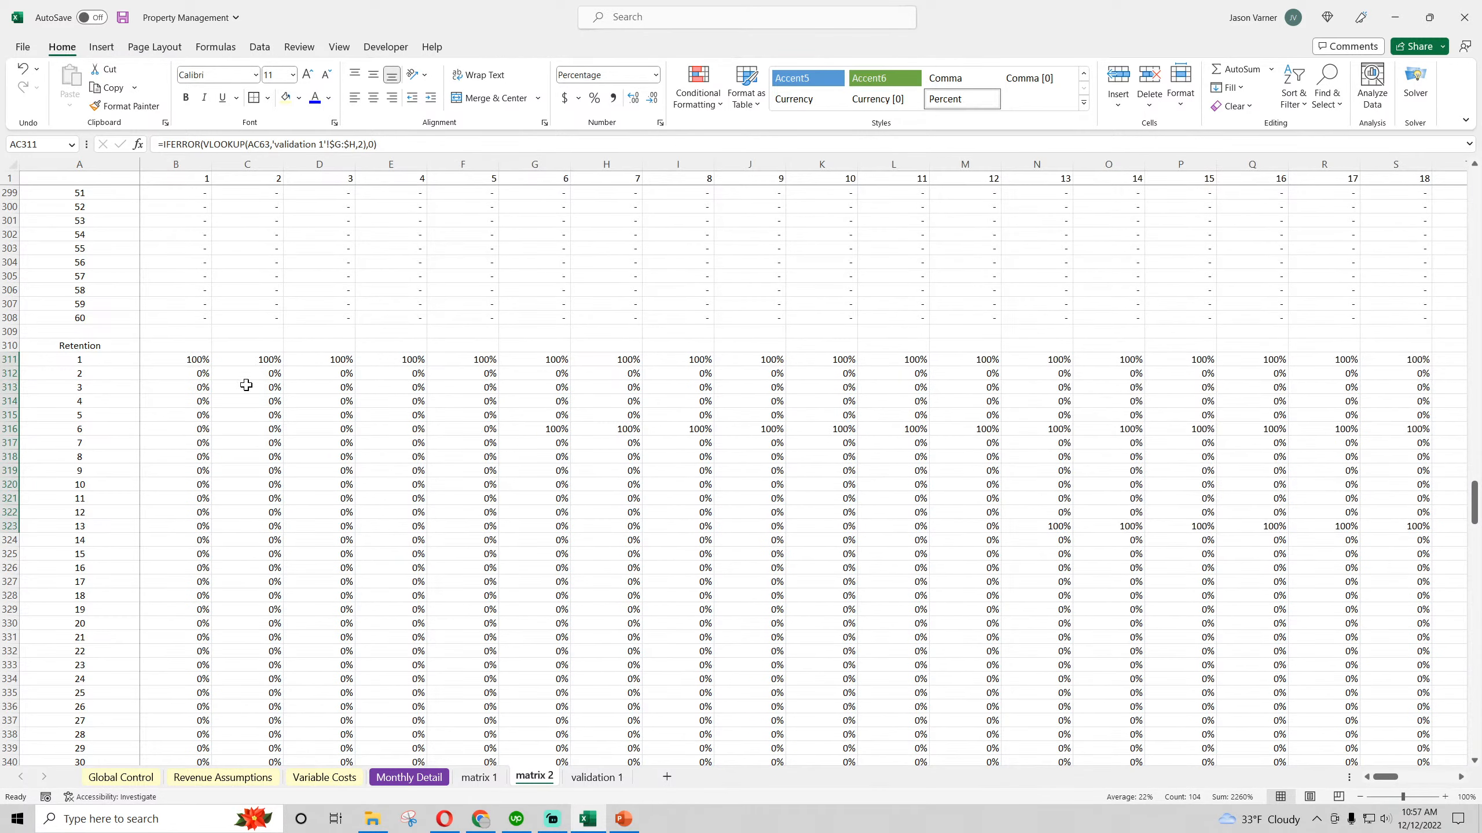
Fill the B311 lookup across to BI311 and down the Retention block to row 370, and save the workbook
click(175, 359)
drag(211, 366, 1342, 363)
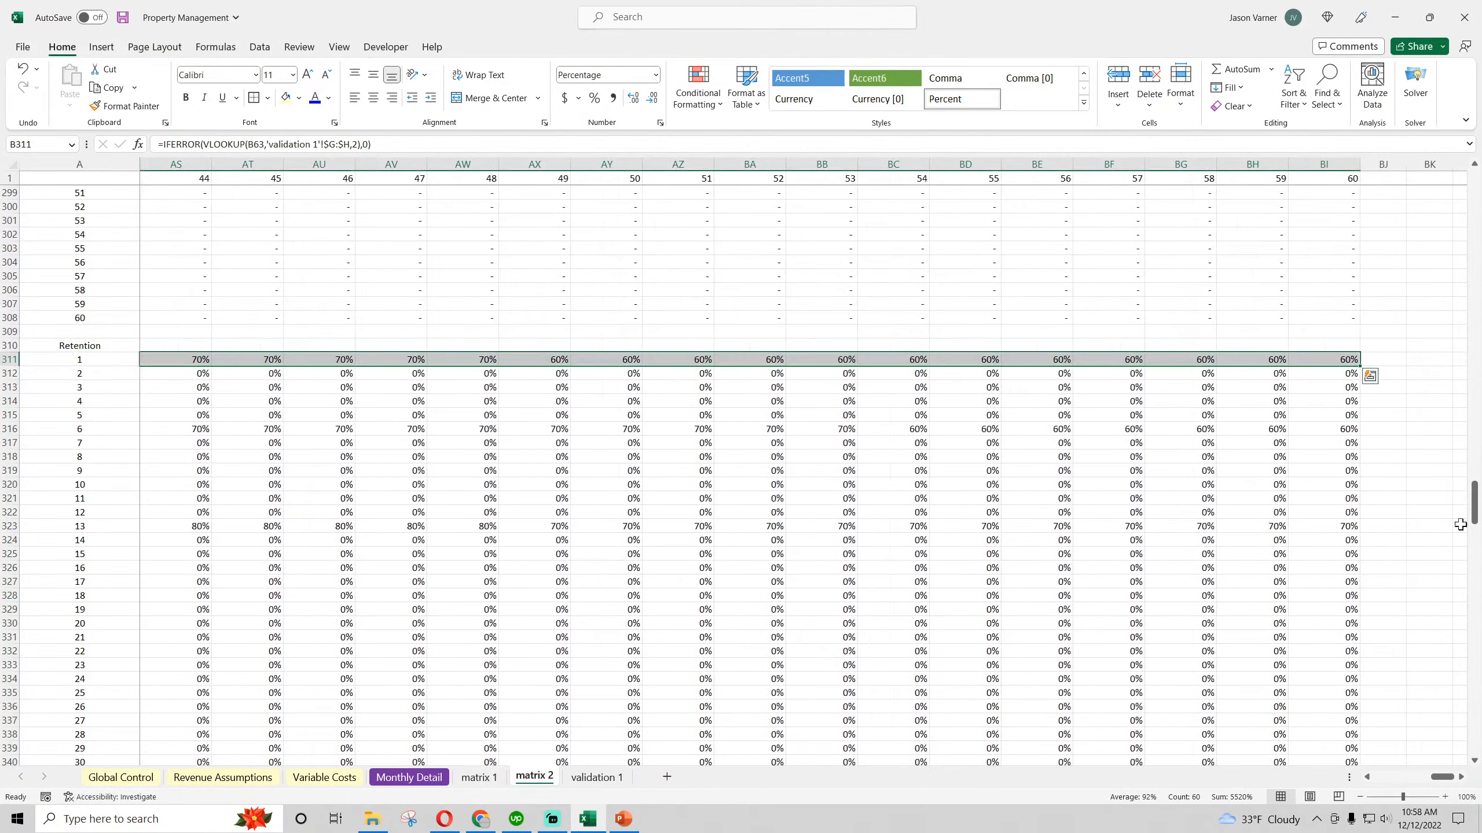
double_click(1360, 364)
drag(1443, 777, 1380, 778)
click(120, 21)
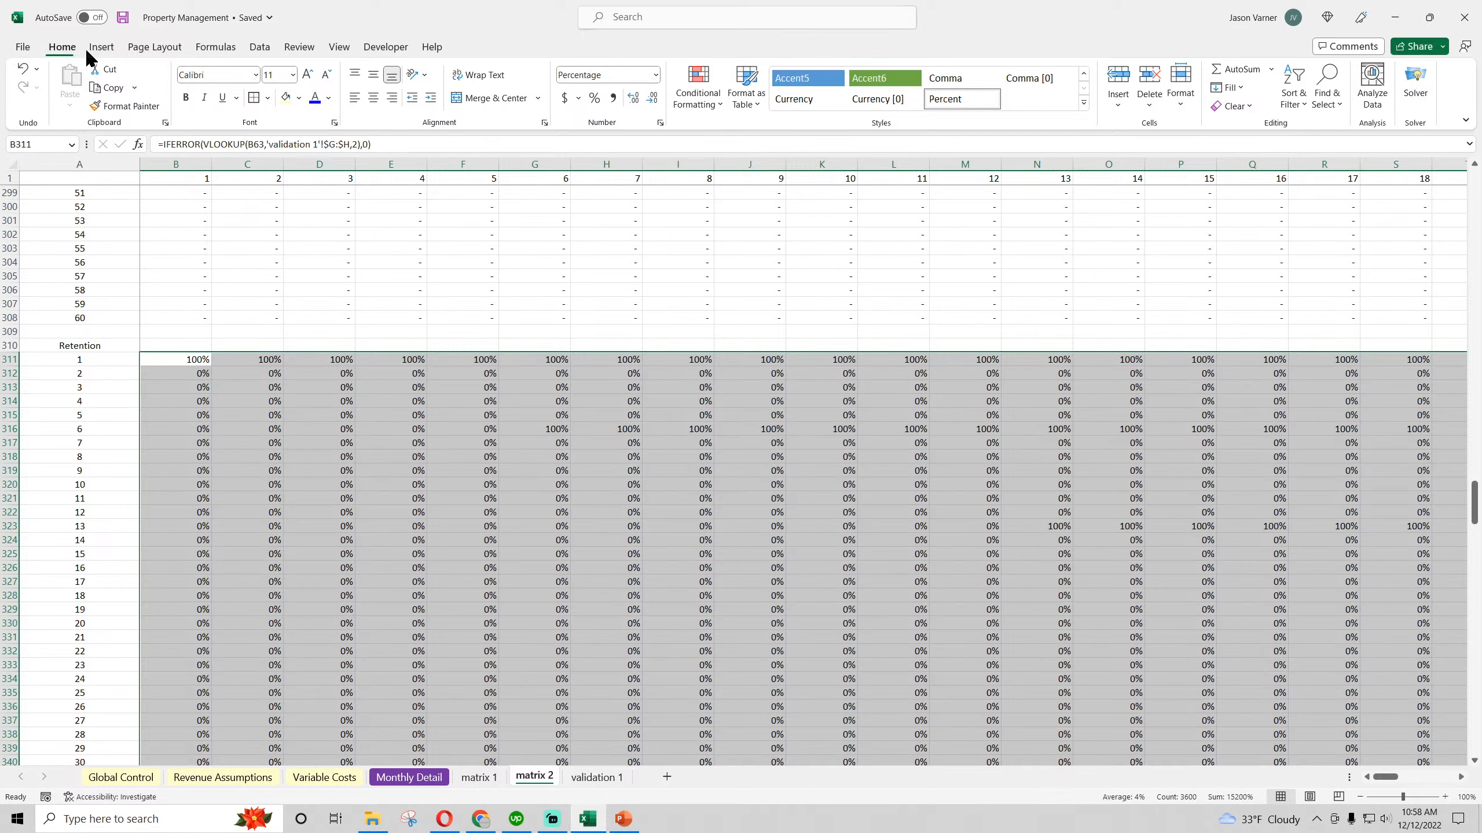
click(125, 21)
click(125, 20)
click(122, 18)
Examine the Customers Remaining block in matrix 2, checking the monthly formulas for the month 1 and month 6 cohorts and the totals in row 373
scroll(239, 403, down, 20)
scroll(249, 481, up, 4)
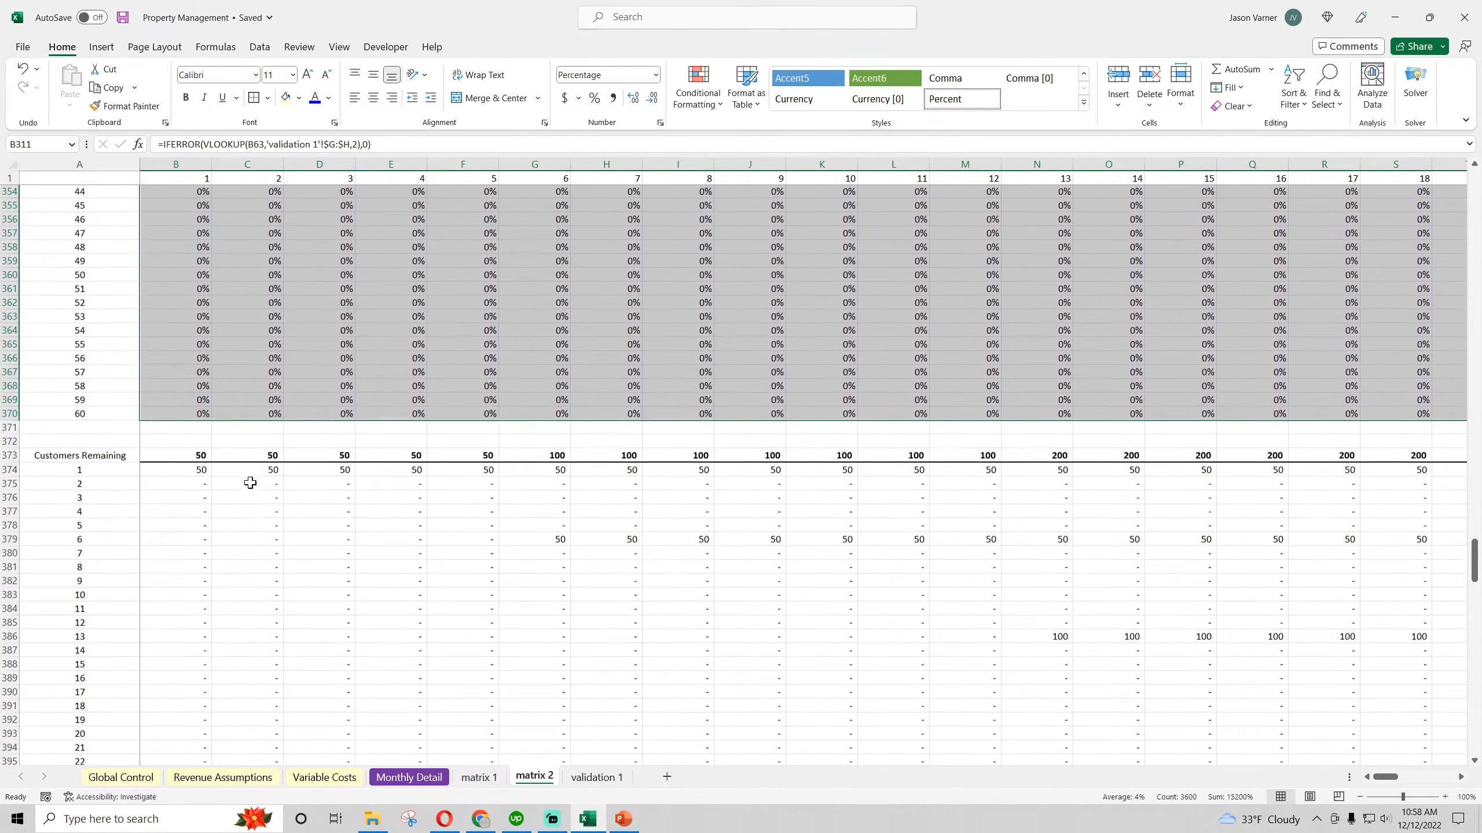
click(184, 474)
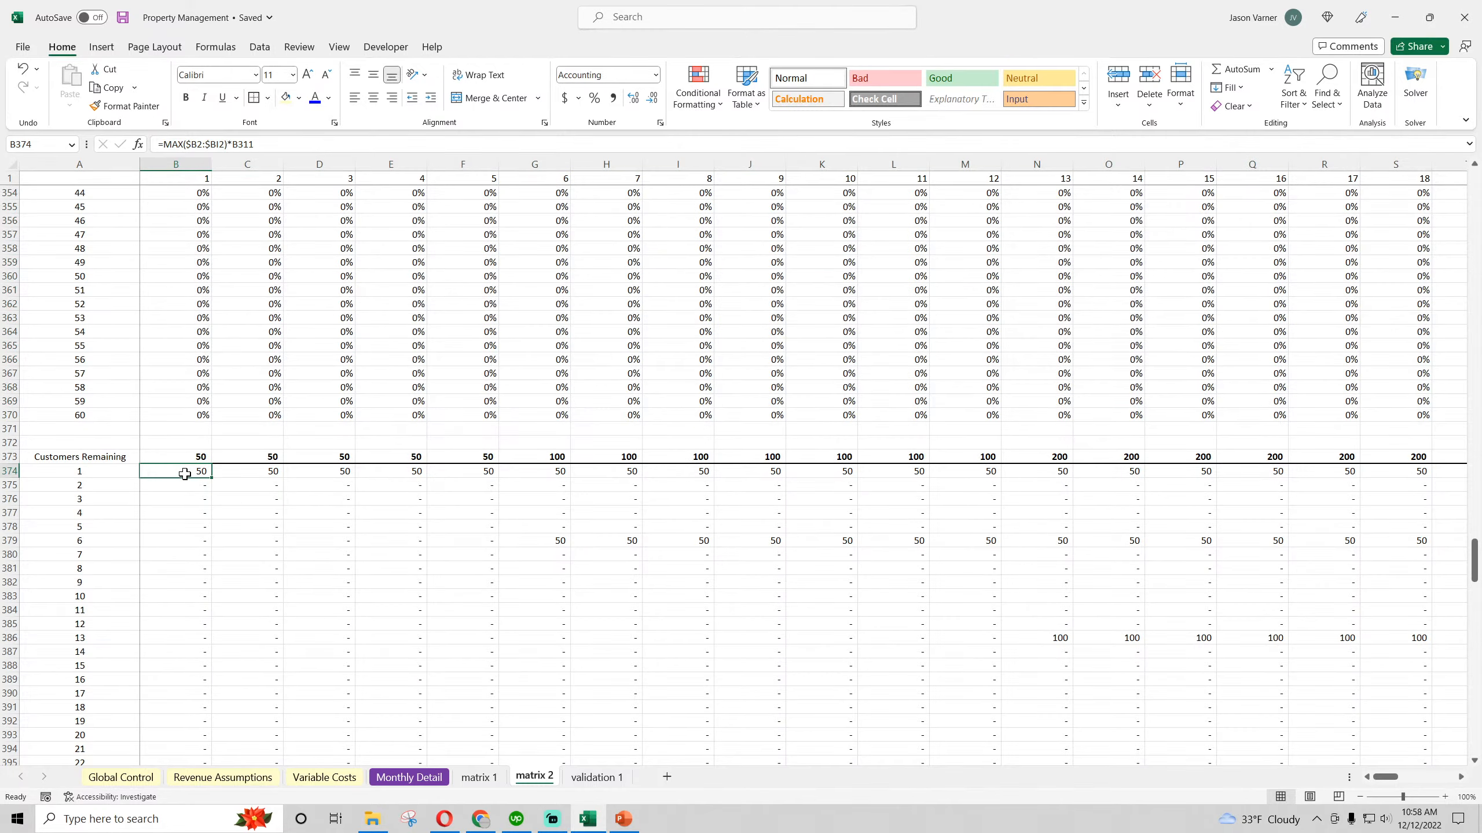
click(521, 529)
click(860, 564)
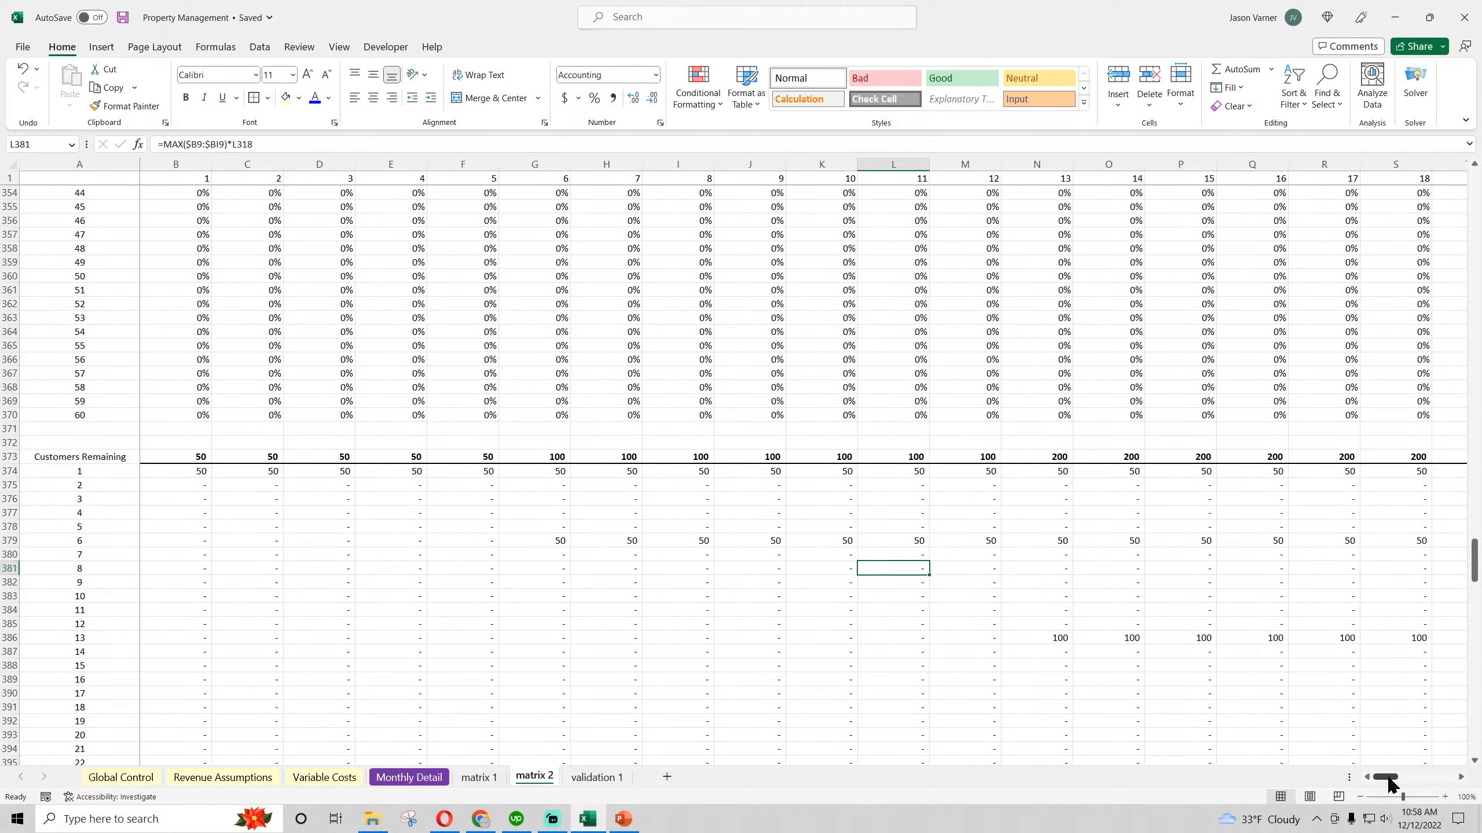
mouse_move(1389, 778)
mouse_down()
mouse_move(1419, 787)
mouse_move(1390, 785)
mouse_up()
scroll(273, 527, down, 18)
scroll(273, 527, up, 15)
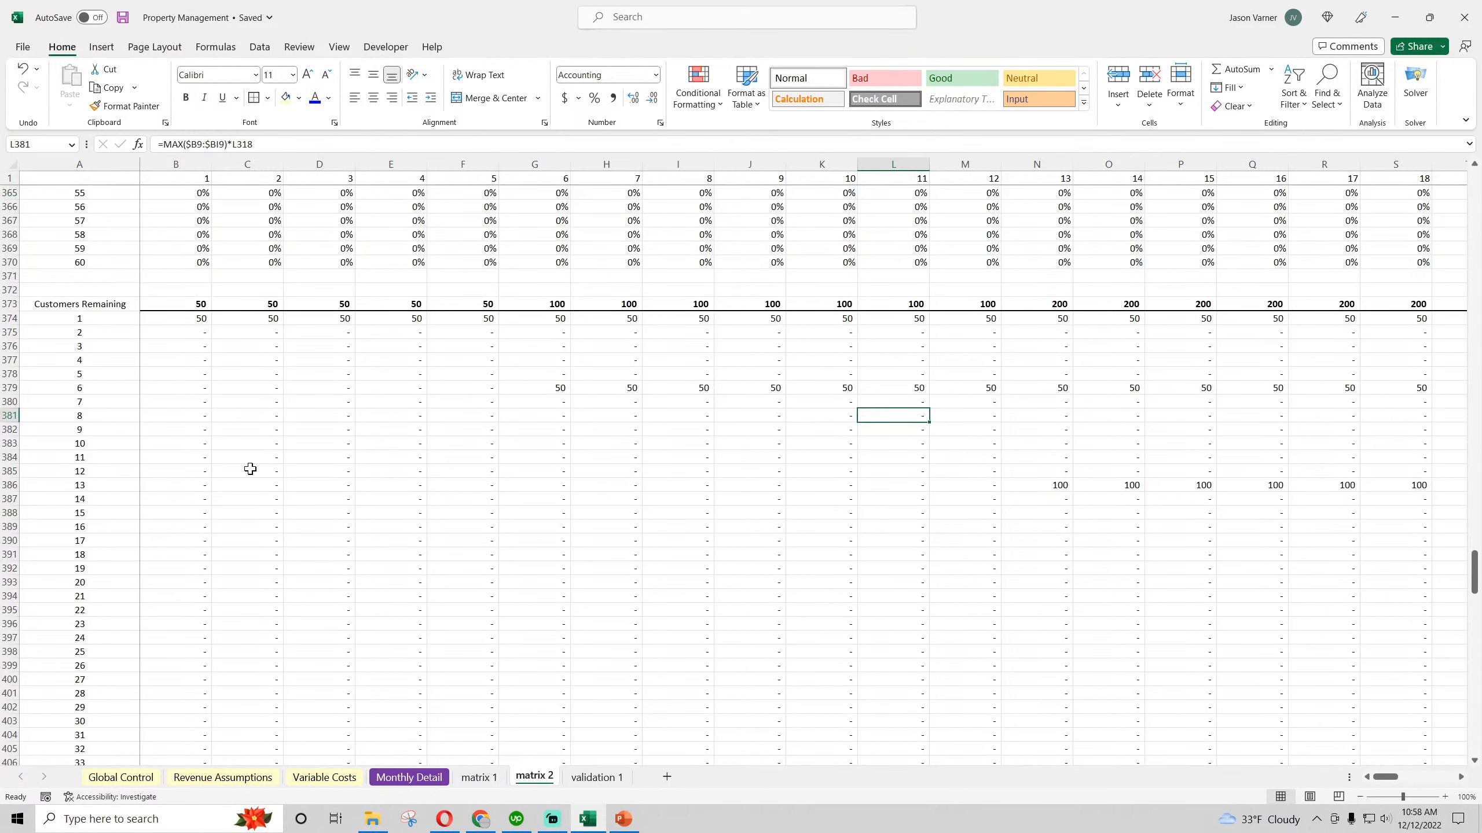
click(162, 332)
click(258, 323)
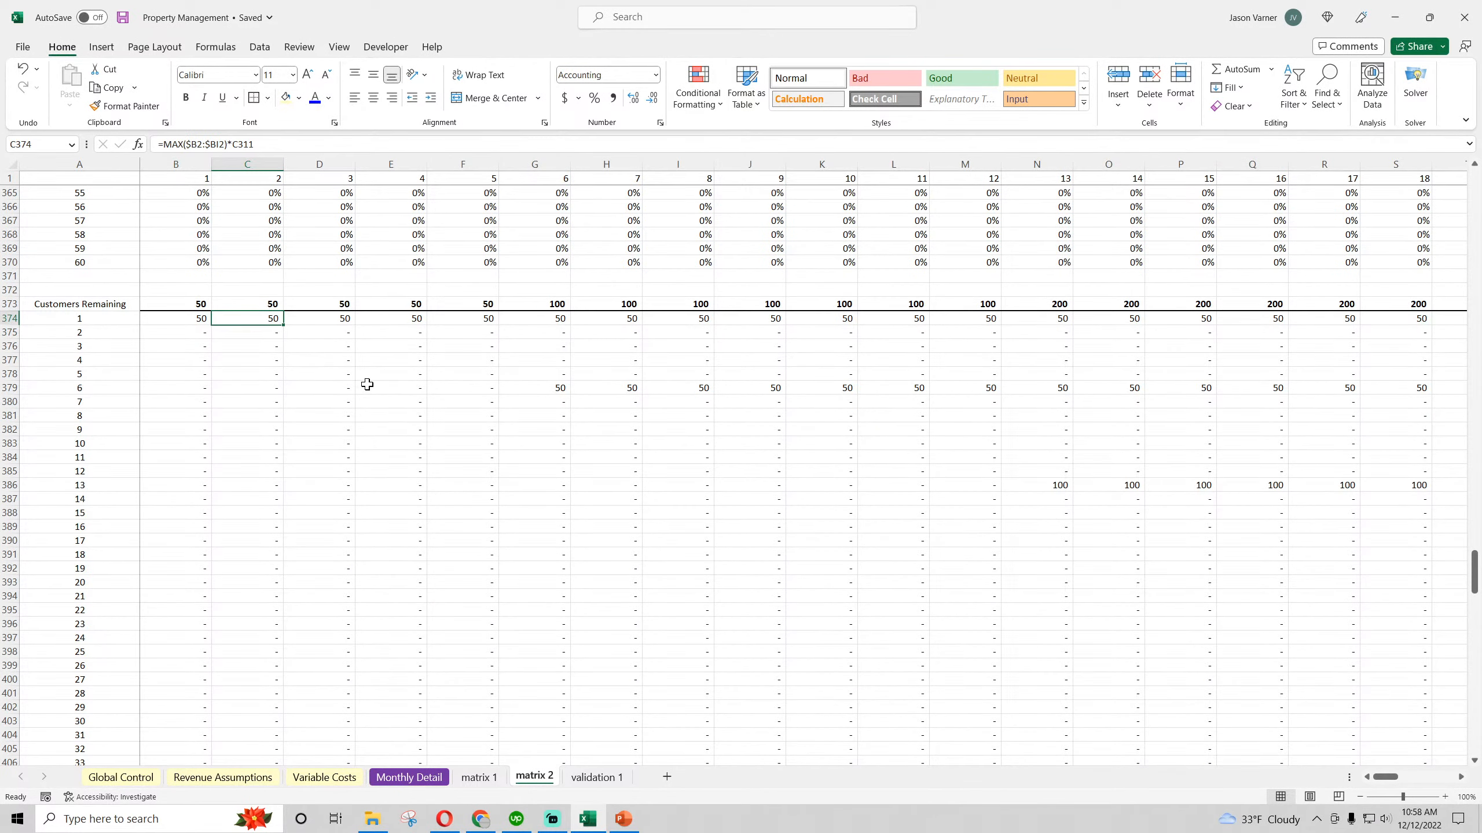
click(195, 323)
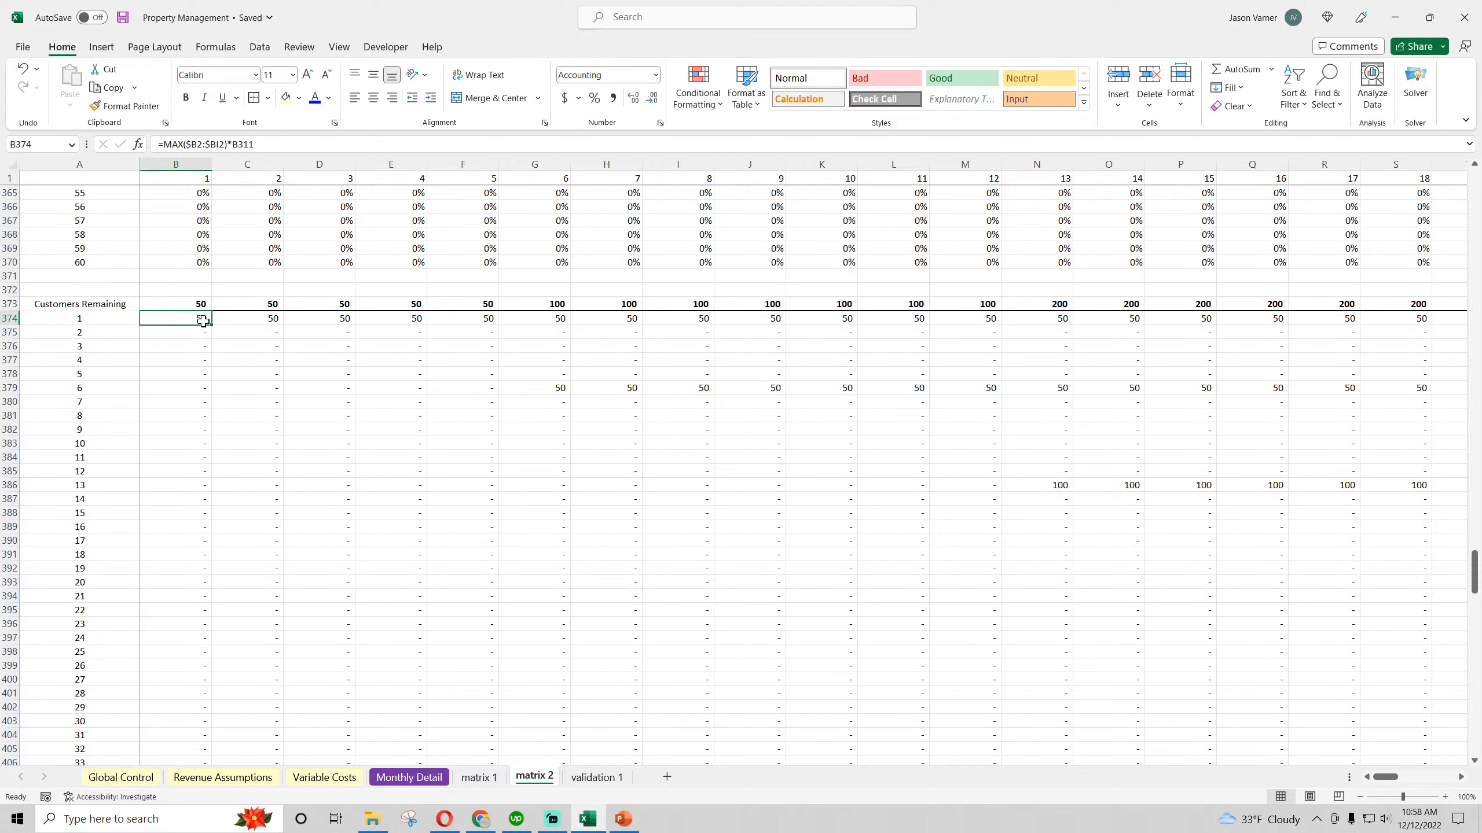
click(256, 320)
click(318, 320)
click(387, 320)
click(467, 325)
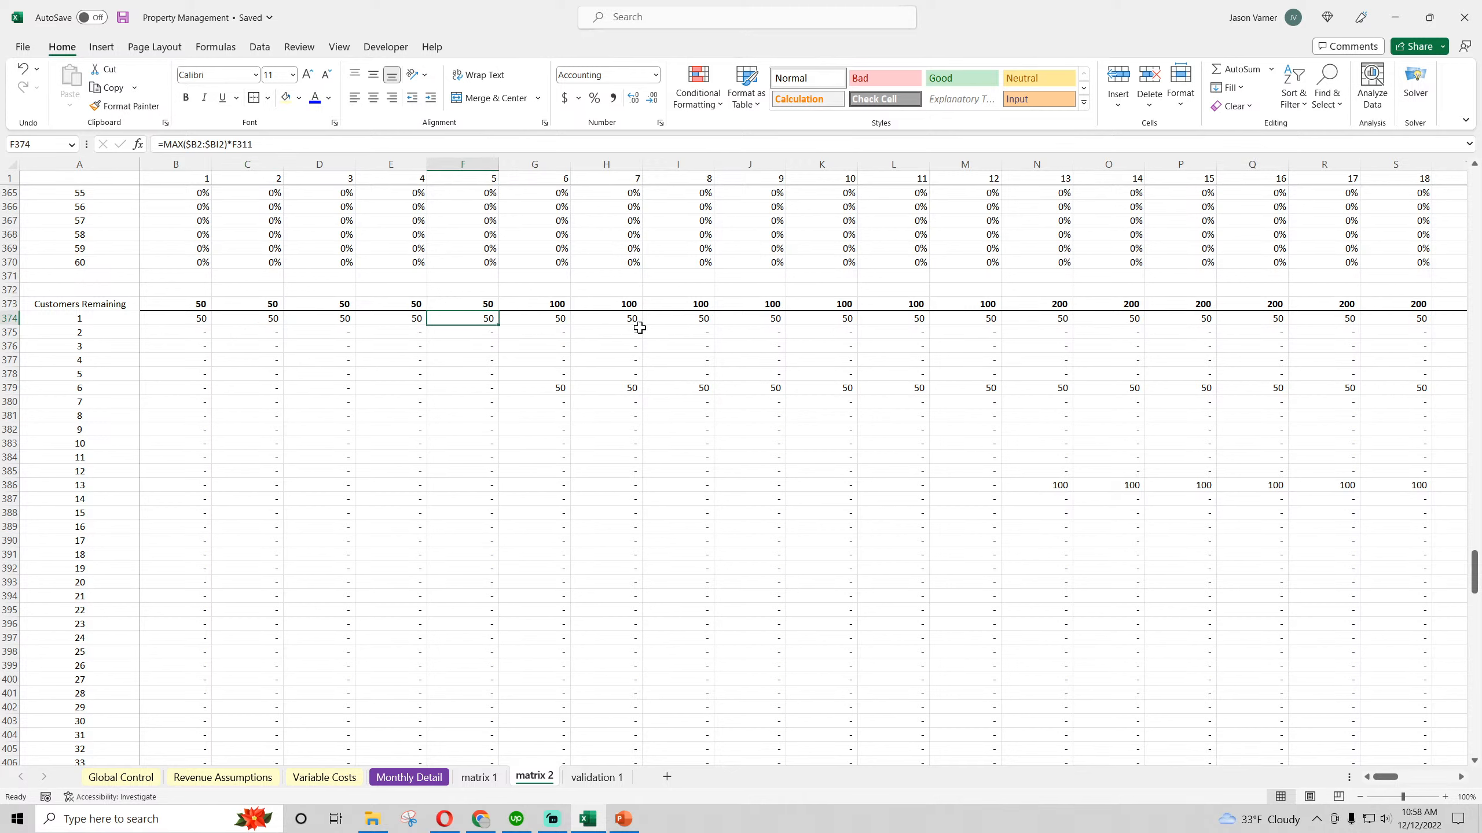
click(557, 317)
click(554, 388)
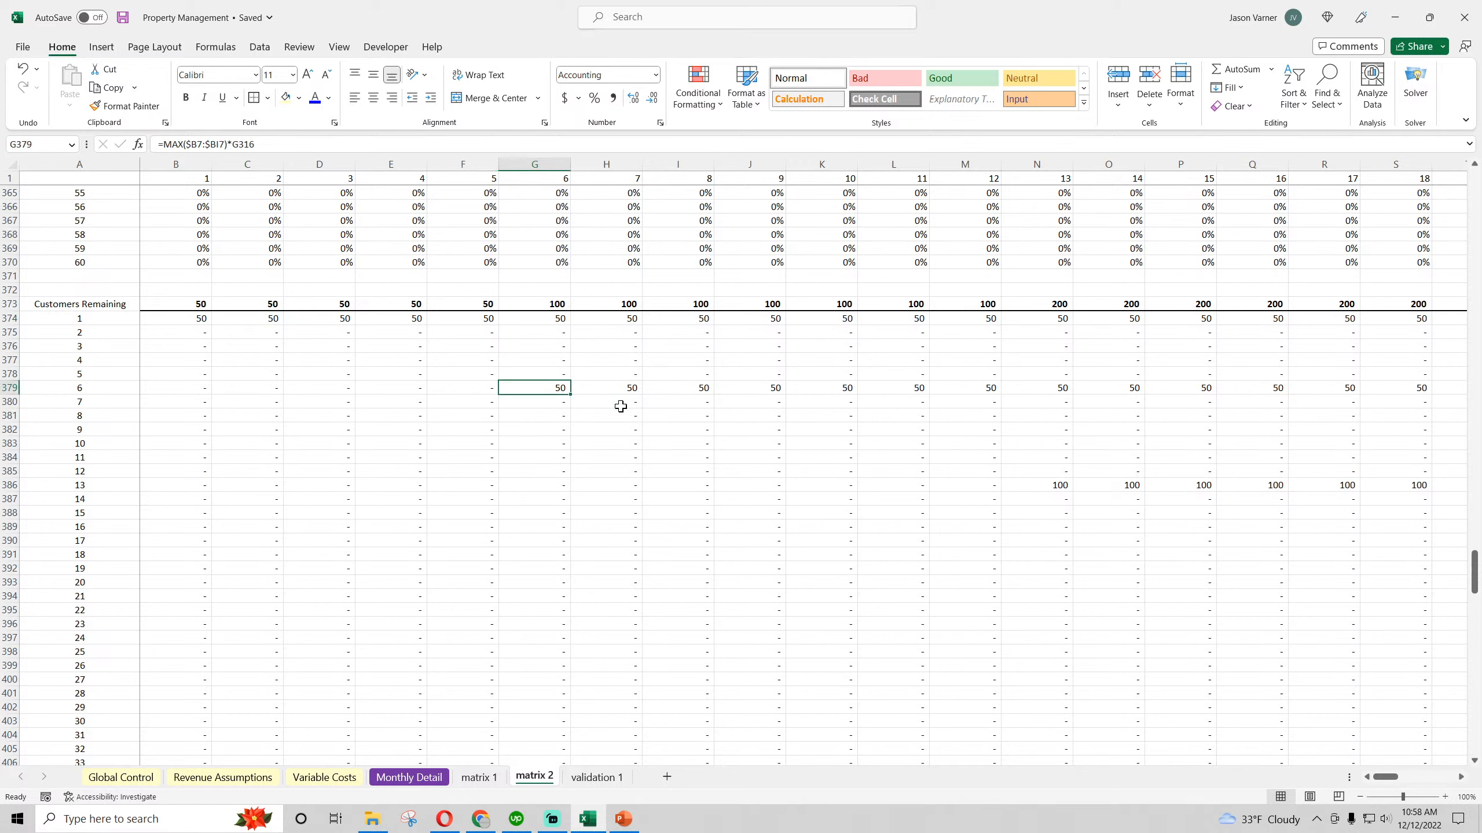
click(898, 470)
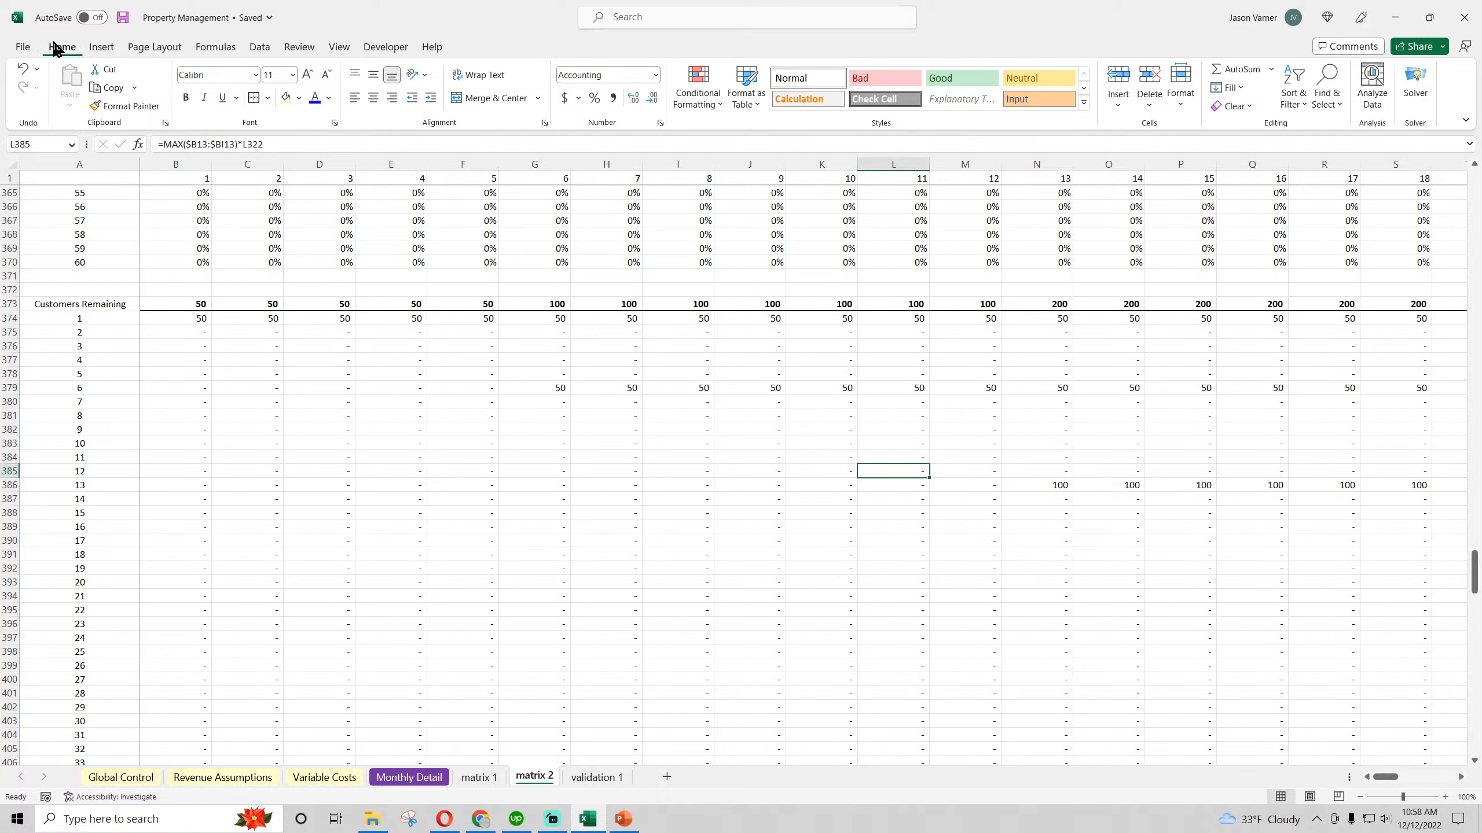
drag(772, 316, 771, 489)
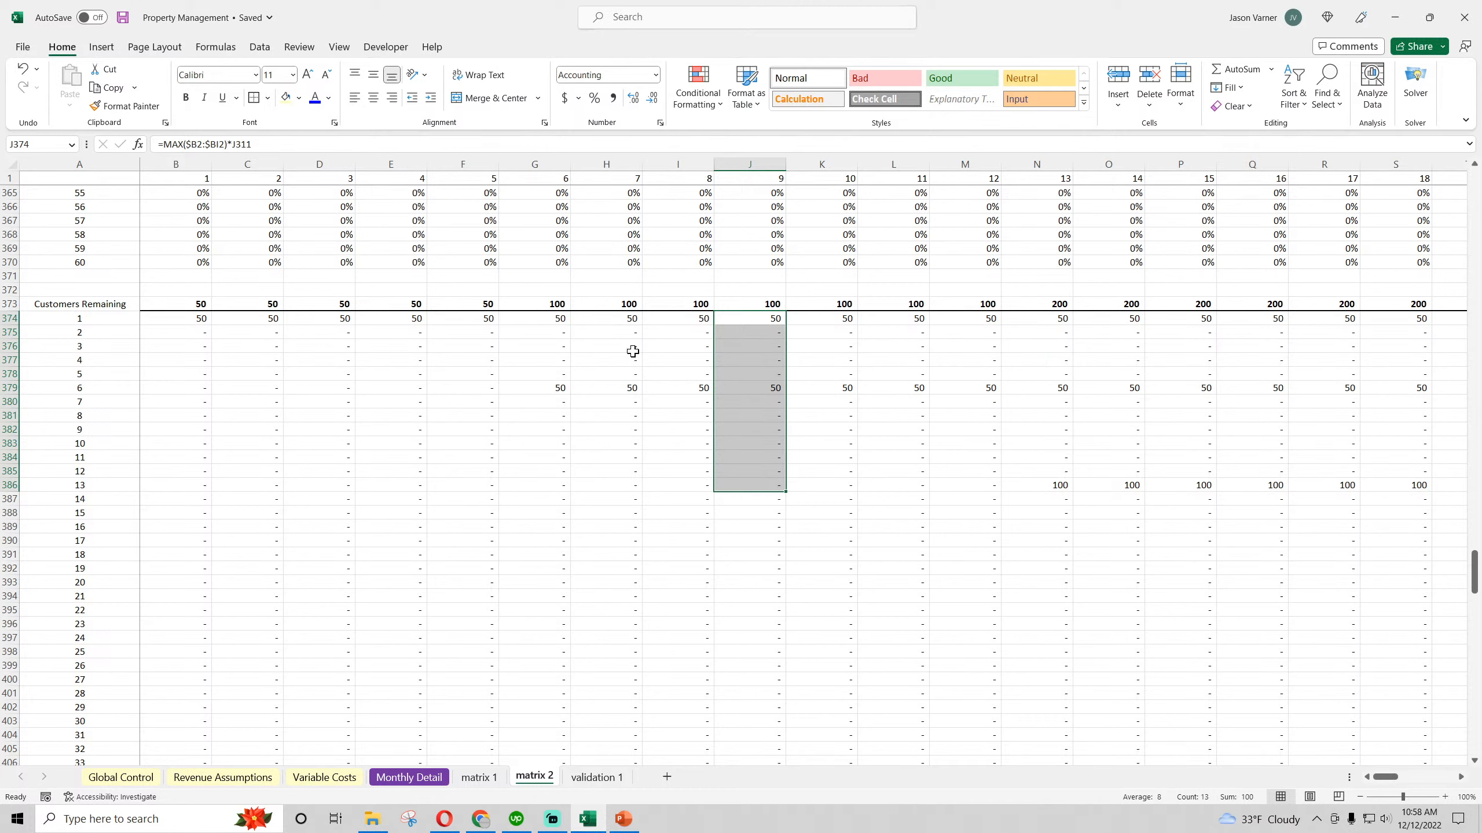
click(1057, 308)
Point the INDEX range in the month 1 Units Managed formula (B437) at the Type 2 Average Unit Count row, $49:$49 of Revenue Assumptions
scroll(343, 490, down, 15)
click(195, 431)
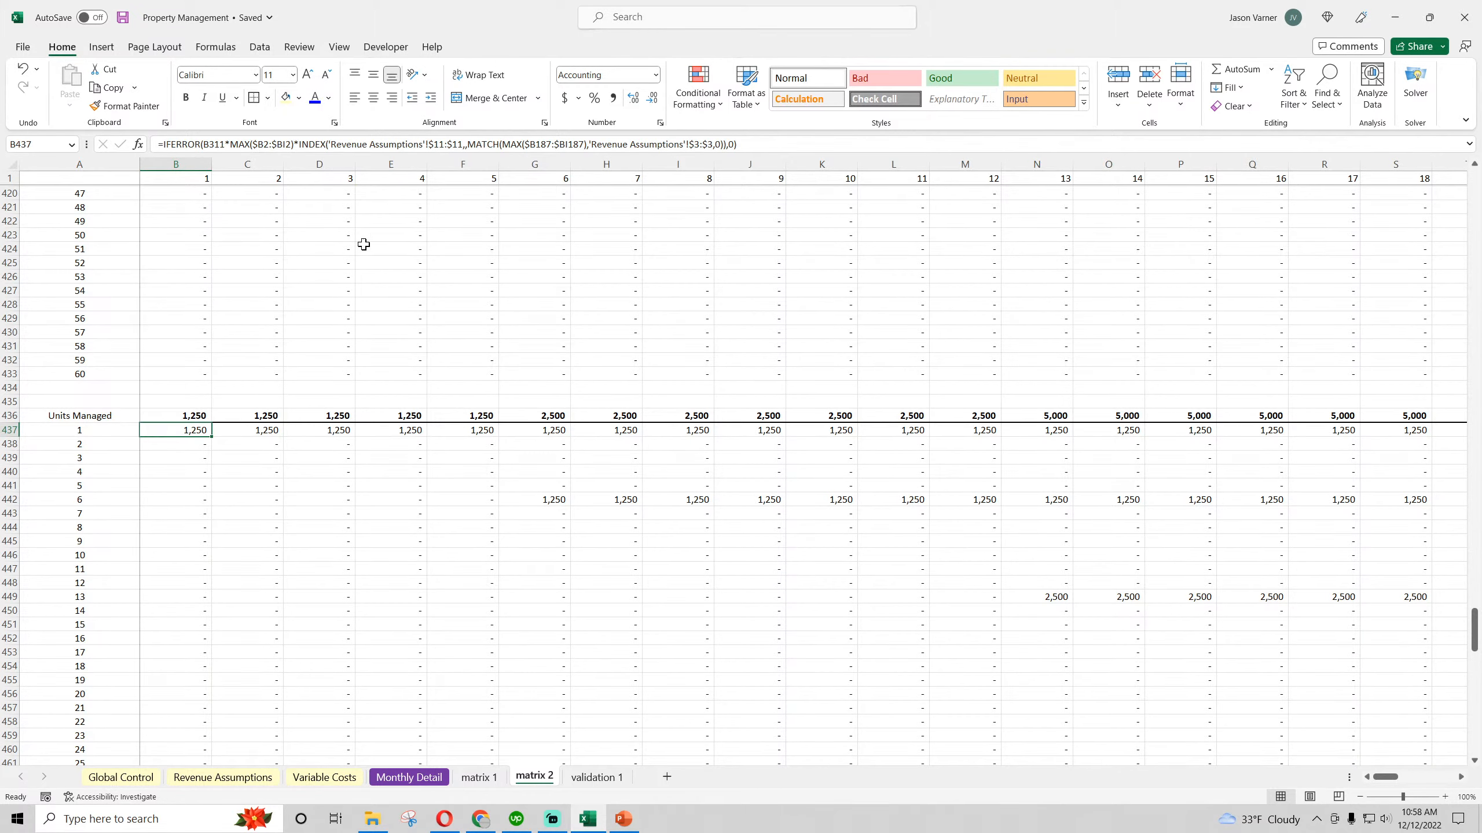
click(241, 777)
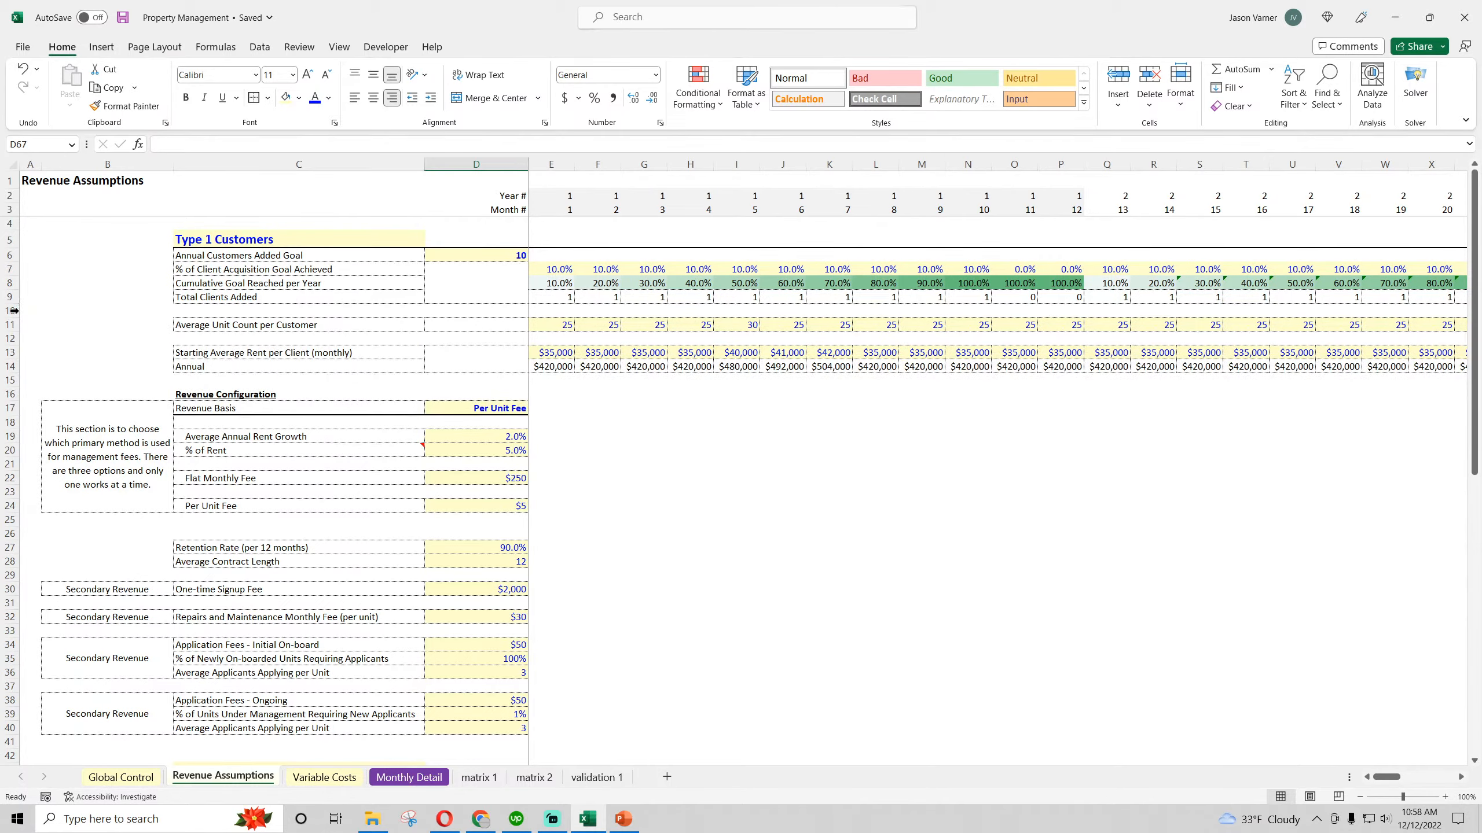
click(11, 325)
scroll(133, 430, down, 11)
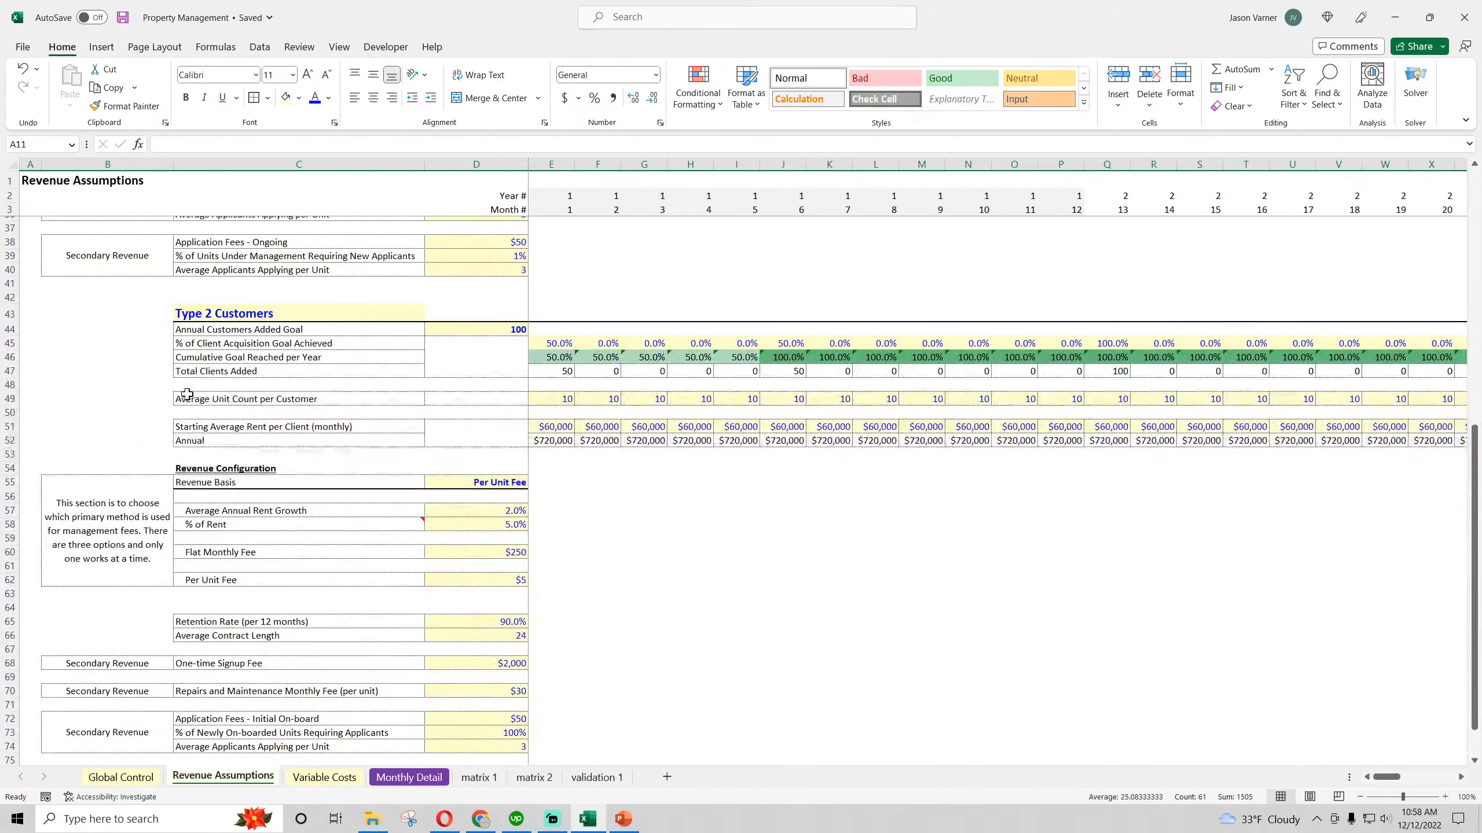
click(11, 399)
click(534, 777)
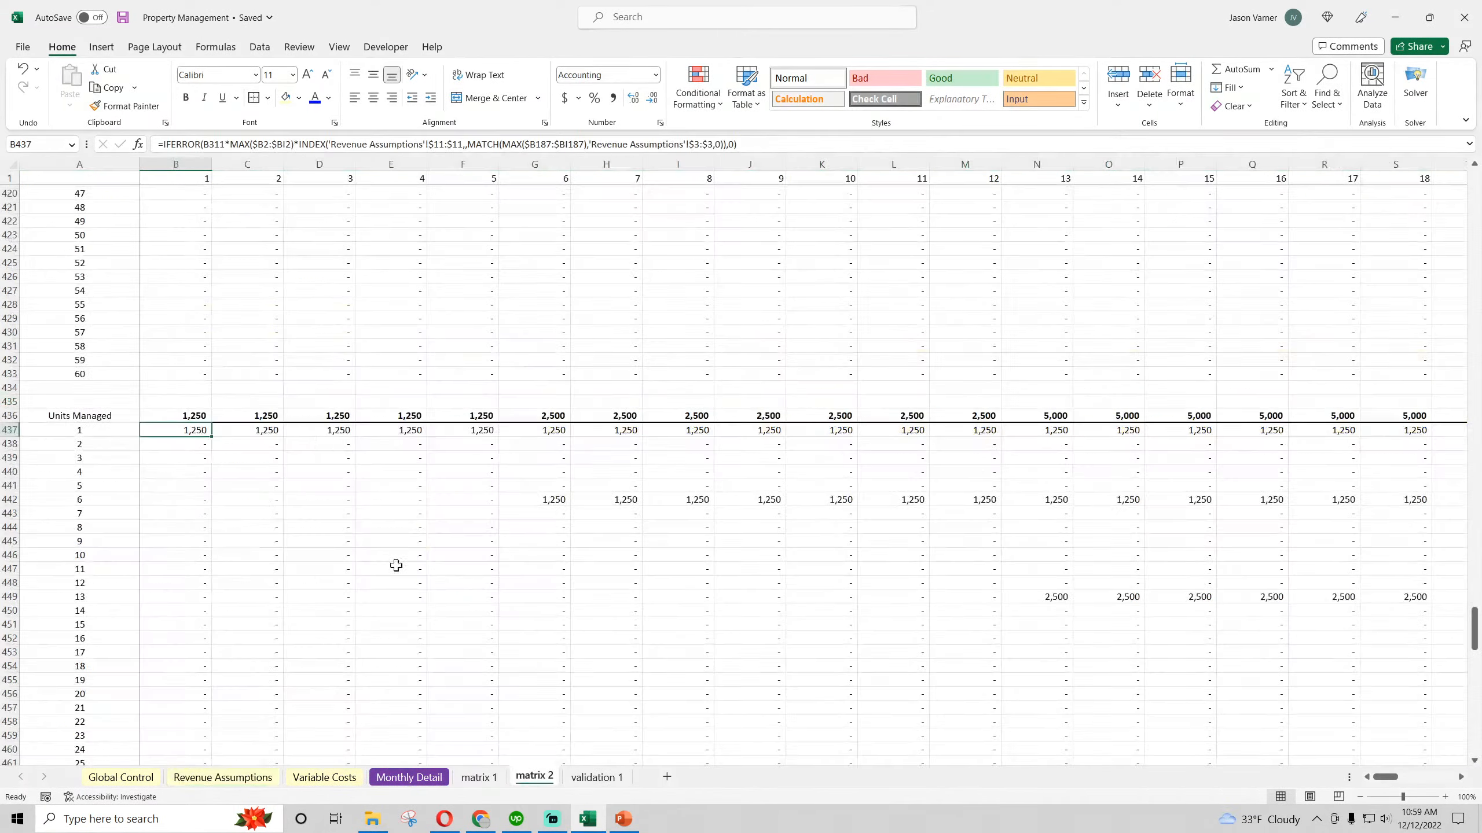
click(441, 144)
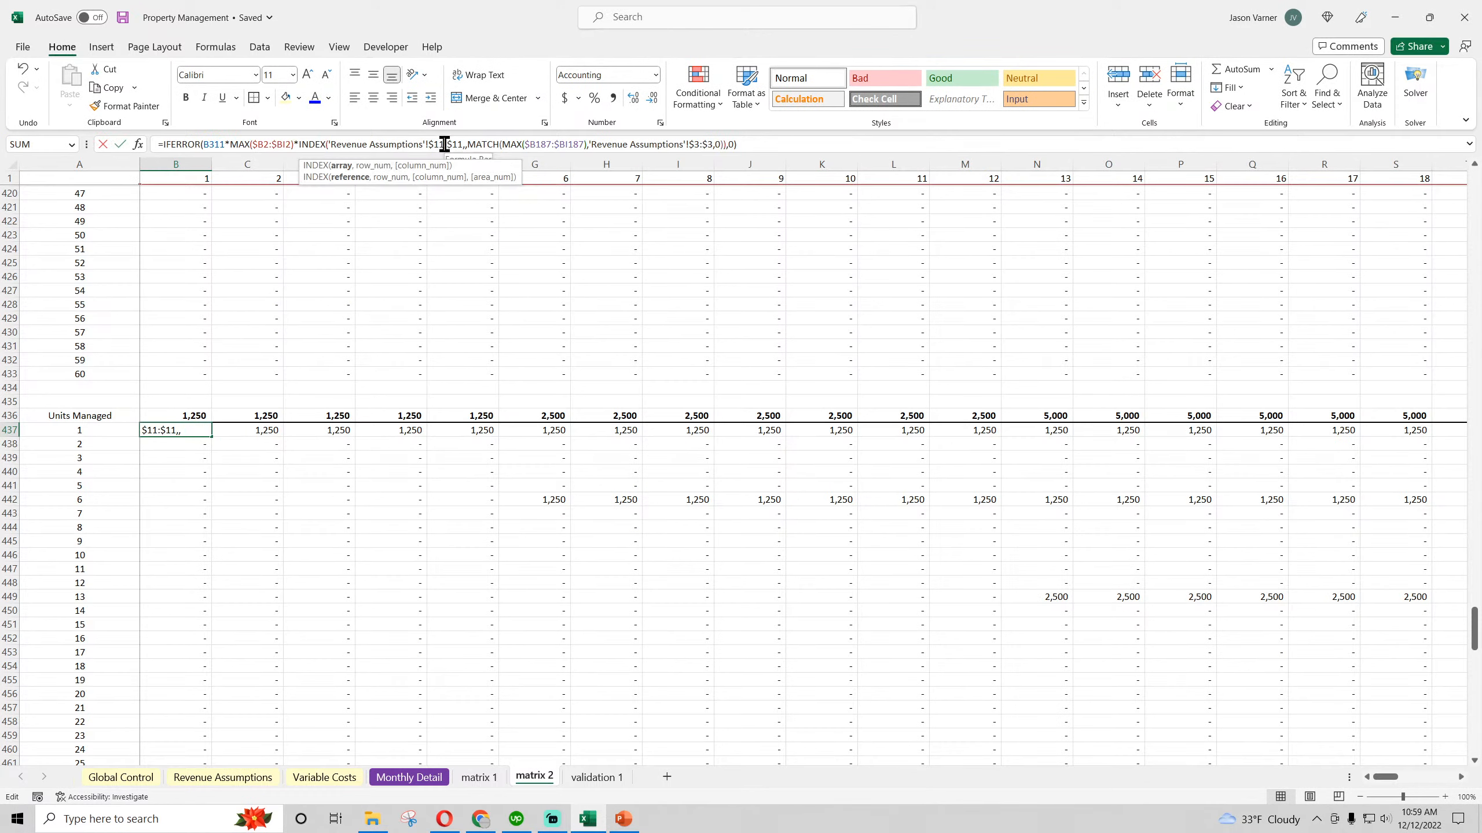
key(BackSpace)
key(BackSpace)
text(49)
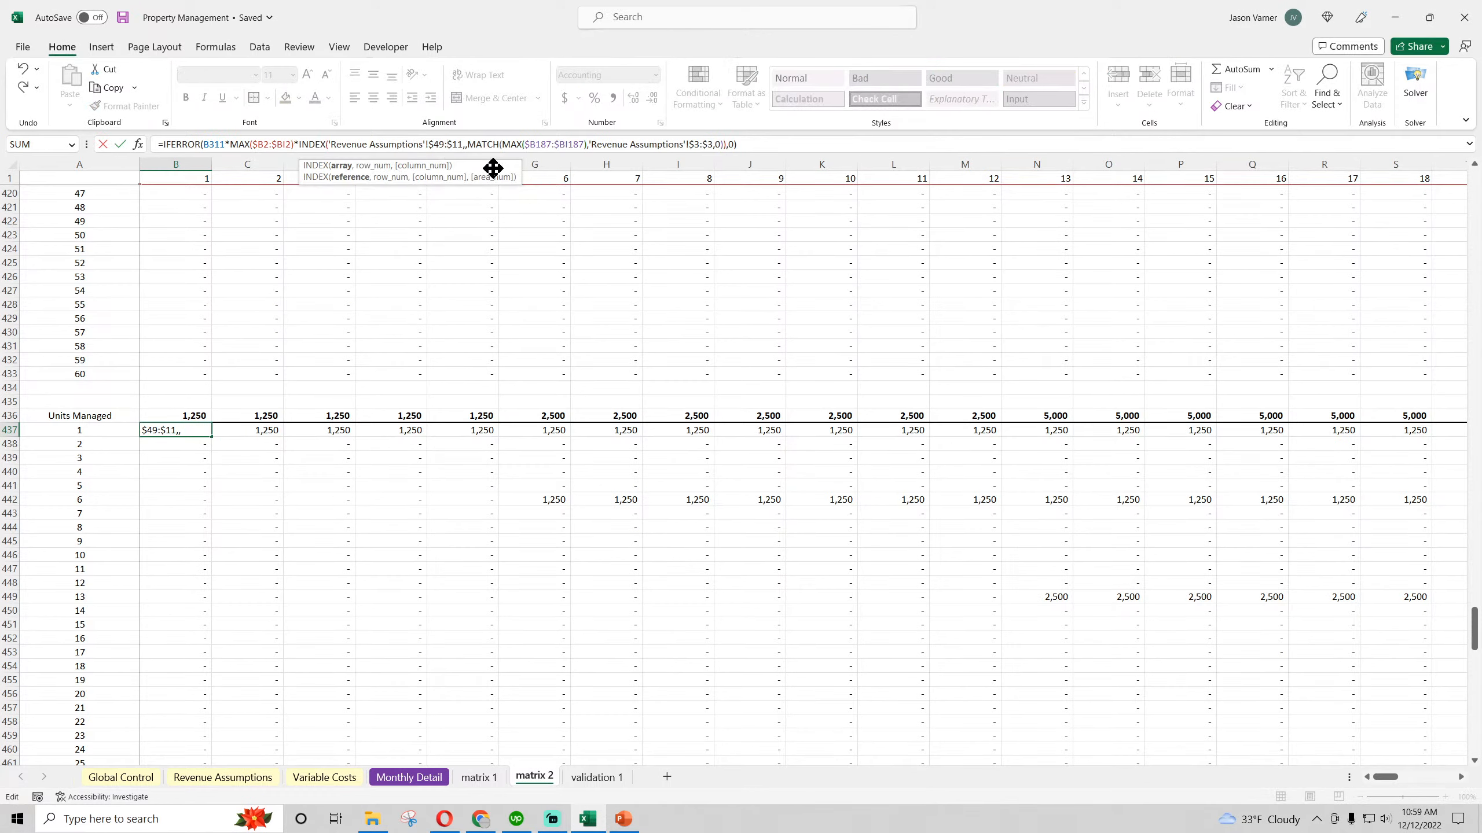
key(Delete)
key(BackSpace)
text(49)
key(Return)
Fill the B437 formula across to BI437 and down the Units Managed block to row 496
click(201, 429)
drag(211, 436, 1363, 410)
key(ctrl+shift+Down)
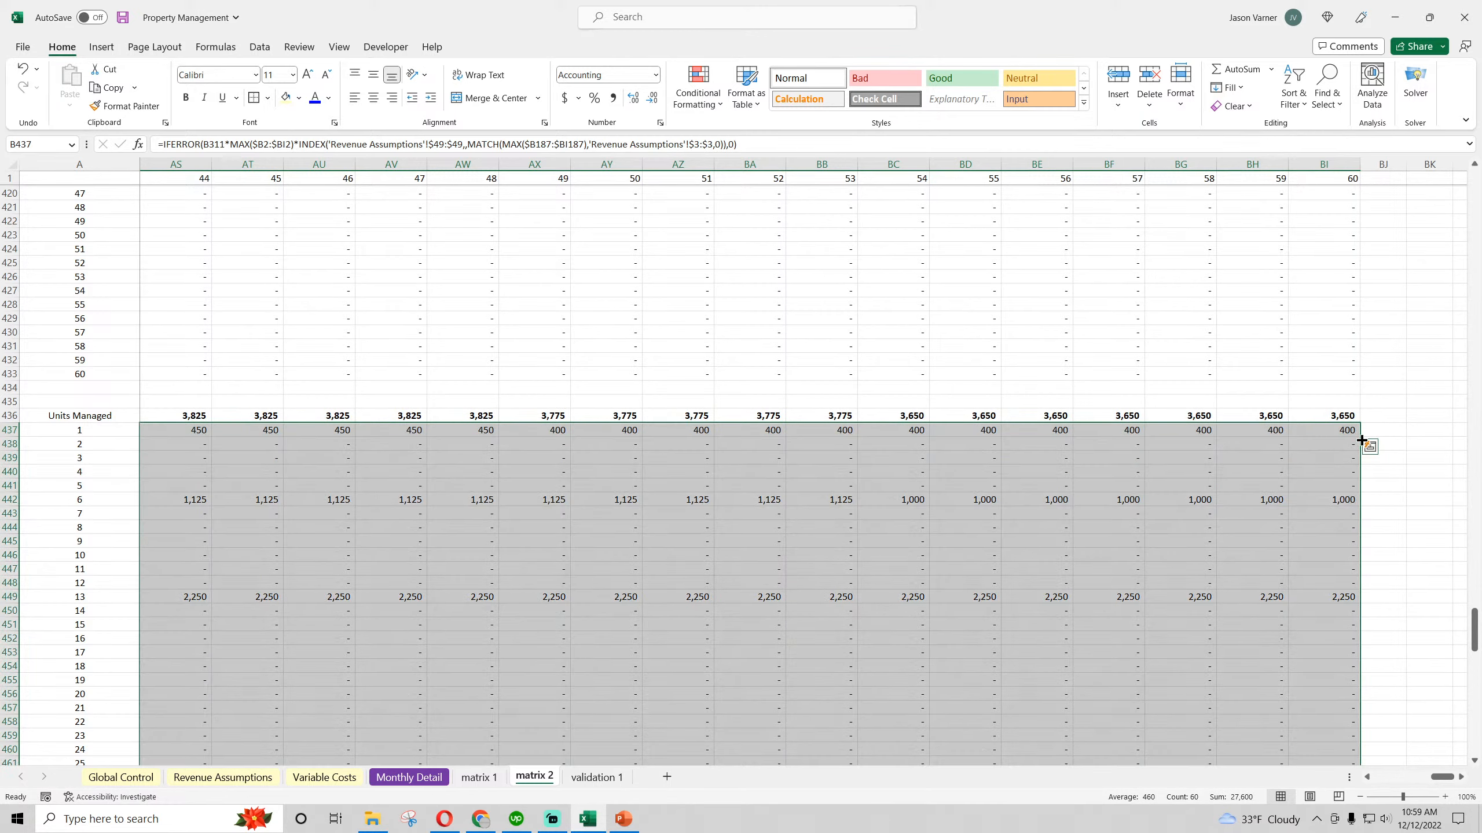
drag(1442, 776, 1387, 778)
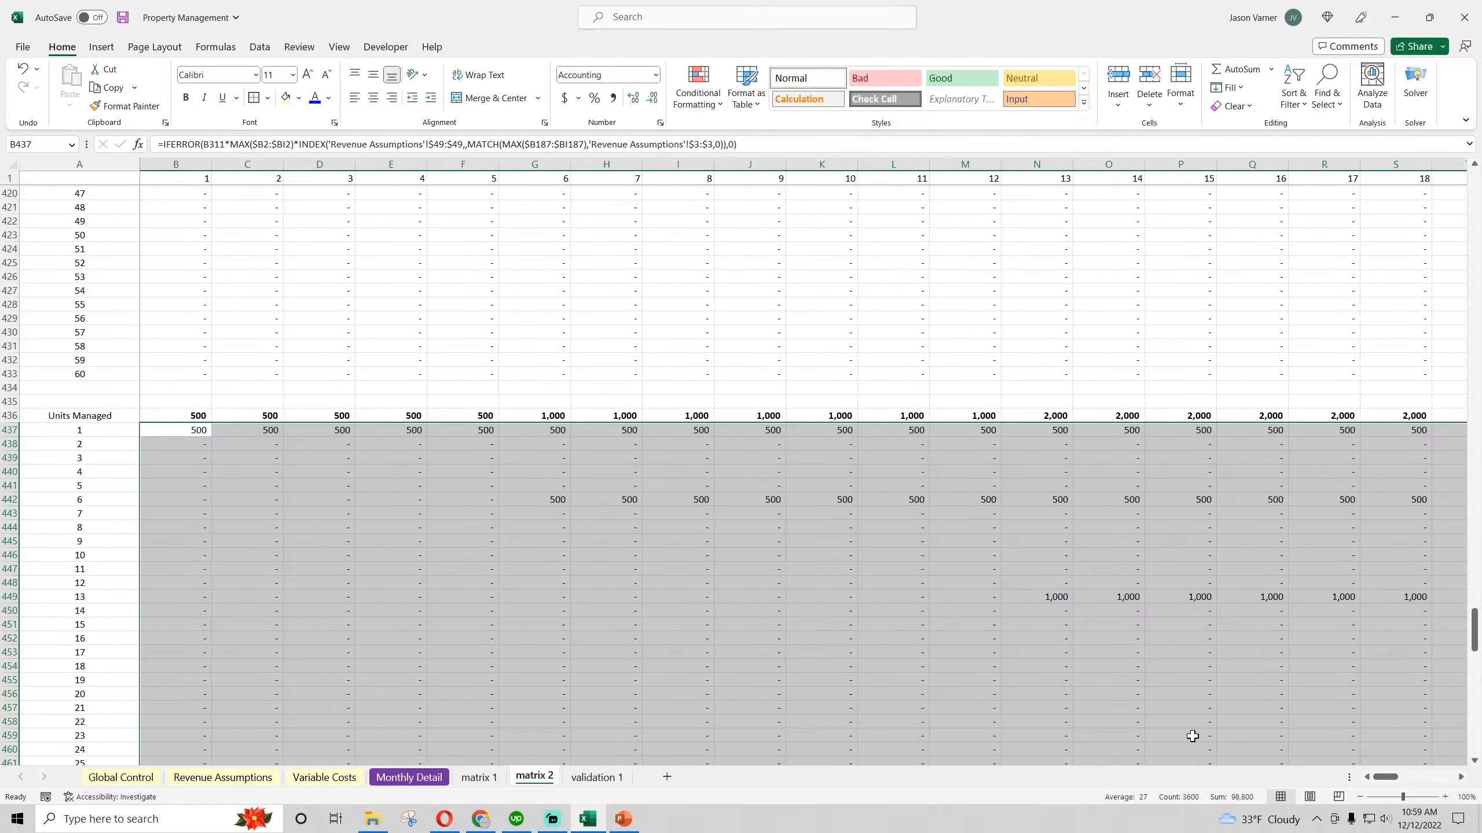
Check the Type 2 month 1 Total Clients Added and Average Unit Count in Revenue Assumptions, and save the workbook
click(263, 778)
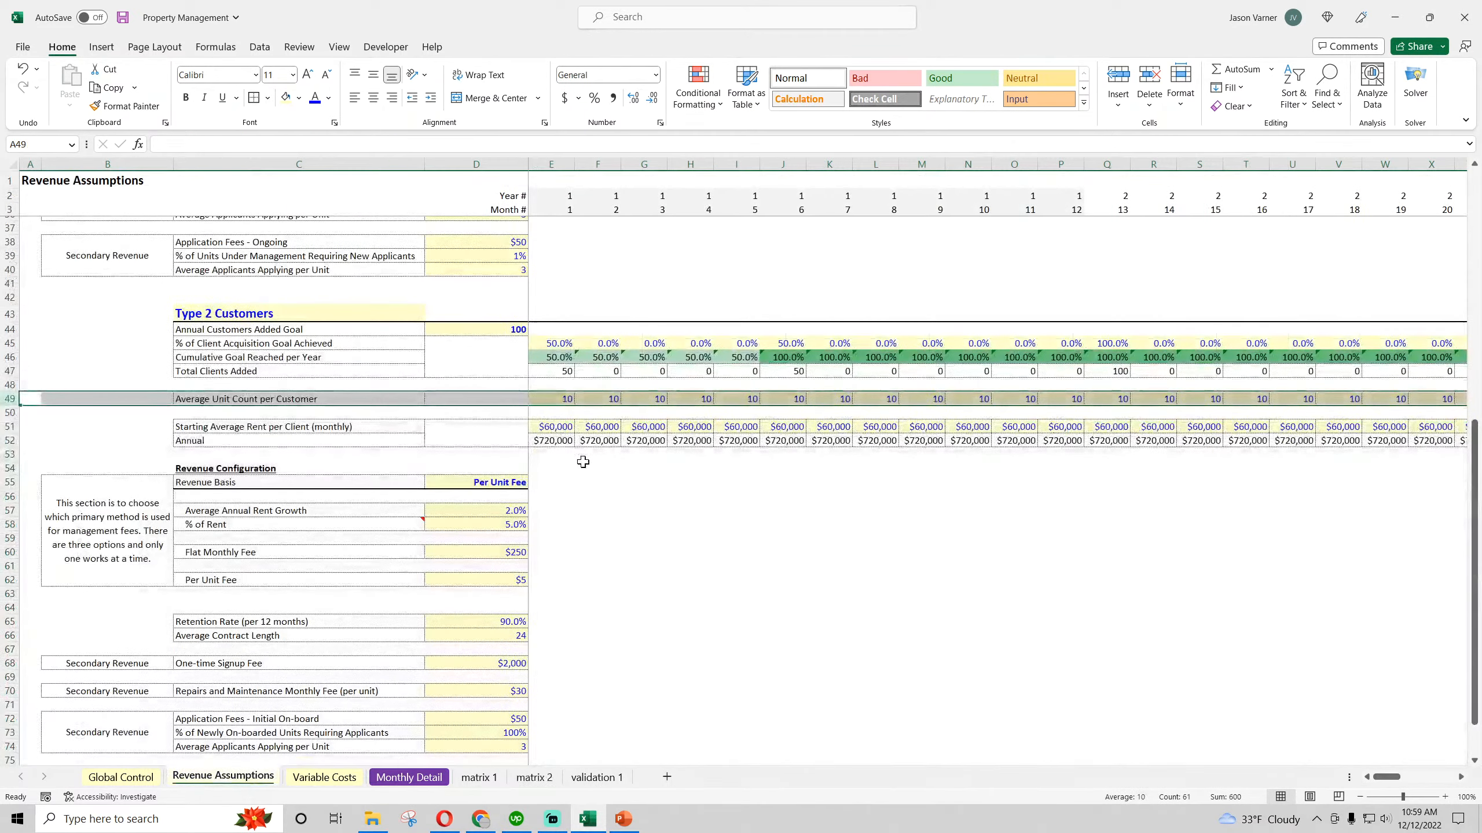
click(557, 399)
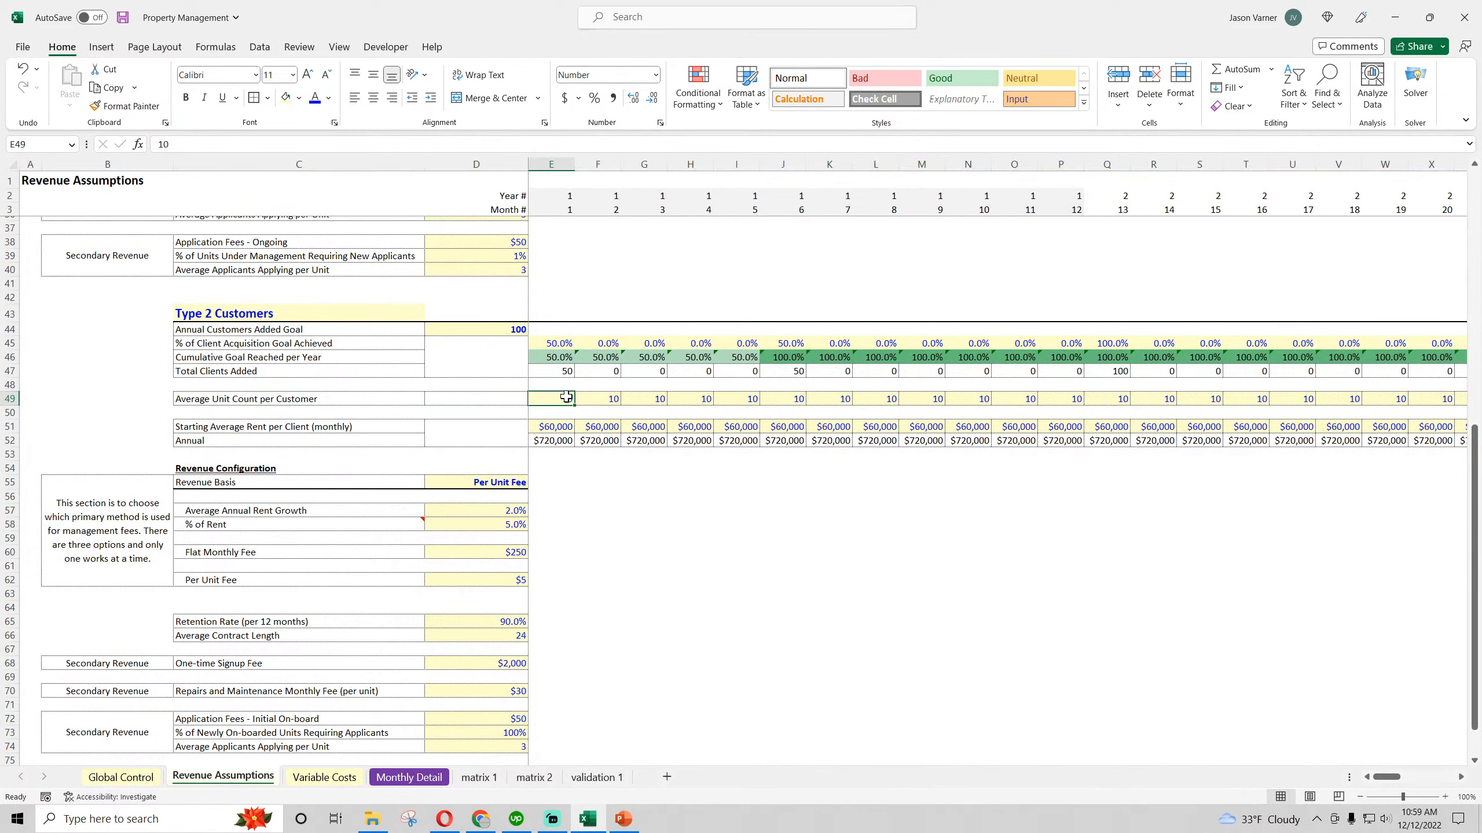
click(559, 371)
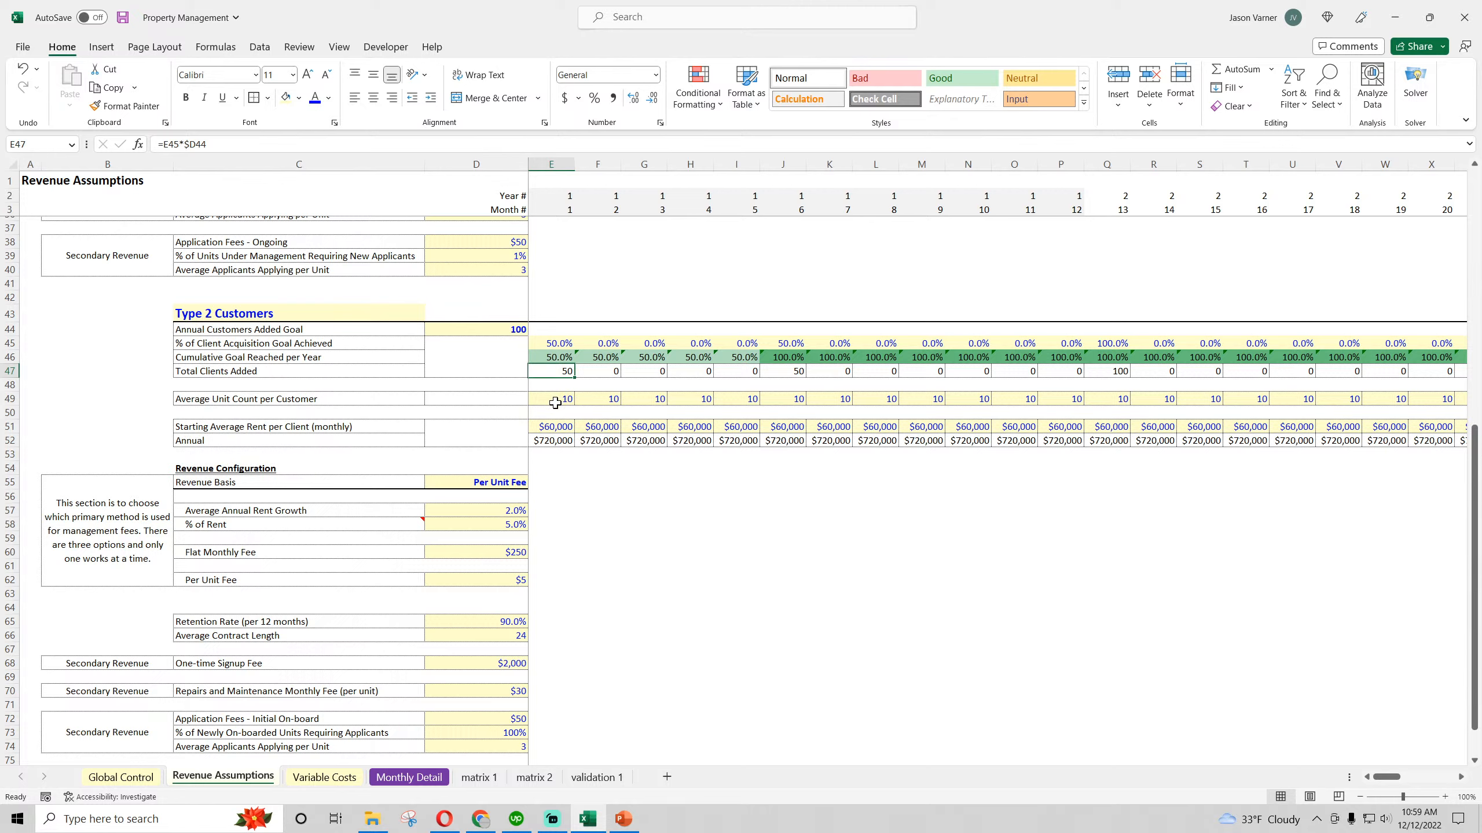
click(555, 399)
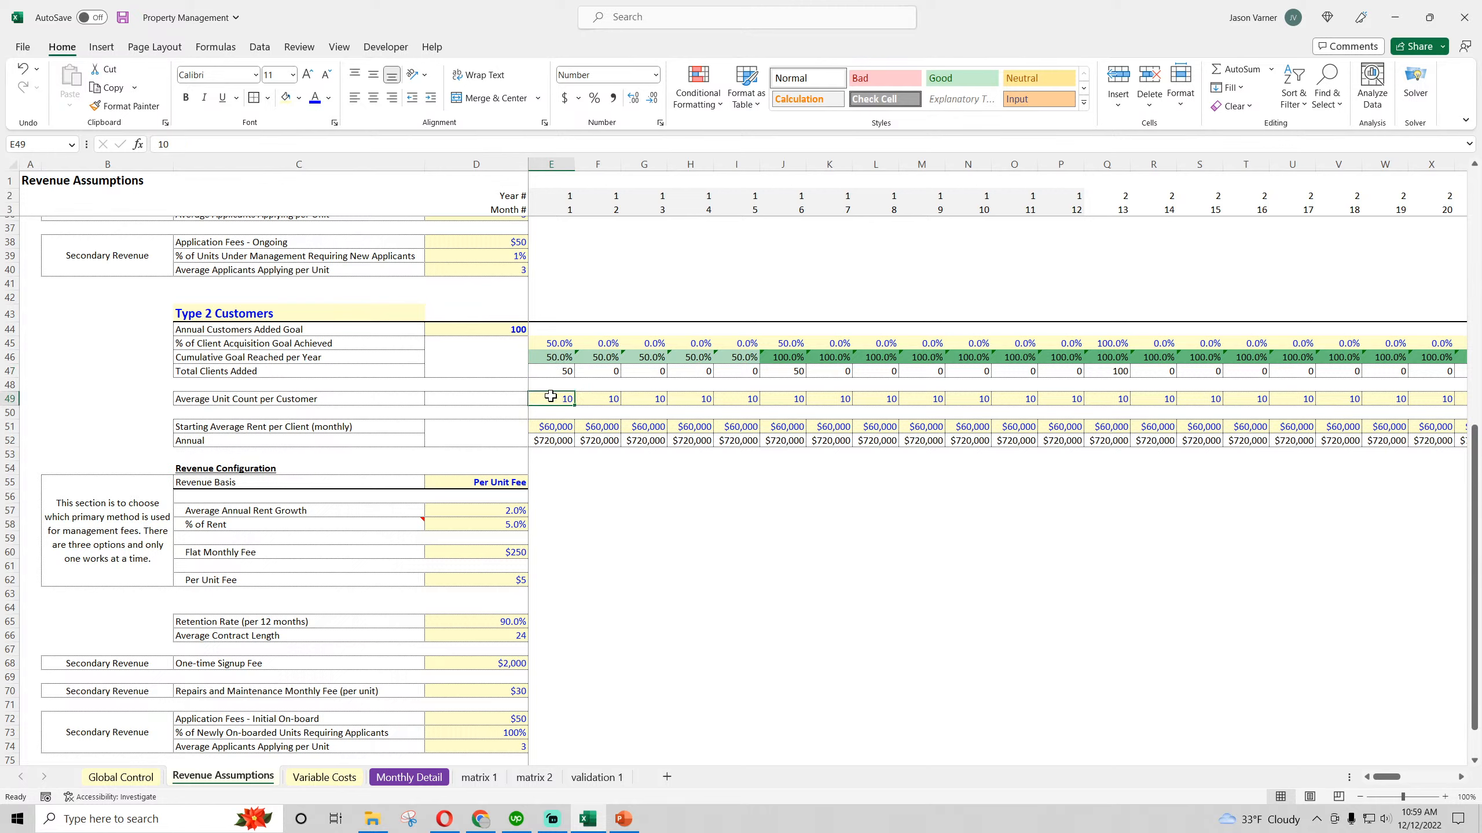
click(122, 18)
click(527, 785)
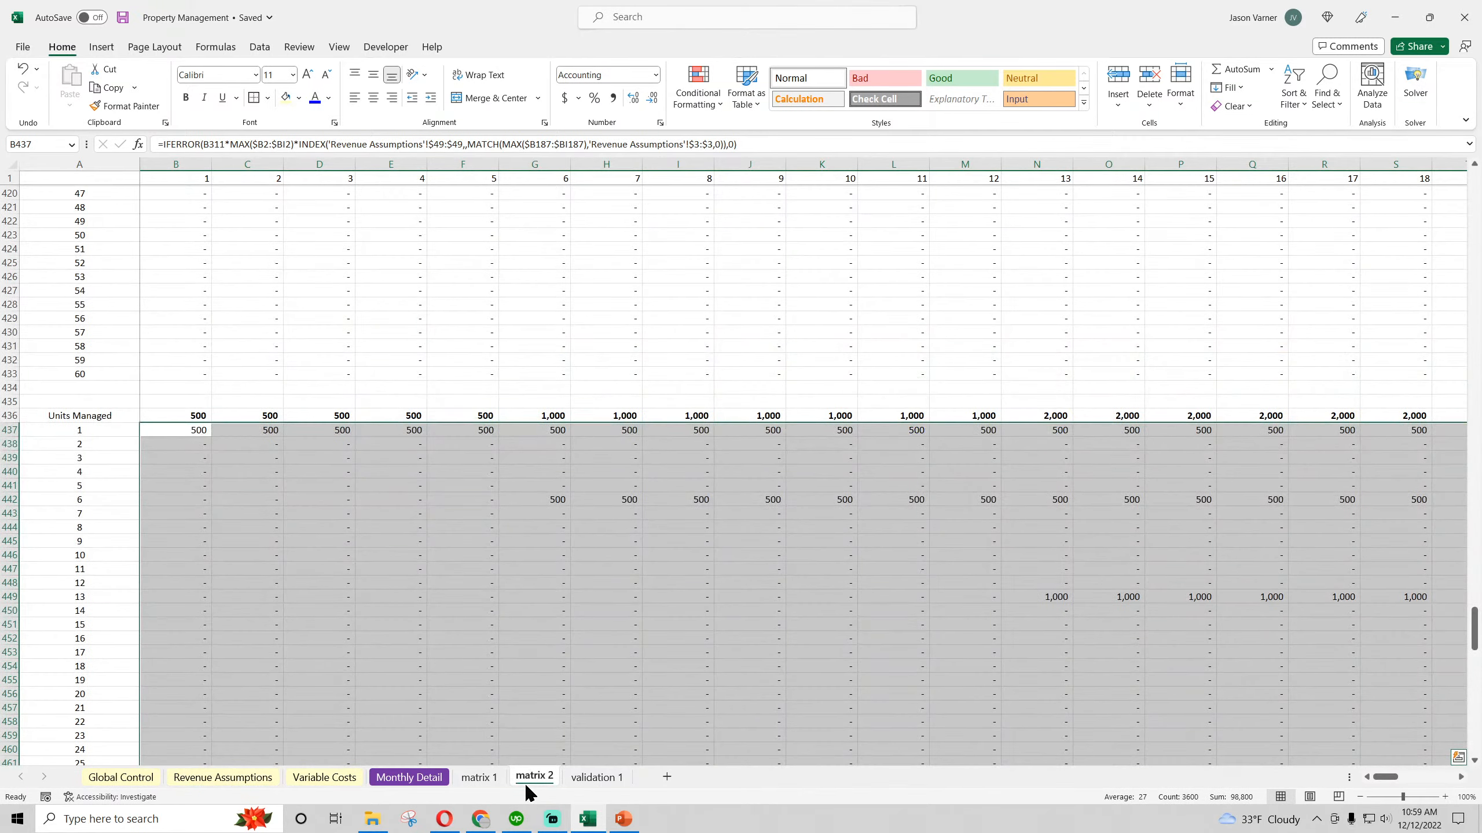
Examine the month 1 cohort's Units Managed formulas in matrix 2 from B437 to G437
click(200, 432)
click(245, 431)
click(317, 431)
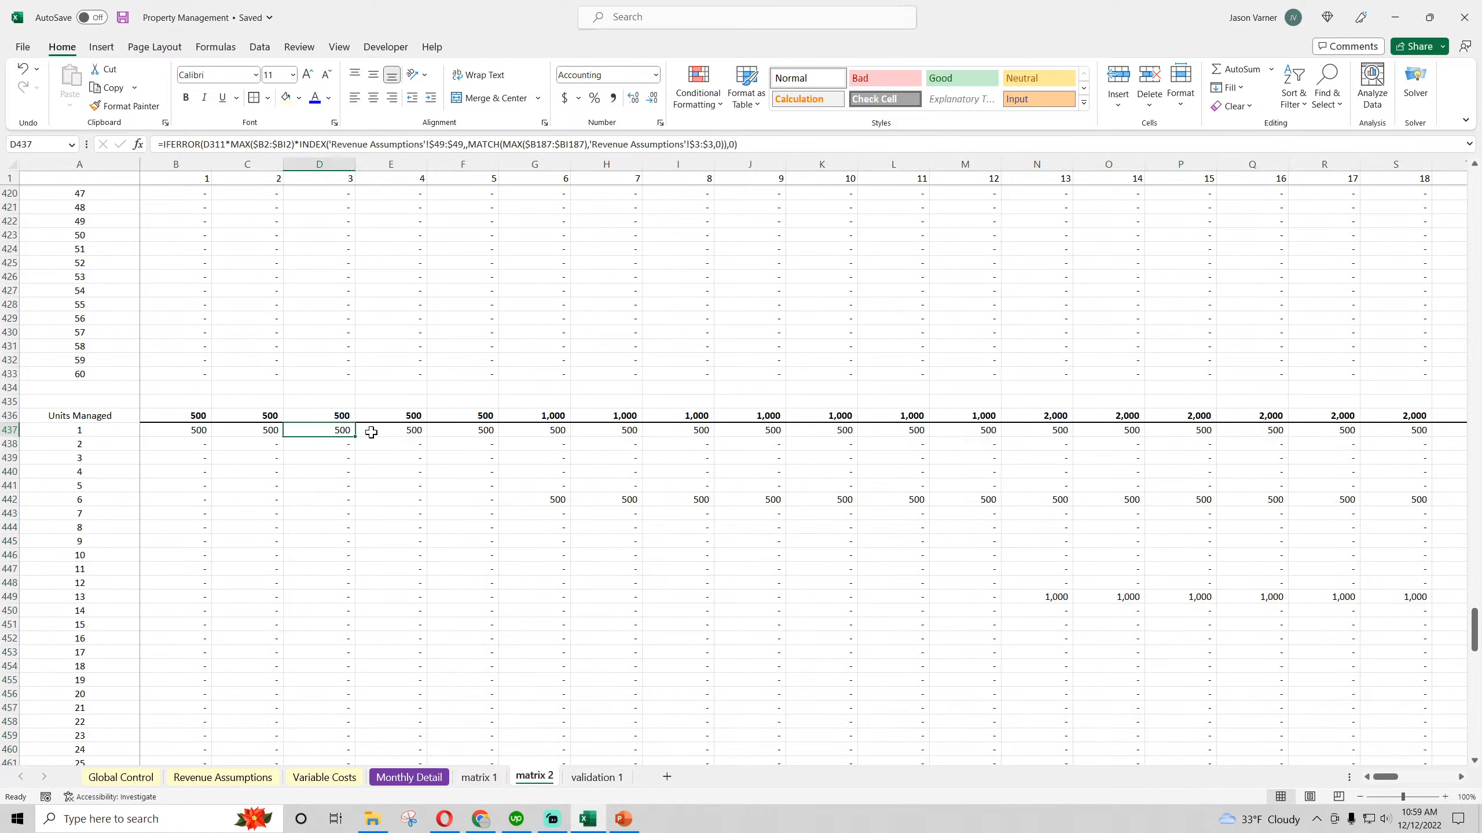
click(390, 430)
click(463, 431)
click(543, 430)
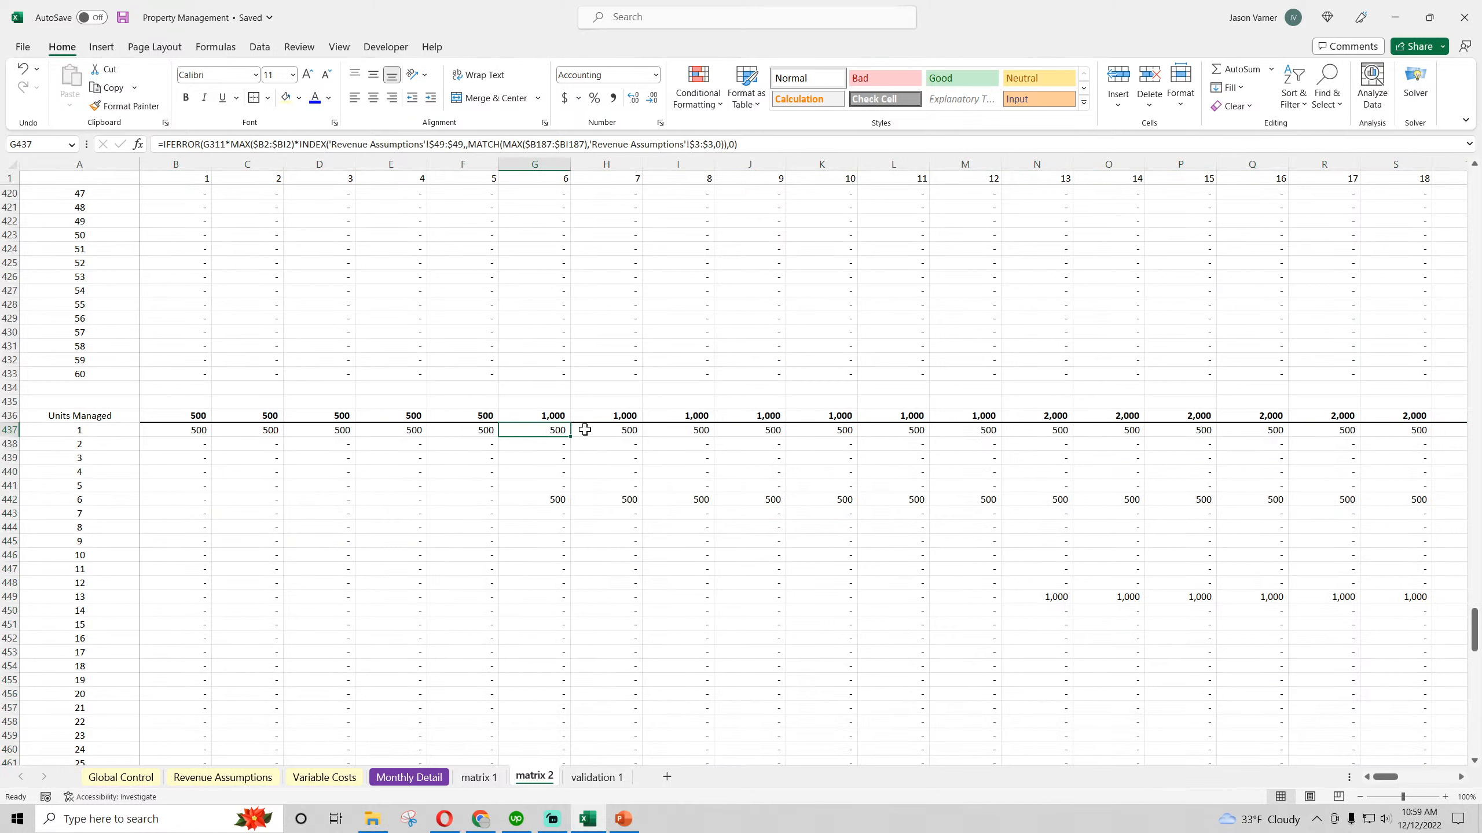
click(187, 430)
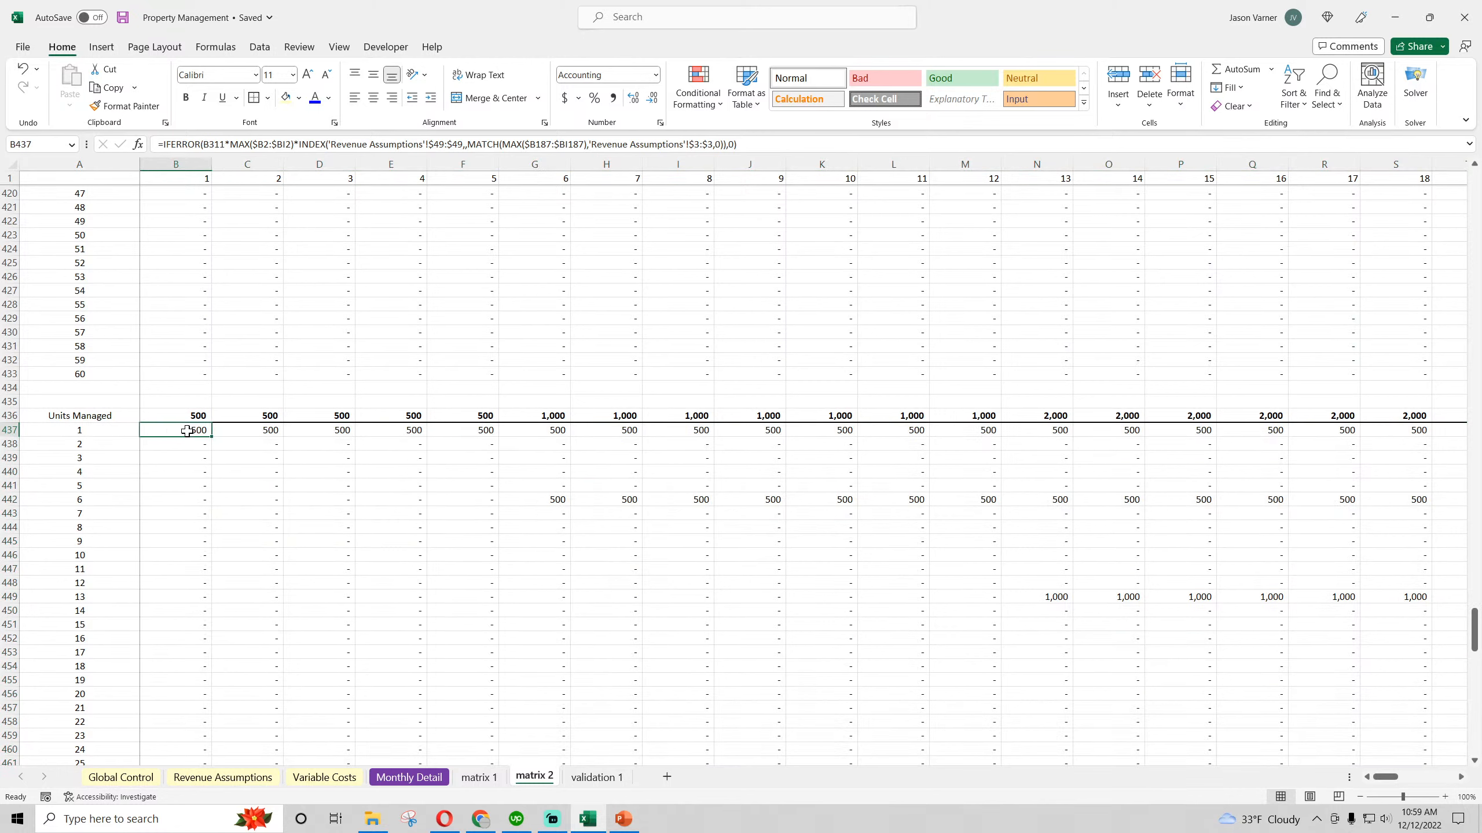
Review Monthly Detail and the Type 2 month 1 clients added, unit count and starting rent in Revenue Assumptions, saving the workbook
click(428, 784)
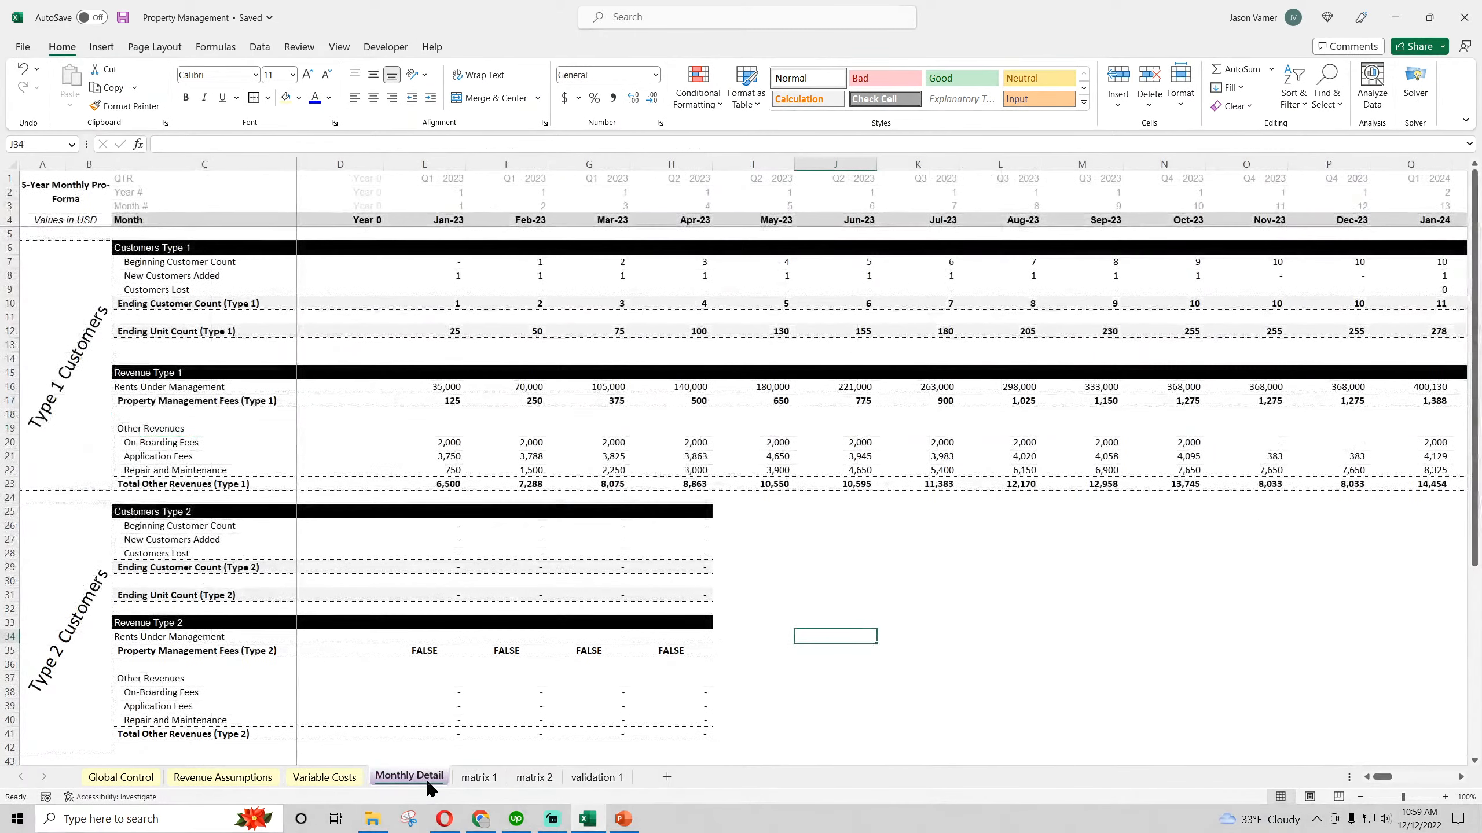
click(223, 777)
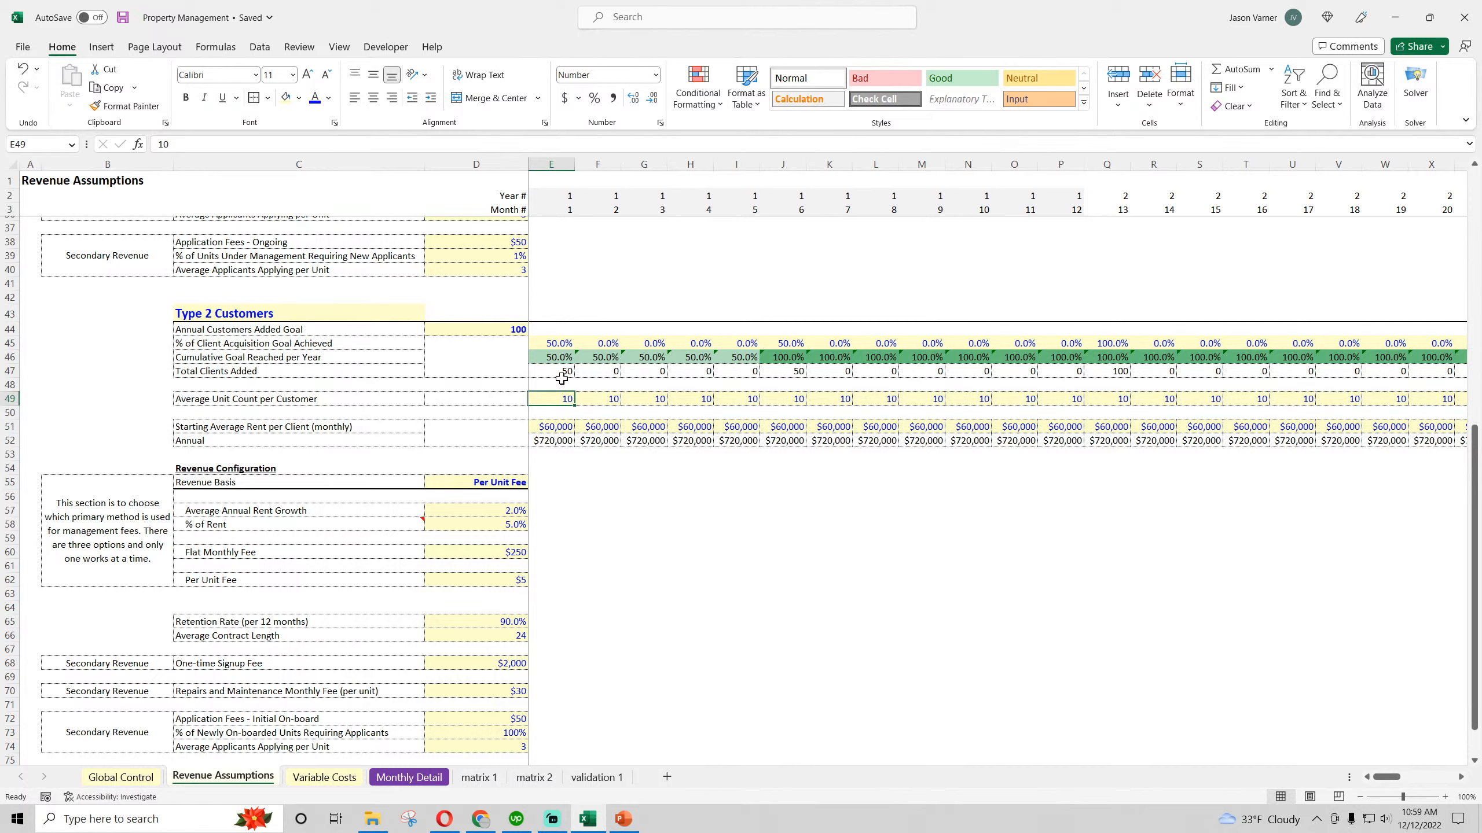
click(561, 372)
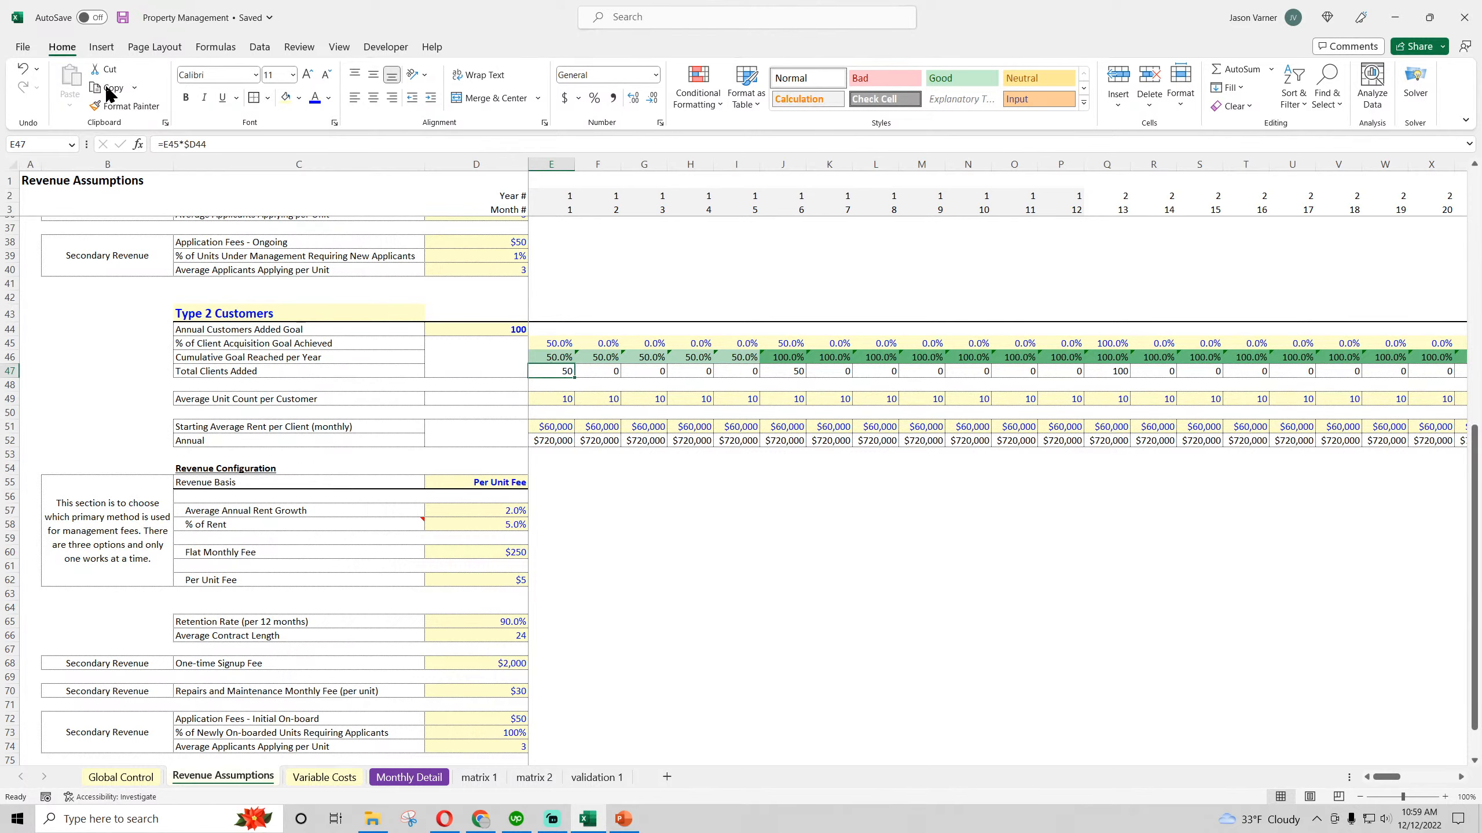
click(122, 17)
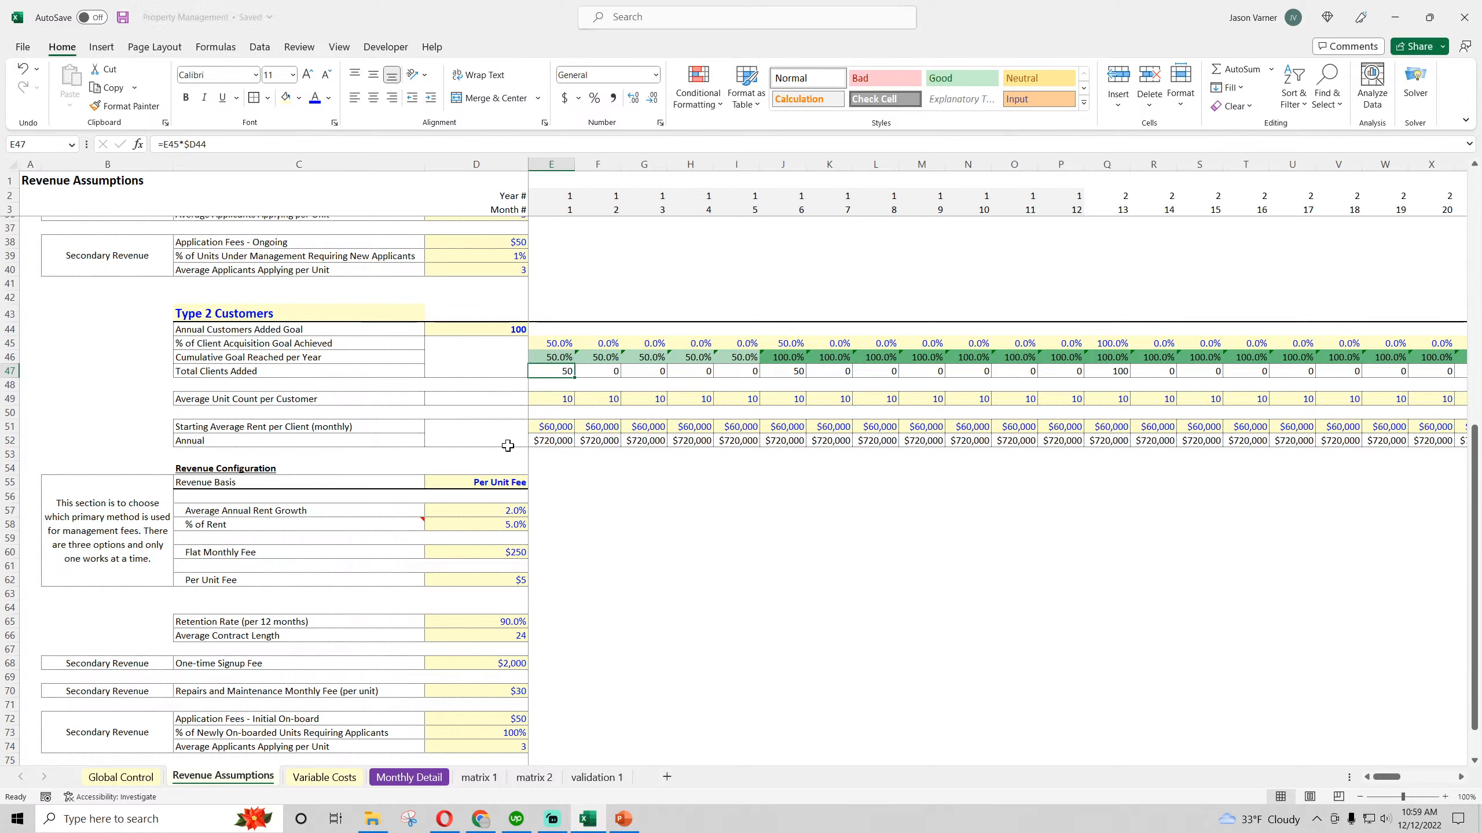
click(562, 401)
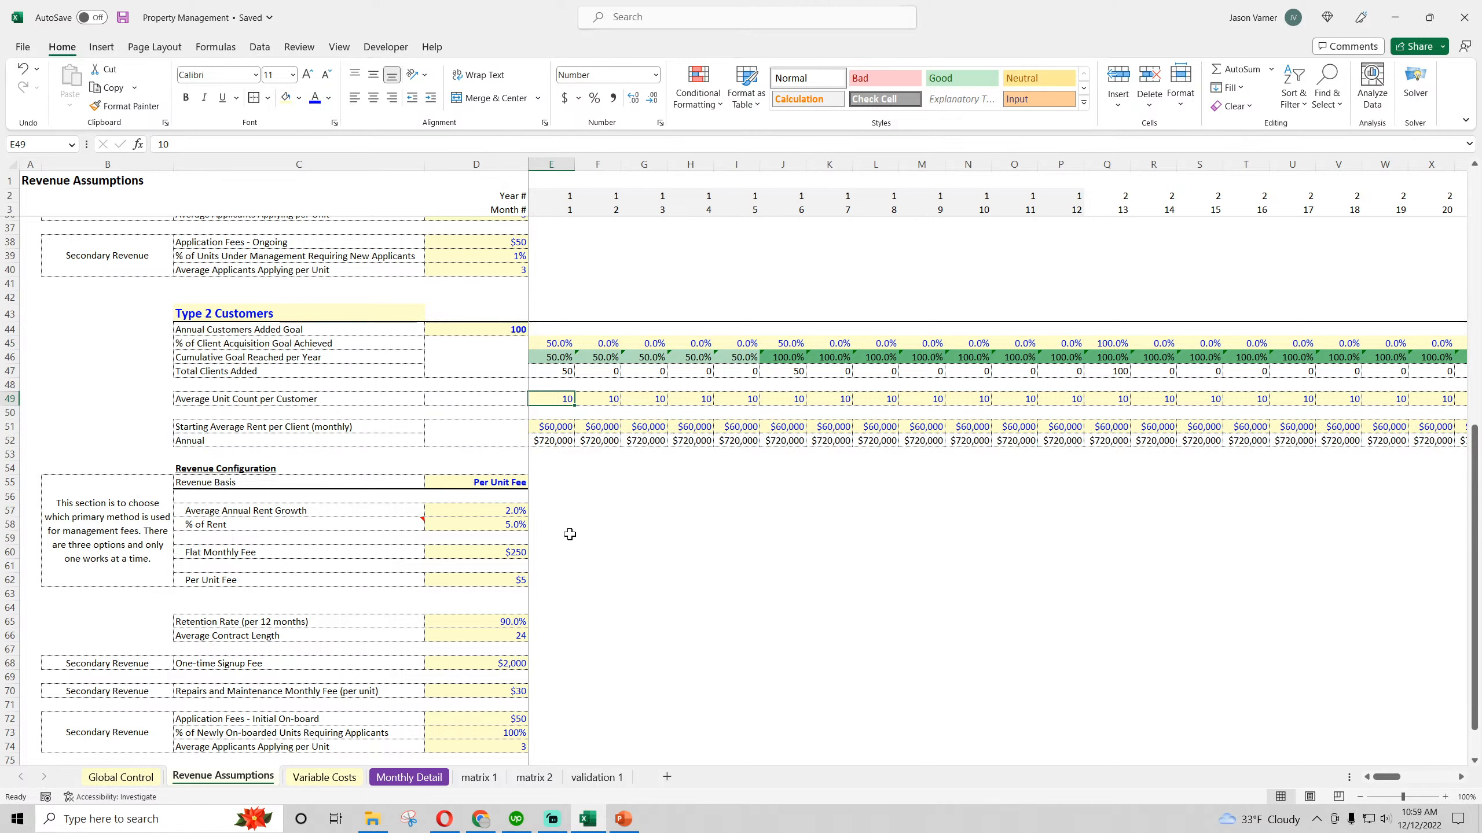
click(123, 18)
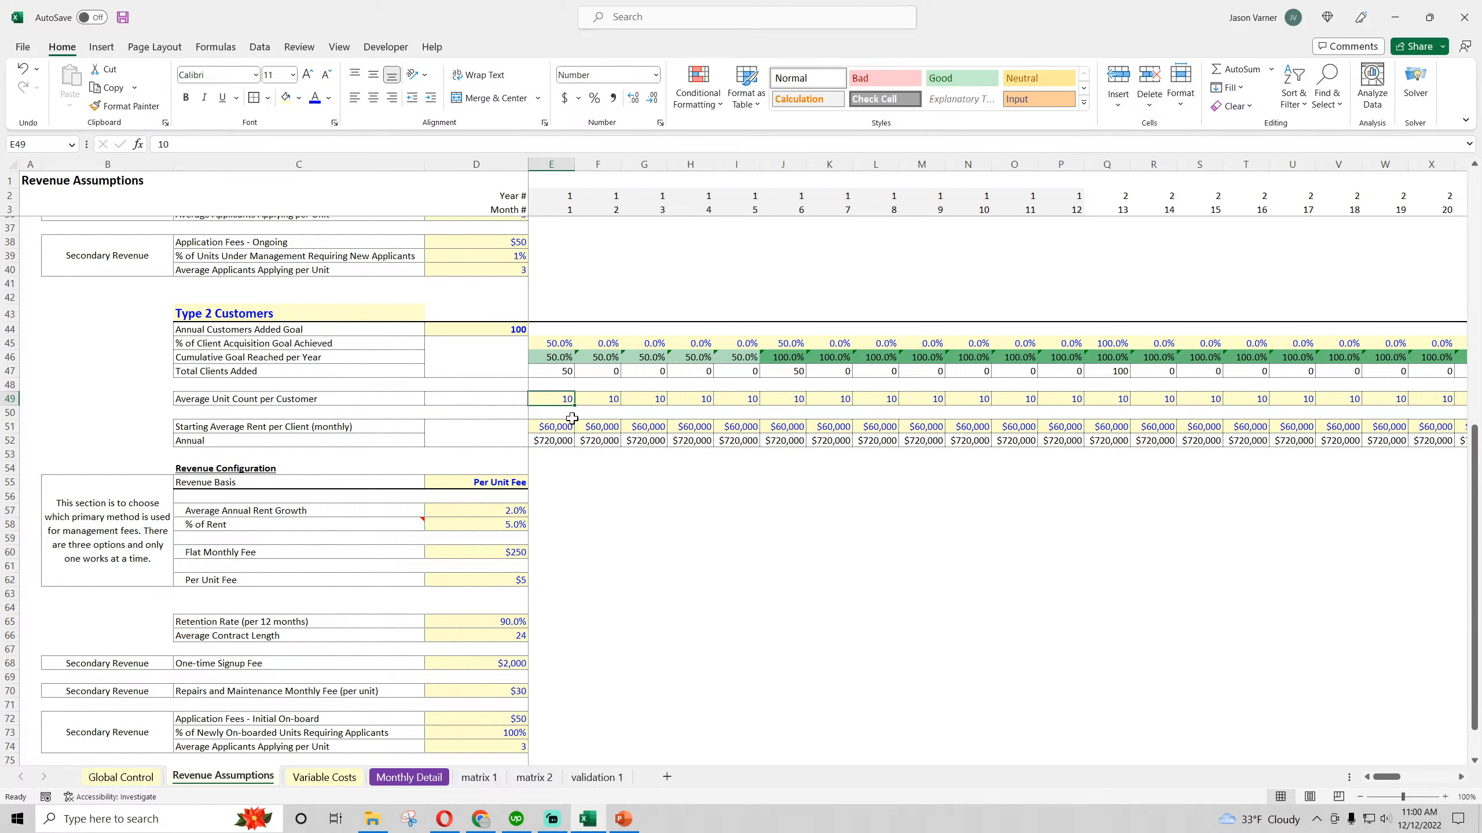
click(560, 428)
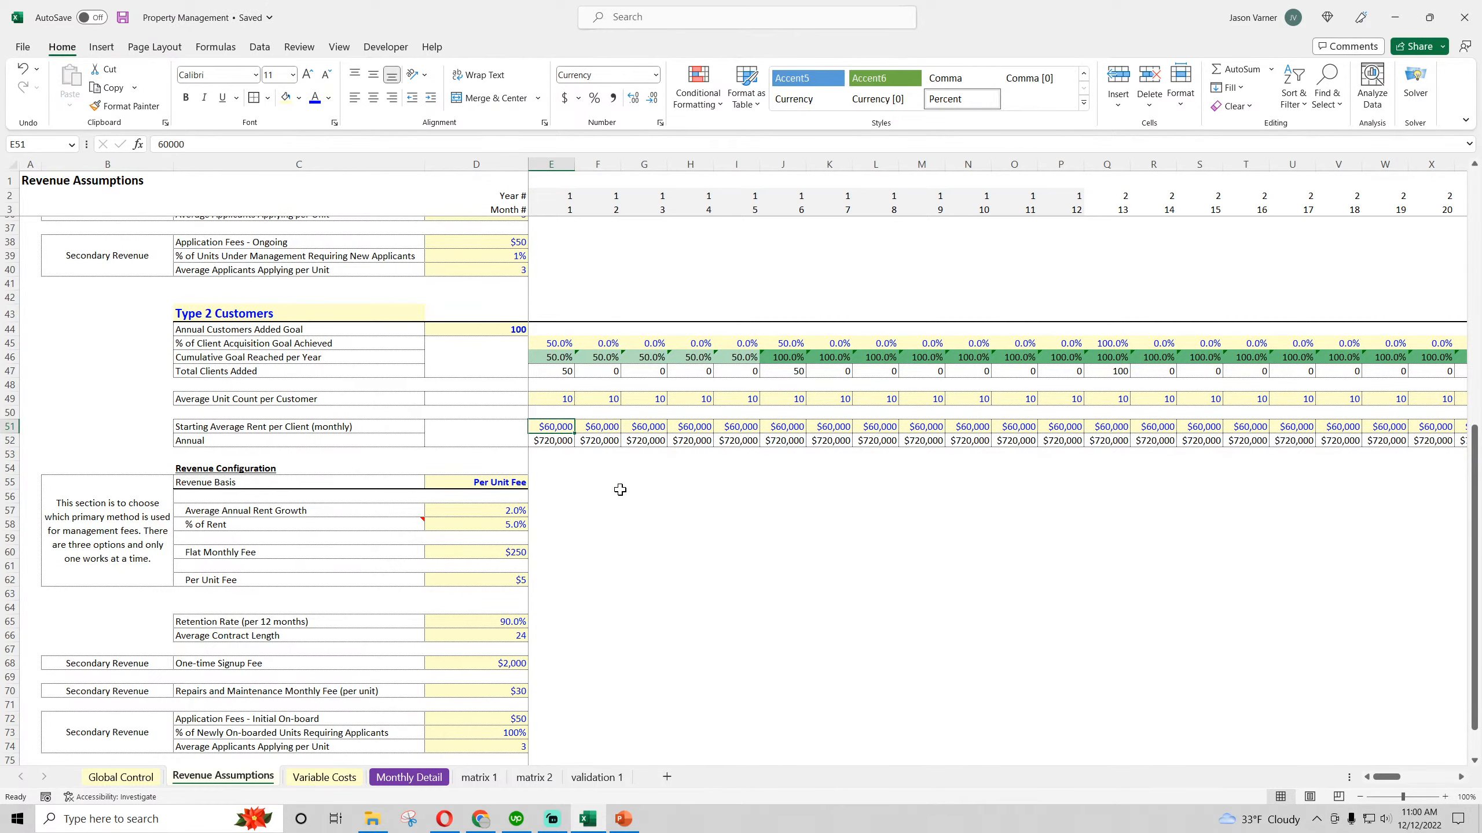
scroll(642, 490, down, 3)
scroll(624, 525, up, 3)
Spot-check several Units Managed formulas in matrix 2, ending with the month 13 cohort in N449
click(536, 776)
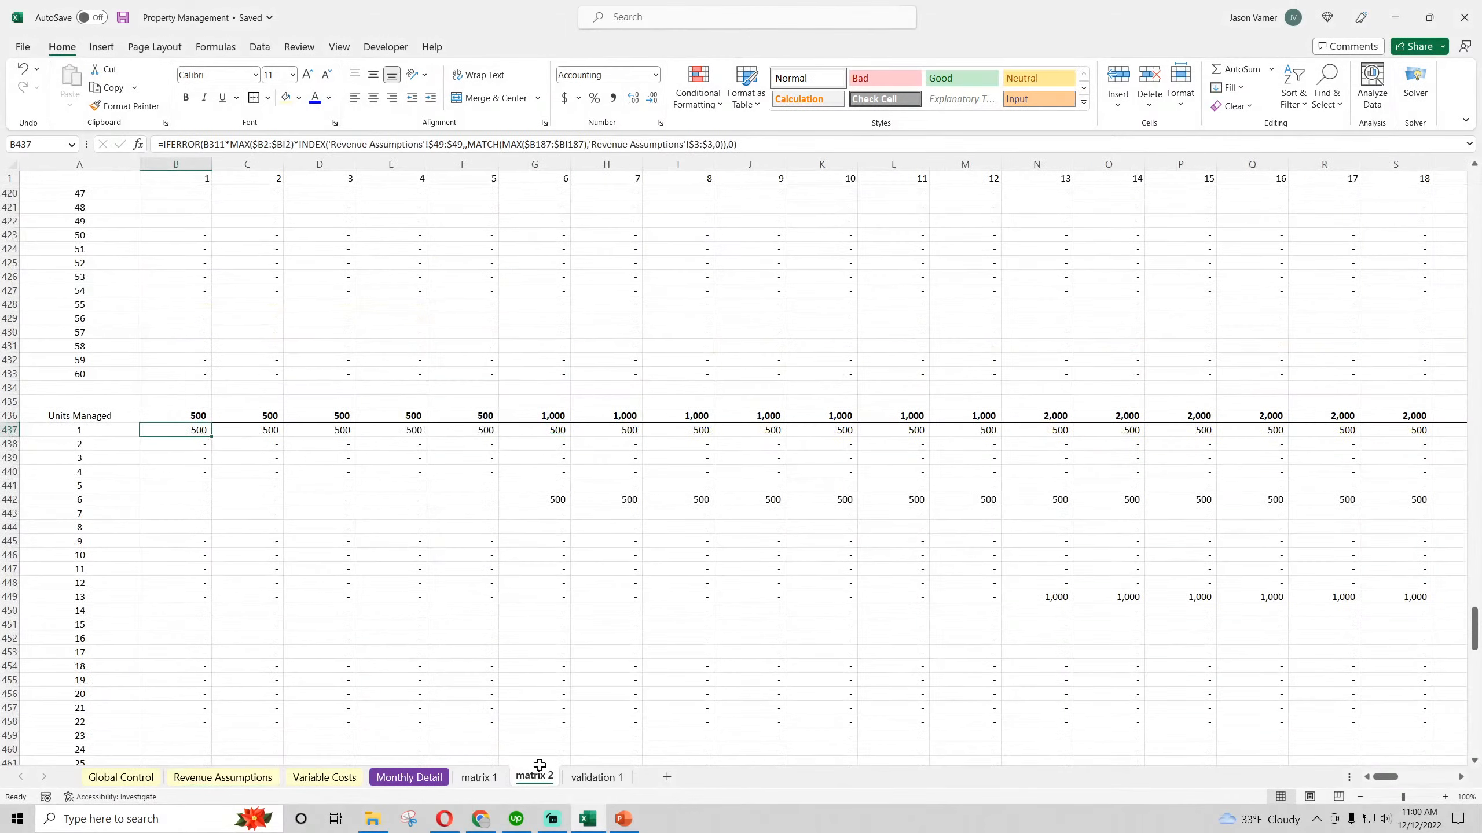
click(400, 523)
click(616, 556)
click(746, 637)
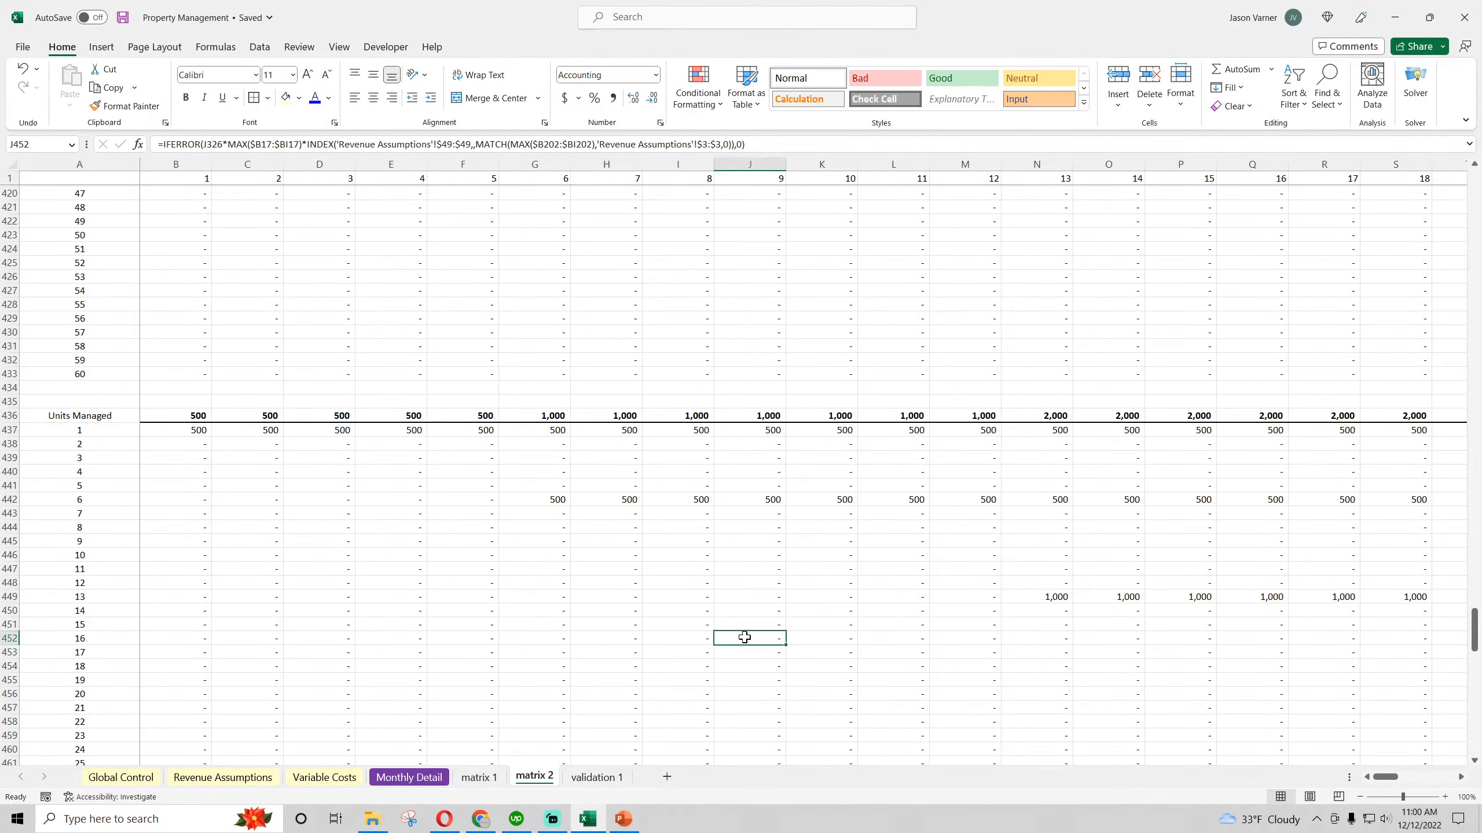
click(906, 584)
click(1064, 596)
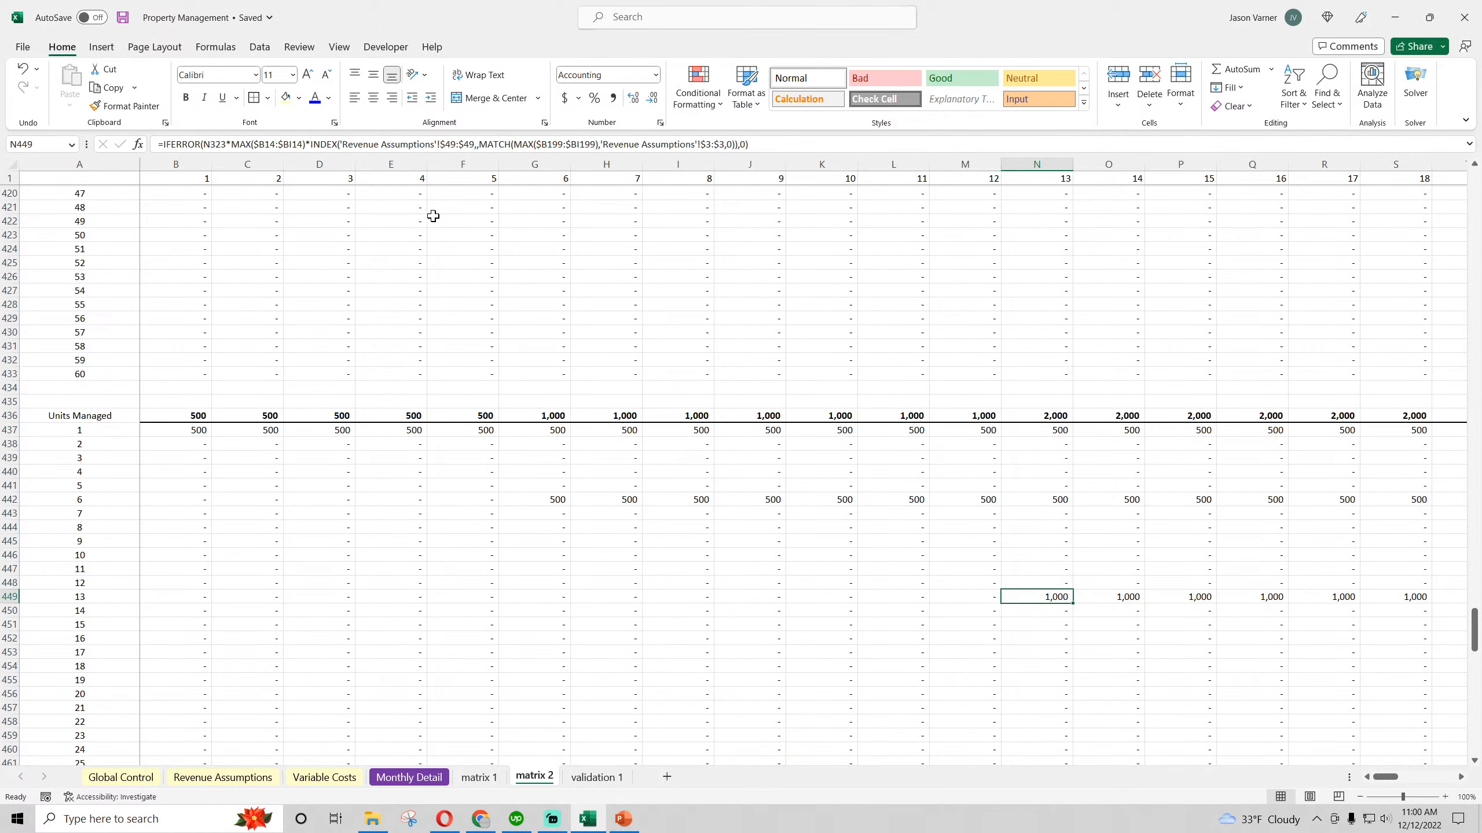
Change the initial on-board application fee reference in the matrix 2 Application fees formula (B500) to Type 2 cell $D$72 of Revenue Assumptions
scroll(308, 554, down, 20)
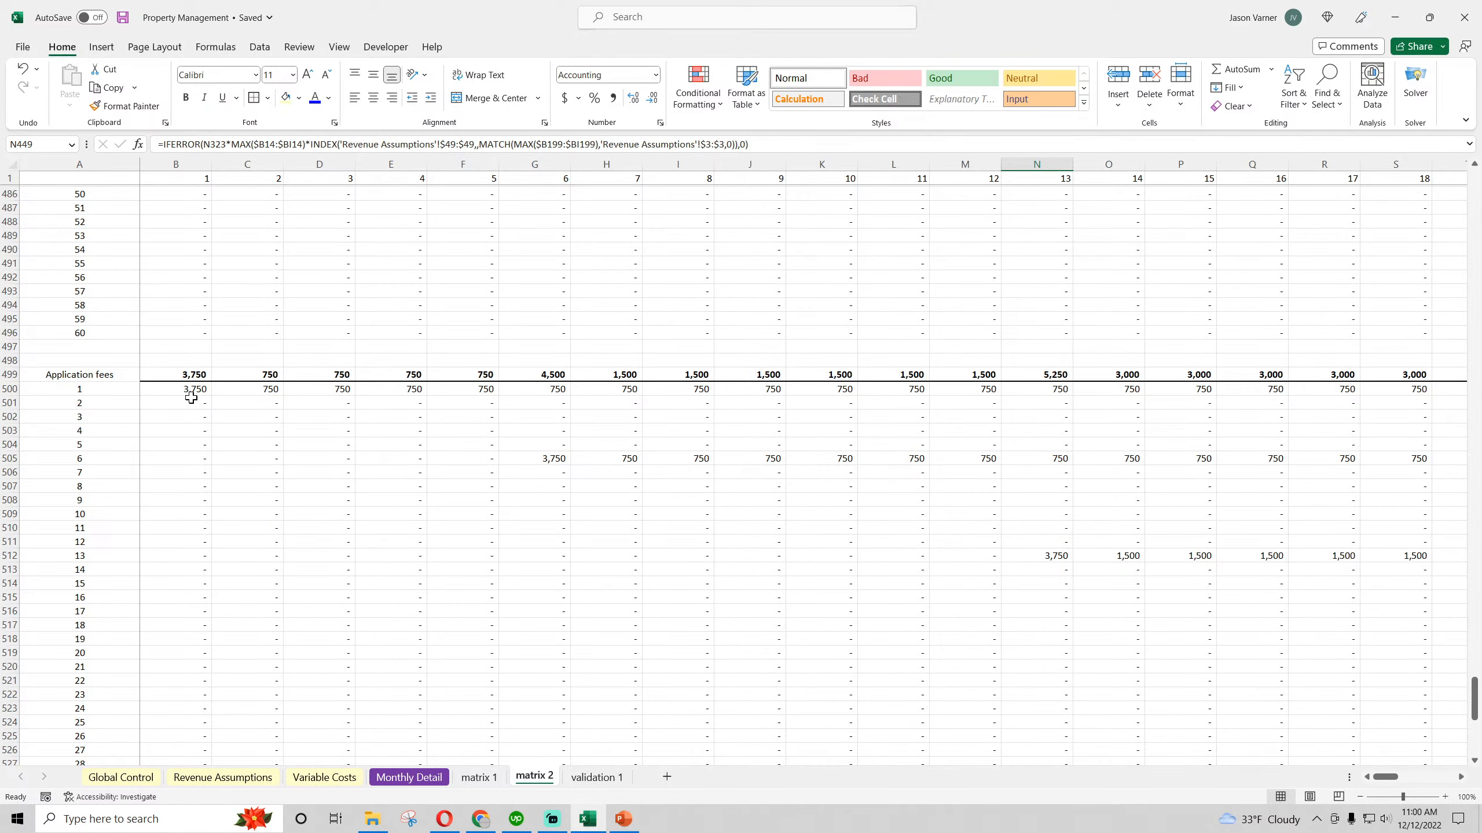
click(191, 391)
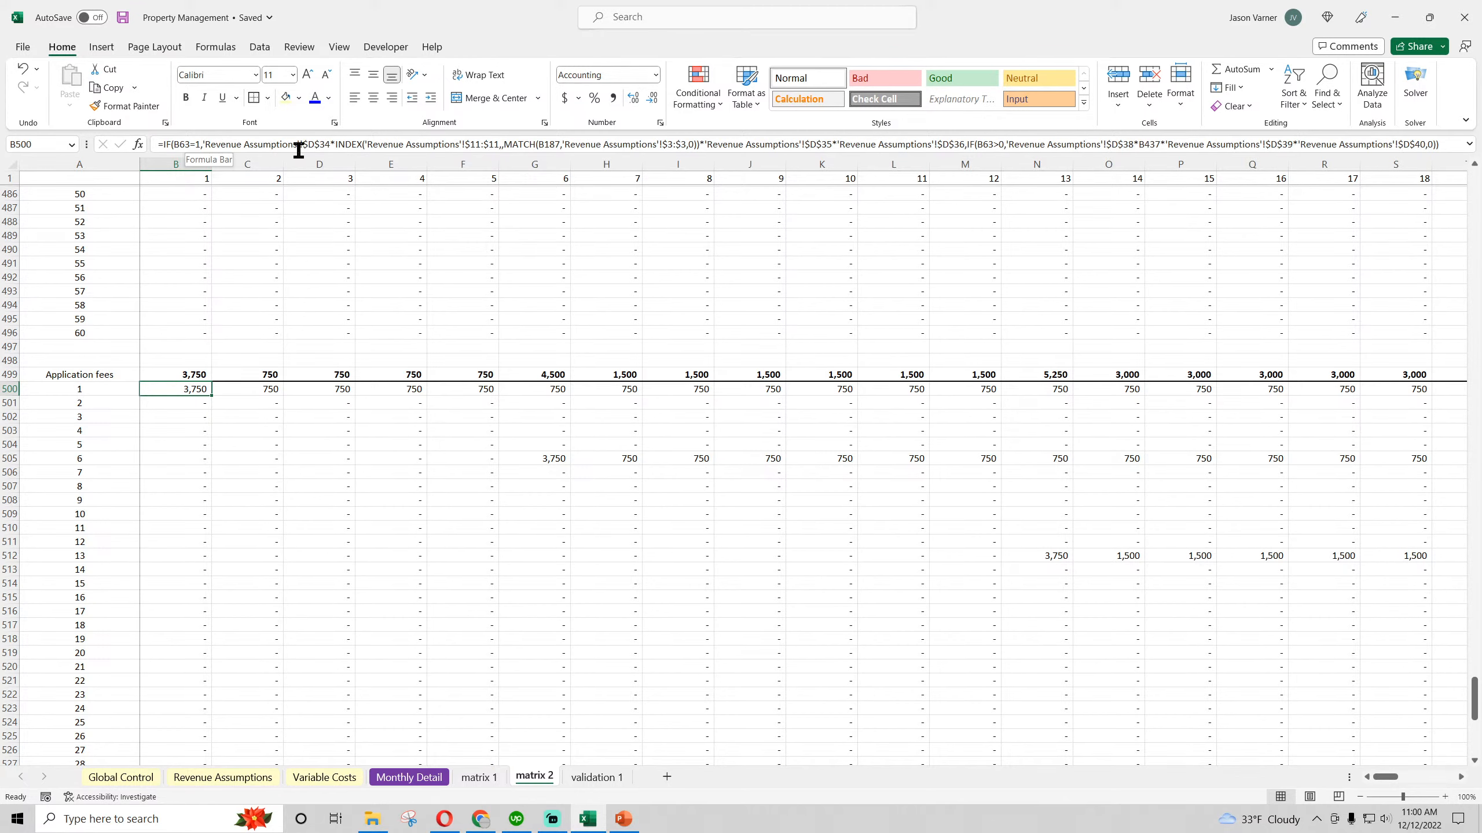
click(245, 781)
scroll(298, 573, up, 11)
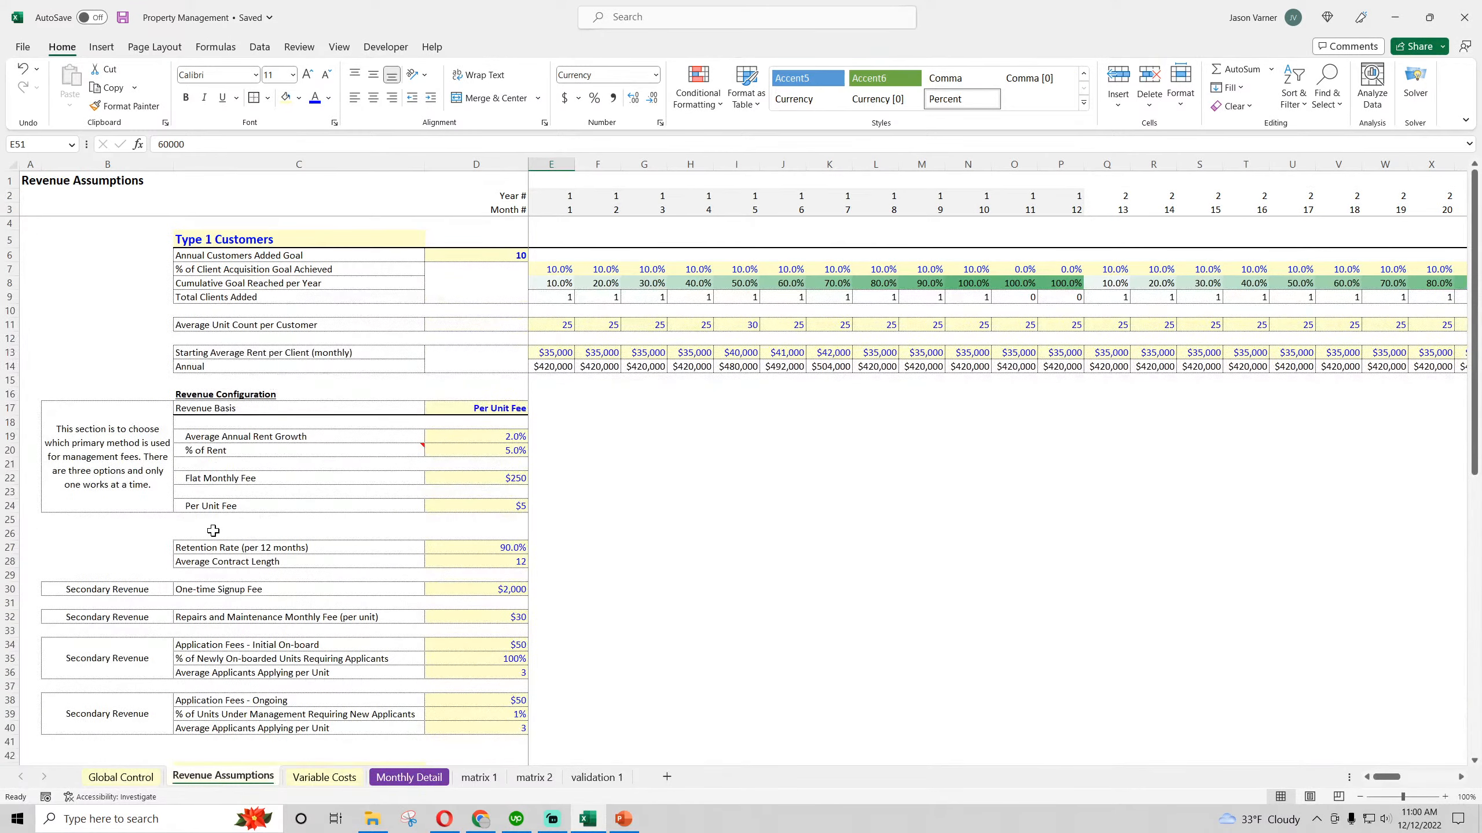
click(8, 644)
scroll(138, 585, down, 10)
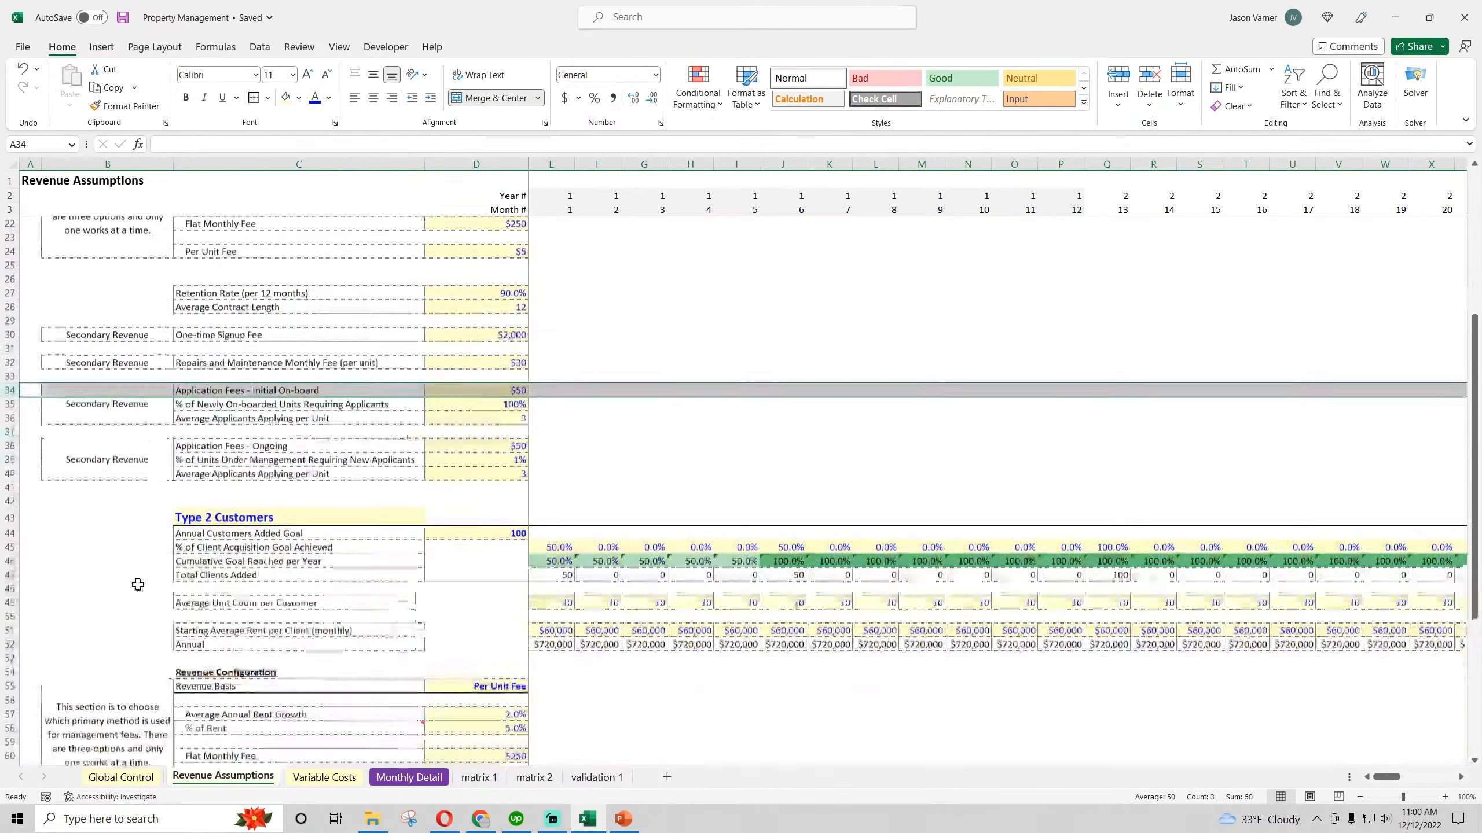
scroll(138, 585, down, 4)
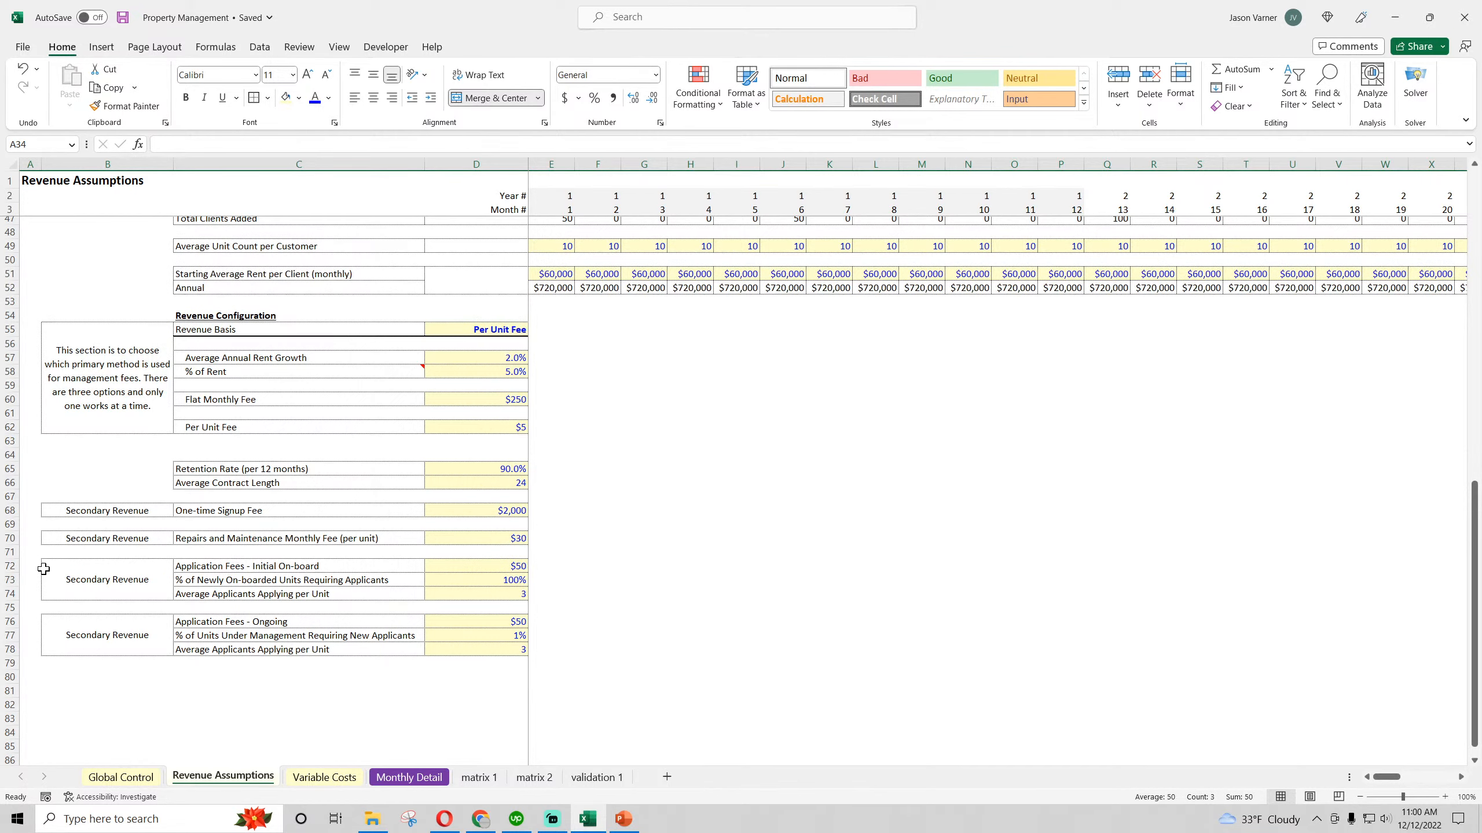
click(533, 777)
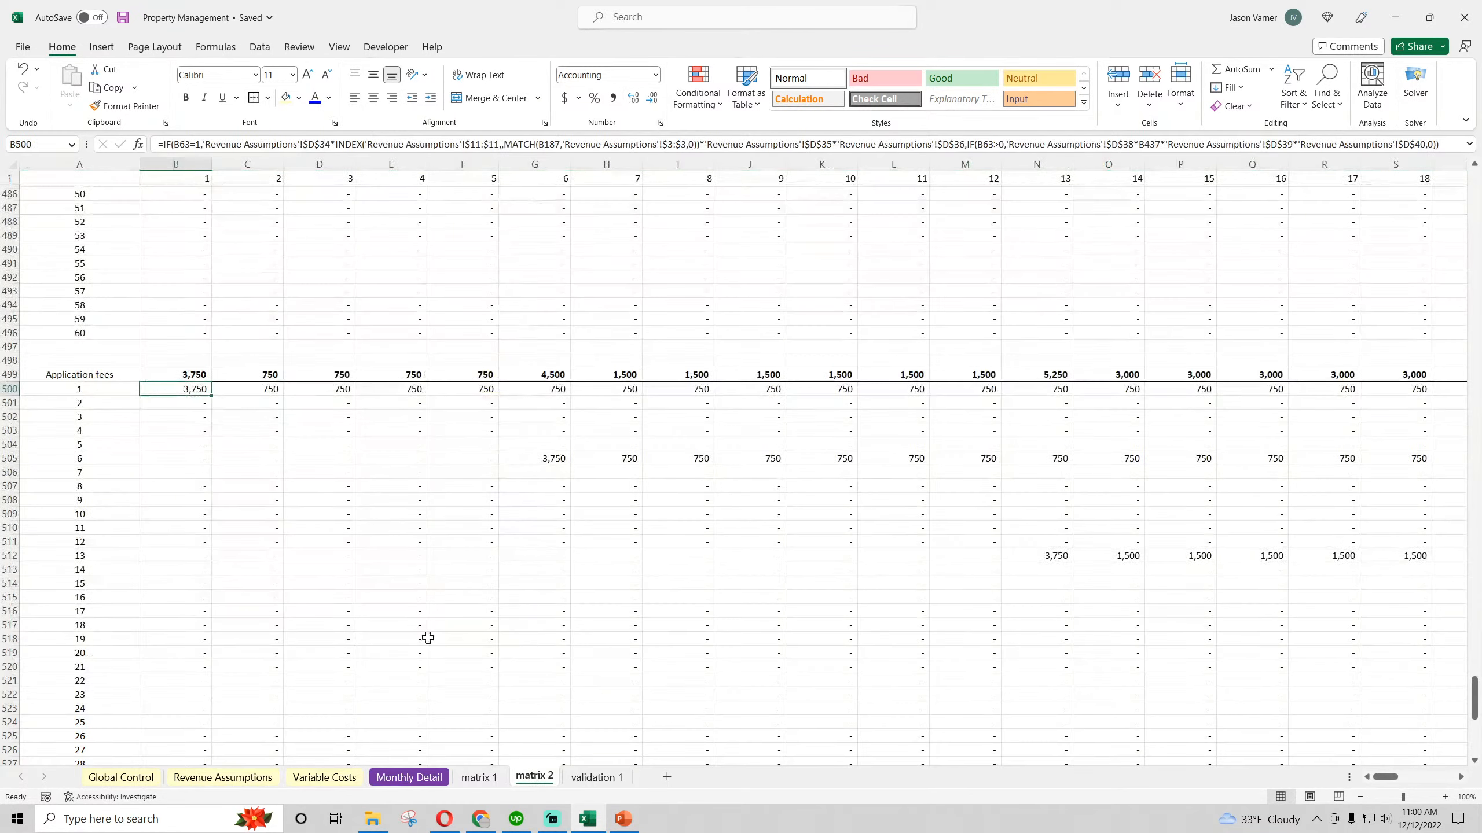
click(330, 144)
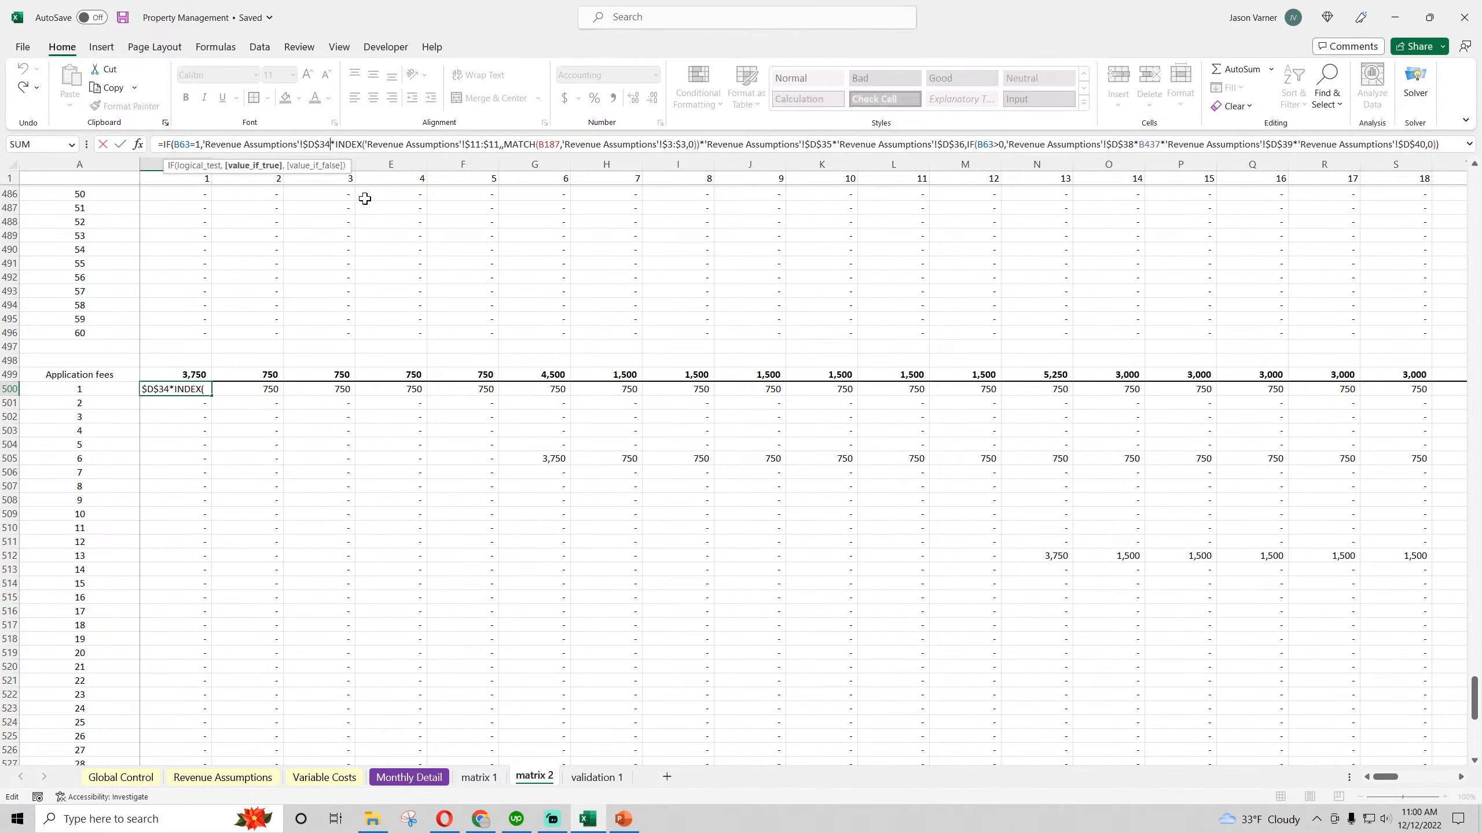
key(BackSpace)
key(BackSpace)
text(72)
key(Return)
Point the unit count INDEX range in the matrix 2 Application fees formula (B500) to Type 2 row $49:$49 of Revenue Assumptions
click(222, 777)
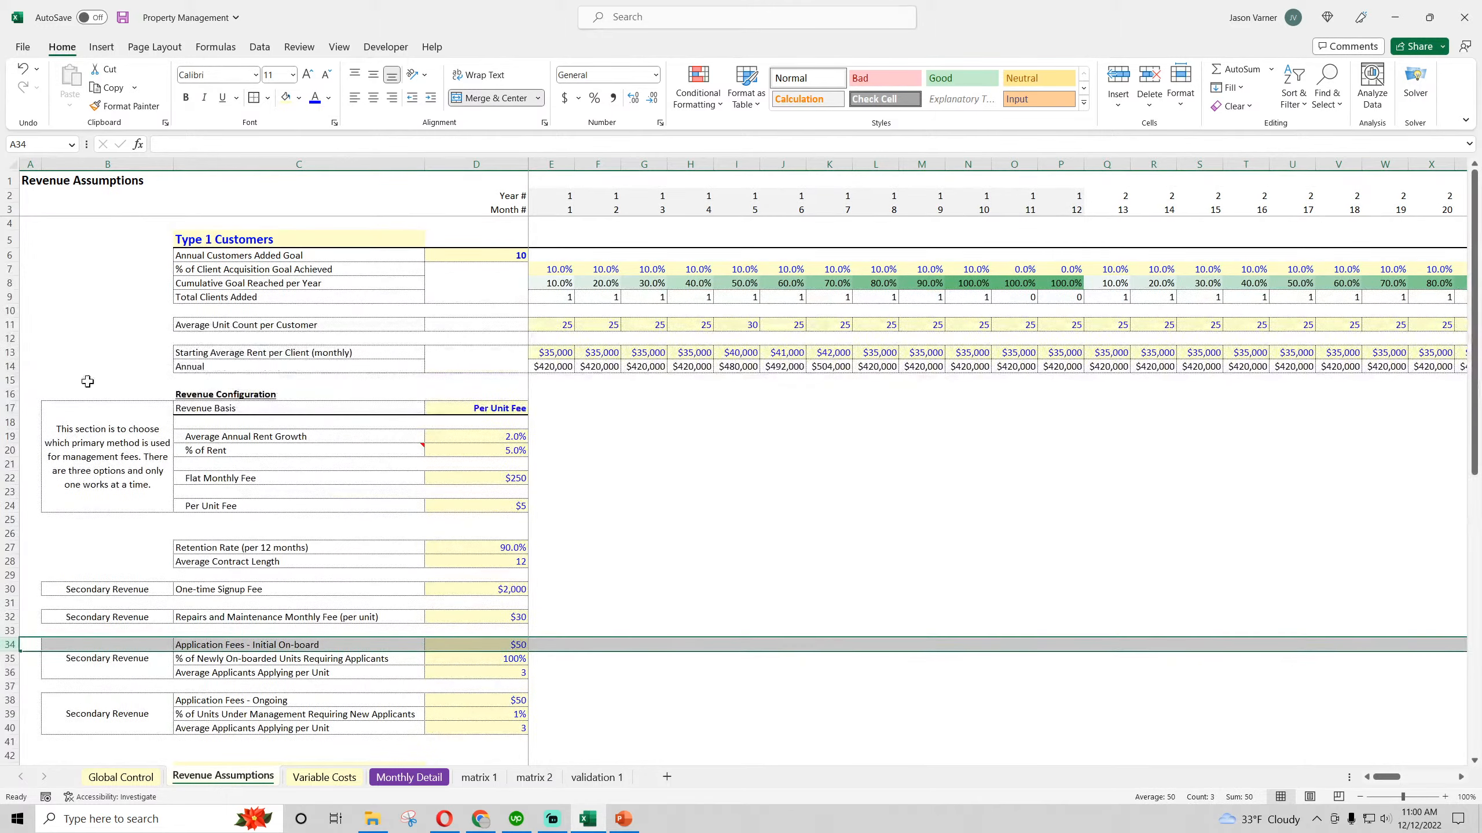
click(6, 328)
scroll(106, 440, down, 11)
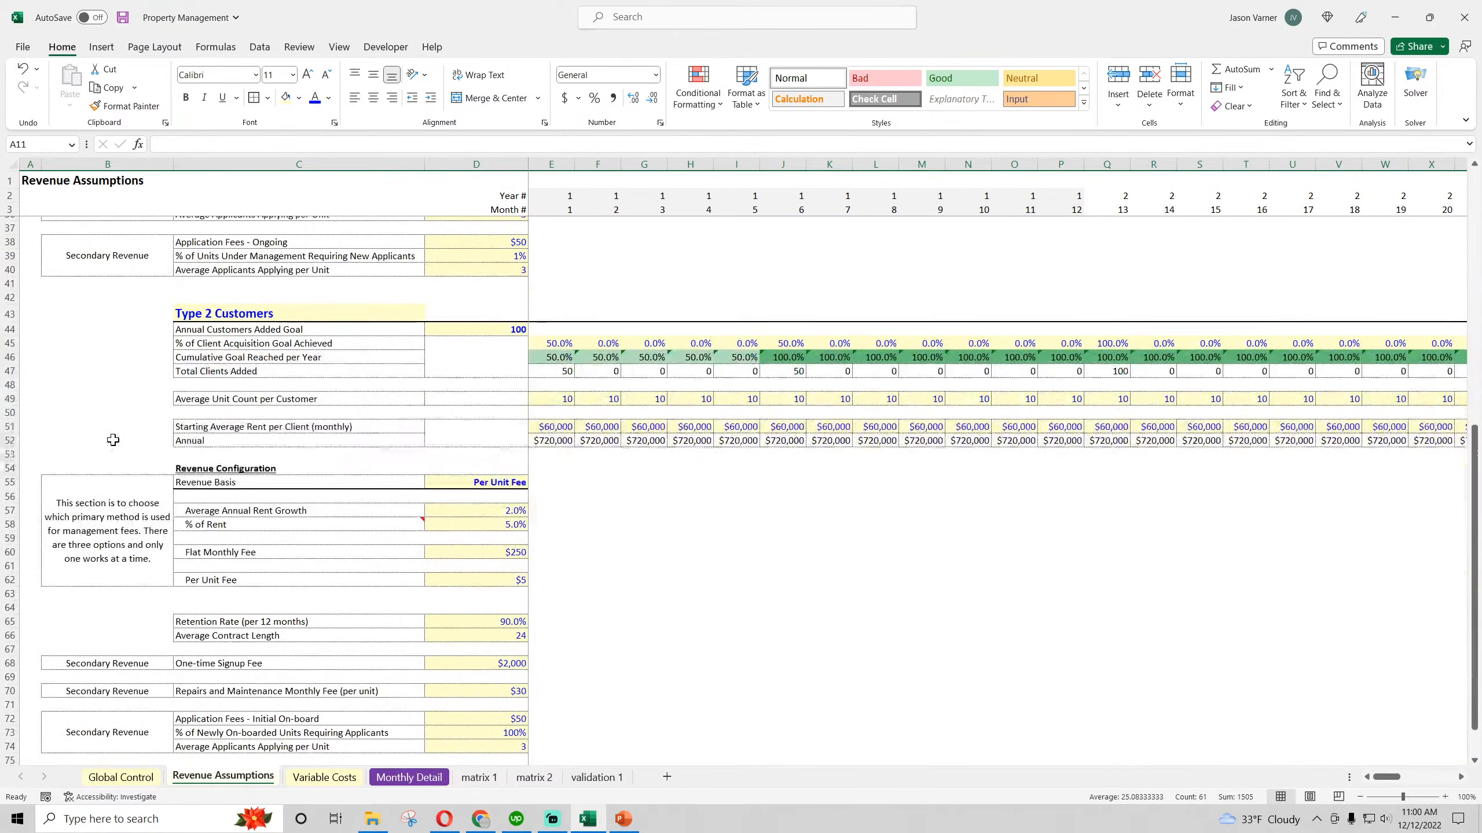
click(9, 400)
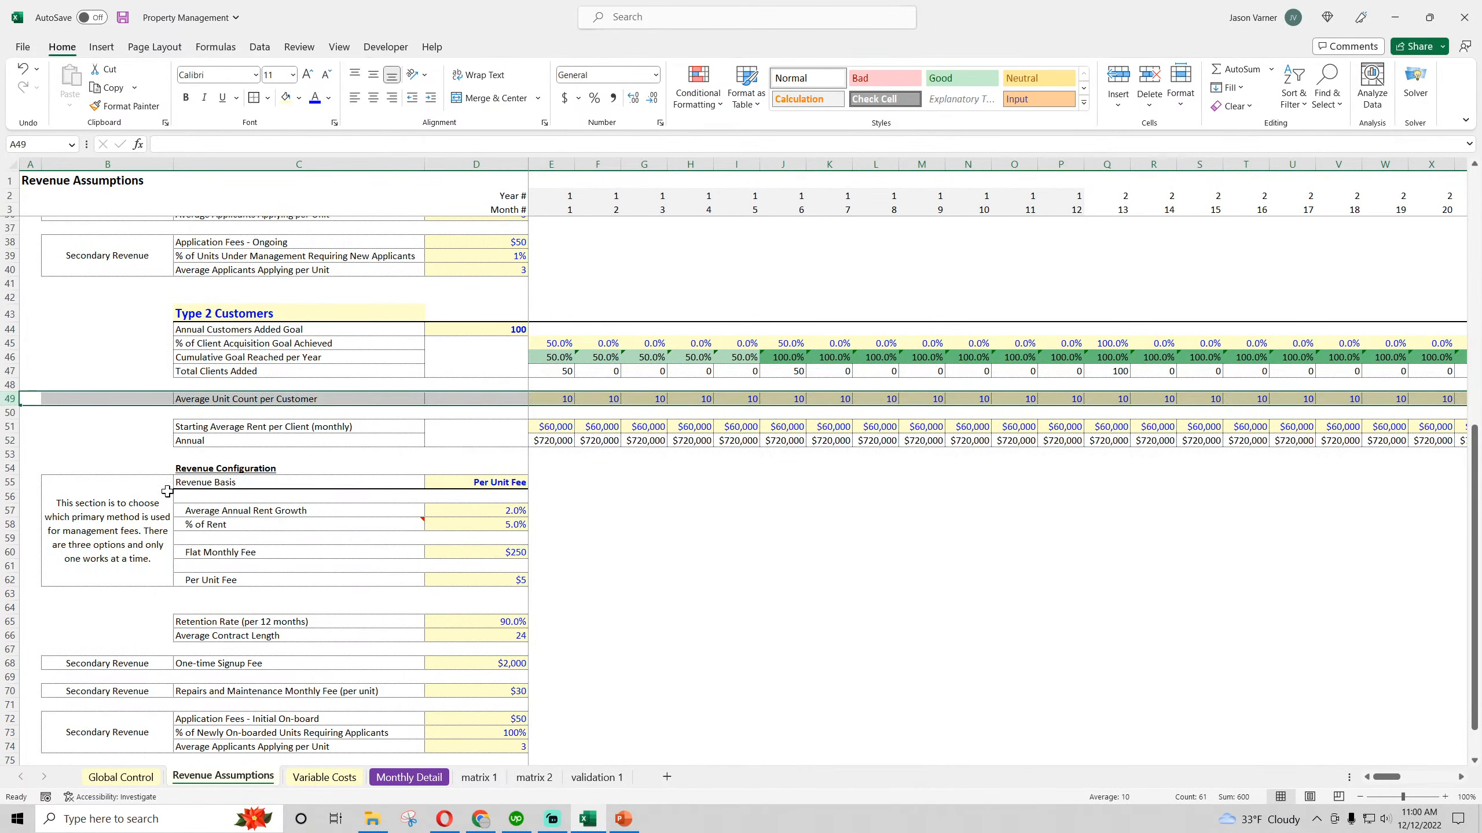
click(534, 777)
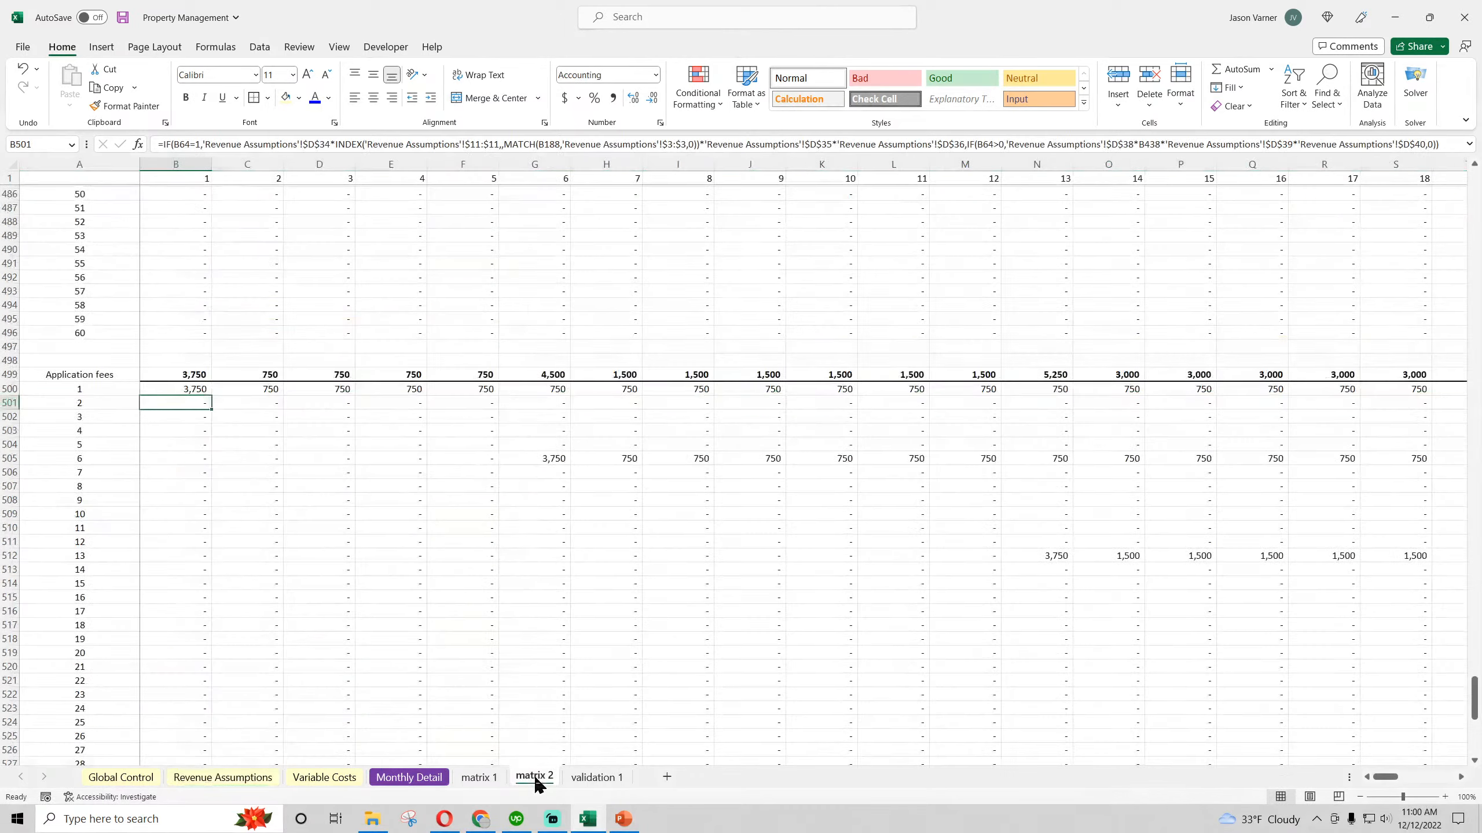
click(188, 390)
double_click(477, 144)
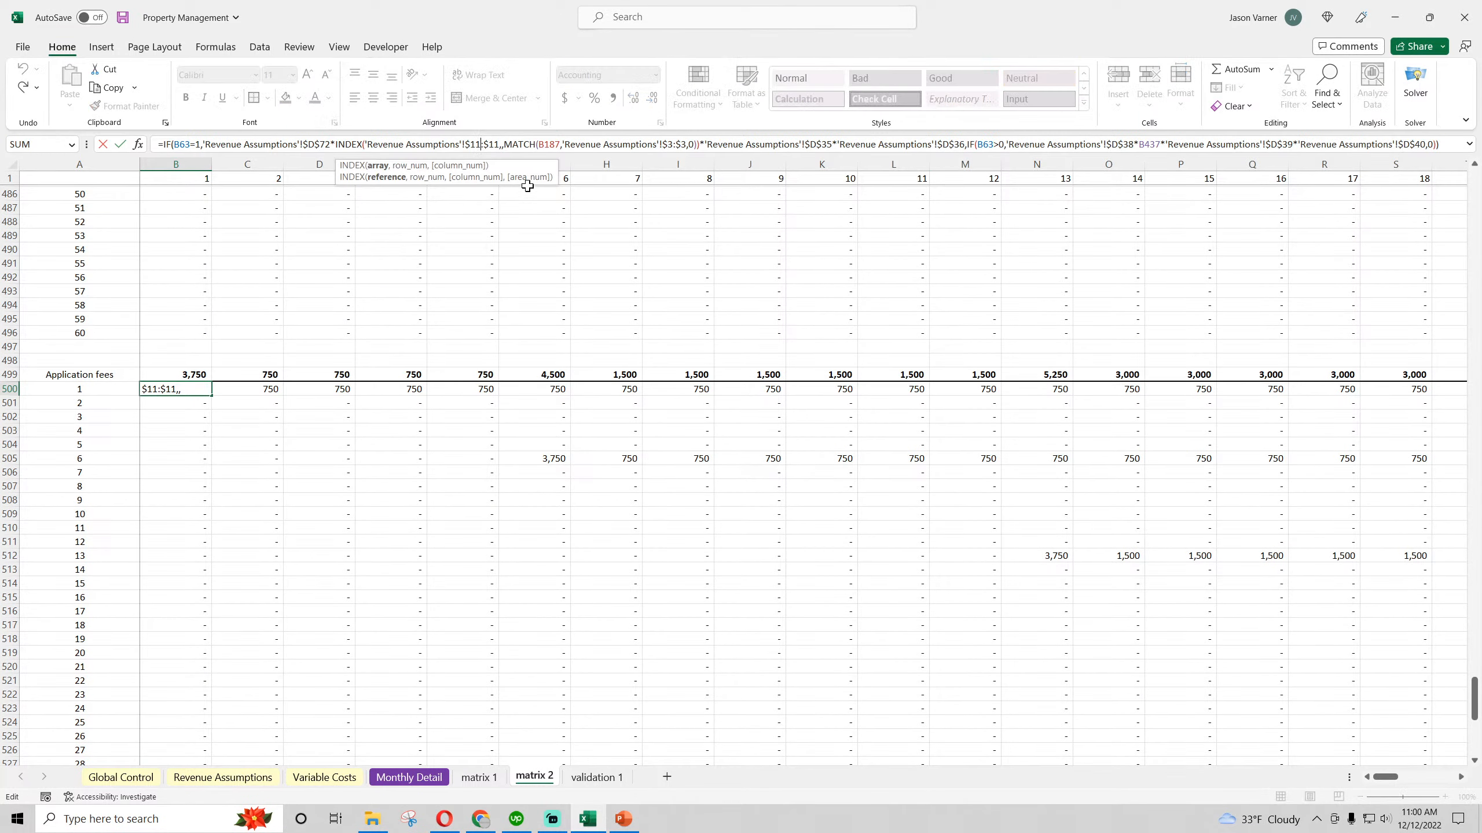
text(49)
key(BackSpace)
key(BackSpace)
text(49)
key(Return)
Change the B500 reference for the percentage of newly on-boarded units requiring applicants to Type 2 cell $D$73
click(215, 777)
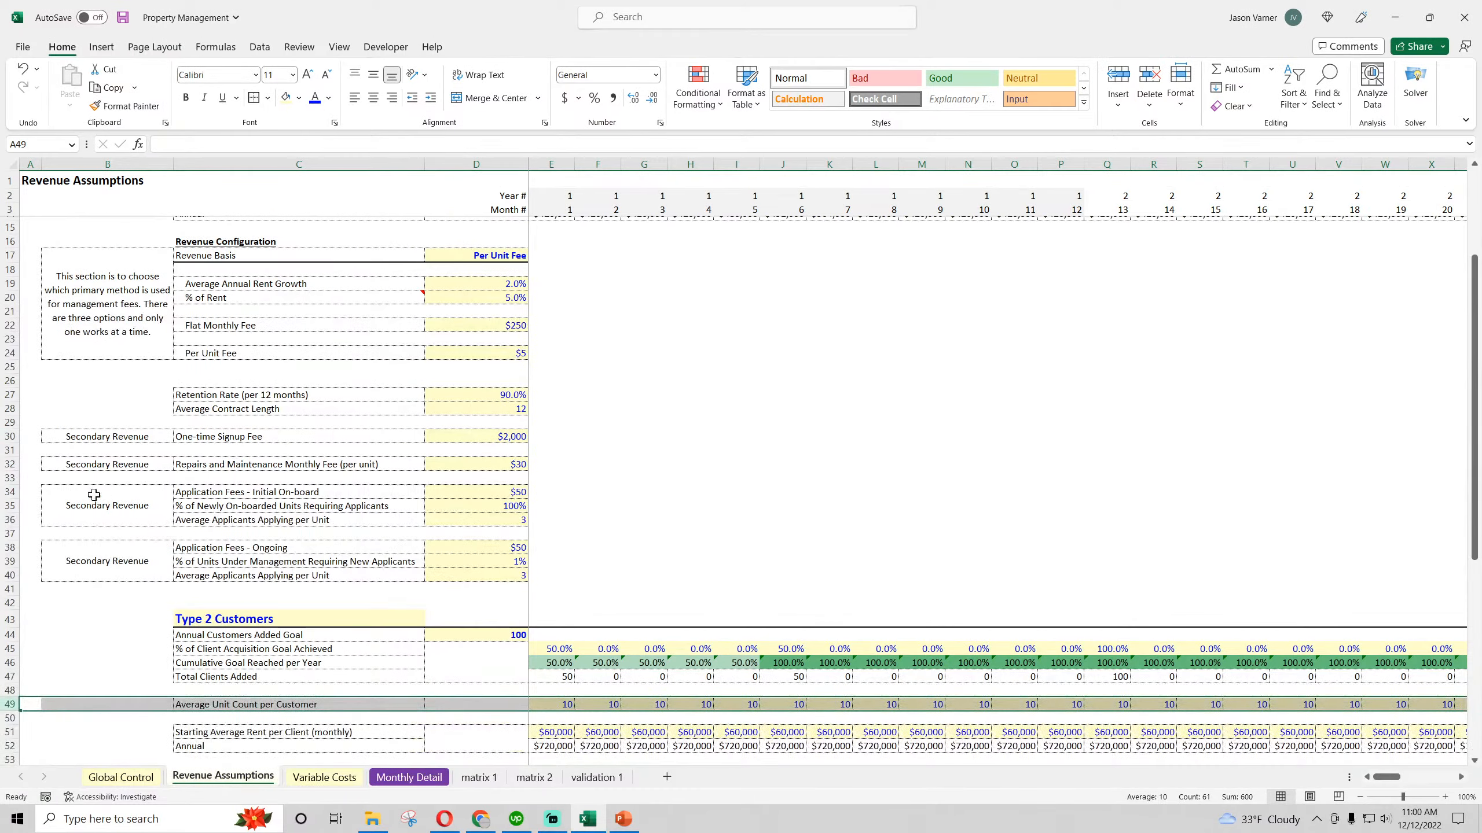
click(7, 503)
scroll(82, 566, down, 11)
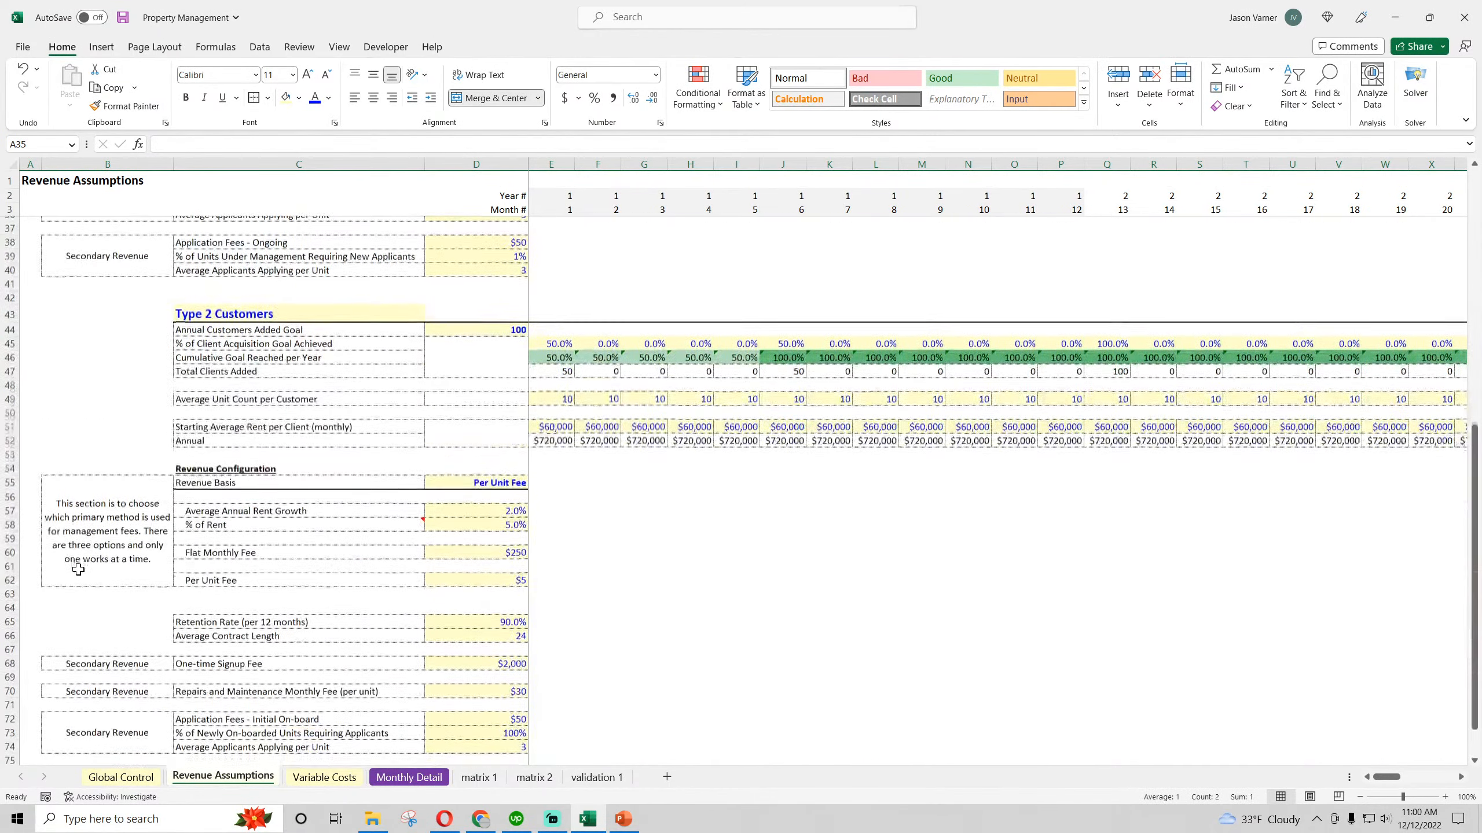
click(530, 778)
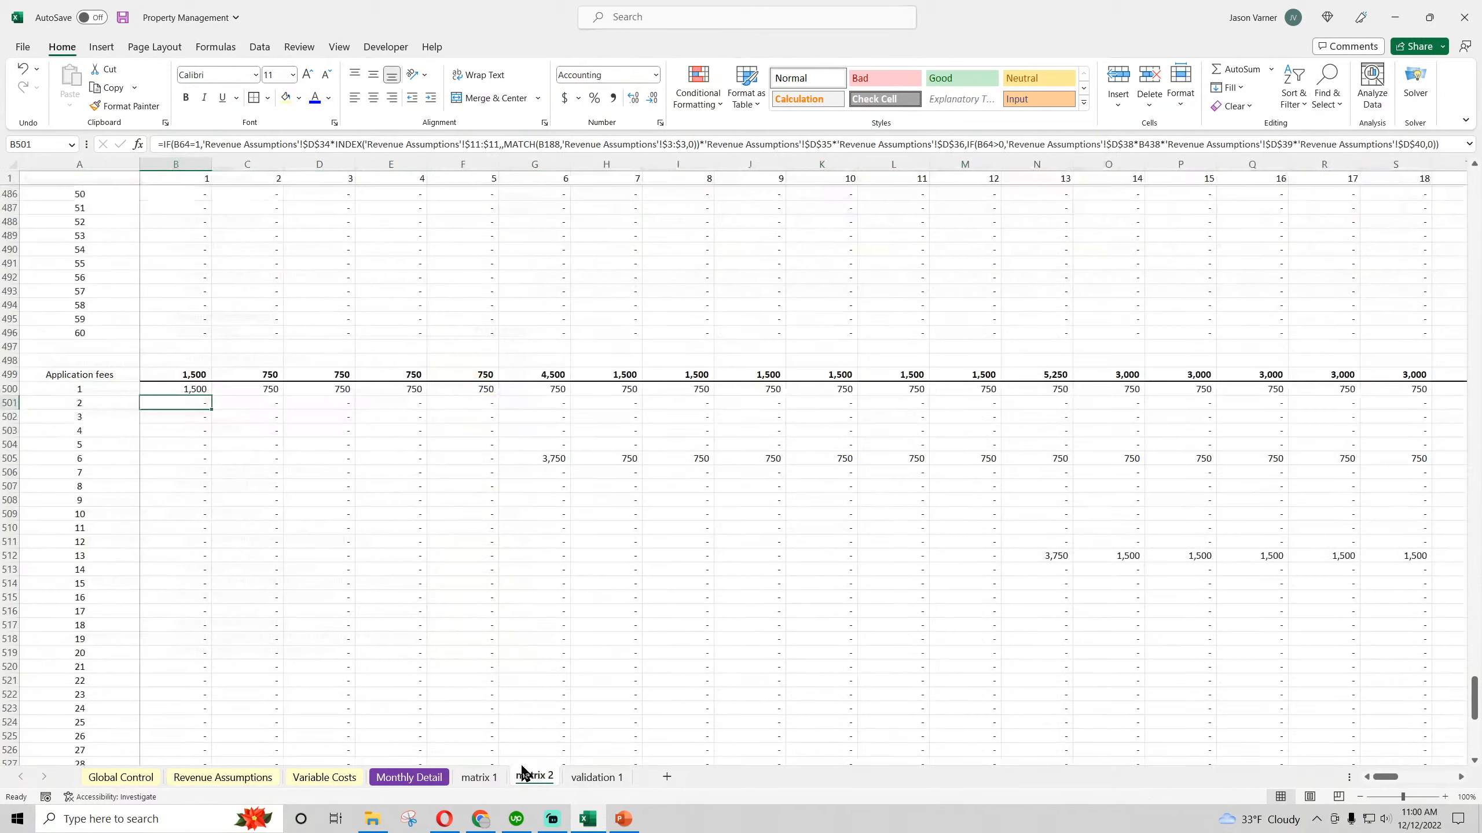
click(190, 390)
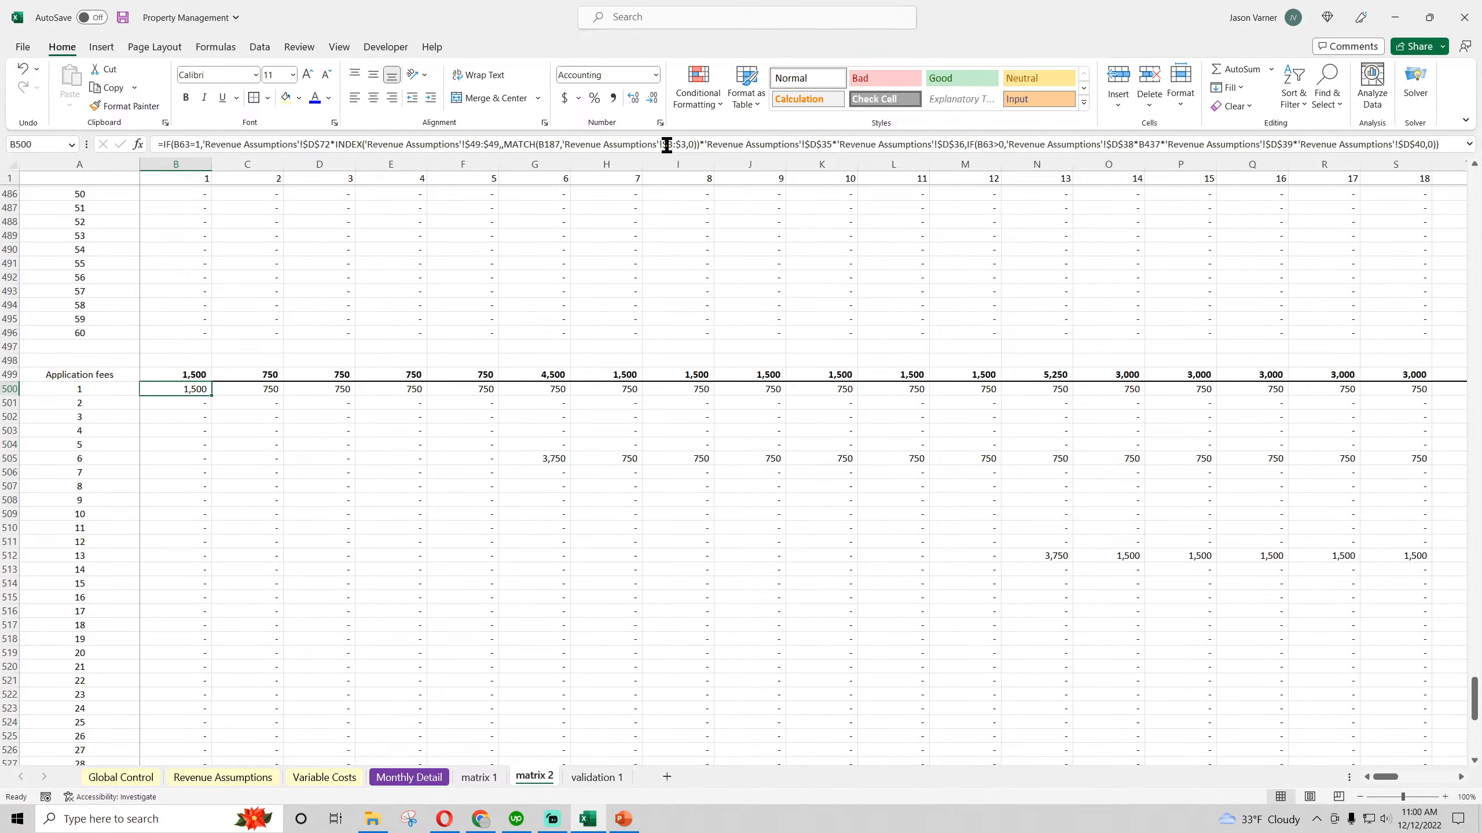
click(830, 143)
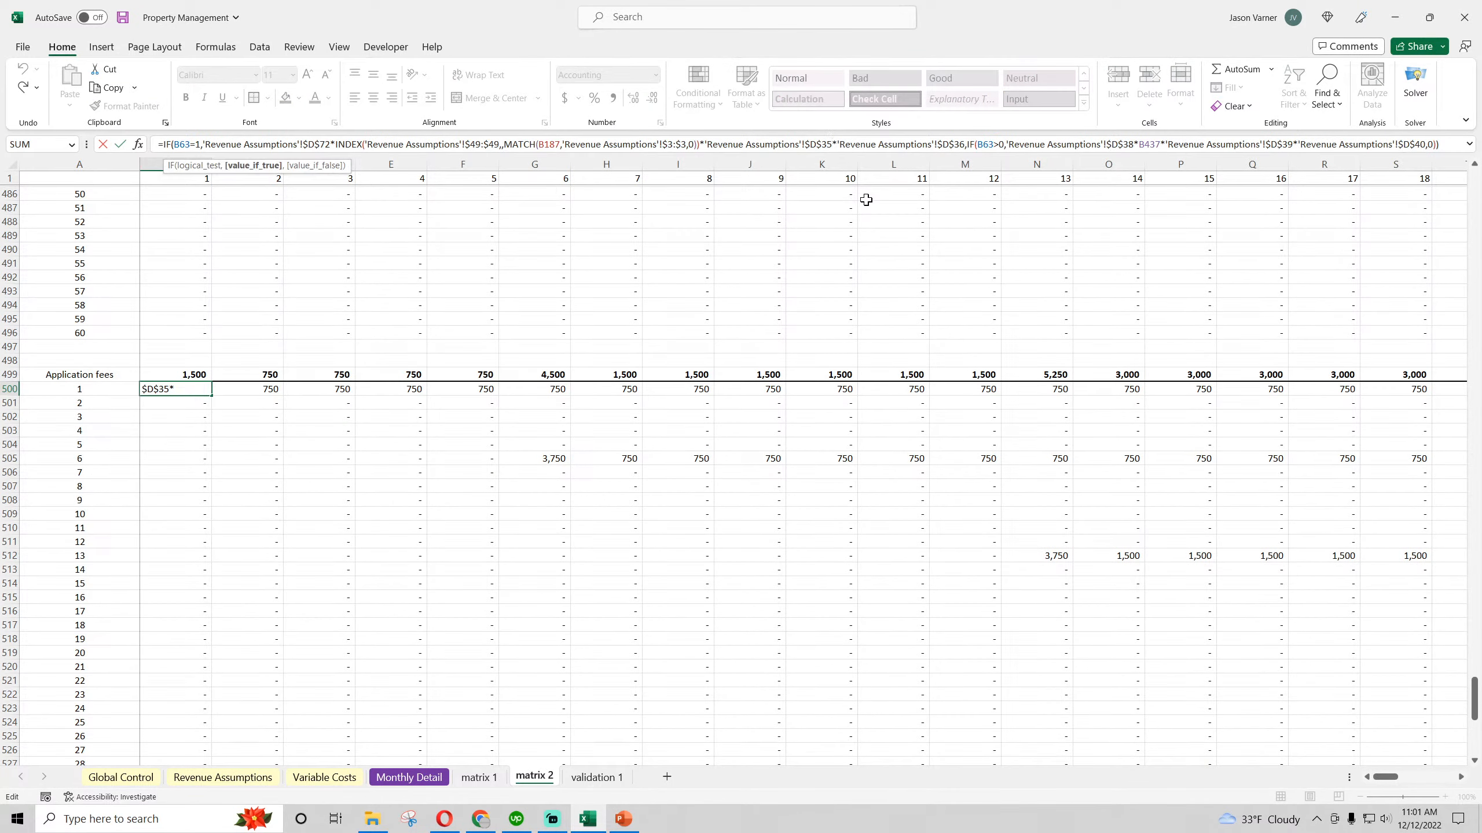
key(BackSpace)
key(BackSpace)
text(73)
key(Return)
Change the B500 reference for the initial on-board average applicants per unit to Type 2 cell $D$74
click(223, 777)
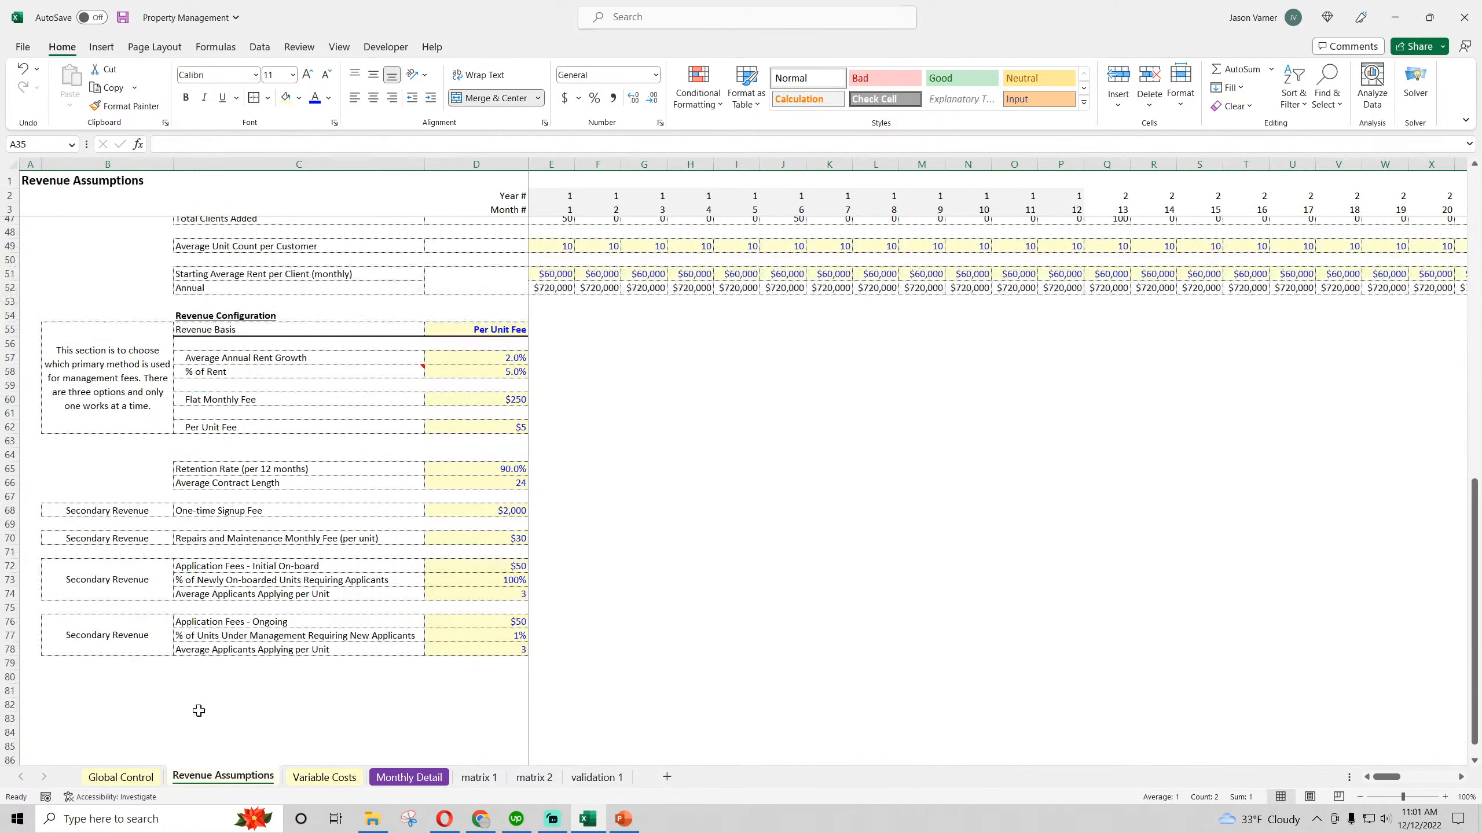
scroll(196, 642, up, 7)
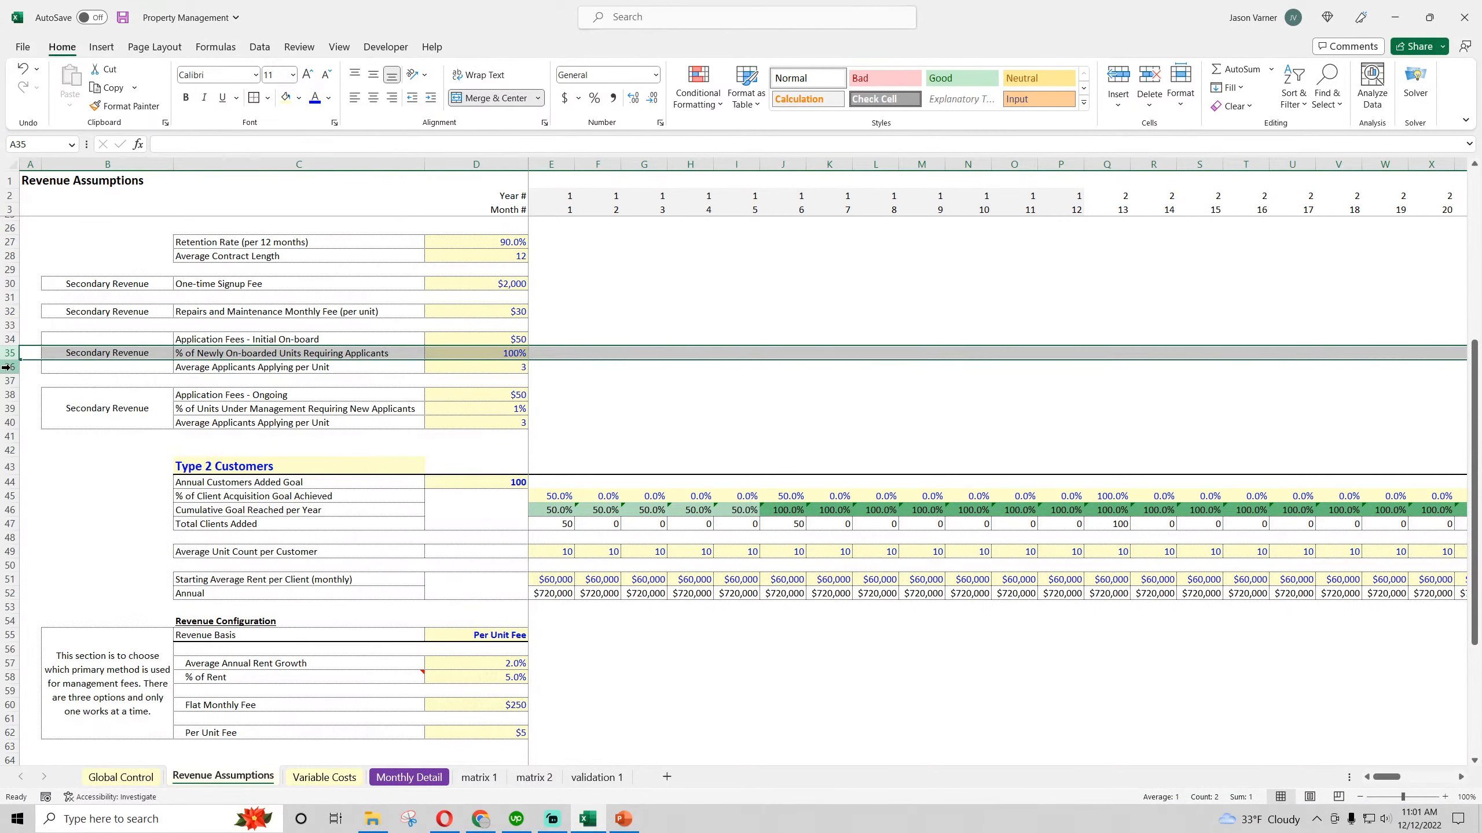
click(256, 364)
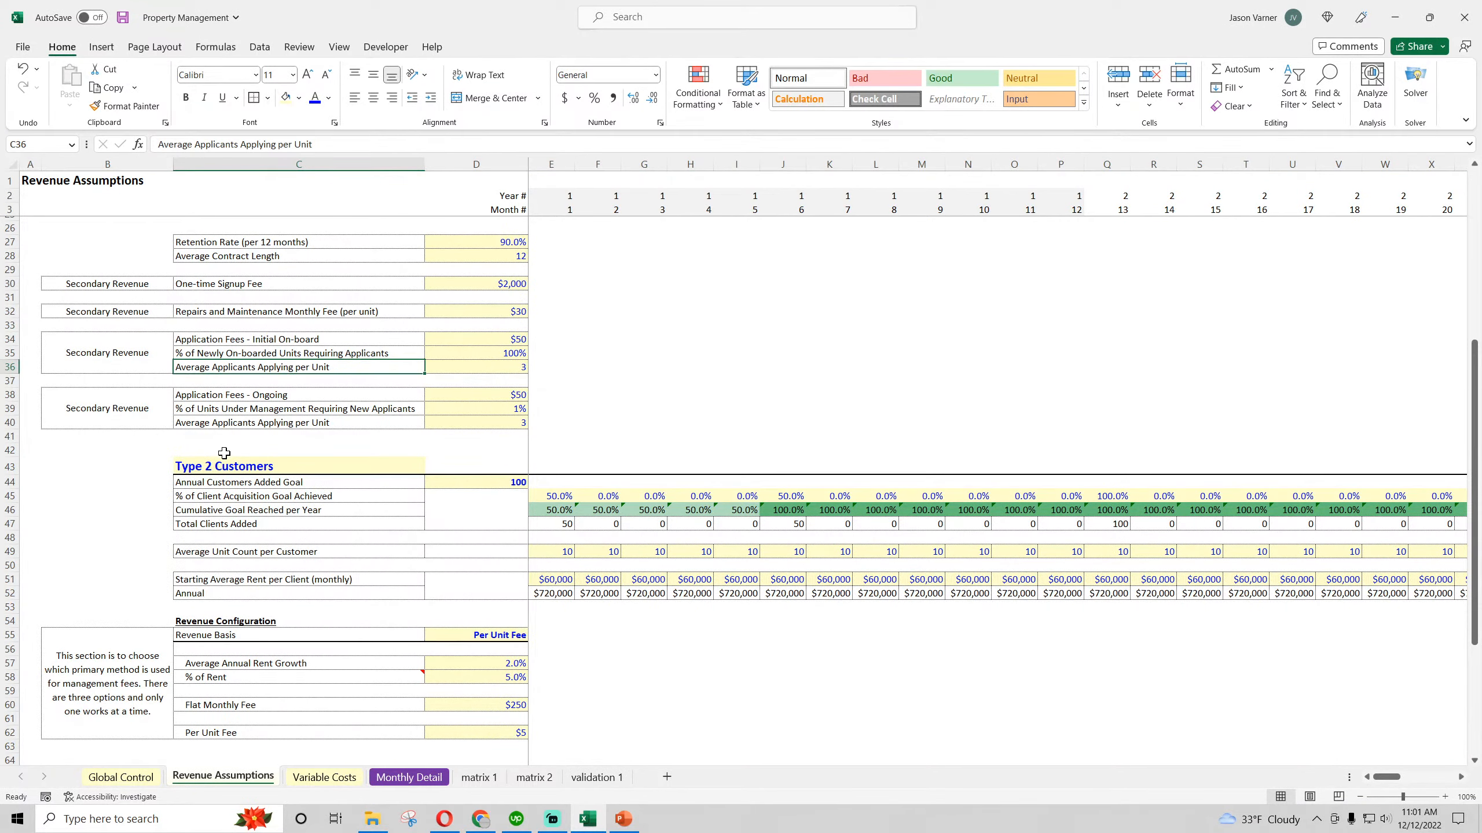
scroll(224, 453, down, 11)
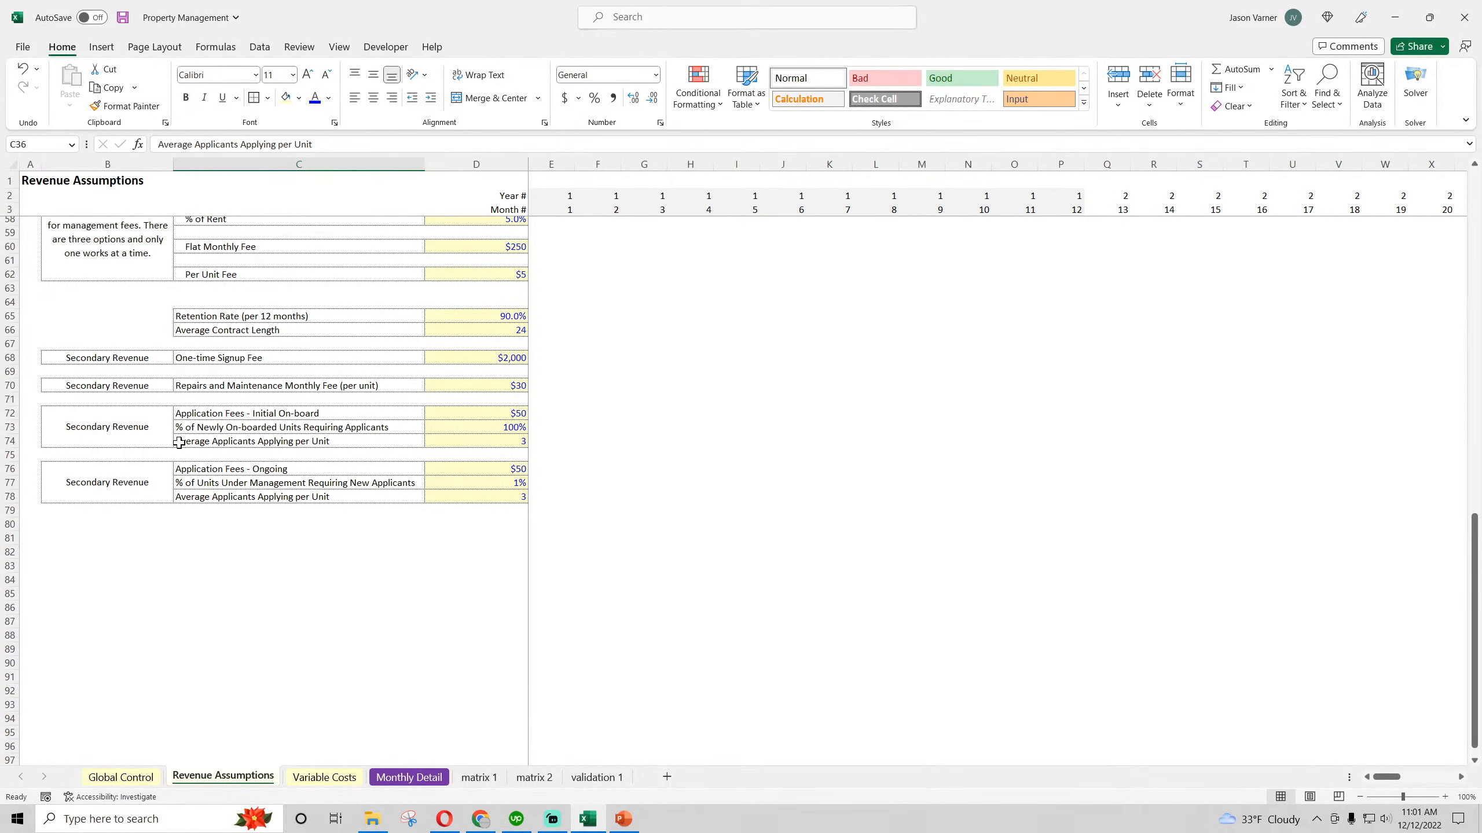
click(479, 777)
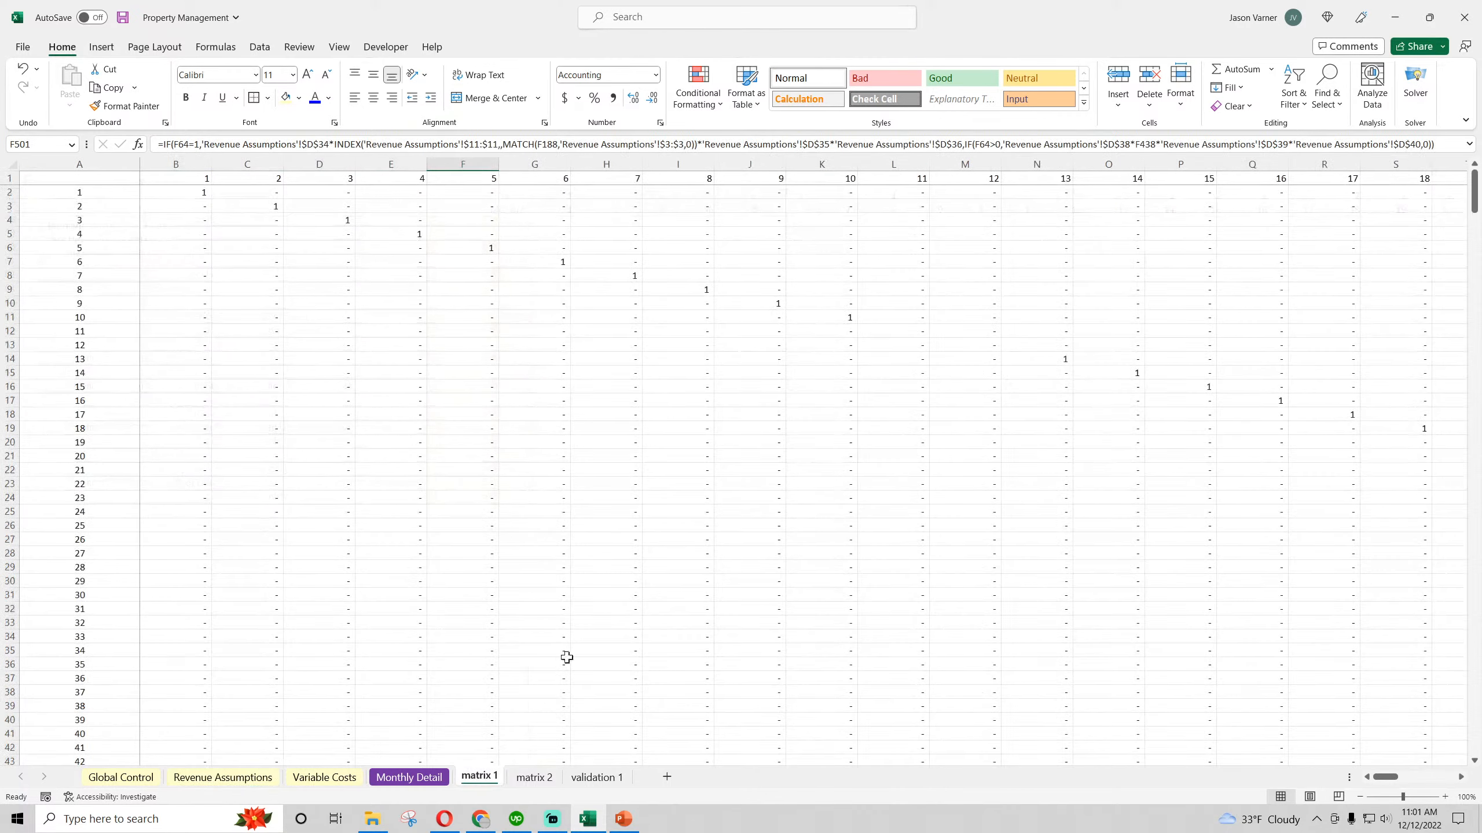
click(533, 777)
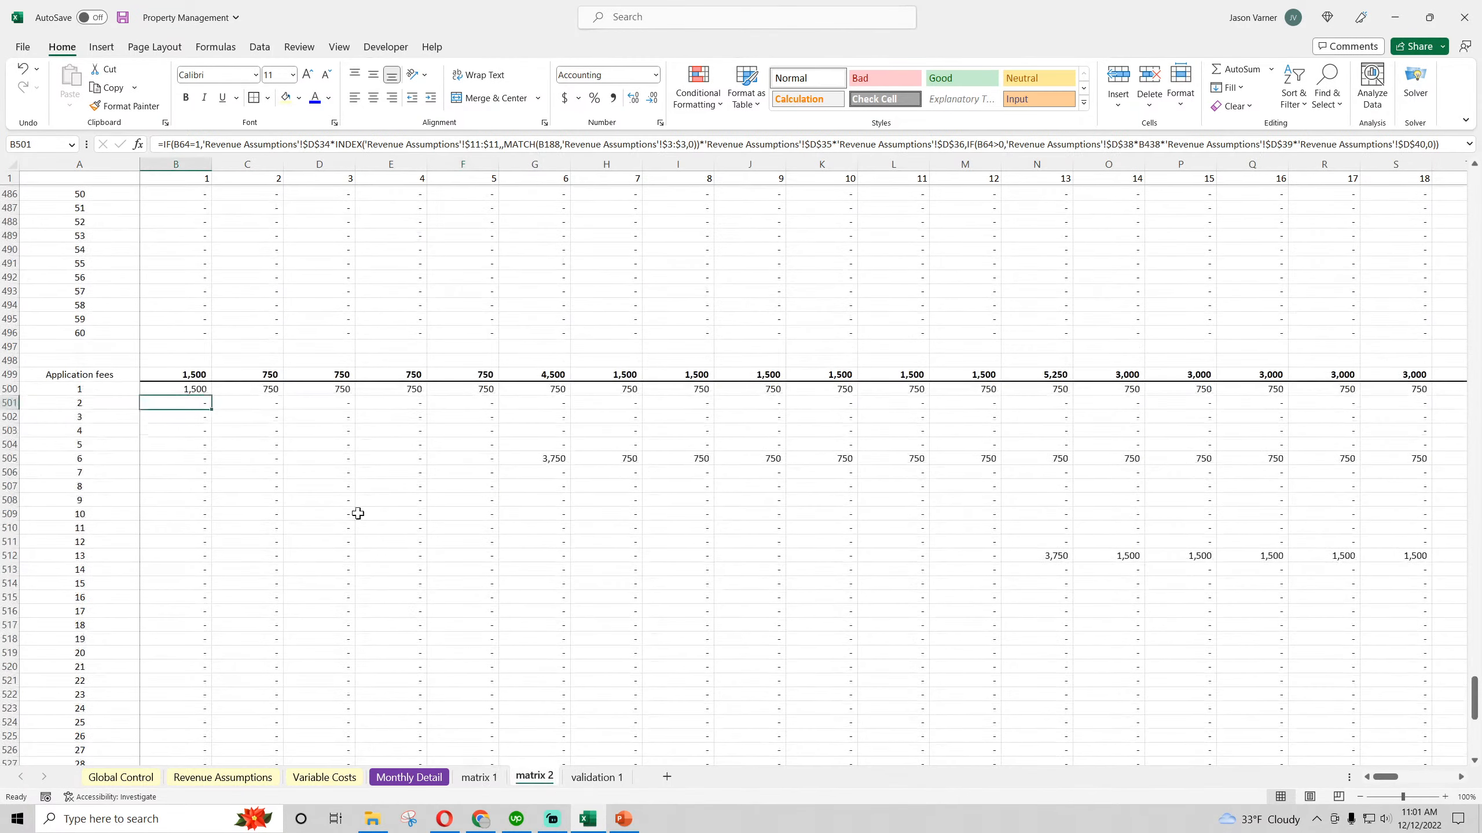
click(192, 389)
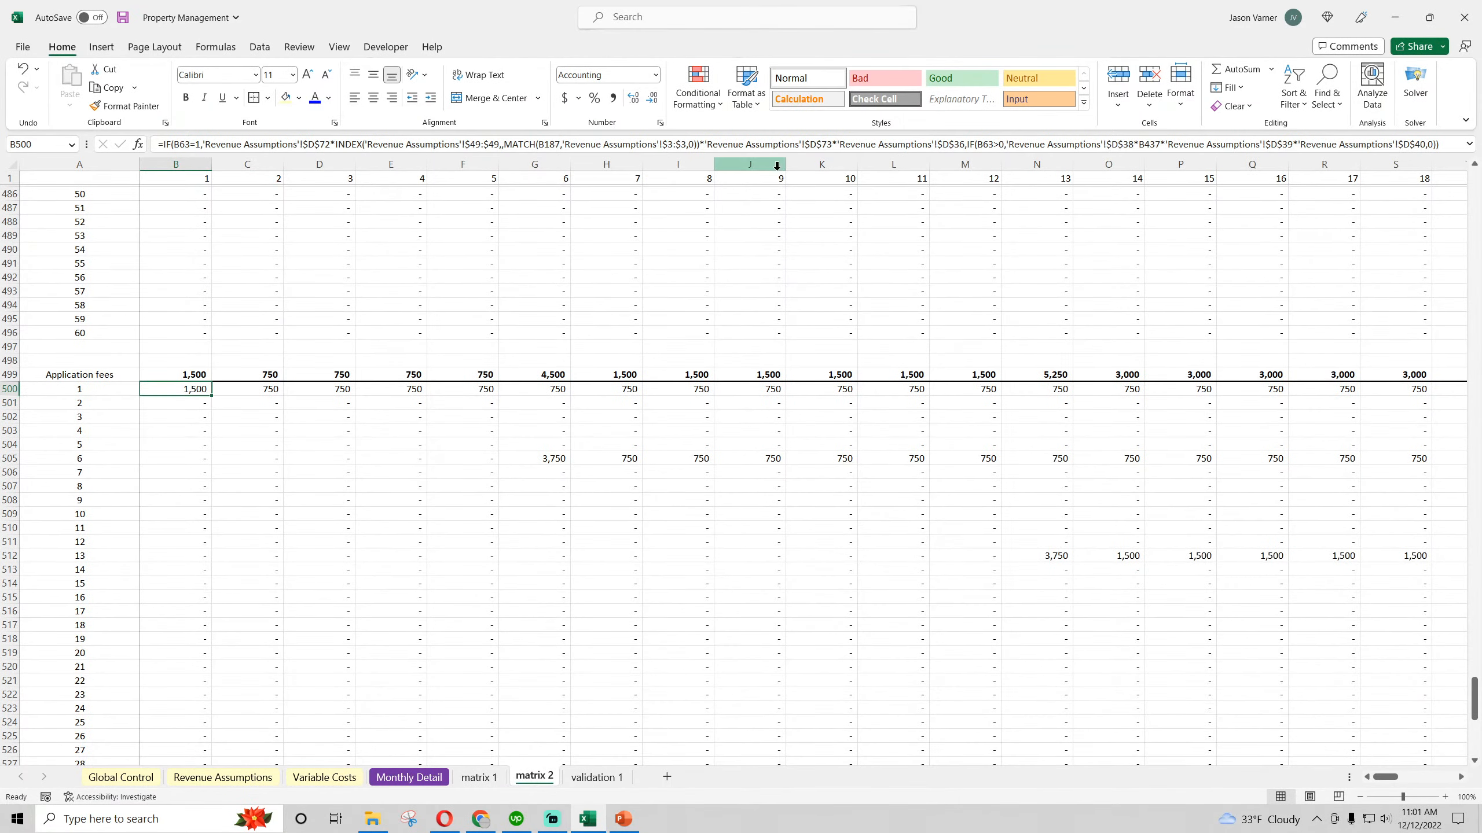
click(963, 144)
key(BackSpace)
key(BackSpace)
text(74)
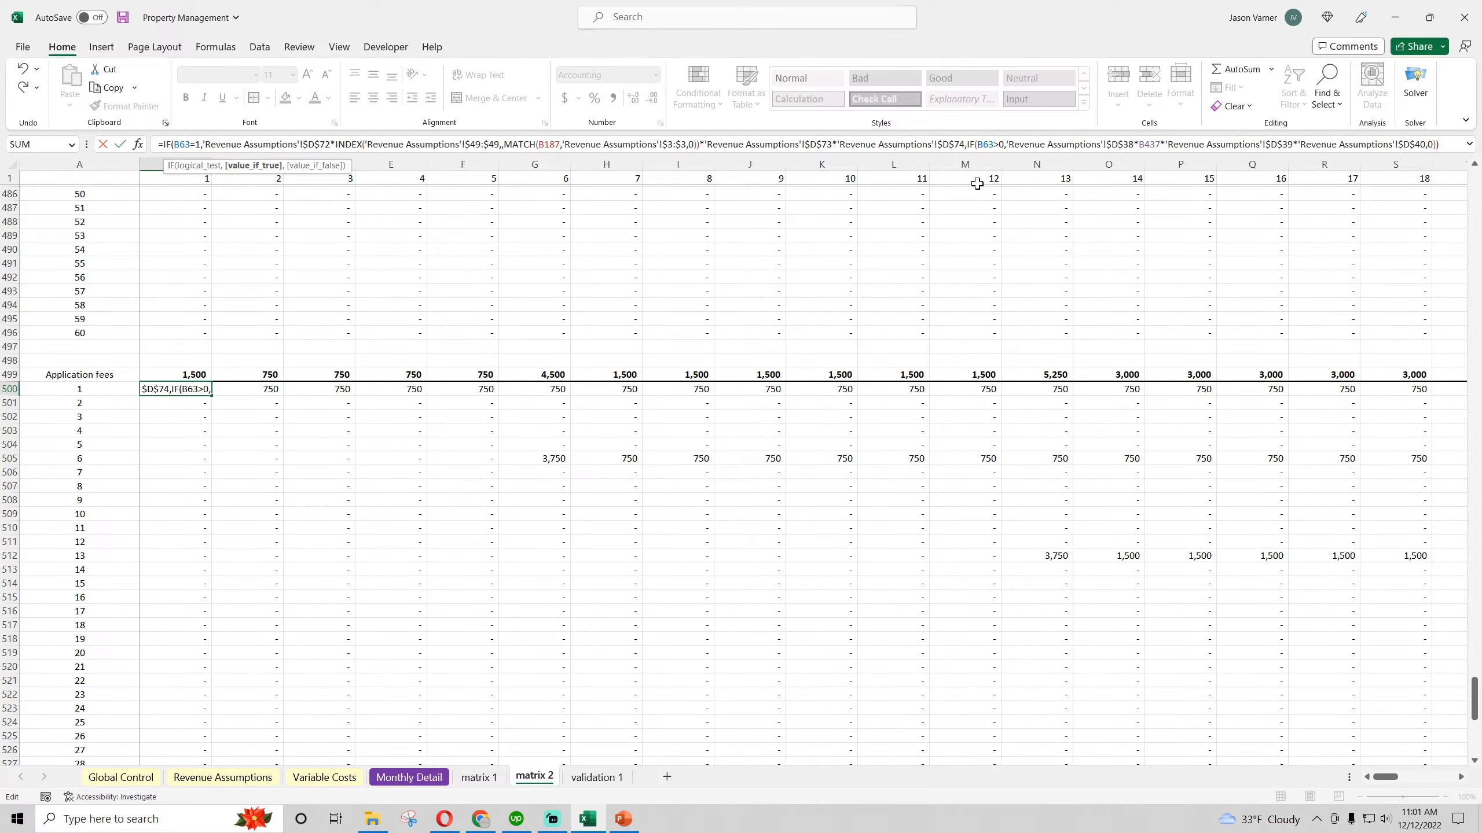
key(Return)
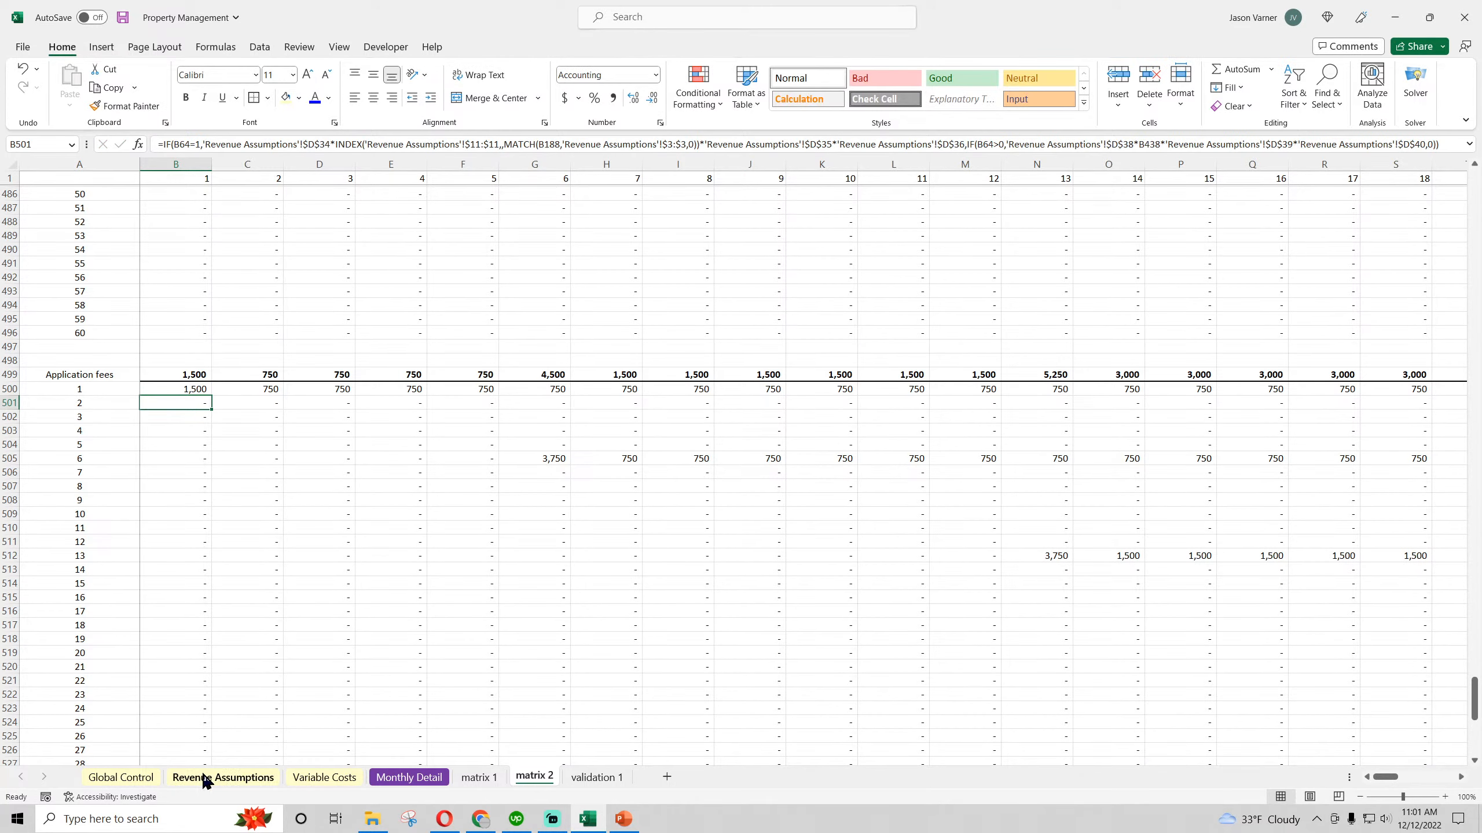
Change the ongoing application fee reference in the B500 formula of matrix 2 to Type 2 cell $D$76
click(206, 779)
scroll(136, 562, down, 5)
scroll(137, 561, up, 4)
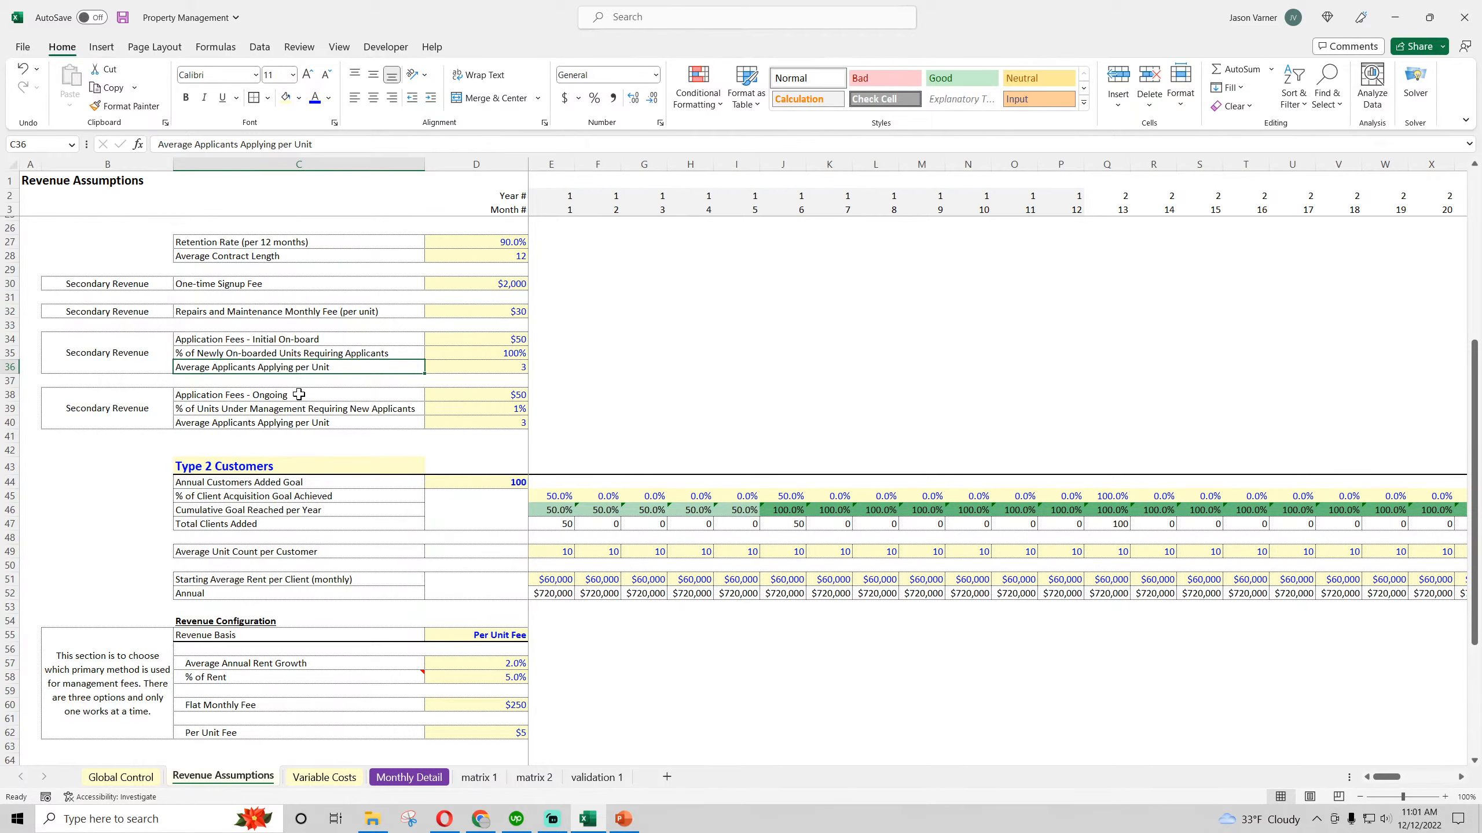
scroll(78, 513, down, 7)
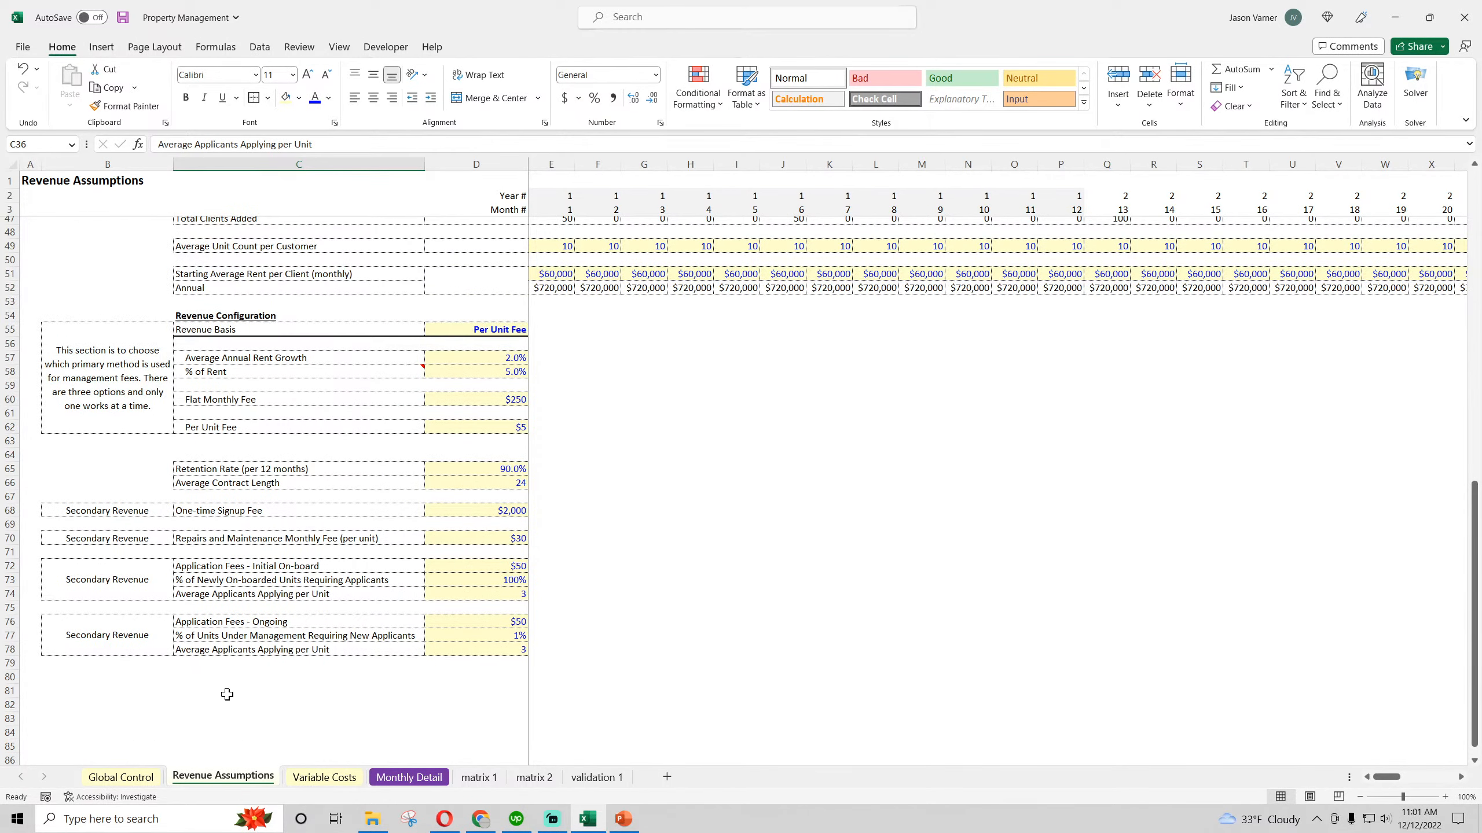
click(533, 777)
click(181, 390)
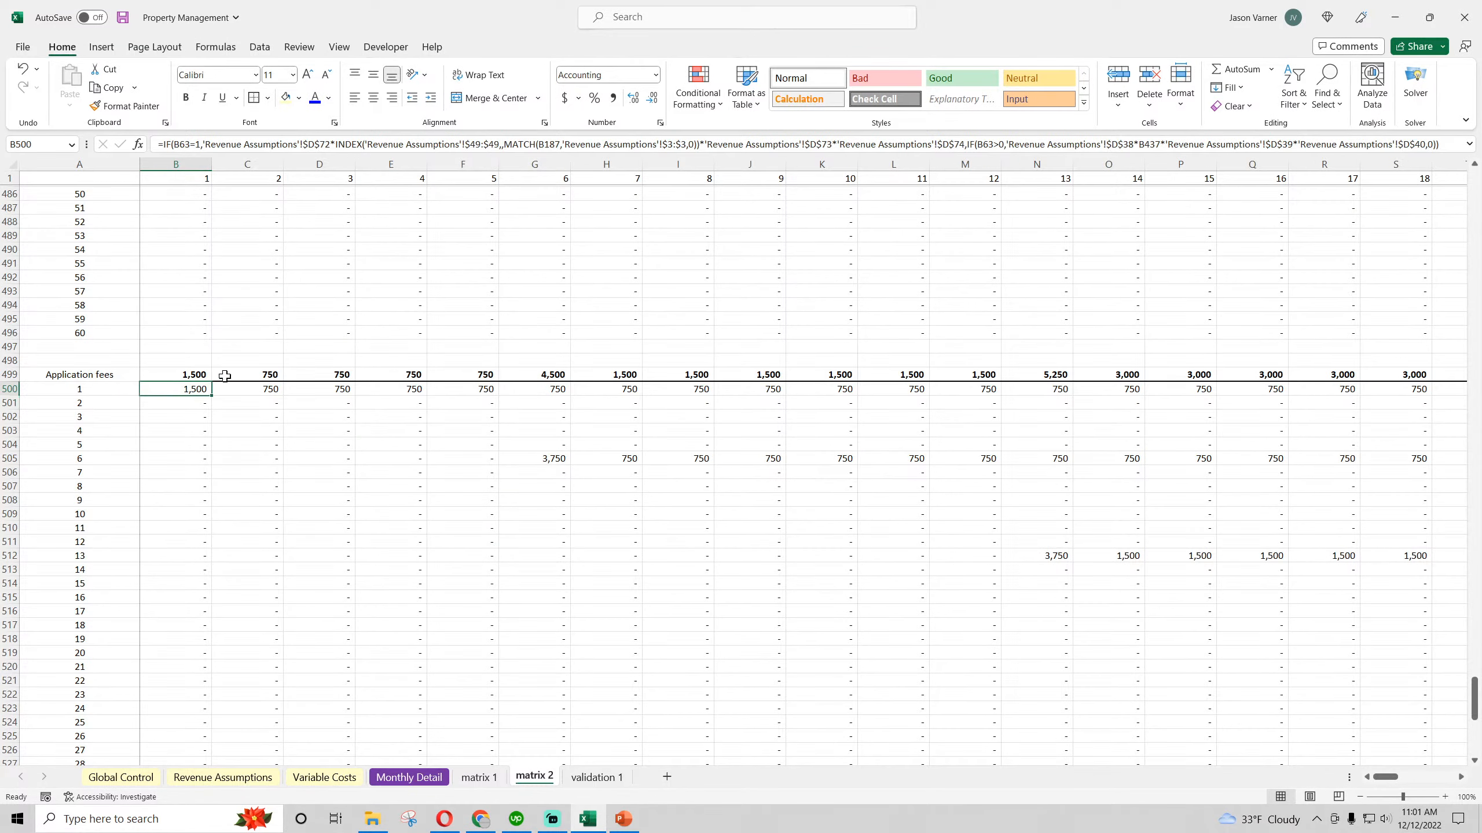
click(1133, 144)
key(BackSpace)
key(BackSpace)
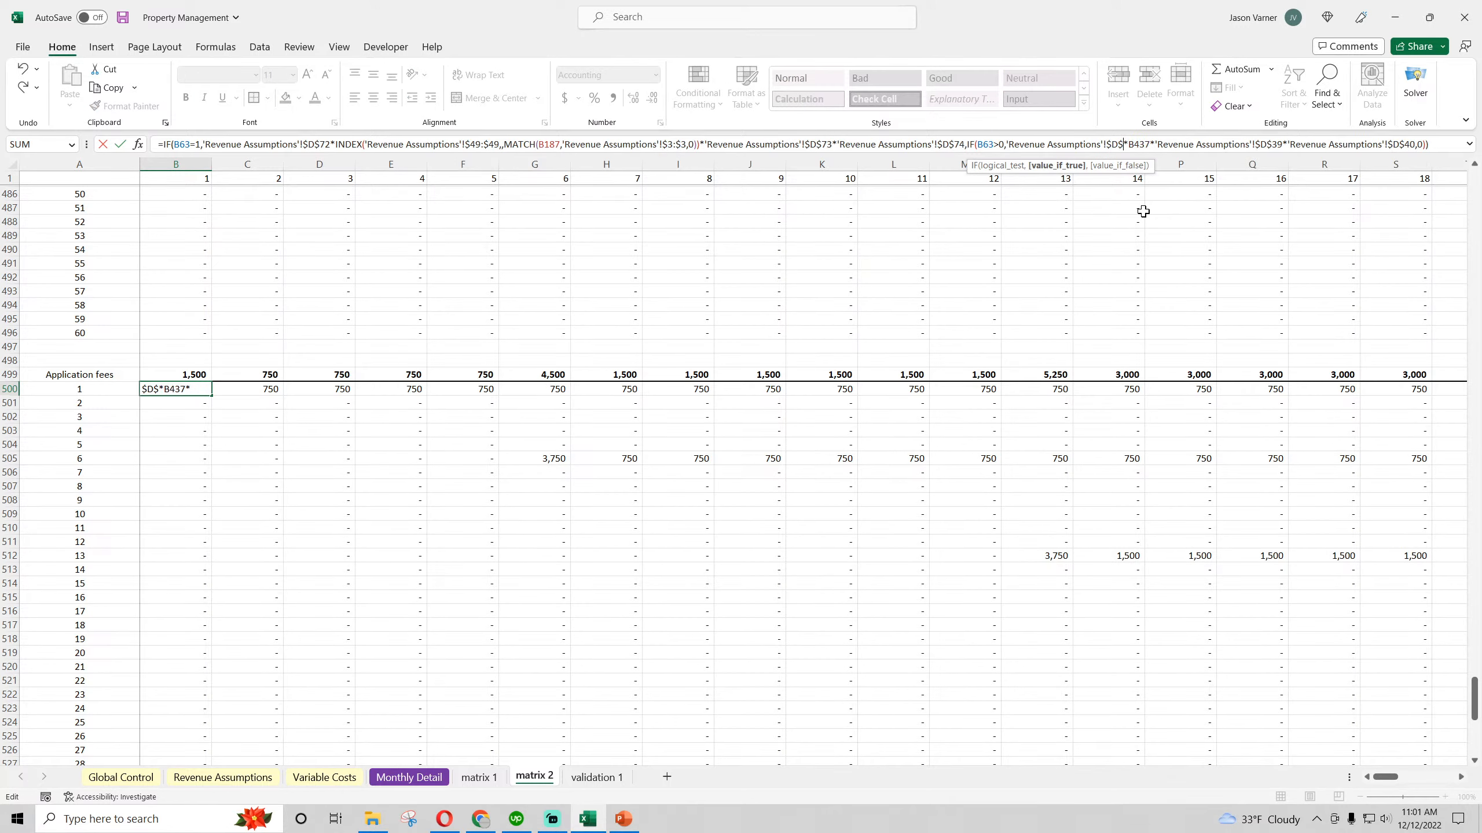
text(76)
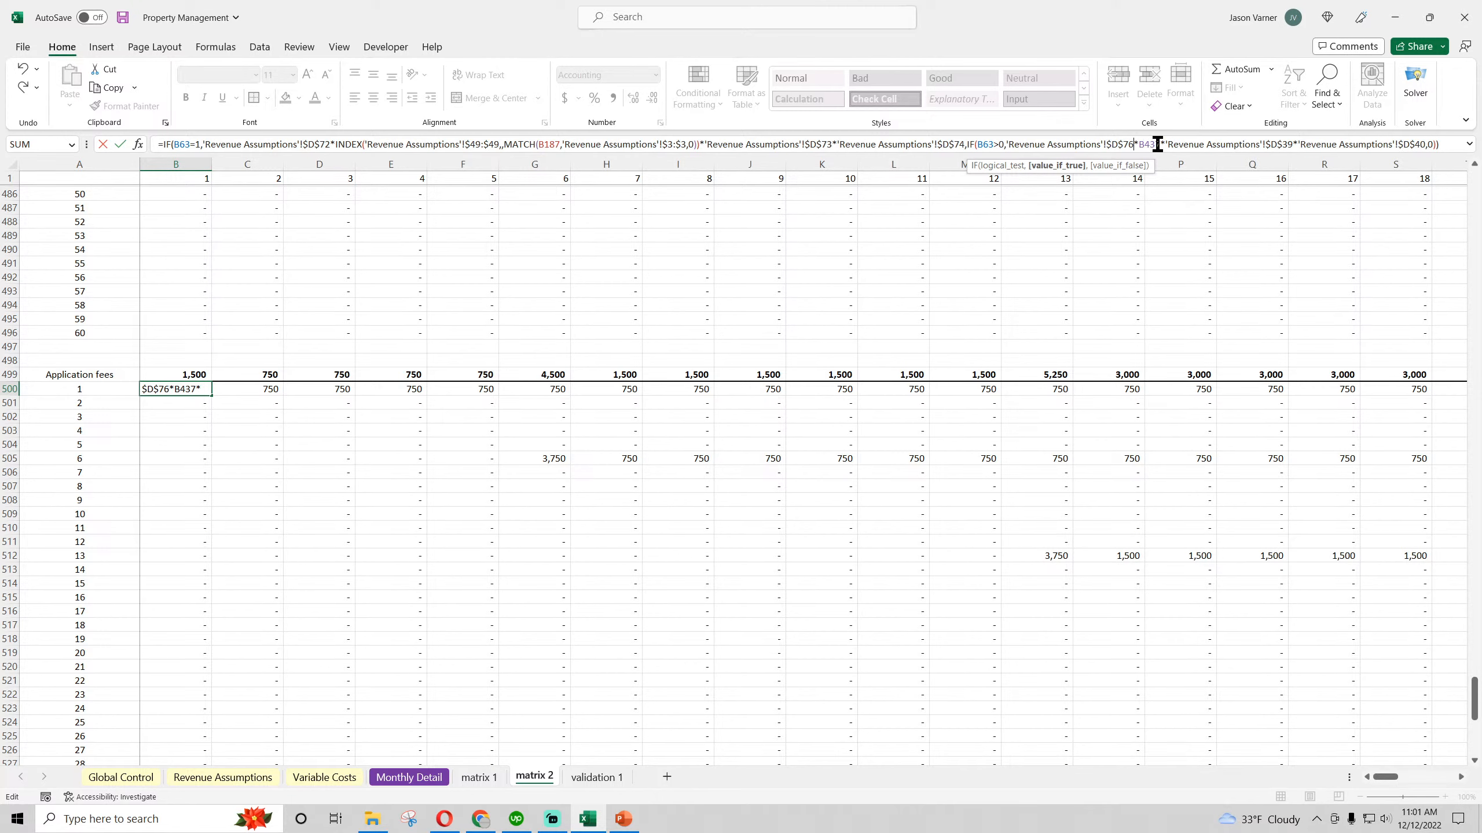
key(Return)
Change the B500 reference for the percentage of units under management requiring new applicants to Type 2 cell $D$77
click(245, 777)
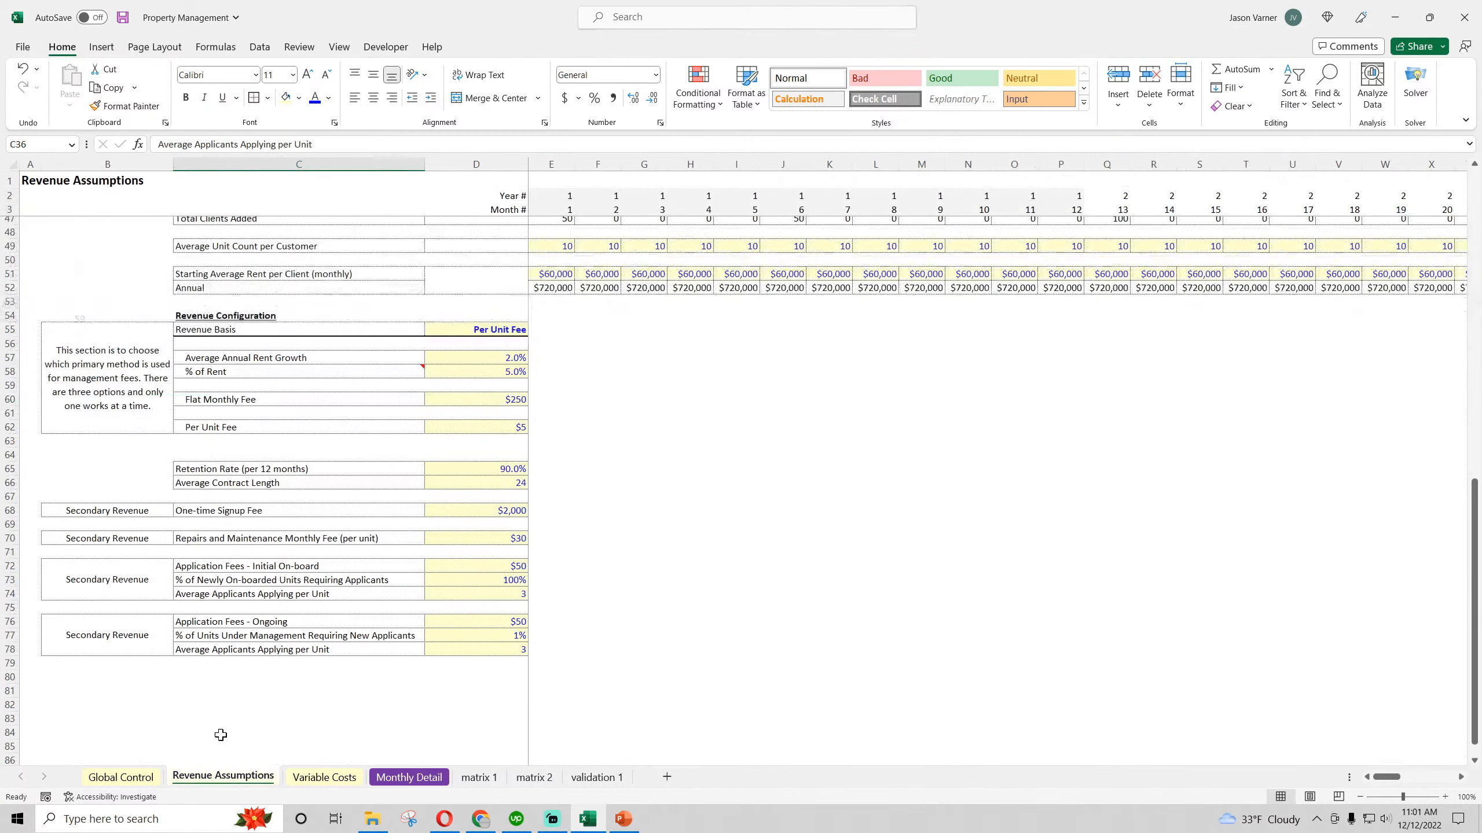
click(206, 621)
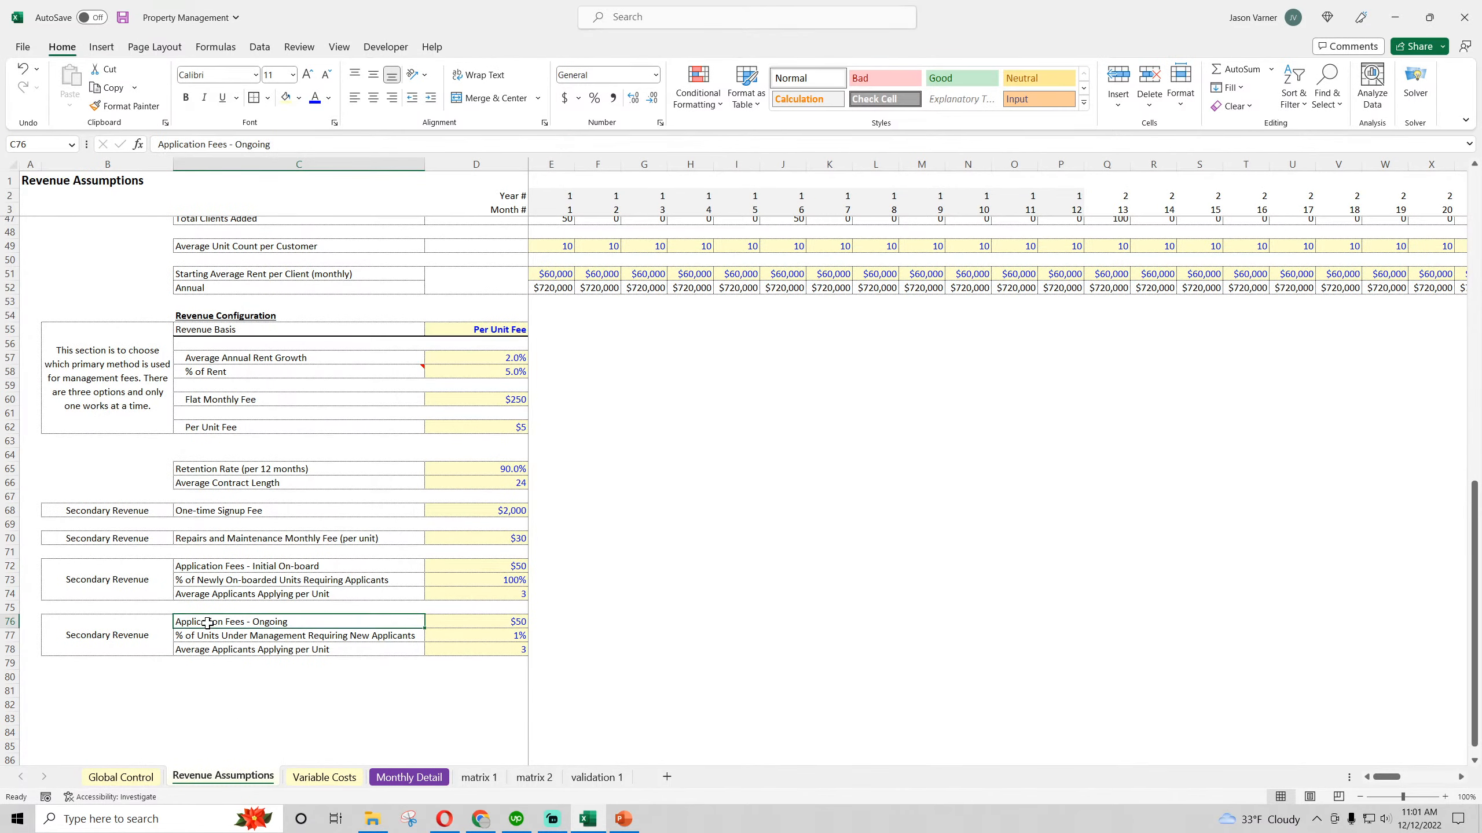
click(208, 634)
scroll(212, 633, up, 13)
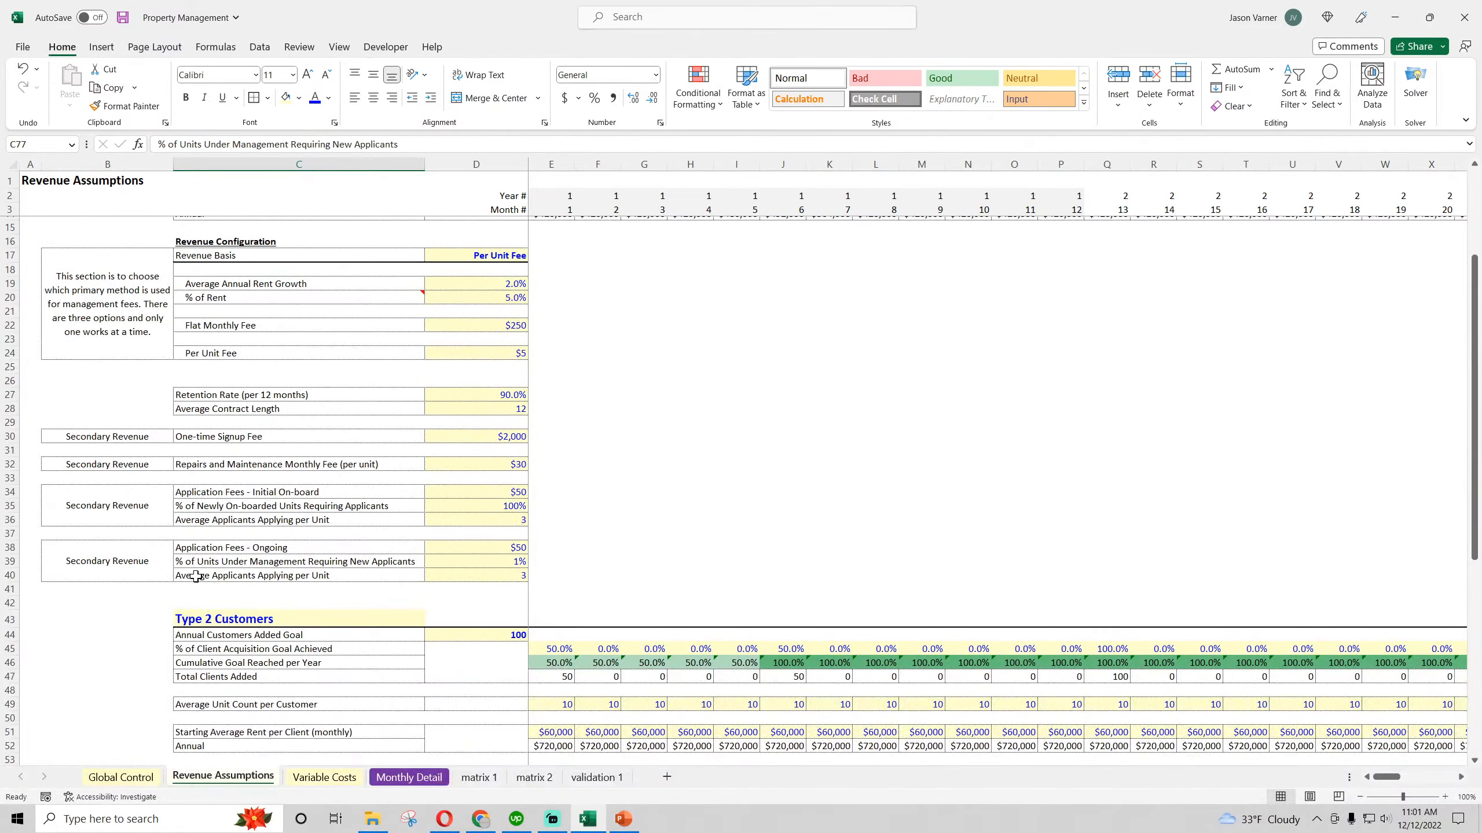
scroll(210, 558, down, 11)
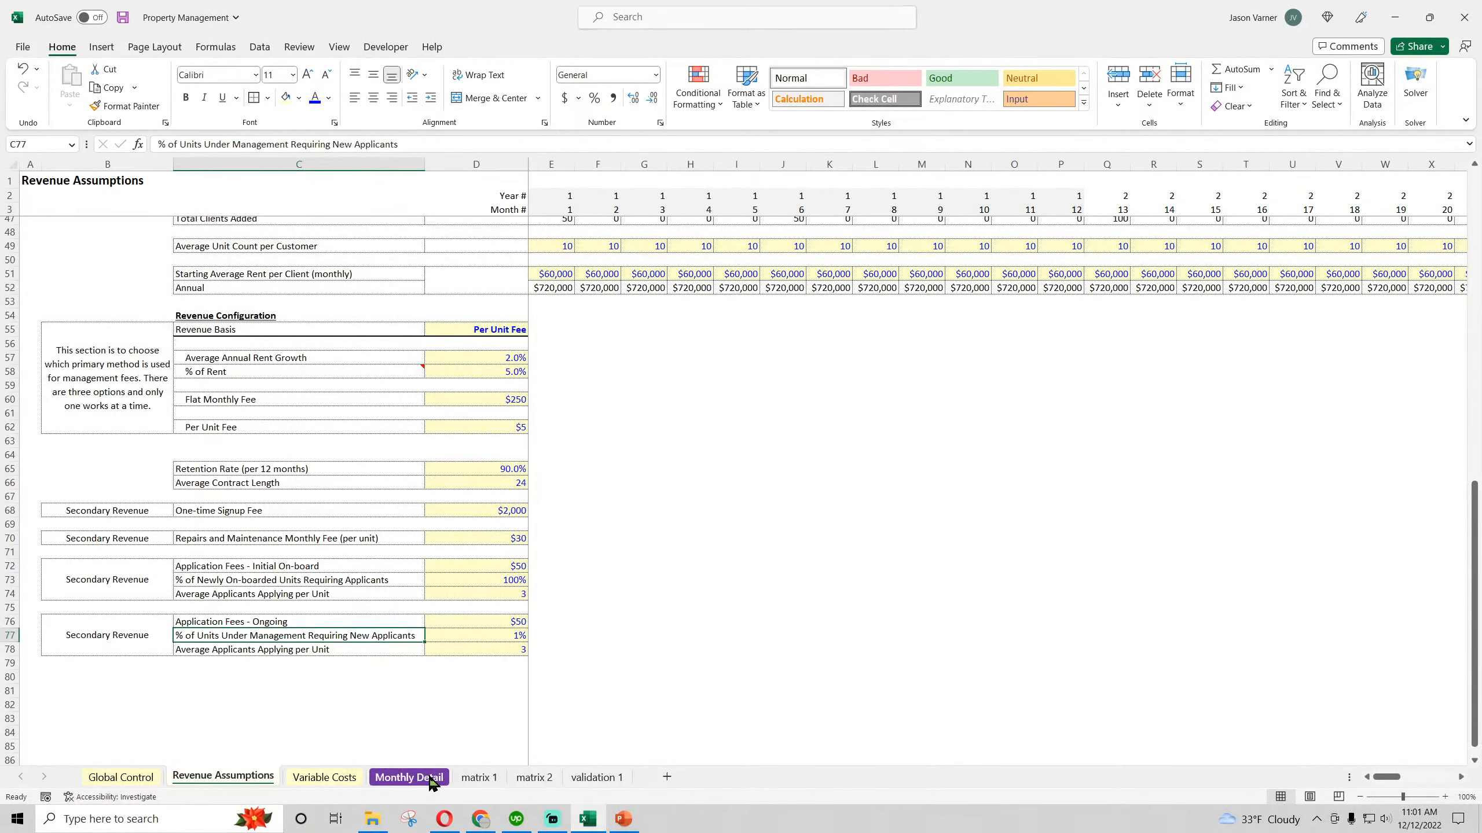
click(534, 777)
click(186, 389)
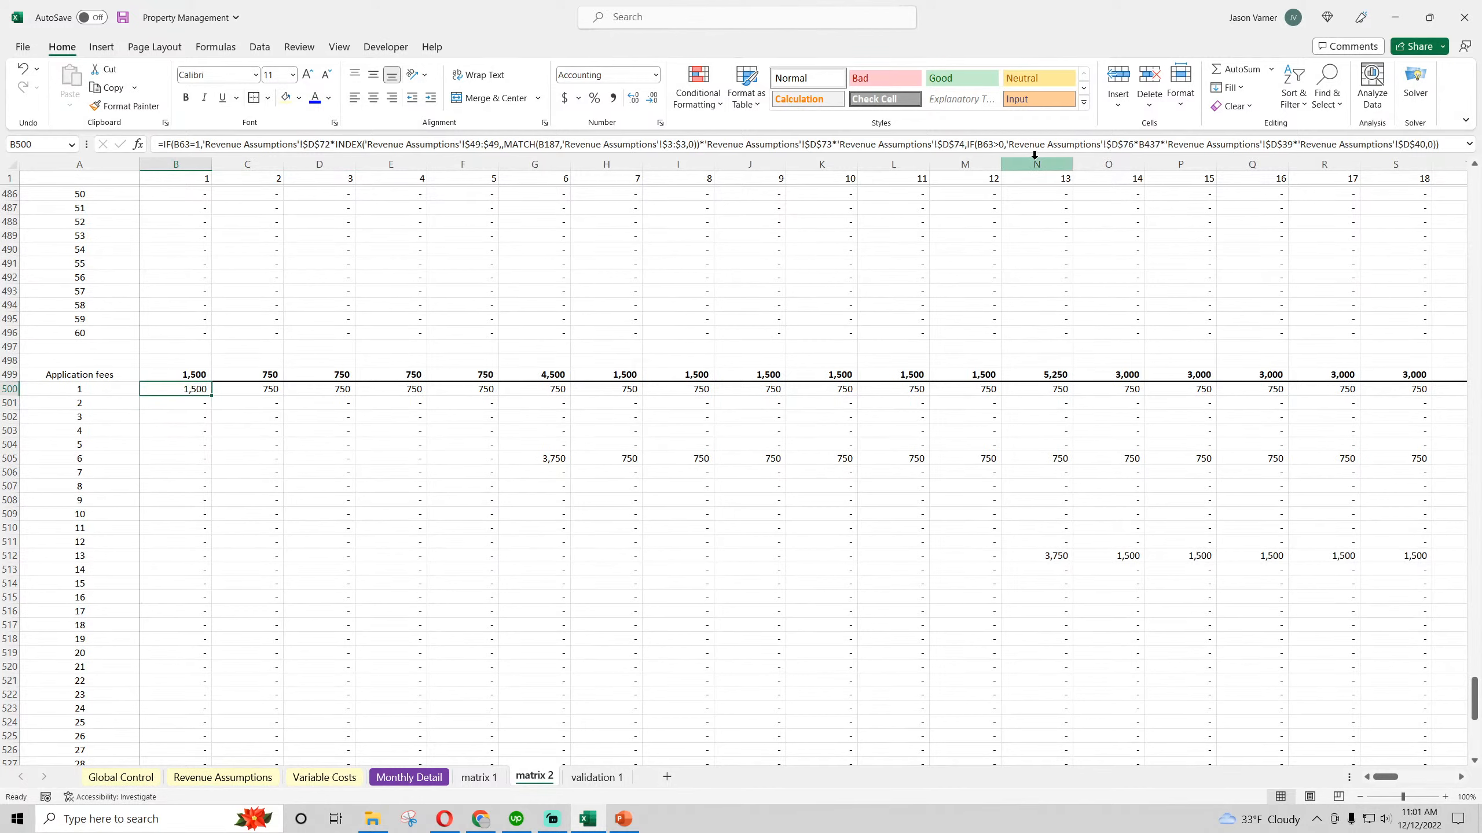
click(1292, 145)
key(BackSpace)
key(BackSpace)
text(77)
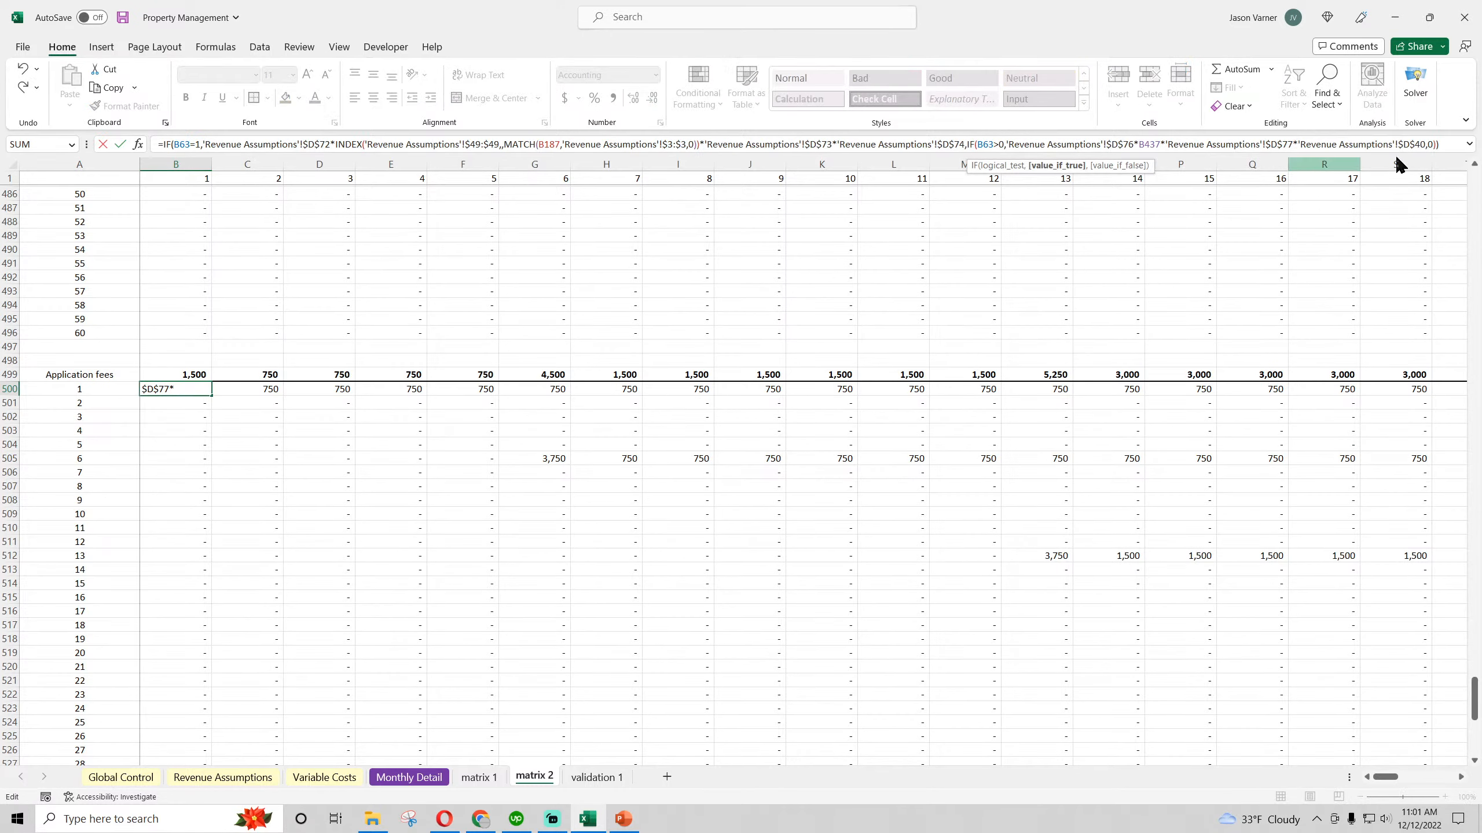
Change the ongoing average applicants per unit reference in B500 to Type 2 cell $D$78 and commit the formula
click(1423, 144)
key(BackSpace)
key(BackSpace)
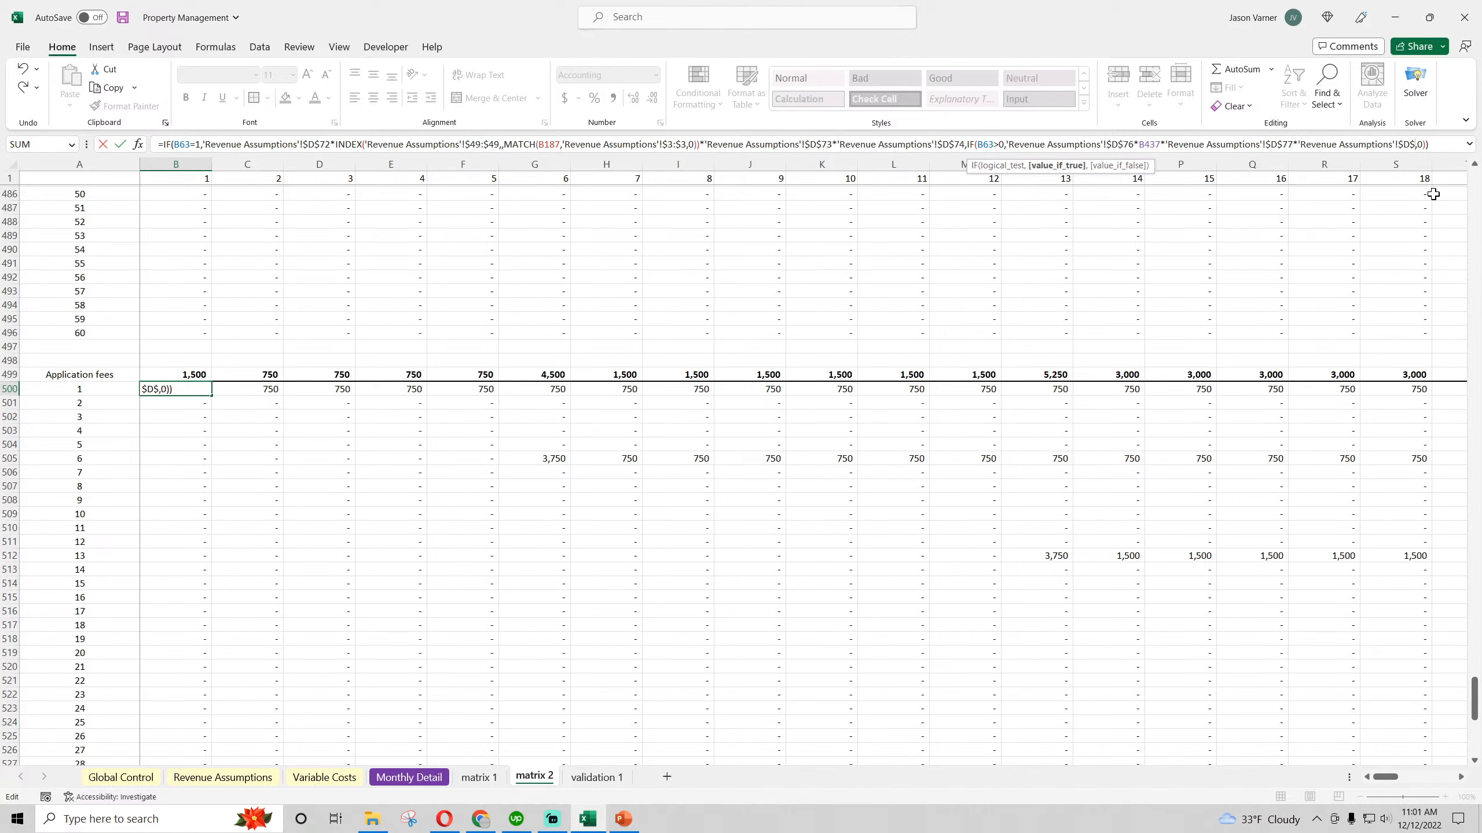
text(78)
key(Return)
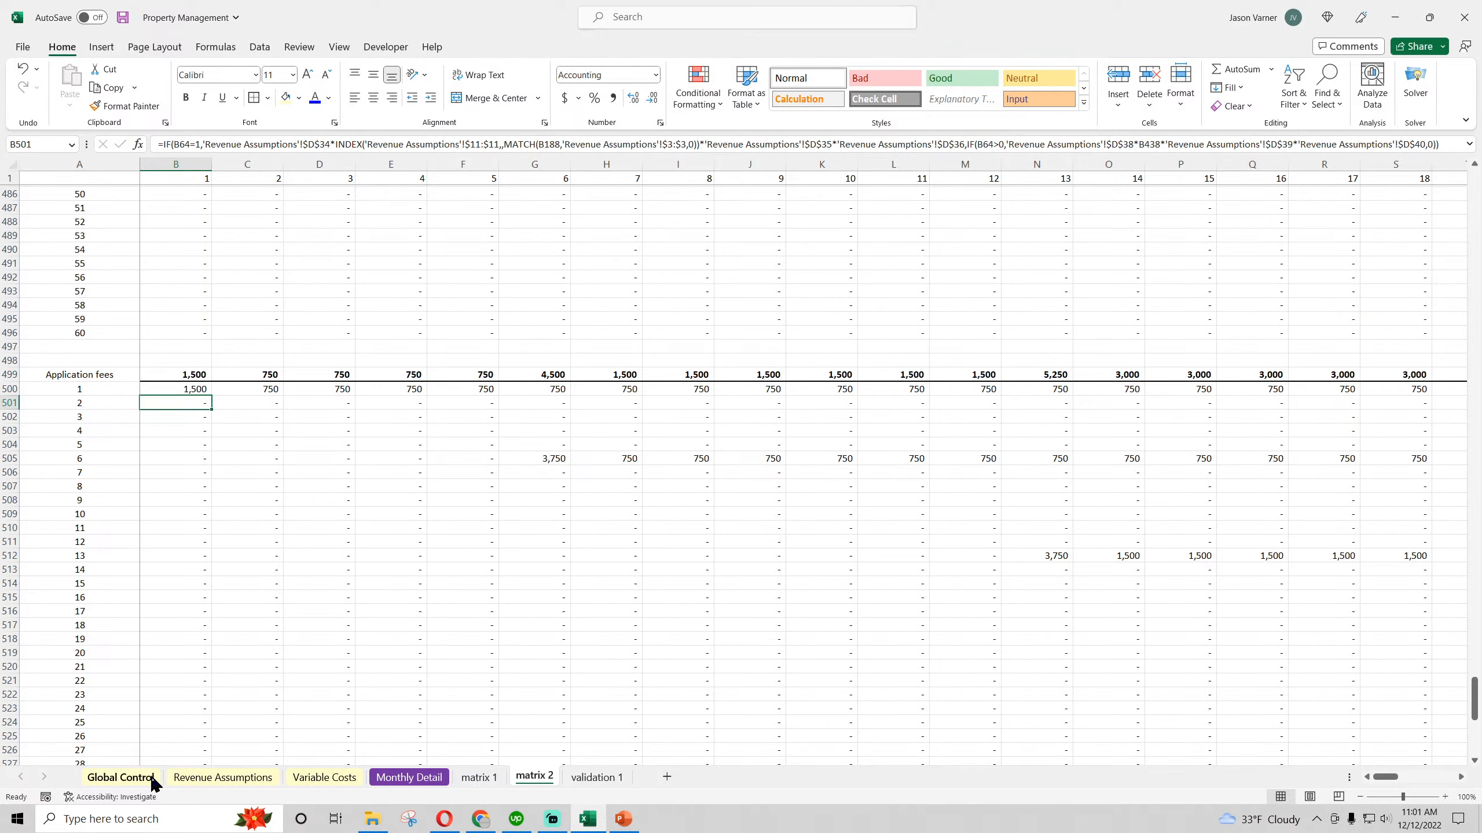
Compare the Average Applicants Applying per Unit rows for ongoing application fees of both customer types in Revenue Assumptions
click(136, 781)
click(183, 779)
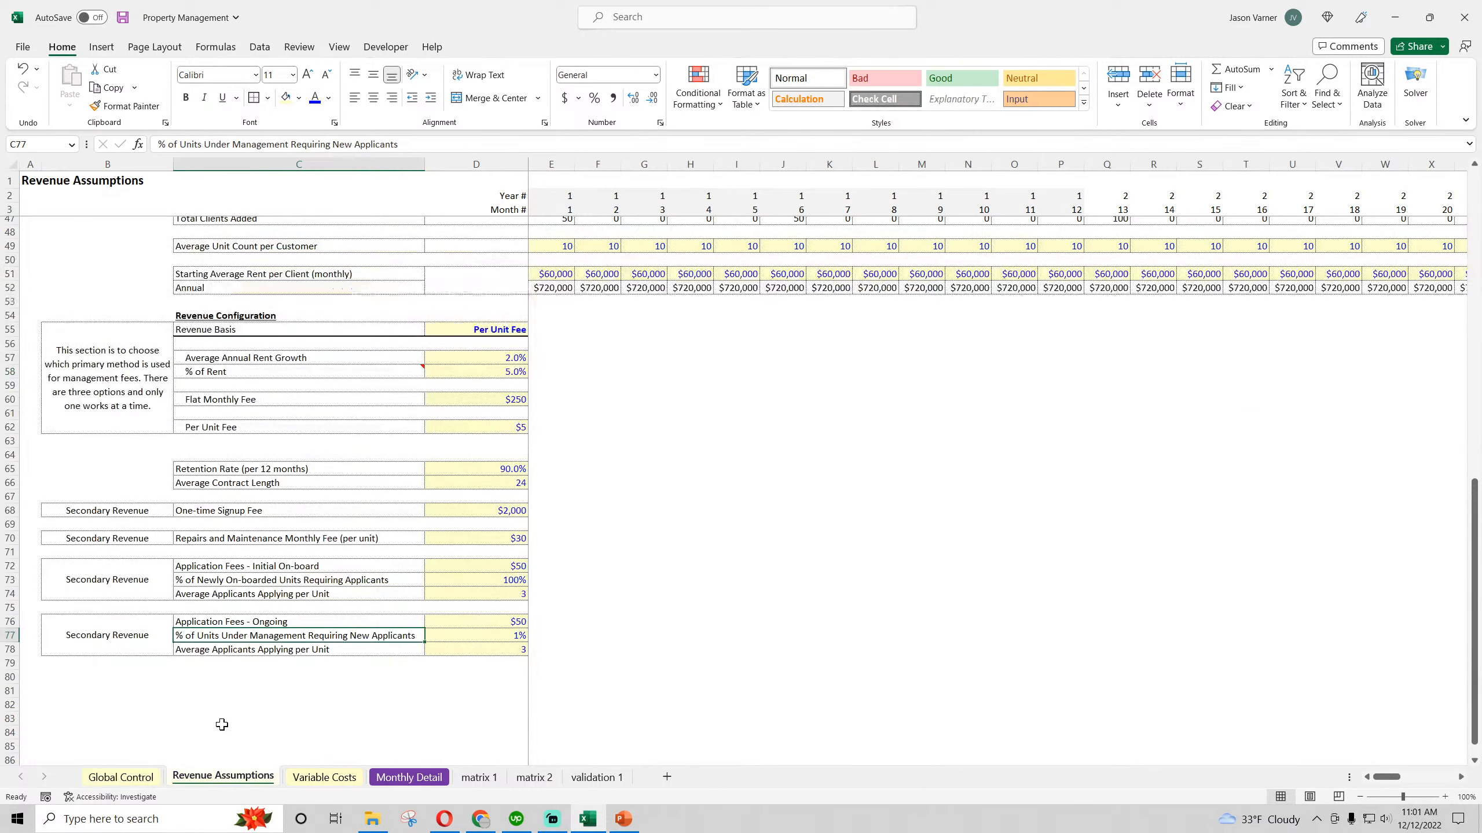
key(Down)
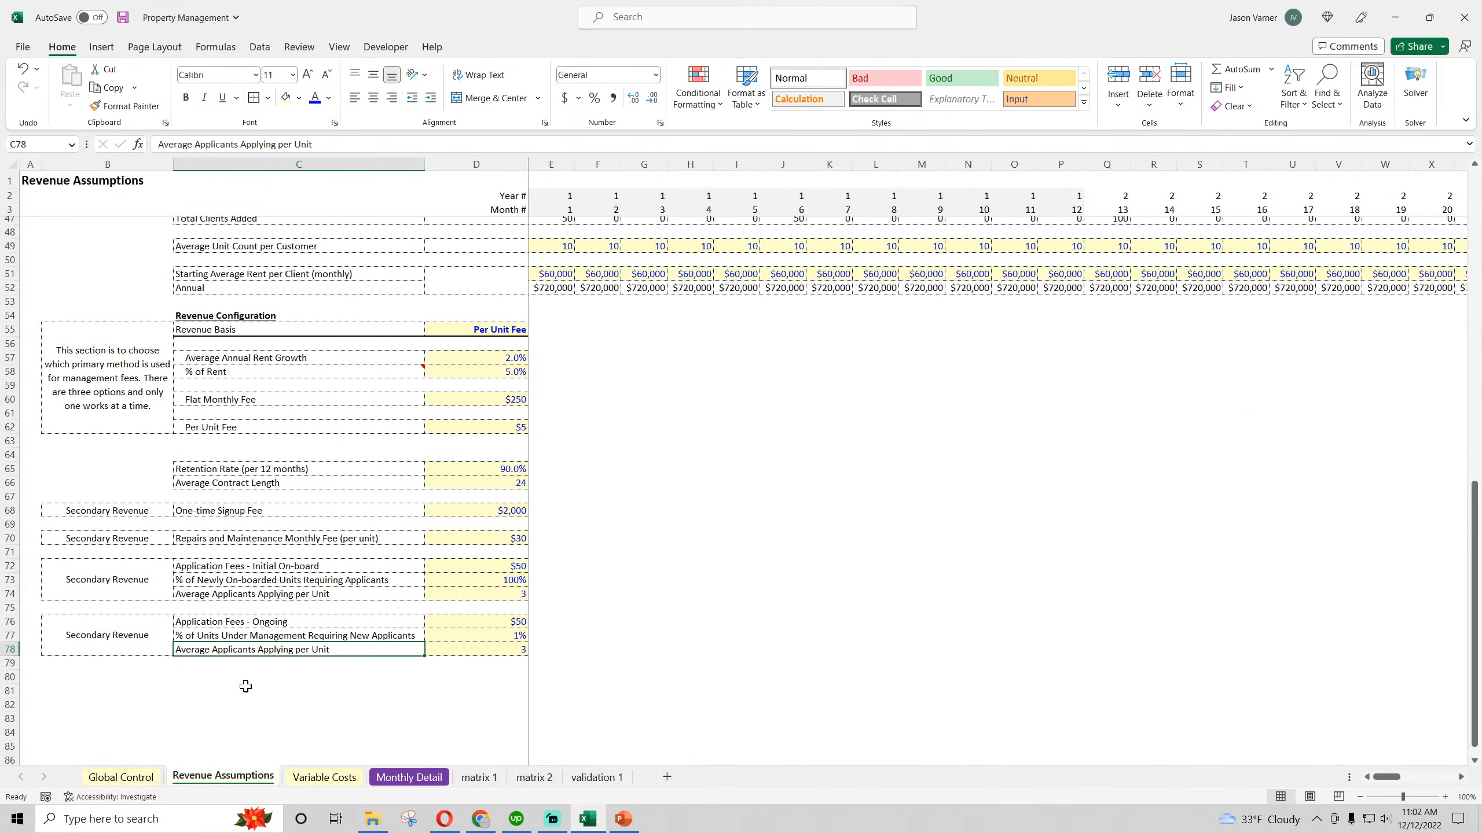
scroll(322, 649, up, 4)
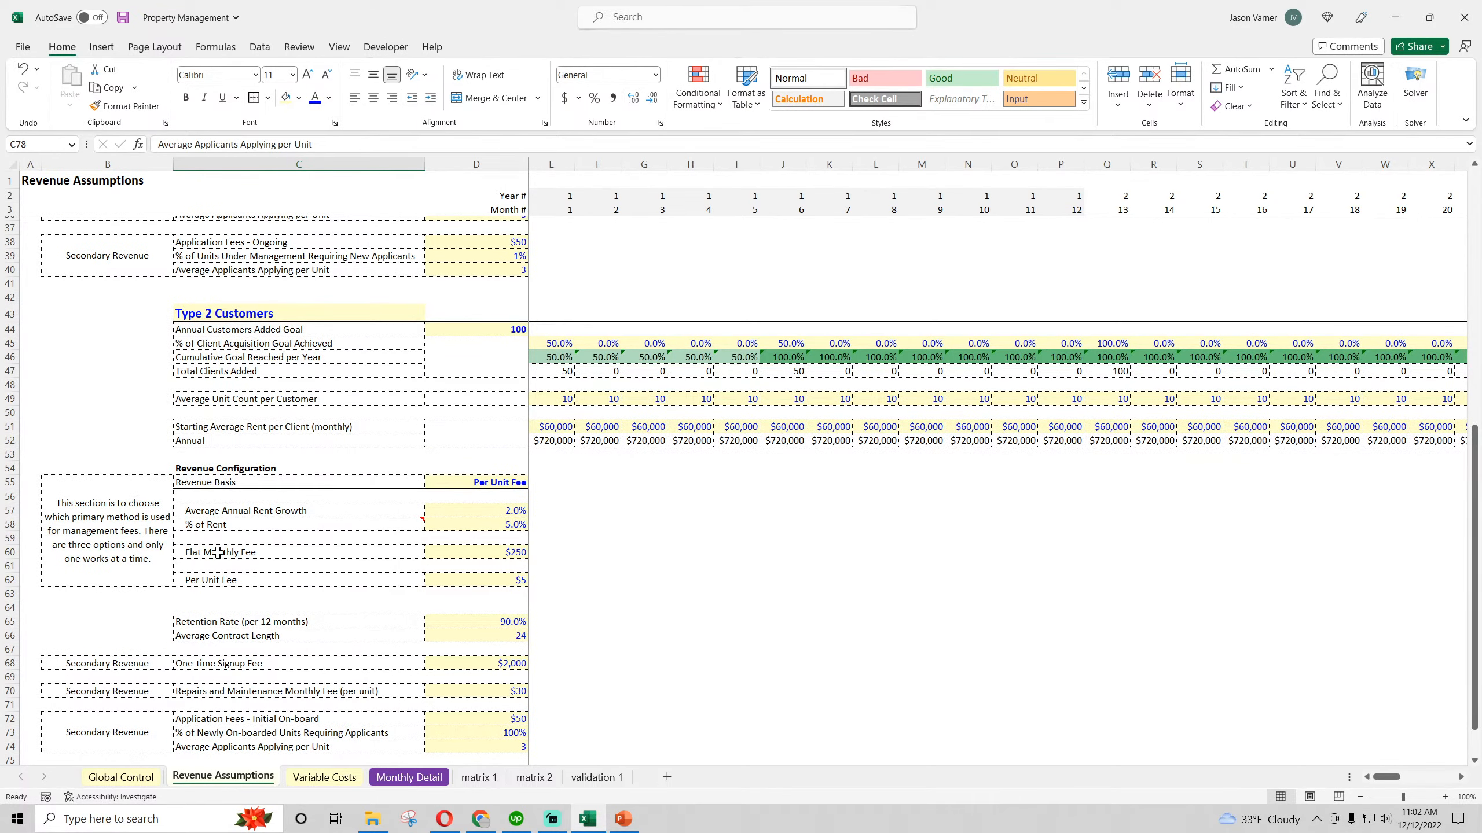
scroll(213, 518, up, 4)
click(229, 427)
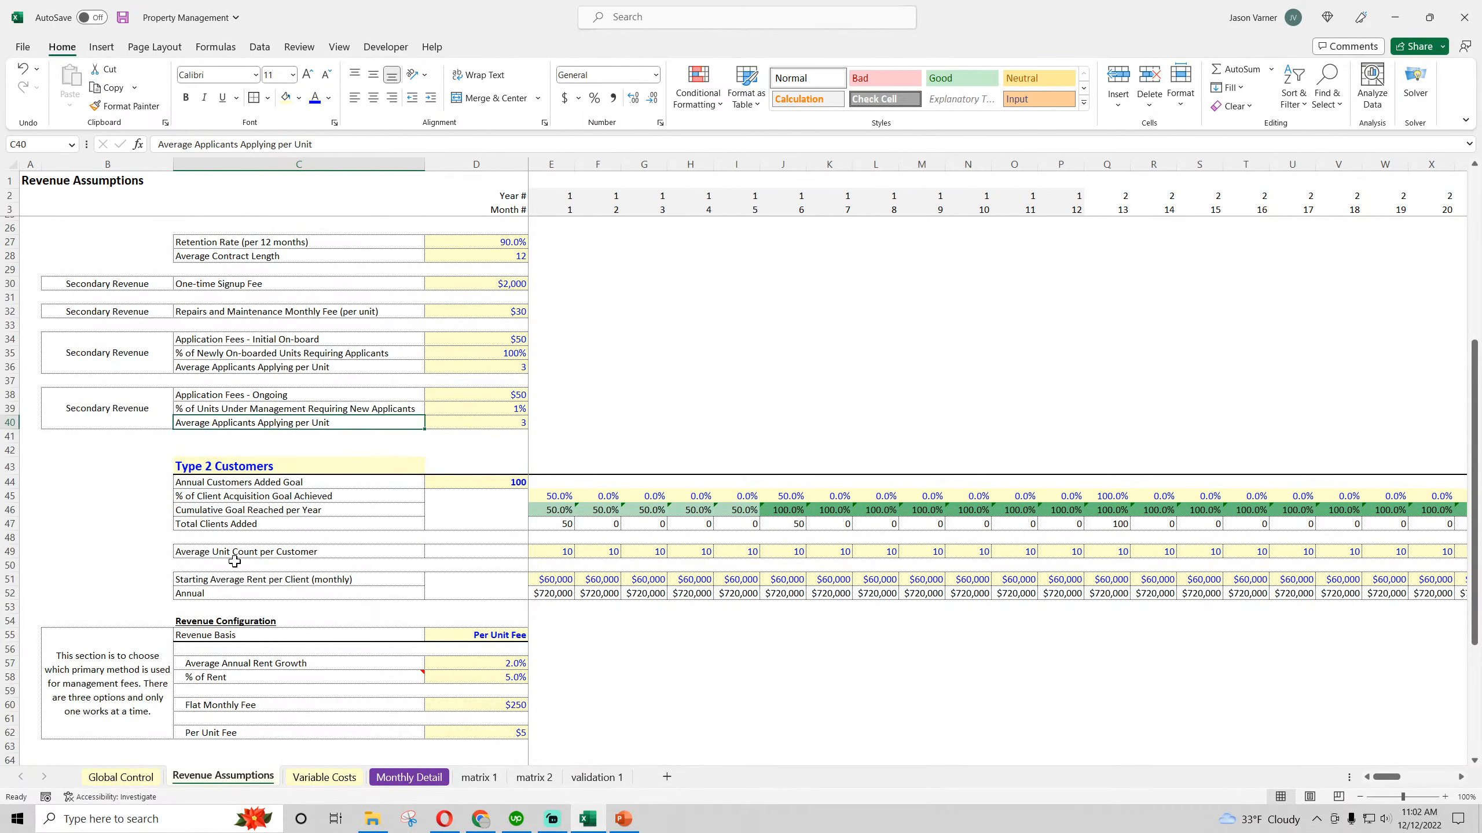
Review the Type 2 application fee assumptions in rows 72 to 78 and the customer growth assumptions in rows 44 to 52
scroll(233, 467, down, 10)
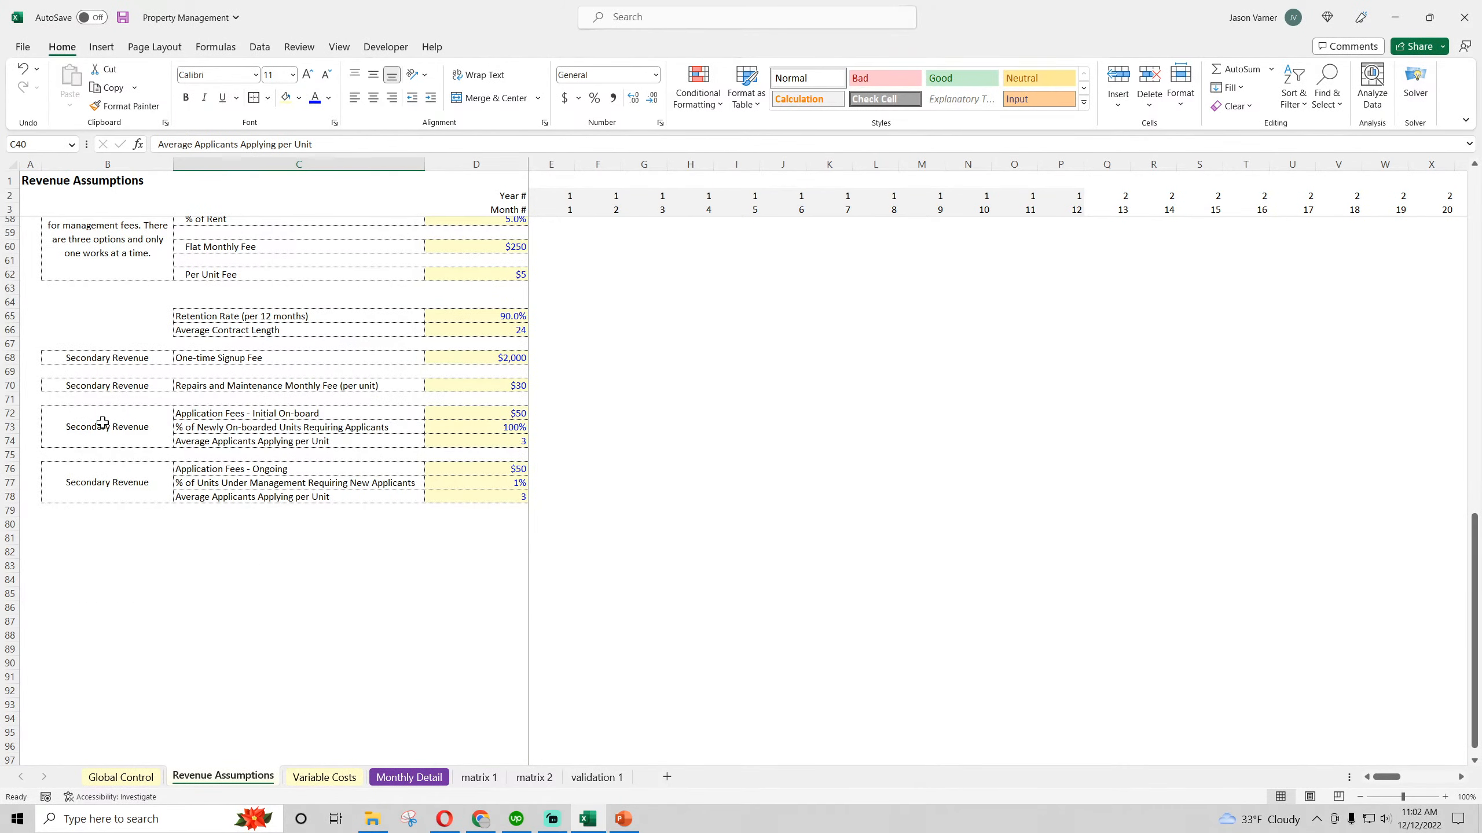
drag(102, 424, 469, 493)
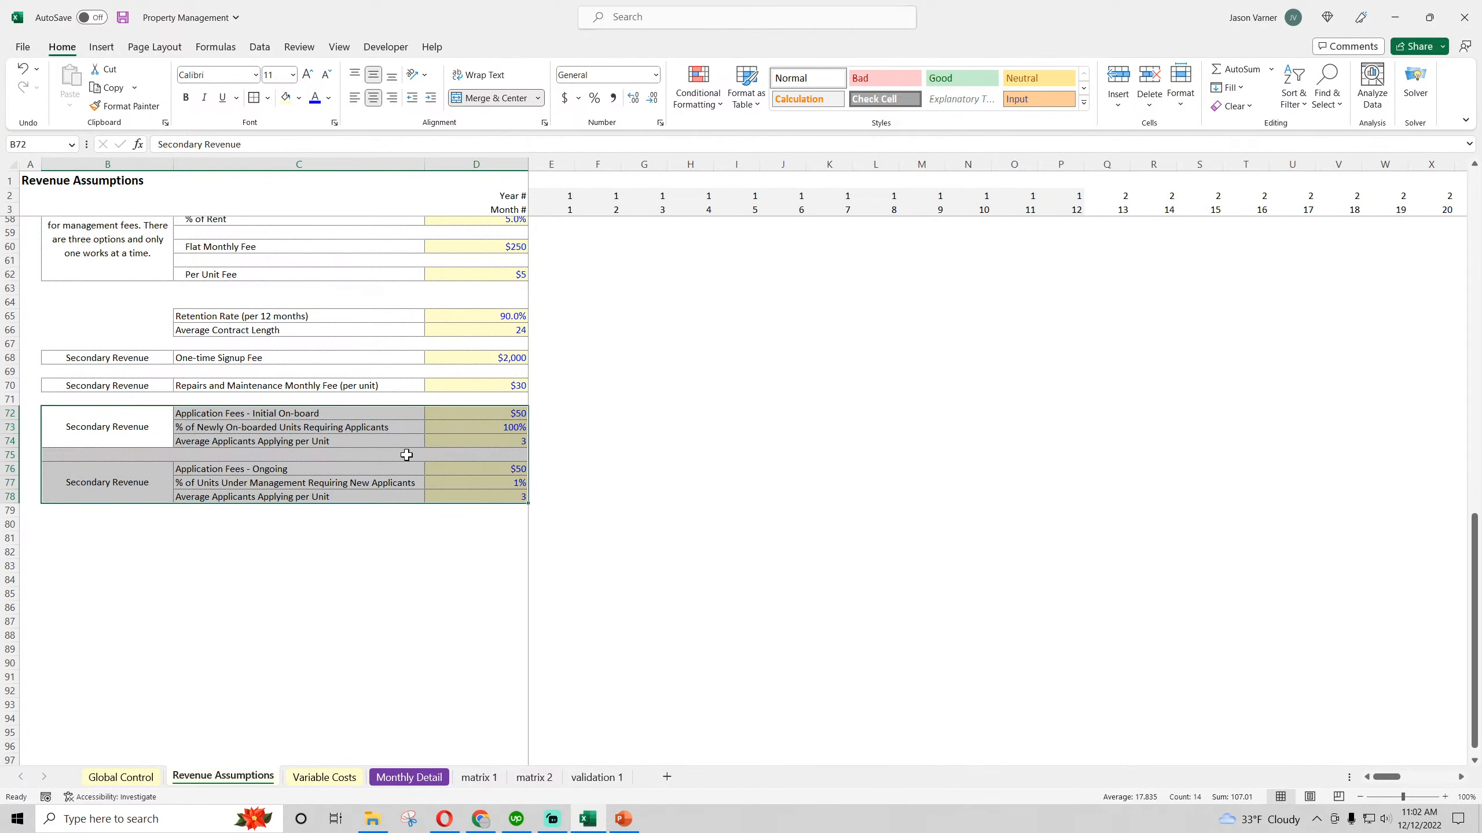
scroll(371, 526, up, 4)
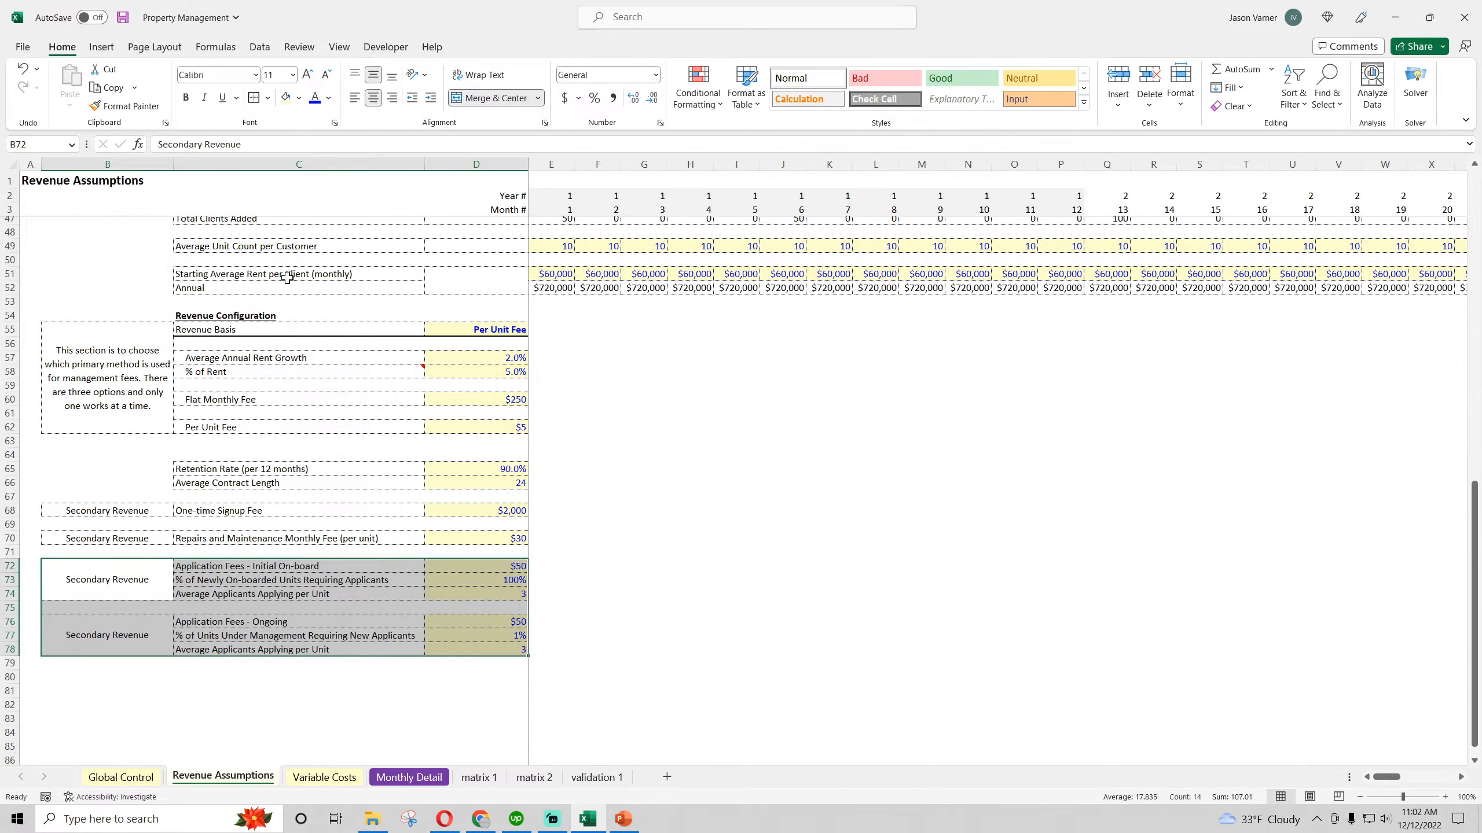
scroll(286, 277, up, 3)
click(199, 329)
drag(199, 329, 720, 444)
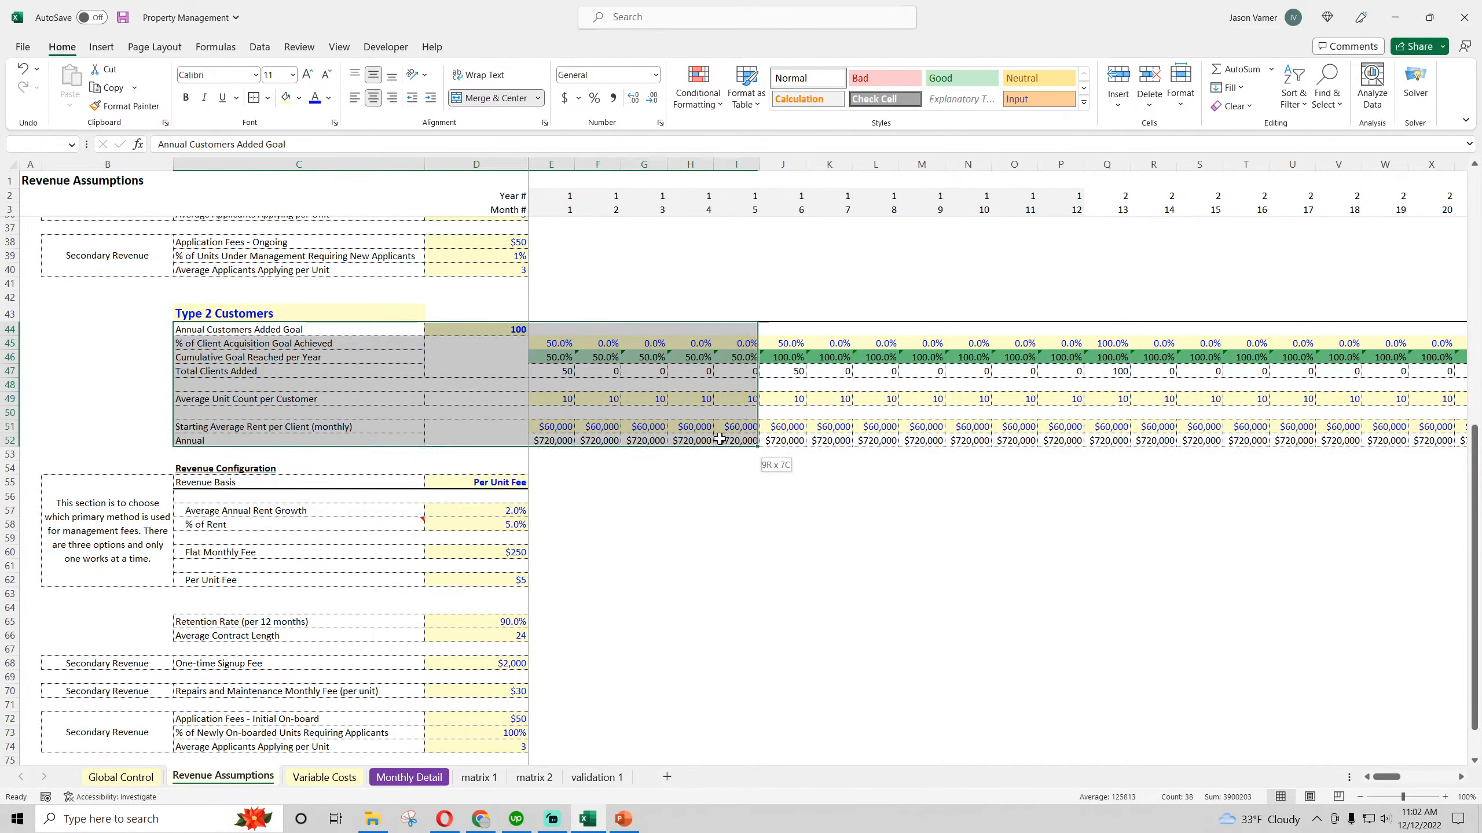
Fill the updated Application fees formula from B500 on matrix 2 across and down through P519
click(535, 777)
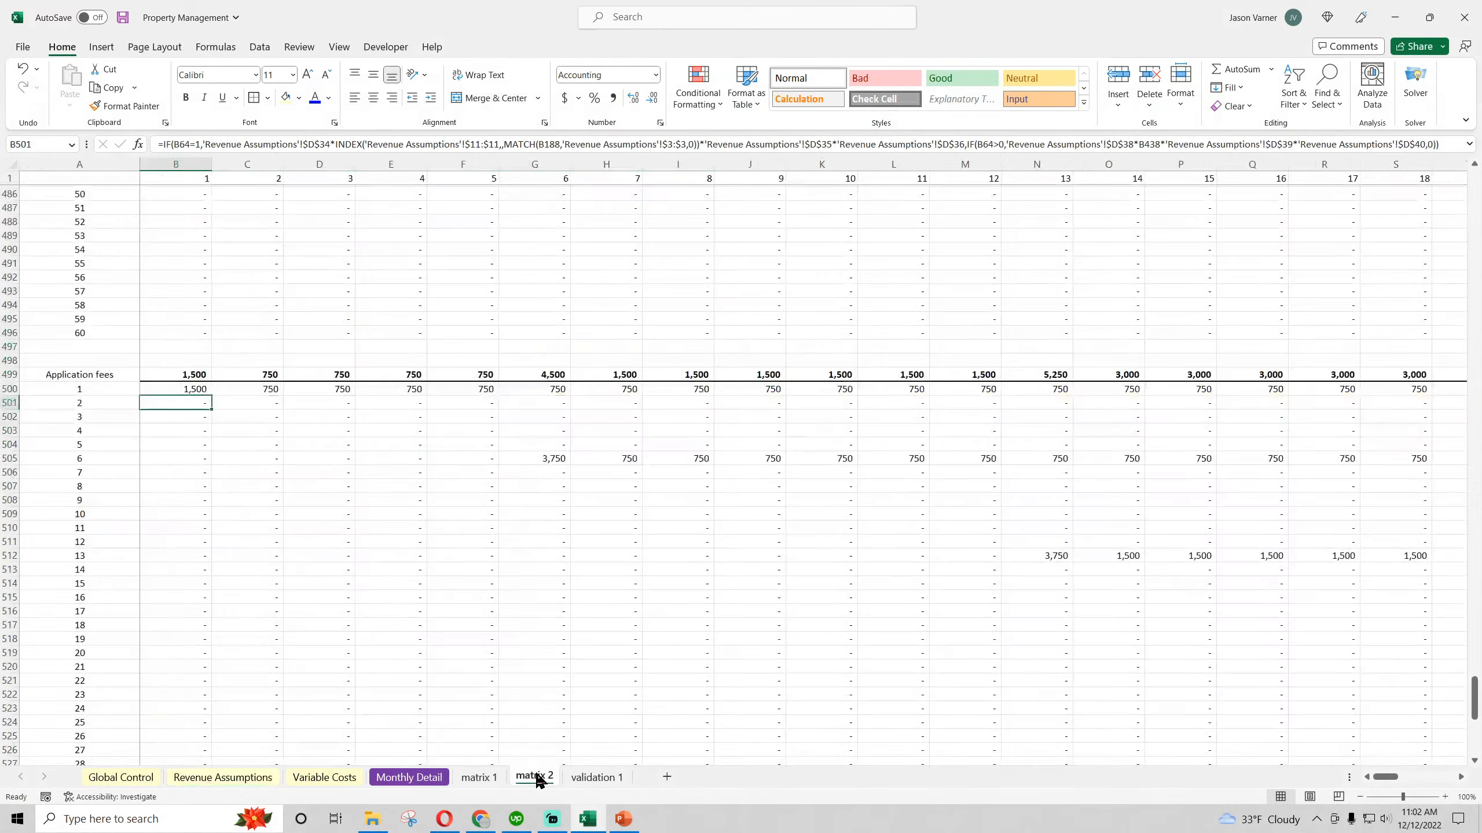
click(190, 388)
drag(192, 390, 1196, 397)
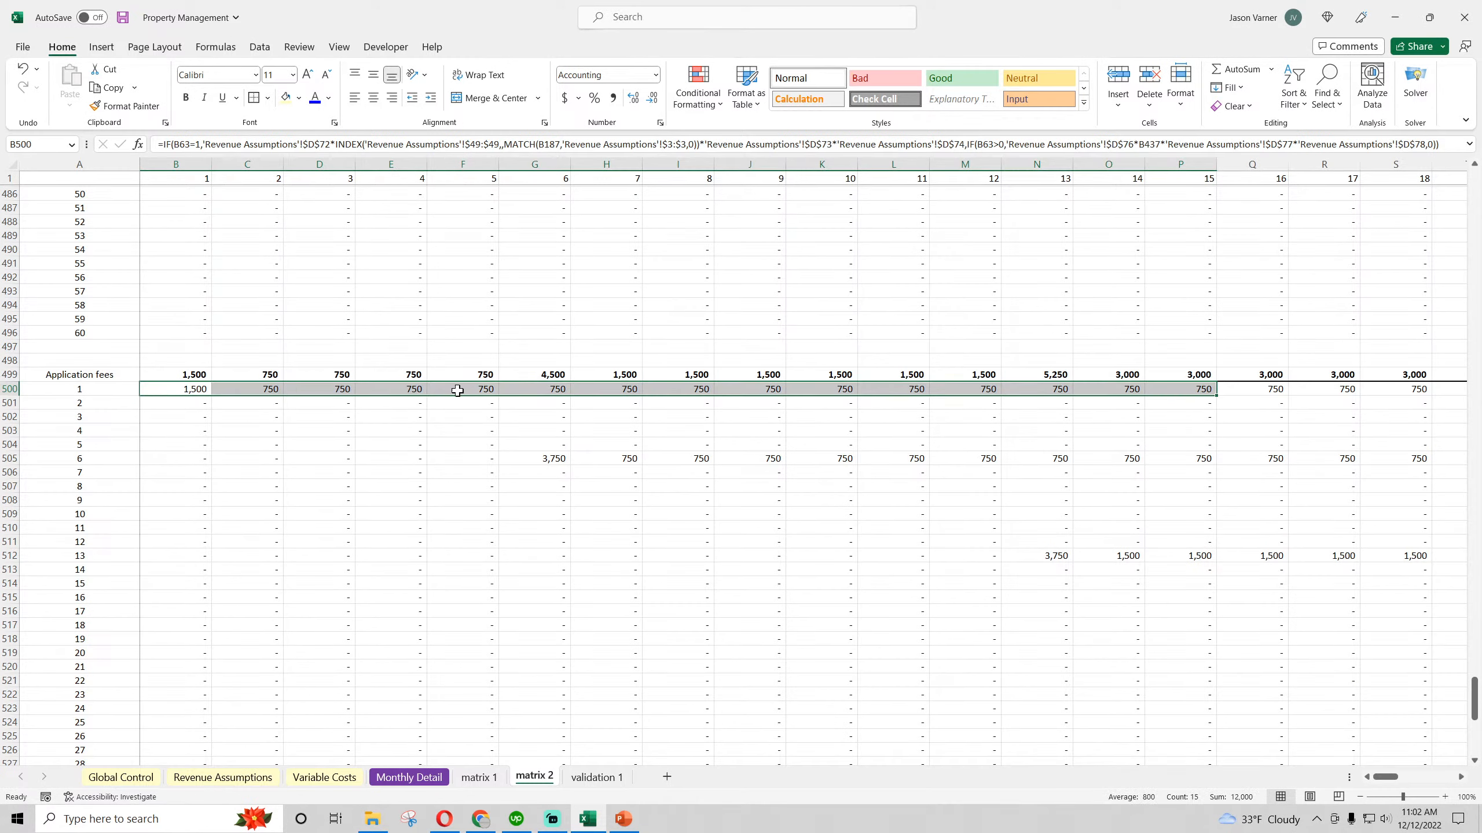
drag(1216, 396, 1256, 655)
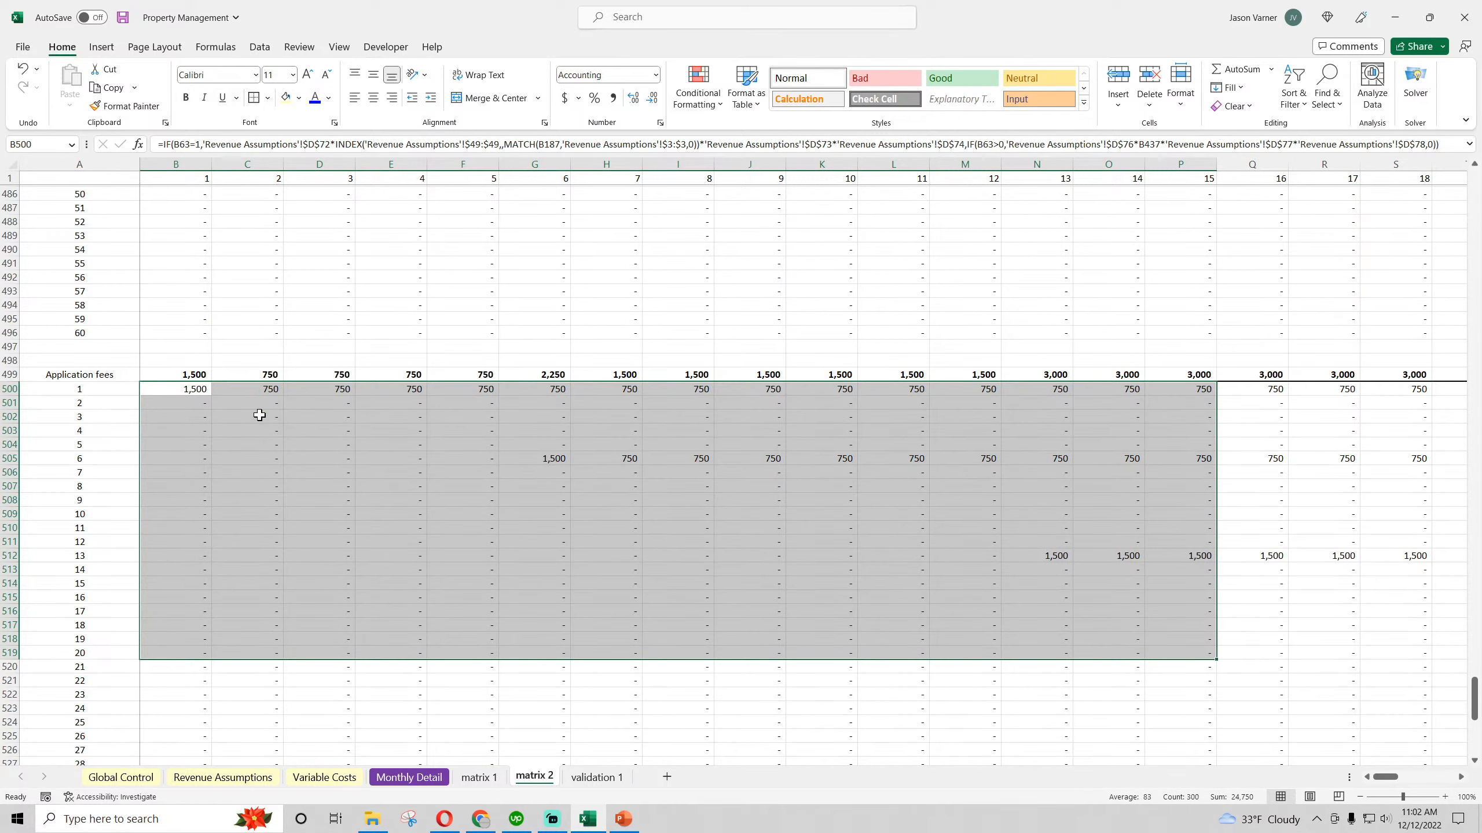
Check Type 2 input D77 in Revenue Assumptions and the Units Managed reference used by the B500 formula on matrix 2
click(228, 777)
scroll(470, 629, down, 10)
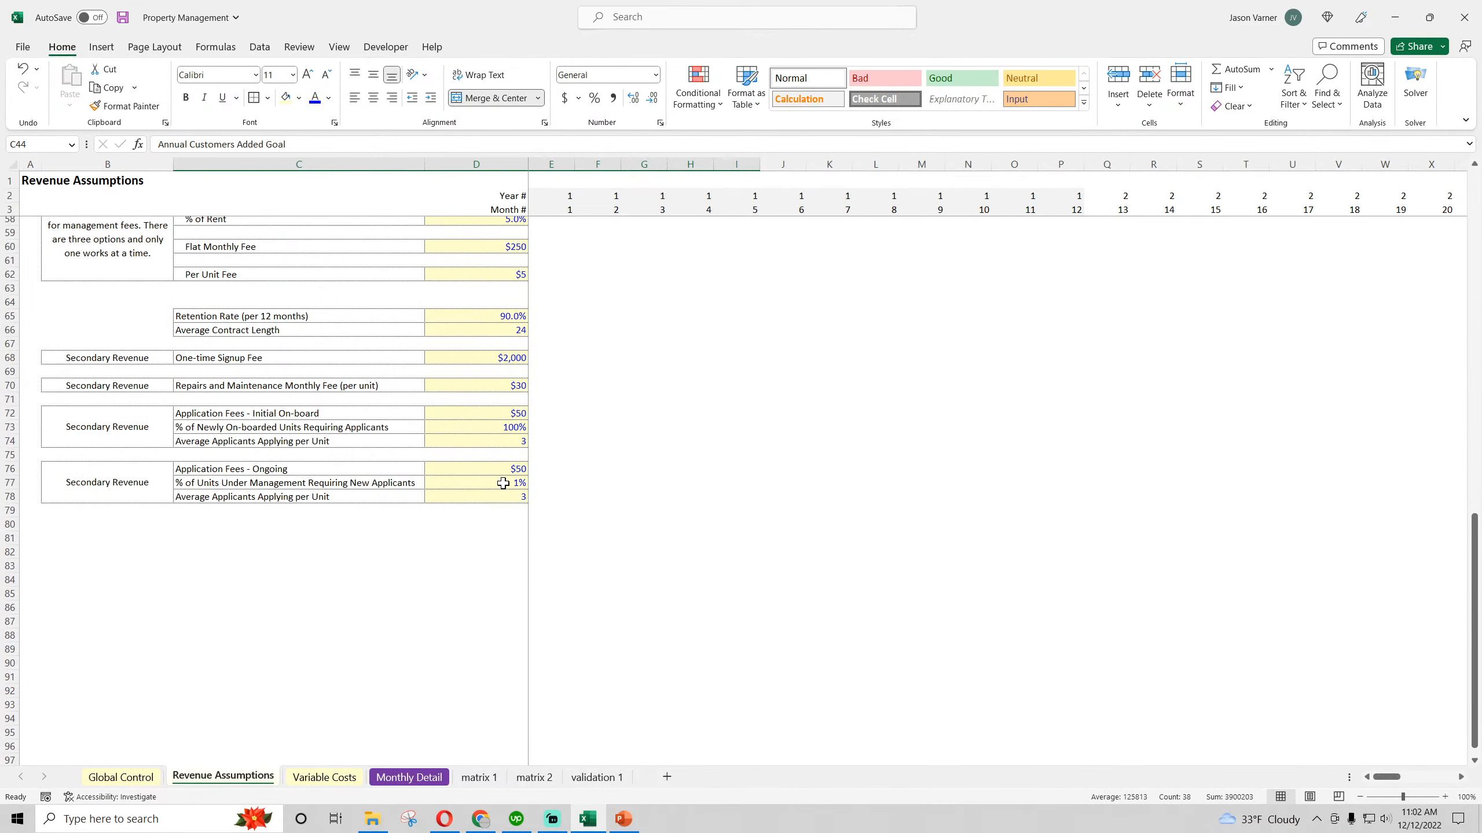
click(503, 483)
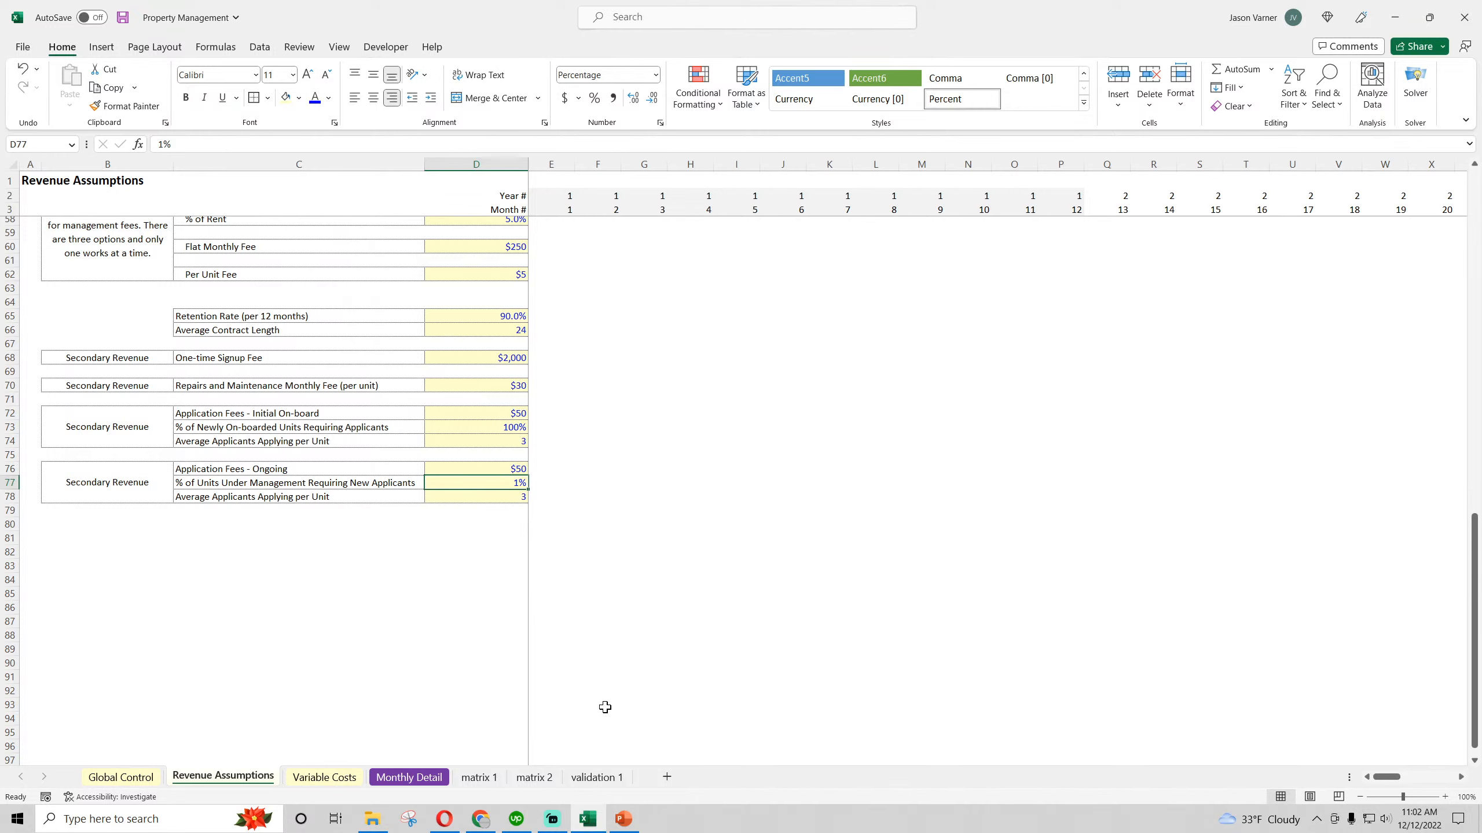
click(533, 780)
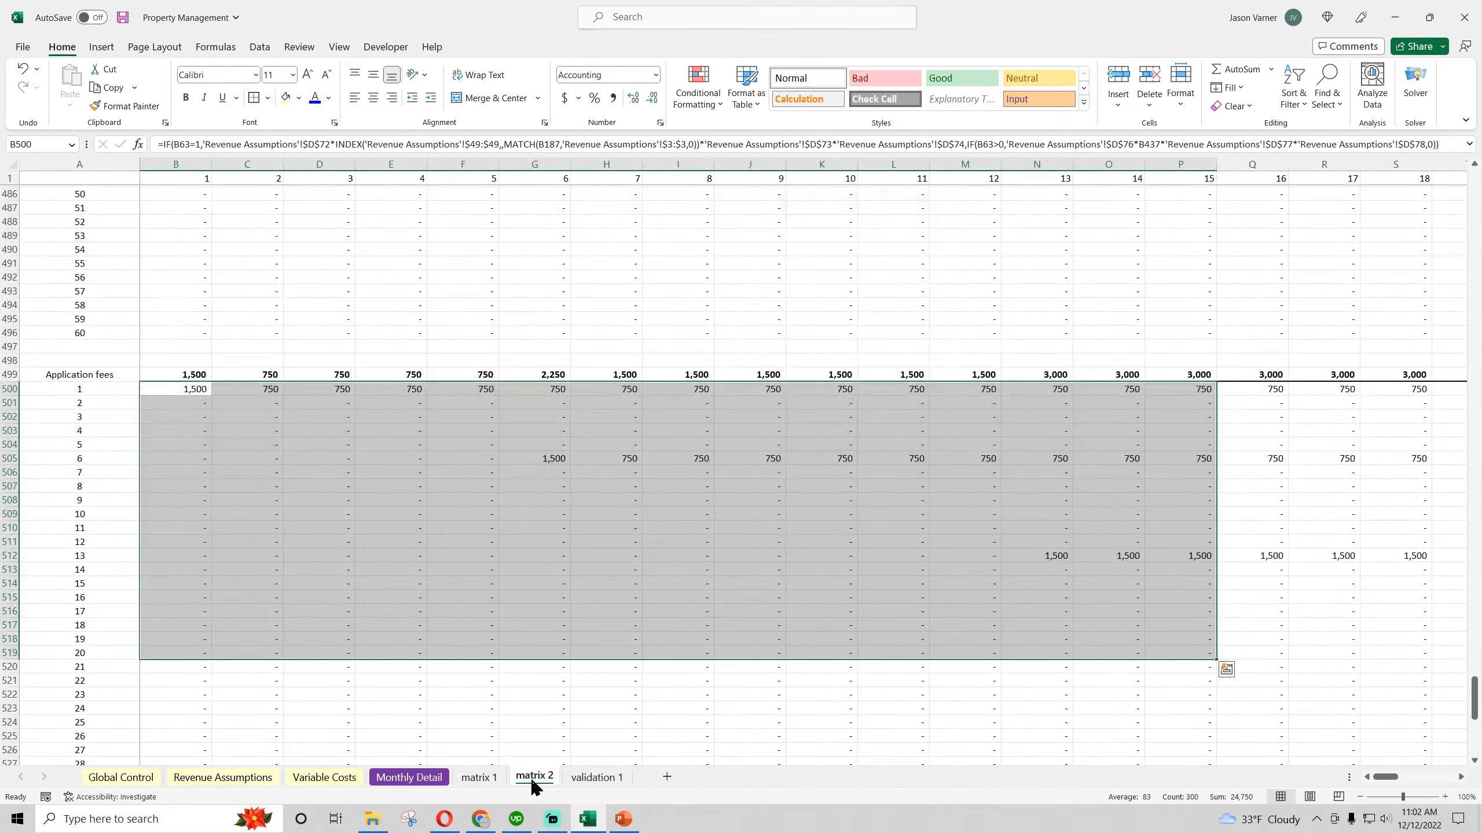
double_click(184, 389)
scroll(325, 561, up, 20)
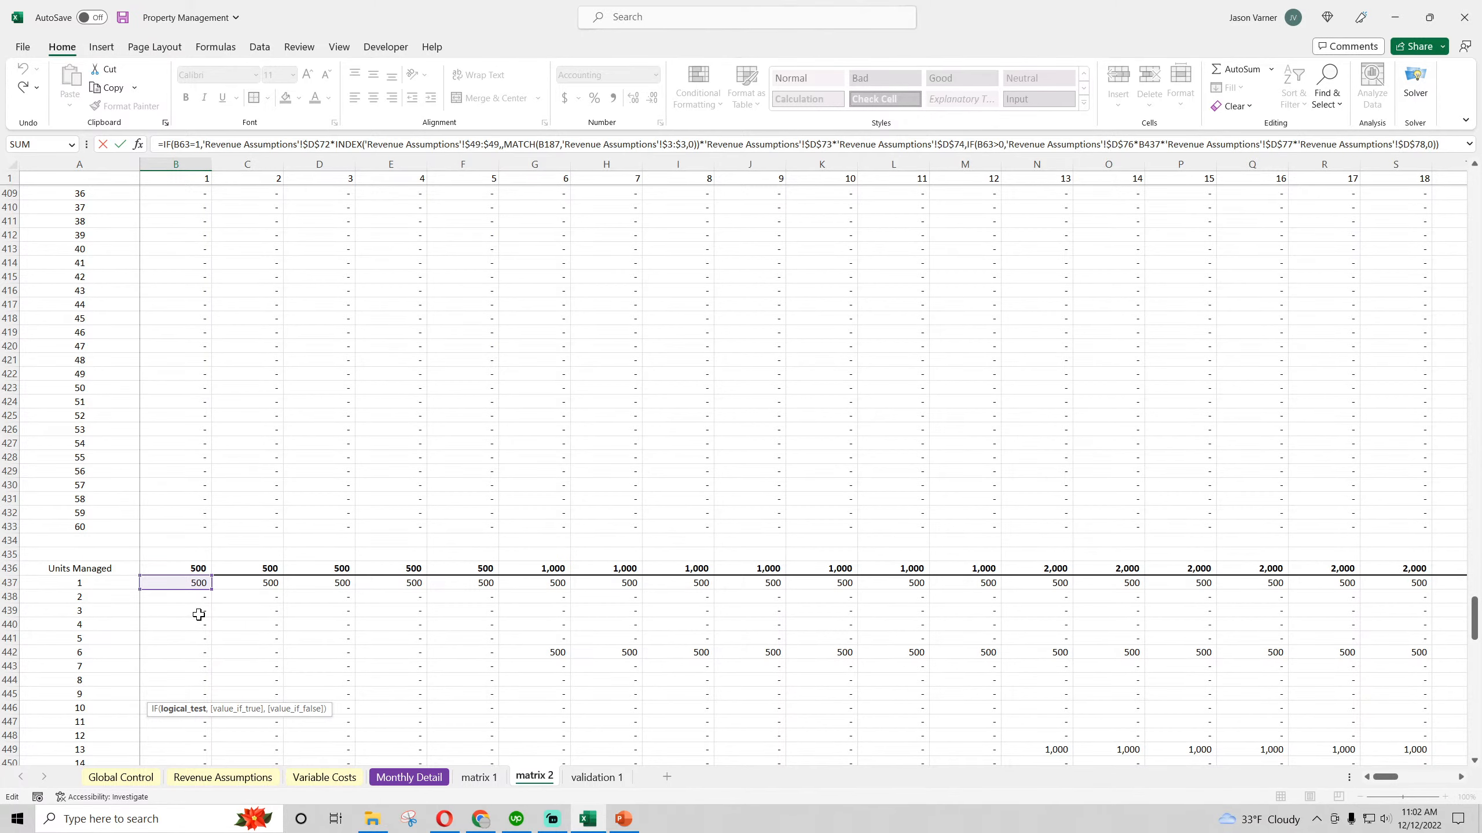
scroll(205, 617, down, 20)
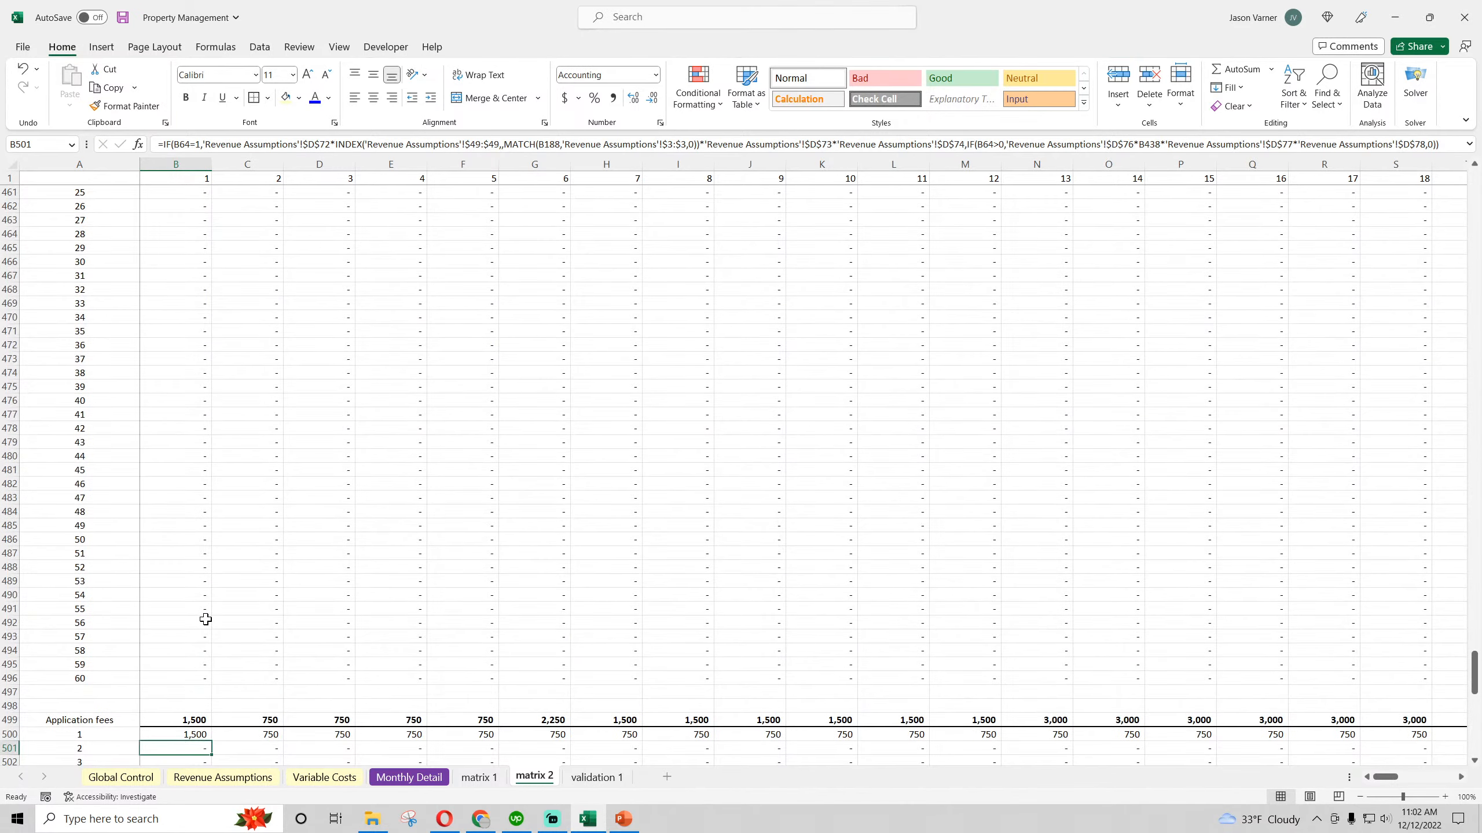
key(Escape)
Trace the C500 Application fees formula on matrix 2 to its start month C187, age C63 and Units Managed C437 references
double_click(266, 583)
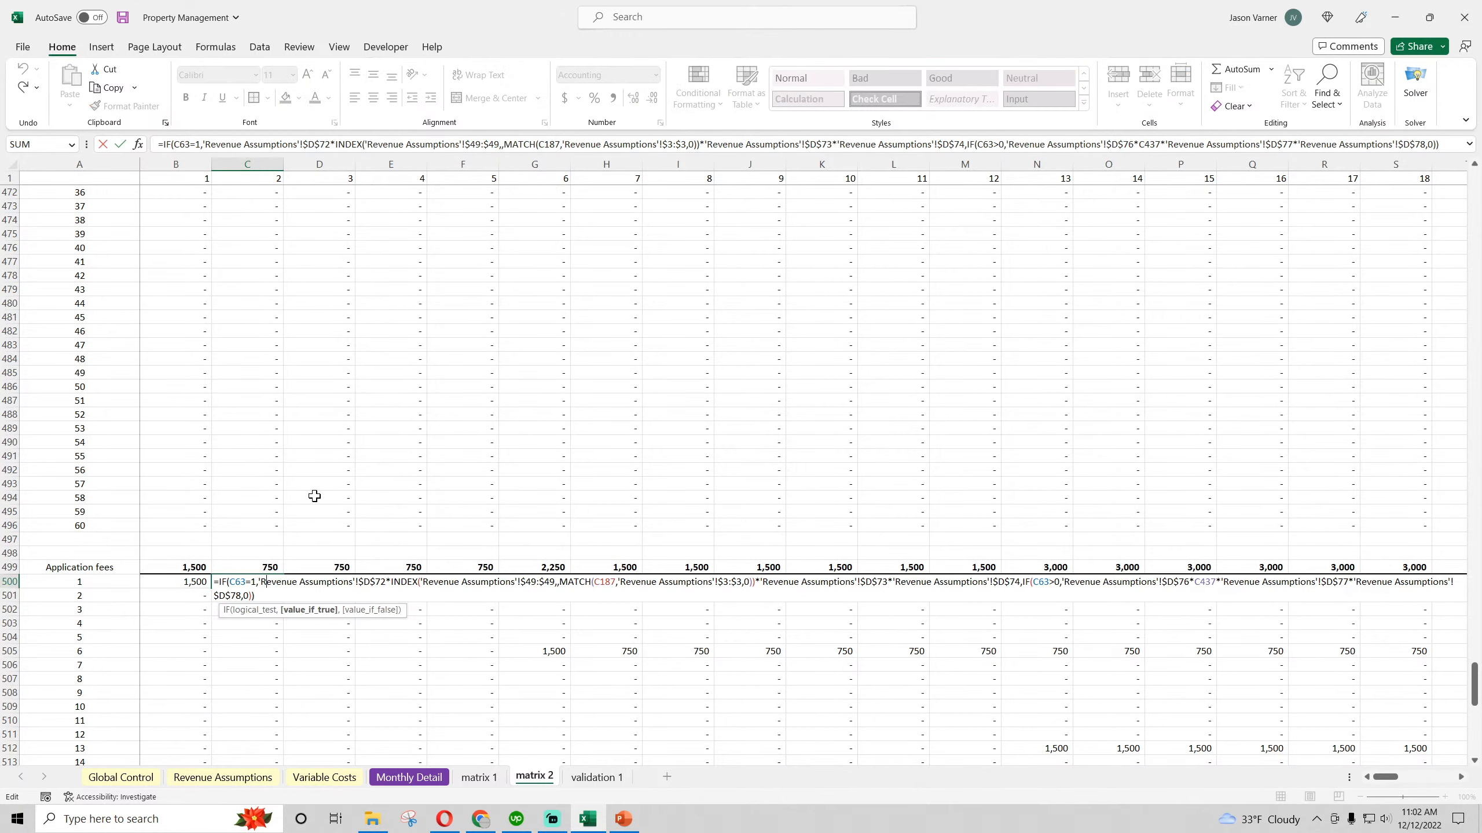
scroll(314, 496, up, 15)
scroll(268, 422, up, 18)
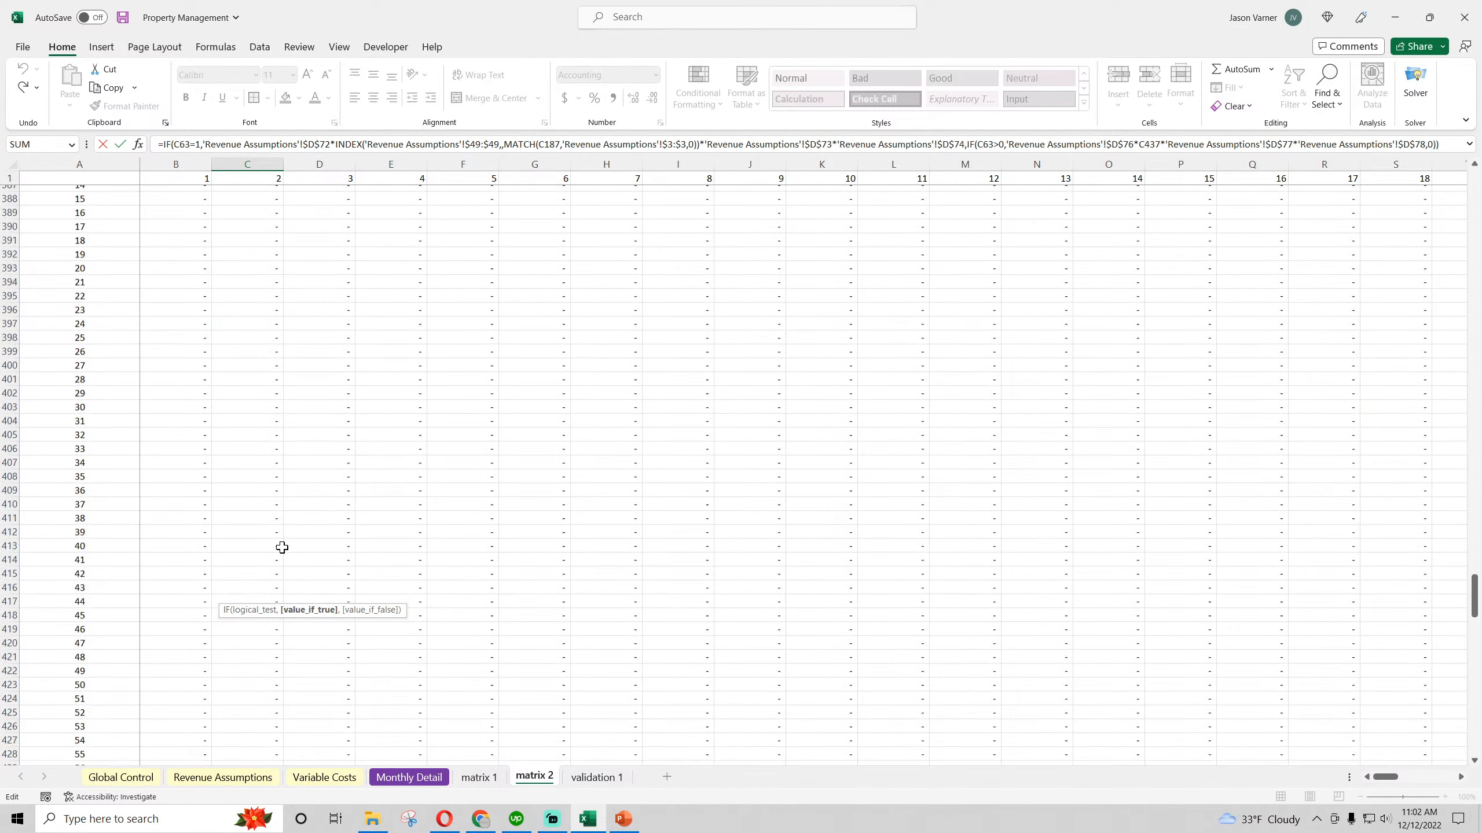
scroll(299, 528, up, 15)
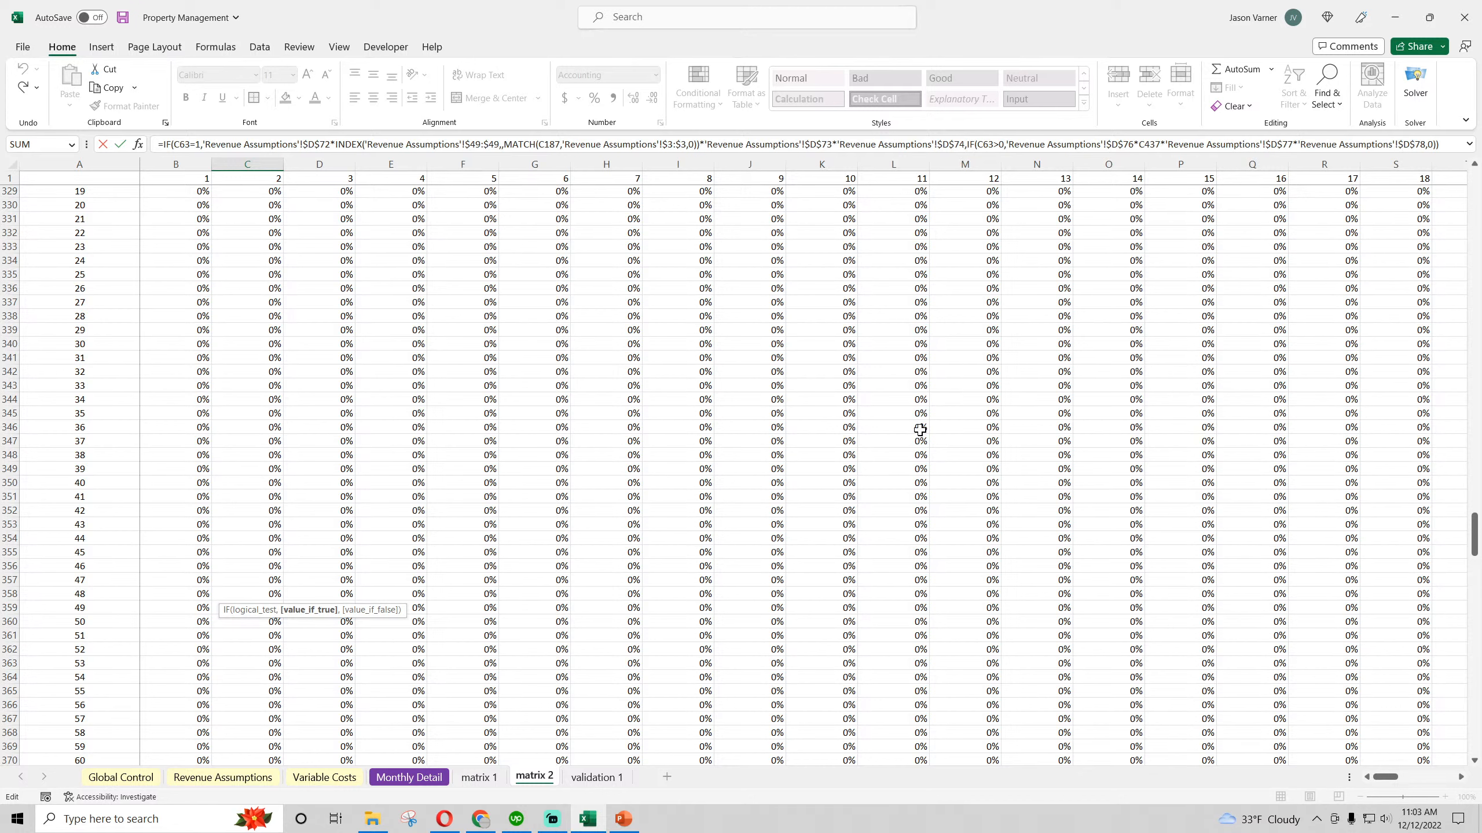
scroll(920, 430, up, 20)
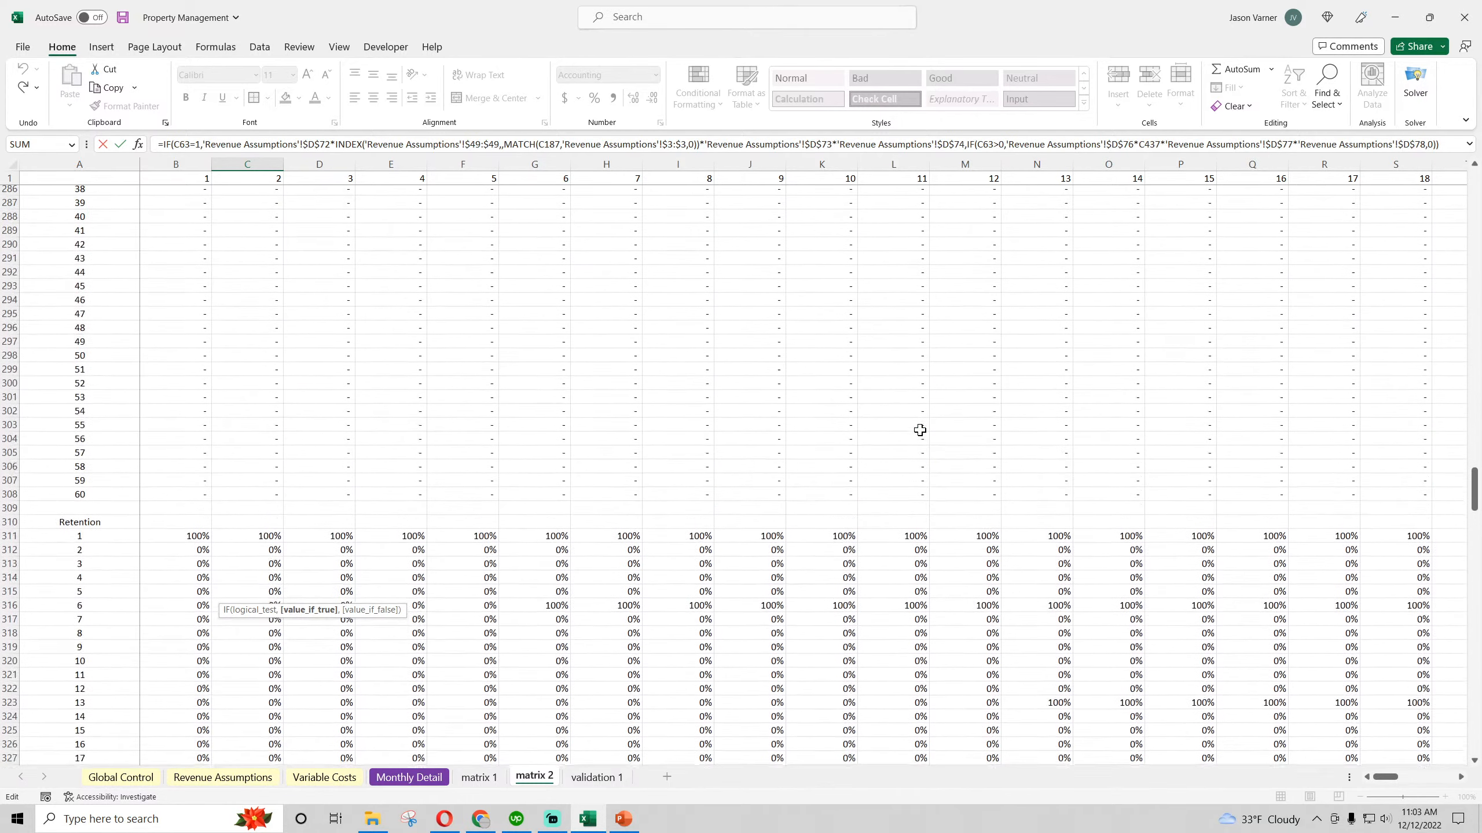
scroll(929, 427, up, 20)
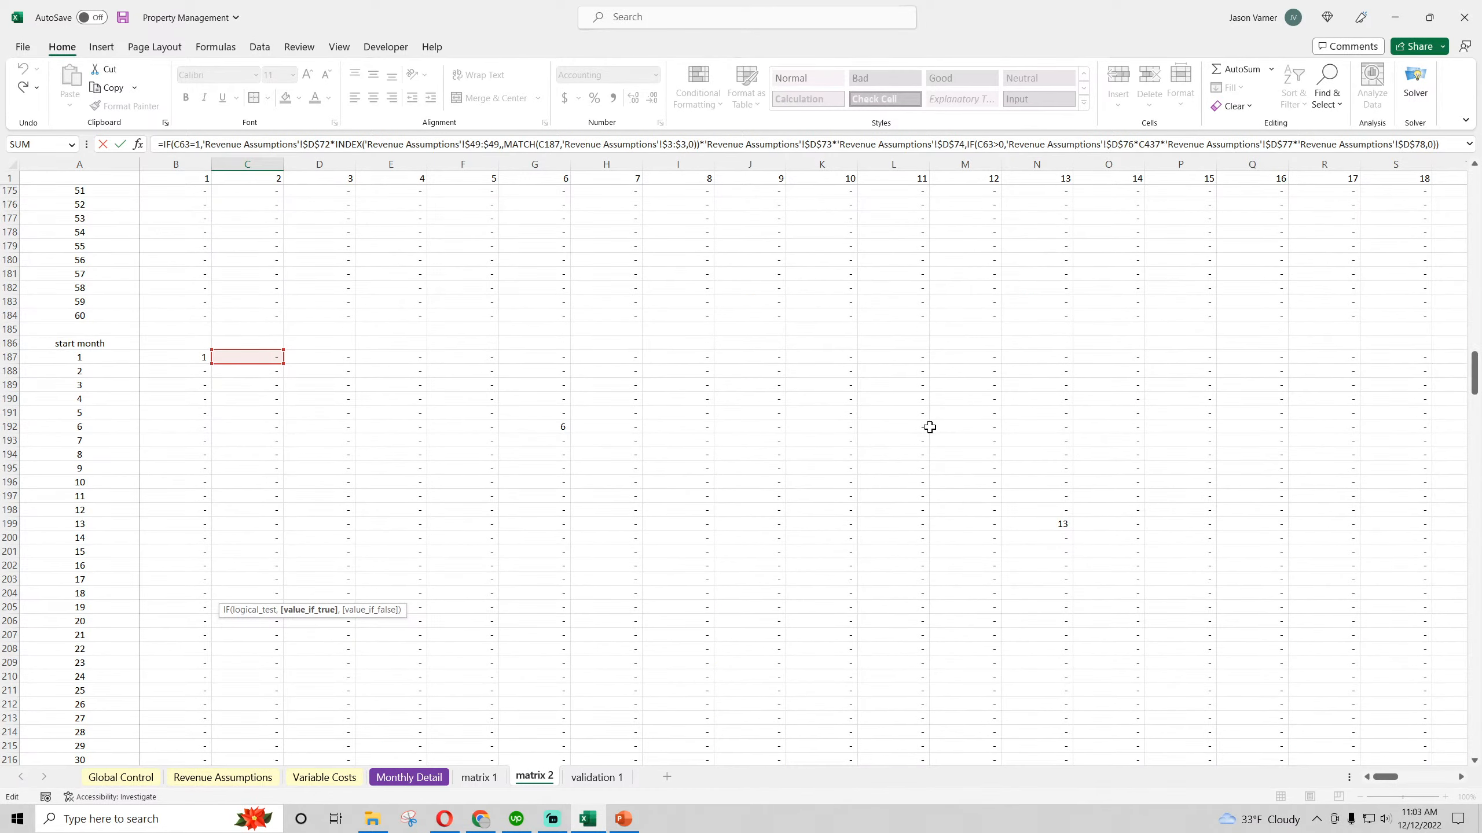
scroll(235, 379, up, 20)
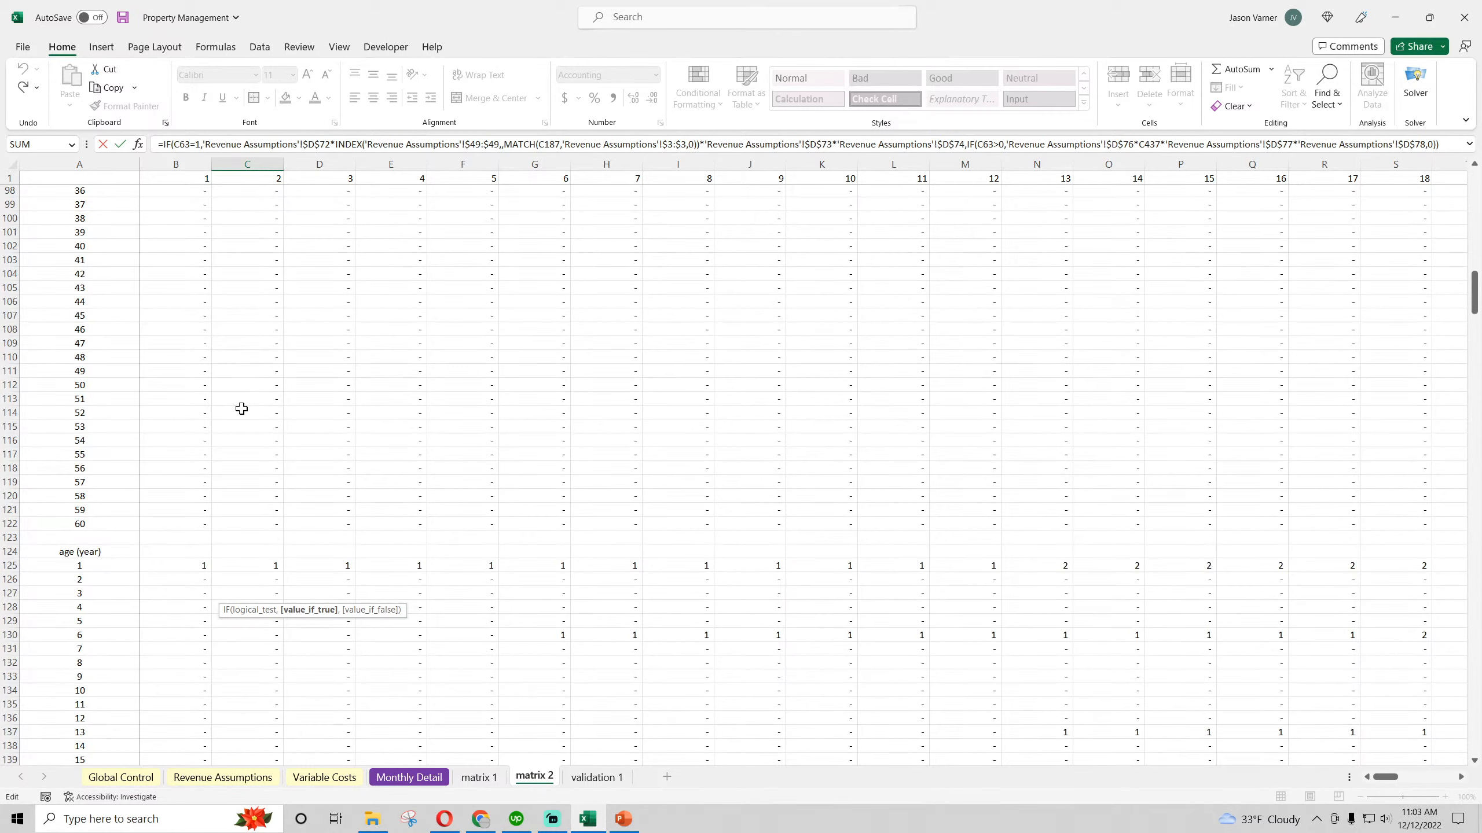
scroll(243, 407, up, 7)
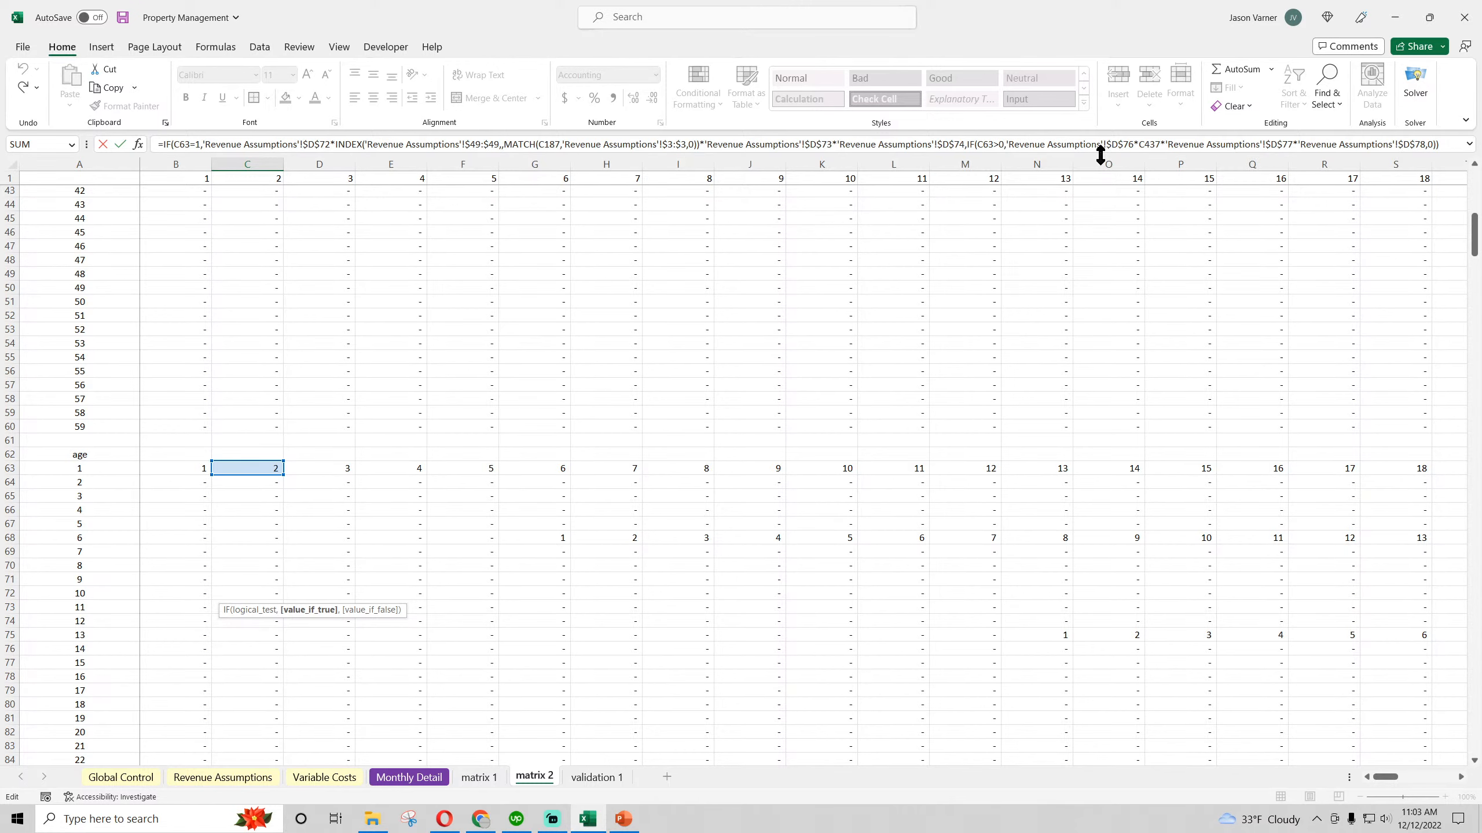
scroll(503, 497, down, 20)
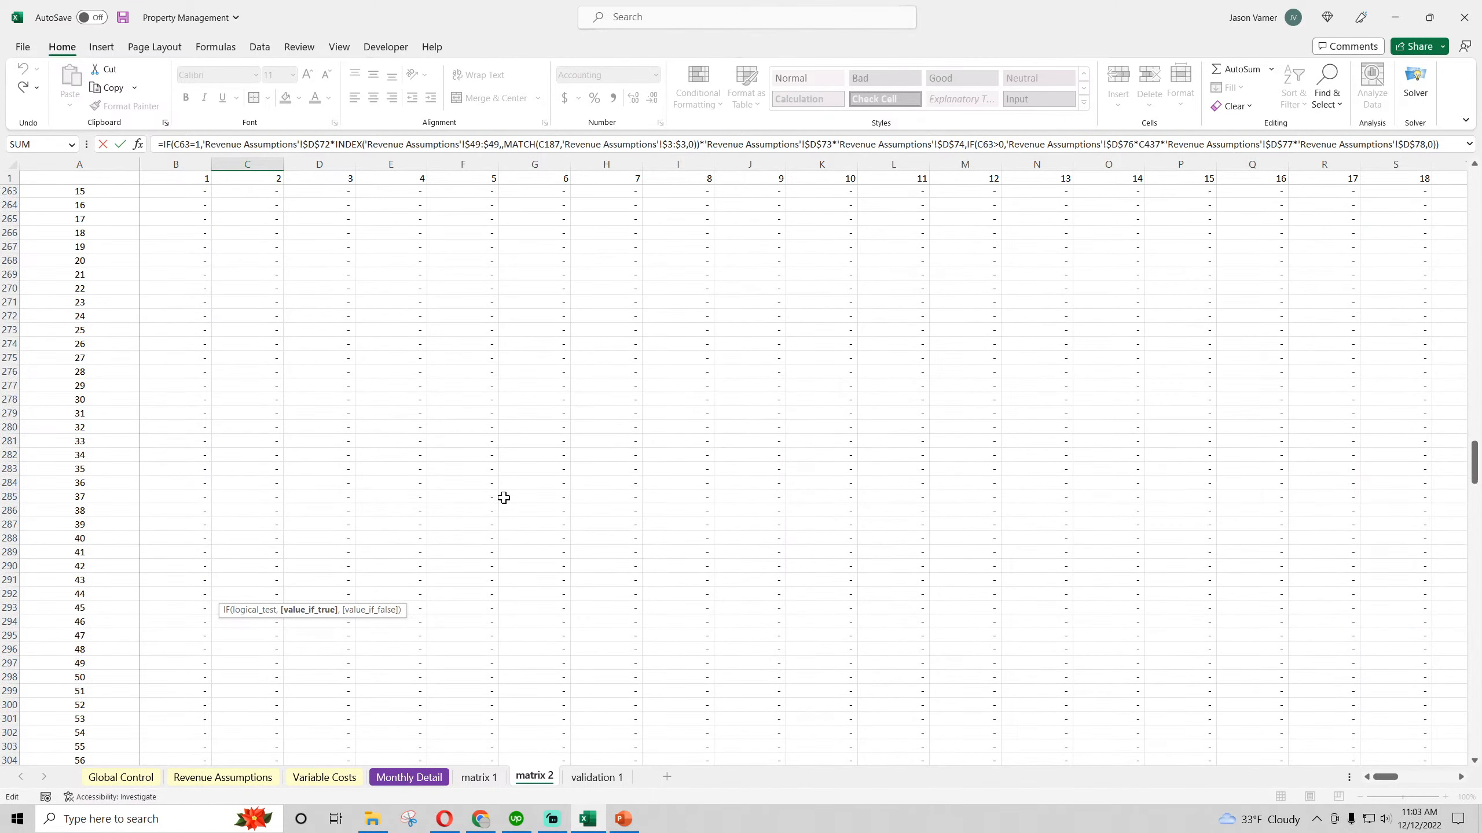
scroll(504, 497, down, 20)
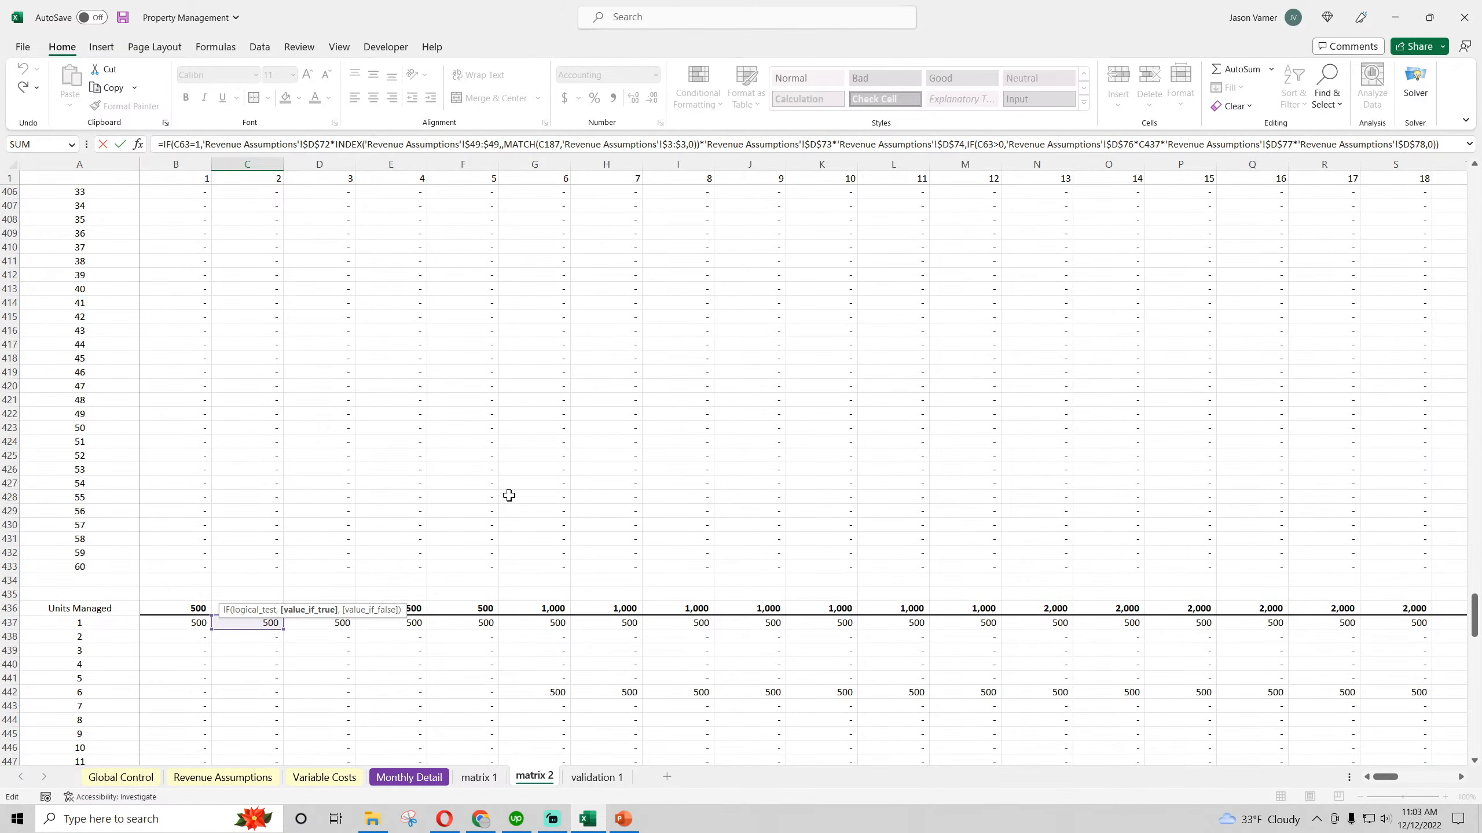
scroll(513, 493, down, 4)
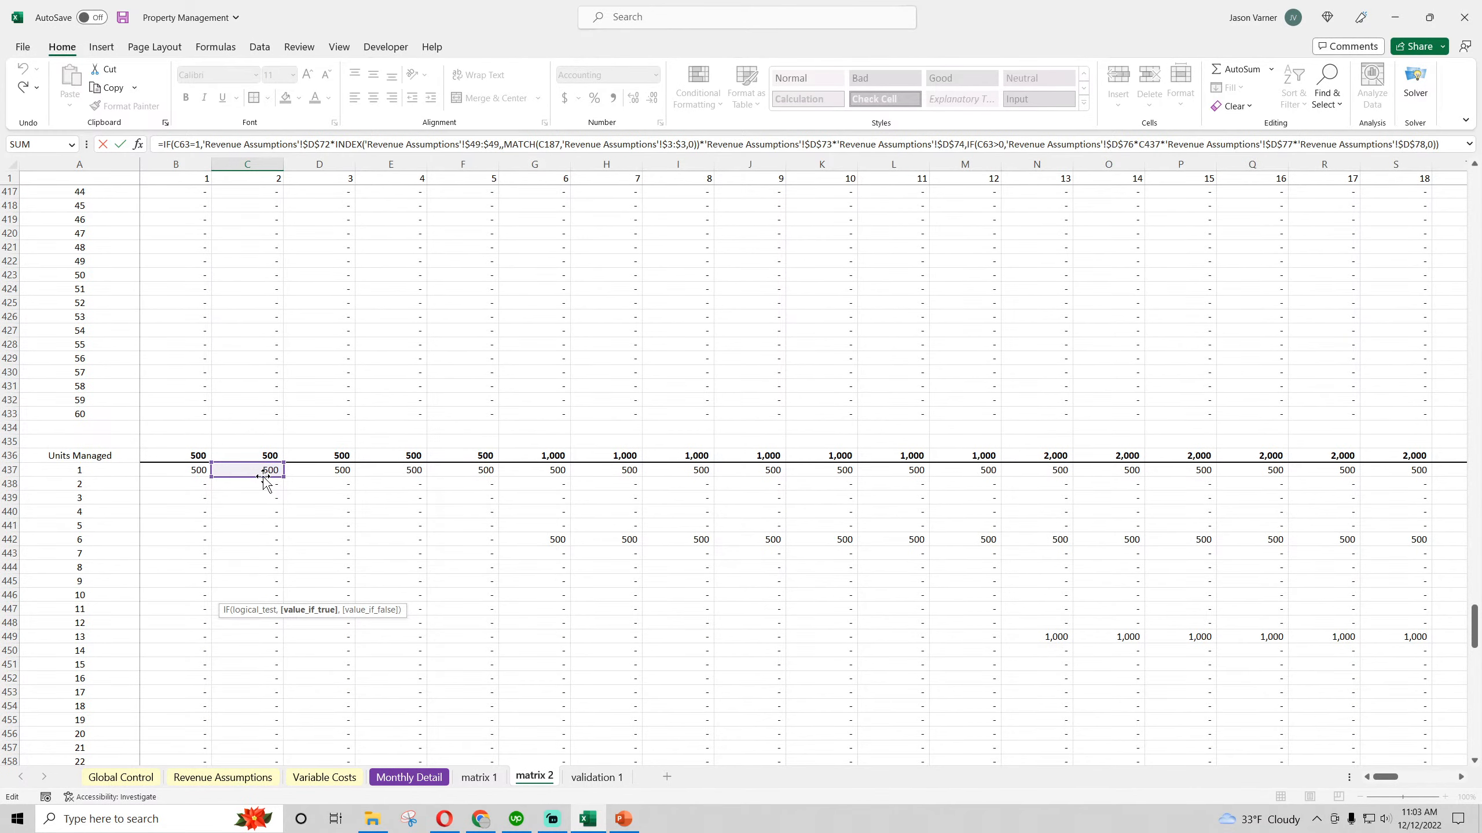
scroll(268, 477, up, 18)
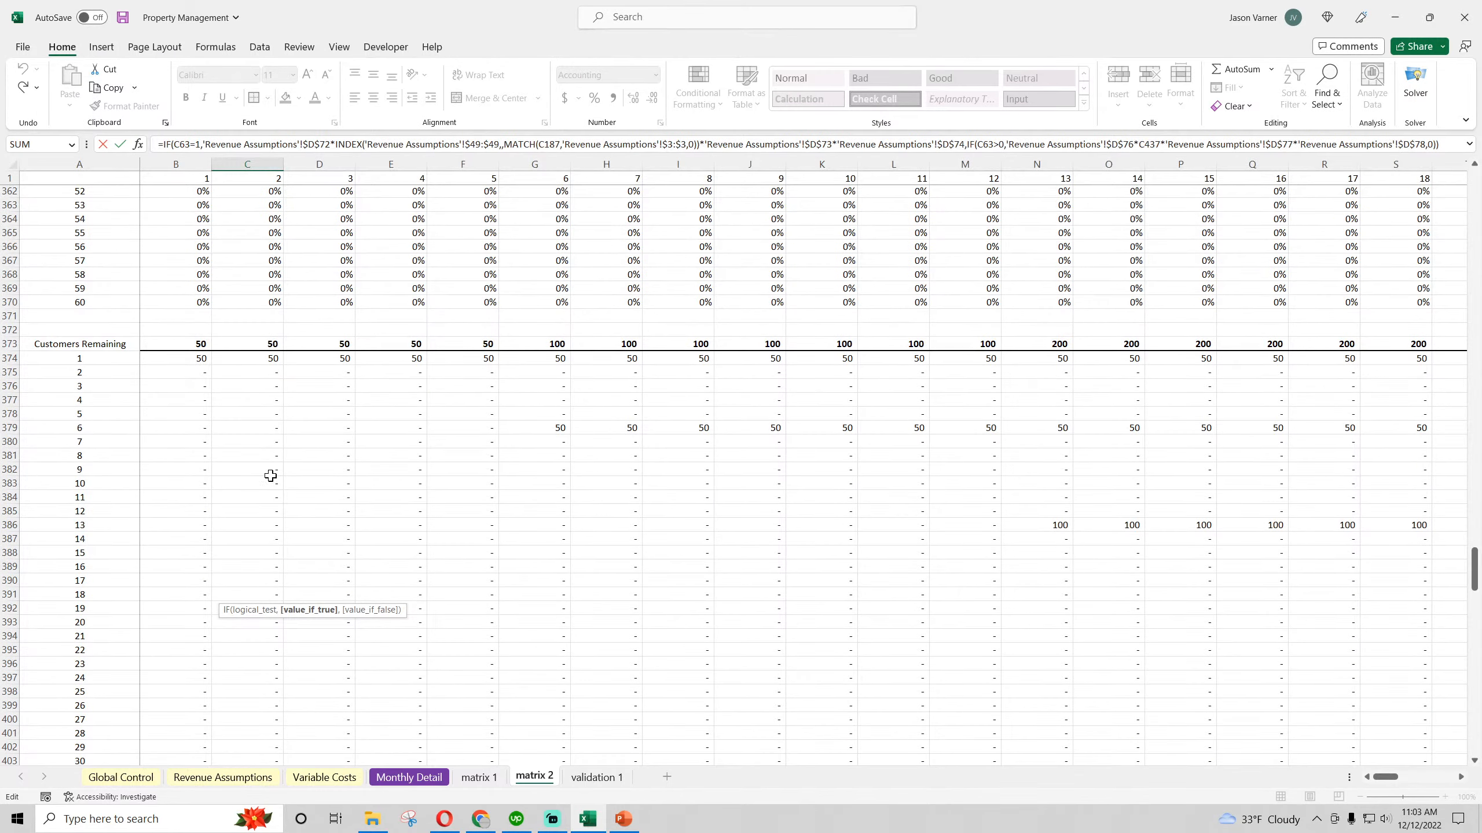
key(Return)
Enter the check formula =D76*D77*D78*500 in D81 of Revenue Assumptions to compute Type 2 ongoing application fees
click(222, 777)
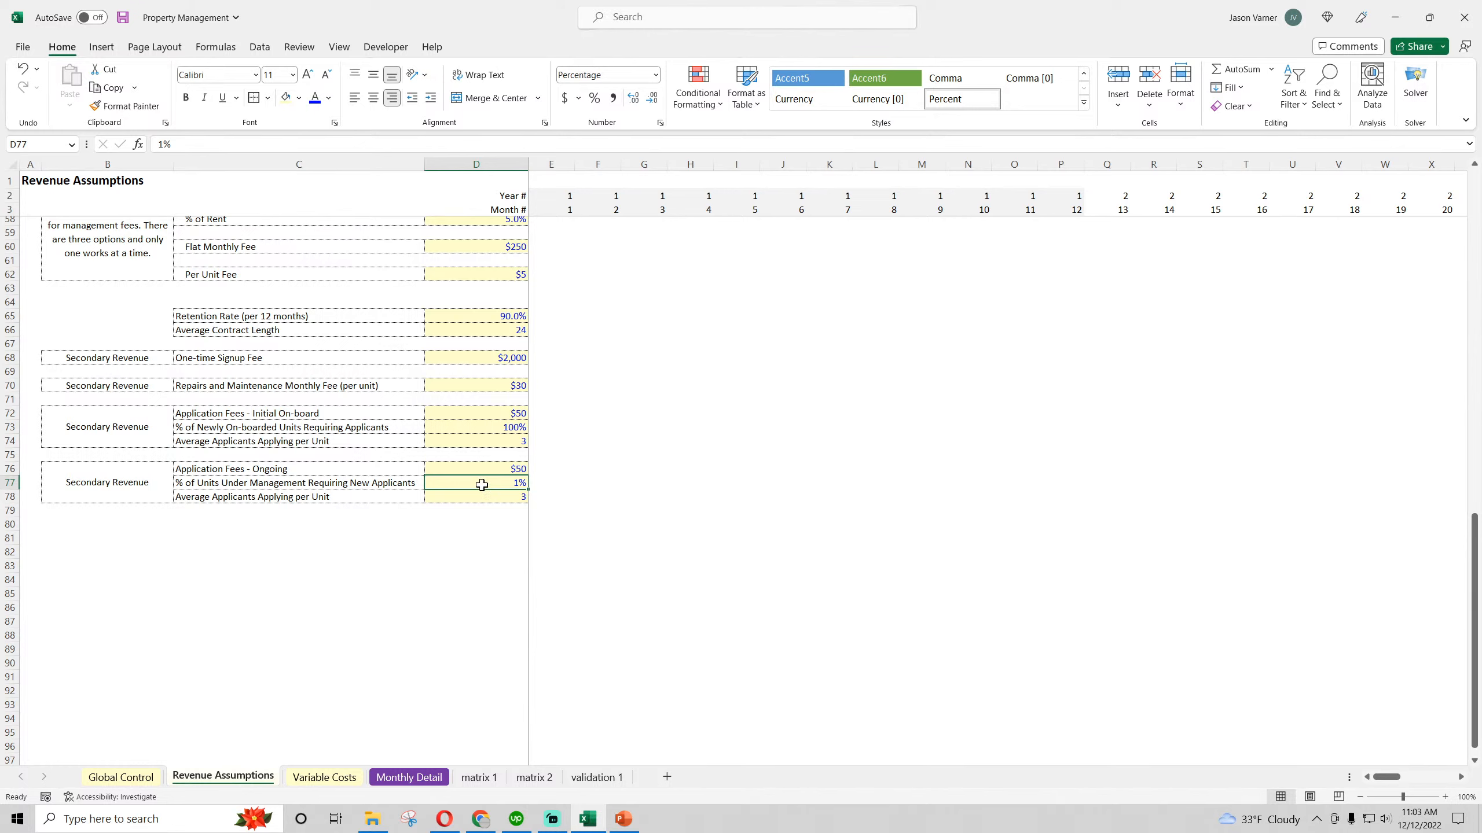
click(484, 540)
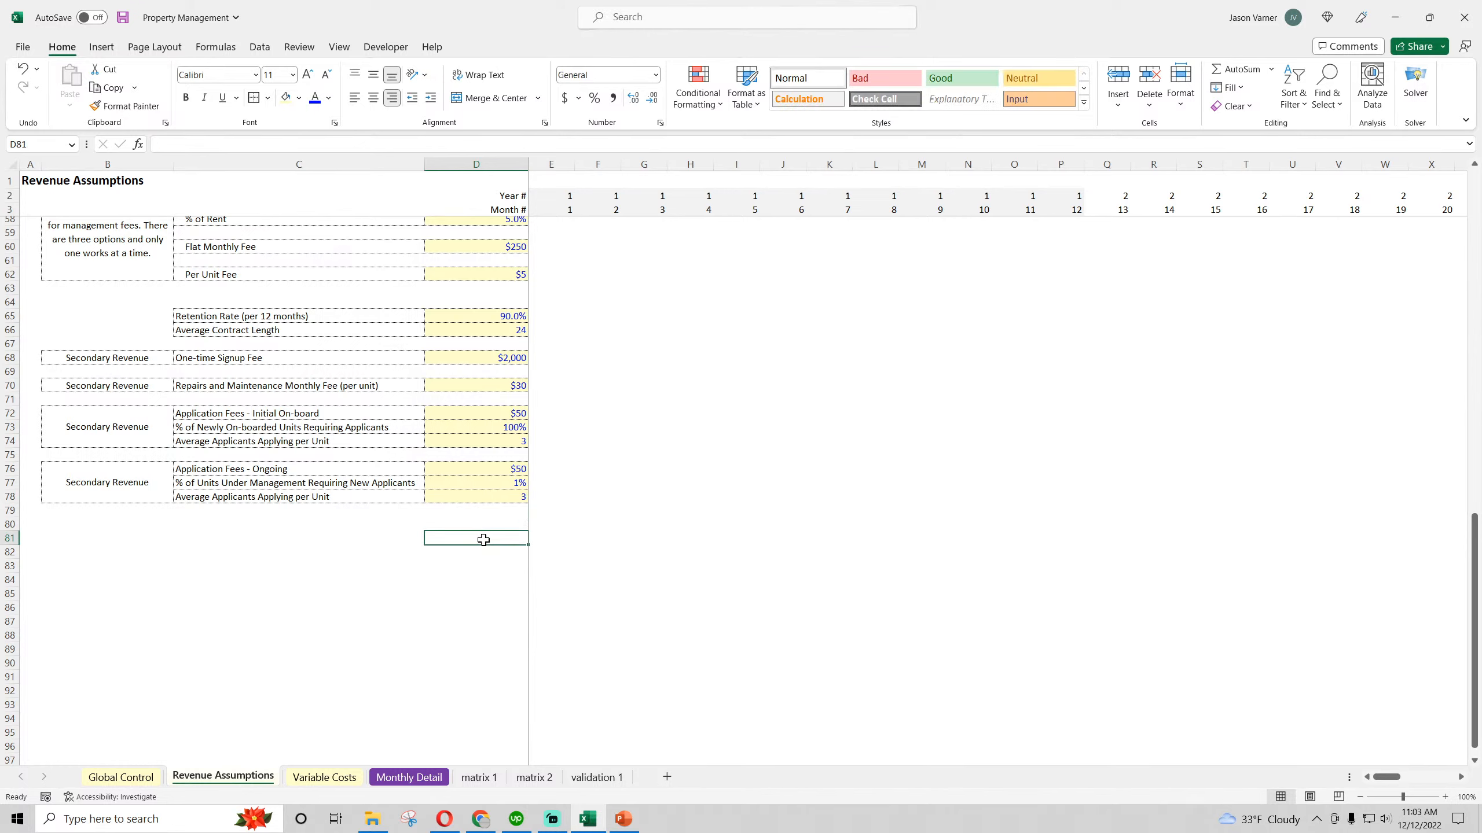
click(505, 471)
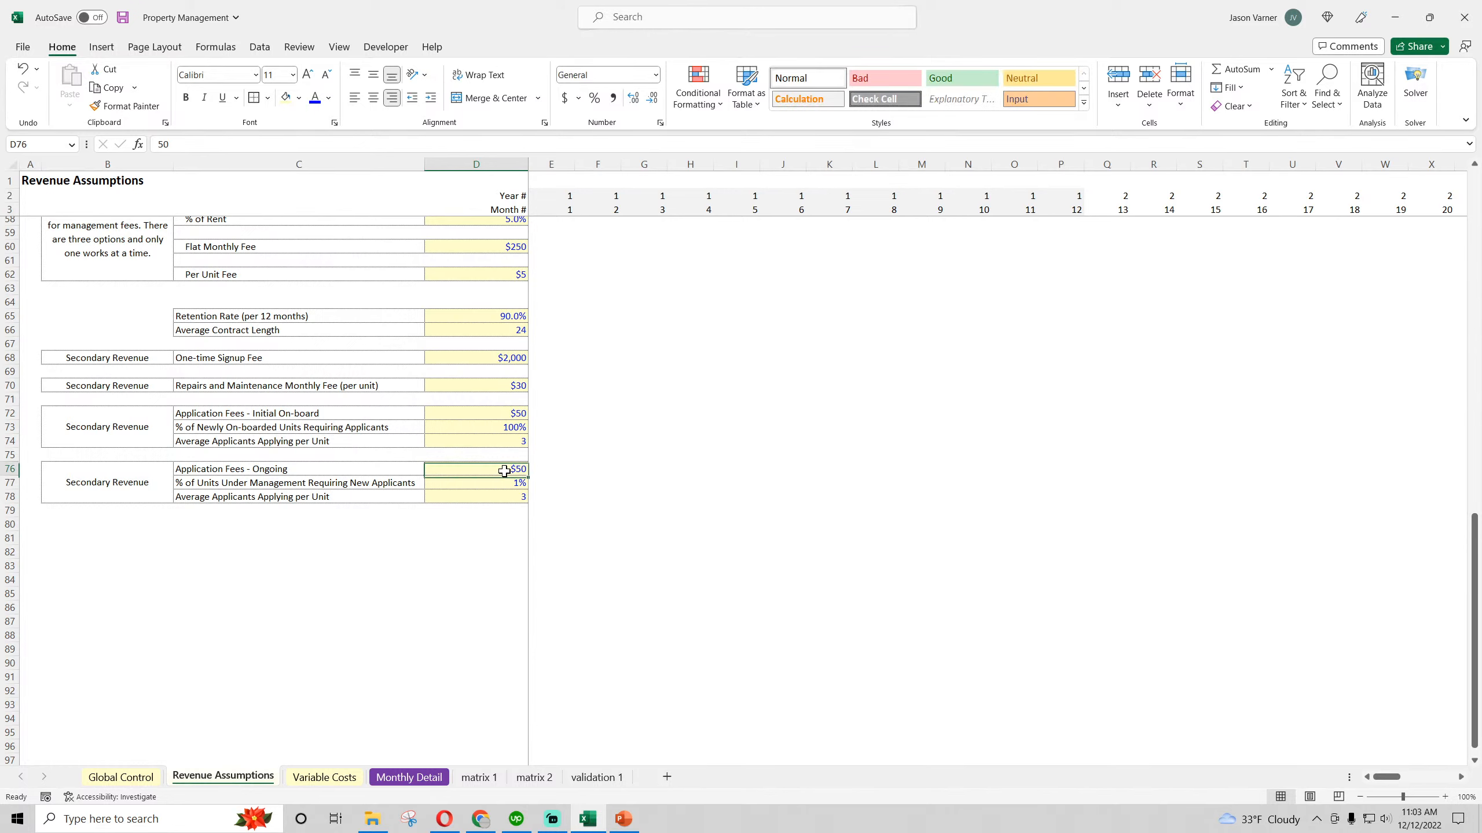
click(506, 411)
click(492, 542)
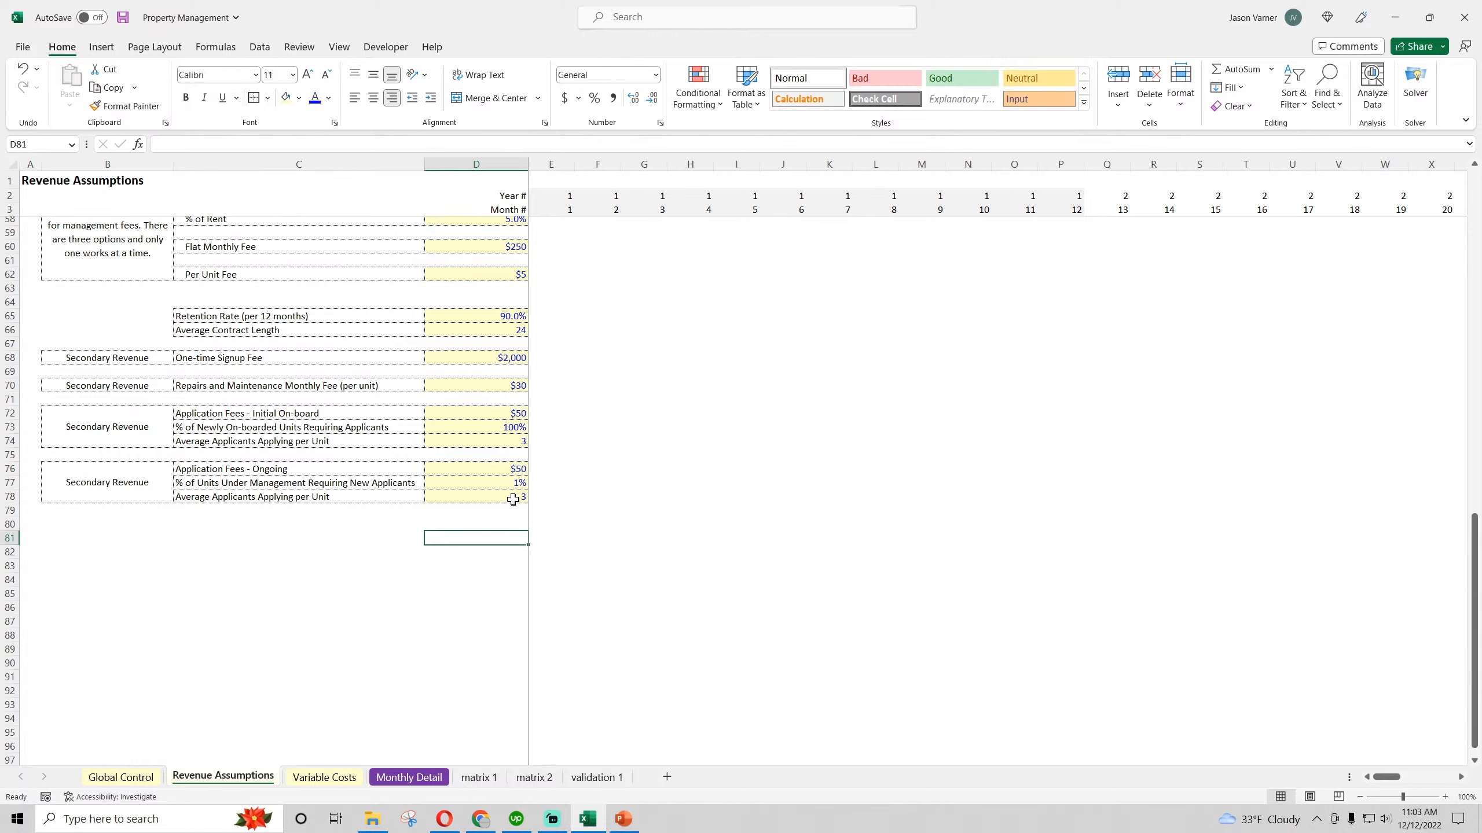
text(=)
click(515, 470)
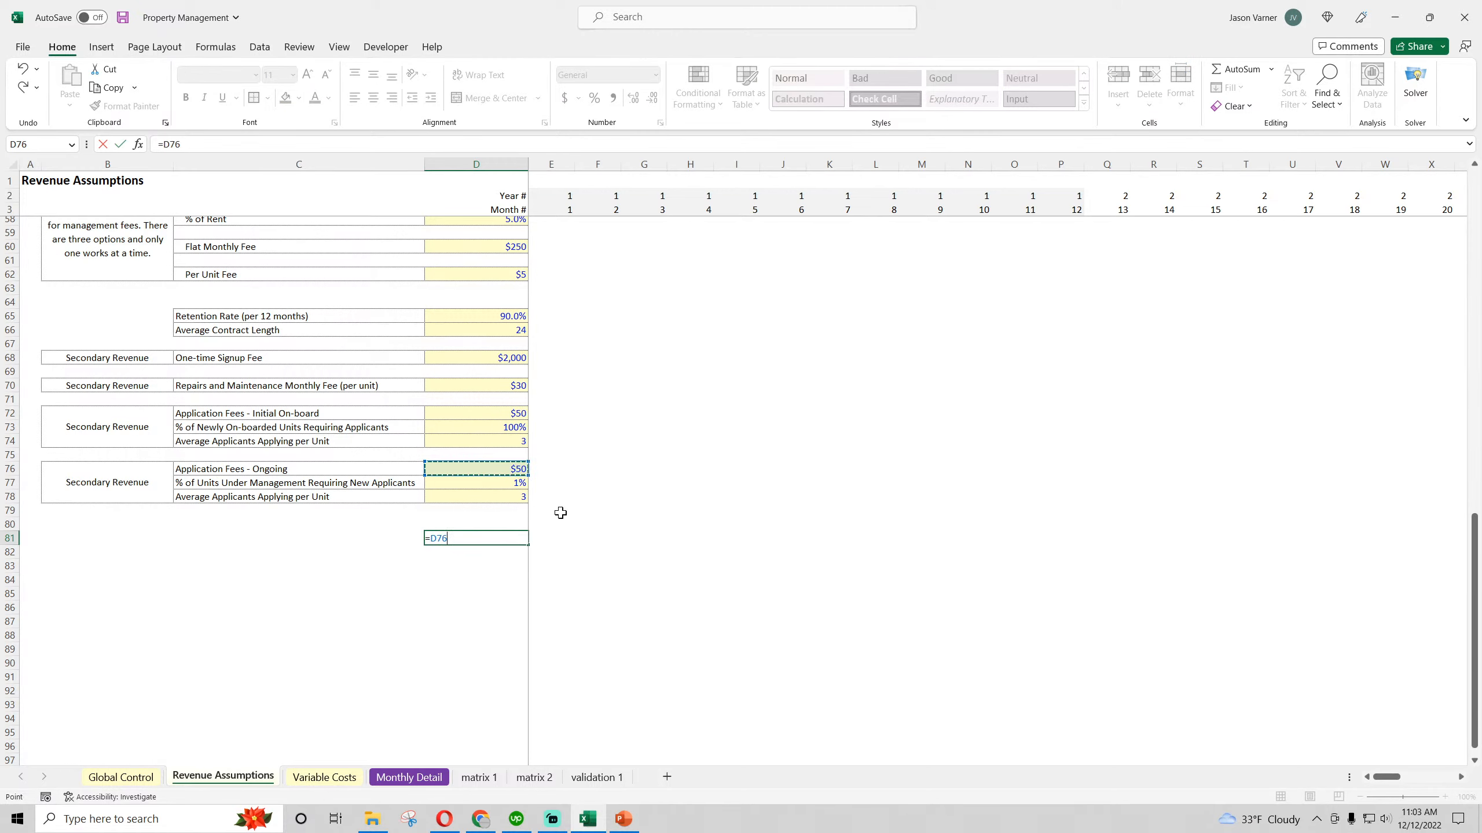
text(*)
click(519, 485)
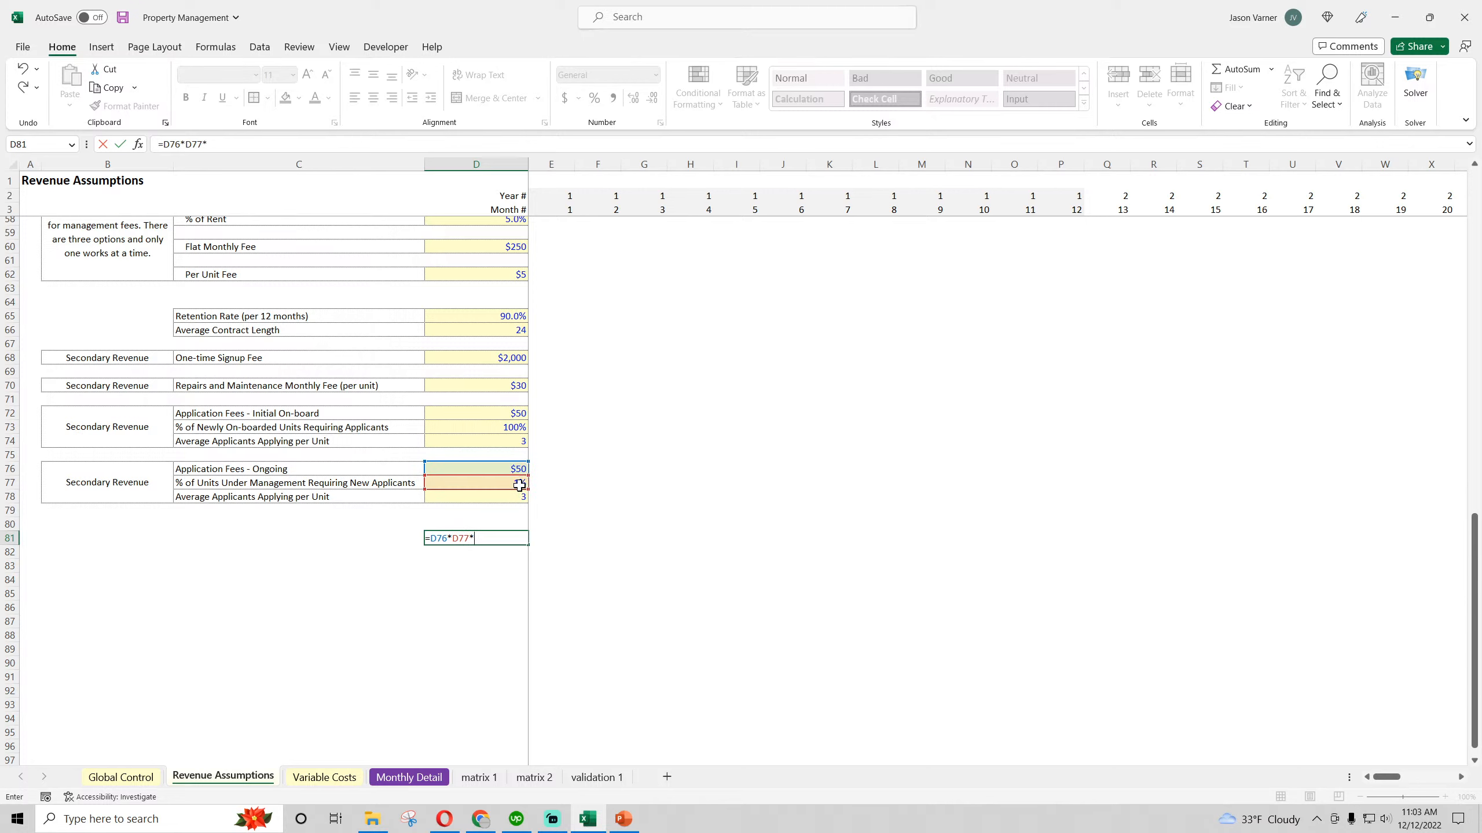
text(*)
click(501, 497)
text(*500)
key(Return)
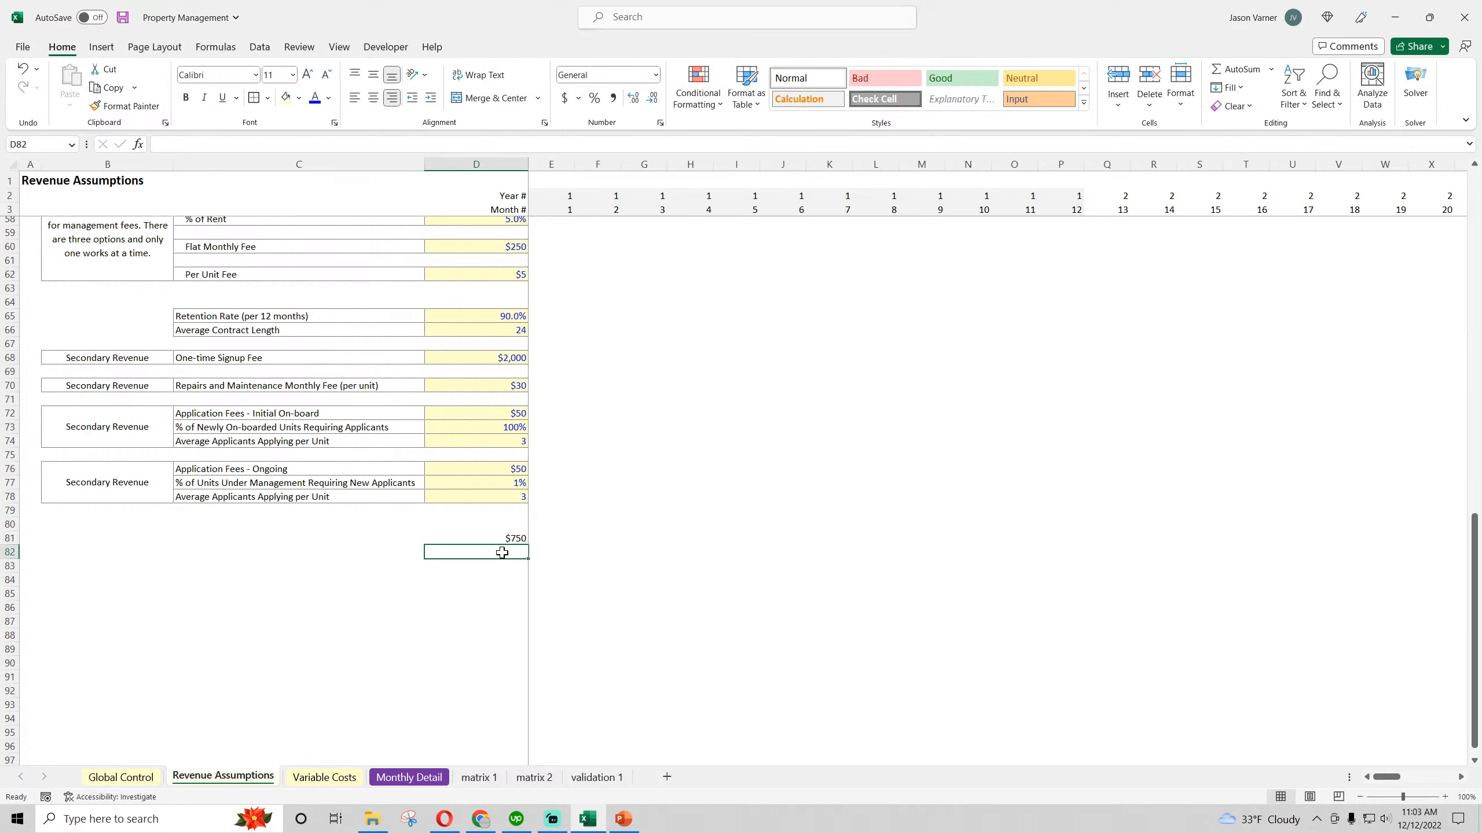
Enter the check formula =D72*D73*D74*500 in D82 of Revenue Assumptions to compute Type 2 initial on-board application fees
text(=)
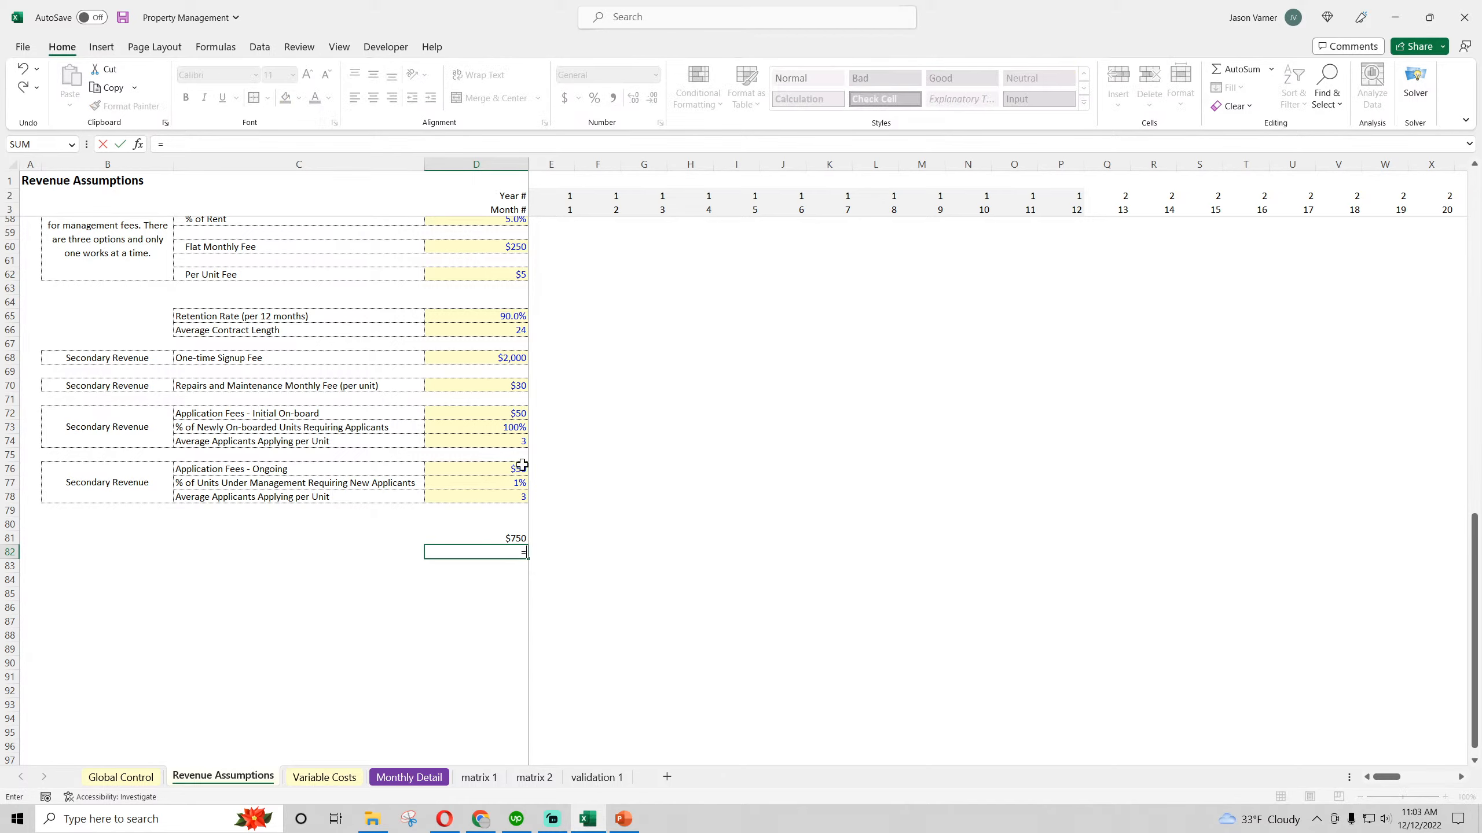
scroll(509, 413, up, 10)
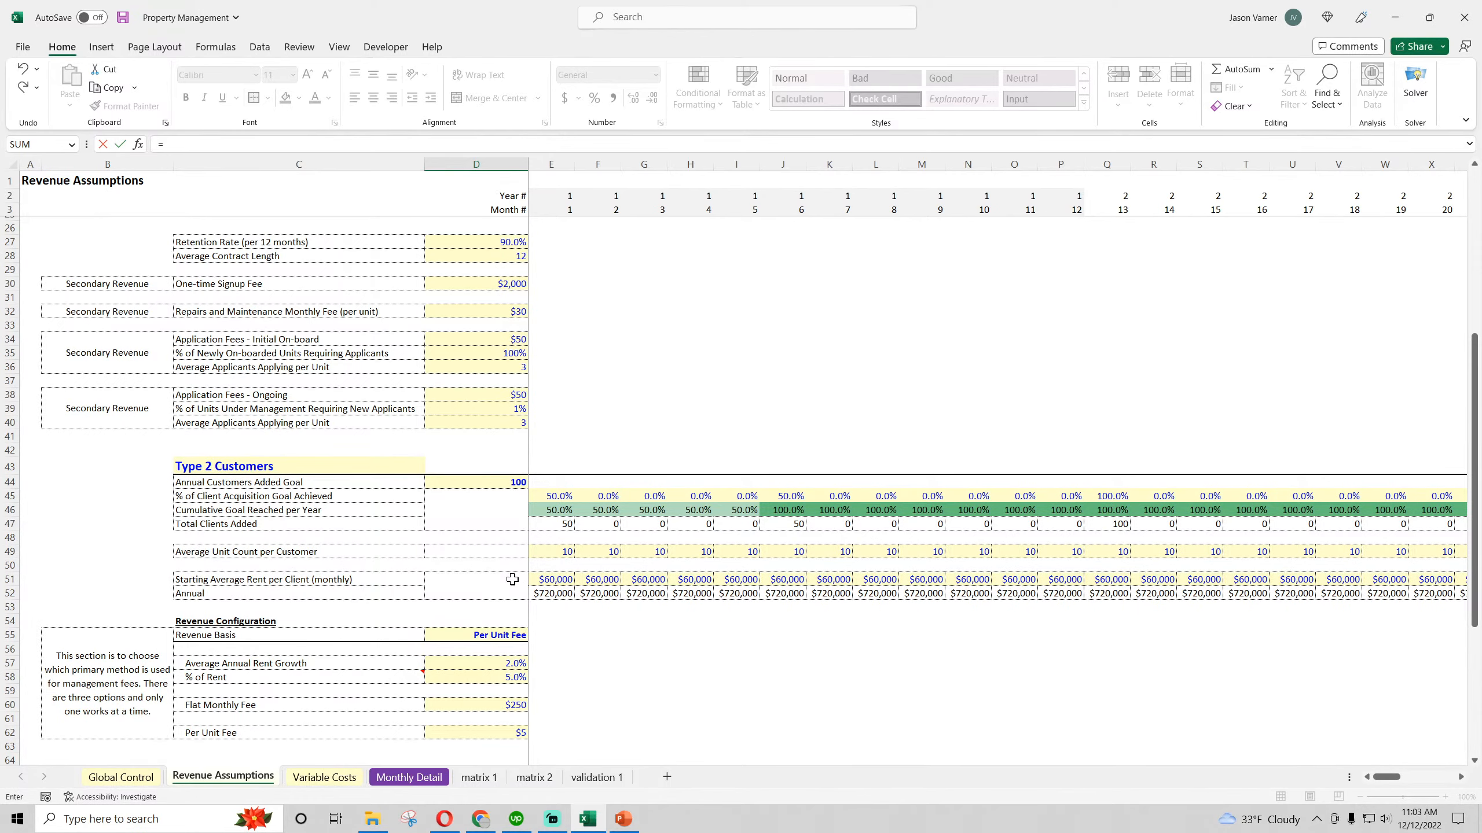
scroll(511, 580, down, 10)
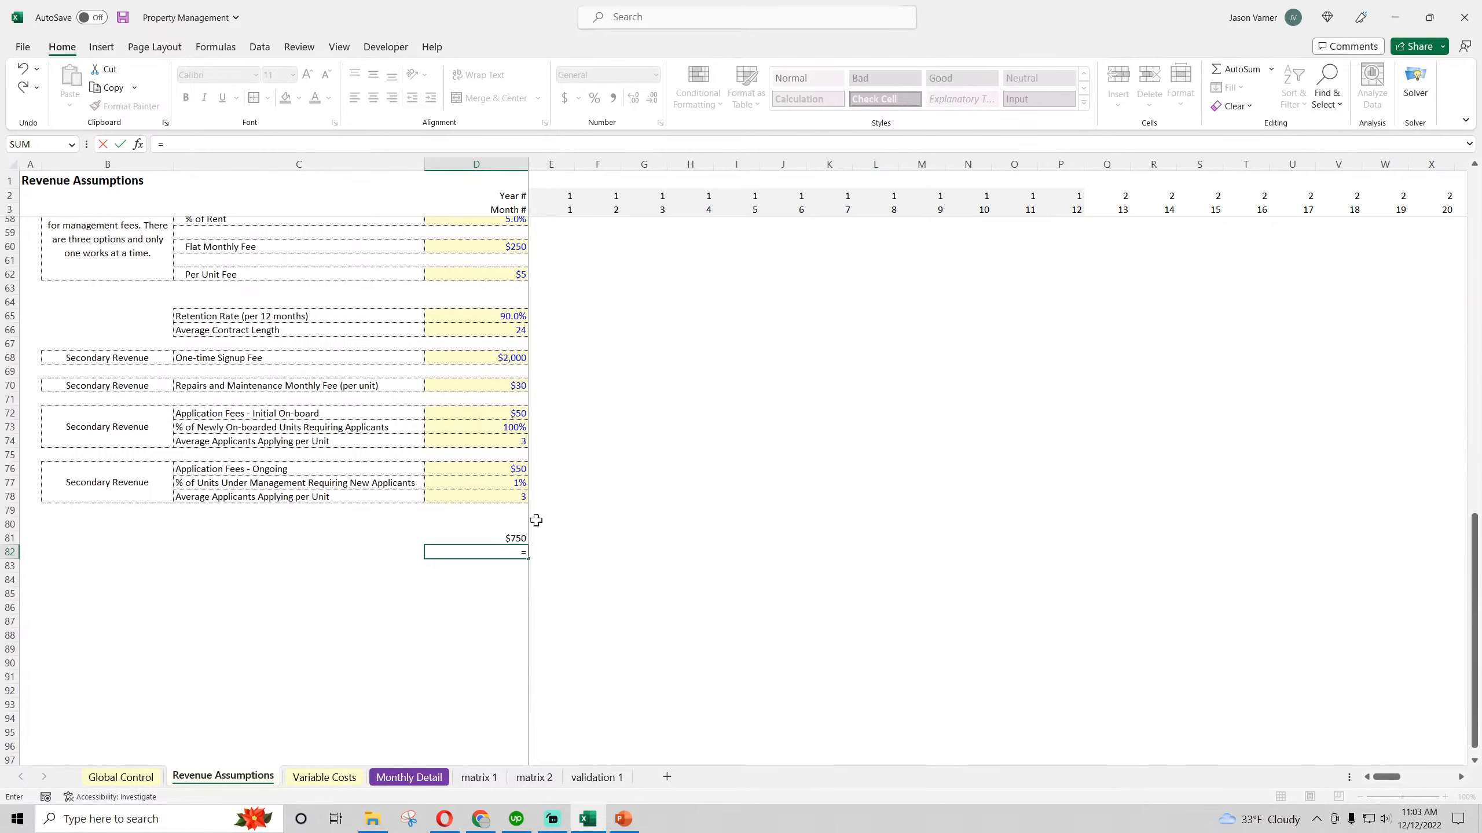
click(514, 413)
text(*)
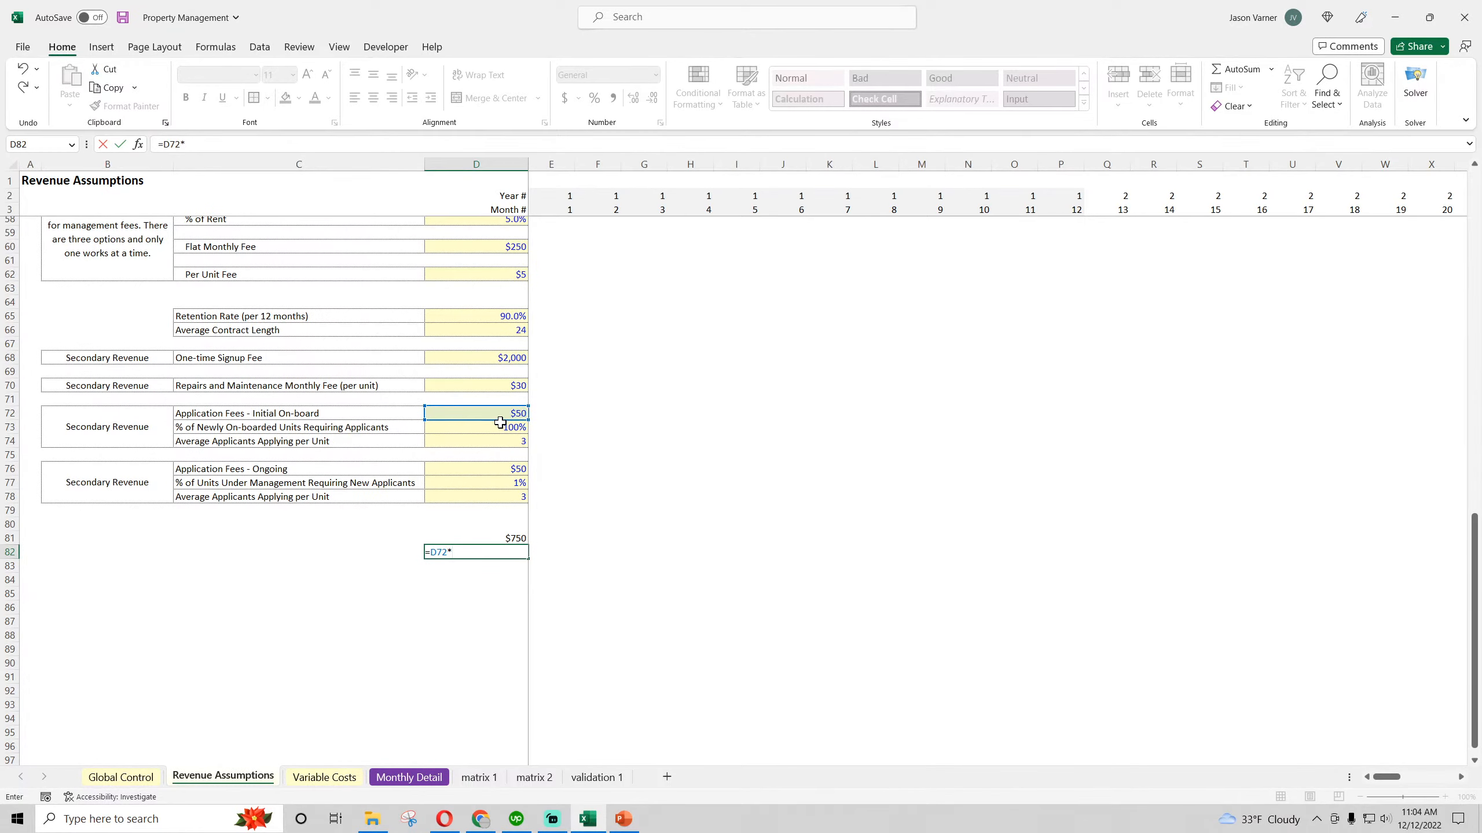
click(501, 426)
text(*)
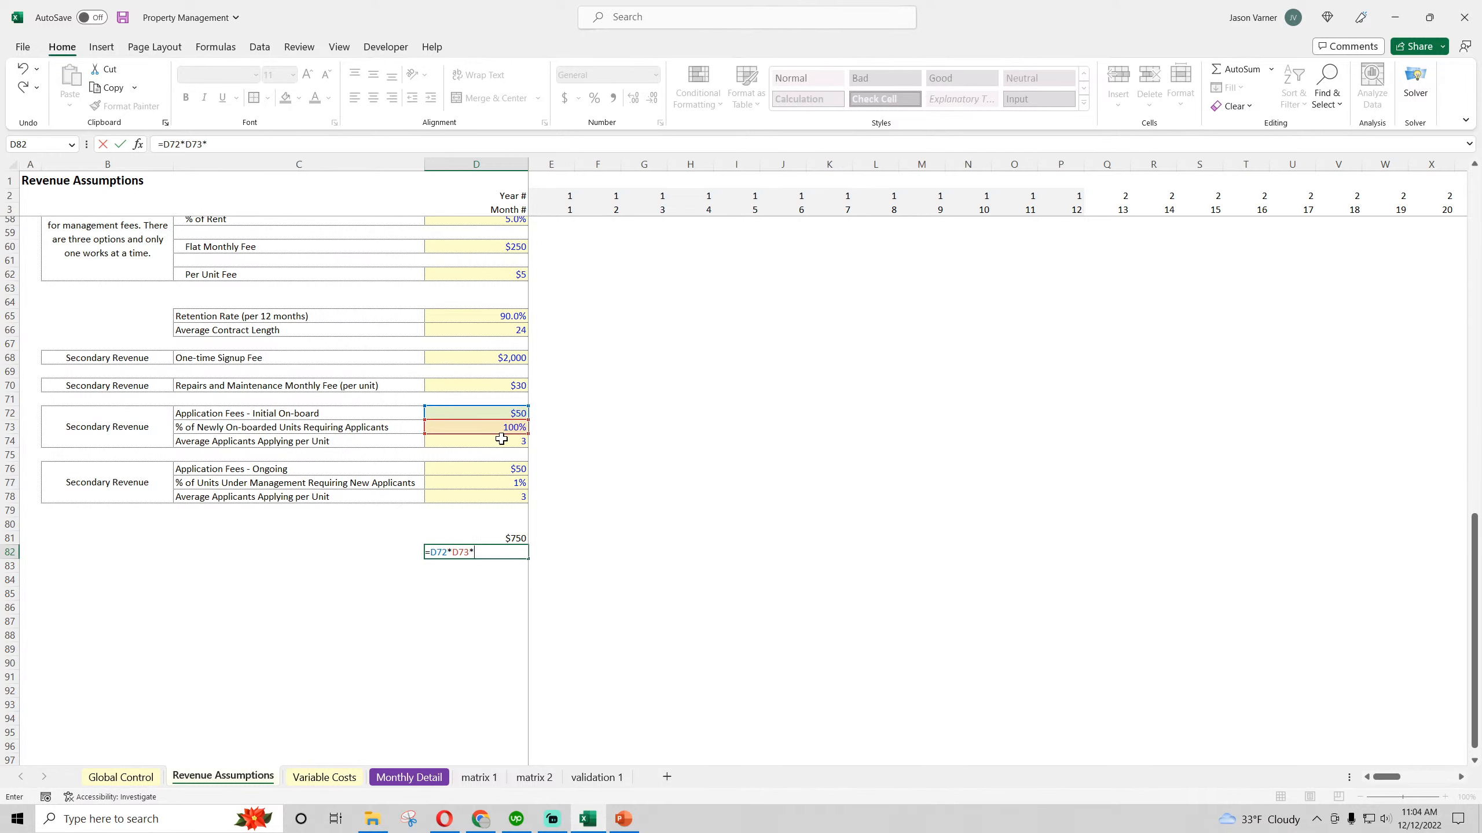
click(500, 440)
text(*500)
key(Return)
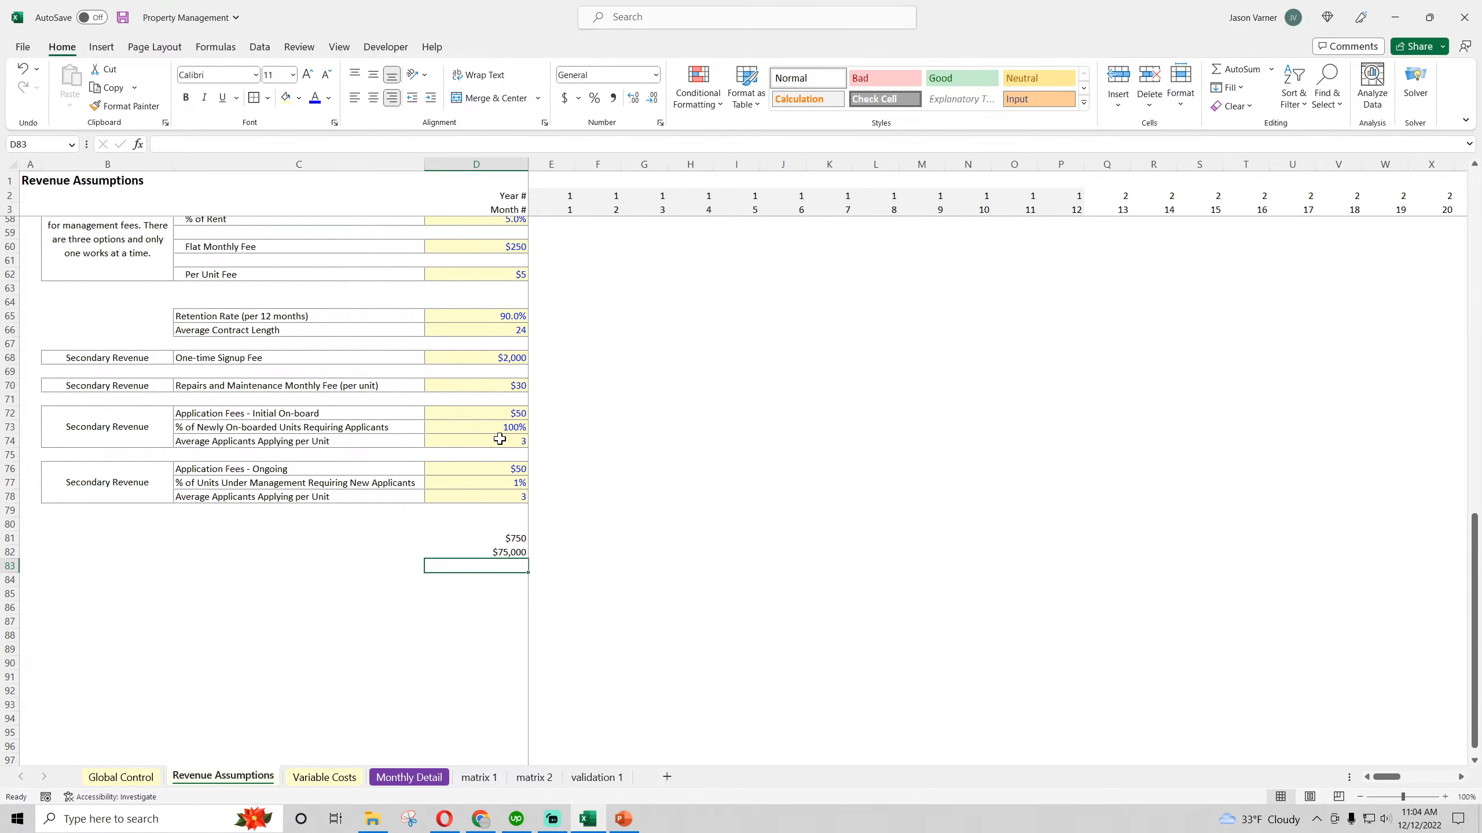
Clear the check formulas from D81 and D82 of Revenue Assumptions, return to matrix 2 and save the workbook
click(507, 541)
key(BackSpace)
key(Return)
key(BackSpace)
key(Return)
click(533, 777)
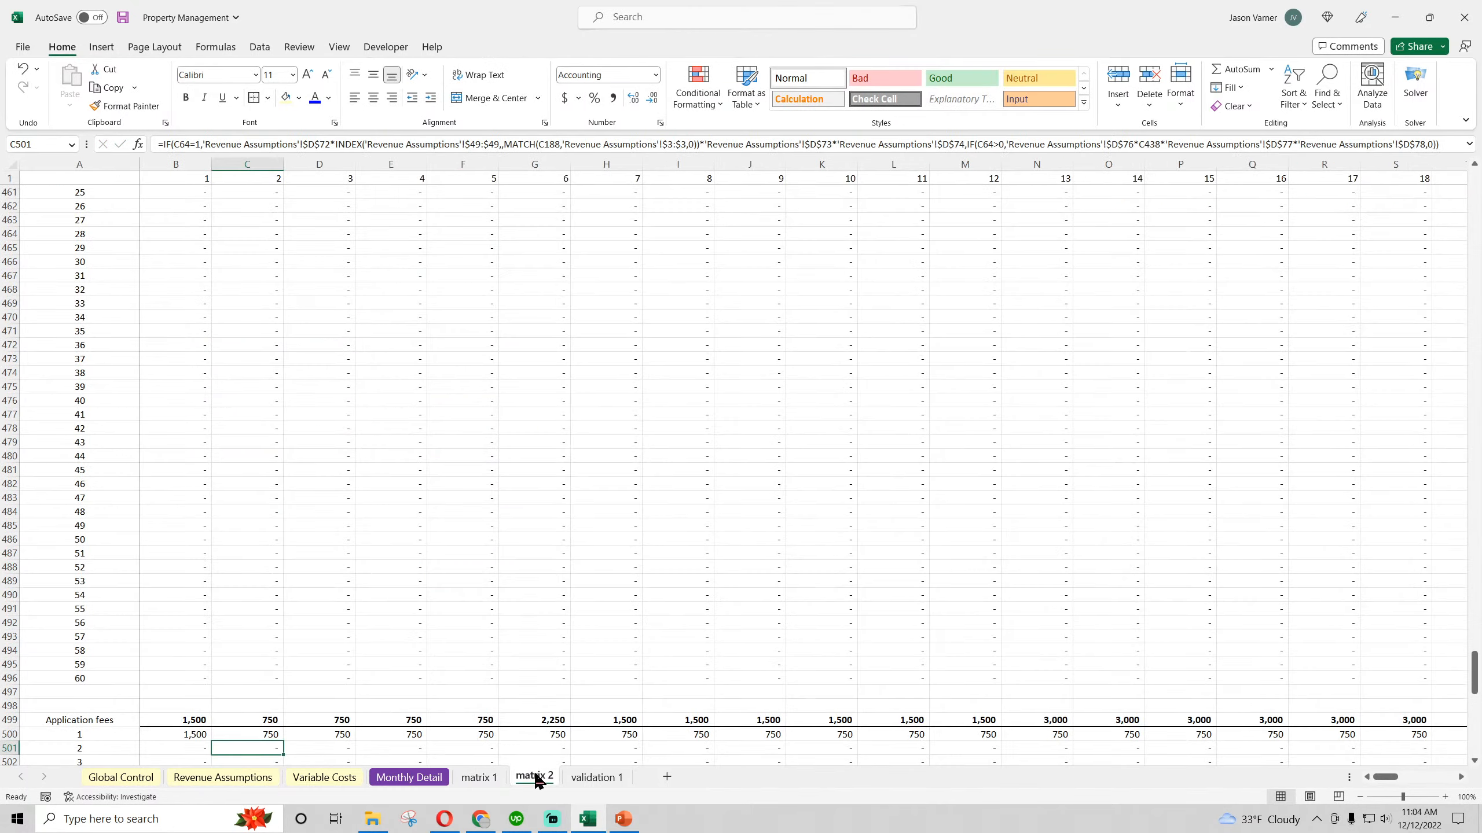
click(123, 18)
Review the Application fees formula in B500 on matrix 2
scroll(257, 543, down, 4)
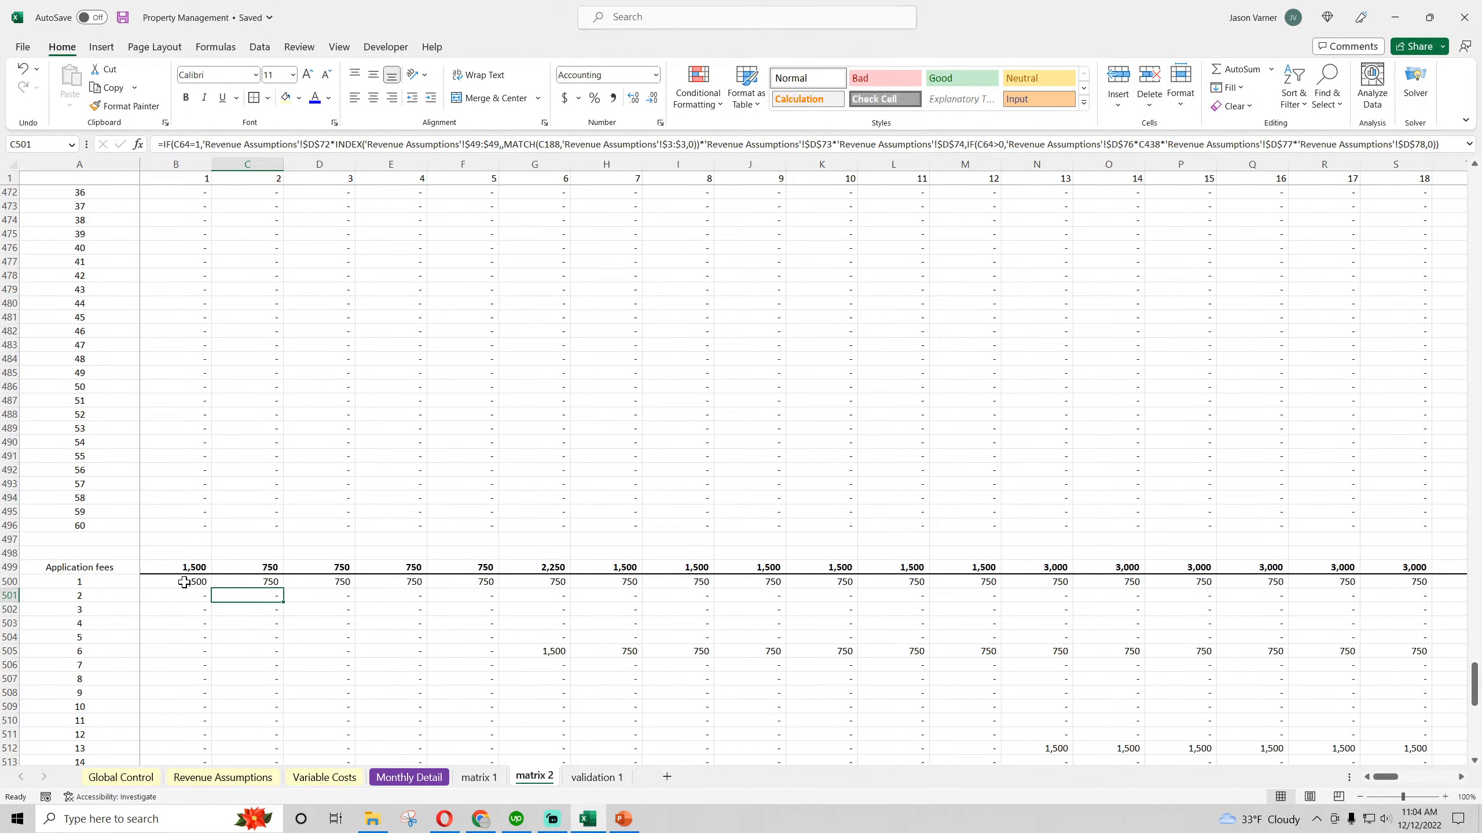
click(187, 582)
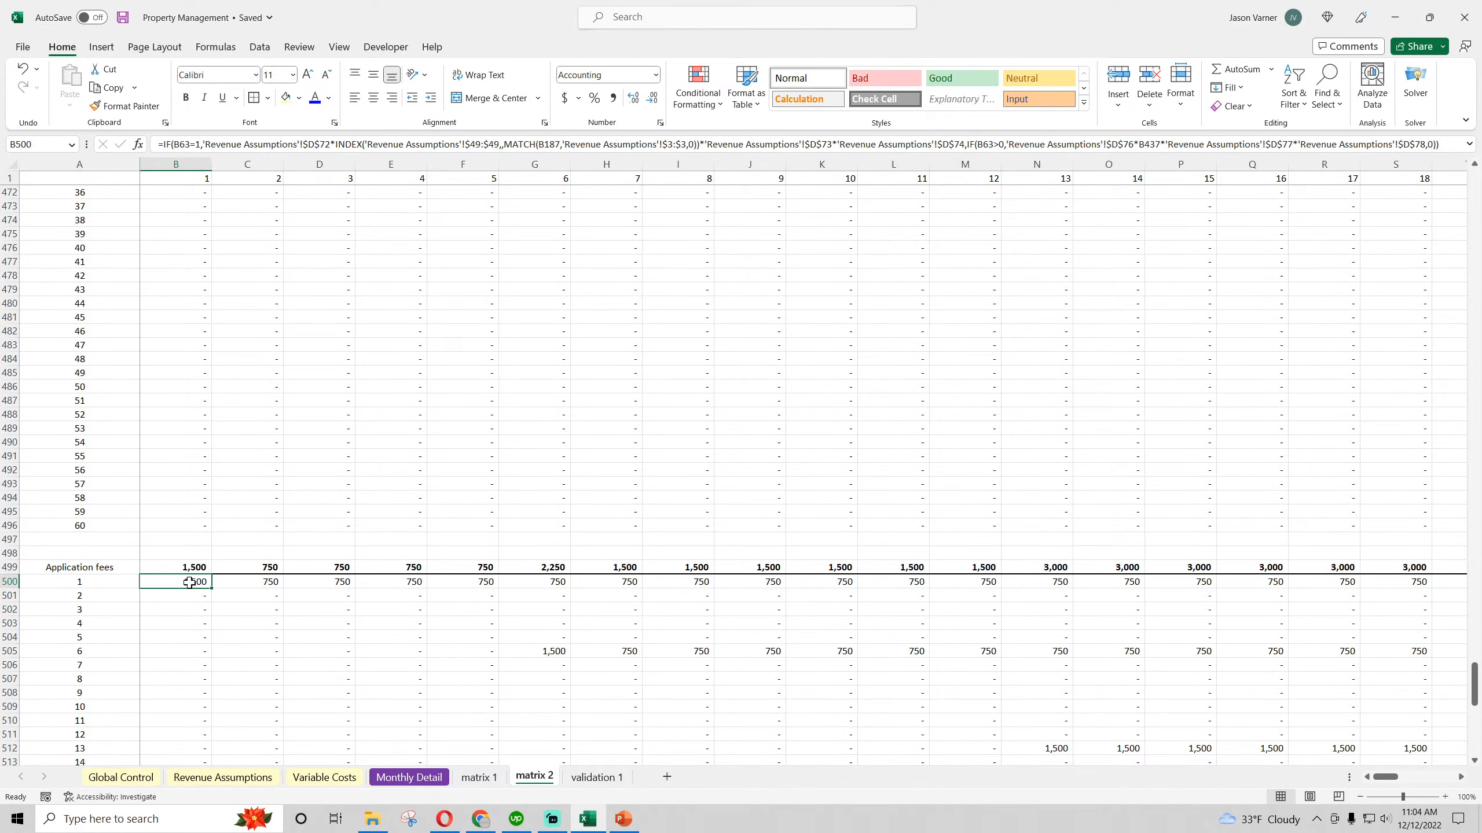
double_click(190, 583)
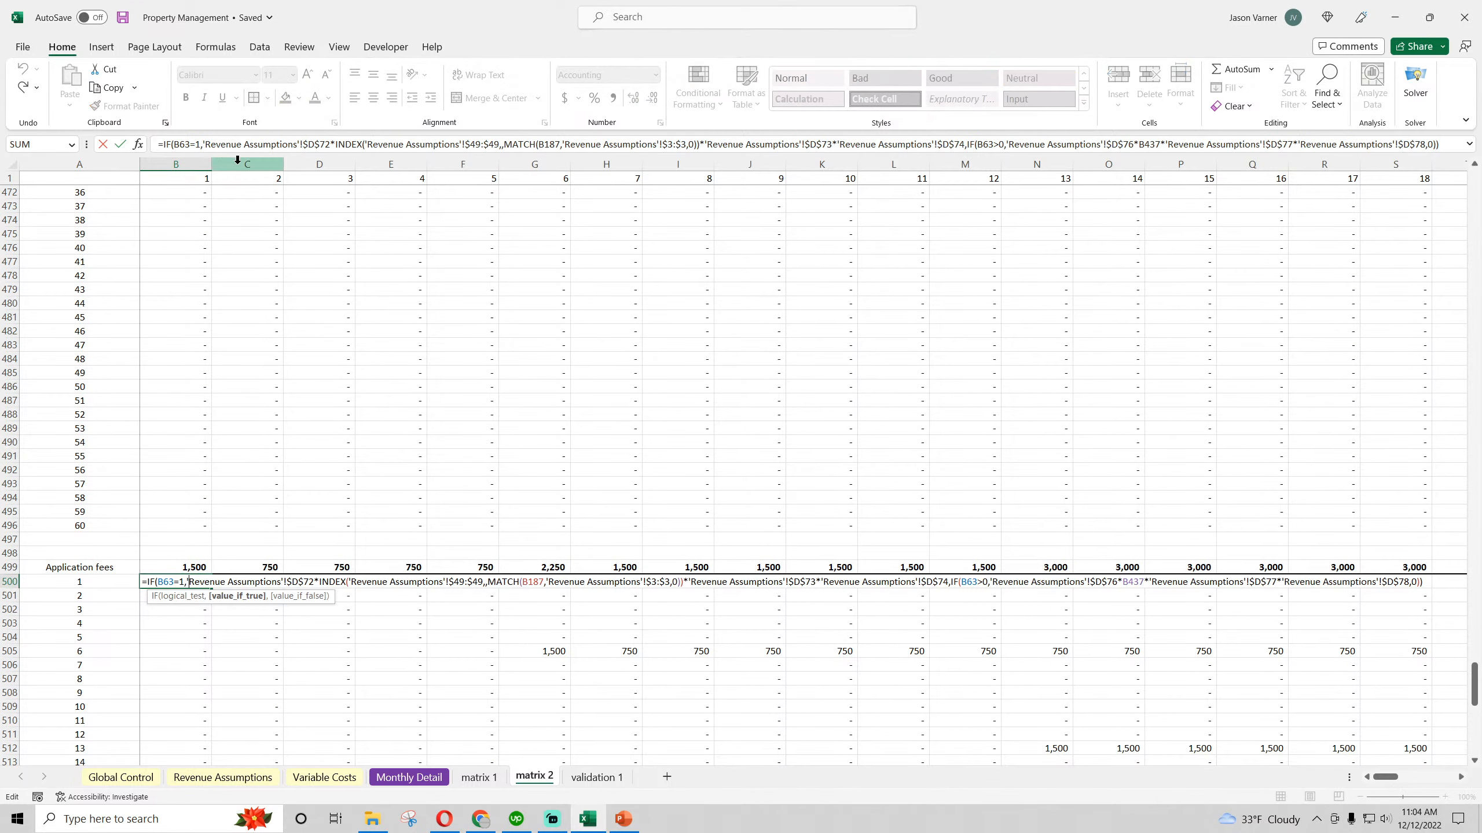
key(Return)
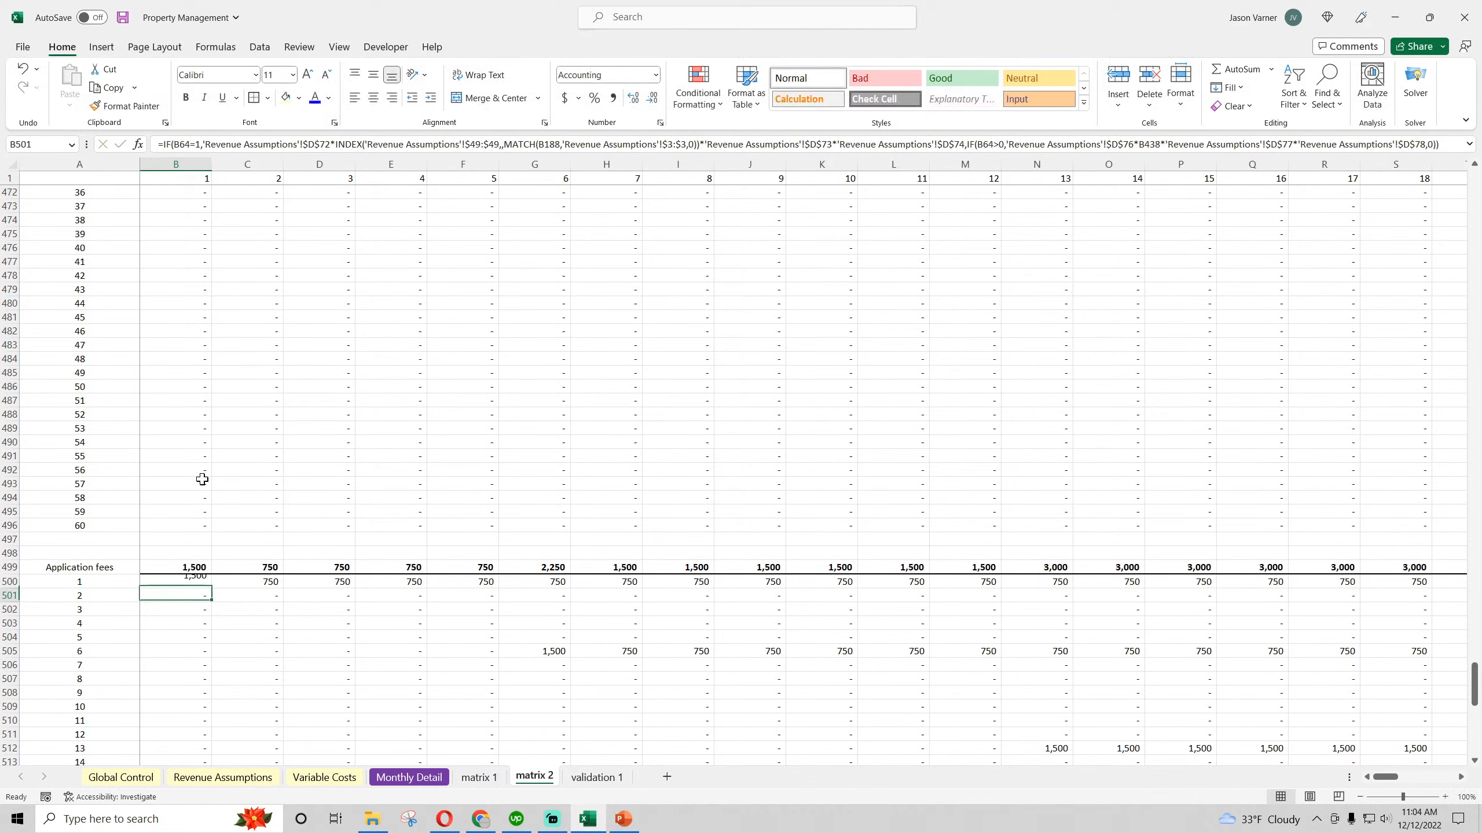
click(189, 582)
Check the Type 2 Average Unit Count per Customer row 49 in Revenue Assumptions against the Type 1 row, and save the workbook
click(203, 779)
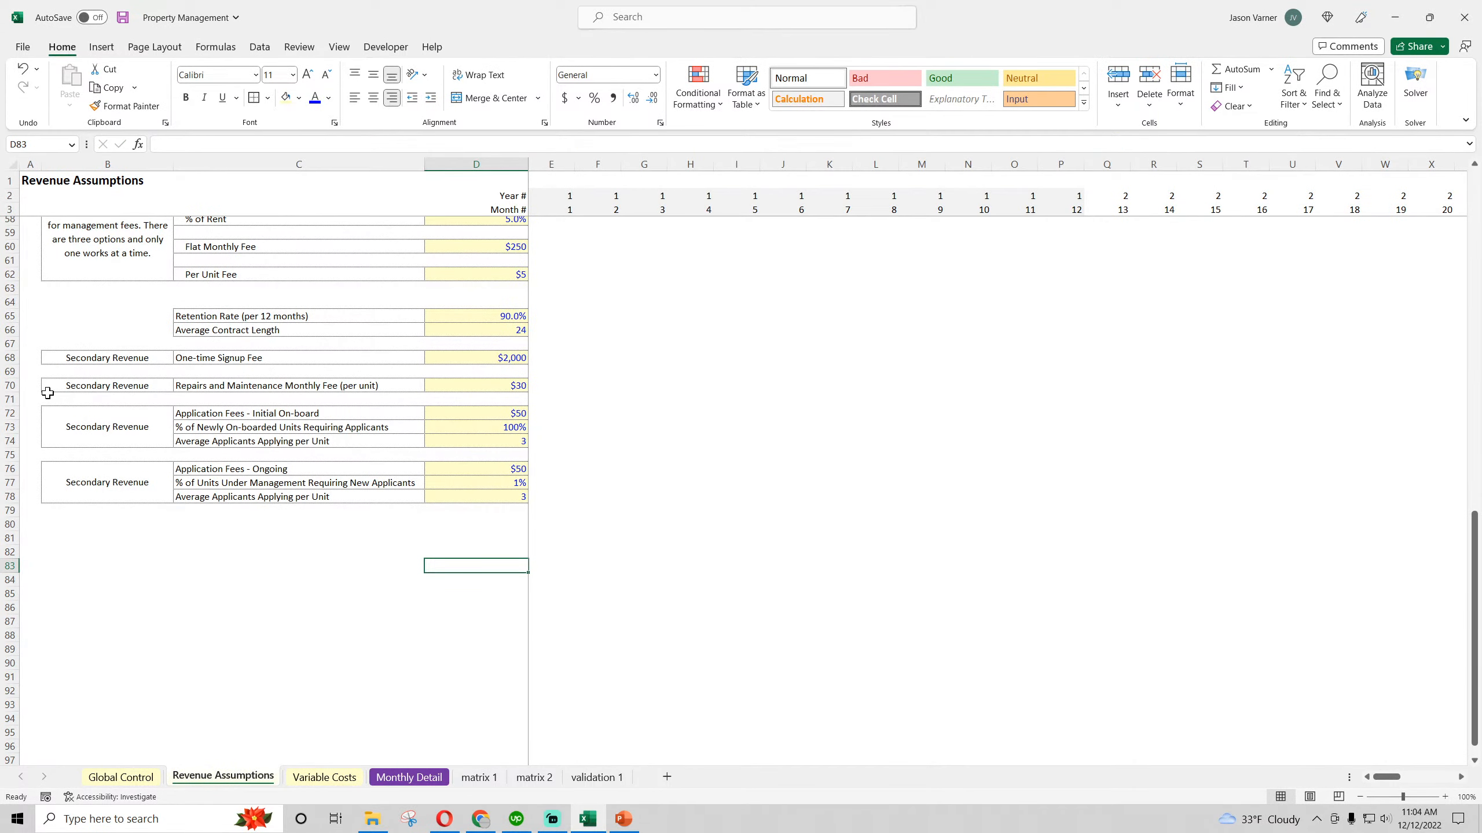
click(477, 778)
click(528, 778)
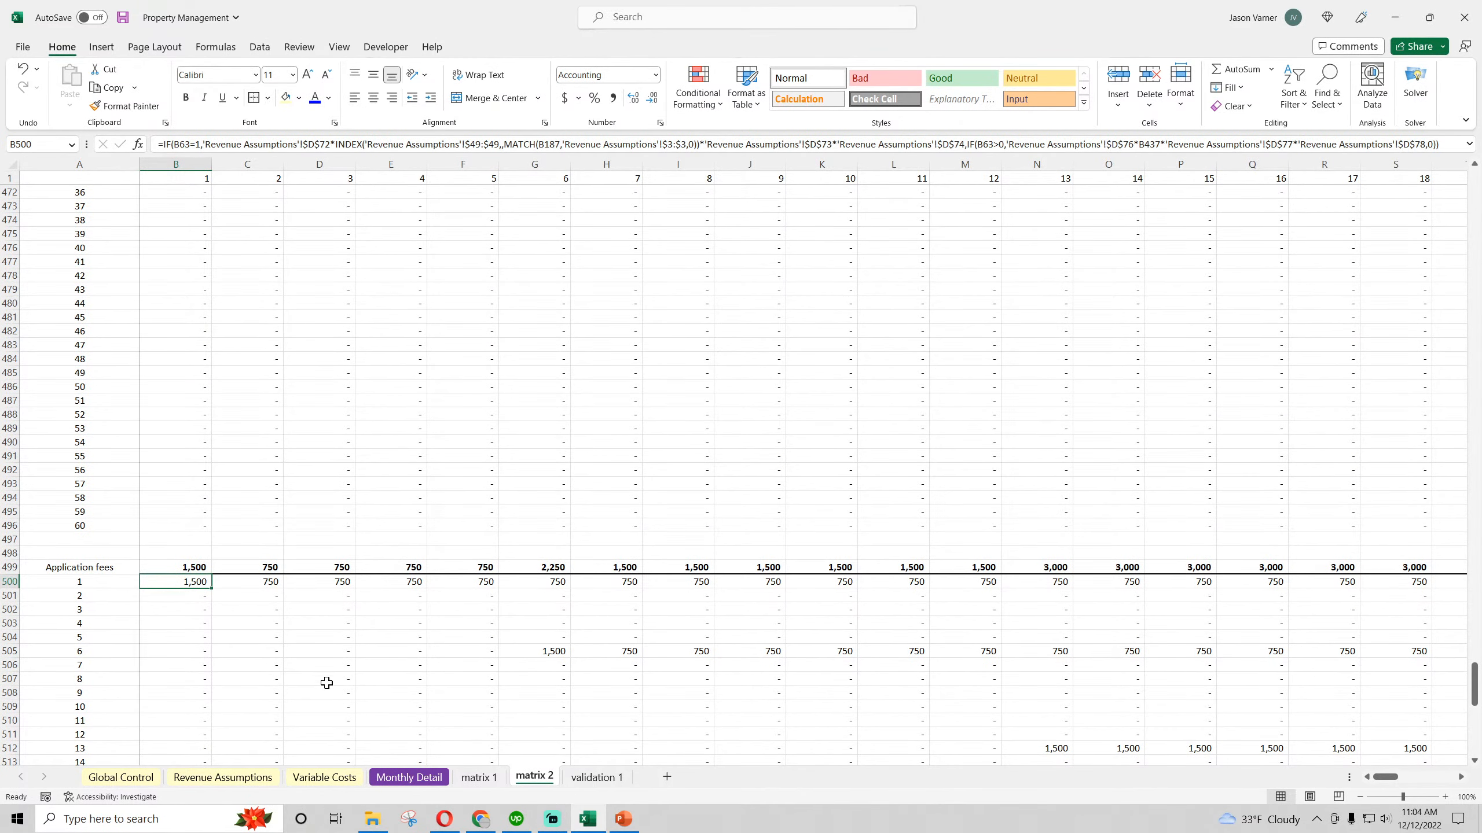
click(223, 778)
scroll(224, 677, up, 8)
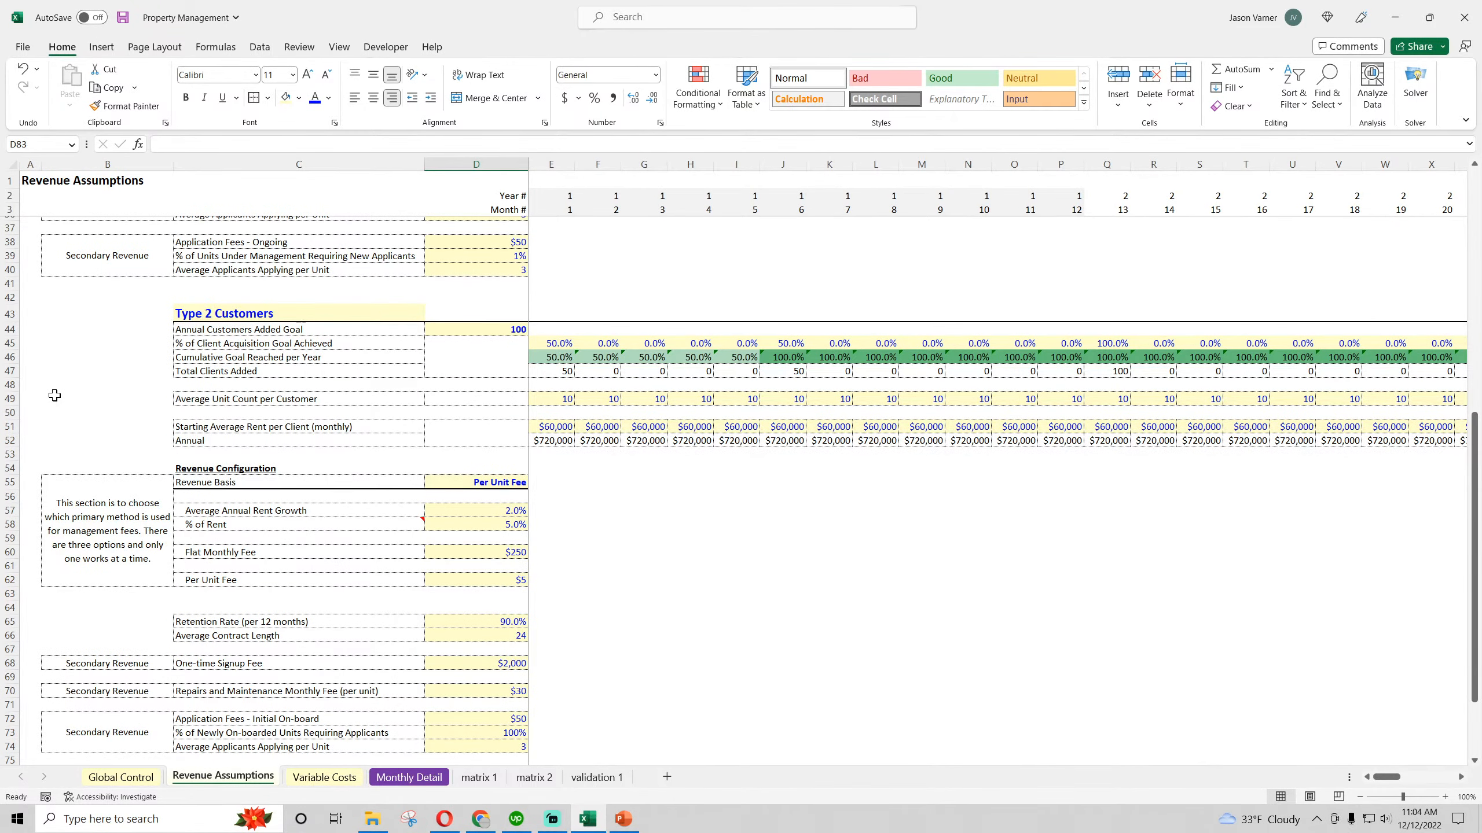
drag(54, 397, 262, 404)
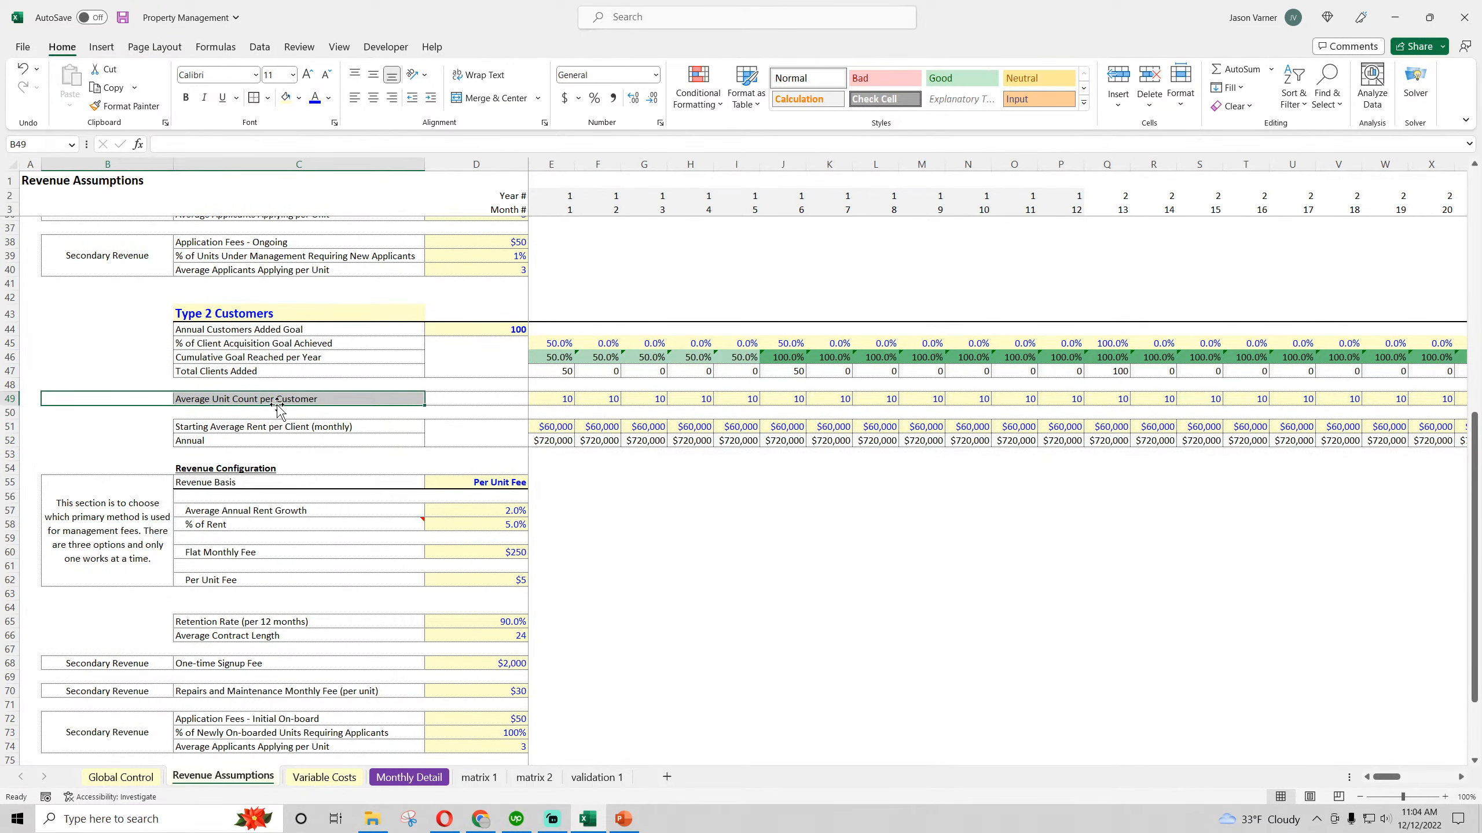
click(556, 398)
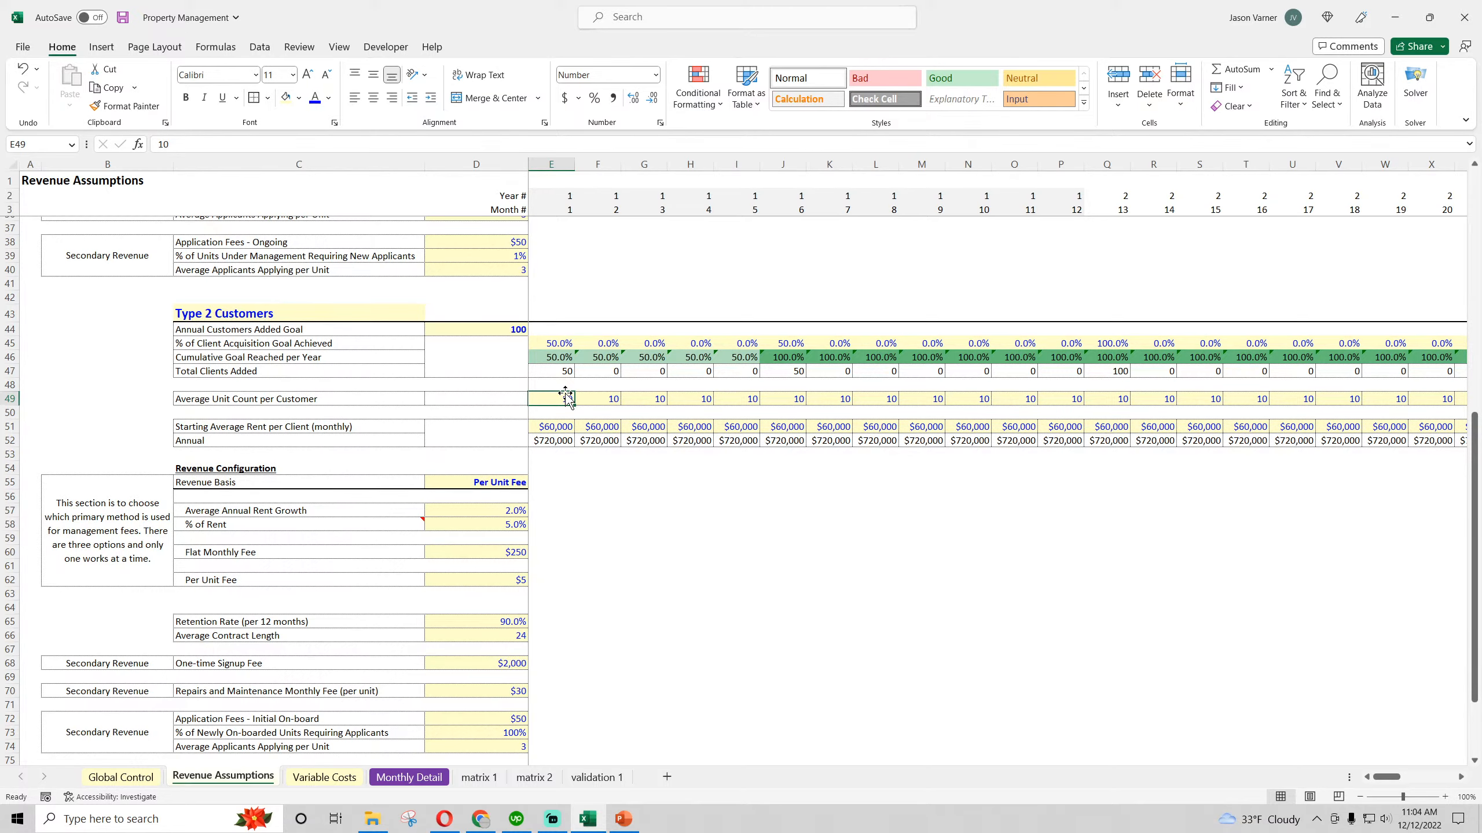
scroll(564, 391, up, 11)
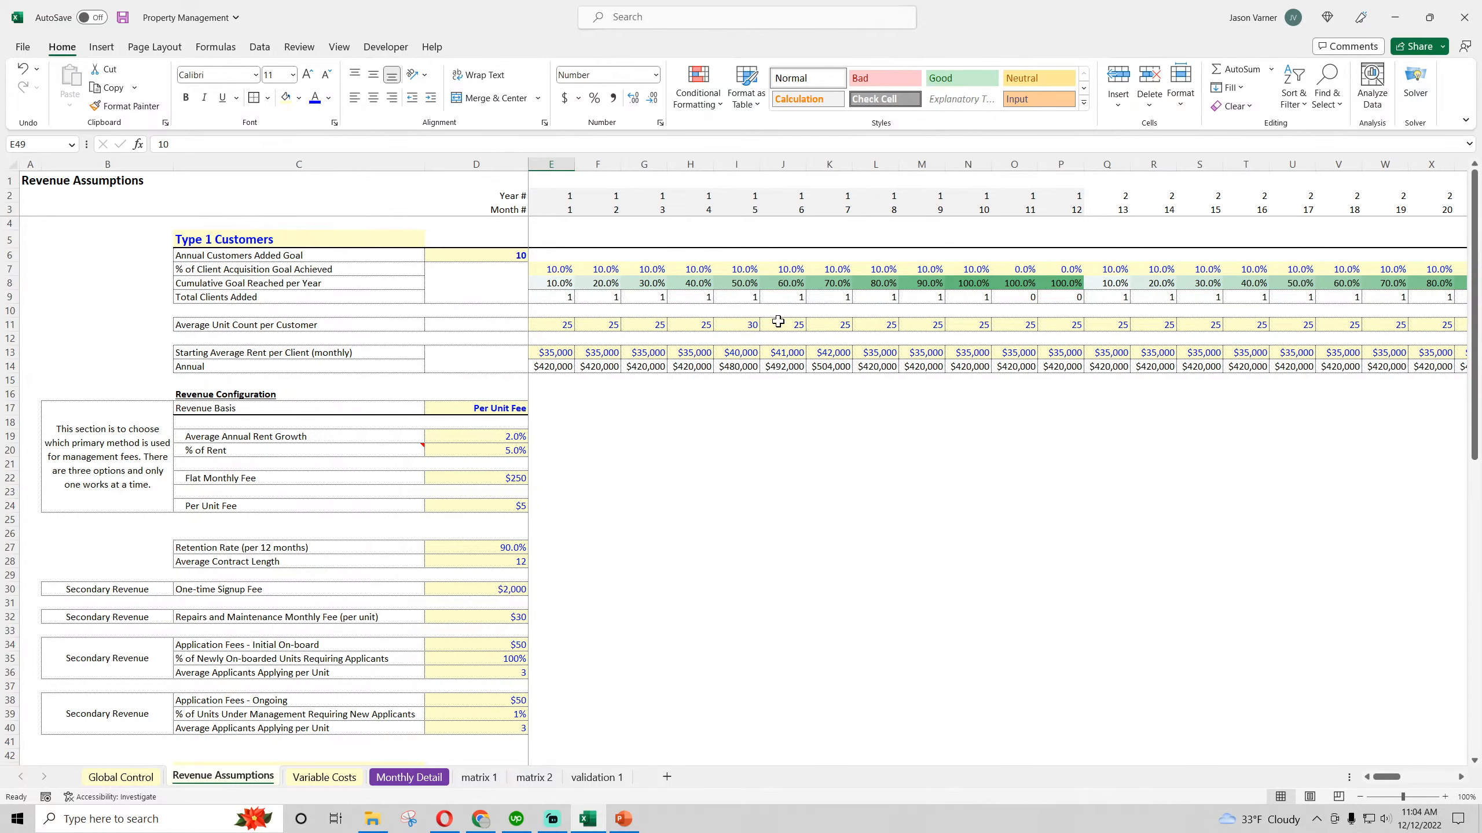
scroll(566, 615, down, 11)
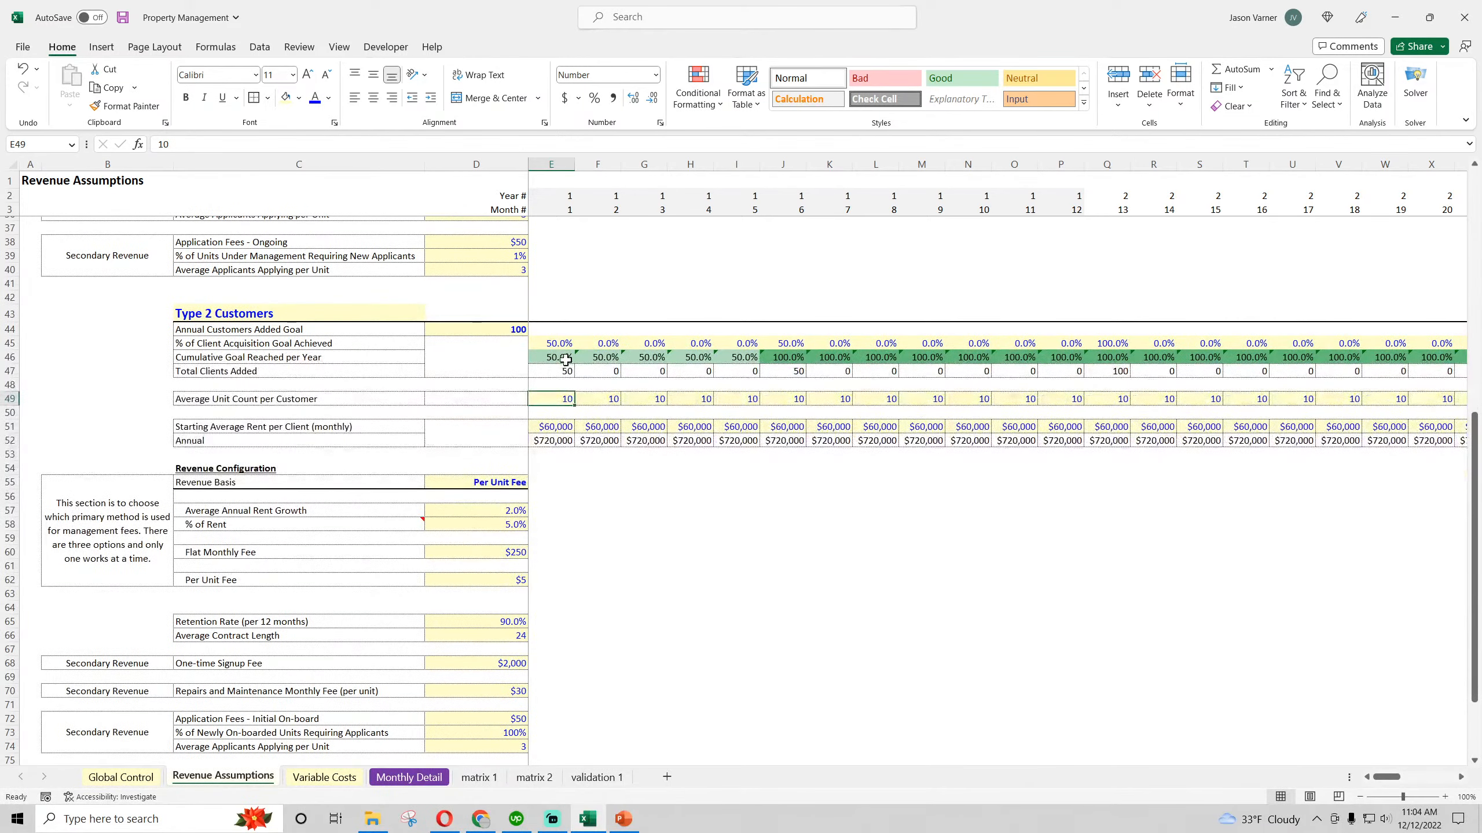
click(123, 17)
In the B500 formula on matrix 2, multiply the initial on-board term after $D$74 by a MAX of B2:BI2
click(535, 779)
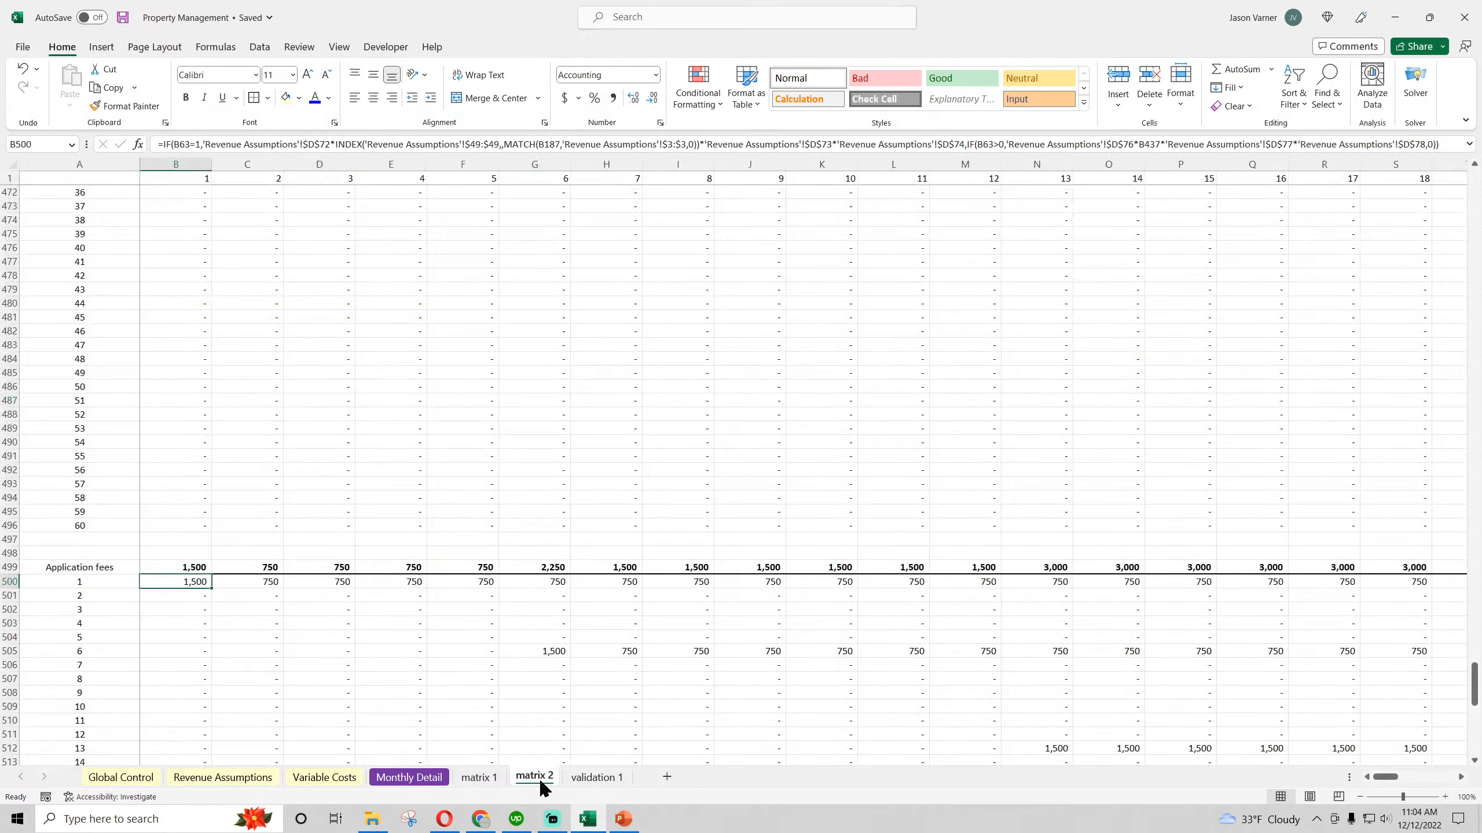
click(787, 145)
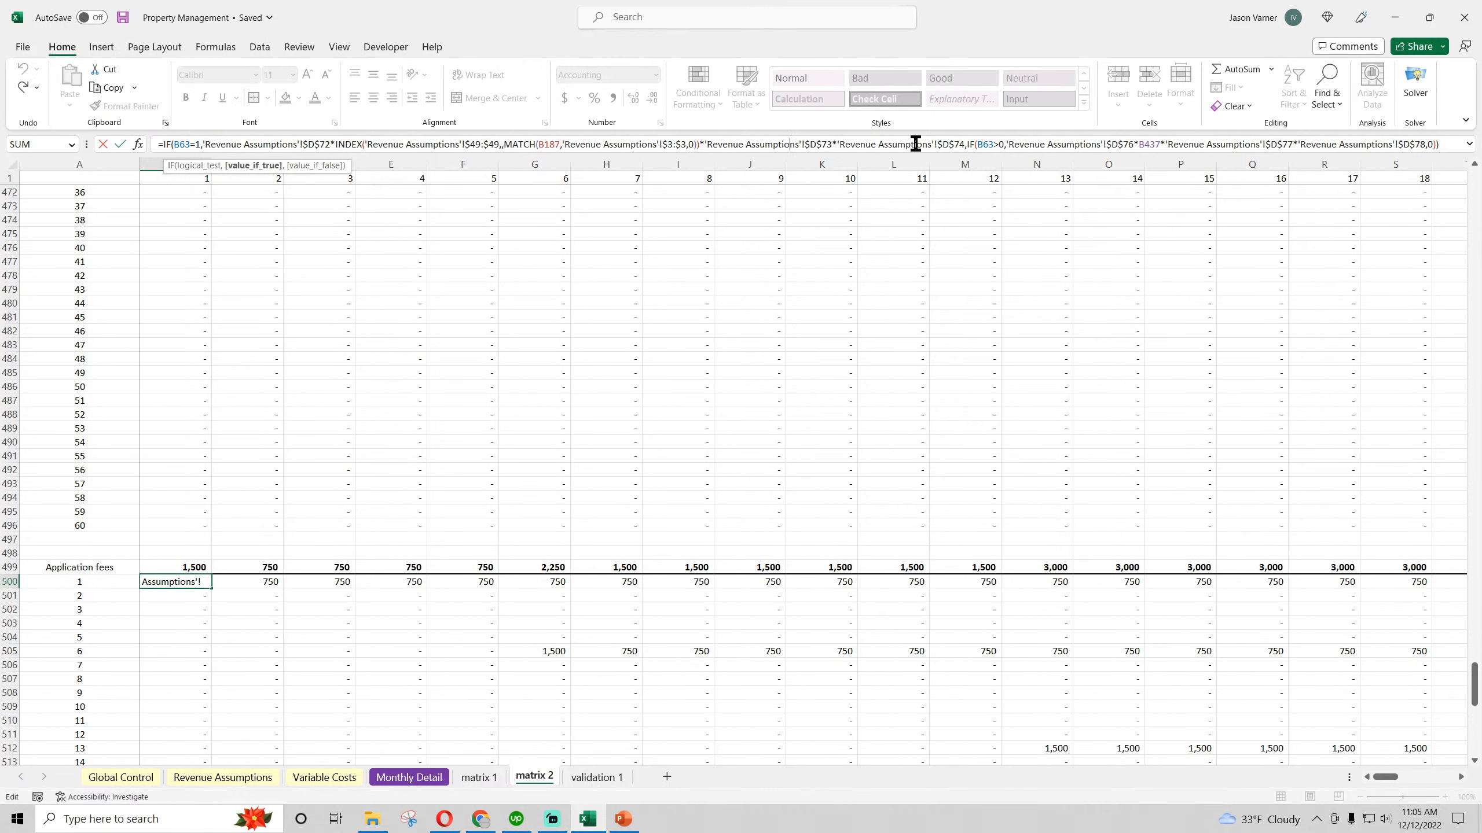
click(964, 144)
text(*)
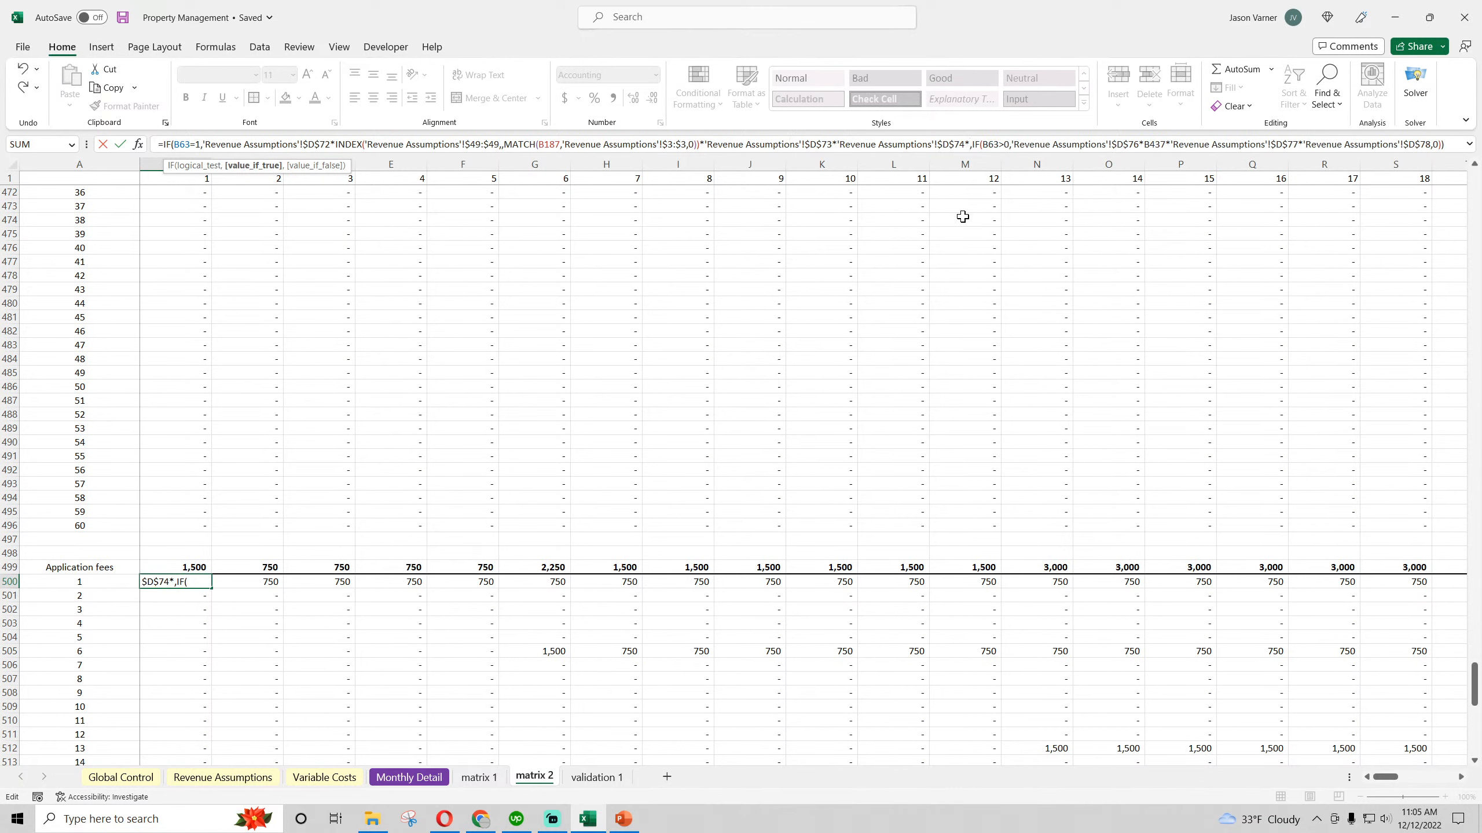
text(max()
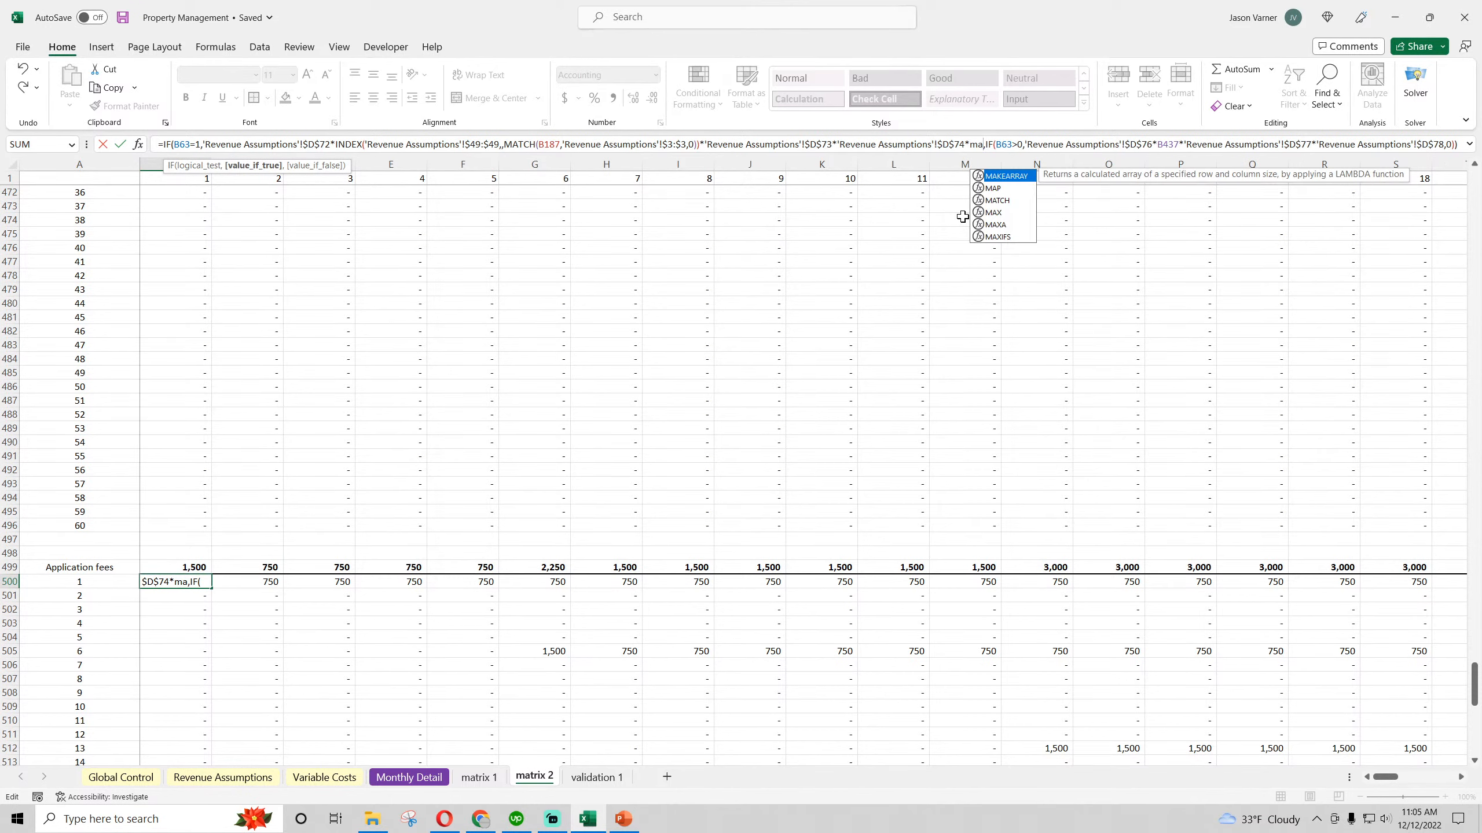
scroll(268, 413, up, 20)
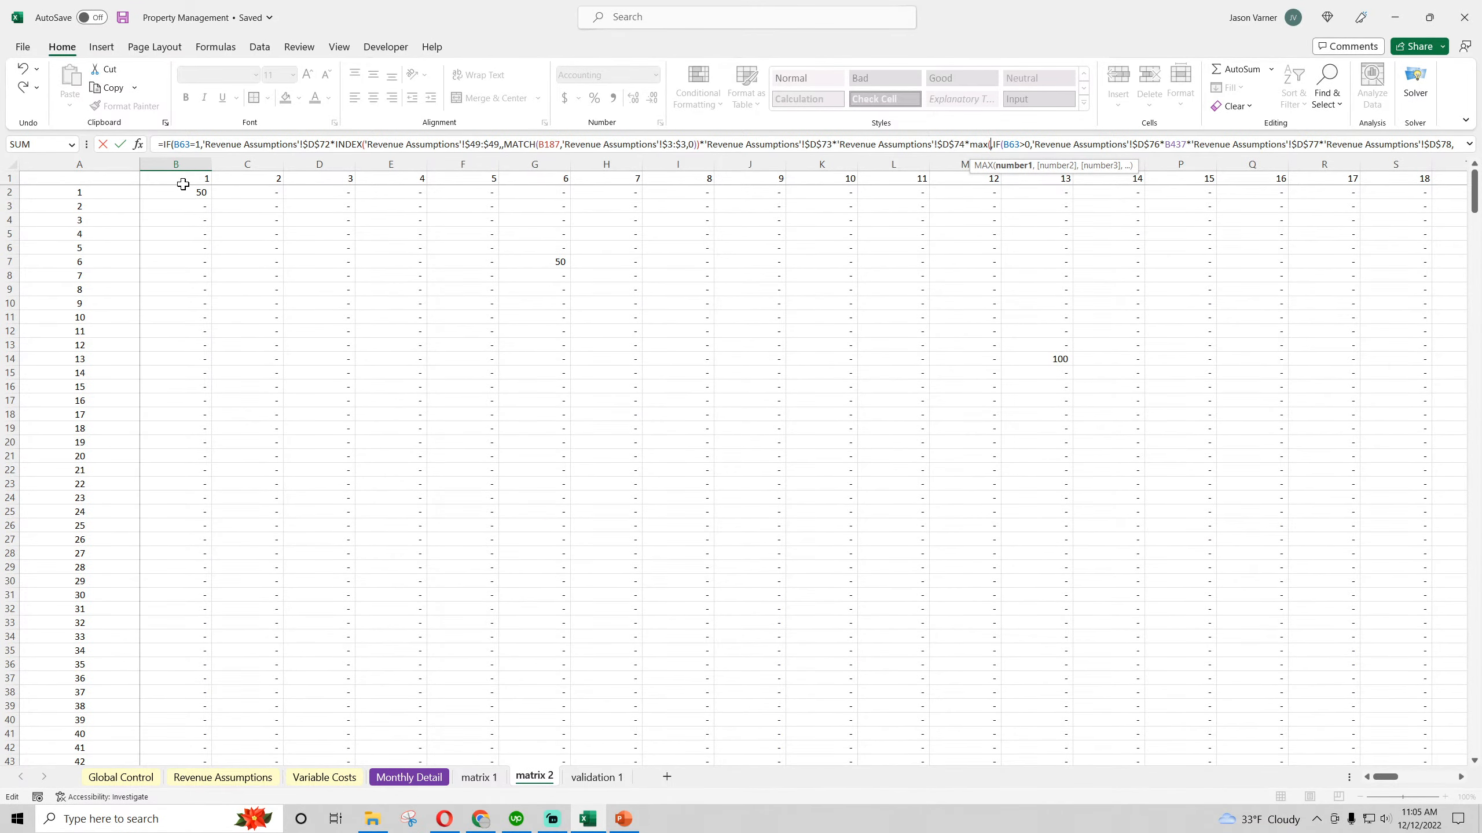
drag(175, 197, 905, 196)
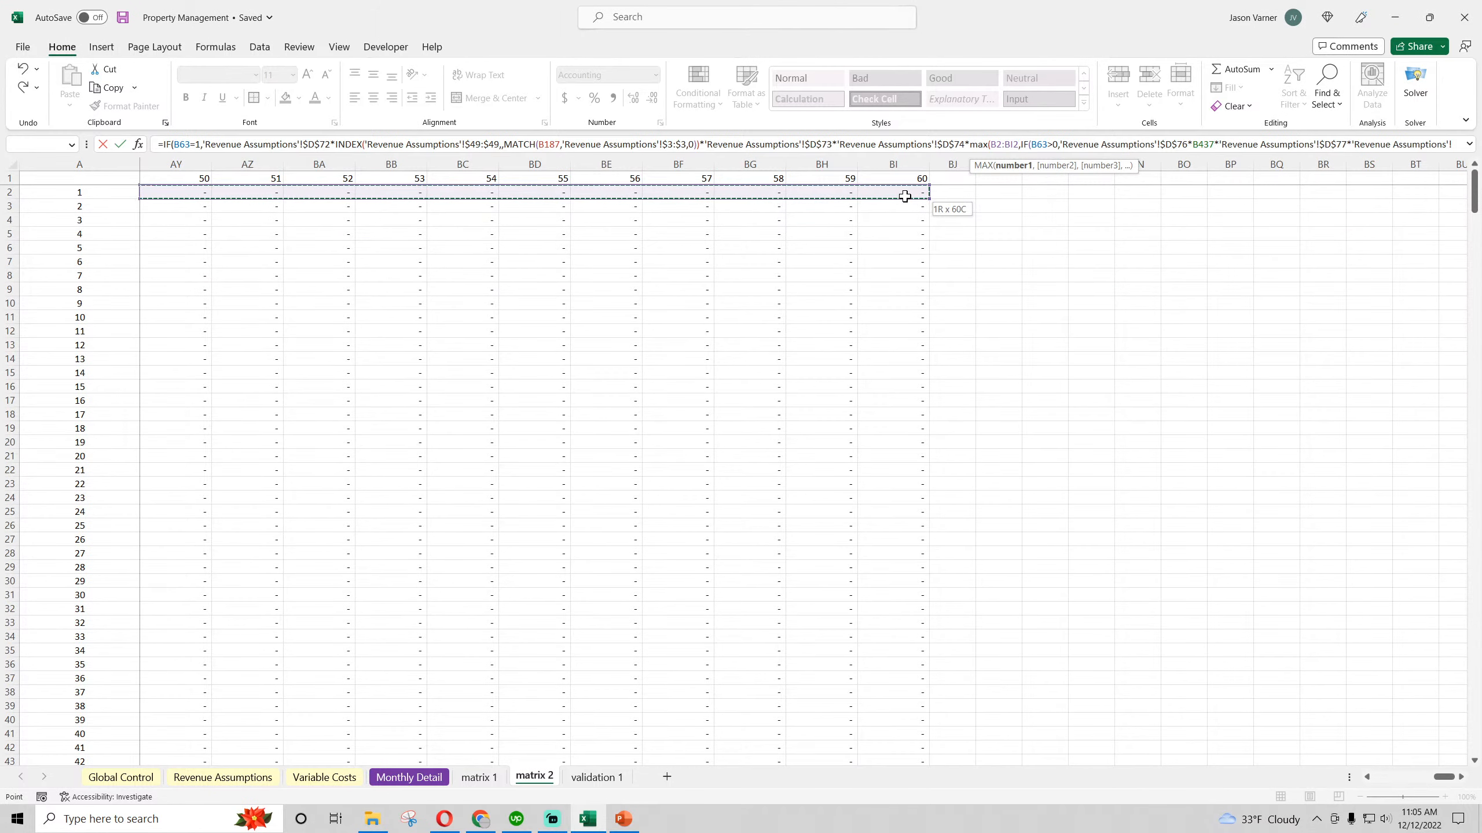
Lock the columns of the MAX range in B500 as $B2:$BI2, close the function and commit the formula
click(1004, 144)
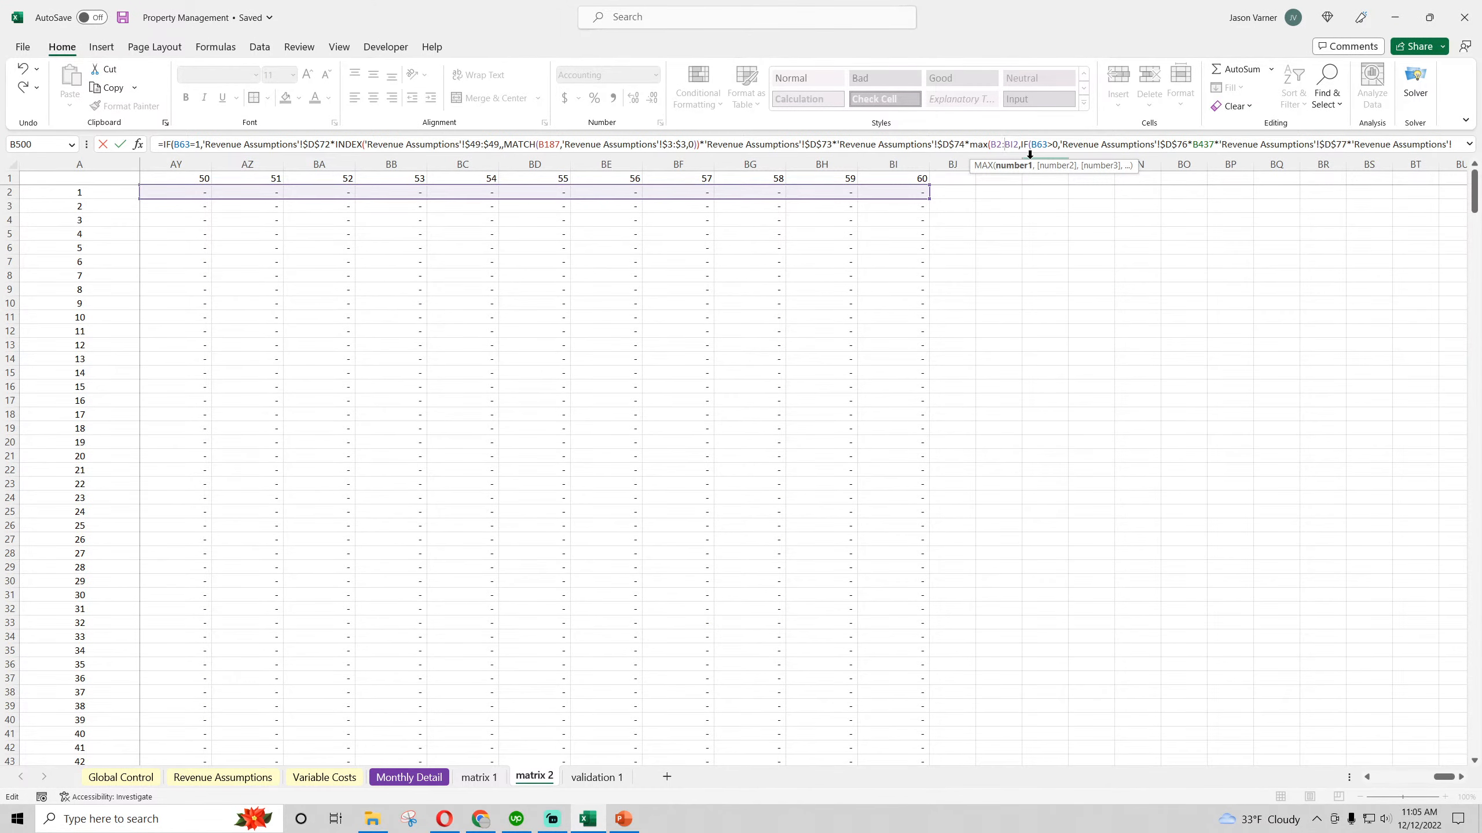
text($)
click(993, 144)
text($)
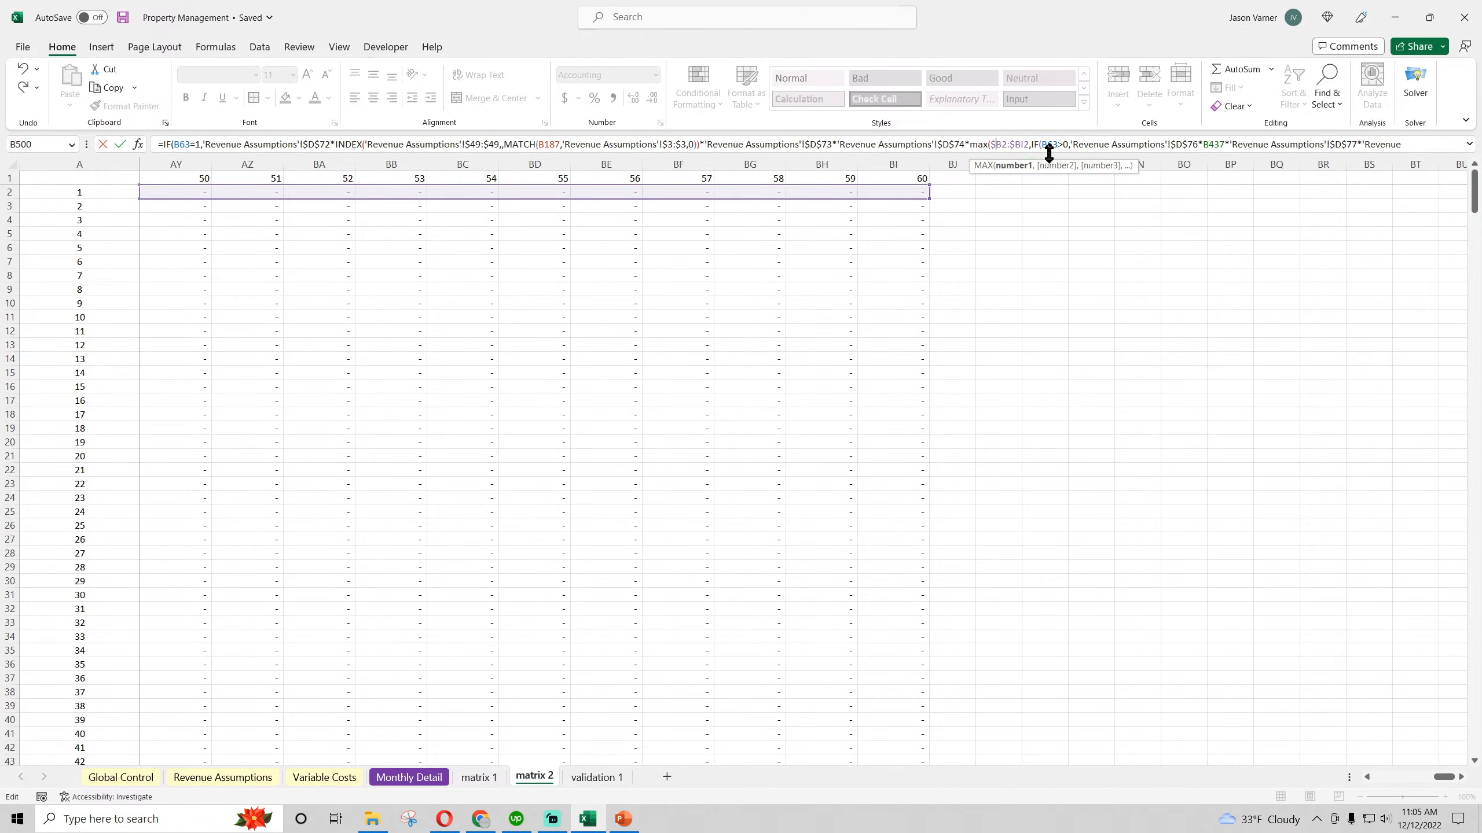
click(1028, 144)
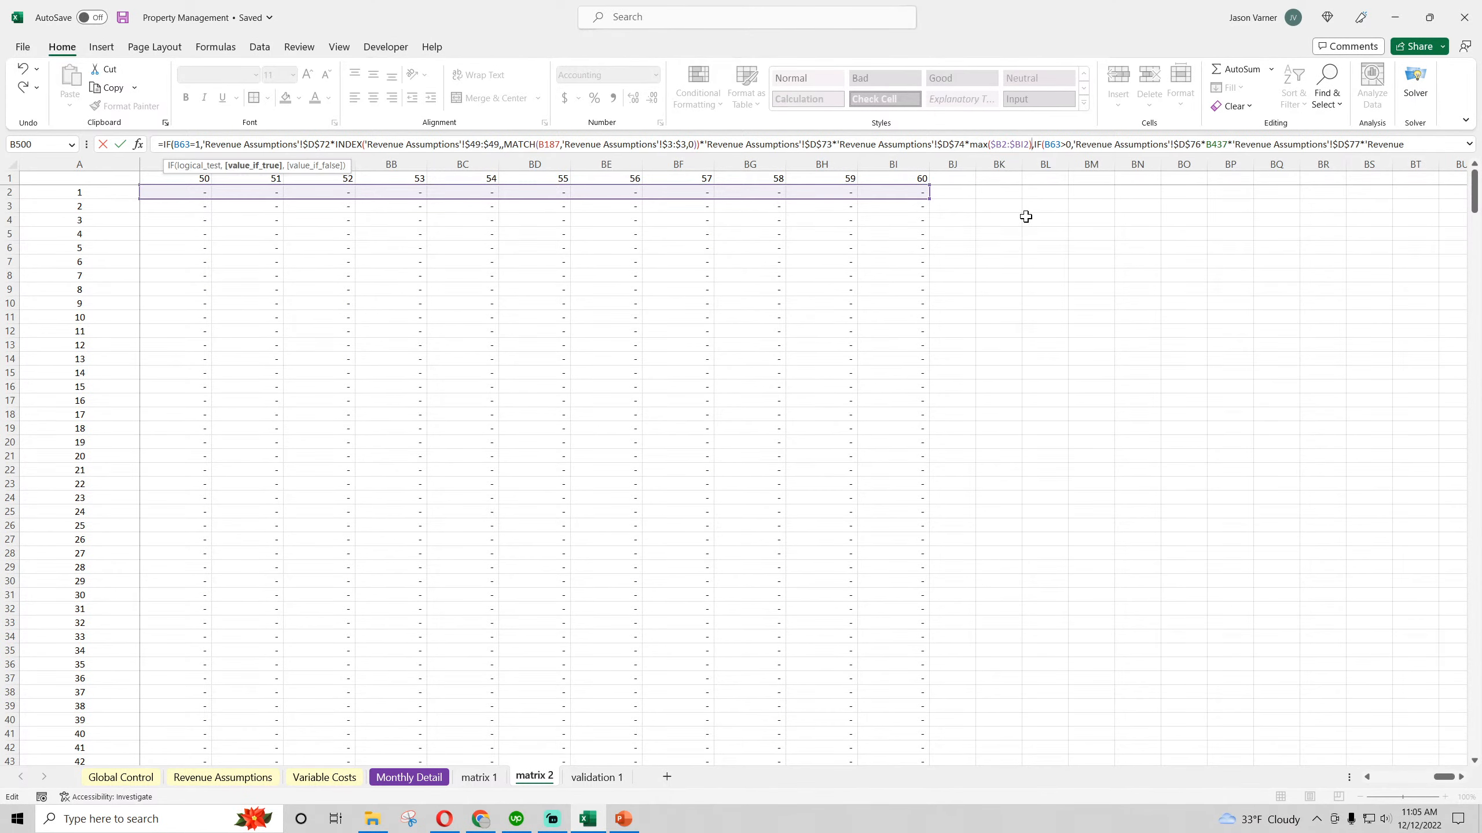
key(Return)
scroll(248, 522, down, 4)
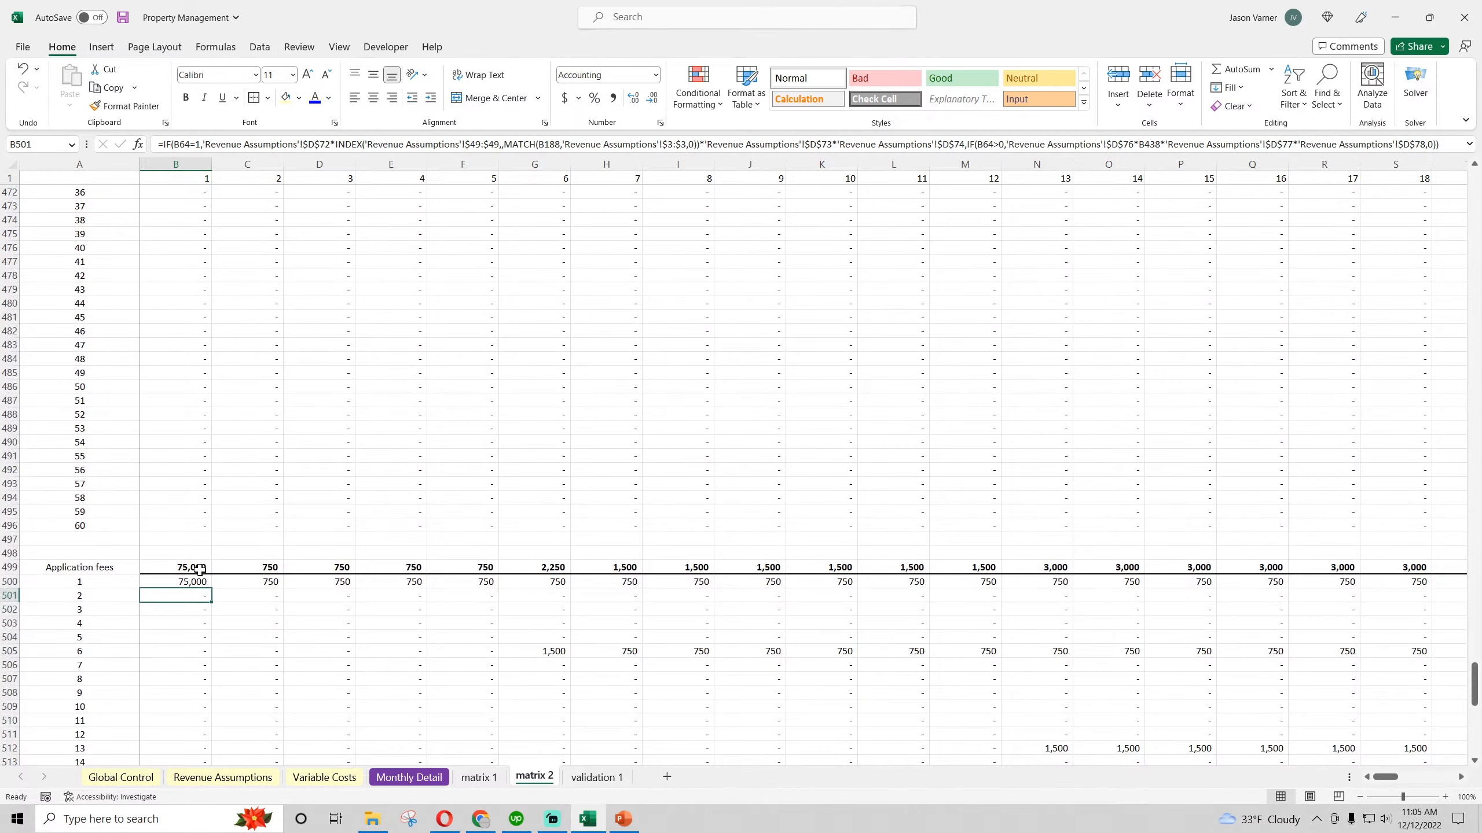
Verify the B500 result against the Type 2 inputs E47, E49, D72 and D74 in Revenue Assumptions
click(198, 582)
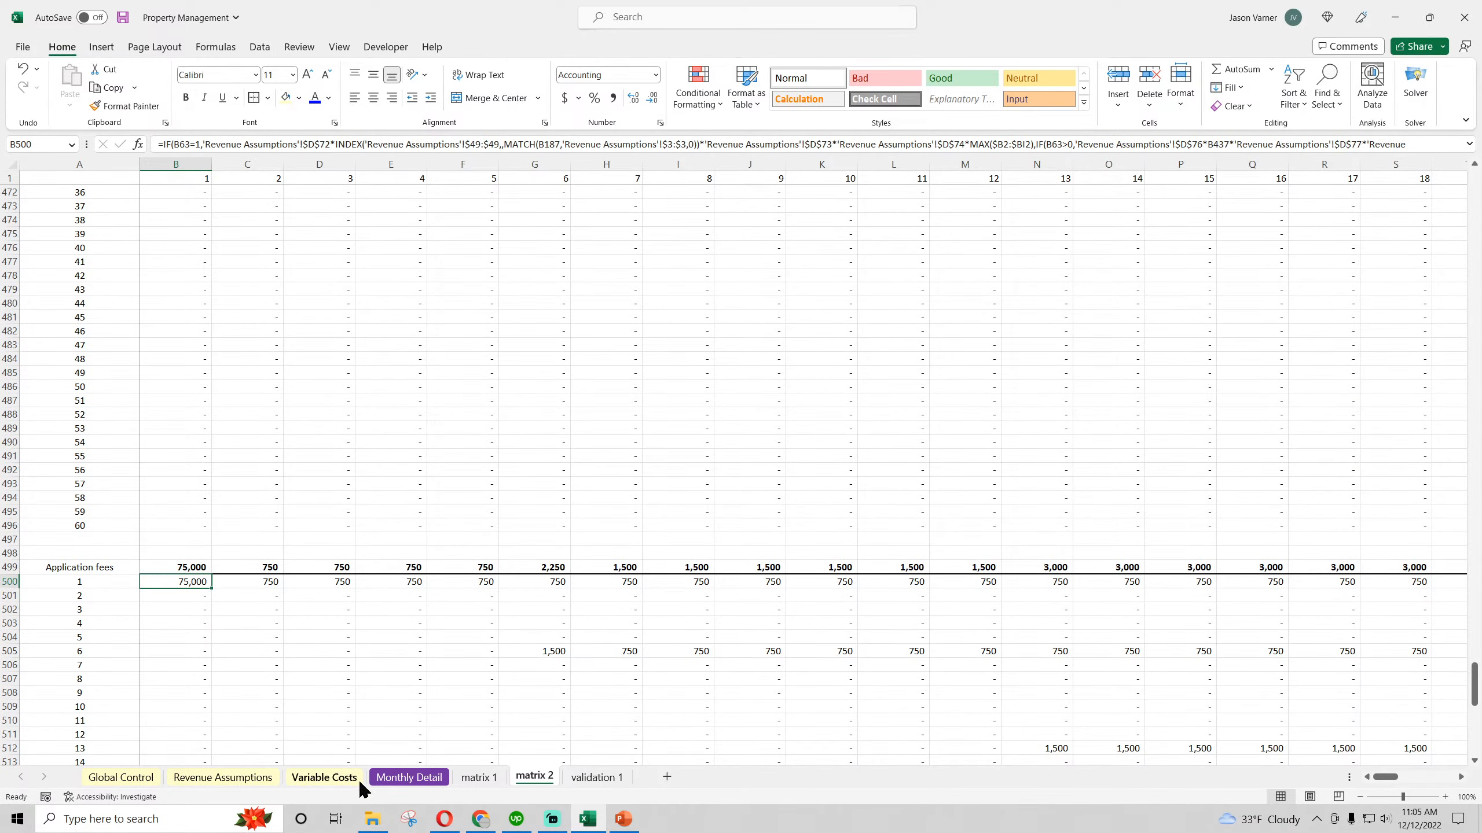
click(403, 778)
click(328, 779)
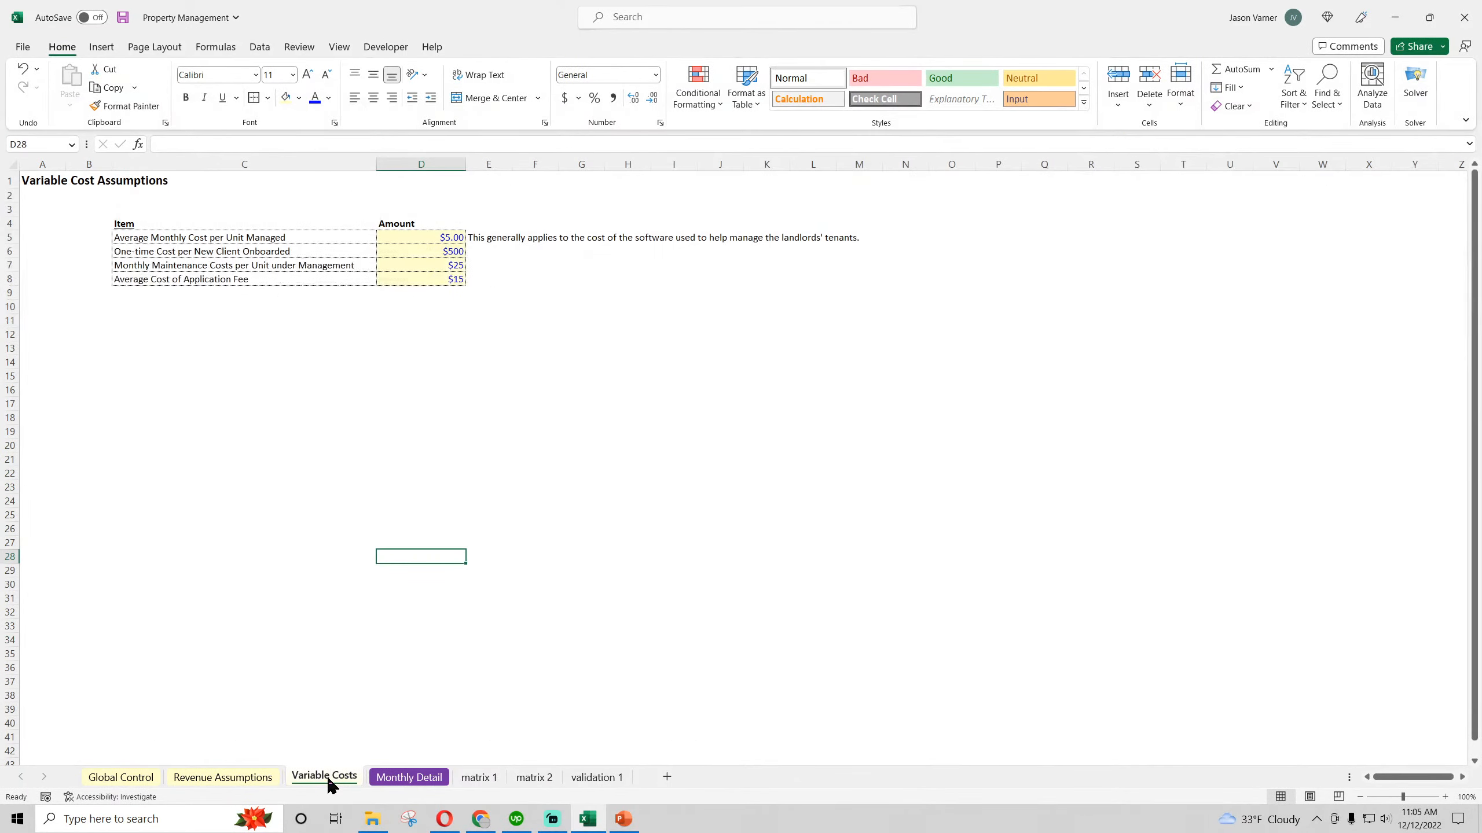
click(246, 778)
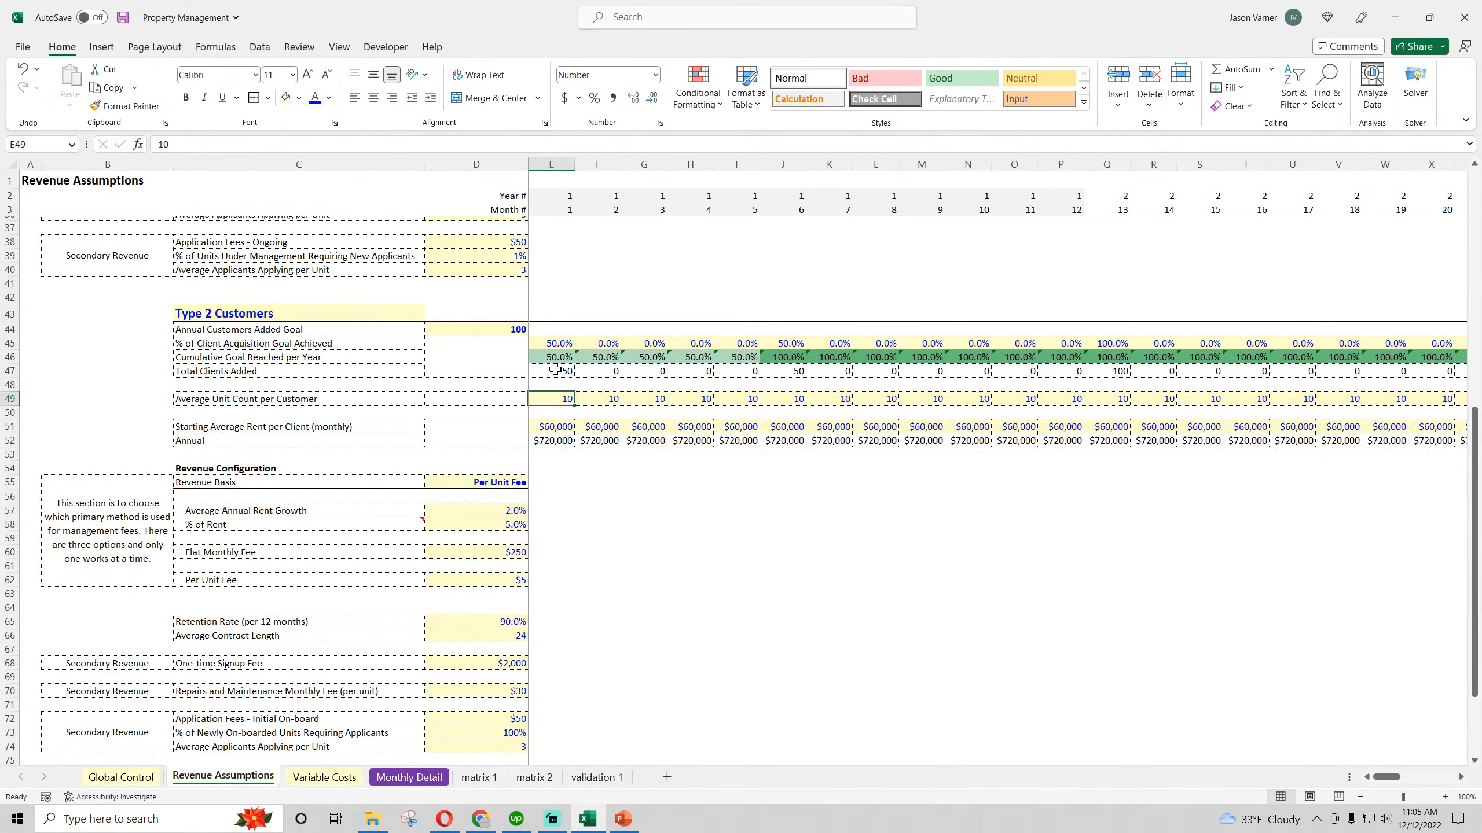
drag(555, 370, 557, 398)
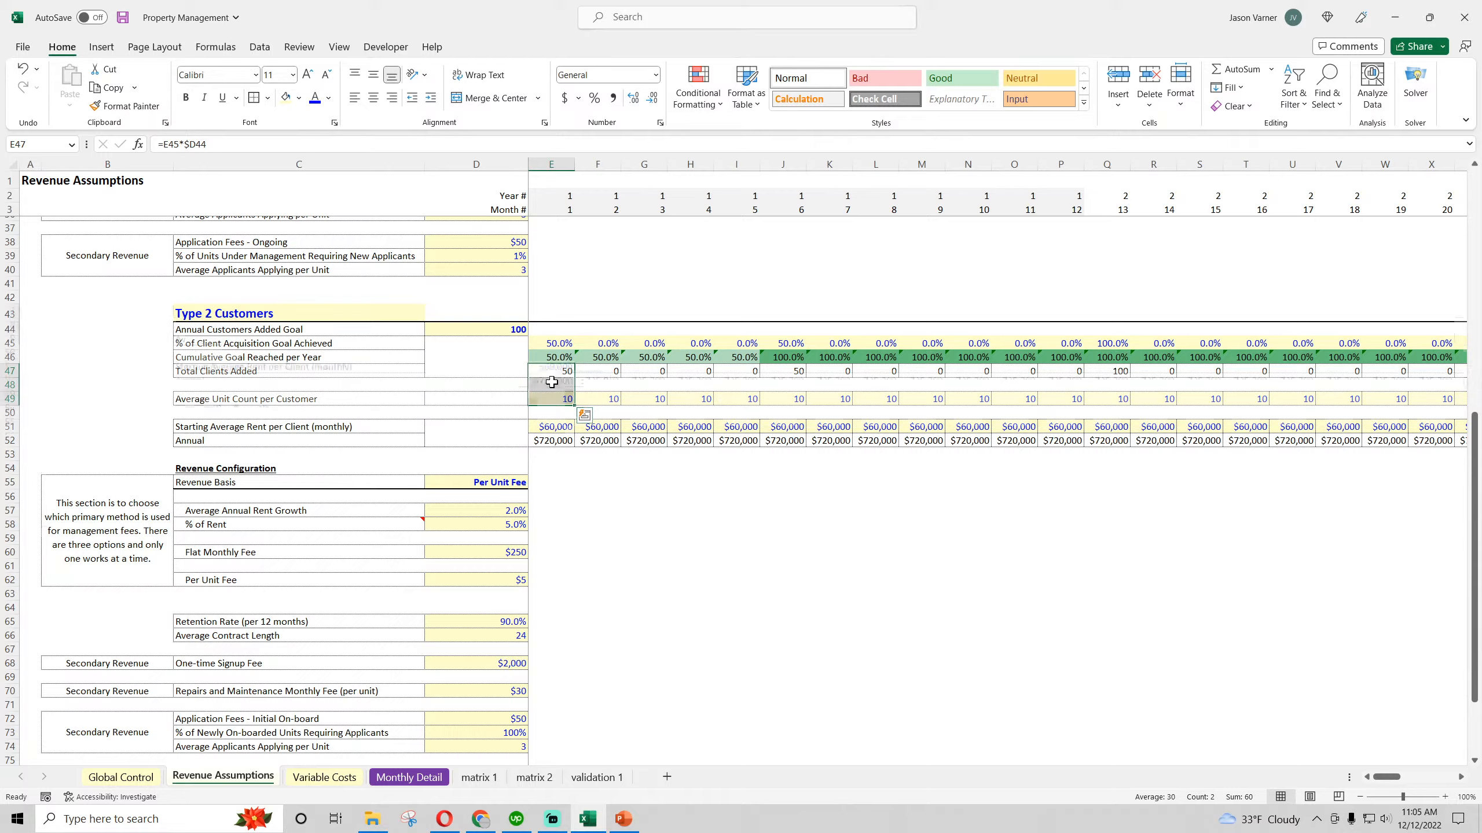
scroll(551, 382, down, 3)
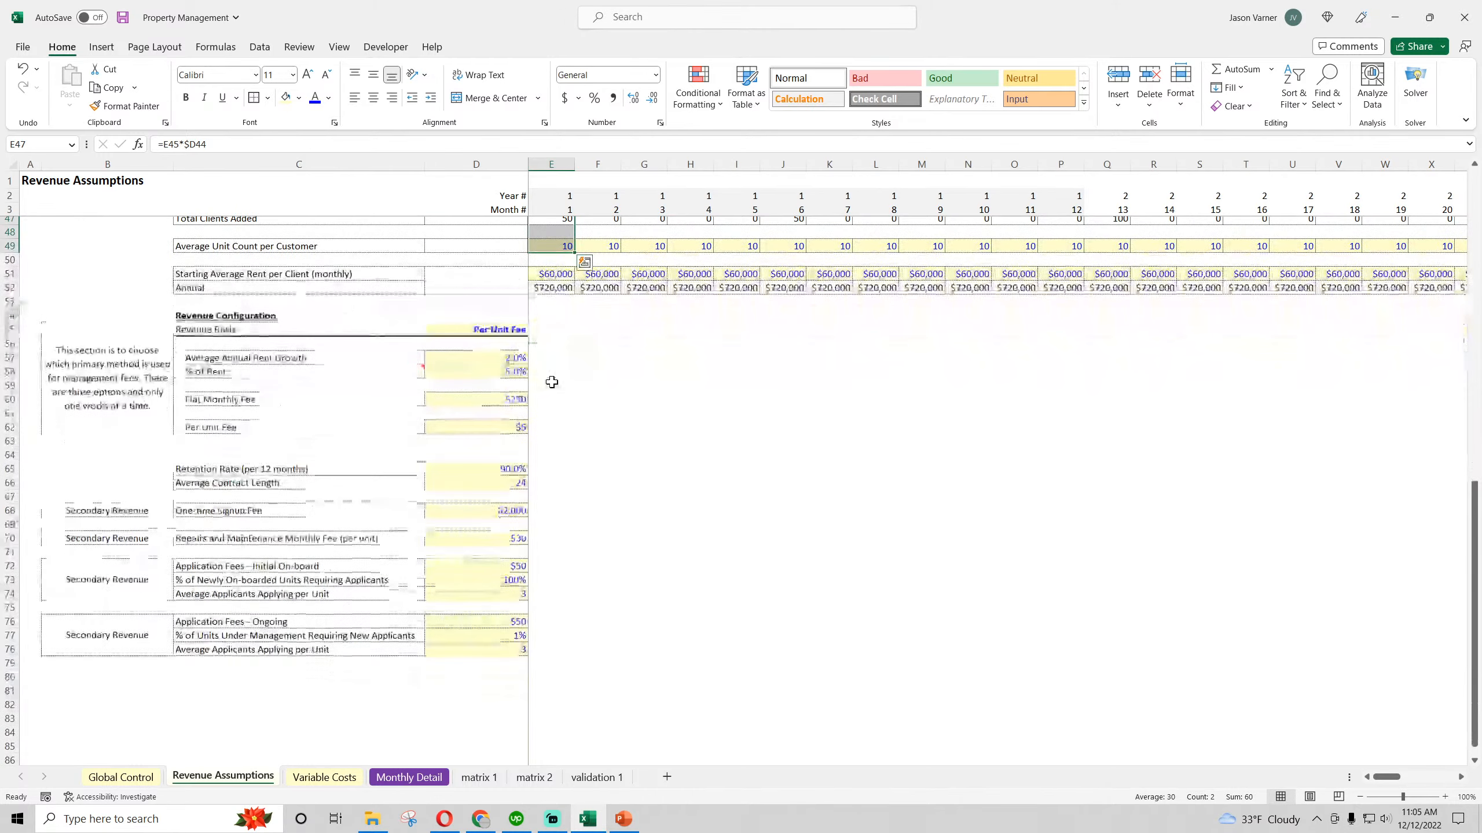
click(492, 563)
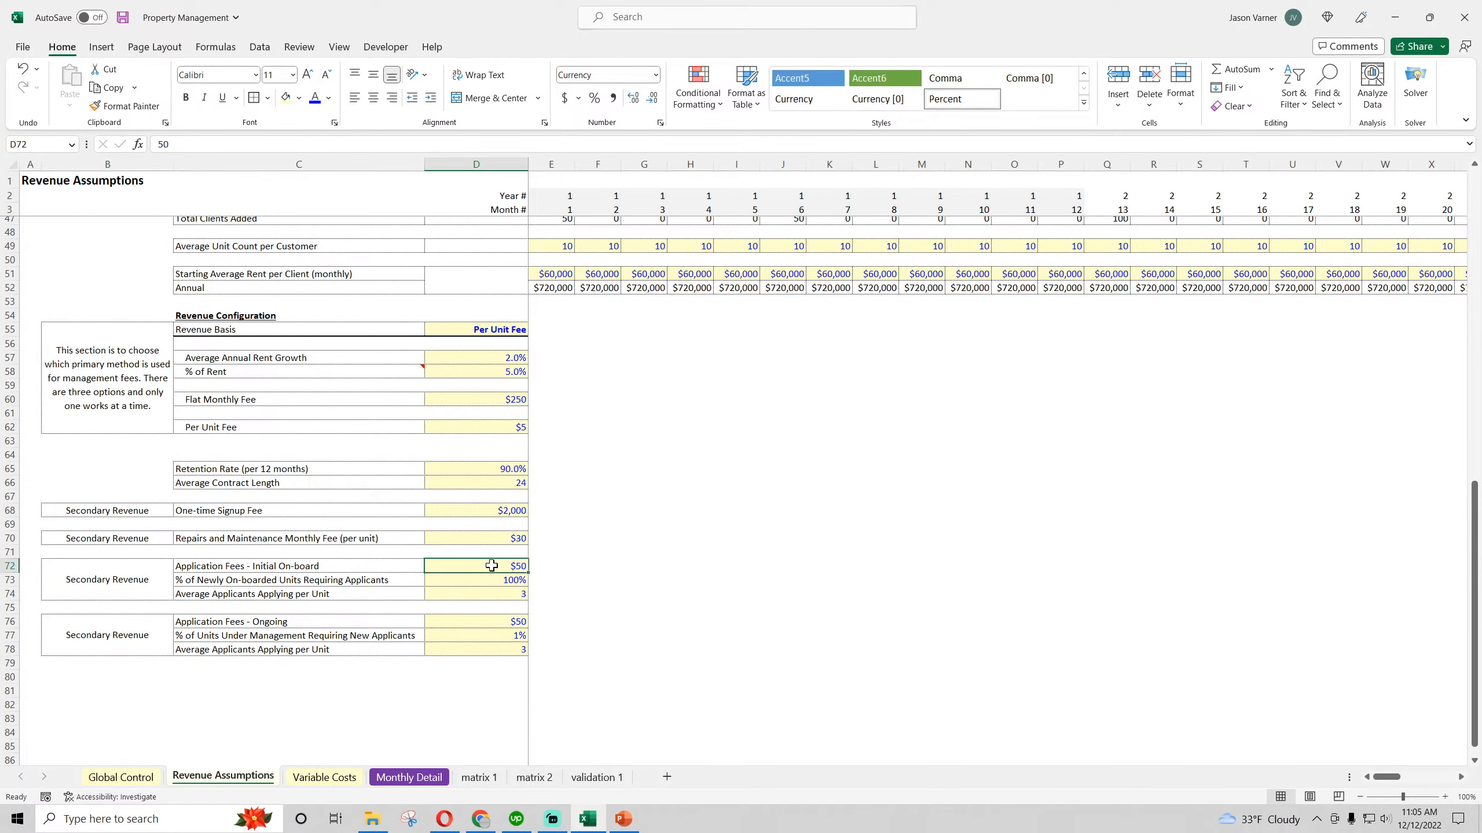
click(490, 595)
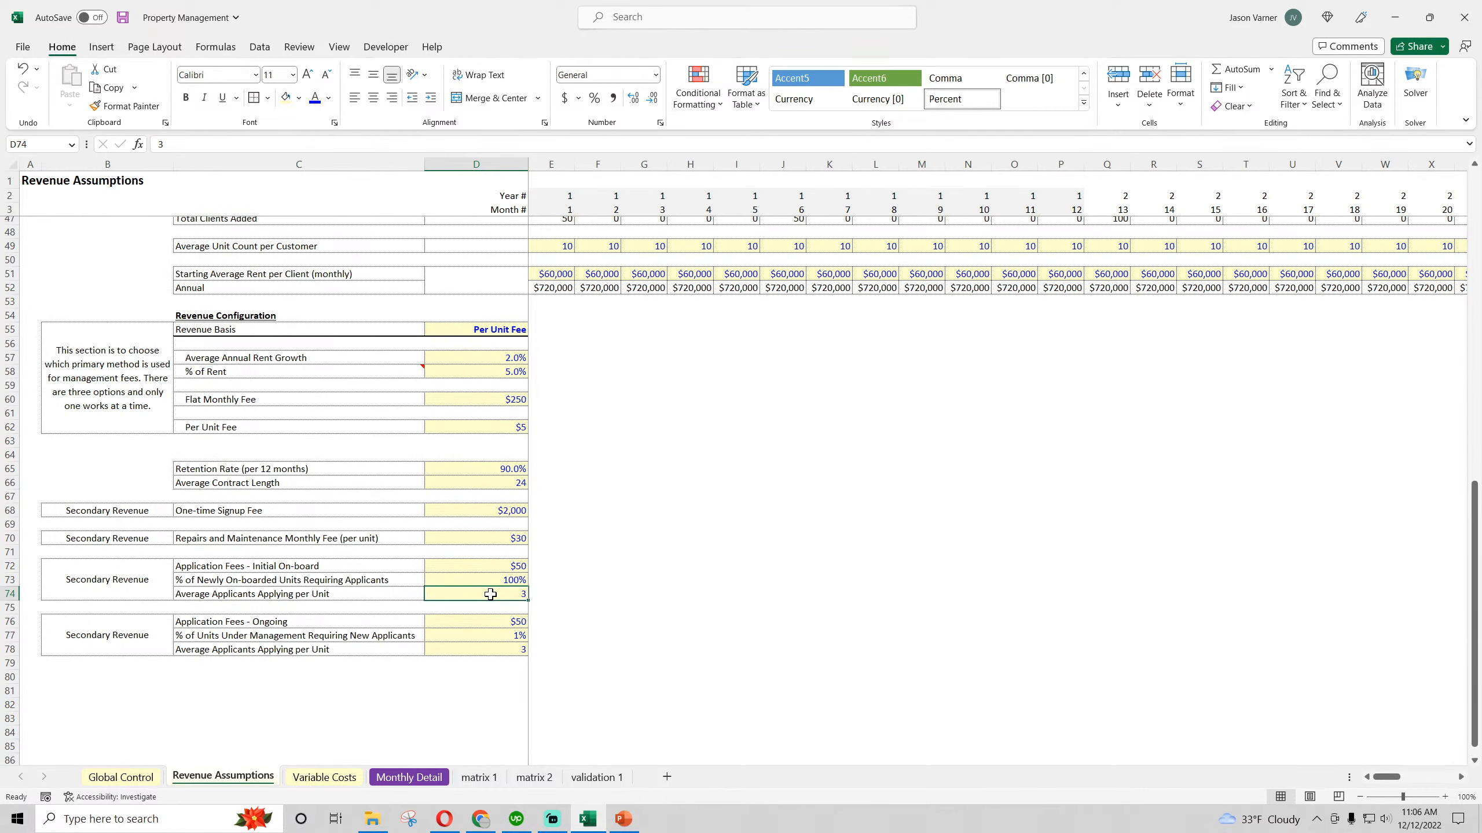
Check the Type 2 percentage of newly on-boarded units requiring applicants in D73 of Revenue Assumptions
click(497, 580)
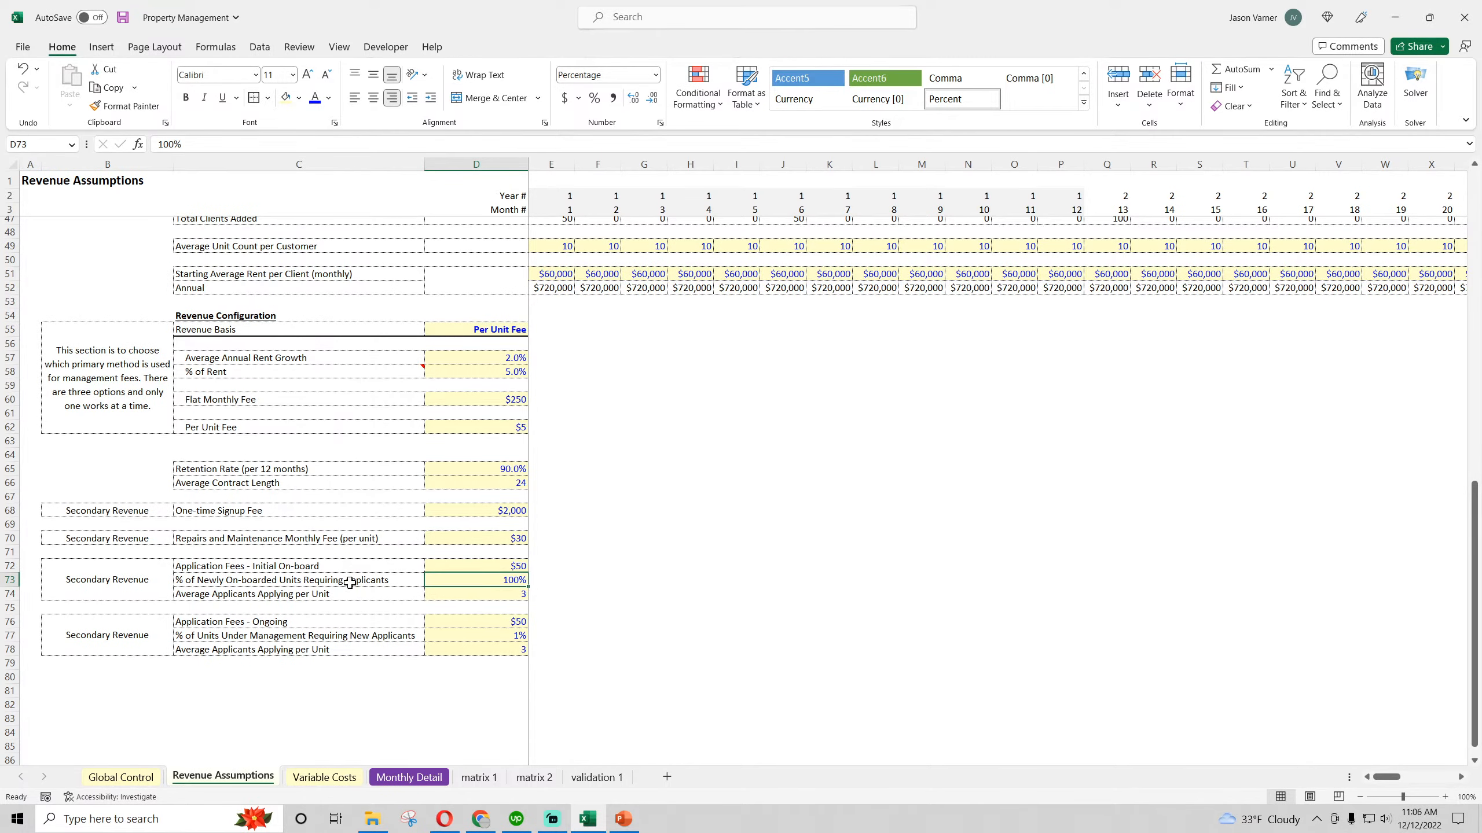
scroll(523, 577, down, 10)
scroll(525, 577, up, 10)
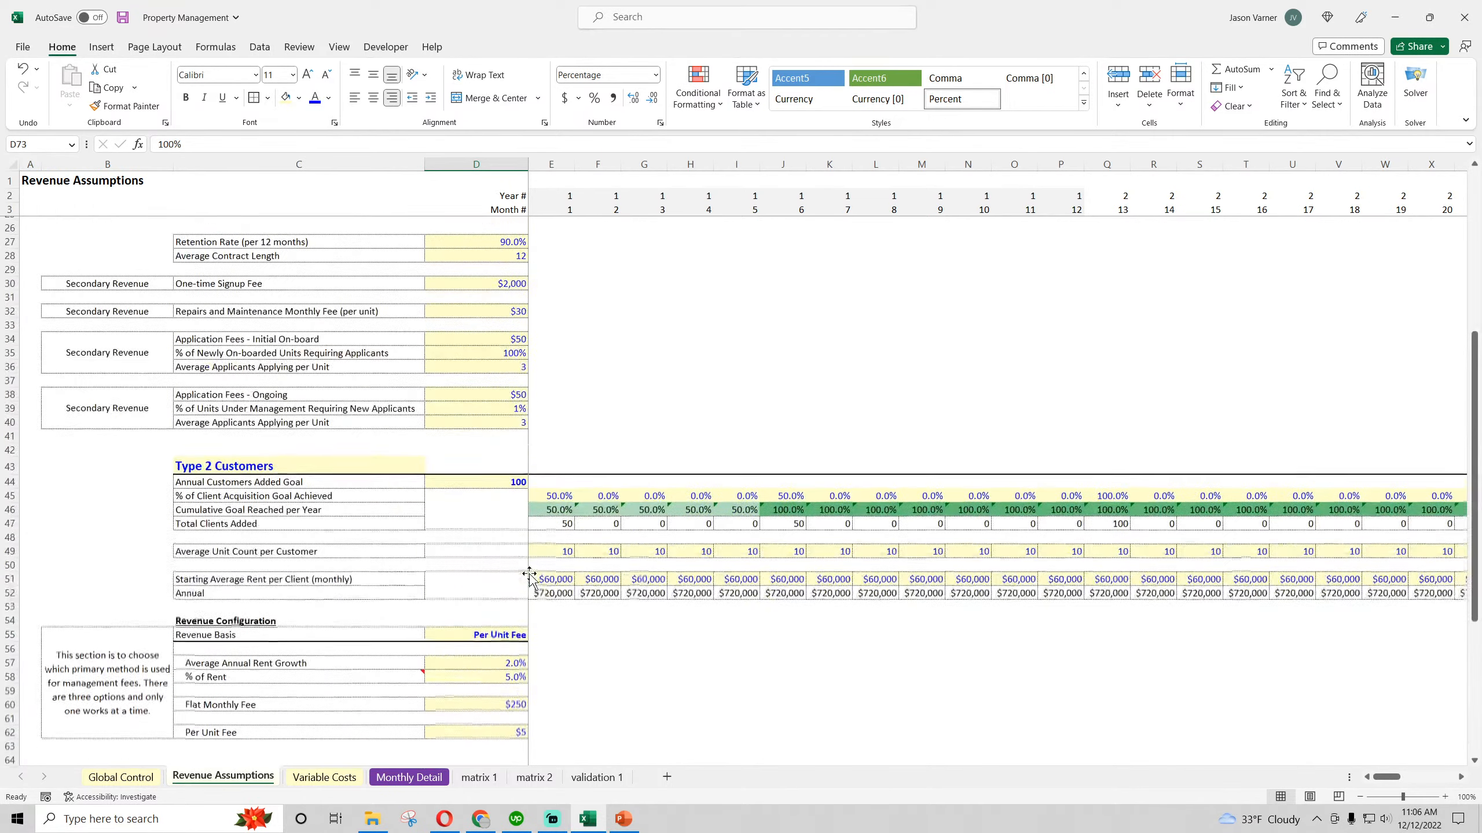
Copy the corrected B500 Application fees formula on matrix 2 across to BI and down through all 60 month rows
click(534, 777)
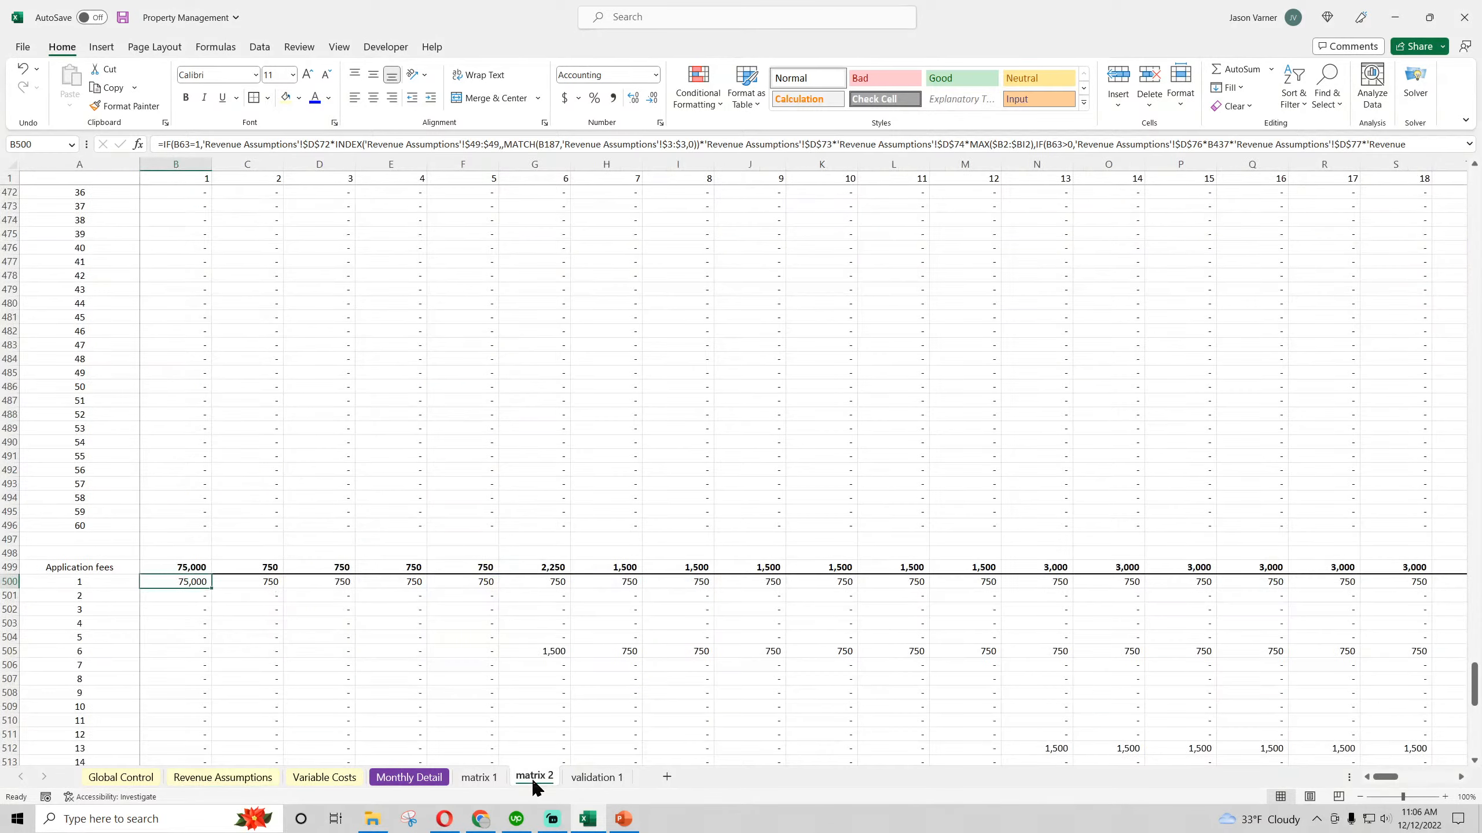
click(279, 584)
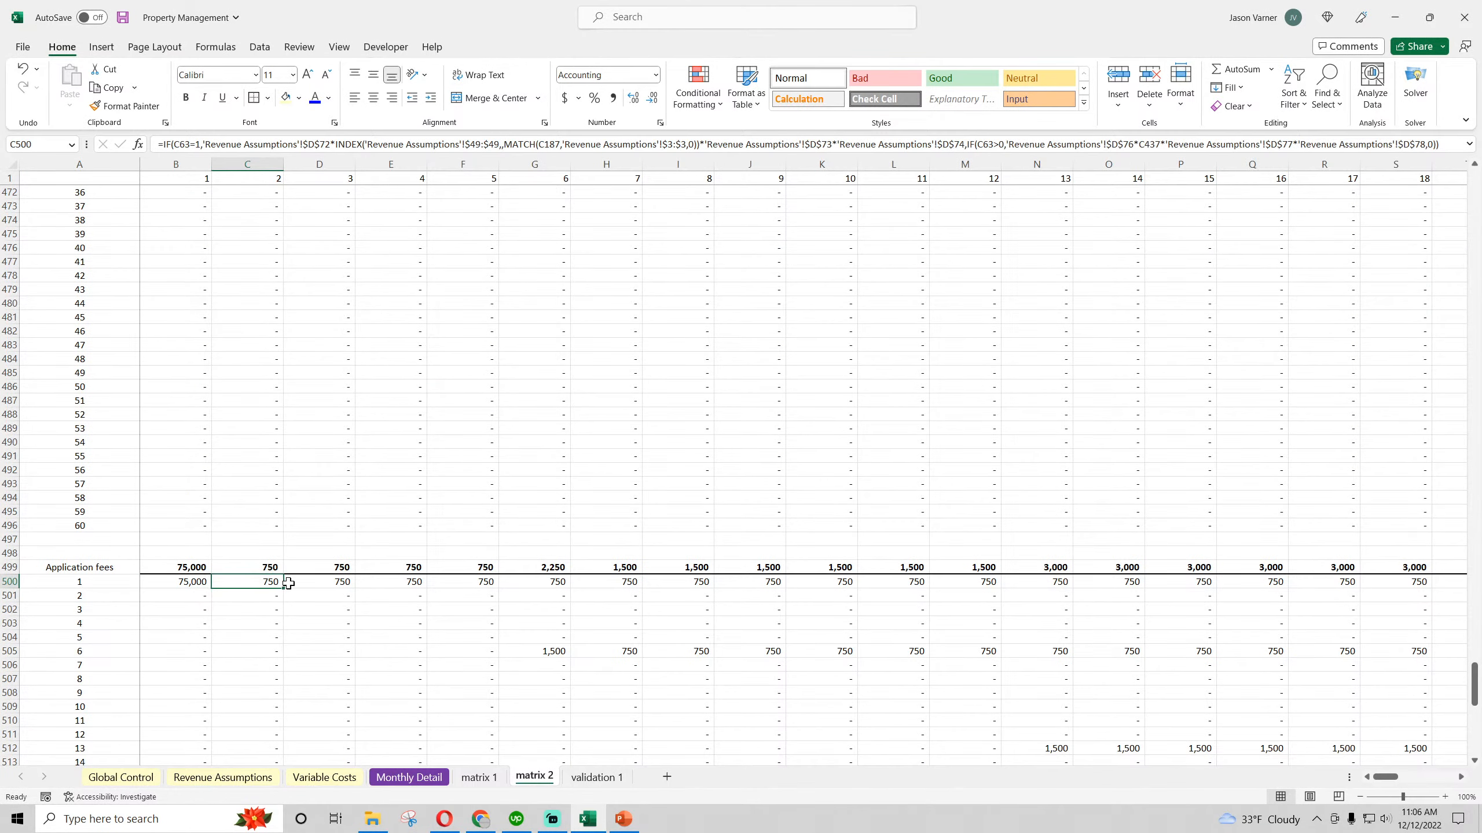
click(202, 579)
drag(210, 587, 1073, 712)
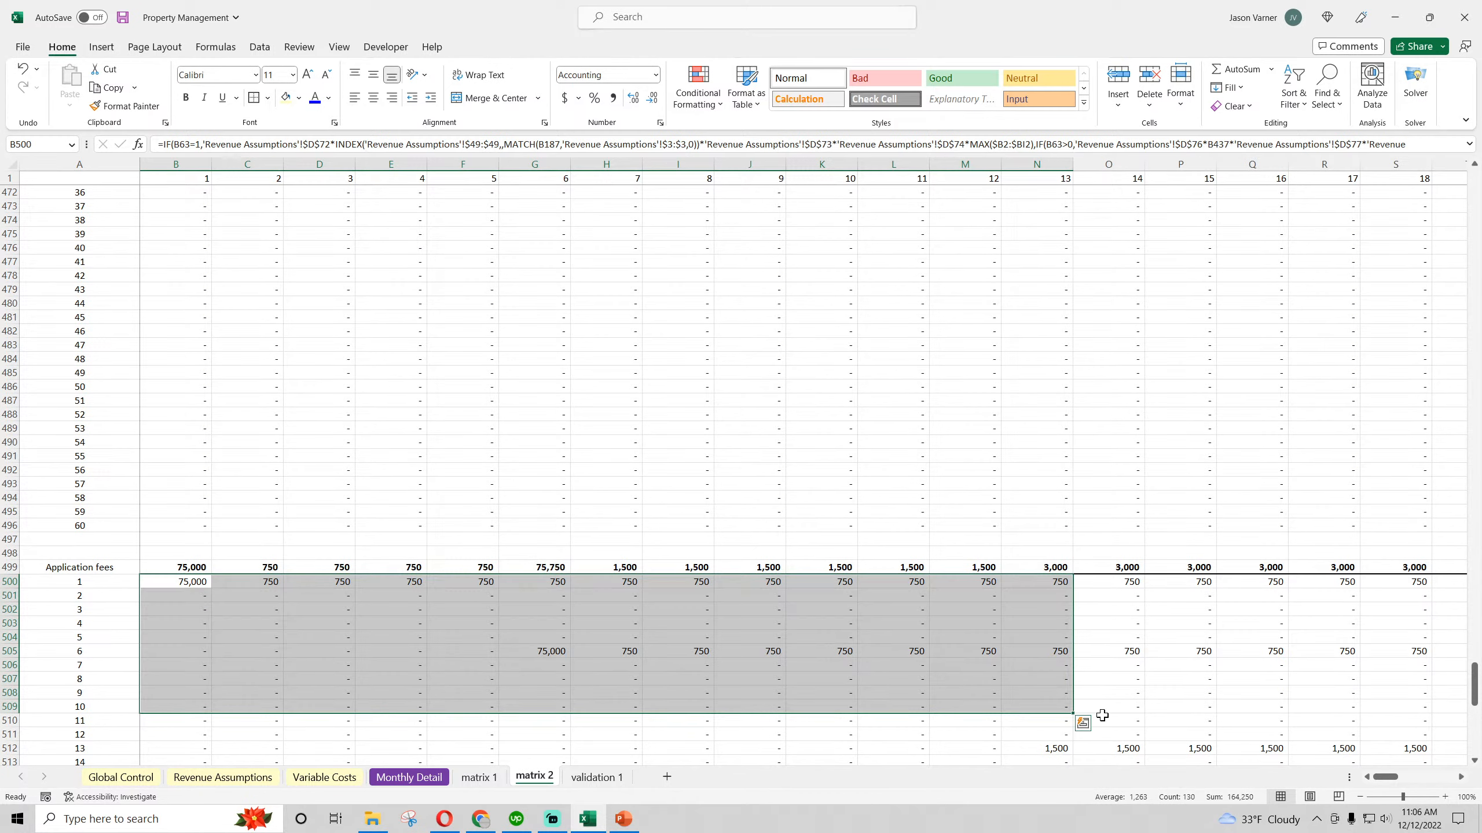
click(193, 581)
drag(211, 588, 1371, 759)
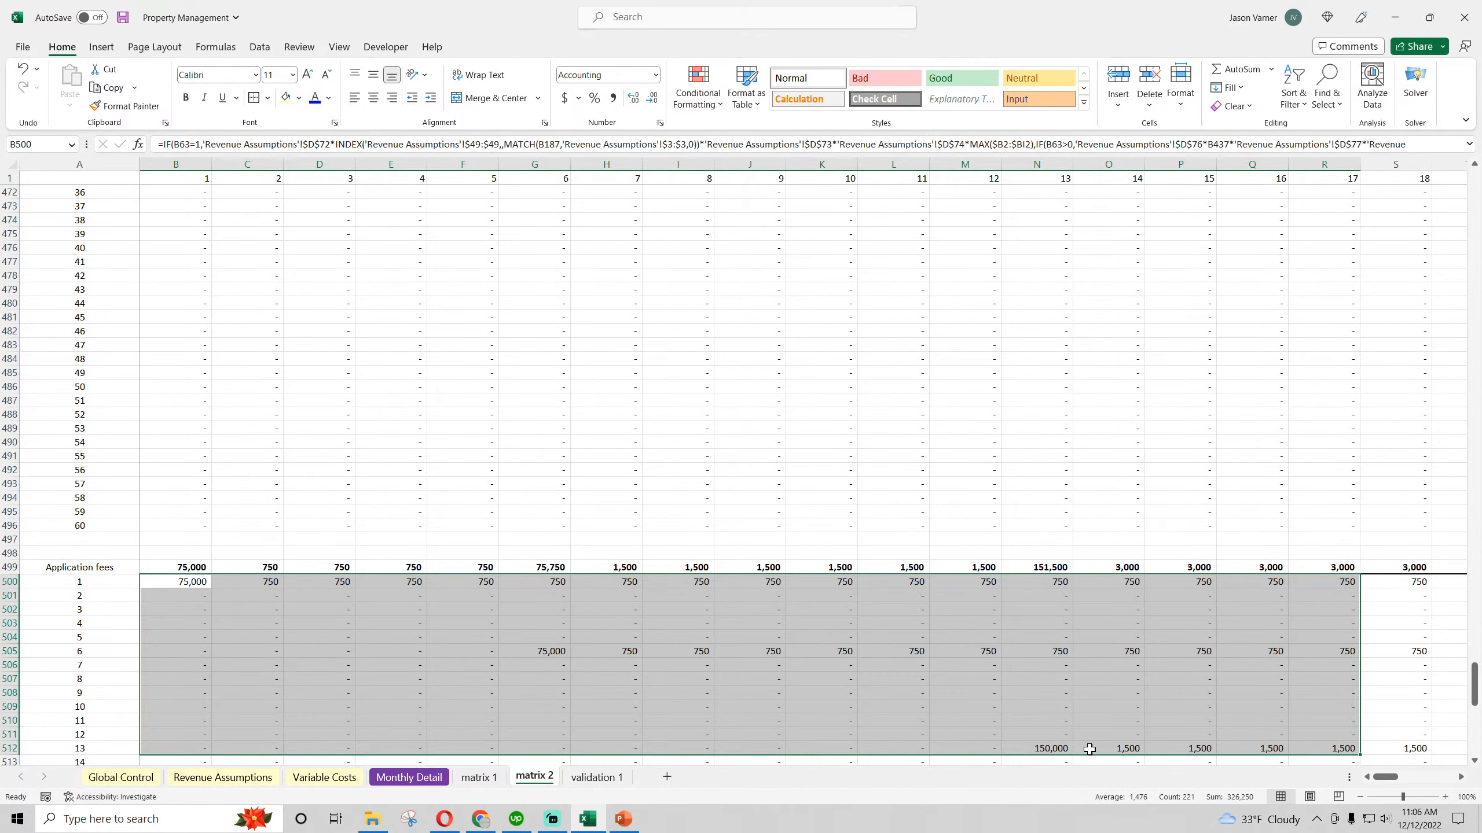
click(201, 583)
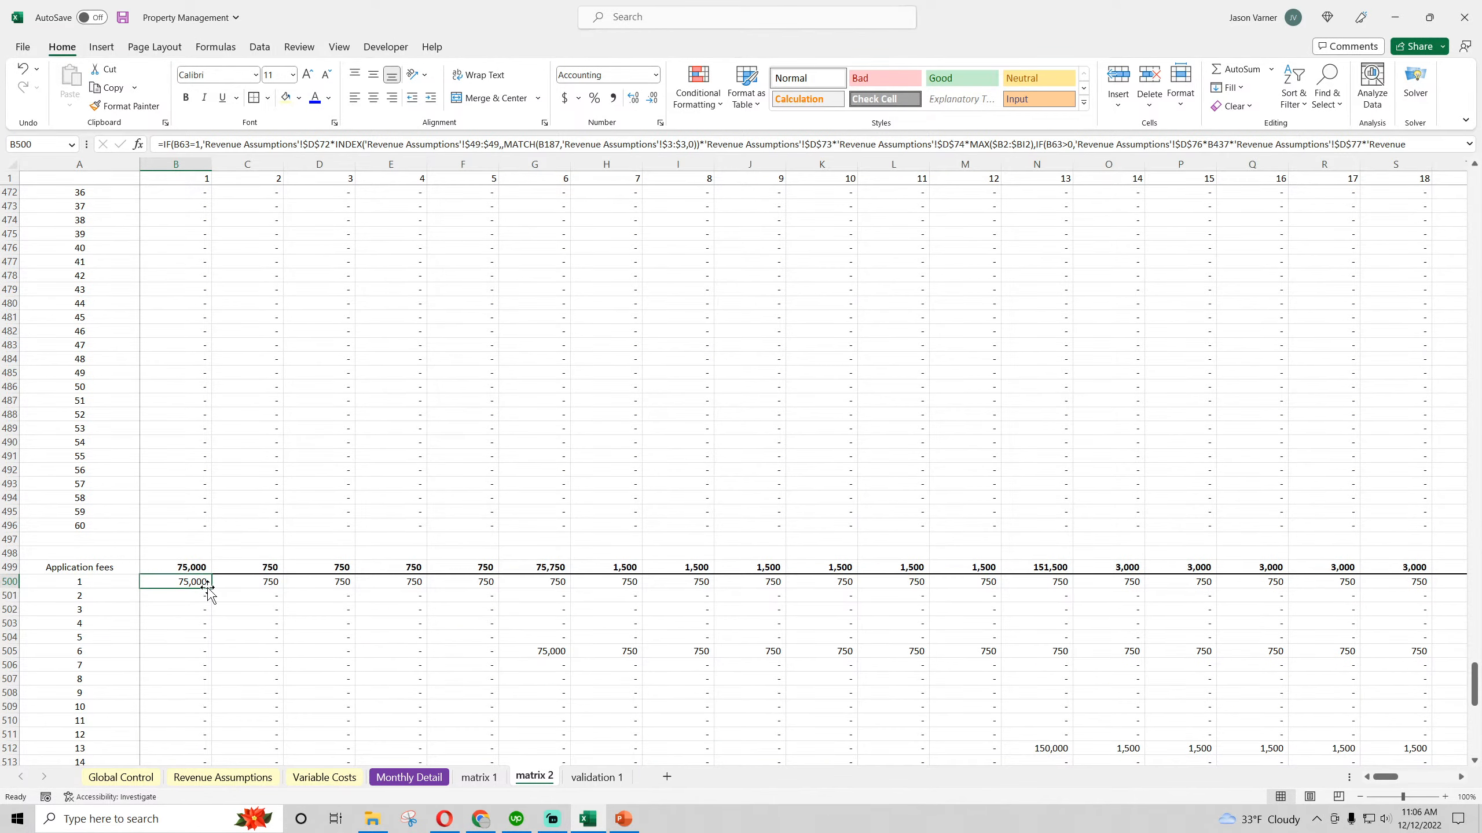
drag(210, 588, 1339, 586)
double_click(1360, 588)
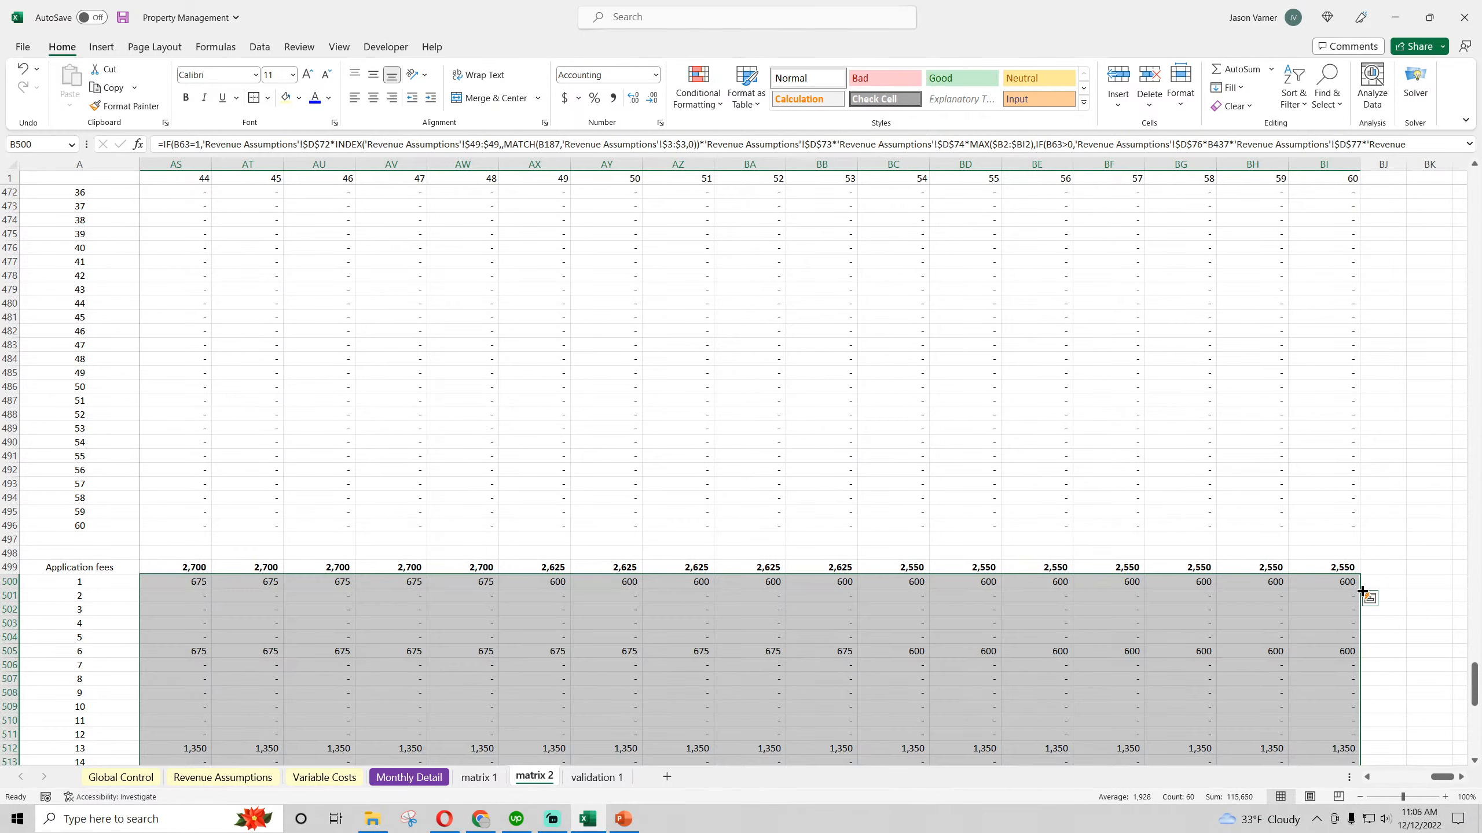
drag(1441, 777, 1385, 776)
scroll(578, 619, down, 11)
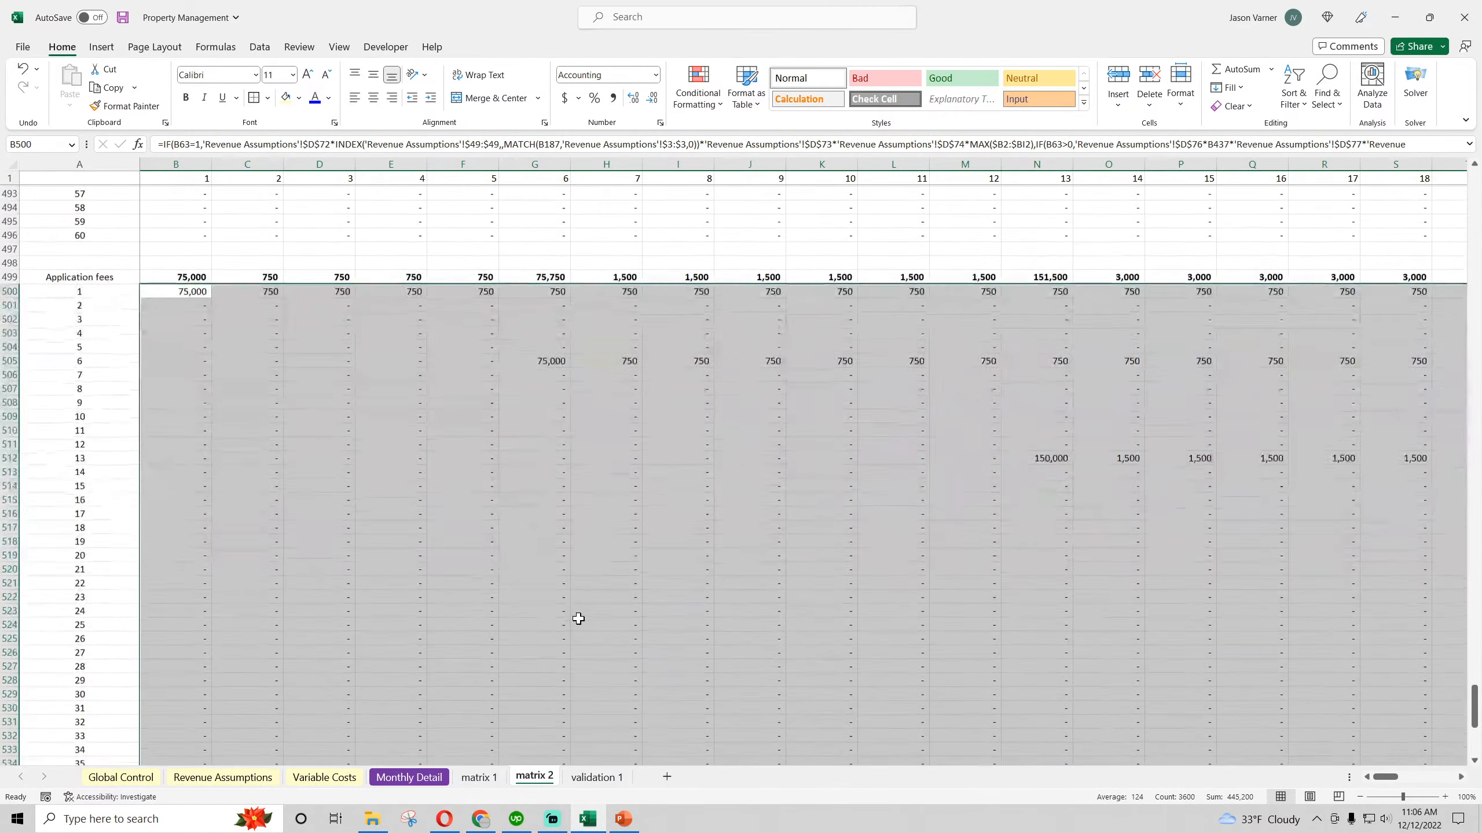
scroll(578, 619, up, 7)
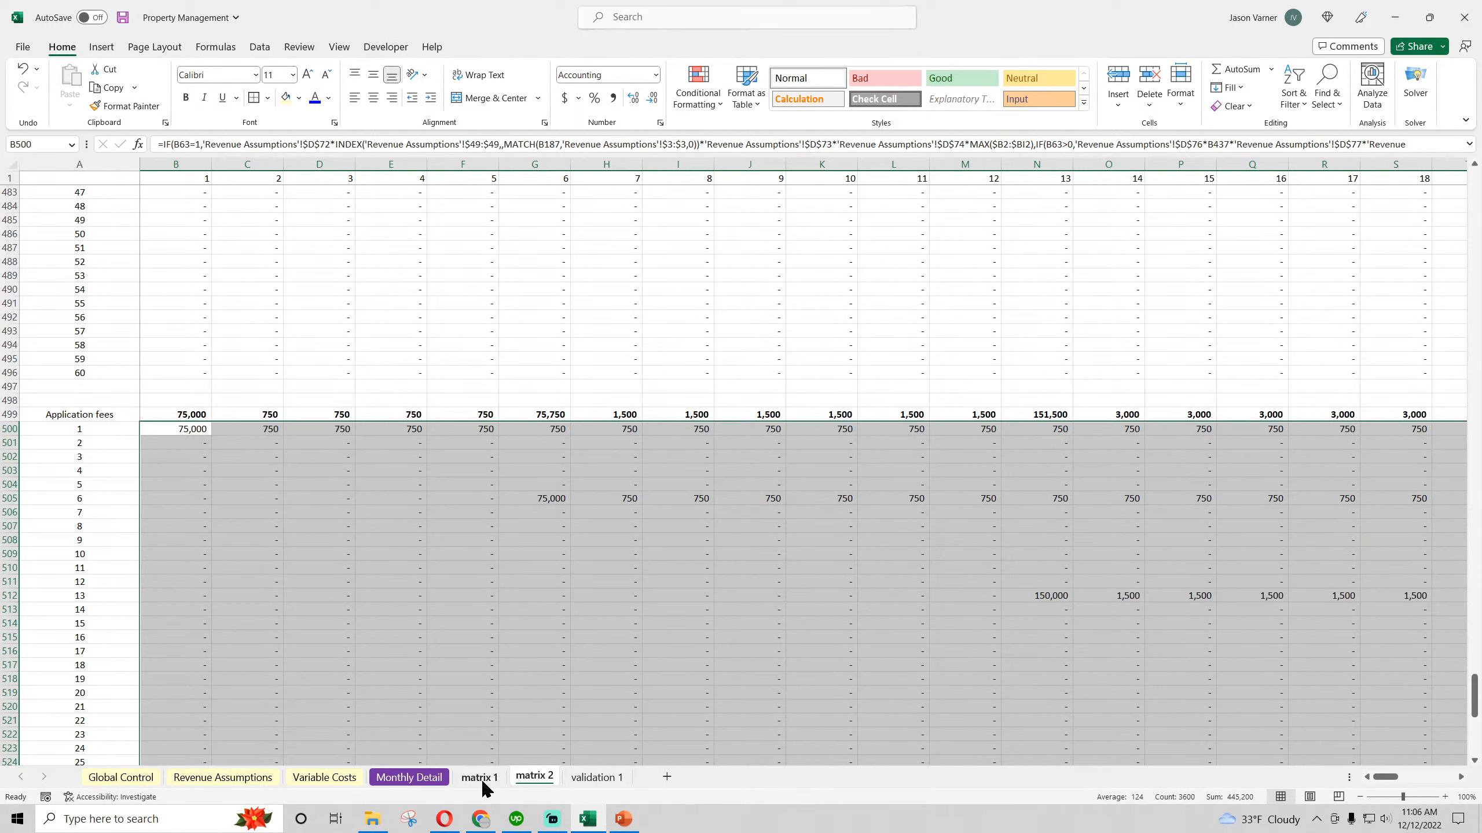
In the B500 Application fees formula on matrix 1, multiply the initial on-board term after $D$36 by a MAX of B2:BI2
click(480, 778)
scroll(256, 672, down, 20)
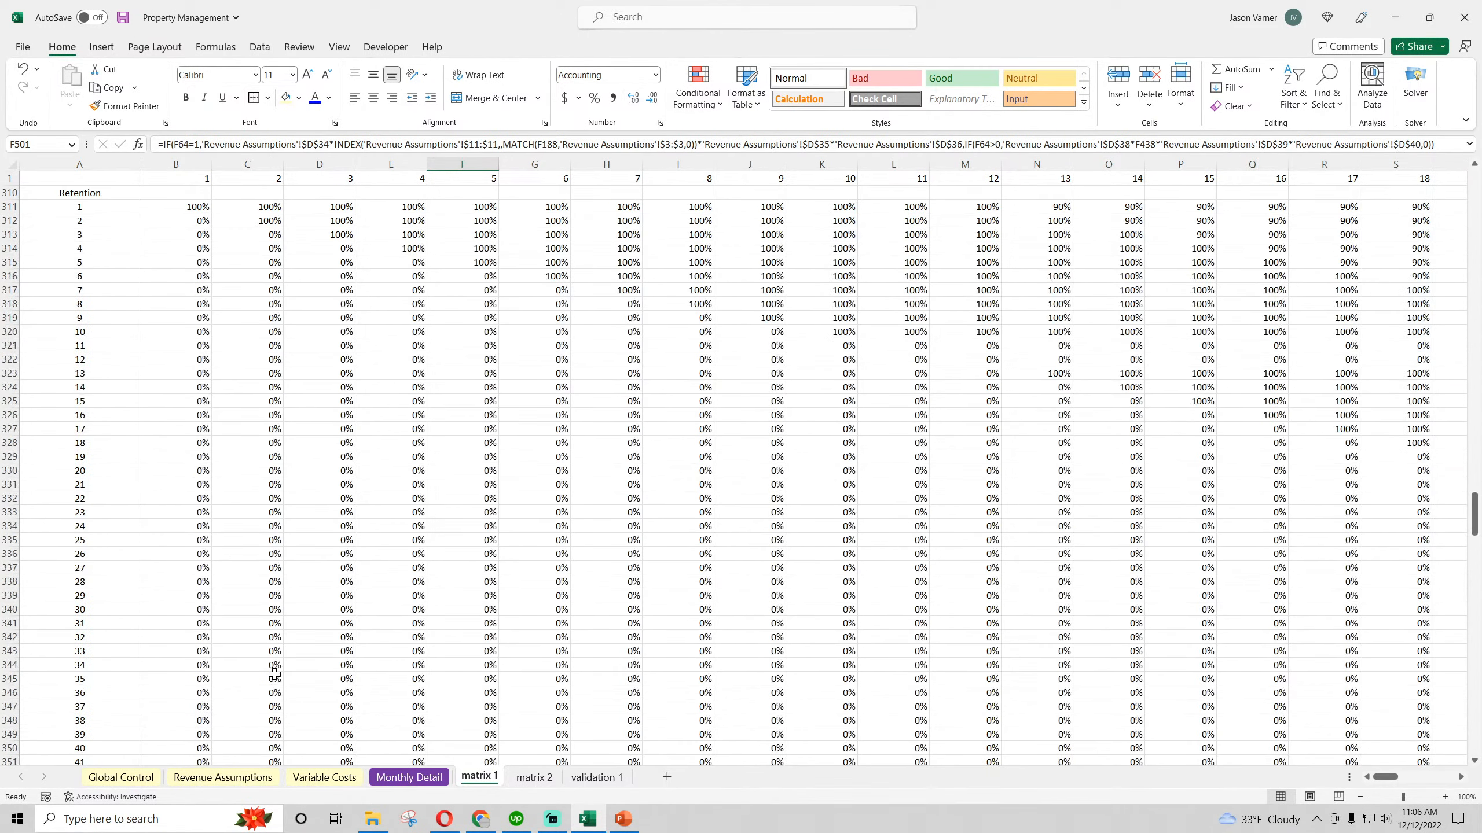
scroll(275, 674, down, 20)
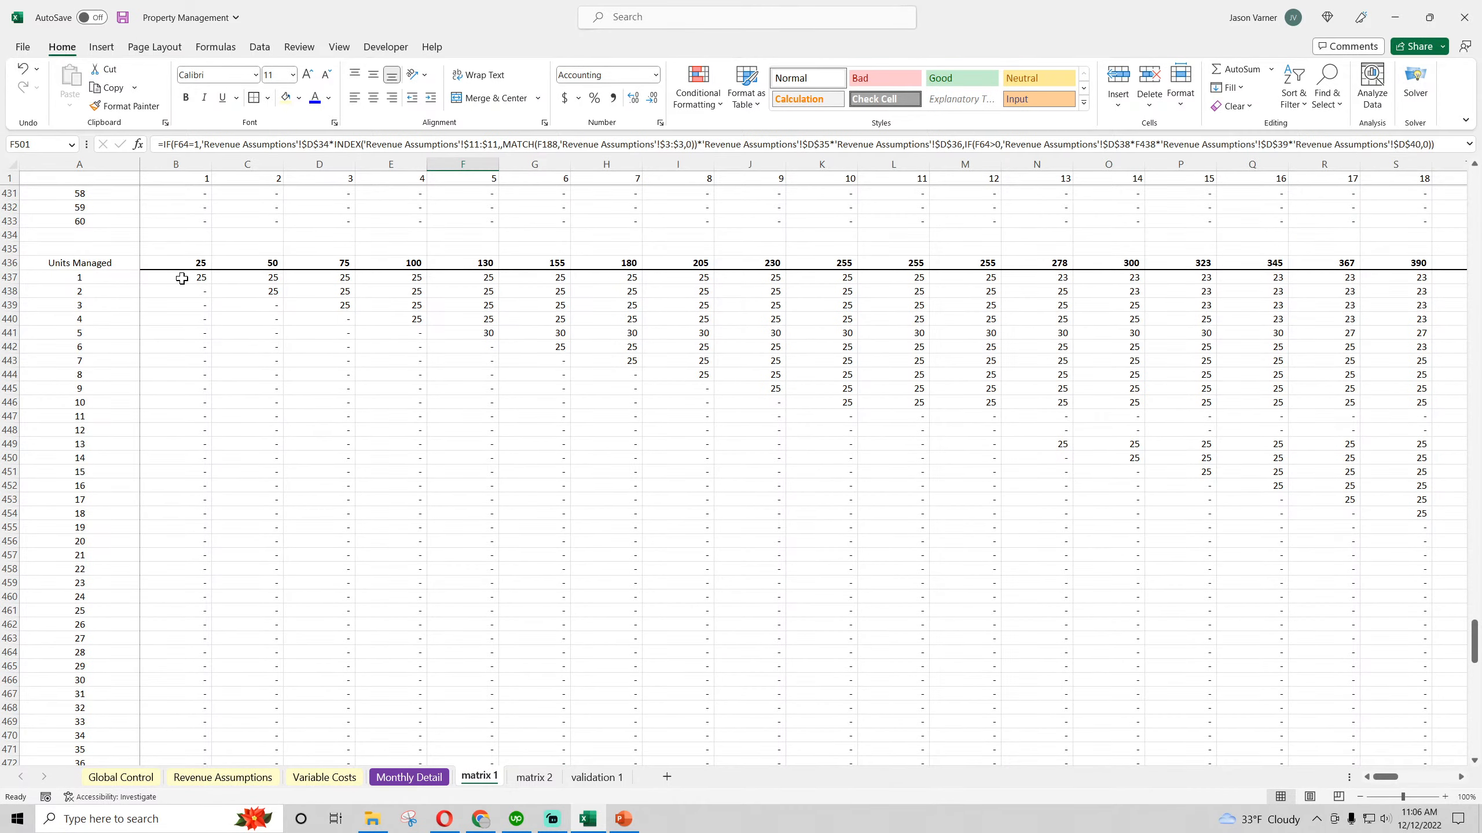
scroll(224, 484, down, 18)
click(178, 388)
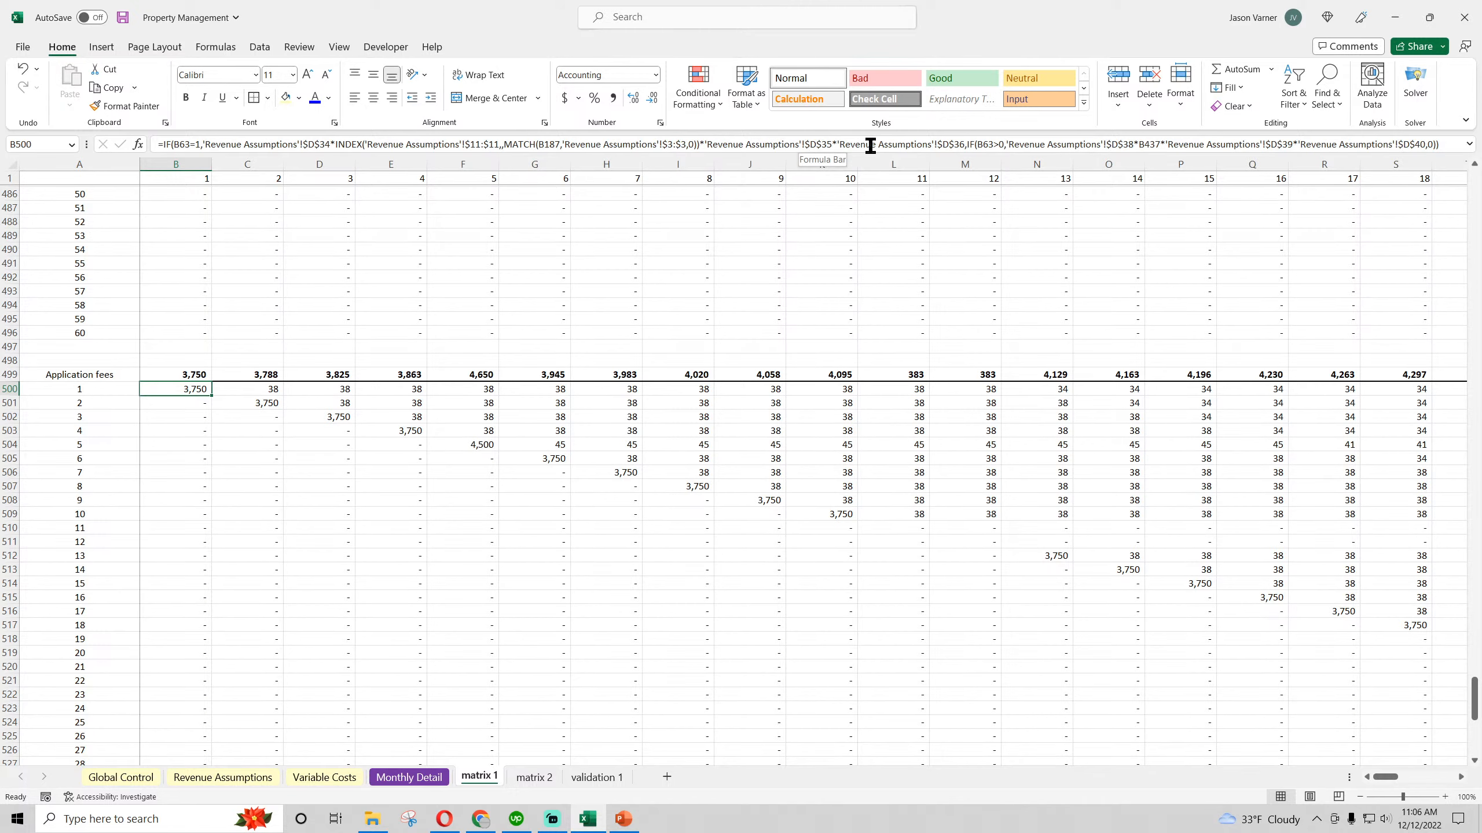
click(955, 147)
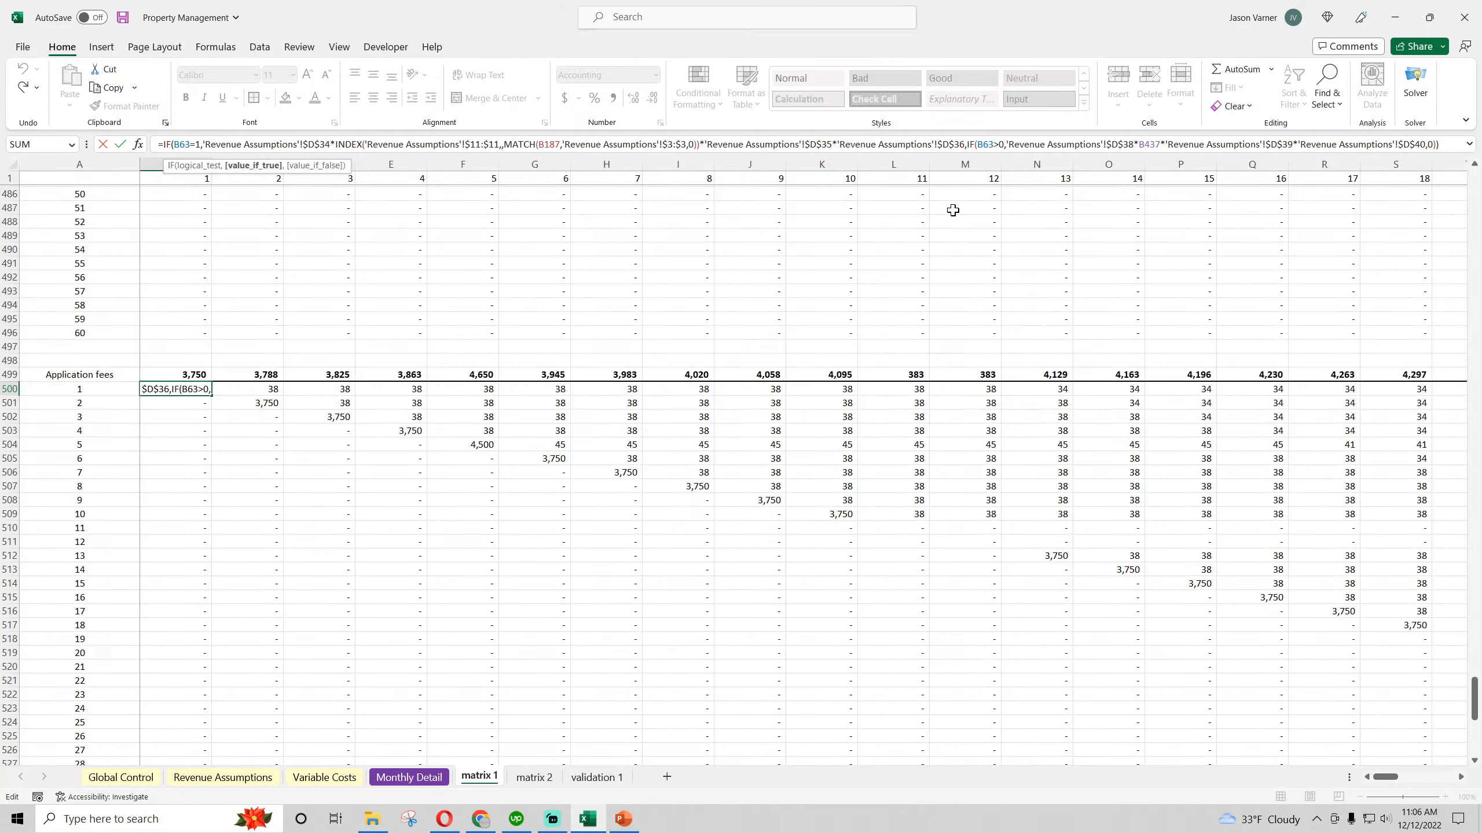
text(*)
scroll(156, 474, up, 20)
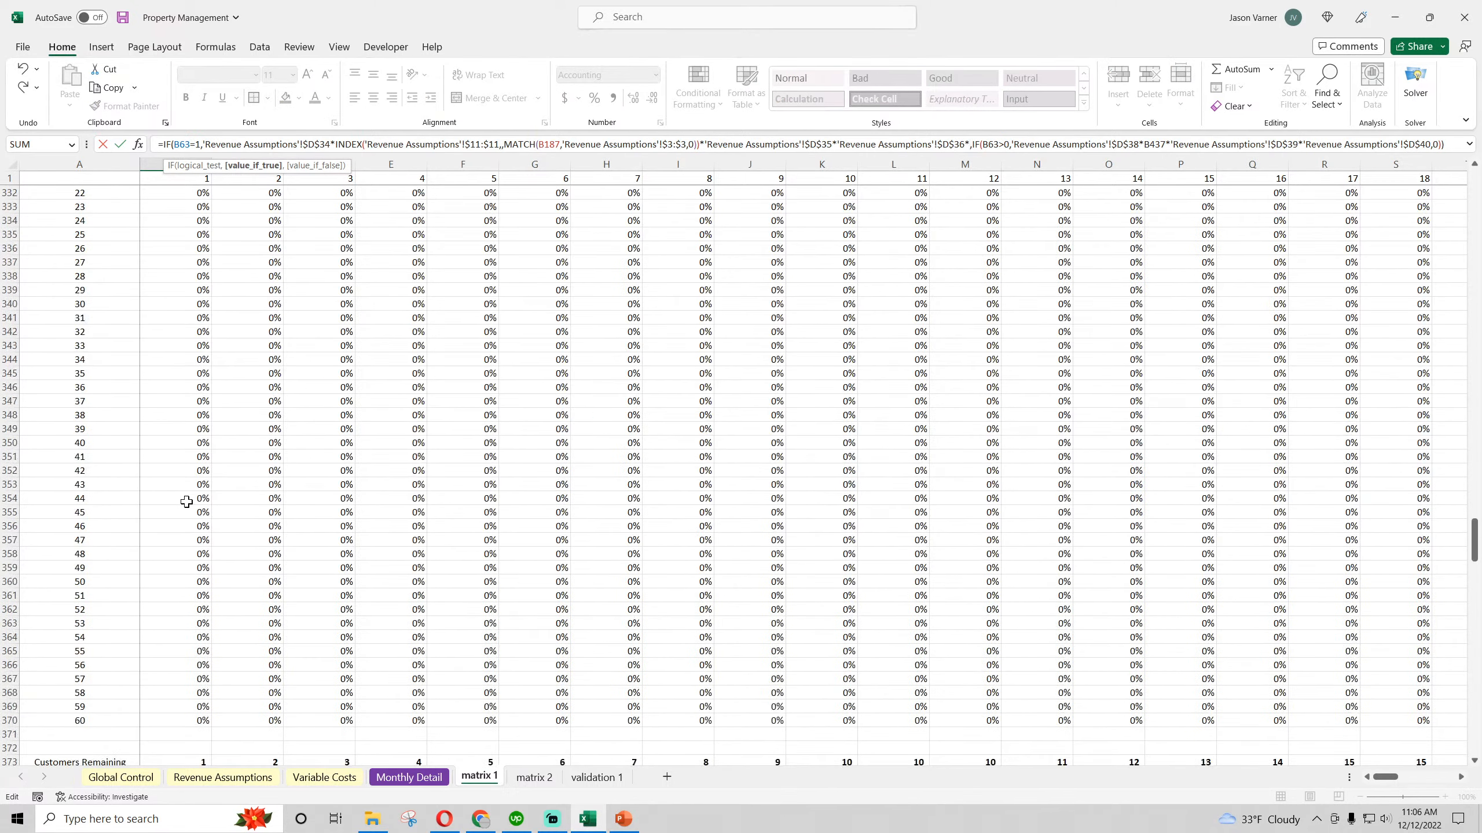
text(max()
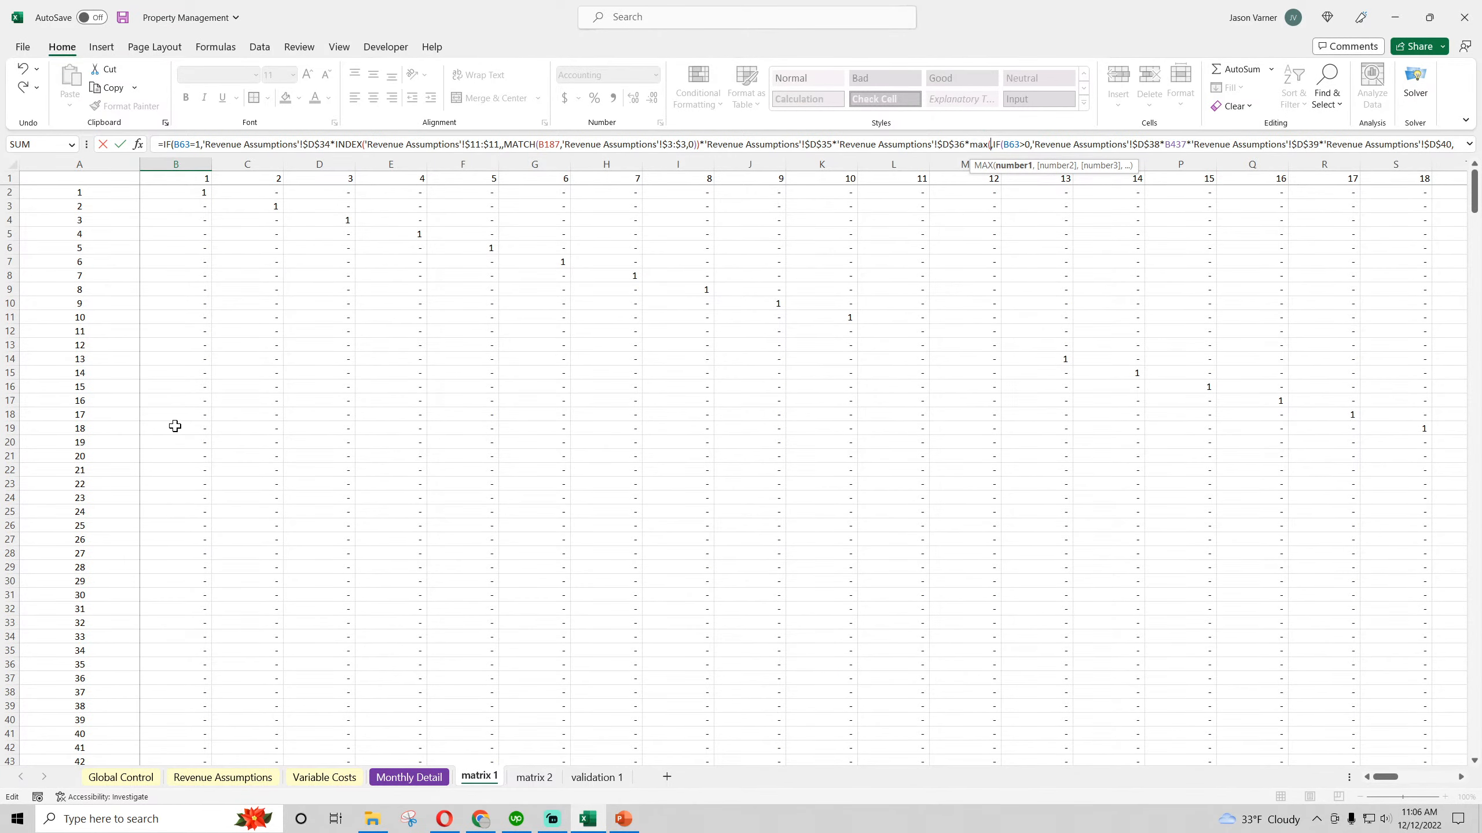
drag(181, 197, 1342, 196)
text(),)
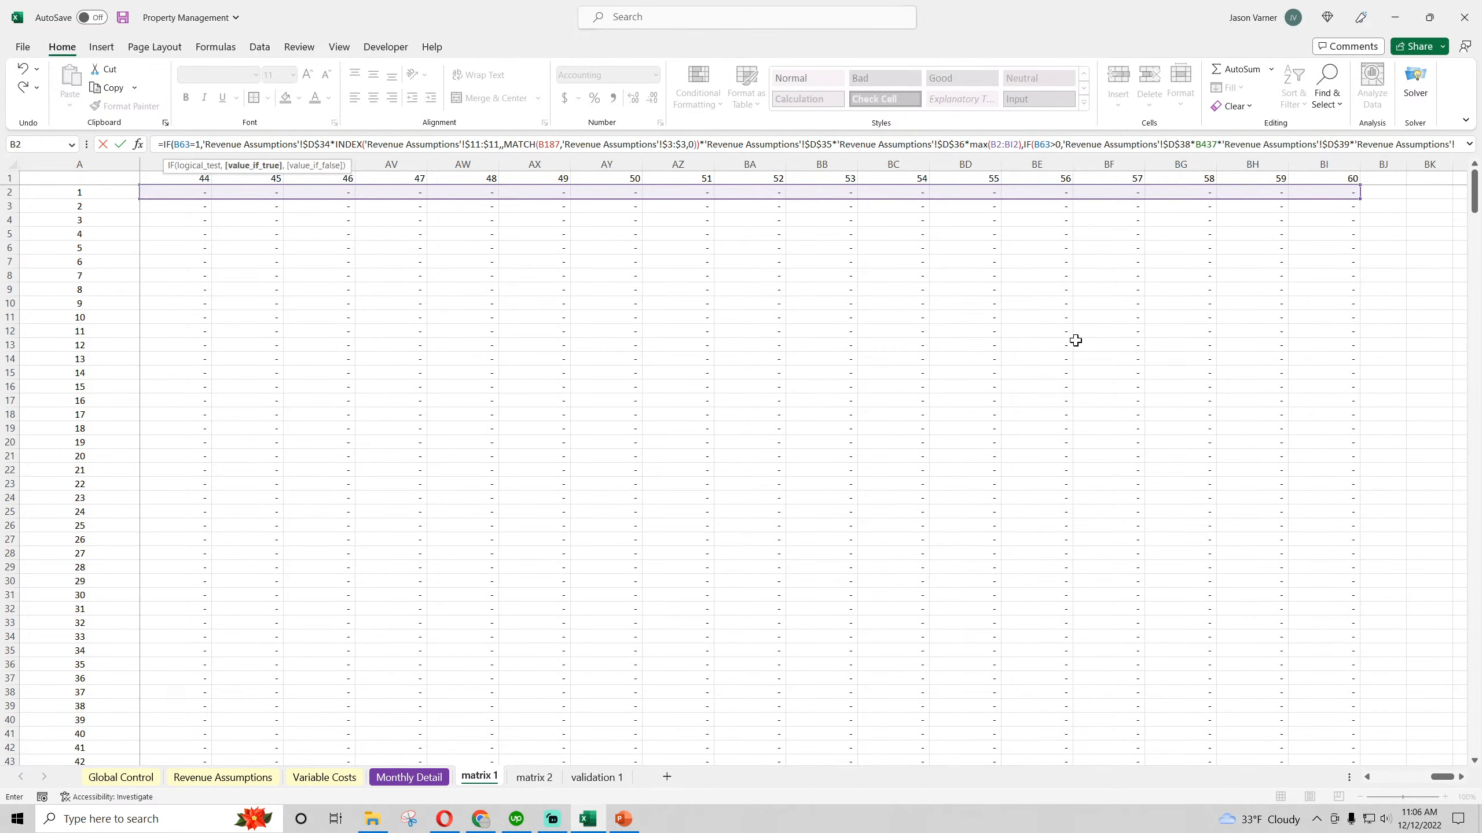
Lock the columns of the MAX range in matrix 1's B500 formula as $B2:$BI2 and commit it
click(1005, 144)
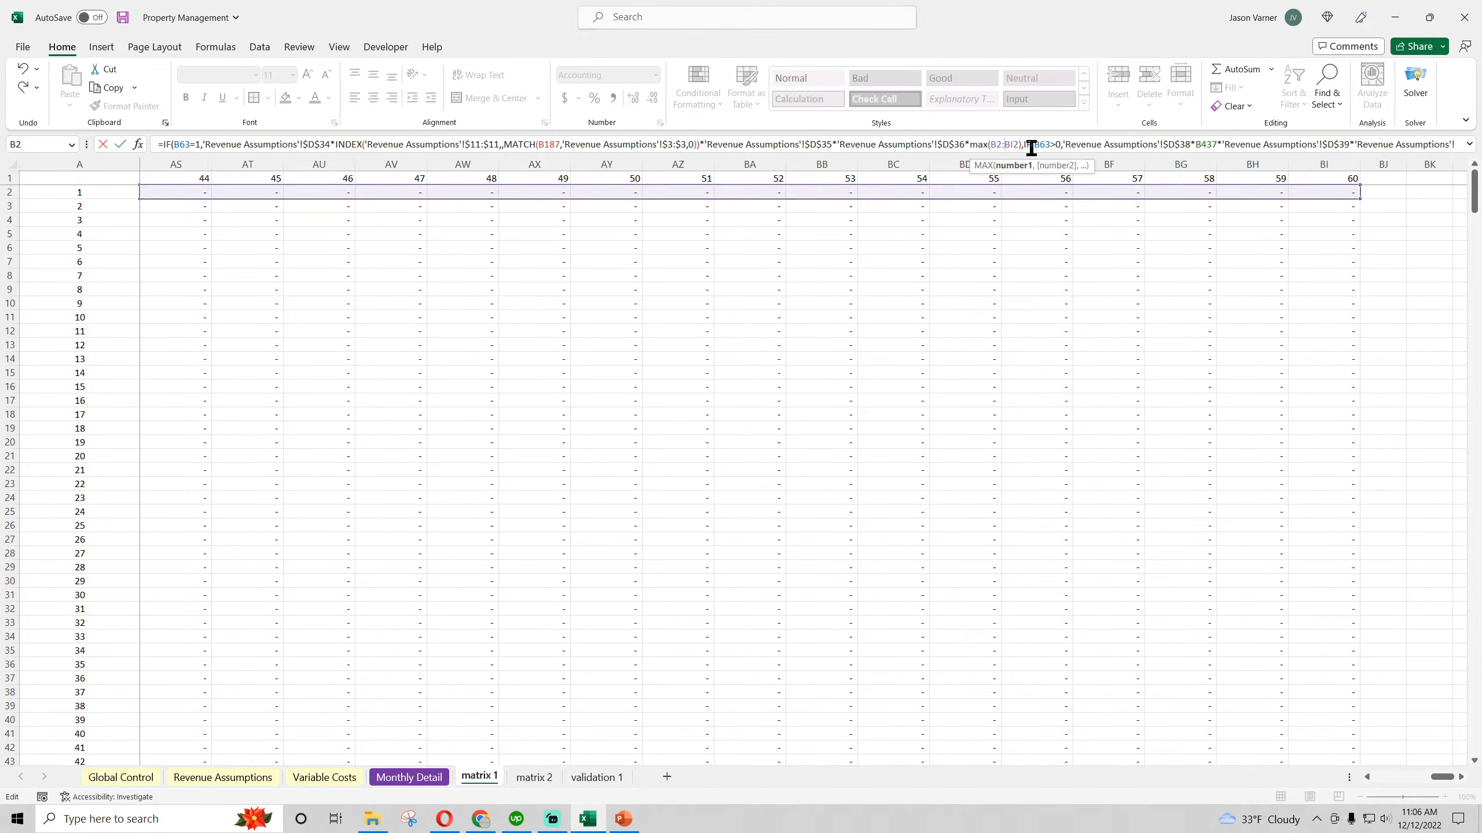
text($)
key(Return)
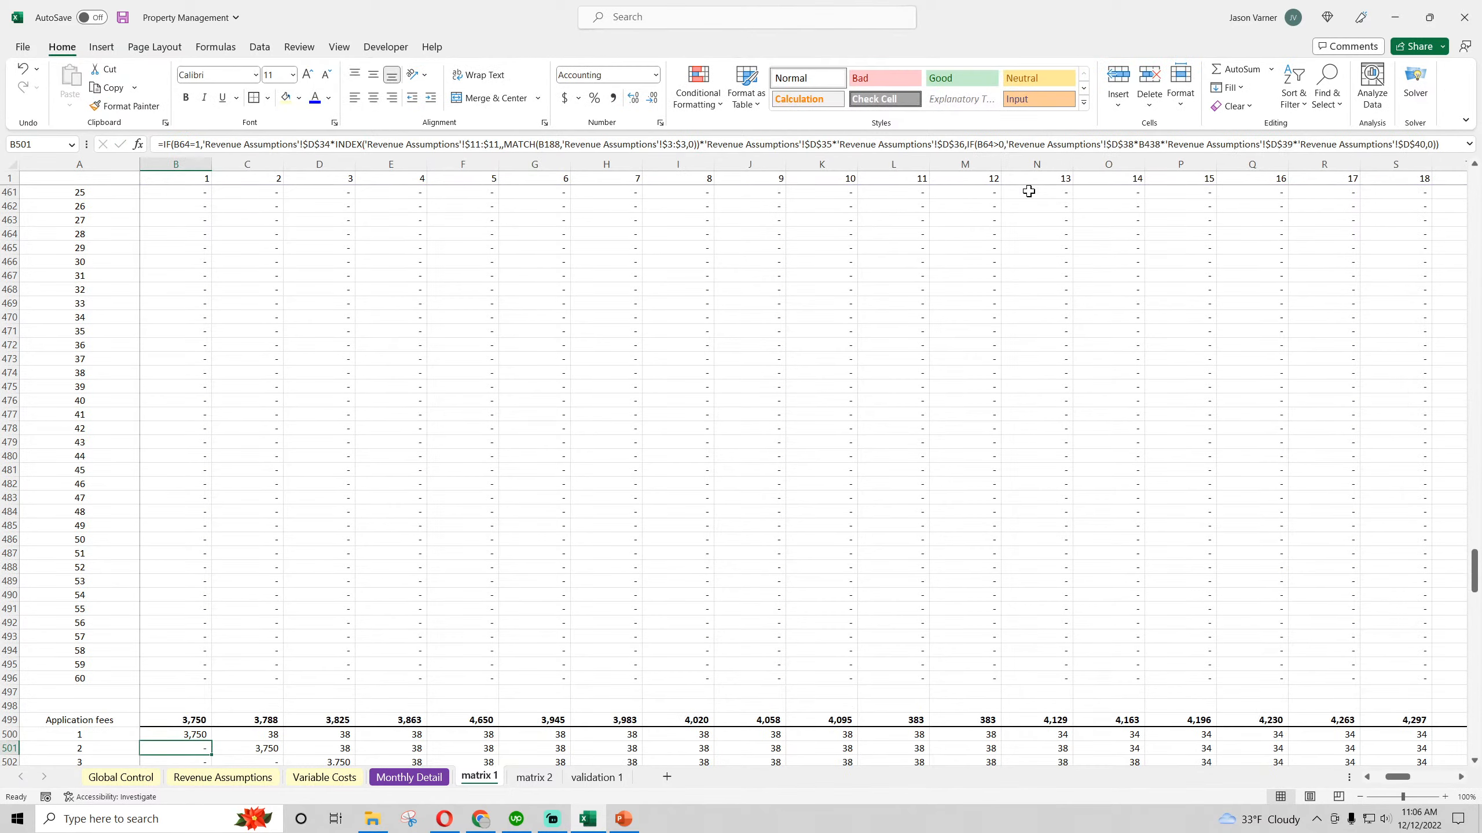
Set the Type 1 Annual Customers Added Goal in D6 of Revenue Assumptions to 25 and check Total Clients Added in E9
click(245, 776)
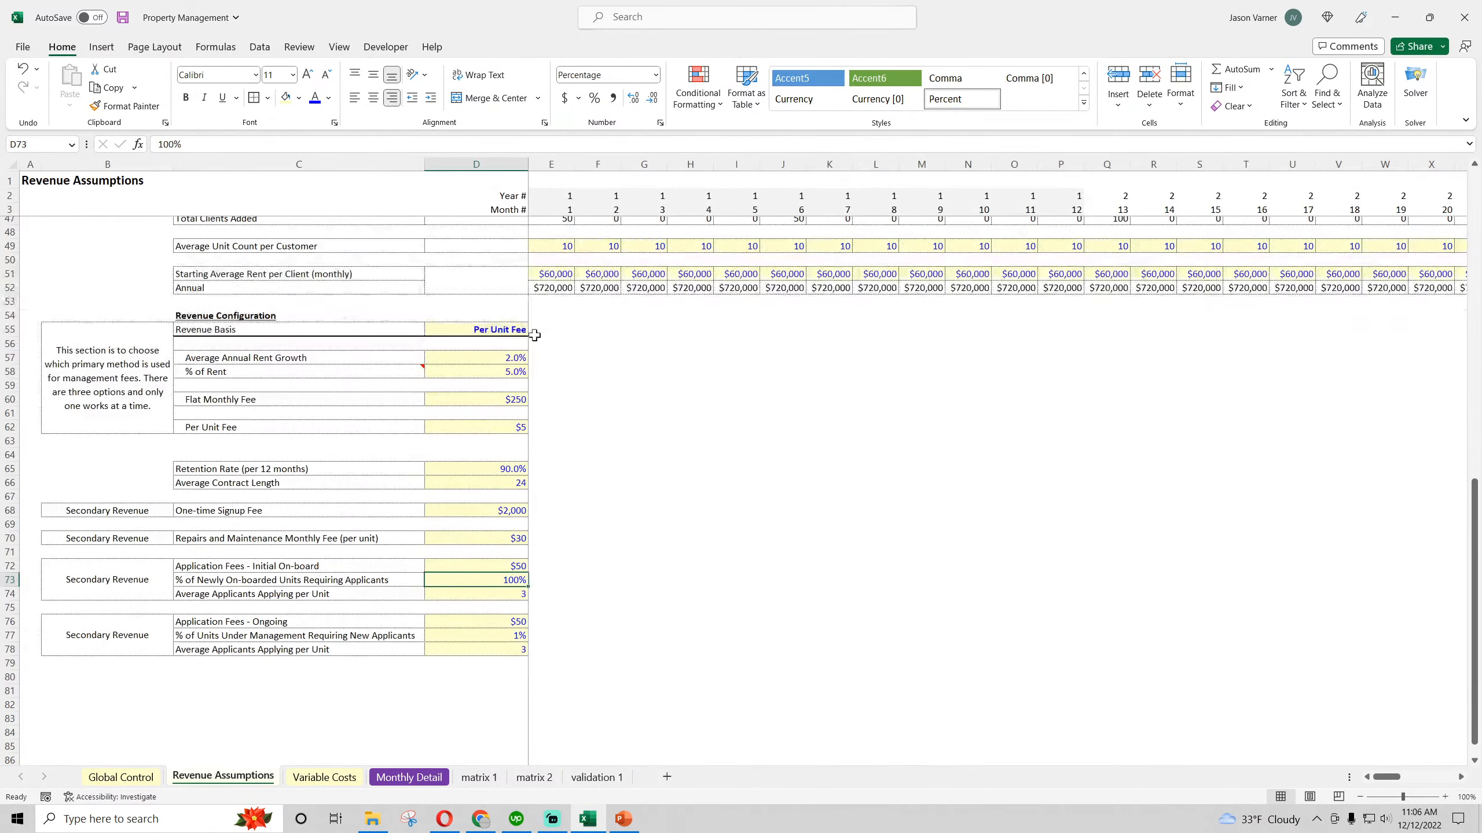
scroll(563, 387, up, 2)
click(555, 297)
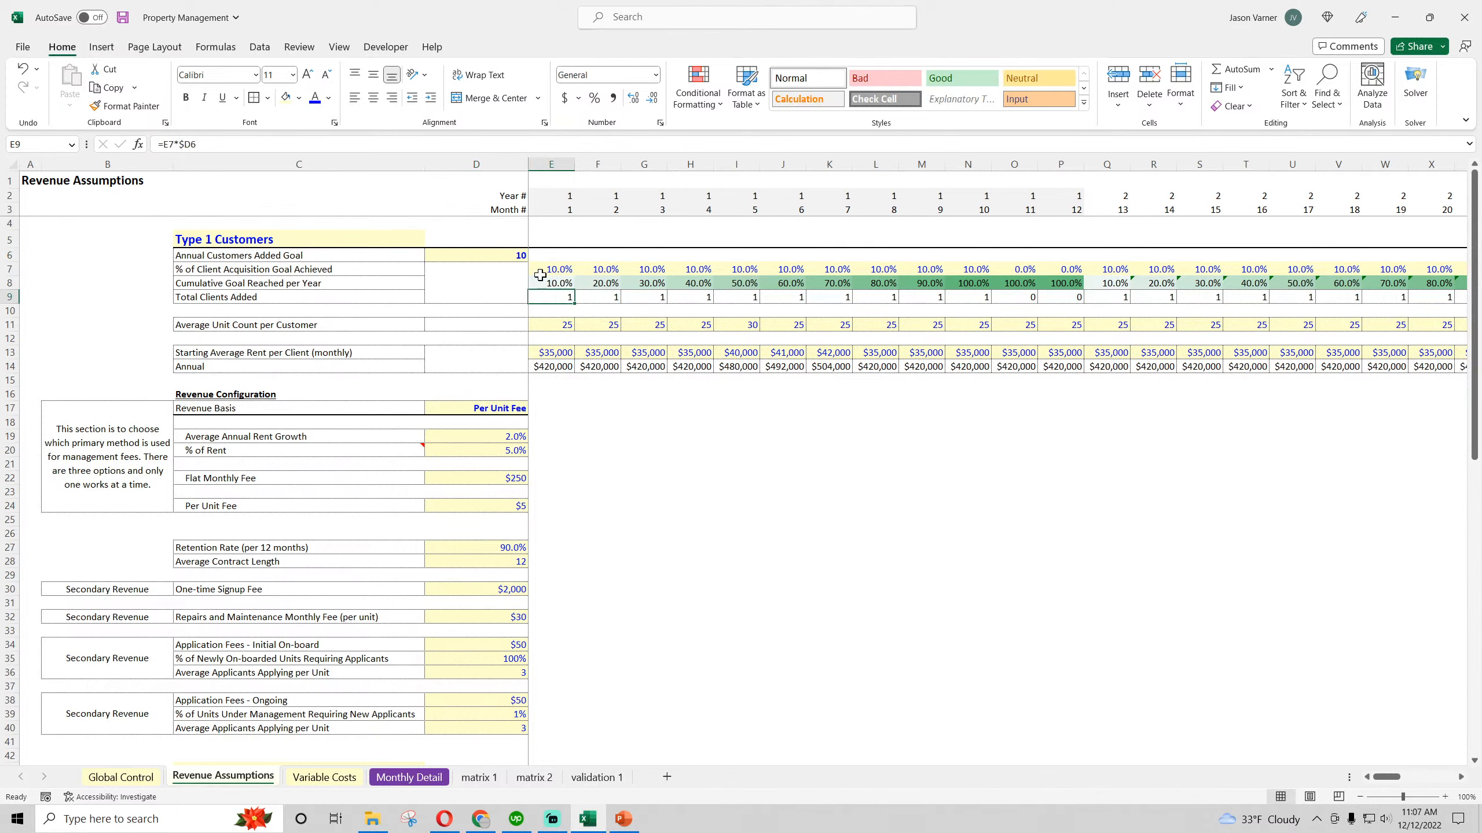
click(504, 256)
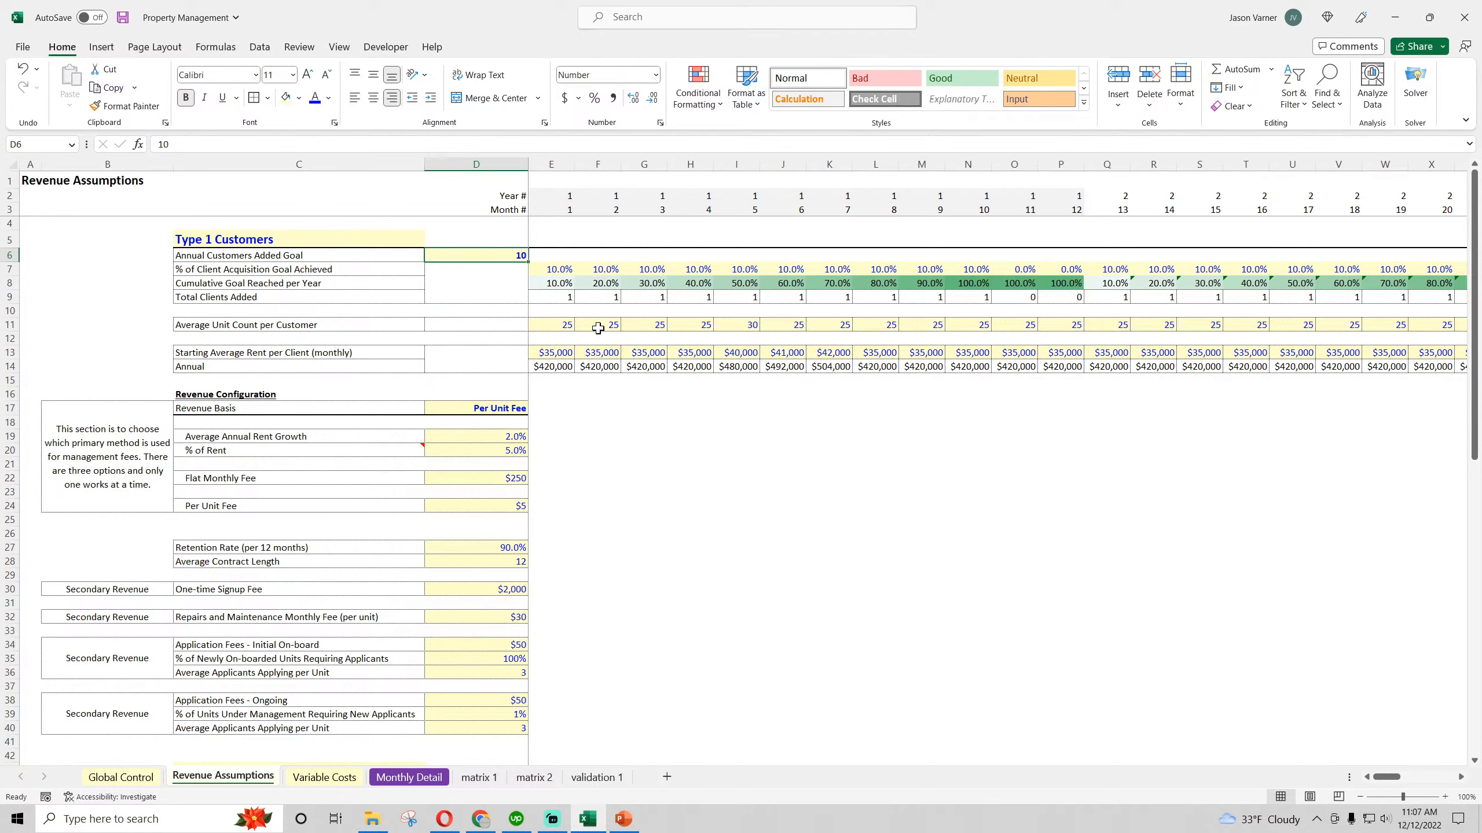
text(25)
key(Return)
click(563, 296)
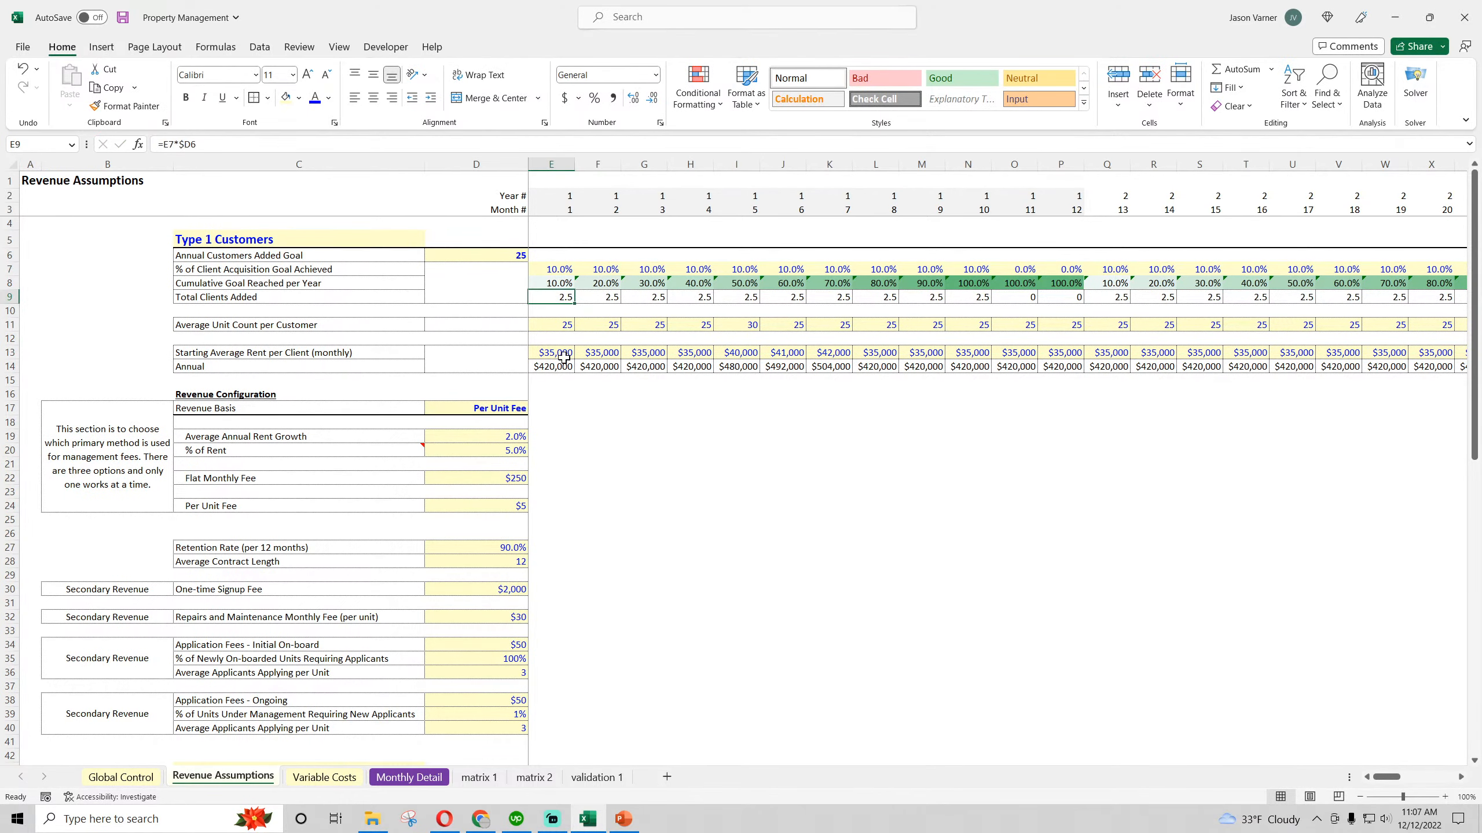
Check B500 on matrix 1 and copy its Application fees formula across to column K and down to row 513
click(477, 777)
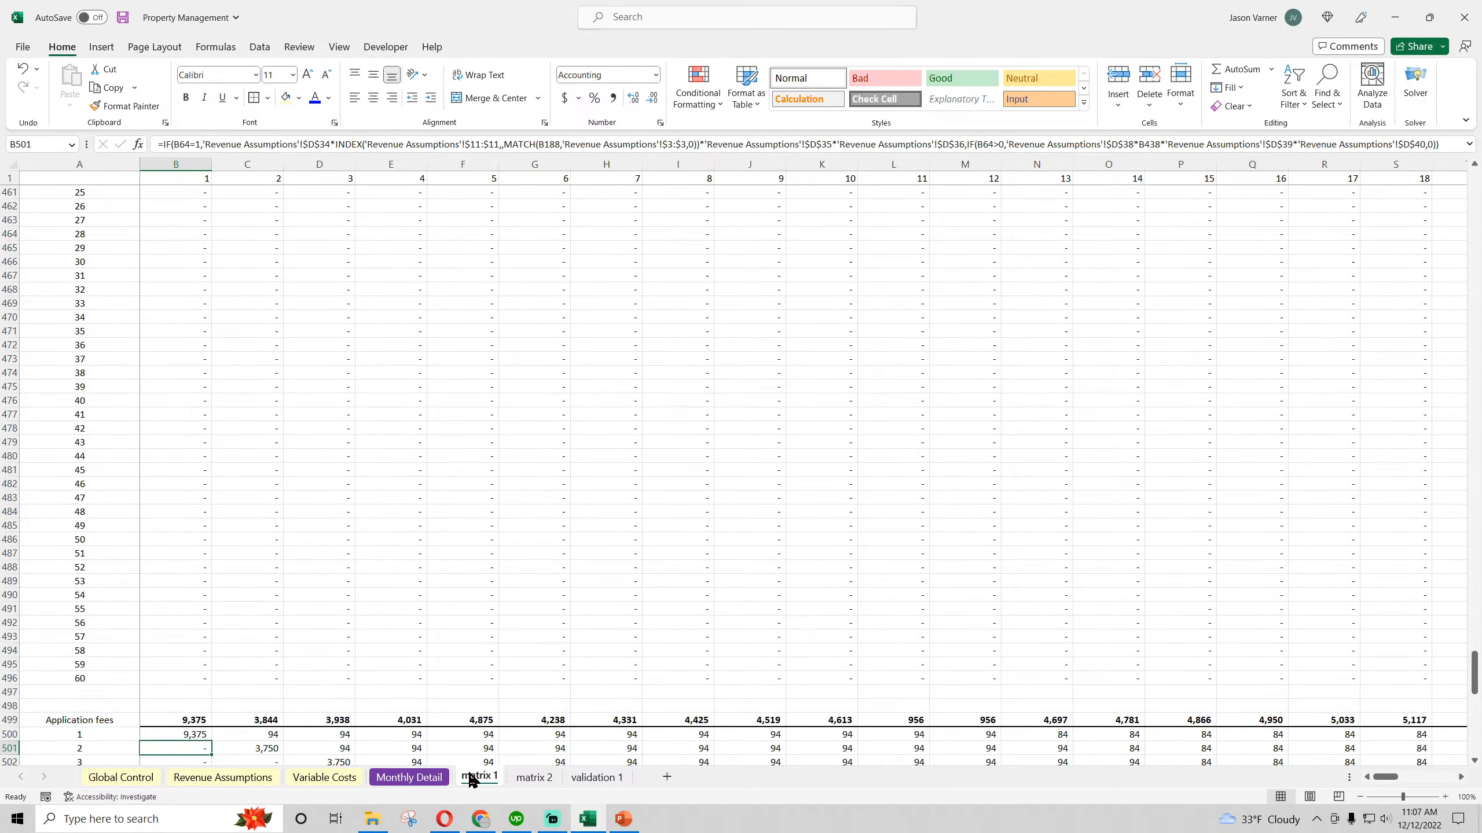
click(192, 735)
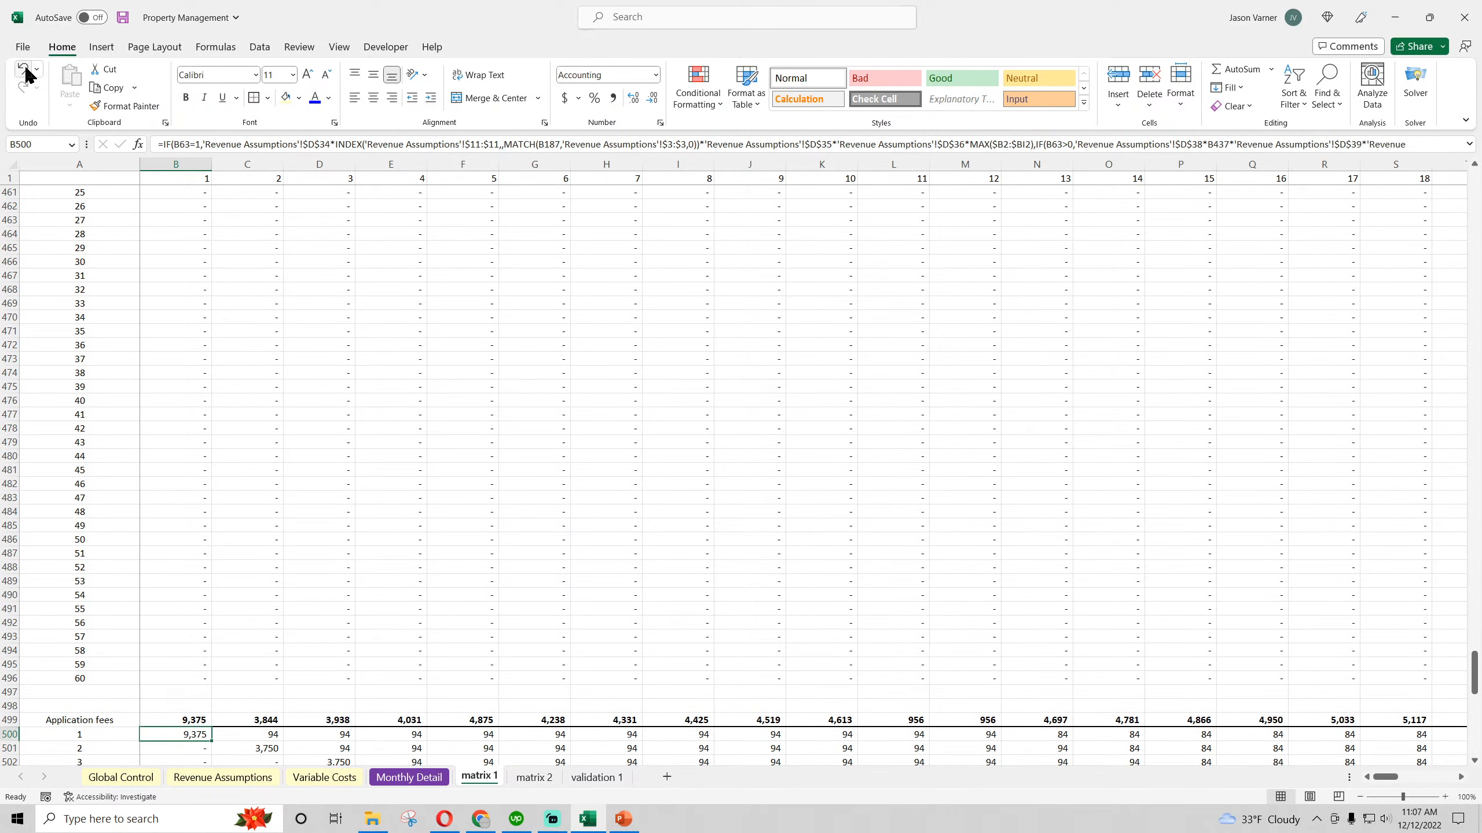
drag(211, 740, 849, 736)
scroll(833, 525, down, 7)
drag(858, 435, 857, 618)
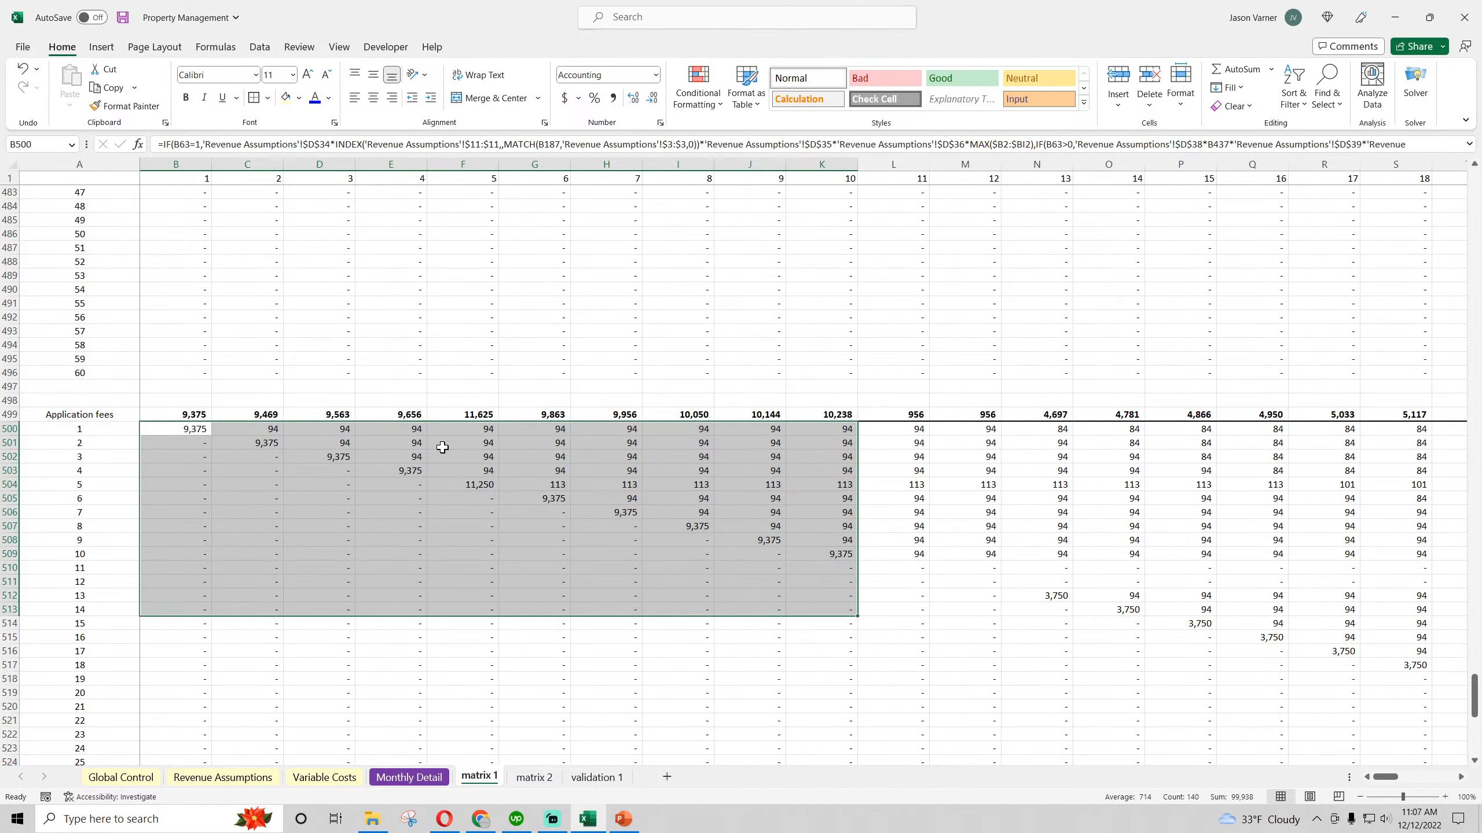
scroll(560, 476, up, 2)
scroll(559, 476, up, 1)
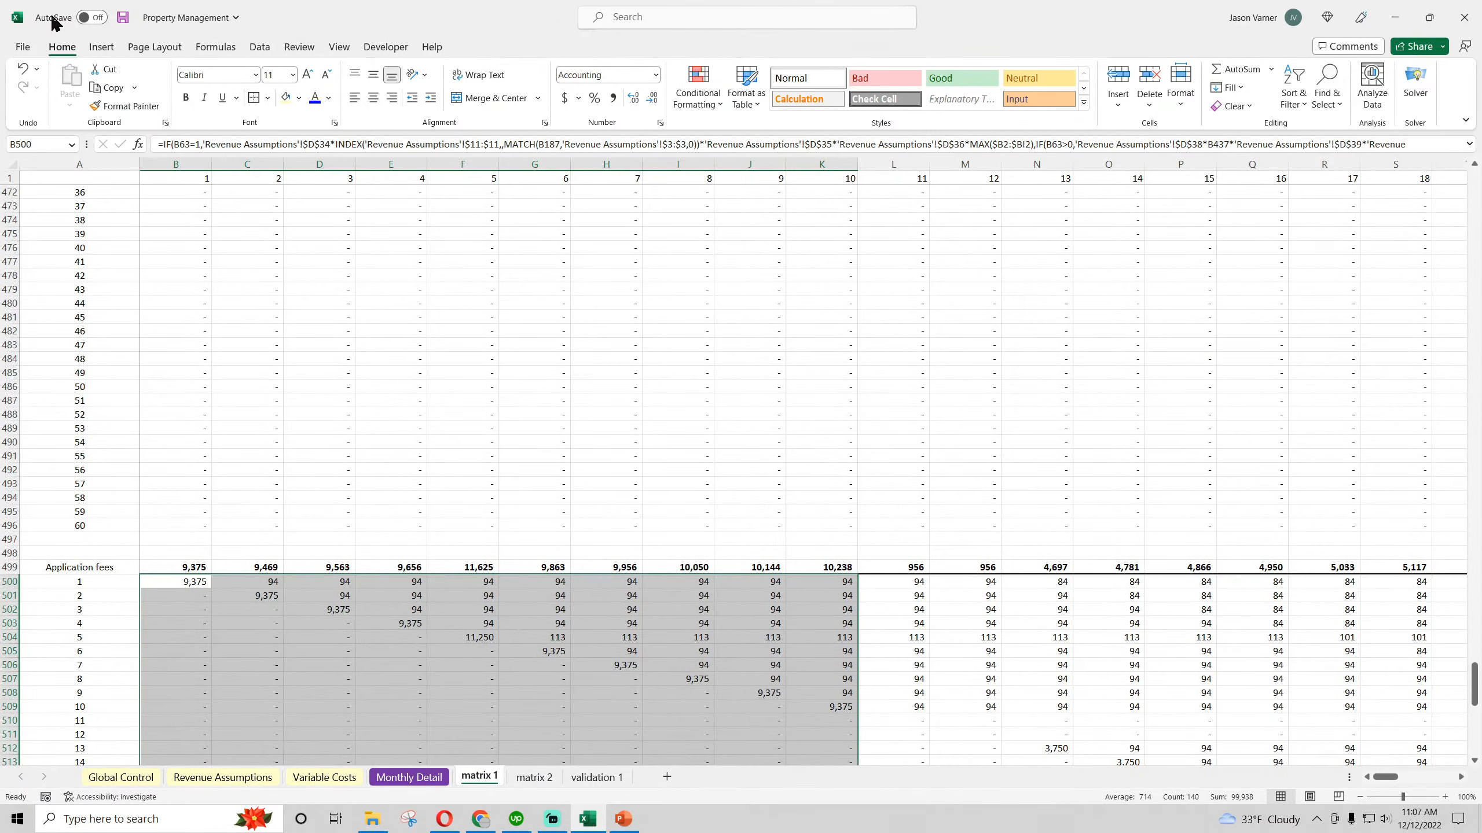
Undo the recent edits back to matrix 1's original B500 formula to compare the fees, redo them all, and save the workbook
click(23, 69)
click(23, 69)
click(23, 68)
click(23, 69)
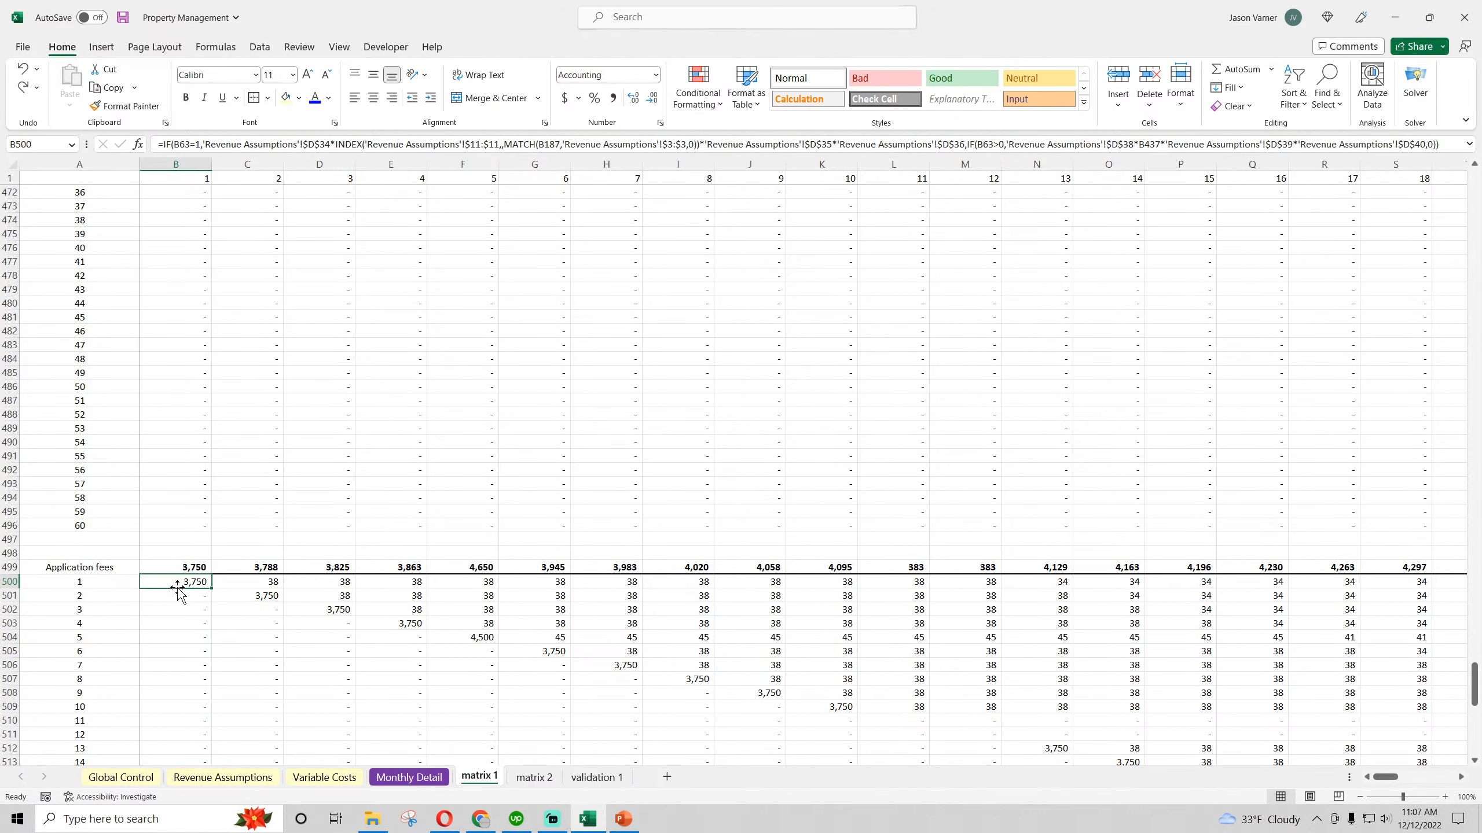
click(24, 89)
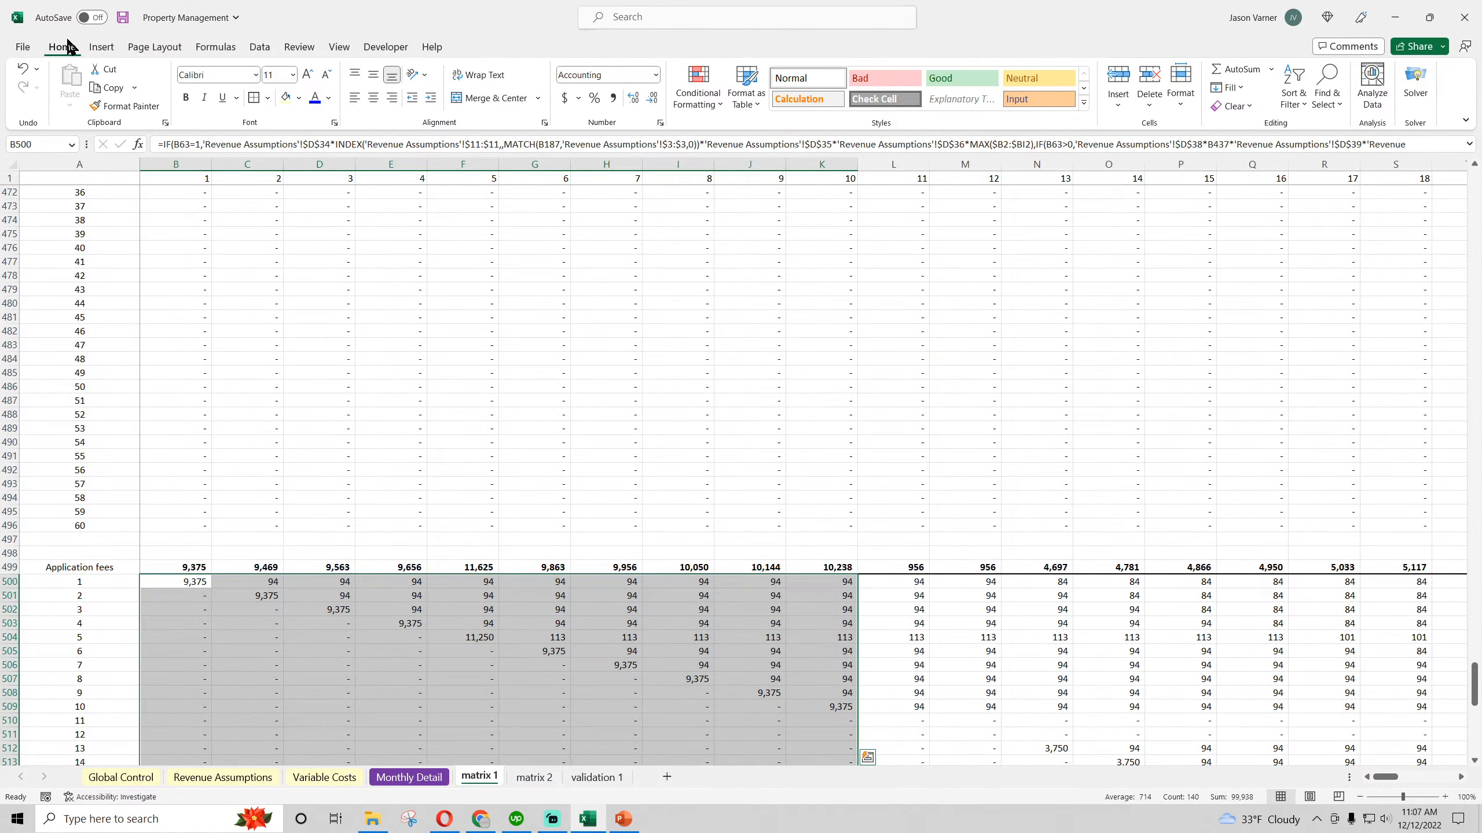
click(123, 16)
click(180, 584)
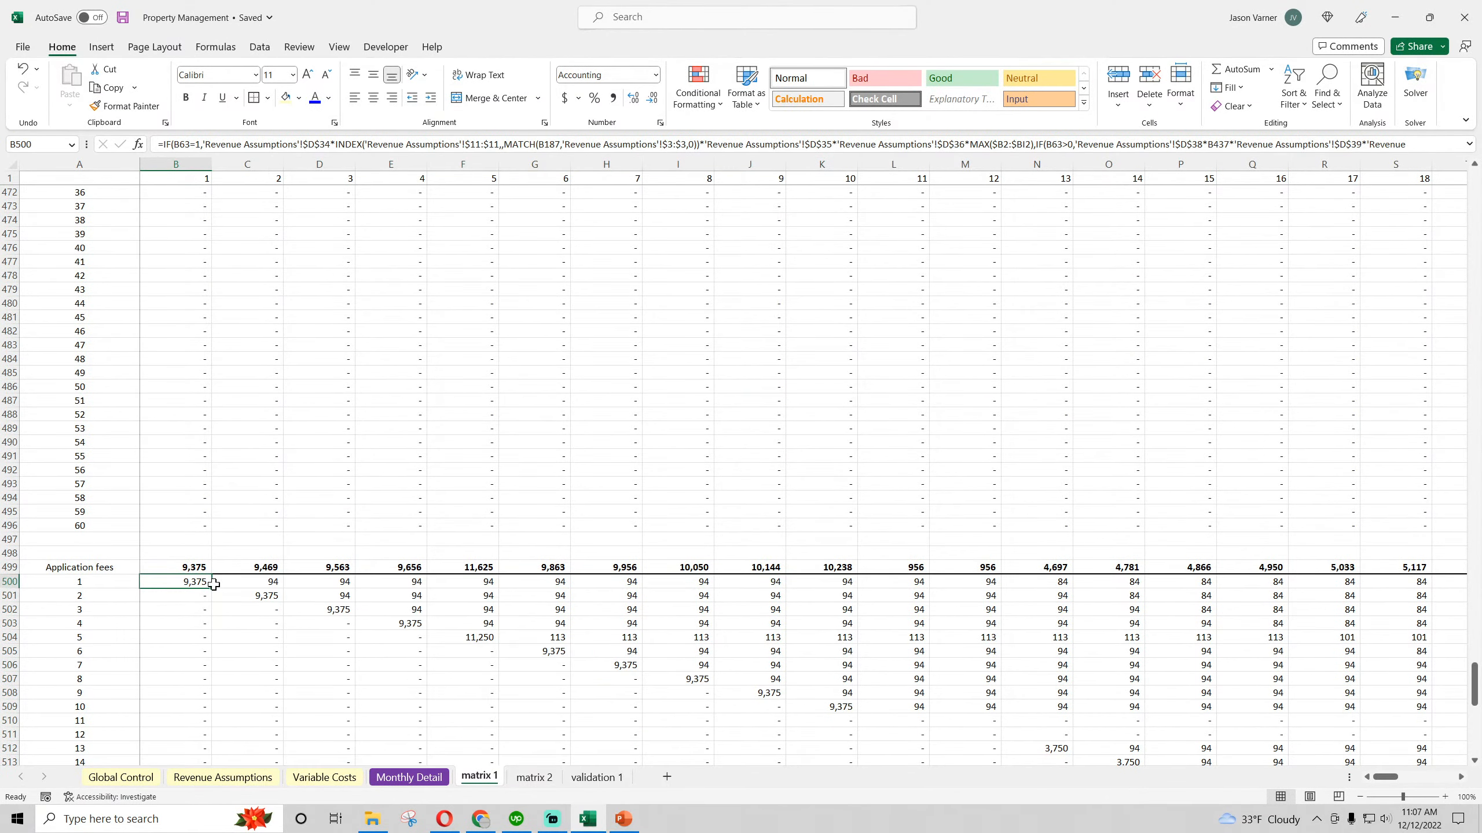
drag(211, 588, 1353, 583)
key(F2)
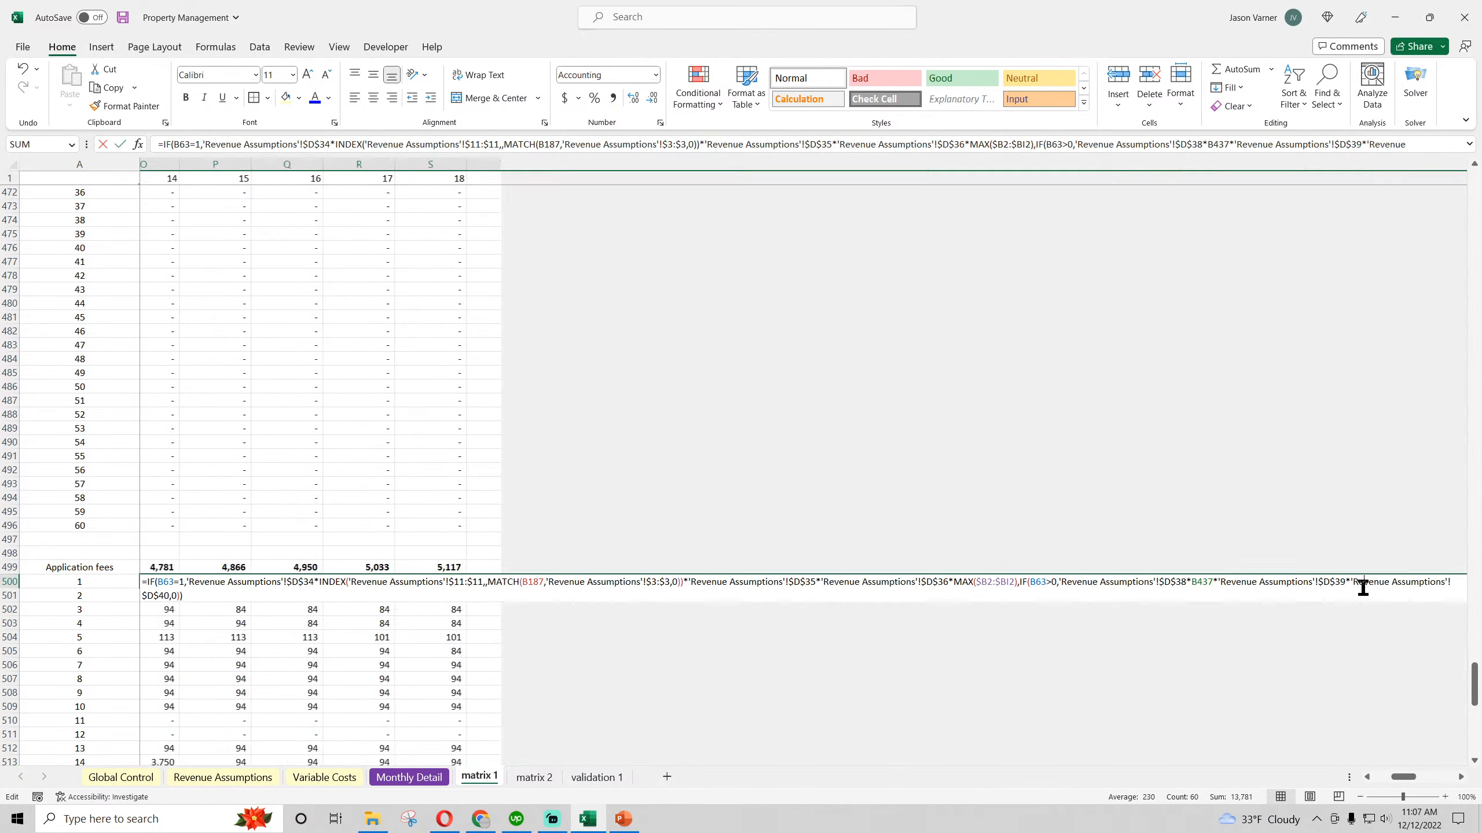
key(Escape)
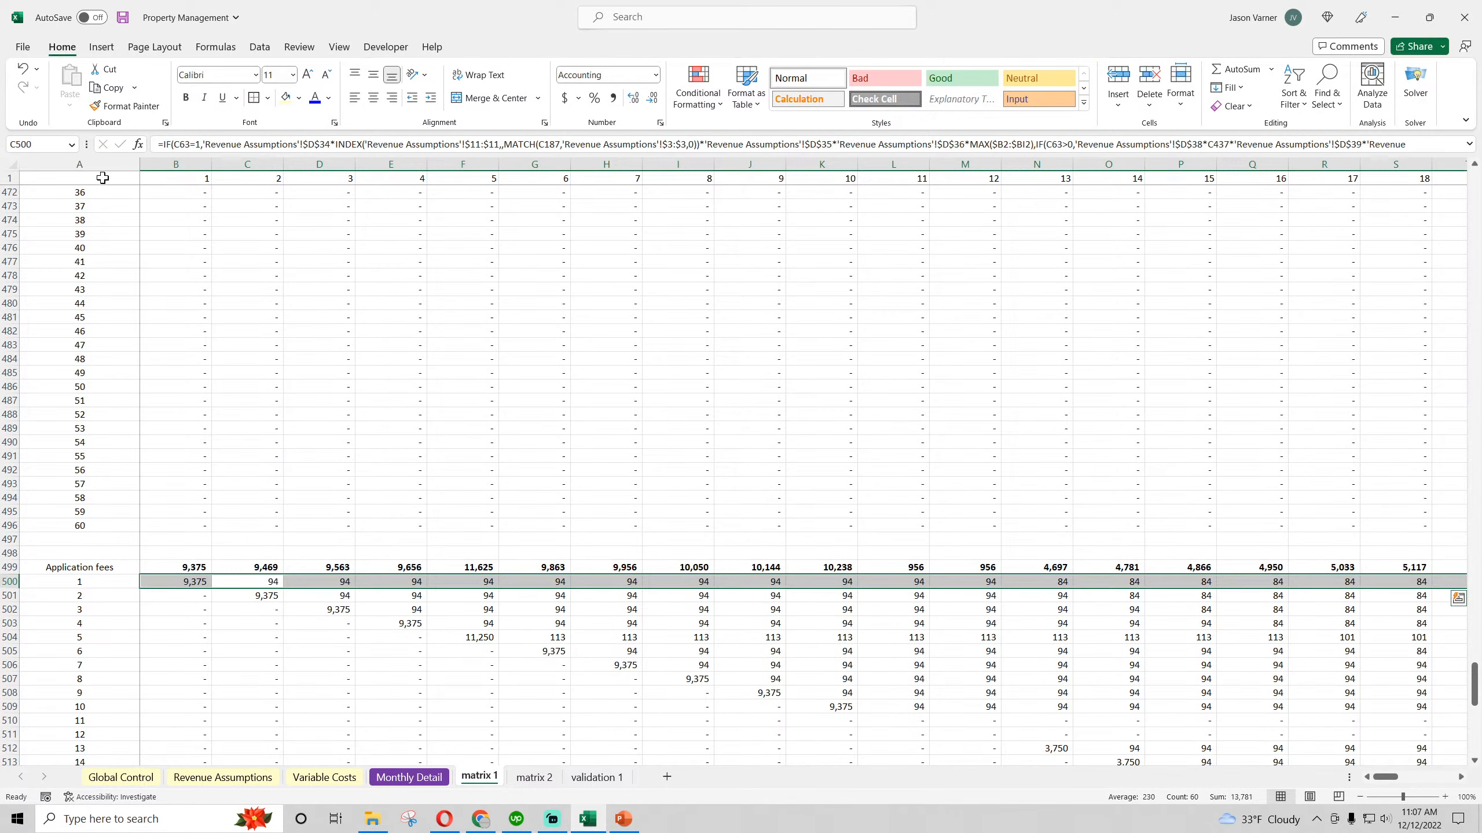
click(23, 68)
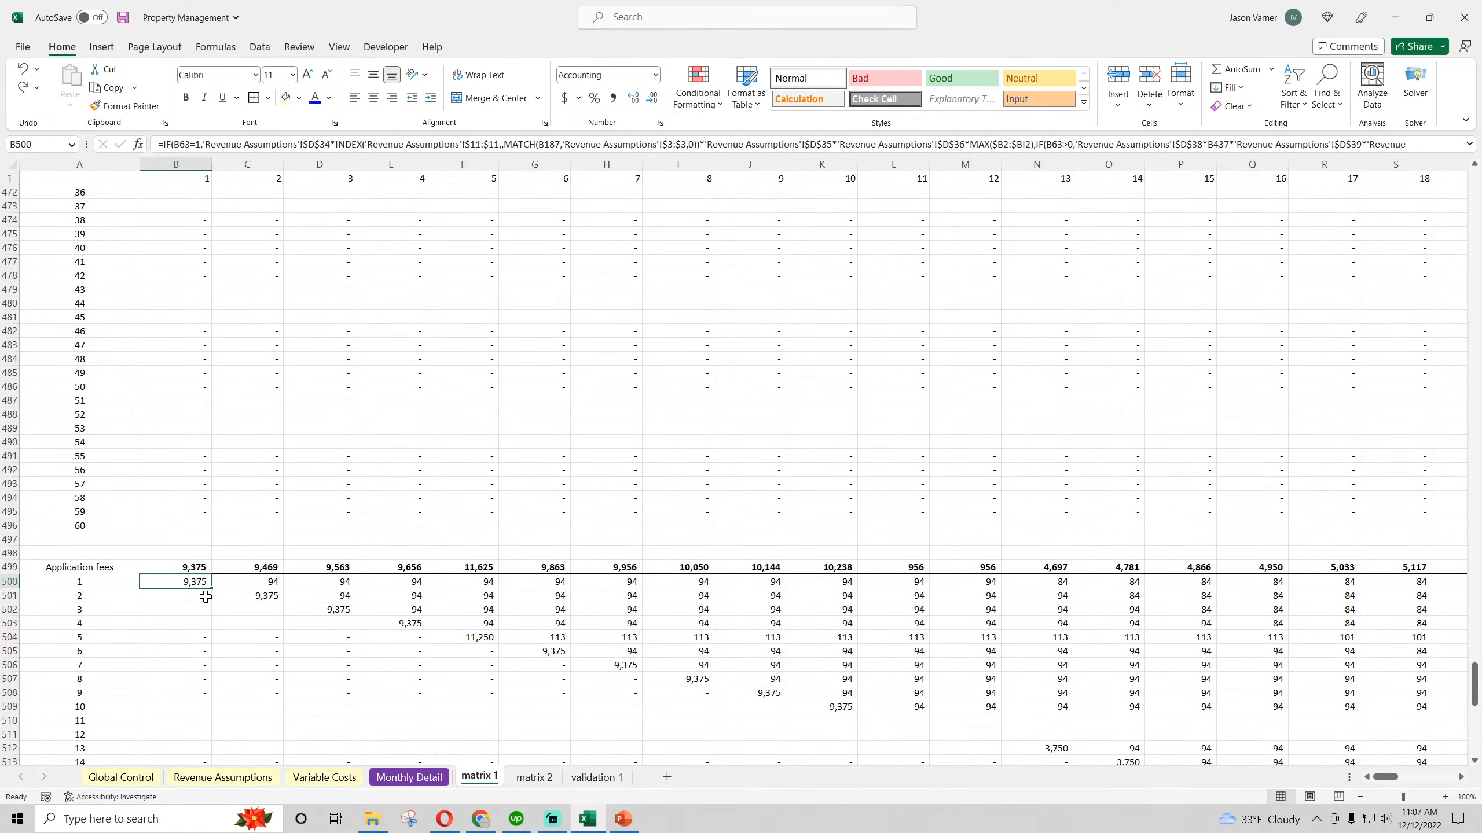
Copy matrix 1's B500 Application fees formula across to BI and down through all 60 month rows, and save the workbook
drag(210, 591, 1371, 666)
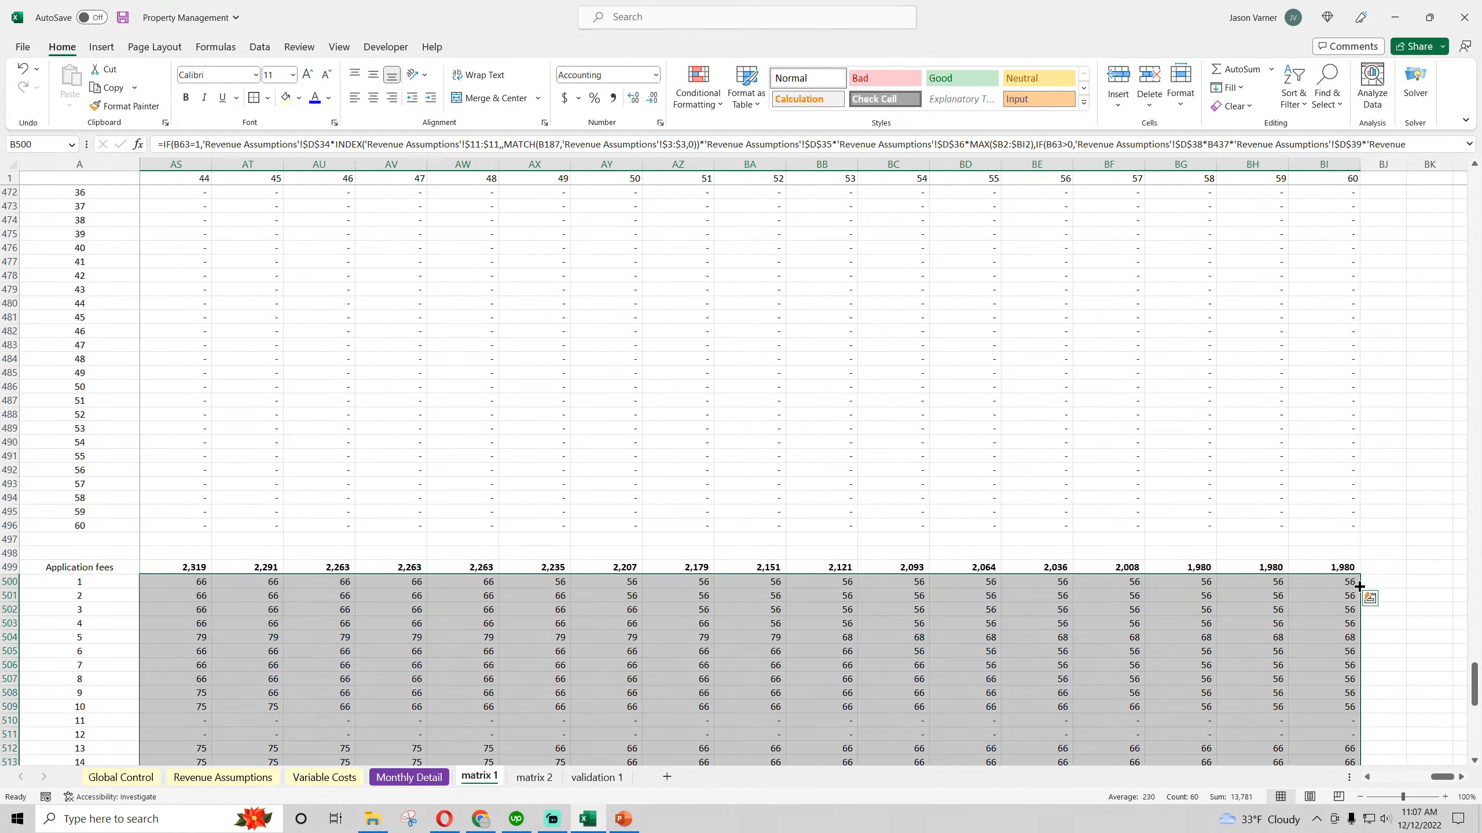
drag(1441, 776, 1356, 778)
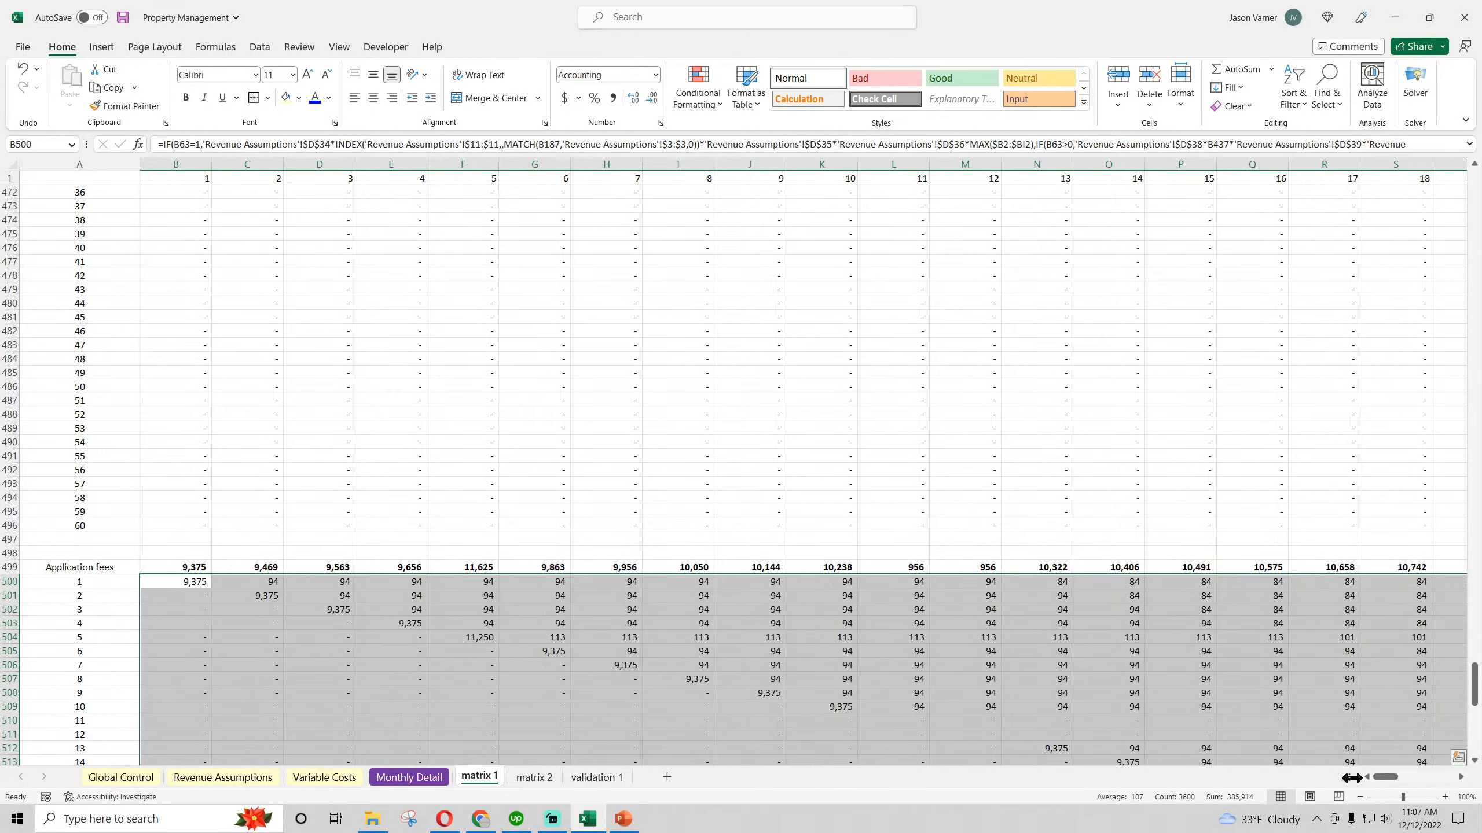
scroll(226, 559, down, 4)
scroll(674, 595, down, 7)
scroll(645, 585, up, 7)
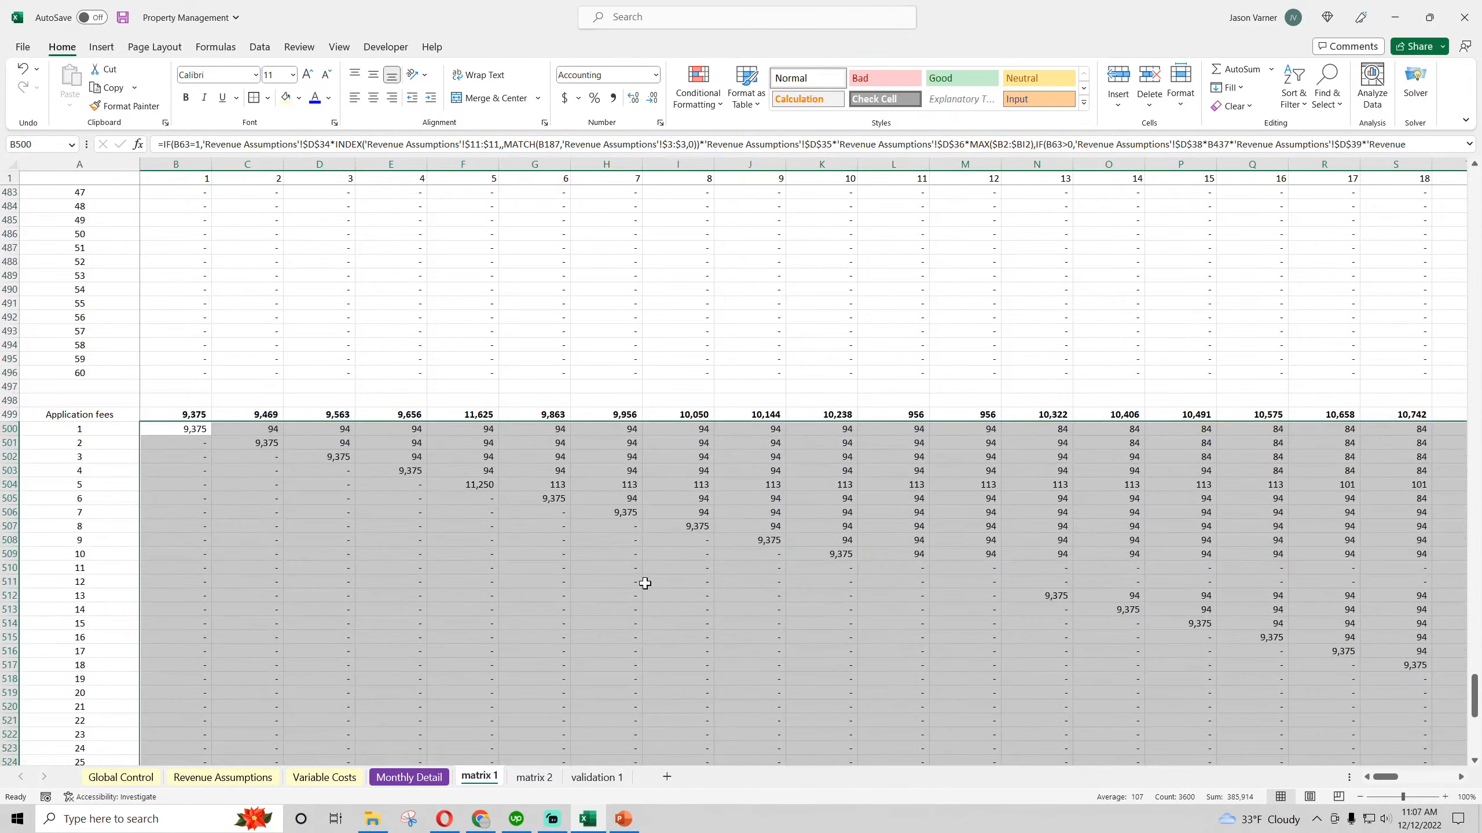
click(121, 19)
Review the Type 1, Type 2 and Consolidated sections on Monthly Detail and save the workbook
click(439, 777)
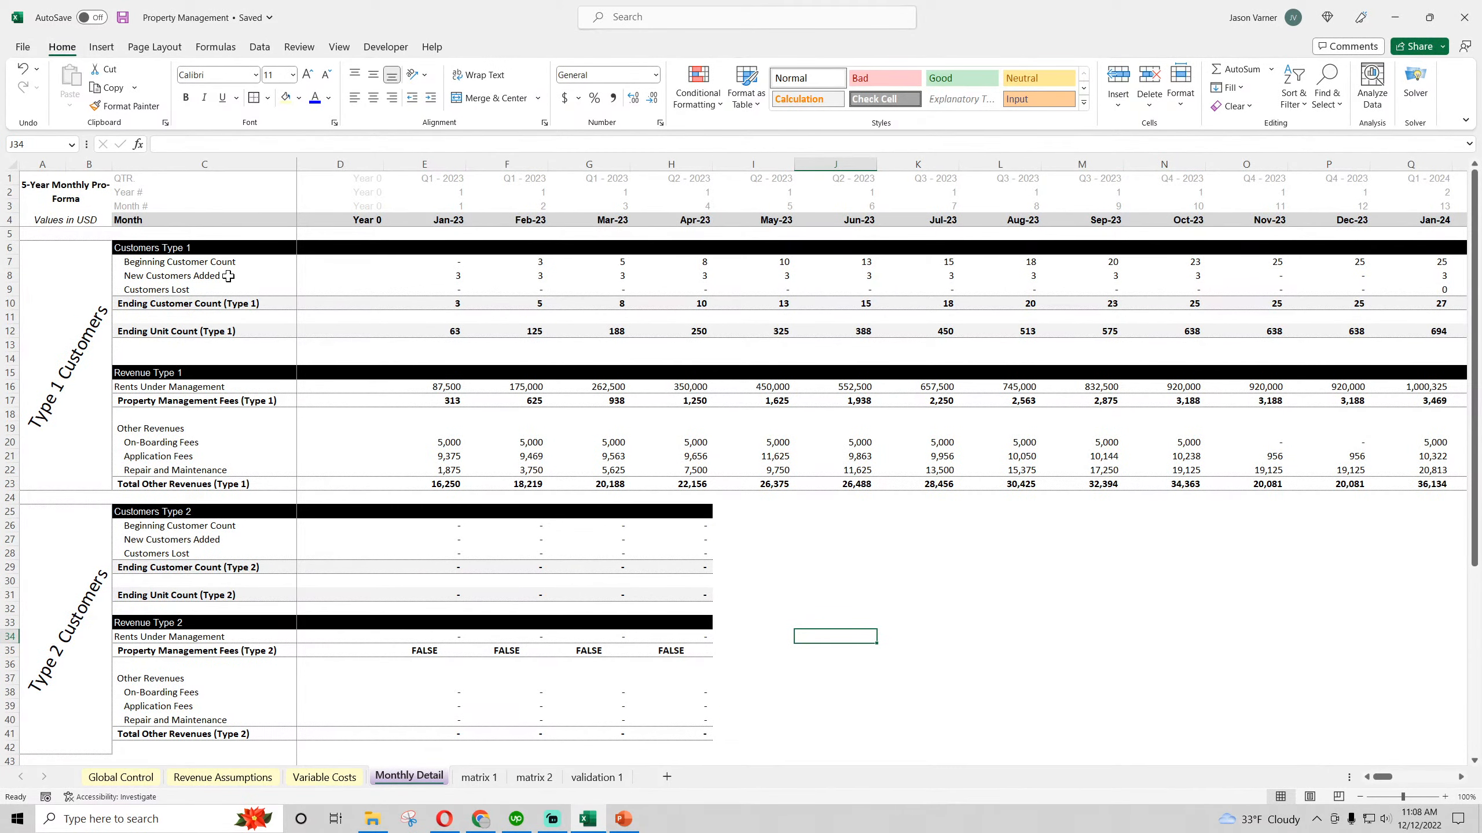
scroll(210, 428, down, 7)
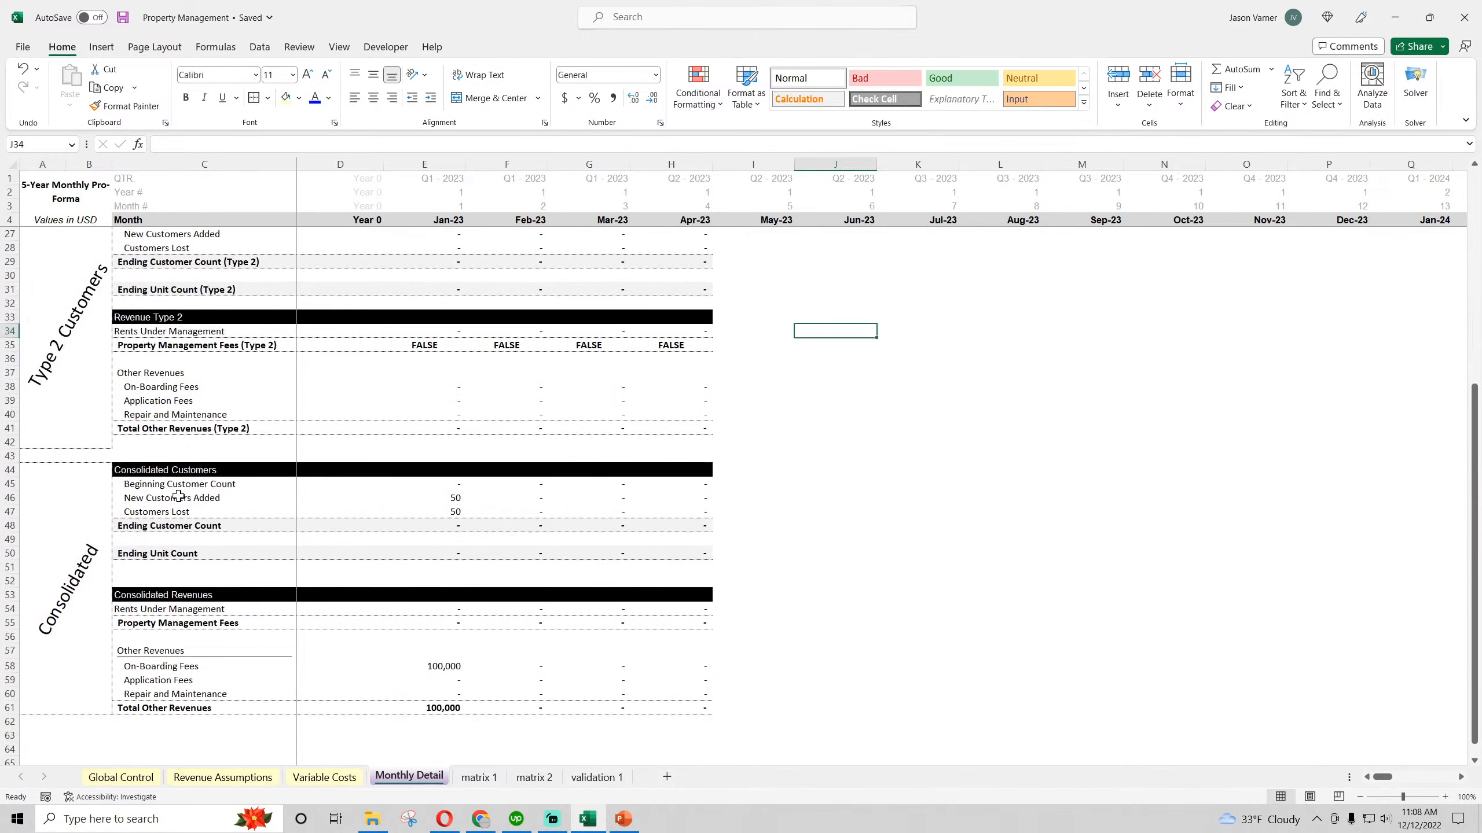
click(122, 19)
click(123, 18)
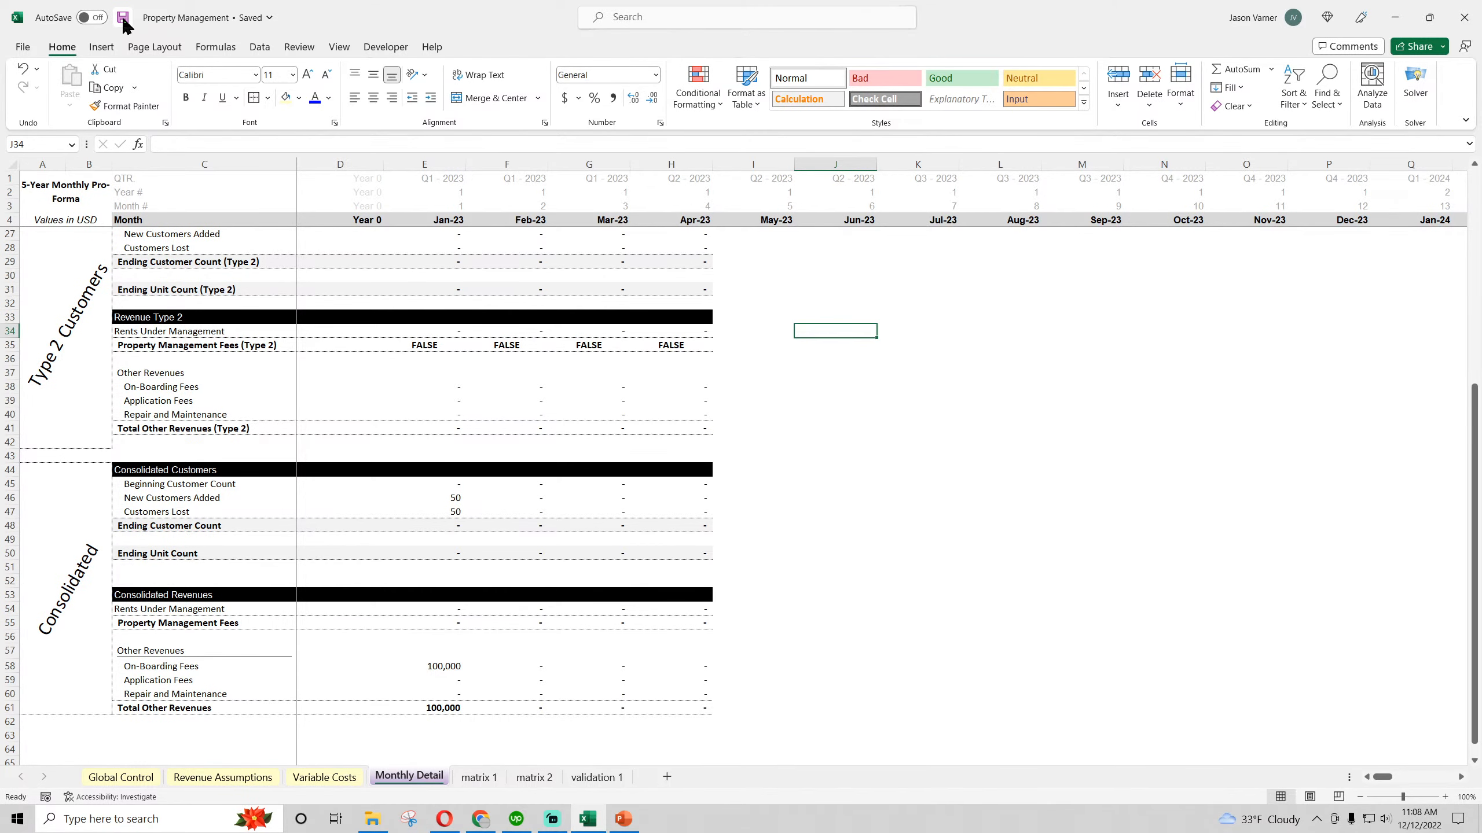
click(480, 820)
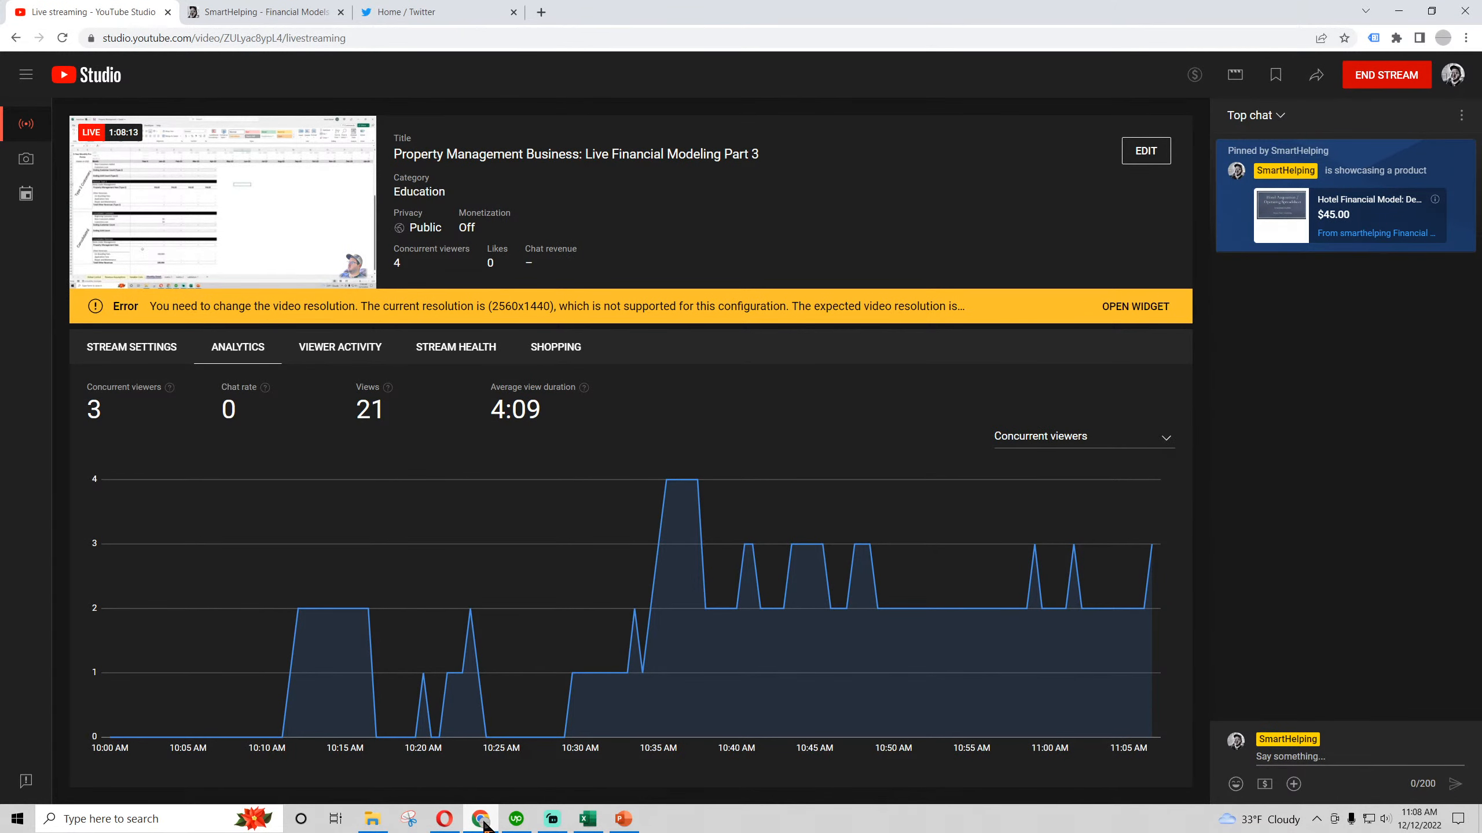
click(482, 820)
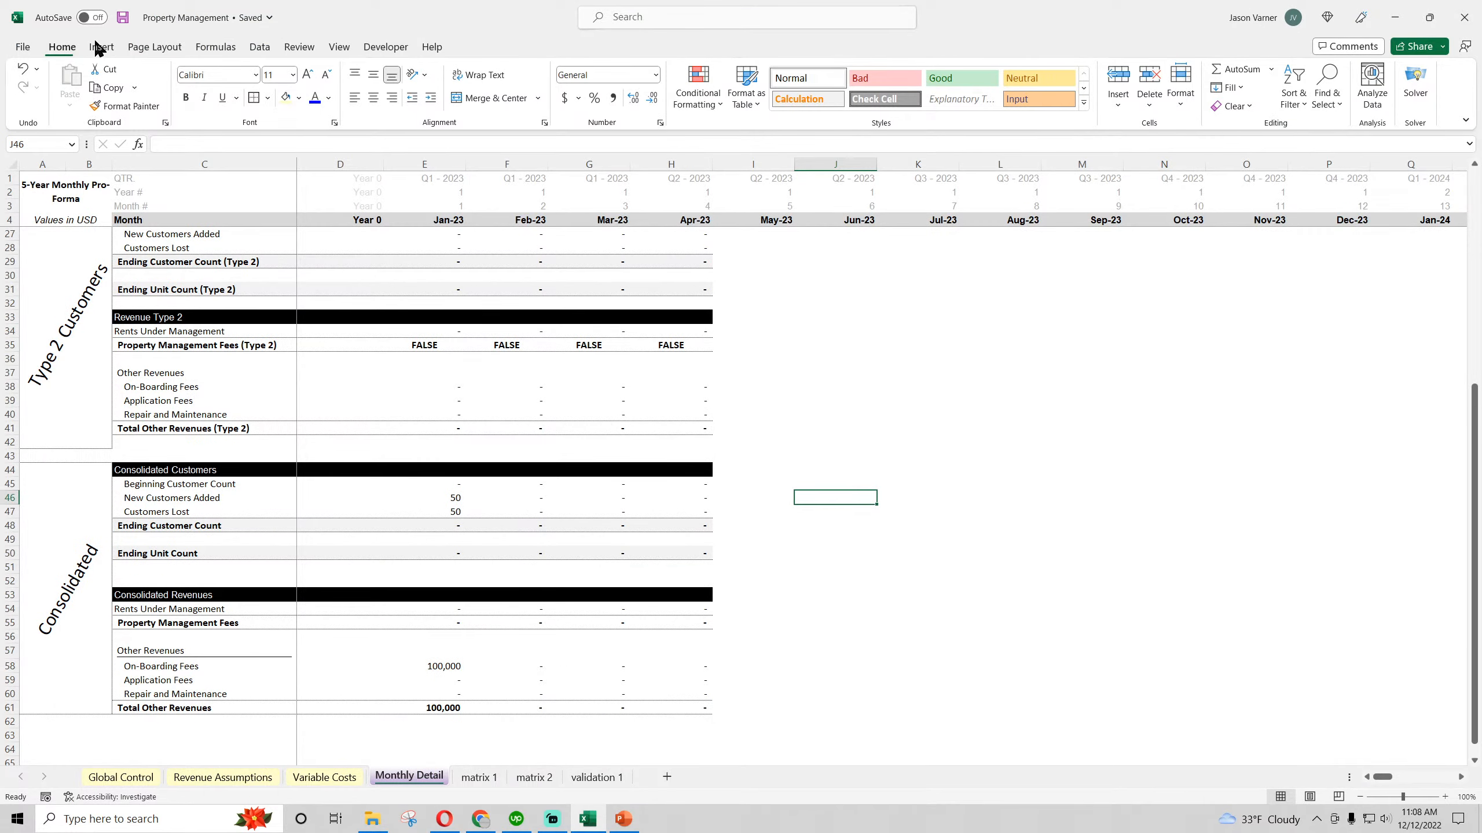
Save the workbook and compare the Type 1 block with the Type 2 block on Monthly Detail
scroll(437, 681, up, 4)
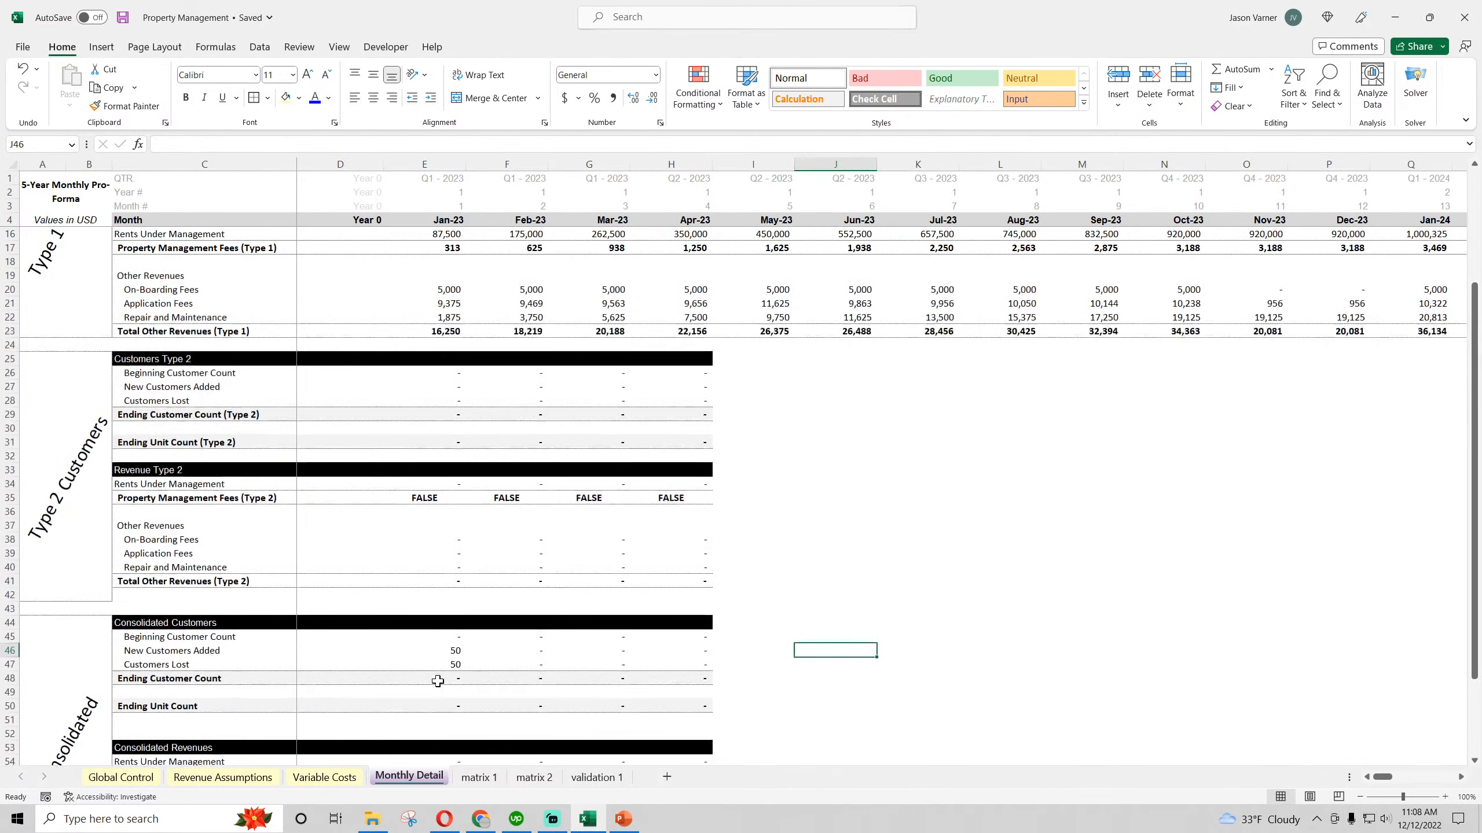
scroll(438, 681, up, 4)
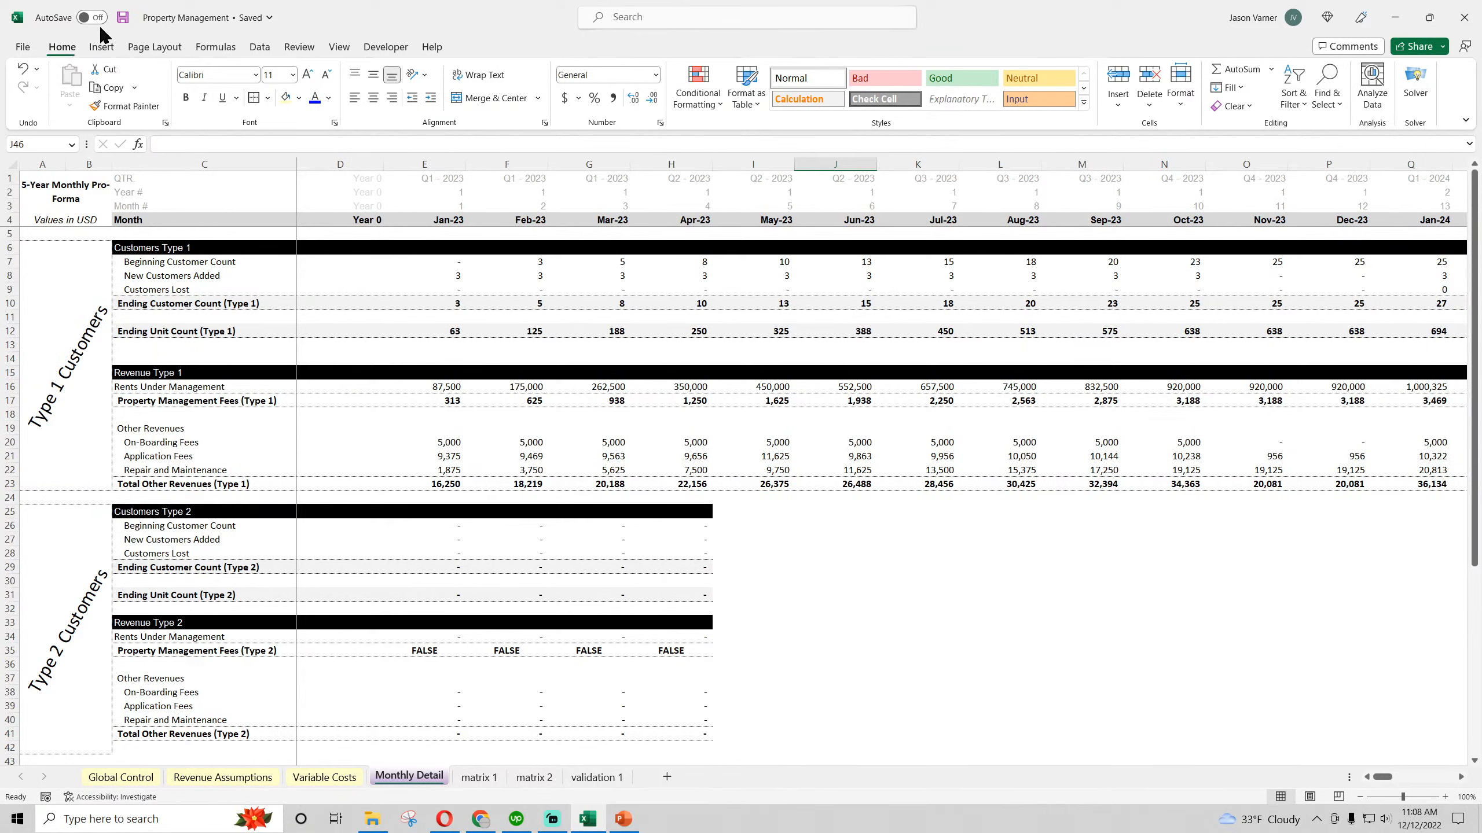
click(123, 17)
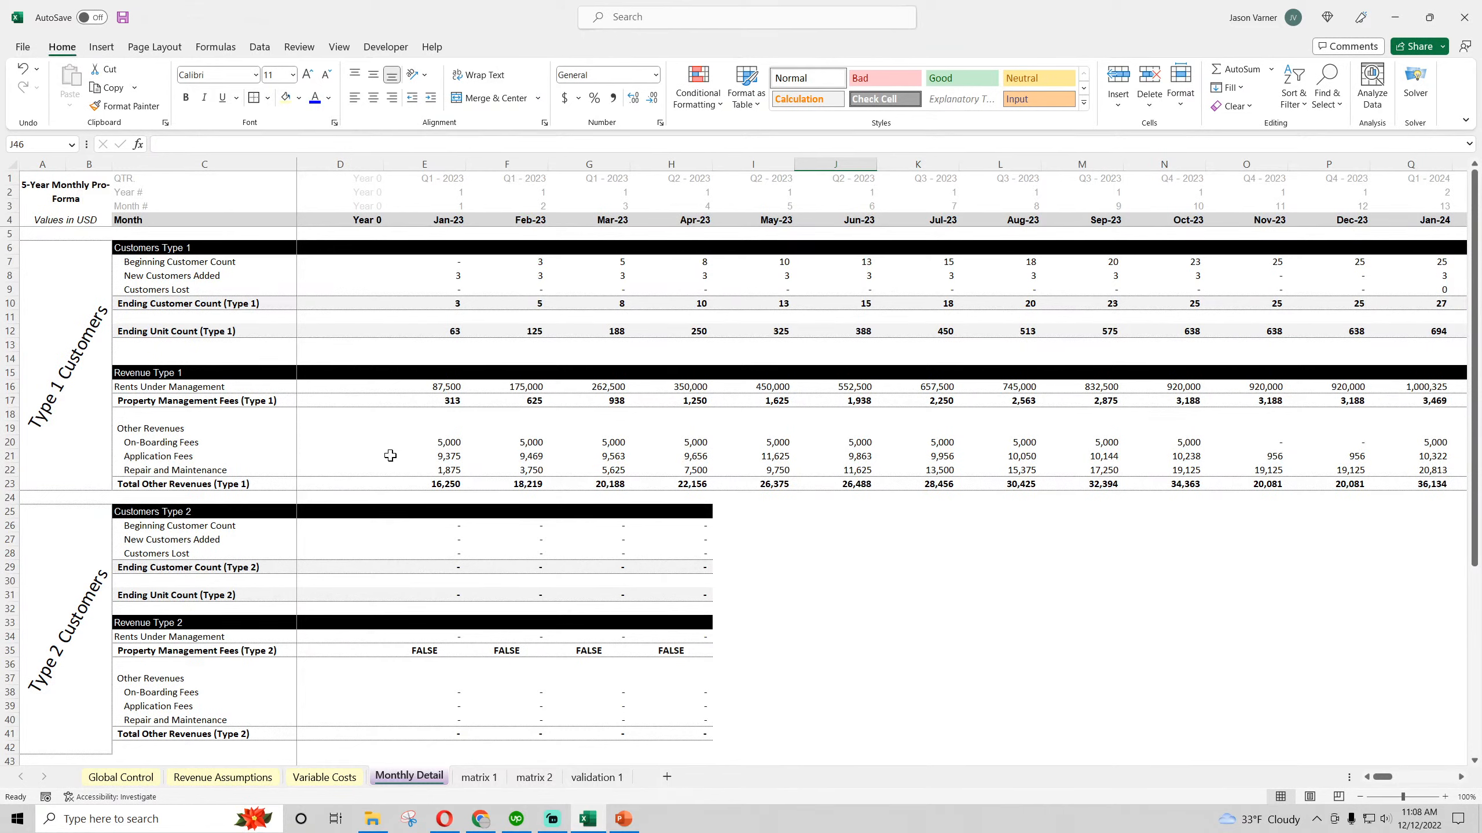
click(156, 514)
click(156, 526)
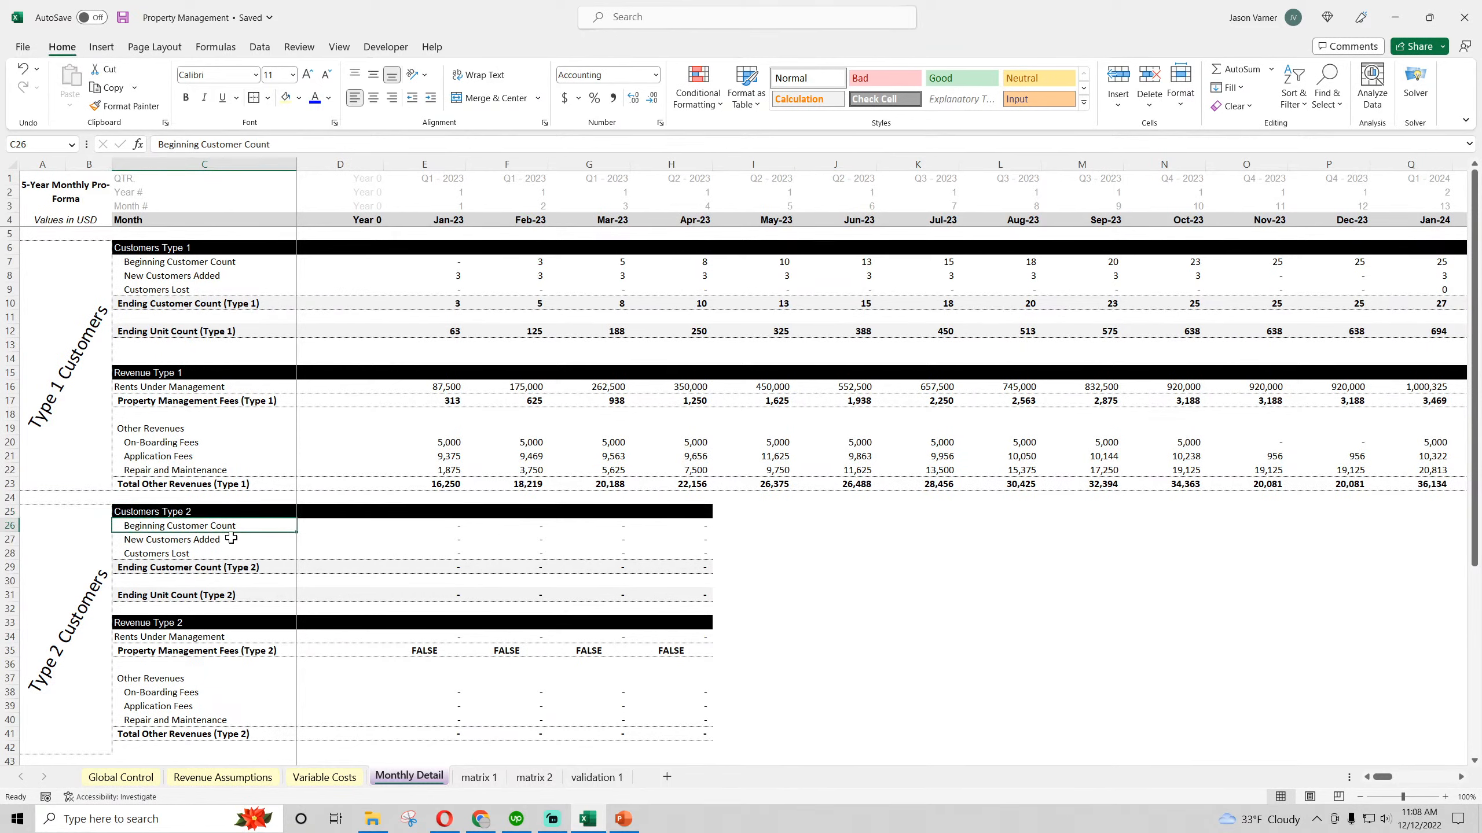
click(453, 266)
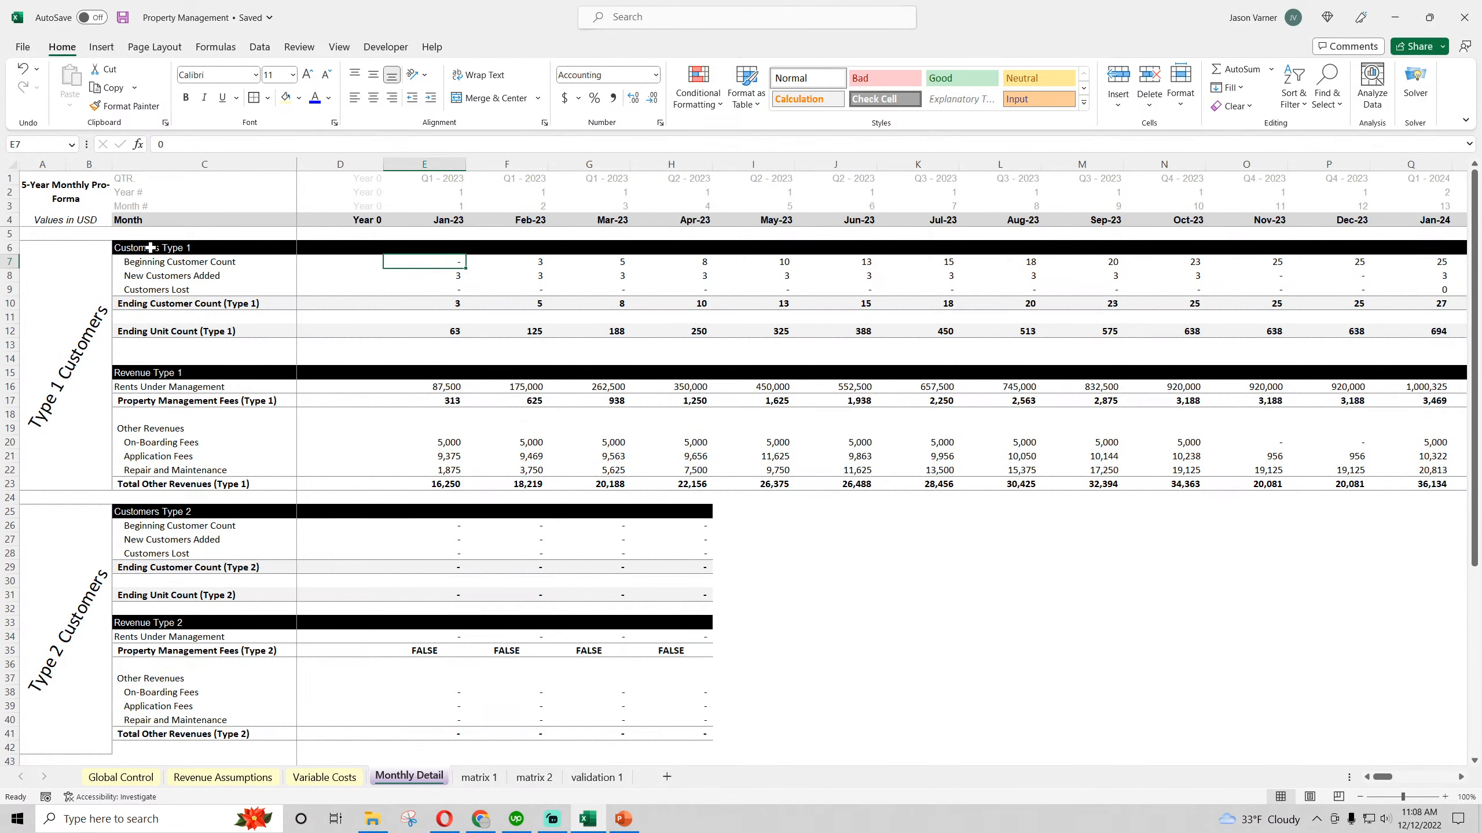
drag(151, 248, 800, 487)
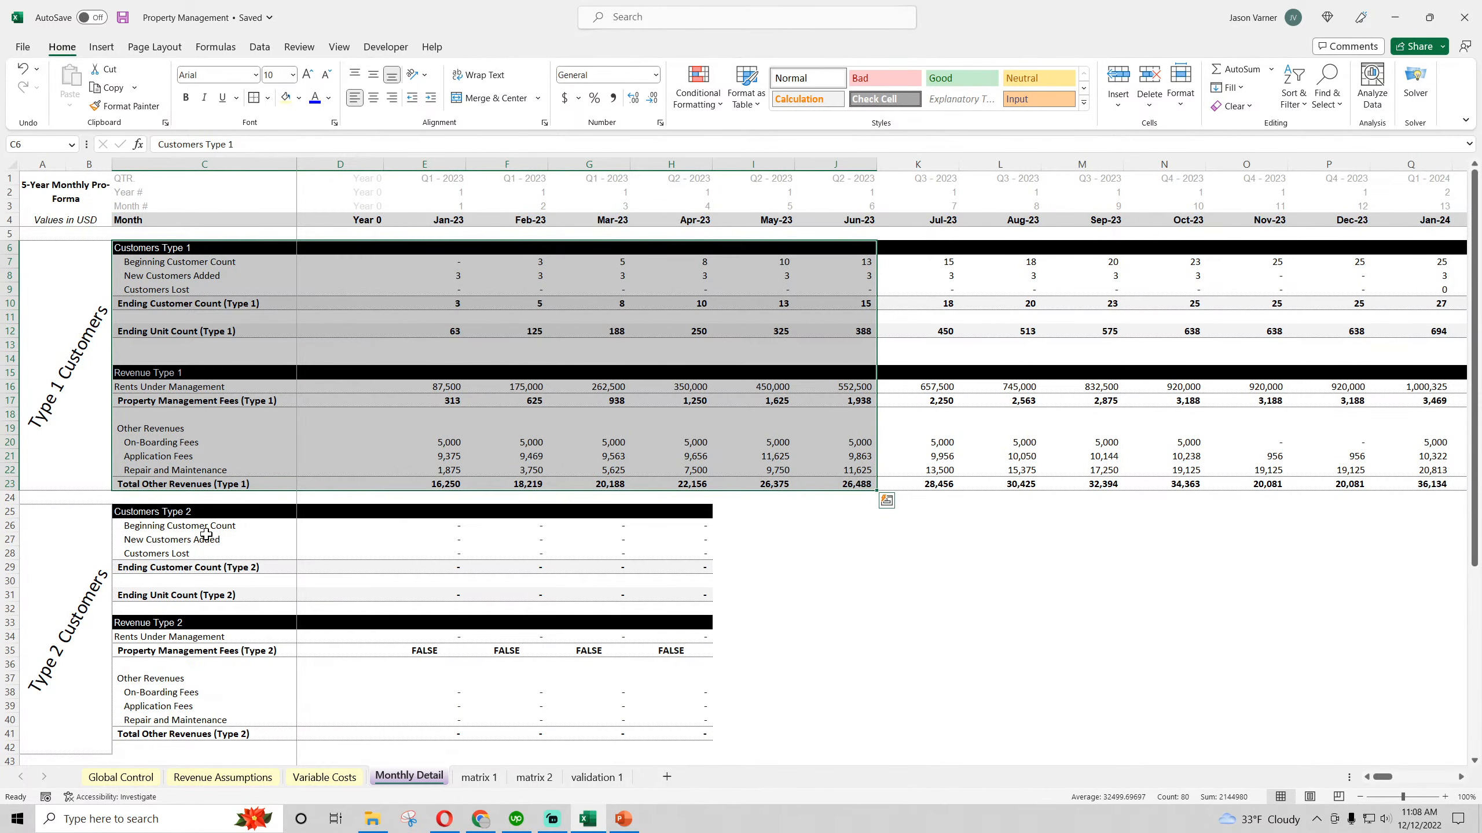
click(164, 524)
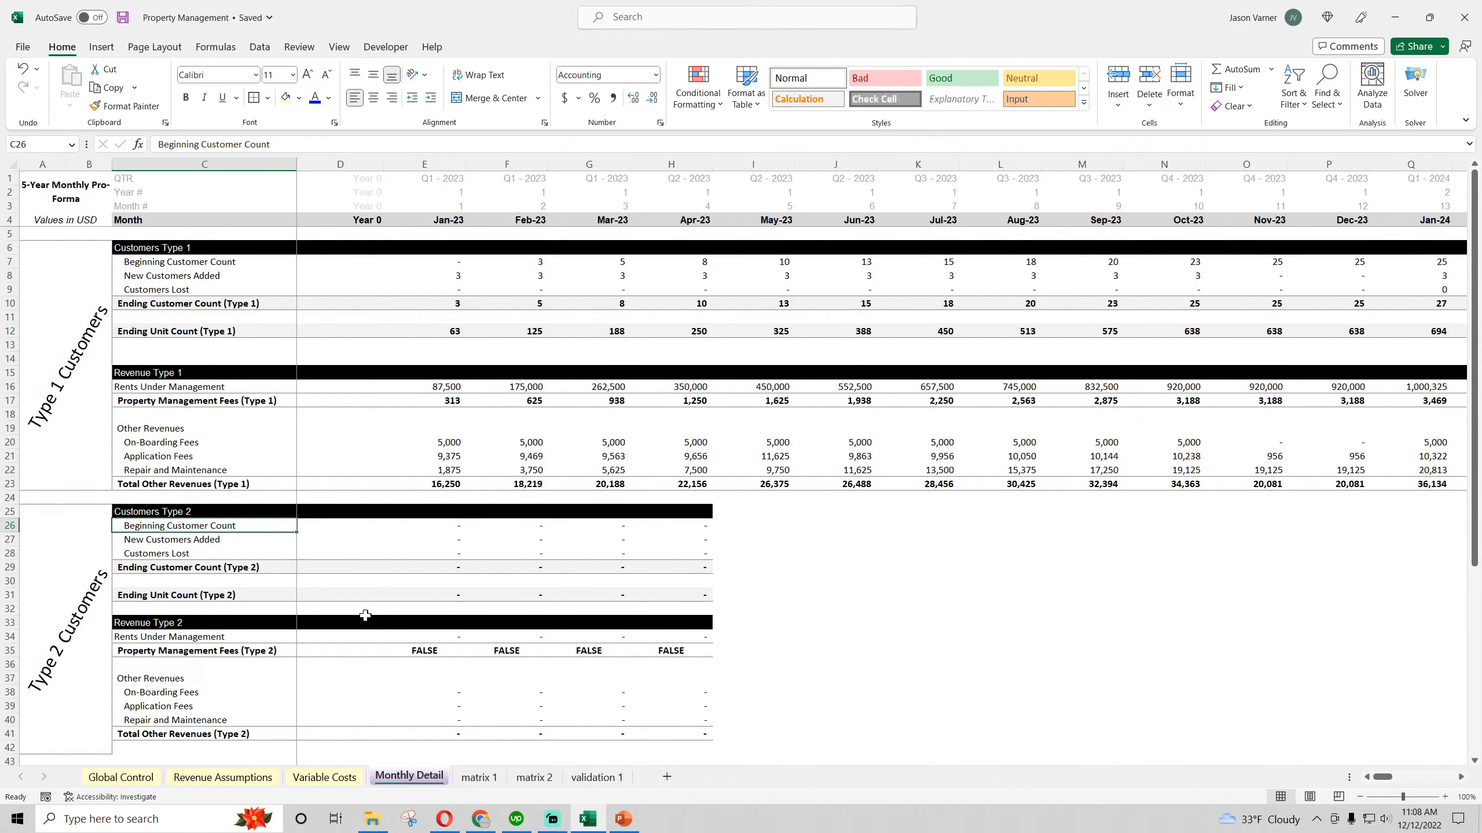
Go through the Customers Type 2 row labels and check the Beginning Customer Count formulas in row 26 across to H26
key(Left)
key(Right)
key(Down)
key(Down)
key(Down)
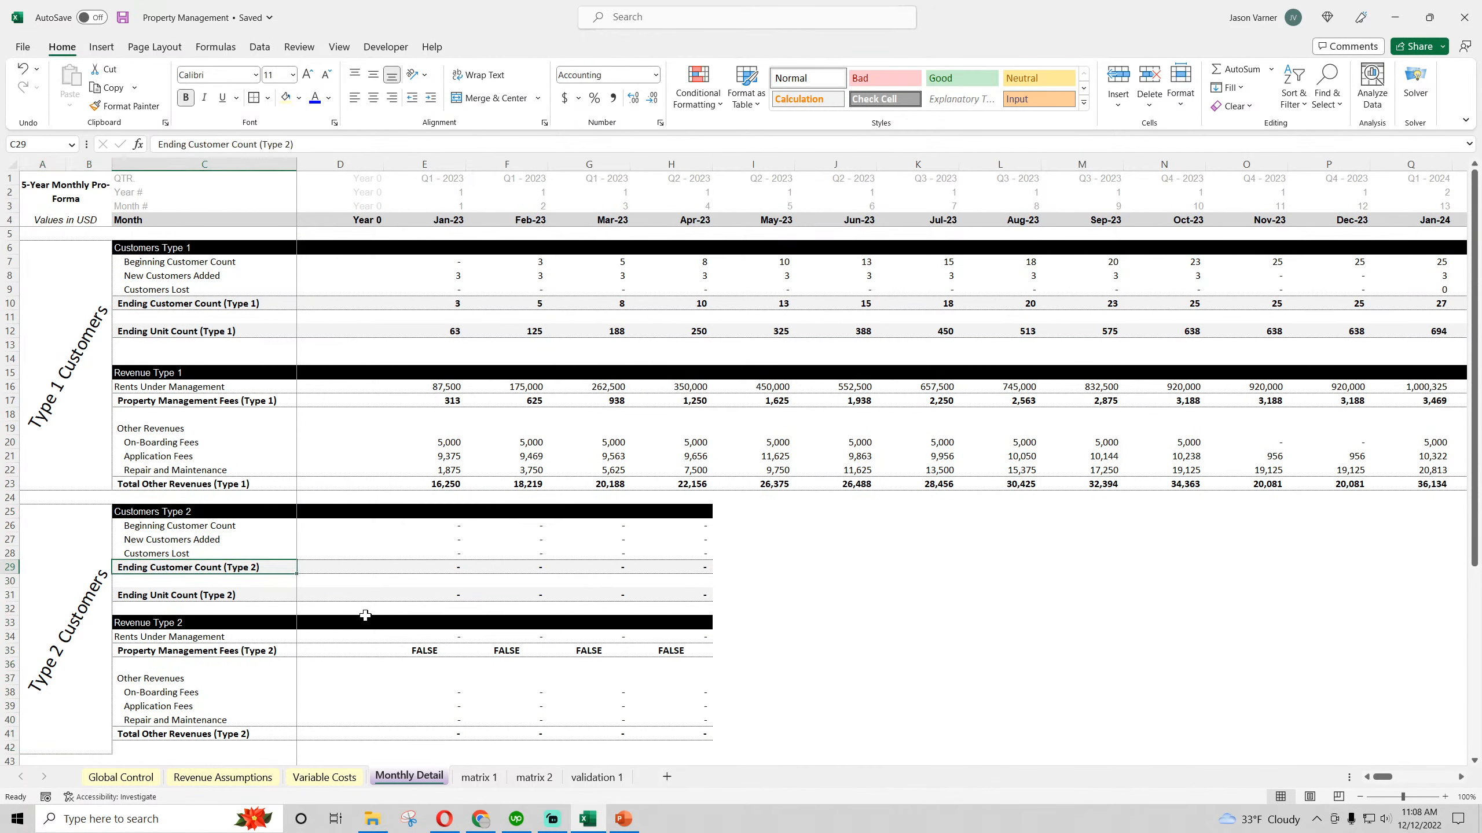
key(Up)
key(Up)
key(Up)
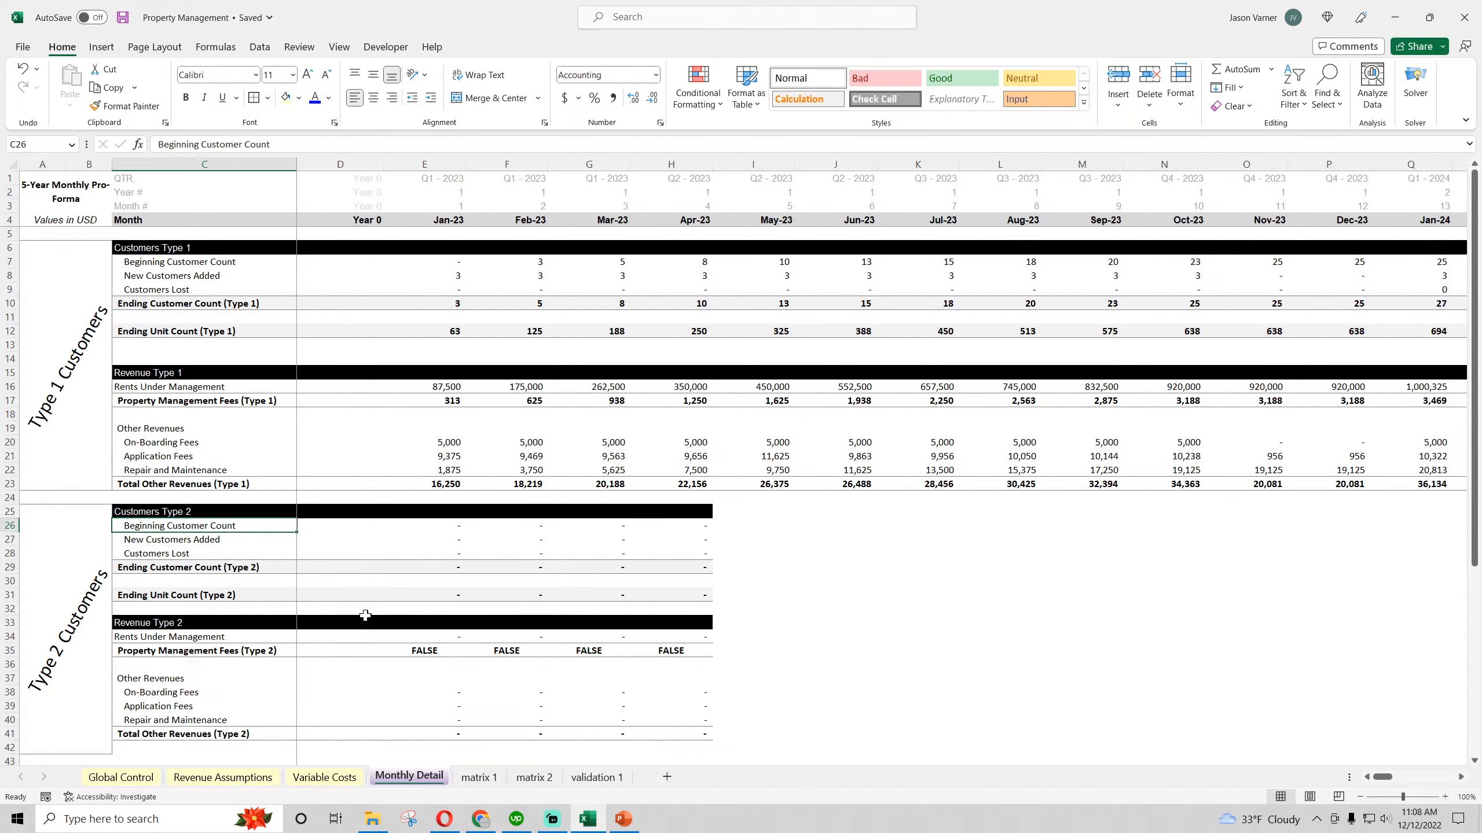
key(Right)
key(Right)
key(Right)
key(Right)
key(Right)
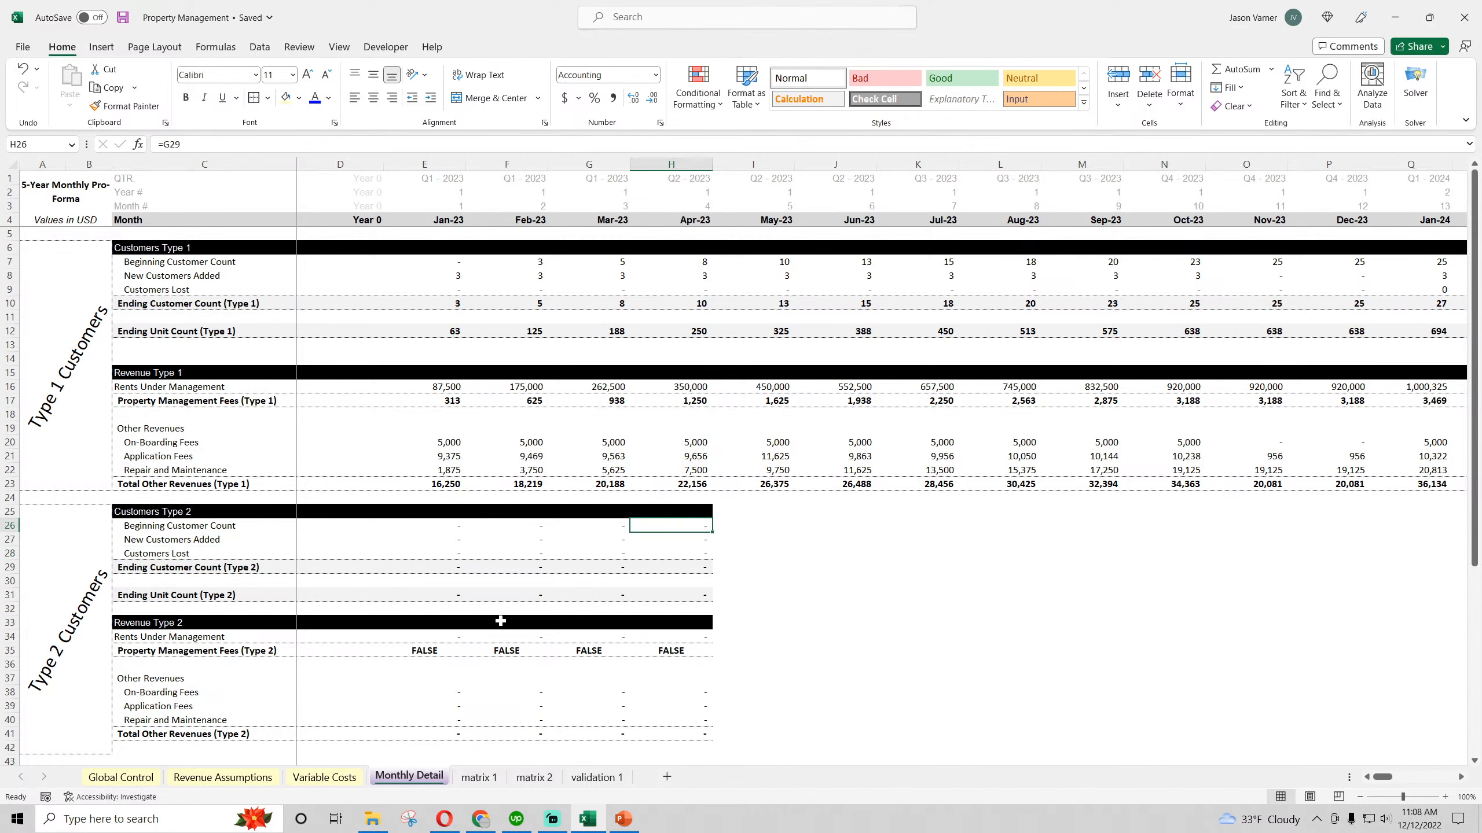
Link New Customers Added for Type 2 in E27 to 'Revenue Assumptions'!E47 and copy it across to column O
click(458, 540)
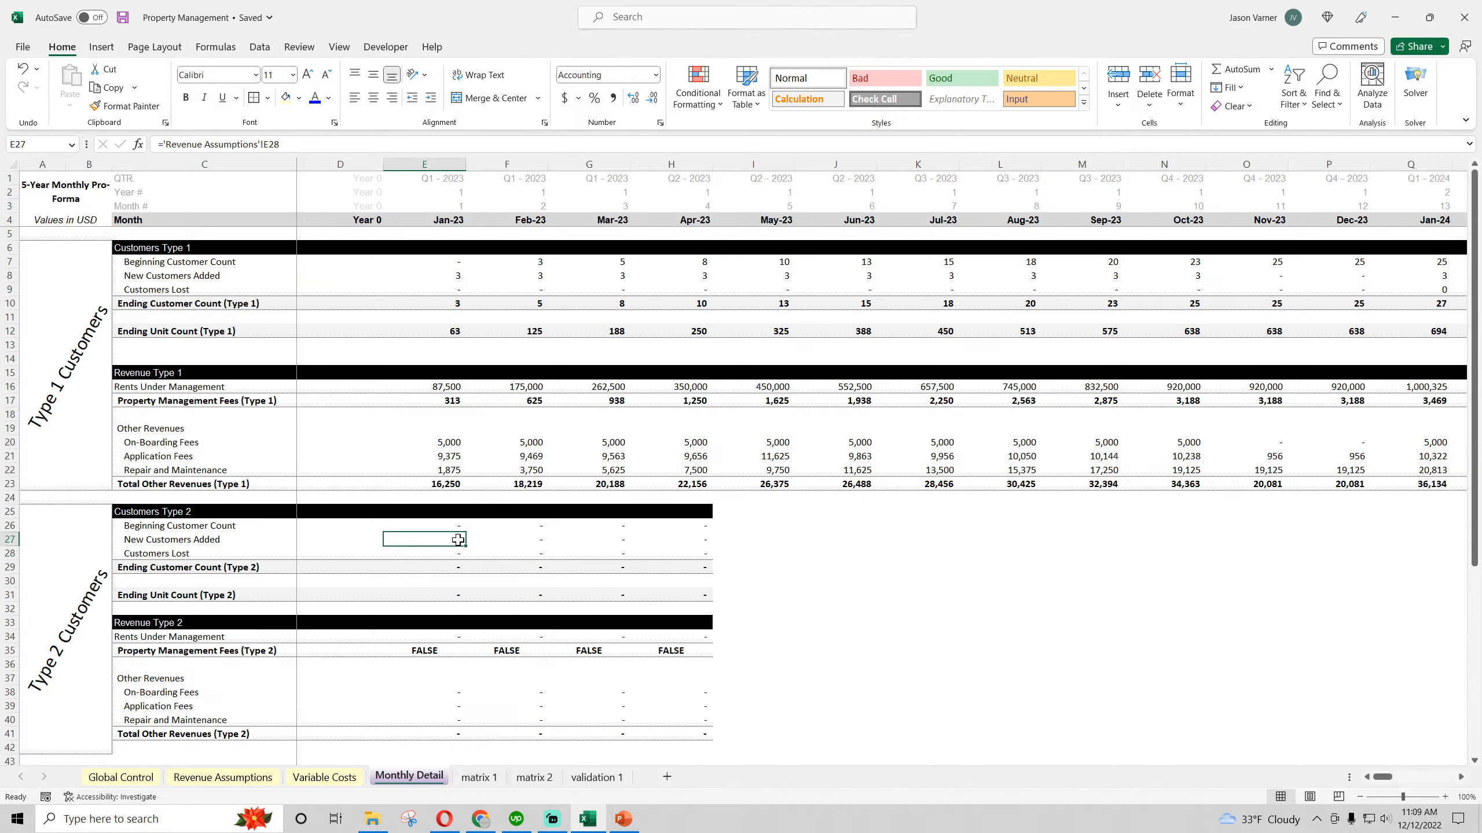
text(=)
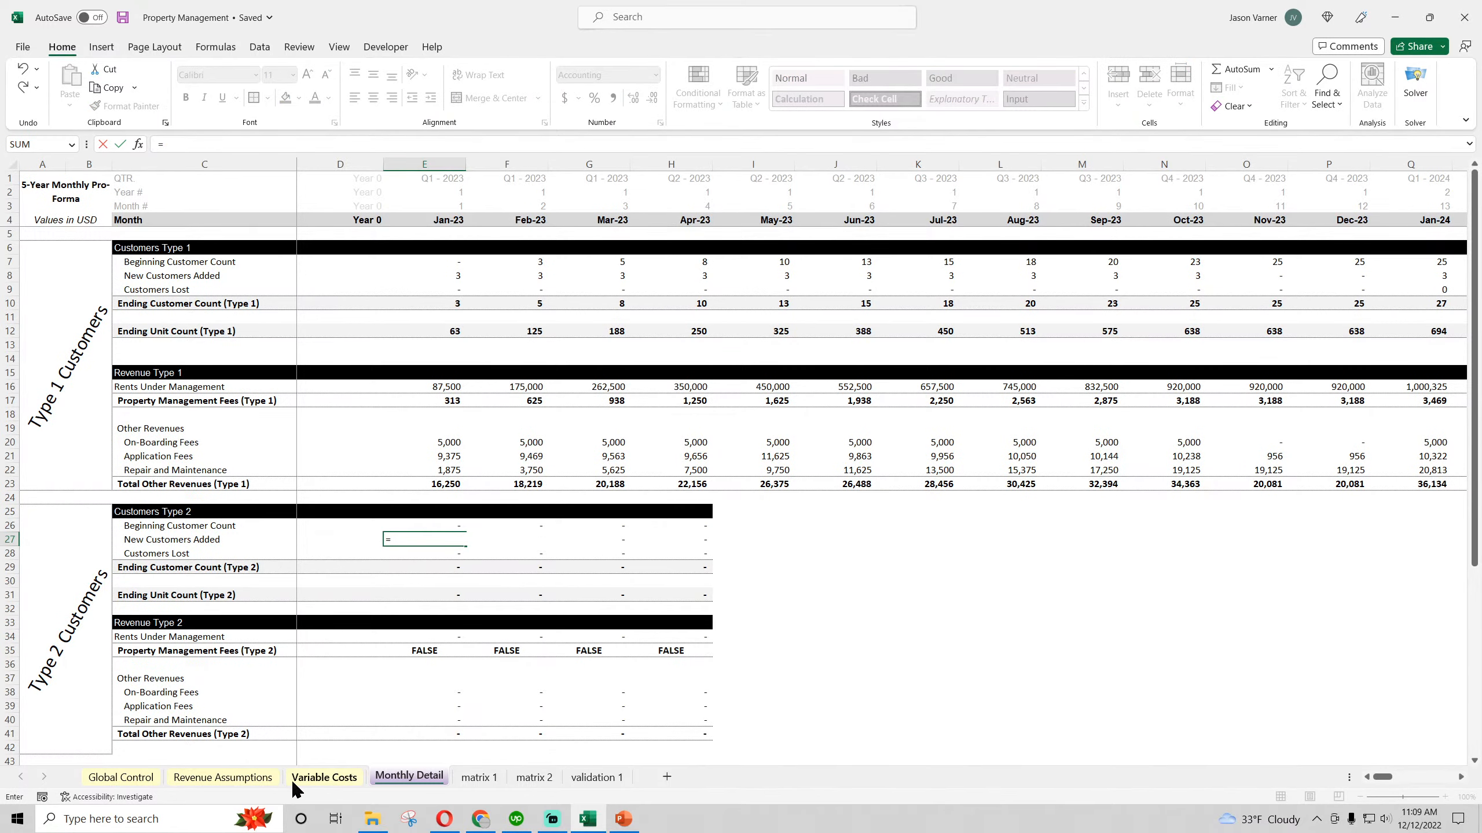
click(245, 777)
scroll(572, 496, down, 11)
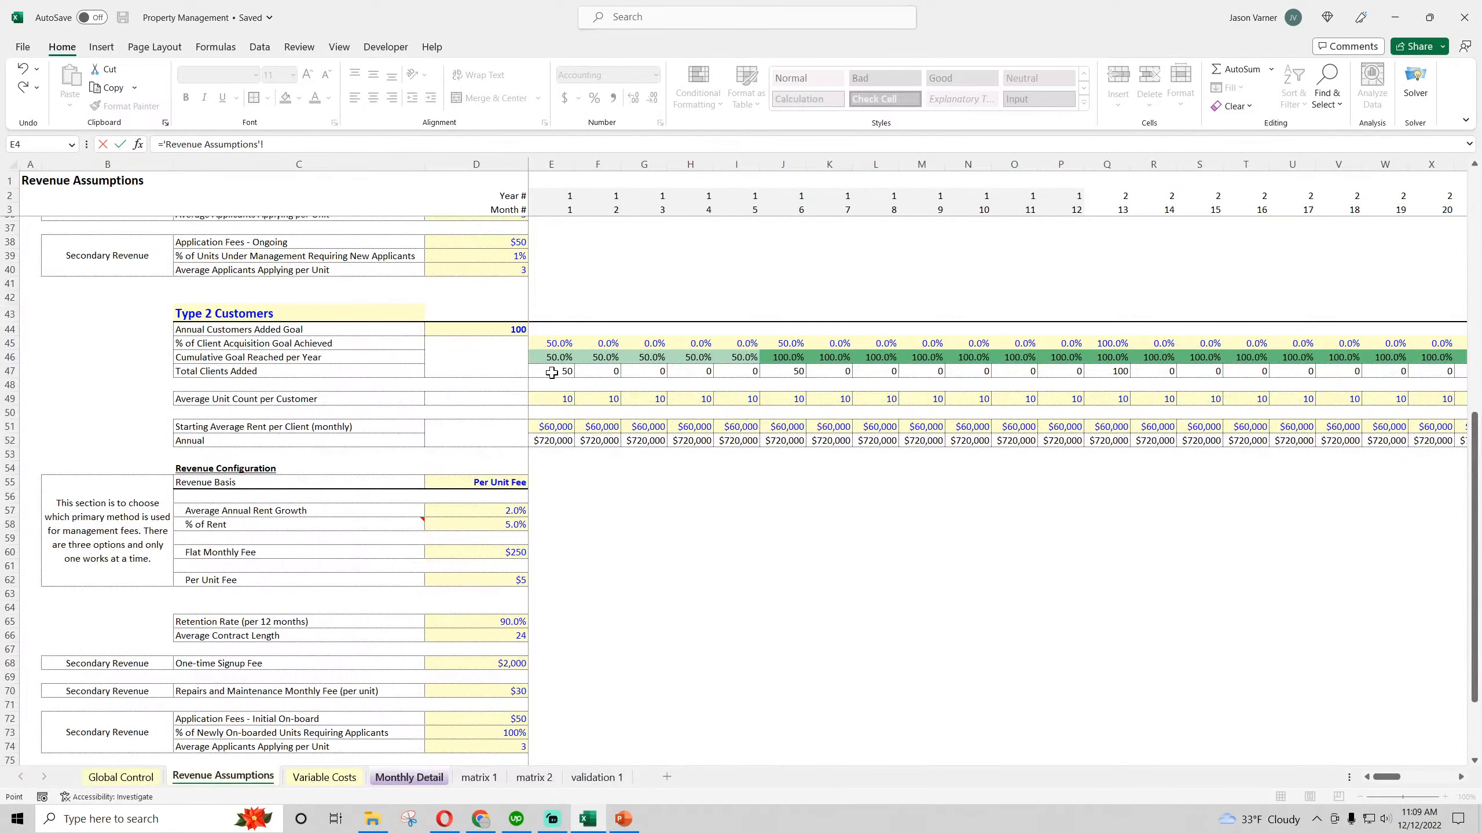
drag(555, 374, 496, 345)
click(568, 375)
key(ctrl+Return)
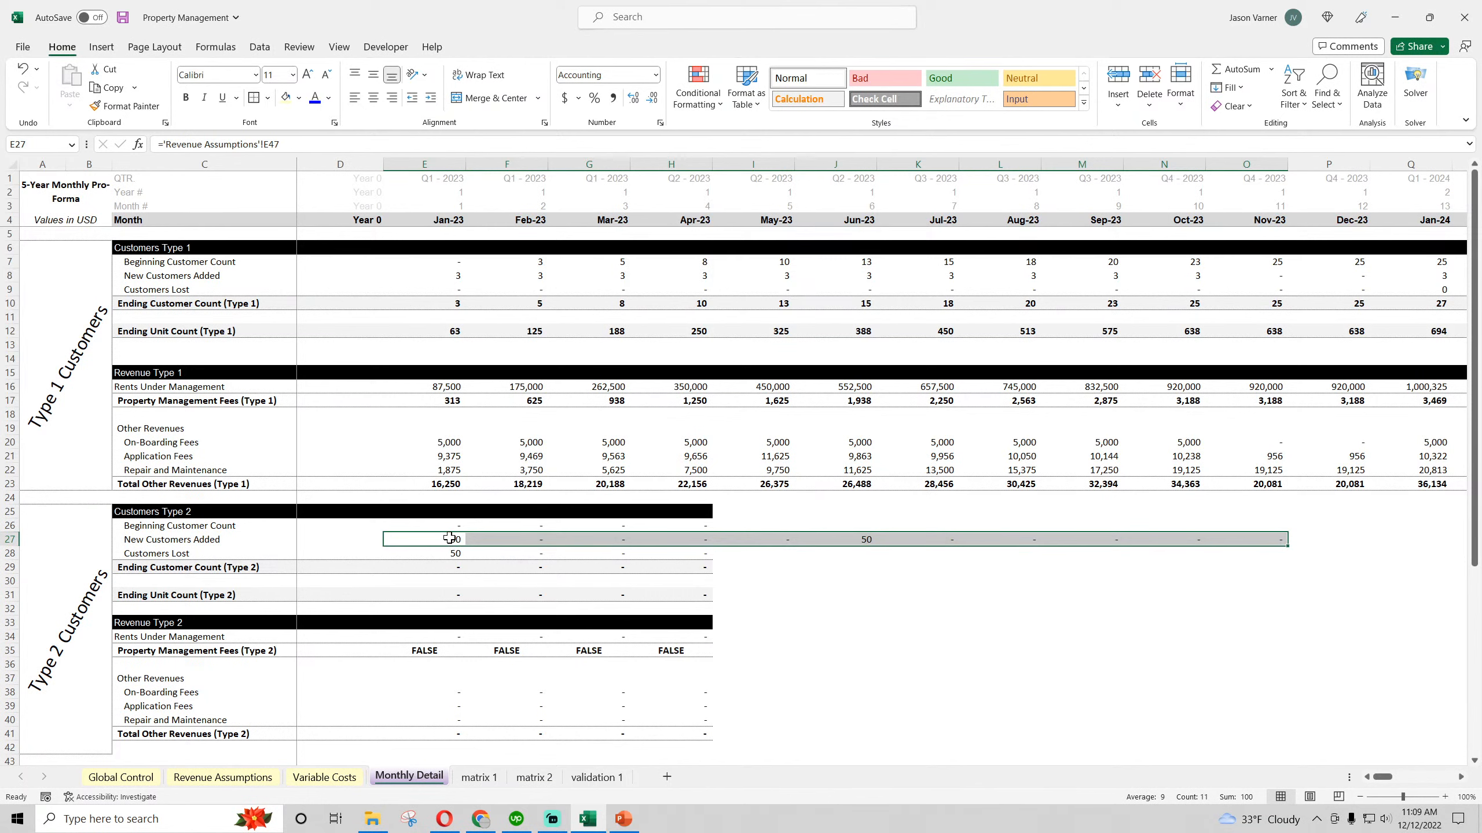
Check the Type 2 New Customers Added links in E27 and J27, and copy the Customers Lost formula from E28 across to column M
click(450, 540)
click(855, 540)
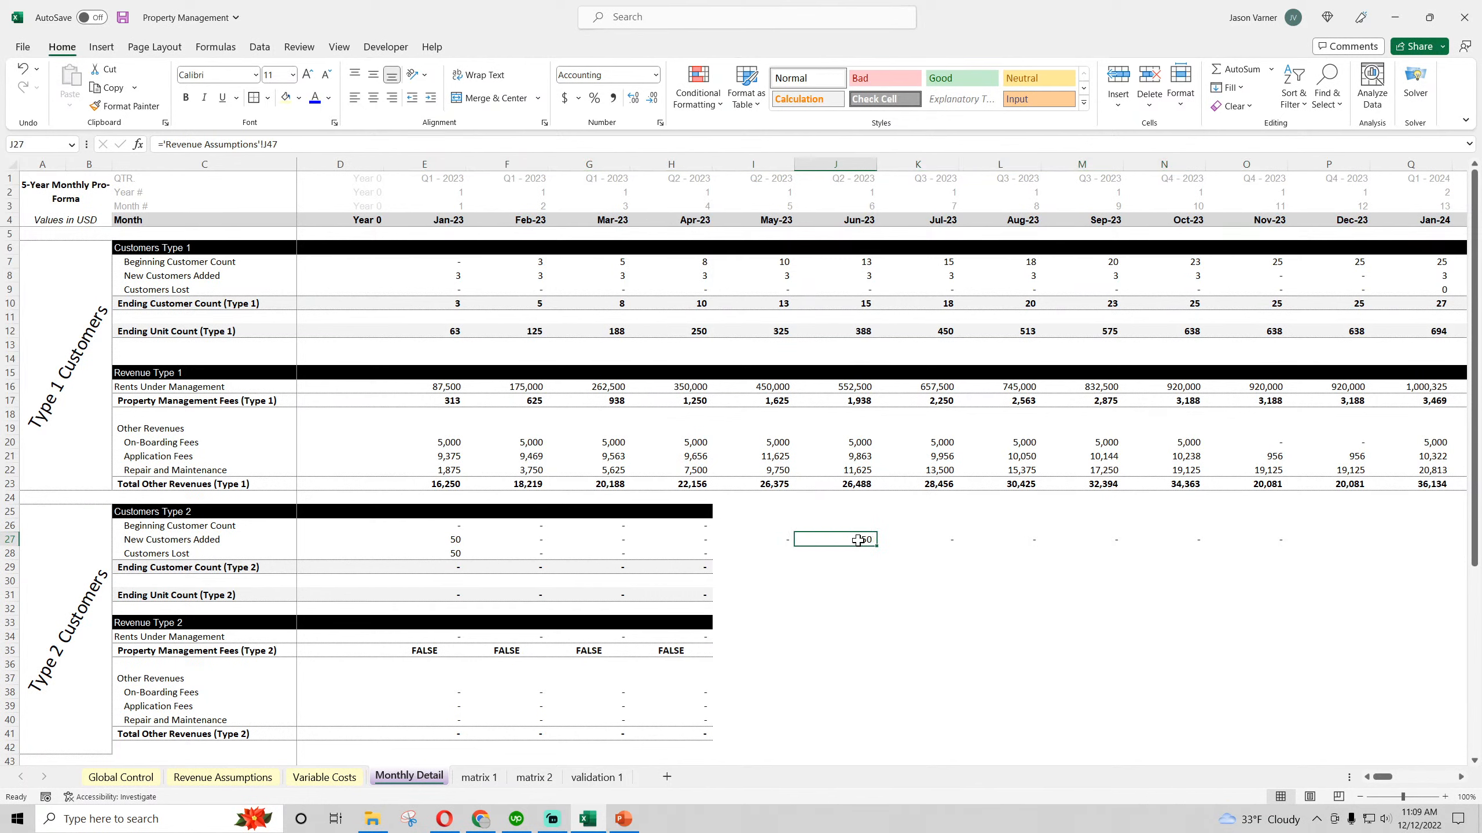
click(445, 554)
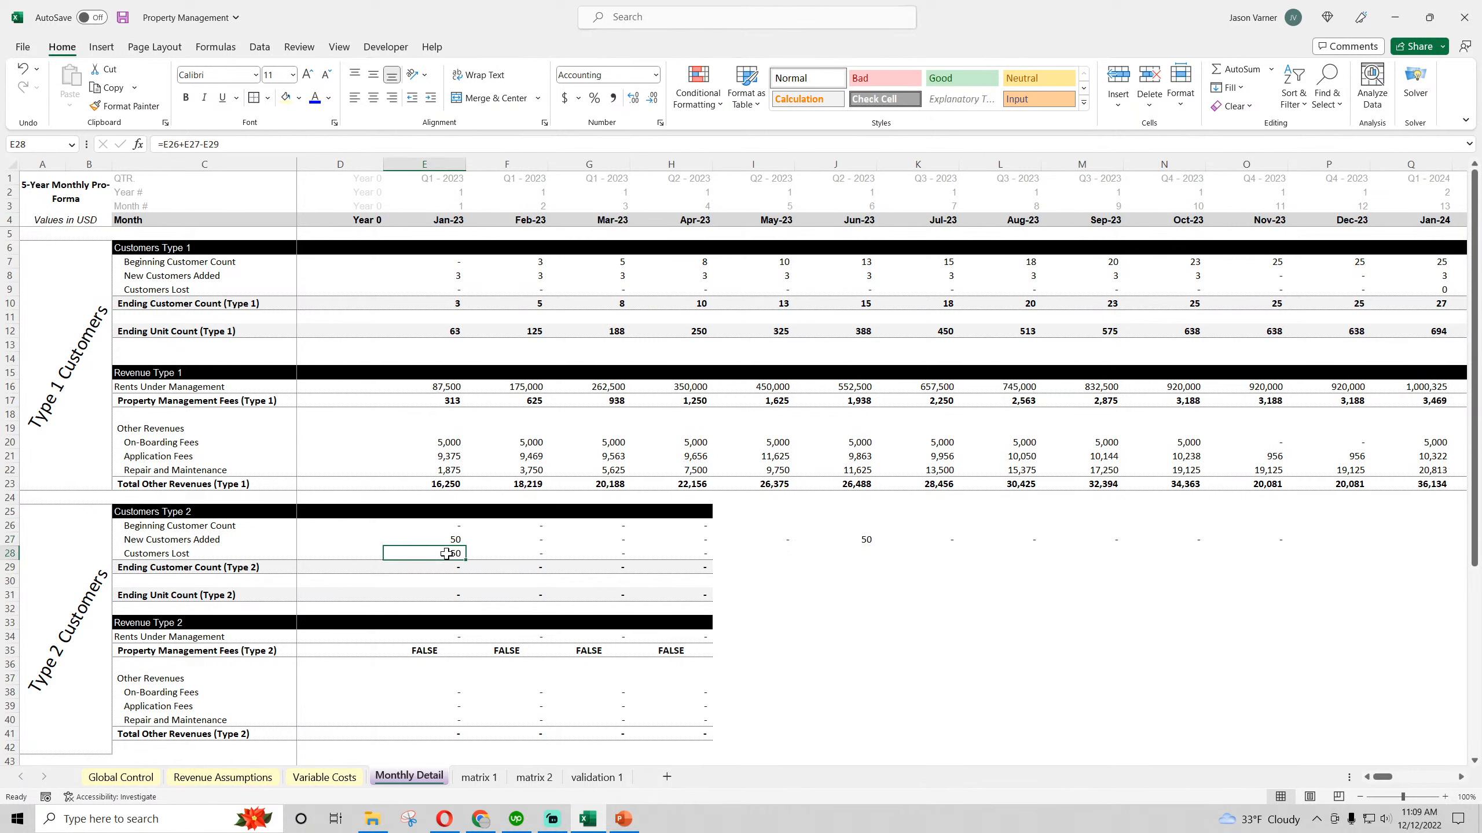
drag(466, 559, 1143, 567)
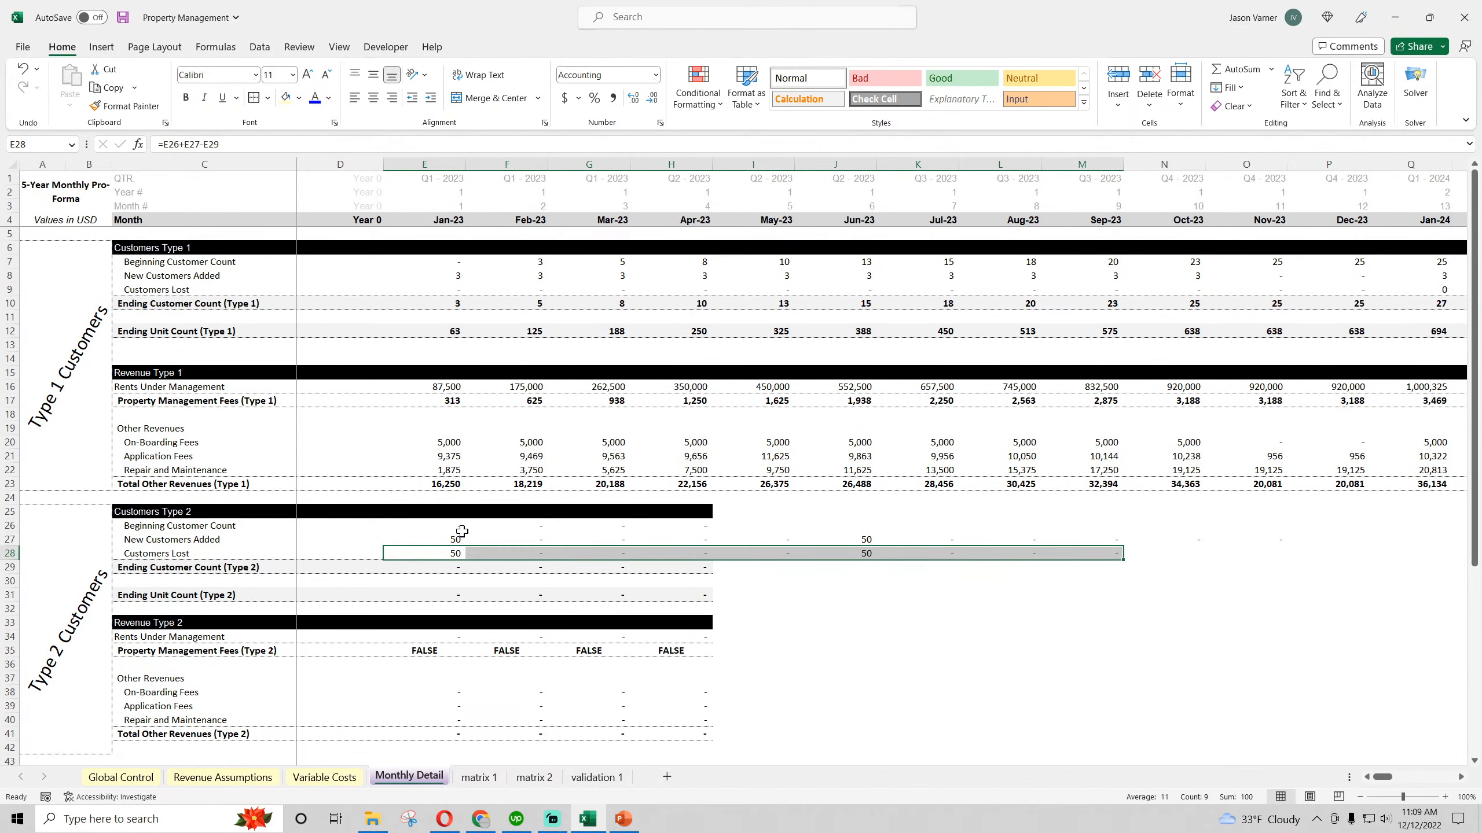
Point Ending Customer Count (Type 2) in E29 to 'matrix 2'!B373, using the row referenced by the Type 1 formula in E10
click(454, 567)
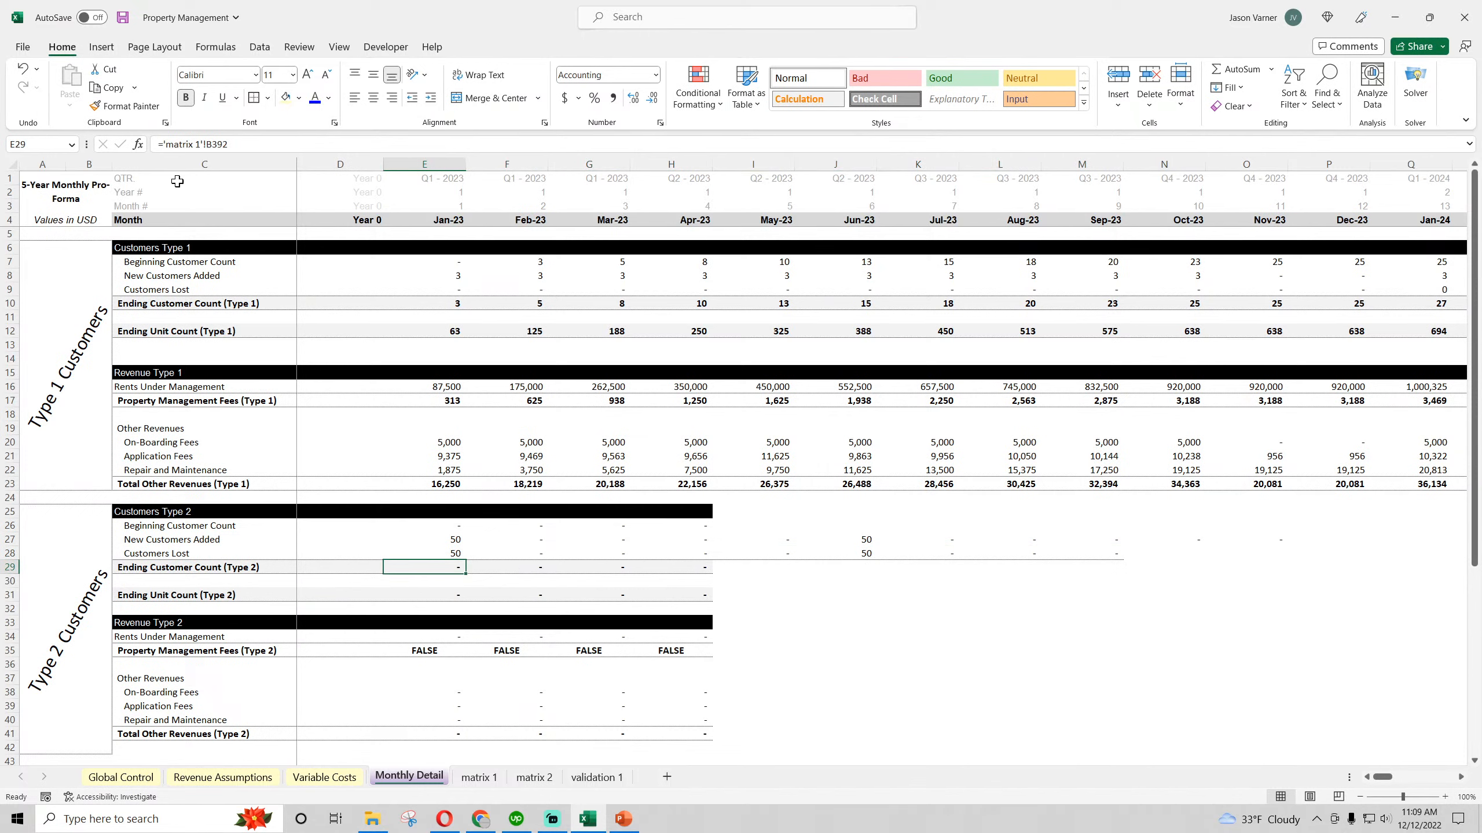
click(199, 144)
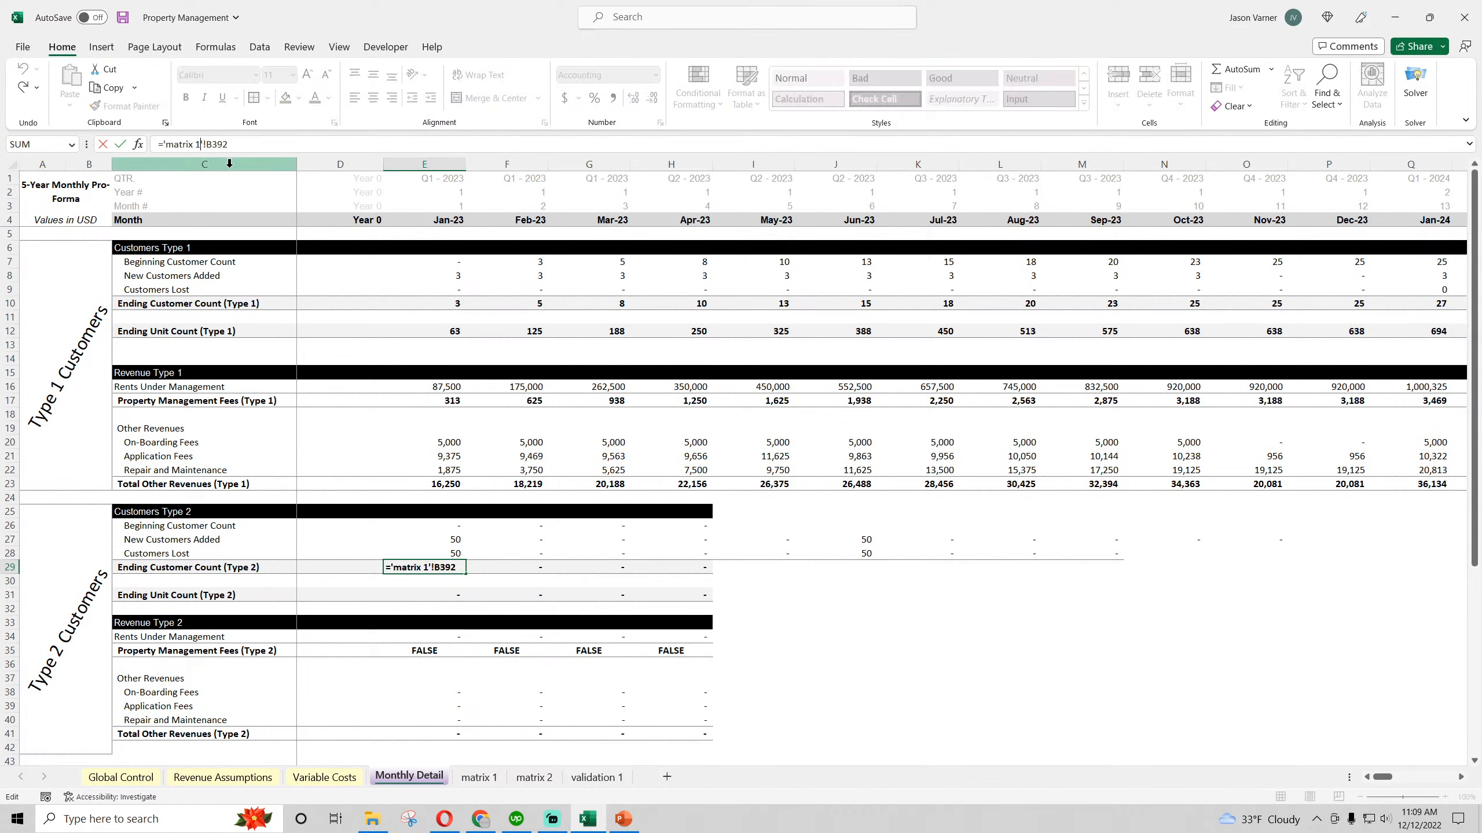
key(Return)
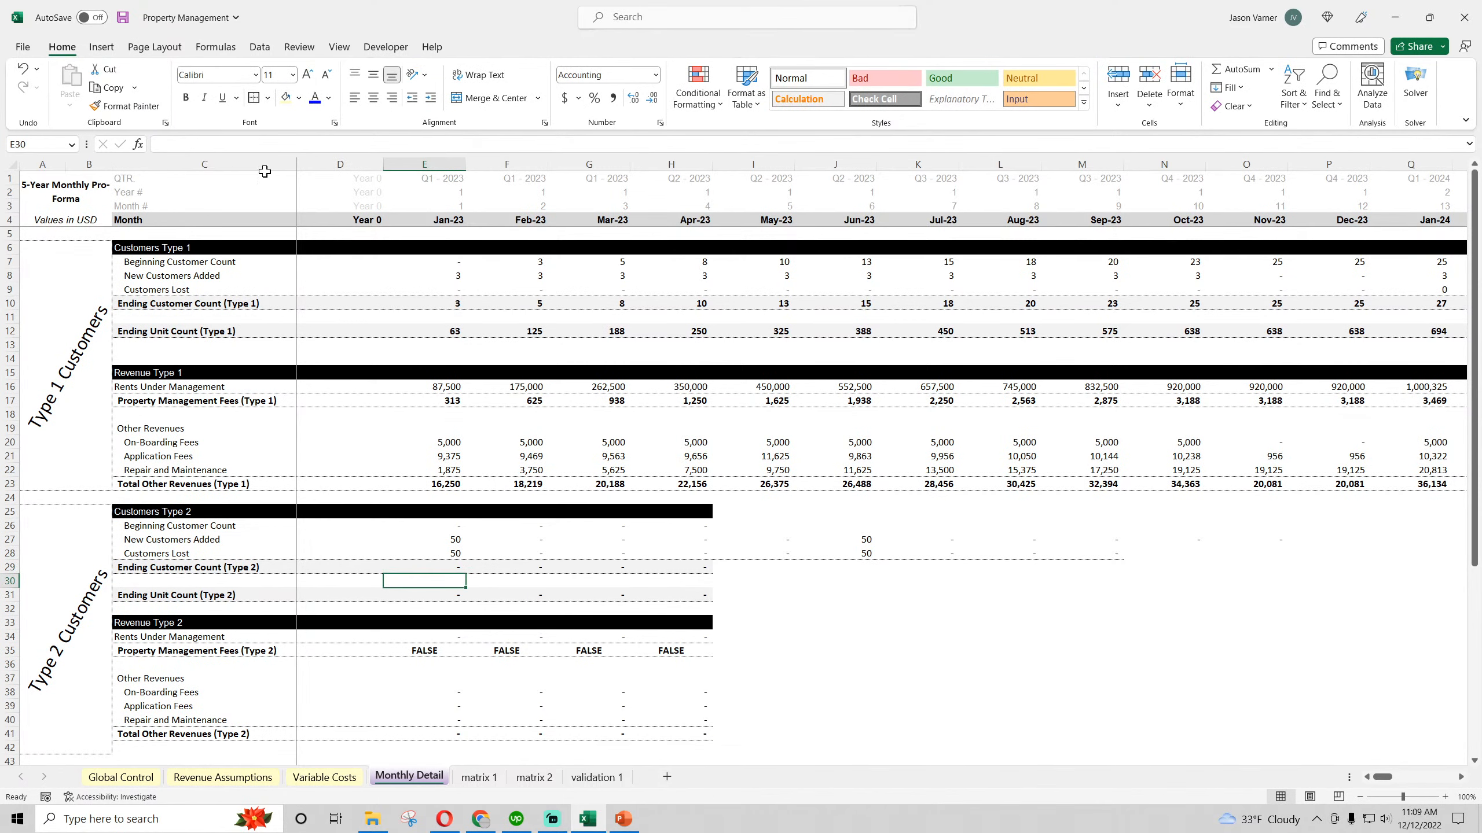
click(445, 568)
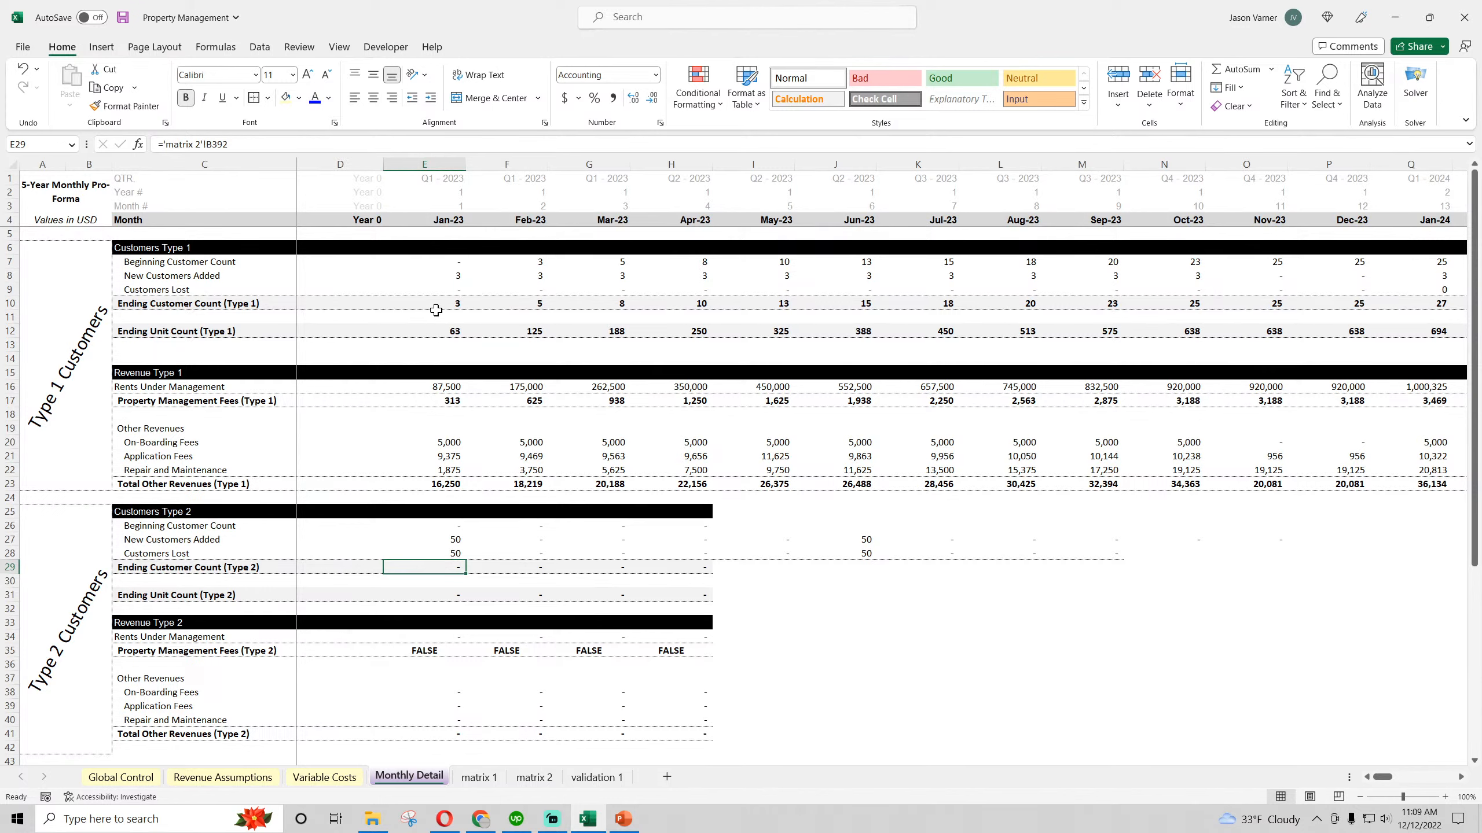
click(442, 303)
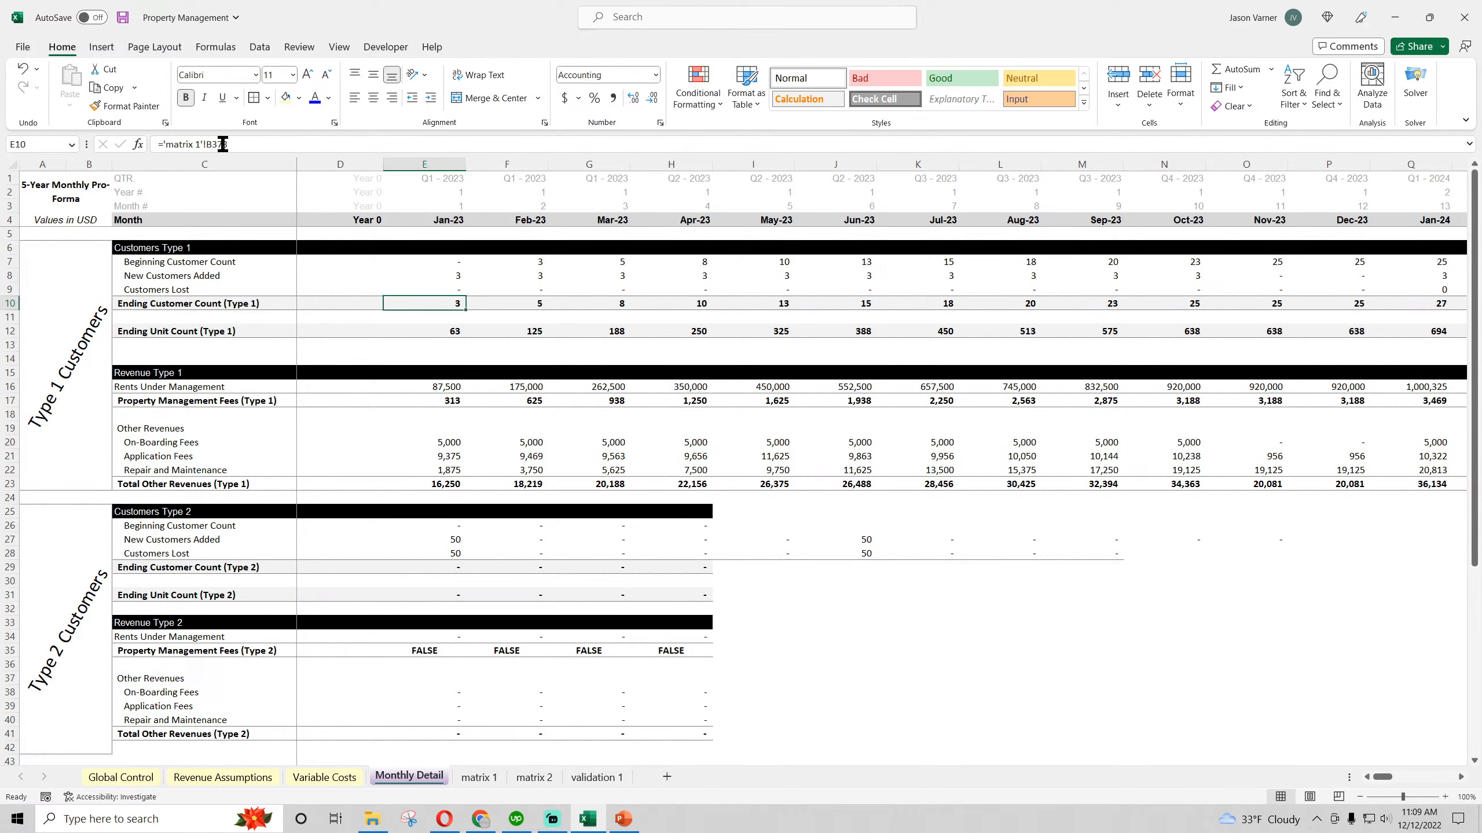
click(442, 566)
click(239, 144)
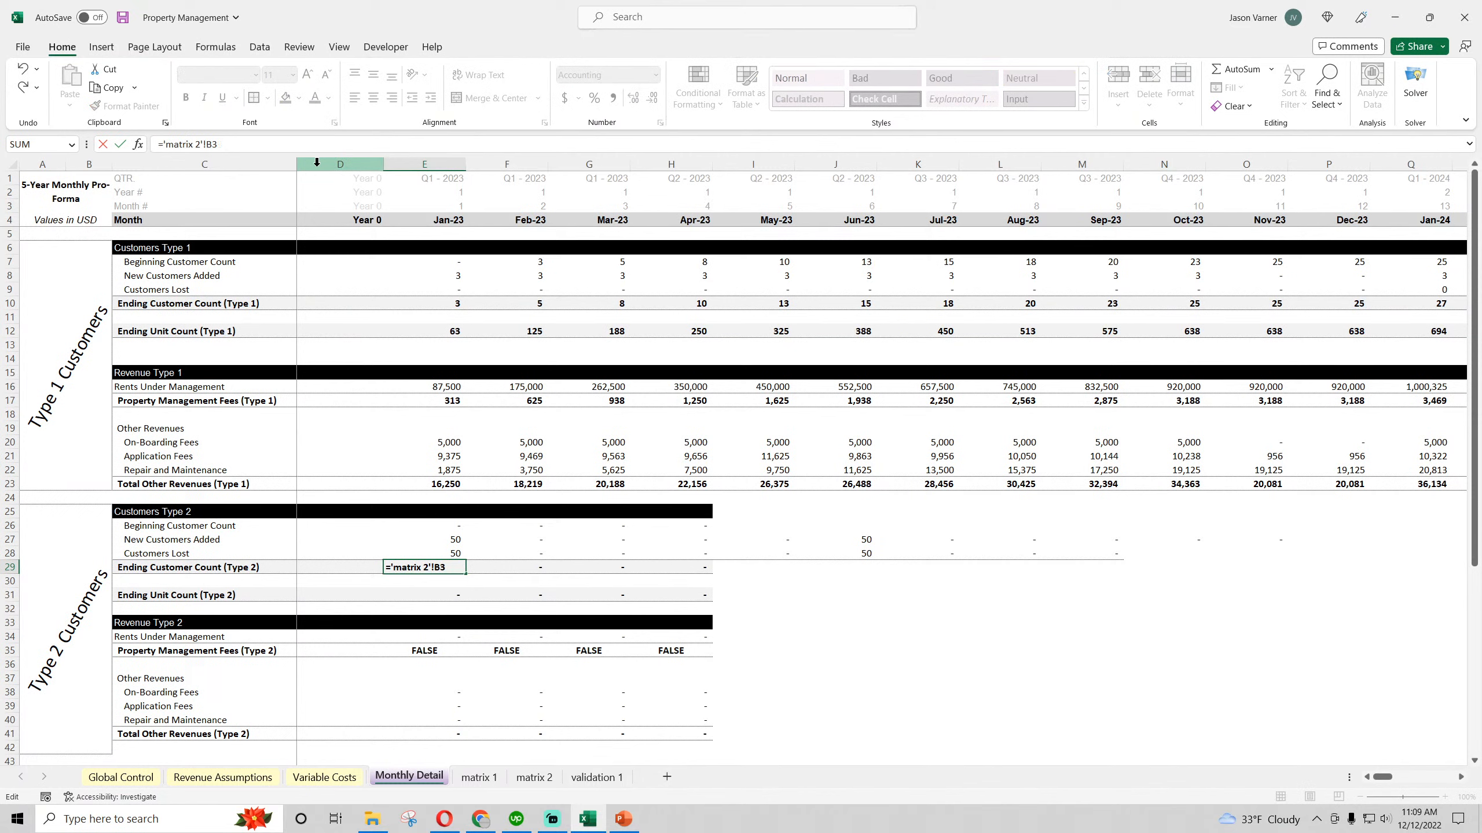
key(Return)
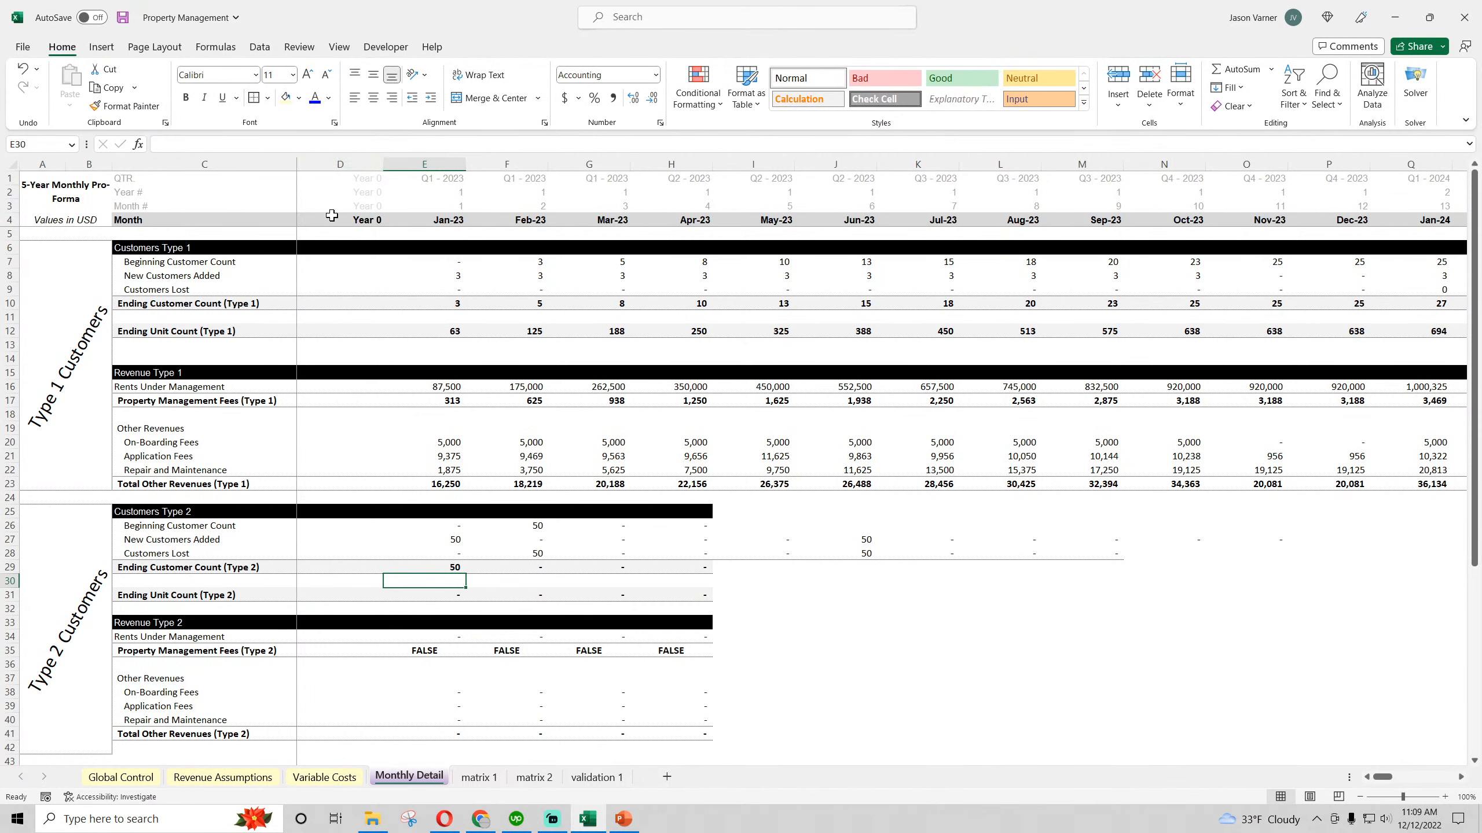
Copy the E29 Ending Customer Count formula across to column O, and extend the Customers Type 2 block H25:H29 through Dec-23 in column P
click(455, 567)
drag(466, 574, 1283, 575)
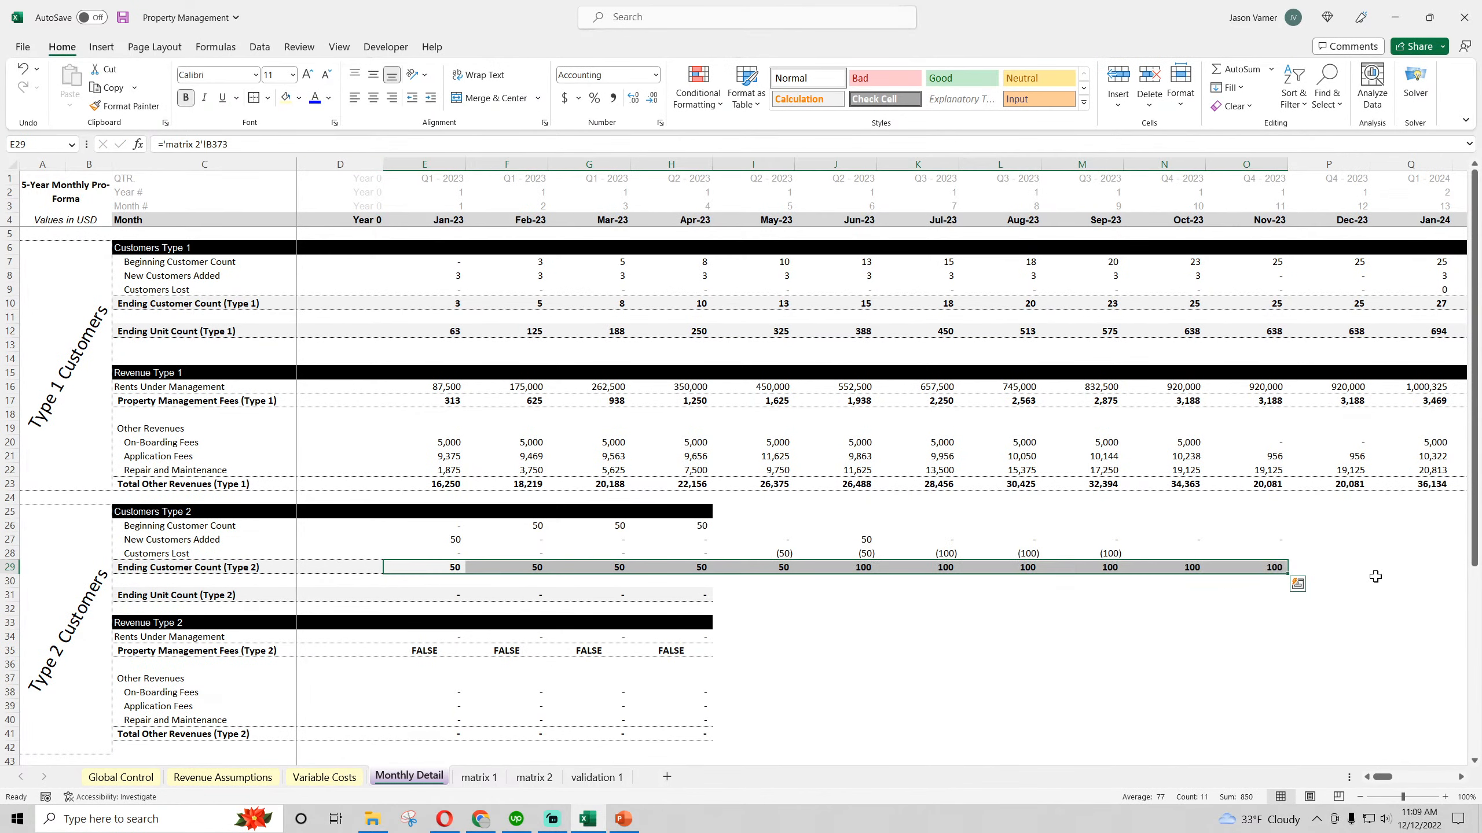
drag(694, 511, 1368, 578)
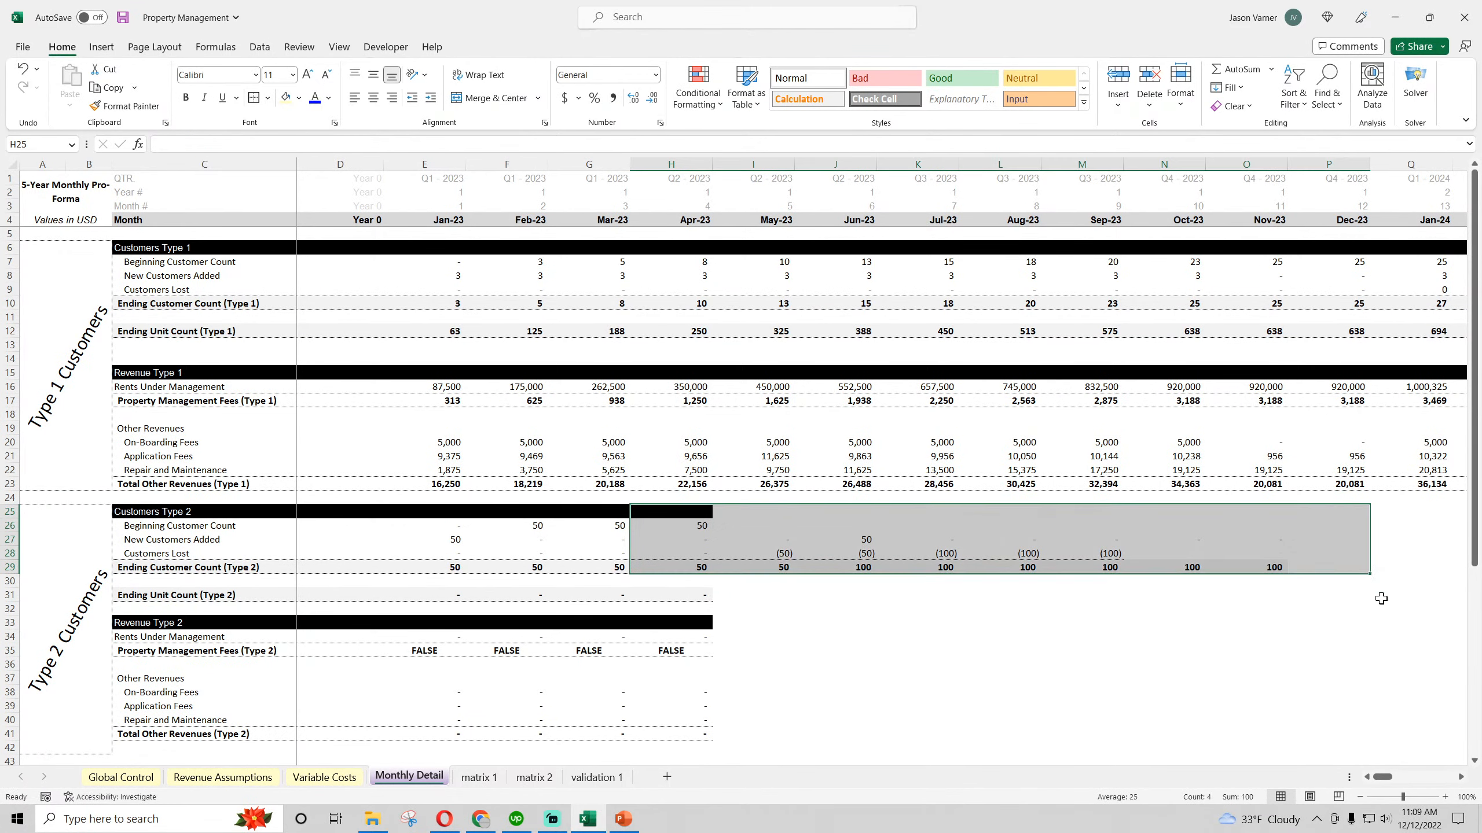
Verify the Type 2 Customers Lost and Ending Customer Count formulas against the Customers Remaining row on matrix 2
click(781, 553)
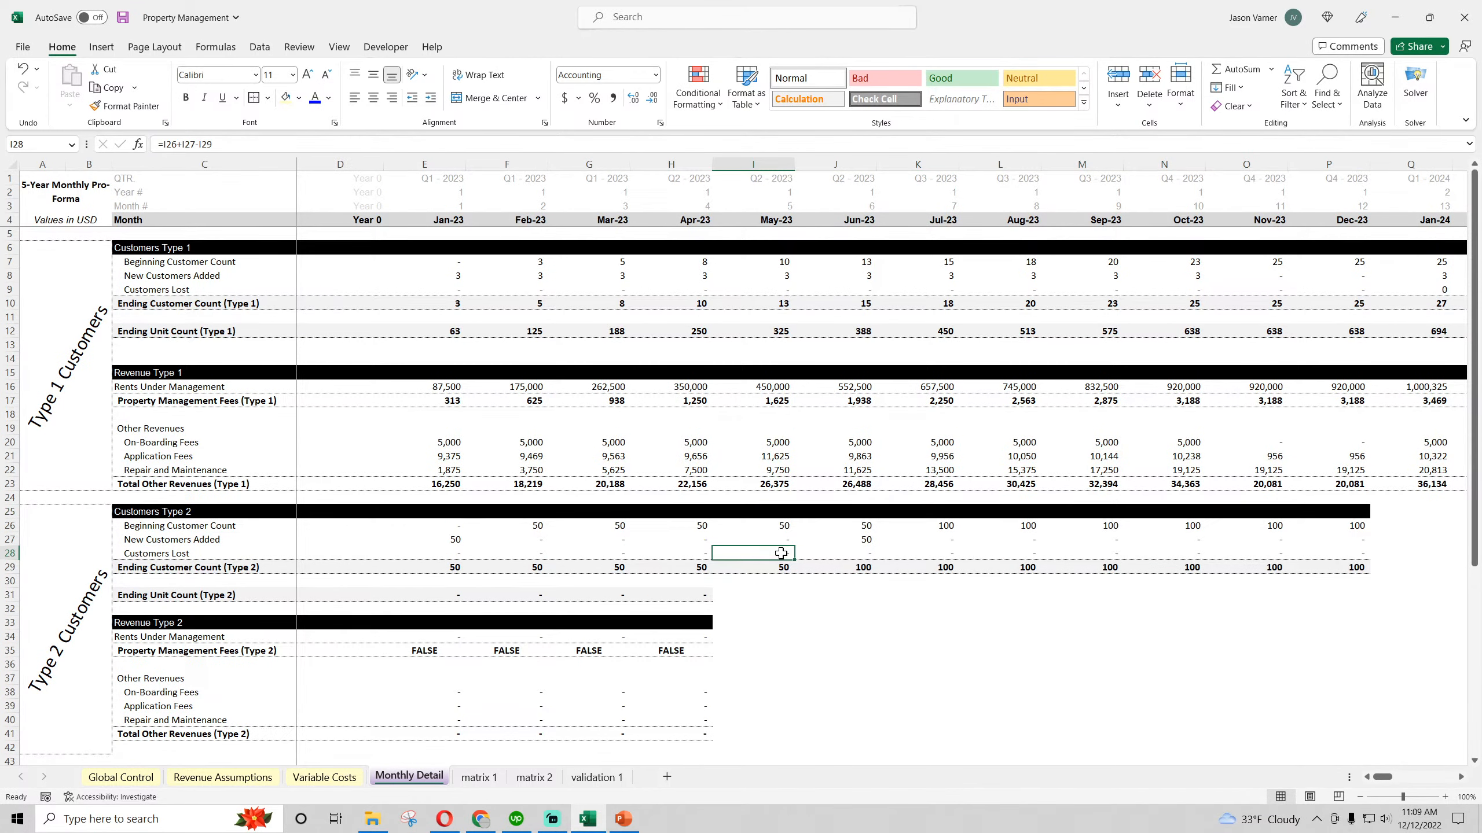
click(852, 555)
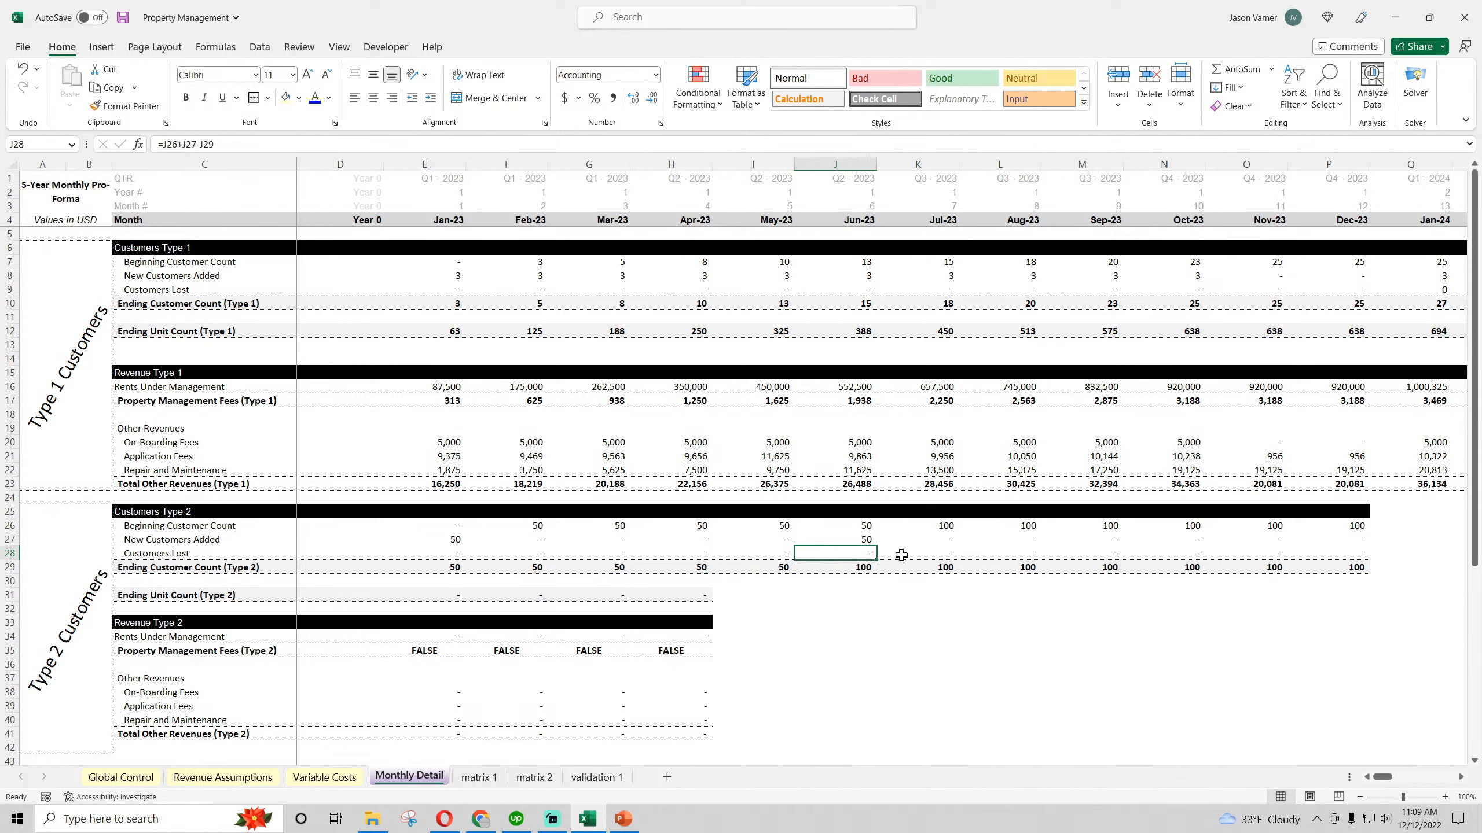
click(781, 567)
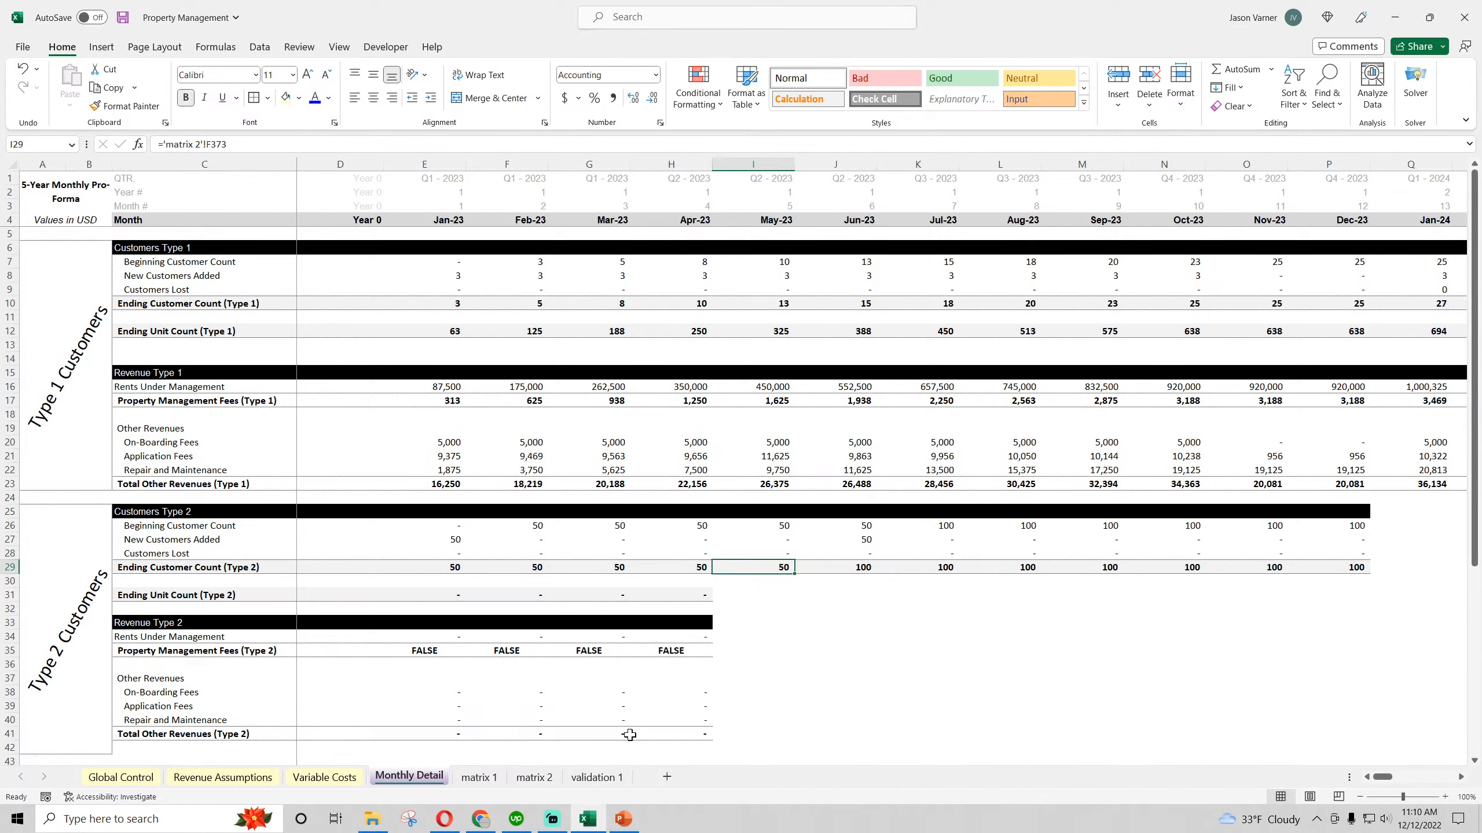
click(533, 777)
scroll(294, 630, up, 20)
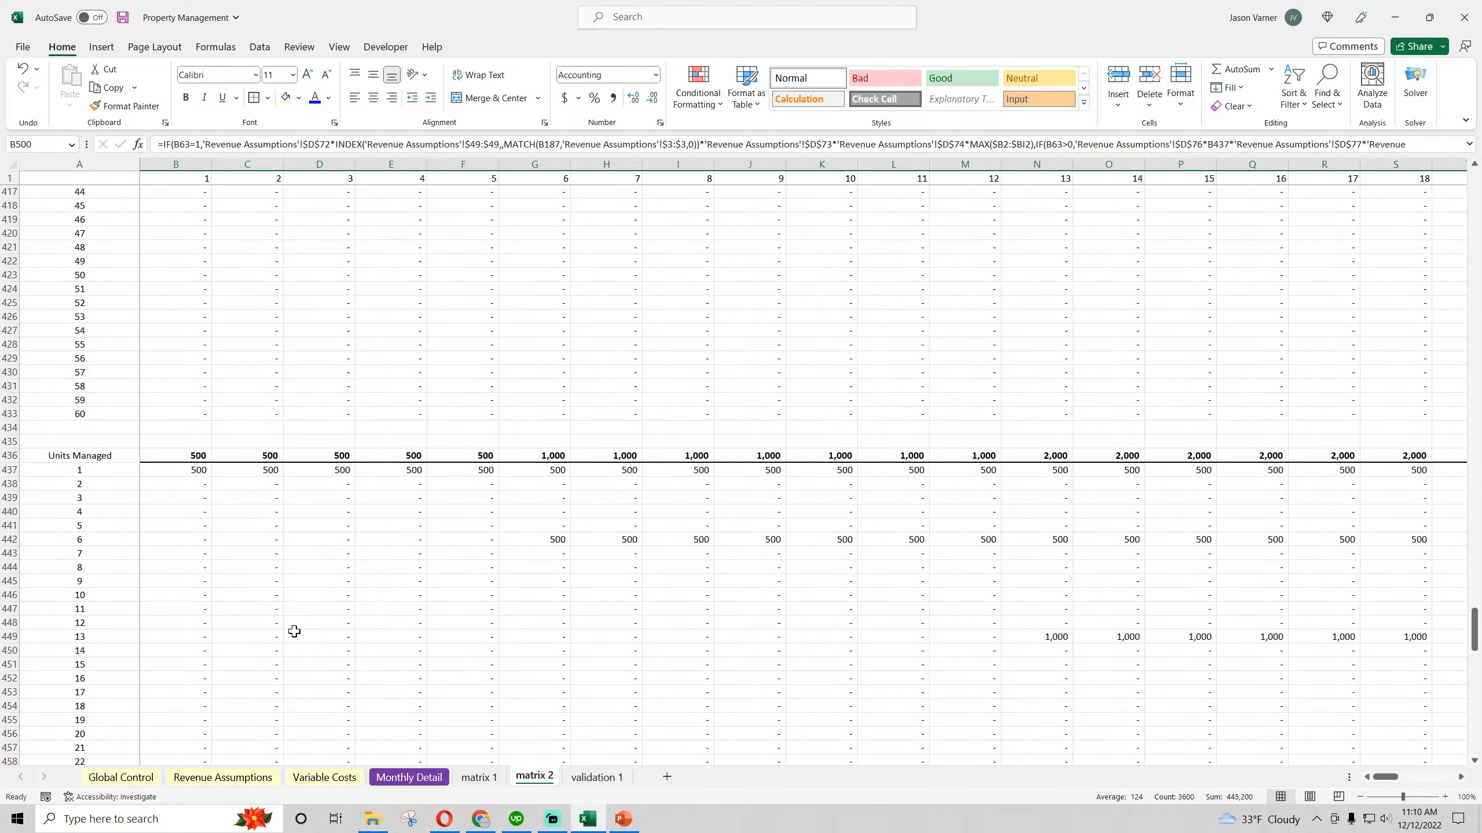
click(194, 500)
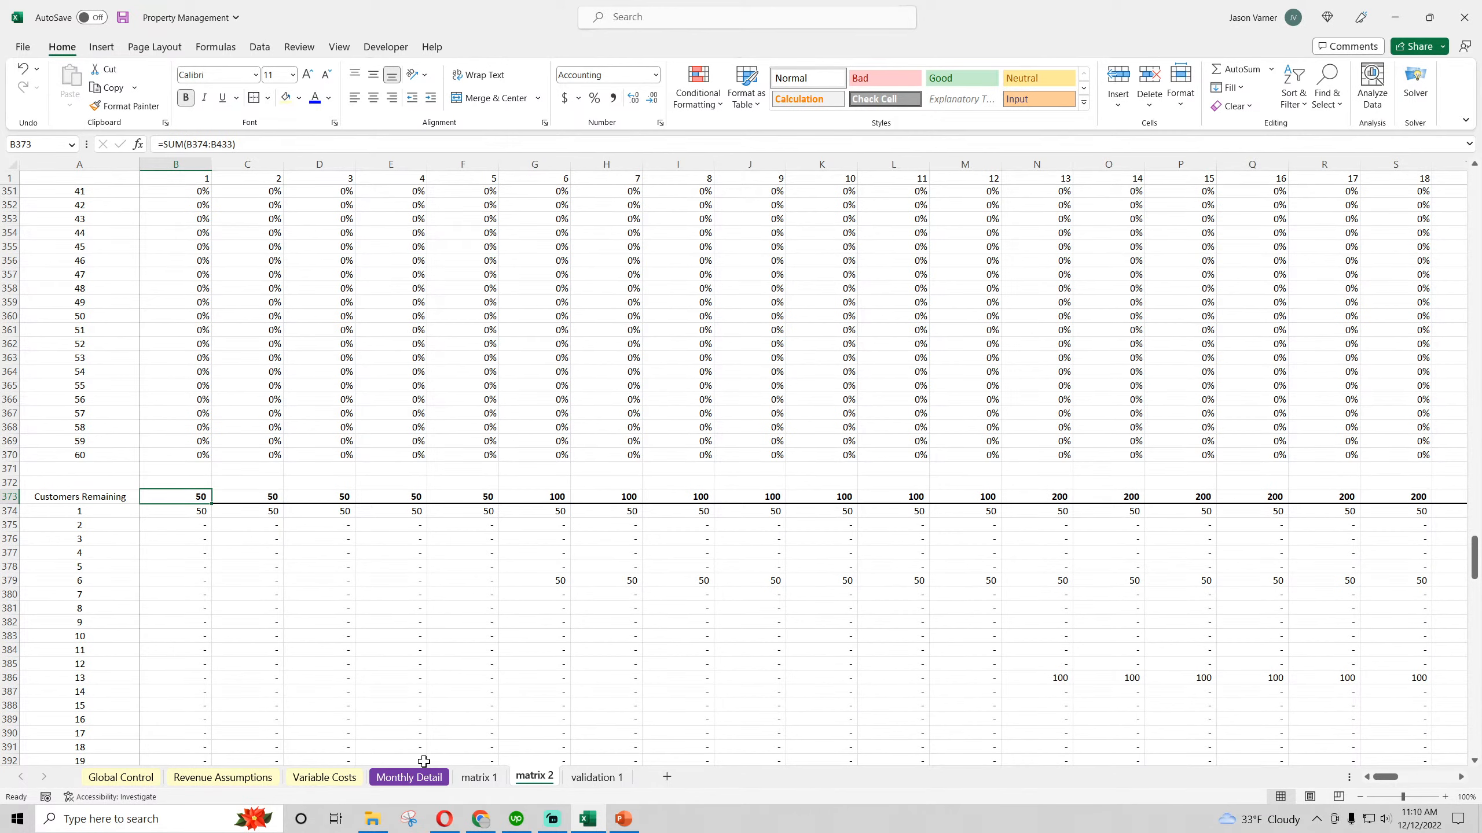
click(409, 777)
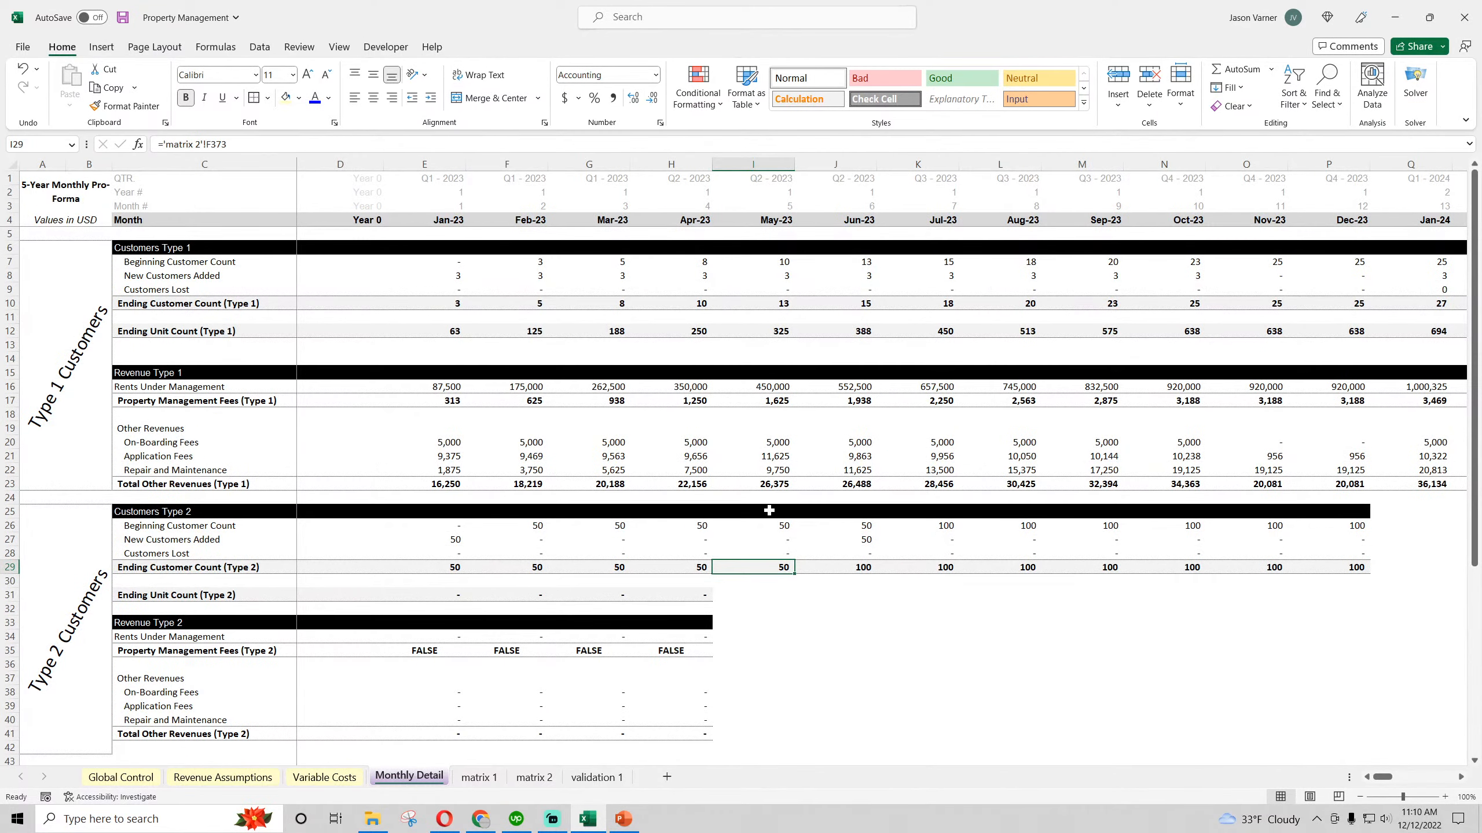
drag(767, 512, 1410, 562)
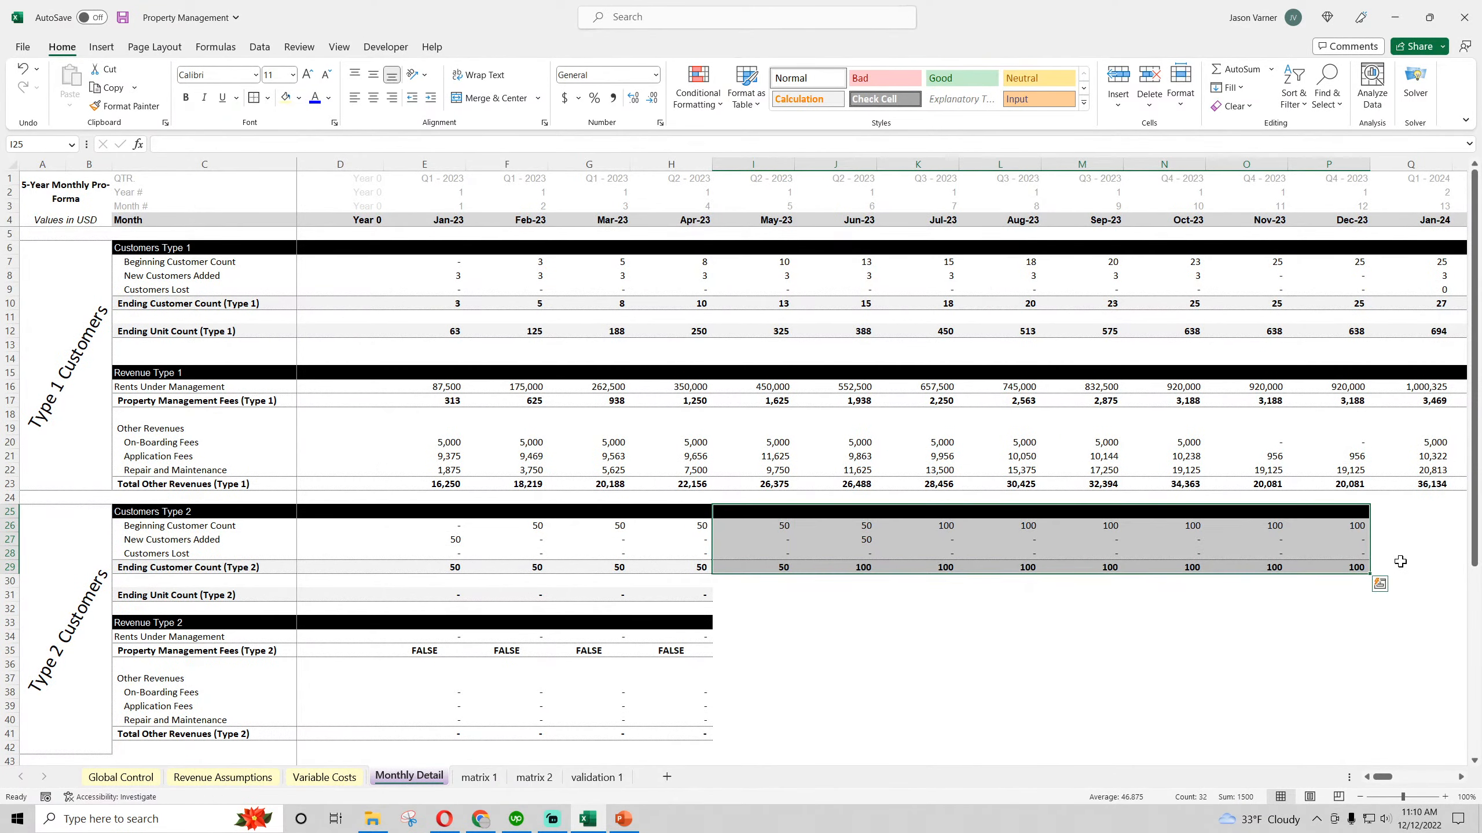
Point Ending Unit Count (Type 2) in E31 to the Units Managed total at 'matrix 2'!B436
click(452, 595)
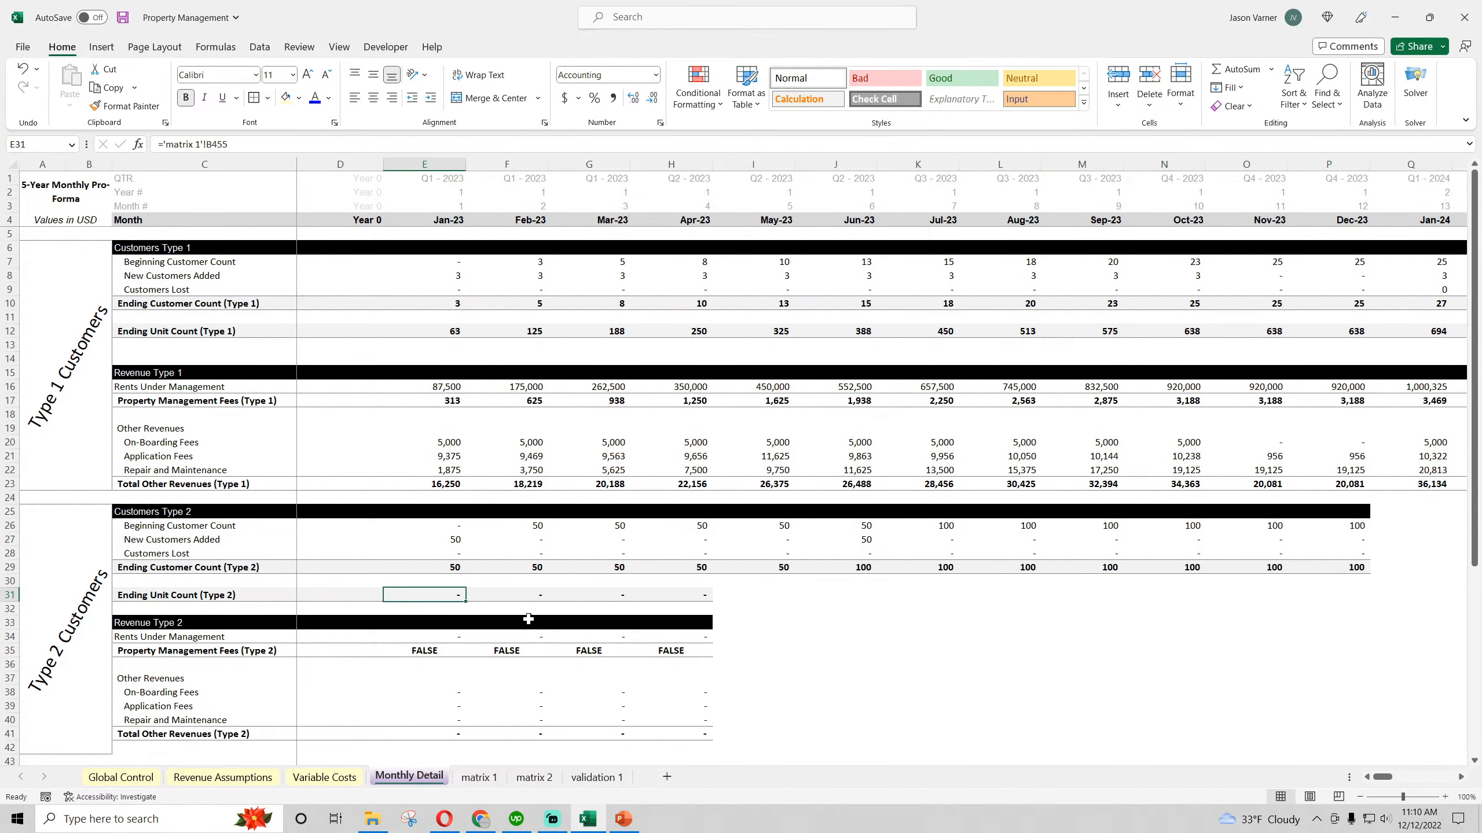
text(=)
click(552, 777)
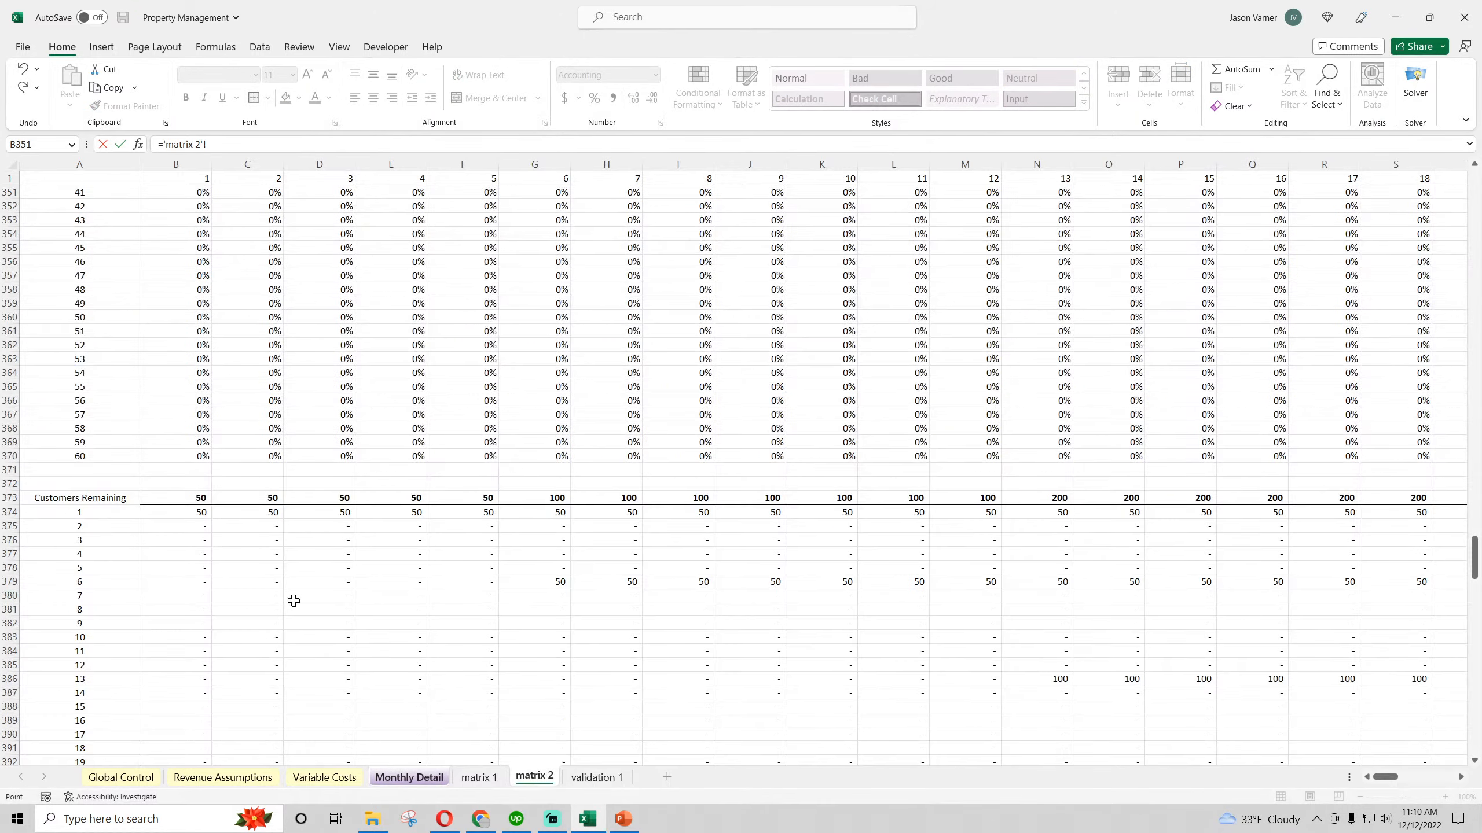
scroll(280, 605, down, 15)
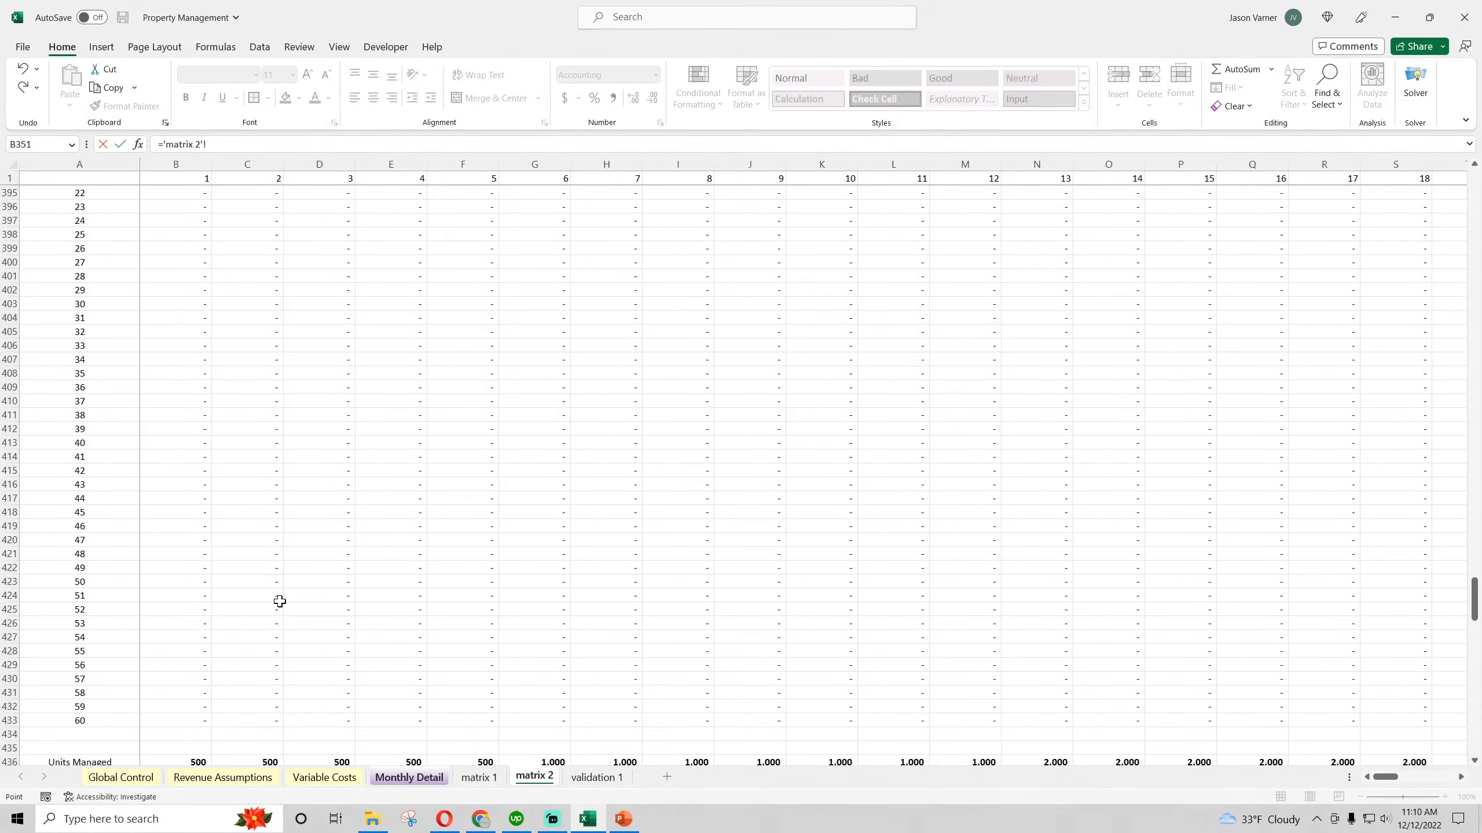
click(188, 304)
key(Return)
Copy the E31 Ending Unit Count formula across to Sep-23 in column M
click(455, 595)
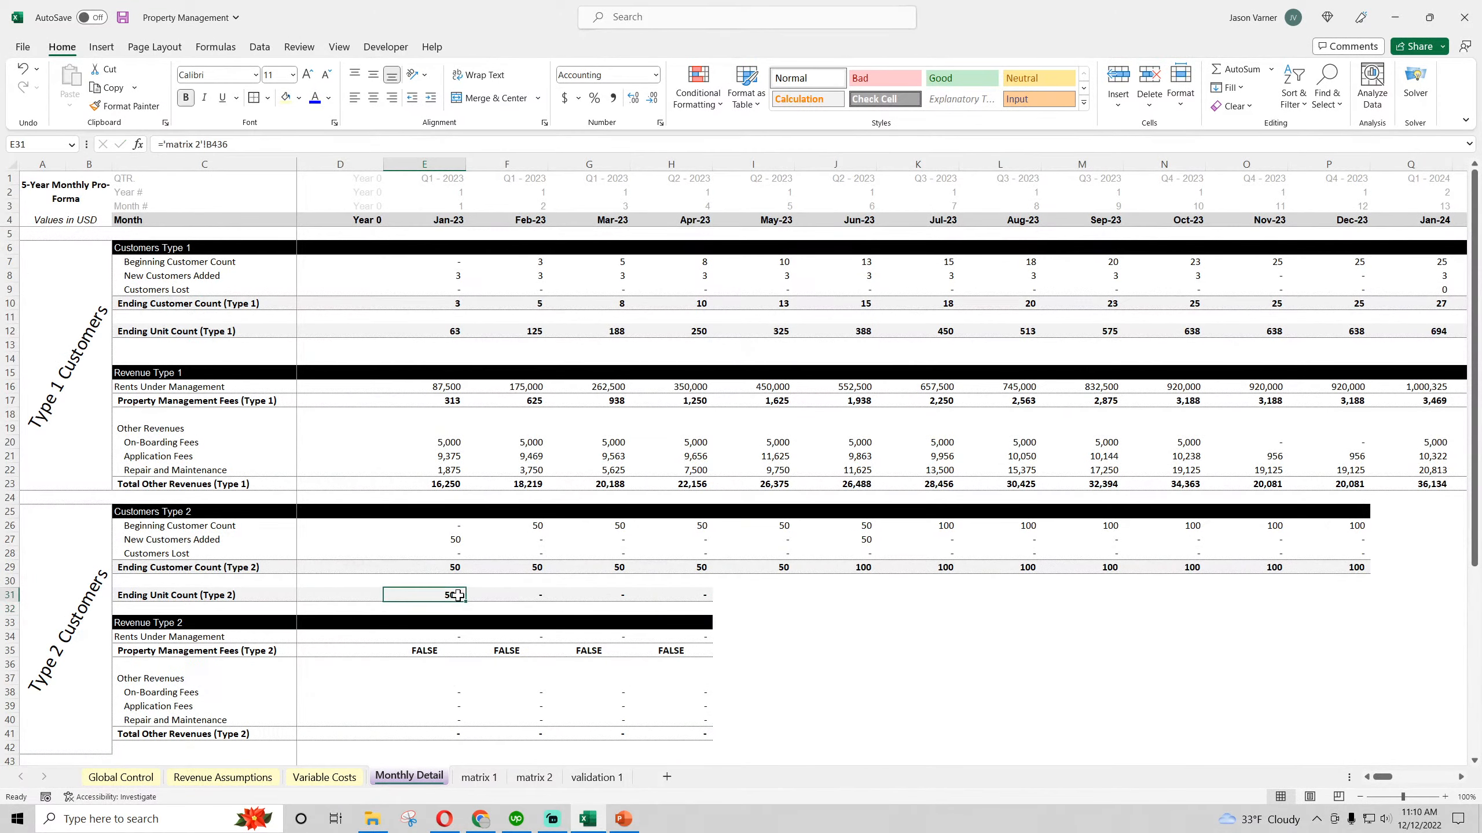
key(shift+Right)
key(shift+Right)
key(shift+Right)
key(shift+Right)
key(shift+Right)
key(shift+Right)
key(shift+Right)
key(shift+Right)
key(ctrl+r)
click(440, 593)
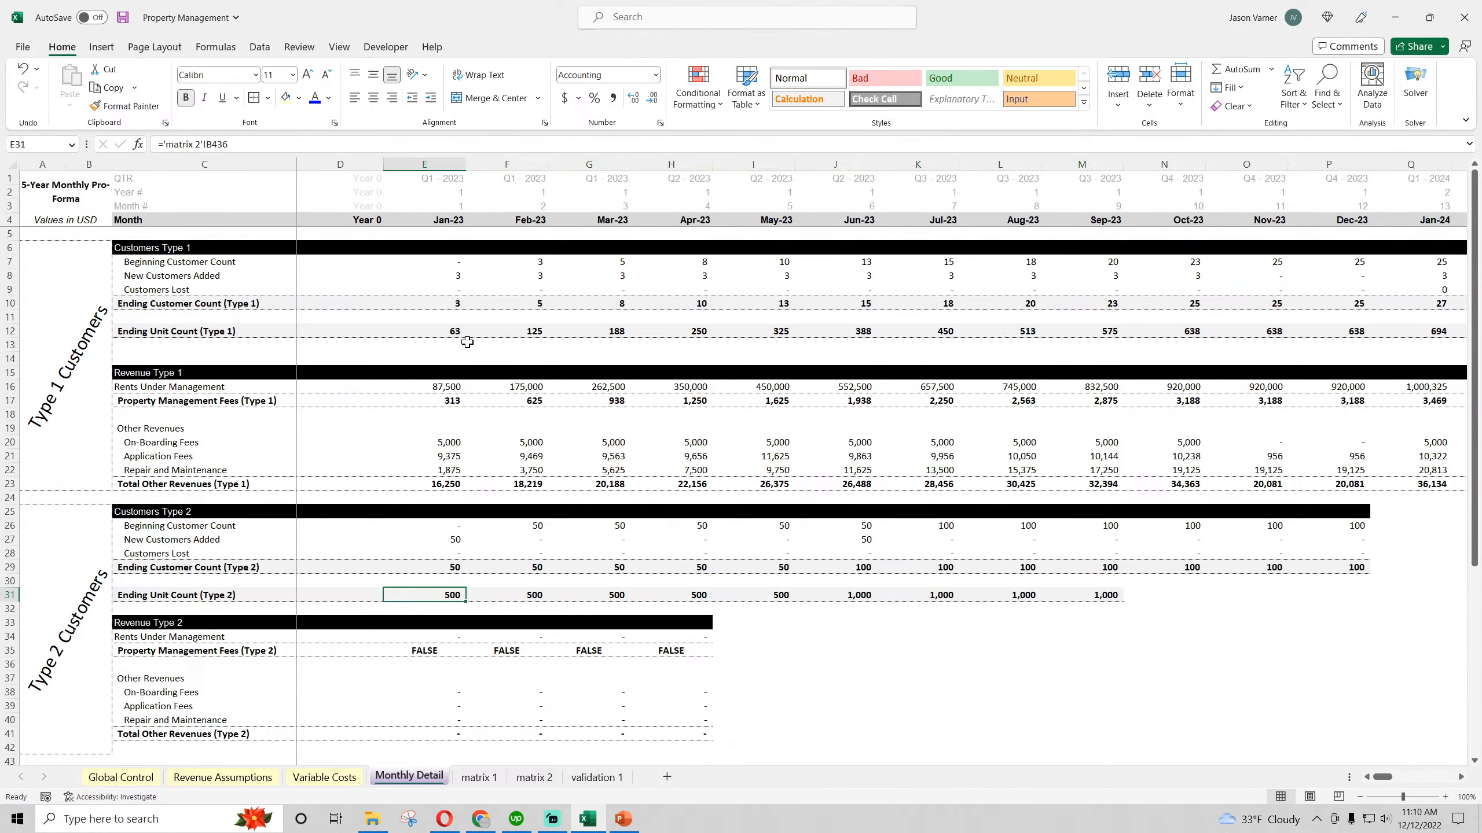
Compare the Type 2 Ending Unit Count link in E31 with the Type 1 formula in E12, and check E29
click(449, 331)
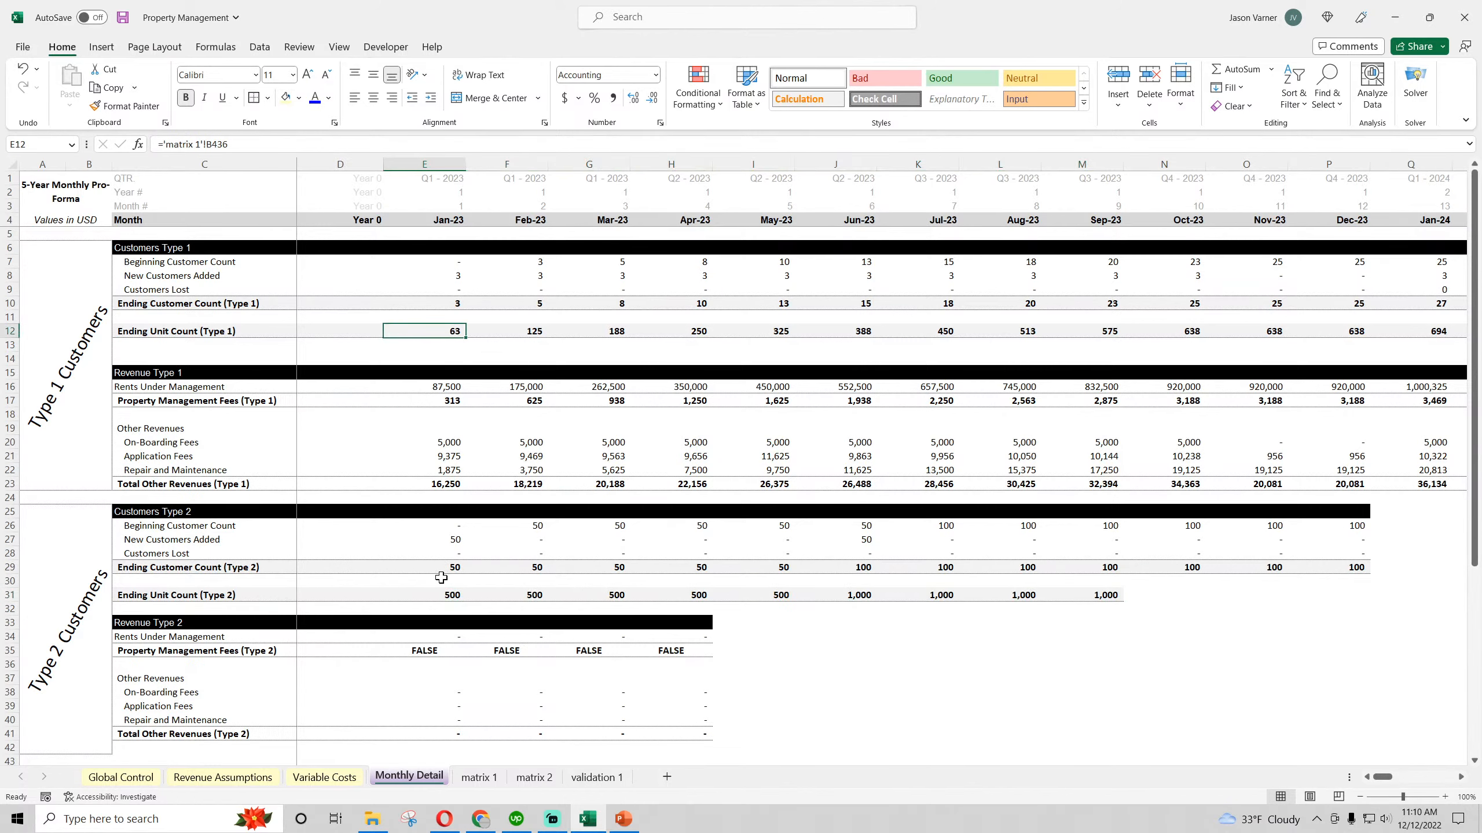
click(449, 596)
click(453, 563)
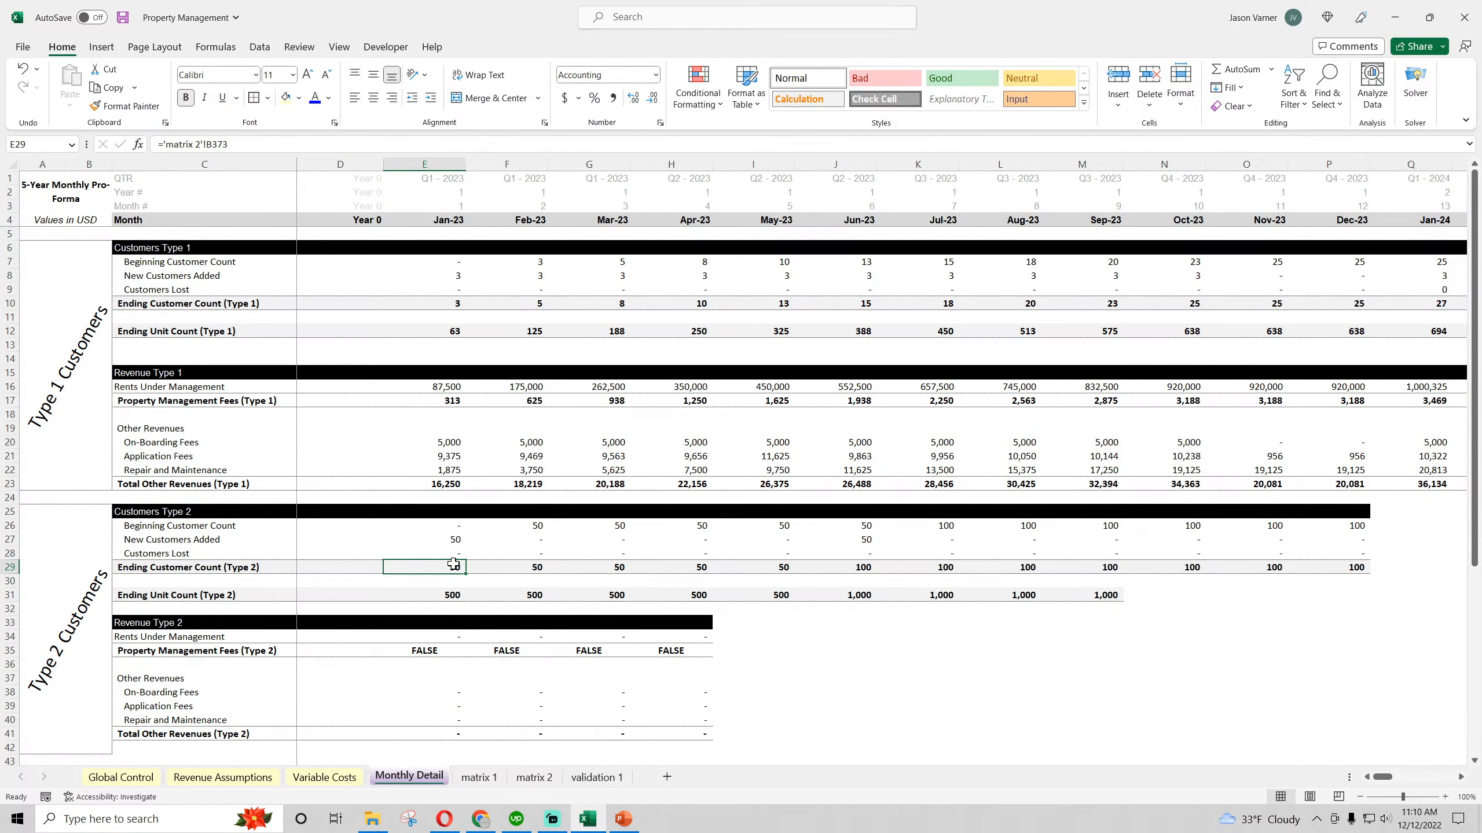
Fill the Type 2 customer and unit count block E25:E31 across all months through Dec-27 in column BL
click(454, 515)
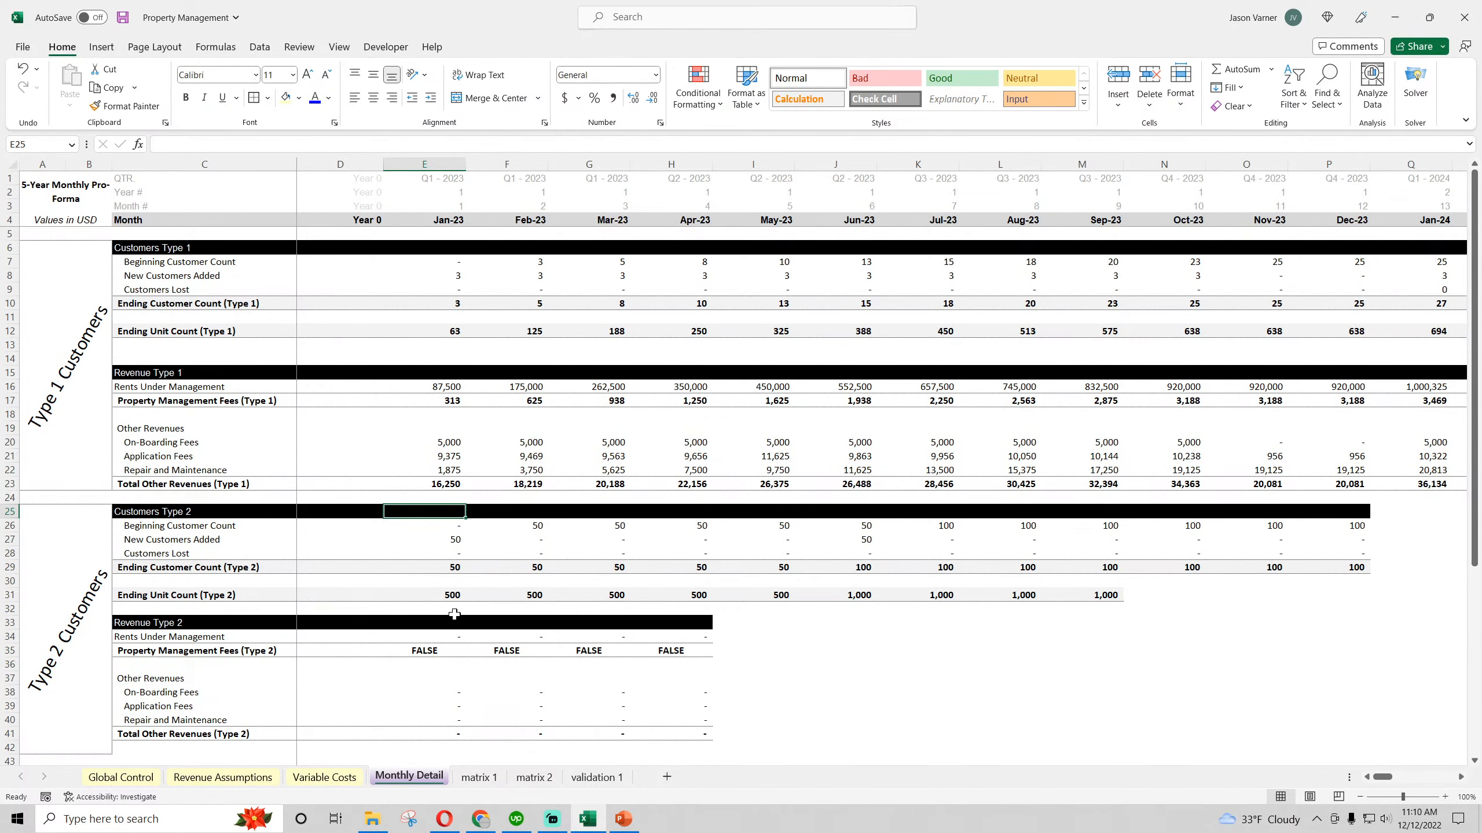
drag(454, 517, 1479, 683)
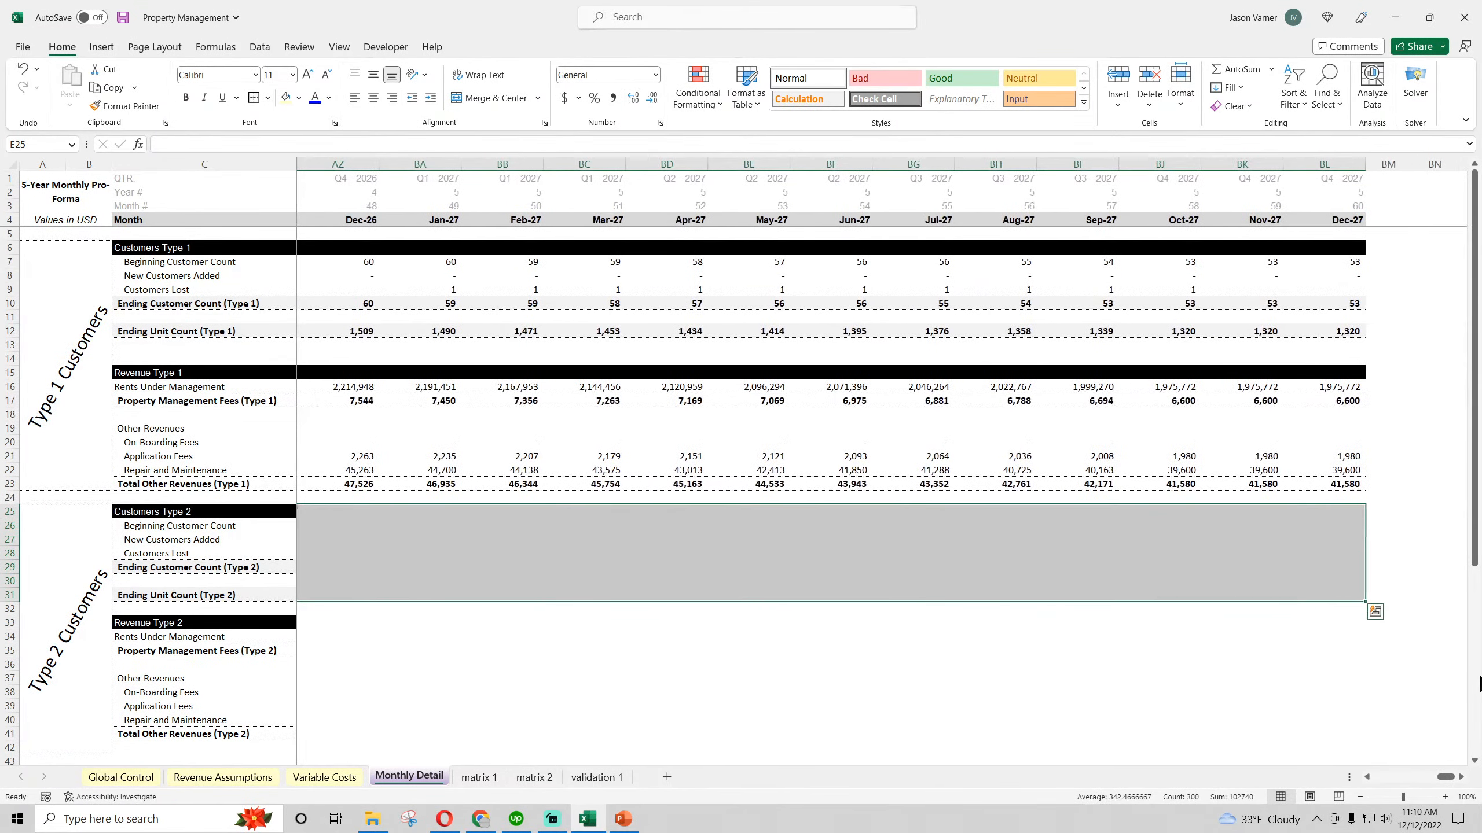
click(1328, 707)
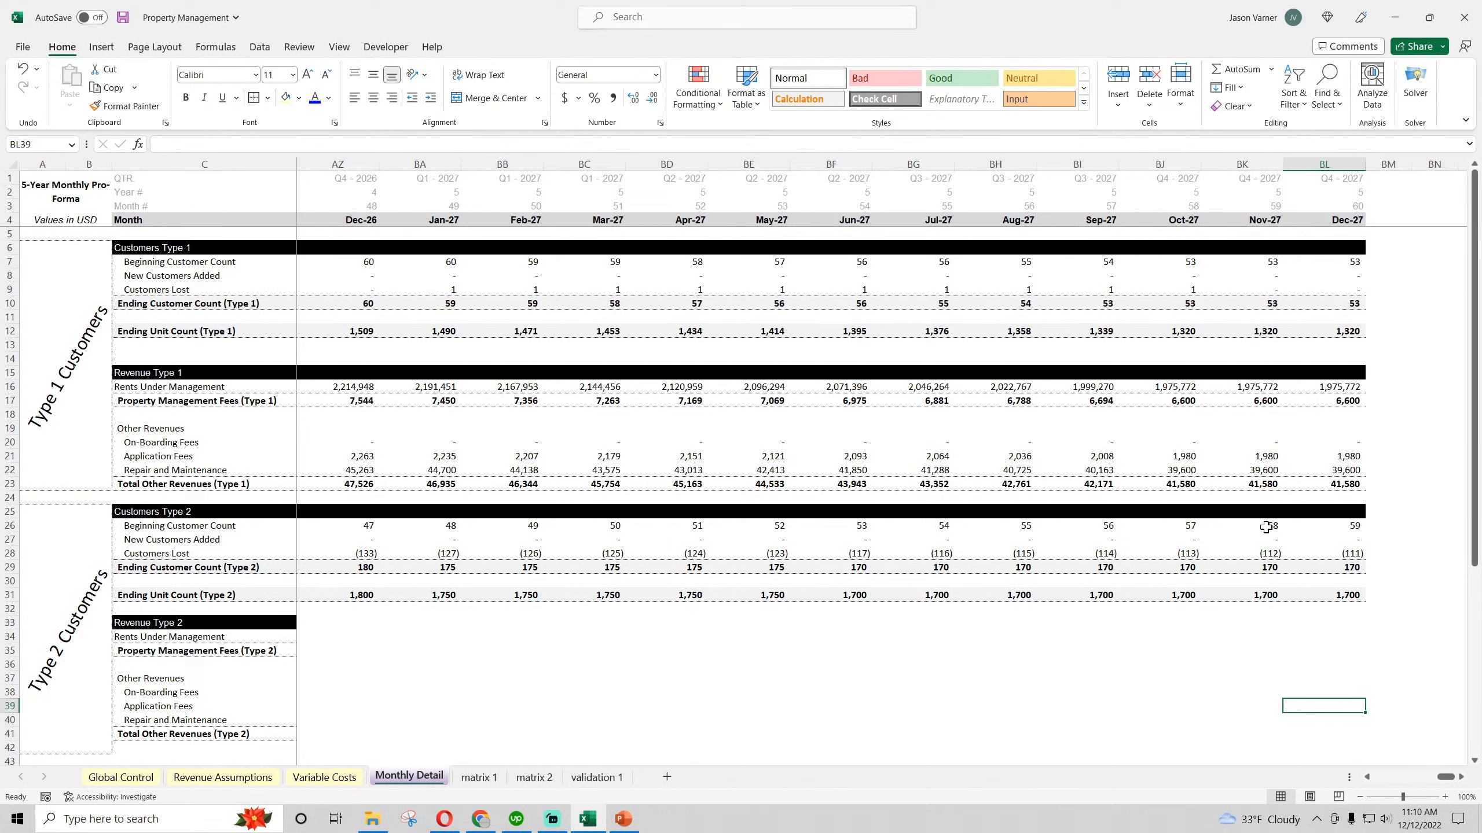
Check the Type 2 Customers Lost formulas for Oct-27 through Dec-27 in row 28, and save the workbook
click(1267, 552)
click(1334, 555)
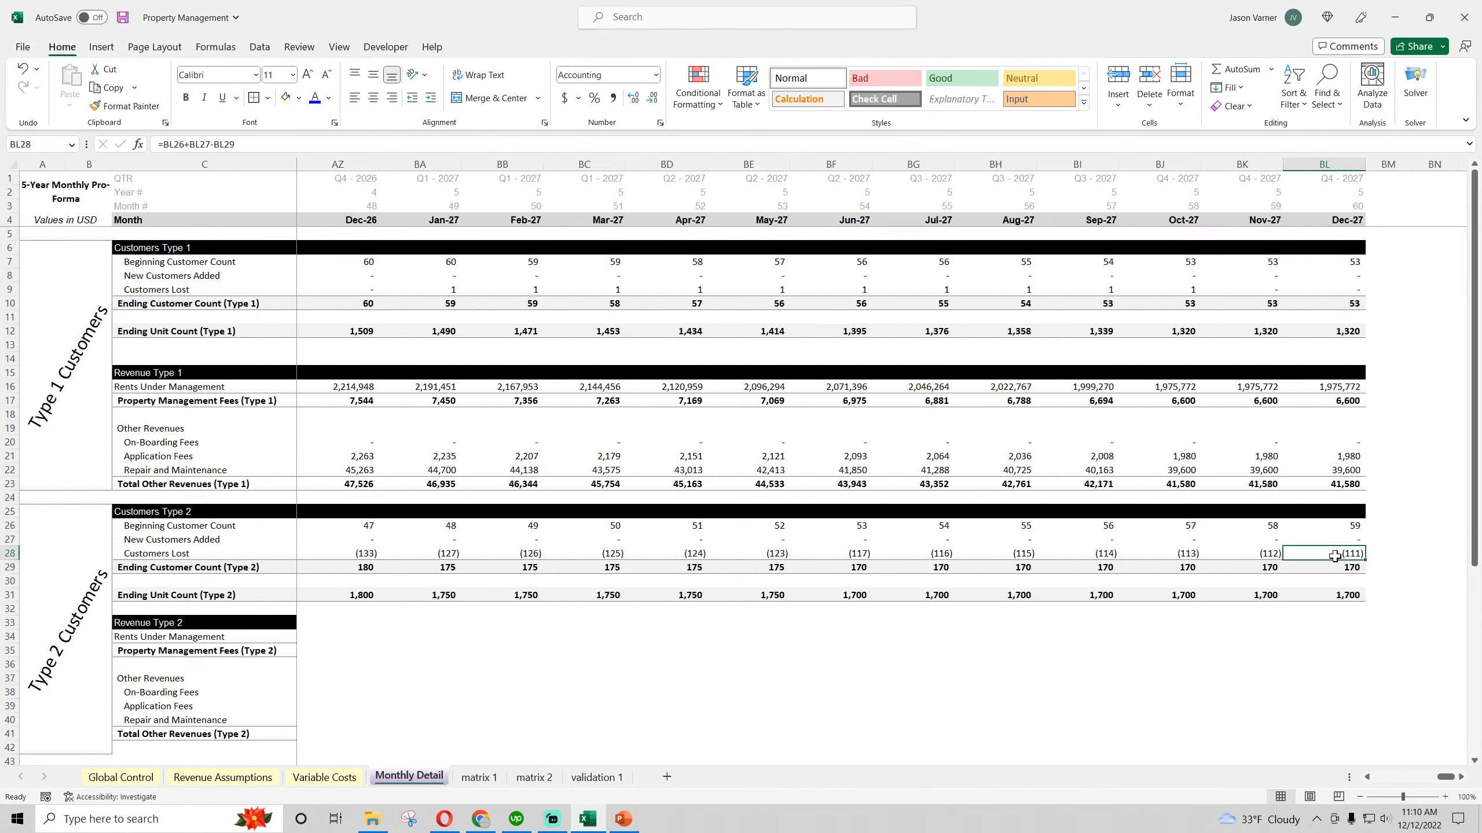
click(1165, 552)
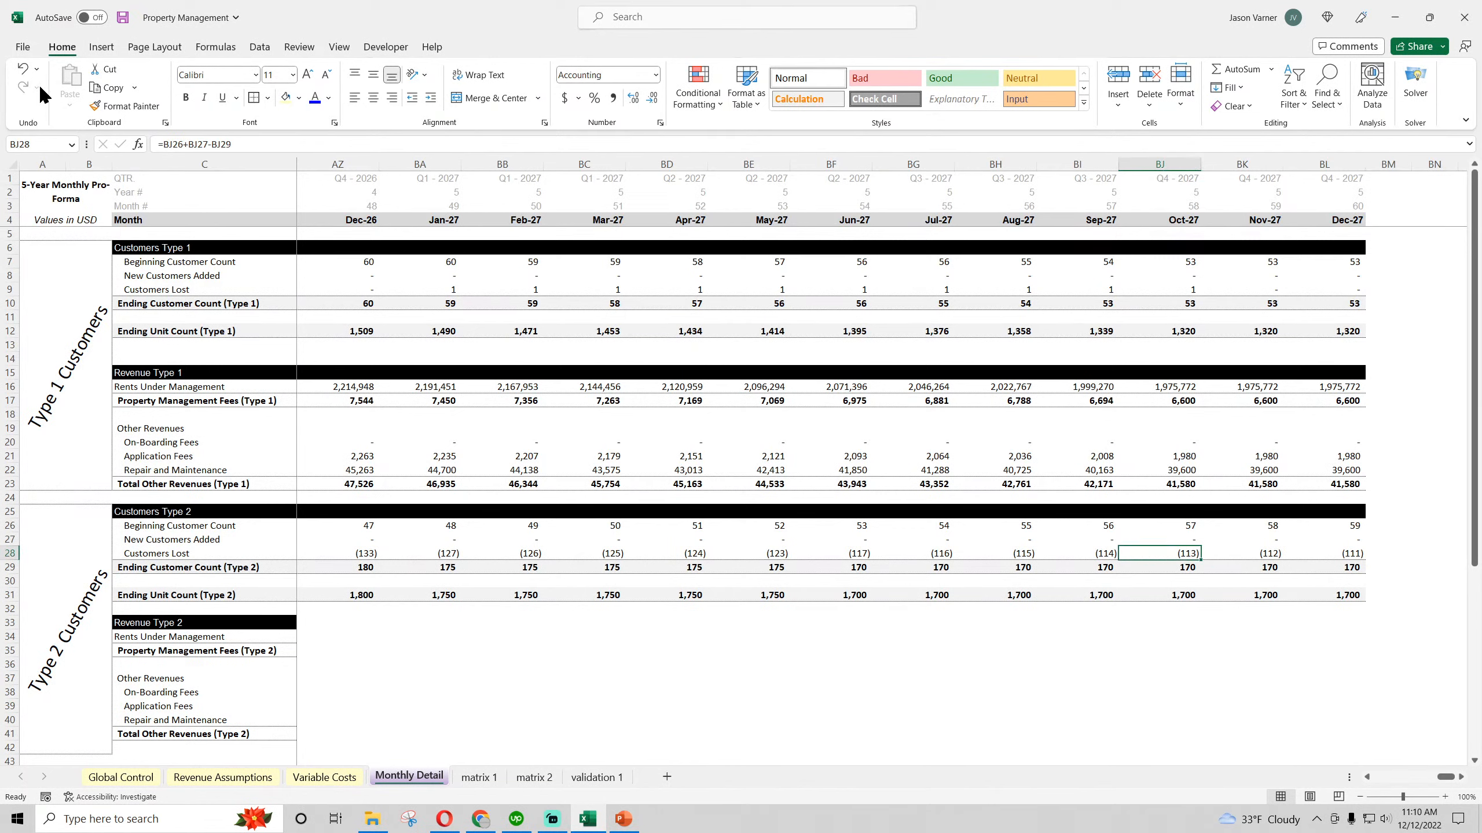
click(123, 17)
Review the Type 2 Customers Lost and New Customers Added rows across the 2023 to 2027 months, and save the workbook
click(660, 554)
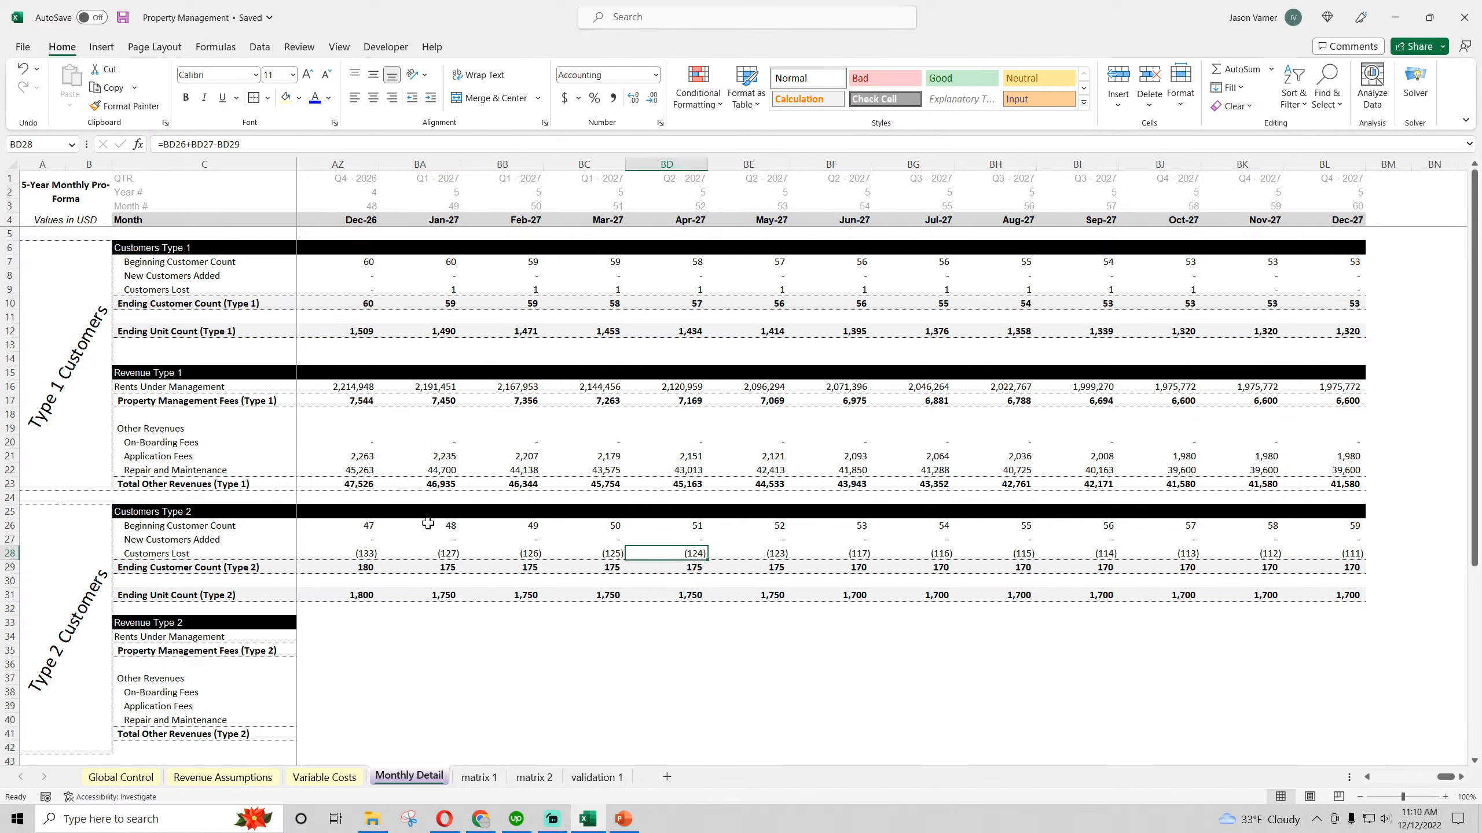
click(441, 539)
drag(1438, 782, 1393, 785)
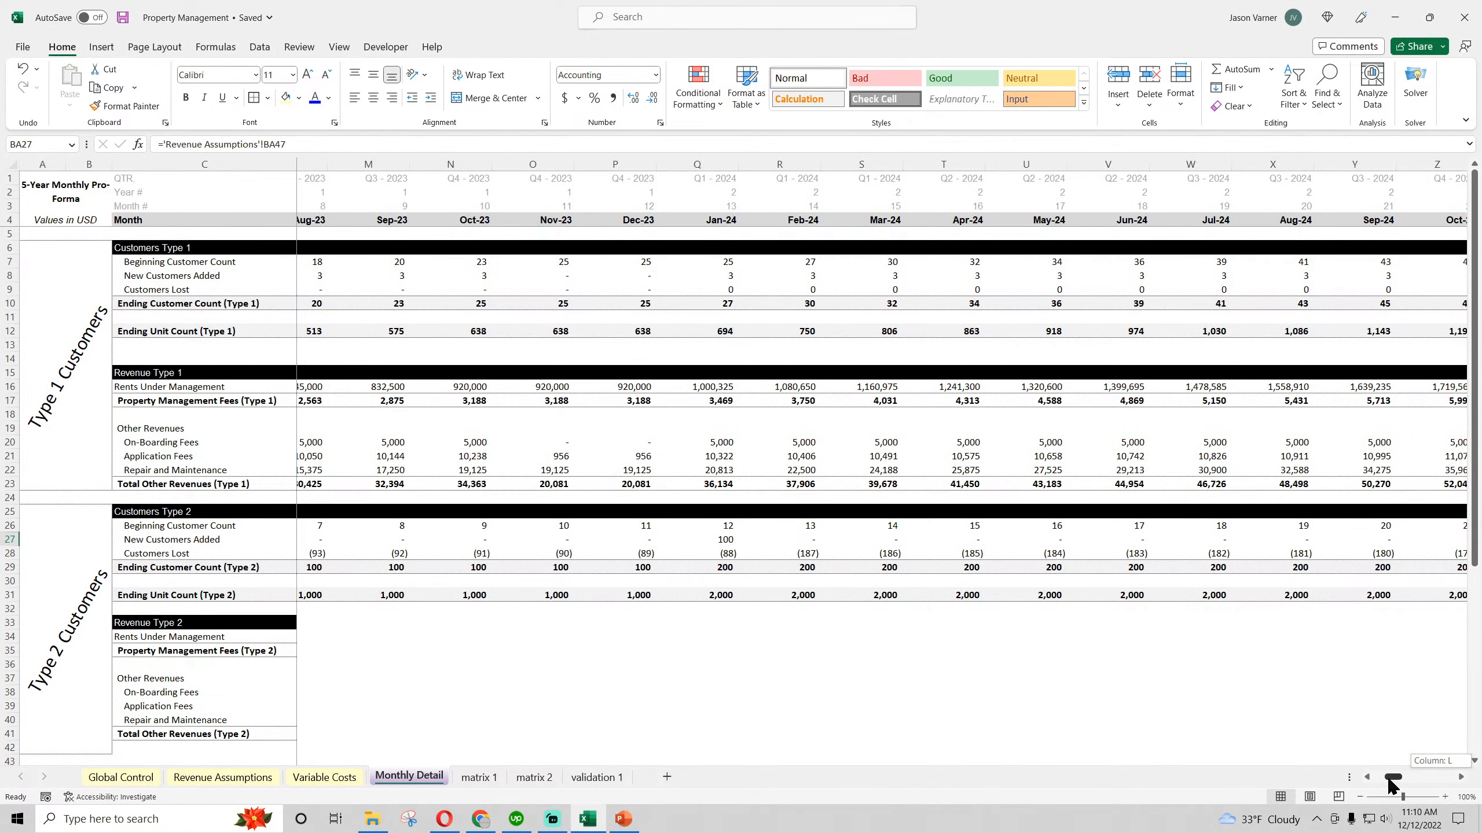
drag(1393, 785, 1446, 777)
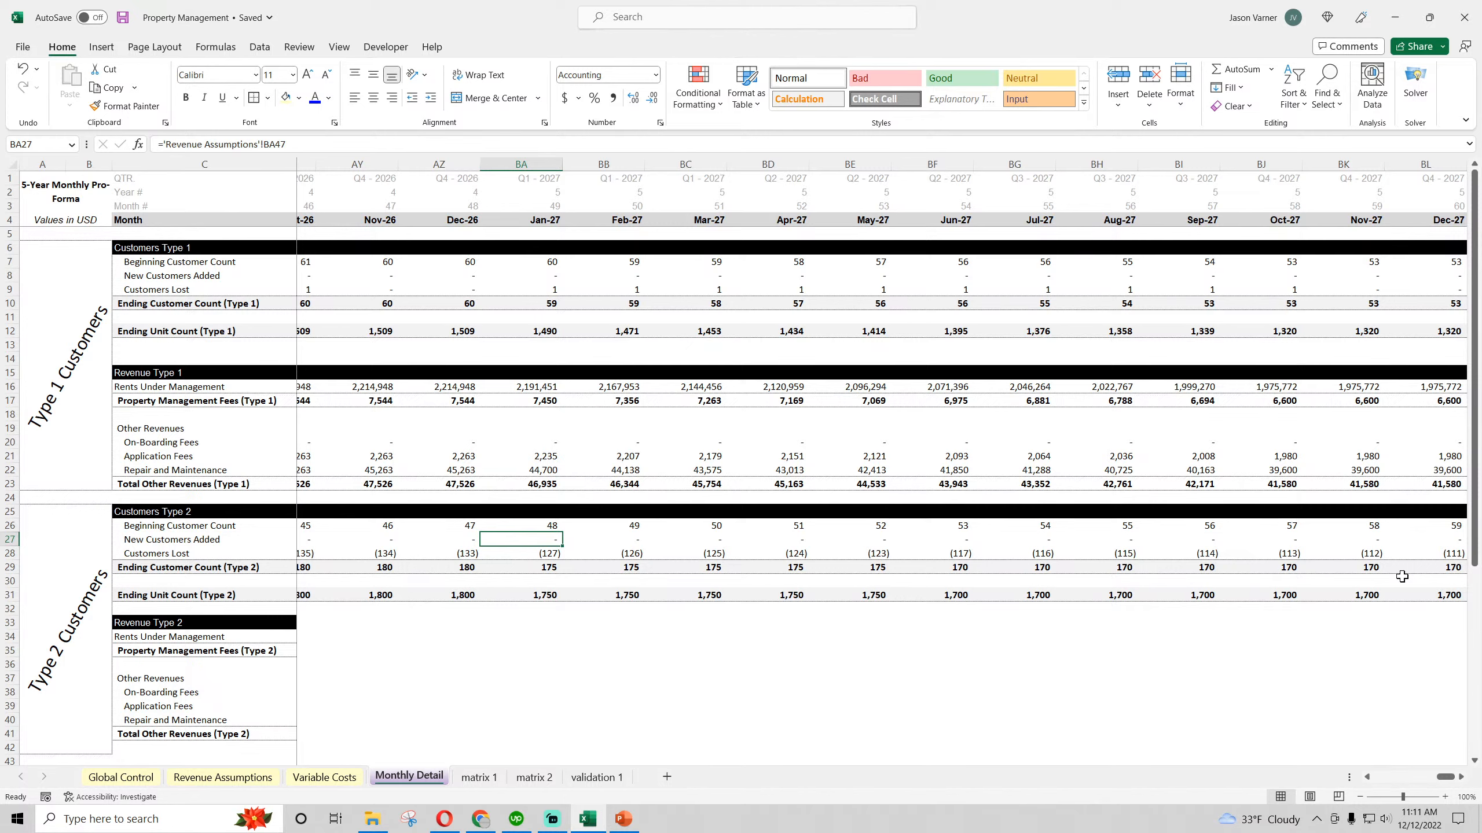
click(123, 19)
Inspect the Type 2 Beginning Customer Count, New Customers Added and Customers Lost formulas in the first months of 2023
drag(1446, 777, 1383, 777)
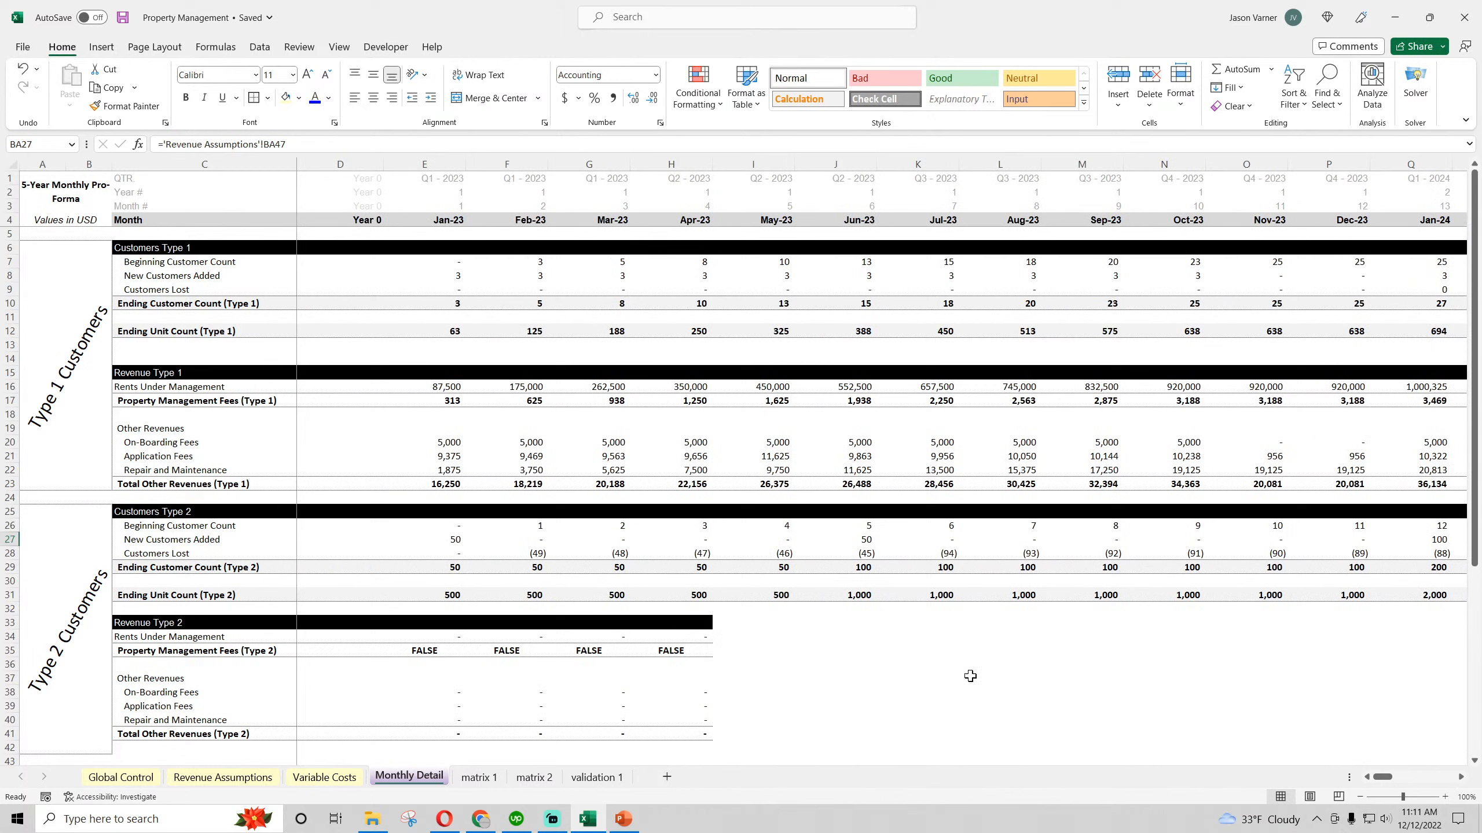
click(458, 526)
click(454, 542)
click(535, 552)
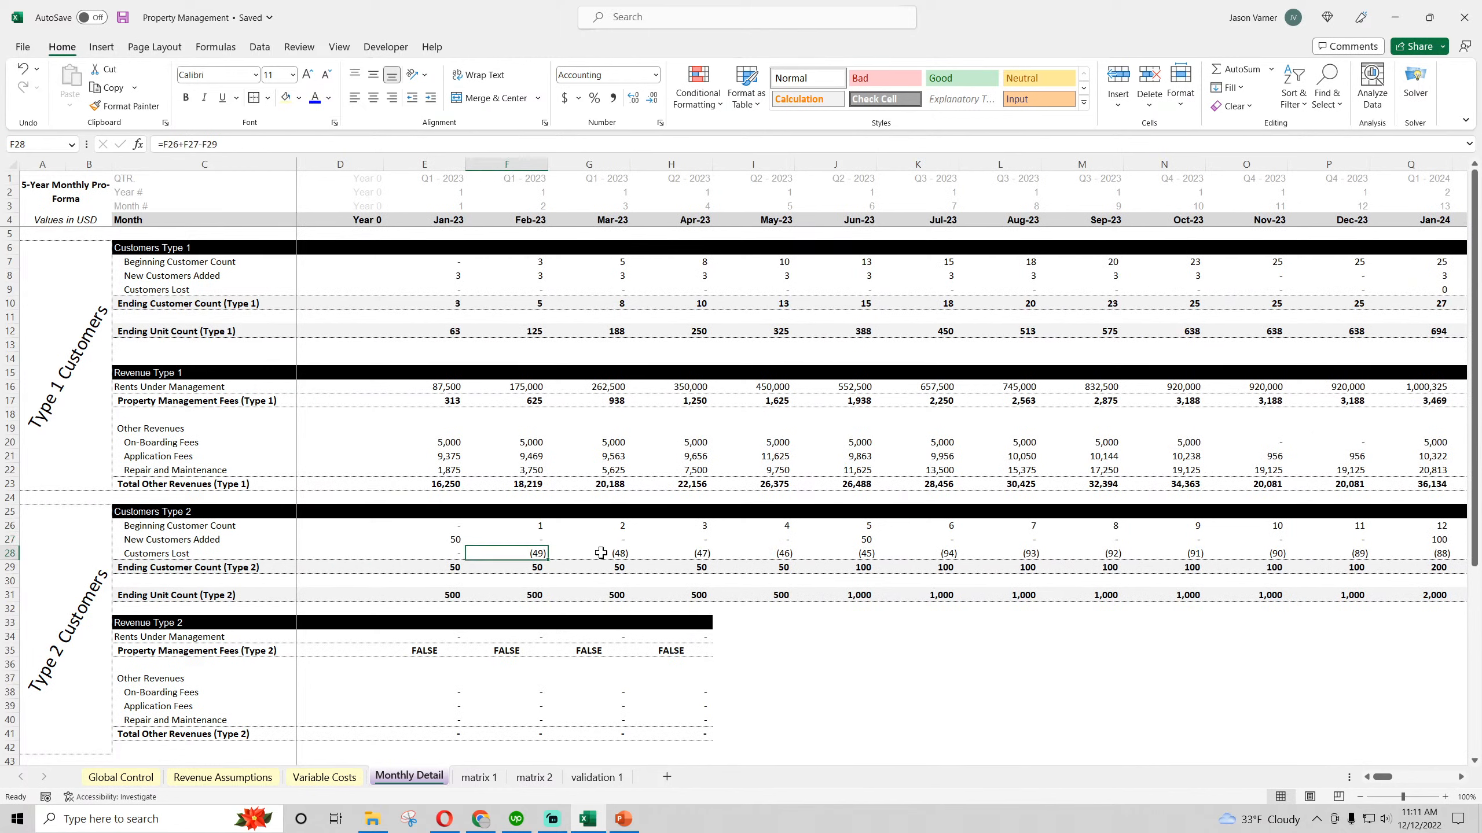
click(602, 554)
Examine the Type 2 Ending Customer Count and Ending Unit Count formulas for Jan-23 to Mar-23, and recheck E27:E29
click(453, 570)
click(525, 569)
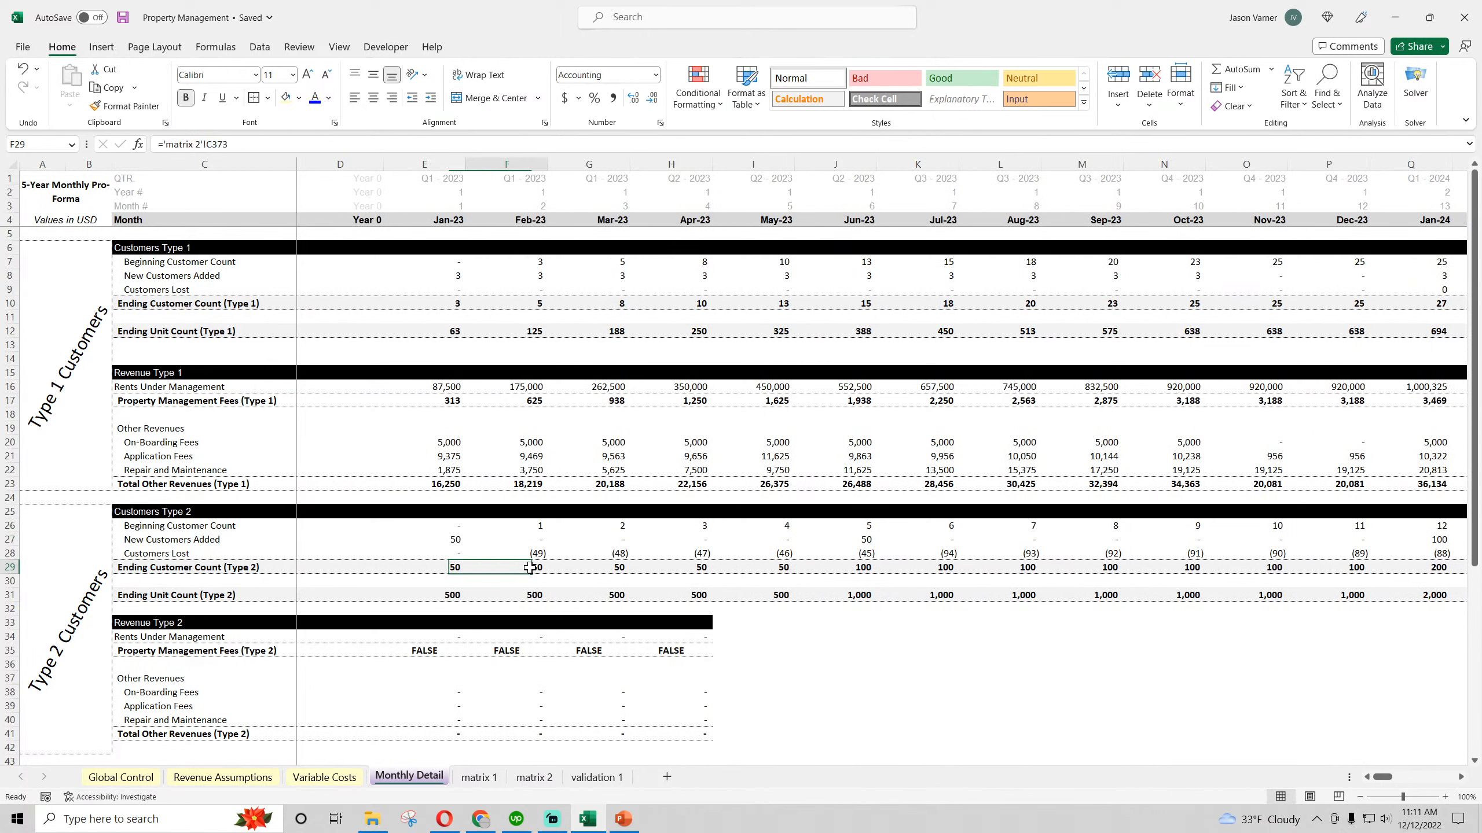
click(599, 567)
click(456, 597)
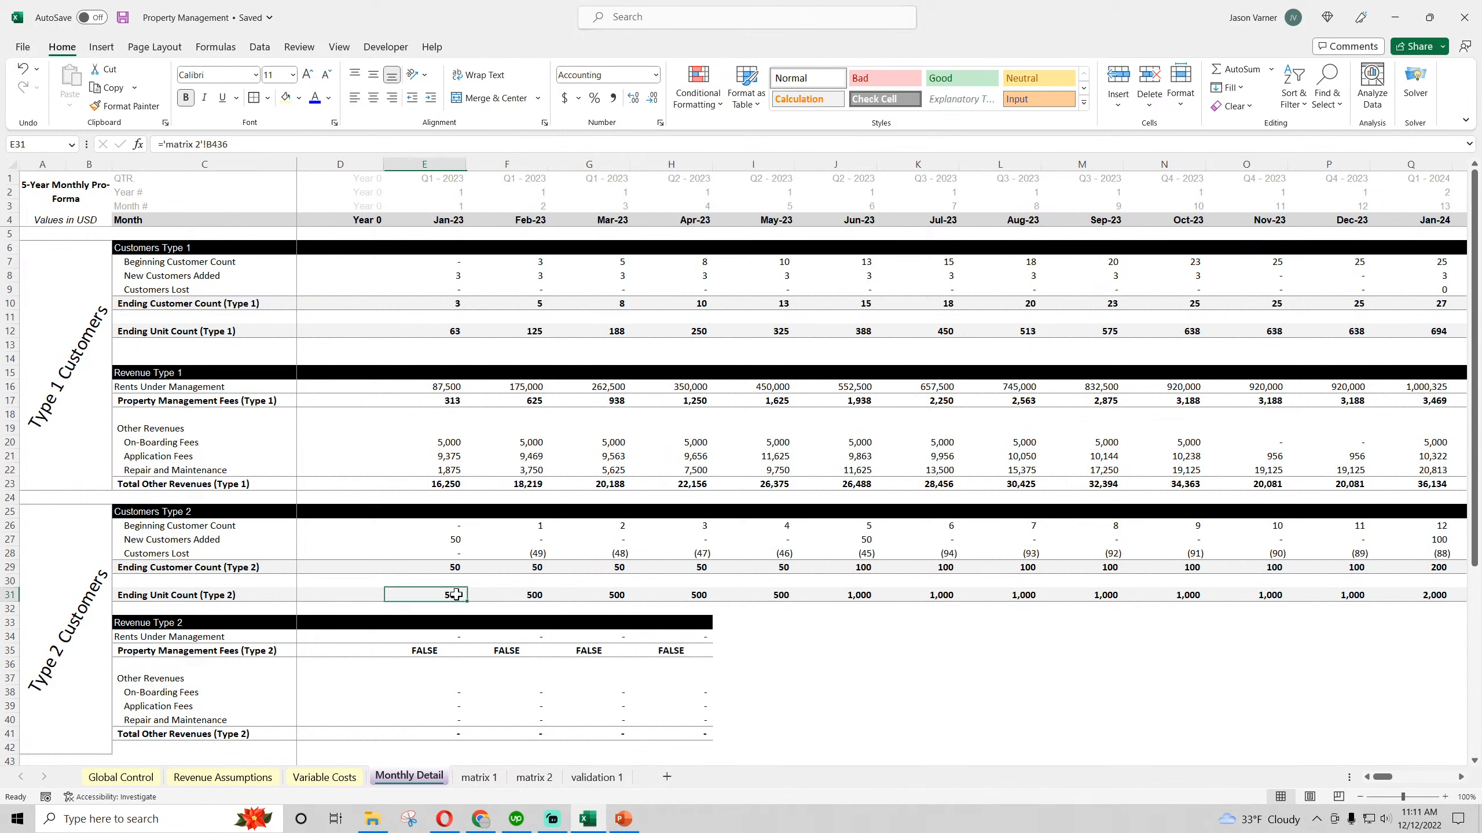
click(519, 597)
click(589, 598)
click(461, 568)
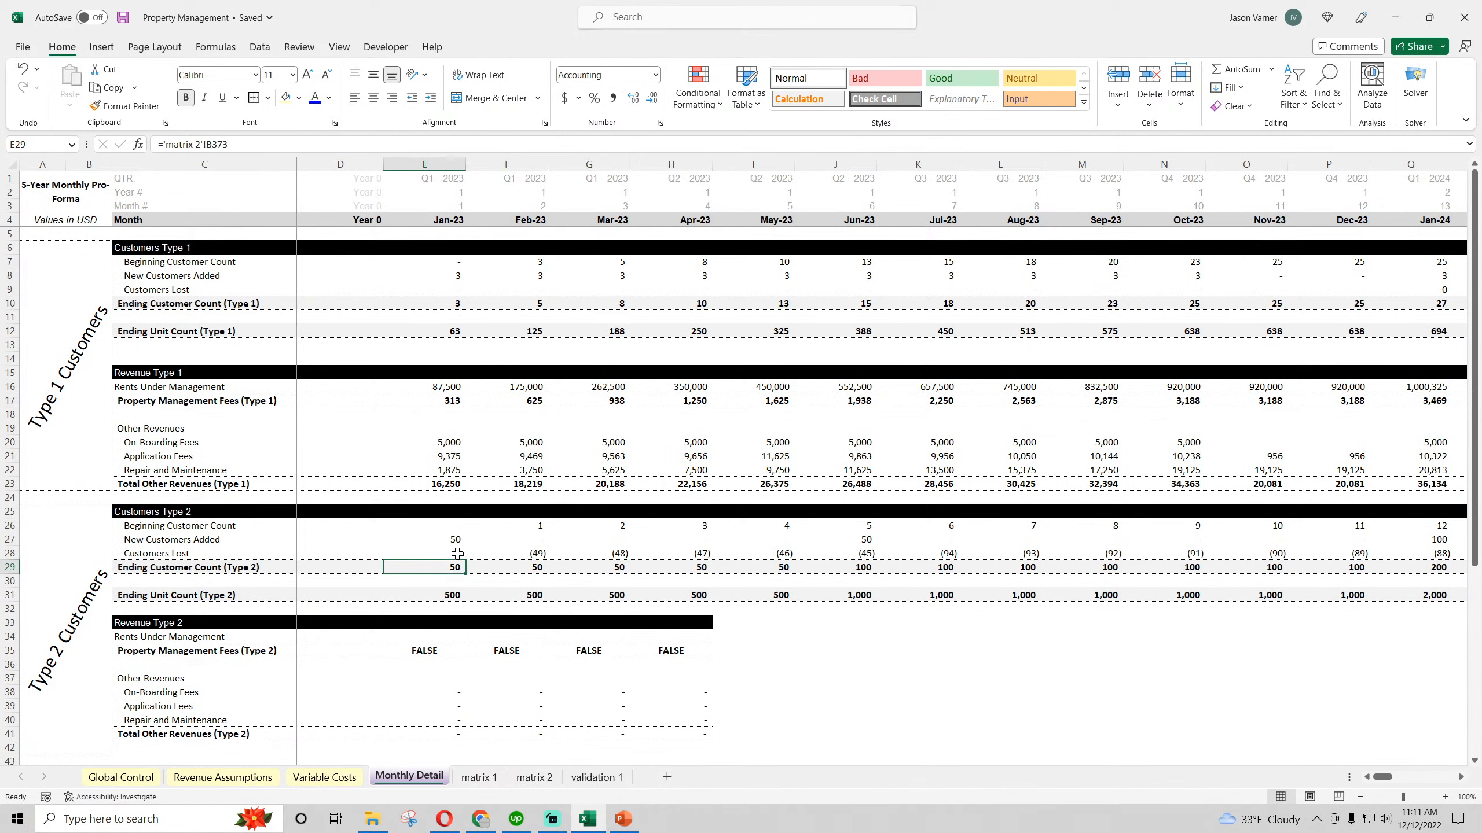
click(457, 554)
click(456, 538)
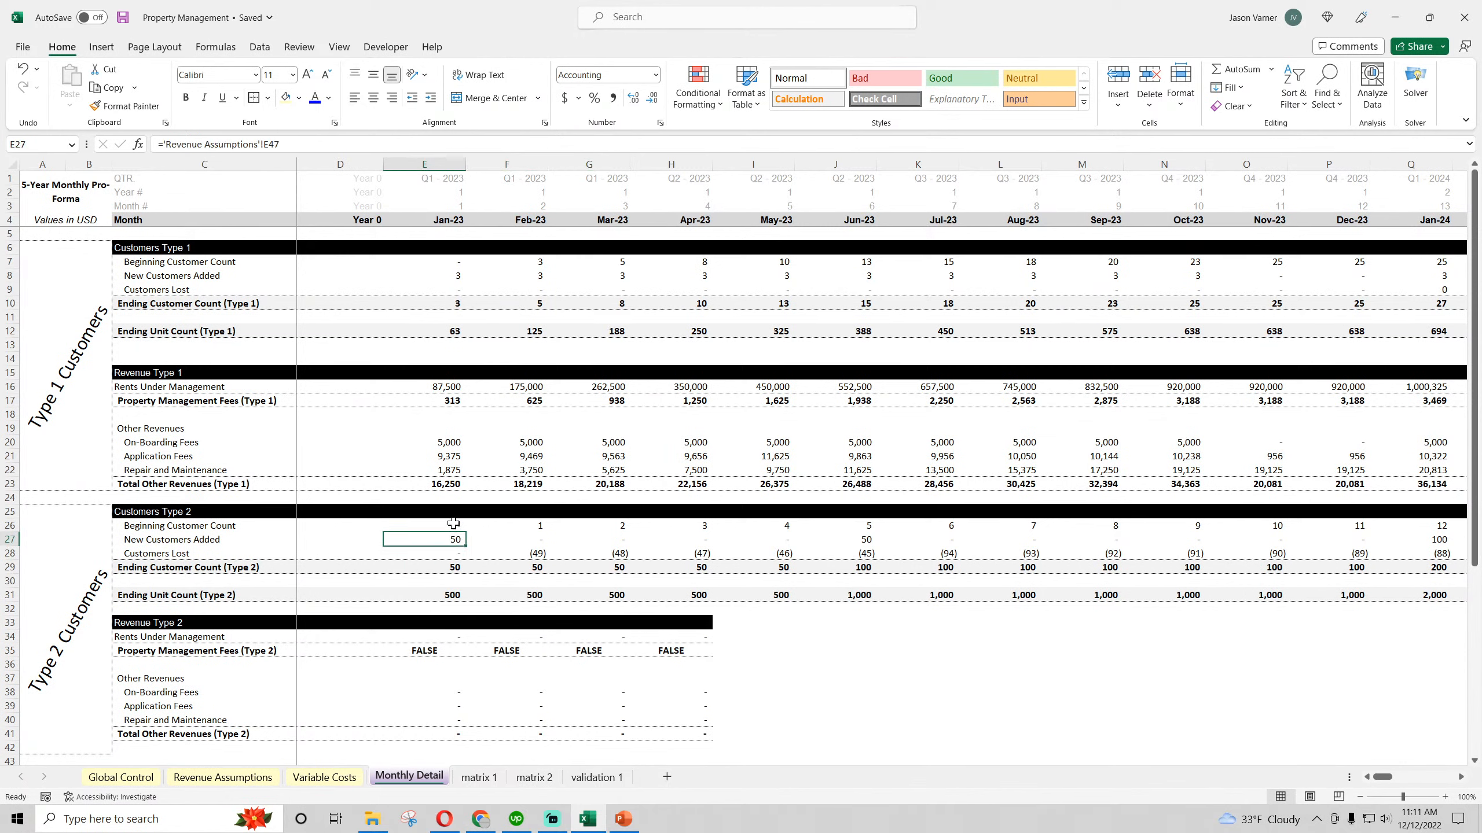
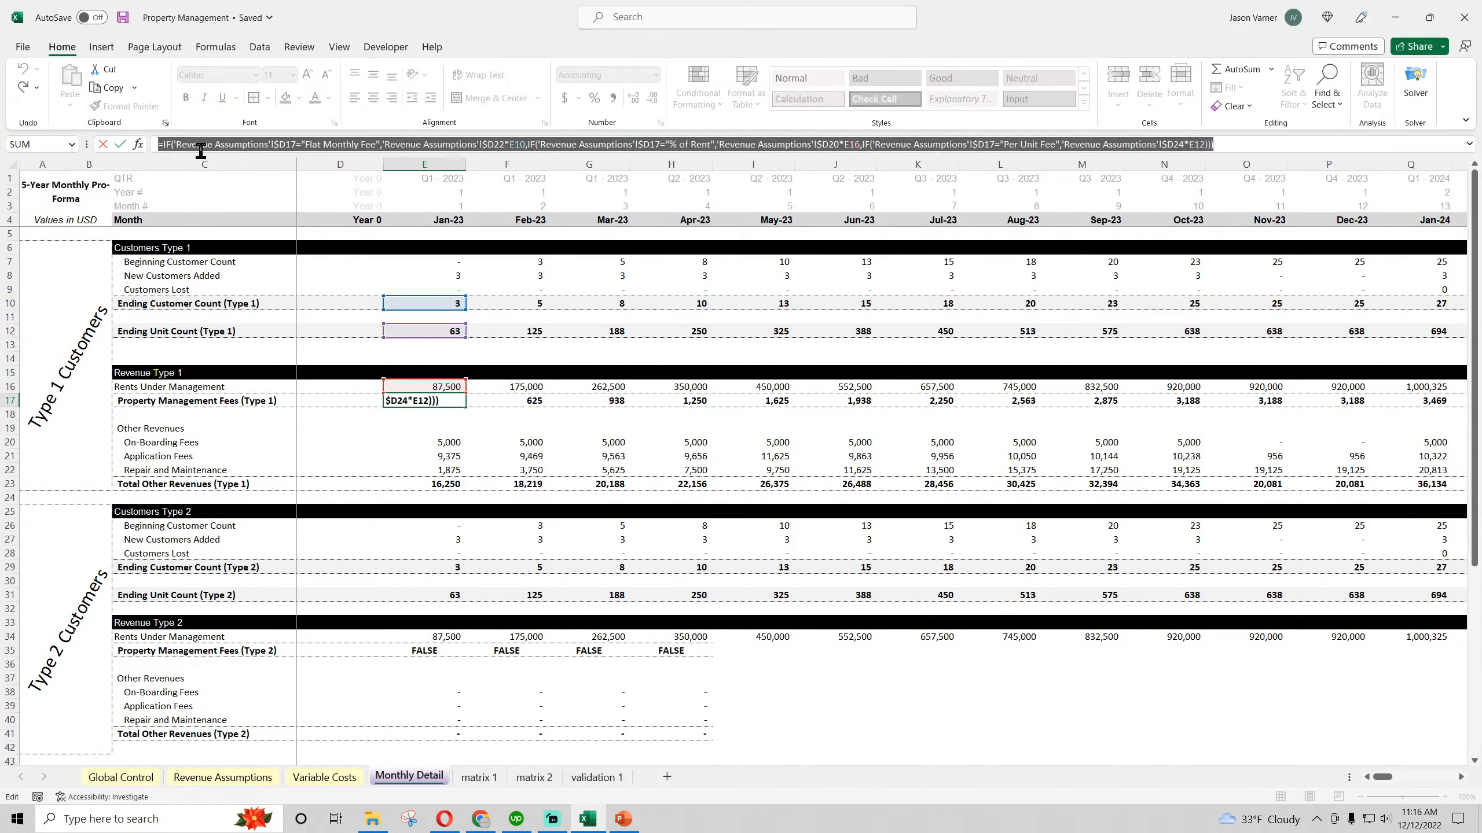
Copy the Jan-23 Type 1 Property Management Fees formula from E17 as text into the Type 2 fees cell E35
right_click(202, 147)
click(254, 172)
key(Return)
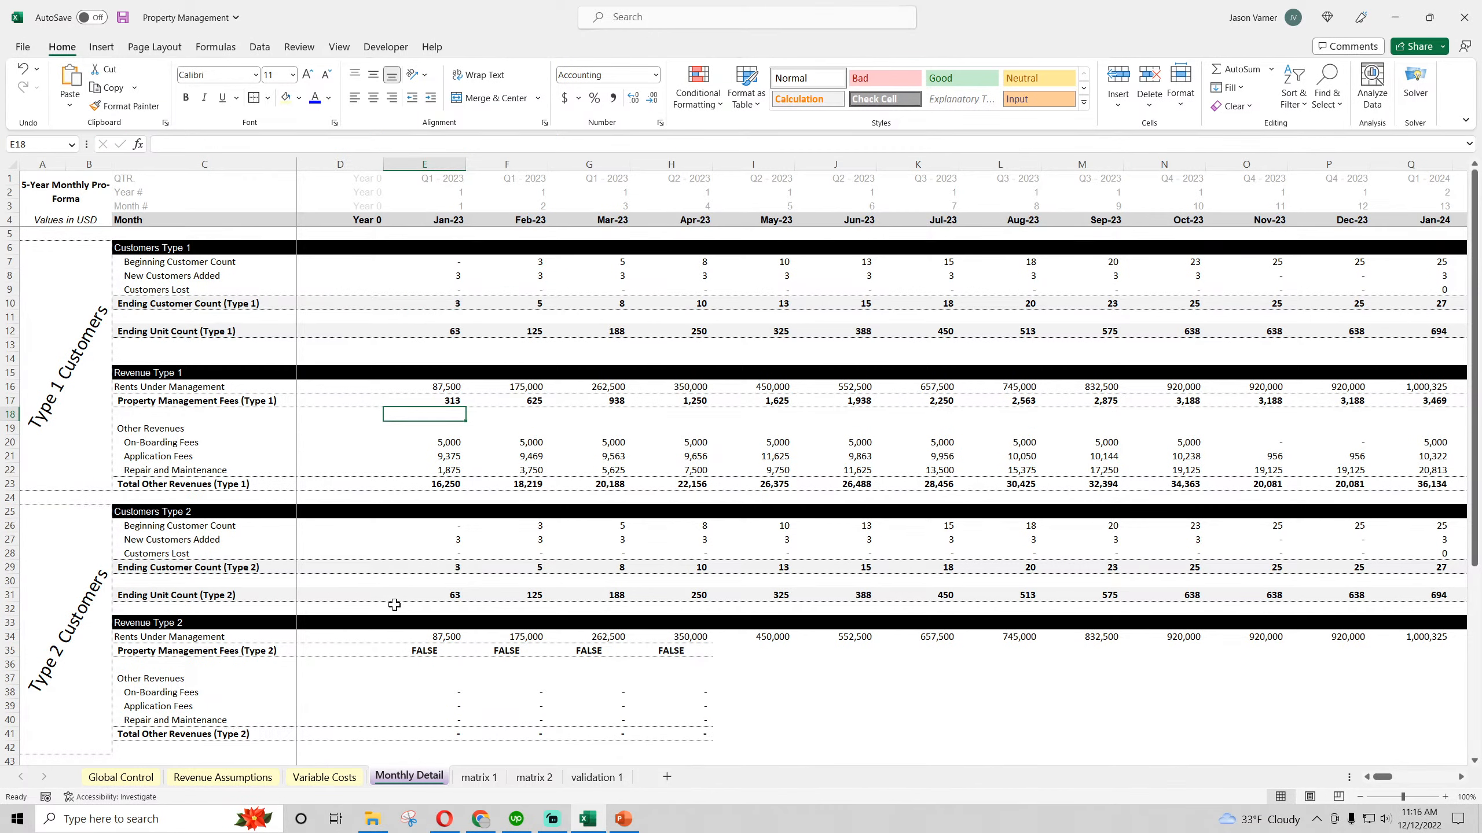
click(430, 650)
drag(1233, 140, 161, 144)
right_click(199, 147)
click(248, 219)
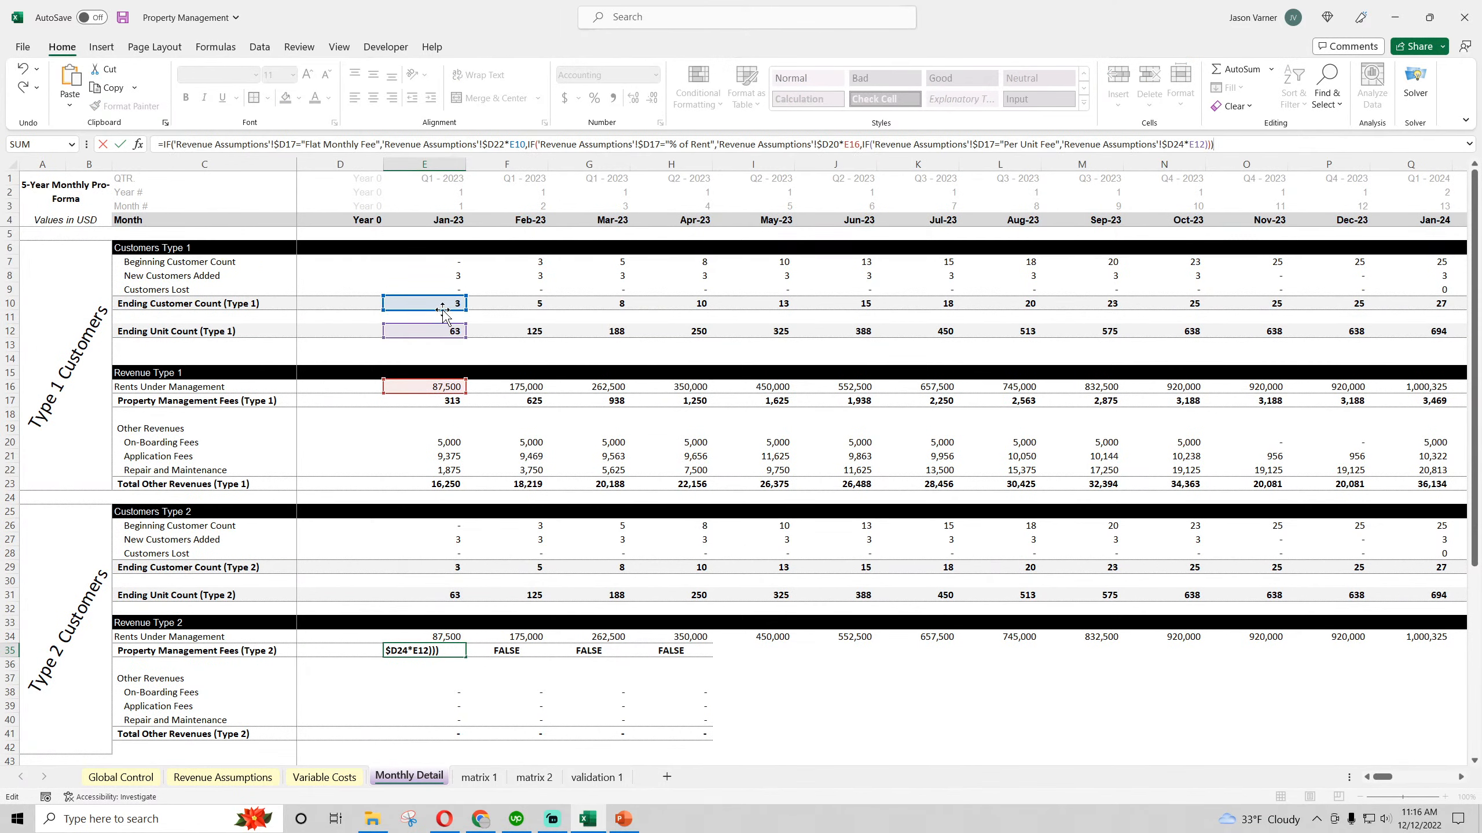
Repoint the E35 formula's row references to the Type 2 cells E29, E31 and E34, and check the formula
drag(443, 316, 443, 573)
drag(443, 337, 443, 602)
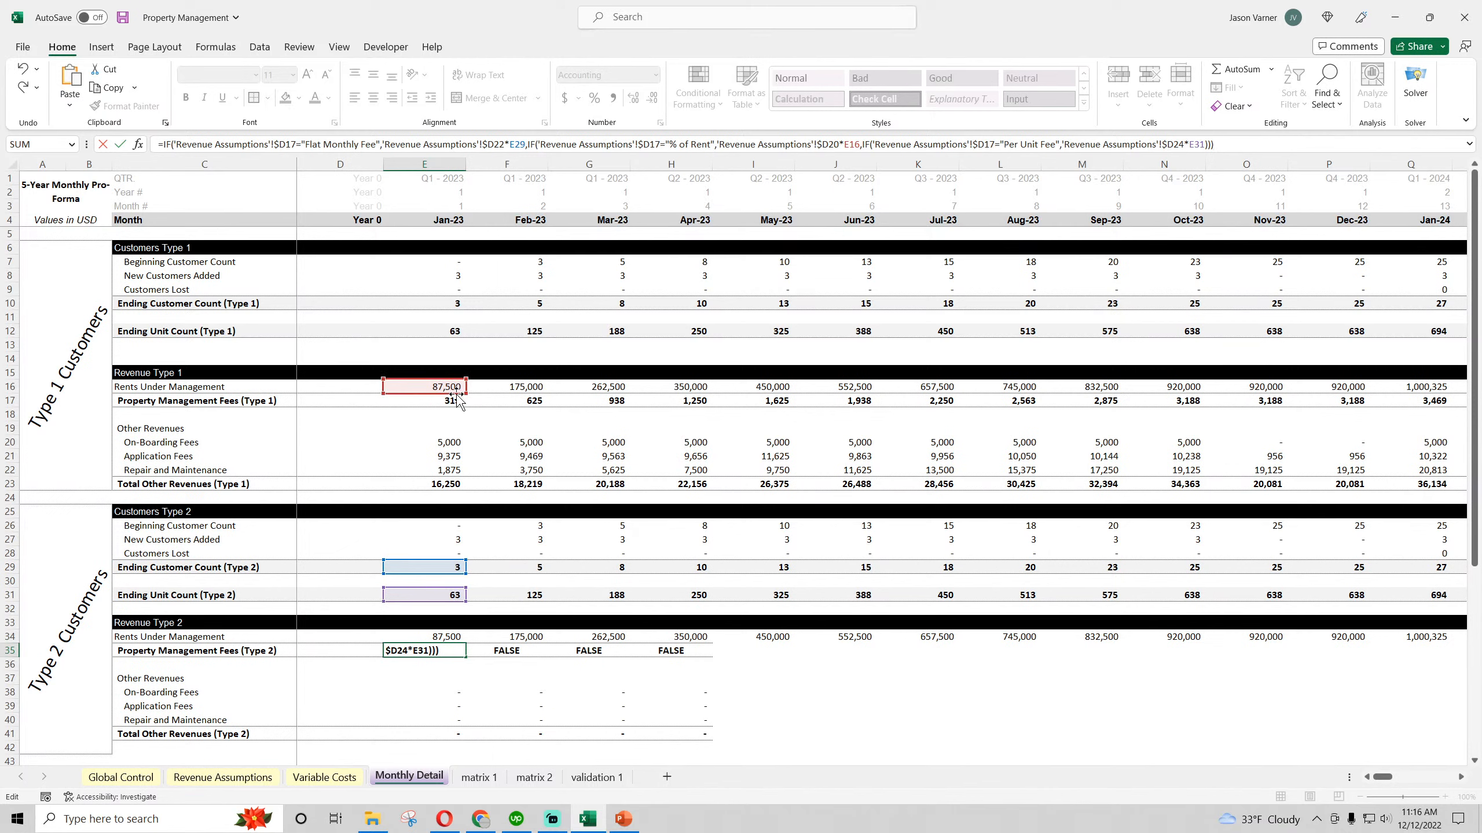
drag(455, 395, 450, 642)
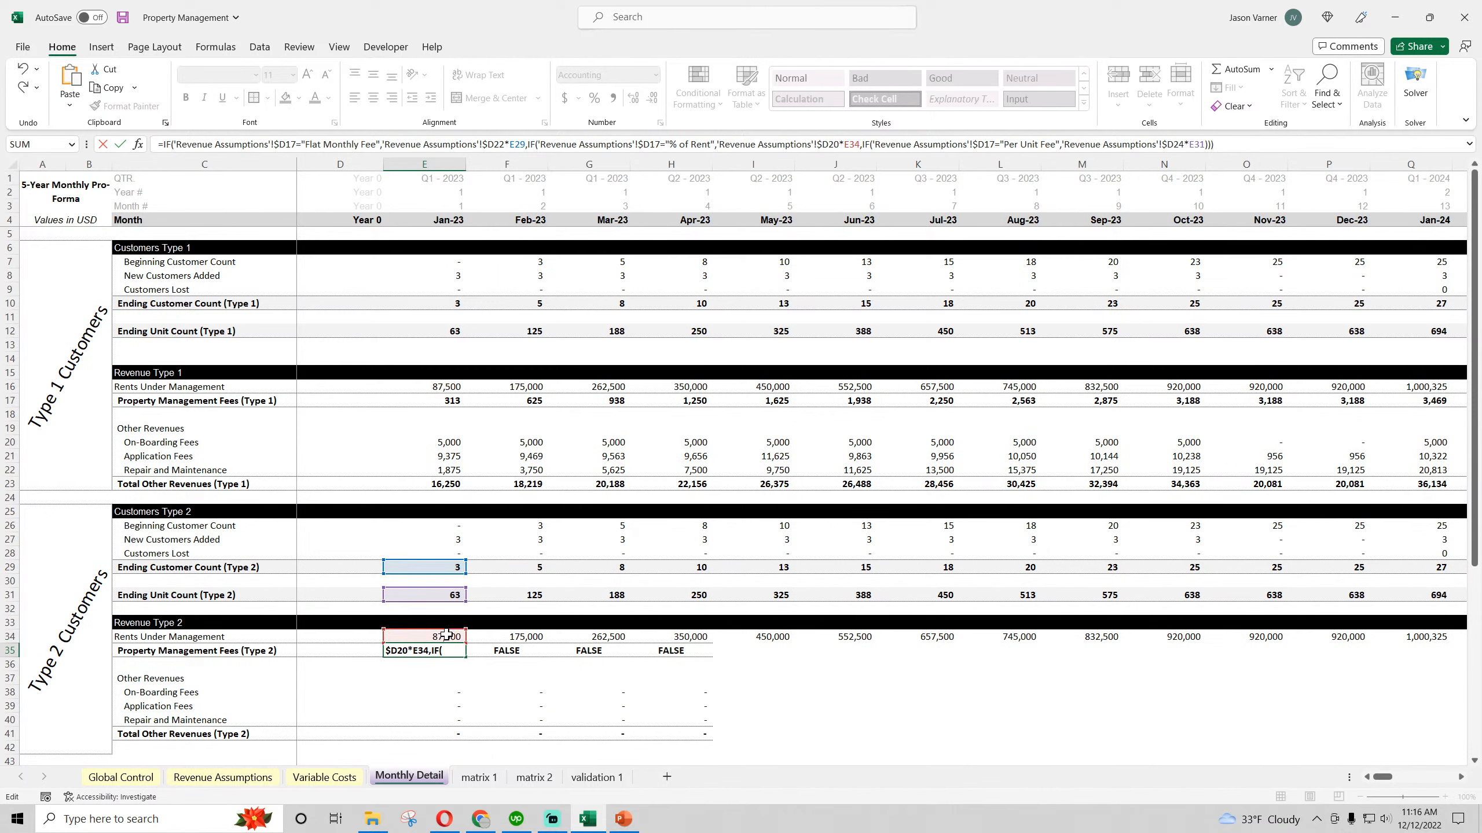
key(Return)
click(452, 649)
double_click(452, 649)
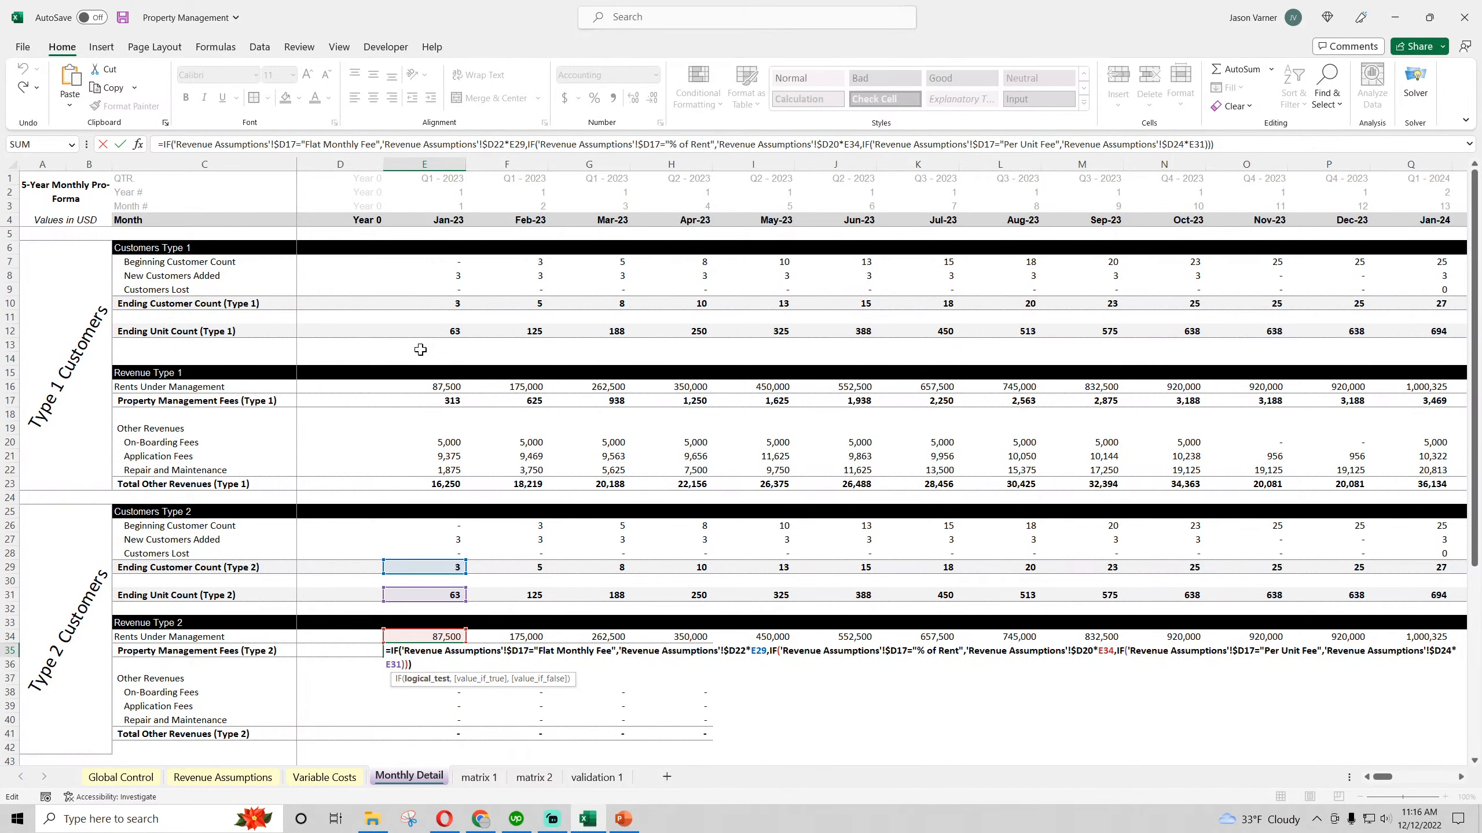
key(Return)
click(440, 648)
Compare the Type 1 and Type 2 Revenue Basis cells D17 and D55 and their option lists on Revenue Assumptions
click(222, 777)
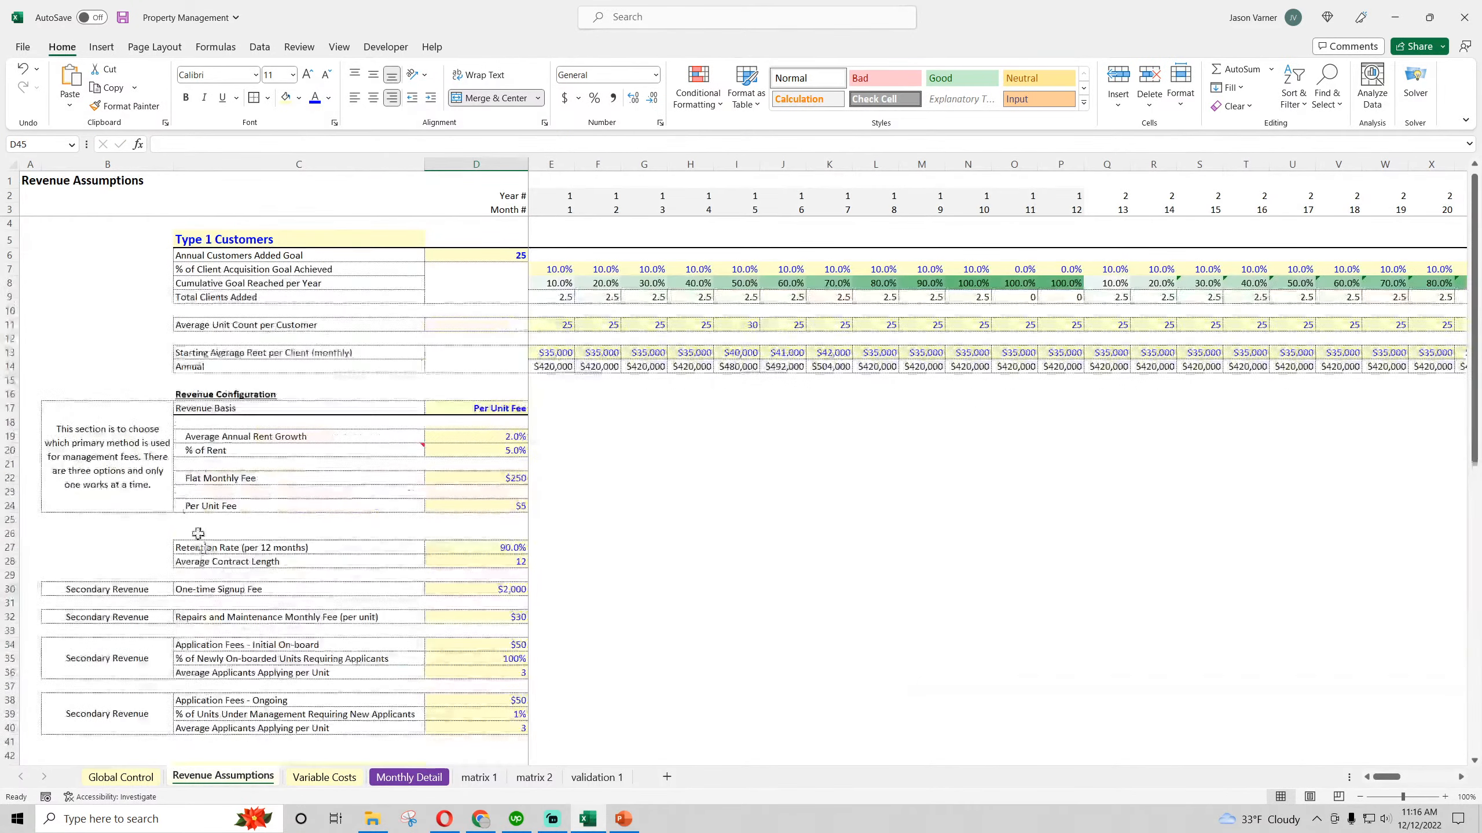
click(206, 409)
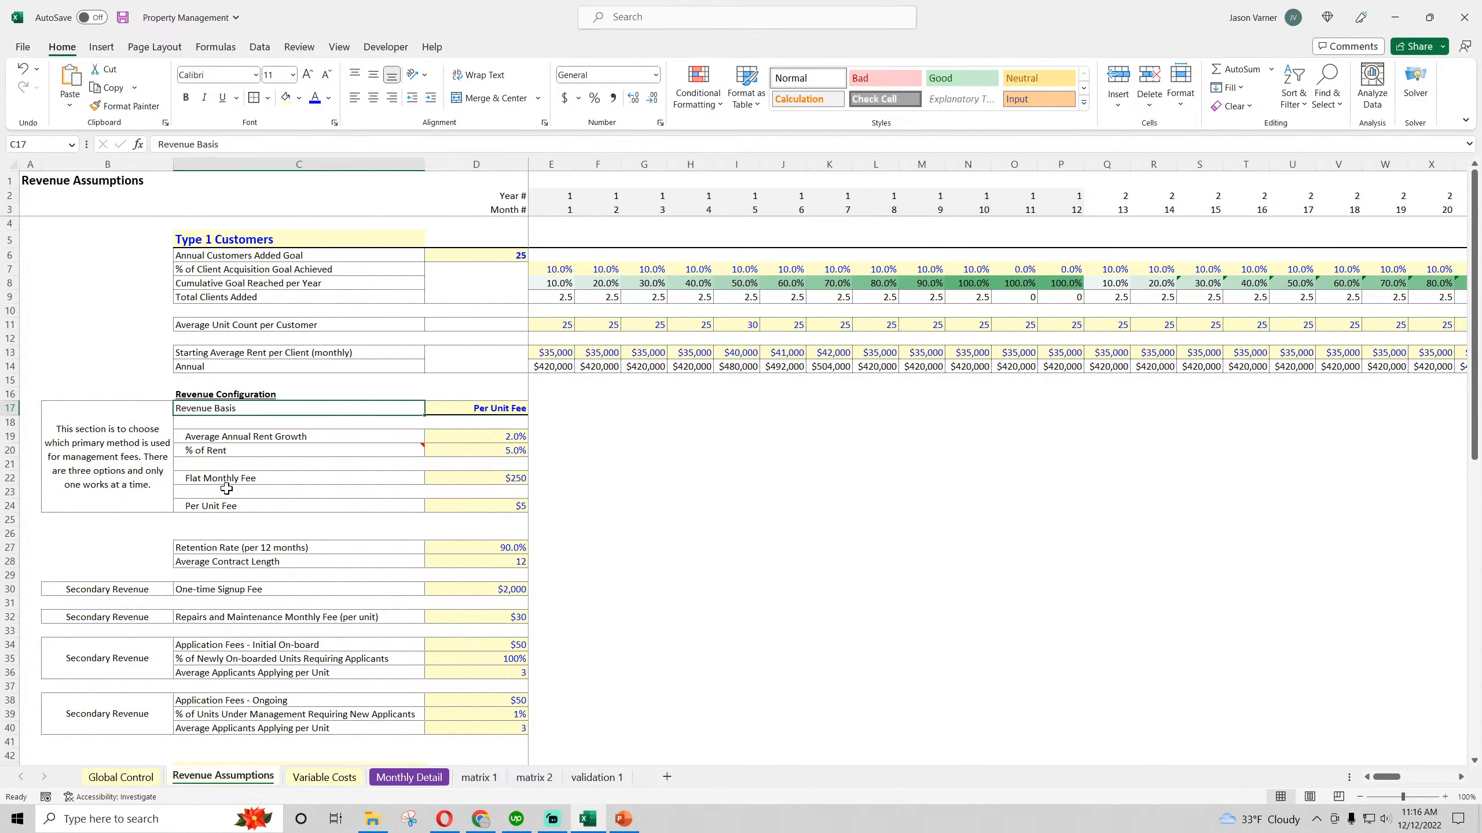
scroll(227, 488, down, 4)
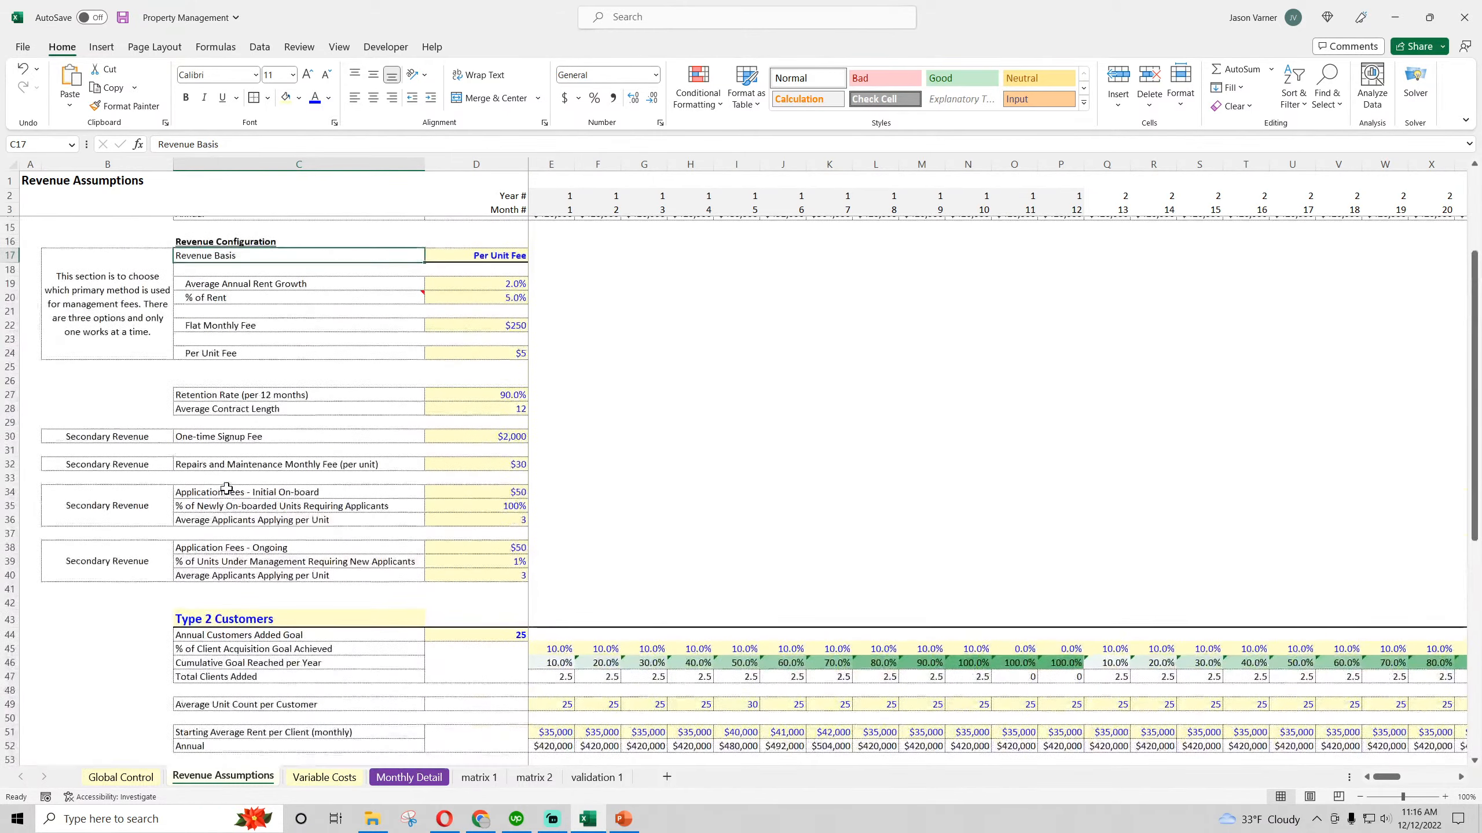
click(453, 256)
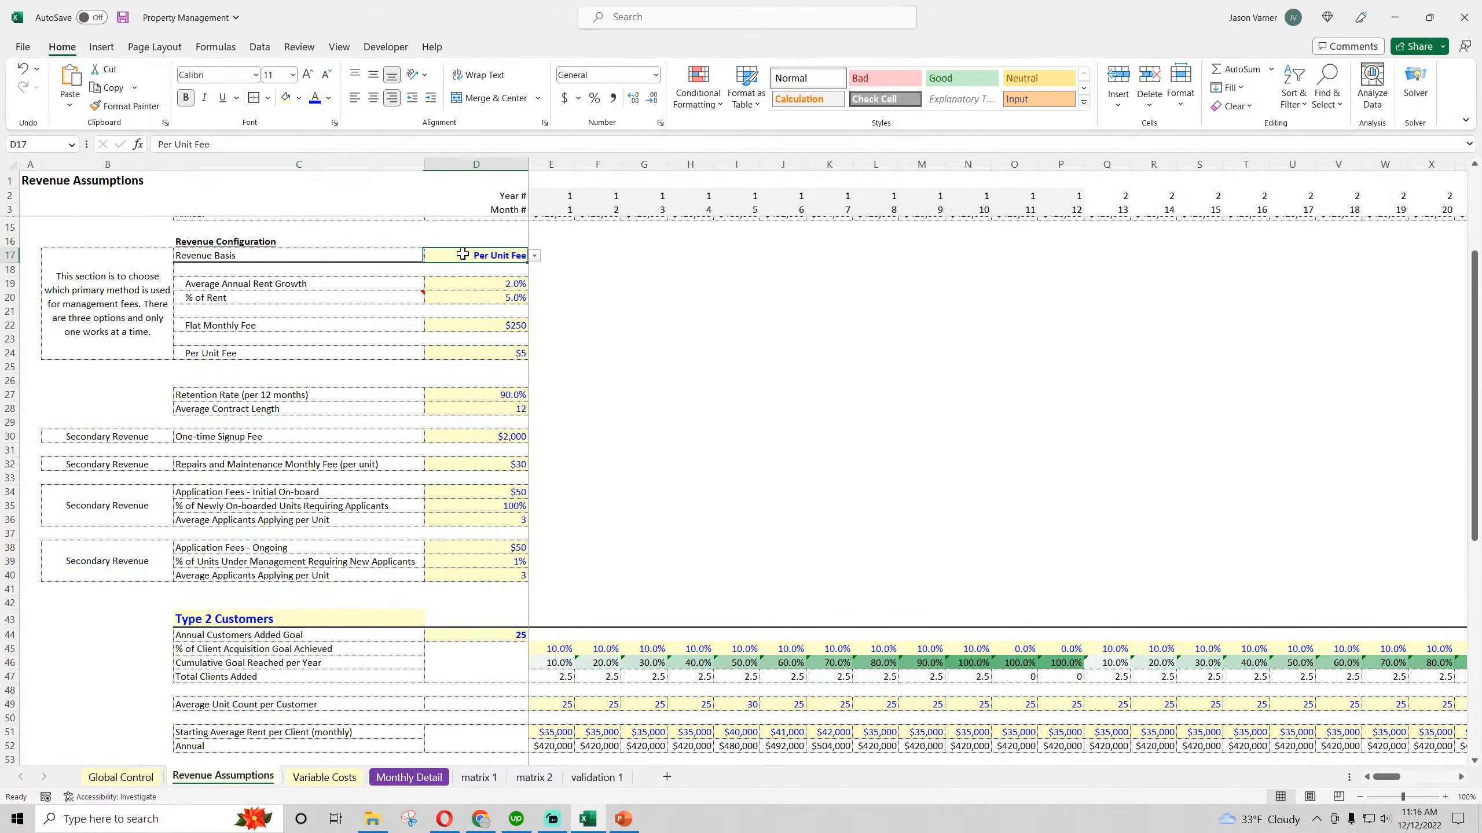
click(534, 255)
scroll(604, 490, down, 13)
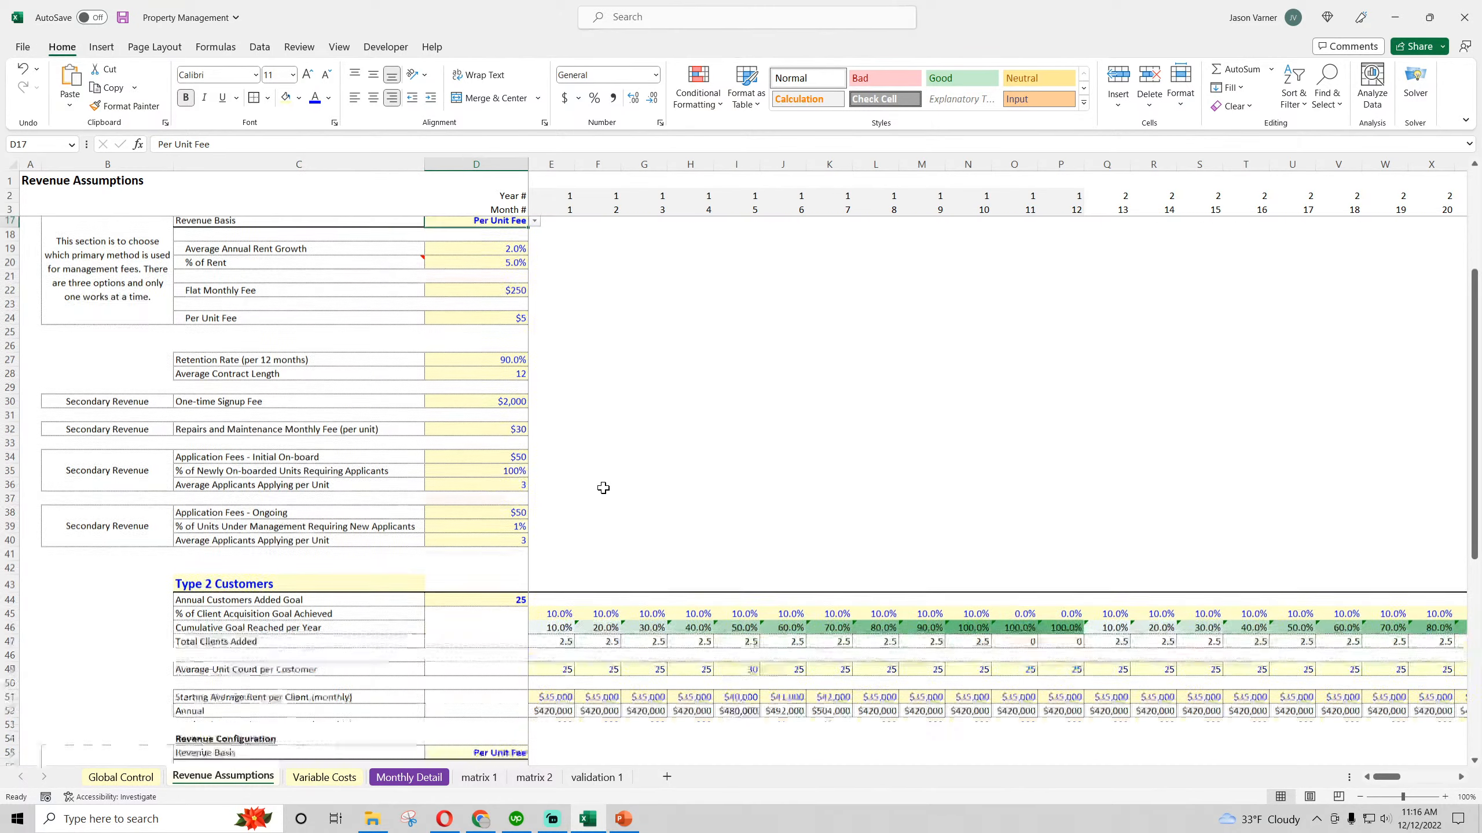
click(509, 480)
click(534, 484)
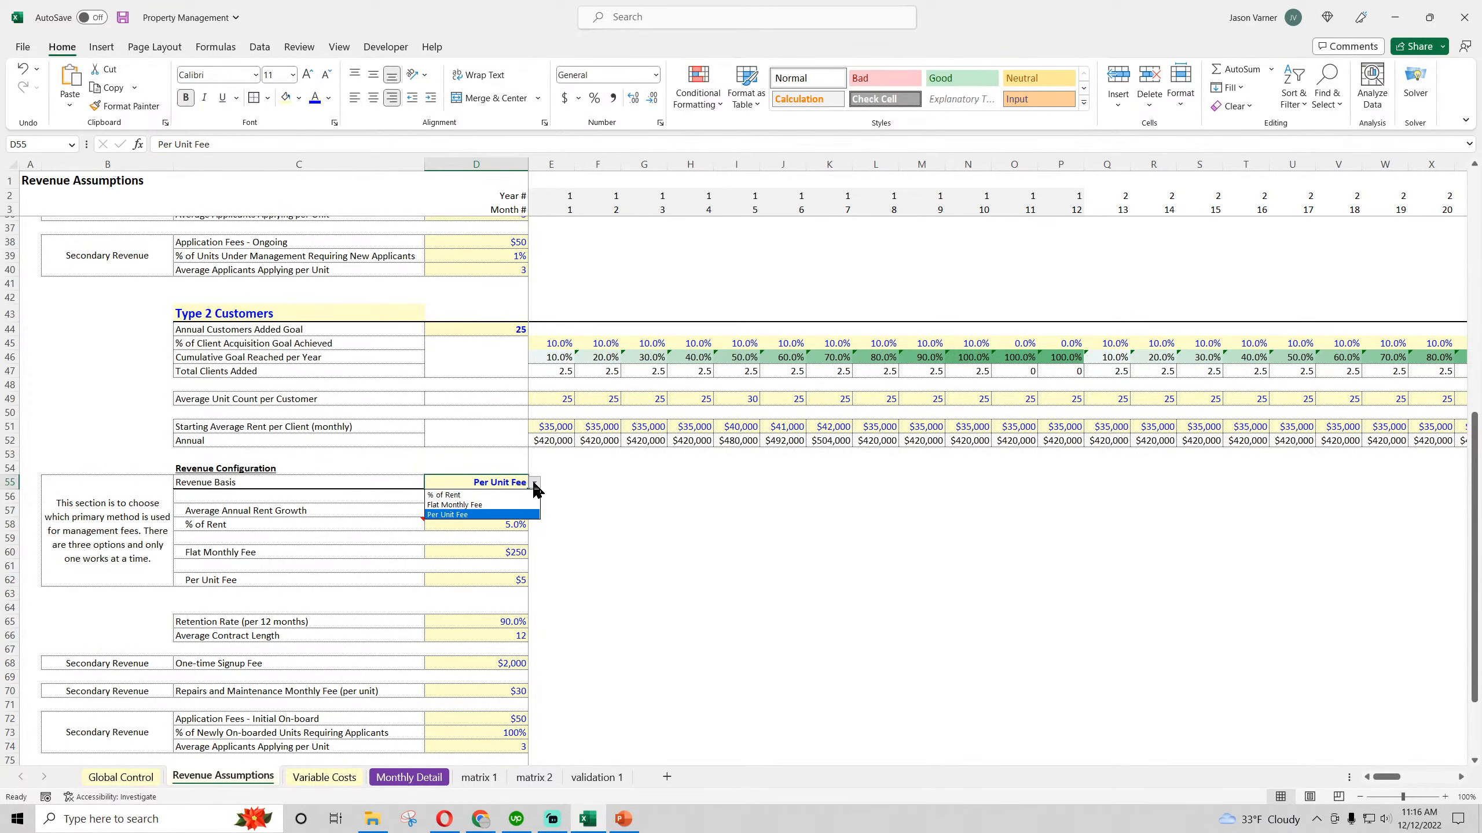
click(491, 481)
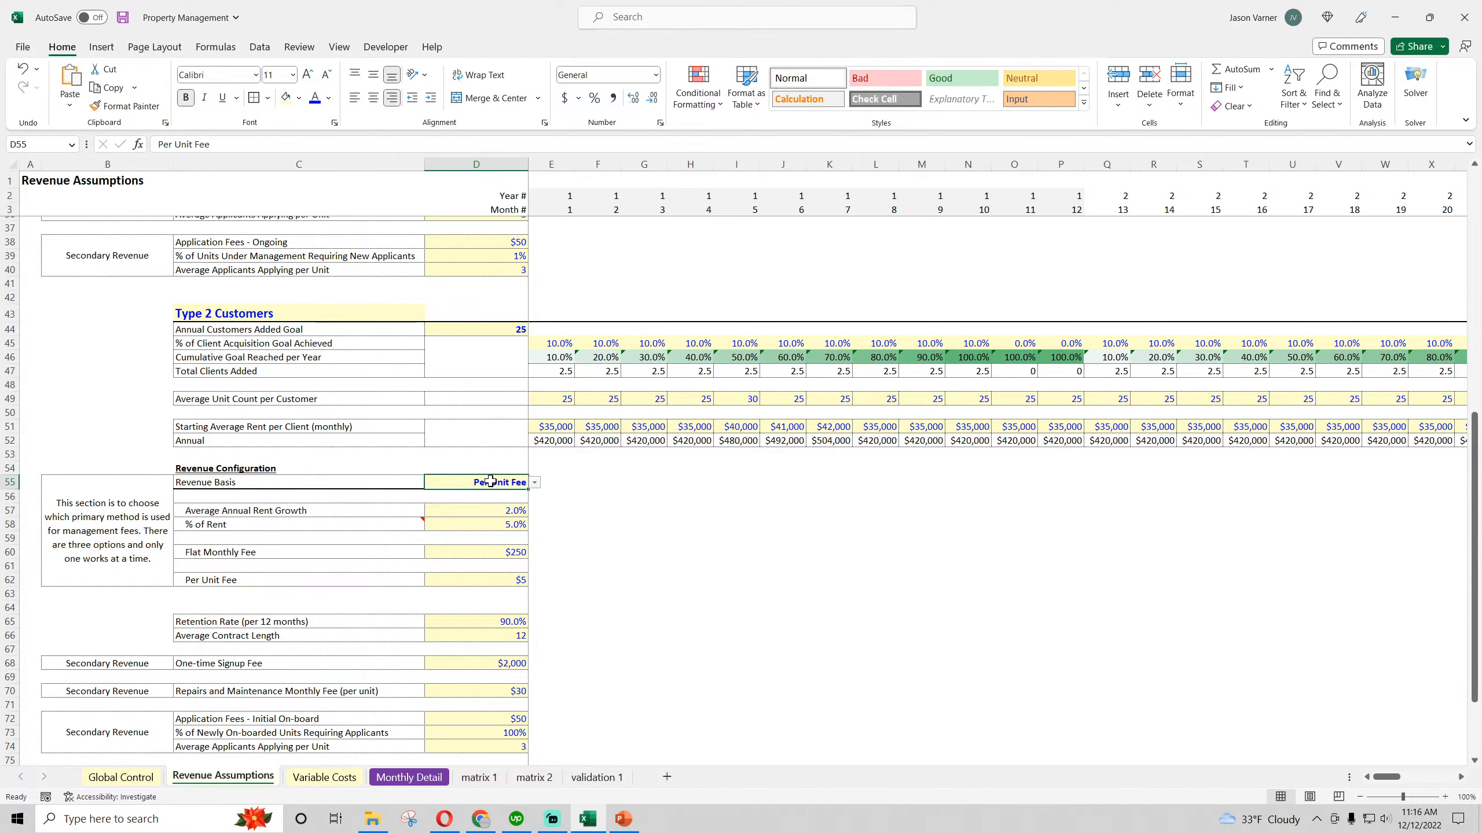
scroll(496, 601, up, 11)
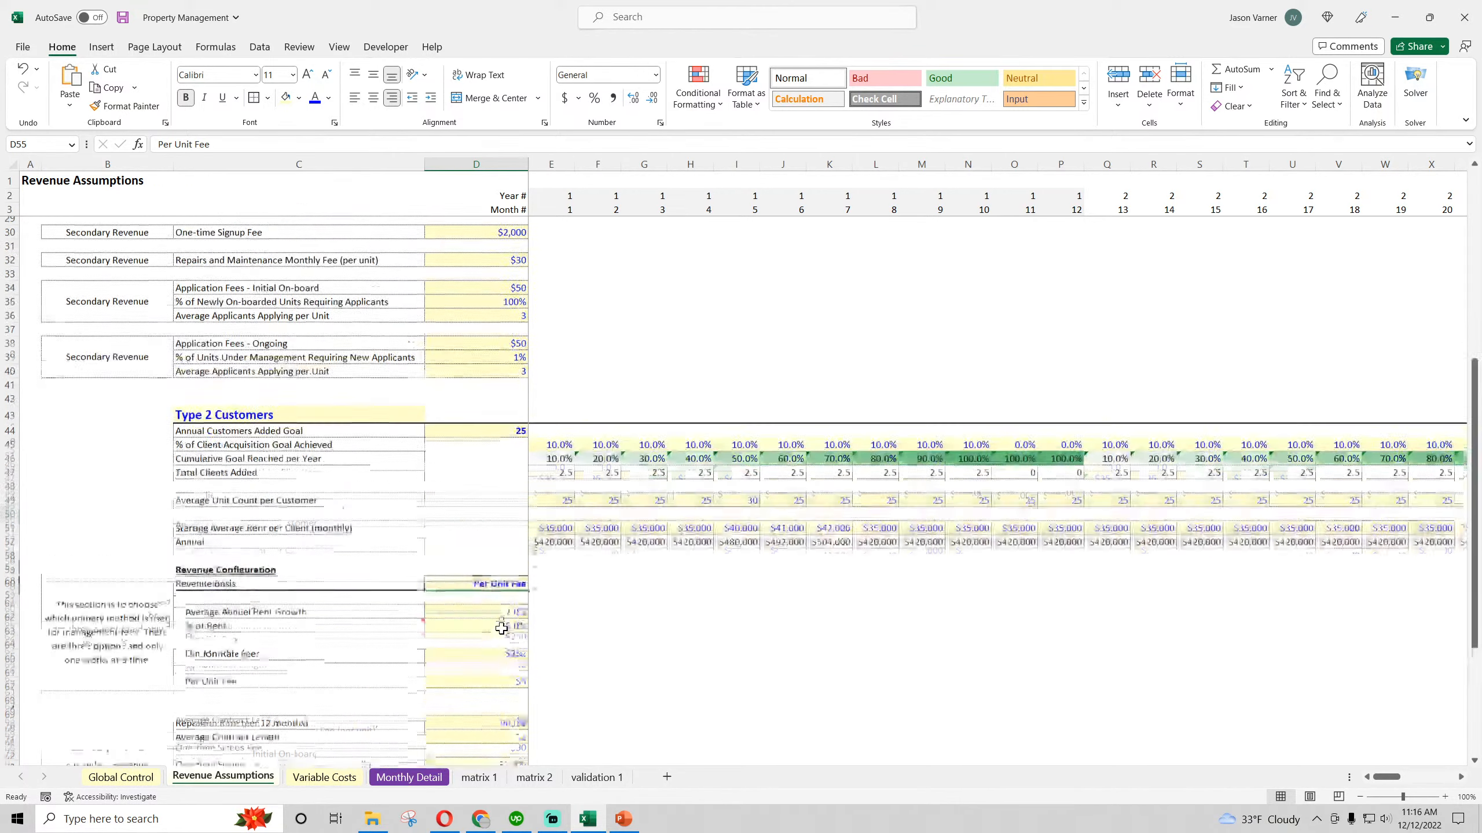
Recheck the Revenue Basis options in D17 and the Type 2 Revenue Basis cell D55, and save the workbook
click(559, 270)
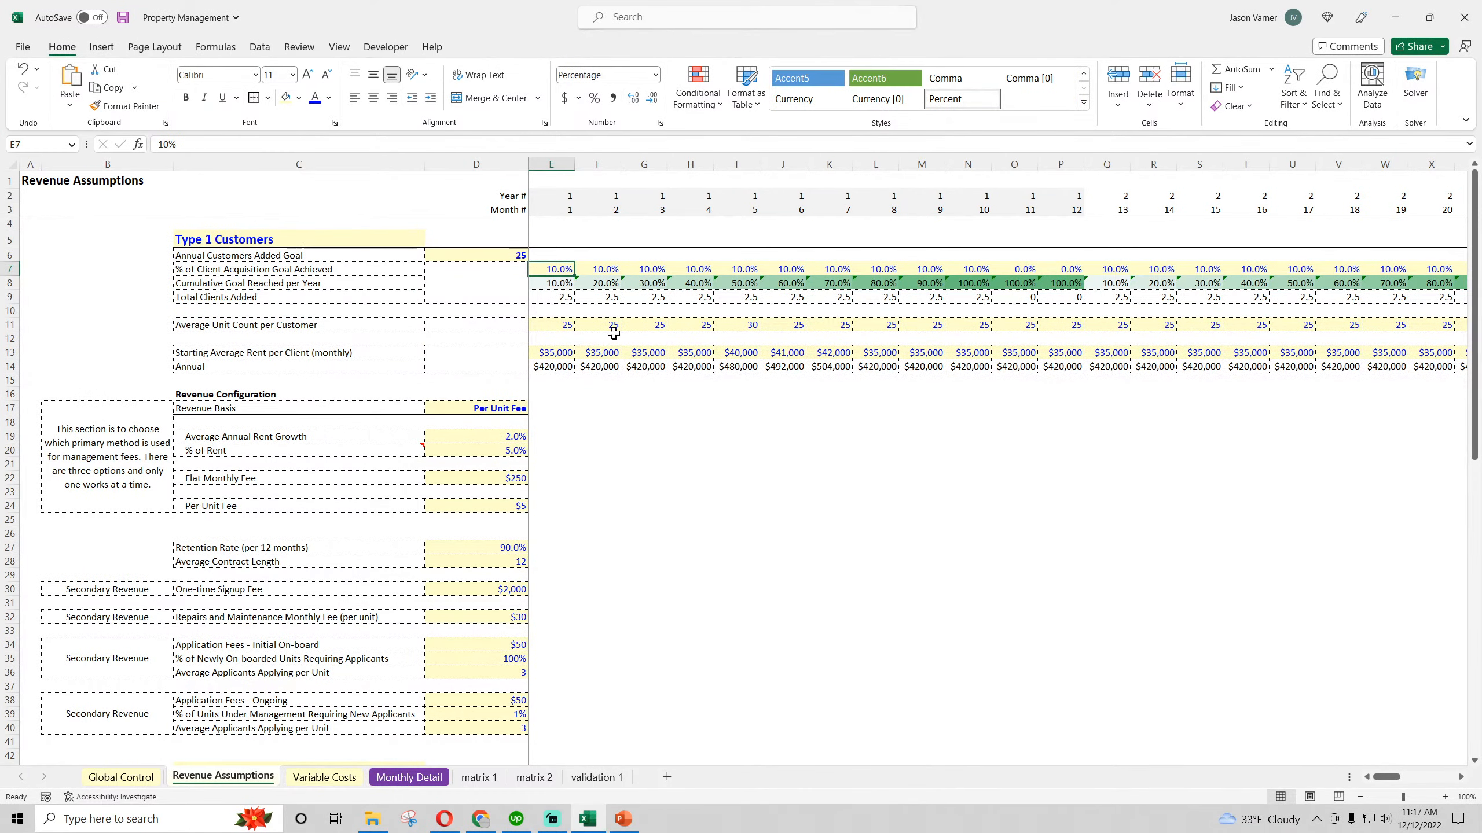
click(494, 403)
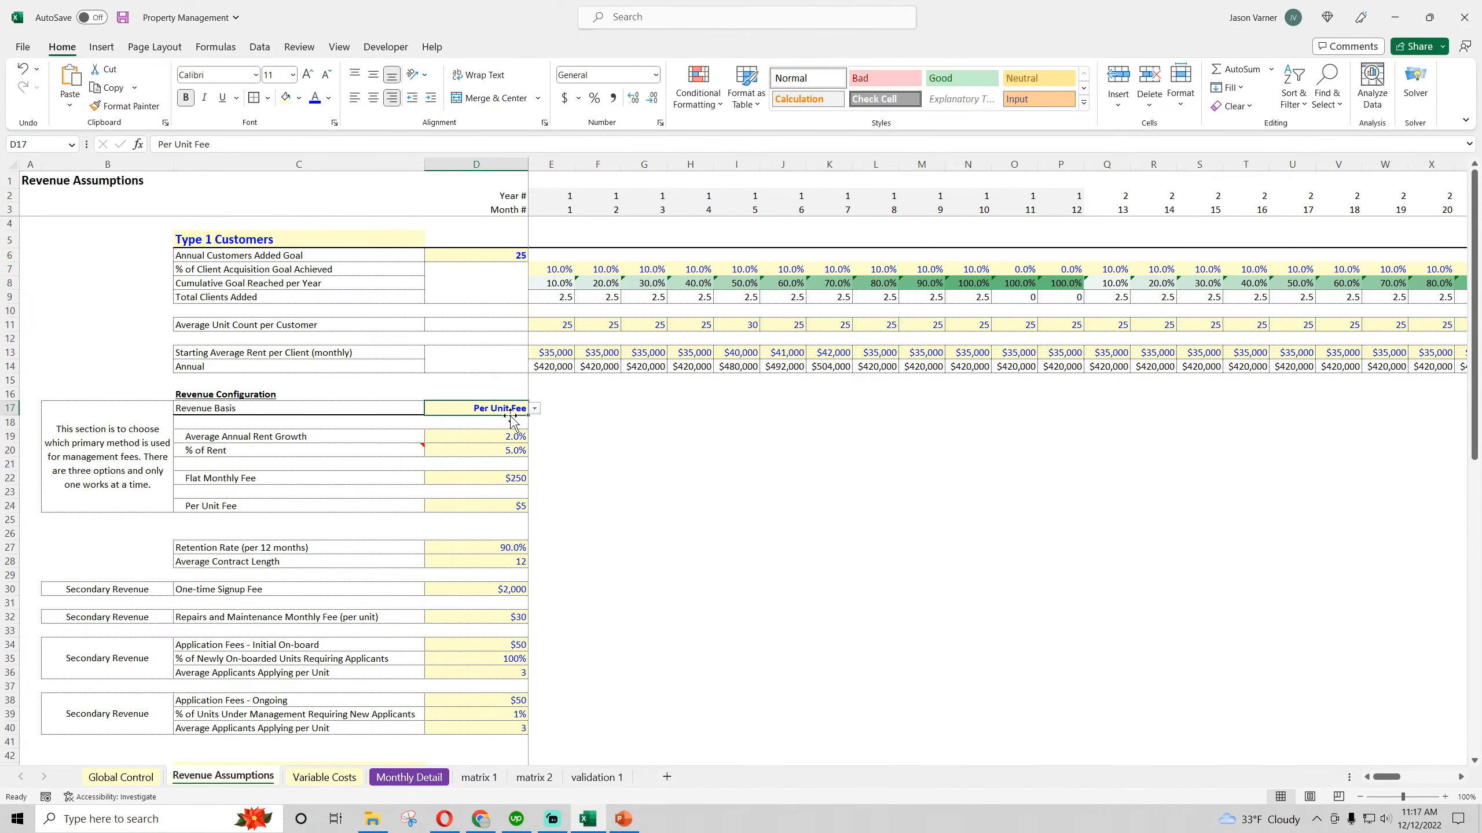
click(534, 409)
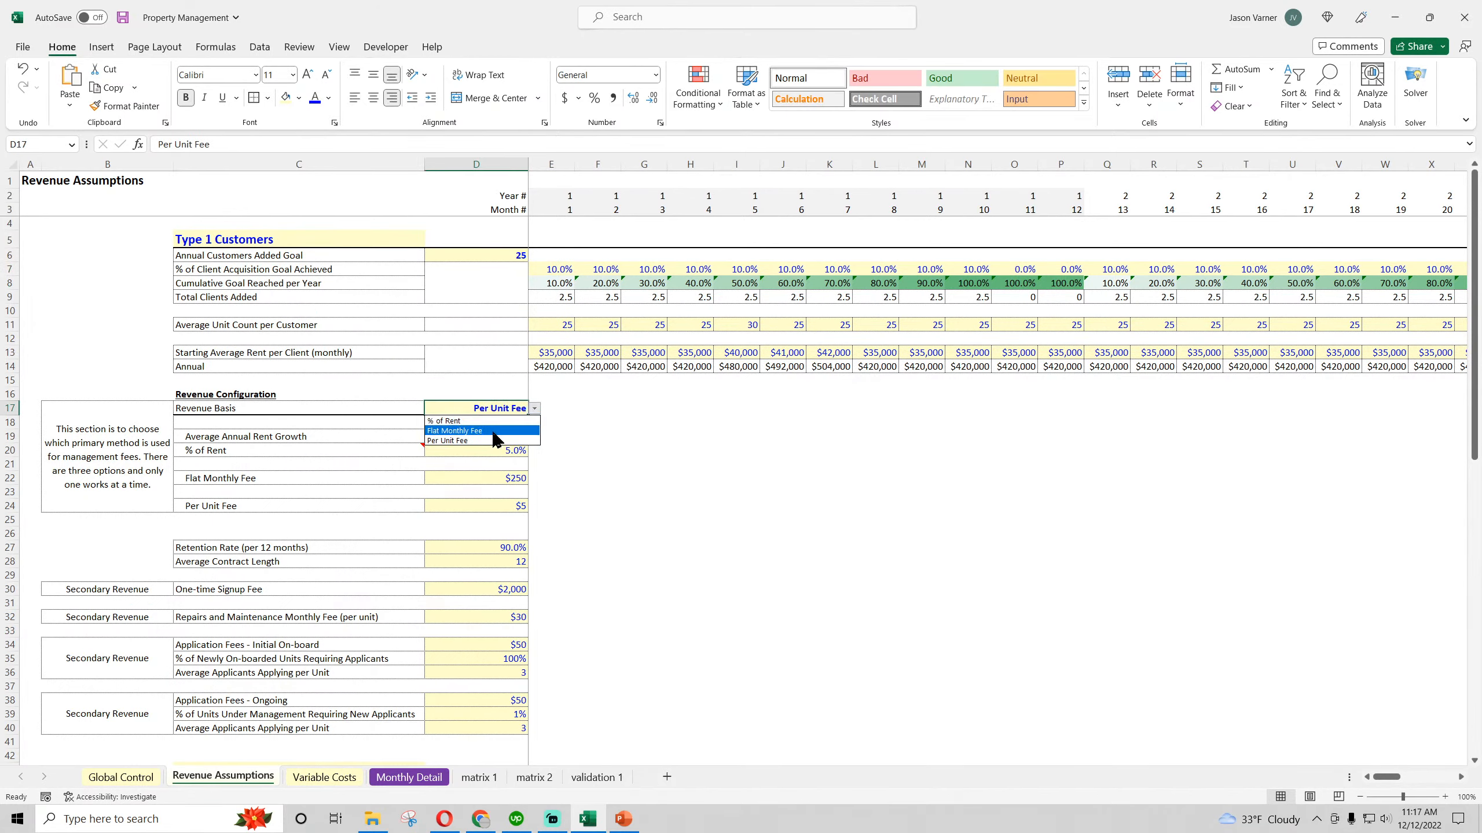
click(633, 428)
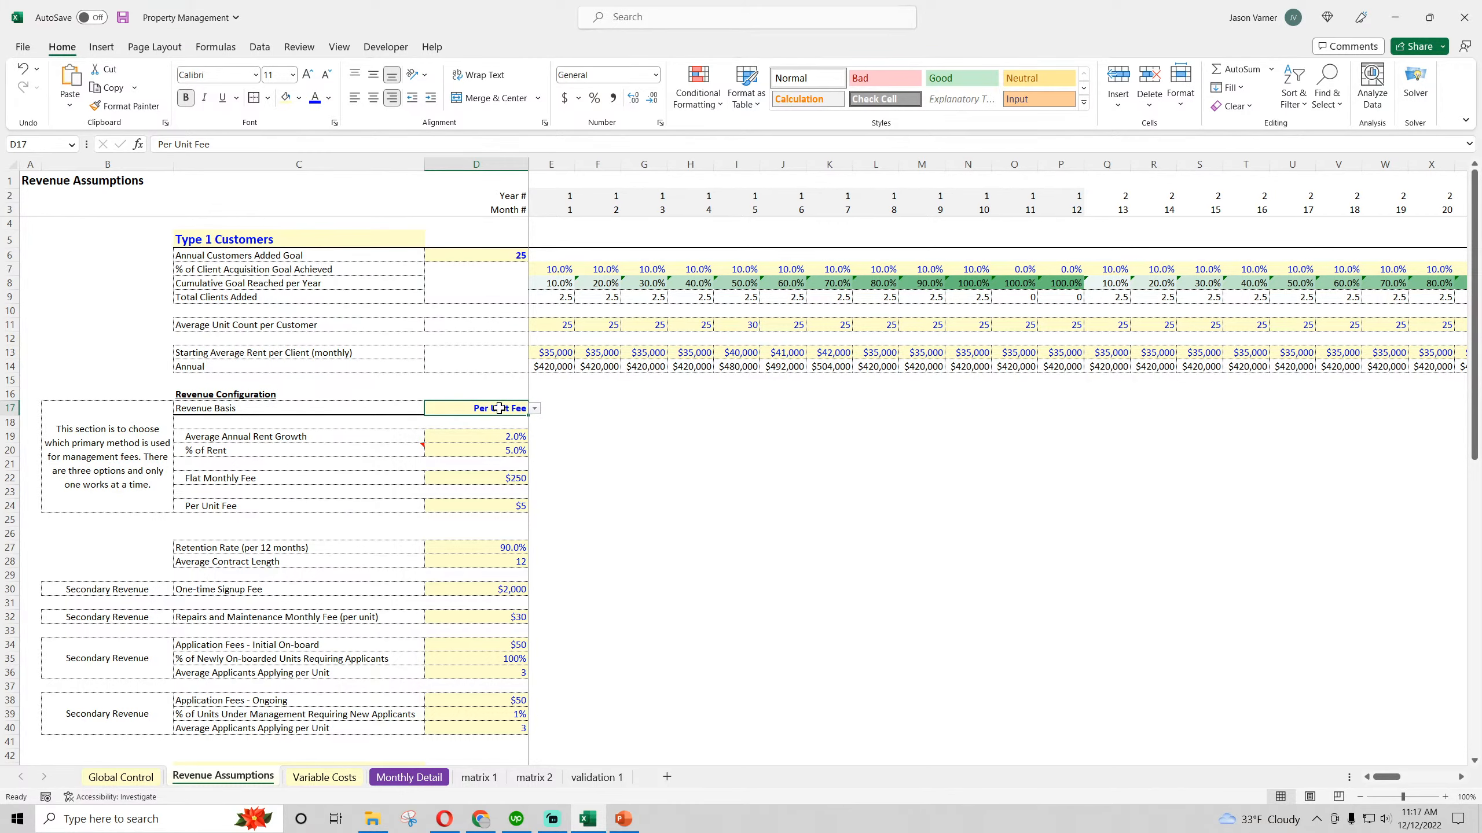
click(492, 434)
scroll(494, 502, down, 4)
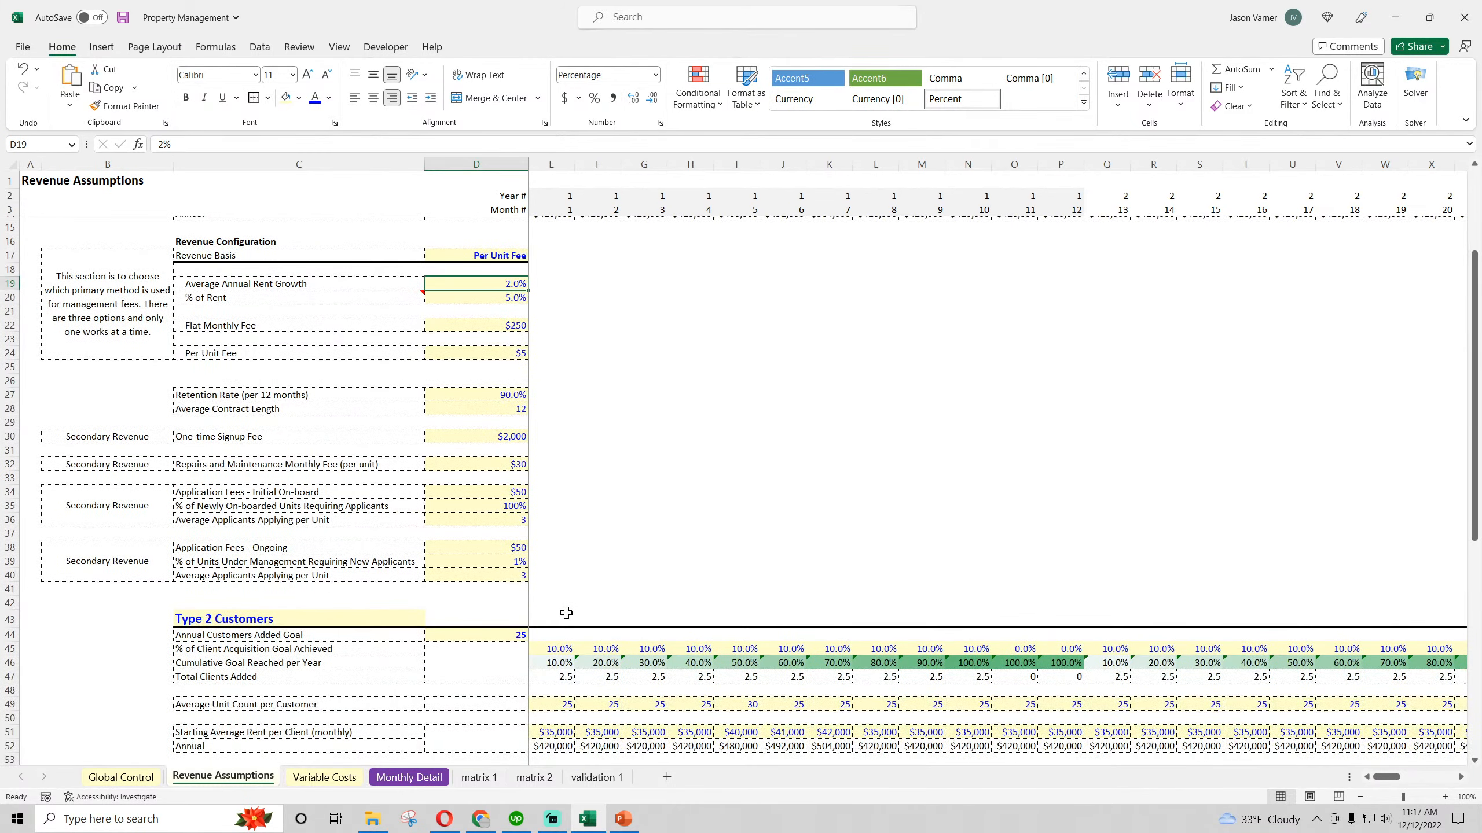
click(123, 17)
scroll(649, 448, down, 4)
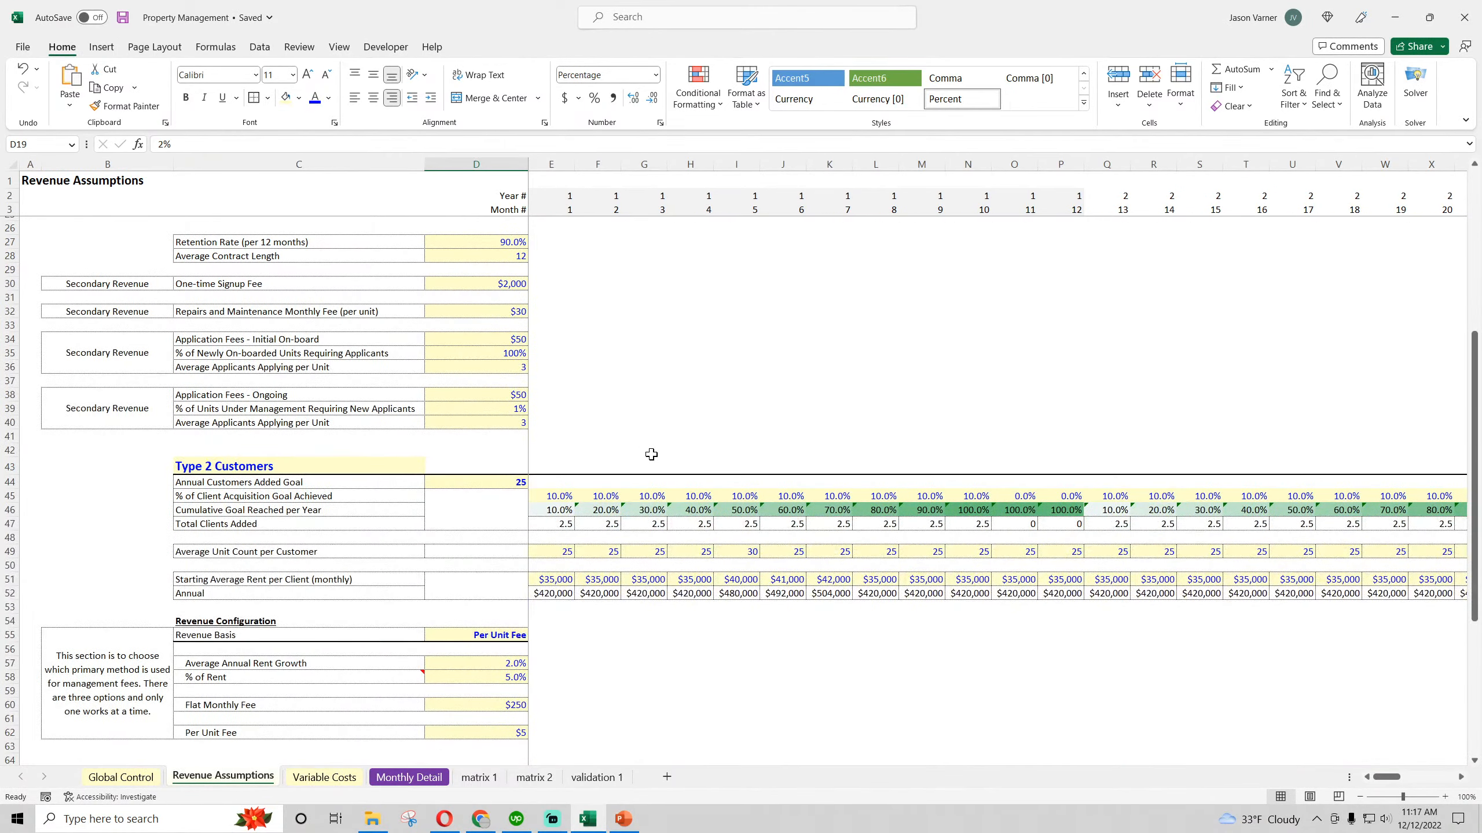
scroll(651, 455, down, 3)
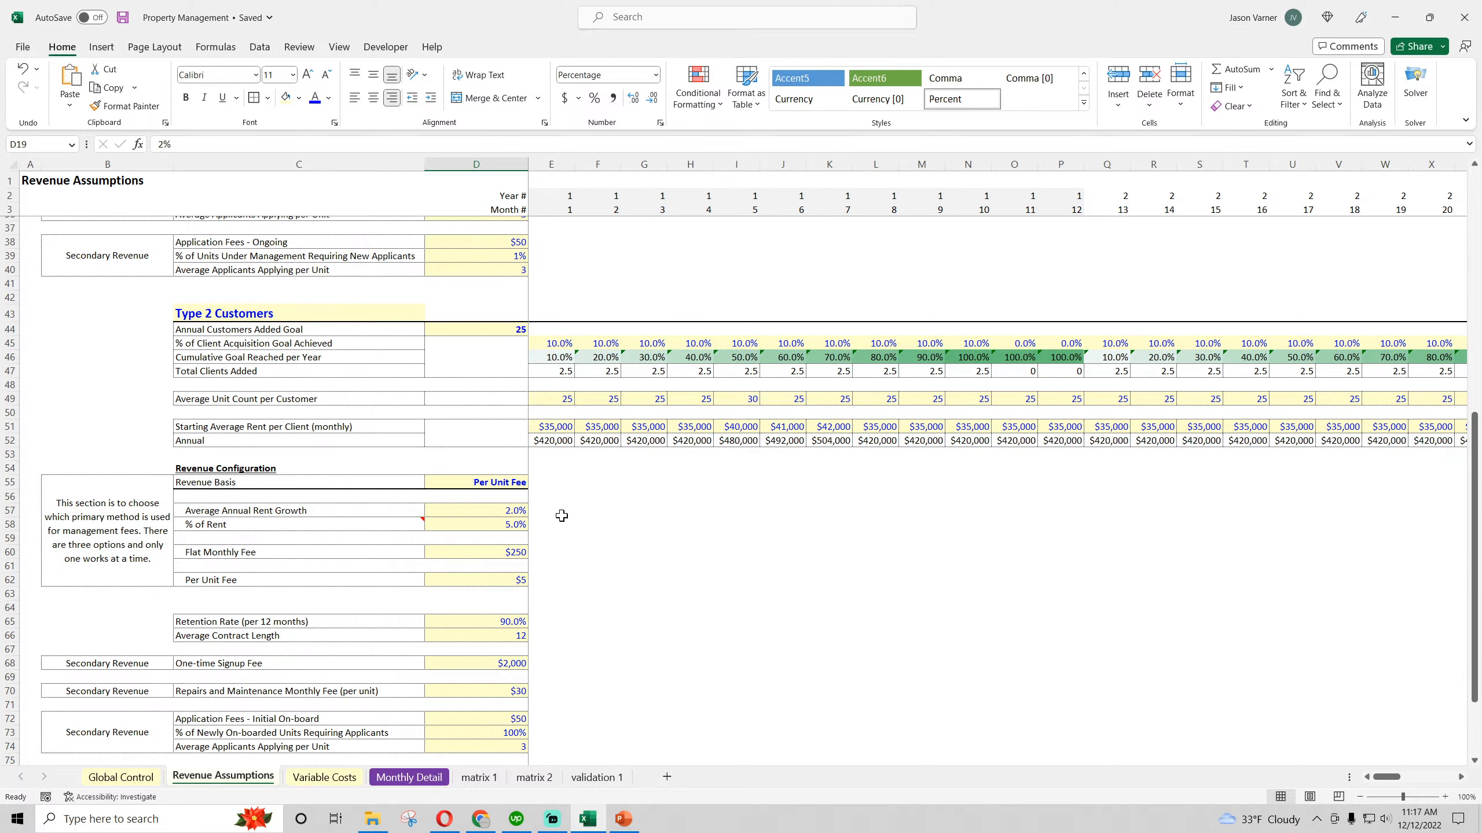
click(500, 482)
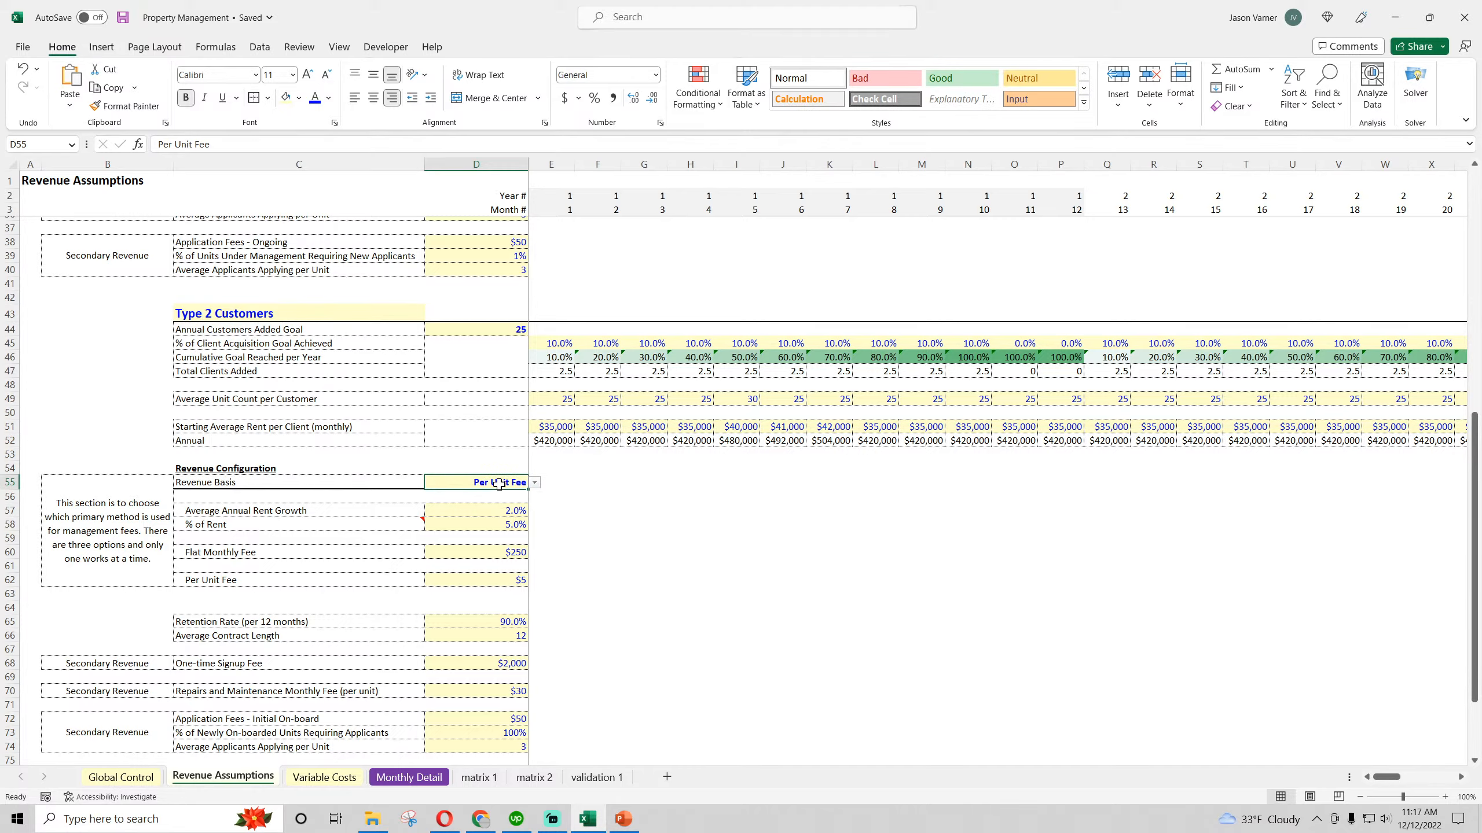
scroll(582, 651, up, 11)
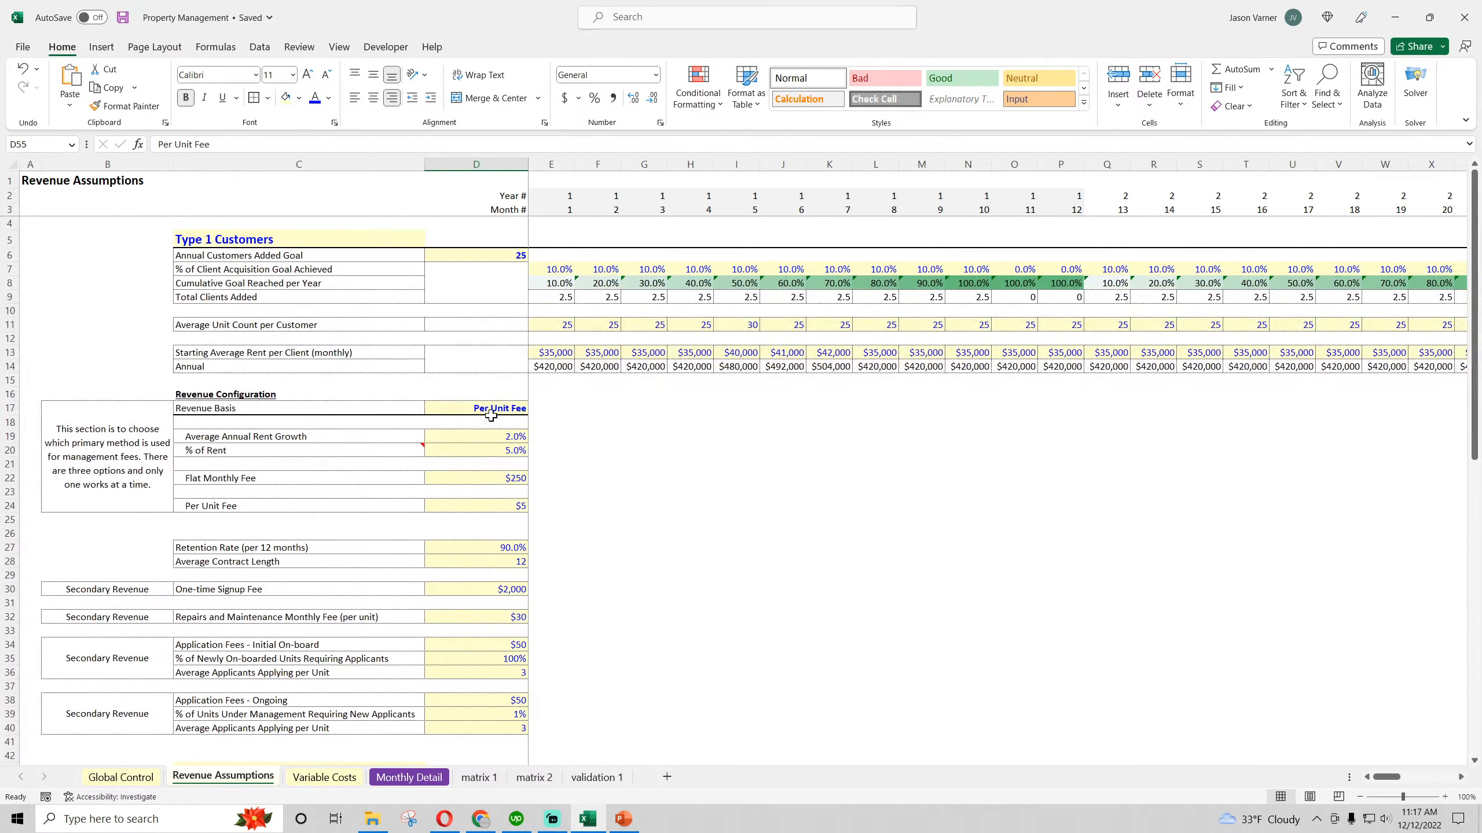
Replace the D17 reference with D55 in all three Revenue Basis tests of the E35 formula on Monthly Detail
click(418, 782)
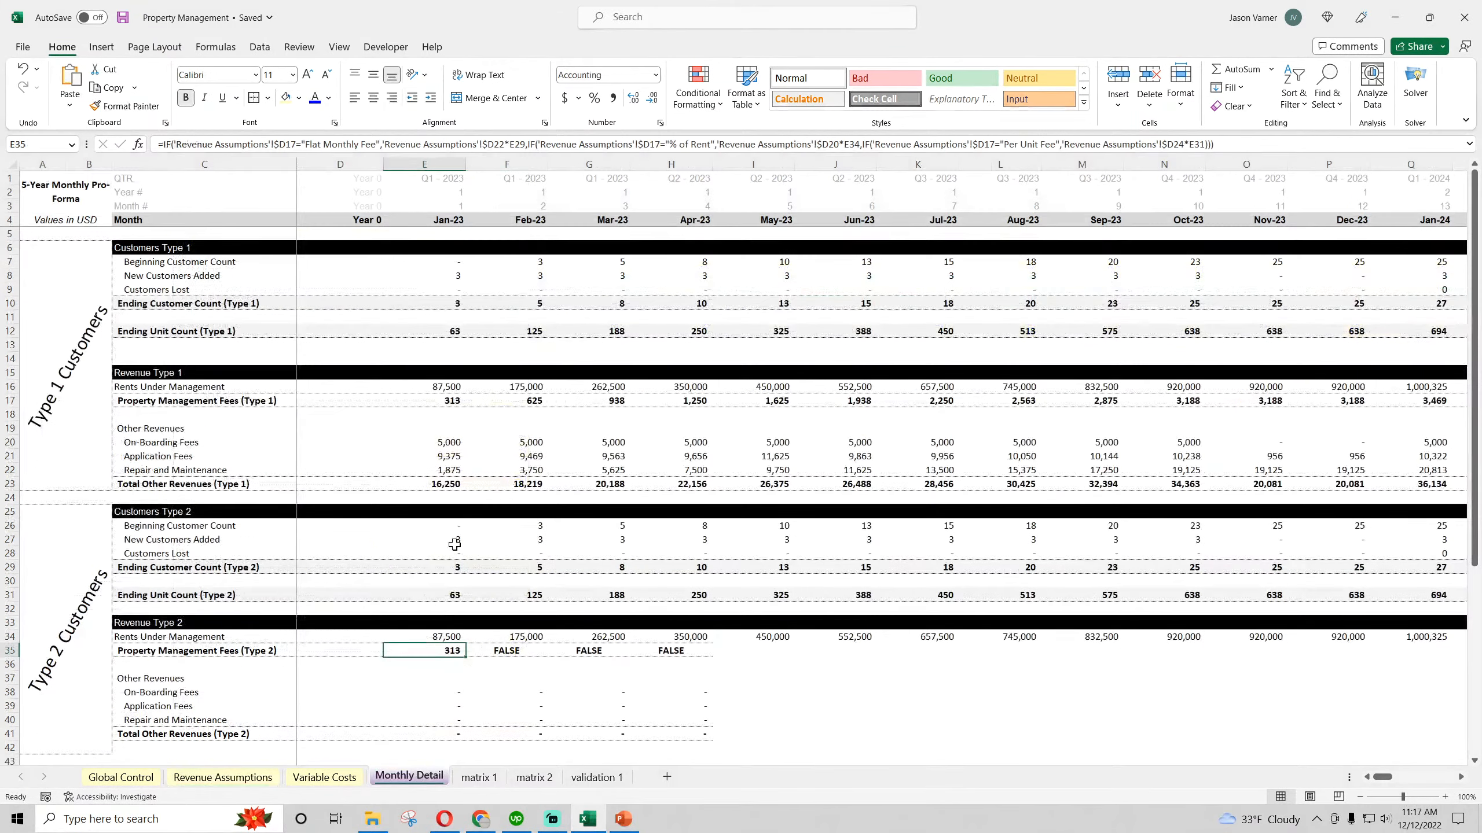
click(299, 143)
key(BackSpace)
key(BackSpace)
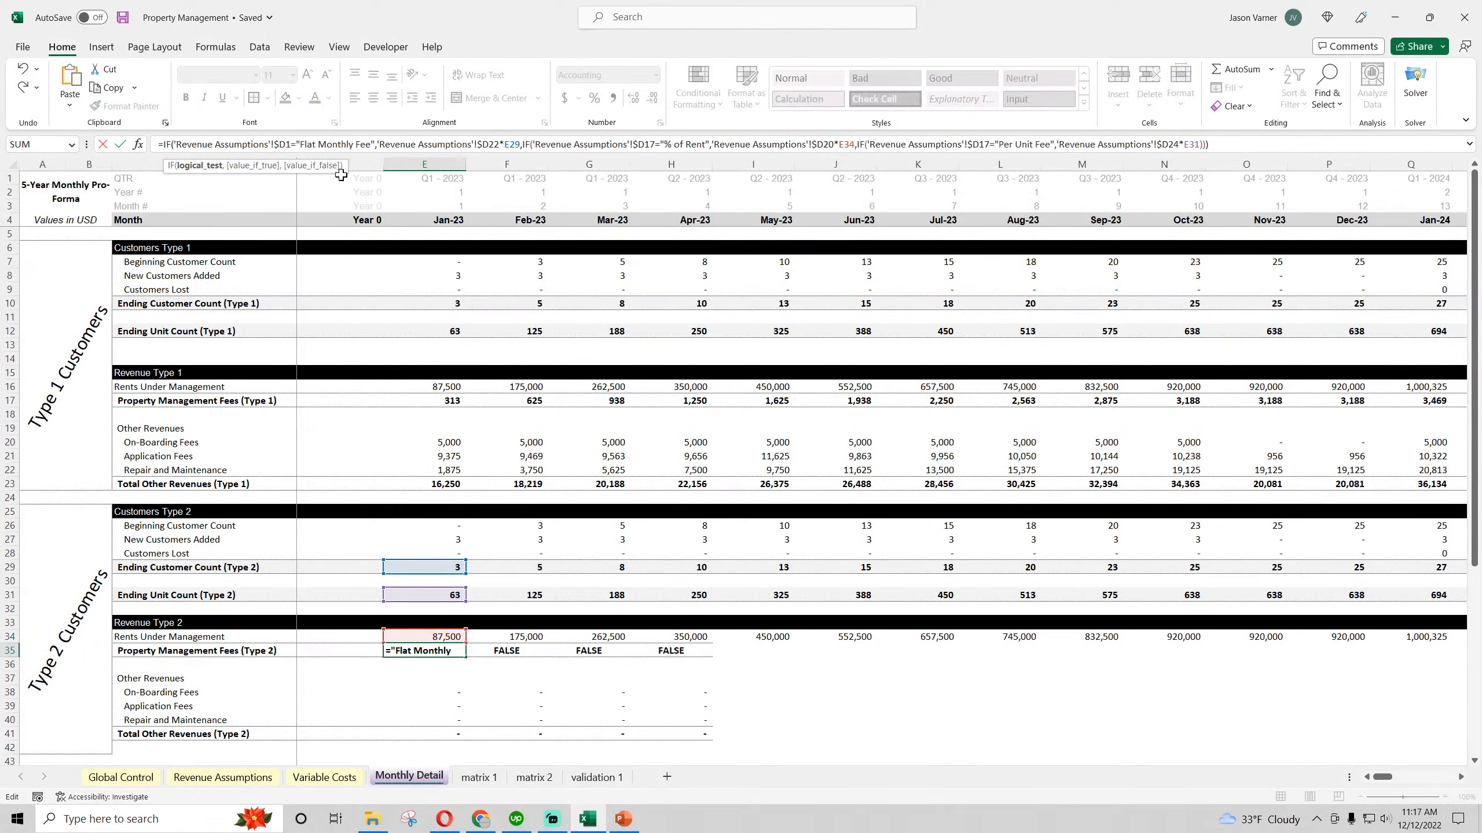
text(55)
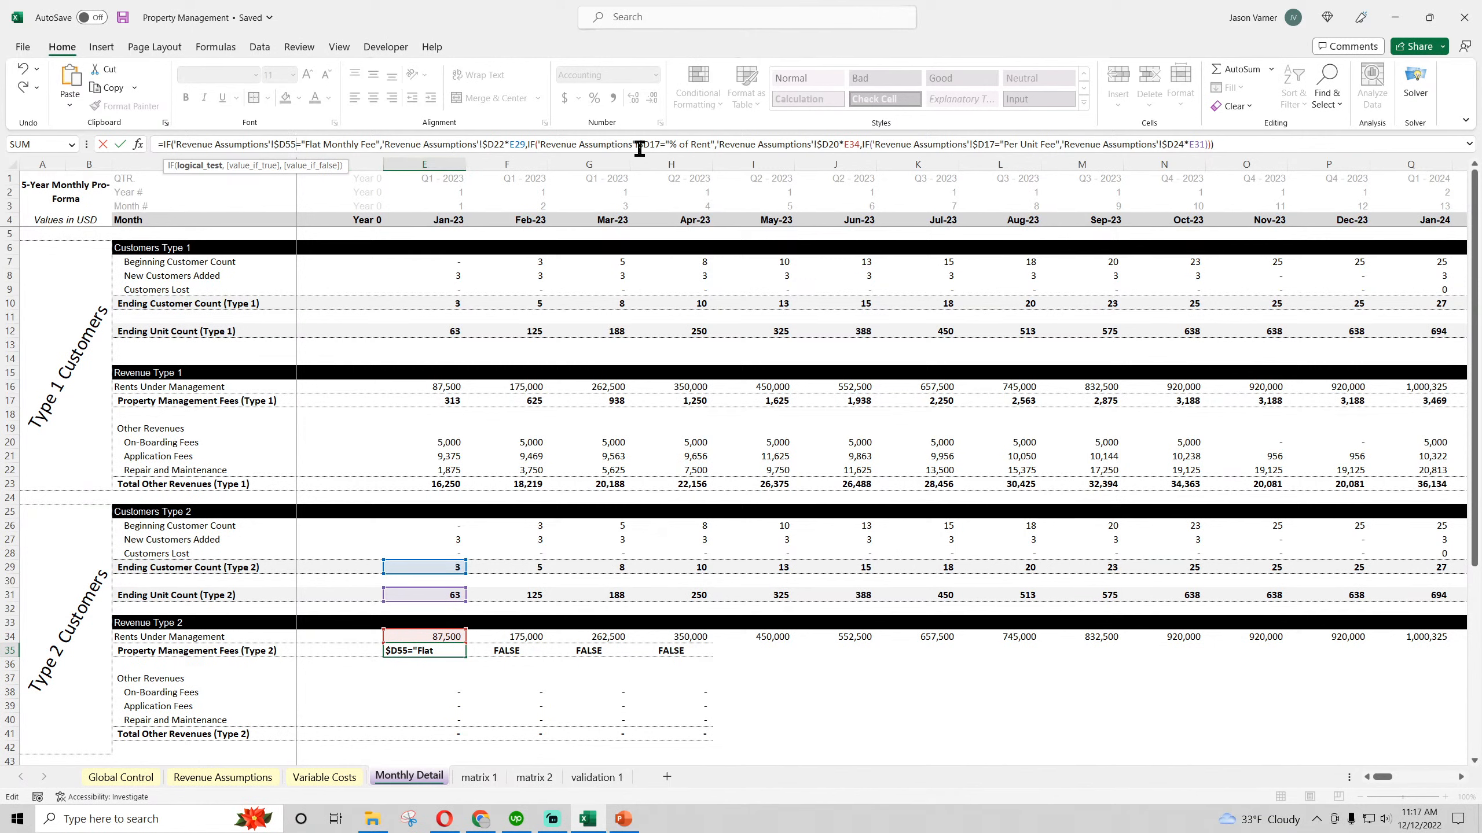
click(659, 144)
key(BackSpace)
key(BackSpace)
text(55)
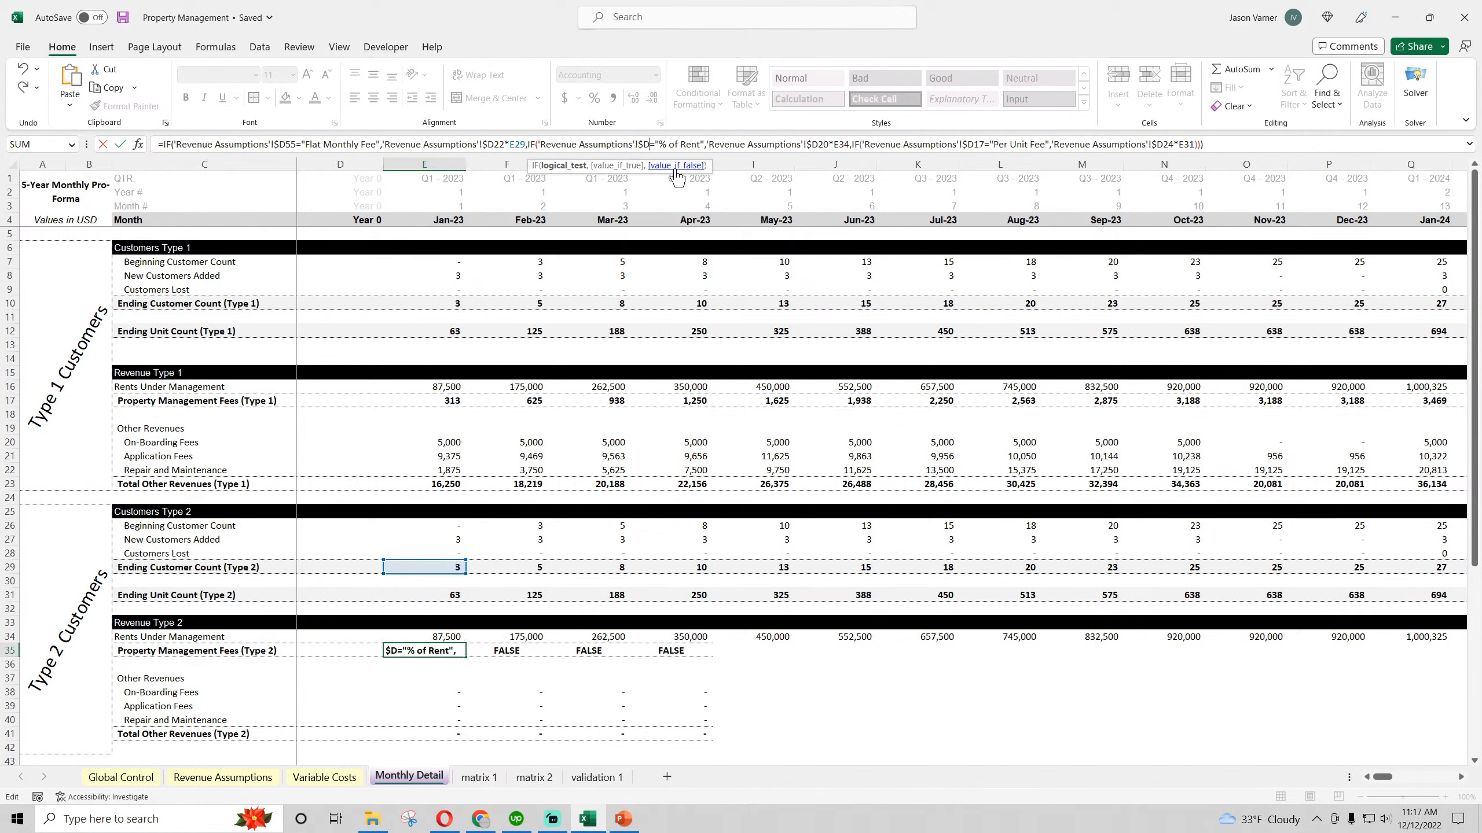
click(994, 144)
key(BackSpace)
key(BackSpace)
text(55)
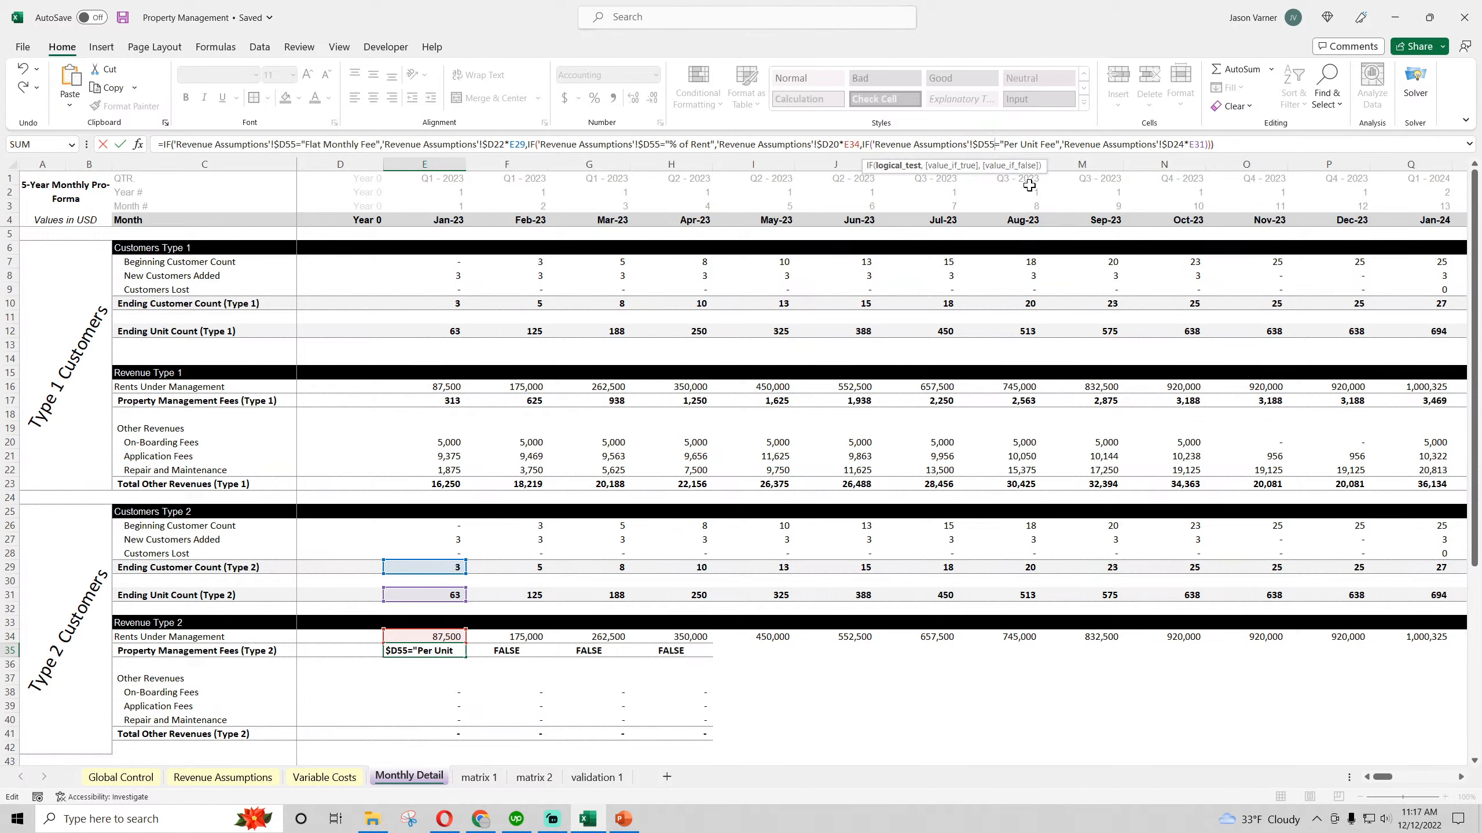
key(Return)
click(442, 647)
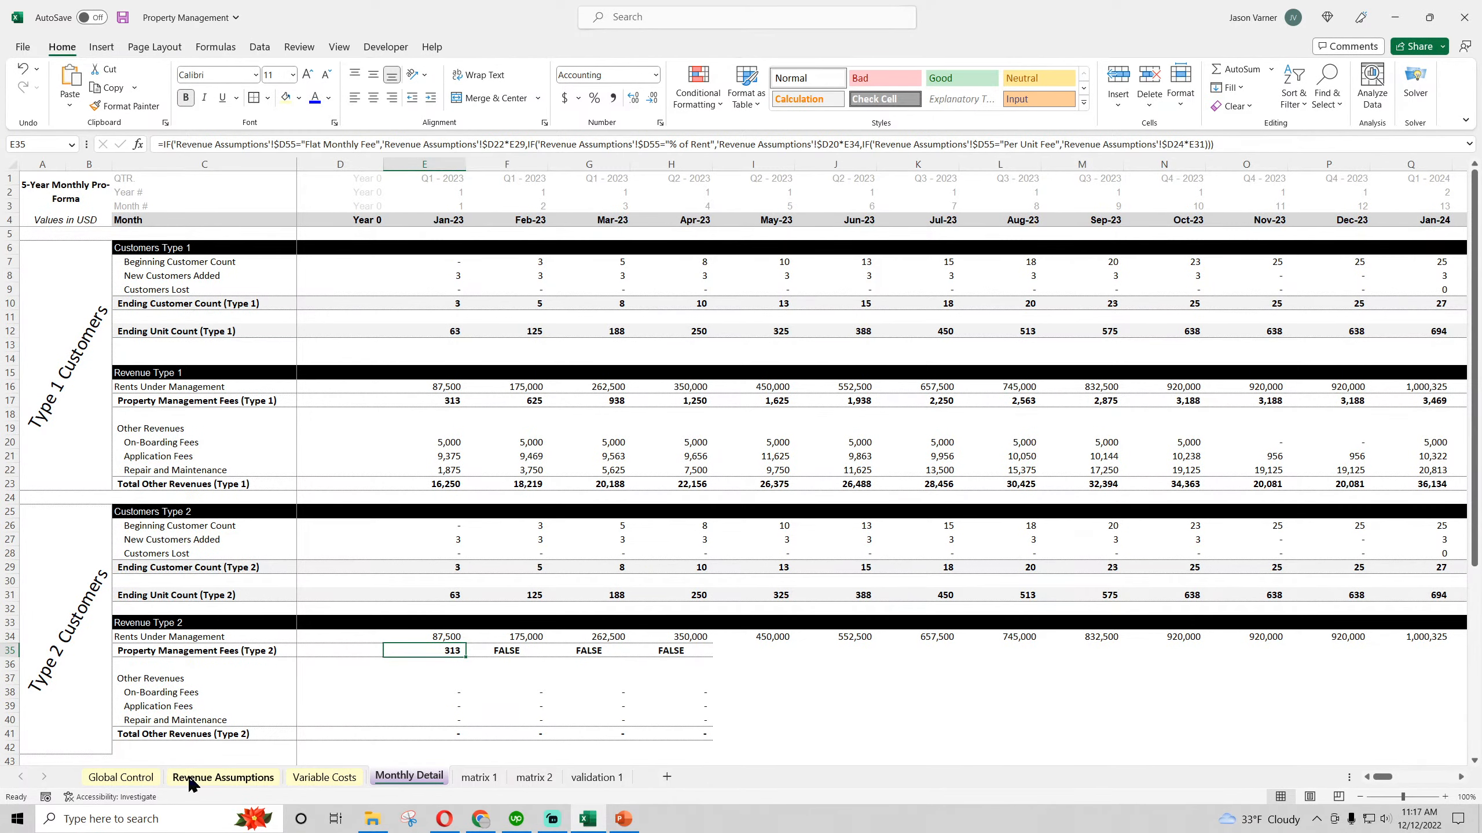
Locate the Type 2 Flat Monthly Fee input on Revenue Assumptions and change the D22 reference in E35 to D60
click(210, 778)
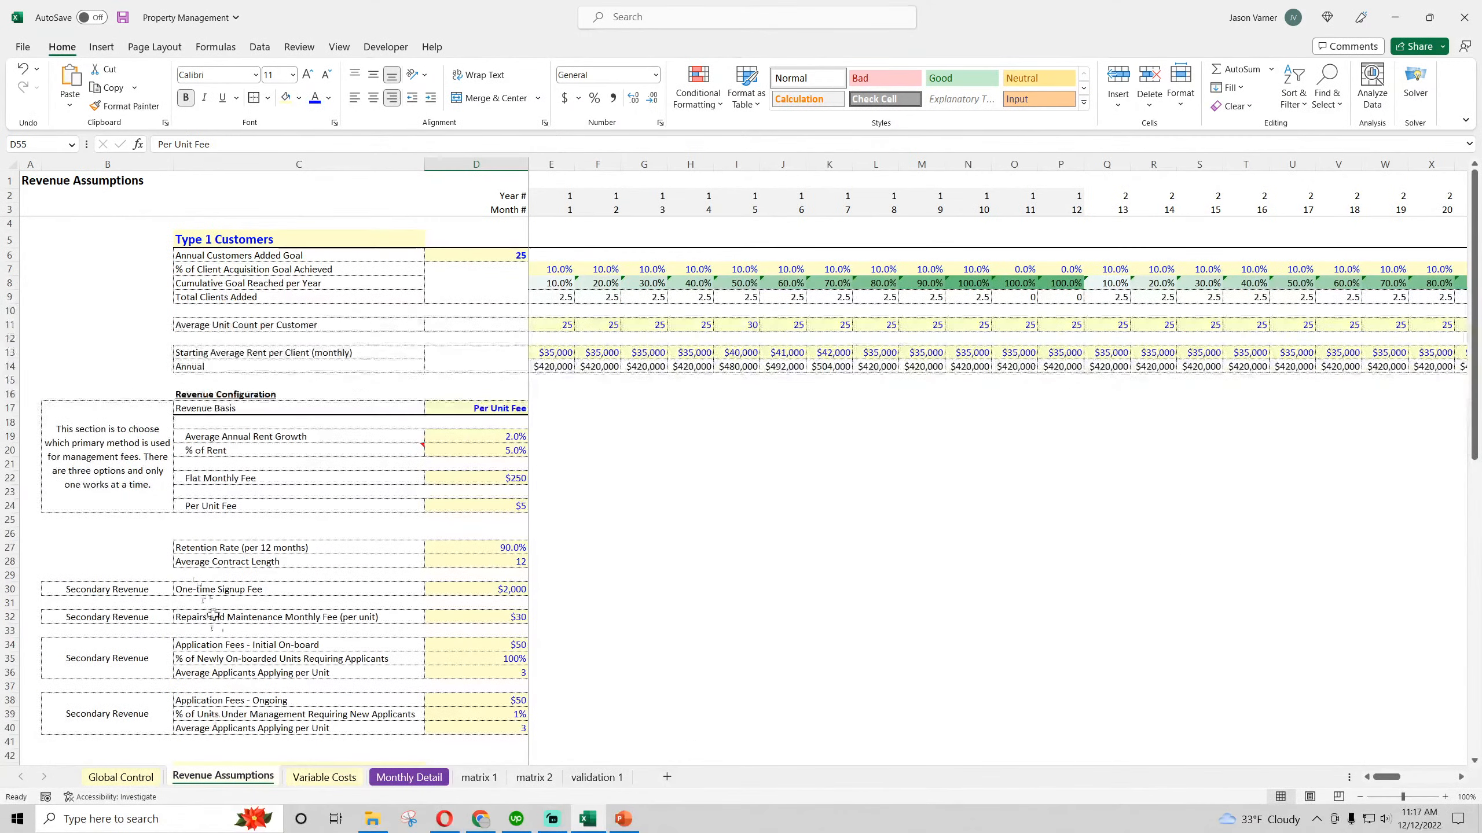
click(478, 480)
scroll(479, 489, down, 11)
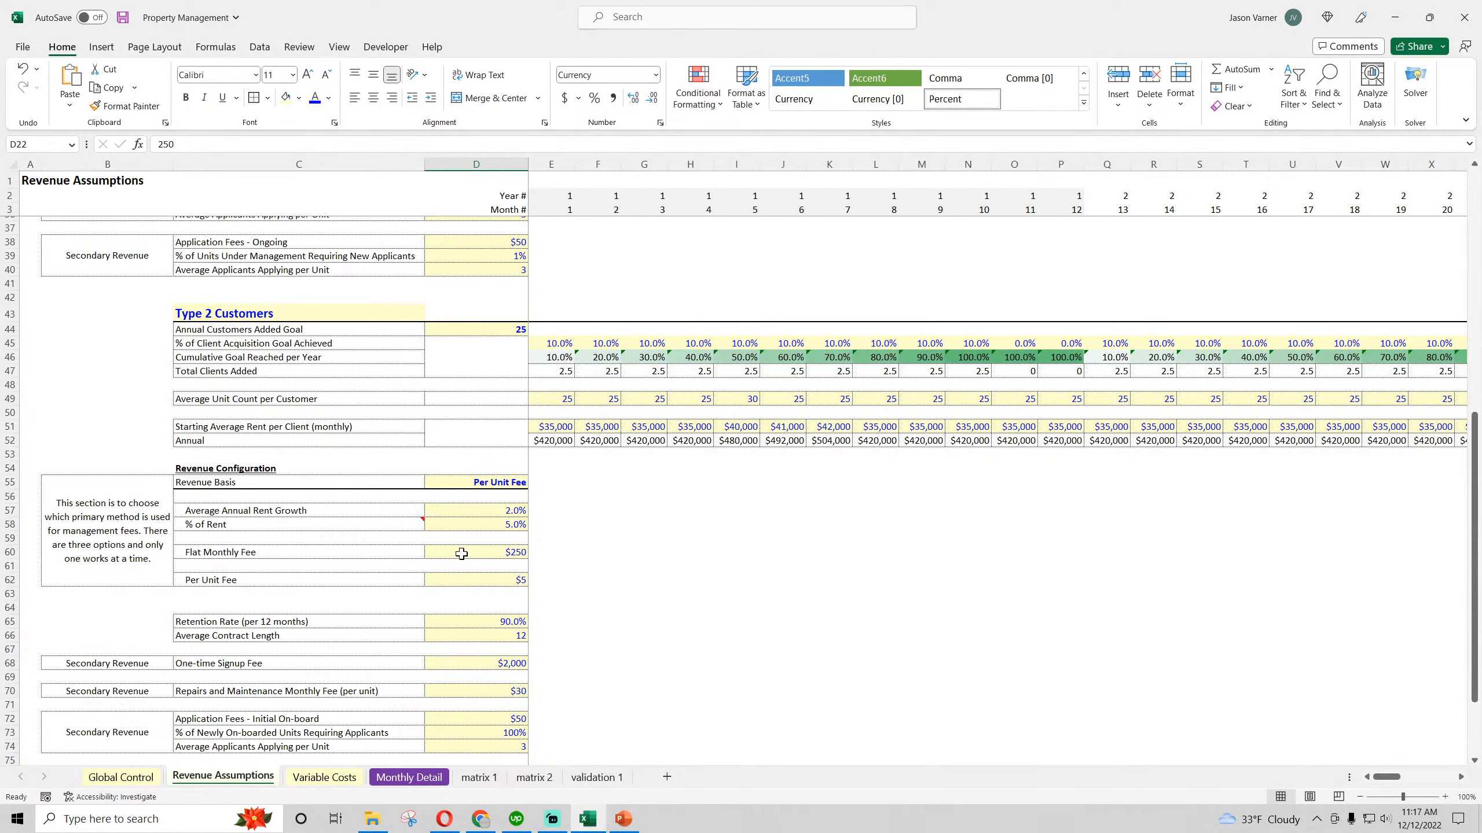
click(416, 777)
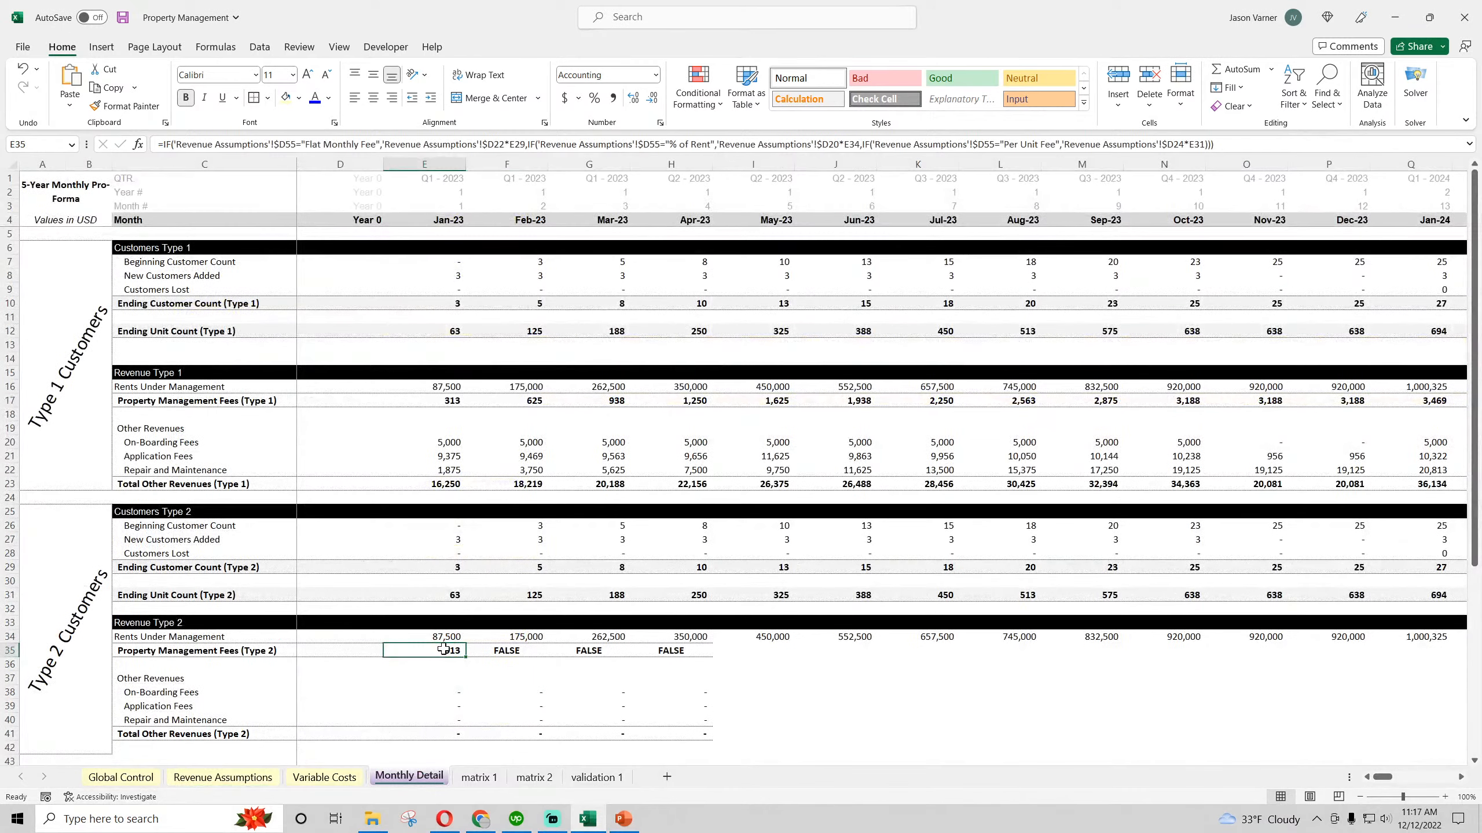
click(500, 143)
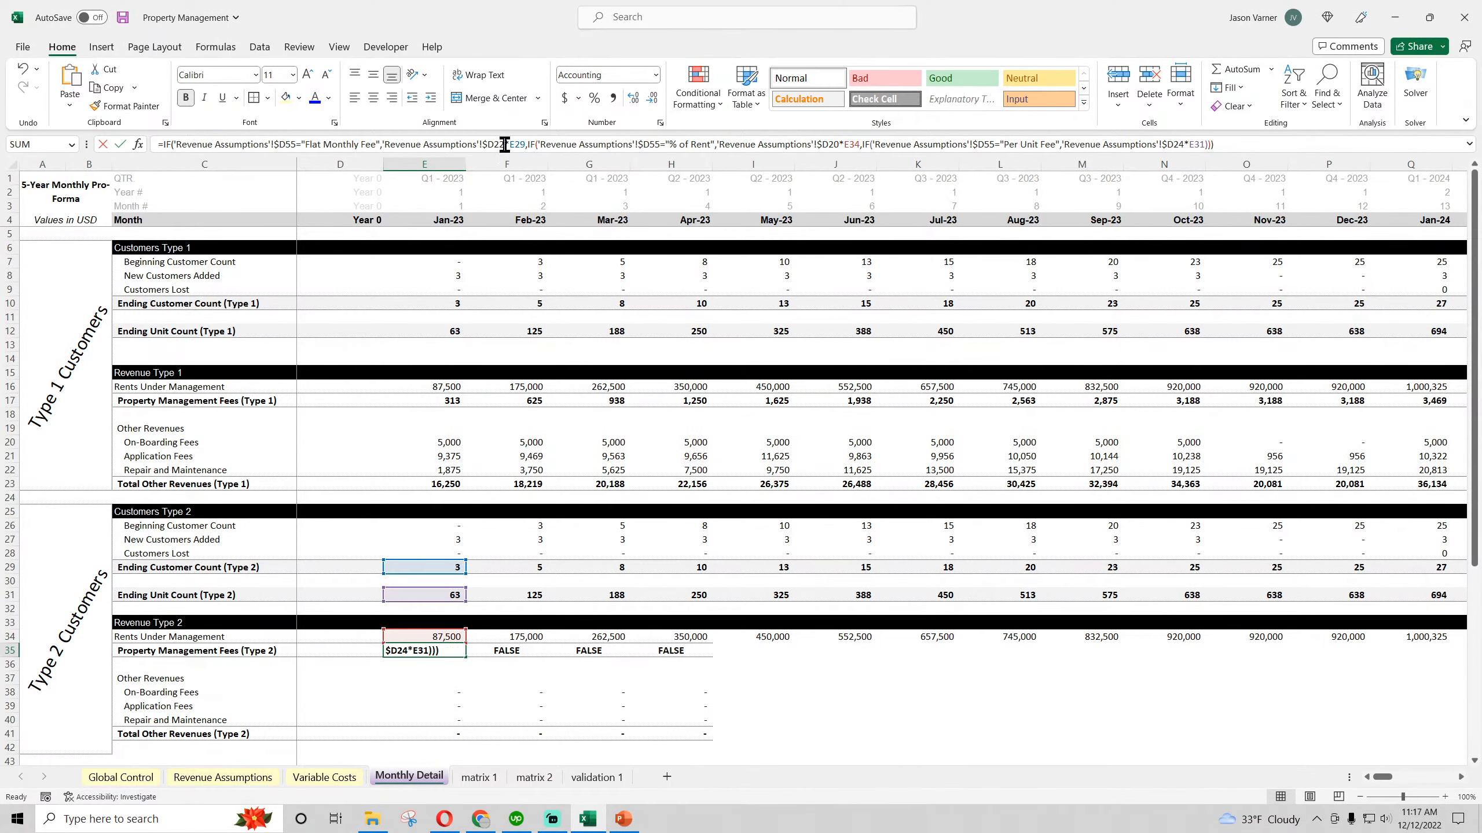
key(BackSpace)
text(60)
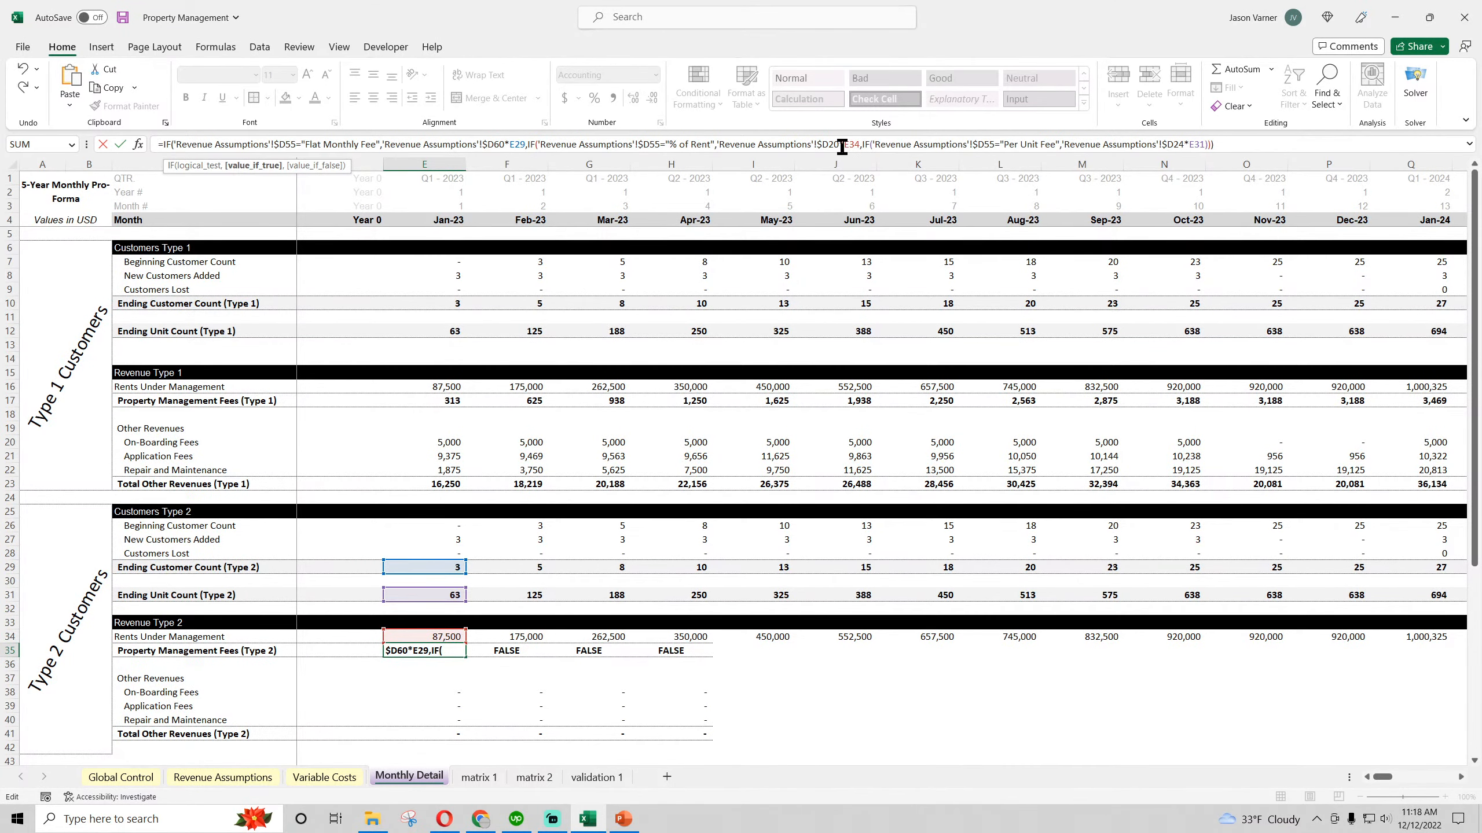
key(Return)
Locate the Type 2 % of Rent input on Revenue Assumptions and change the D20 reference in E35 on Monthly Detail to D58
click(222, 777)
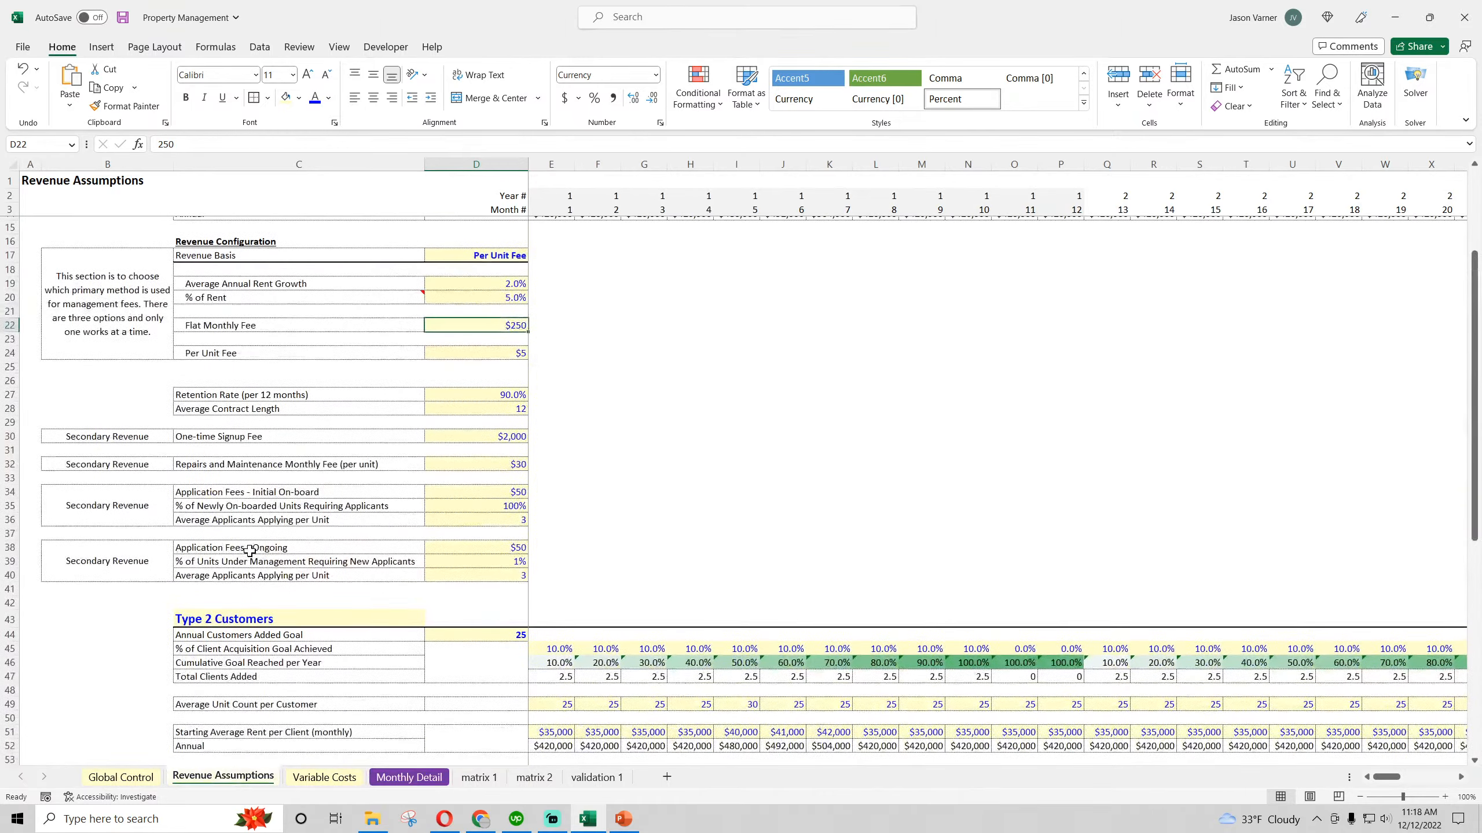
click(502, 298)
scroll(375, 499, down, 7)
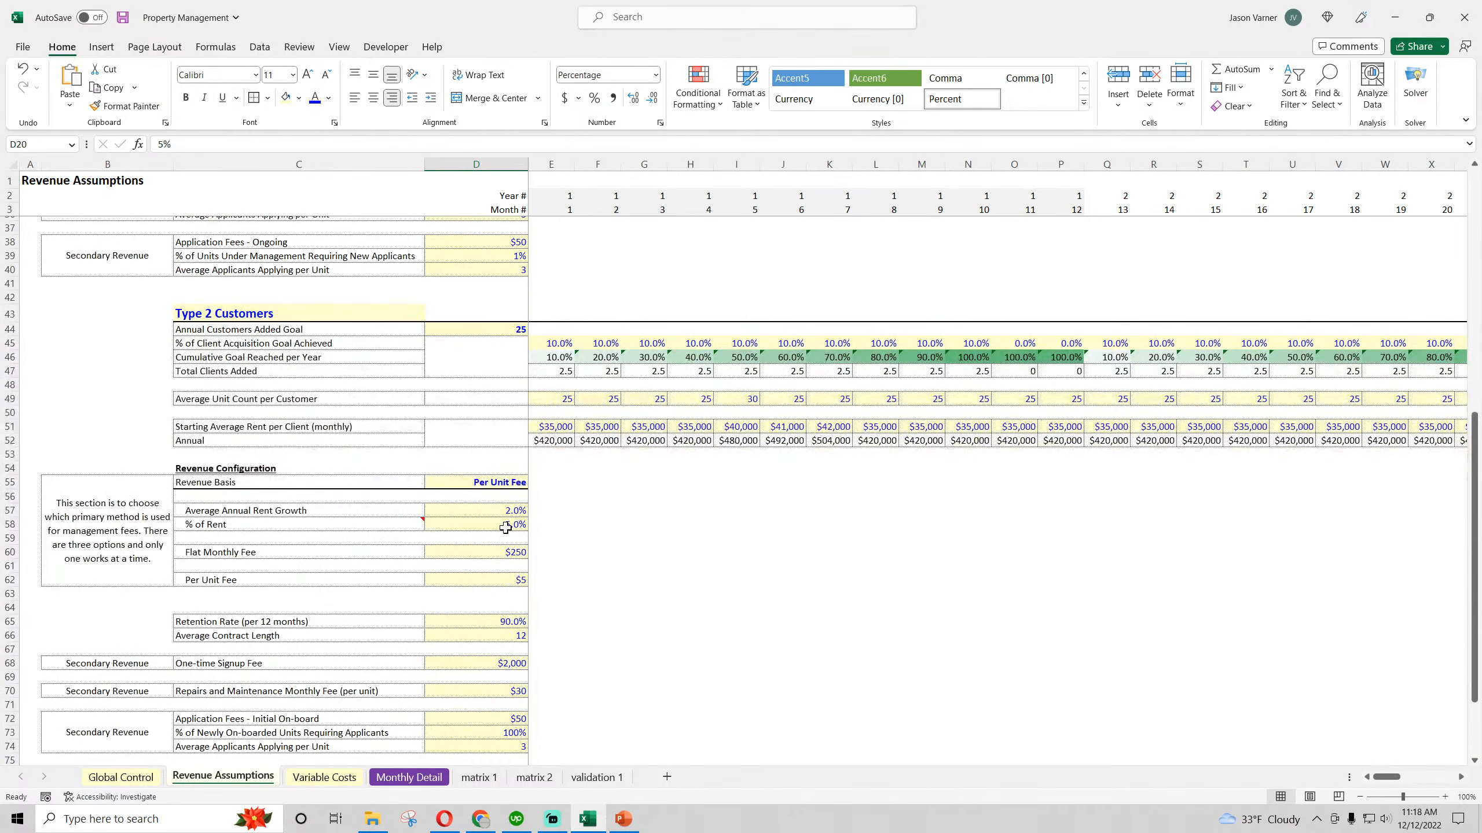
click(506, 524)
click(446, 776)
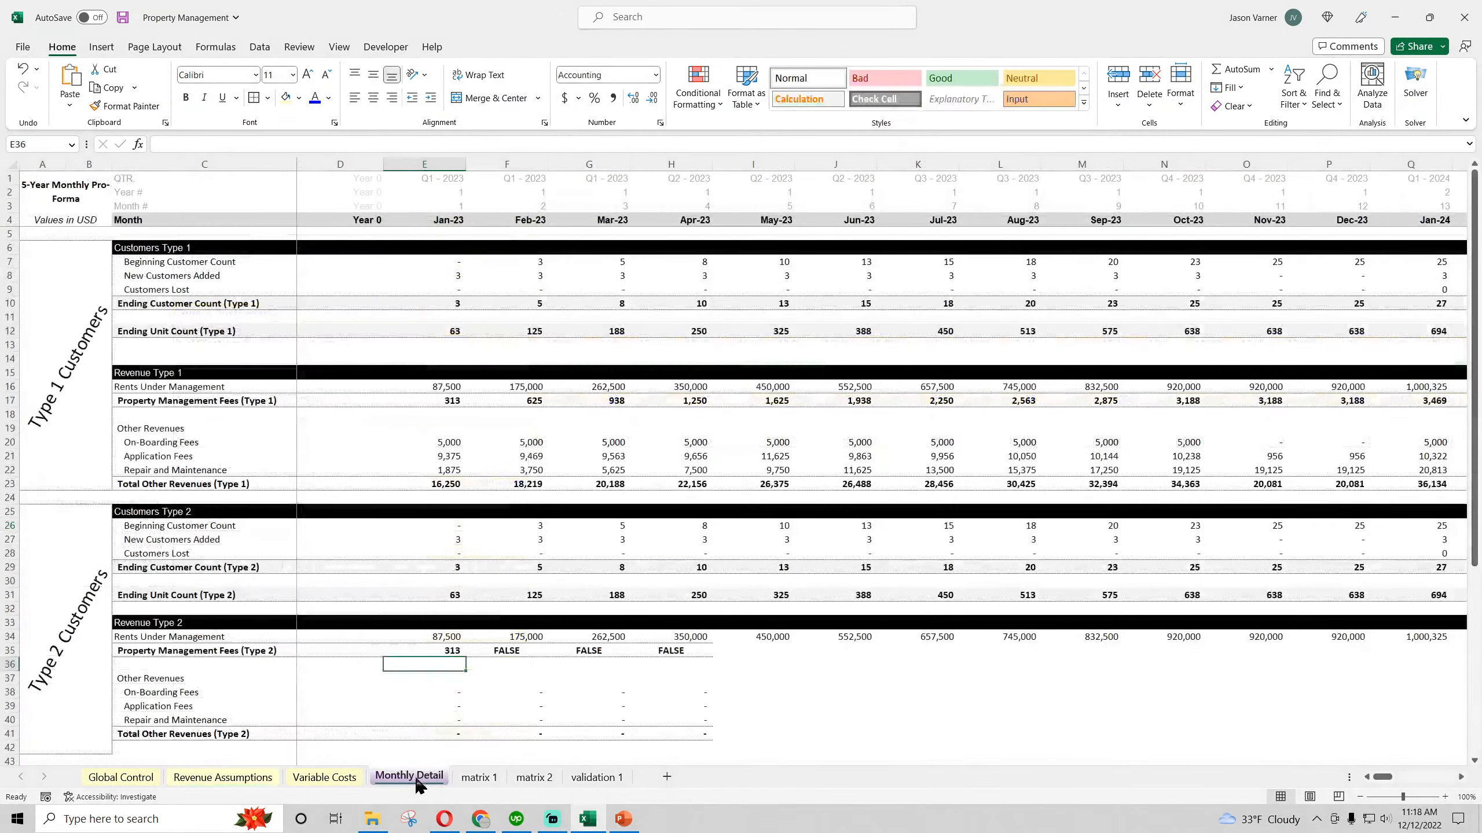
click(438, 651)
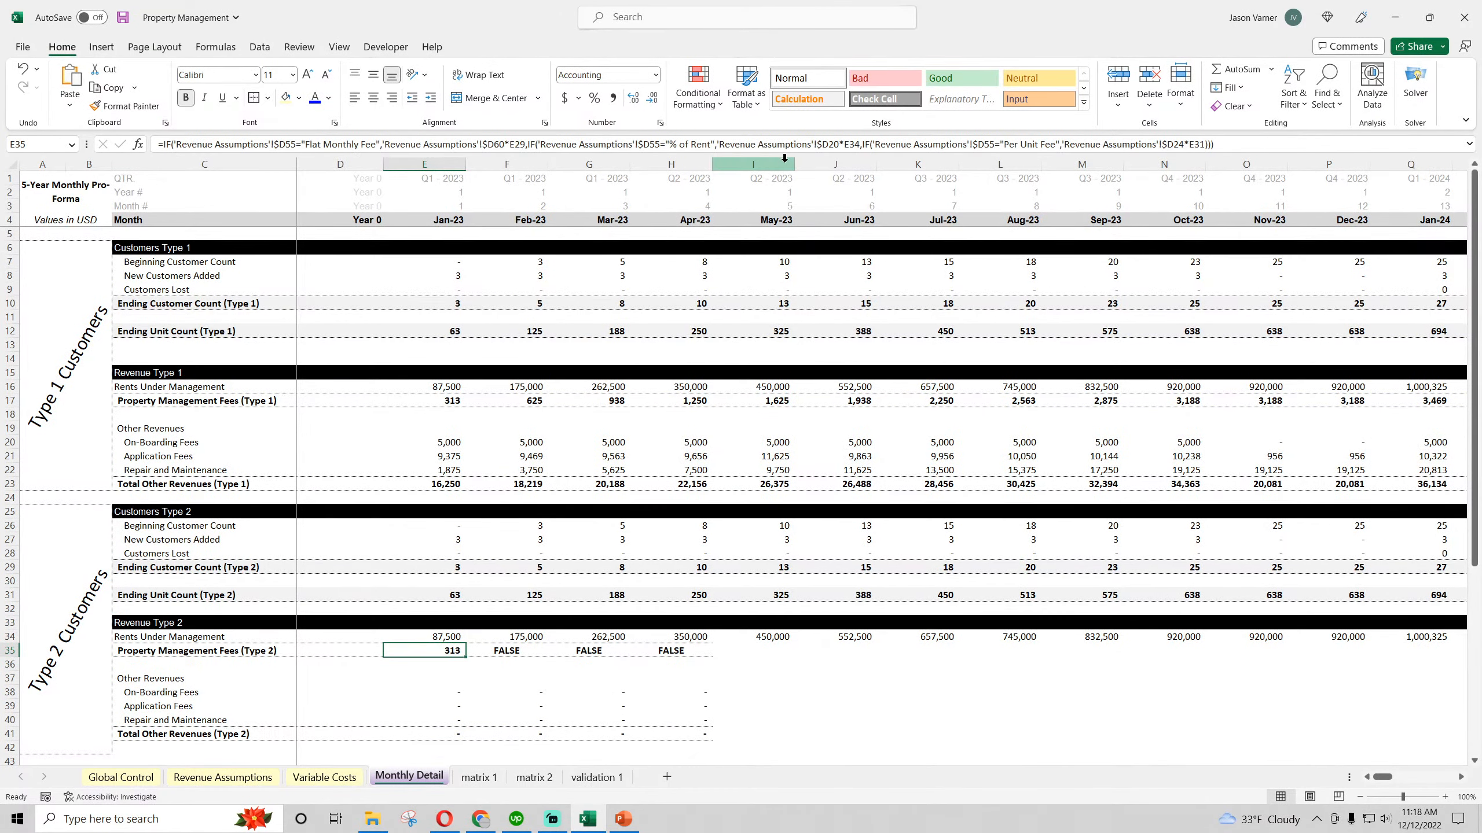
click(838, 143)
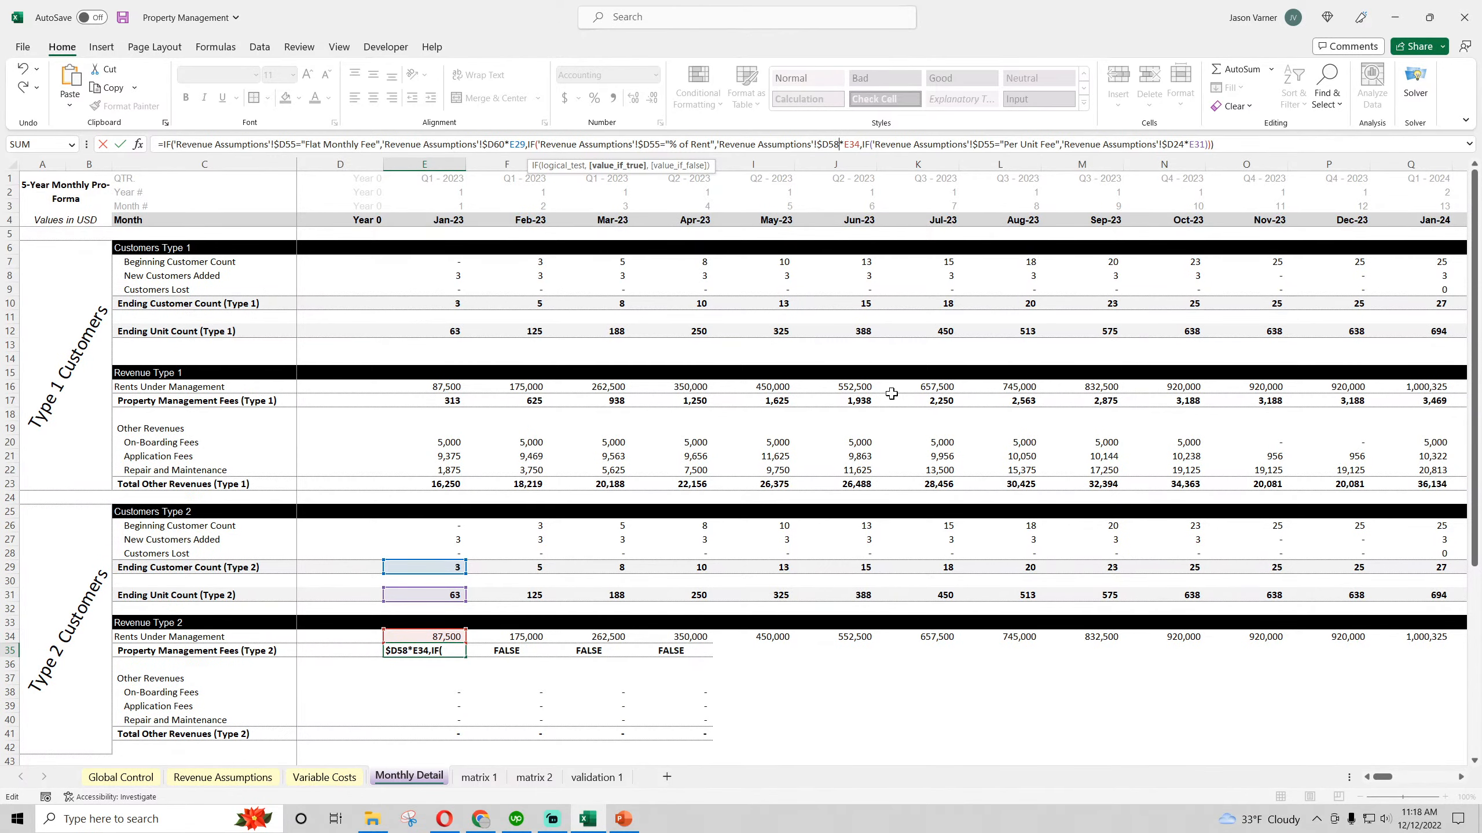
key(Return)
Locate the Type 2 Per Unit Fee input on Revenue Assumptions and change the D24 reference in E35 on Monthly Detail to D62
click(227, 777)
scroll(74, 413, up, 8)
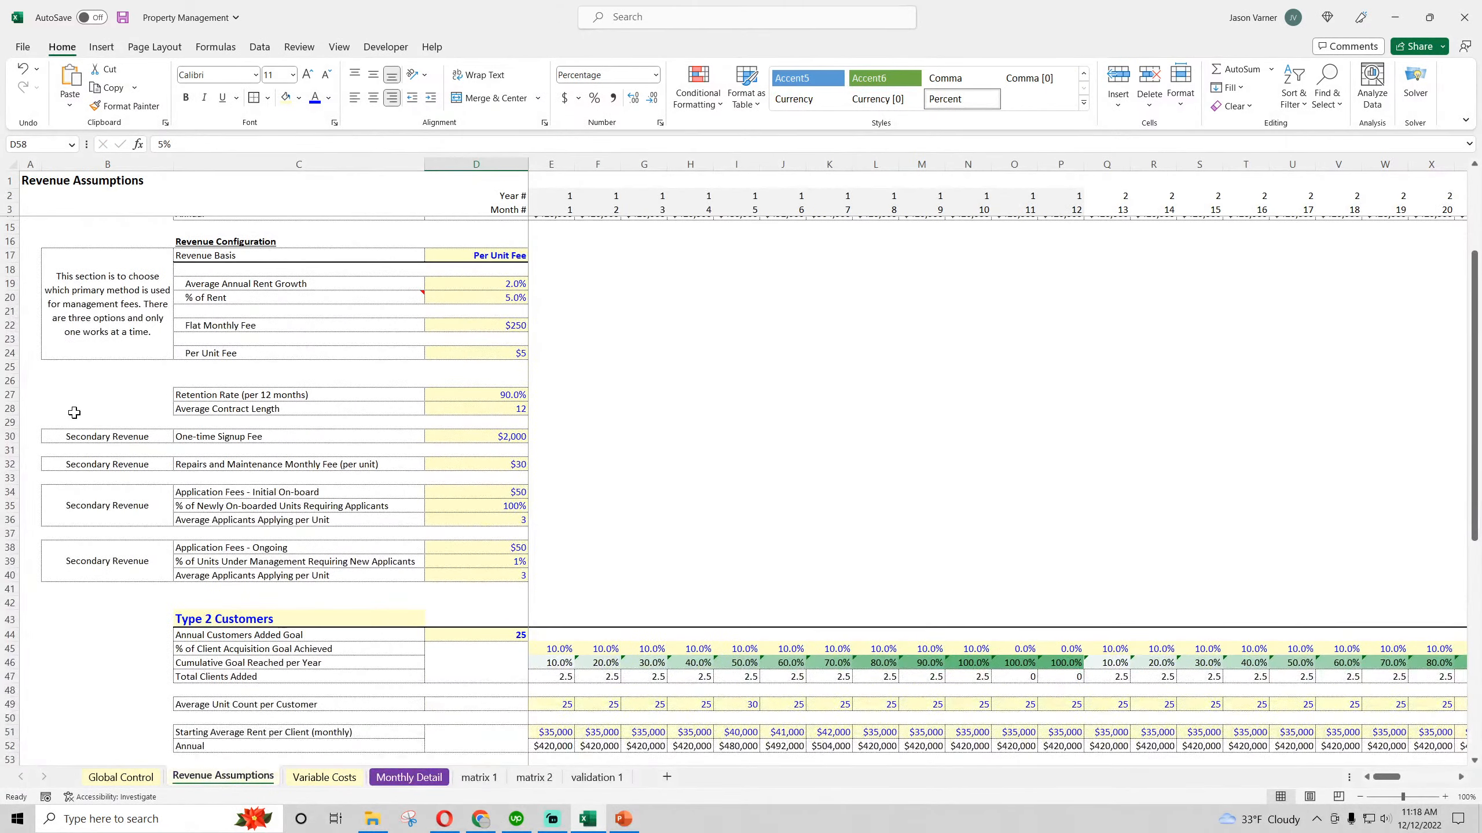
scroll(234, 352, down, 7)
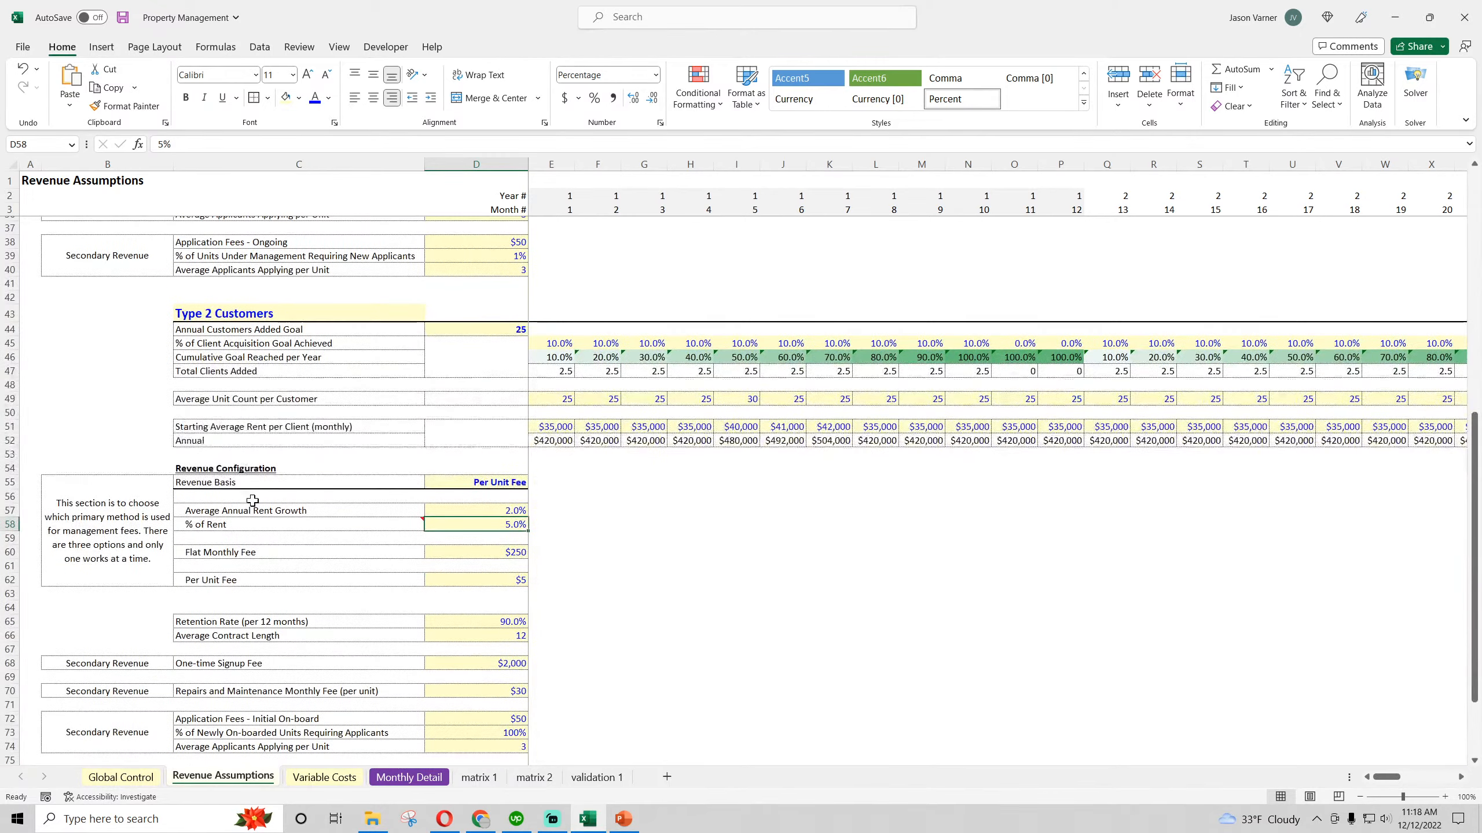
click(246, 577)
click(408, 777)
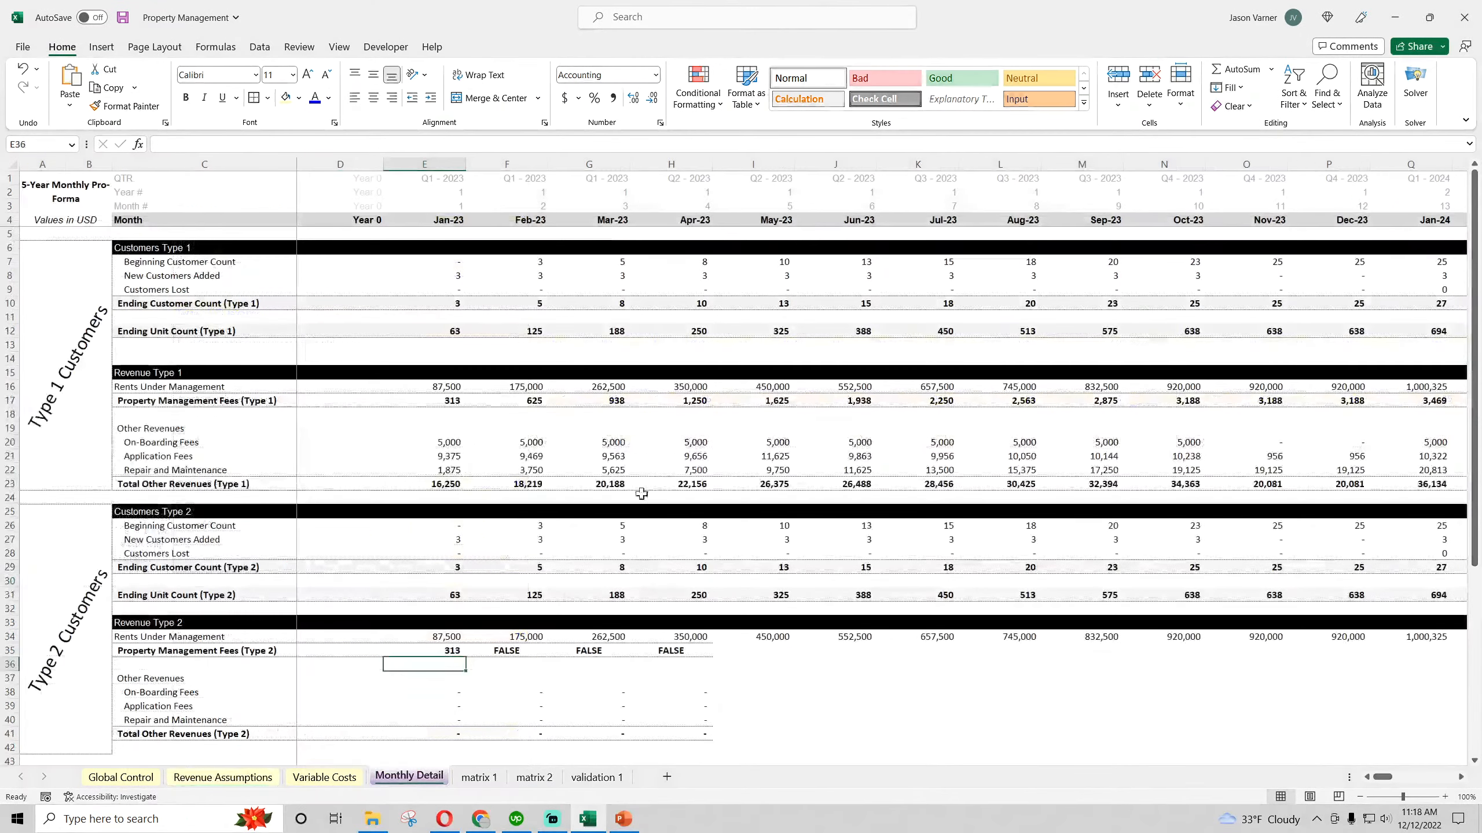
click(426, 650)
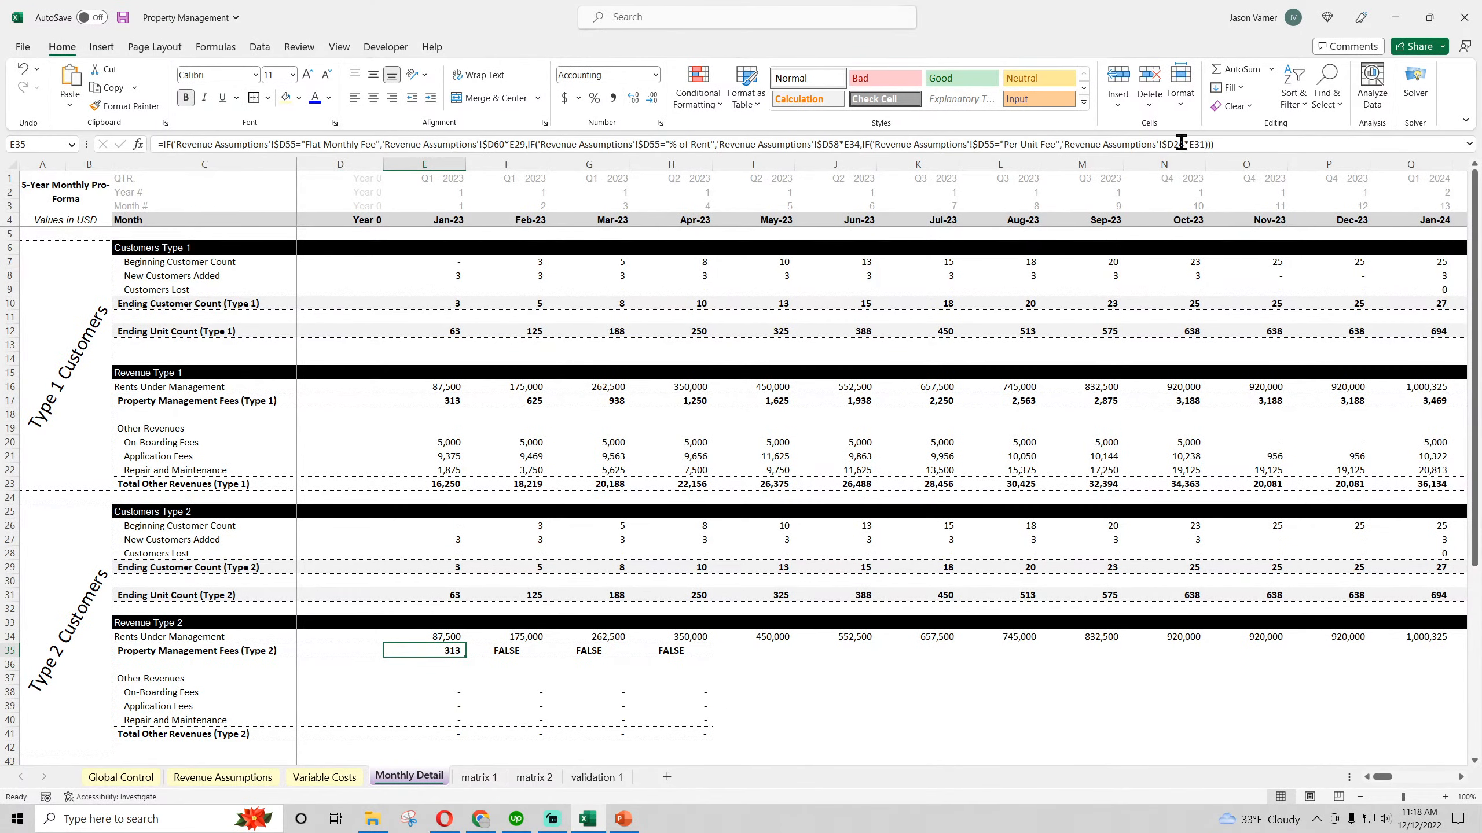
click(1184, 146)
key(Return)
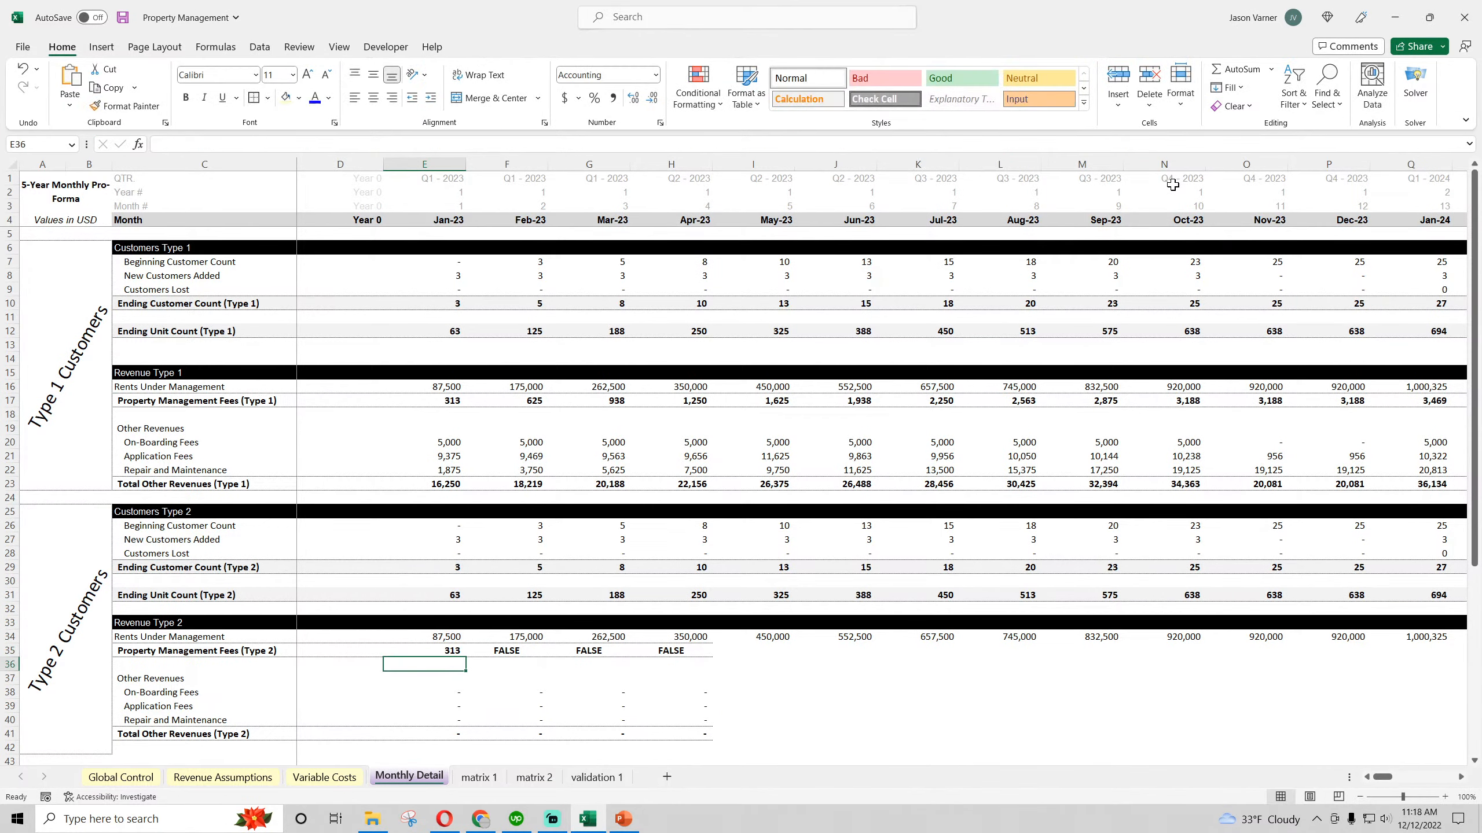
Fill the Type 2 Property Management Fees formula from E35 across the row through Dec-27 and check the copied formula in the last months
click(444, 648)
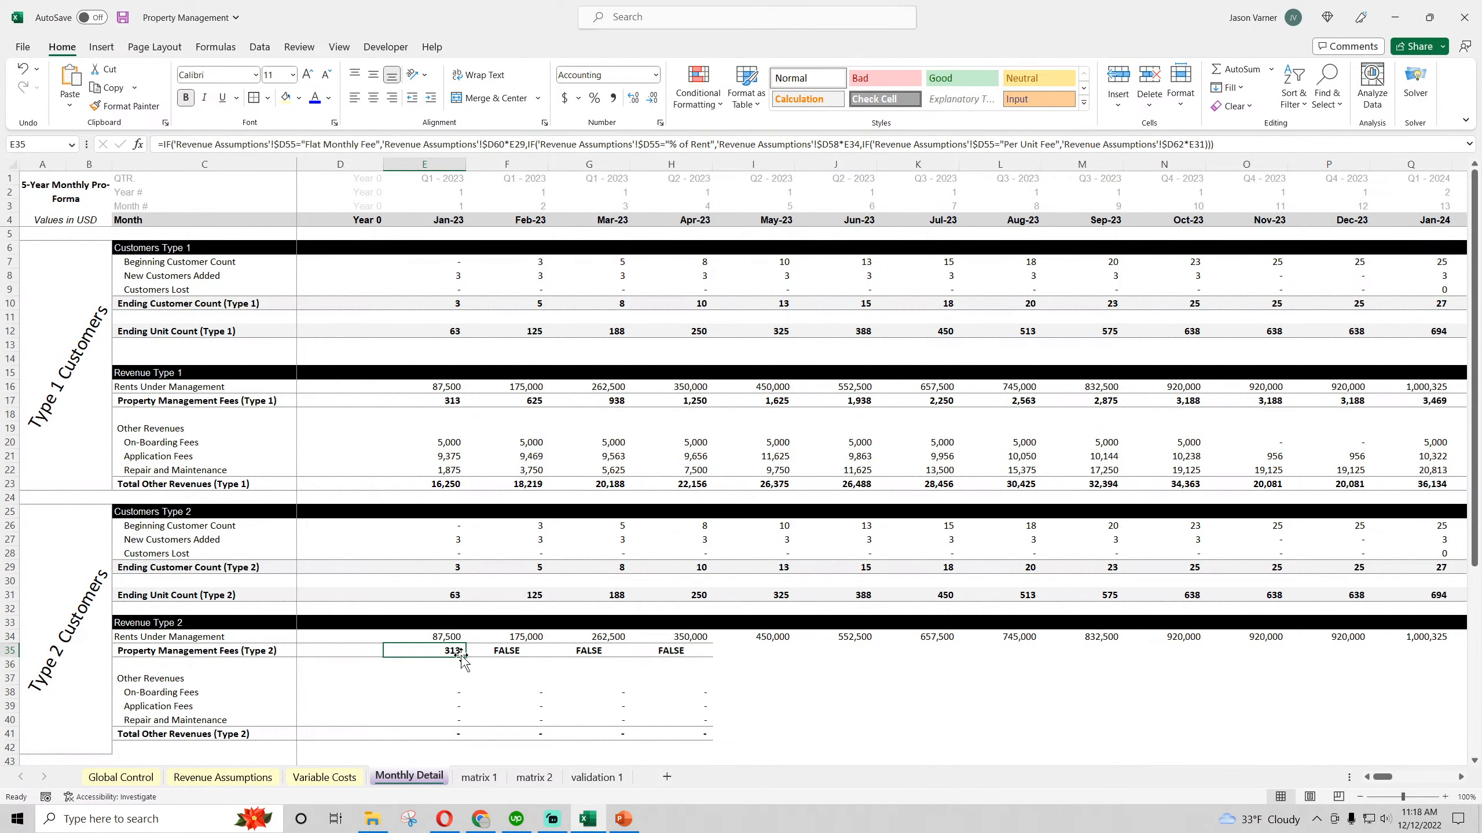
drag(465, 657, 1479, 680)
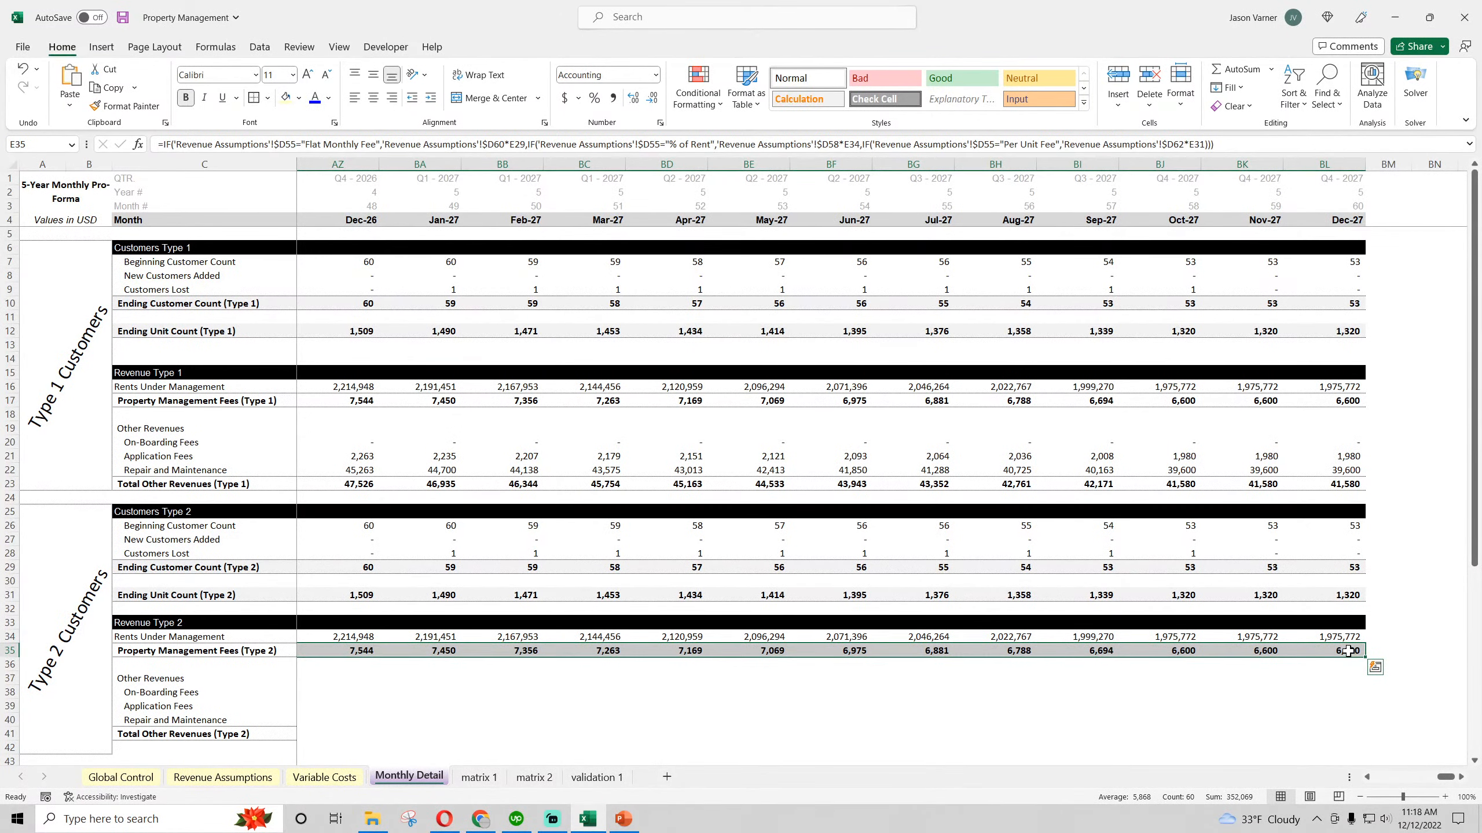
click(1347, 651)
click(1272, 651)
drag(1442, 776, 1203, 782)
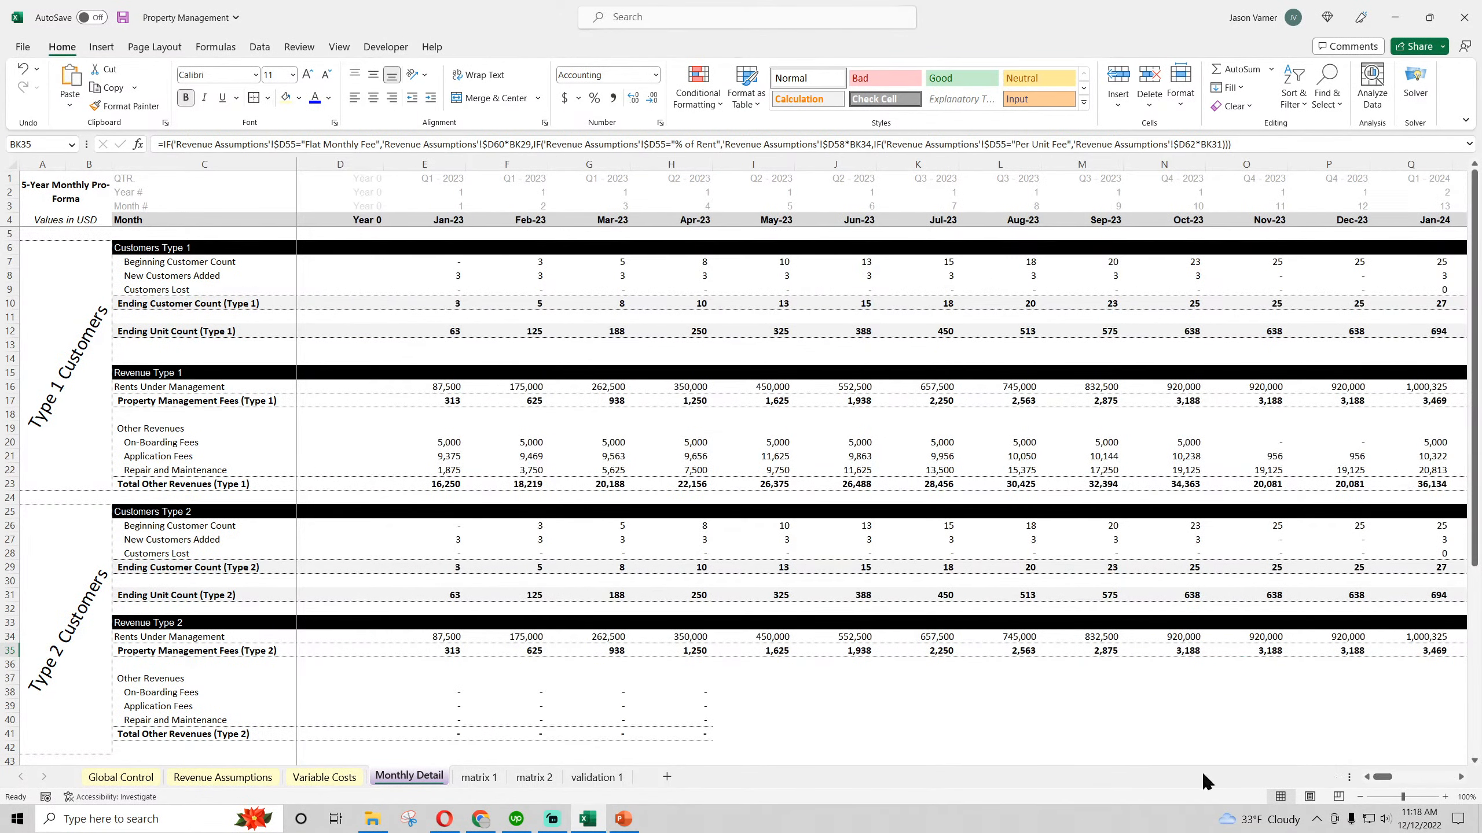
Set the Type 2 Revenue Basis in D55 on Revenue Assumptions to % of Rent
click(240, 781)
click(501, 483)
click(534, 482)
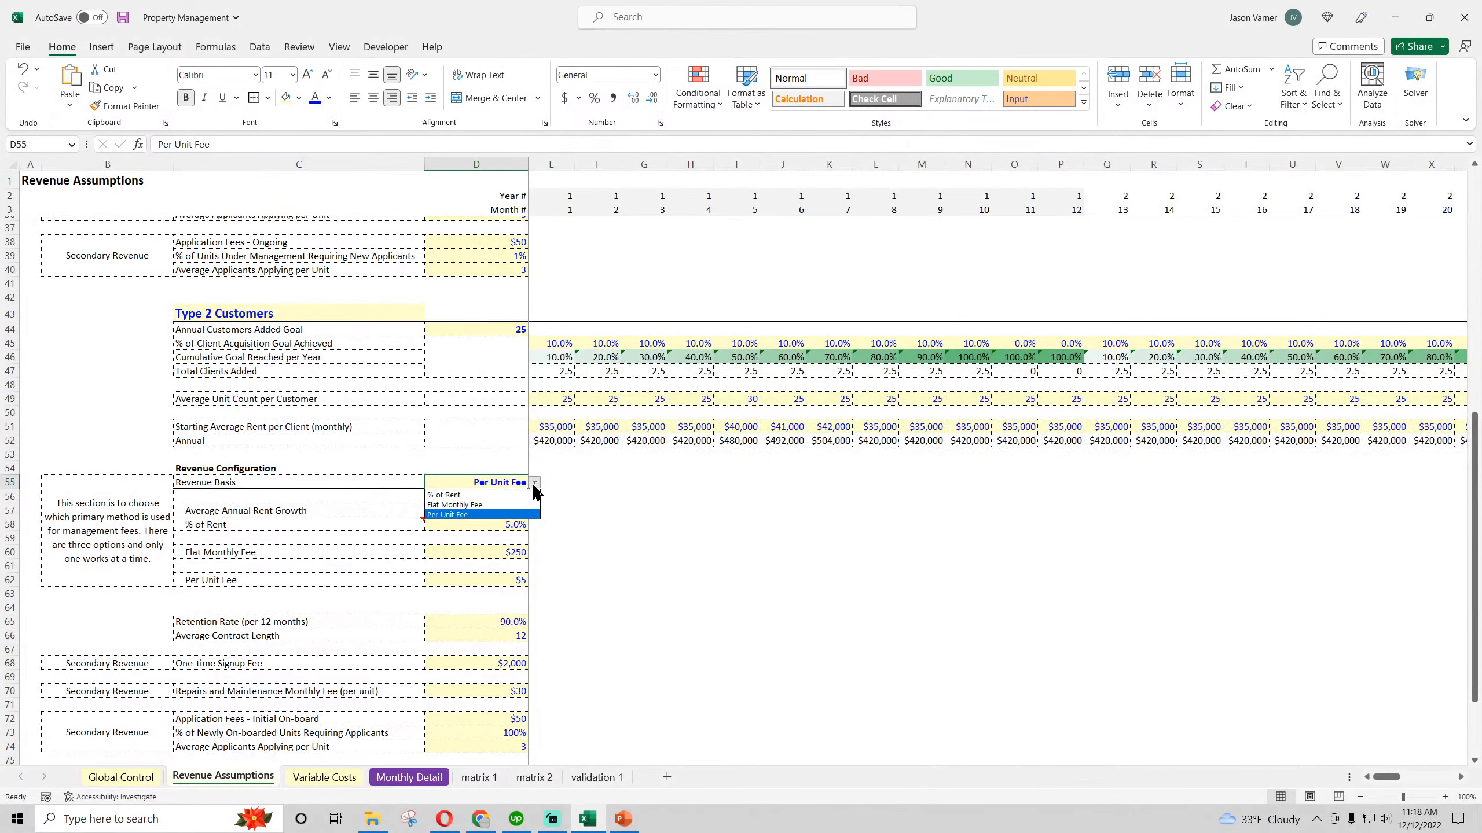
key(Escape)
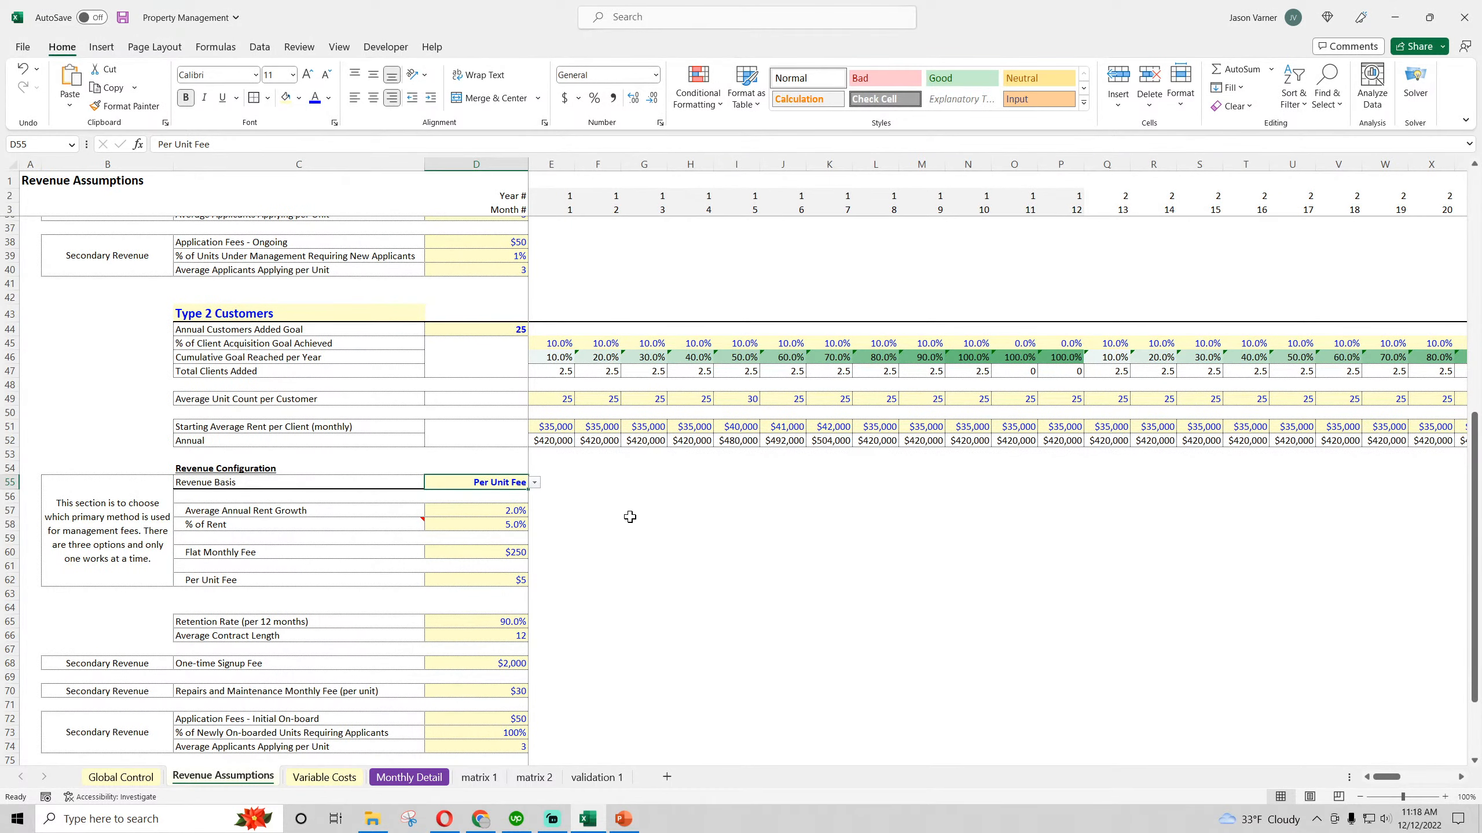
scroll(628, 515, up, 7)
scroll(567, 512, down, 7)
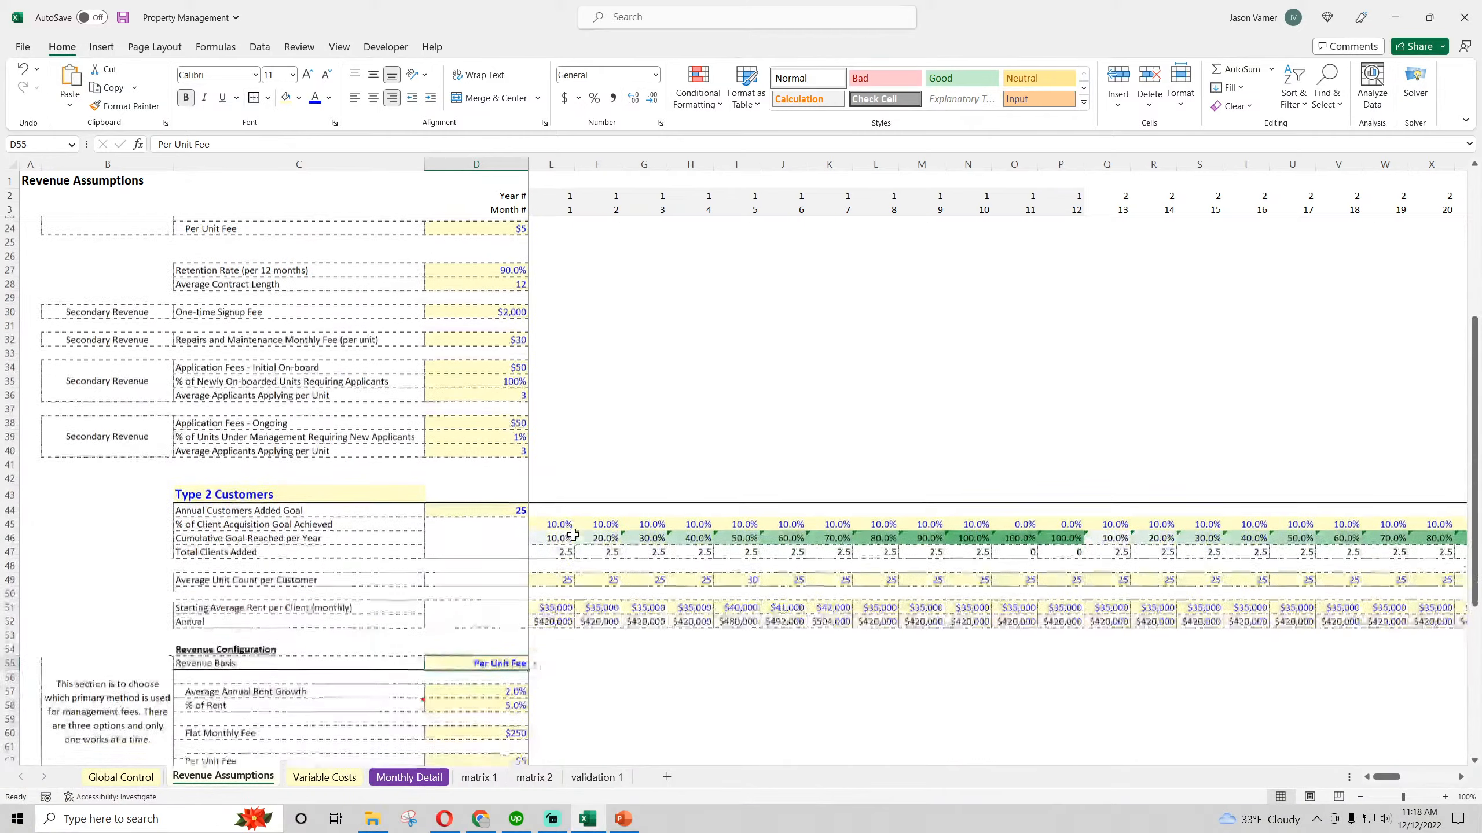
click(534, 483)
click(501, 498)
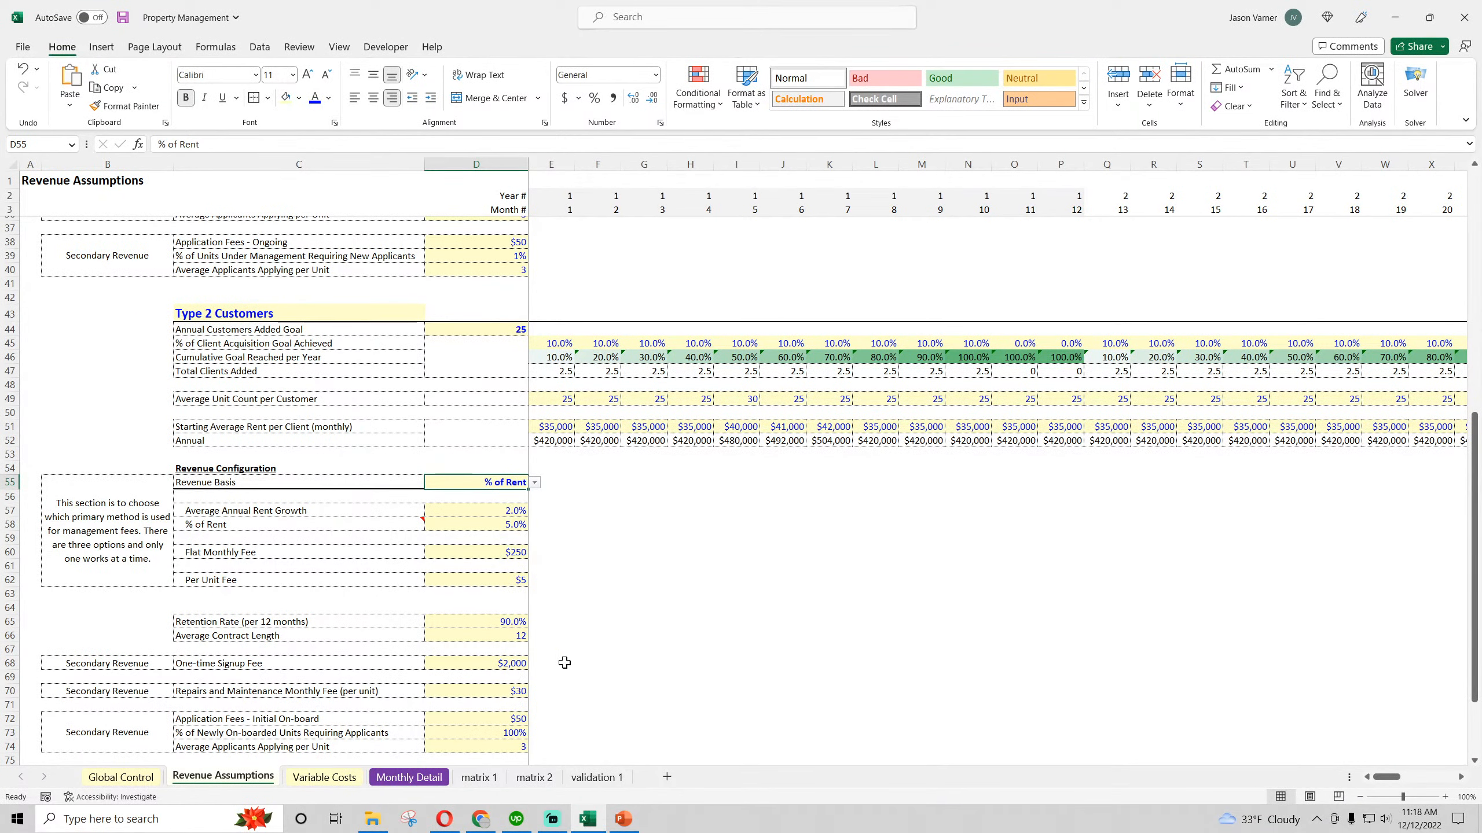
Compare the Dec-27 Property Management Fees of both types in BL17 and BL35 on Monthly Detail, and save the workbook
click(397, 778)
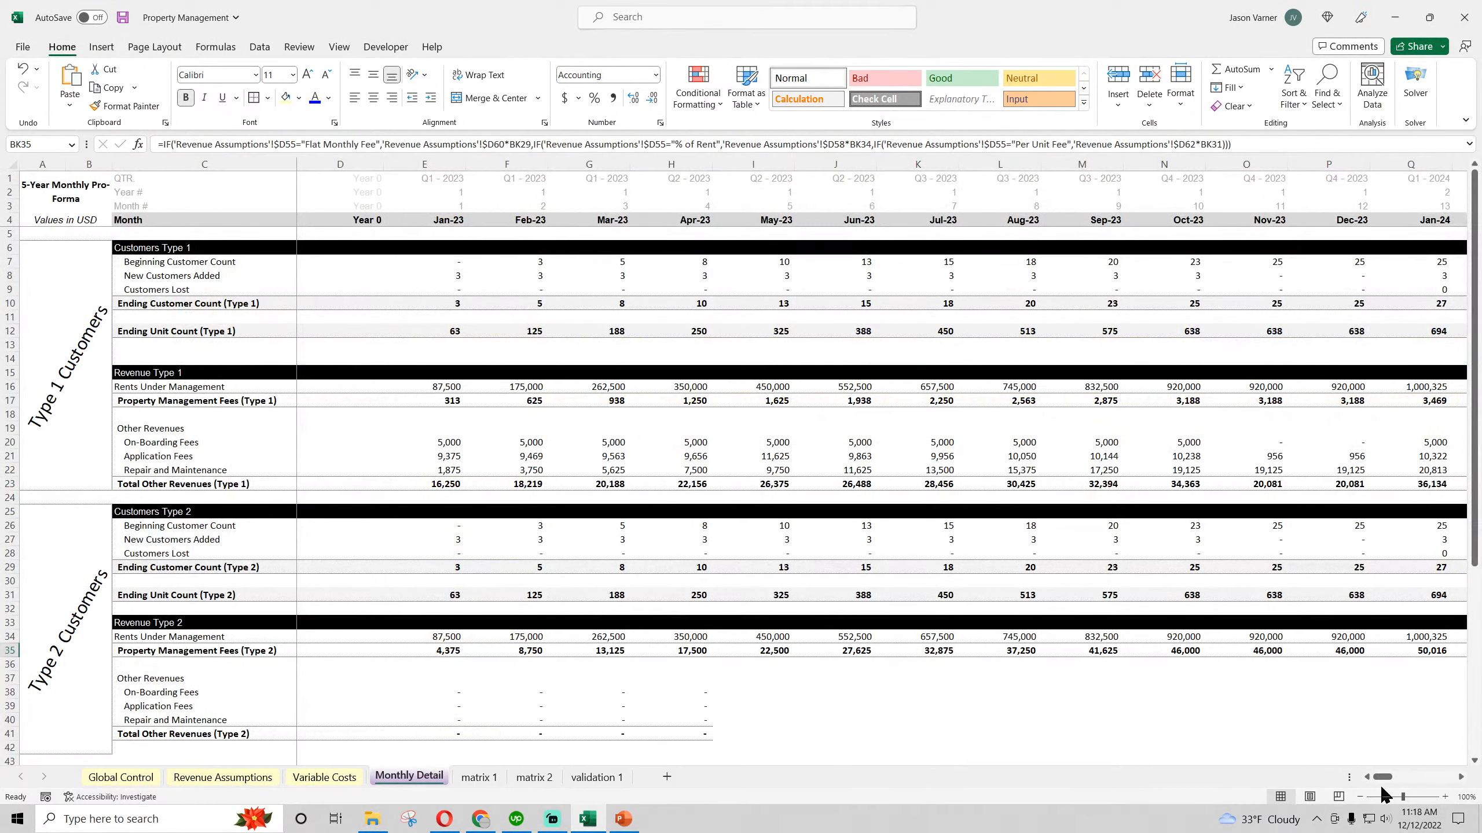
drag(1383, 776, 1476, 773)
click(1441, 651)
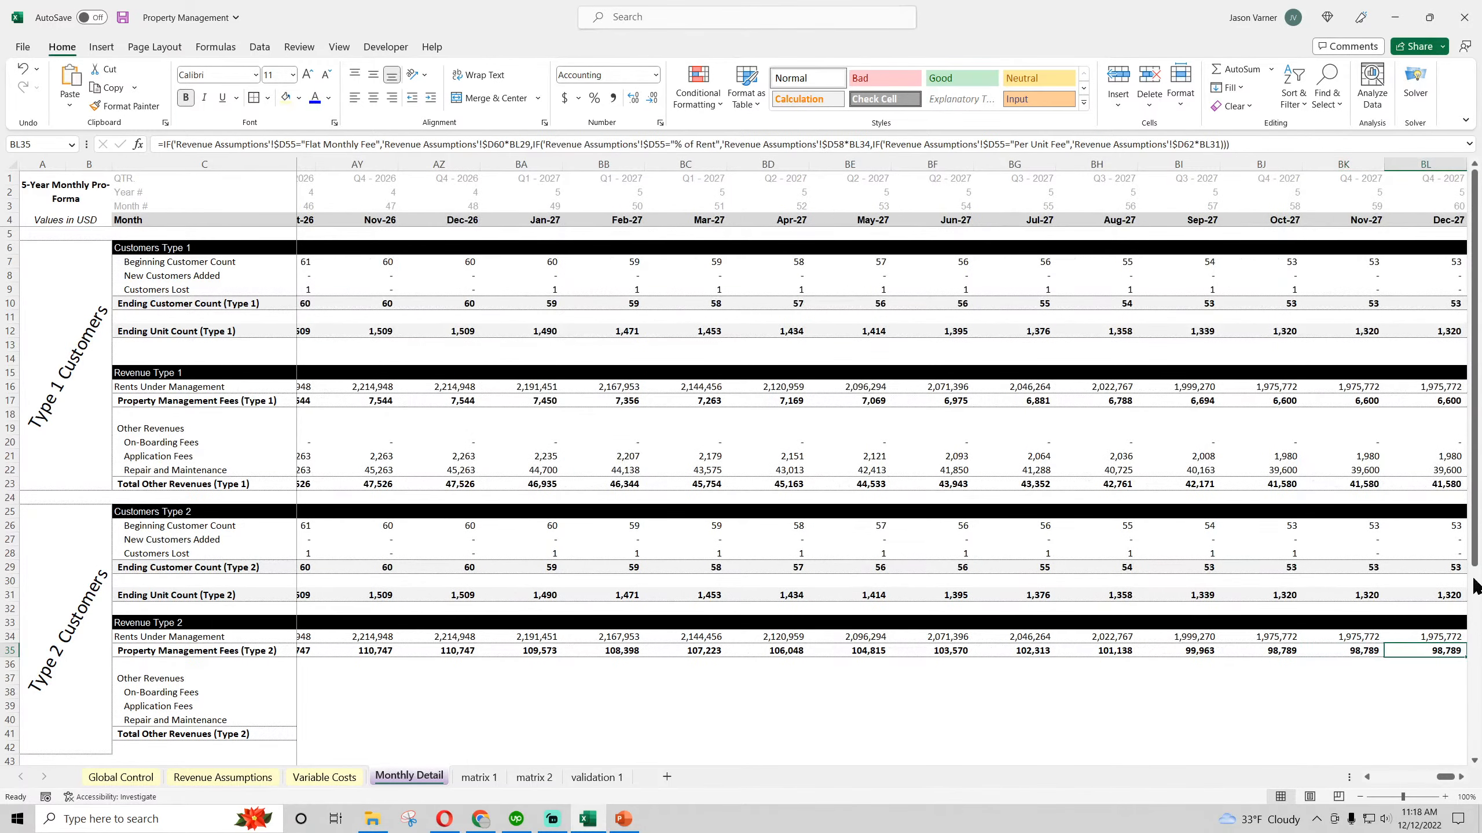
click(1442, 400)
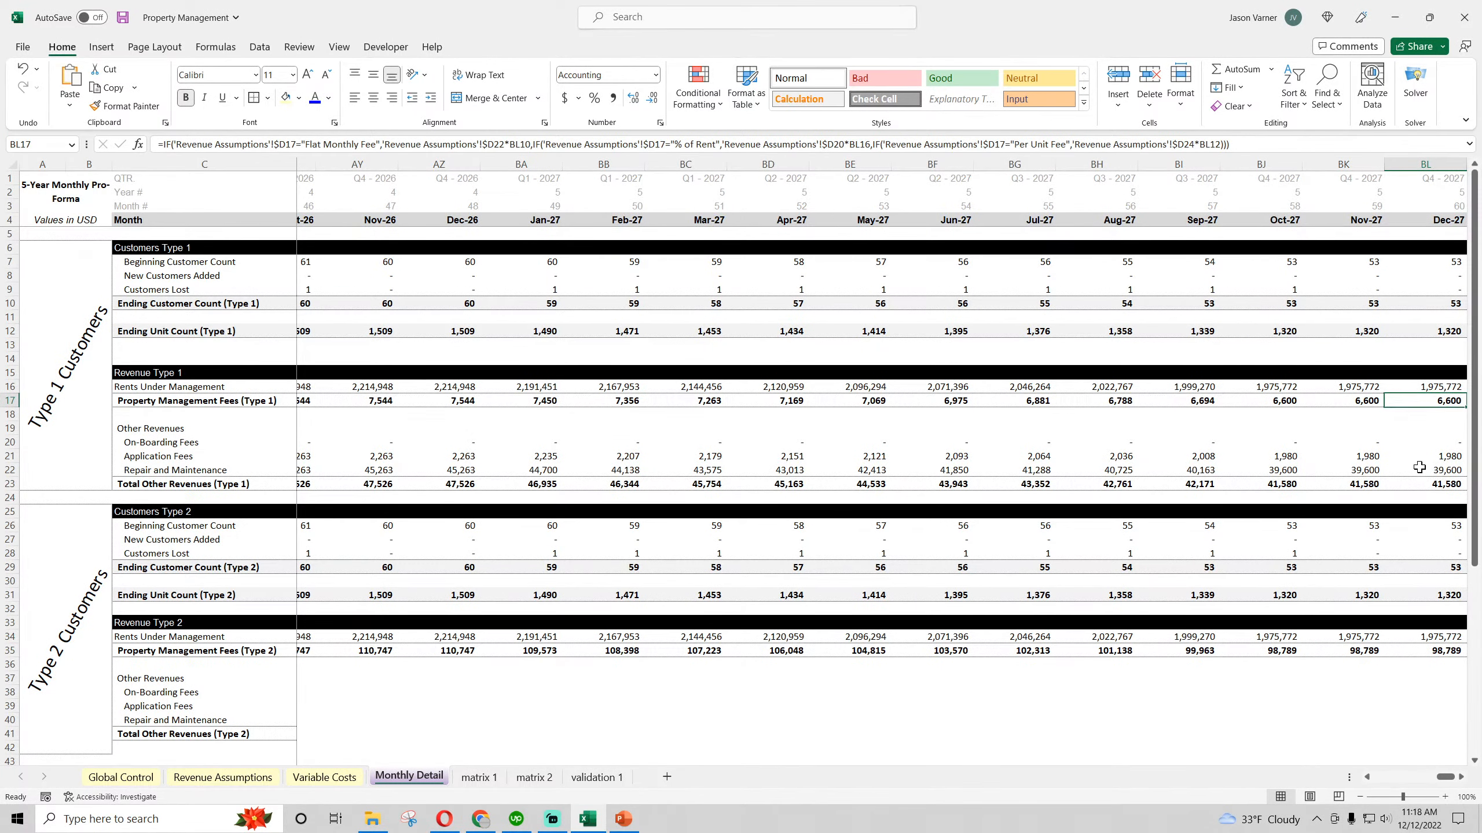
click(1437, 652)
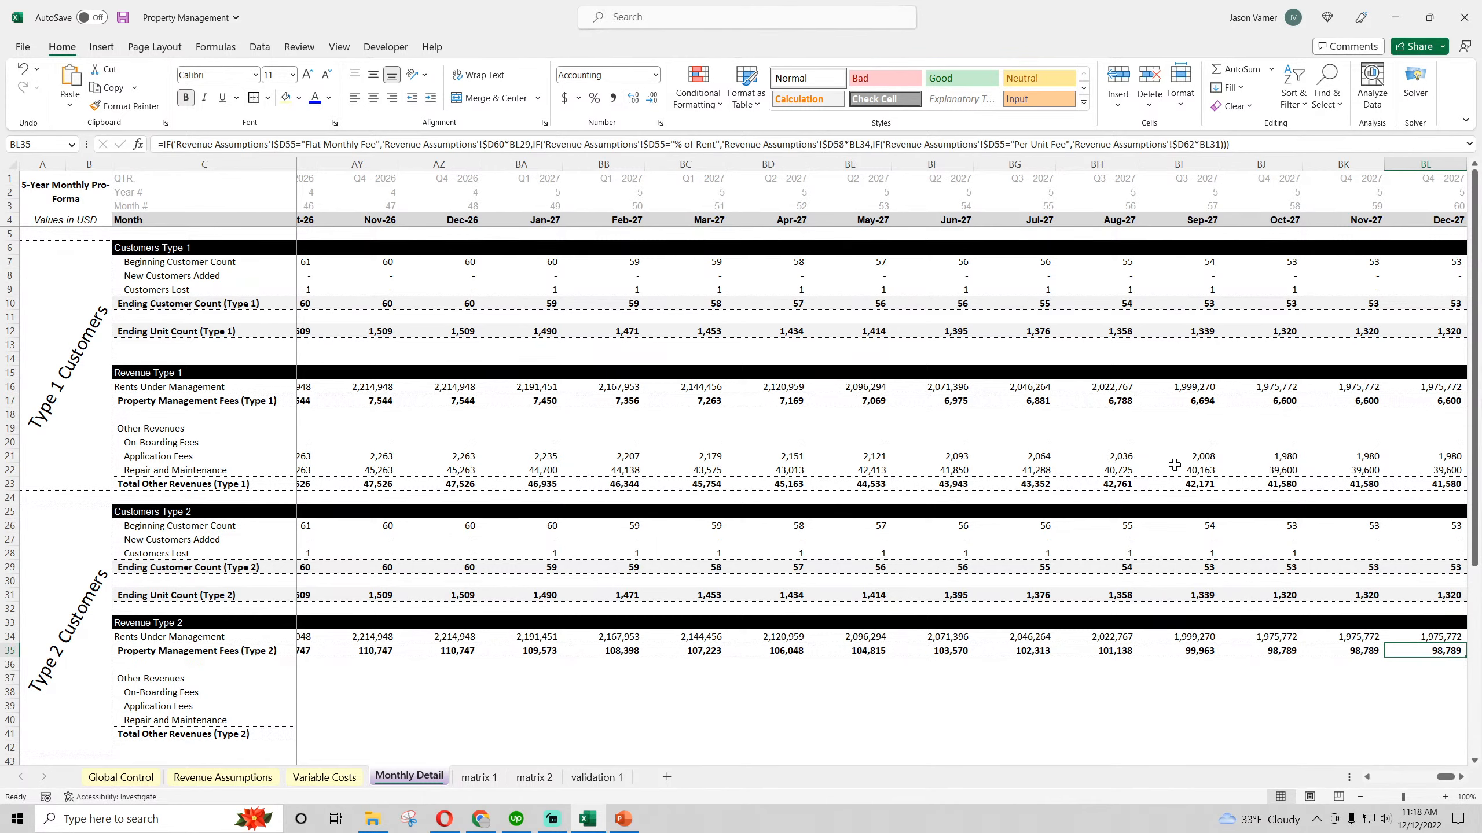
click(122, 17)
Set the Type 1 Revenue Basis in D17 on Revenue Assumptions to % of Rent
click(222, 777)
scroll(293, 595, up, 8)
scroll(294, 595, up, 4)
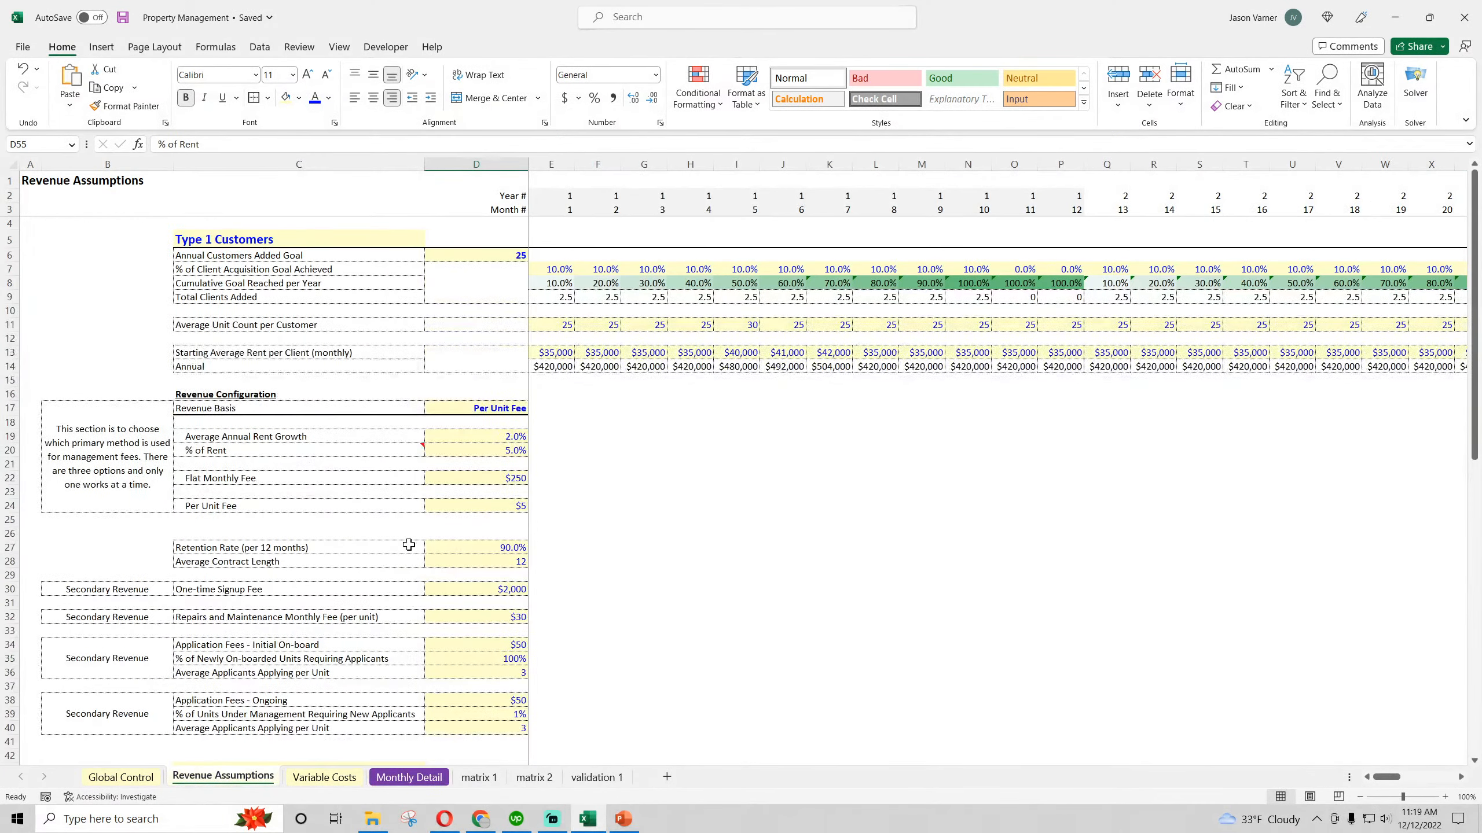
click(508, 408)
click(534, 408)
click(507, 421)
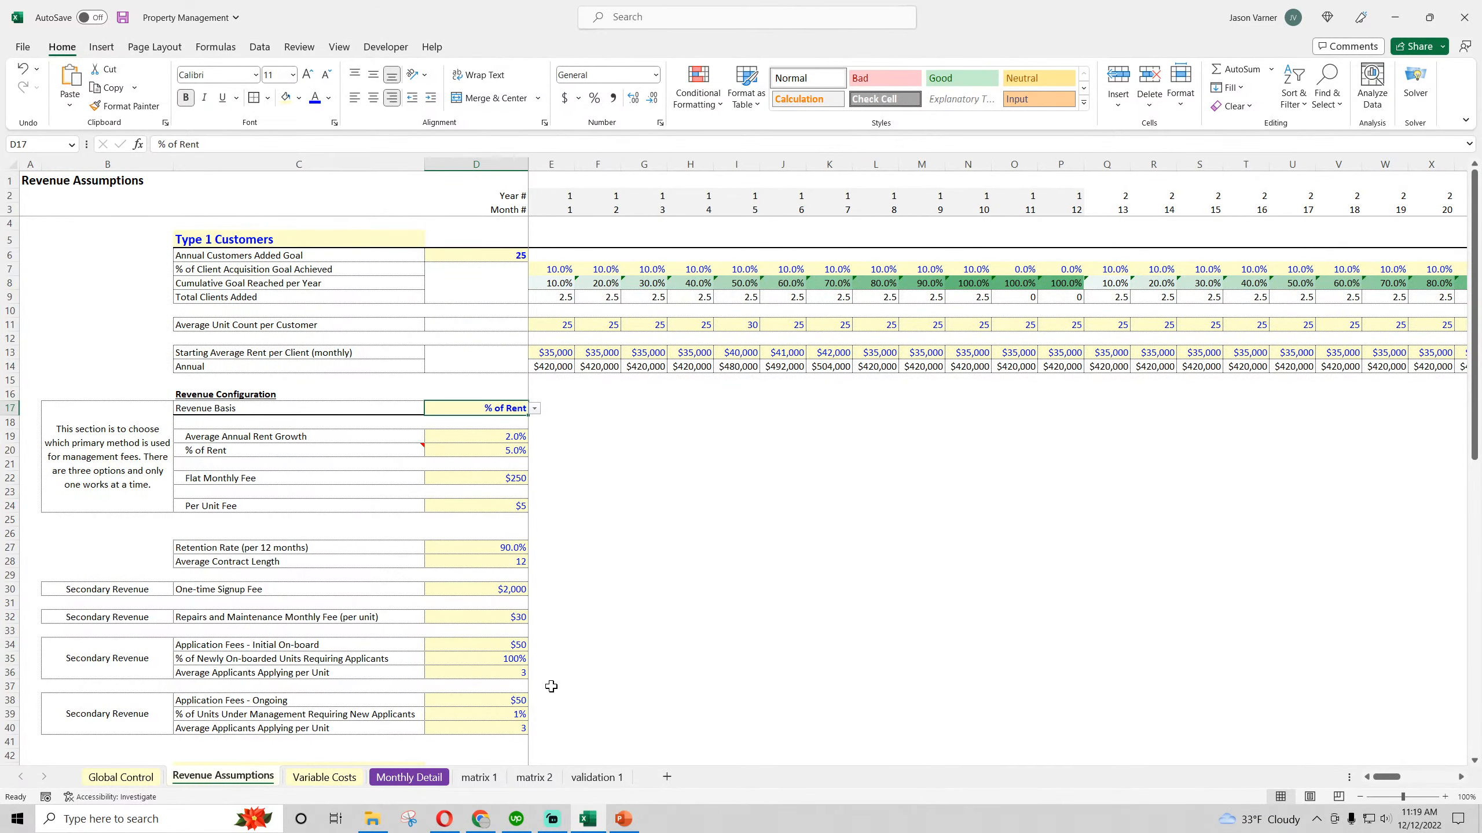
Recheck the Dec-27 fees of both types and the E35 to G35 formulas on Monthly Detail, and save the workbook
click(411, 777)
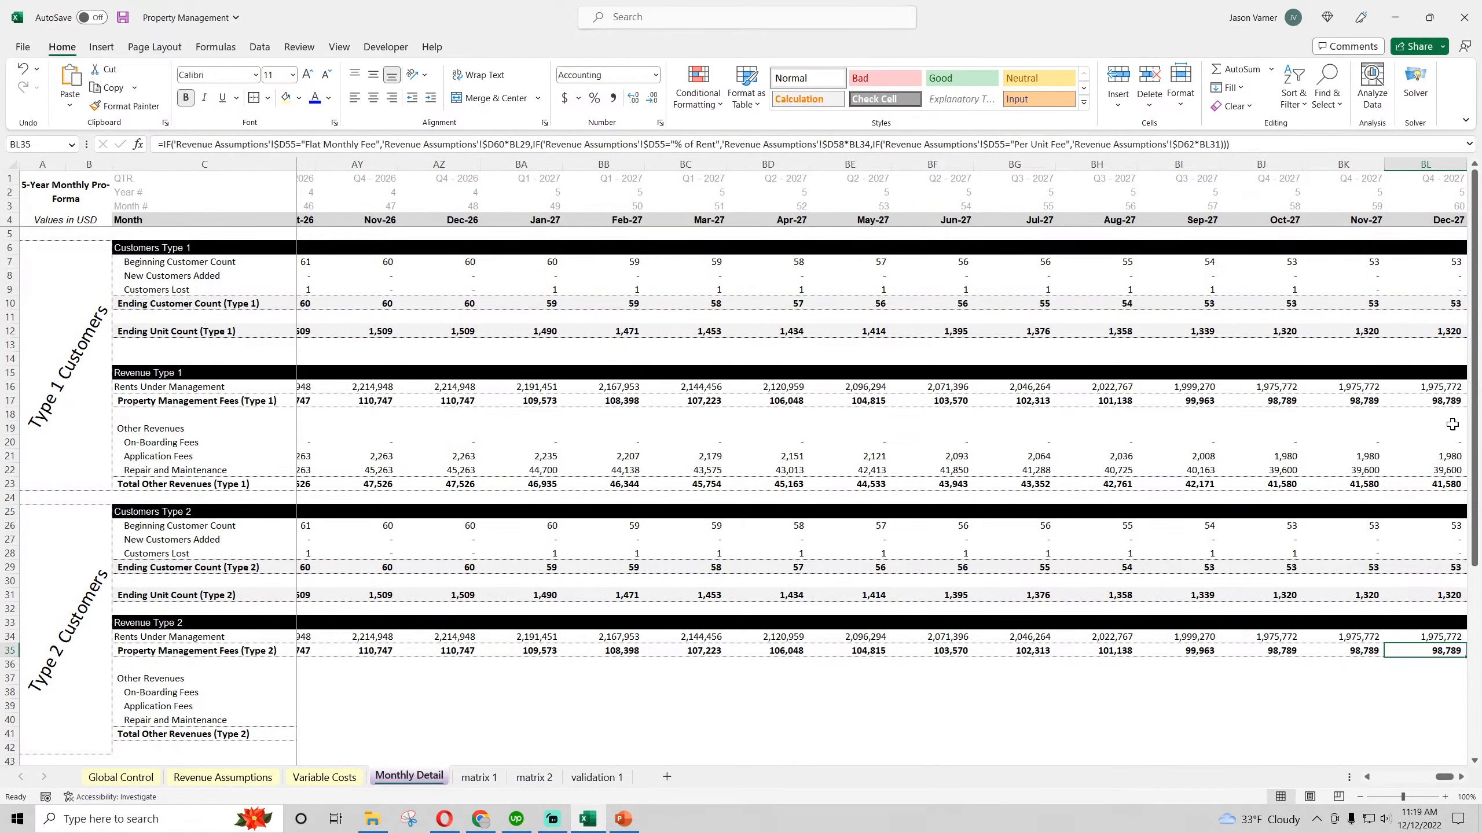
click(1444, 399)
click(1438, 649)
drag(1445, 777, 1273, 775)
click(440, 651)
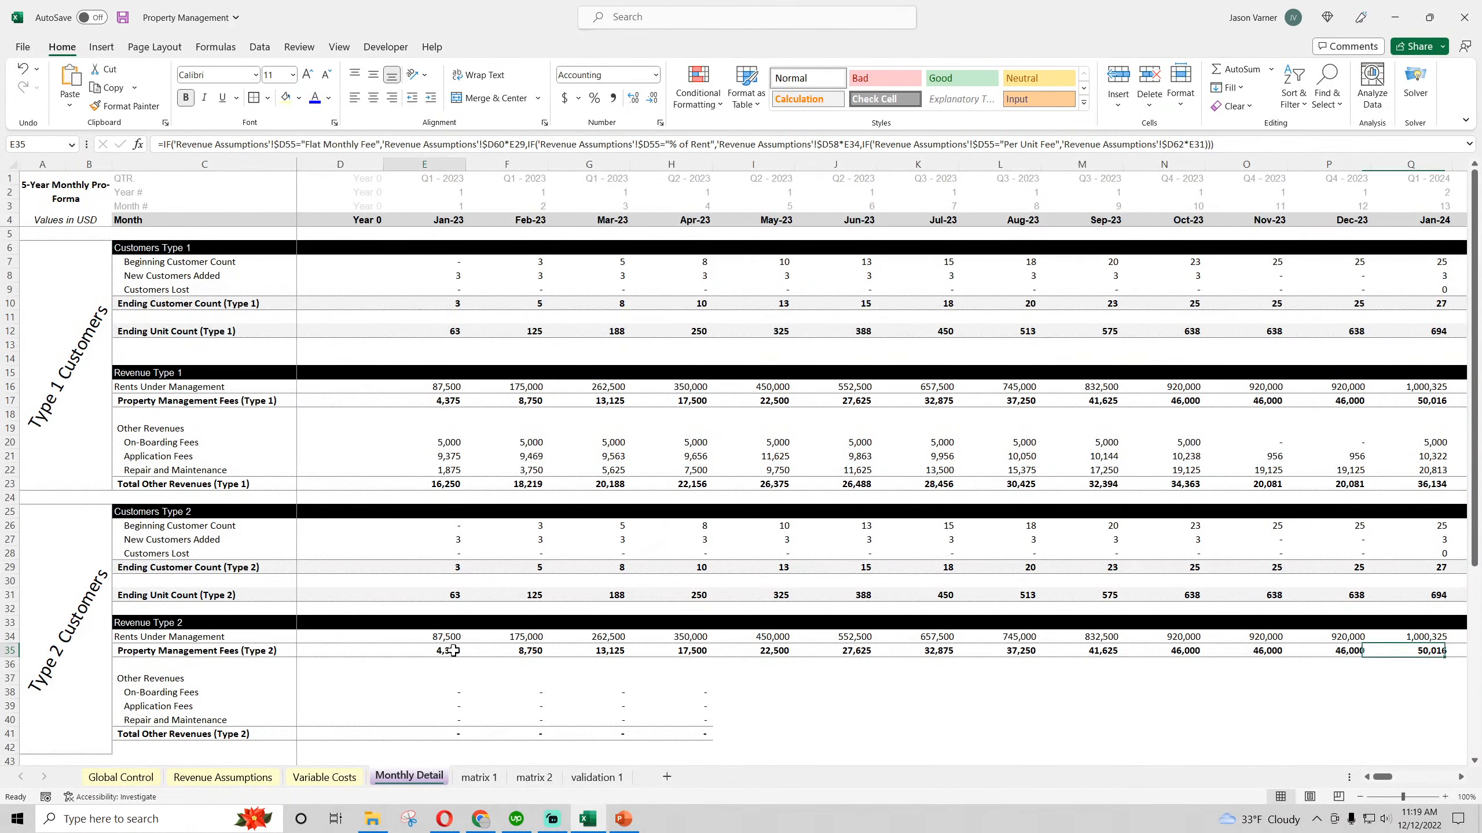
click(506, 651)
click(591, 650)
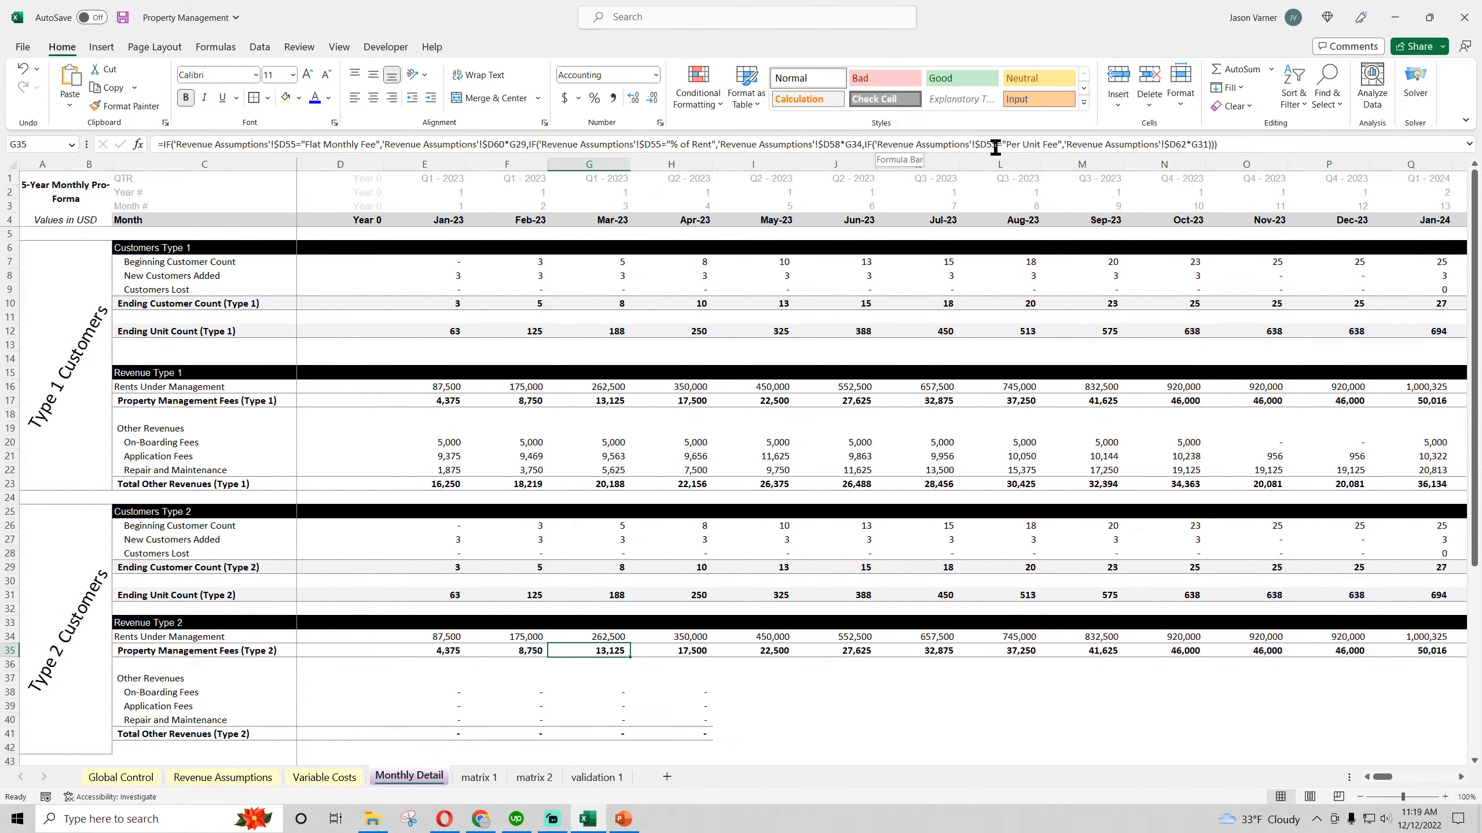
scroll(555, 490, down, 4)
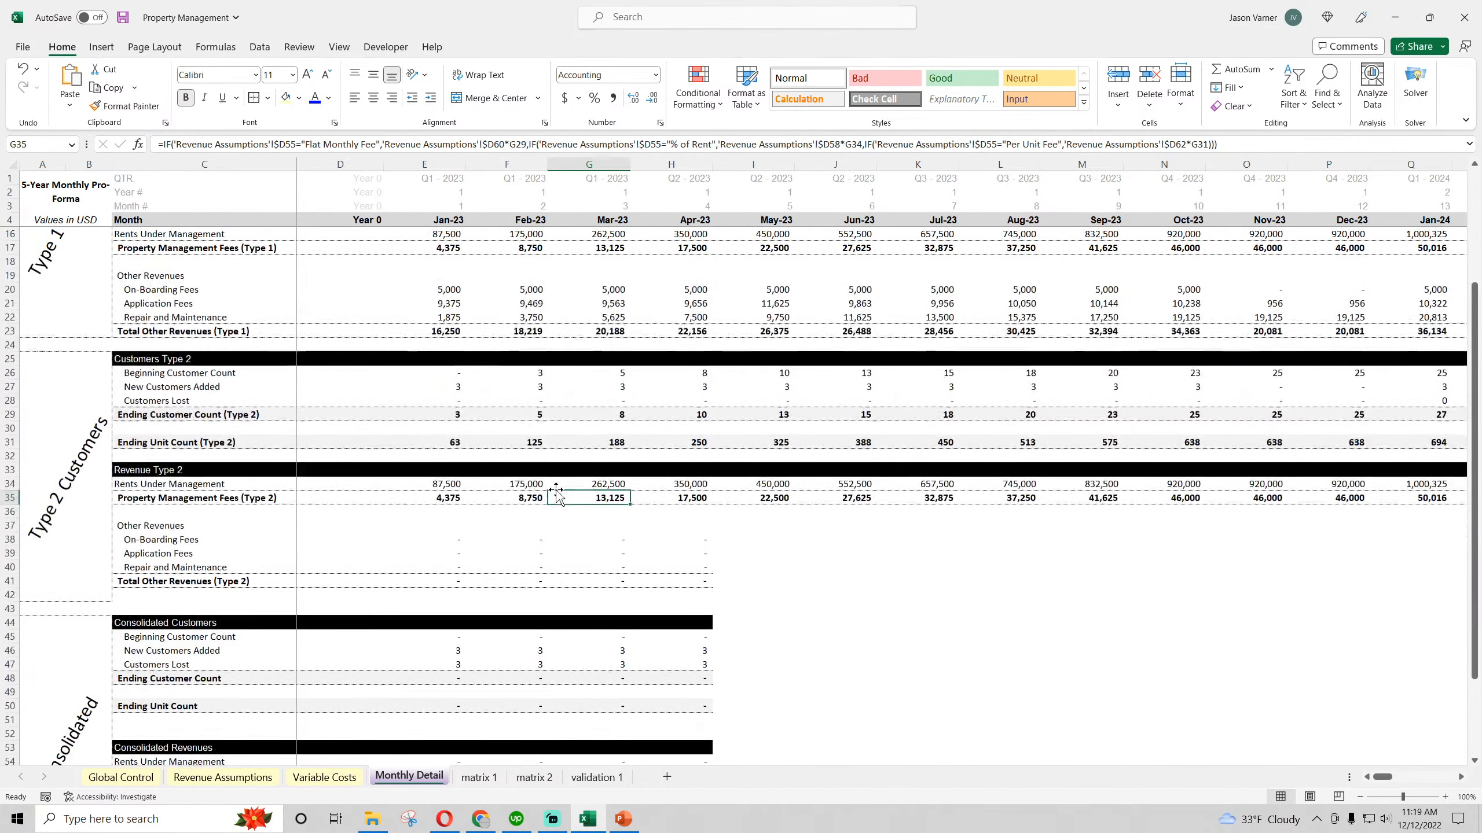
click(122, 18)
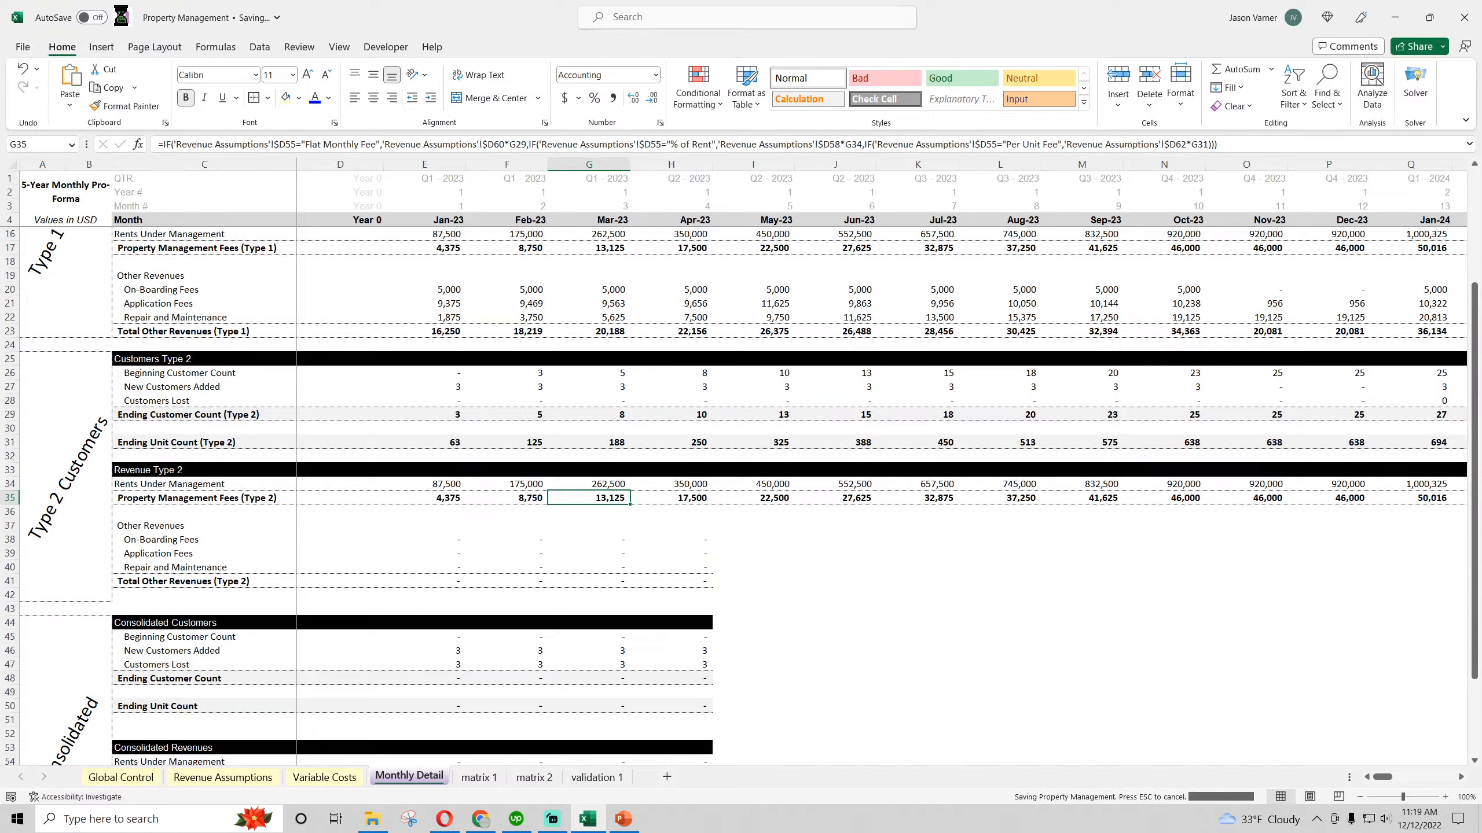
Replace the Type 2 On-Boarding Fees formula in E38 with E27 multiplied by the Type 2 One-time Signup Fee, 'Revenue Assumptions'!$D68
click(456, 540)
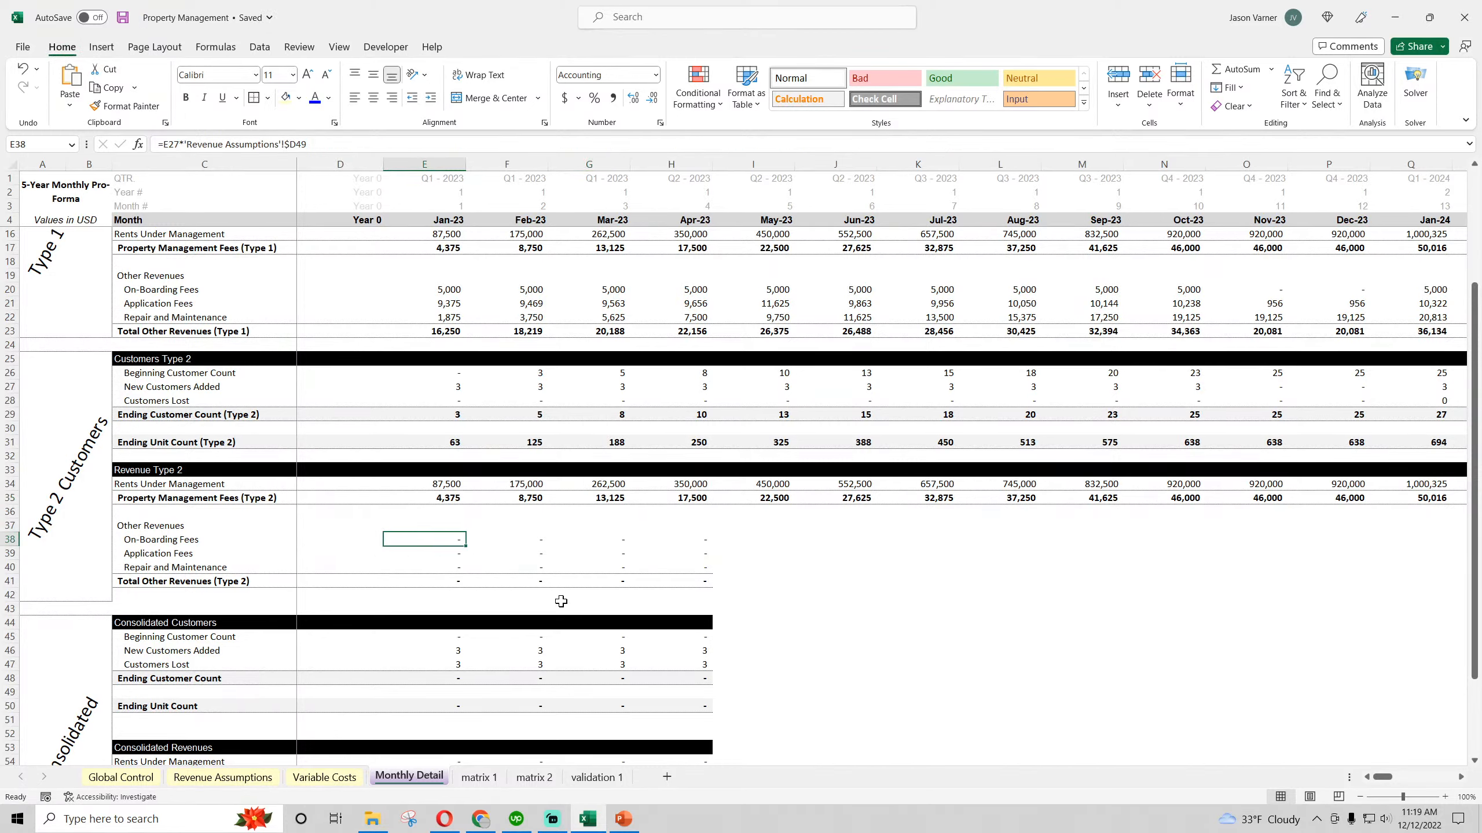
double_click(444, 541)
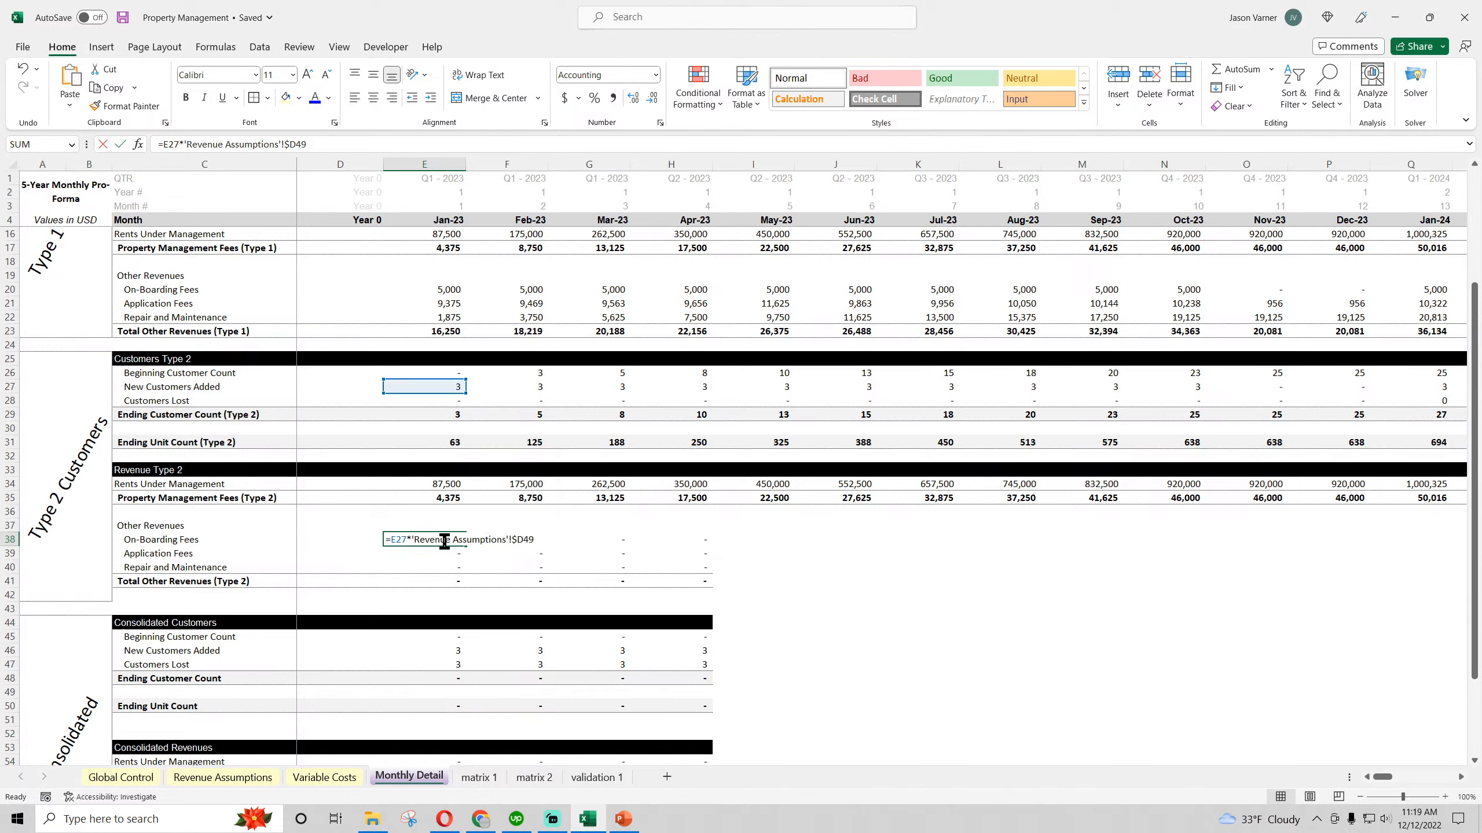
key(Escape)
text(=)
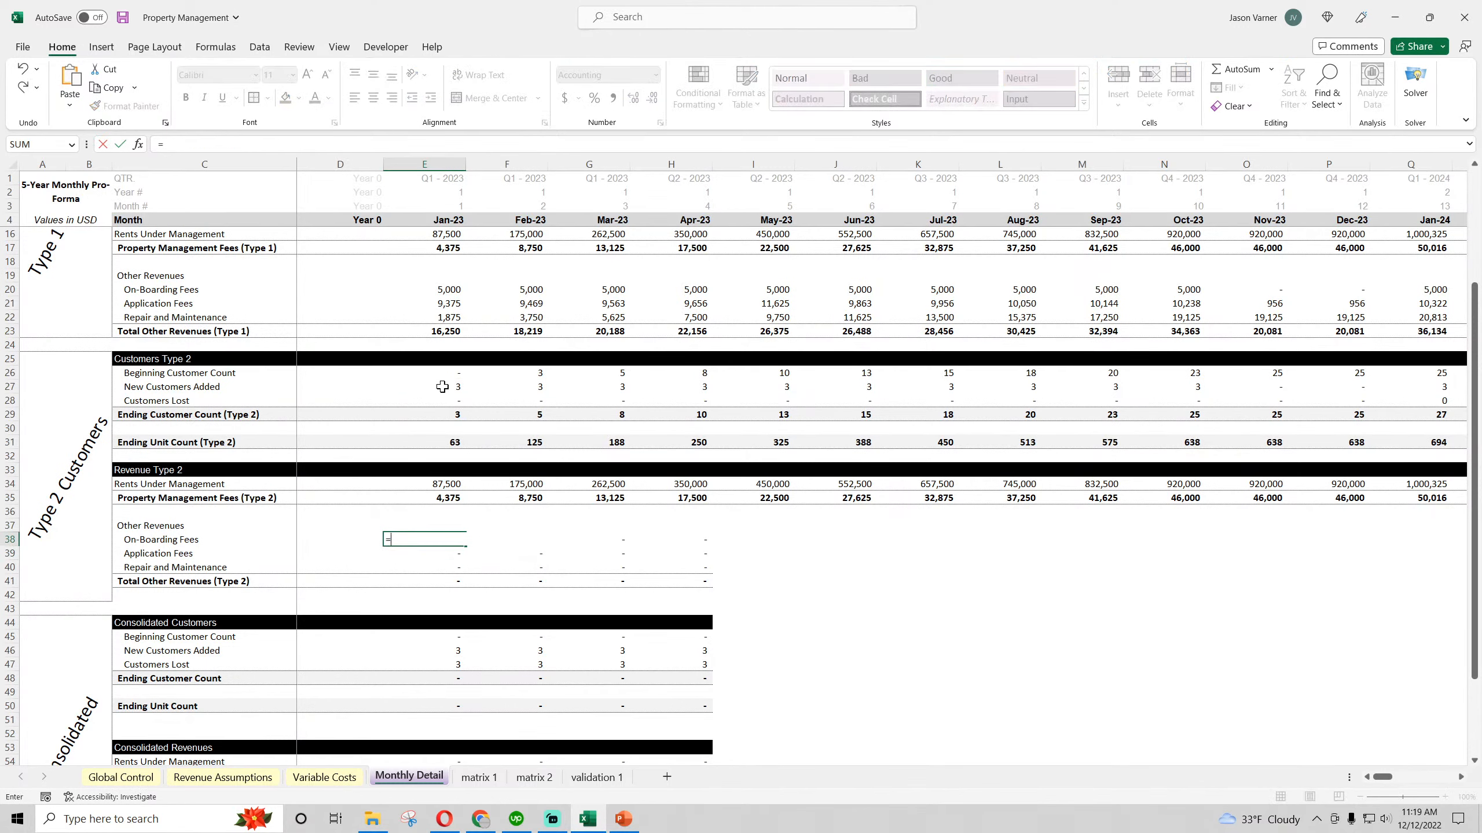
click(445, 387)
text(*)
click(251, 776)
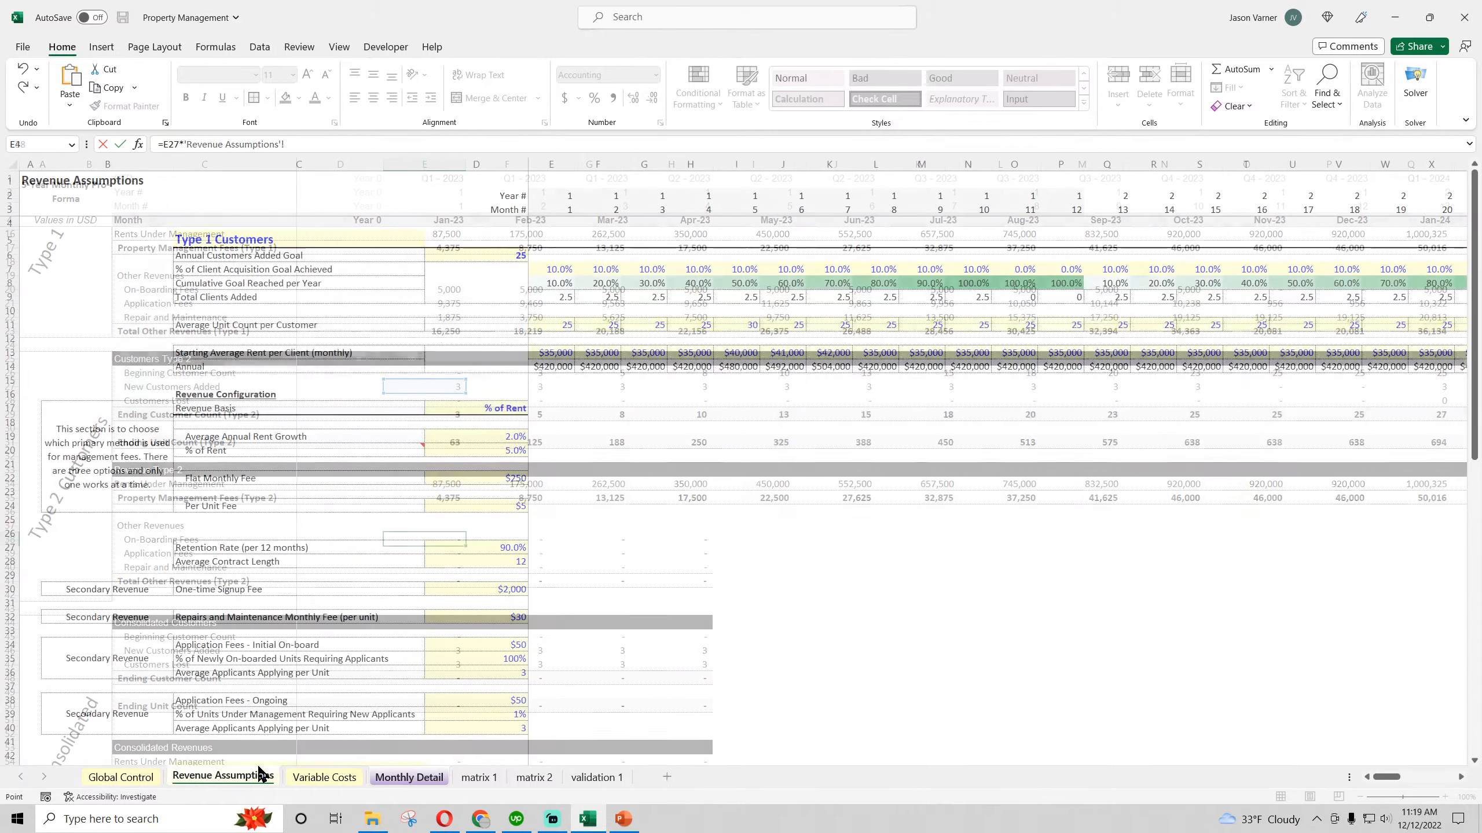
scroll(122, 582, down, 14)
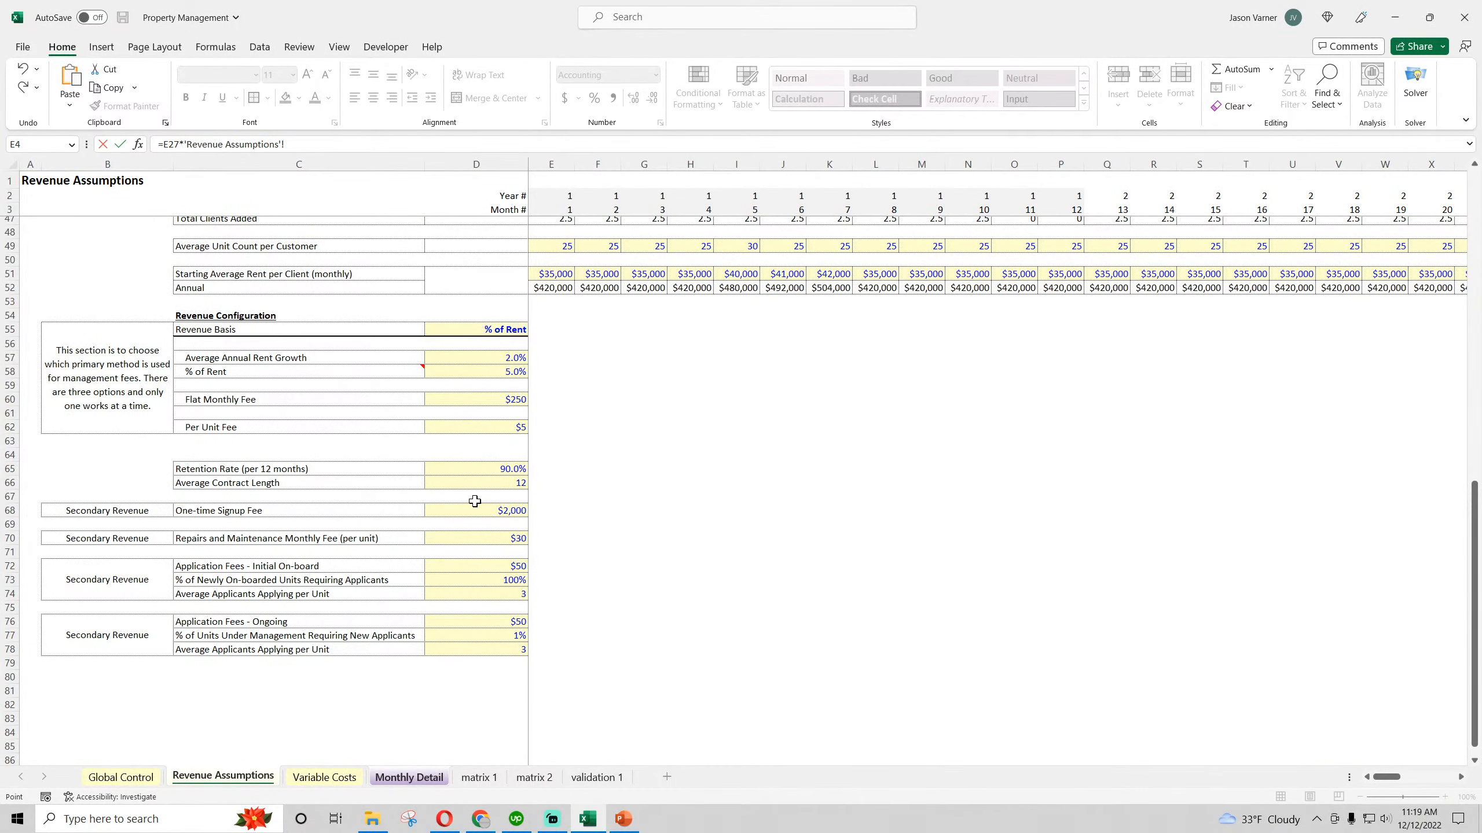
click(475, 503)
key(Return)
Fill the Type 2 On-Boarding Fees formula from E38 across through Aug-23 and select the Application Fees cell E39
click(441, 539)
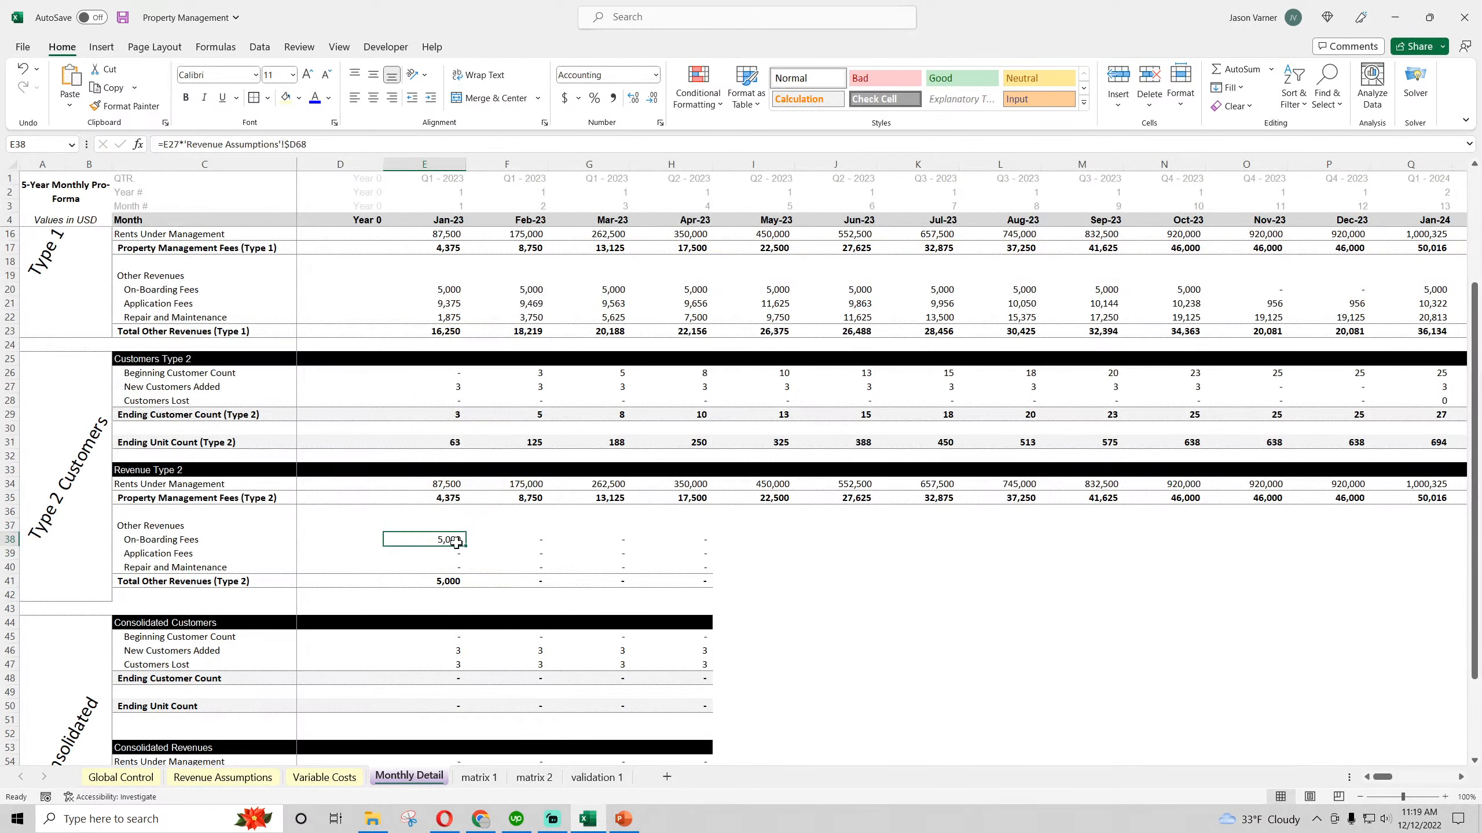
drag(465, 546, 1000, 540)
click(453, 551)
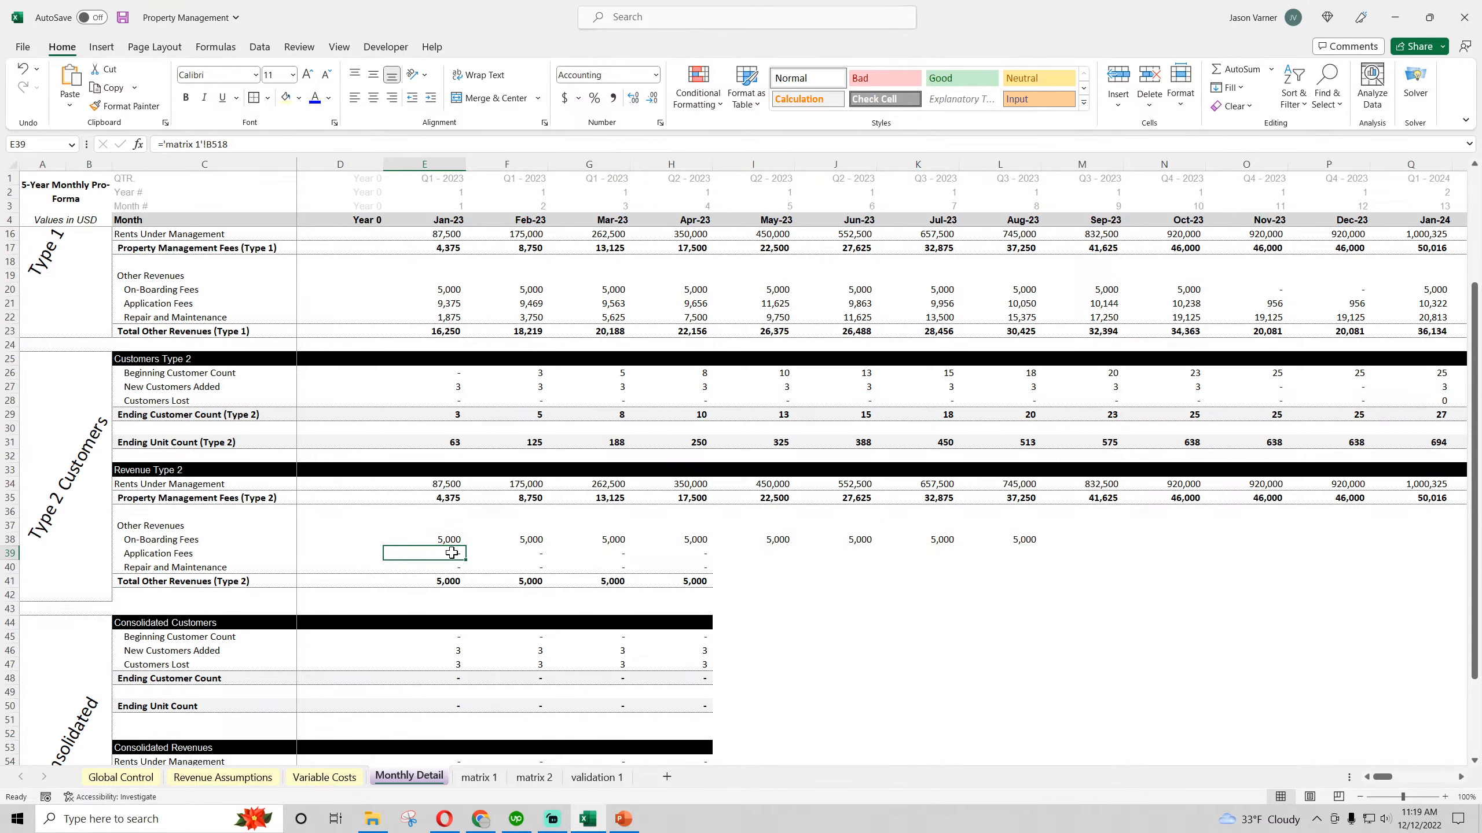
Link the Type 2 Application Fees in E39 to 'matrix 2'!B499 and check the monthly fee formulas beneath that matrix total
text(=)
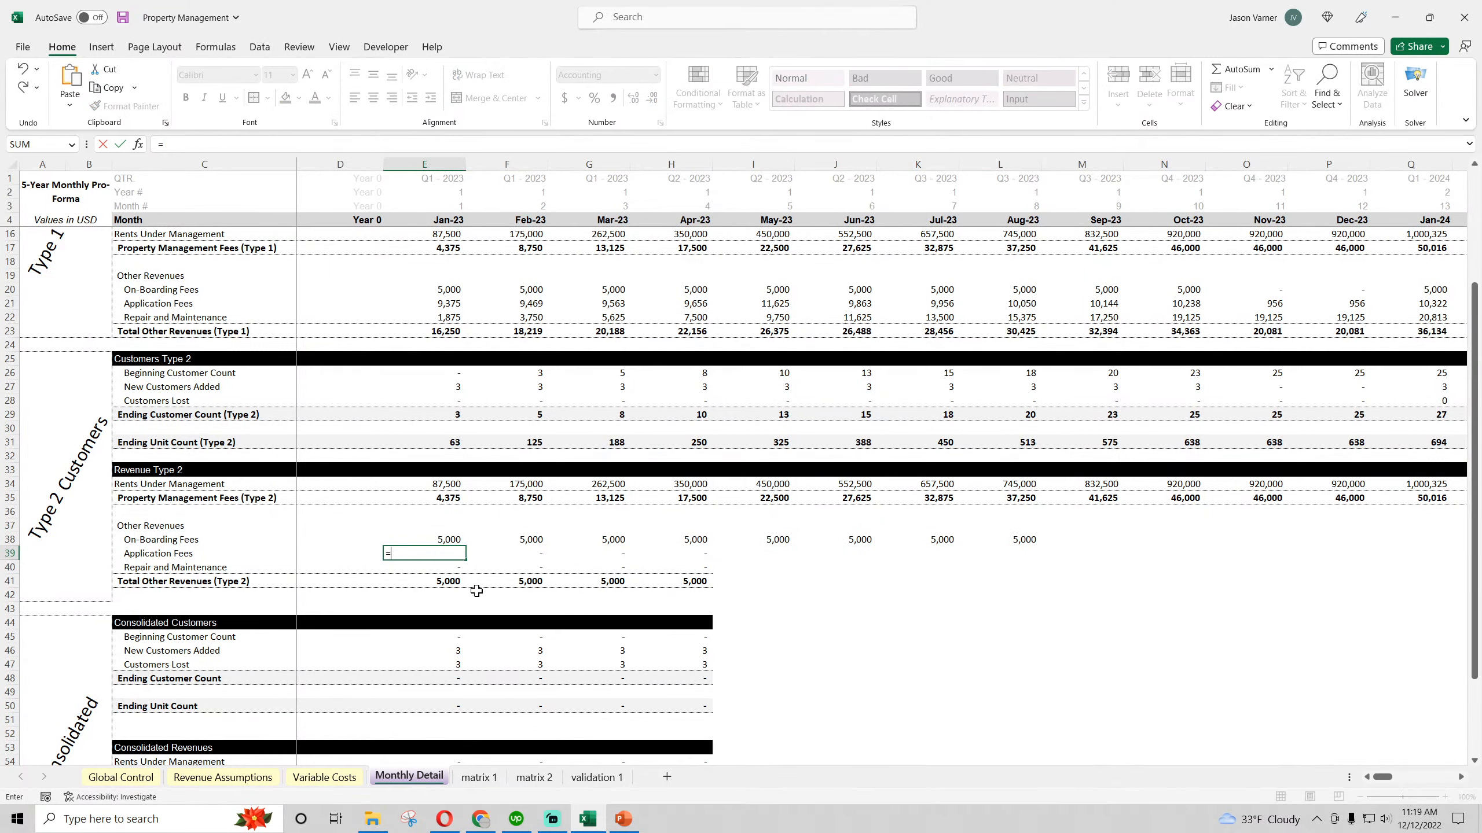
click(534, 778)
scroll(282, 598, down, 20)
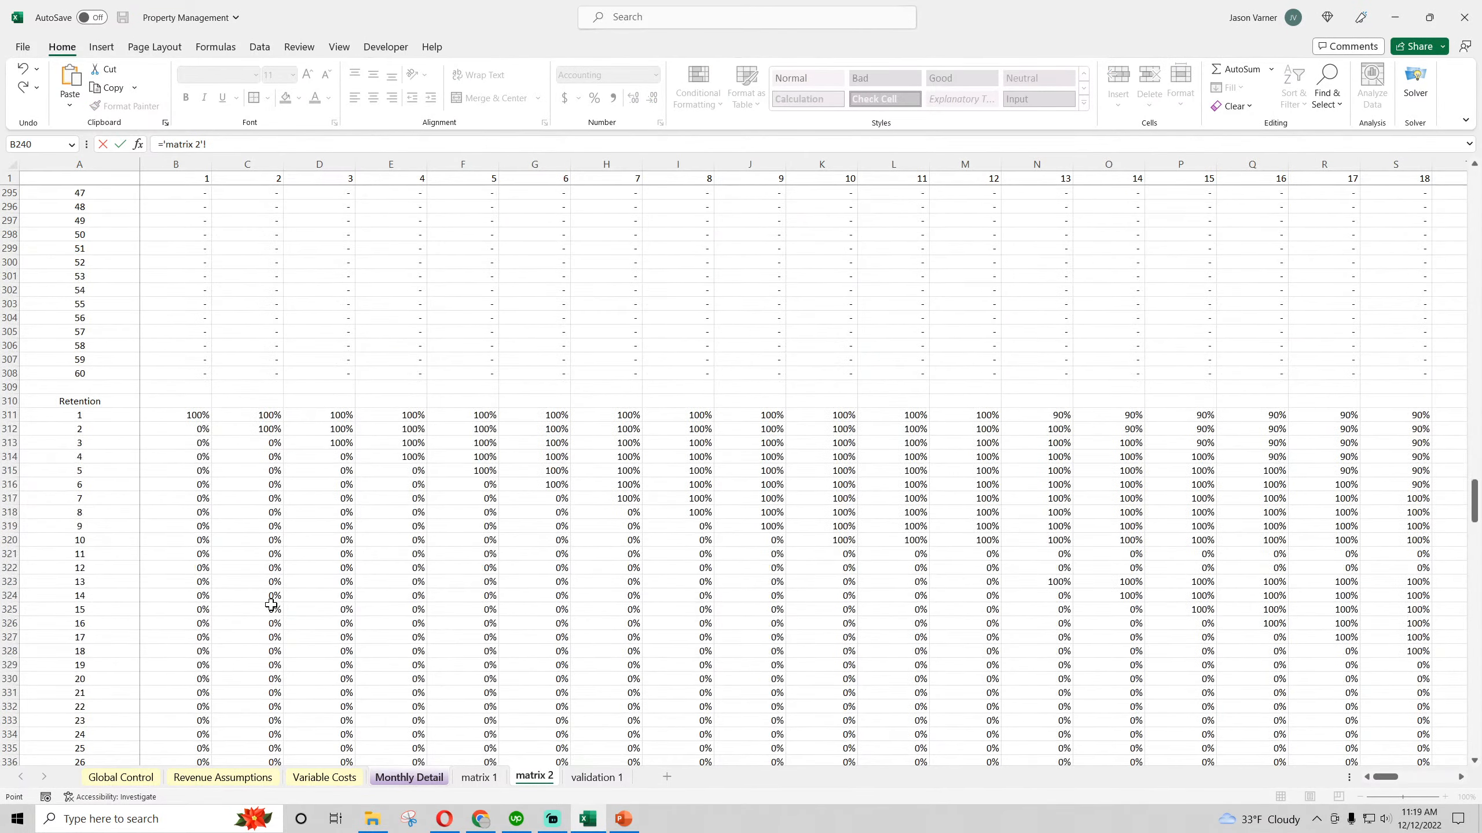
scroll(272, 606, down, 20)
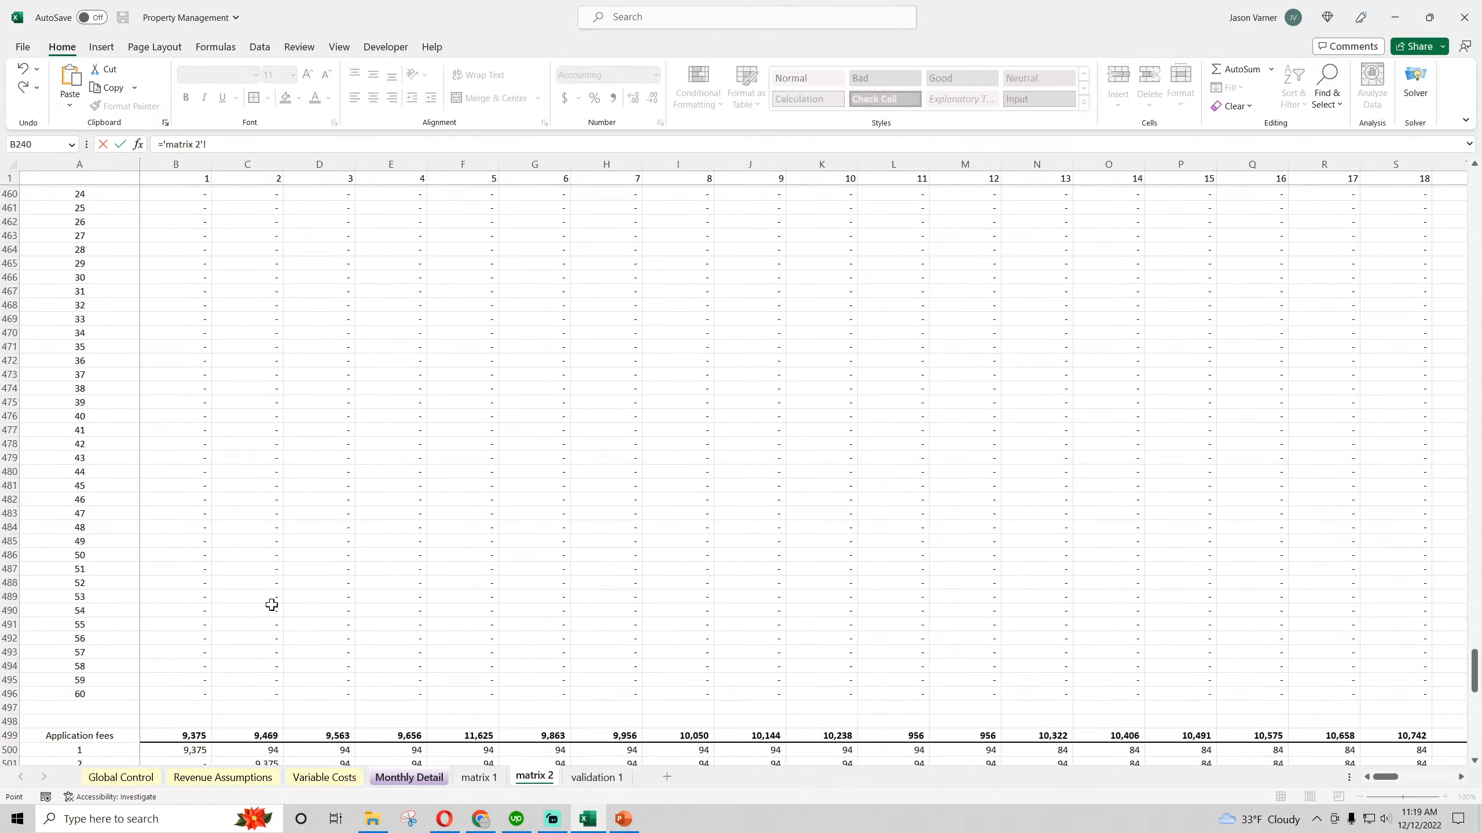
click(189, 429)
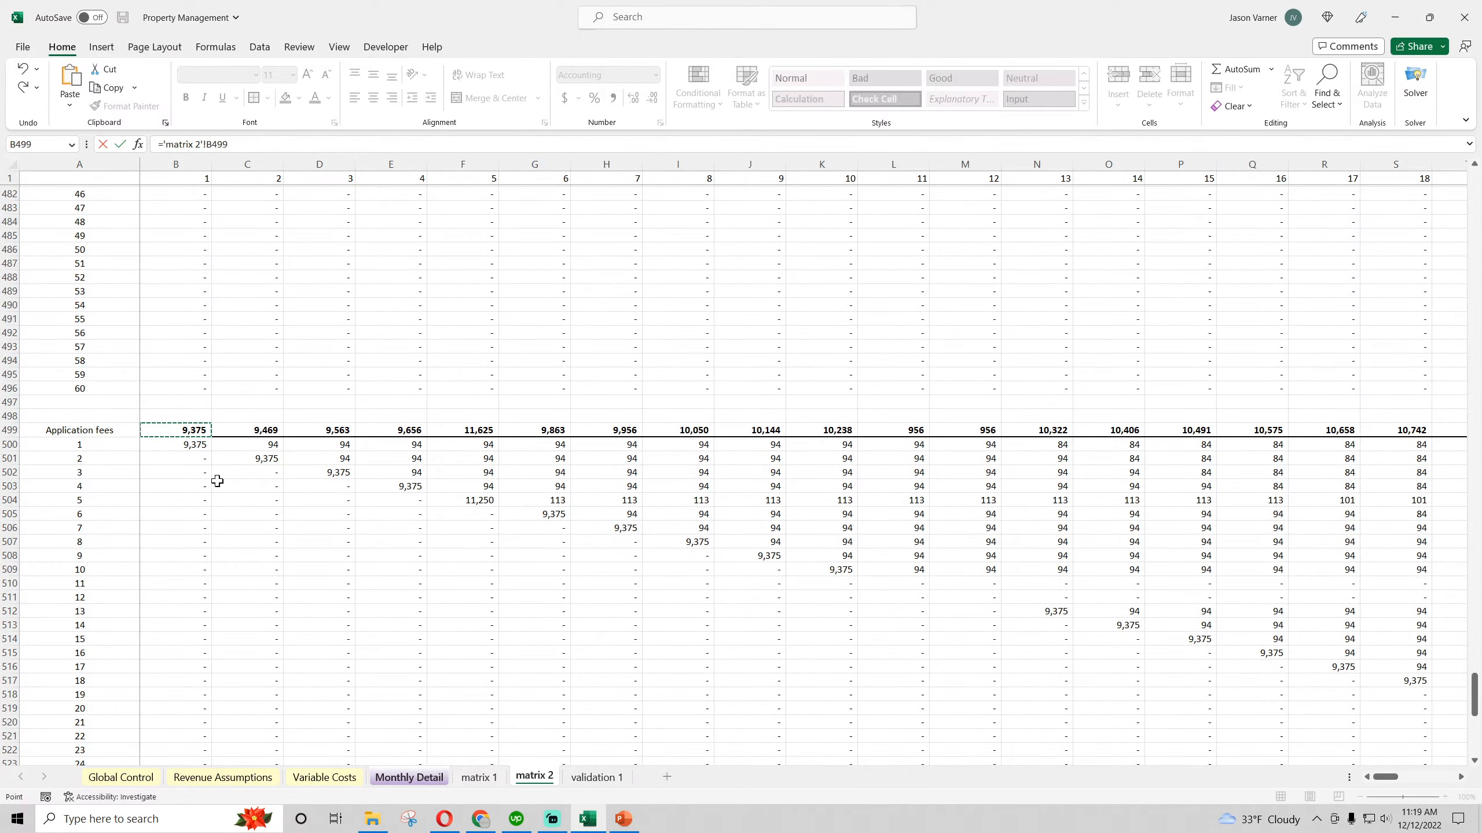
key(Return)
click(534, 777)
click(195, 444)
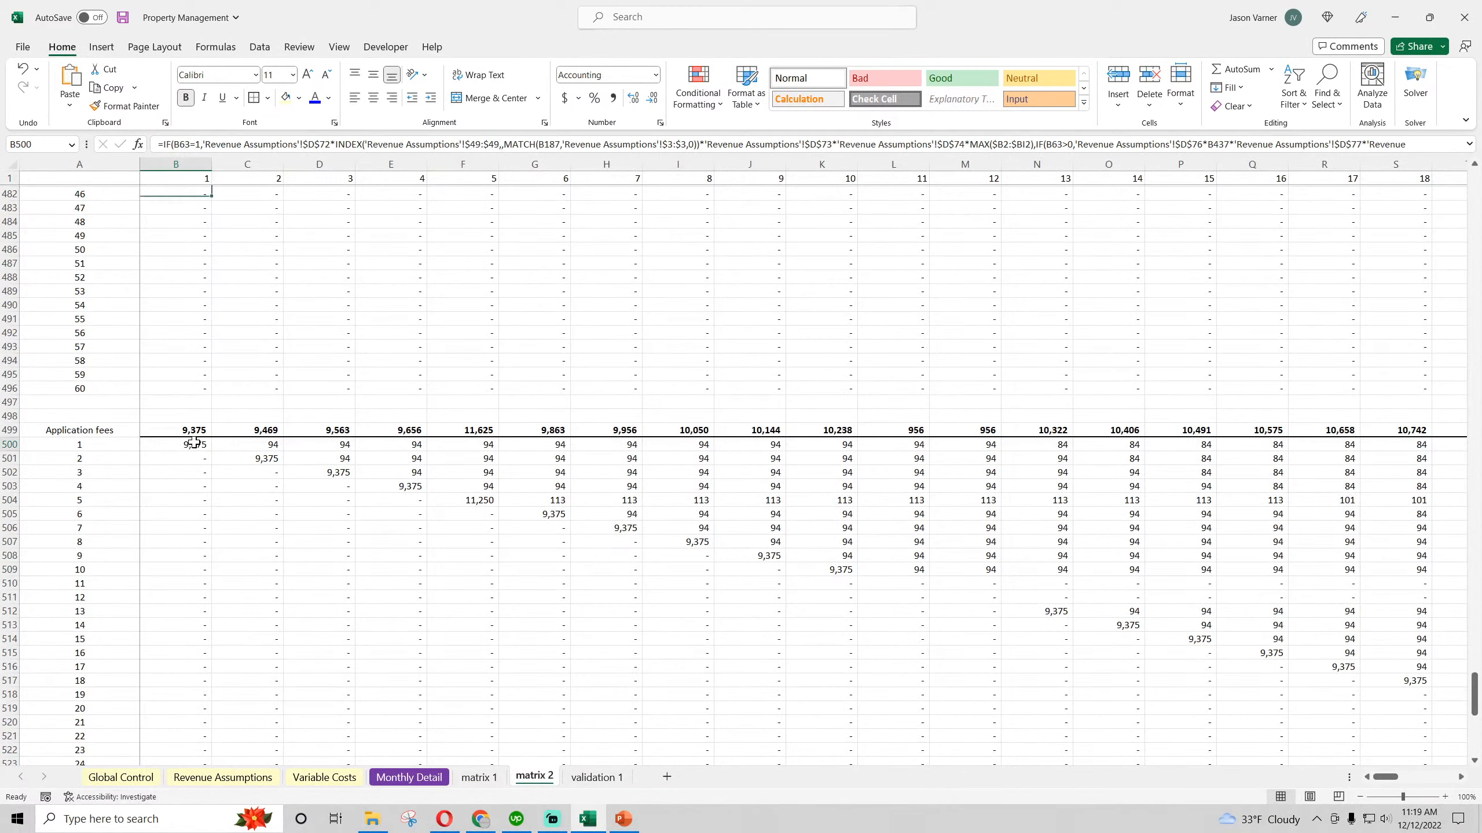
click(251, 458)
click(361, 473)
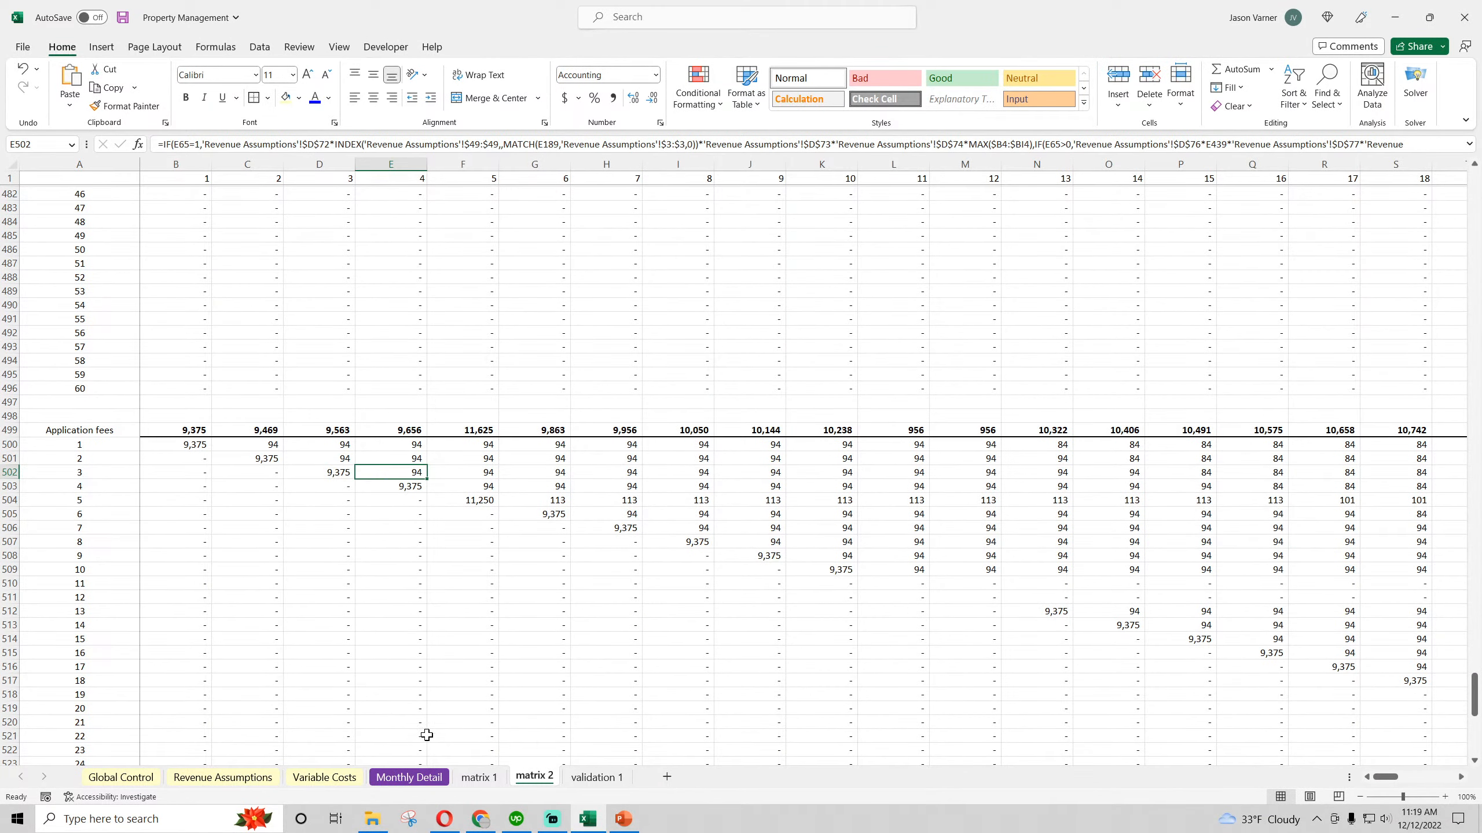
Fill the Type 2 Application Fees formula from E39 on Monthly Detail across through Oct-23
click(409, 777)
click(458, 555)
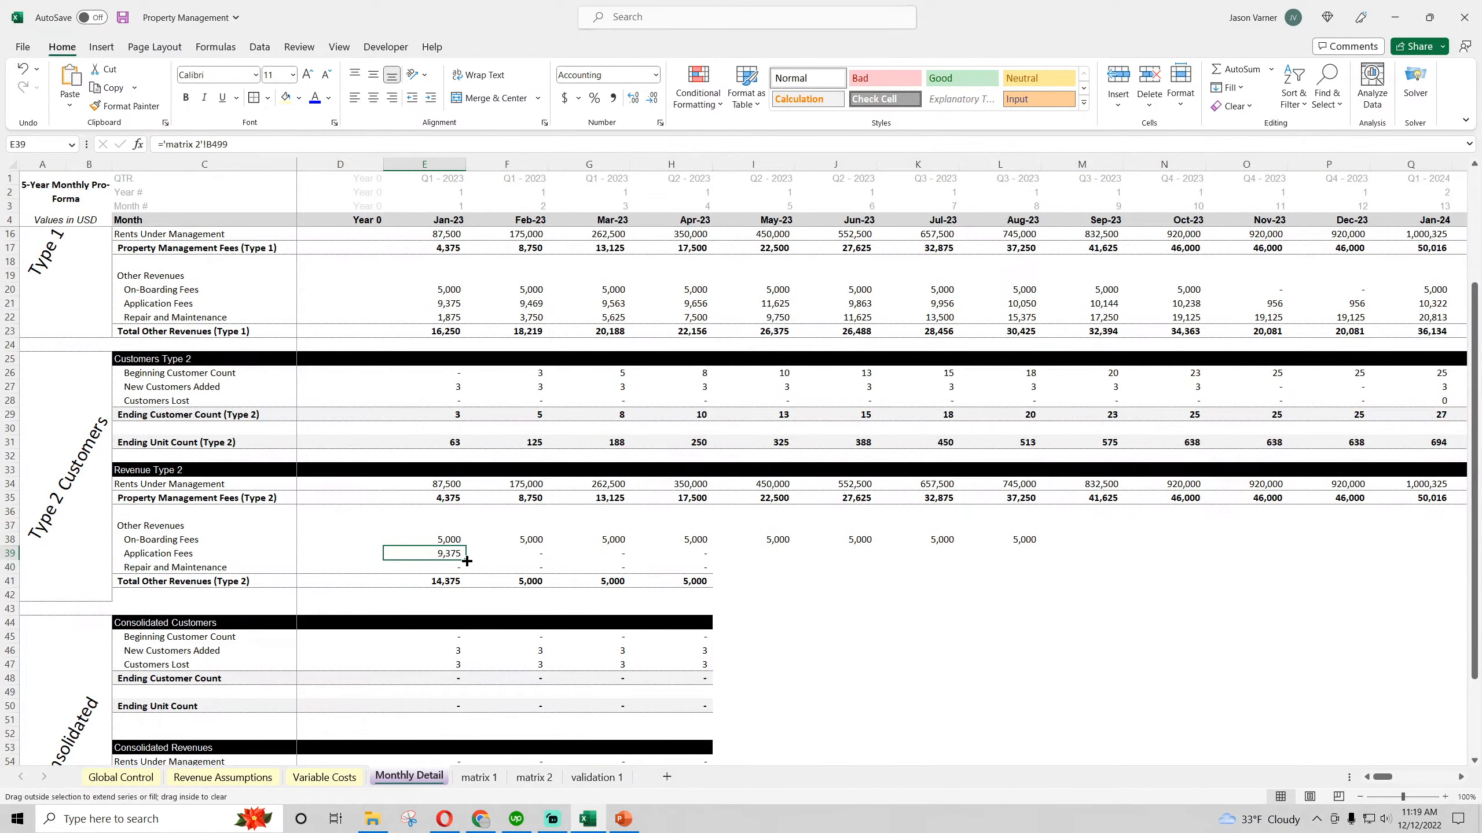
drag(466, 561, 1202, 555)
click(435, 564)
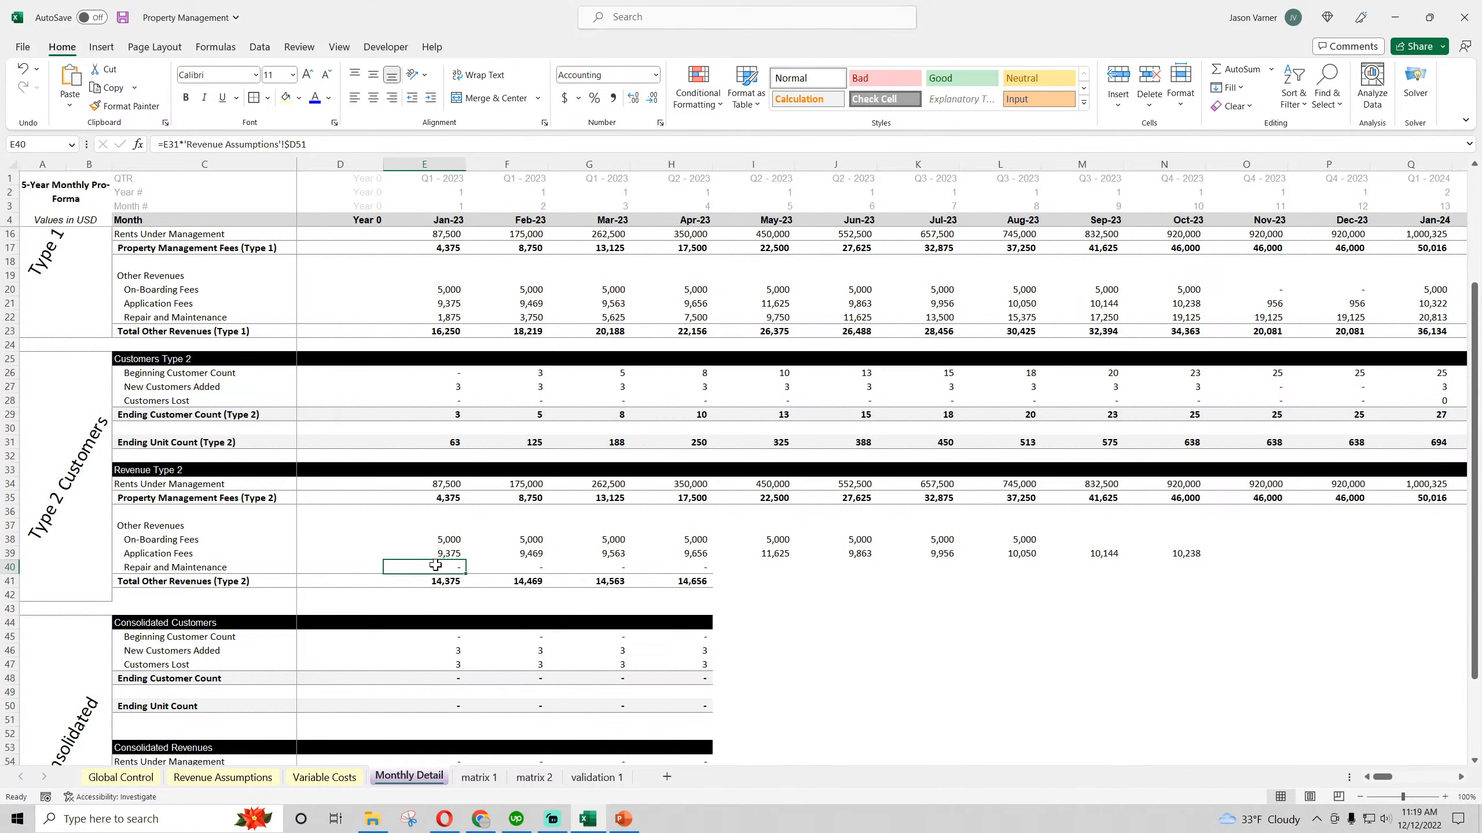
key(BackSpace)
key(Return)
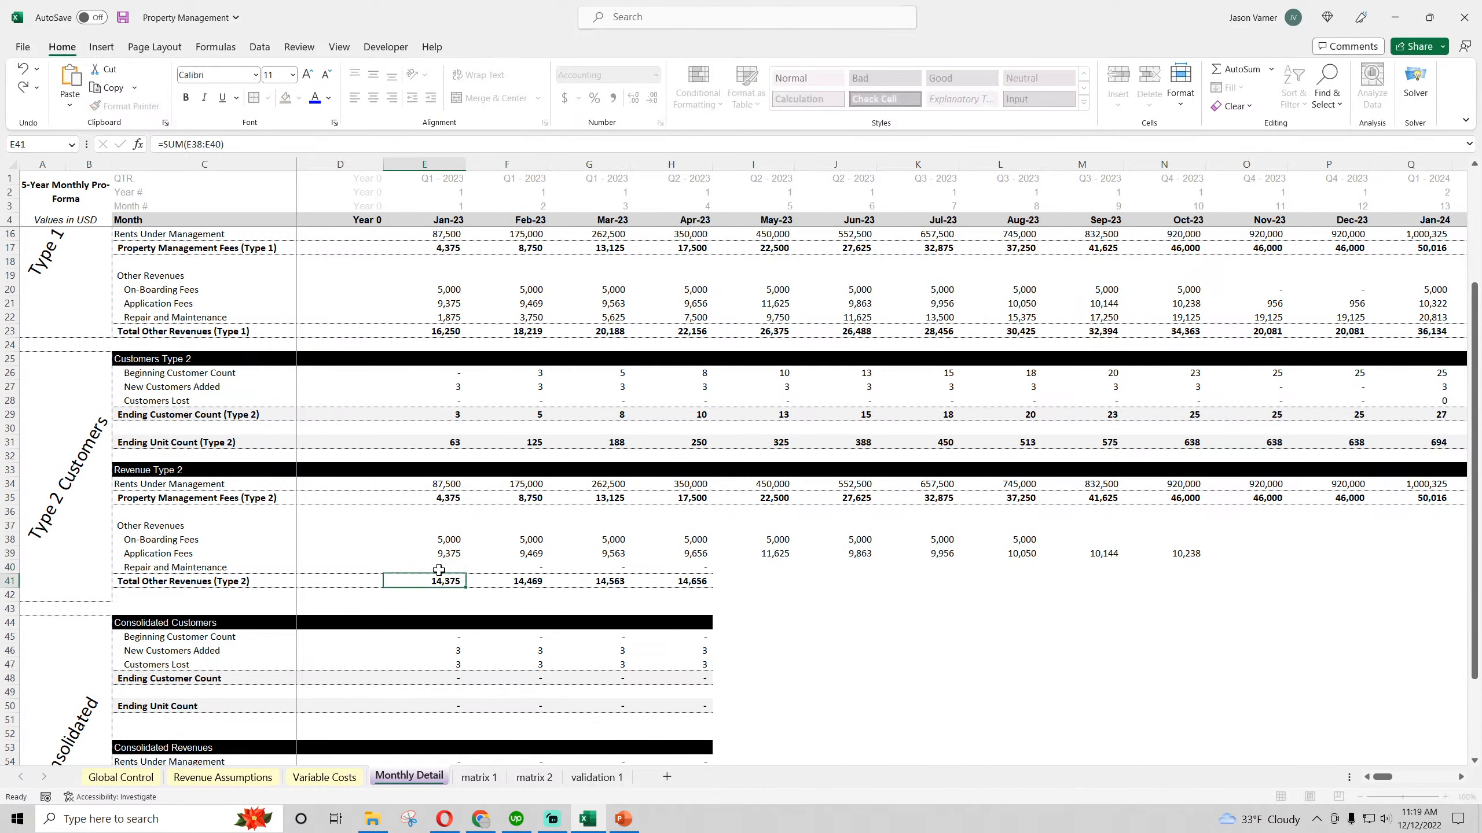
click(23, 69)
double_click(455, 566)
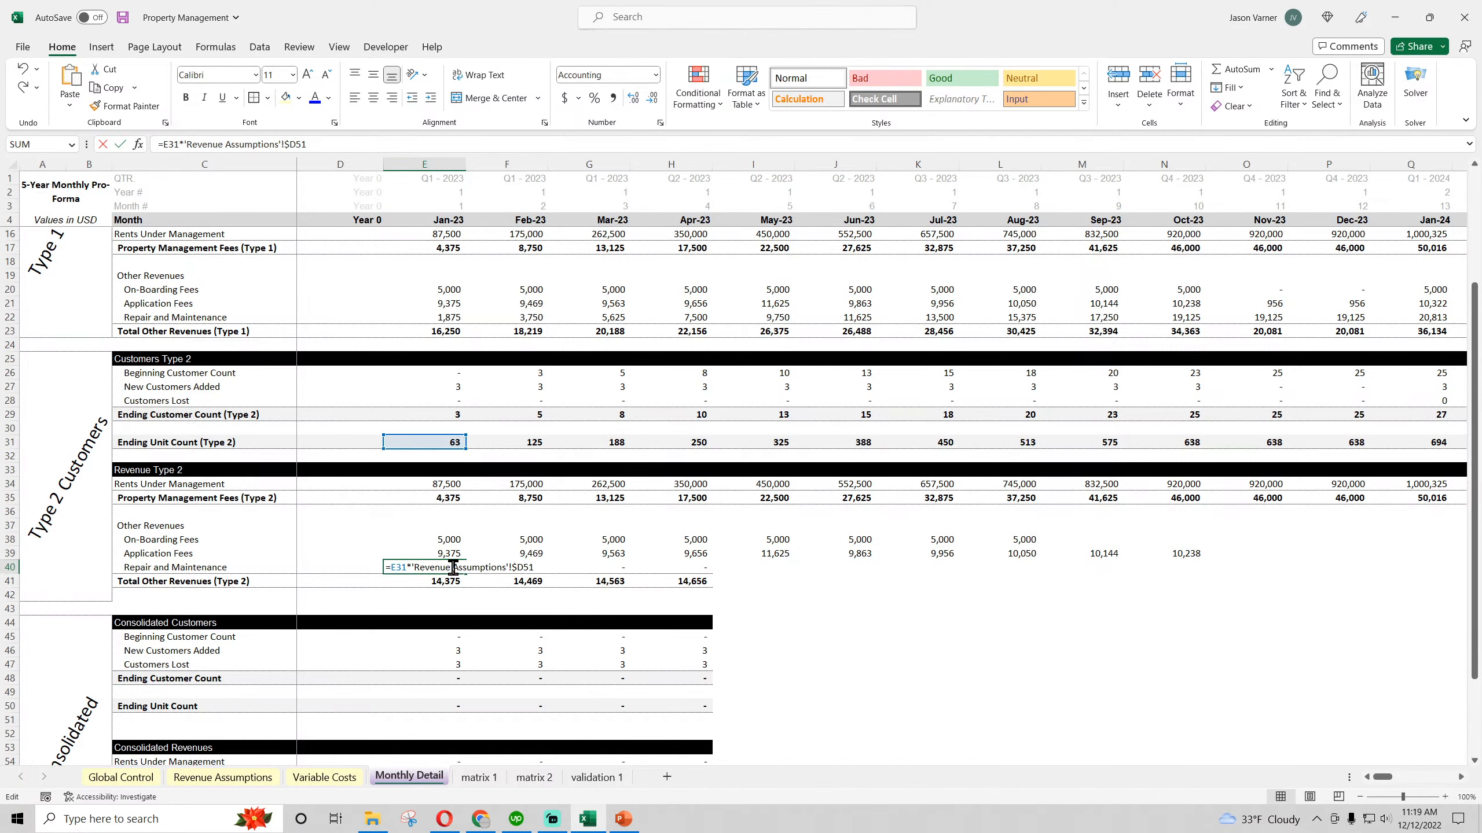
key(Escape)
Enter Type 2 Repair and Maintenance in E40 as E31 times the Type 2 per-unit maintenance fee, 'Revenue Assumptions'!D70, and fill it through Aug-23
text(=)
click(447, 446)
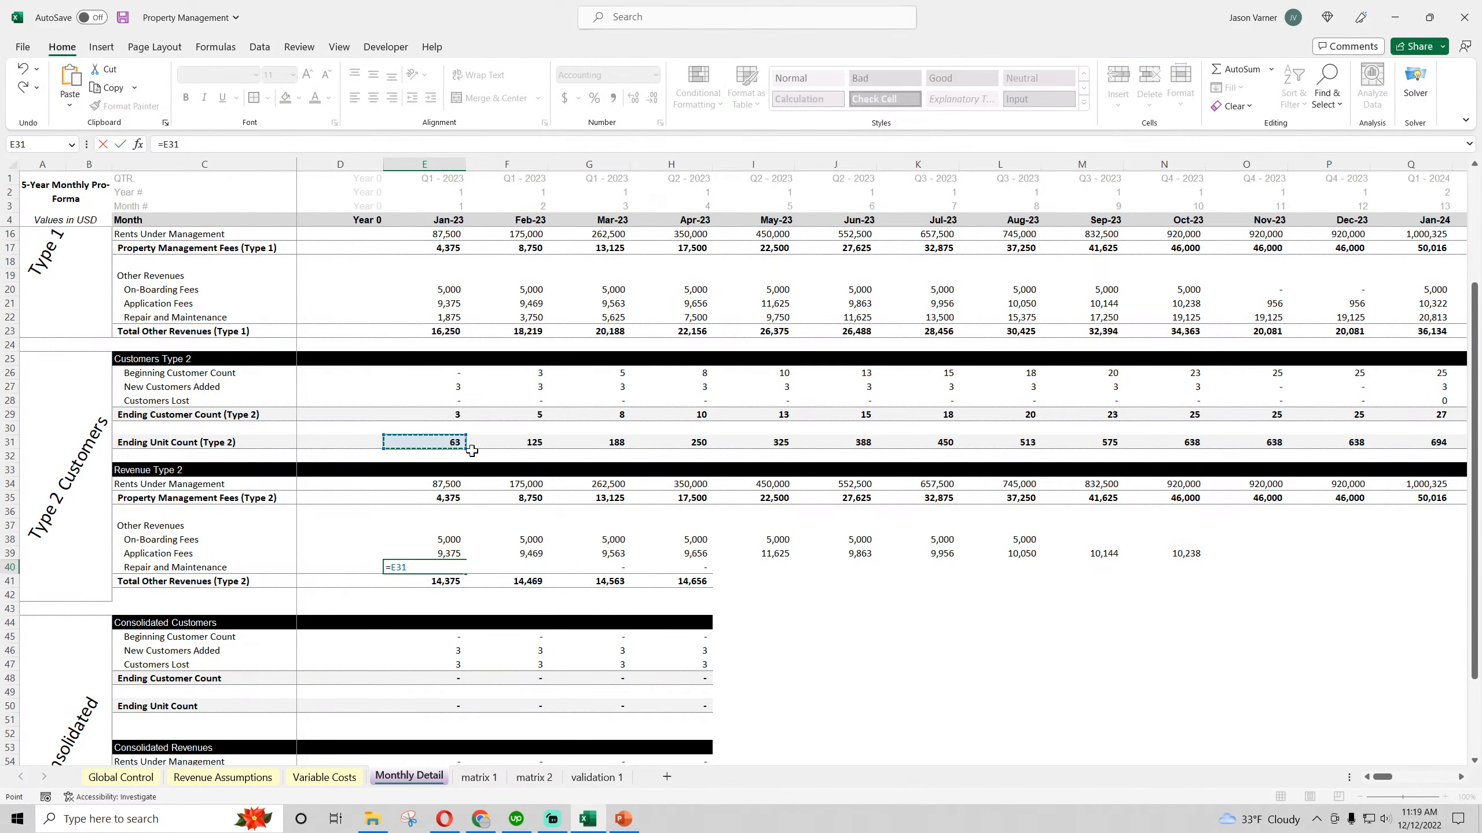
click(223, 777)
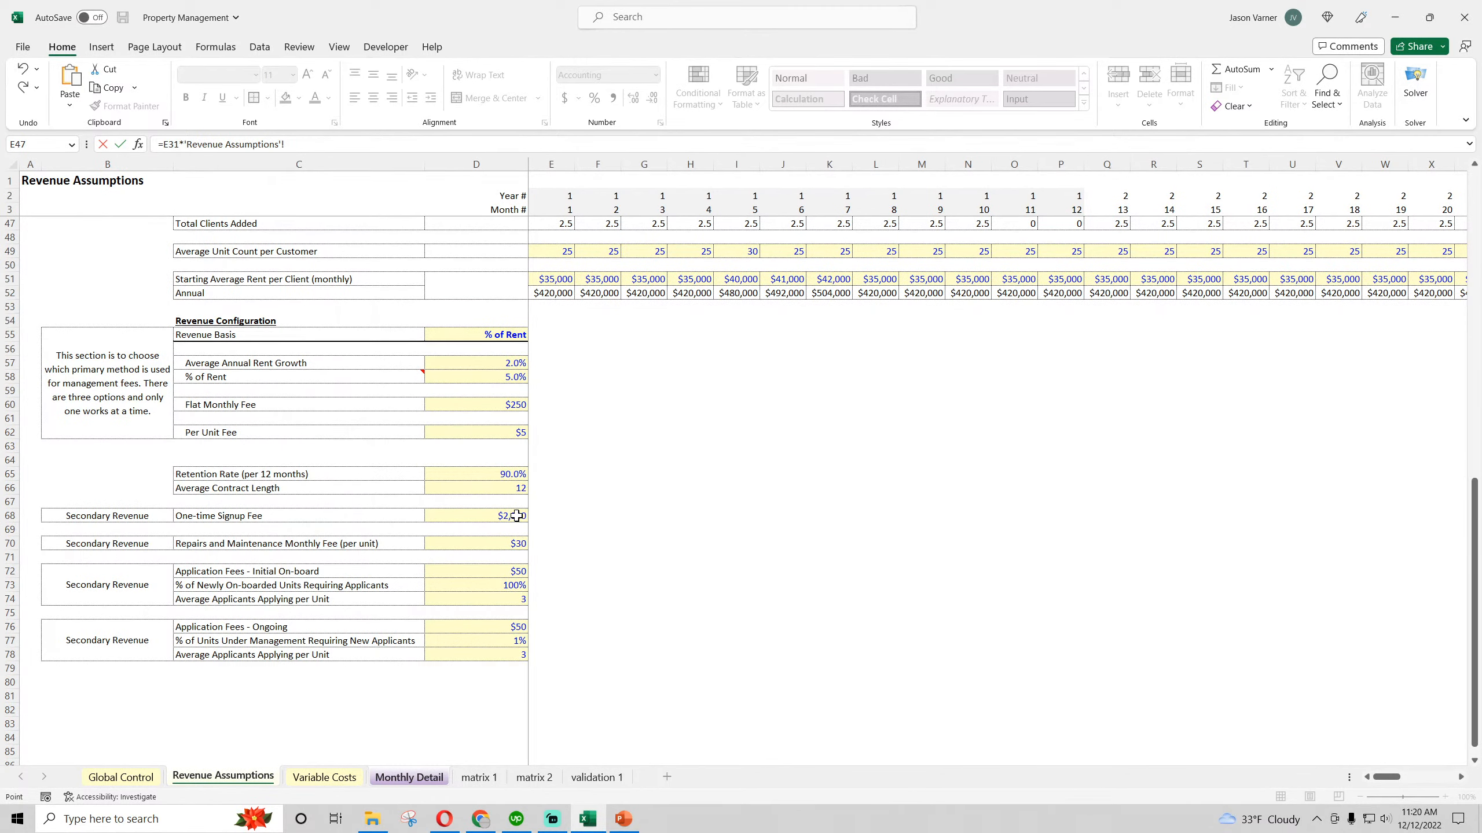
click(489, 541)
key(Return)
click(463, 570)
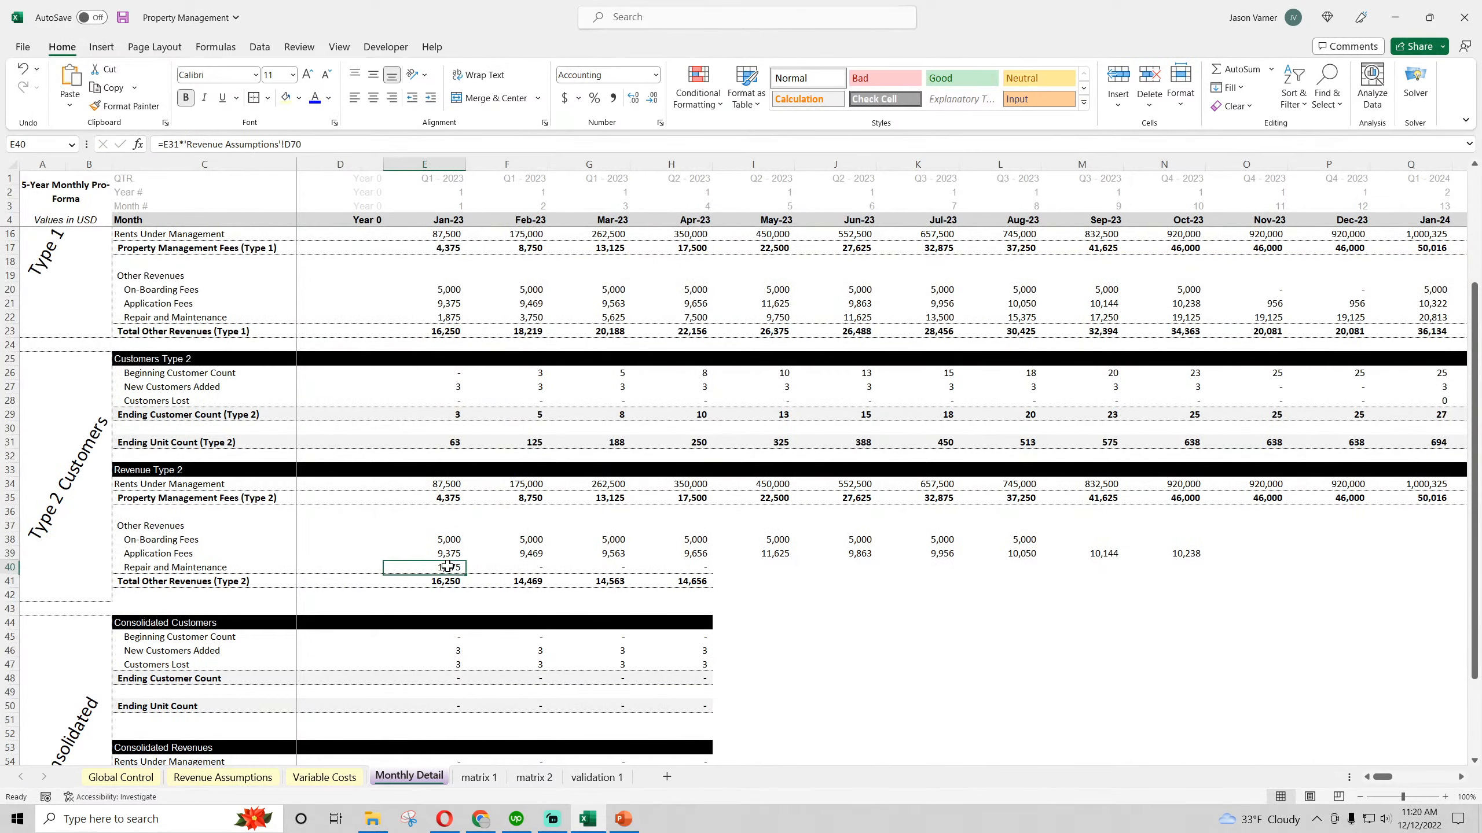
drag(465, 573, 1009, 589)
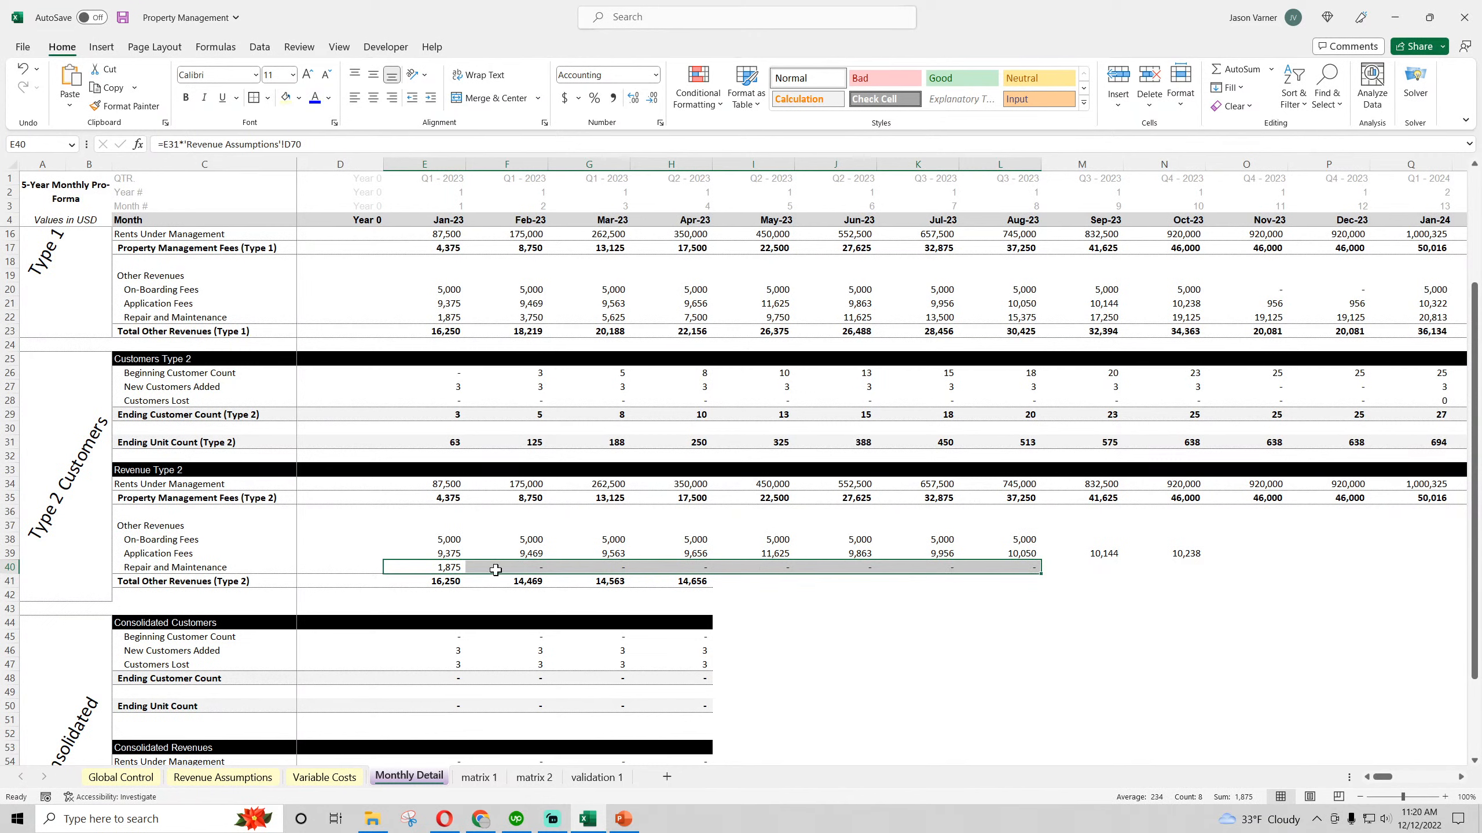
Lock the Revenue Assumptions D70 reference in the E40 formula and refill Repair and Maintenance across through Aug-23
click(451, 568)
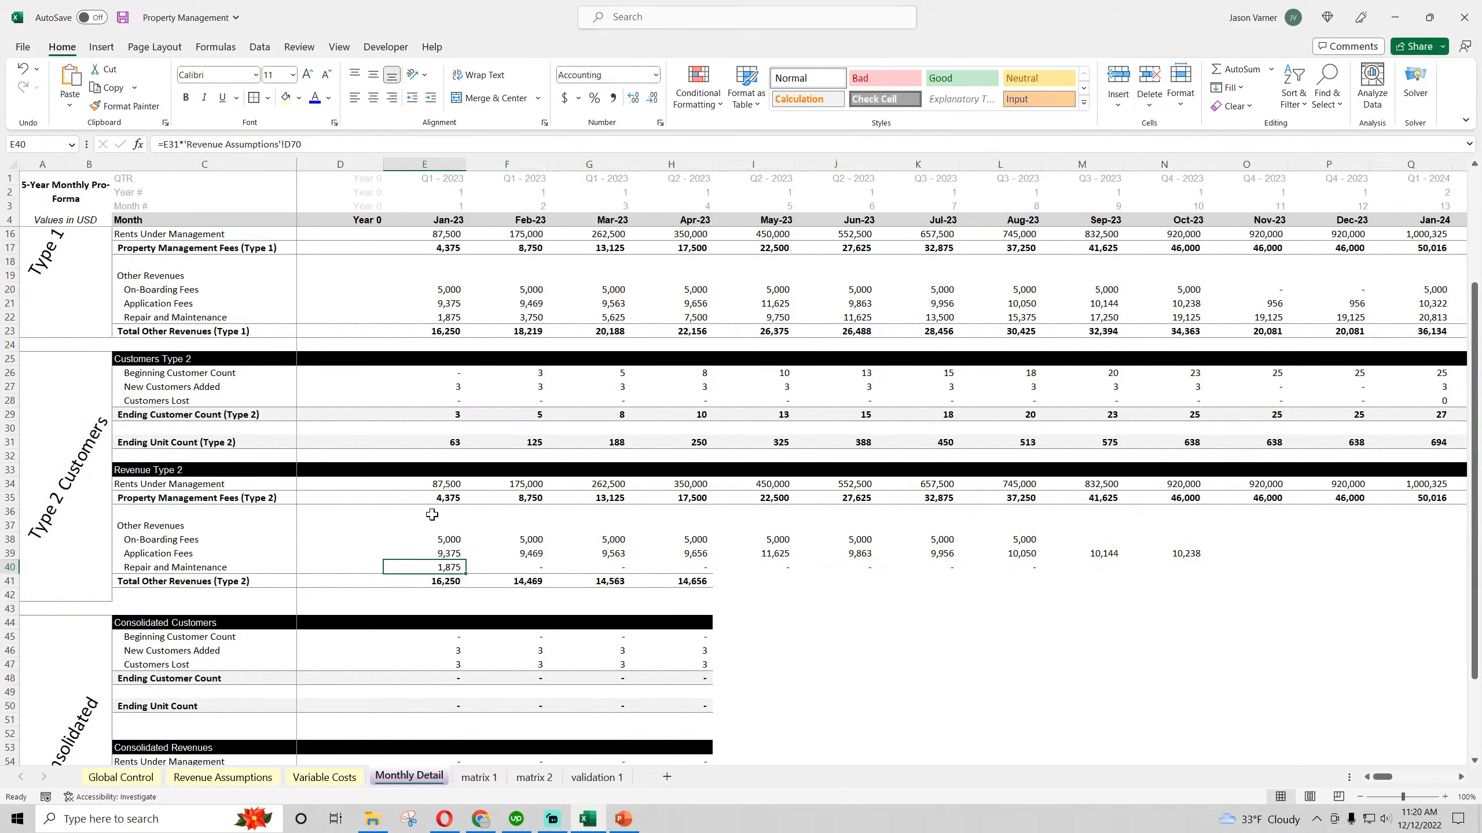
click(286, 144)
key(Return)
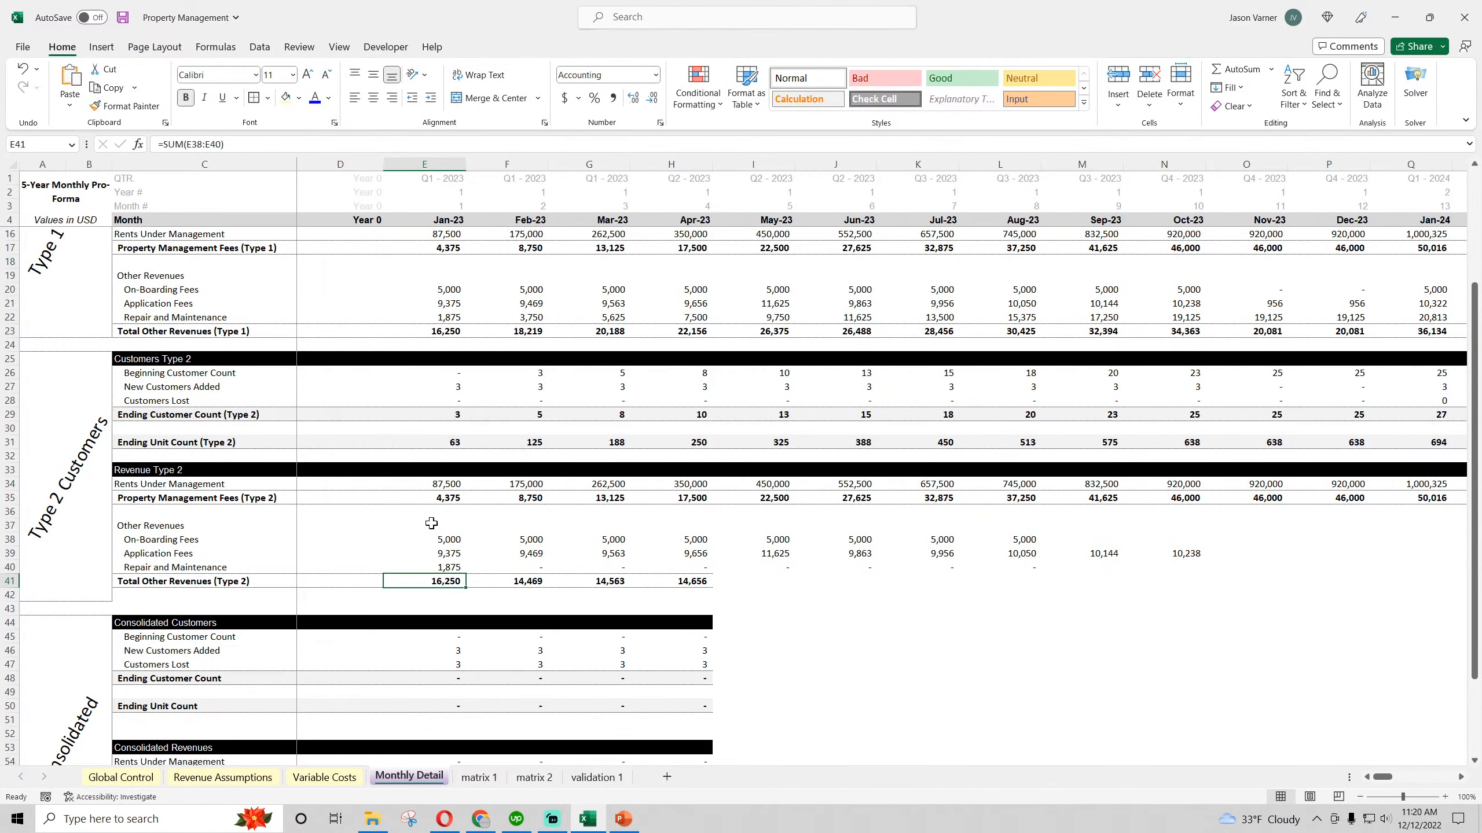
click(444, 566)
drag(465, 573, 1008, 575)
Extend the Type 2 other revenue rows, from On-Boarding Fees to Total Other Revenues, across through Dec-27
drag(528, 540, 1479, 645)
click(1323, 665)
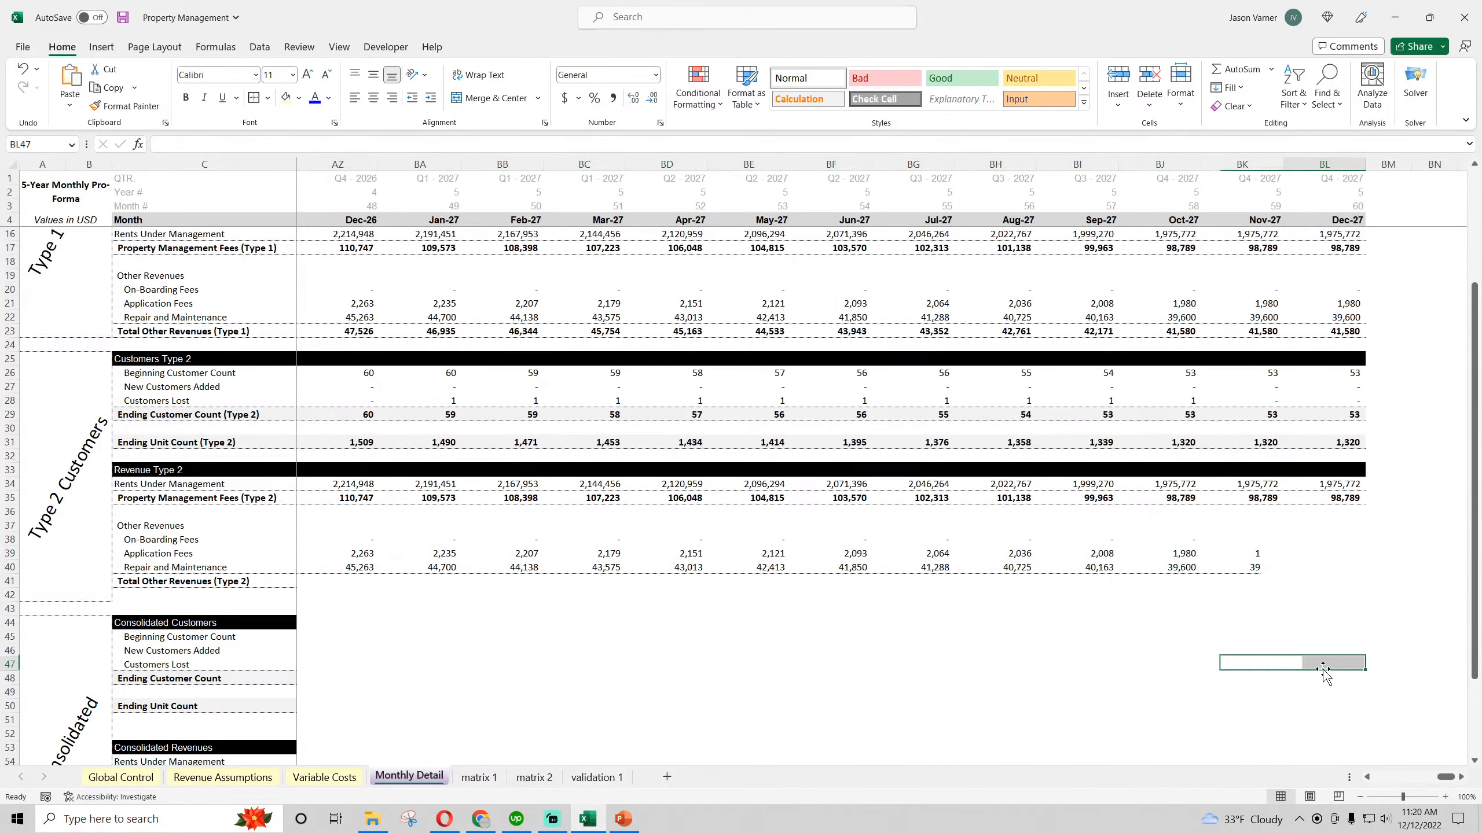
drag(1448, 777, 1386, 776)
Compare the Type 1 and Type 2 customer and revenue sections on Monthly Detail at 90% zoom
scroll(307, 503, up, 4)
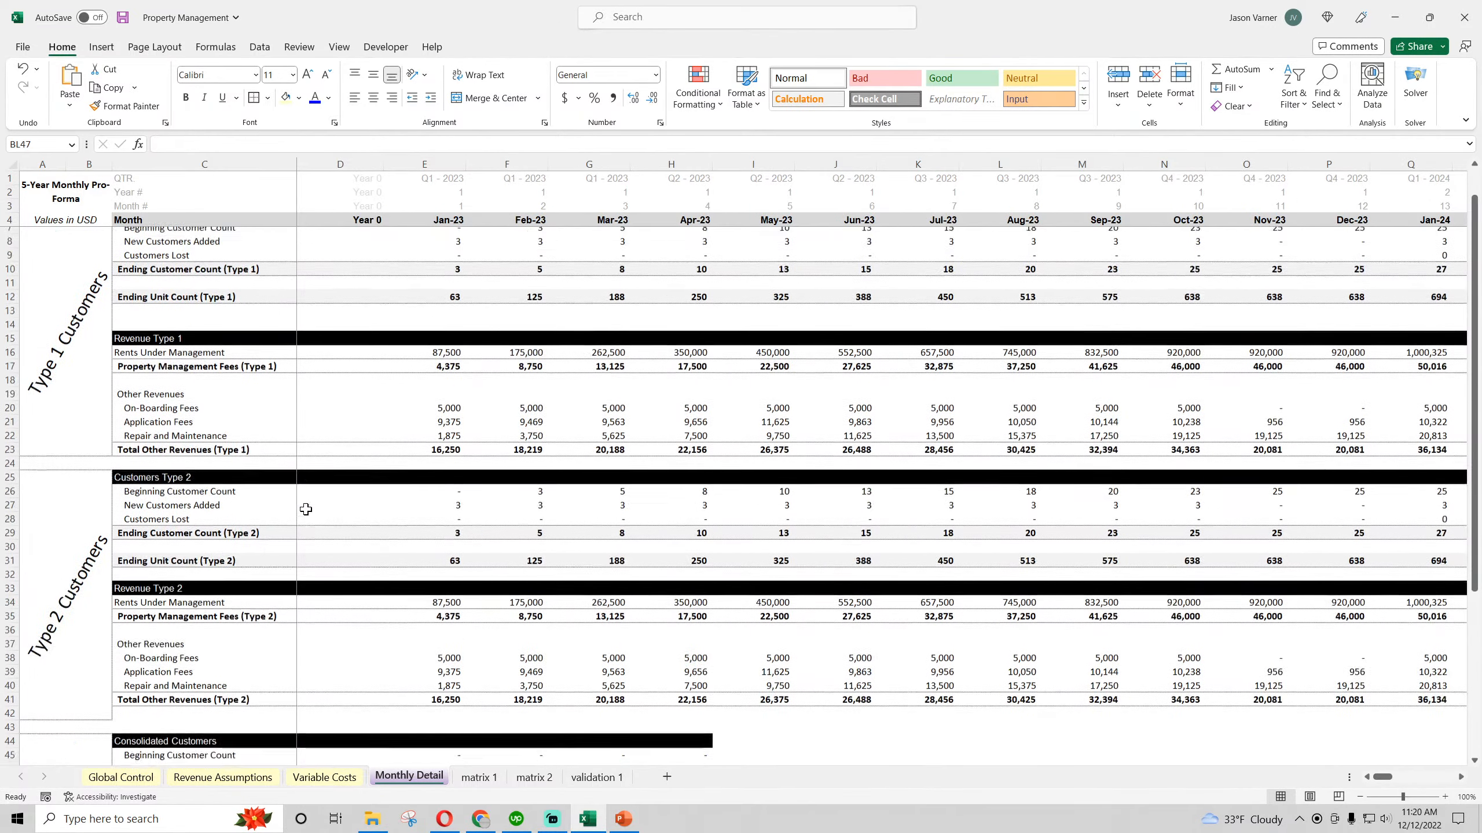
scroll(200, 503, down, 4)
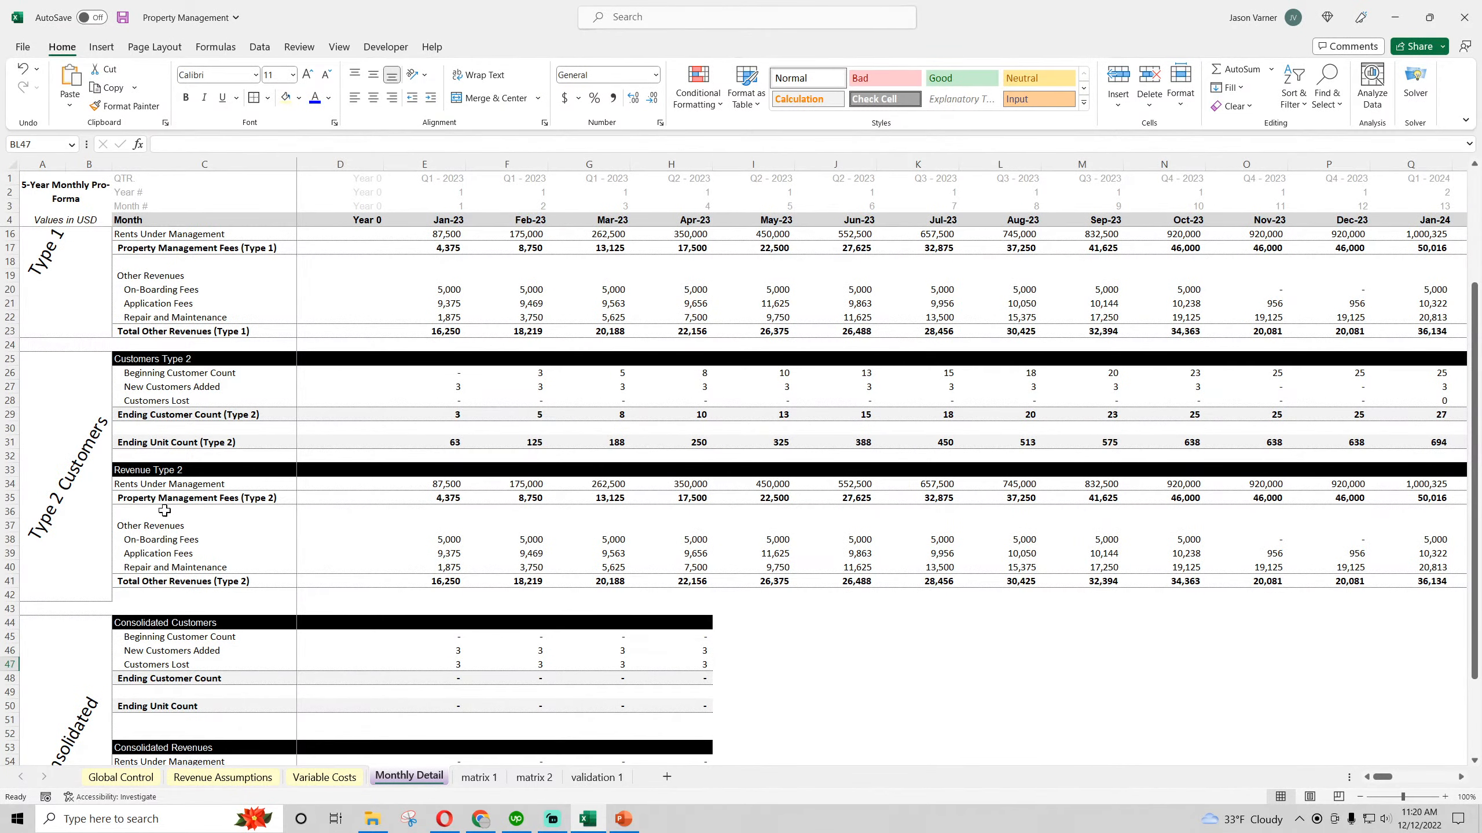
click(77, 533)
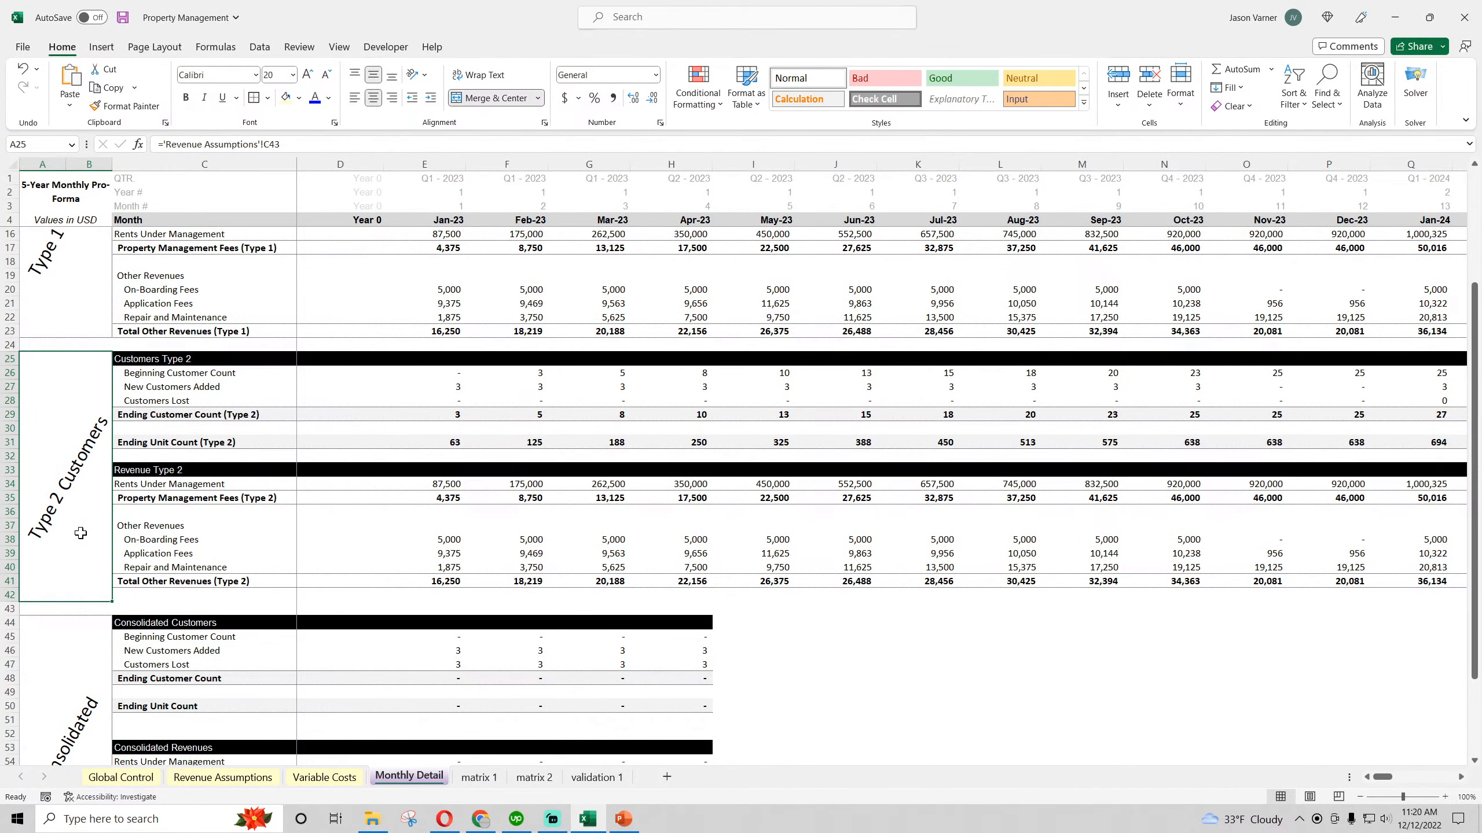
scroll(81, 533, up, 4)
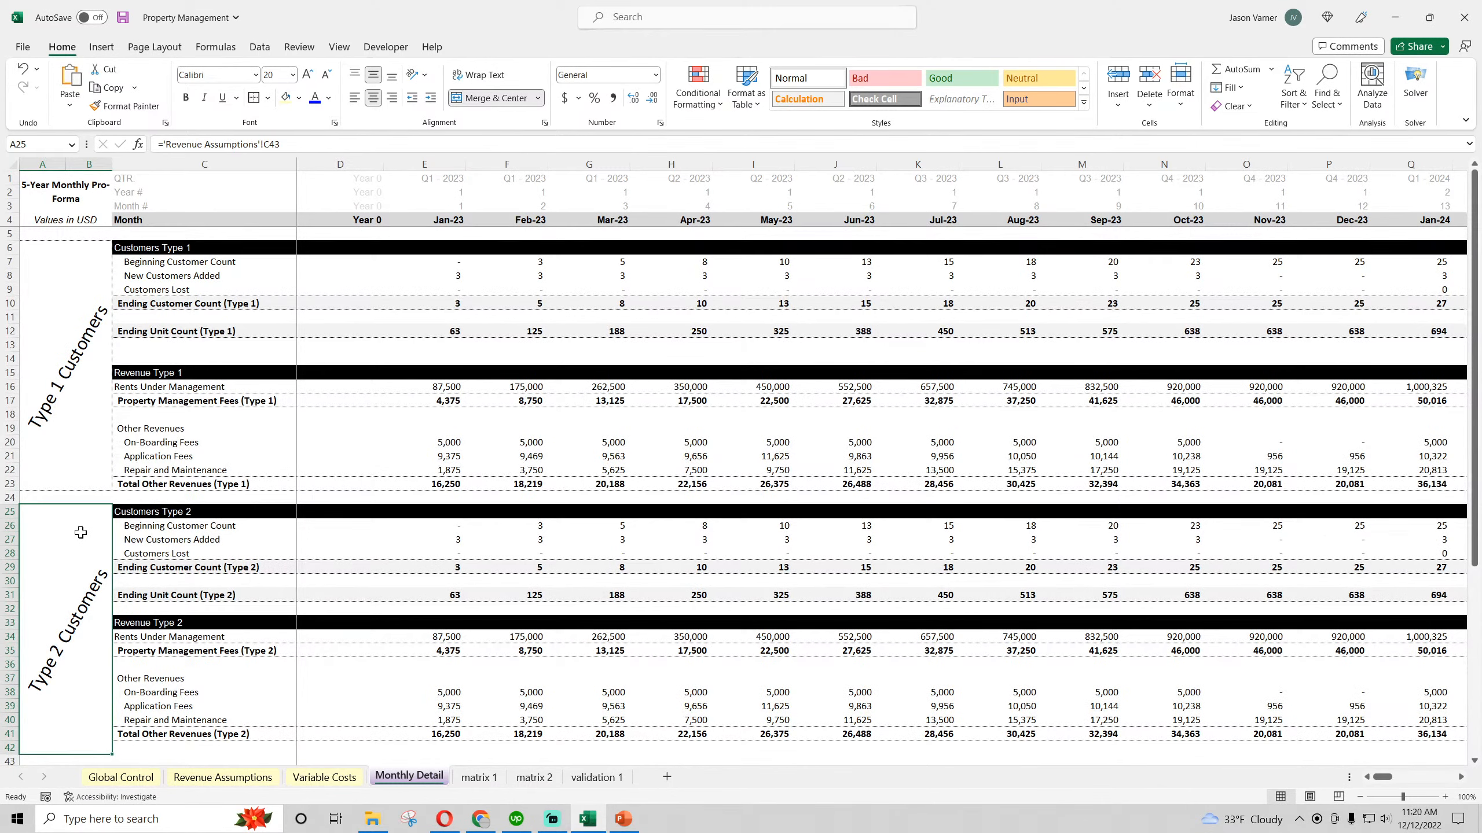
scroll(80, 533, down, 4)
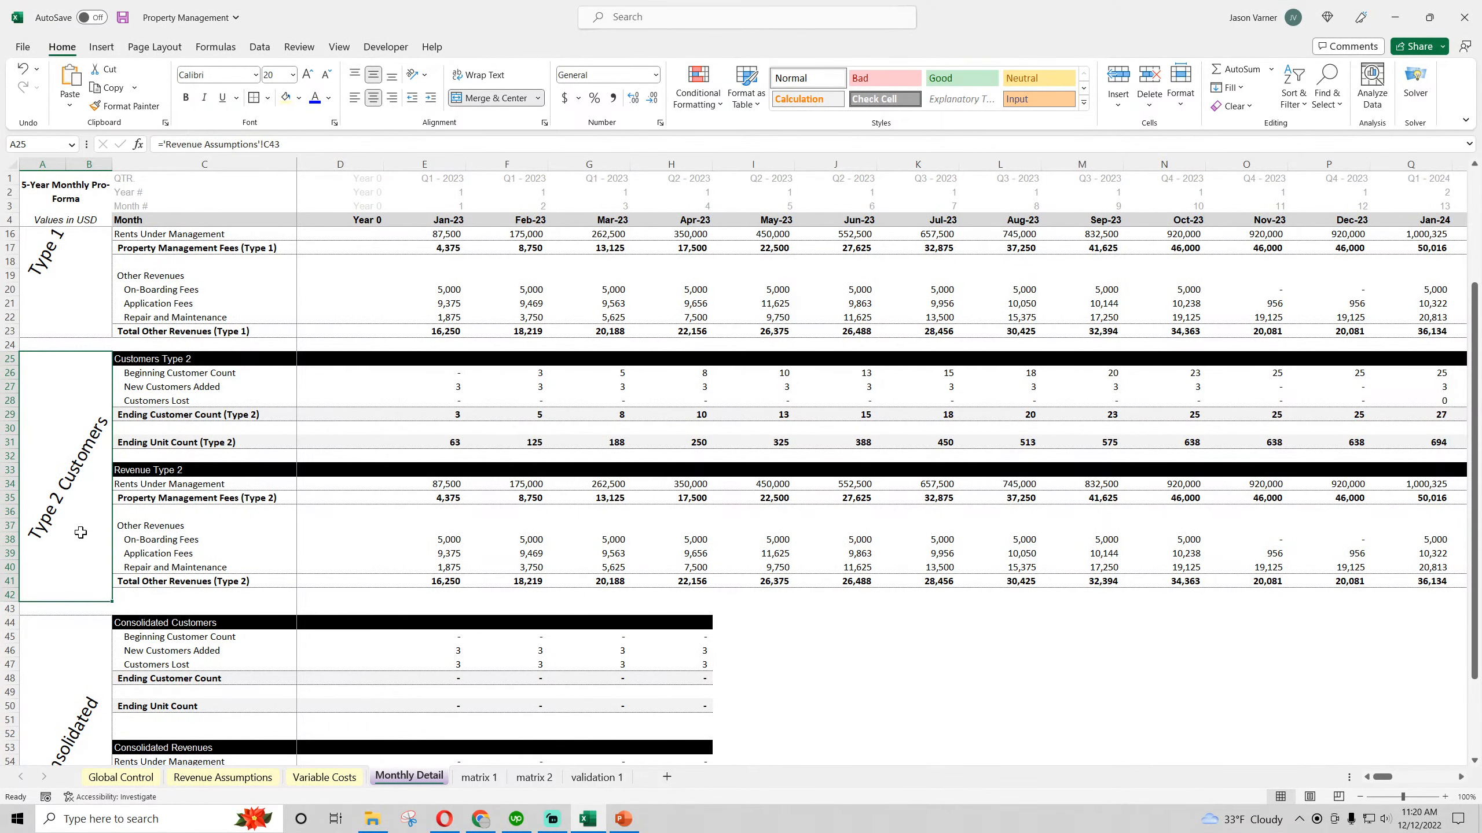
scroll(84, 532, up, 4)
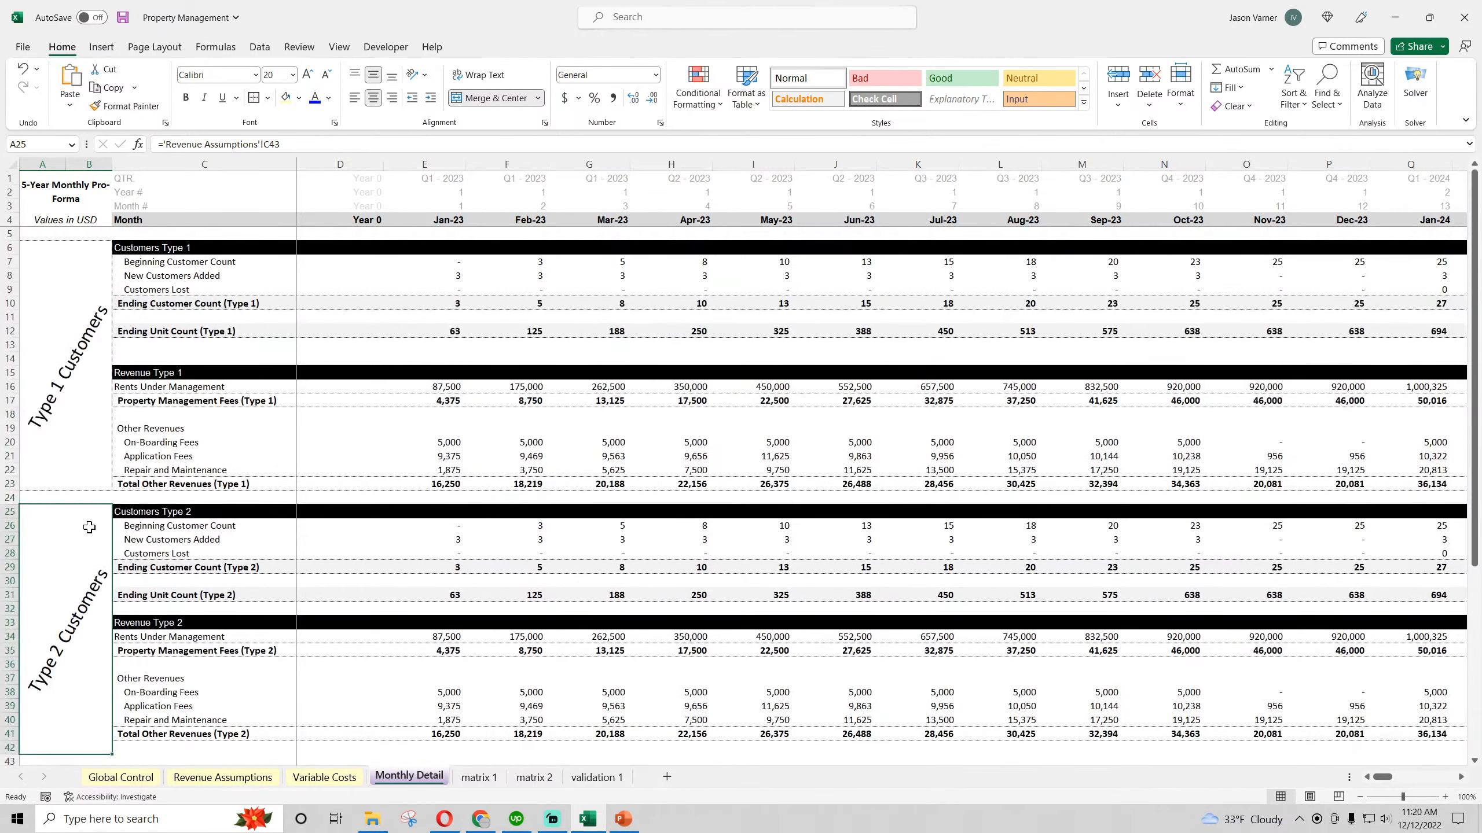
click(1359, 797)
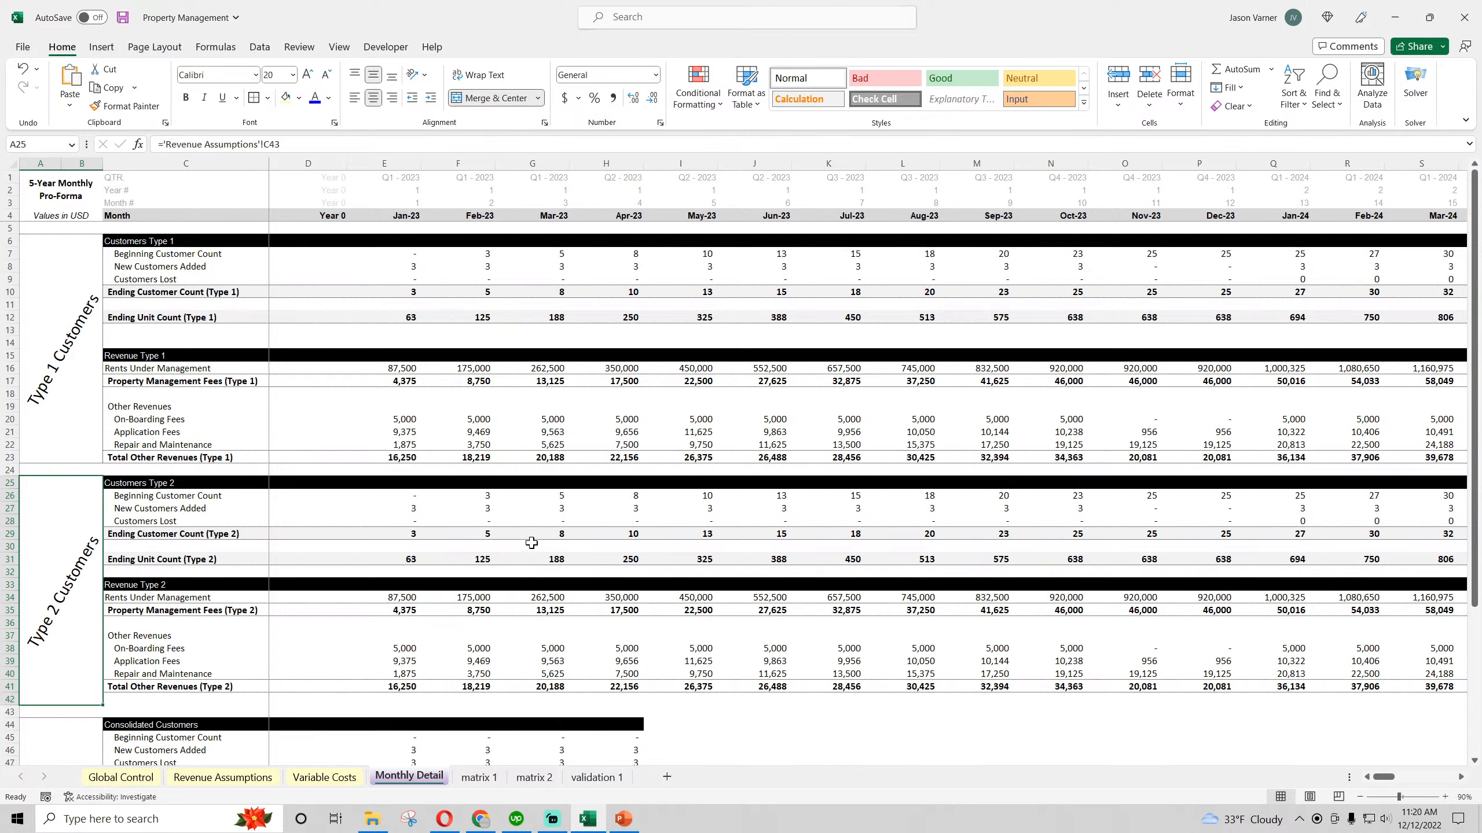
Unmerge the Type 2 Customers side label and merge and center it again over A25:B41 only
click(140, 238)
drag(140, 237, 174, 681)
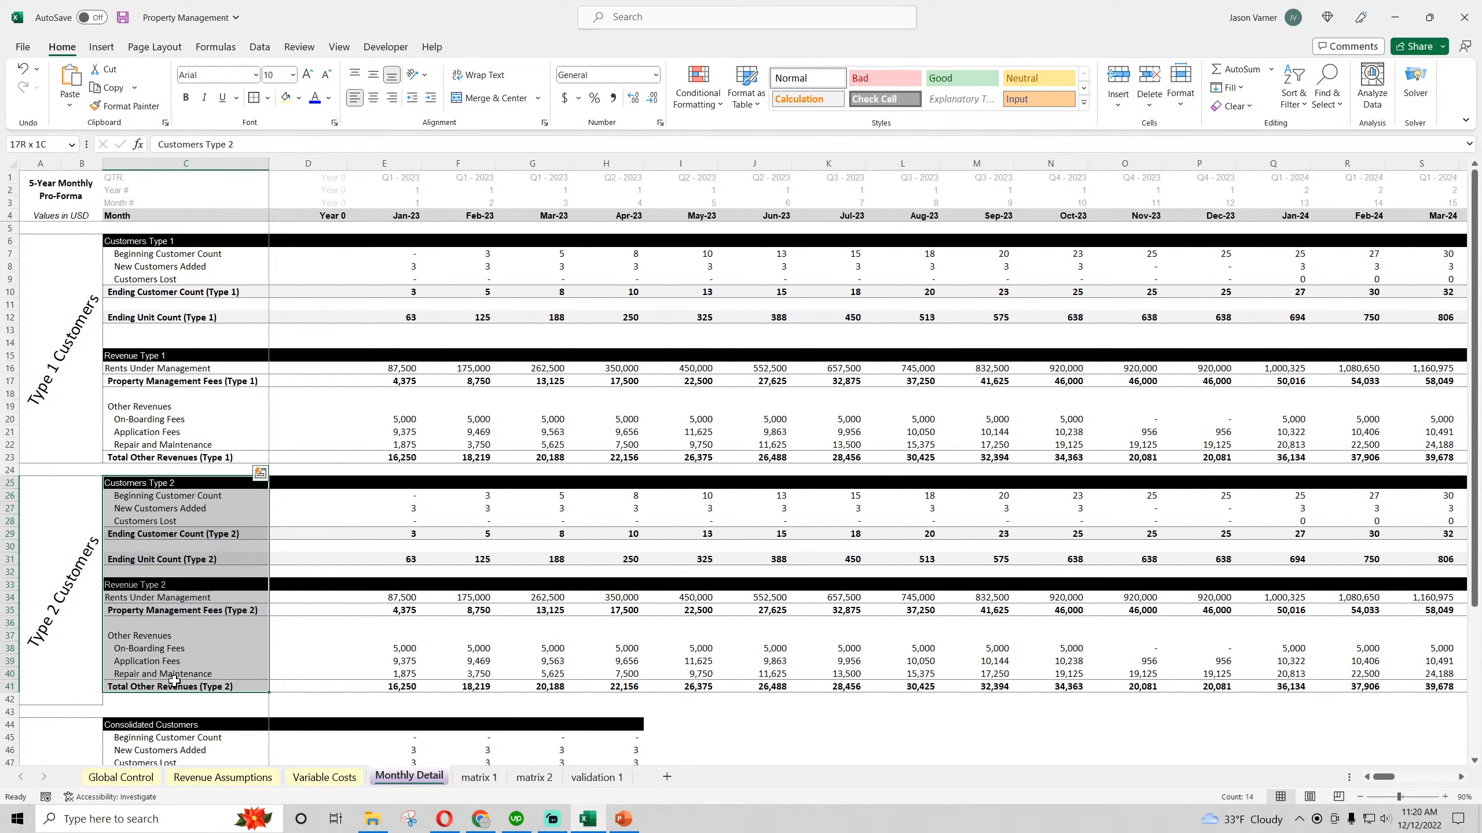
click(73, 597)
click(490, 98)
drag(48, 485, 93, 686)
click(490, 97)
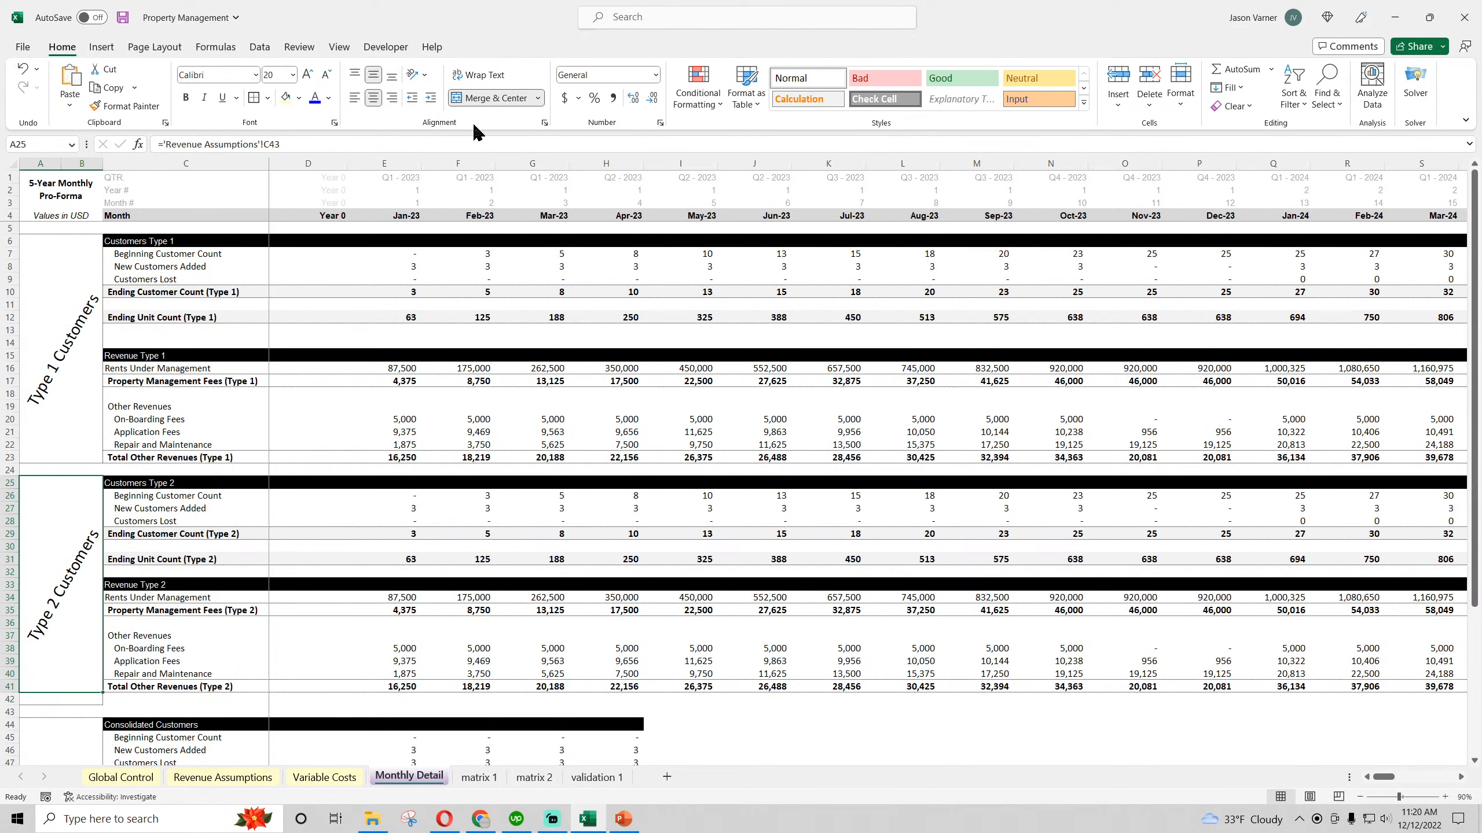
click(184, 700)
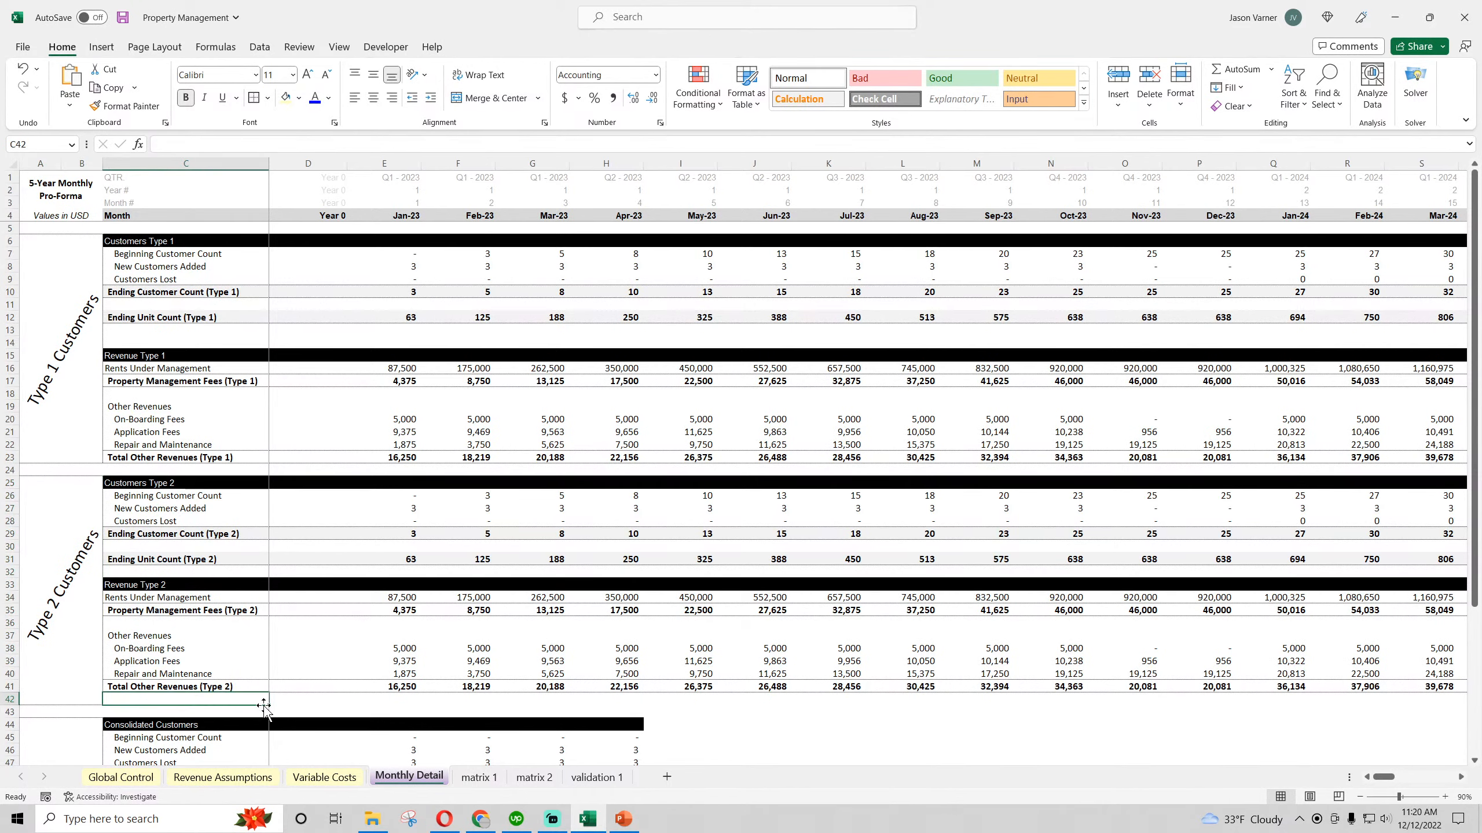
click(350, 700)
click(81, 594)
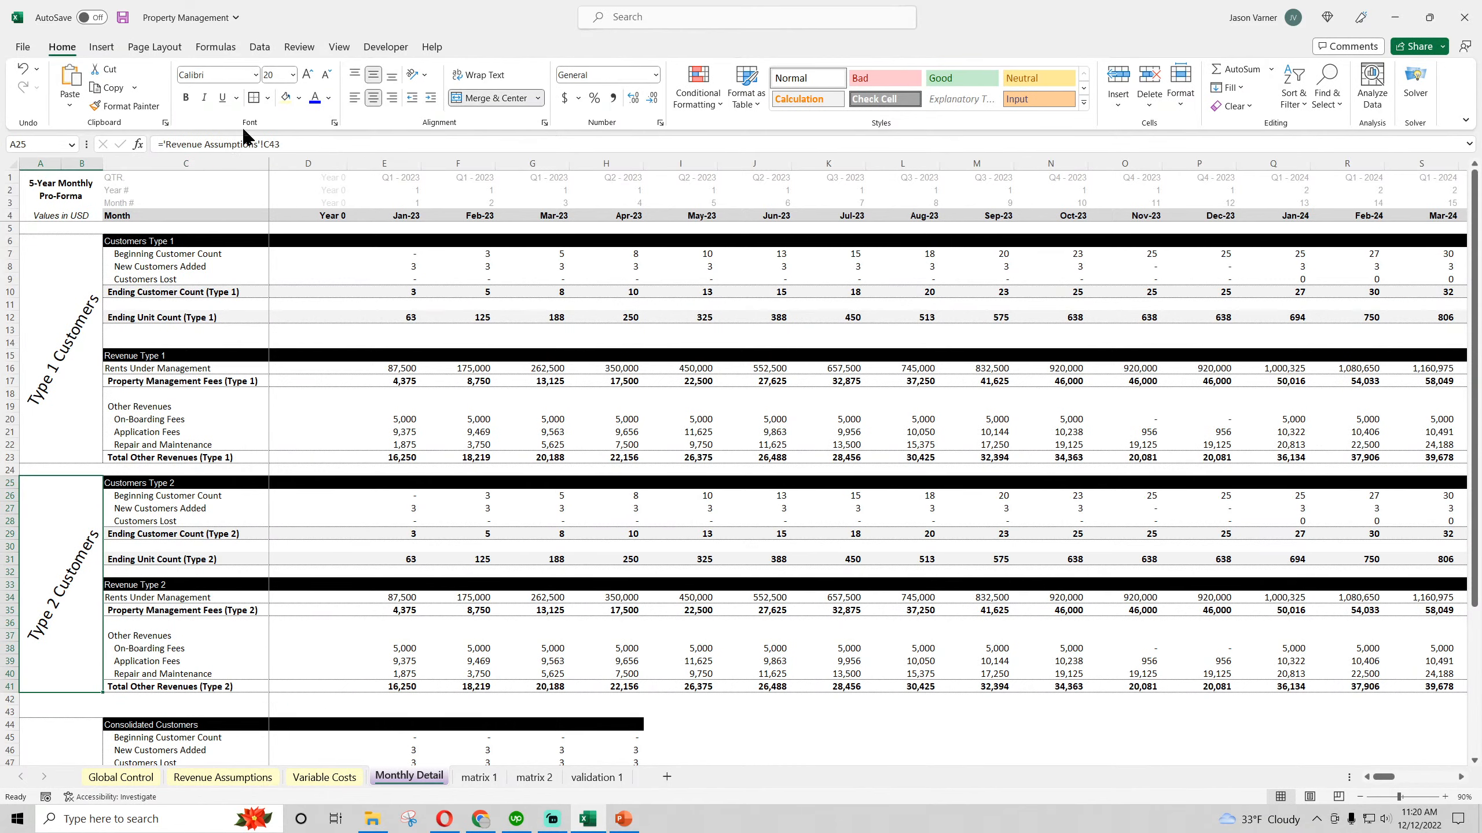
Compare the row labels of the Type 1, Type 2 and Consolidated sections and save the workbook
click(220, 339)
click(69, 565)
drag(136, 483, 146, 687)
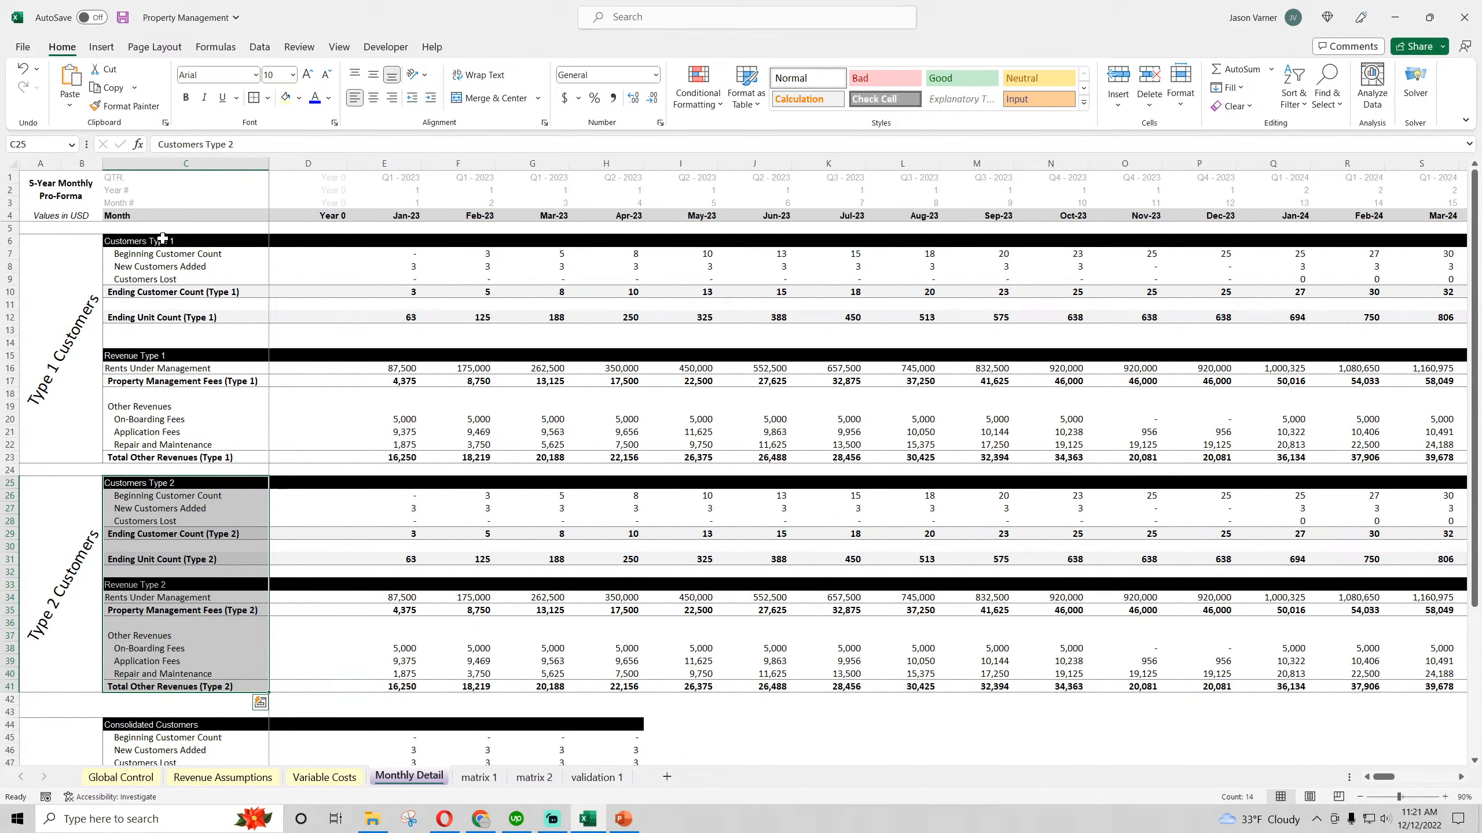
drag(162, 238, 166, 457)
scroll(167, 456, down, 7)
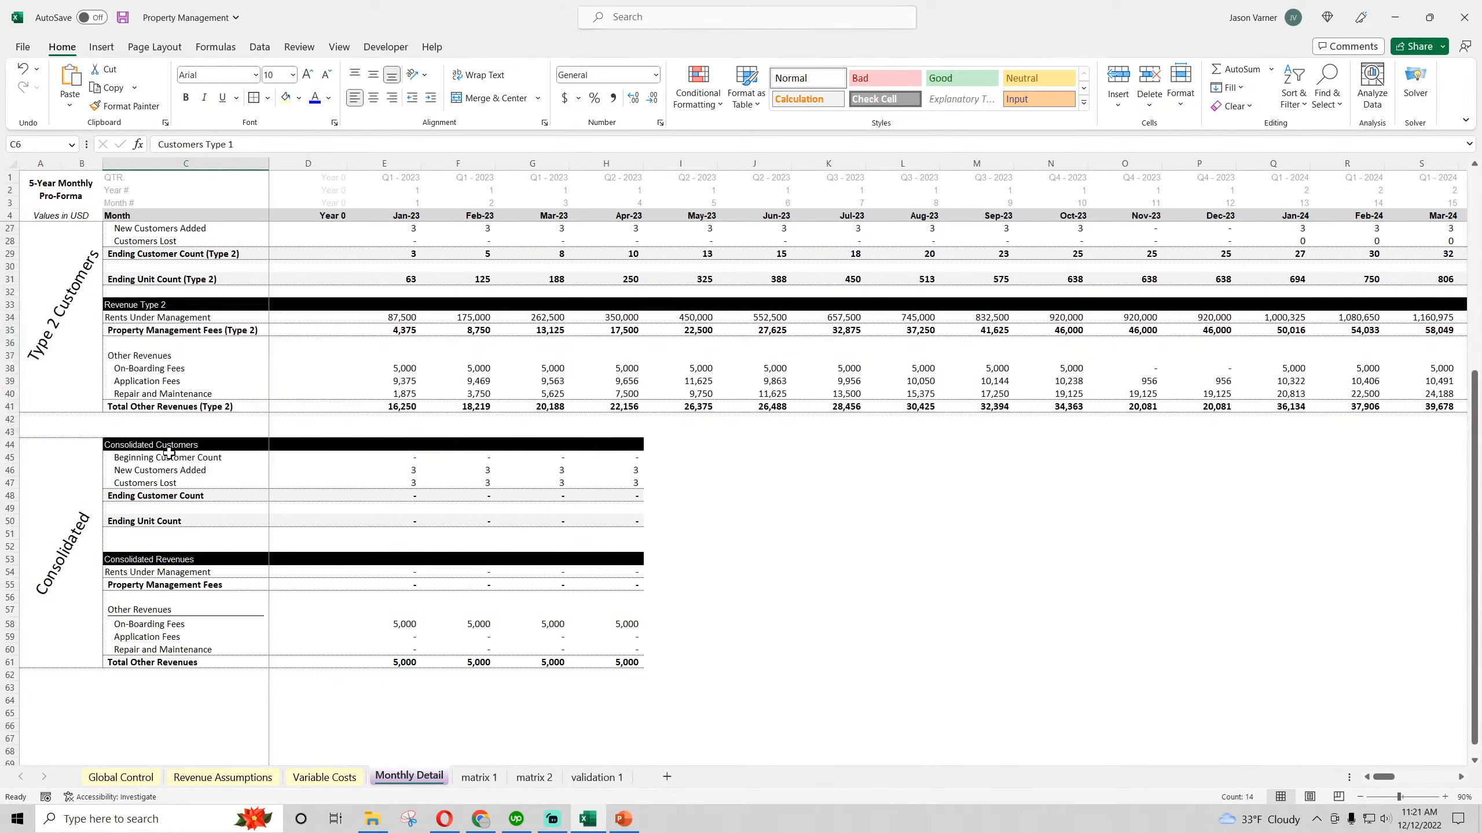
click(153, 447)
scroll(151, 446, up, 7)
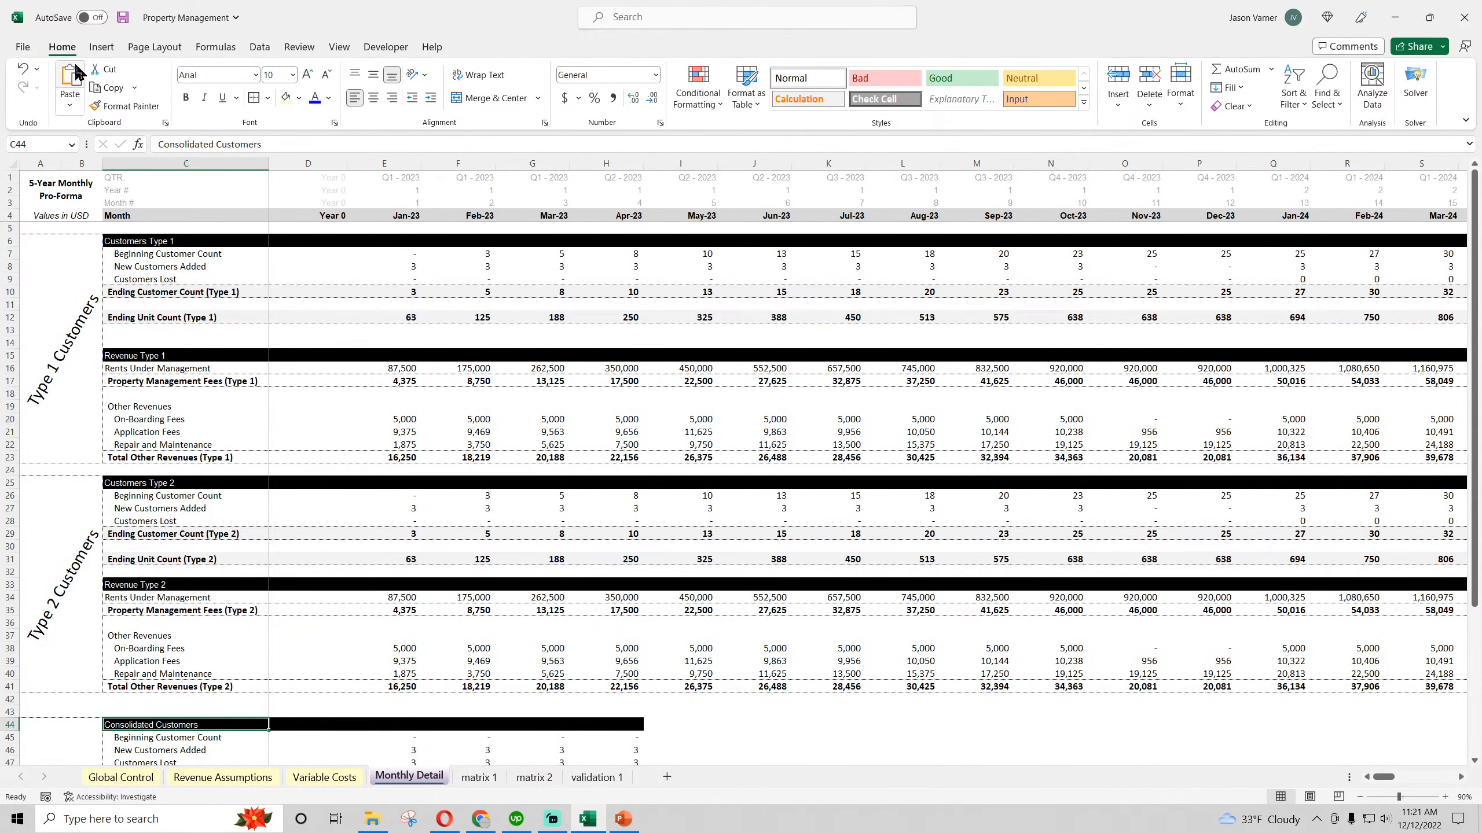
click(123, 18)
Examine the Type 1 Property Management Fees and the Total Other Revenues formulas in E23 to G23
click(410, 497)
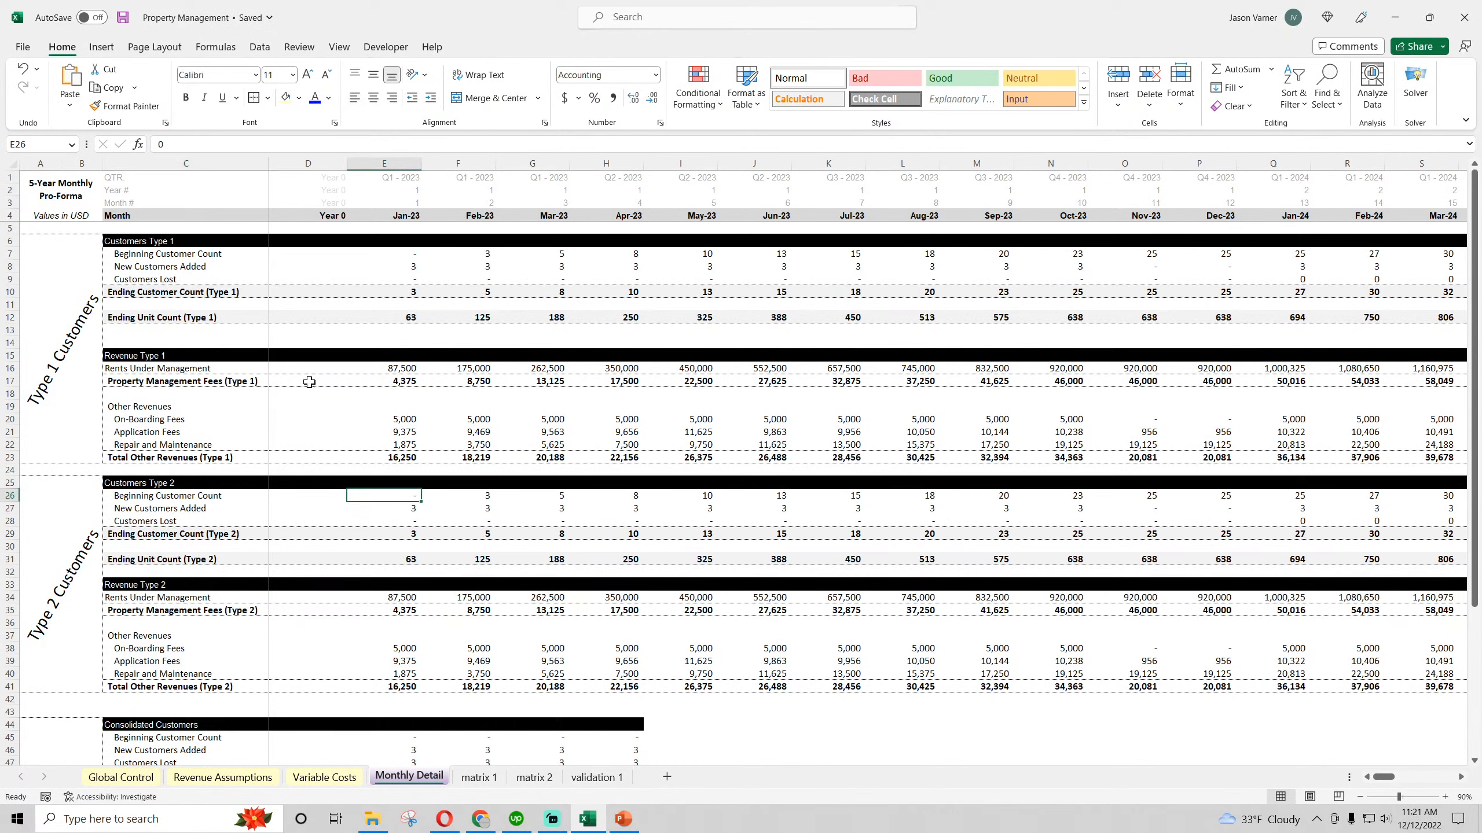
click(398, 378)
click(146, 407)
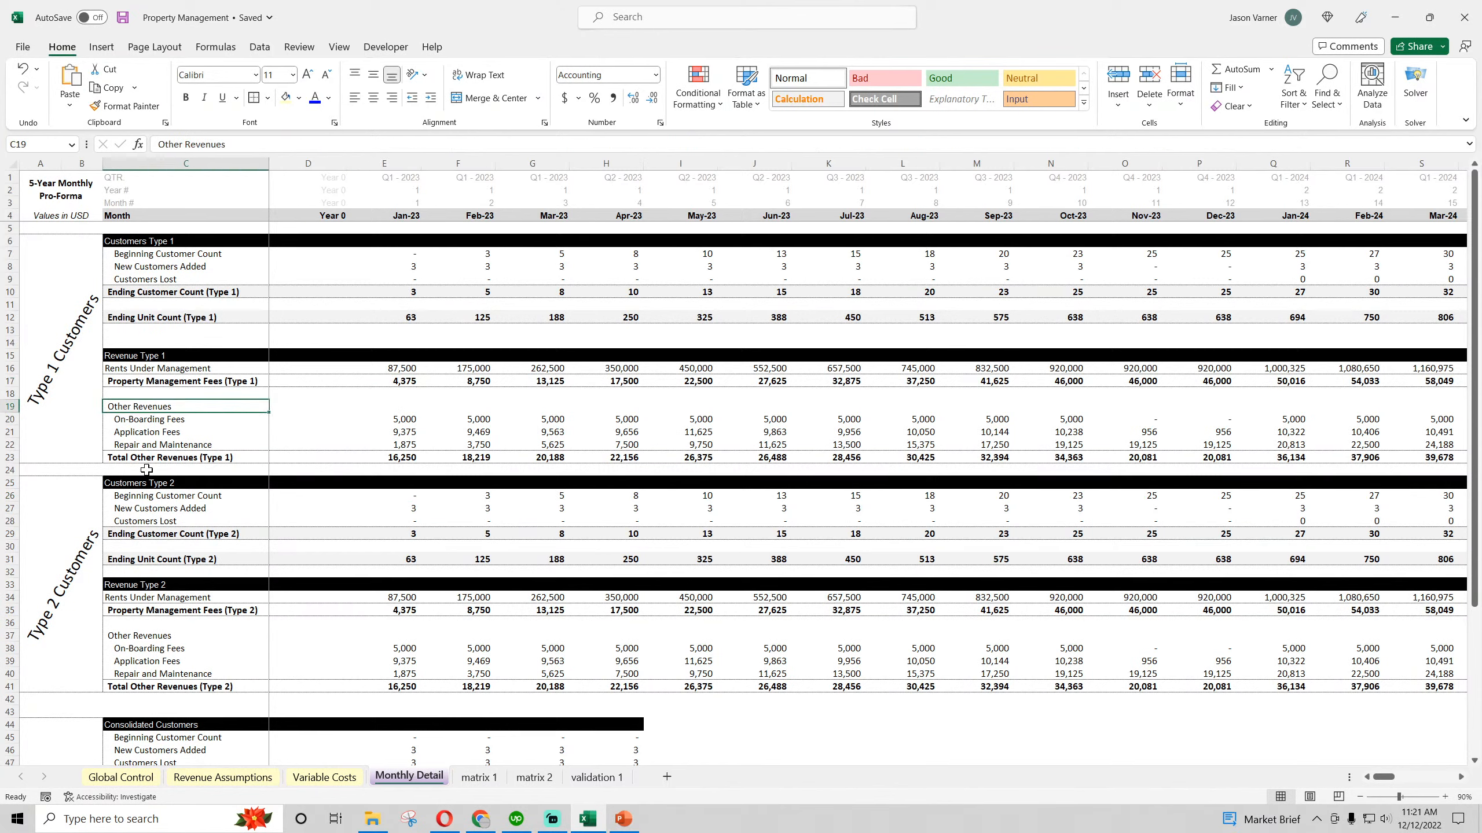
click(390, 458)
click(478, 462)
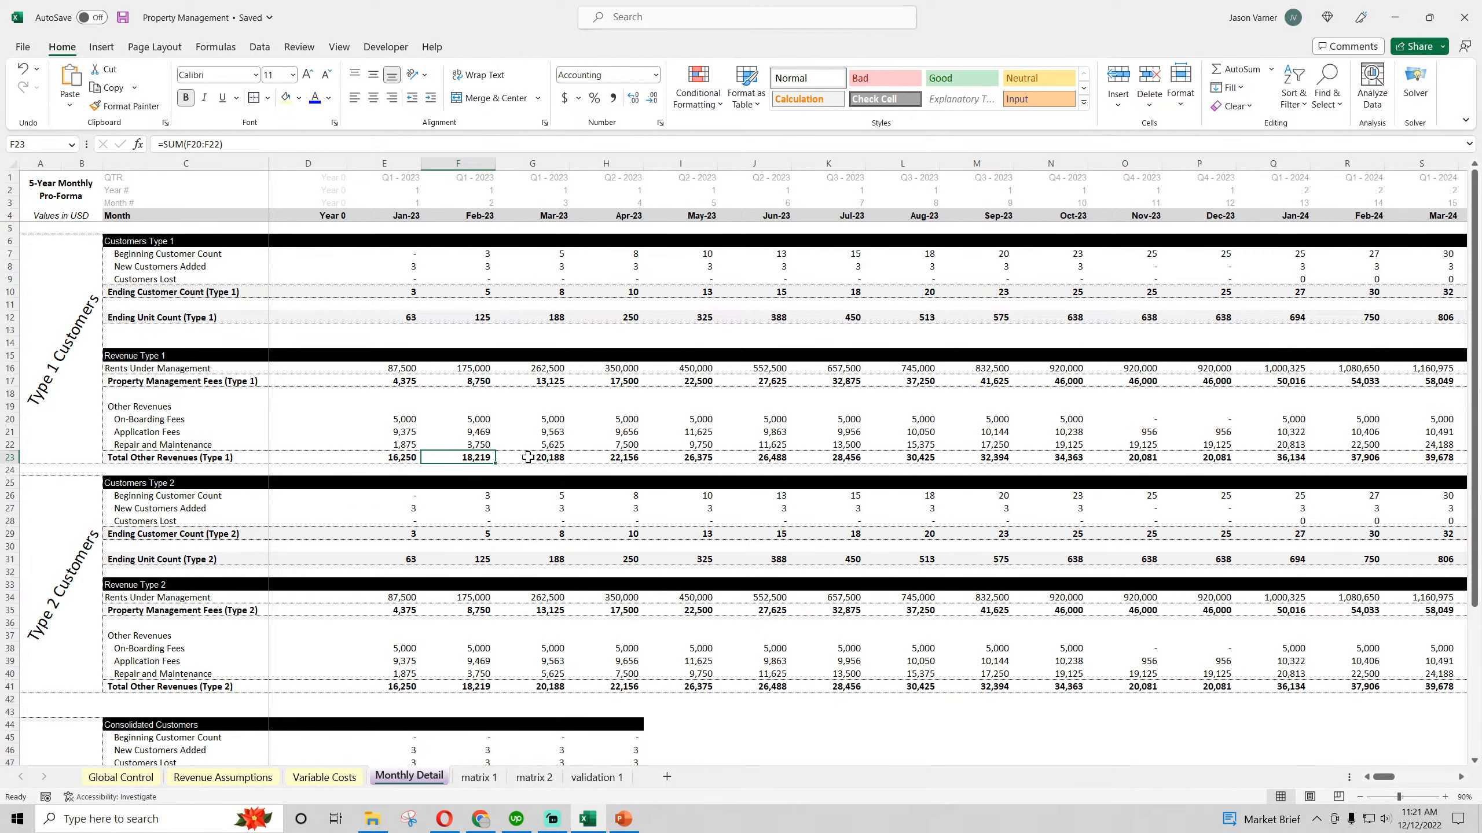
click(528, 459)
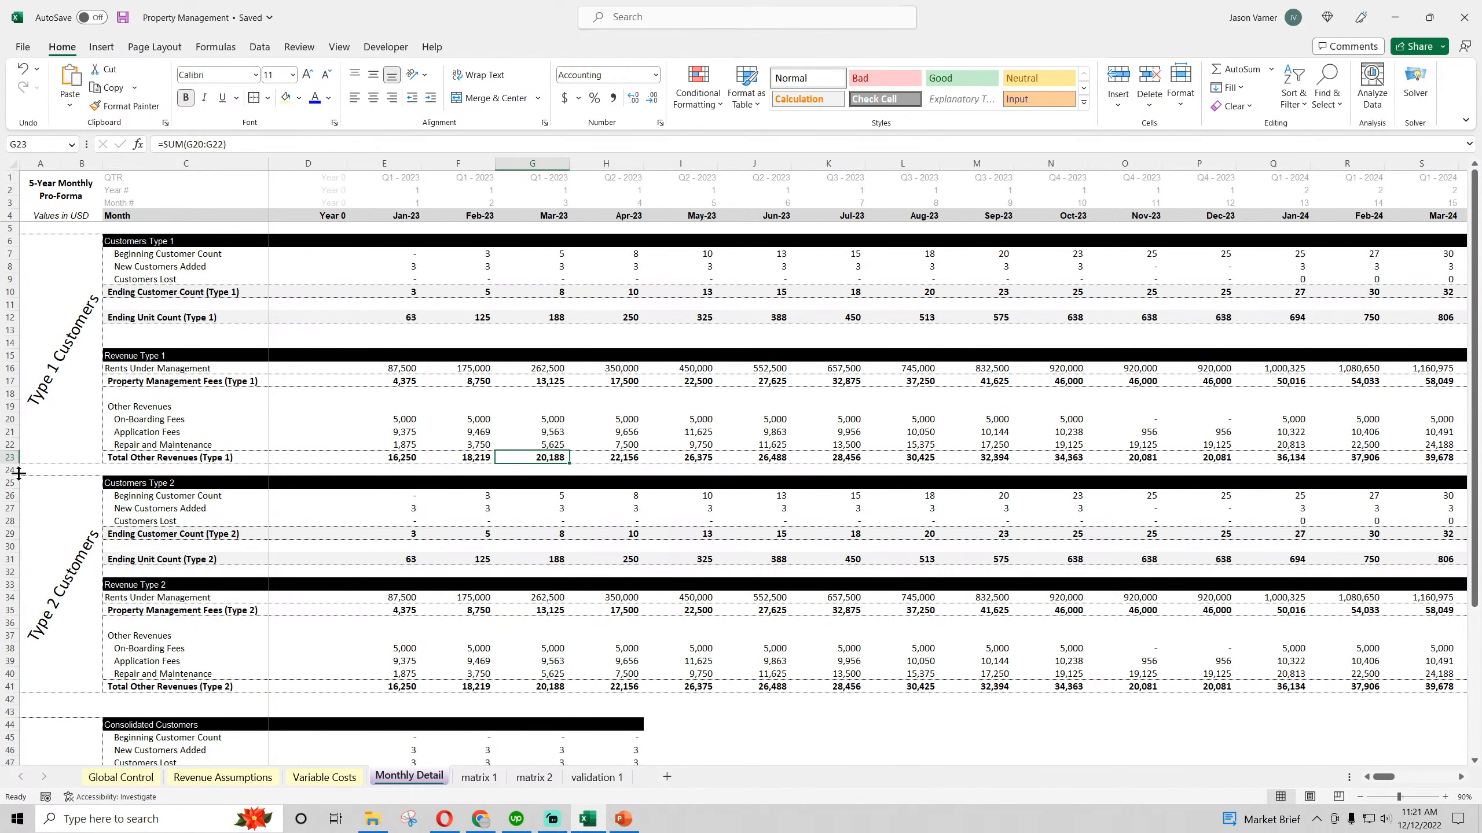
Increase the height of row 24 and label C24 "Total Revenue (Type 1)"
drag(10, 476, 9, 484)
click(204, 476)
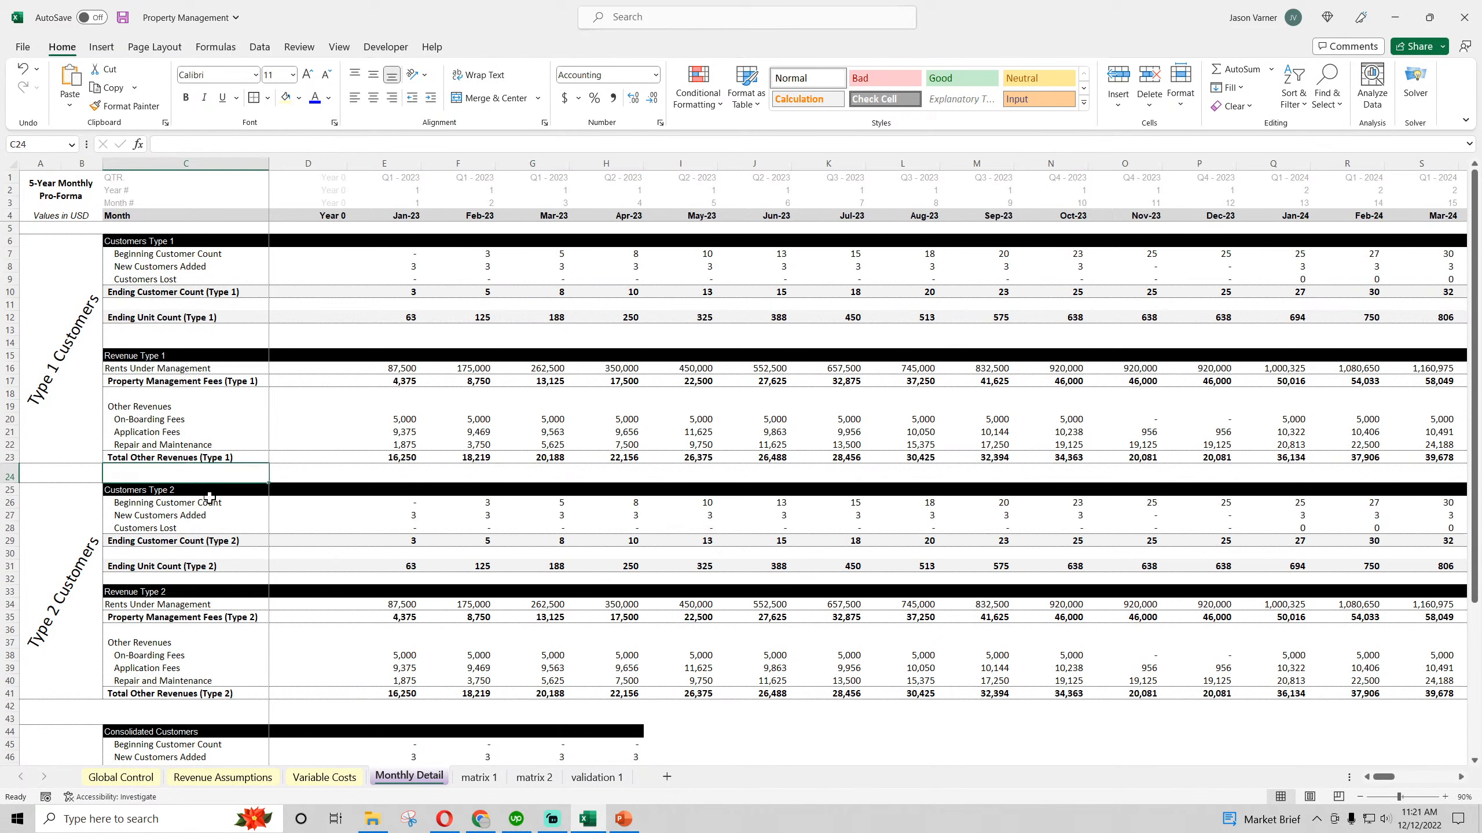
text(Total Reven)
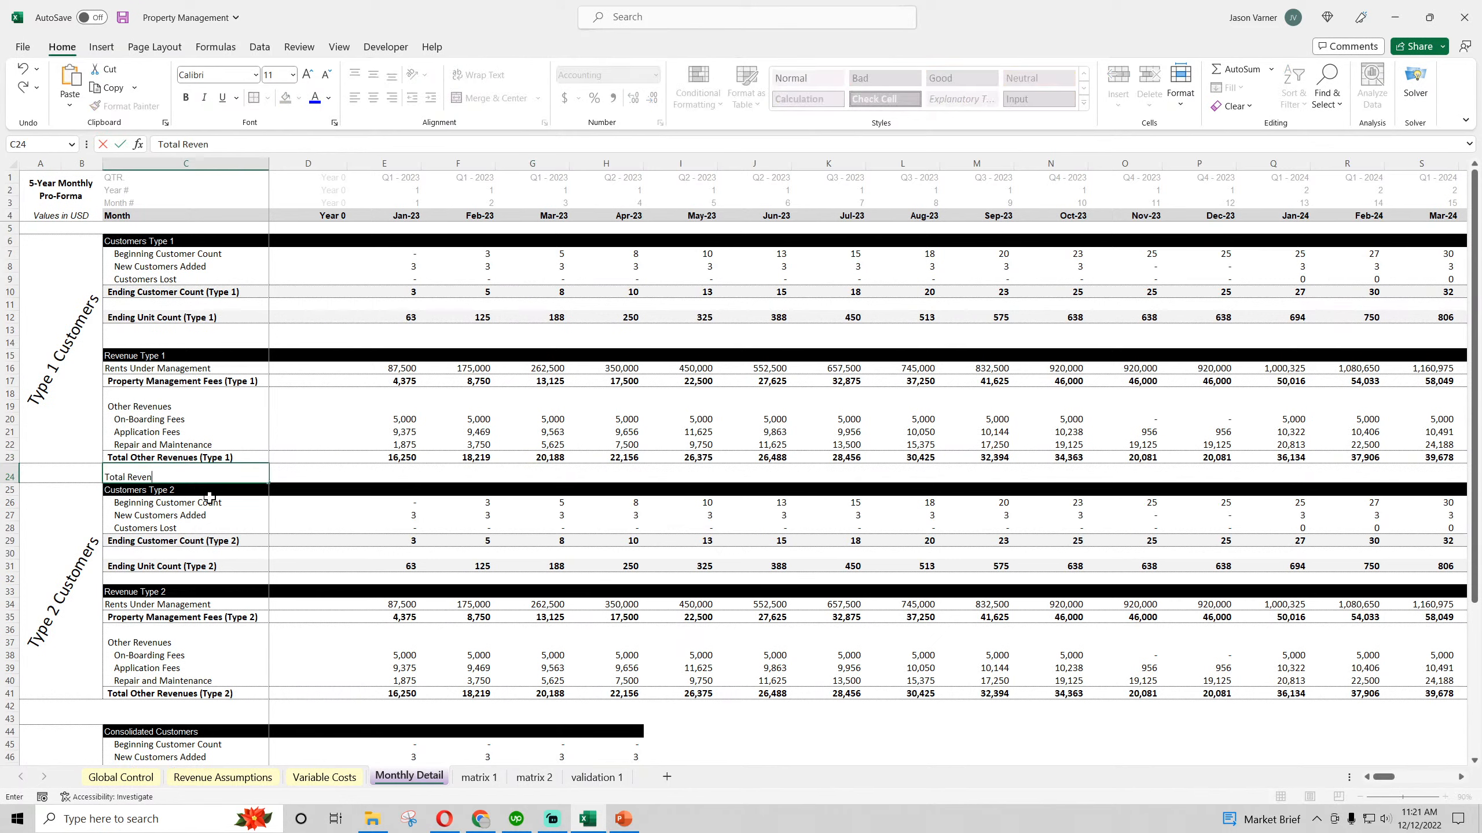
text(ue (Type 1))
key(Return)
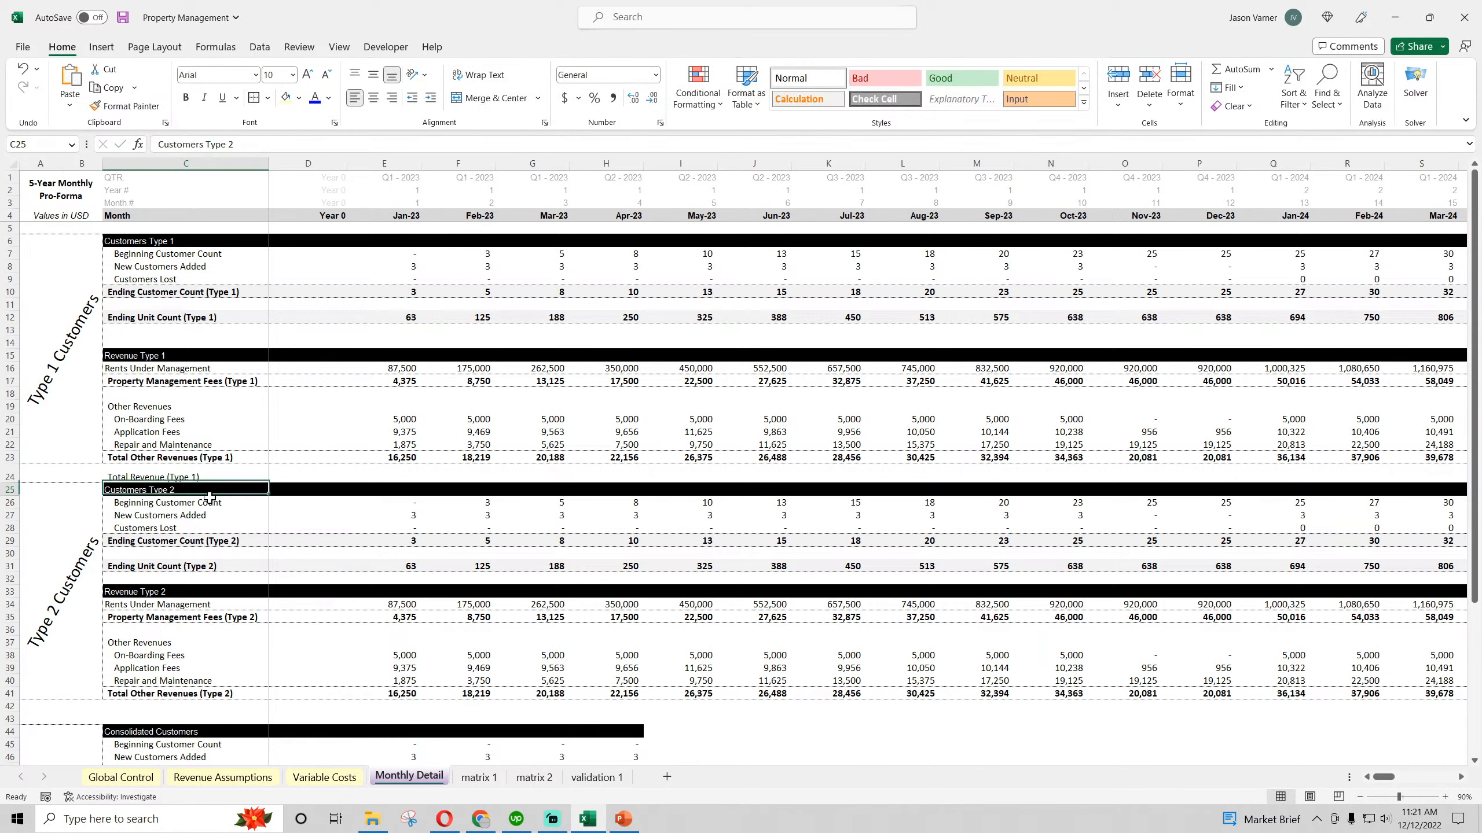
Enter =E23+E17 in E24 for the Type 1 total revenue and fill it across to September 2023
key(Up)
key(Right)
key(Right)
text(=)
click(383, 457)
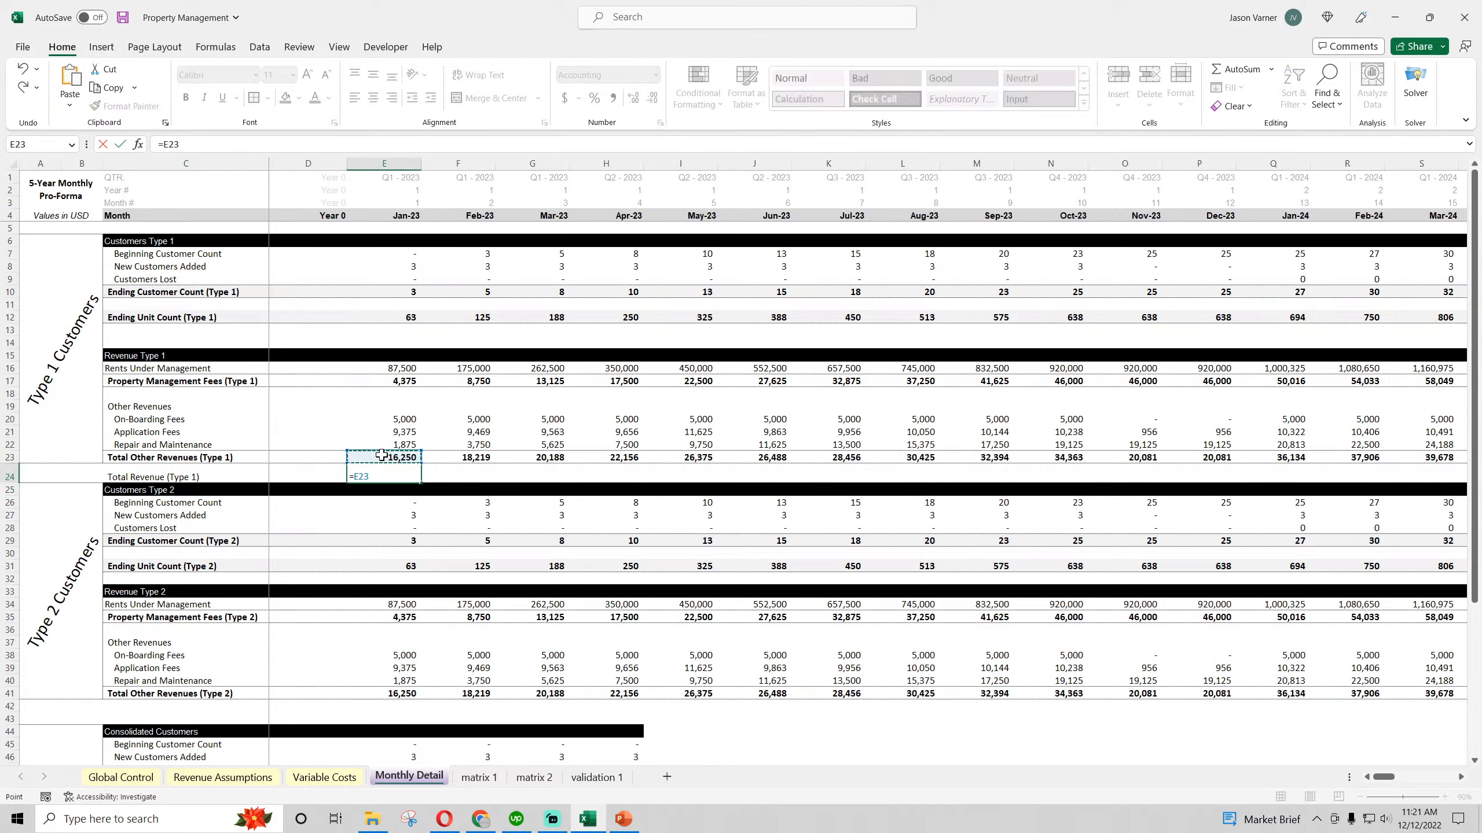
text(+)
click(403, 381)
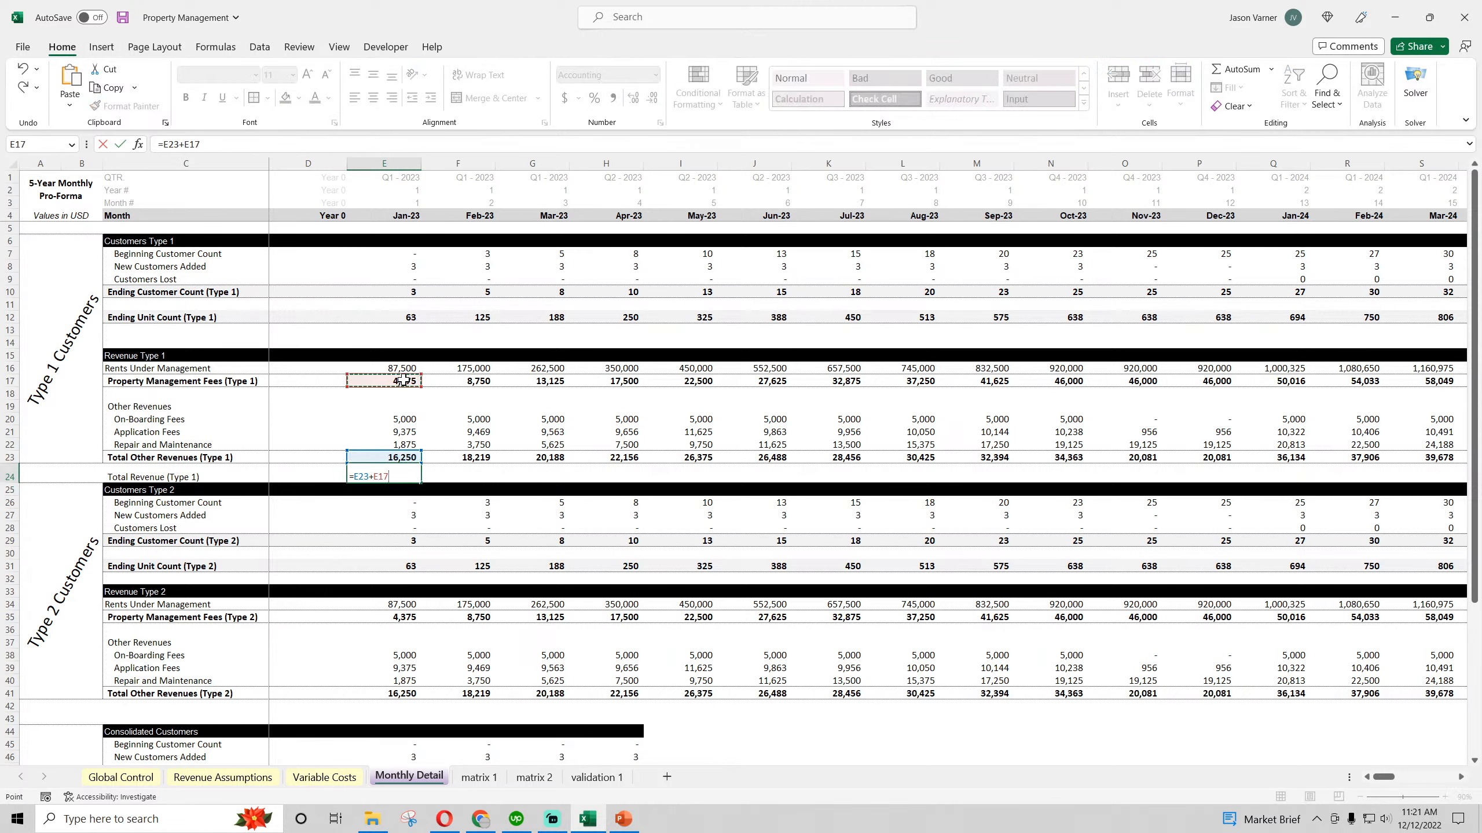
key(Return)
click(405, 476)
drag(421, 482, 922, 492)
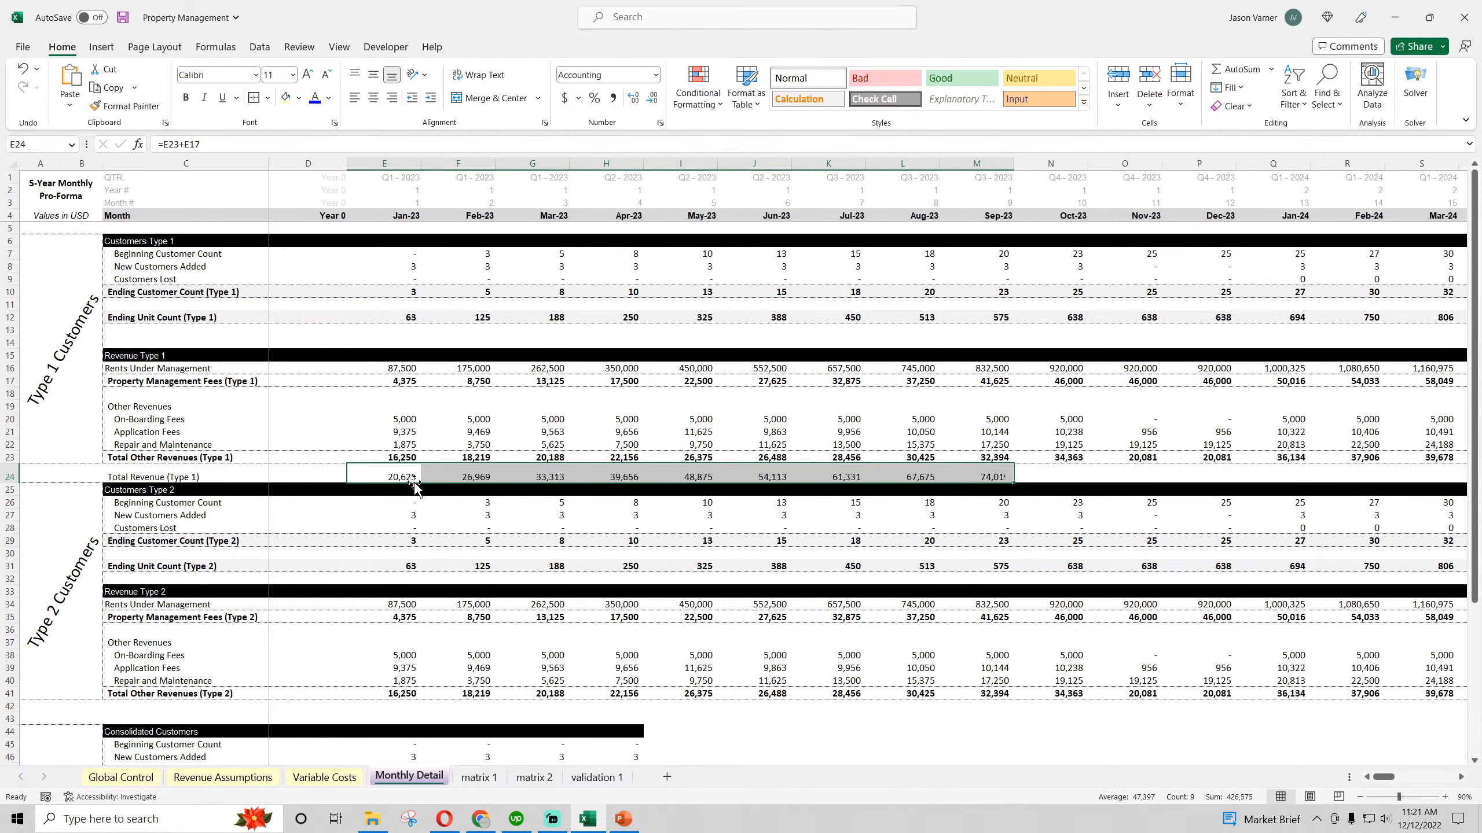
click(456, 475)
text(0)
key(Return)
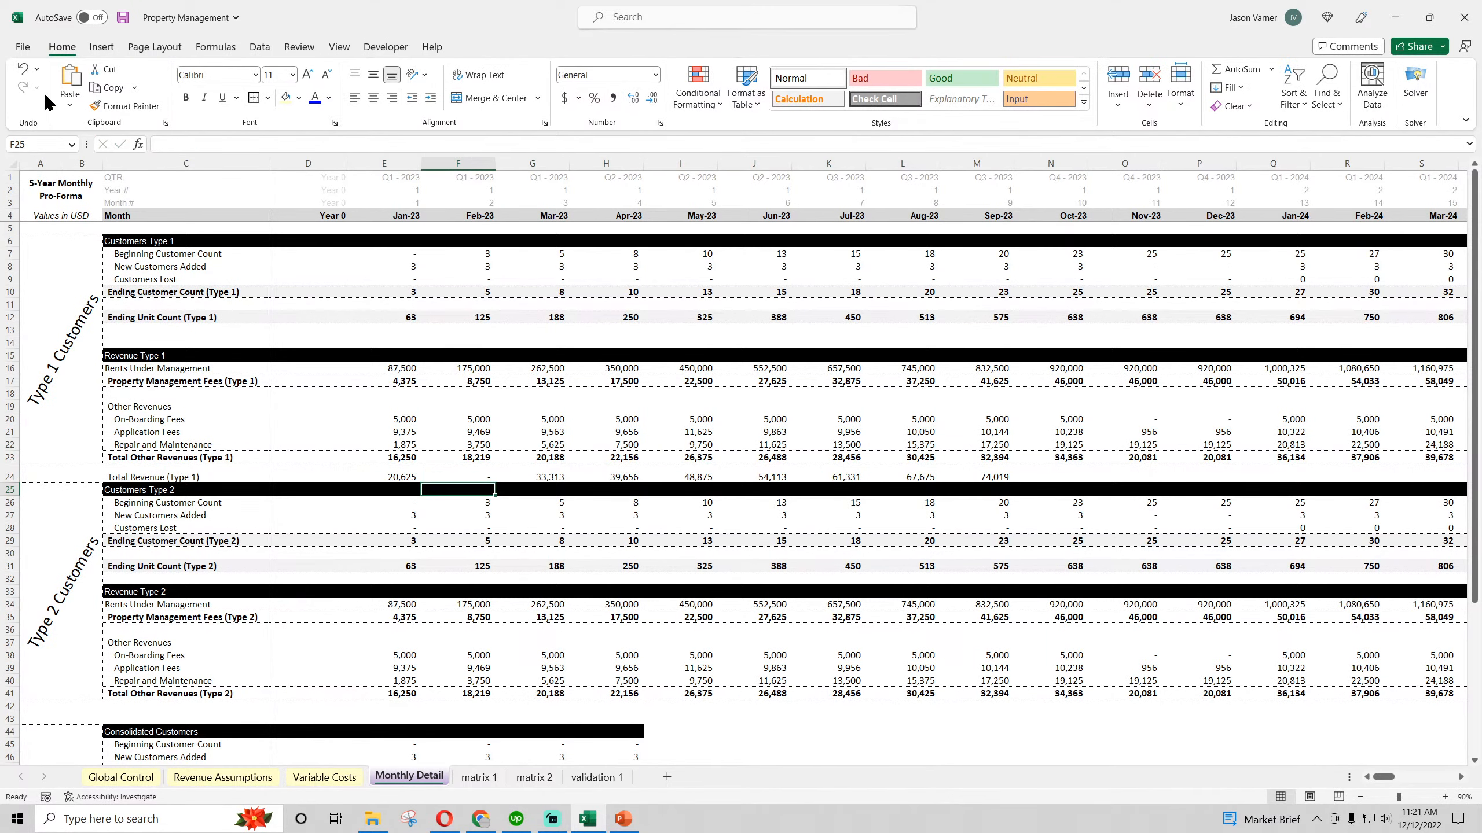
click(22, 69)
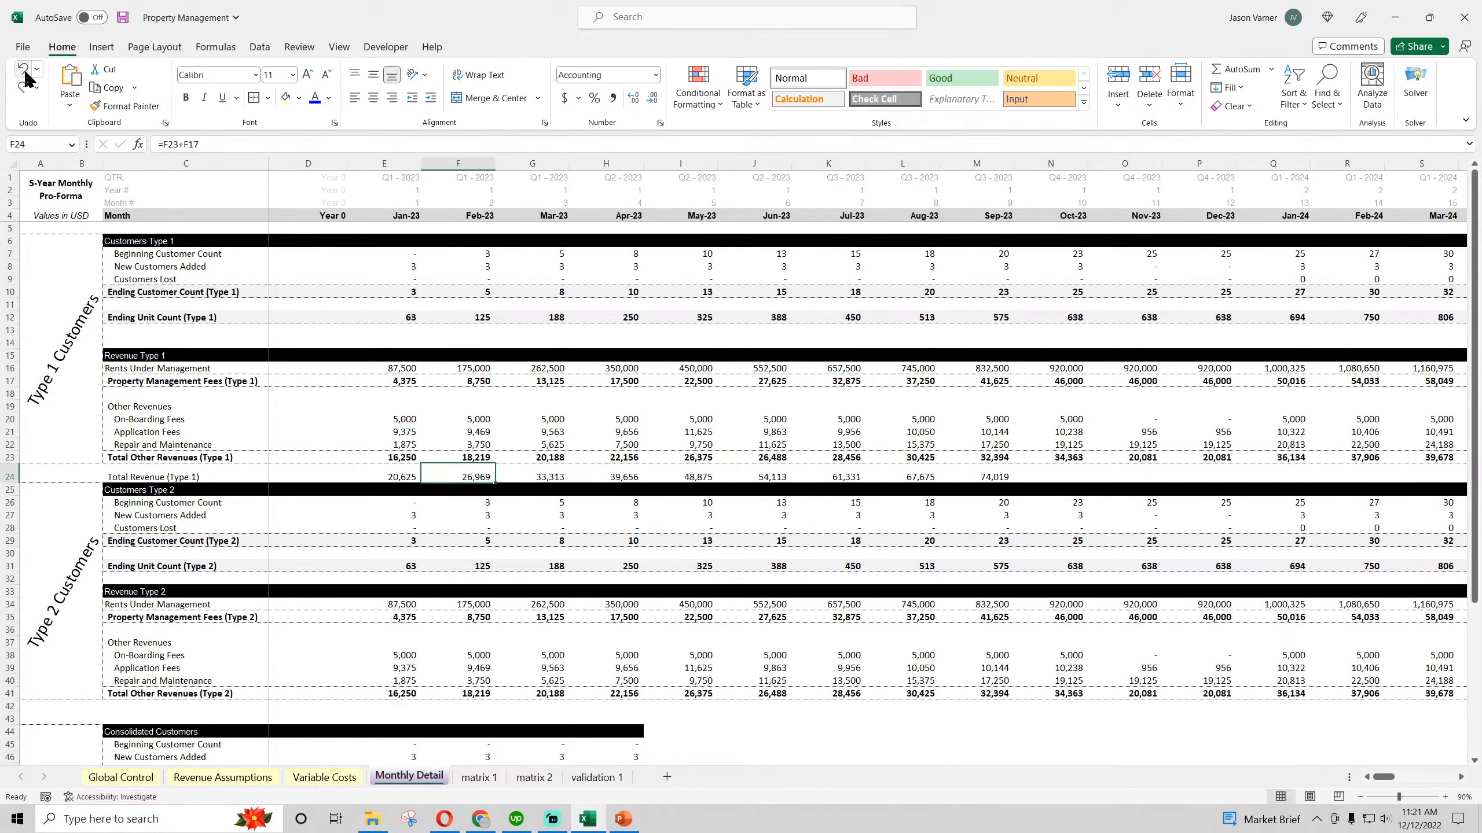
Make row 24 taller and format the whole row as top-aligned and bold
drag(10, 483, 10, 490)
click(10, 476)
click(356, 74)
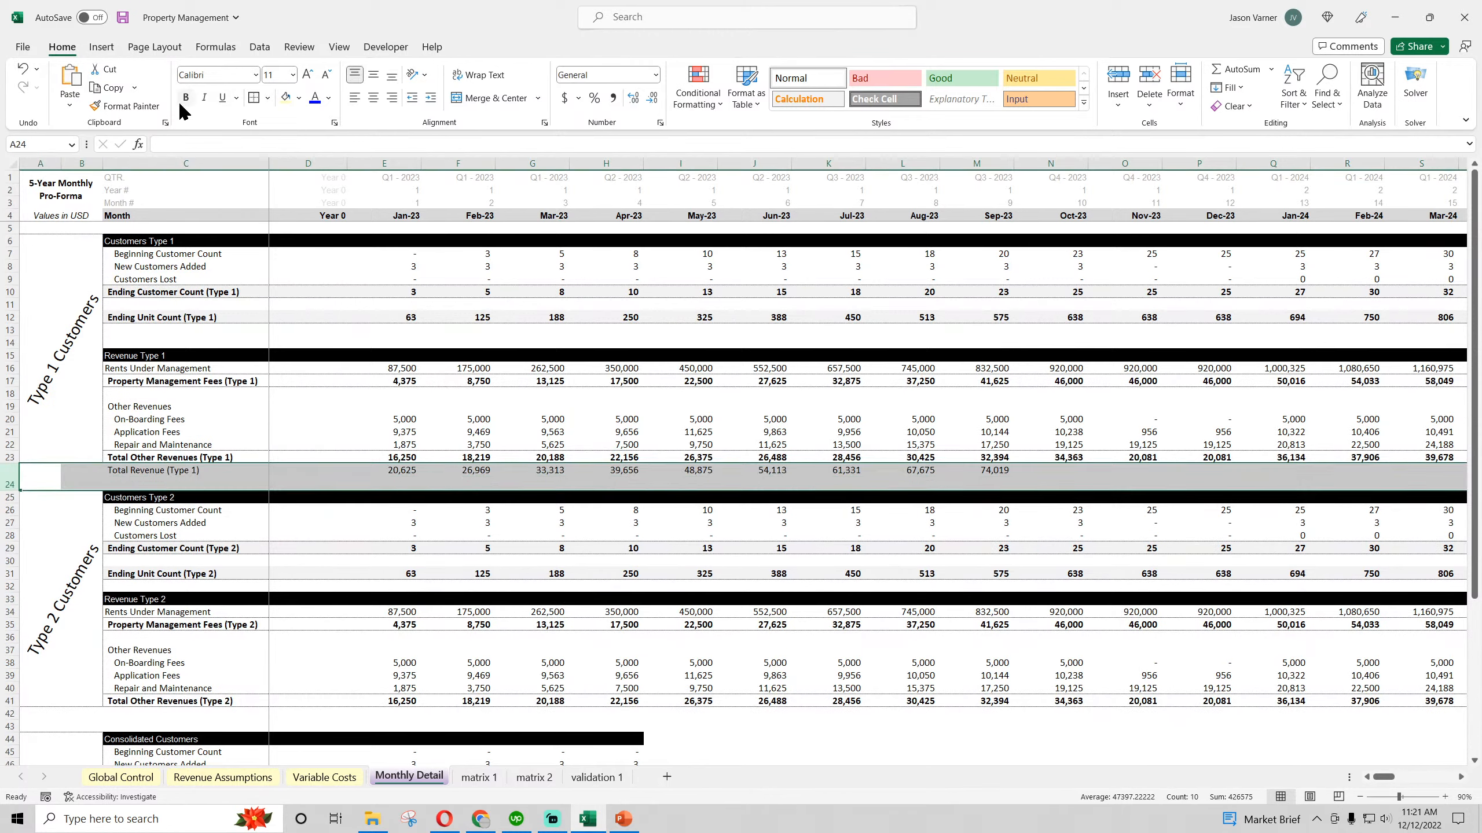
click(244, 534)
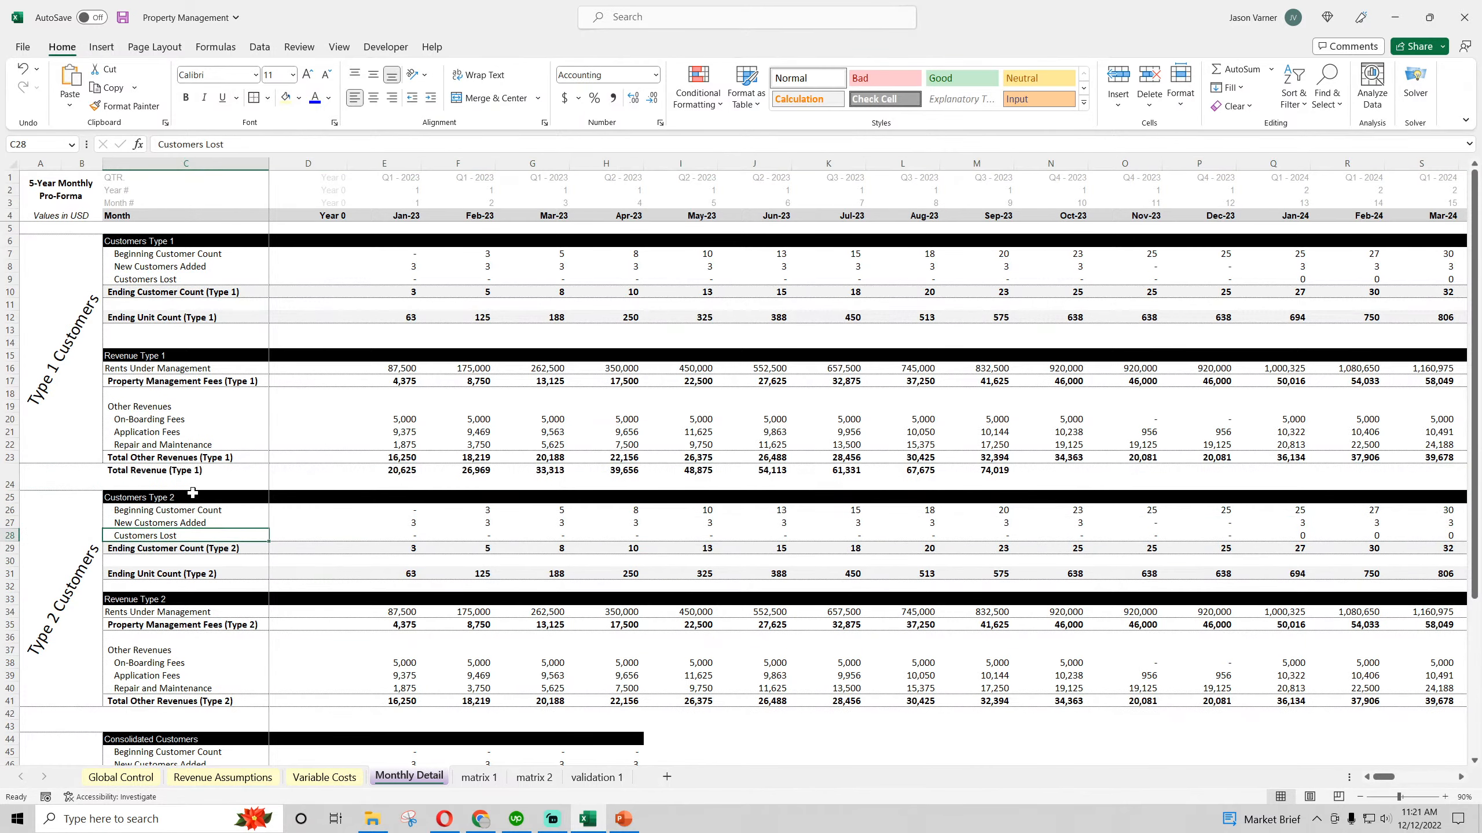
drag(175, 476, 709, 465)
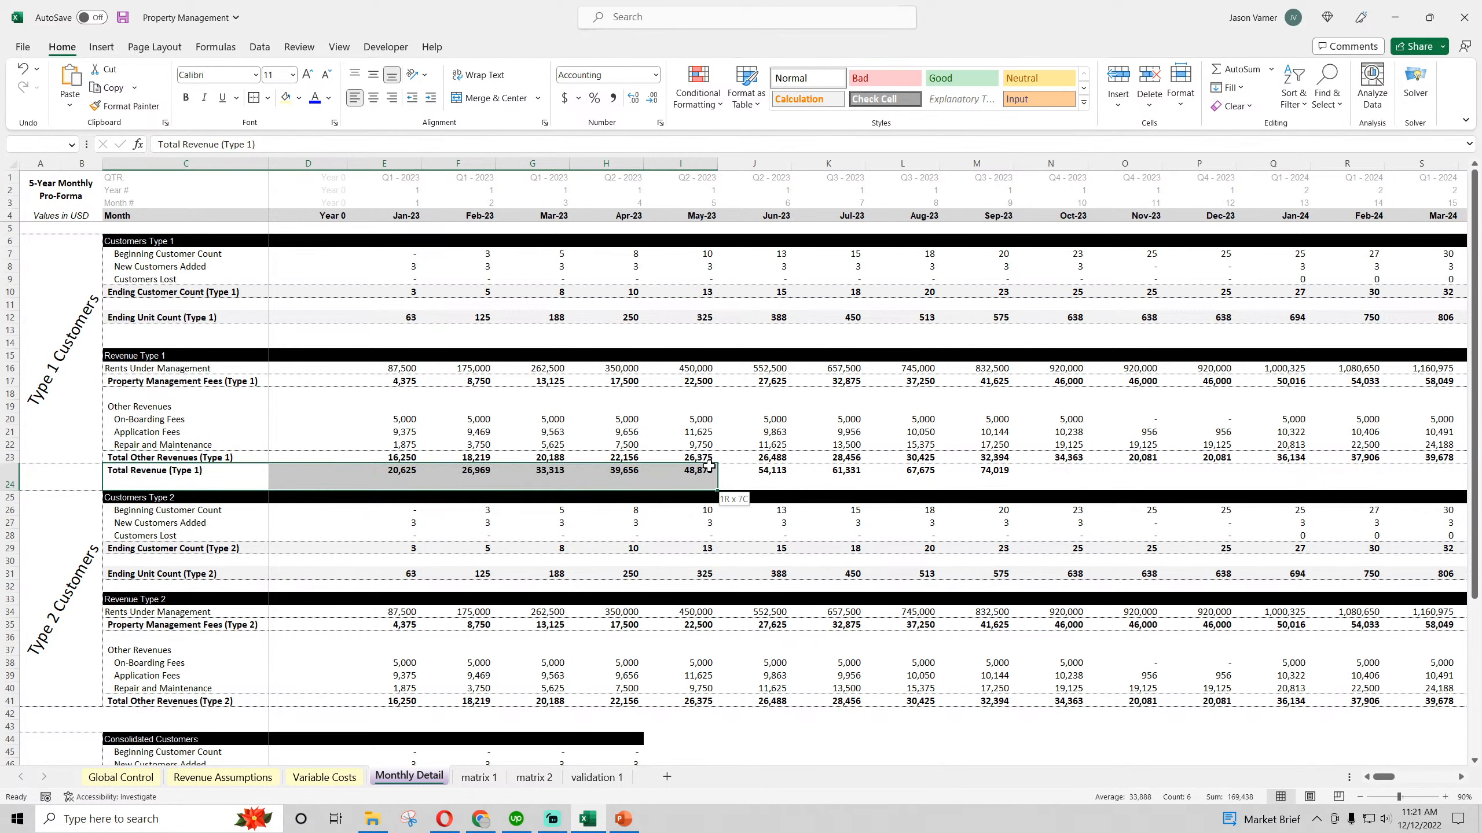
click(484, 575)
Undo the row 24 formatting, total formulas, label and height changes
click(24, 69)
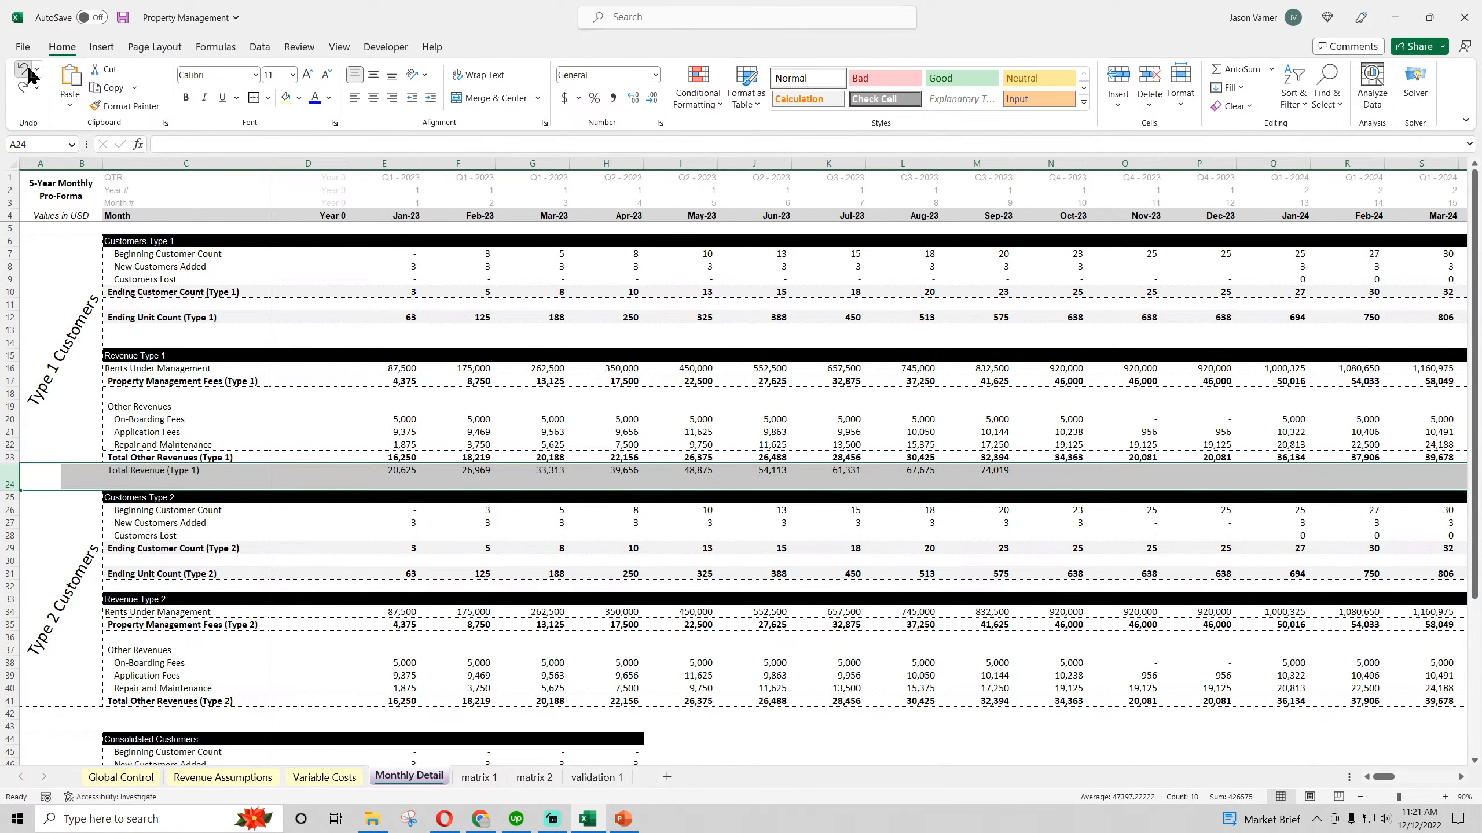
click(28, 69)
click(28, 69)
click(28, 69)
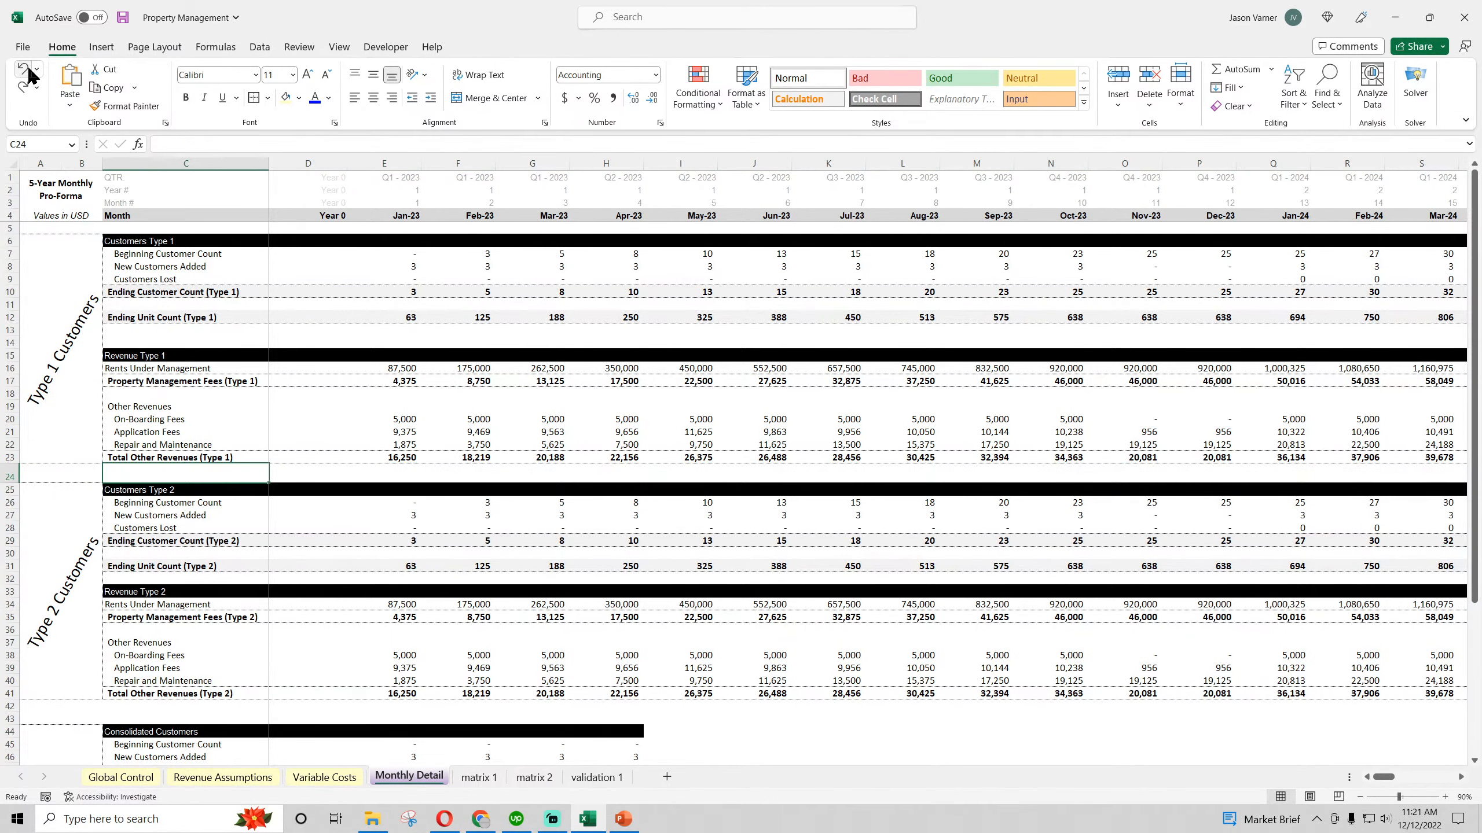
click(28, 69)
Insert a new row above row 24 and label C24 "Total Revenues (Type 1)"
click(307, 558)
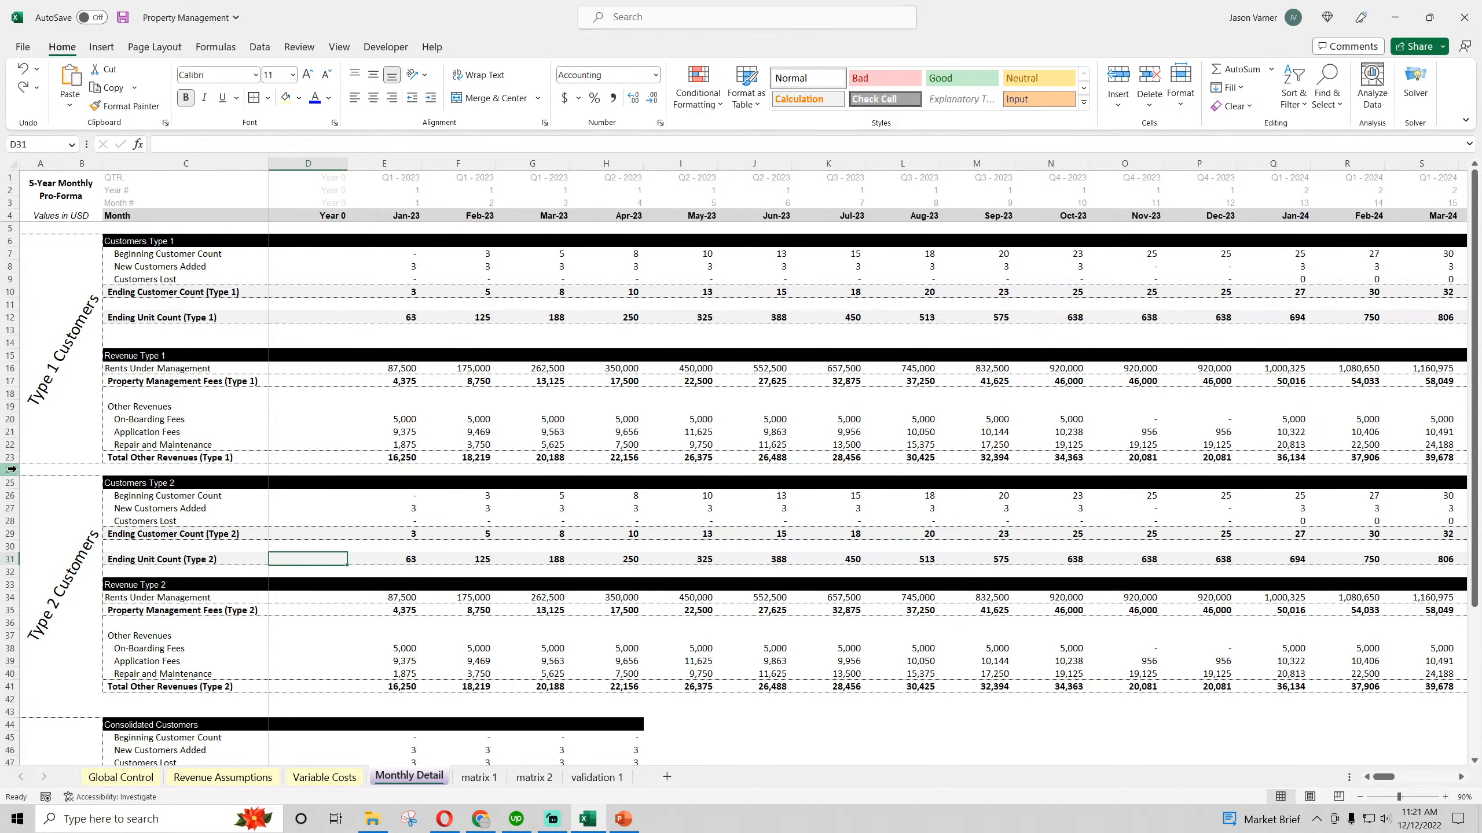
right_click(5, 470)
click(58, 622)
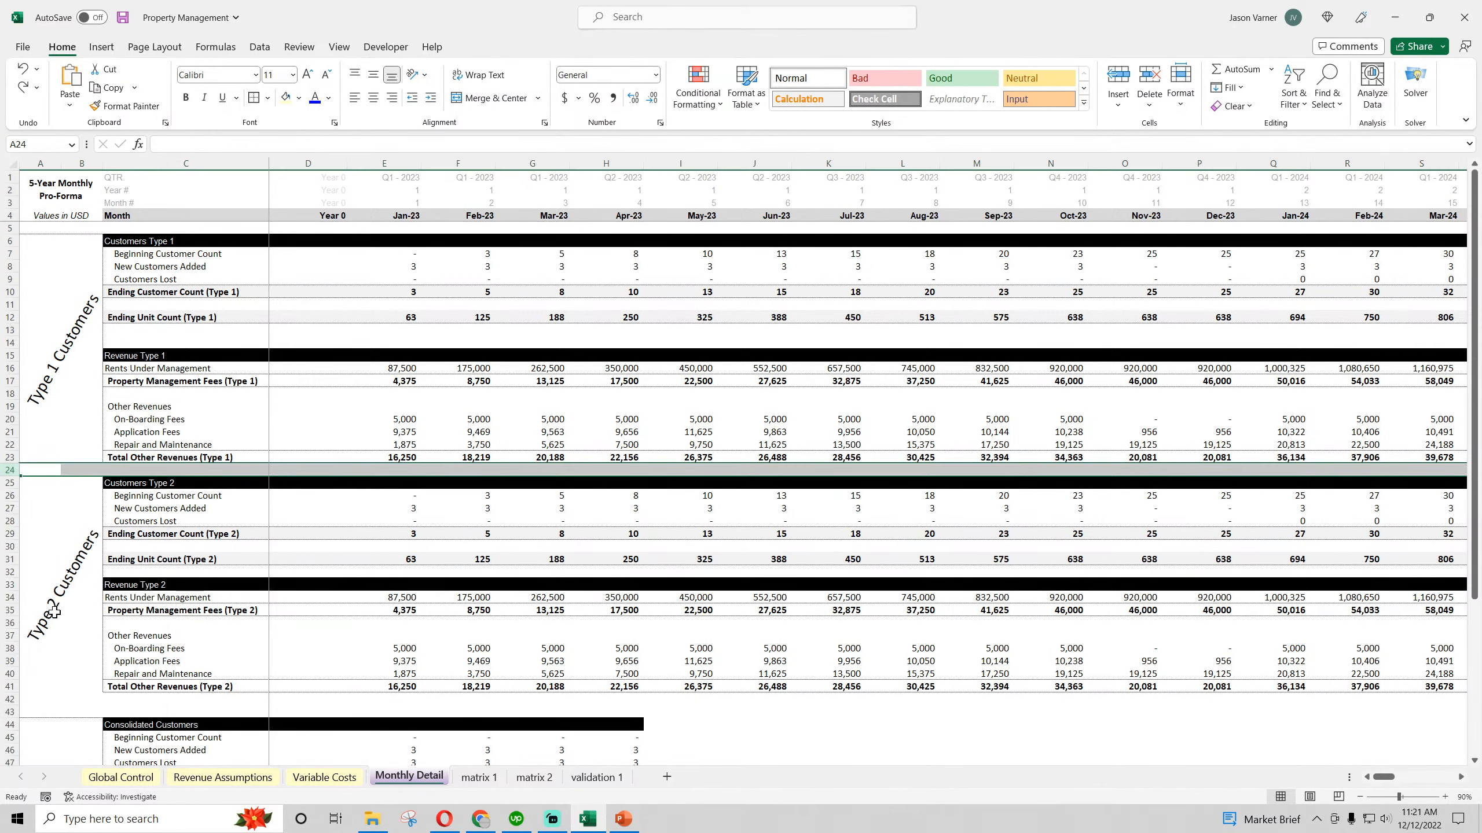
click(147, 474)
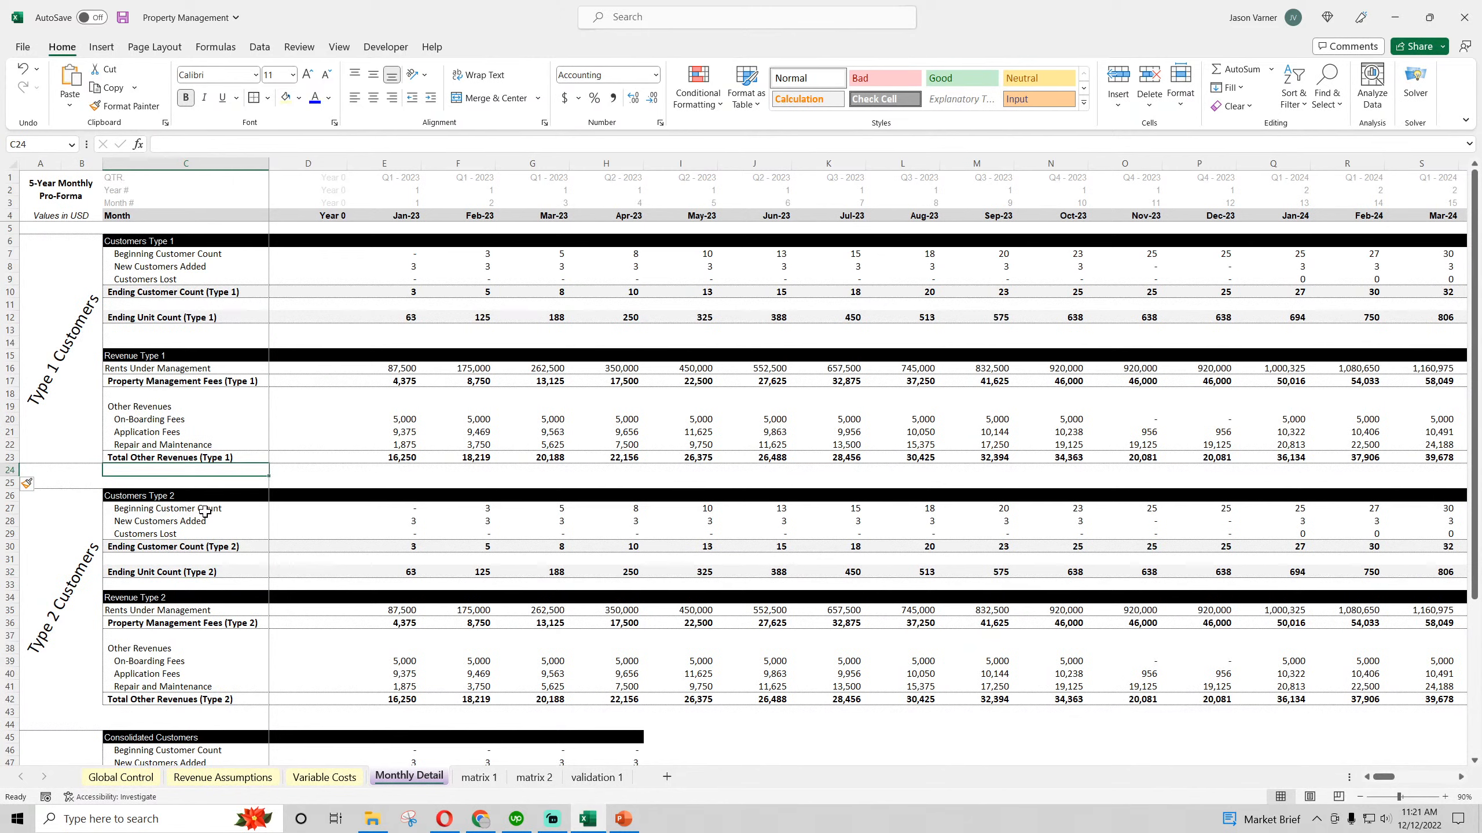
text(Total )
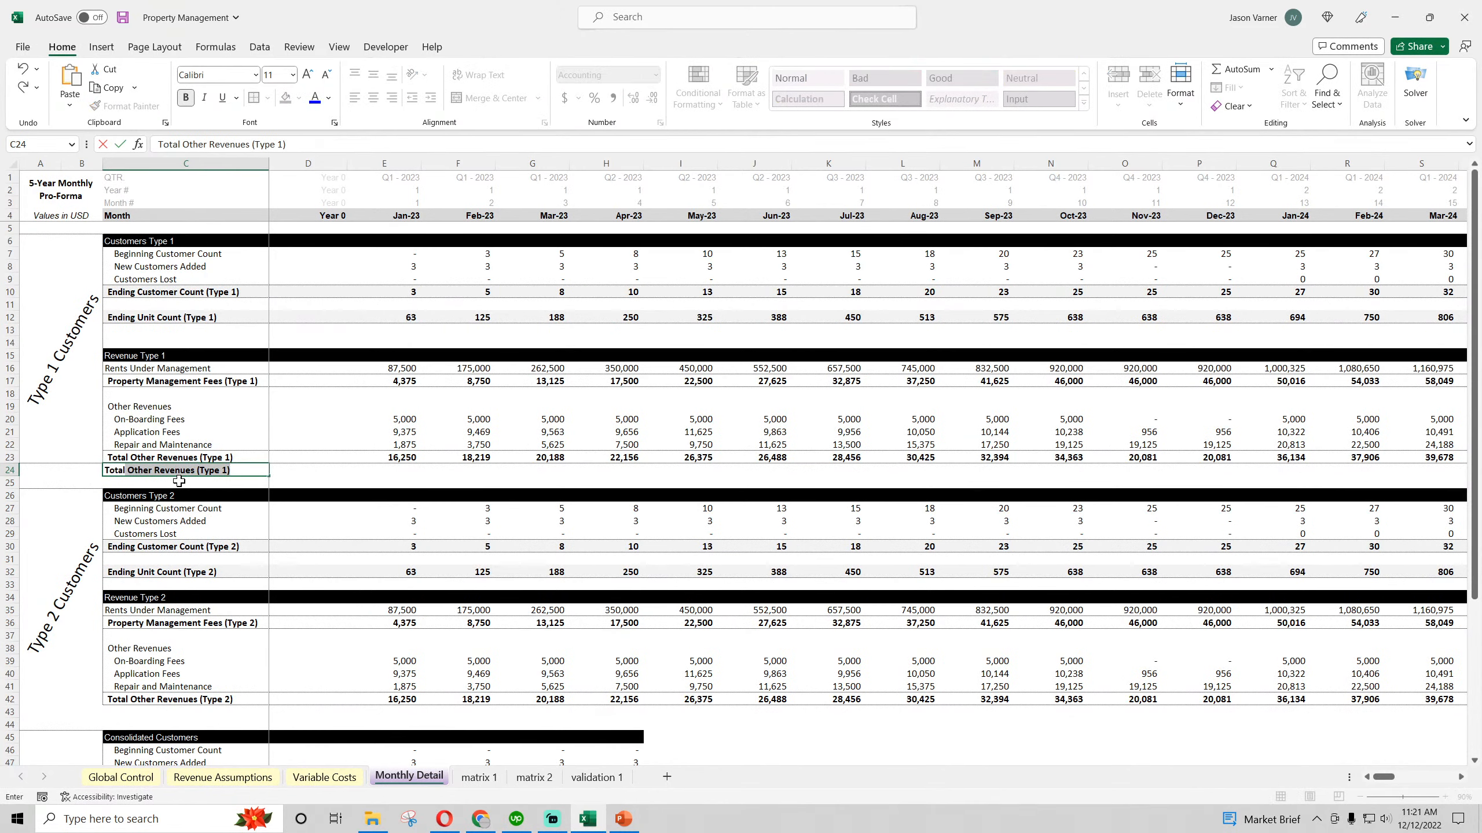
text(Revenues)
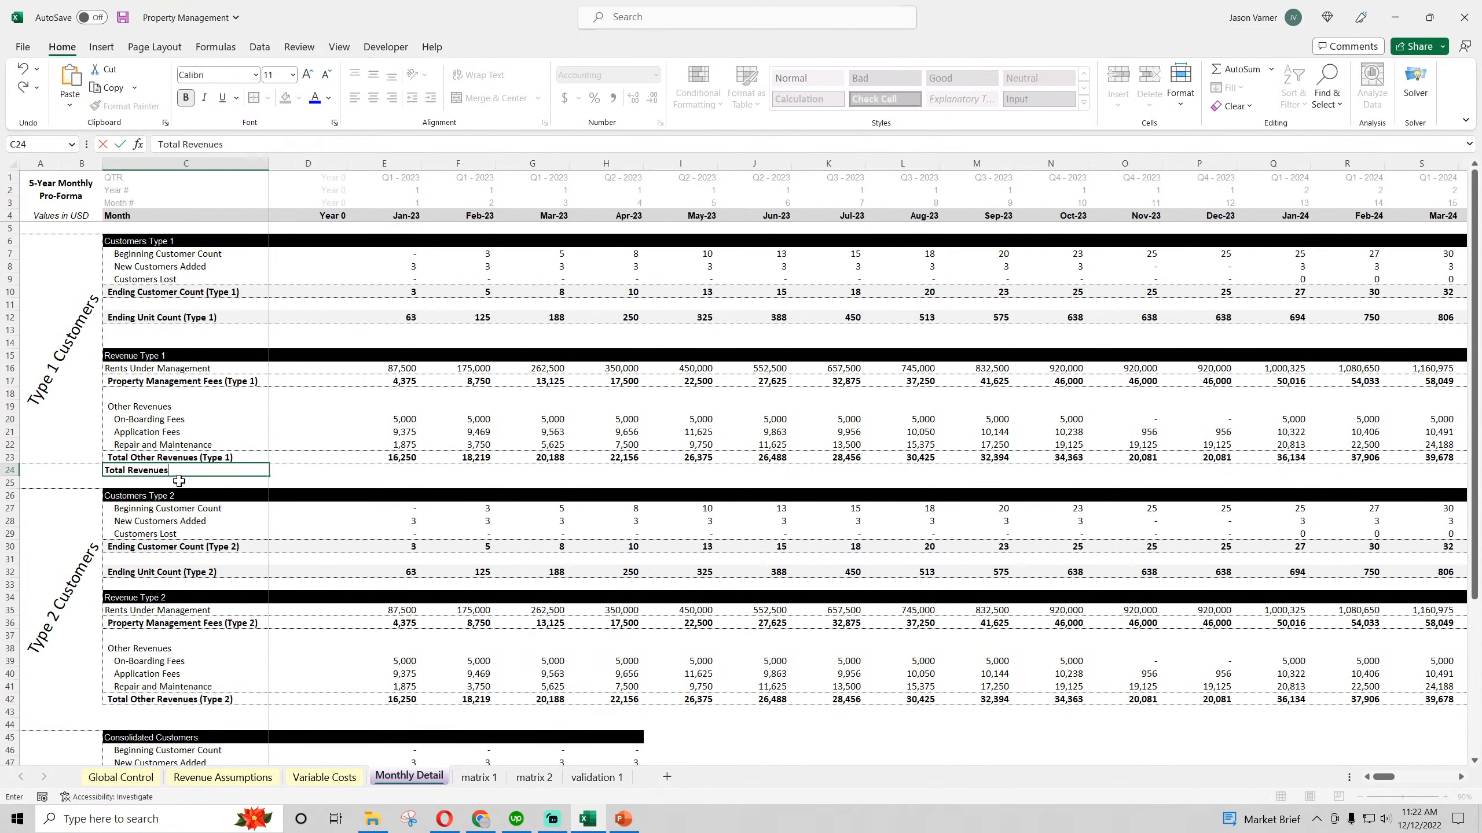
text( (Type 1))
key(Return)
Enter =E23+E17 in E24 for the Type 1 total revenues and fill it across to November 2023
click(390, 470)
text(=)
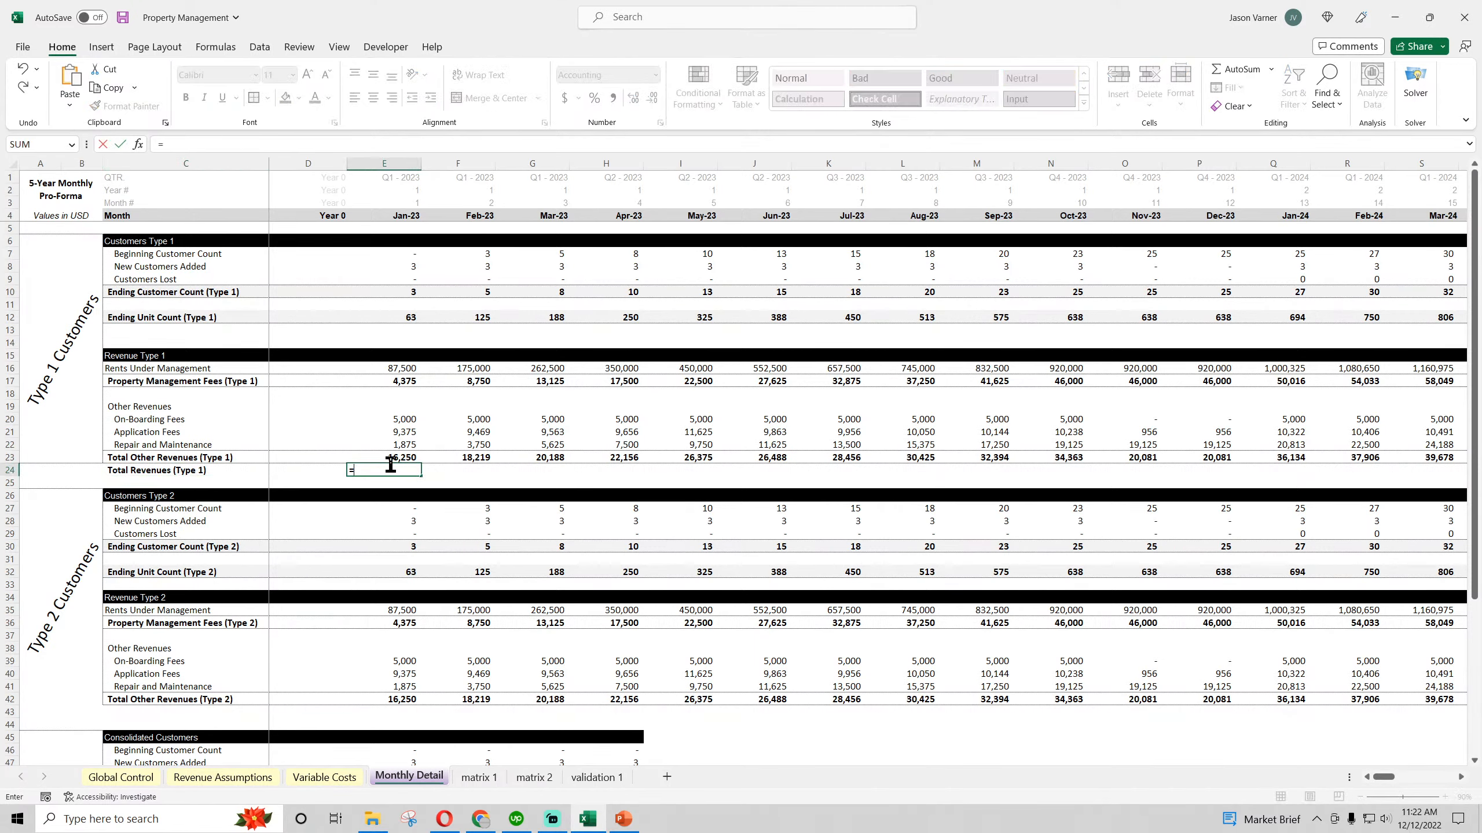
click(390, 458)
text(+)
click(414, 380)
key(Return)
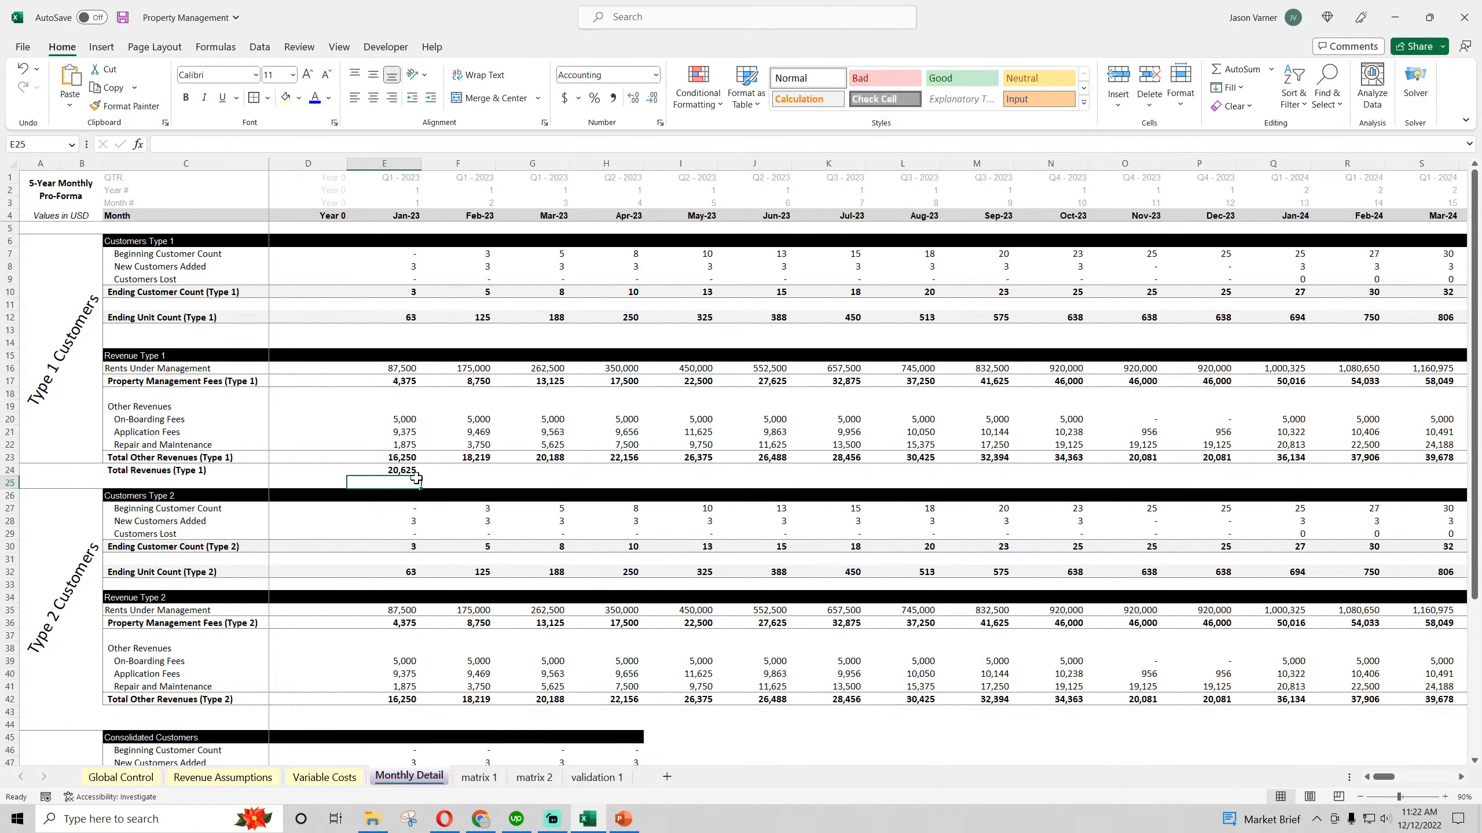
click(409, 470)
drag(420, 476, 1143, 478)
Apply a top and bottom border to the Total Revenues (Type 1) row from C24 to O24
click(184, 471)
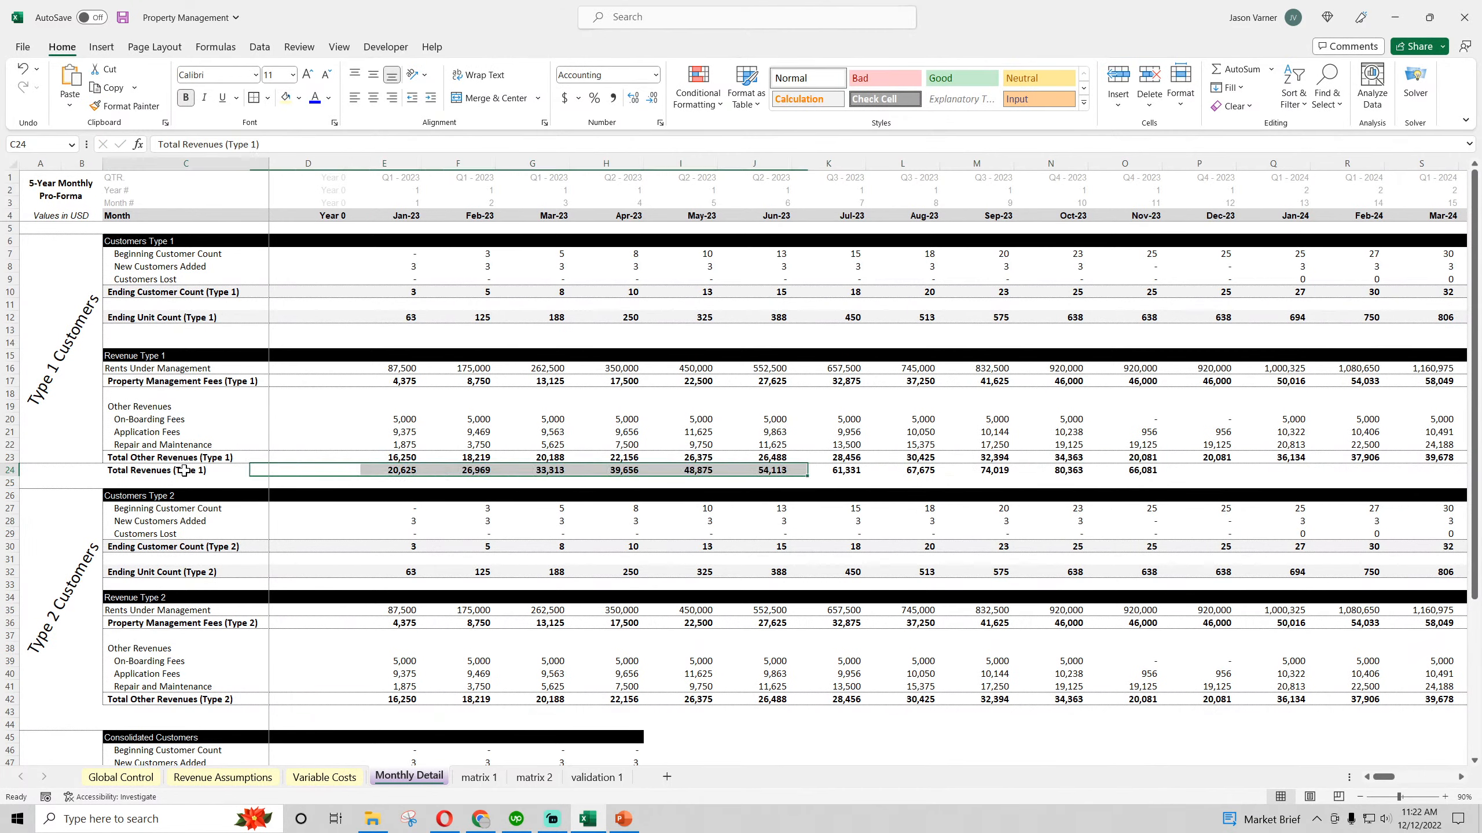
drag(184, 471, 1143, 473)
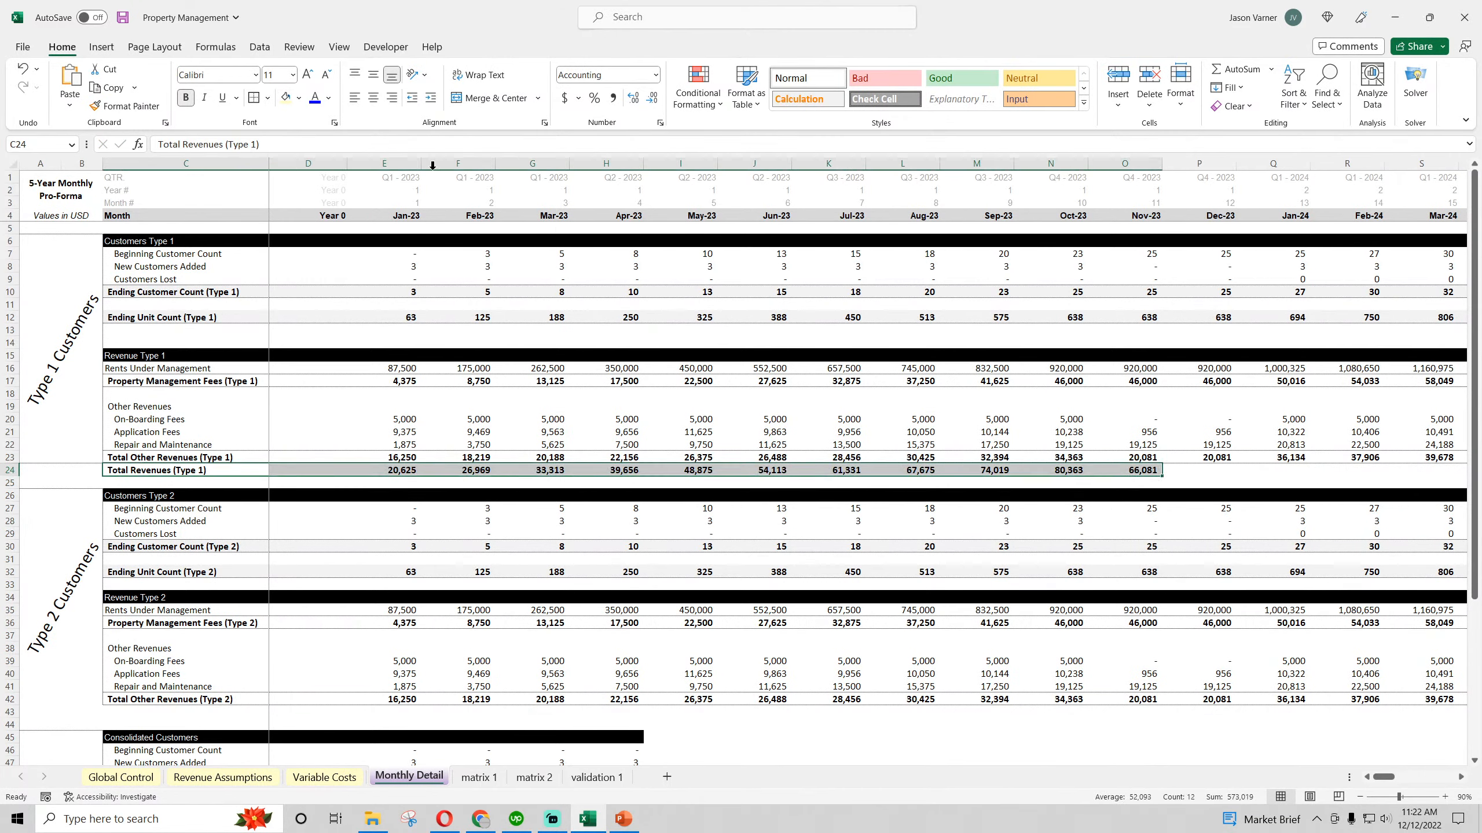
click(267, 99)
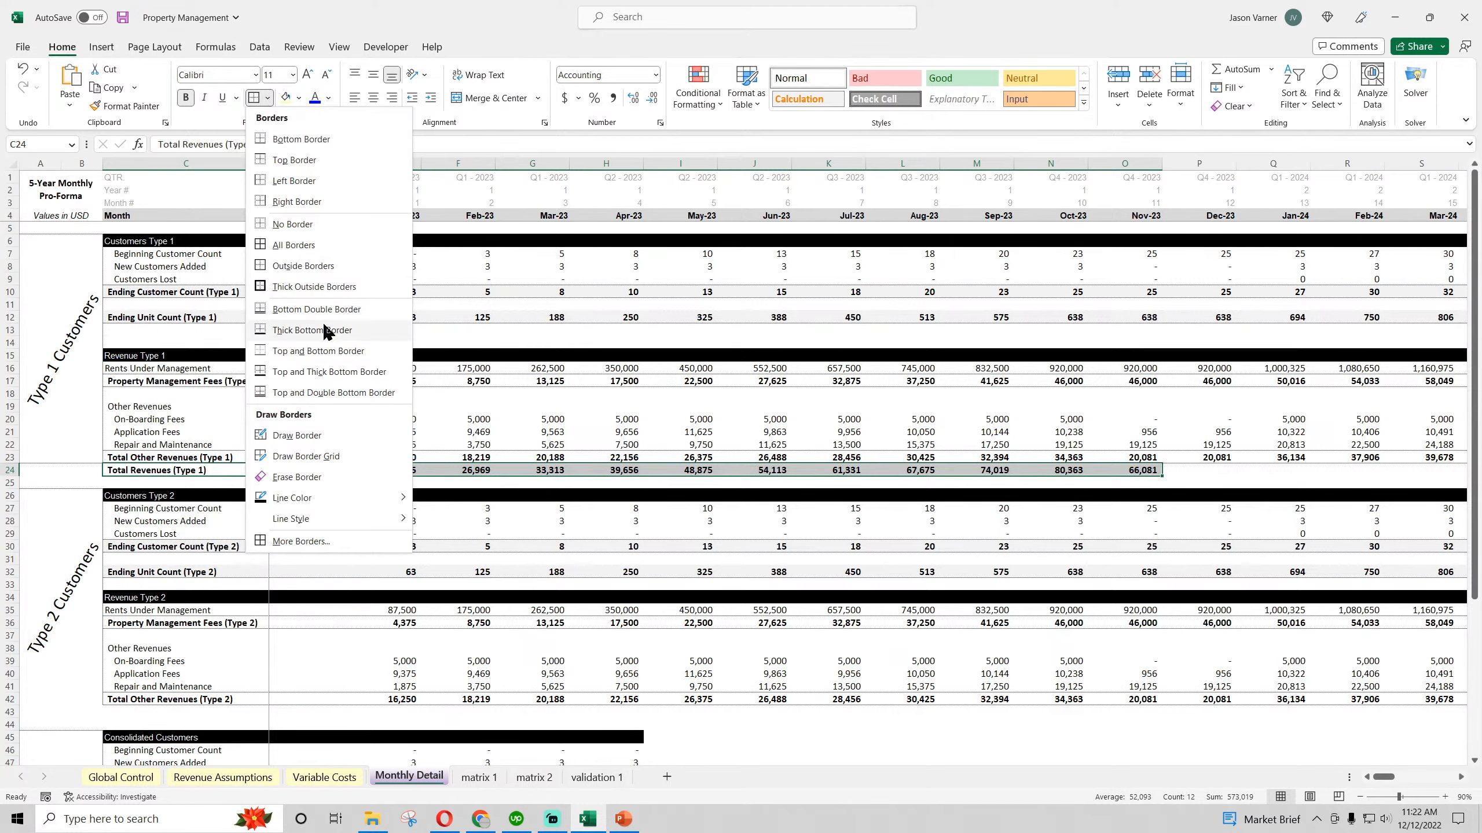
click(324, 350)
Extend the Type 1 total revenues formula through December 2027 and copy C24:BL24 into row 43 below the Type 2 revenues
click(606, 470)
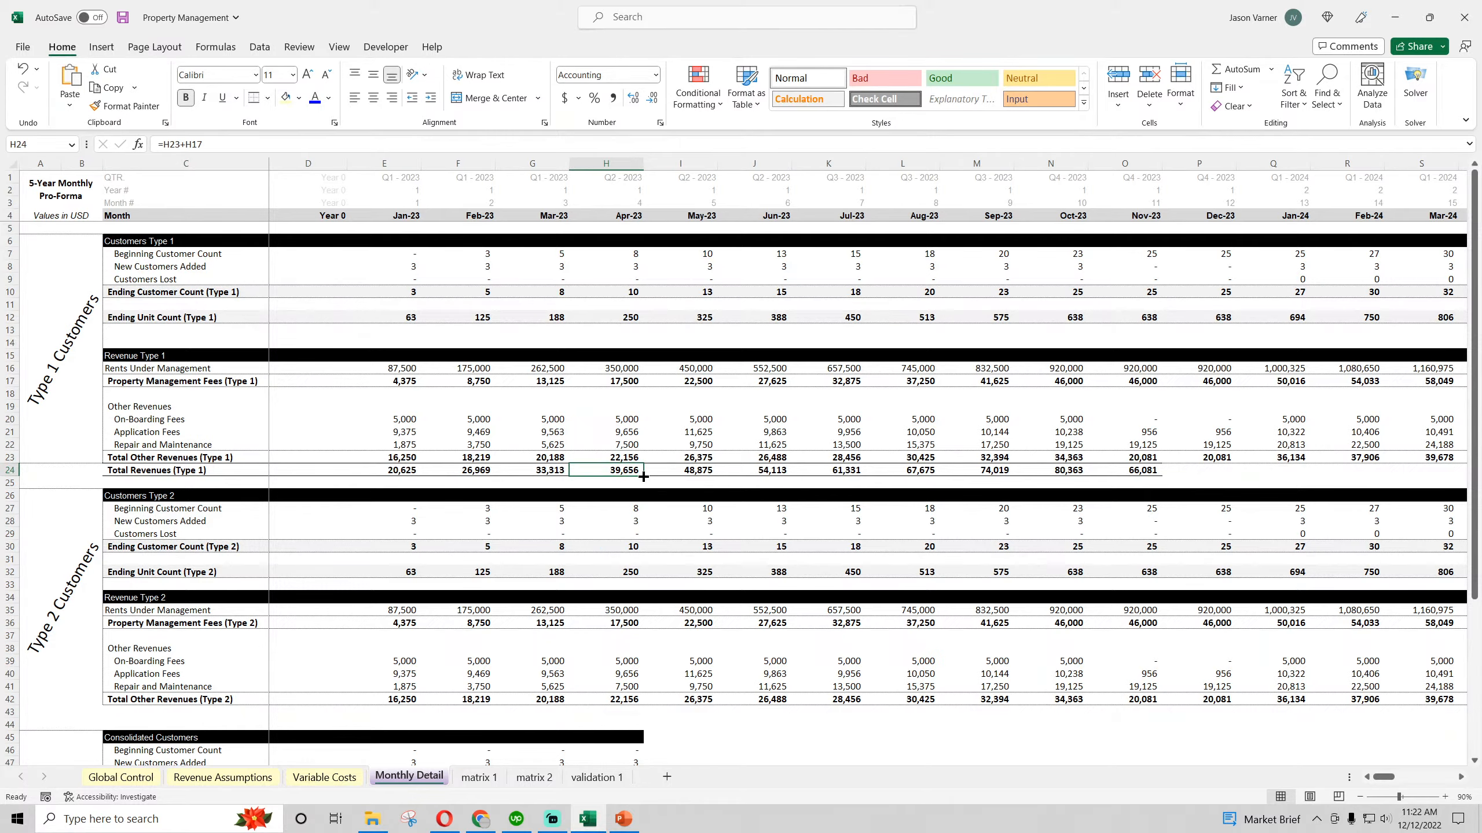
drag(643, 476, 137, 471)
right_click(137, 472)
click(186, 81)
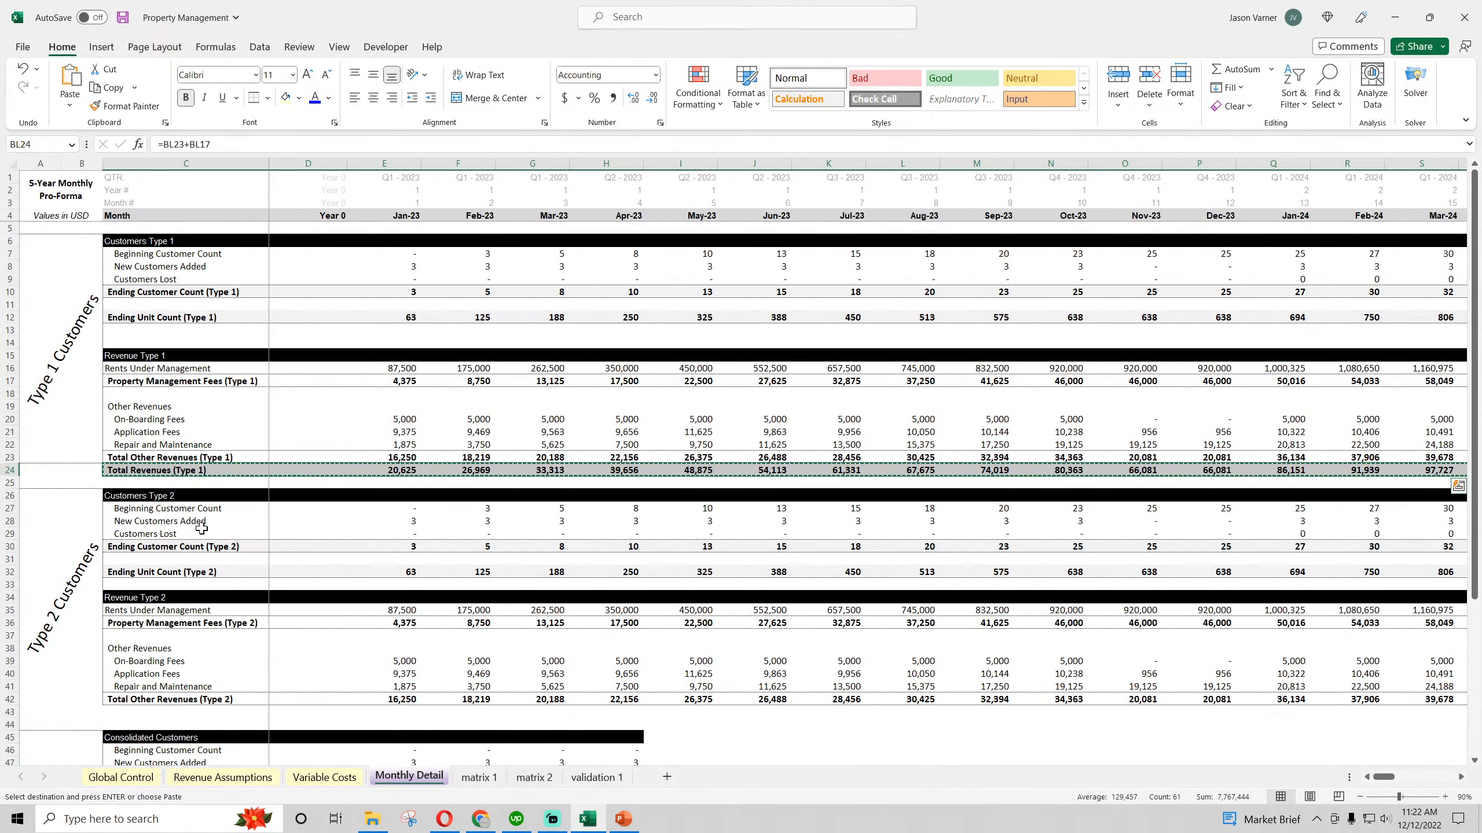
right_click(140, 711)
click(172, 370)
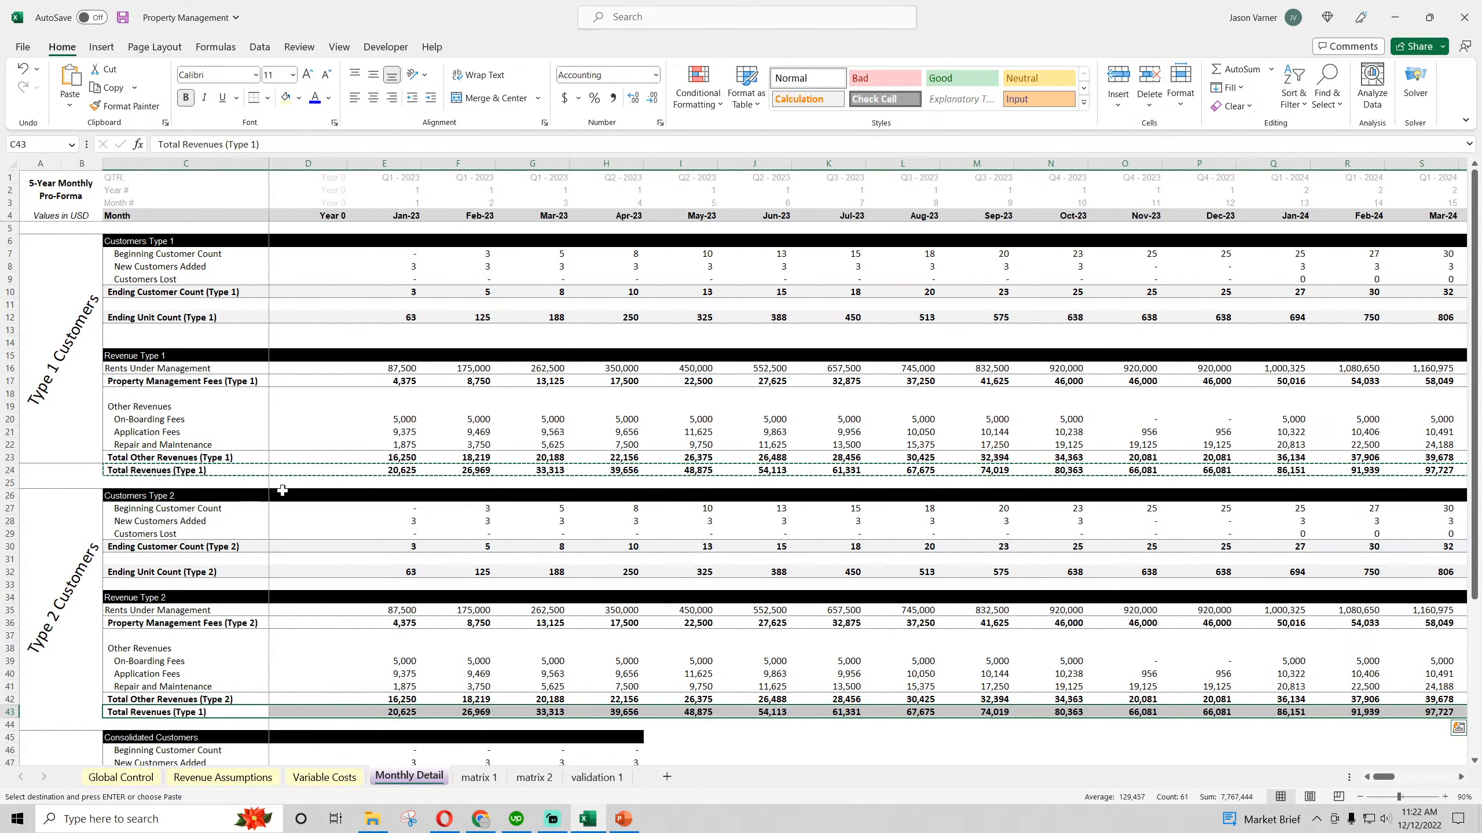
Shade the Total Revenues (Type 1) row light grey from C24 through December 2027
drag(169, 470, 1363, 472)
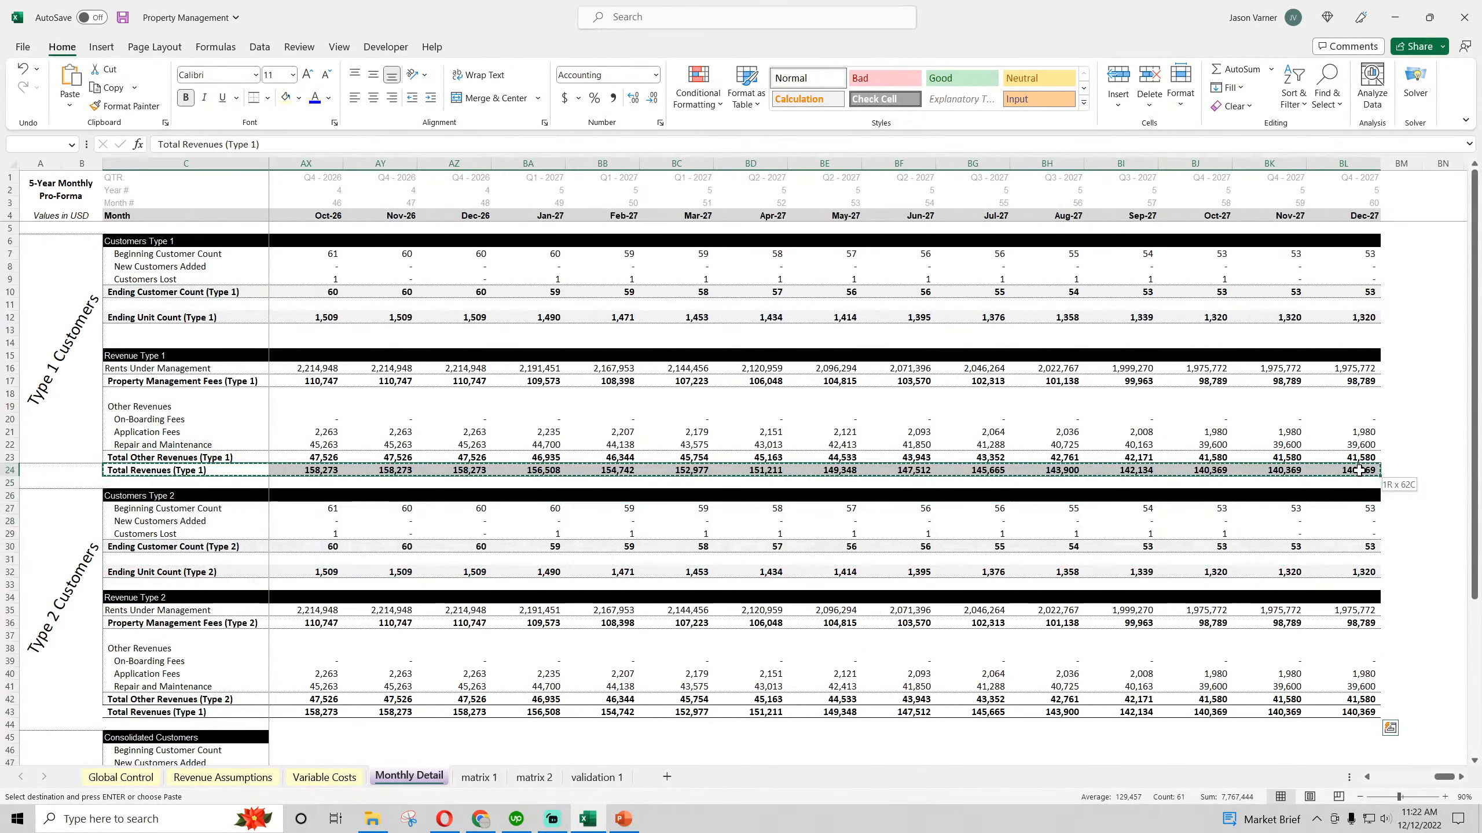
click(299, 97)
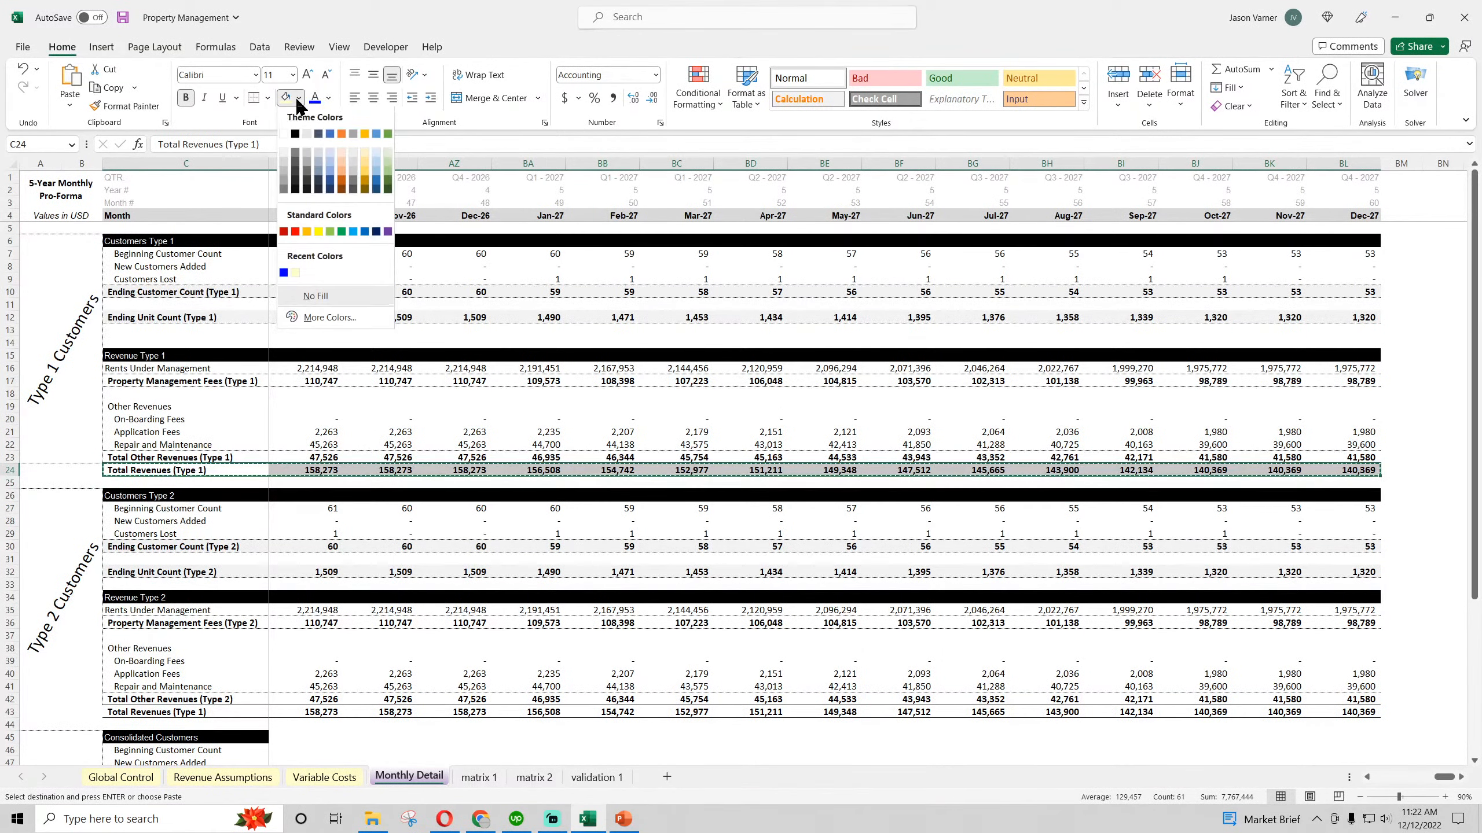
click(282, 155)
click(608, 327)
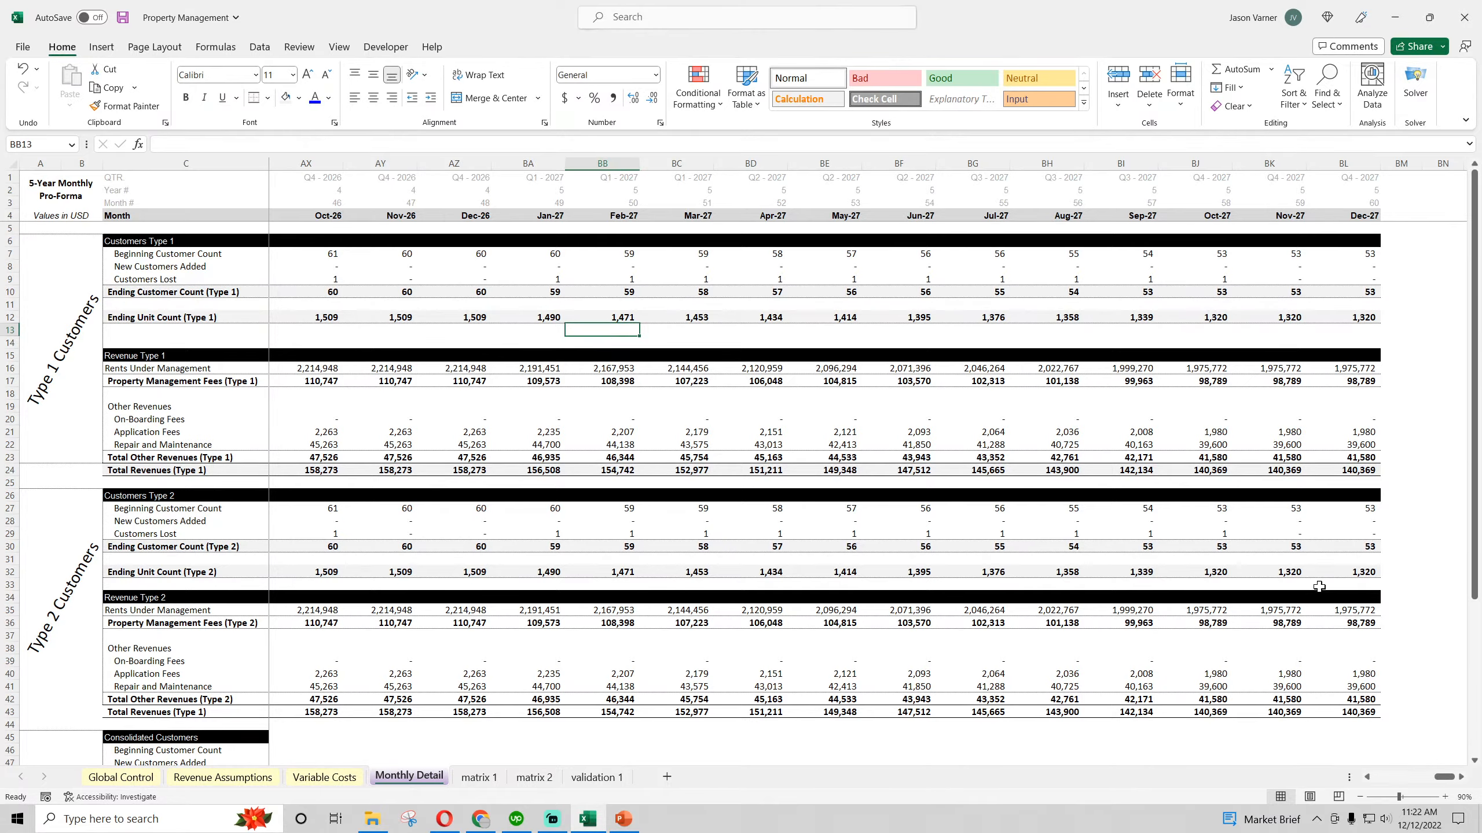
Apply the same light grey fill to the total revenues row C43:BL43 and save the workbook
drag(1344, 705, 244, 714)
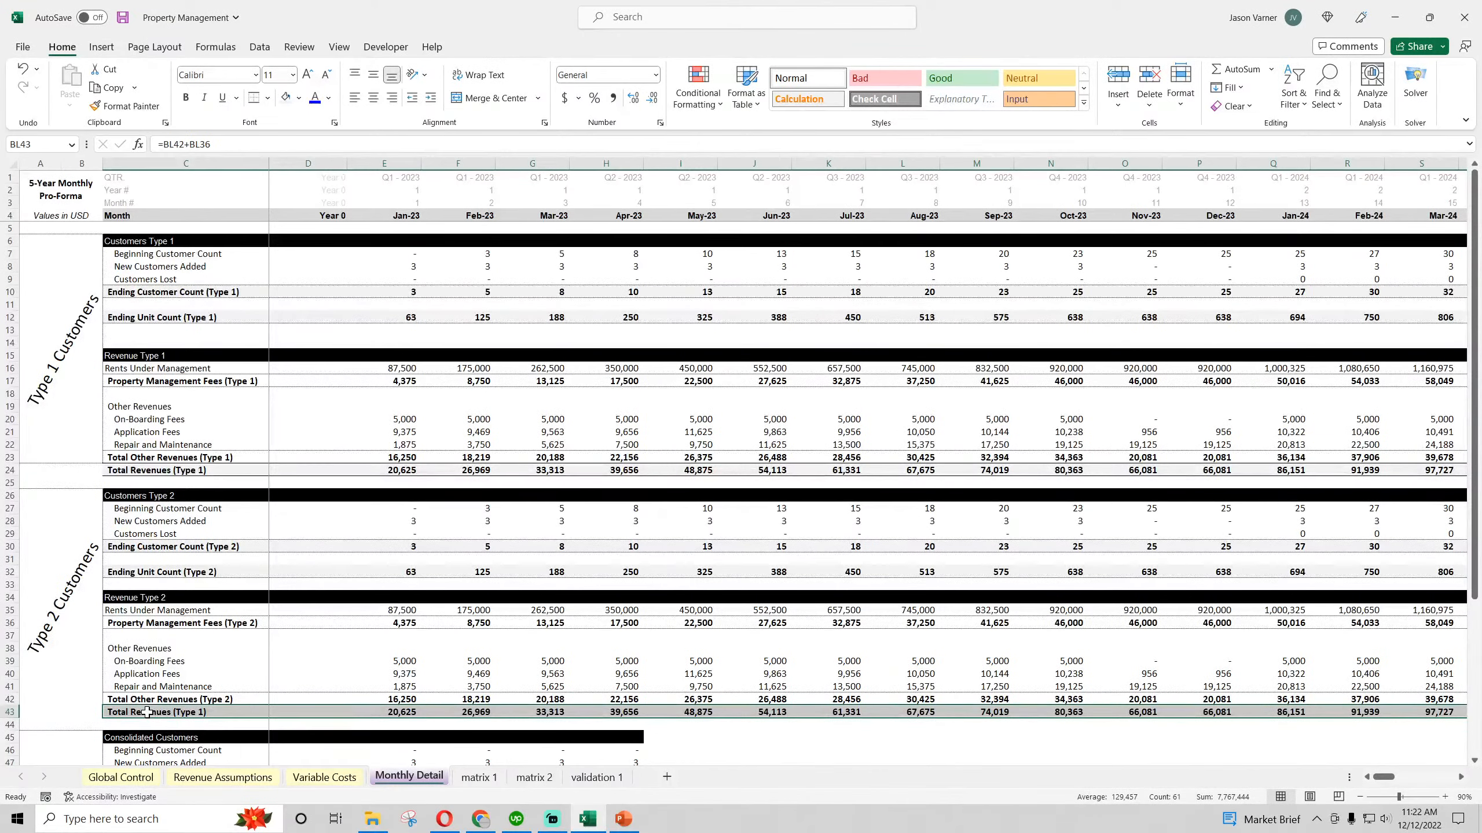
click(287, 97)
click(122, 18)
click(458, 304)
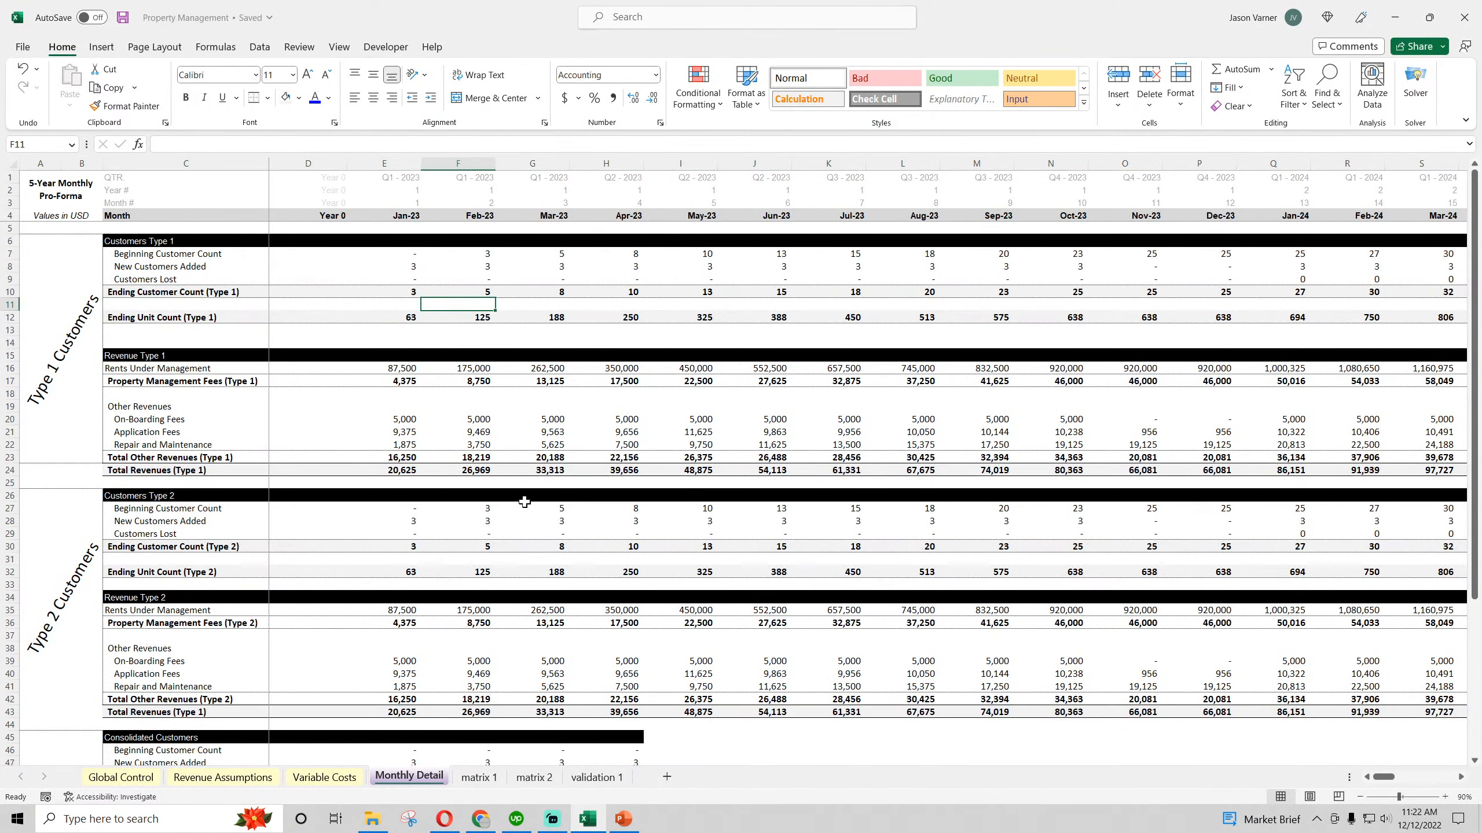
Check the January 2023 total revenues formulas in E24 and E43
scroll(525, 507, down, 4)
click(417, 330)
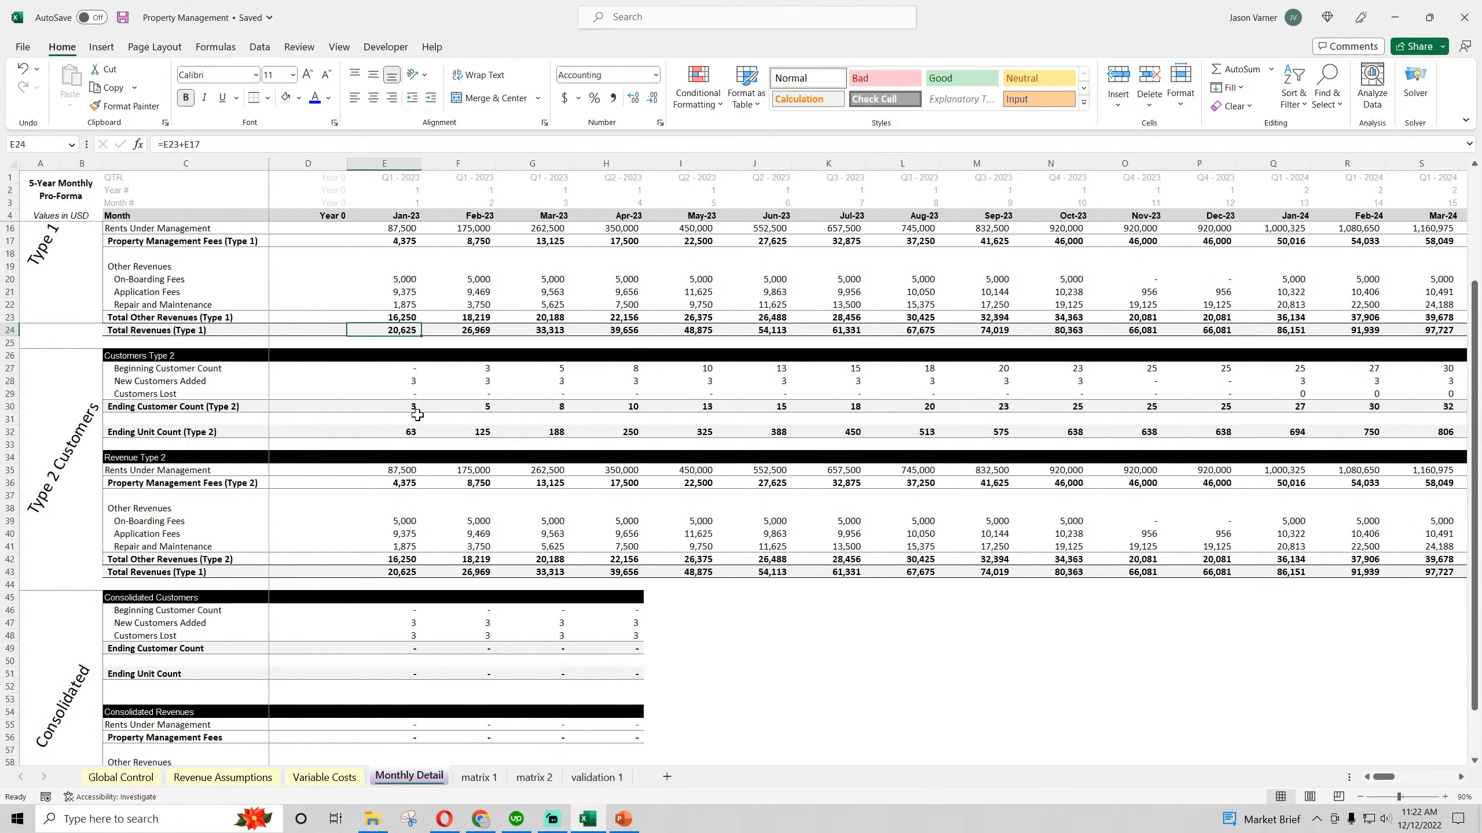
click(417, 570)
scroll(506, 564, down, 4)
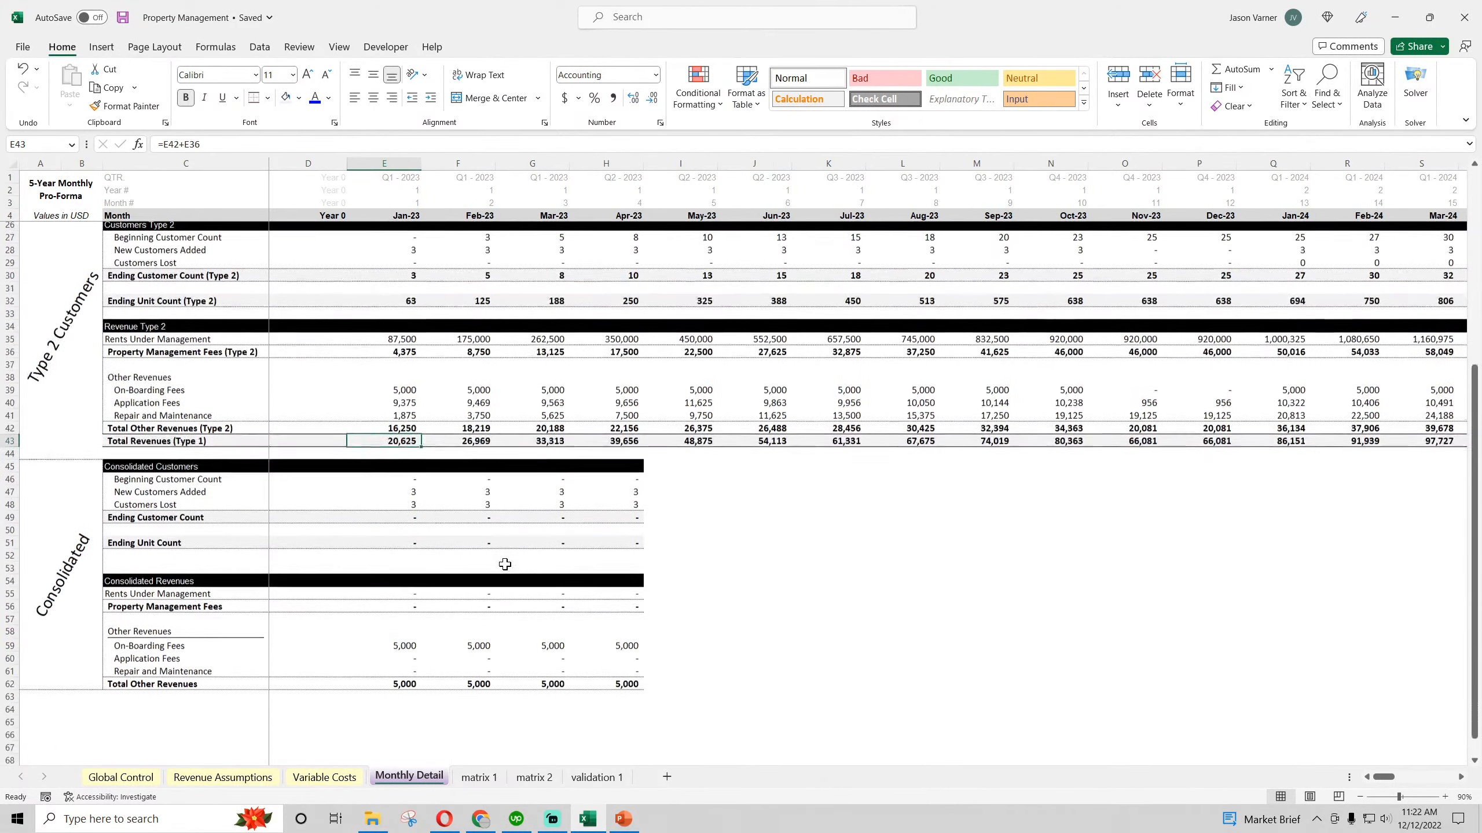
Enter =E7+E27 as the January 2023 consolidated beginning customer count in E46 and fill the formula down through E49
click(410, 471)
text(=)
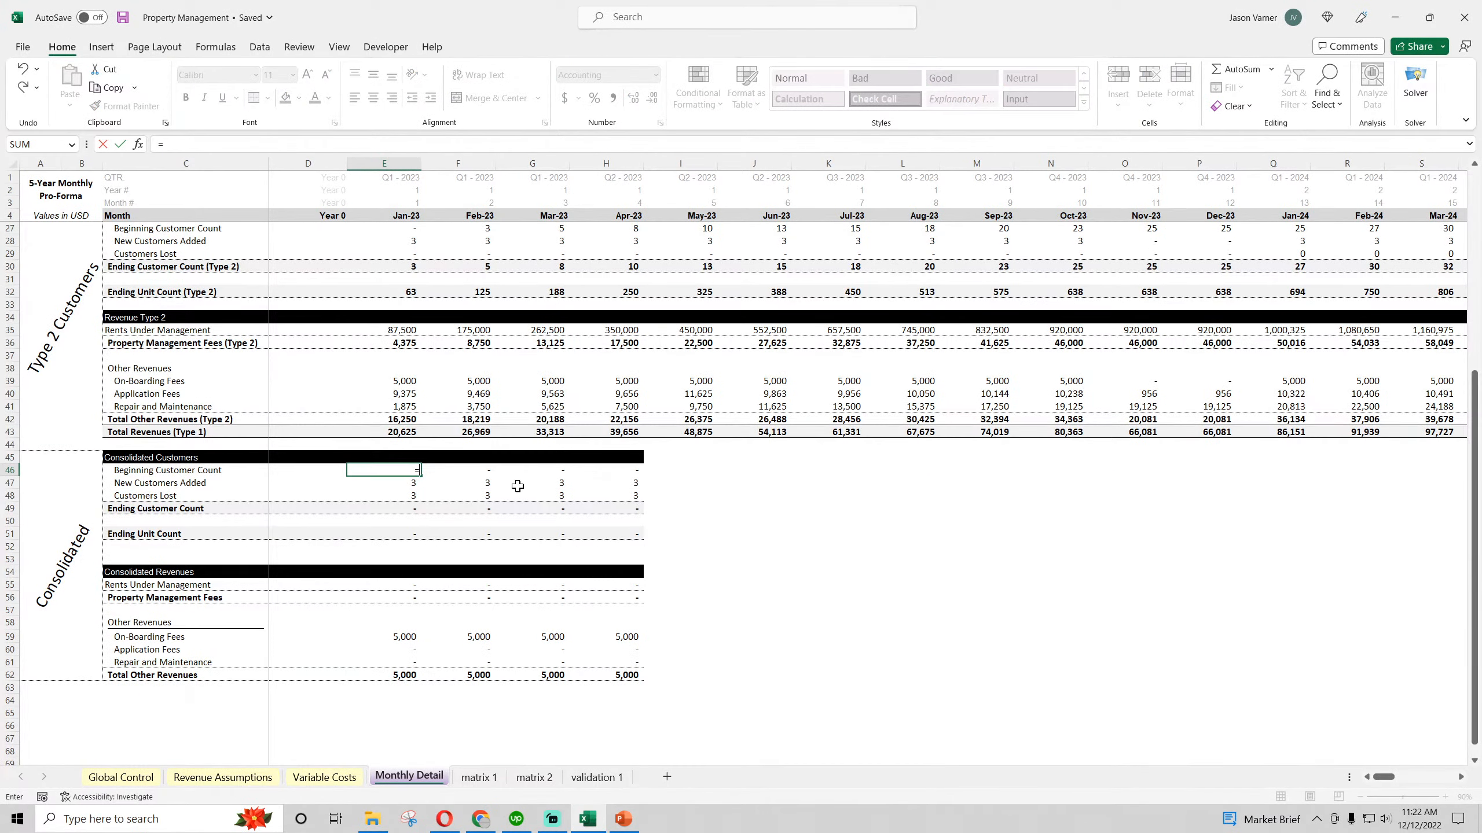
scroll(514, 484, up, 7)
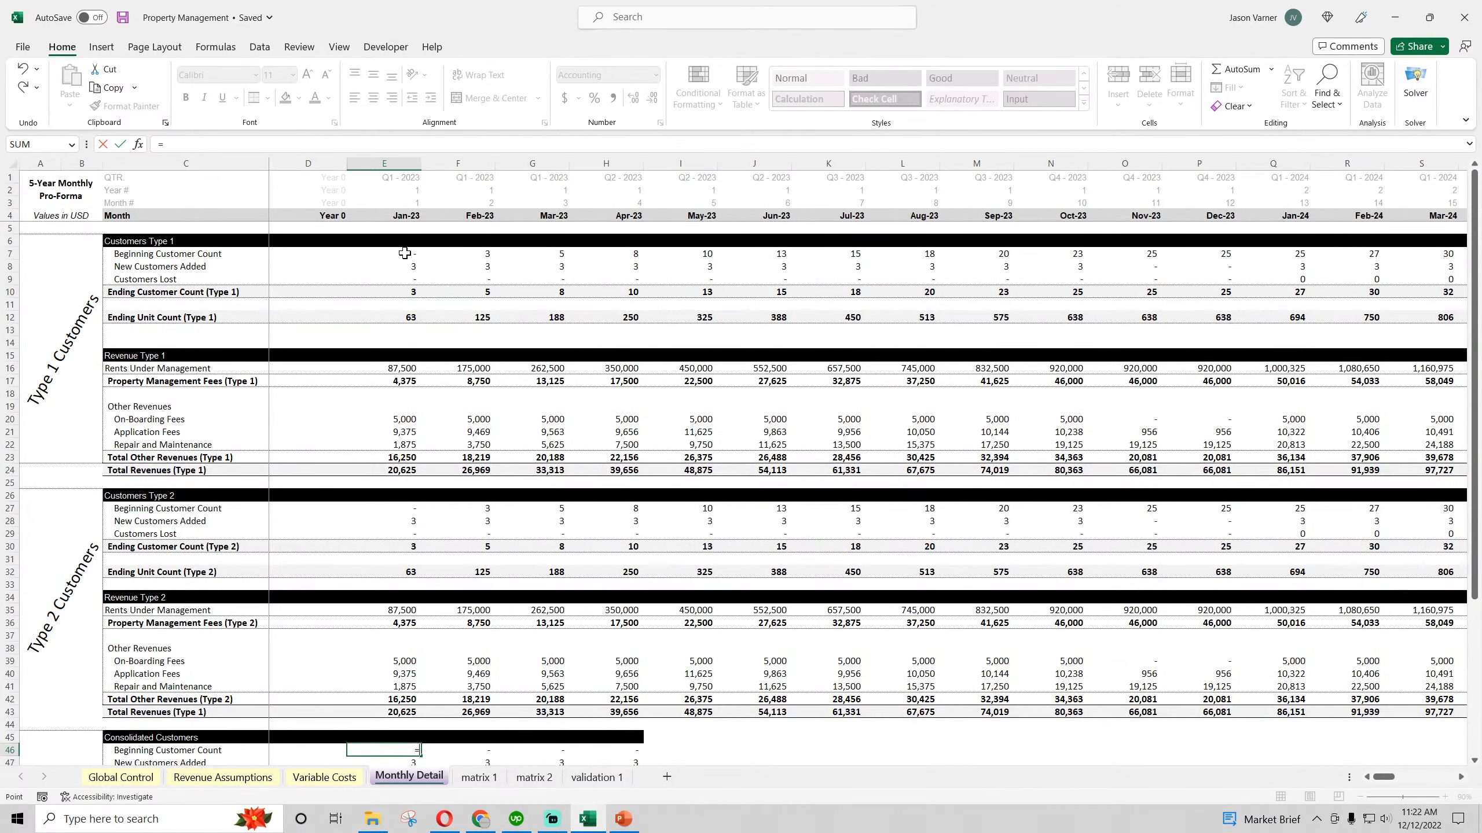
click(405, 253)
text(+)
click(405, 508)
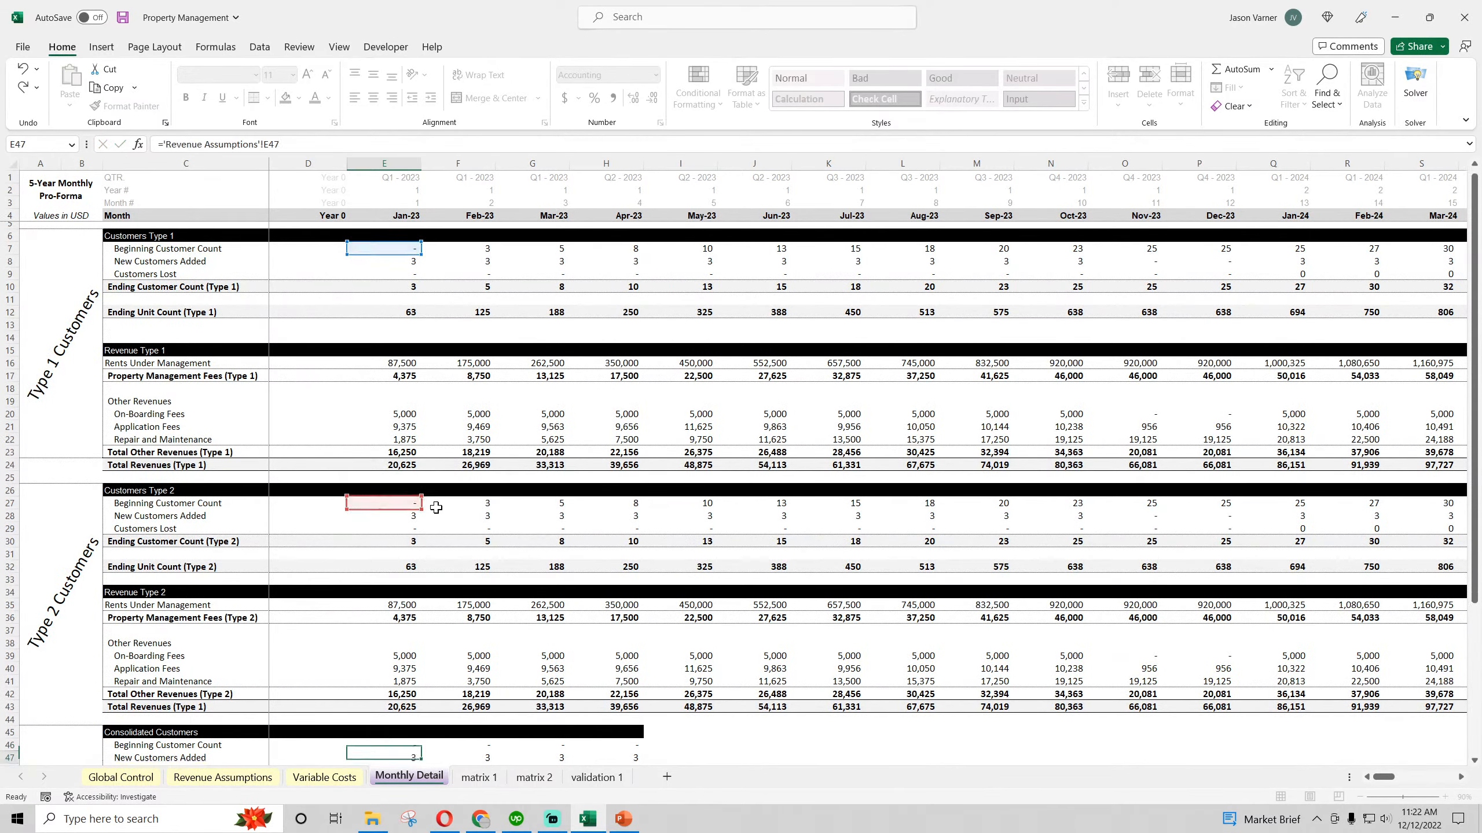
key(Return)
drag(420, 464, 420, 503)
Give the ending customer count cell E49 bottom and top borders and fill E46:E49 across through October 2023
click(404, 495)
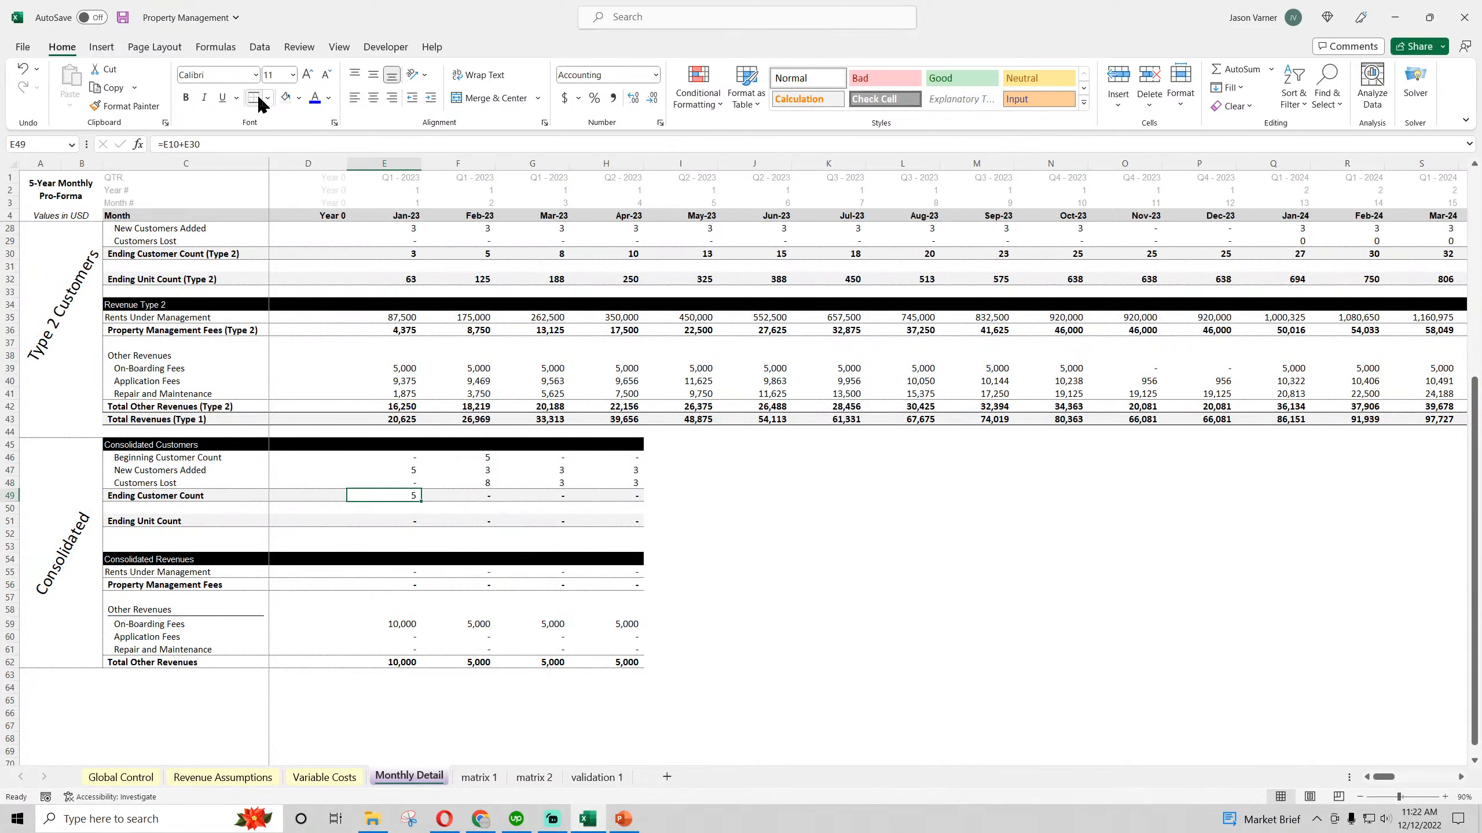
click(257, 96)
click(285, 98)
click(387, 241)
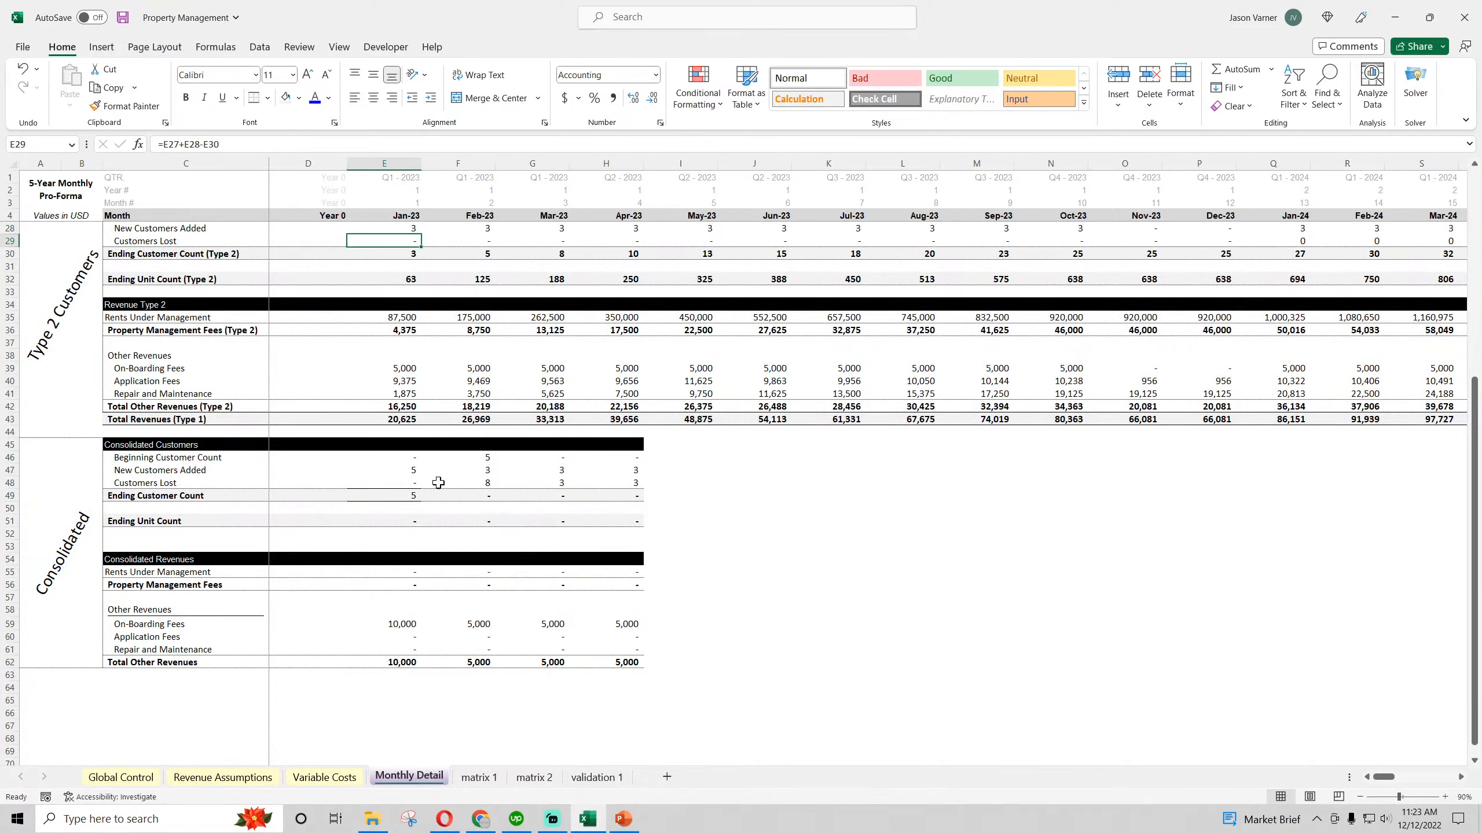
click(398, 495)
click(268, 98)
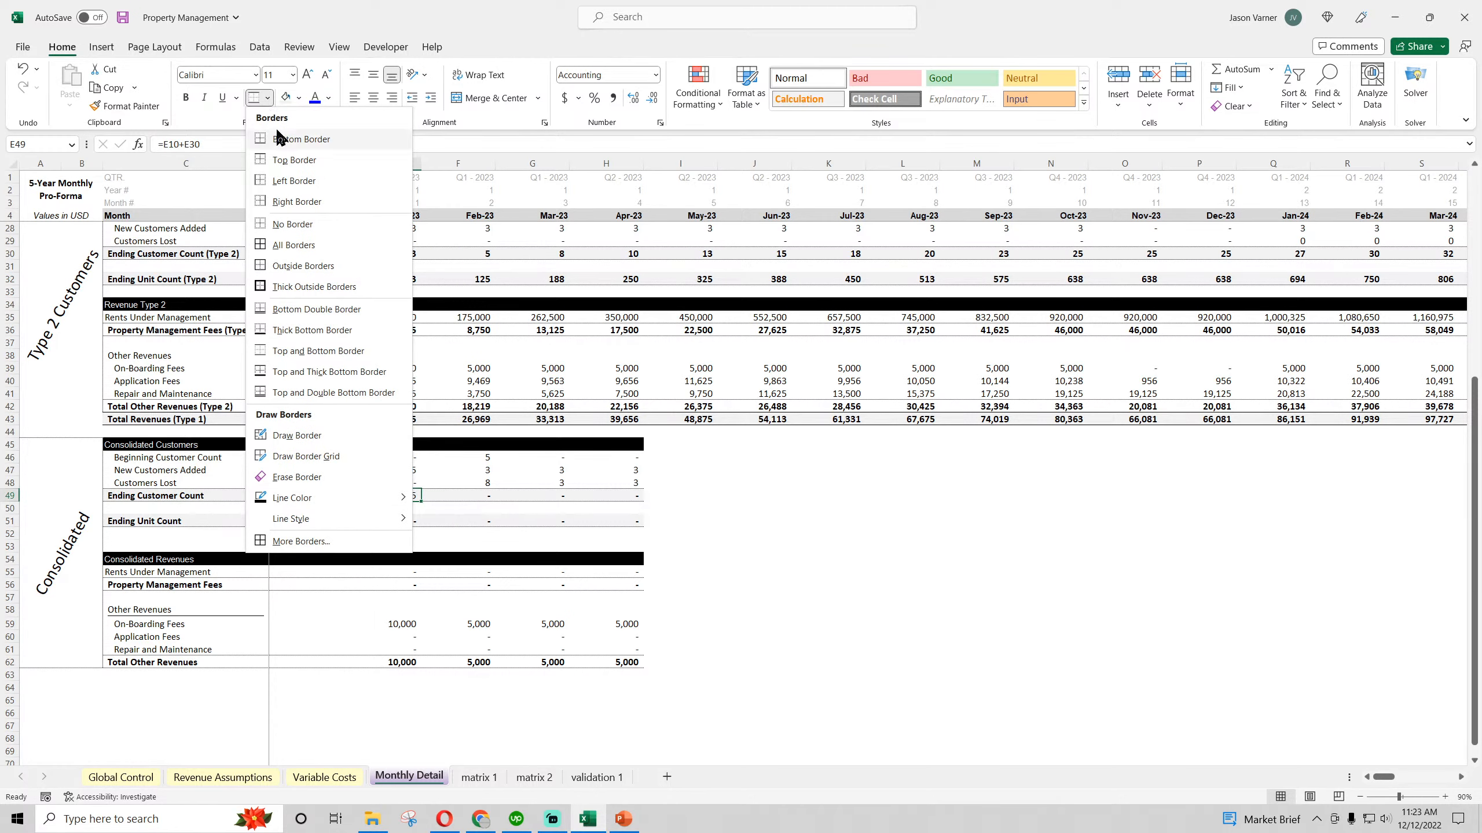
click(281, 139)
click(269, 99)
click(284, 160)
click(458, 342)
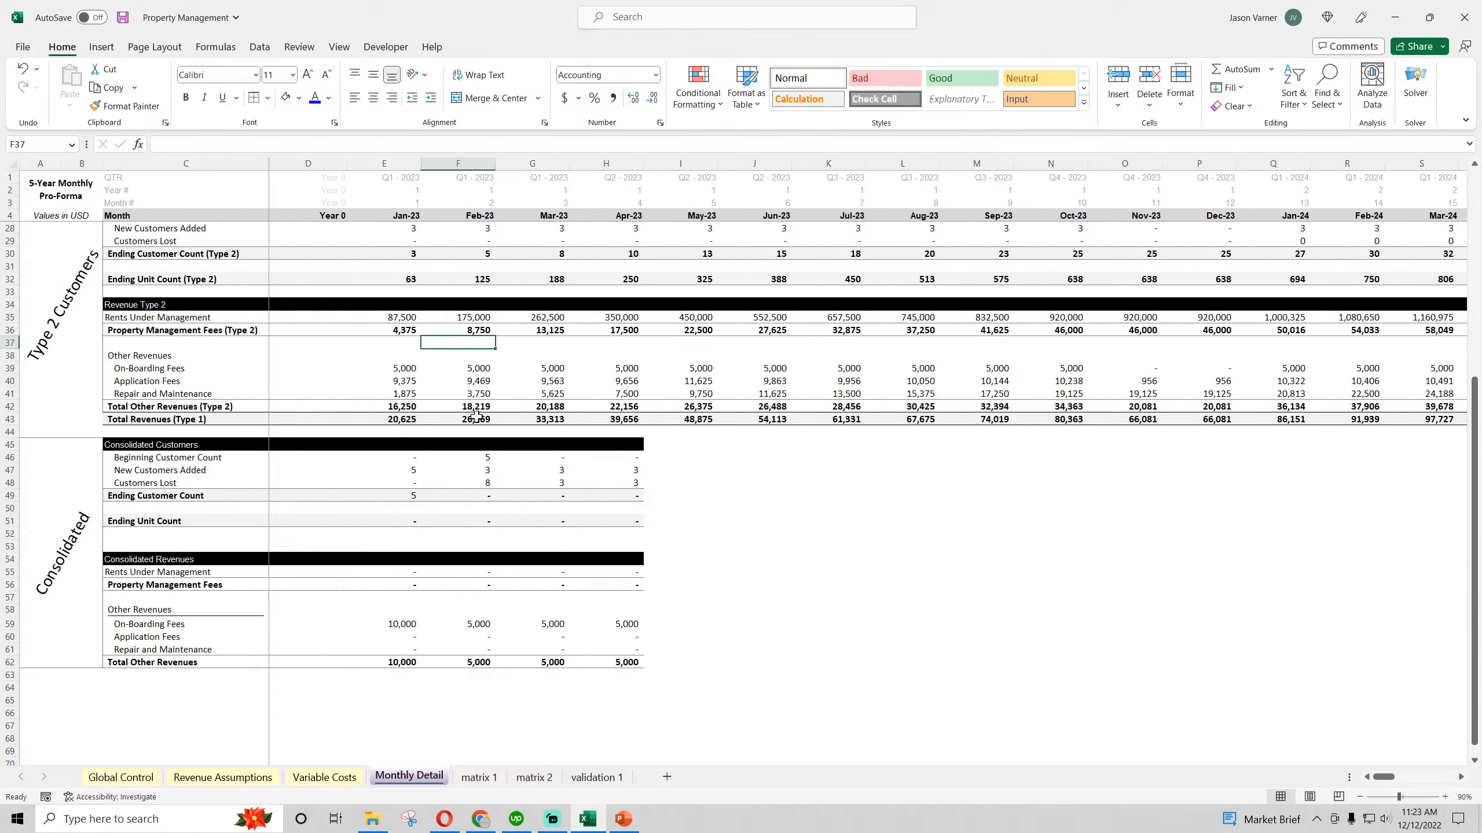
drag(408, 457, 1086, 500)
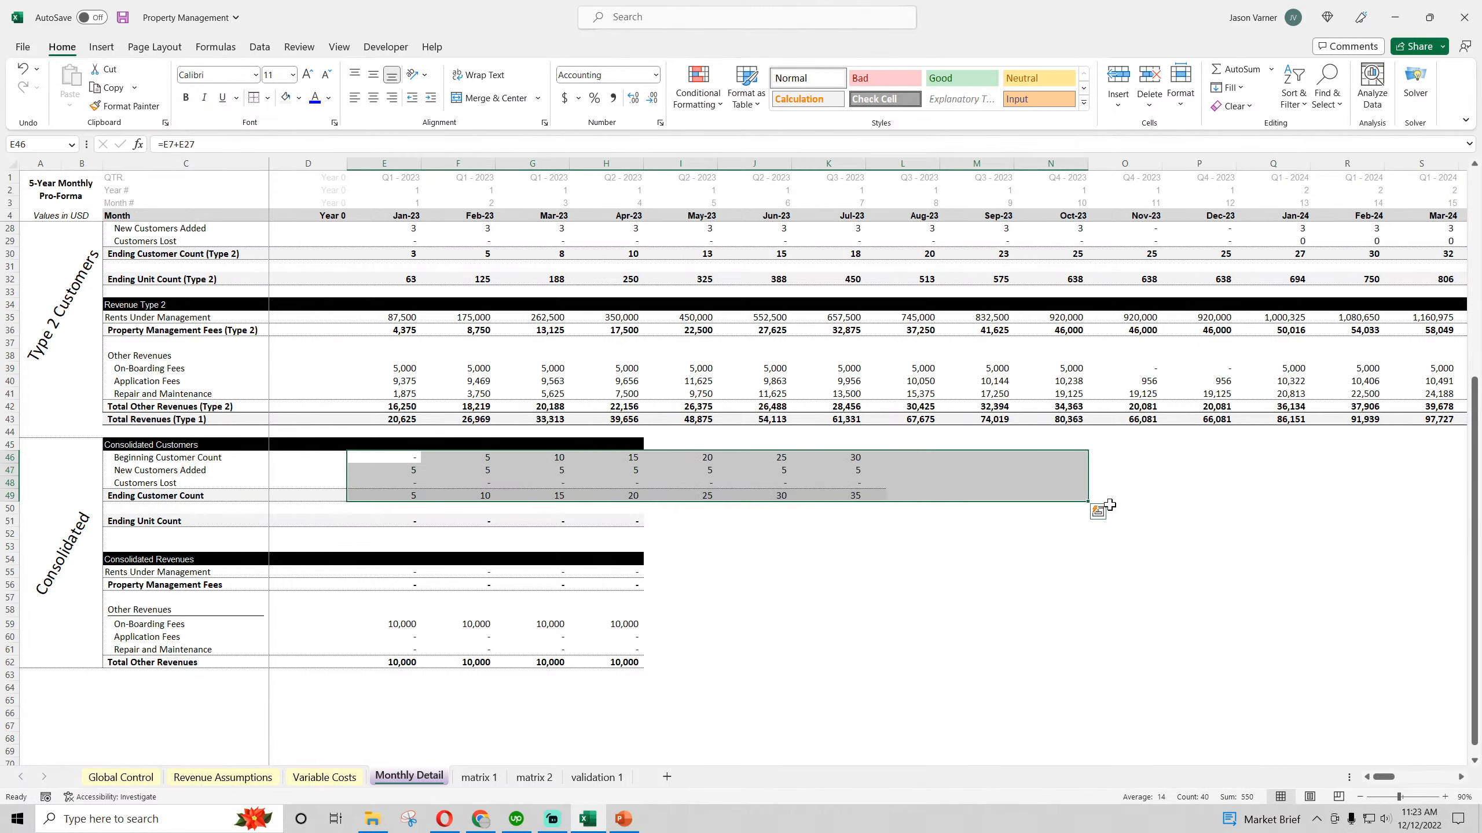
Fill the E49 formula down to the ending unit count in E51, leaving E50 empty
click(408, 496)
drag(421, 502, 622, 508)
click(291, 509)
click(902, 584)
click(388, 510)
click(389, 523)
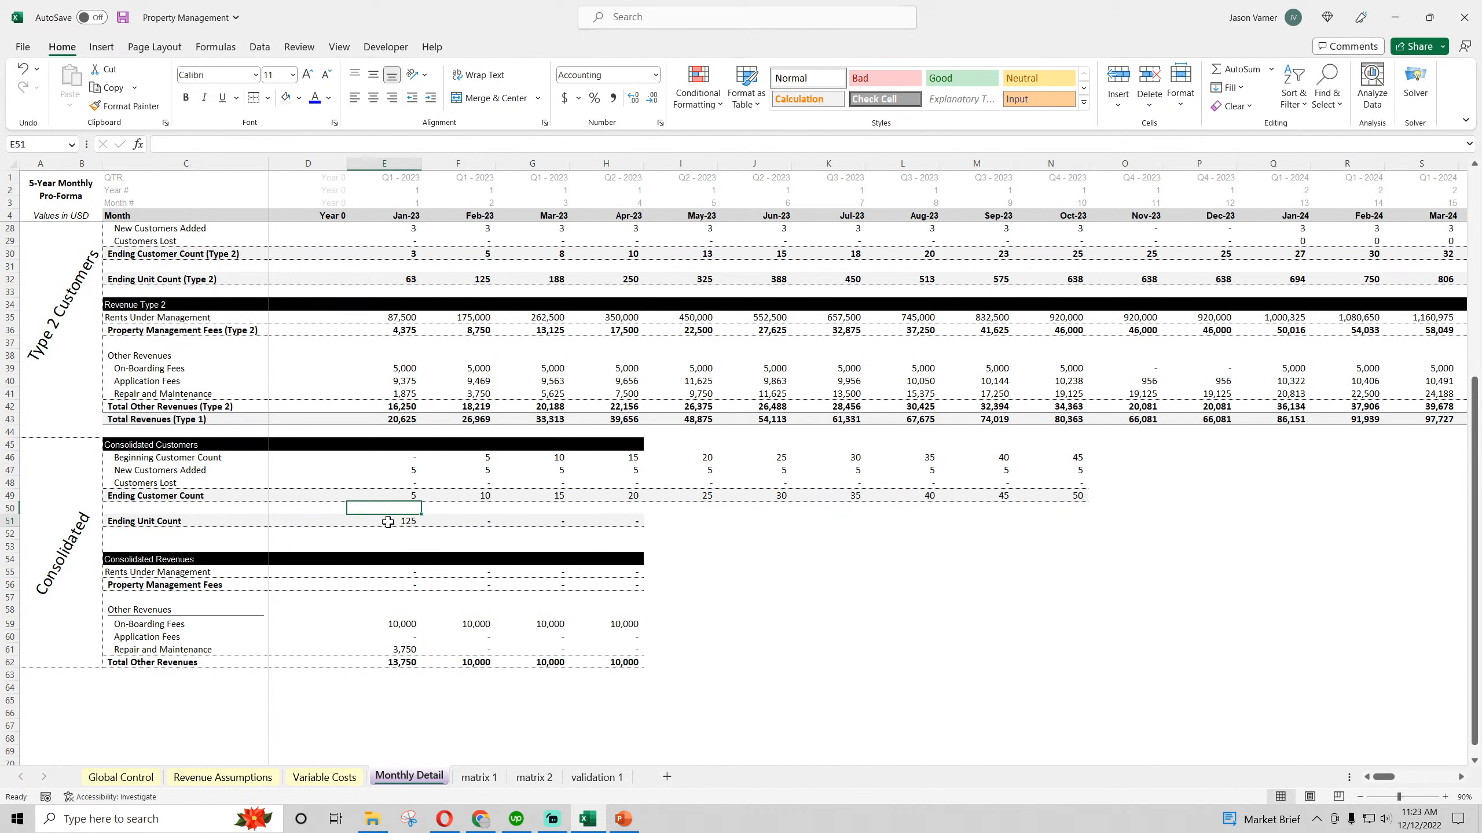
Remove the existing borders from the ending unit count cell E51 and apply a bottom border
click(270, 98)
click(274, 224)
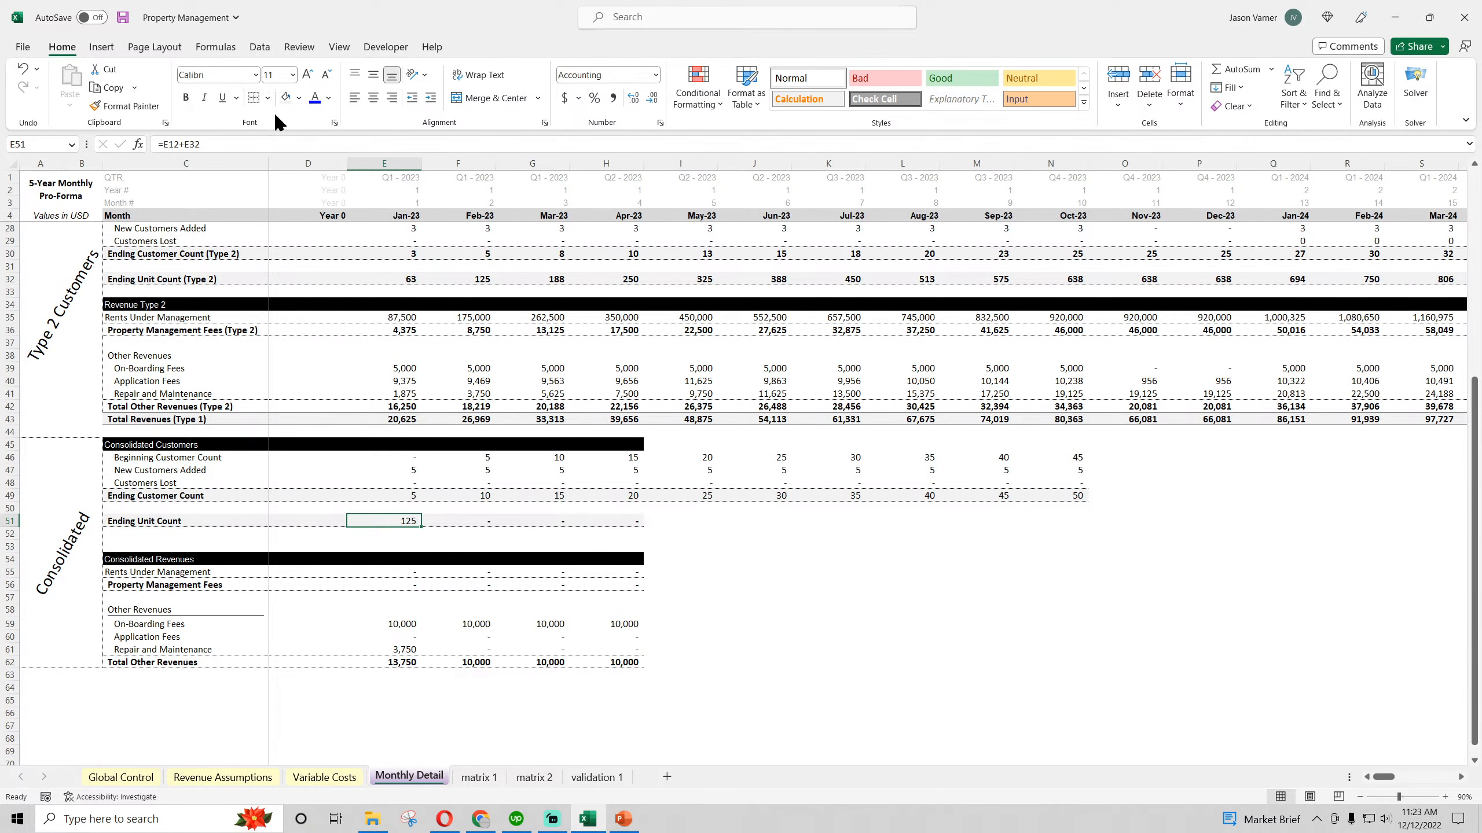
click(268, 99)
click(272, 140)
click(543, 266)
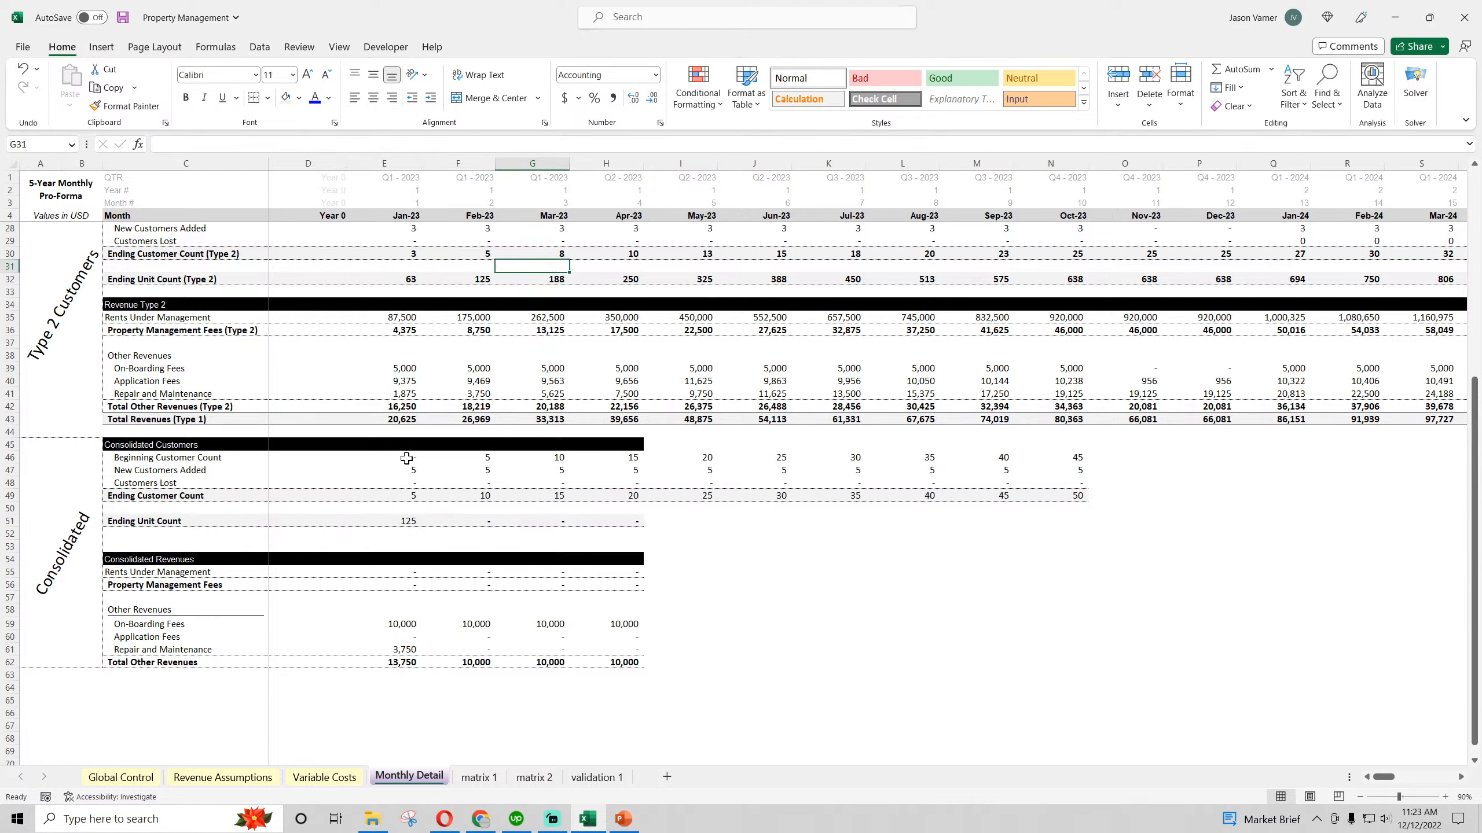
Extend the Consolidated Customers block E45:E51 across through December 2027 and save the workbook
drag(406, 459, 406, 519)
drag(406, 447, 1052, 515)
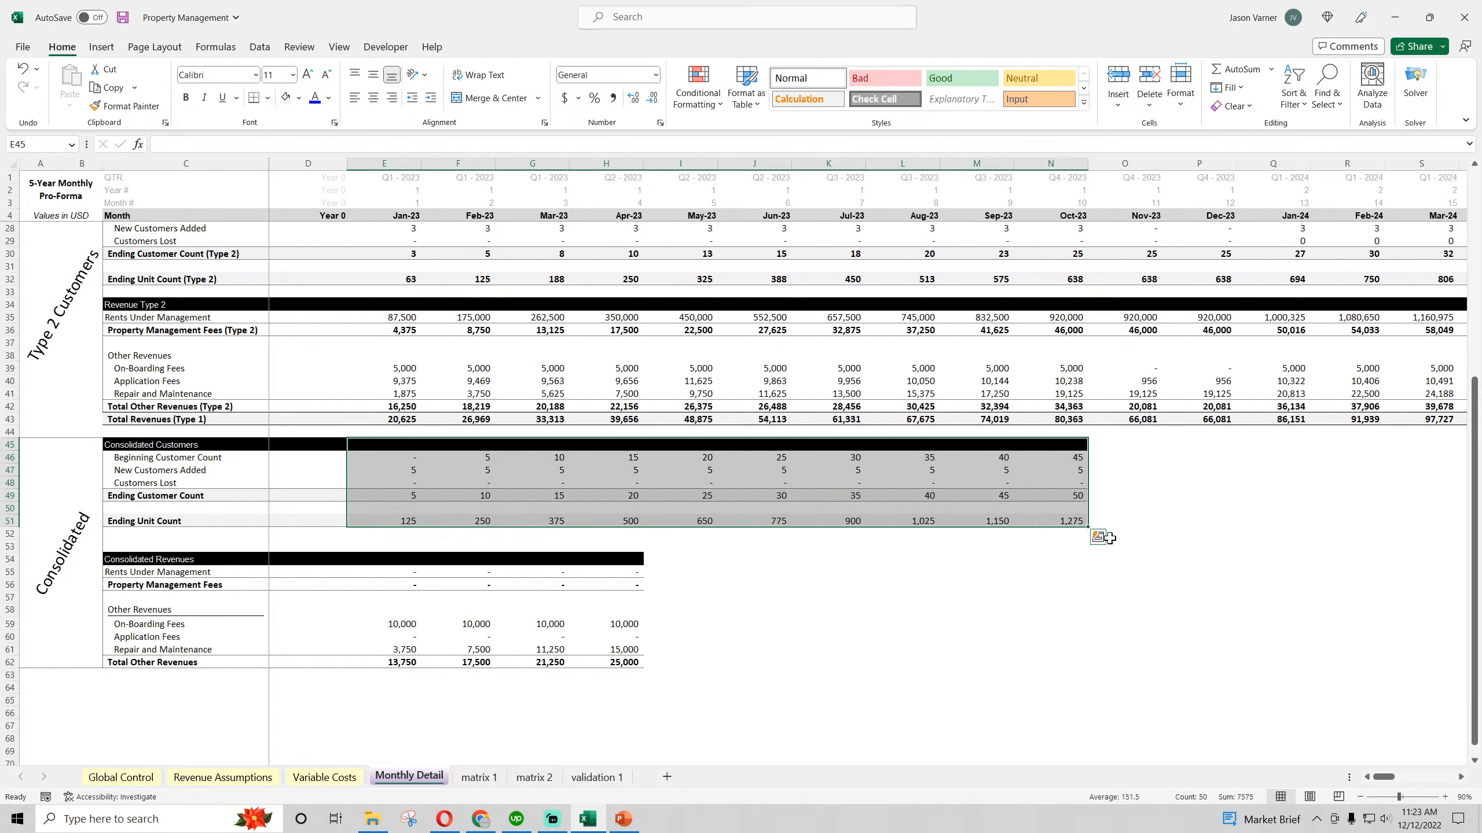
scroll(1190, 537, up, 4)
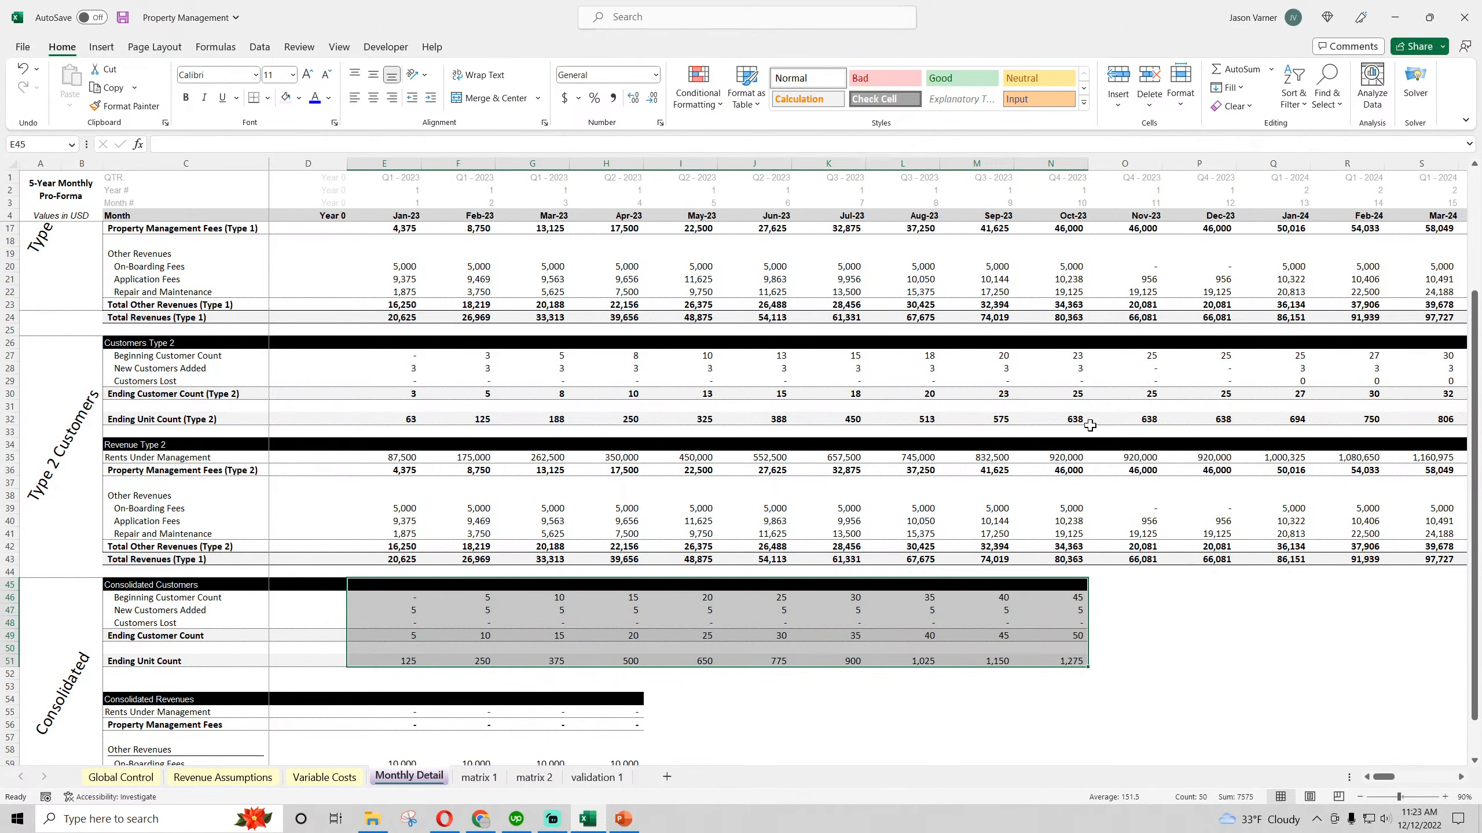
scroll(1079, 420, up, 4)
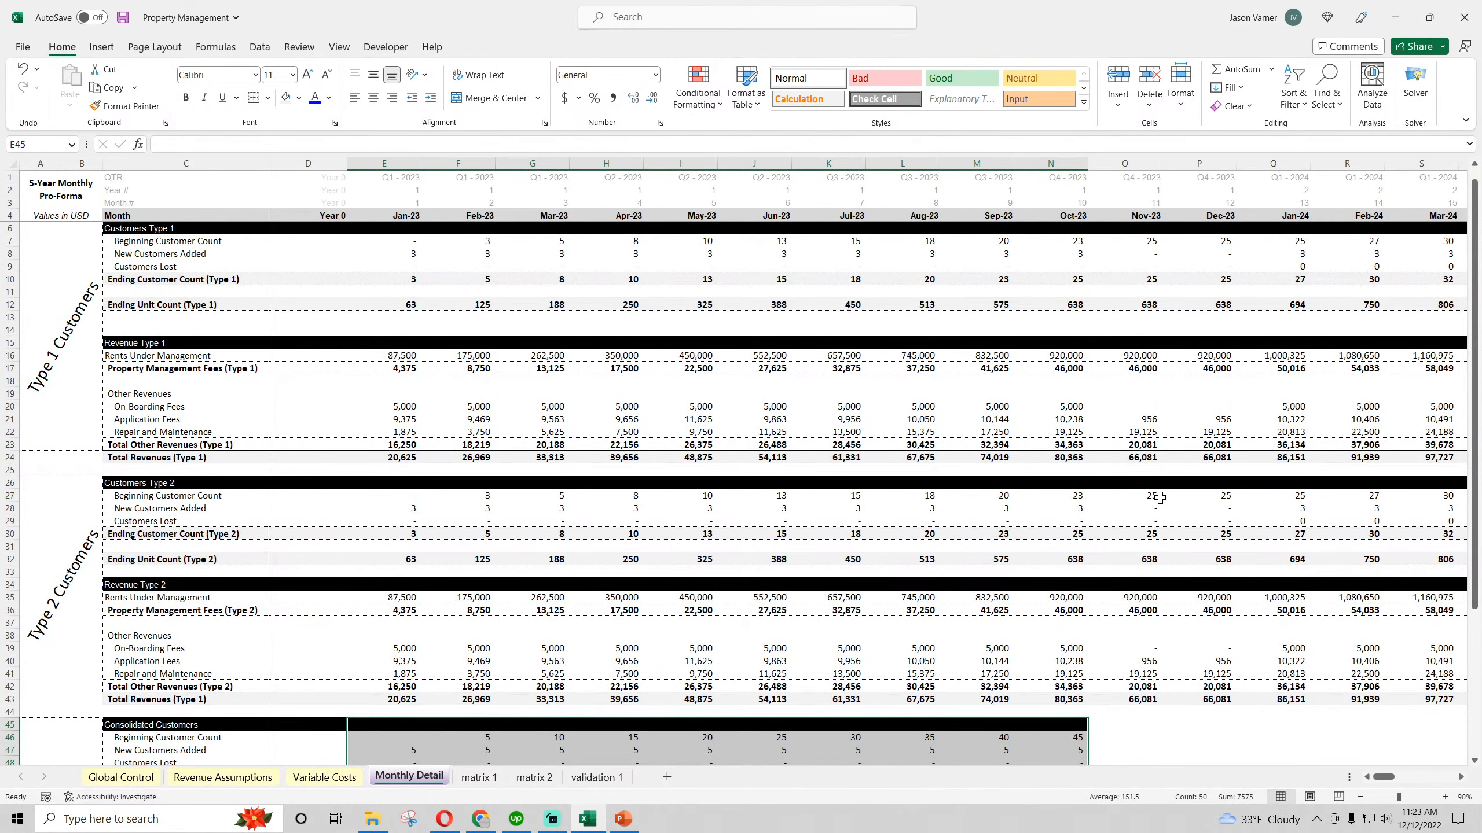
scroll(1160, 498, down, 4)
scroll(1160, 498, up, 4)
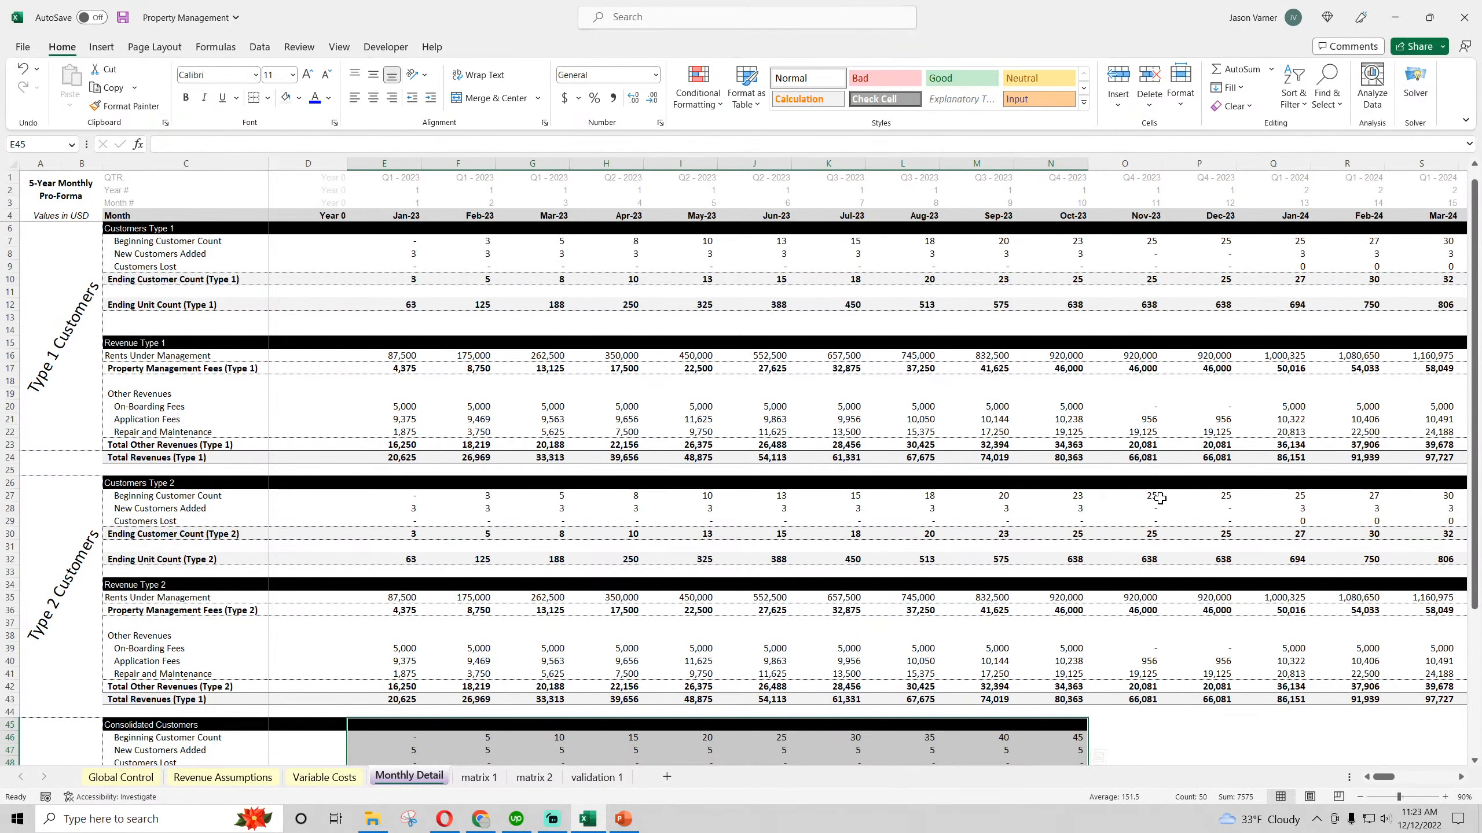
scroll(1160, 497, down, 4)
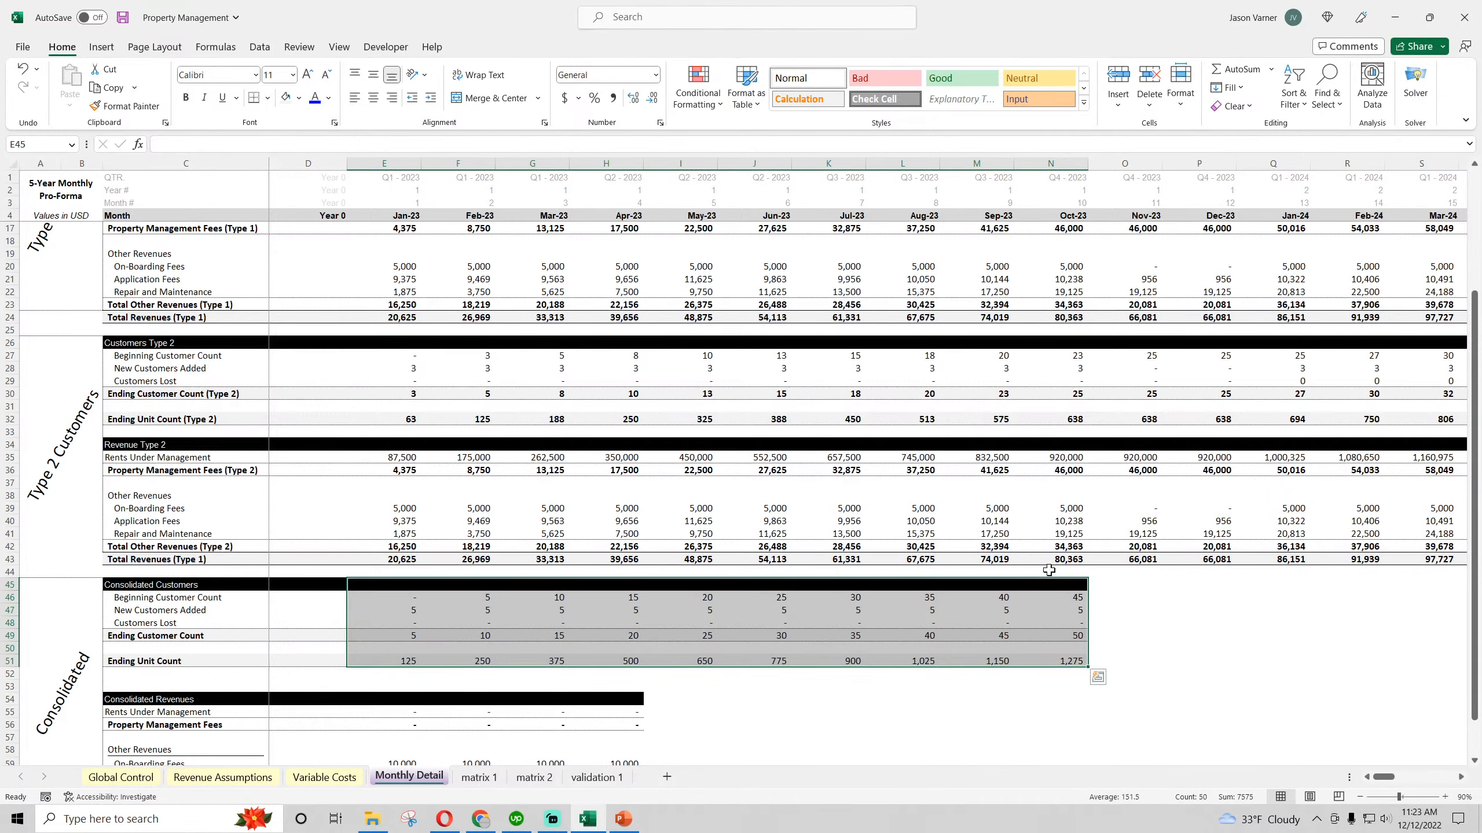
click(123, 18)
scroll(1025, 616, down, 4)
drag(1050, 444, 1479, 570)
drag(1445, 778, 1414, 785)
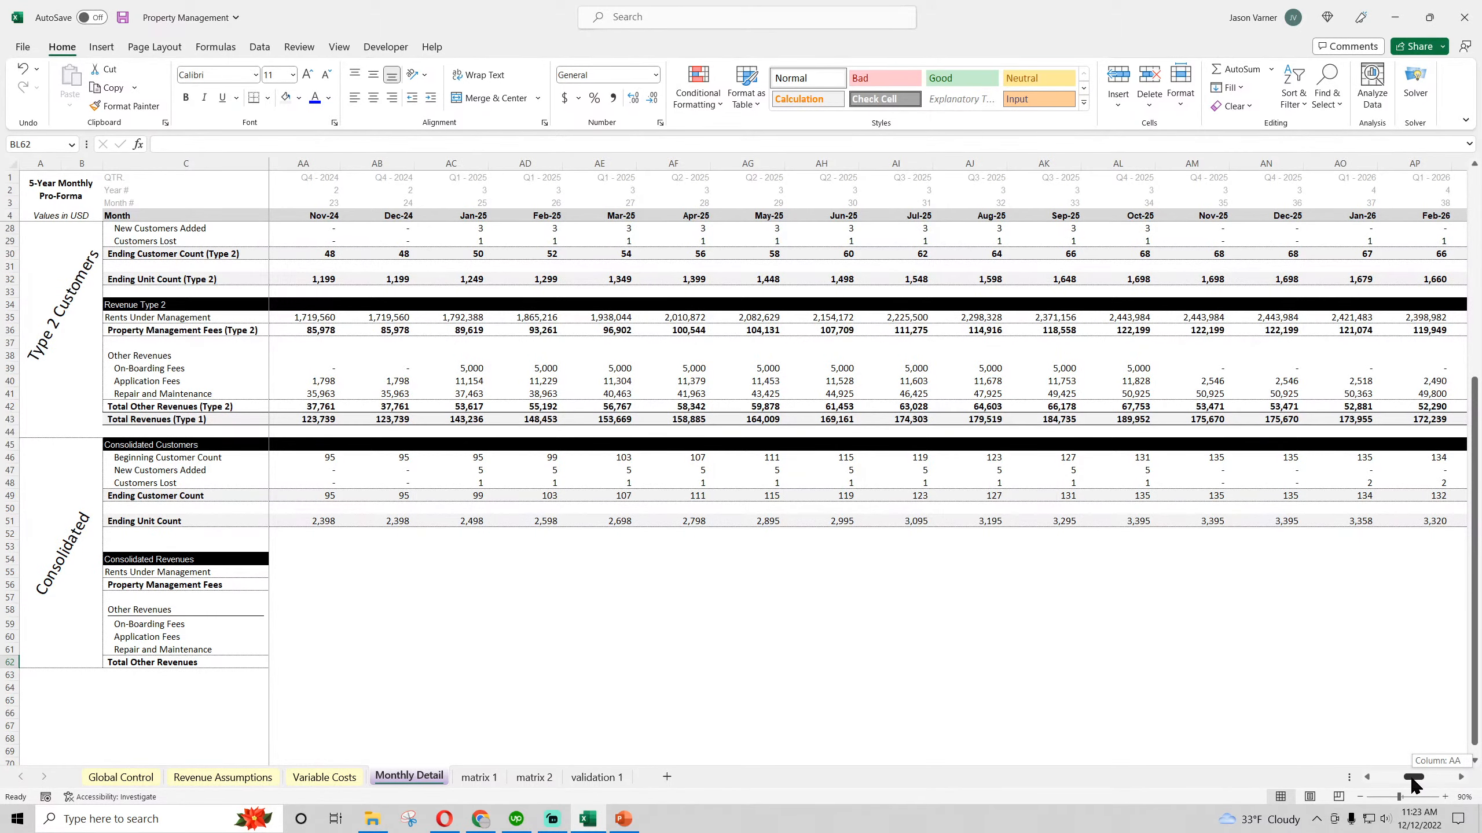
drag(1415, 785, 1382, 785)
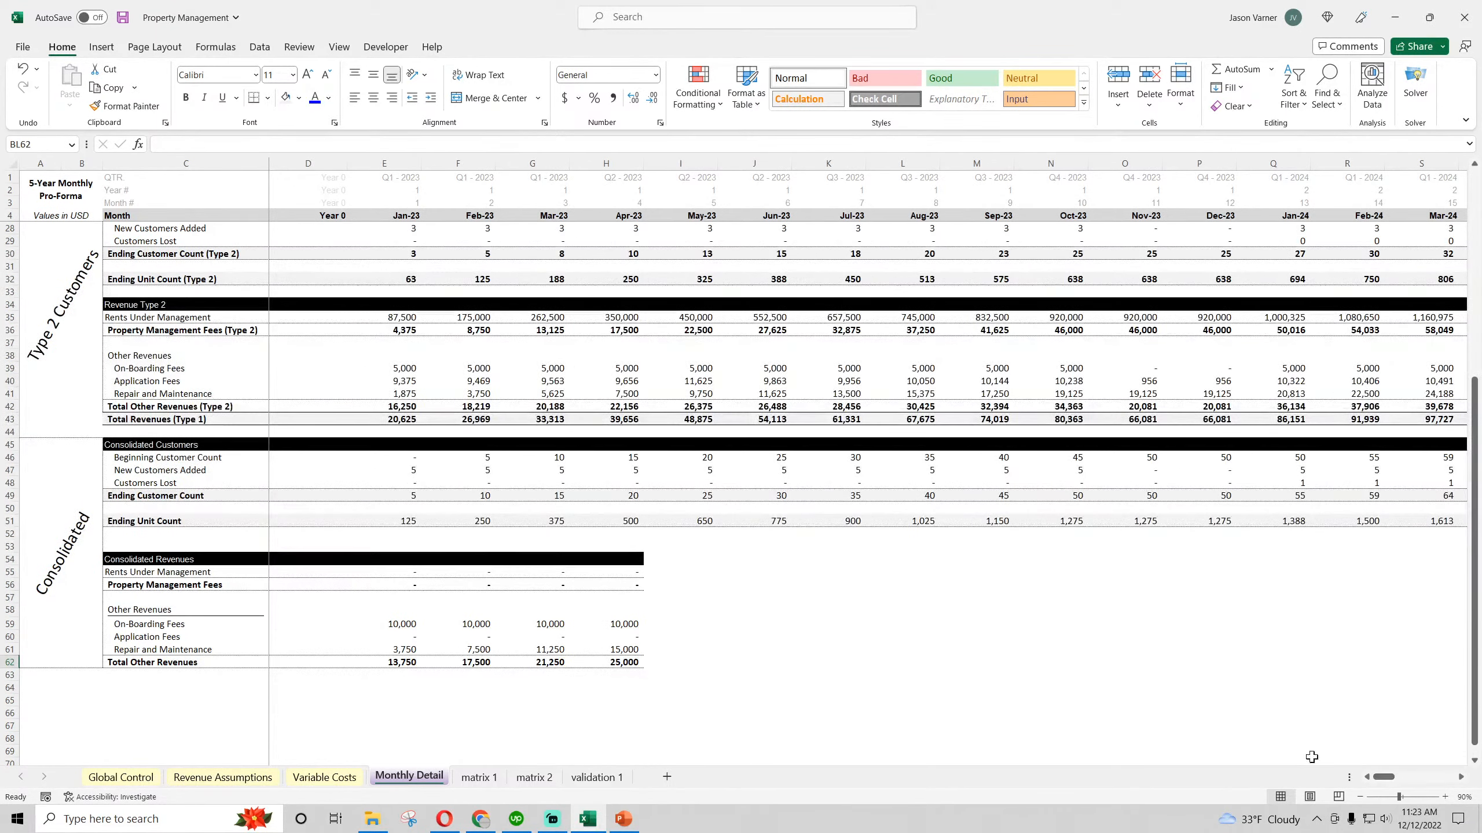
click(122, 17)
scroll(831, 681, down, 4)
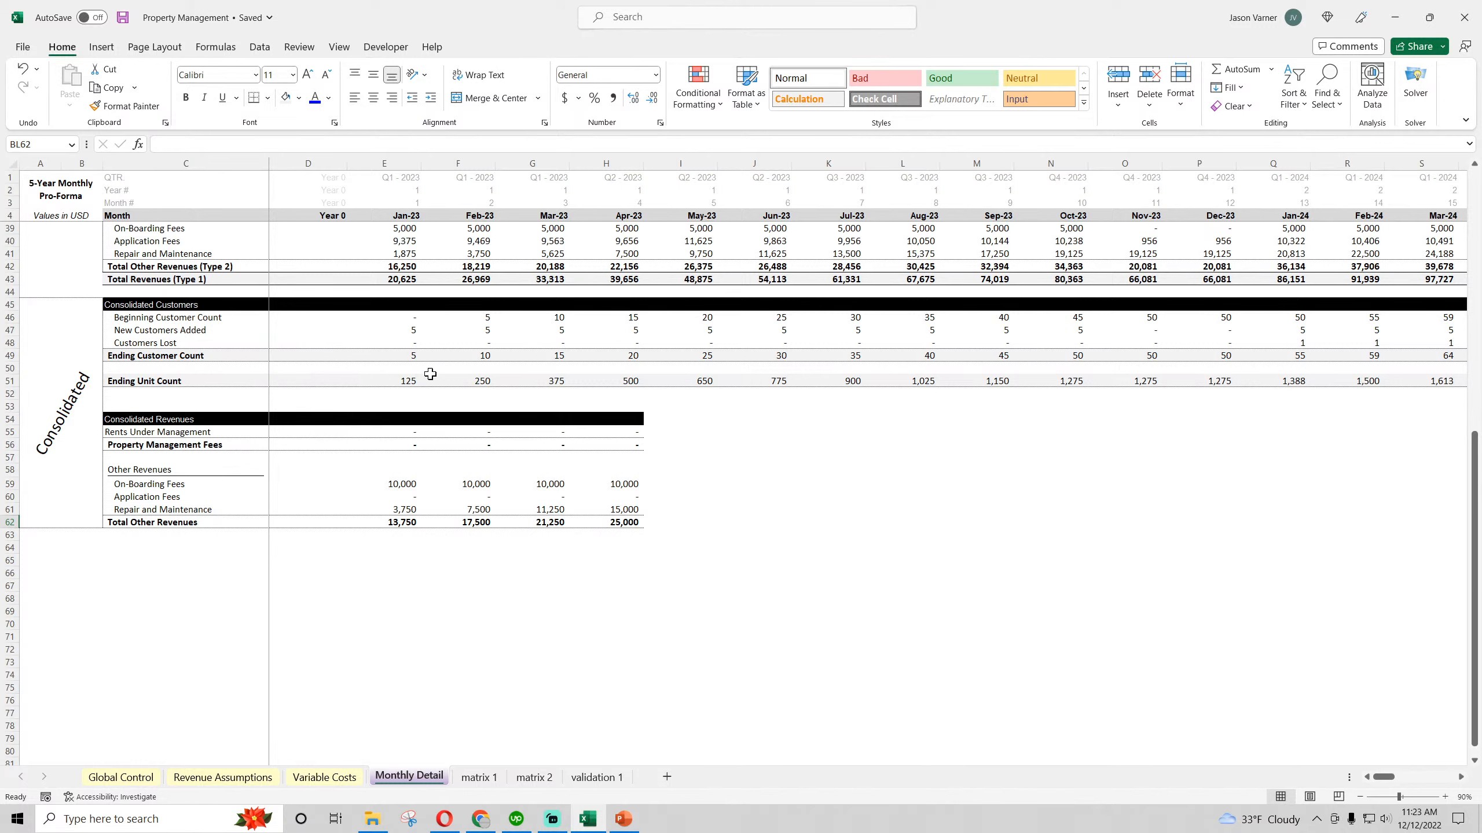
right_click(408, 318)
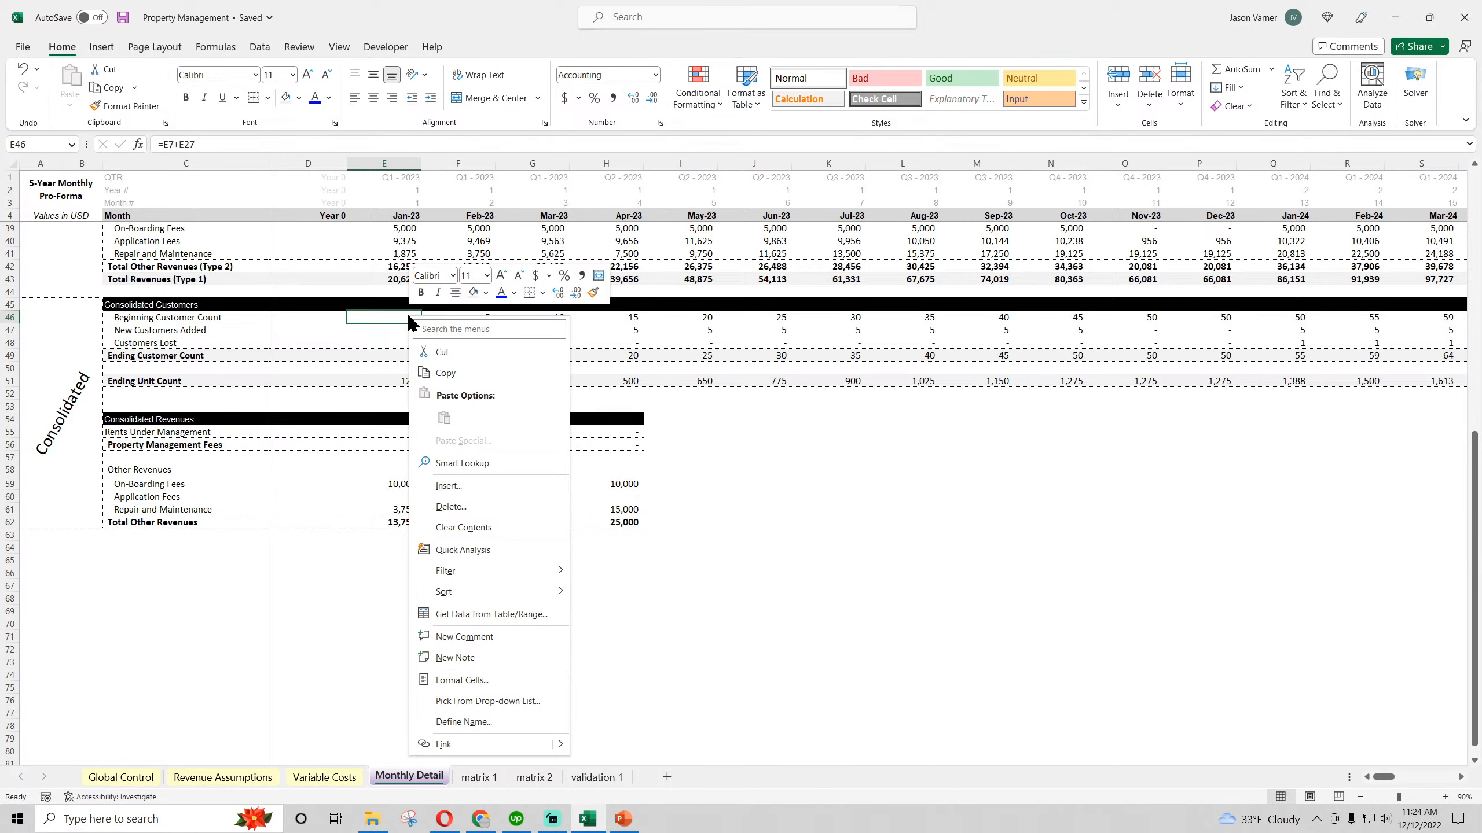
click(446, 374)
Change the Type 2 revenue section heading in C34 to "Revenue Type 2 - in USD"
scroll(369, 513, up, 7)
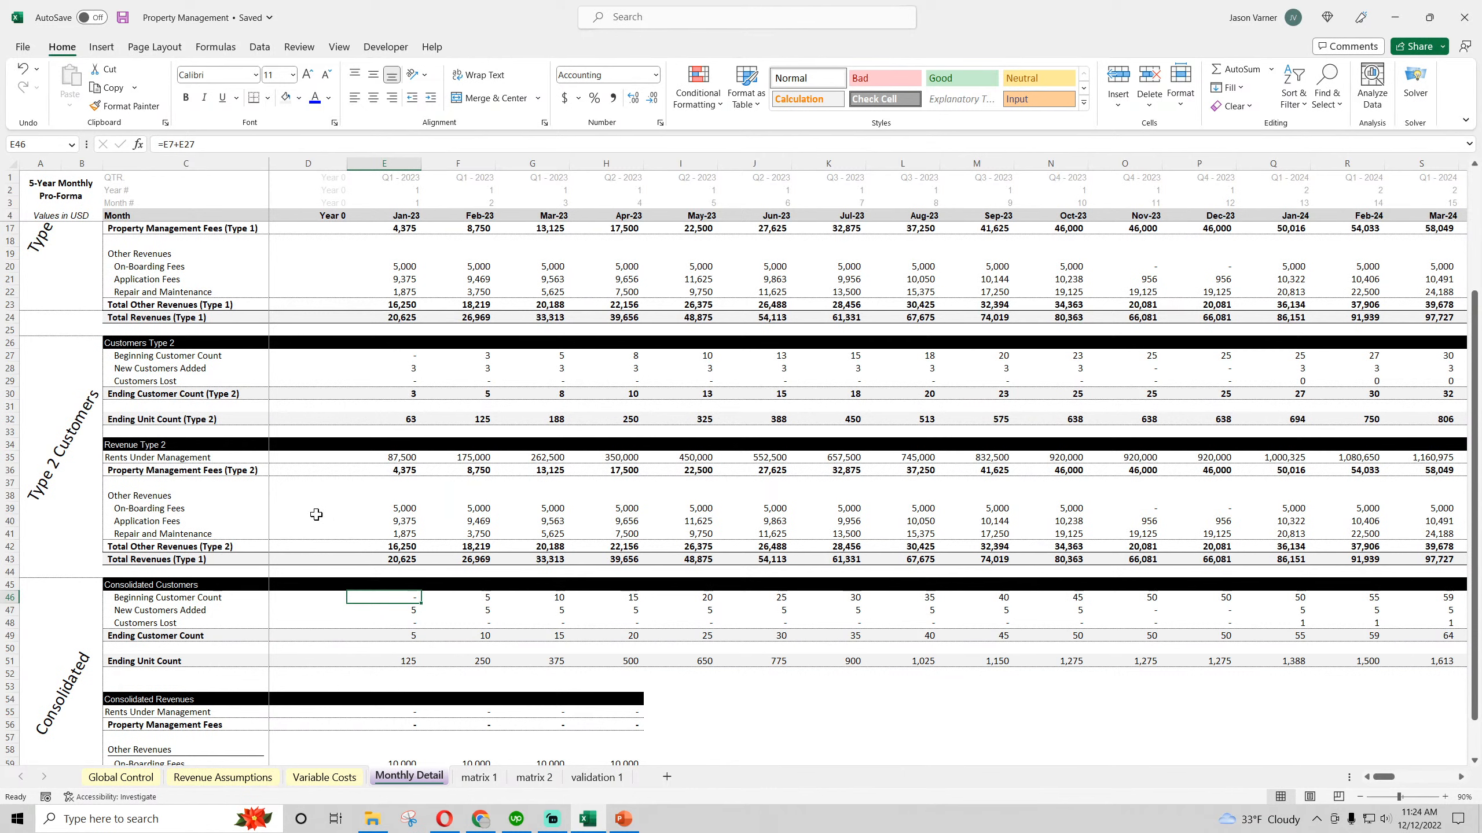
click(127, 444)
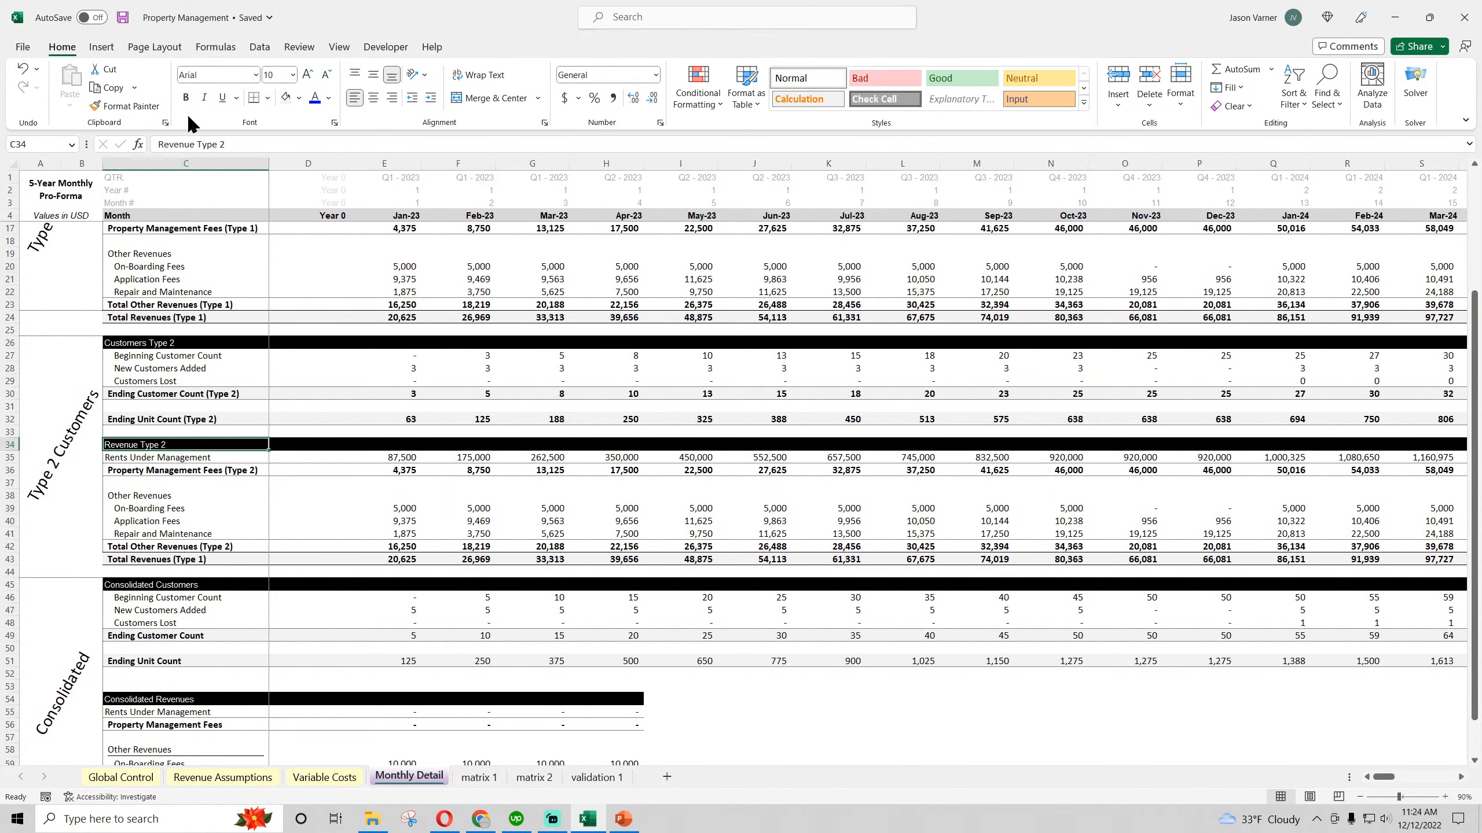
click(241, 144)
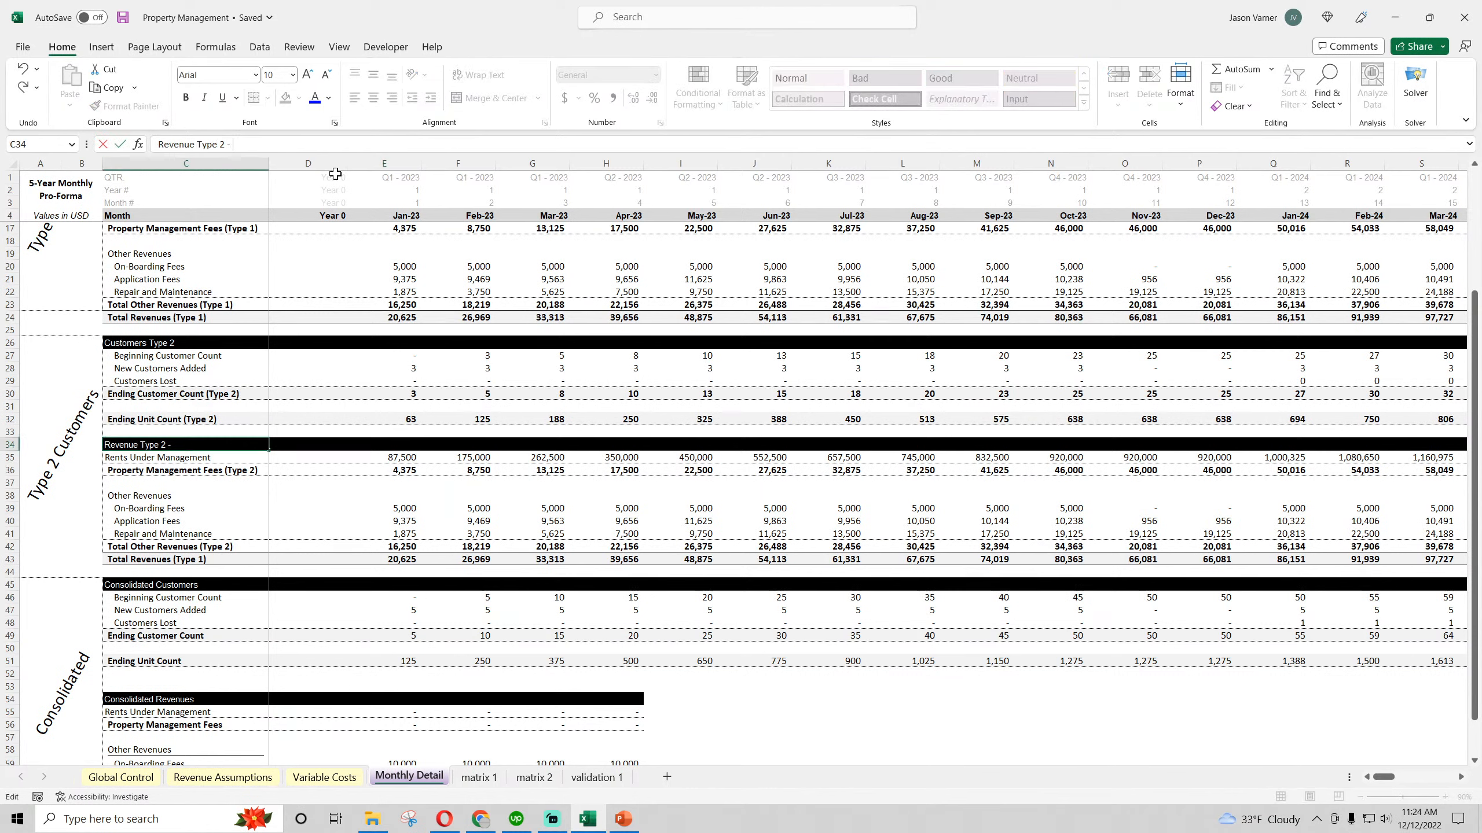
key(Return)
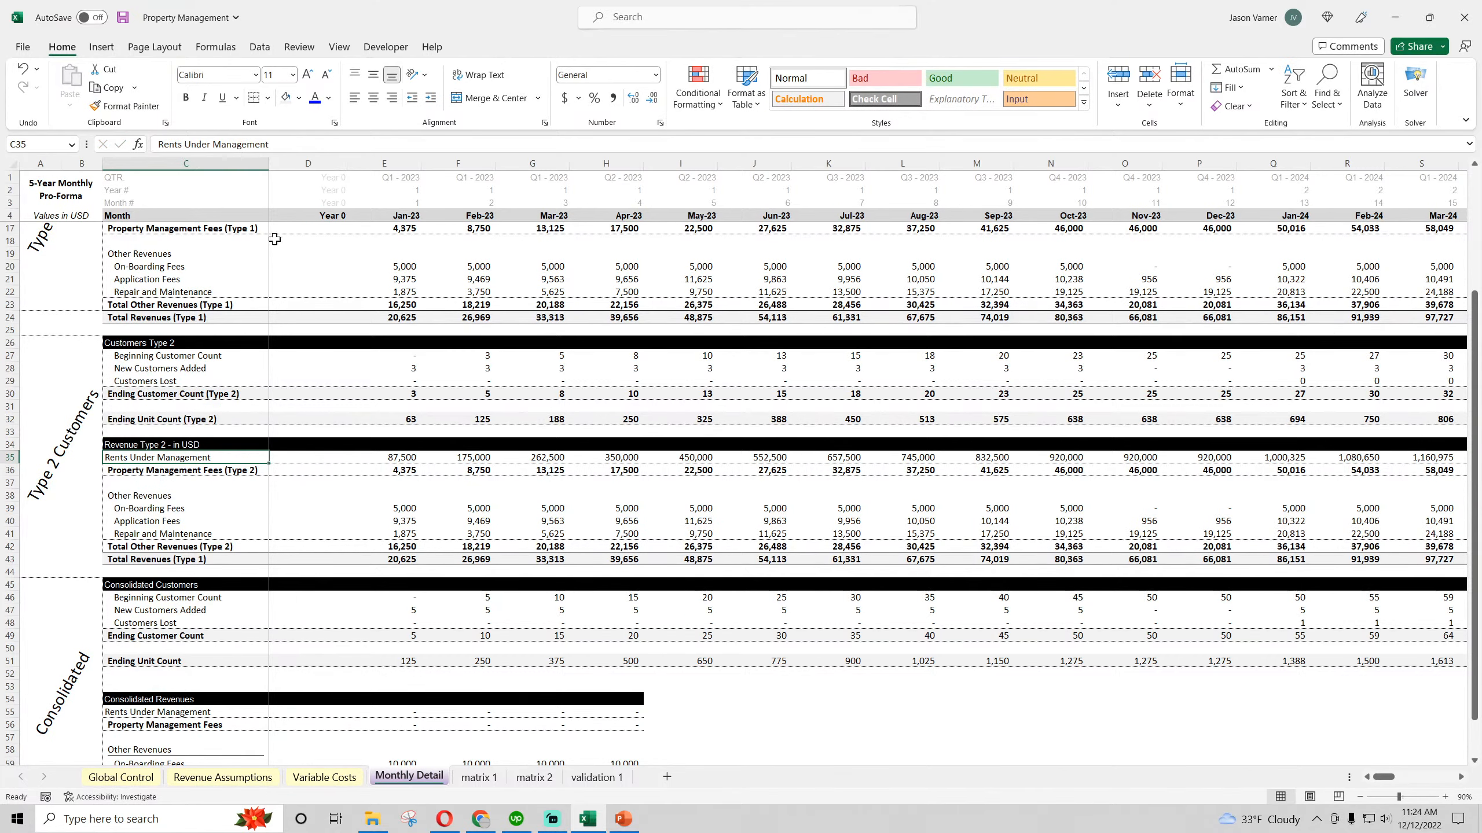
Change the Type 1 revenue section heading in C15 to "Revenue Type 1 - In USD"
scroll(275, 239, up, 4)
click(192, 355)
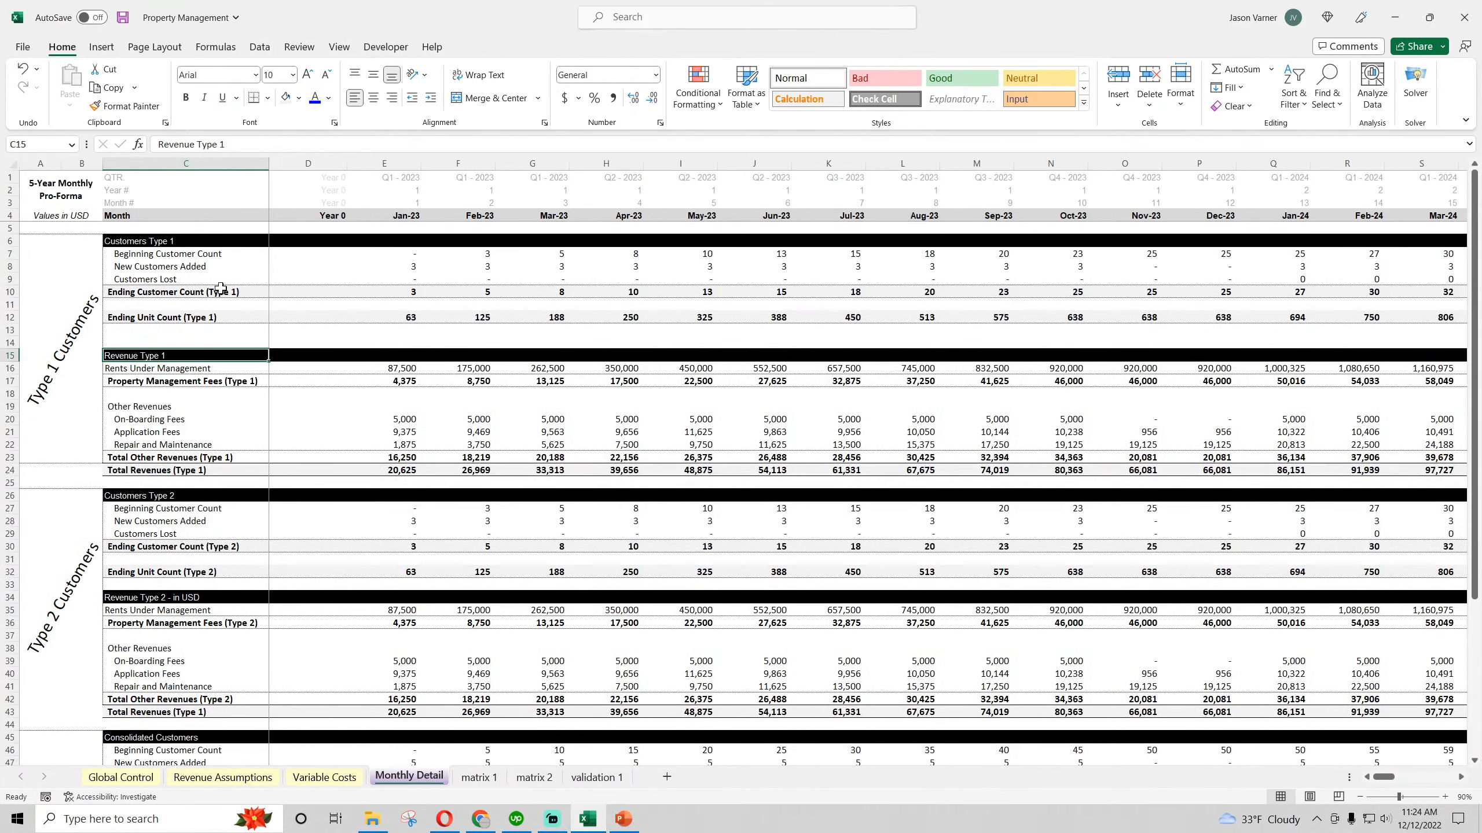
click(267, 140)
text(- In U)
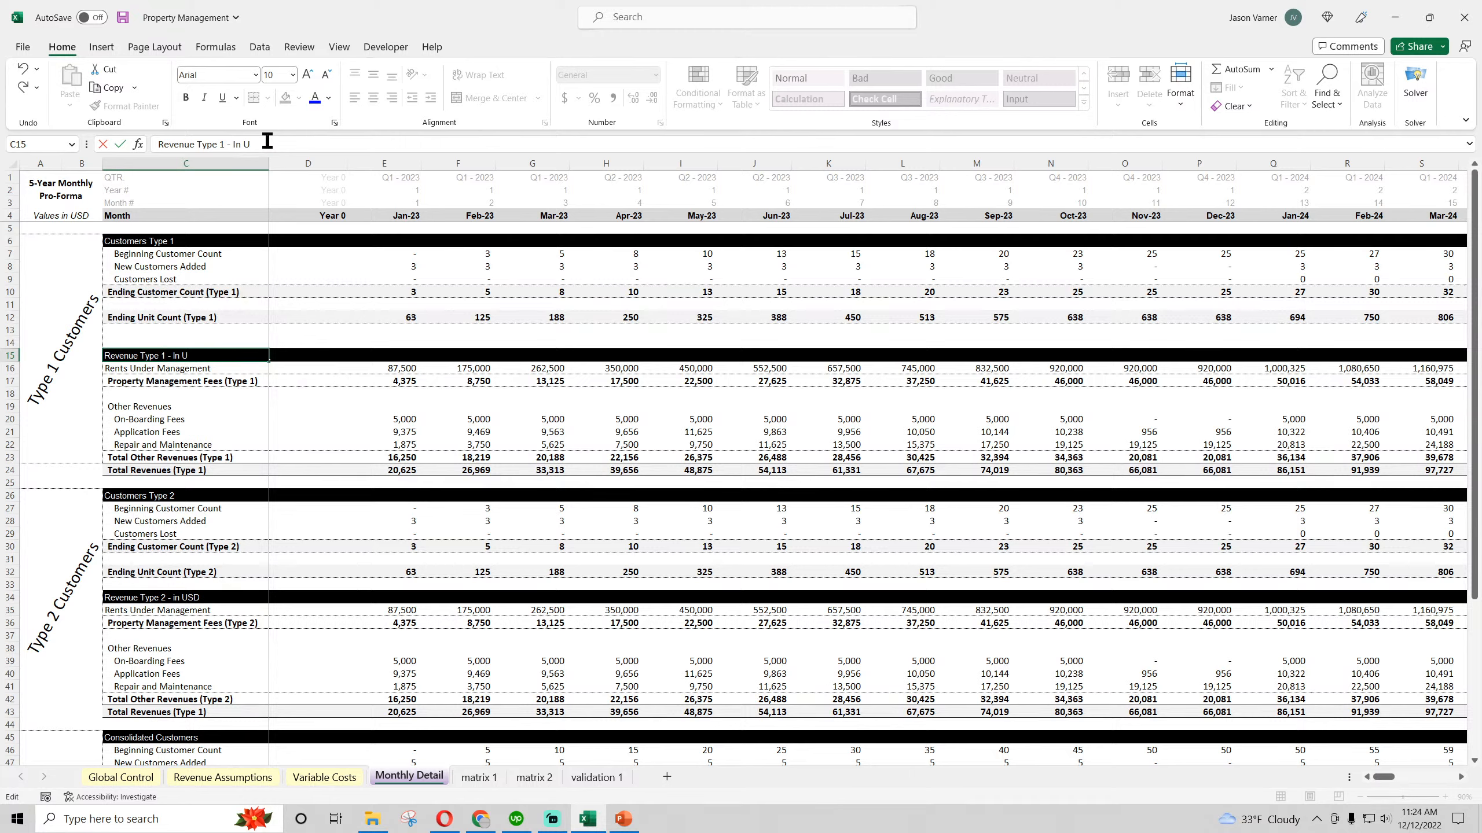
text(SD)
key(Return)
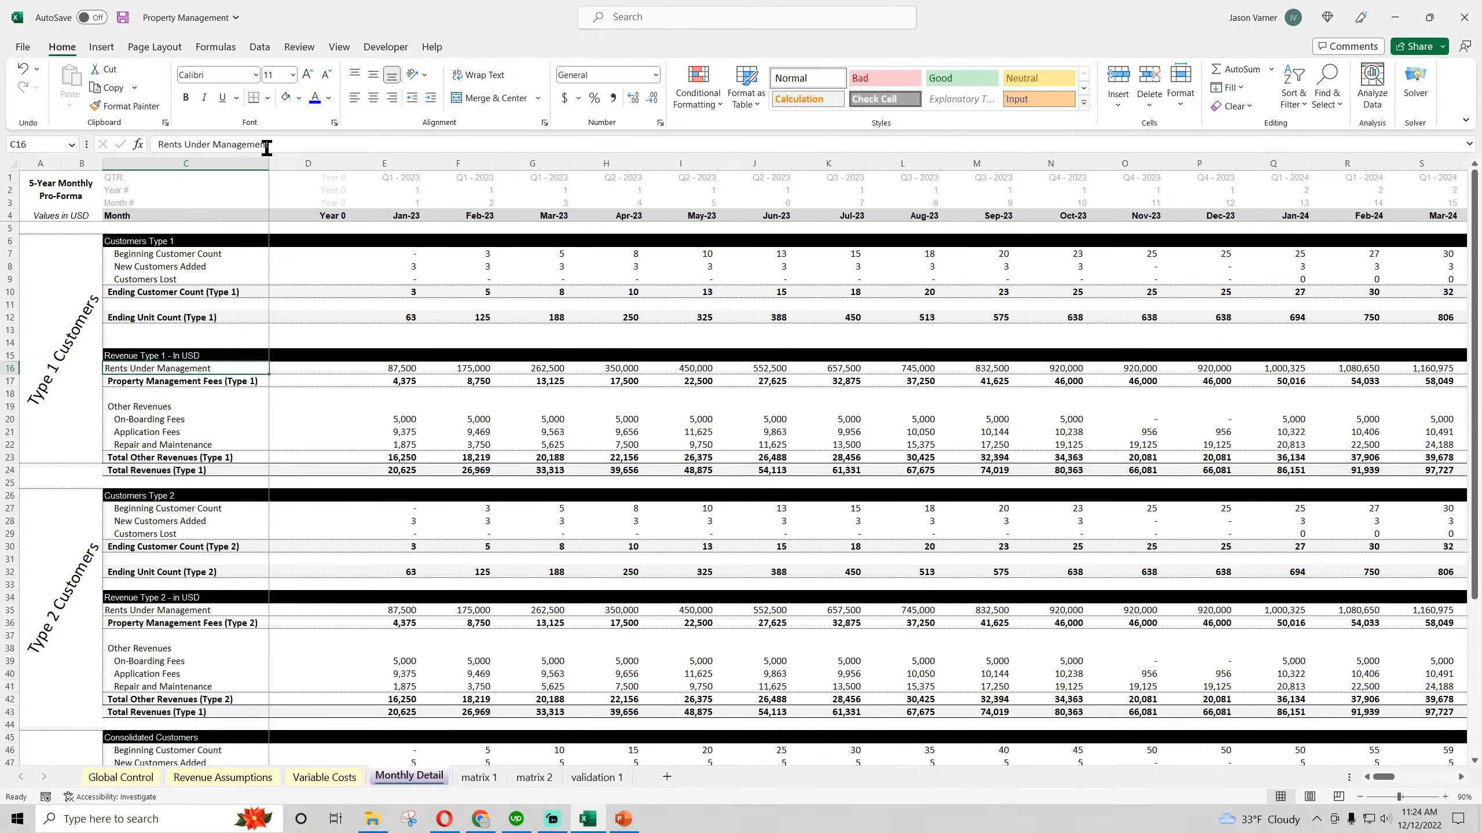
click(203, 355)
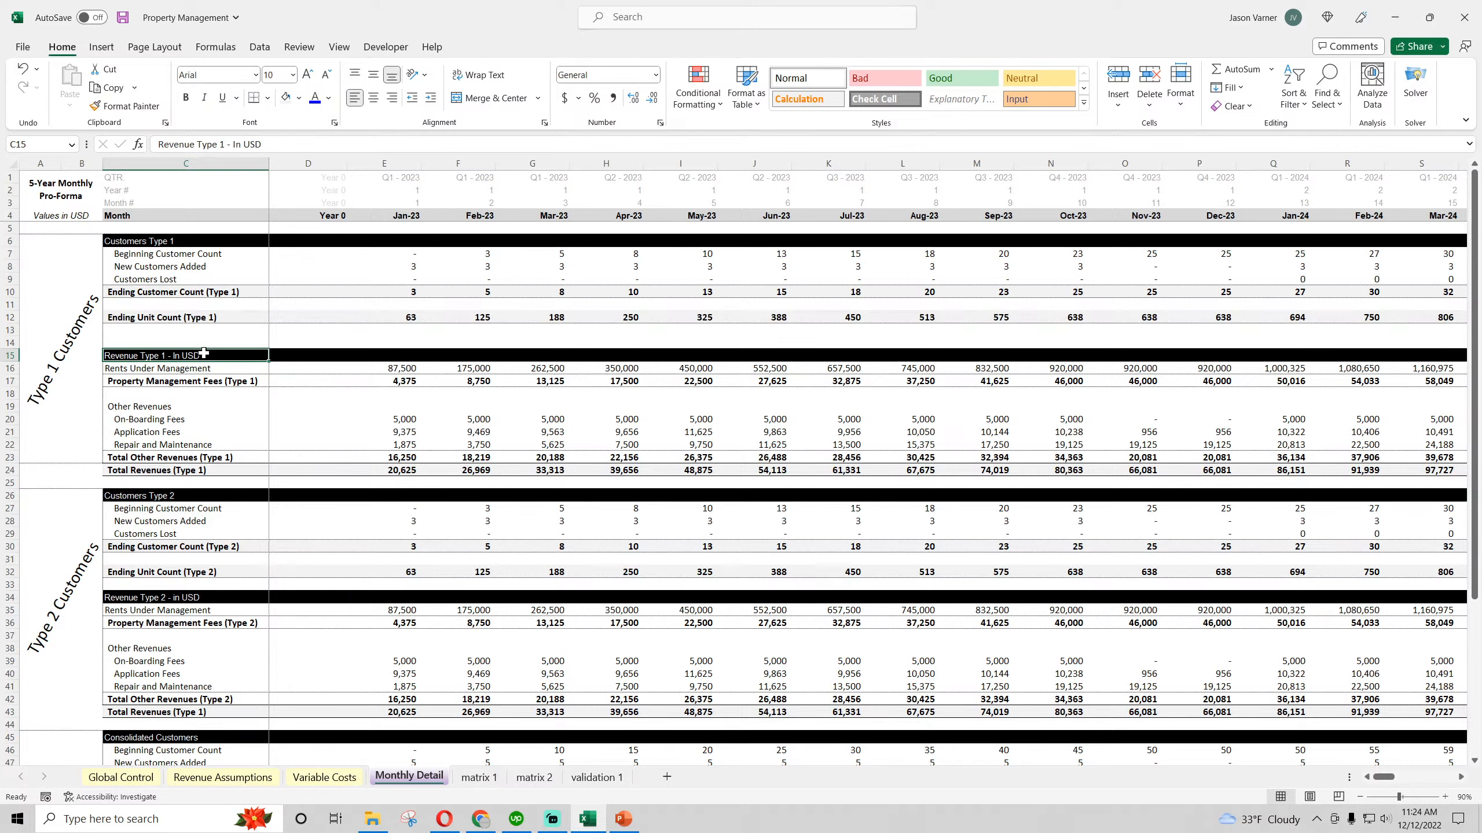
click(404, 432)
click(411, 268)
click(413, 281)
click(536, 287)
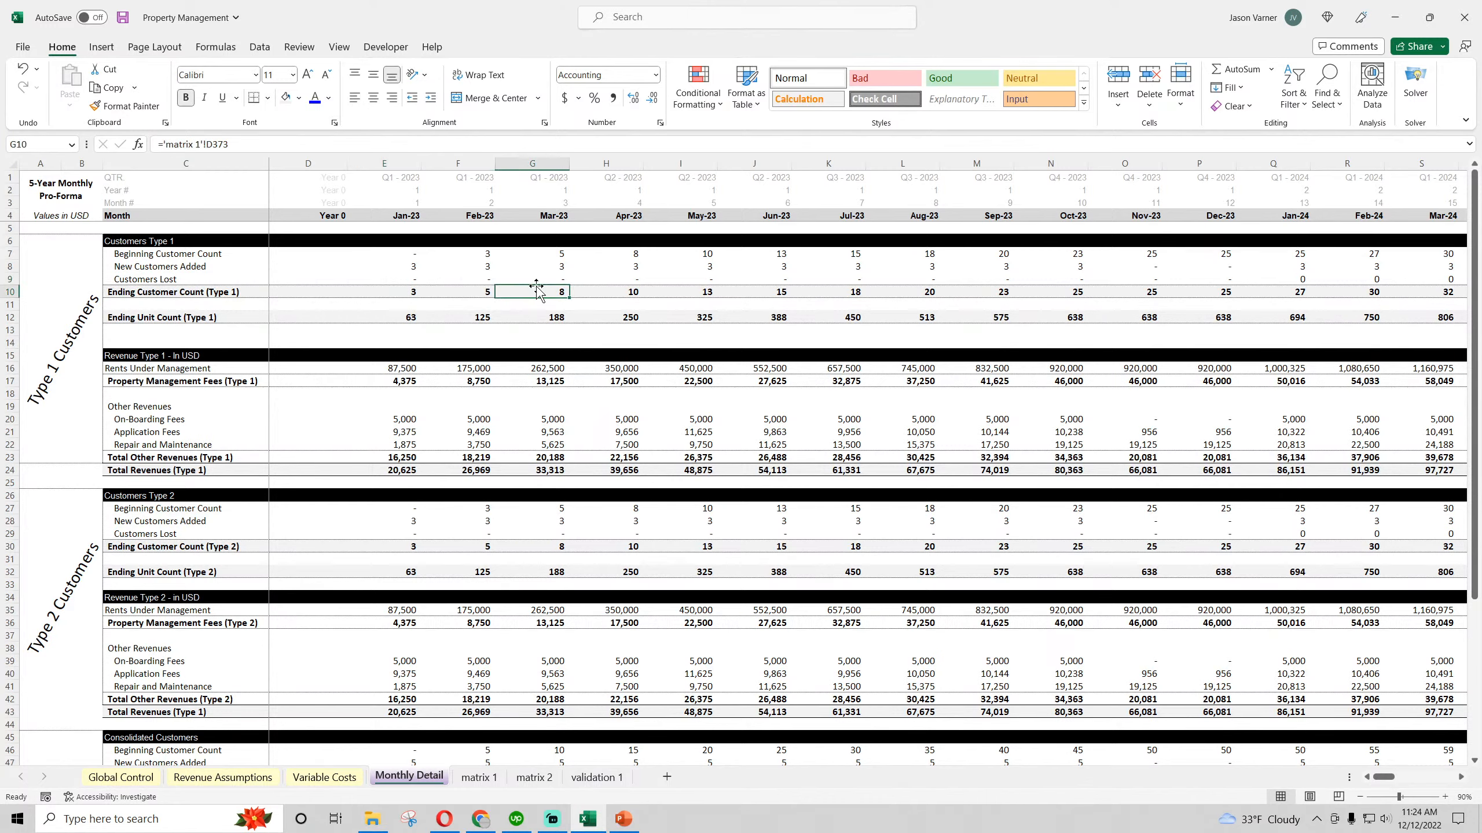
Change the consolidated revenue section heading in C54 to "Consolidated Revenues - in USD"
scroll(324, 383, down, 4)
click(184, 356)
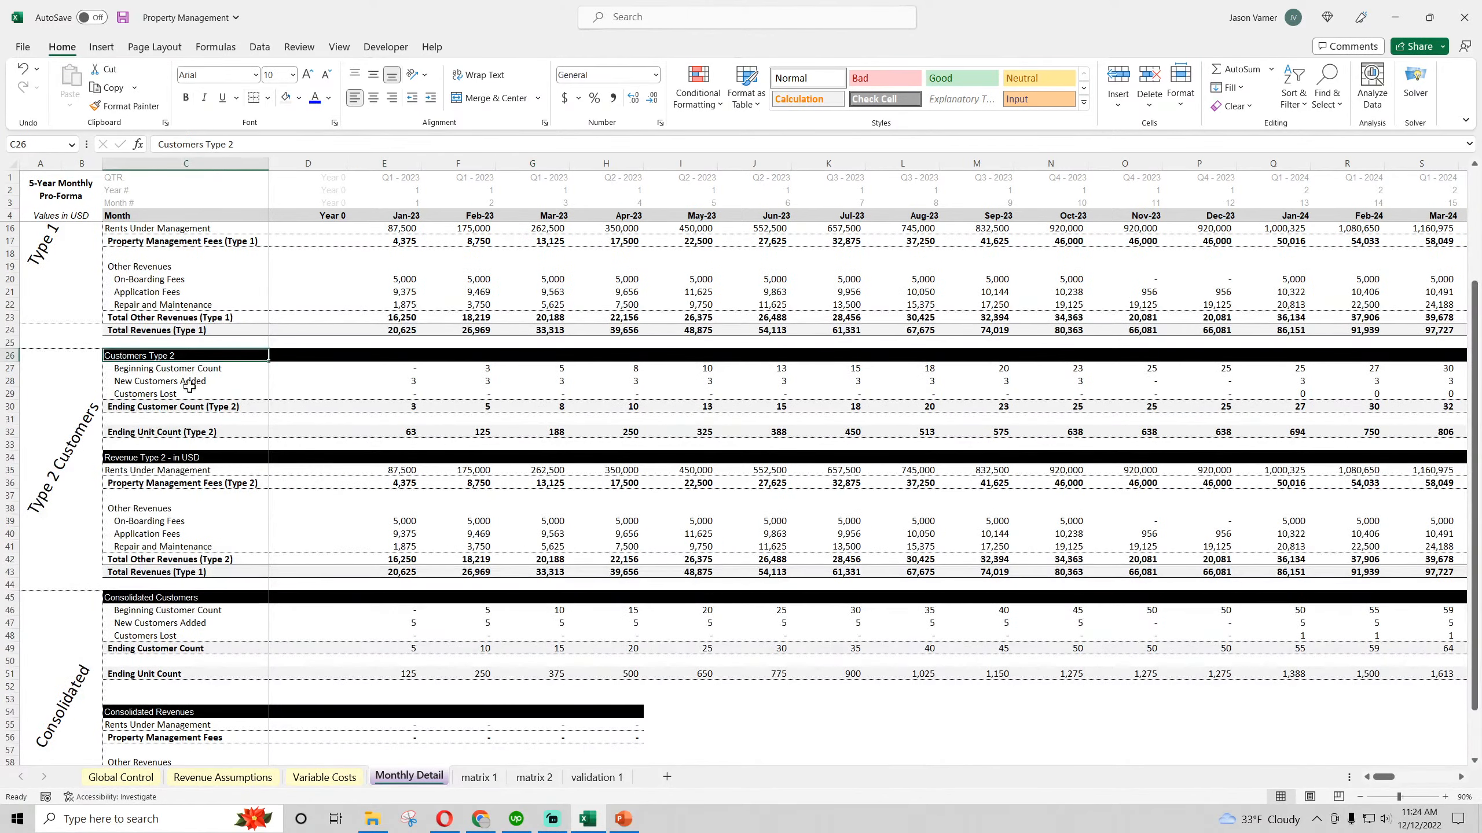
click(202, 457)
scroll(201, 457, down, 4)
click(205, 571)
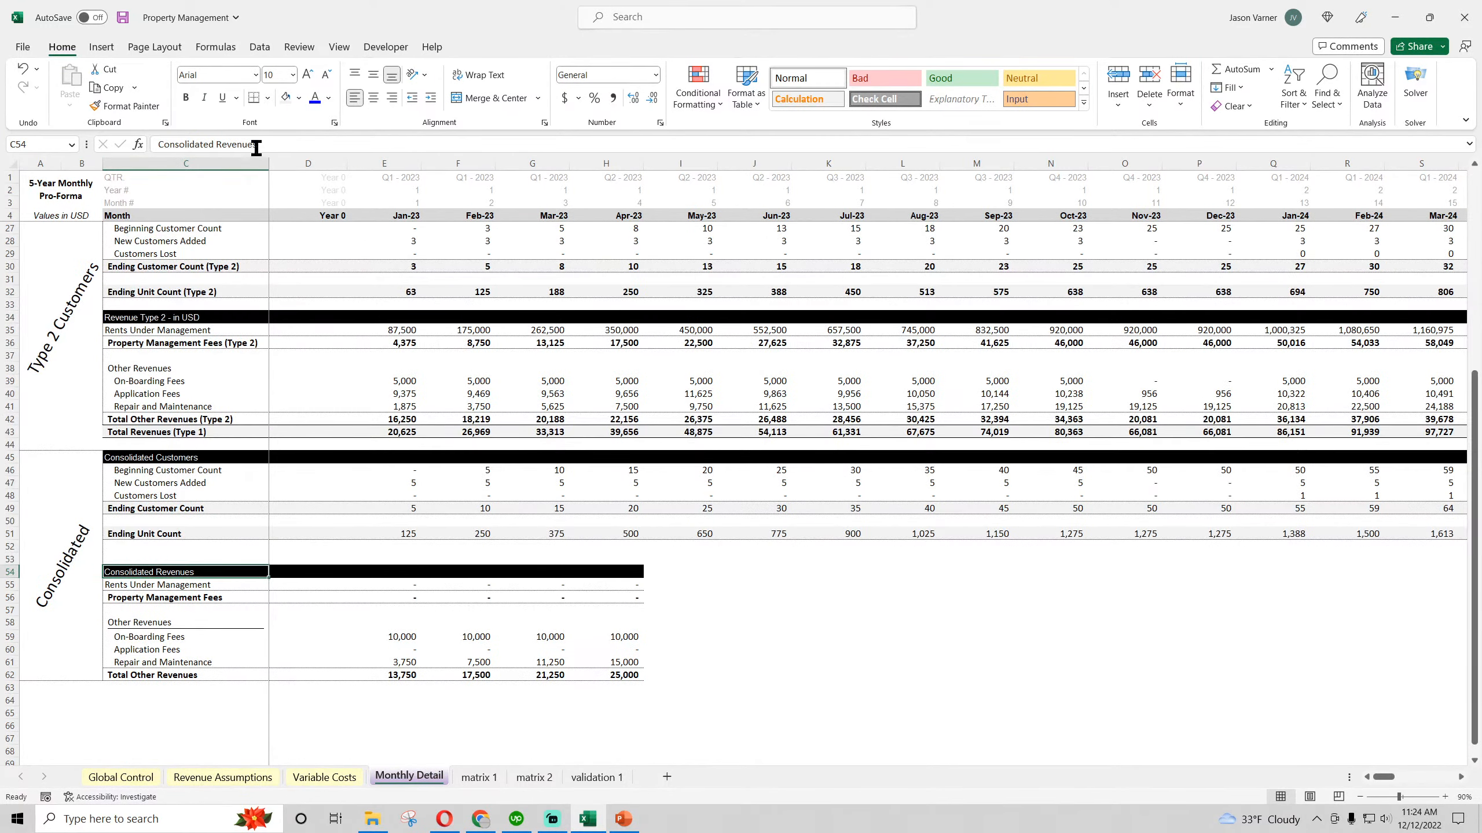
click(280, 144)
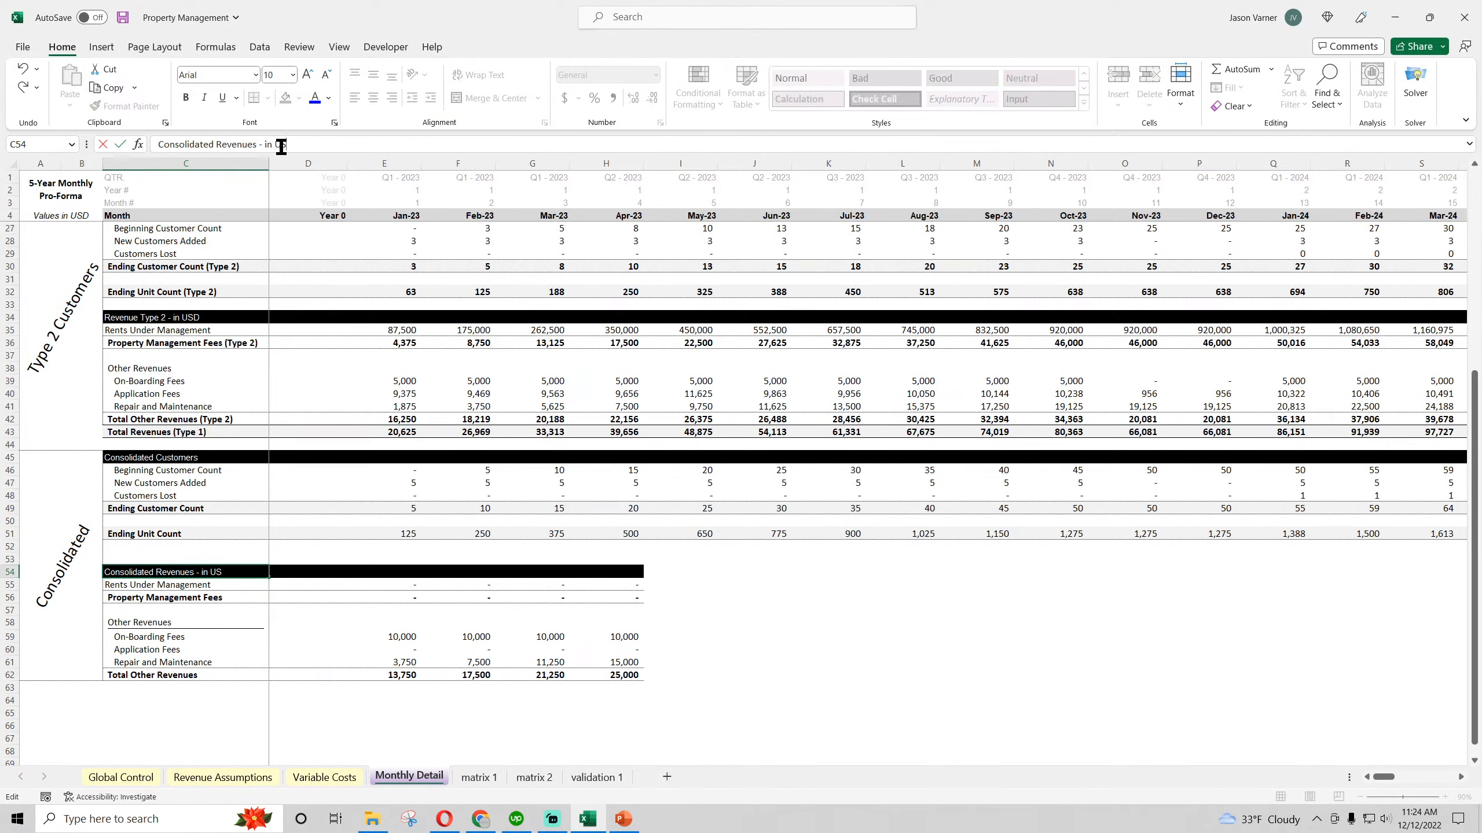
text(D)
key(Return)
Change the customer count label in C49 to "Consolidated Ending Customer Count"
click(161, 599)
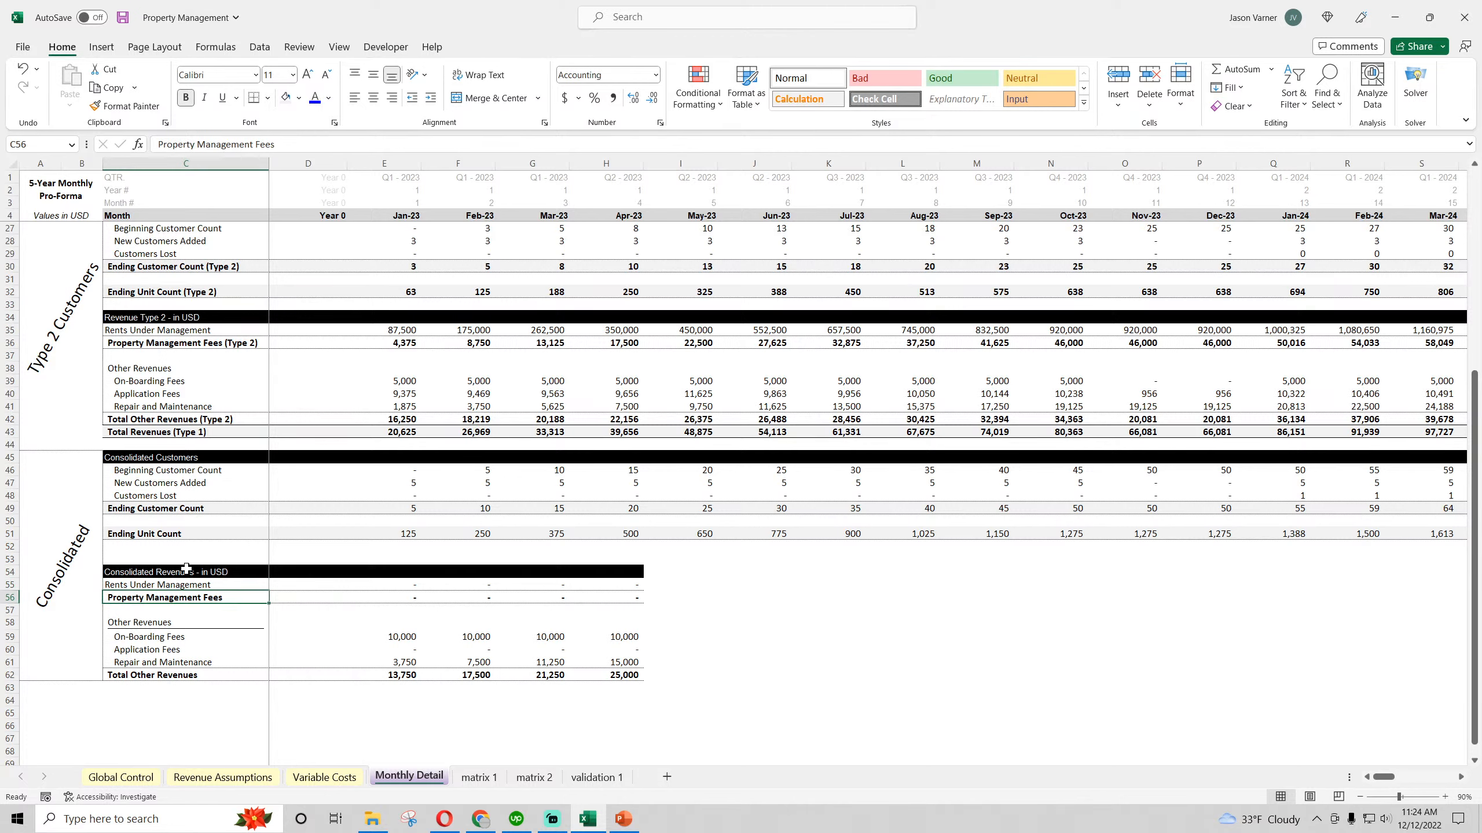
click(149, 512)
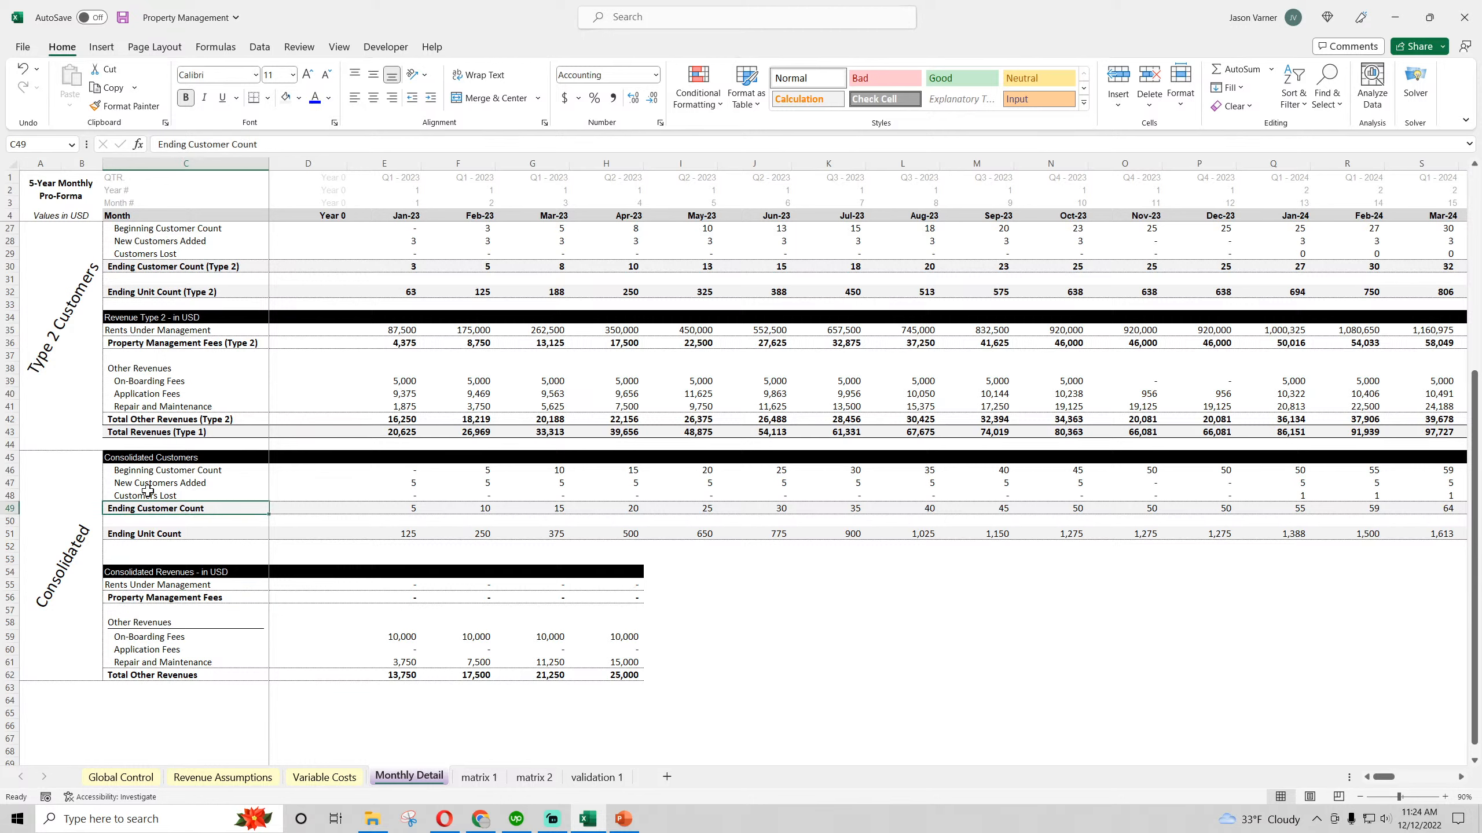
click(161, 146)
text(Consolidated)
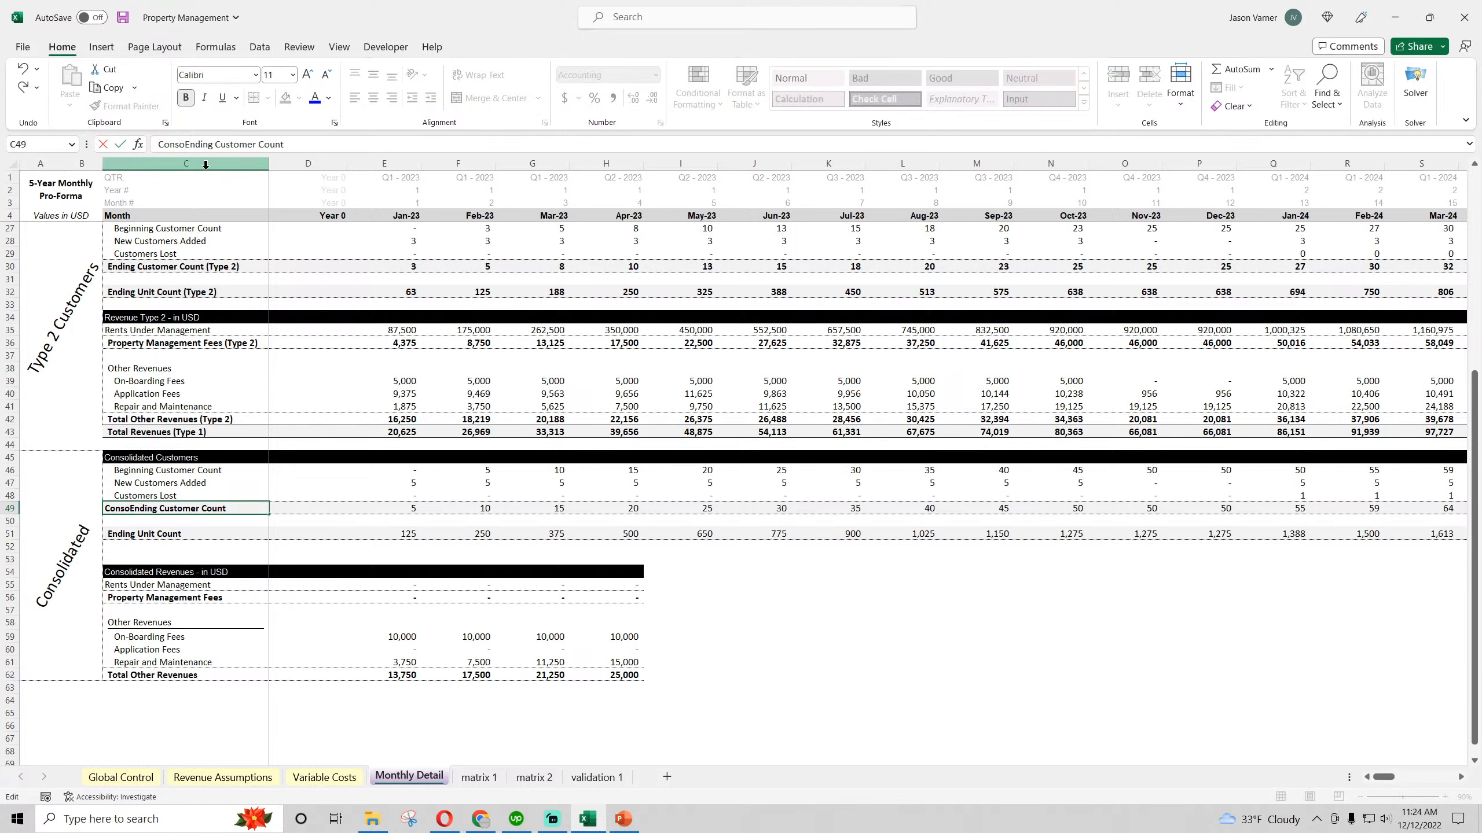
key(Return)
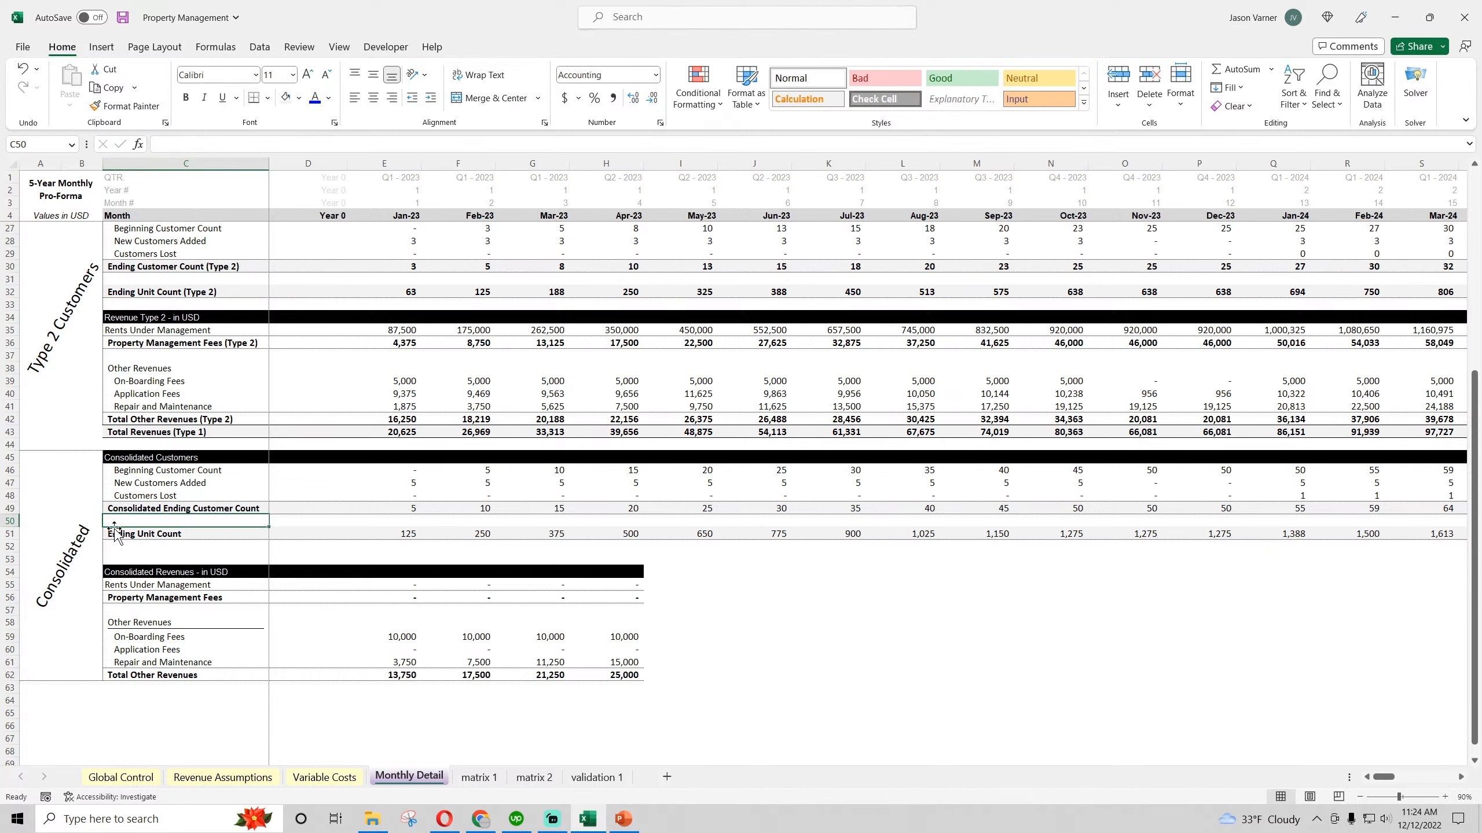
Change the unit count label in C51 to "Consolidated Ending Unit Count"
key(Down)
click(160, 146)
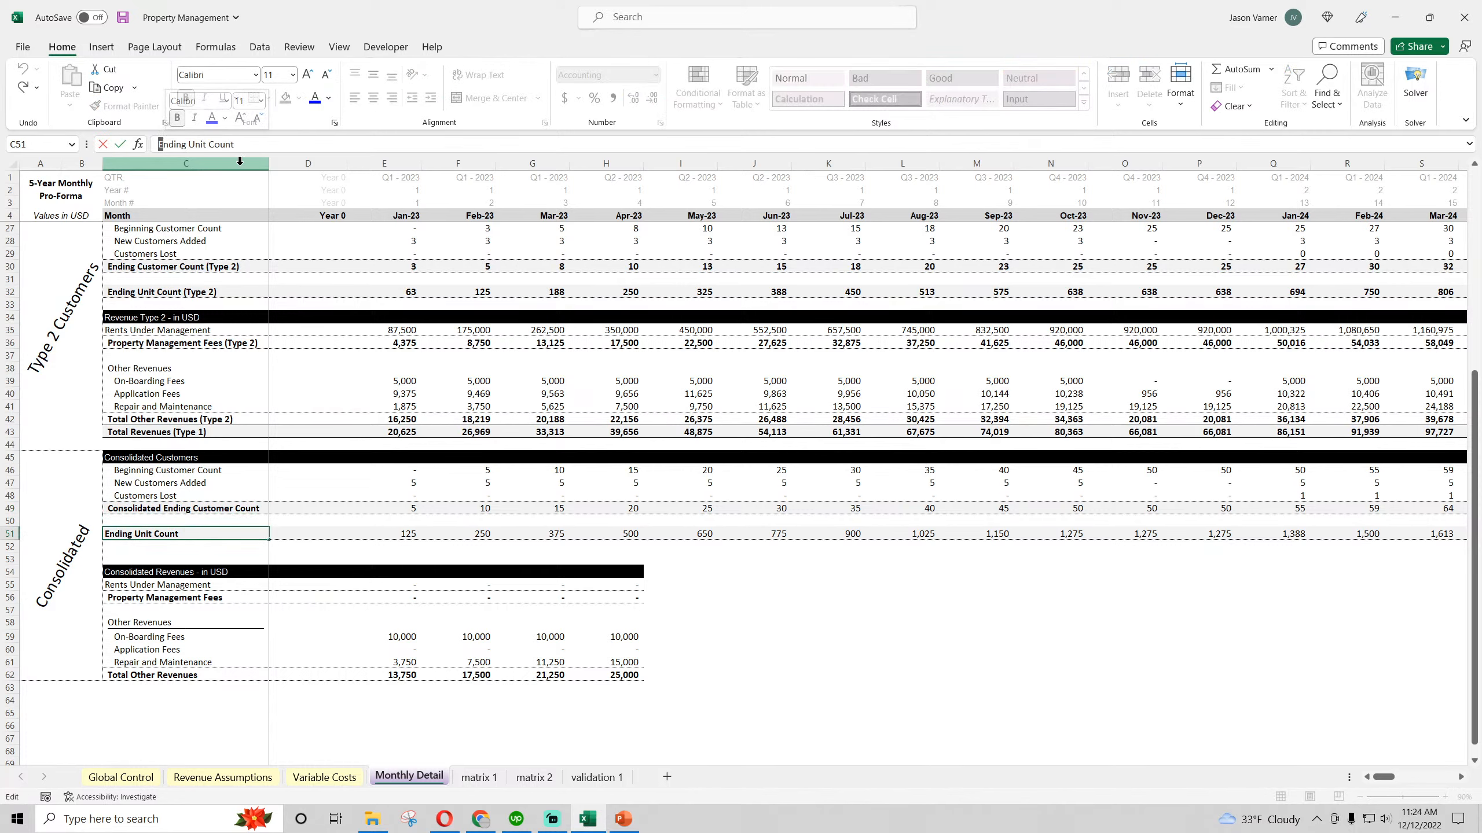
text(Consolidated)
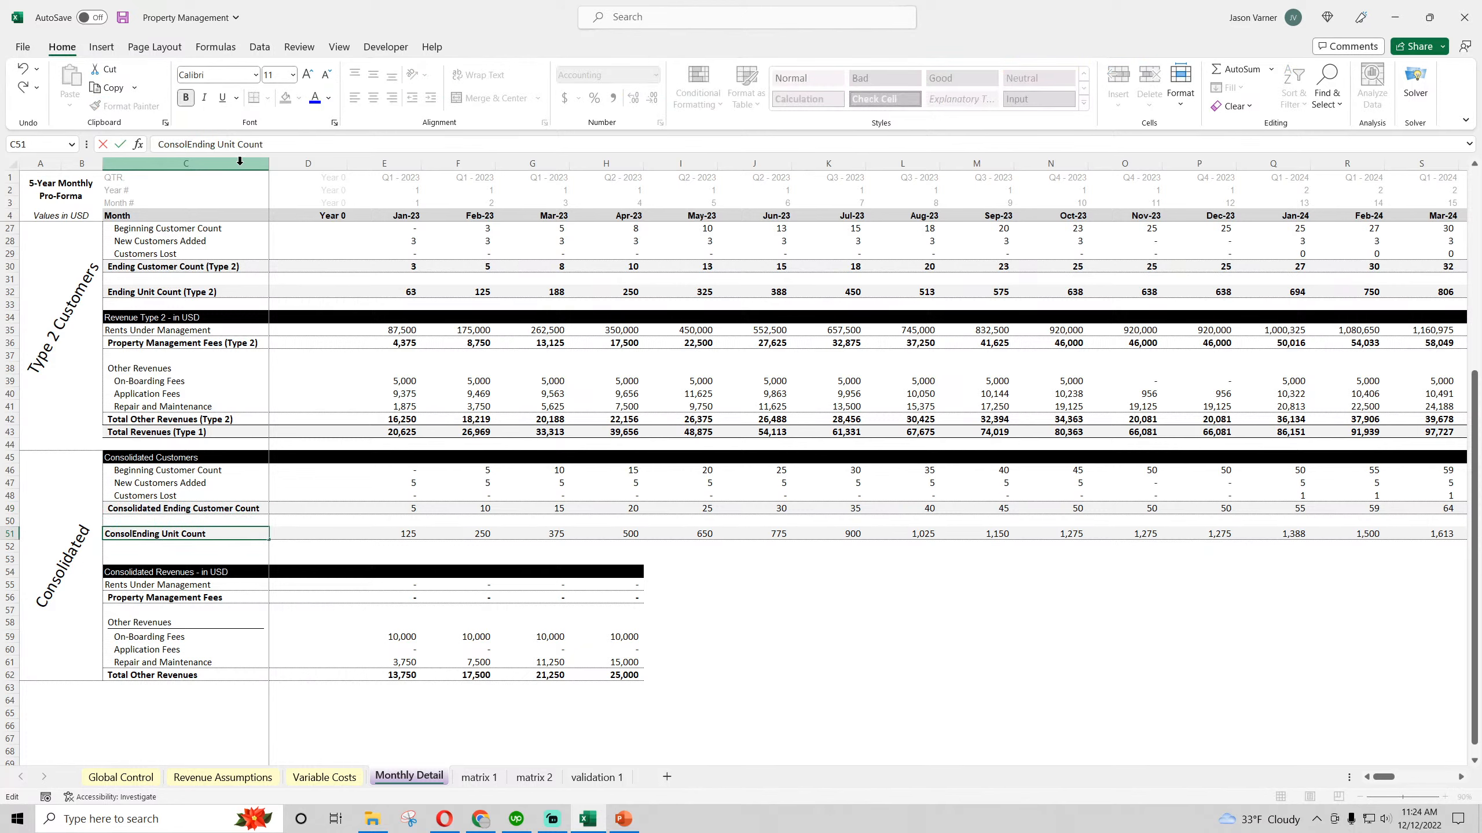
key(Return)
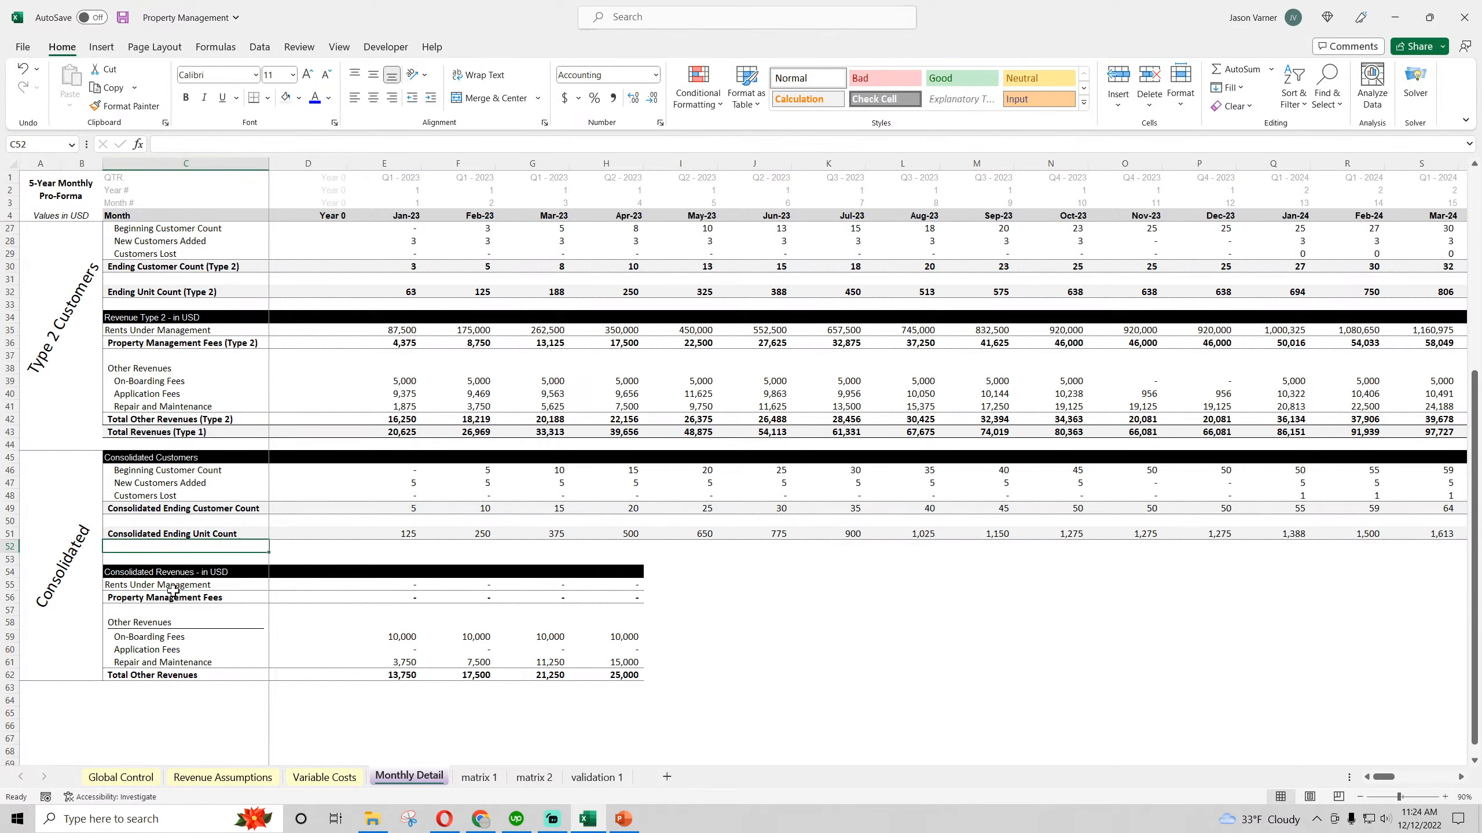
Change the label in C56 to "Consolidated Property Management Fees" and widen column C to fit it
key(Down)
key(Down)
key(Down)
key(Down)
click(168, 147)
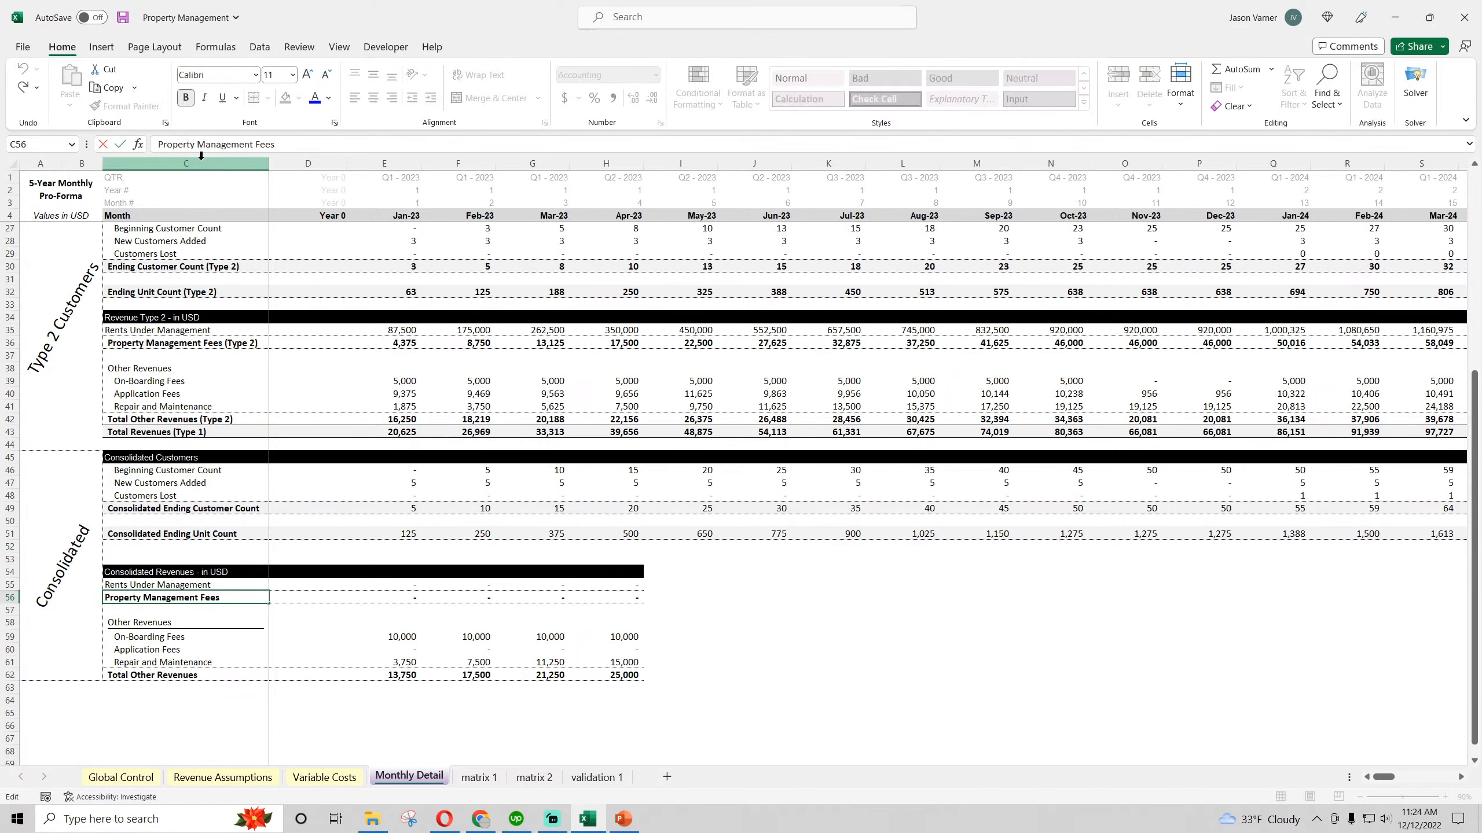
text(Consolidated)
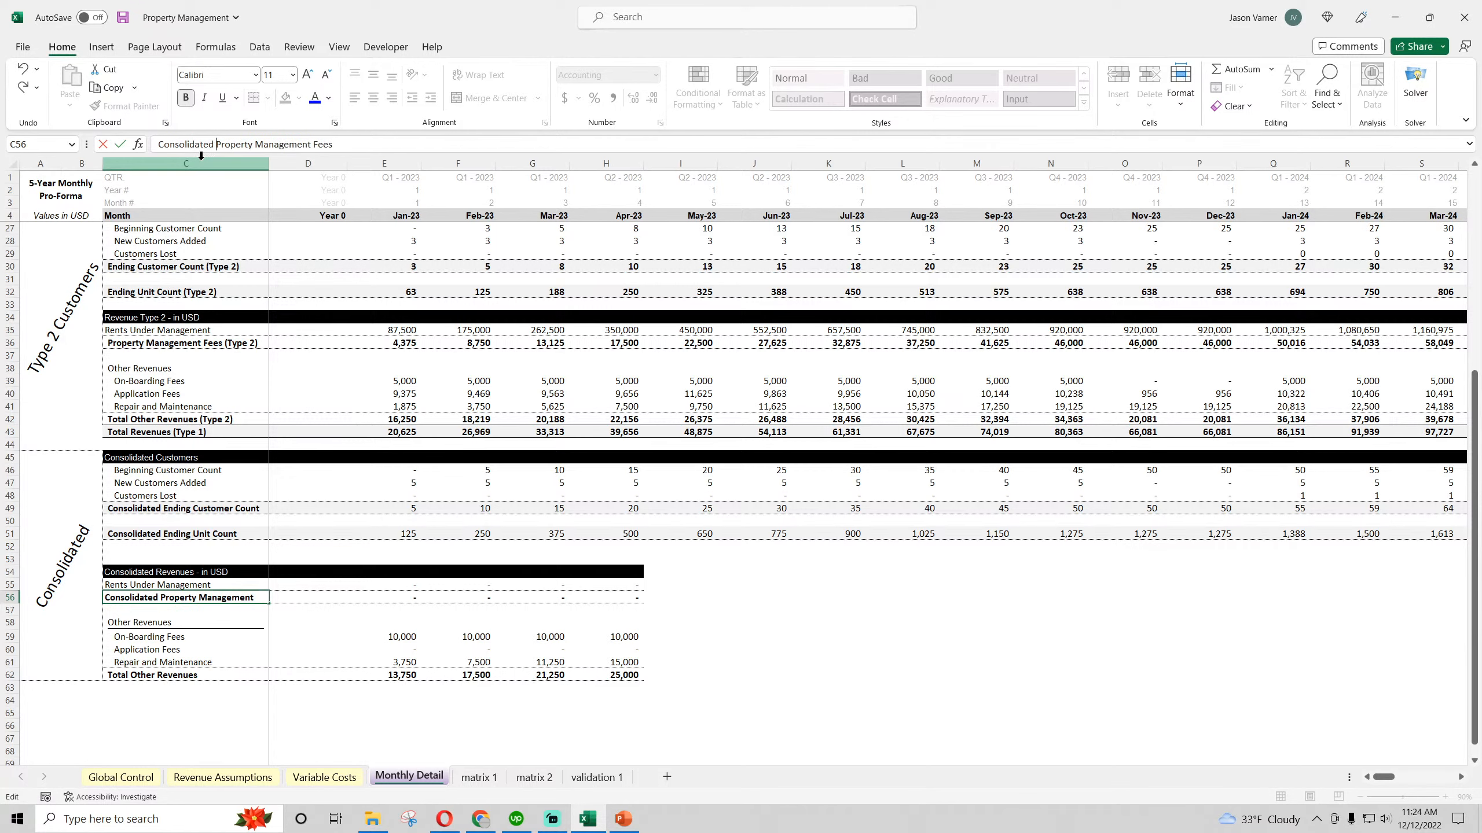
key(Return)
drag(269, 163, 293, 163)
Change the other revenues total label in C62 to "Consolidated Total Other Revenues"
click(138, 677)
click(162, 142)
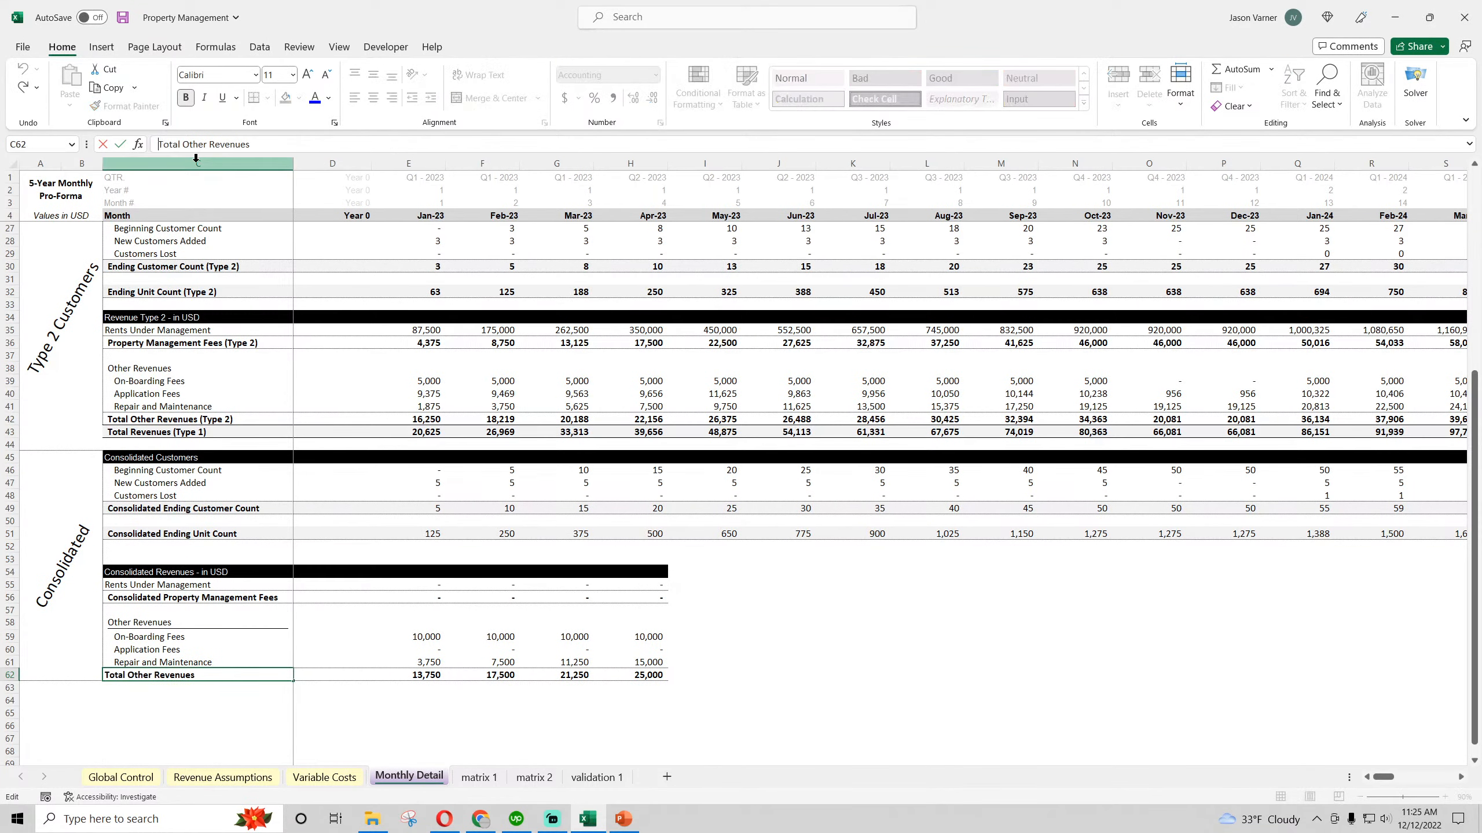
text(Consolidated)
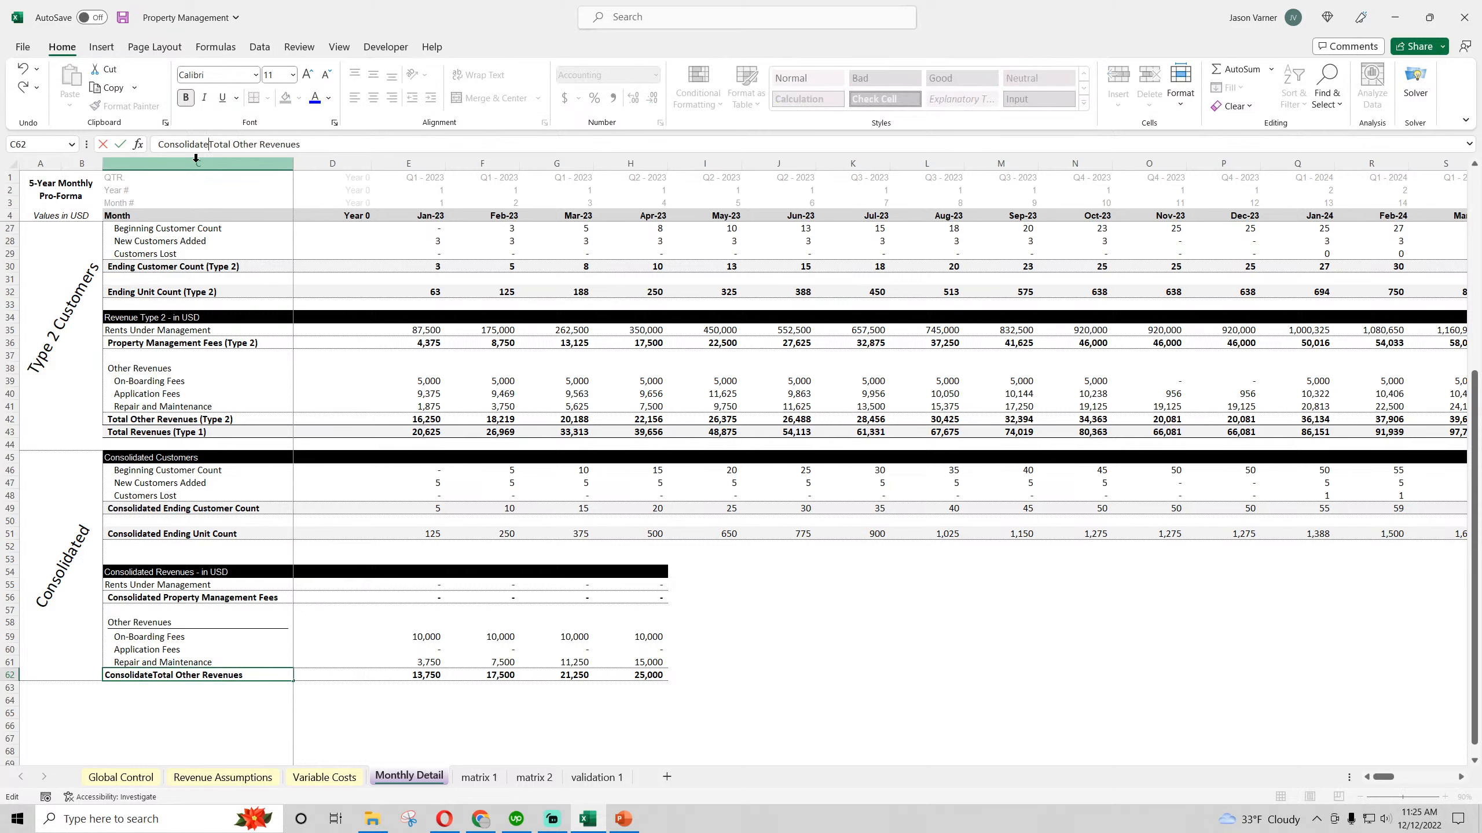
key(Return)
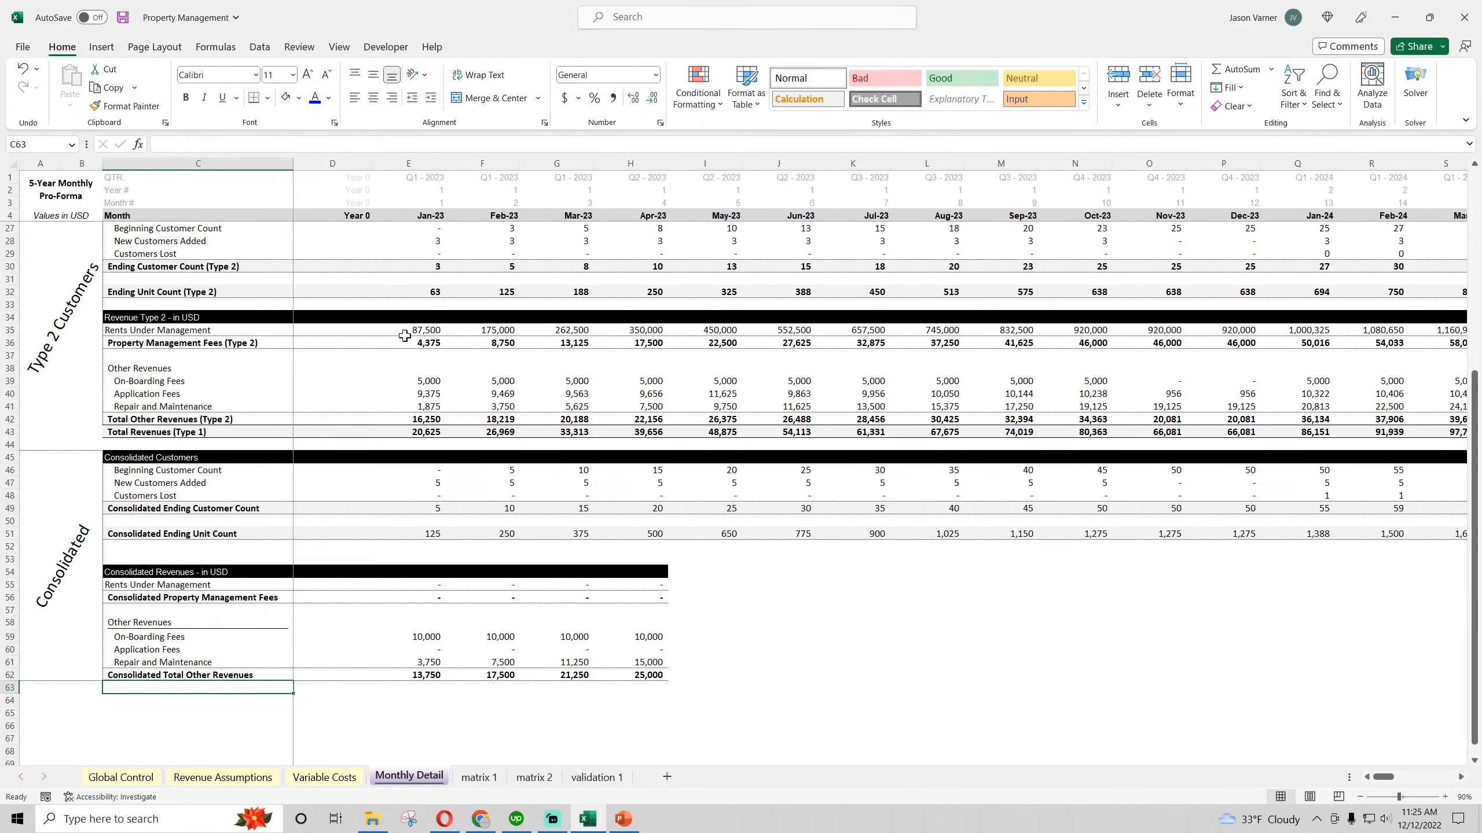
click(427, 469)
click(434, 482)
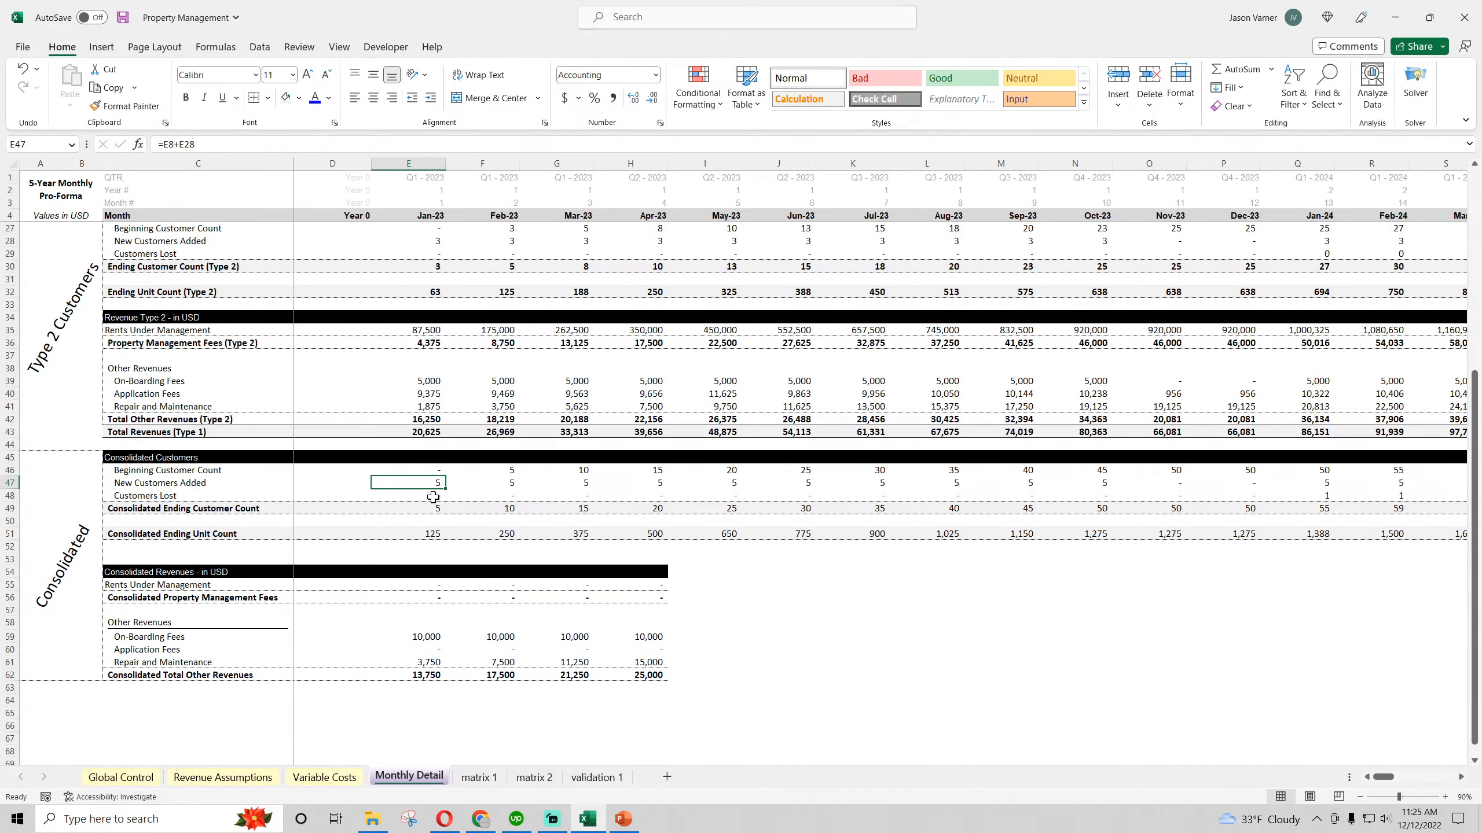
click(434, 496)
click(434, 507)
click(434, 533)
Sum both types' rents under management in E55 with =E35+E16 and fill the formula across through October 2023
click(433, 584)
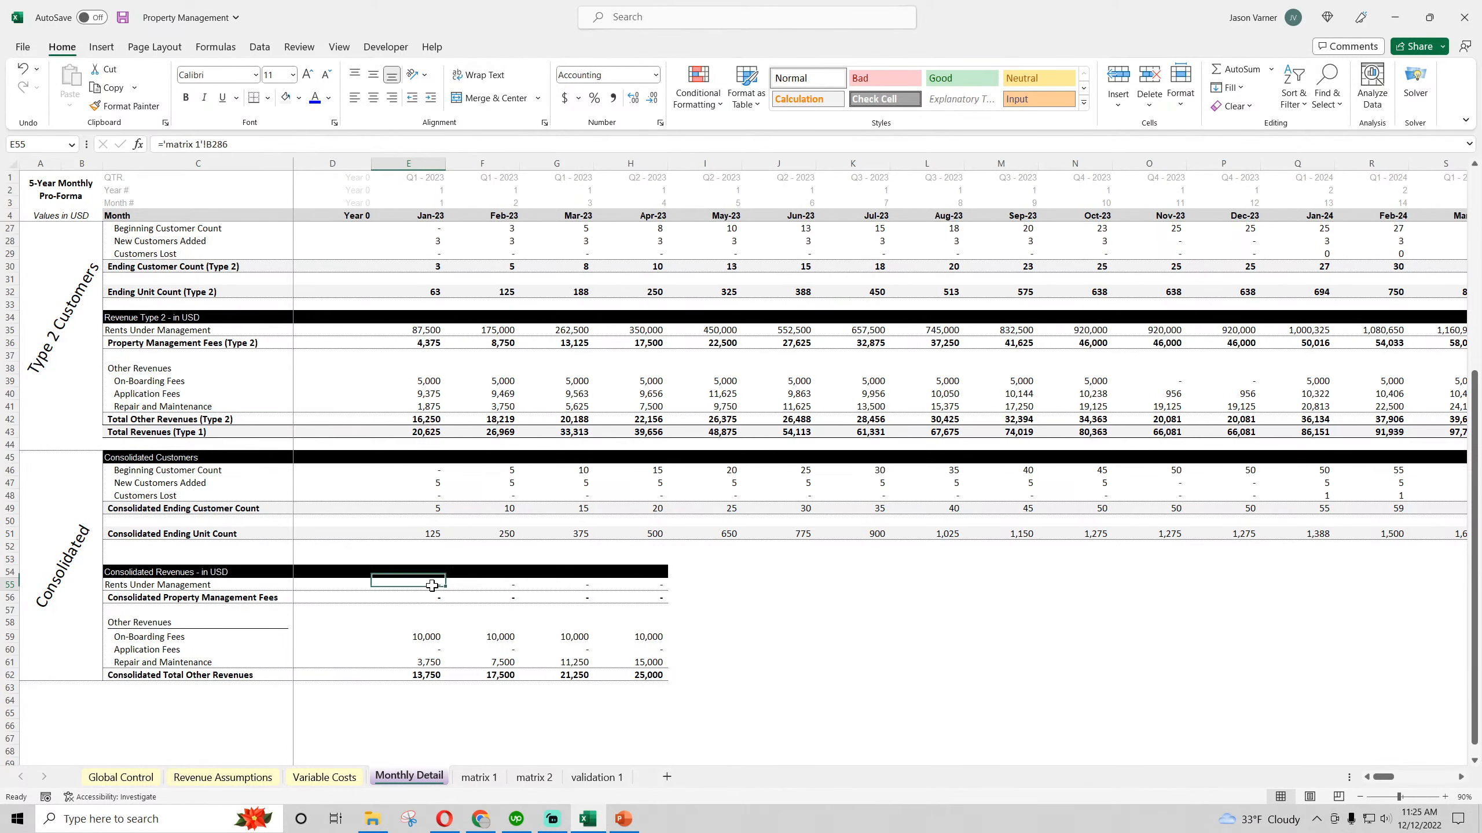
text(=)
scroll(741, 666, up, 4)
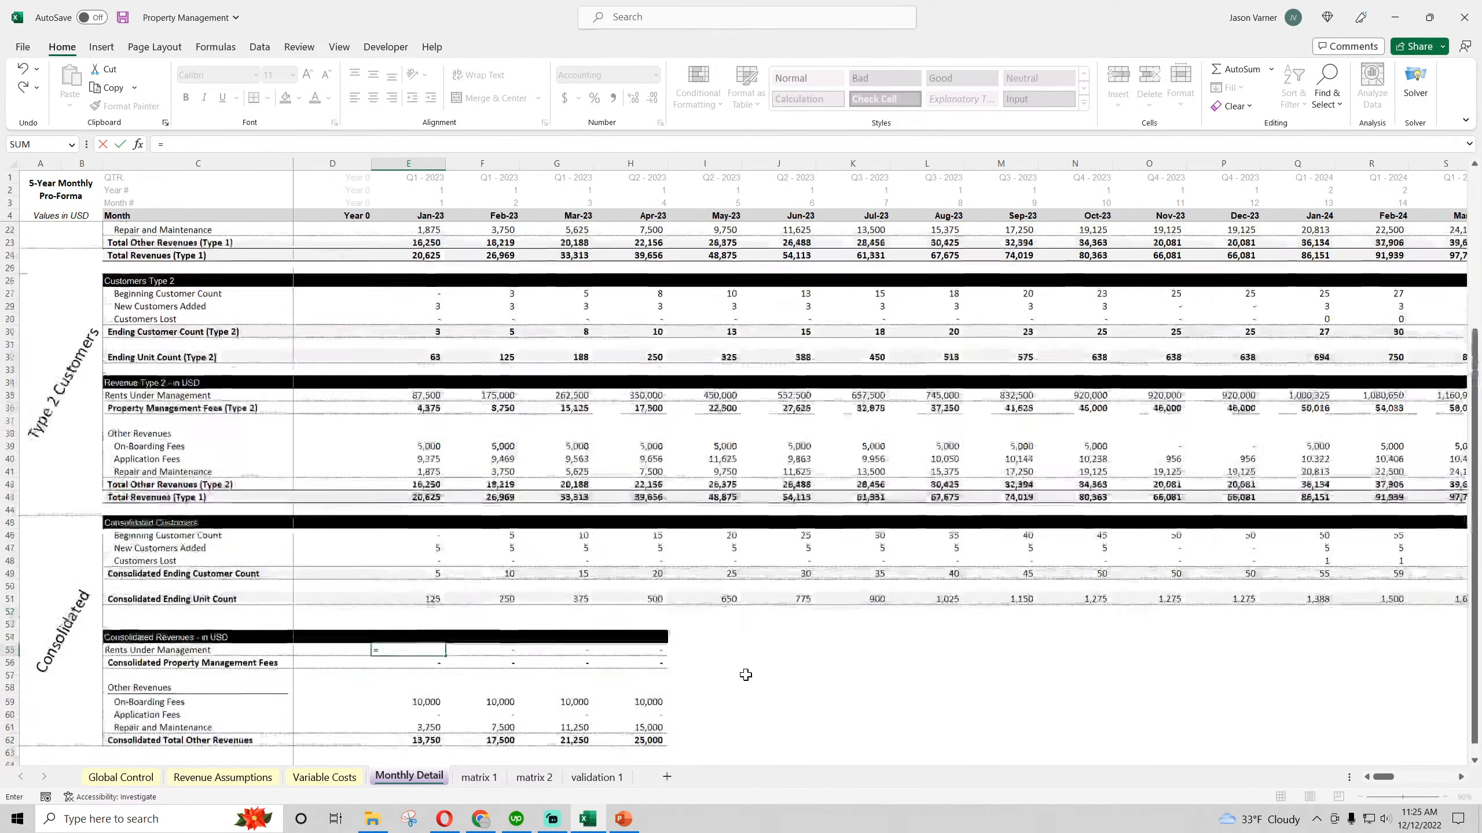
click(429, 470)
text(+)
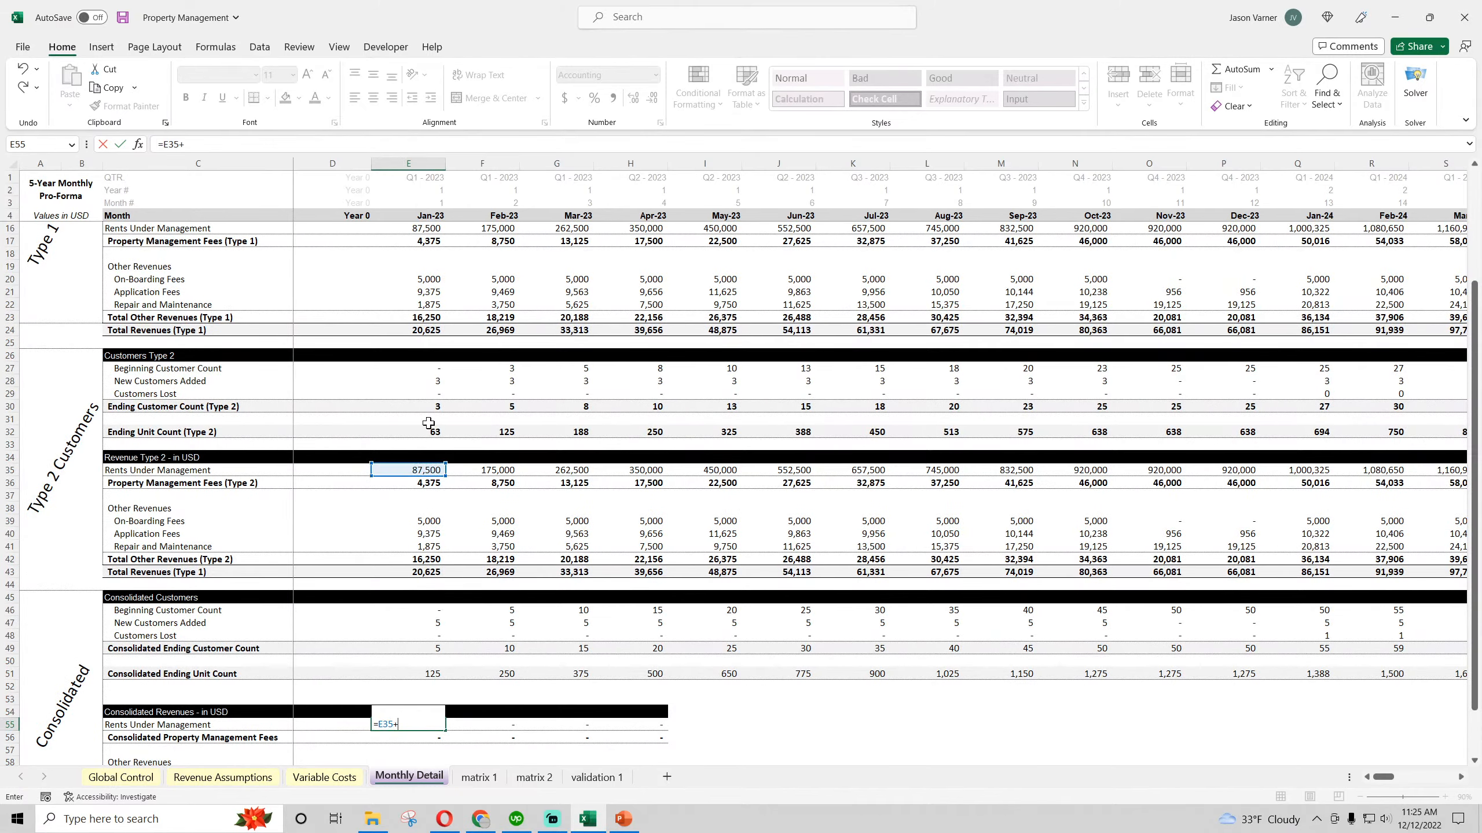
scroll(424, 273, up, 4)
click(430, 368)
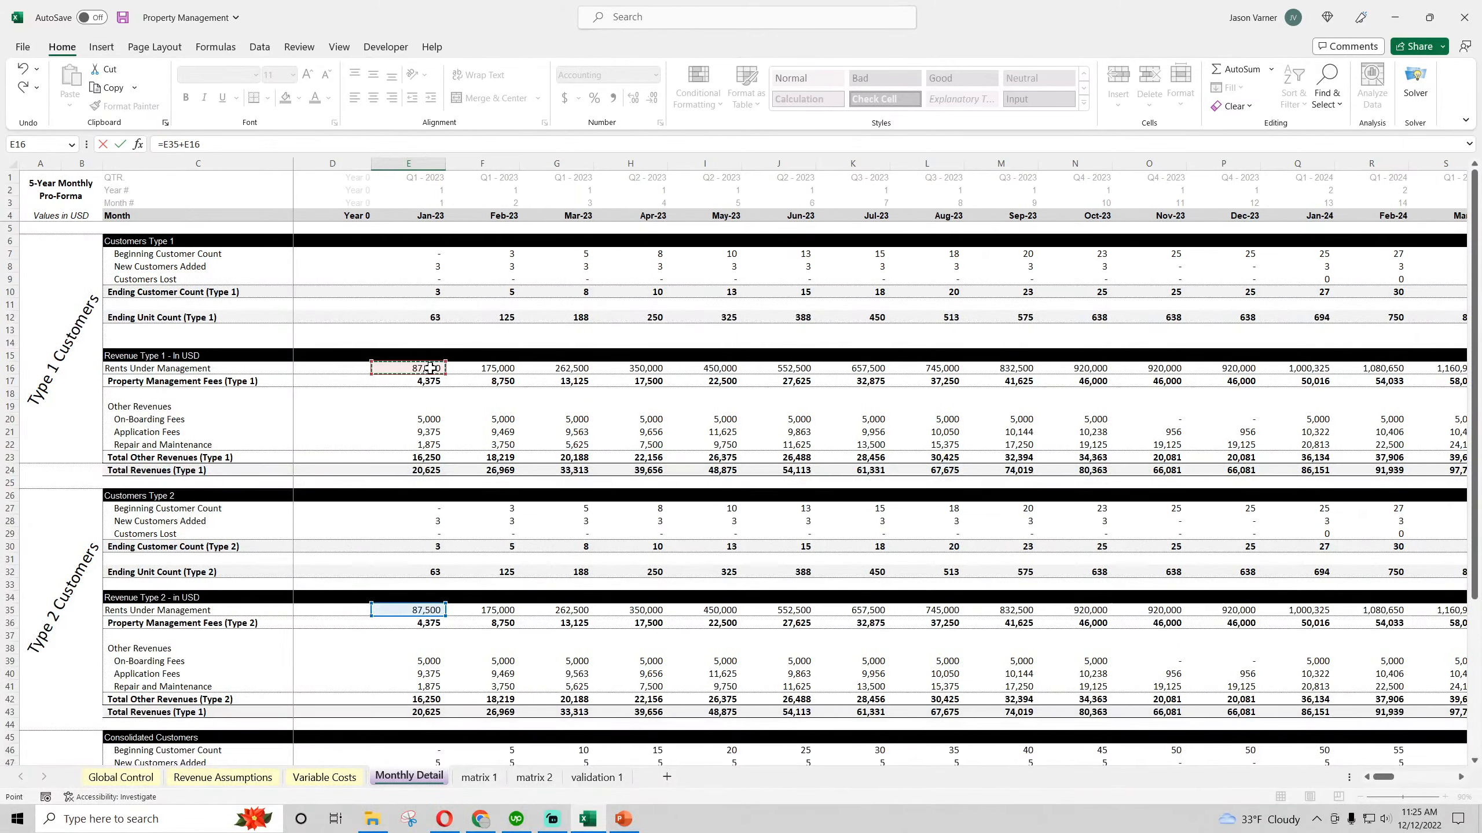
key(ctrl+Return)
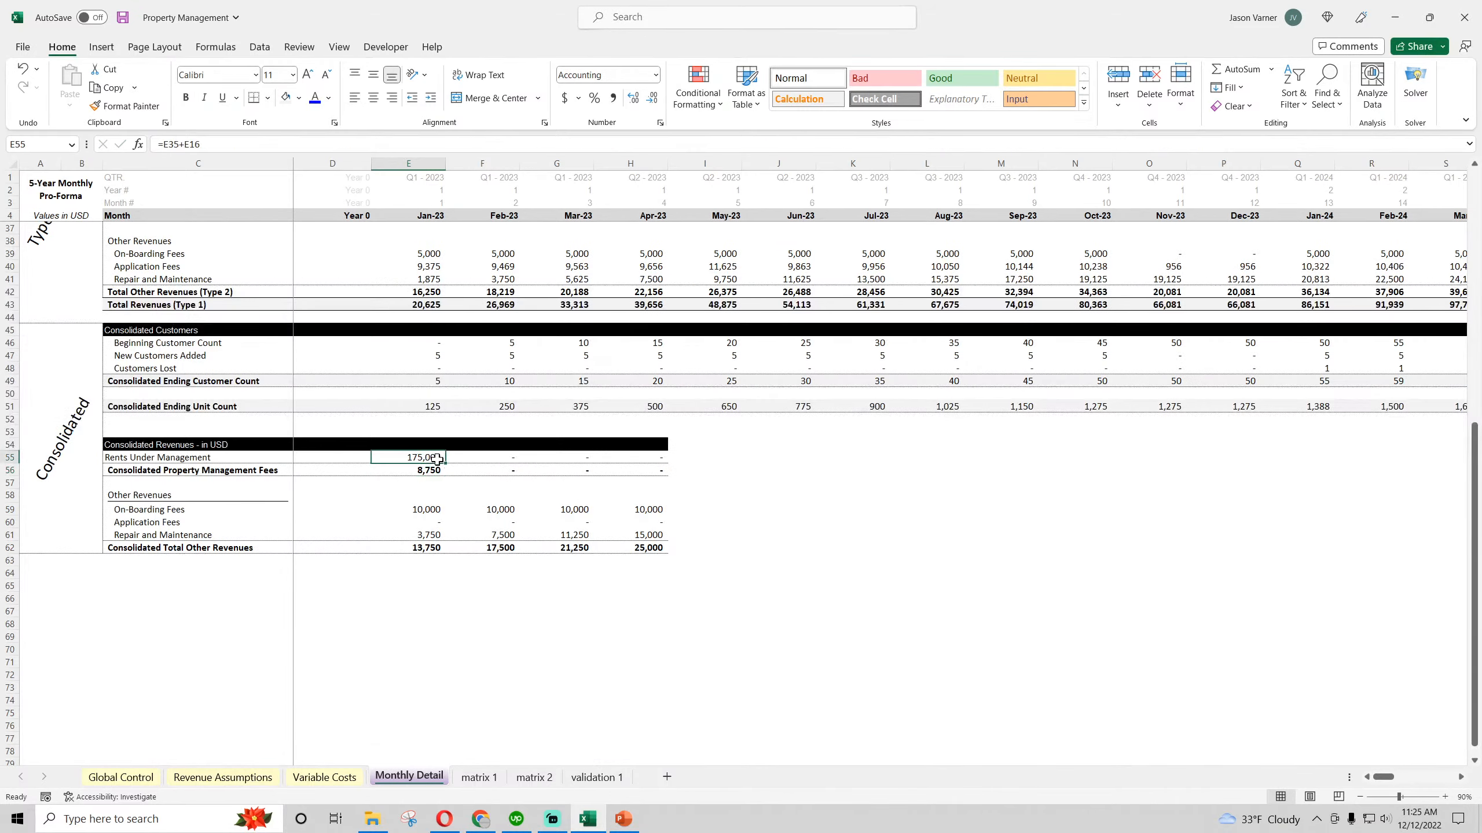
drag(449, 463, 1102, 459)
Sum both types' property management fees in E56 with =E36+E17, then extend it and the black row 54 heading bar through January 2024
click(429, 470)
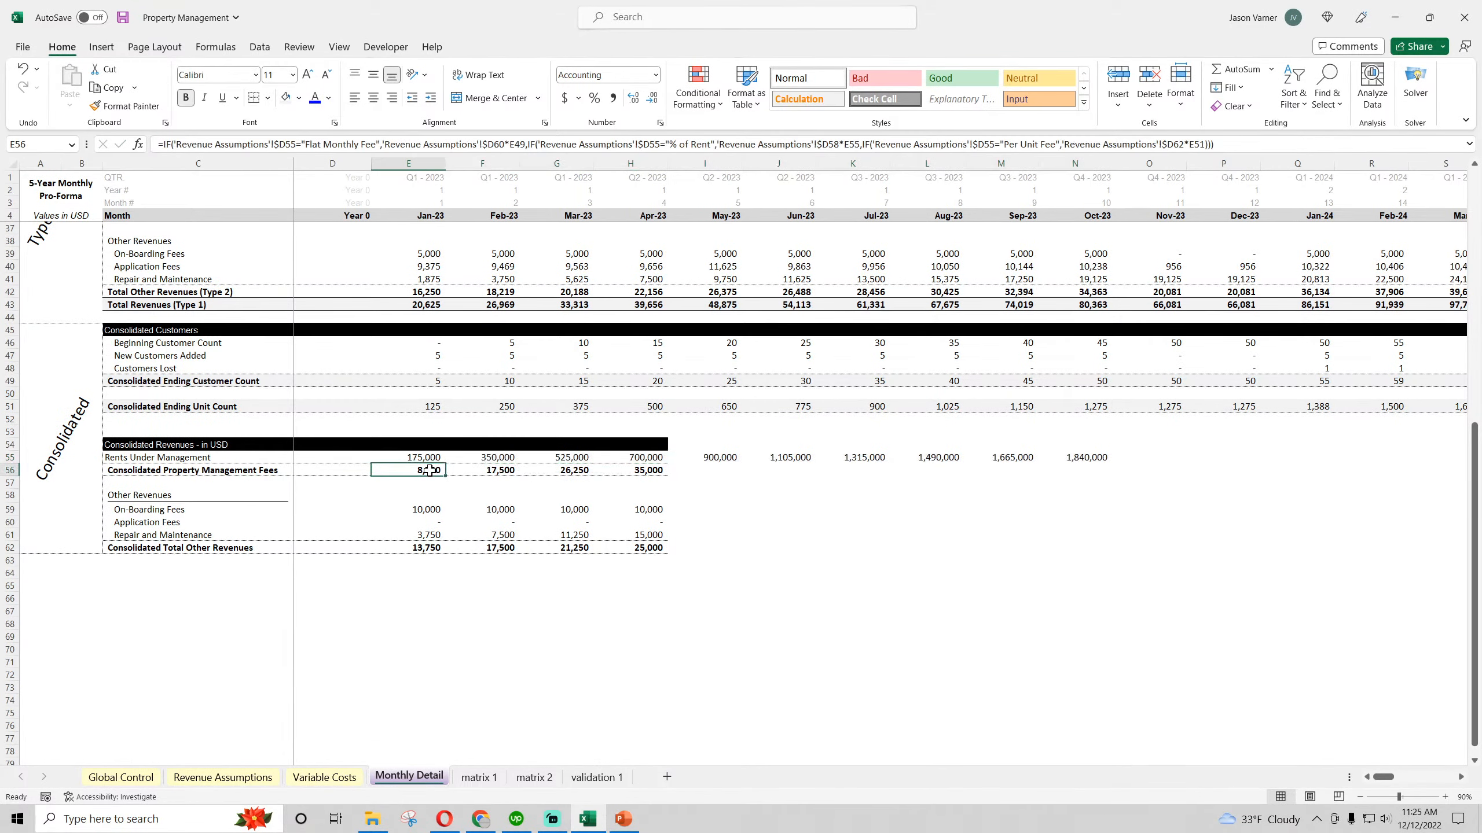
text(=)
scroll(428, 485, up, 7)
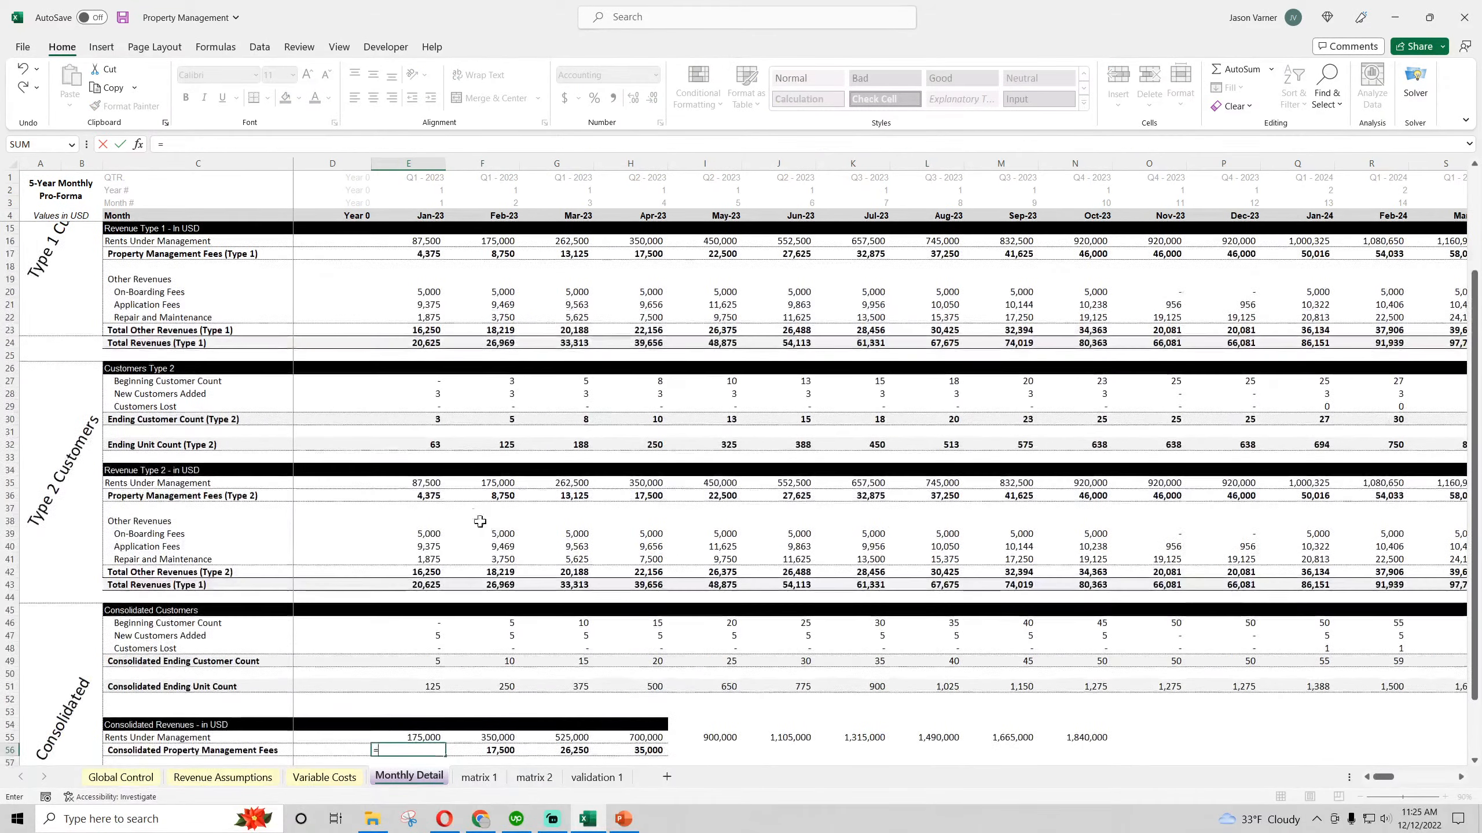
click(426, 496)
text(+)
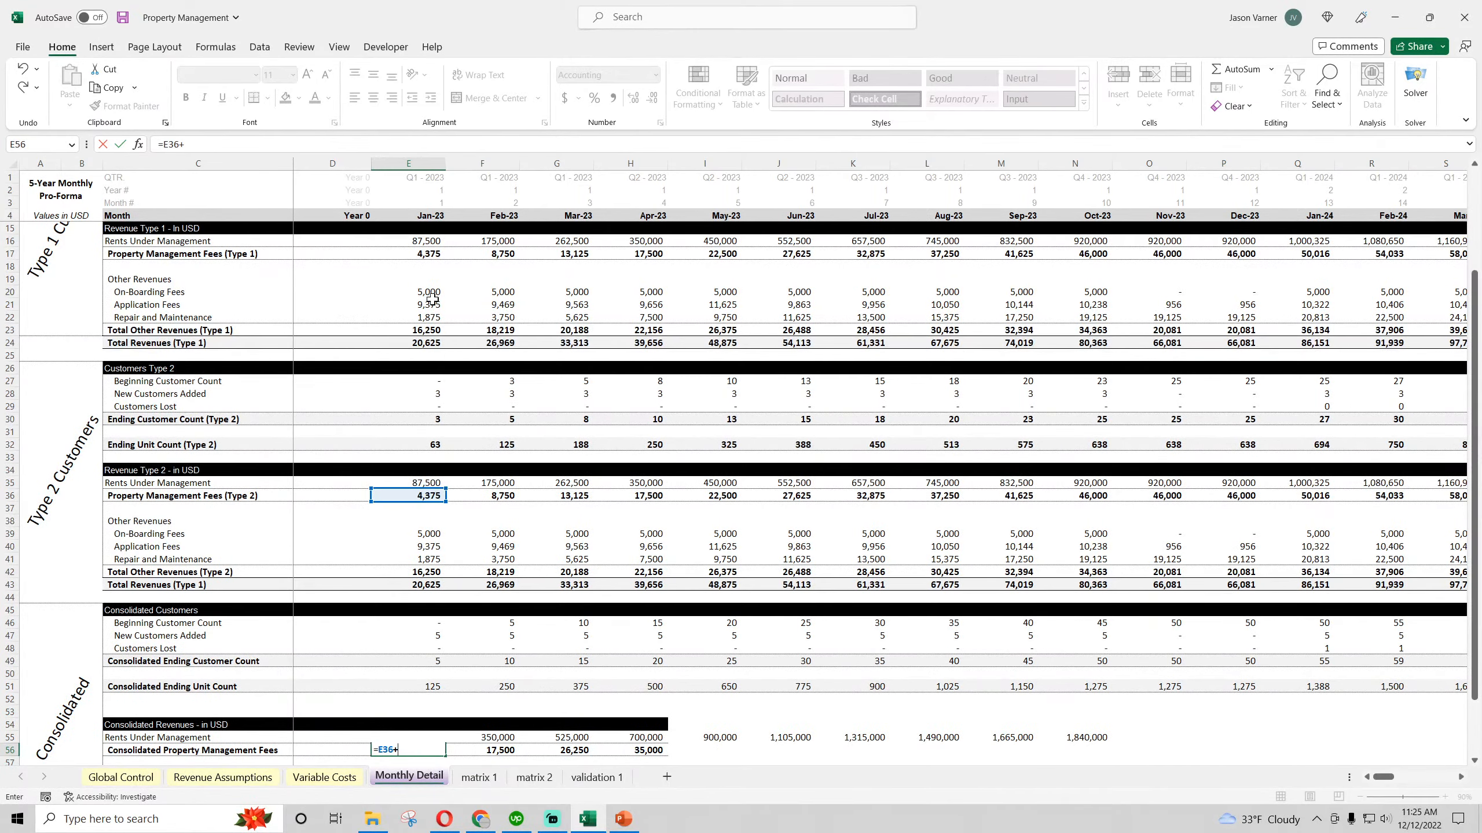
click(423, 257)
key(Return)
scroll(445, 603, down, 4)
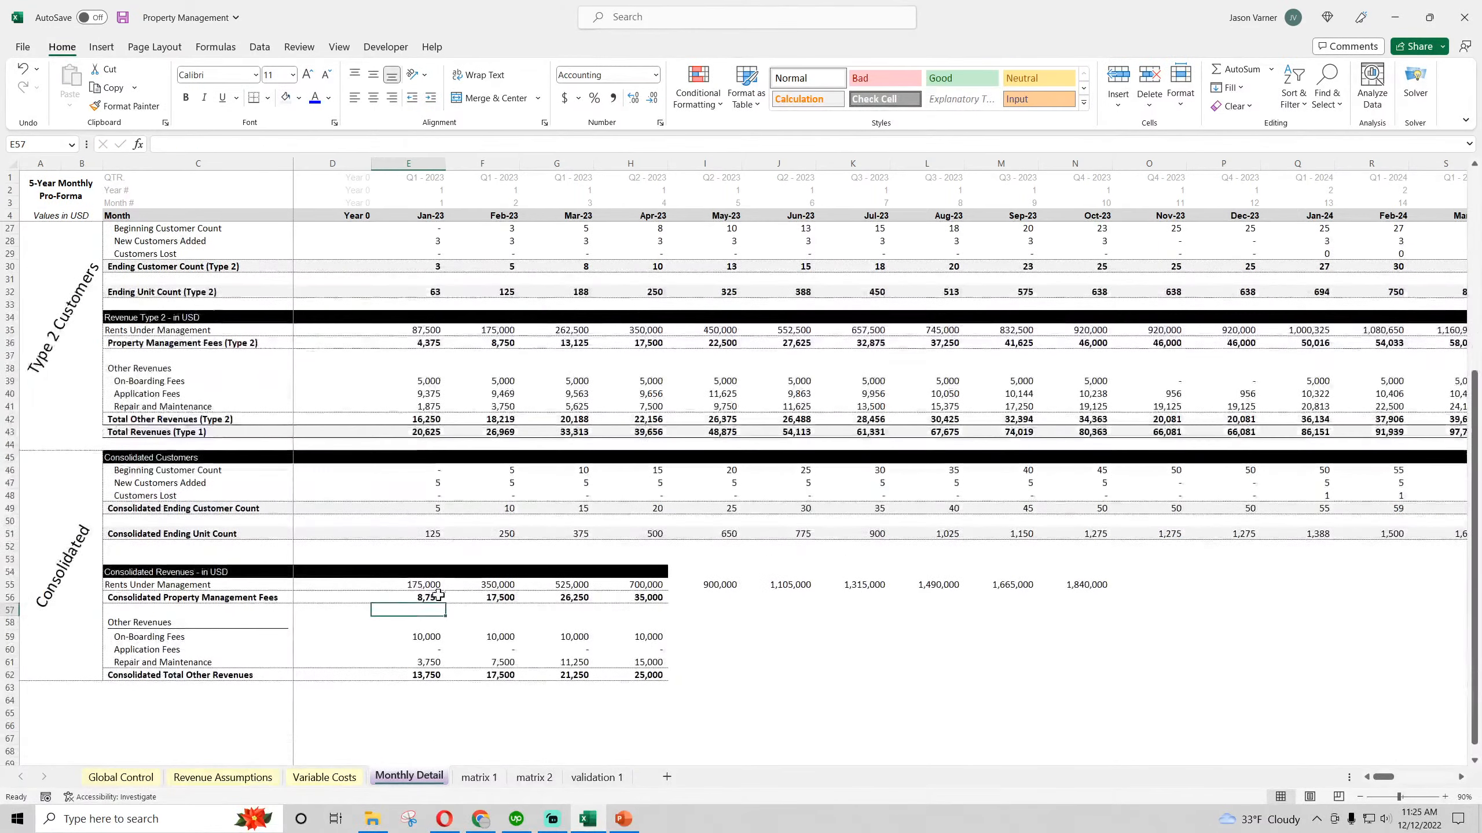
click(431, 598)
drag(445, 603, 1318, 603)
drag(642, 572, 1301, 572)
Sum both types' on-boarding fees in E59 with =E39+E20 and fill the formula down through E62
click(427, 637)
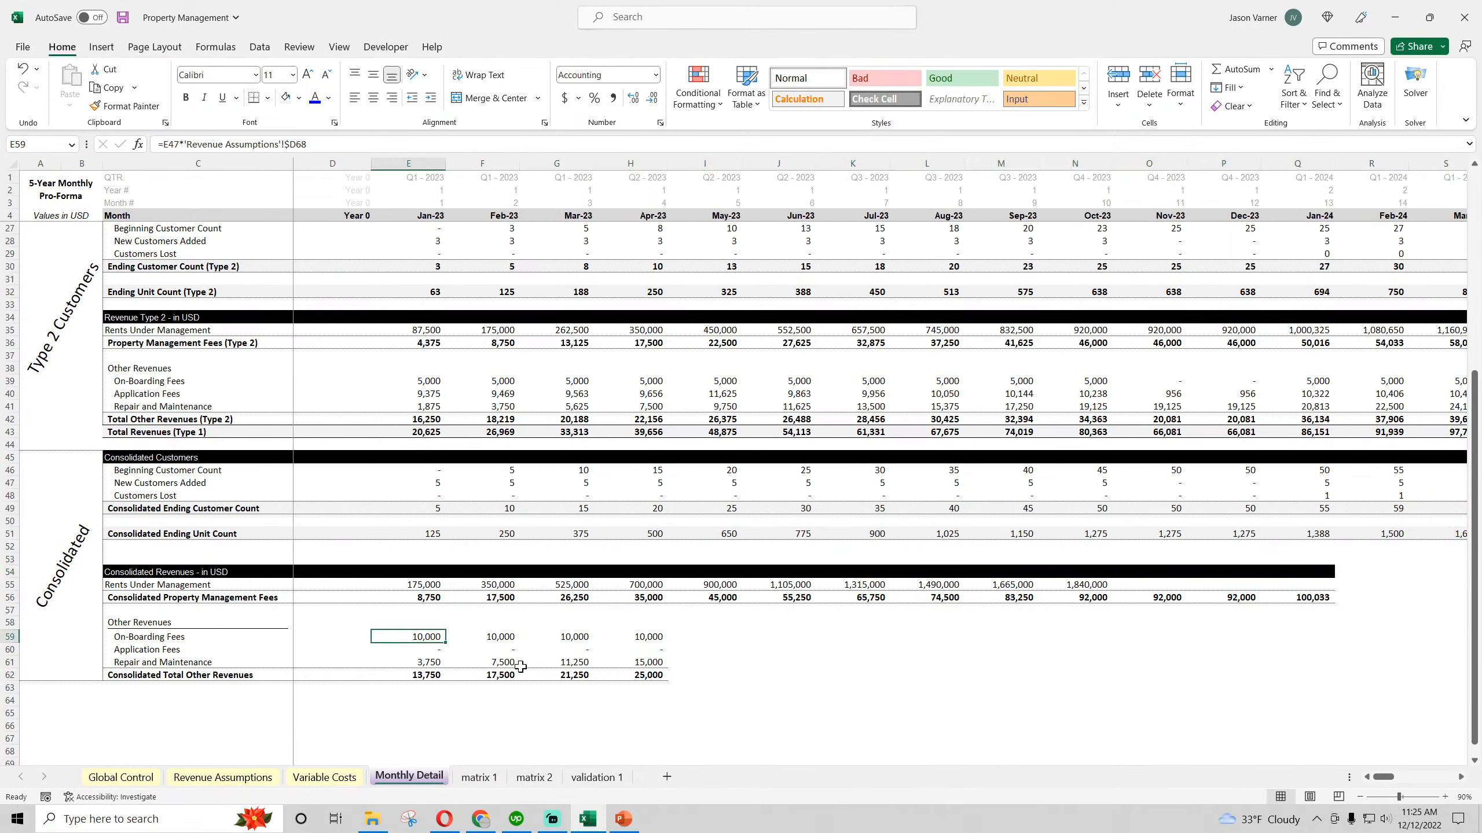
text(=)
click(424, 379)
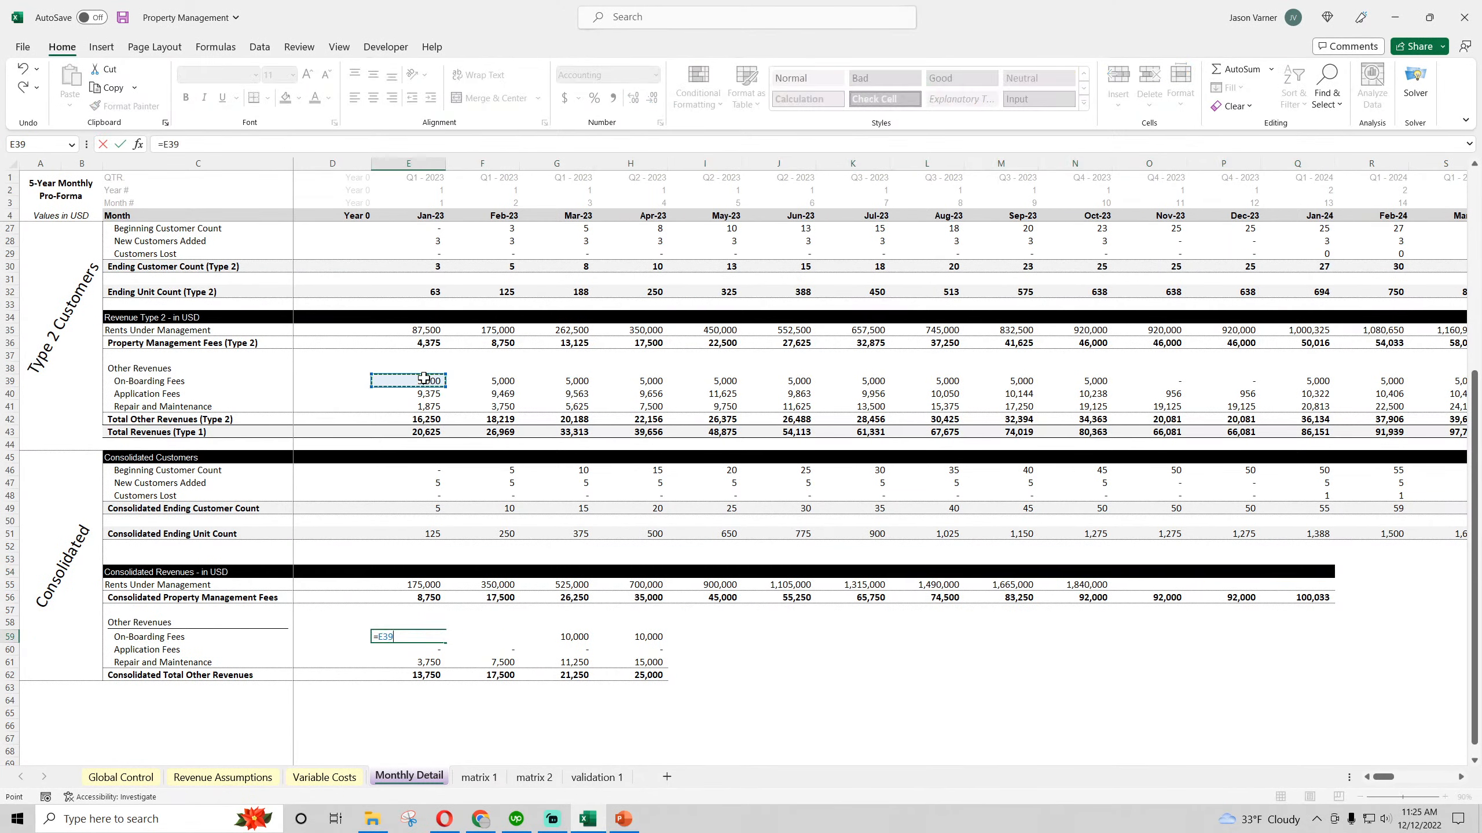
text(+)
scroll(588, 513, up, 4)
click(420, 279)
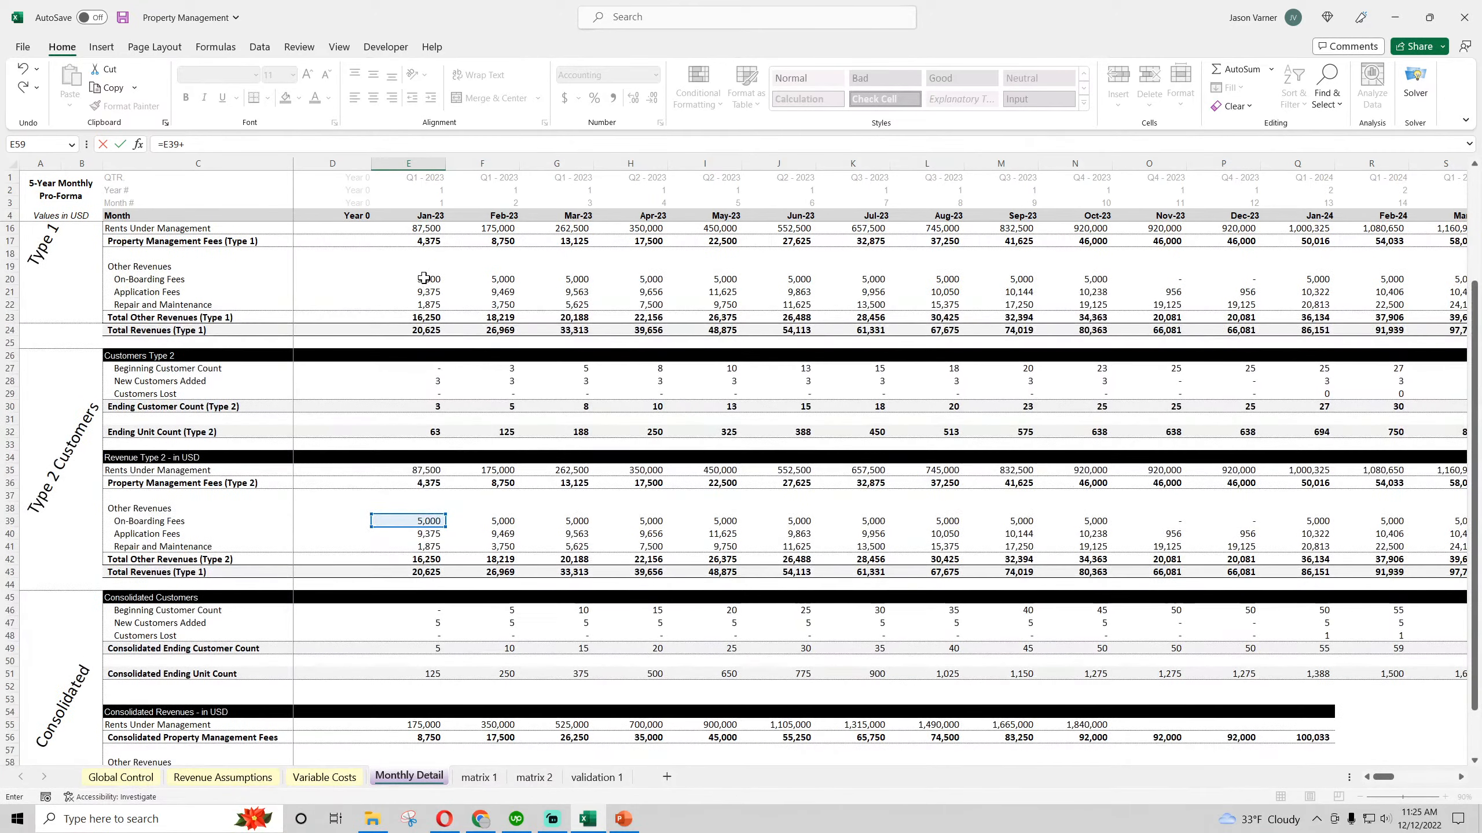
key(Return)
scroll(471, 511, down, 8)
click(430, 460)
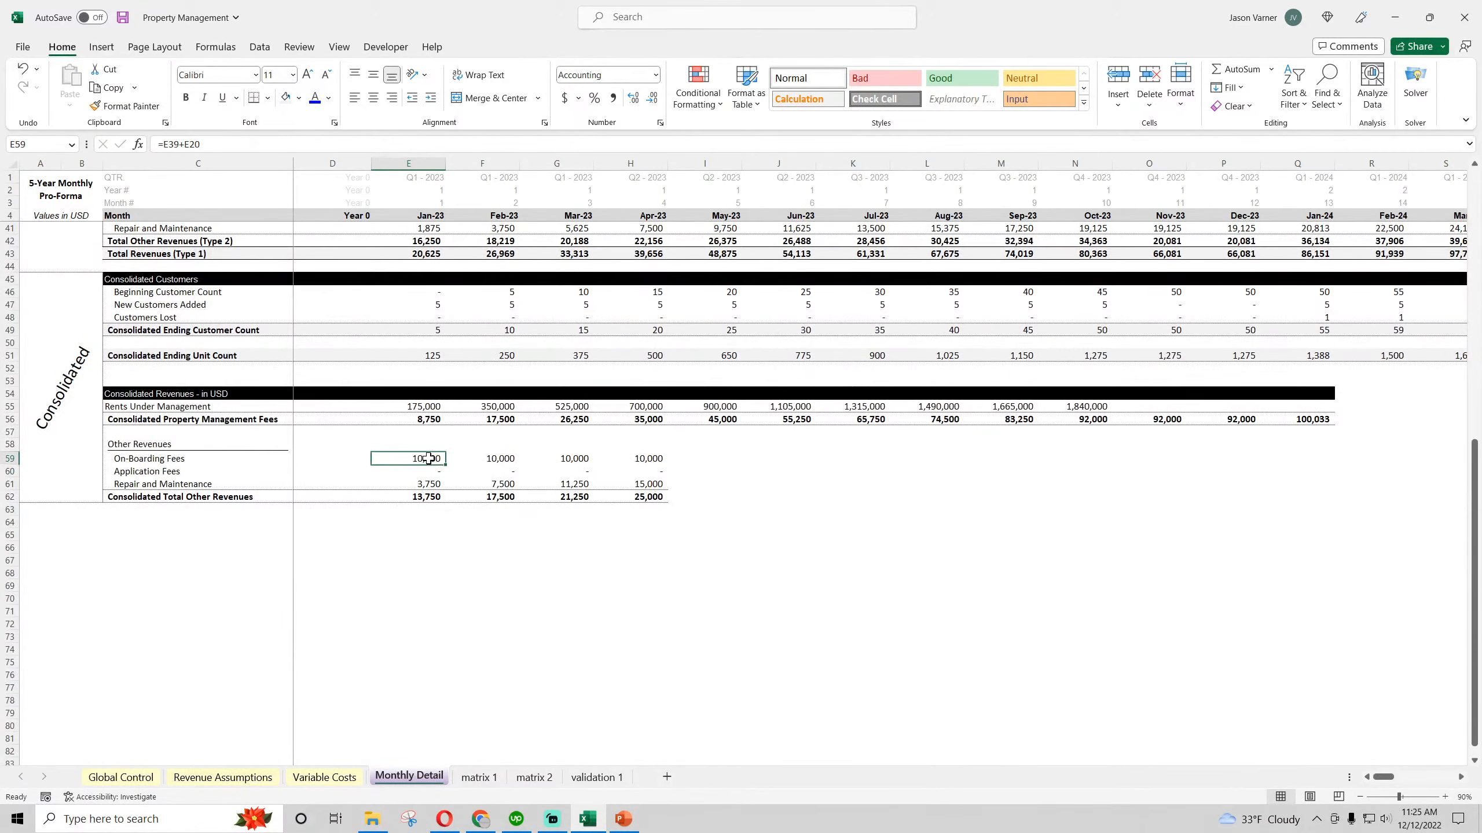
drag(446, 466, 435, 500)
Format the total in E62 as bold with borders and extend the consolidated revenue formulas E55:E62 across through November 2023
click(429, 498)
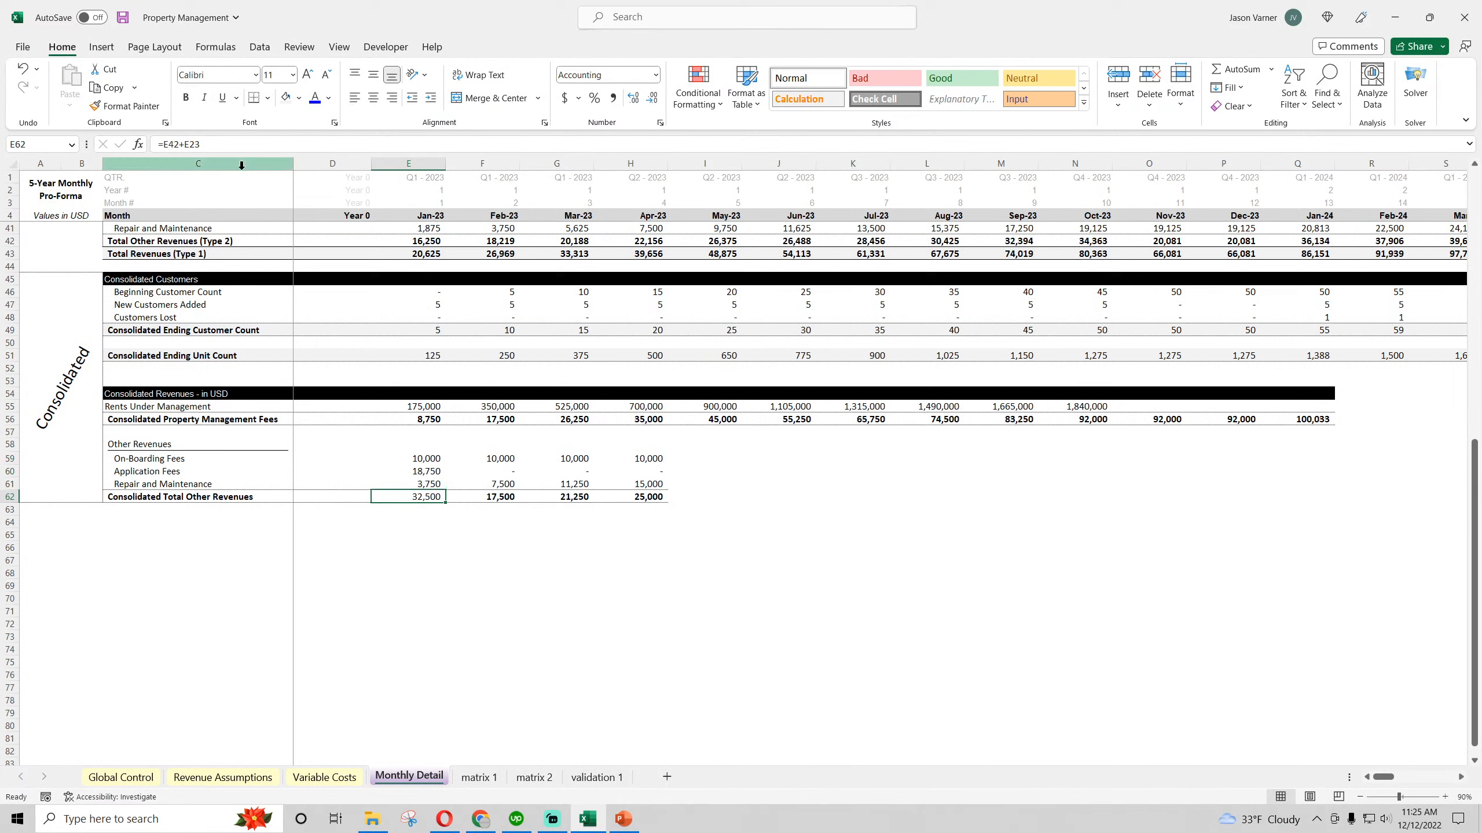
click(187, 97)
click(269, 98)
click(532, 446)
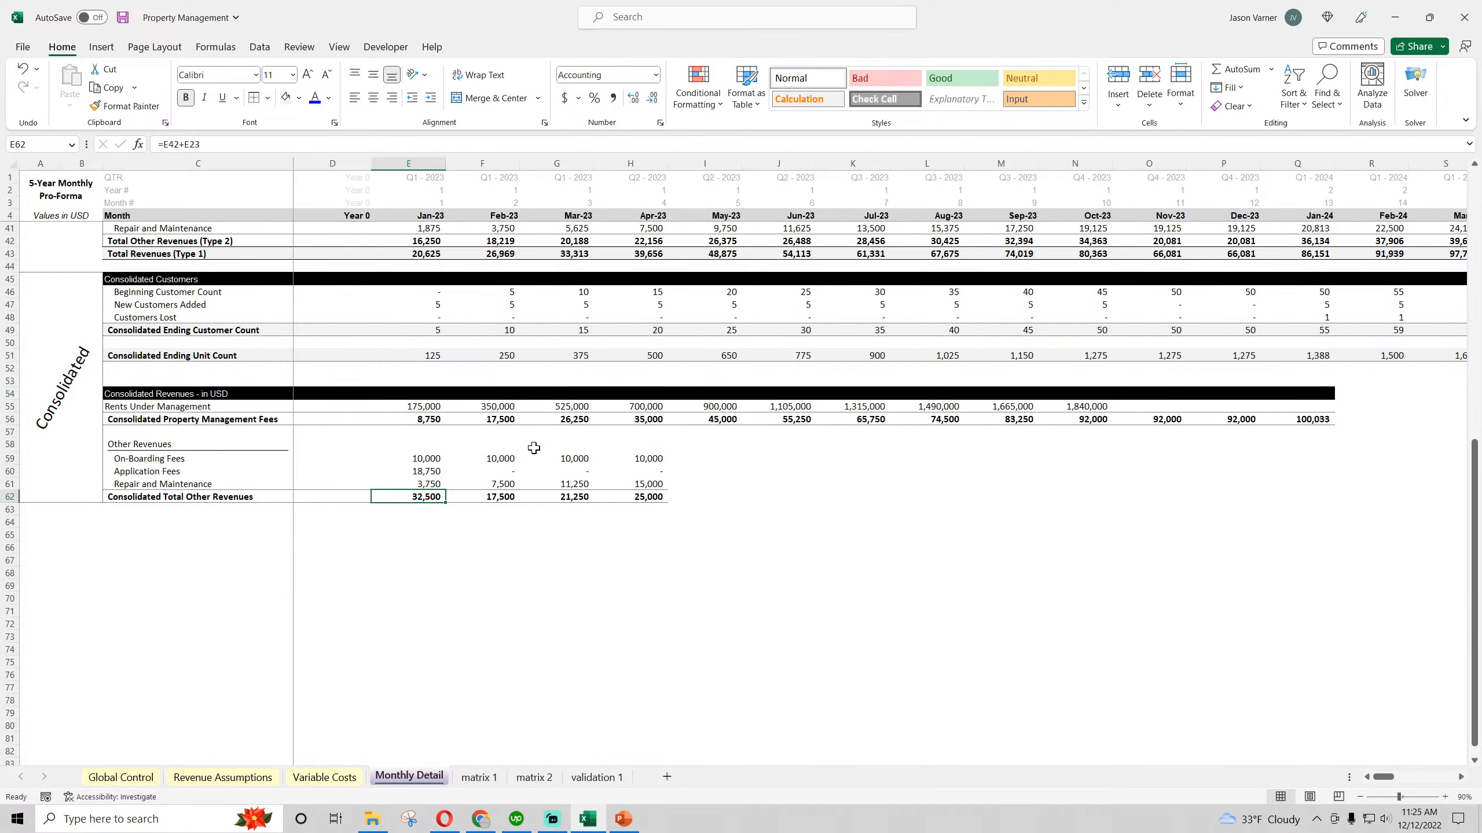
click(533, 447)
click(427, 409)
drag(426, 408, 1175, 505)
Remove the line under the Other Revenues label in C58 and extend the Consolidated Revenues block E54:E62 across through December 2027
click(199, 444)
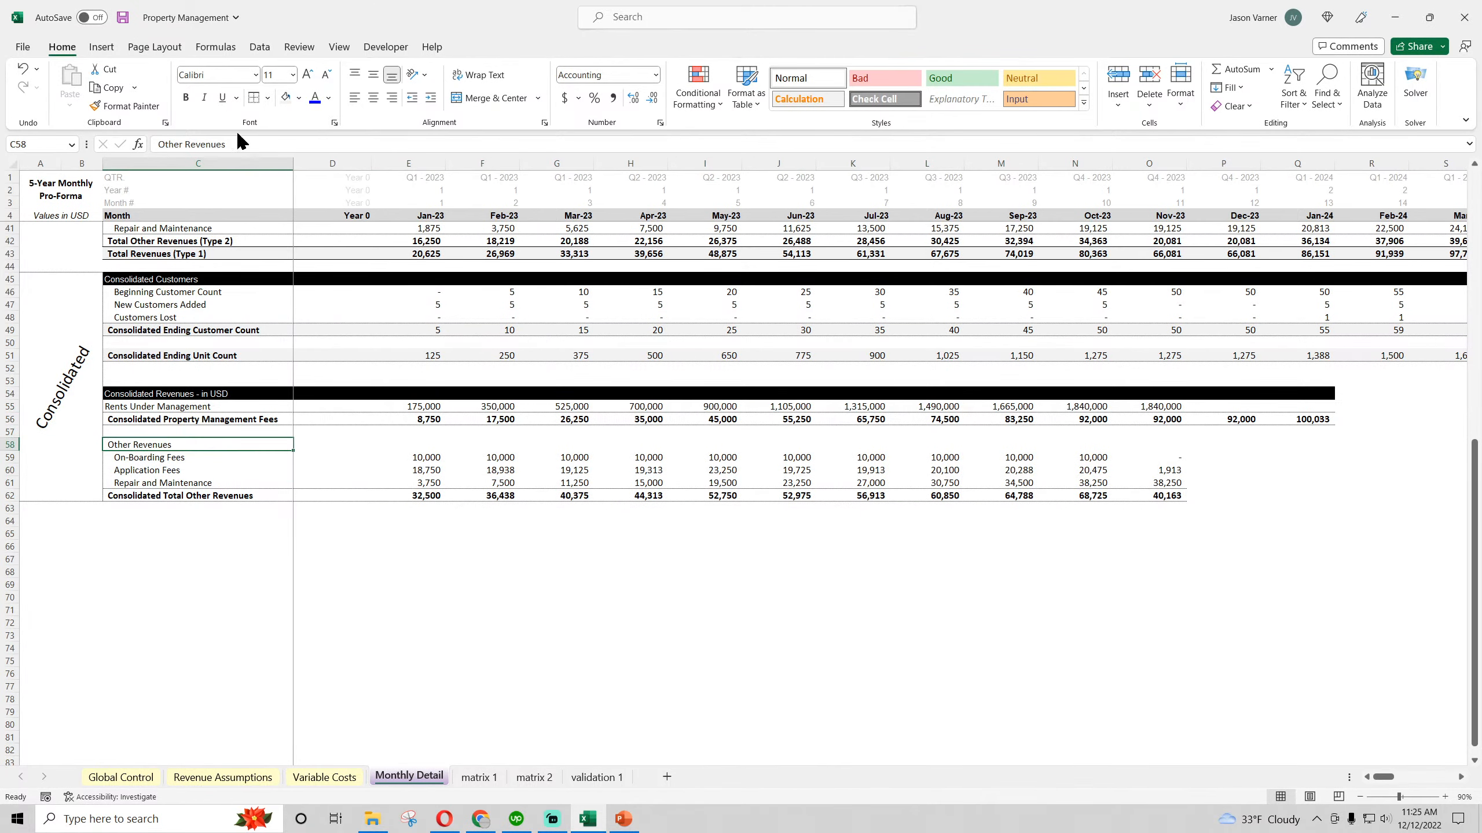
click(415, 550)
drag(408, 394, 1456, 579)
drag(1376, 607, 1414, 609)
click(1106, 433)
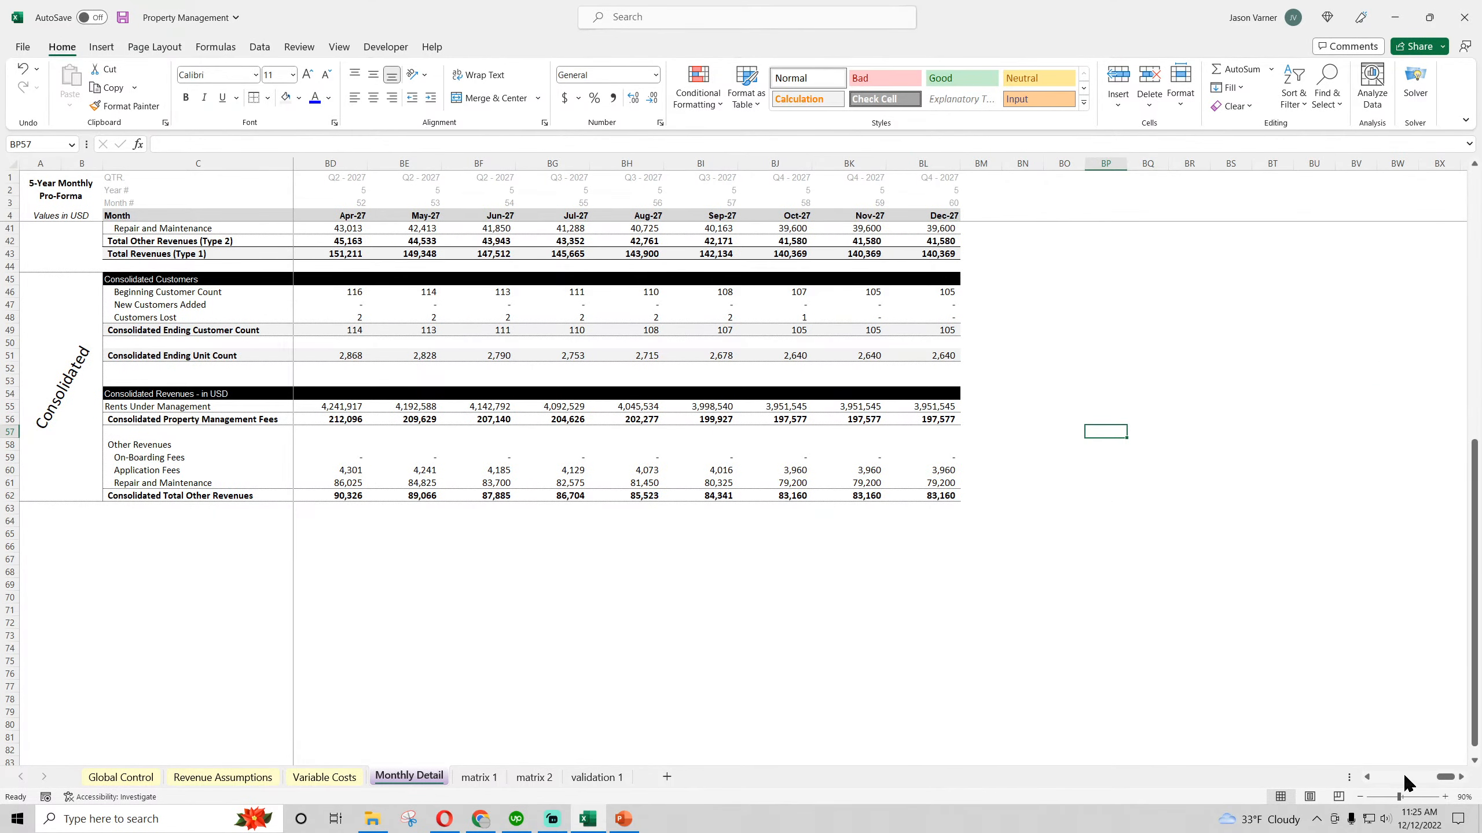
Copy the Type 2 section's total revenues row C43:G43 and paste it at C63 beneath the consolidated other revenues total
drag(1446, 778, 1377, 778)
scroll(192, 473, up, 4)
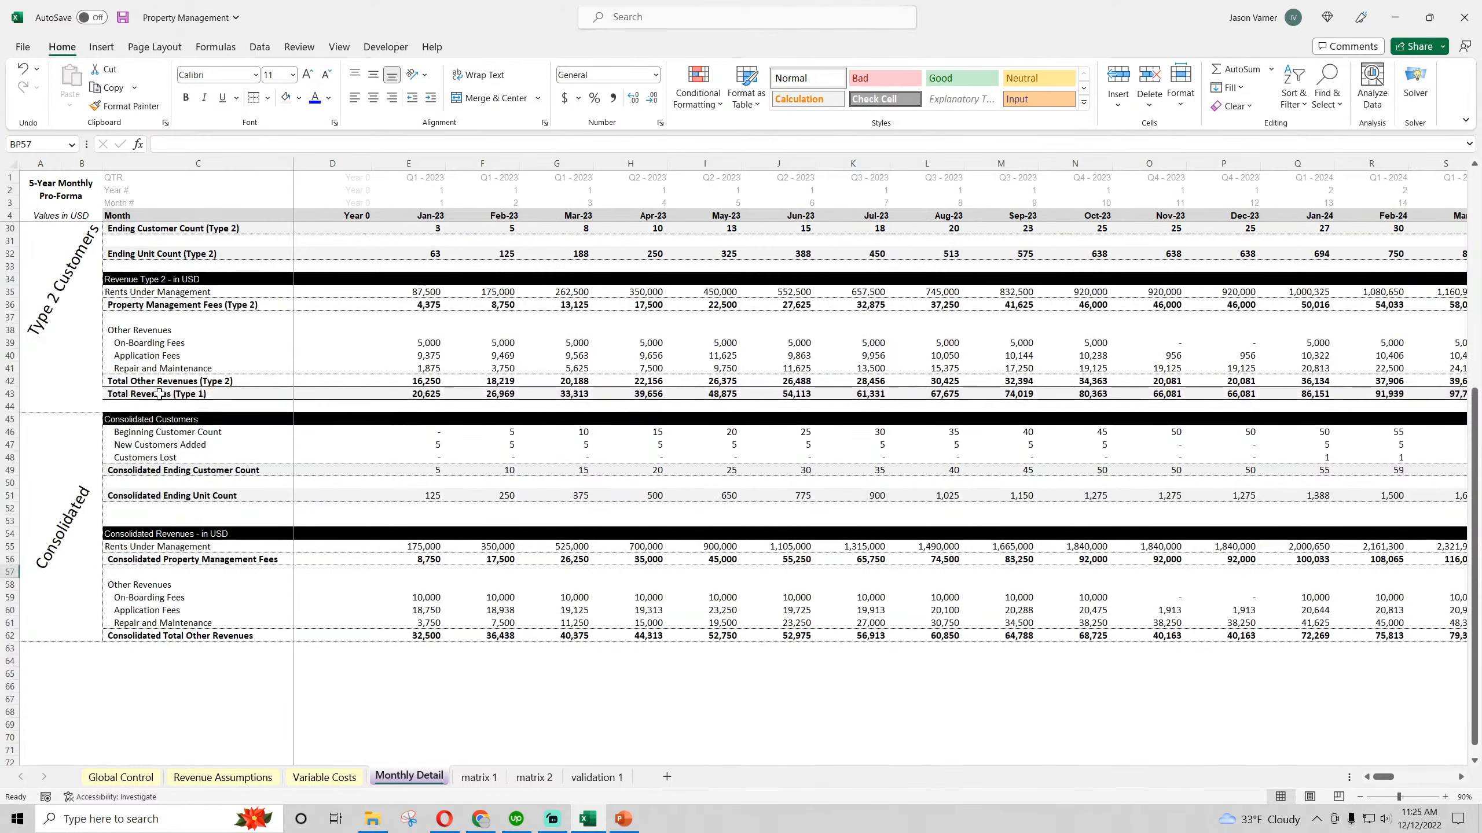
drag(158, 395, 574, 399)
right_click(575, 399)
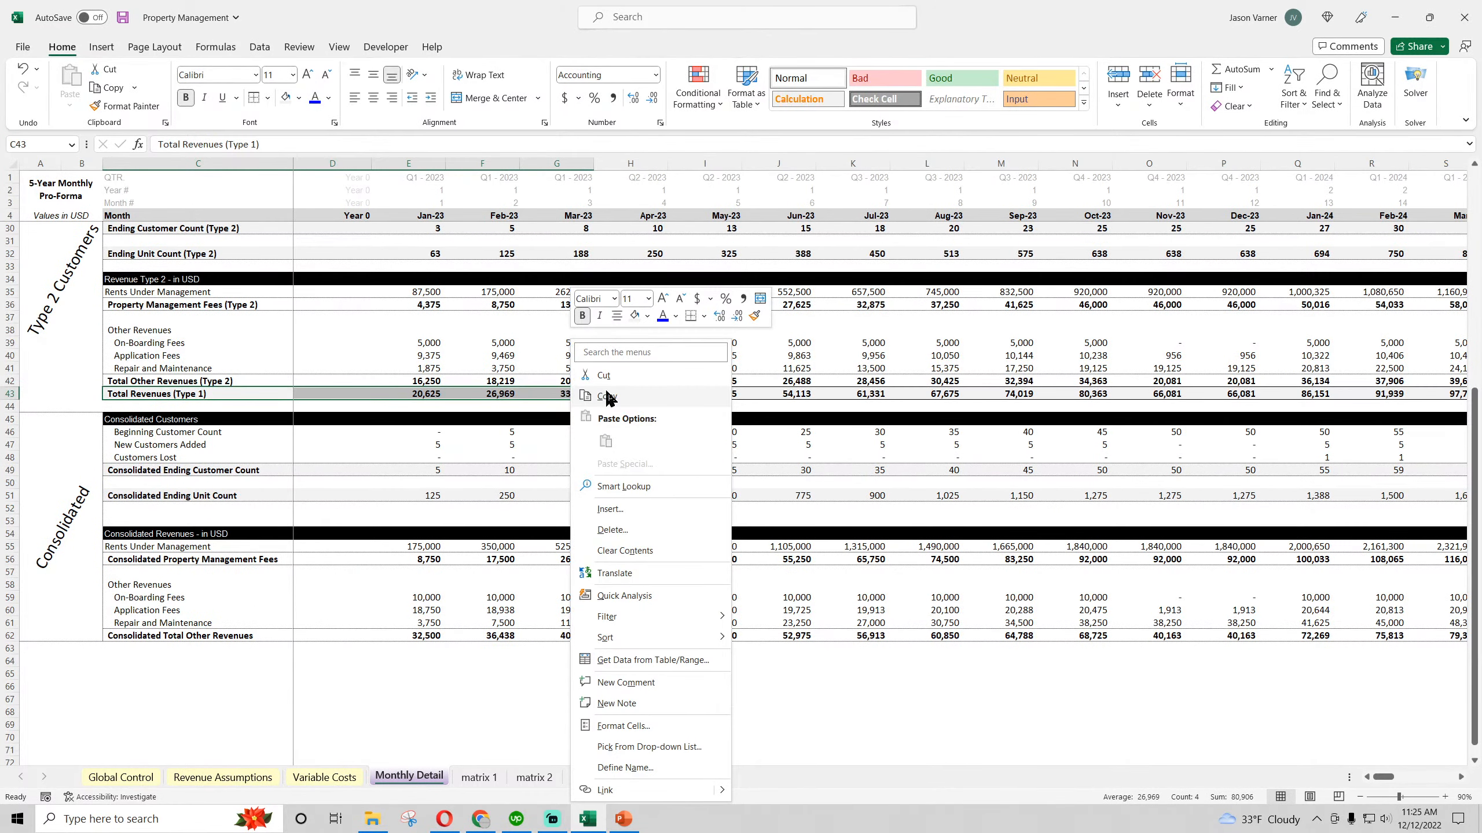
click(607, 397)
right_click(140, 649)
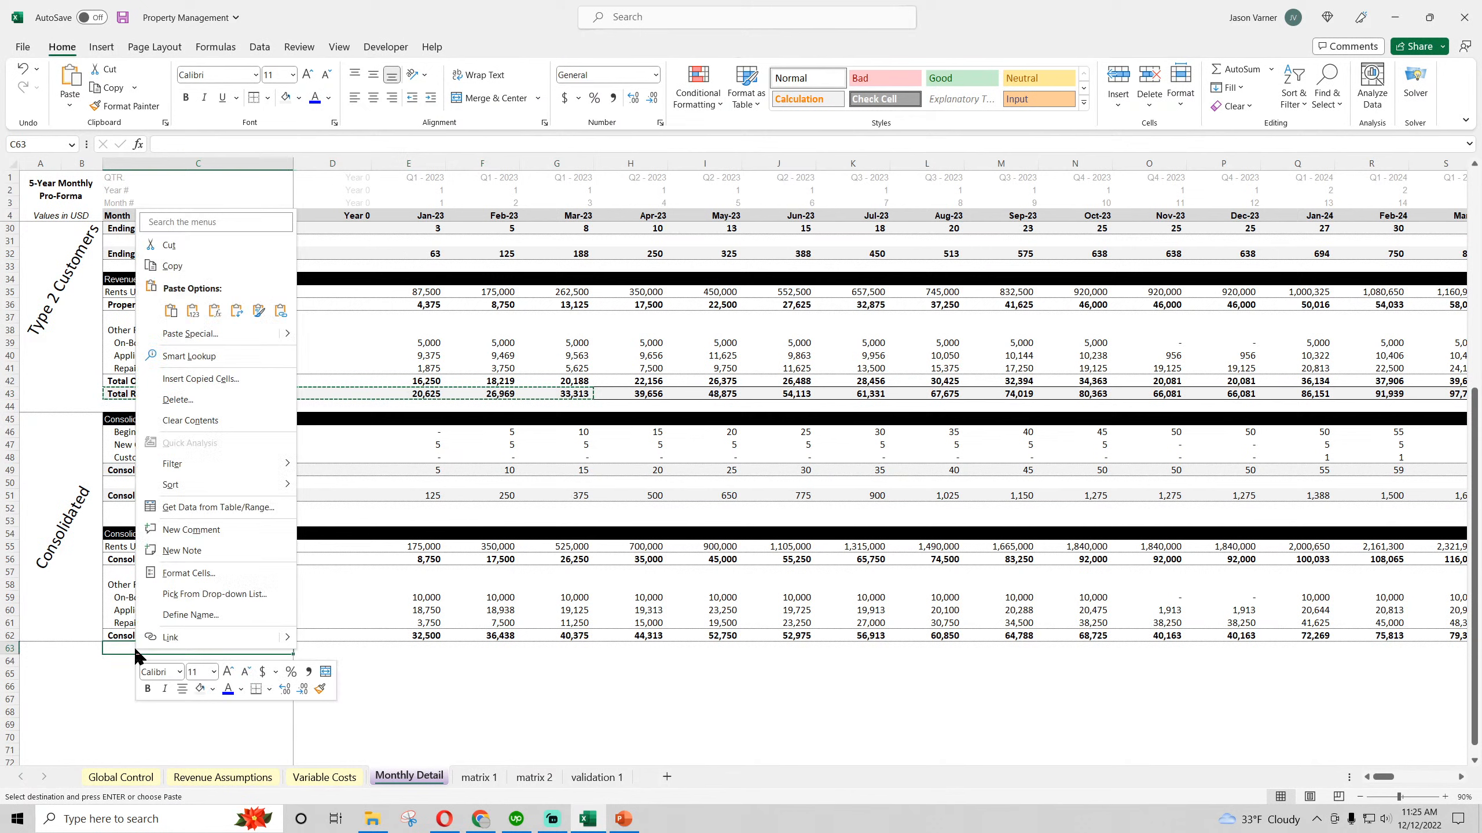
click(170, 310)
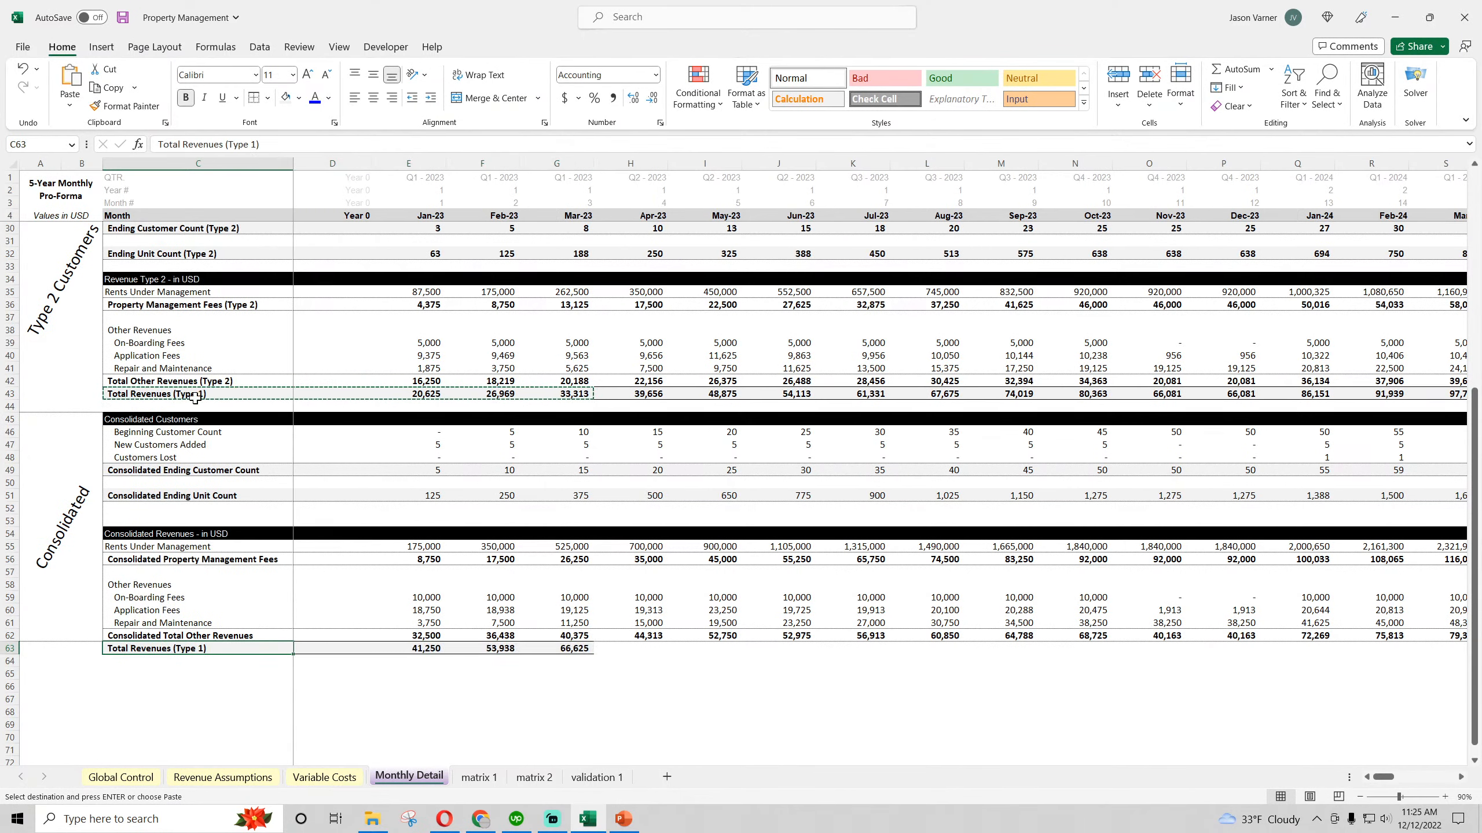
Change the pasted label in C63 to "Total Revenues (Consolidated)"
drag(226, 145, 346, 155)
key(BackSpace)
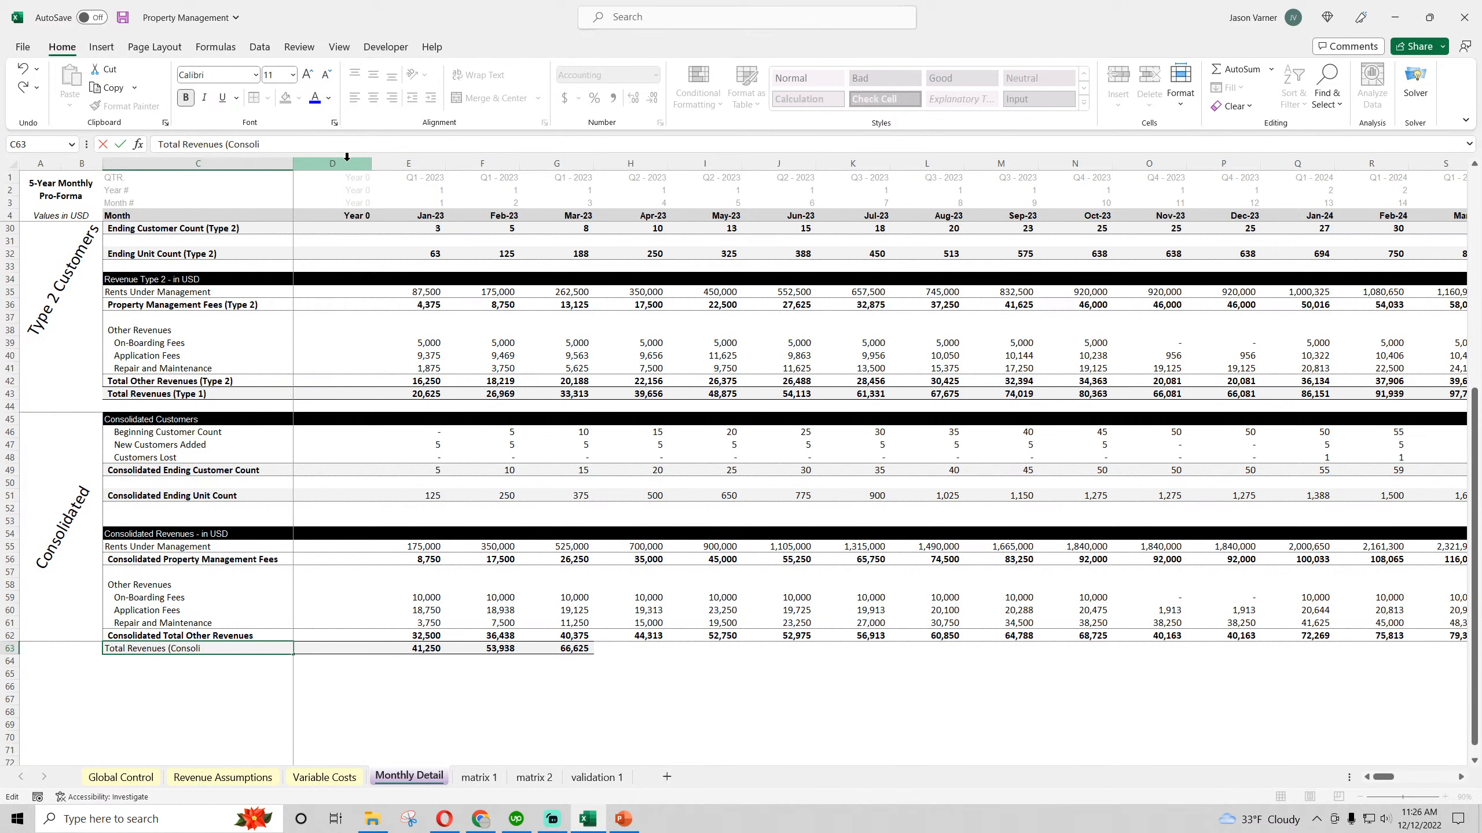
text((Consolidated))
key(Return)
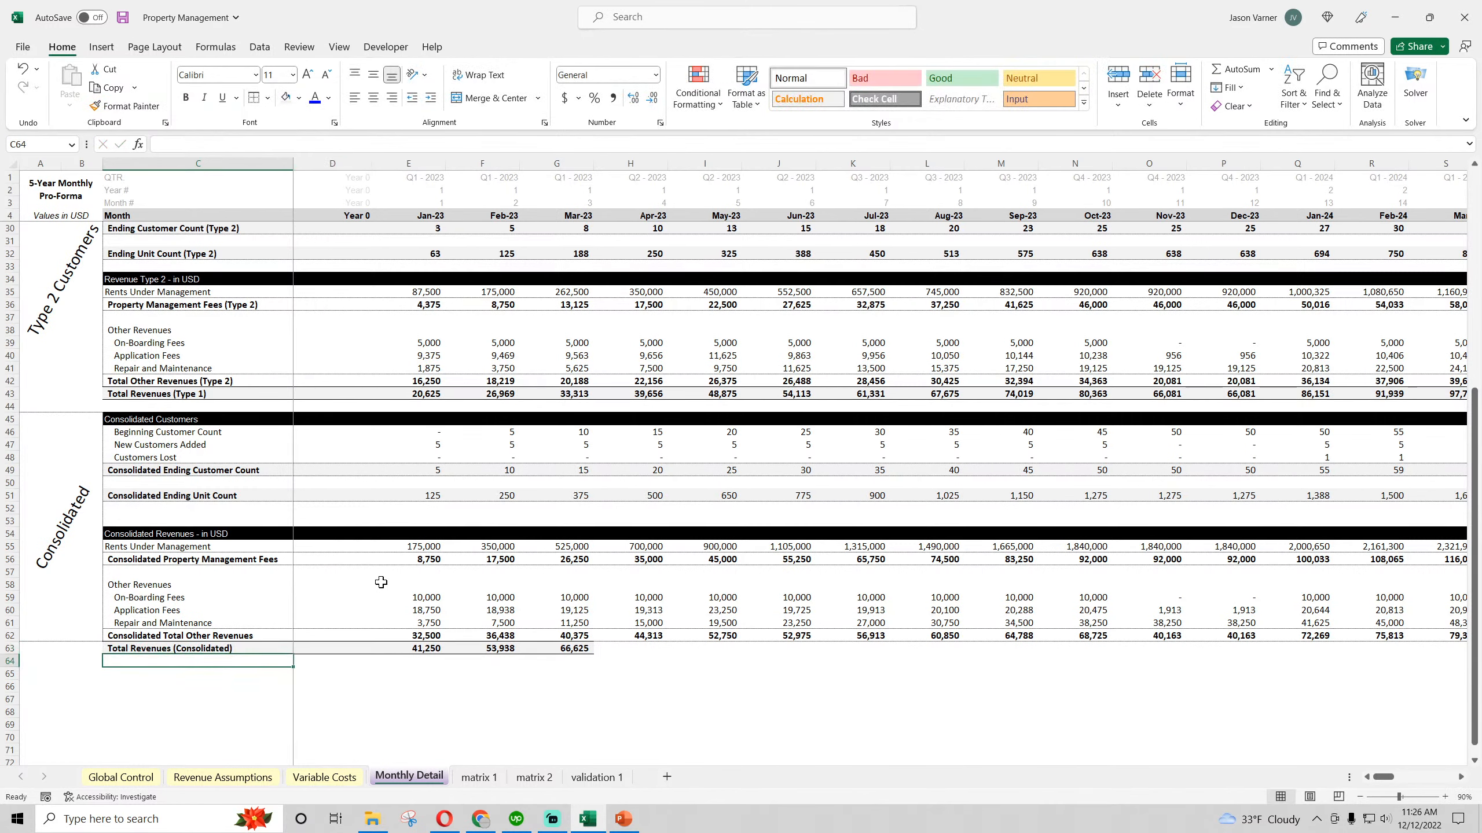
Set E63 to the sum of the two customer types' total revenues, E43+E24, and extend it across through December 2027
click(425, 651)
text(=)
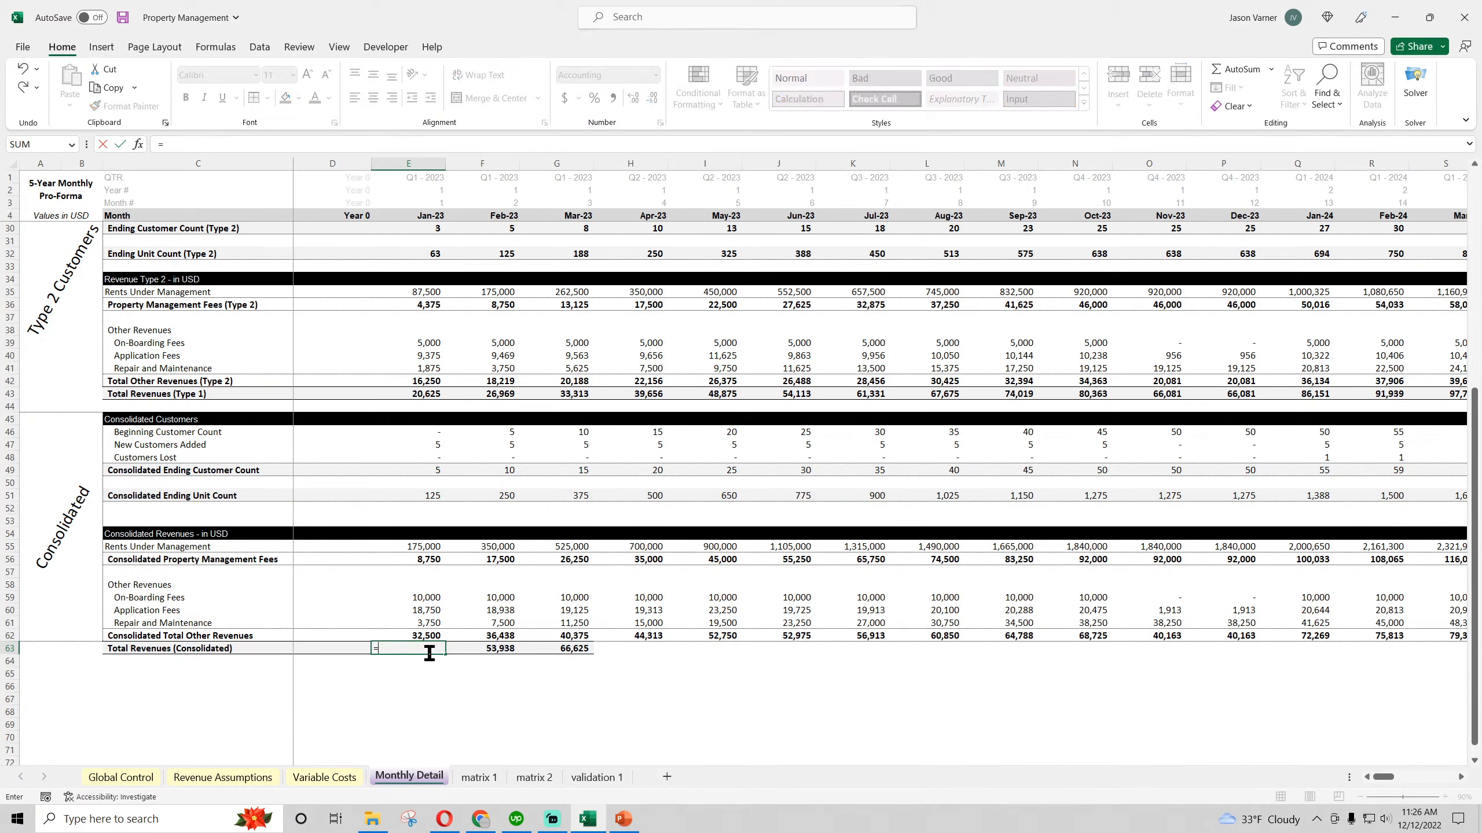
click(426, 396)
text(+)
scroll(467, 465, up, 4)
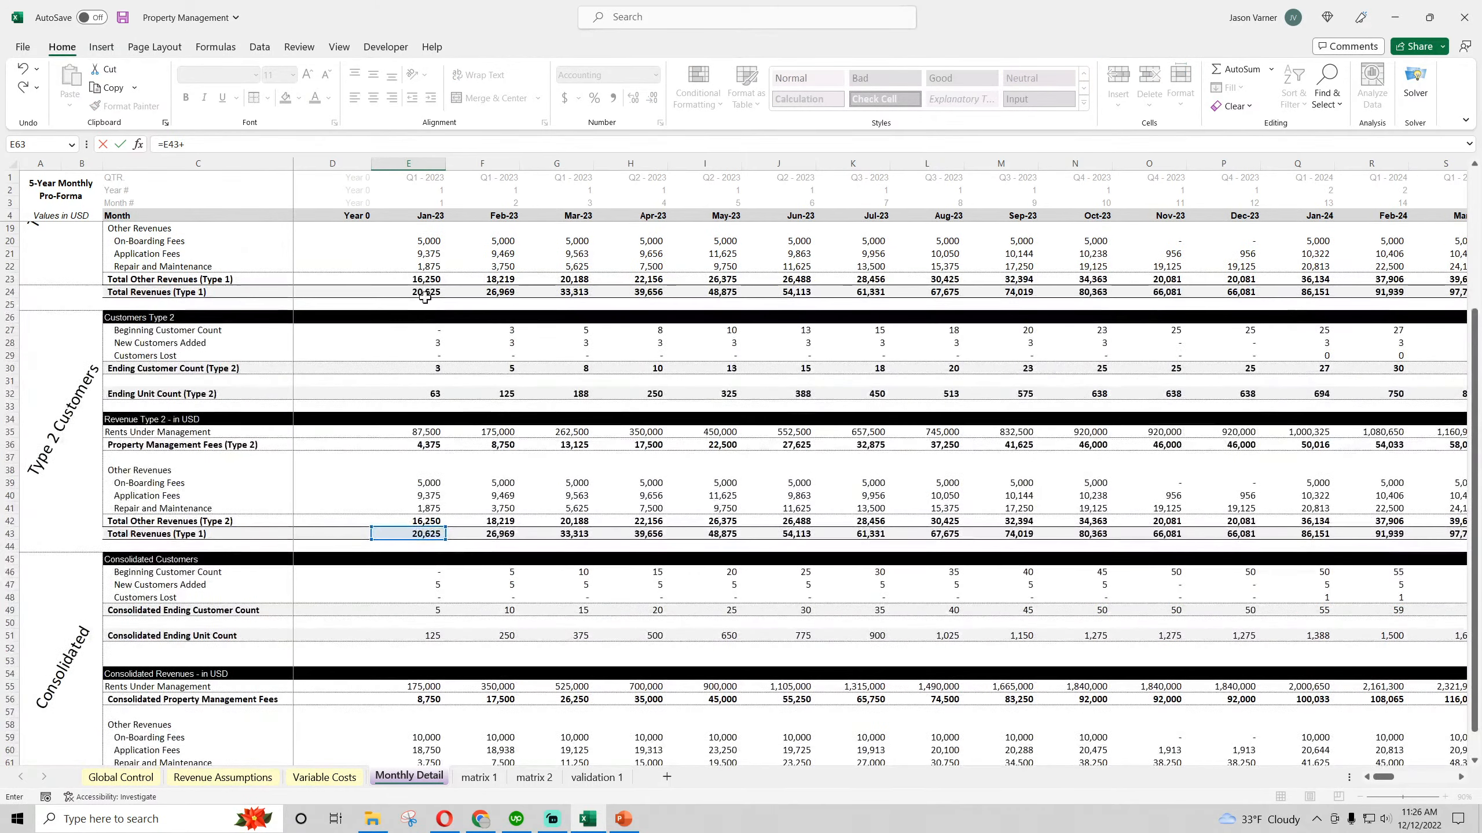
click(409, 292)
key(Return)
click(432, 597)
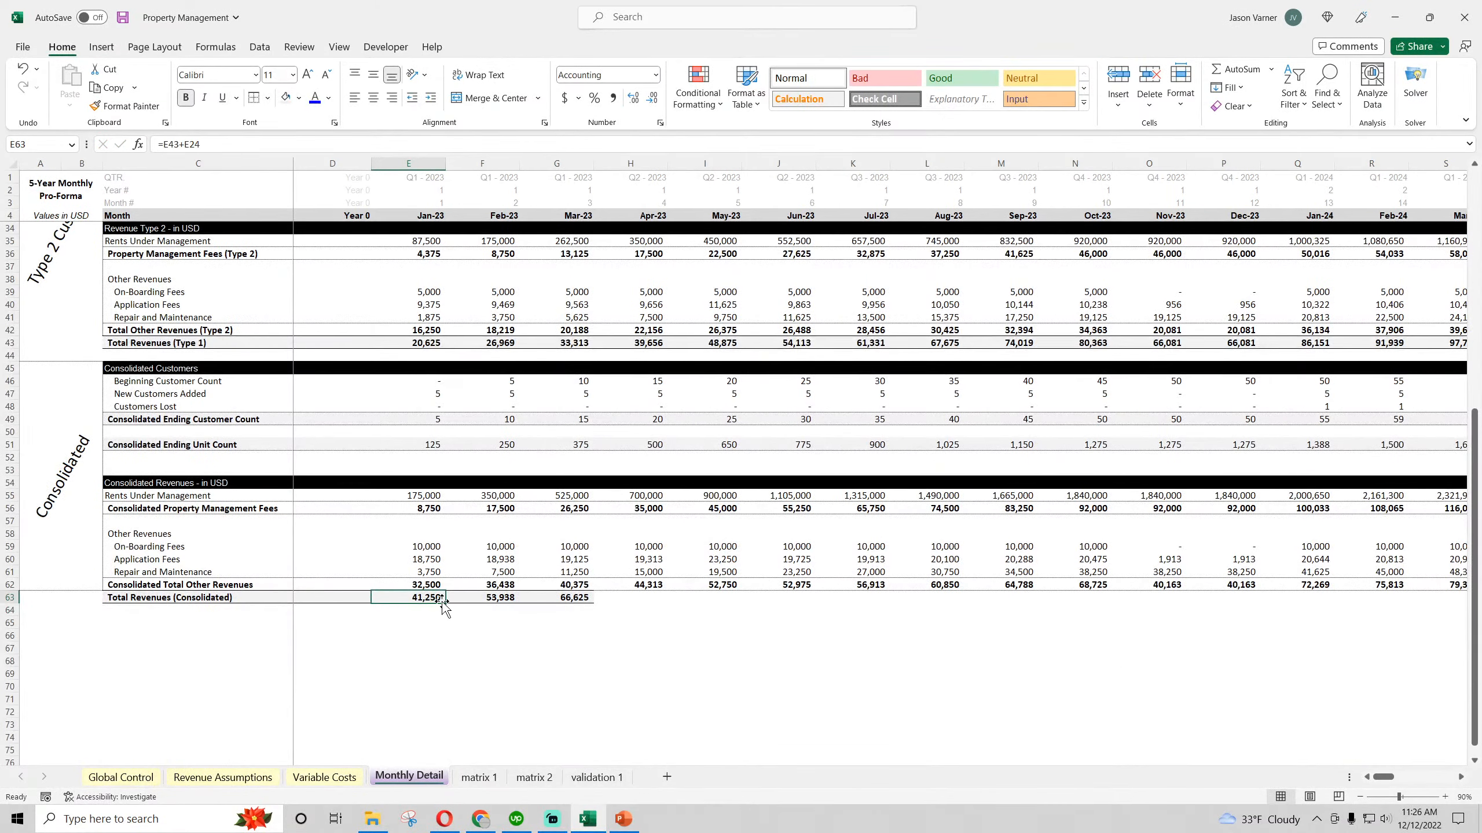
drag(445, 604, 1388, 601)
Cross-check the December 2027 consolidated total by adding BL62 and BL56 in scratch cell BL67, and clear the cell
click(1384, 645)
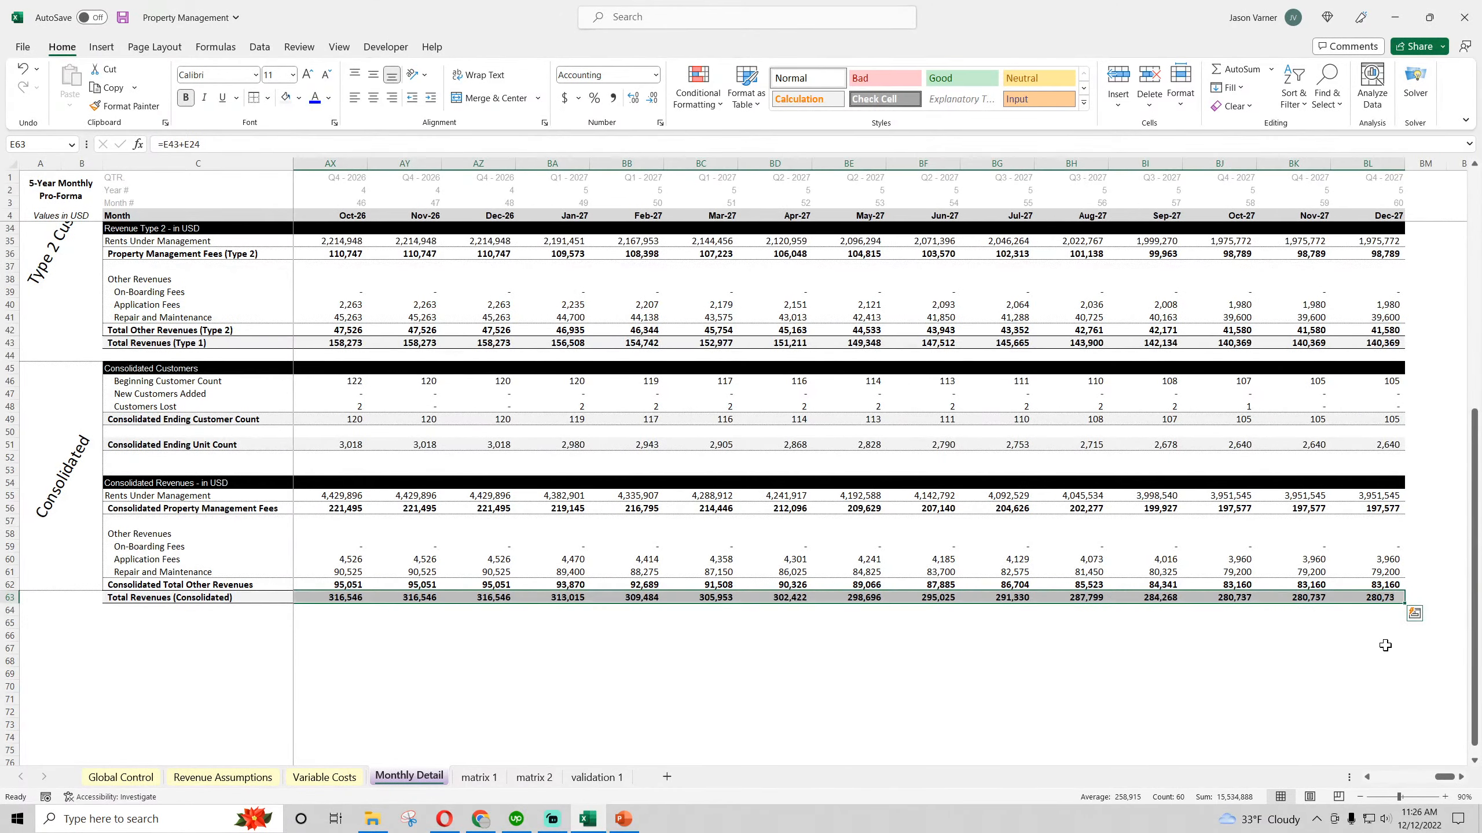
click(1384, 584)
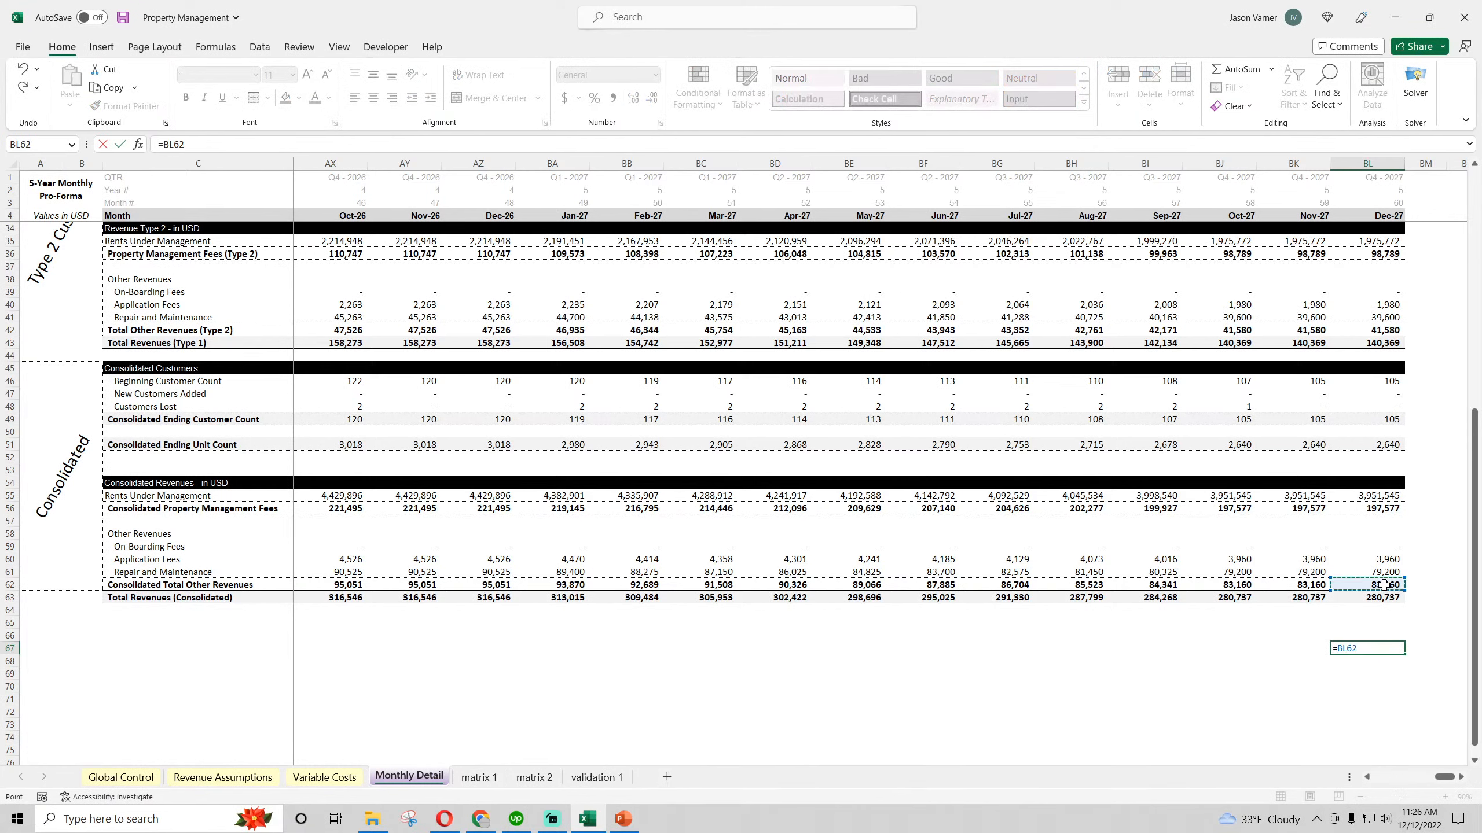
text(+)
click(1382, 508)
key(Return)
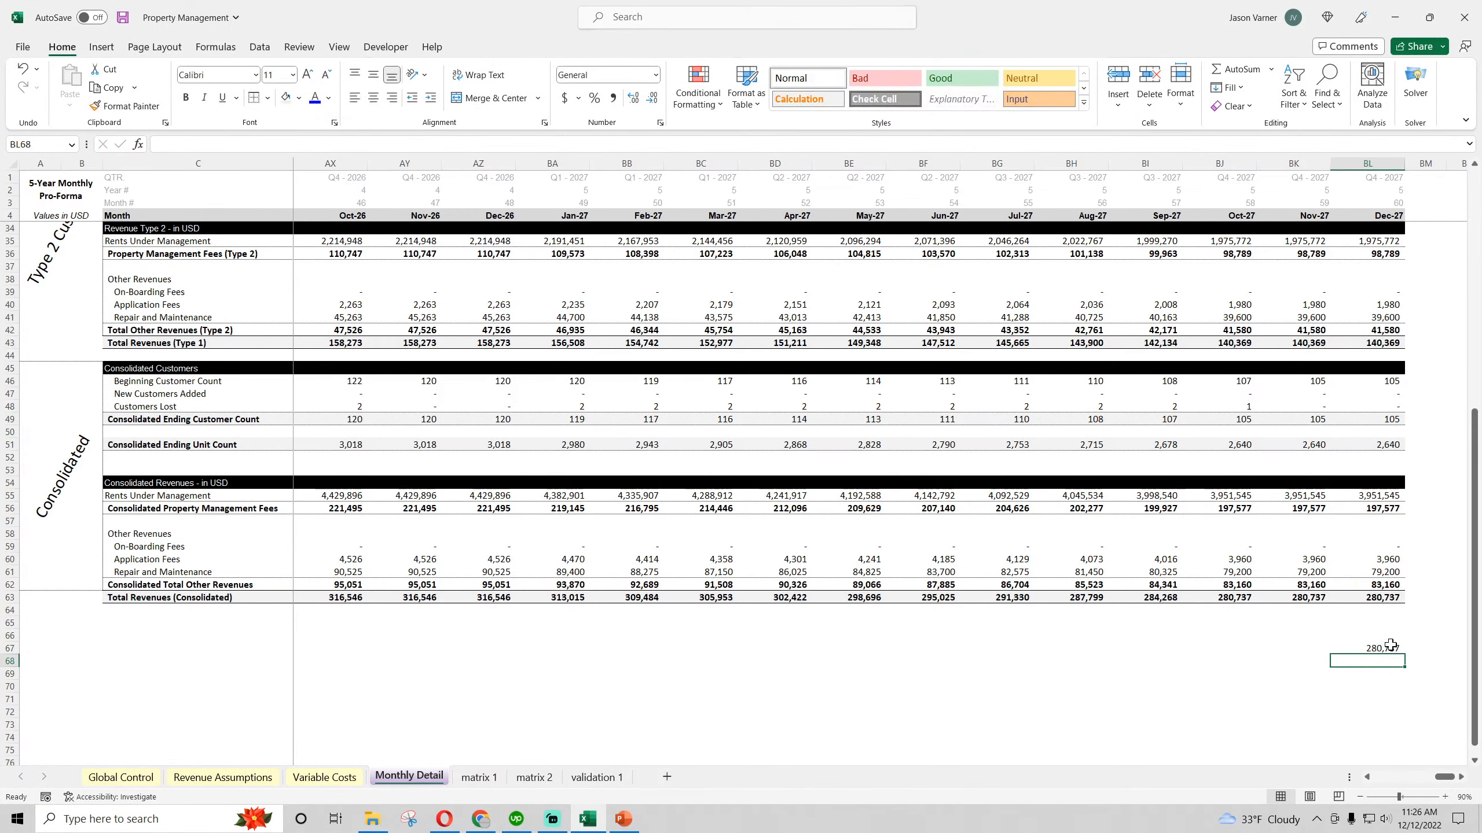
click(1391, 645)
key(Delete)
Cross-check December 2027 again by adding the Type 2 and Type 1 total revenues, BL43 and BL24, in BL67, and clear it
text(=)
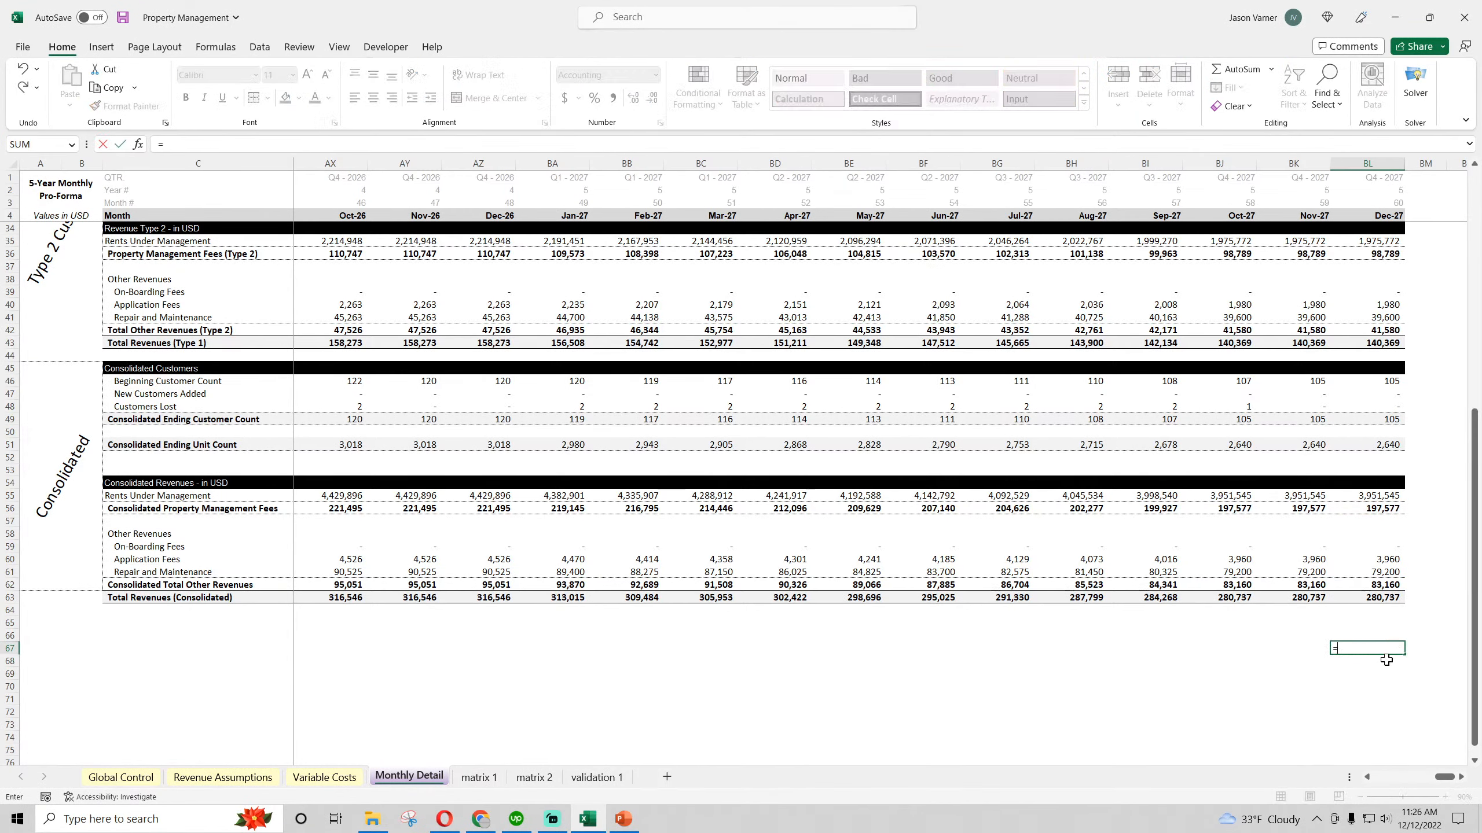
click(1389, 343)
text(+)
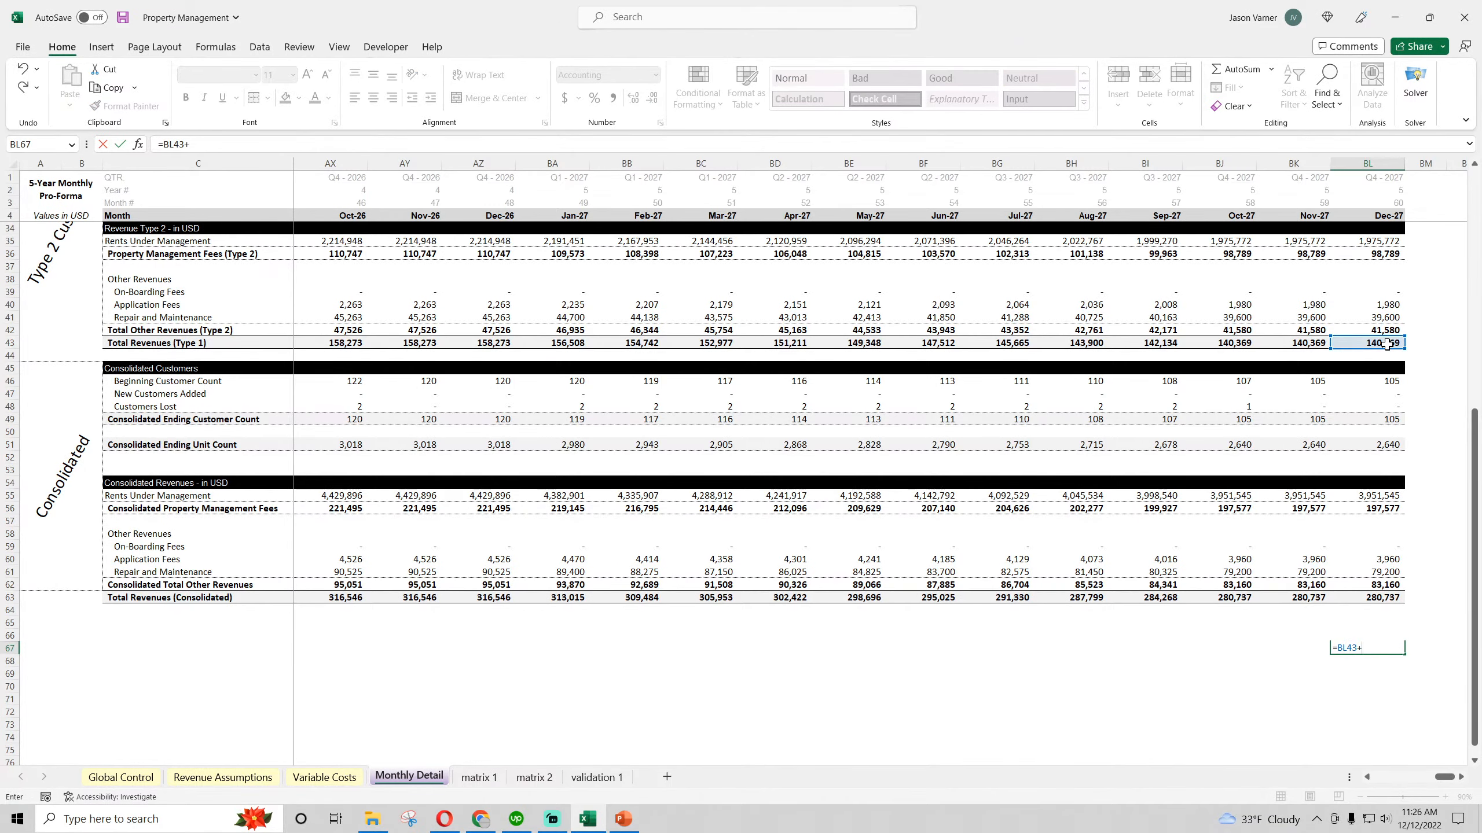
scroll(1388, 344, up, 4)
click(1388, 240)
key(Return)
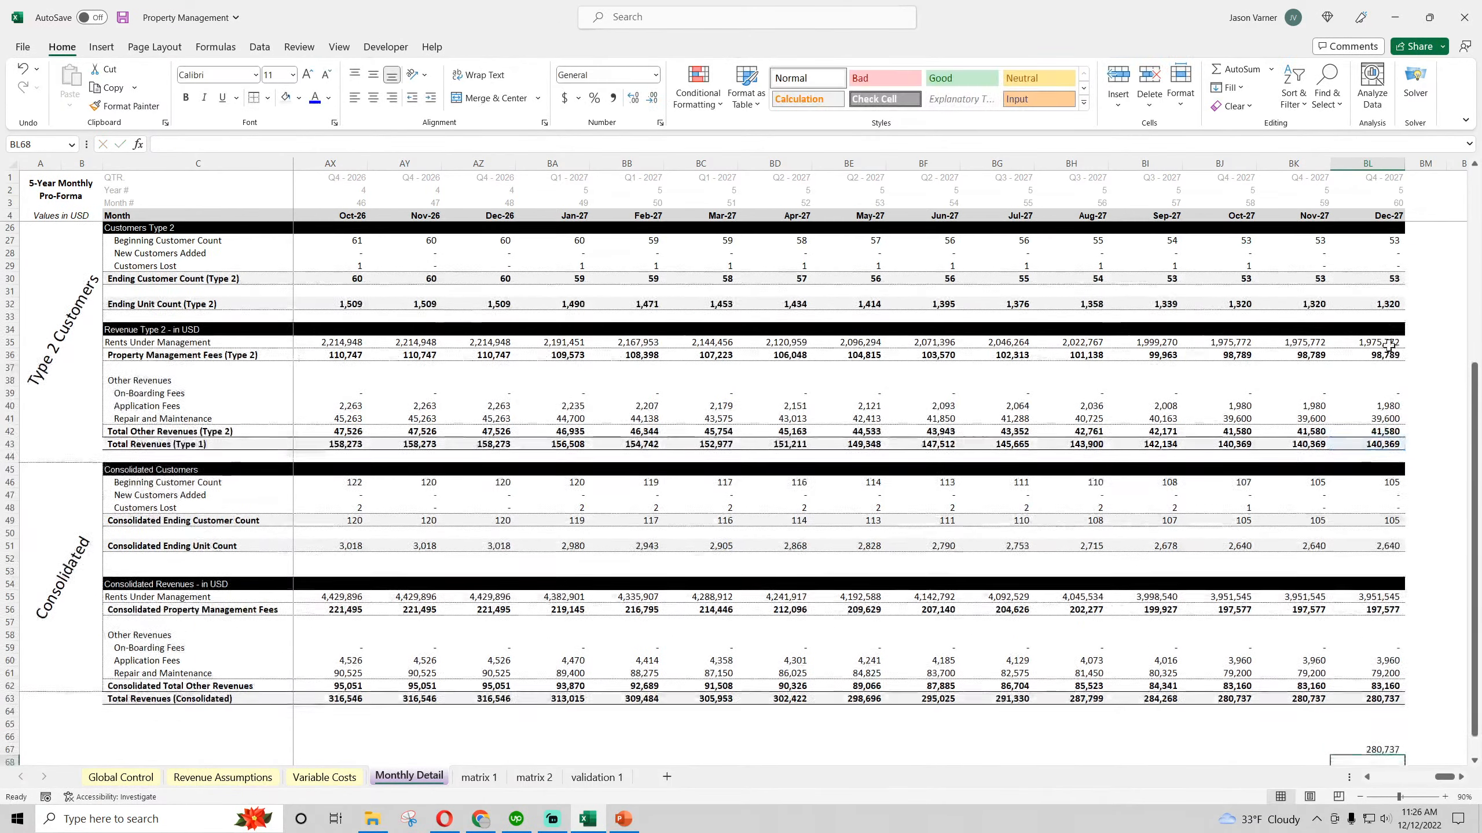
scroll(1389, 346, down, 4)
click(1393, 598)
key(BackSpace)
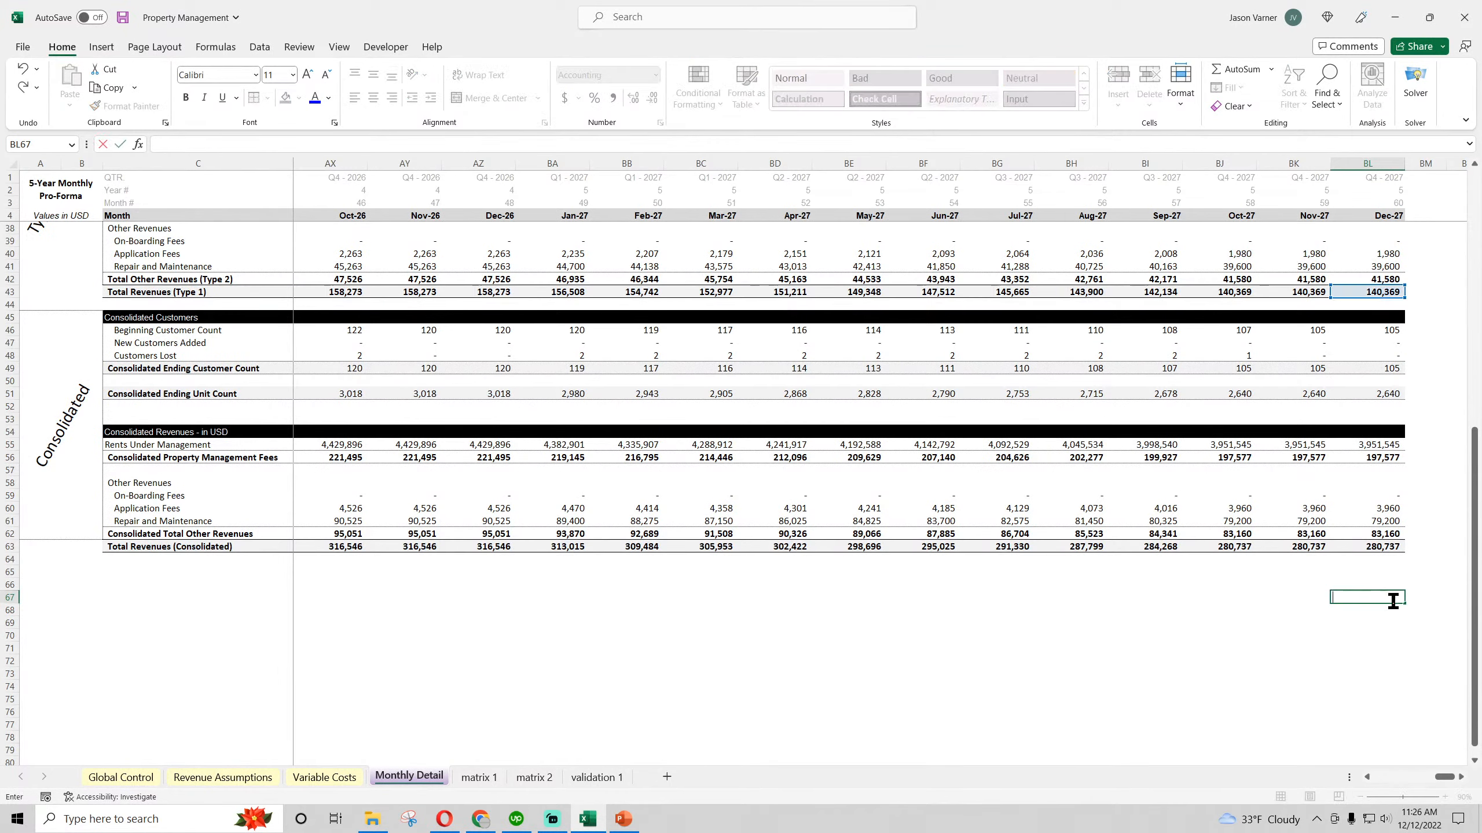
key(Return)
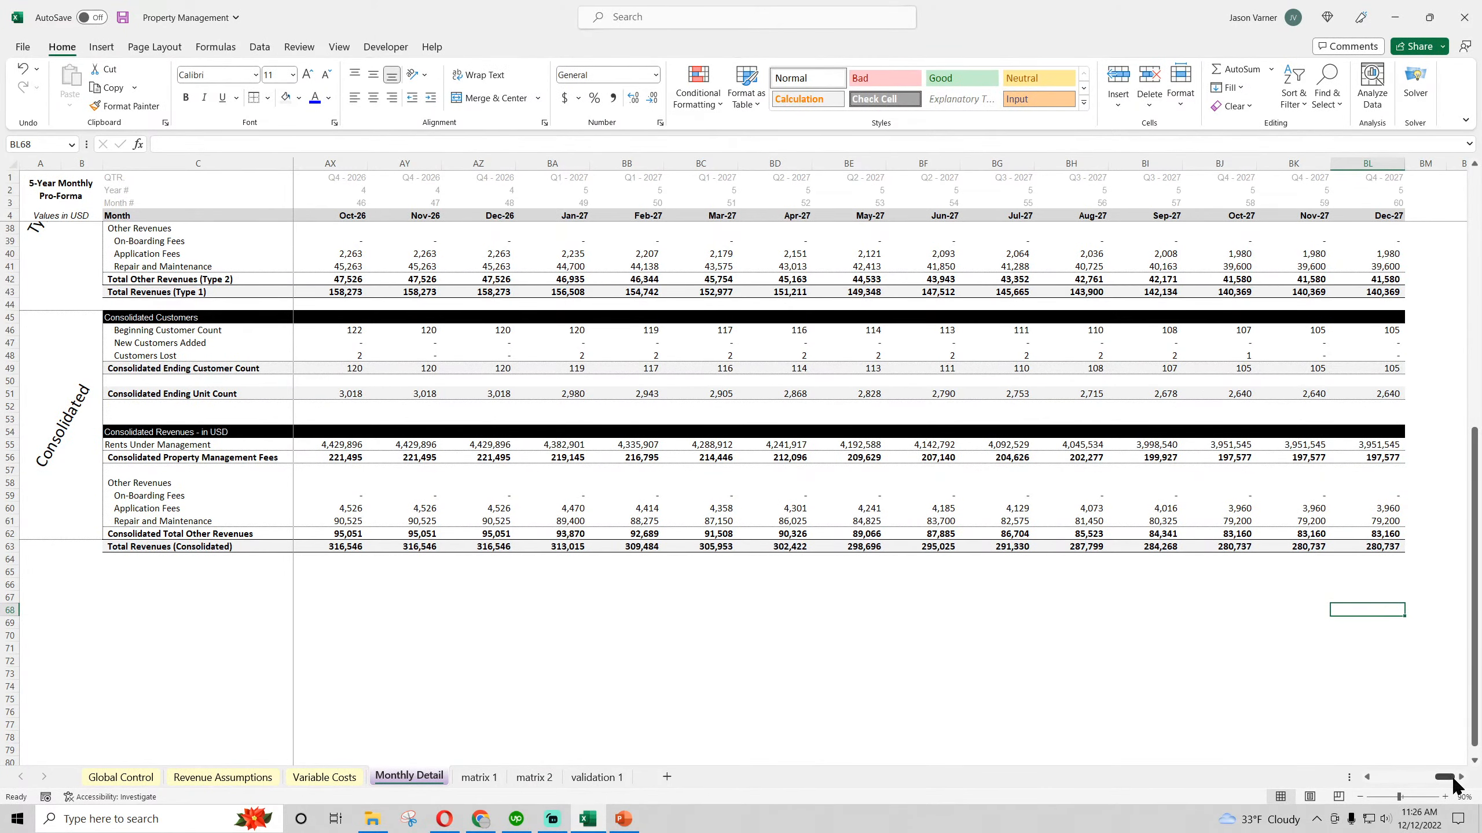
Return to the first months of Monthly Detail and save the workbook
drag(1443, 777, 1362, 782)
click(772, 686)
scroll(716, 674, up, 11)
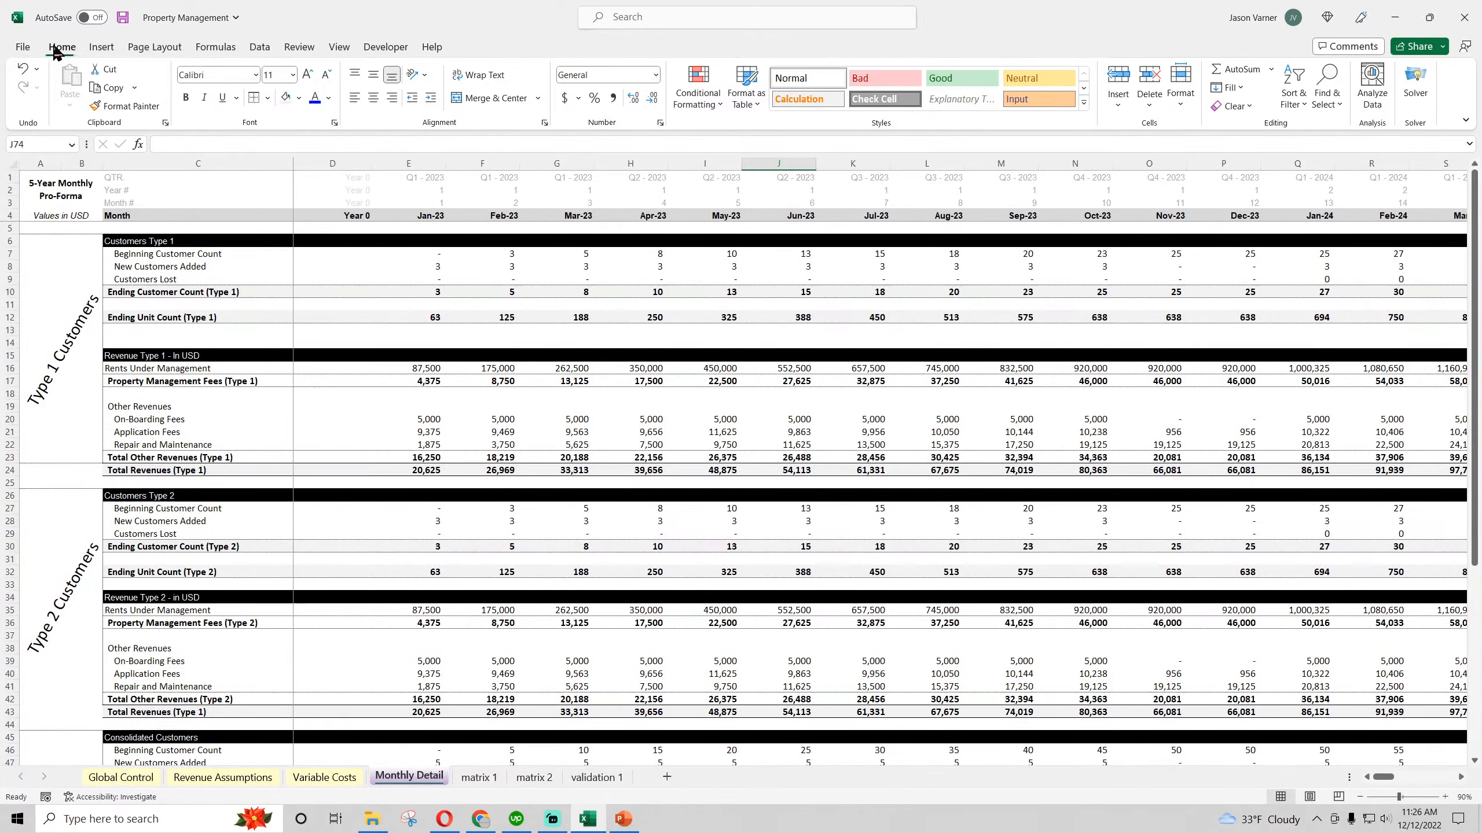
click(123, 18)
Review the Type 1 and Type 2 customer sections on the Revenue Assumptions sheet
scroll(206, 463, down, 4)
click(176, 473)
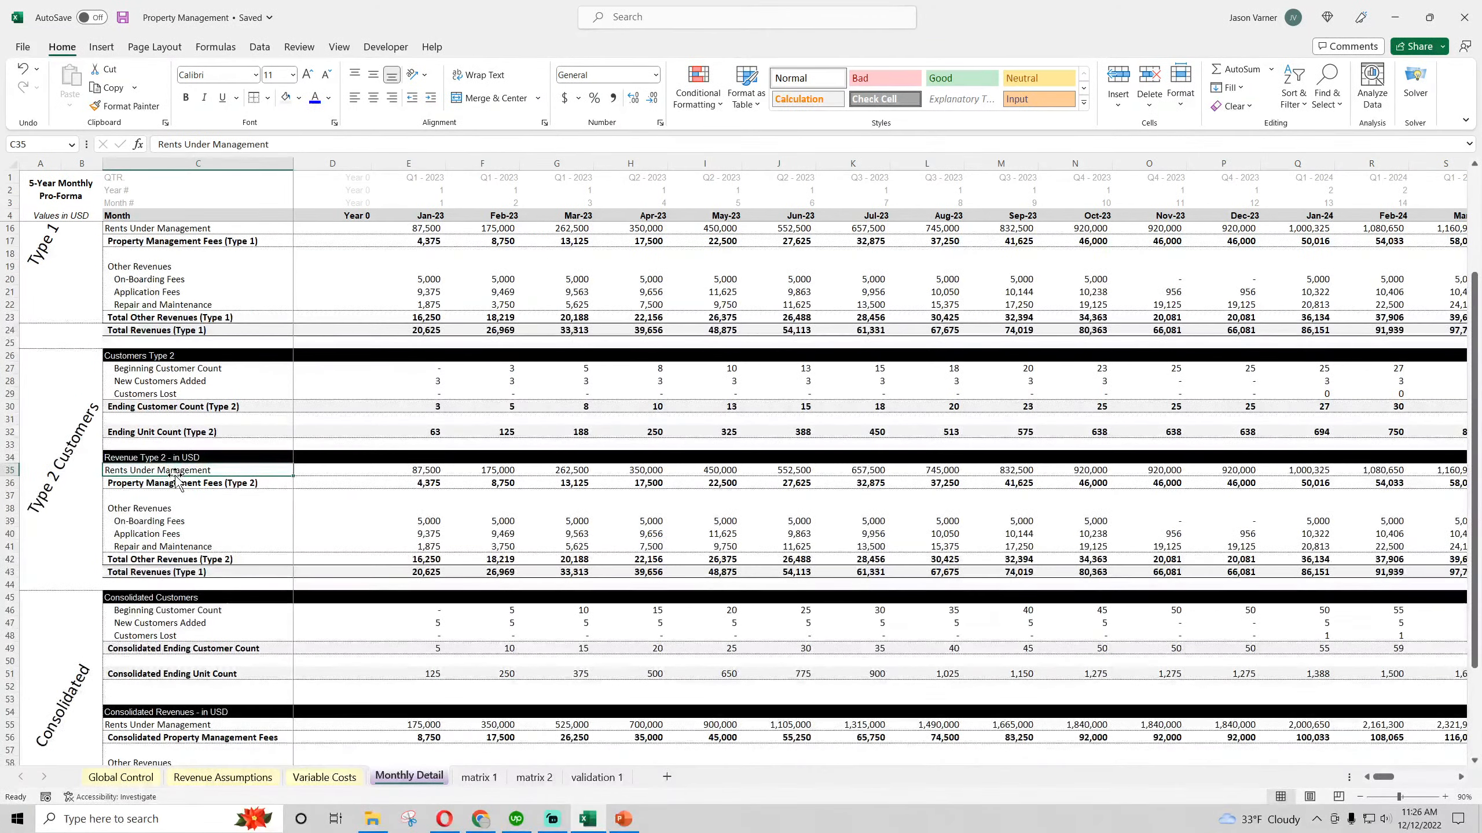
click(223, 777)
scroll(281, 651, down, 2)
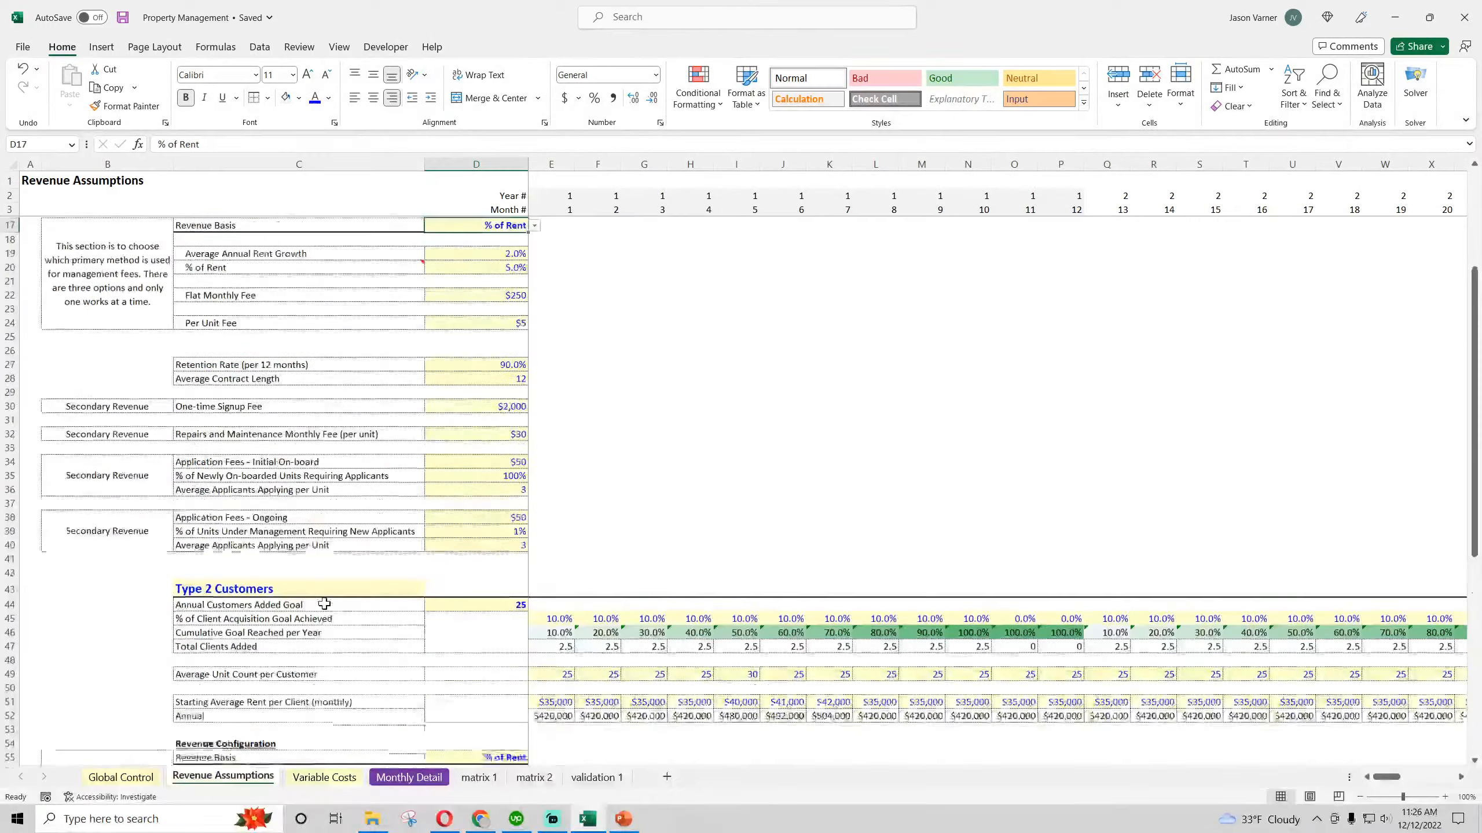
scroll(324, 605, up, 4)
scroll(324, 604, down, 7)
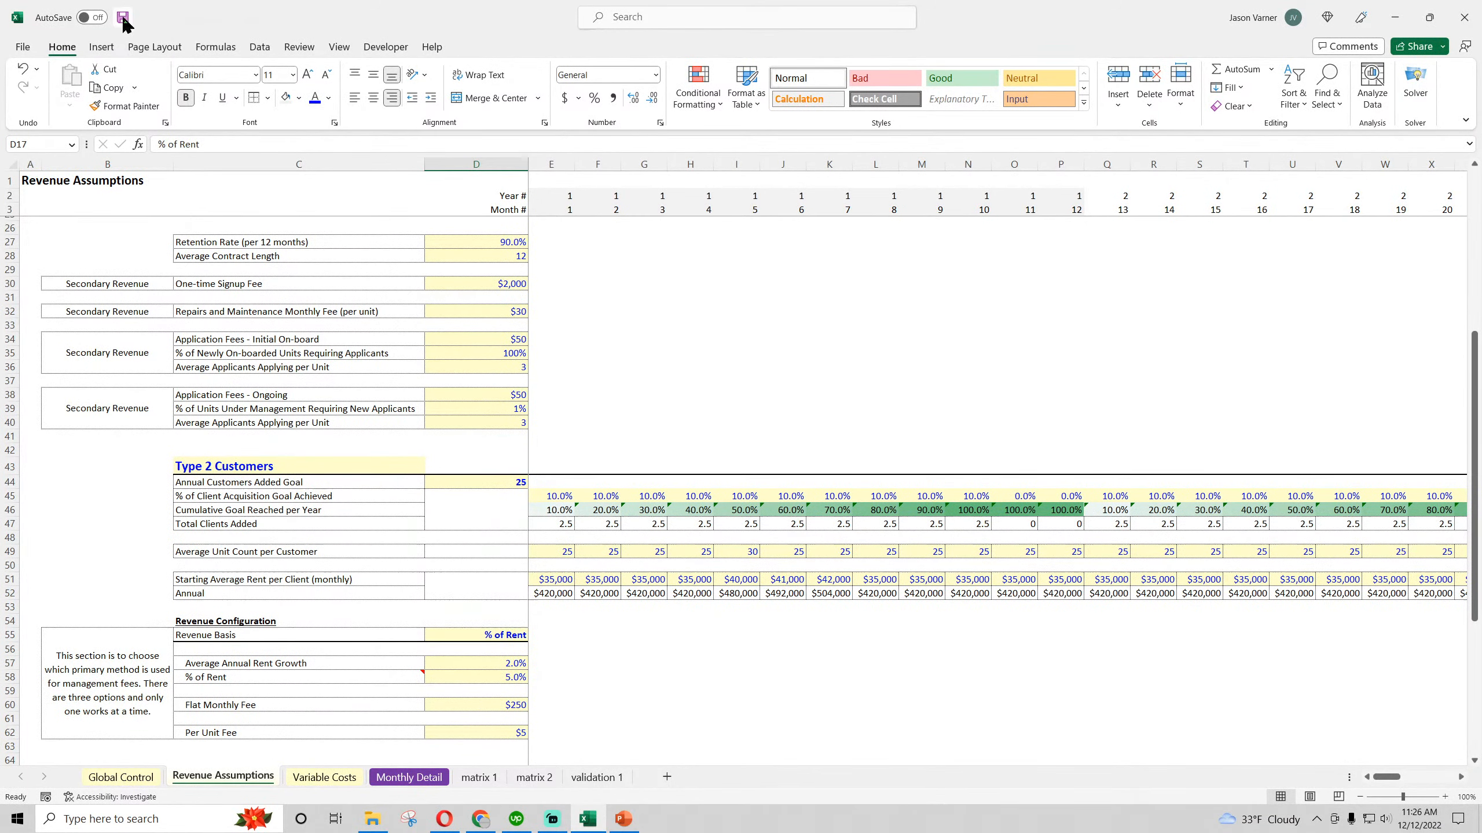
click(222, 466)
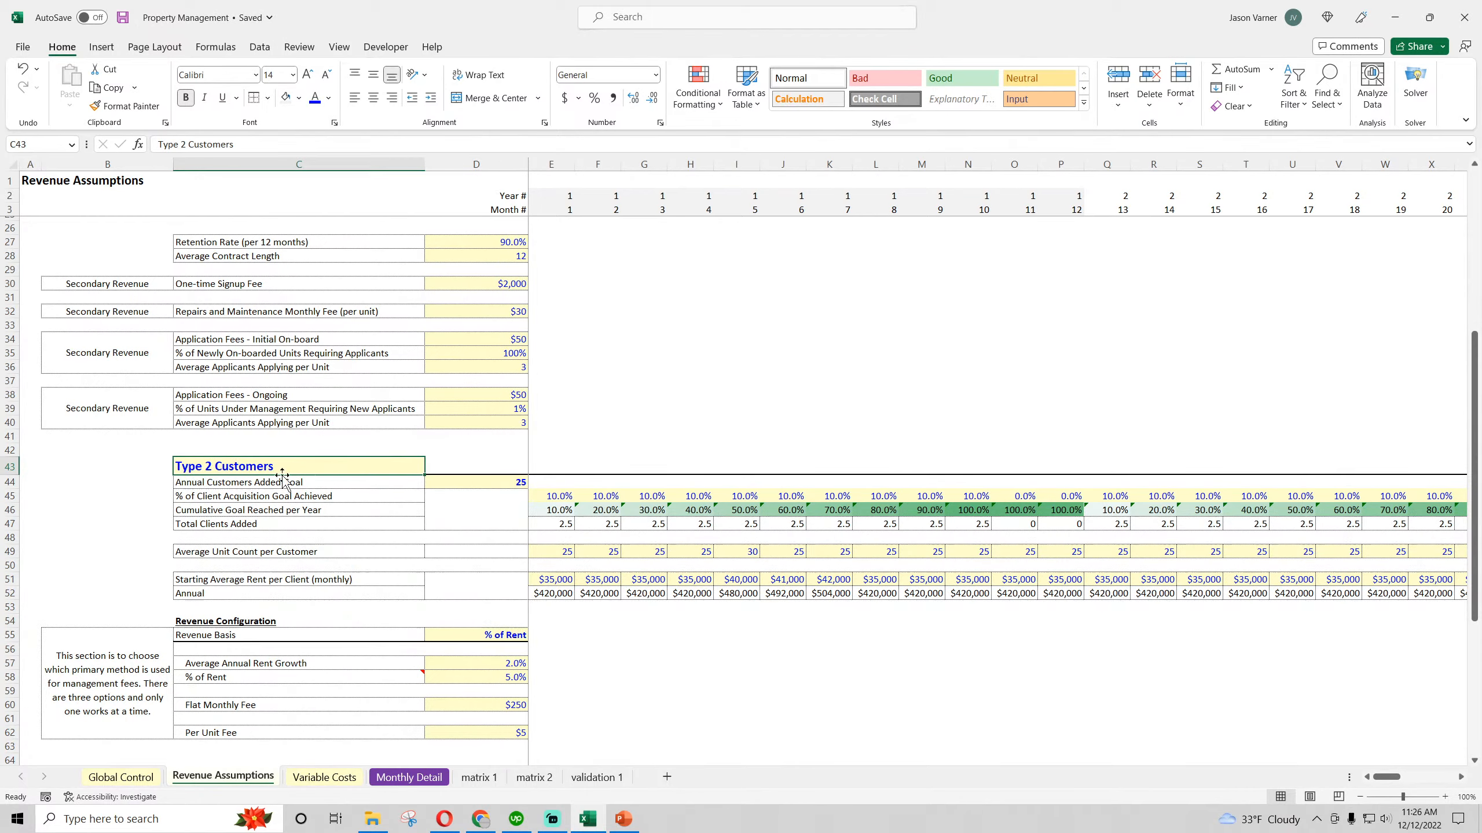
scroll(344, 518, up, 7)
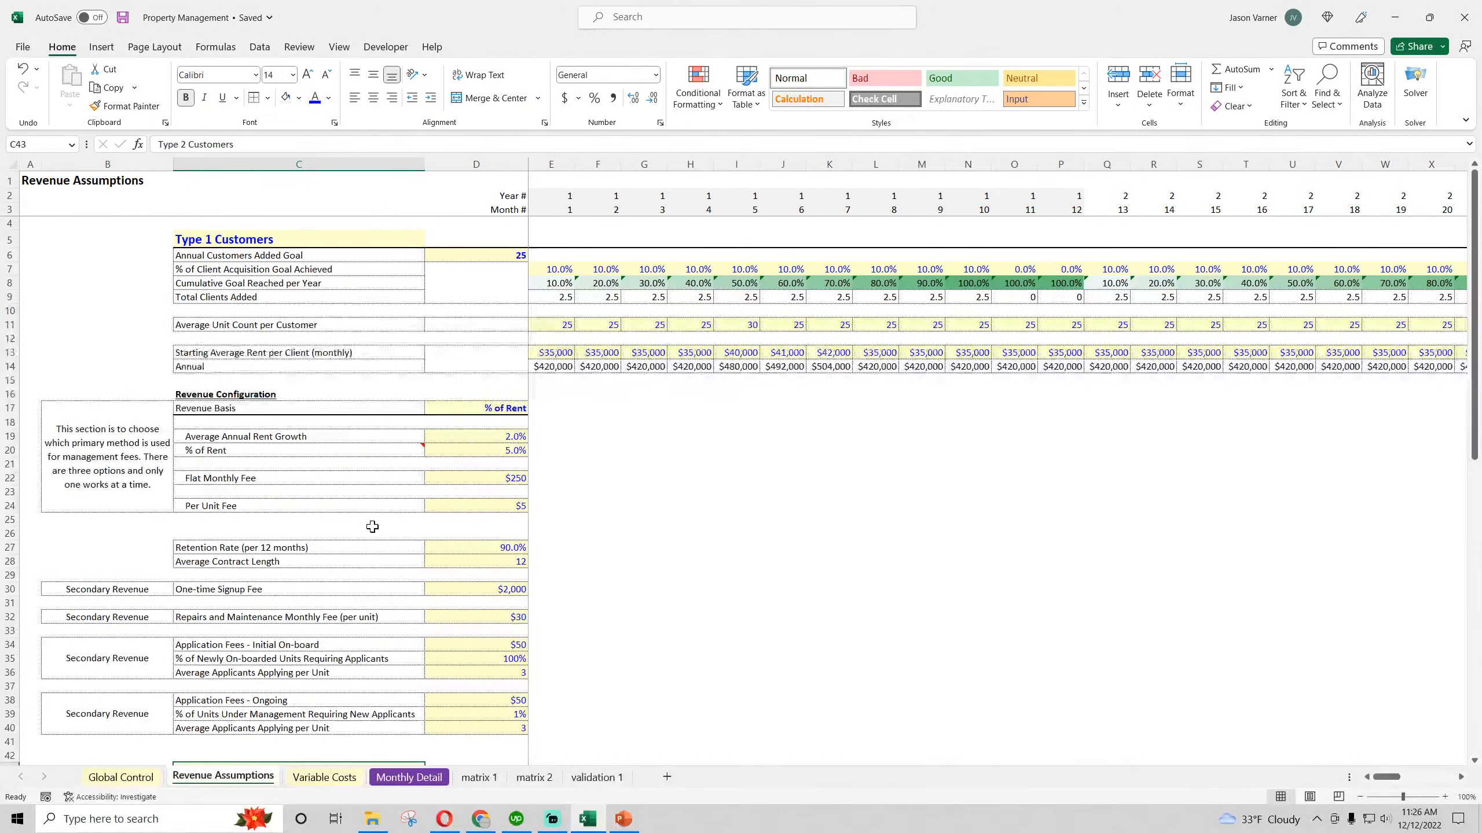
scroll(372, 524, down, 11)
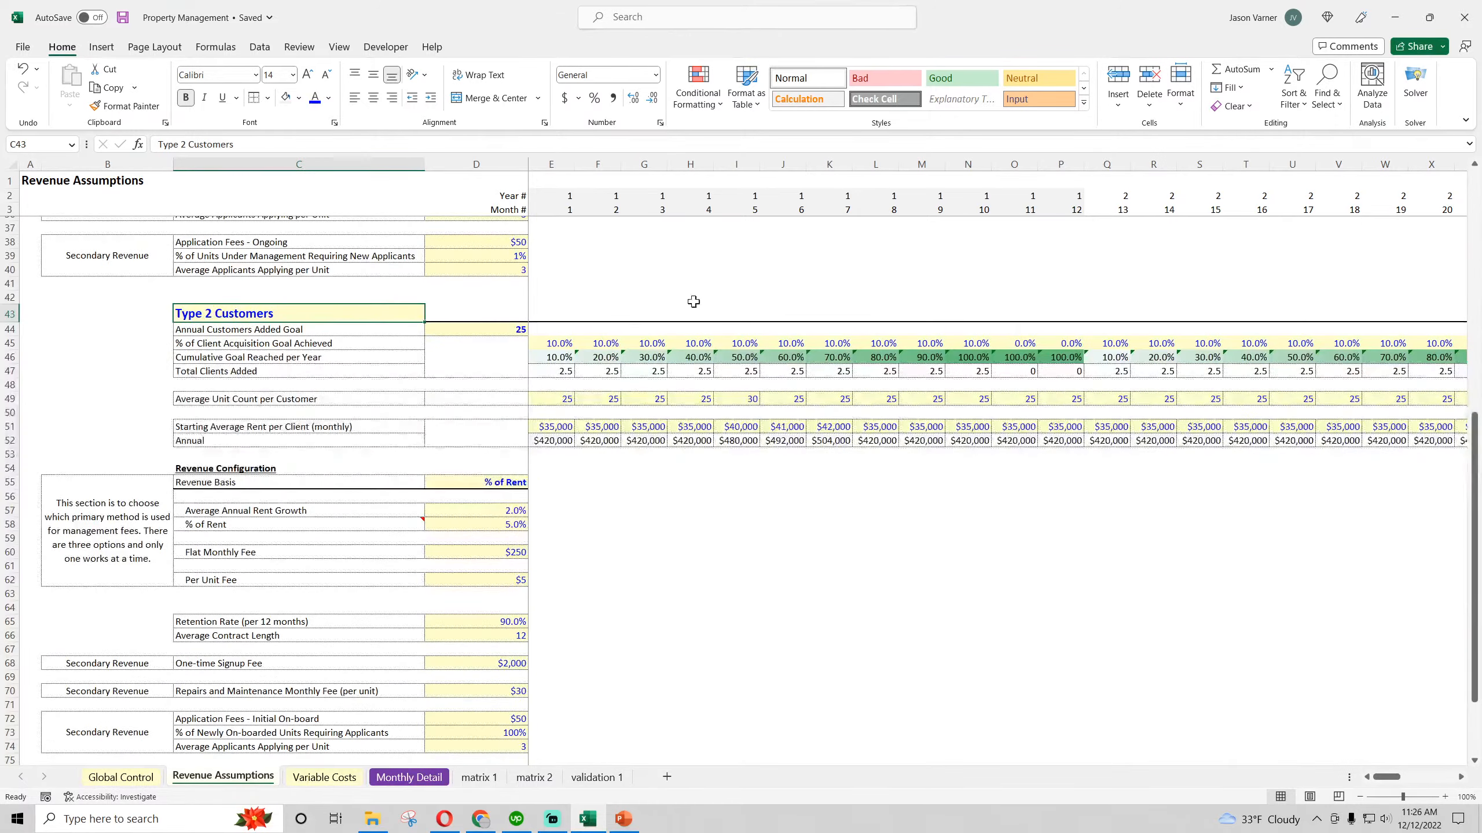
scroll(332, 567, up, 11)
Look over the Variable Costs sheet and the customer type and consolidated sections on Monthly Detail
click(323, 779)
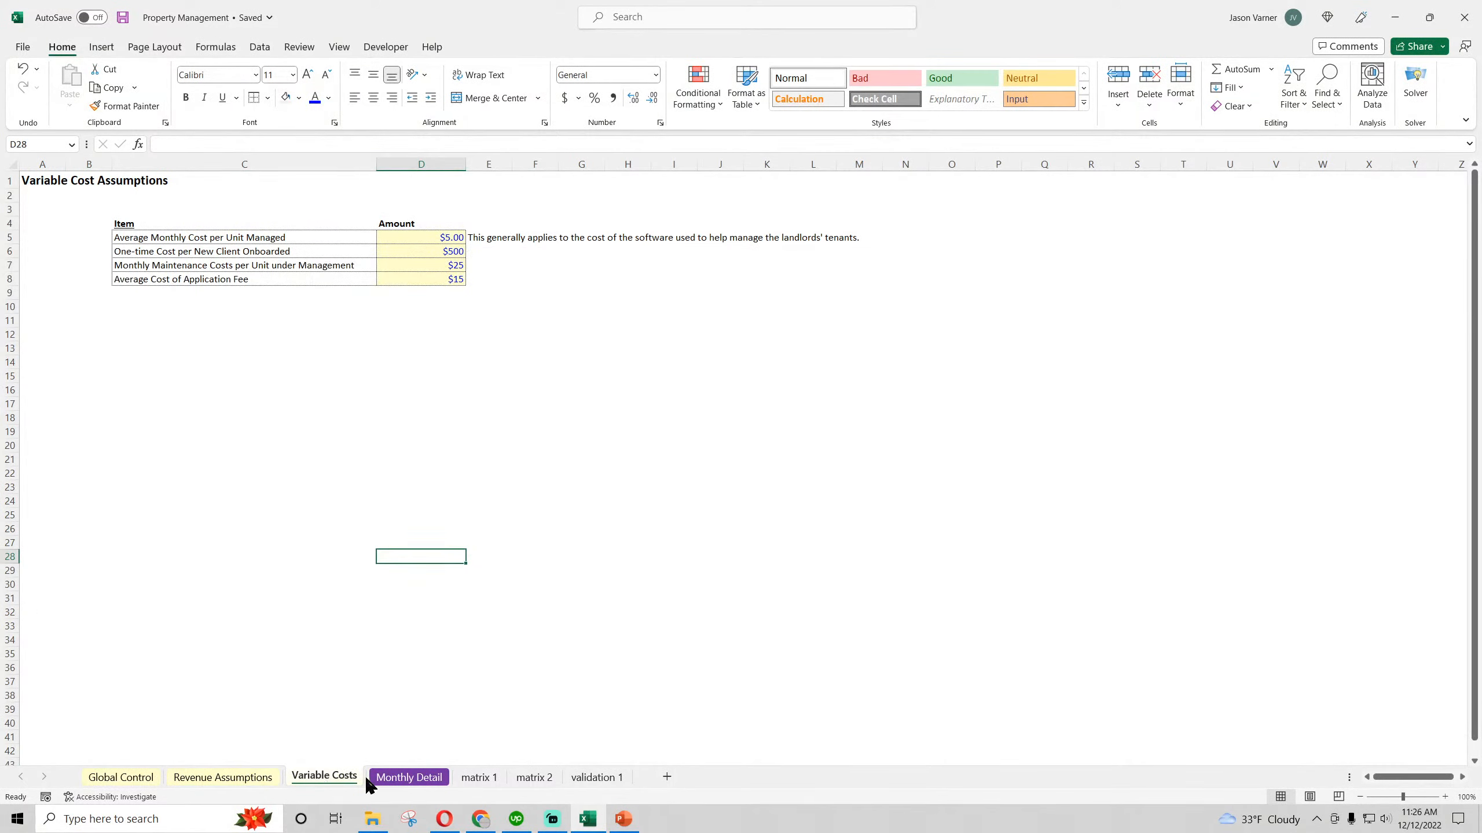
click(384, 780)
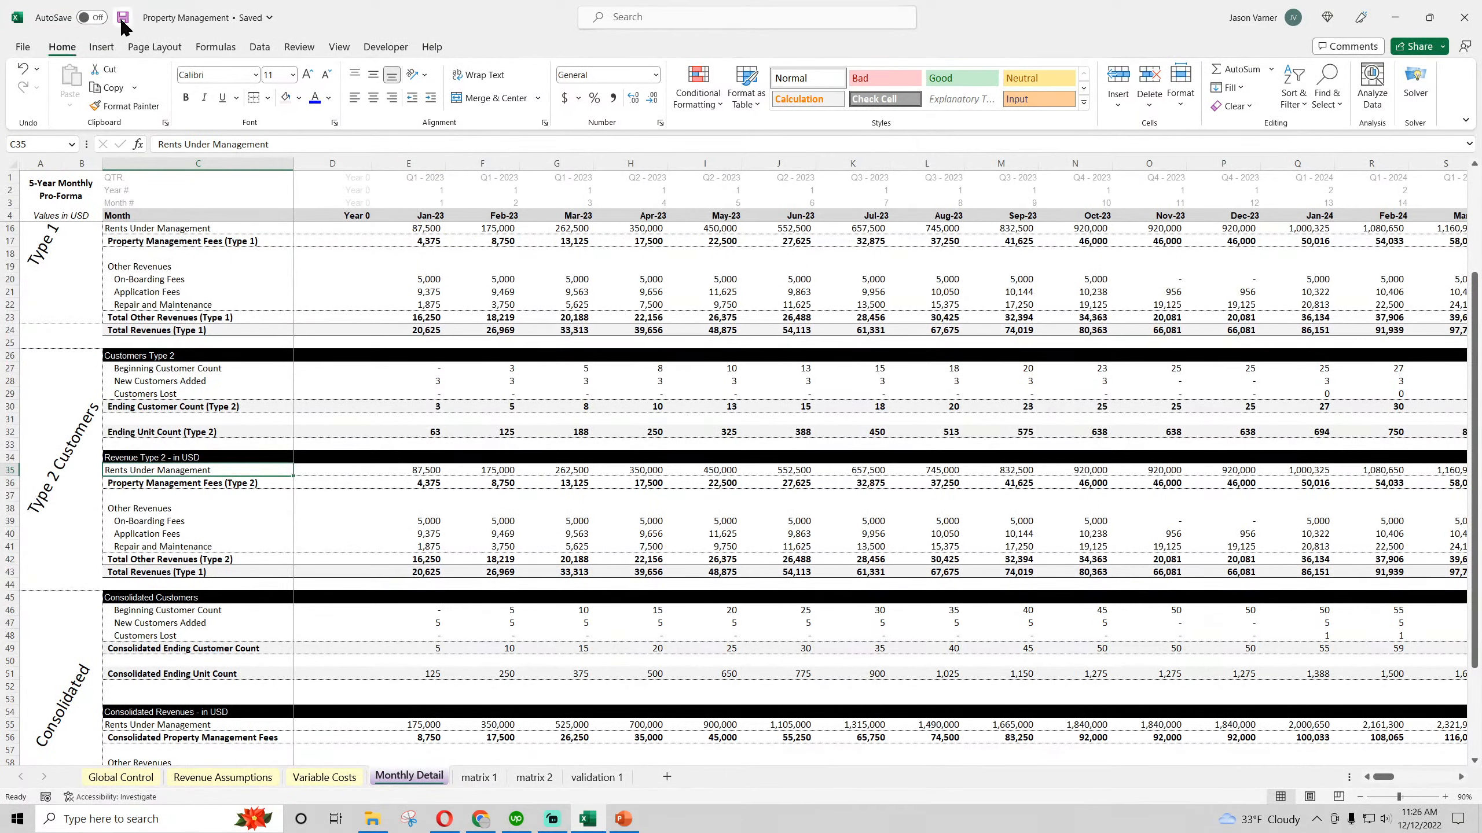
scroll(306, 433, up, 4)
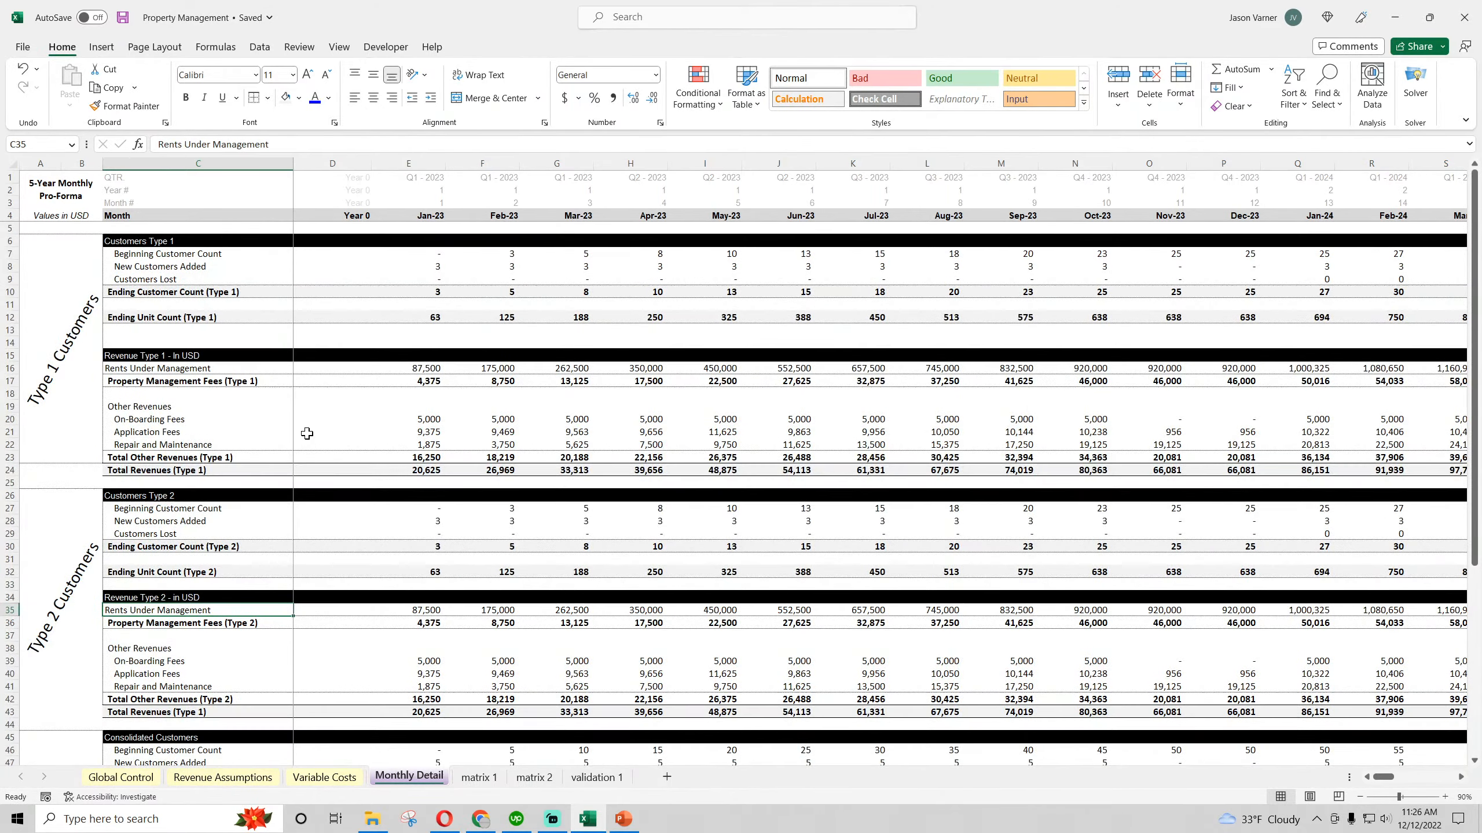
scroll(441, 390, down, 11)
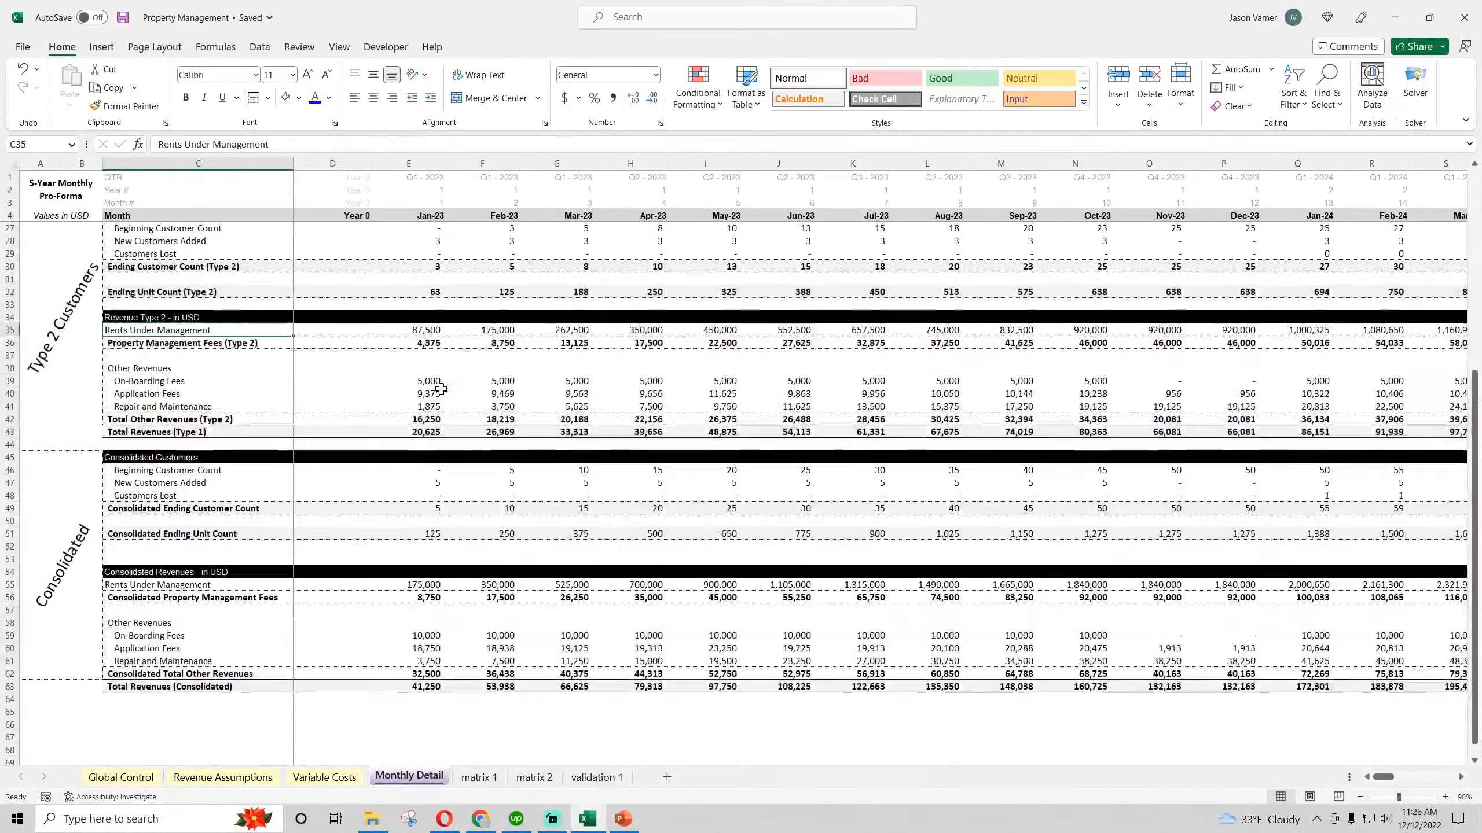
click(153, 320)
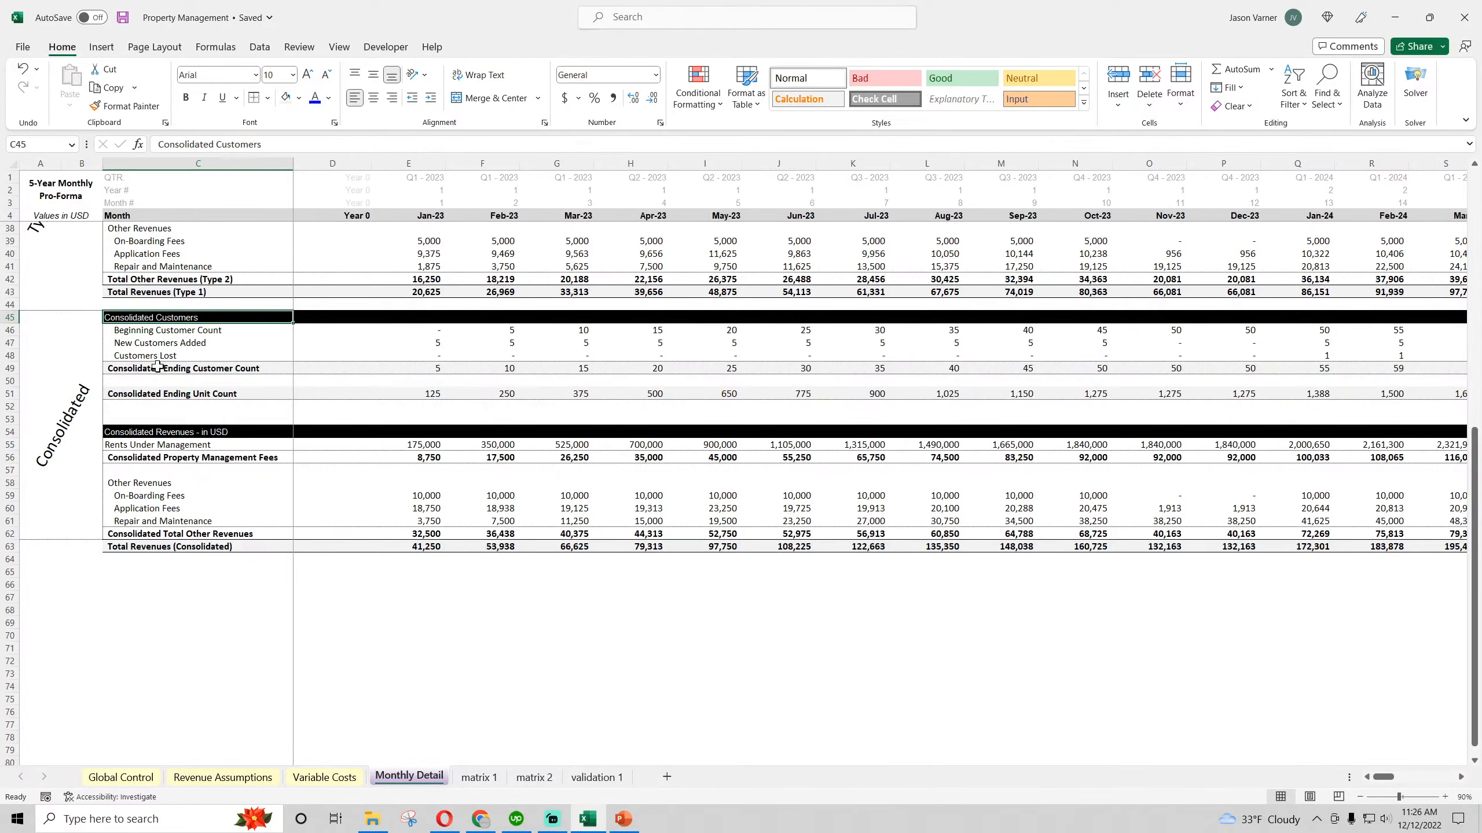
click(178, 436)
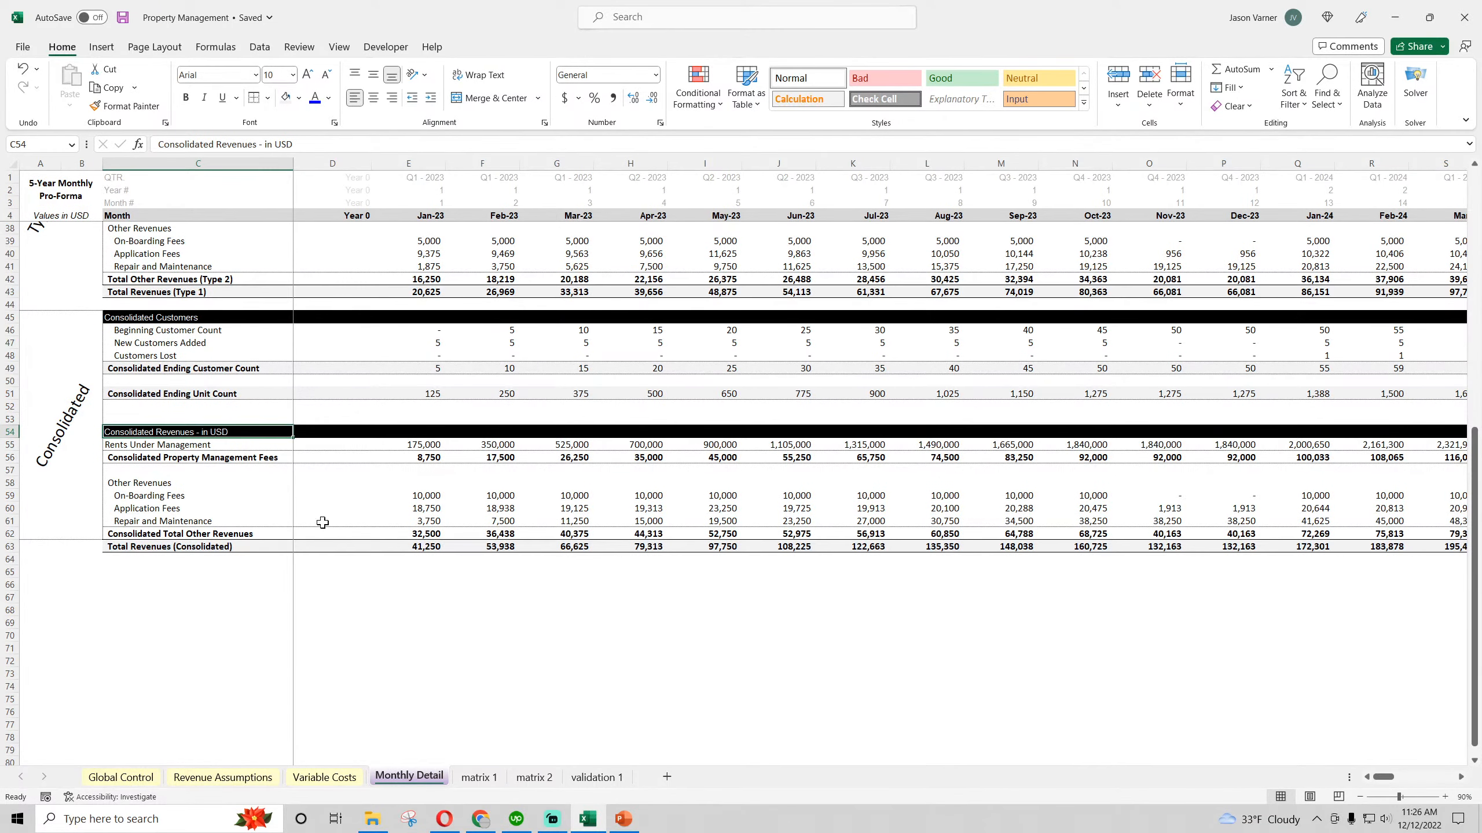
scroll(290, 519, up, 7)
scroll(290, 519, down, 7)
Examine the Type 1 customer goal, acquisition percentages, unit counts, rents and rent growth on Revenue Assumptions, and save the workbook
click(224, 777)
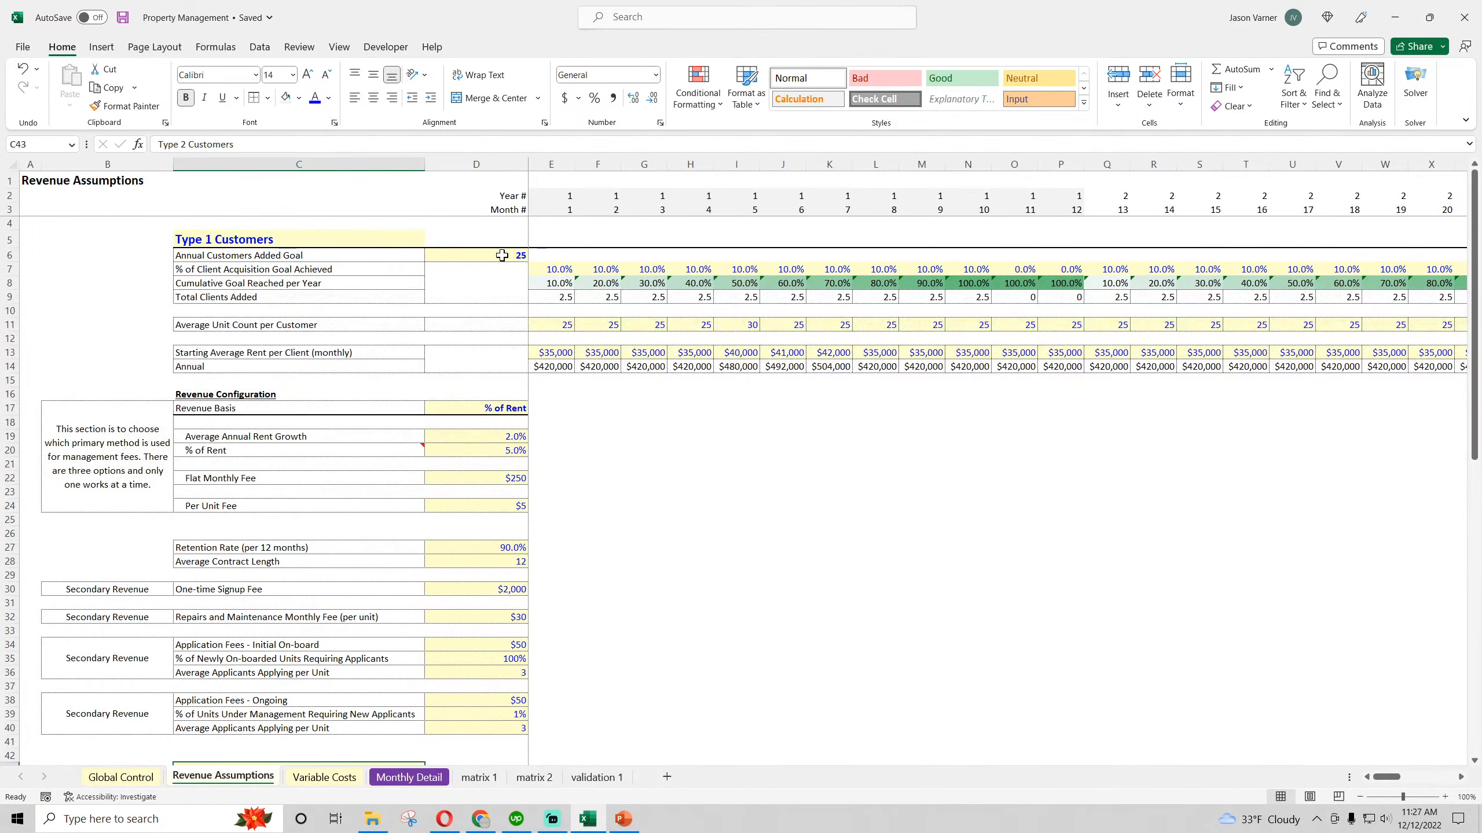
click(550, 271)
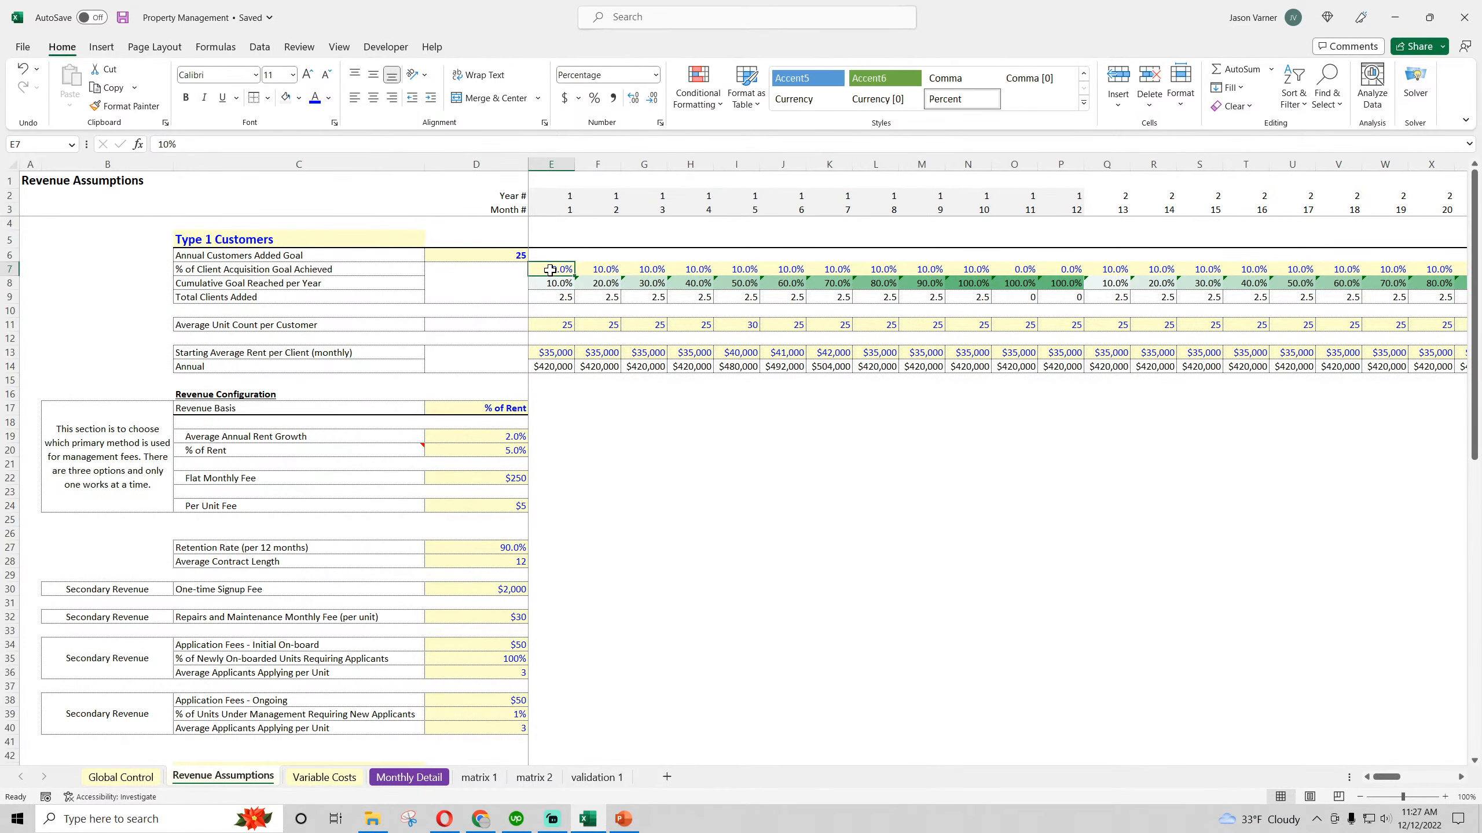
click(498, 257)
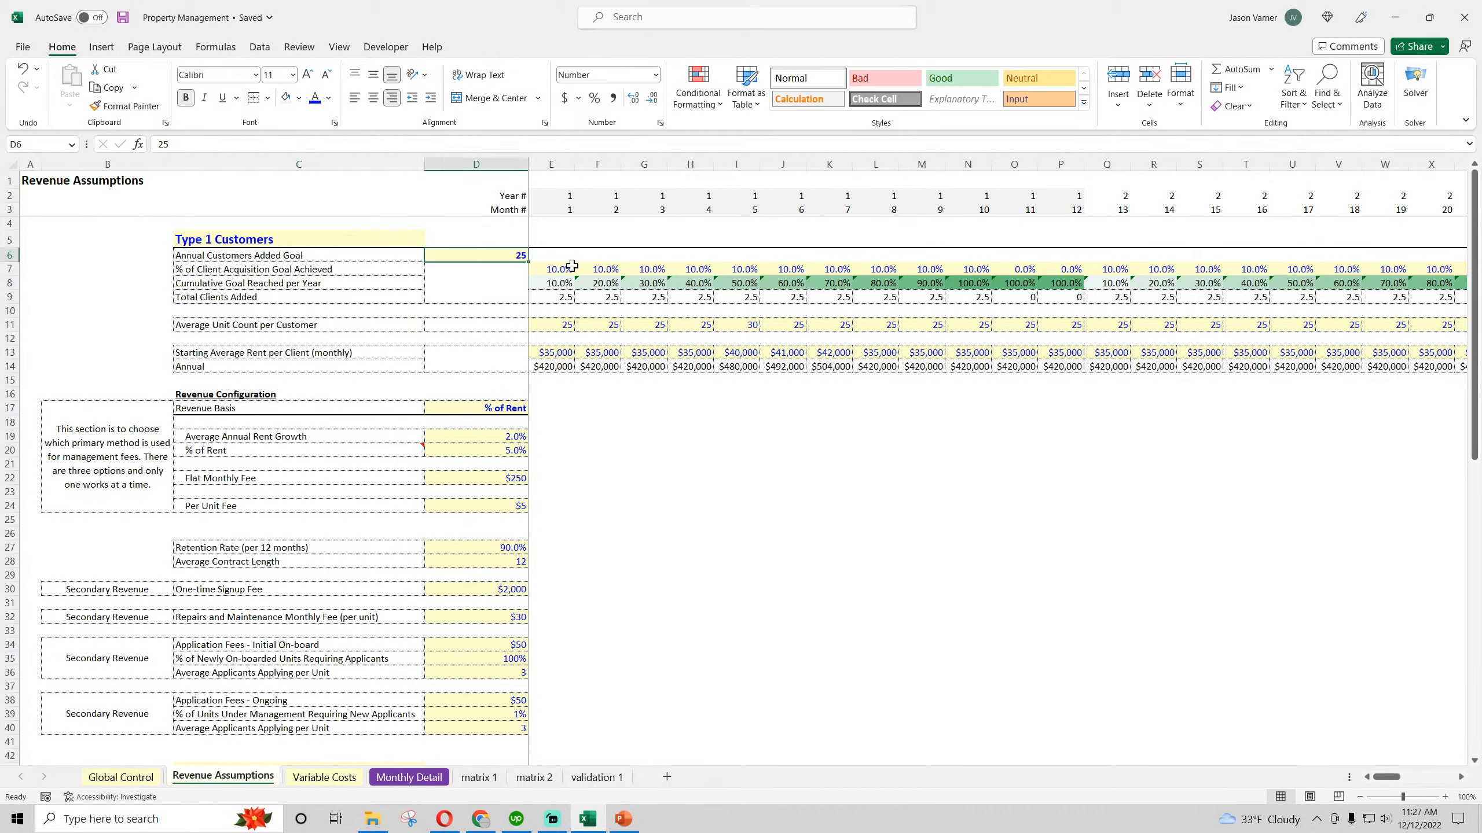
click(597, 268)
click(507, 257)
click(553, 268)
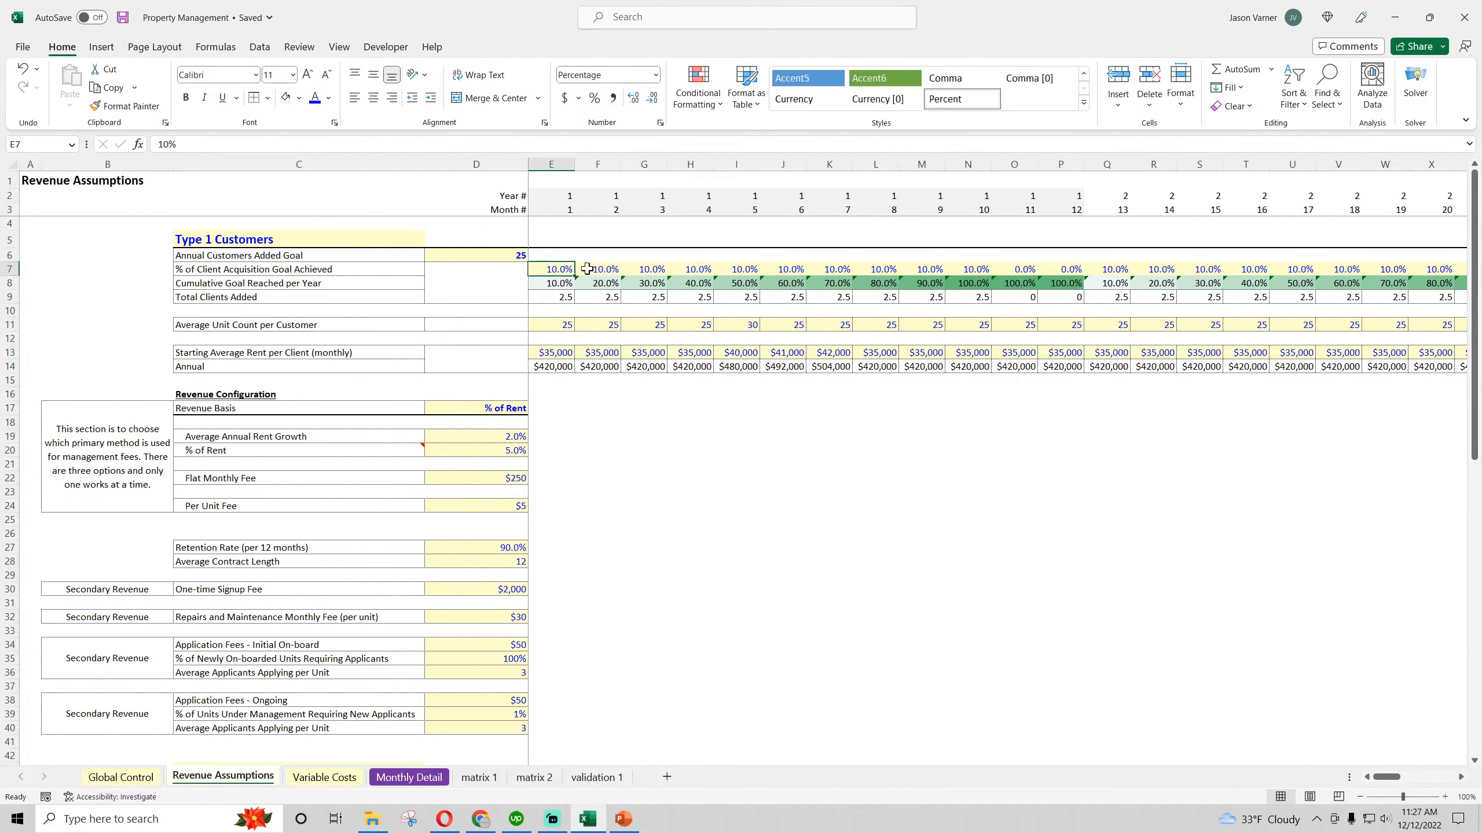
click(595, 268)
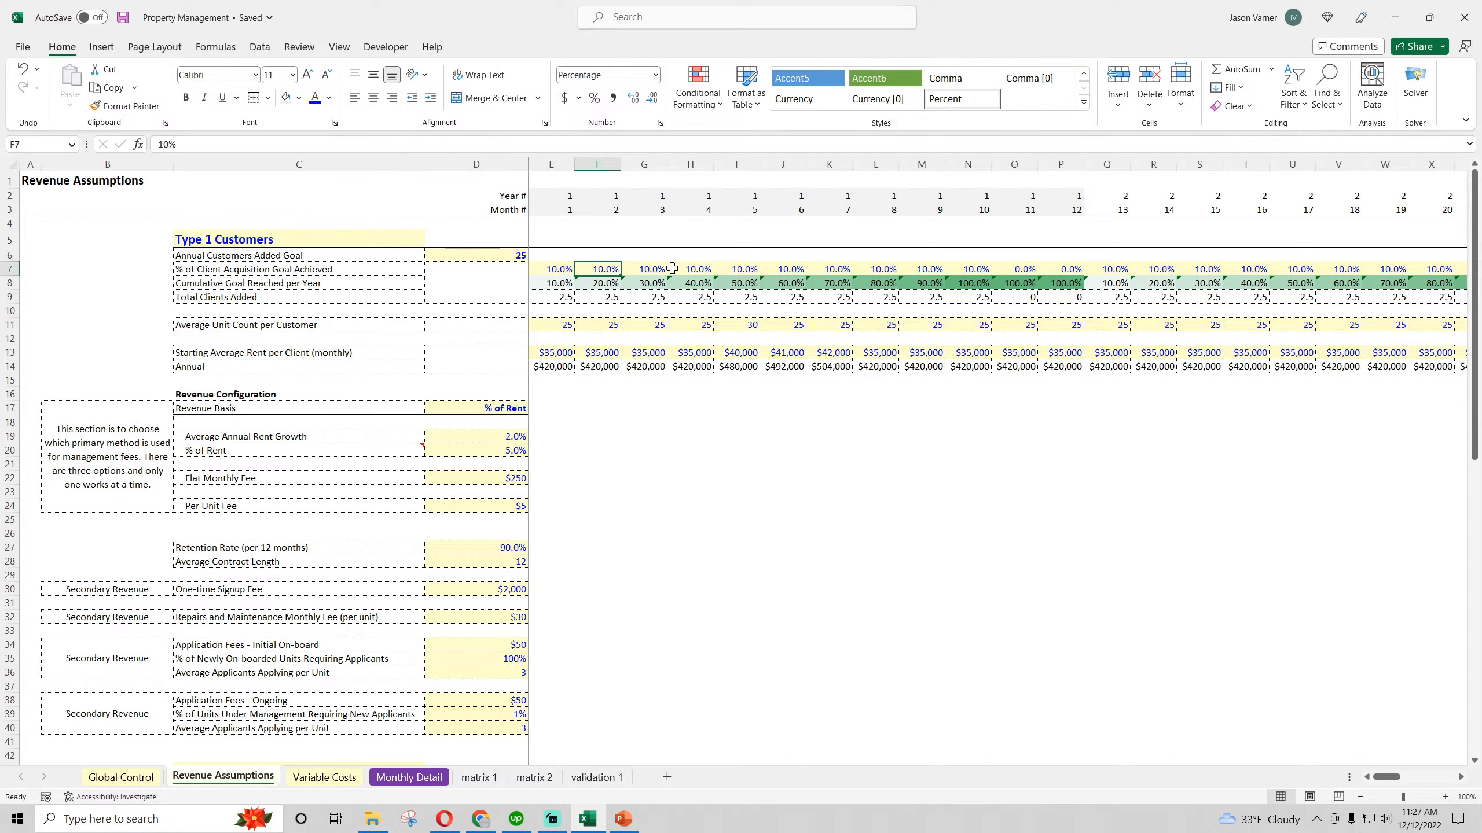
click(123, 17)
drag(562, 325, 866, 352)
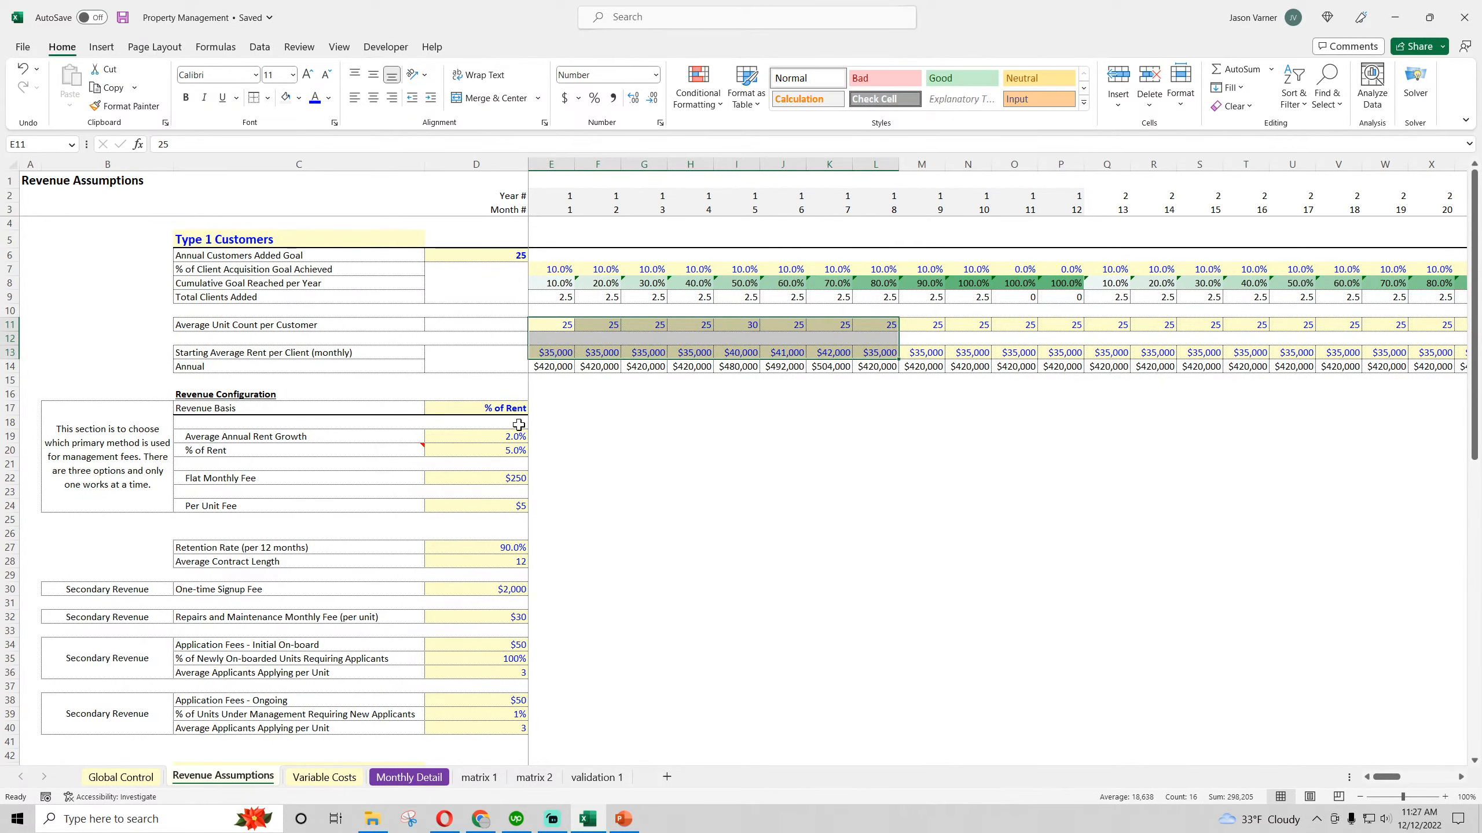
click(518, 436)
scroll(690, 528, down, 4)
scroll(690, 528, up, 4)
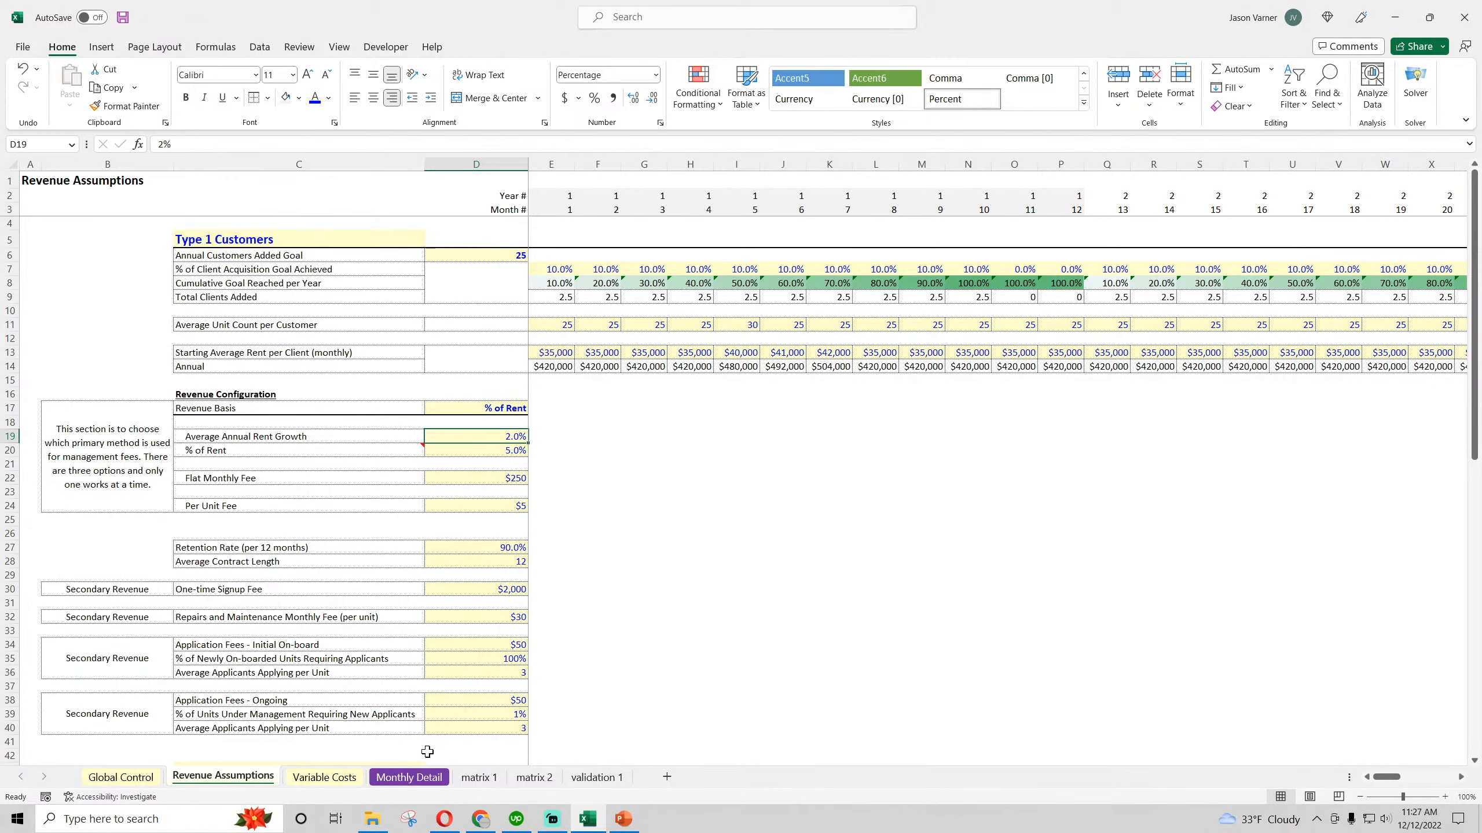
Switch to Chrome and look through the Financial Models page on smarthelping.com, including the all-spreadsheets offer and the SaaS bundle
click(493, 759)
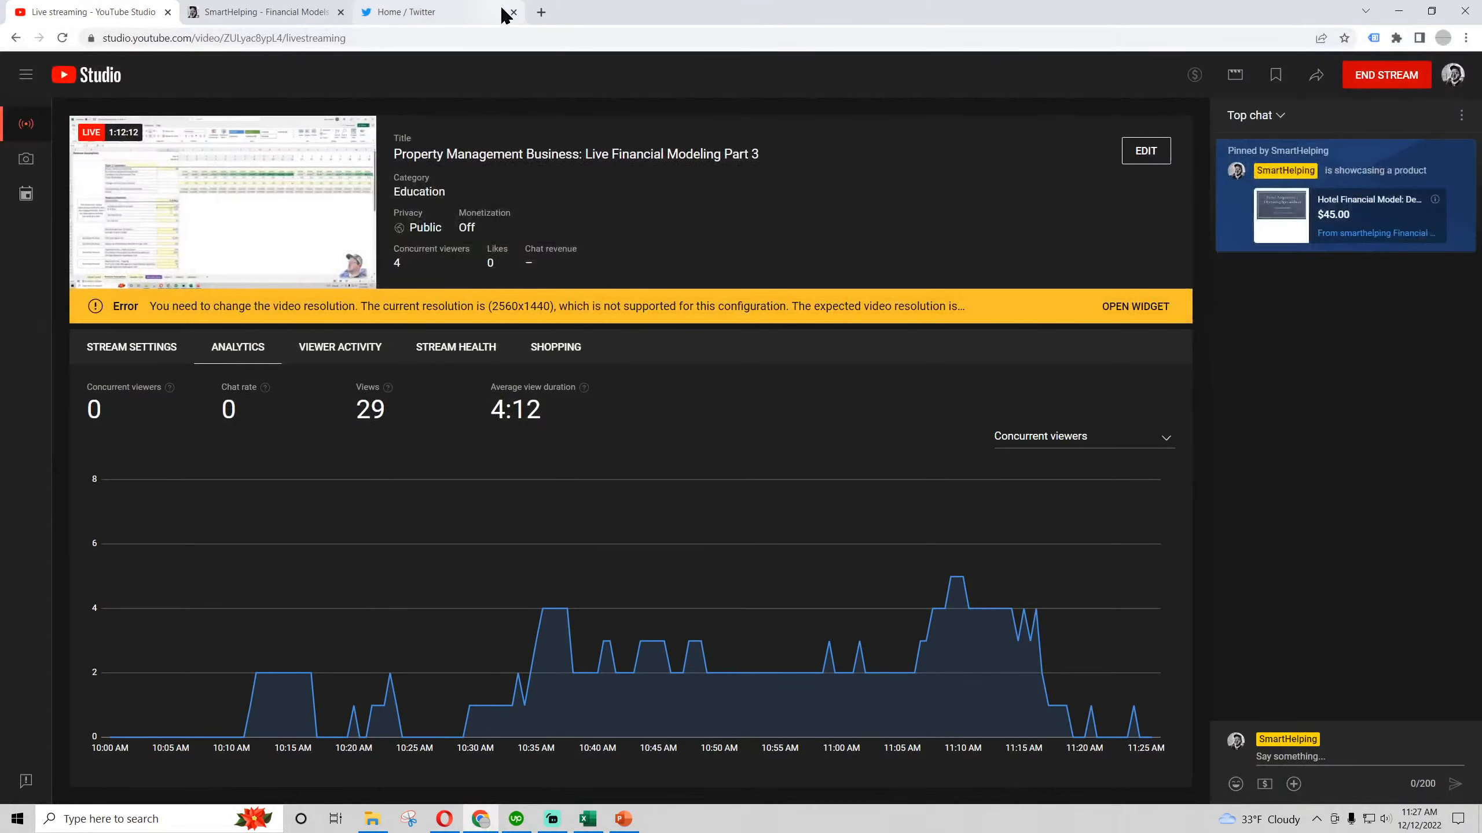
click(271, 11)
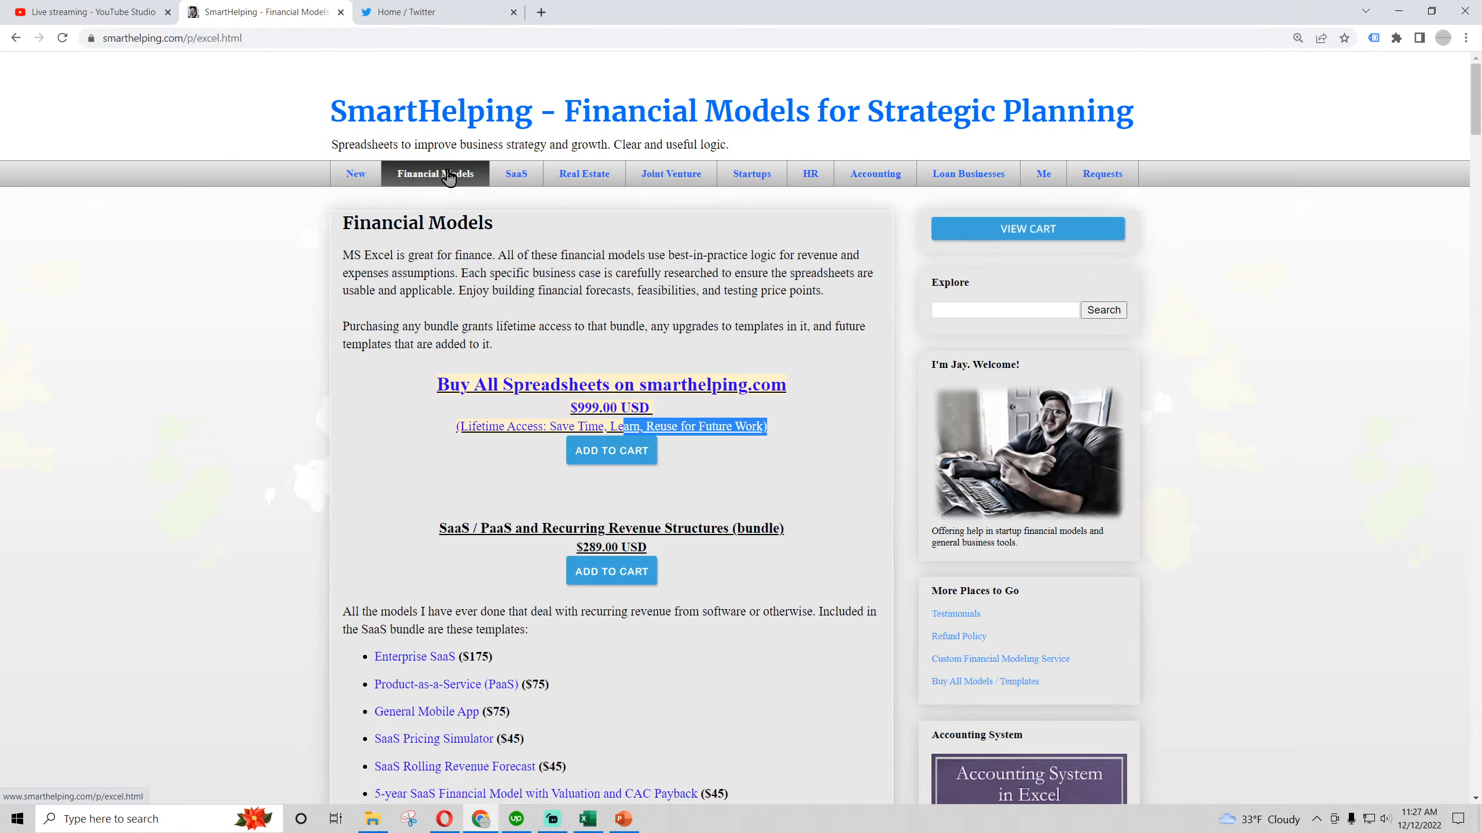
click(441, 271)
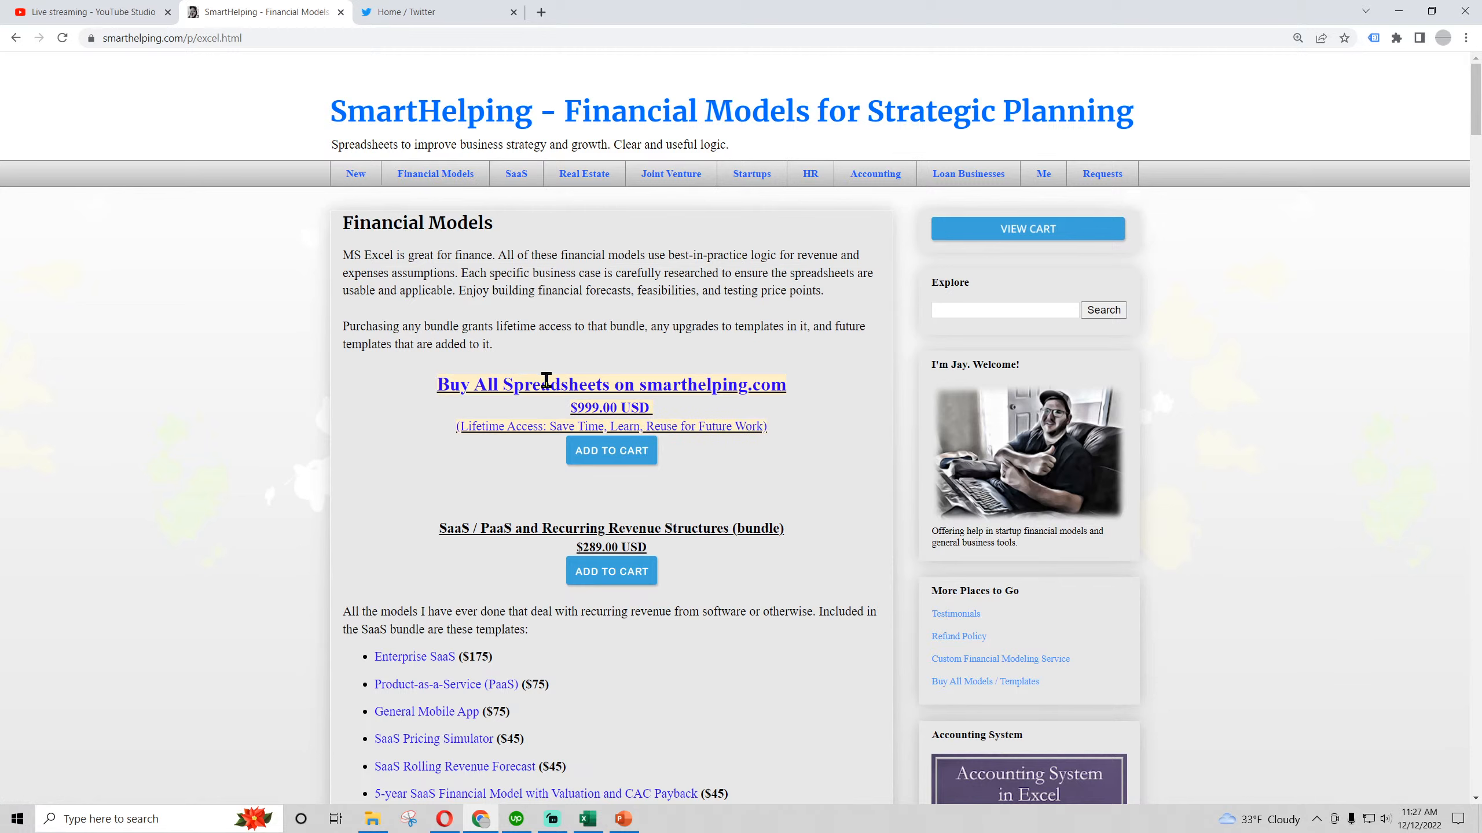
drag(571, 406, 727, 421)
click(566, 330)
scroll(556, 375, down, 5)
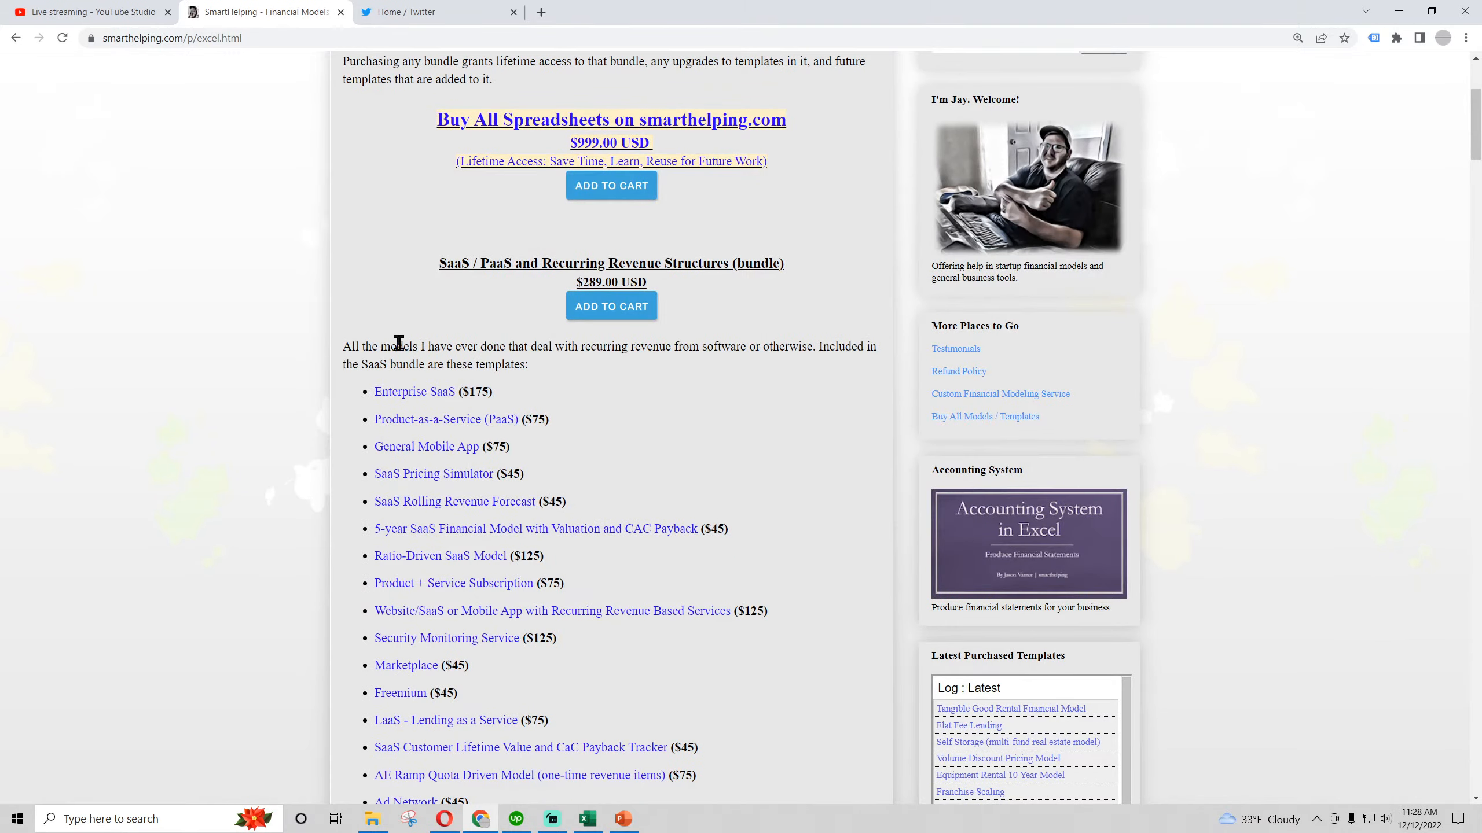
Look through the templates in the SaaS, Real Estate and Industry-Specific Financial Models bundles
drag(391, 346, 519, 364)
scroll(503, 403, down, 5)
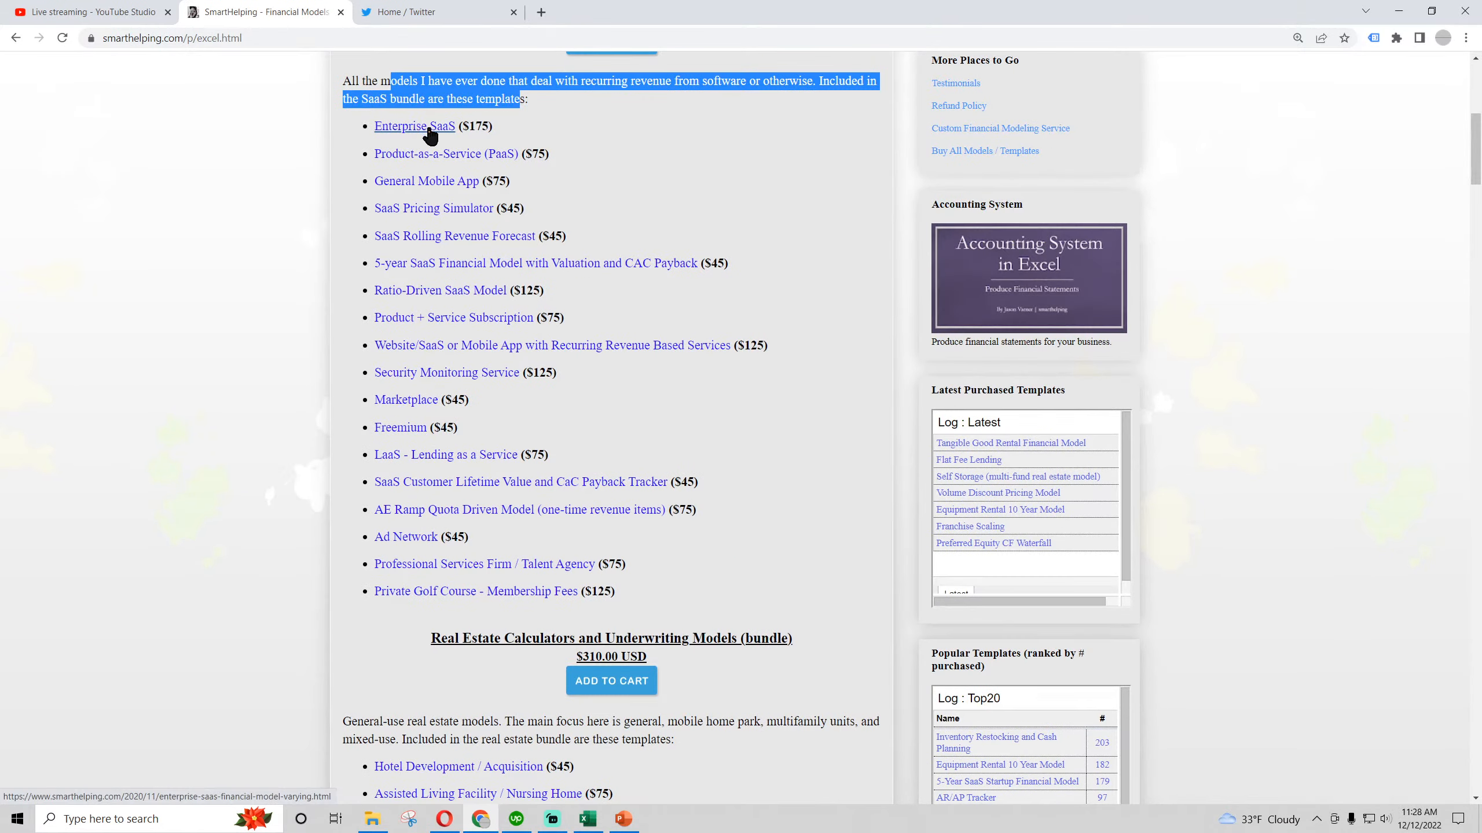
scroll(432, 485, down, 10)
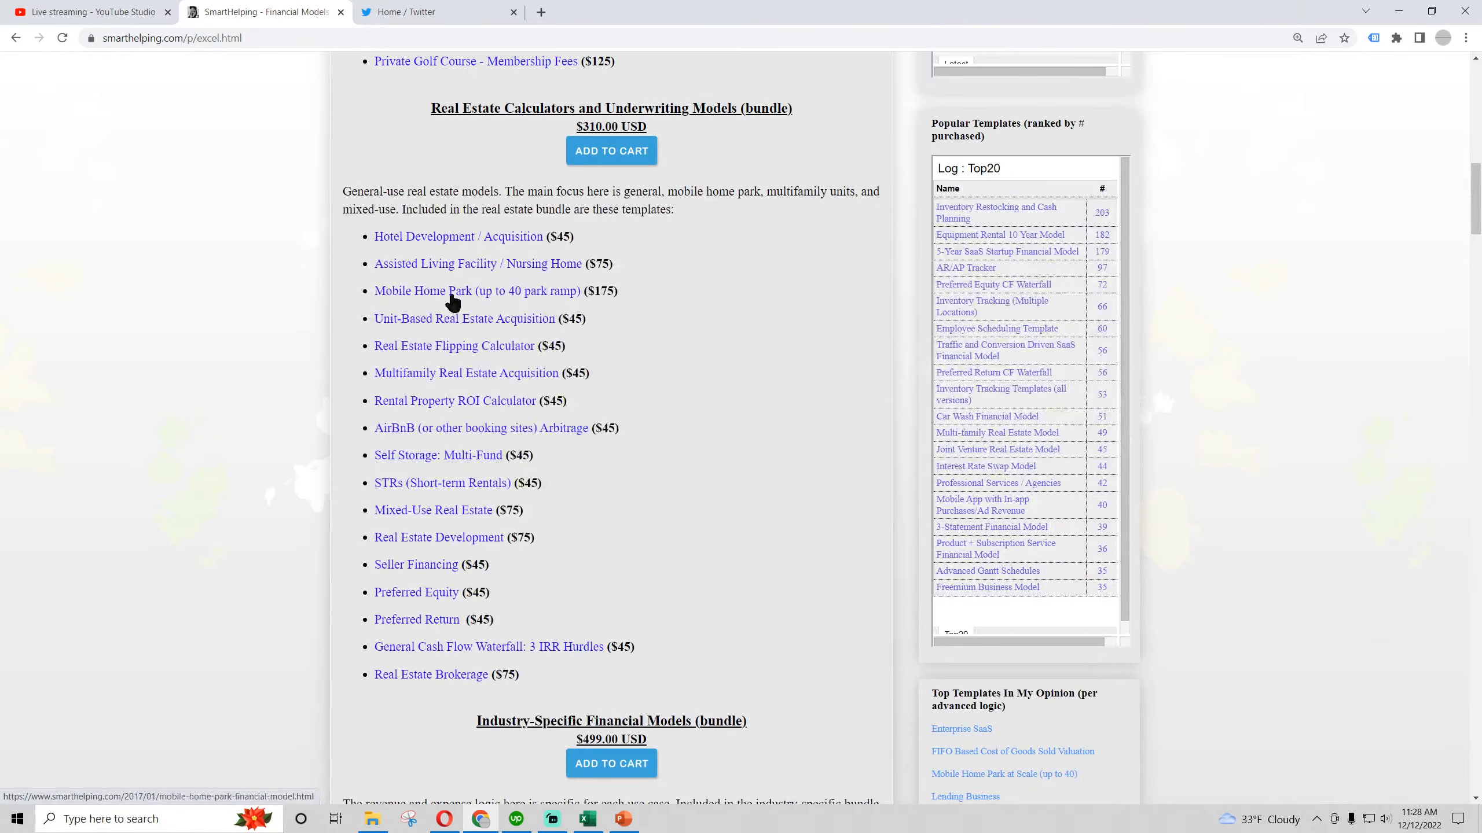
scroll(424, 459, down, 10)
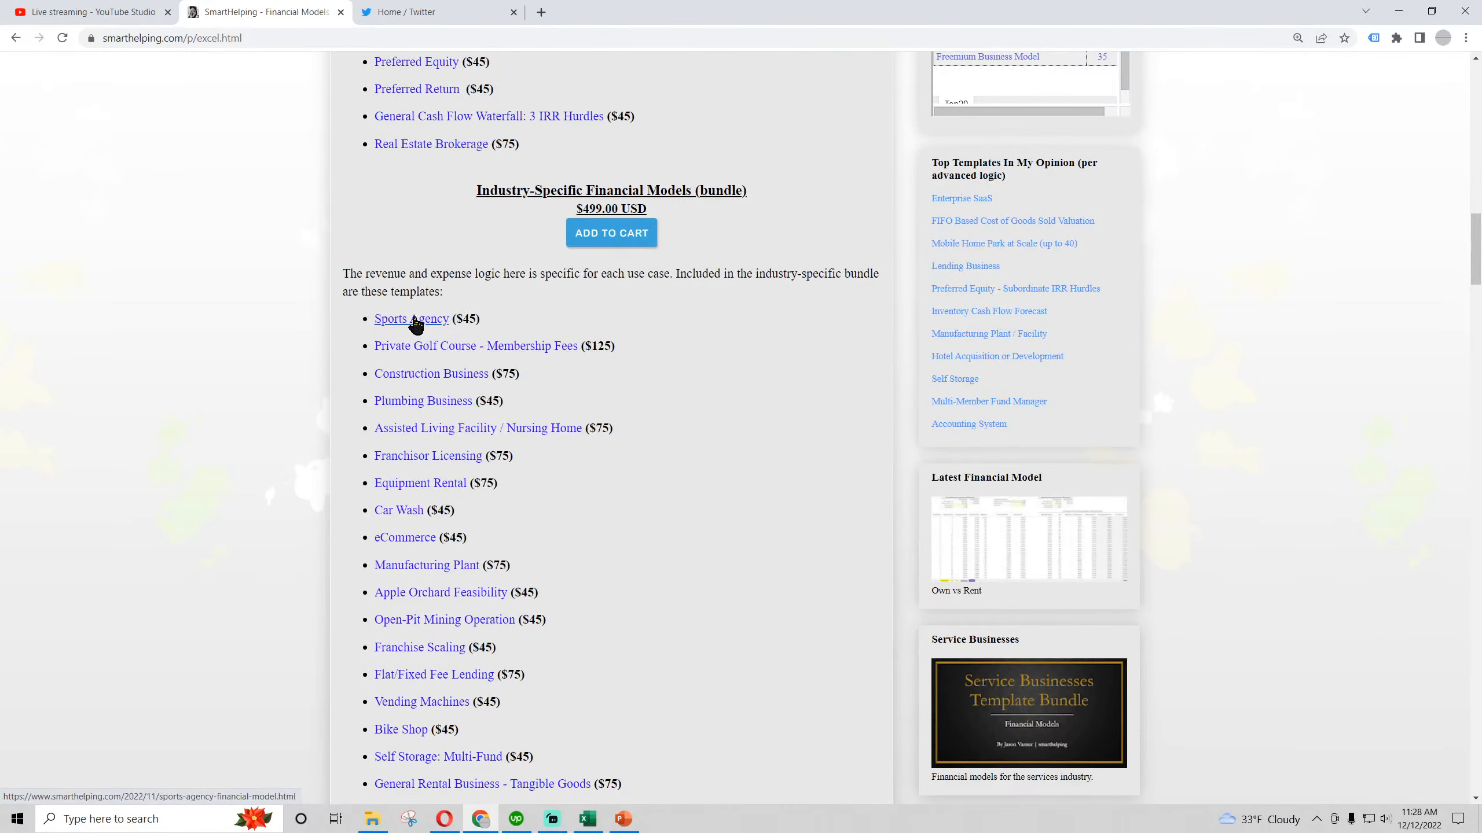
scroll(403, 309, down, 5)
scroll(408, 339, down, 10)
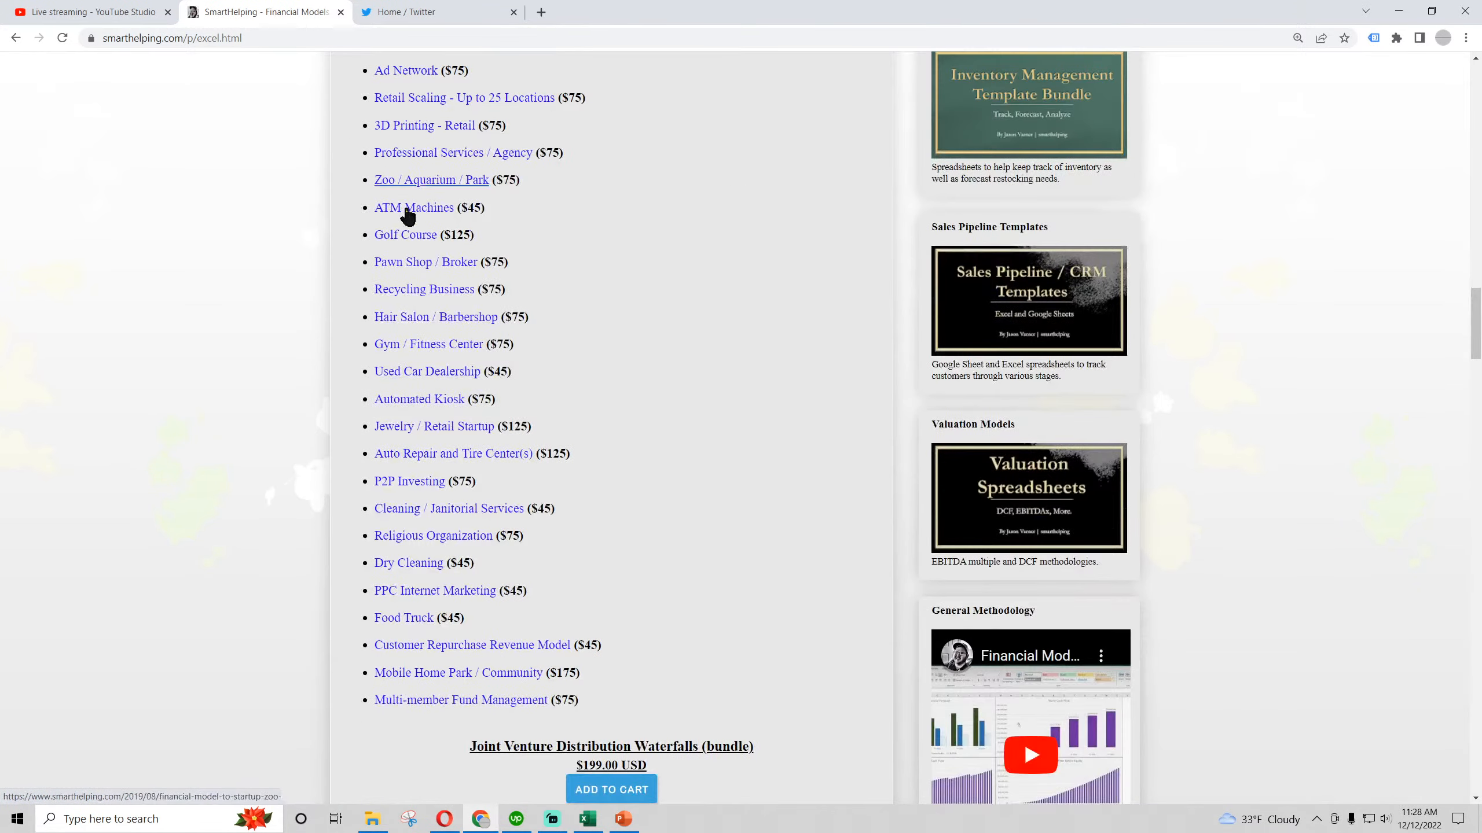
scroll(439, 440, down, 5)
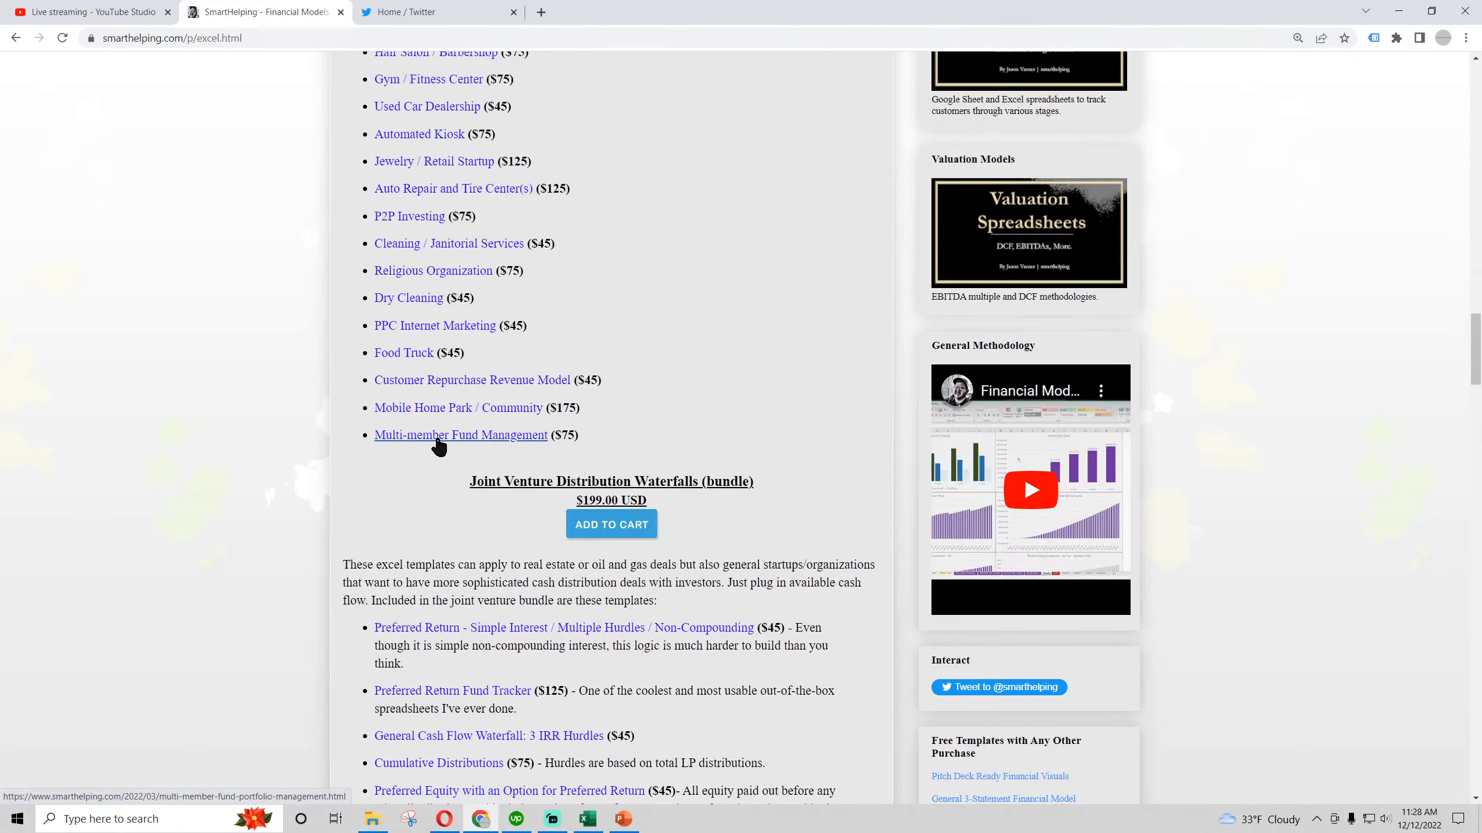
Review the Joint Venture Distribution Waterfalls and Accounting and Finance Tools bundles, focusing on the Accounting System template
scroll(536, 242, down, 5)
scroll(424, 286, down, 5)
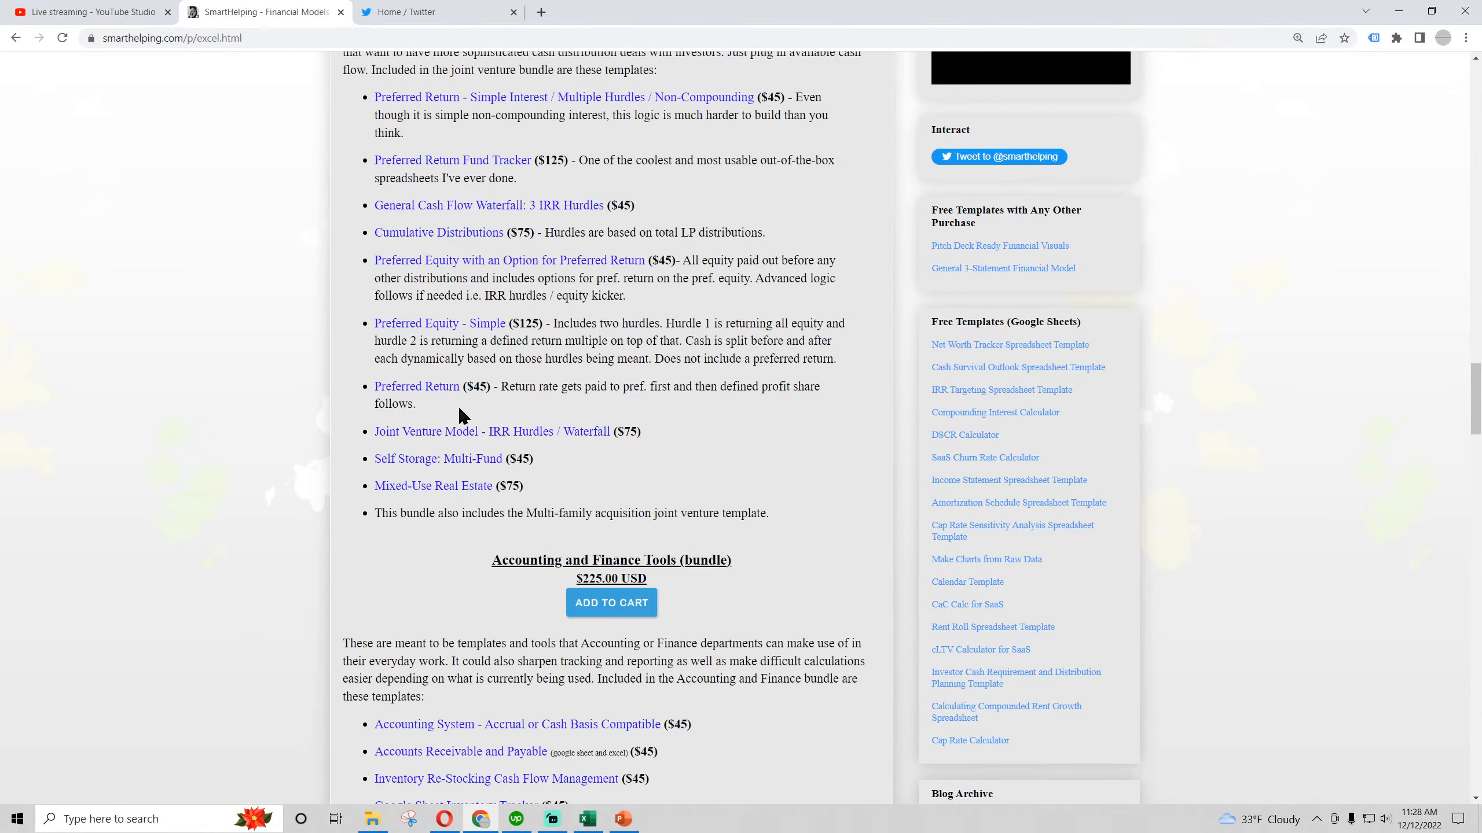
scroll(472, 321, up, 3)
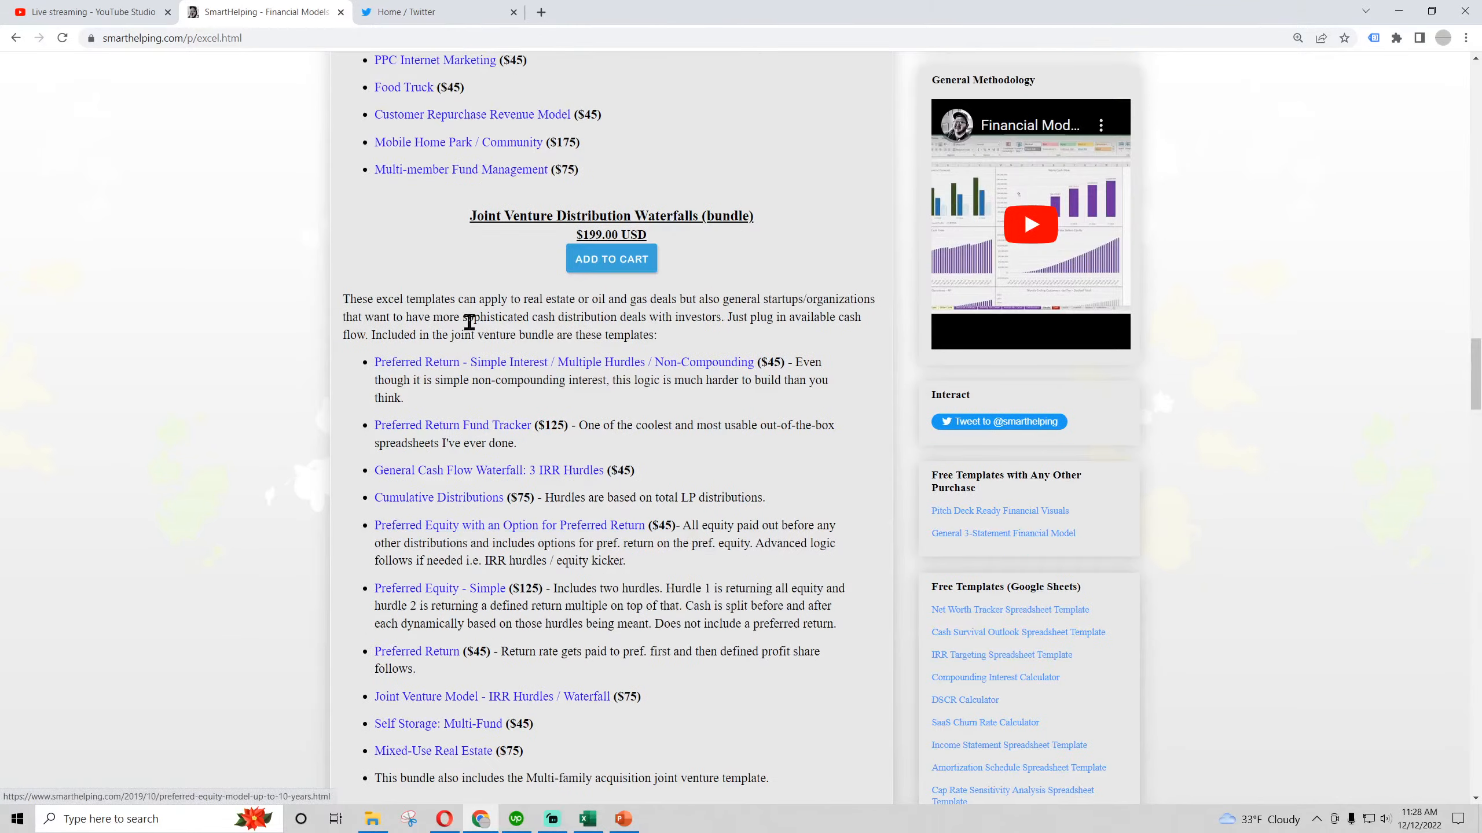
scroll(495, 383, down, 4)
scroll(495, 383, down, 3)
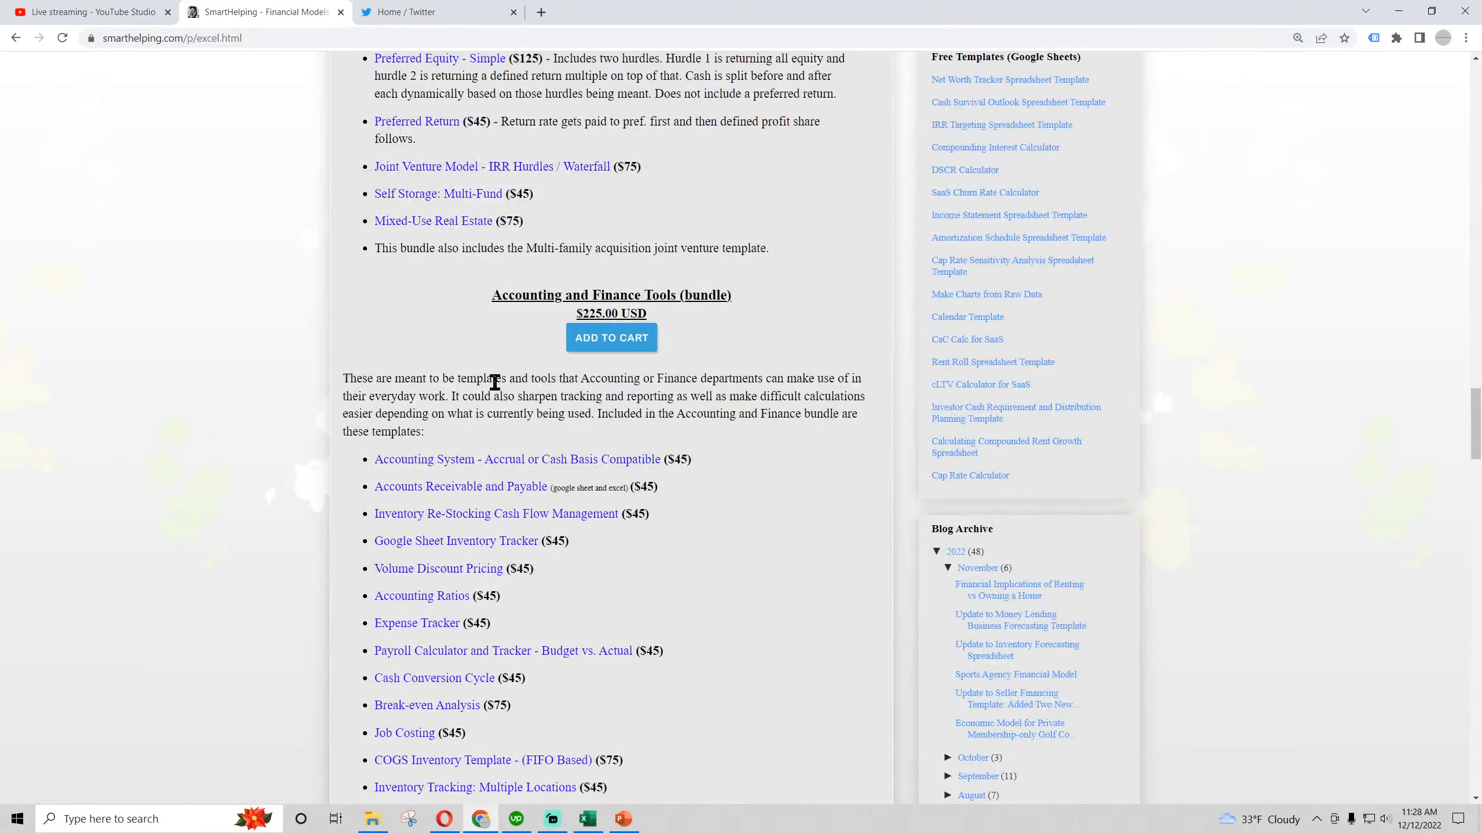
scroll(494, 382, down, 4)
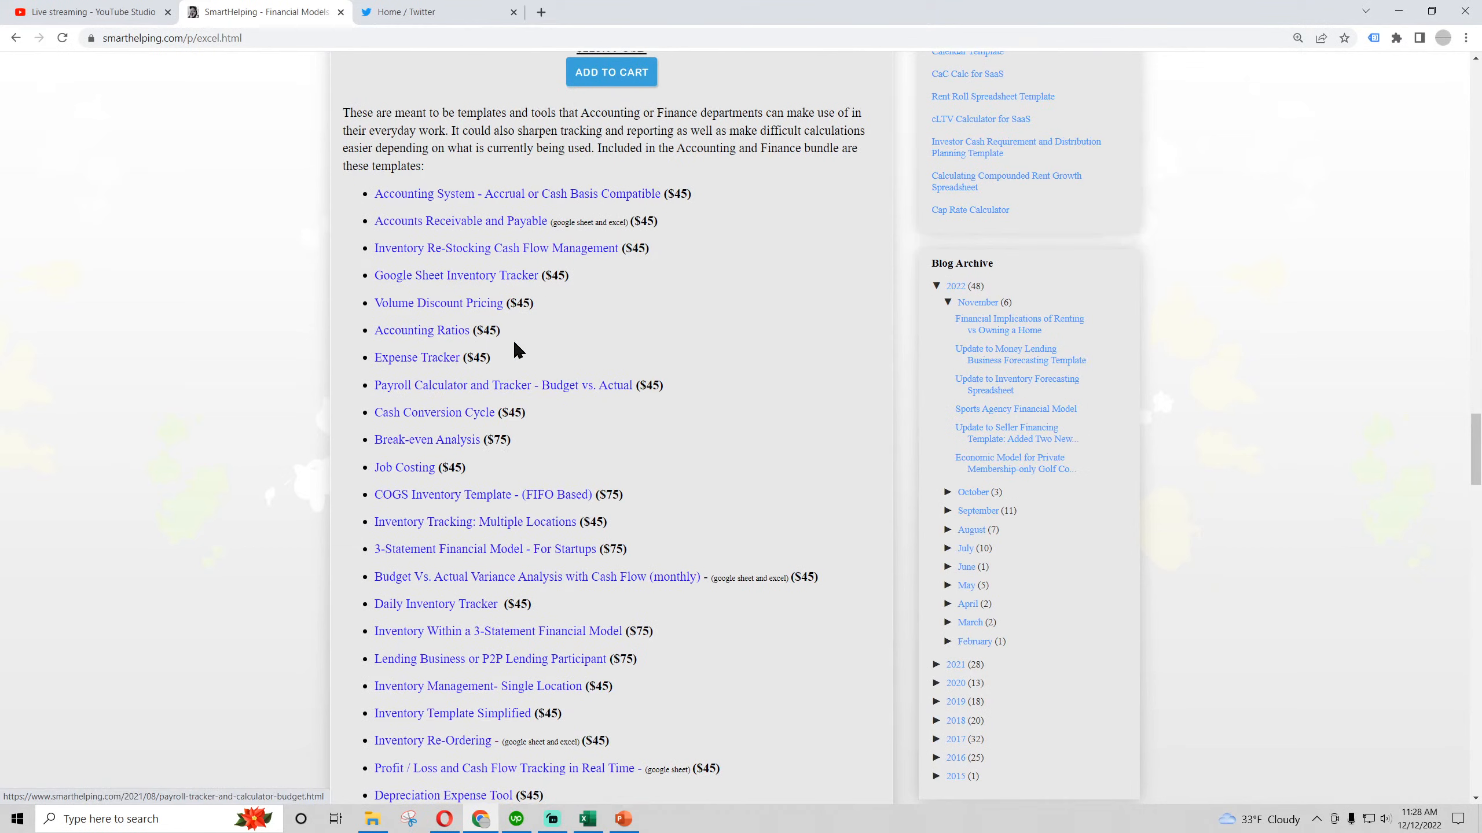
drag(690, 194, 378, 201)
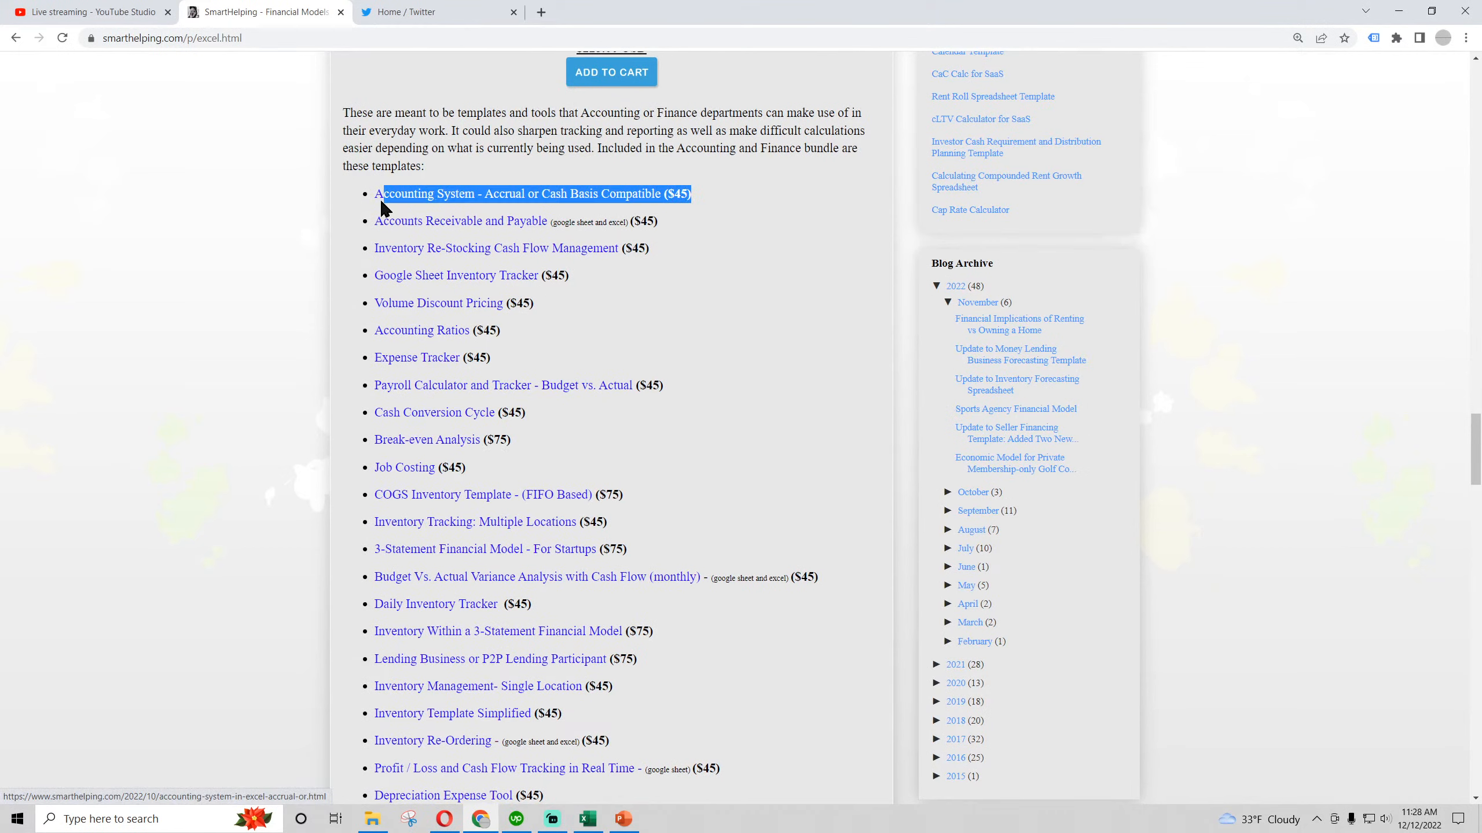
click(696, 194)
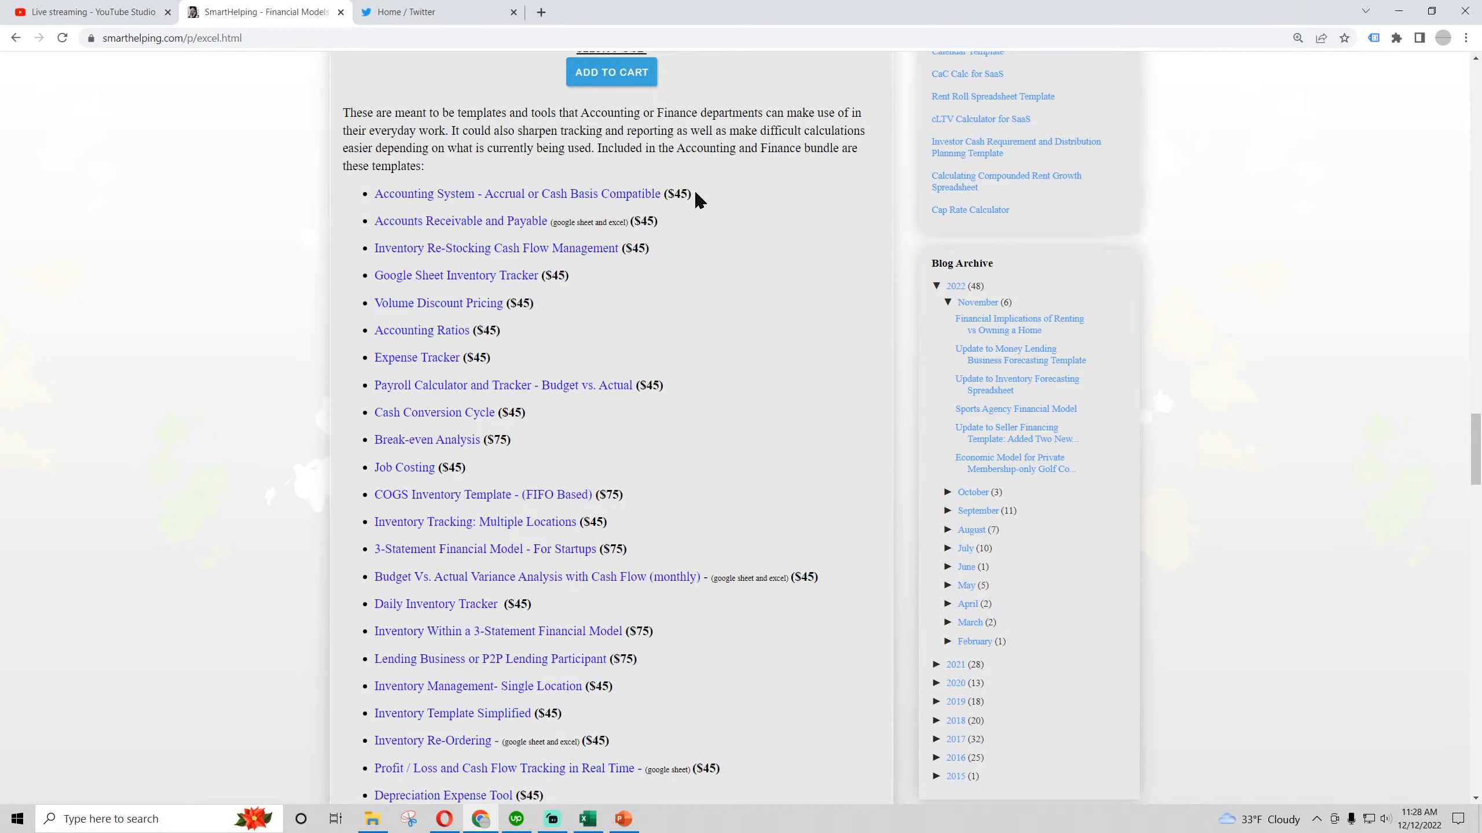
drag(690, 193, 442, 195)
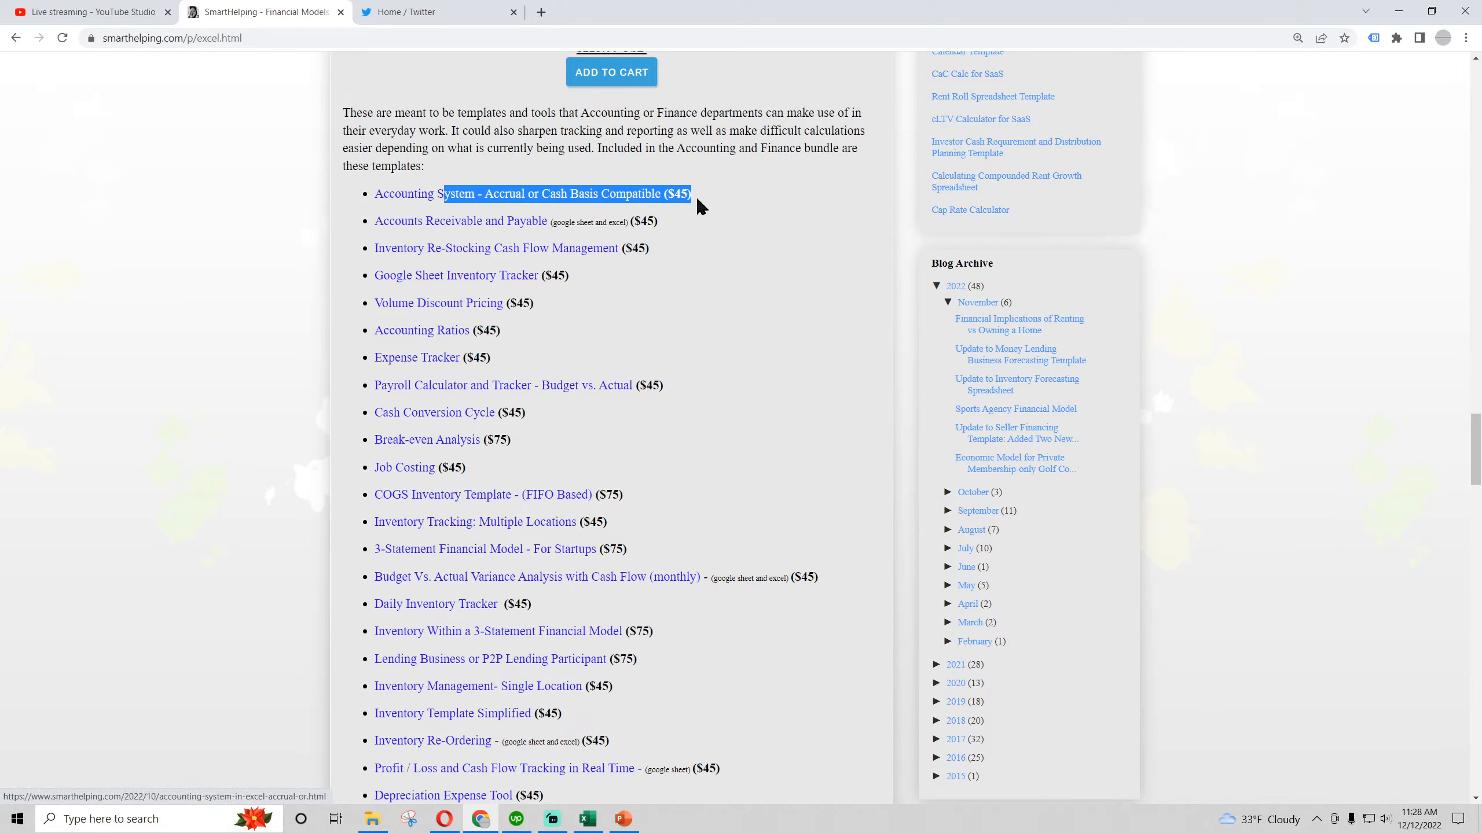
click(689, 195)
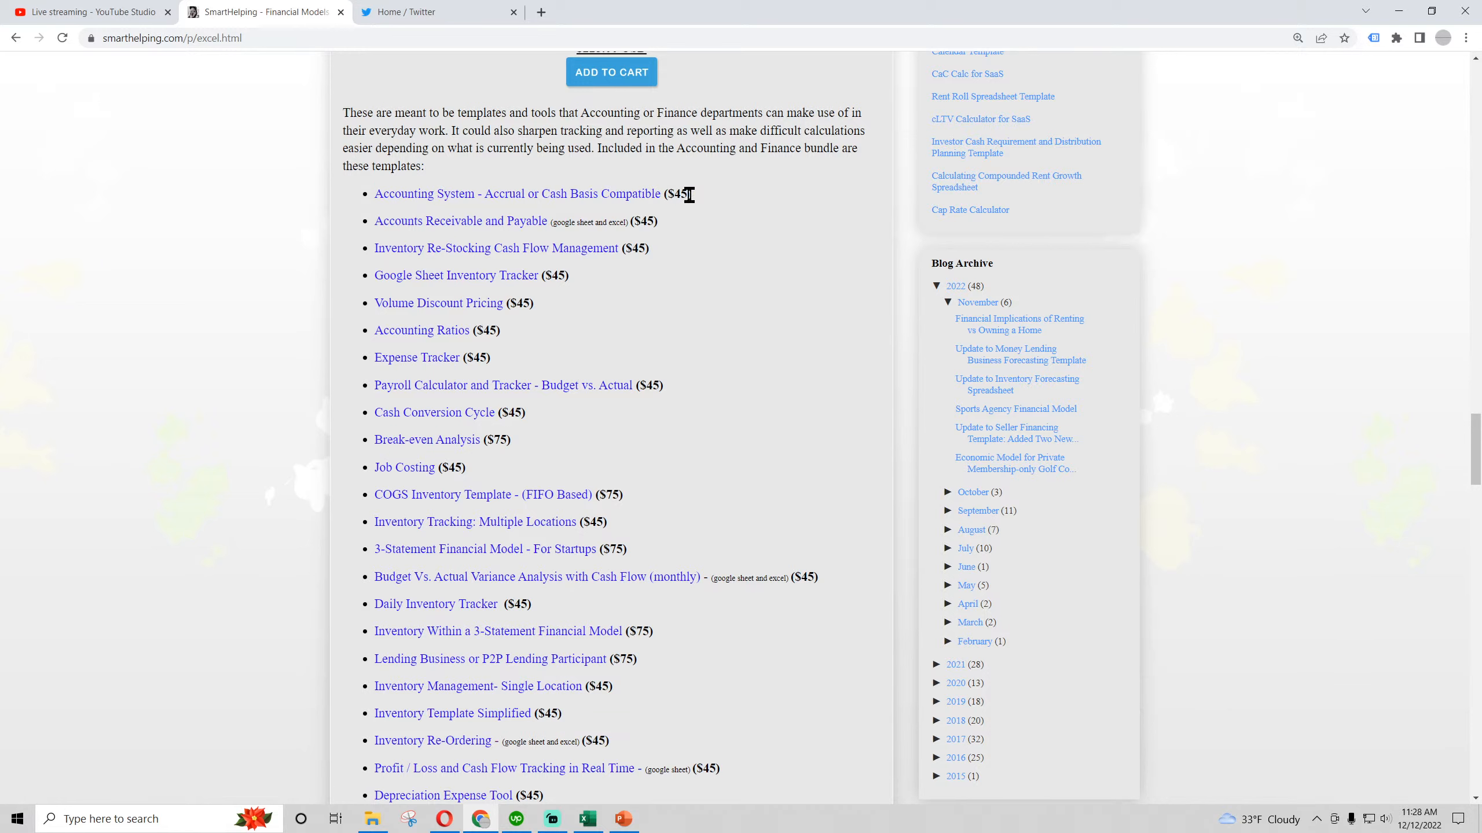
mouse_move(689, 195)
mouse_down()
mouse_move(600, 197)
mouse_move(693, 191)
mouse_up()
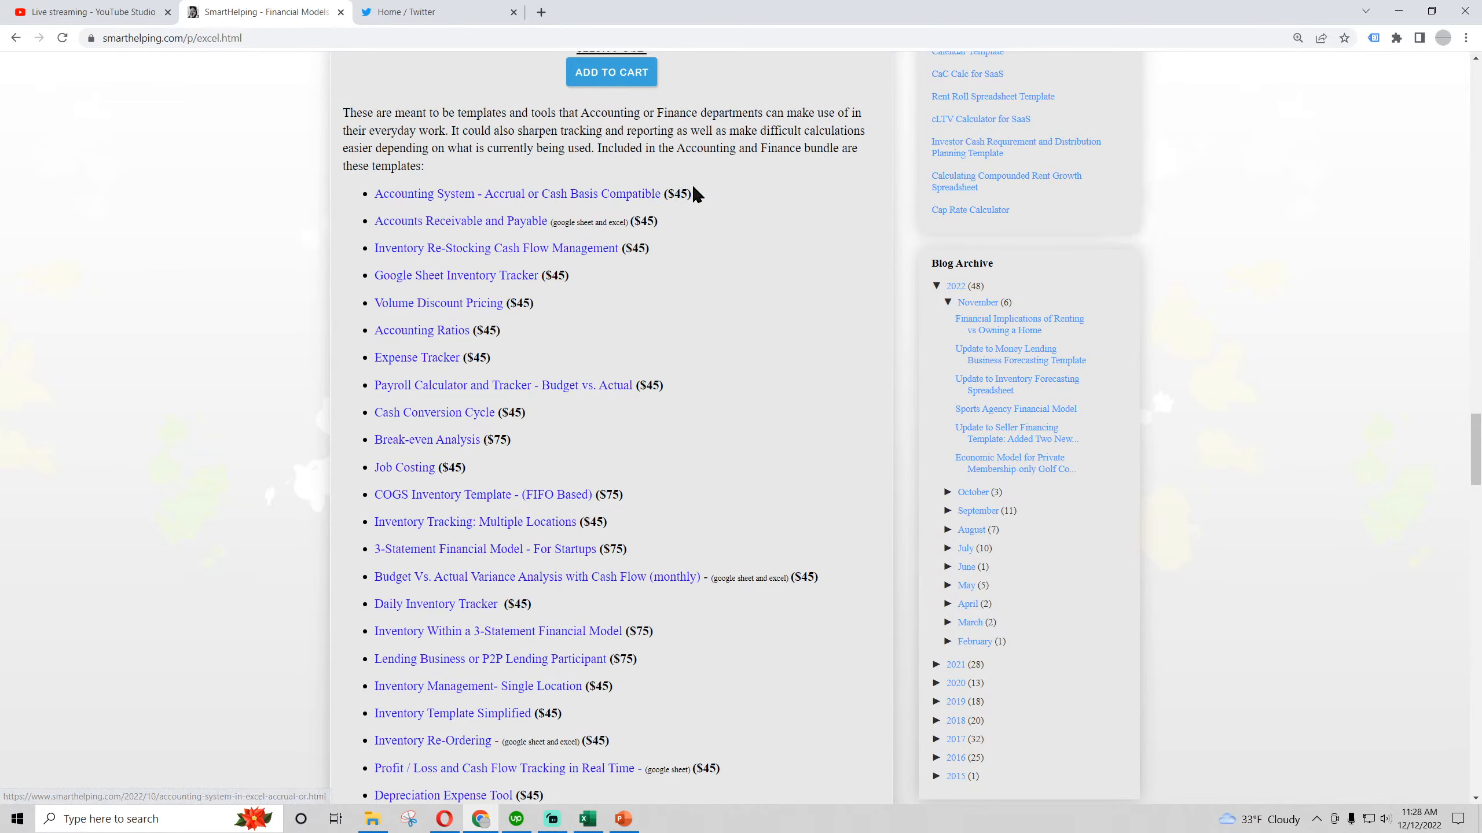
Look over the remaining bundles, from HR Trackers and Personal Finance Tools through Sales Pipeline / CRM and General Business Valuation
scroll(456, 241, down, 10)
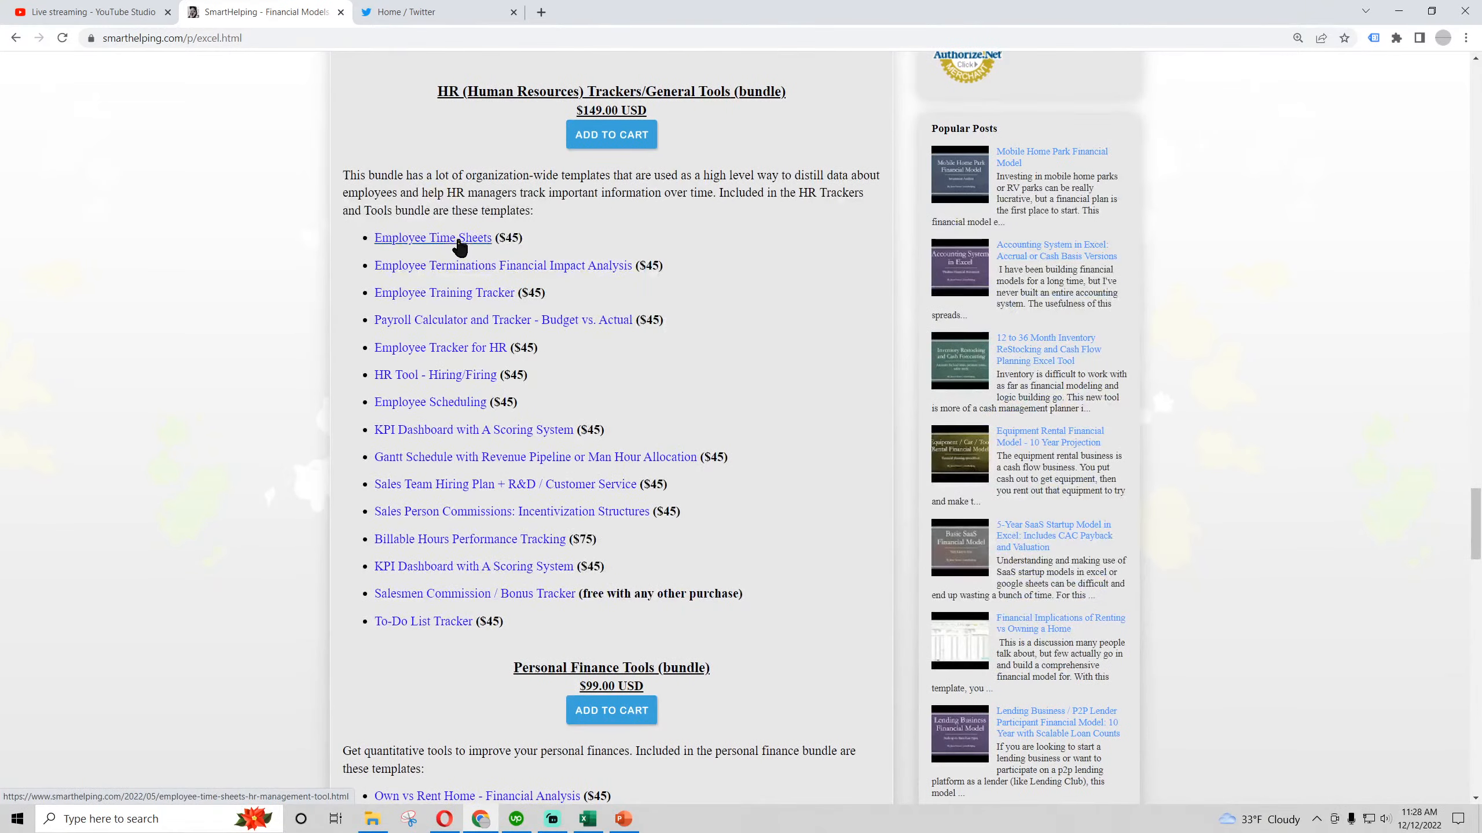
scroll(444, 315, down, 9)
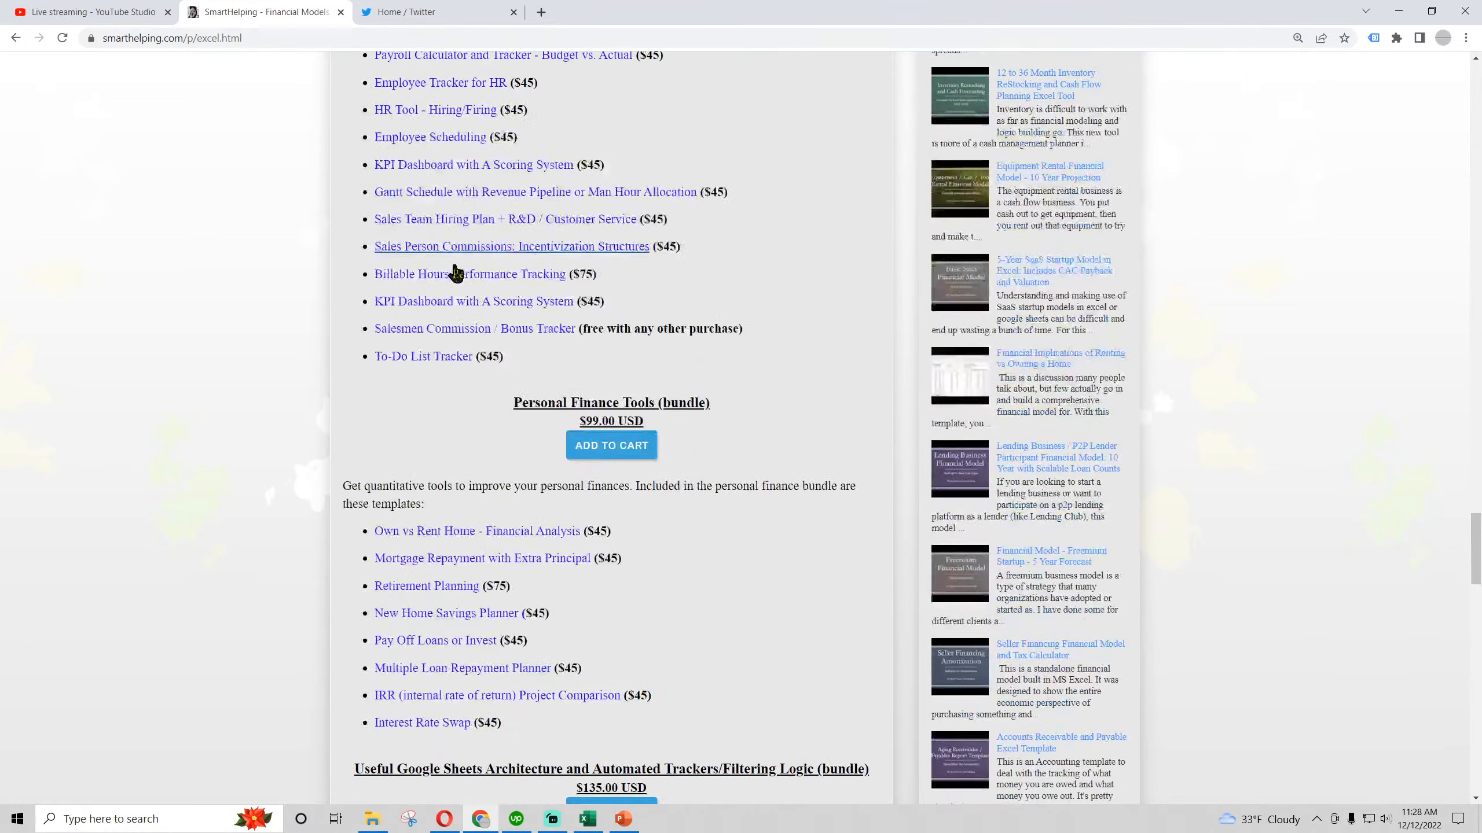
scroll(457, 318, down, 5)
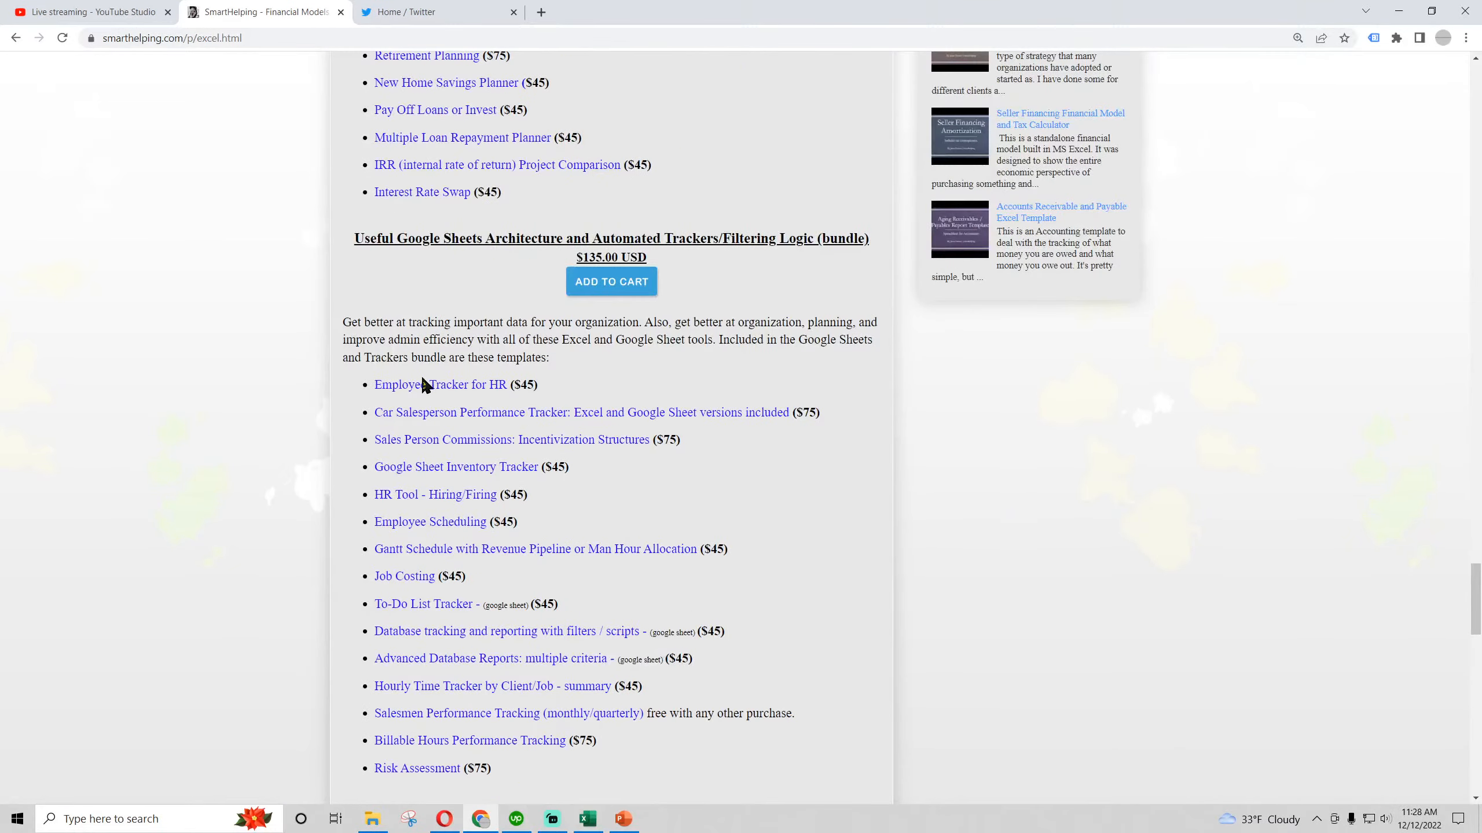
scroll(430, 394, down, 5)
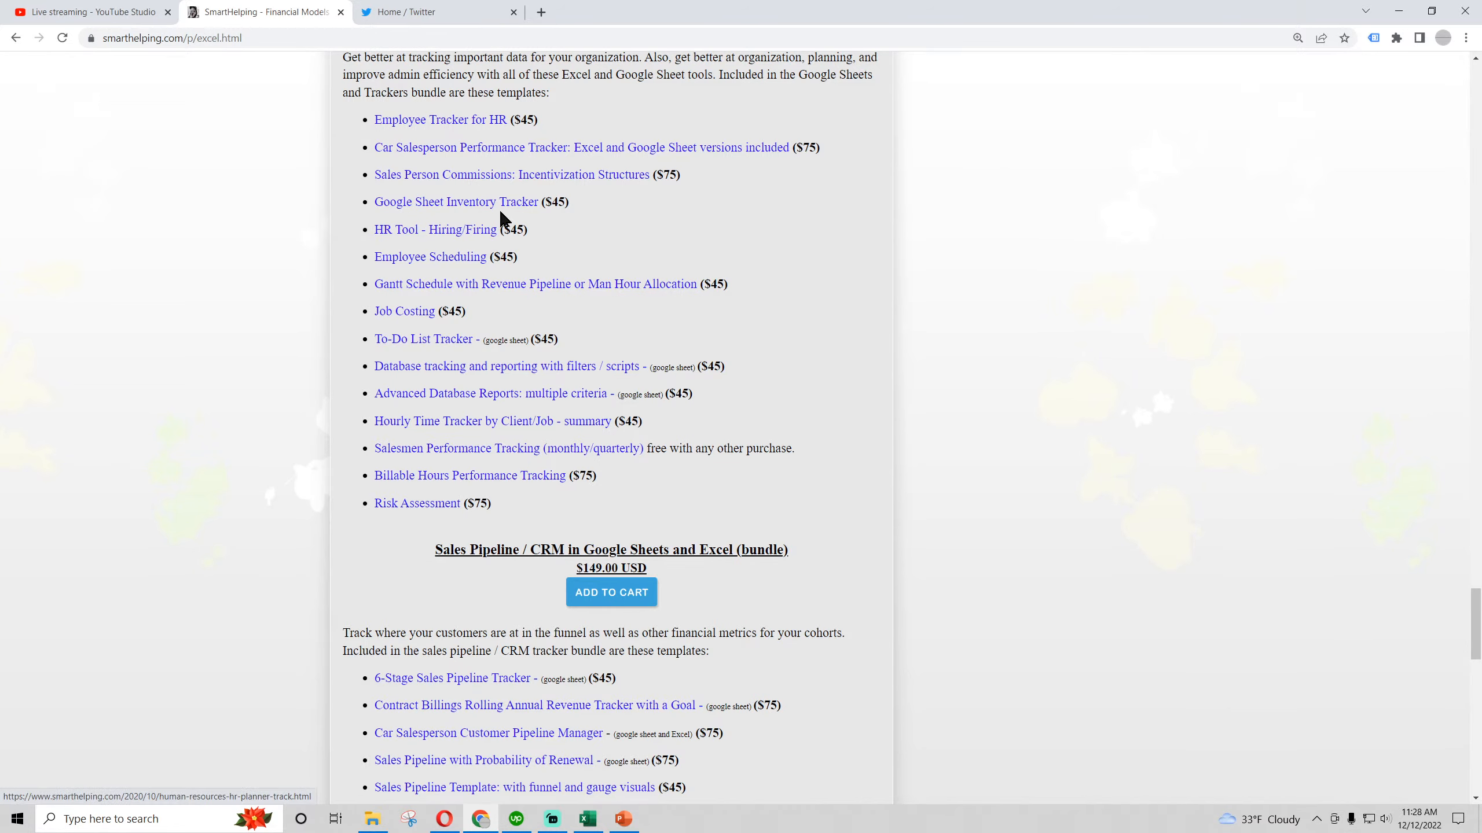
scroll(421, 270, down, 10)
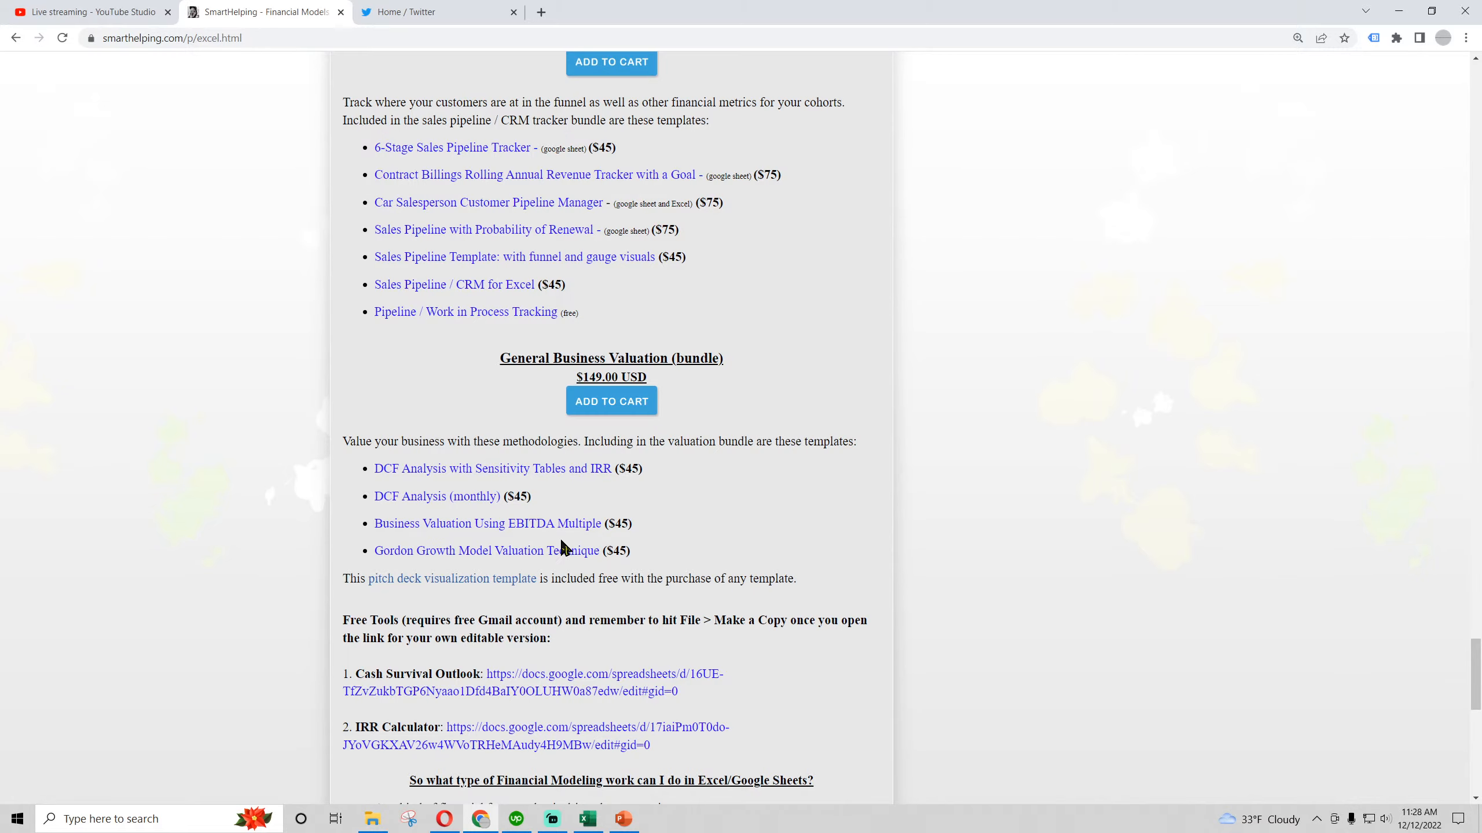
scroll(459, 522, up, 20)
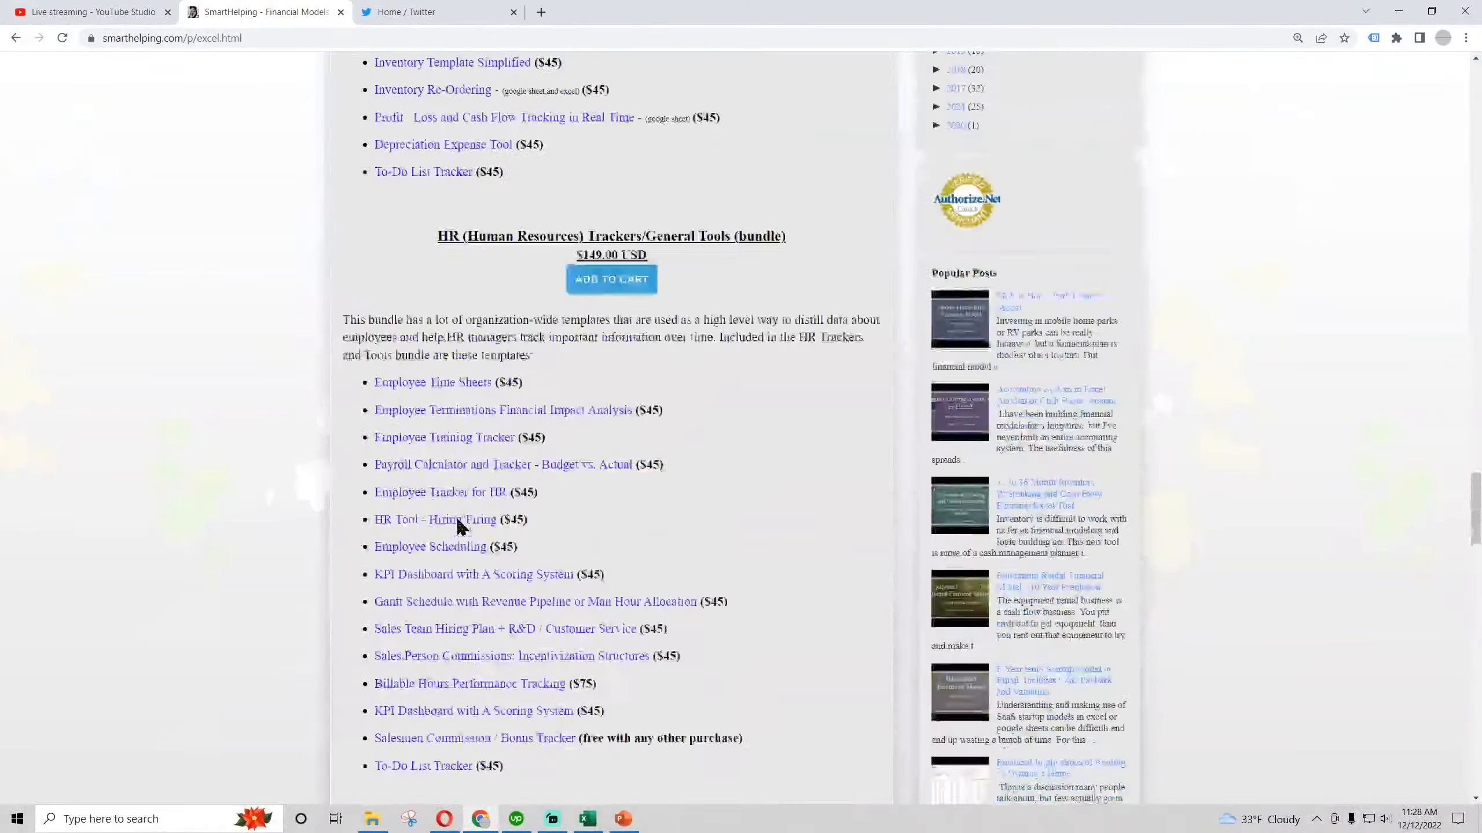